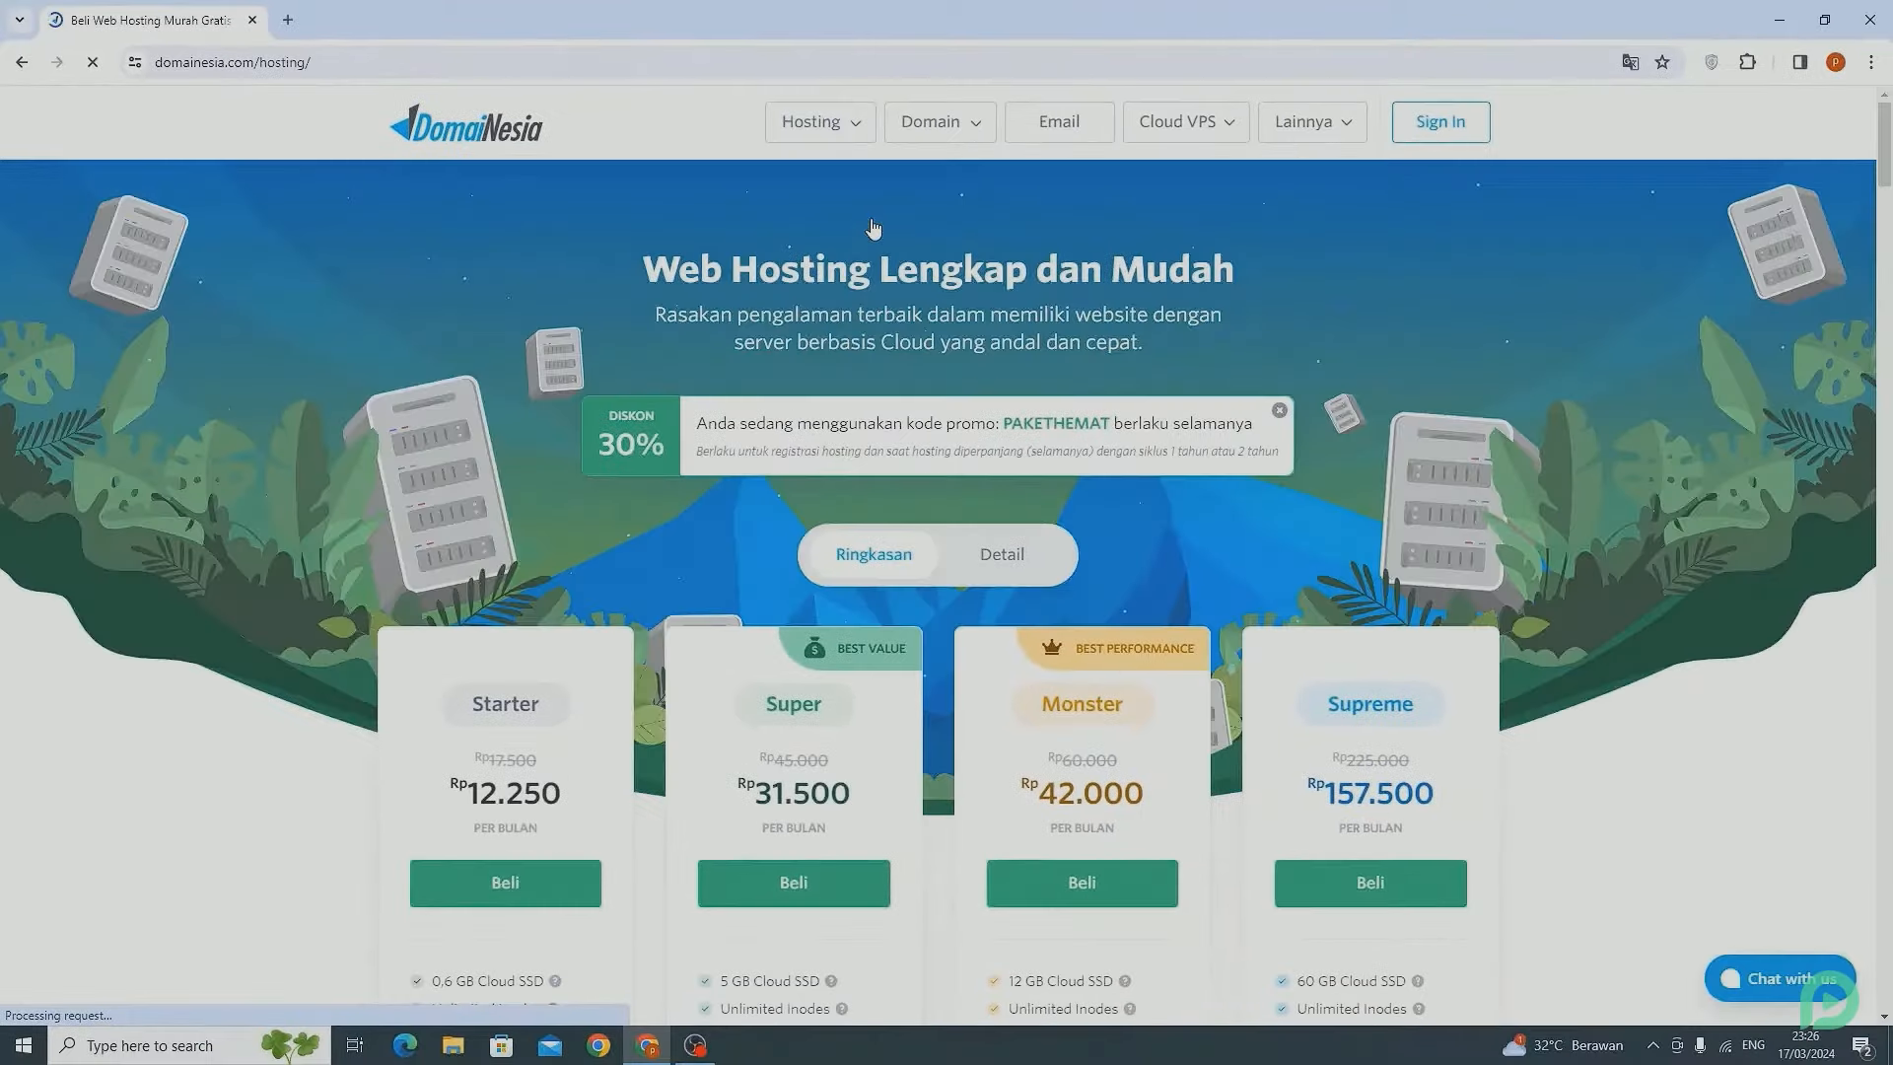
Order the Super (5 GB SSD) hosting plan on the 1 Tahun cycle, totalling Rp 441.000.
scroll(927, 241, "down", 4)
scroll(873, 227, "down", 2)
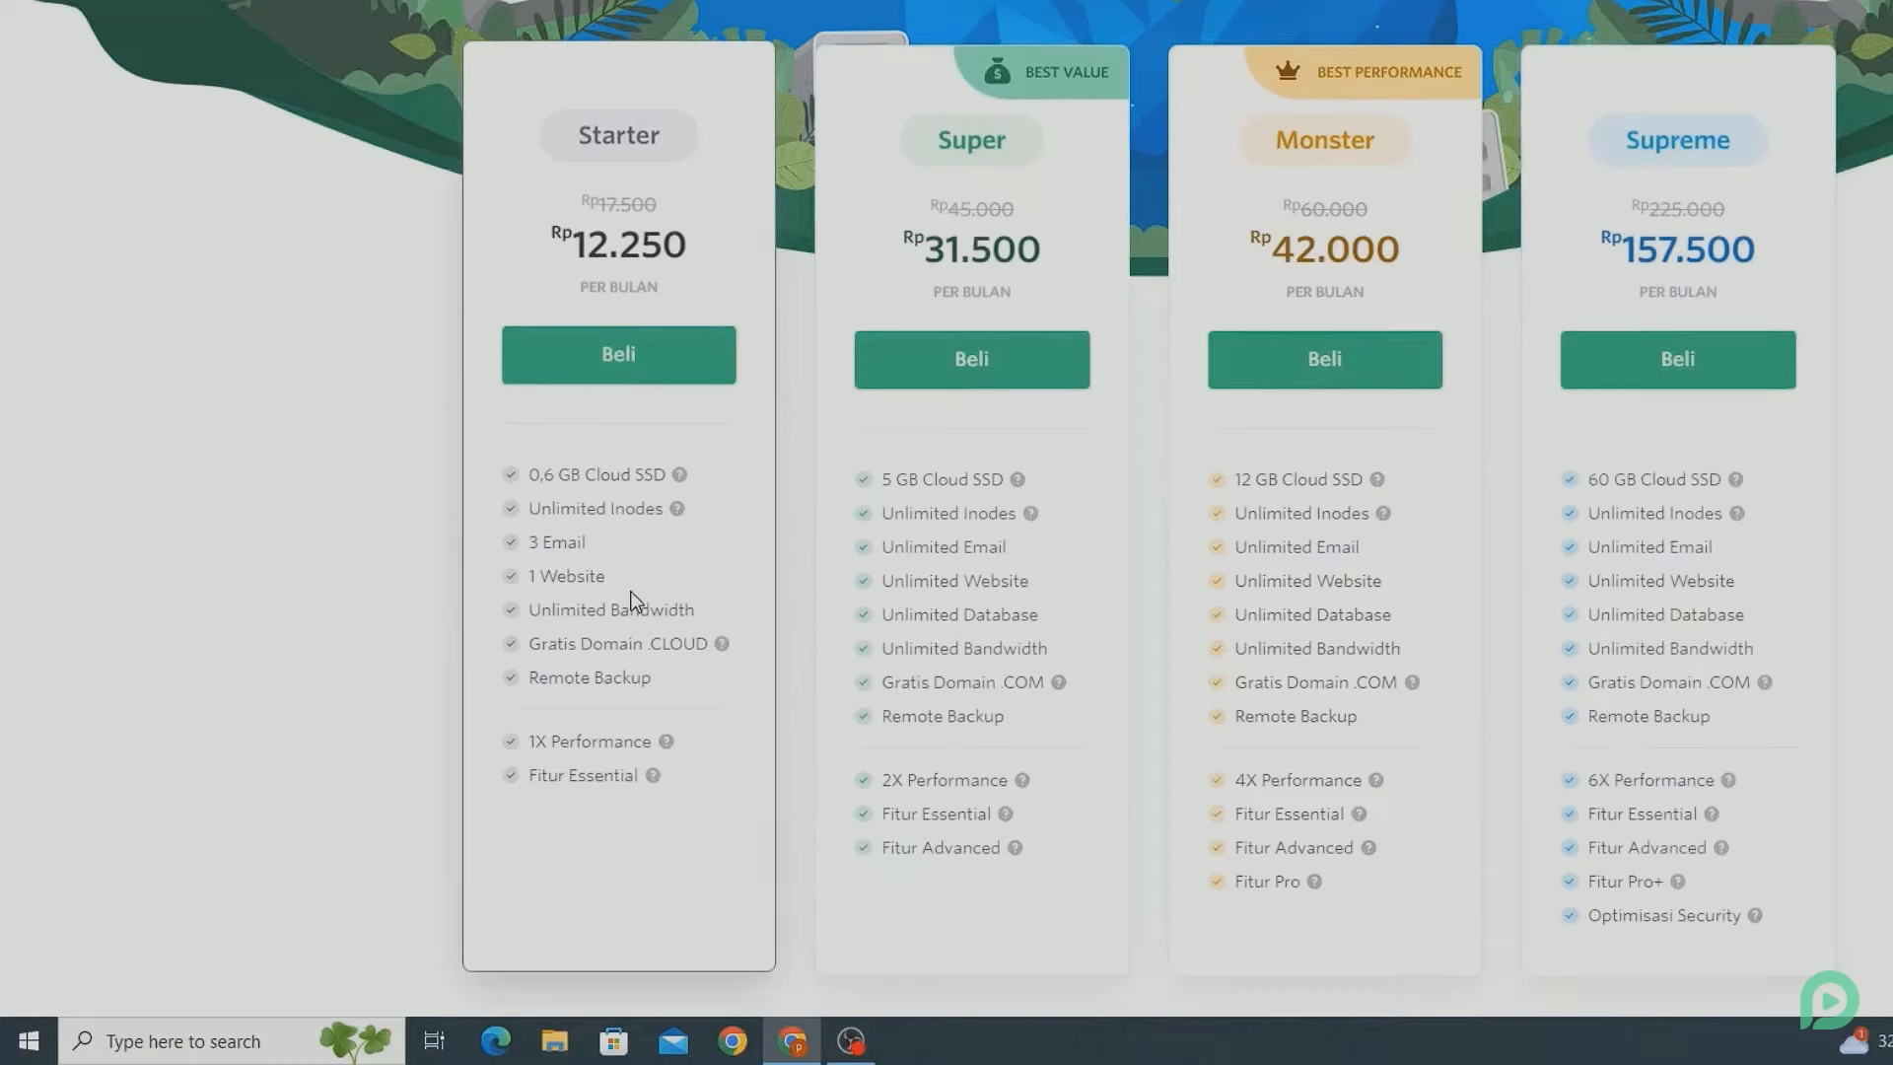
mouse_move(677, 508)
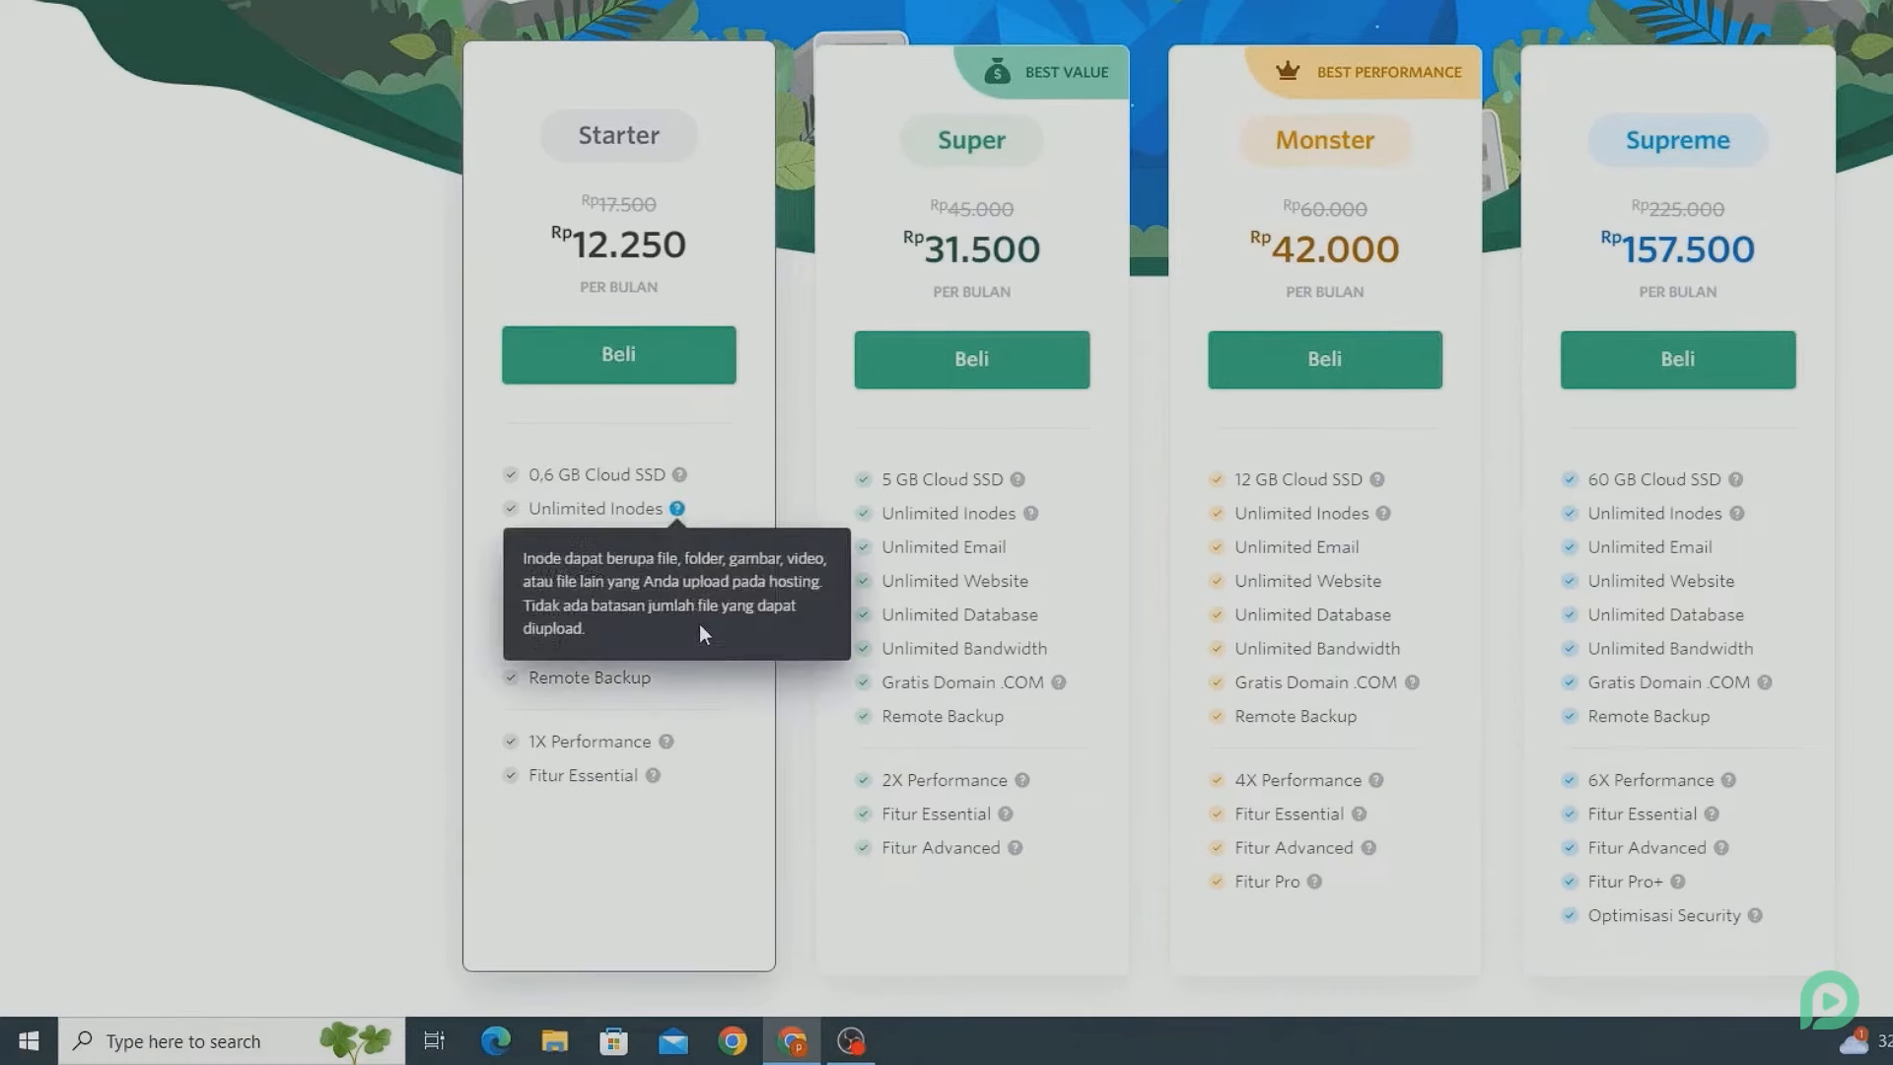
mouse_move(731, 645)
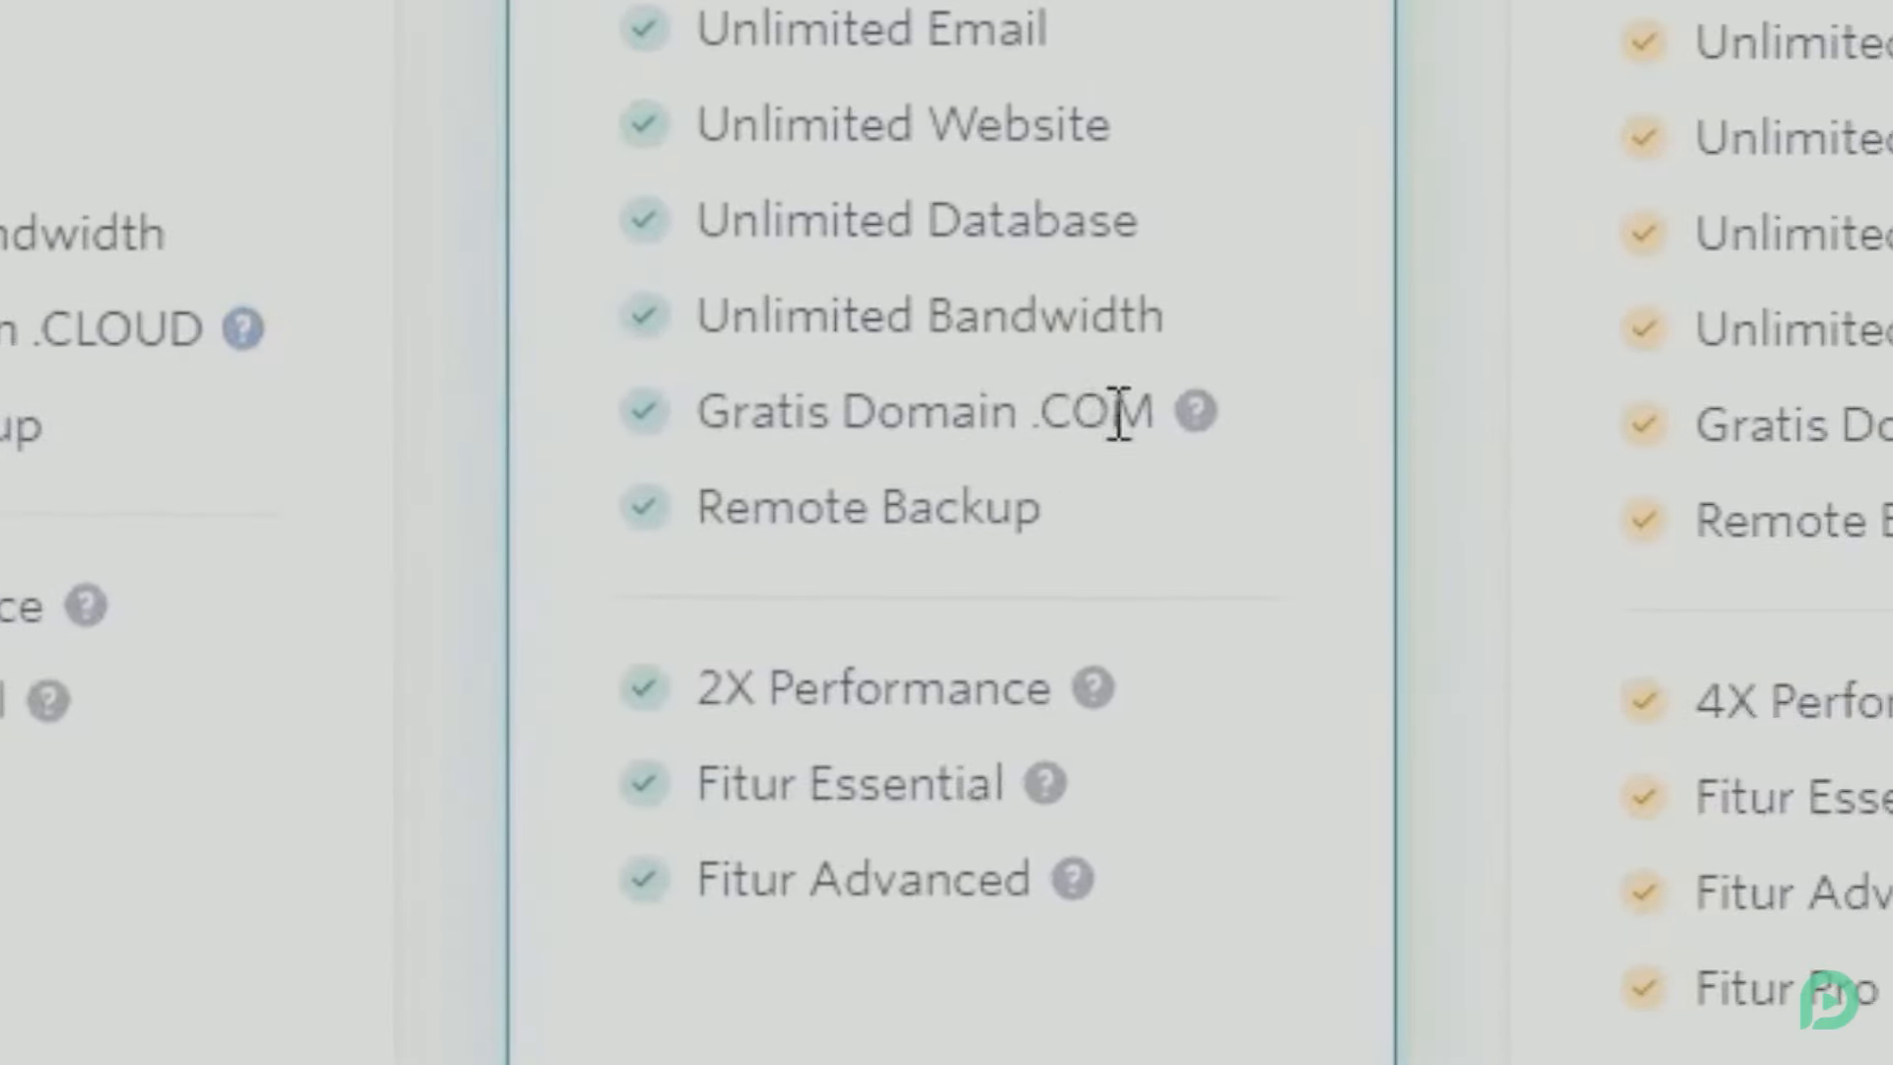
mouse_move(1199, 419)
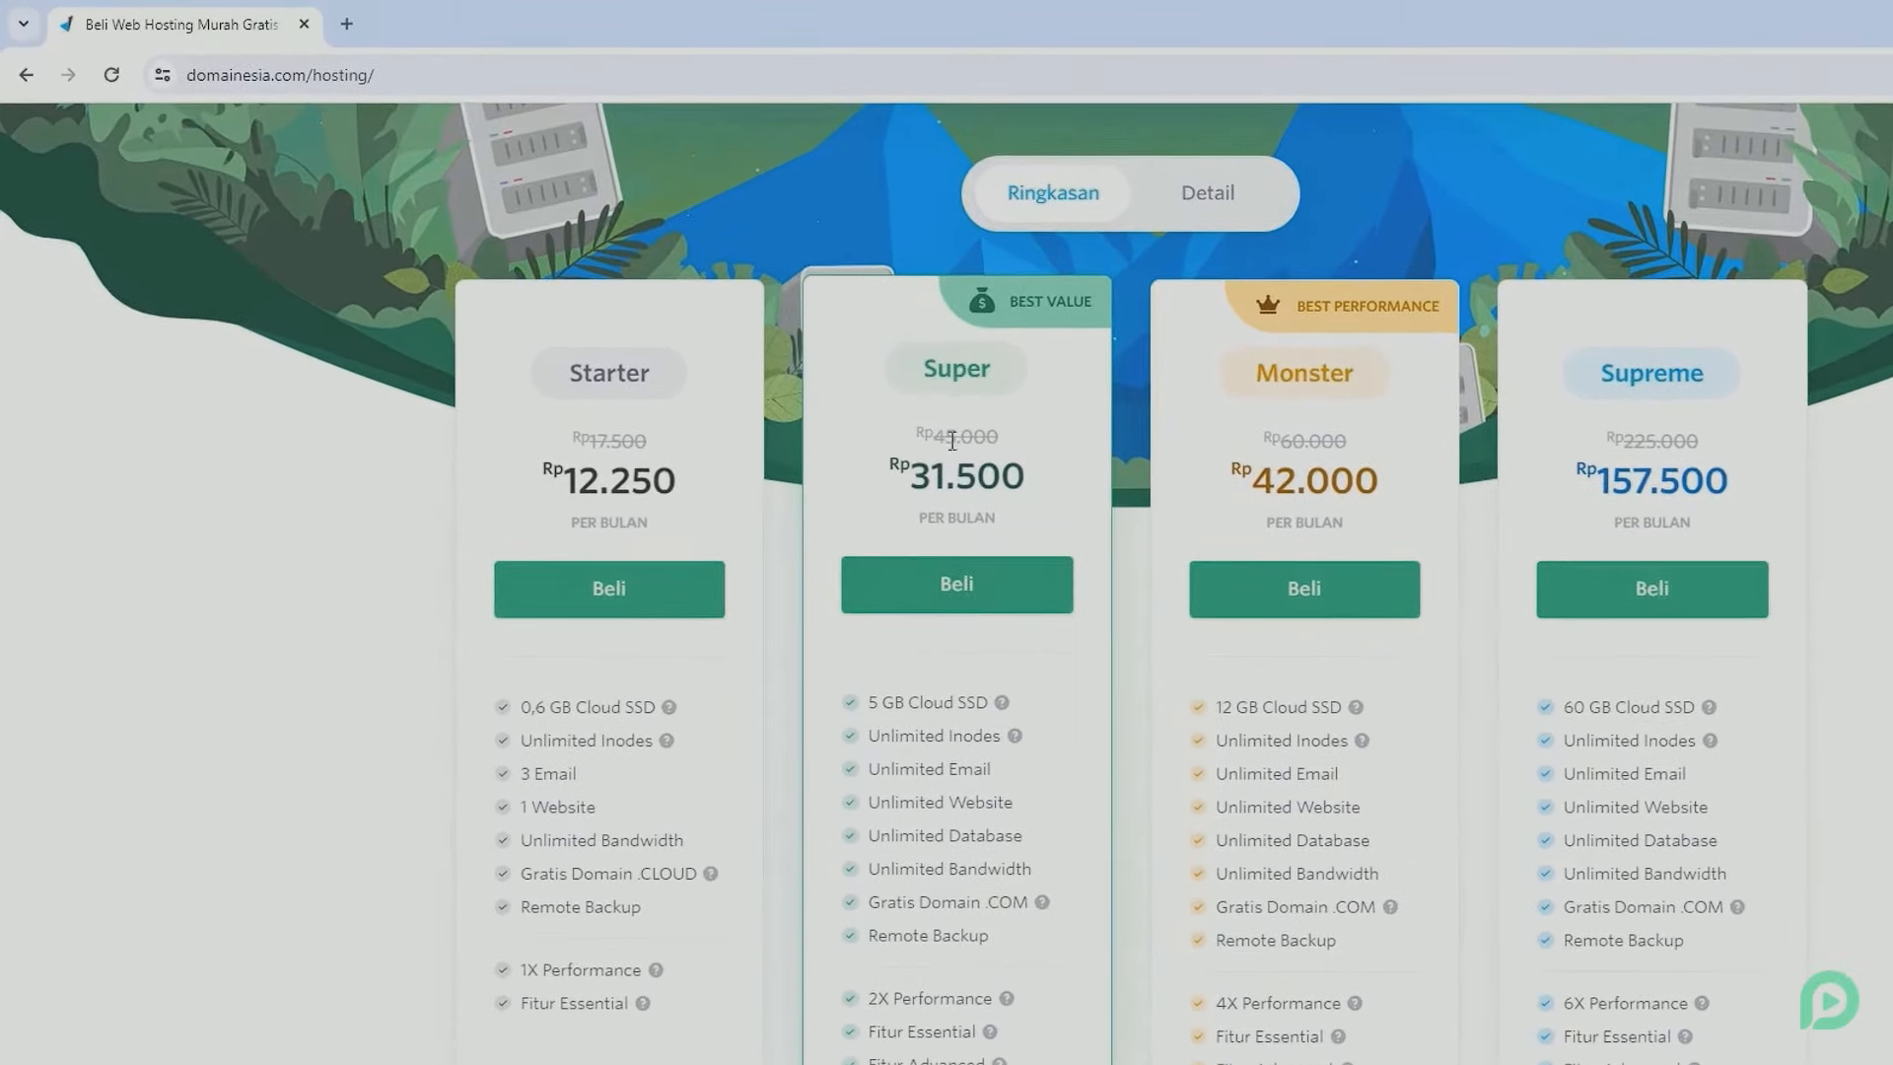
left_click(952, 588)
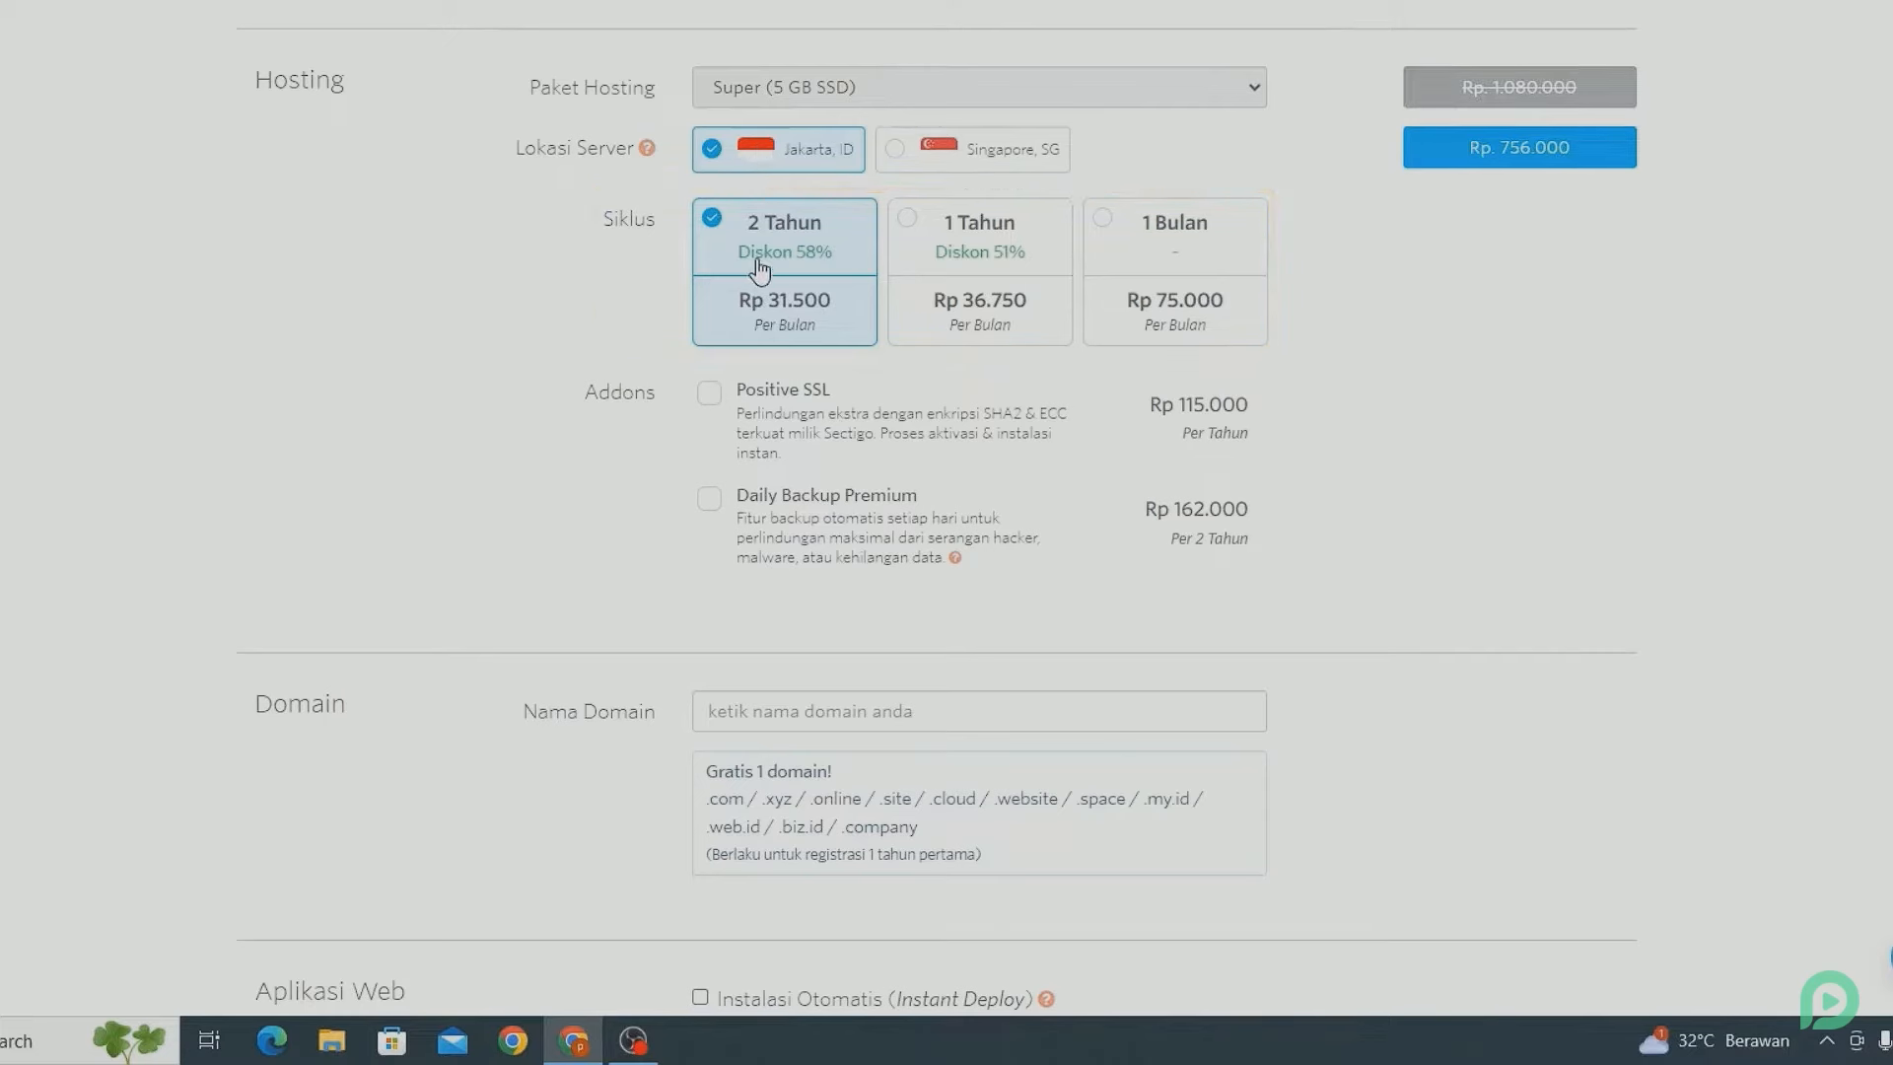
left_click(941, 266)
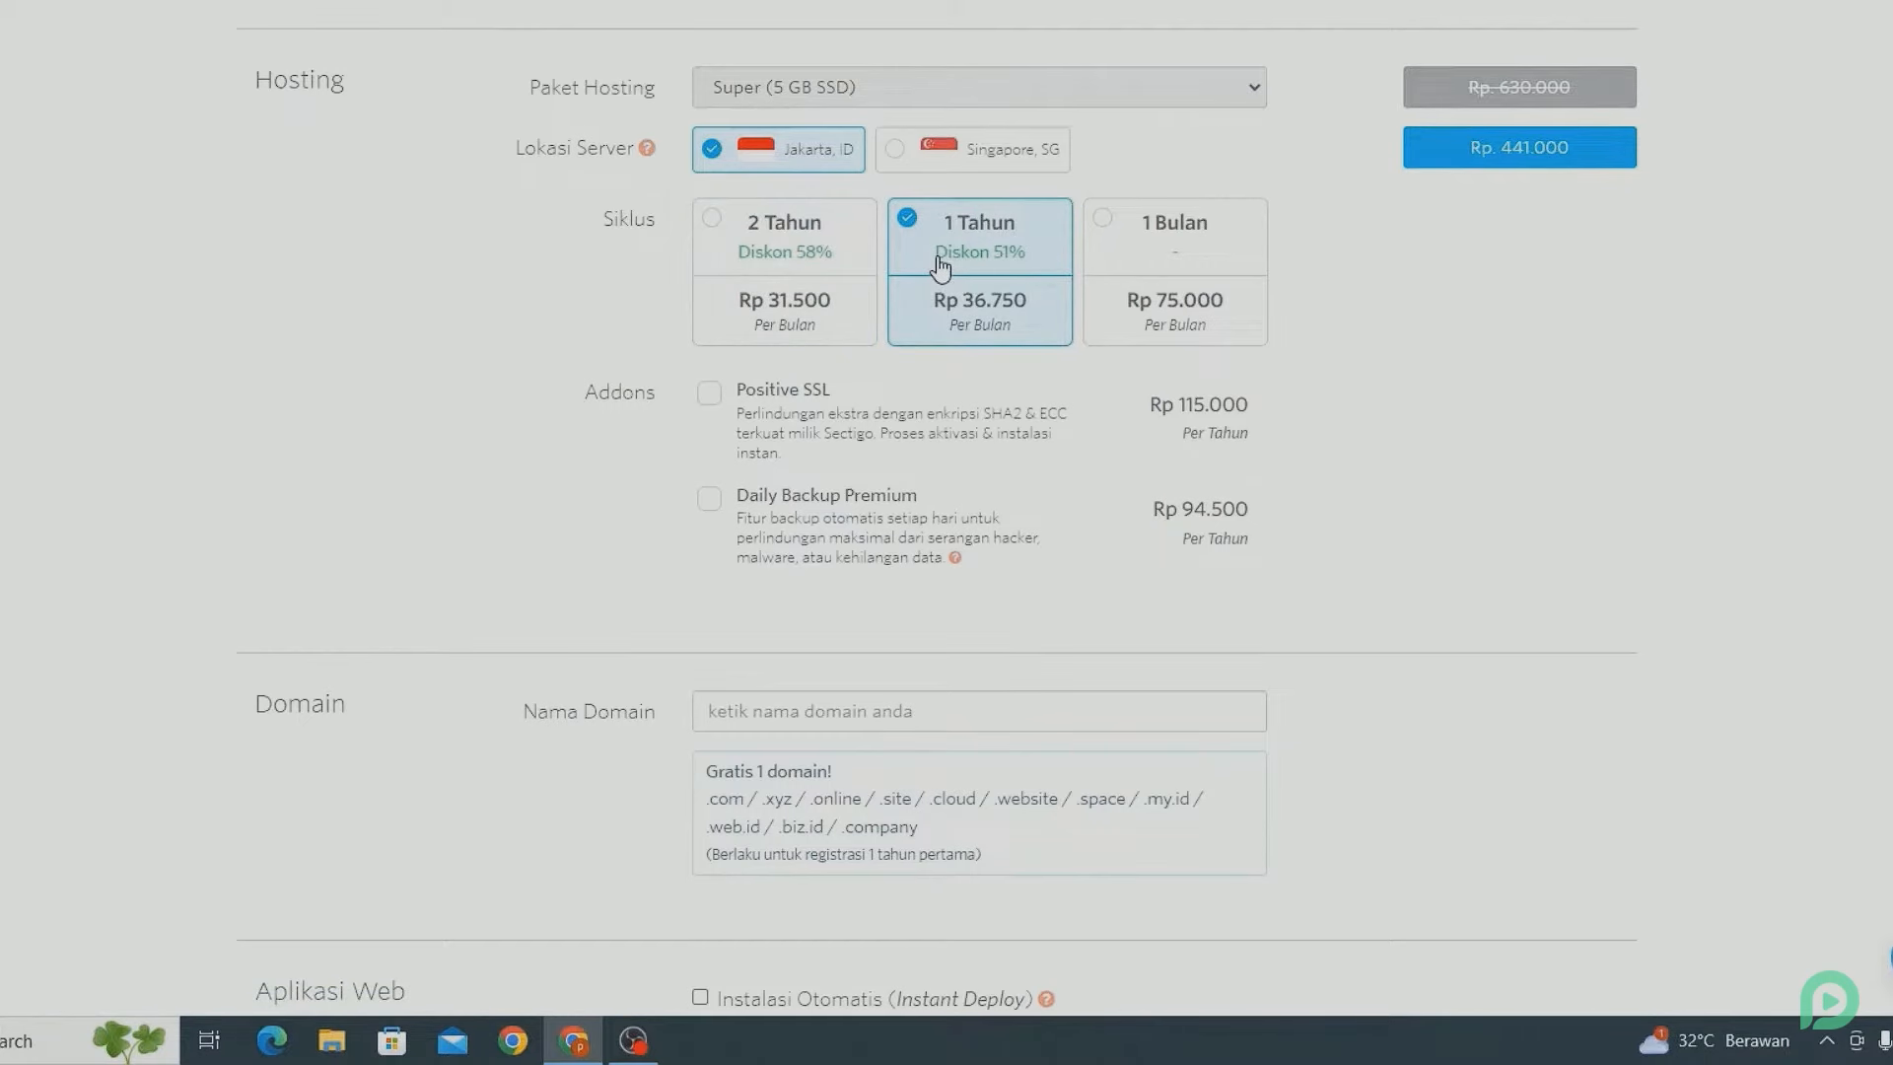
scroll(942, 267, "down", 4)
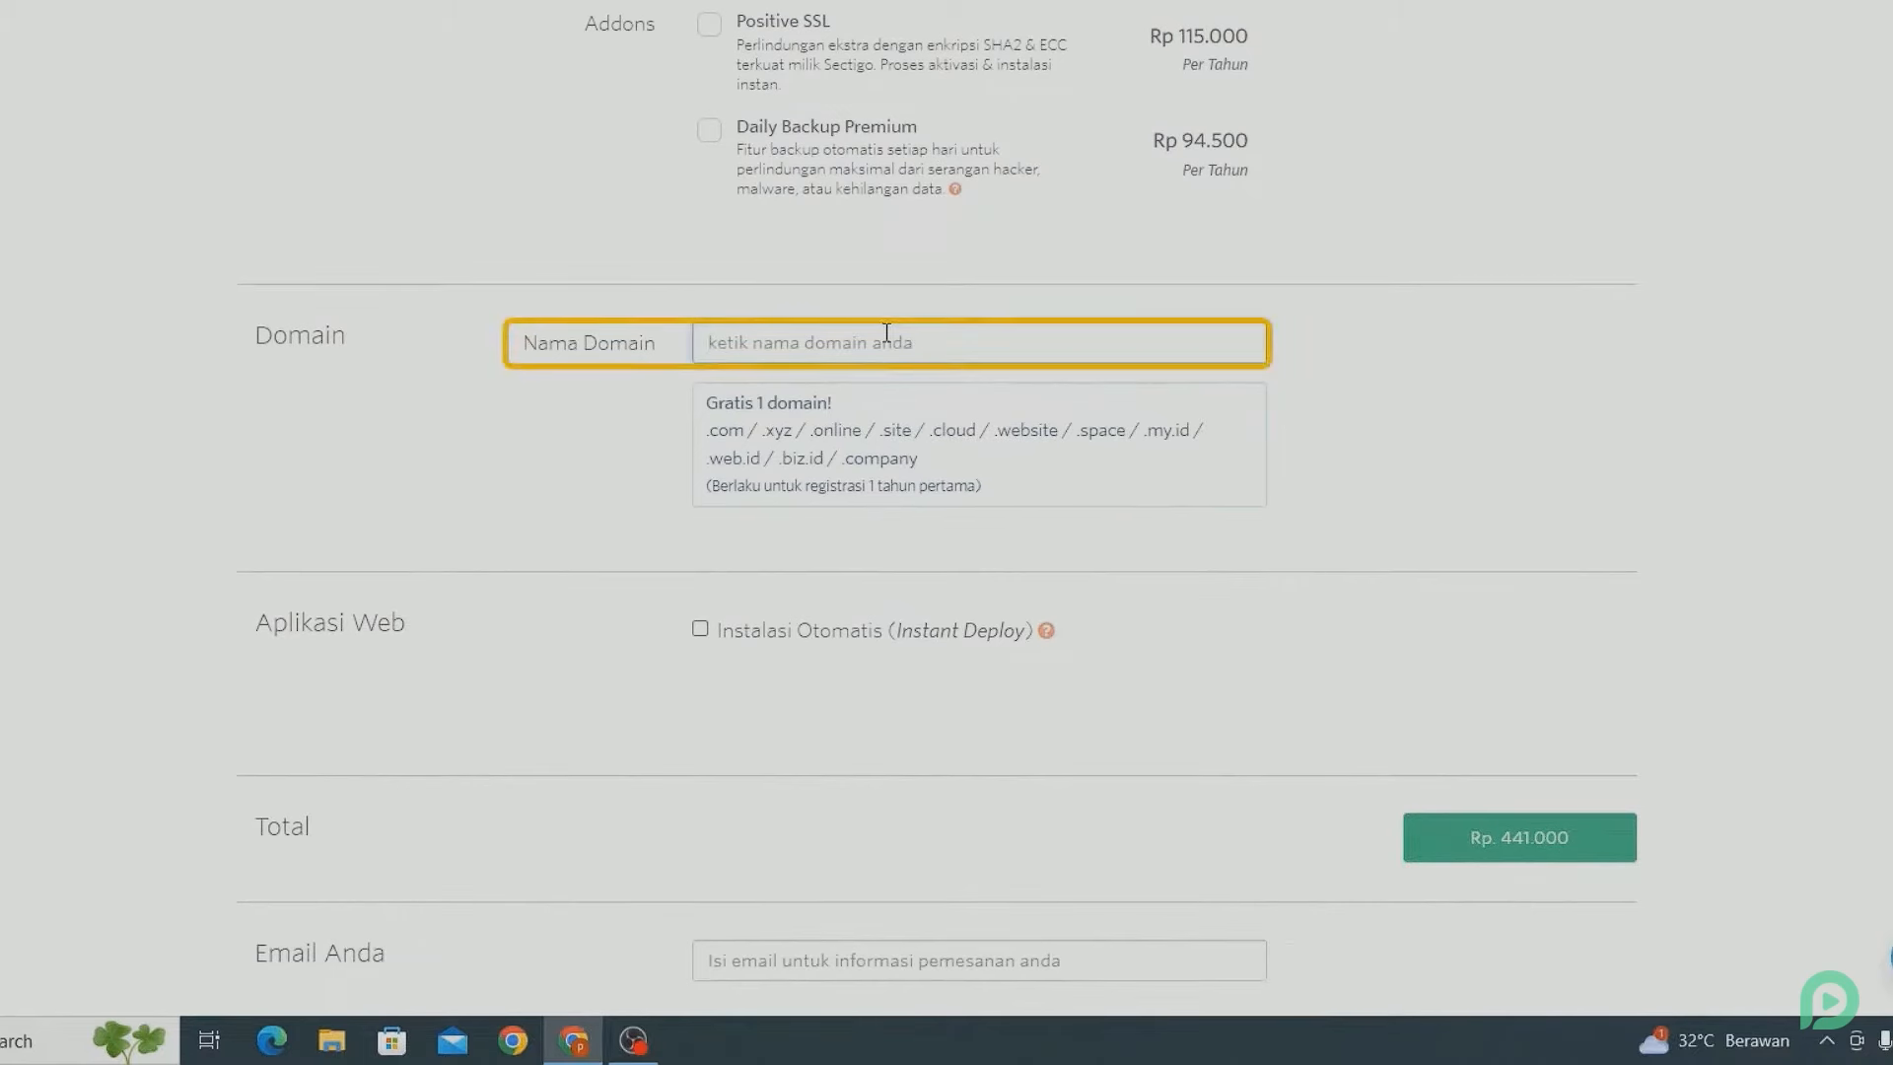
Enter the free domain tutorpemoola.com and fill in the contact e-mail address.
type("tutorpemoola")
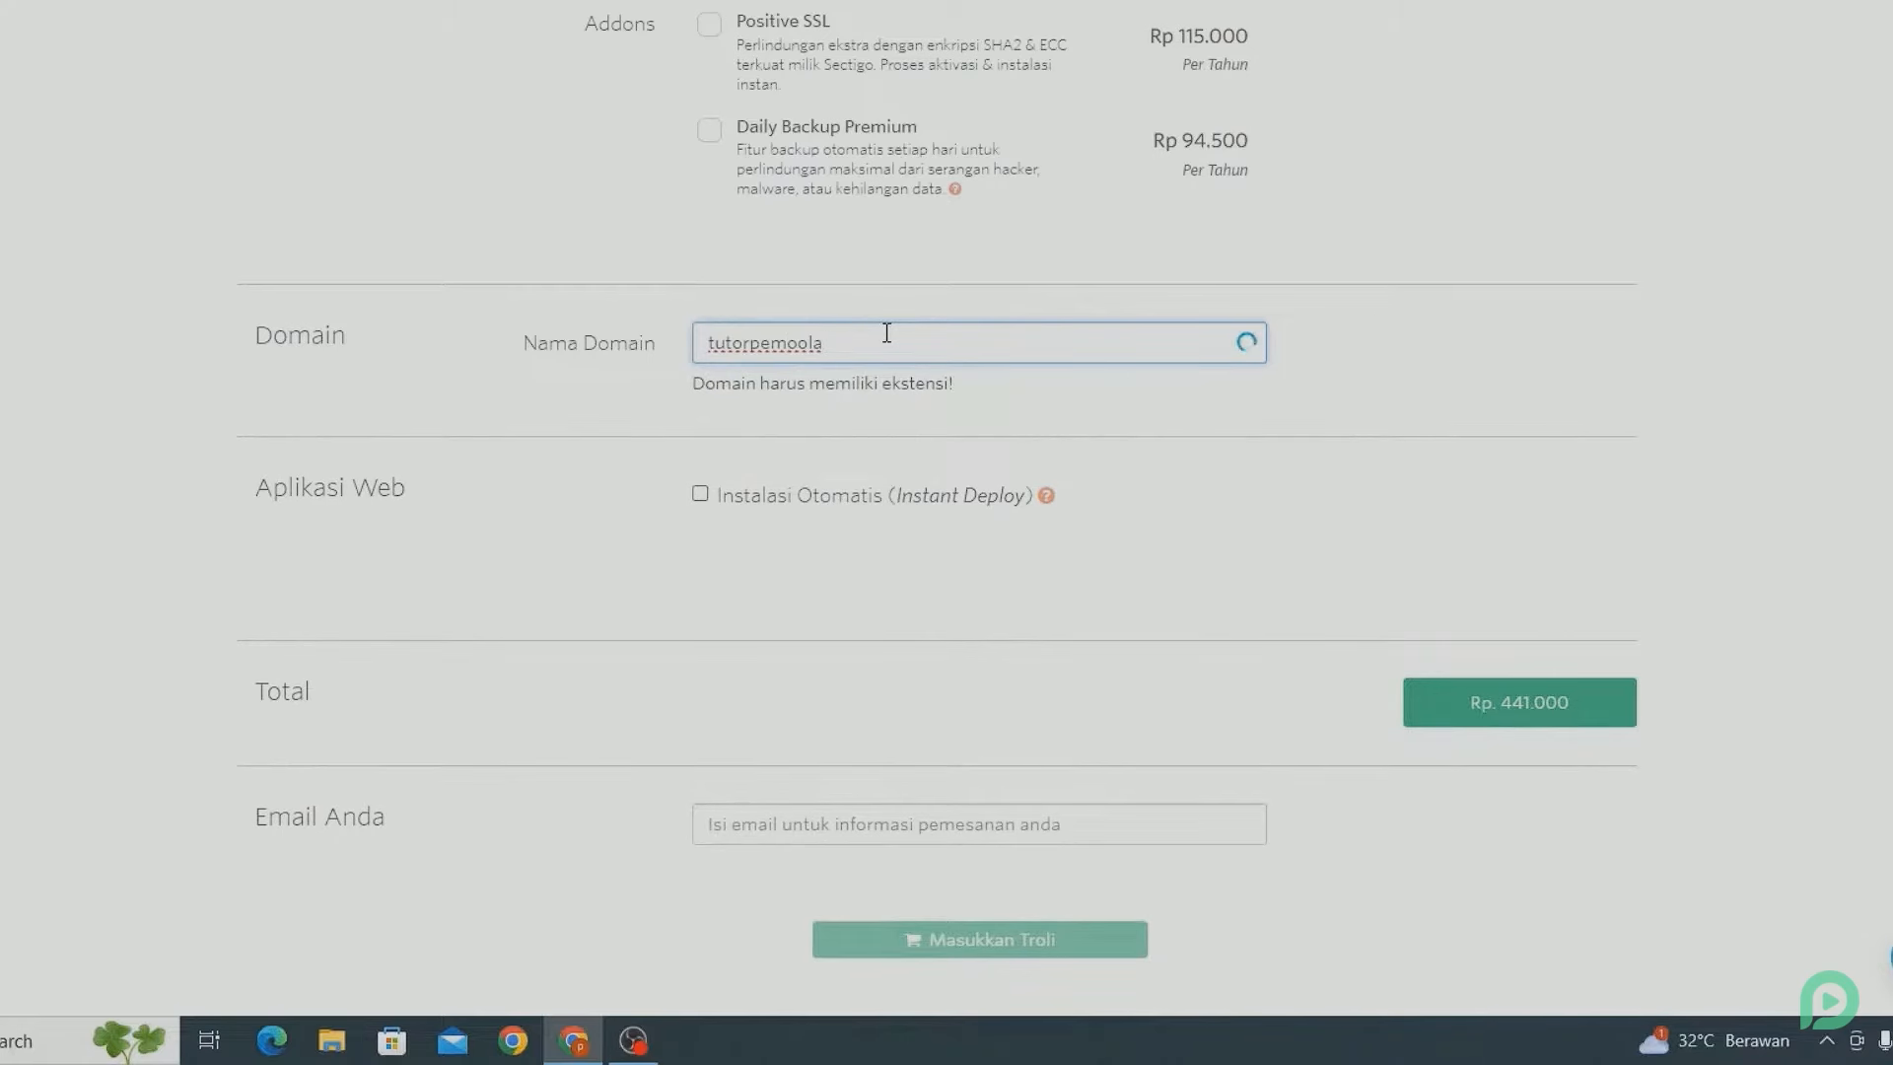
type(".com")
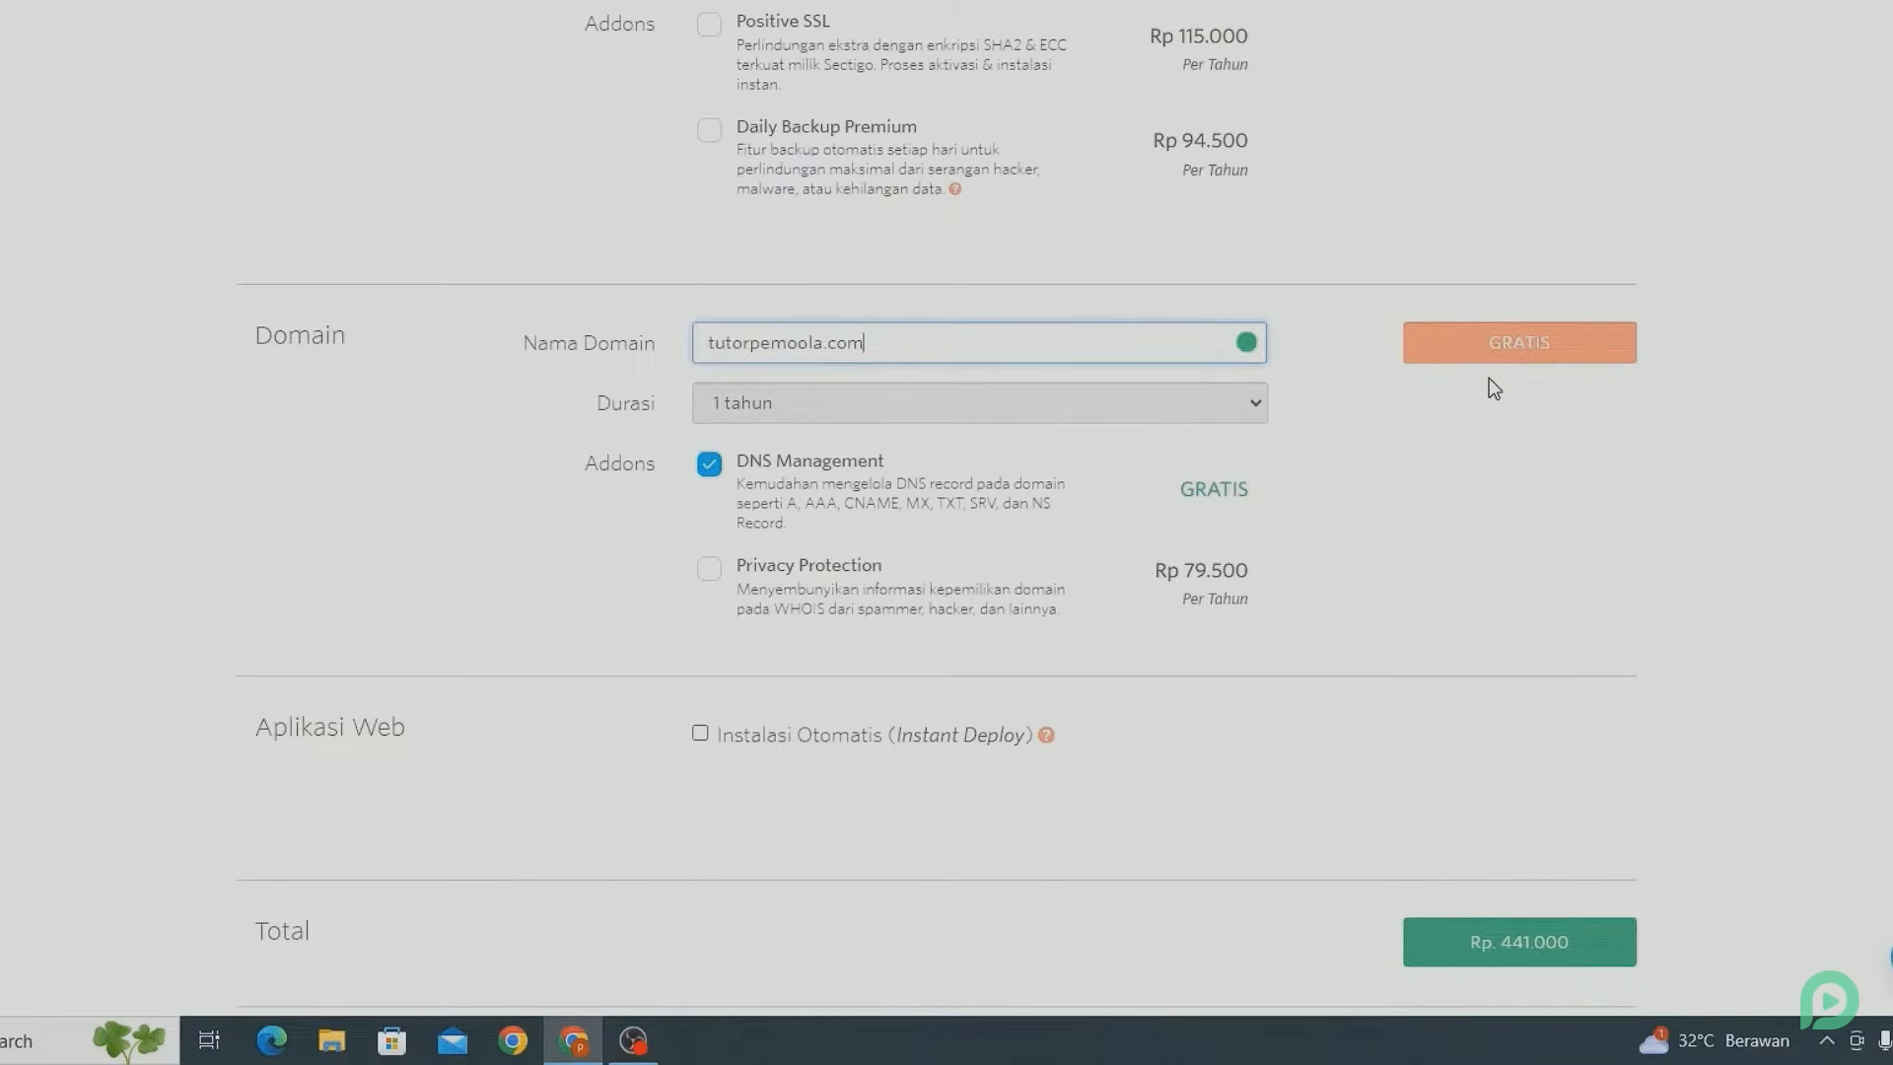
scroll(1489, 380, "down", 9)
scroll(1493, 388, "up", 1)
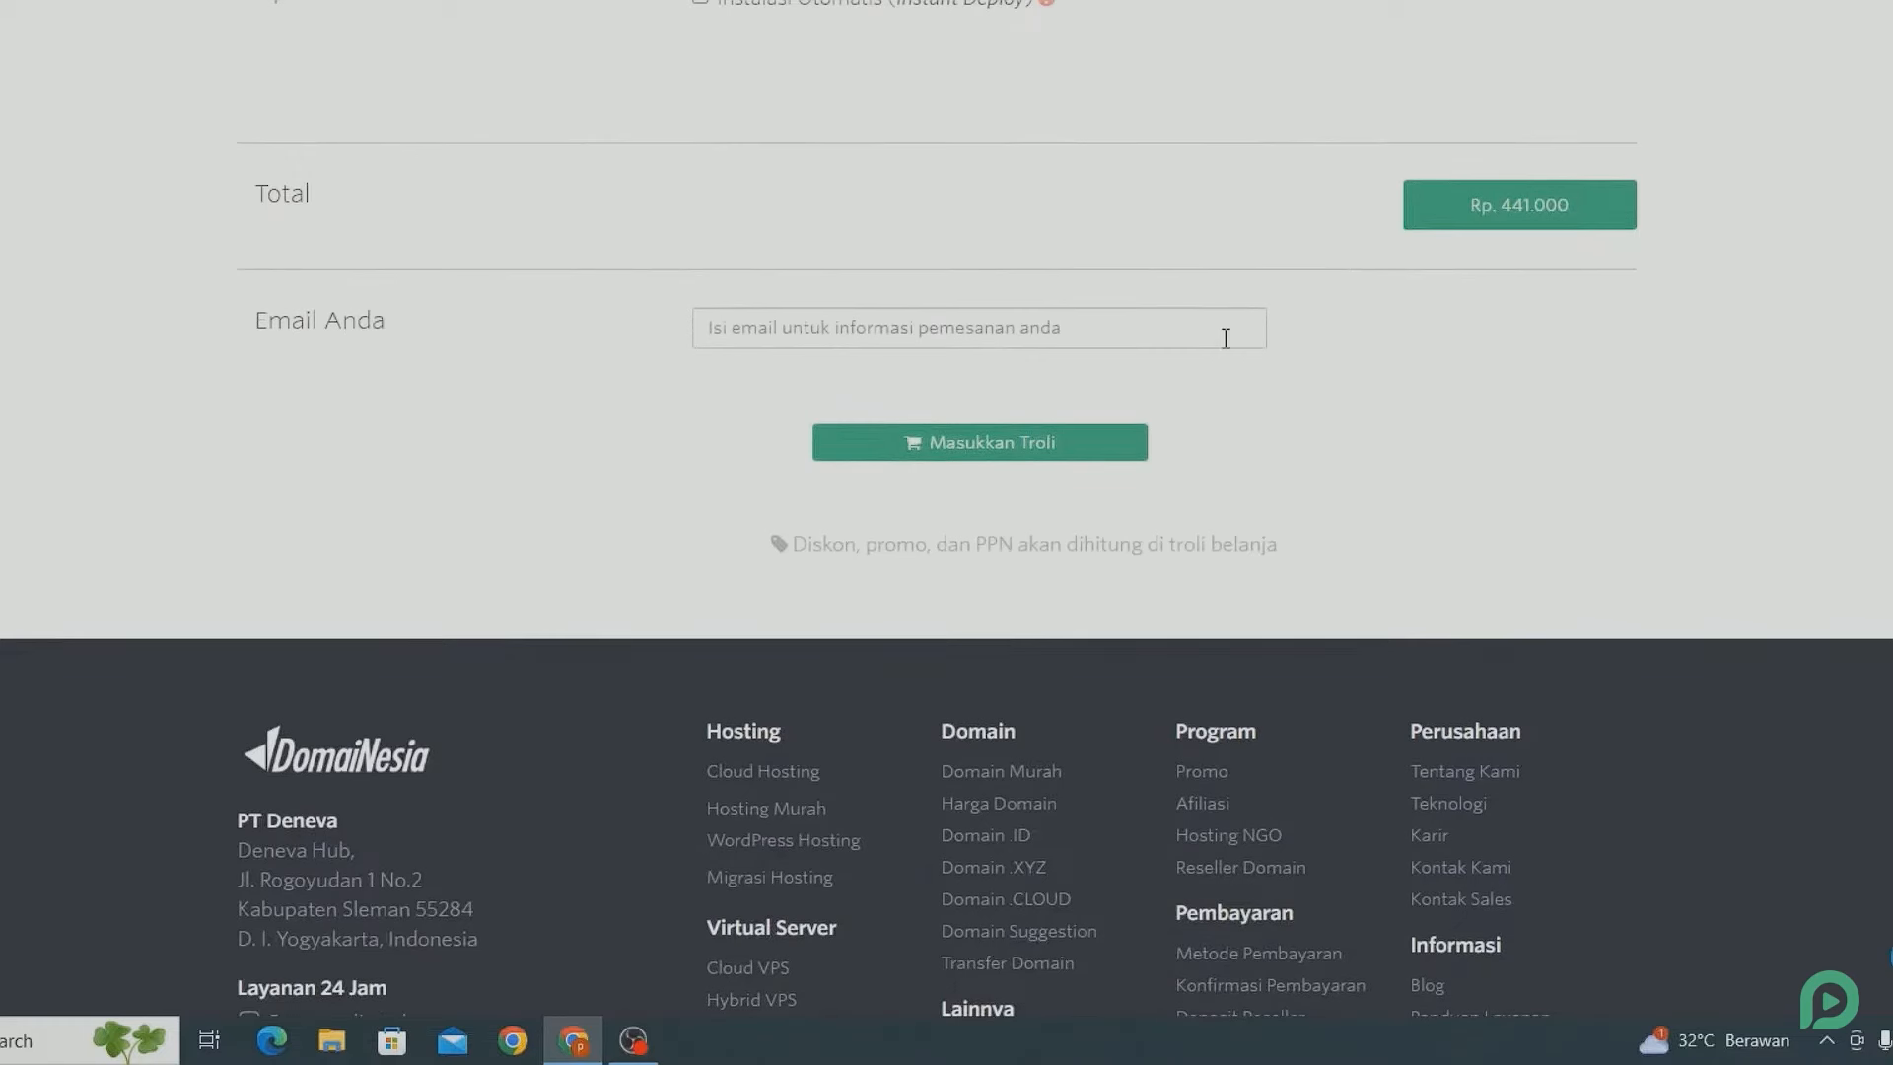
left_click(1122, 335)
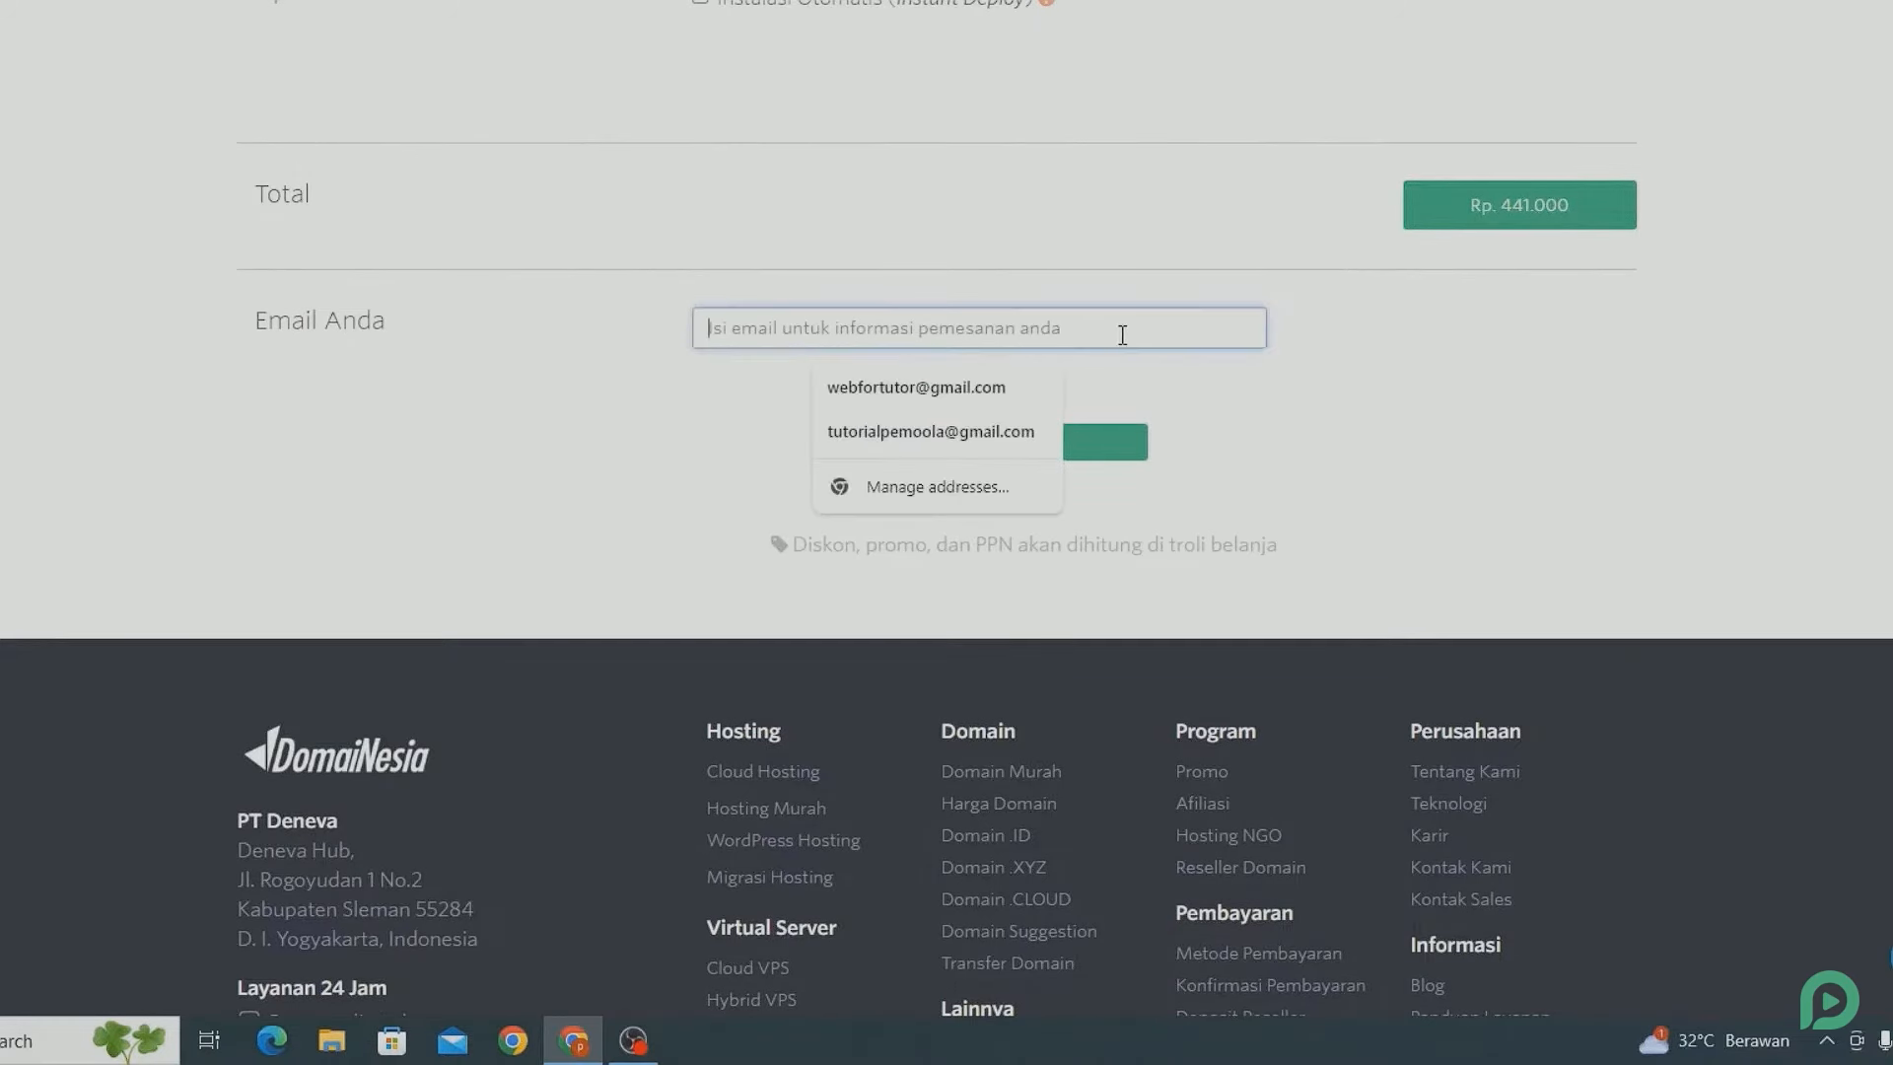
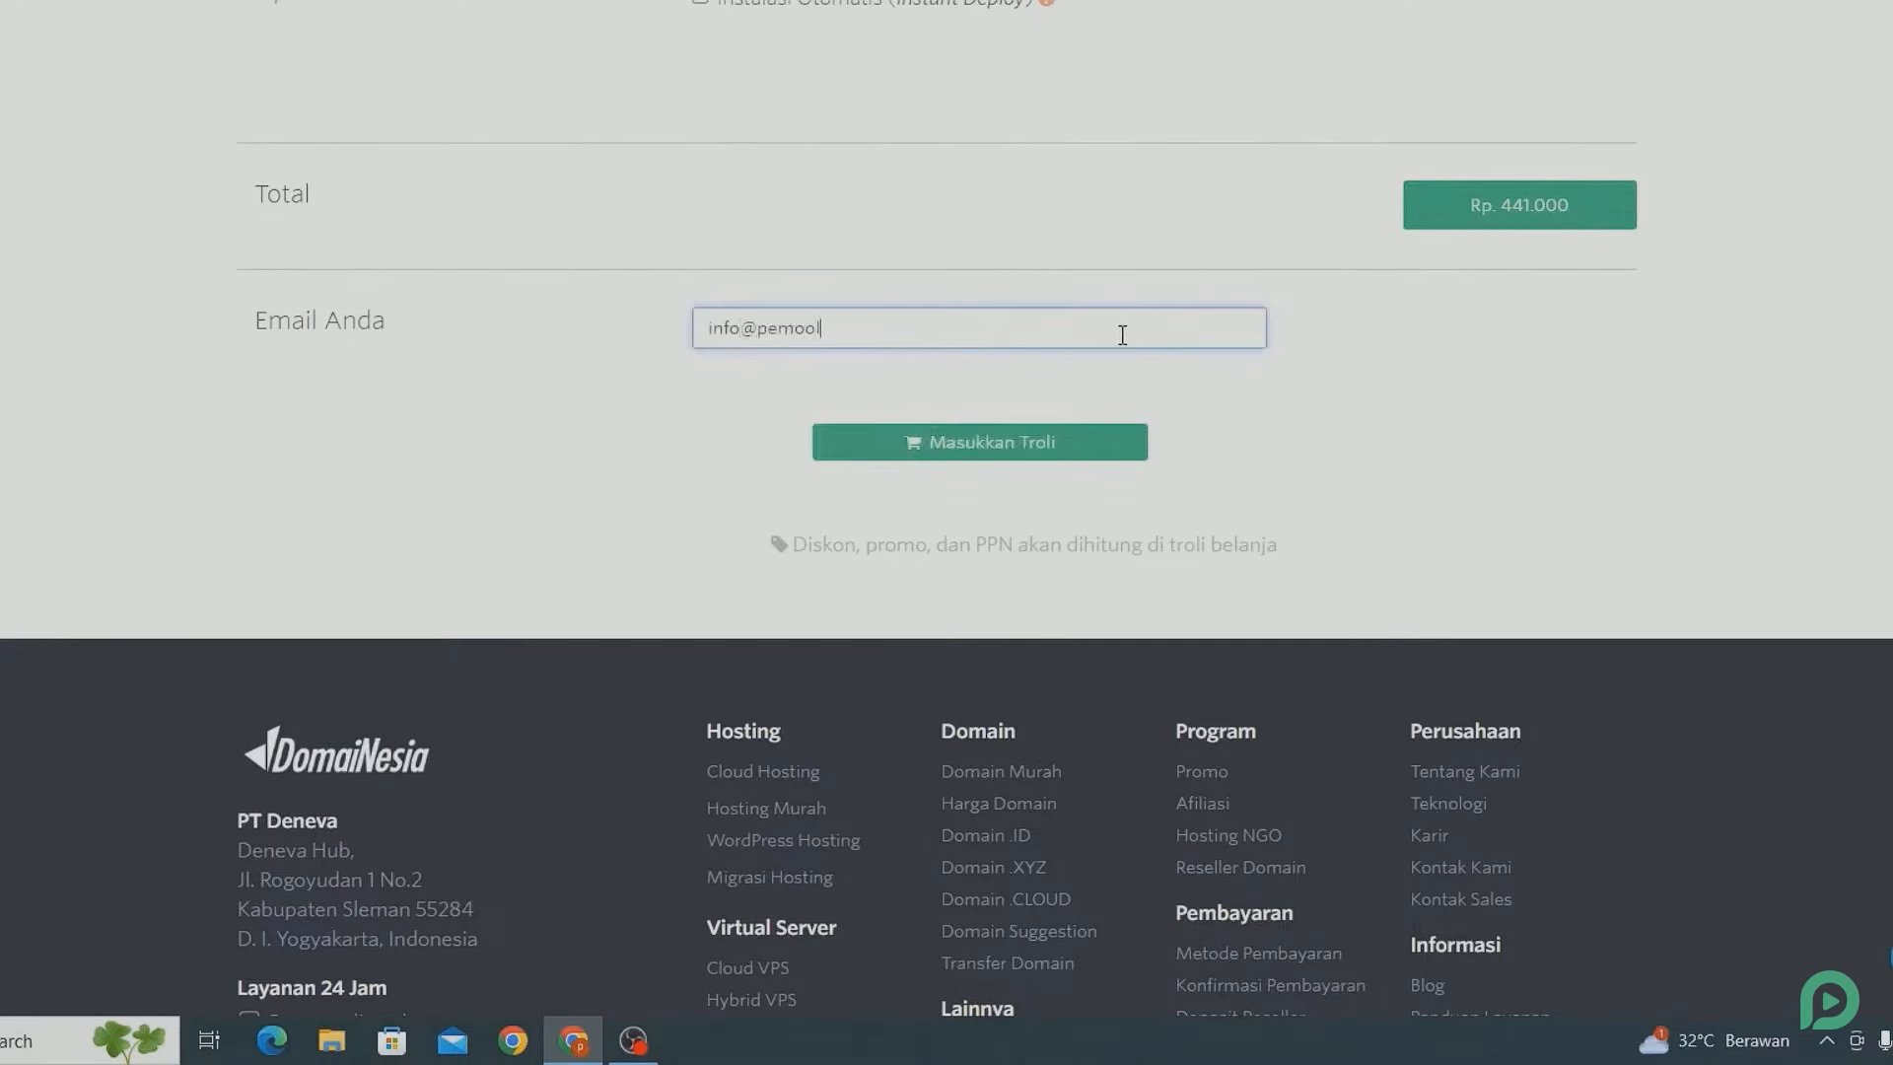
Add the order to the cart and replace promo code PAKETHEMAT with pemoola.
left_click(1027, 437)
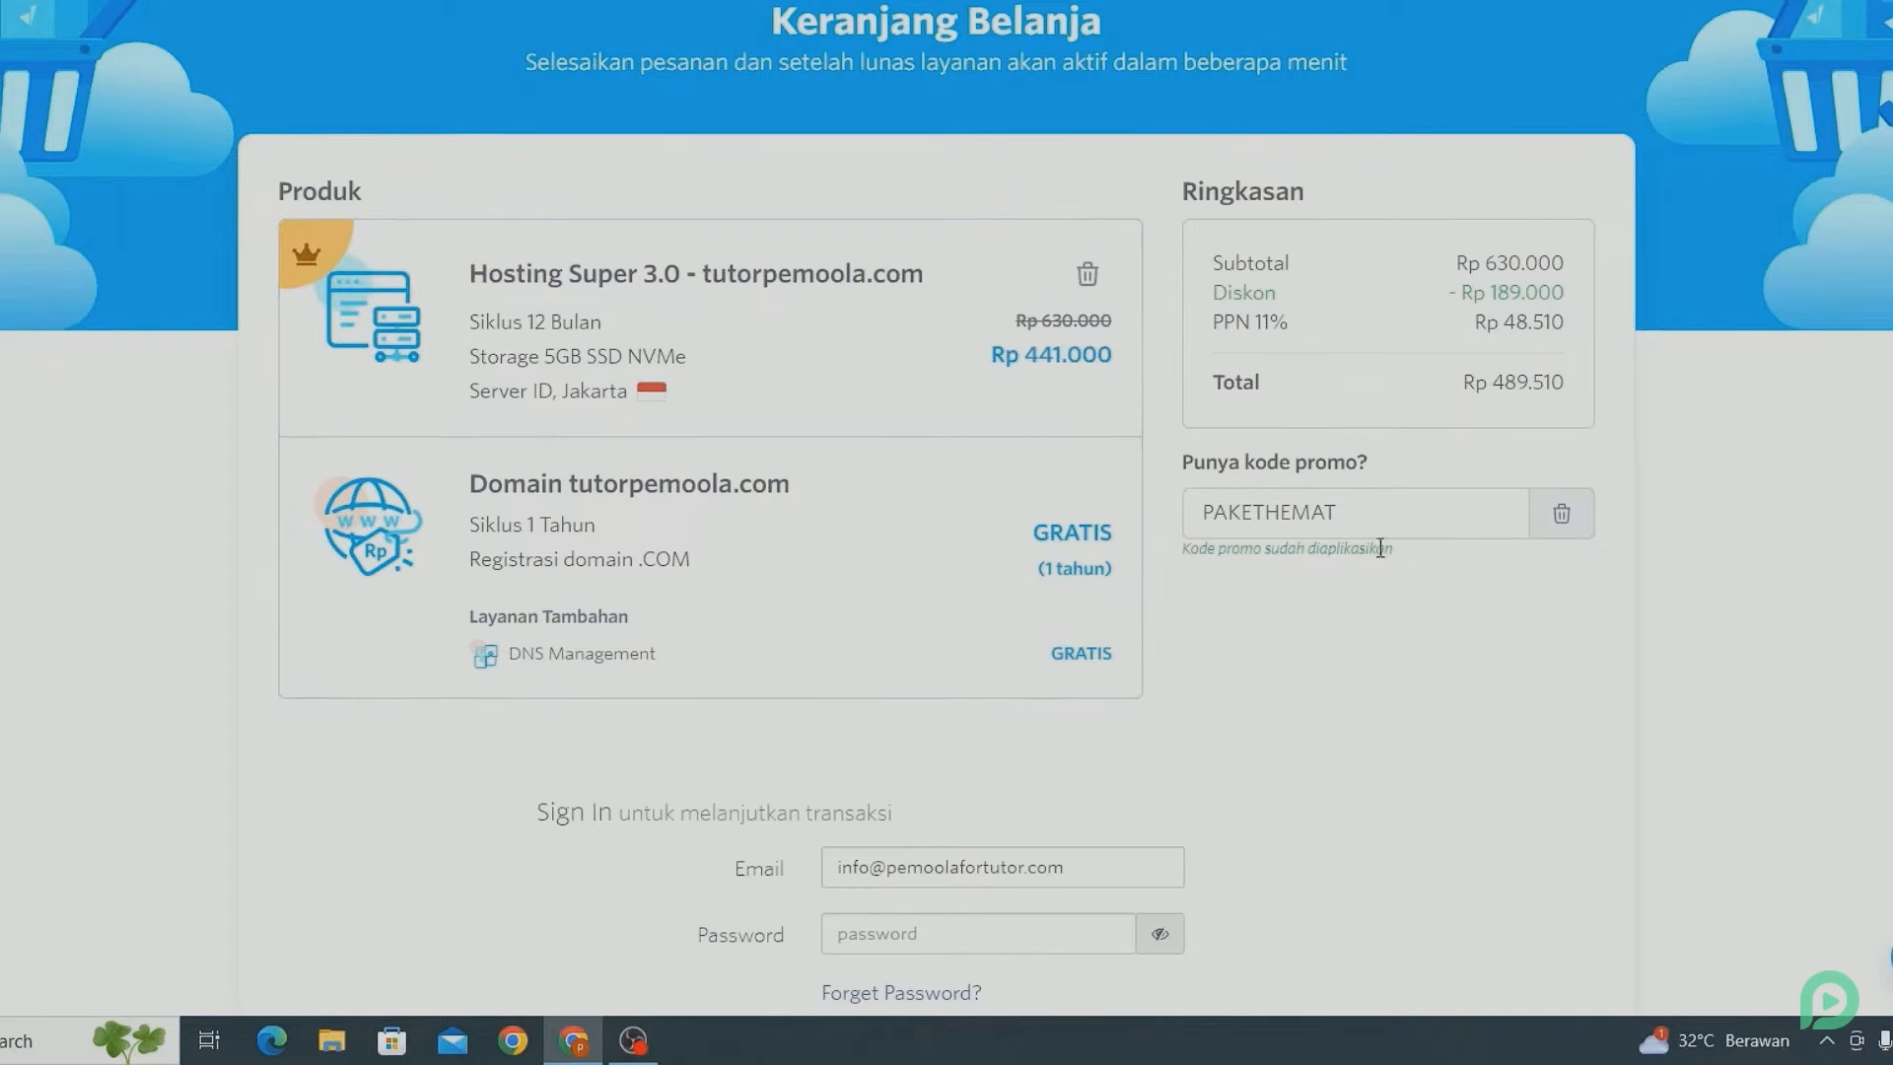
left_click(1374, 511)
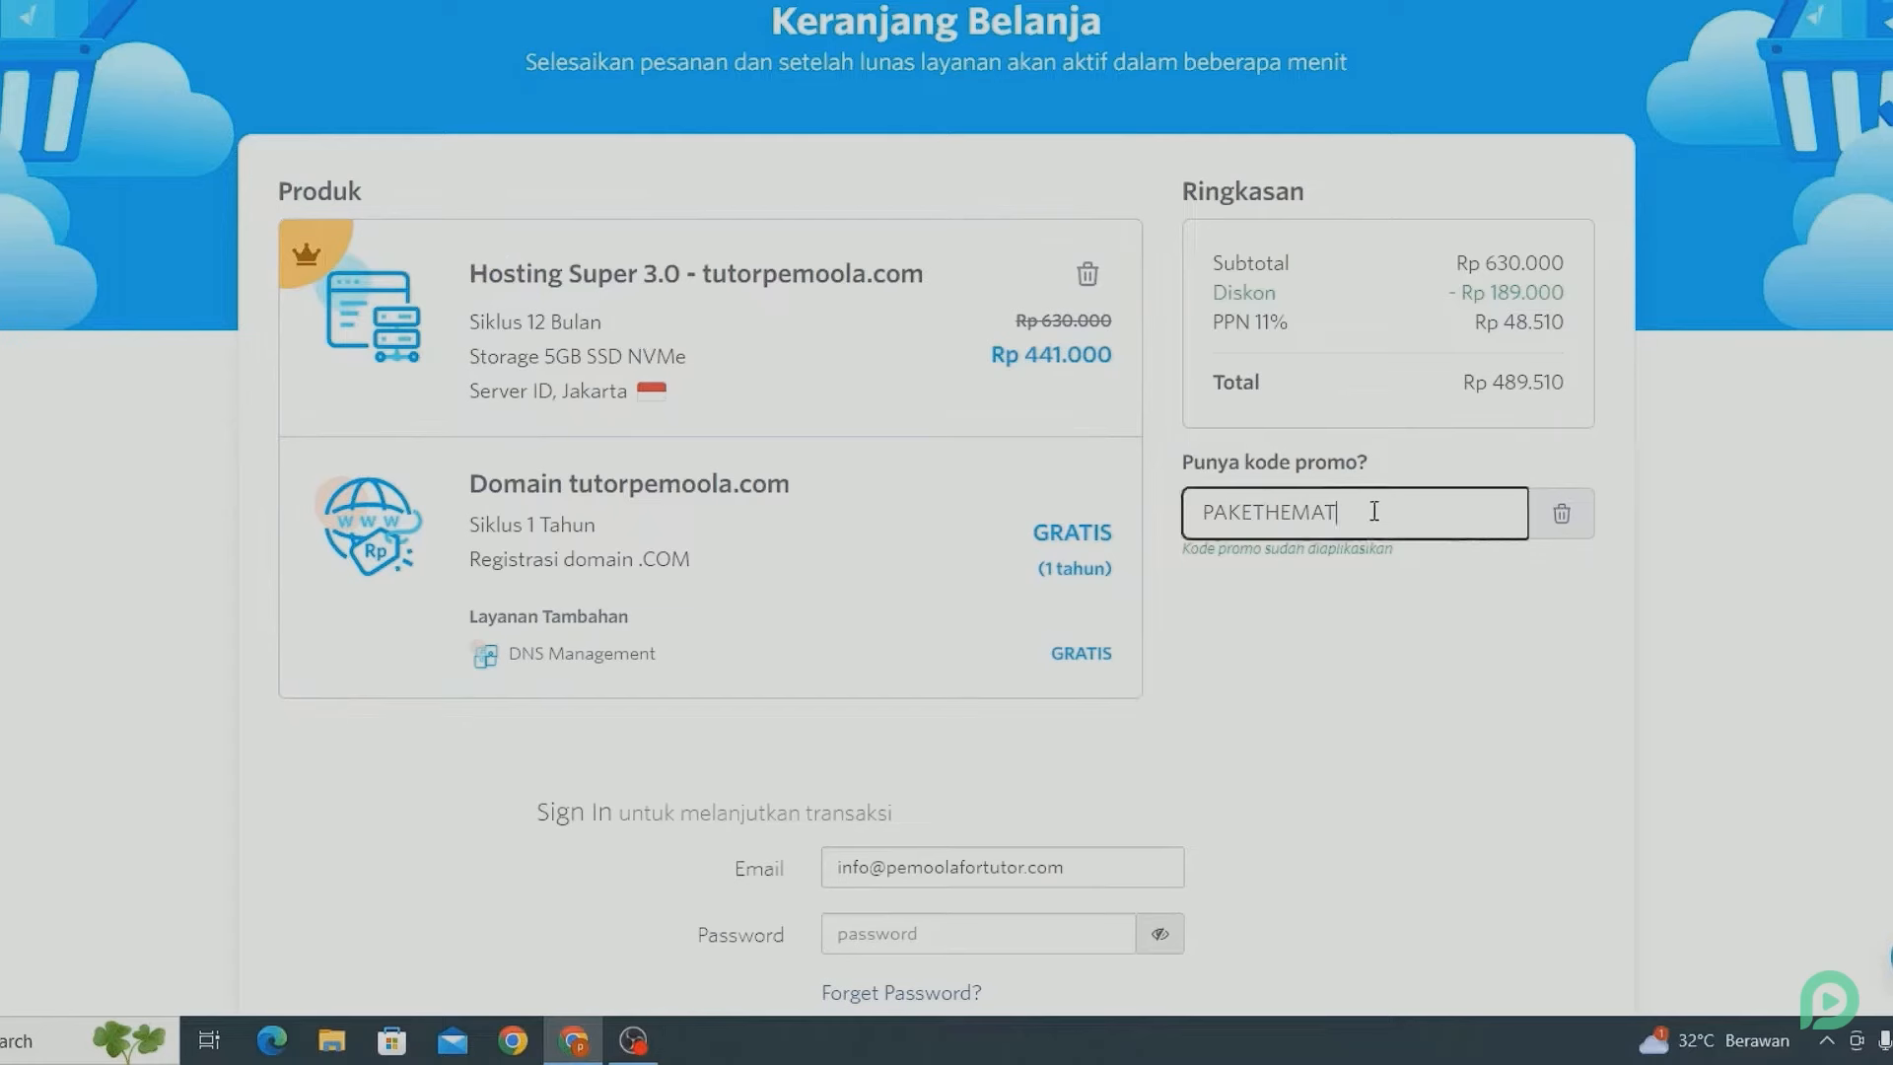
key("ctrl+a")
key("BackSpace")
type("pe")
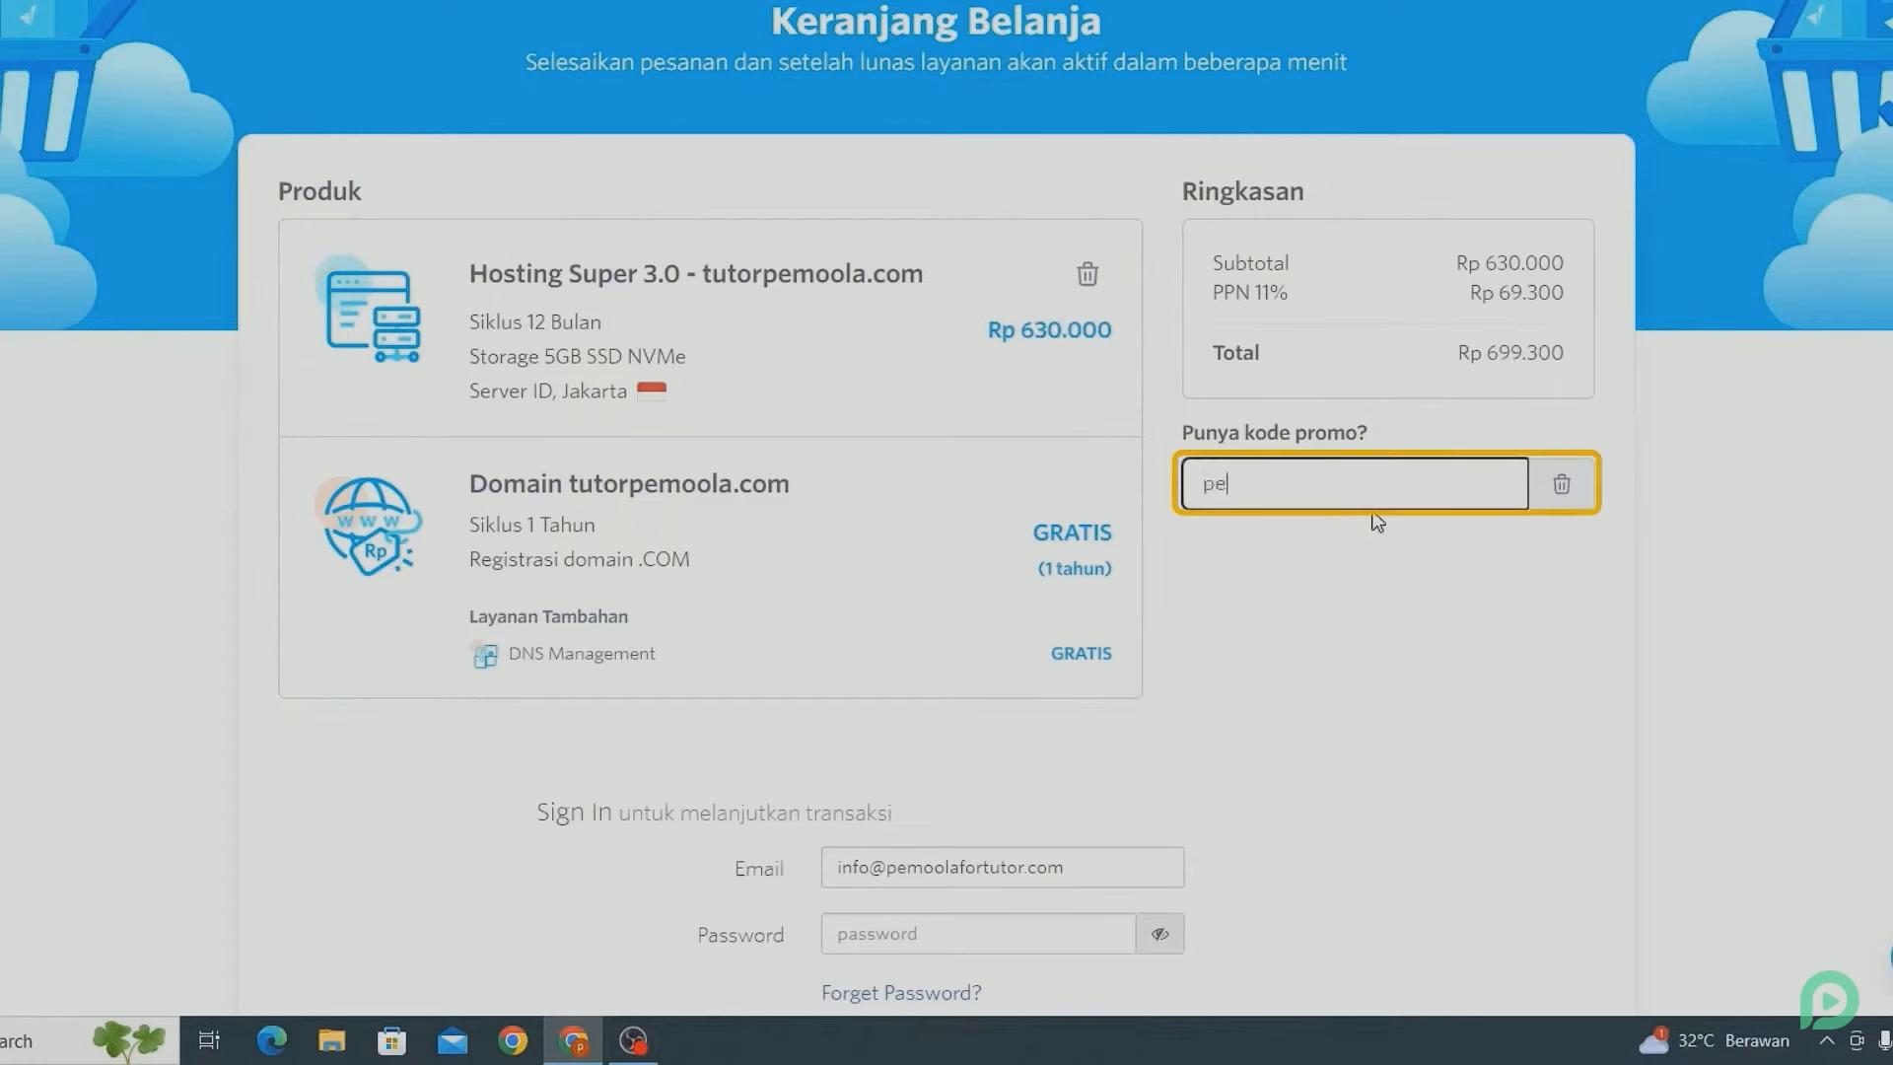
type("moola")
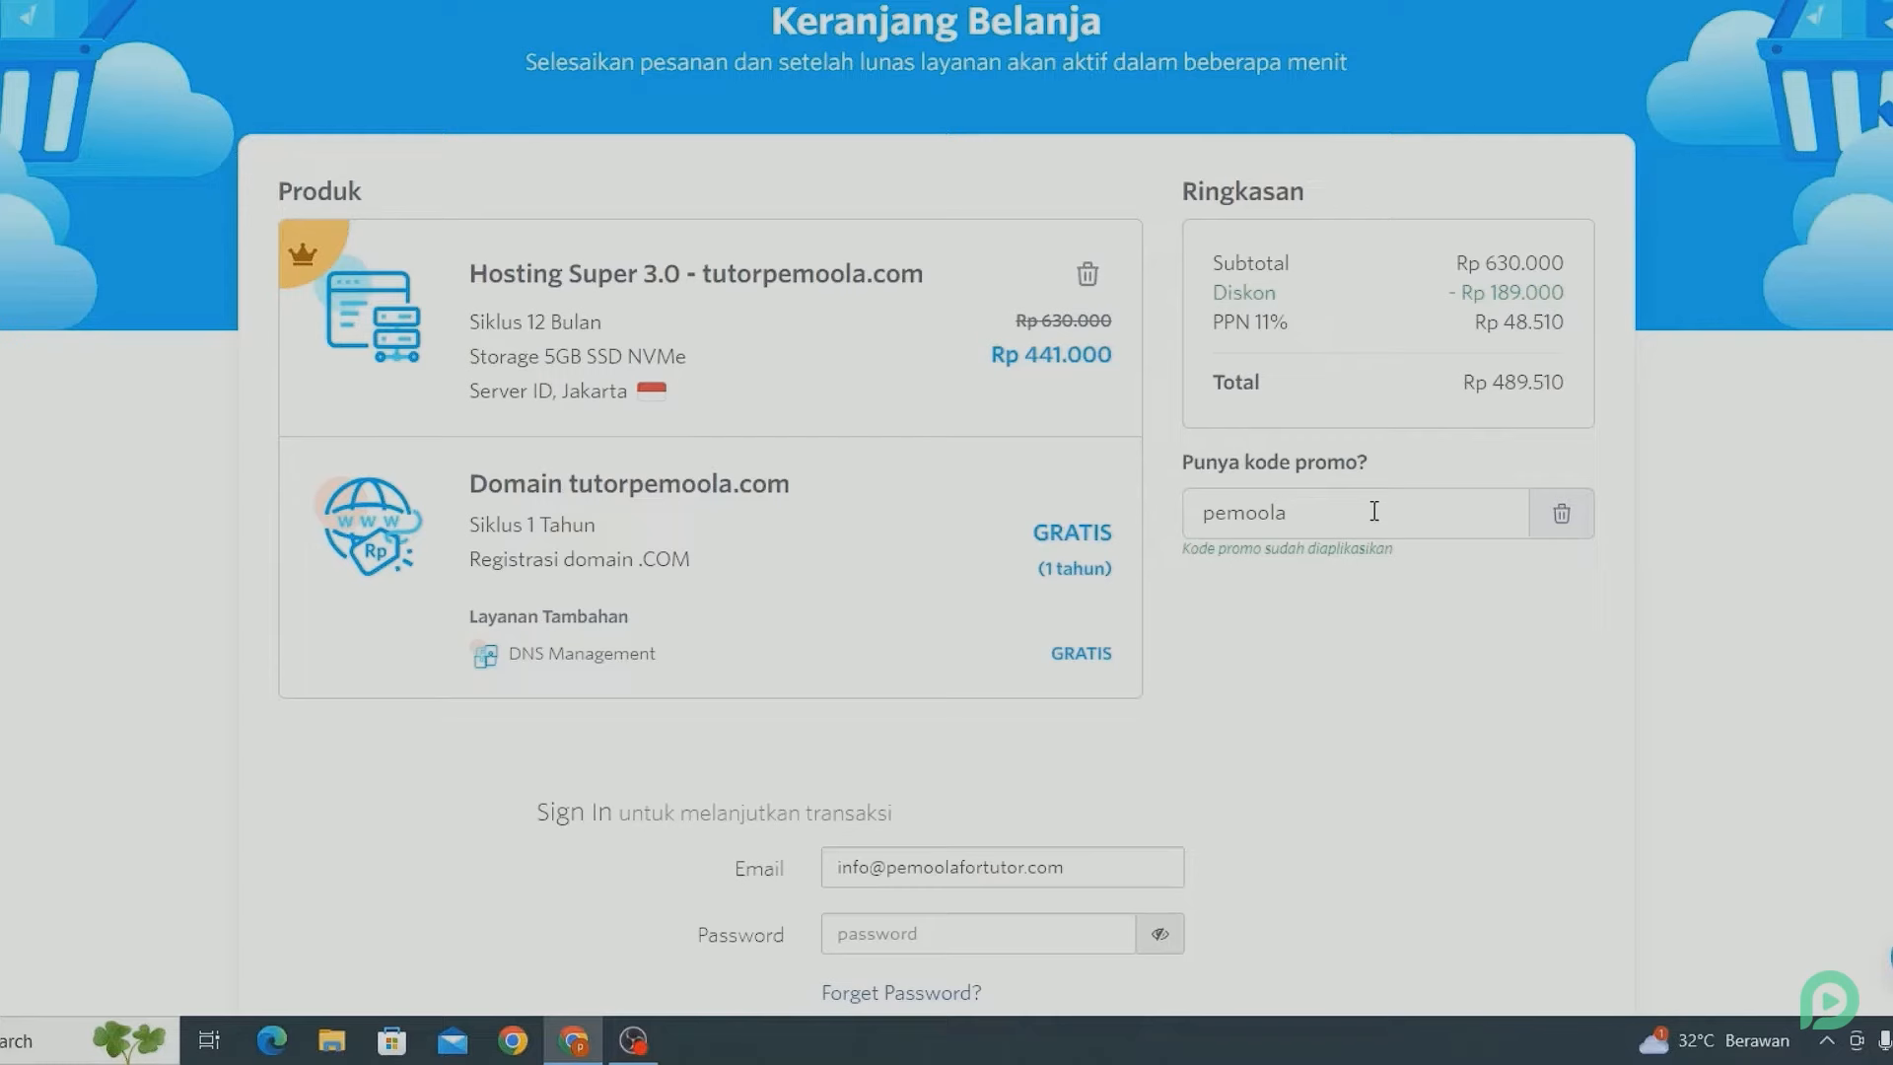
scroll(1374, 511, "down", 4)
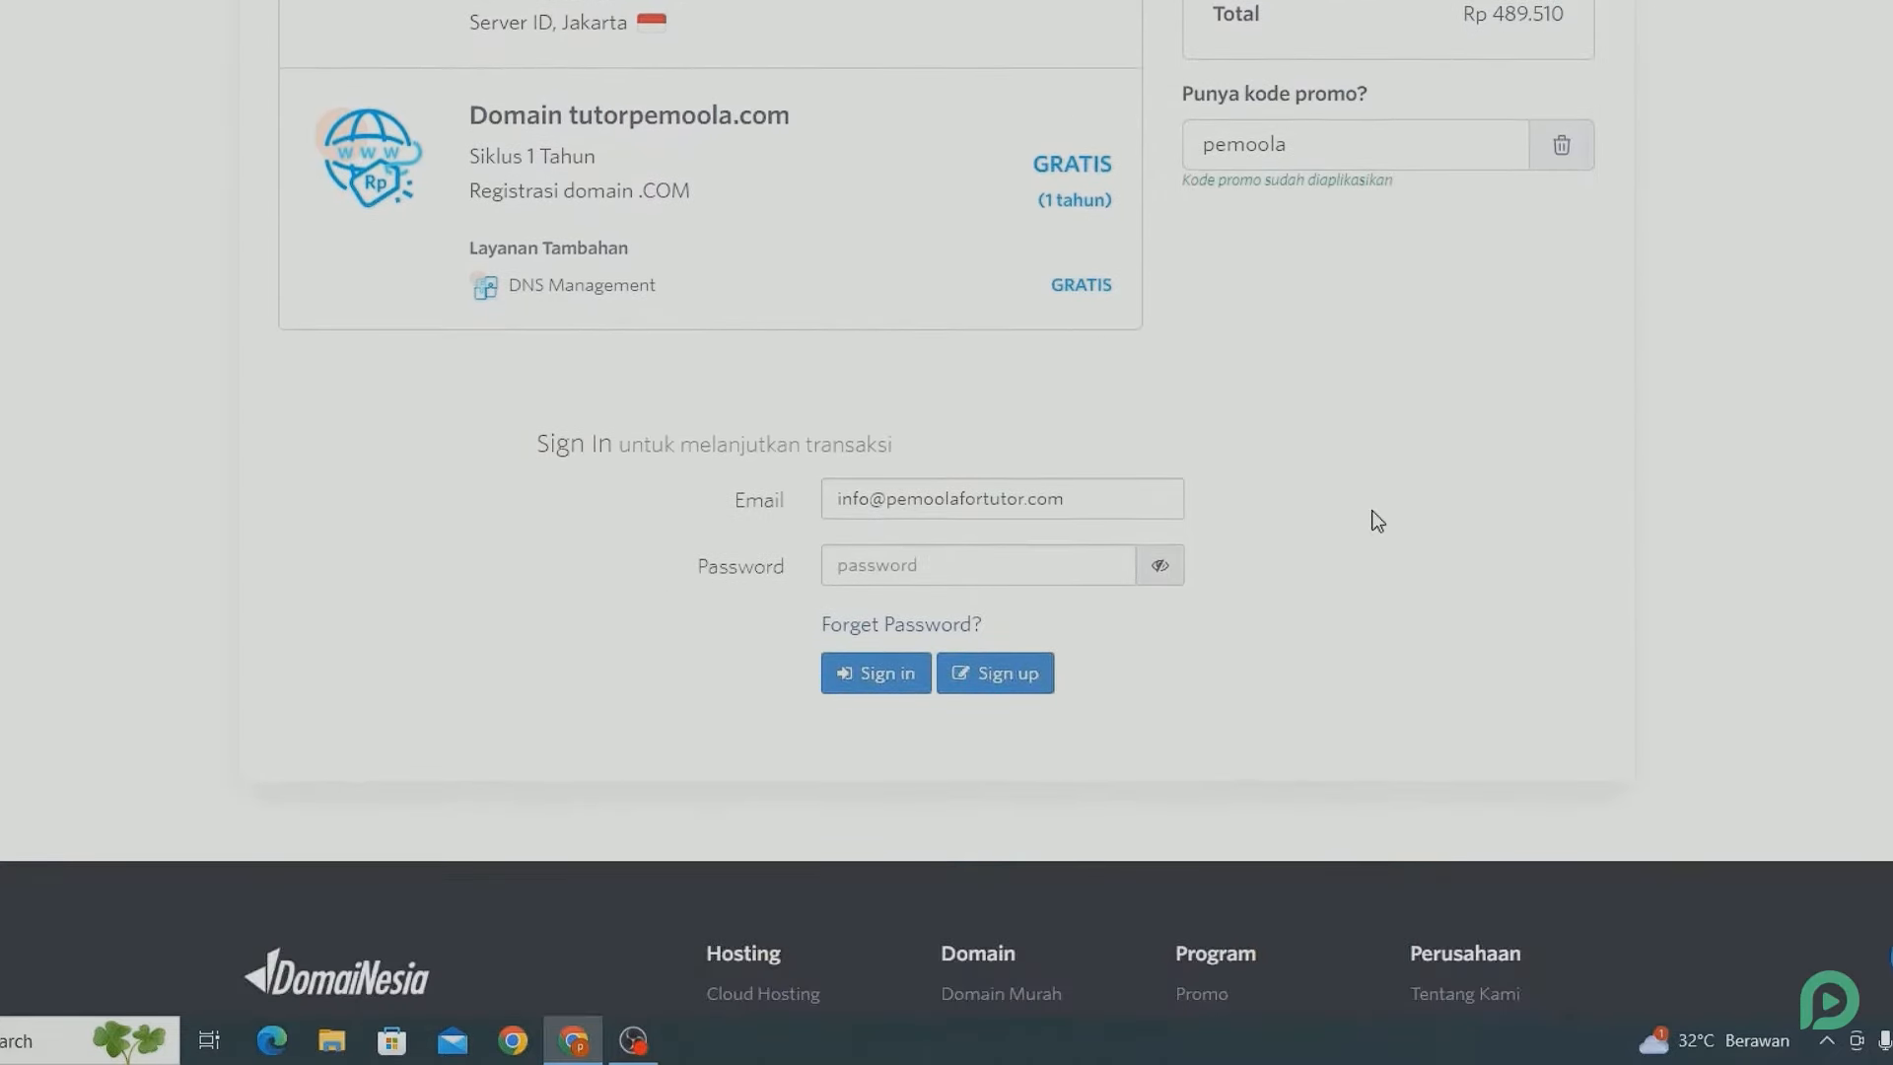
Switch to new-account sign-up, enter first and last name, and set category to Personal.
left_click(1026, 676)
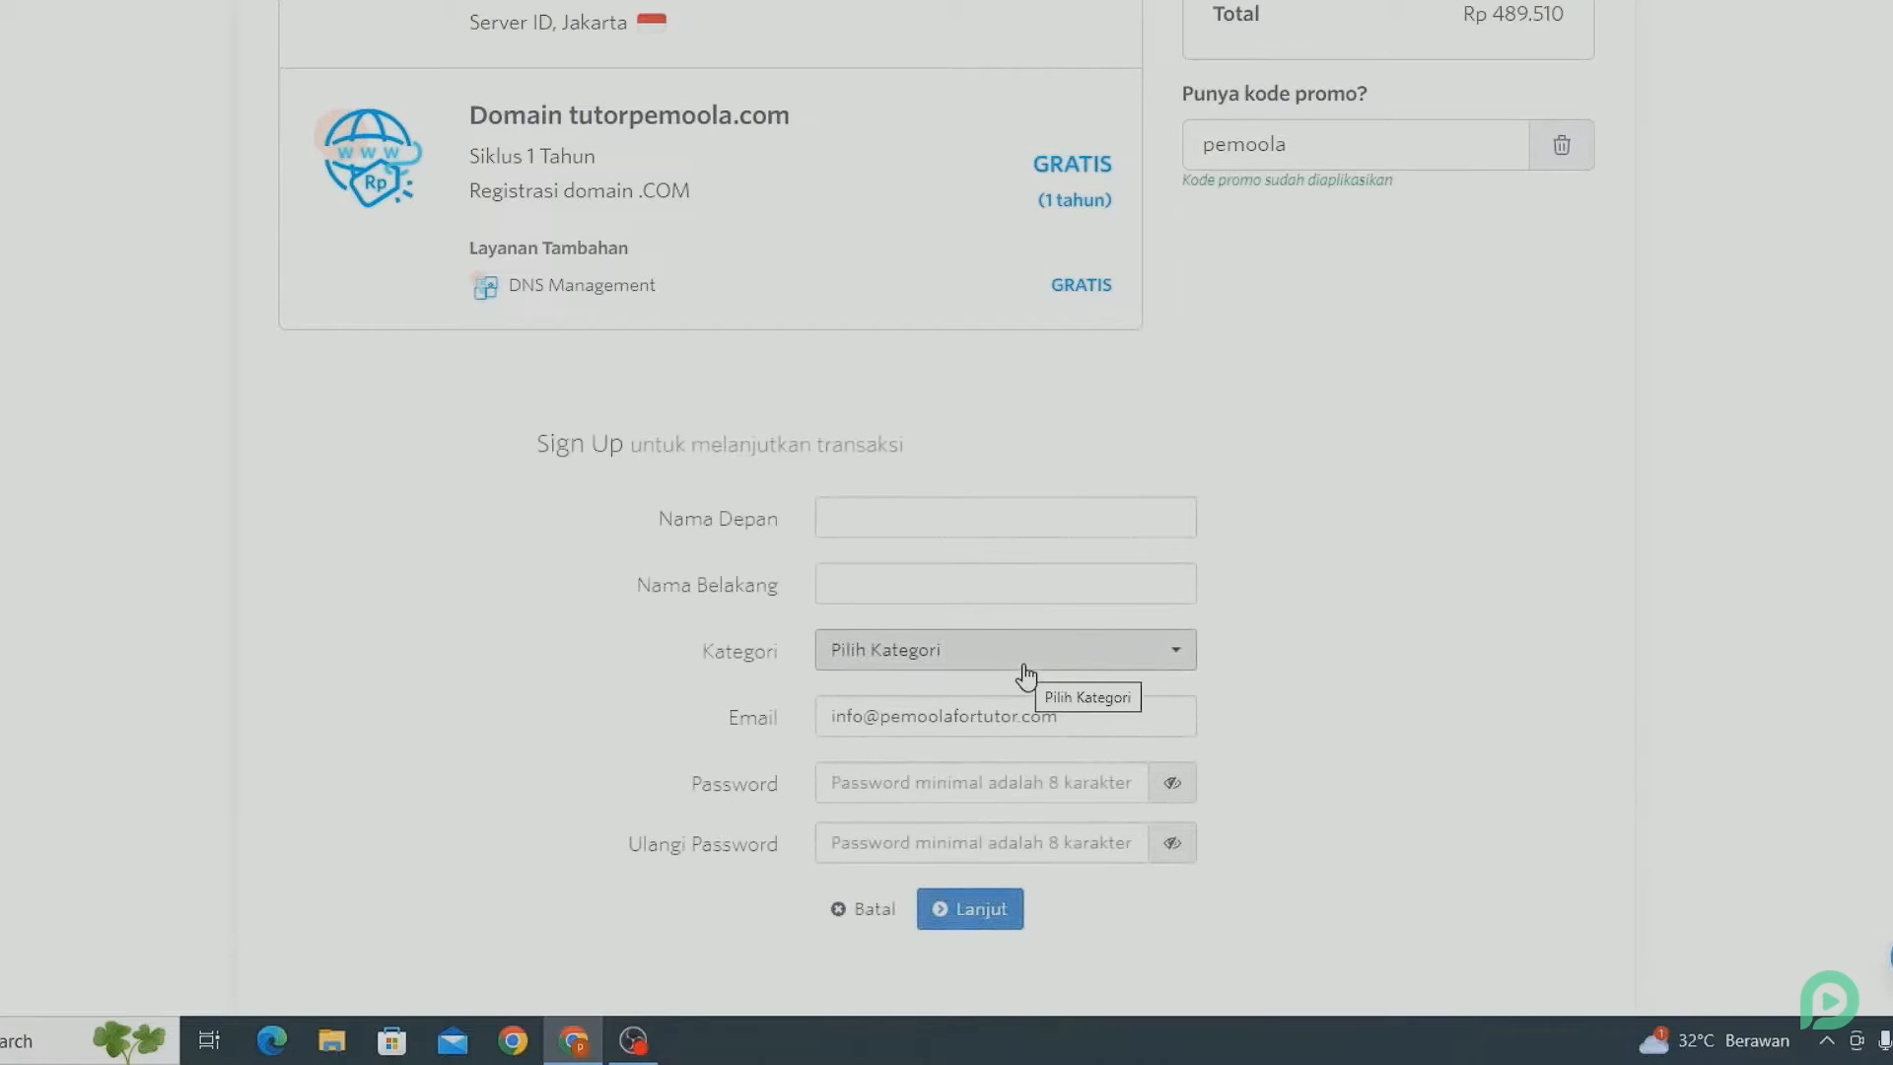
left_click(838, 524)
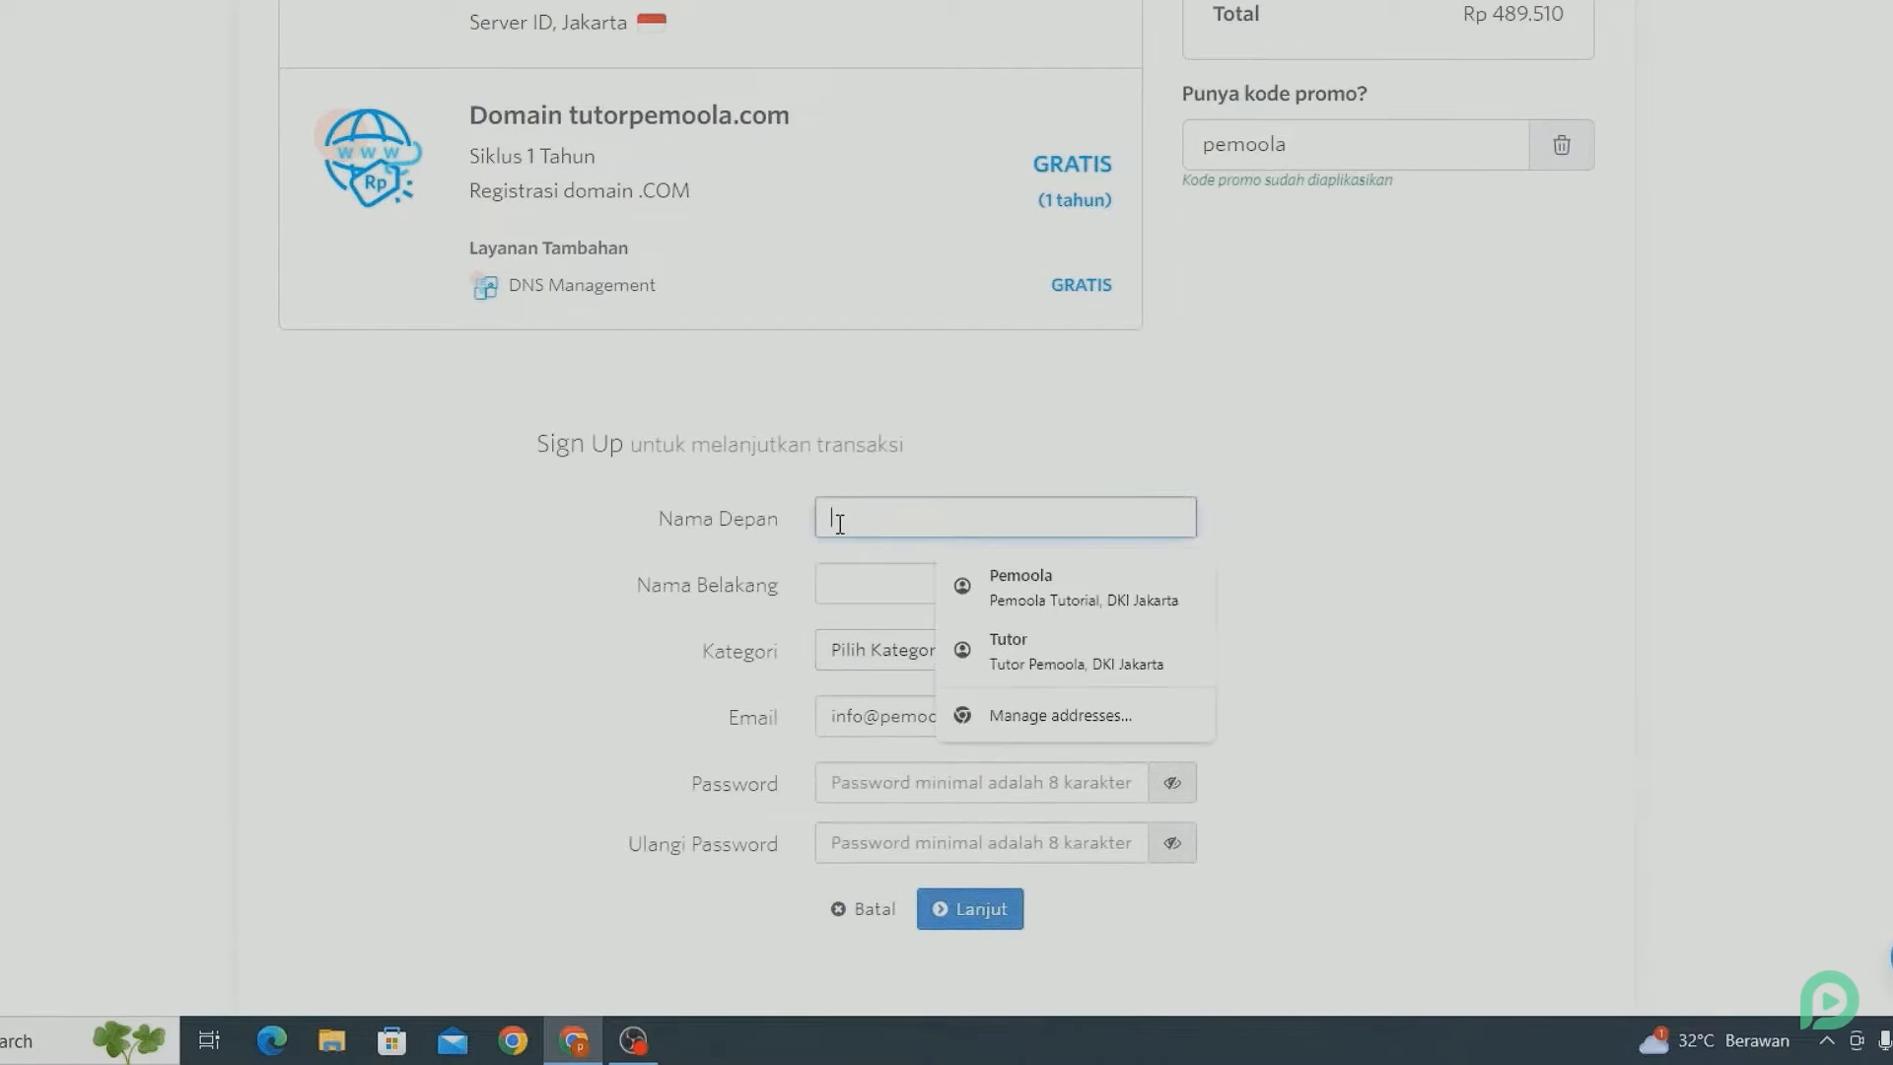
type("pemoola")
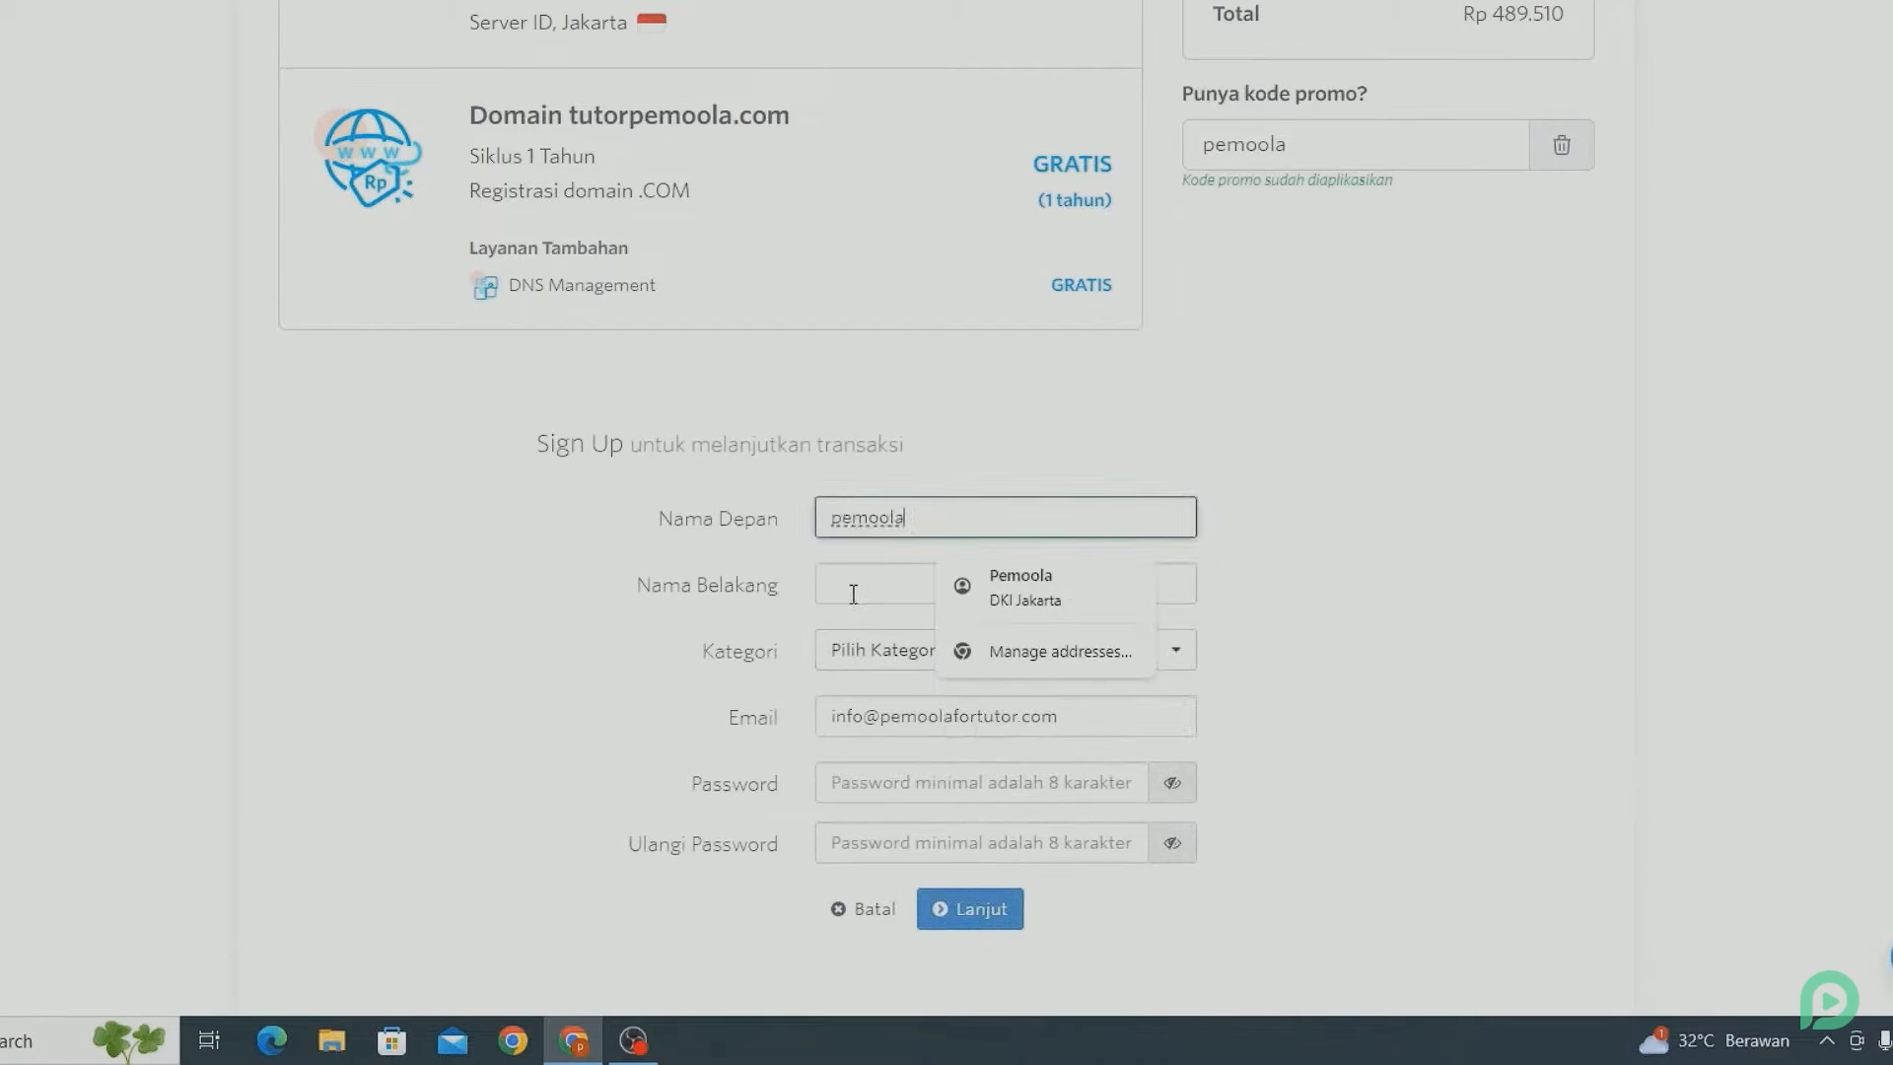
left_click(854, 593)
type("tutor")
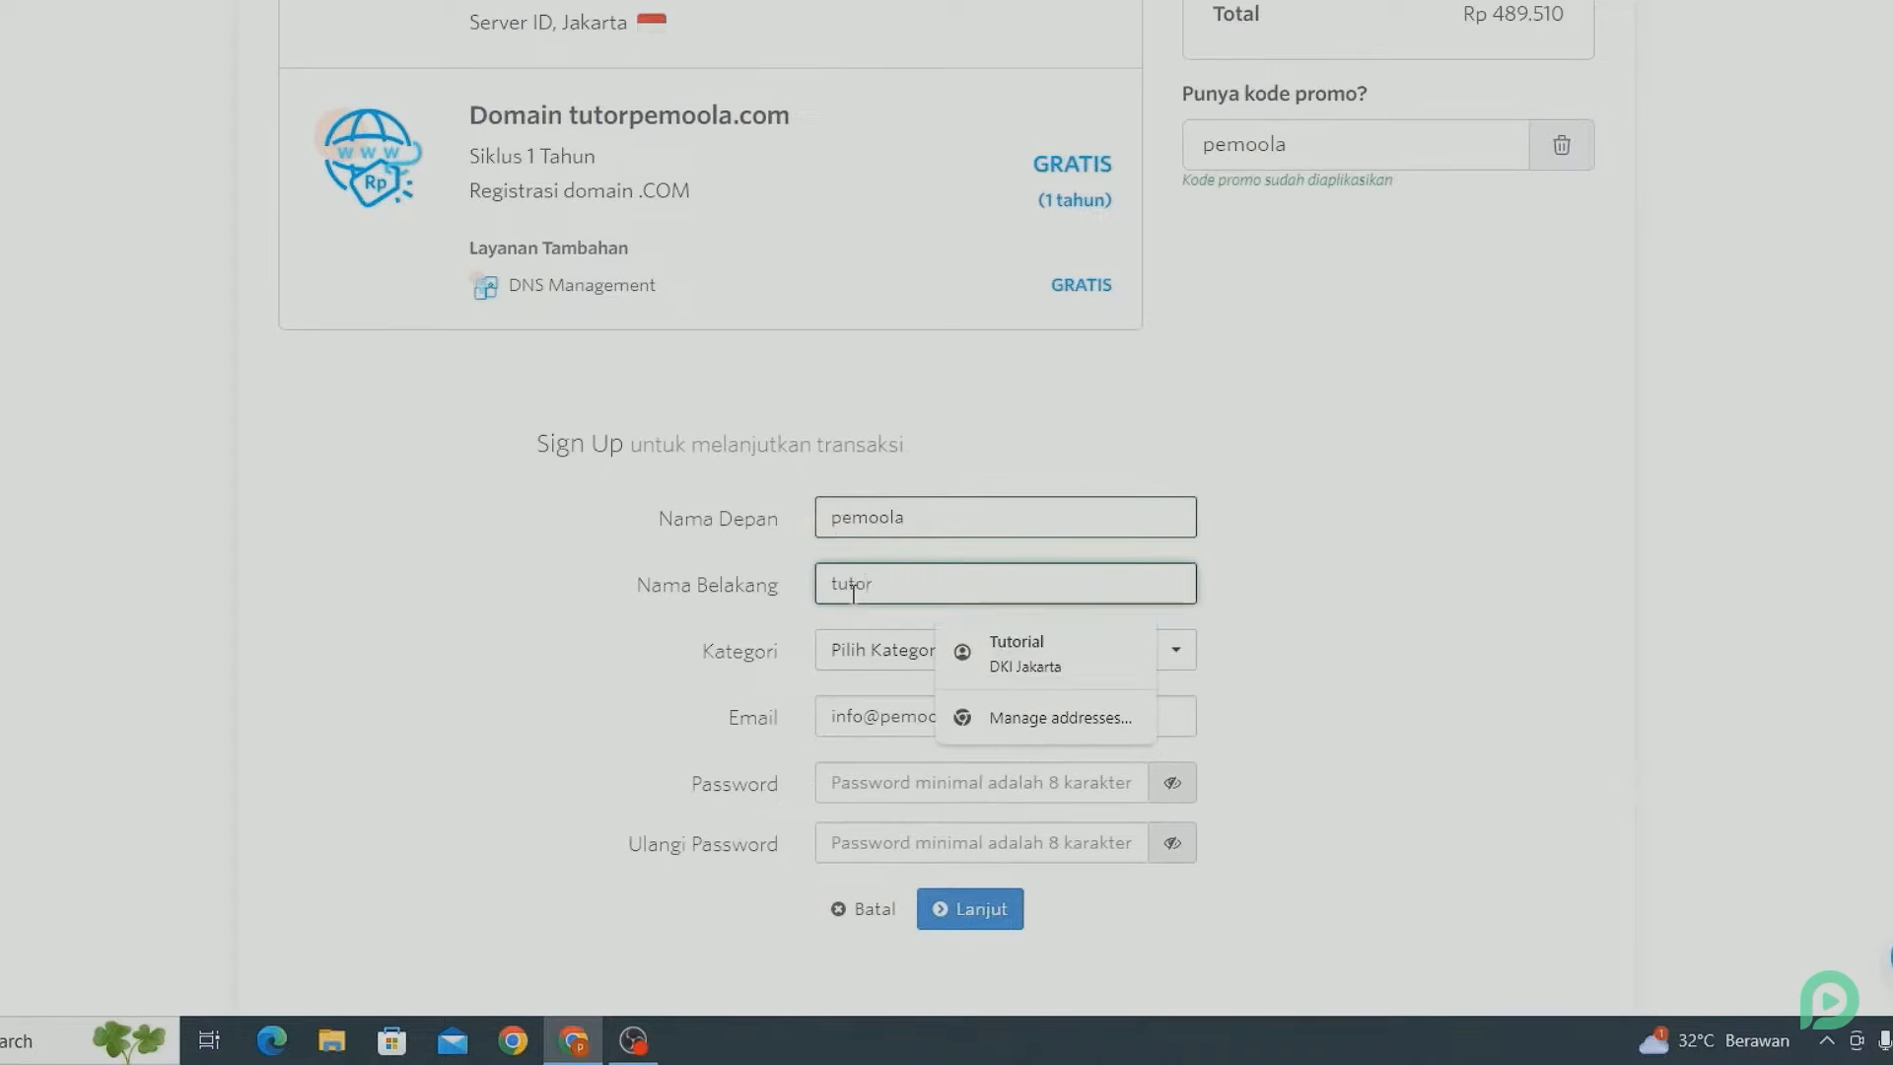
left_click(547, 676)
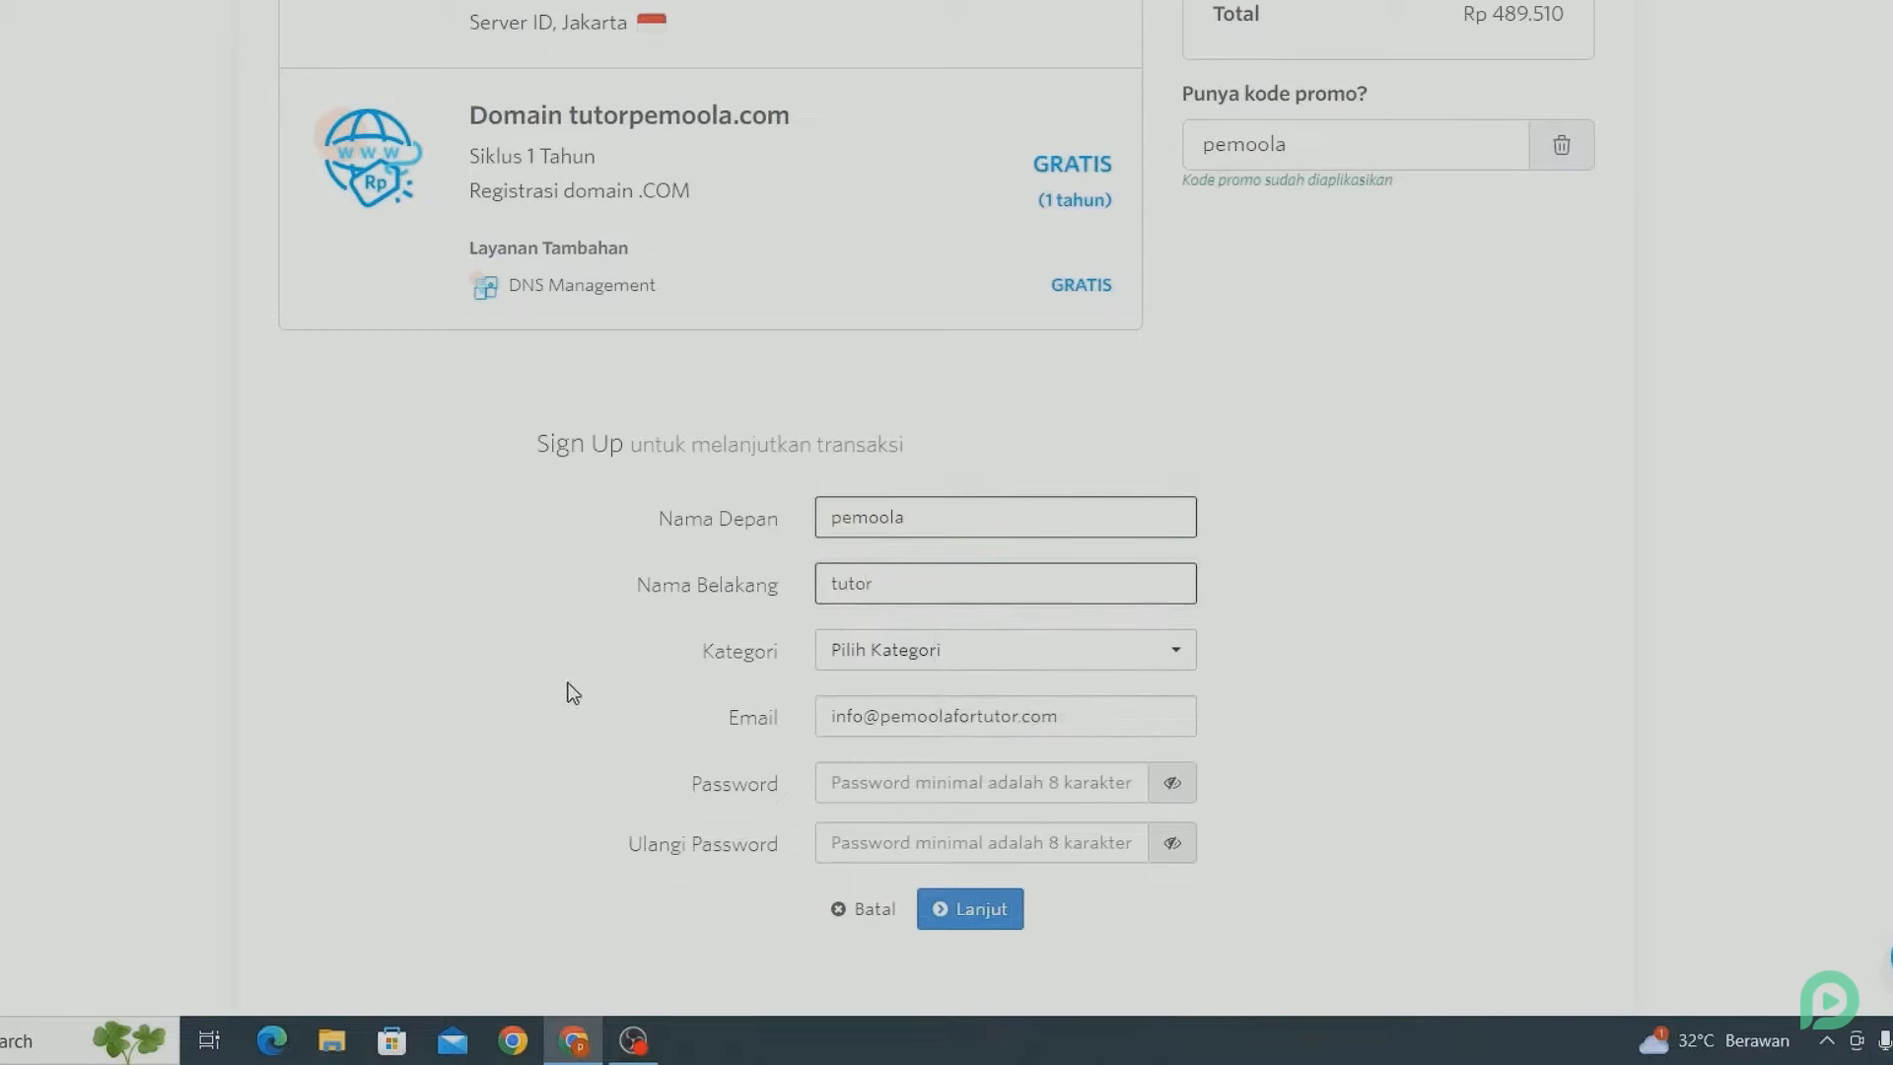
left_click(846, 656)
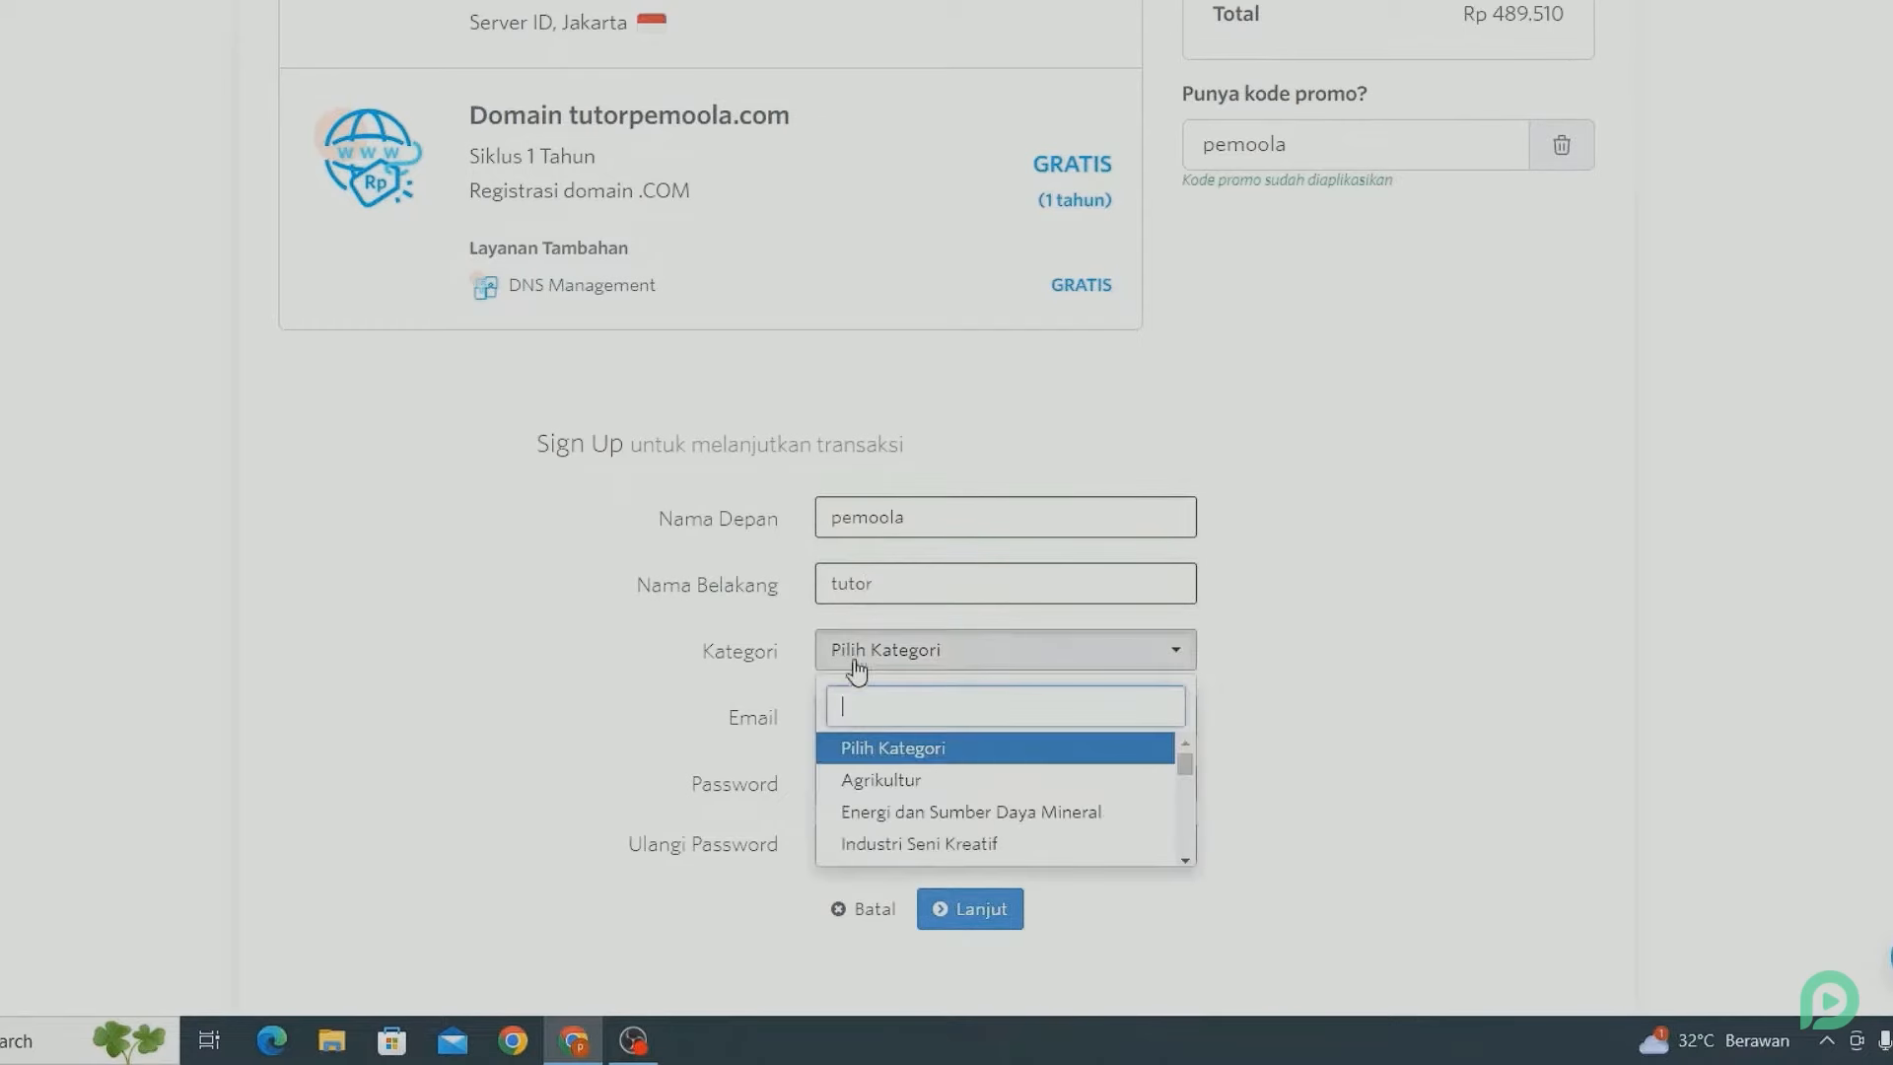
scroll(899, 837, "down", 2)
scroll(900, 836, "down", 2)
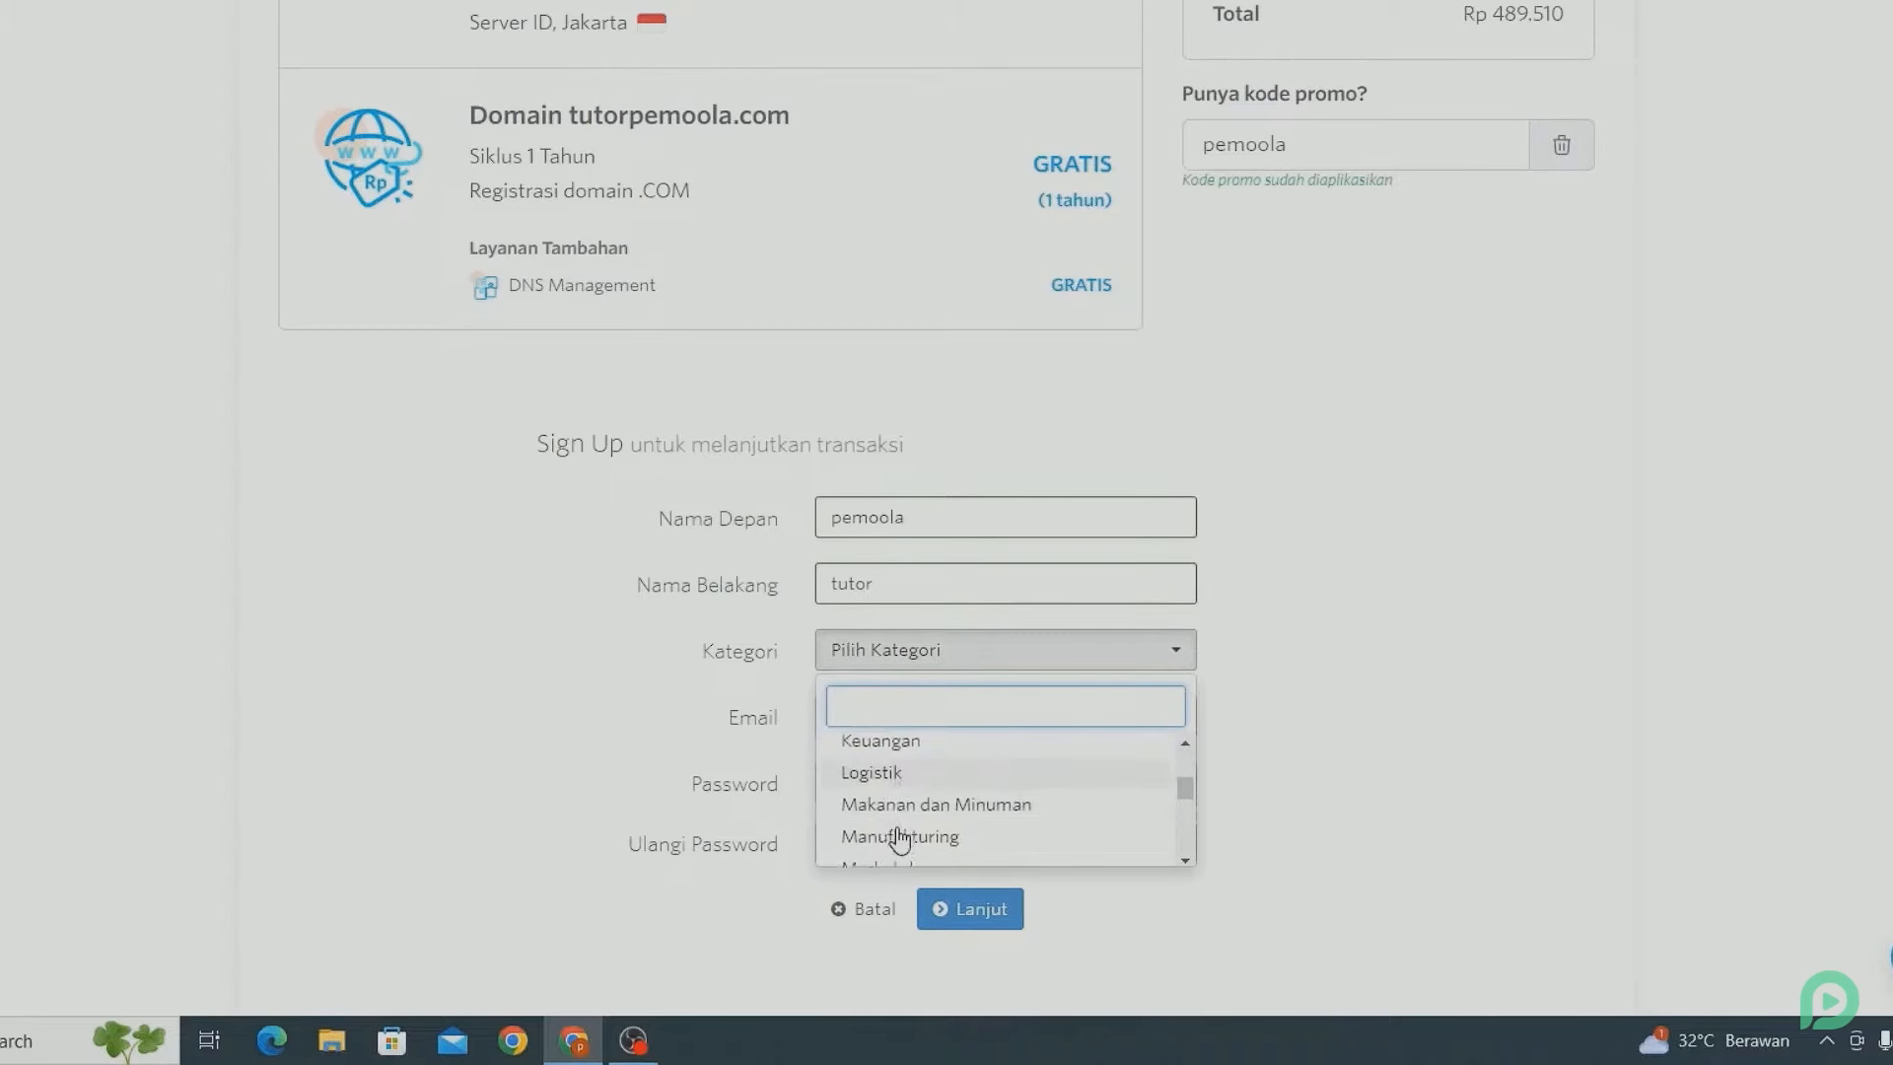
scroll(900, 838, "down", 2)
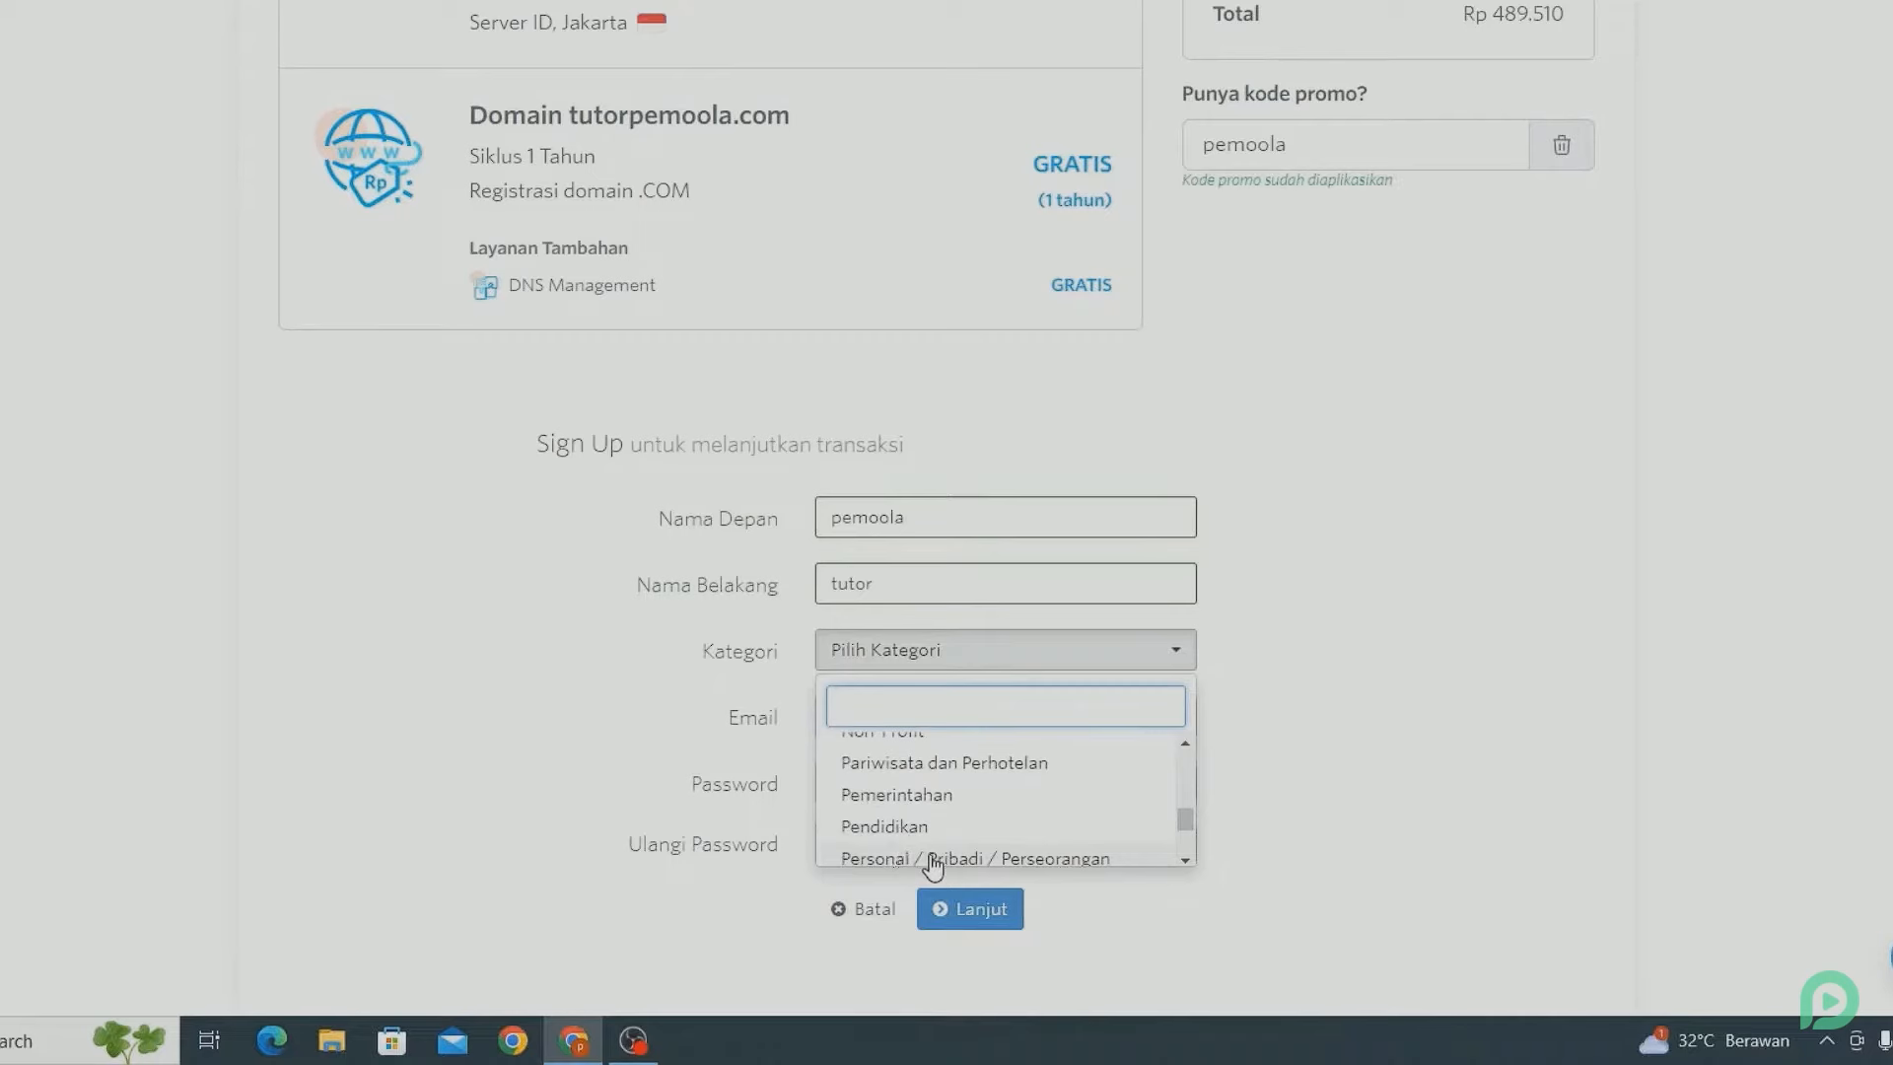
left_click(933, 859)
scroll(771, 702, "down", 1)
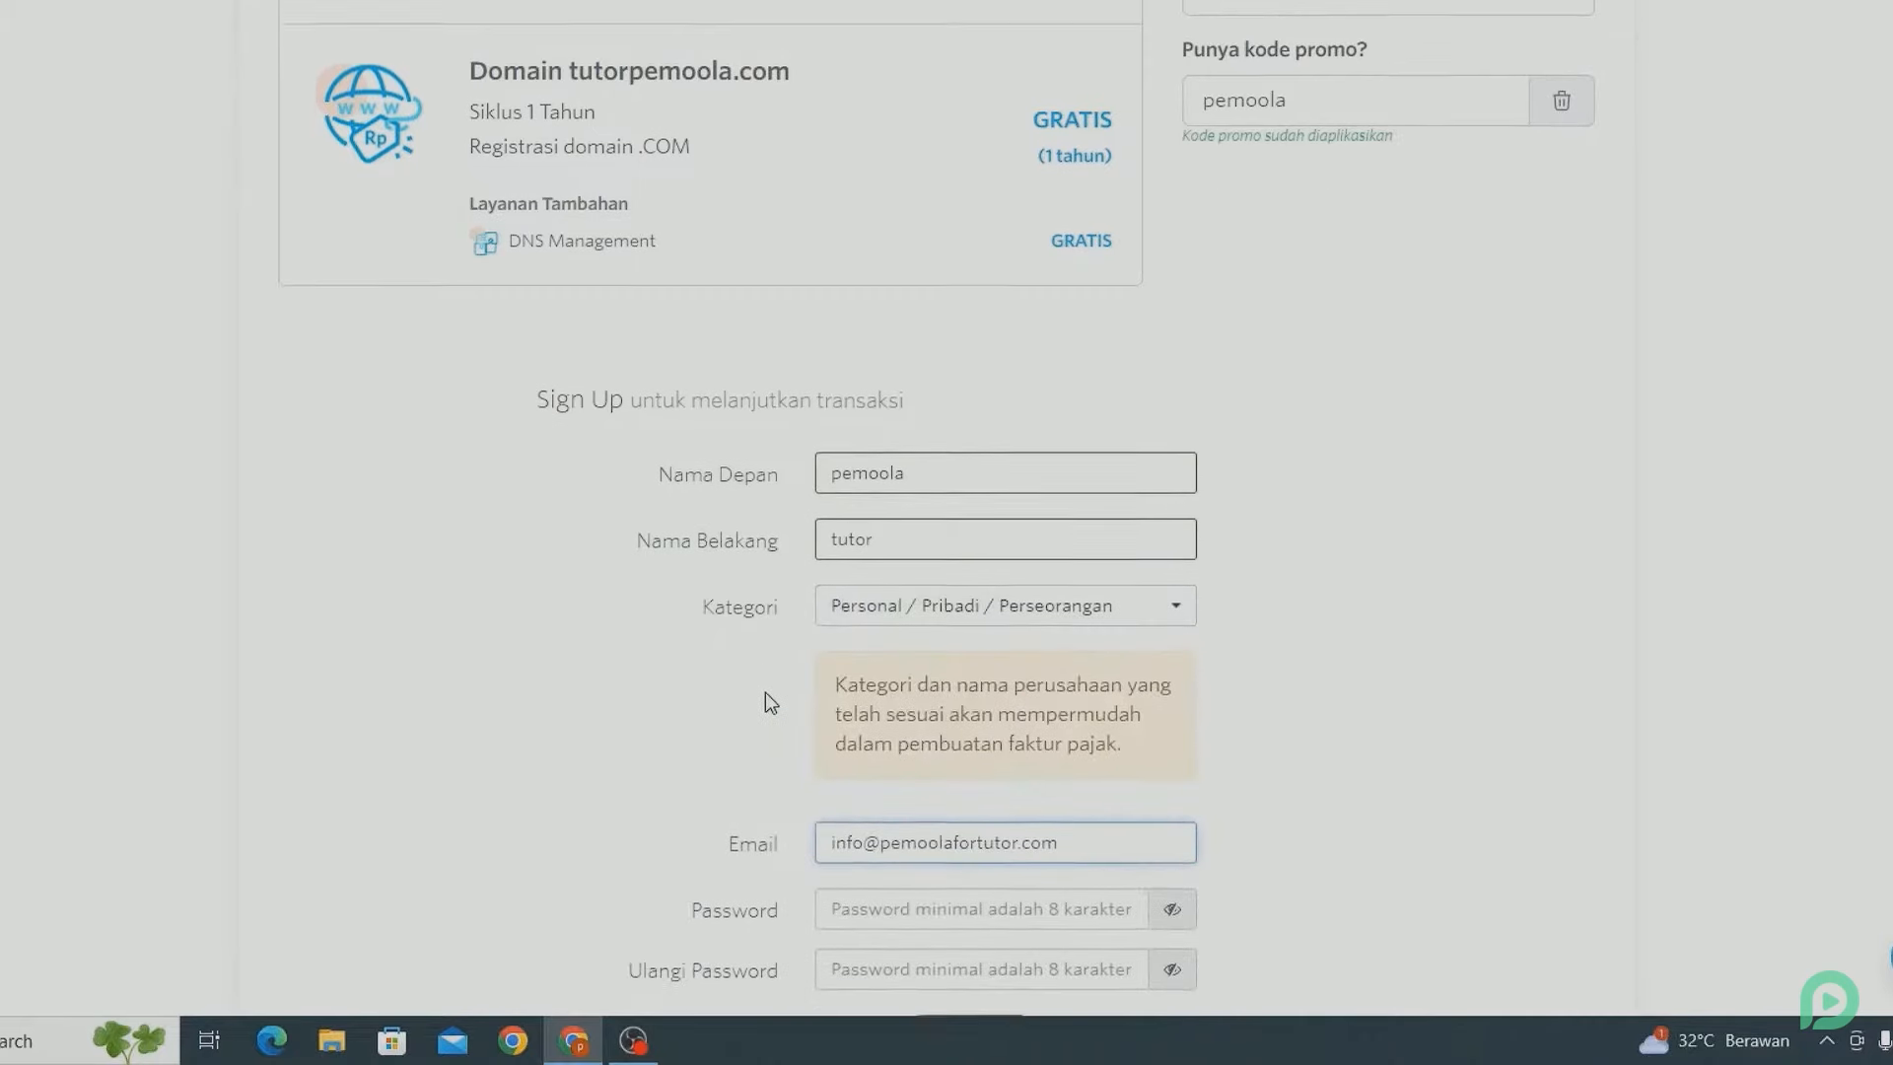
scroll(771, 702, "down", 3)
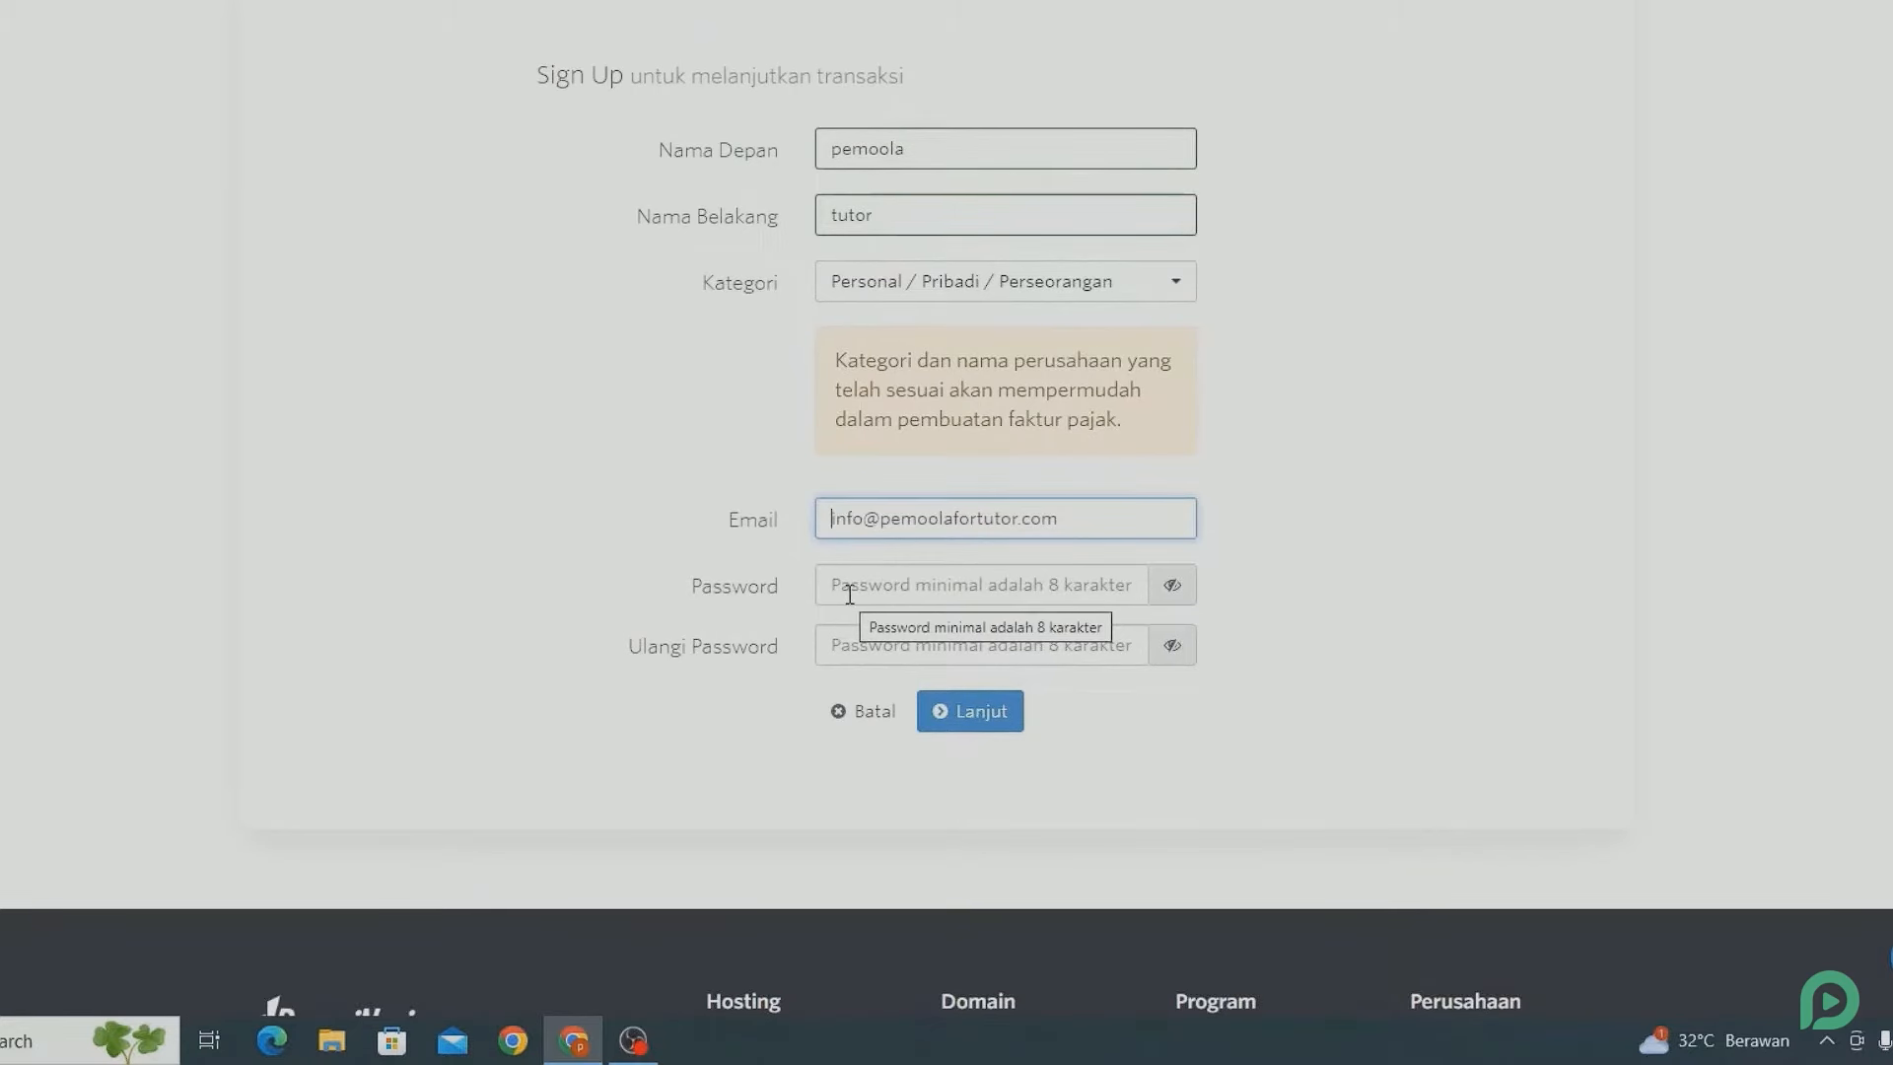
Enter and confirm the account password.
left_click(849, 594)
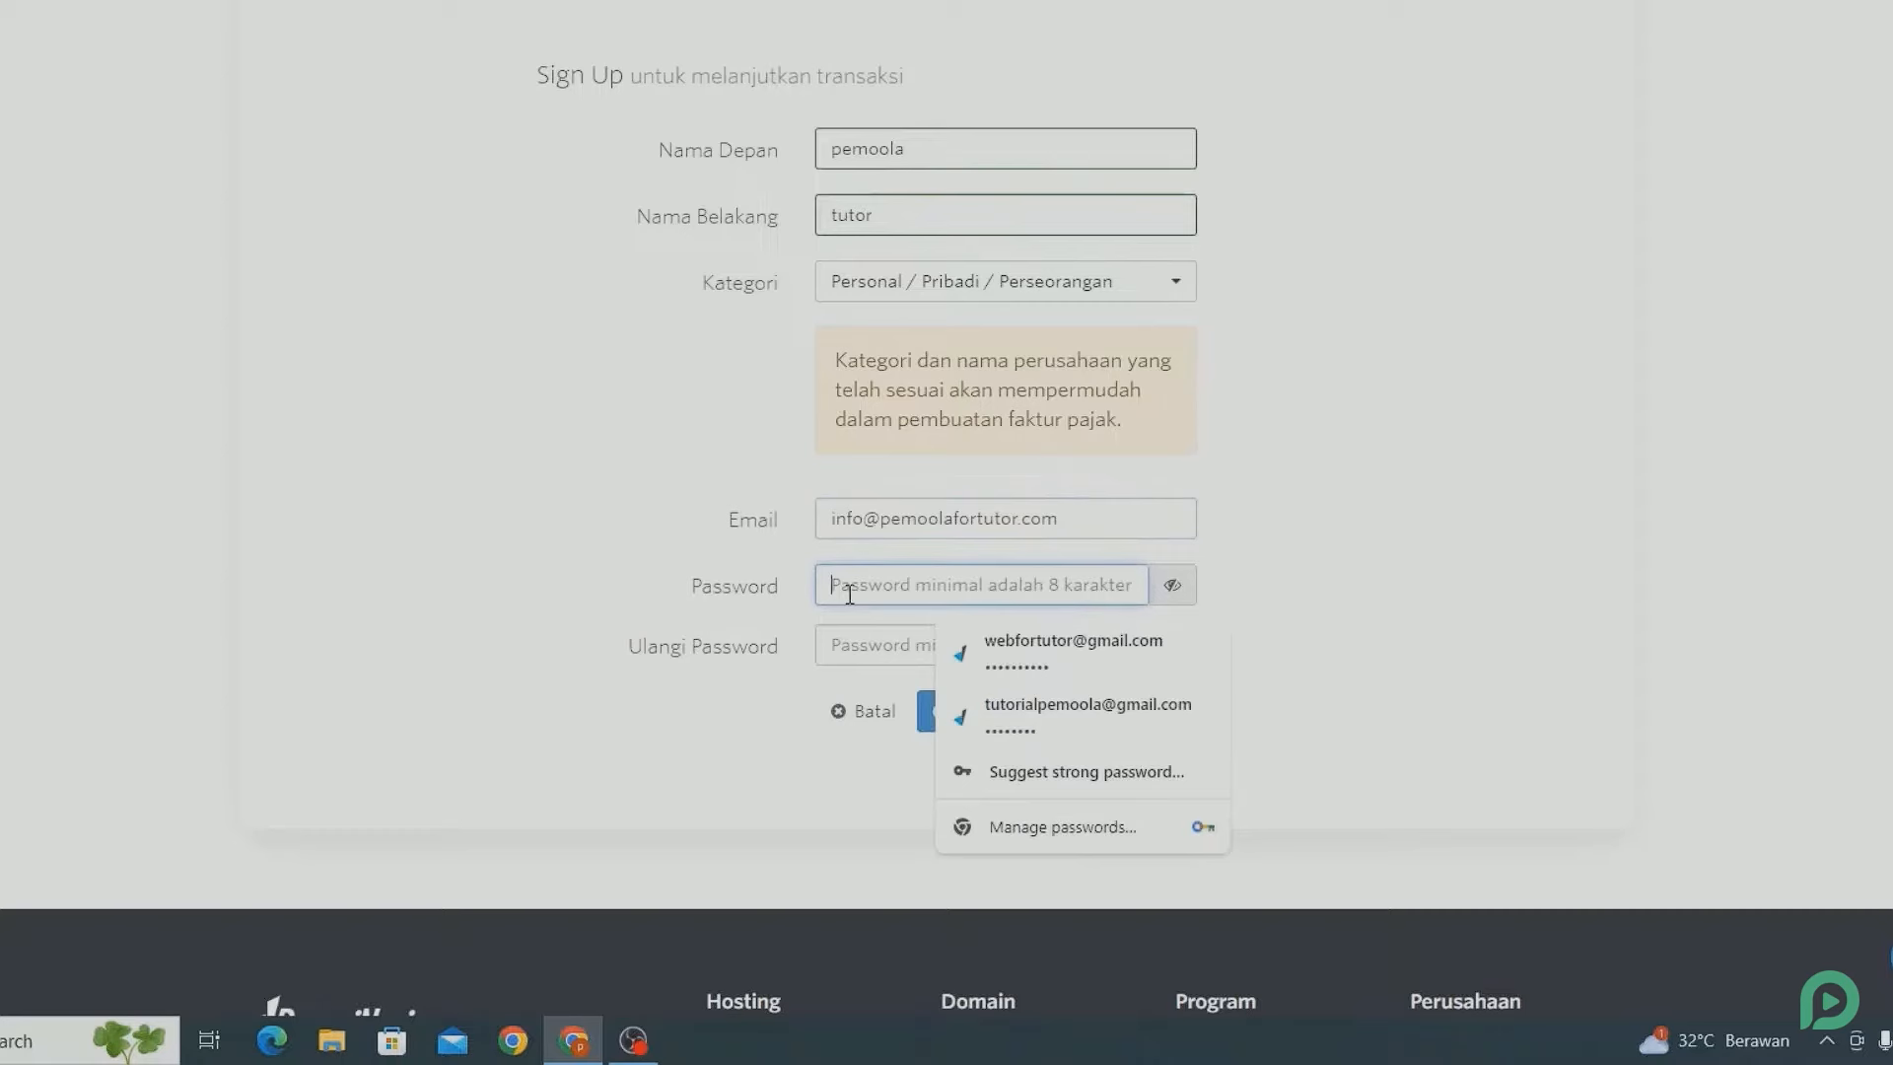
type("•••••••••••")
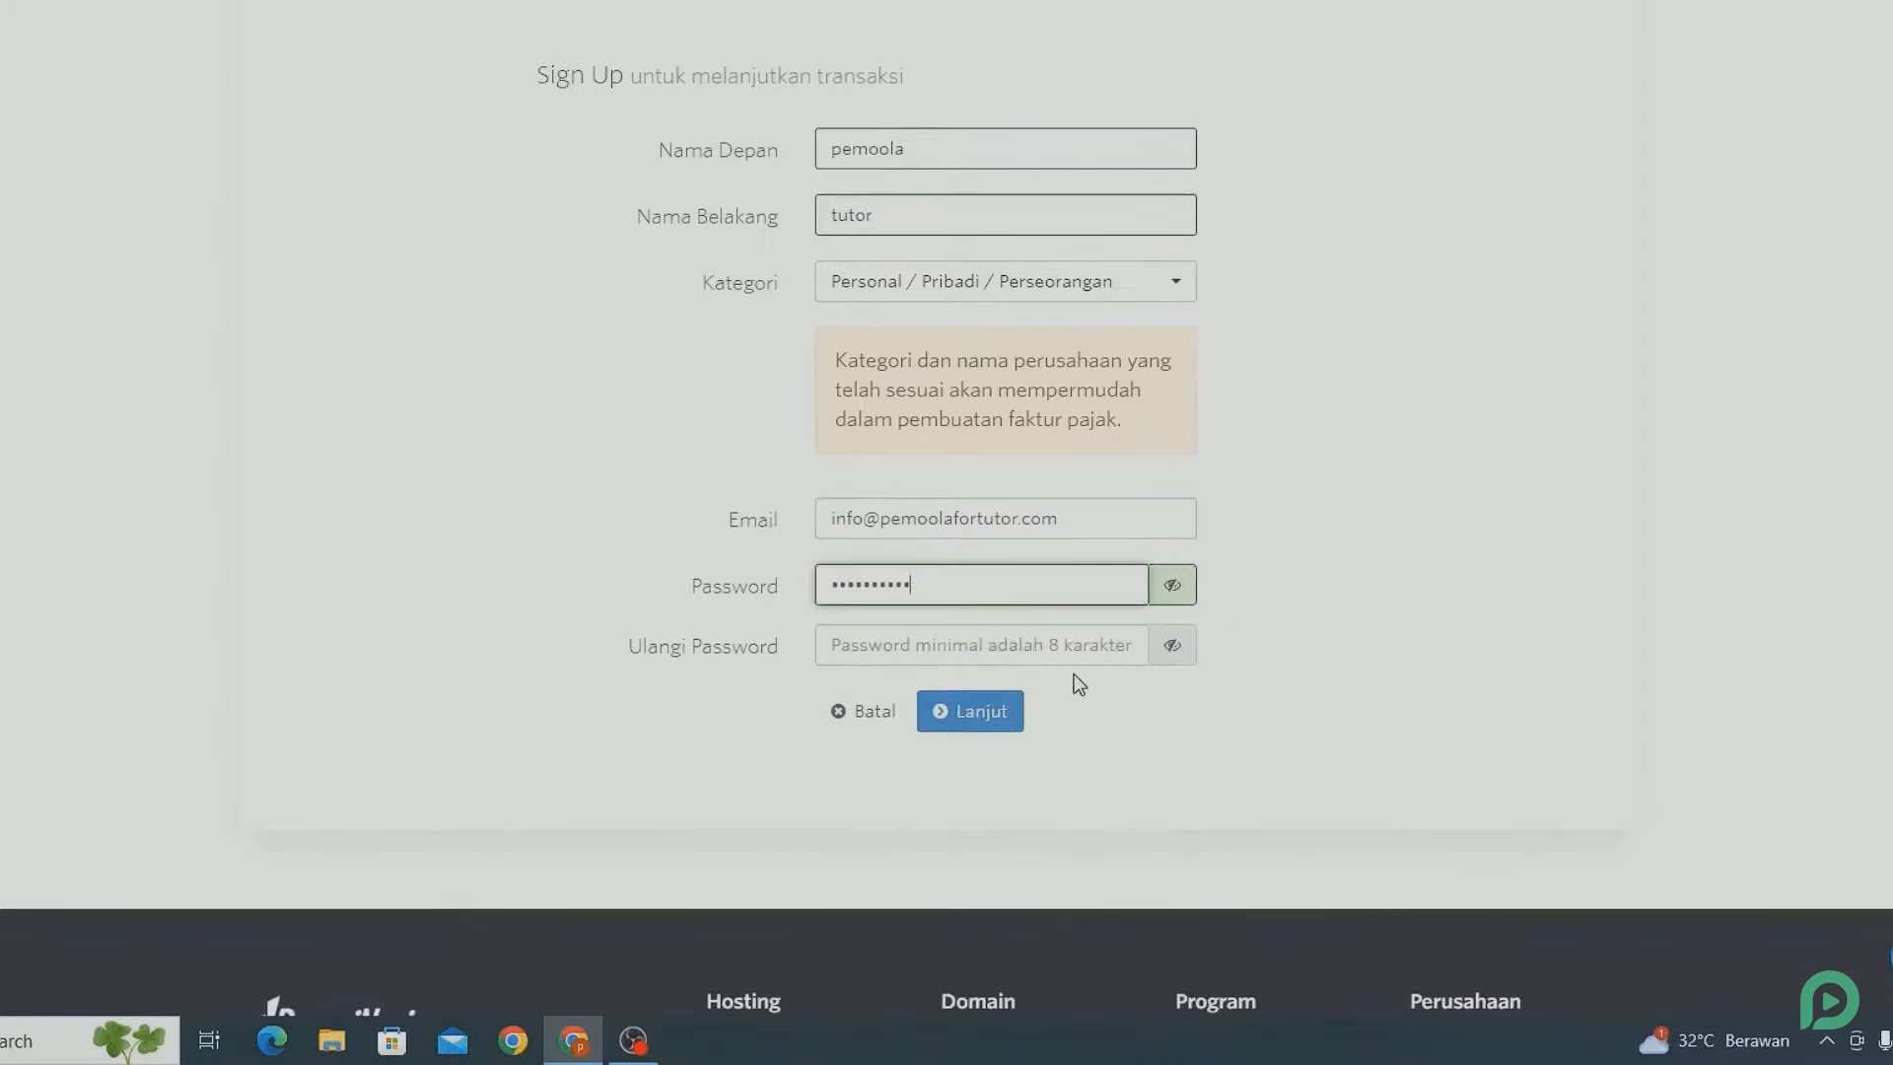
left_click(1075, 676)
left_click(1100, 641)
type("••••••••••")
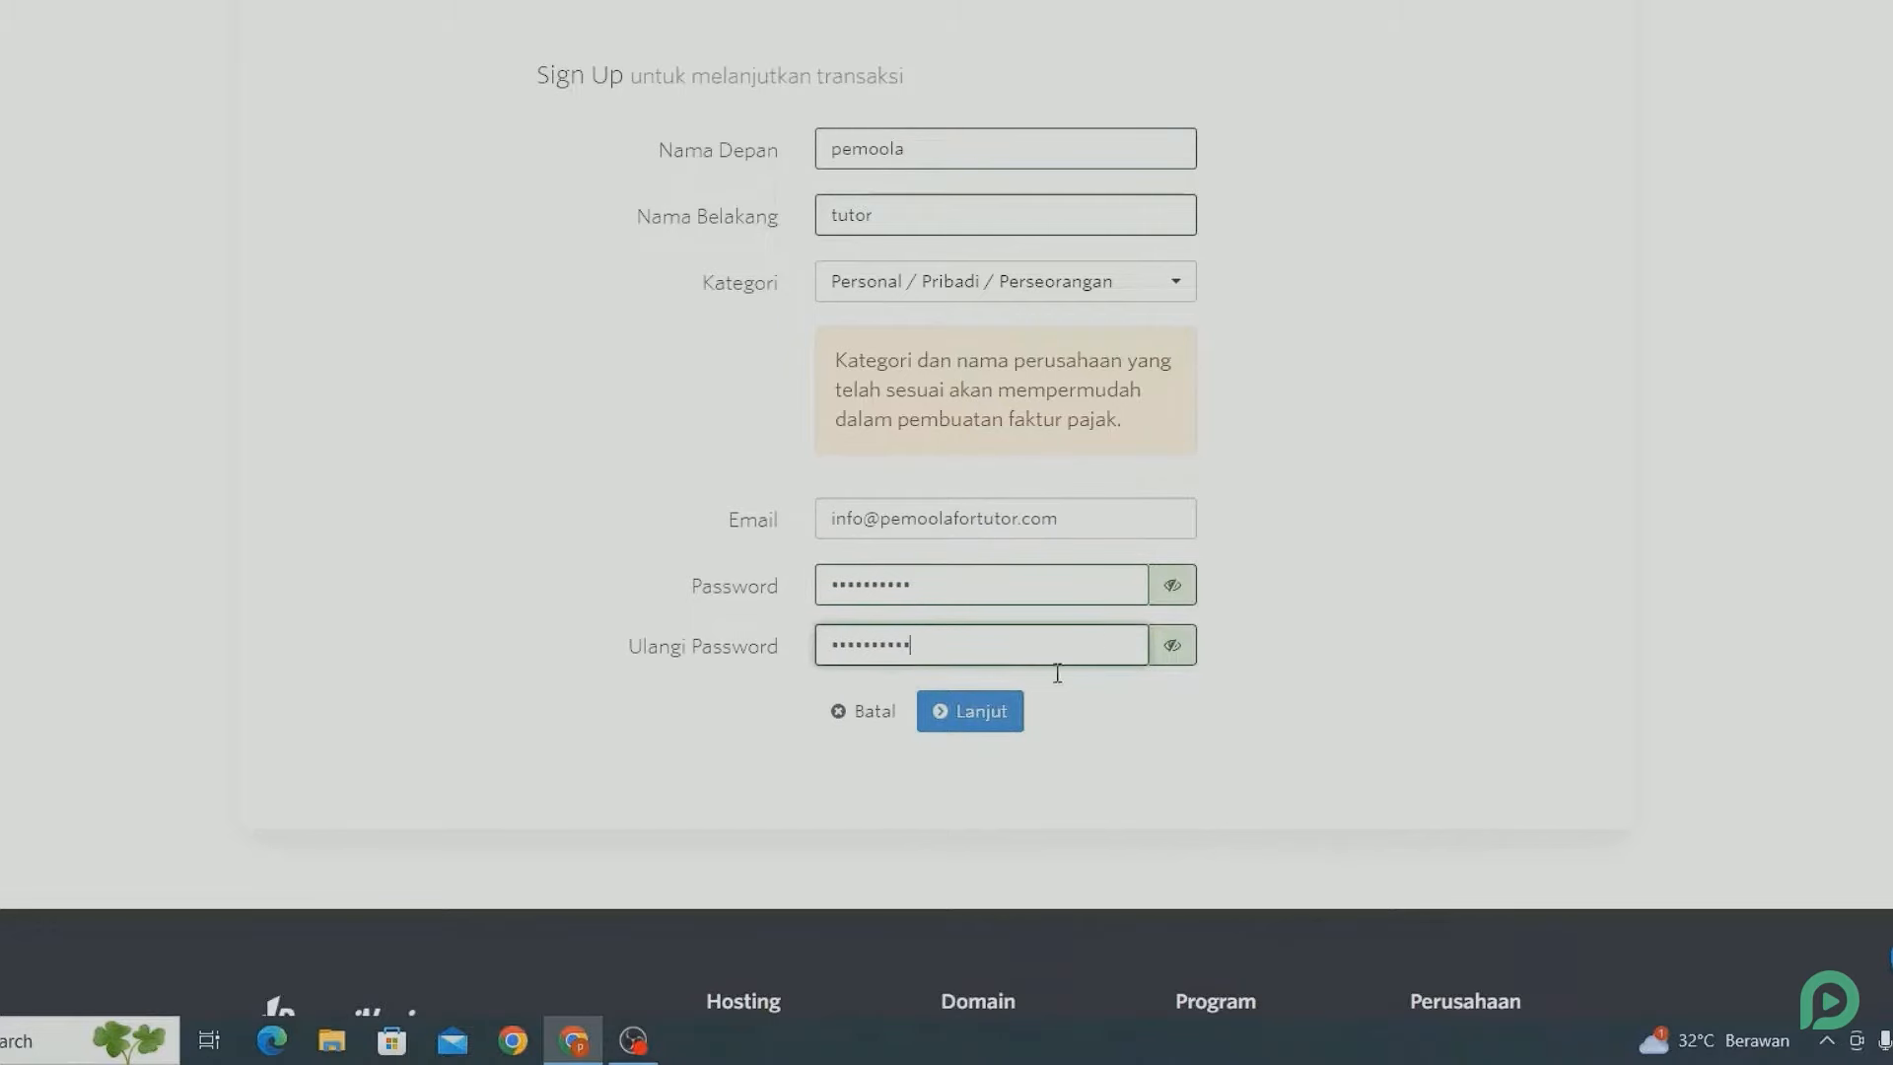
Fill in the street address, province and city, autofilling the remaining address fields.
left_click(1006, 706)
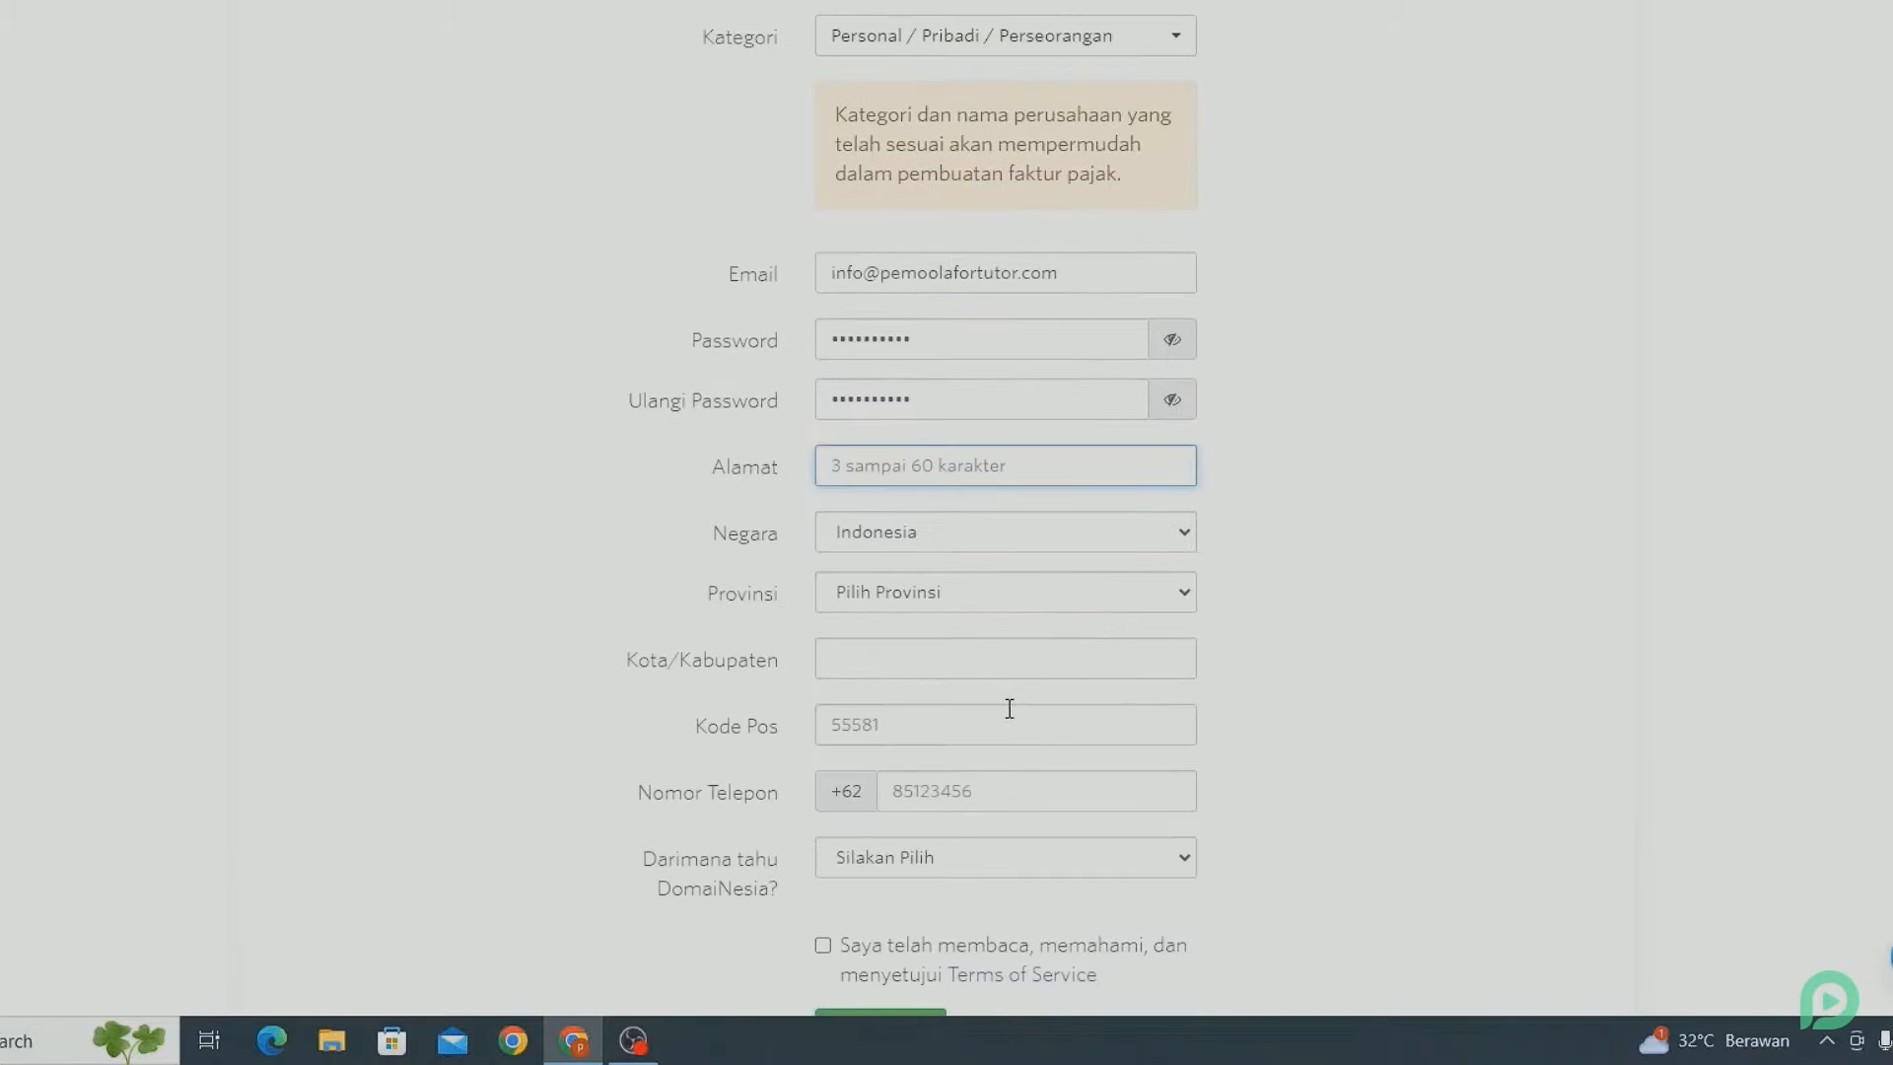
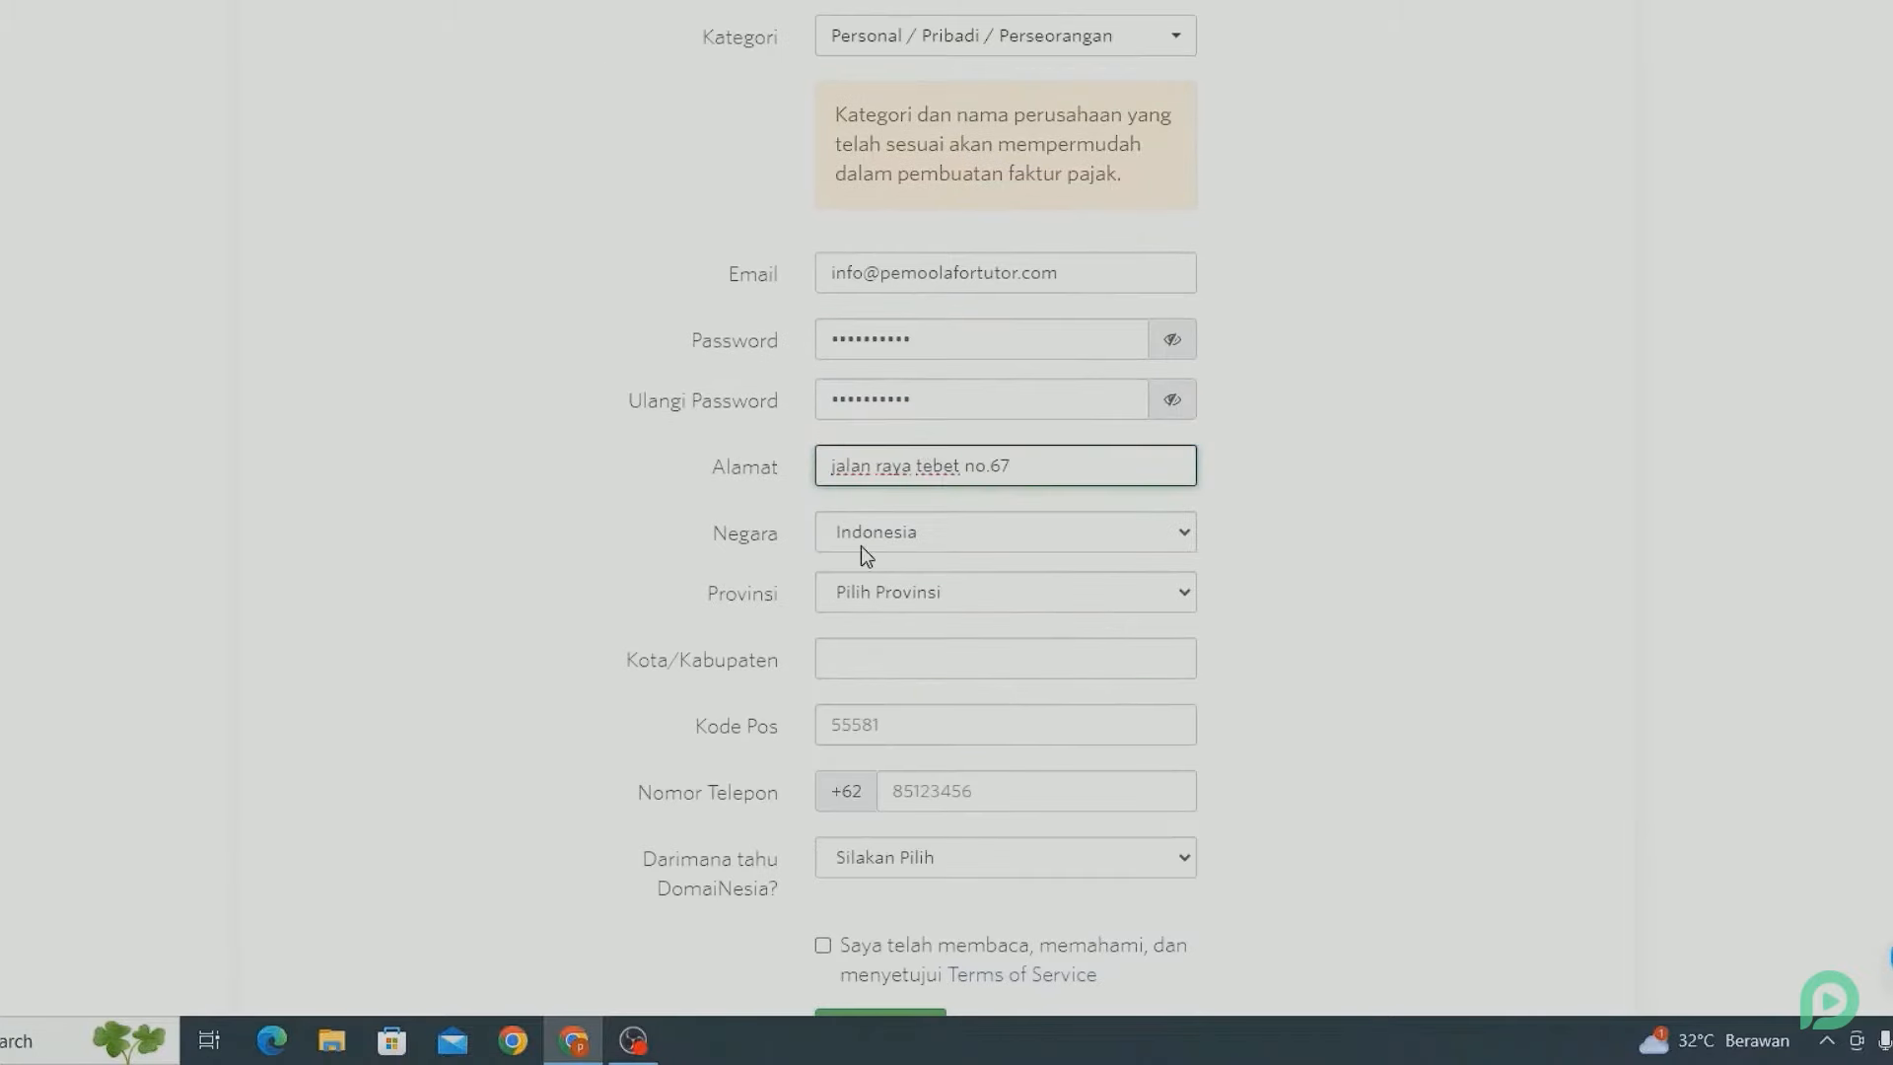
left_click(1006, 592)
left_click(887, 300)
scroll(1006, 592, "down", 3)
left_click(880, 413)
type("Jaka")
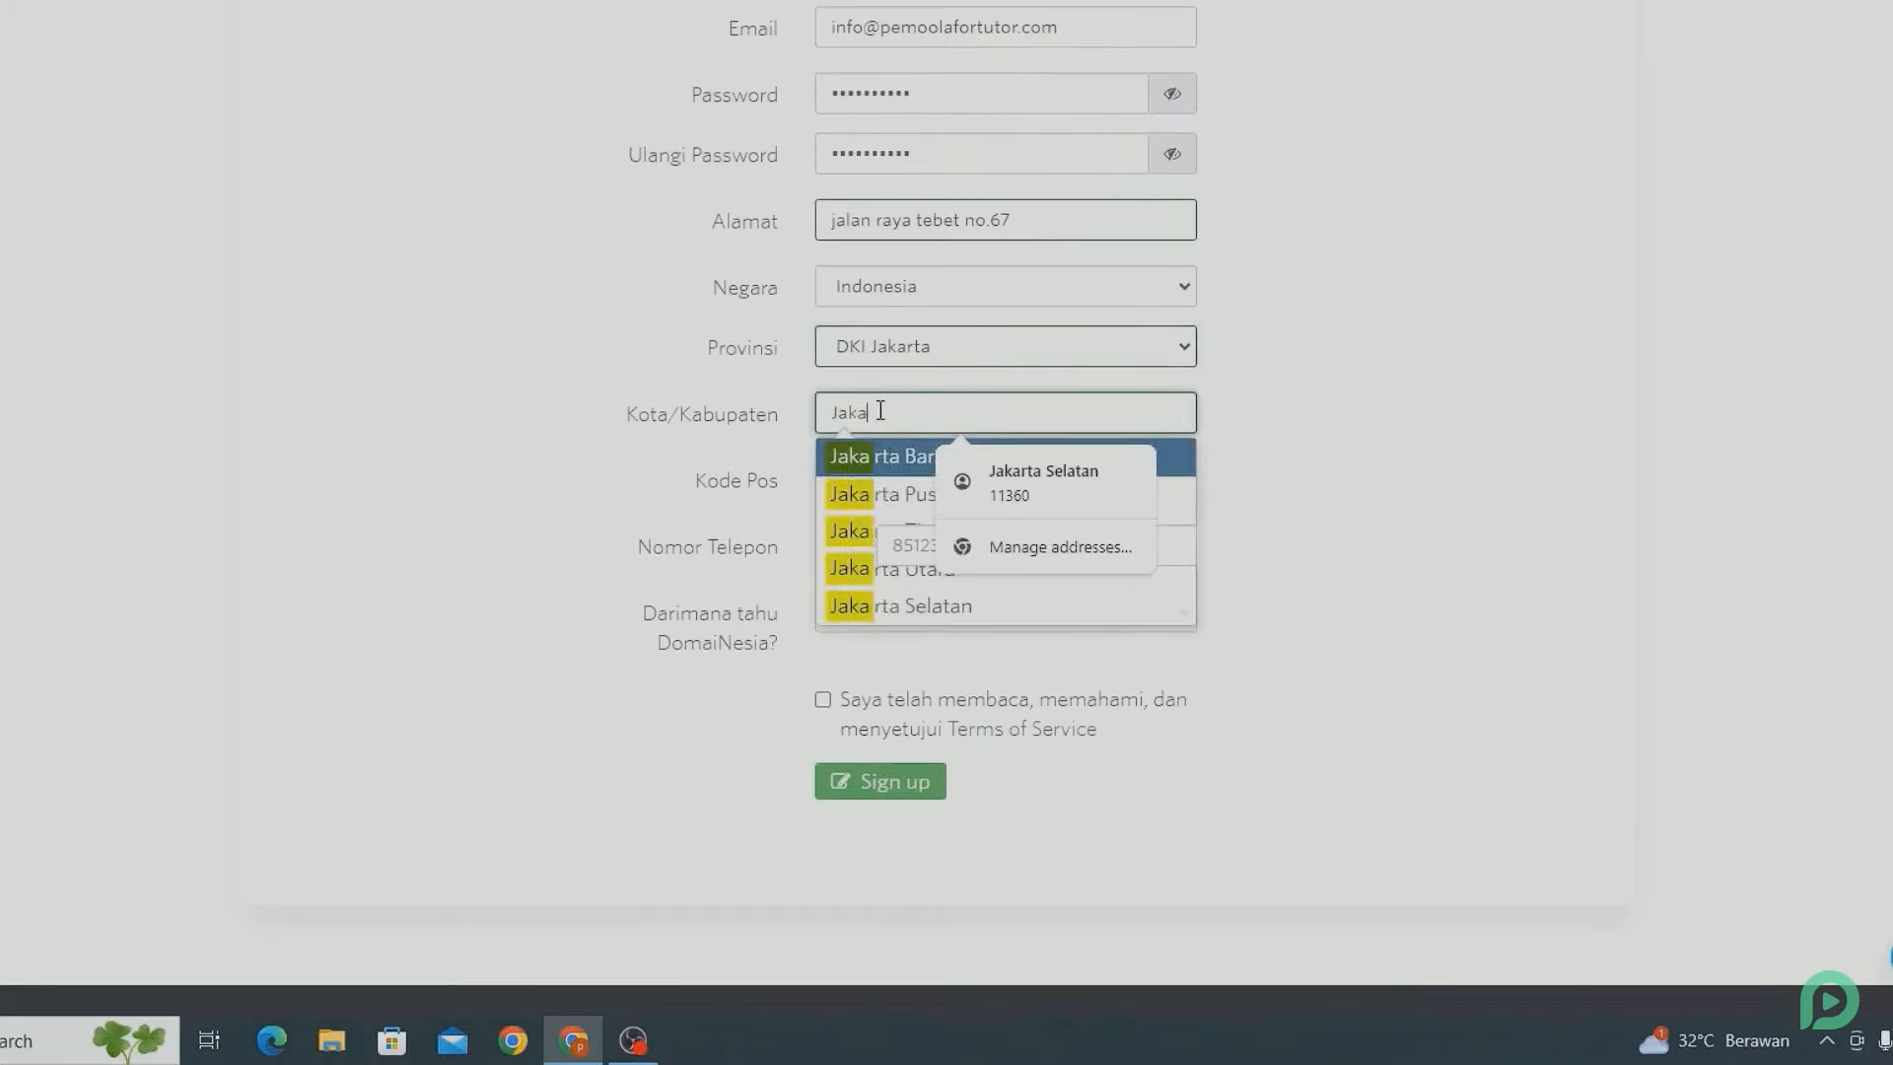
left_click(1044, 481)
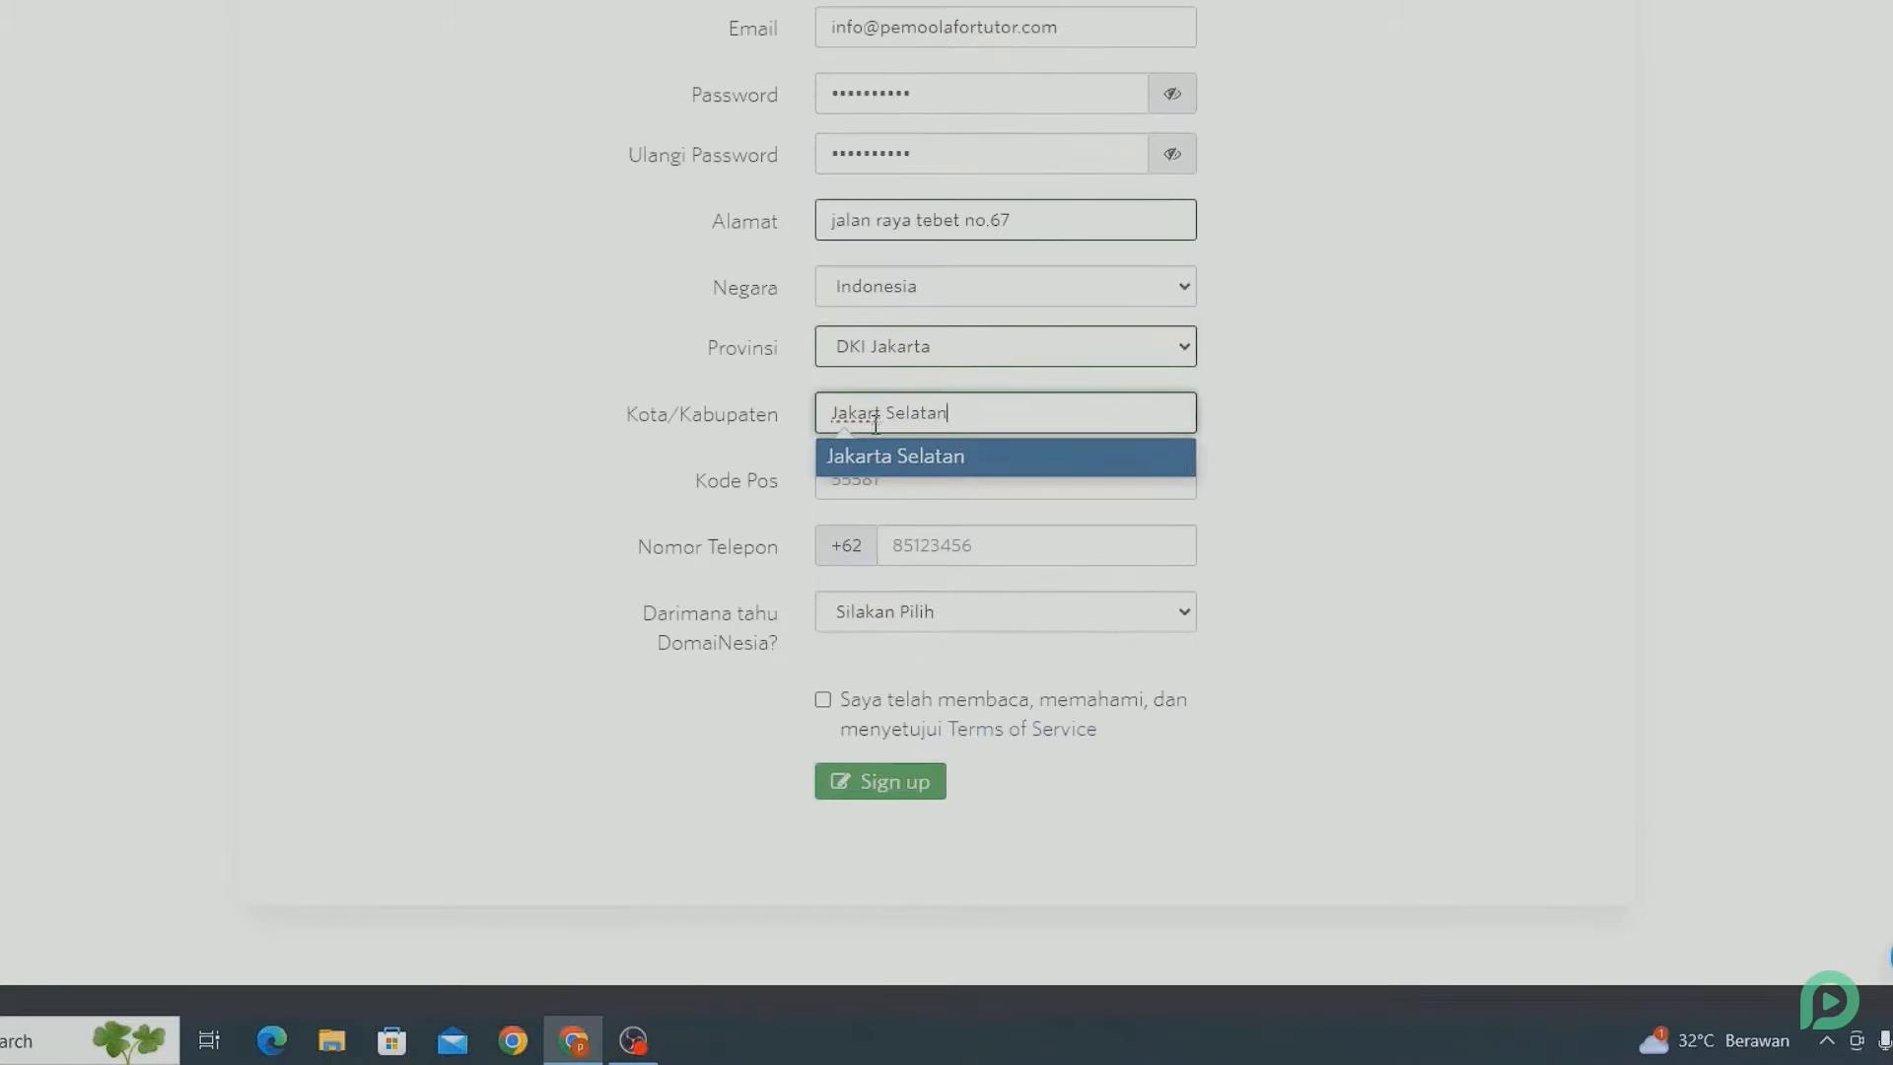
left_click(873, 547)
left_click(873, 547)
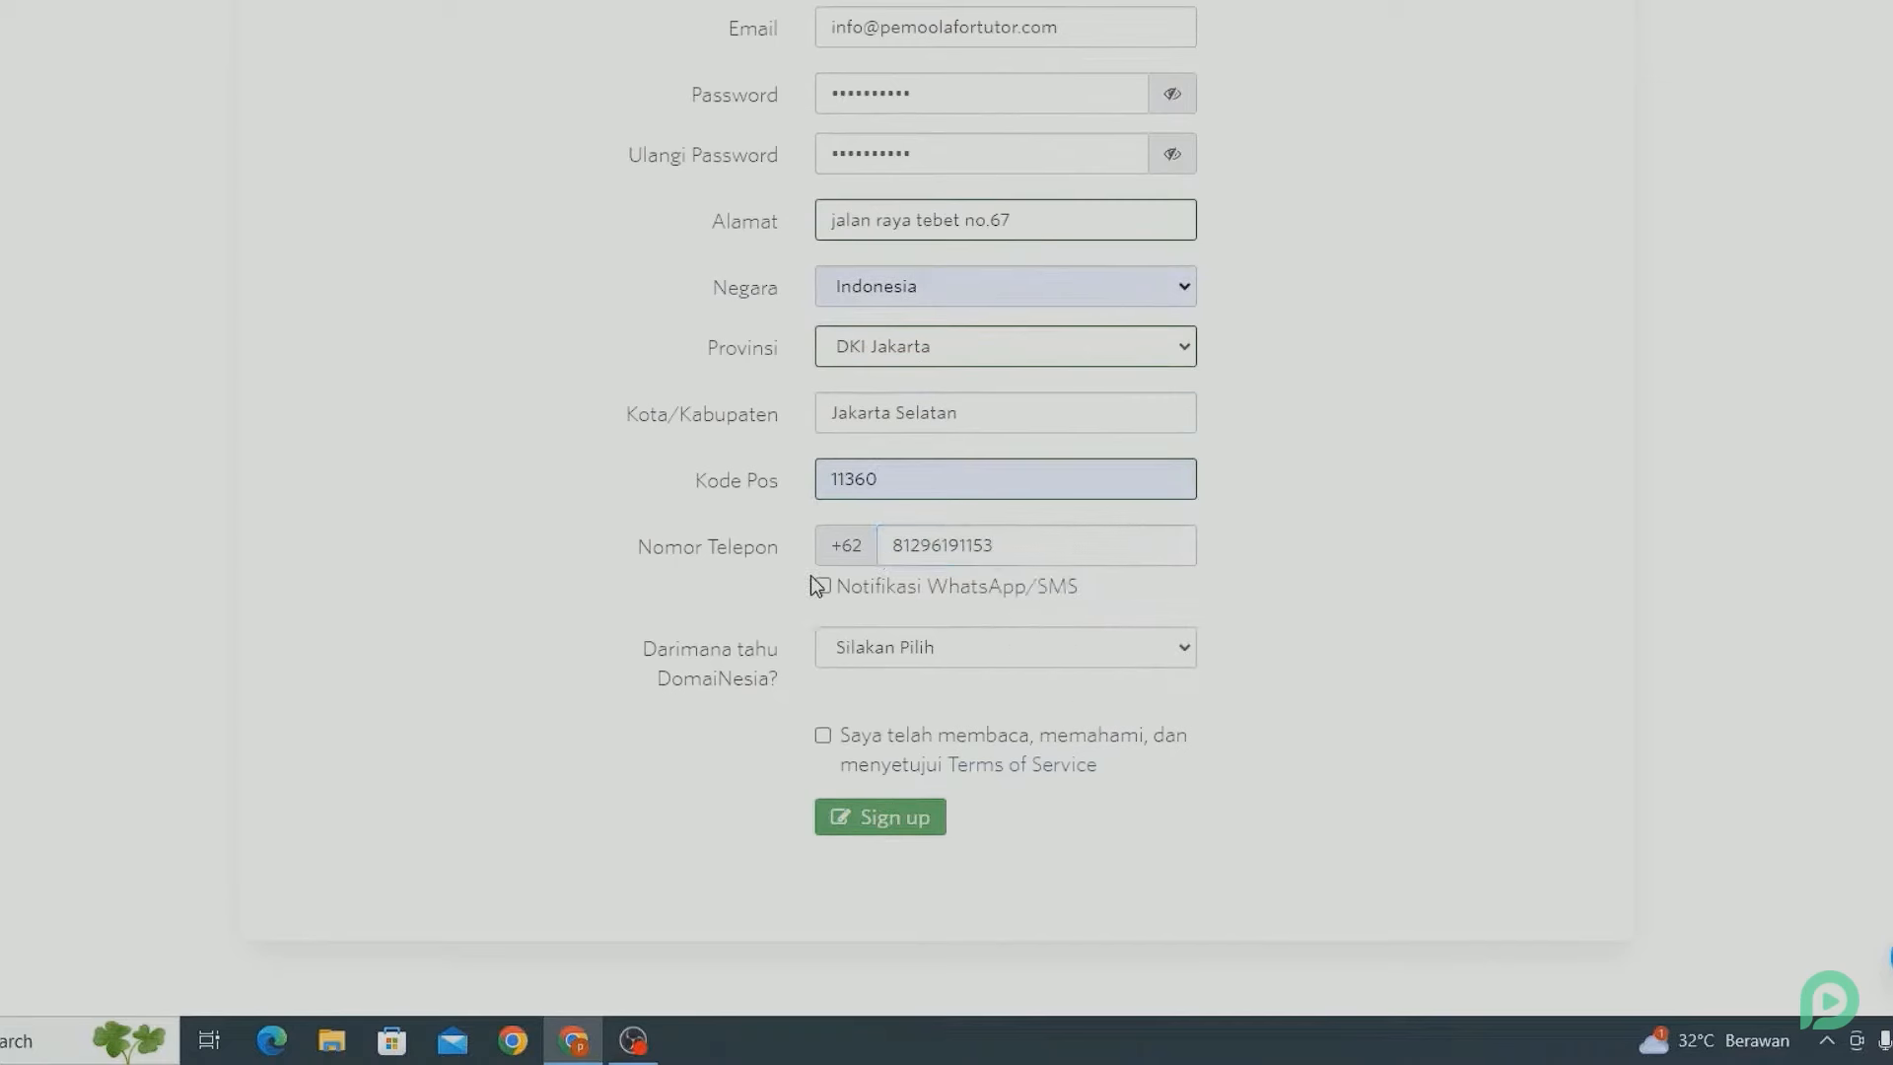
Choose Social Media as the referral source, accept the Terms, and submit the sign-up form.
left_click(848, 647)
left_click(873, 725)
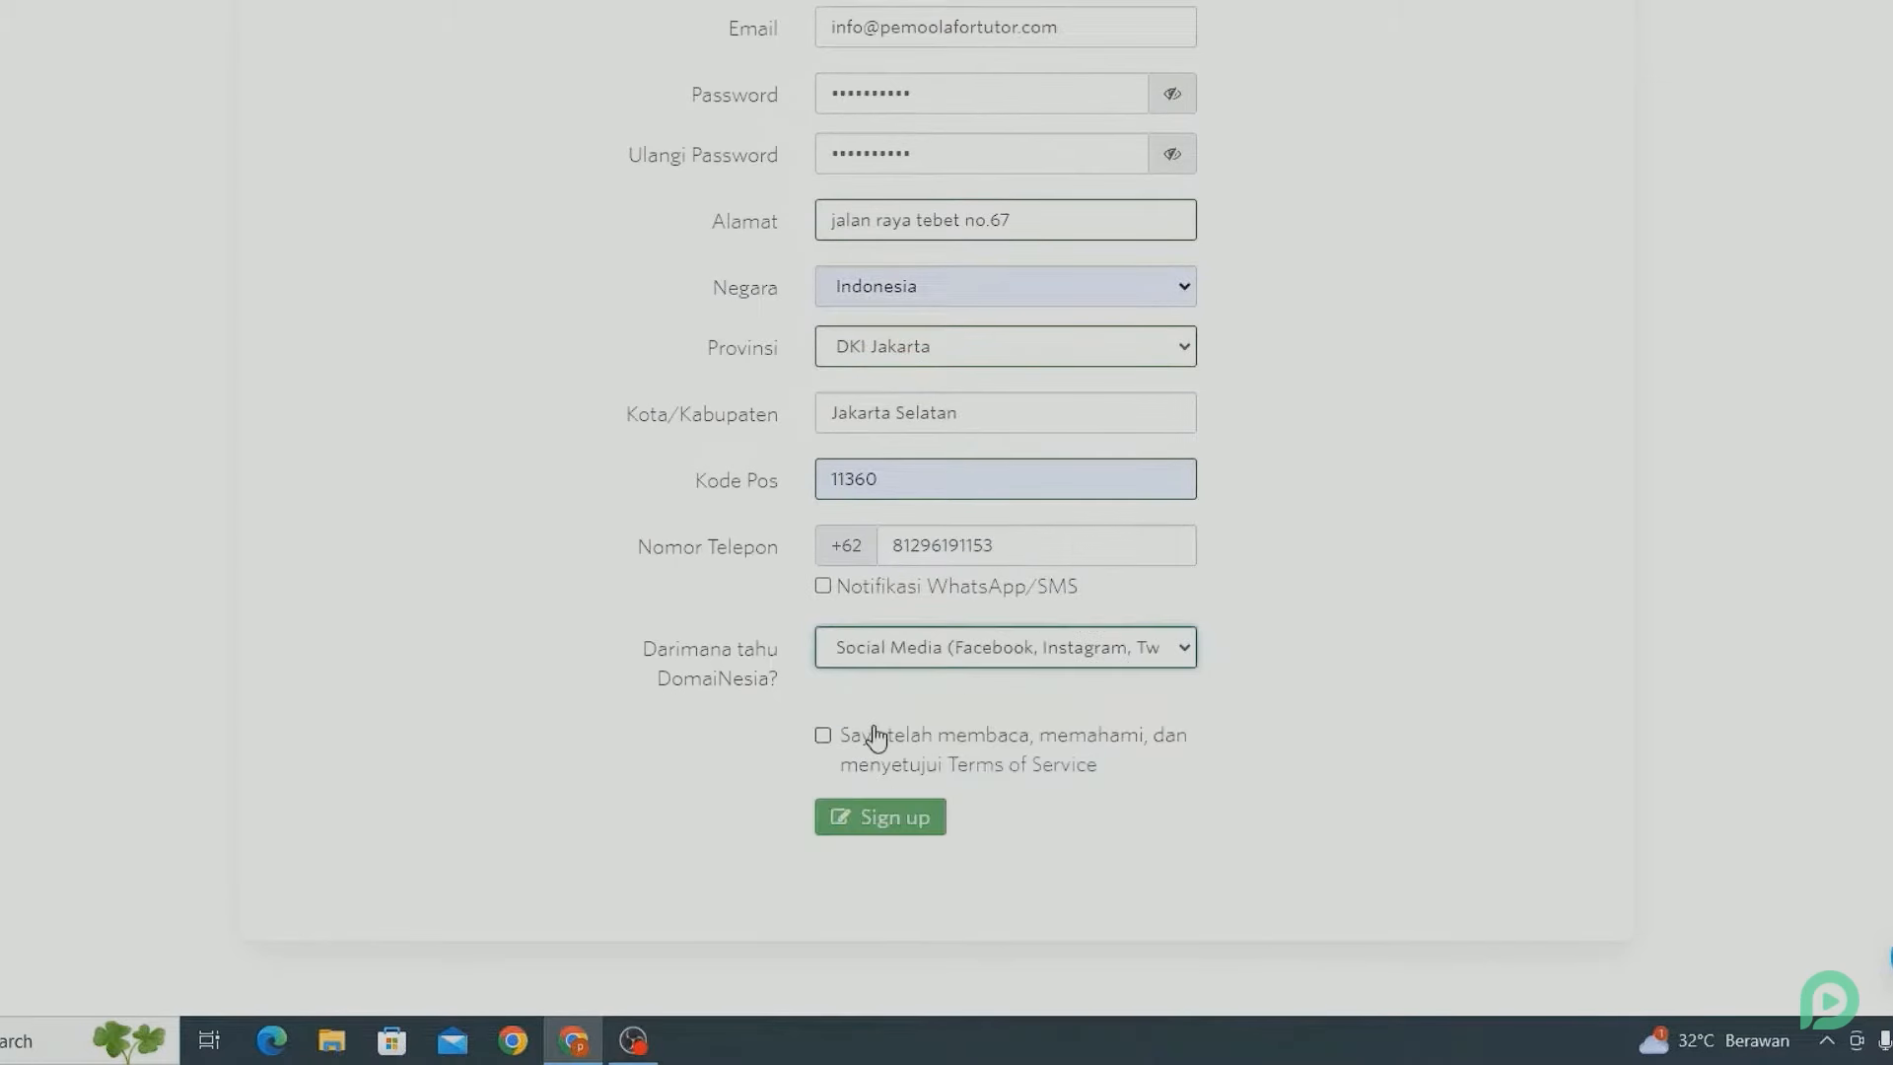
left_click(824, 739)
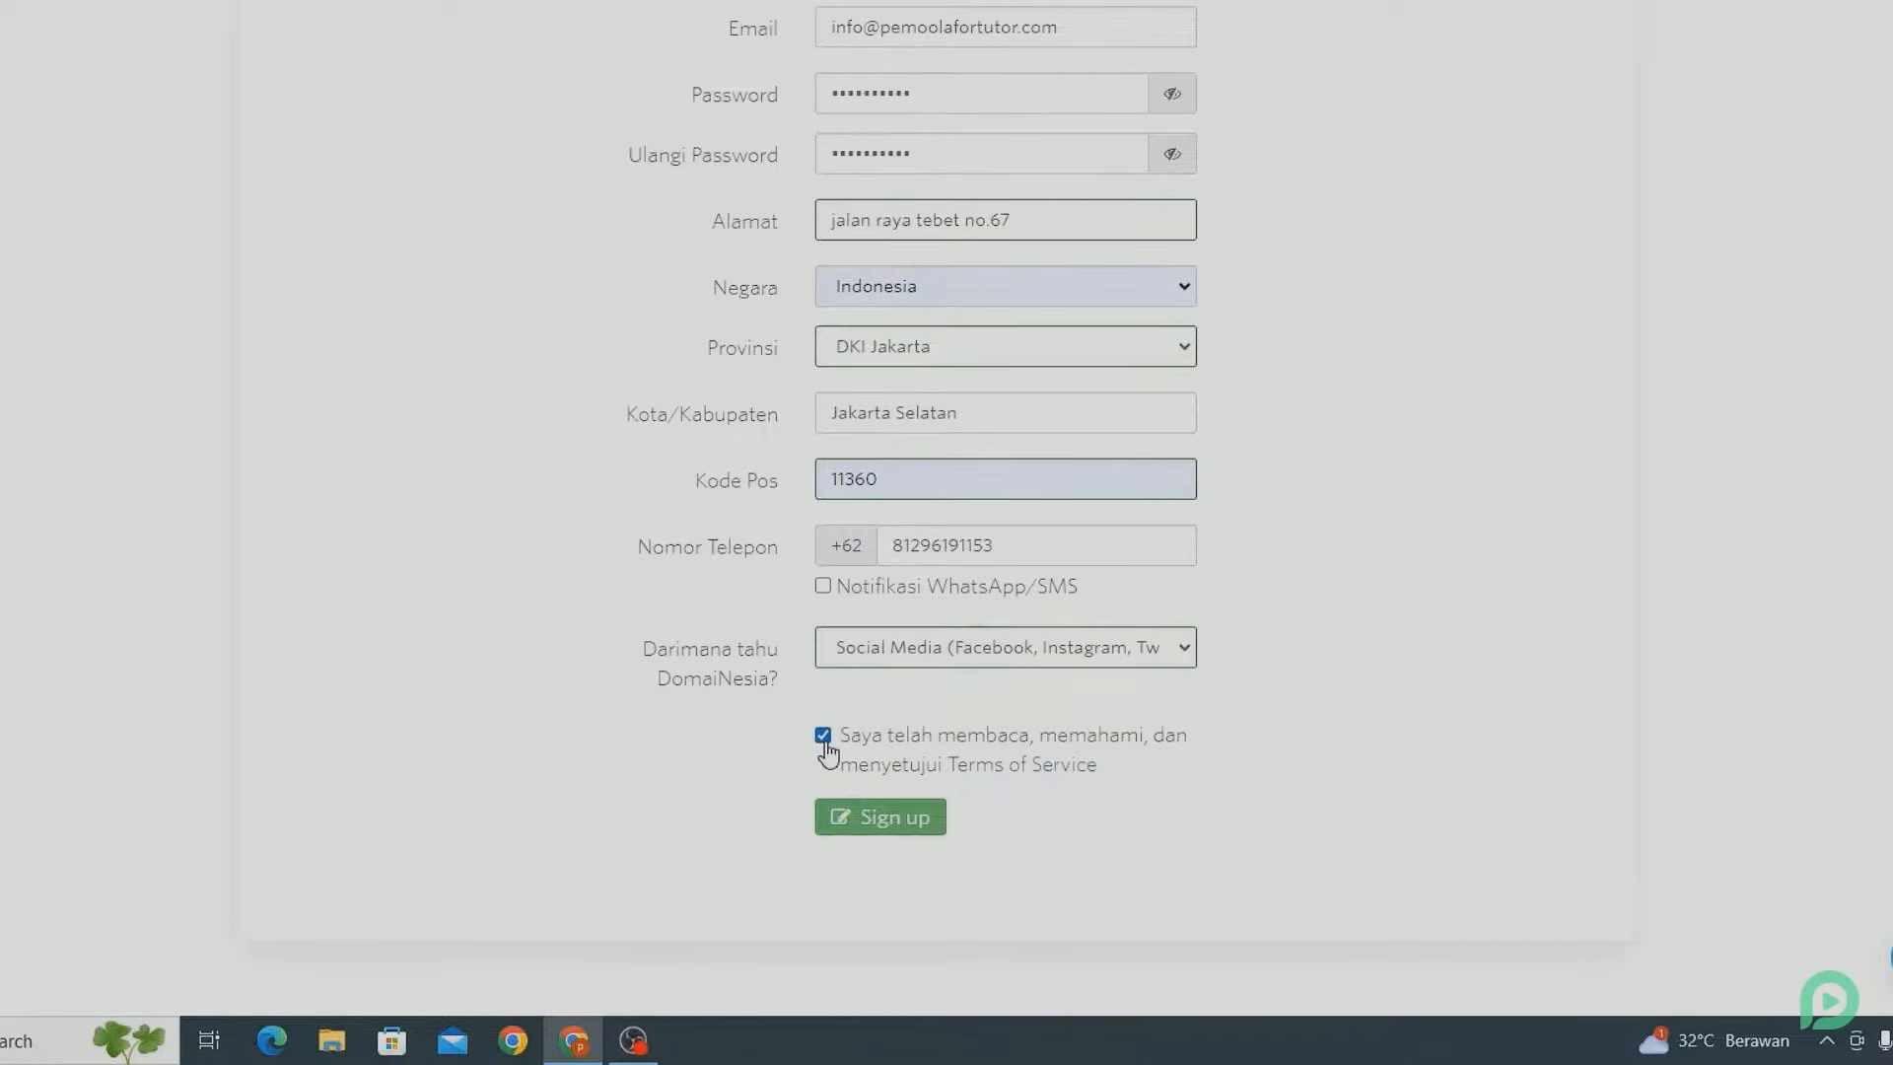
left_click(852, 817)
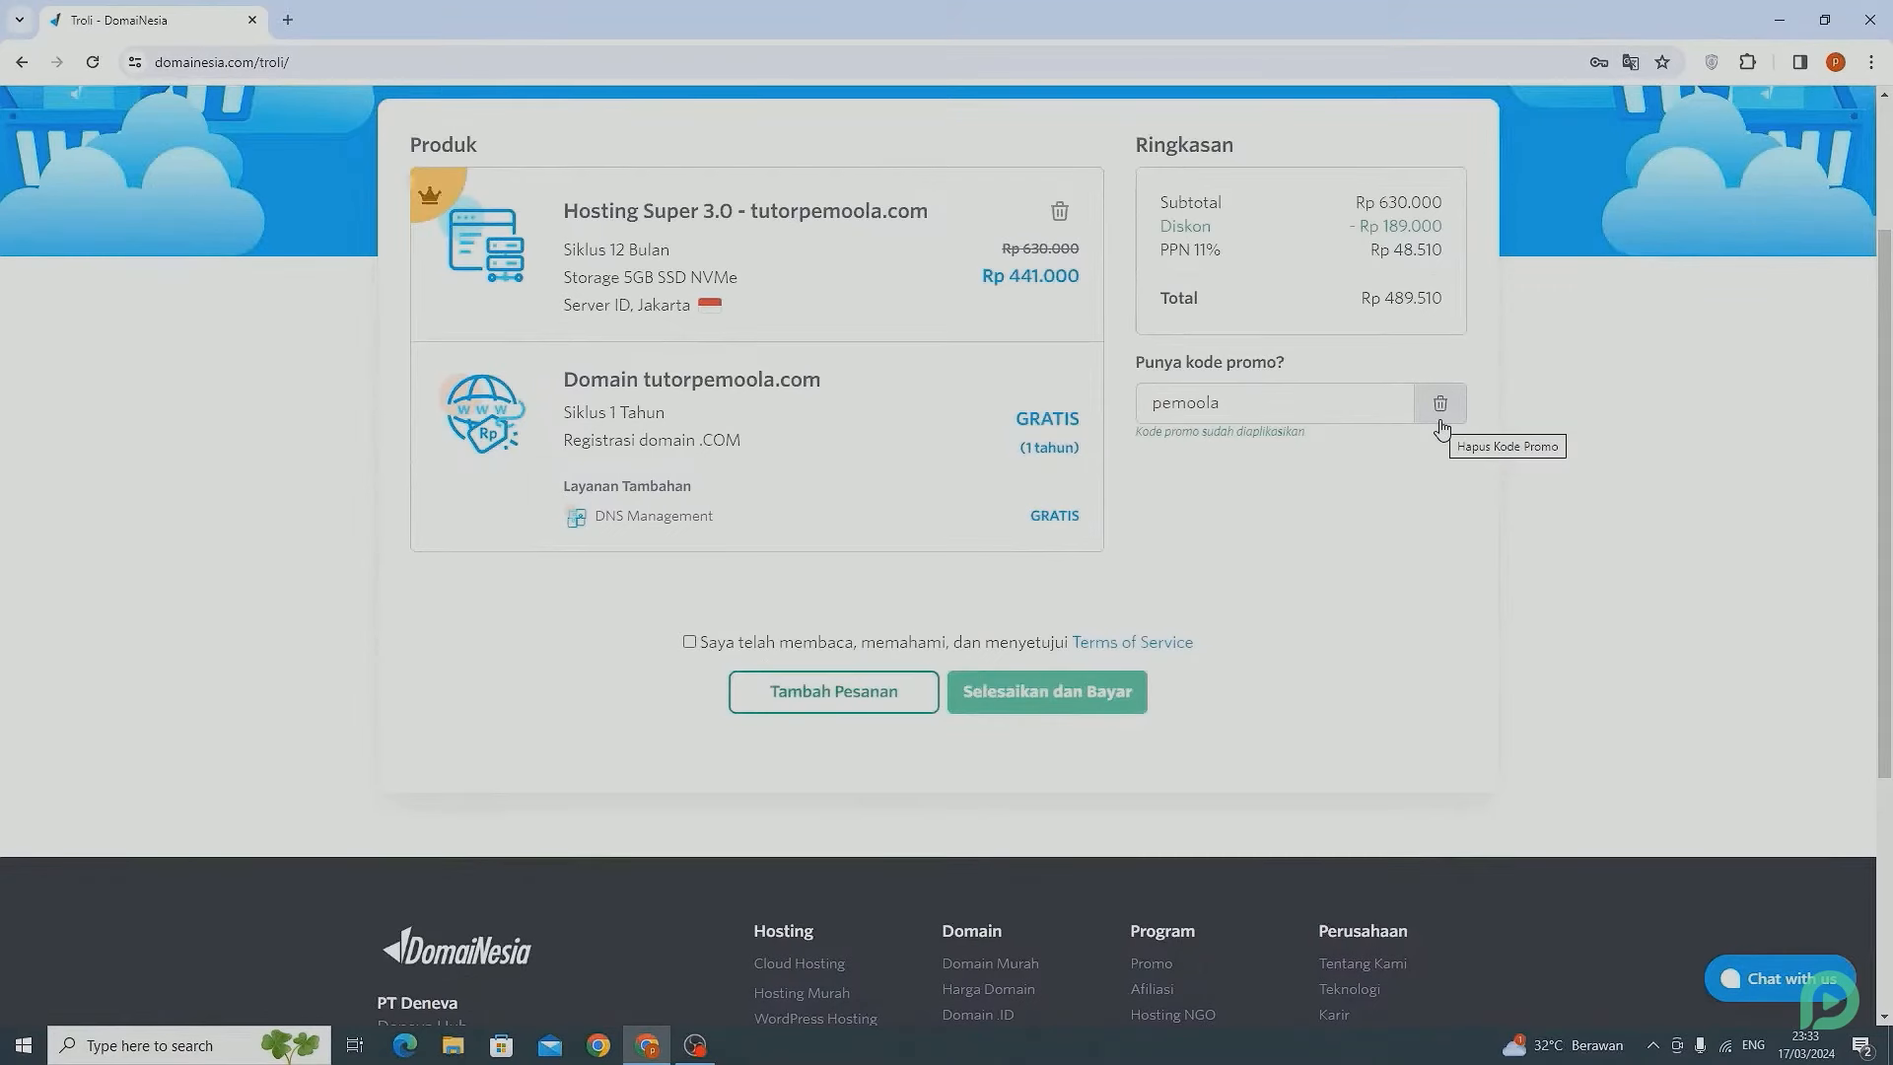
Accept the Terms of Service and check out the Hosting Super 3.0 order.
left_click(689, 641)
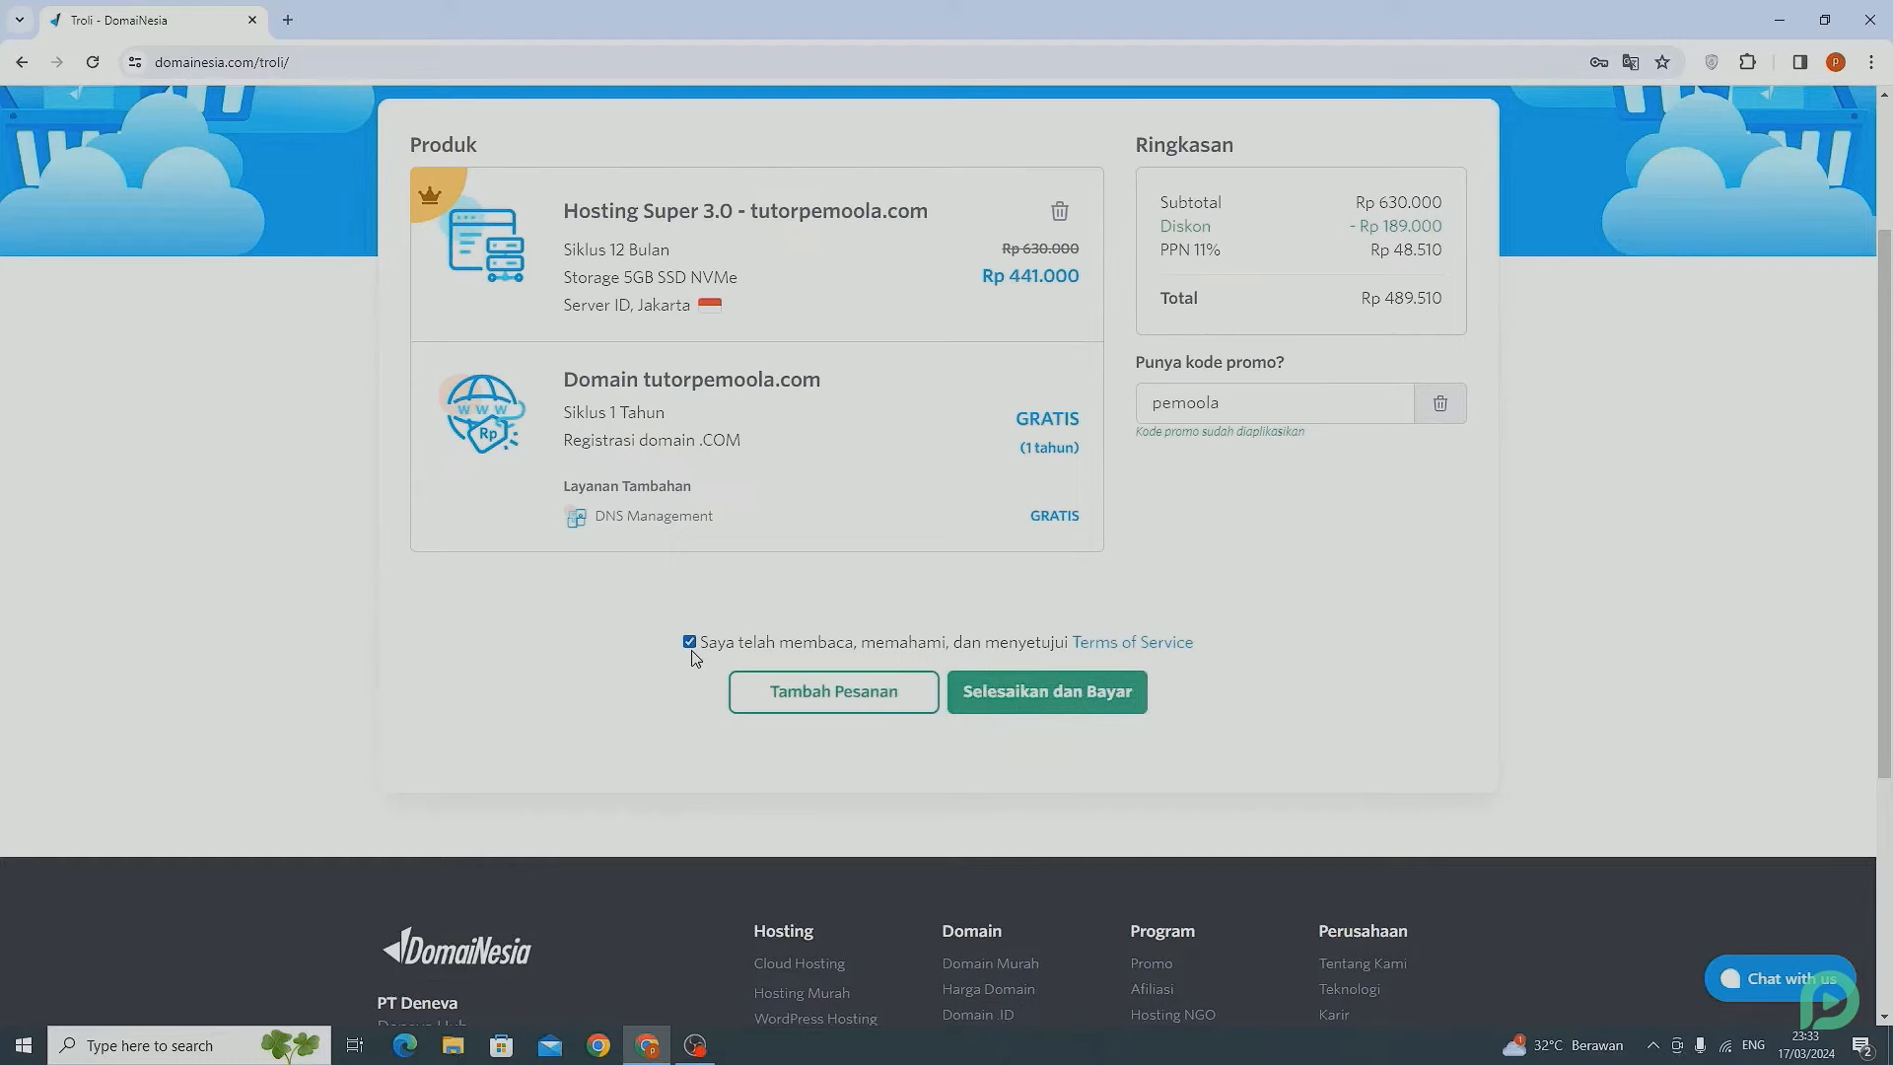
left_click(1105, 696)
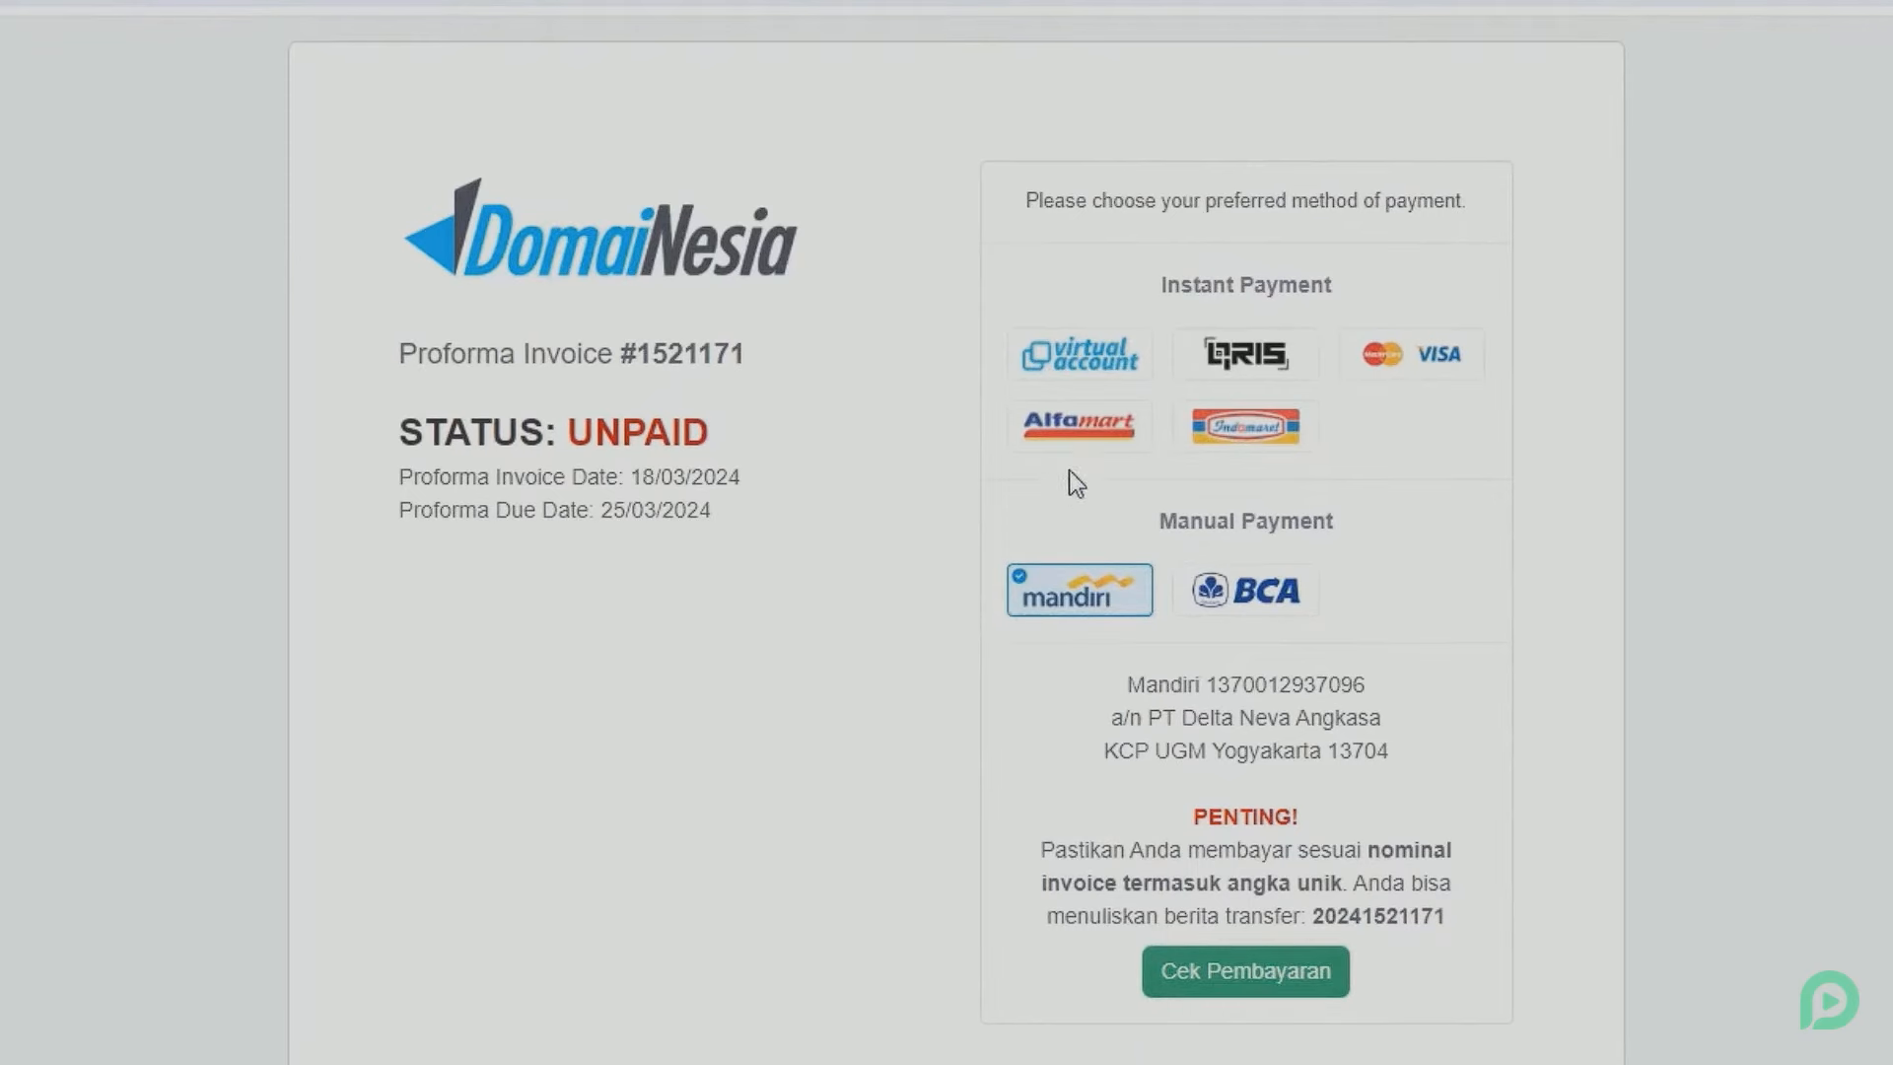
Switch the invoice's payment method from Virtual Account to BCA manual bank transfer.
left_click(1105, 382)
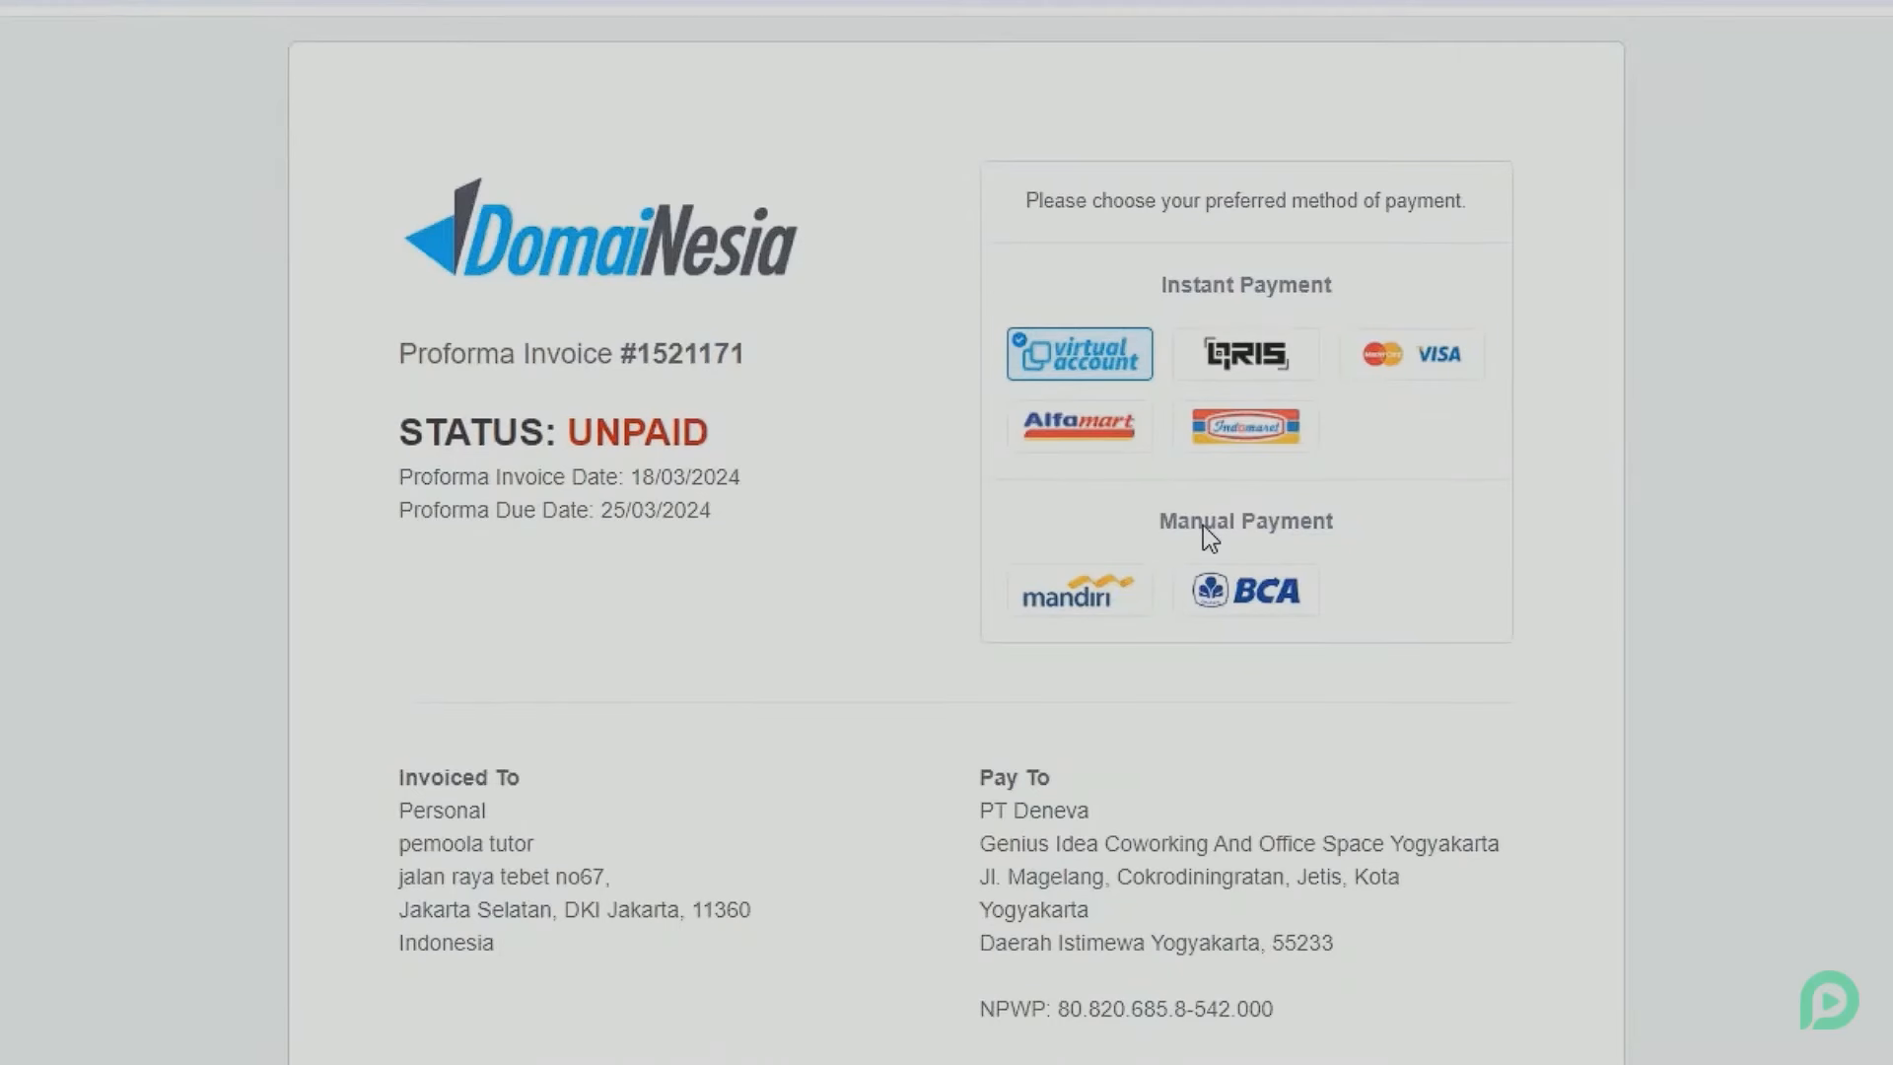
left_click(1250, 589)
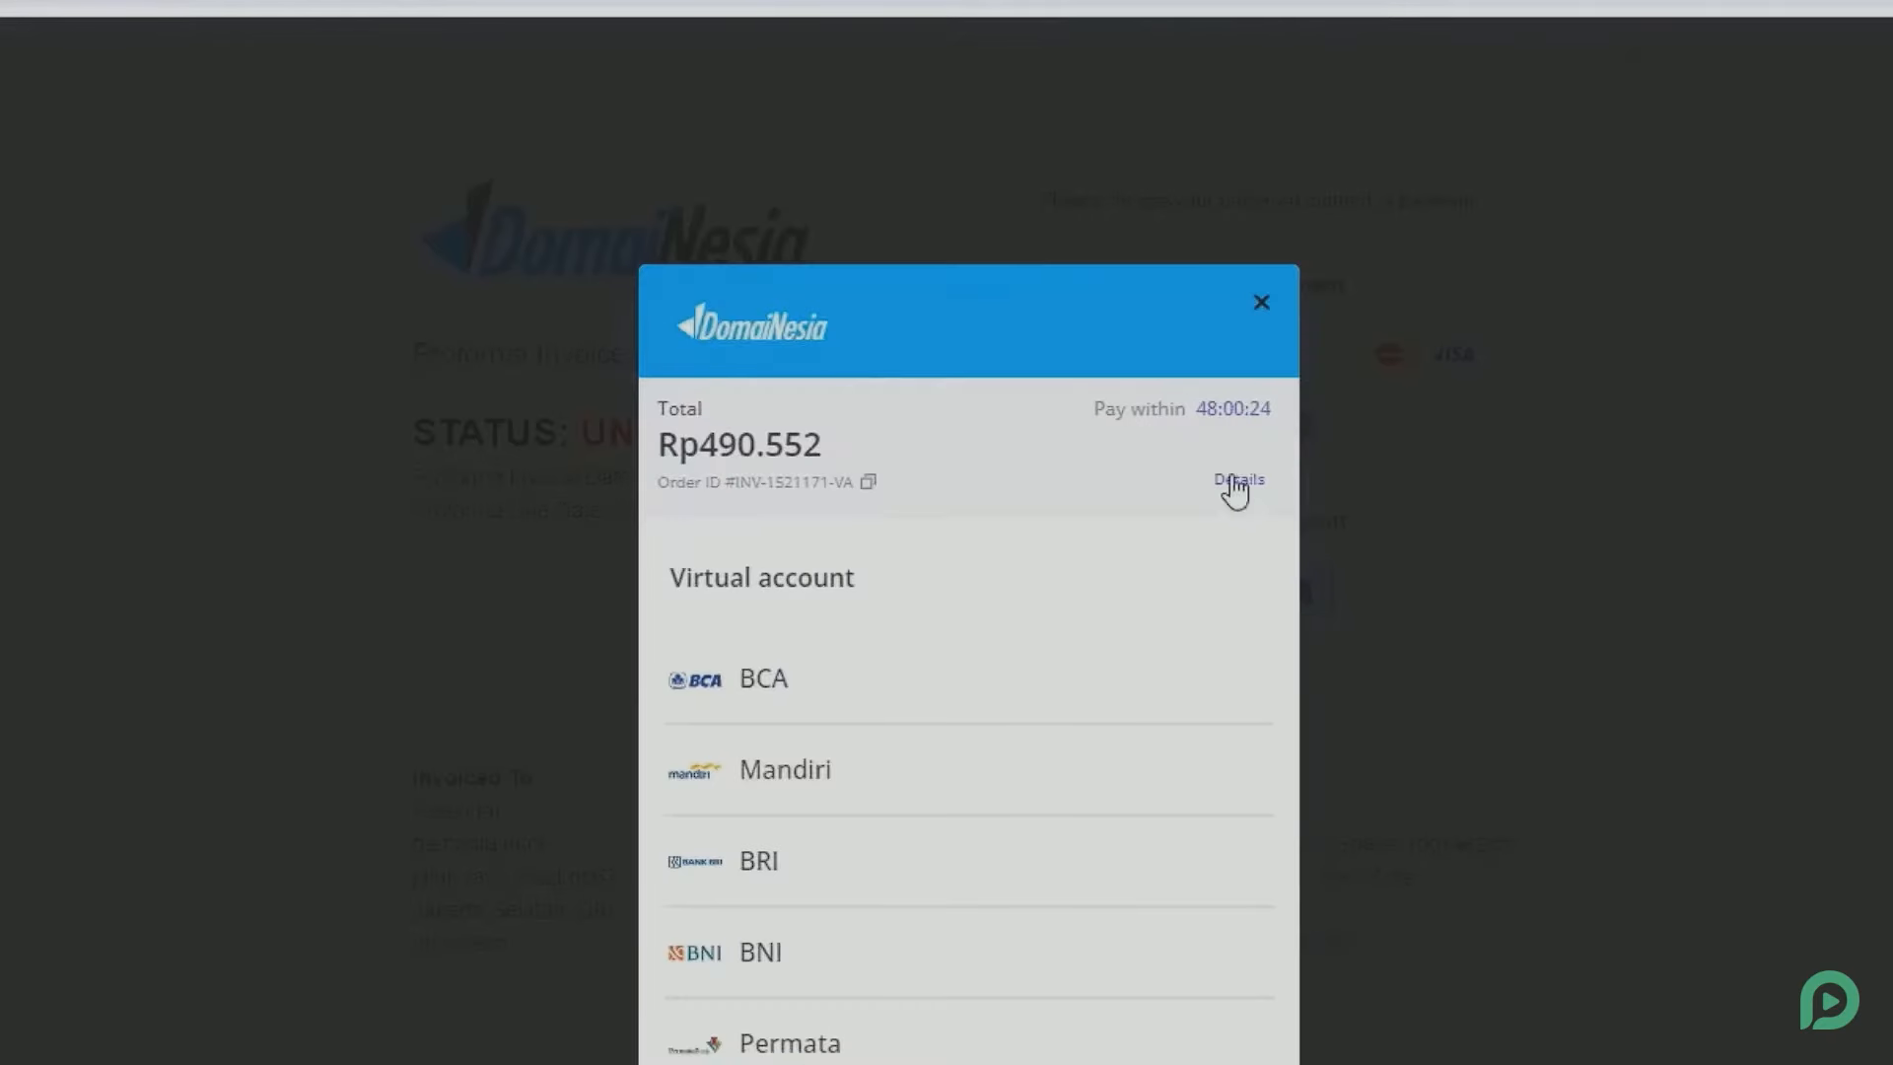
left_click(1258, 307)
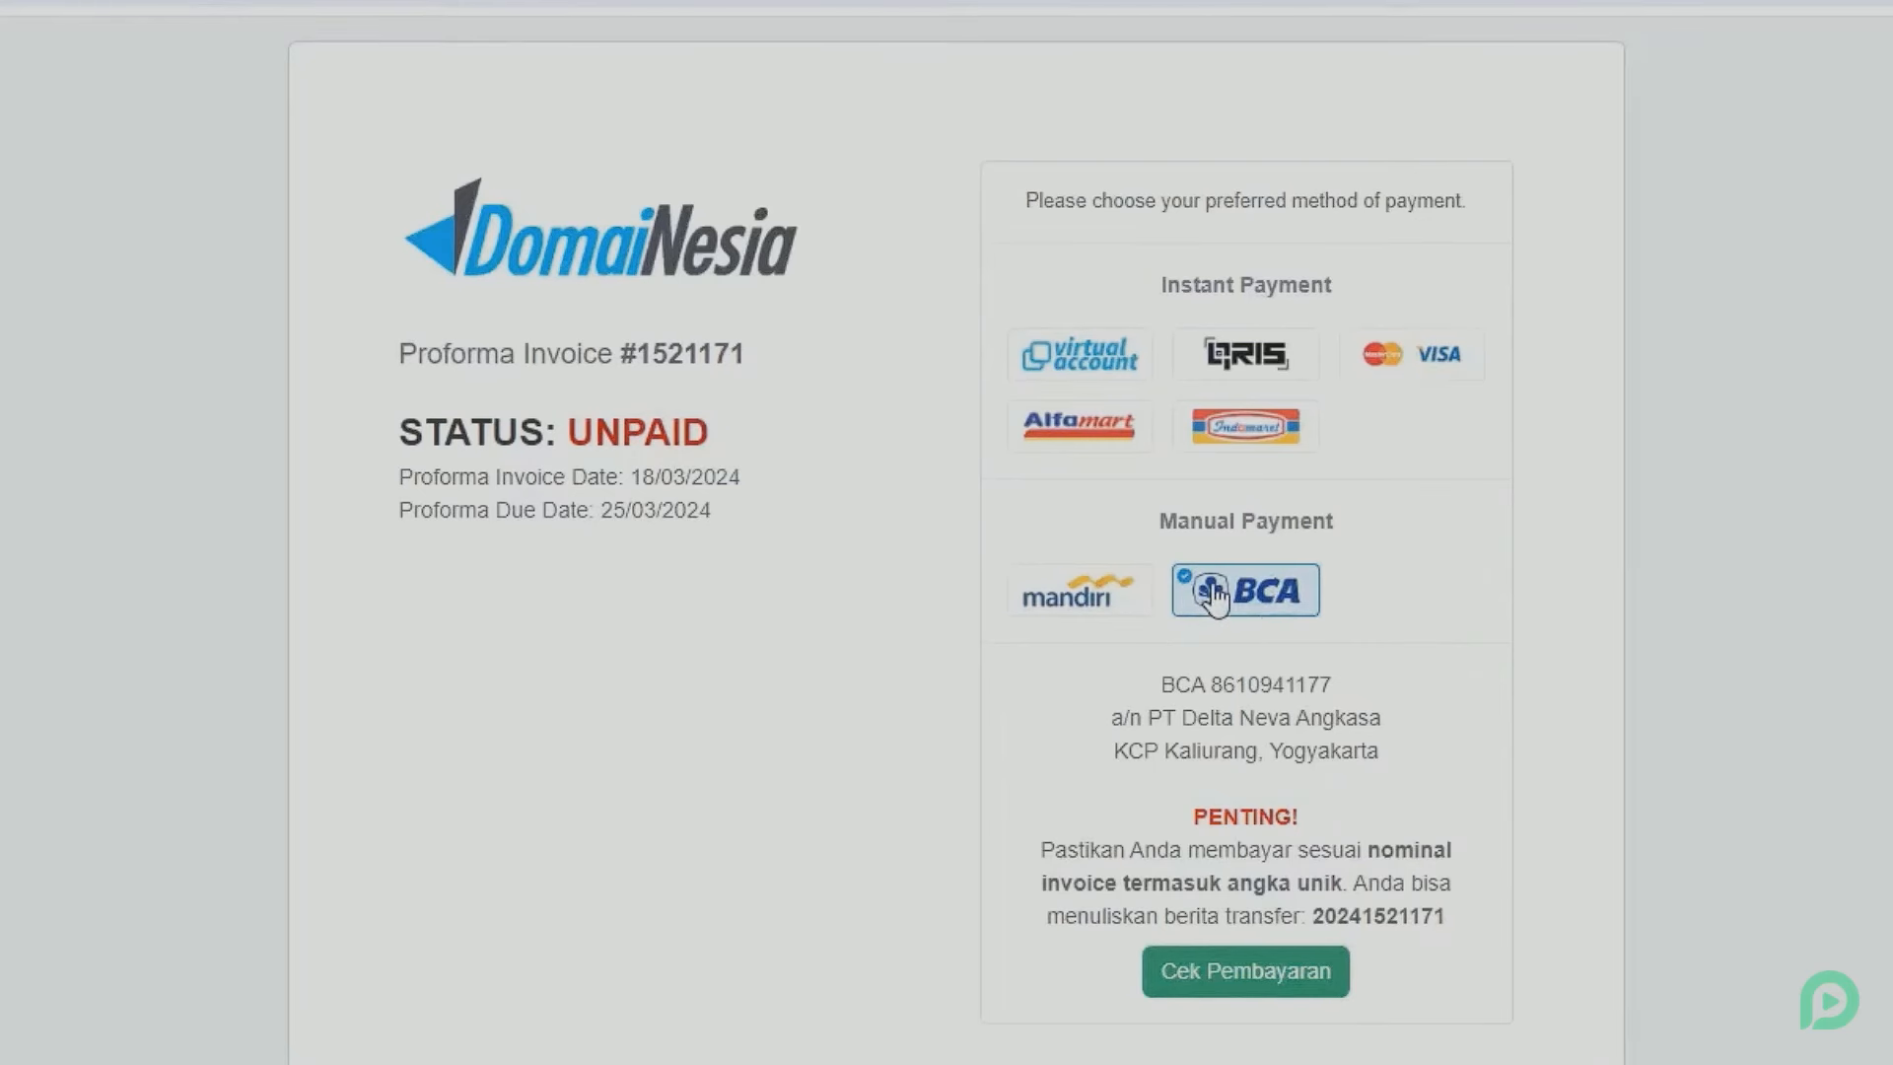
left_click_drag(1160, 683, 1356, 752)
left_click(1251, 732)
Check the Rp 490.552,00 invoice total and balance due.
scroll(1250, 731, "down", 2)
scroll(1192, 735, "down", 10)
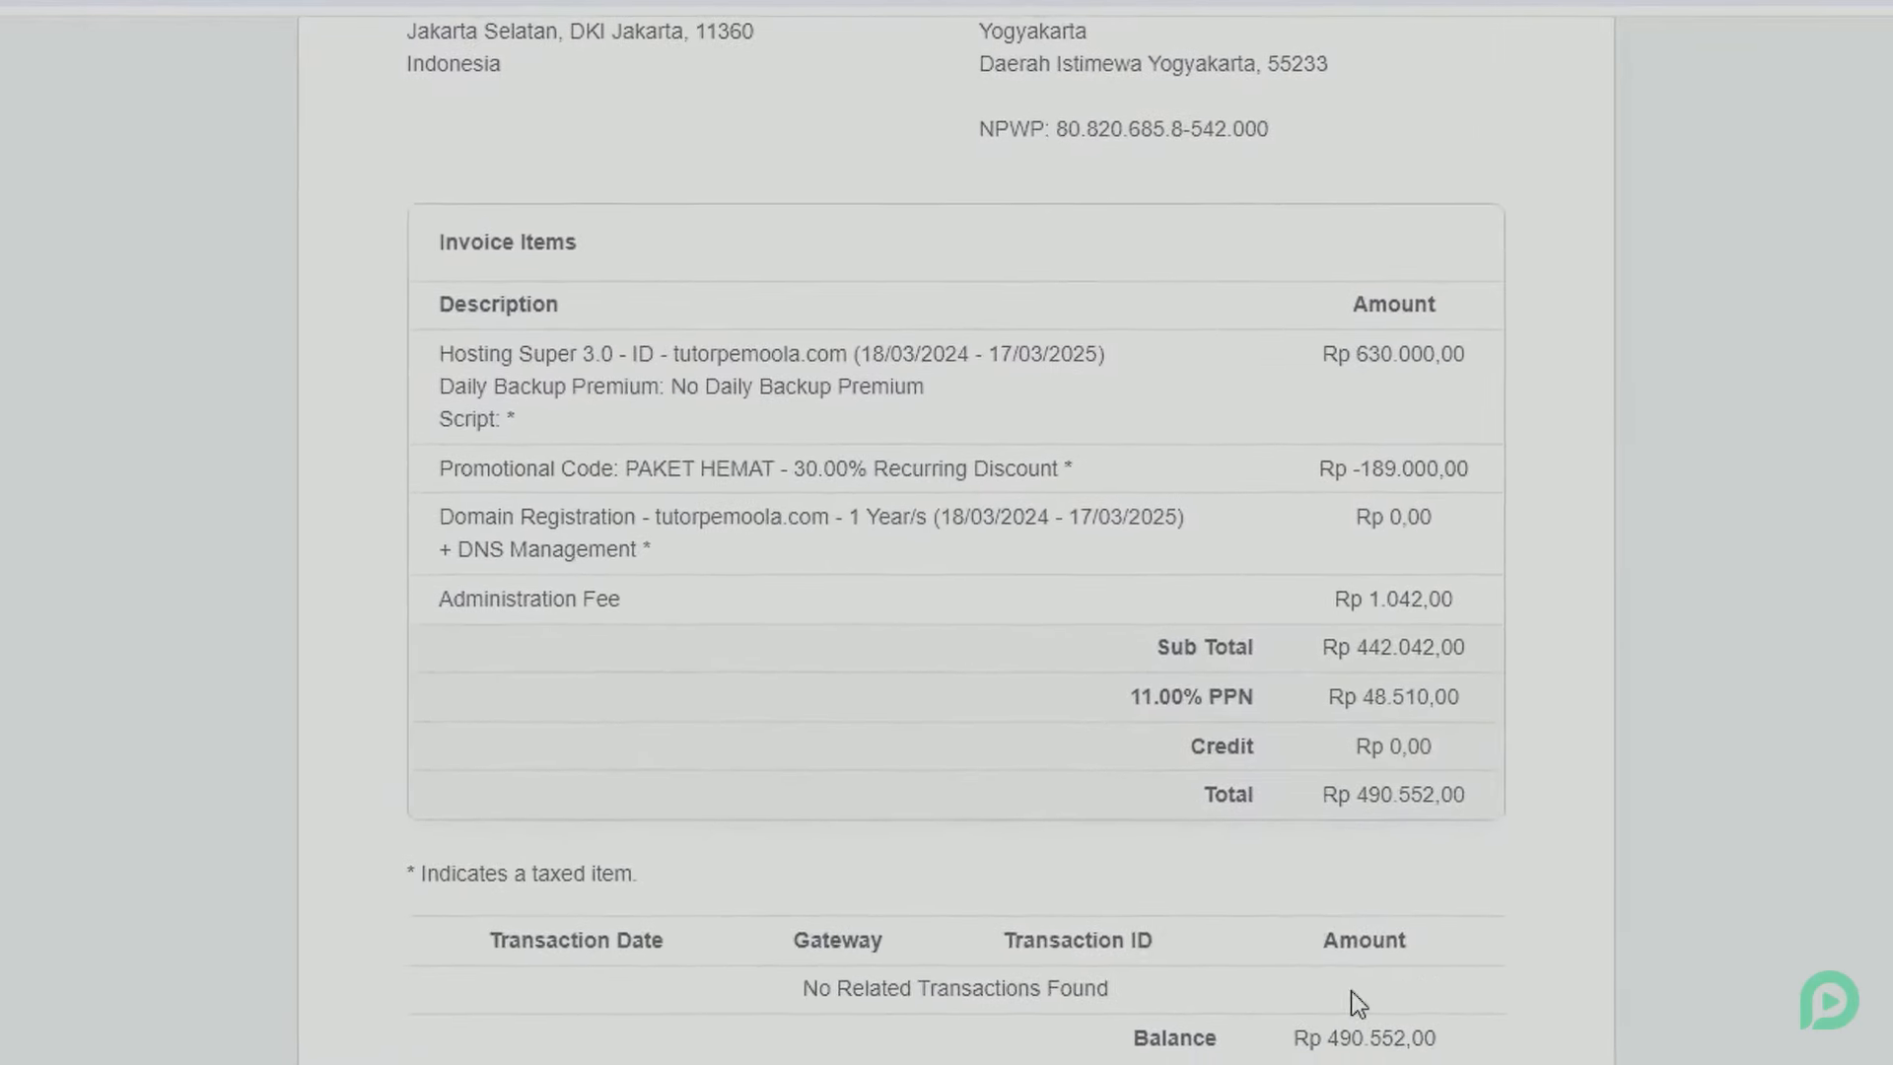
left_click_drag(1293, 1037, 1461, 1033)
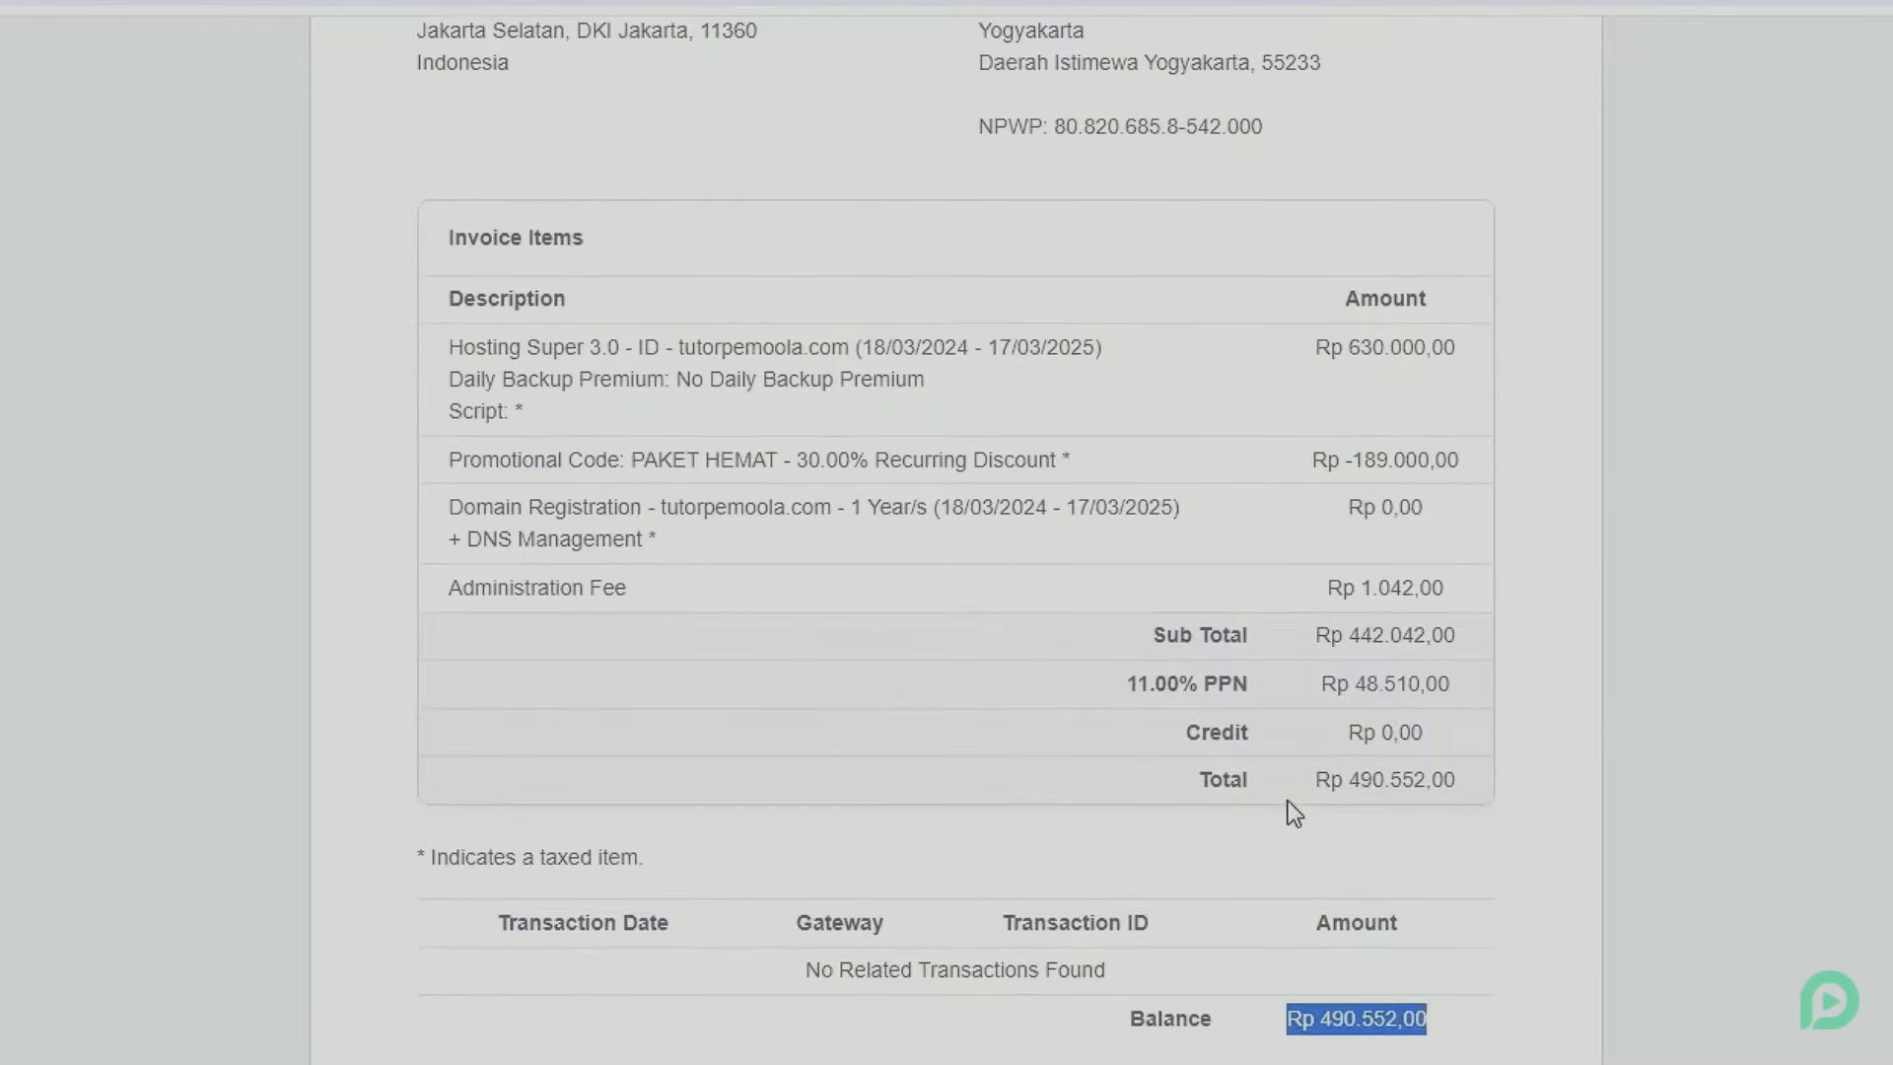
left_click_drag(1306, 784, 1451, 794)
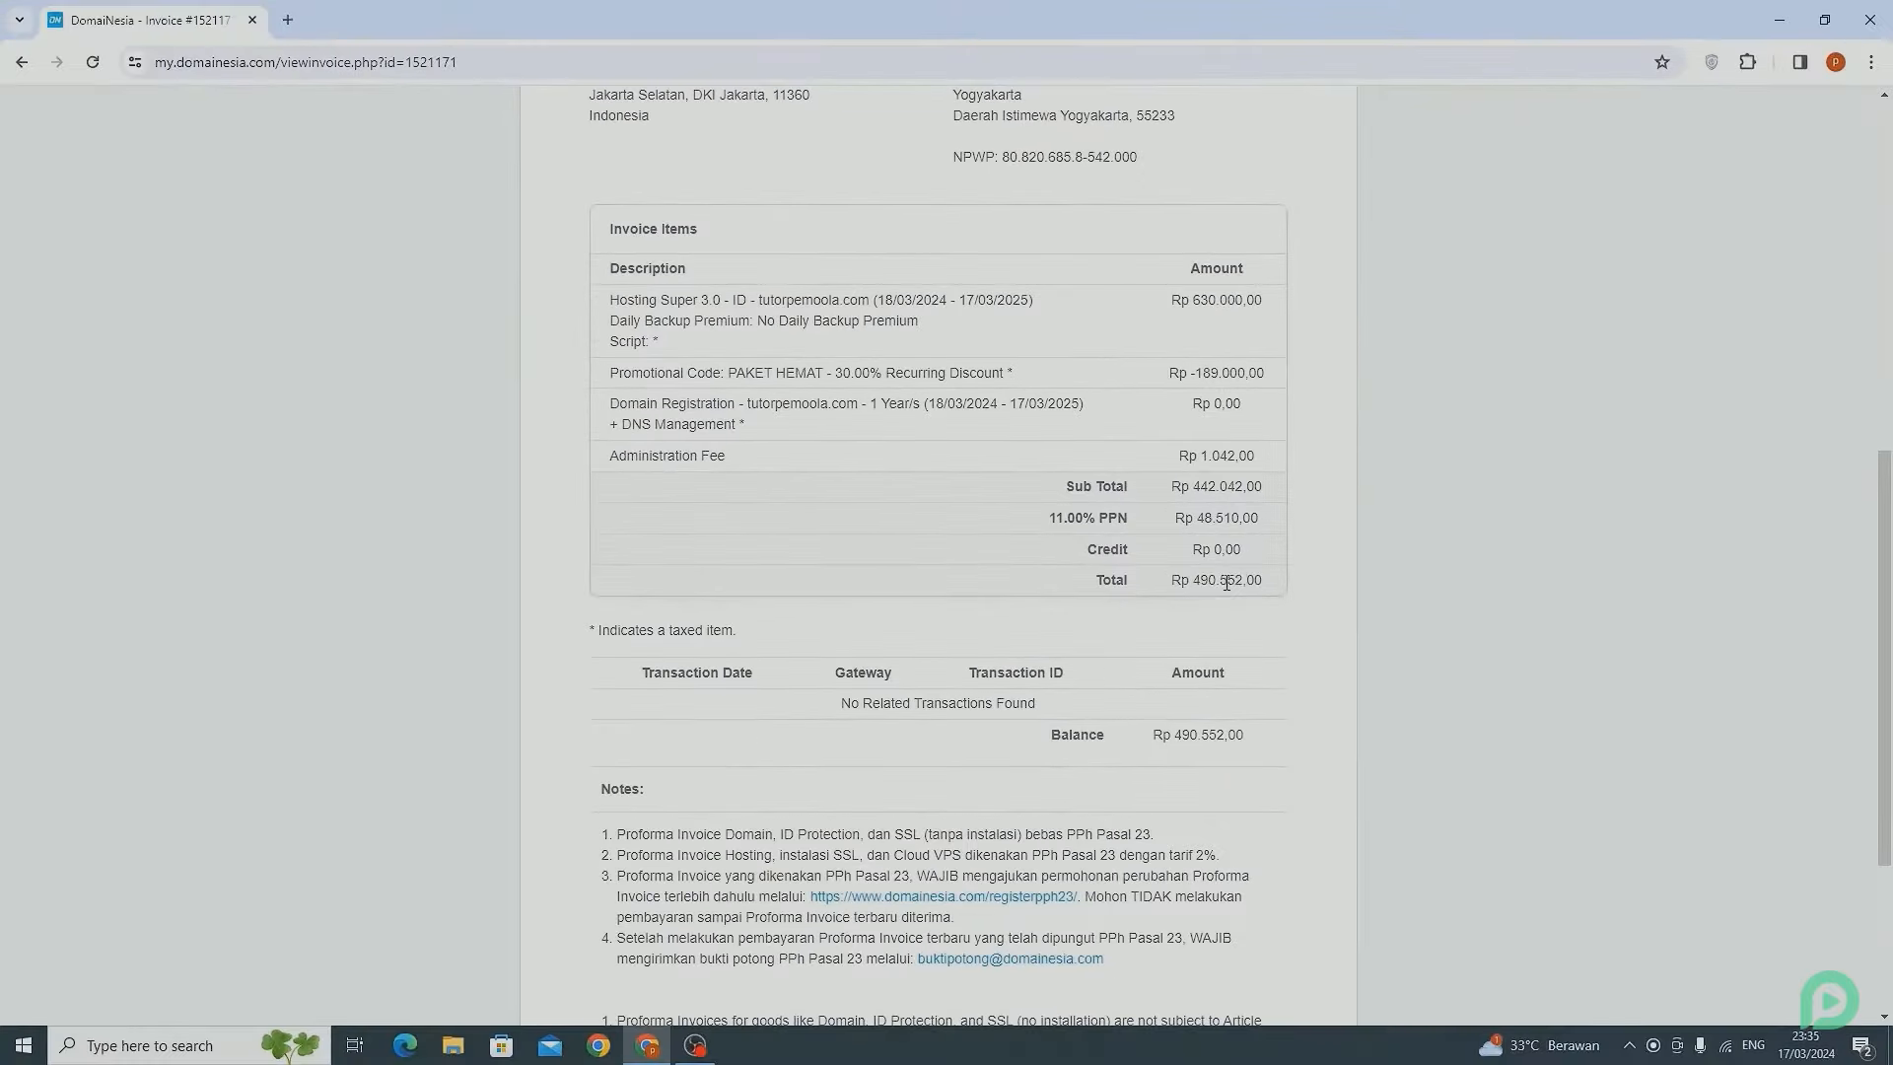
scroll(1227, 583, "up", 3)
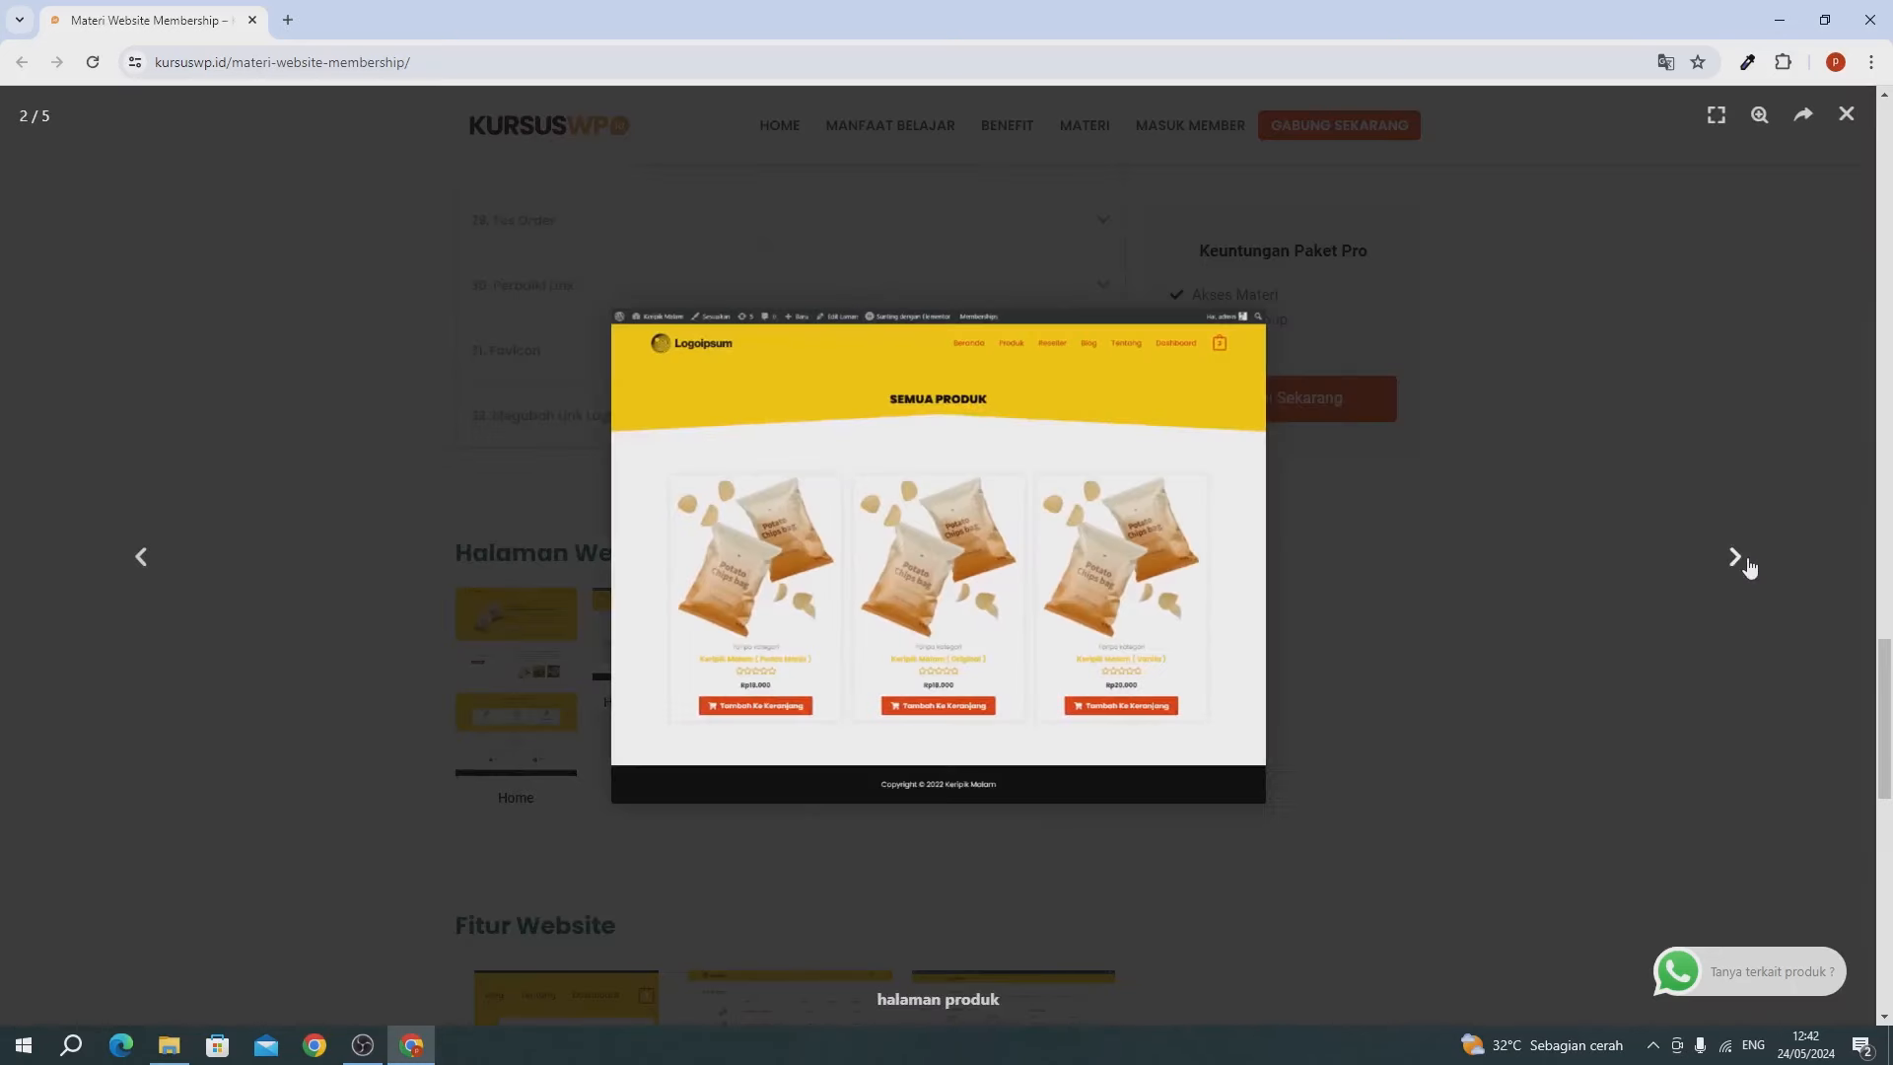
Cycle through five screenshots in the Halaman Website preview gallery.
left_click(1743, 558)
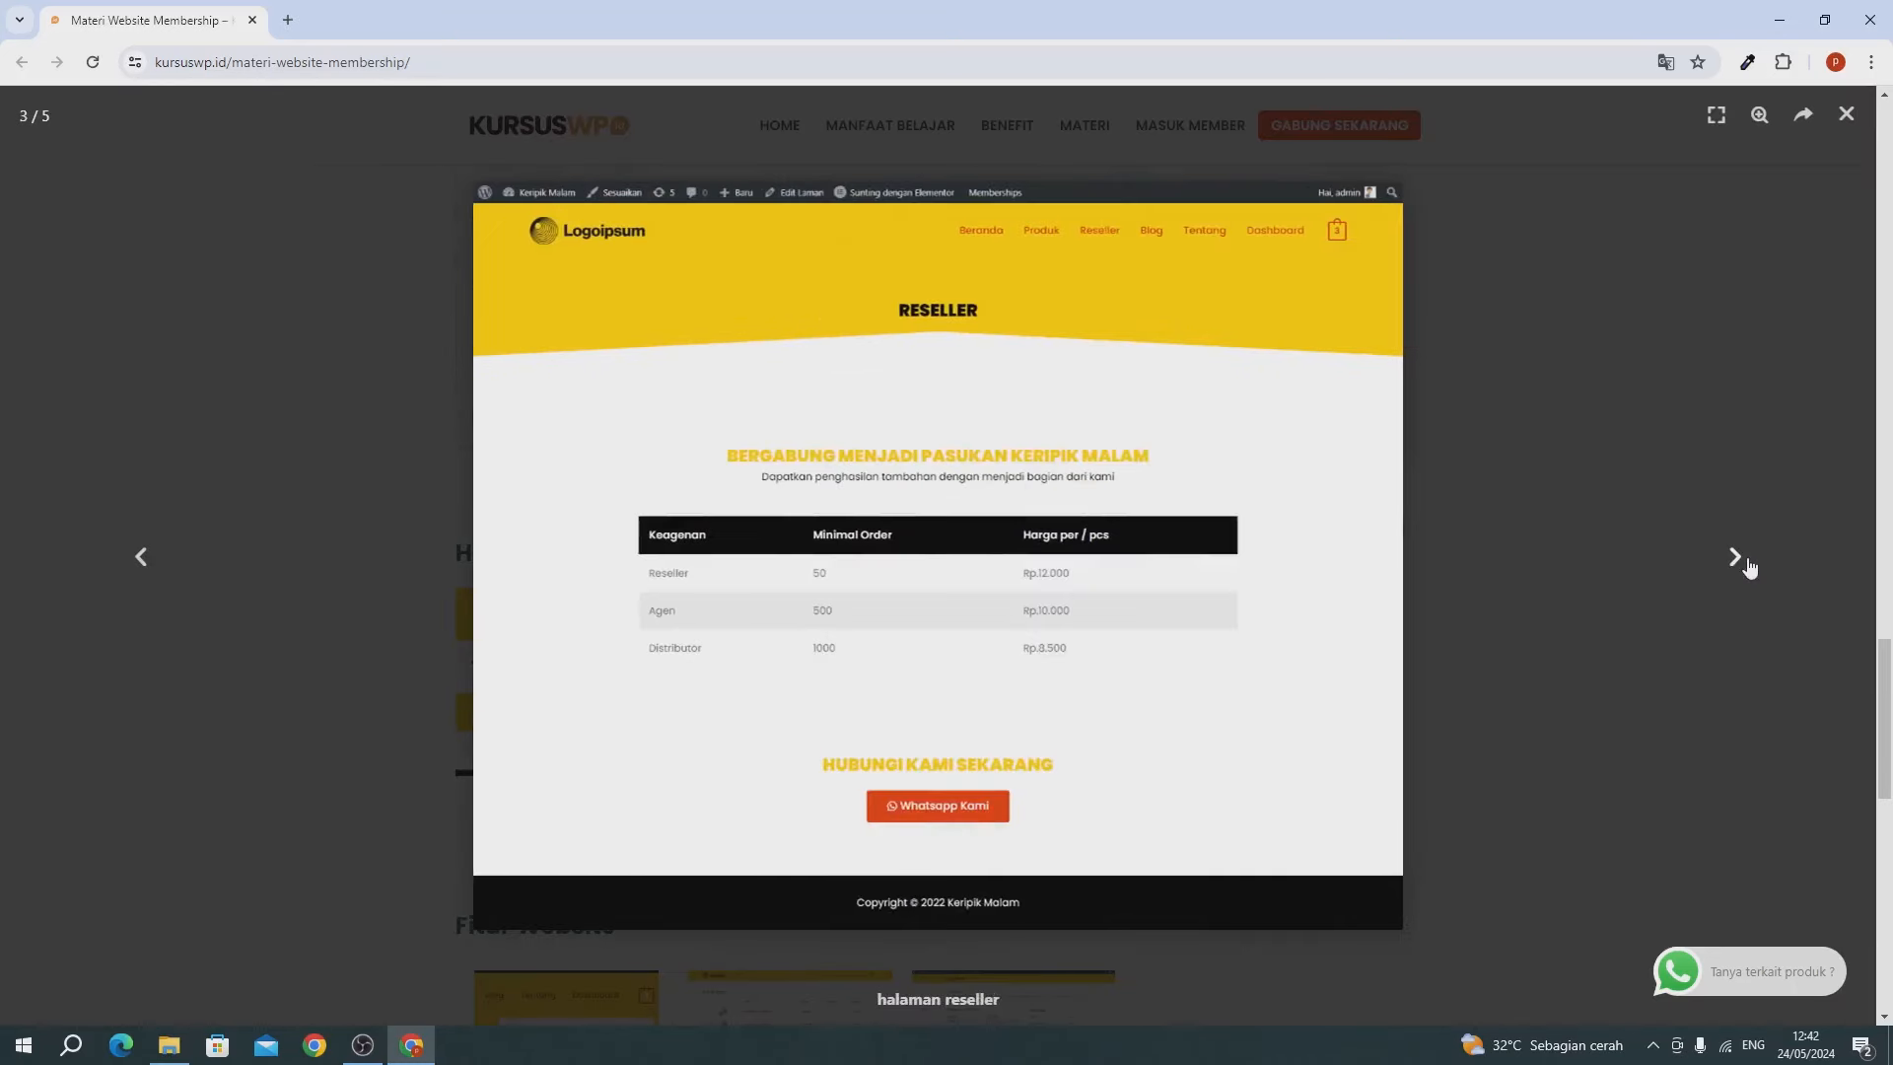
left_click(1745, 562)
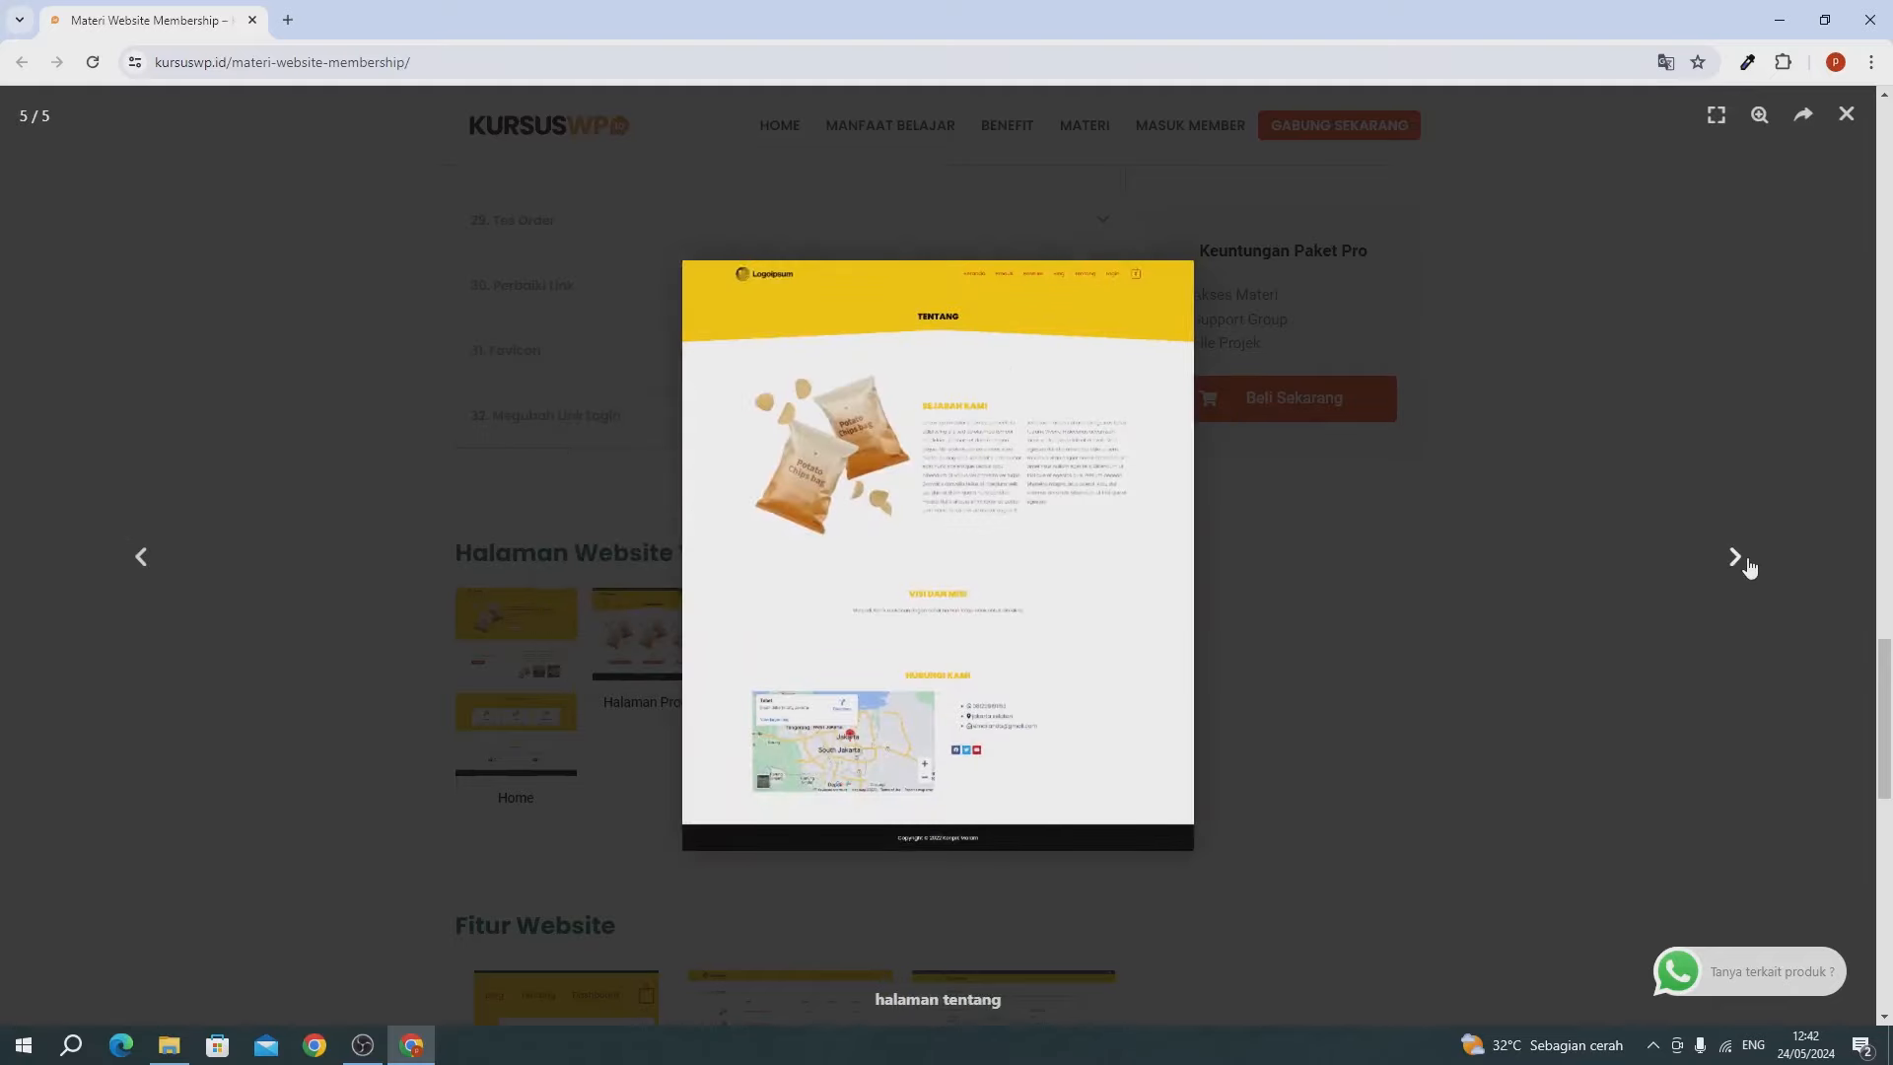
left_click(1748, 566)
left_click(1748, 566)
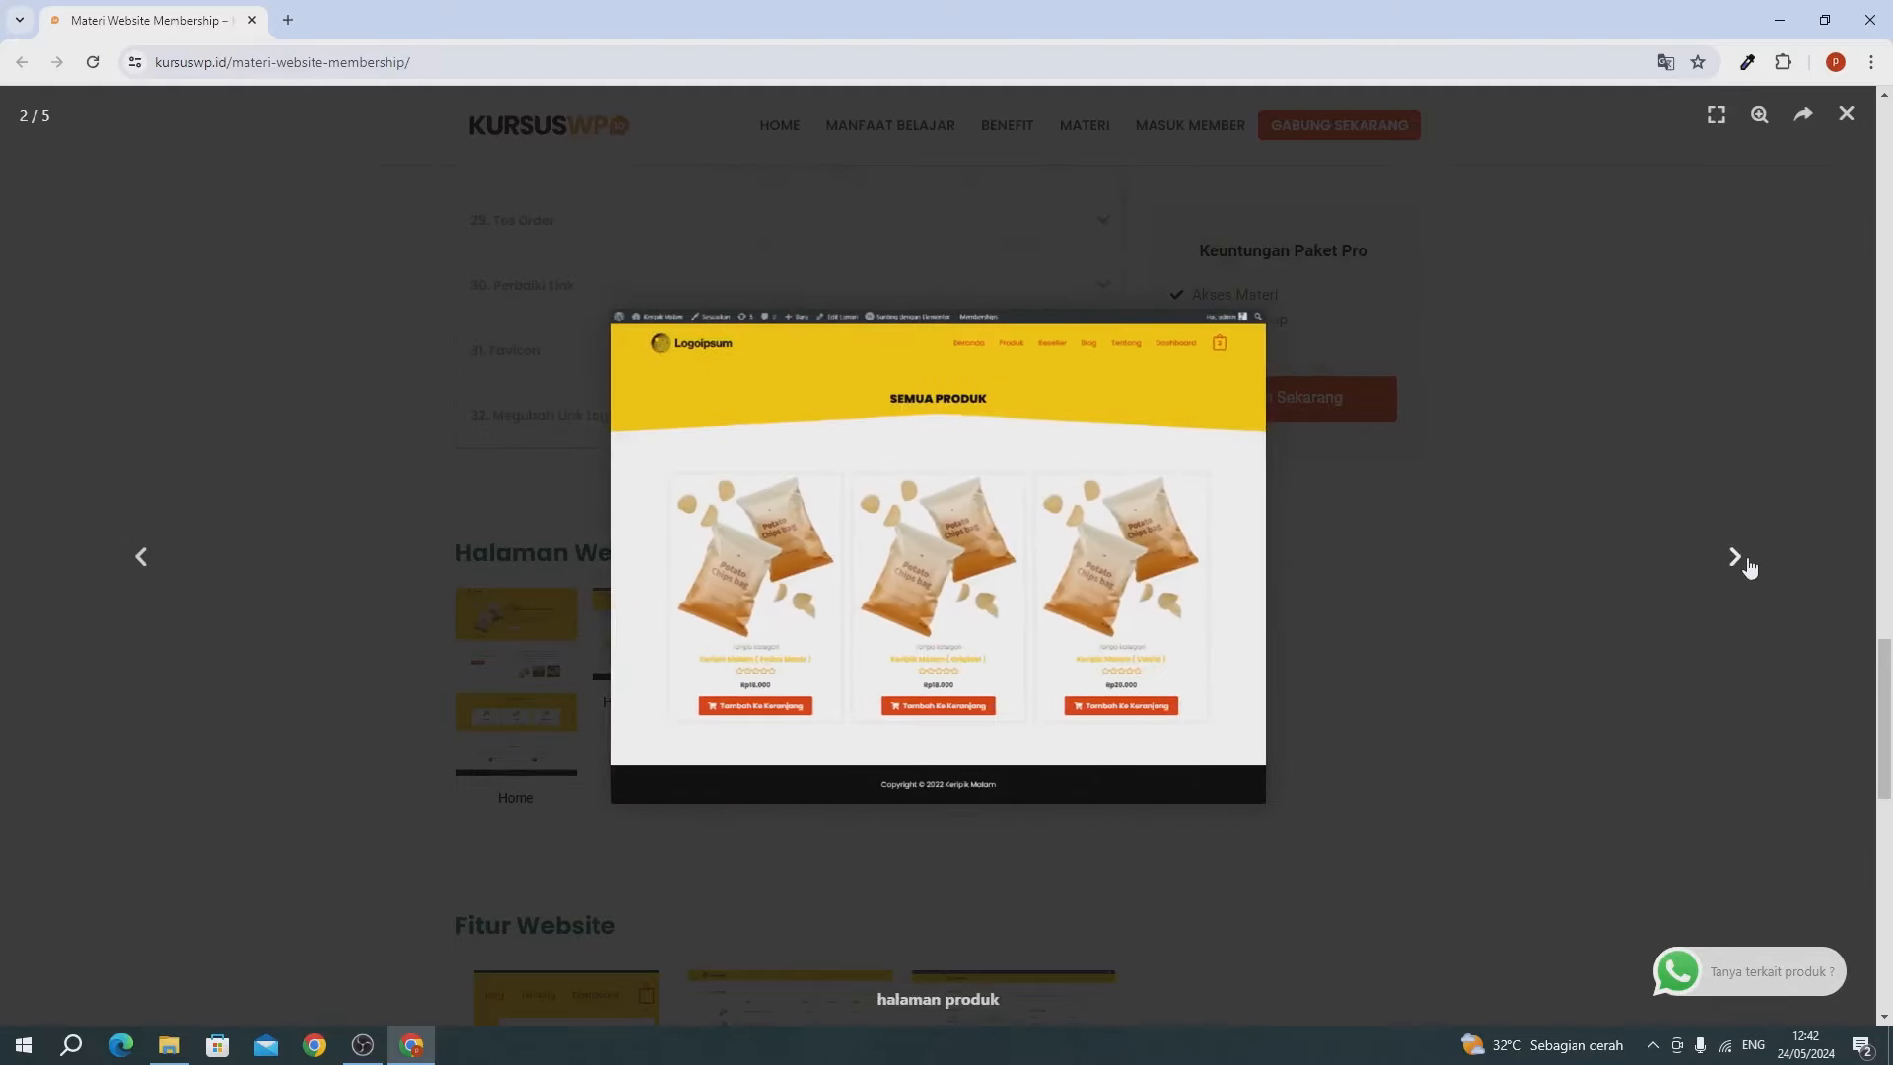
left_click(1749, 566)
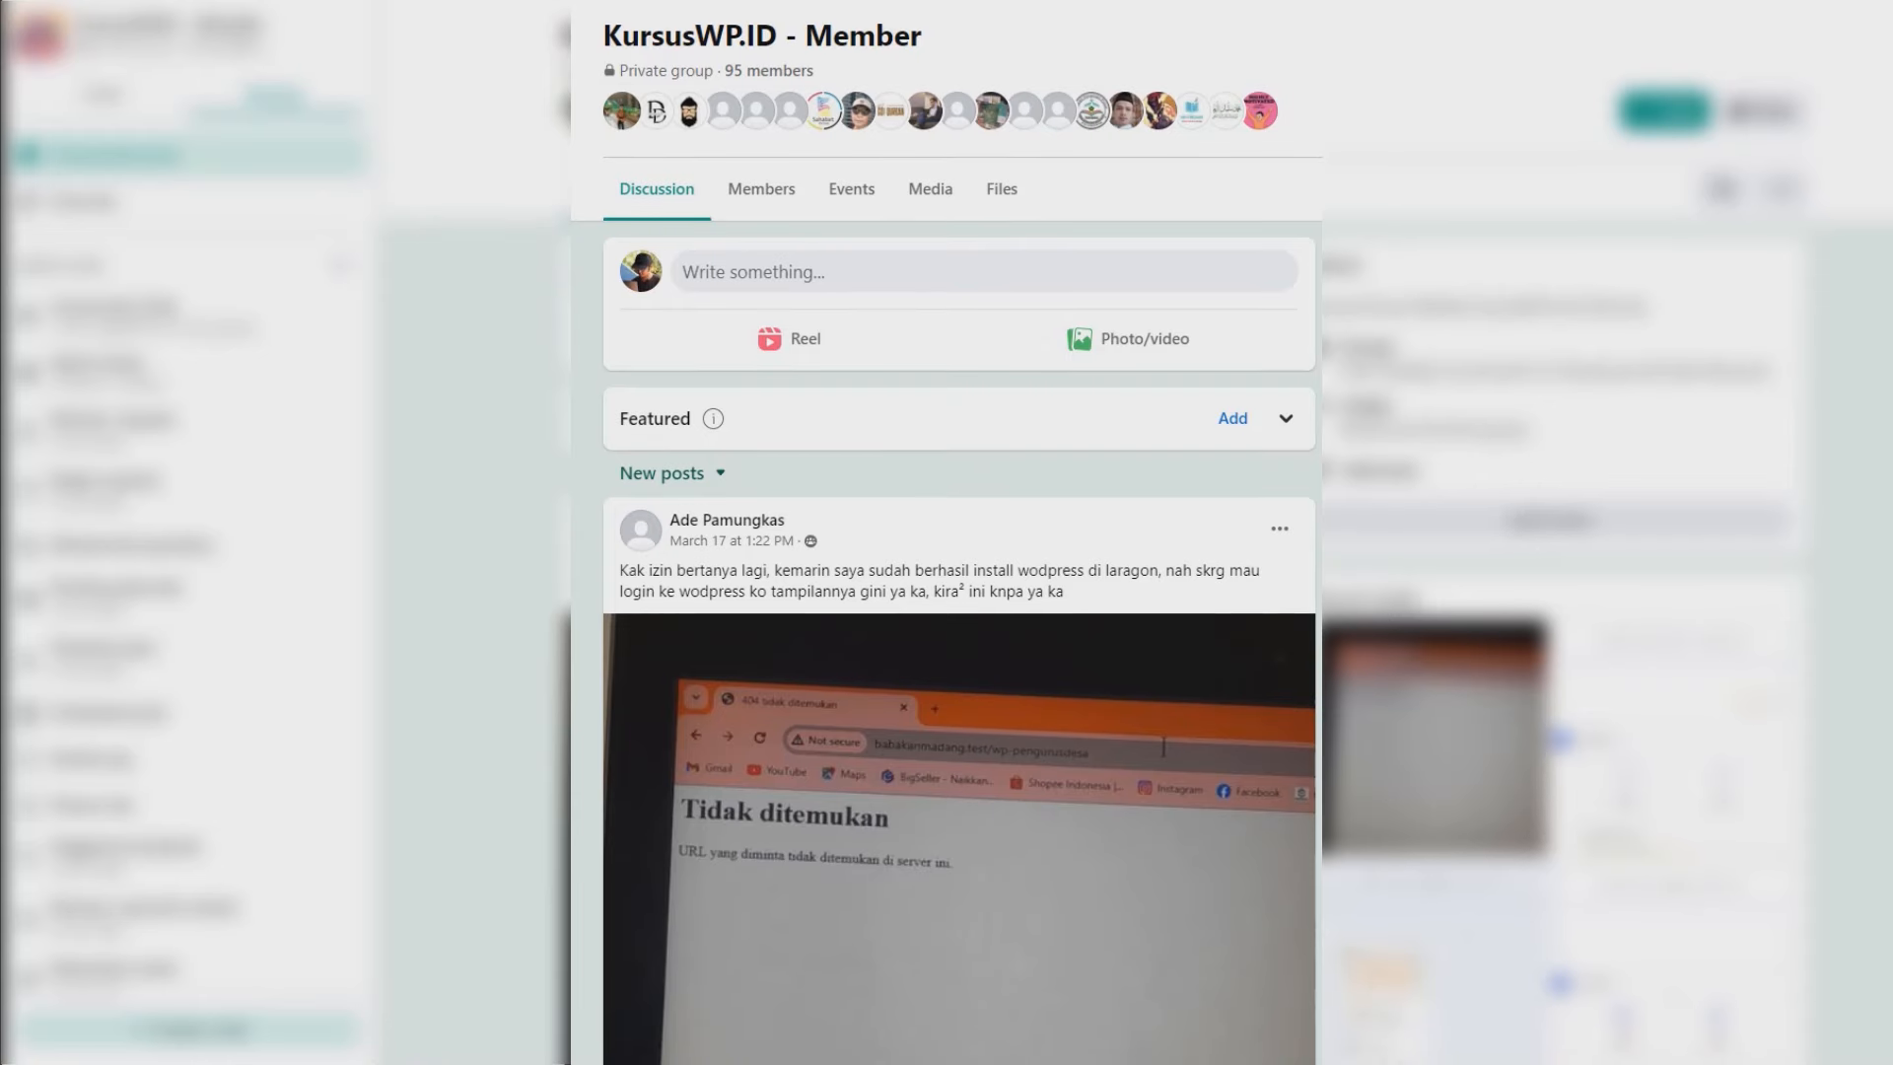
scroll(959, 592, "down", 3)
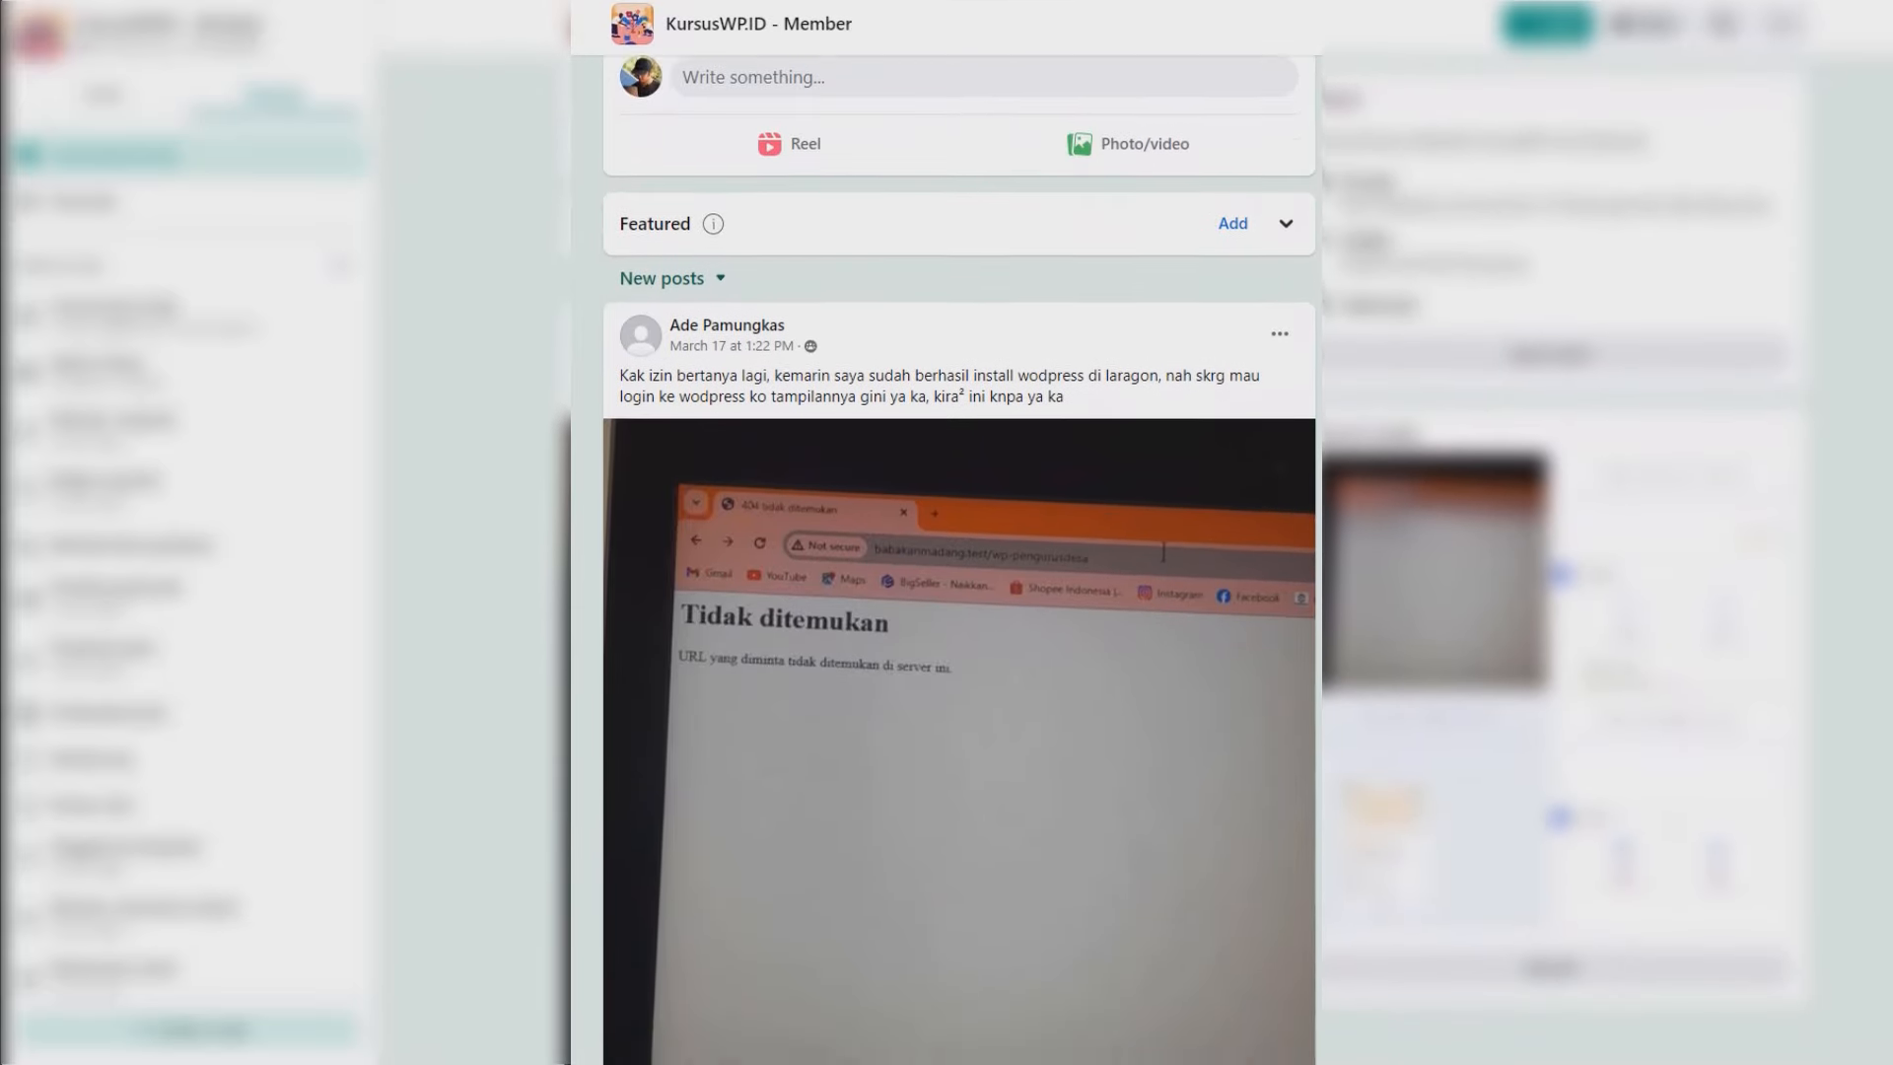
scroll(959, 592, "down", 3)
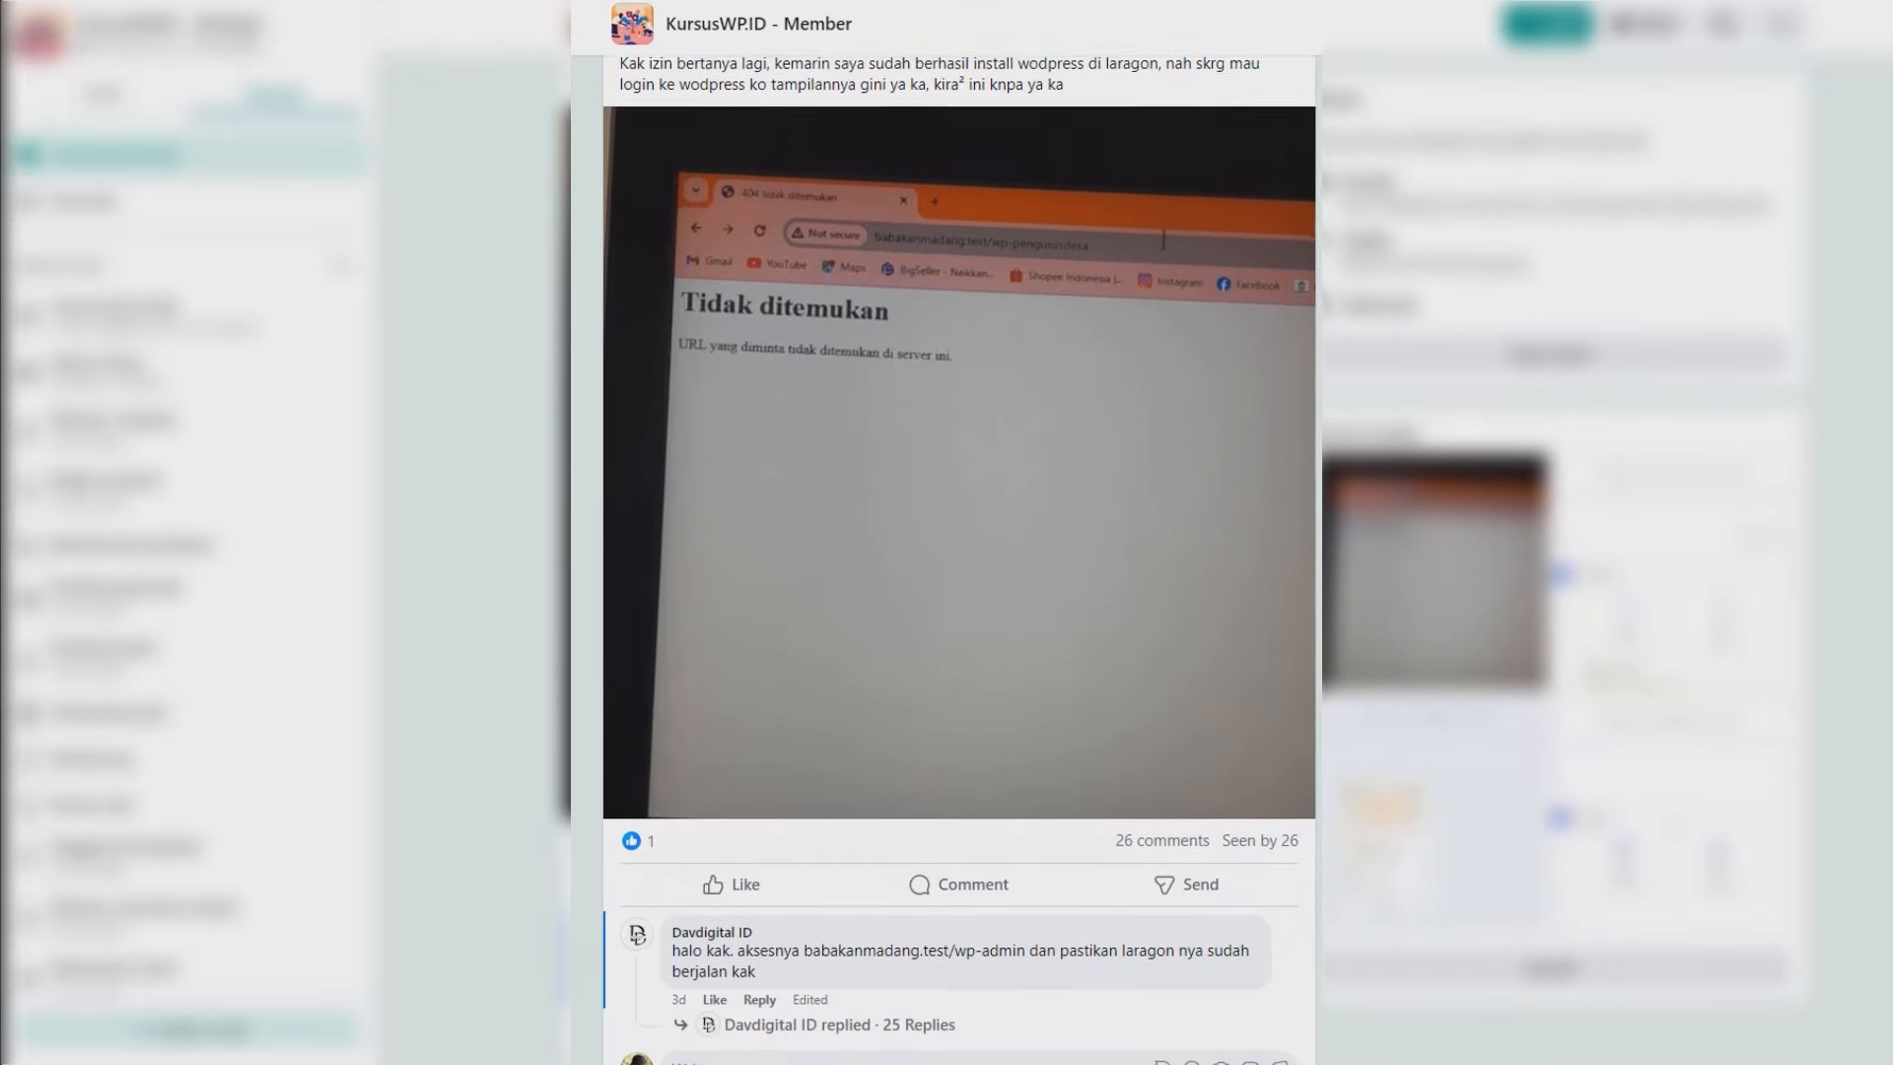
scroll(959, 592, "down", 3)
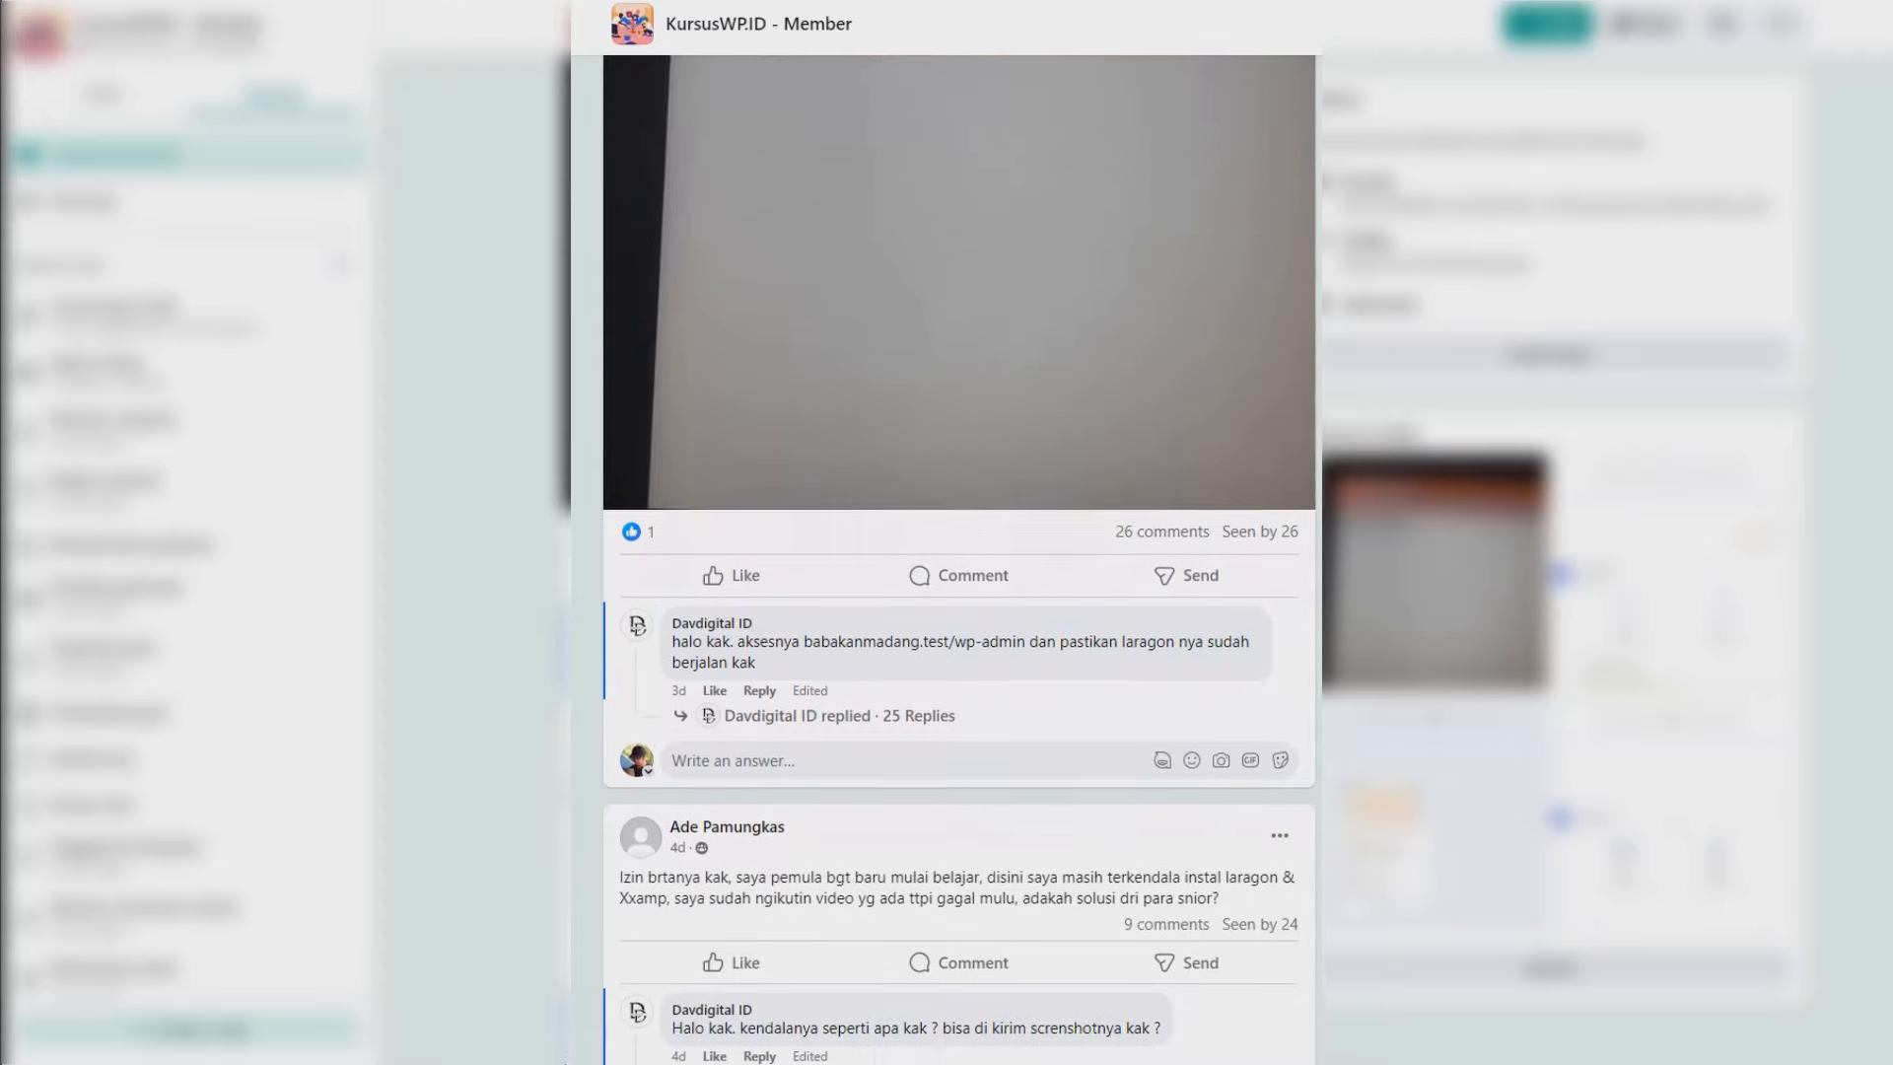
scroll(960, 591, "down", 3)
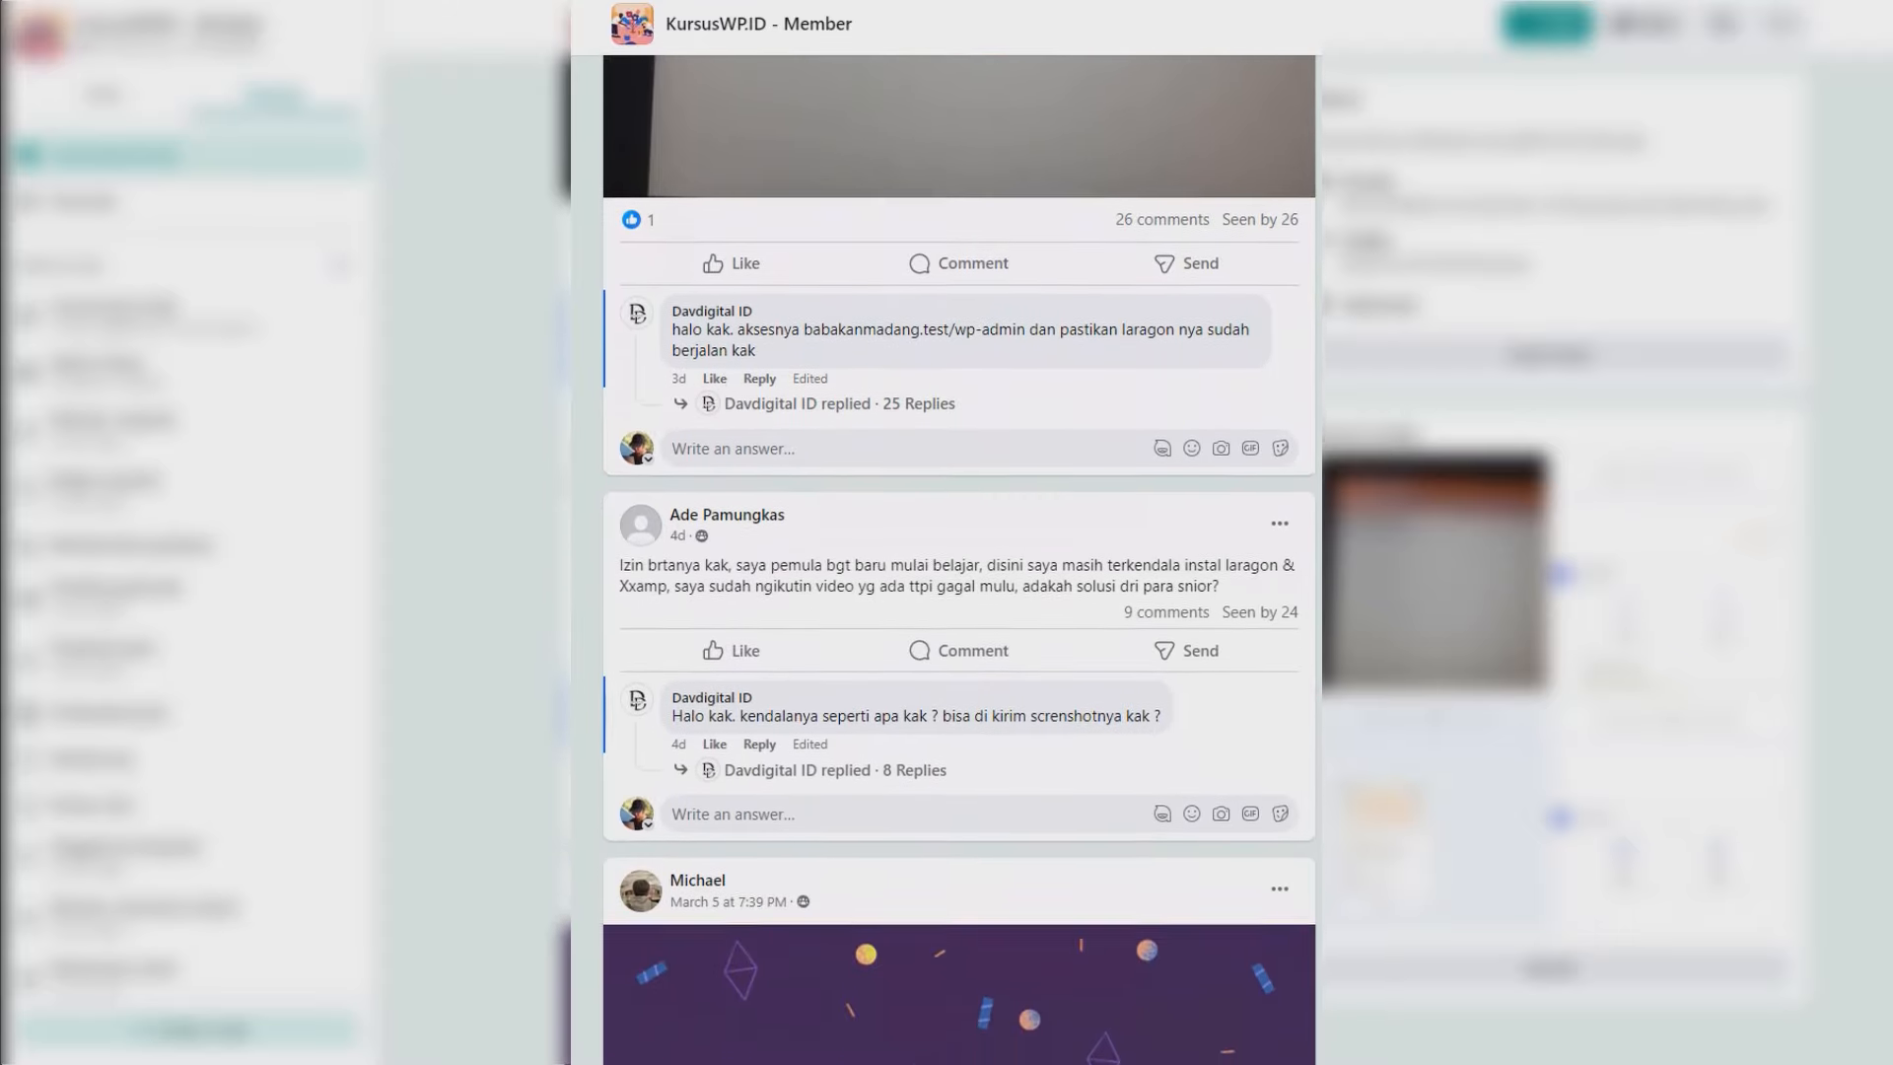
scroll(959, 591, "down", 3)
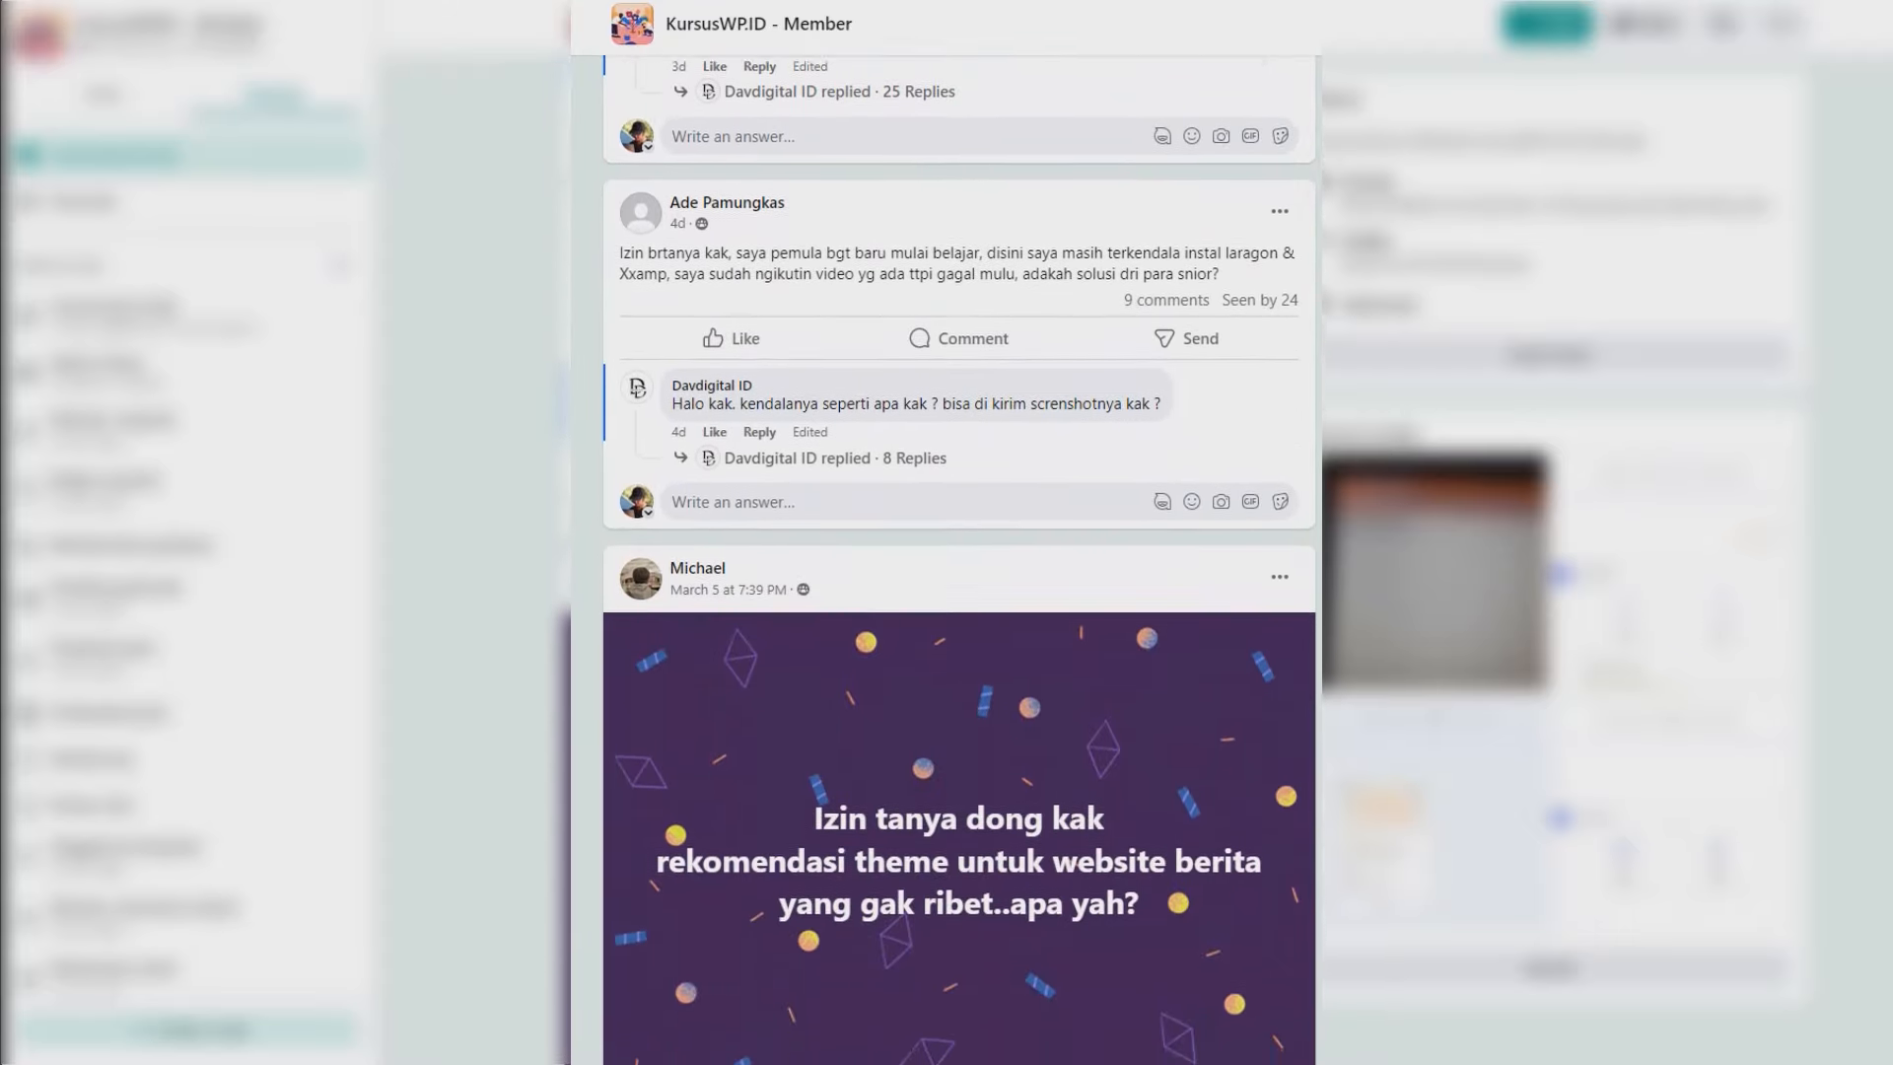
scroll(959, 591, "down", 3)
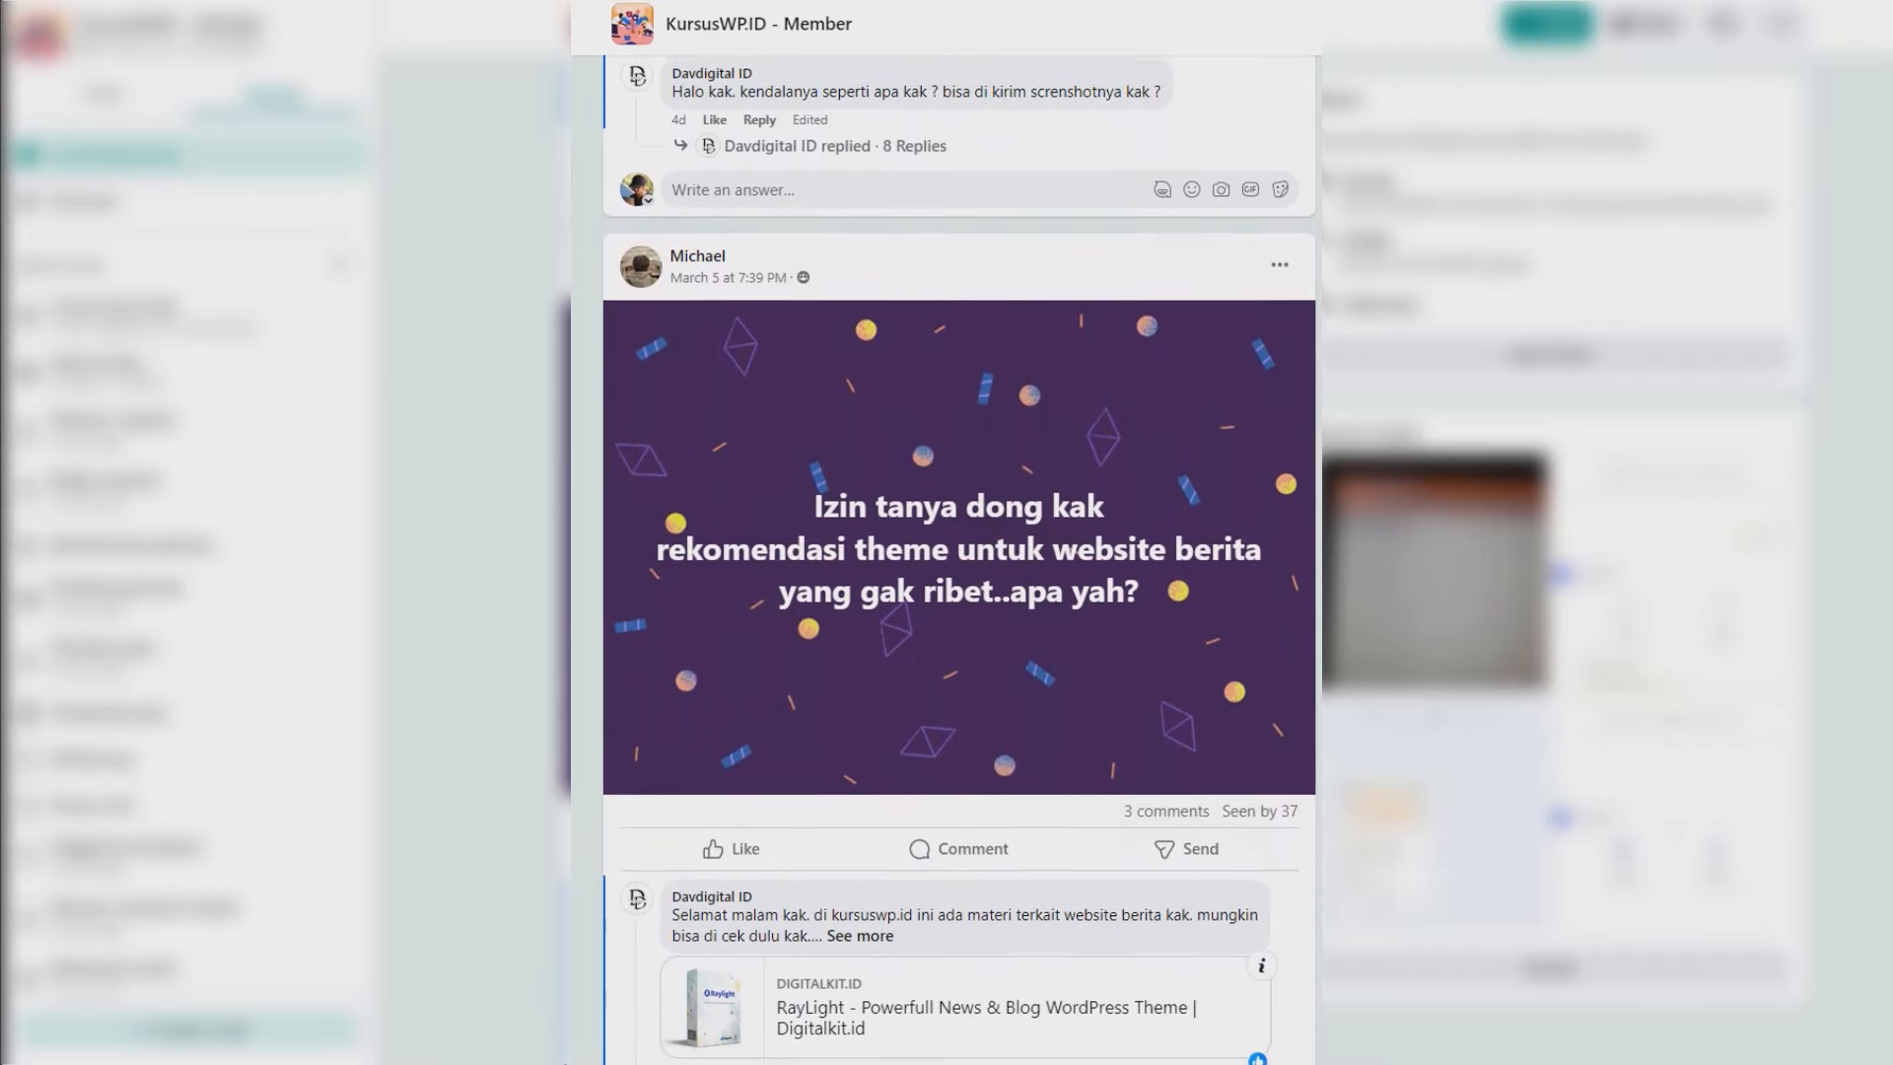
scroll(959, 591, "down", 1)
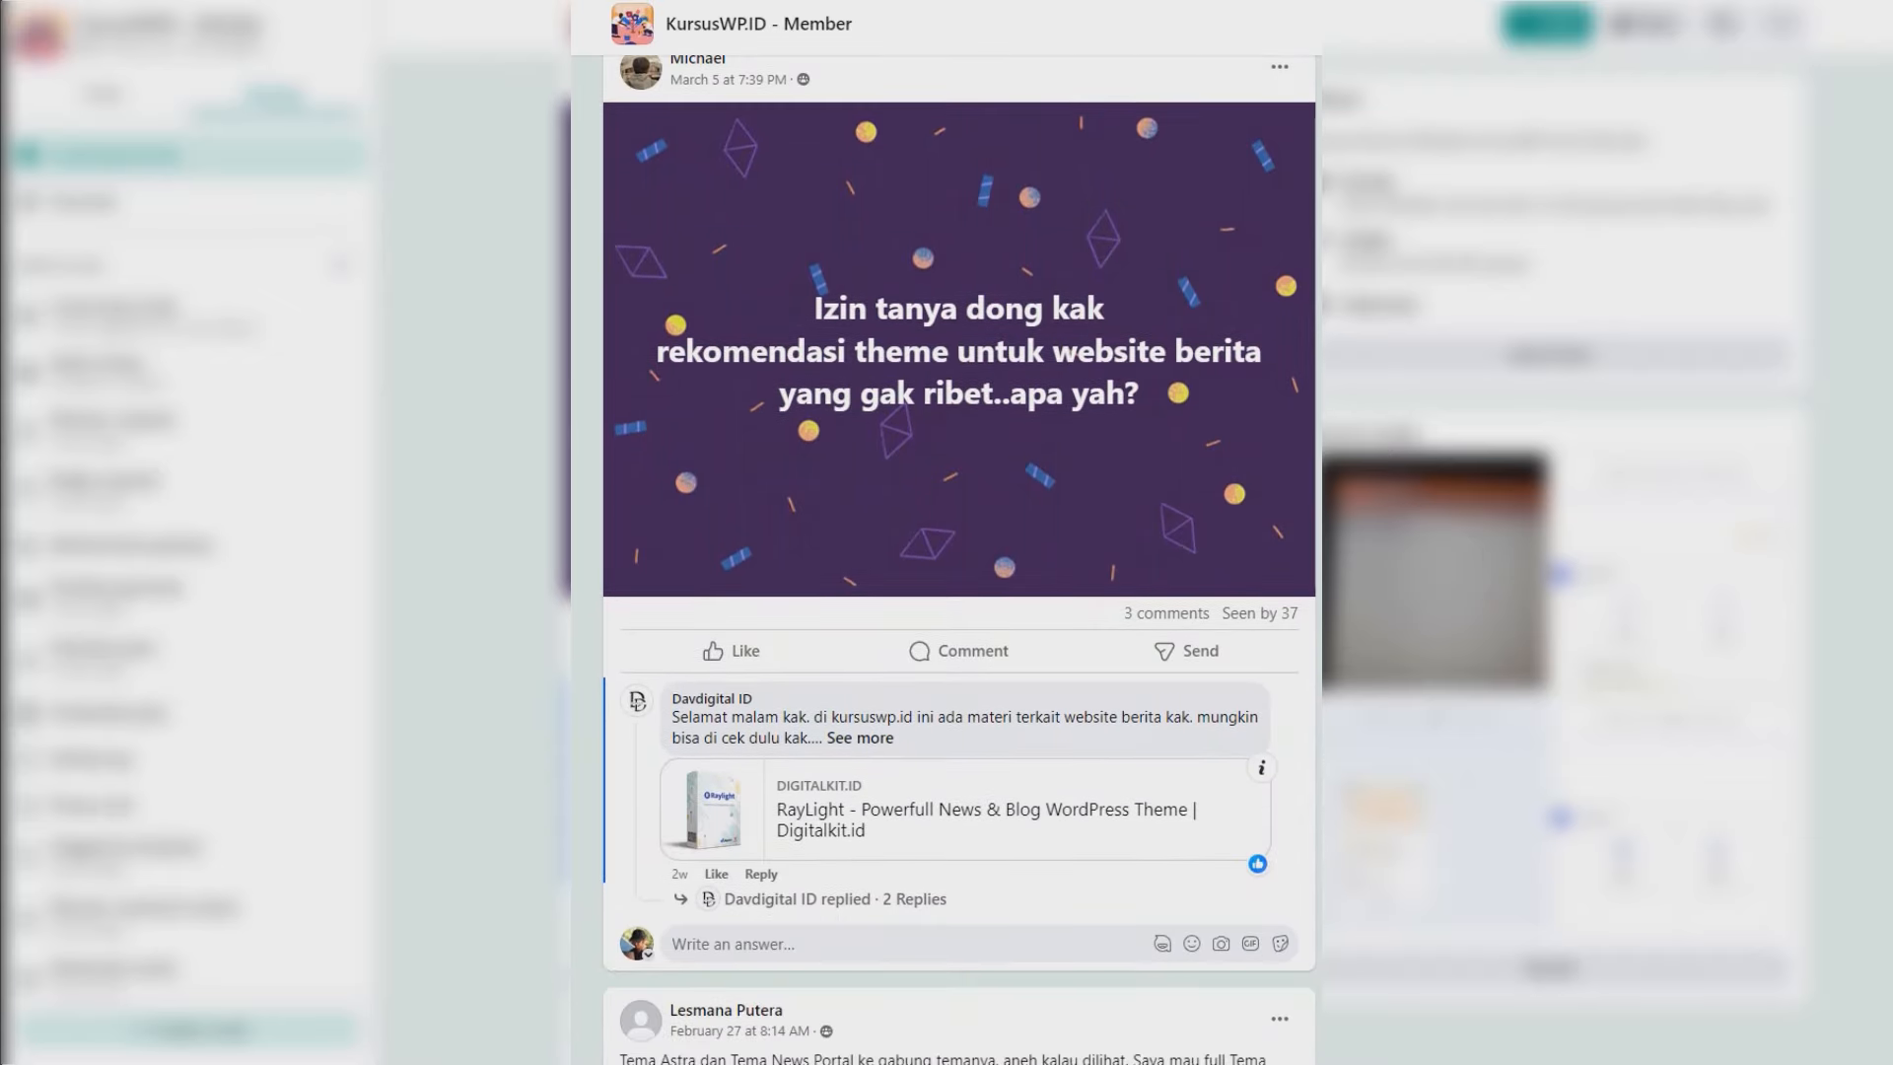
scroll(959, 591, "up", 6)
scroll(959, 591, "up", 2)
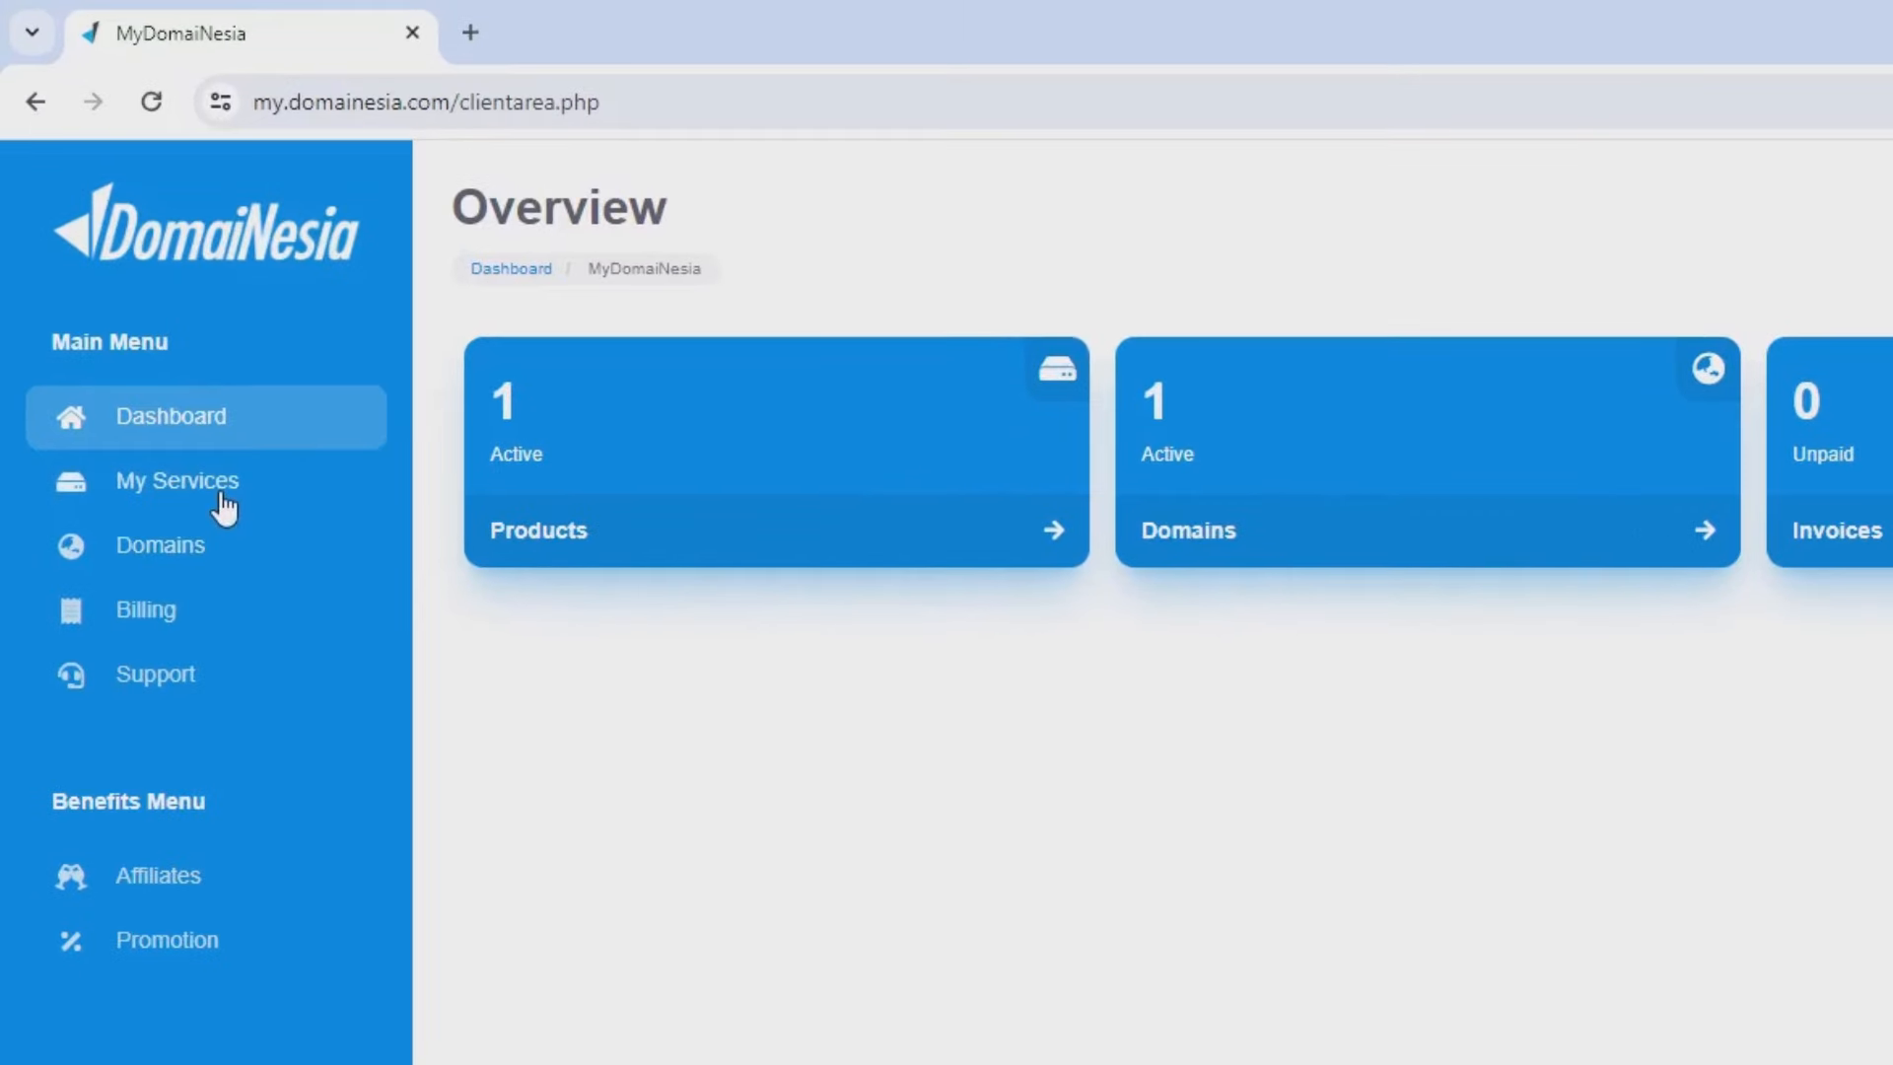
Open My Services to list the purchased hosting products.
left_click(223, 498)
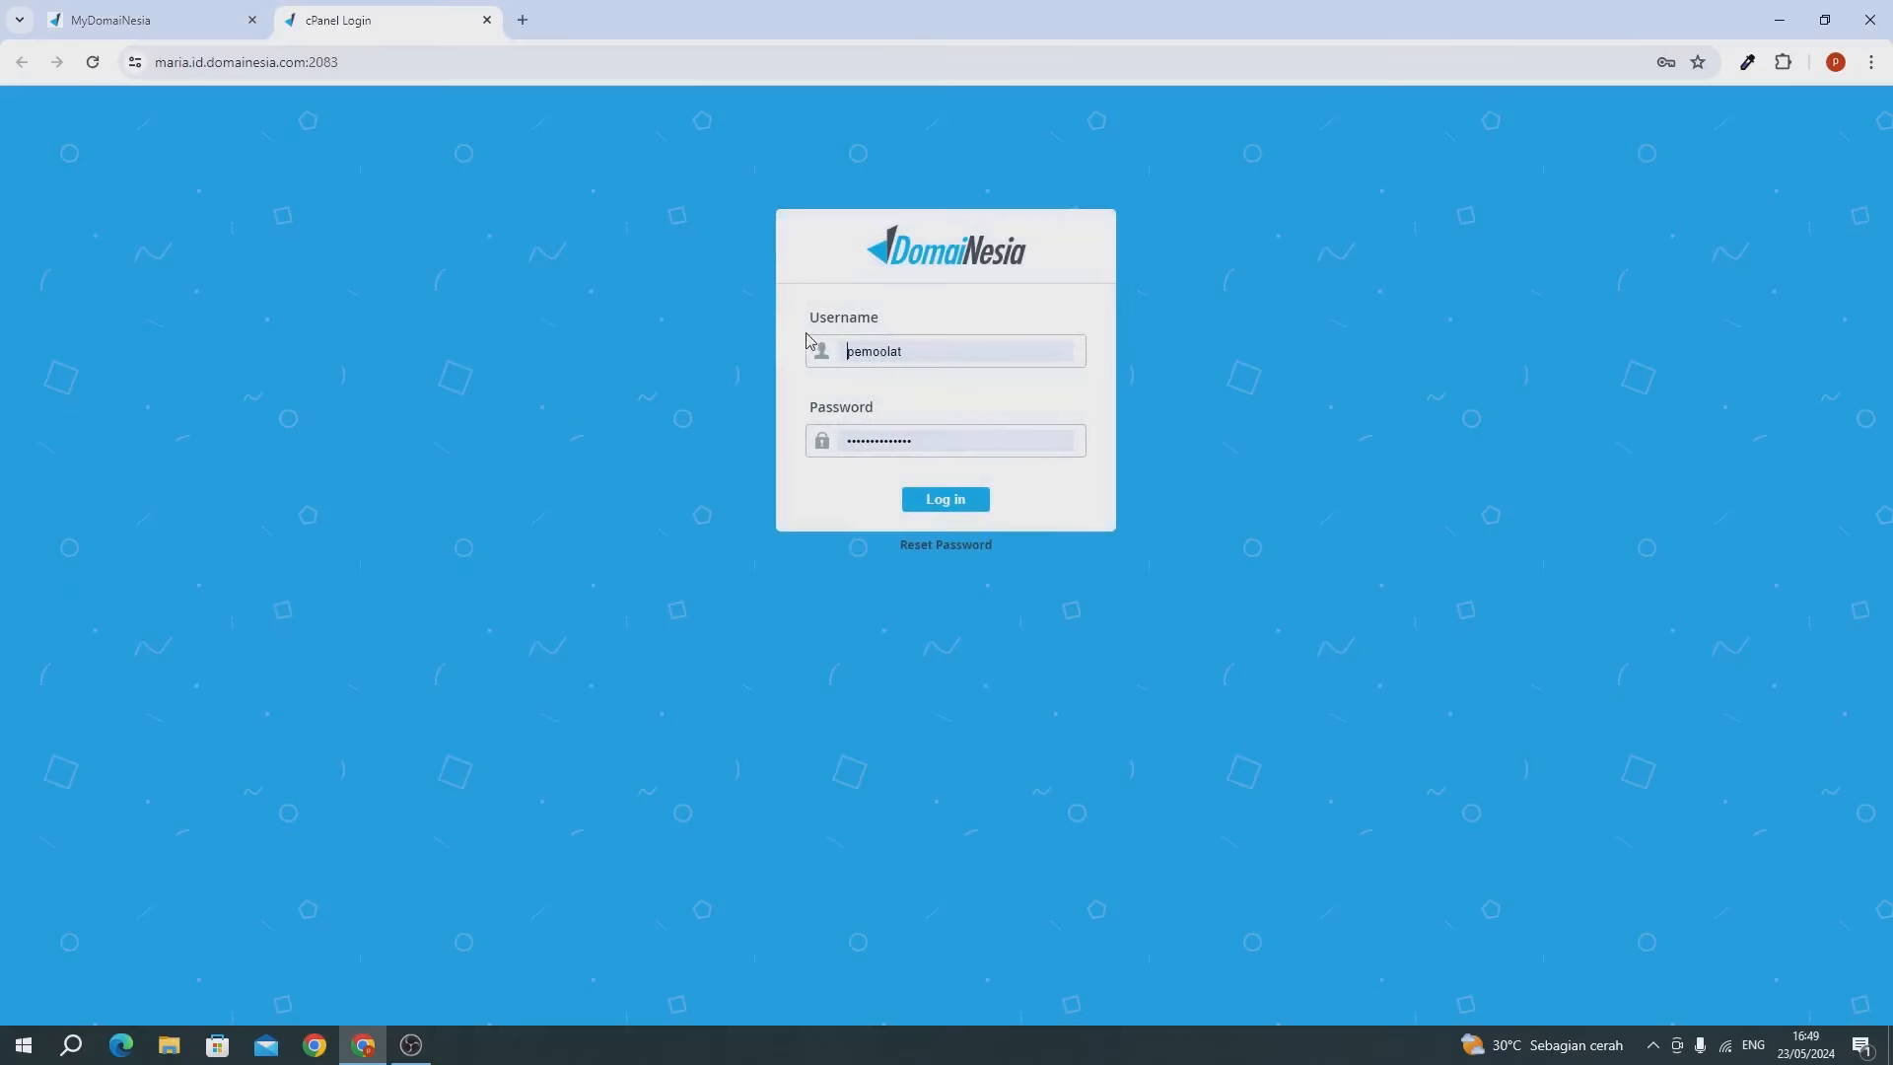
Log into cPanel with the saved credentials and search the tools for 'ssl'.
left_click(870, 387)
left_click(866, 436)
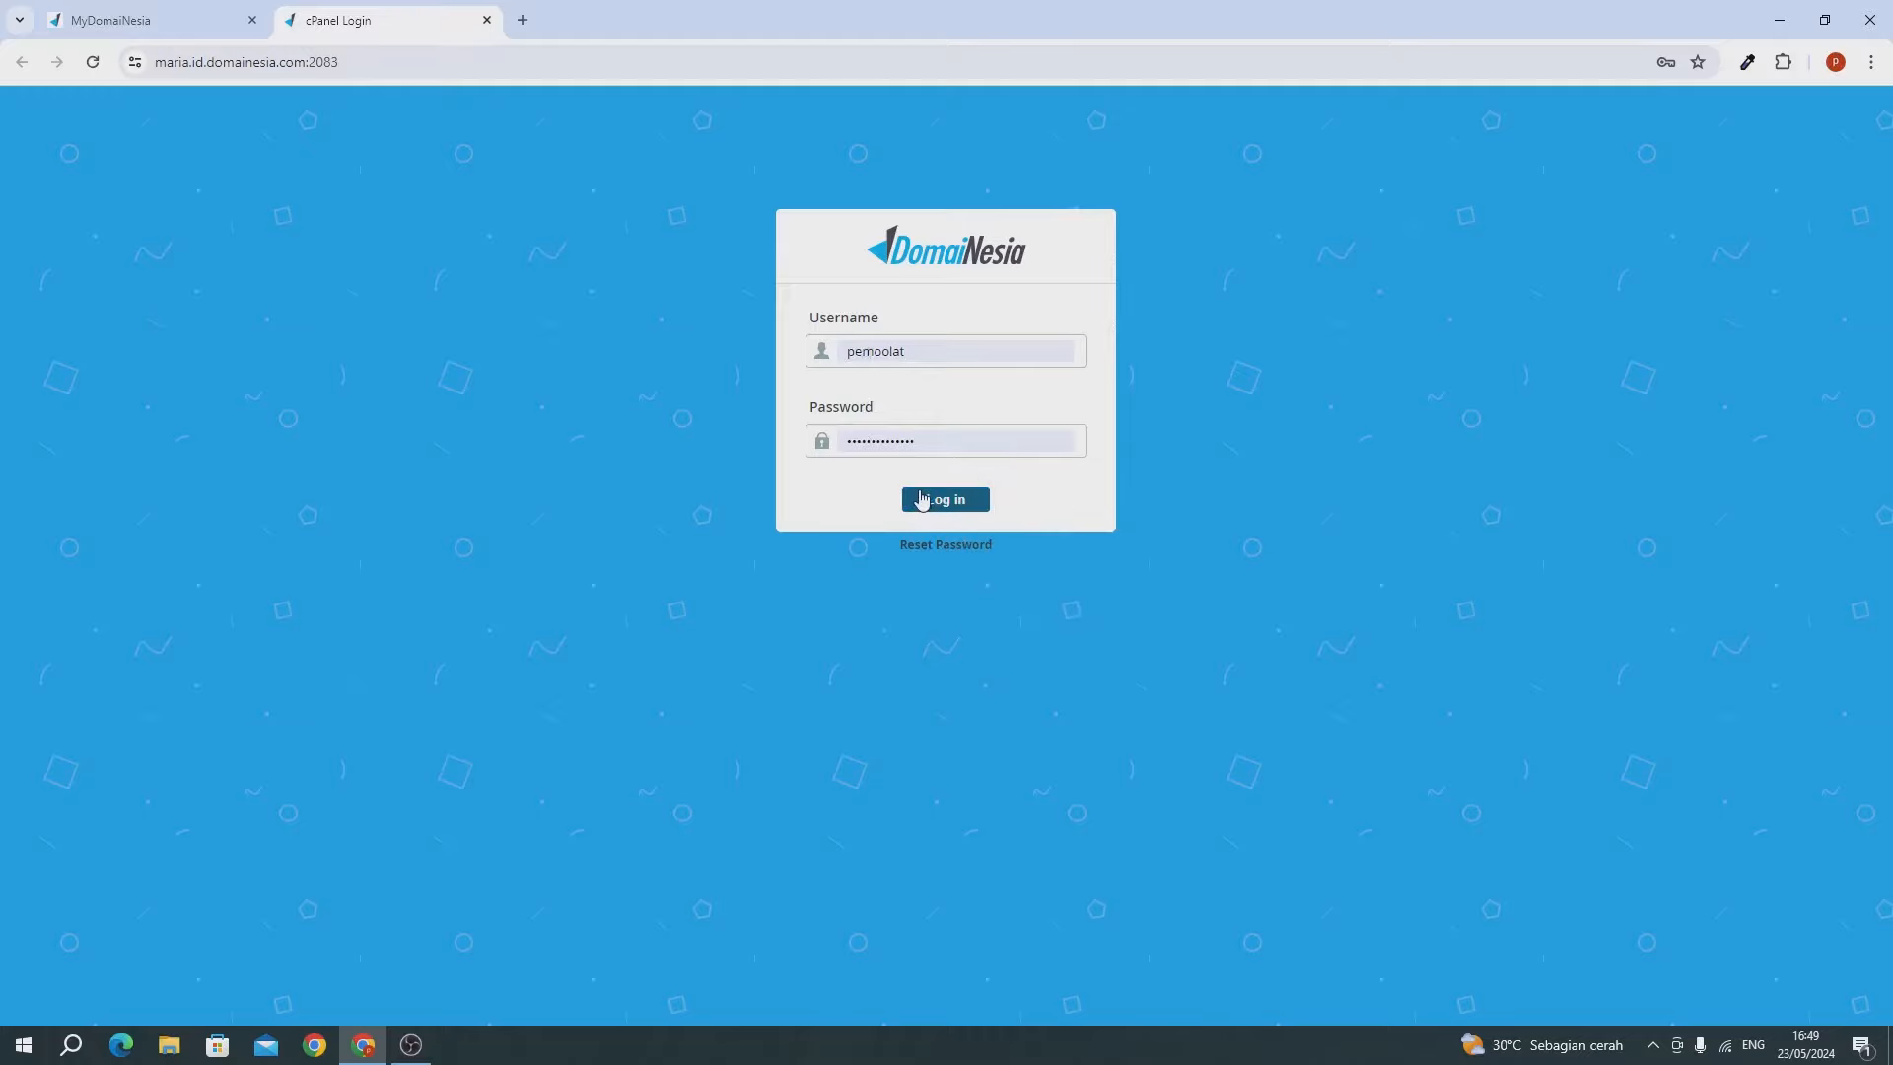
left_click(923, 499)
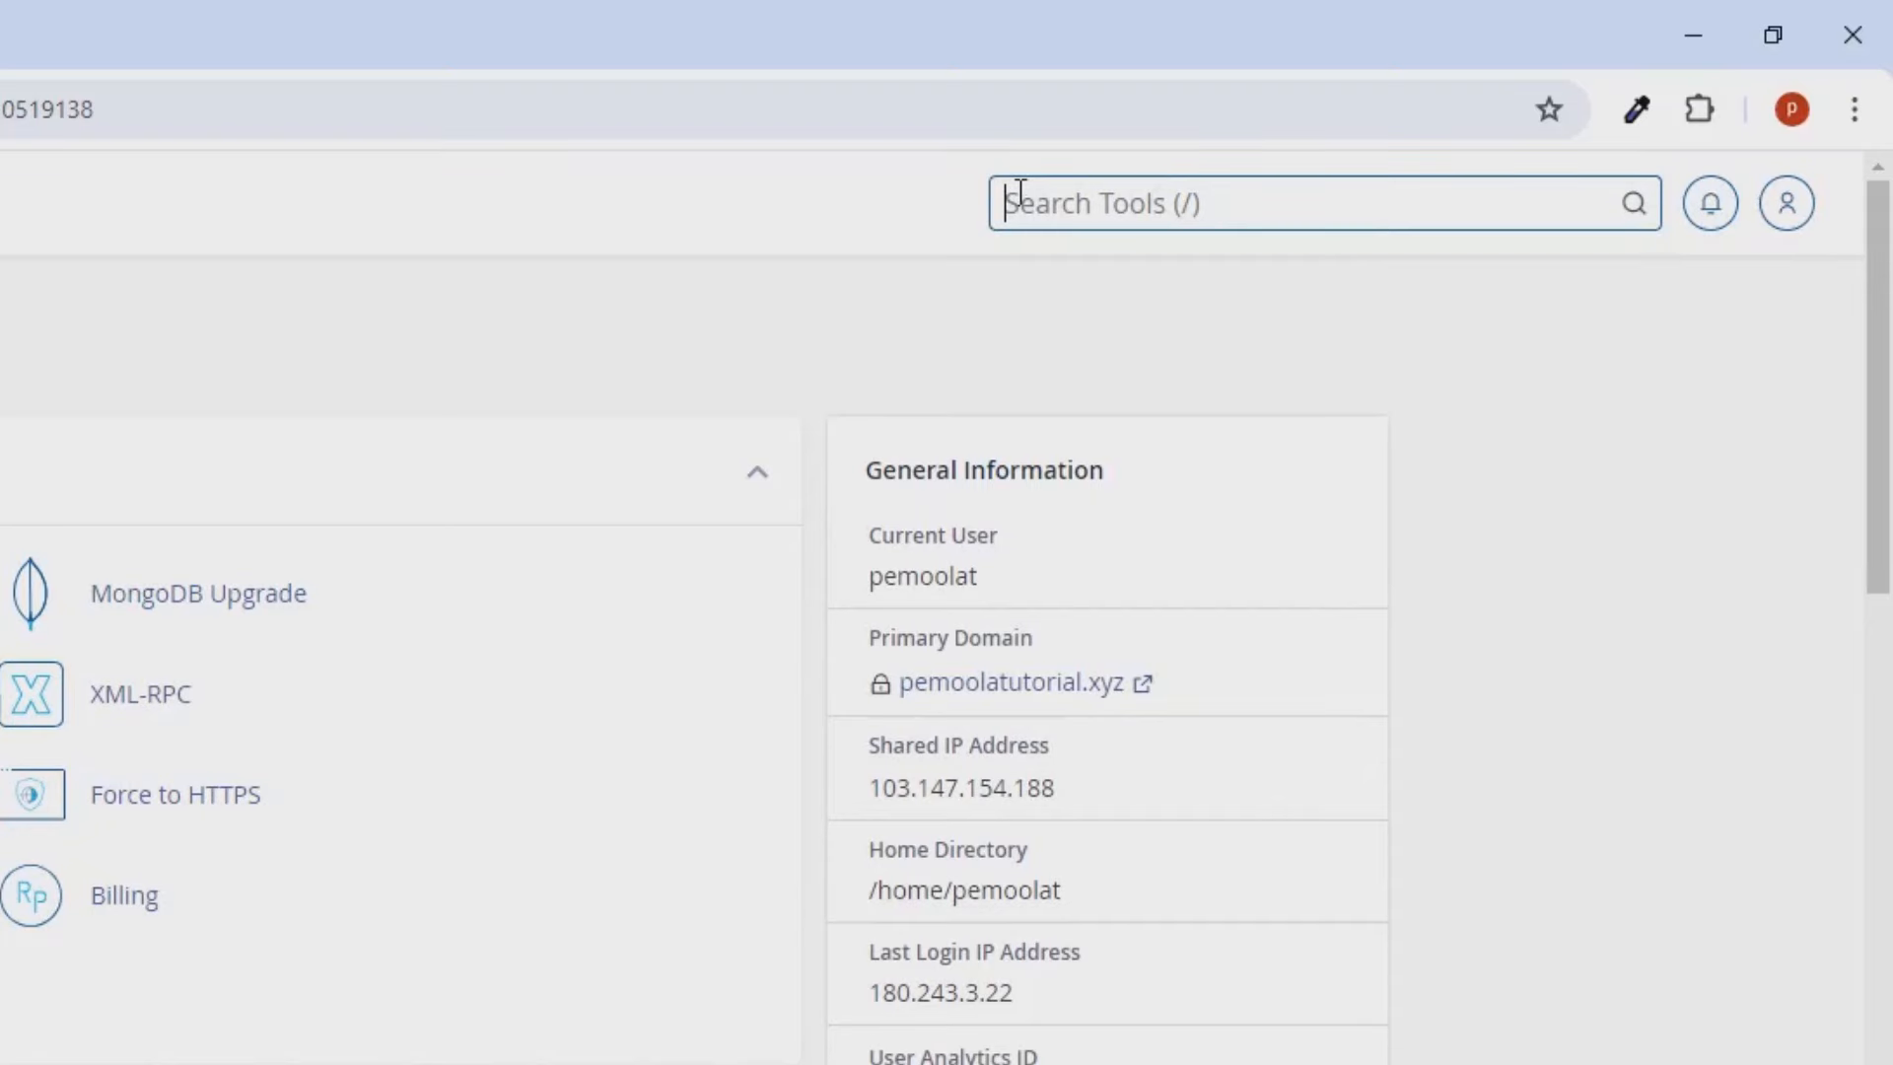
type("ssl")
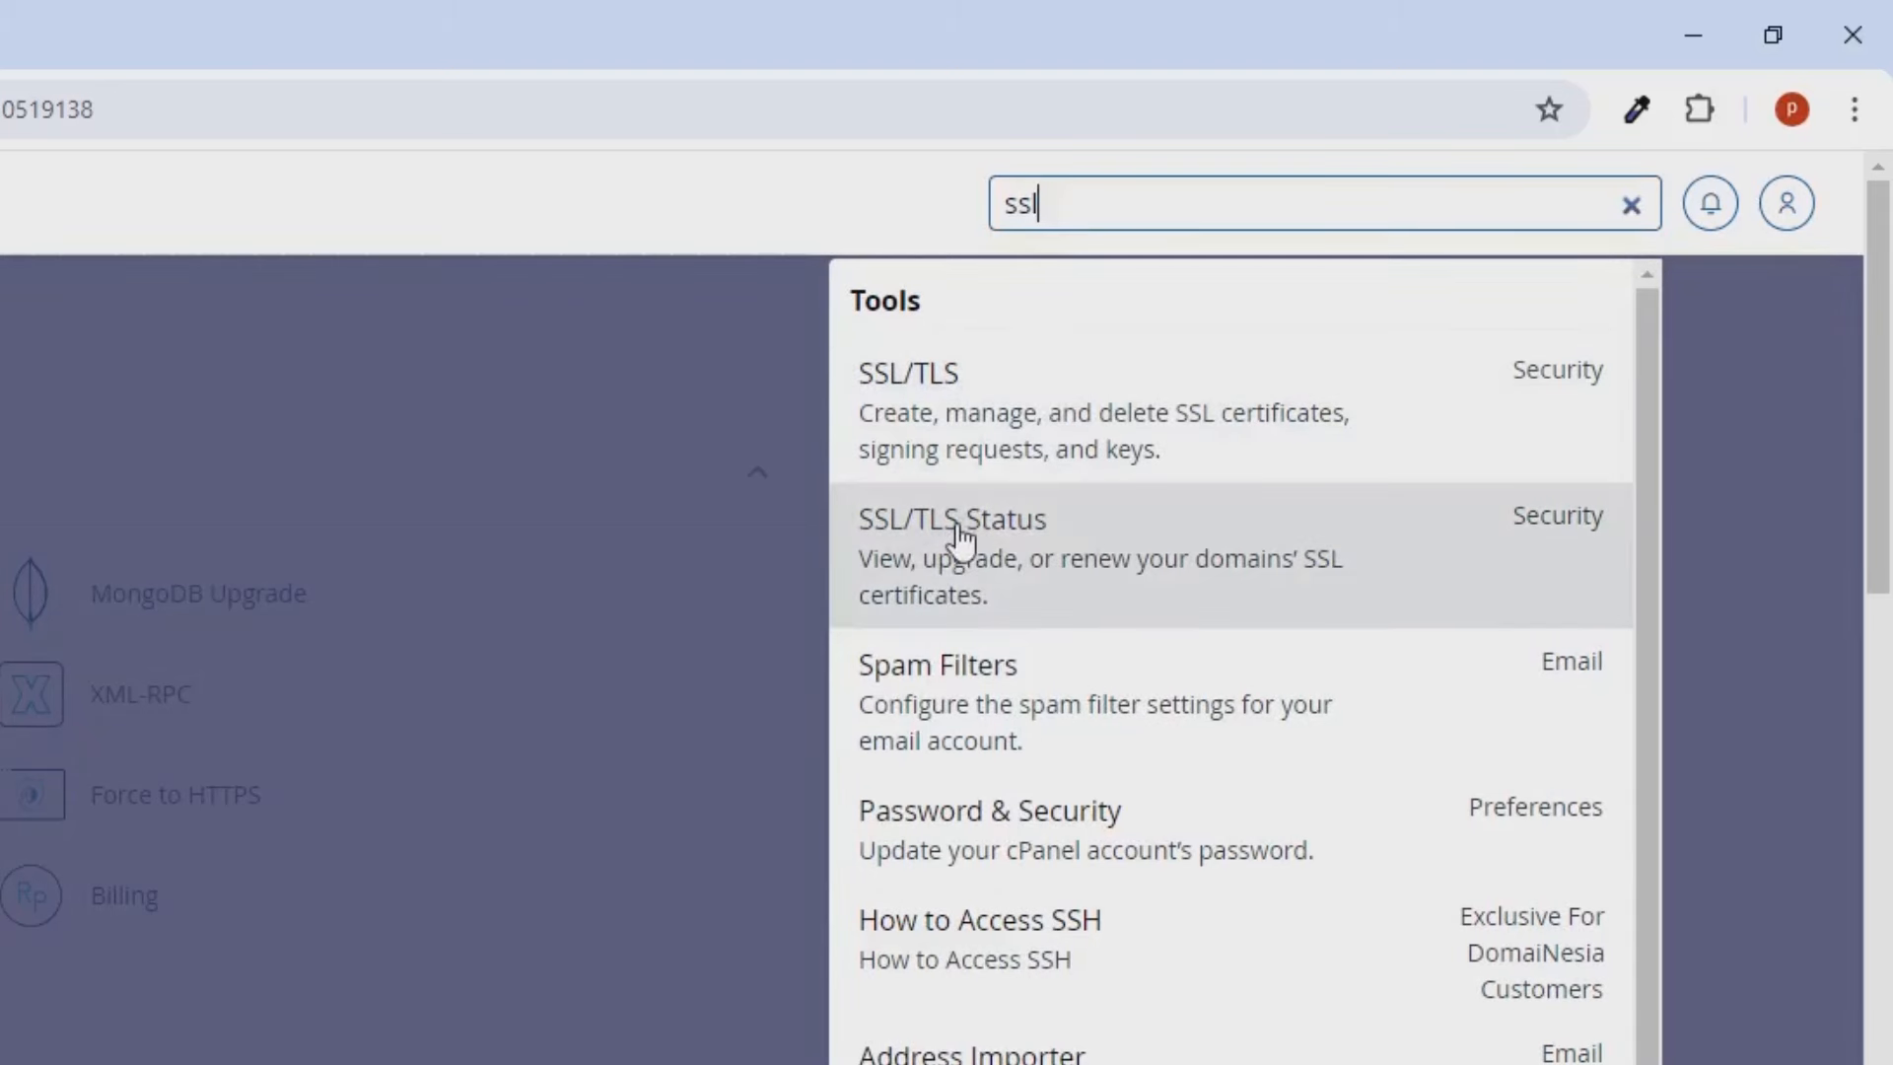
Run AutoSSL on all four pemoolatutorial.xyz domains from SSL/TLS Status.
left_click(962, 539)
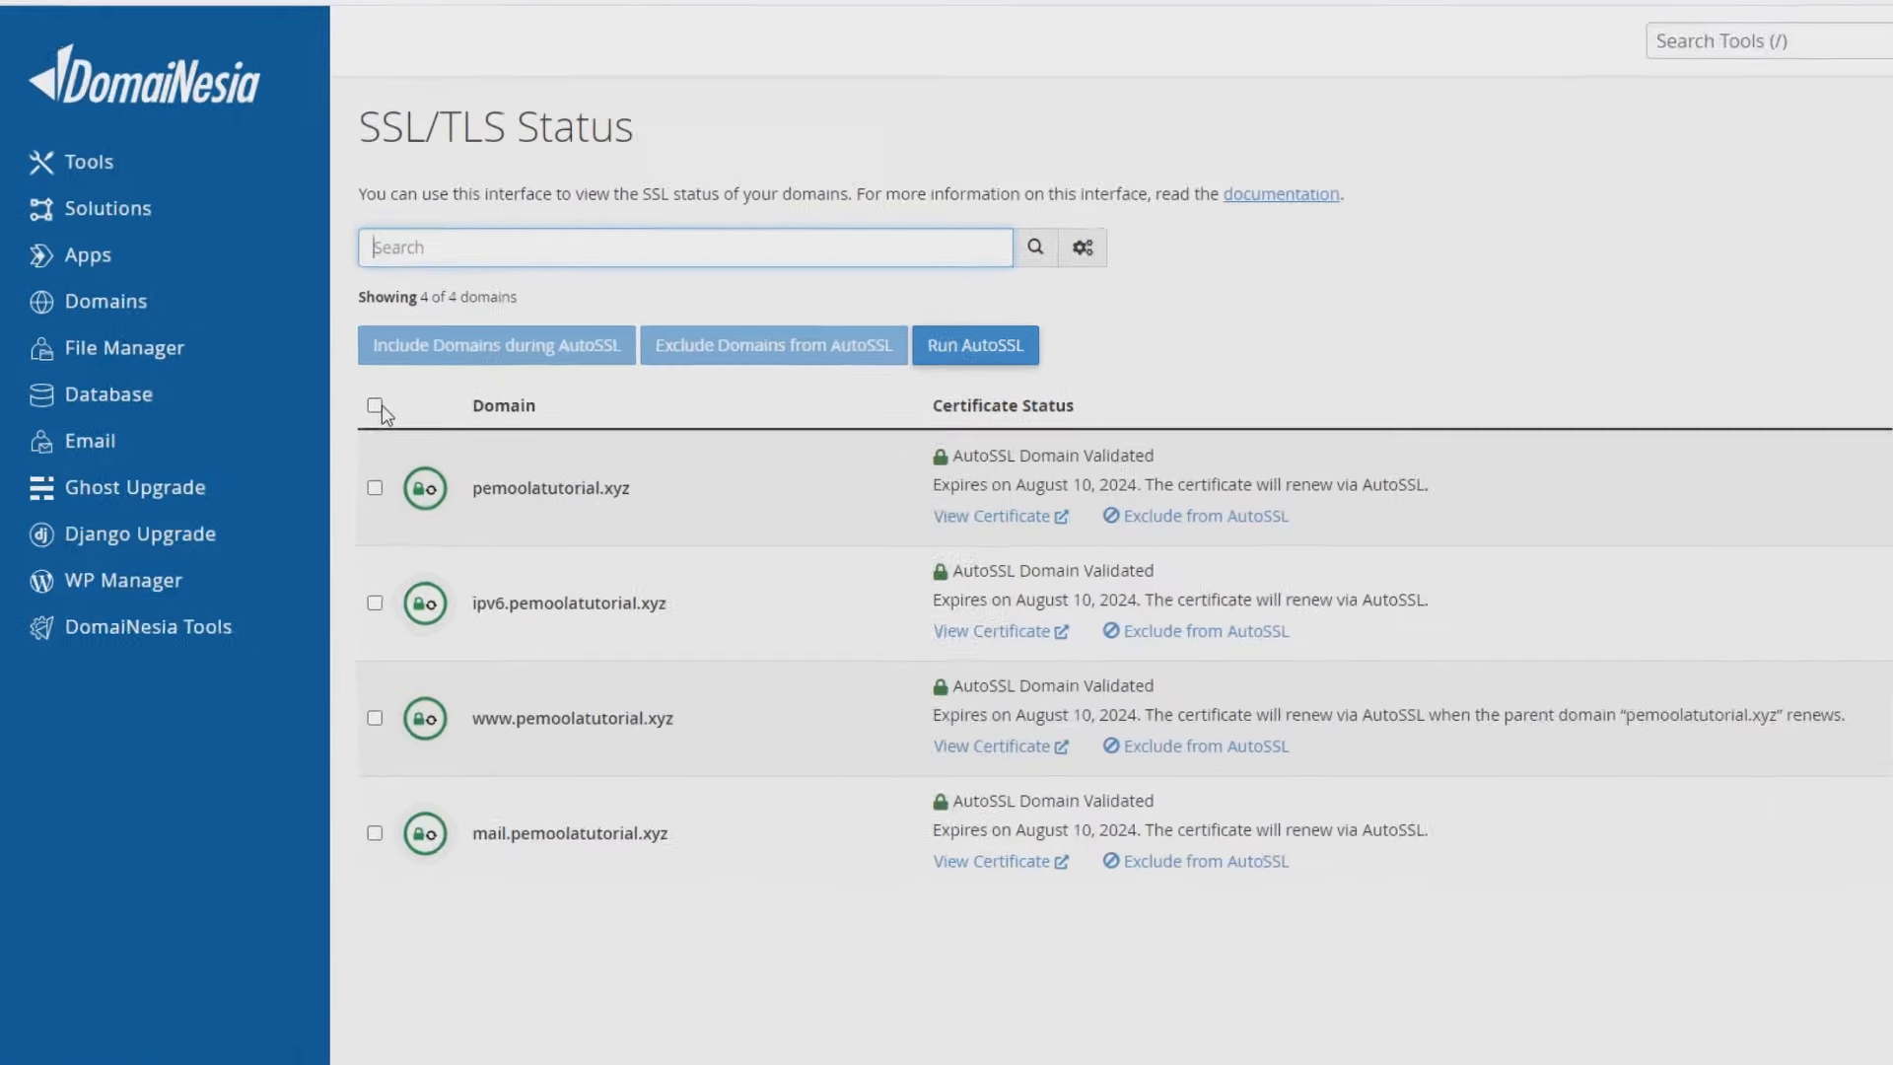
left_click(374, 405)
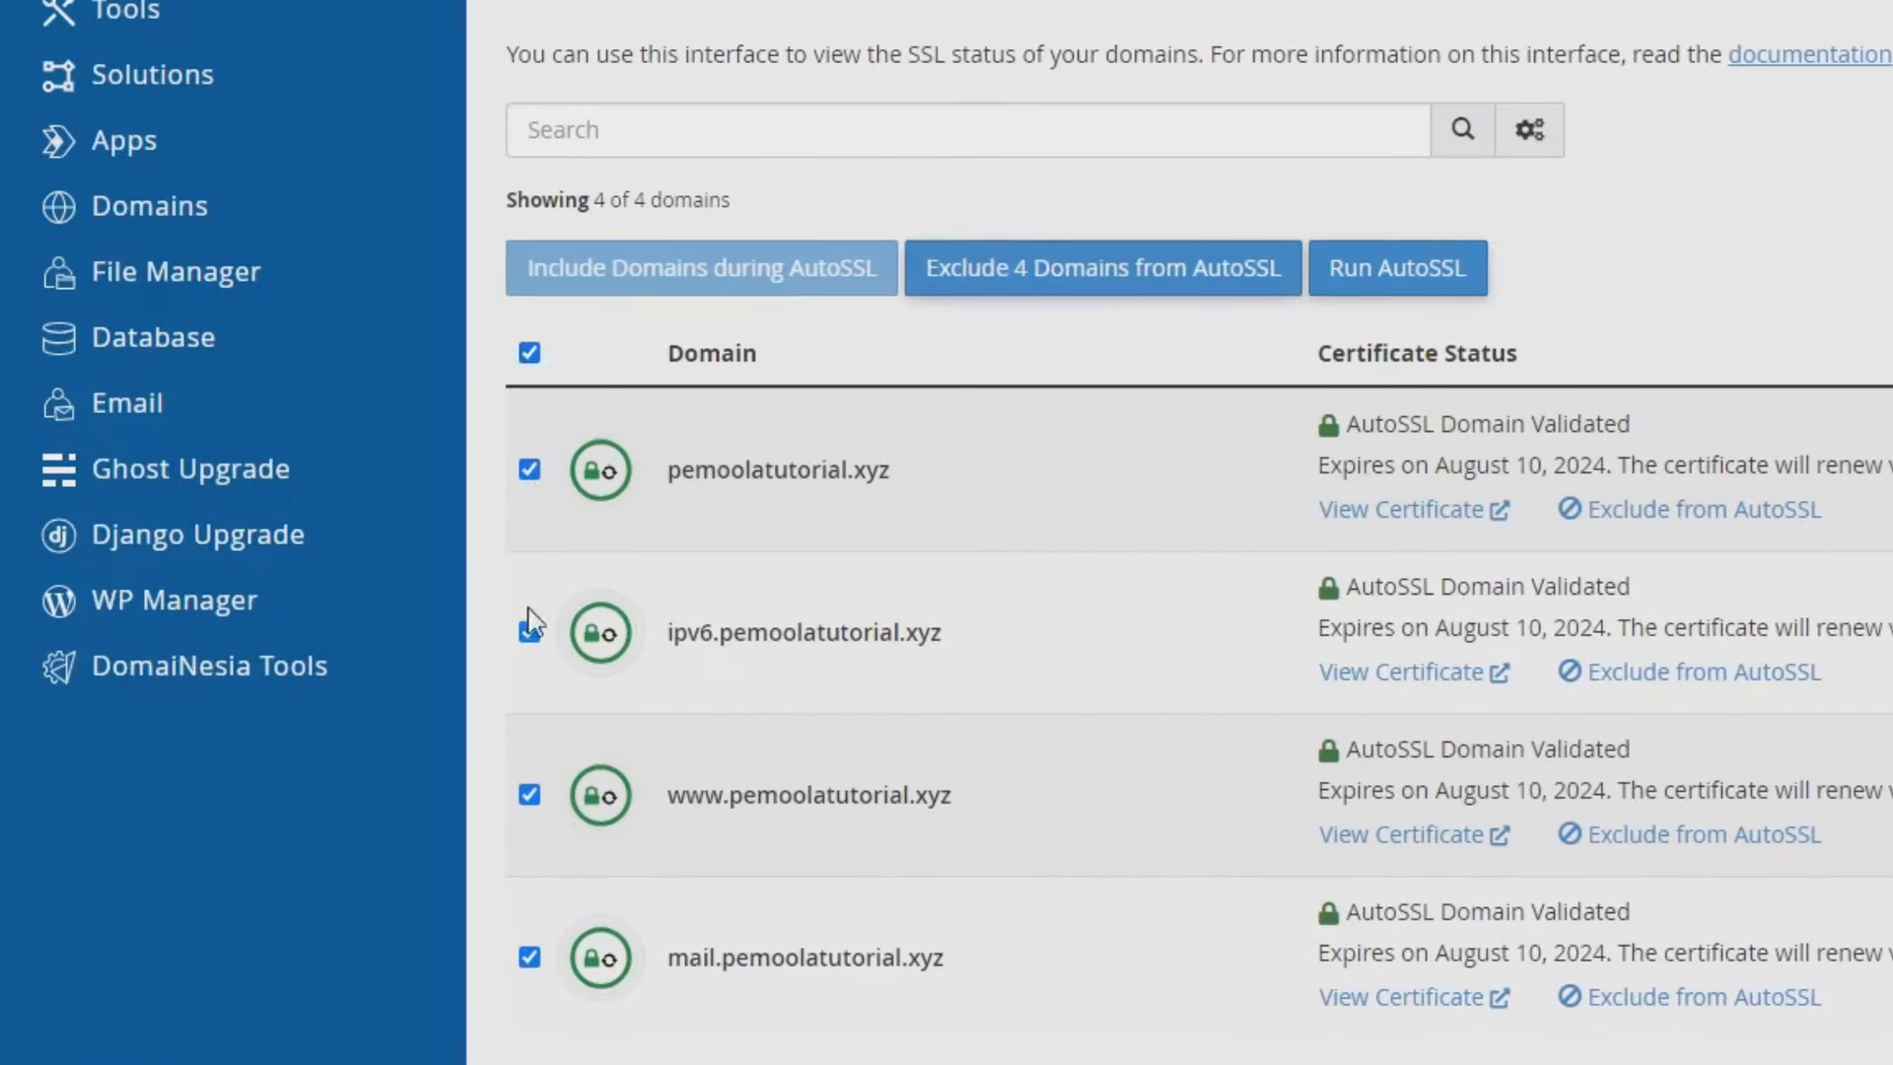
left_click(1356, 274)
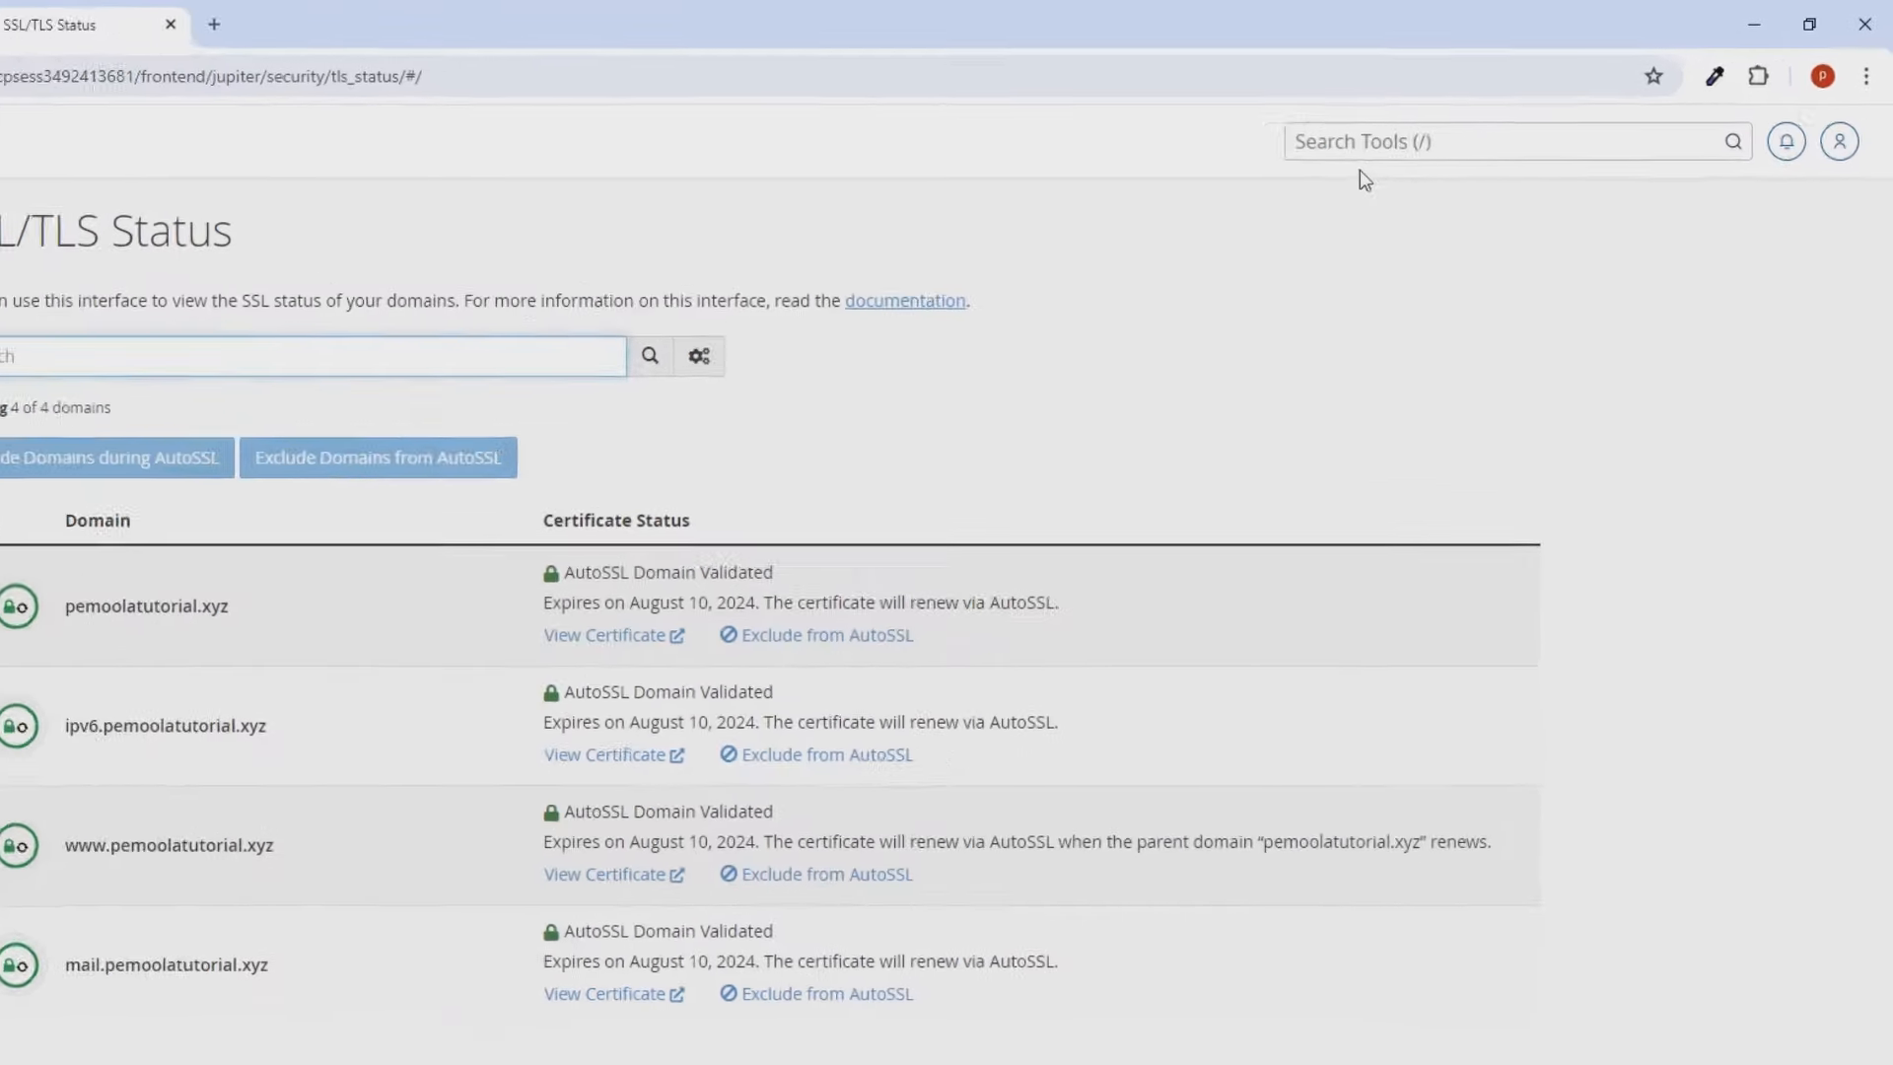
Find Softaculous through the cPanel tools search and start a new WordPress installation.
left_click(1351, 143)
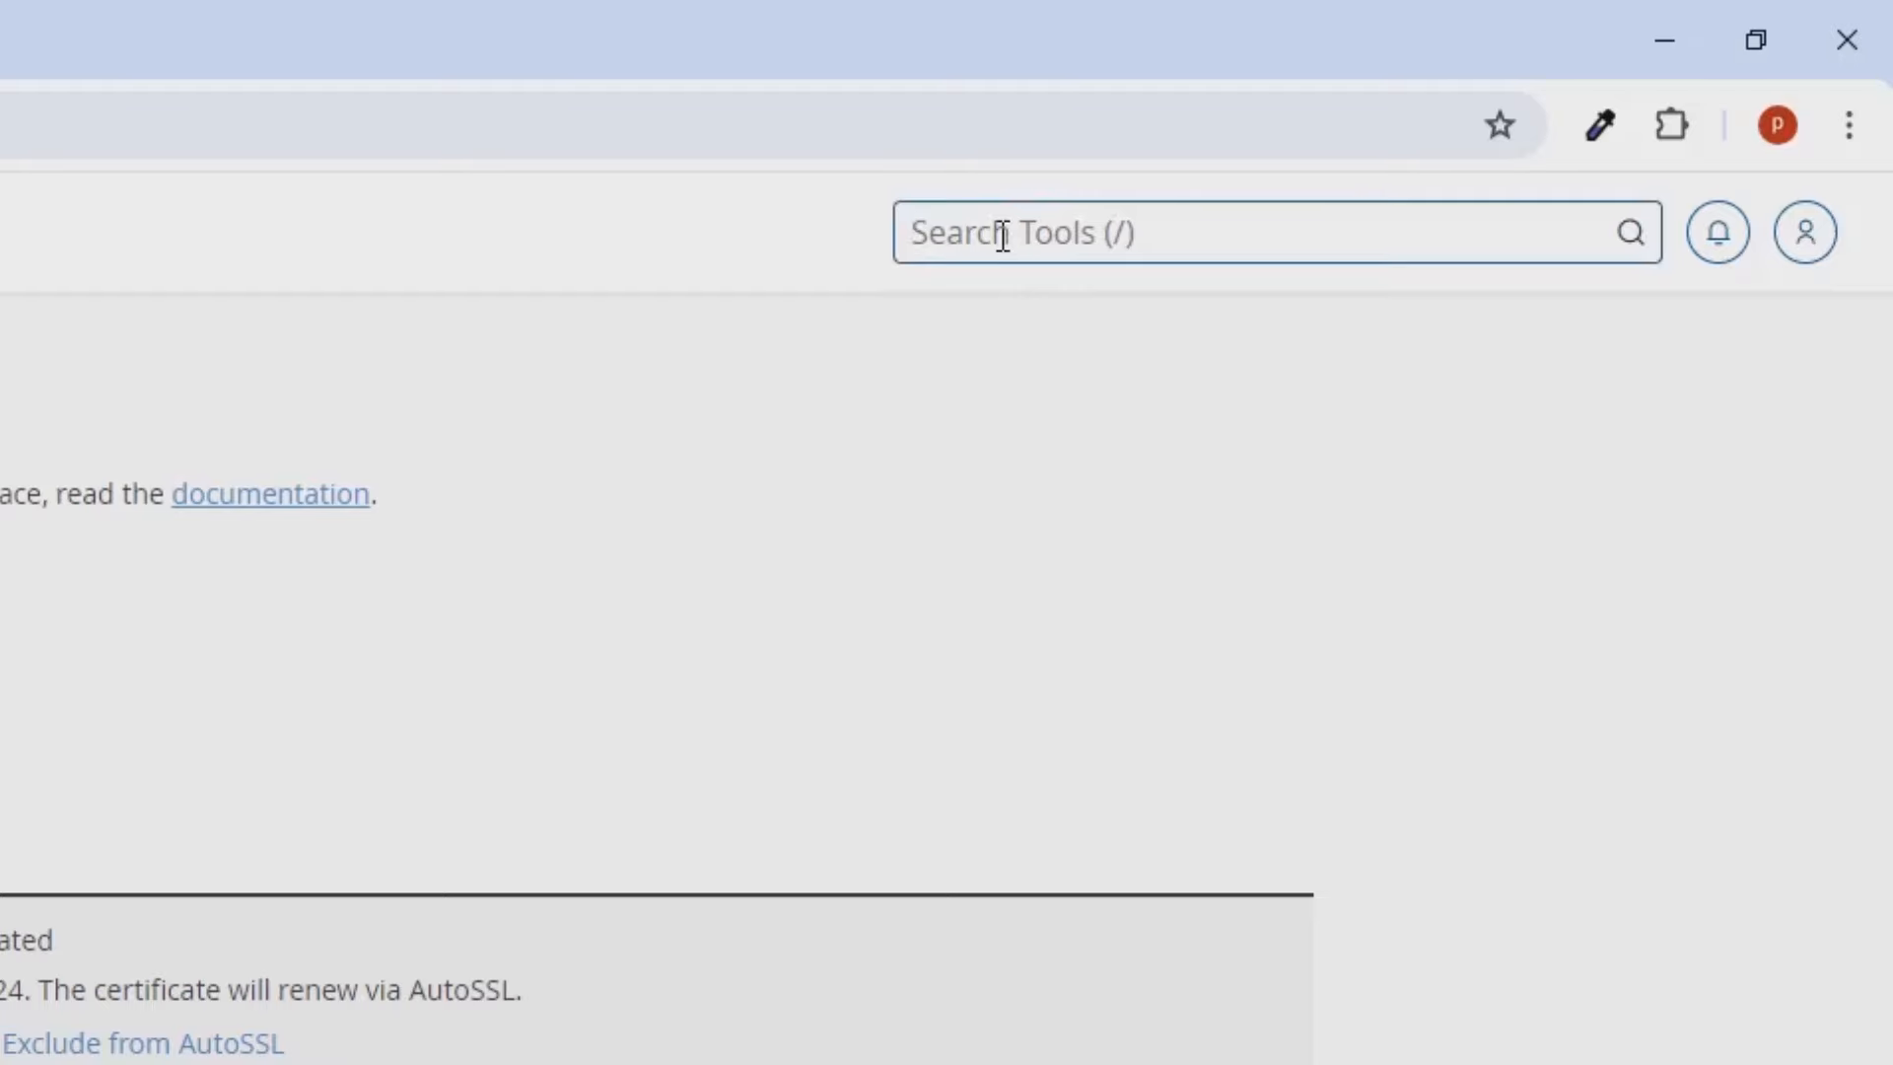
type("soft")
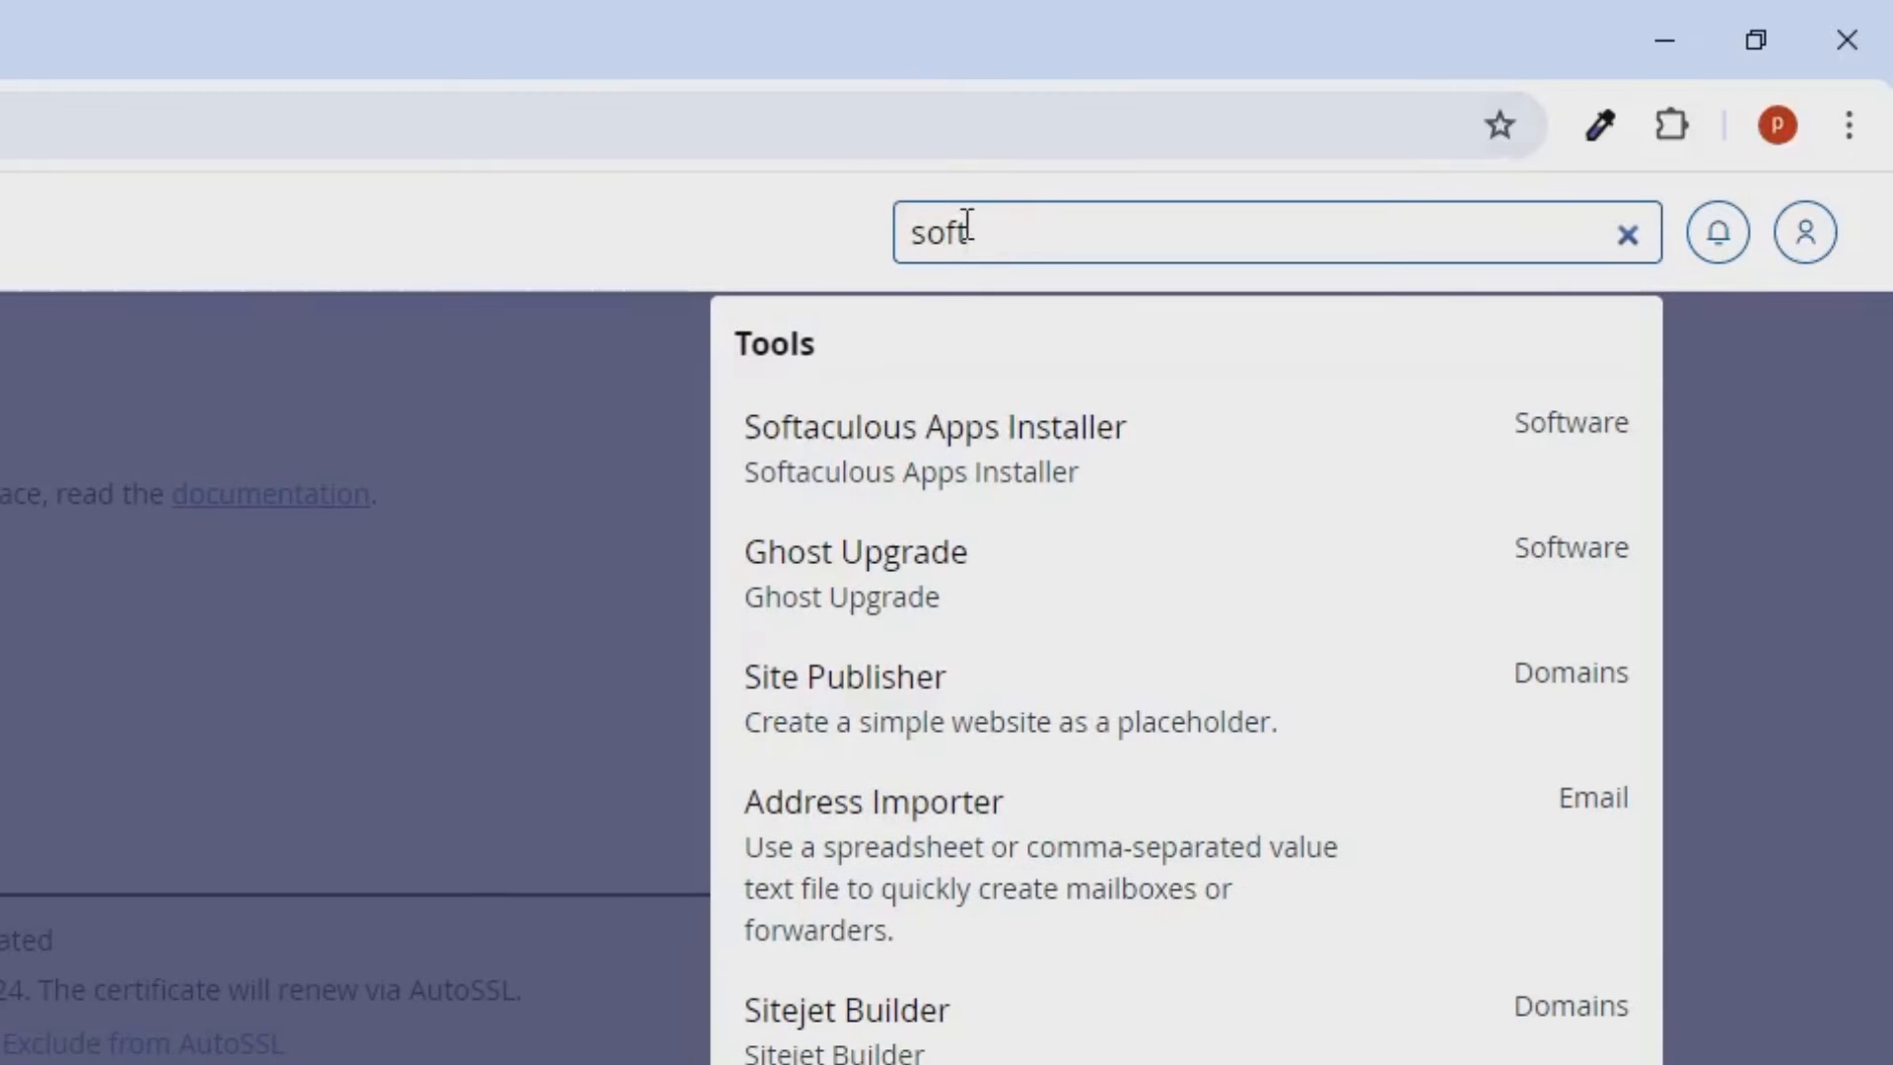
left_click(884, 484)
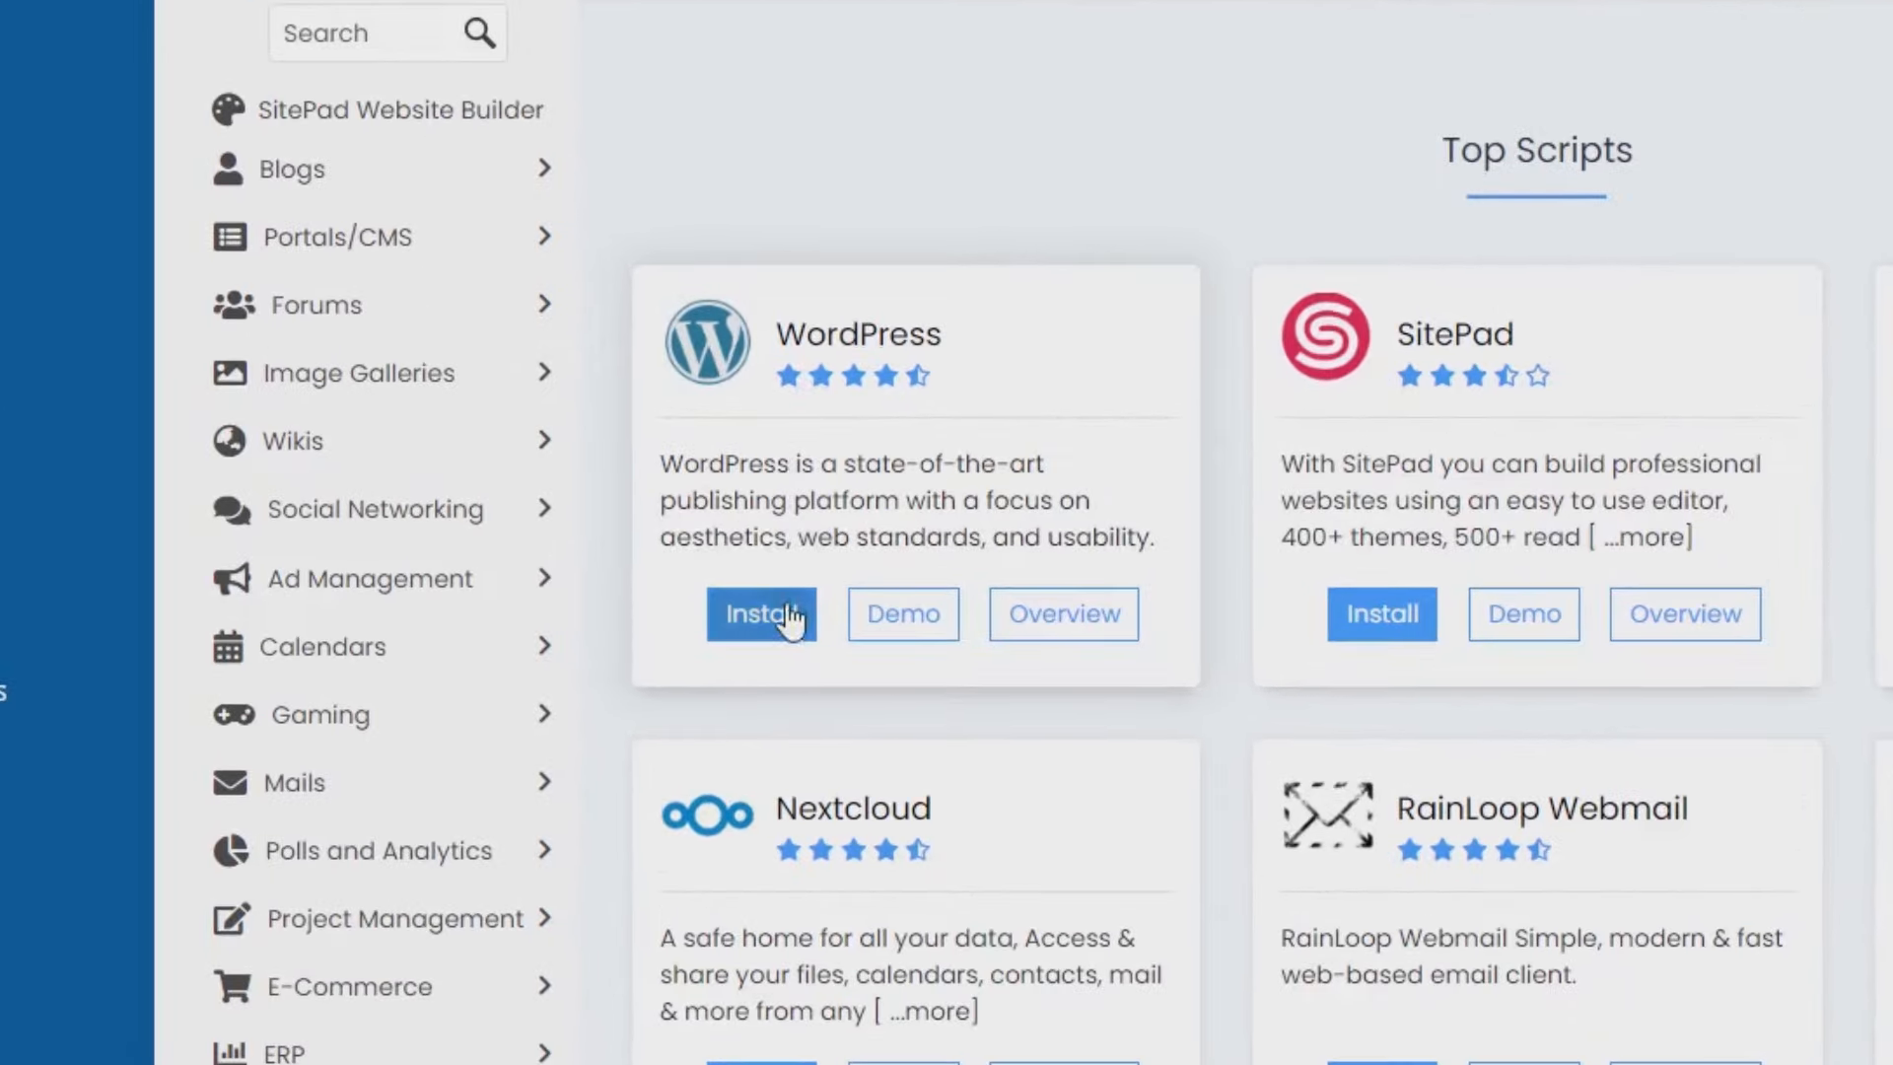
left_click(792, 621)
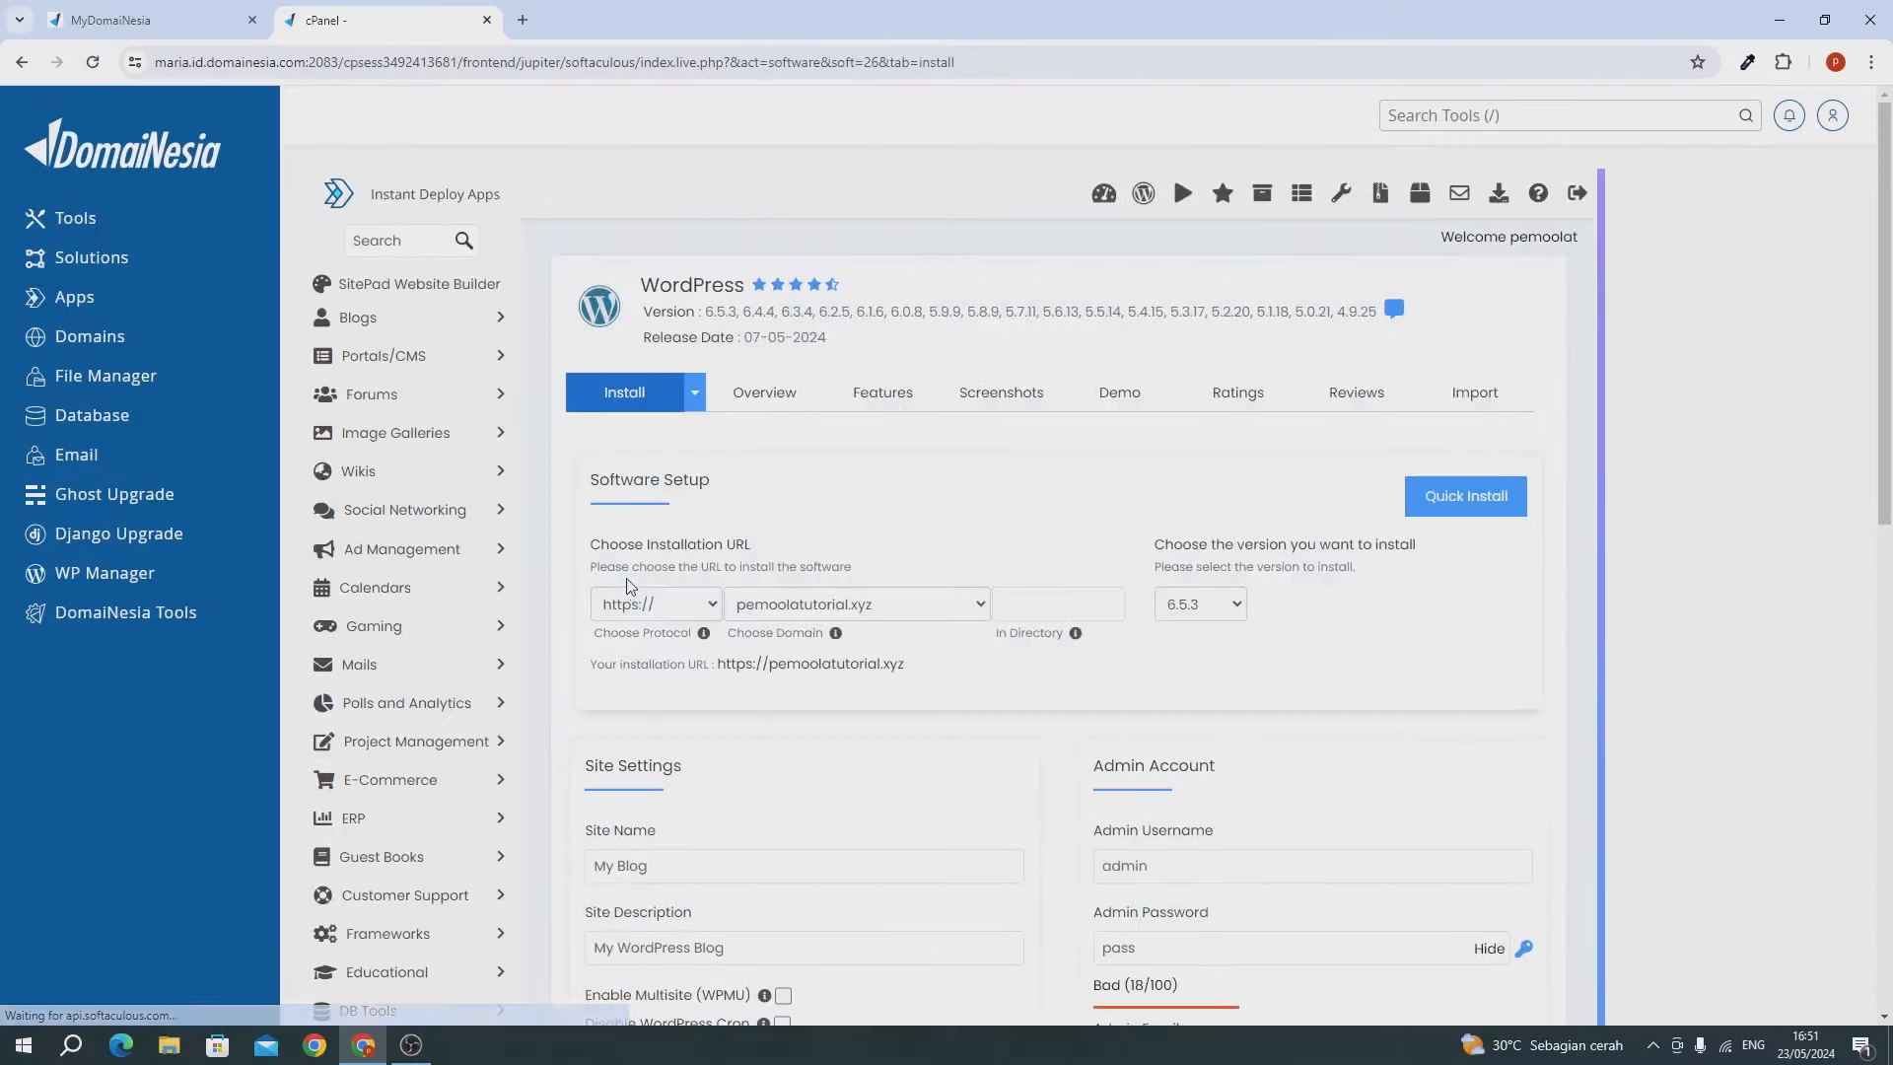
scroll(627, 586, "down", 2)
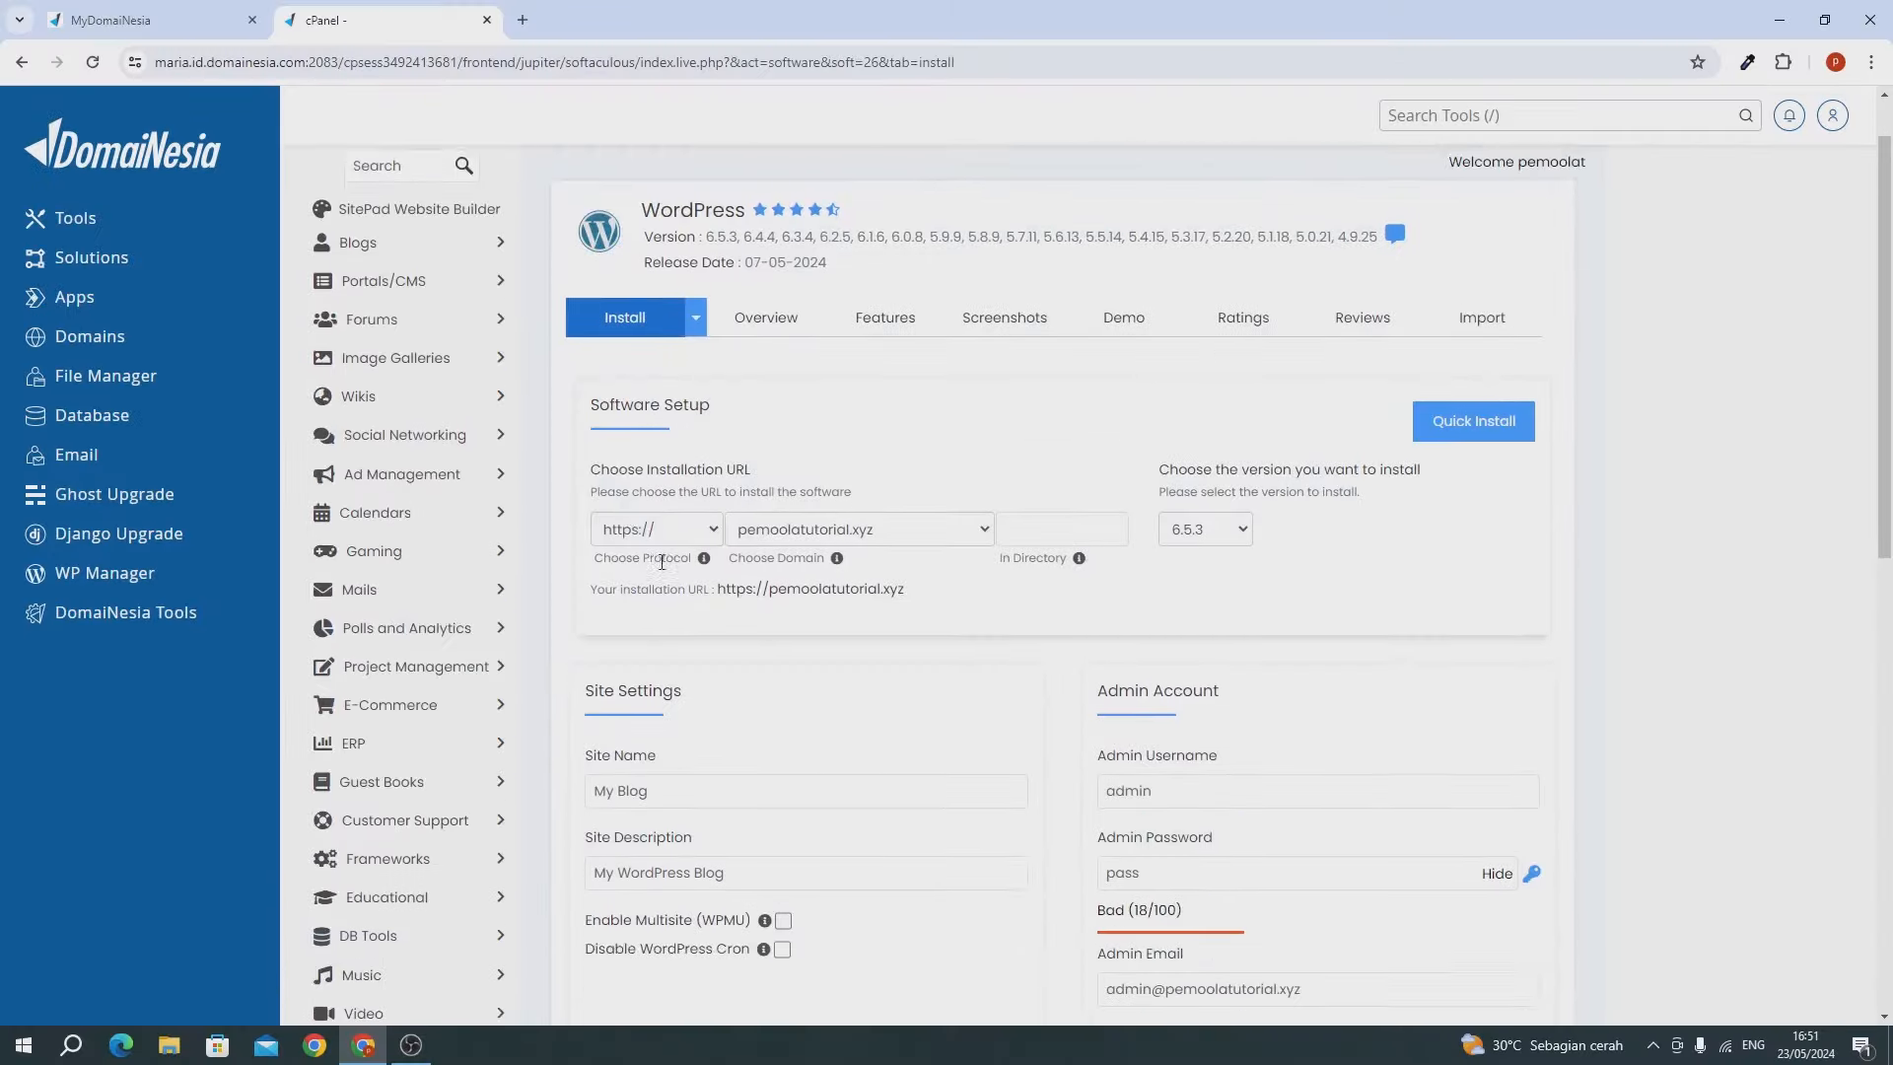
left_click(641, 386)
left_click(554, 388)
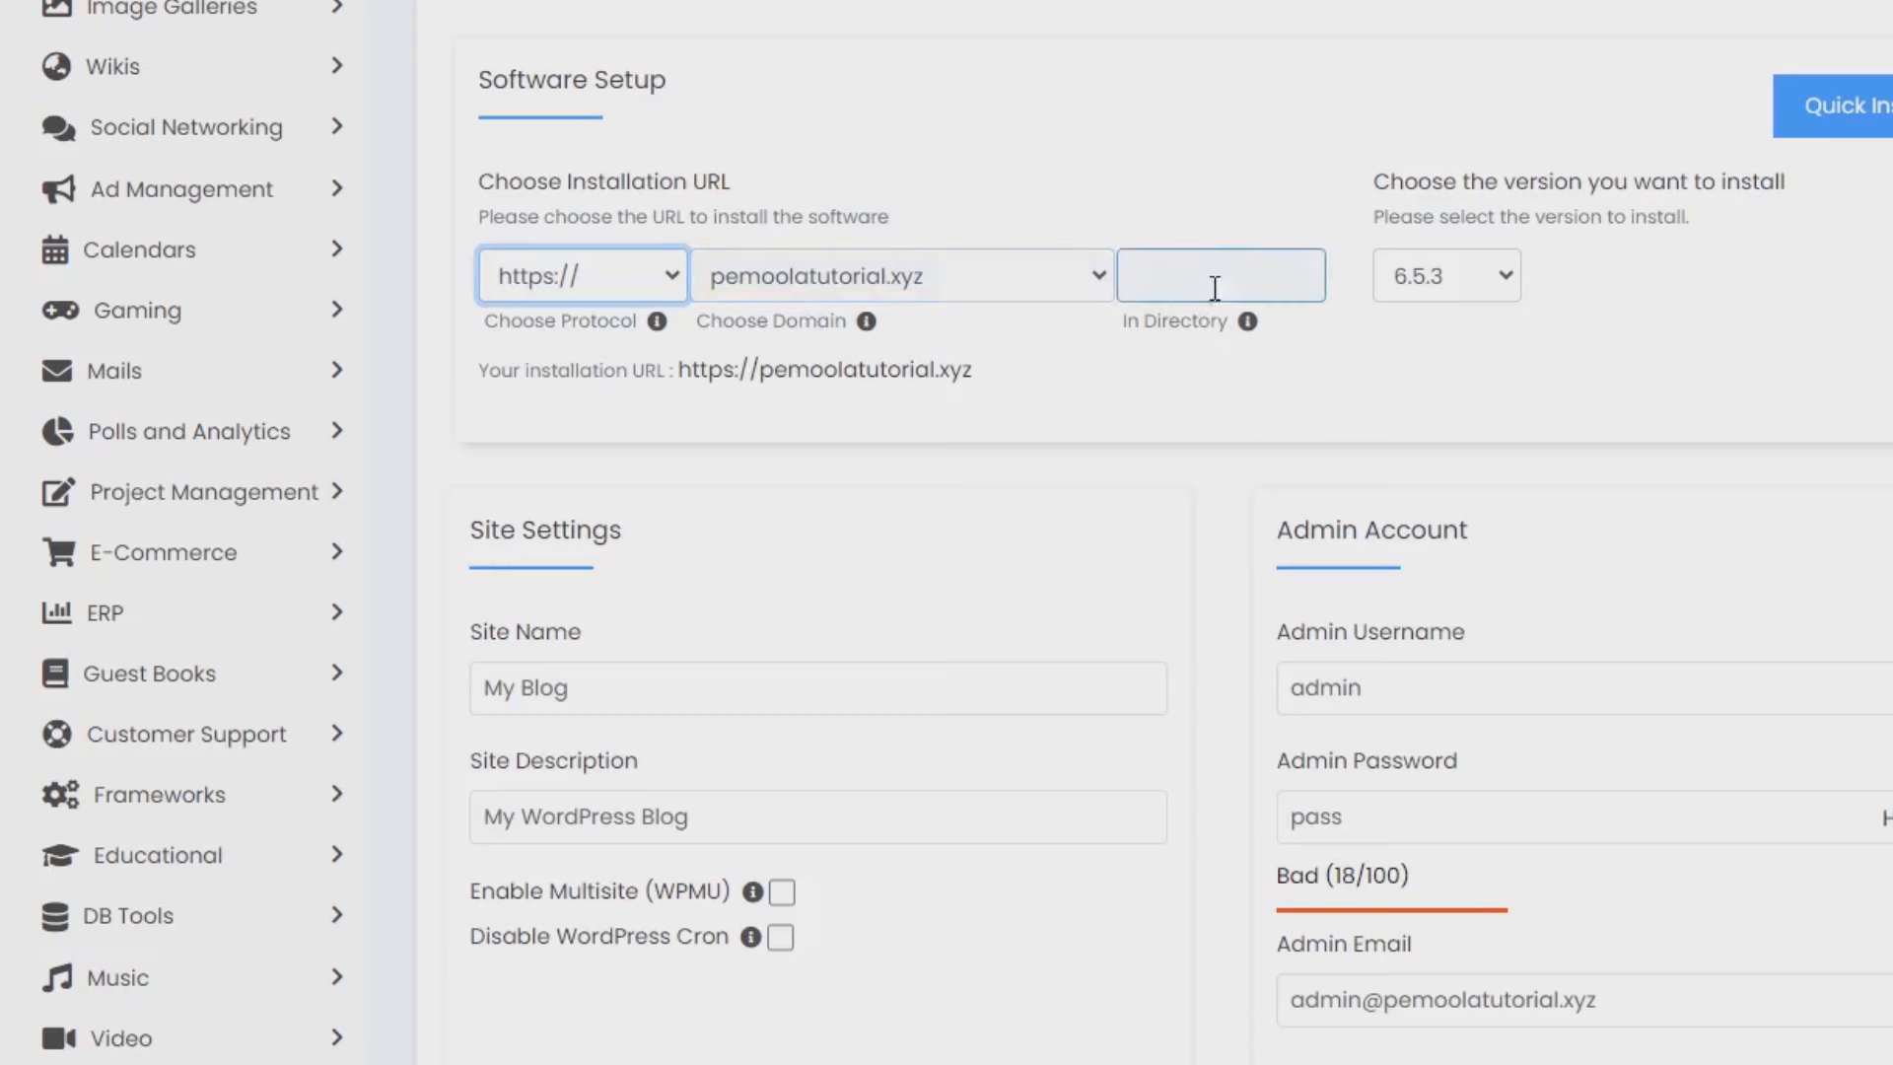
left_click(1408, 294)
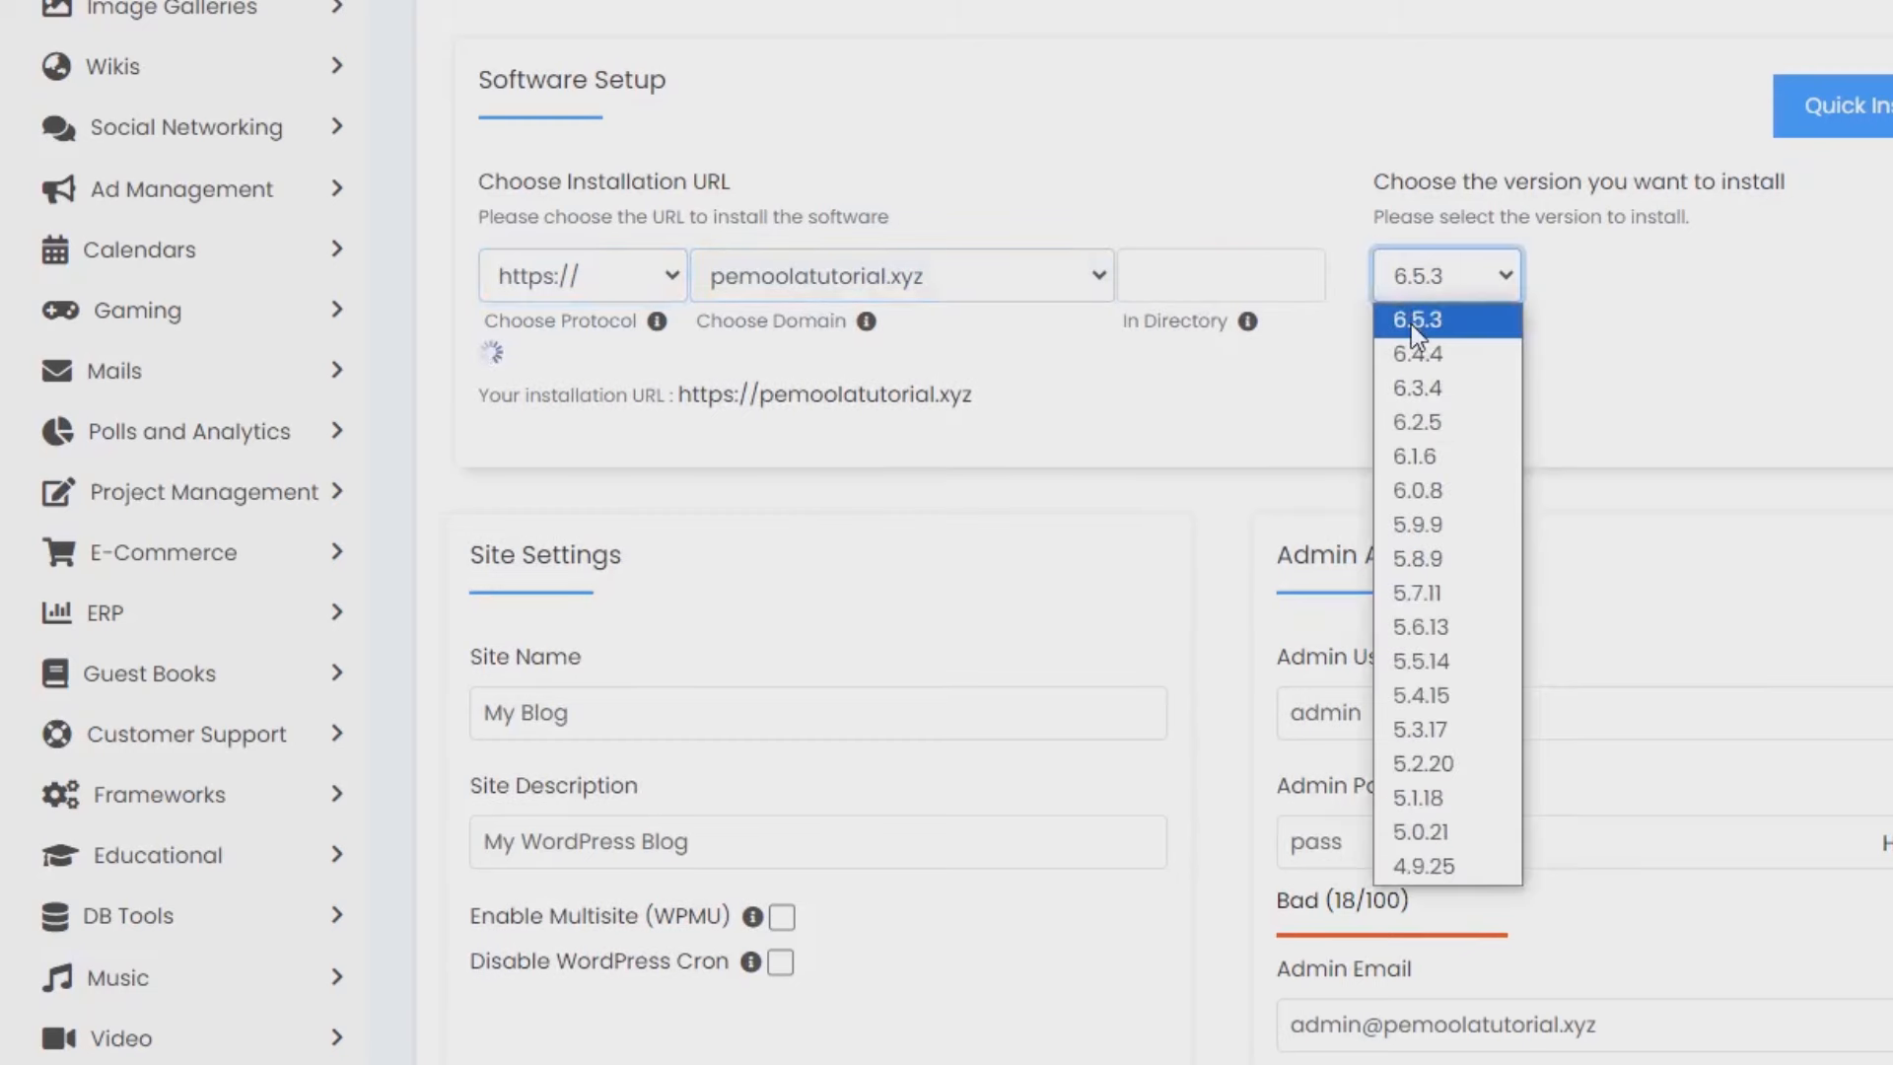
left_click(1414, 324)
scroll(1349, 370, "down", 3)
Rename the site from 'My Blog' to 'Reseller Pakaian' and replace the default description.
left_click(706, 376)
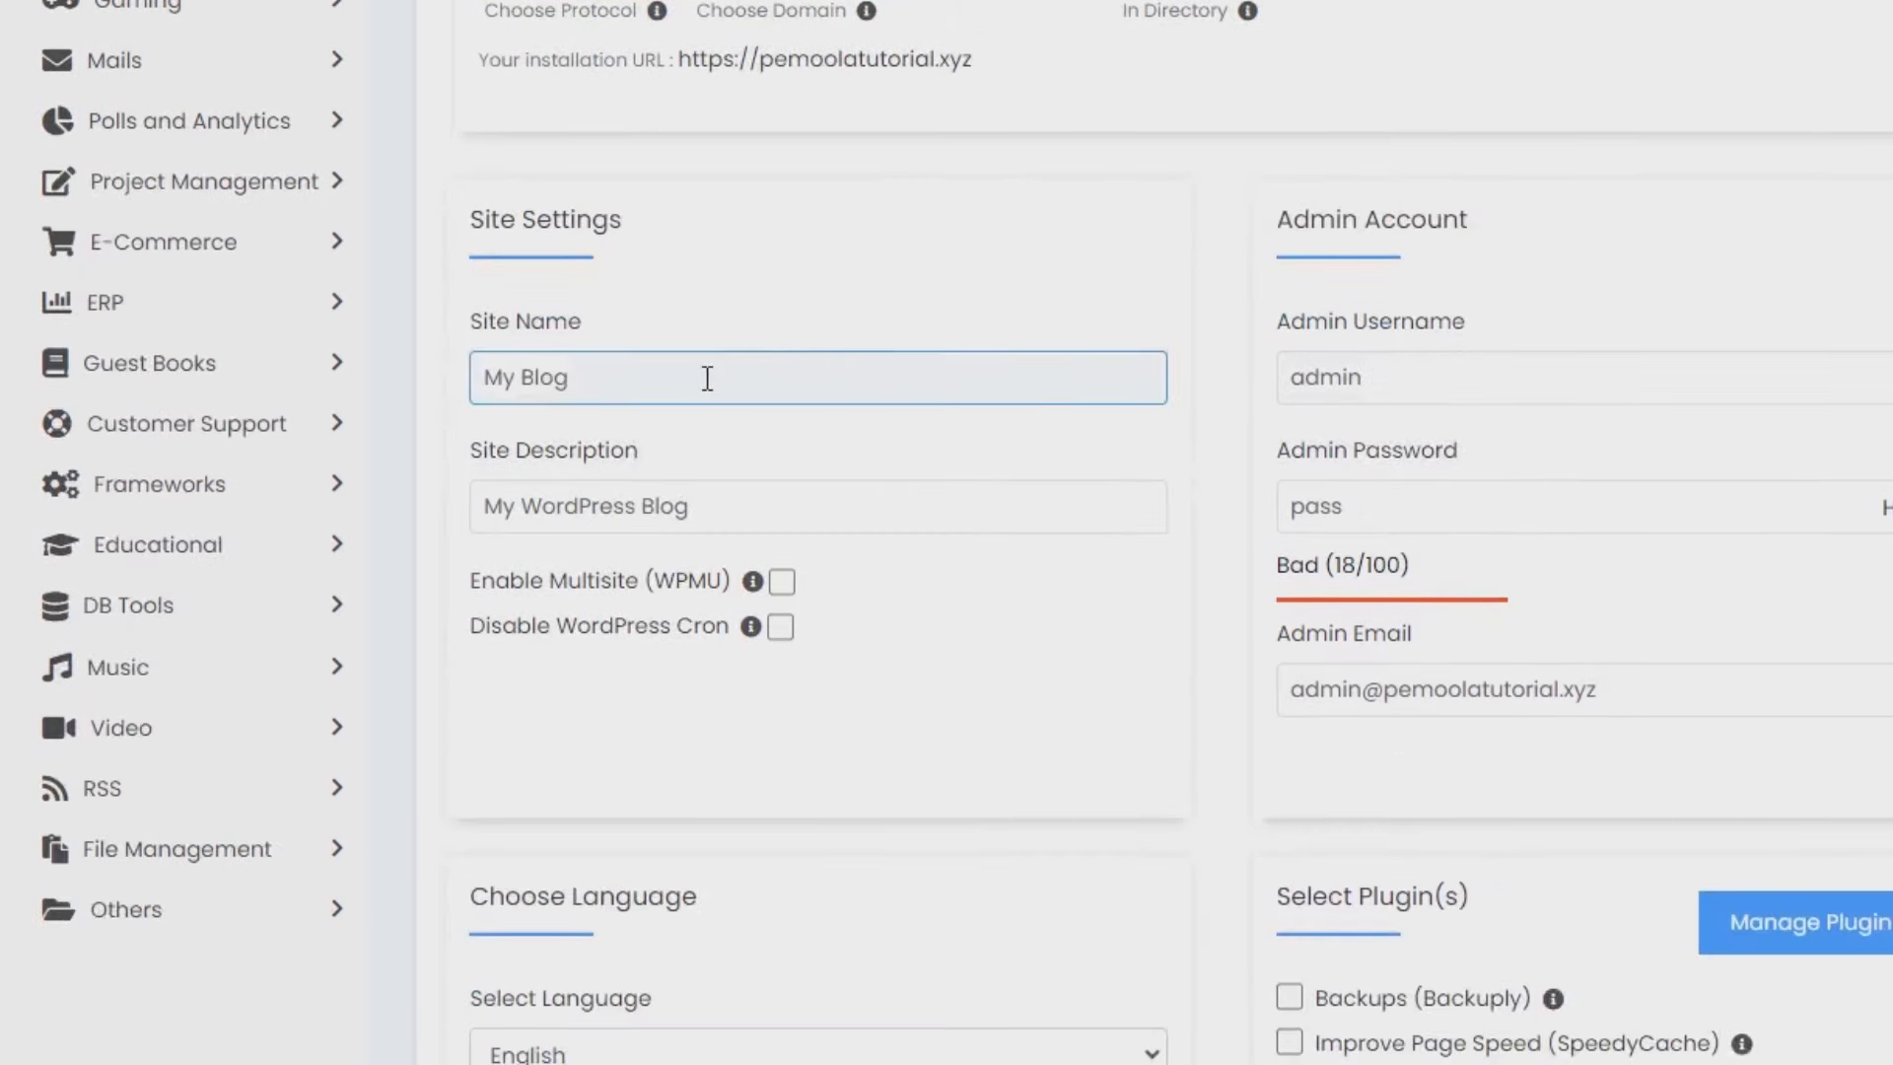
triple_click(684, 385)
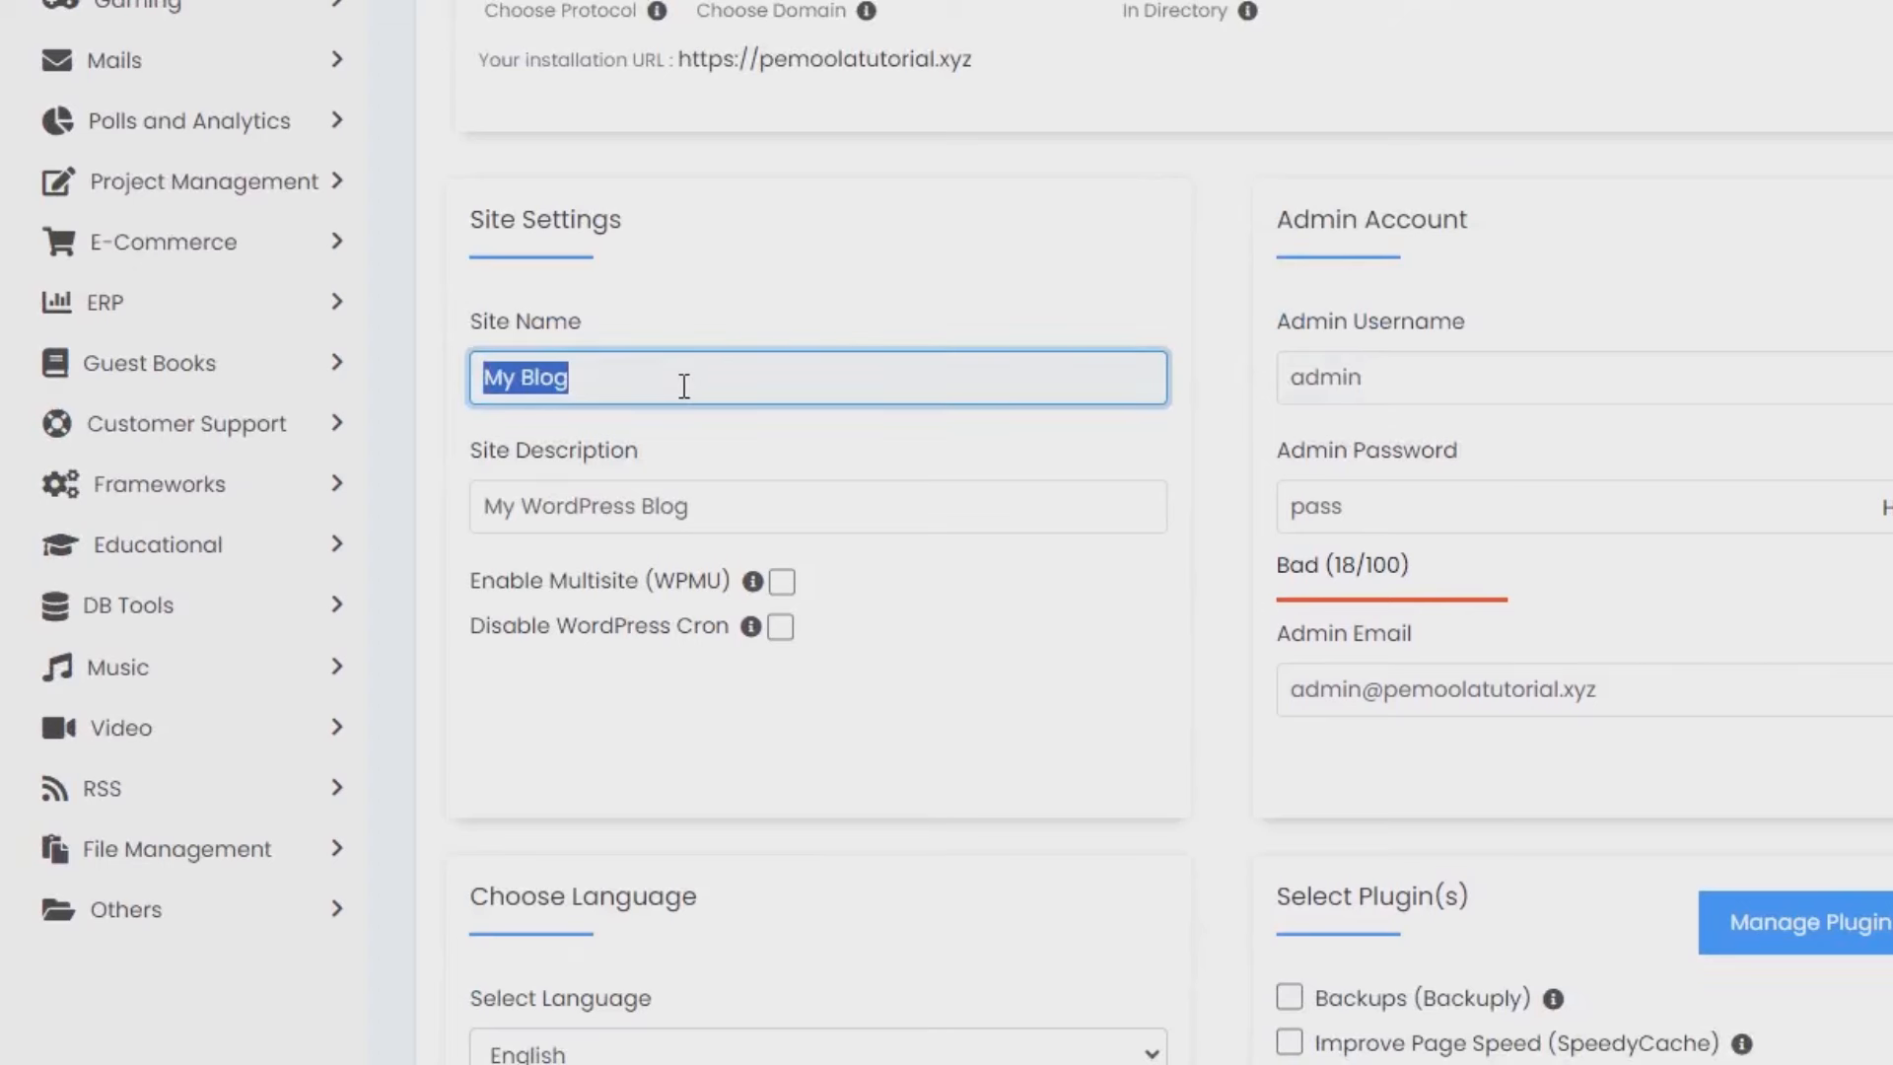
key("BackSpace")
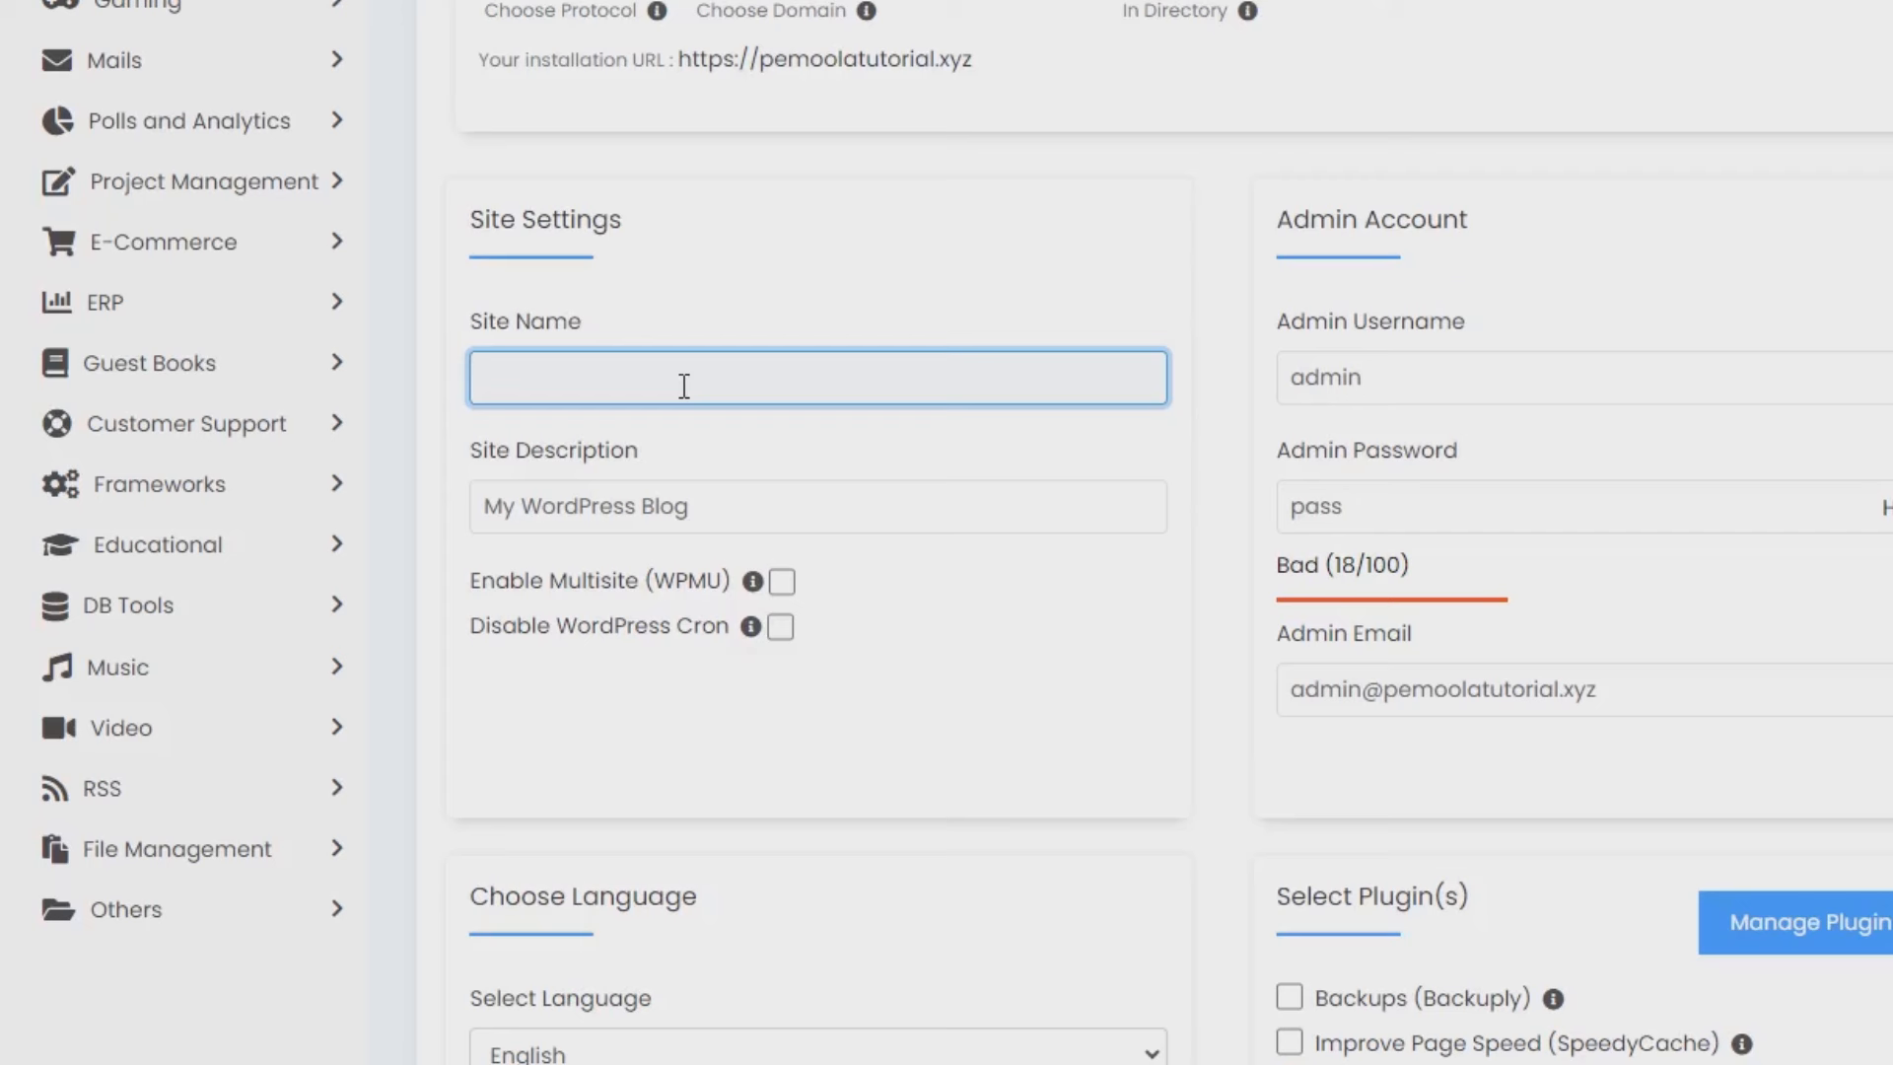
type("Reseller ")
type("Pako")
type("ian")
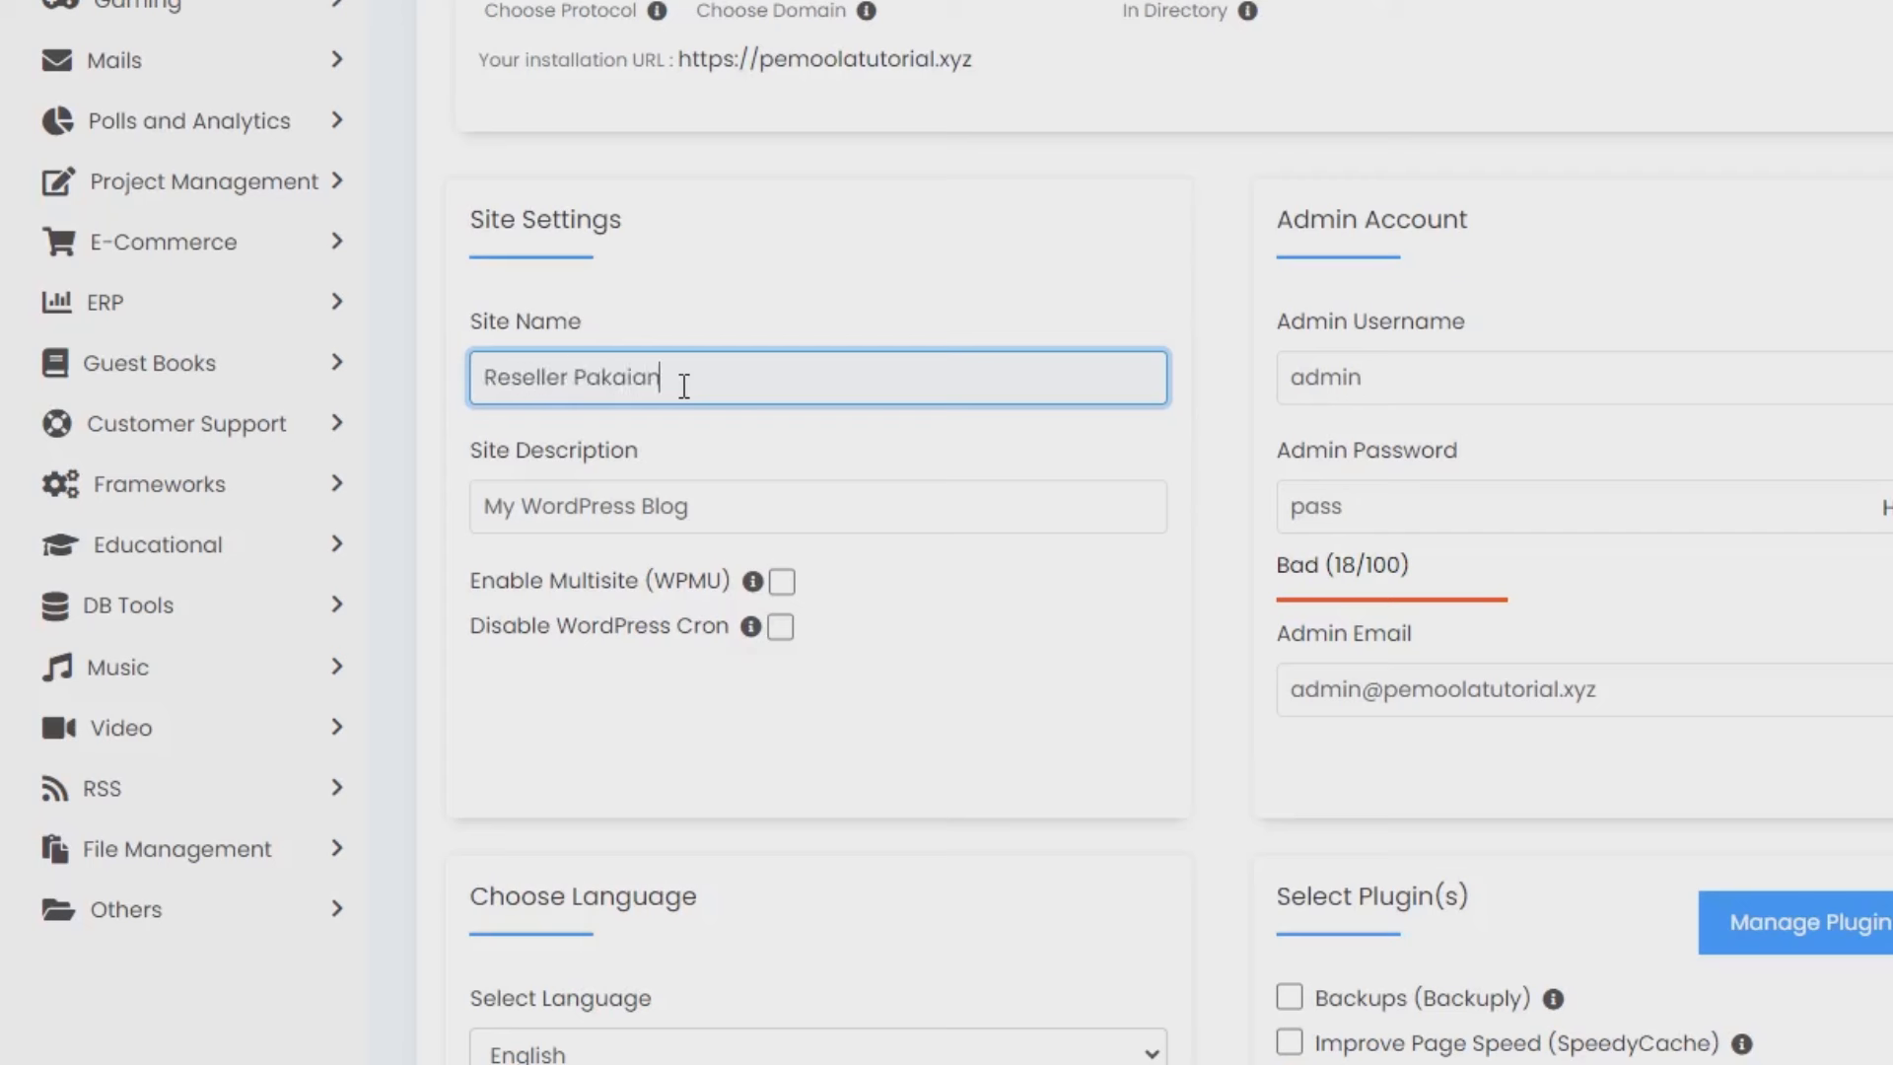
triple_click(668, 505)
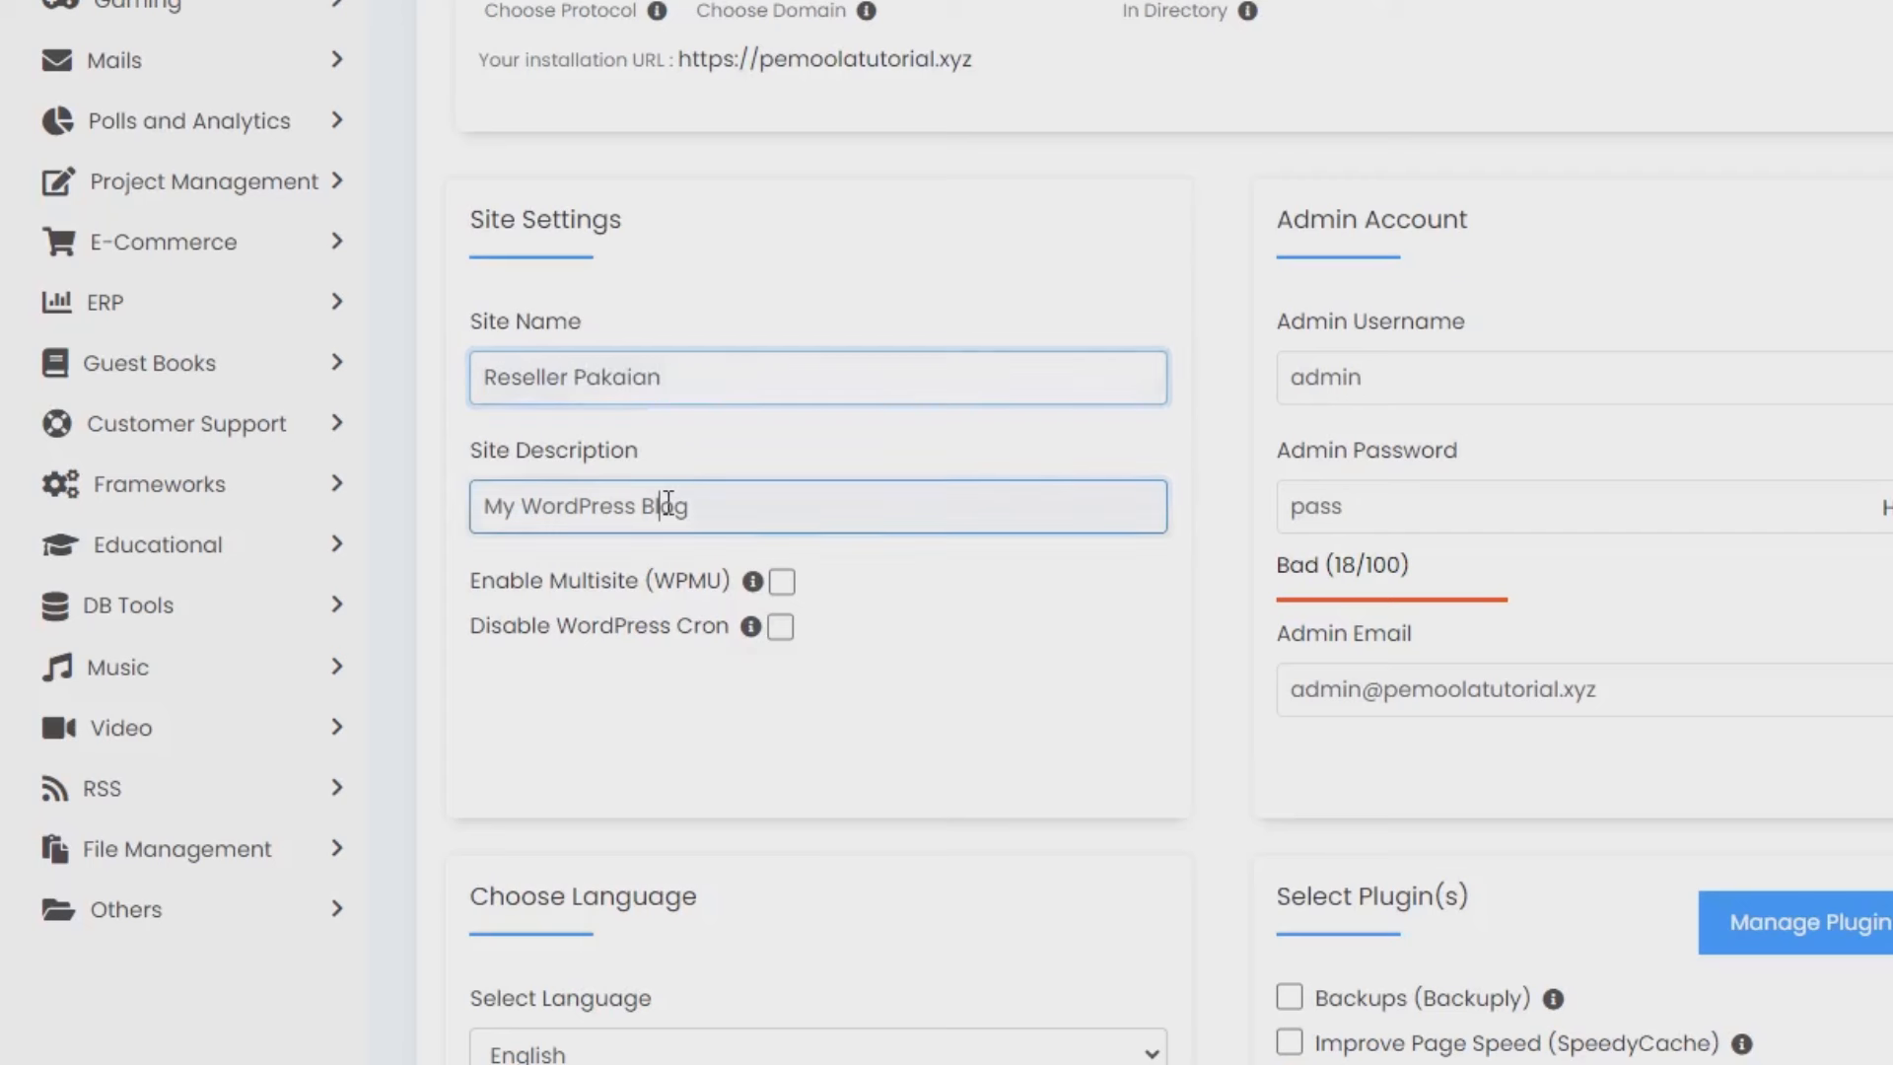
type("Menjual Pakaian Dengan Harga Terjan")
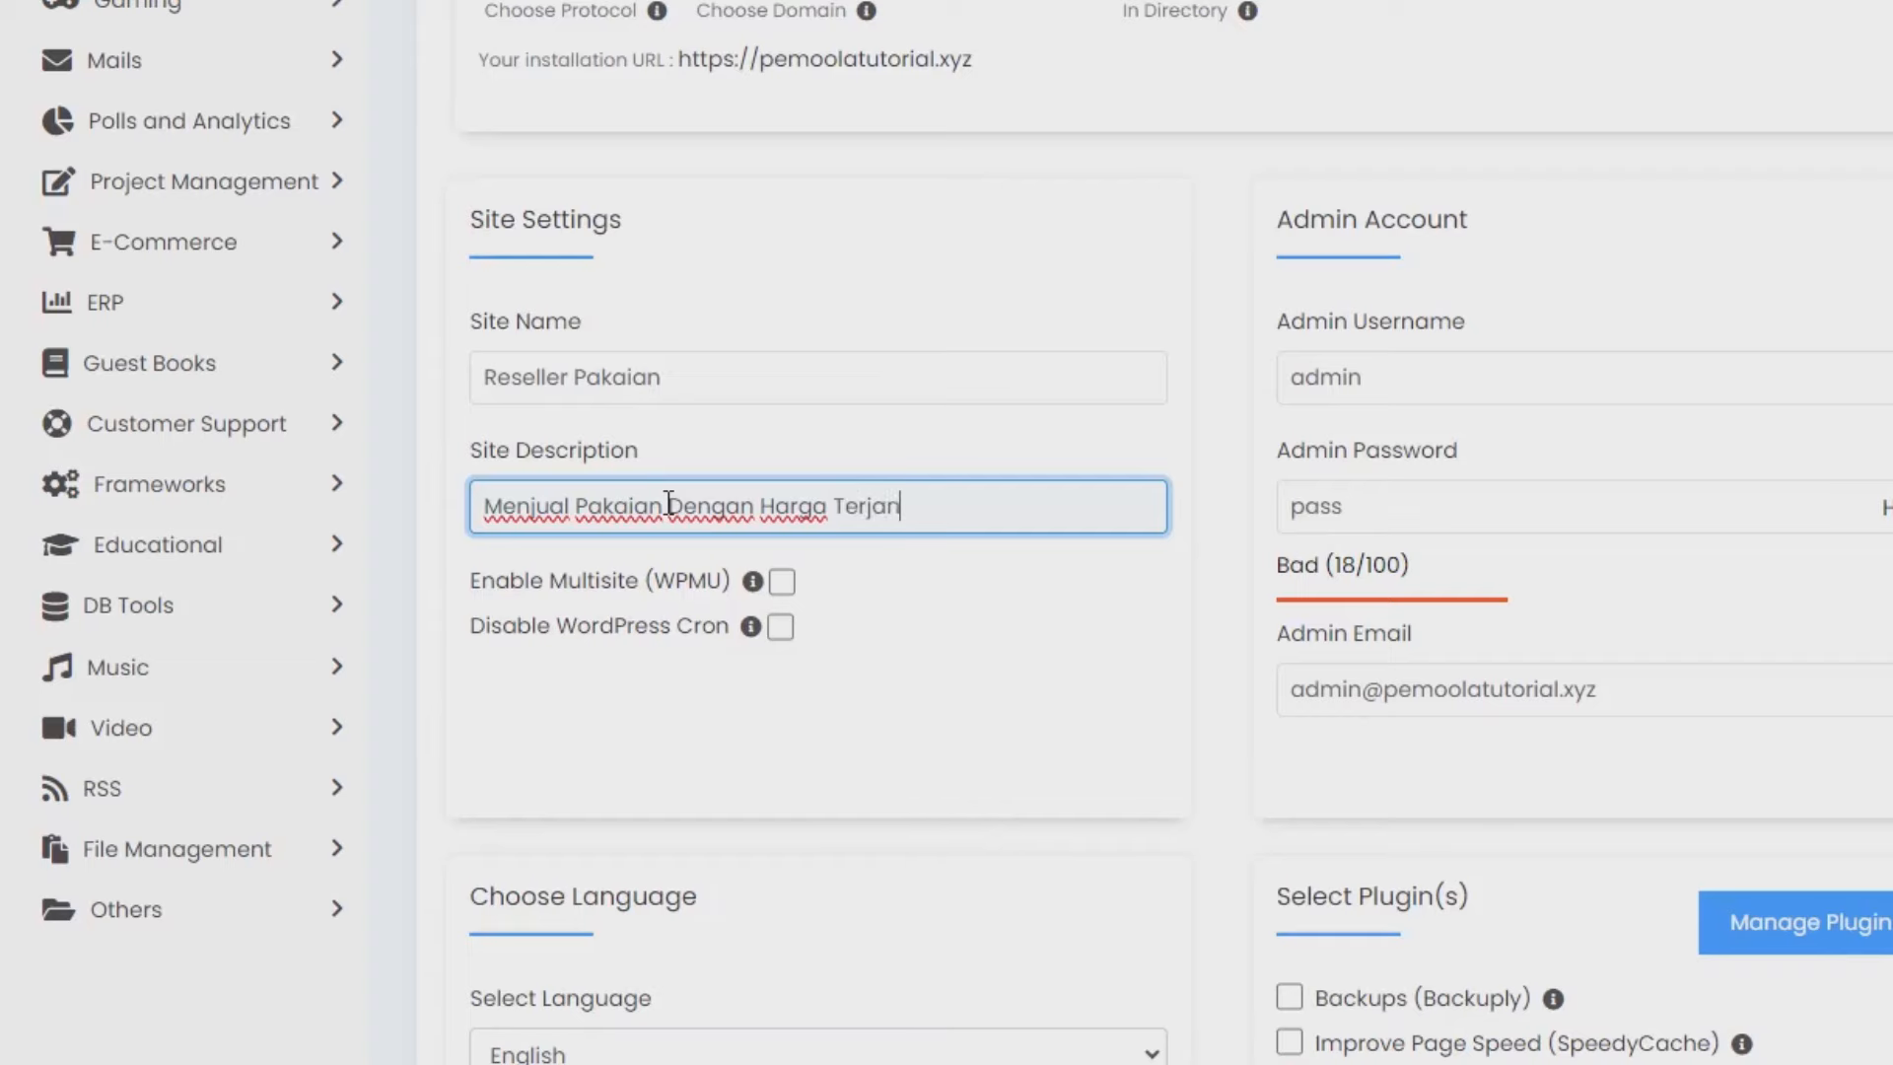
type("gkau")
Set a new admin username and generate a strong admin password, copying both.
left_click(1384, 379)
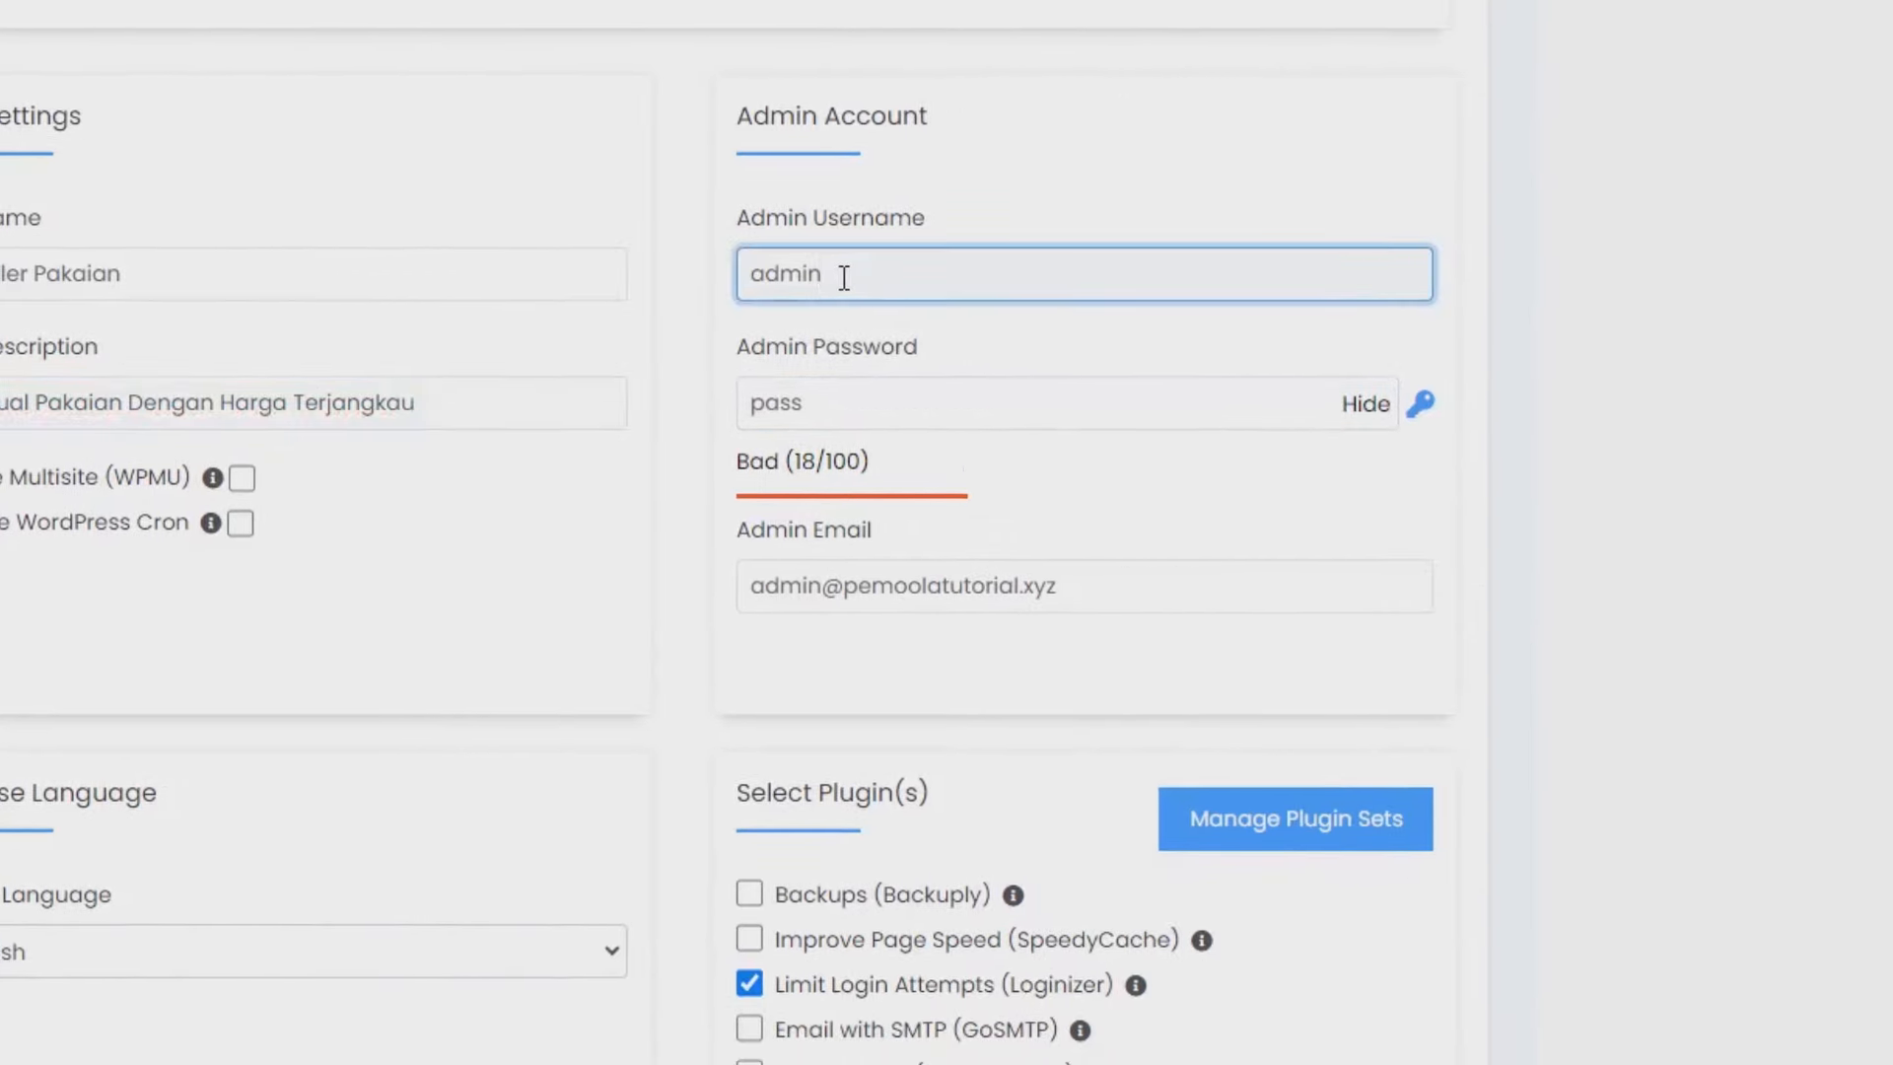
left_click(844, 379)
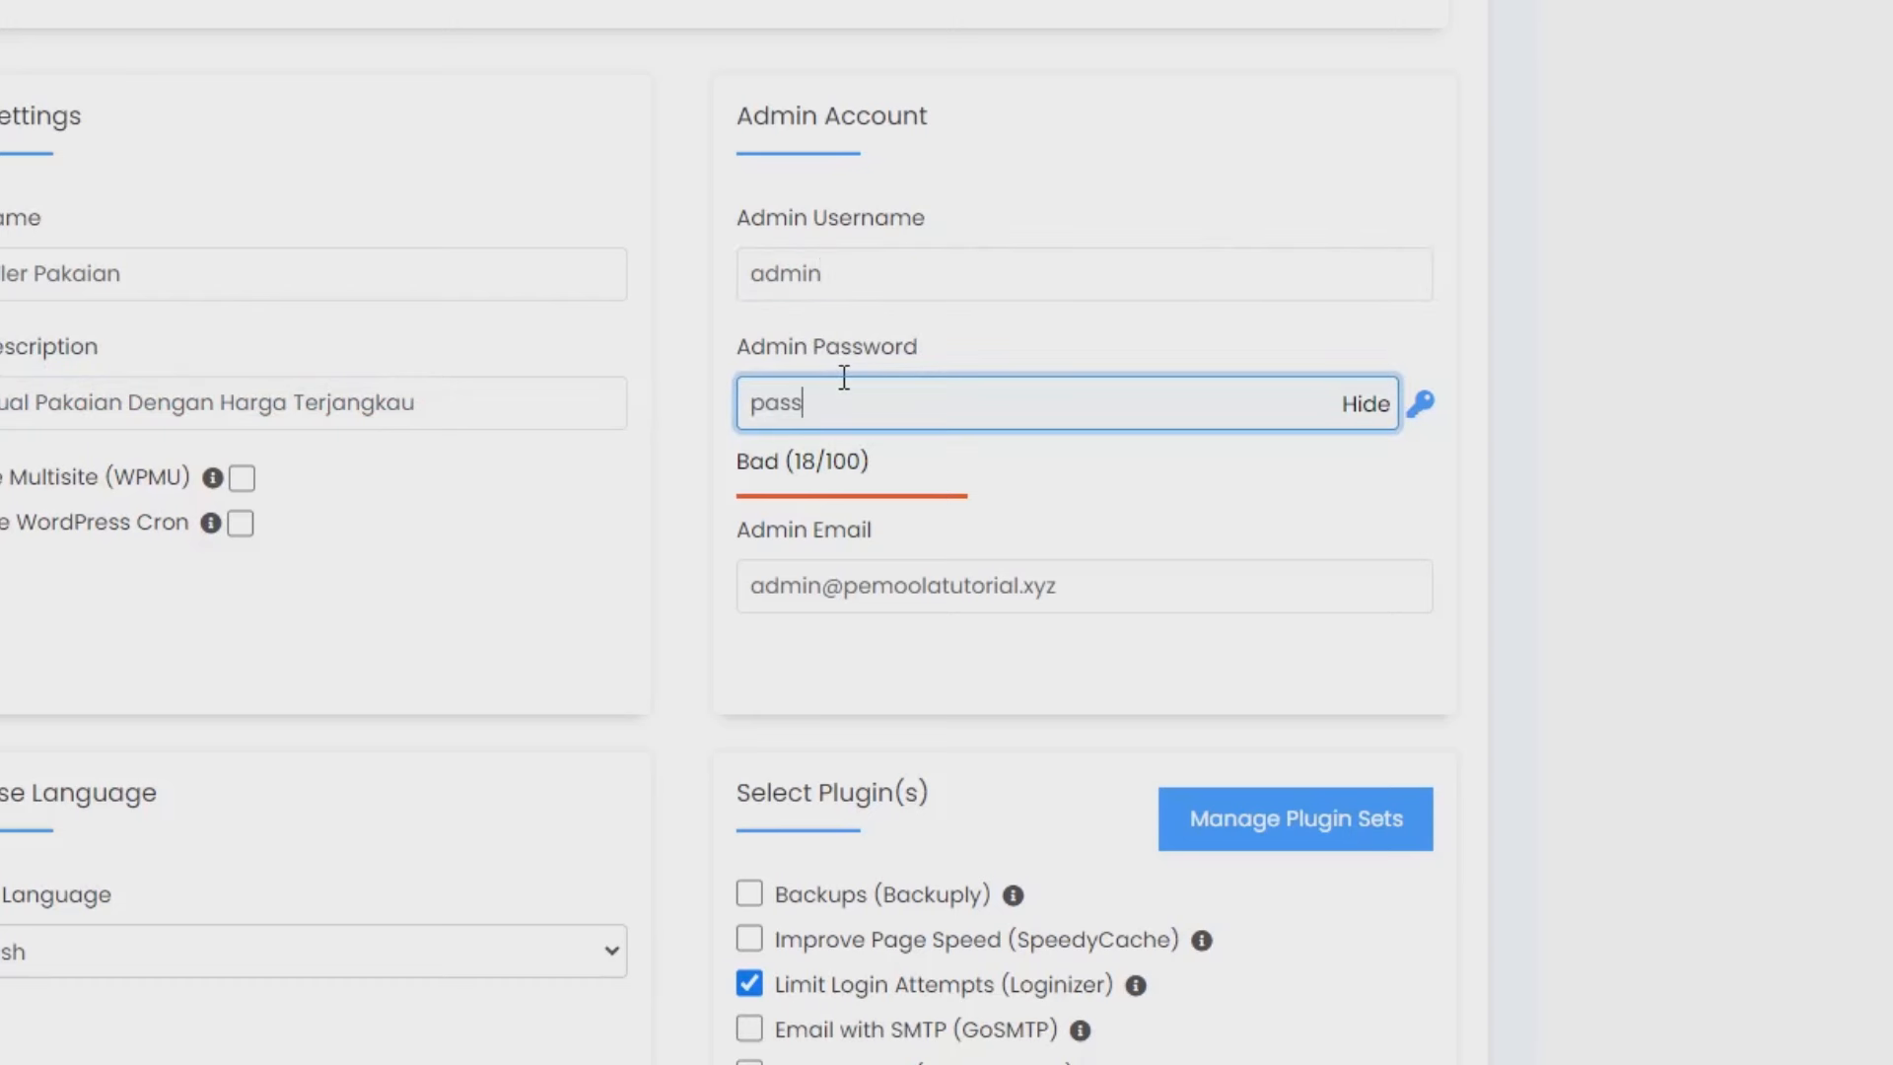
left_click(866, 268)
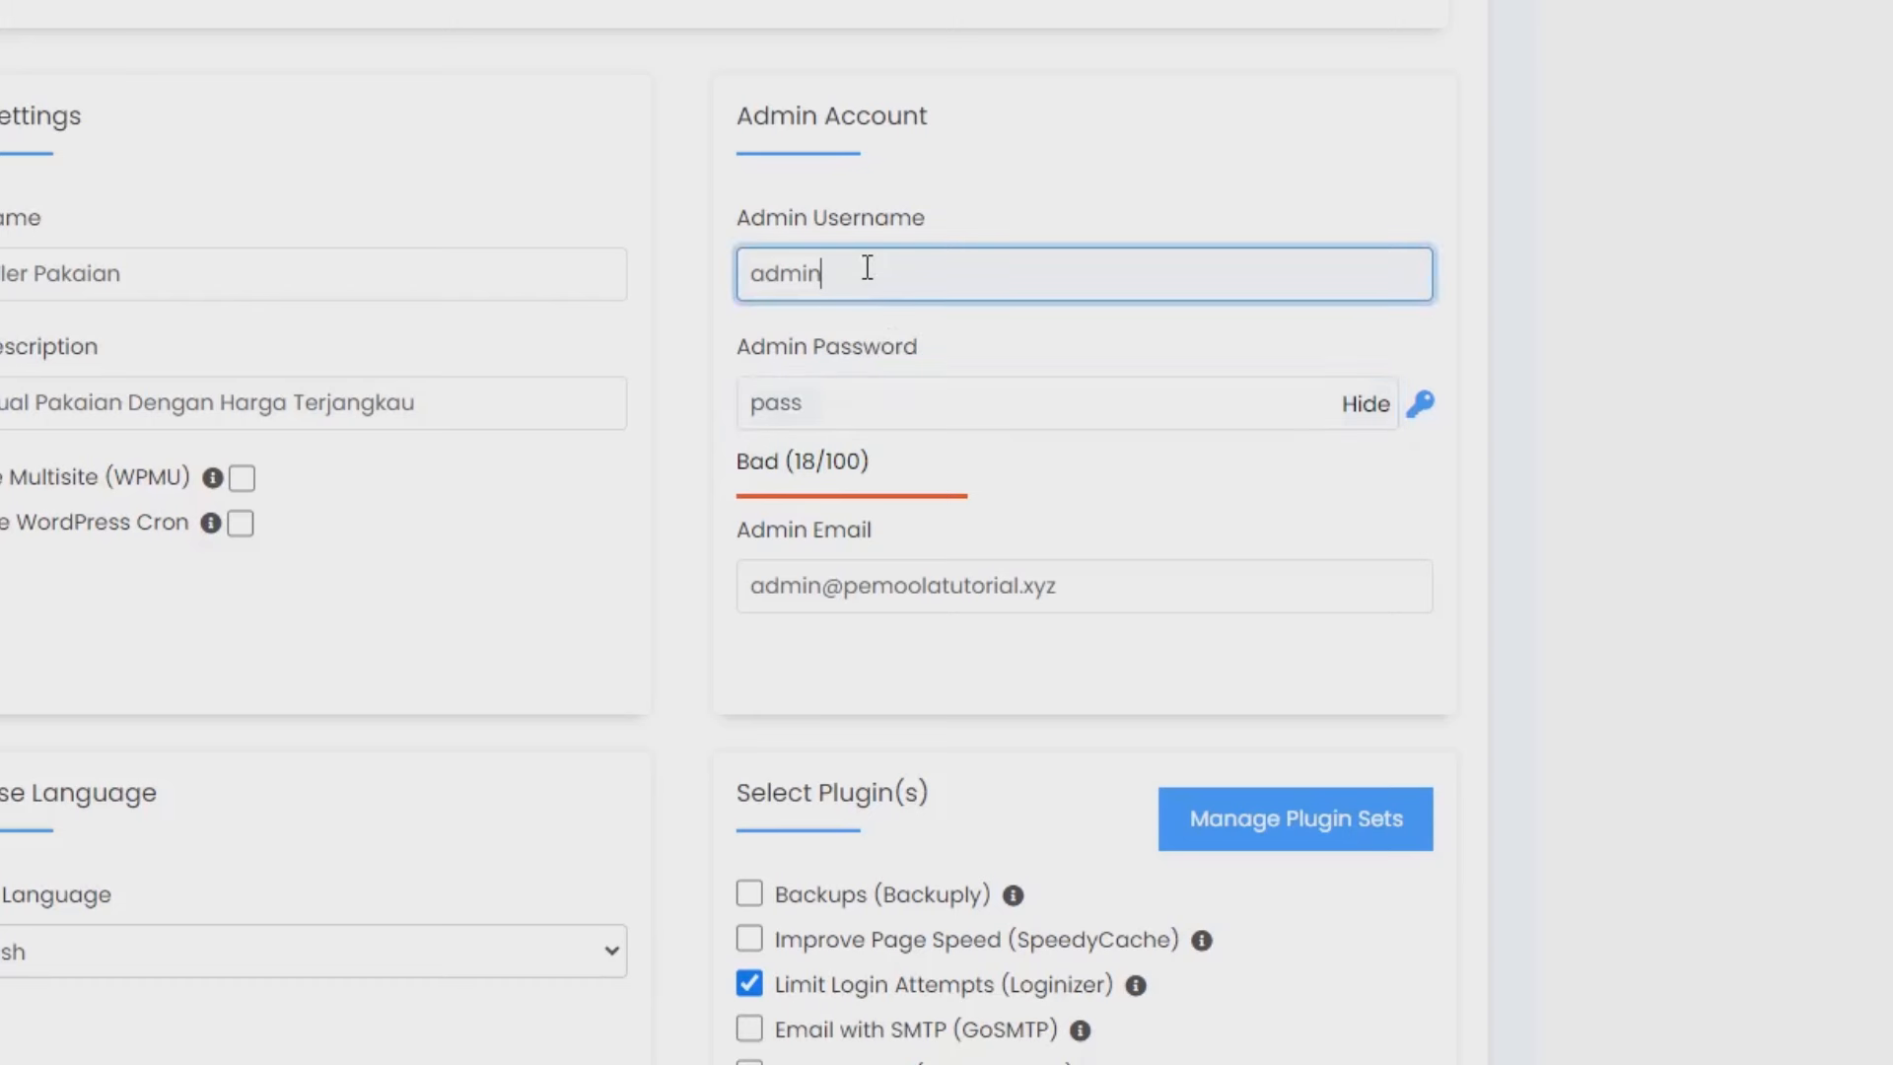
type("web")
left_click_drag(880, 280, 746, 283)
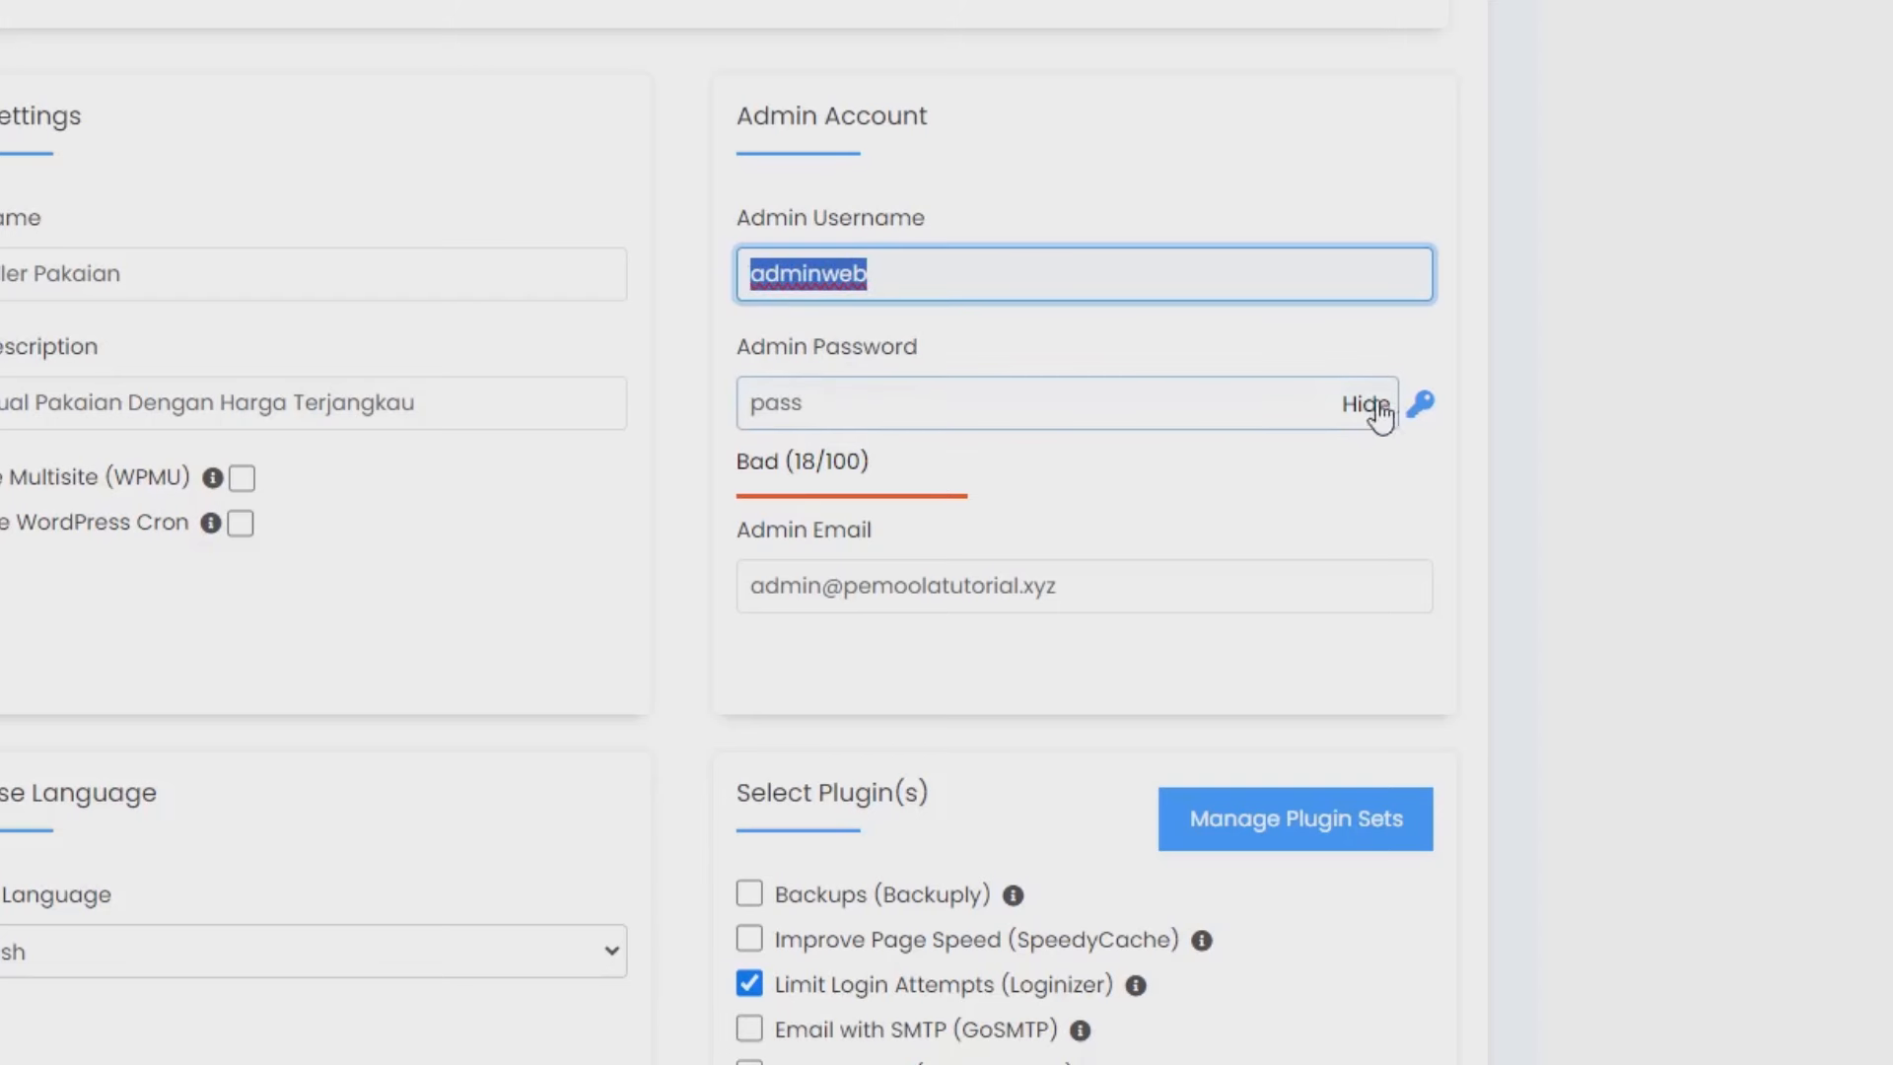
left_click(1420, 404)
left_click_drag(1111, 402, 488, 480)
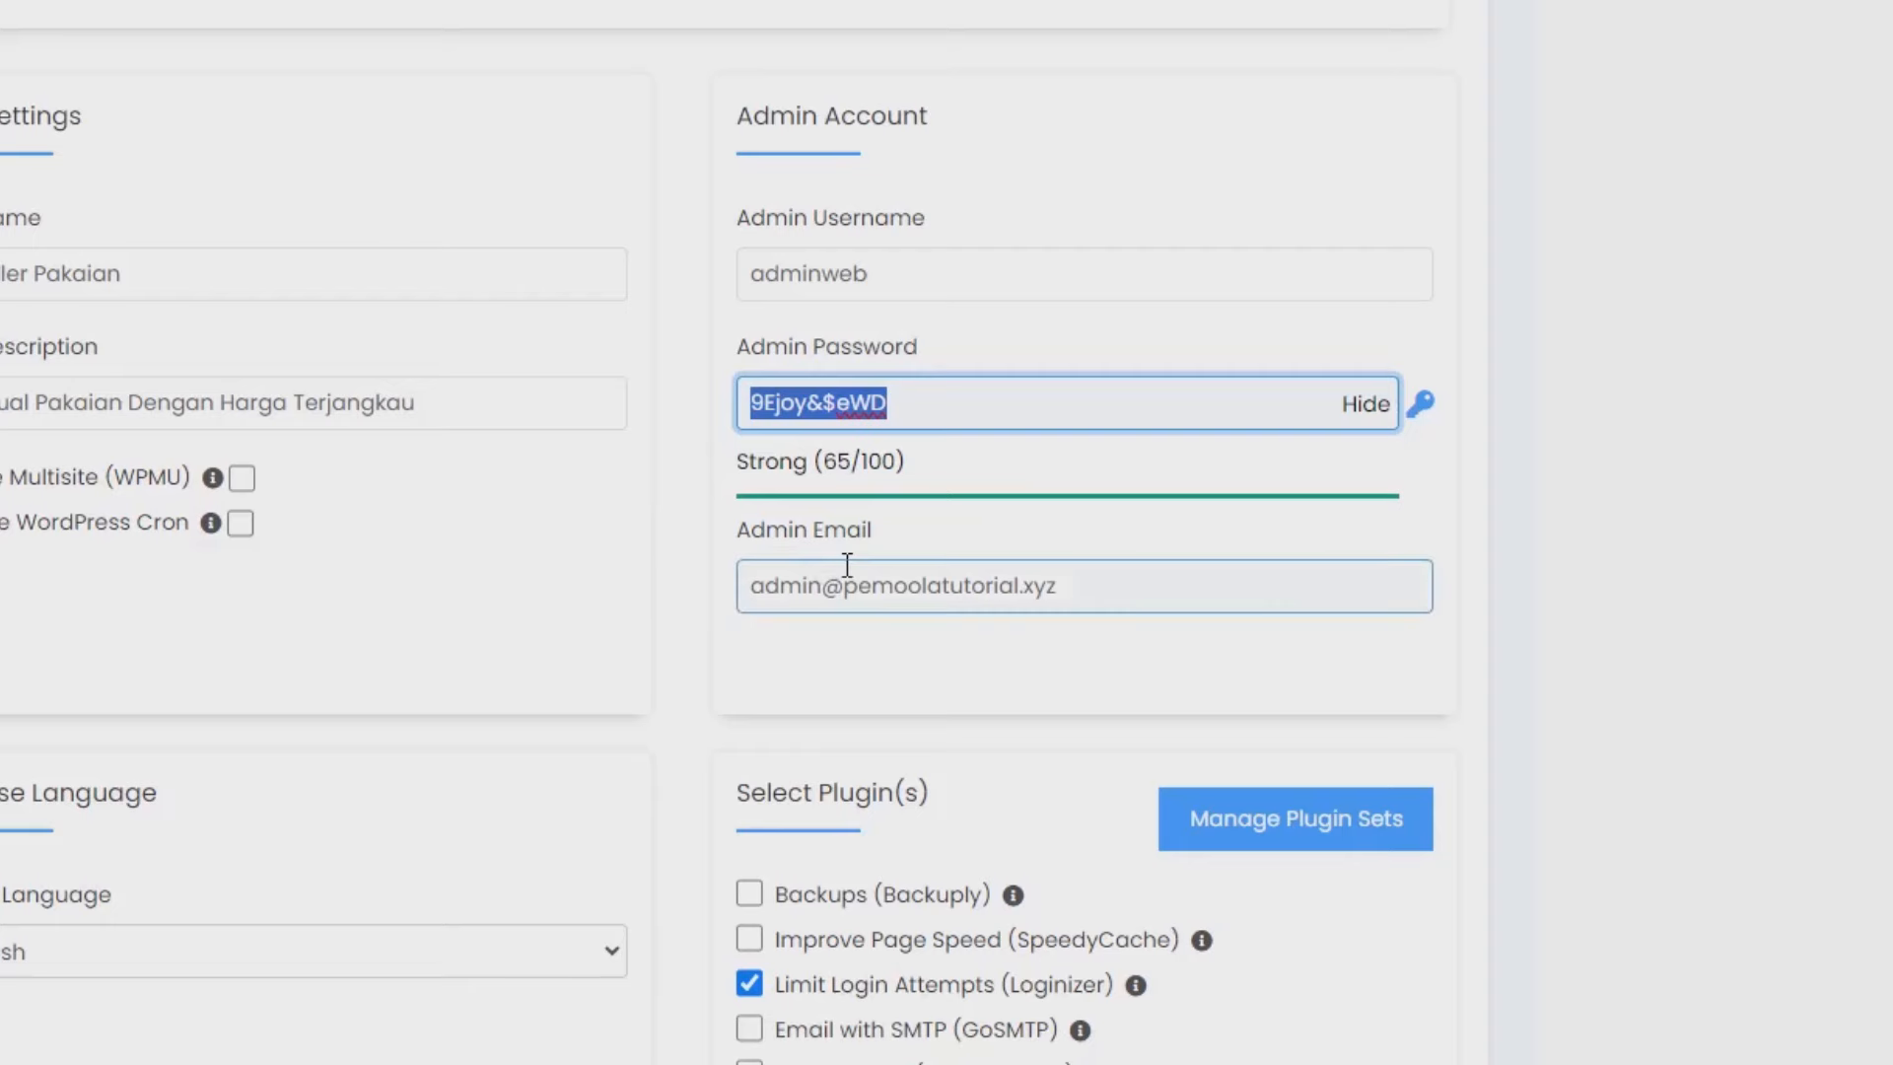
Set the site language to Indonesian and start the installation.
scroll(845, 562, "down", 1)
scroll(847, 565, "down", 3)
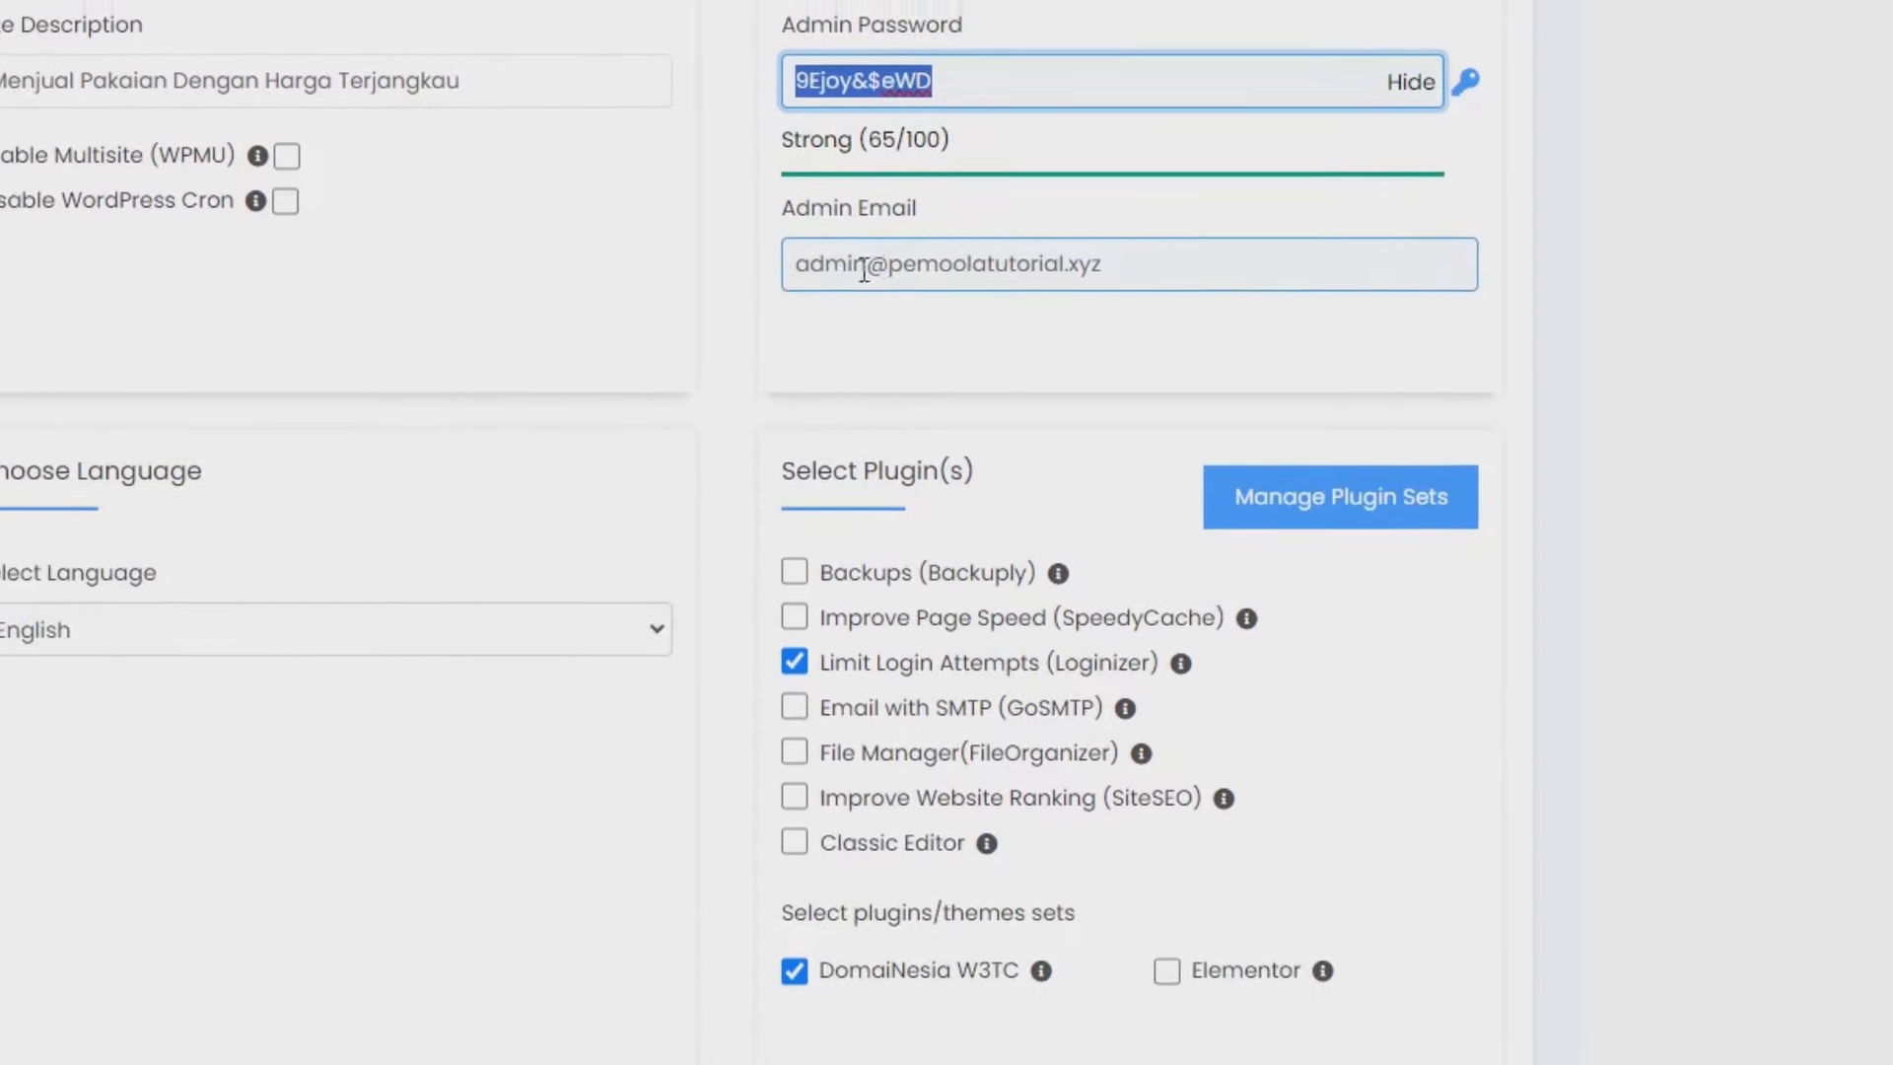
scroll(1274, 173, "down", 4)
left_click(536, 209)
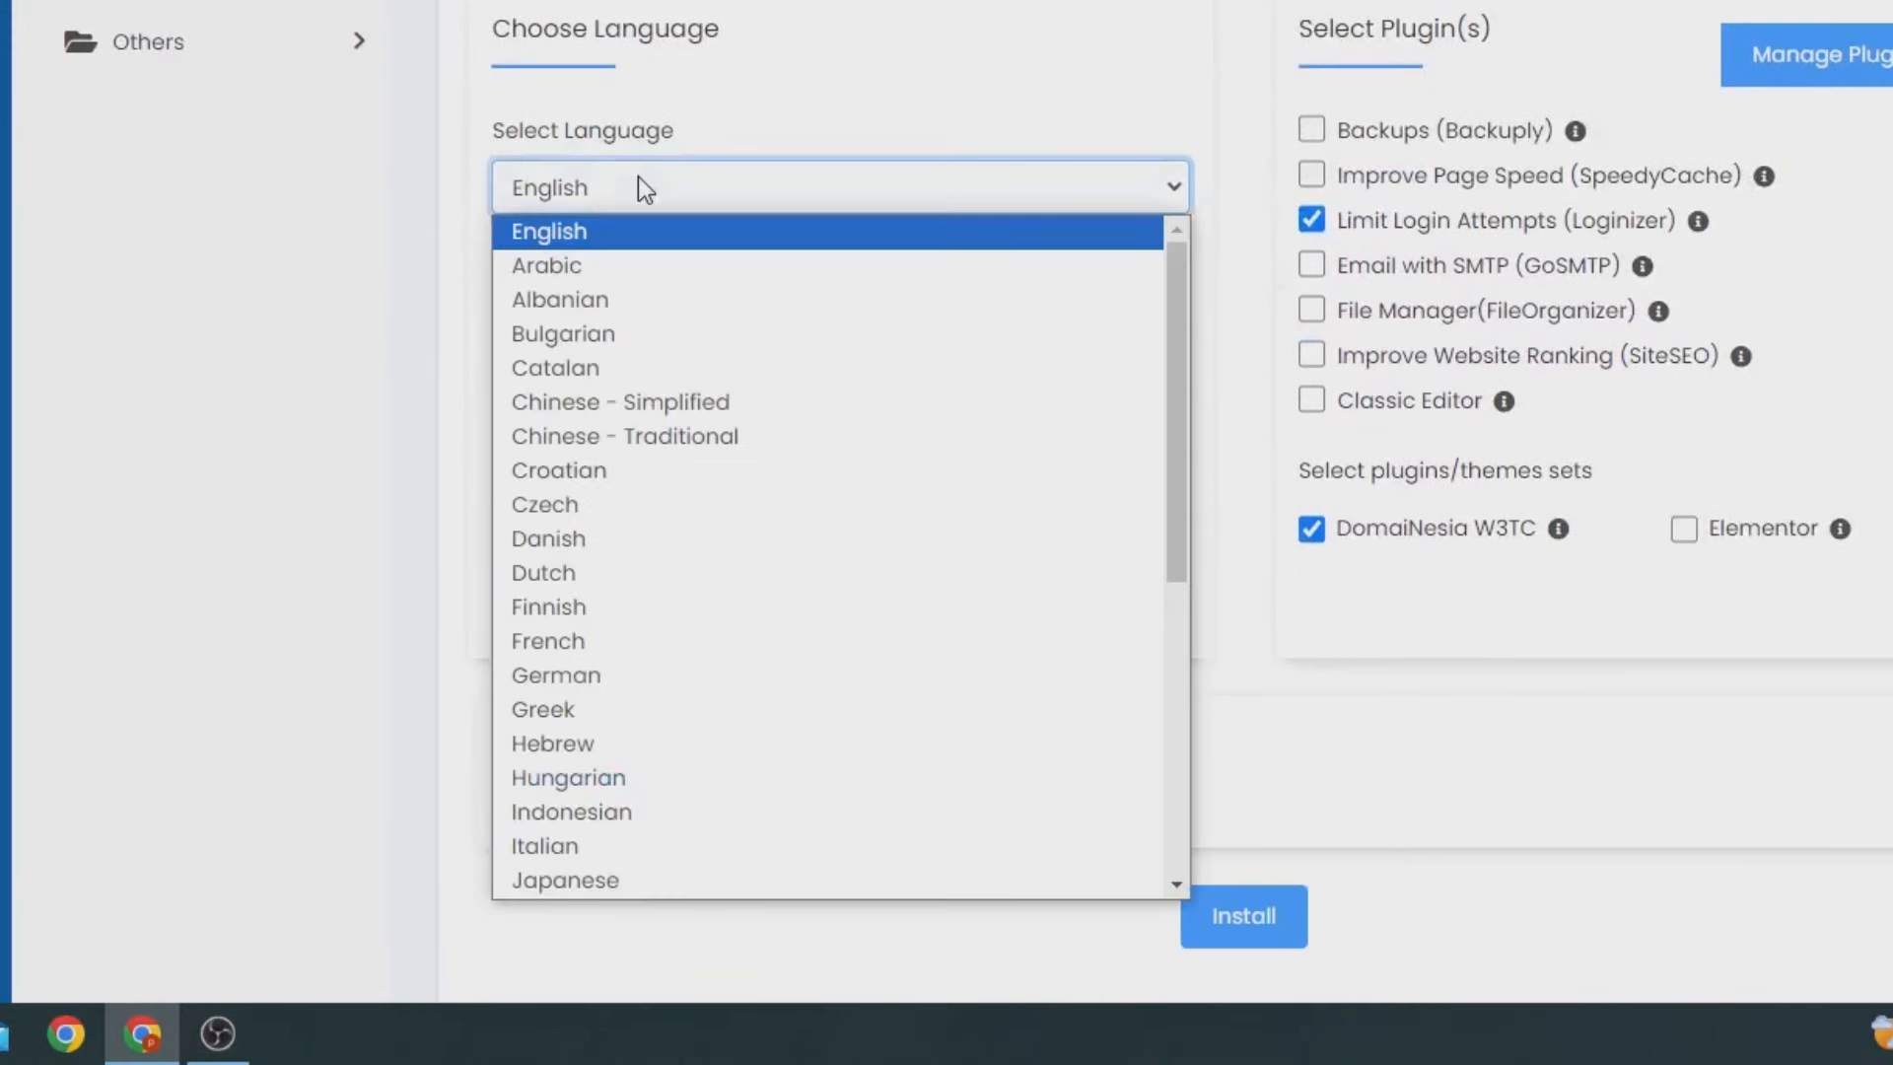
left_click(682, 811)
scroll(1447, 718, "down", 3)
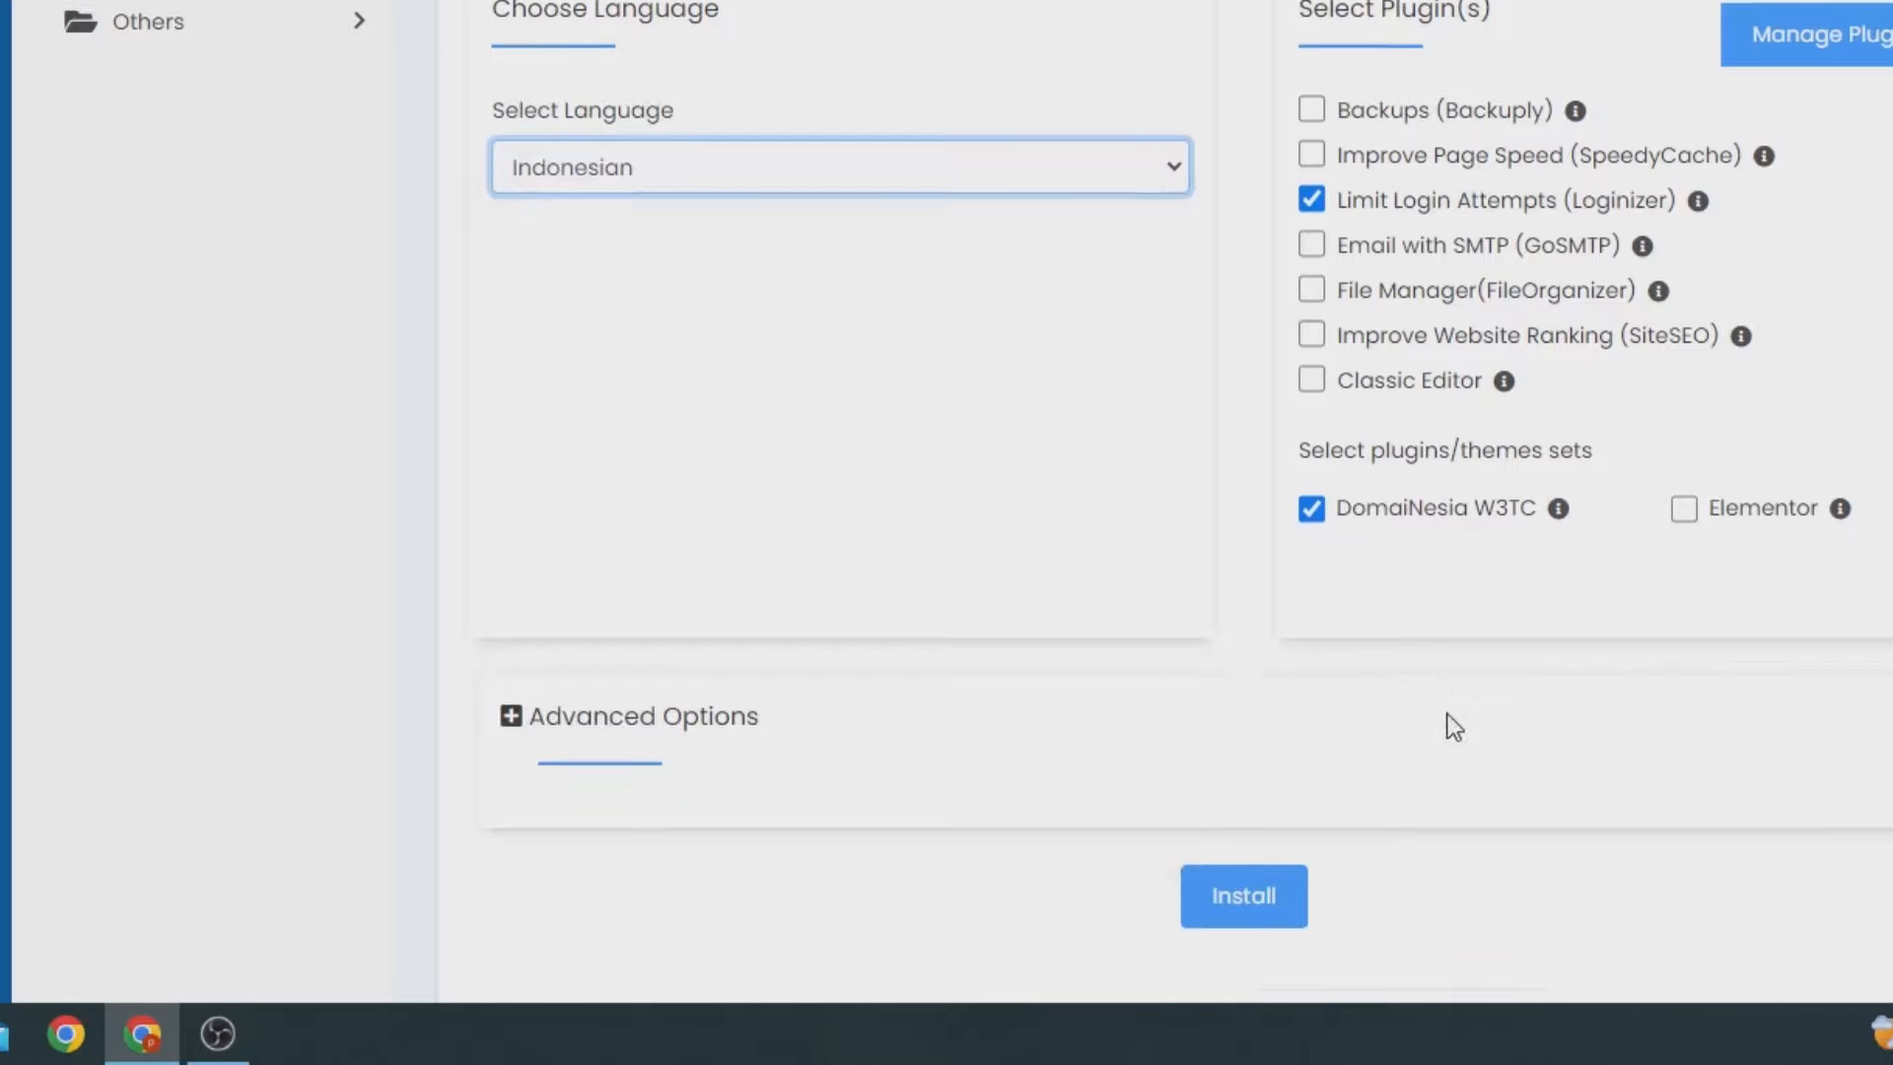
left_click(1267, 631)
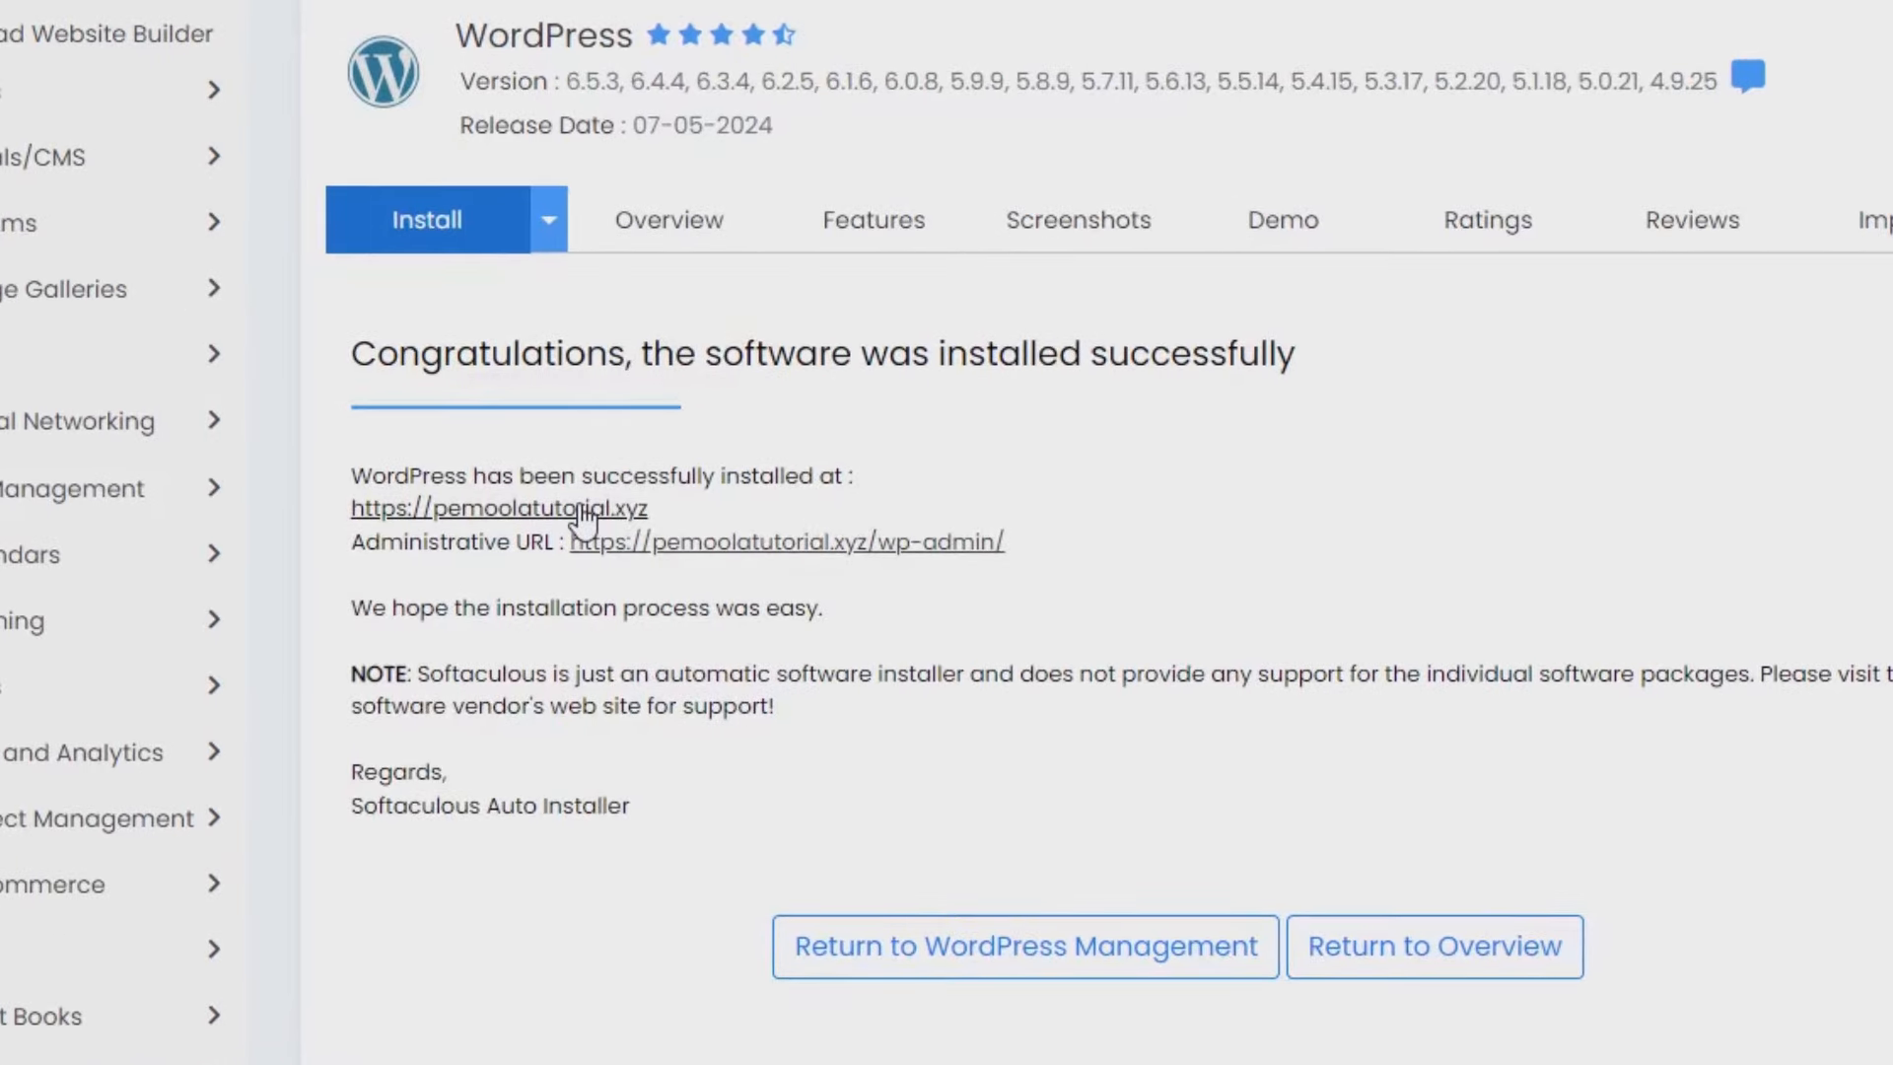
Open the new pemoolatutorial.xyz site and go to its /wp-admin login page.
left_click(585, 510)
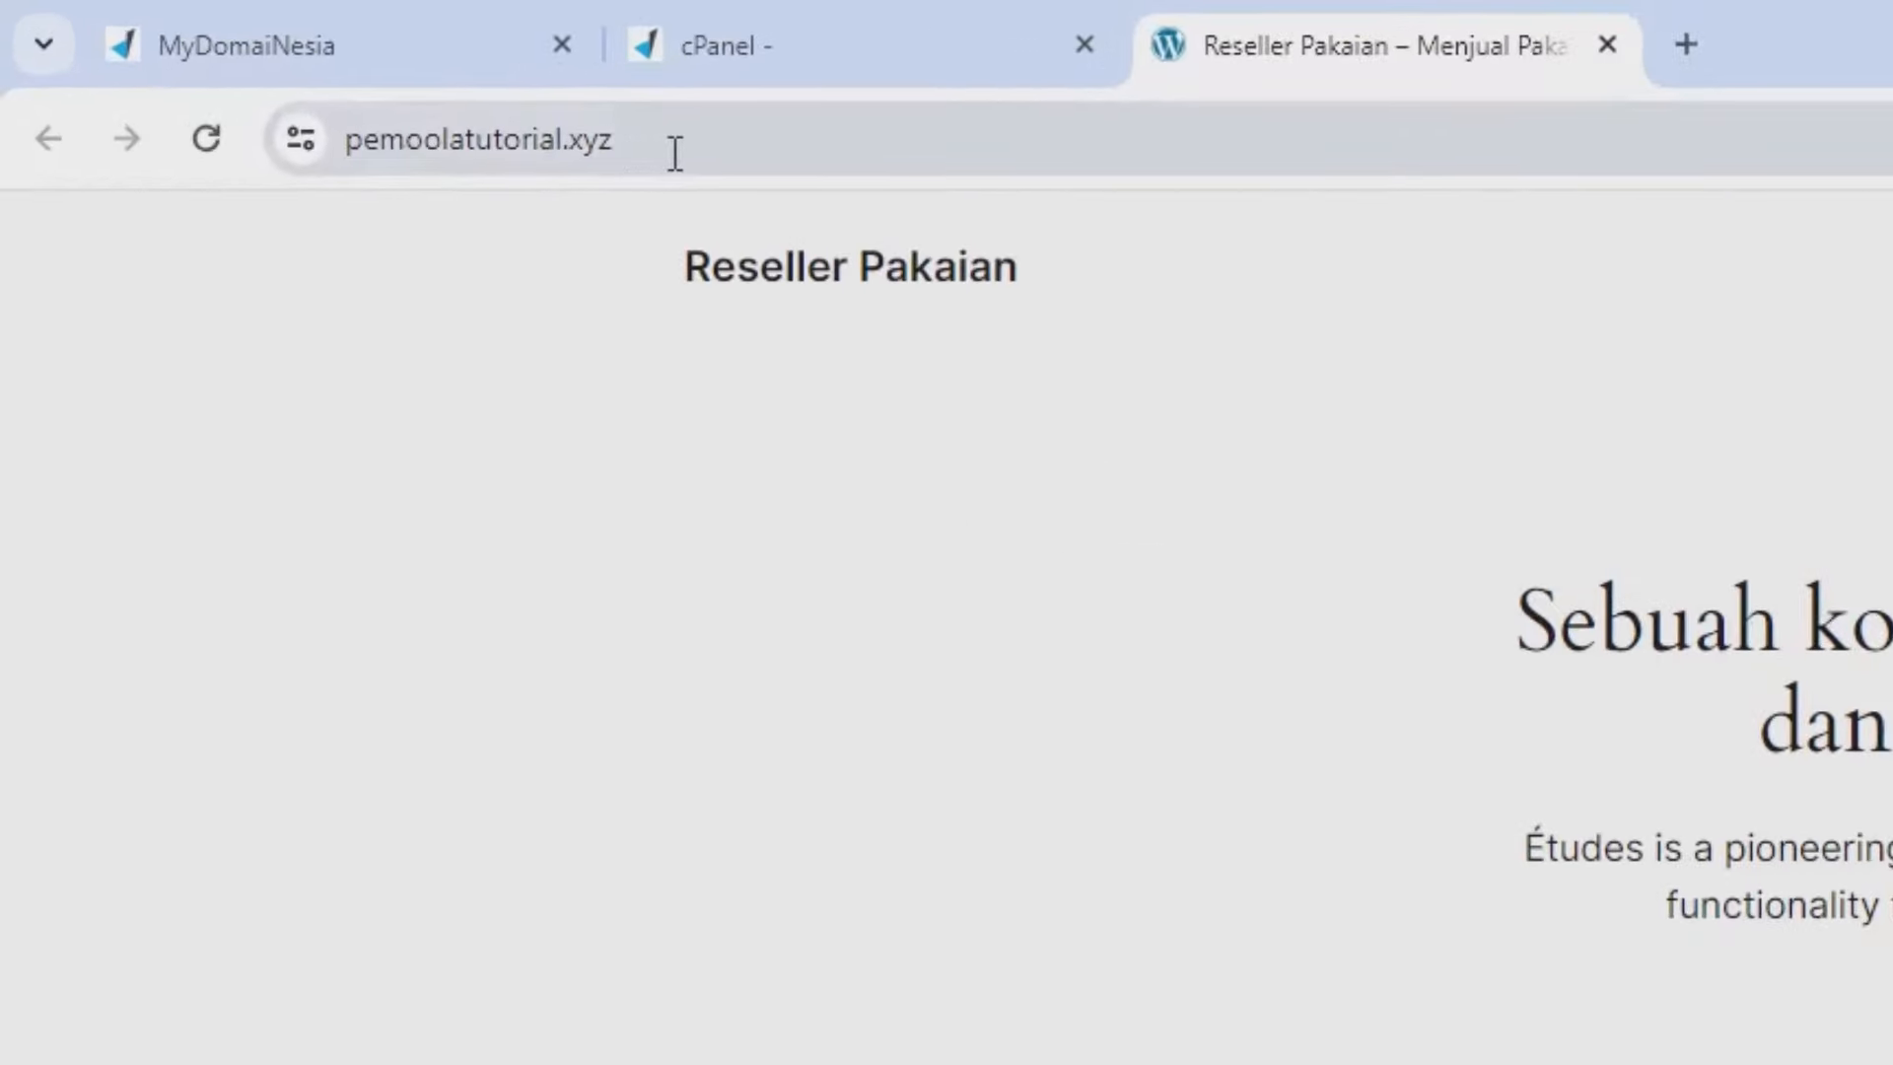
left_click(695, 152)
left_click(748, 150)
type("//")
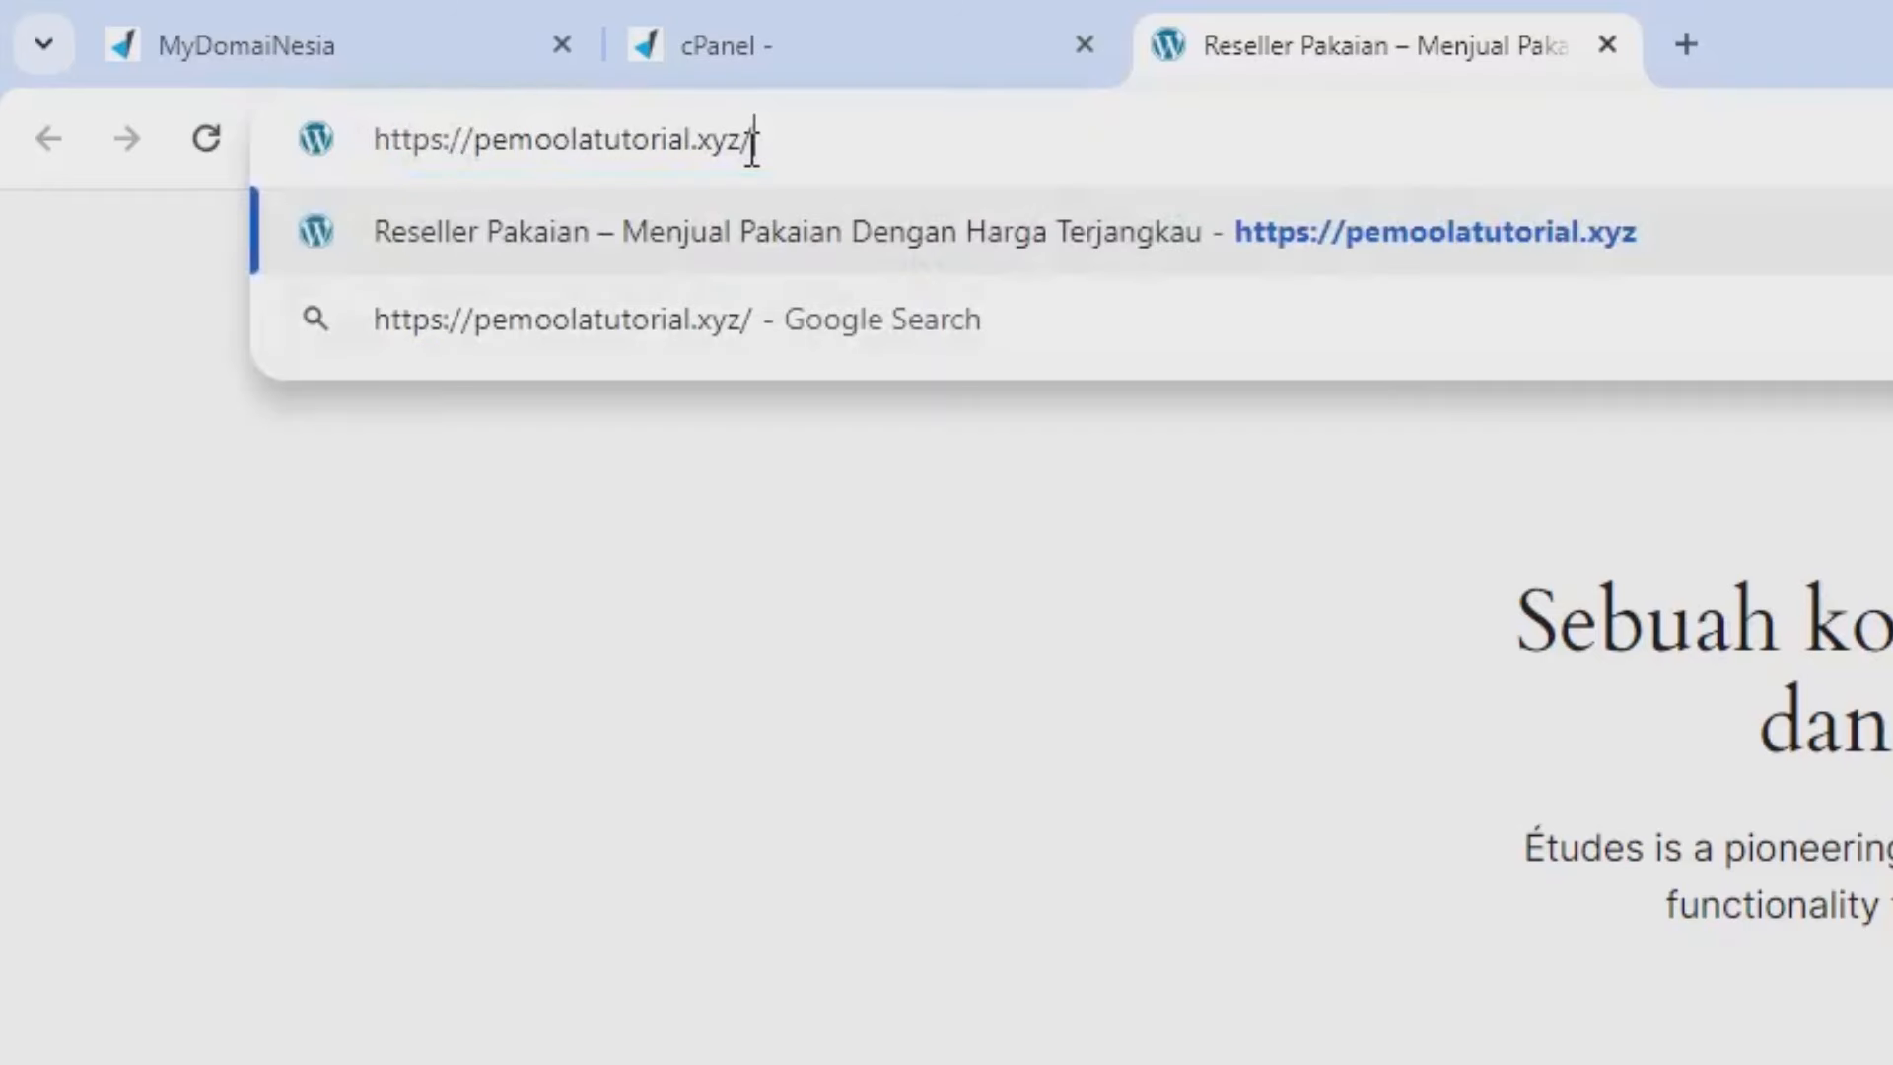
type("wp-admin")
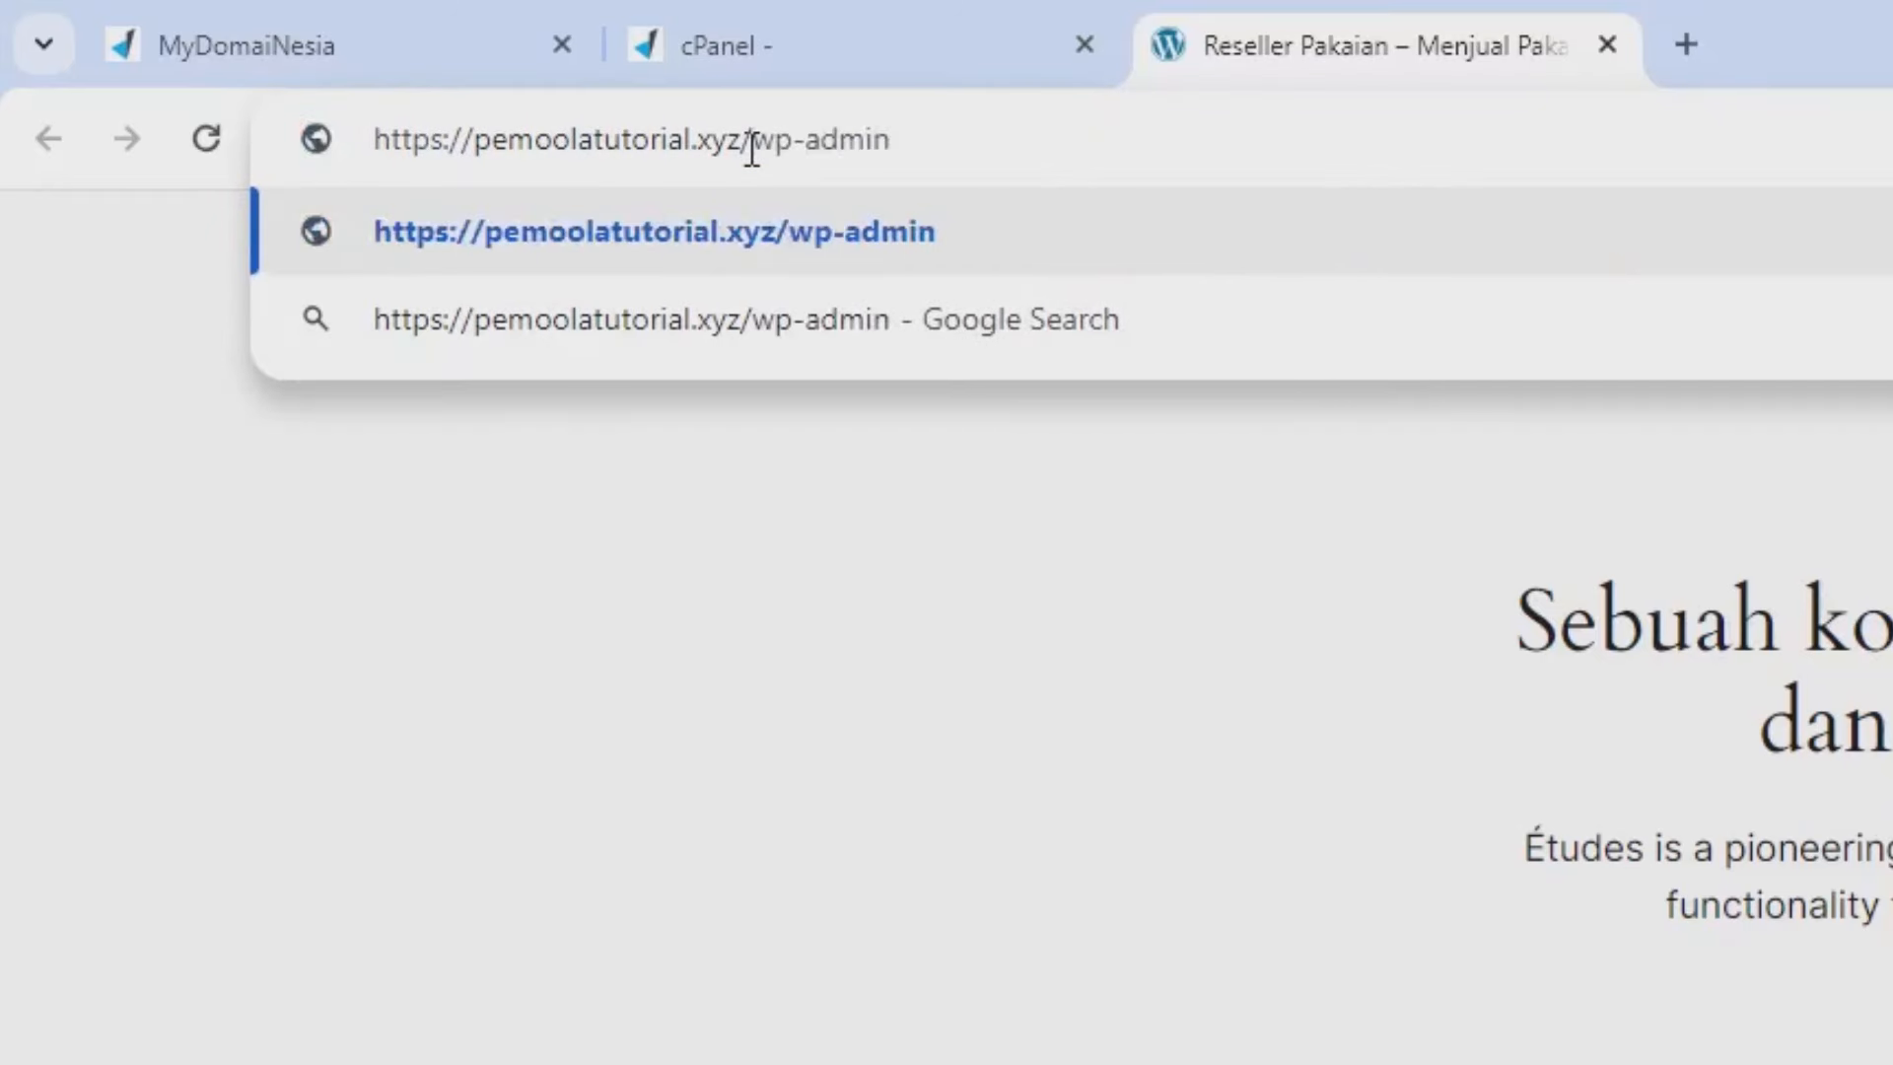
key("Return")
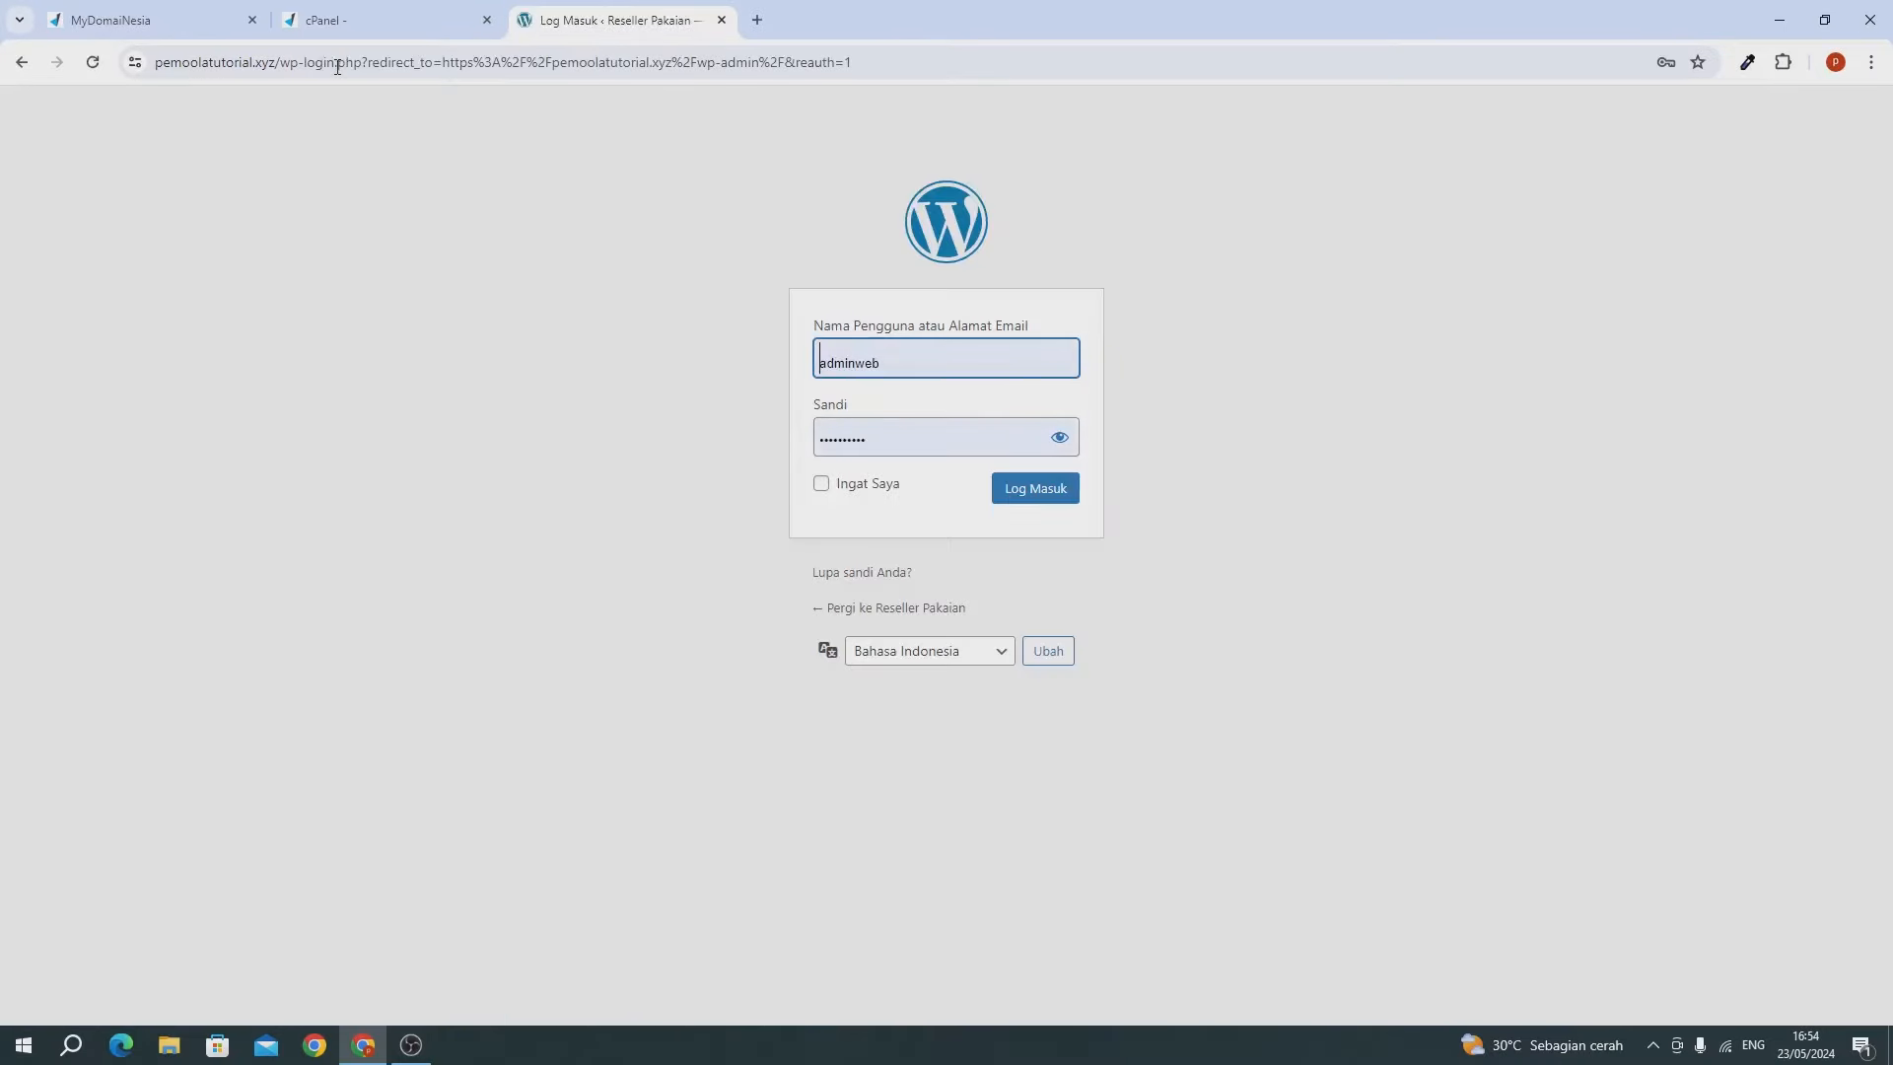
Log in with the saved admin password, update Chrome's stored password, and close MyDomaiNesia and cPanel tabs.
left_click(872, 445)
key("ctrl+a")
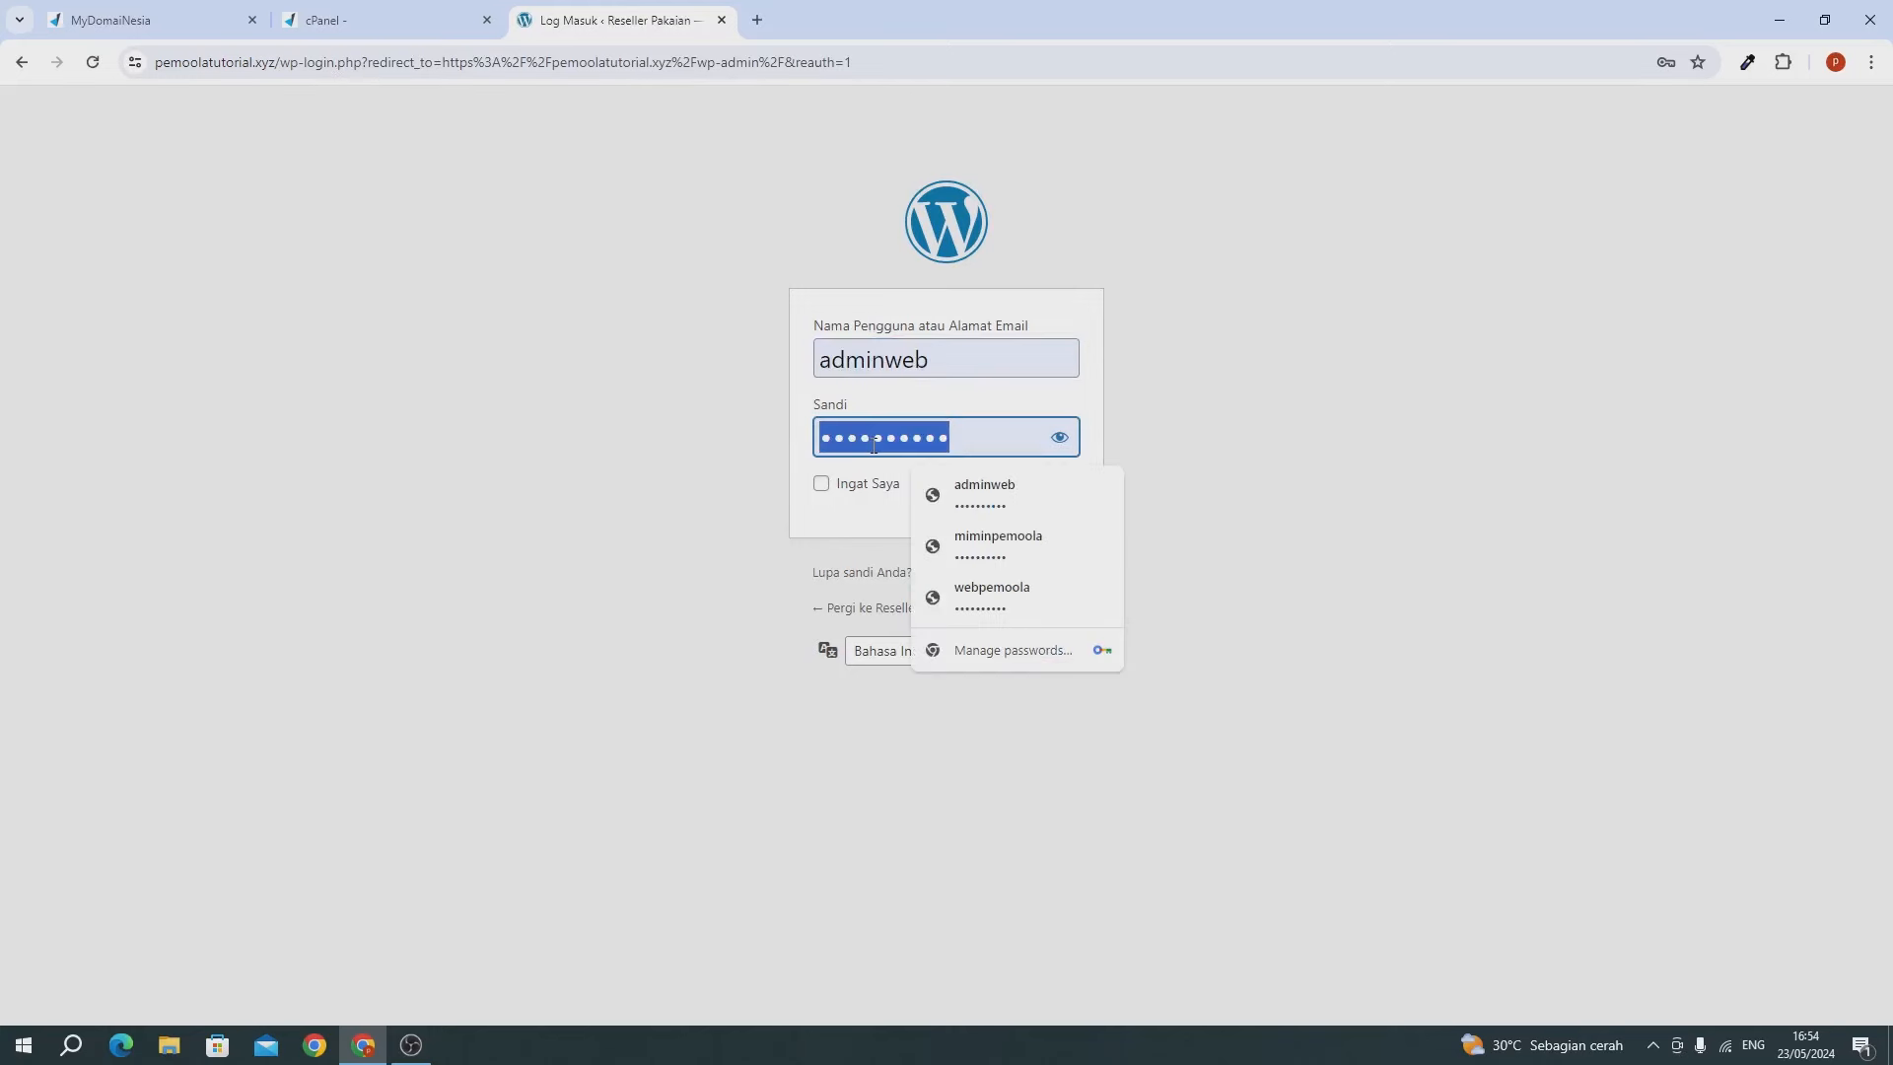
key("ctrl+v")
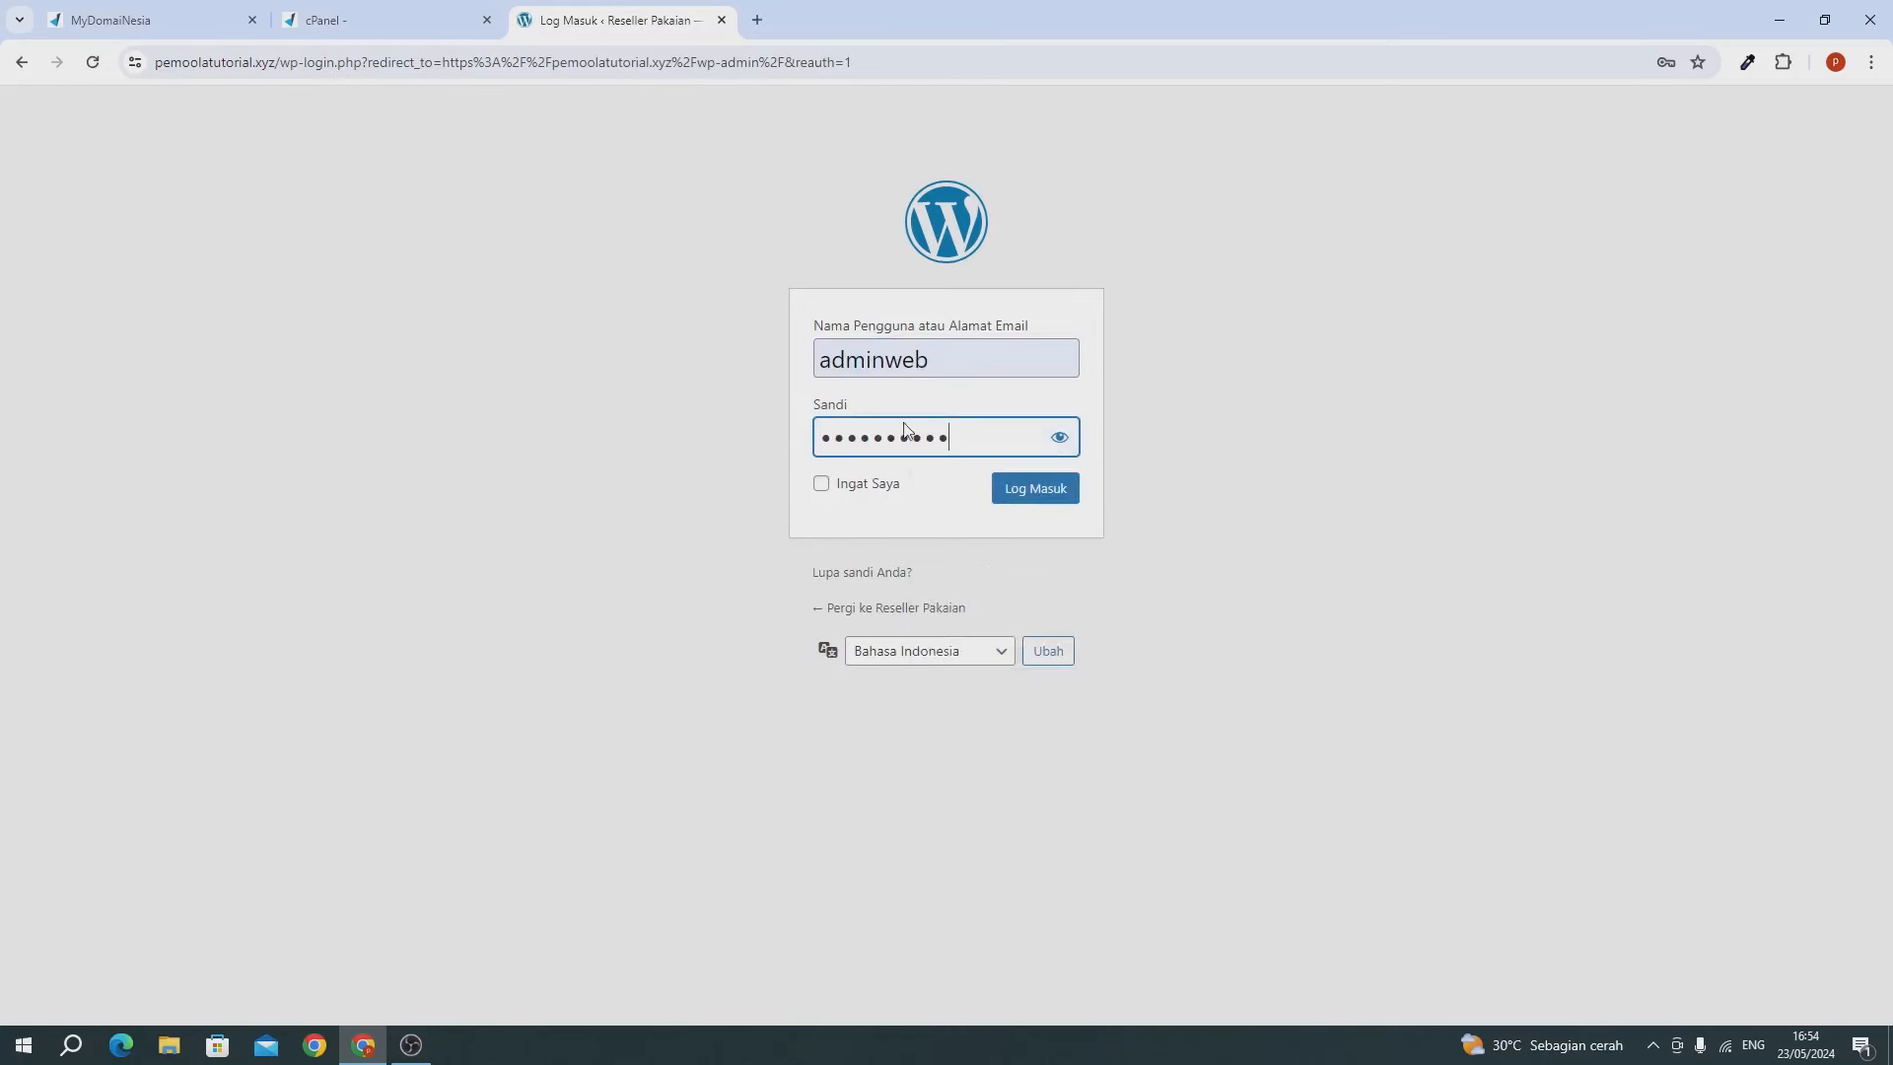
left_click(1022, 498)
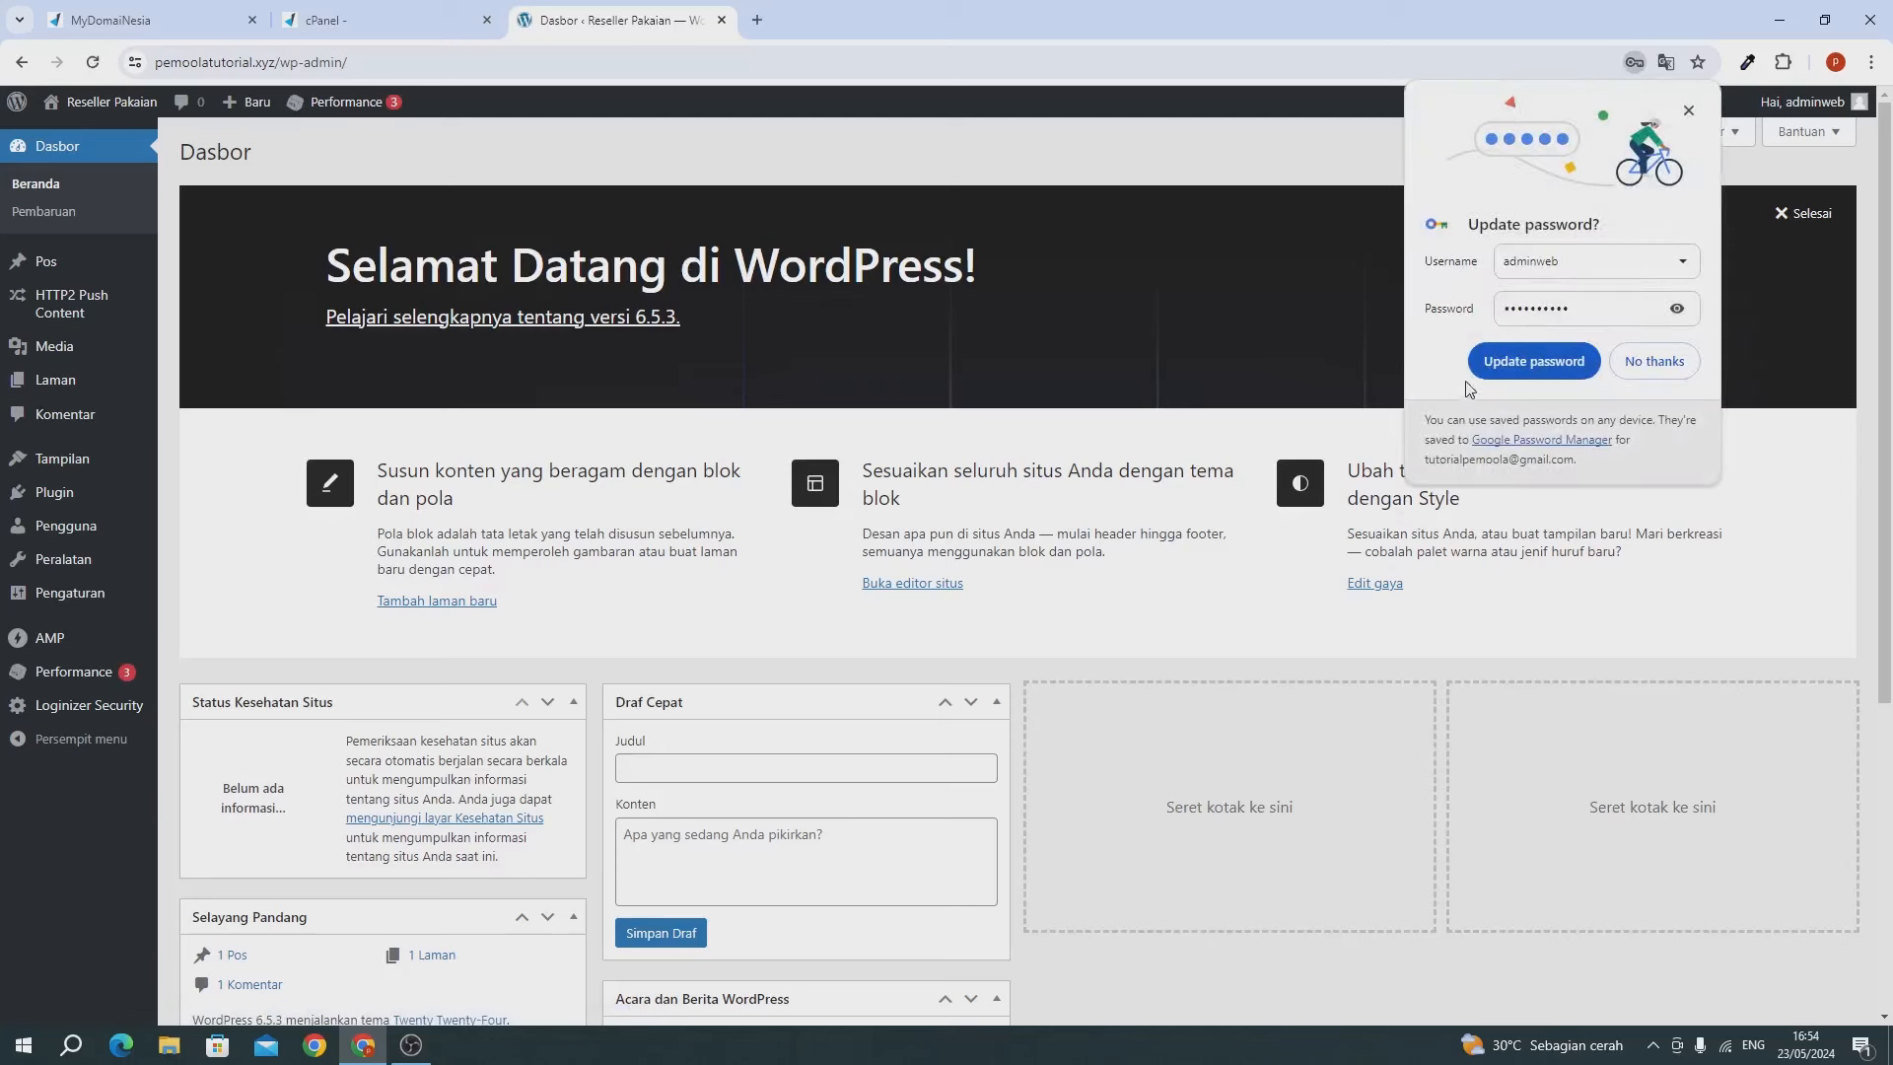
left_click(1501, 365)
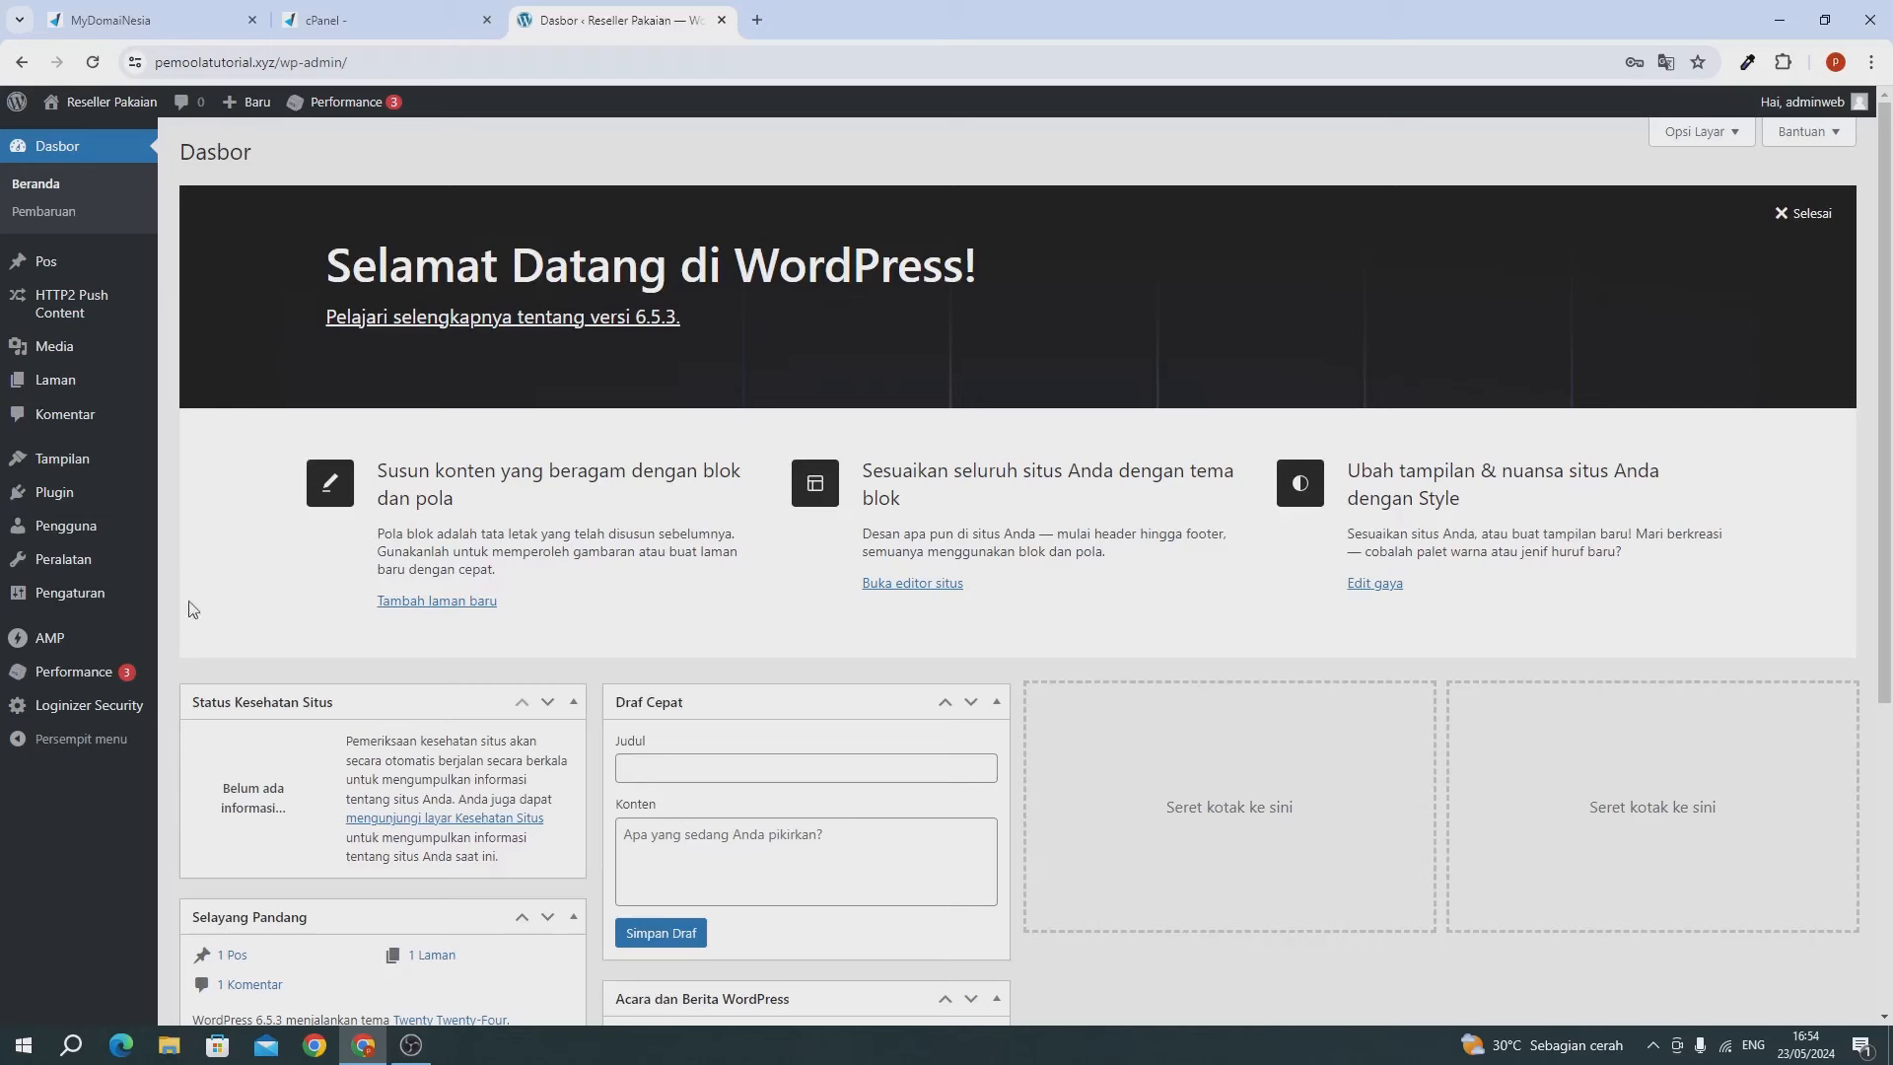
left_click(252, 21)
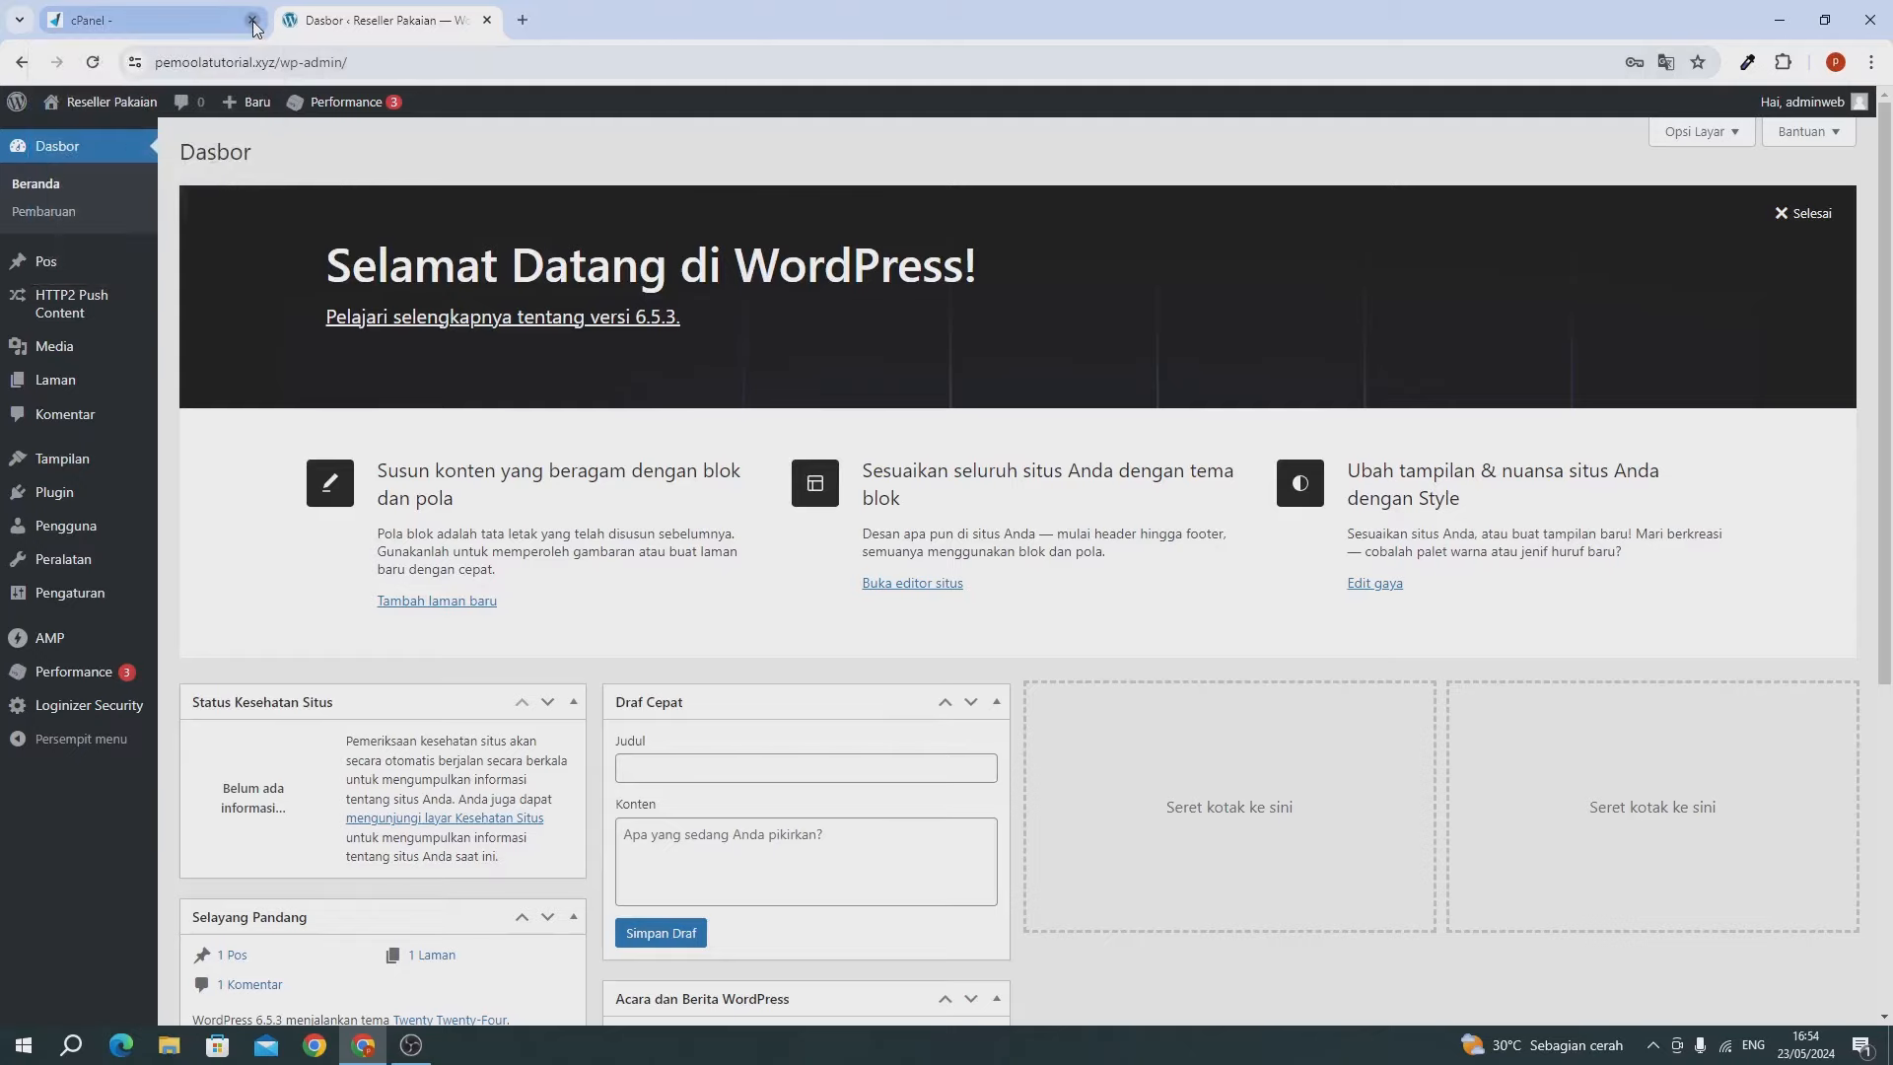
left_click(253, 21)
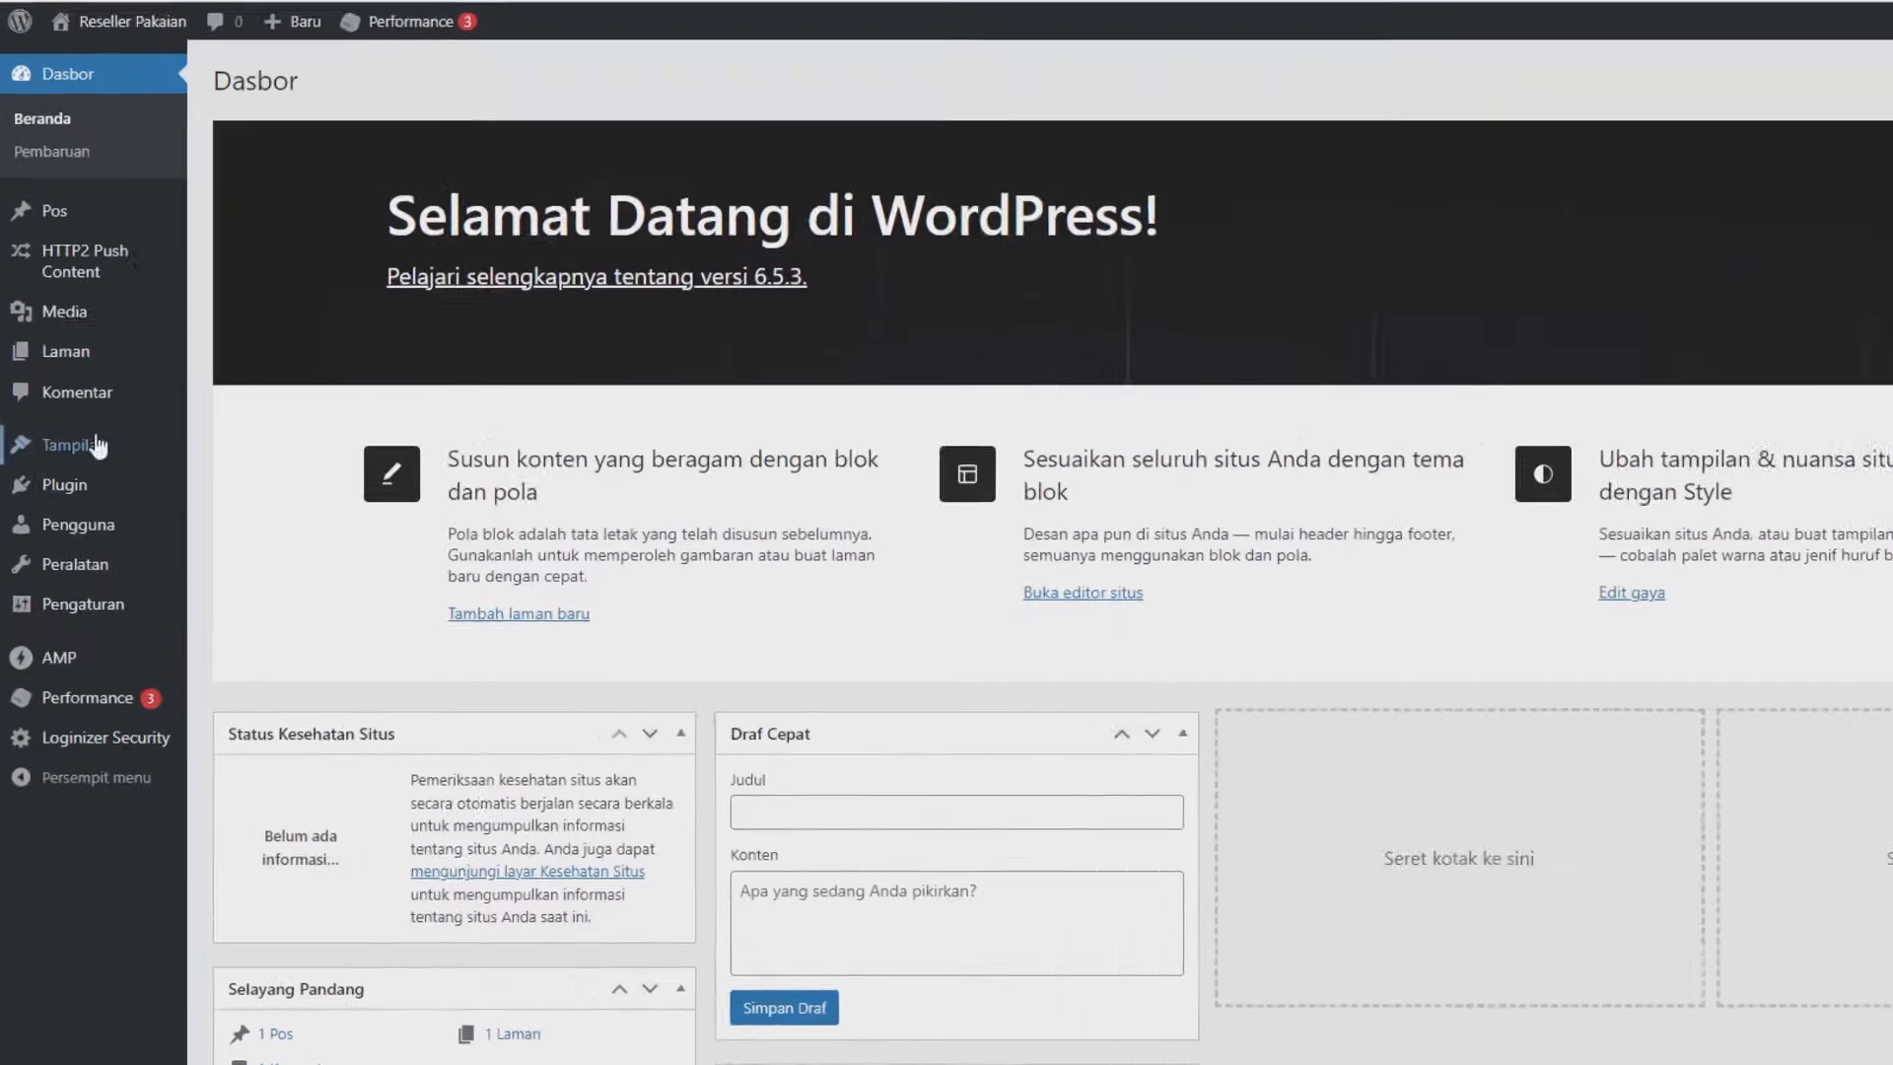
Install the Astra theme from Tampilan > Tema's new themes and activate it.
mouse_move(79, 459)
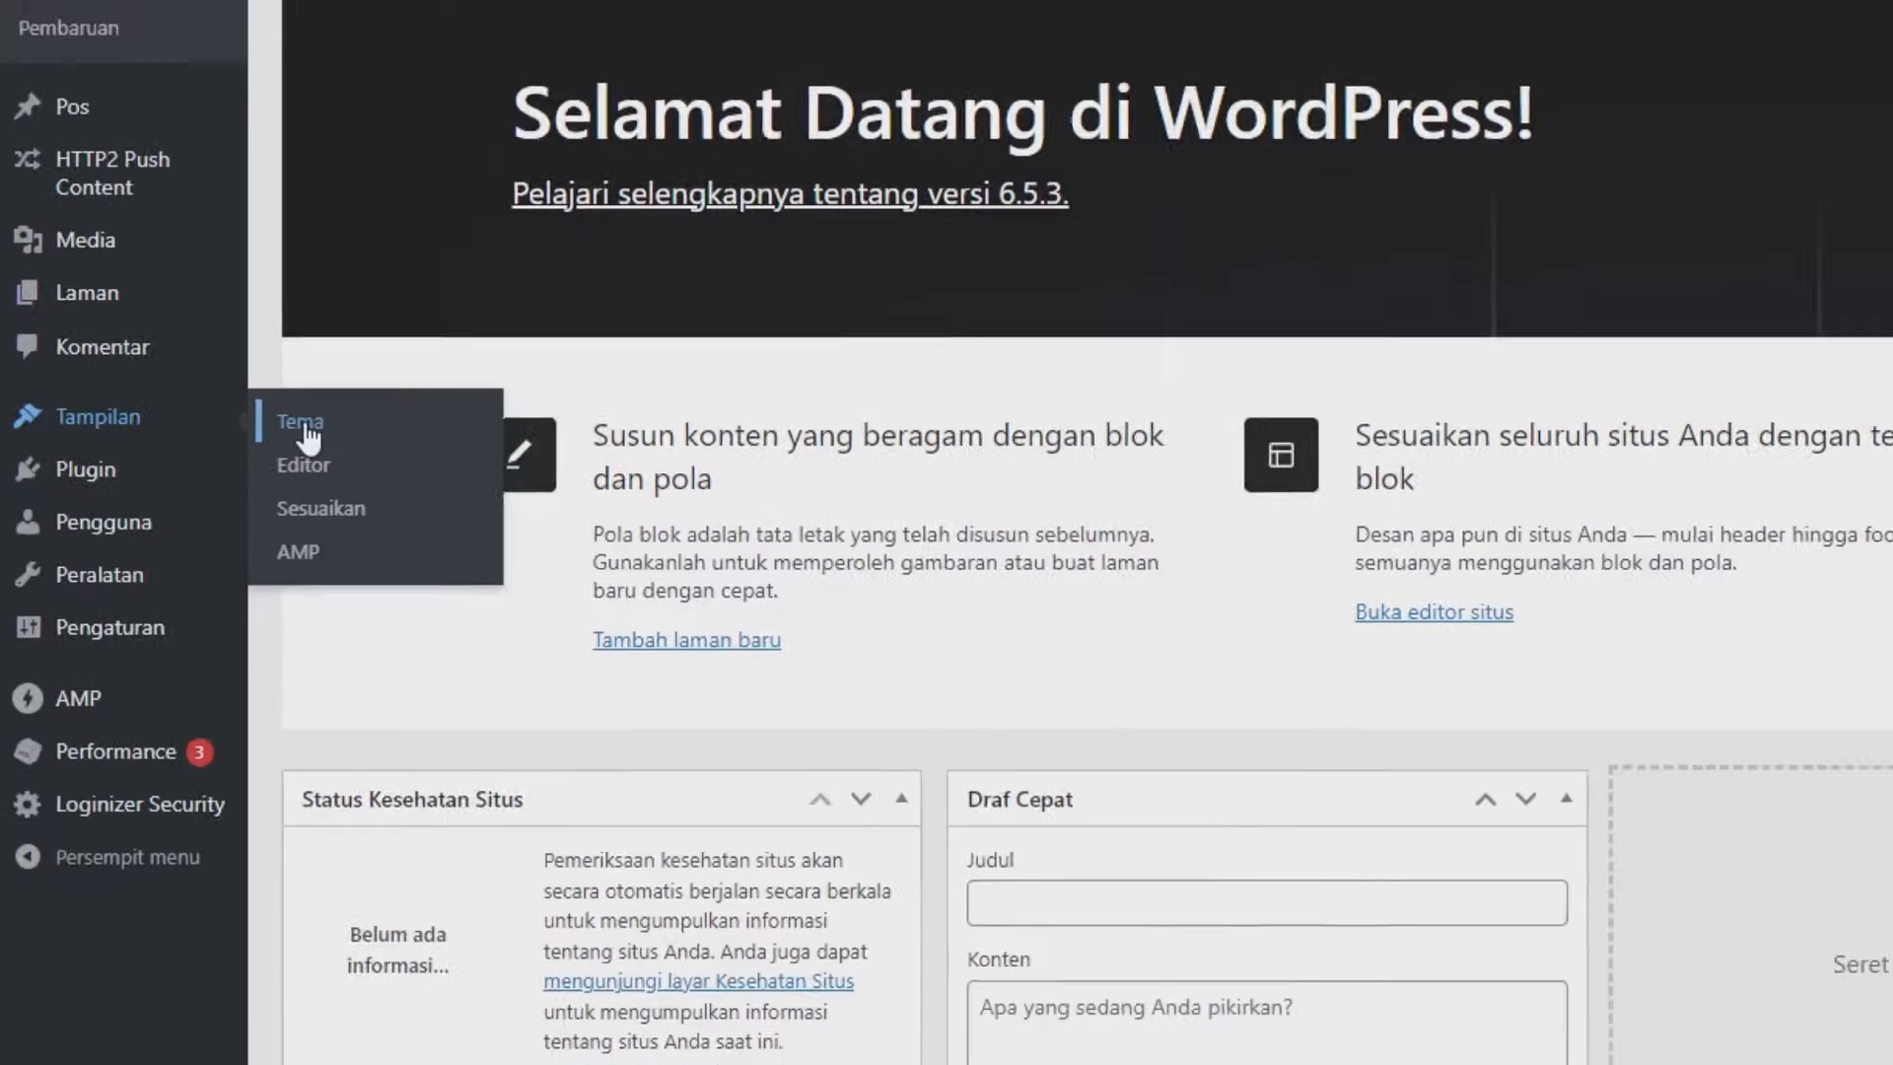
left_click(355, 406)
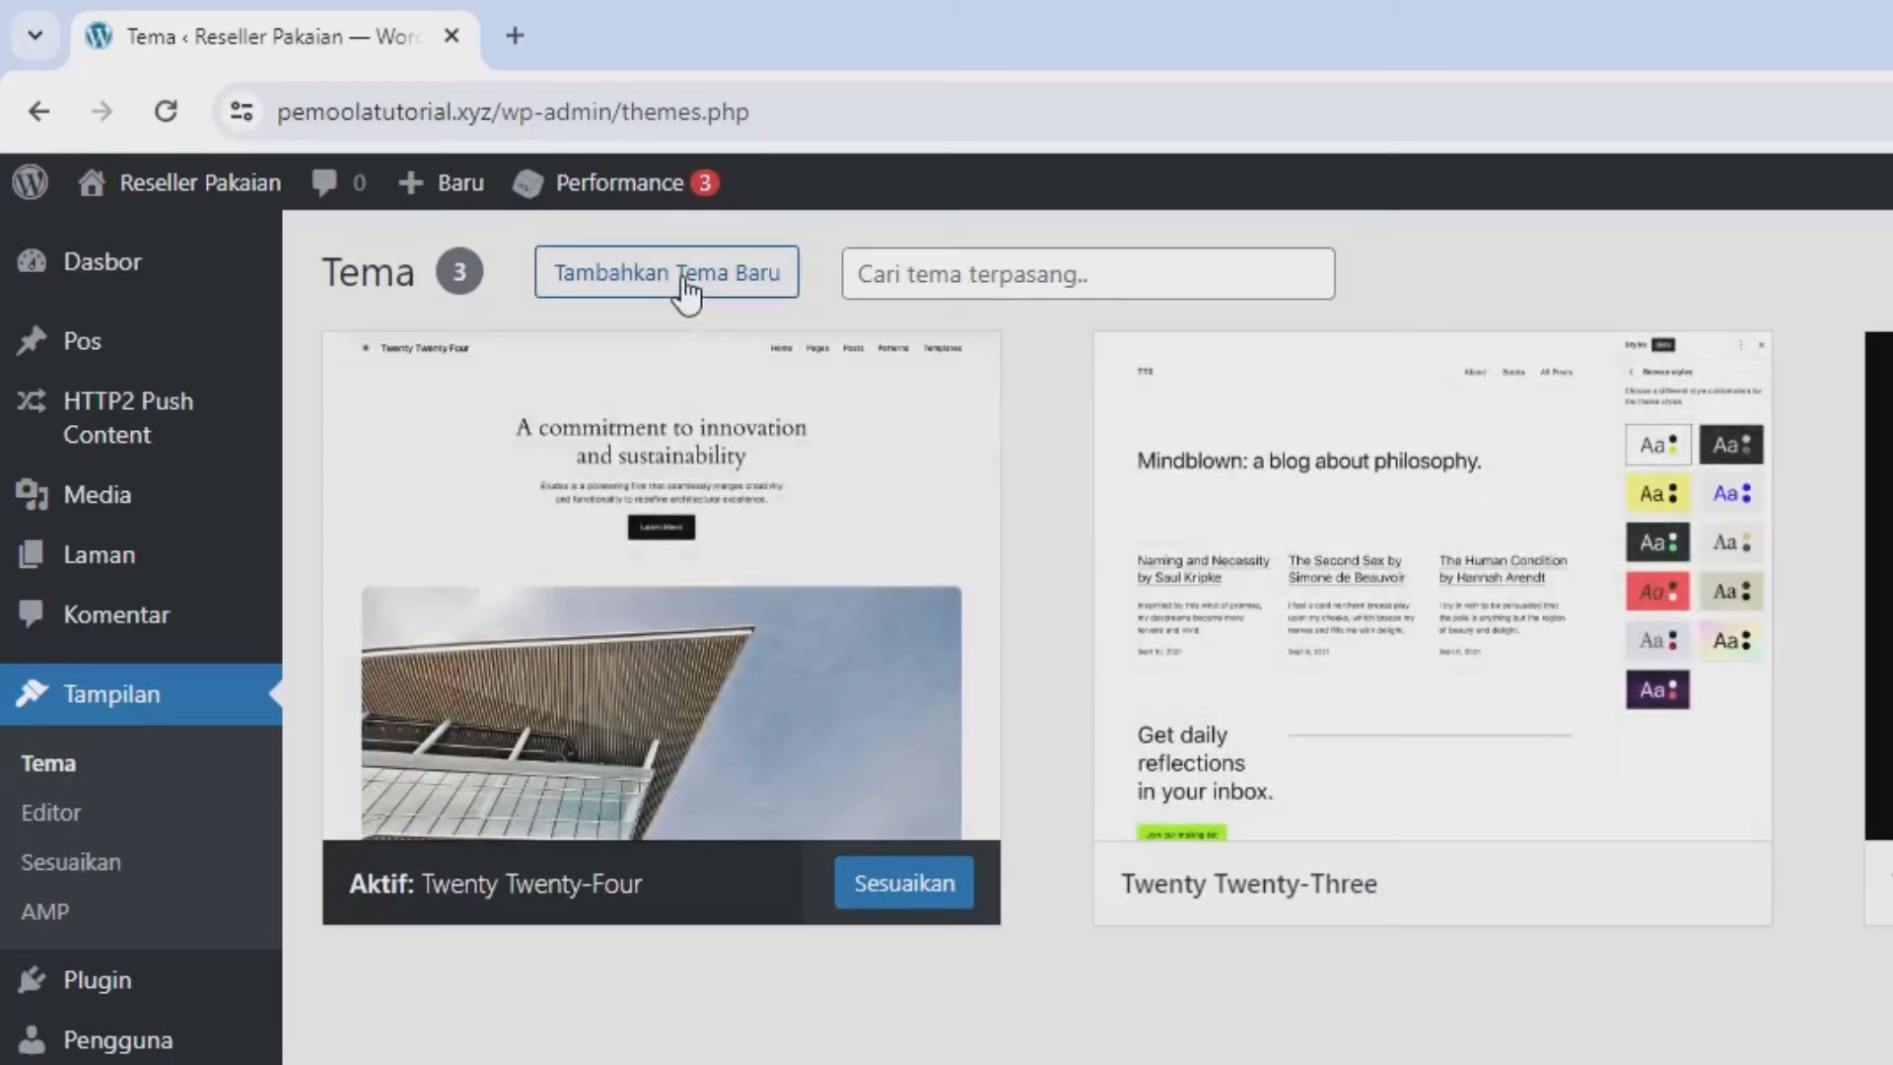
left_click(684, 284)
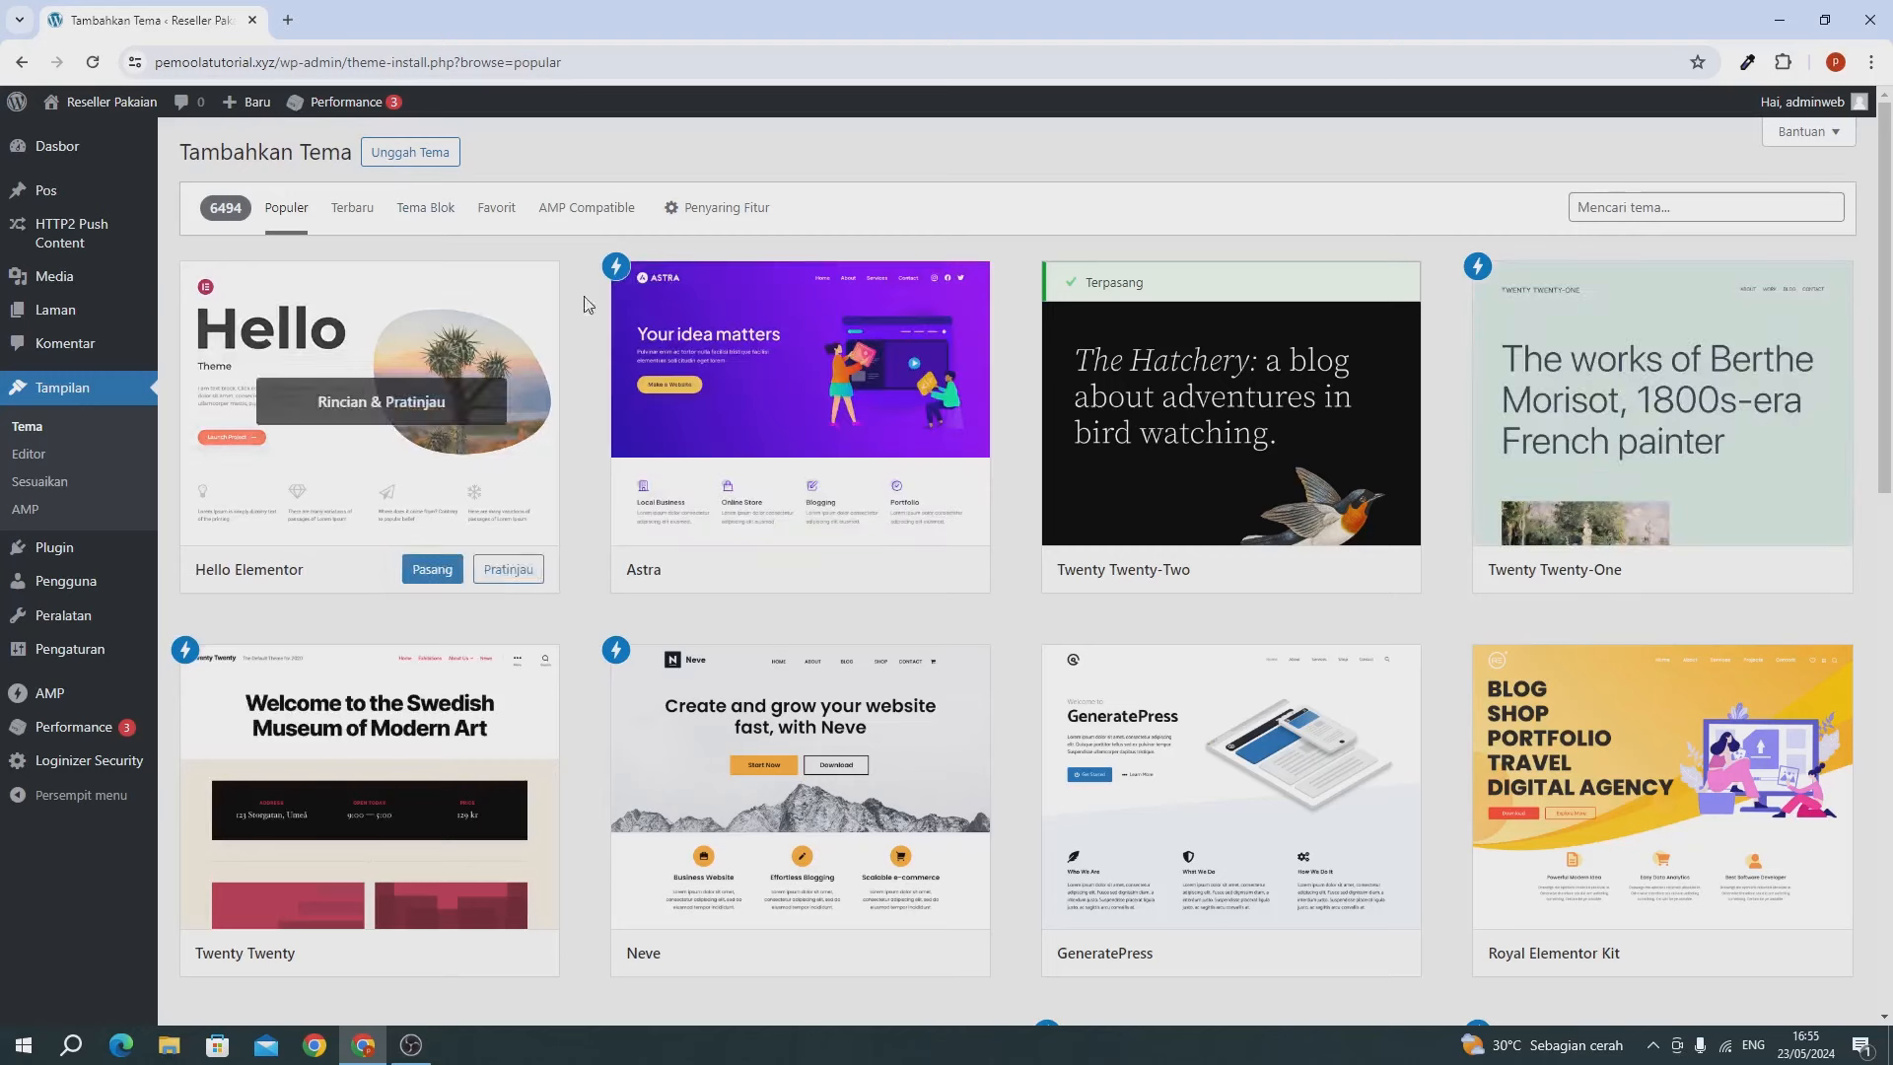
mouse_move(800, 352)
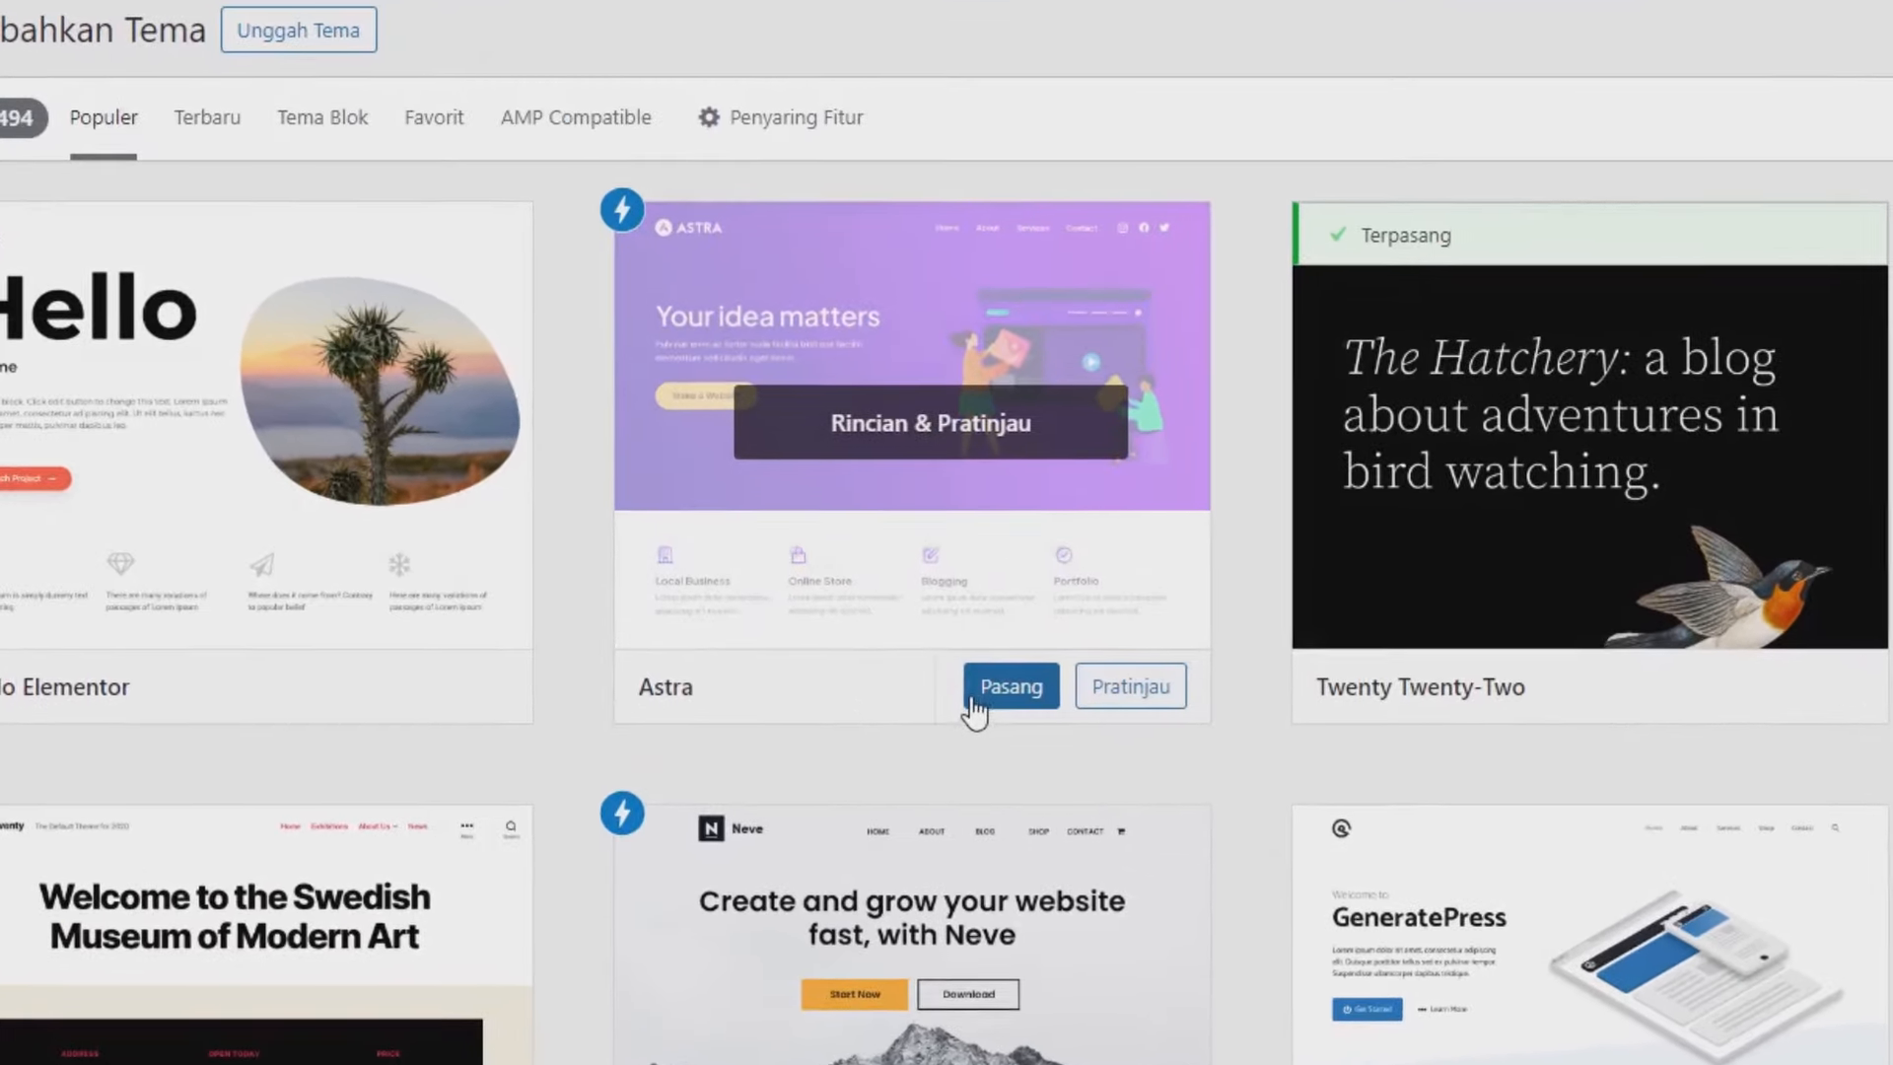
left_click(839, 576)
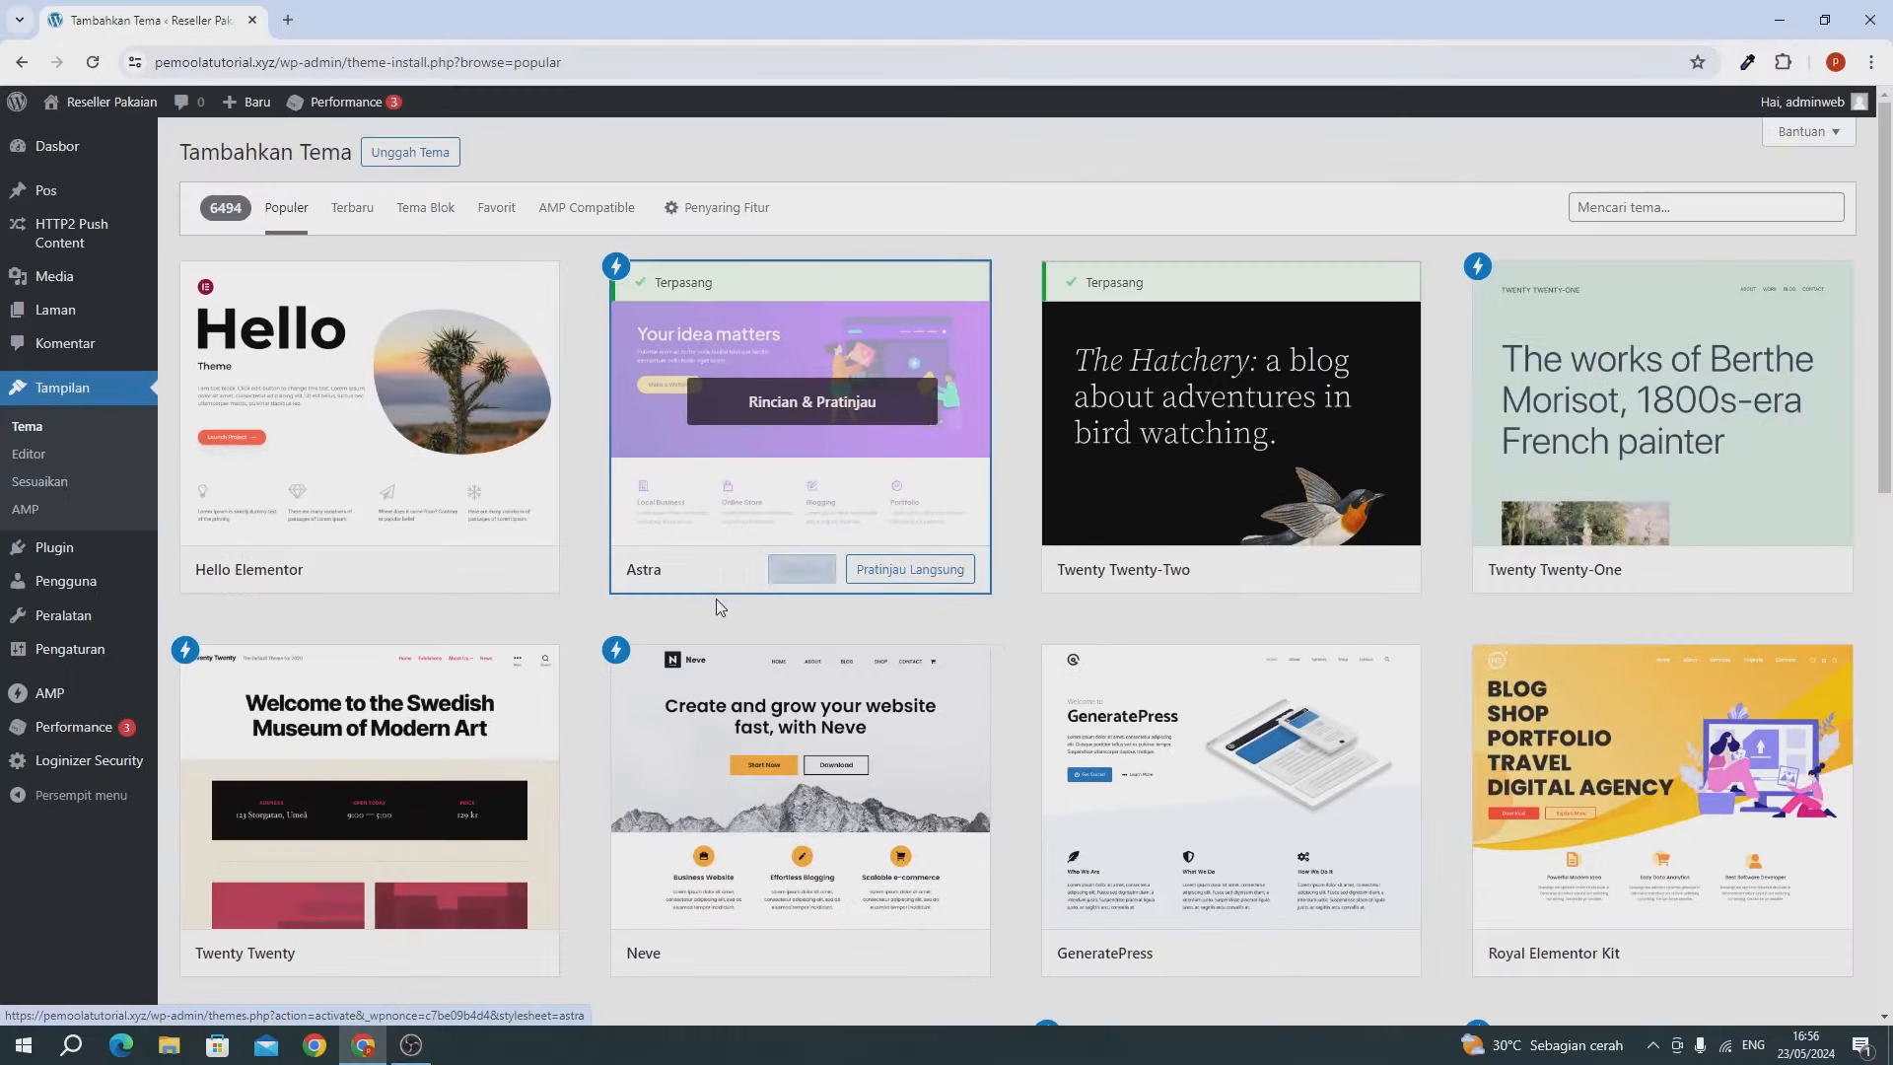
left_click(790, 578)
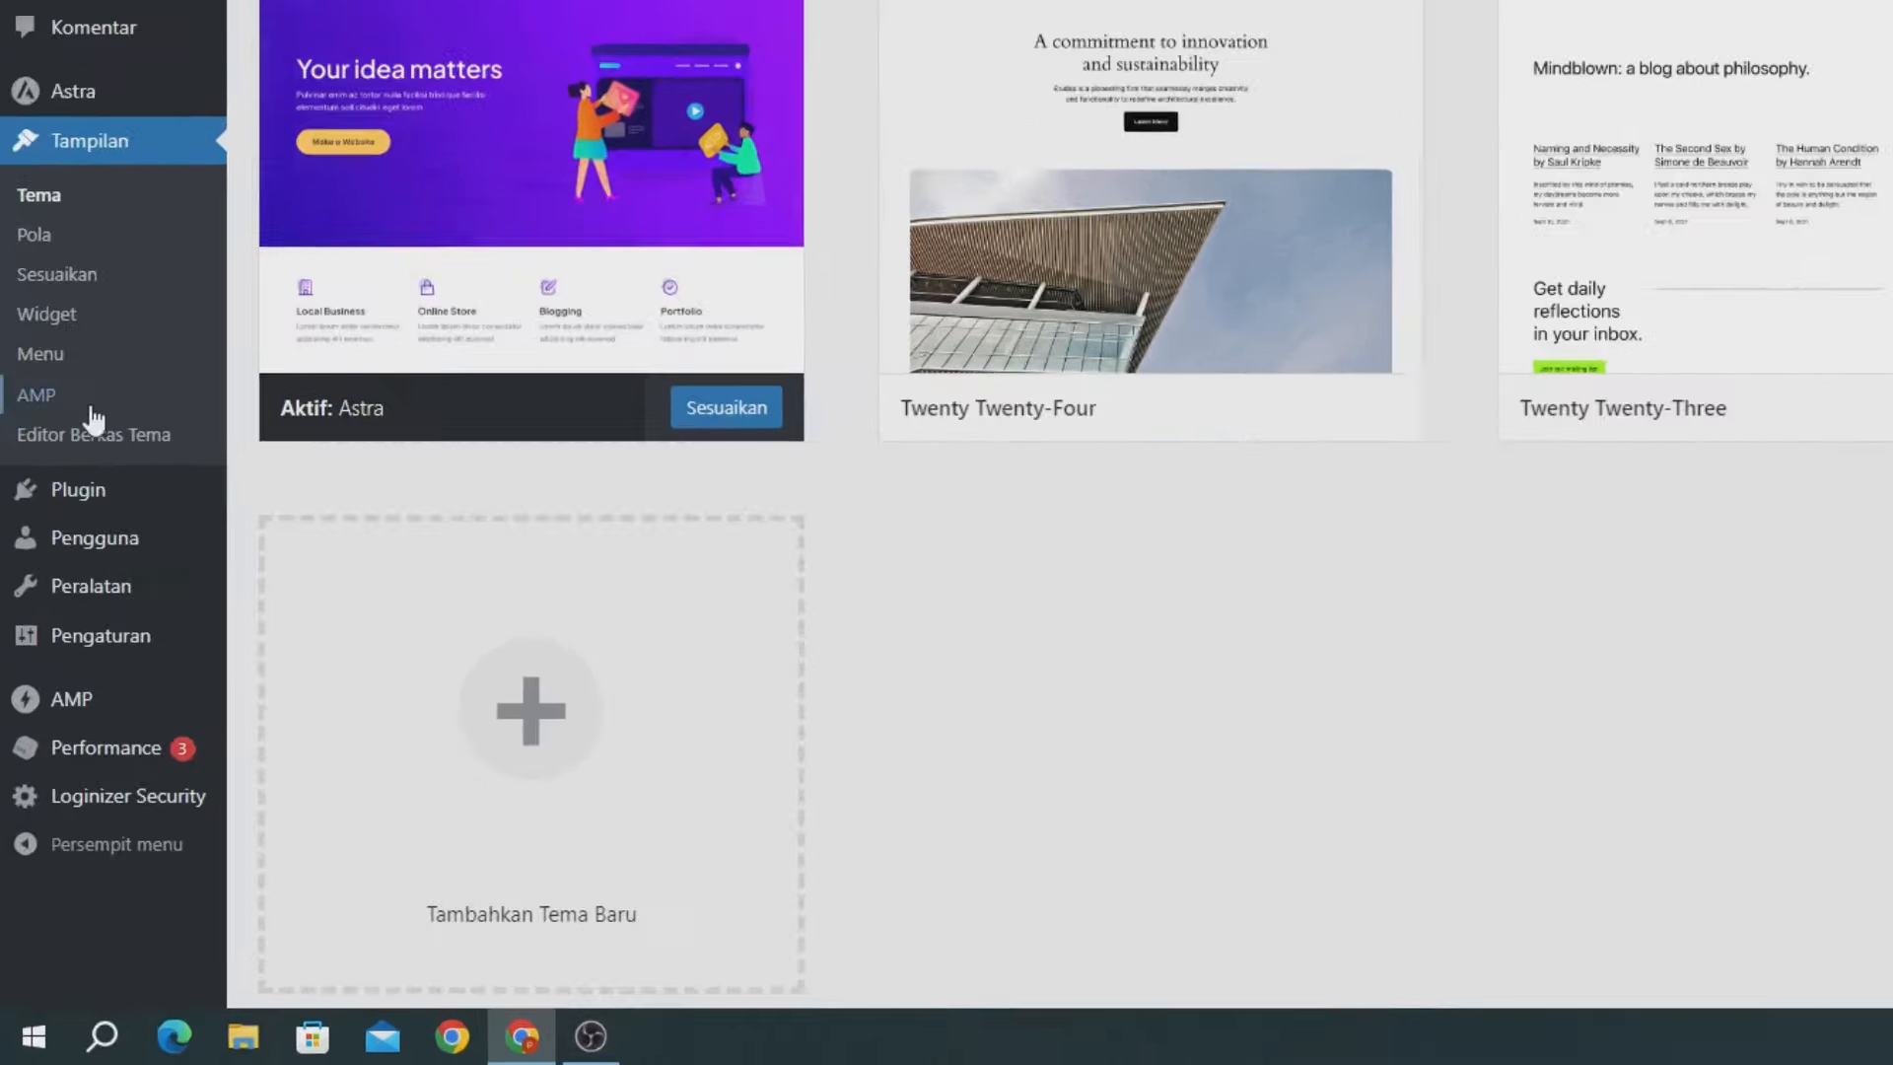
Search new plugins for 'woocommerce', then install and activate WooCommerce.
mouse_move(44, 677)
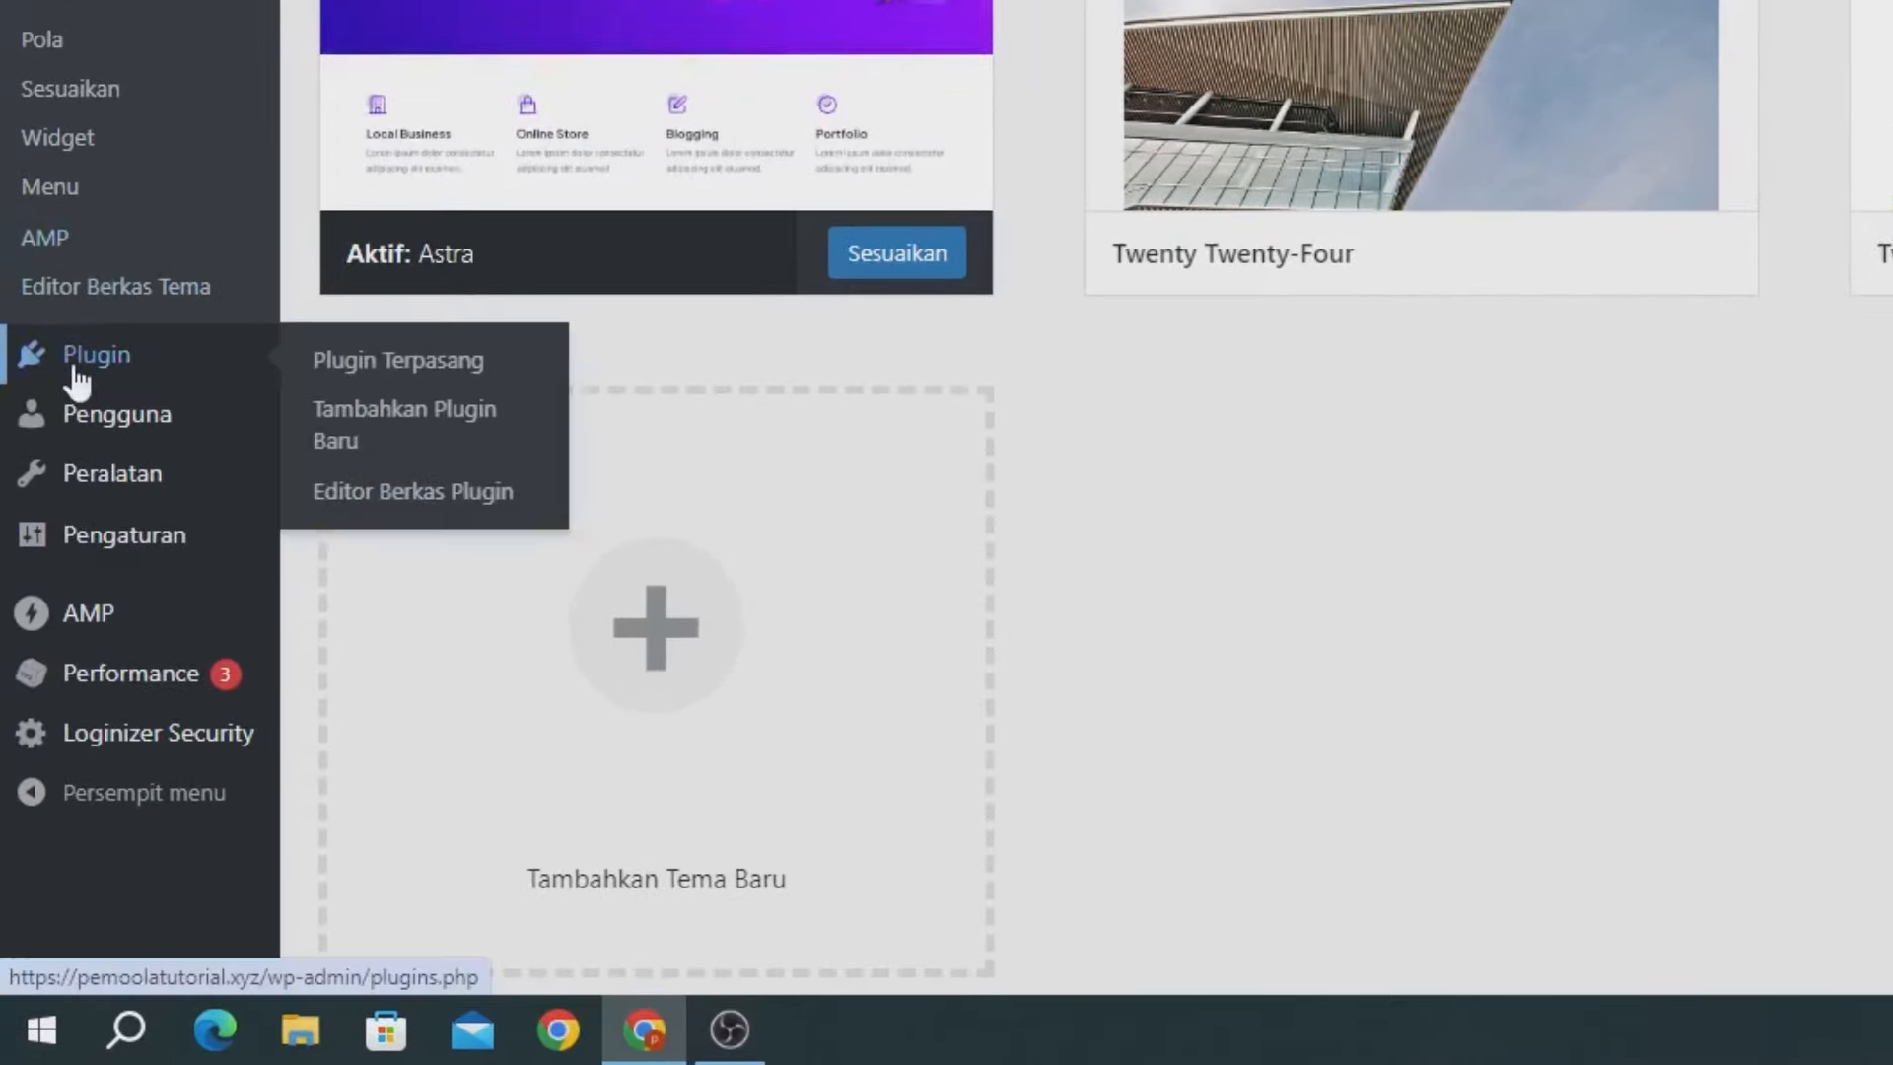
left_click(398, 408)
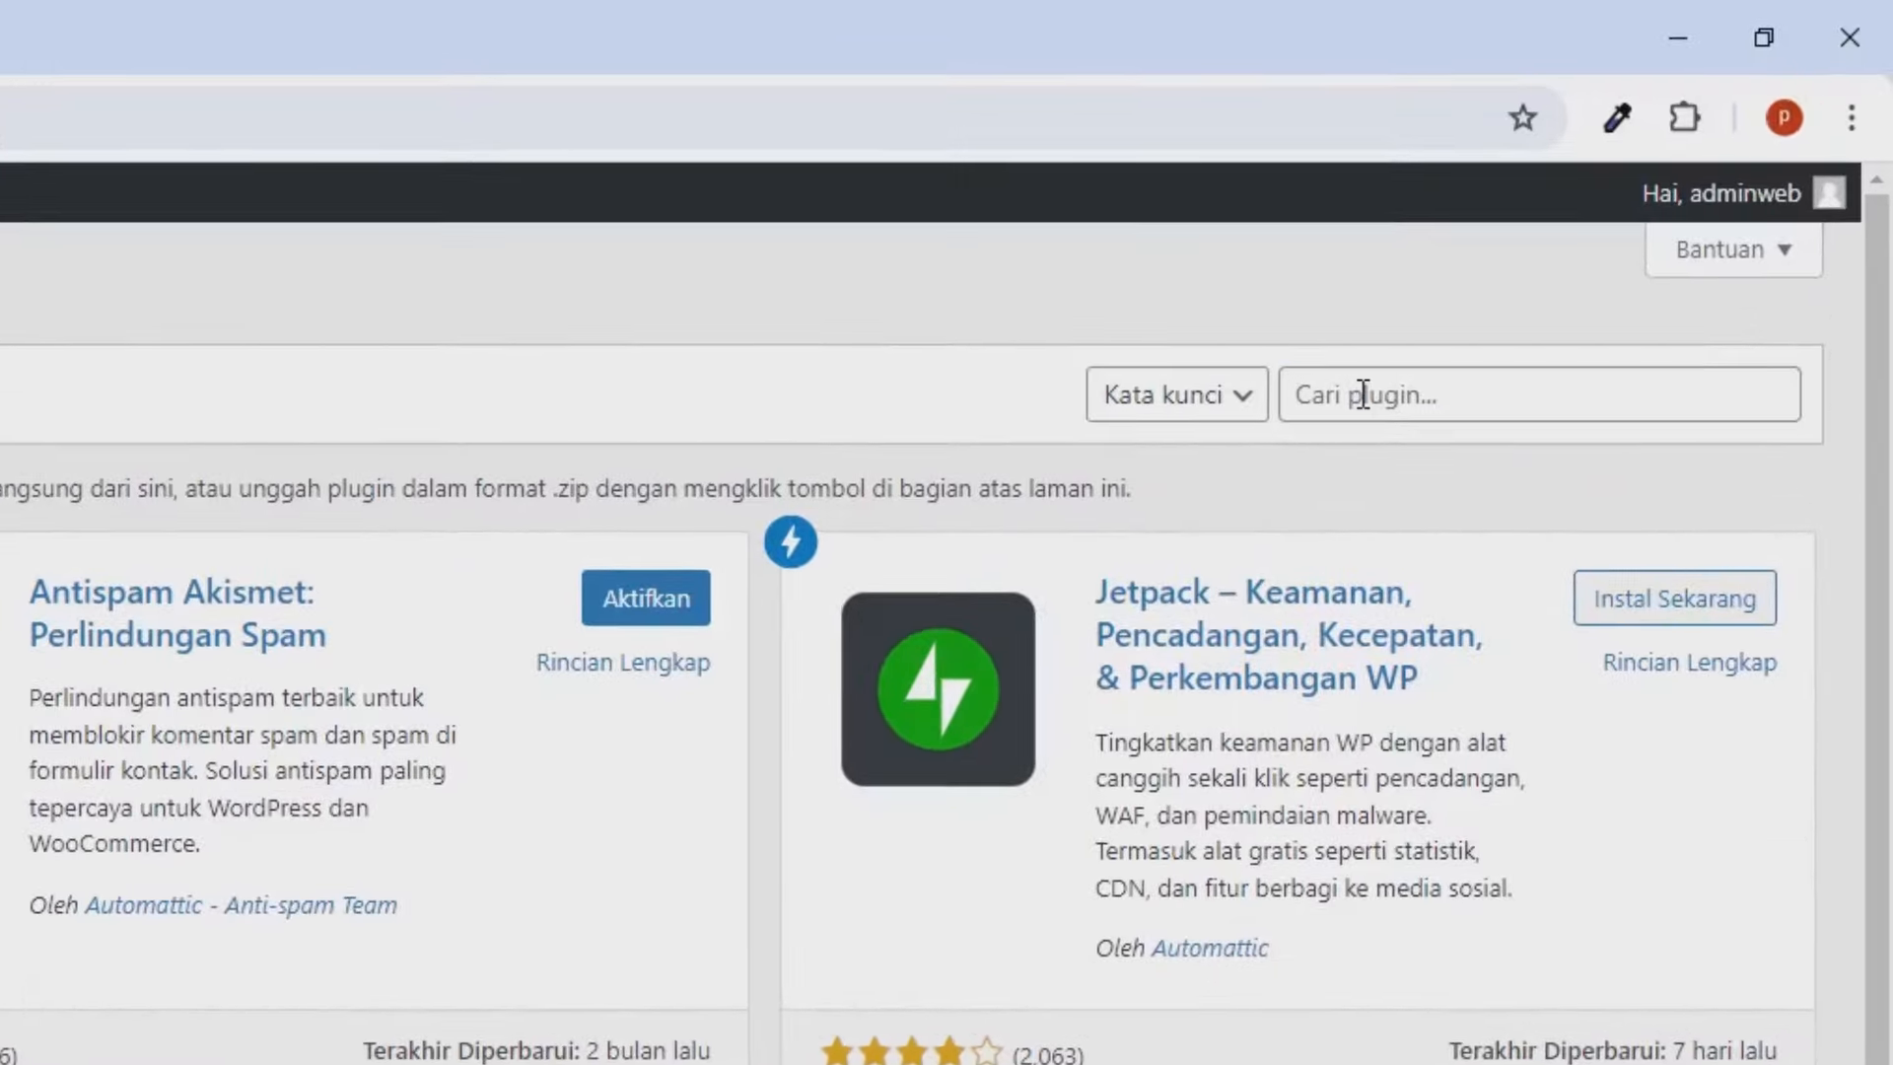
left_click(1613, 208)
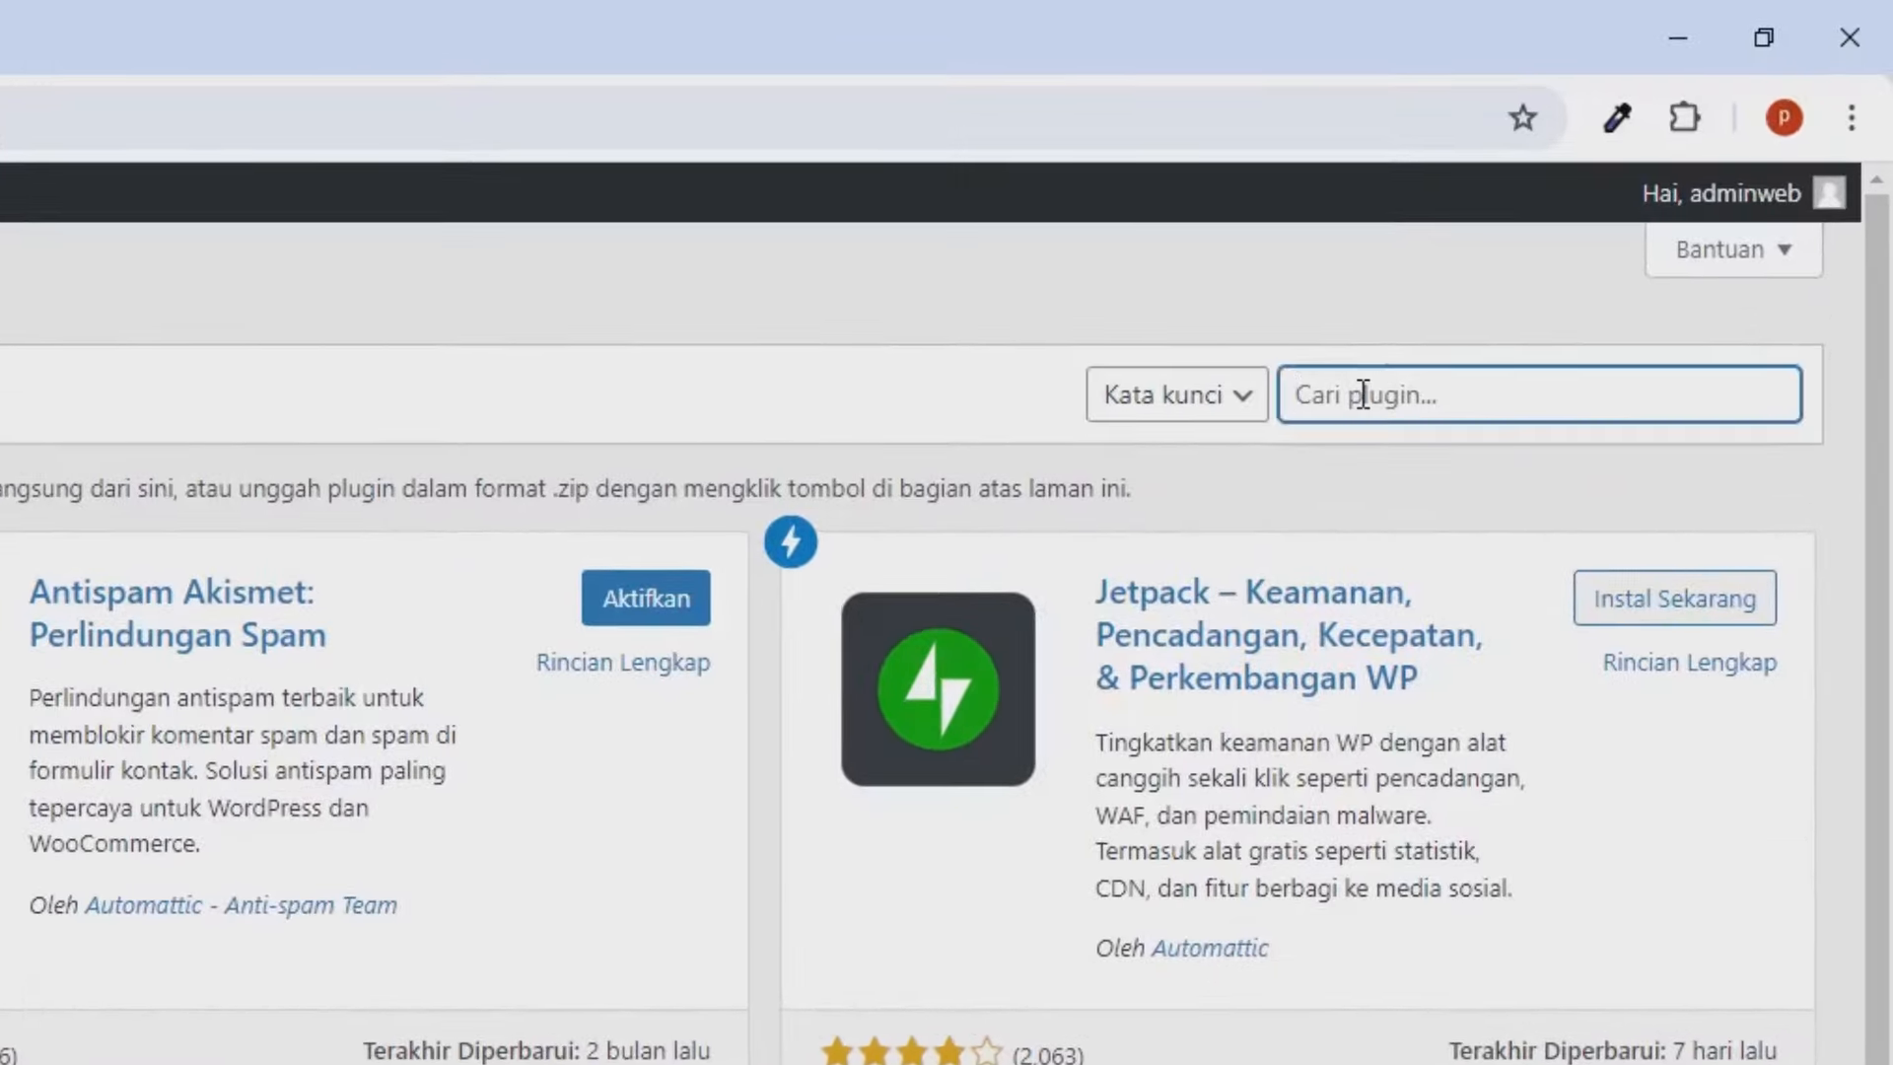
type("woooccommerce")
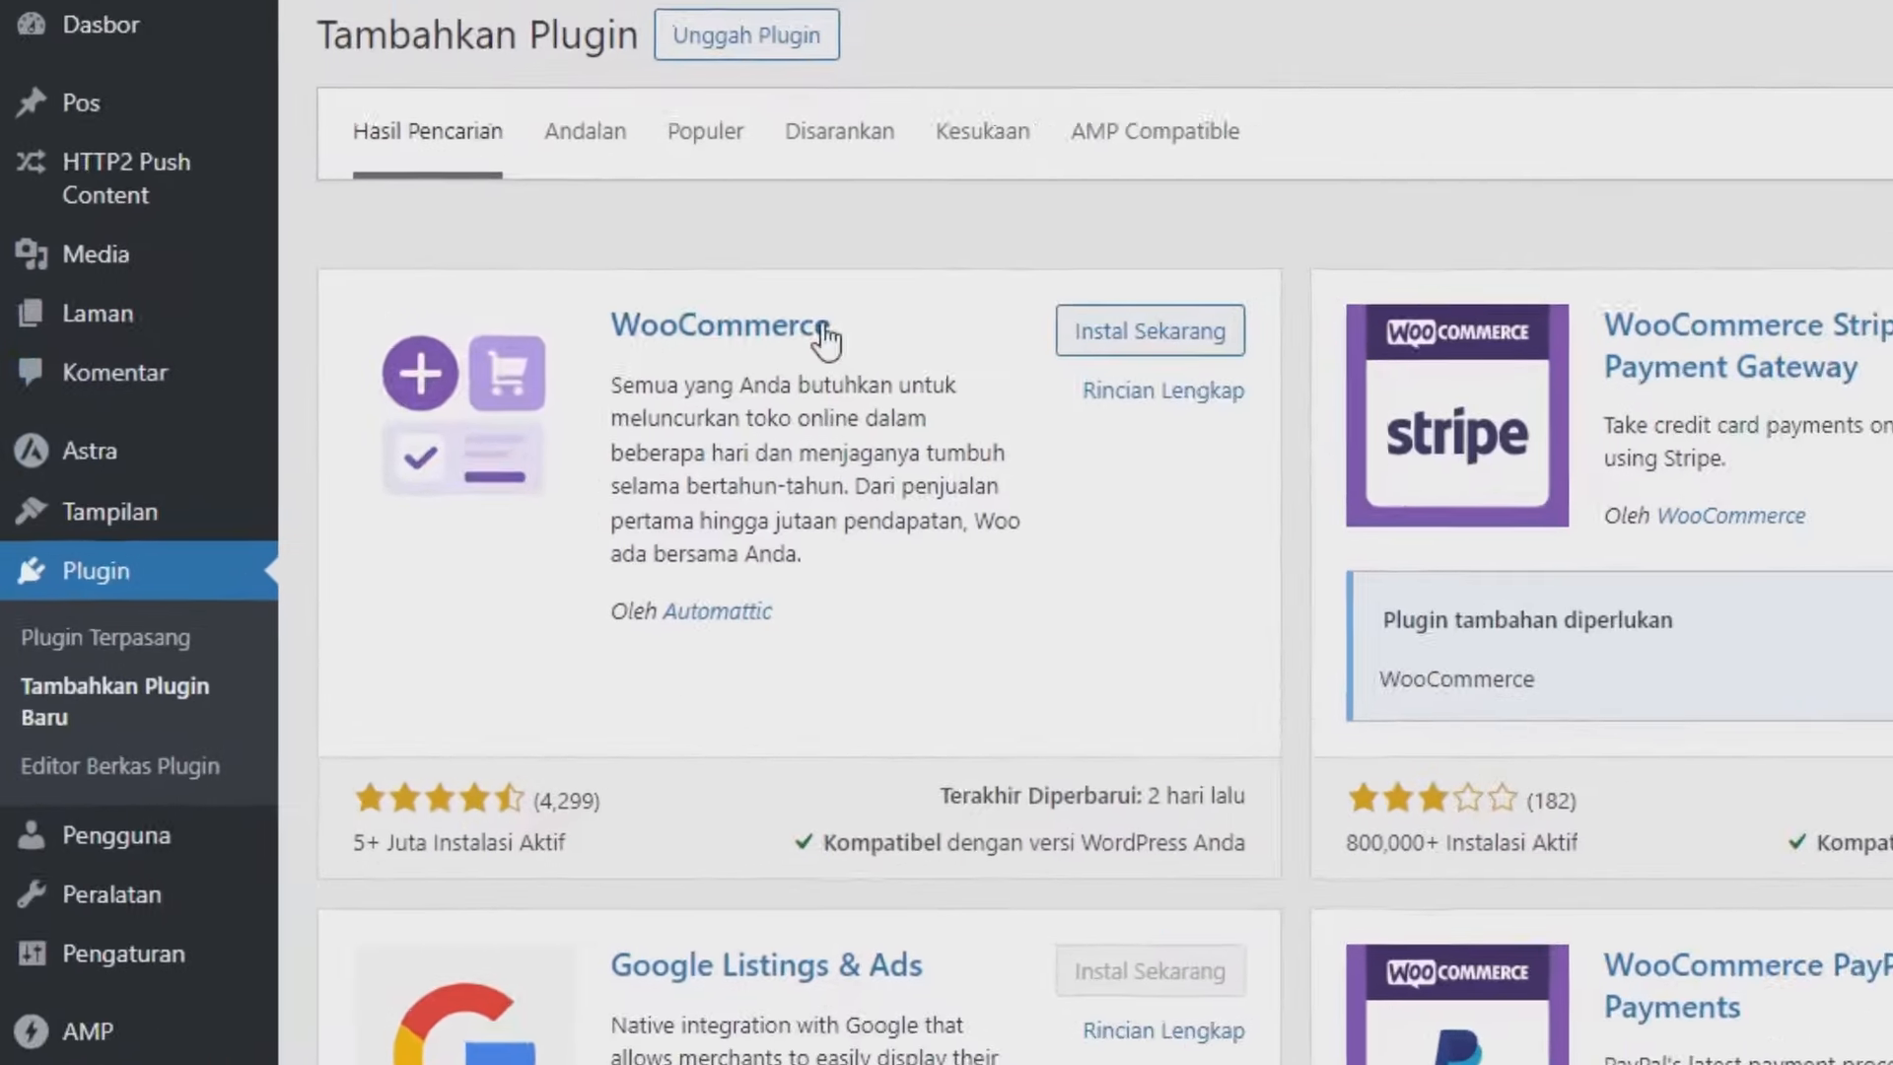
left_click(1151, 340)
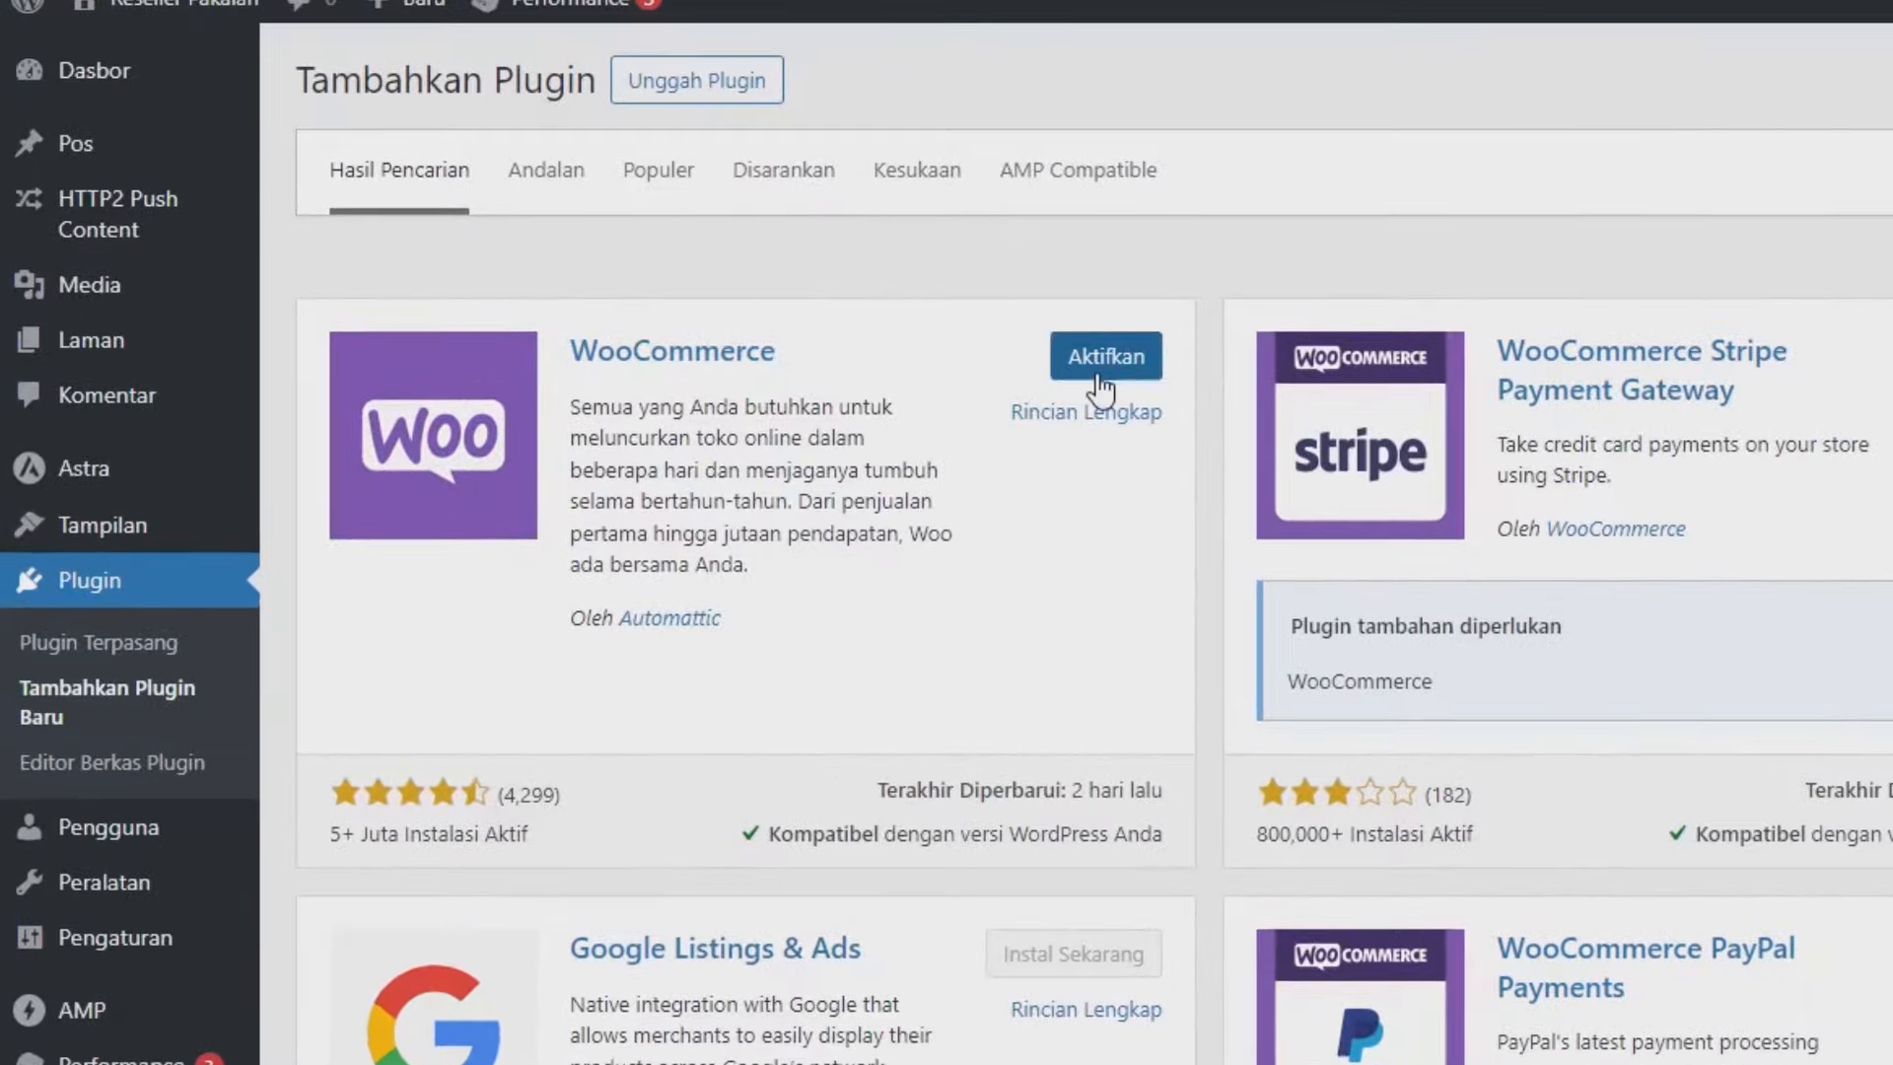
left_click(671, 320)
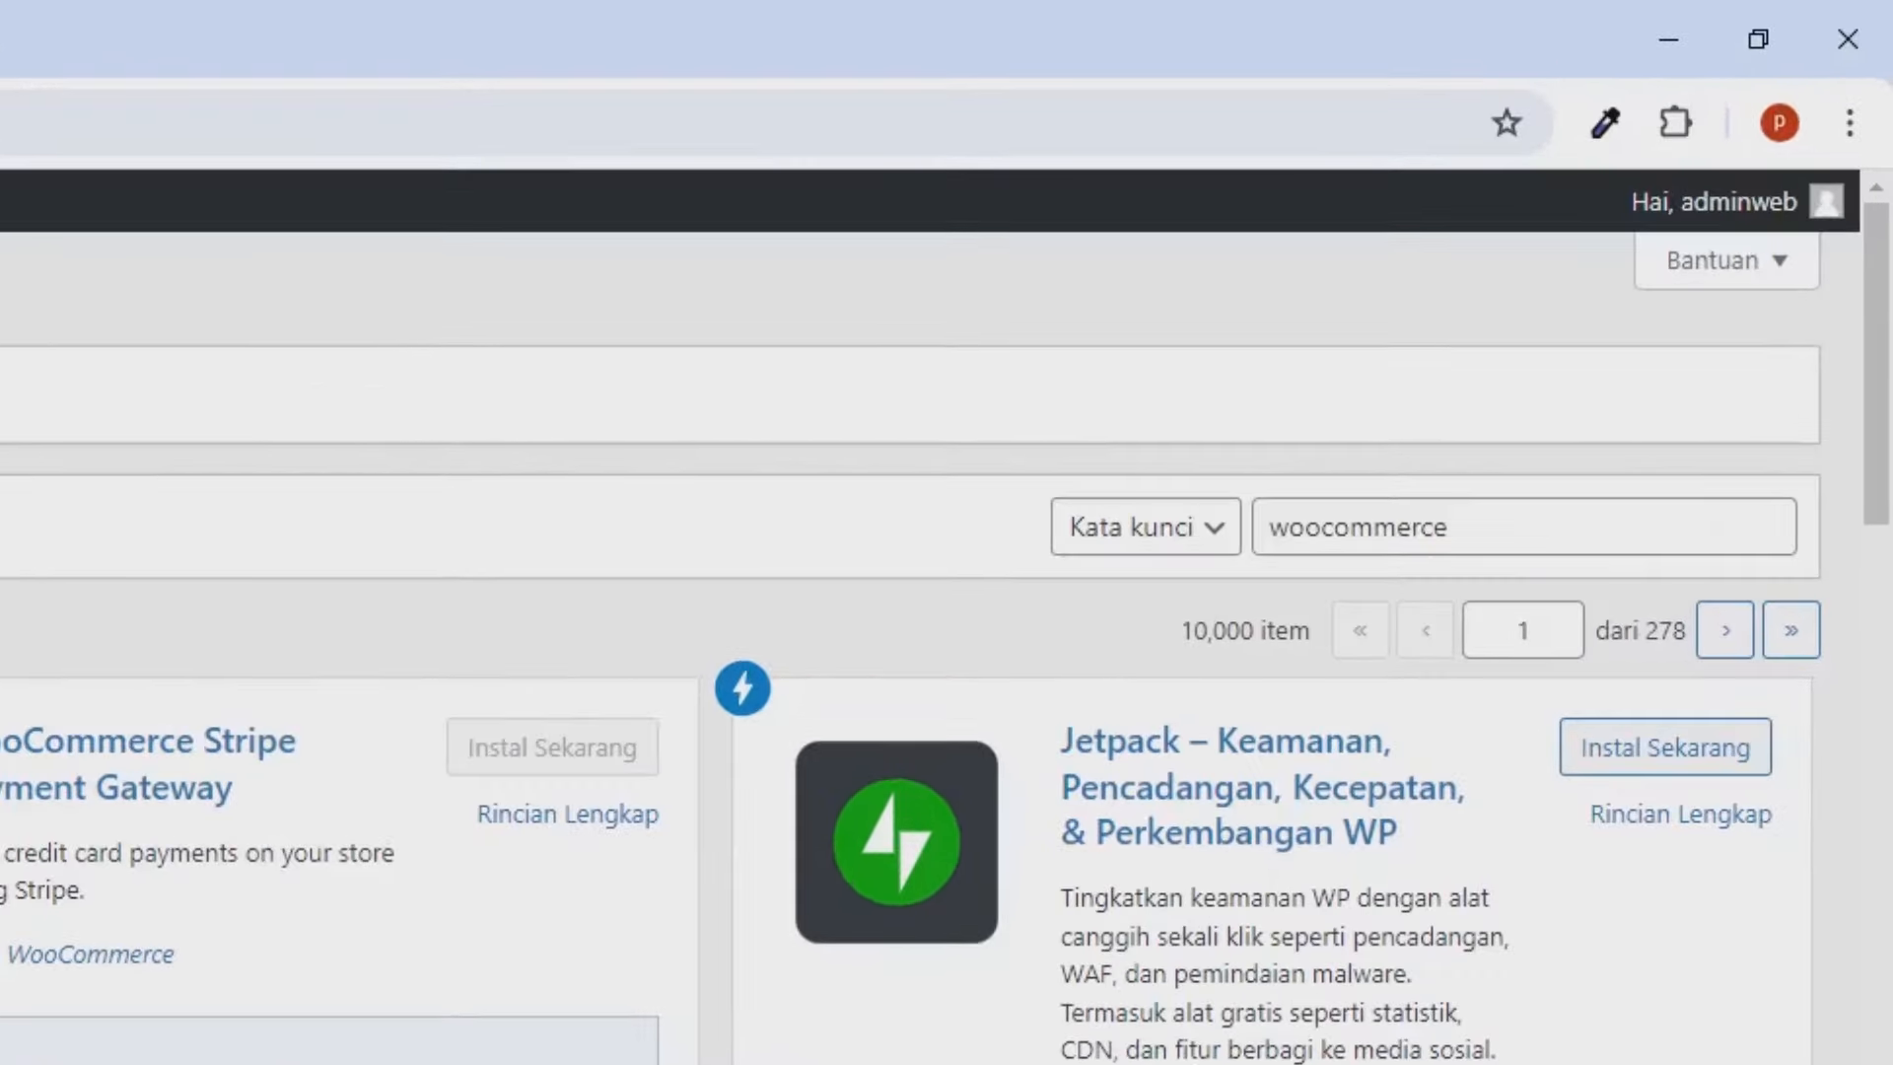
Search plugins for 'membership pro', then install and activate Paid Memberships Pro.
left_click(1394, 527)
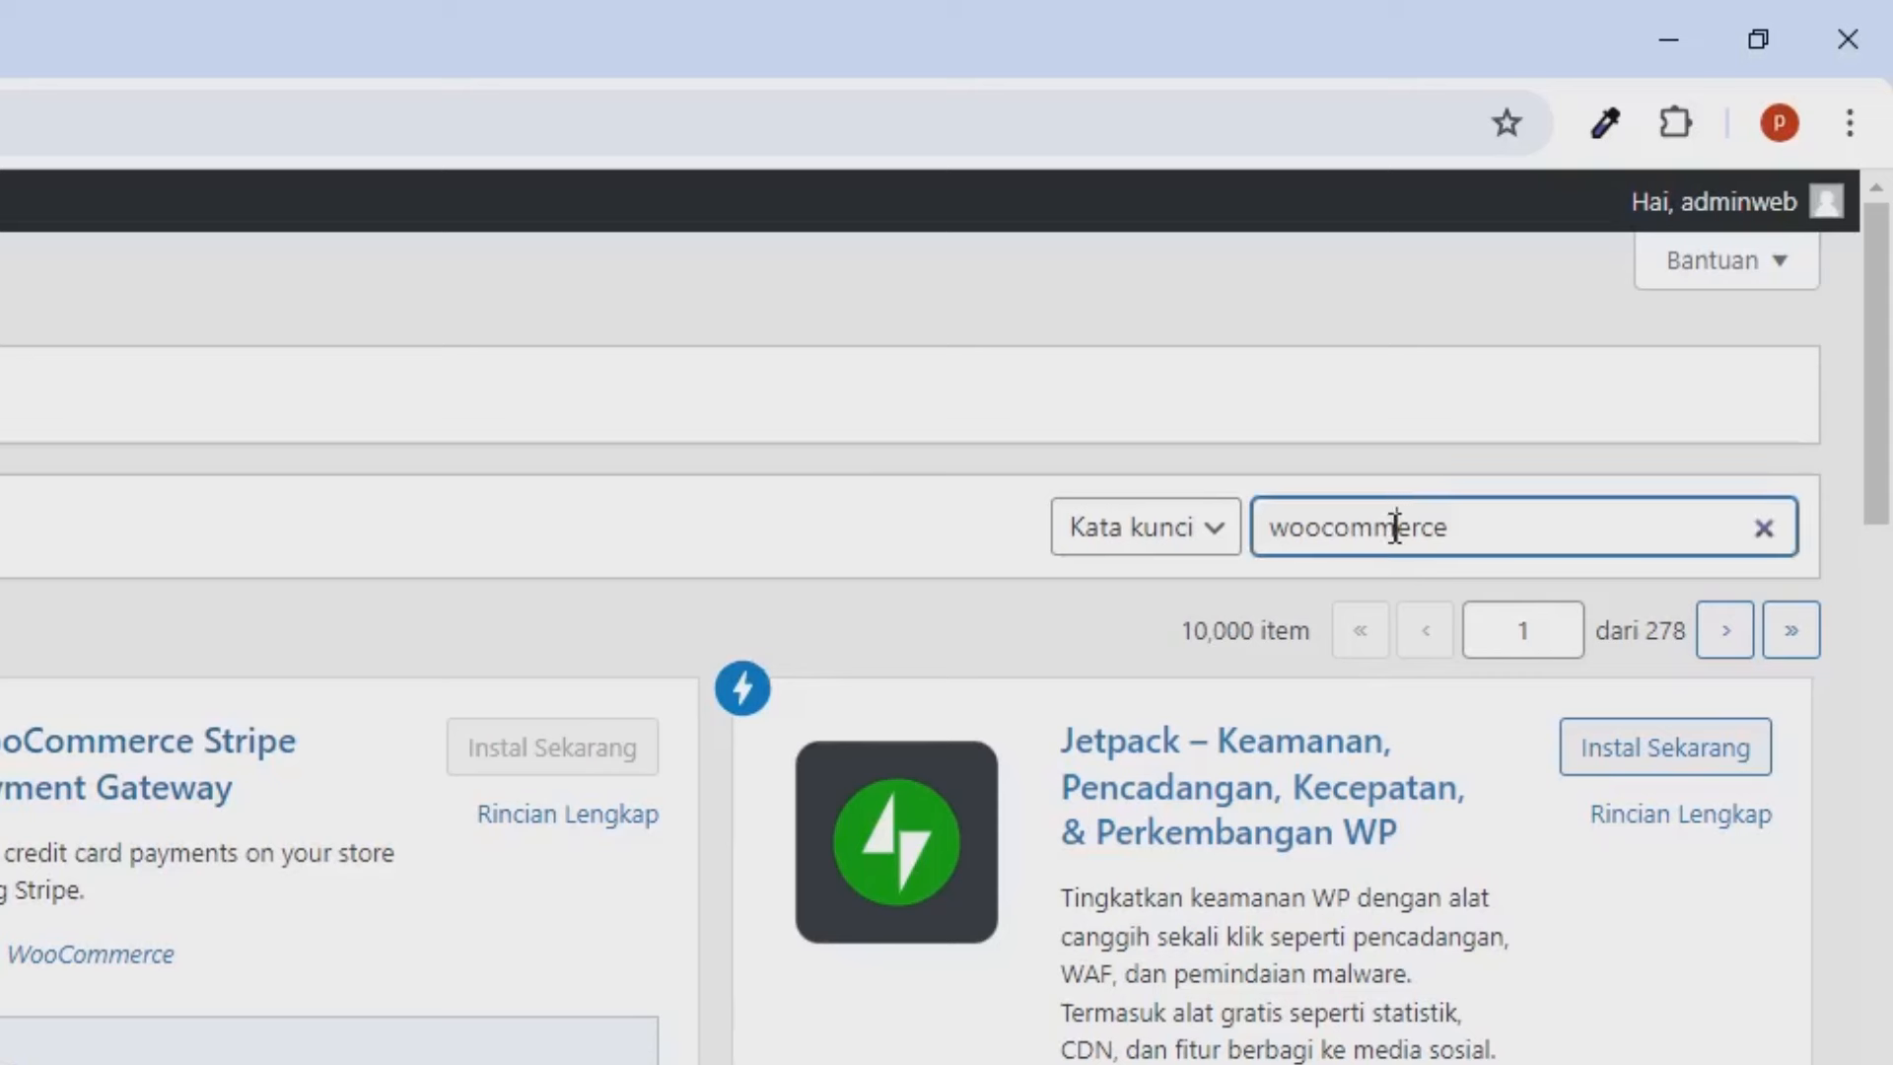
double_click(1394, 528)
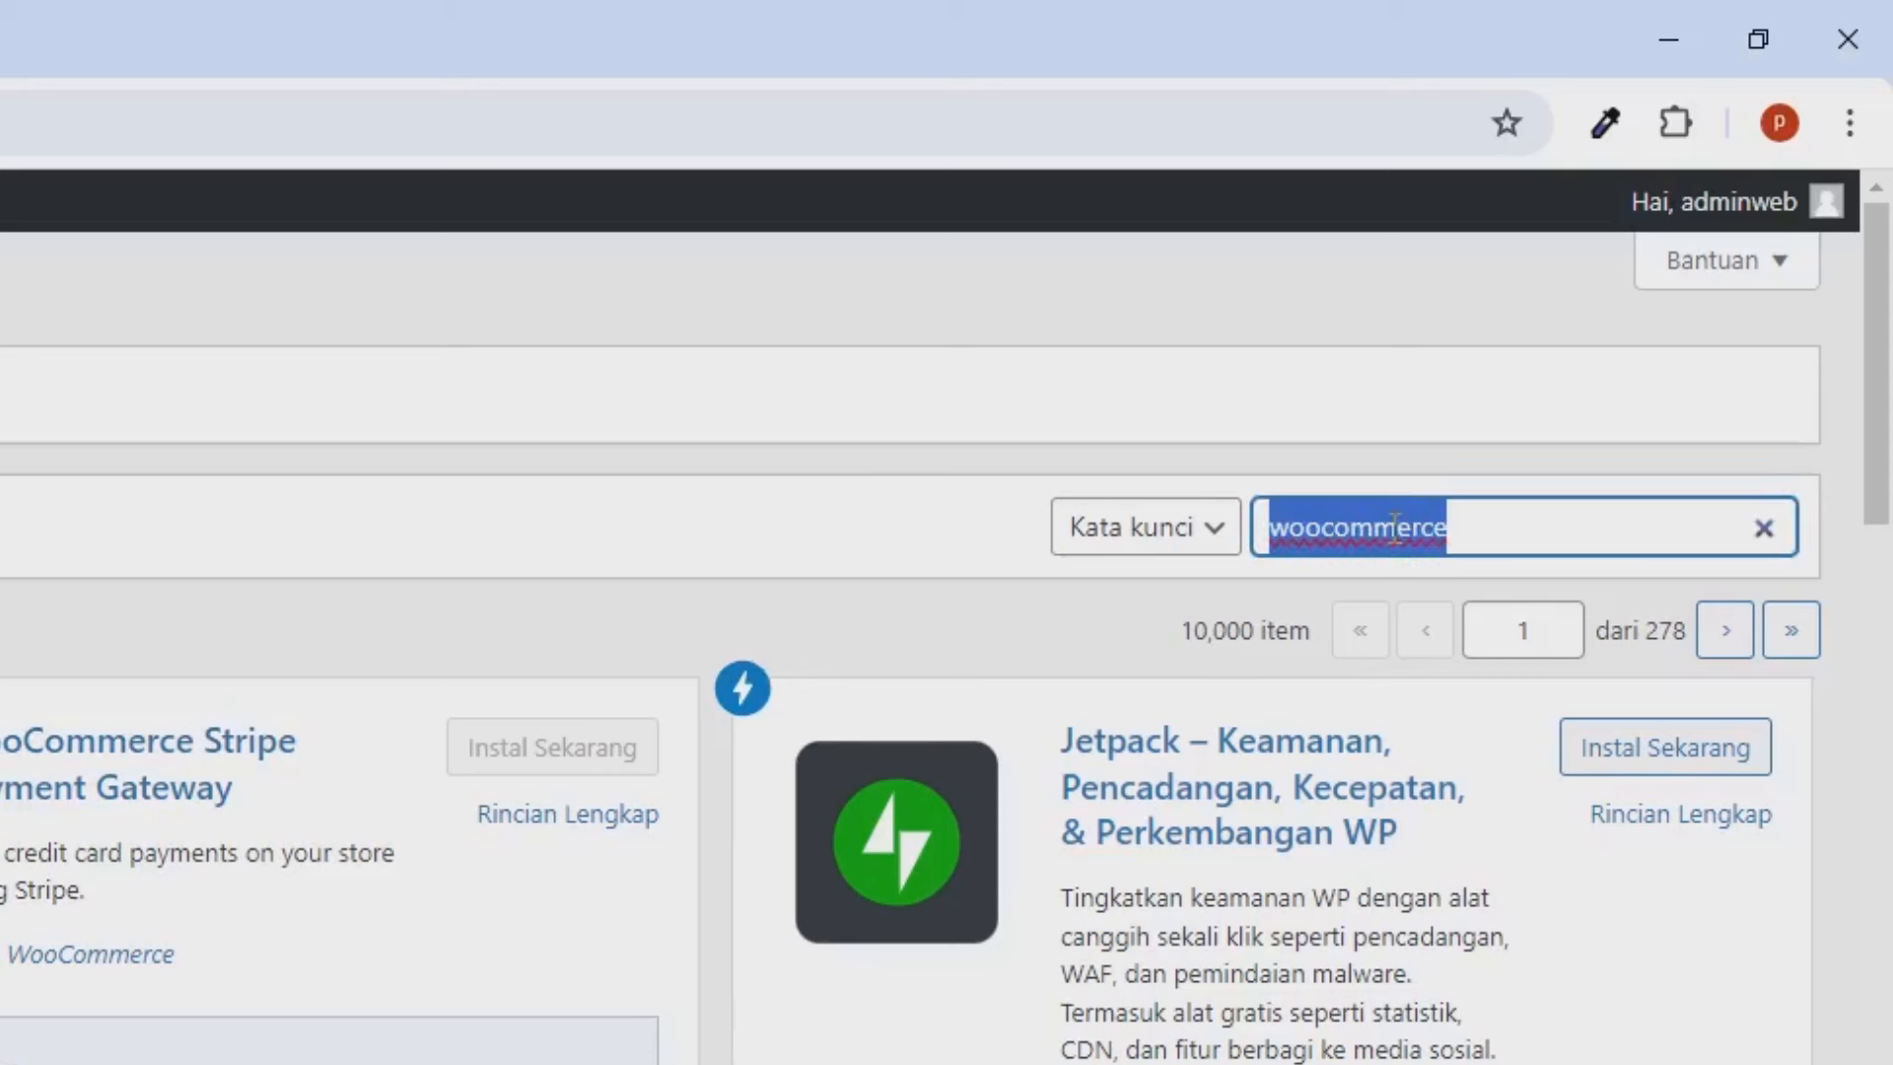
type("member")
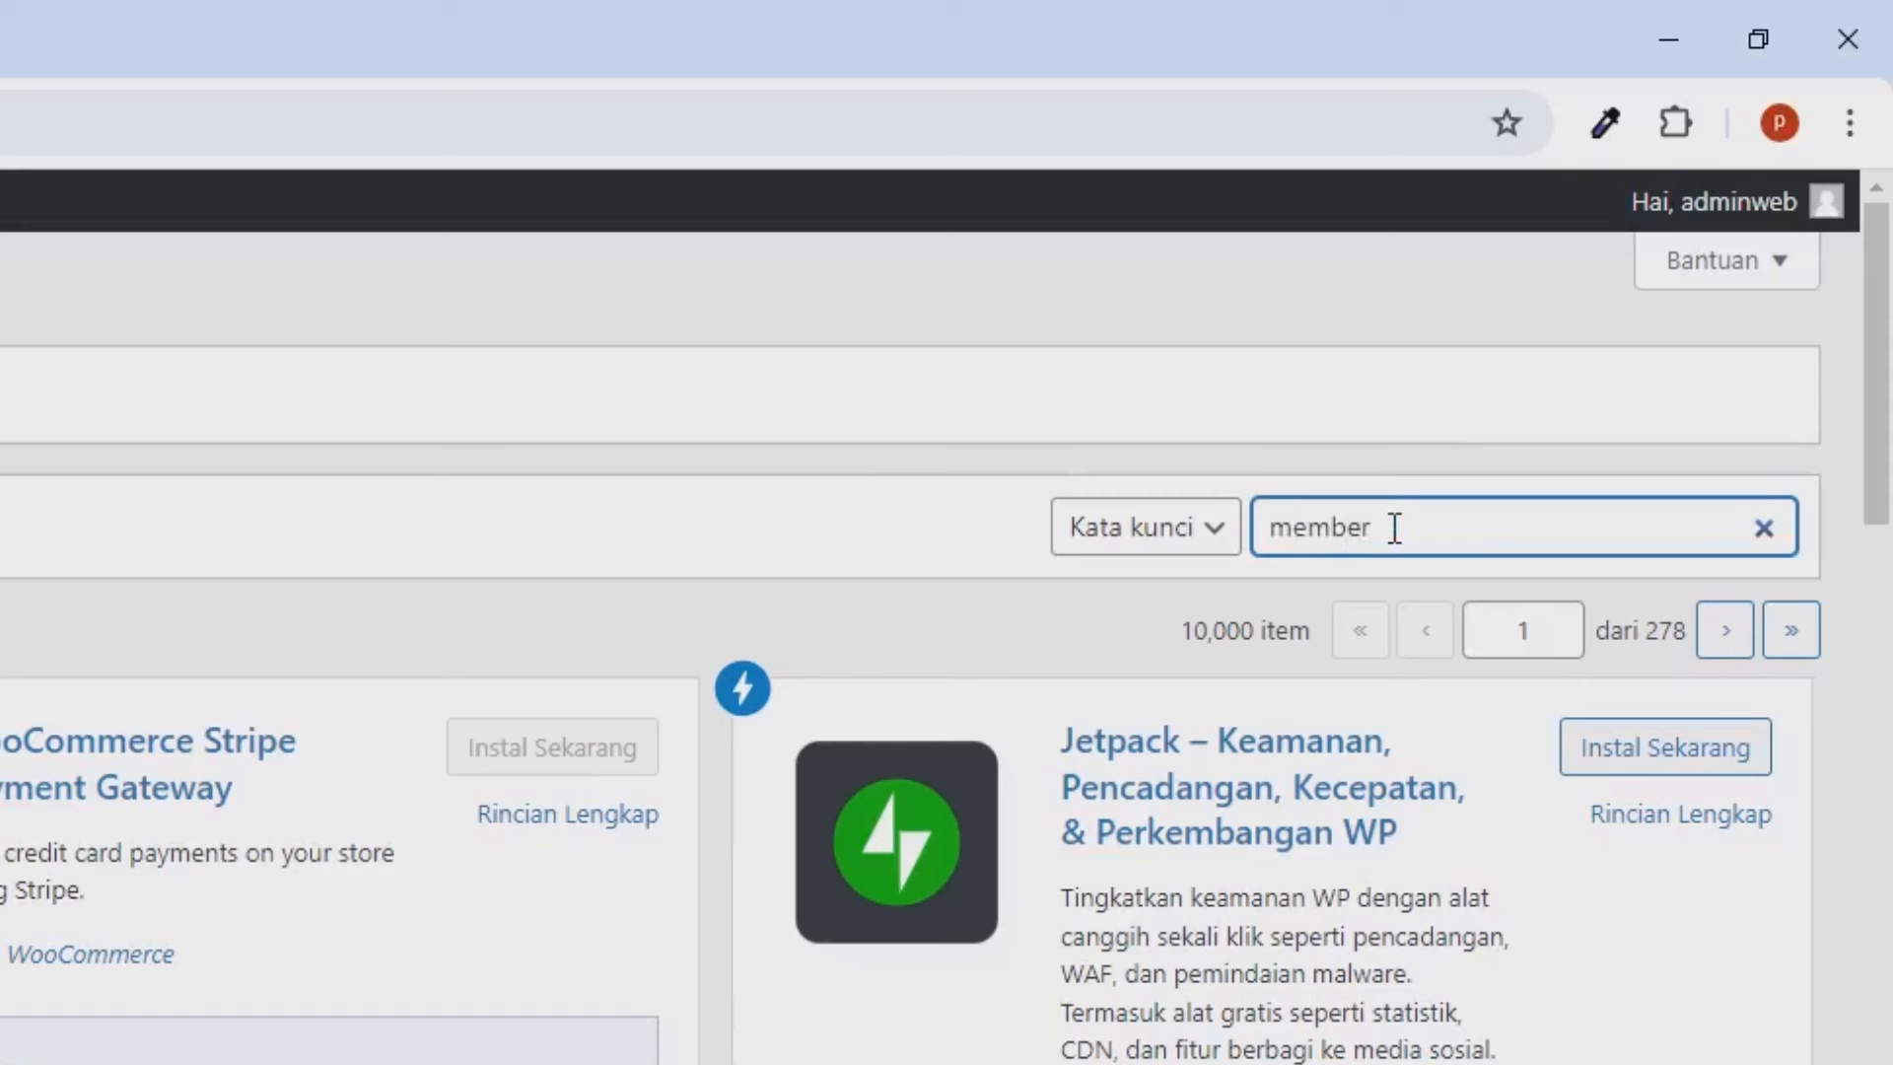
type("ship pro")
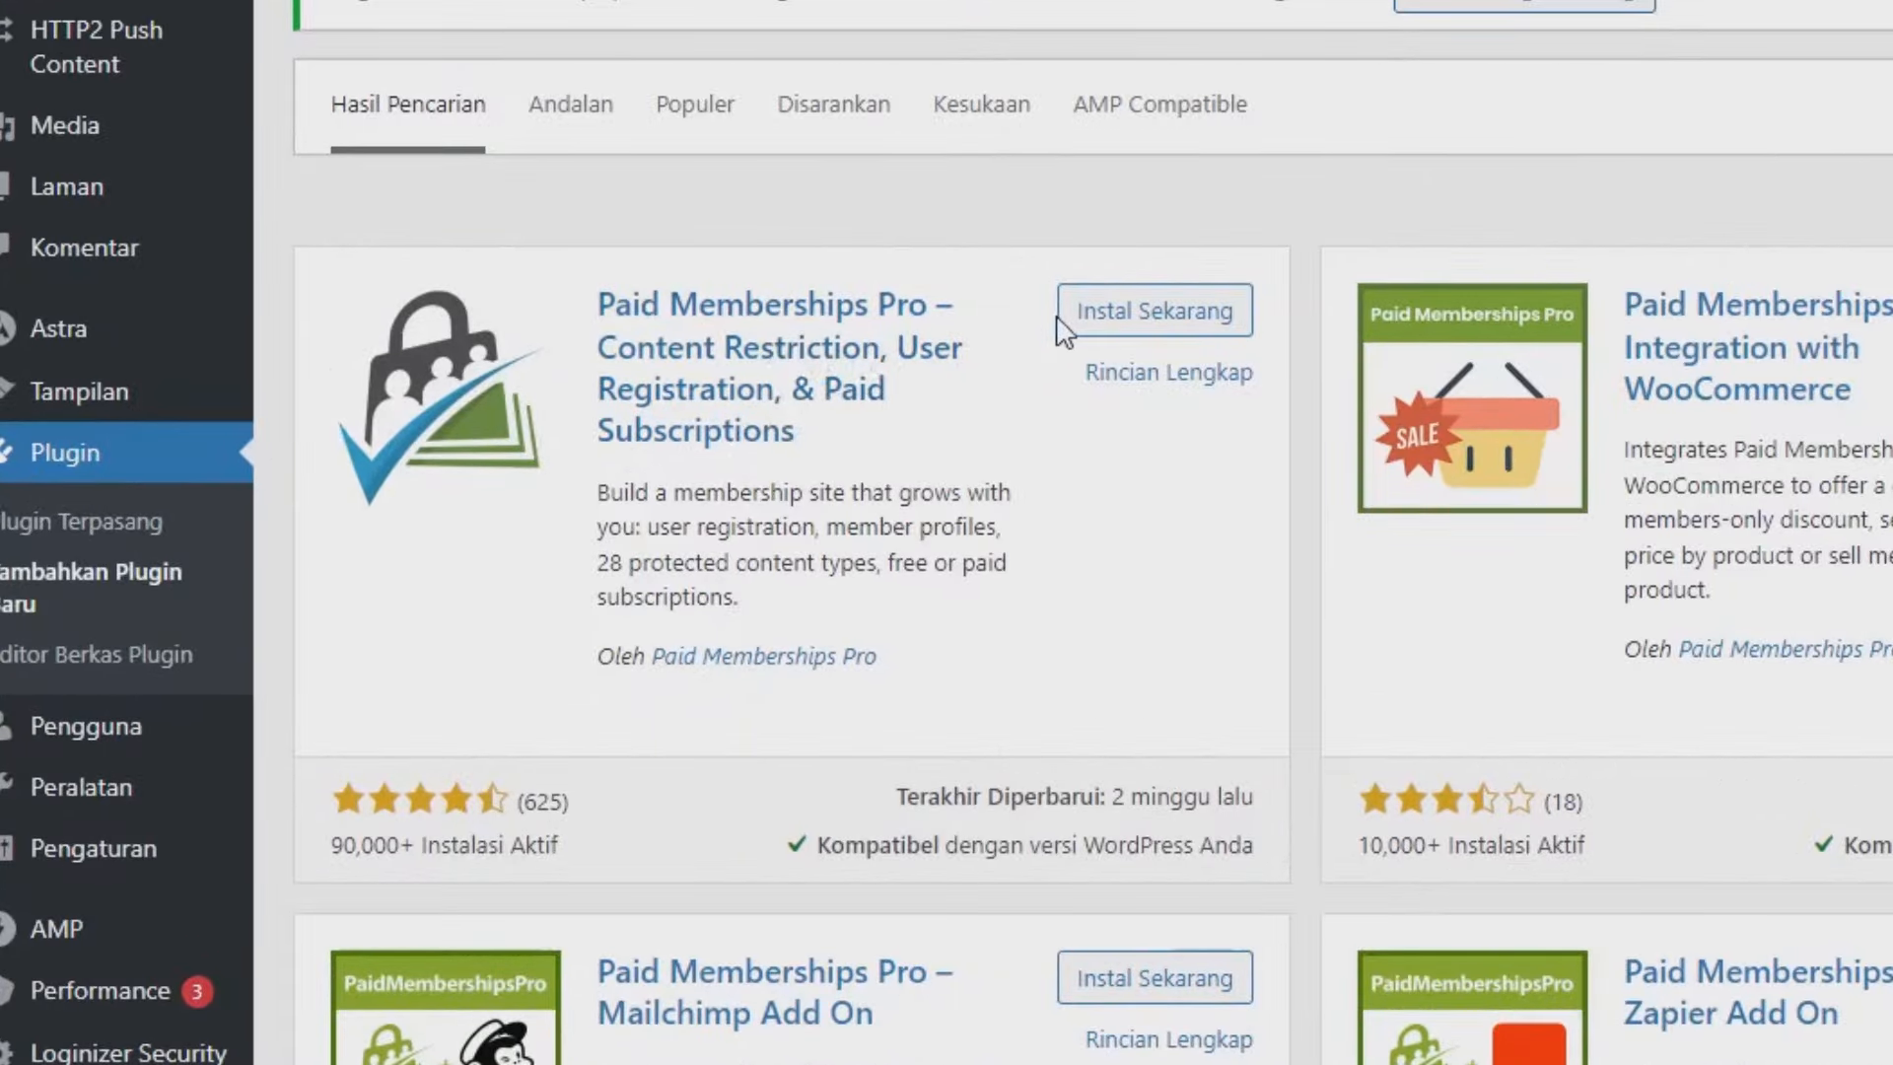
left_click(1082, 325)
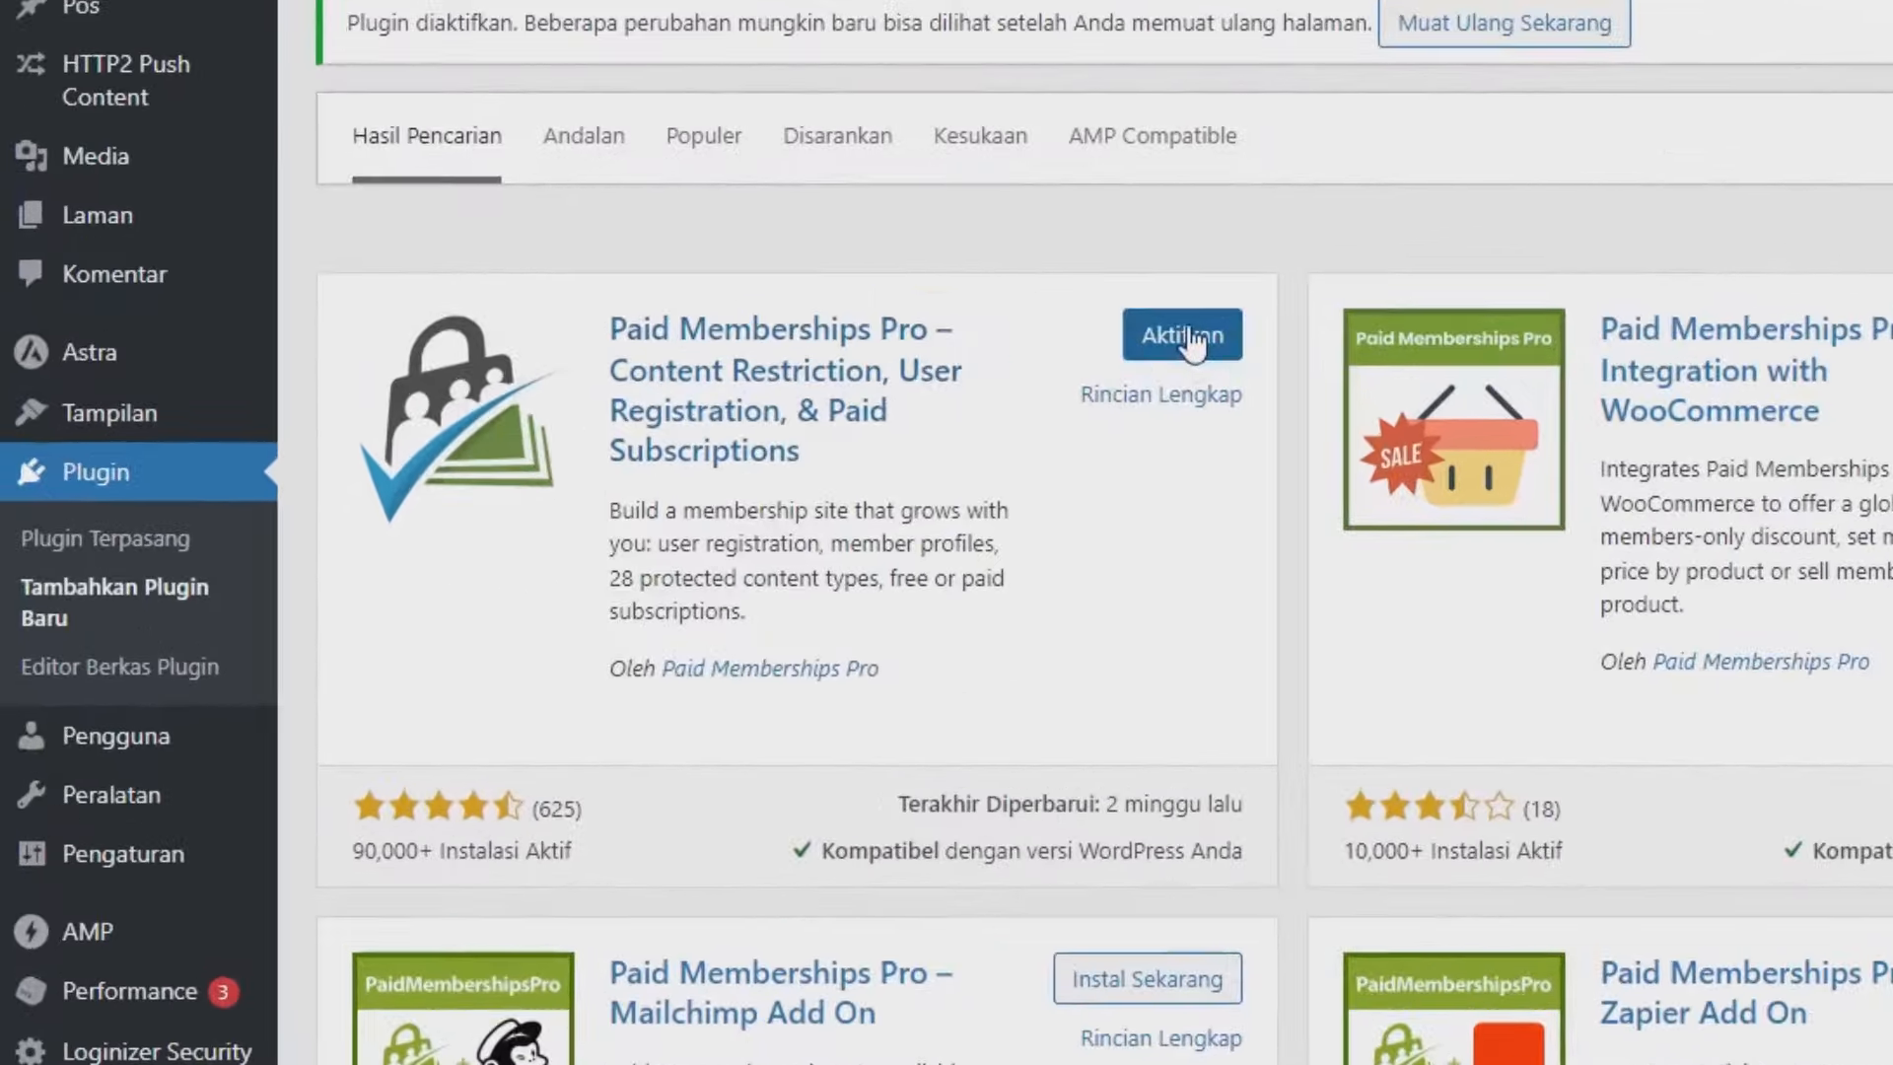
left_click(1189, 336)
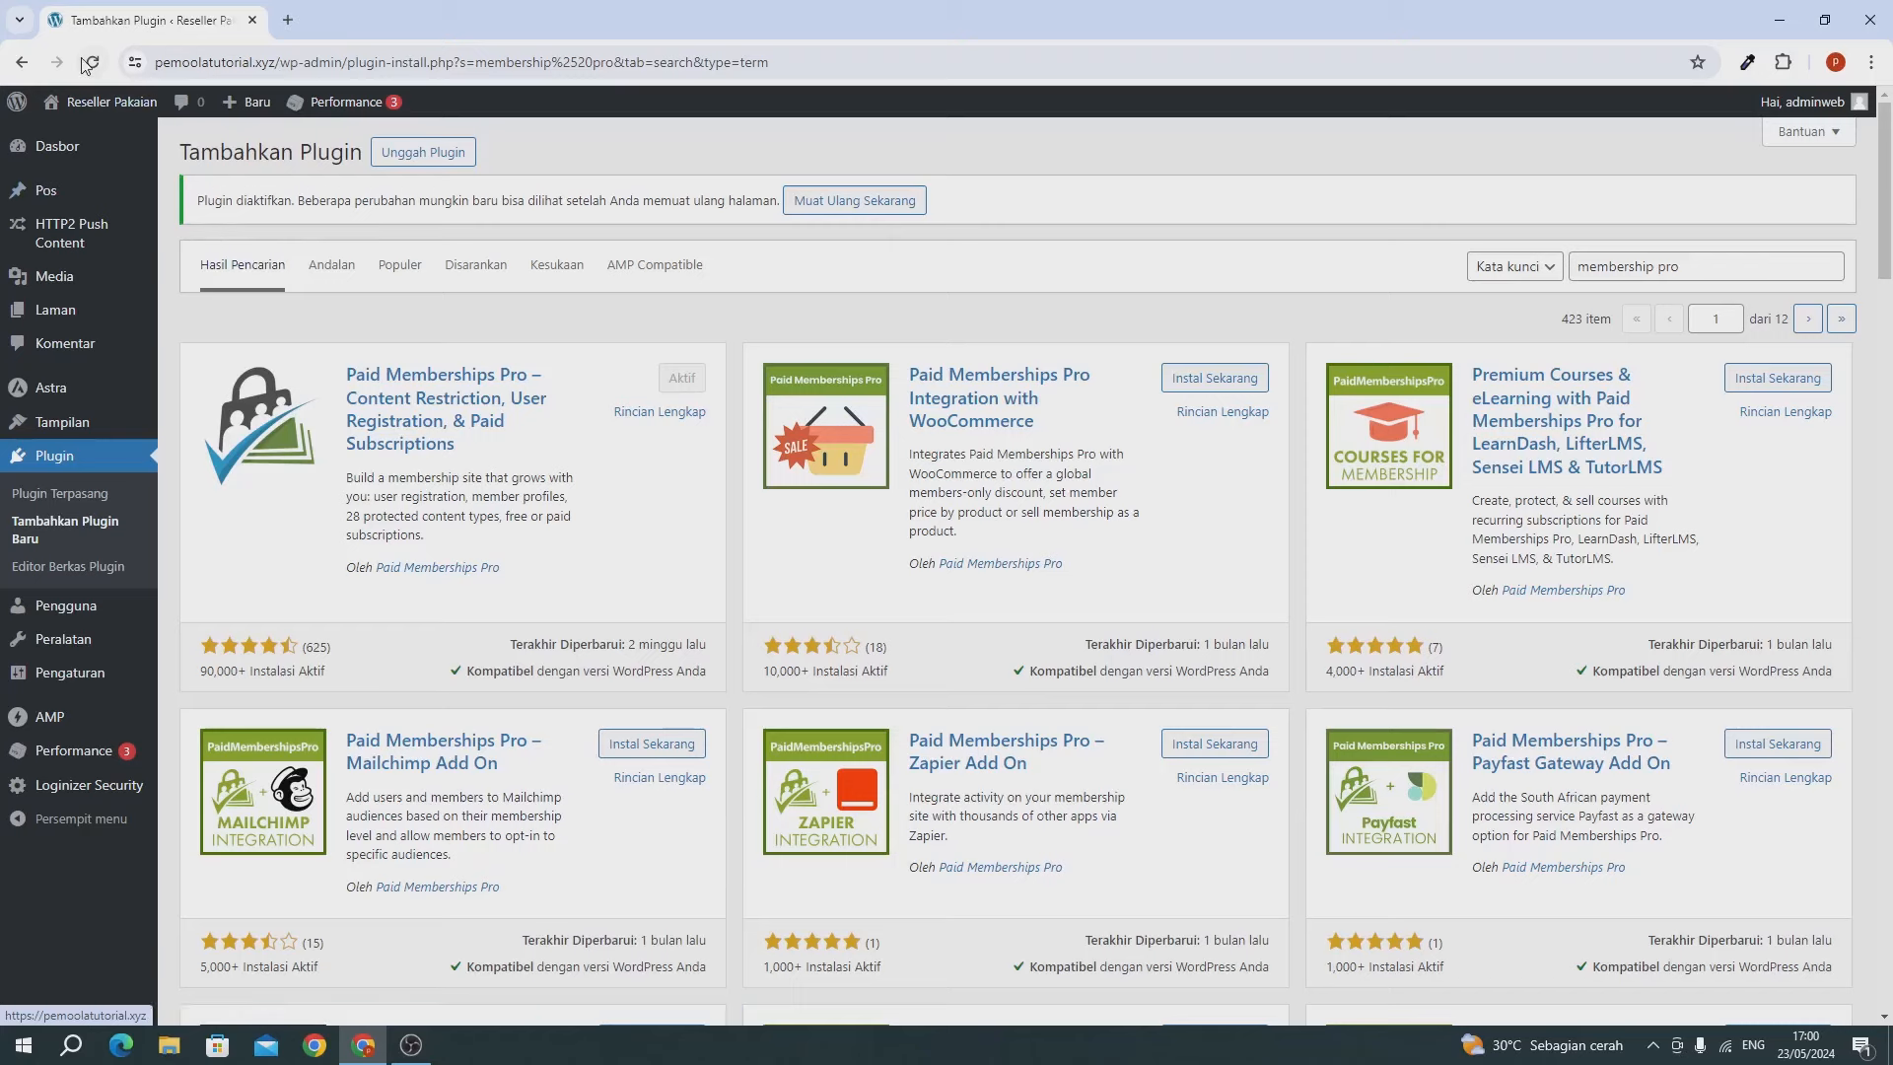
Reload to launch the Paid Memberships Pro Setup Wizard and skip its General Info step.
left_click(89, 62)
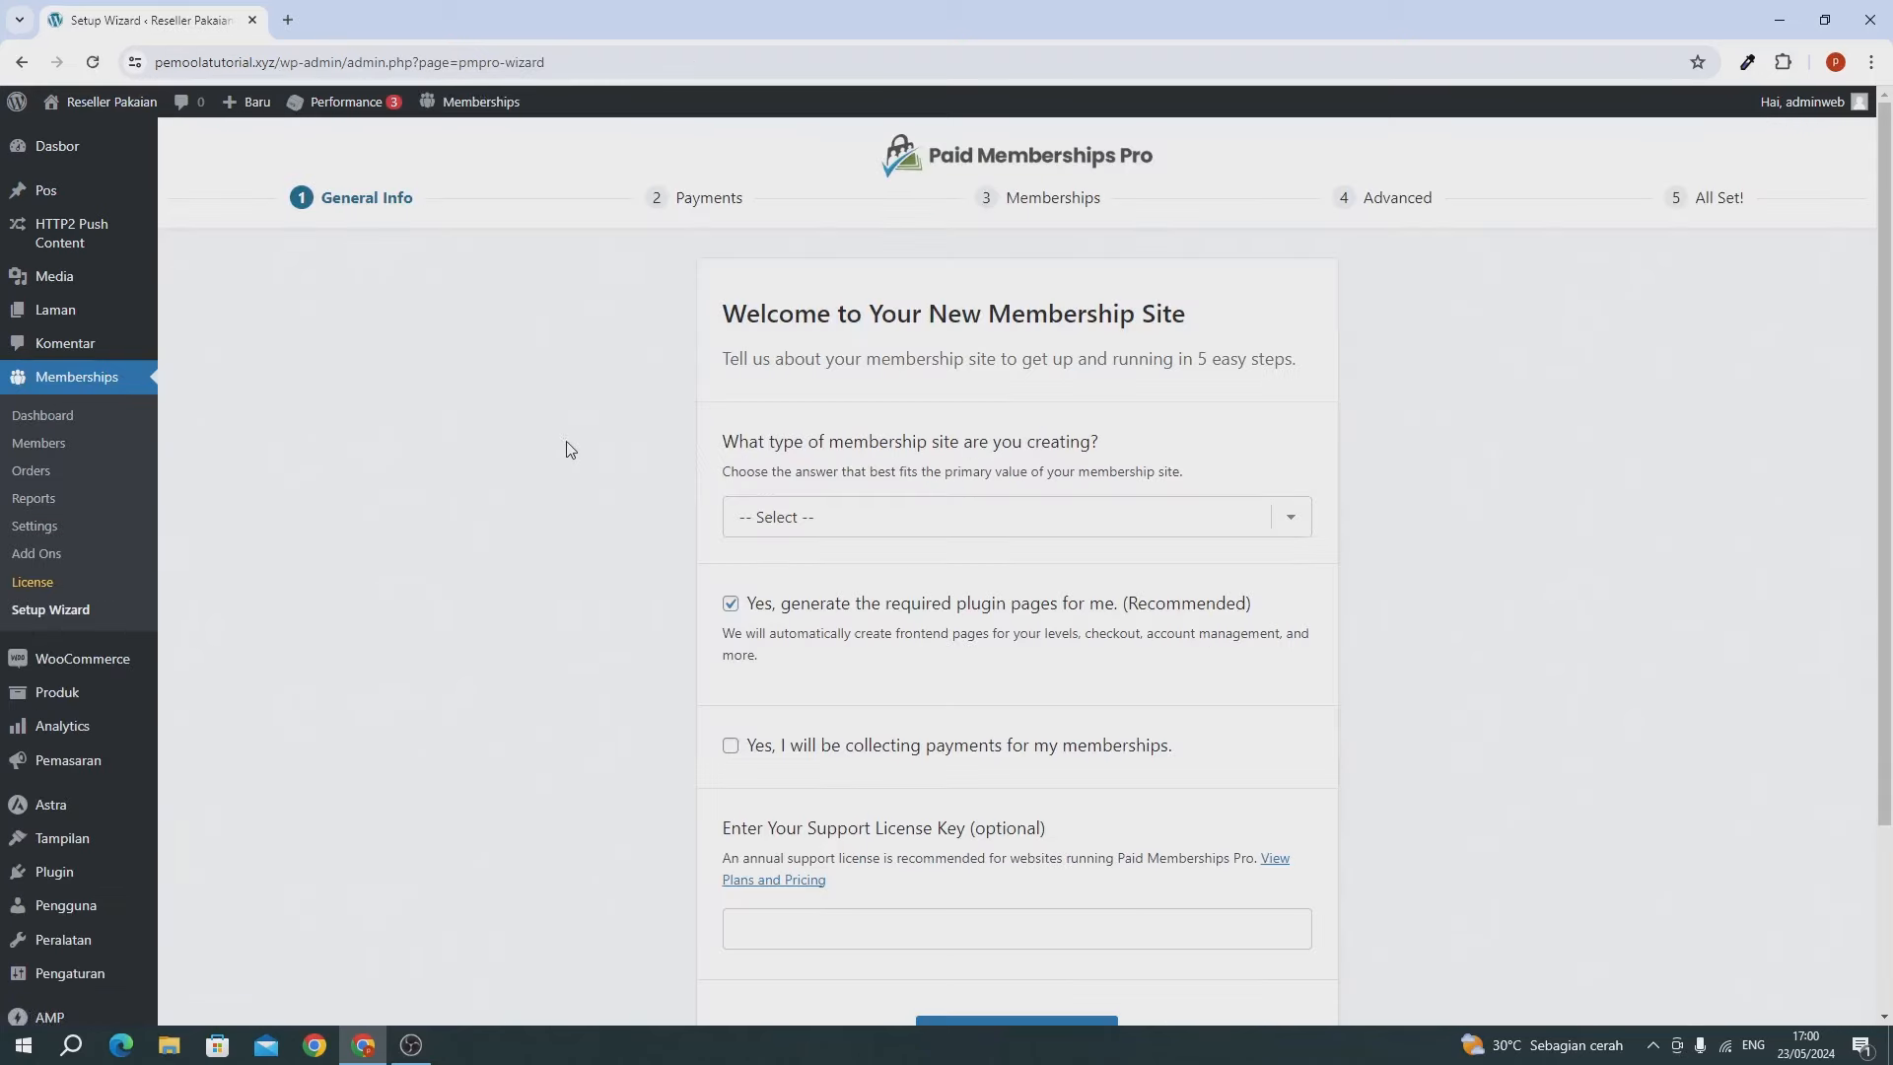
scroll(577, 469, "down", 3)
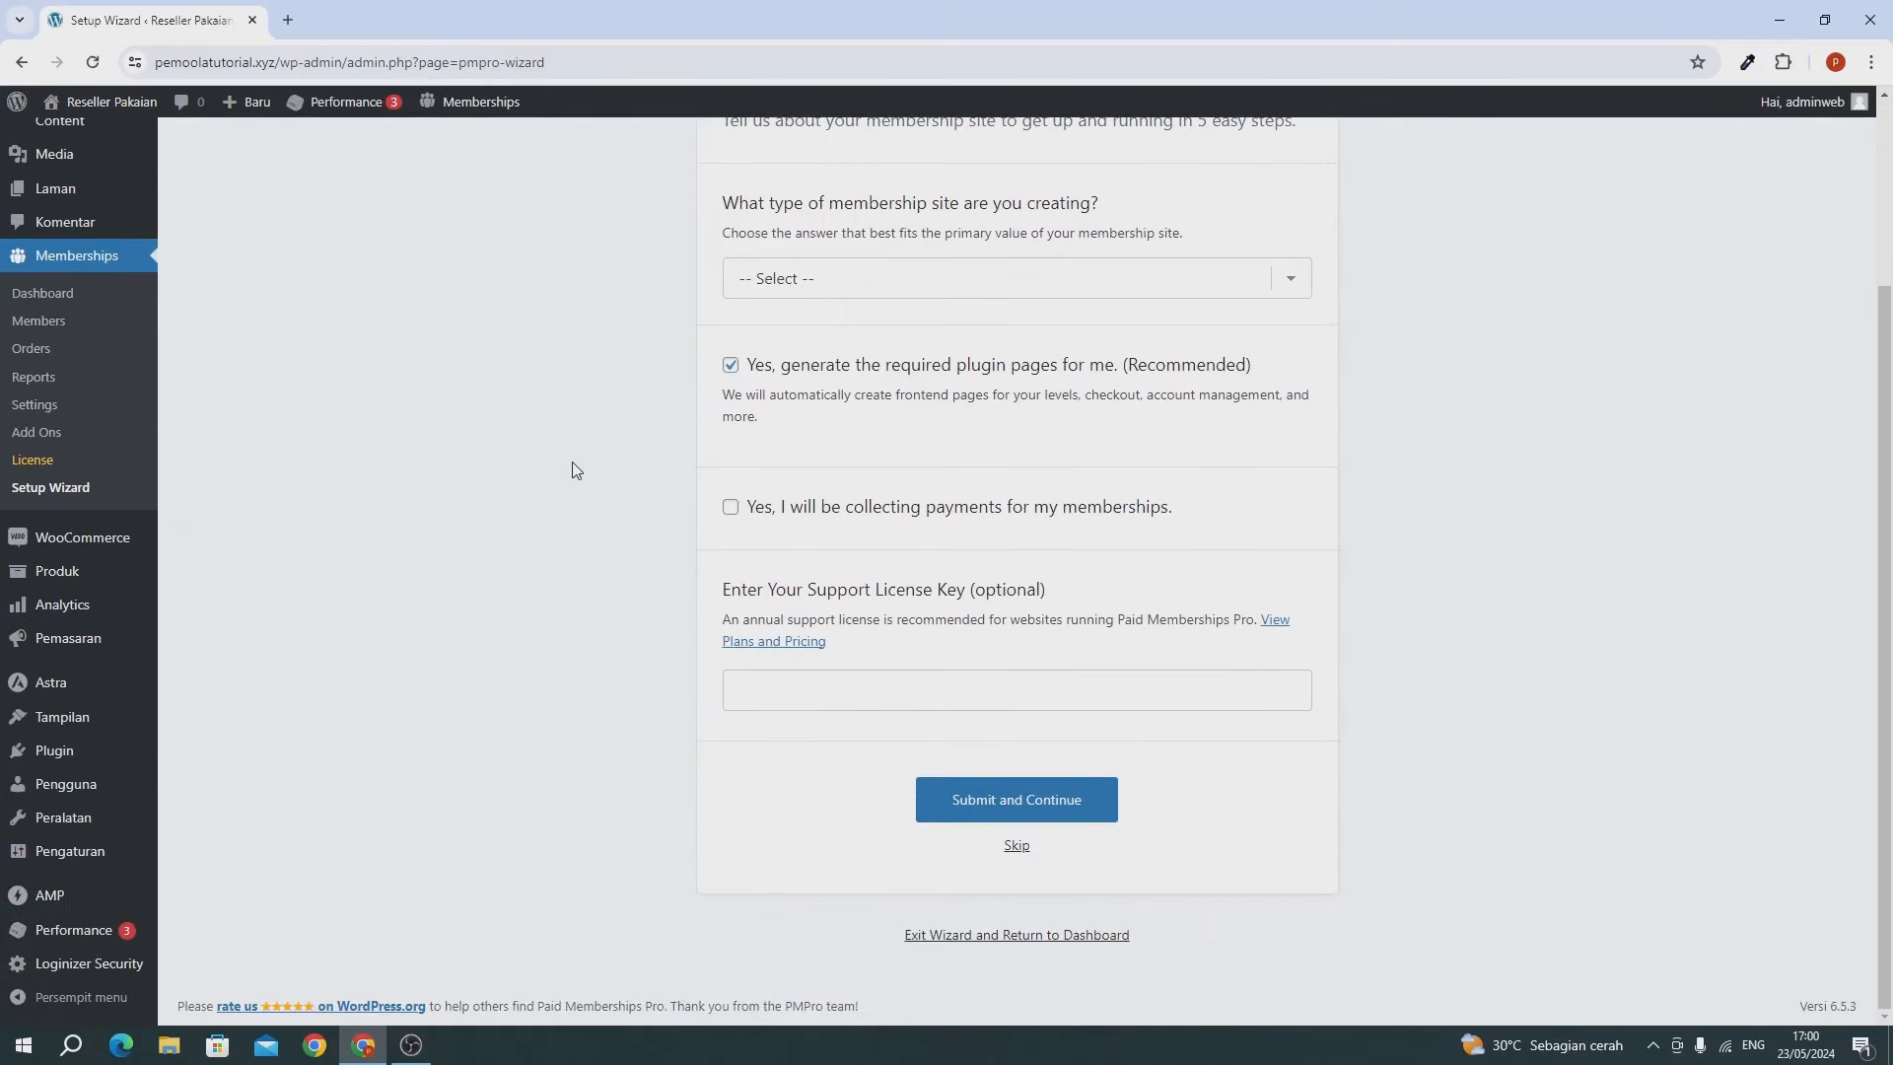
scroll(577, 469, "up", 3)
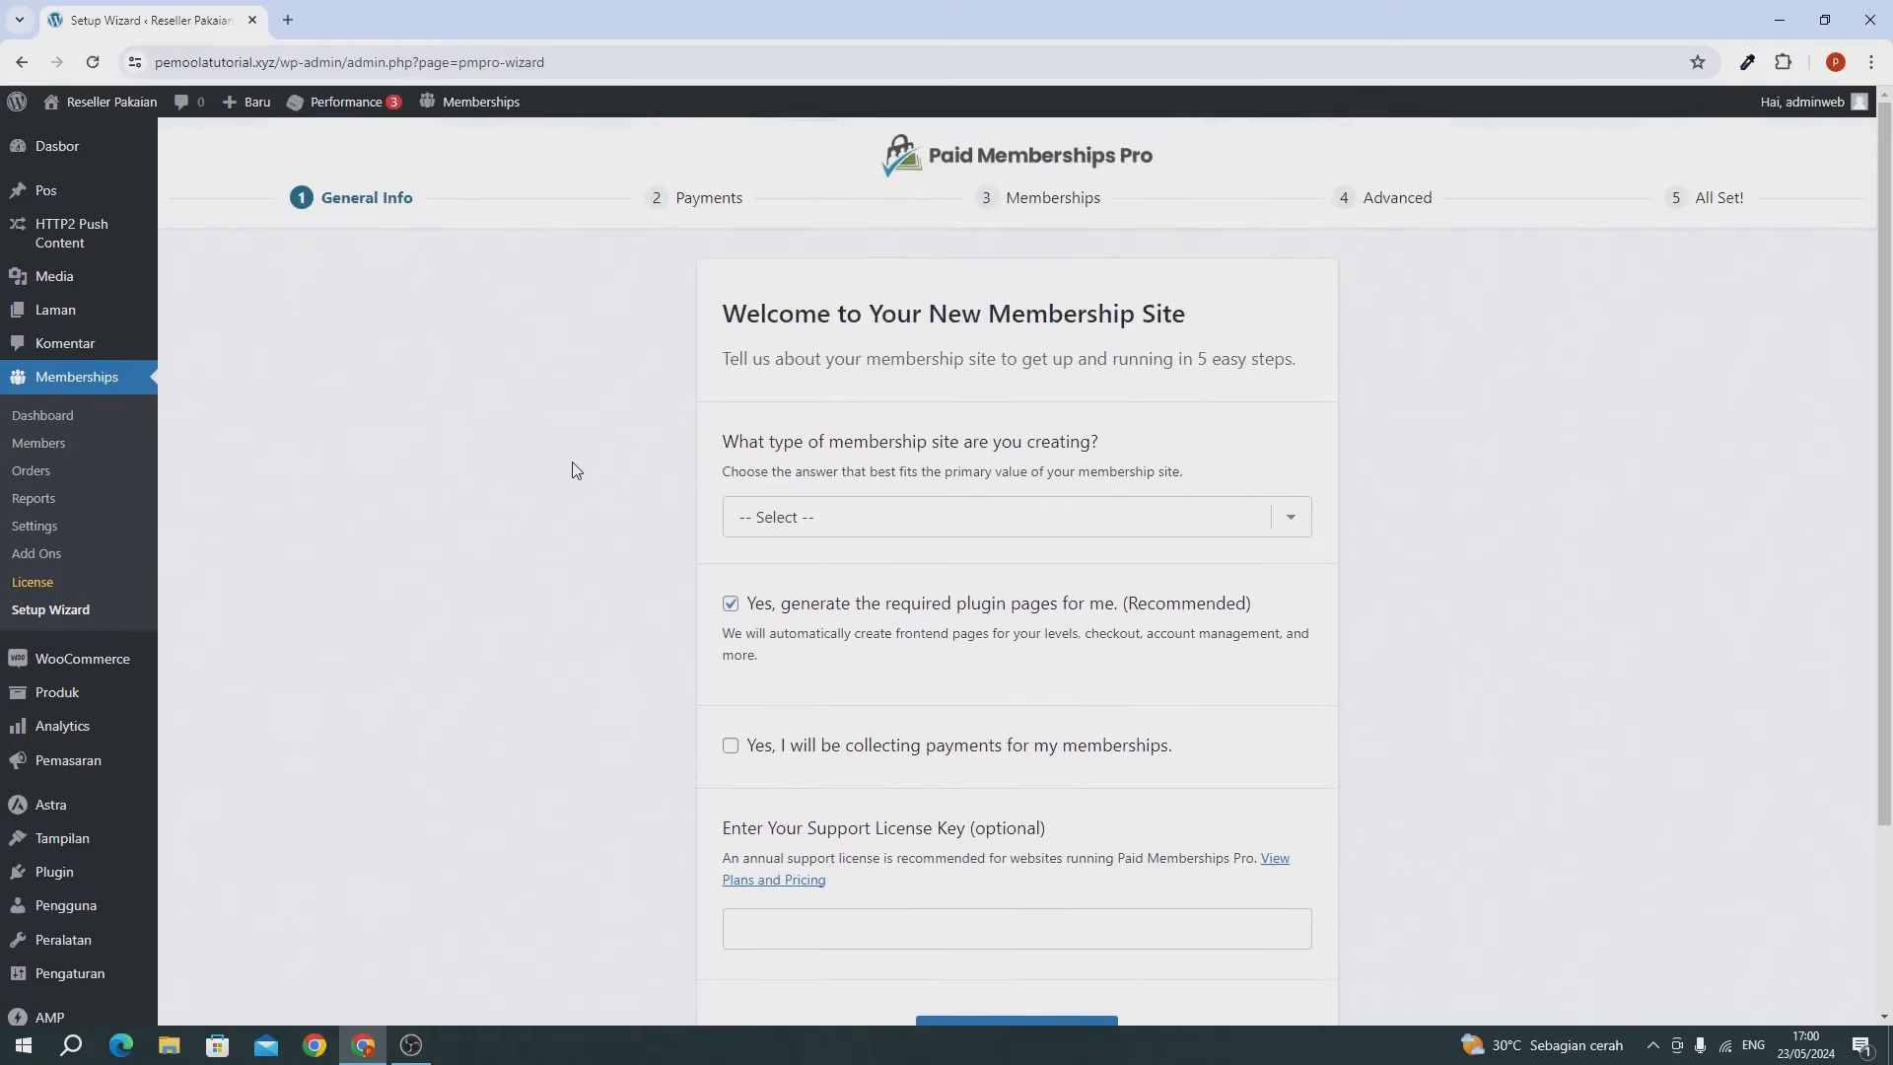
left_click(858, 529)
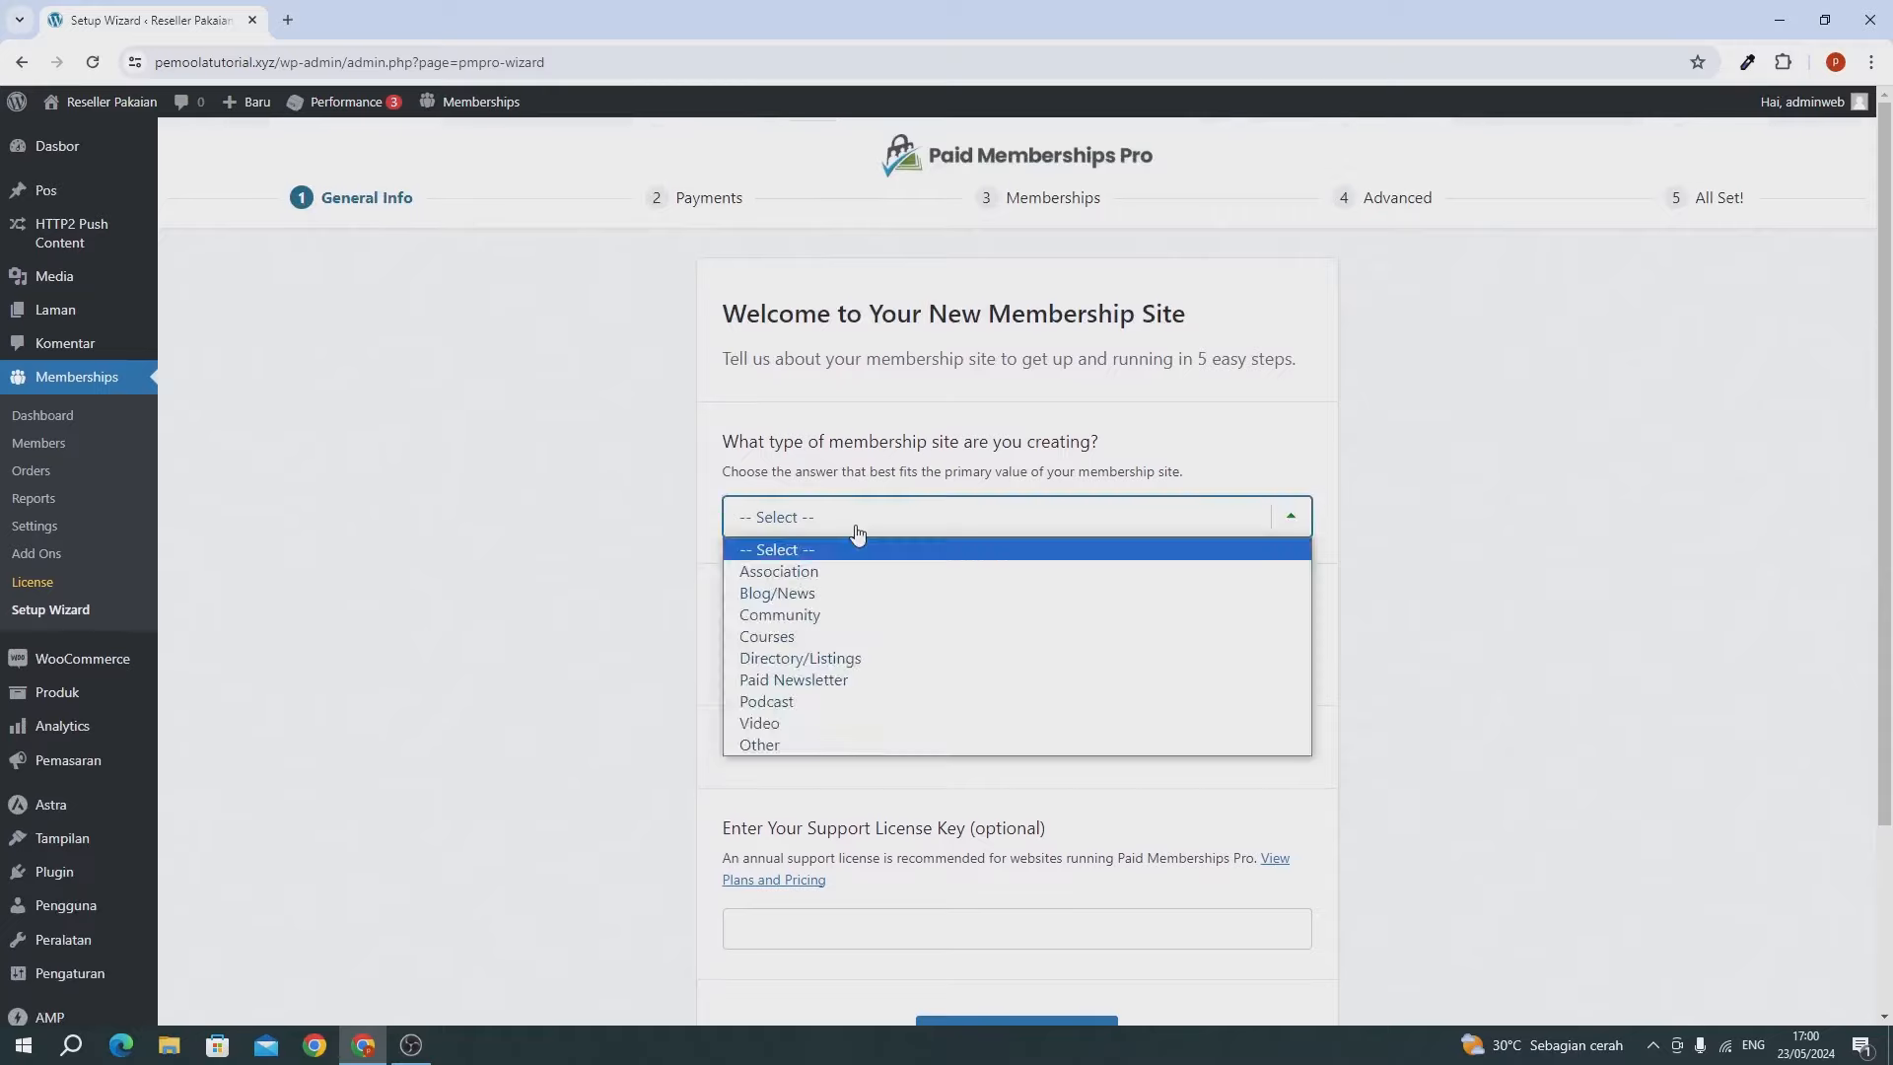
left_click(816, 529)
scroll(690, 538, "down", 3)
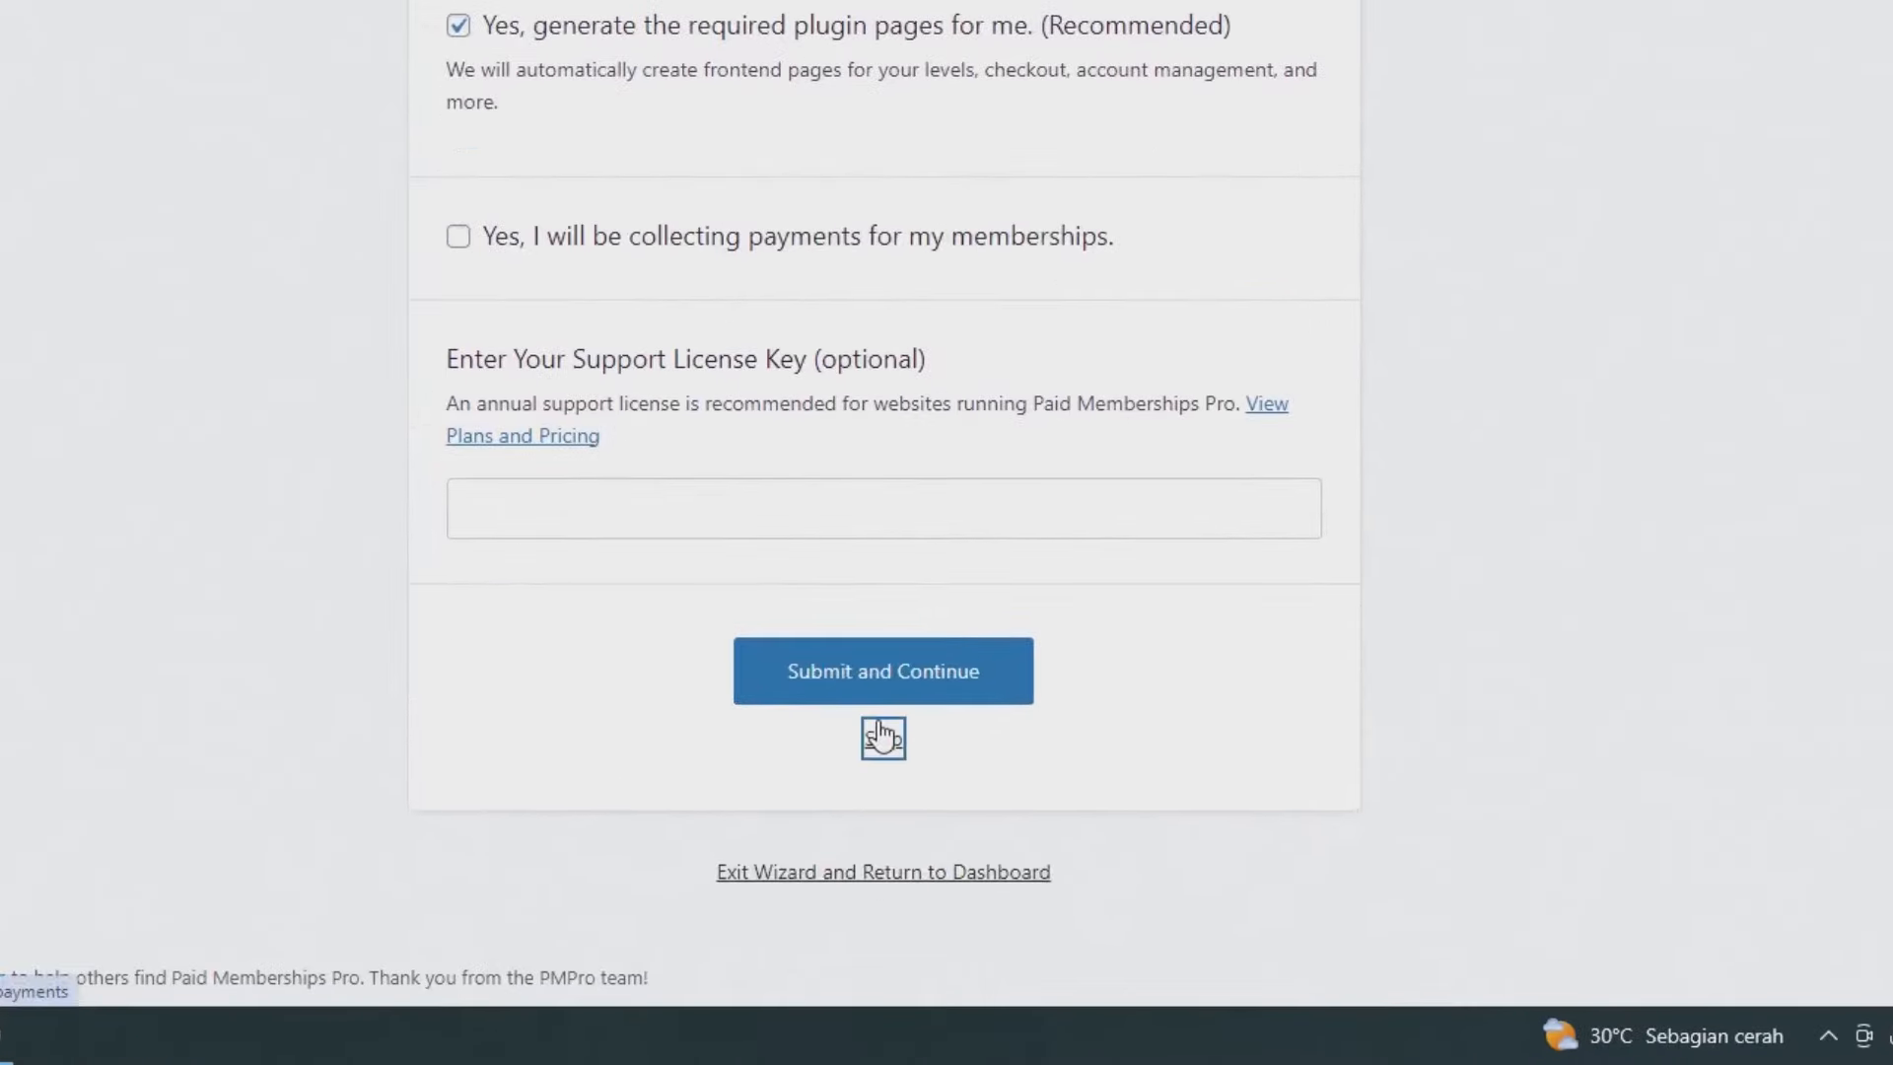
left_click(881, 738)
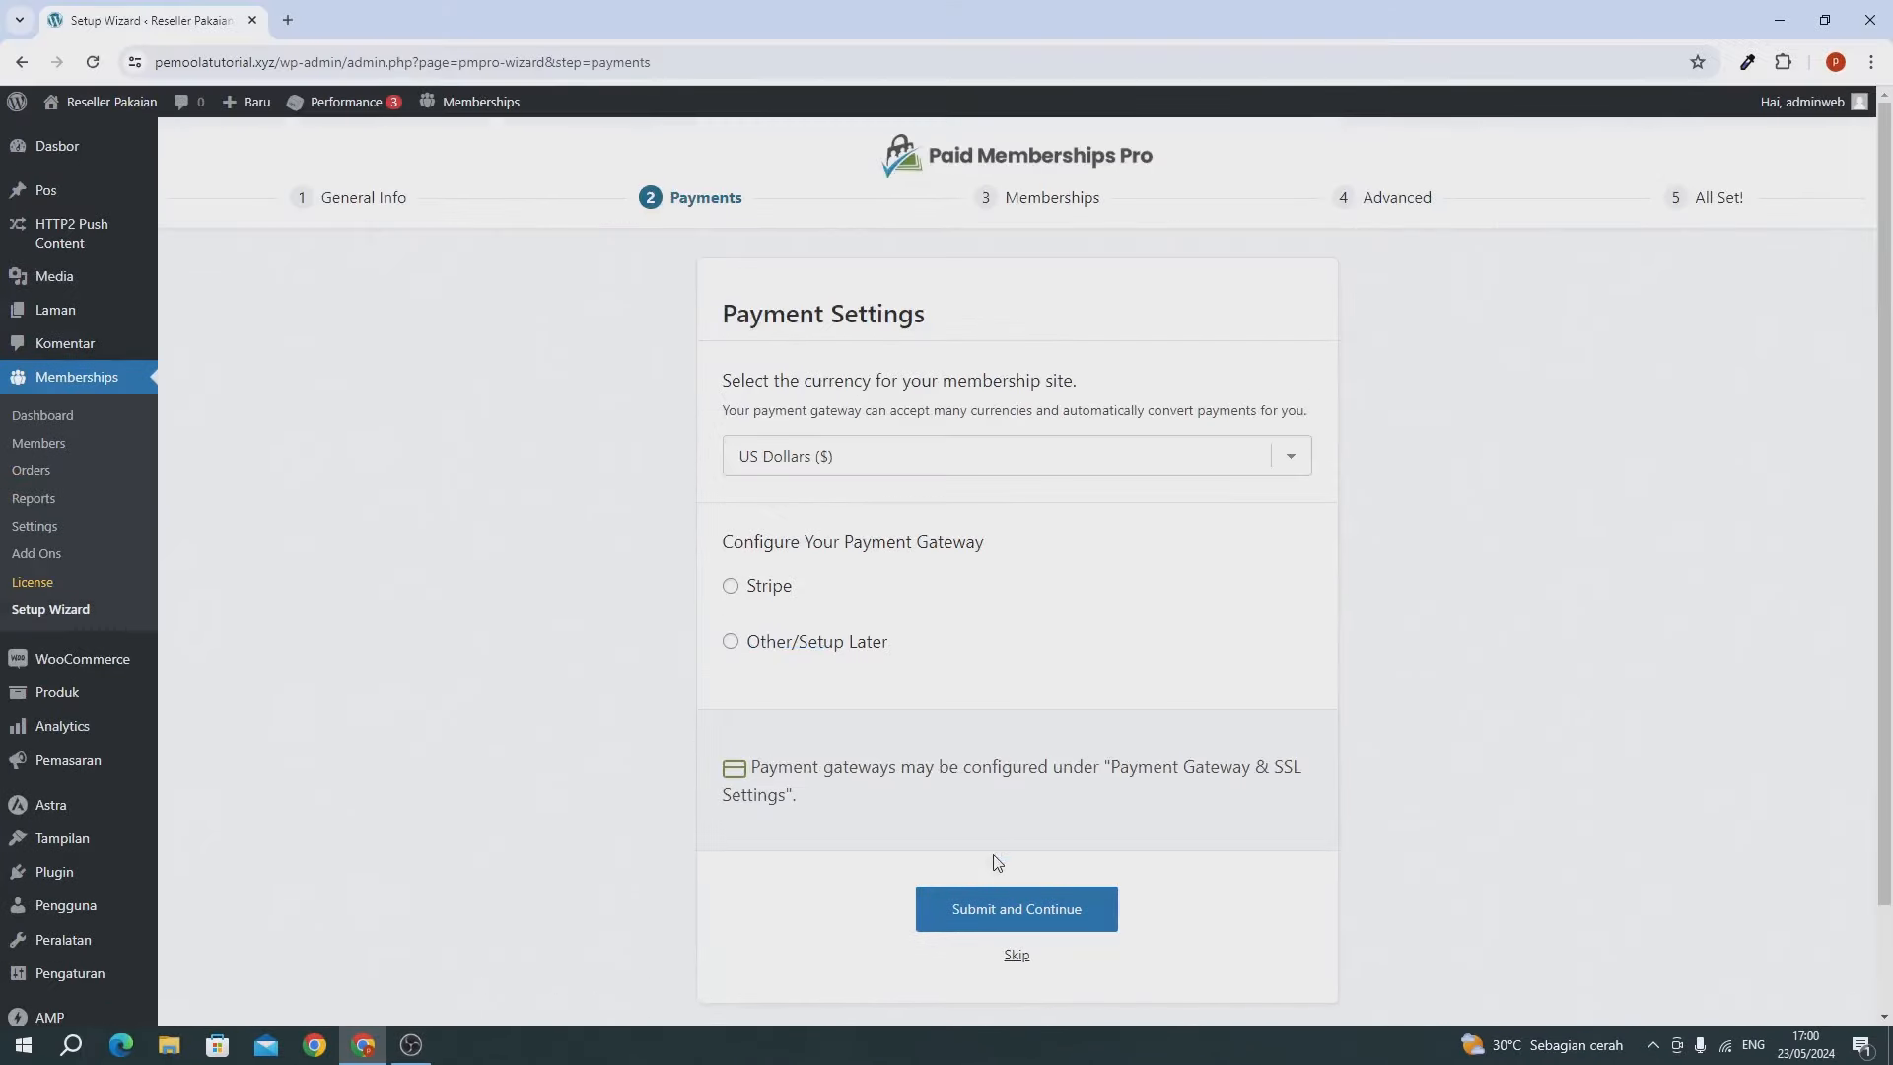
scroll(996, 862, "down", 2)
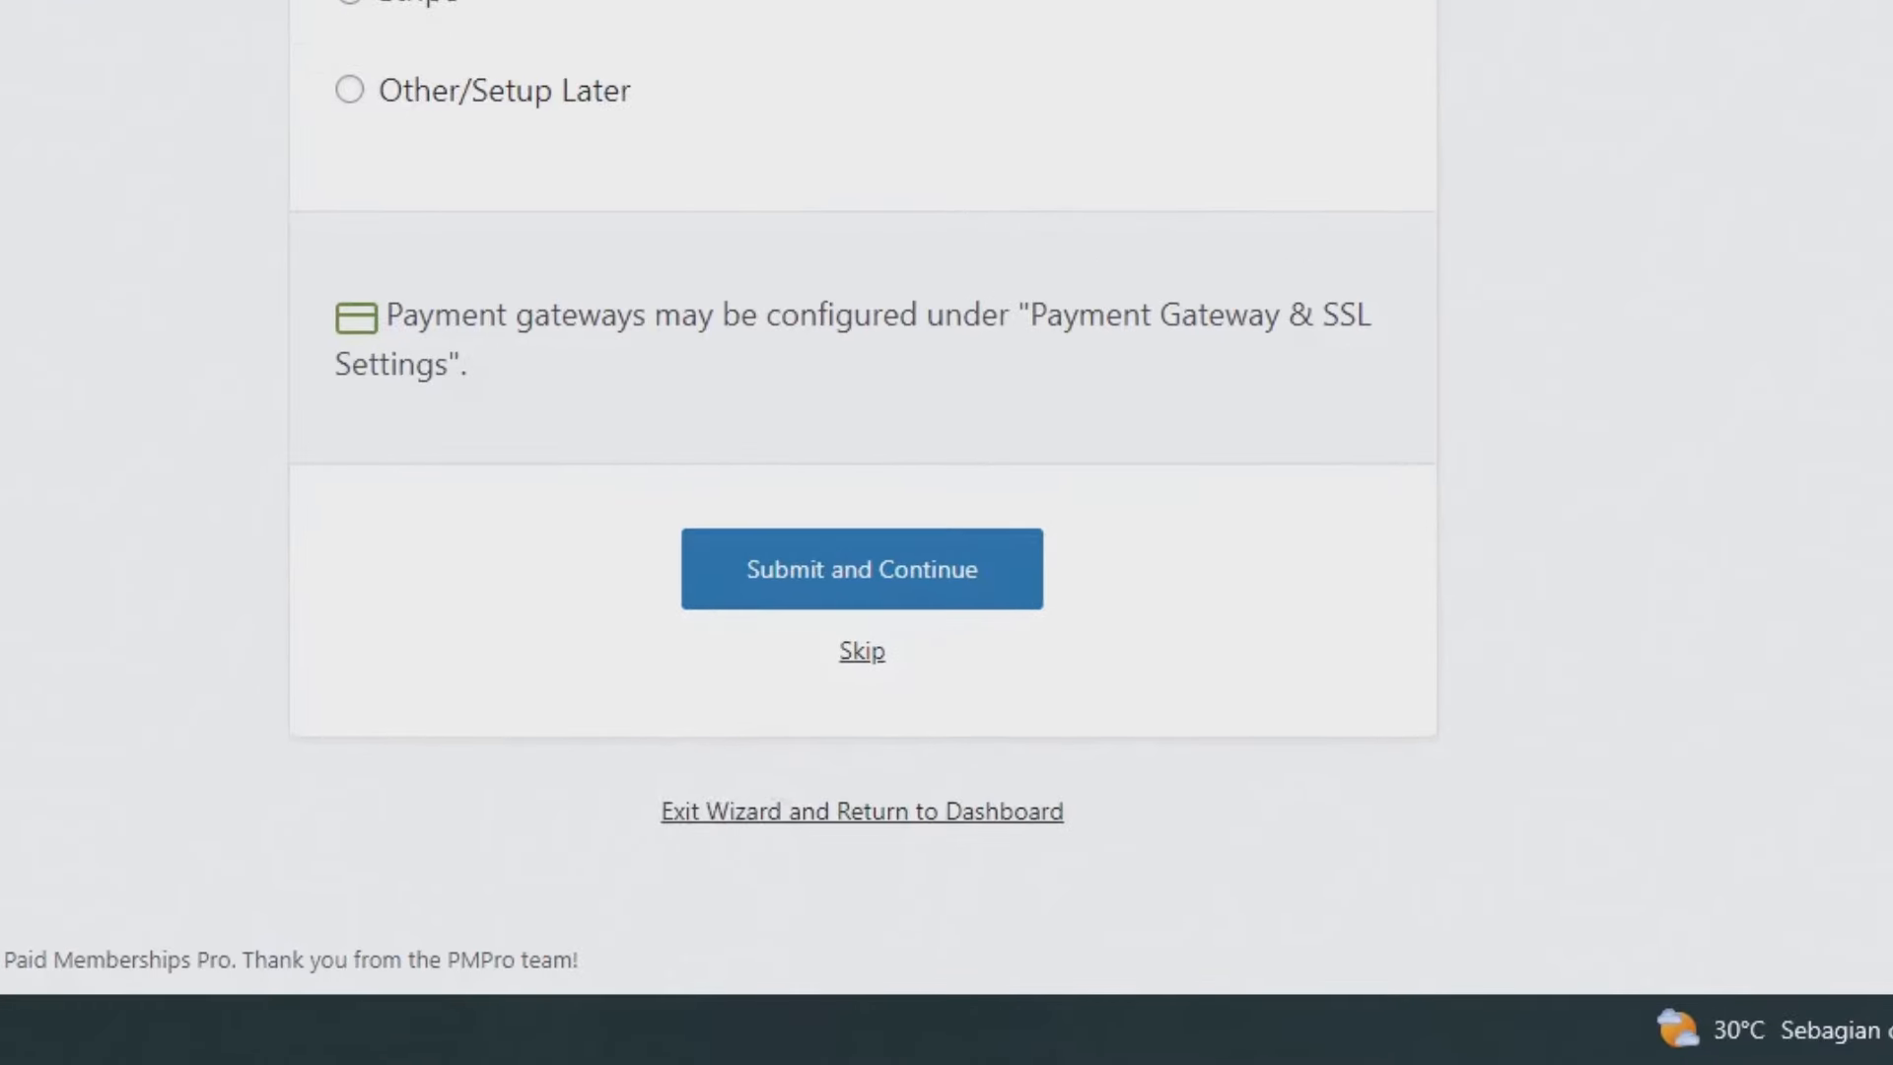
mouse_move(287, 546)
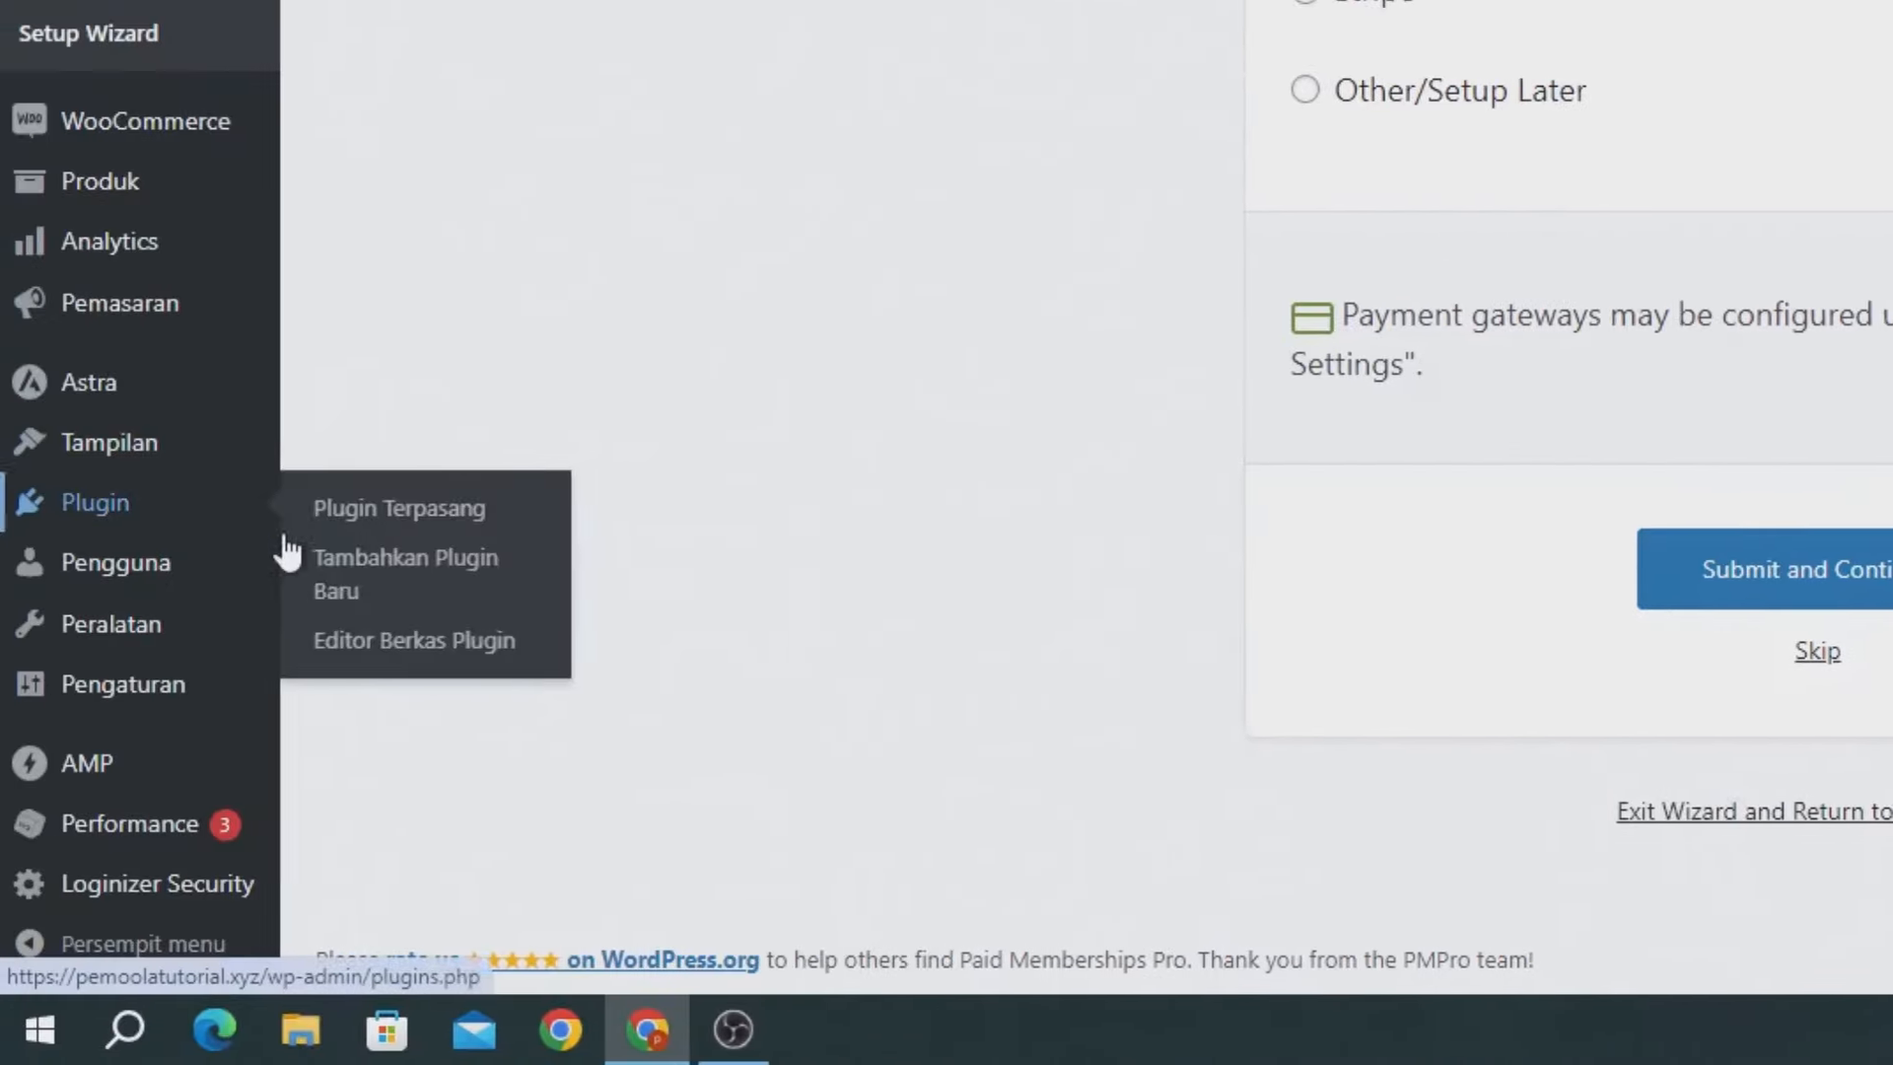
Search 'membership pro' and install and activate Paid Memberships Pro Integration with WooCommerce.
left_click(454, 589)
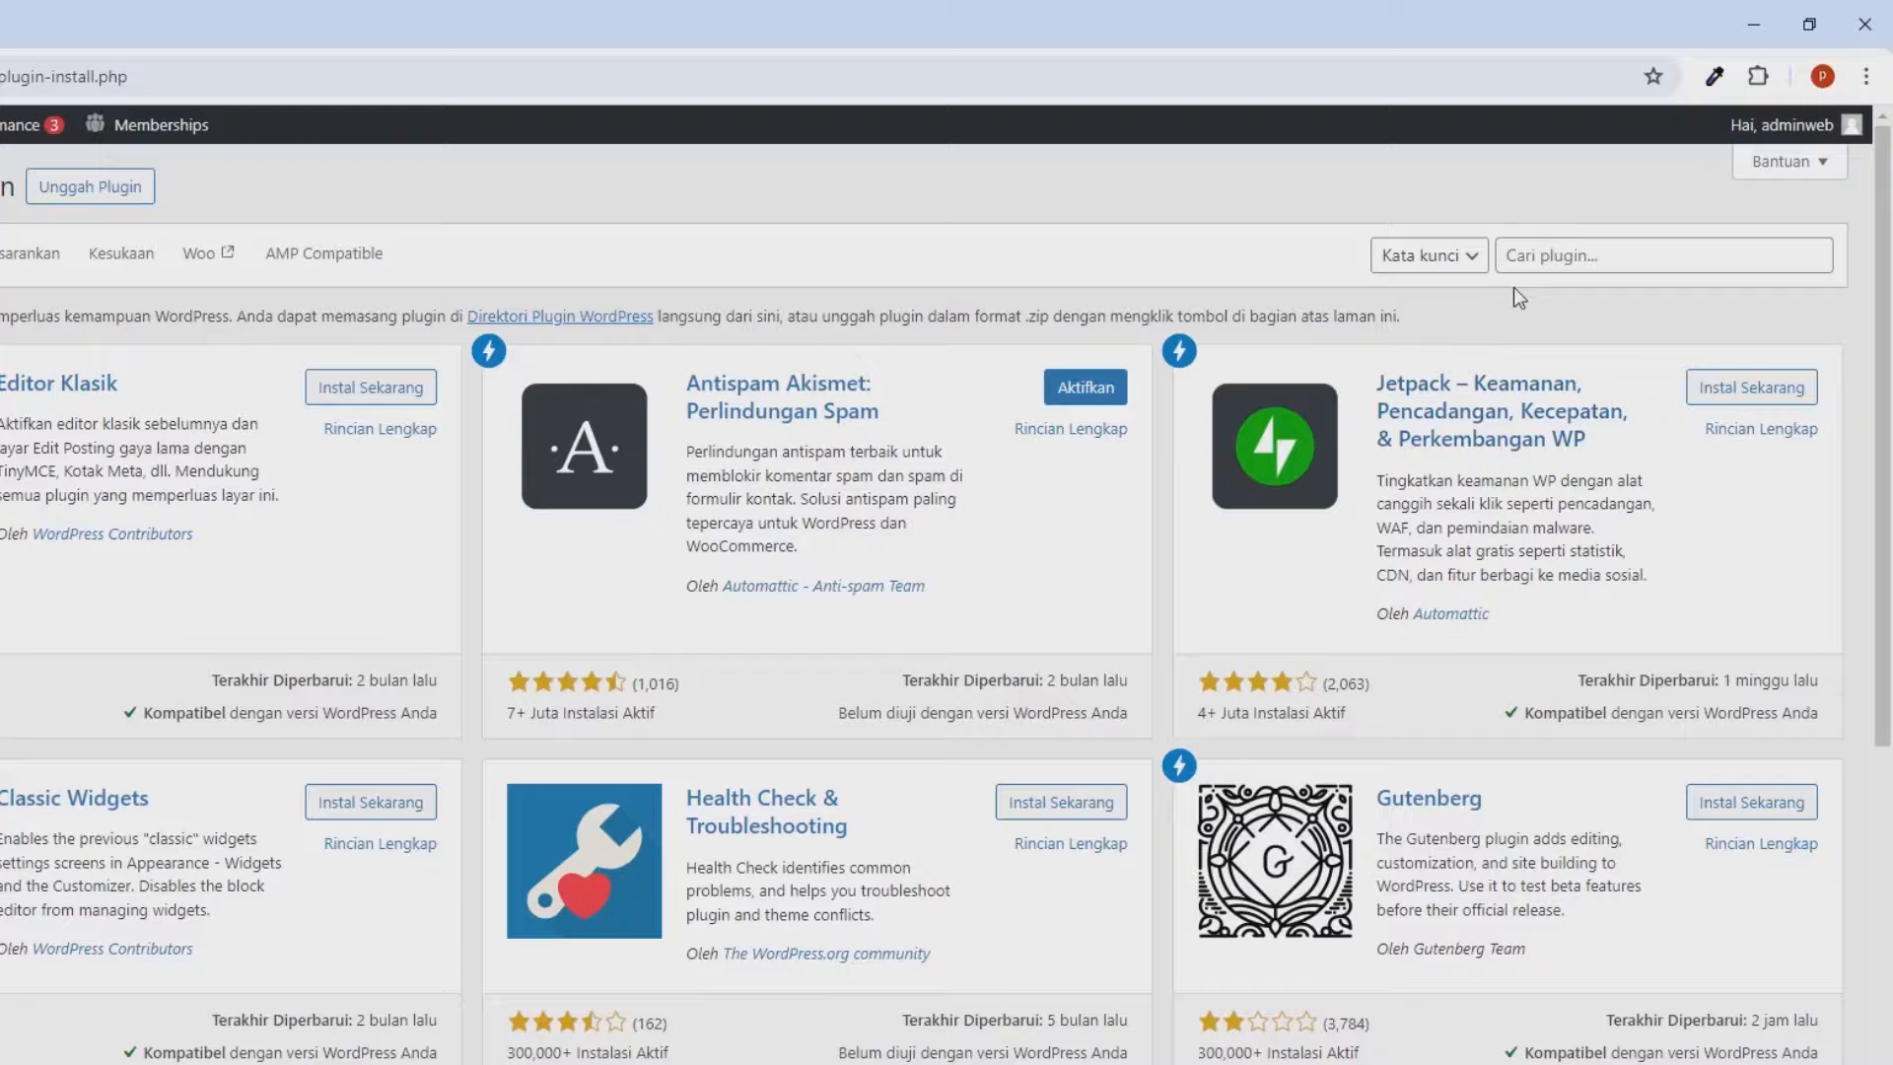
left_click(1584, 209)
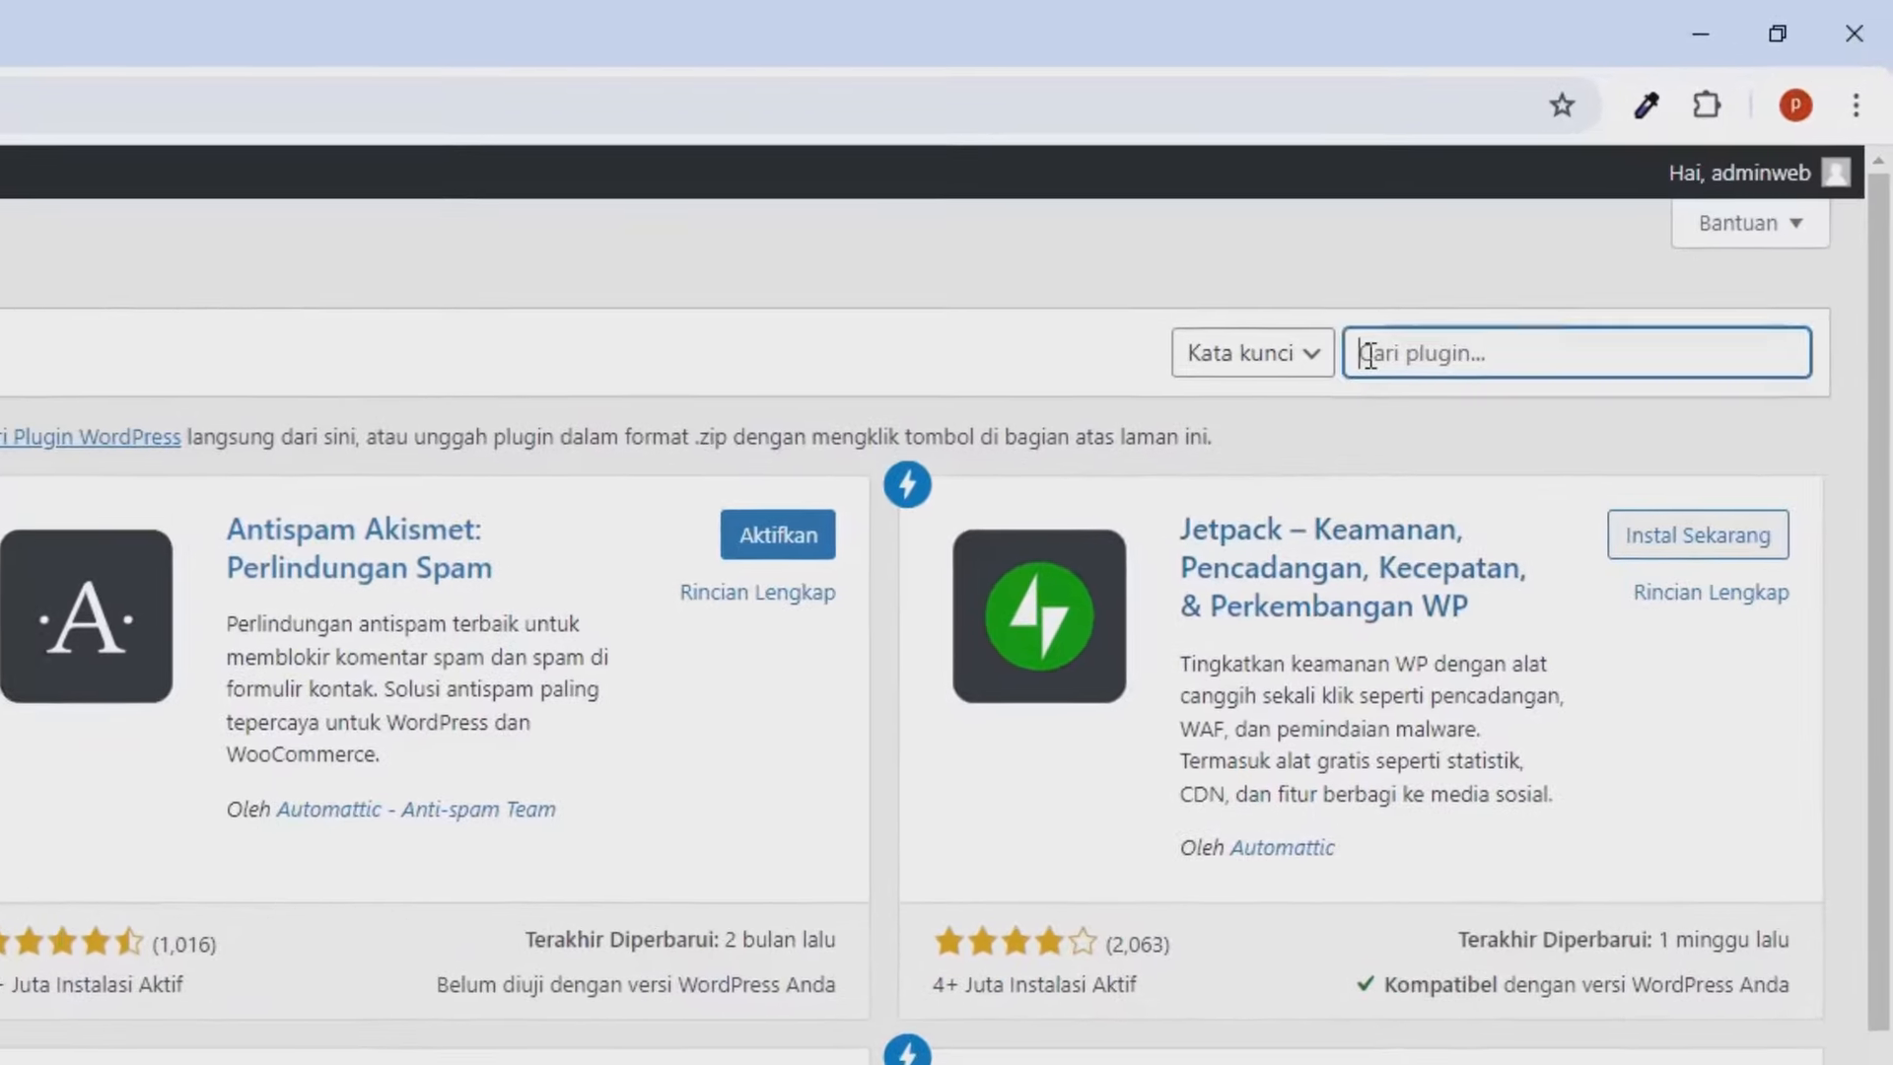
type("mem")
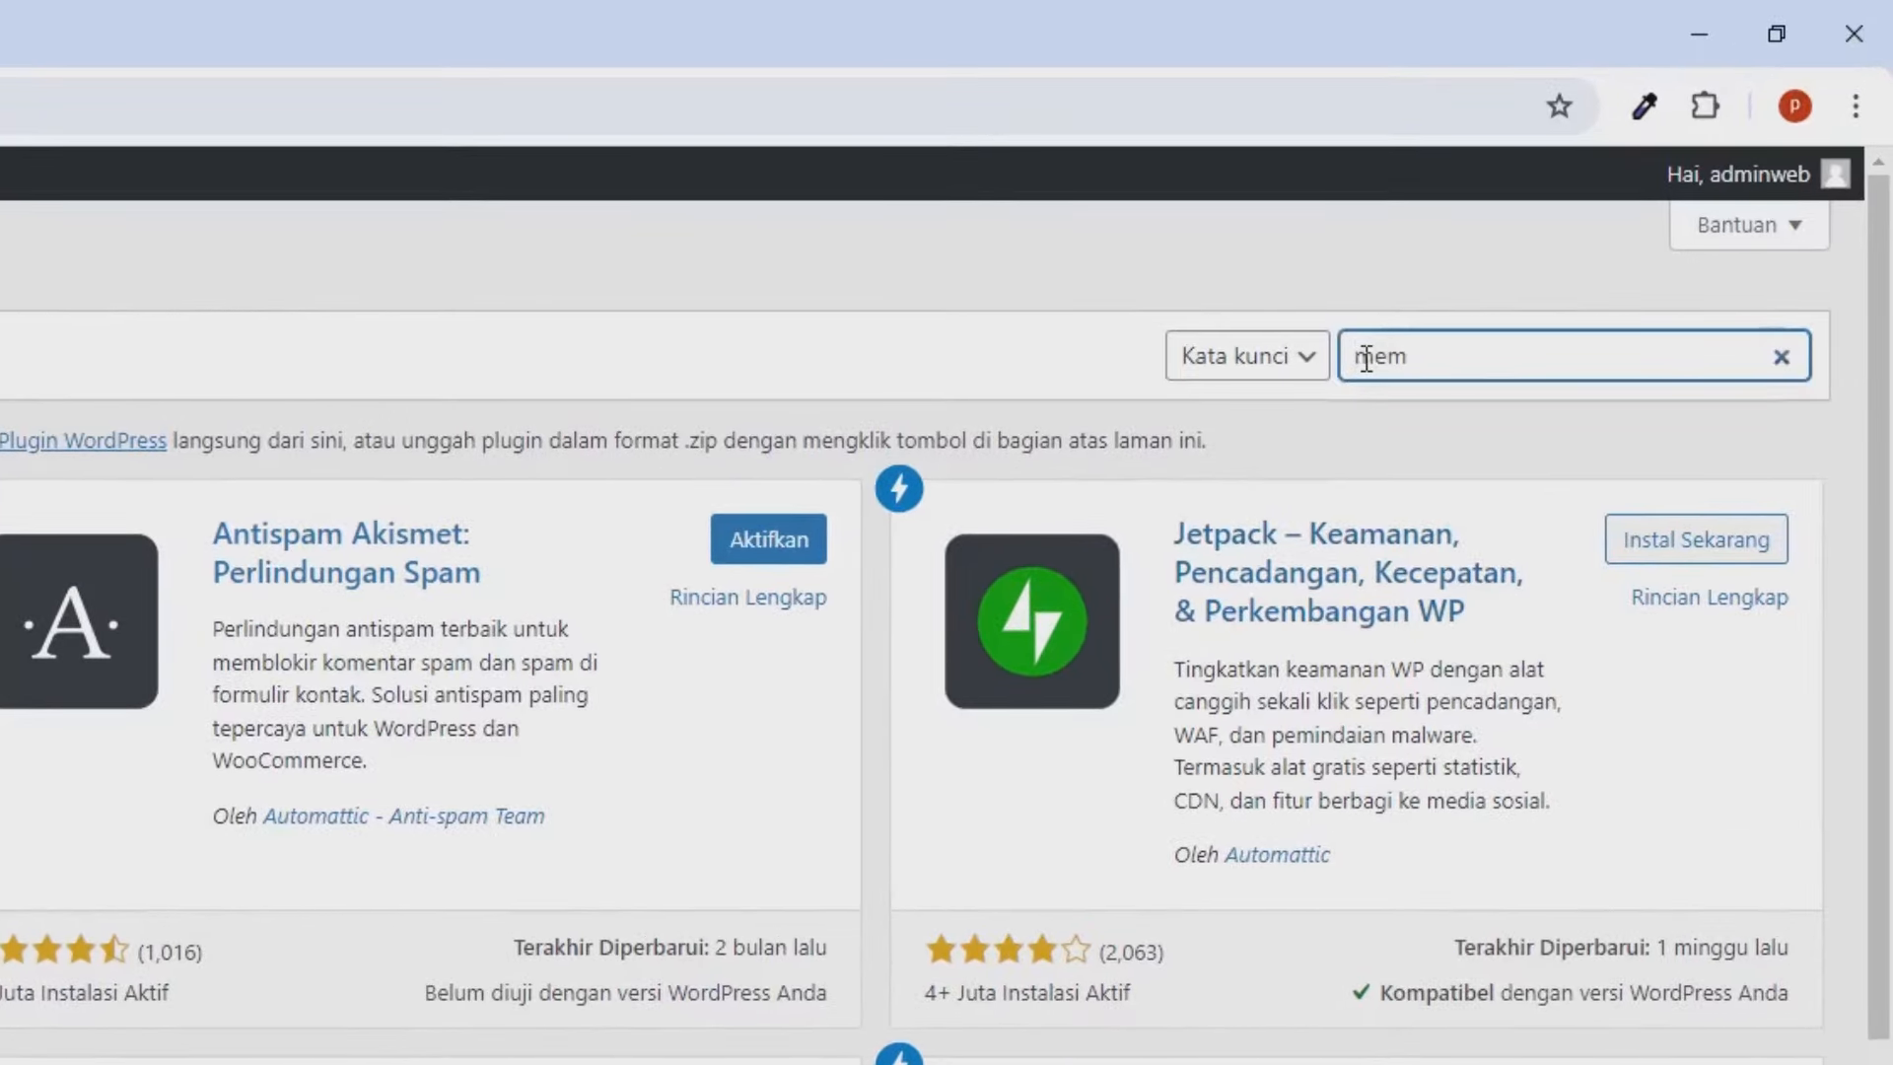
type("bership")
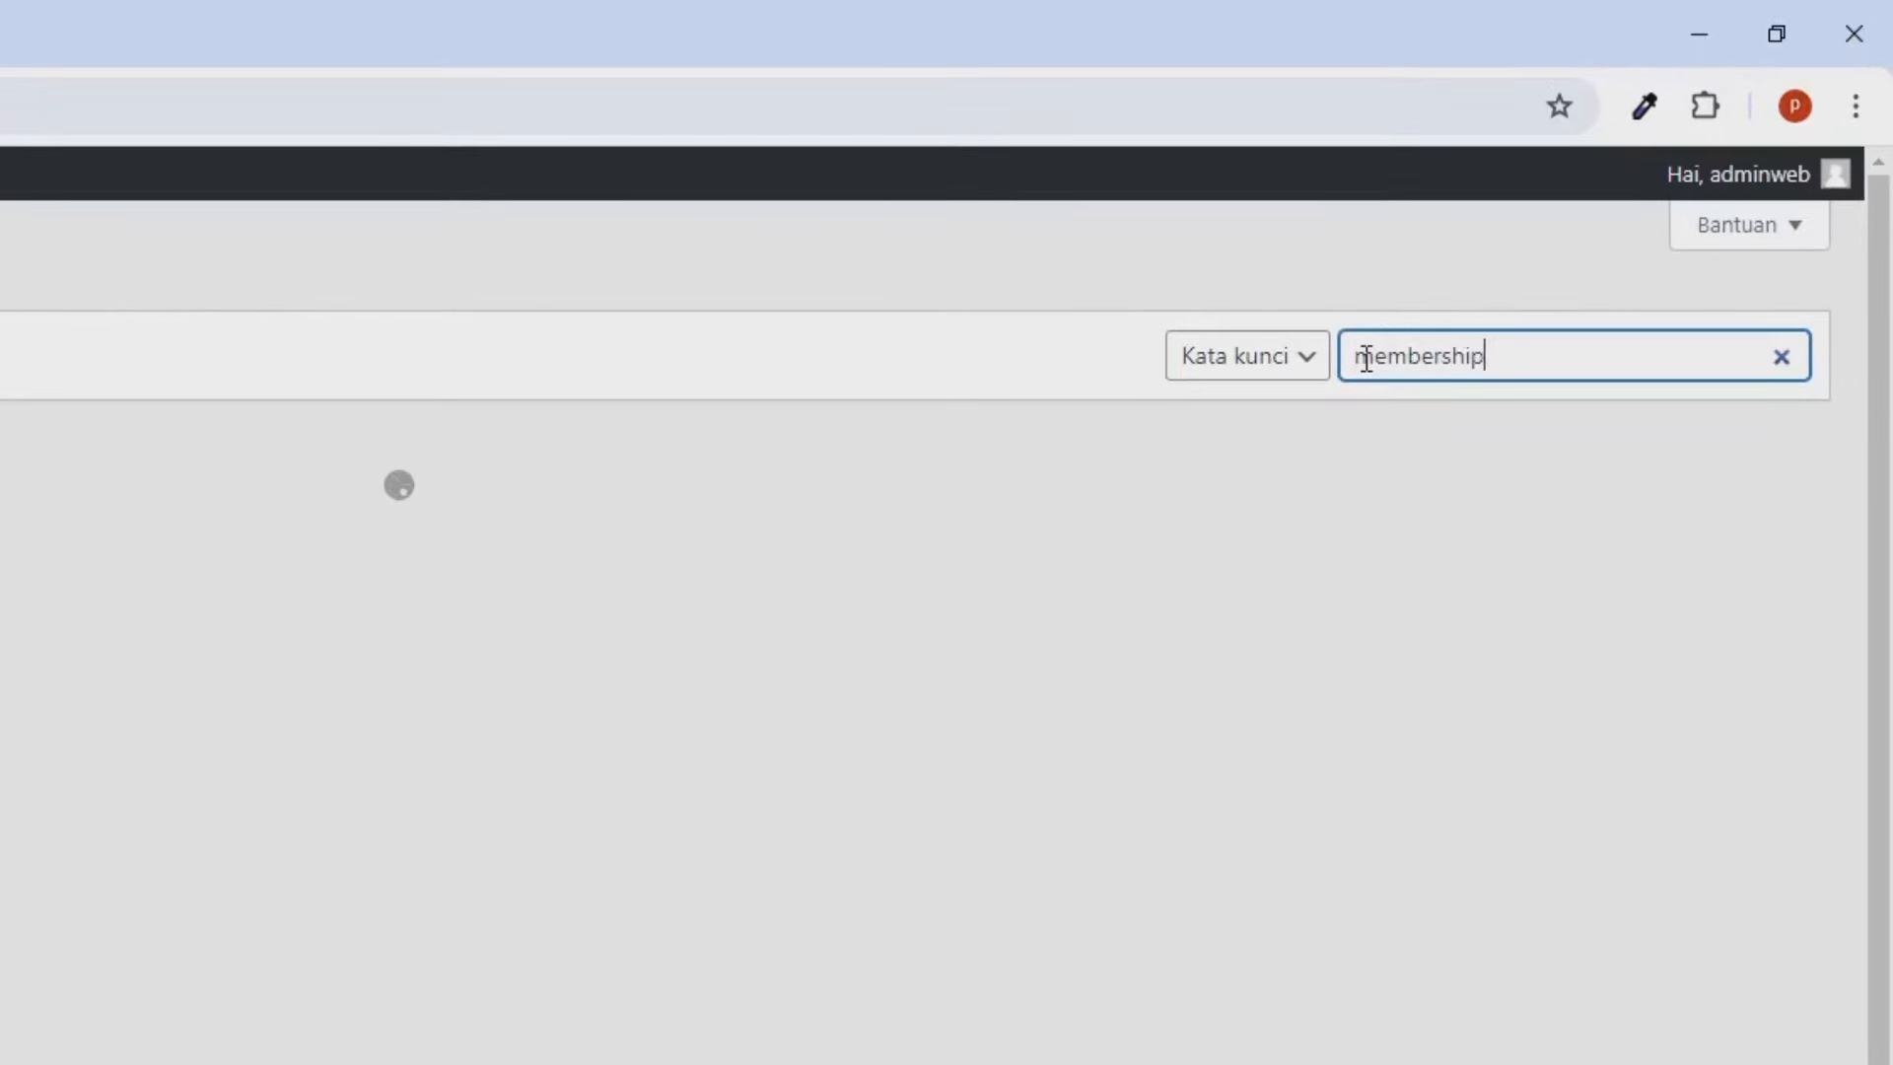
type(" pro")
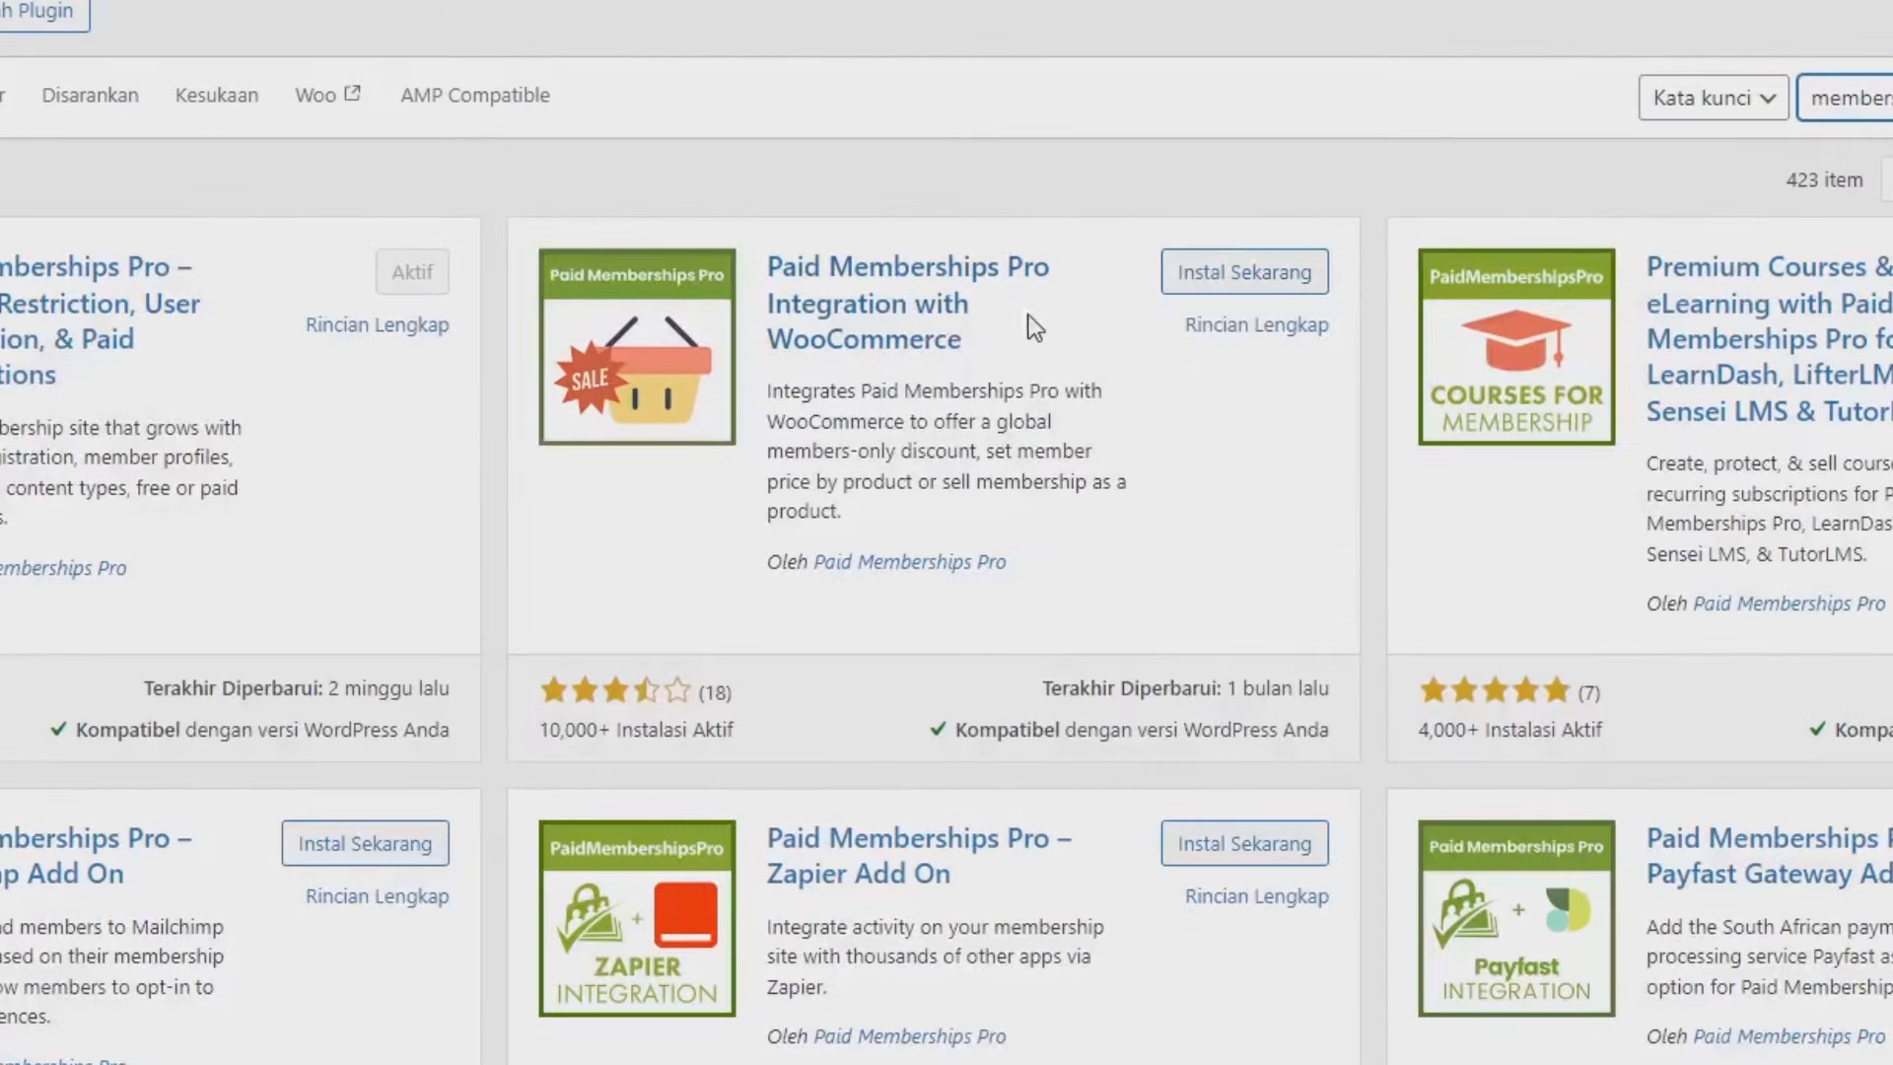
left_click(1240, 276)
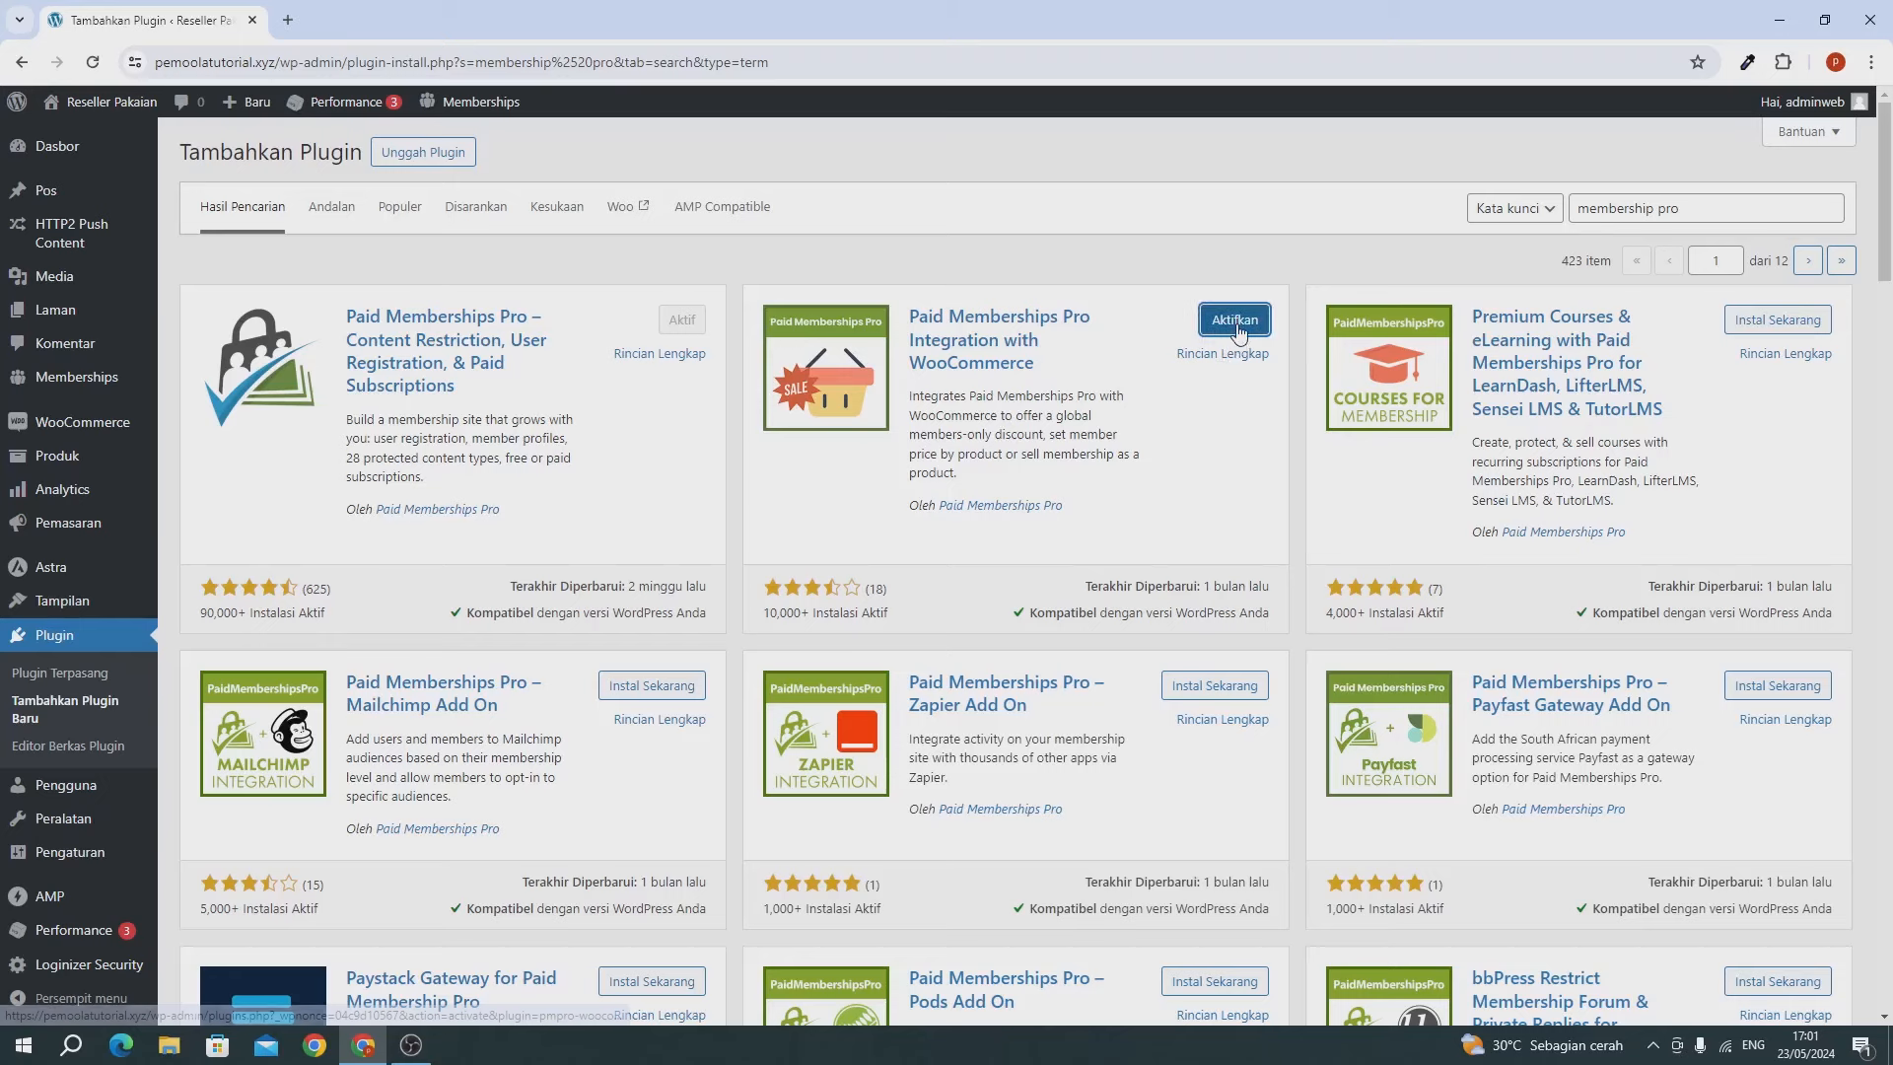
left_click(1239, 331)
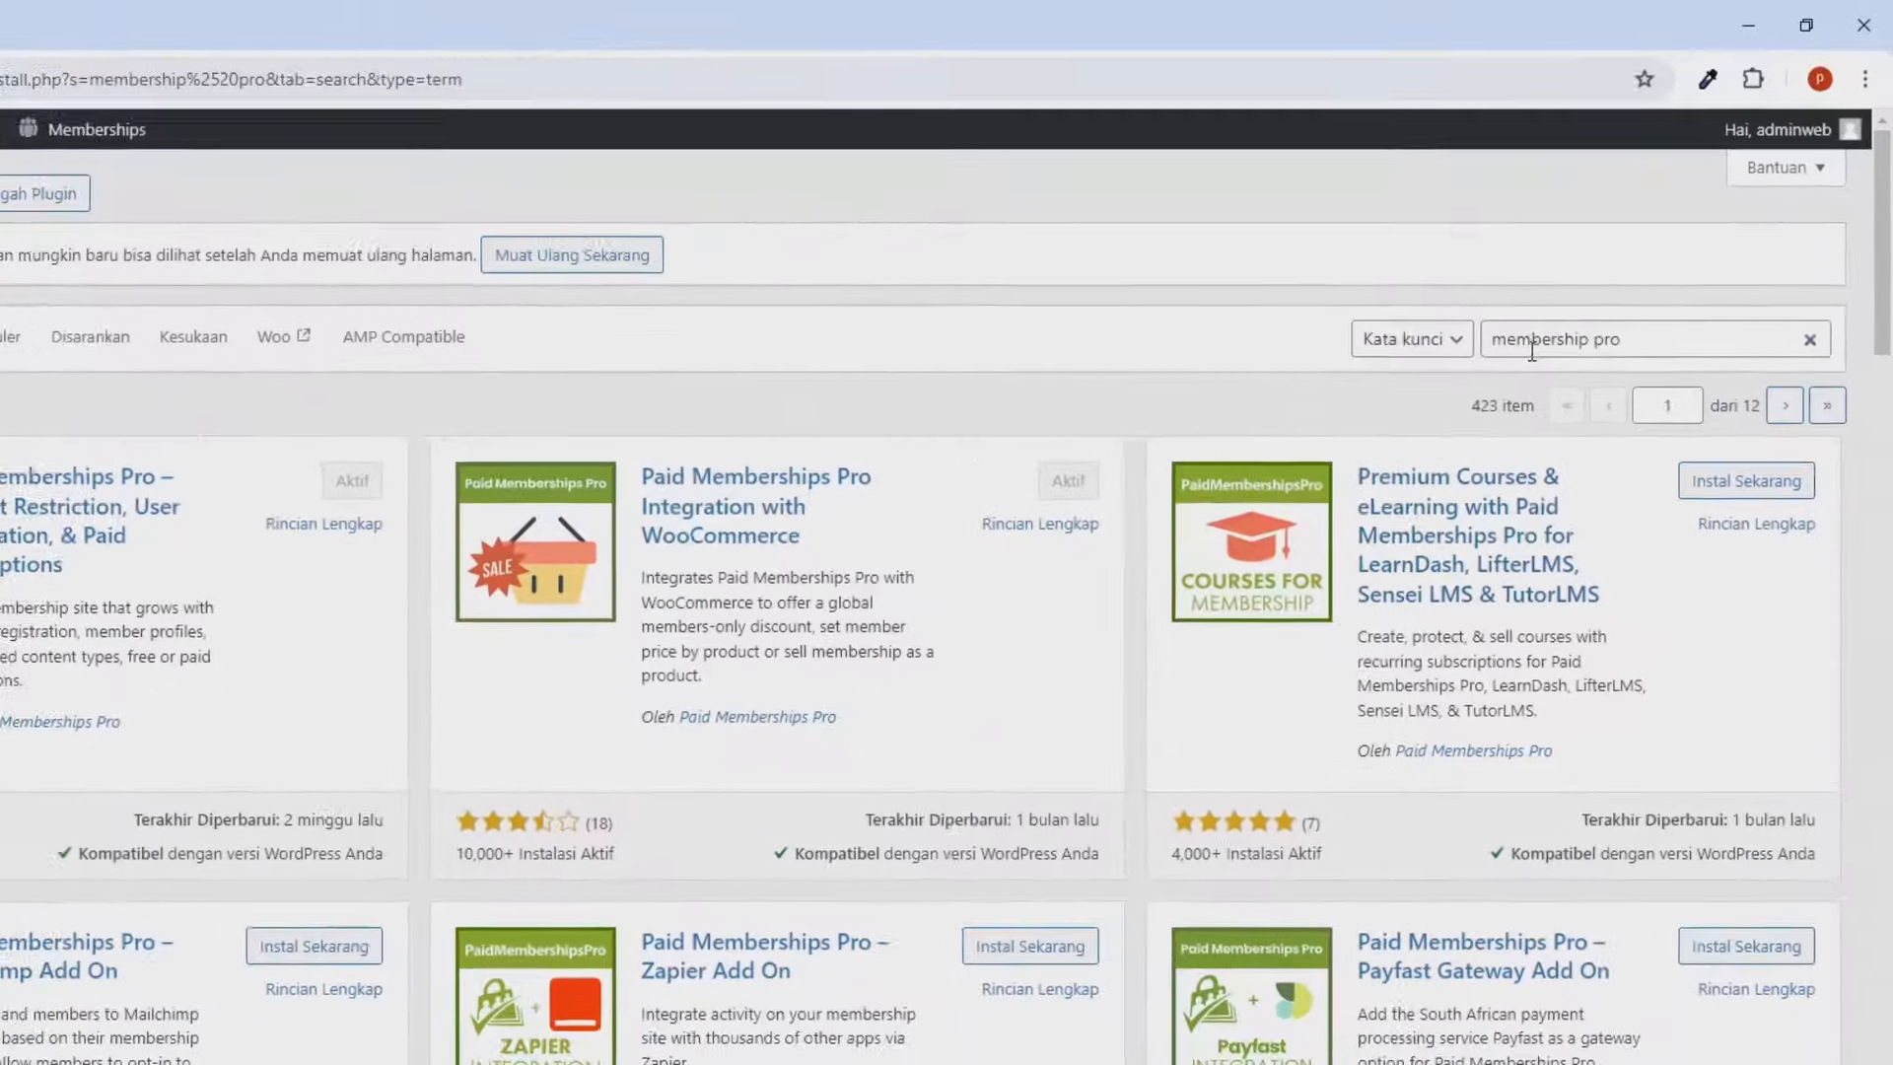
triple_click(1605, 274)
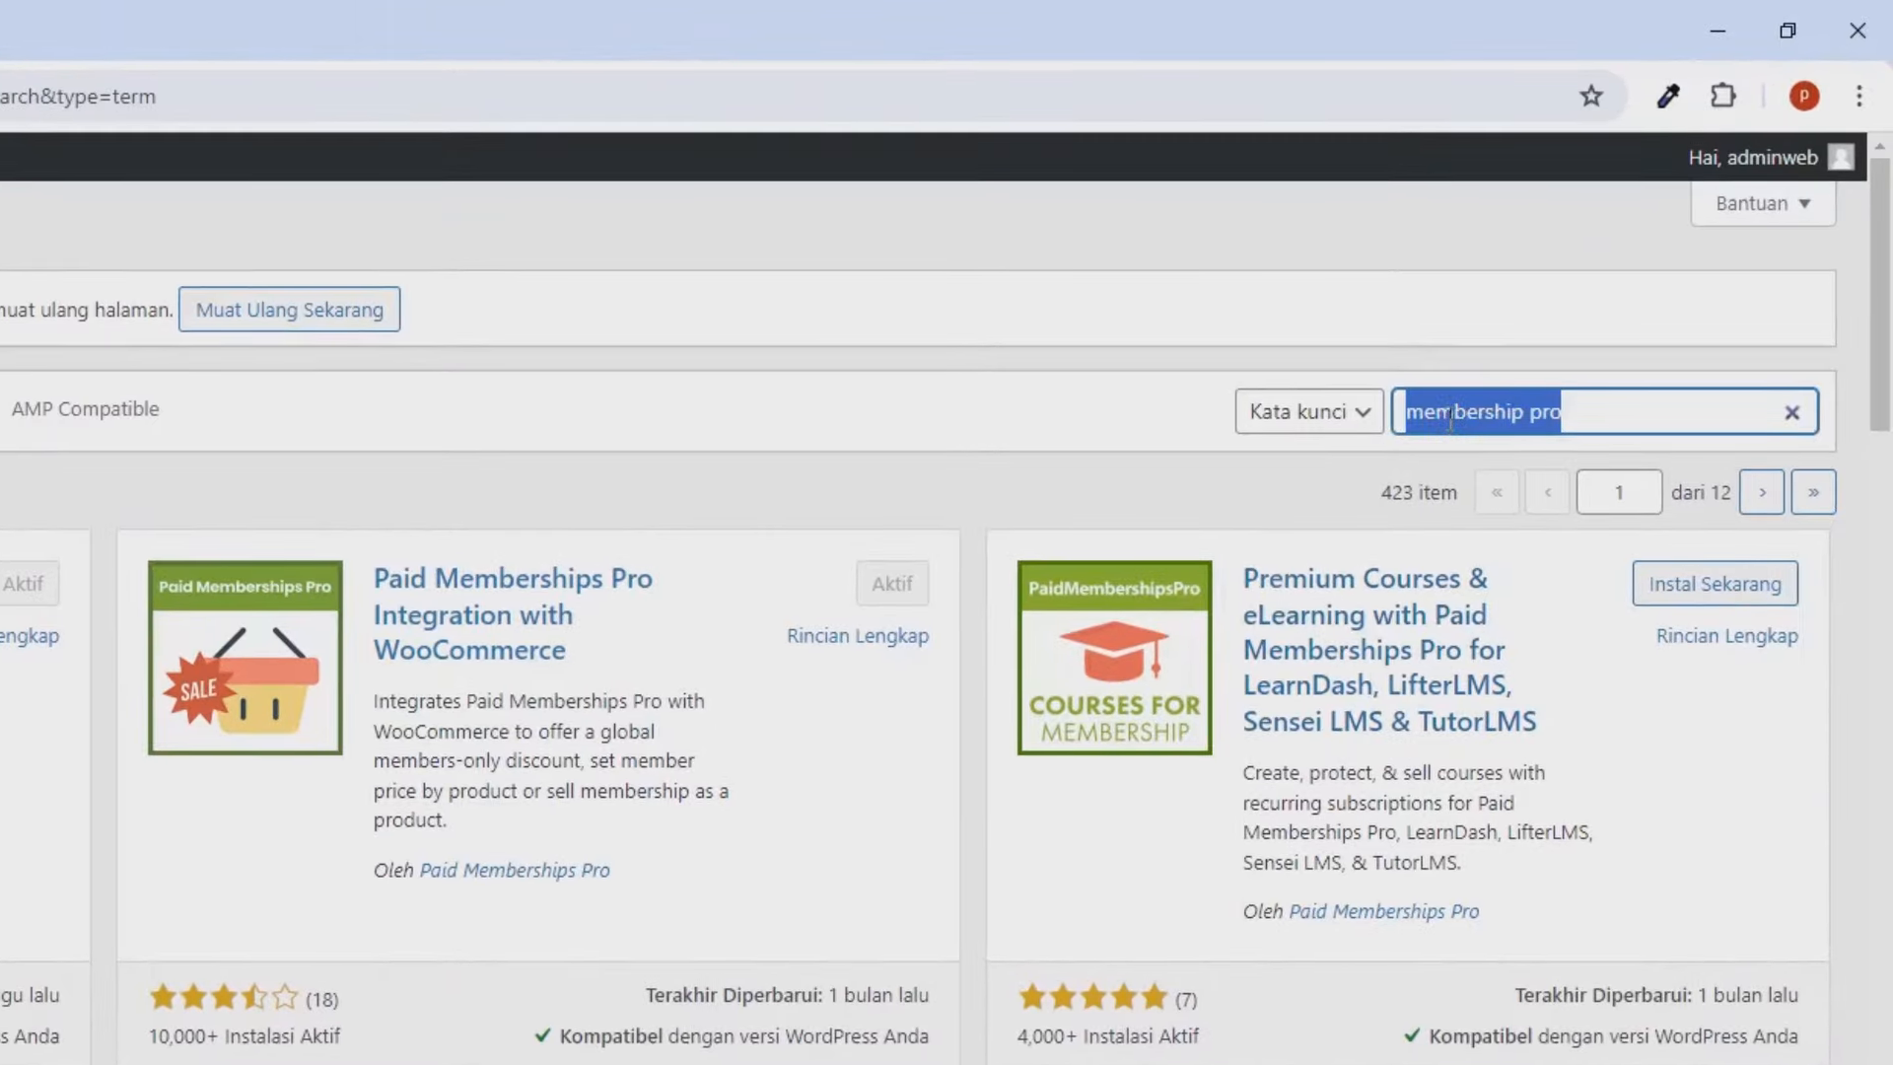
Search plugins for 'elementor', then install and activate Elementor.
type("elementor")
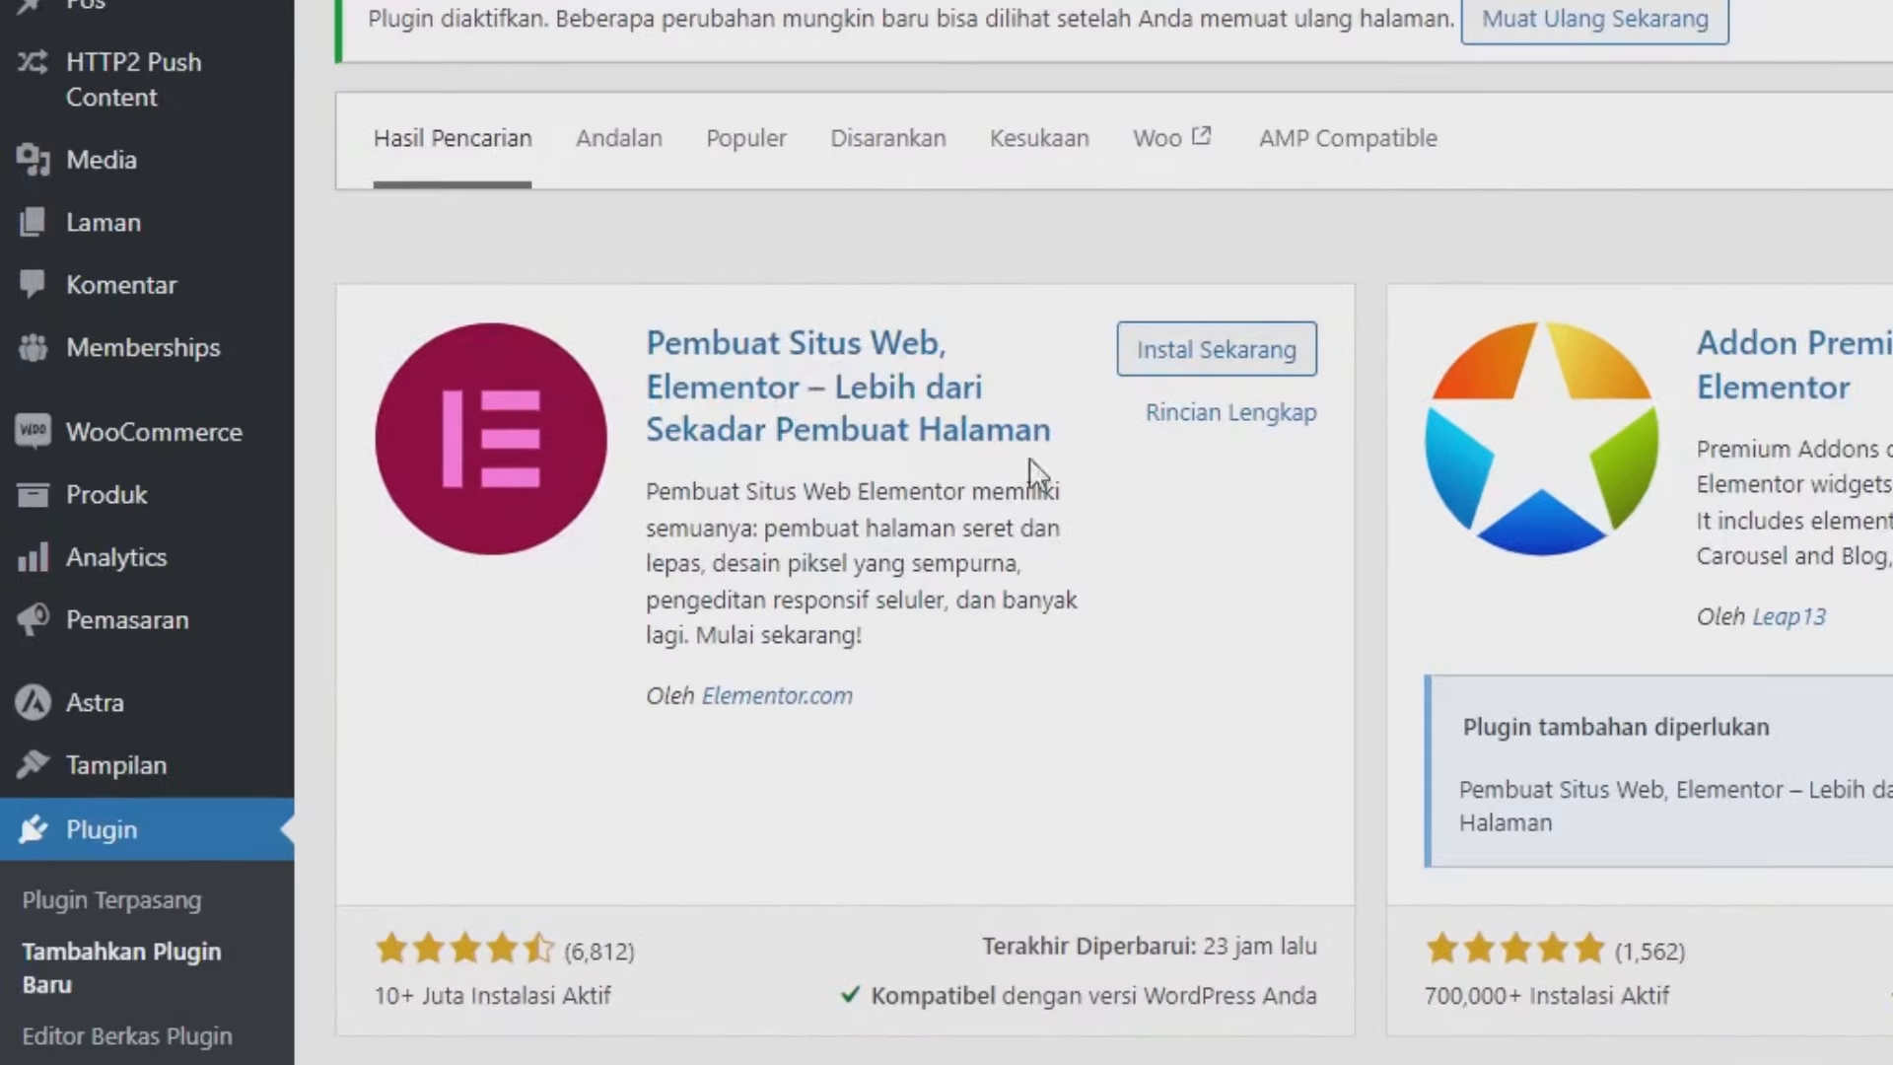
left_click(1186, 367)
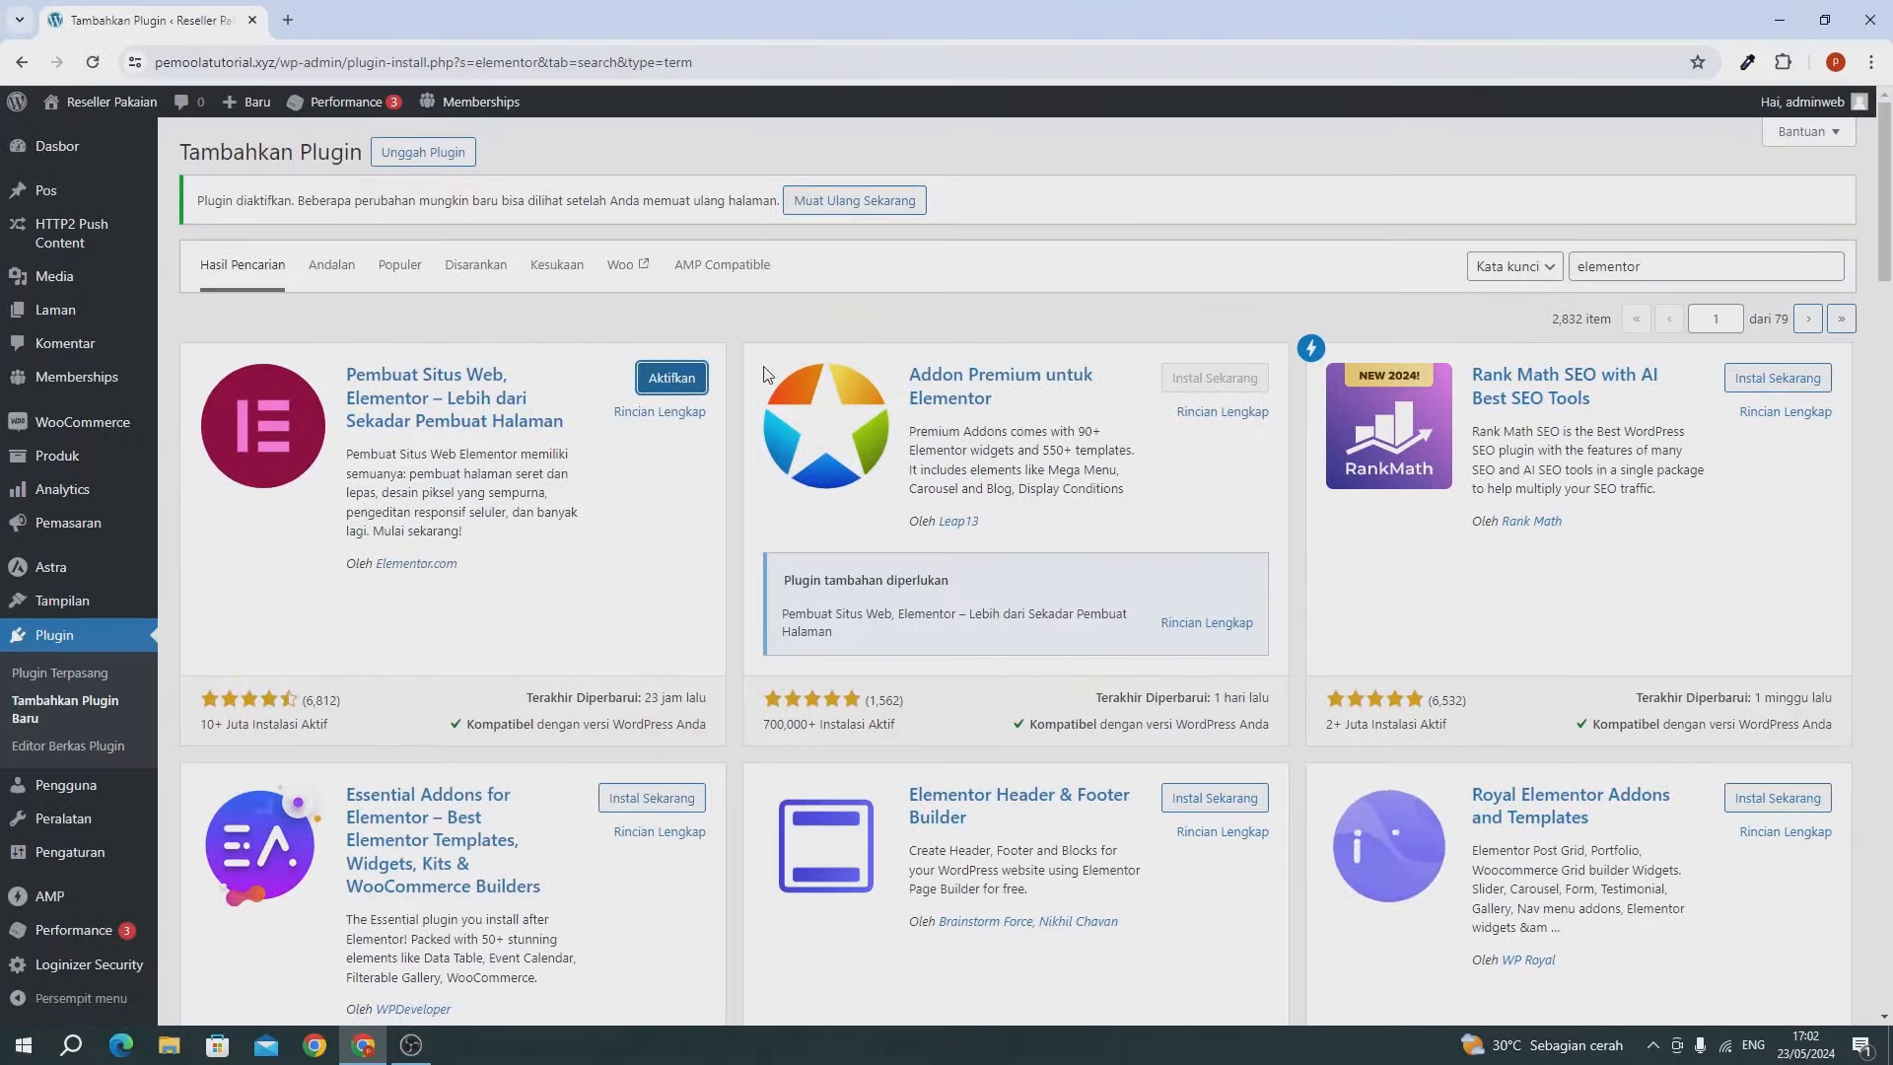
left_click(689, 378)
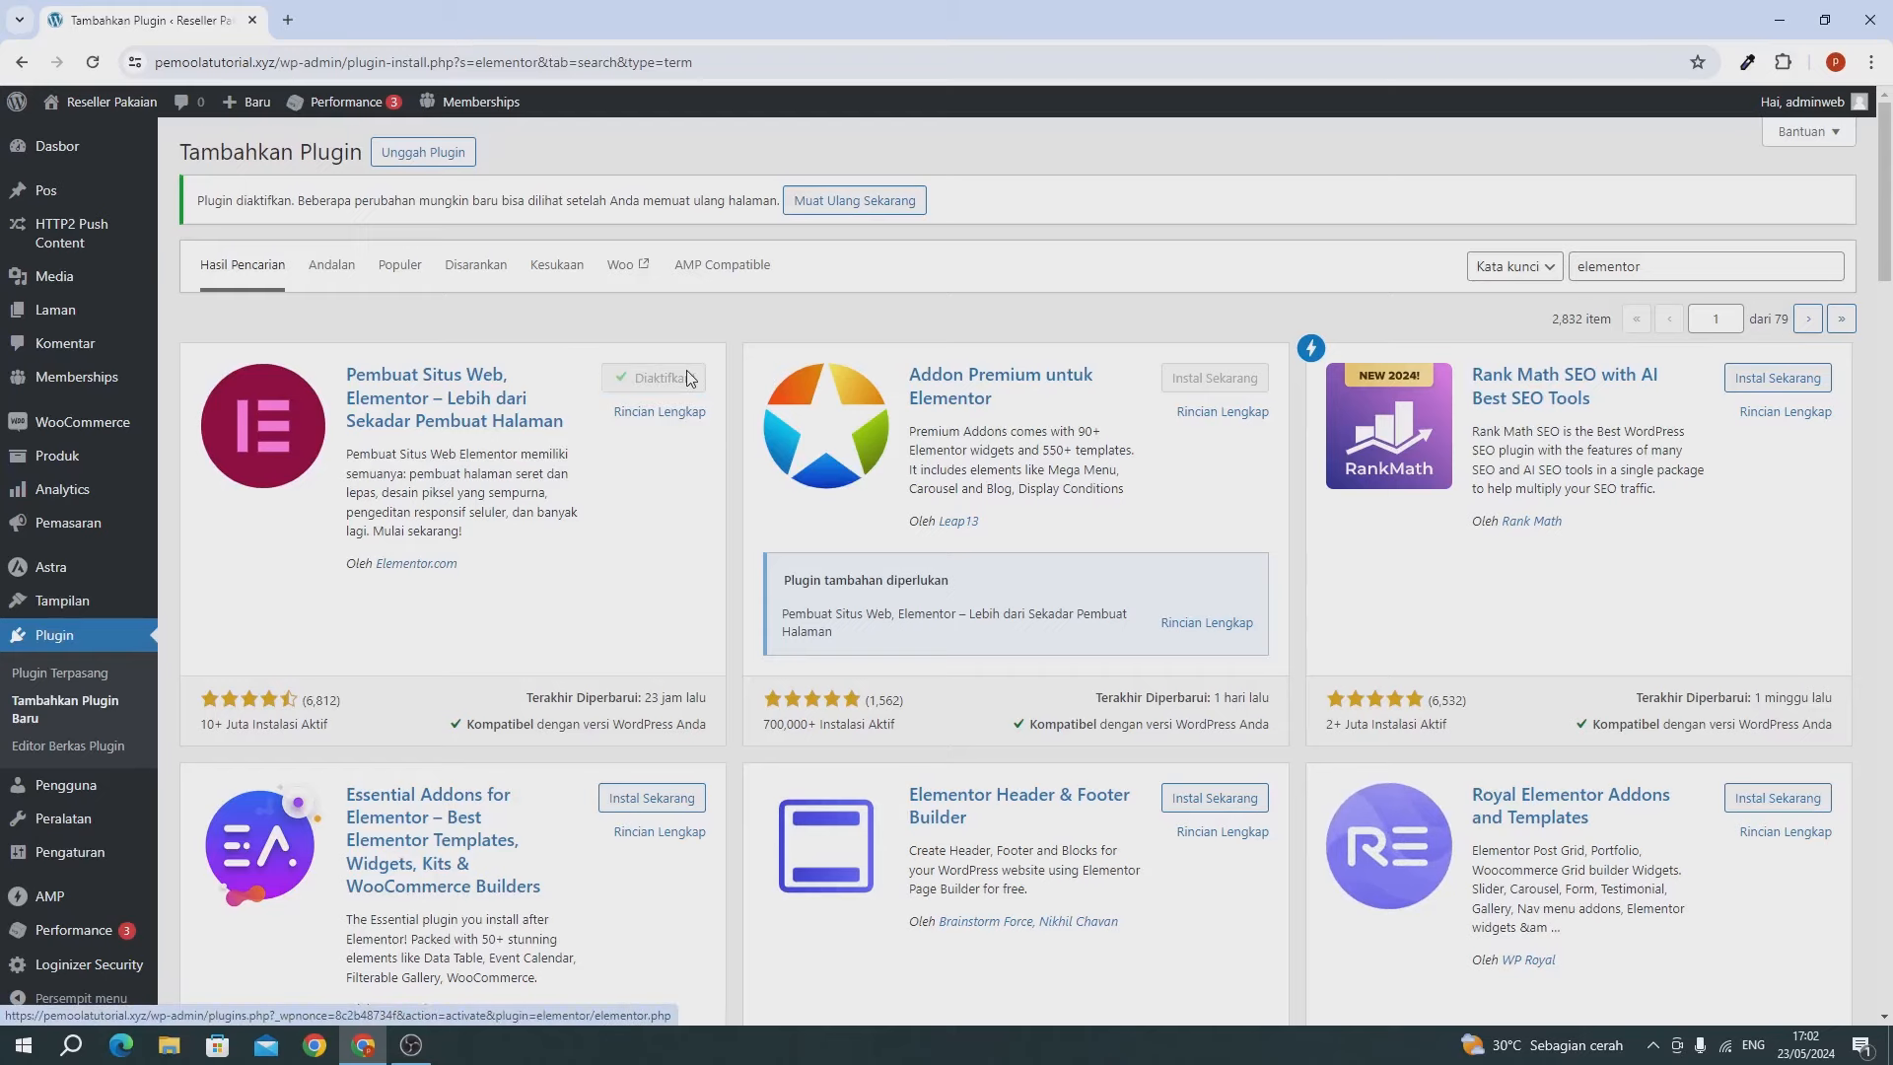
Install and activate Essential Addons for Elementor, then review the installed plugins list.
scroll(688, 378, "down", 2)
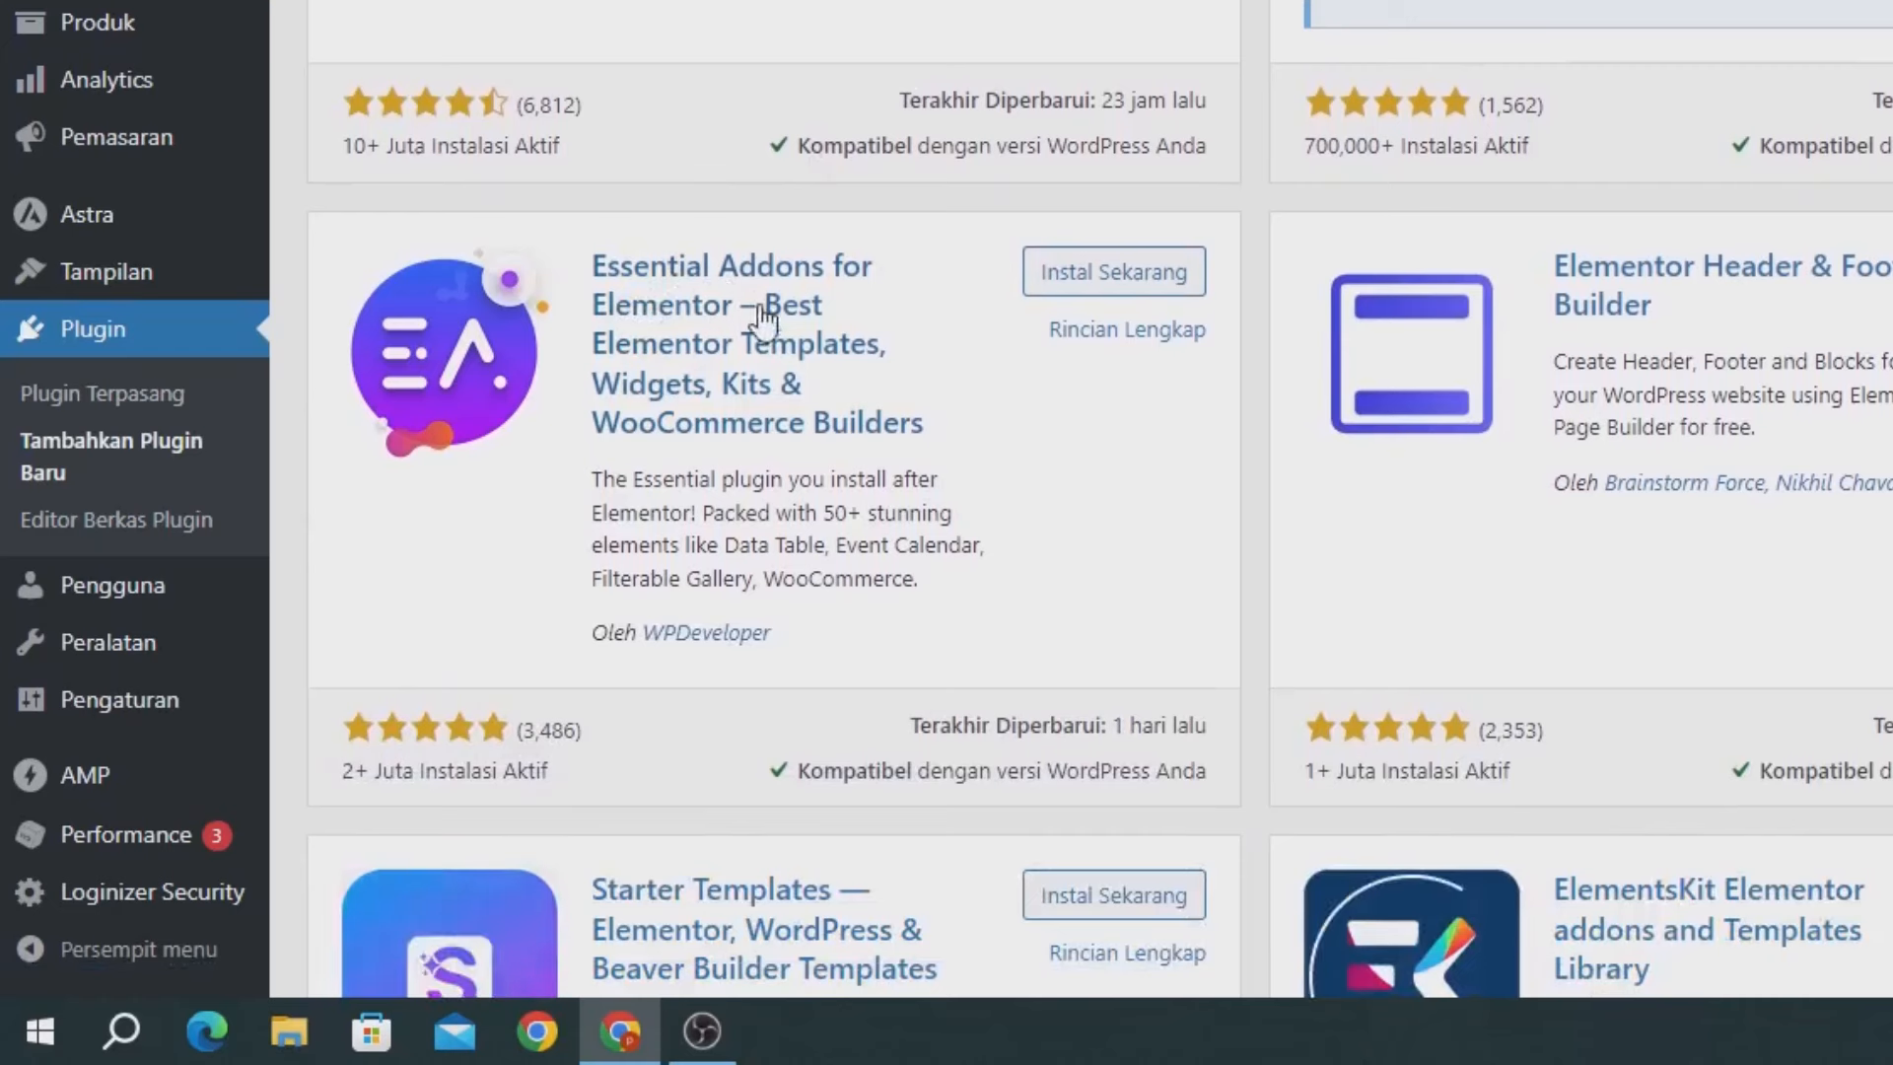
left_click(1144, 296)
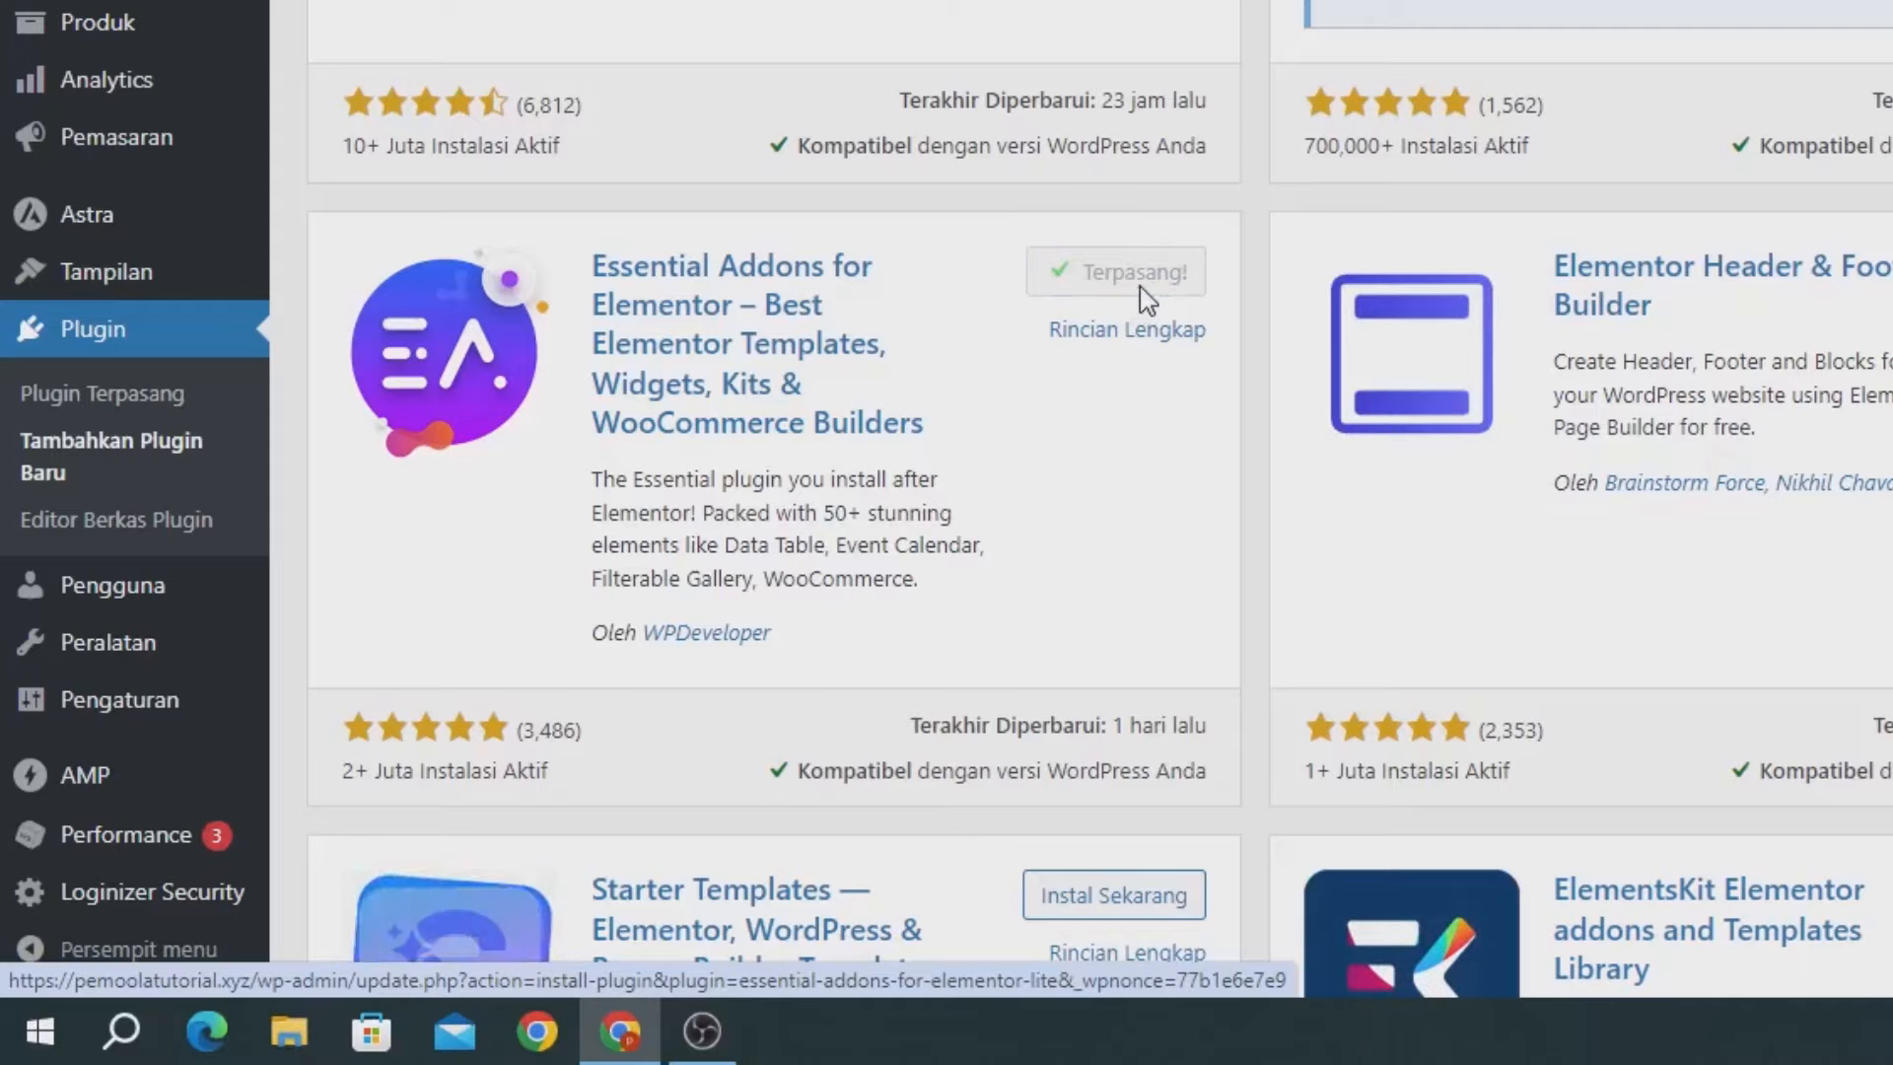
left_click(1116, 289)
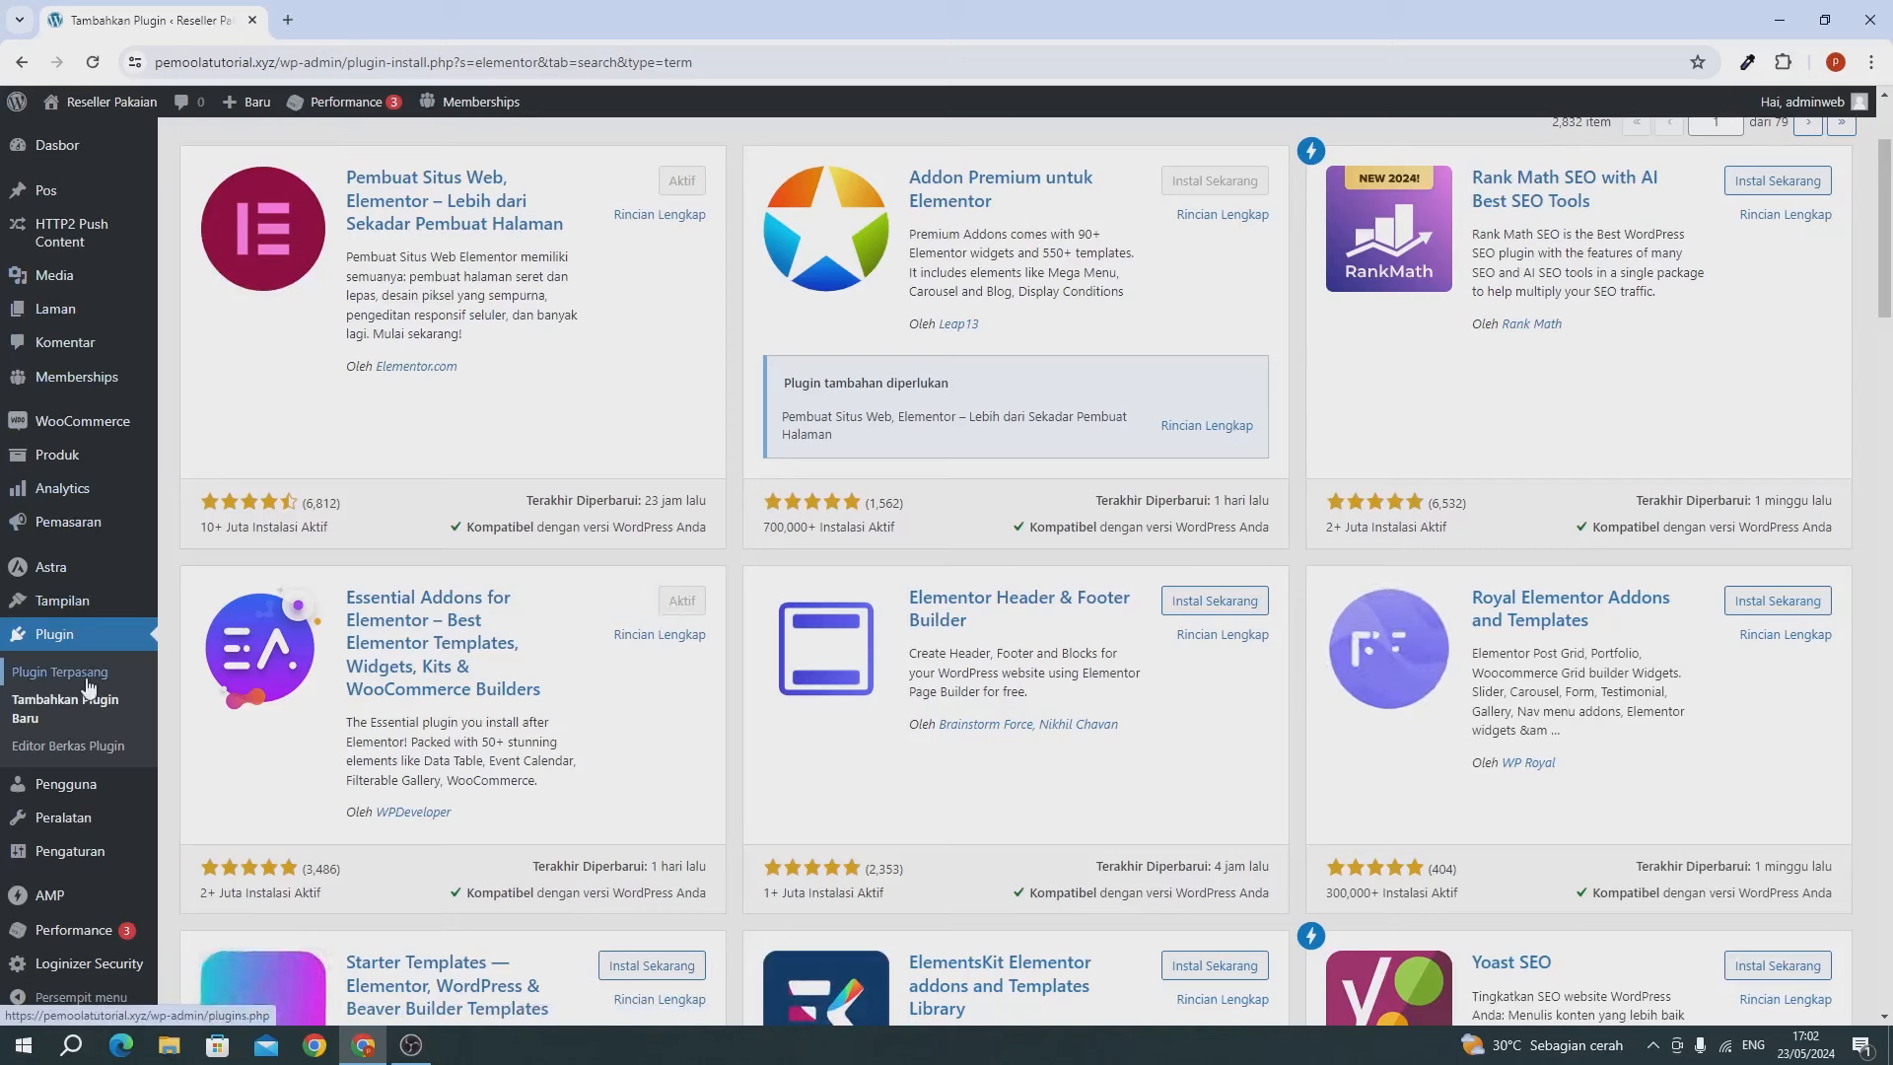
left_click(81, 134)
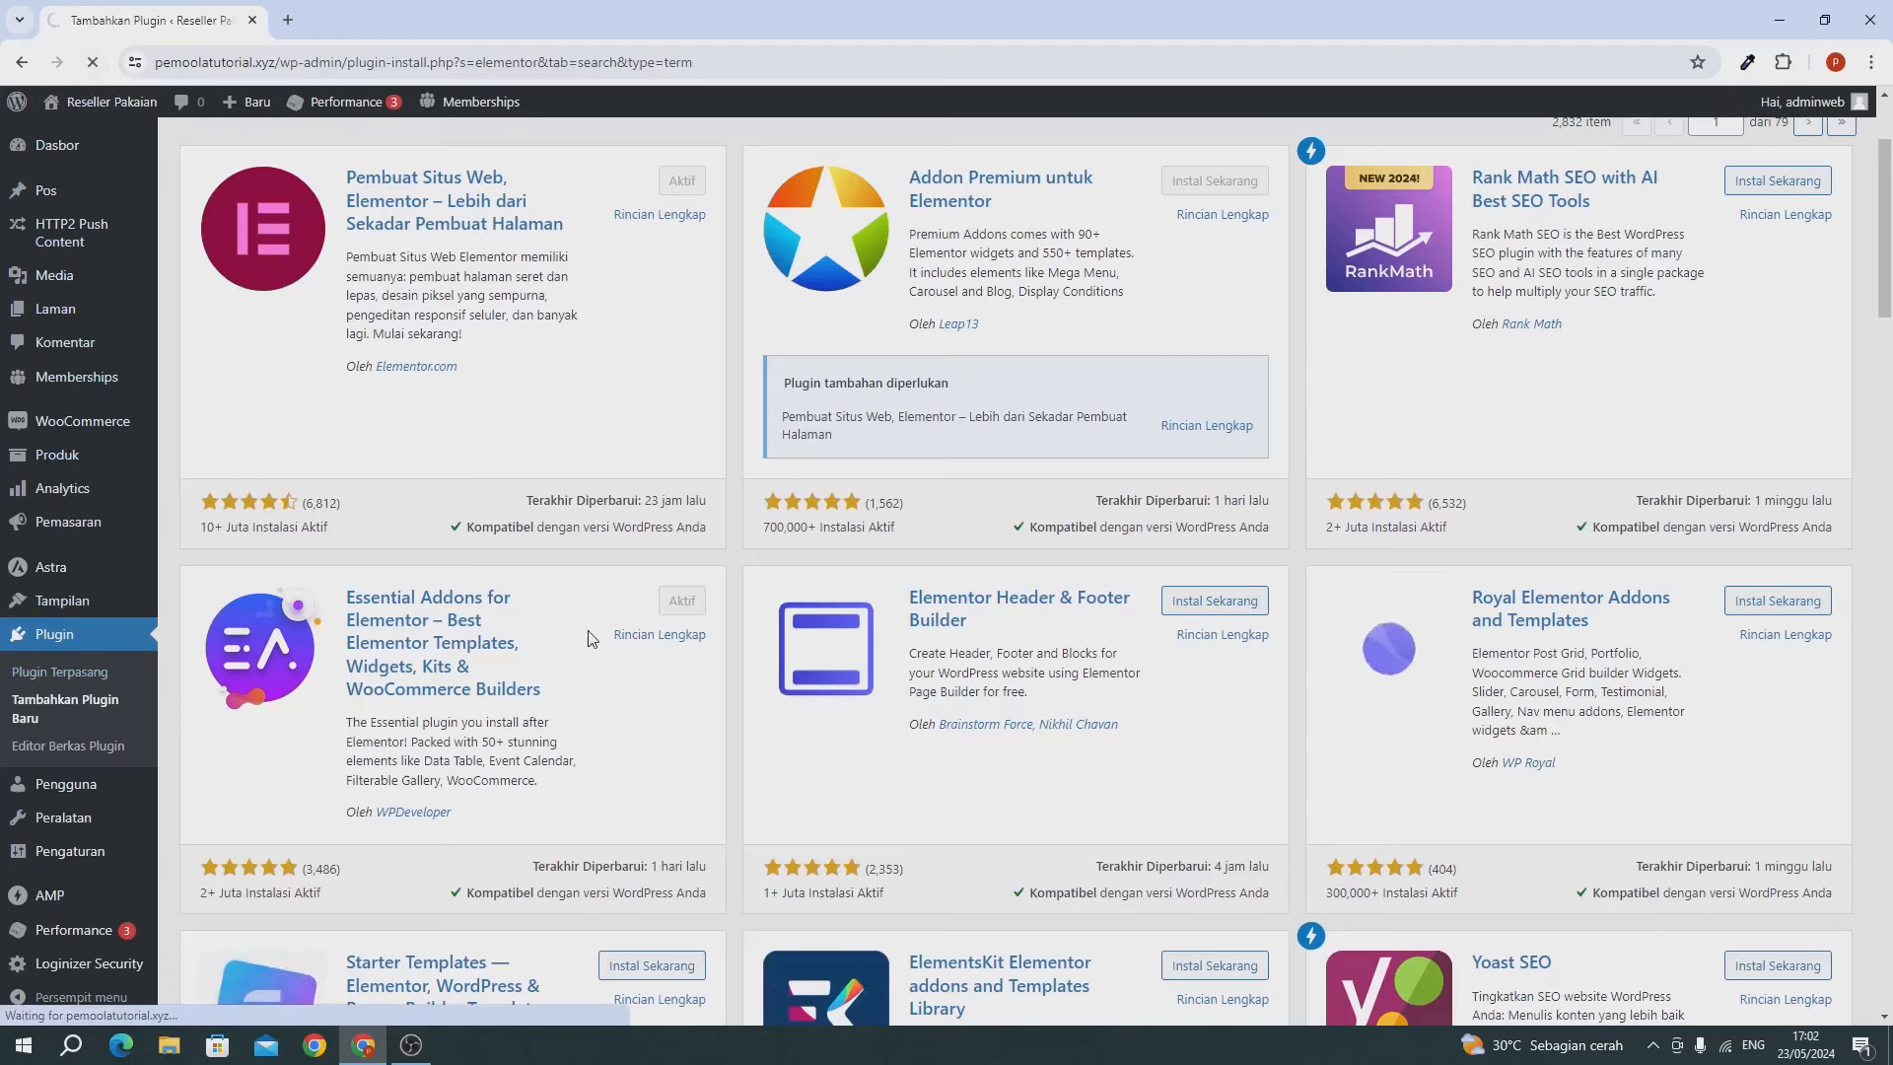
scroll(580, 639, "up", 1)
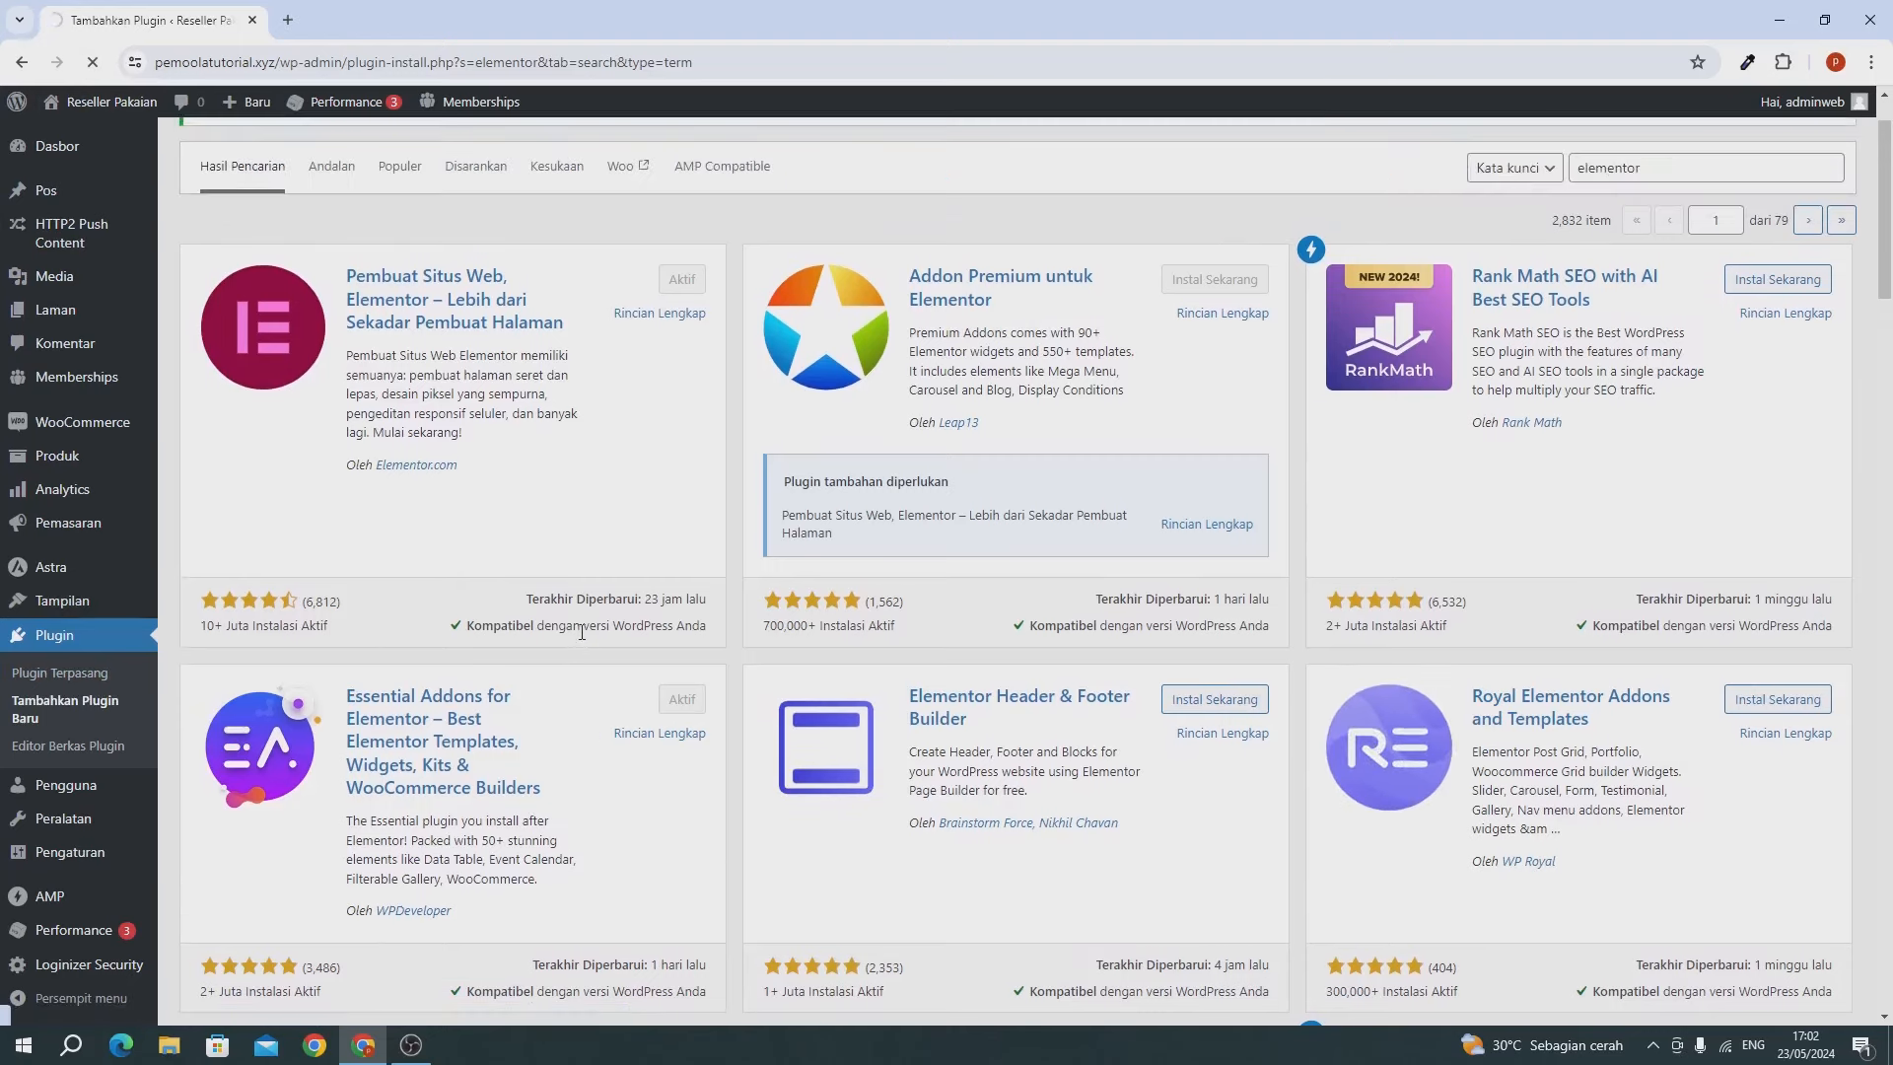
scroll(108, 720, "down", 7)
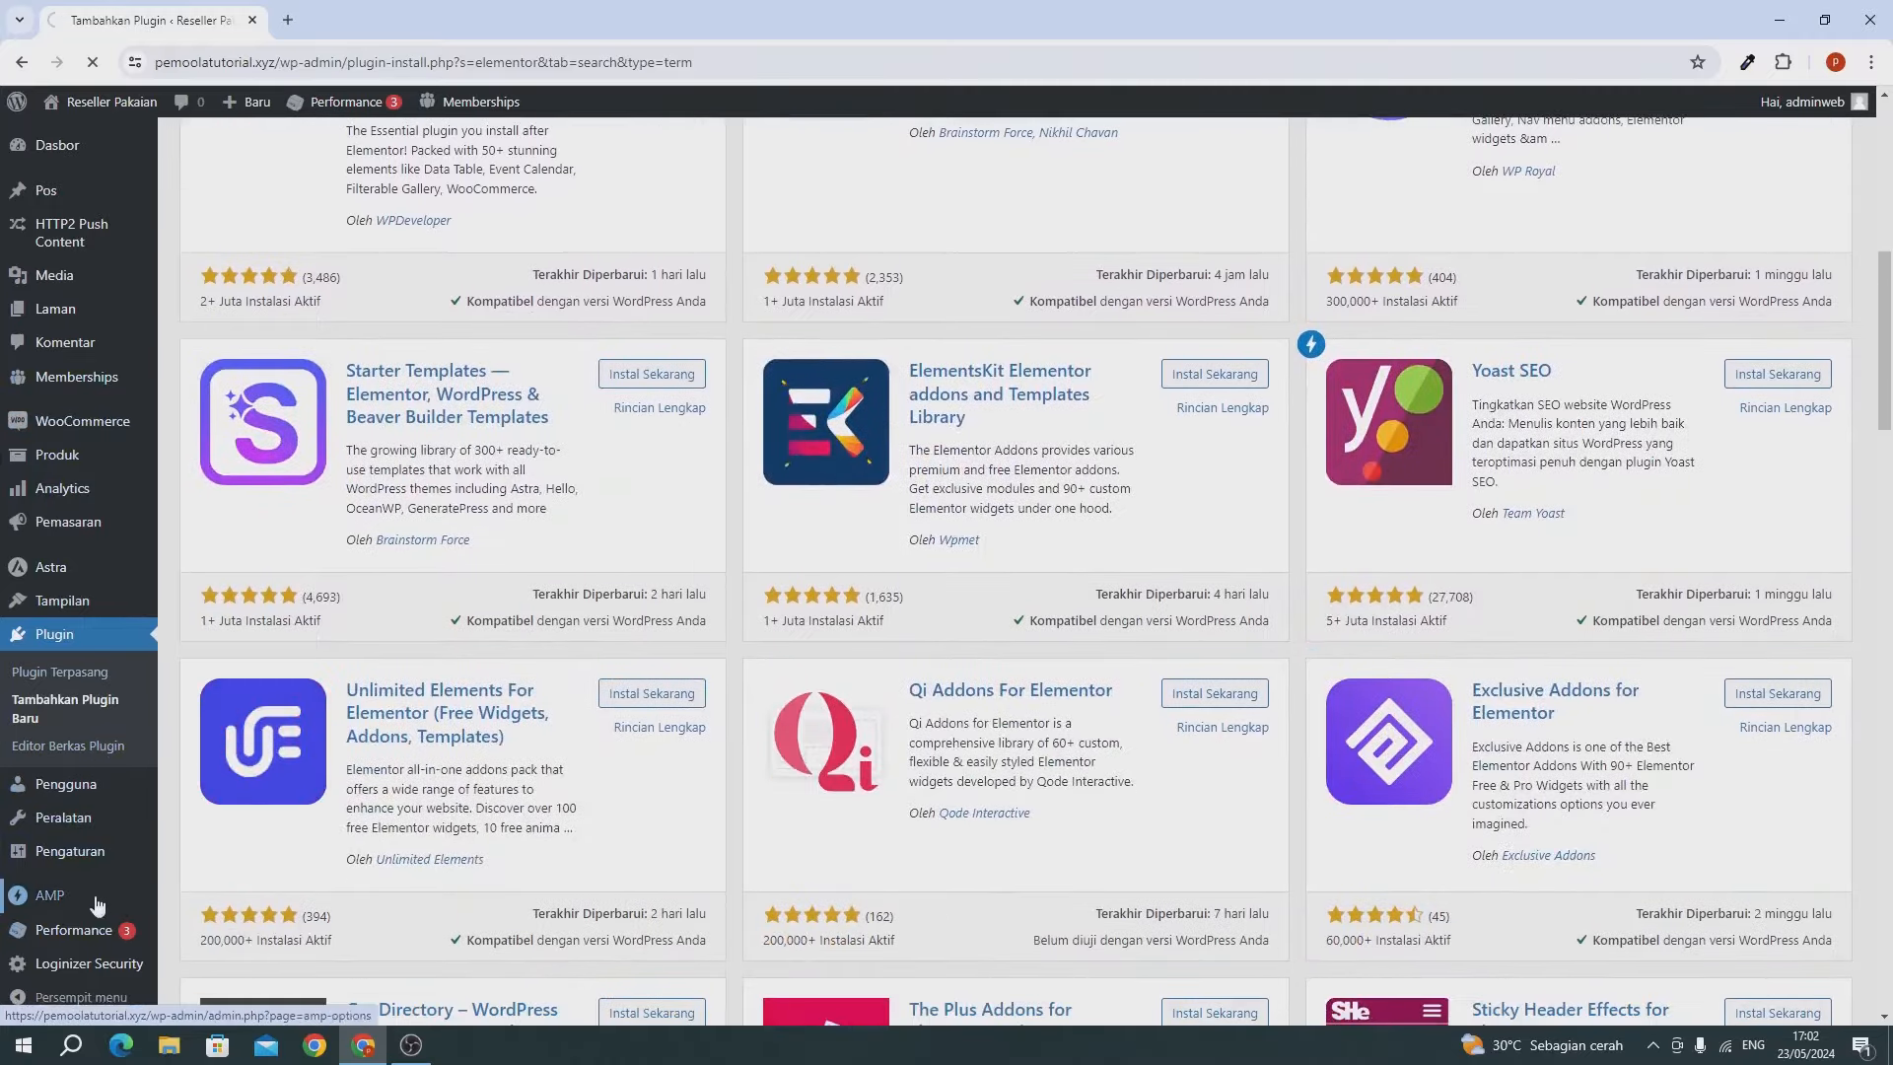
scroll(64, 276, "up", 4)
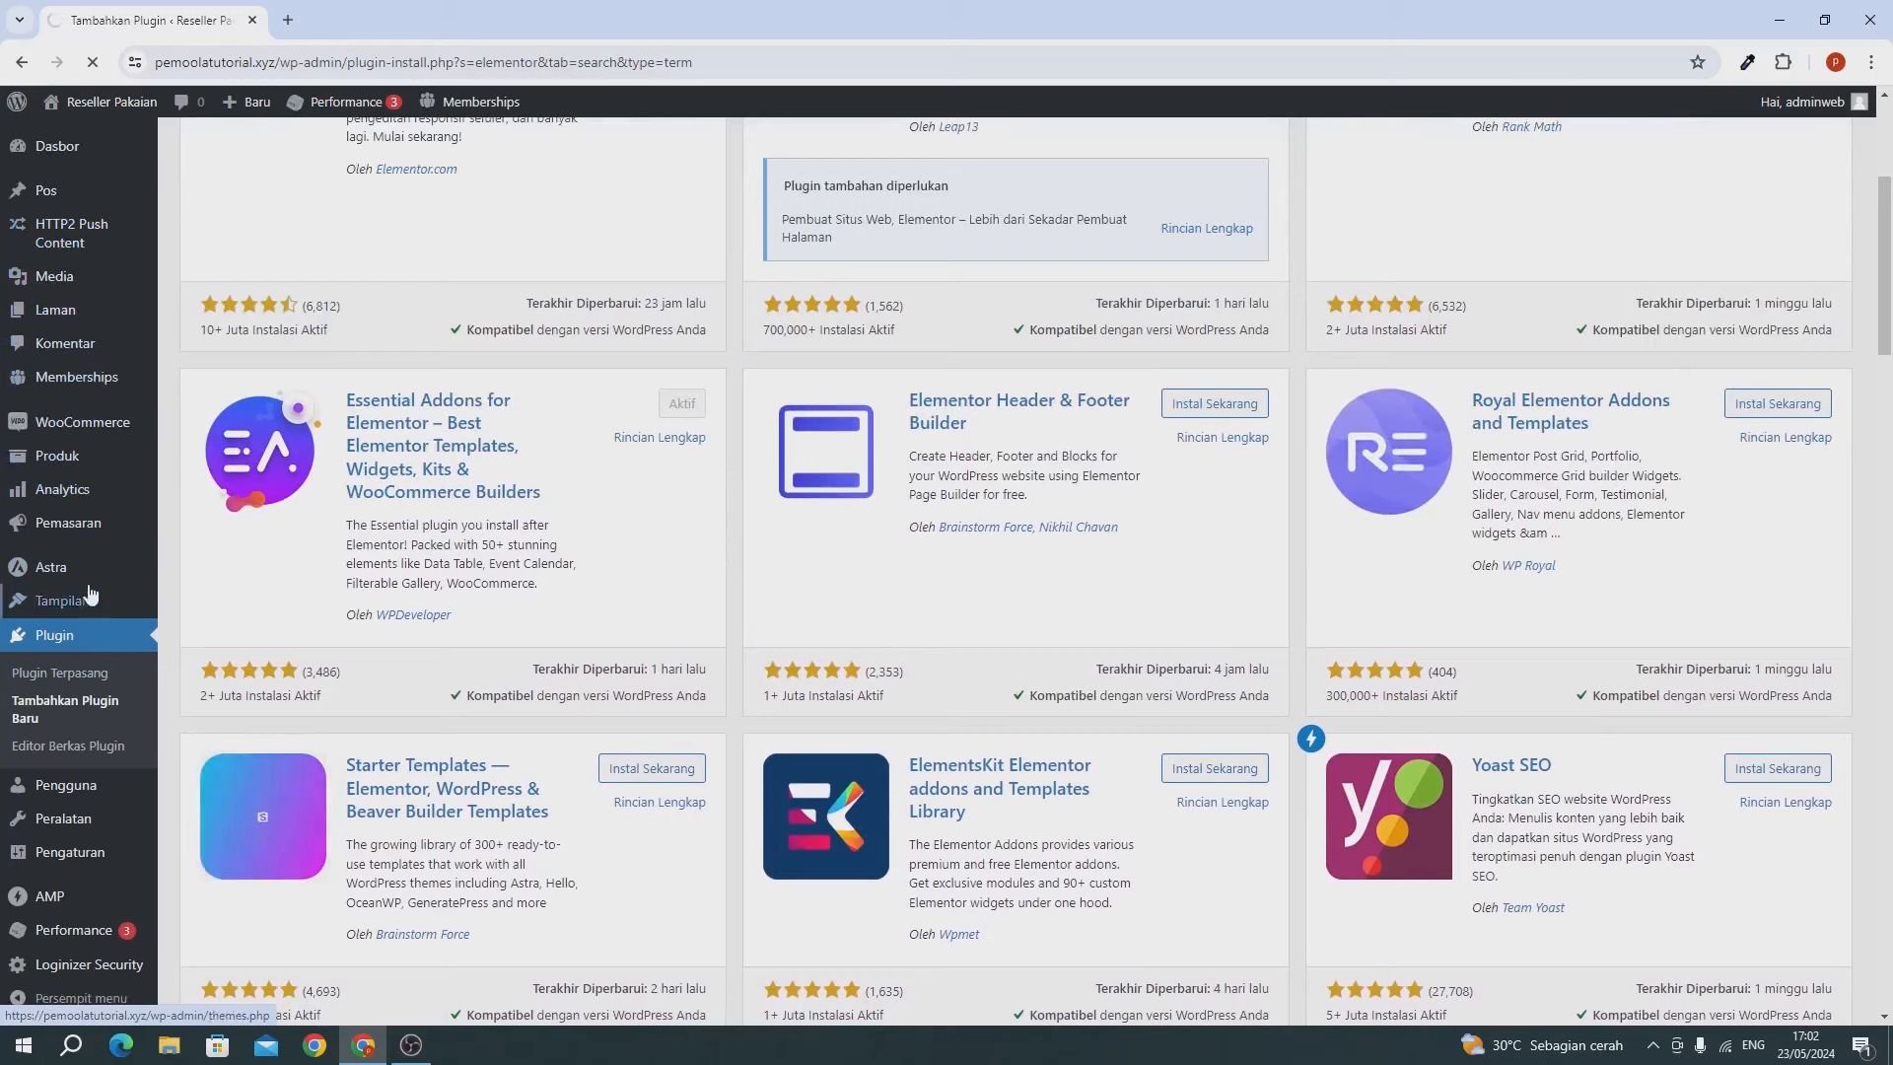
mouse_move(81, 371)
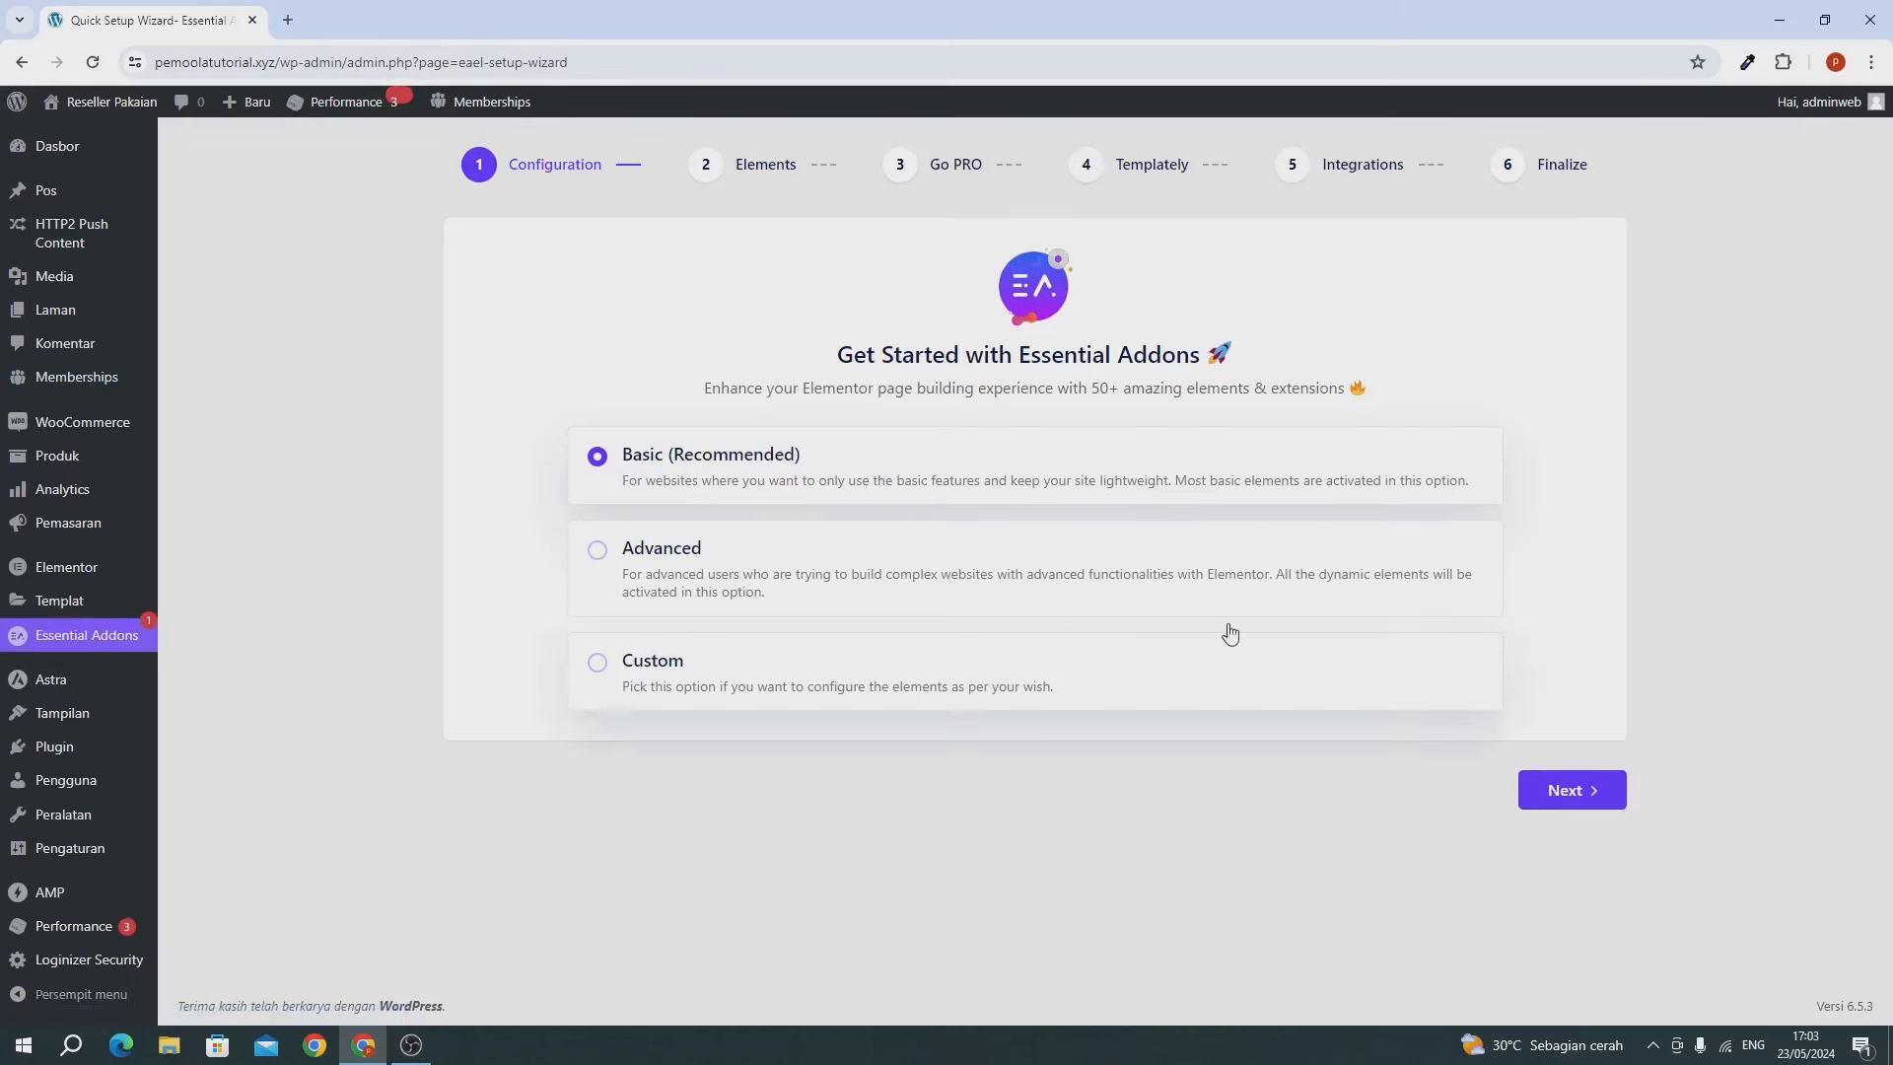
Run the Essential Addons wizard with Basic defaults and no extra plugins, choosing 'No, Thanks' on usage data.
left_click(1571, 792)
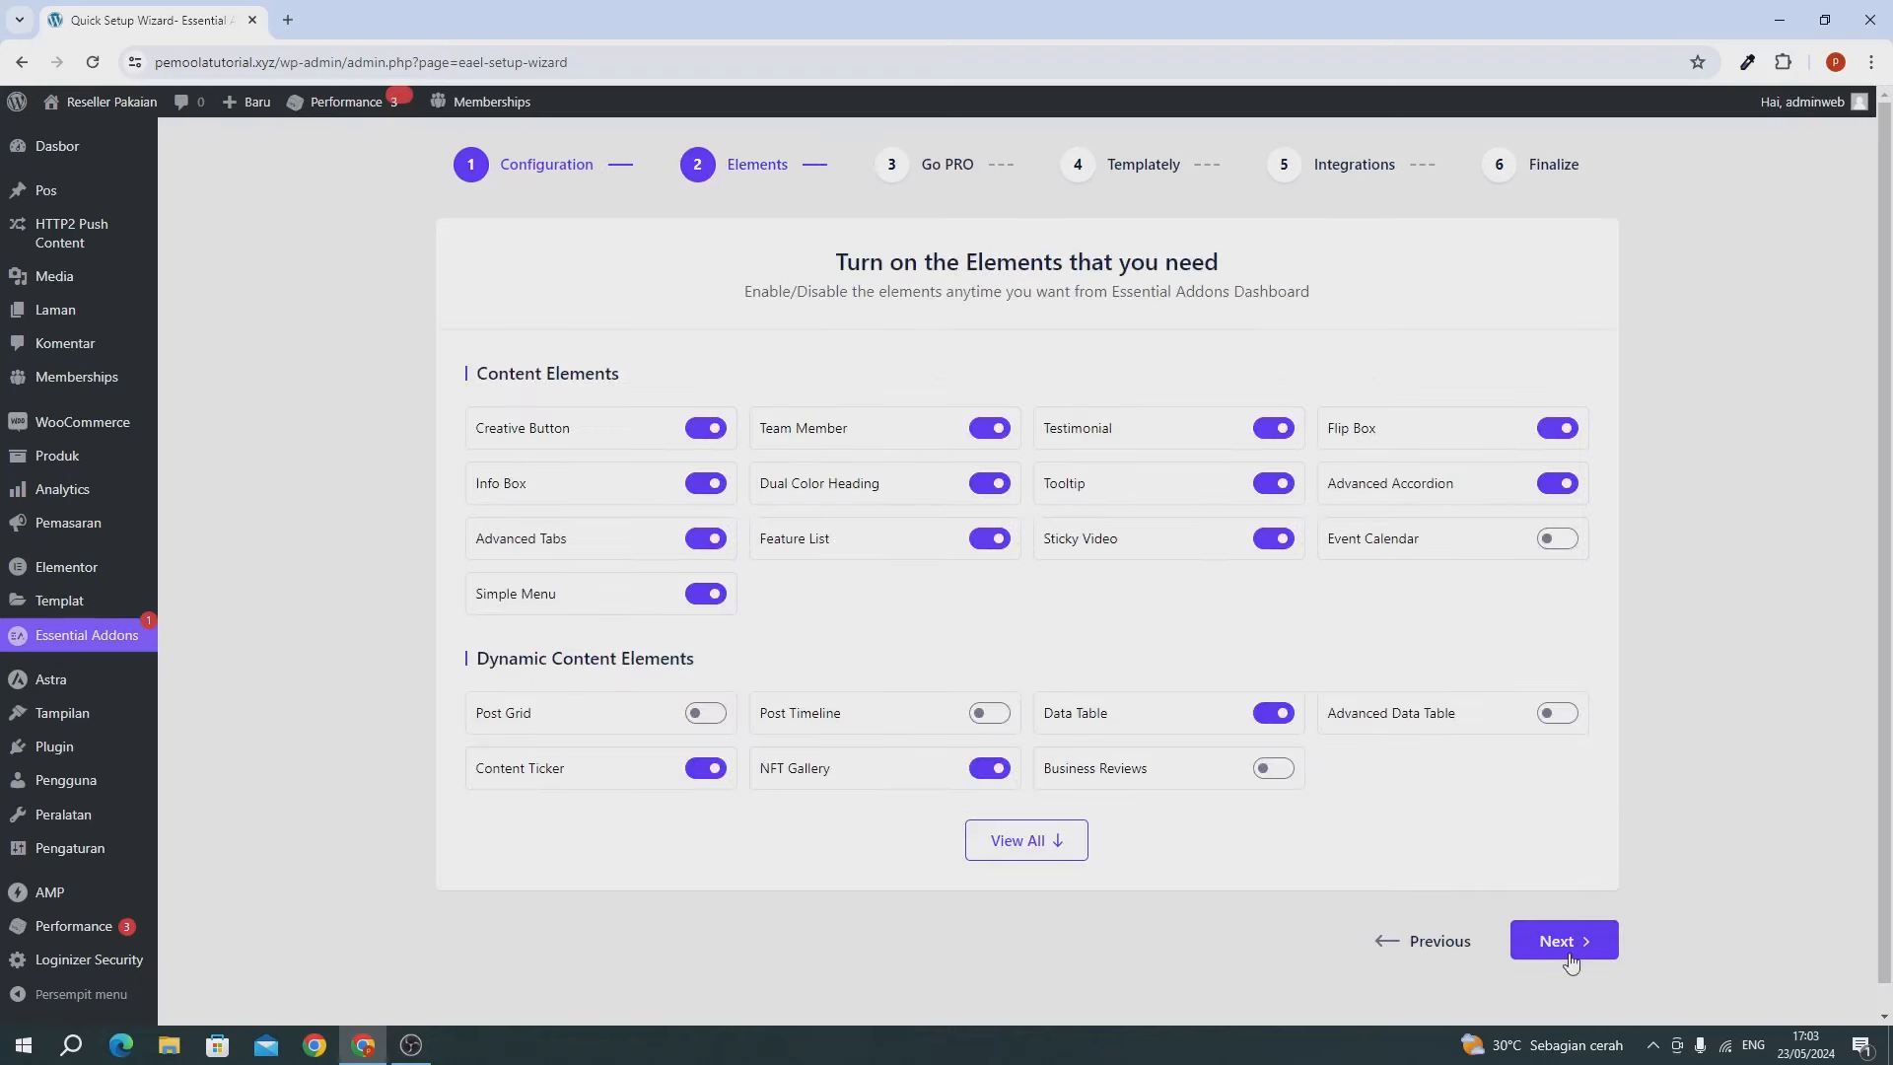
left_click(1571, 959)
left_click(1570, 770)
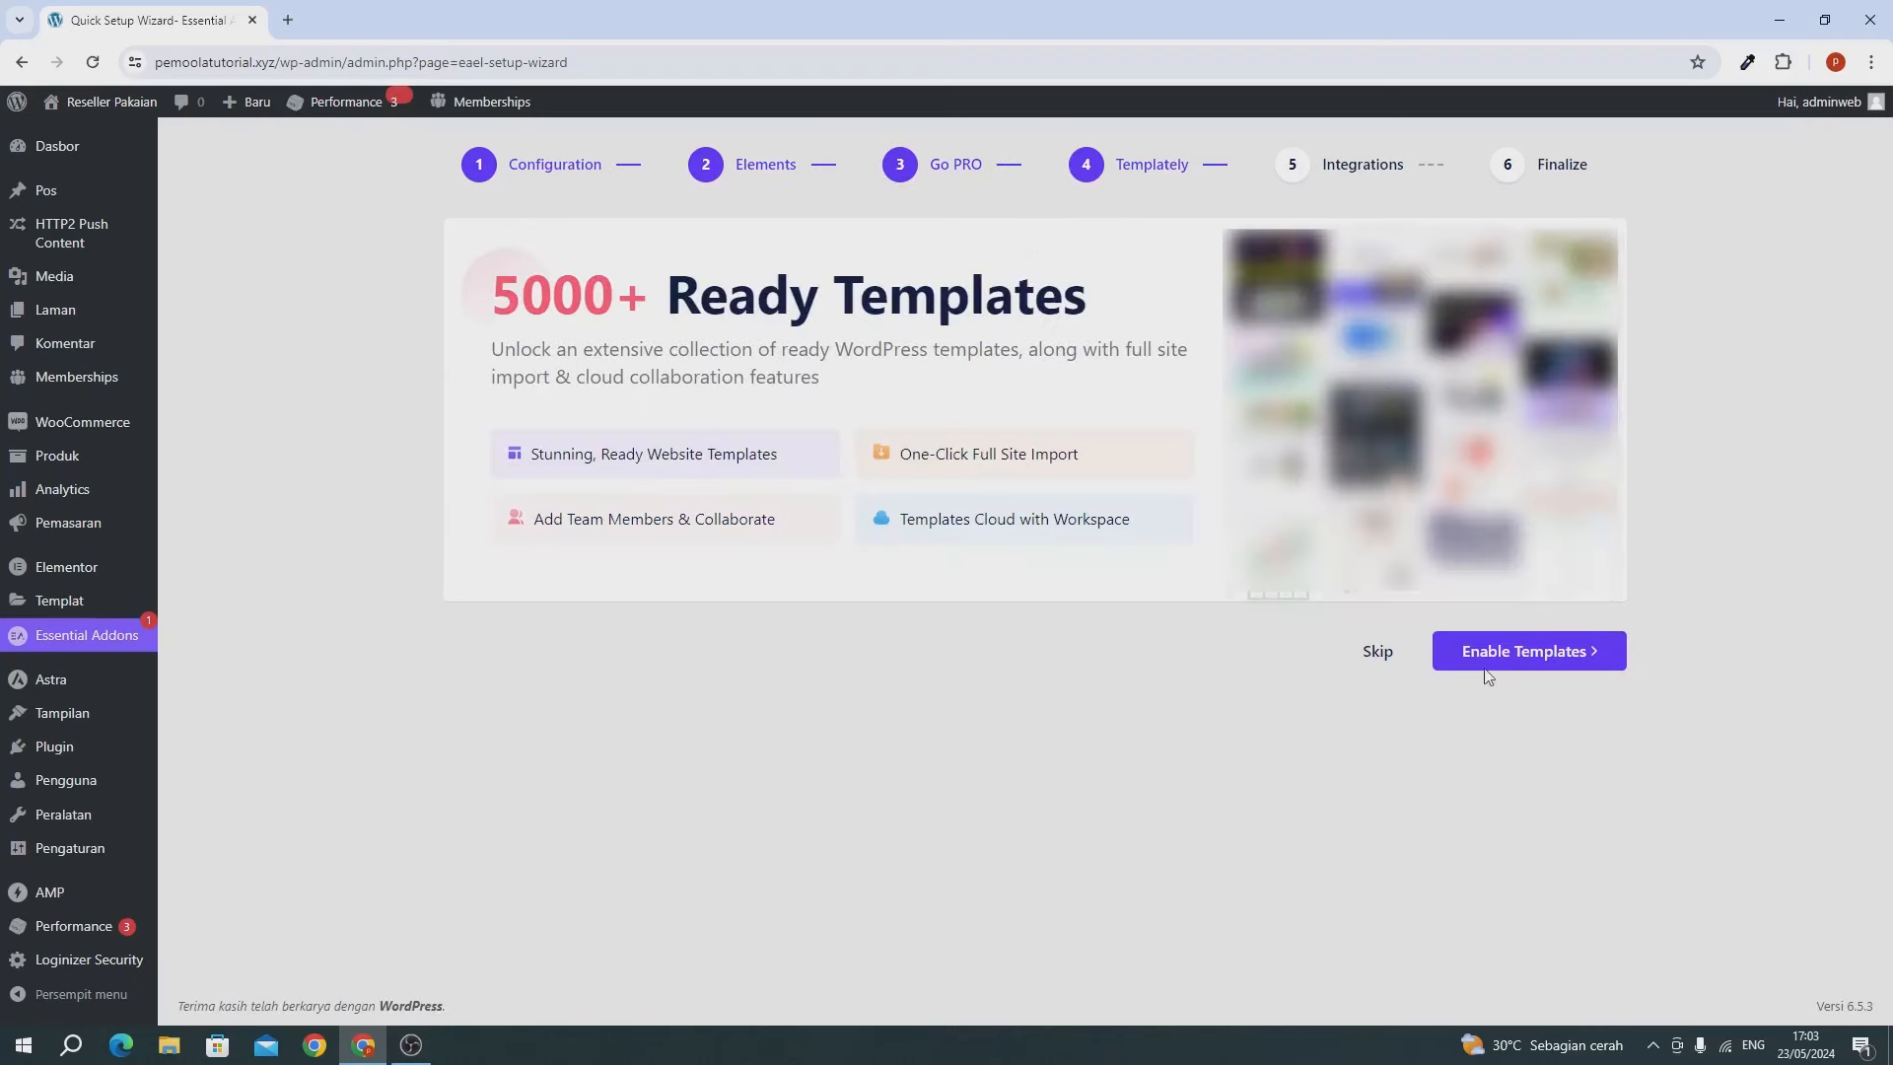
left_click(1377, 653)
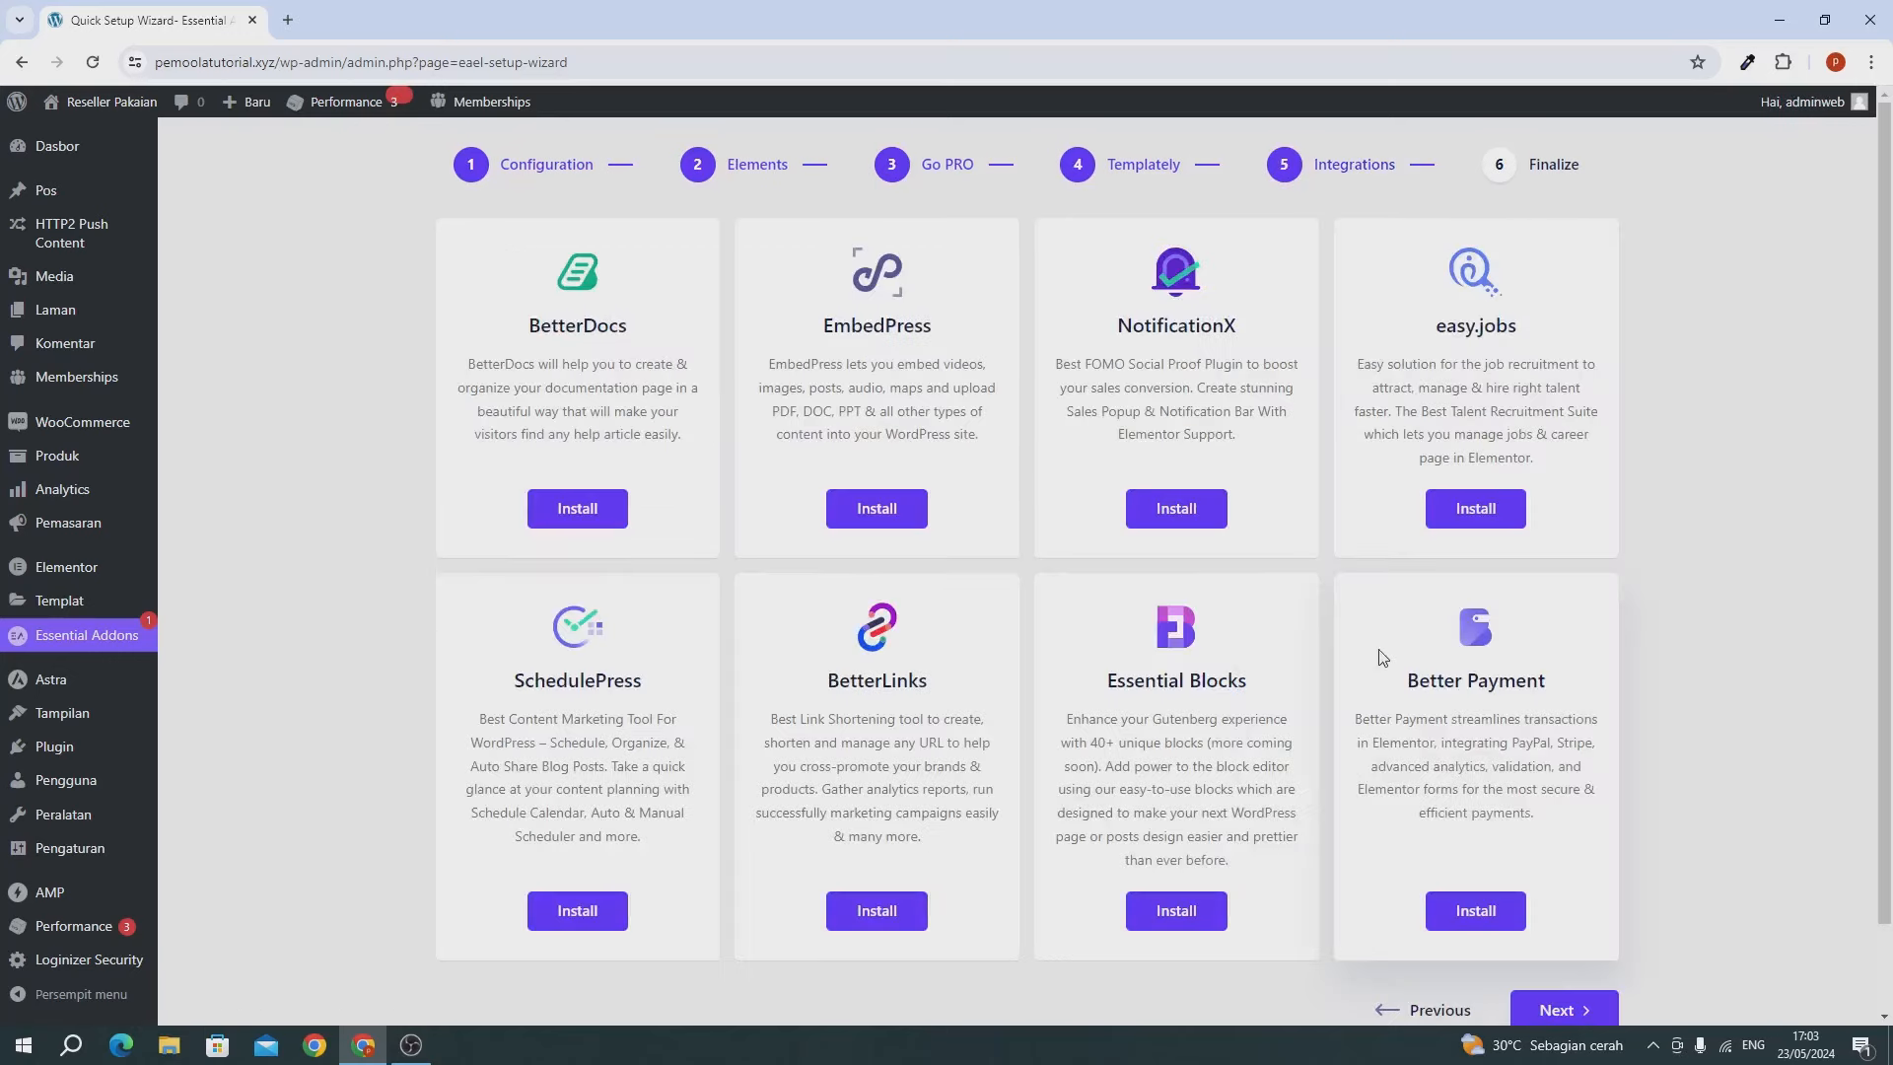
scroll(1518, 838, "down", 1)
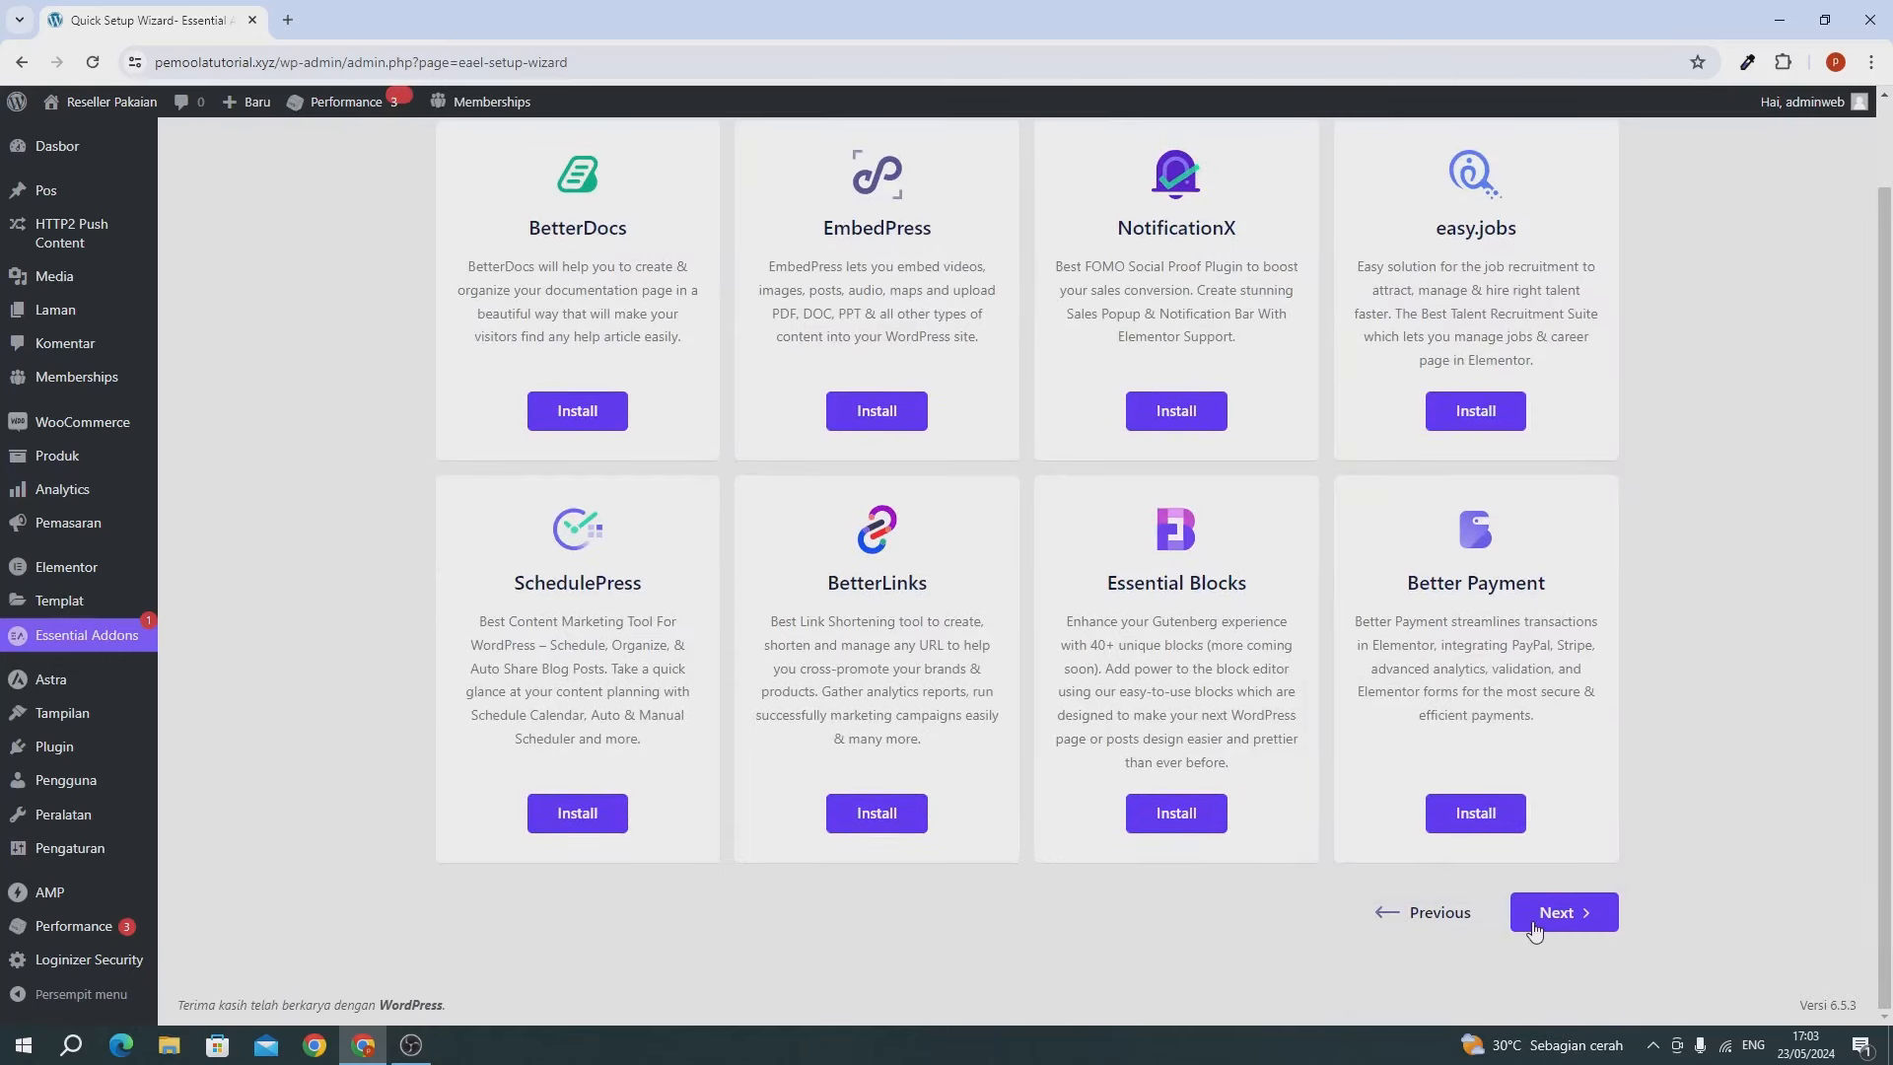
left_click(1534, 922)
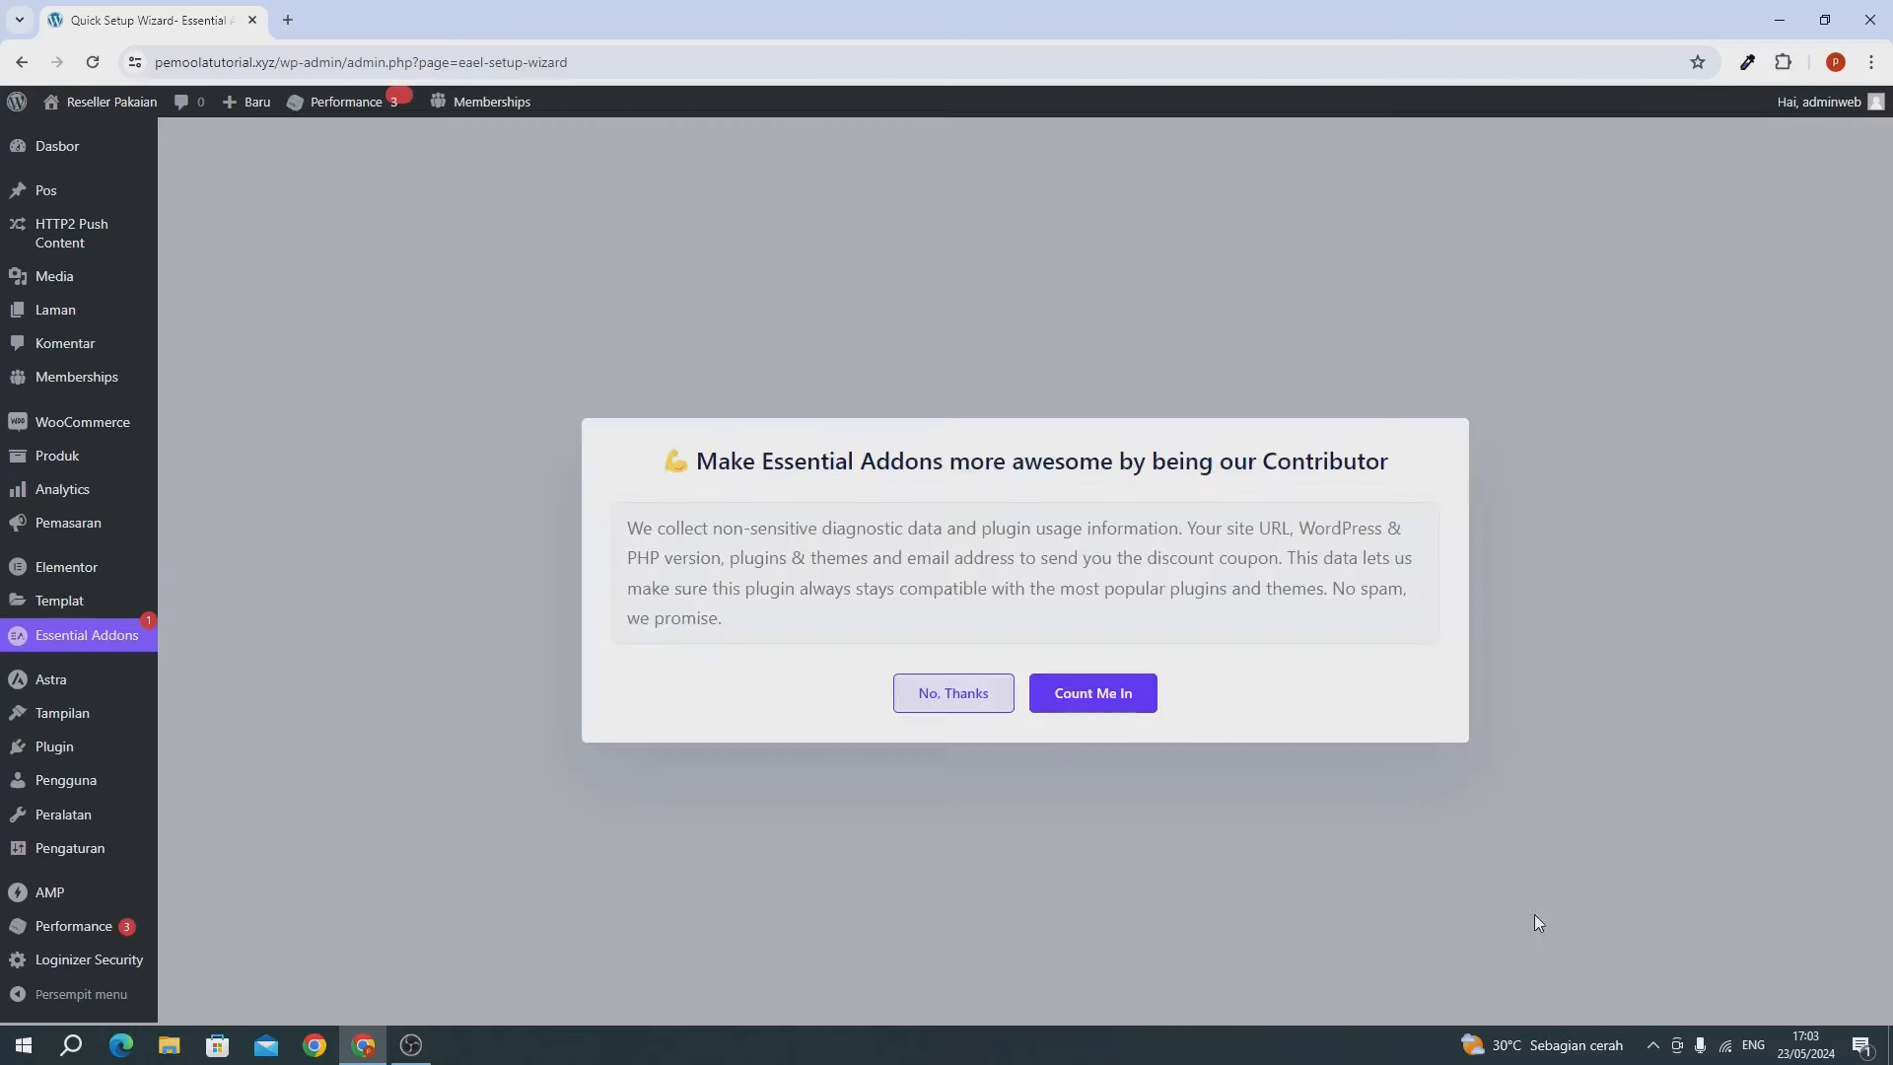
left_click(950, 702)
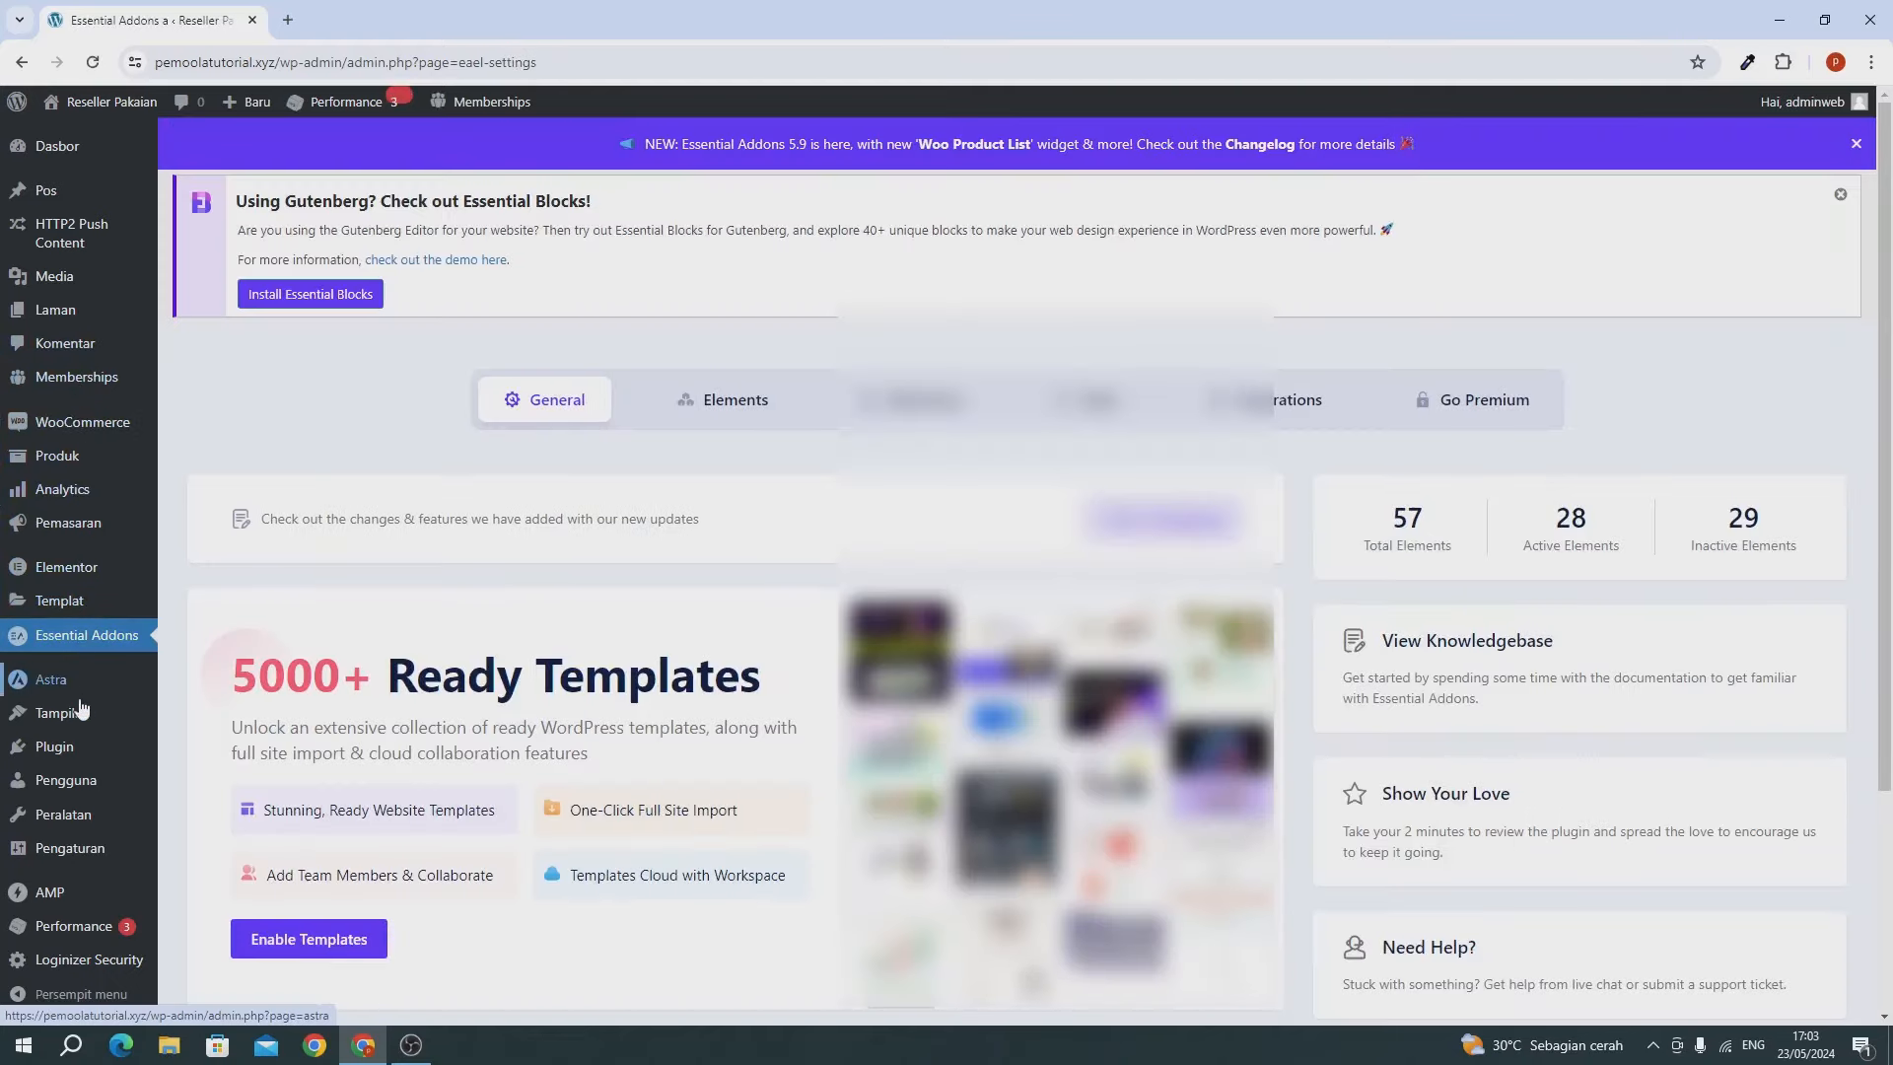
scroll(86, 838, "down", 3)
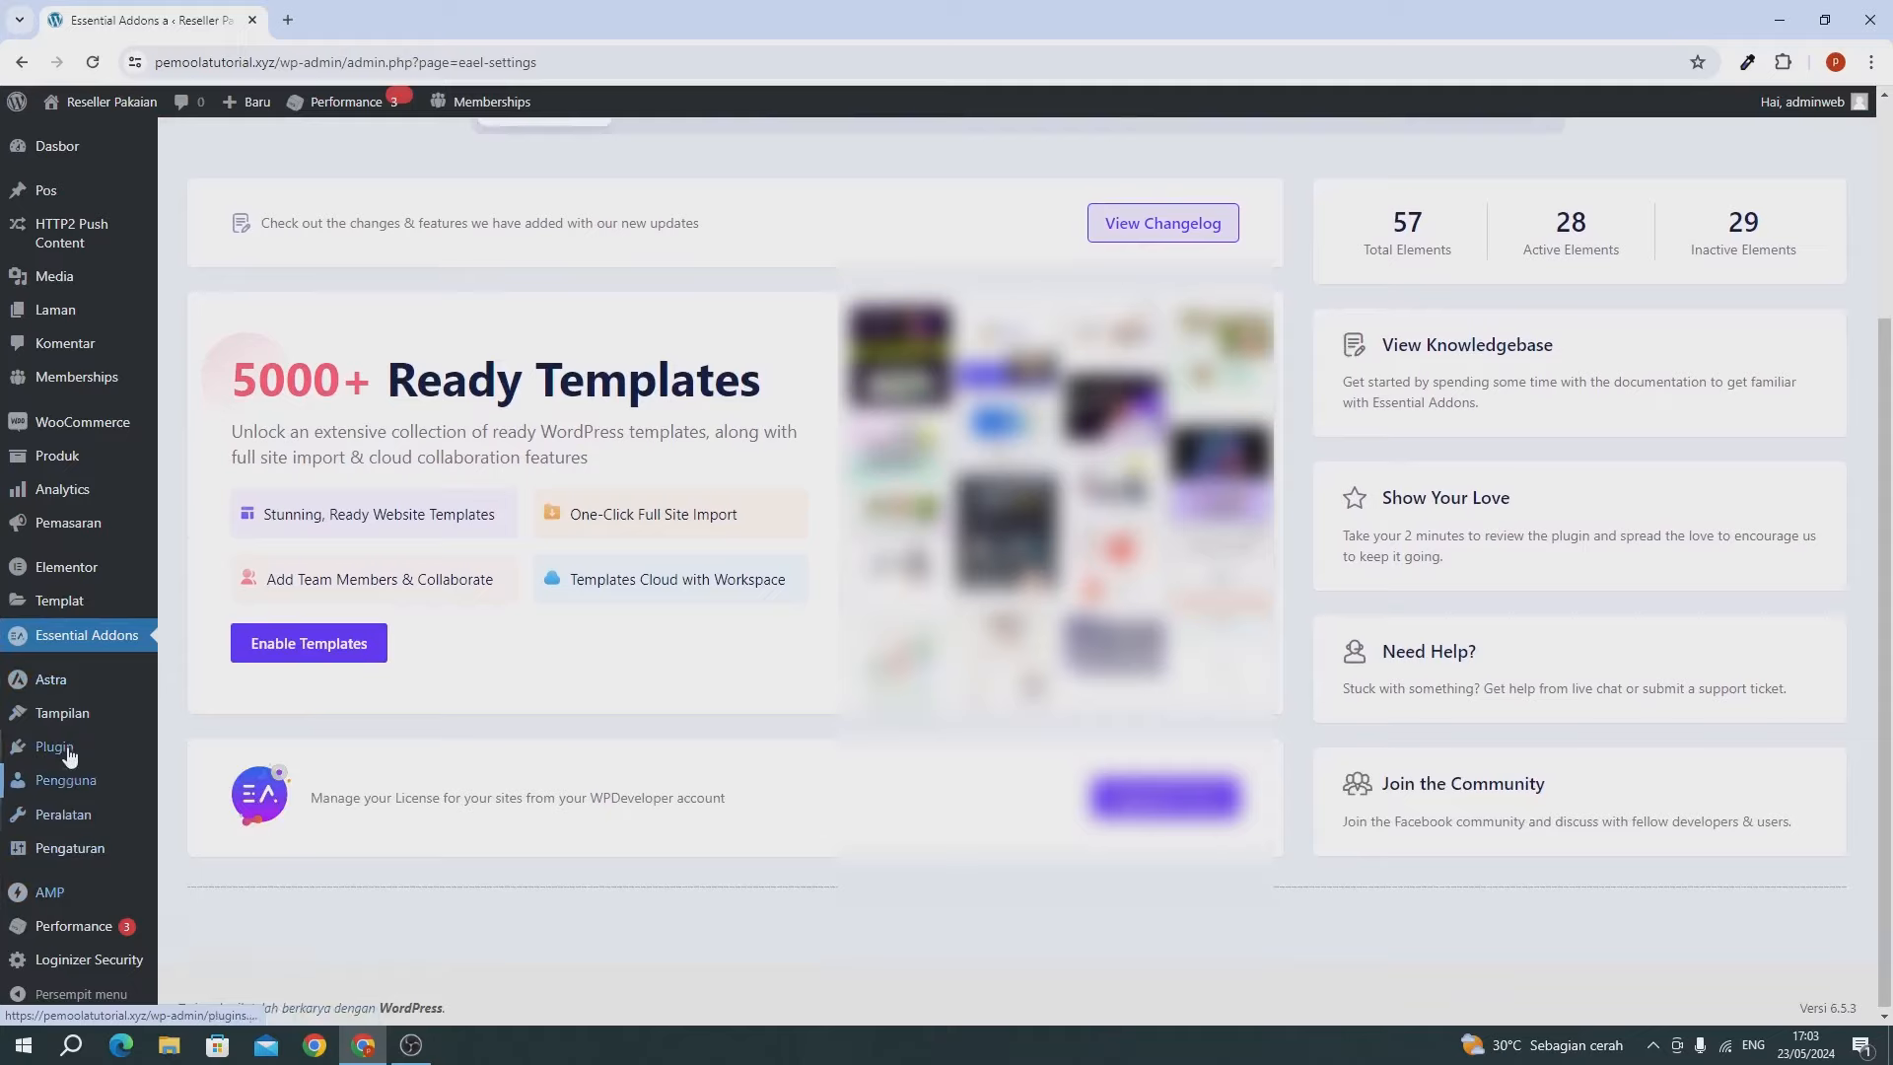
scroll(71, 690, "up", 2)
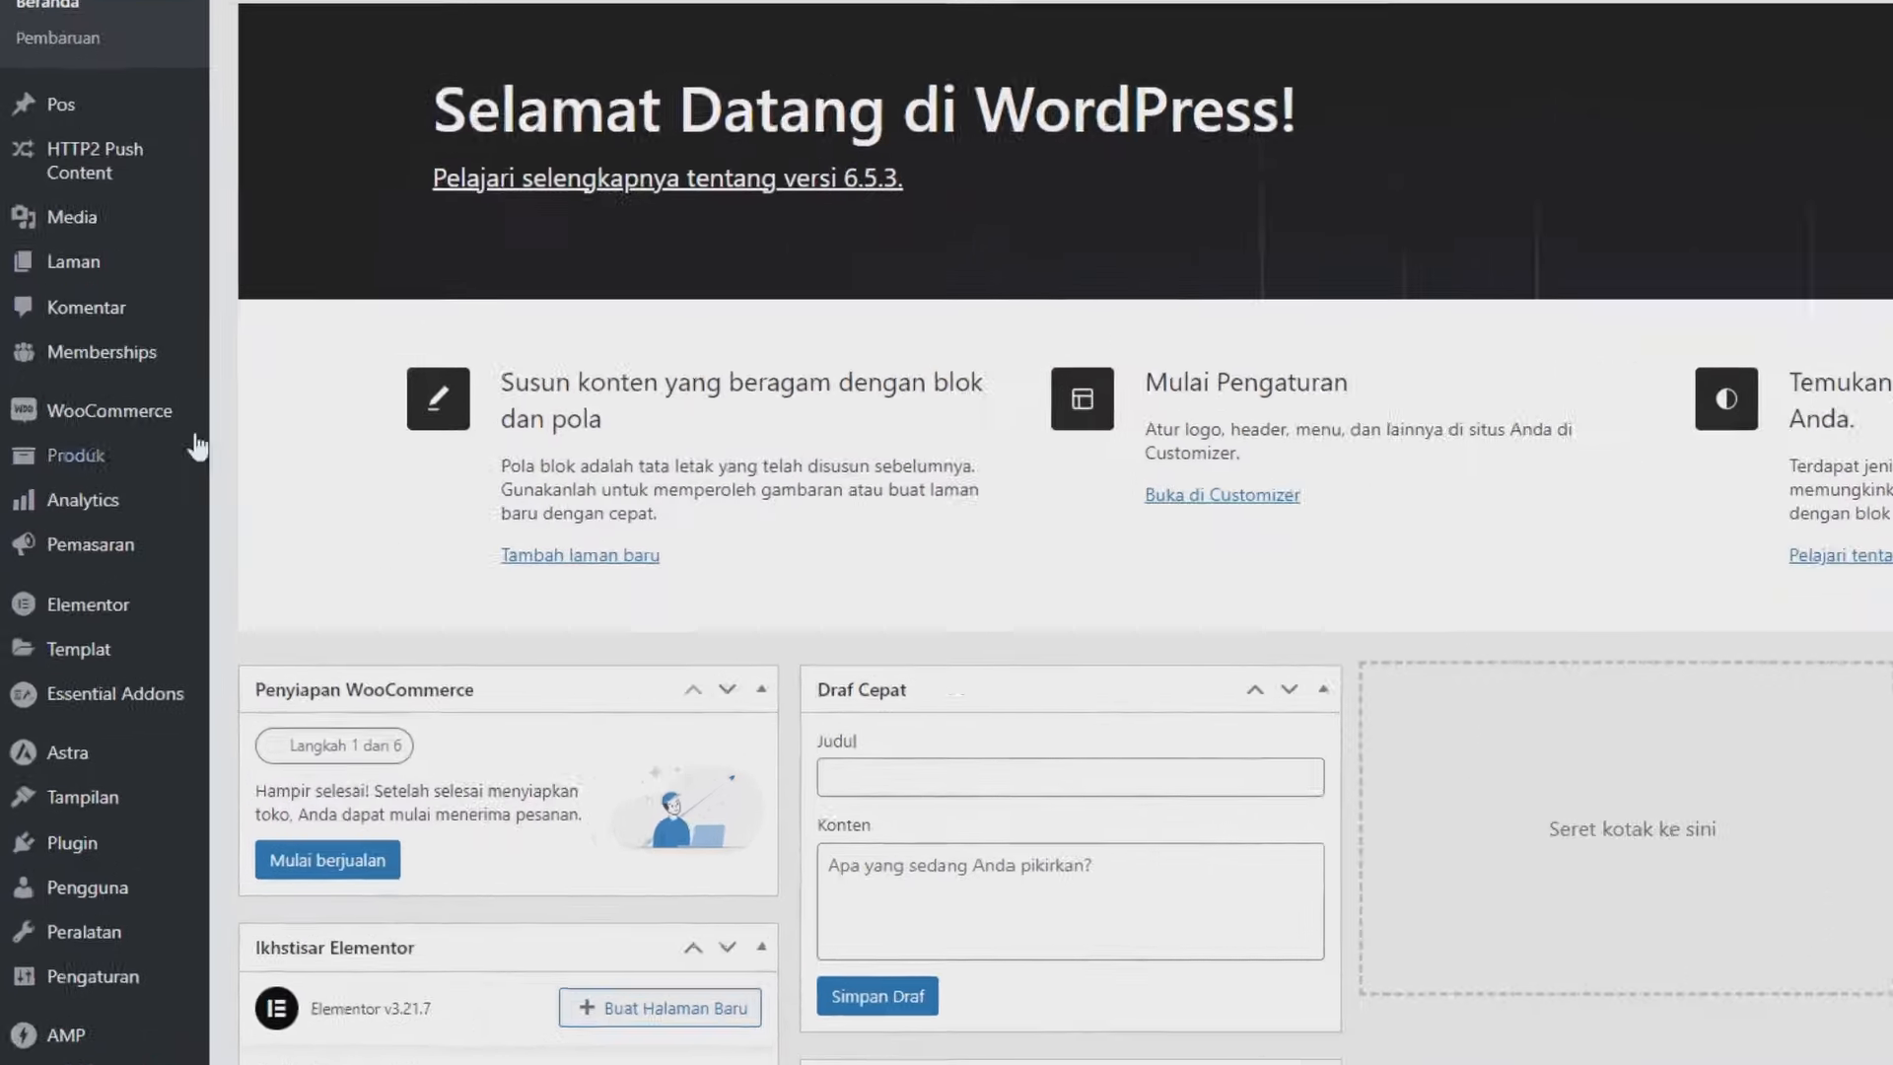
Open WooCommerce's Pengaturan page on the General tab from the sidebar.
mouse_move(113, 493)
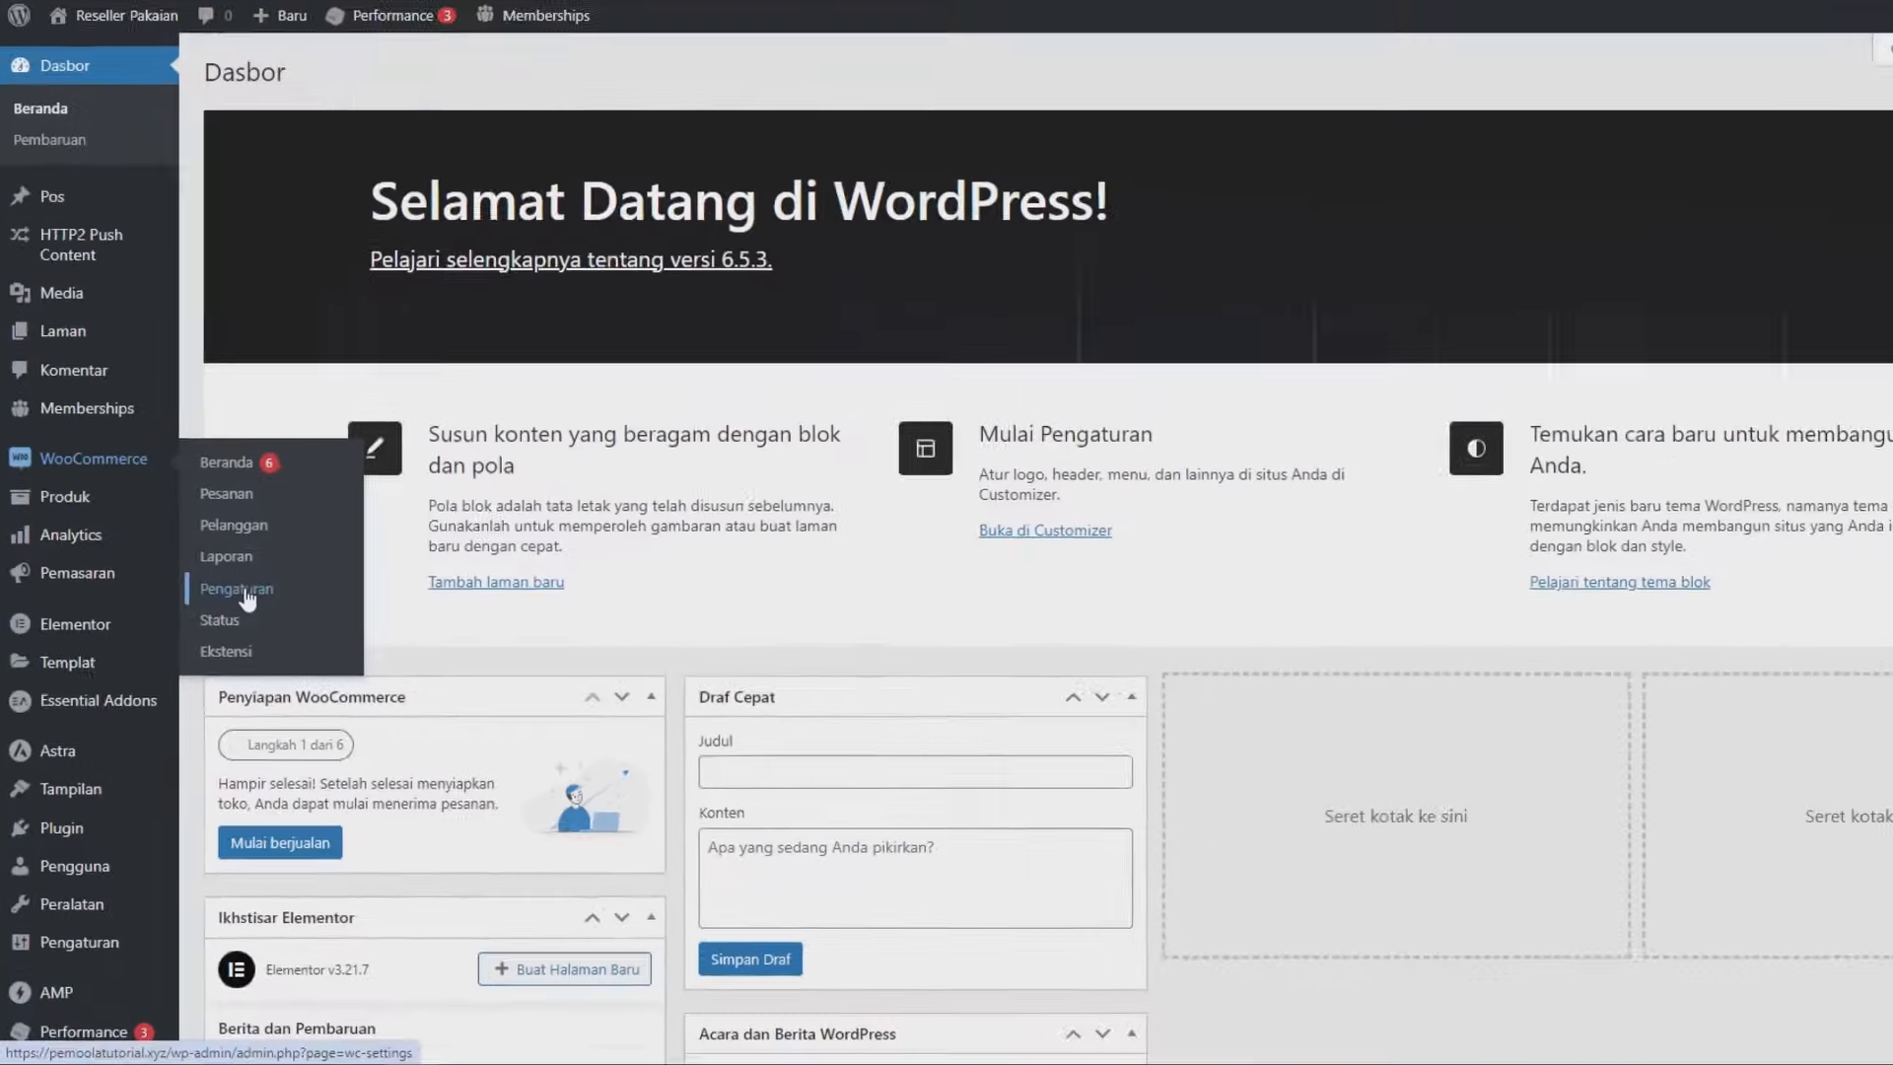
left_click(383, 520)
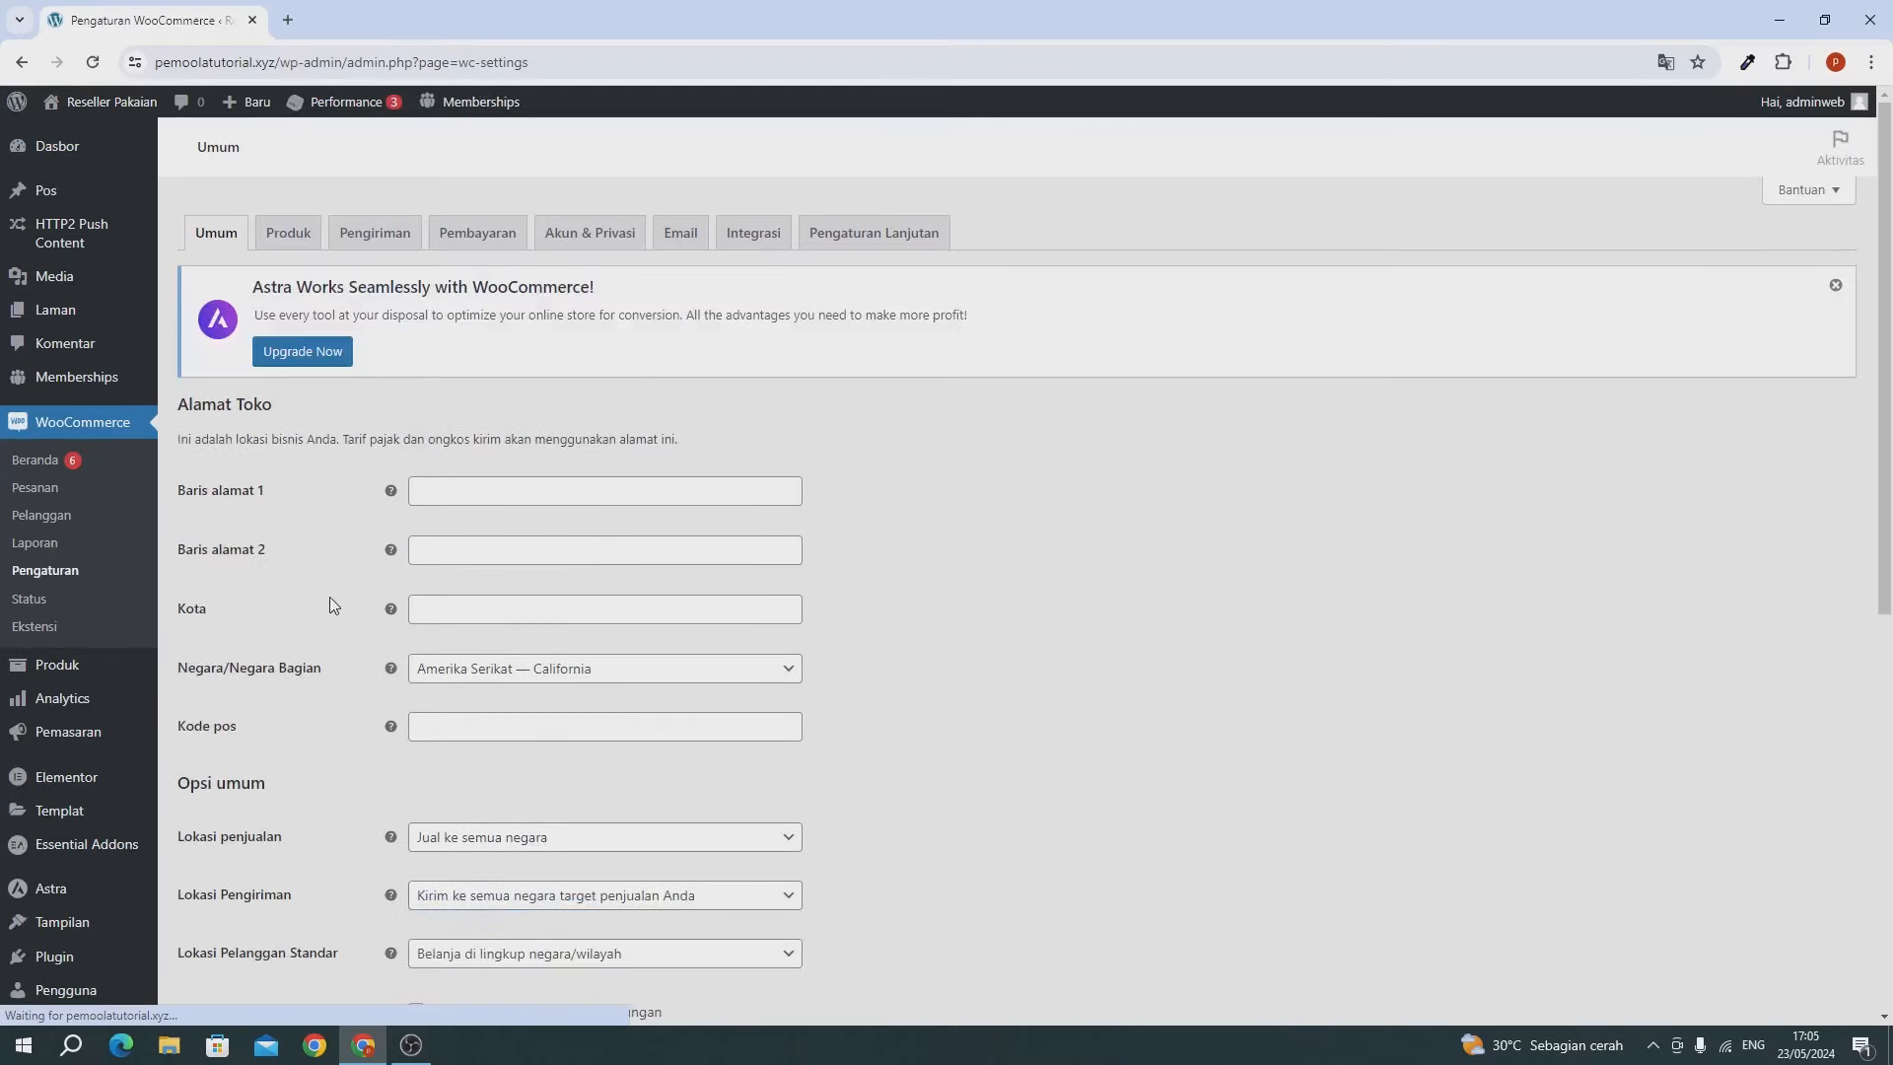
Enter the store's street address and set its location to Indonesia — DKI Jakarta.
scroll(331, 604, "down", 2)
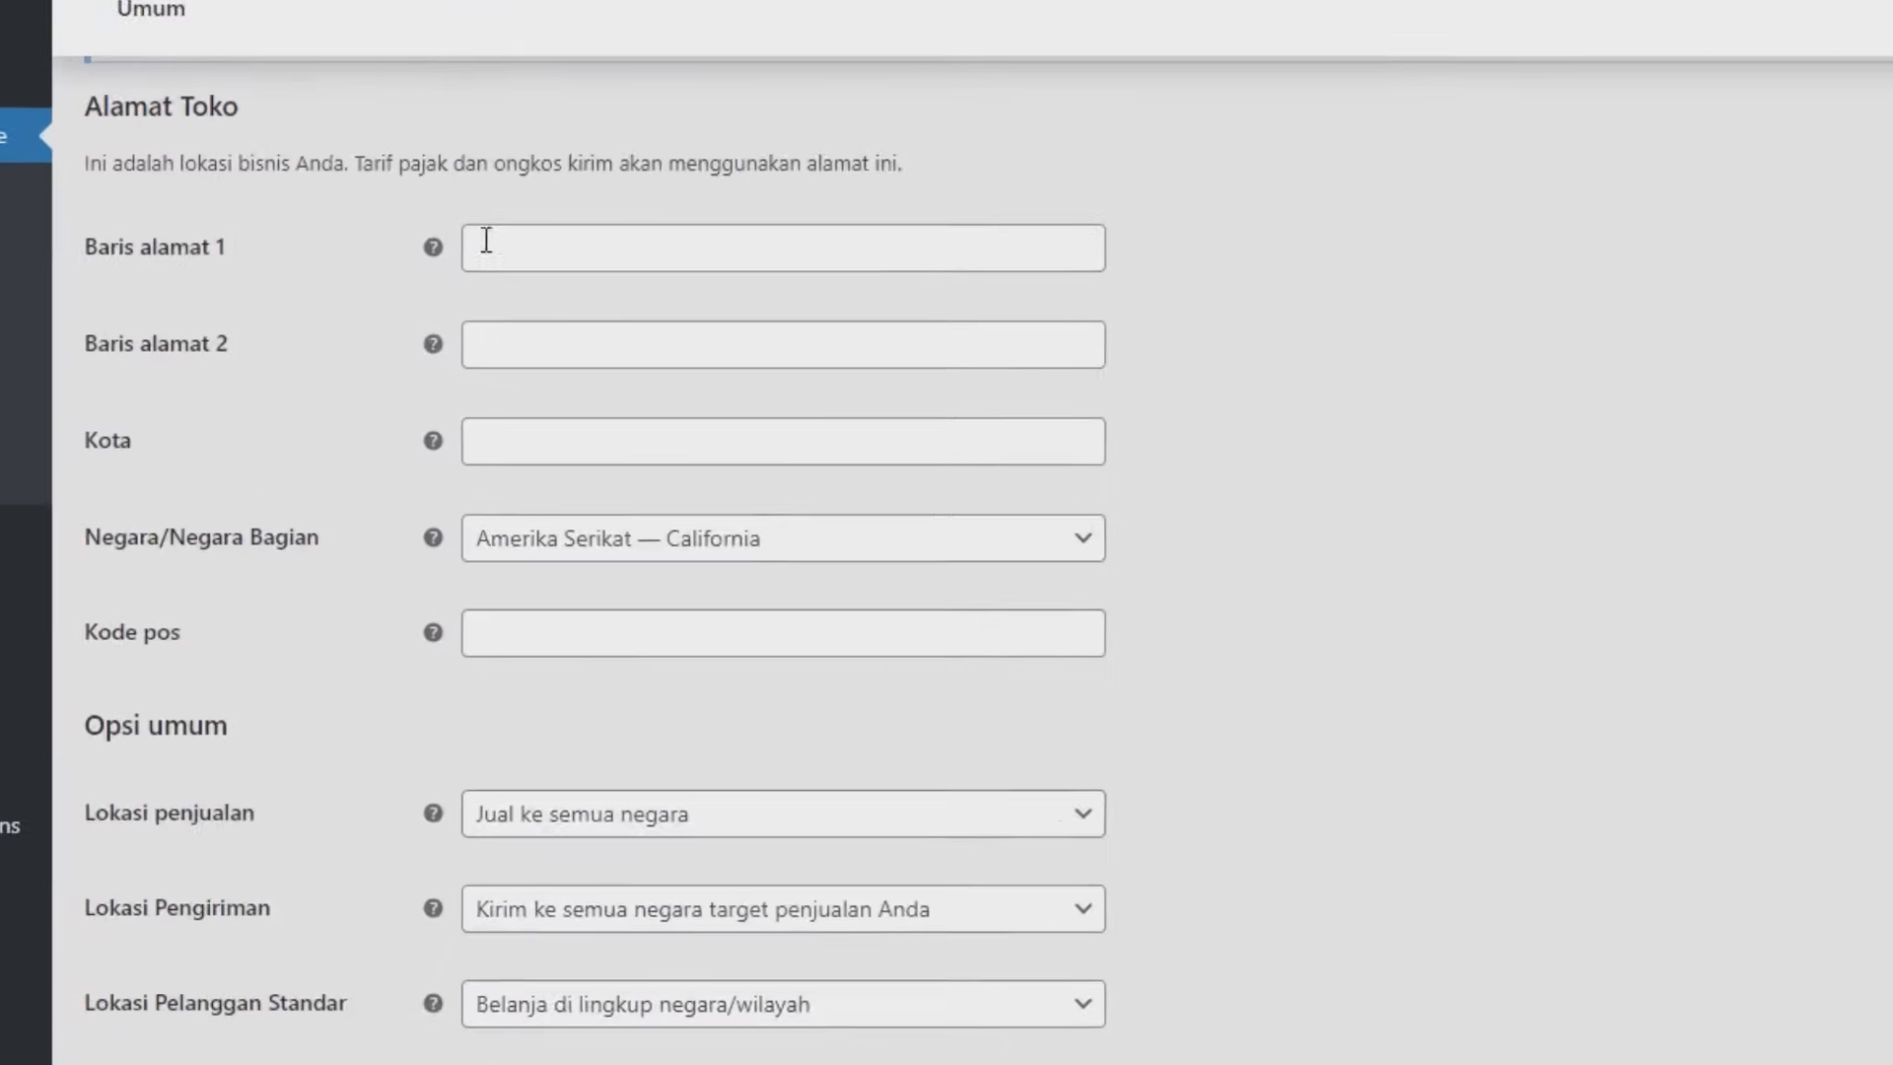
left_click(486, 239)
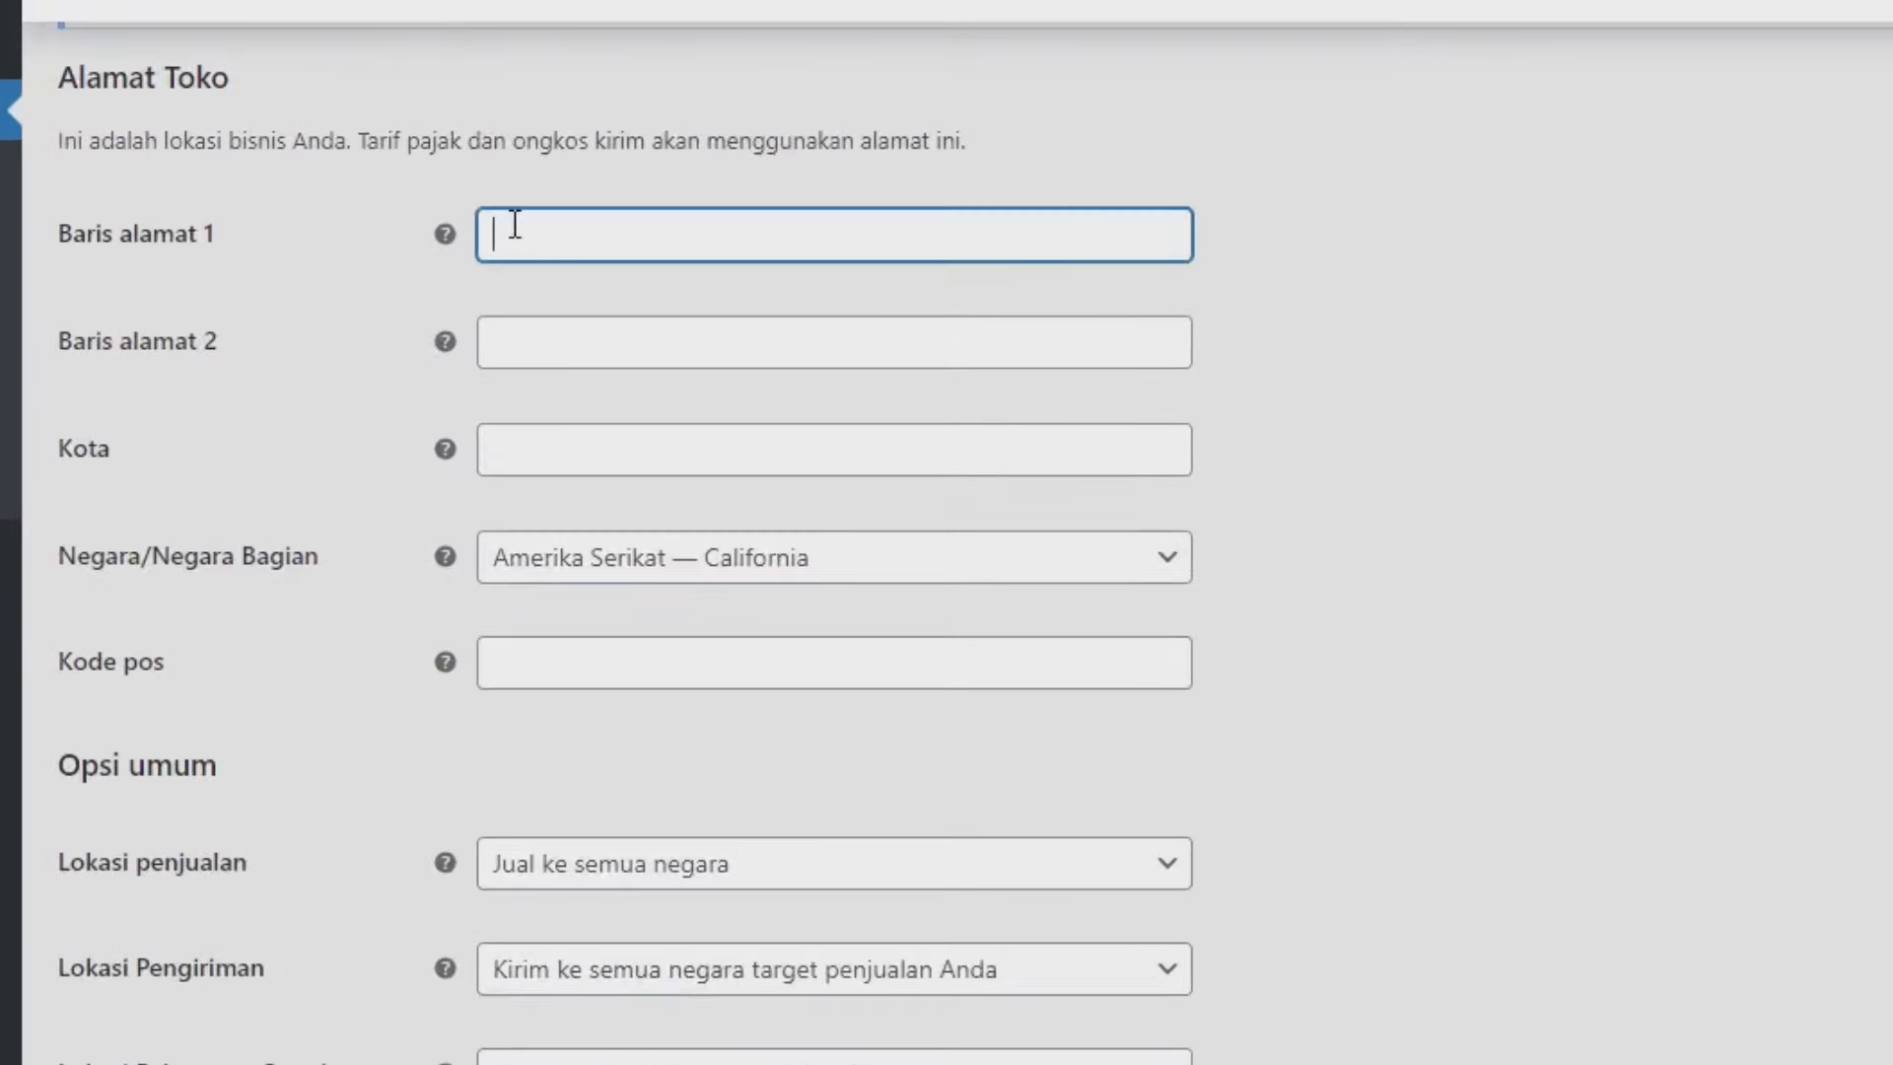
type("jalan")
type("an ")
type("raya tebet")
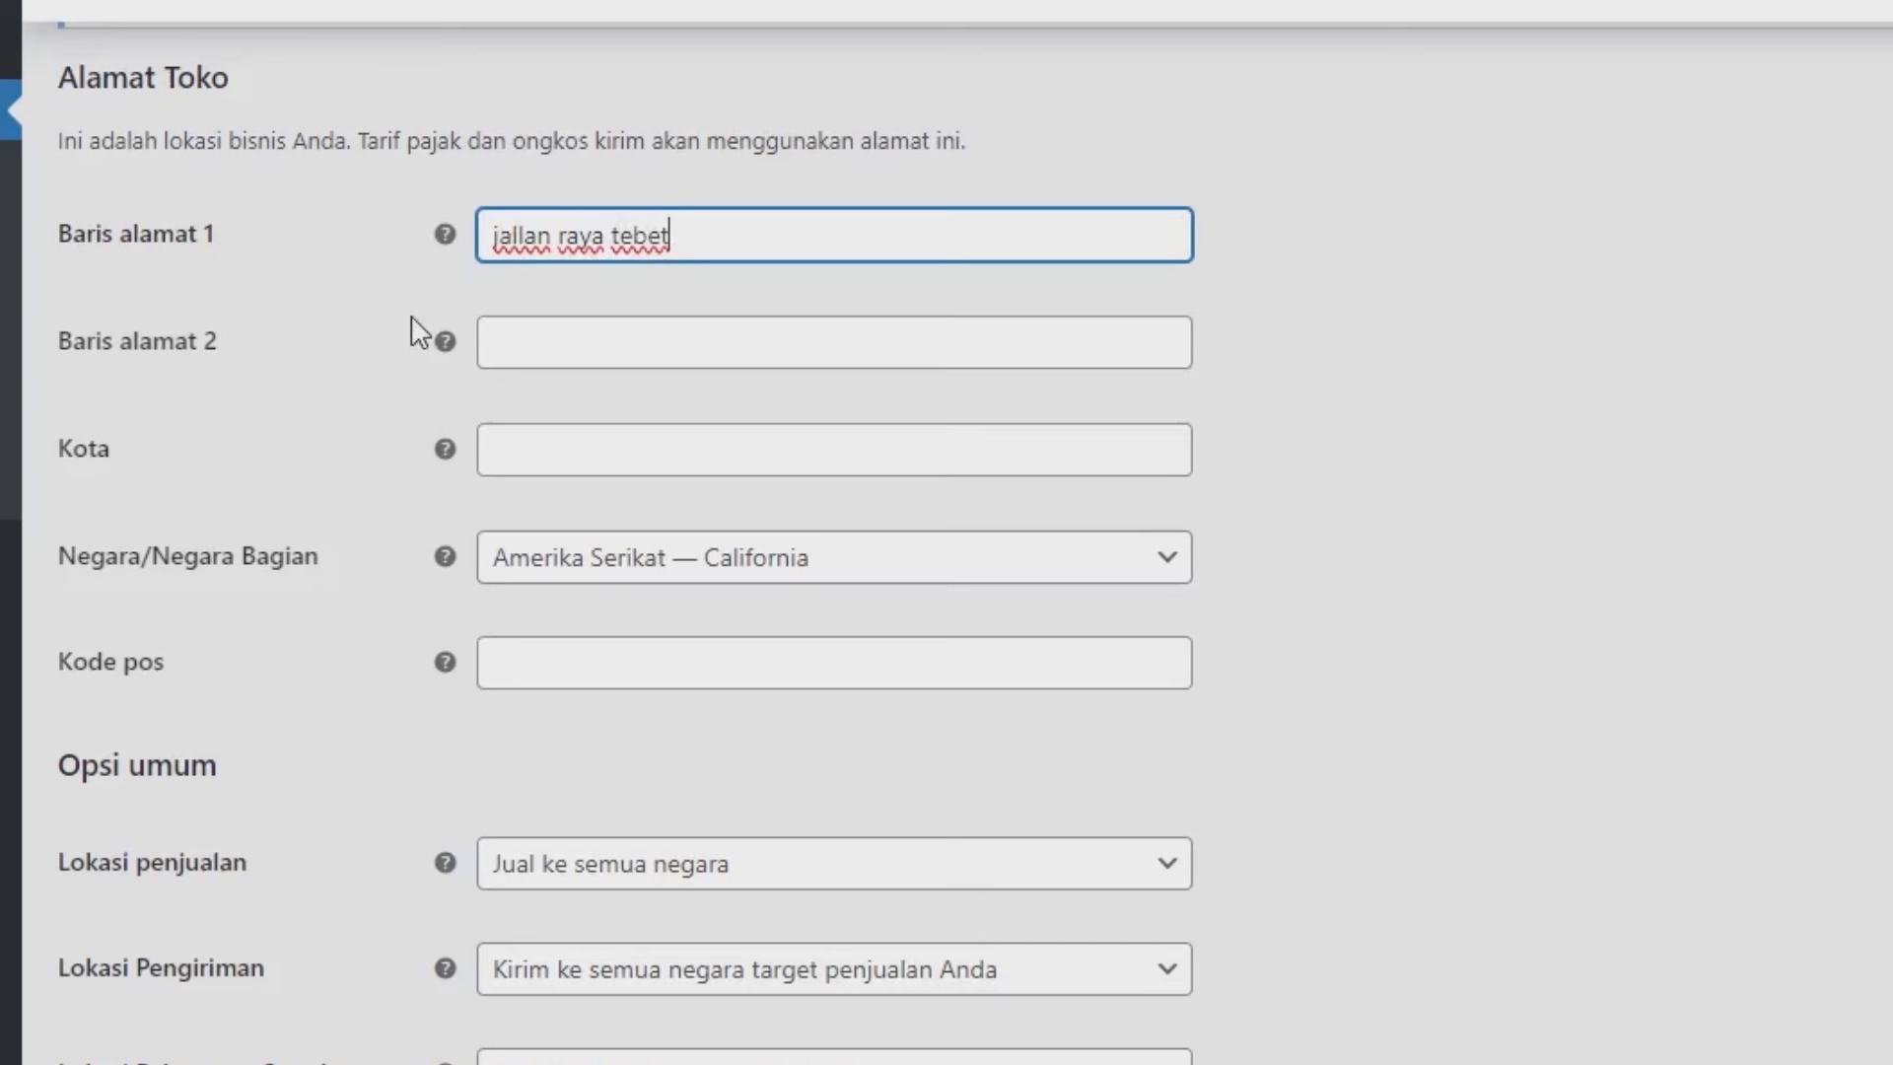
key("BackSpace")
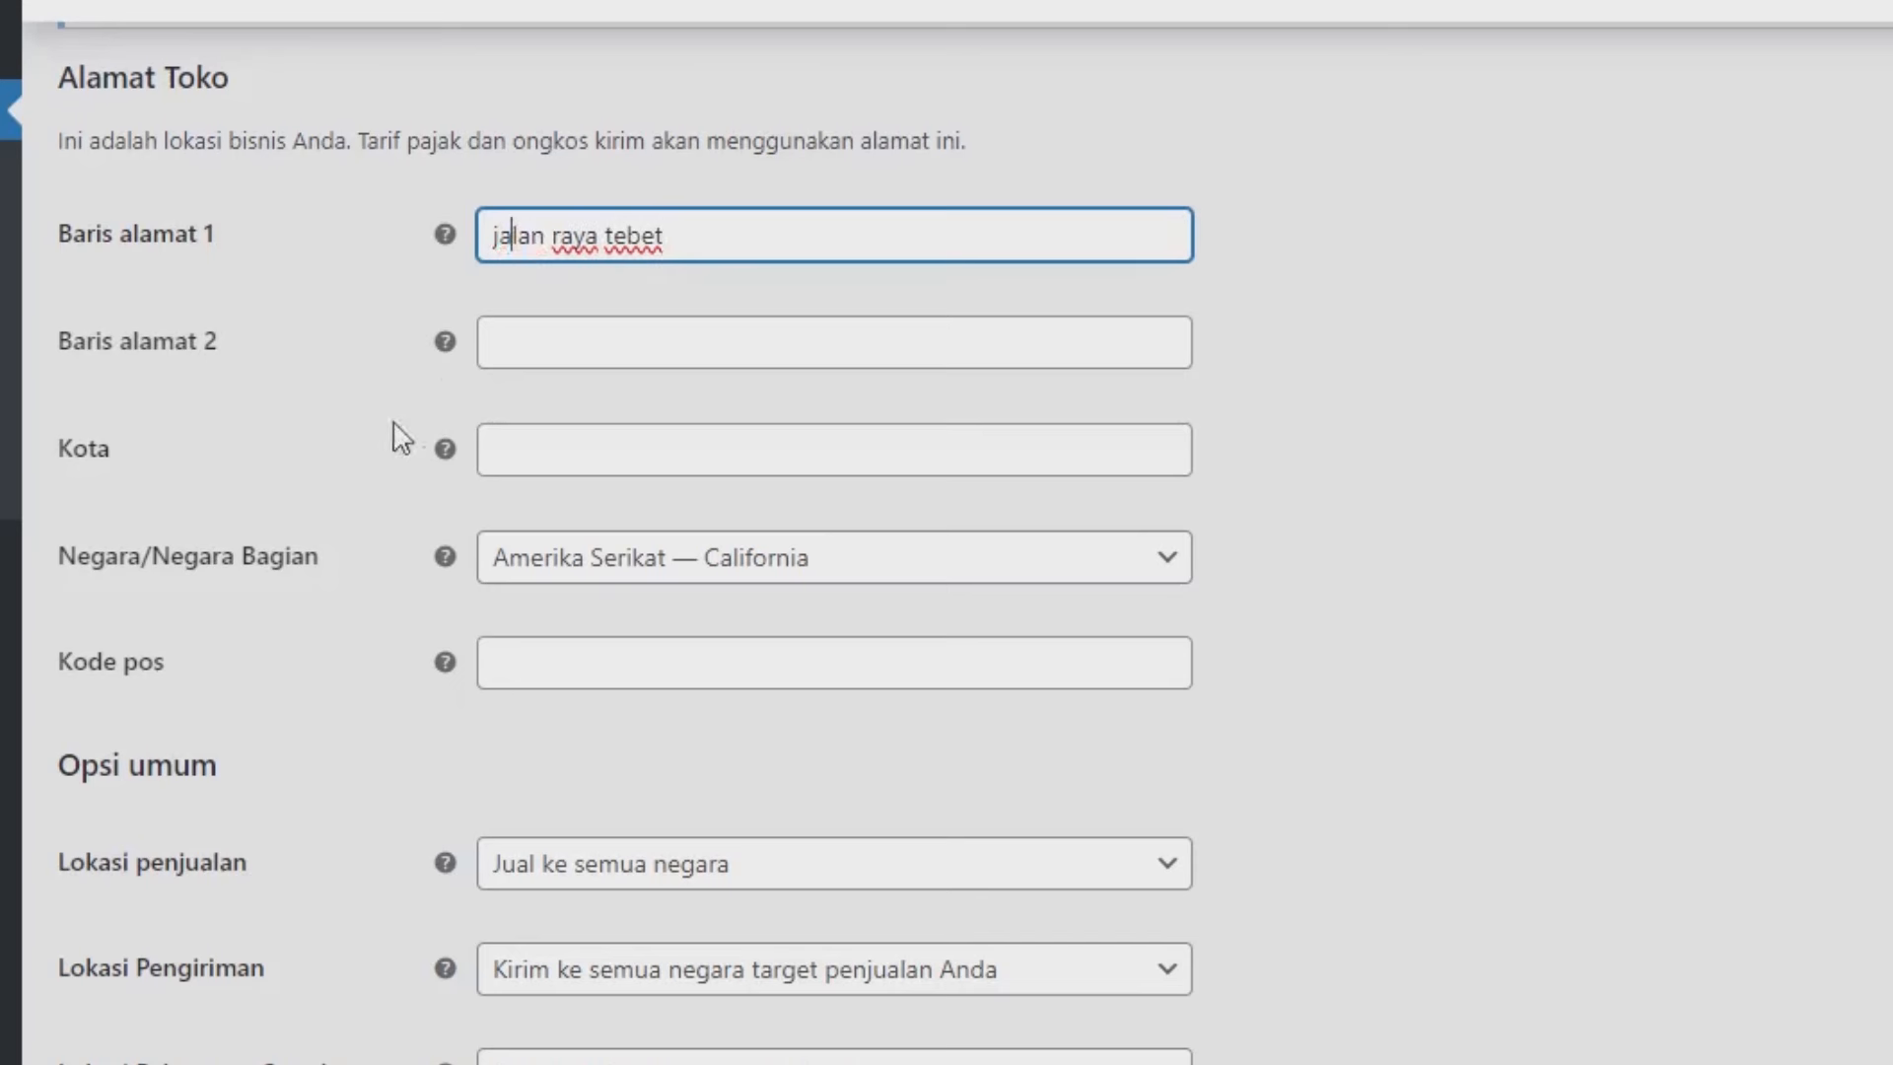
left_click(590, 570)
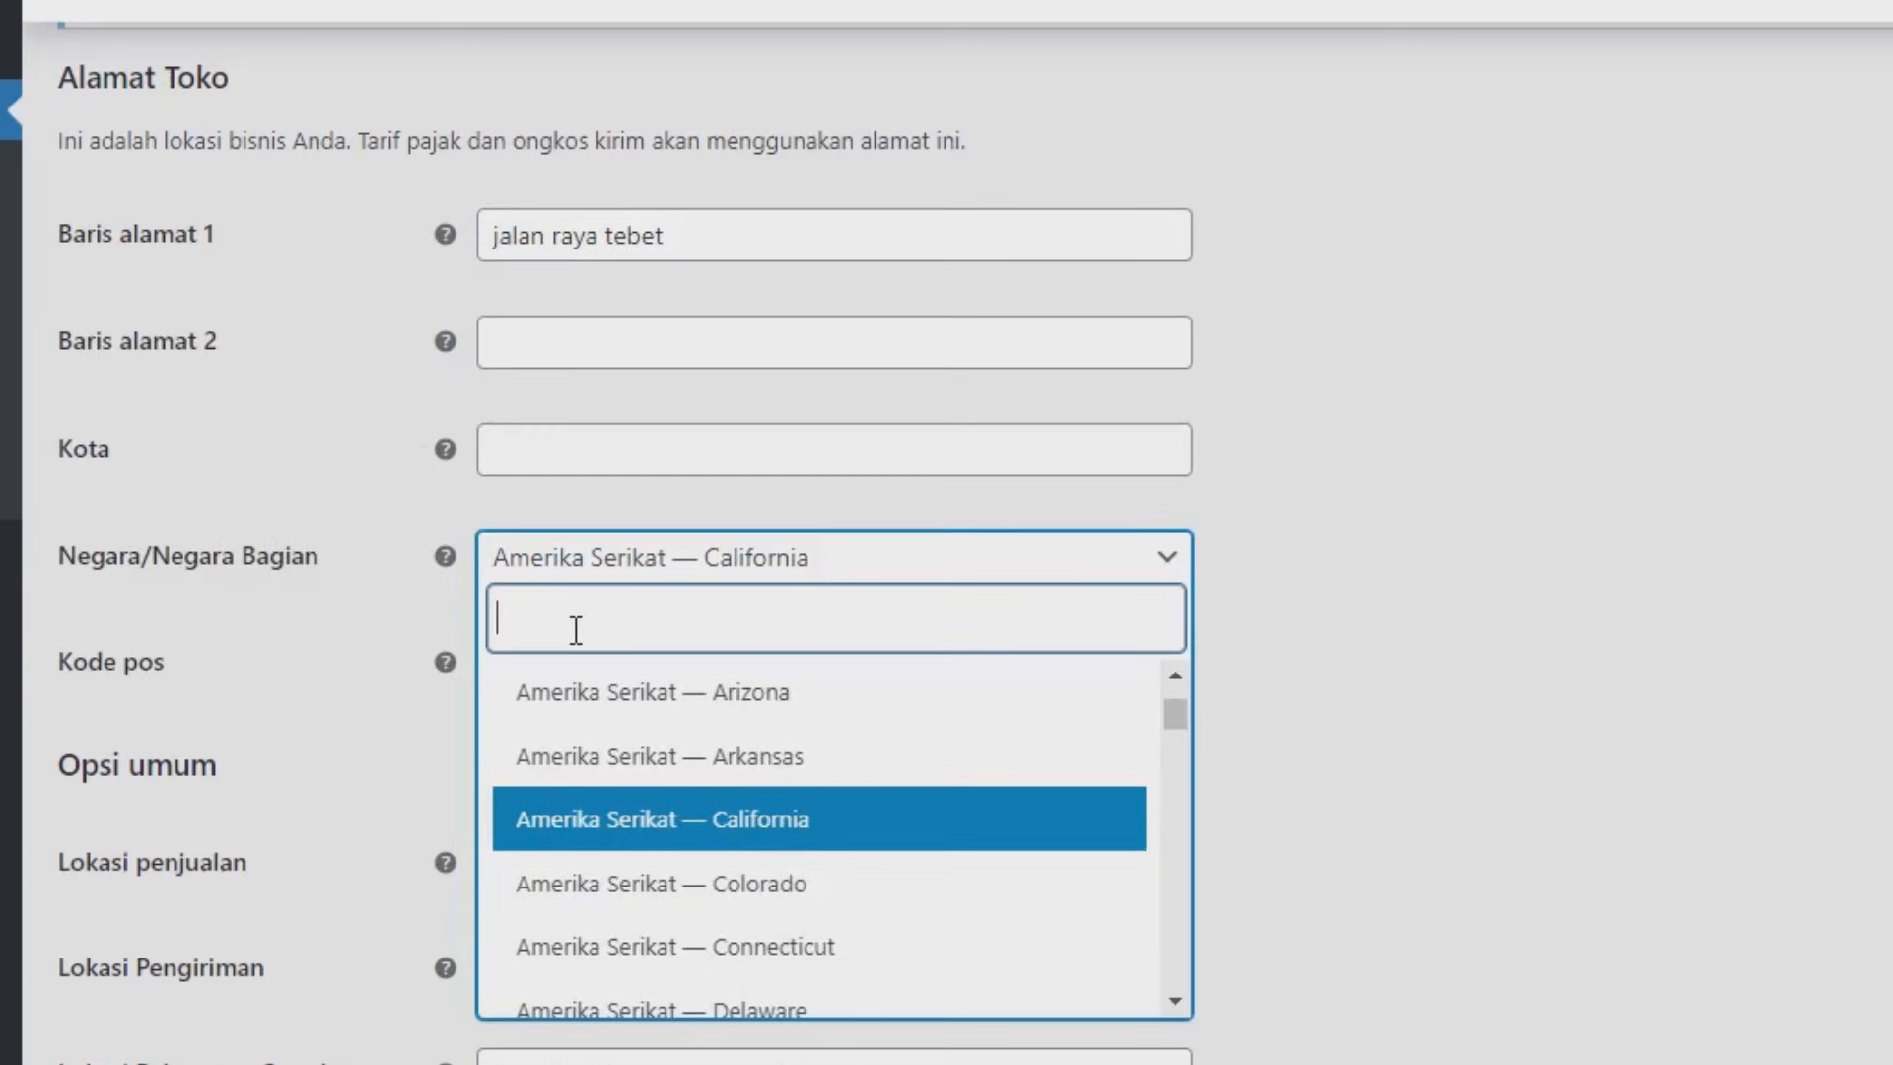
type("jaka")
key("BackSpace")
key("BackSpace")
key("BackSpace")
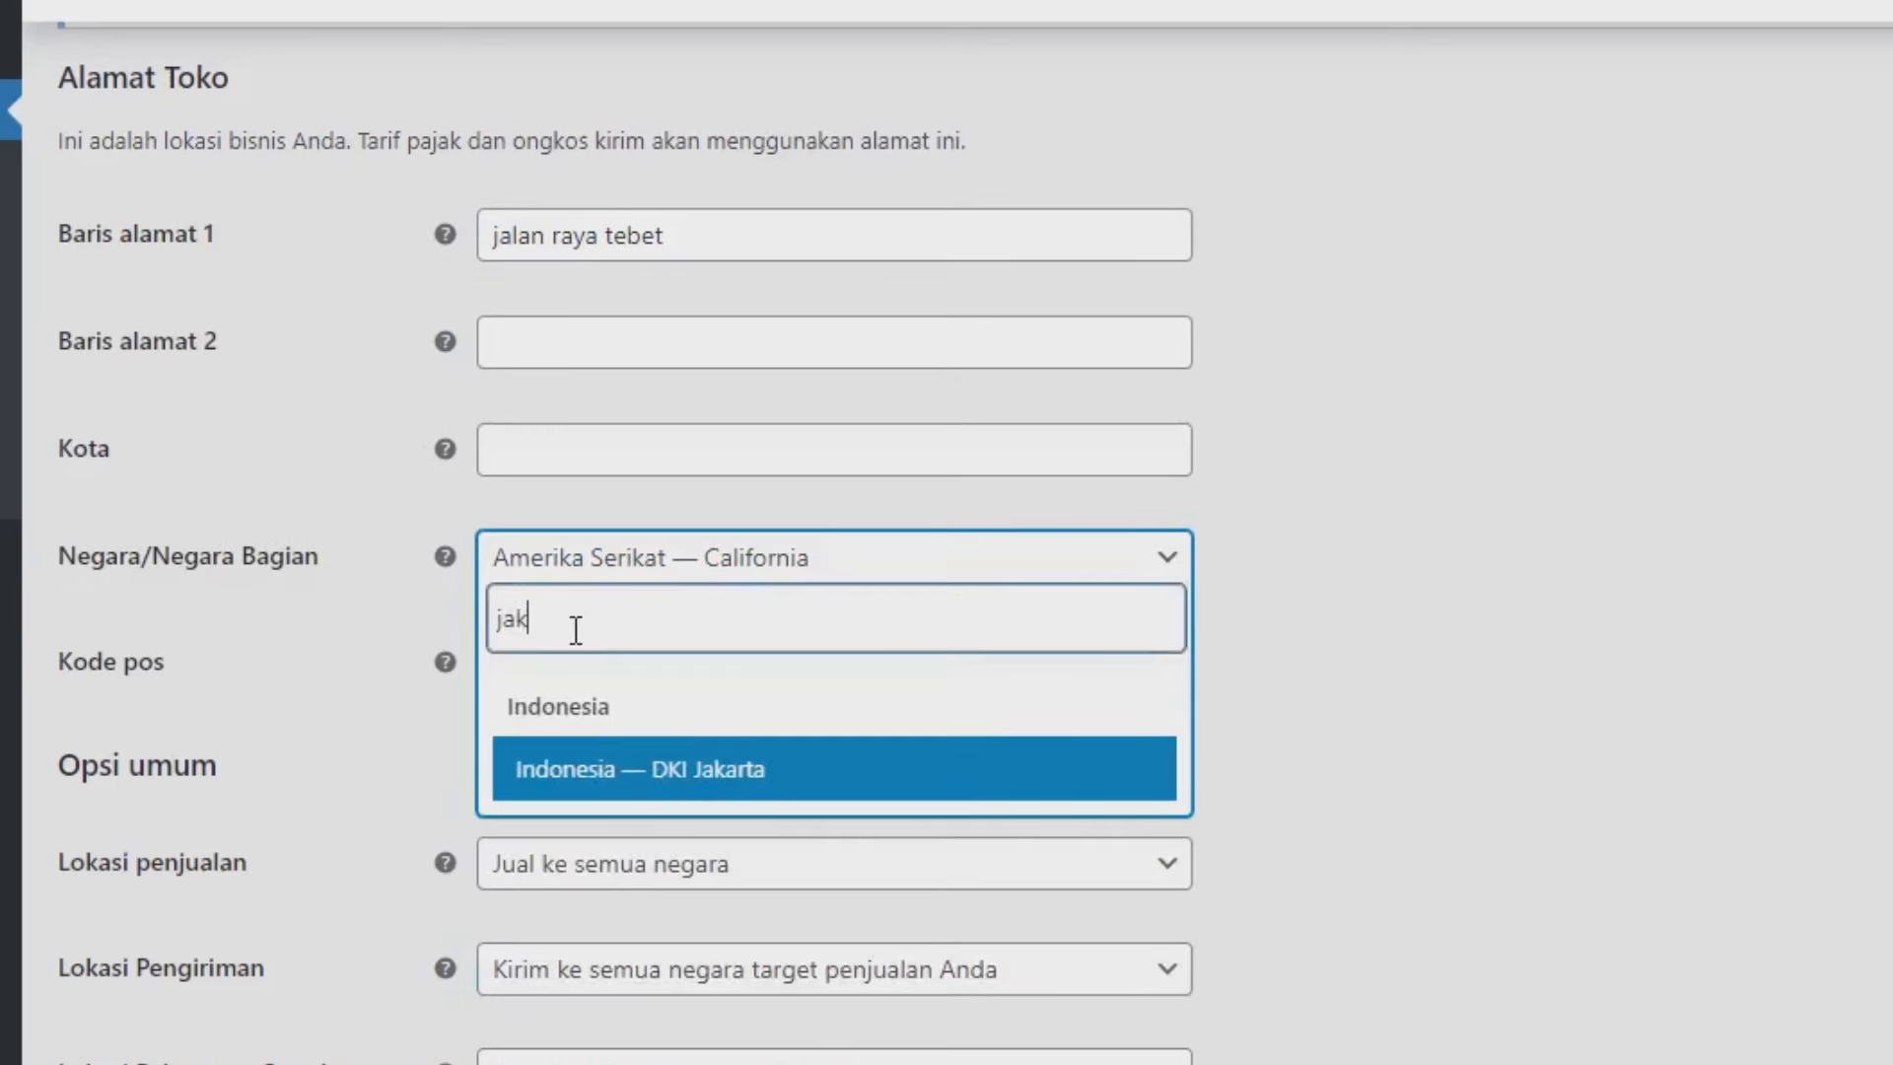
type("ak")
left_click(604, 773)
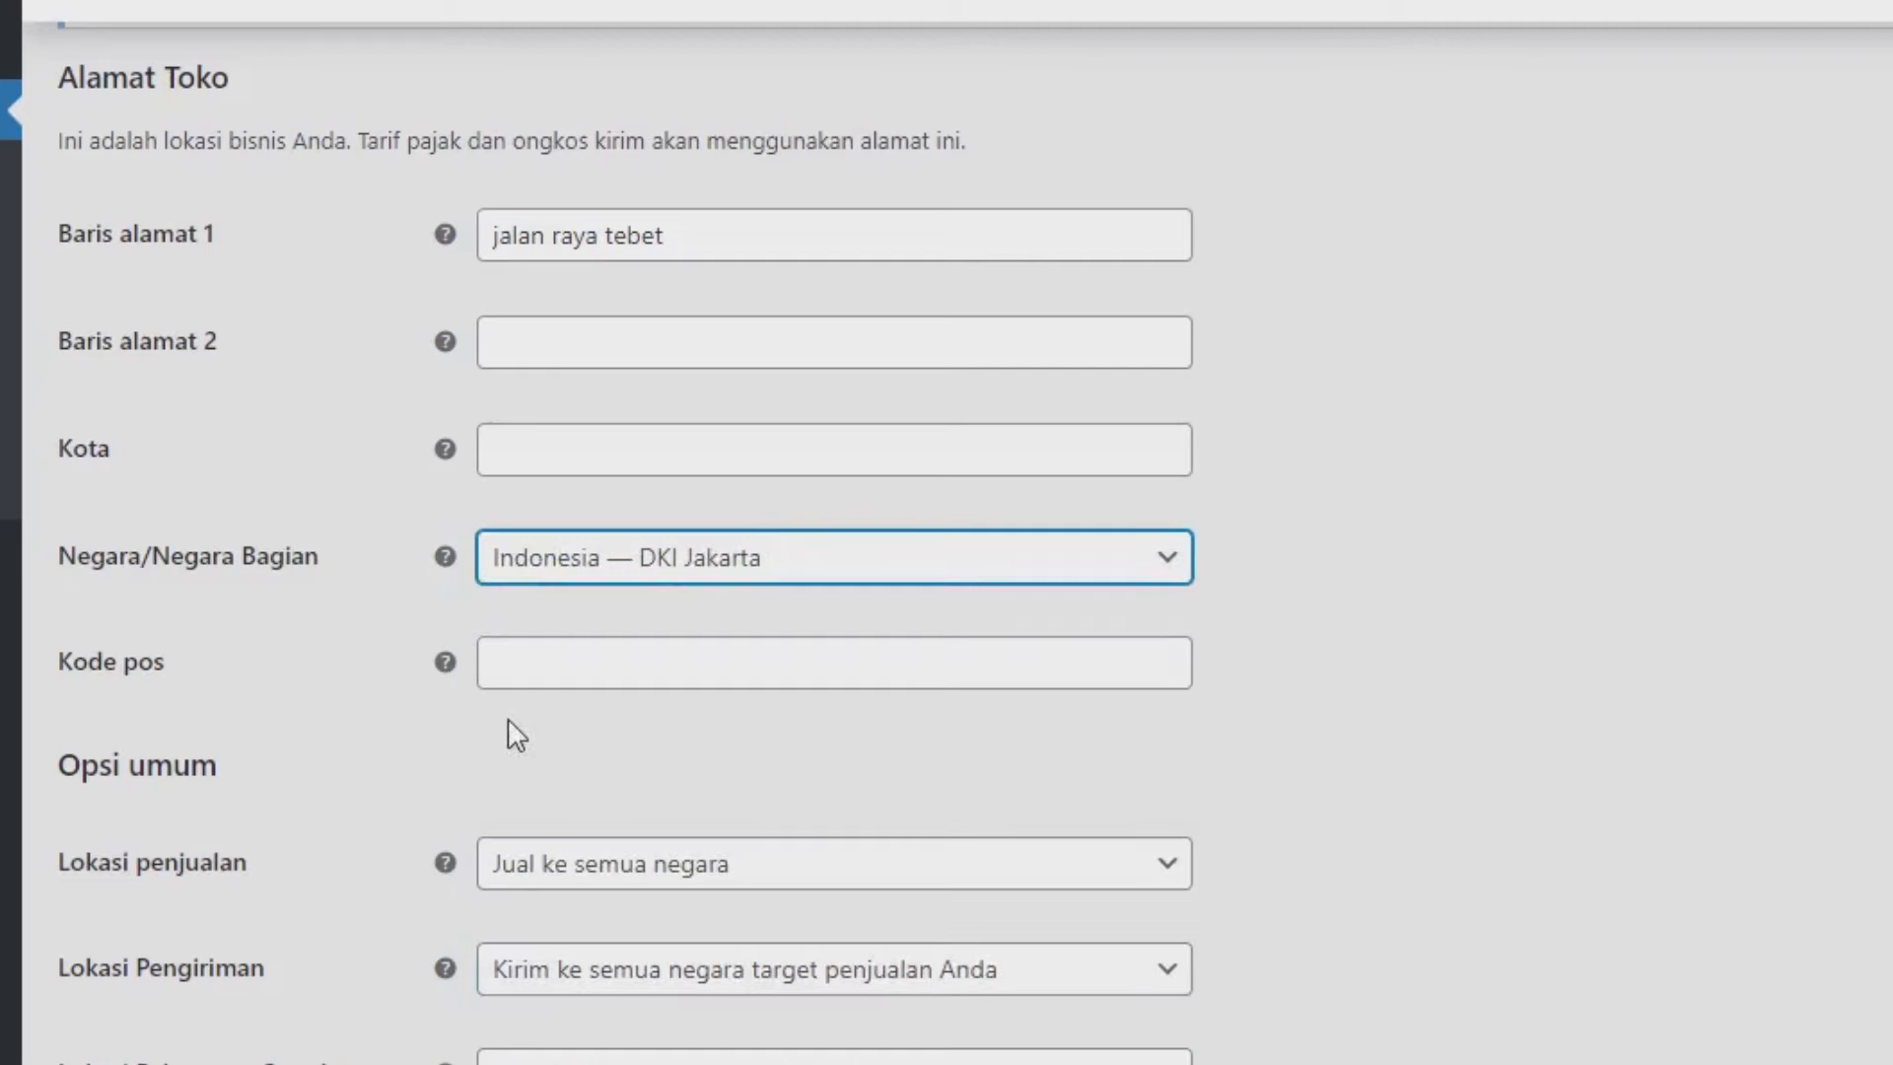
Limit selling and shipping to specific countries, with Indonesia as the only country.
scroll(744, 755, "down", 3)
scroll(744, 754, "down", 2)
left_click(533, 331)
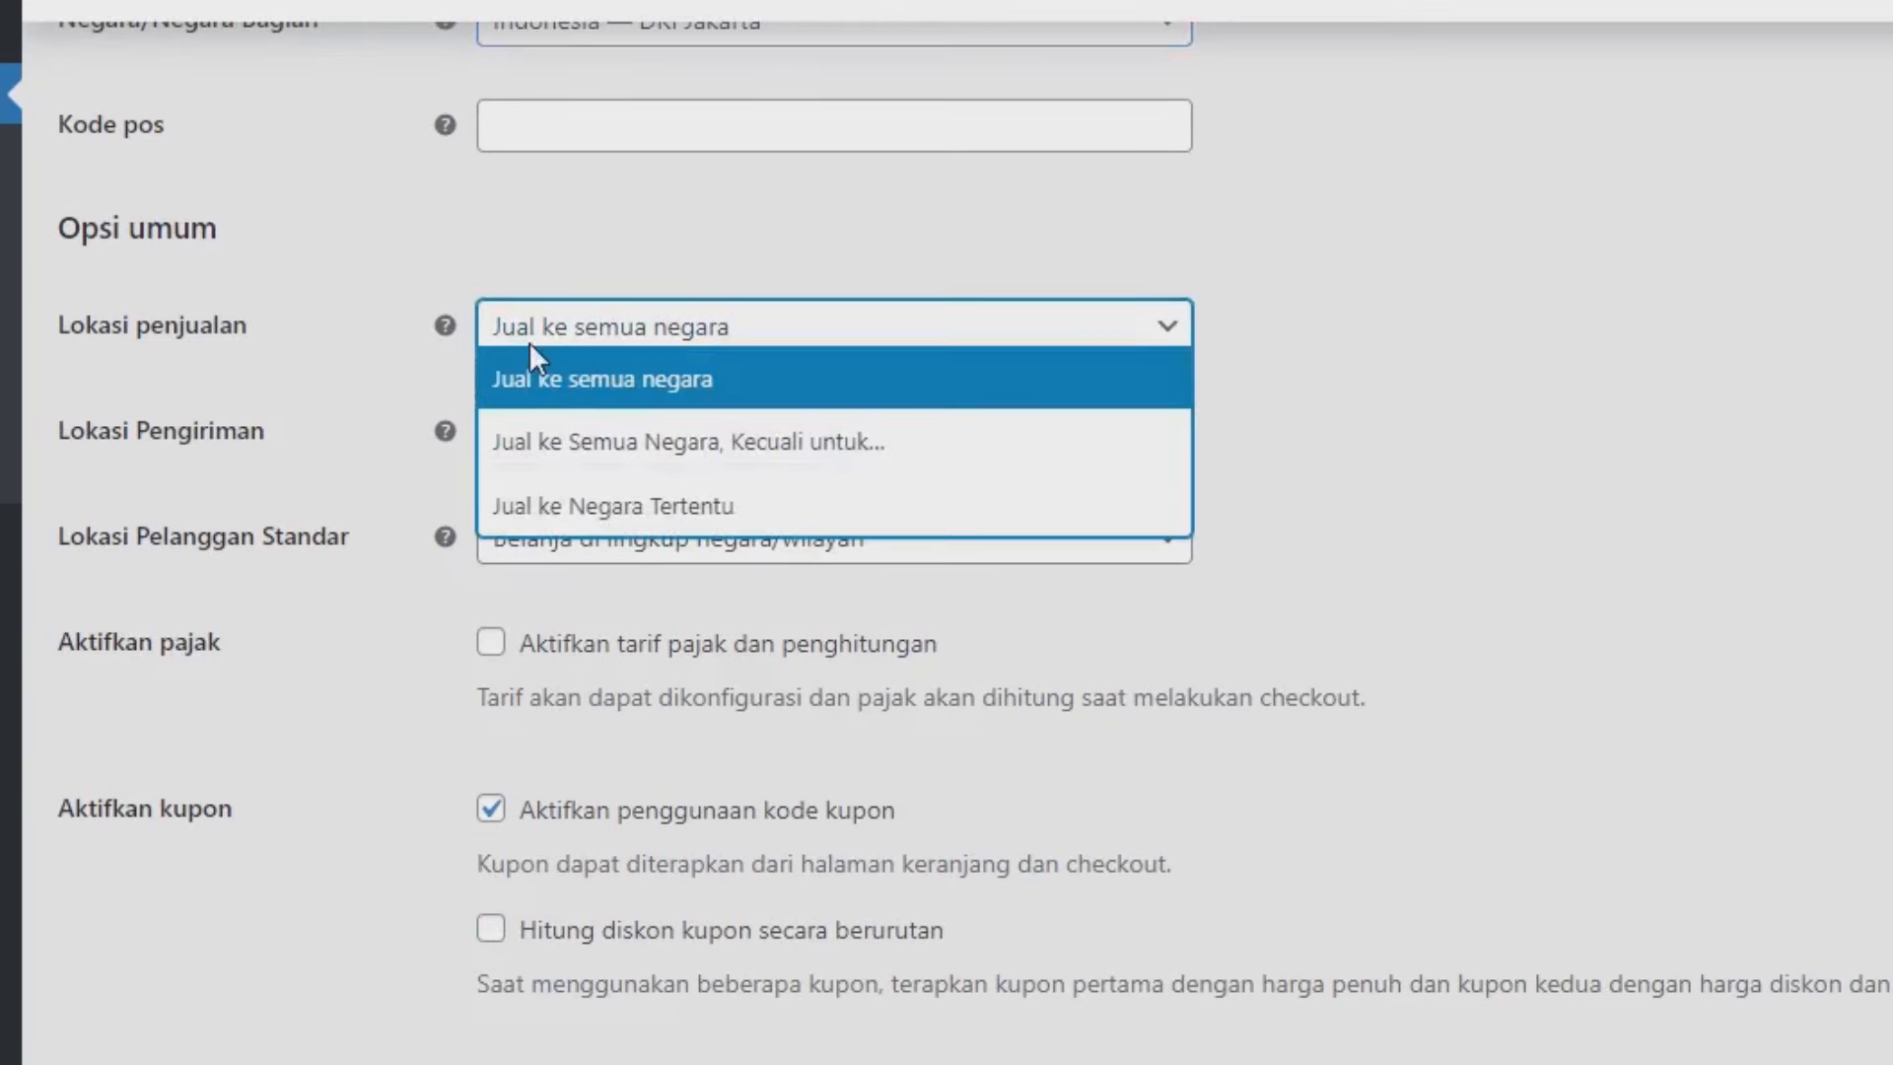
left_click(580, 508)
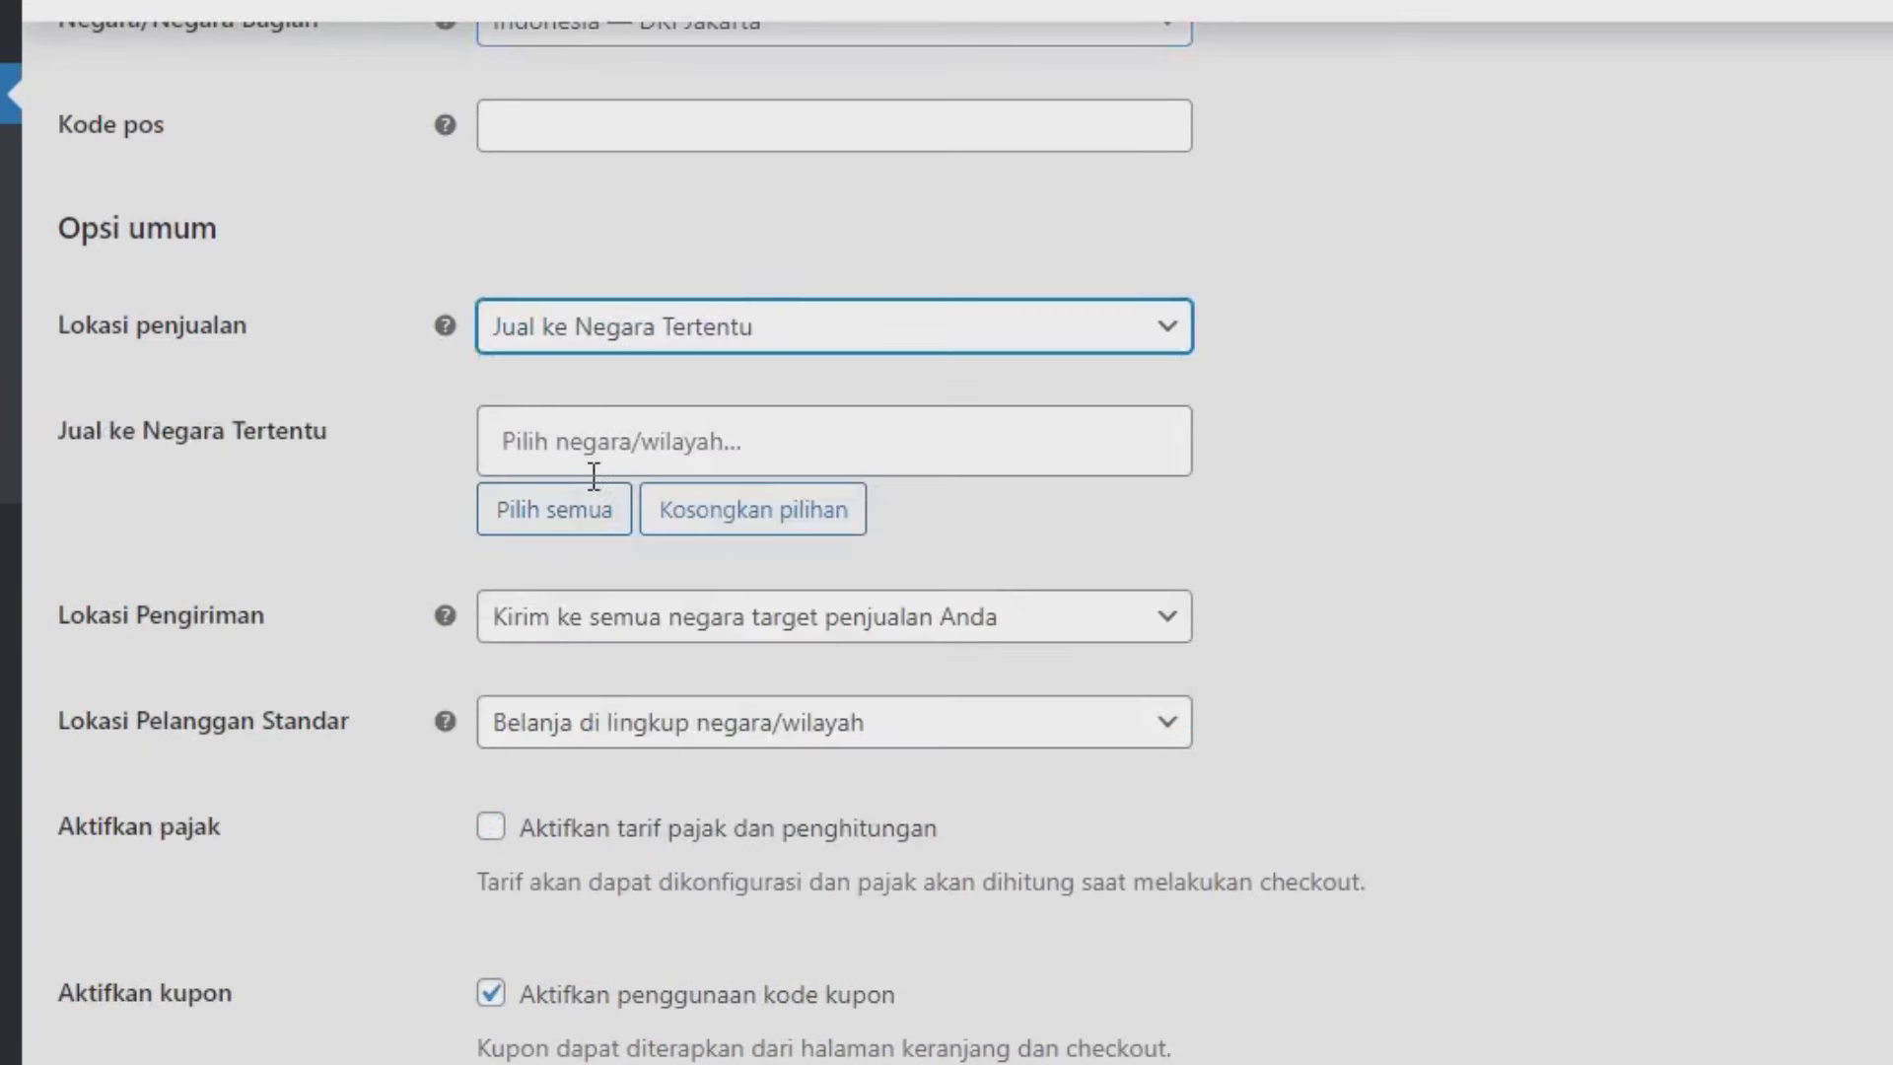
left_click(589, 417)
type("ind")
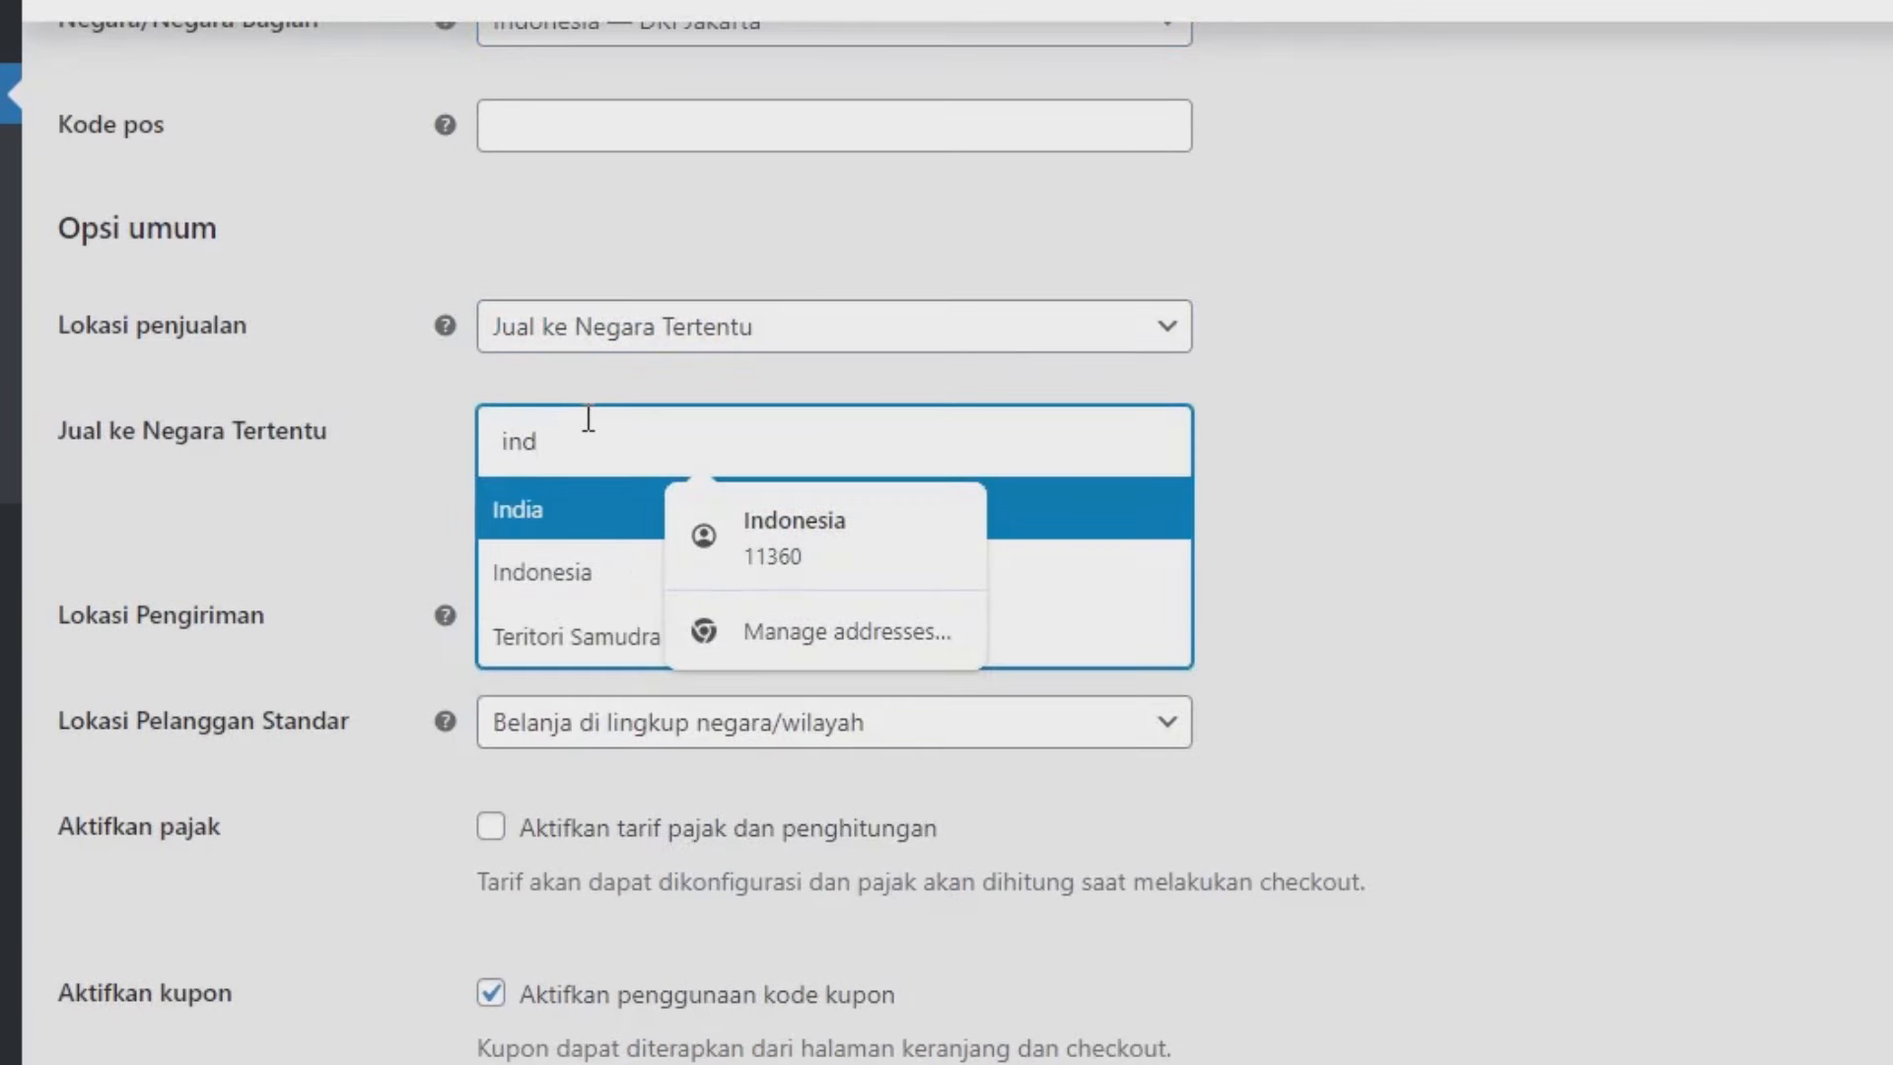
left_click(634, 557)
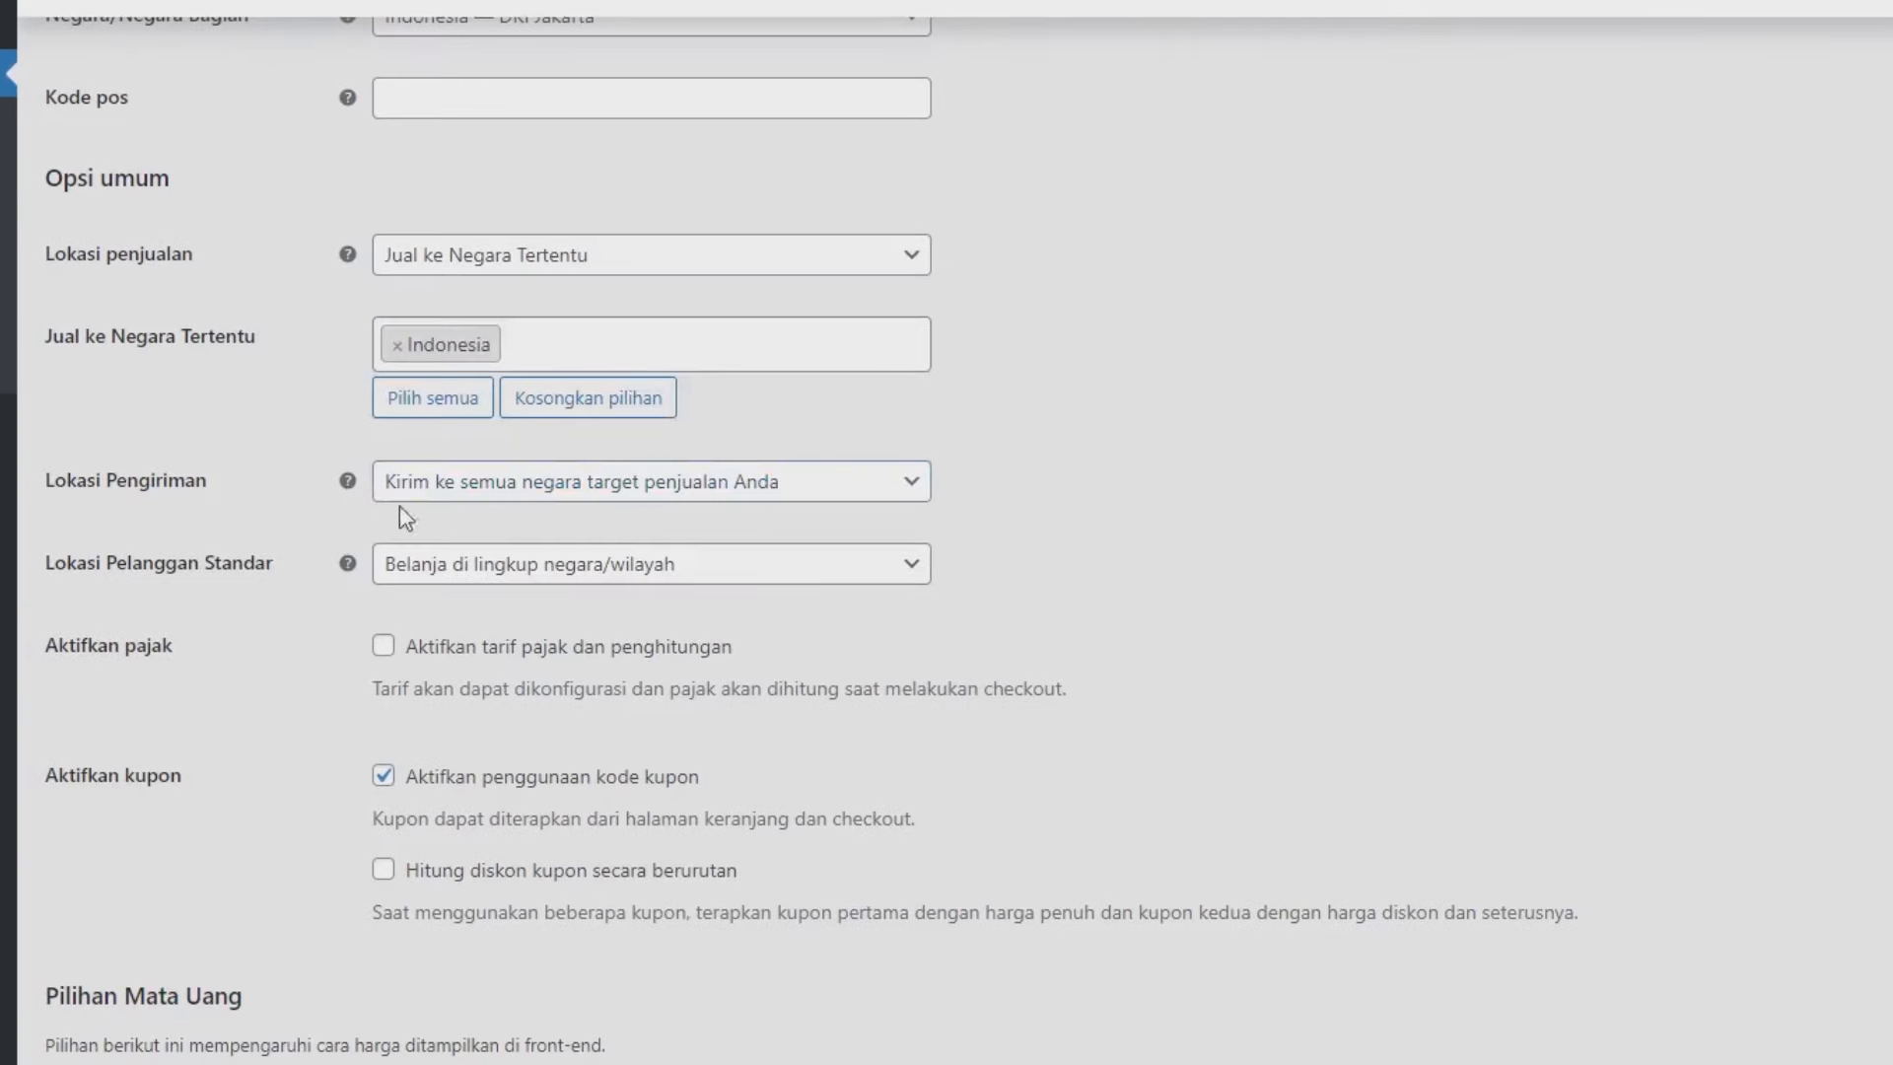
left_click(422, 491)
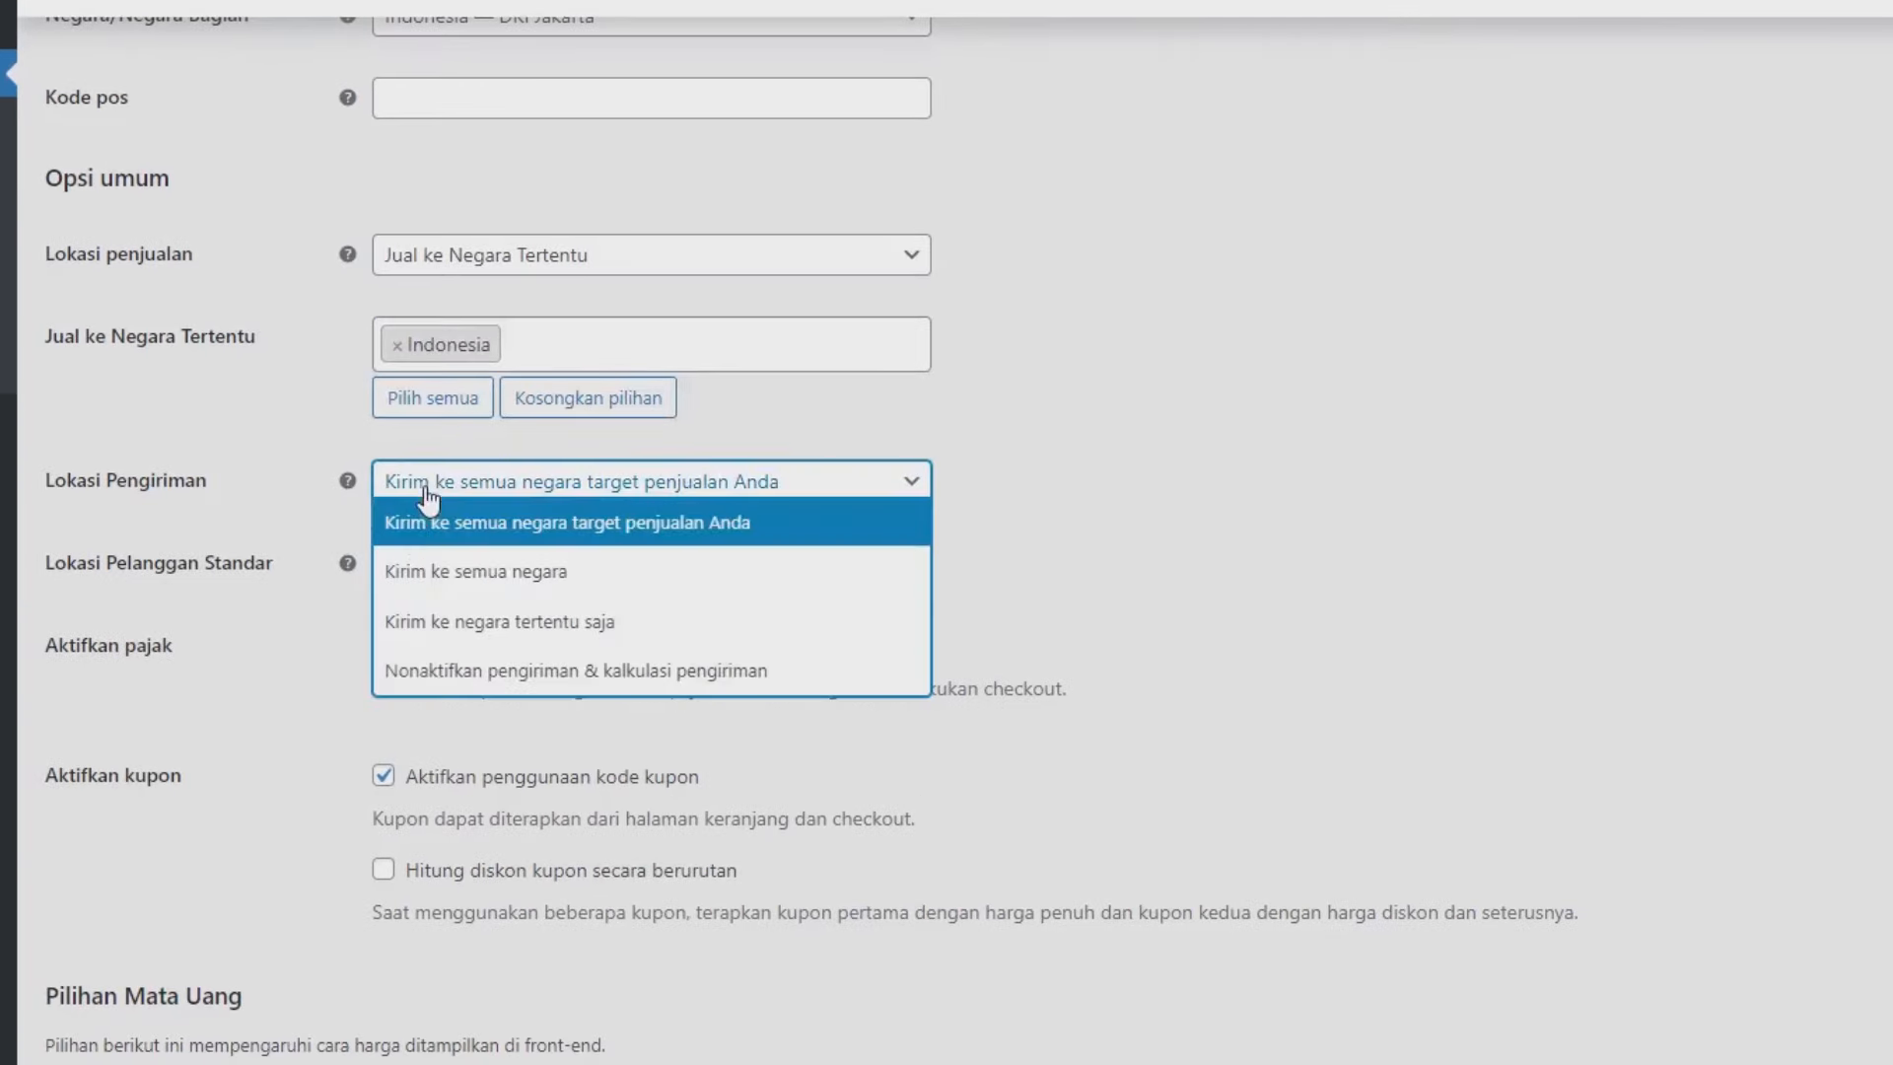
left_click(453, 624)
left_click(475, 558)
type("in")
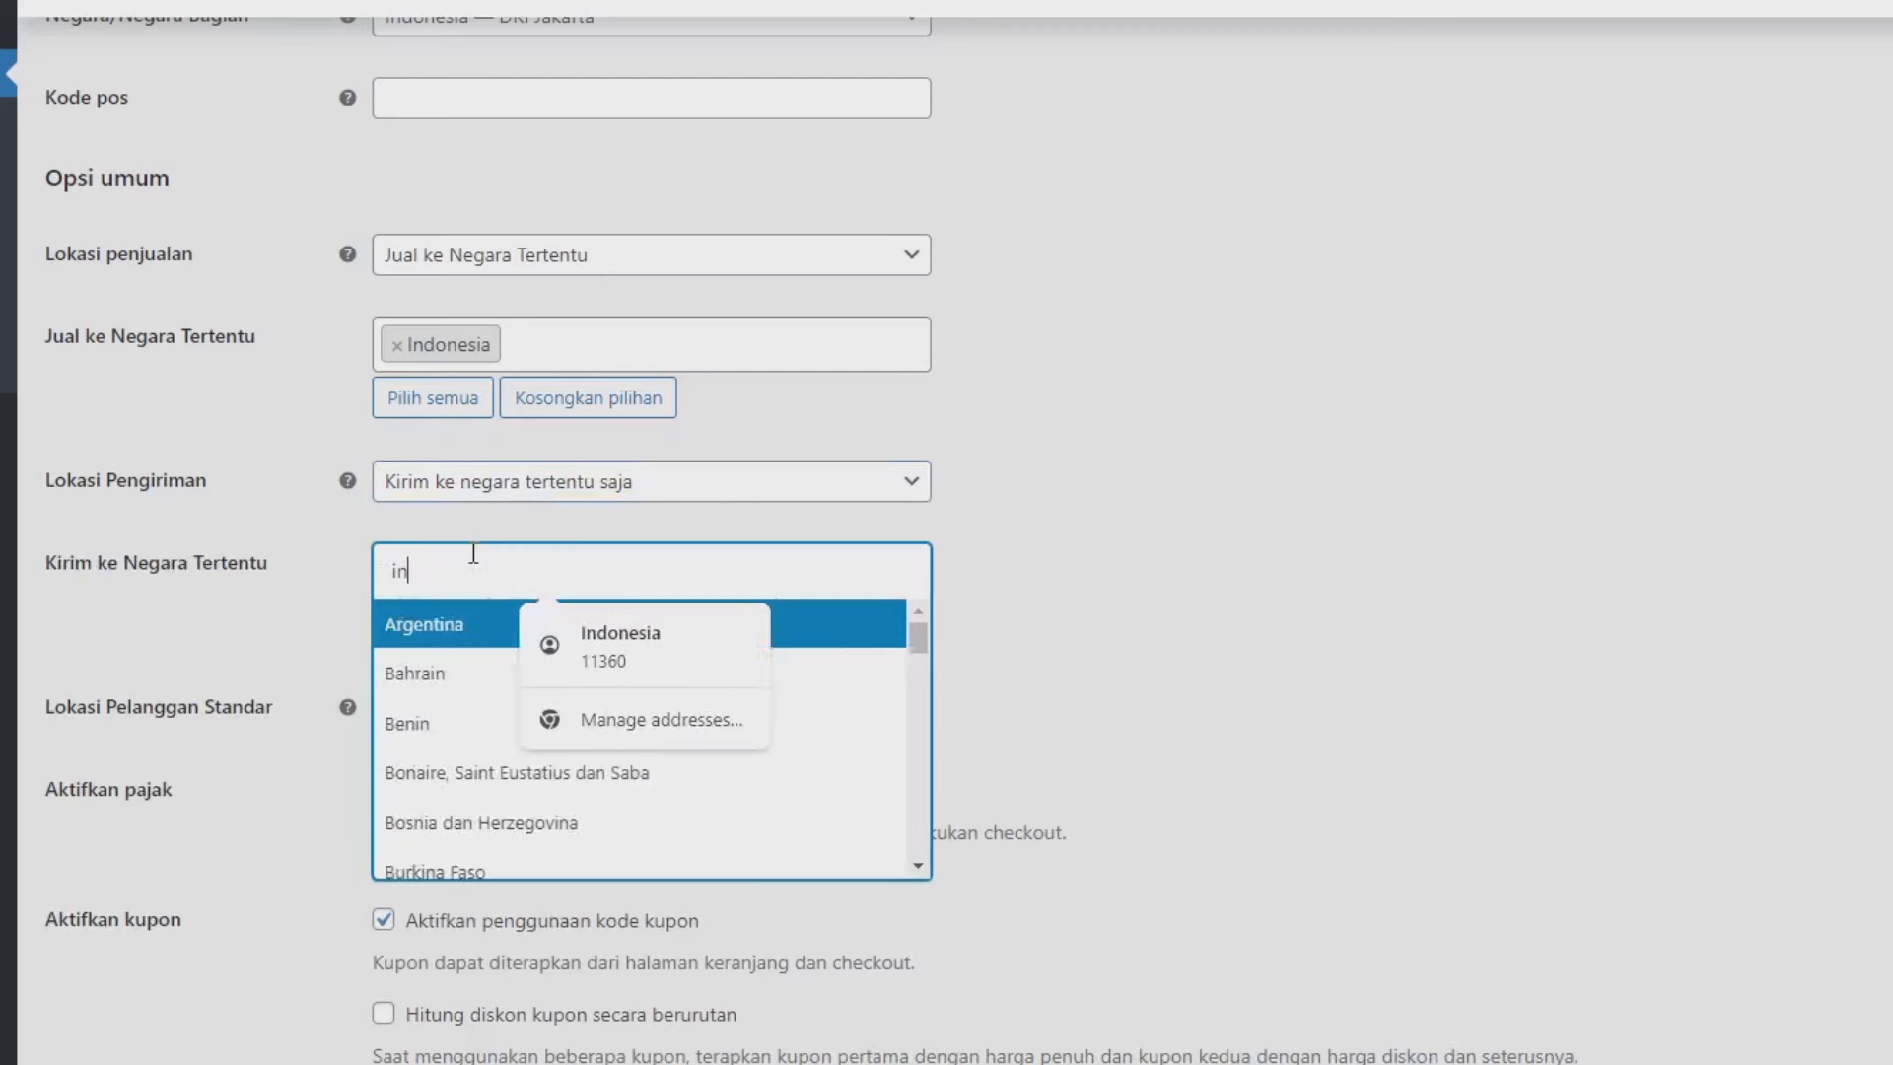
type("do")
left_click(496, 625)
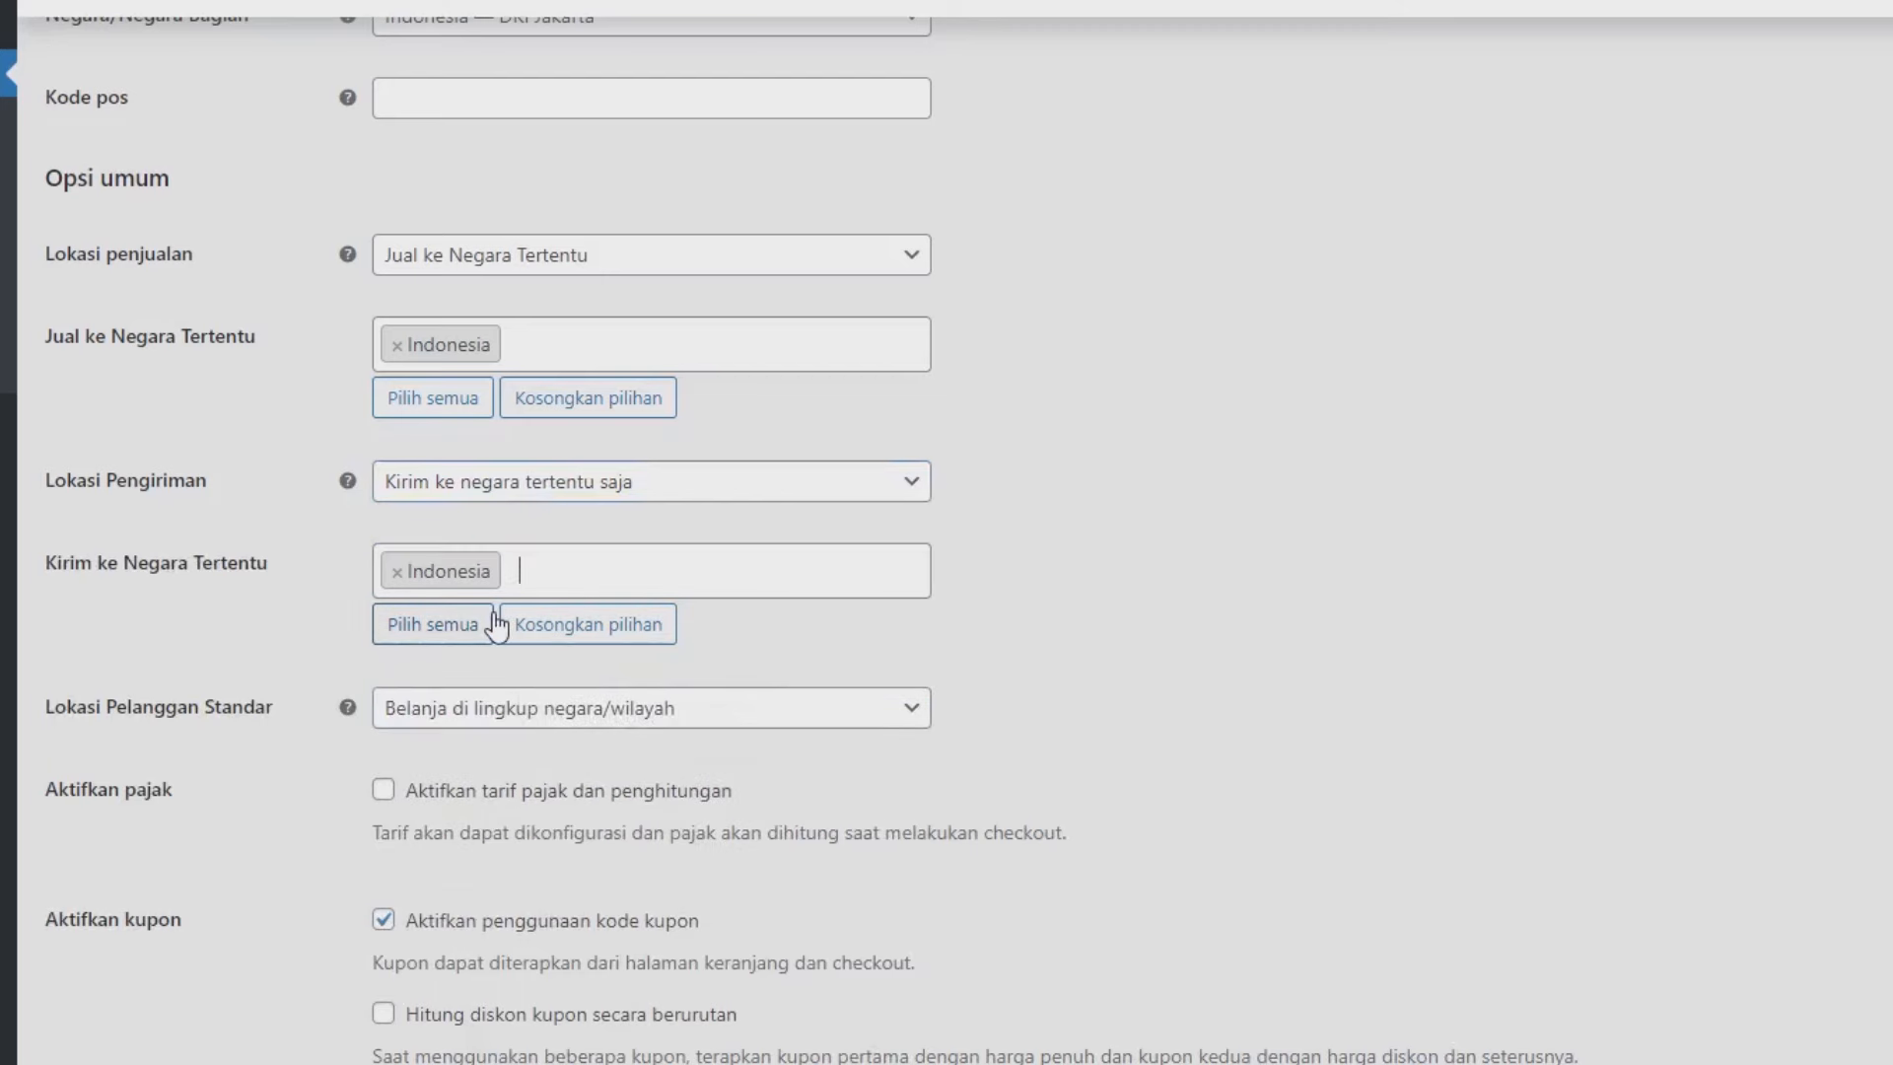
Set currency to Indonesian Rupiah with '.' thousands, ',' decimal separator, 0 decimals, and save.
scroll(496, 625, "down", 3)
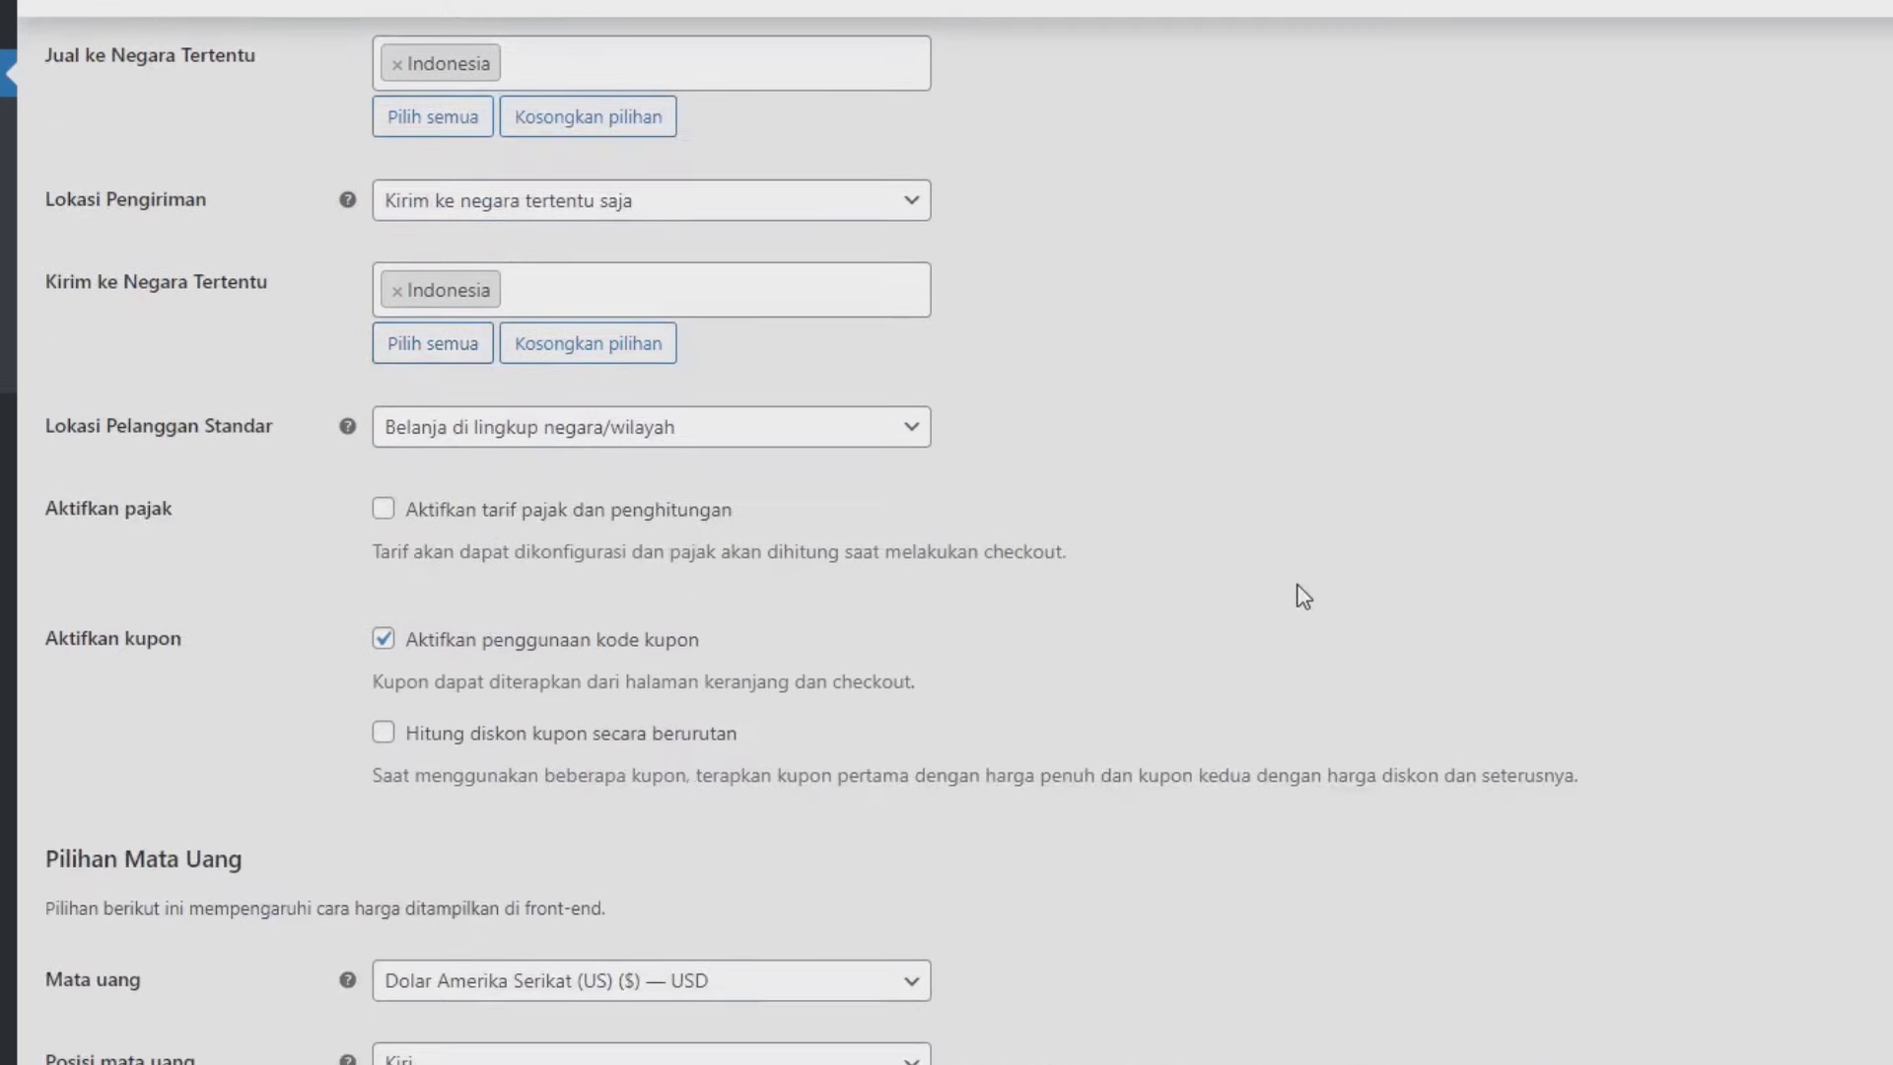
scroll(1299, 597, "down", 3)
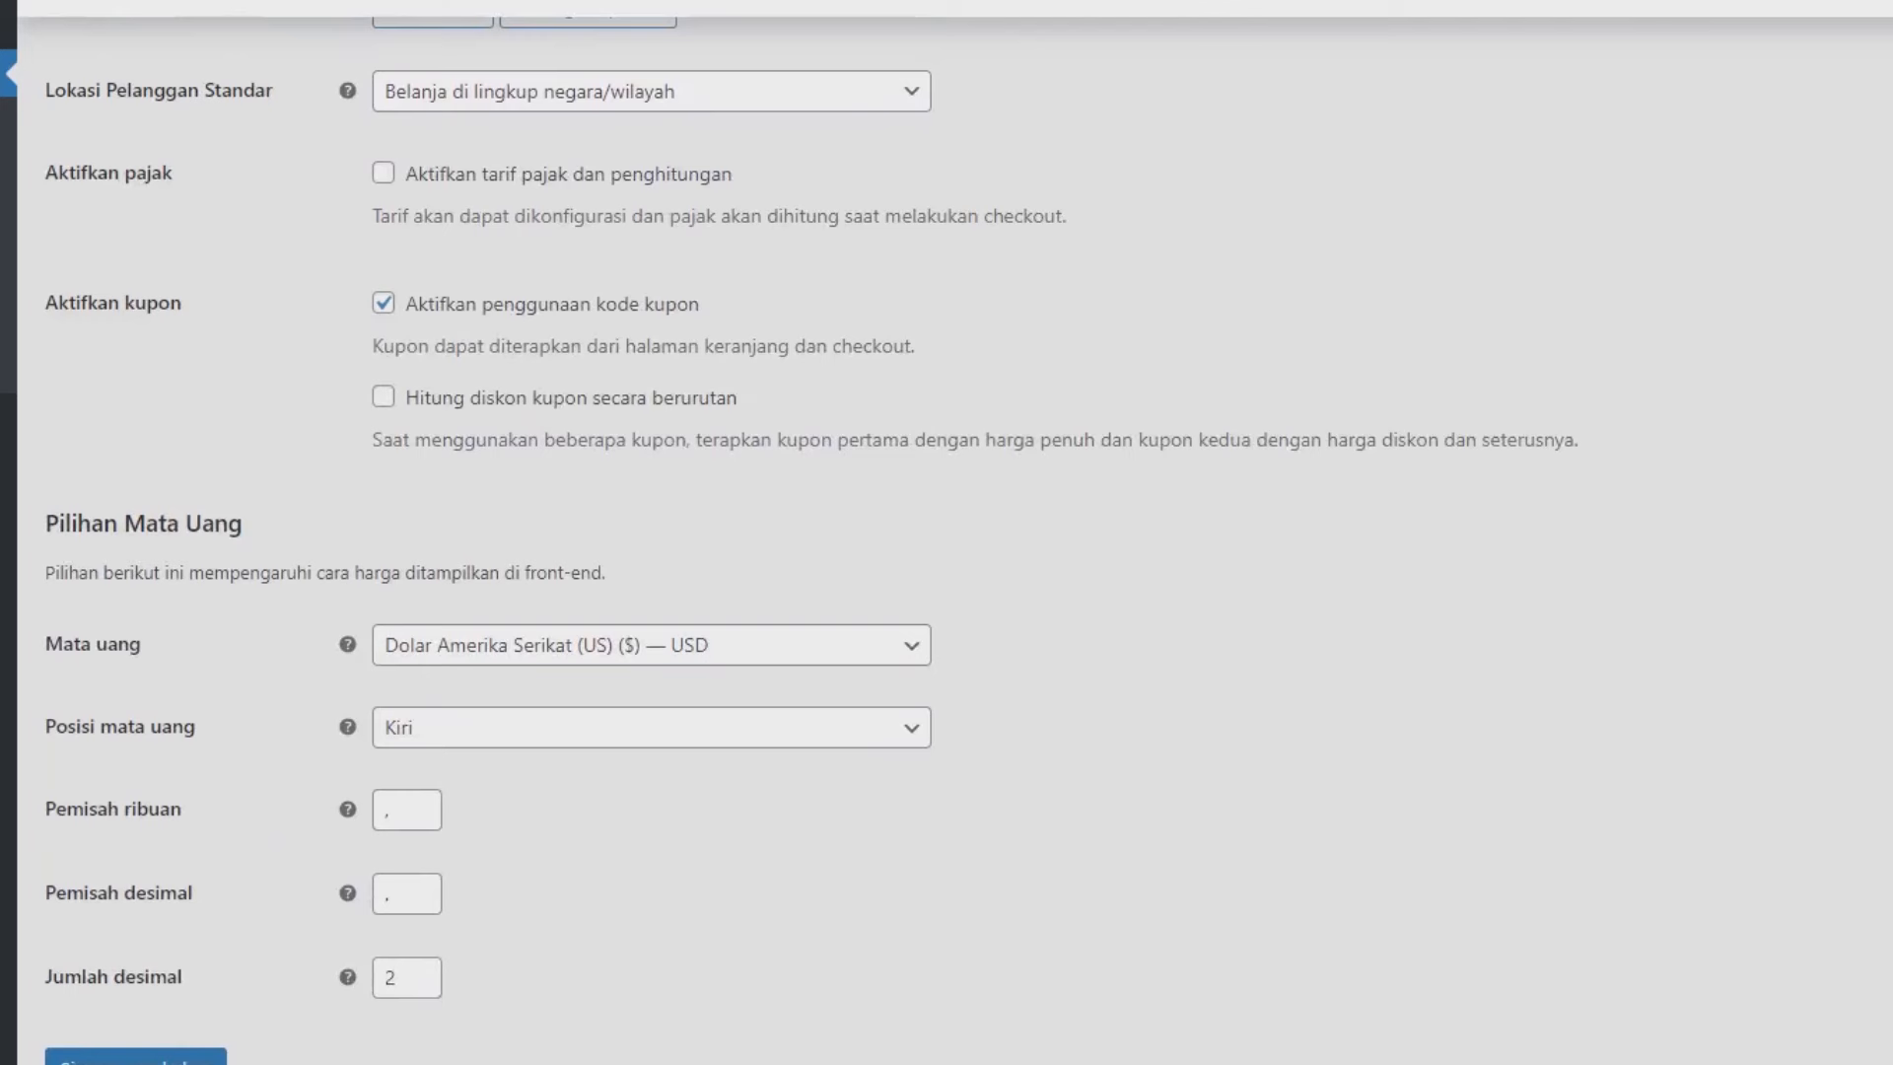
left_click(464, 656)
type("rupi")
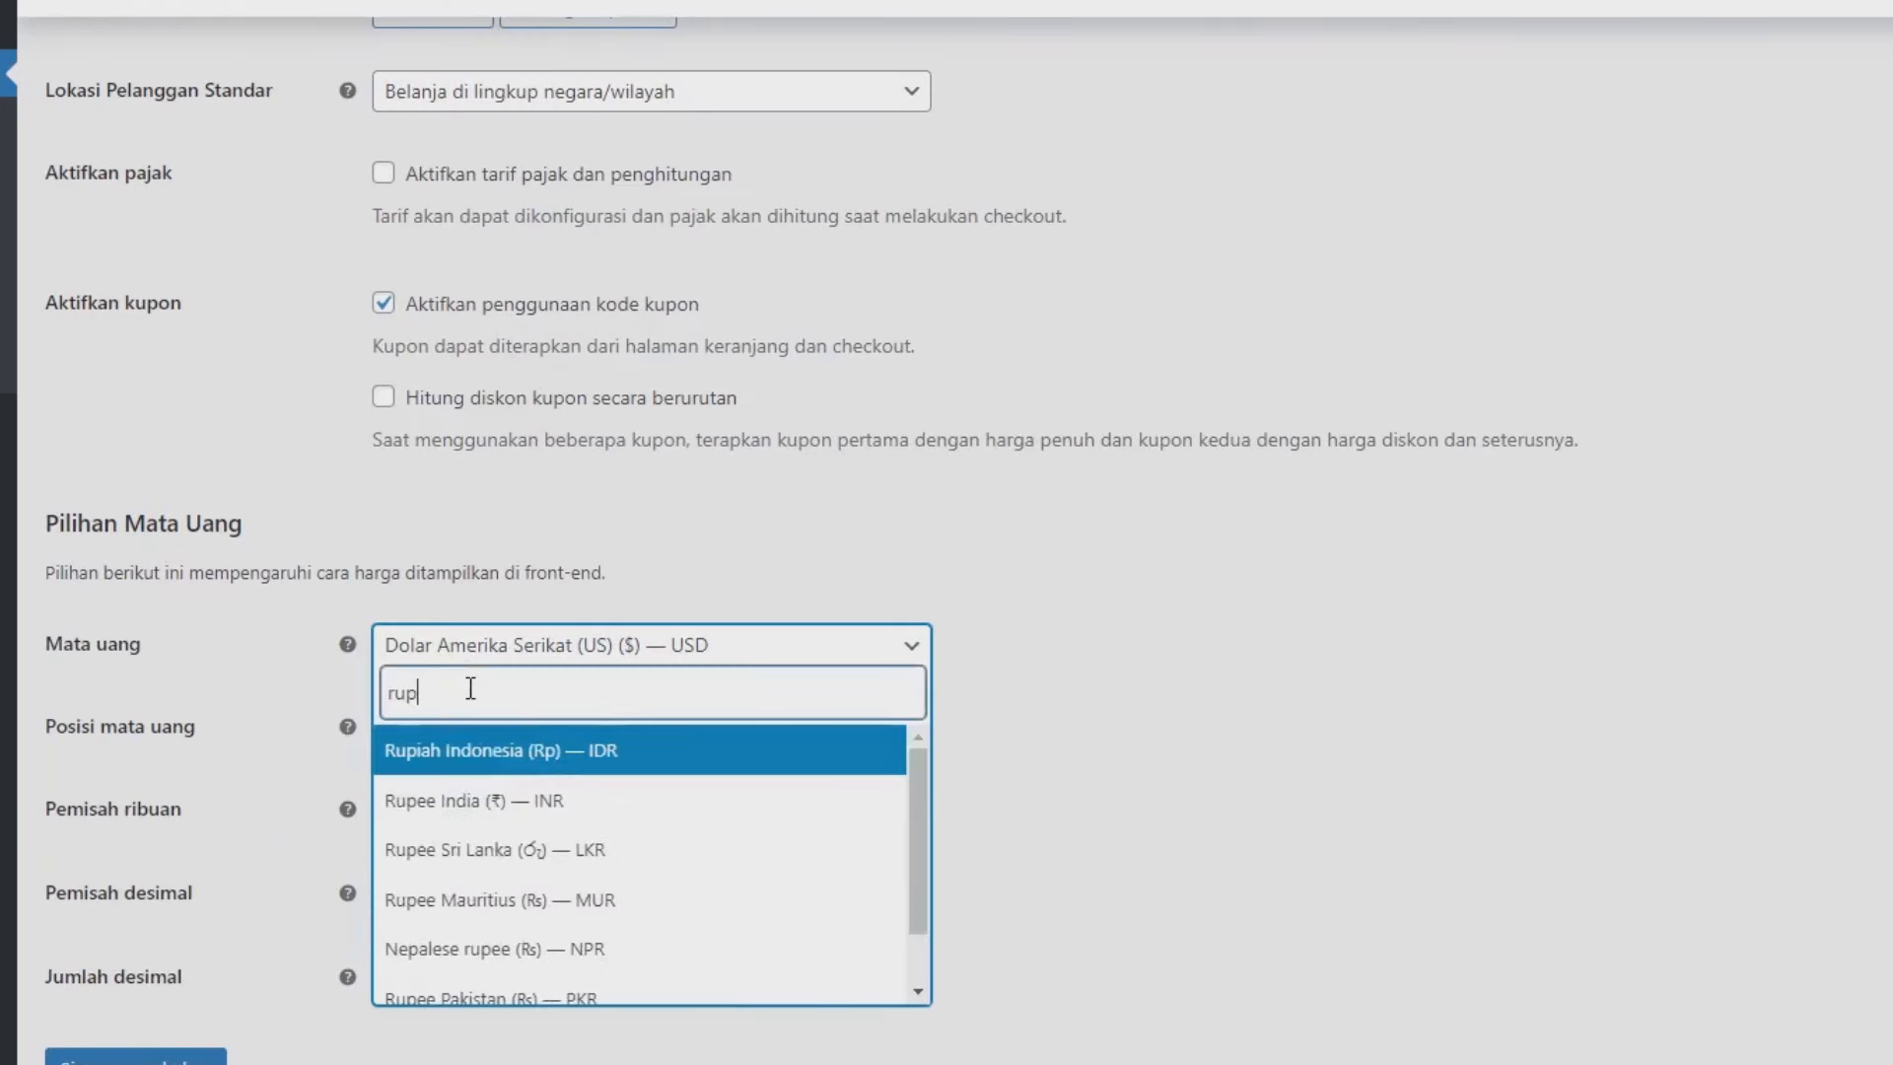
left_click(440, 768)
left_click(409, 826)
left_click_drag(392, 697, 344, 682)
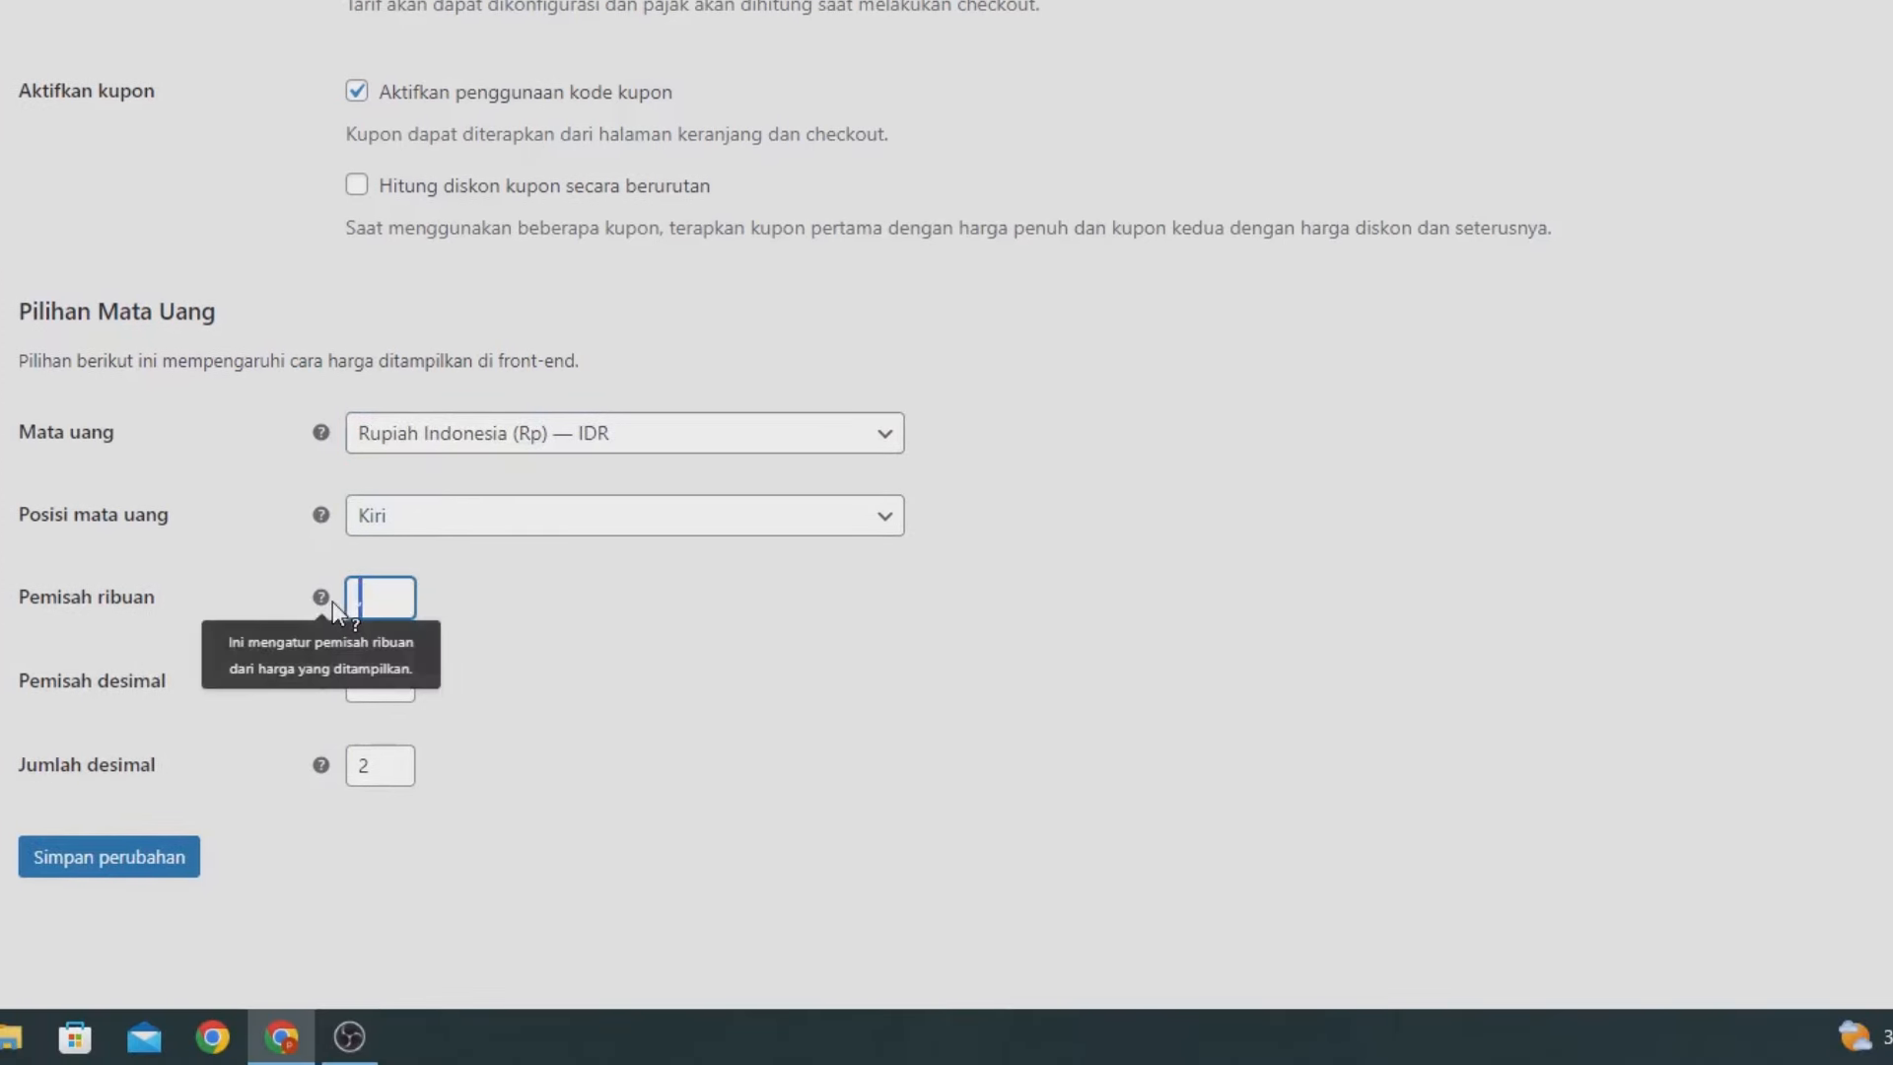
type(".")
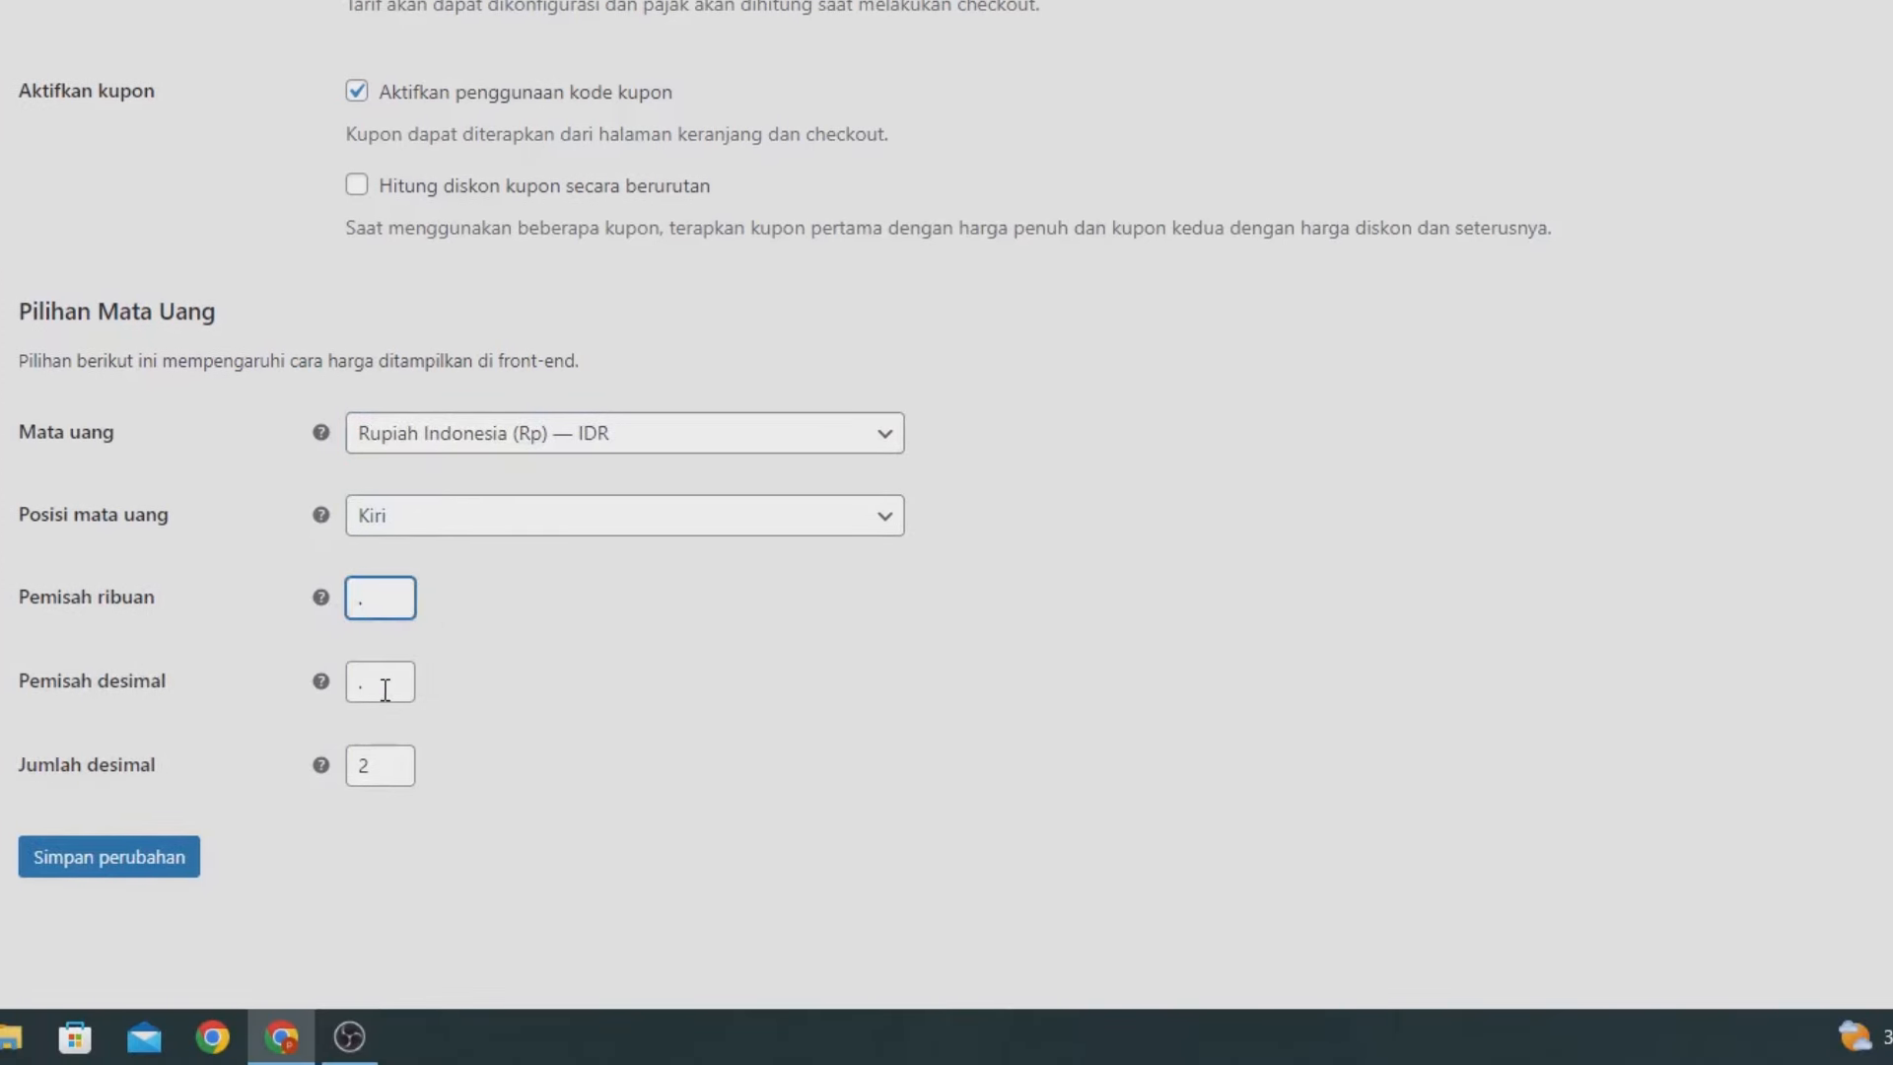
left_click(384, 689)
key("BackSpace")
type(",")
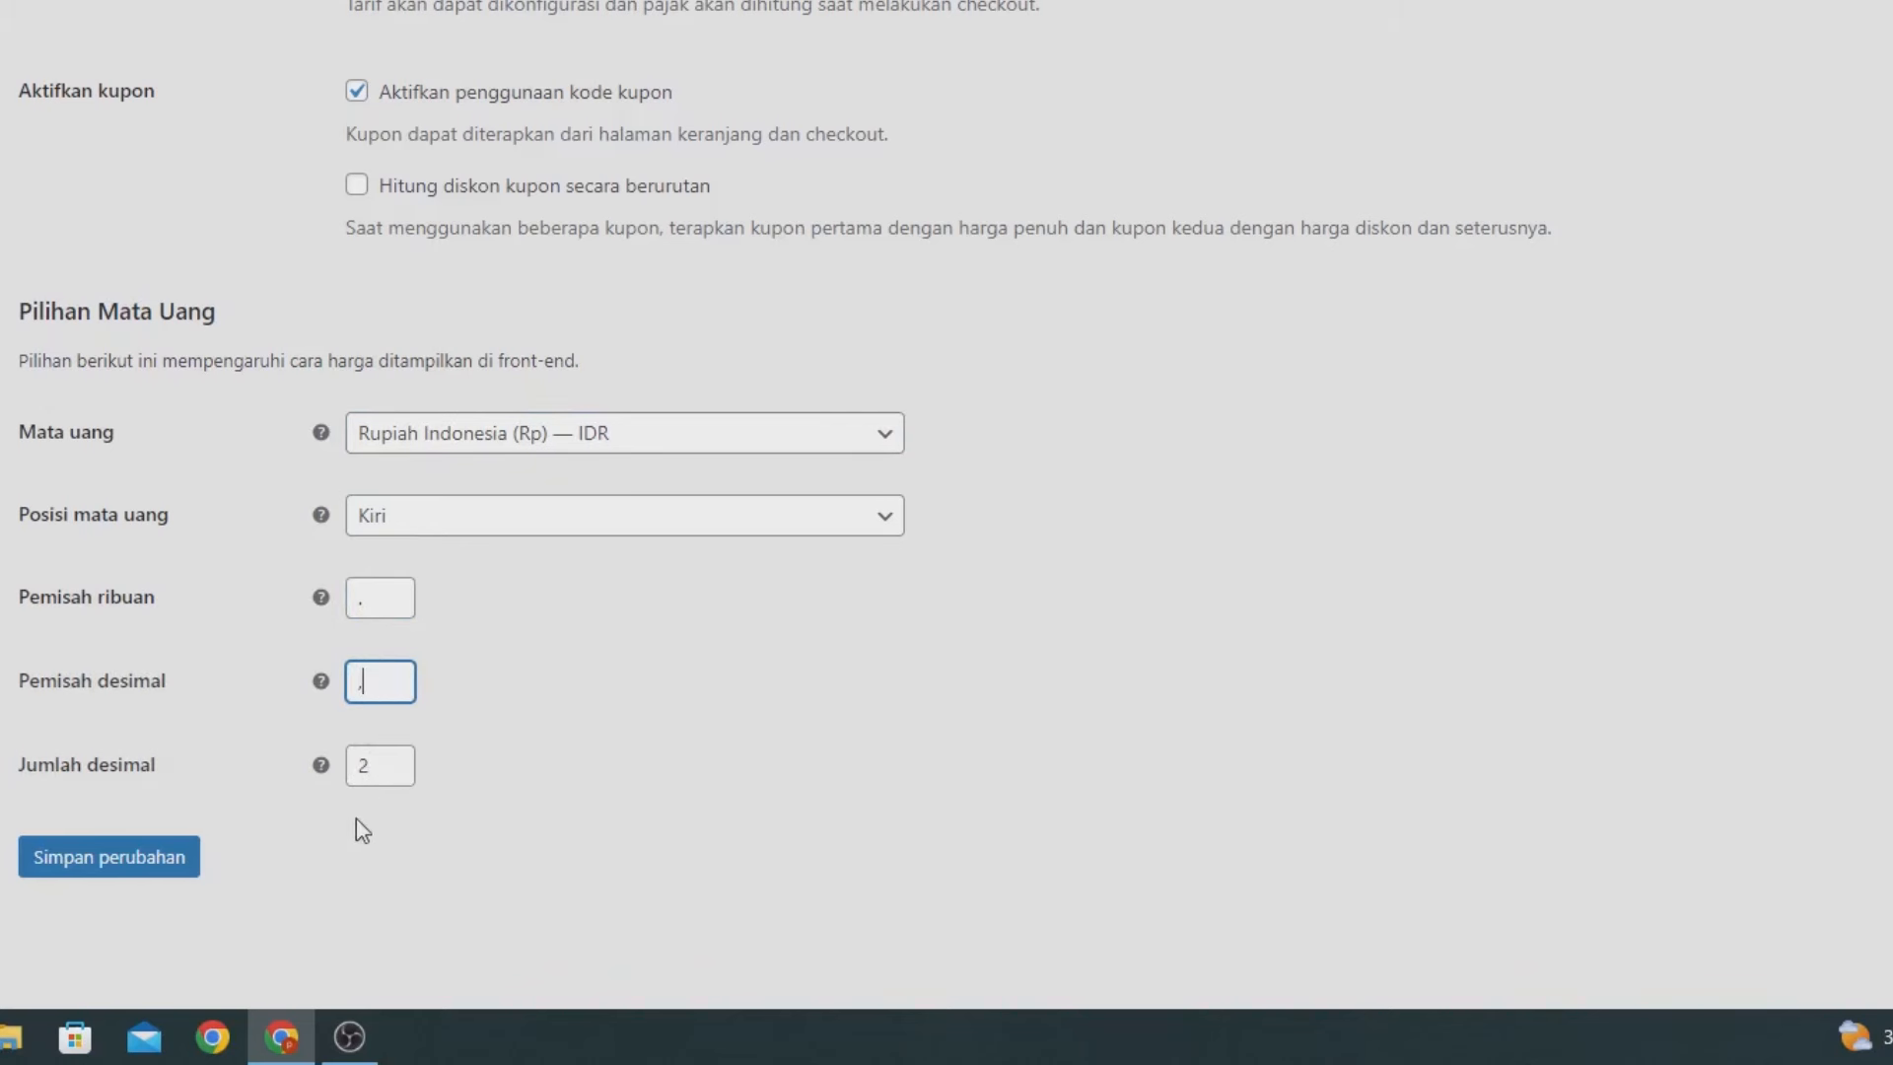
double_click(390, 778)
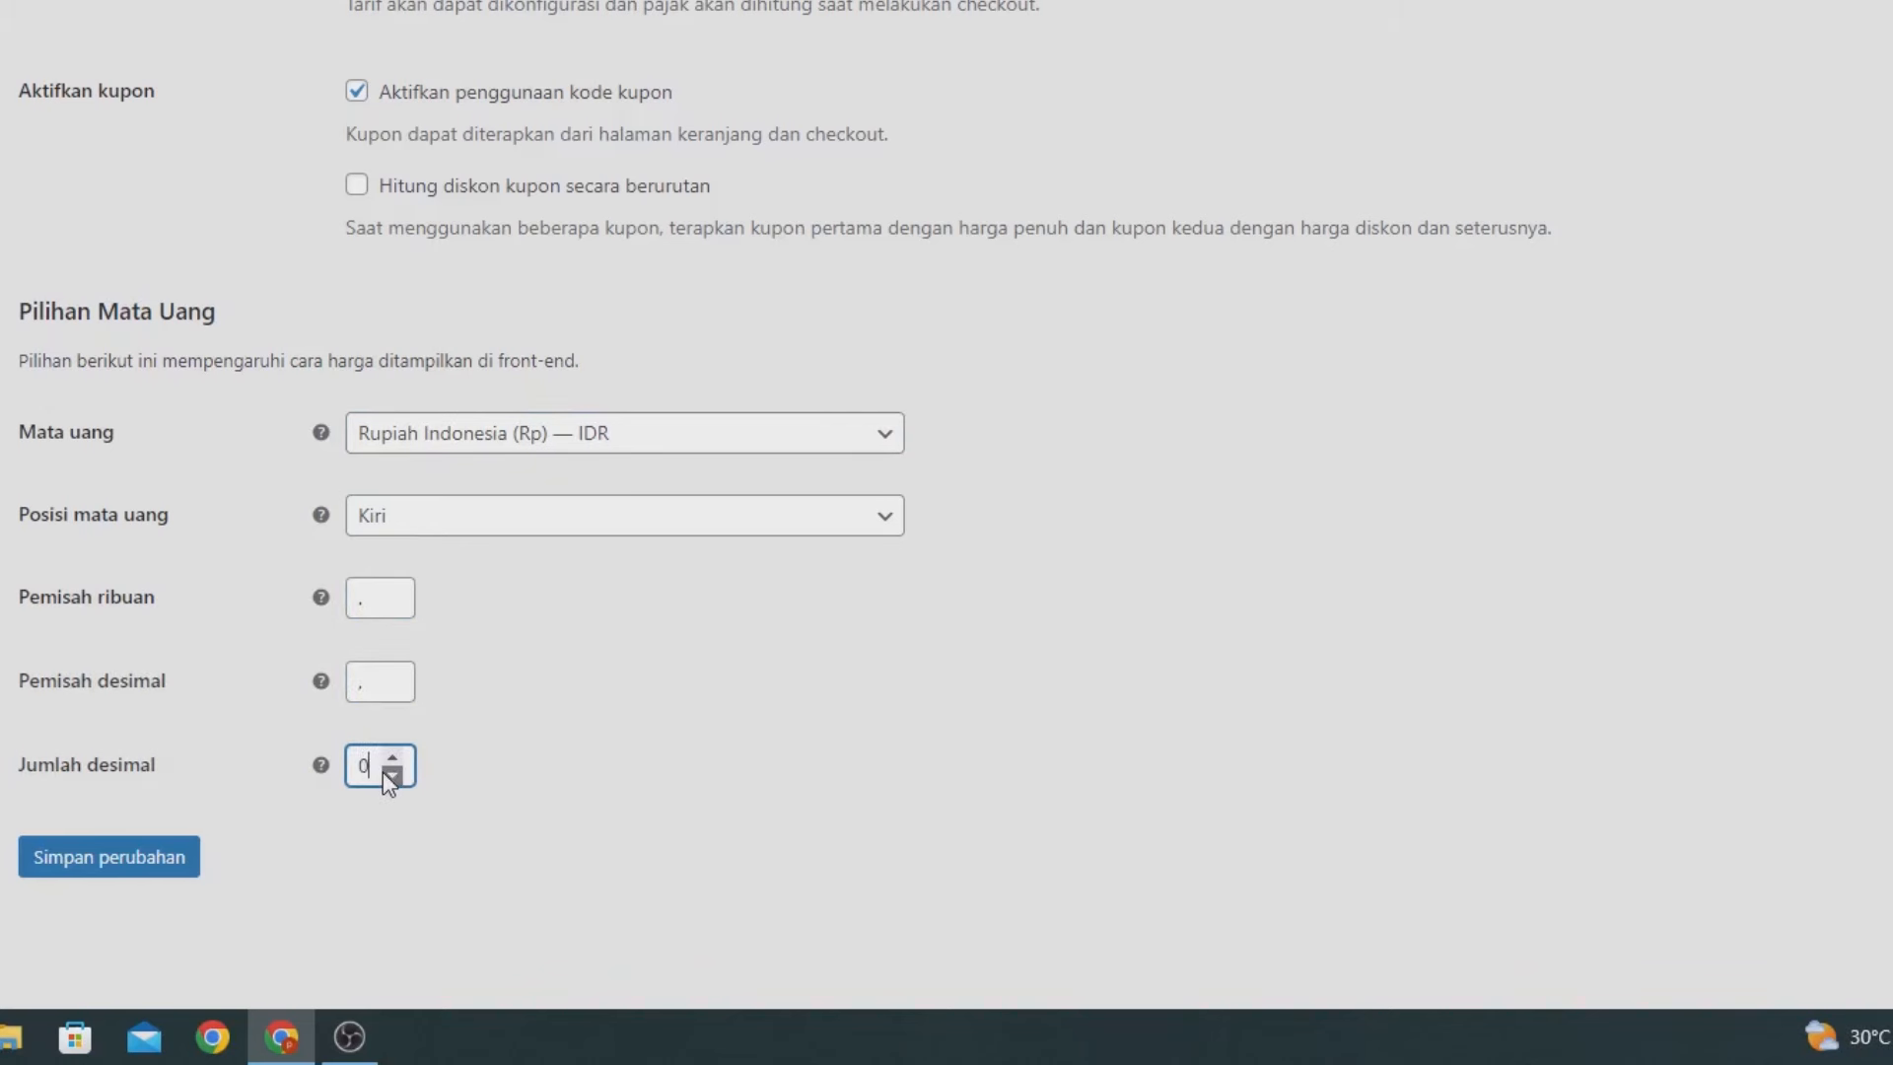
left_click(168, 877)
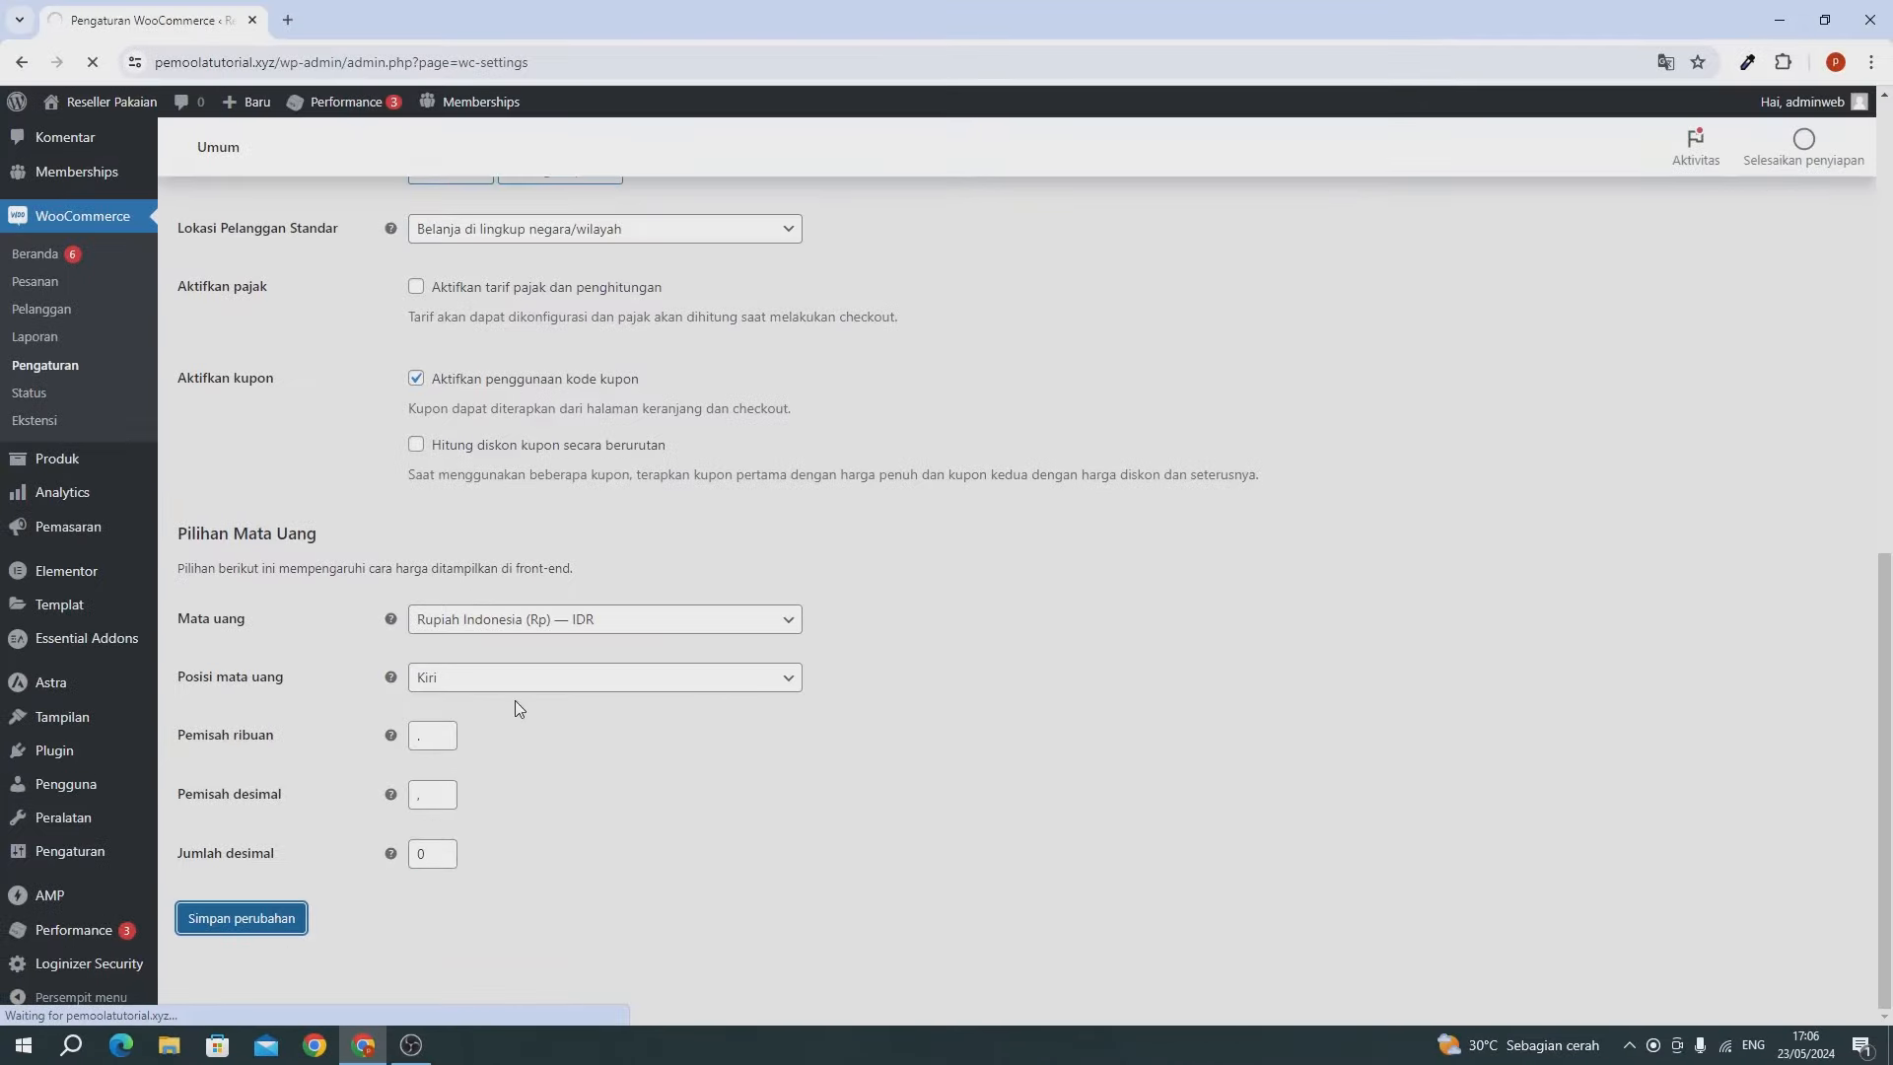
scroll(515, 700, "up", 10)
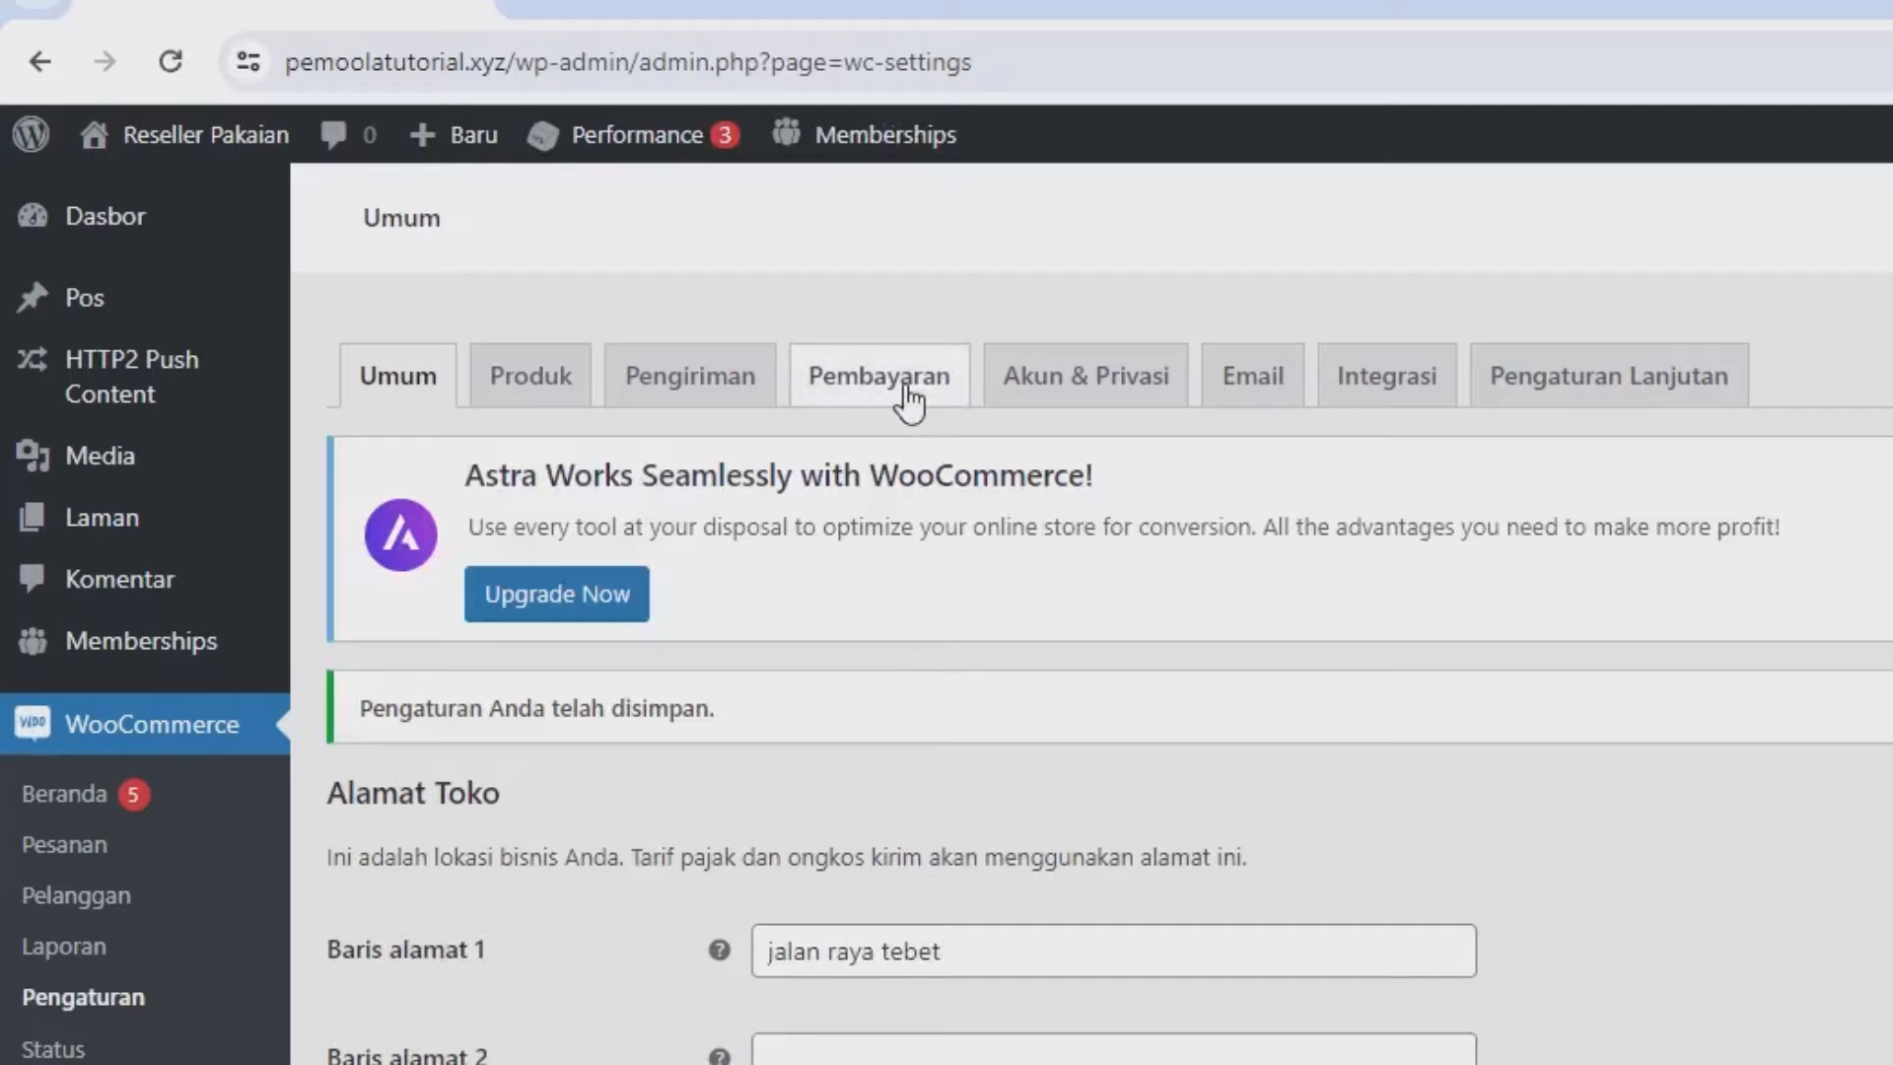
Enable Transfer Bank Langsung with one BNI account's holder name and number, then save.
left_click(907, 380)
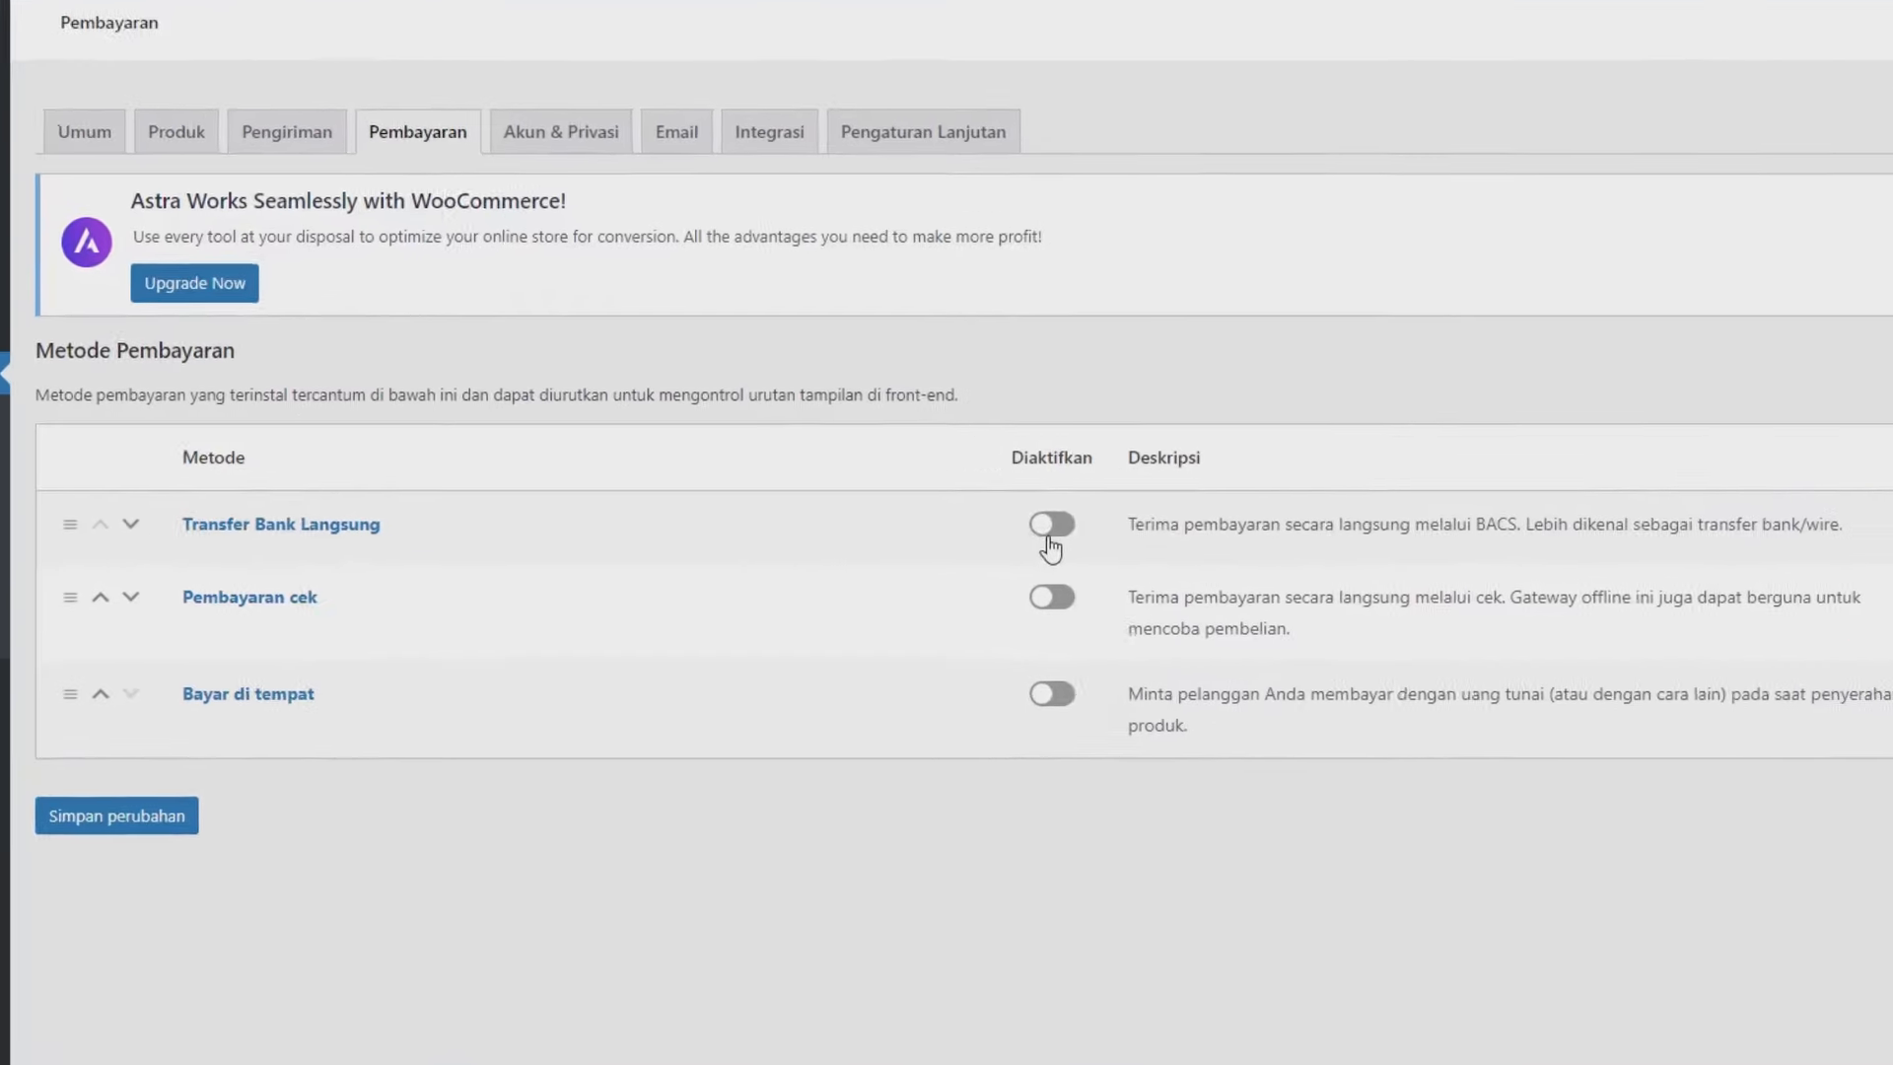
left_click(972, 550)
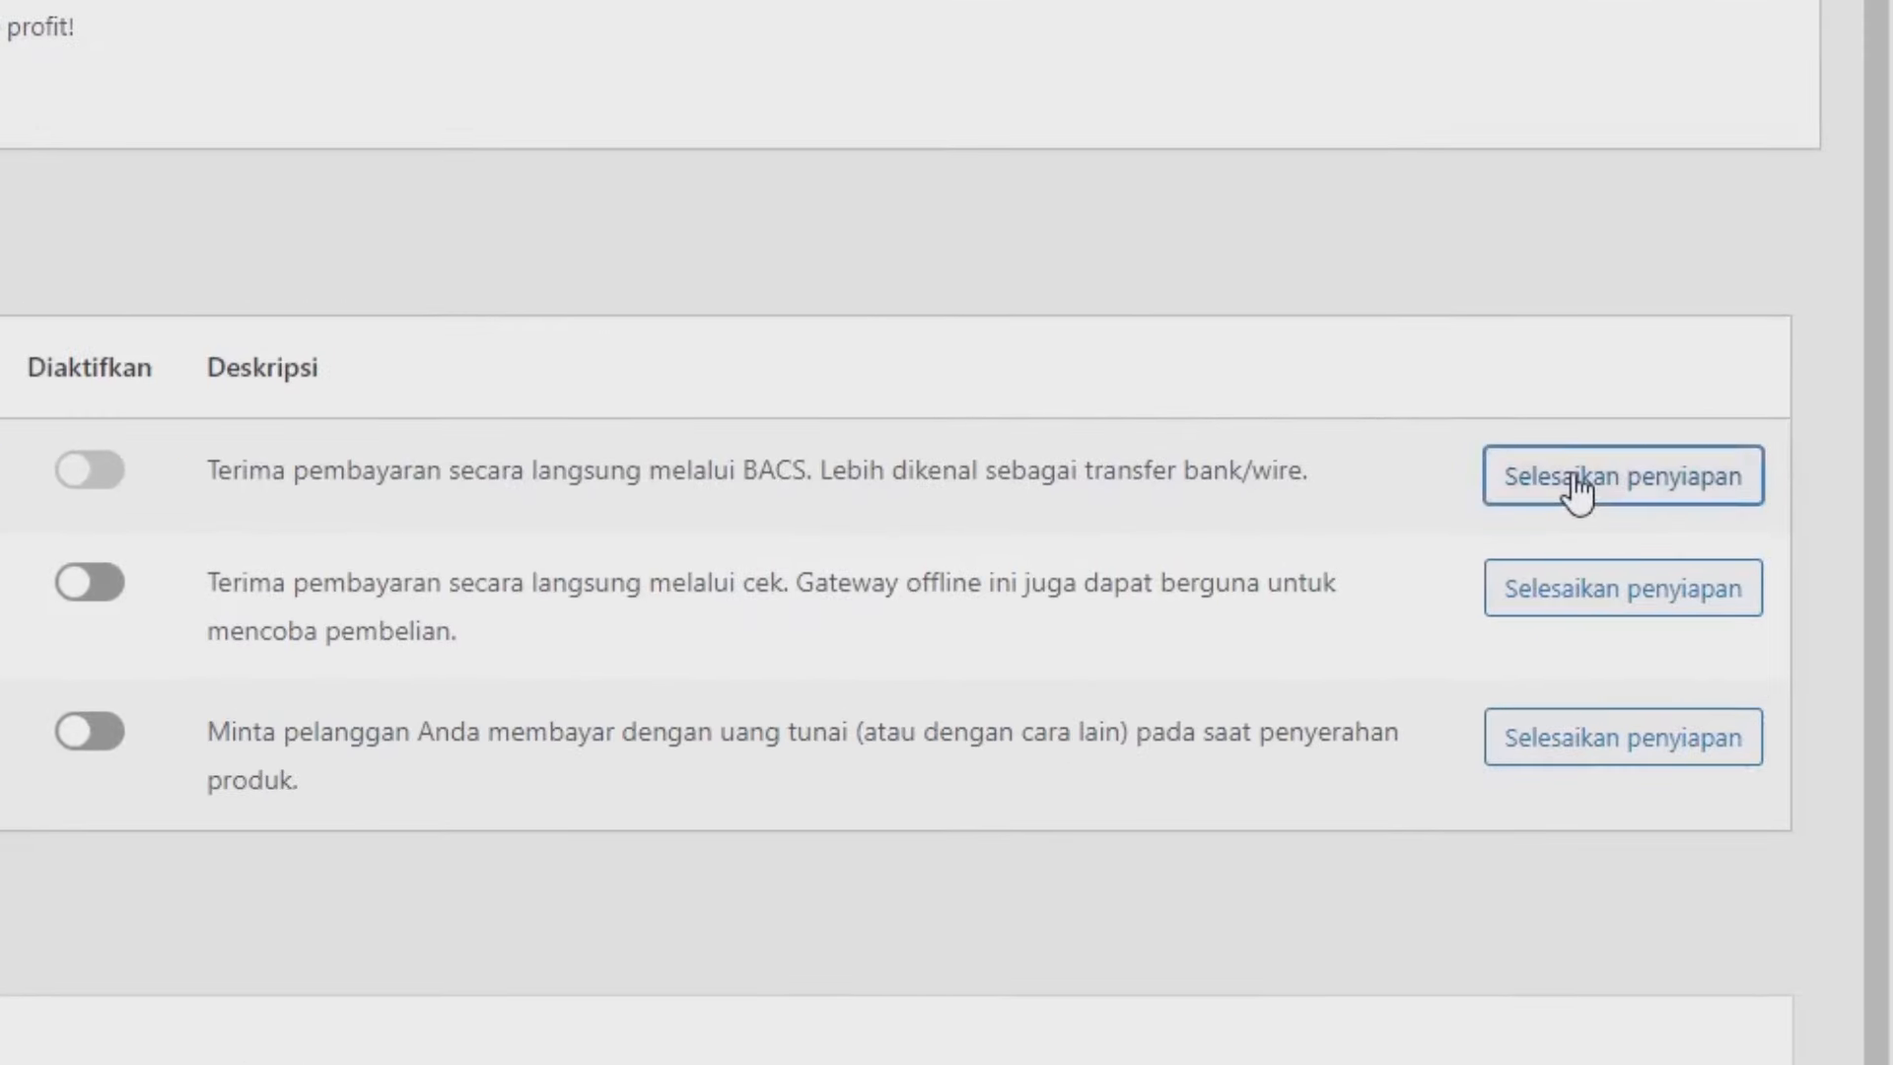
left_click(1575, 483)
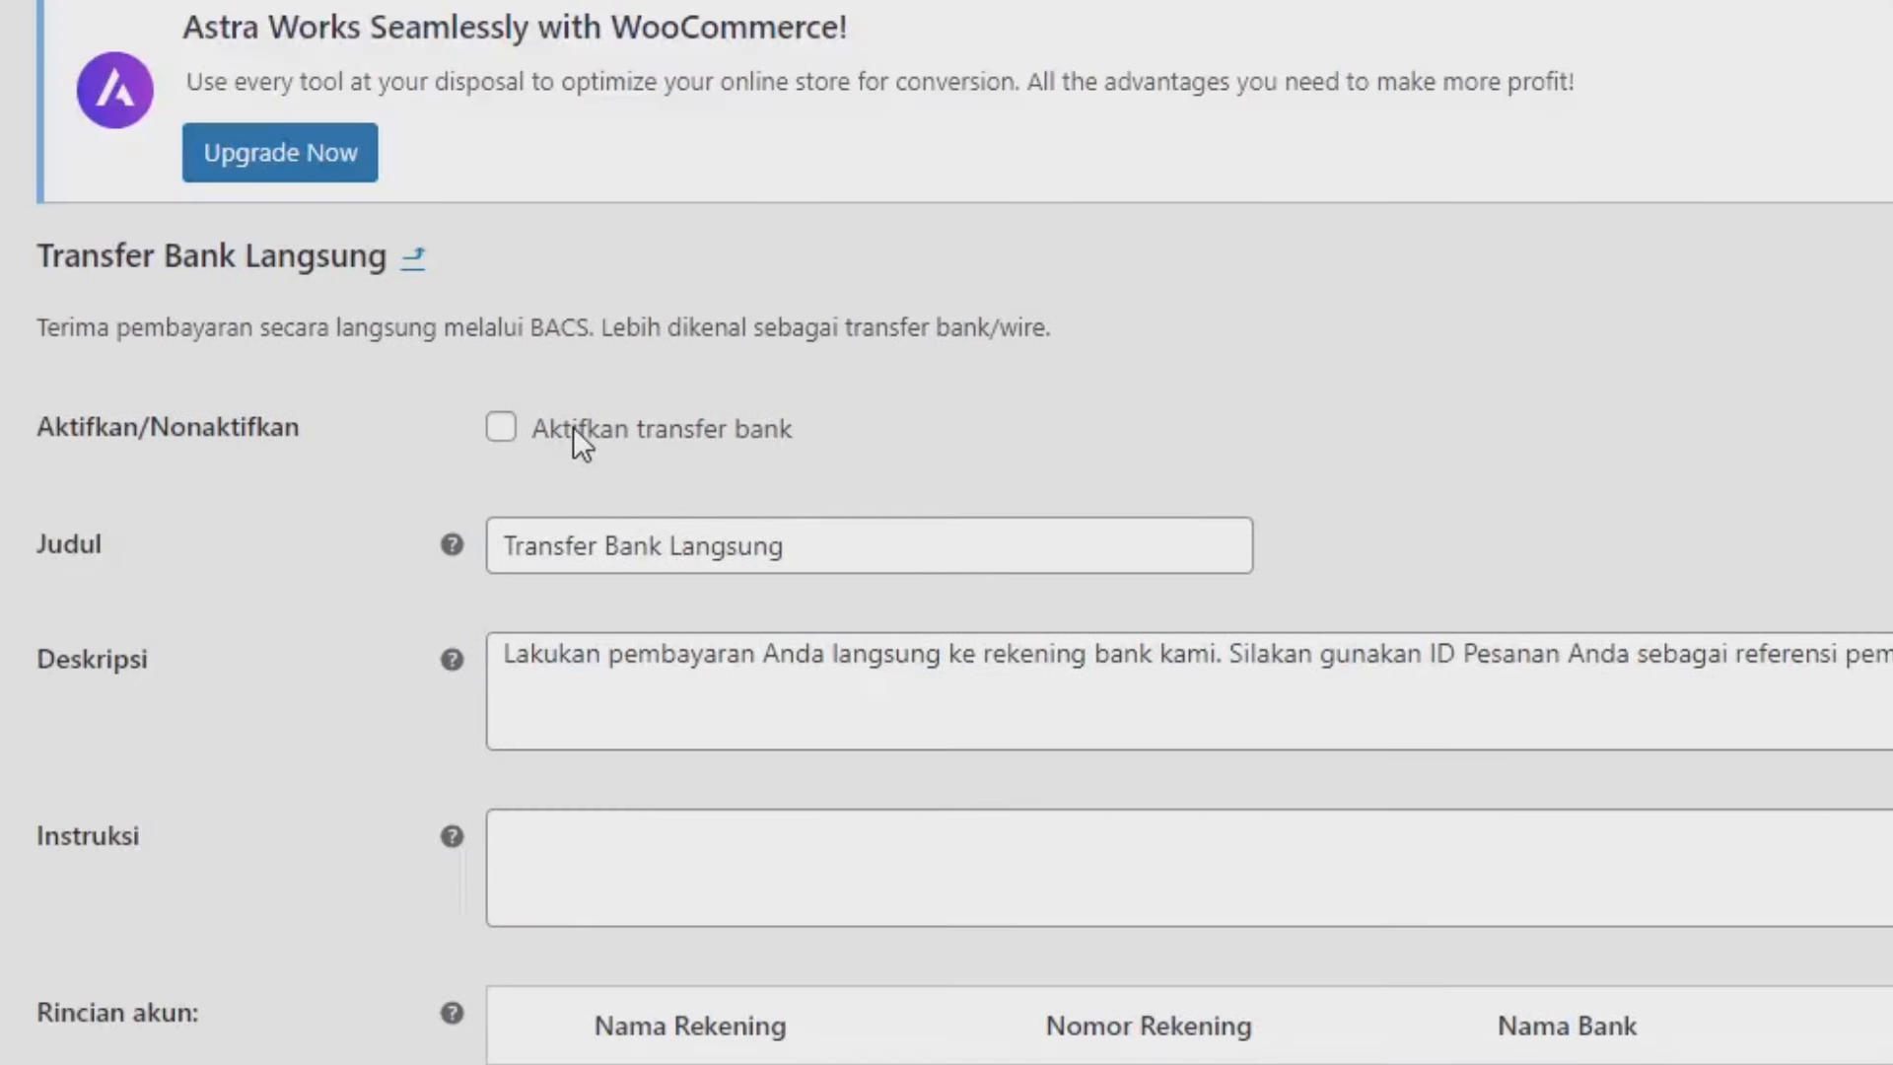
left_click(557, 432)
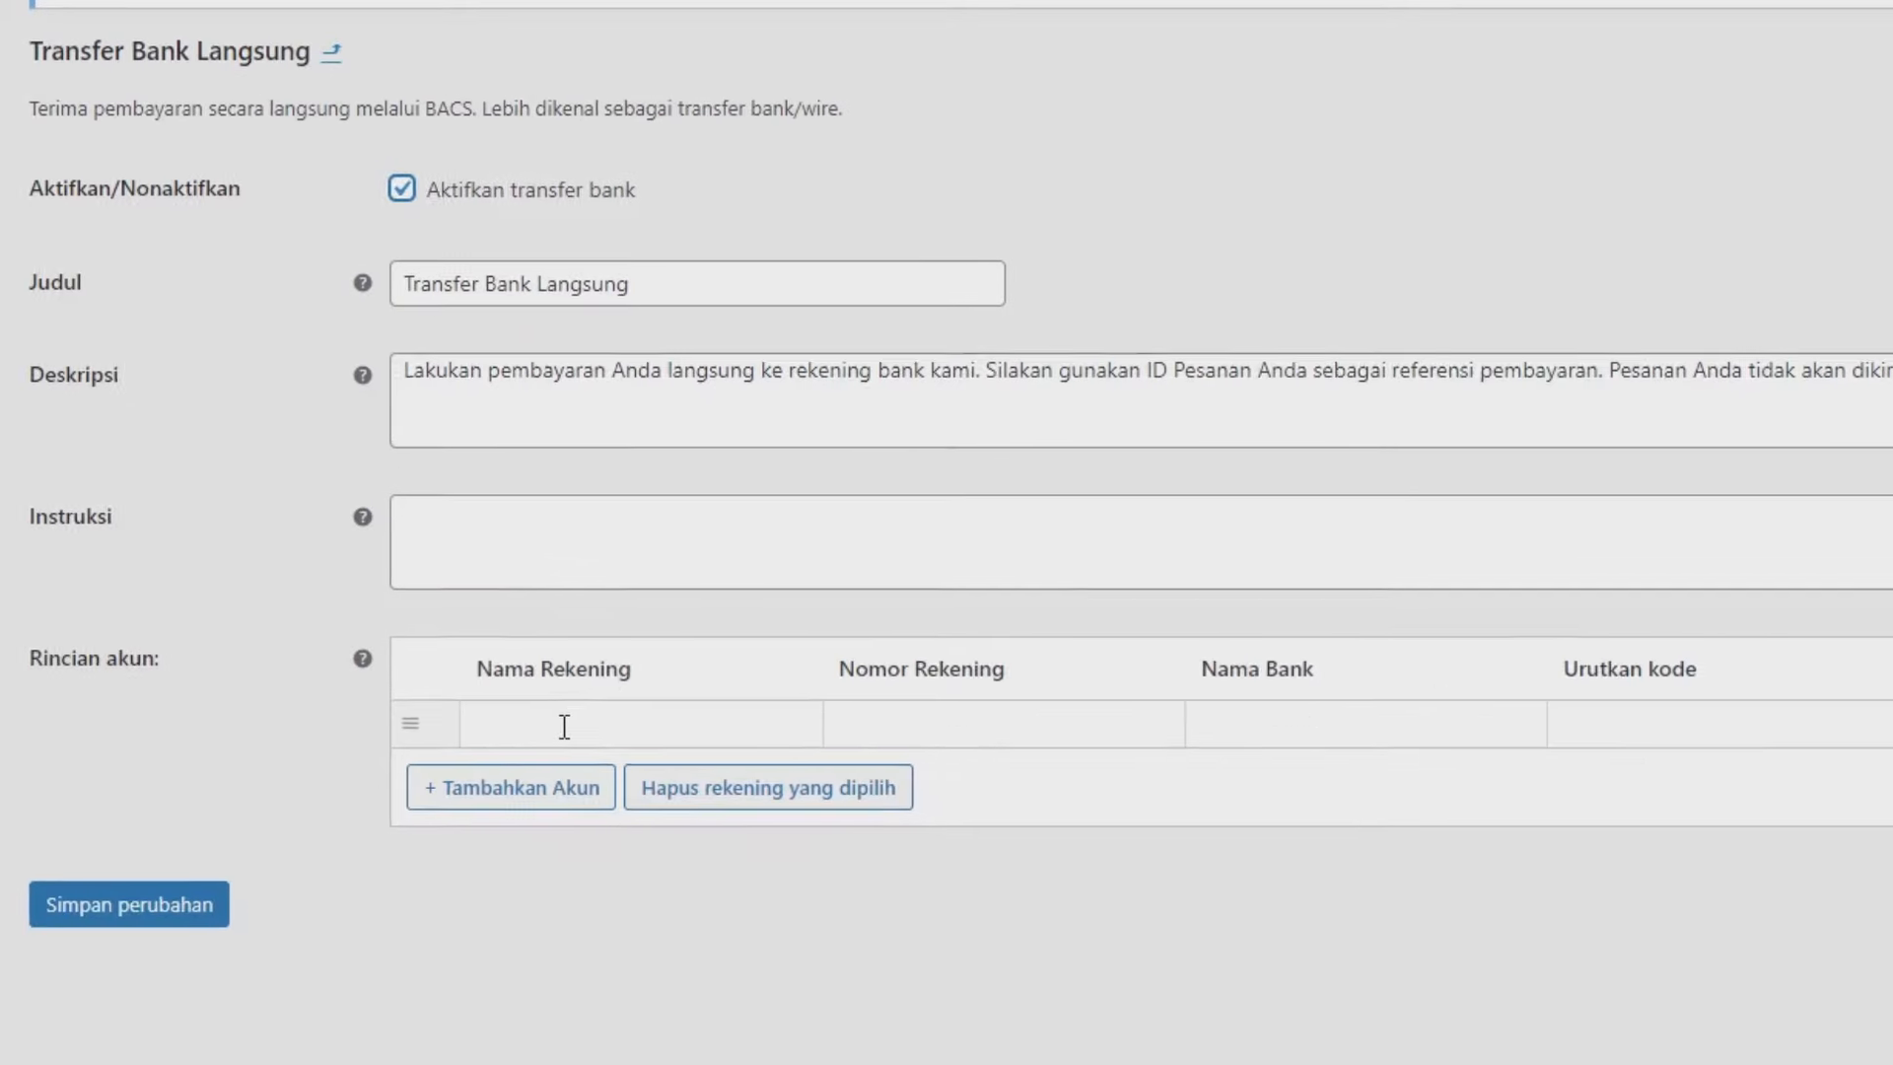
left_click(706, 1064)
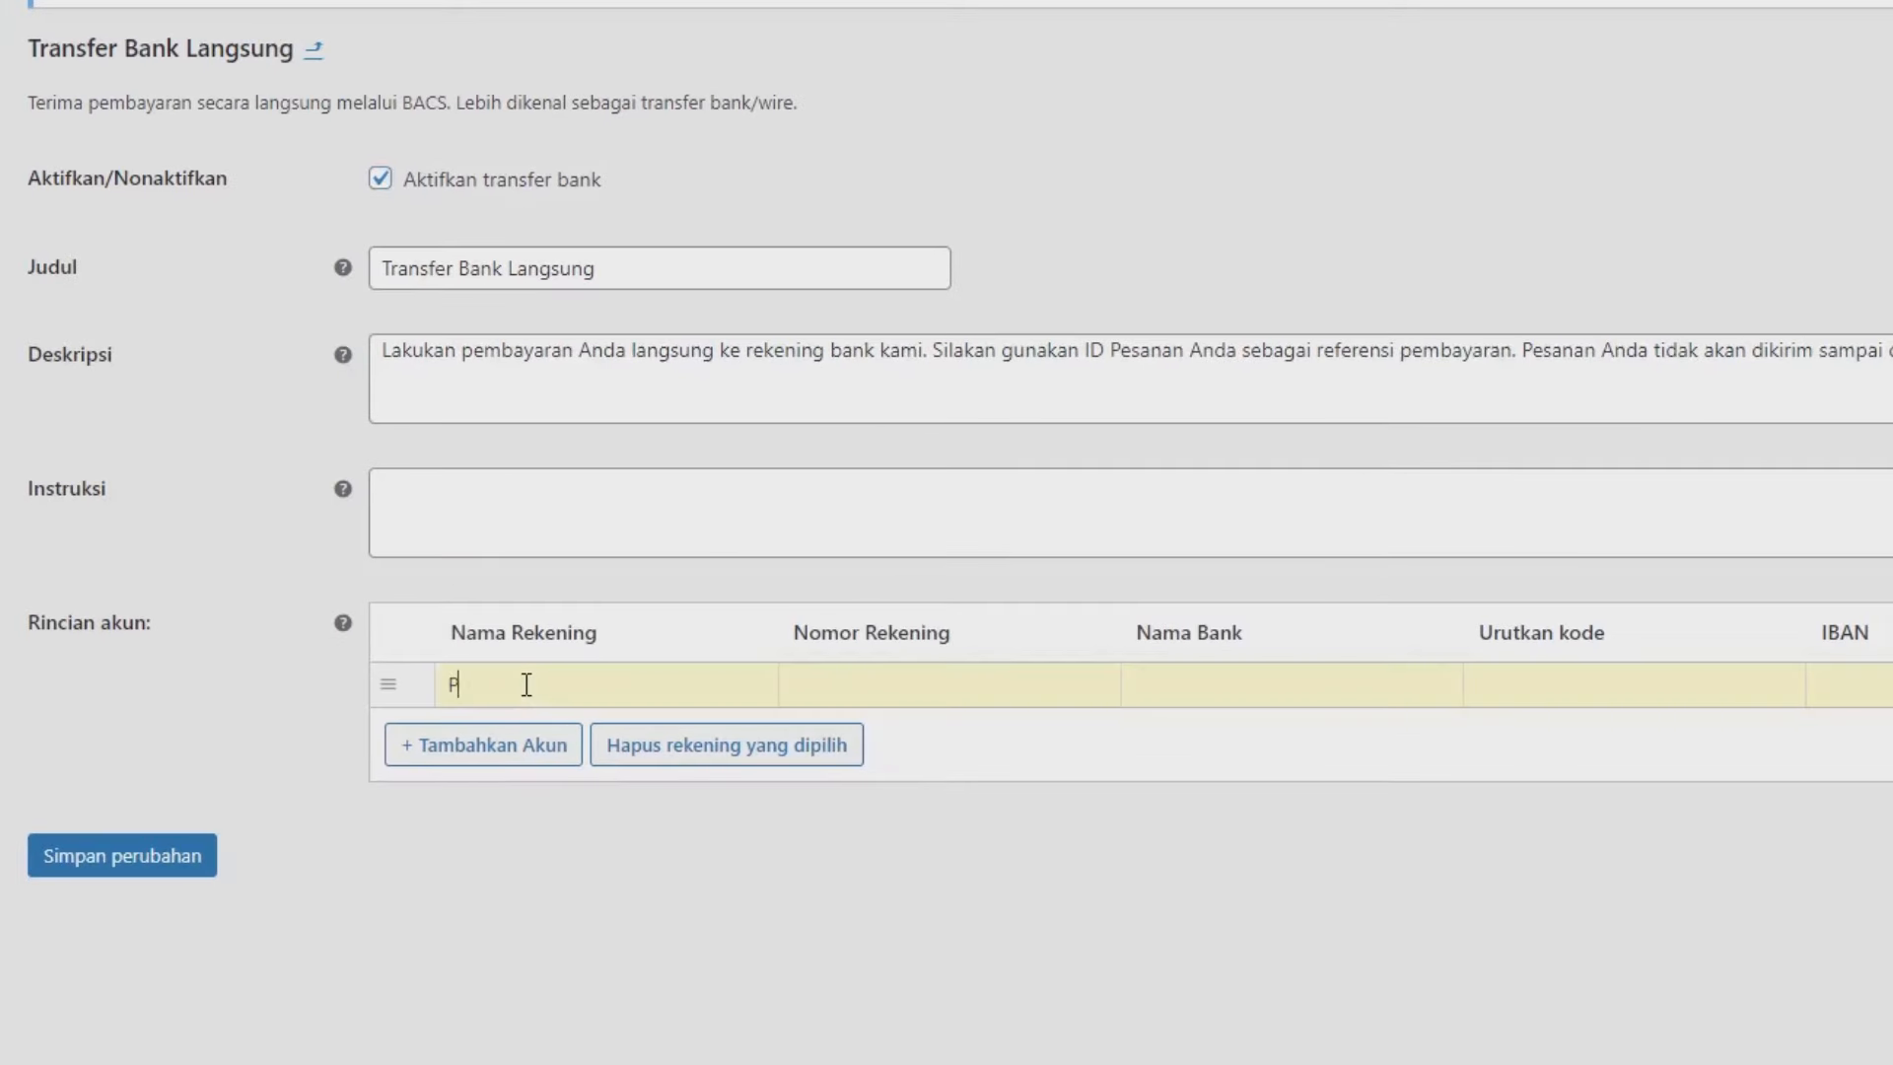
type("Pemoola Admin")
left_click(816, 680)
type("222222")
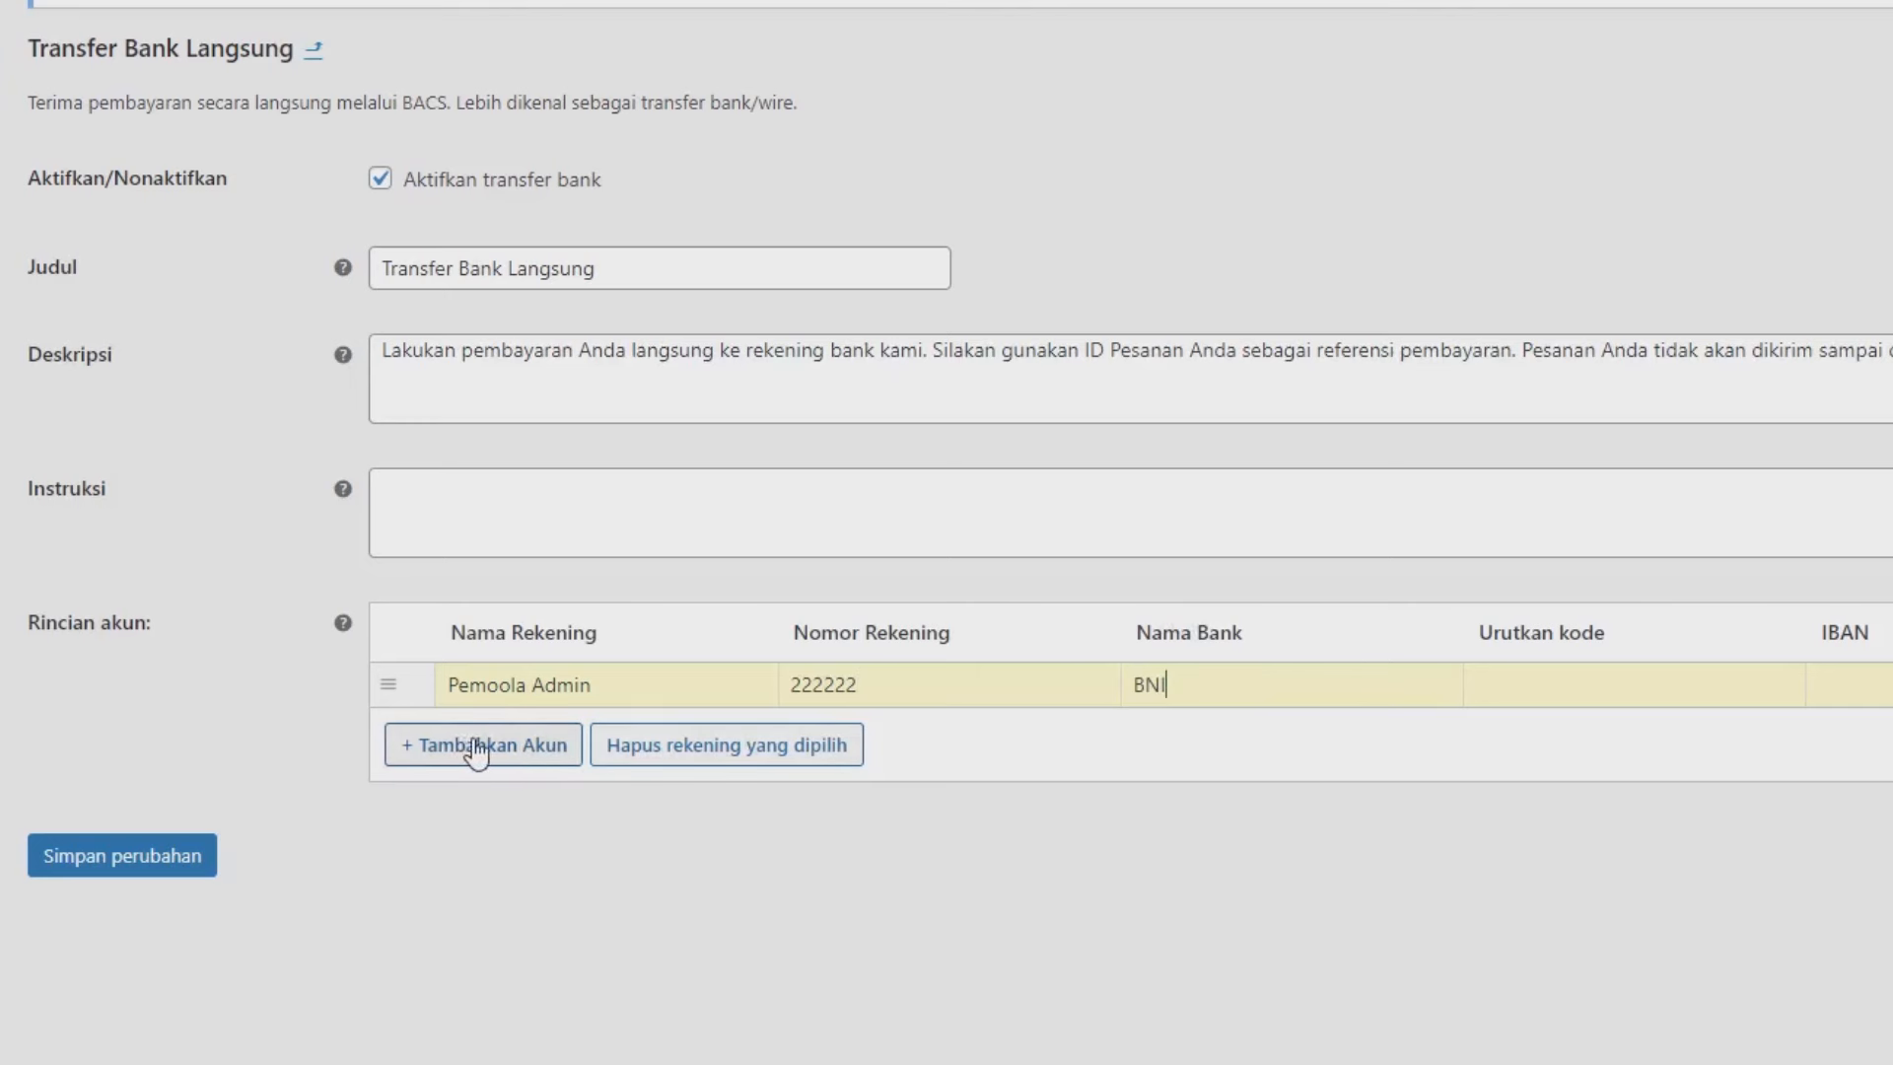
left_click(181, 864)
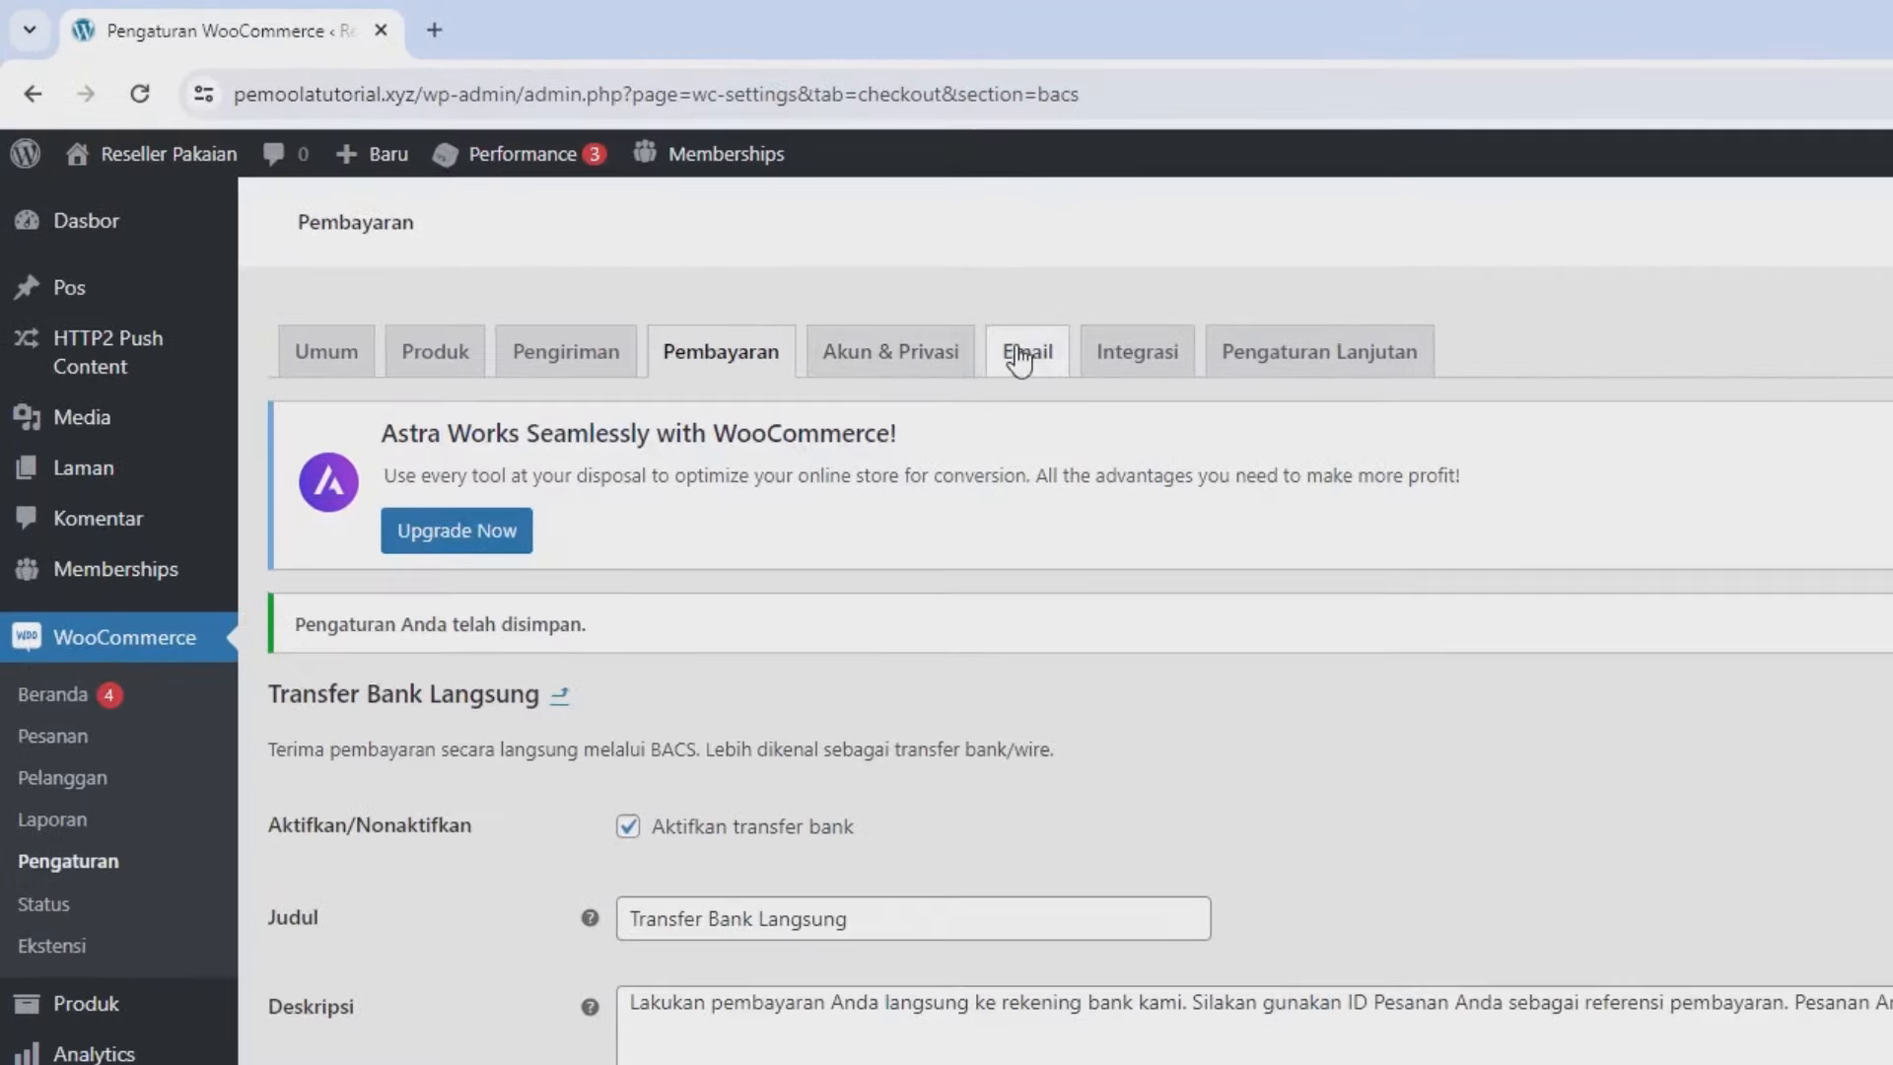
Disable guest checkout, allow login and sign-up at checkout and Akun saya, stop auto usernames, and save.
left_click(786, 323)
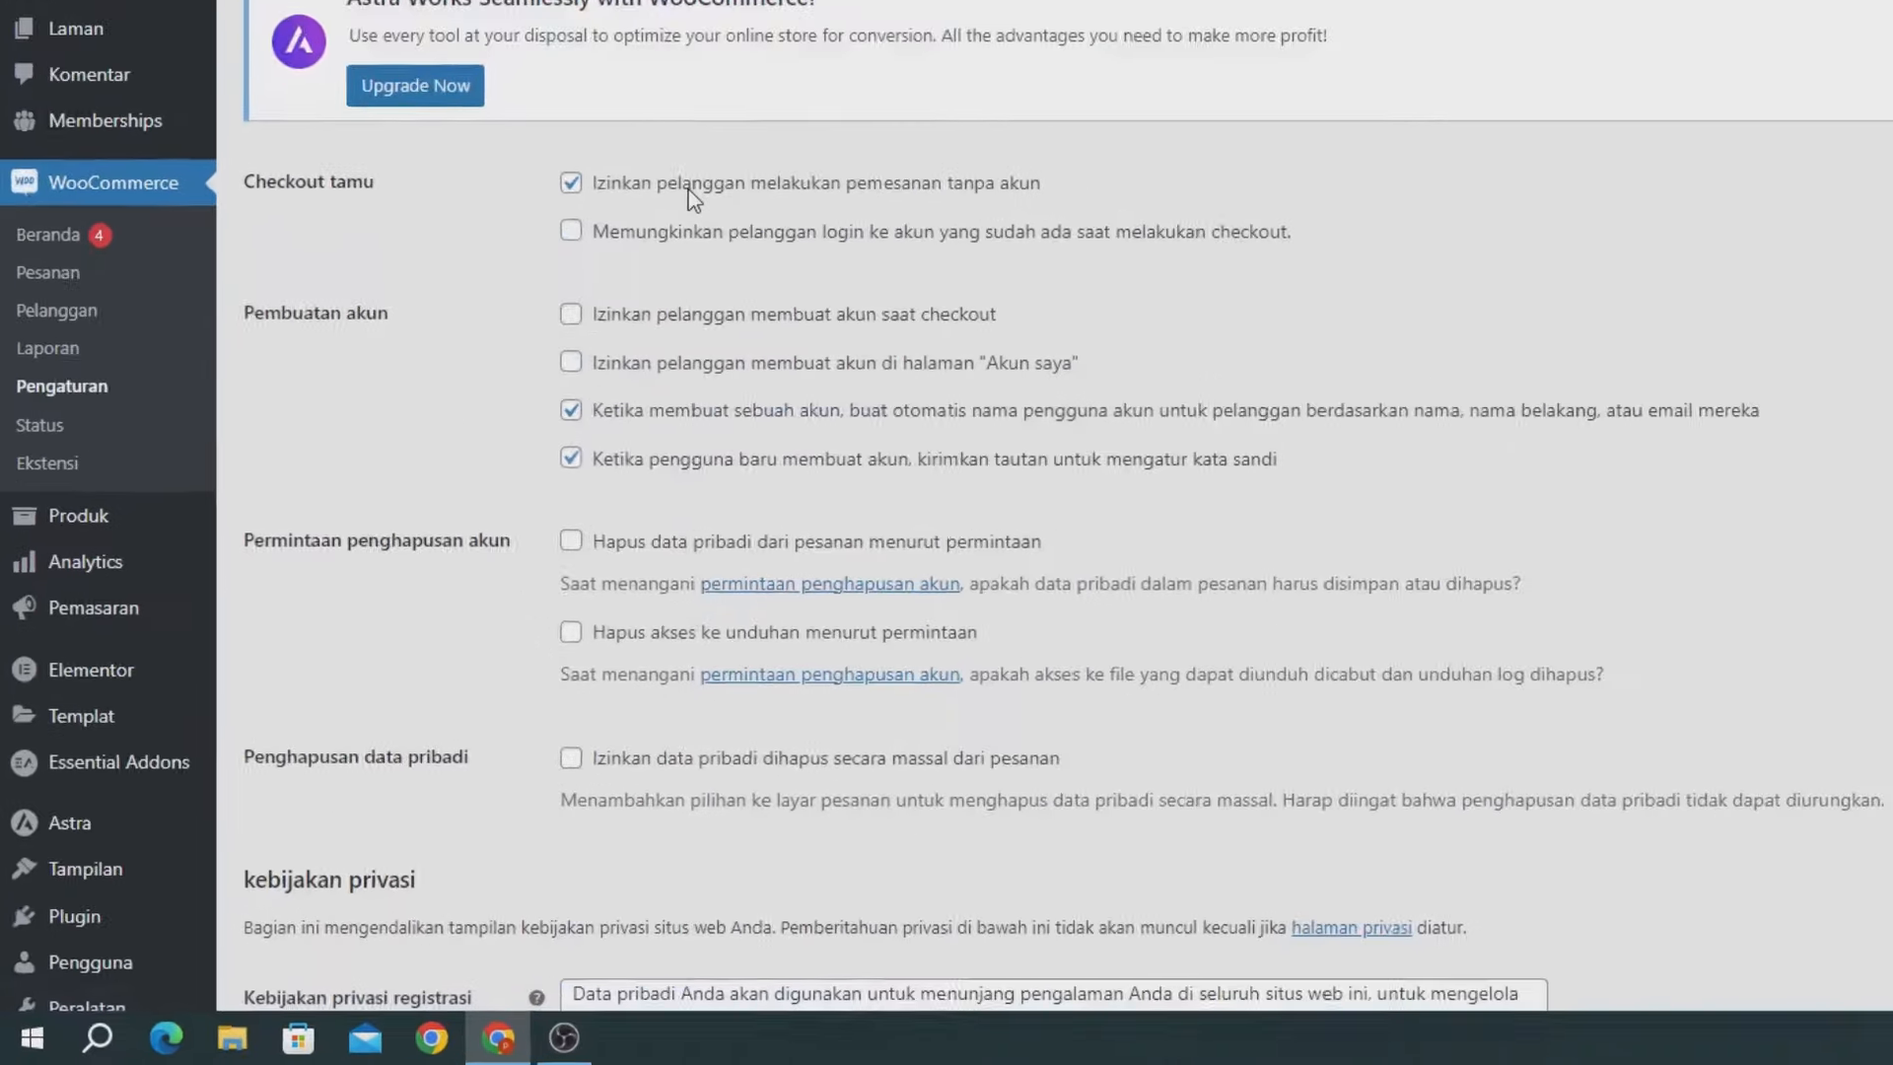
left_click(541, 393)
left_click(507, 434)
left_click(666, 280)
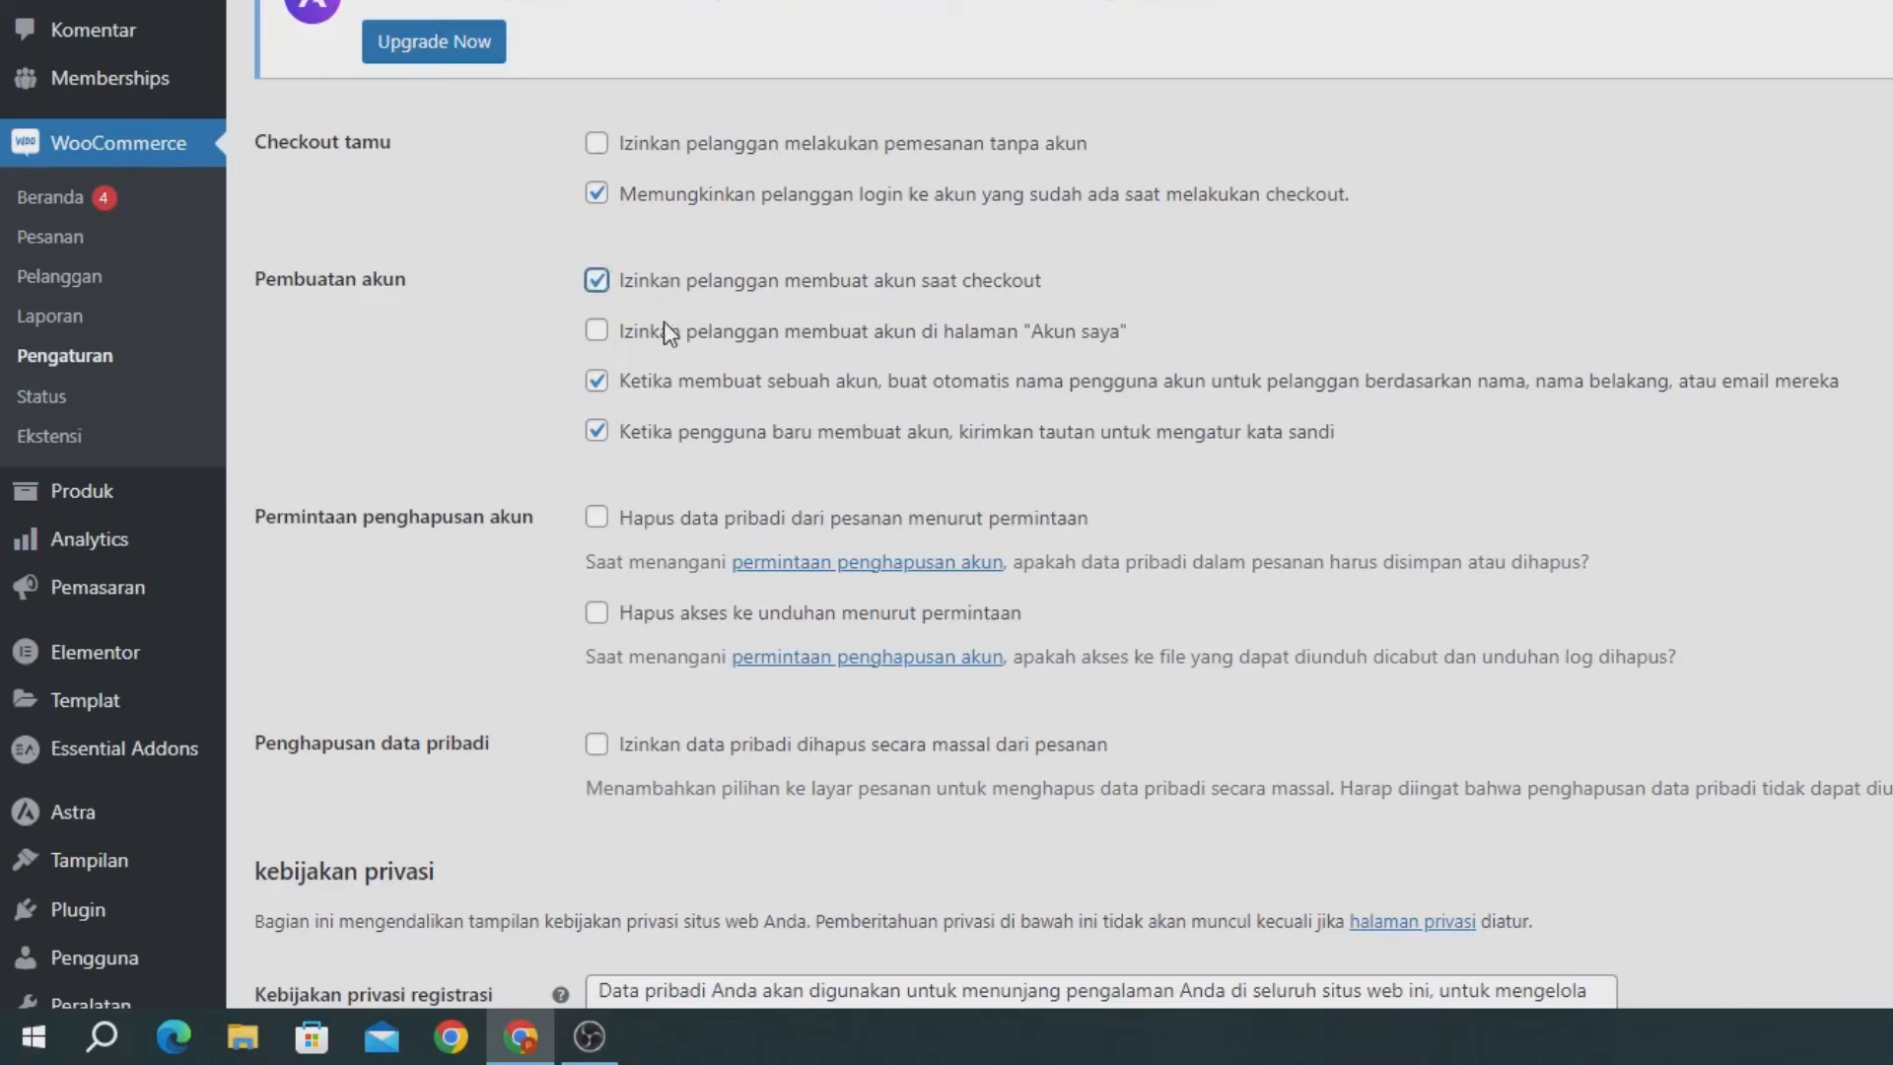
left_click(664, 328)
left_click(630, 388)
scroll(641, 280, "up", 1)
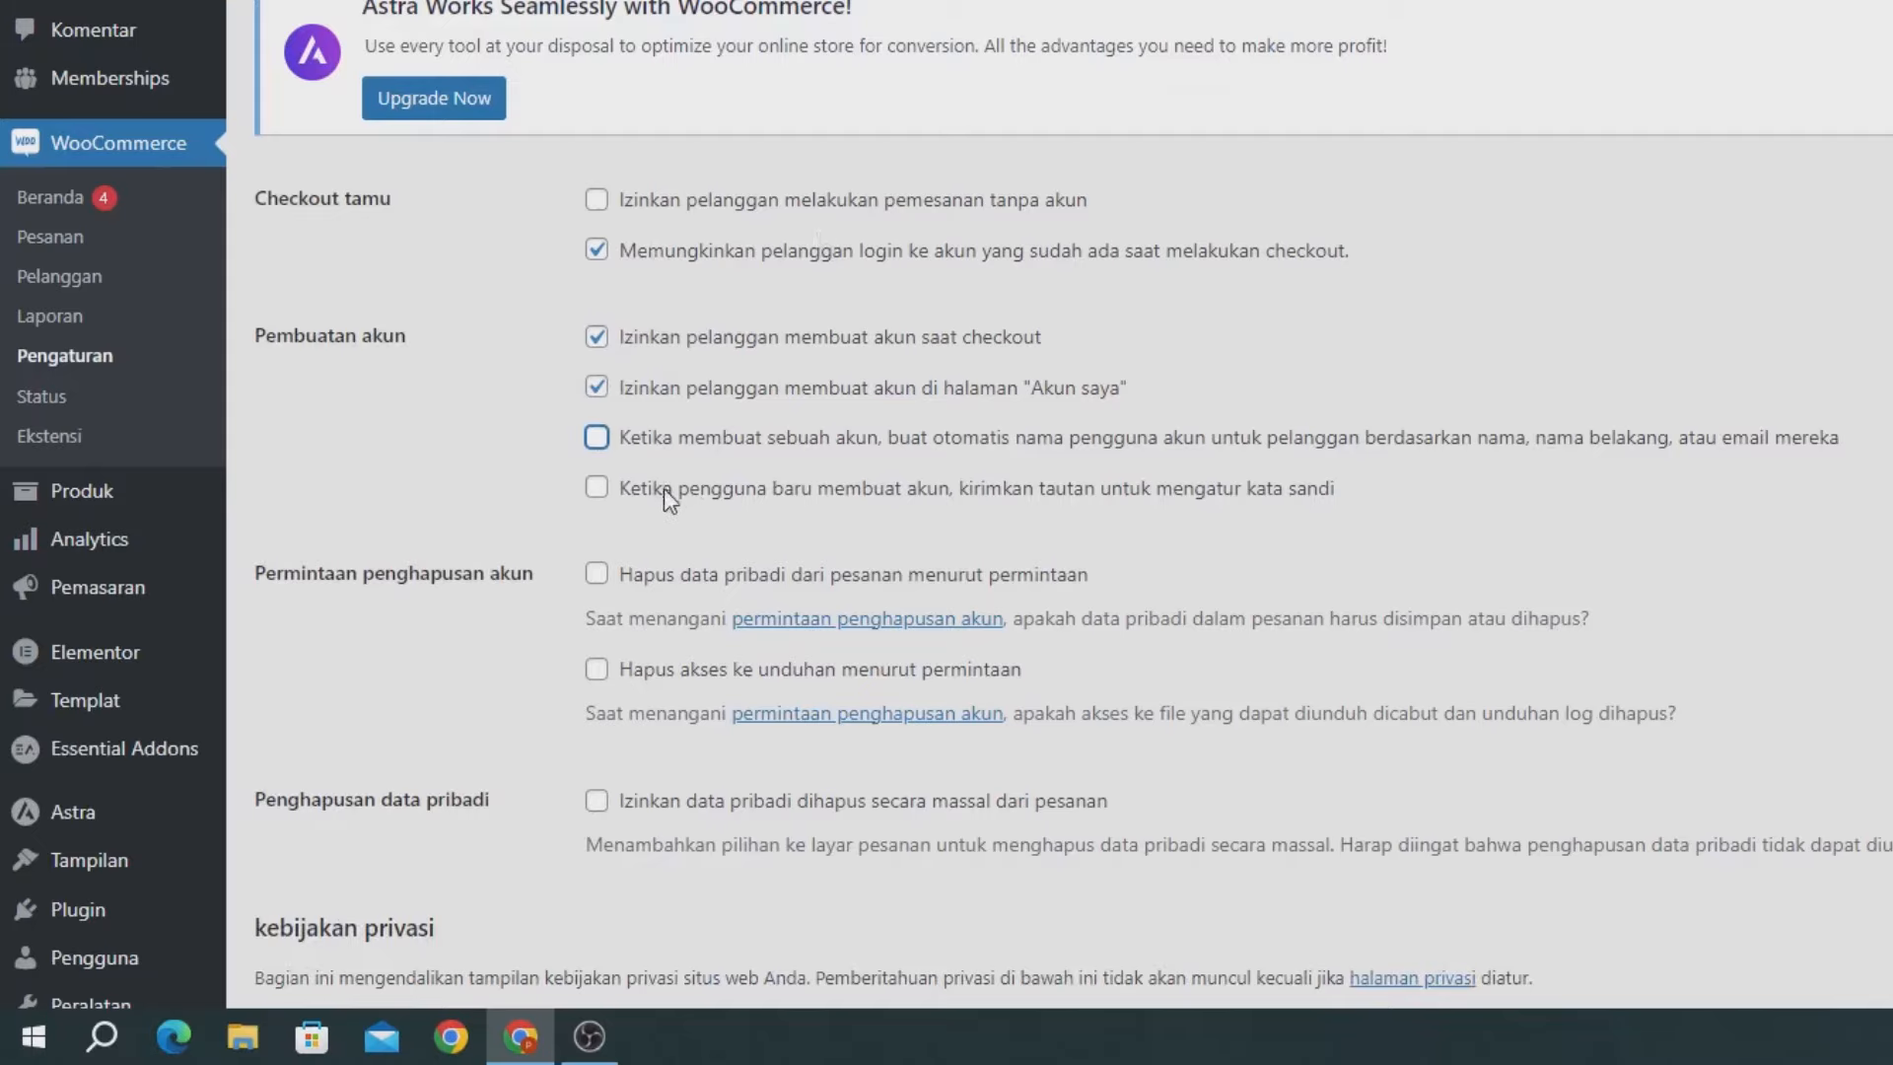
scroll(665, 488, "down", 10)
left_click(395, 854)
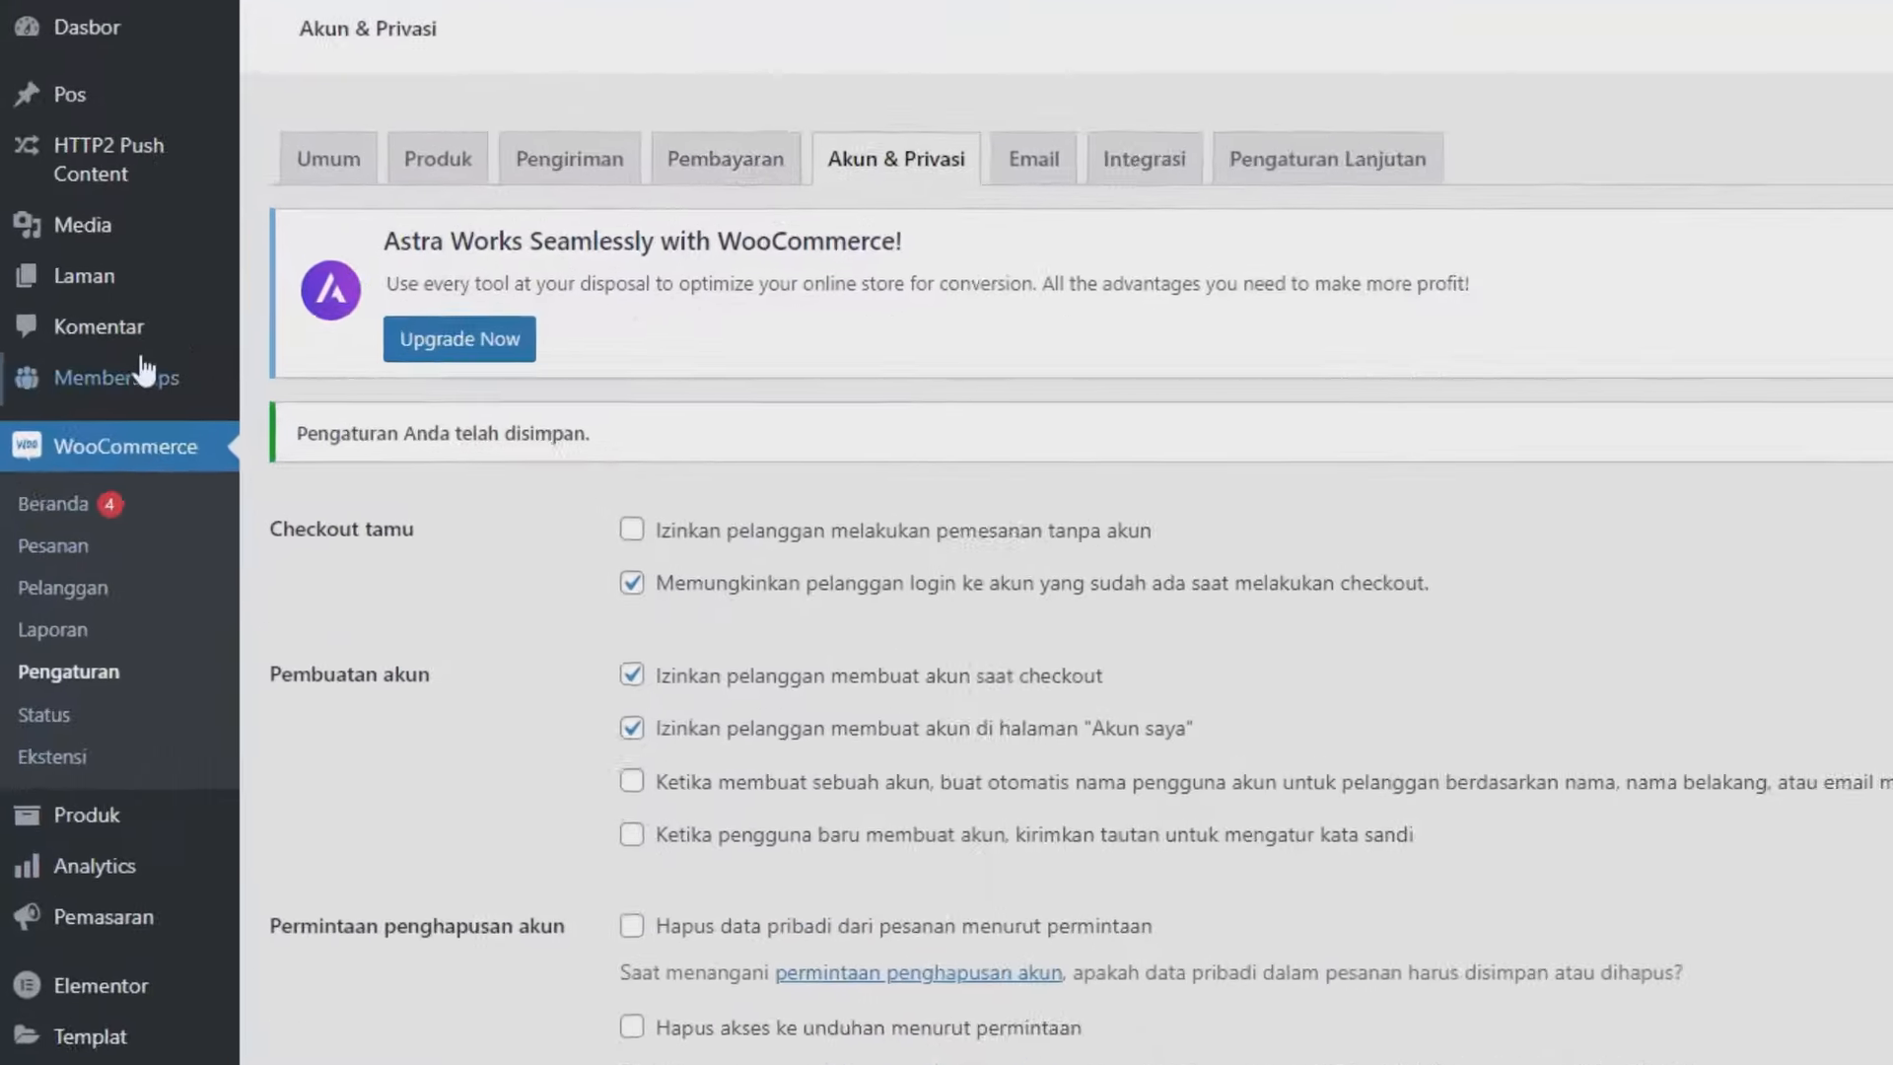
Start a new free membership level in Paid Memberships Pro.
mouse_move(95, 372)
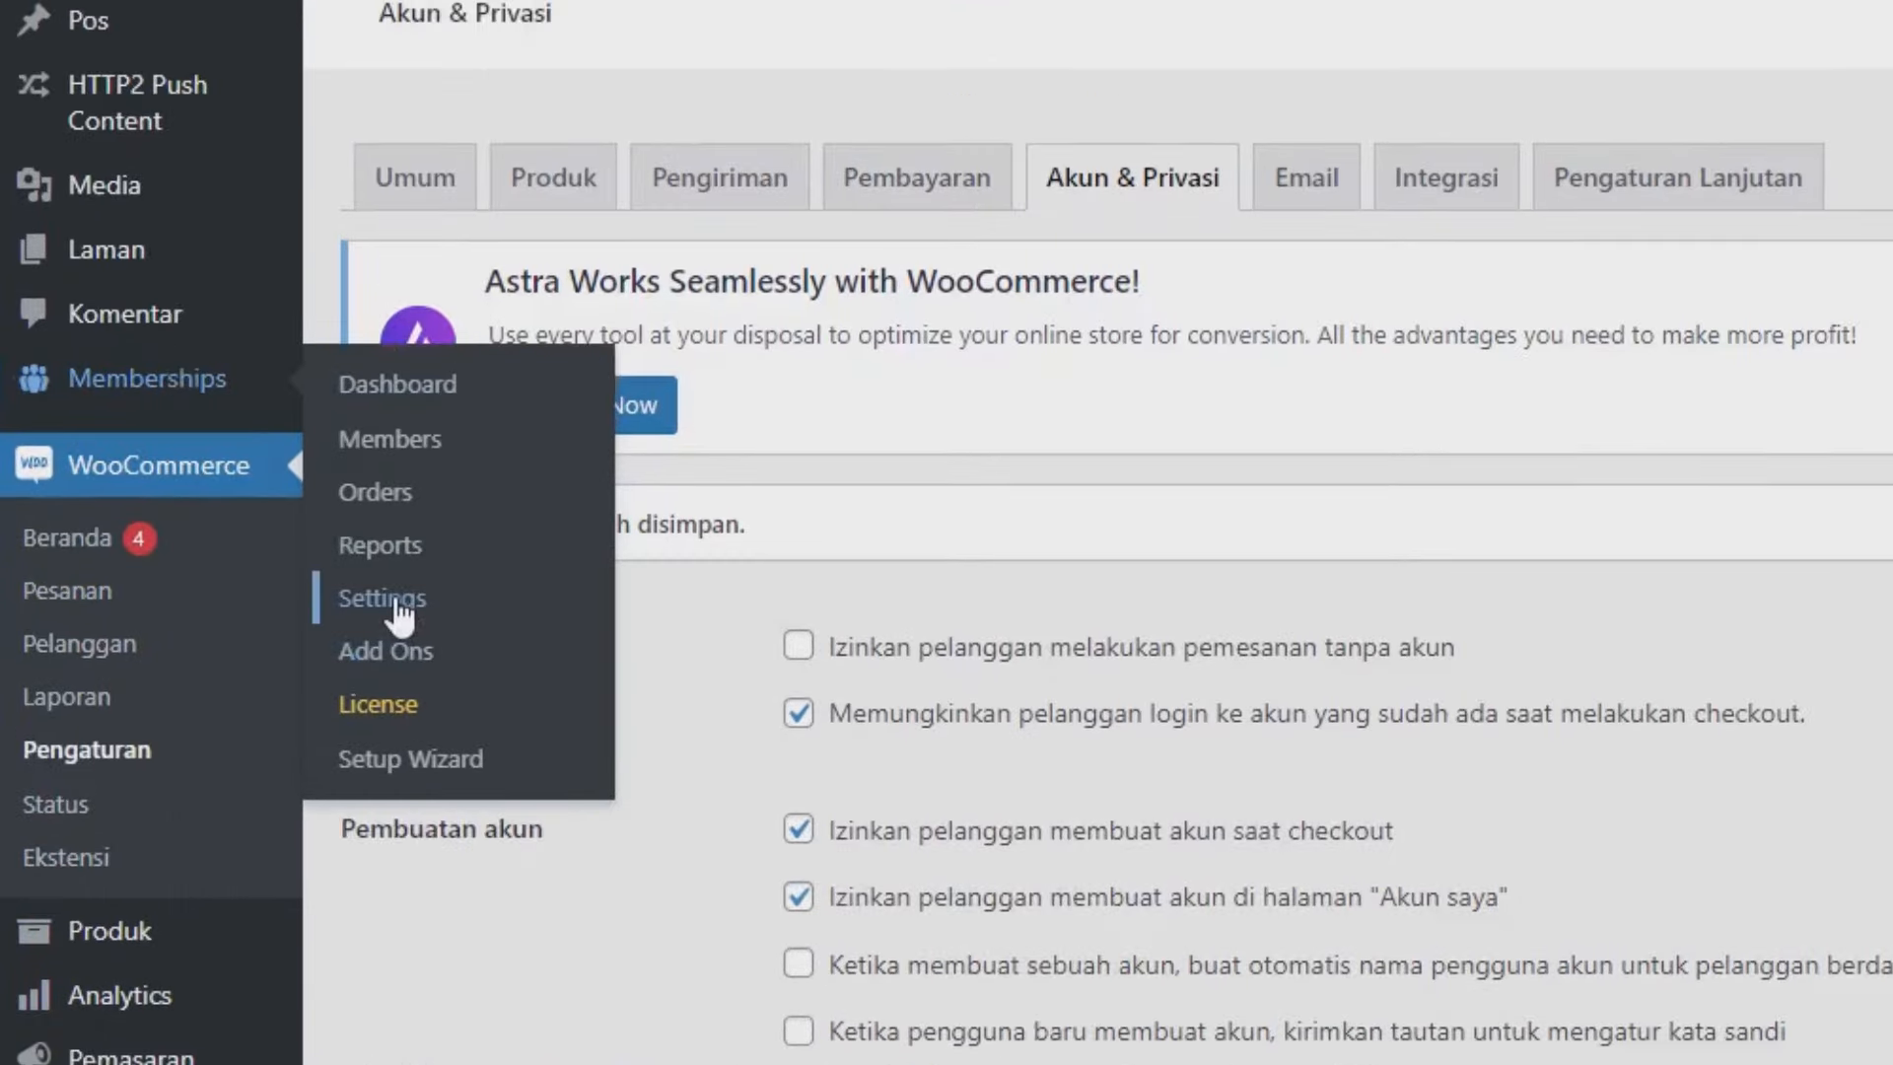
left_click(394, 603)
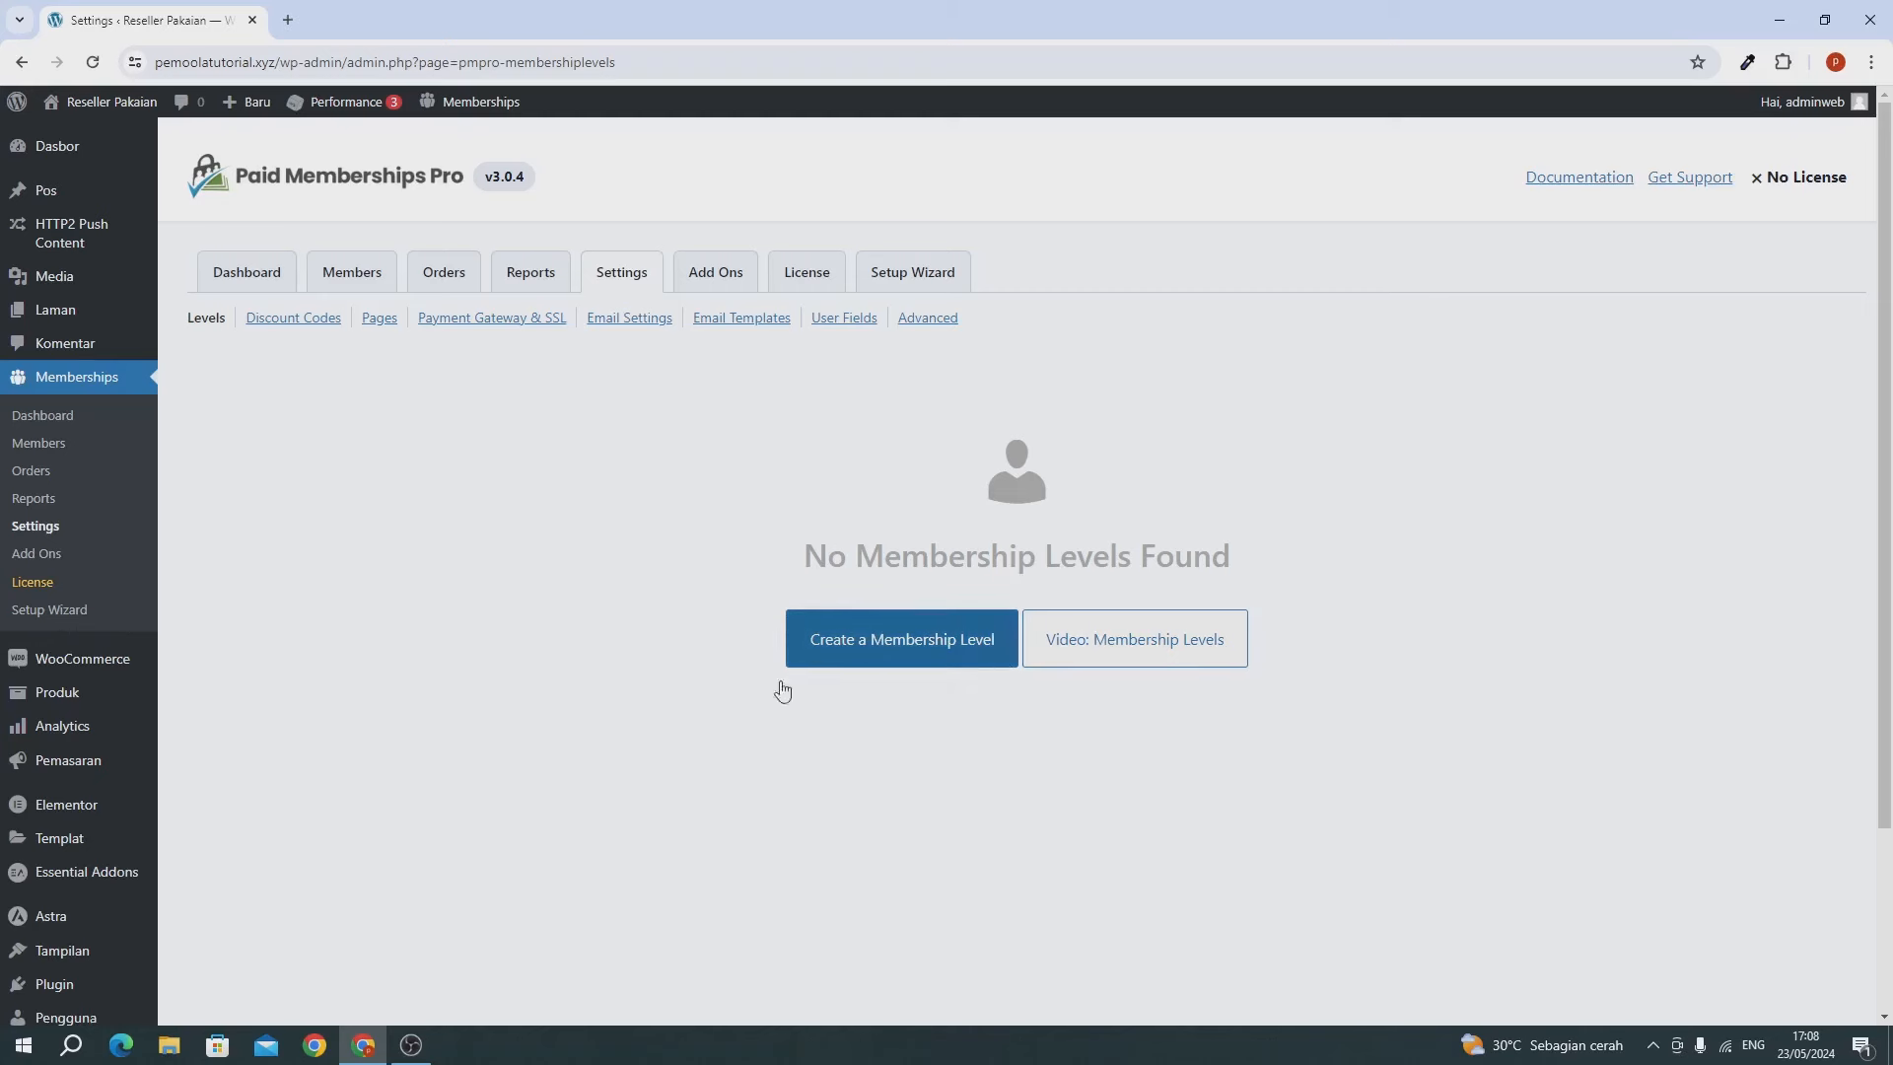
left_click(883, 650)
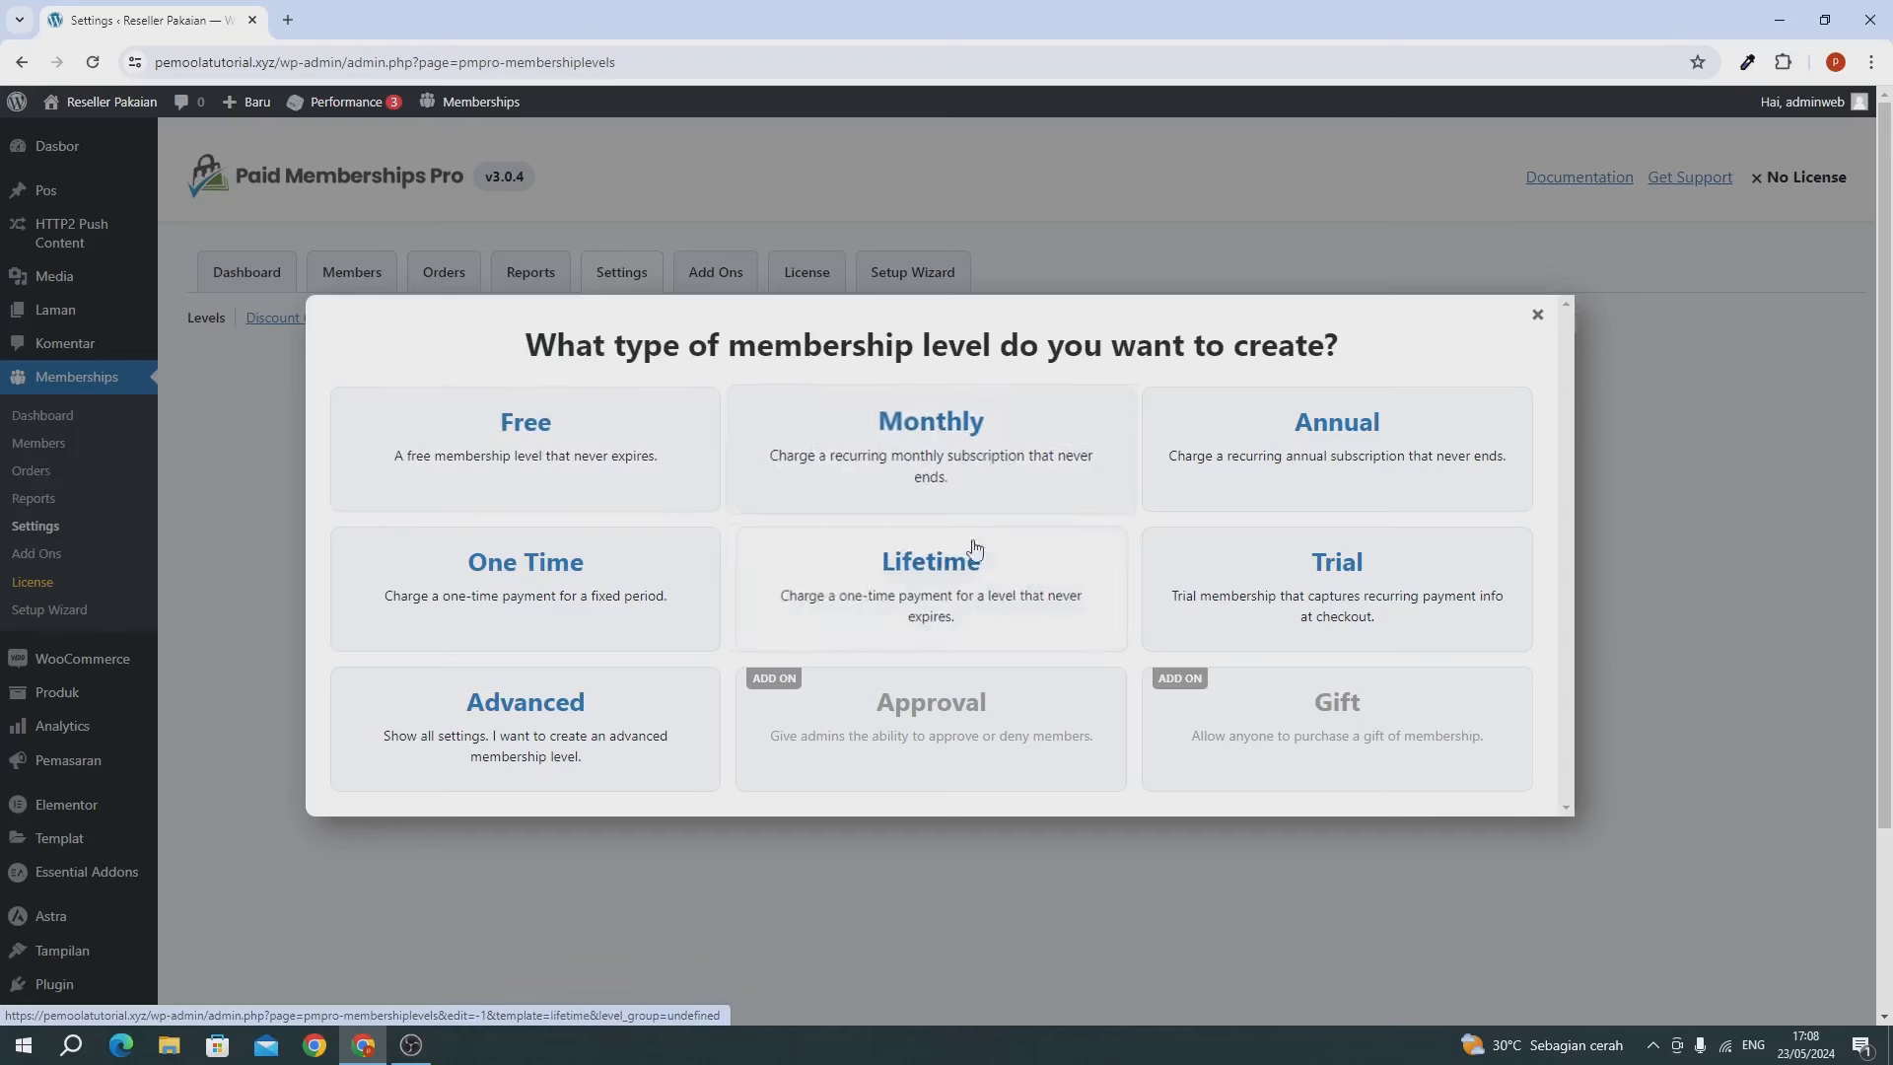
left_click(587, 444)
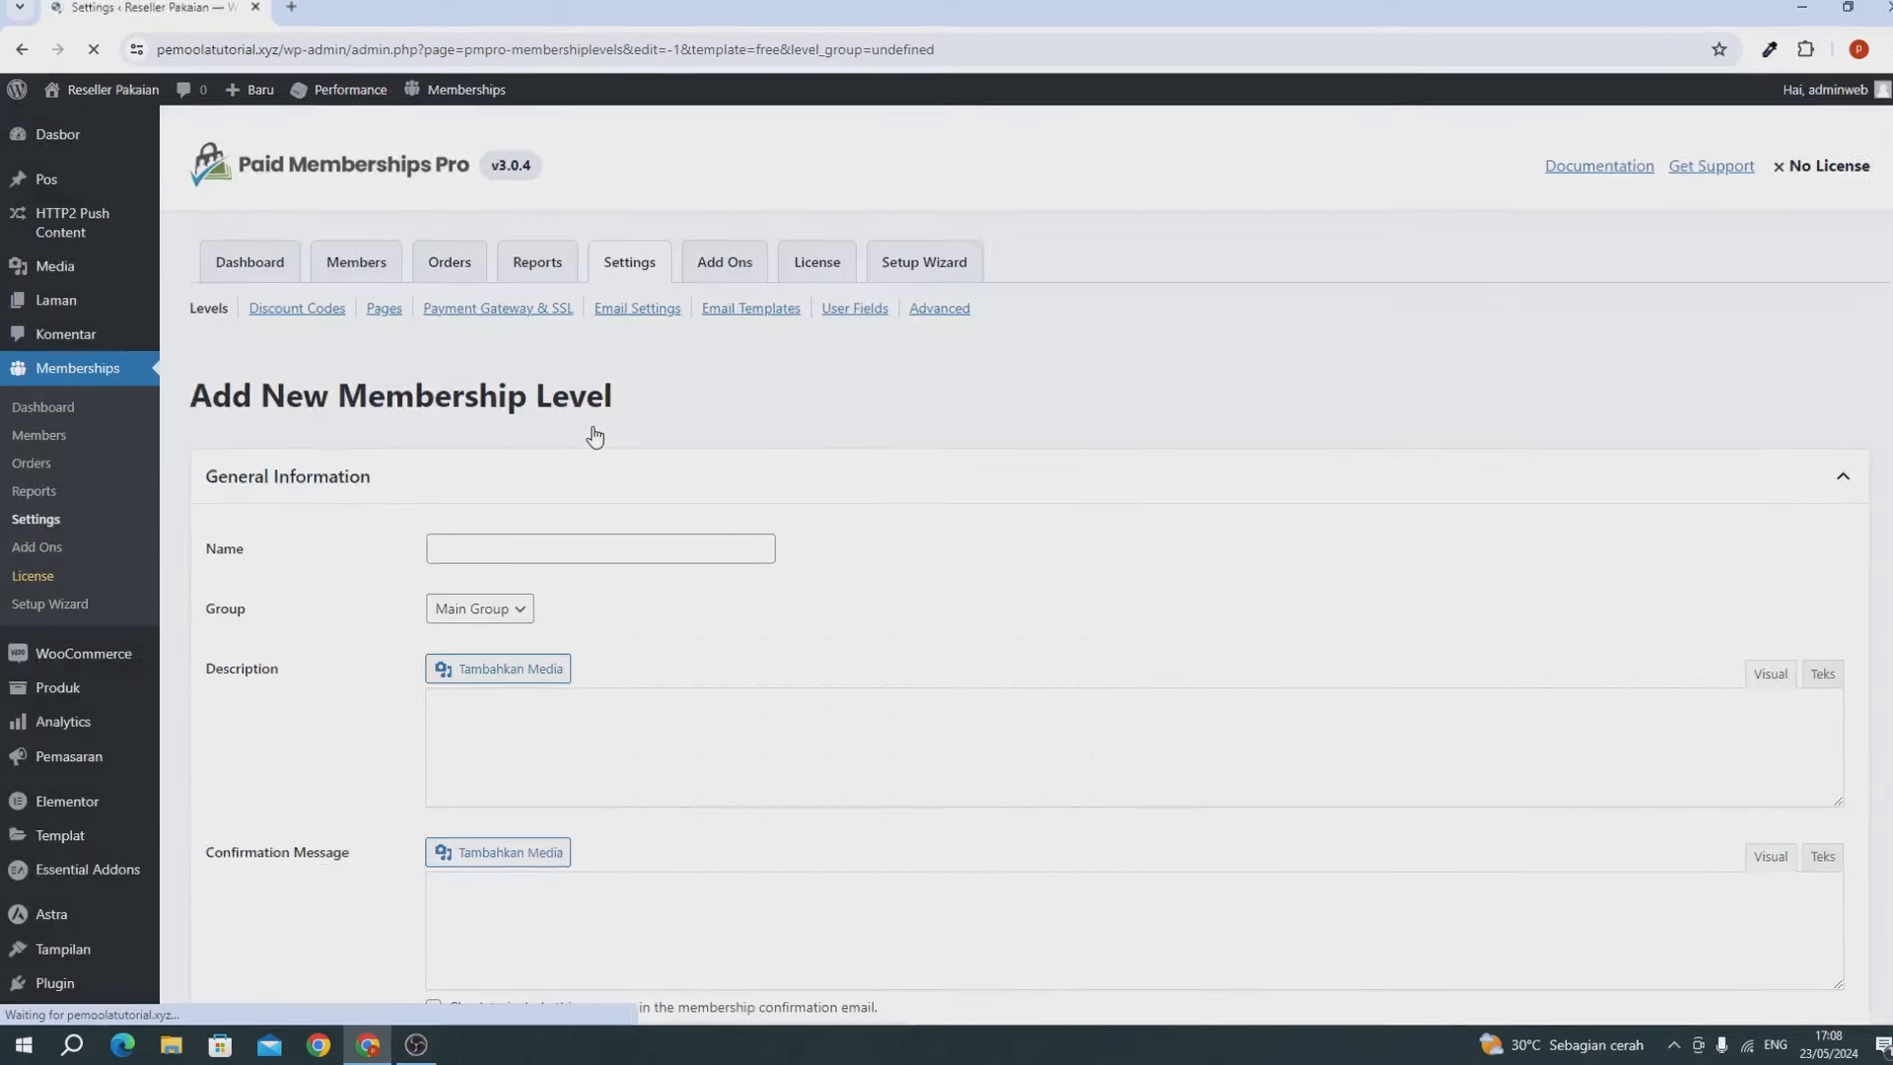
Name the level Reseller and give it the description 'Paket Reseller'.
left_click(661, 372)
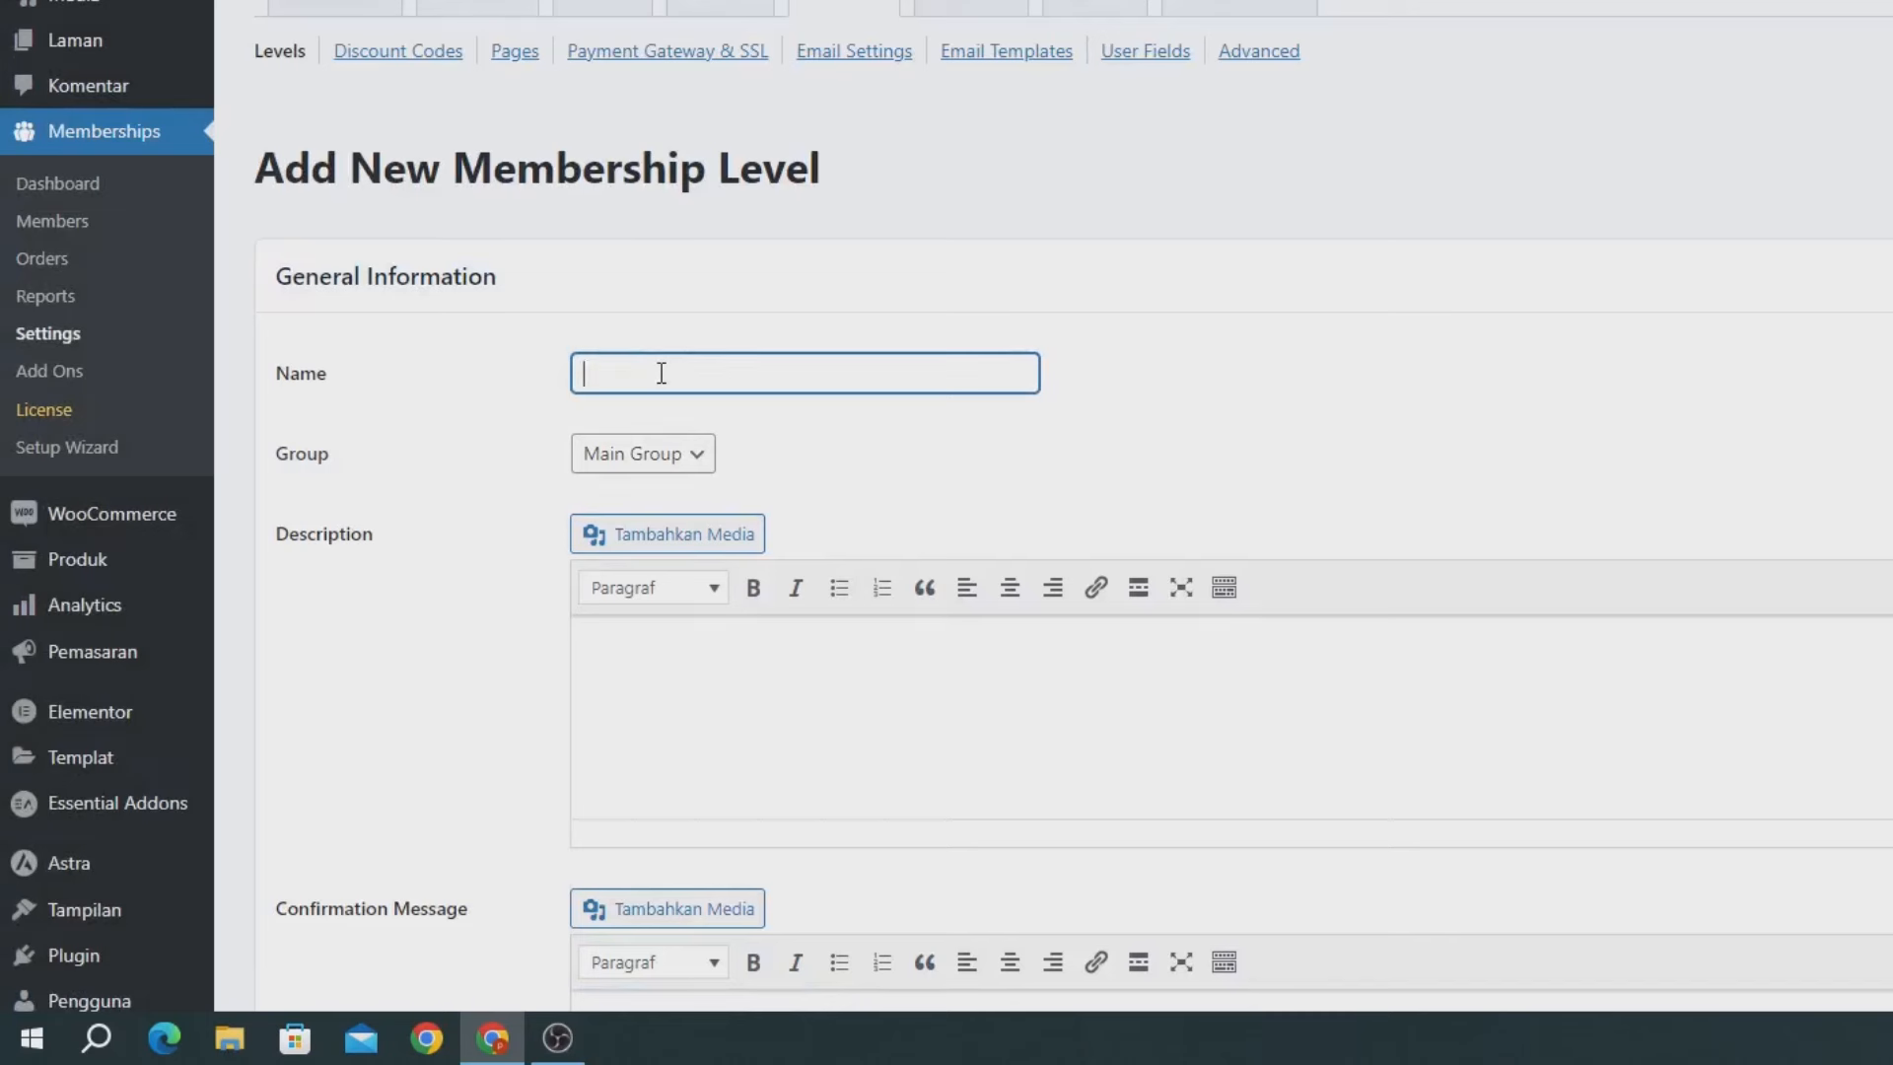
type("Reselle")
key("ctrl+a")
left_click(691, 655)
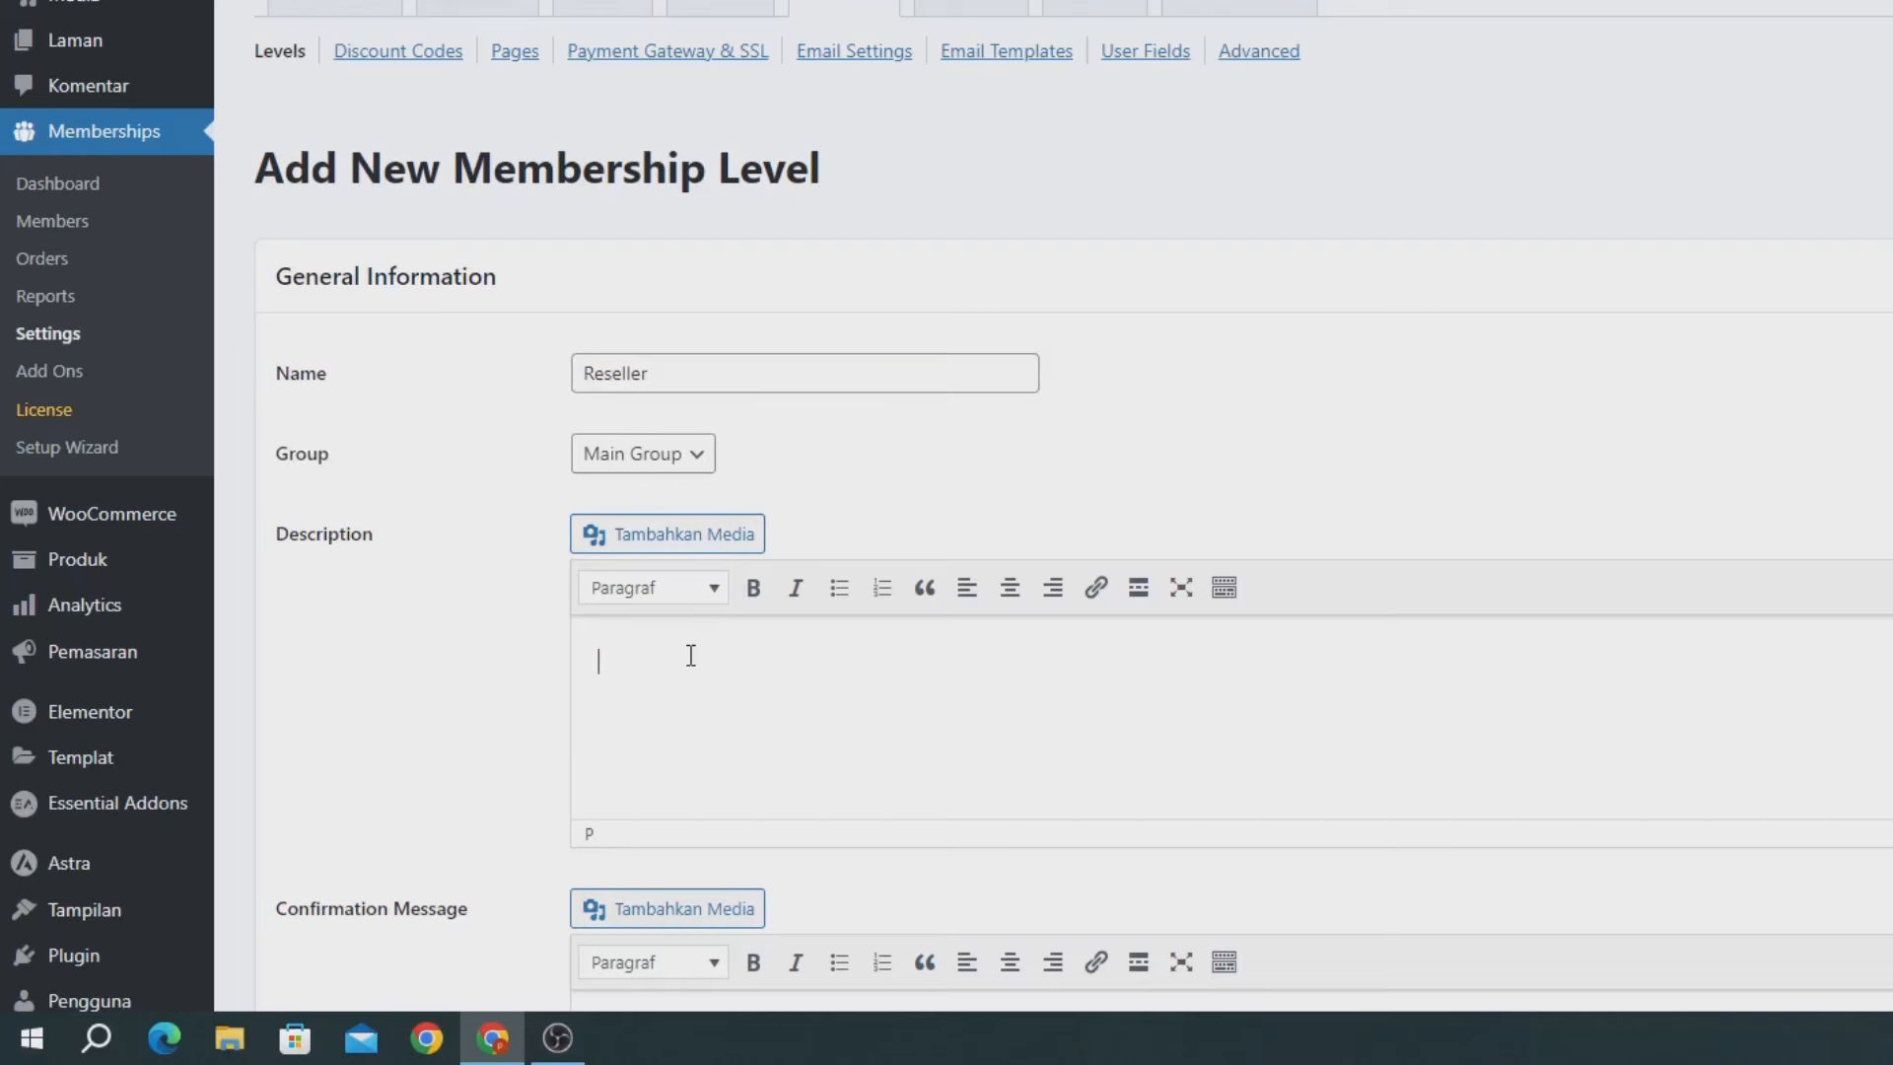
type("P")
key("BackSpace")
type("Paket Reseller")
Review the billing details section and save the Reseller level.
scroll(691, 656, "down", 10)
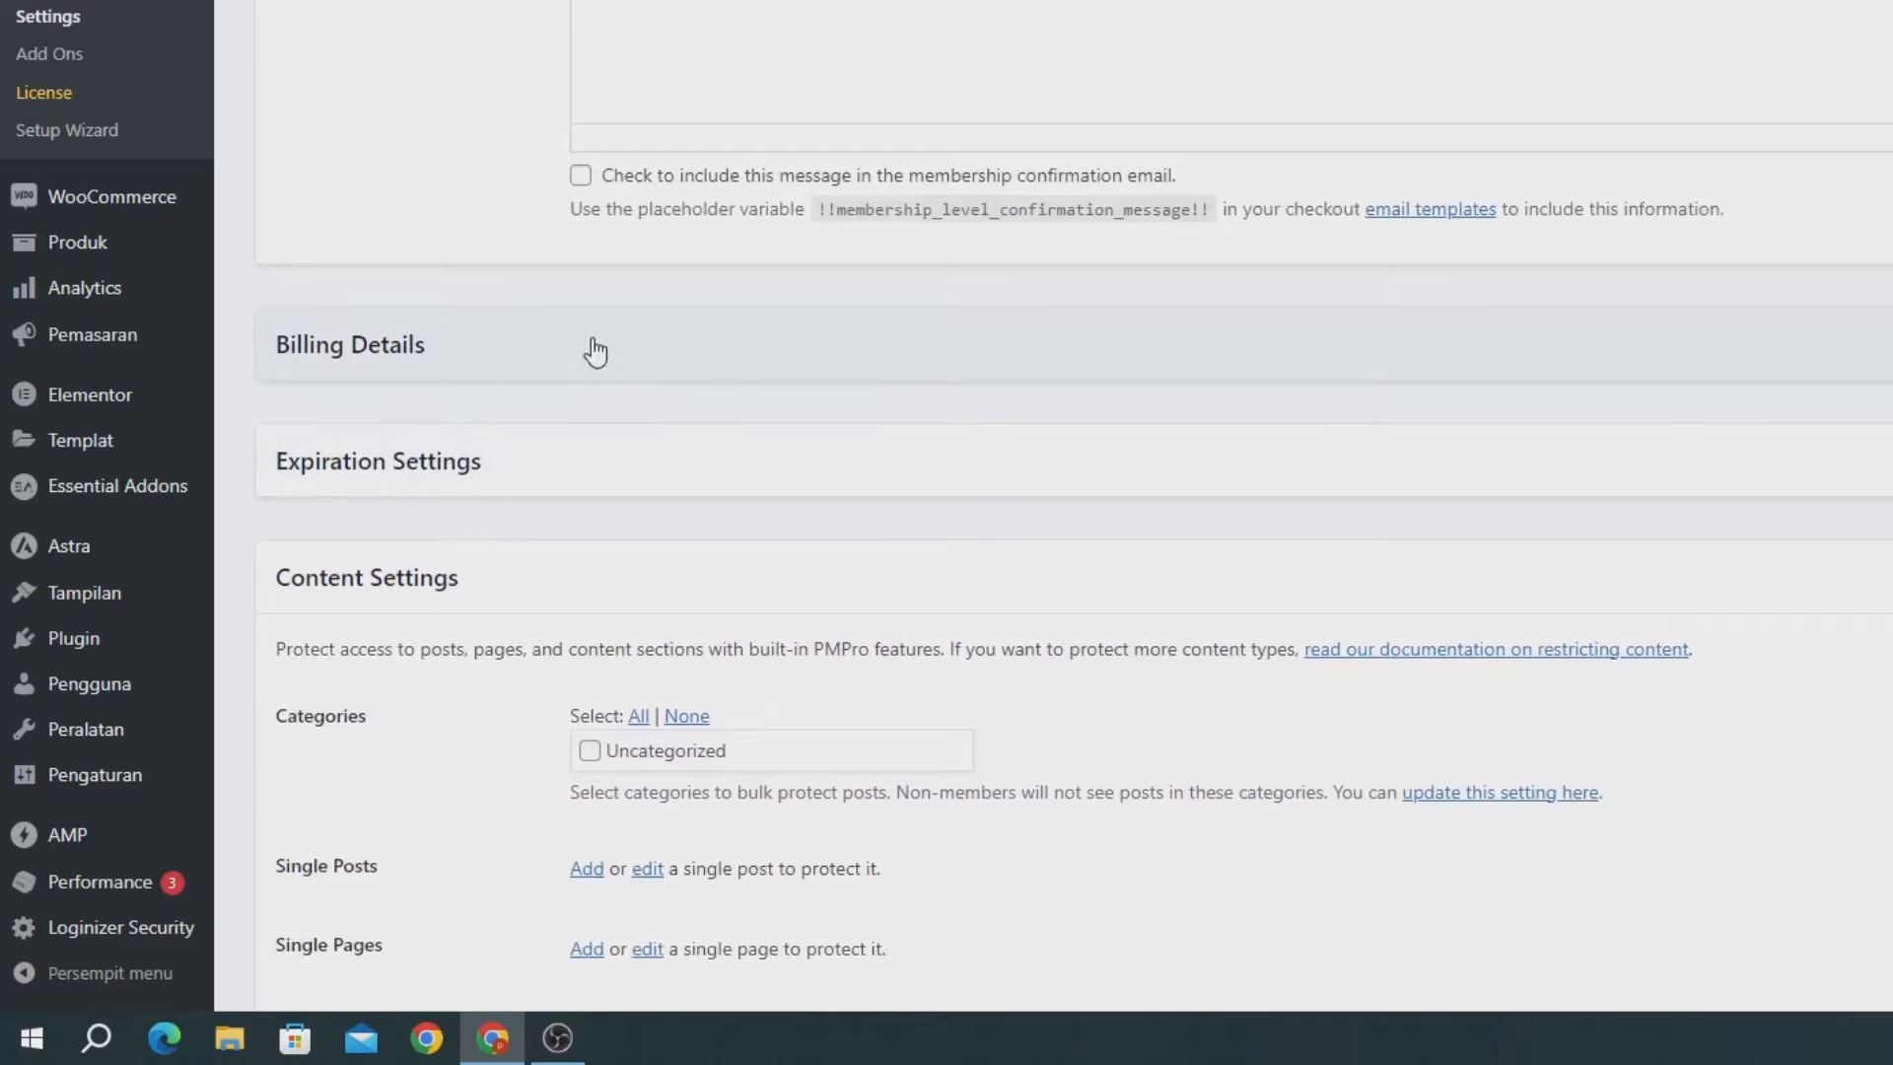
left_click(594, 351)
scroll(594, 351, "down", 5)
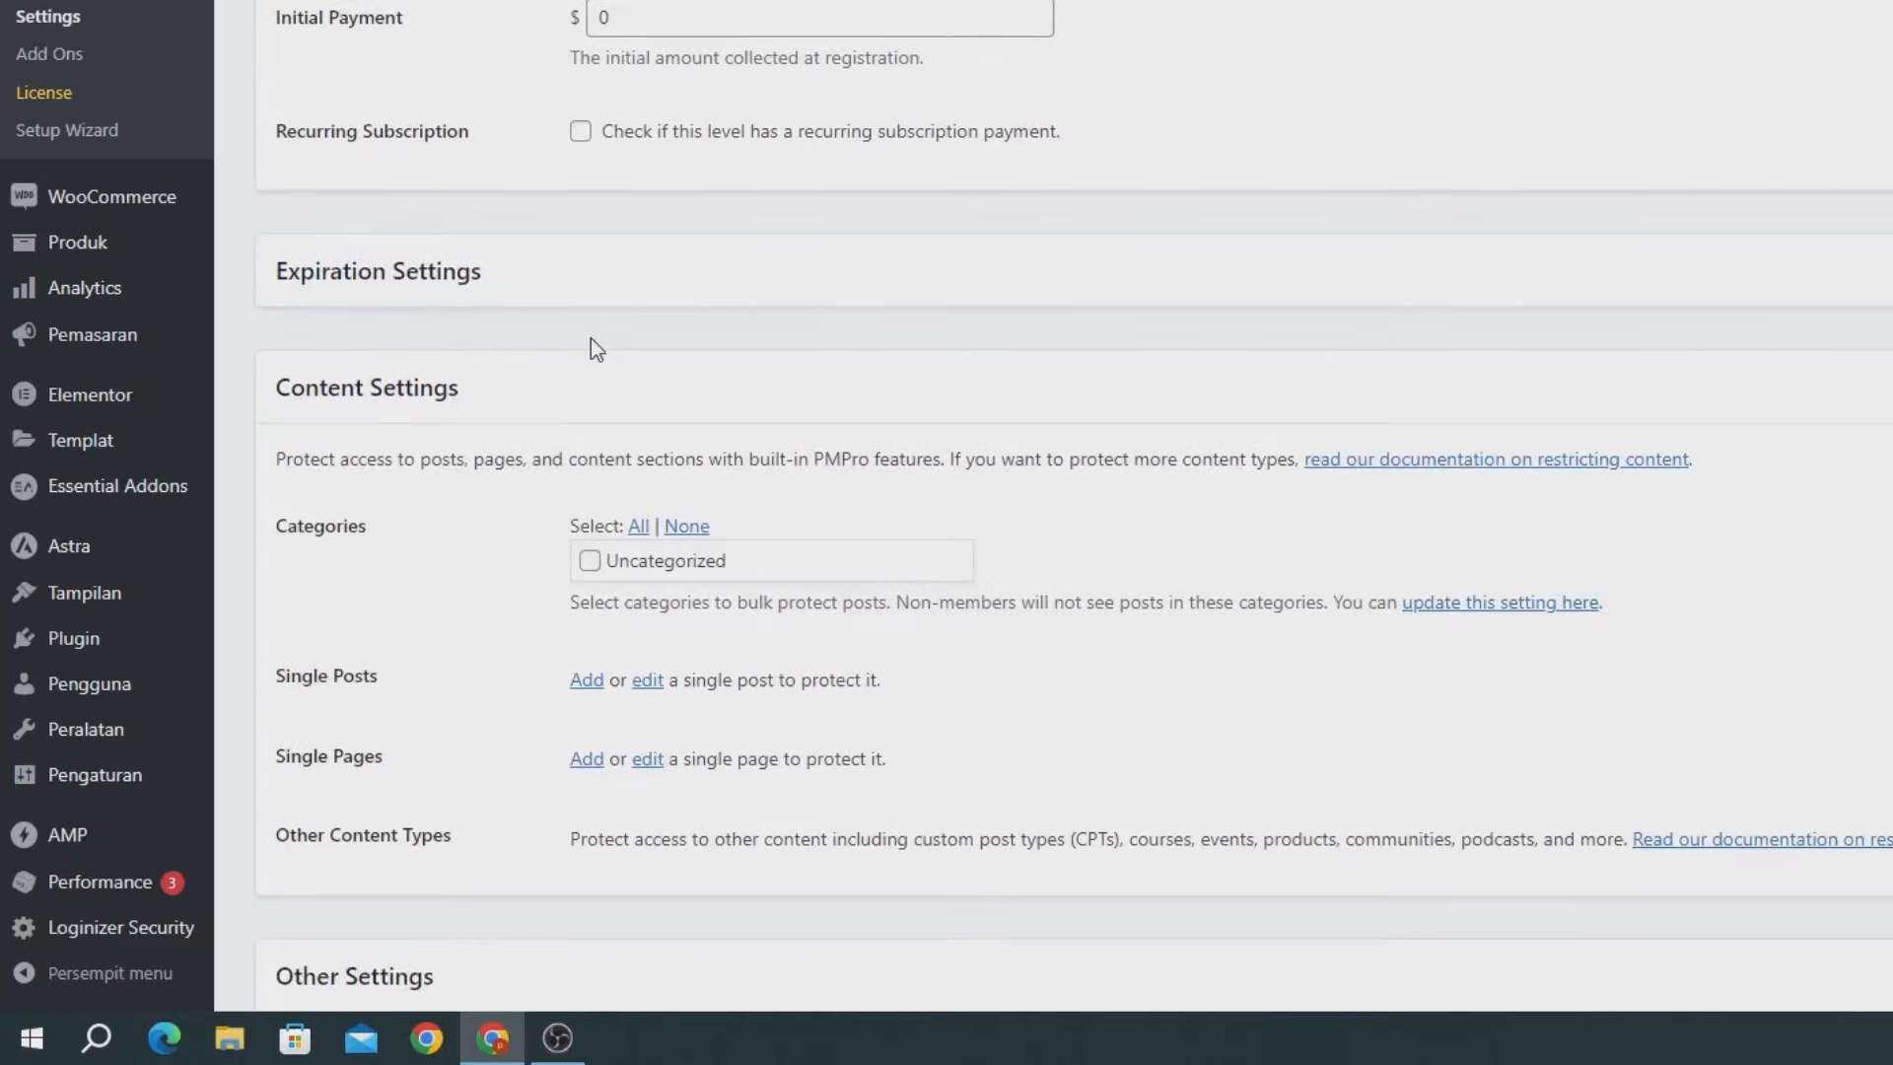
scroll(591, 343, "up", 1)
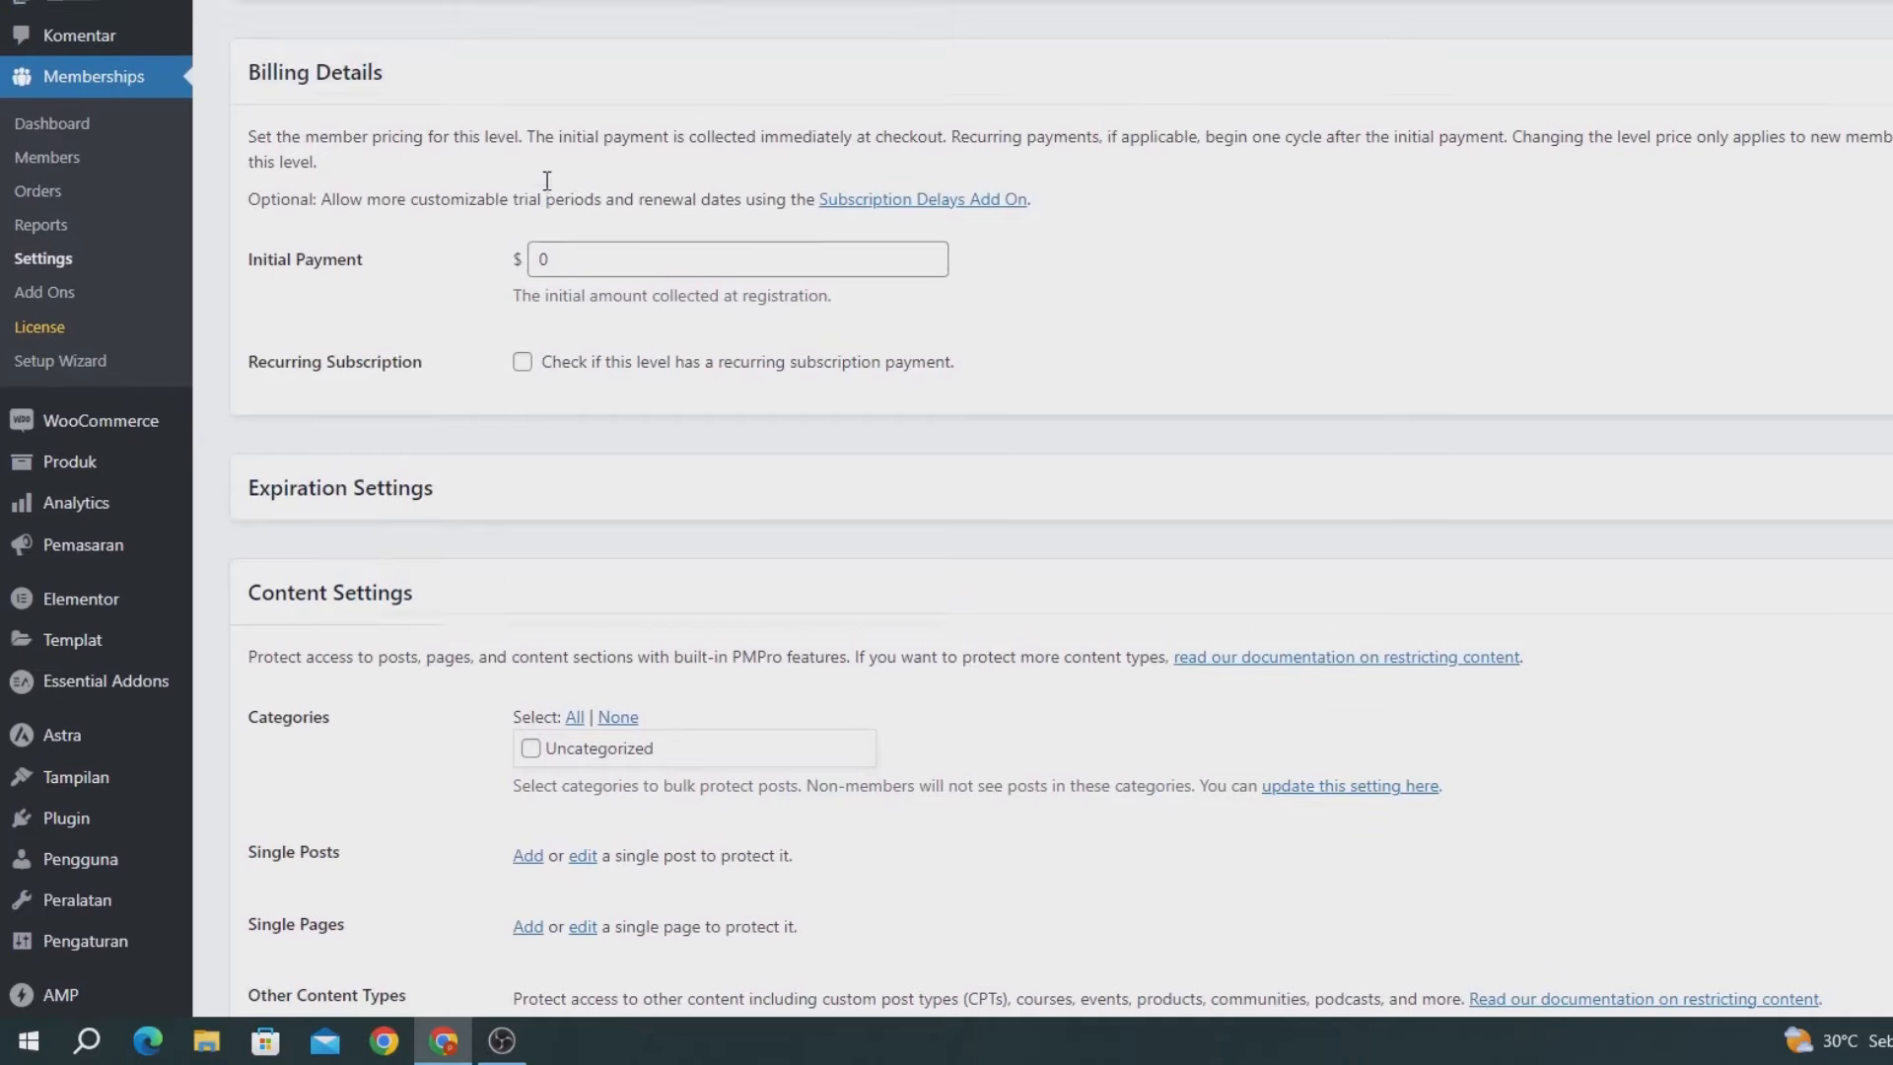
scroll(547, 180, "up", 12)
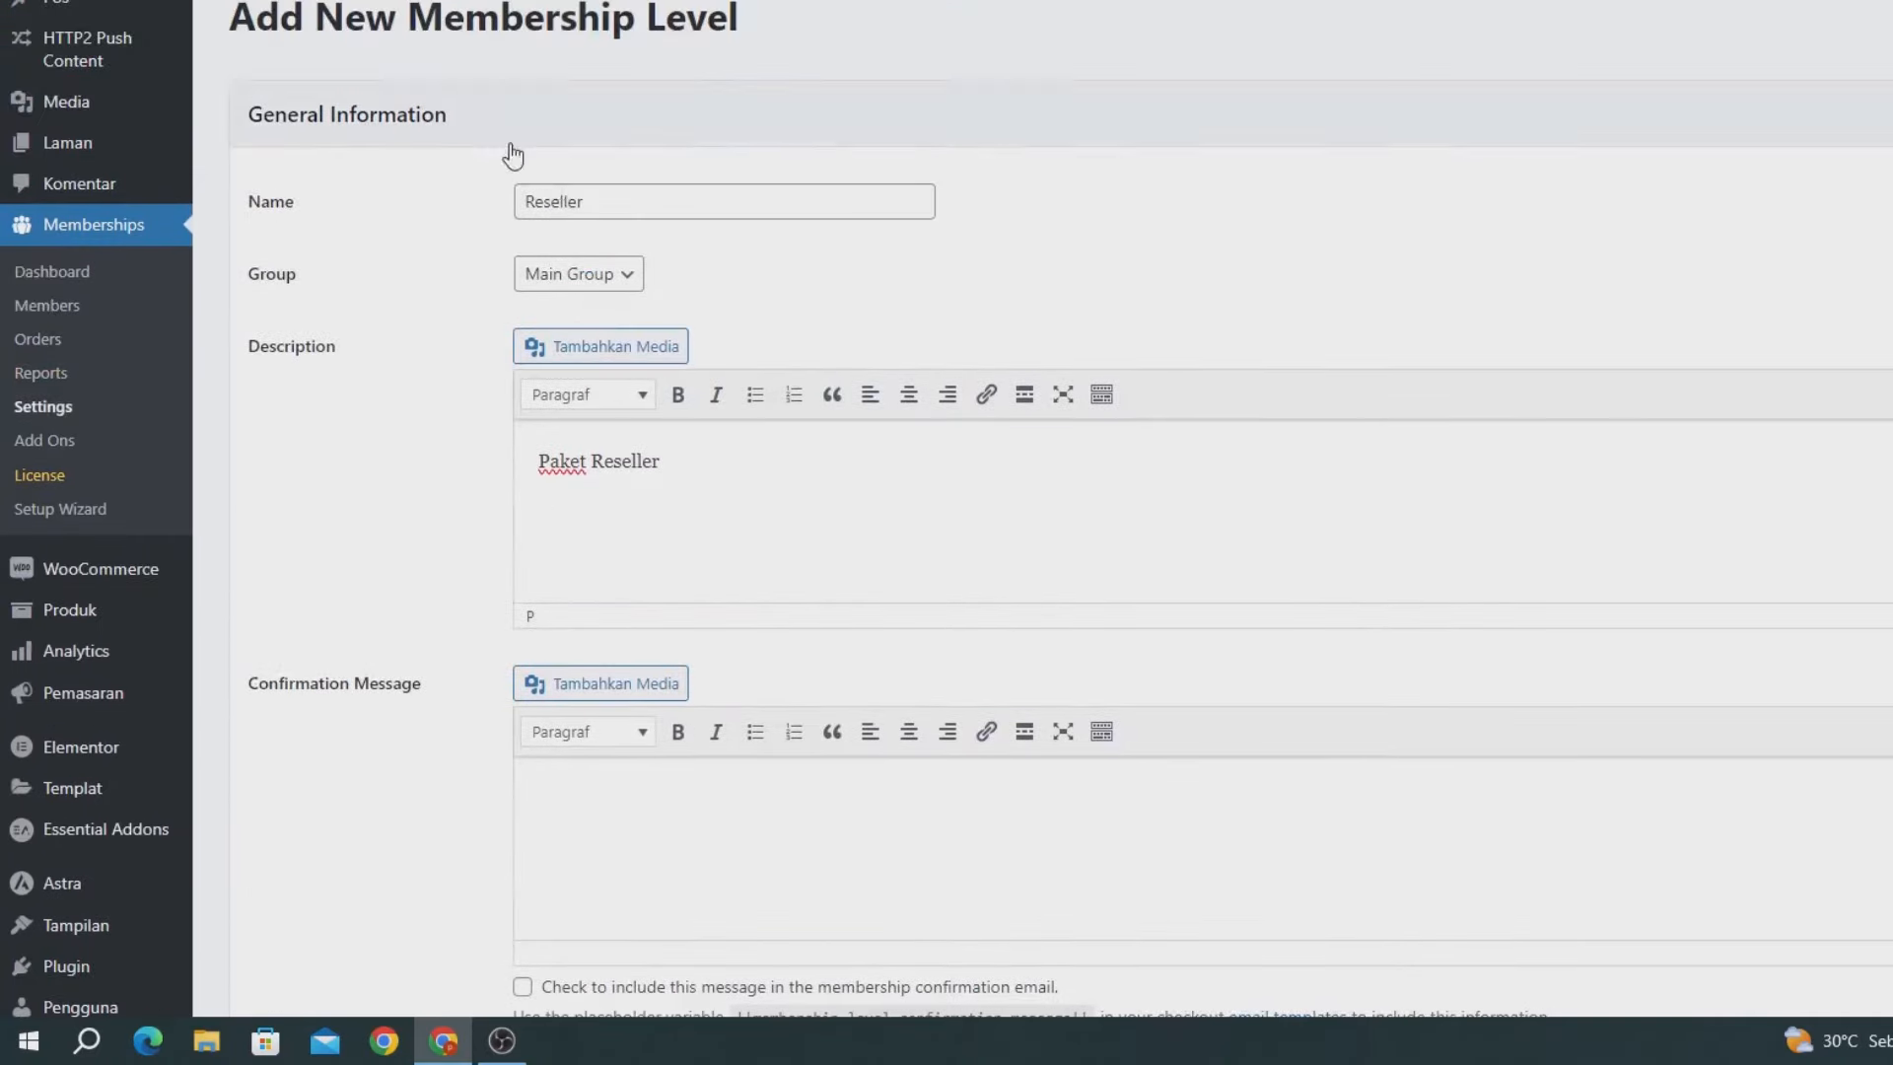
scroll(552, 255, "down", 9)
scroll(613, 497, "down", 6)
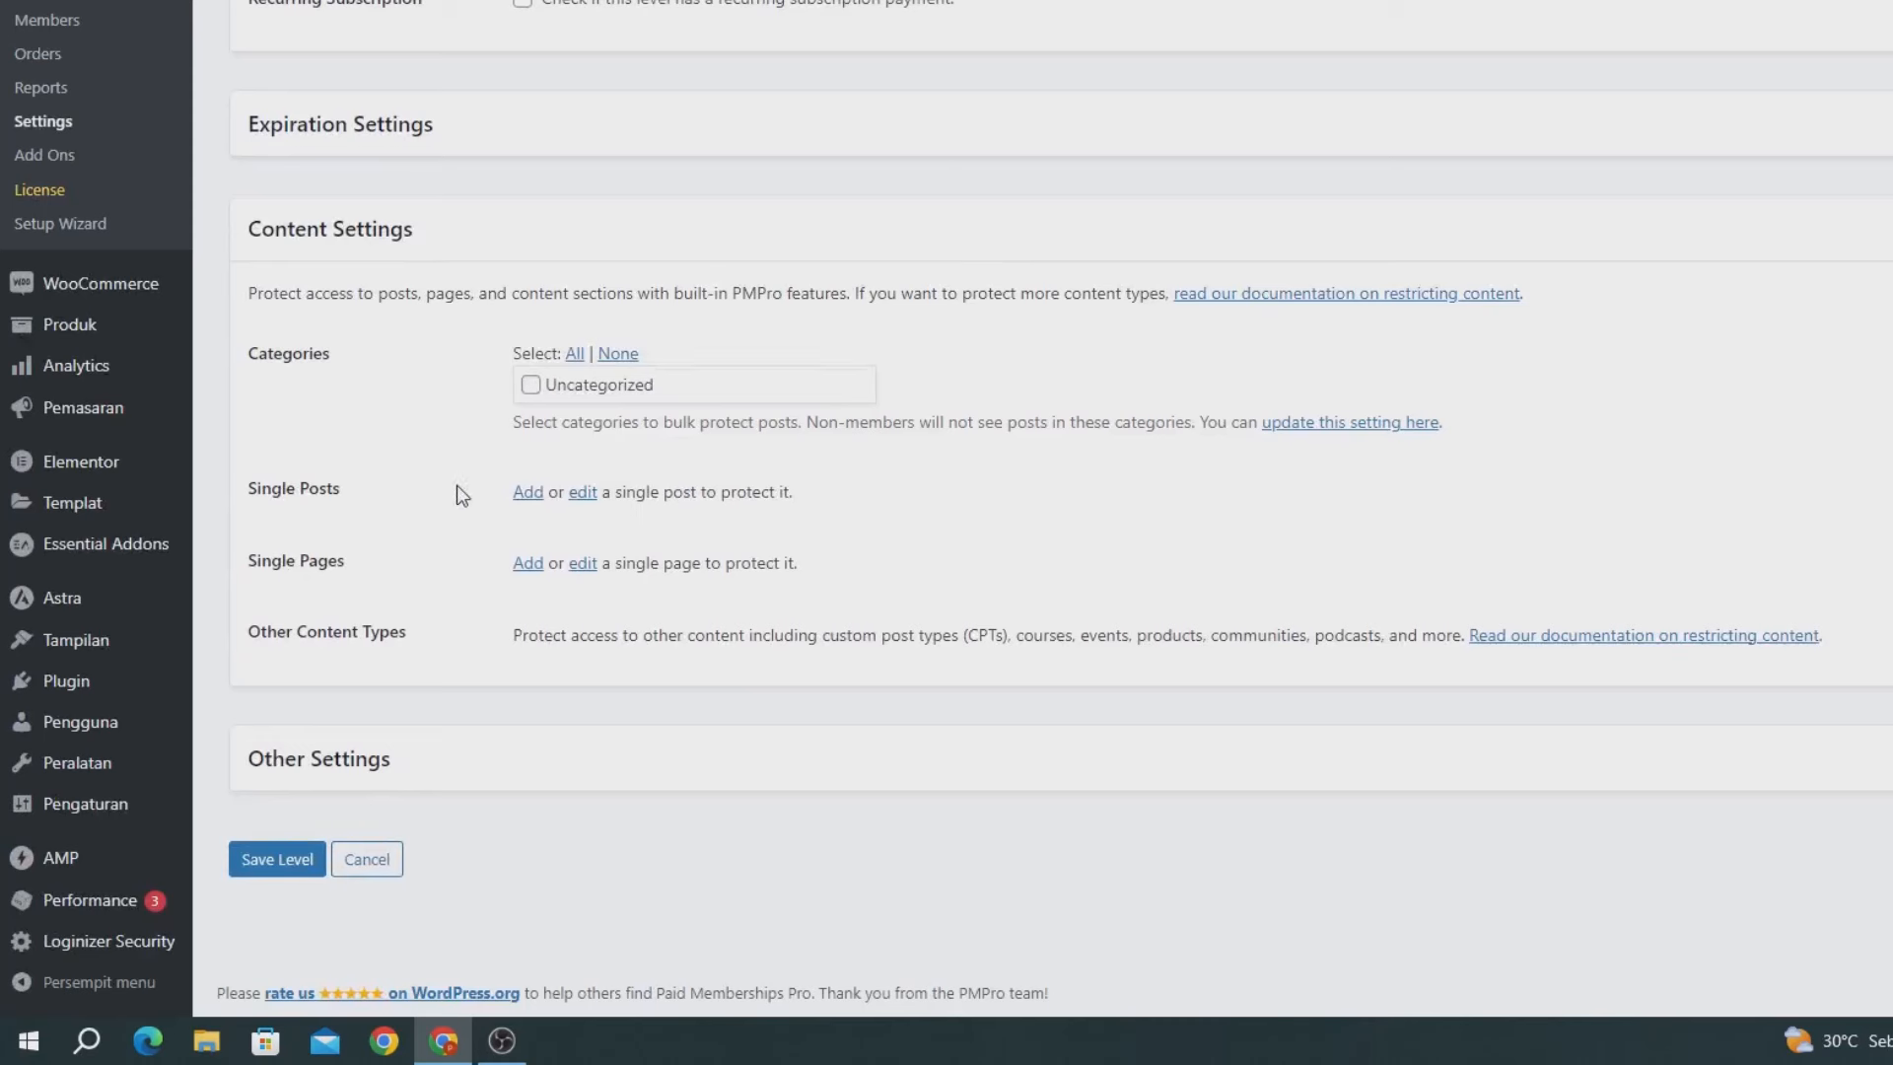
left_click(283, 869)
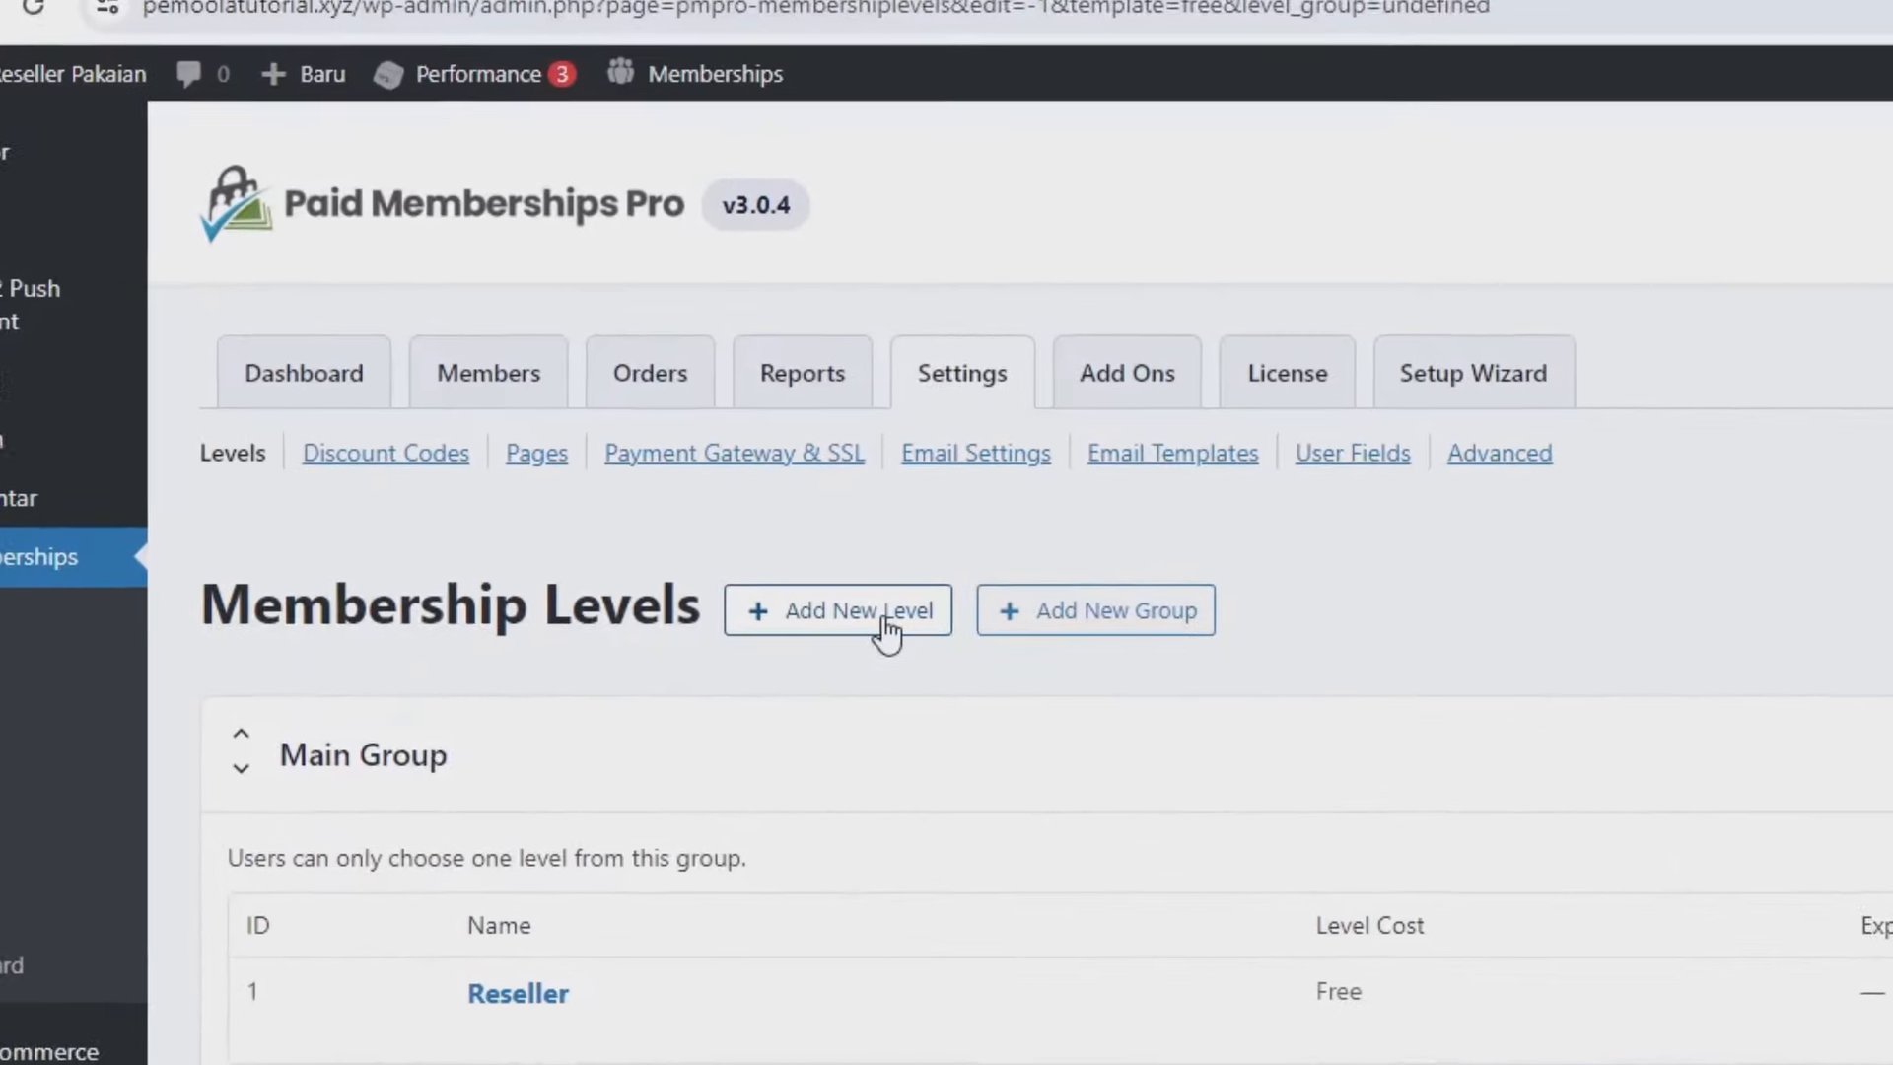
Start another free membership level and name it Distributor.
left_click(898, 641)
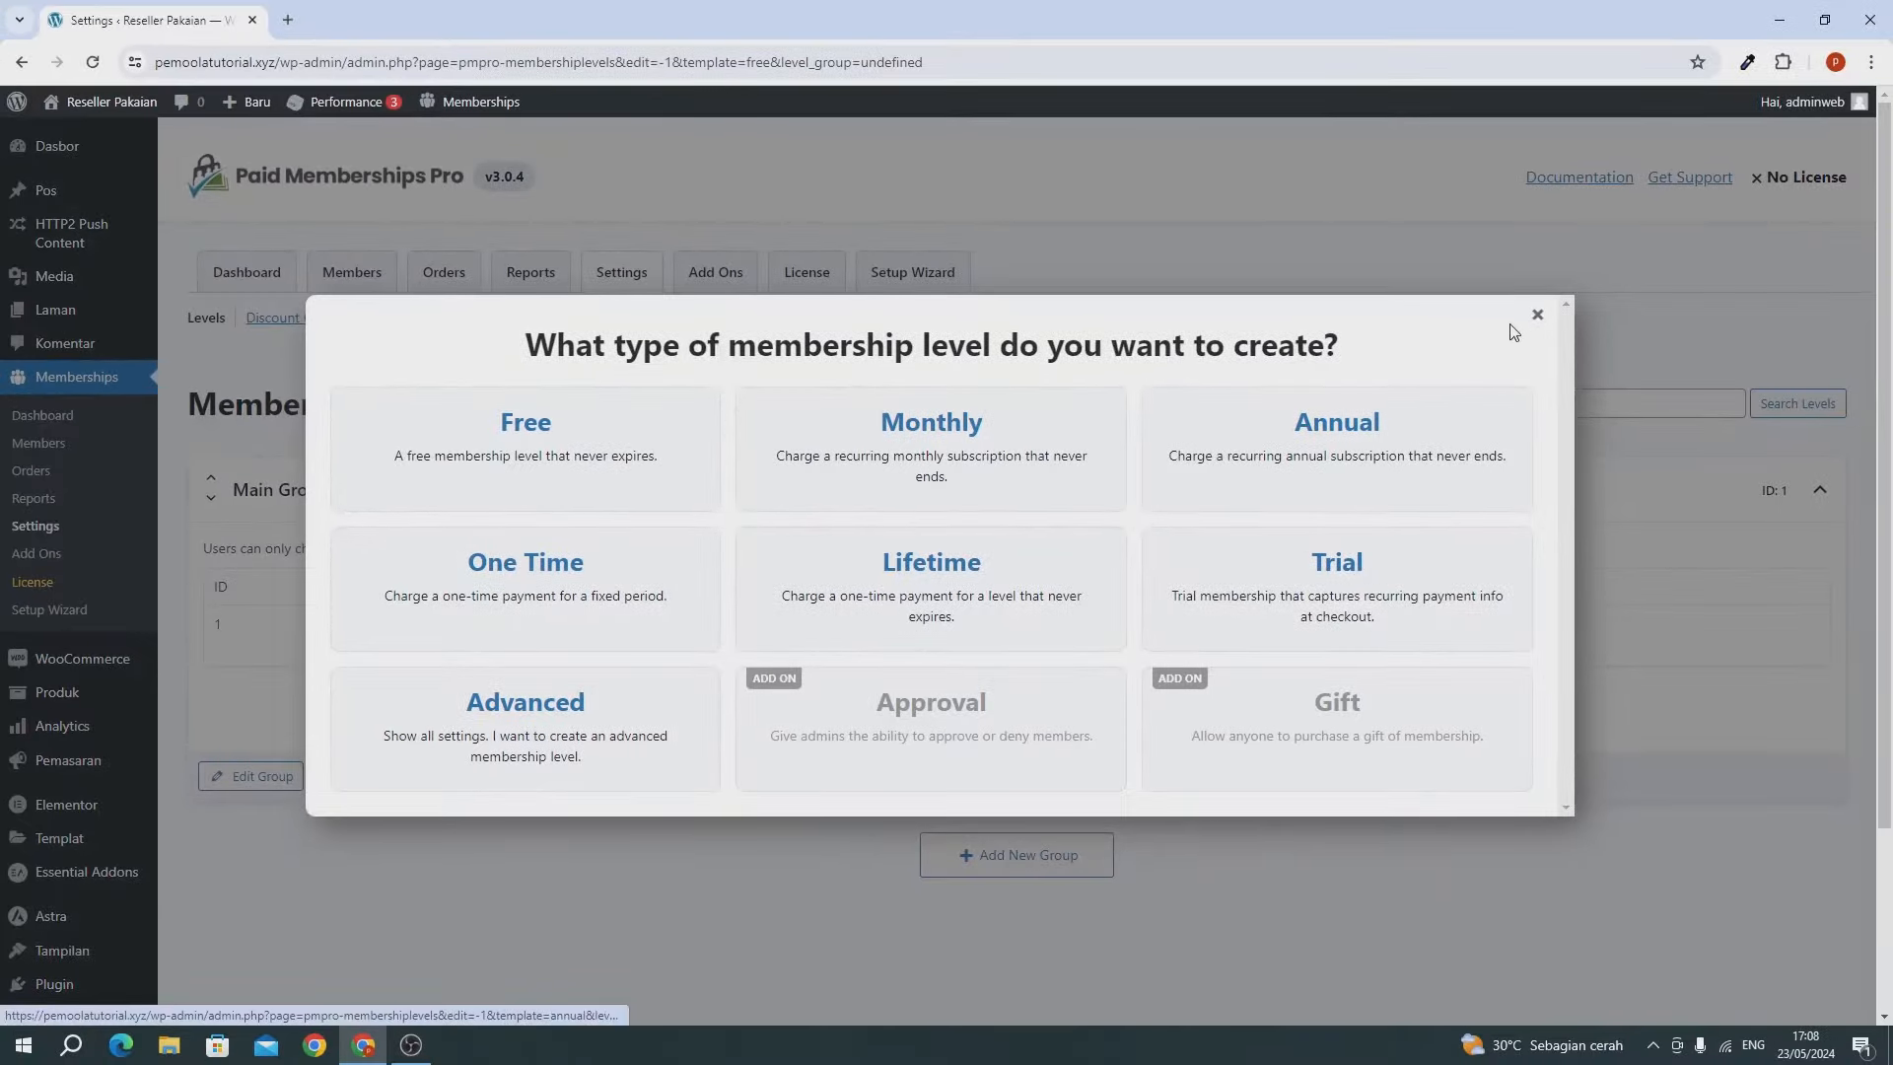
left_click(1537, 313)
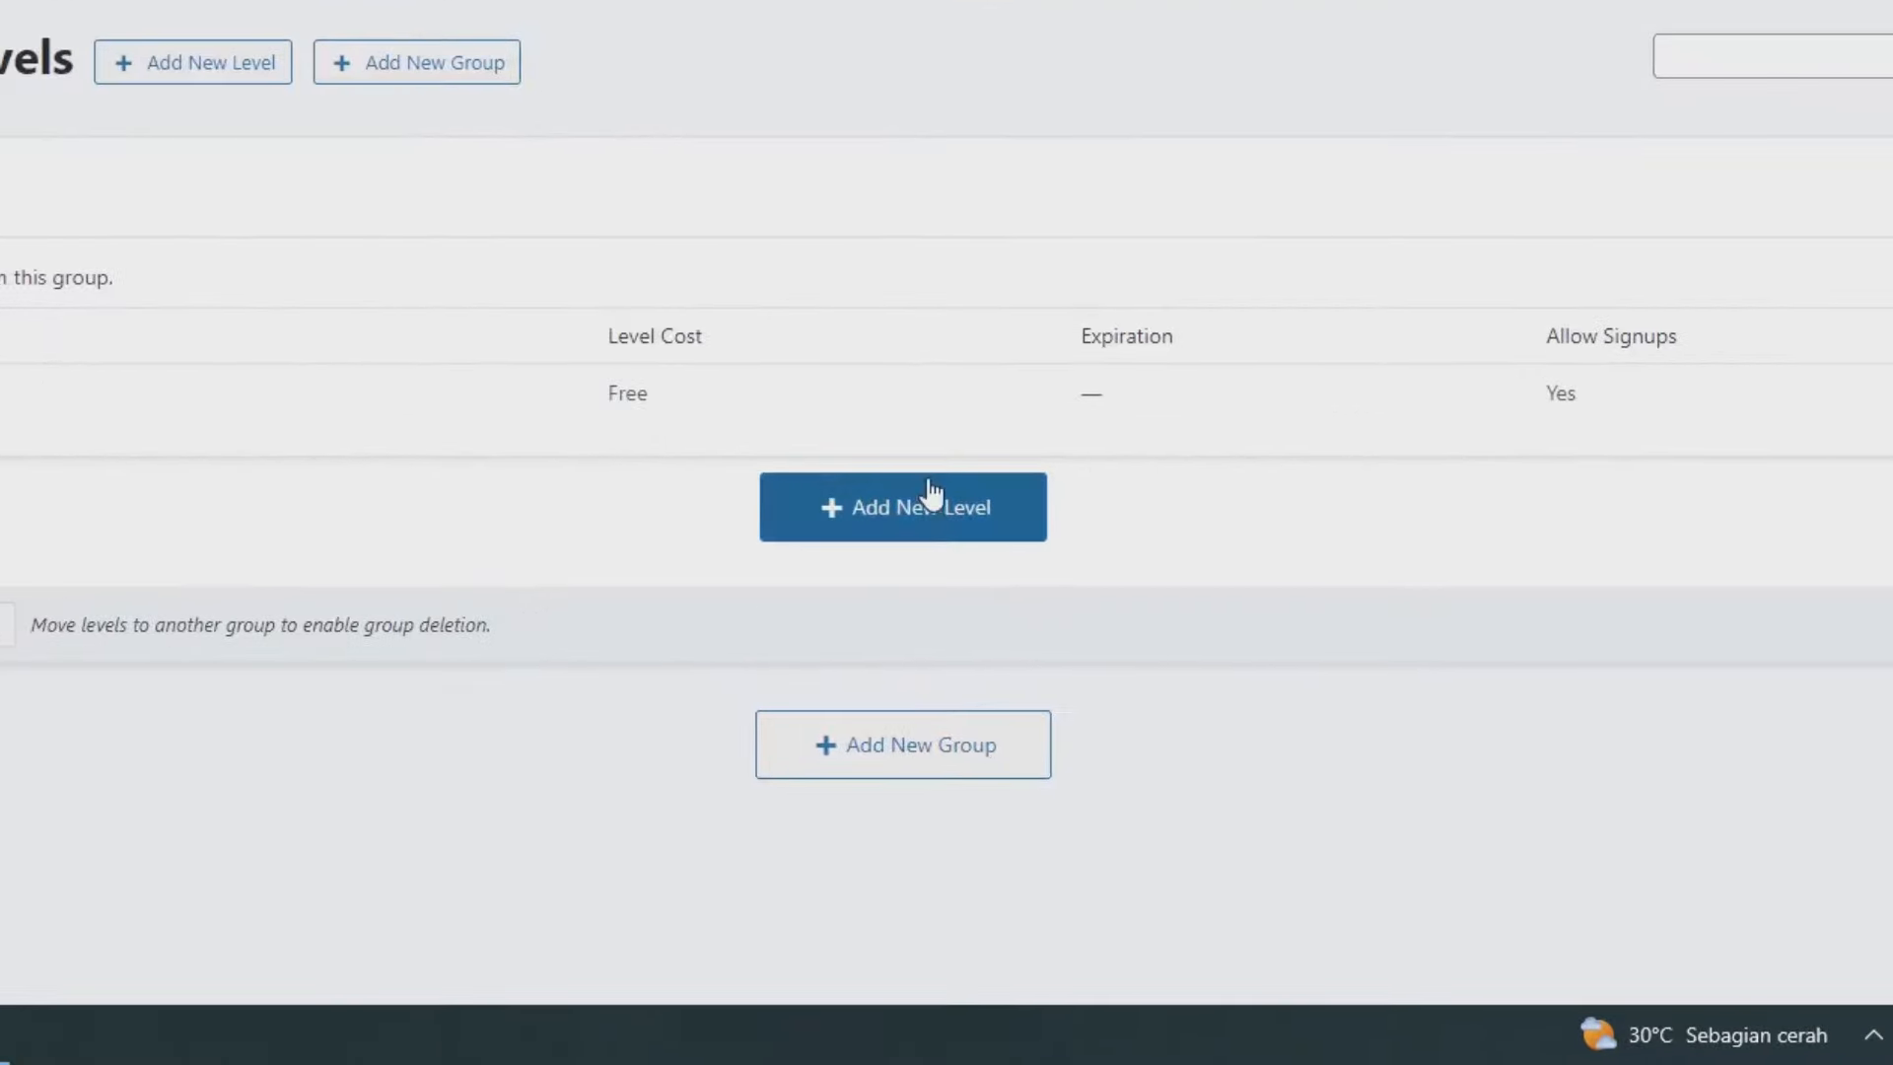
left_click(968, 576)
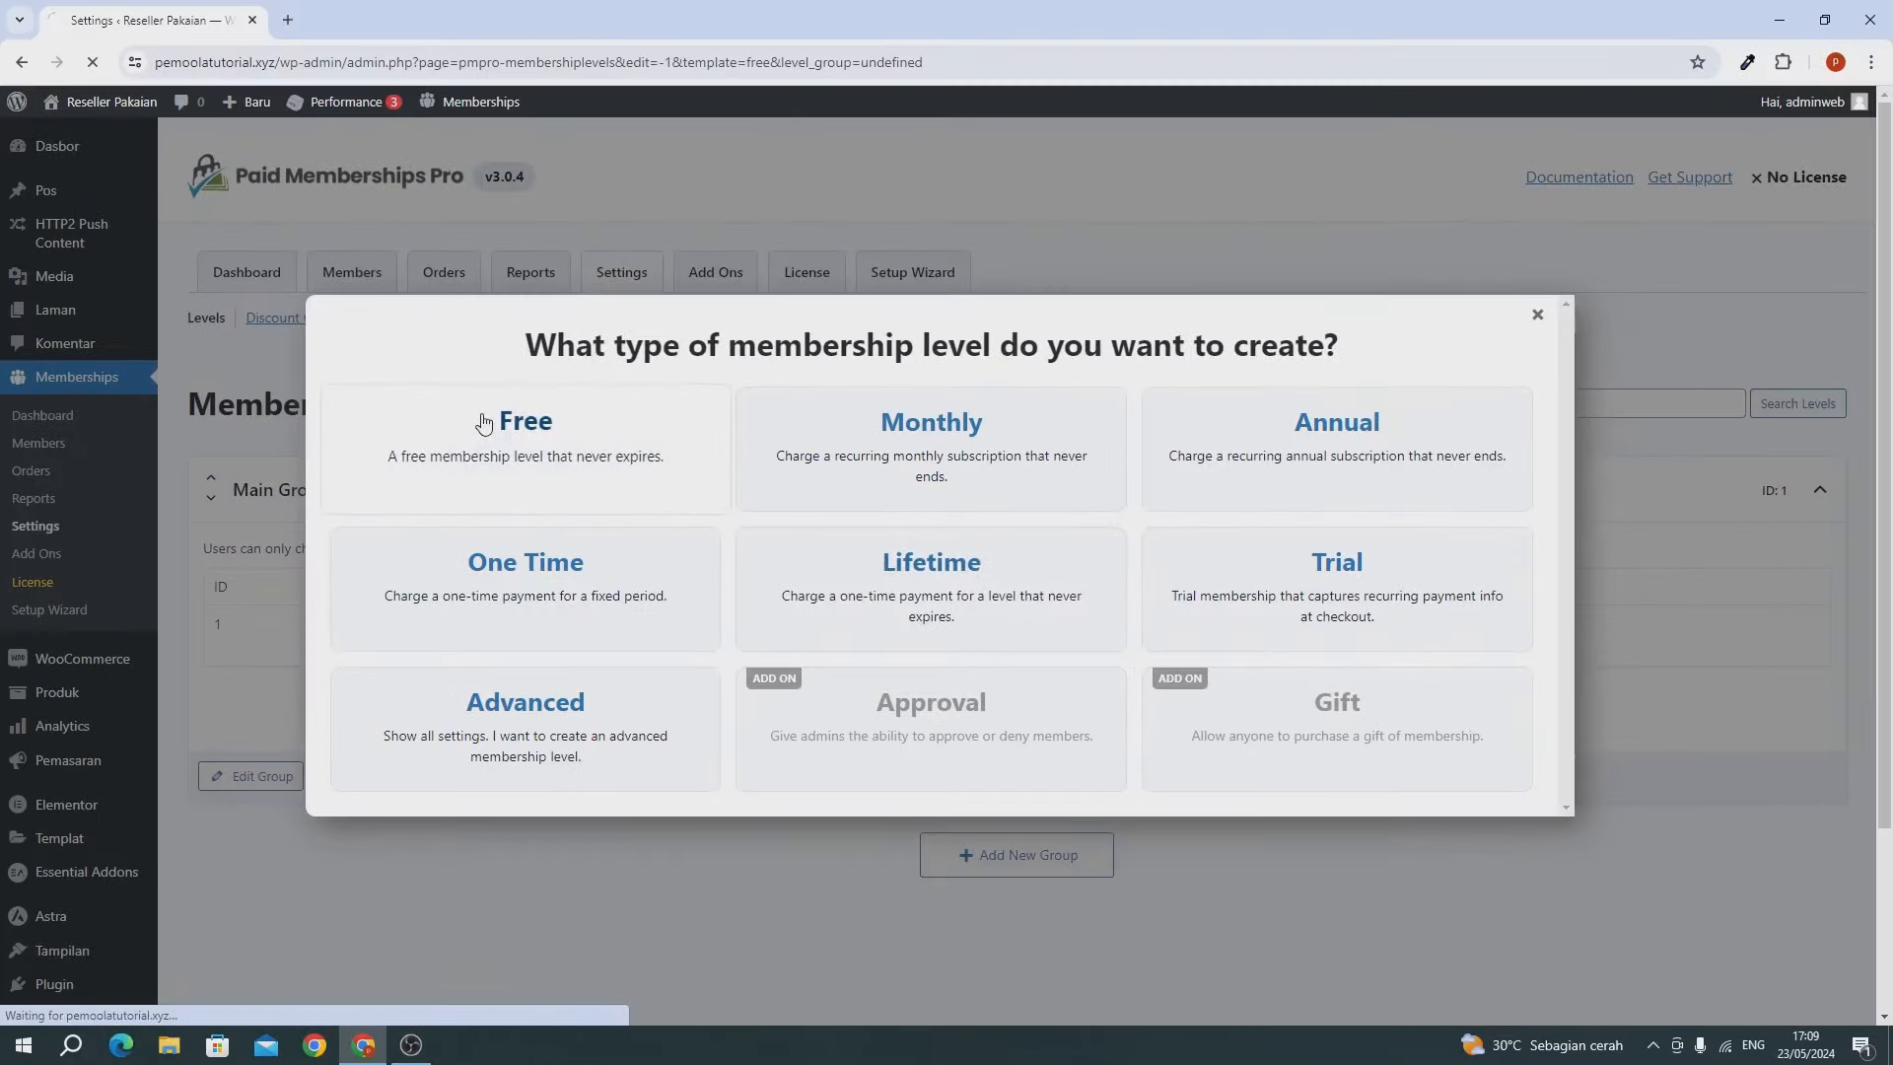
left_click(181, 204)
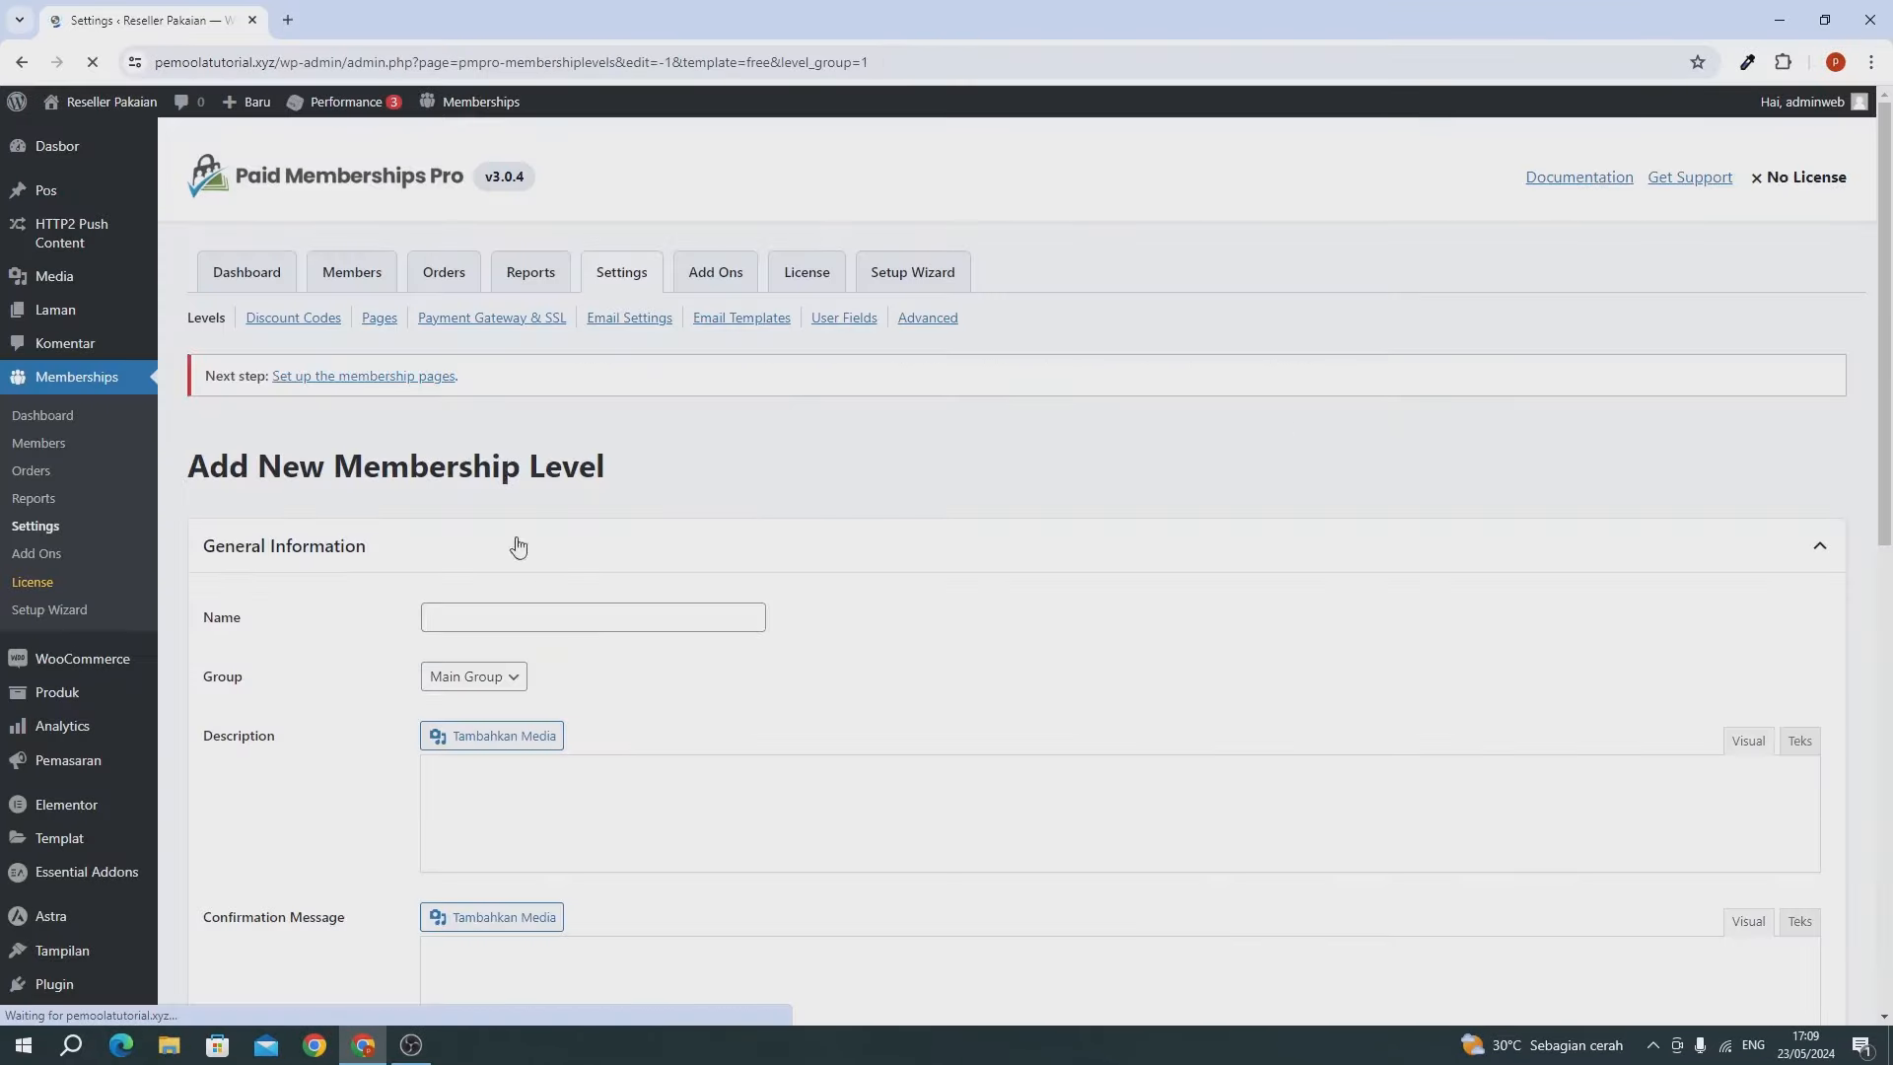
left_click(501, 609)
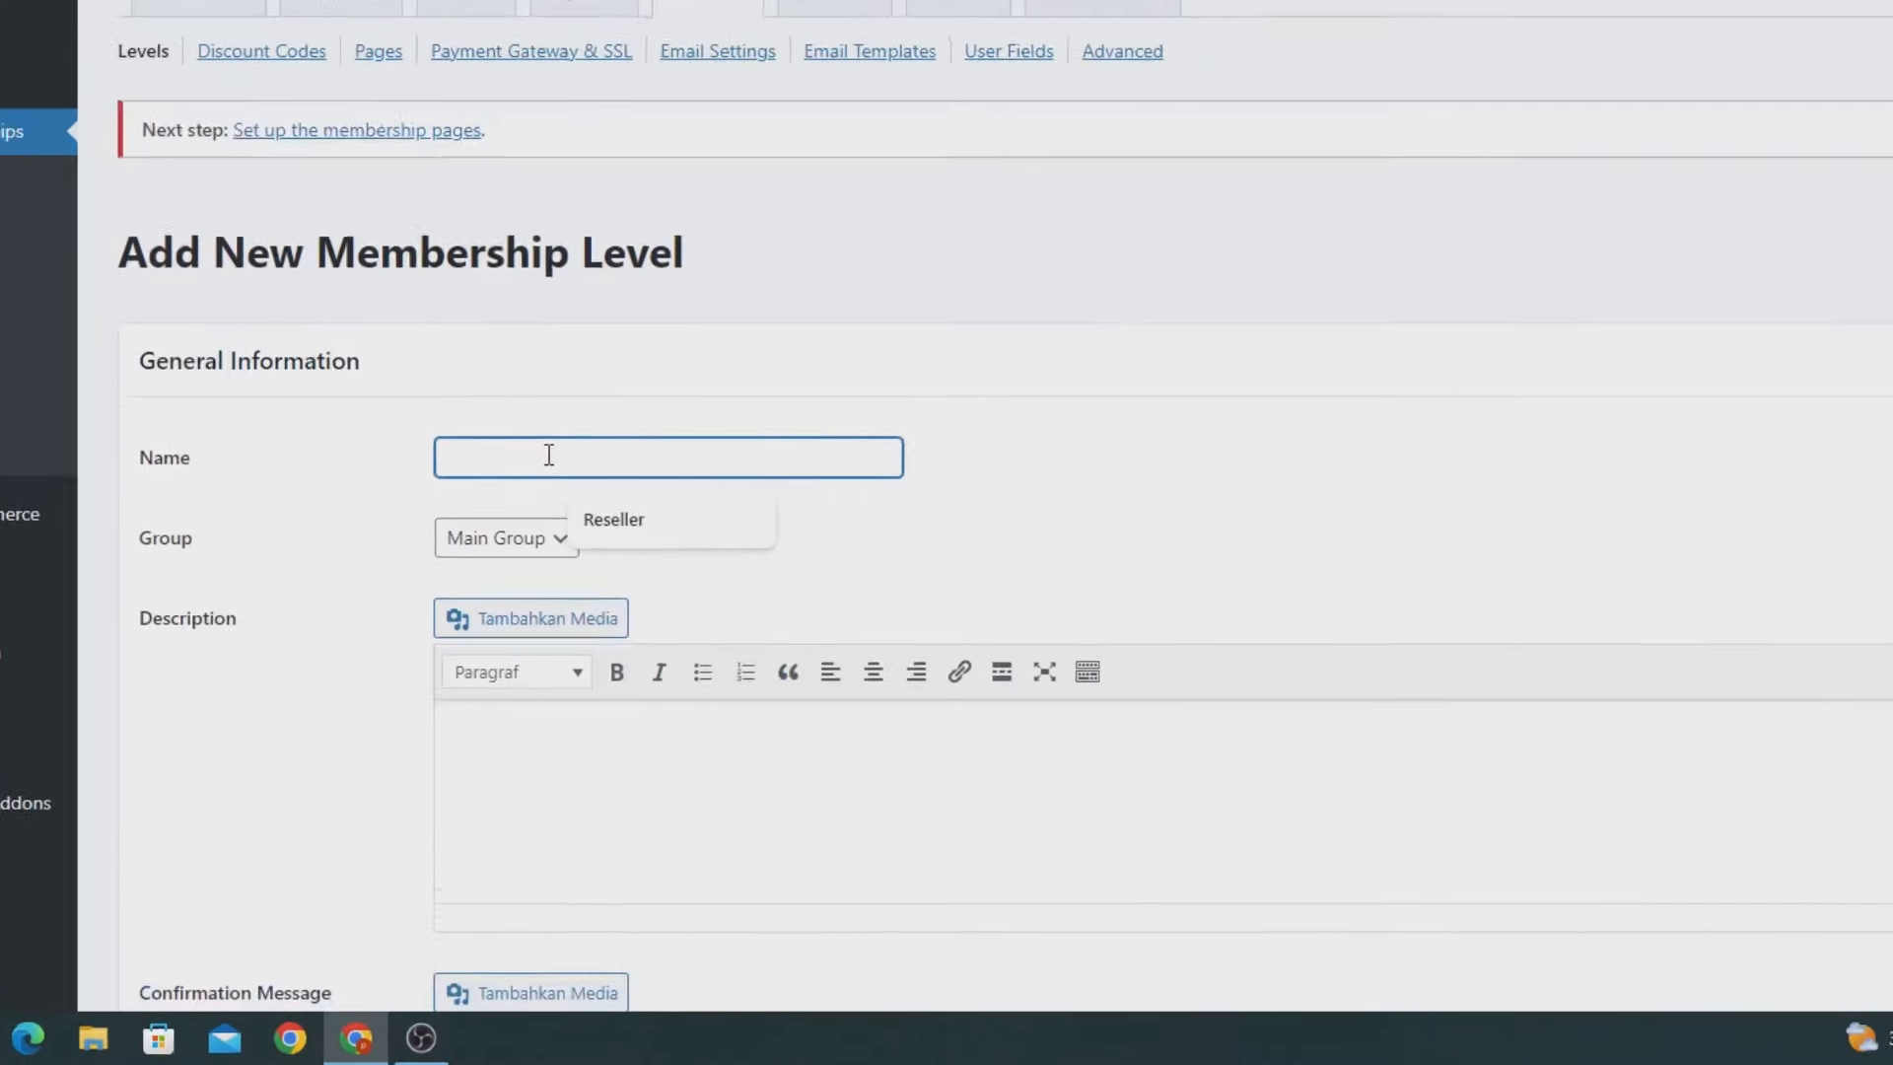
type("Dis")
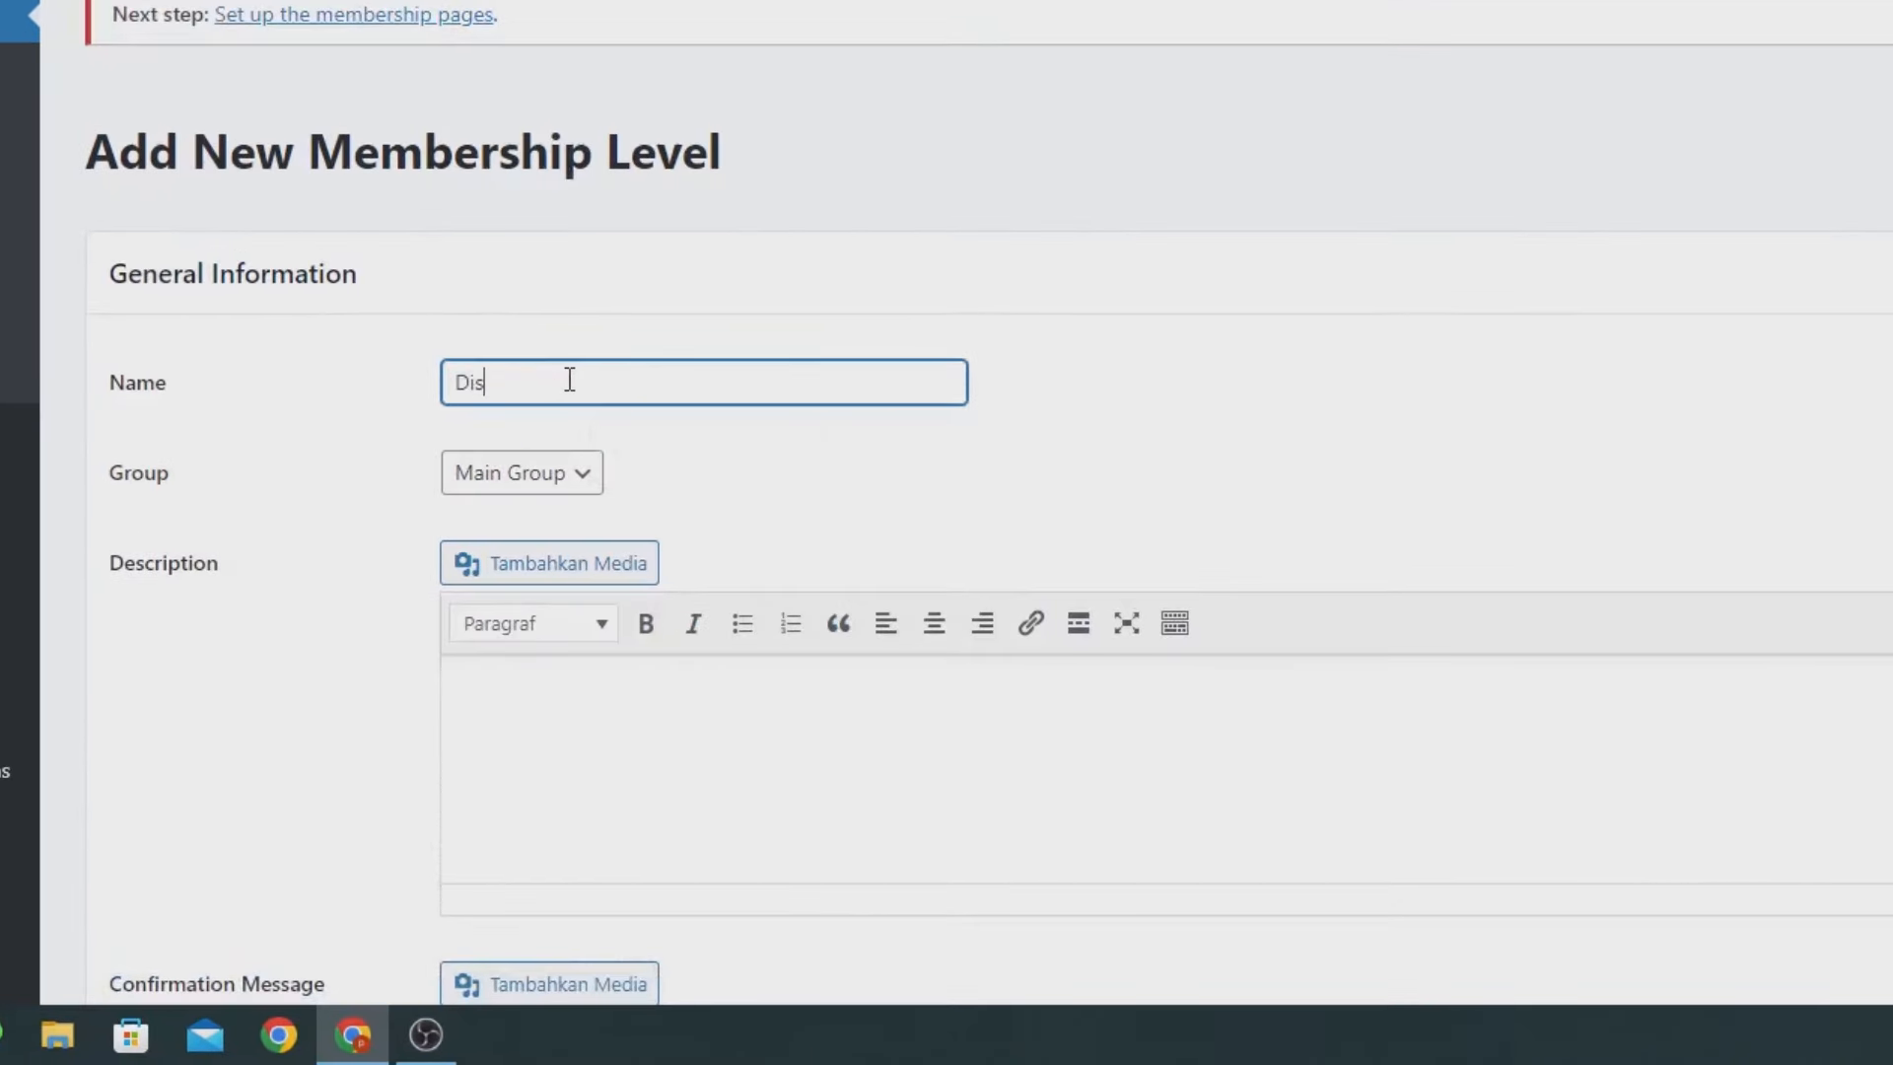
type("tirbutor")
Describe the Distributor level as 'Paket Distributor' and save it.
scroll(569, 381, "down", 3)
left_click(570, 397)
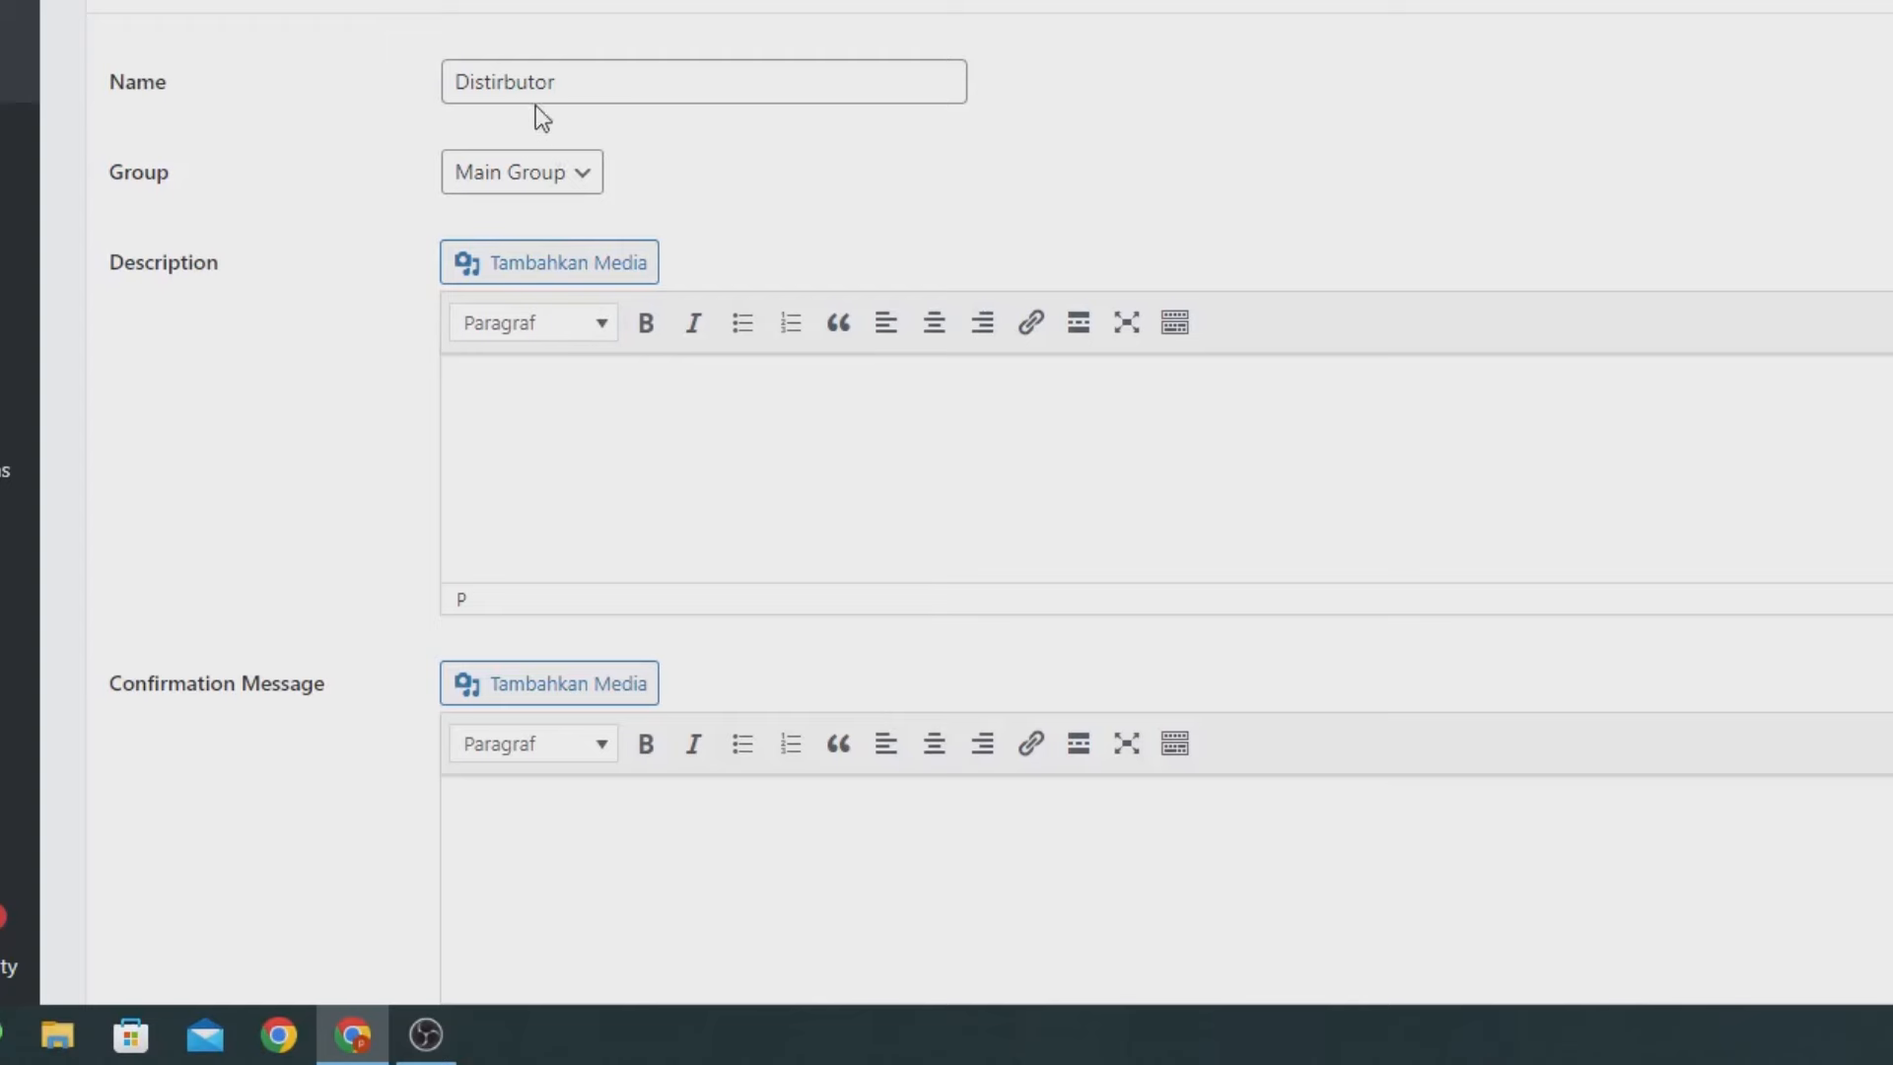
double_click(520, 79)
left_click(591, 395)
type("Pakert")
key("BackSpace")
key("BackSpace")
type("t Distributor")
scroll(587, 448, "down", 20)
scroll(523, 599, "down", 1)
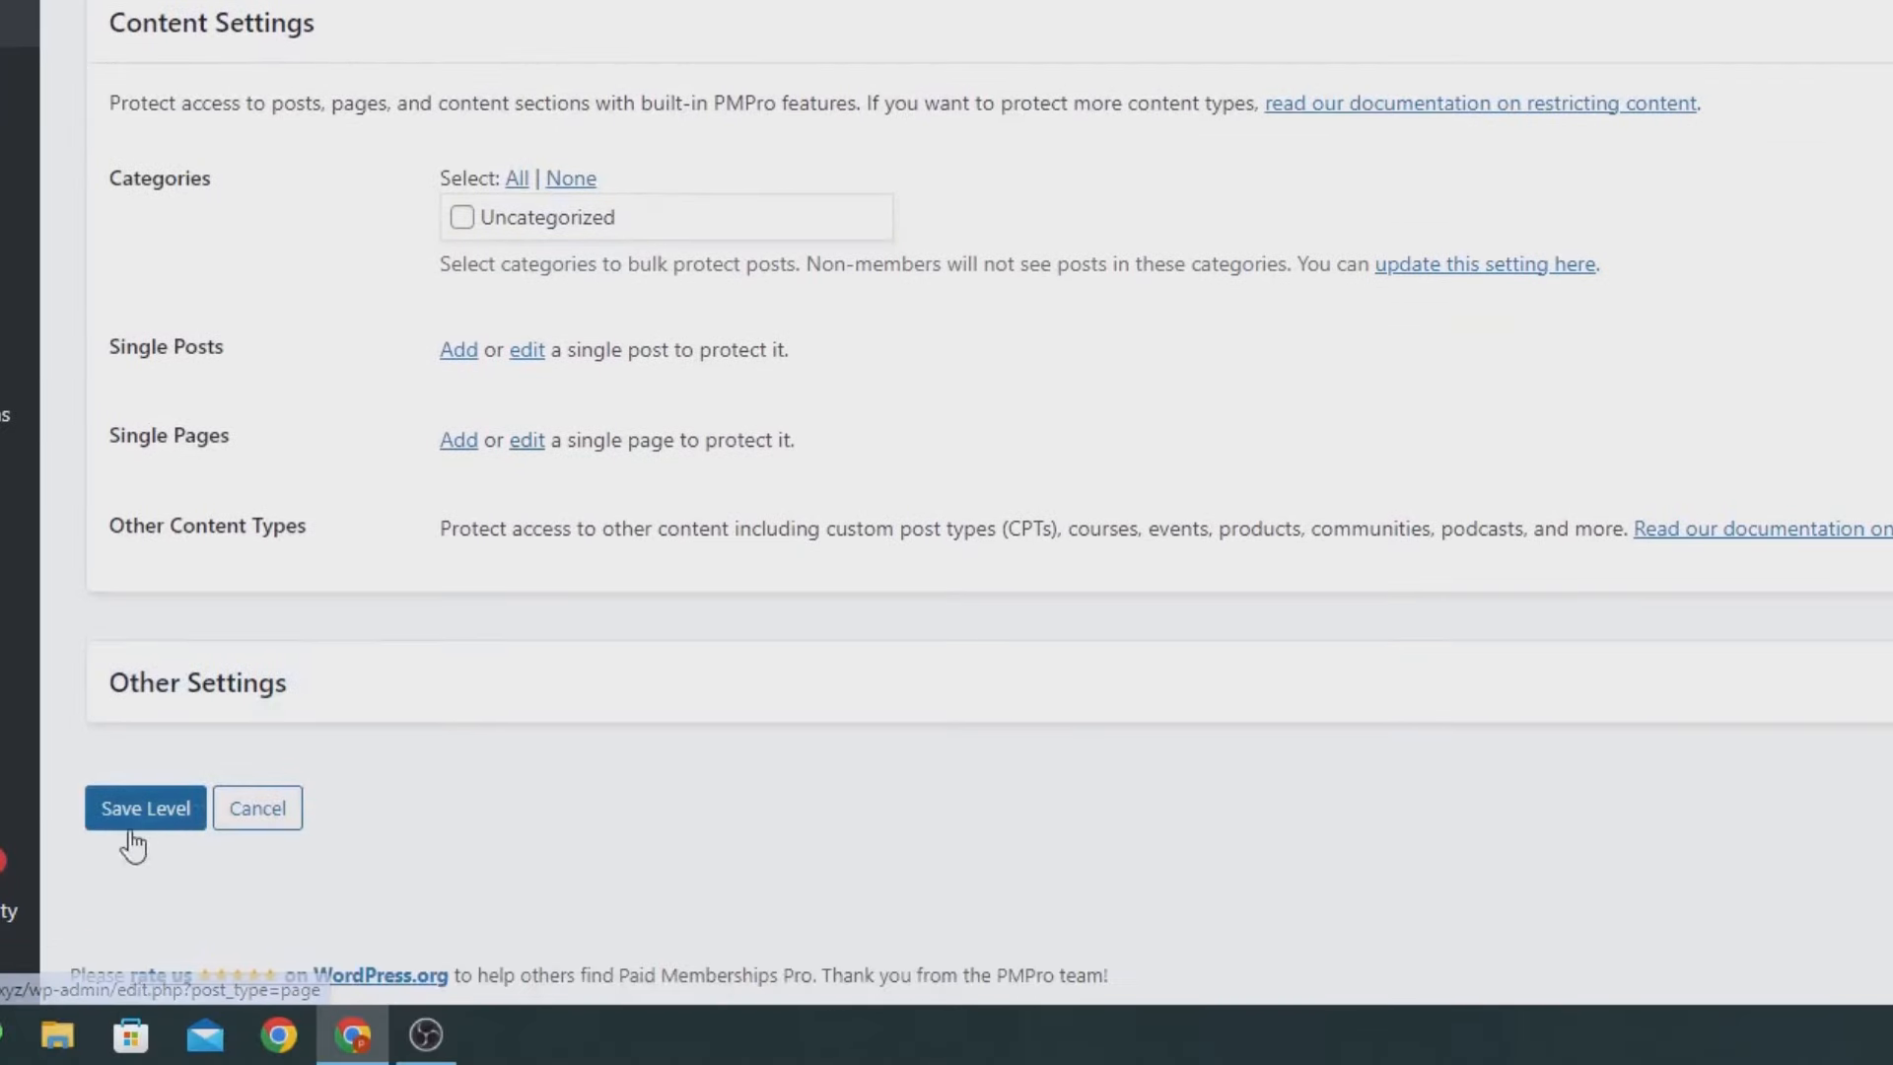
left_click(121, 827)
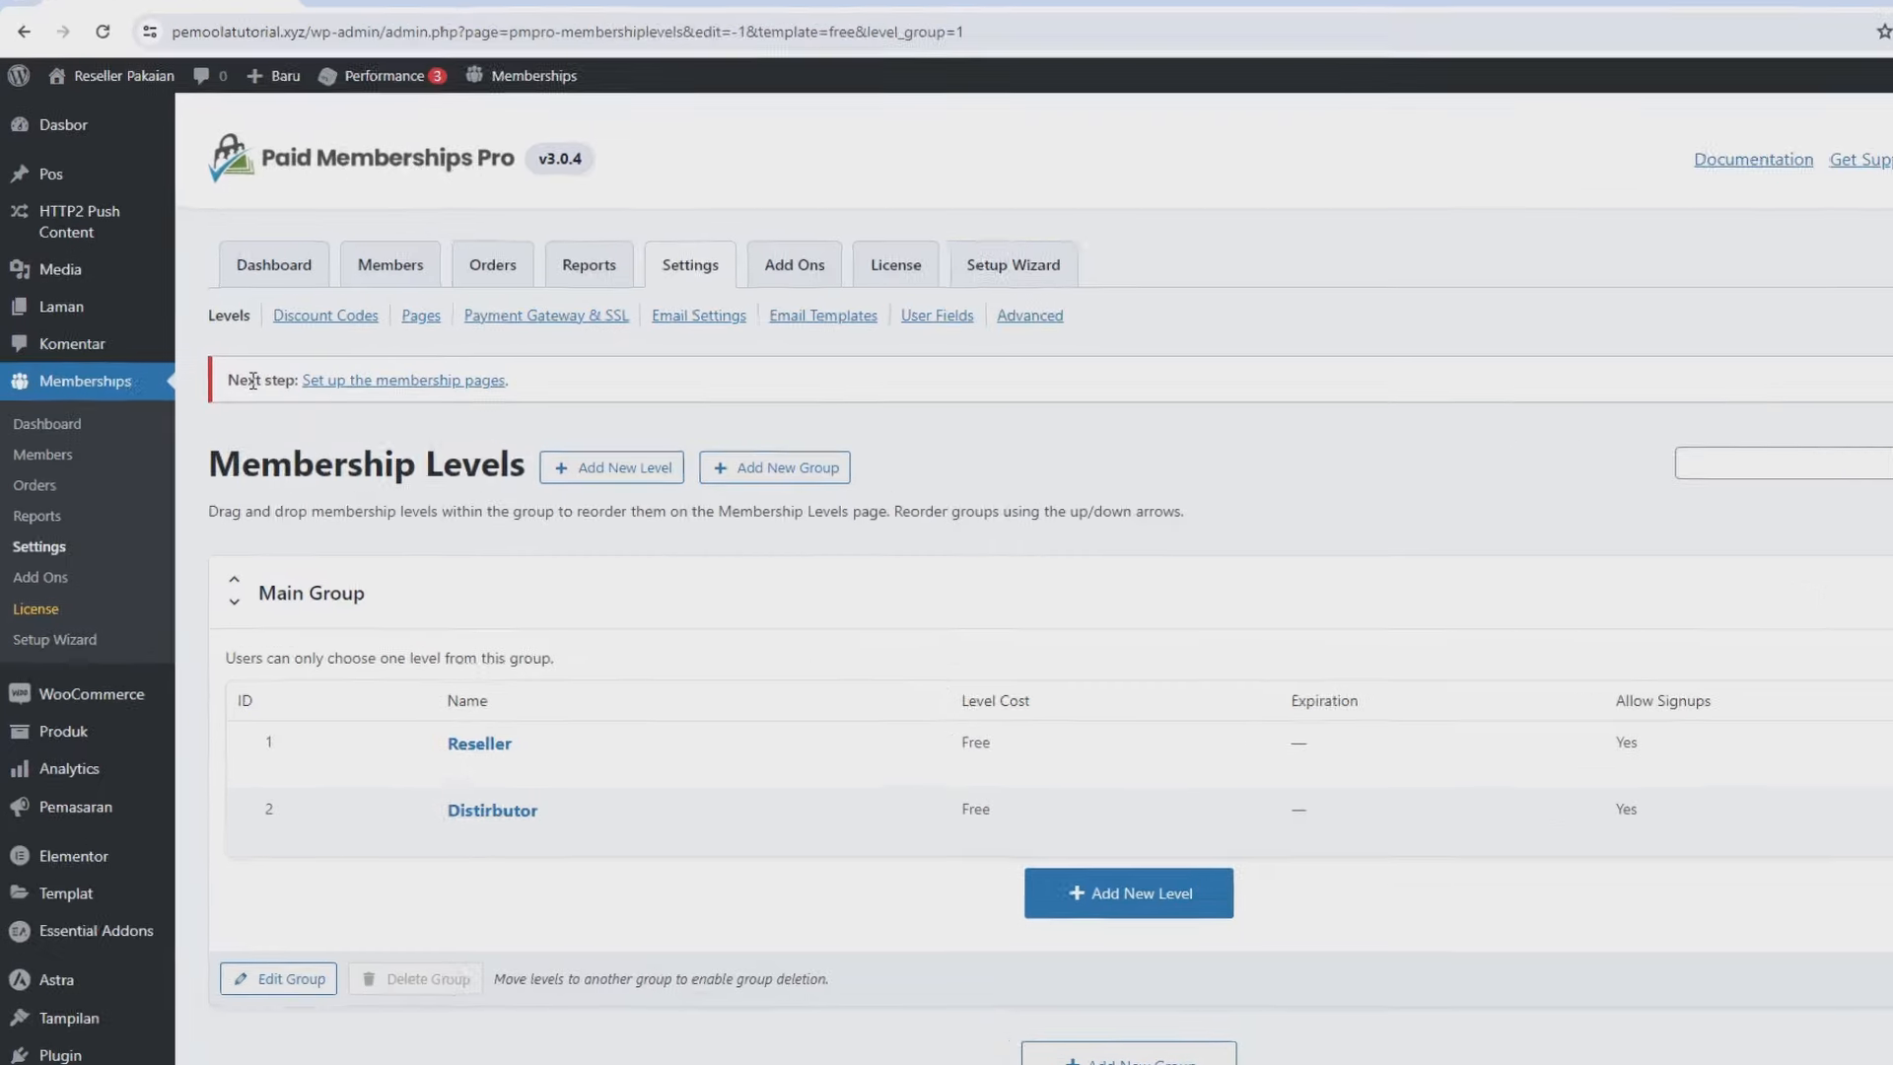
Auto-generate the membership pages, keep the Account Page assignment, and save the page settings.
left_click(605, 417)
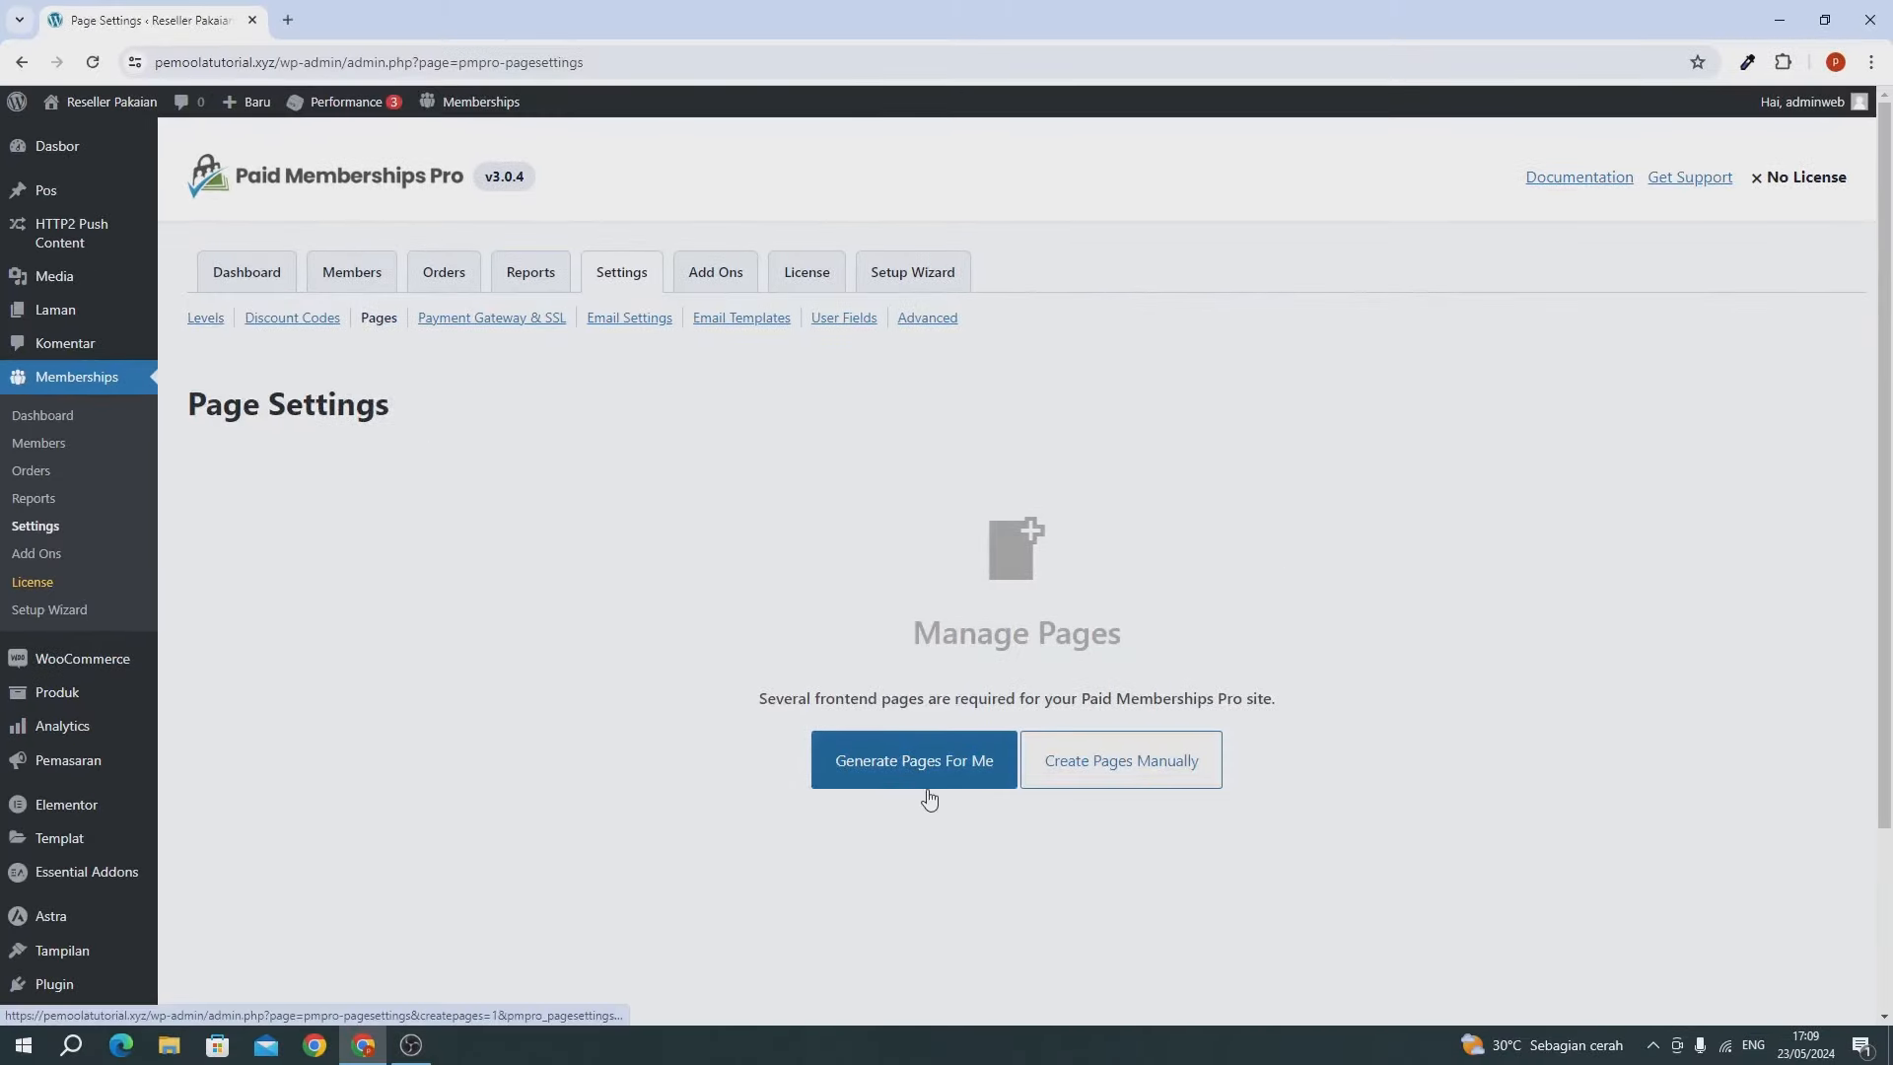
left_click(927, 786)
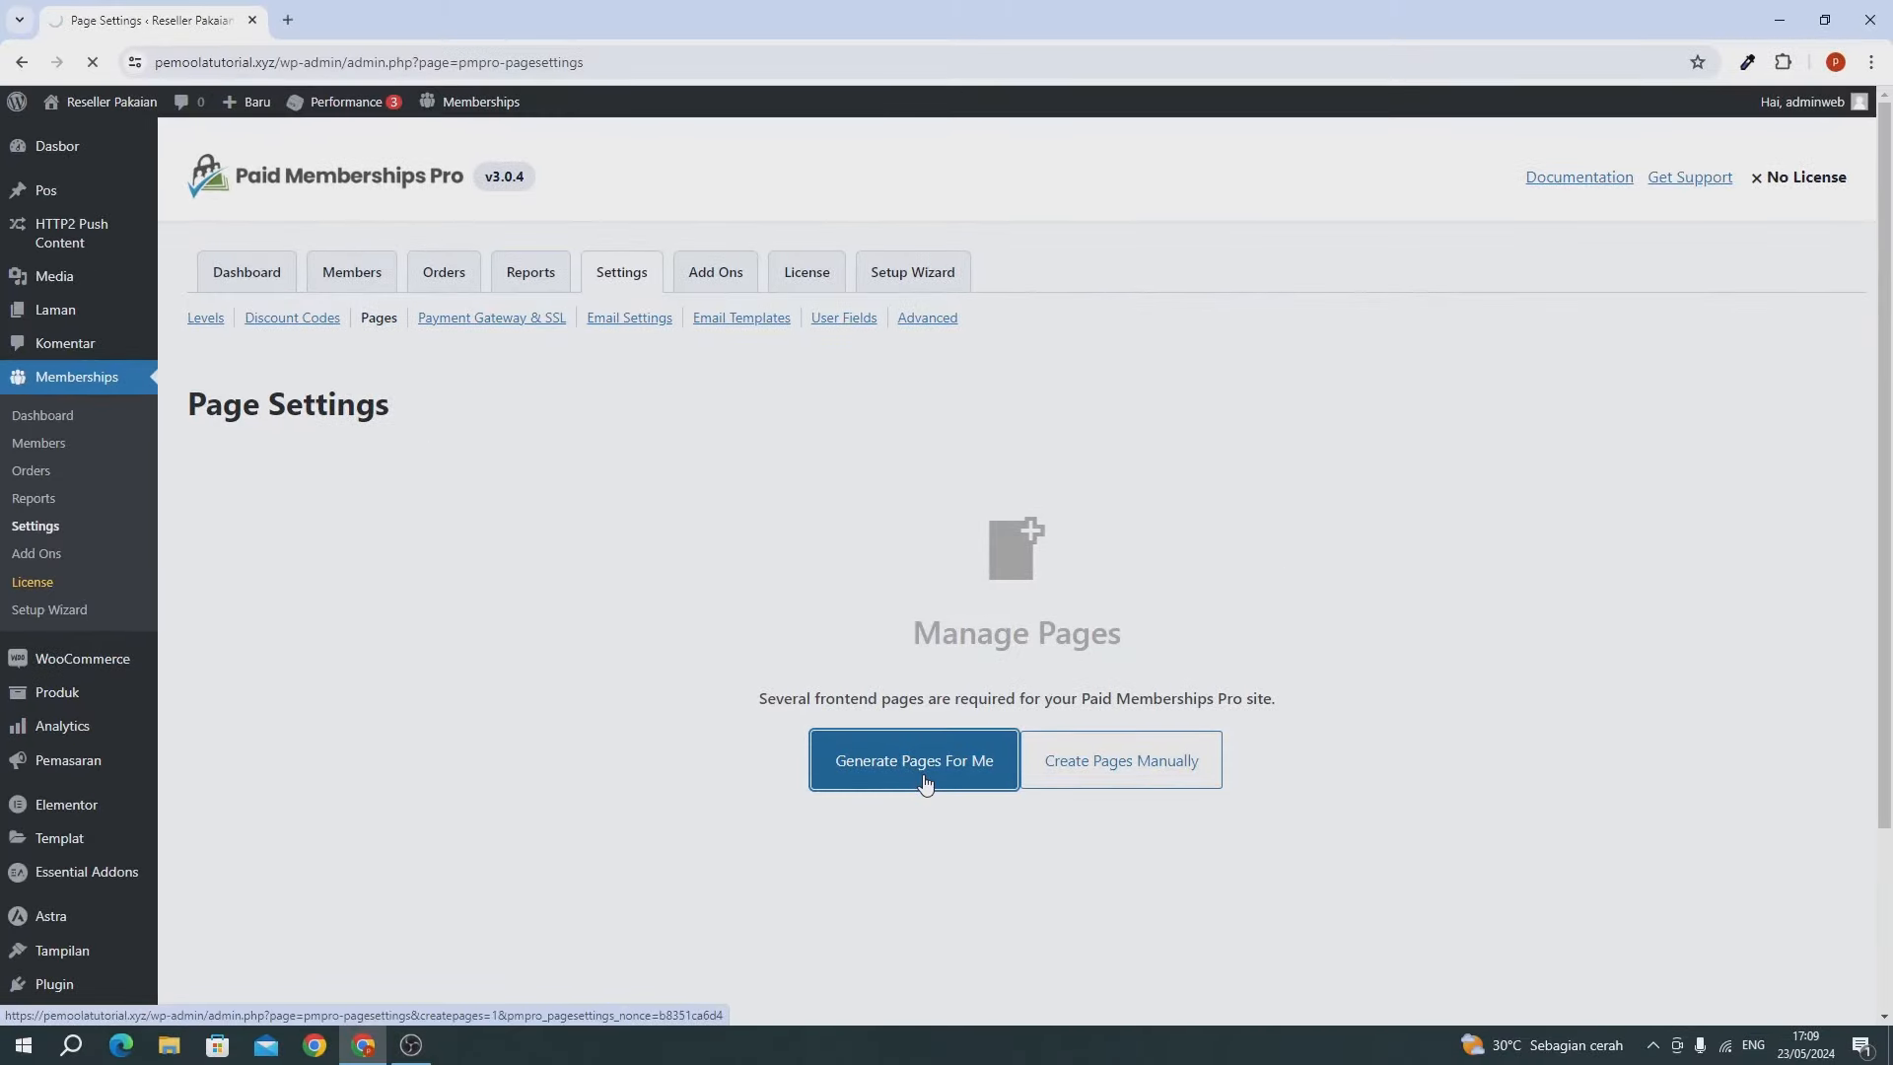
scroll(922, 782, "down", 4)
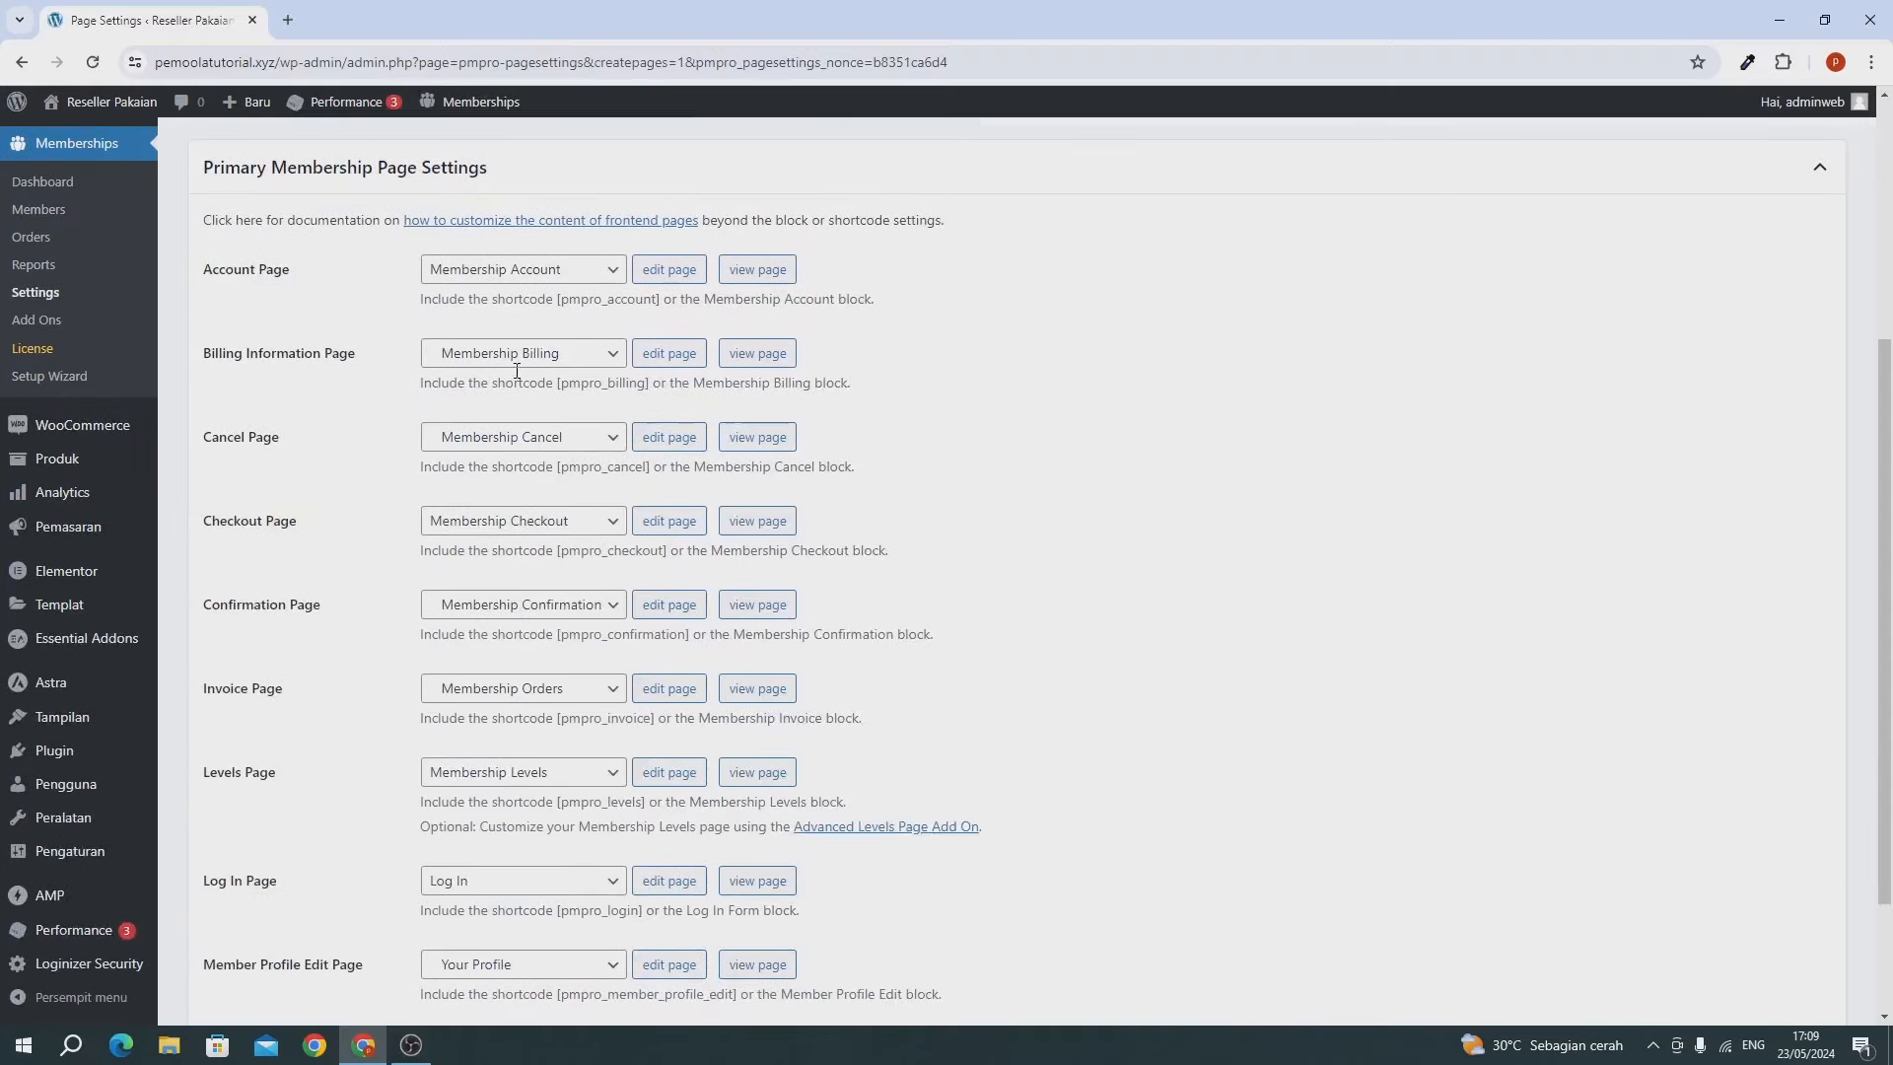
scroll(496, 332, "down", 2)
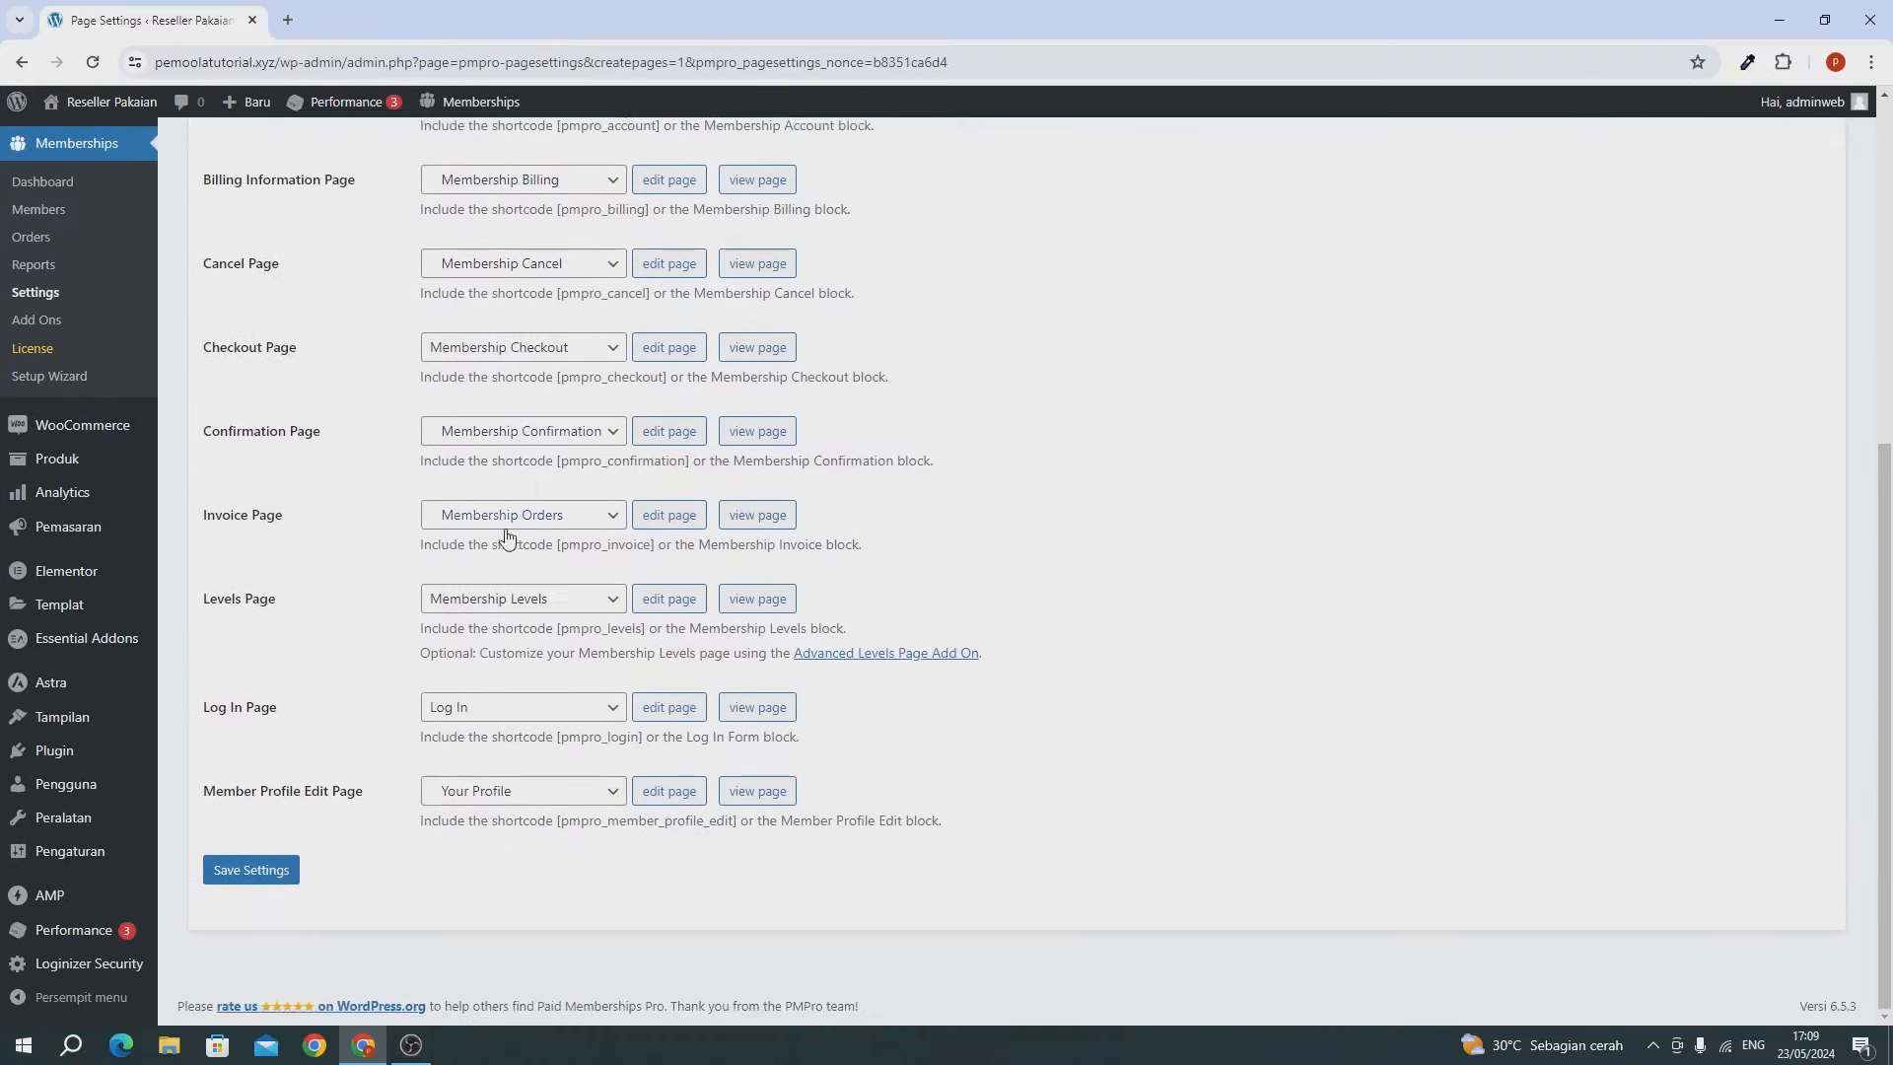
scroll(504, 595, "up", 2)
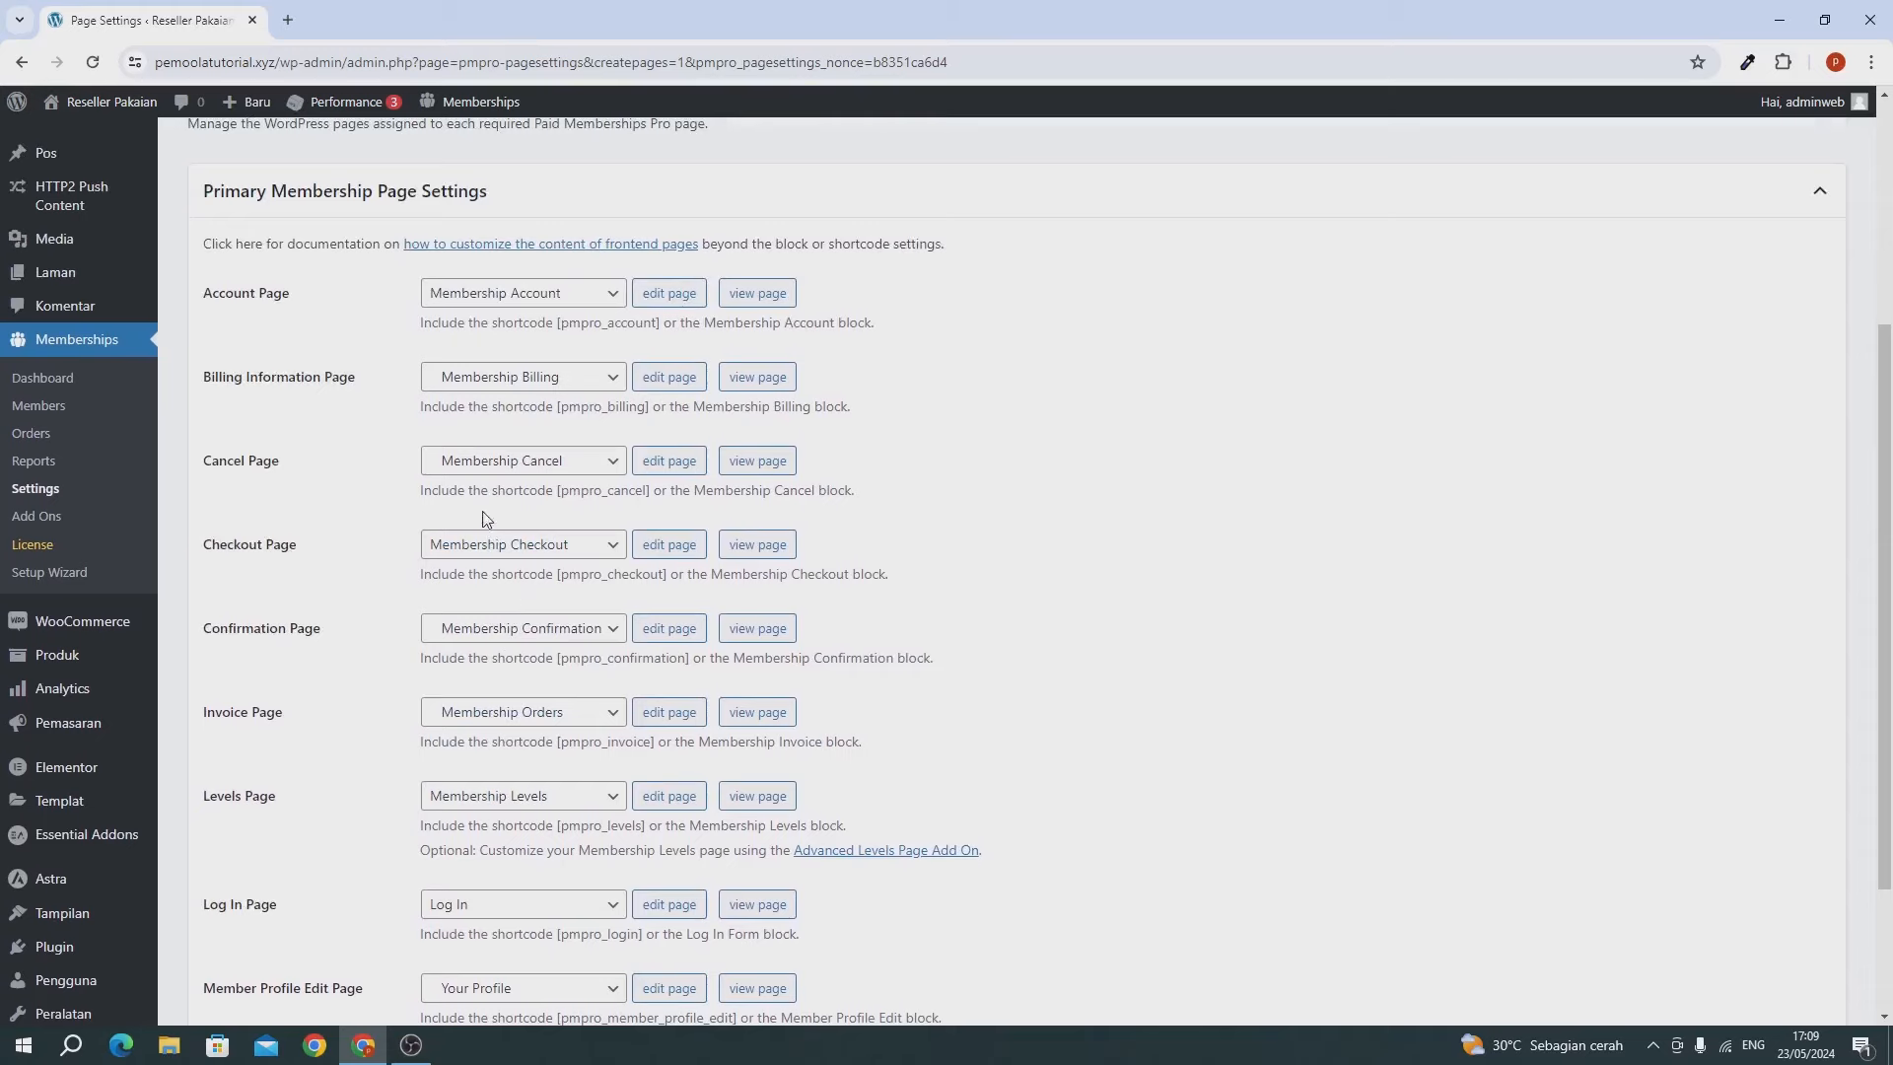
left_click(499, 301)
left_click(529, 303)
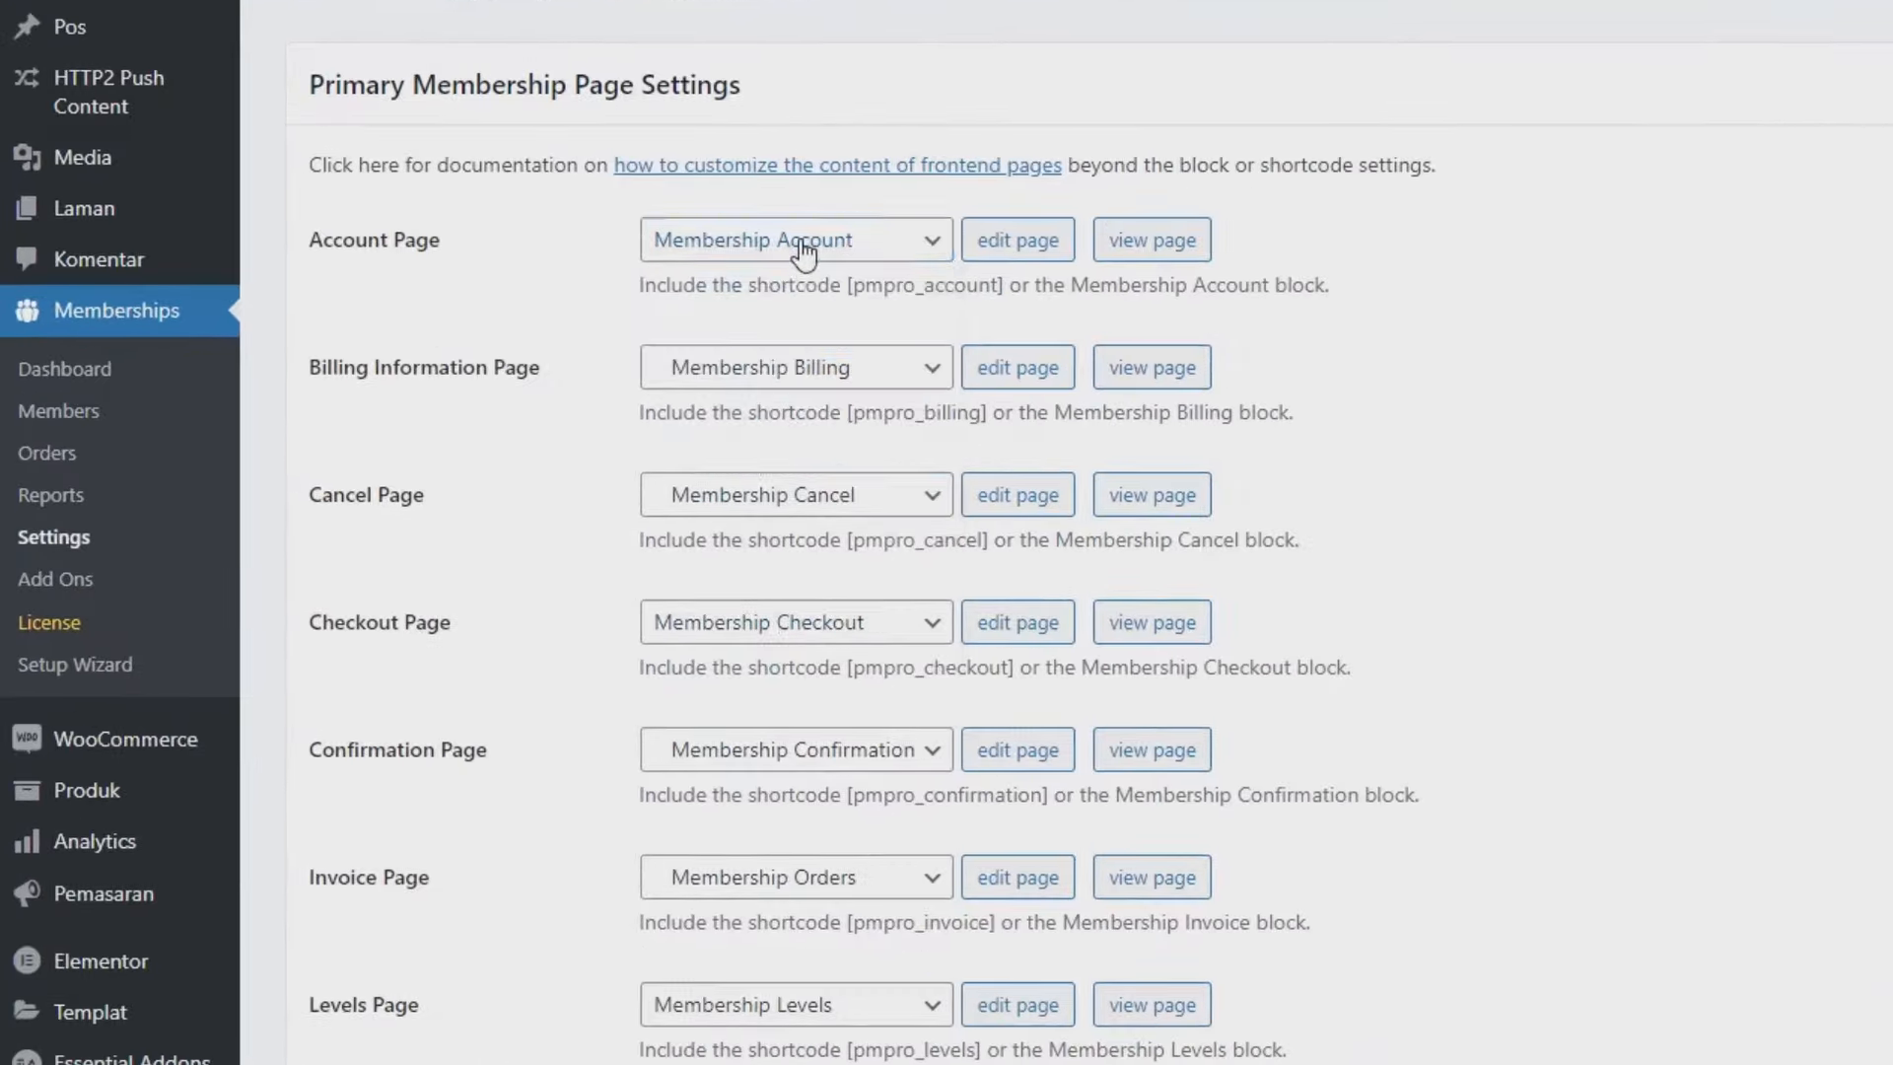
scroll(832, 532, "down", 3)
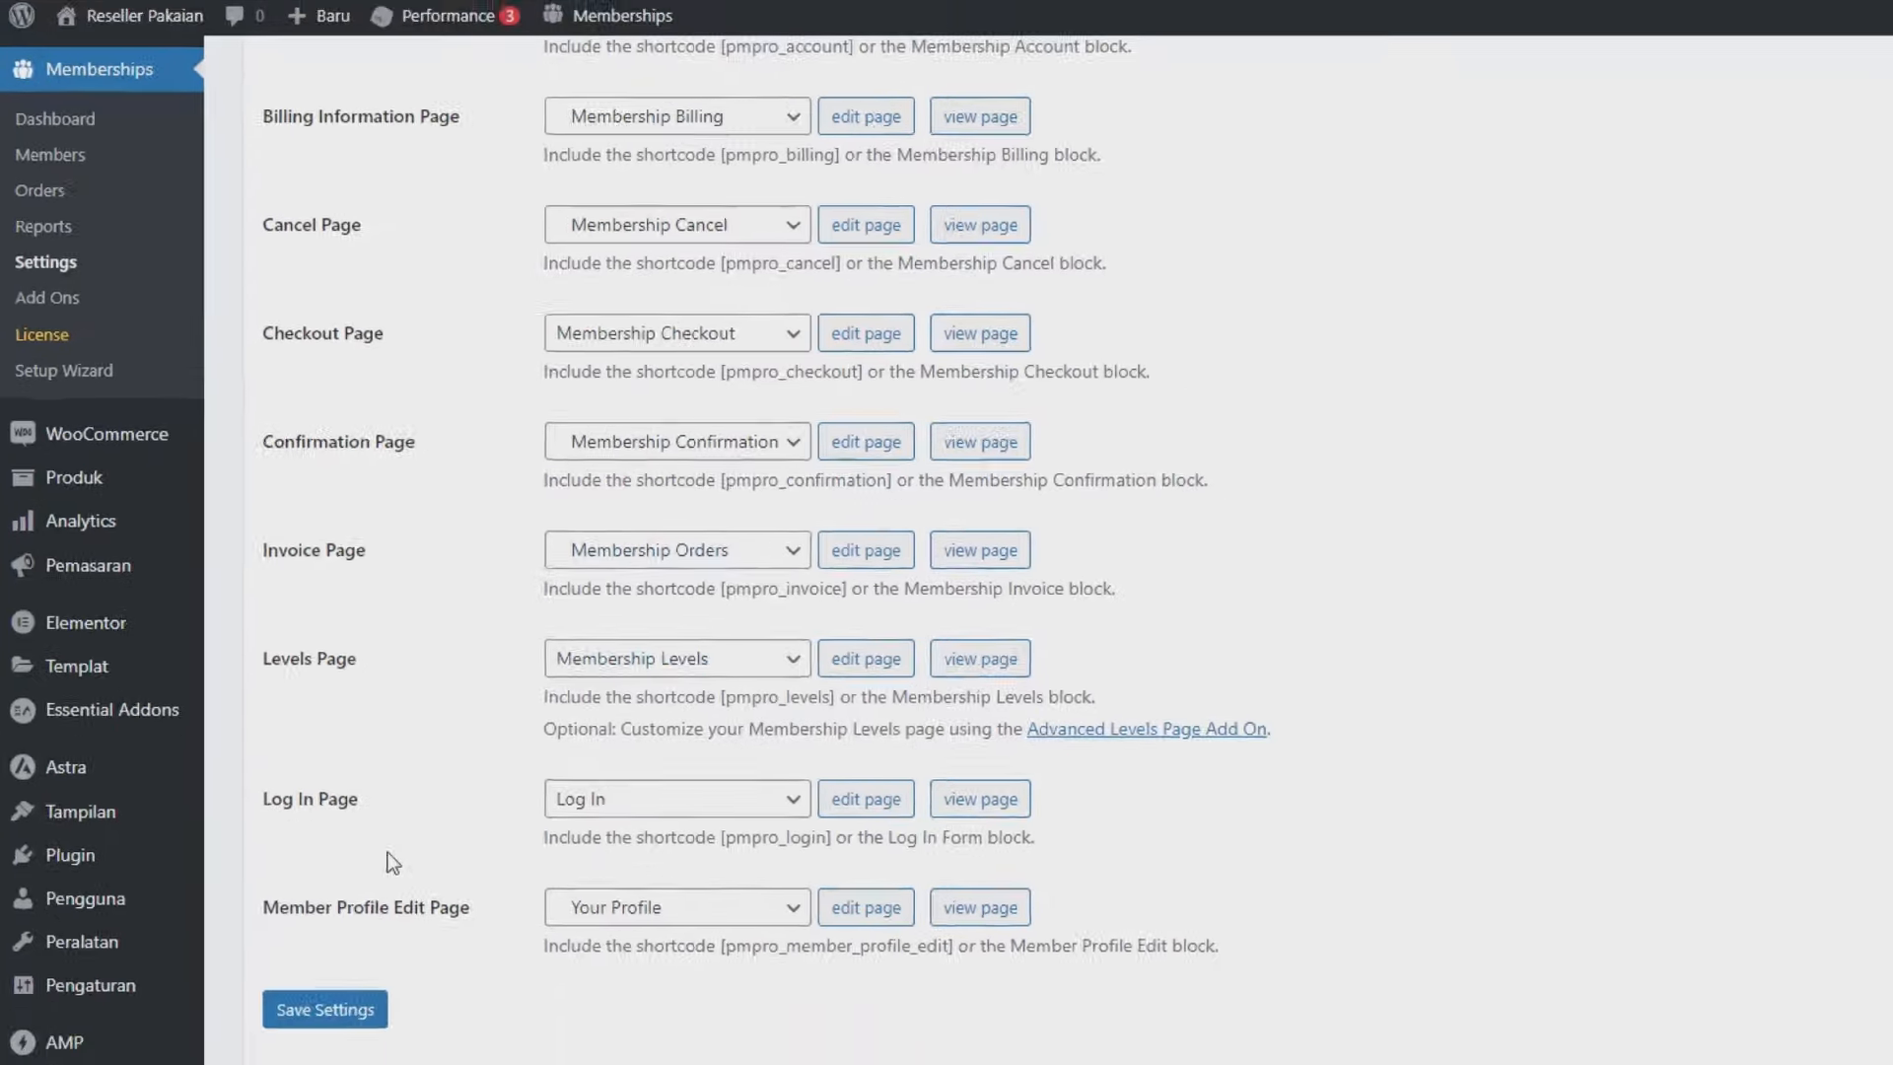
left_click(254, 871)
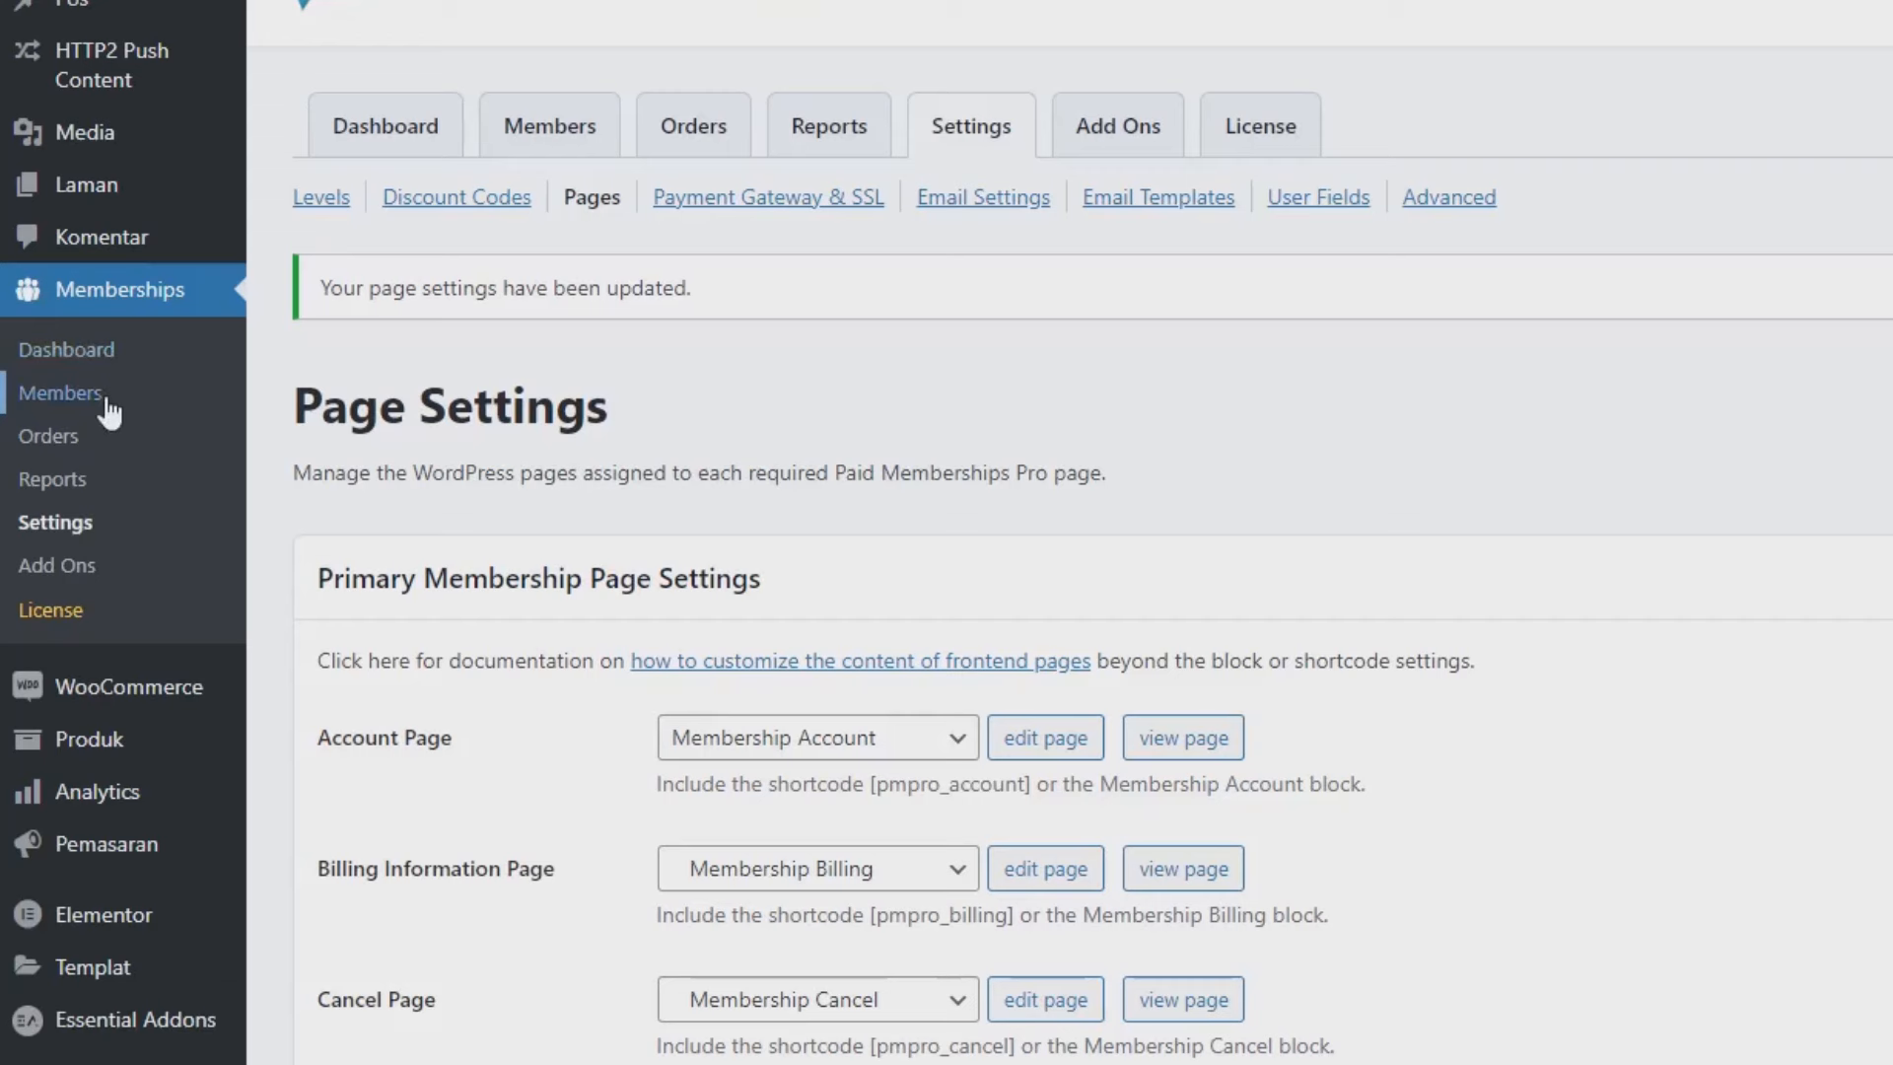
Open the Members list with the level filter left on All Levels.
left_click(107, 399)
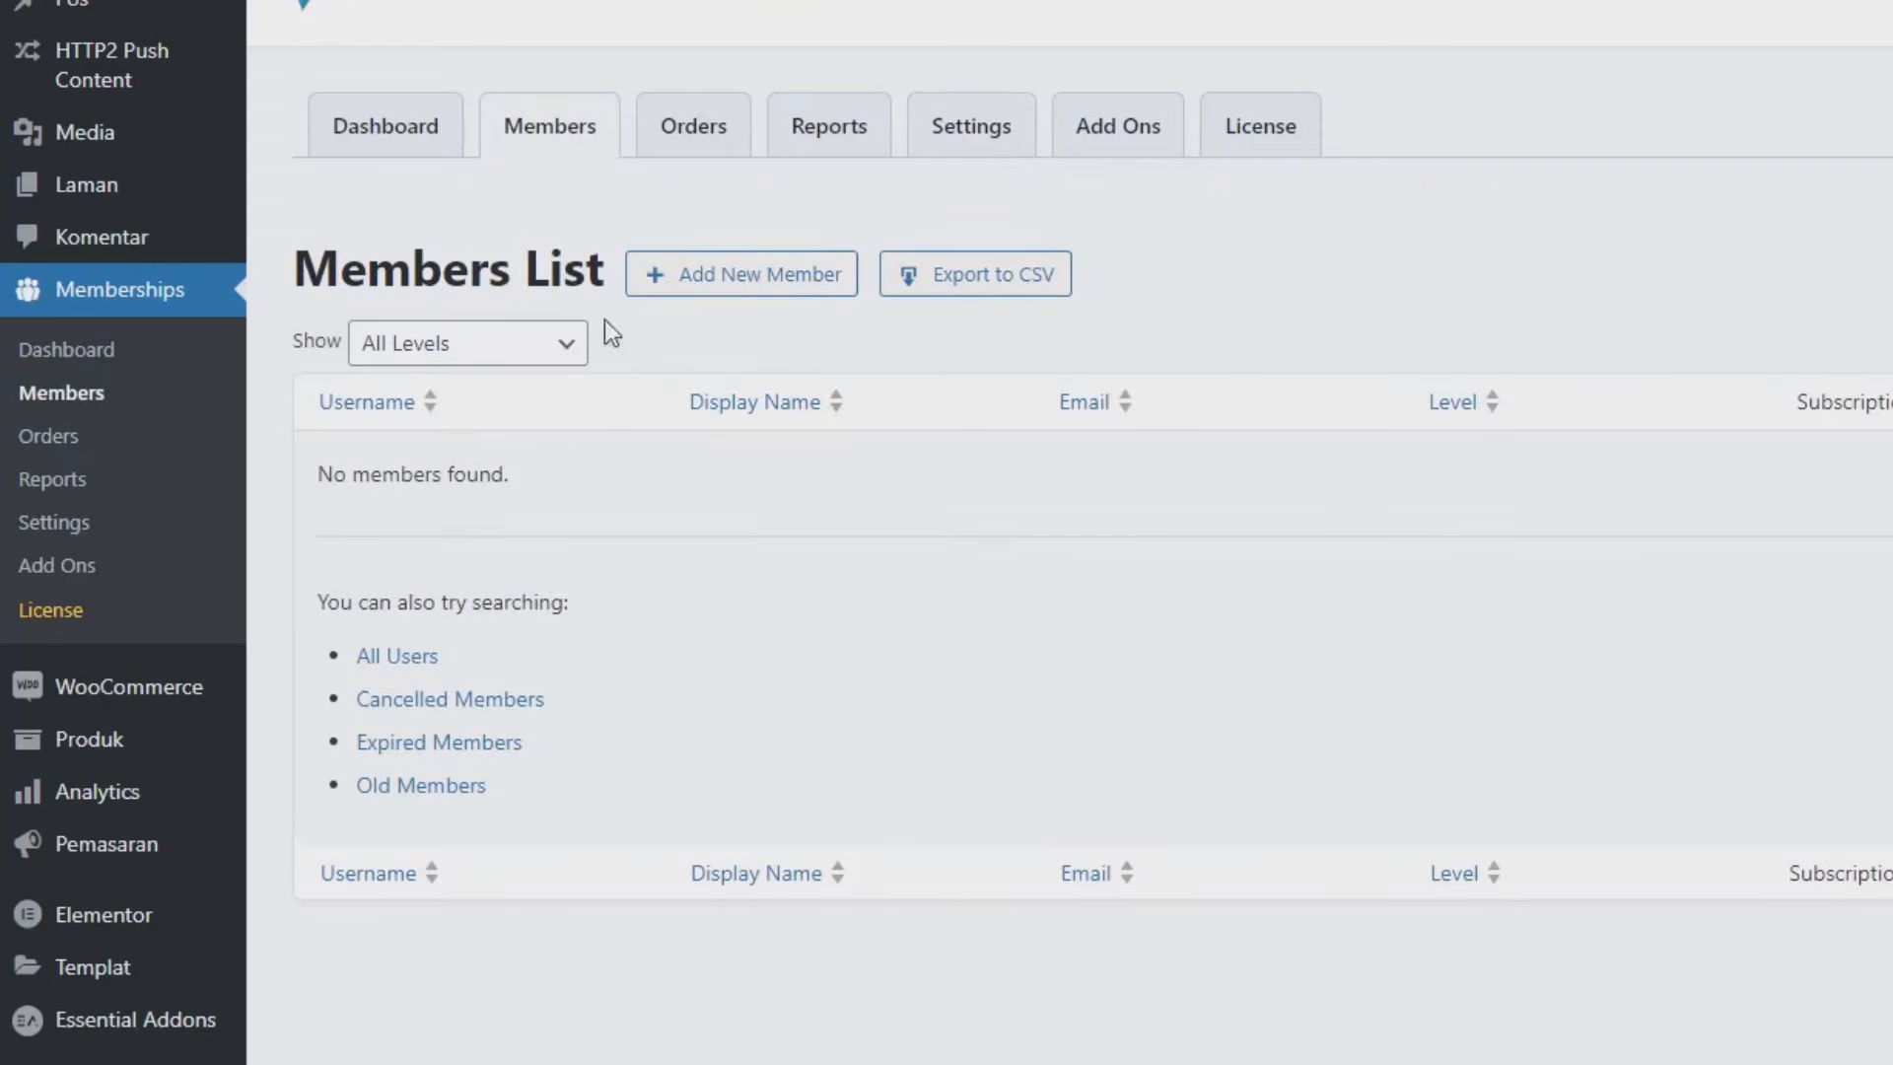
left_click(541, 360)
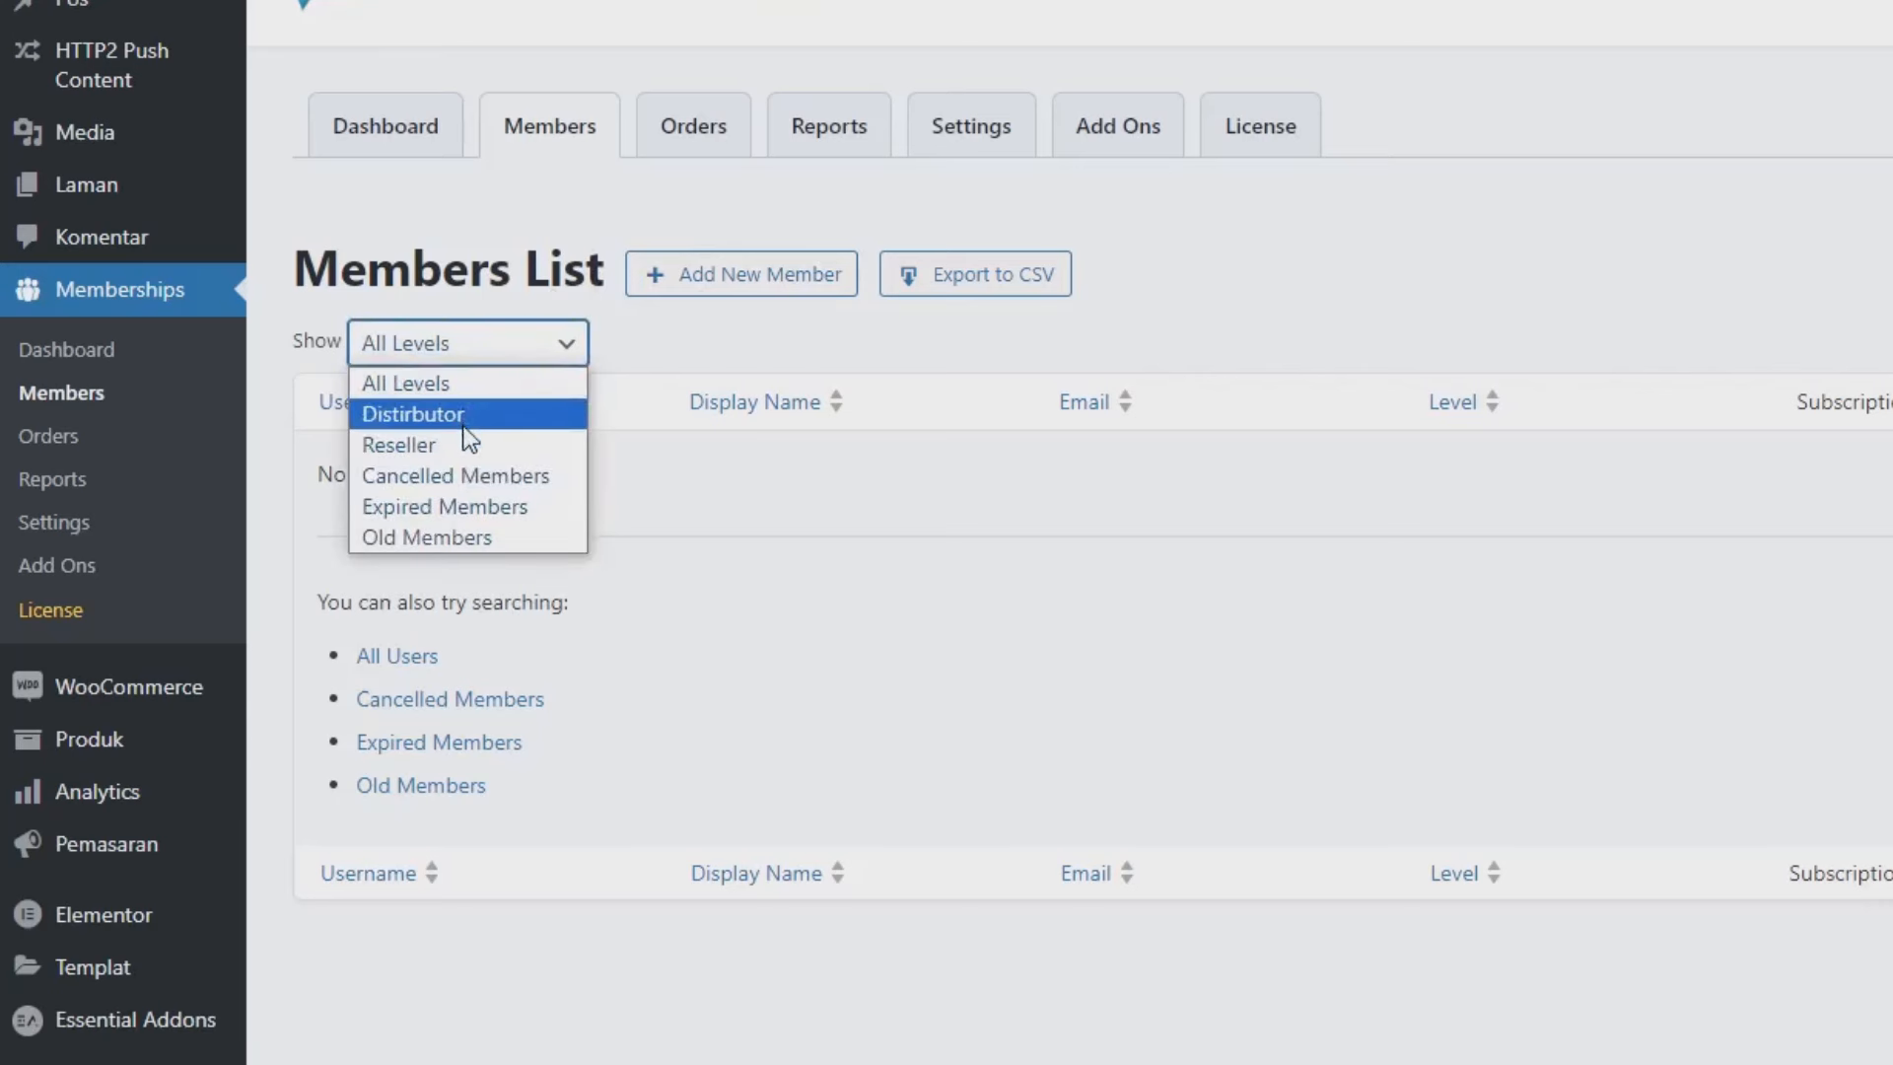
left_click(699, 479)
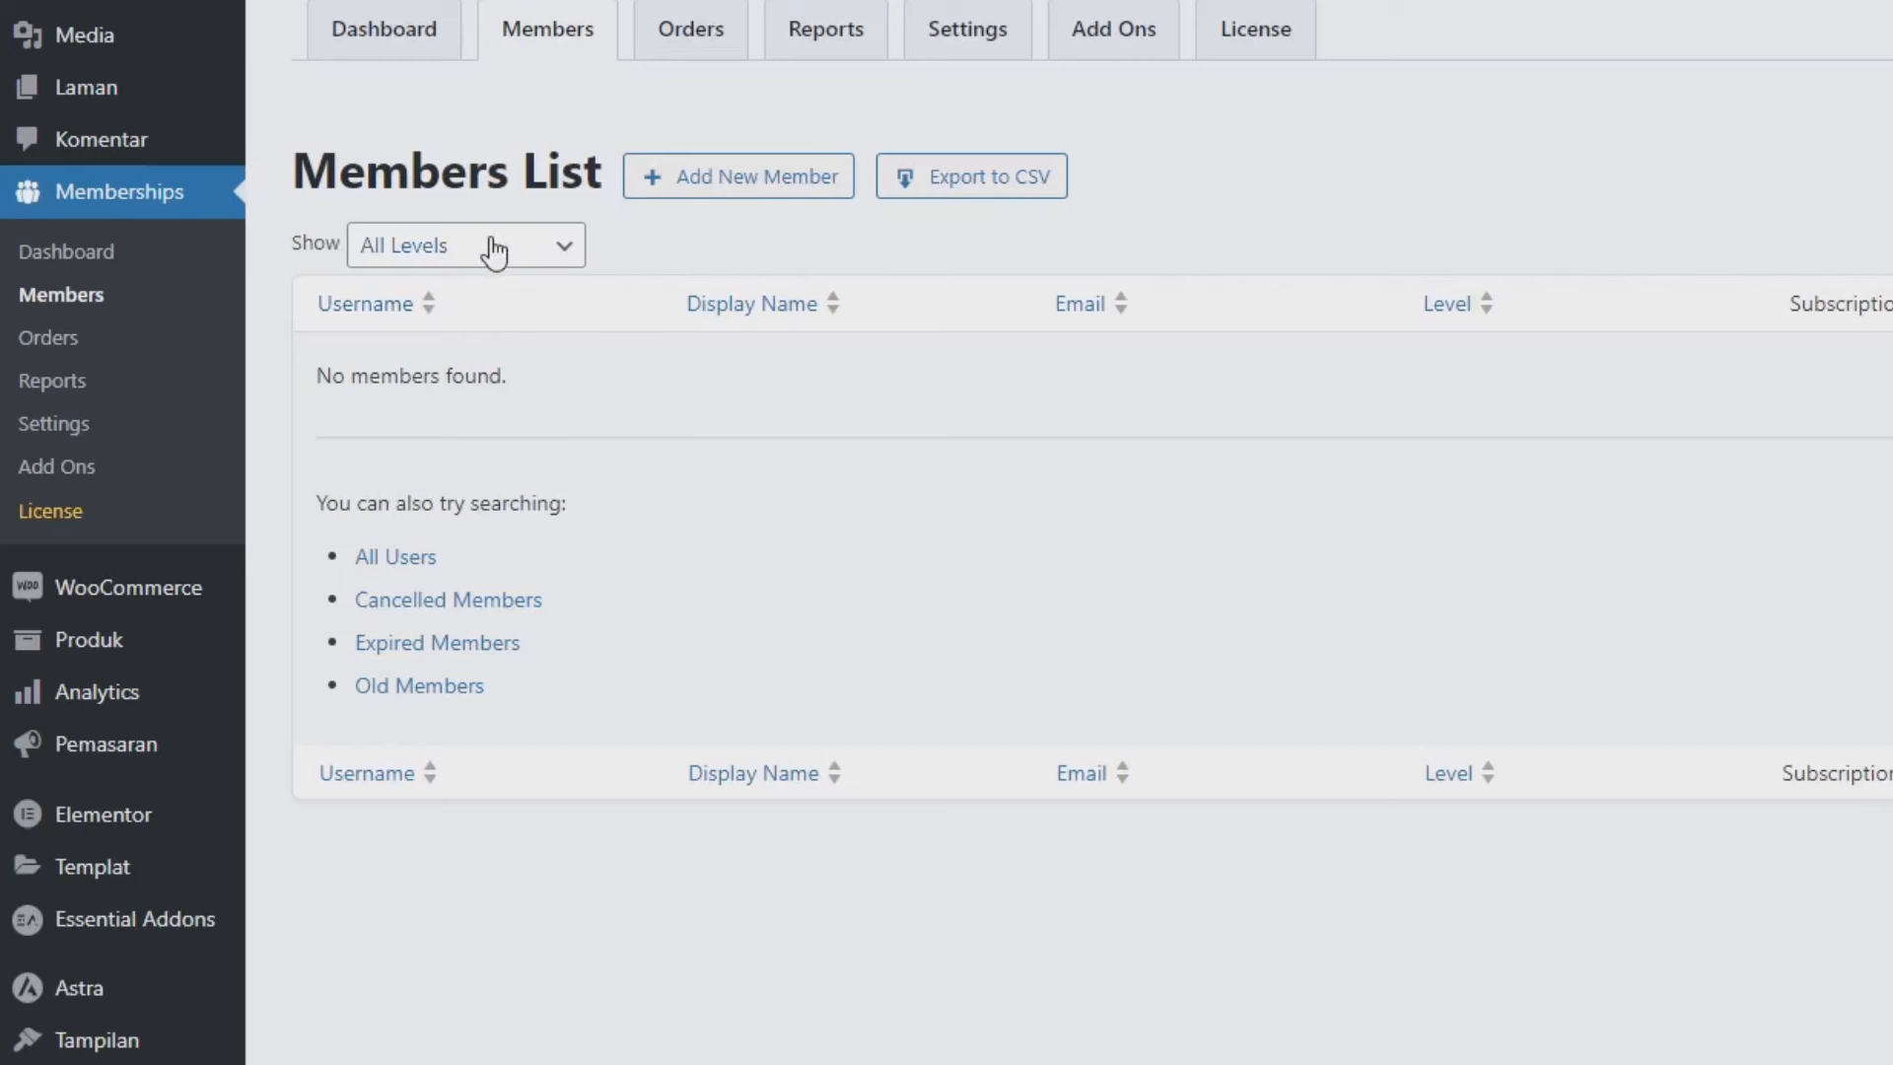
mouse_move(74, 654)
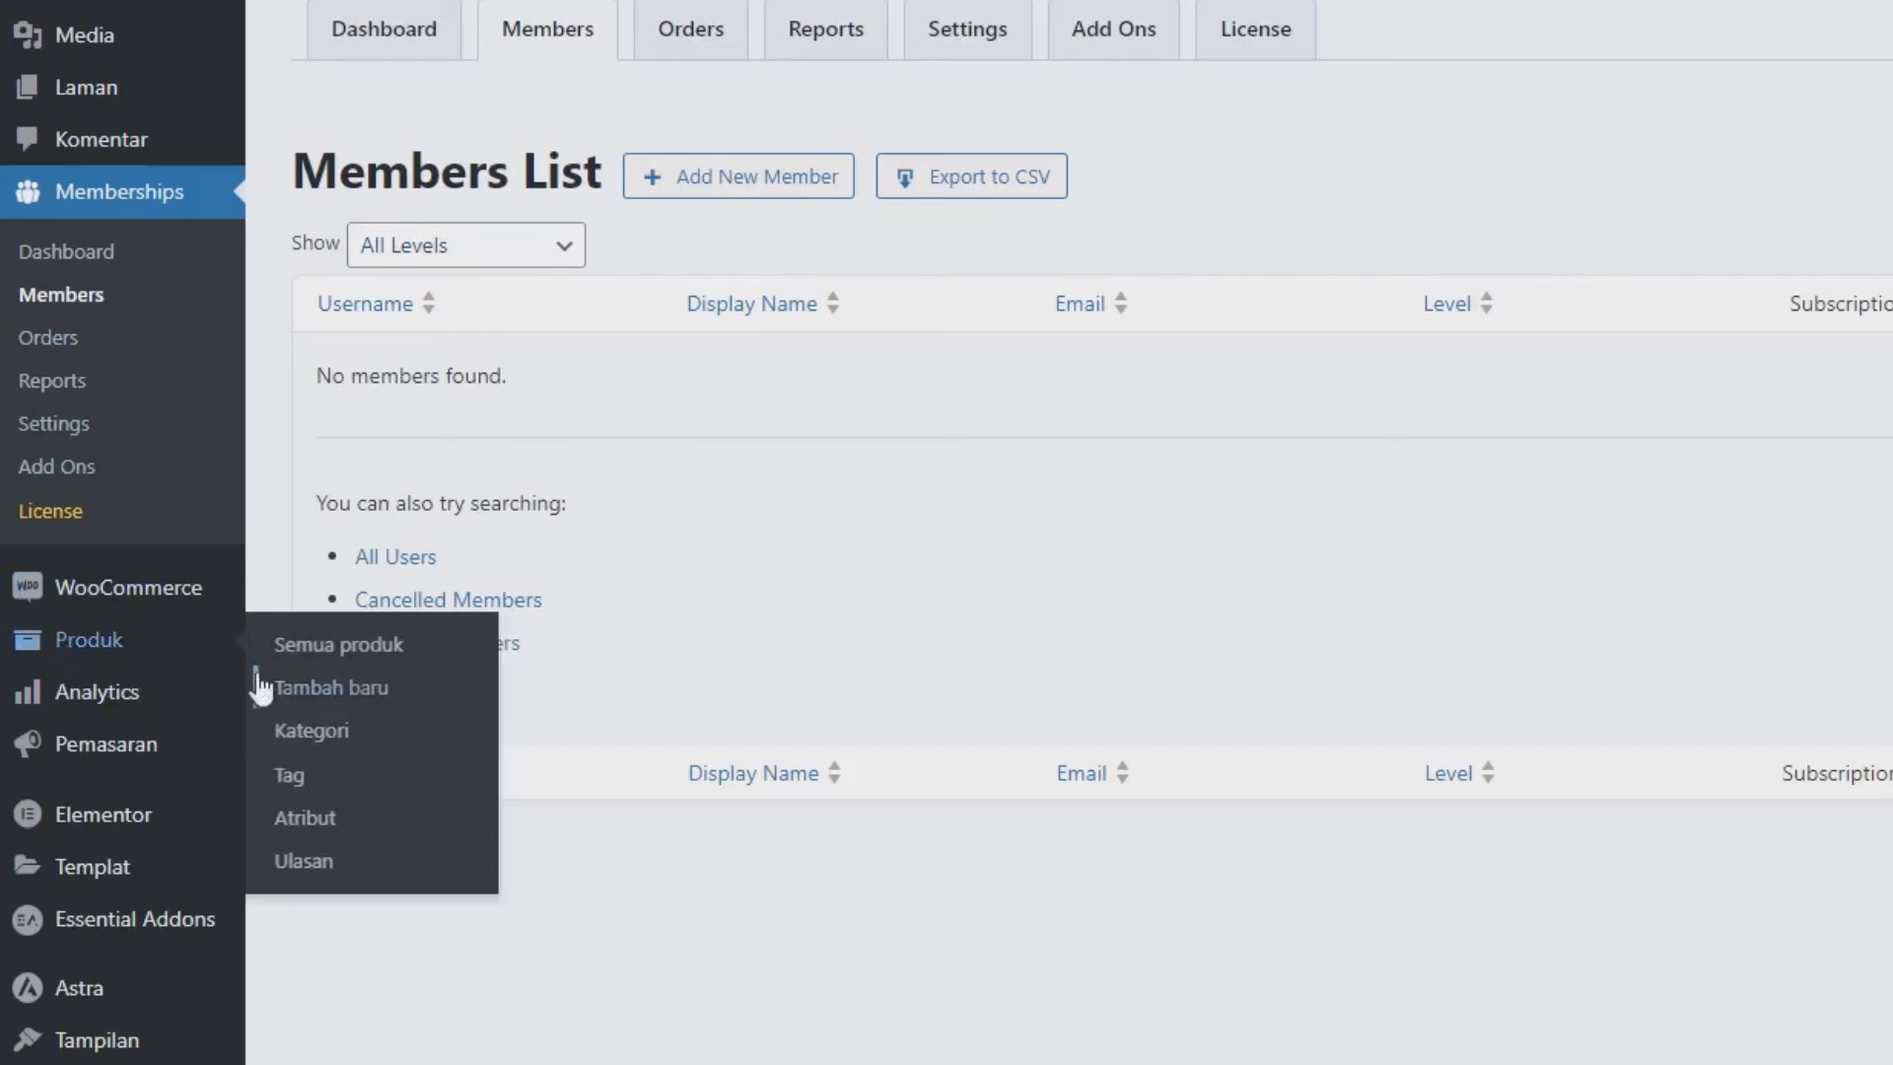
Add a product category named Baju Anak.
left_click(289, 730)
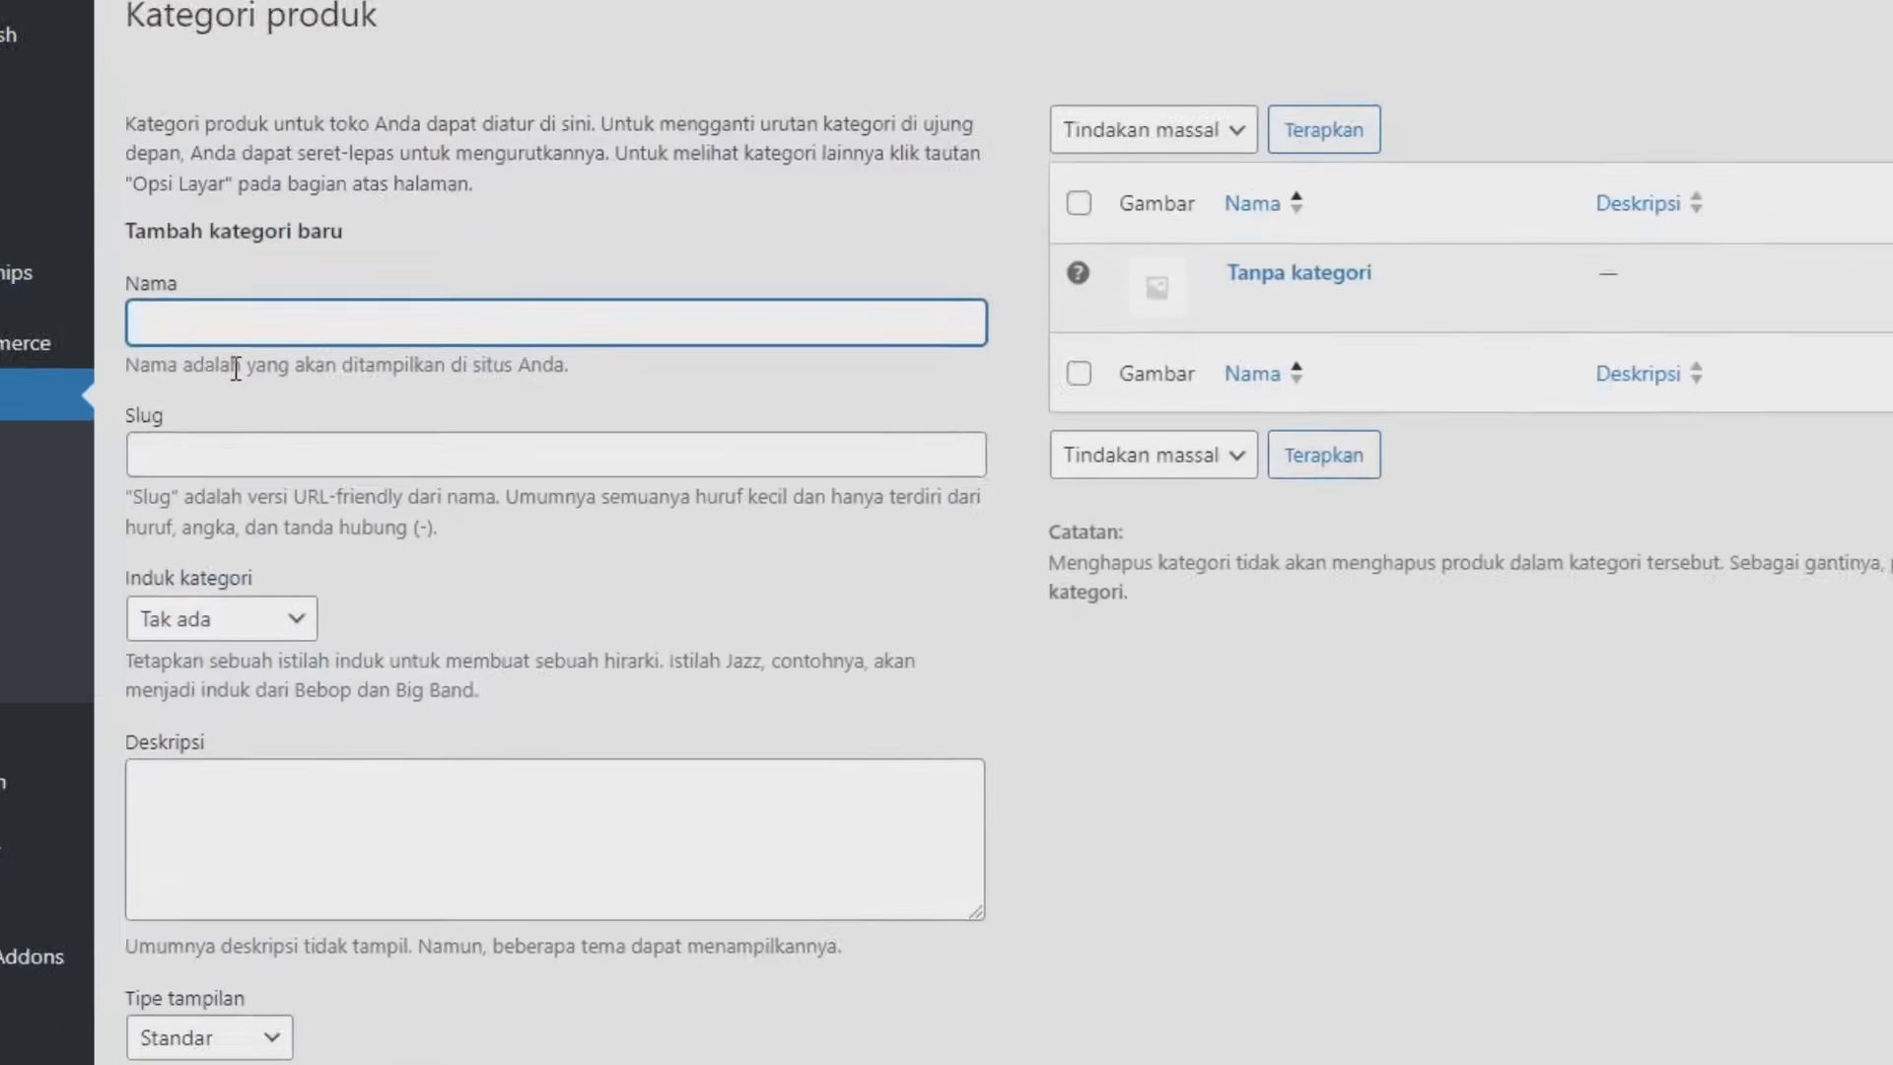
type("Baju AN")
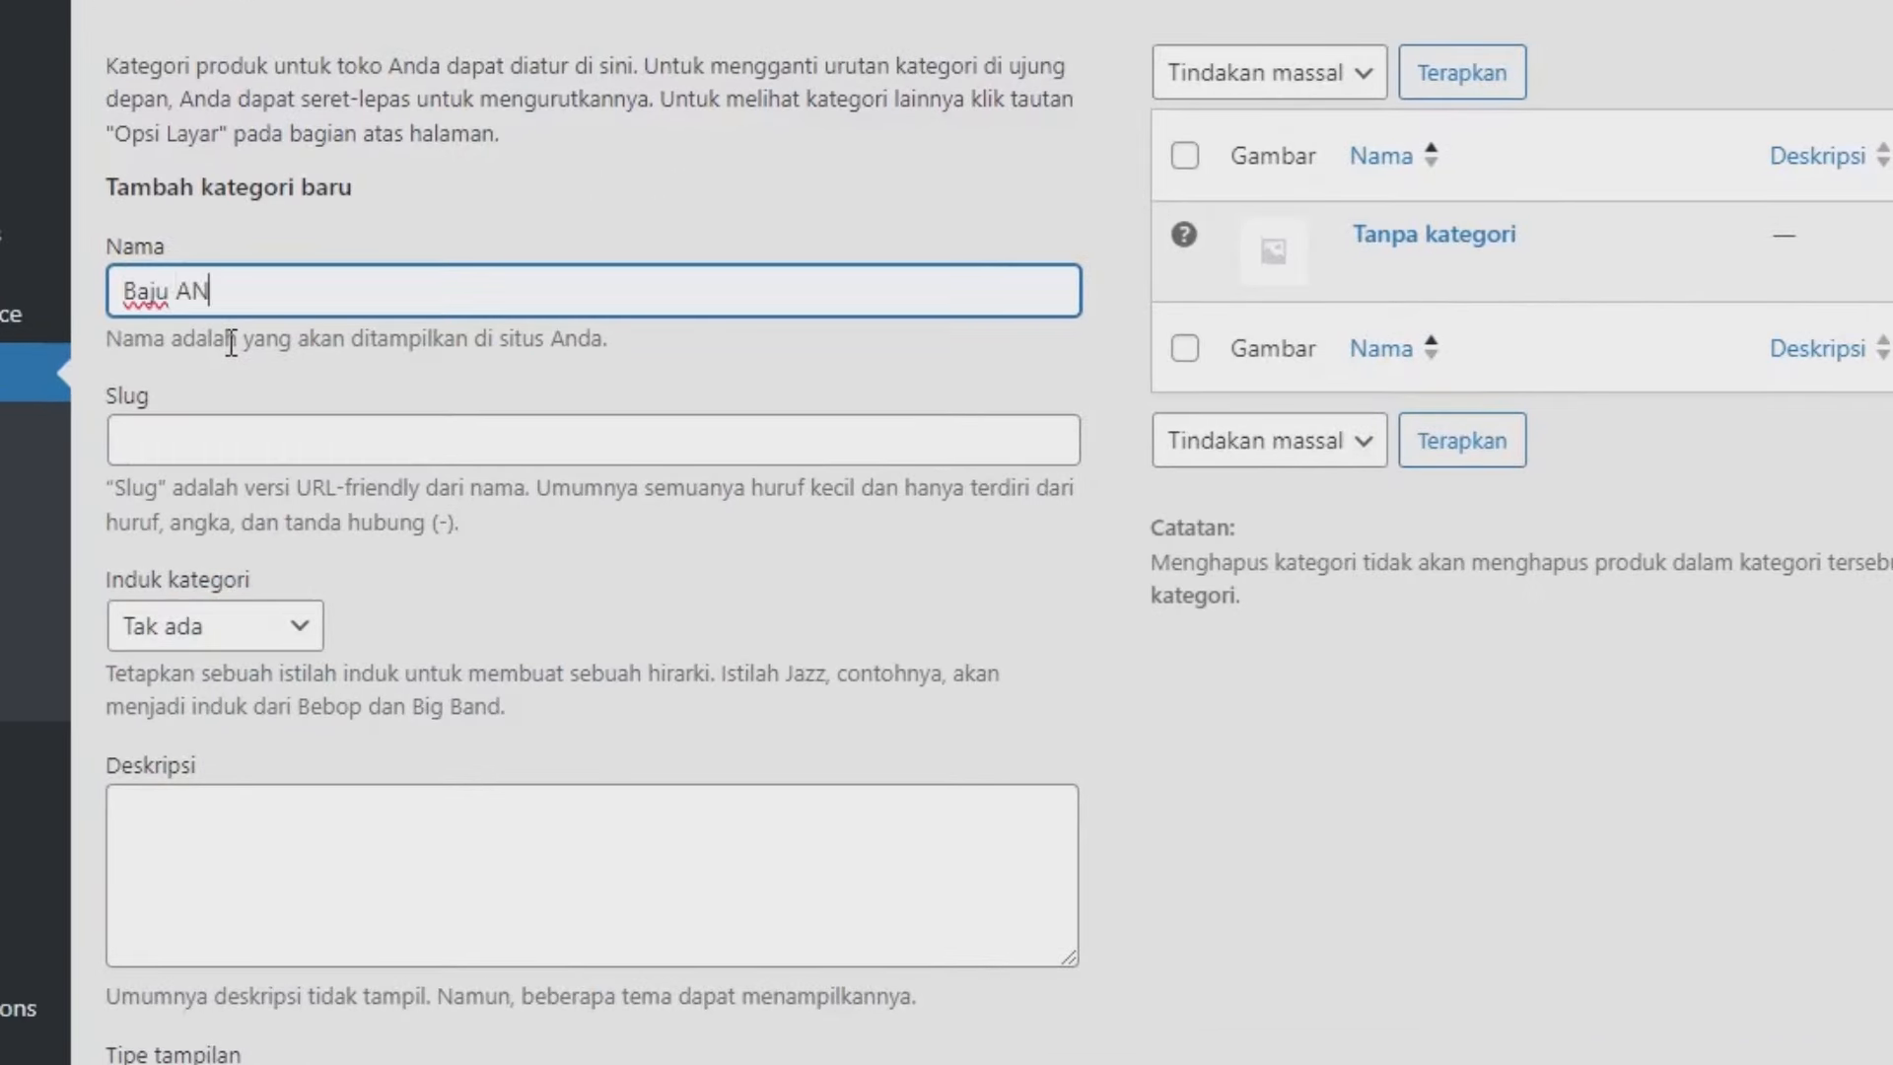
key("BackSpace")
type("nak")
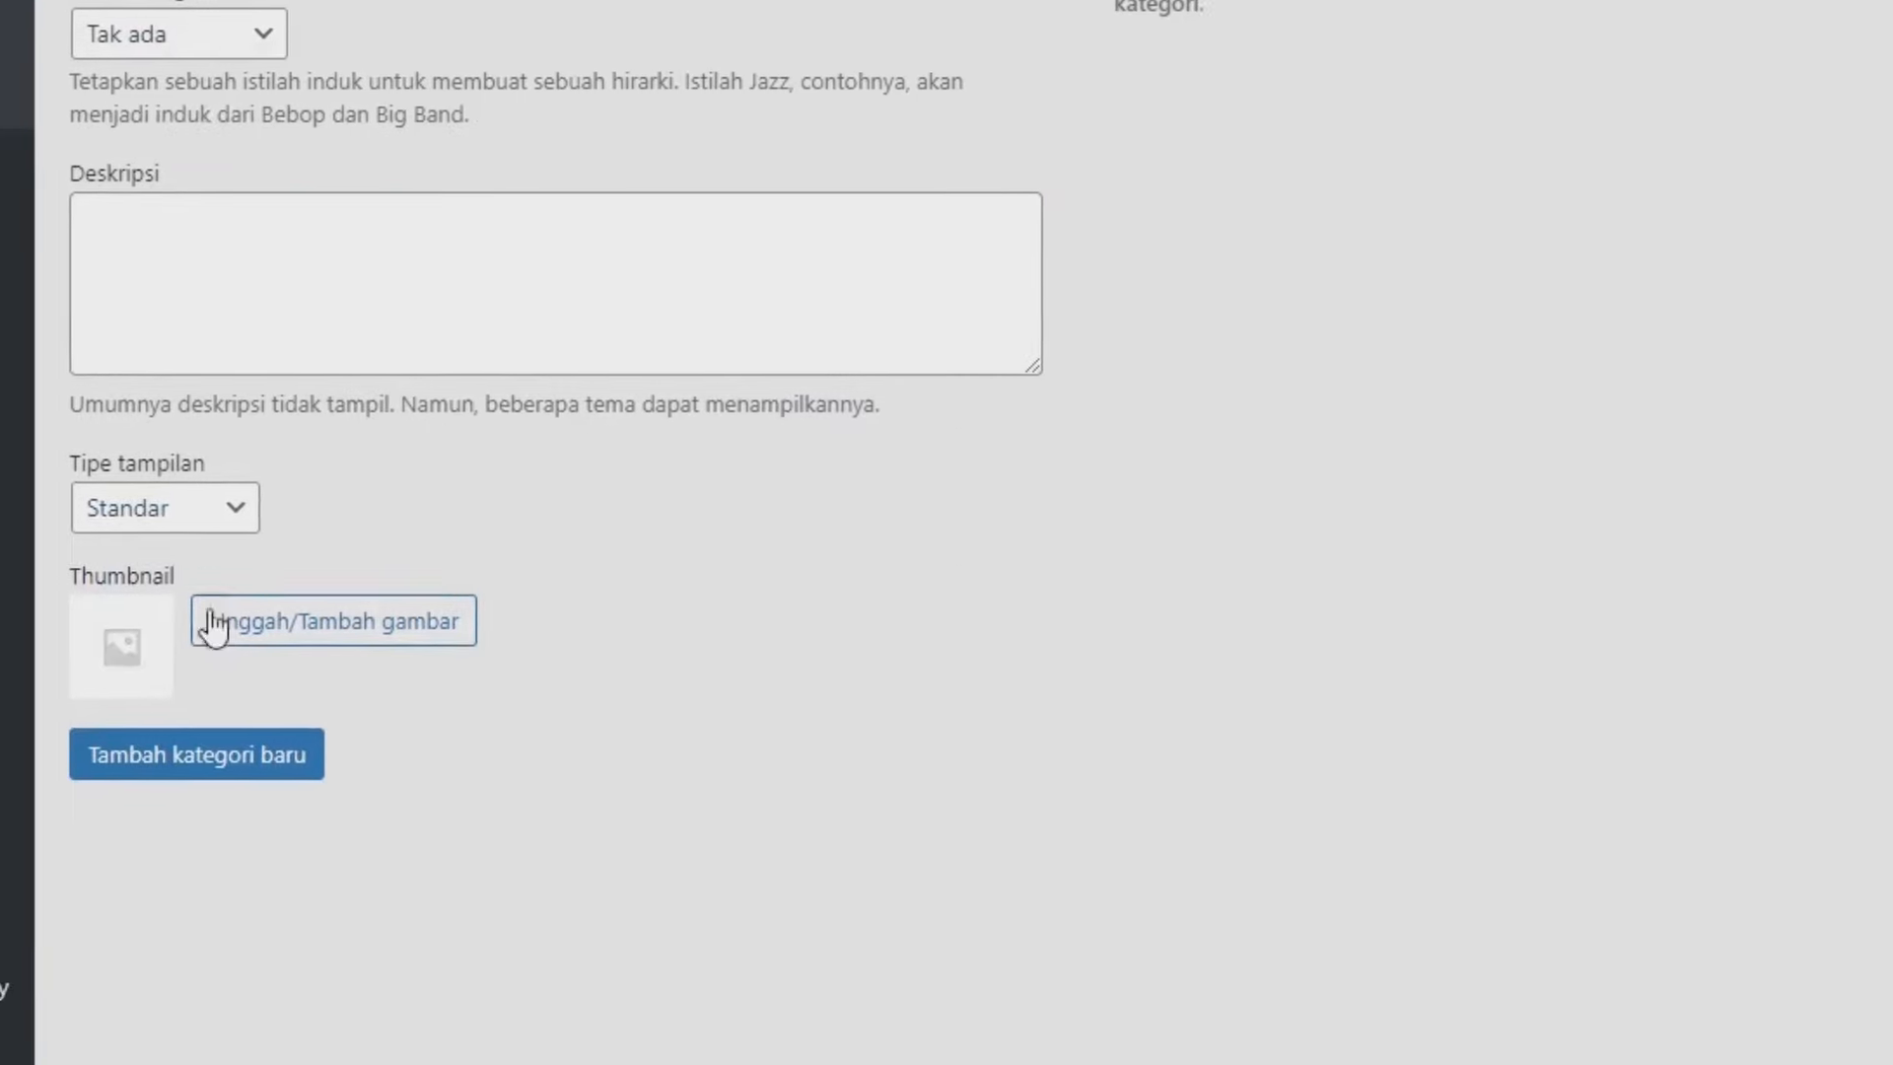
left_click(254, 706)
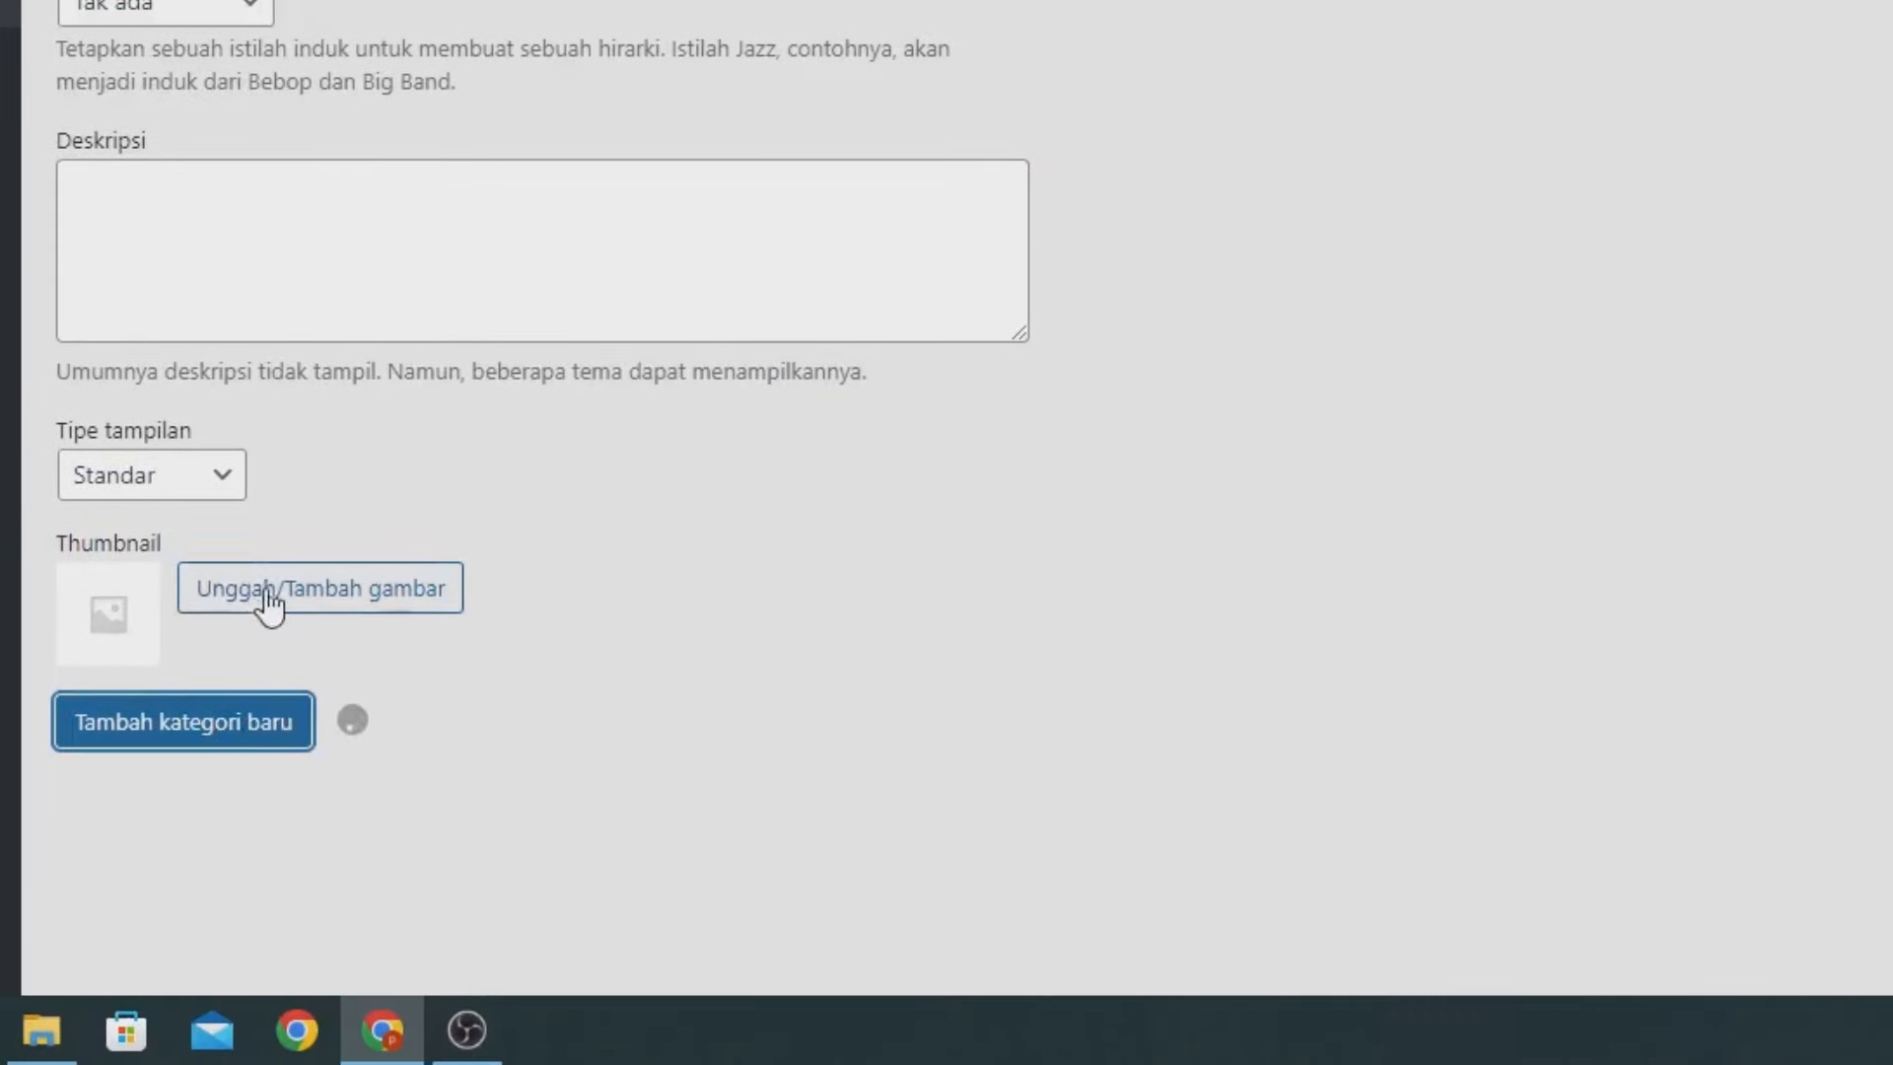
Add Baju Dewasa as a second product category.
scroll(880, 380, "up", 5)
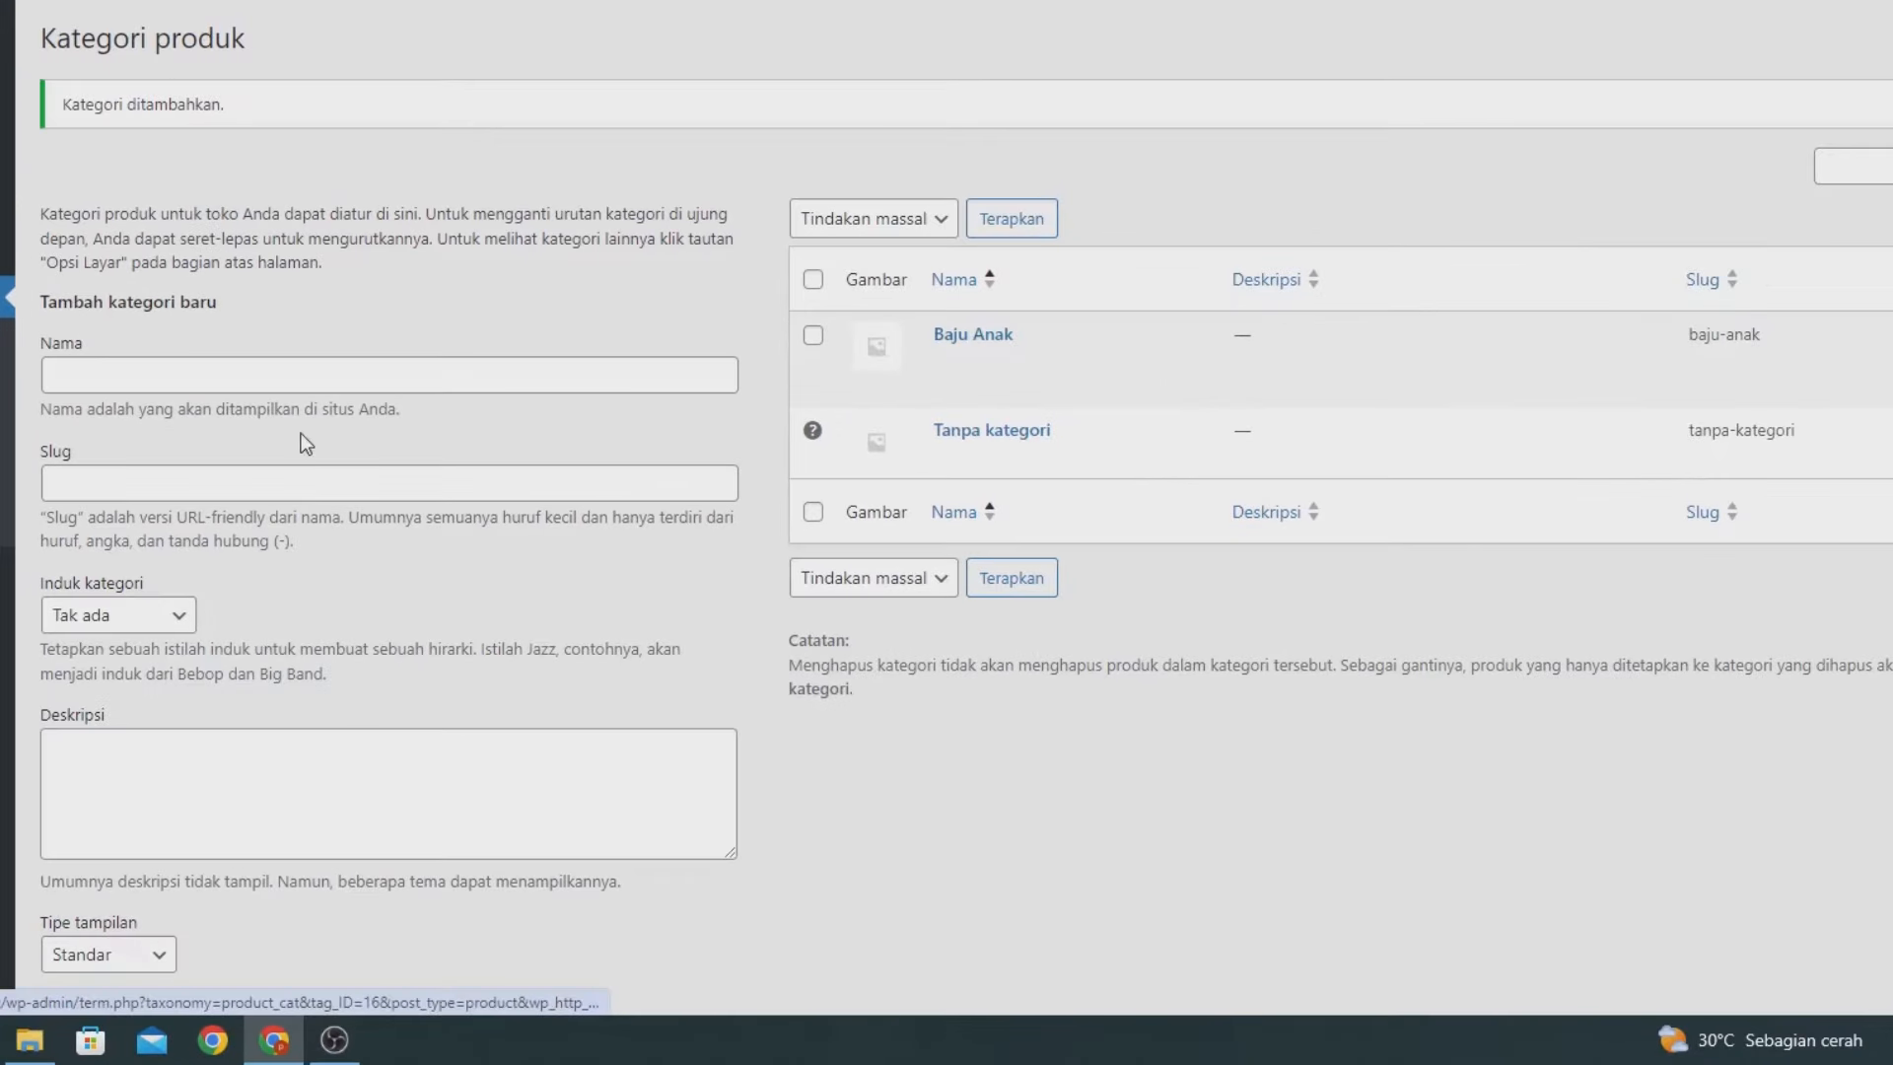
left_click(393, 194)
type("Baj")
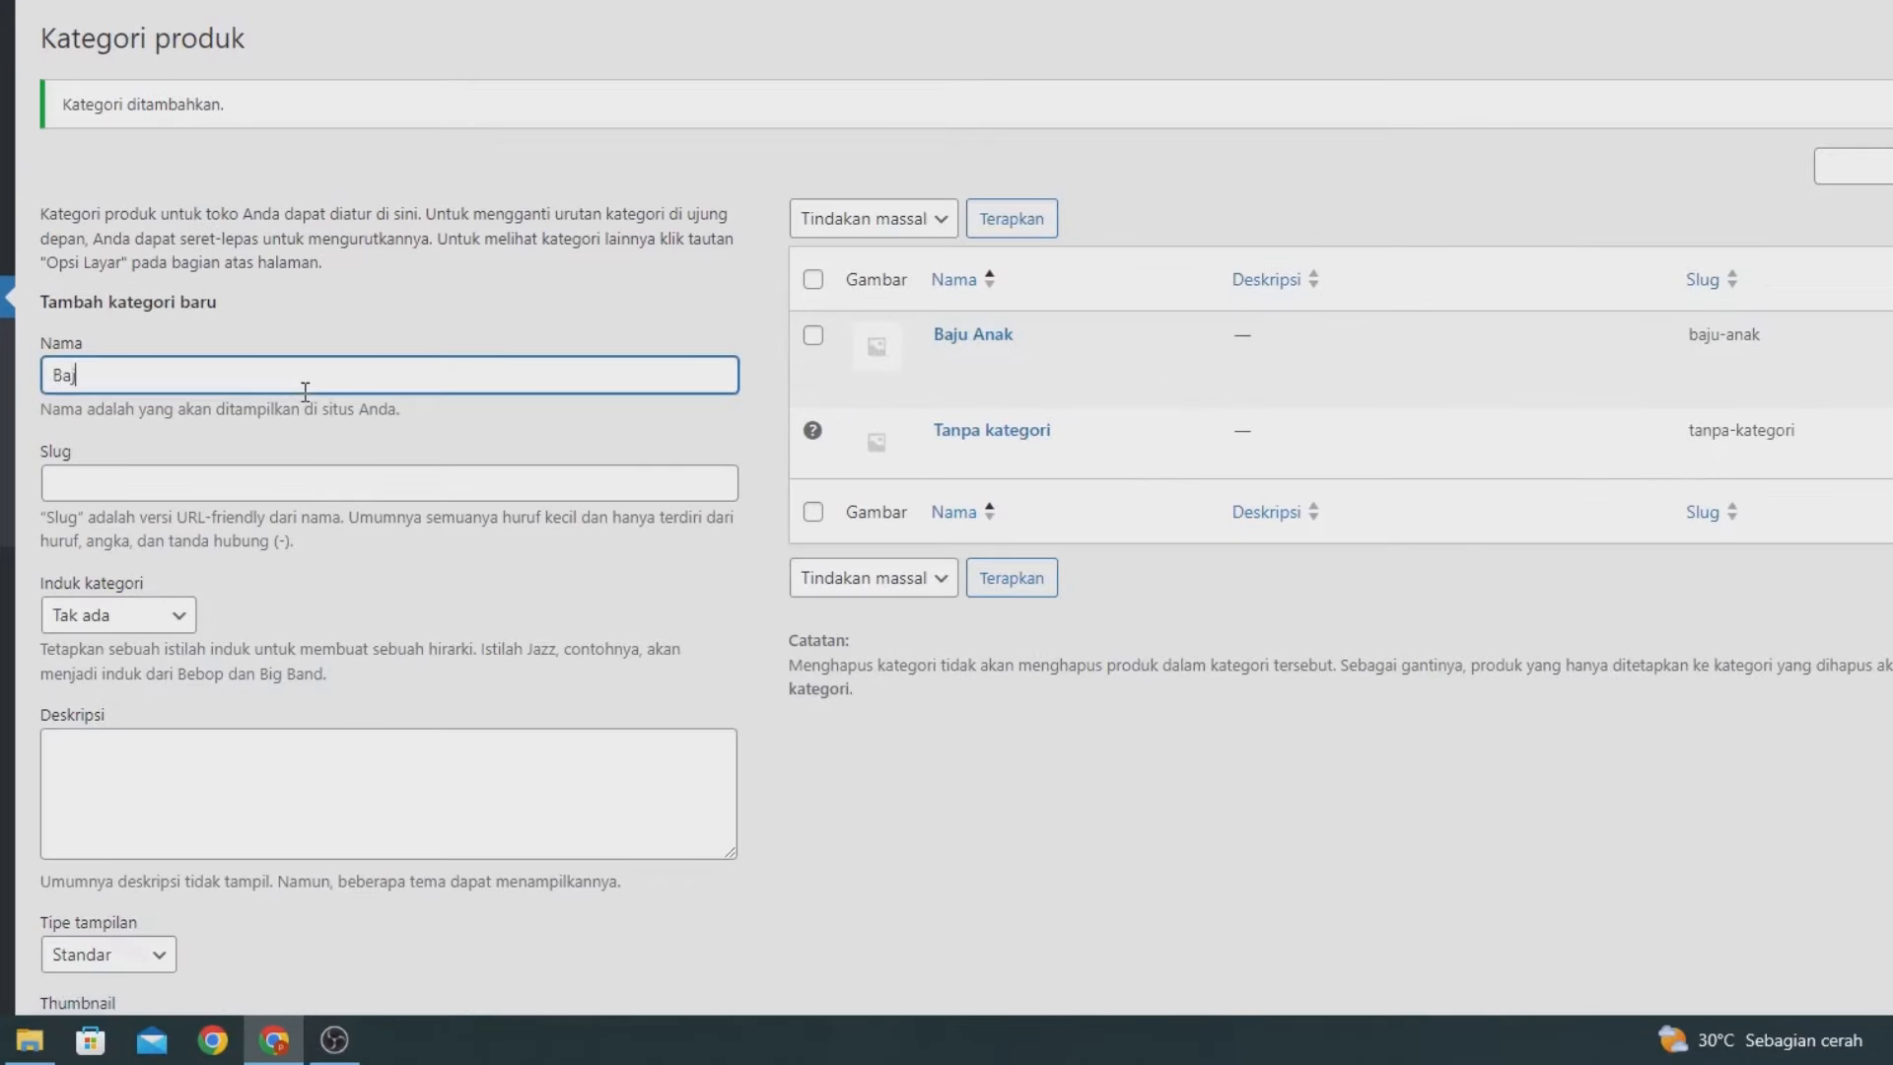
type("u Dewasa")
scroll(316, 375, "down", 2)
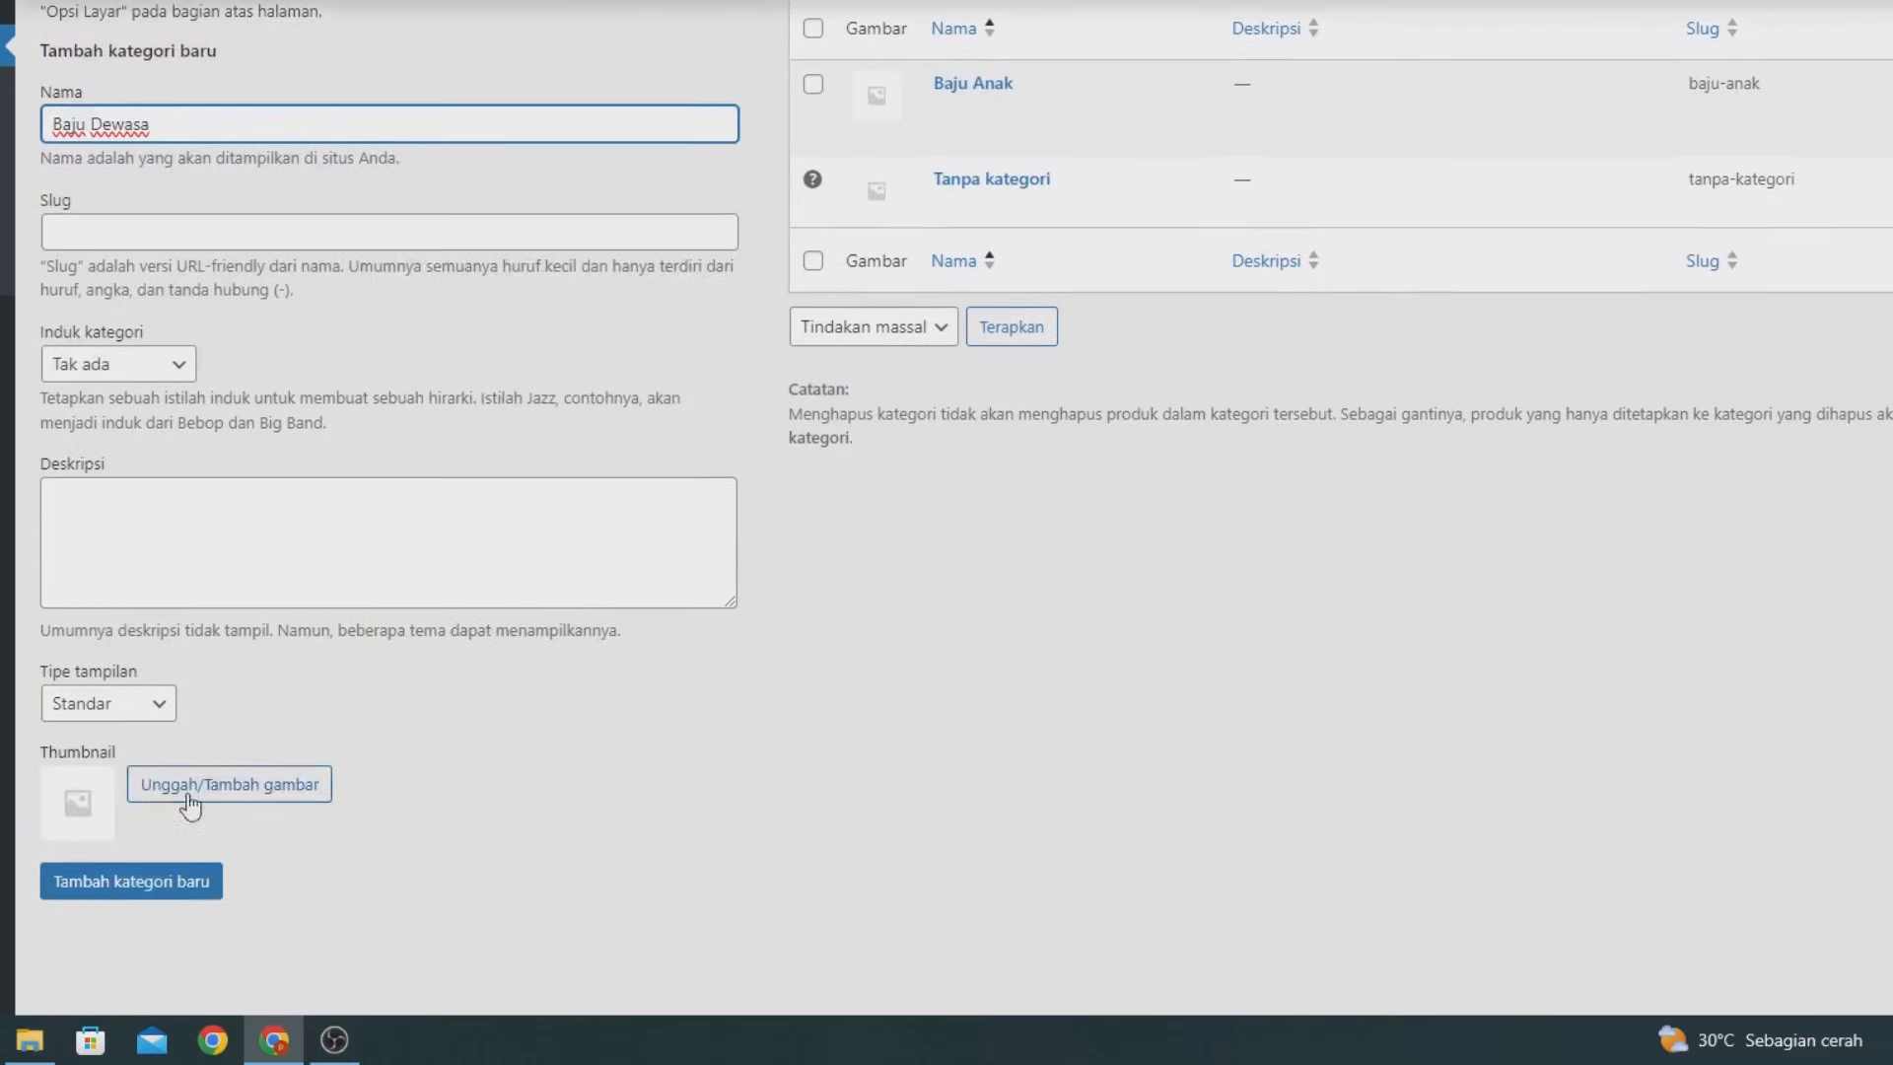
left_click(137, 880)
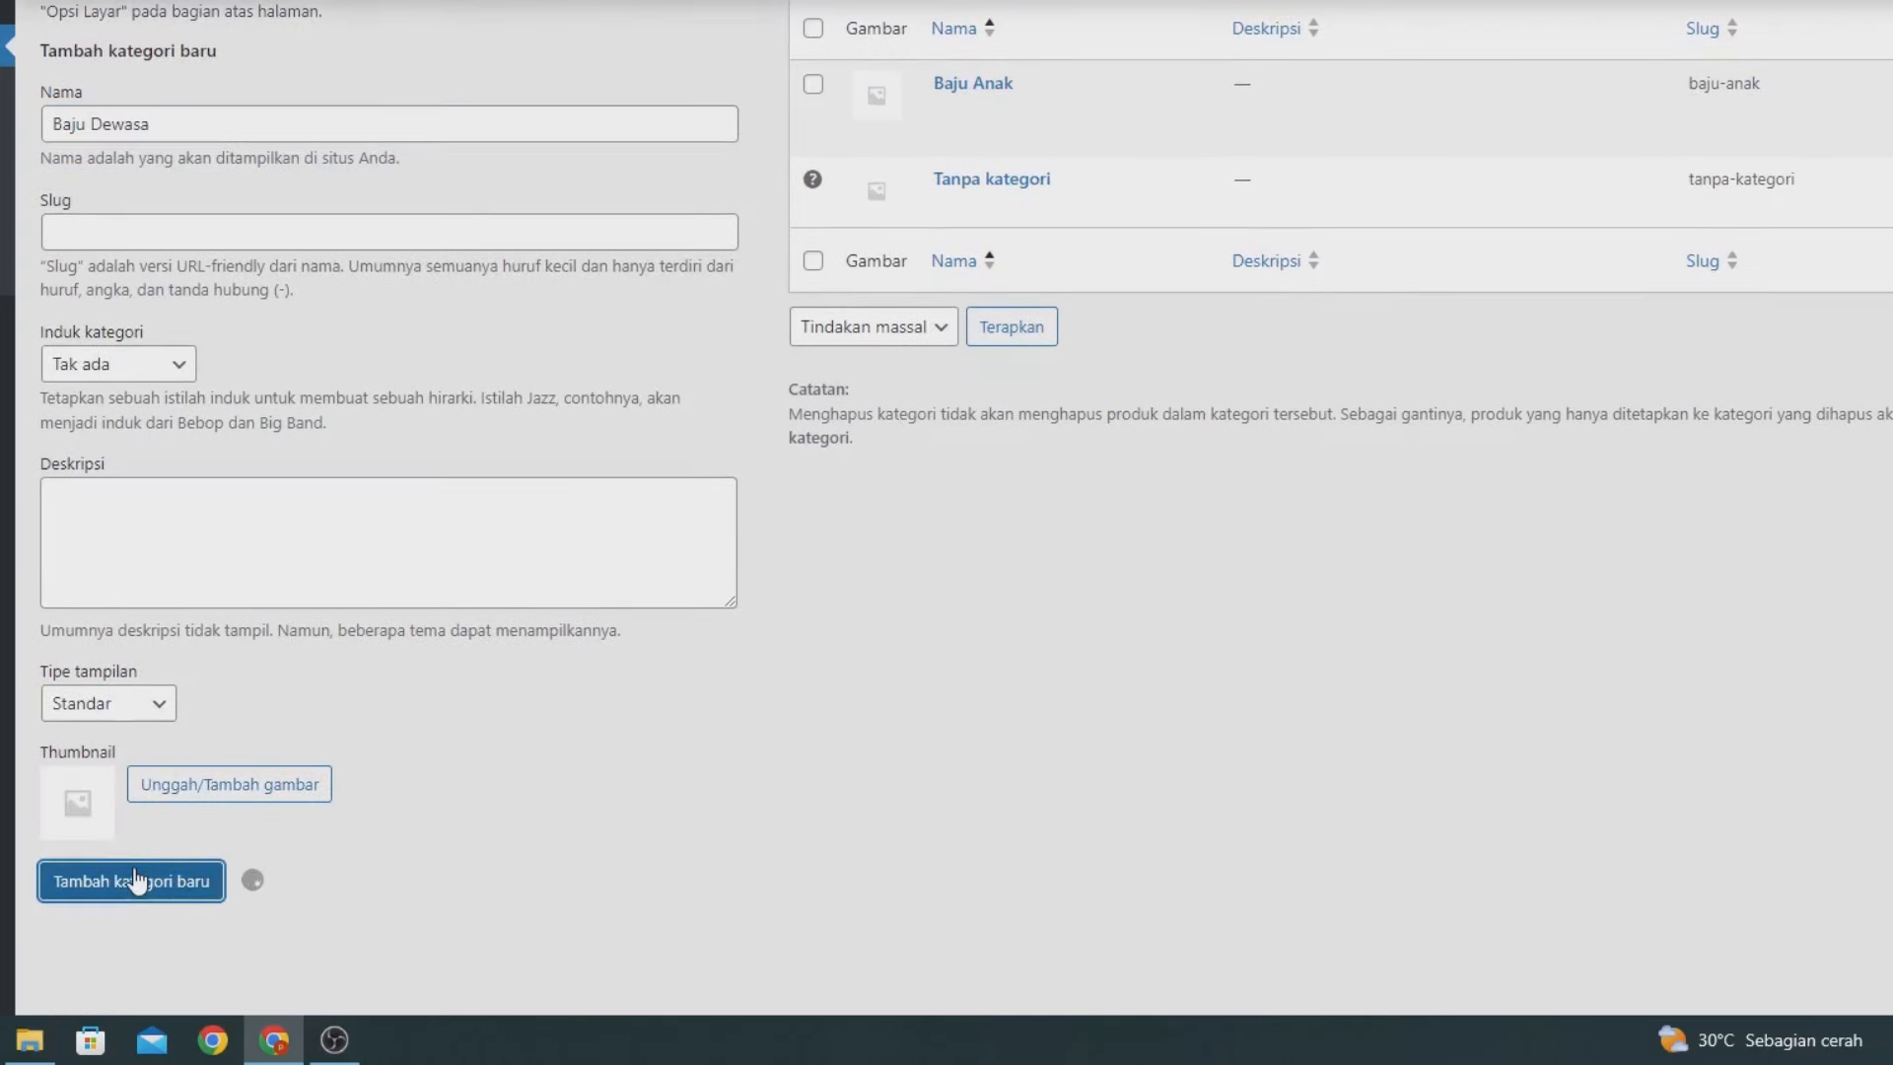
scroll(256, 553, "up", 2)
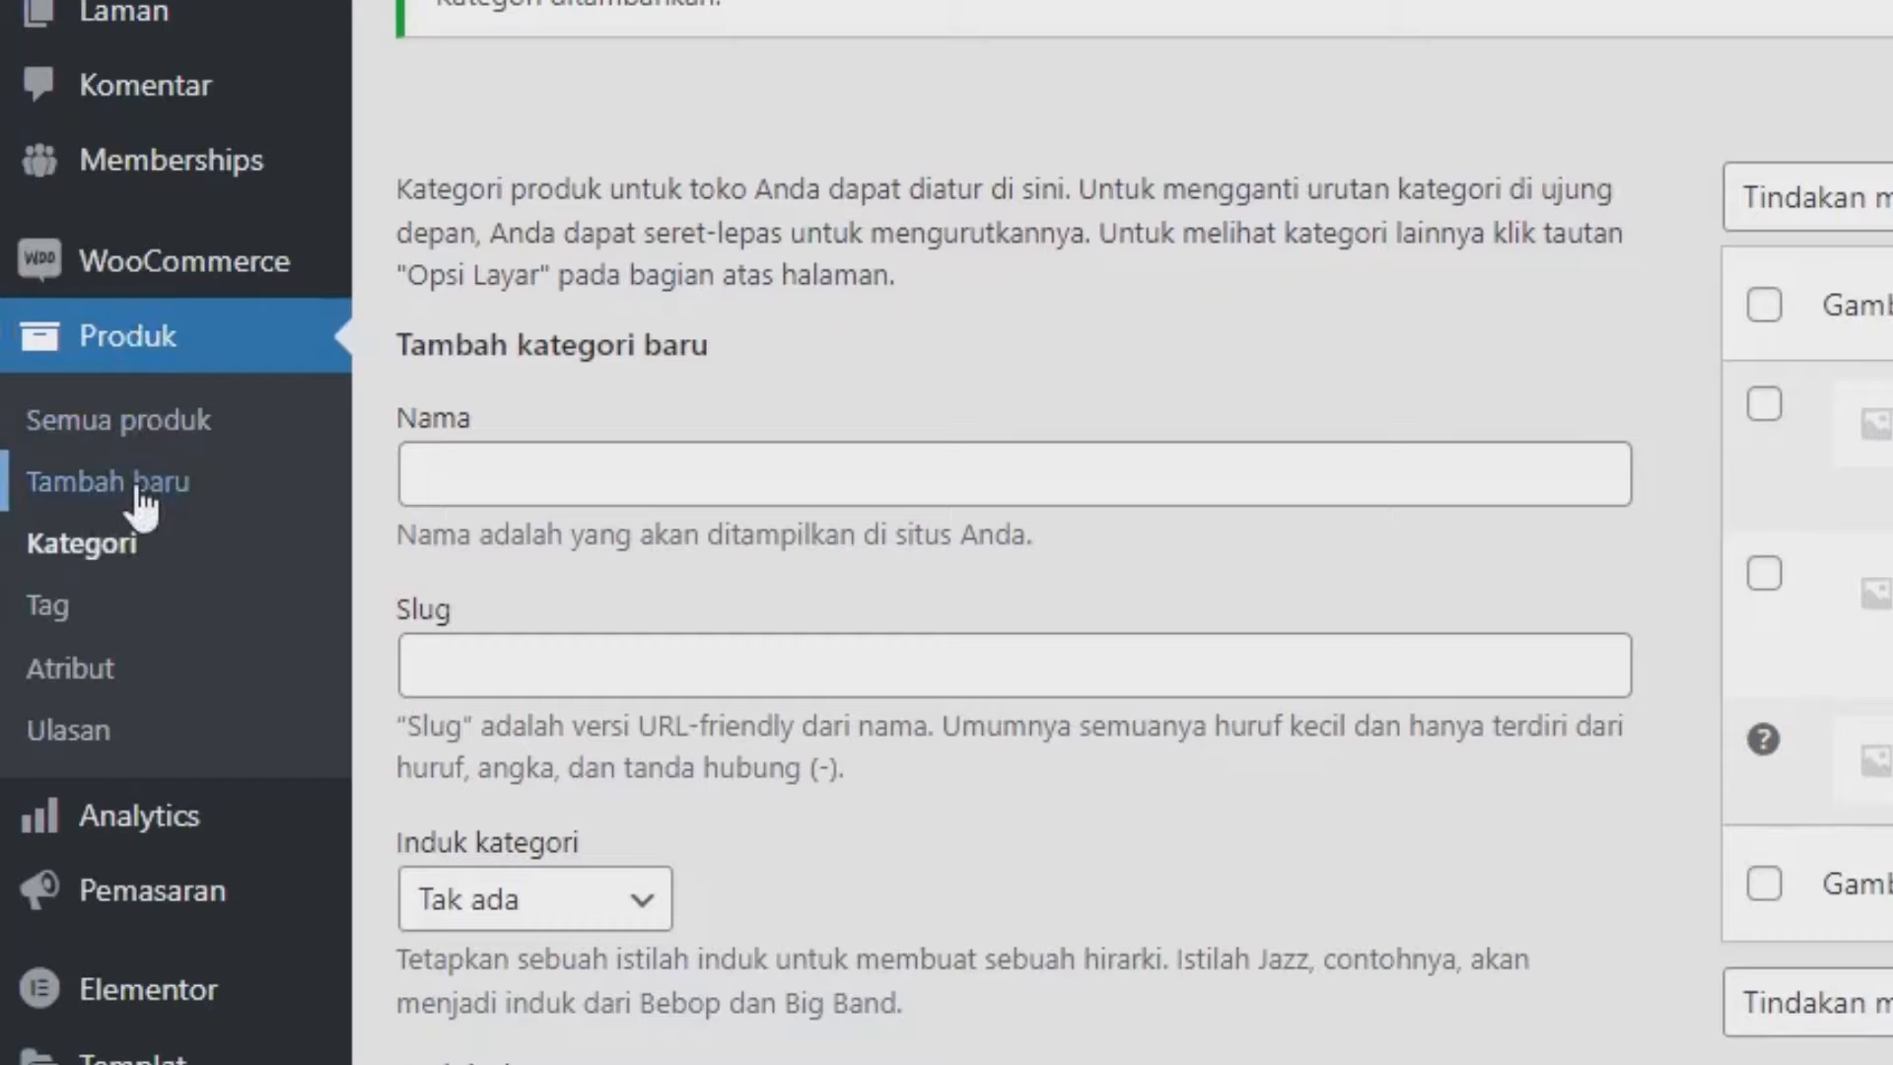
Create product 'Baju Anak' with a pasted lorem ipsum description and regular price 199000.
left_click(138, 489)
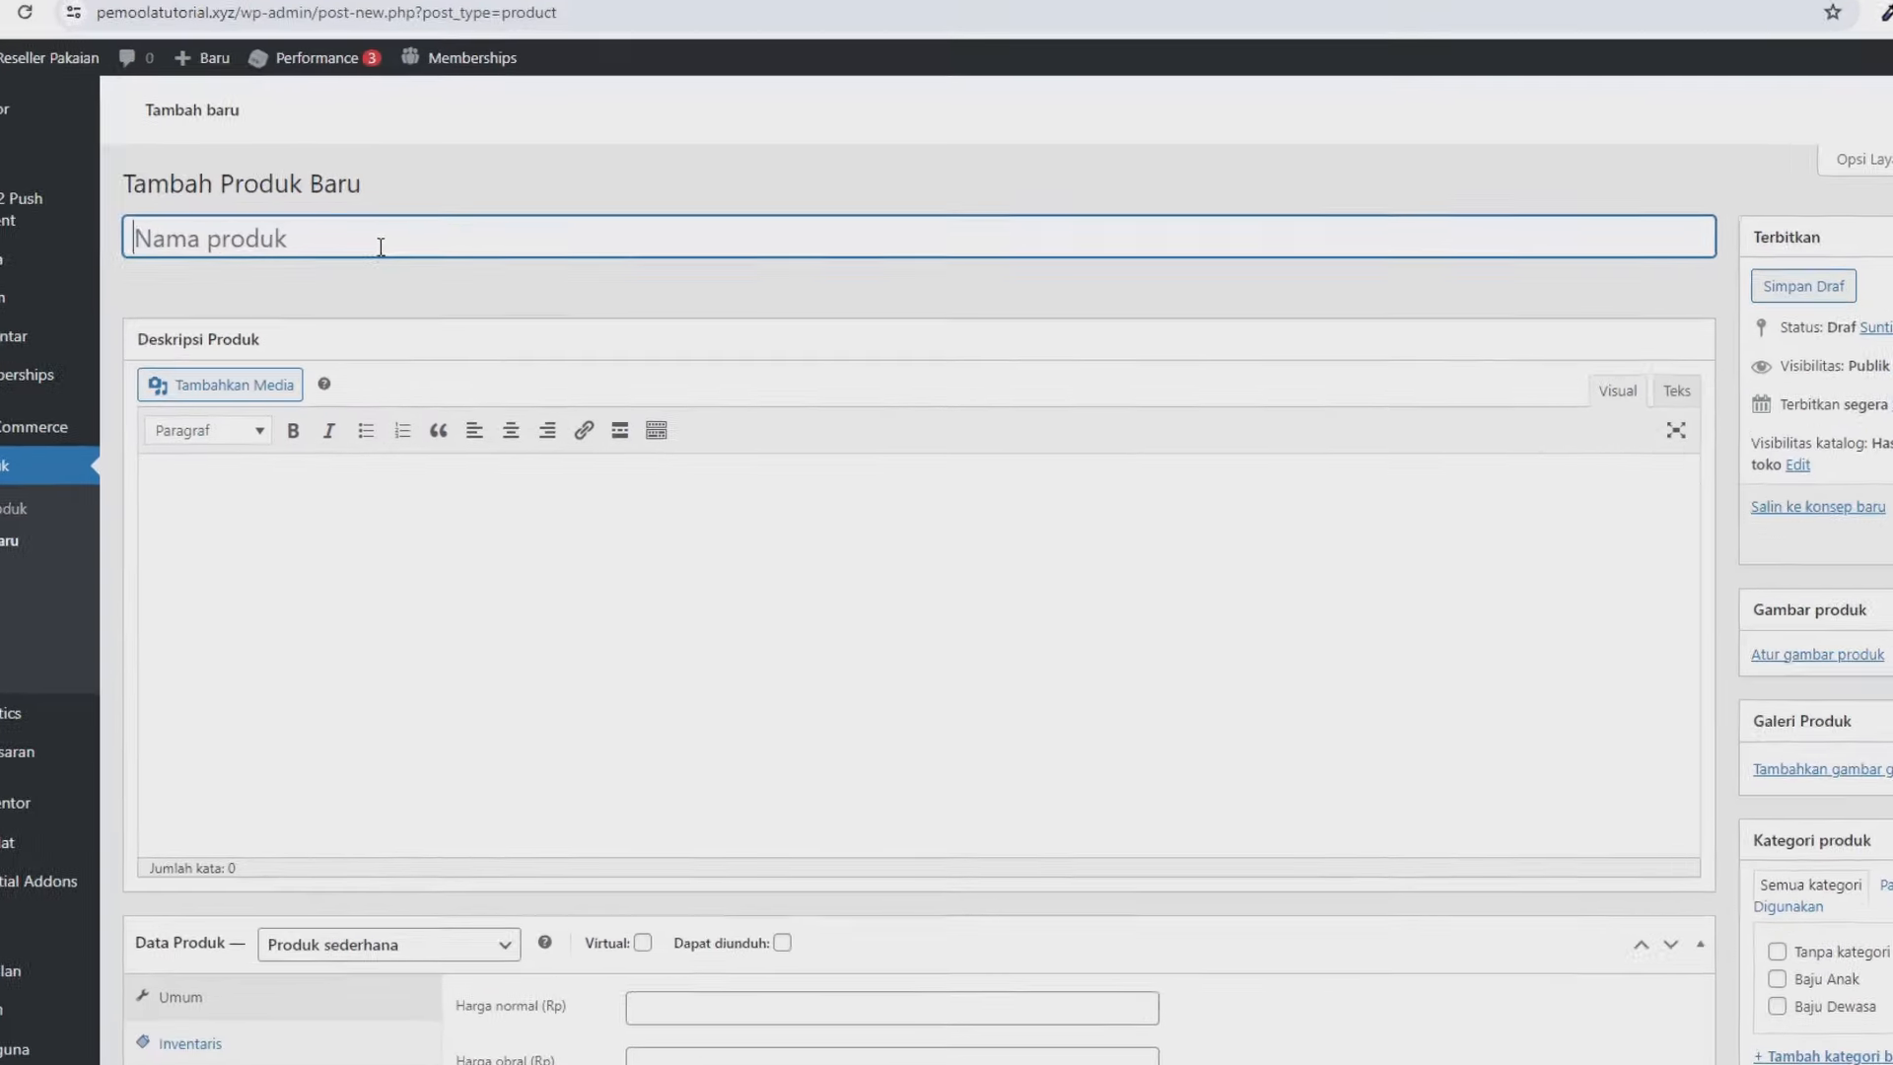
type("Baju ")
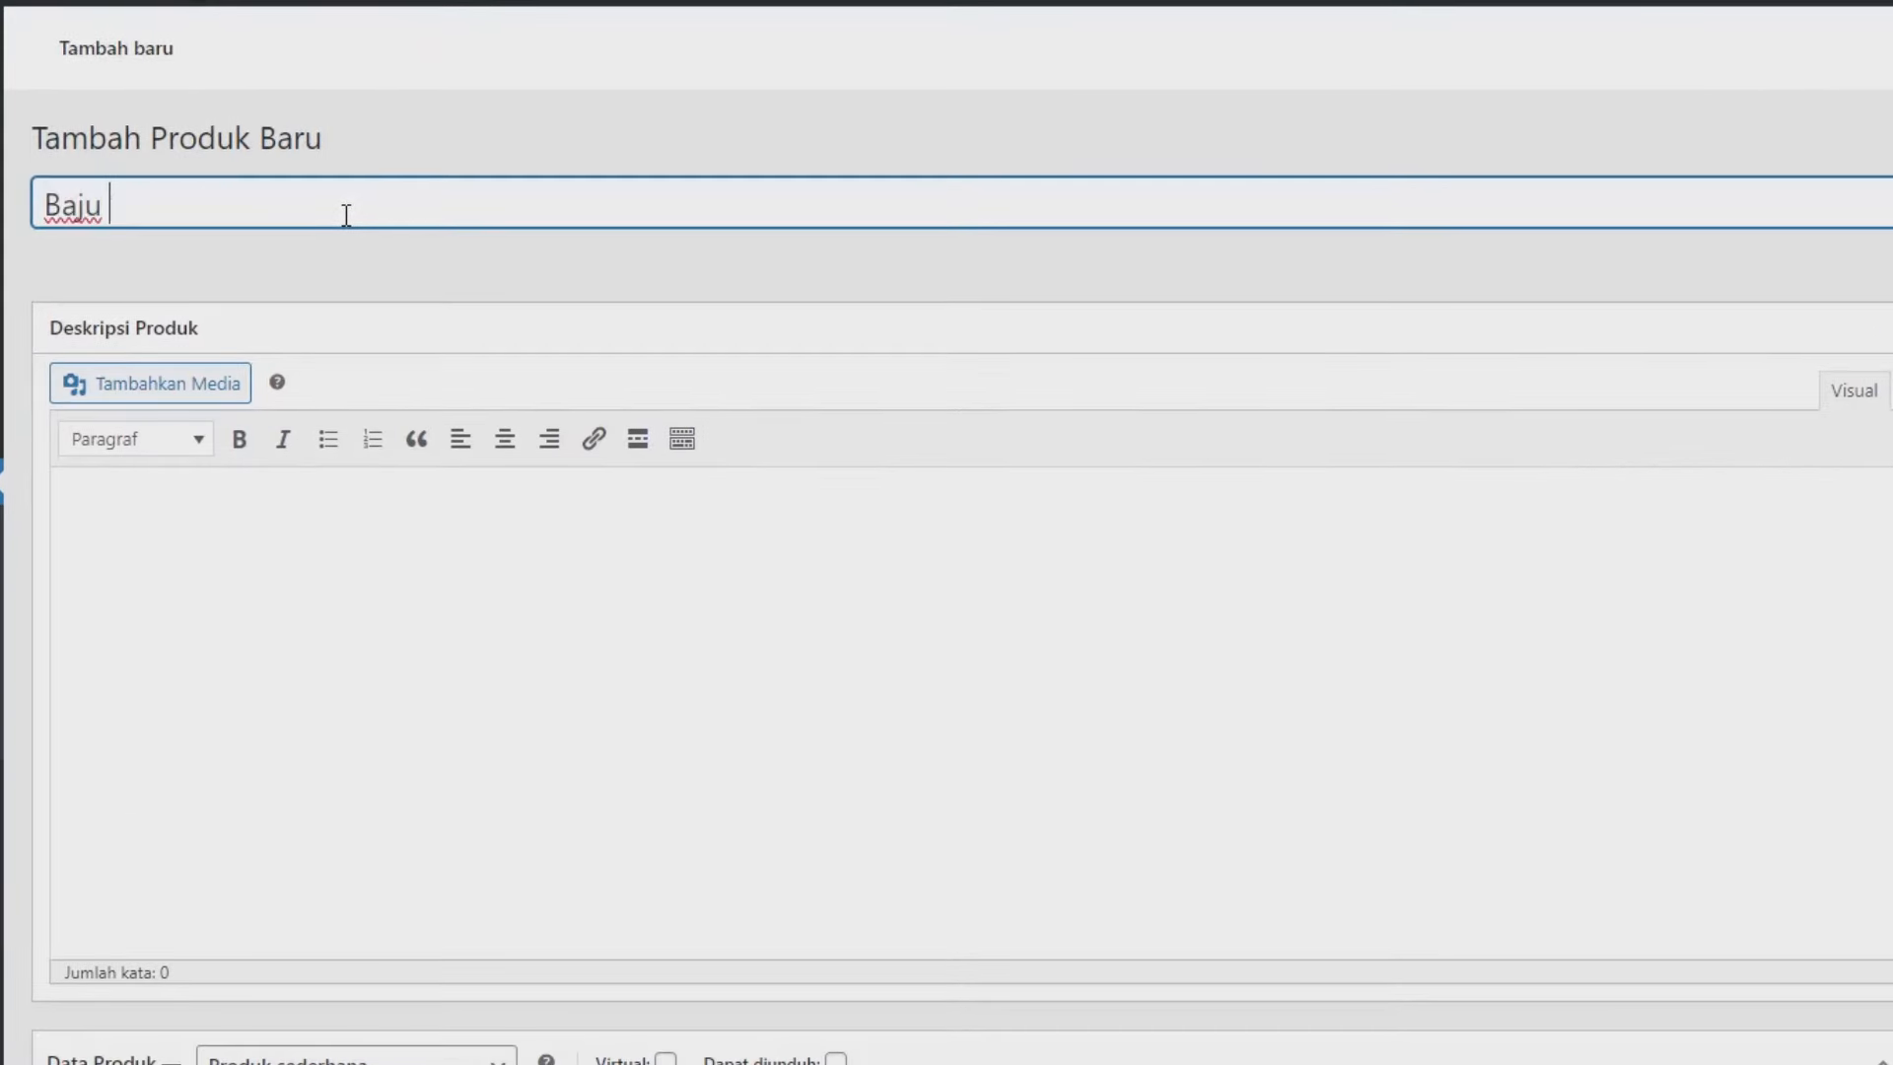
type("Anak")
left_click(410, 538)
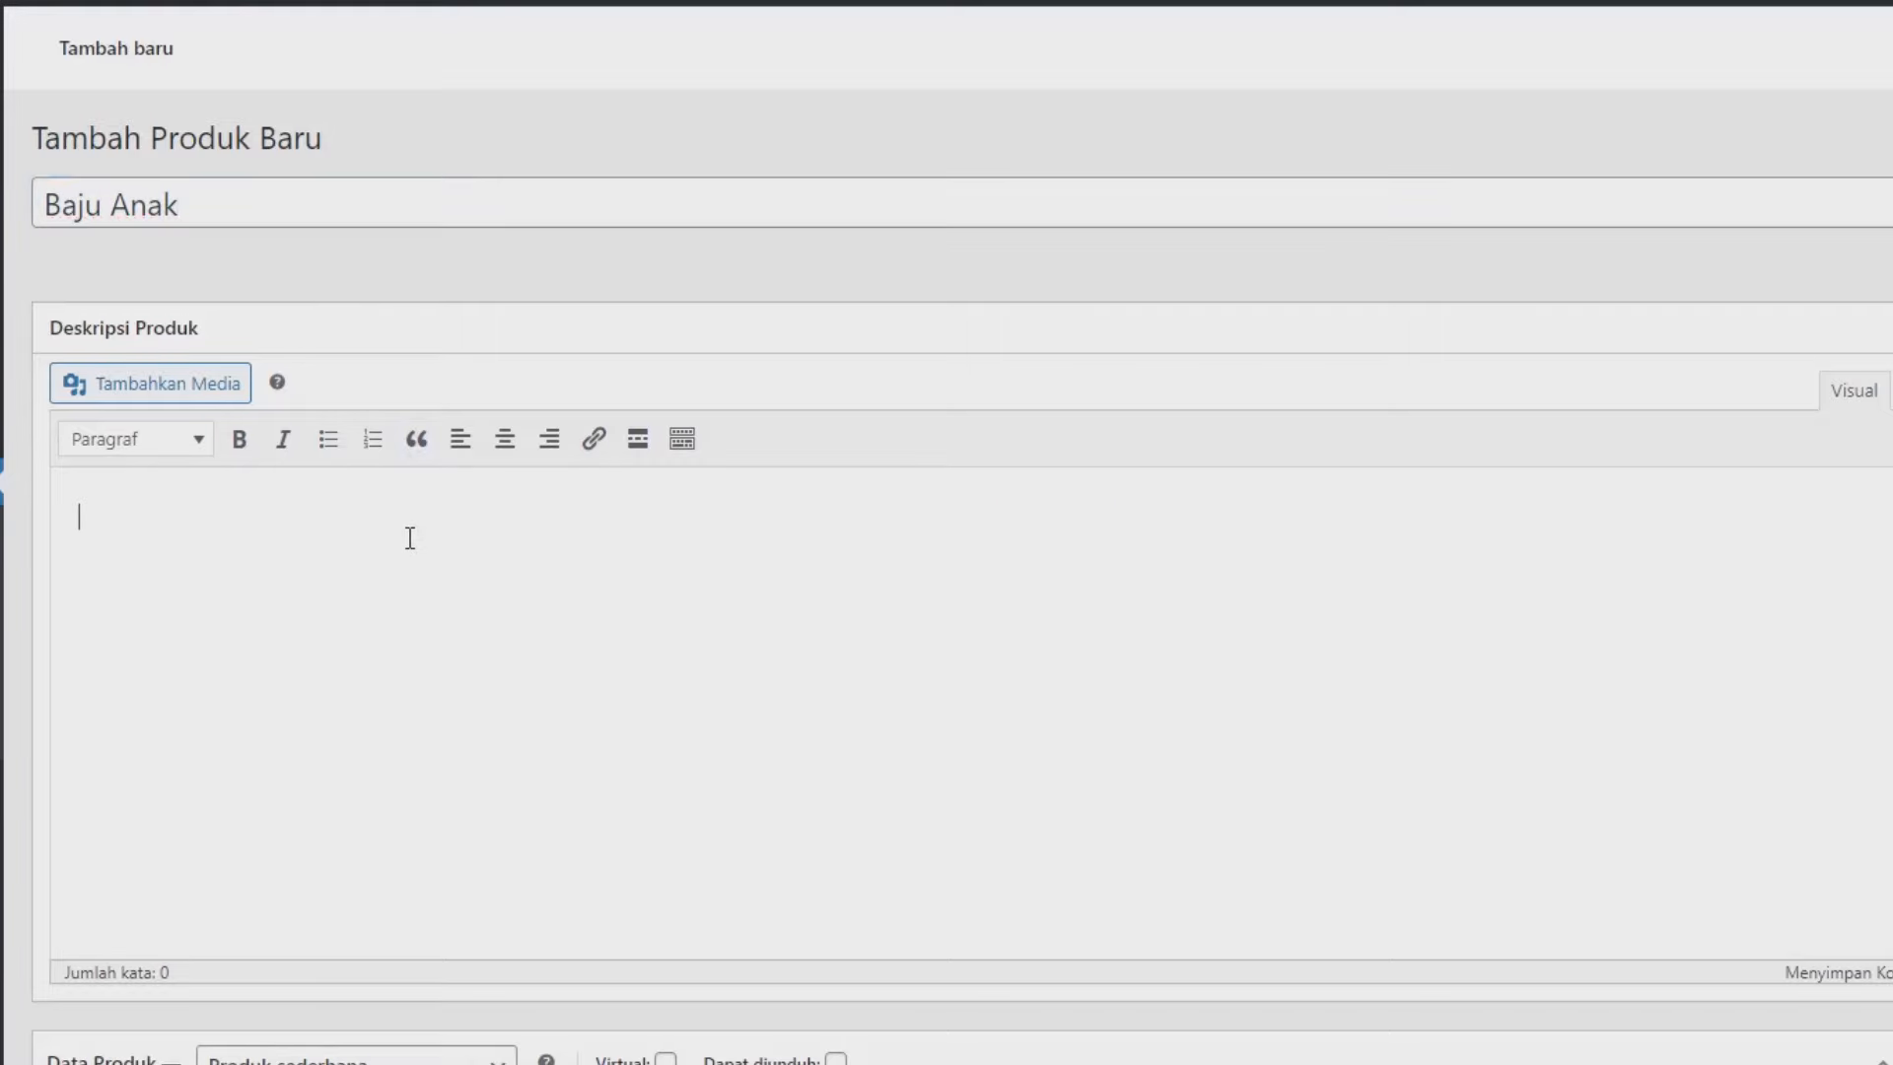
type("Lorem ipsum dolor sit amet, consectetur adipiscing elit, sed do eiusmod tempor incididunt ut labore et dolore magna aliqua. Ut enim ad minim veniam, quis nostrud exercitation ullamco laboris nisi ut aliquip ex ea commodo consequat. Duis aute irure dolor in reprehenderit in voluptate velit esse cillum dolore eu fugiat nulla pariatur. Excepteur sint occaecat cupidatat non proident, sunt in culpa qui officia deserunt mollit anim id est laborum.")
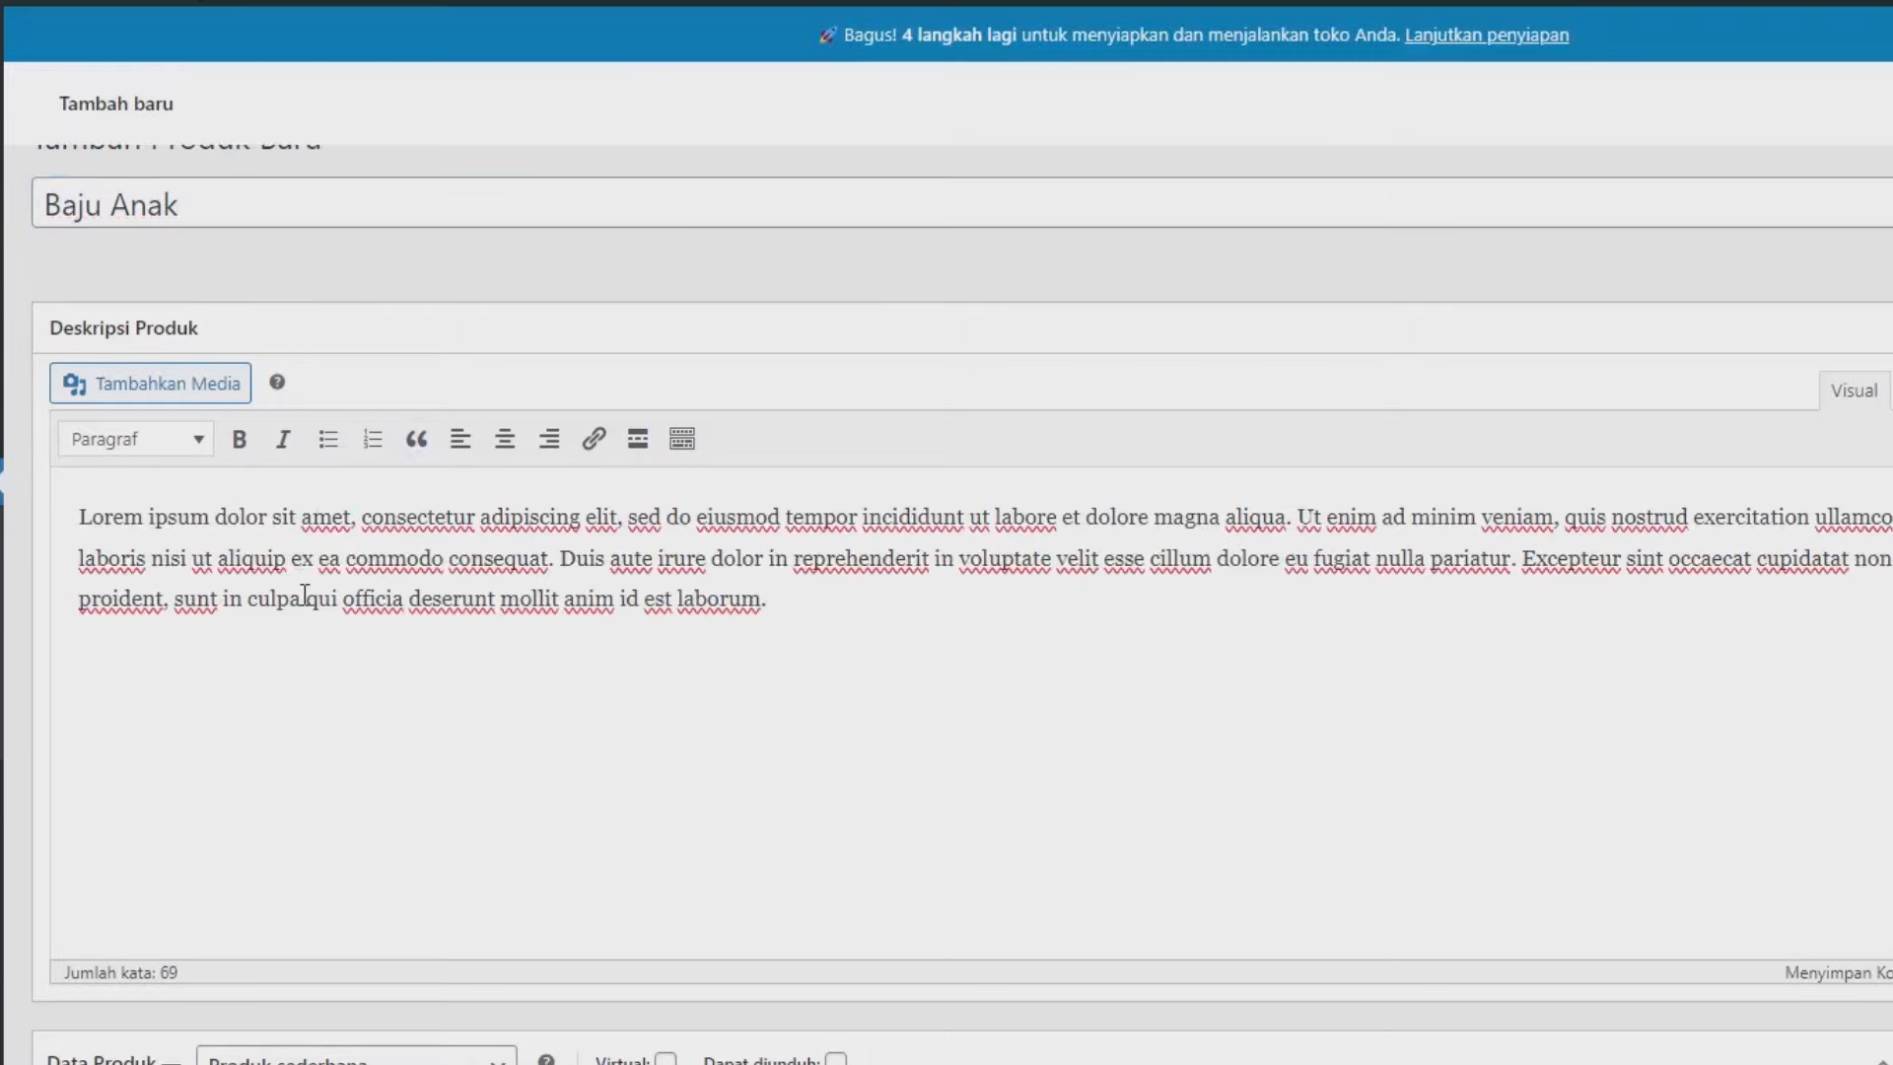
scroll(305, 595, "down", 5)
left_click(720, 651)
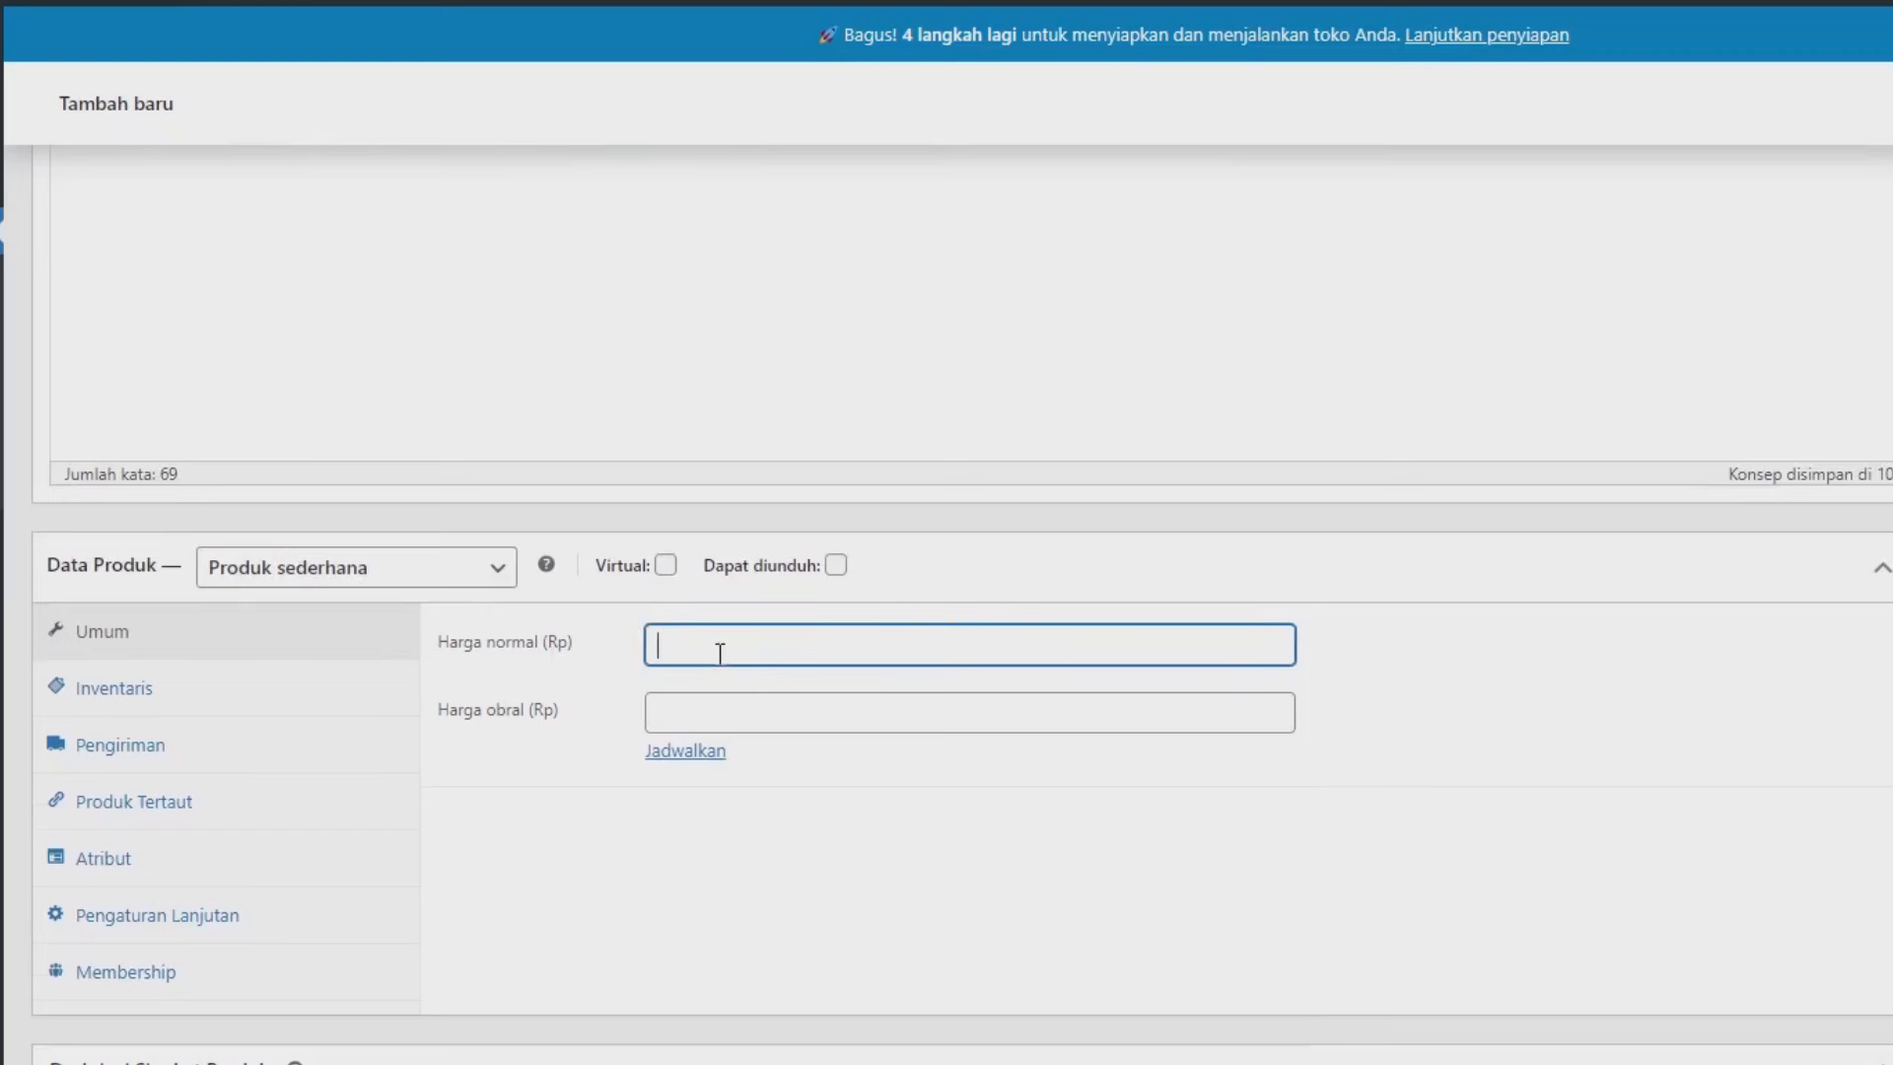
type("199000")
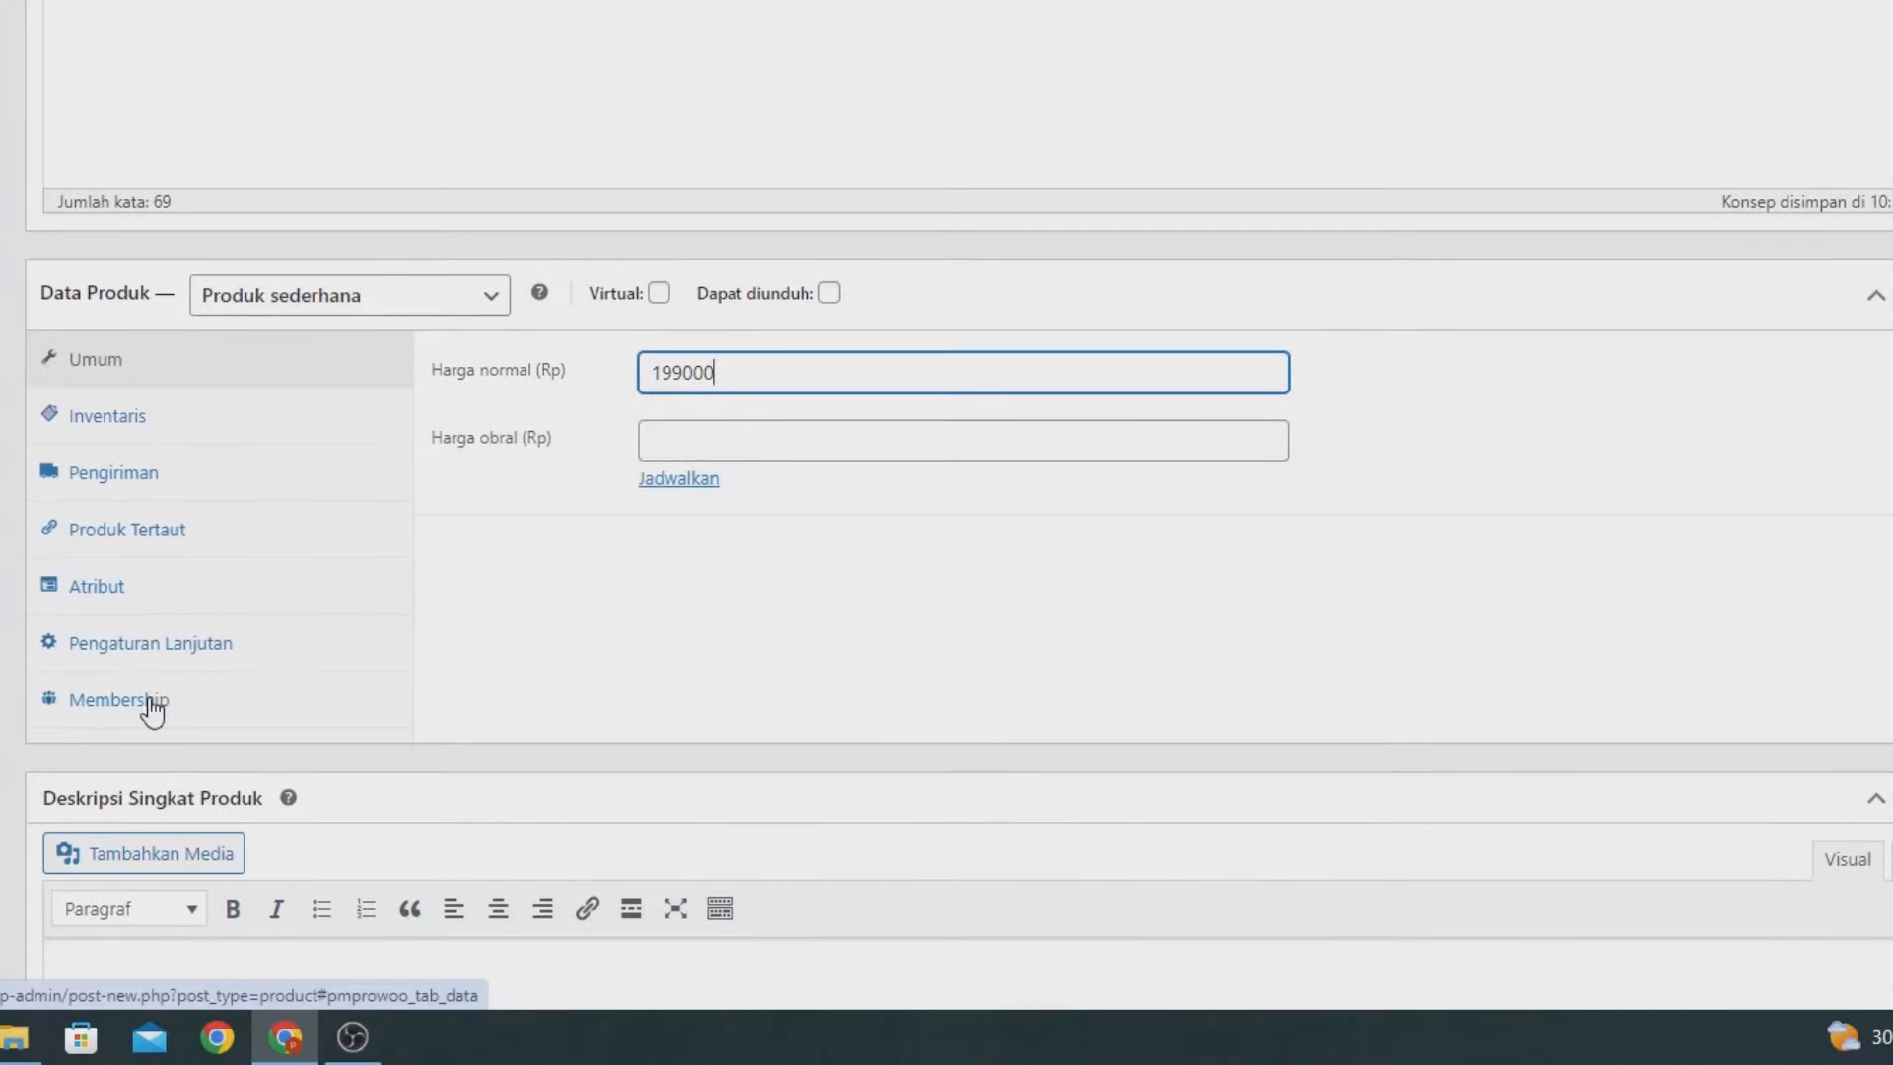
On the Membership tab, set Reseller Price to 159000 and Distributor Price to 129000.
left_click(149, 700)
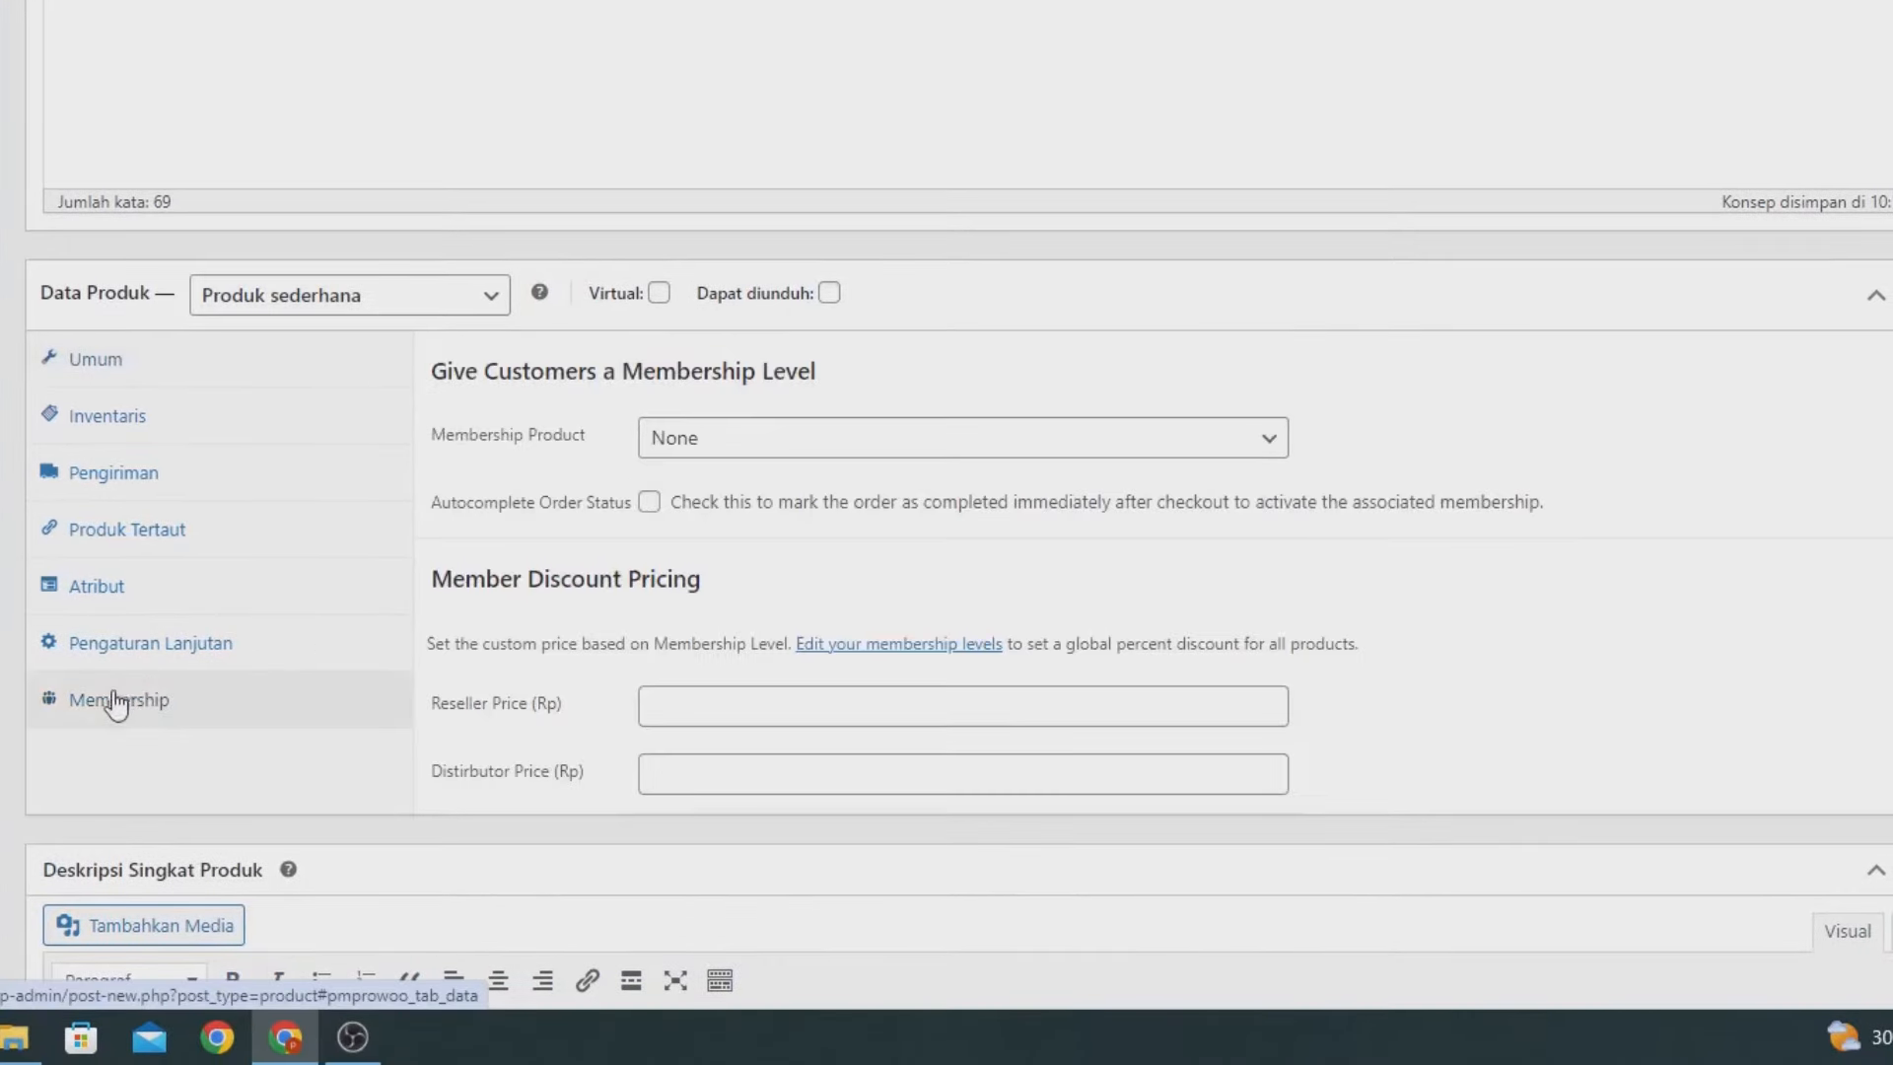
scroll(660, 535, "down", 3)
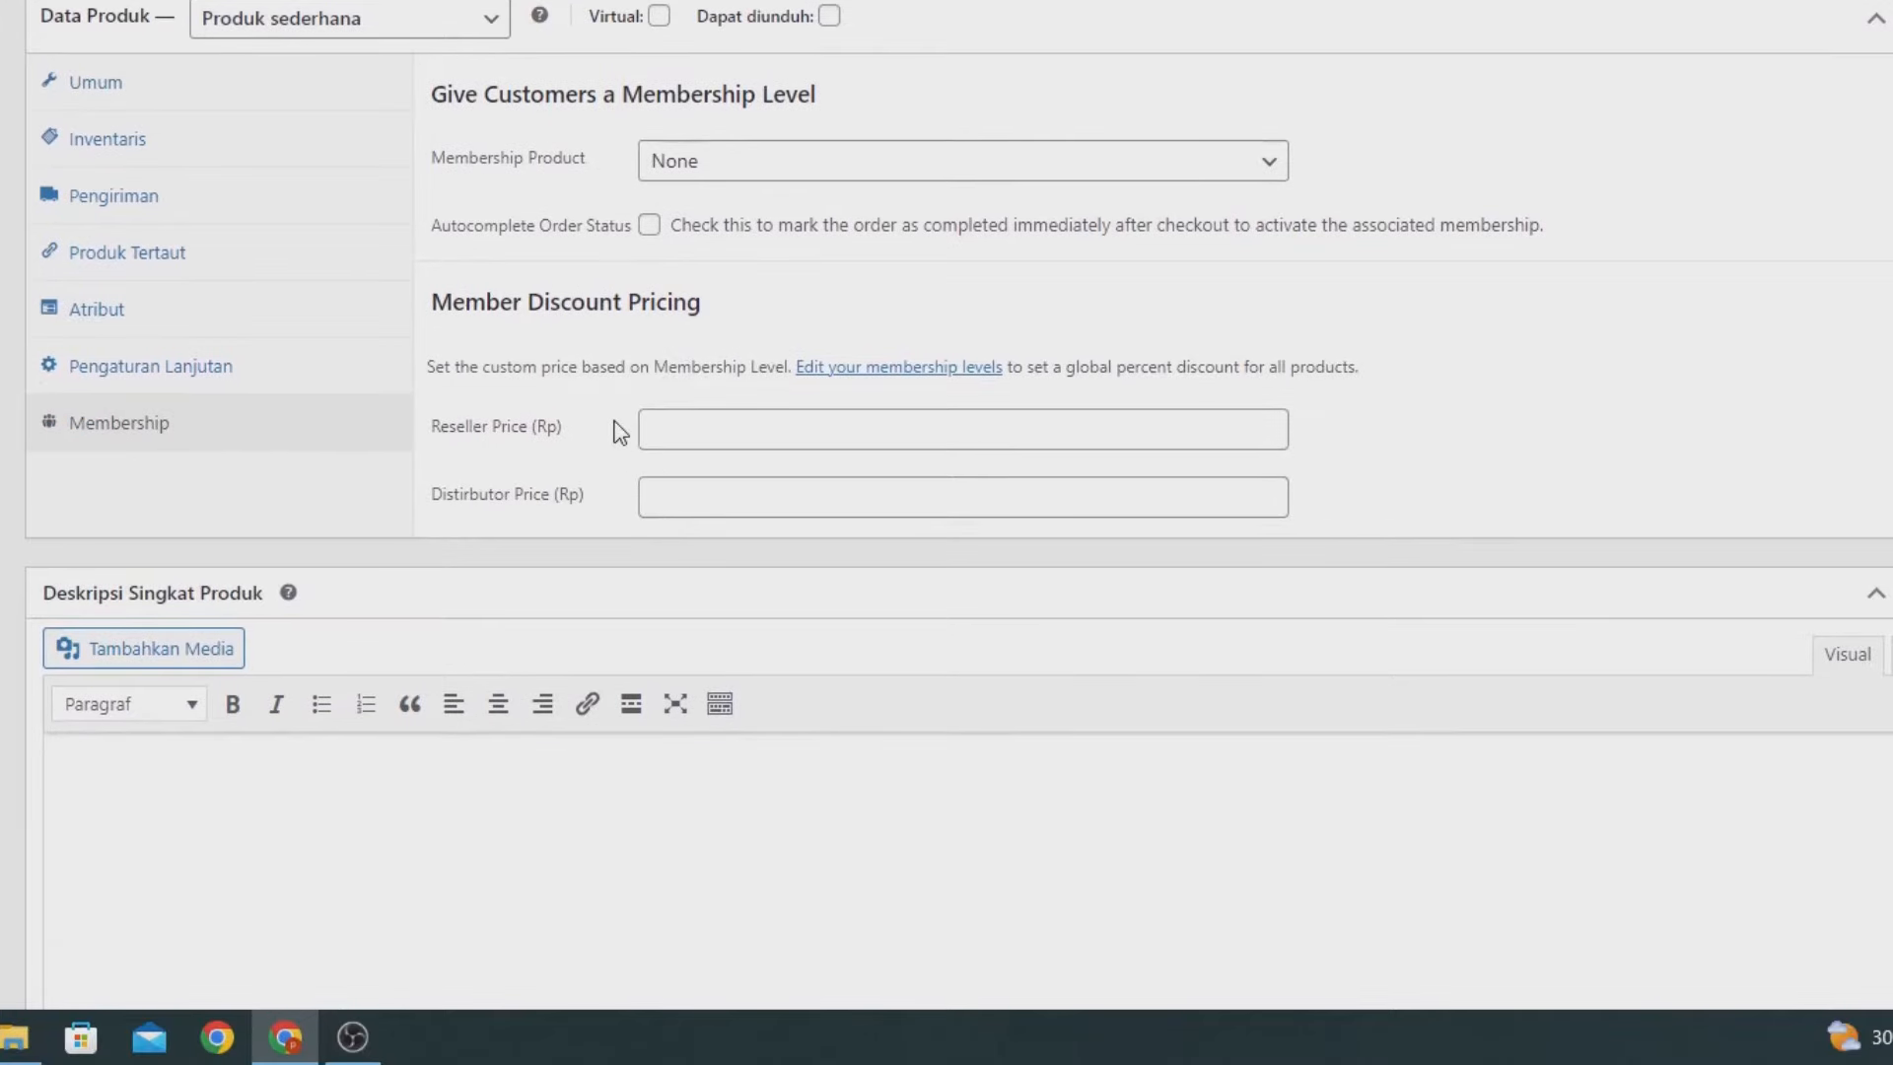
left_click(702, 426)
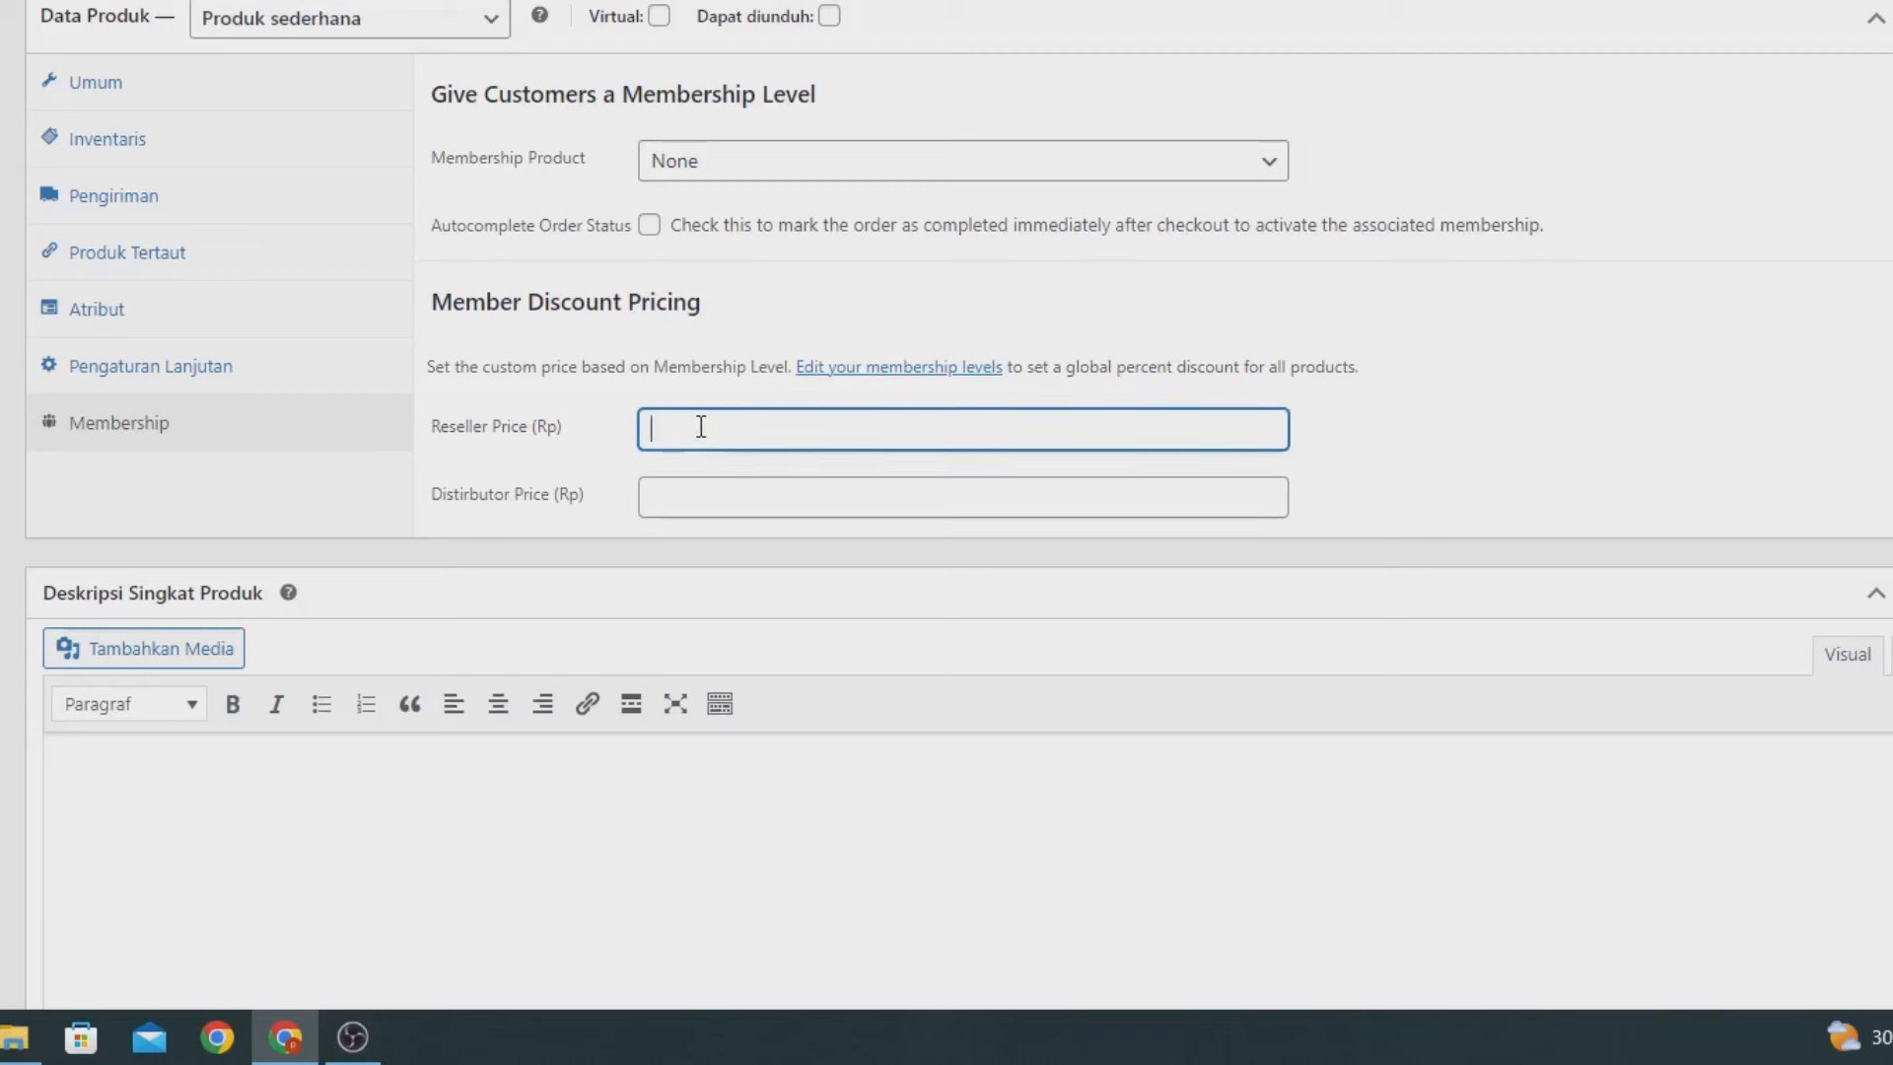
type("179000")
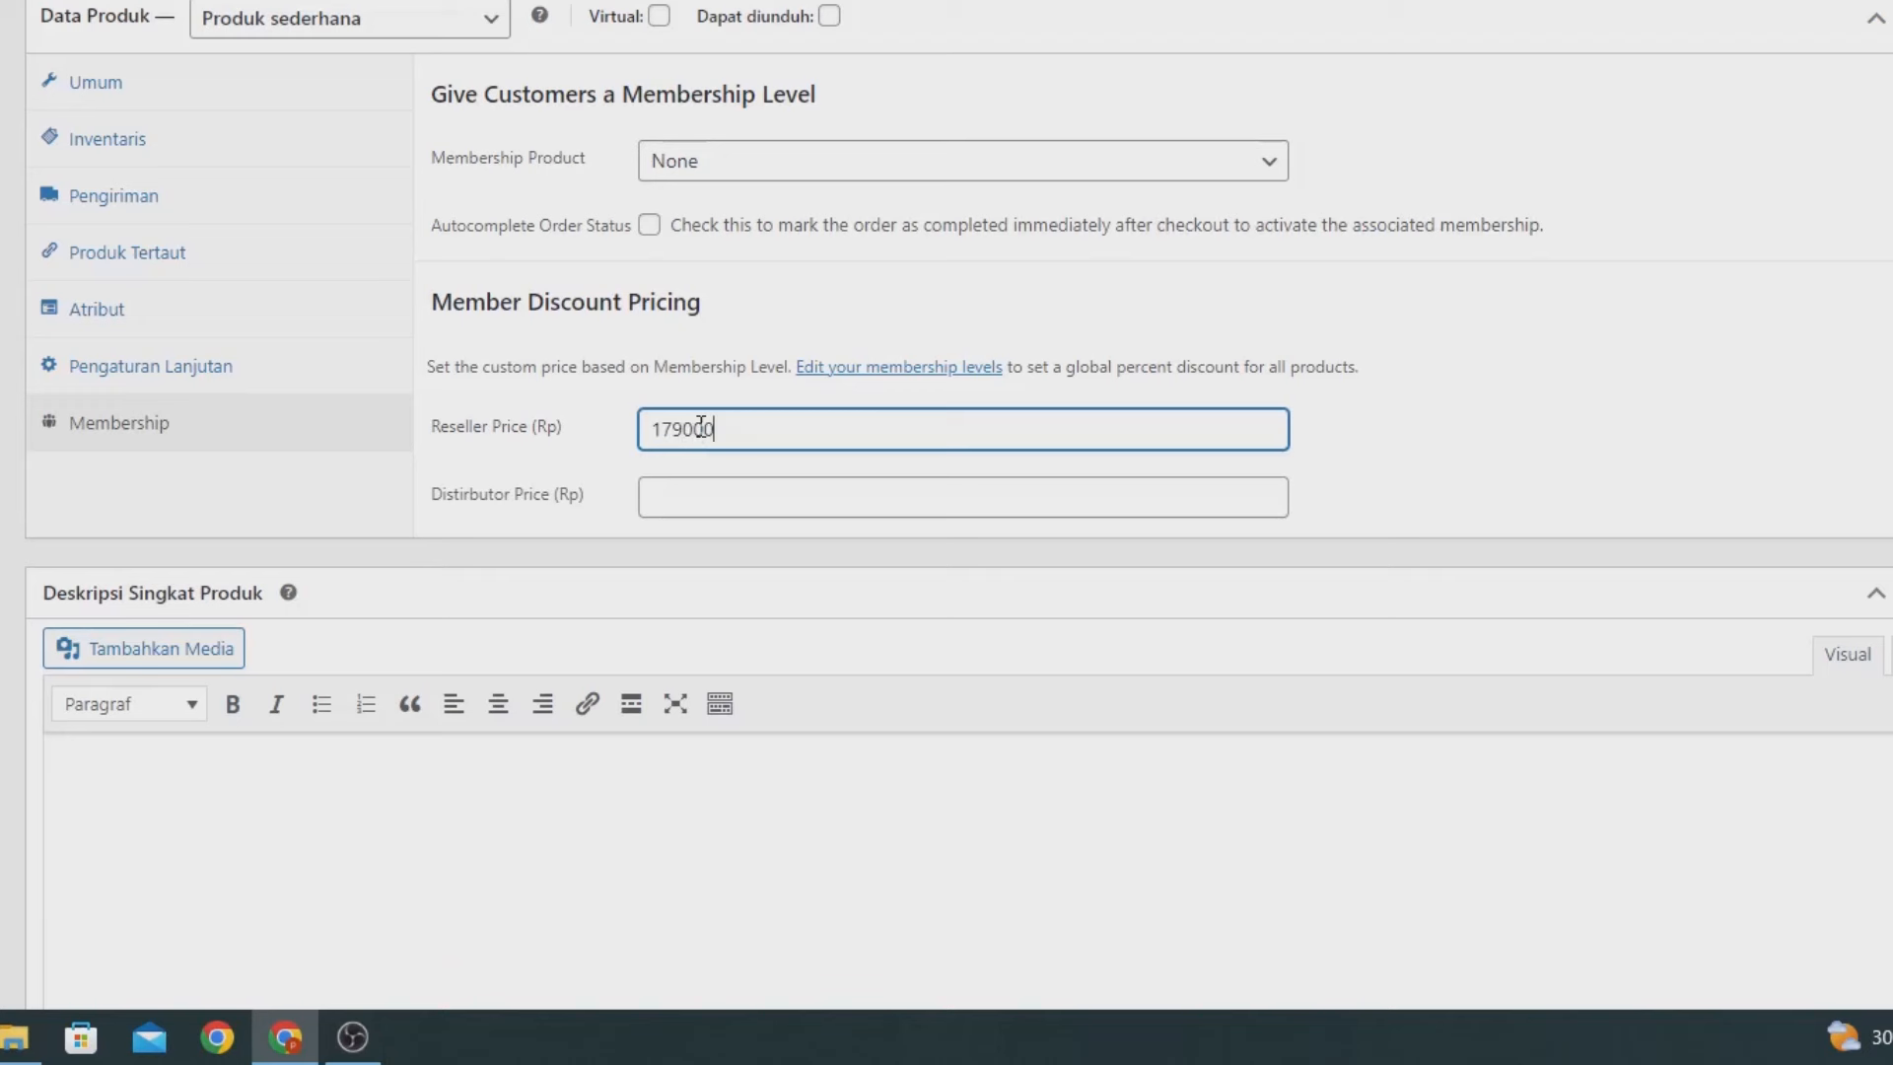
key("ctrl+a")
type("159000")
left_click(685, 504)
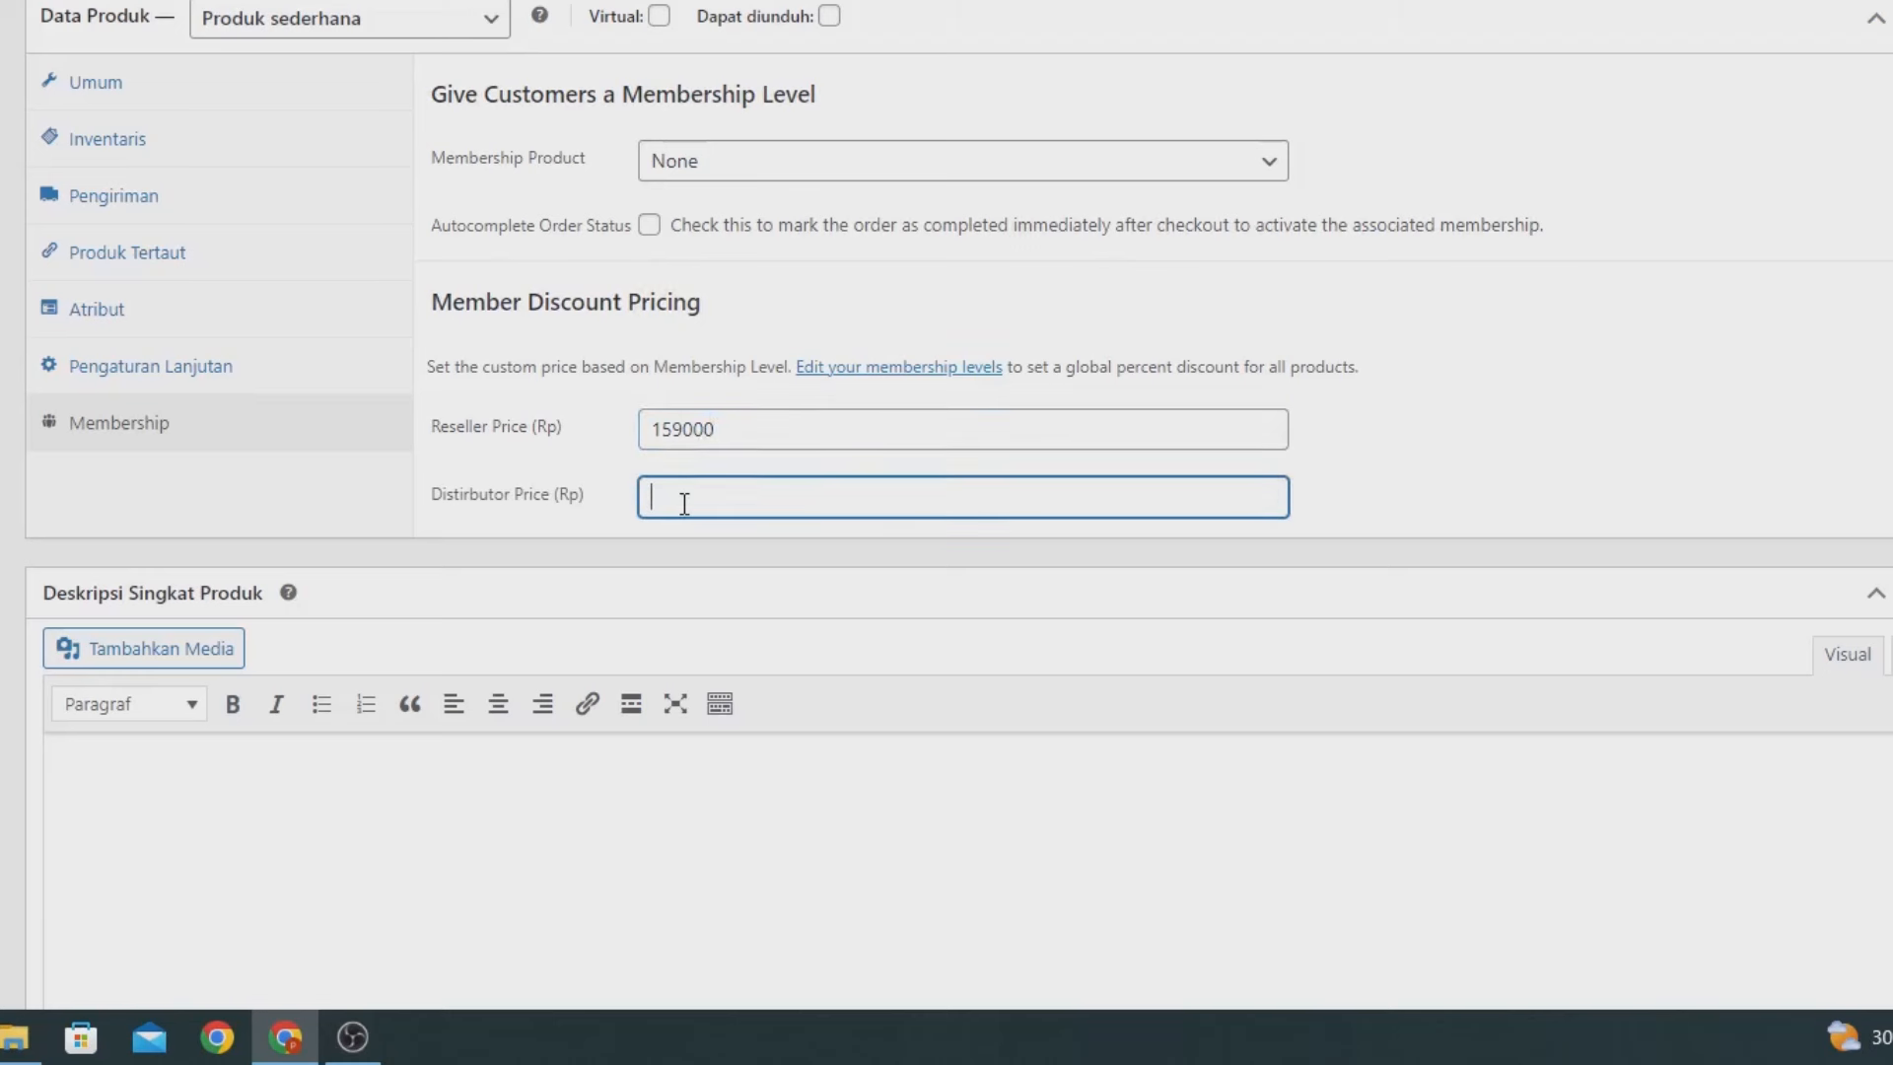
type("129000")
left_click(760, 424)
left_click_drag(736, 430, 636, 435)
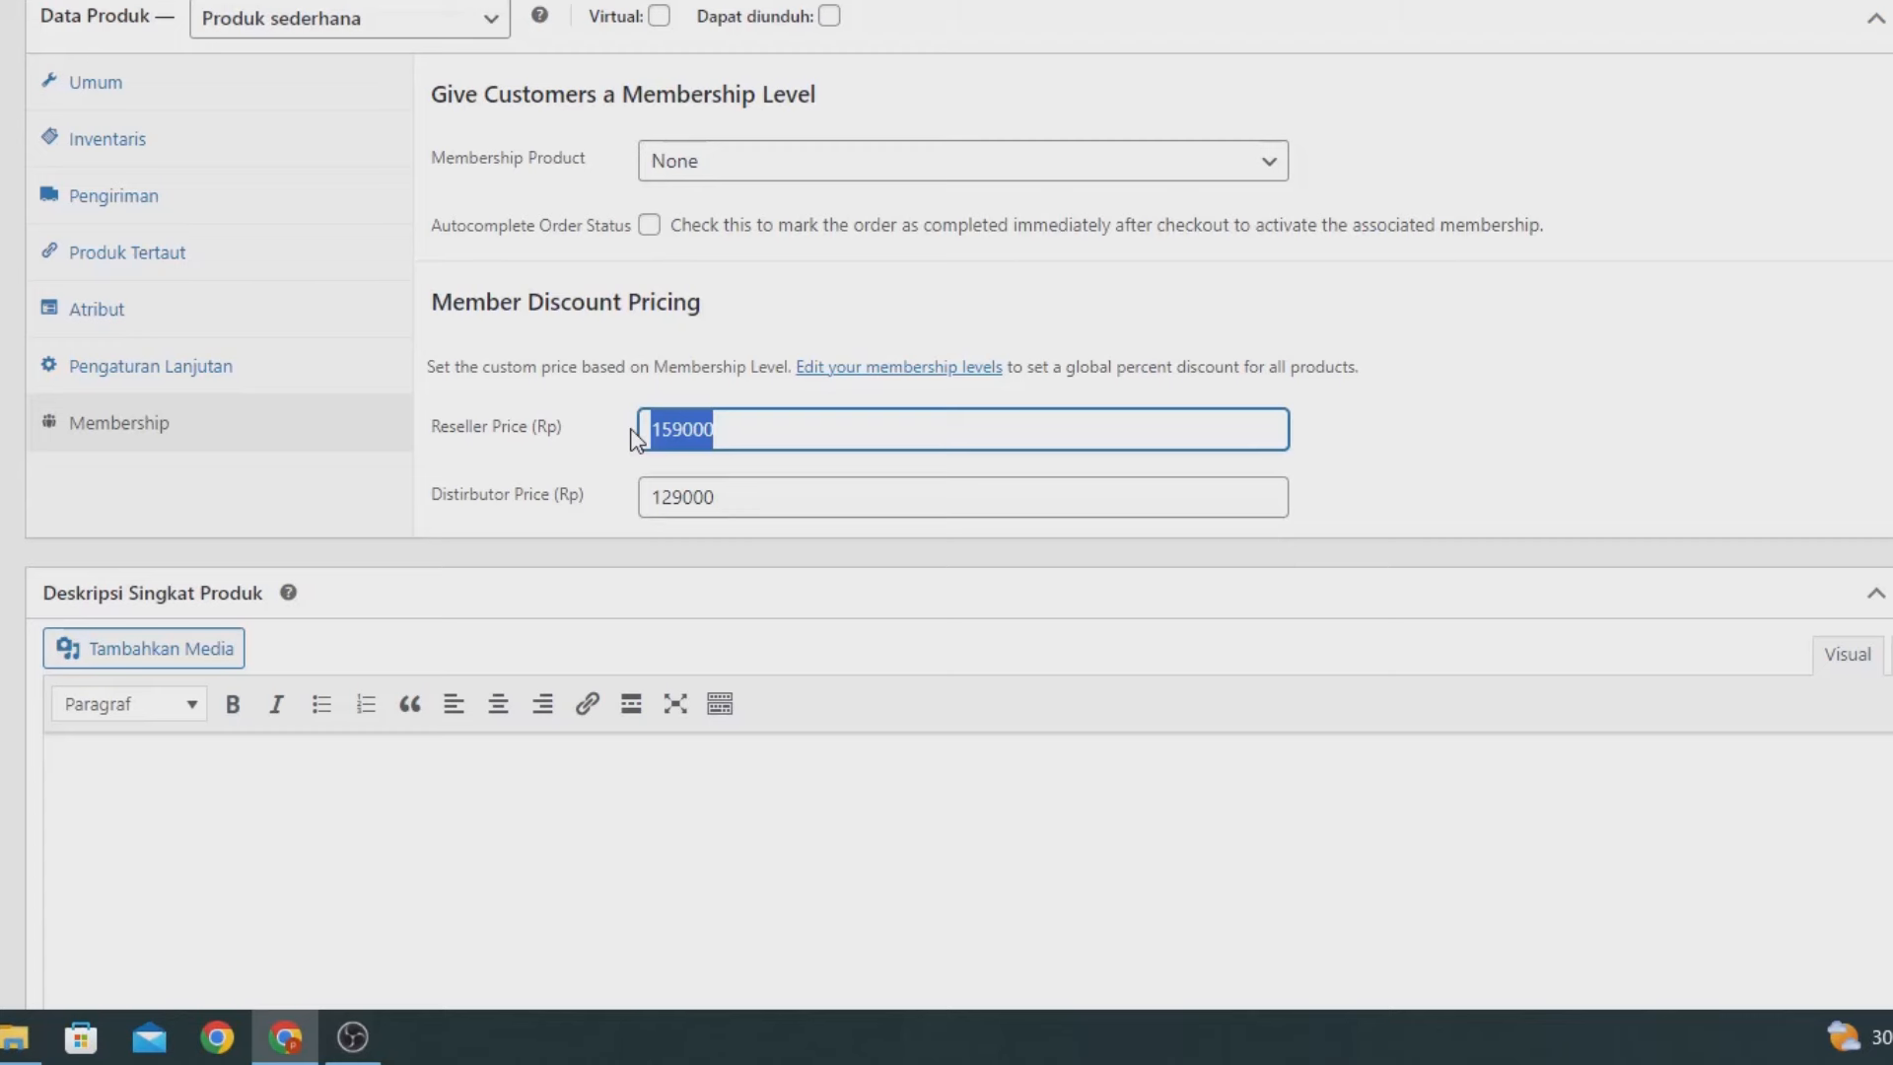
left_click(738, 424)
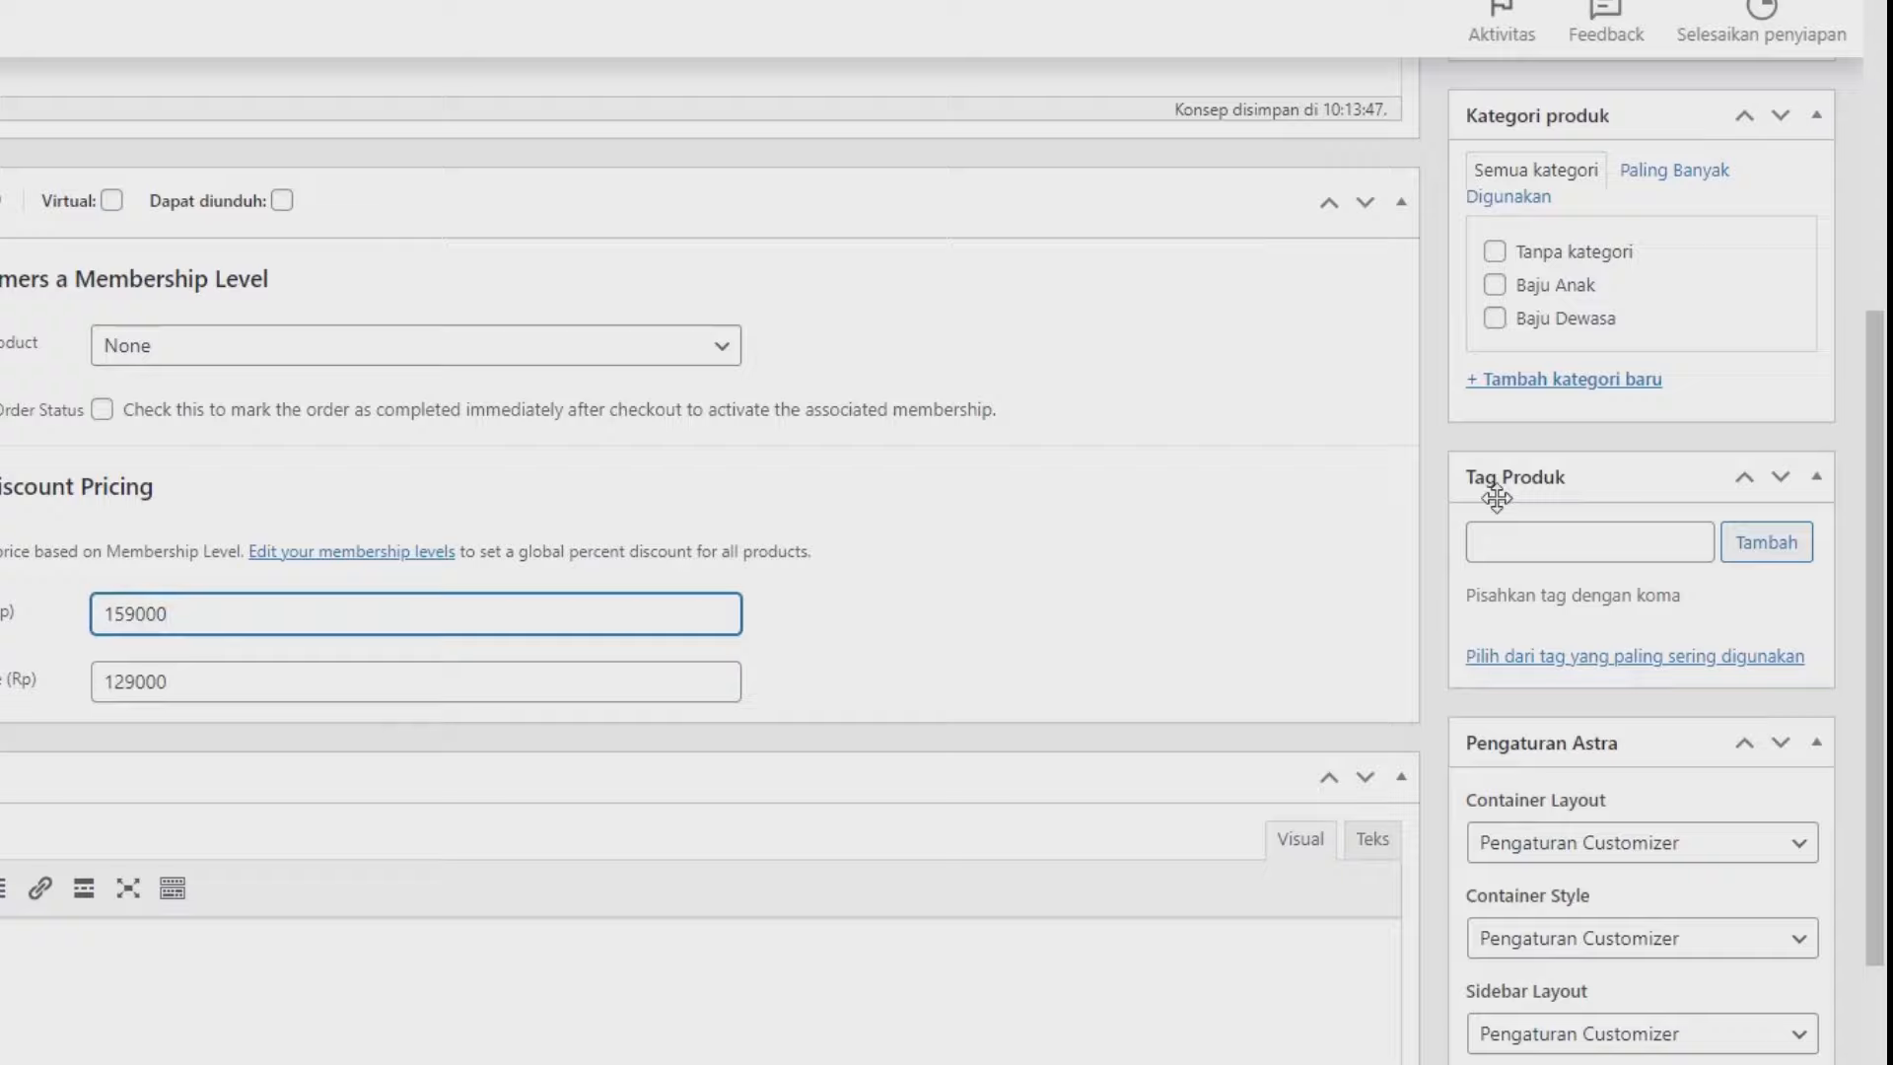
Upload the downloaded baby photo and set it as the product image.
scroll(1482, 500, "up", 3)
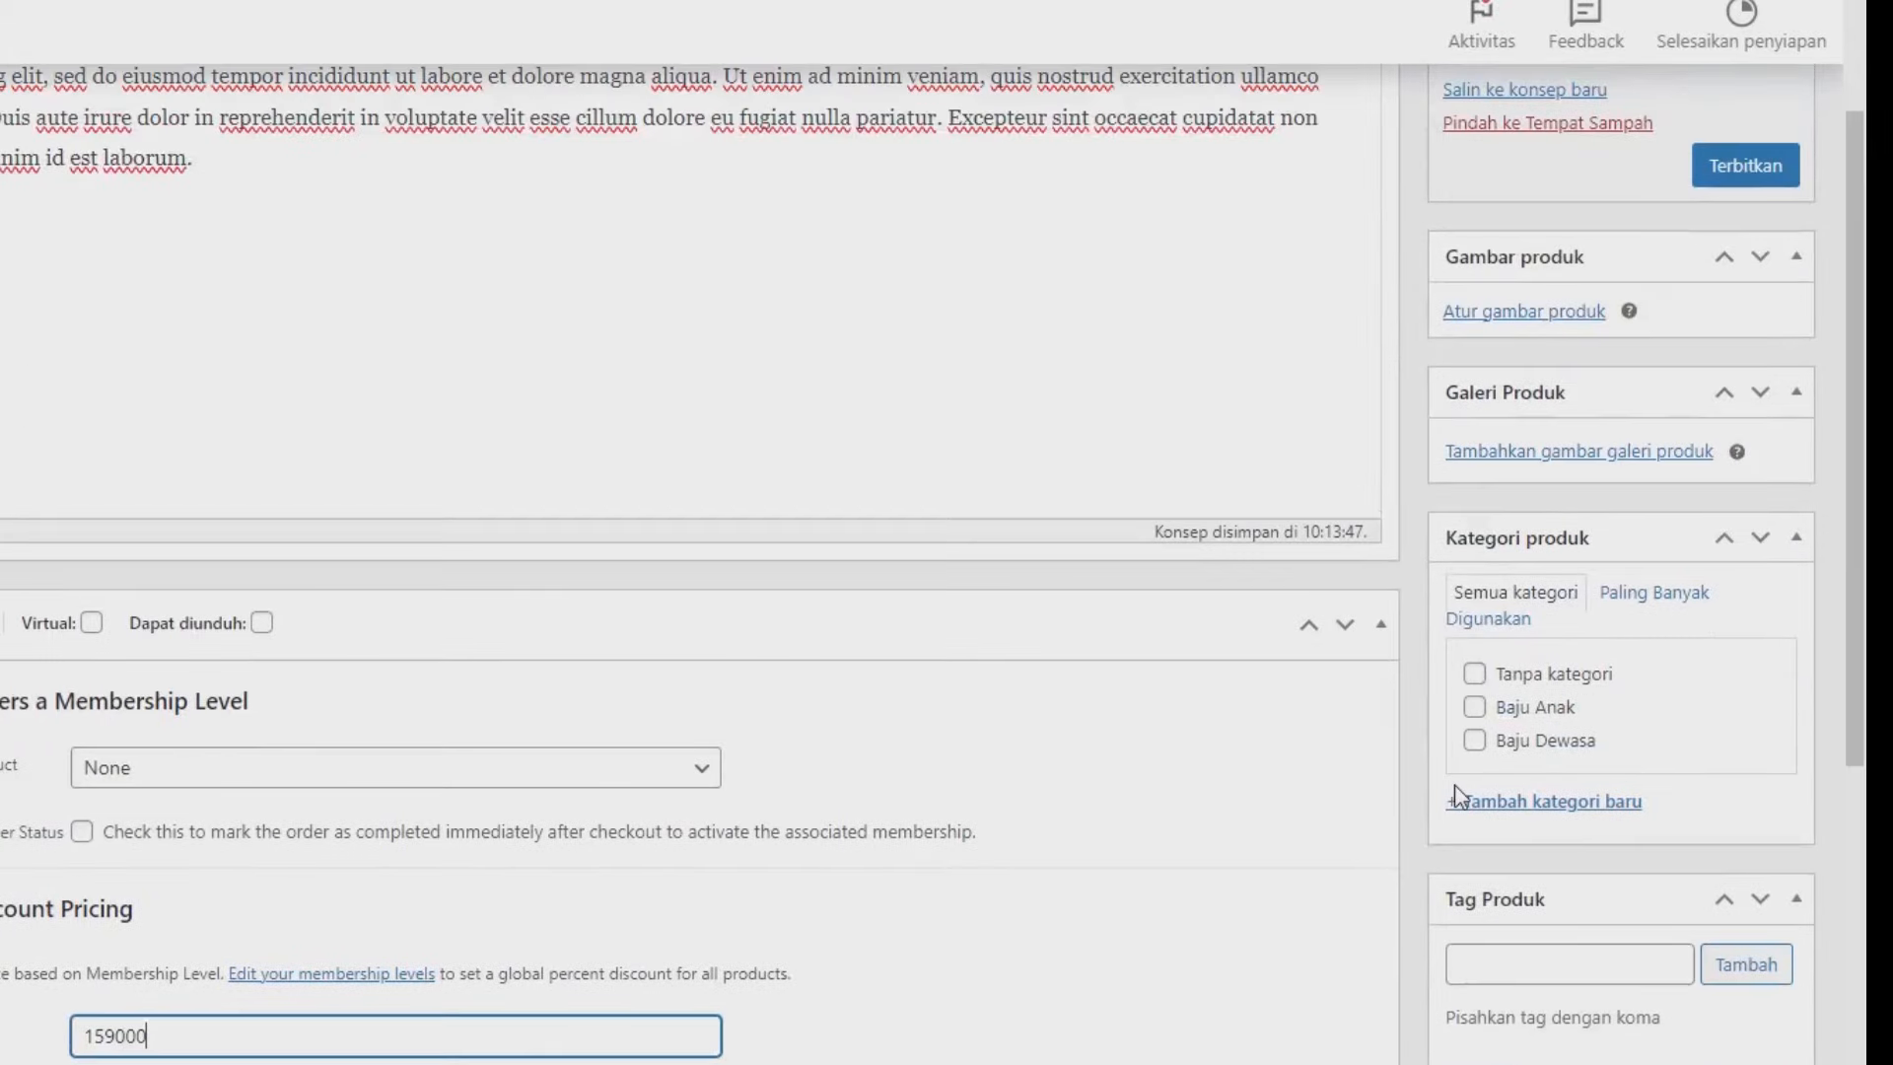
left_click(1489, 318)
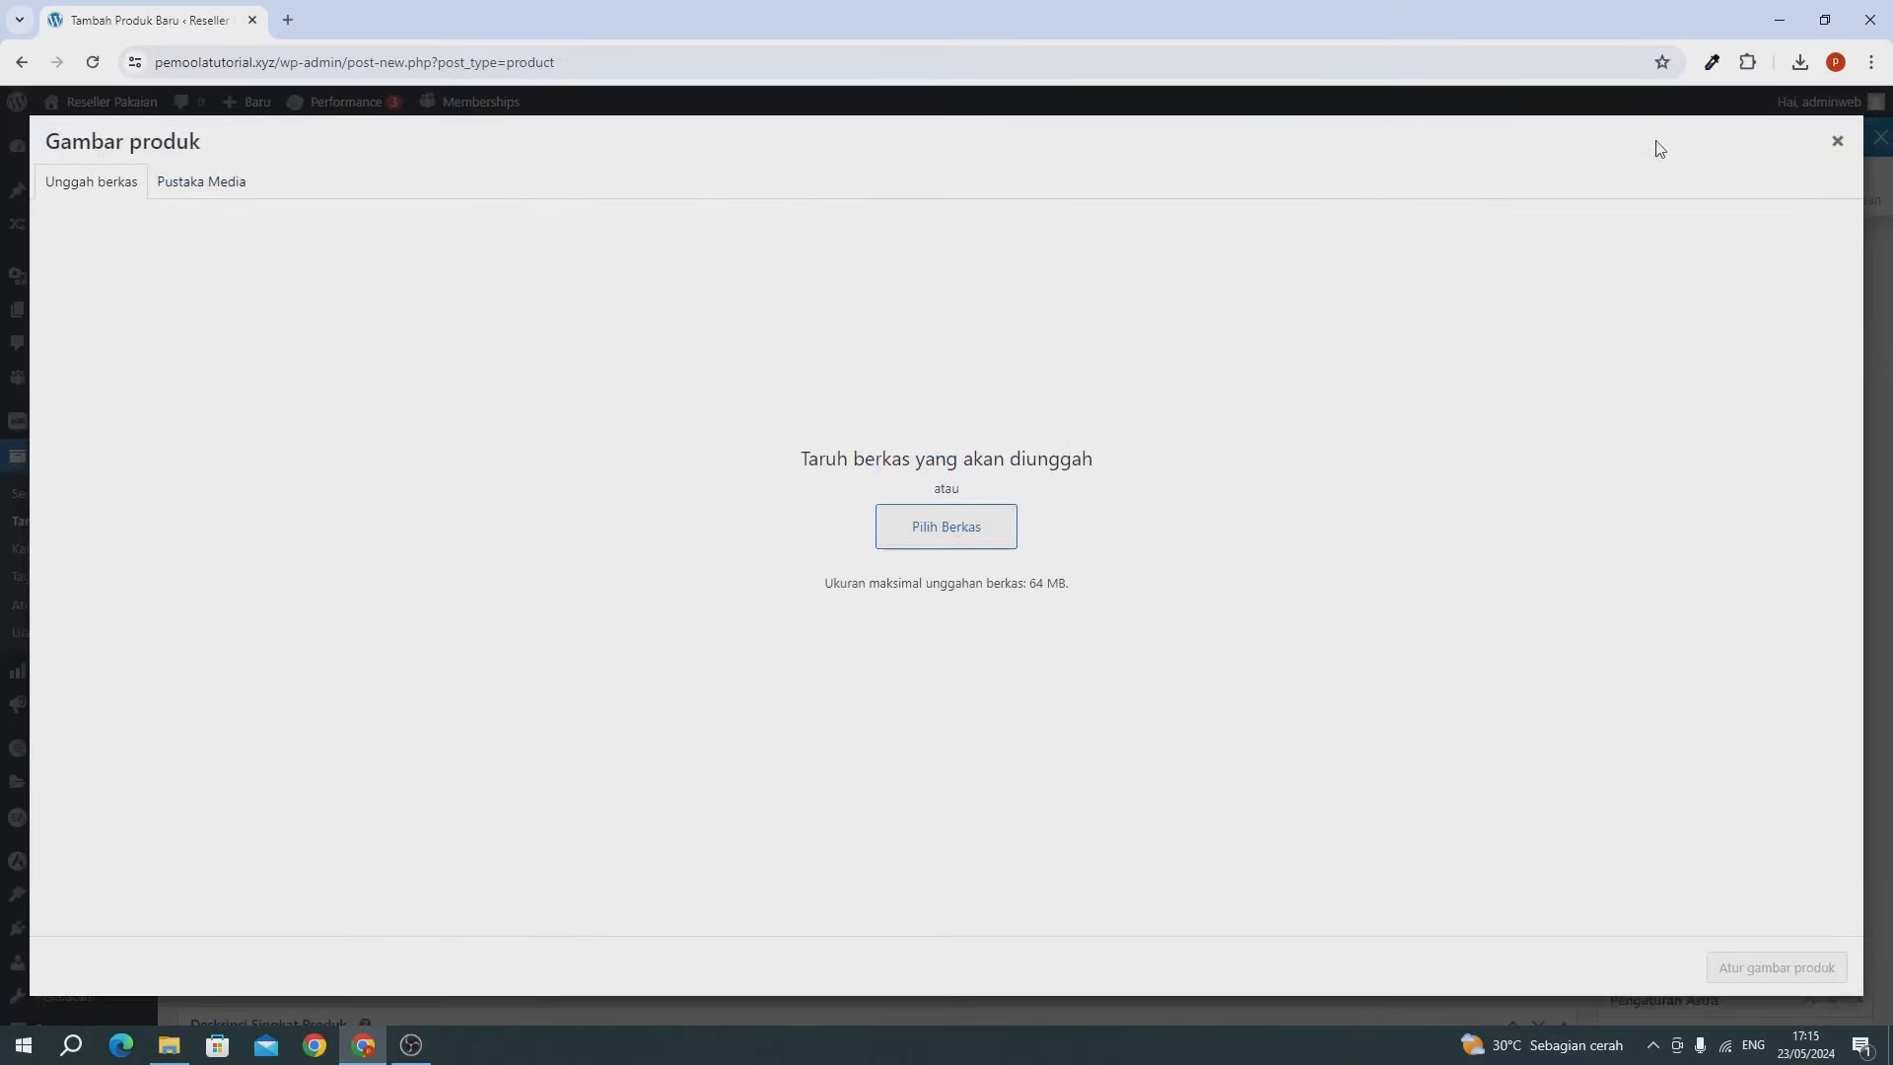
left_click(1801, 62)
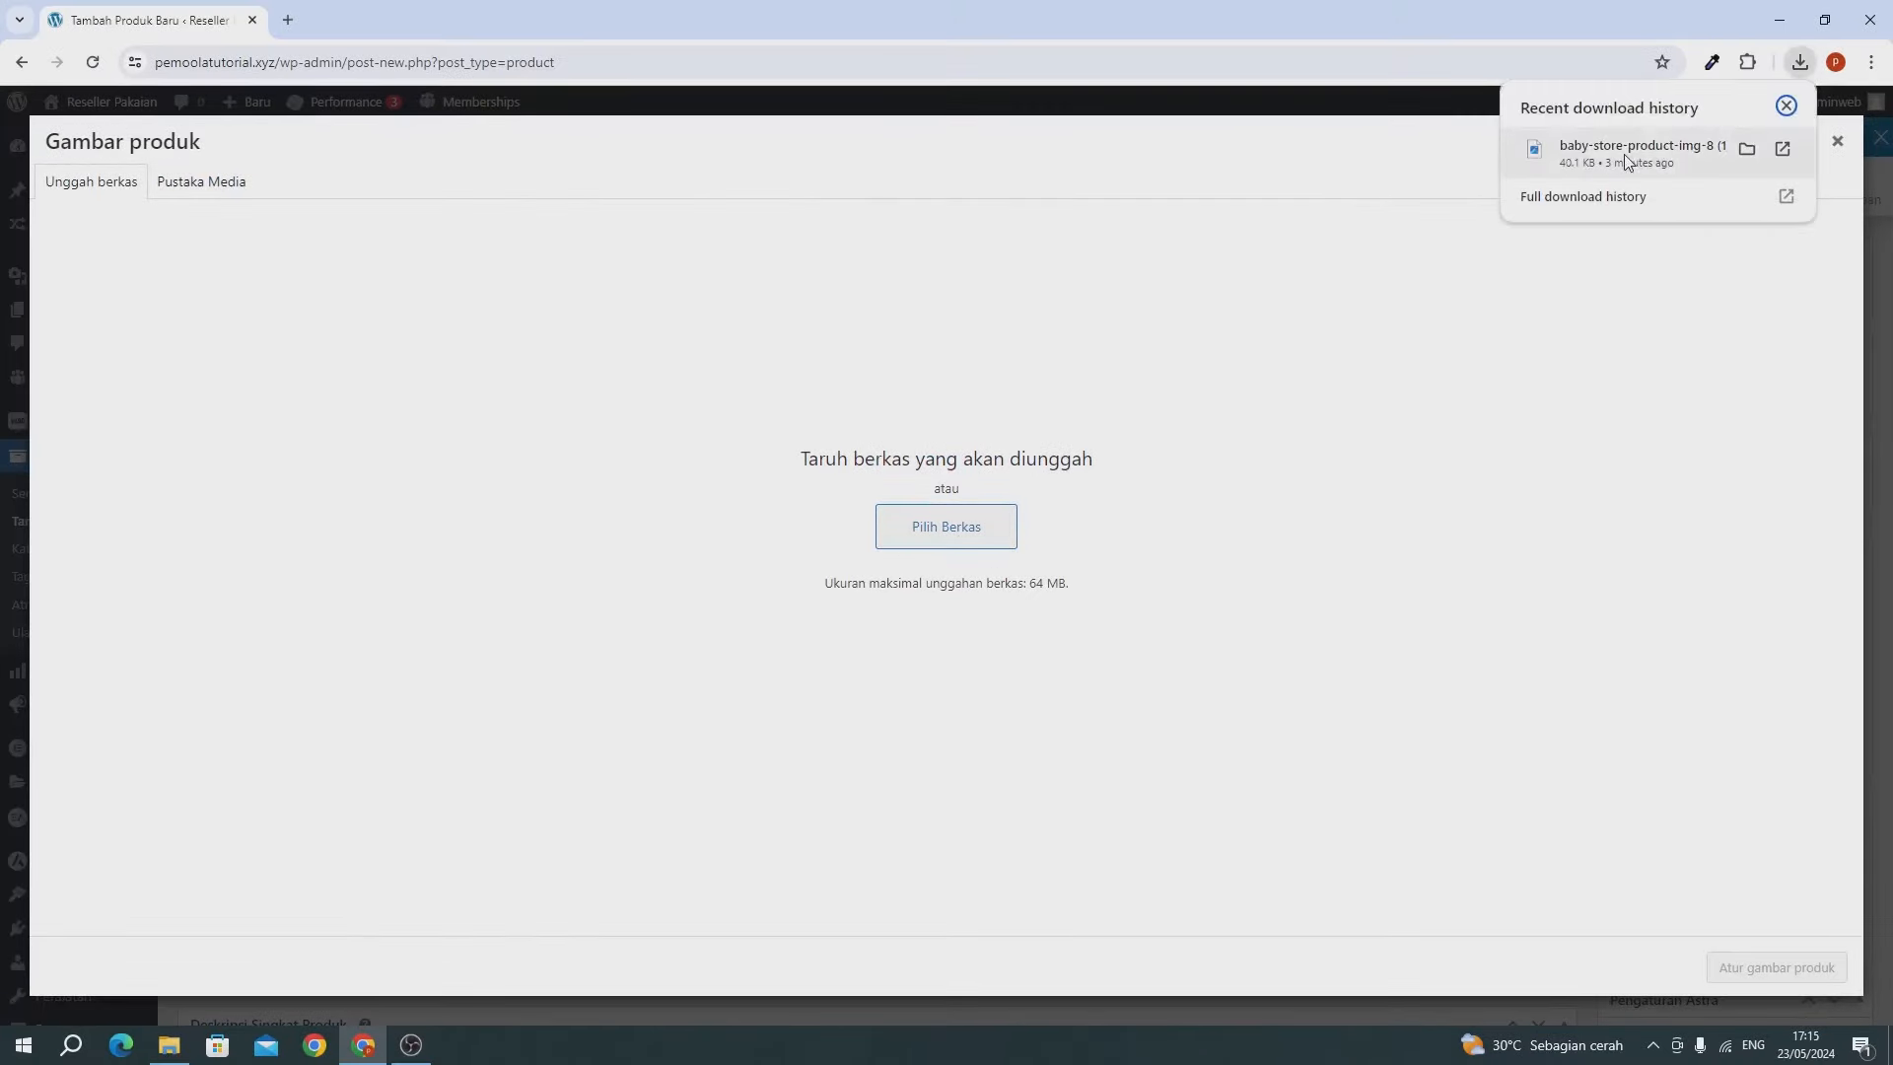
left_click_drag(1637, 153, 695, 542)
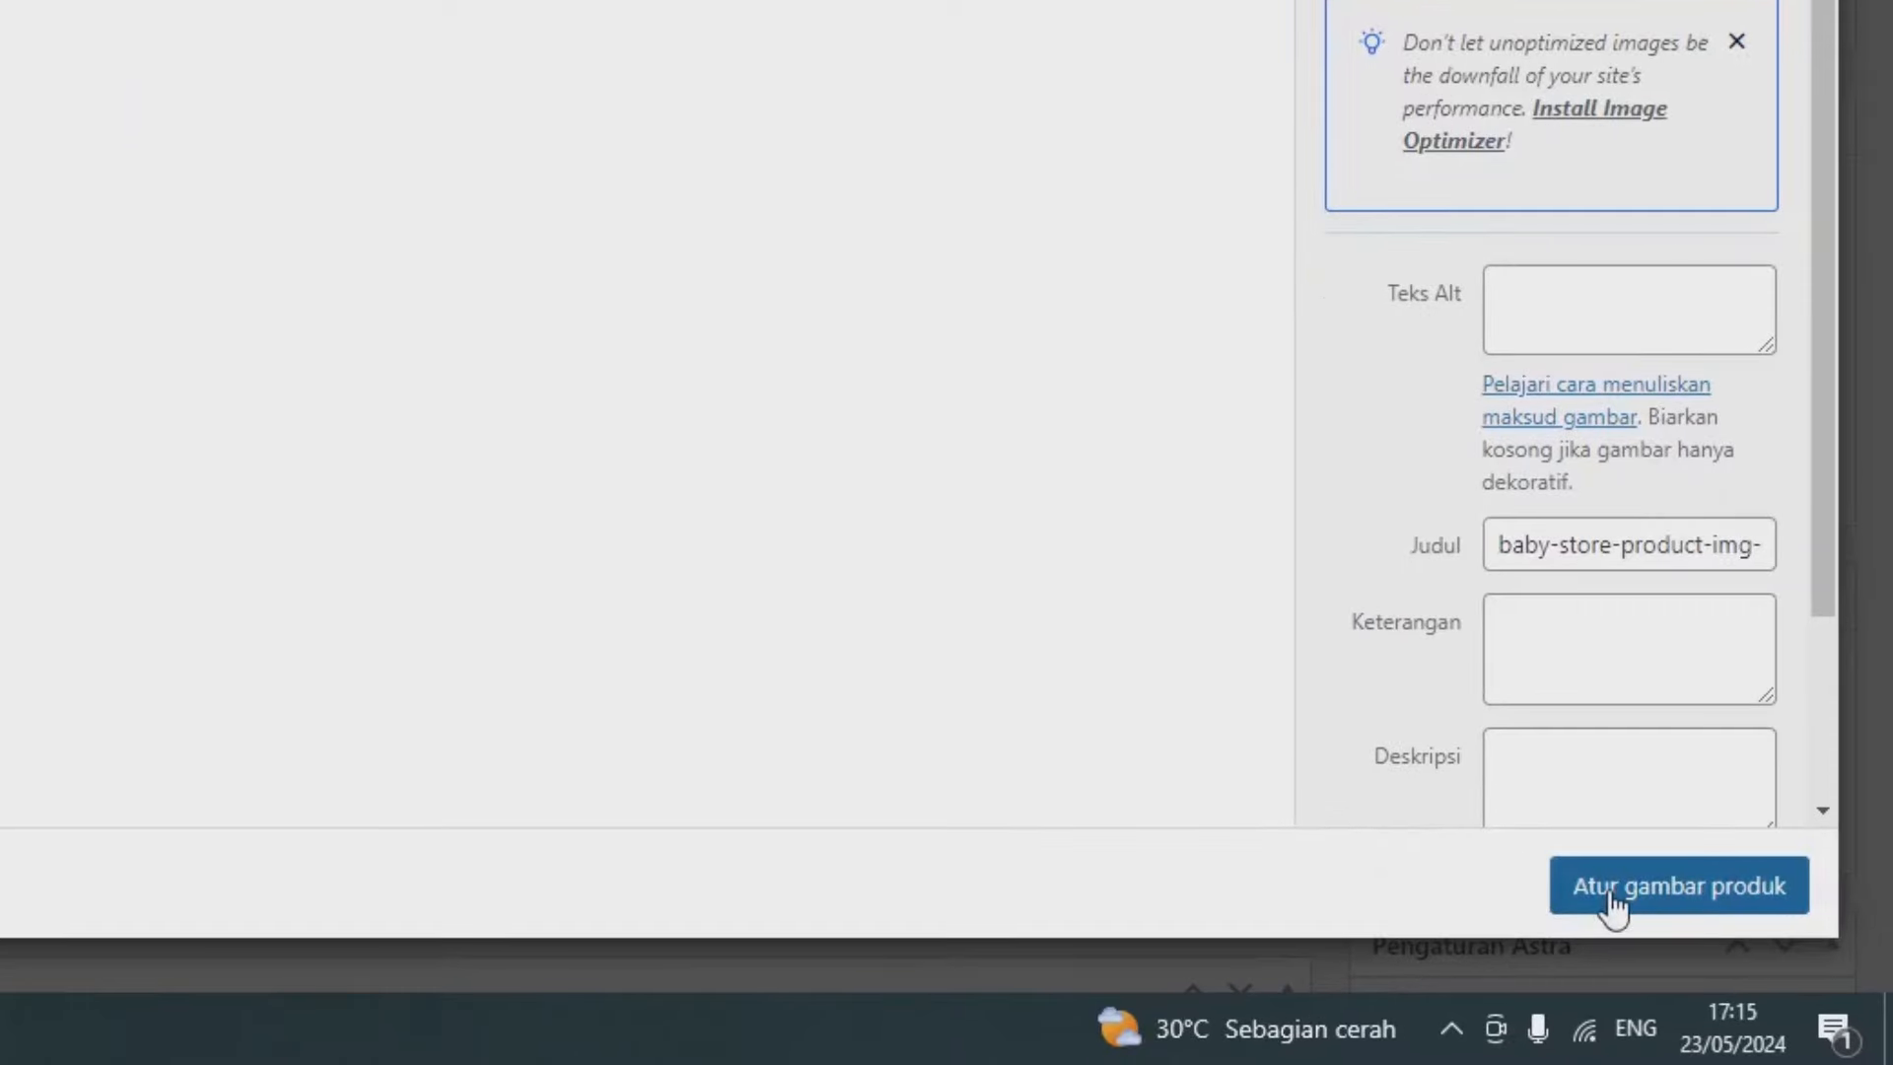
left_click(1611, 888)
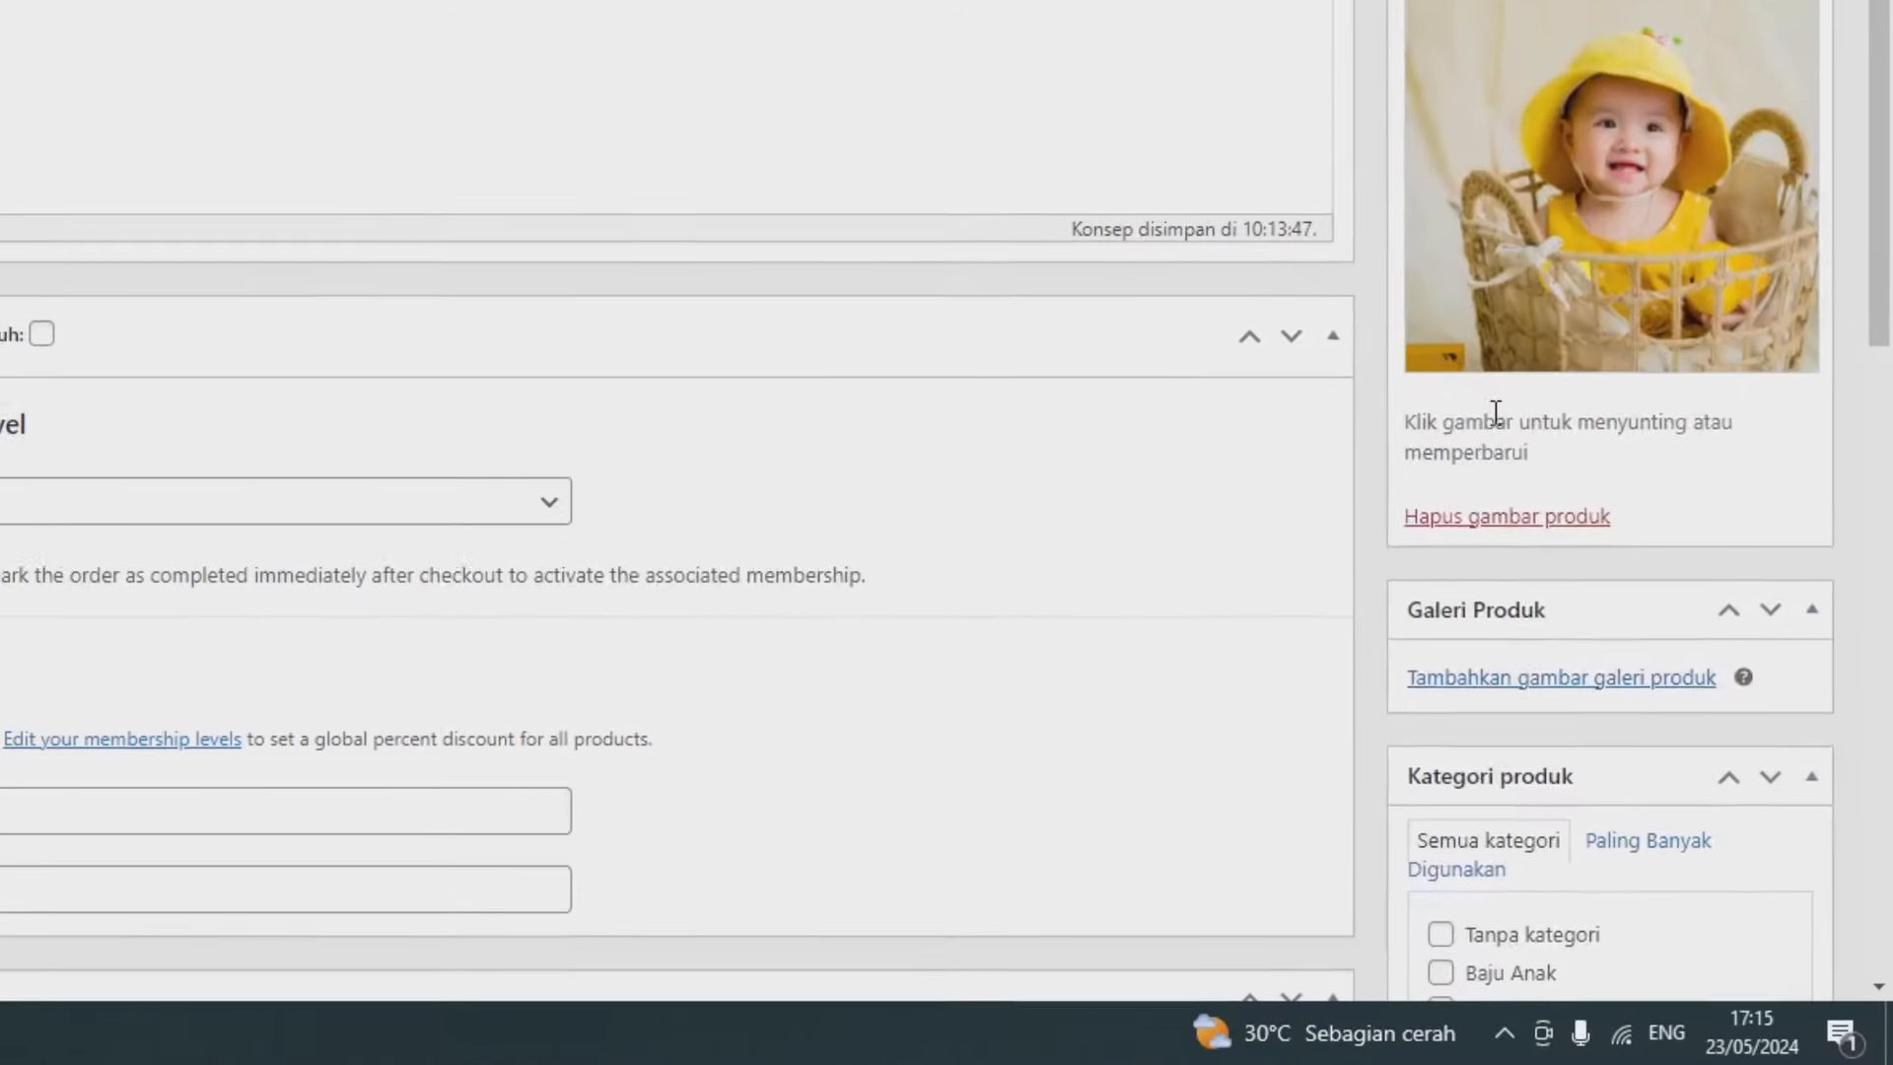
Tick the Baju Anak category and publish the product.
scroll(1470, 592, "down", 3)
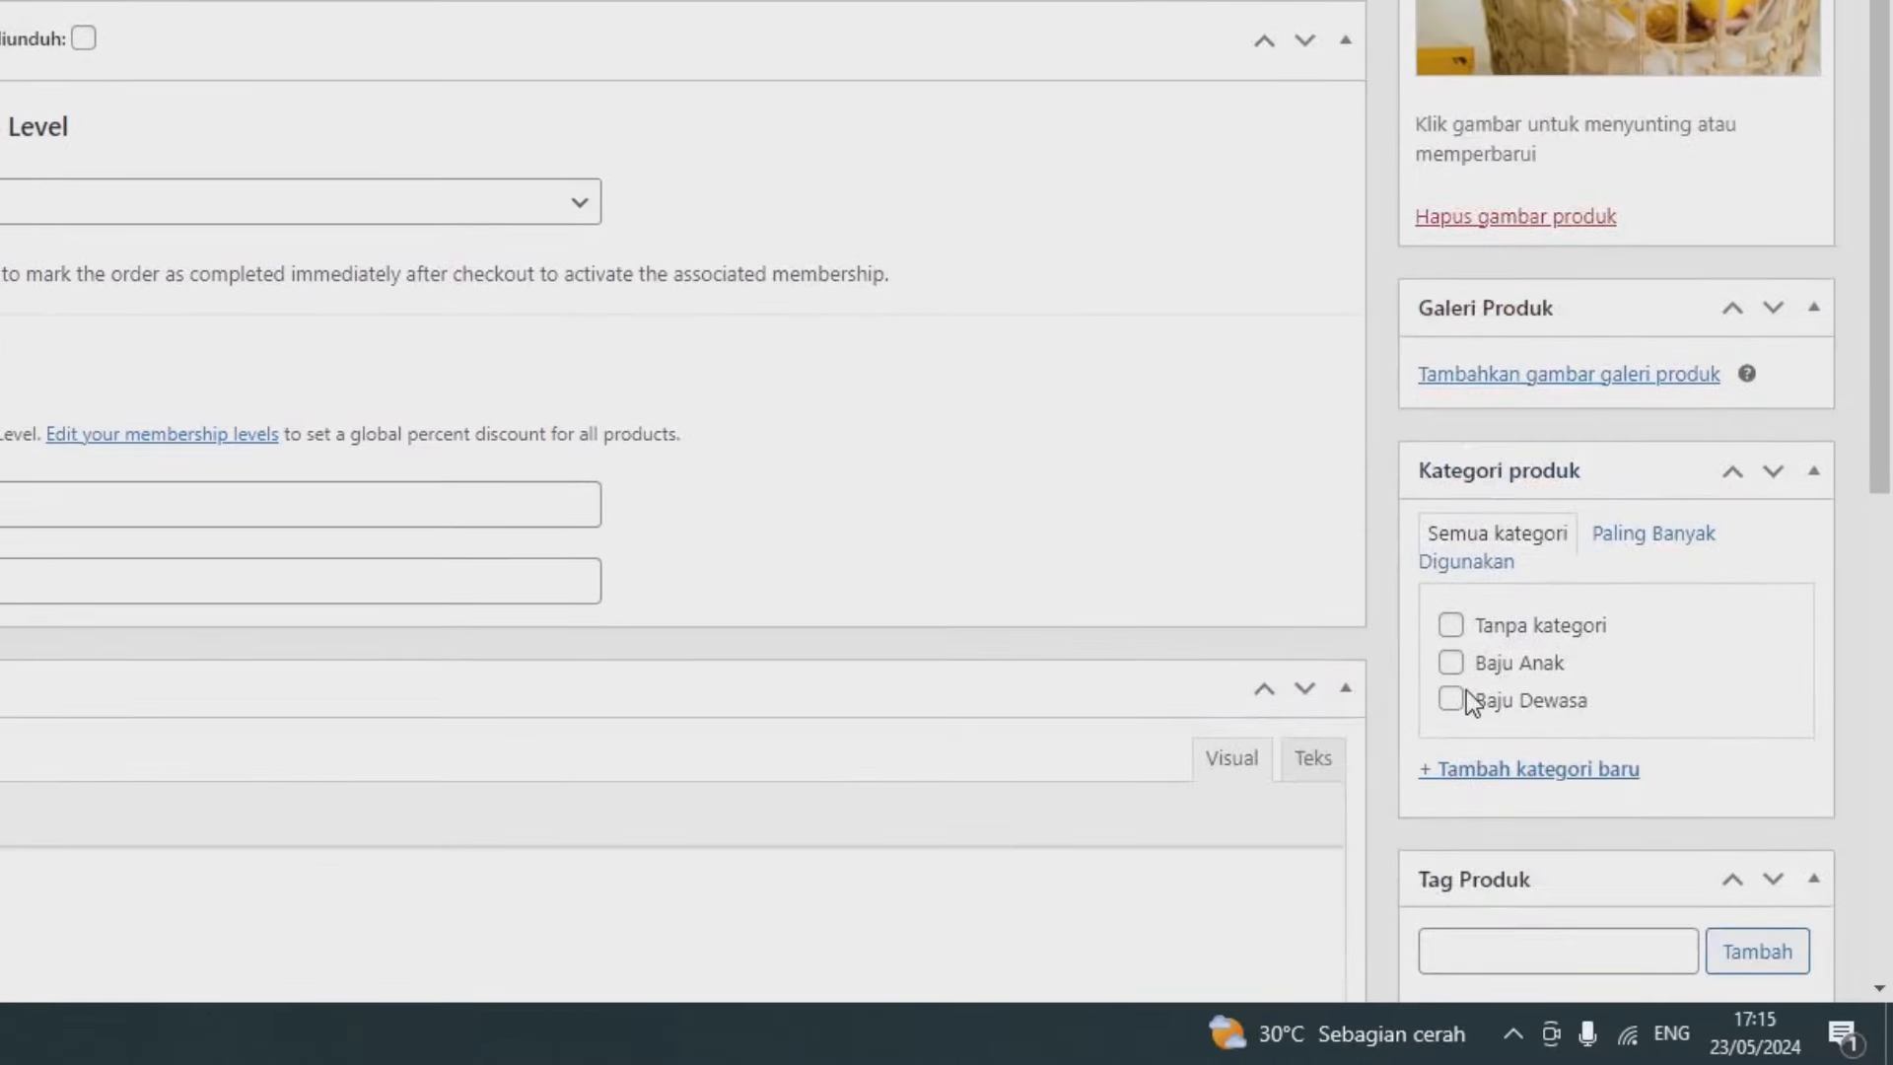
left_click(1460, 668)
scroll(1460, 666, "down", 11)
scroll(1466, 664, "up", 12)
scroll(1466, 670, "up", 7)
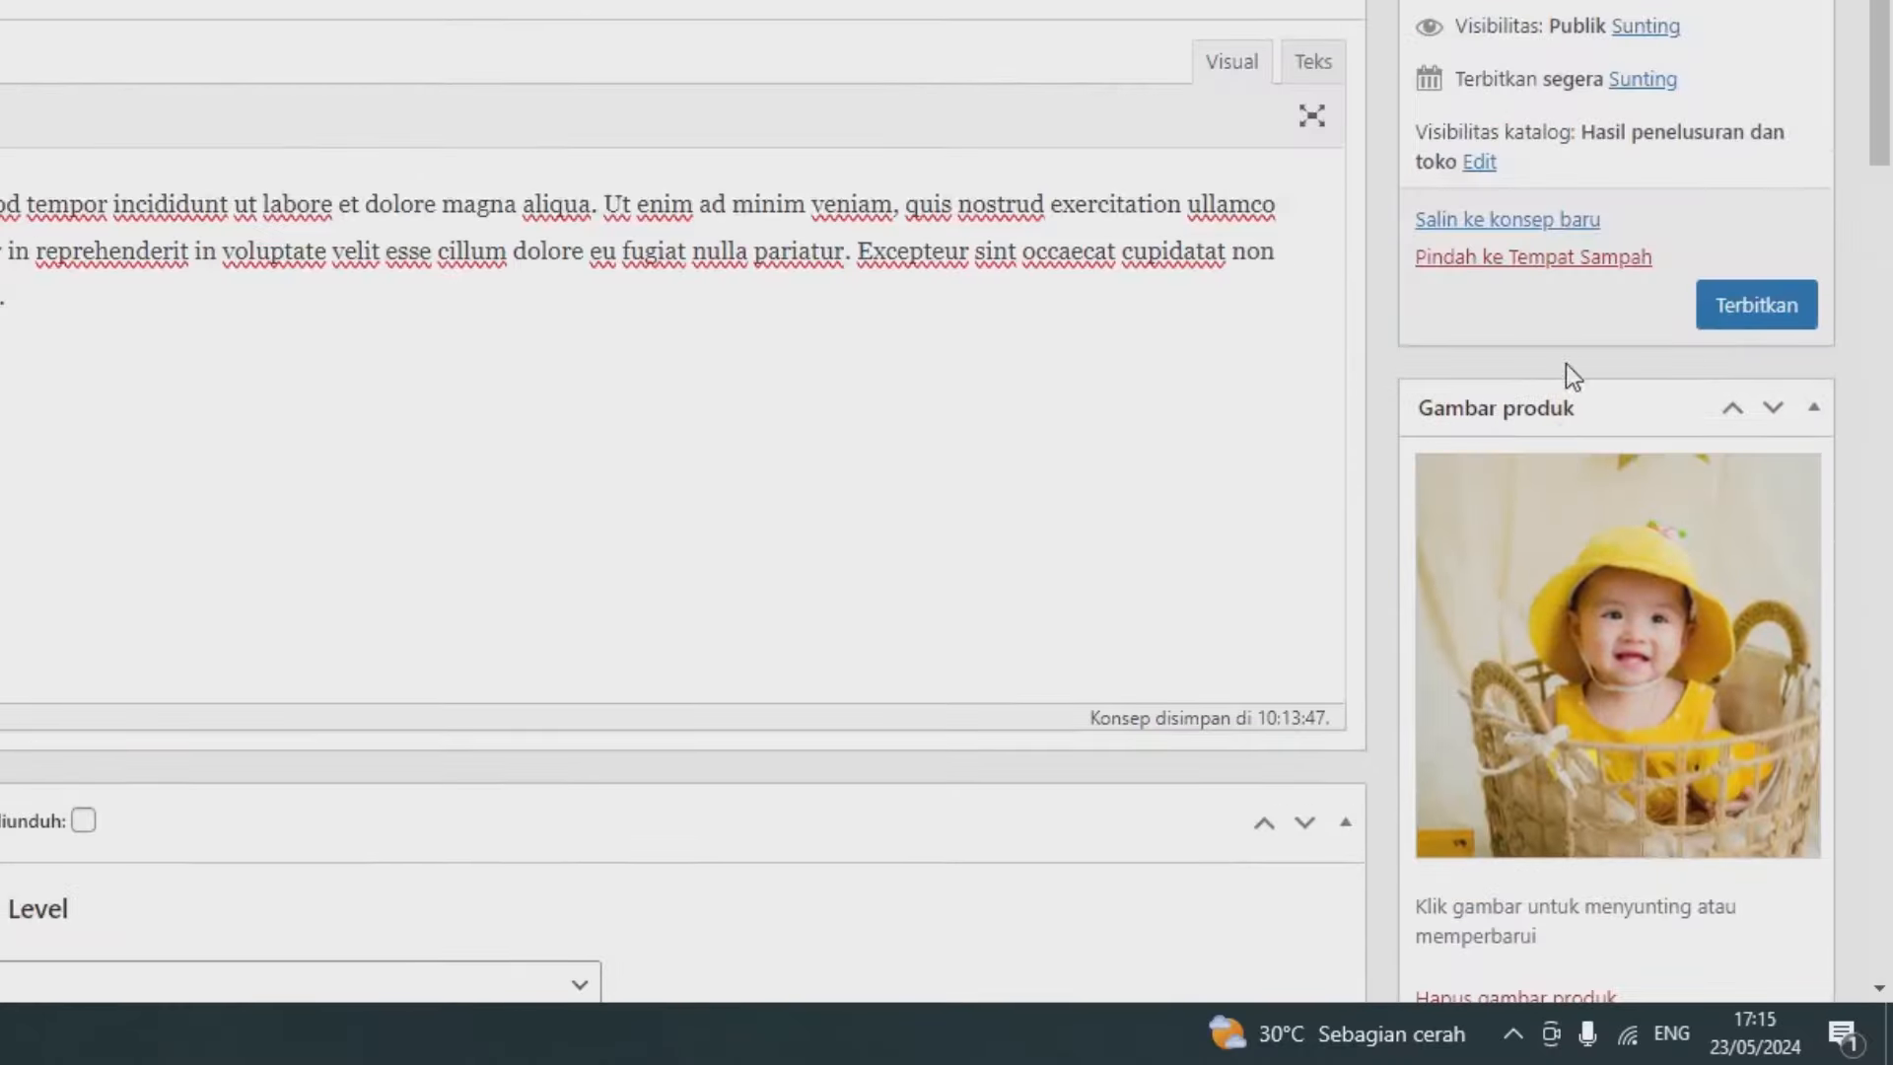
left_click(1738, 314)
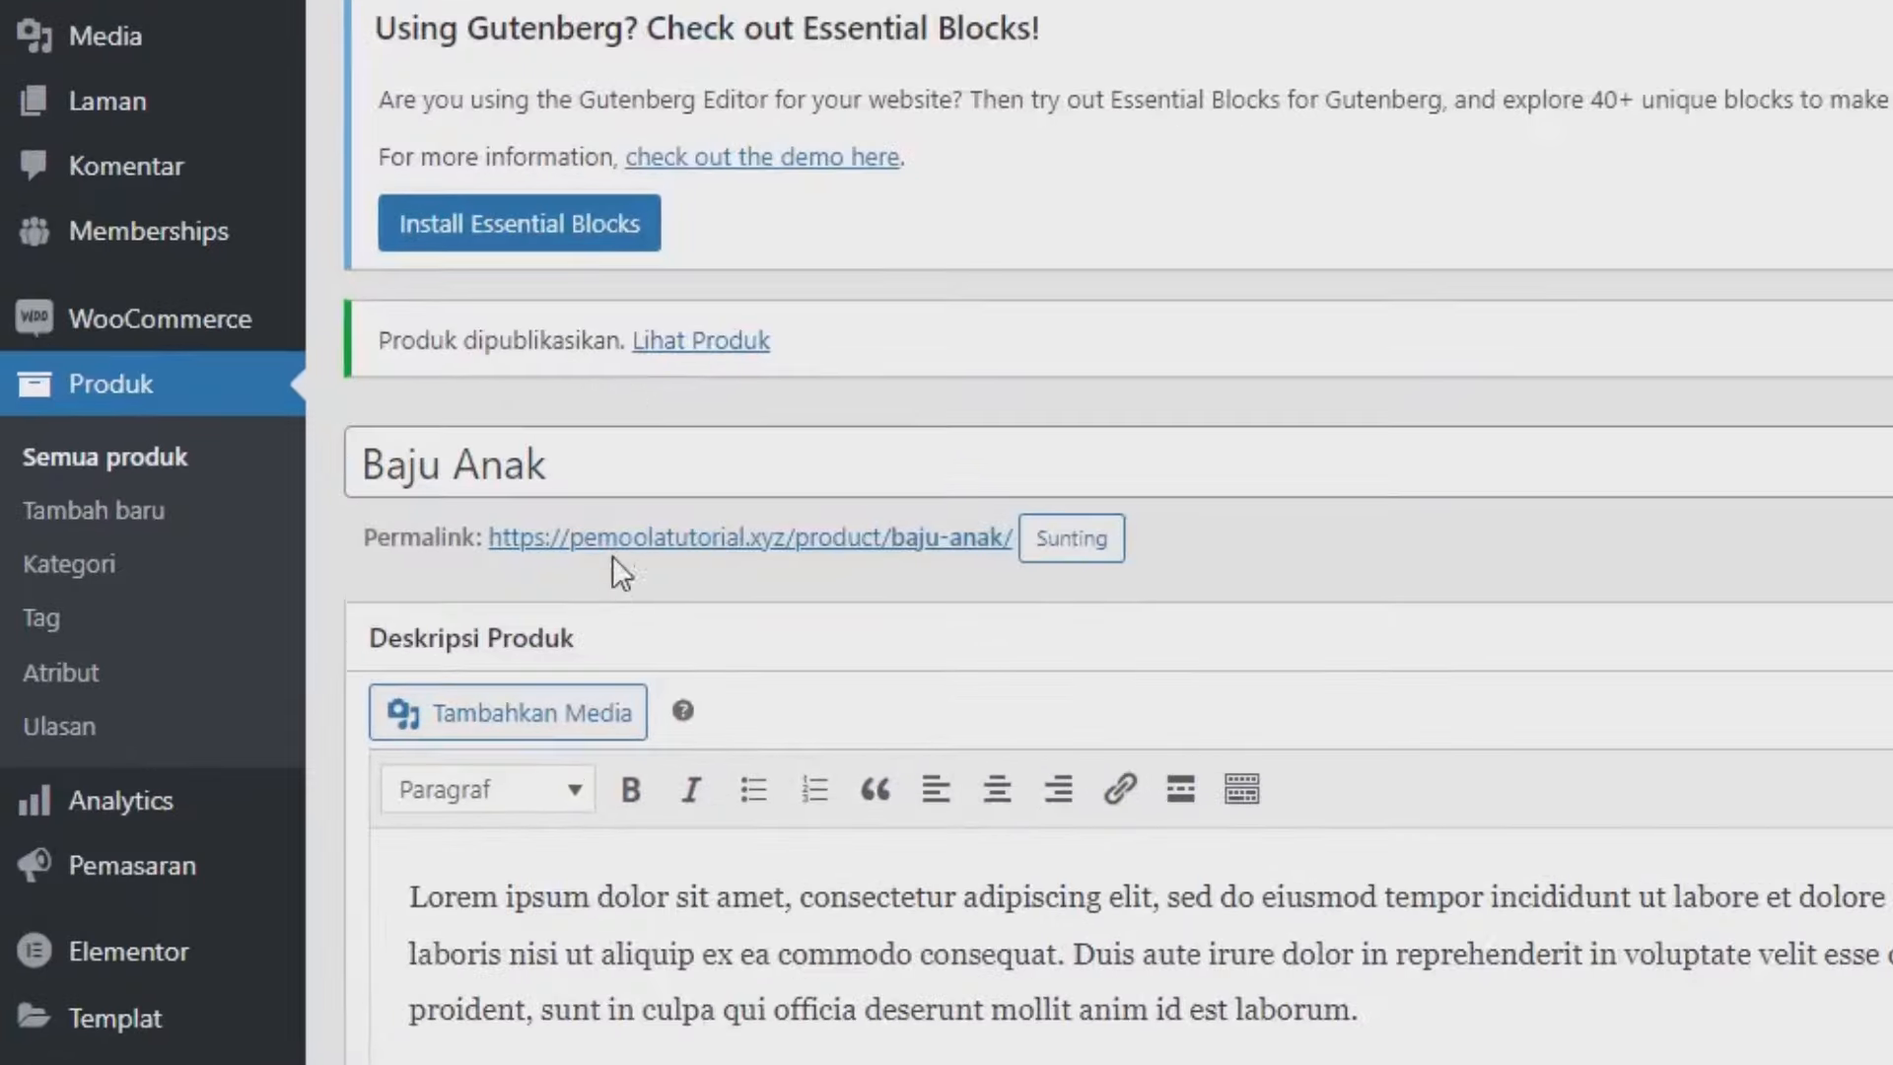
Open the live Baju Anak page in a new tab, check the Rp199.000 price, then return to the editor.
right_click(515, 540)
left_click(835, 582)
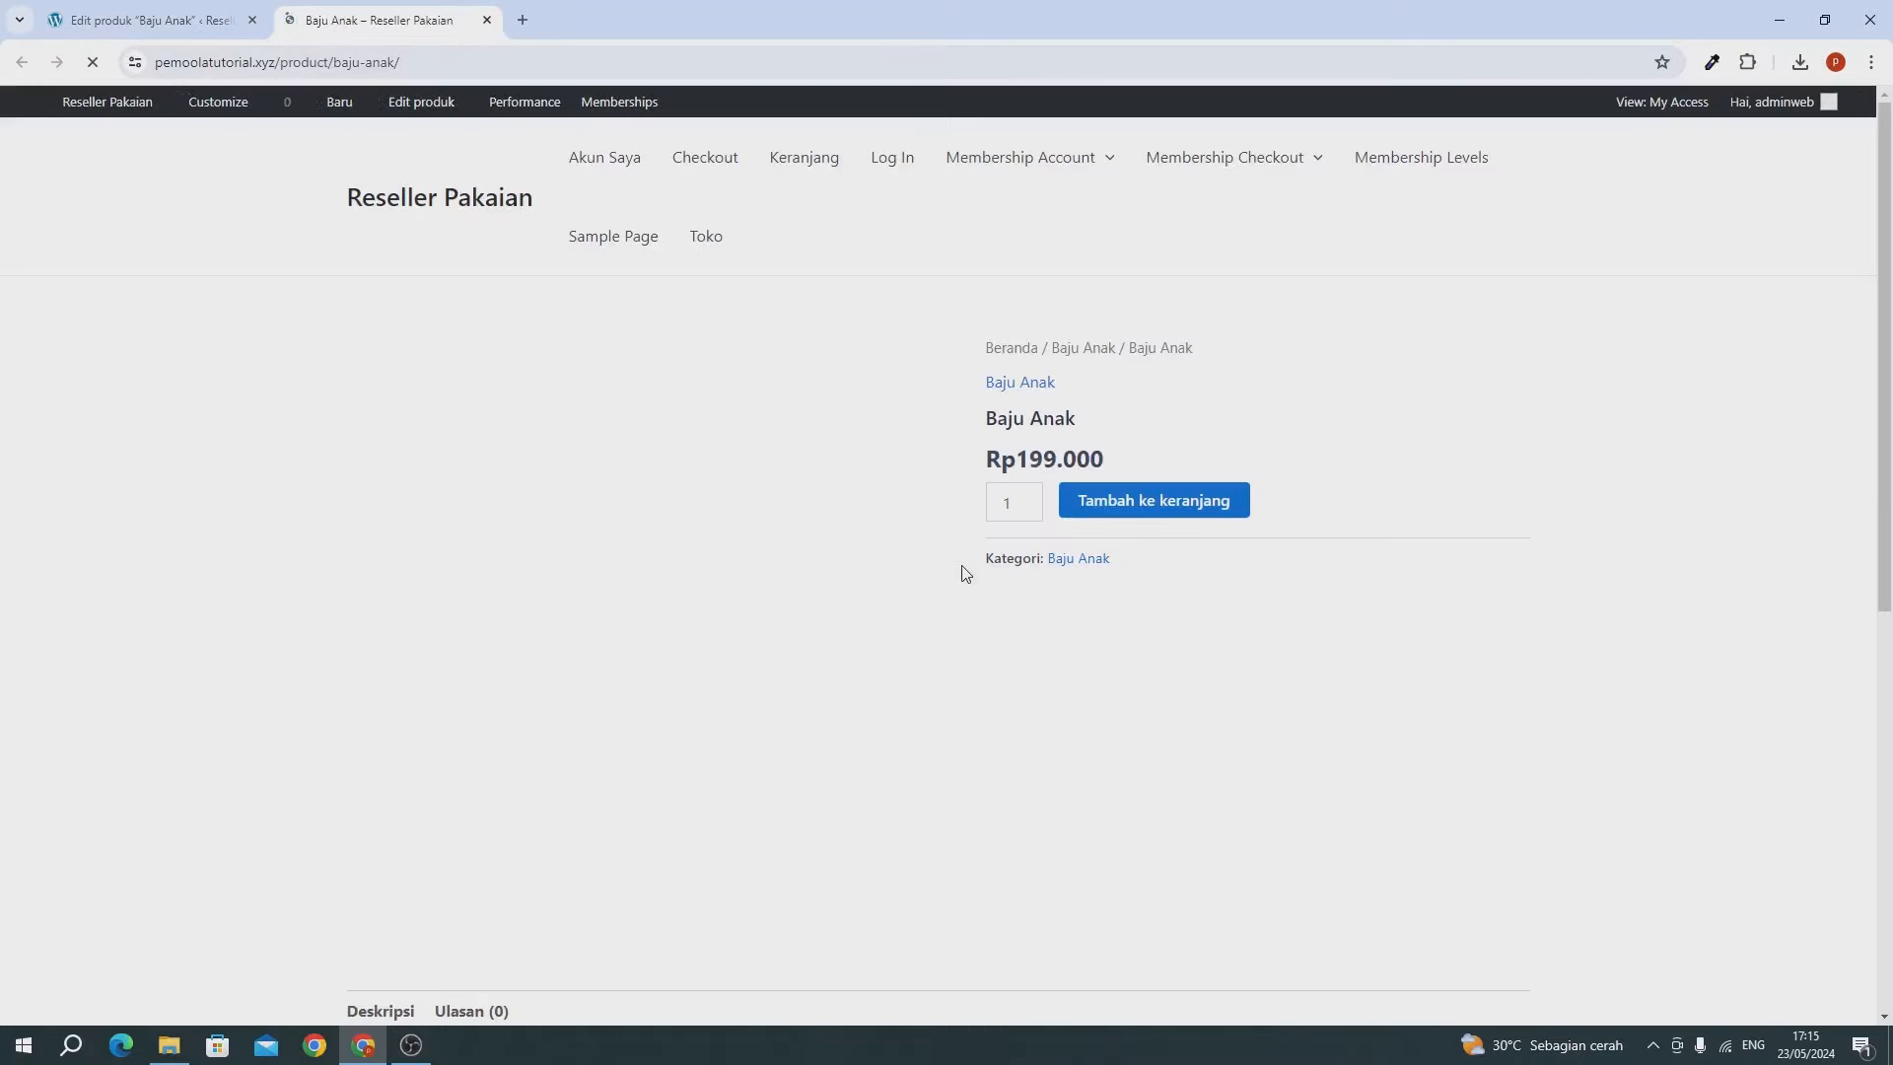
scroll(1180, 735, "down", 3)
scroll(1180, 734, "up", 3)
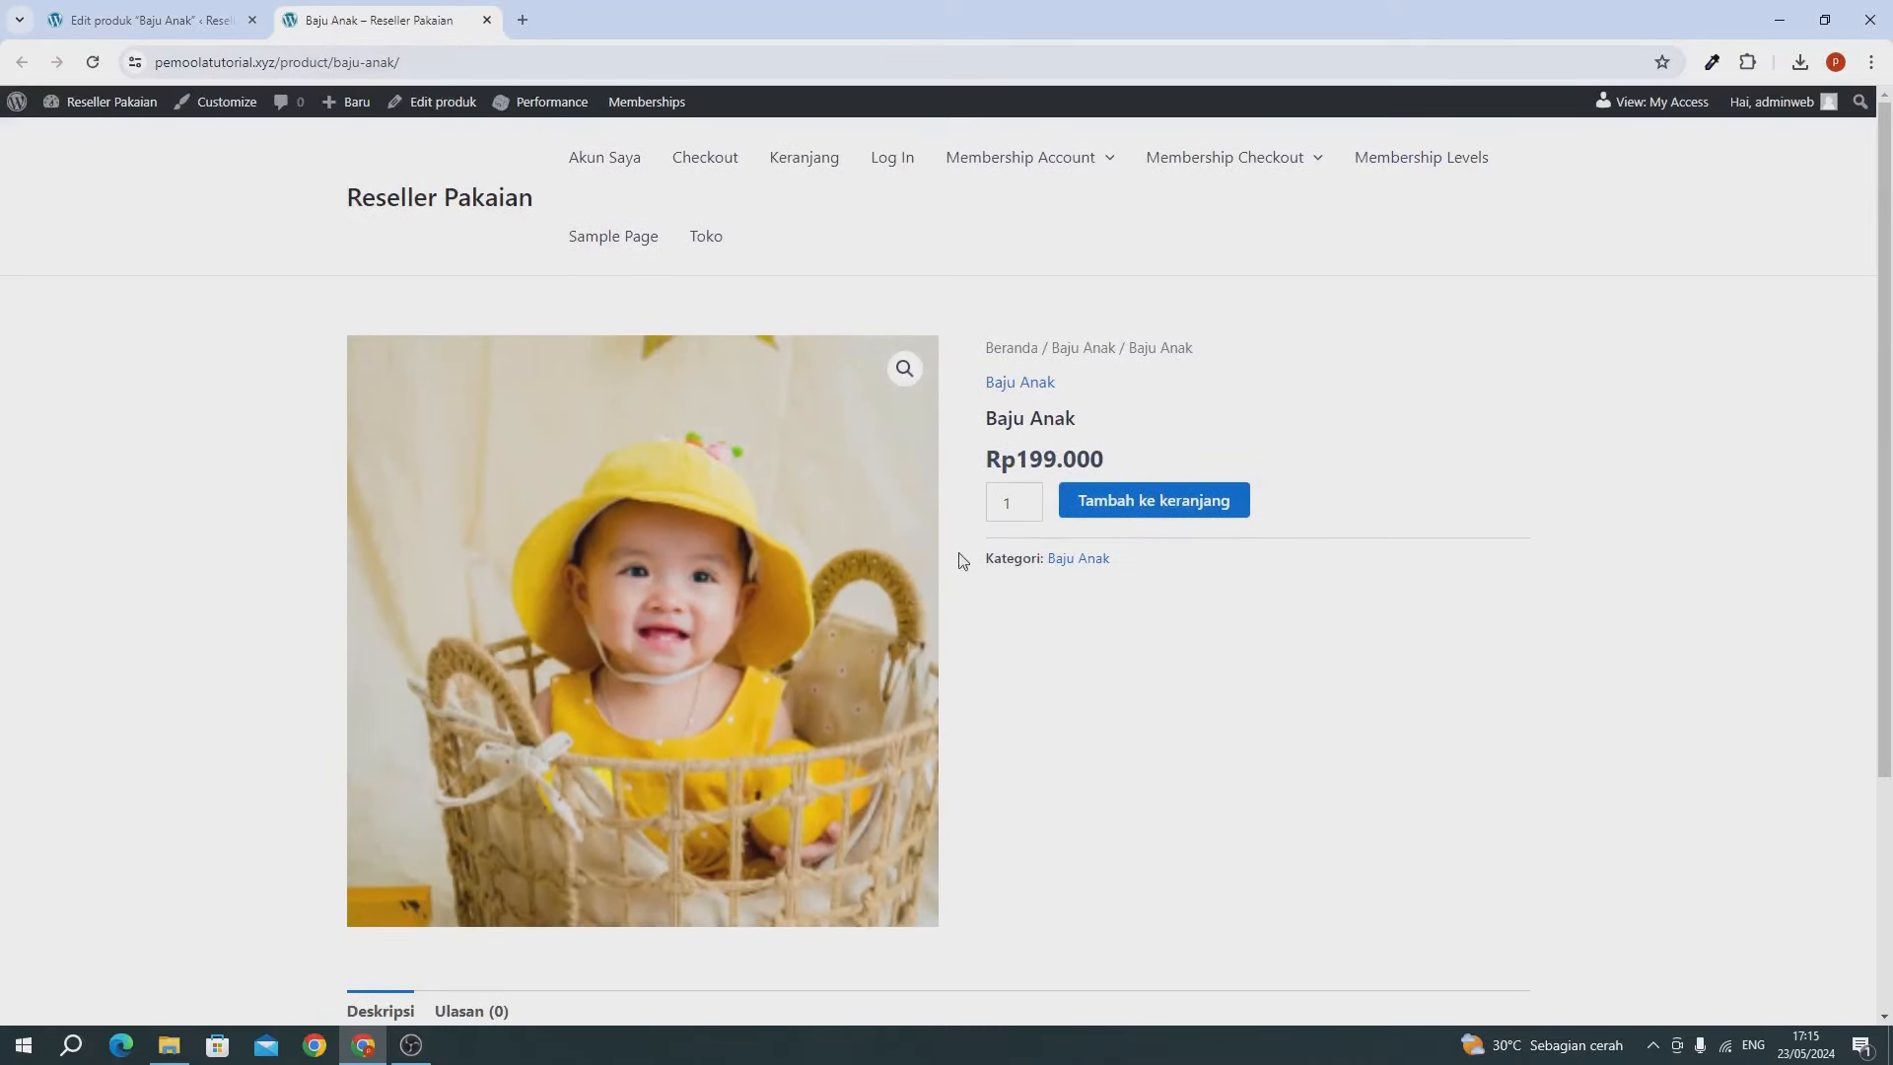
scroll(1192, 646, "down", 3)
scroll(1194, 646, "up", 3)
left_click_drag(988, 462, 1096, 460)
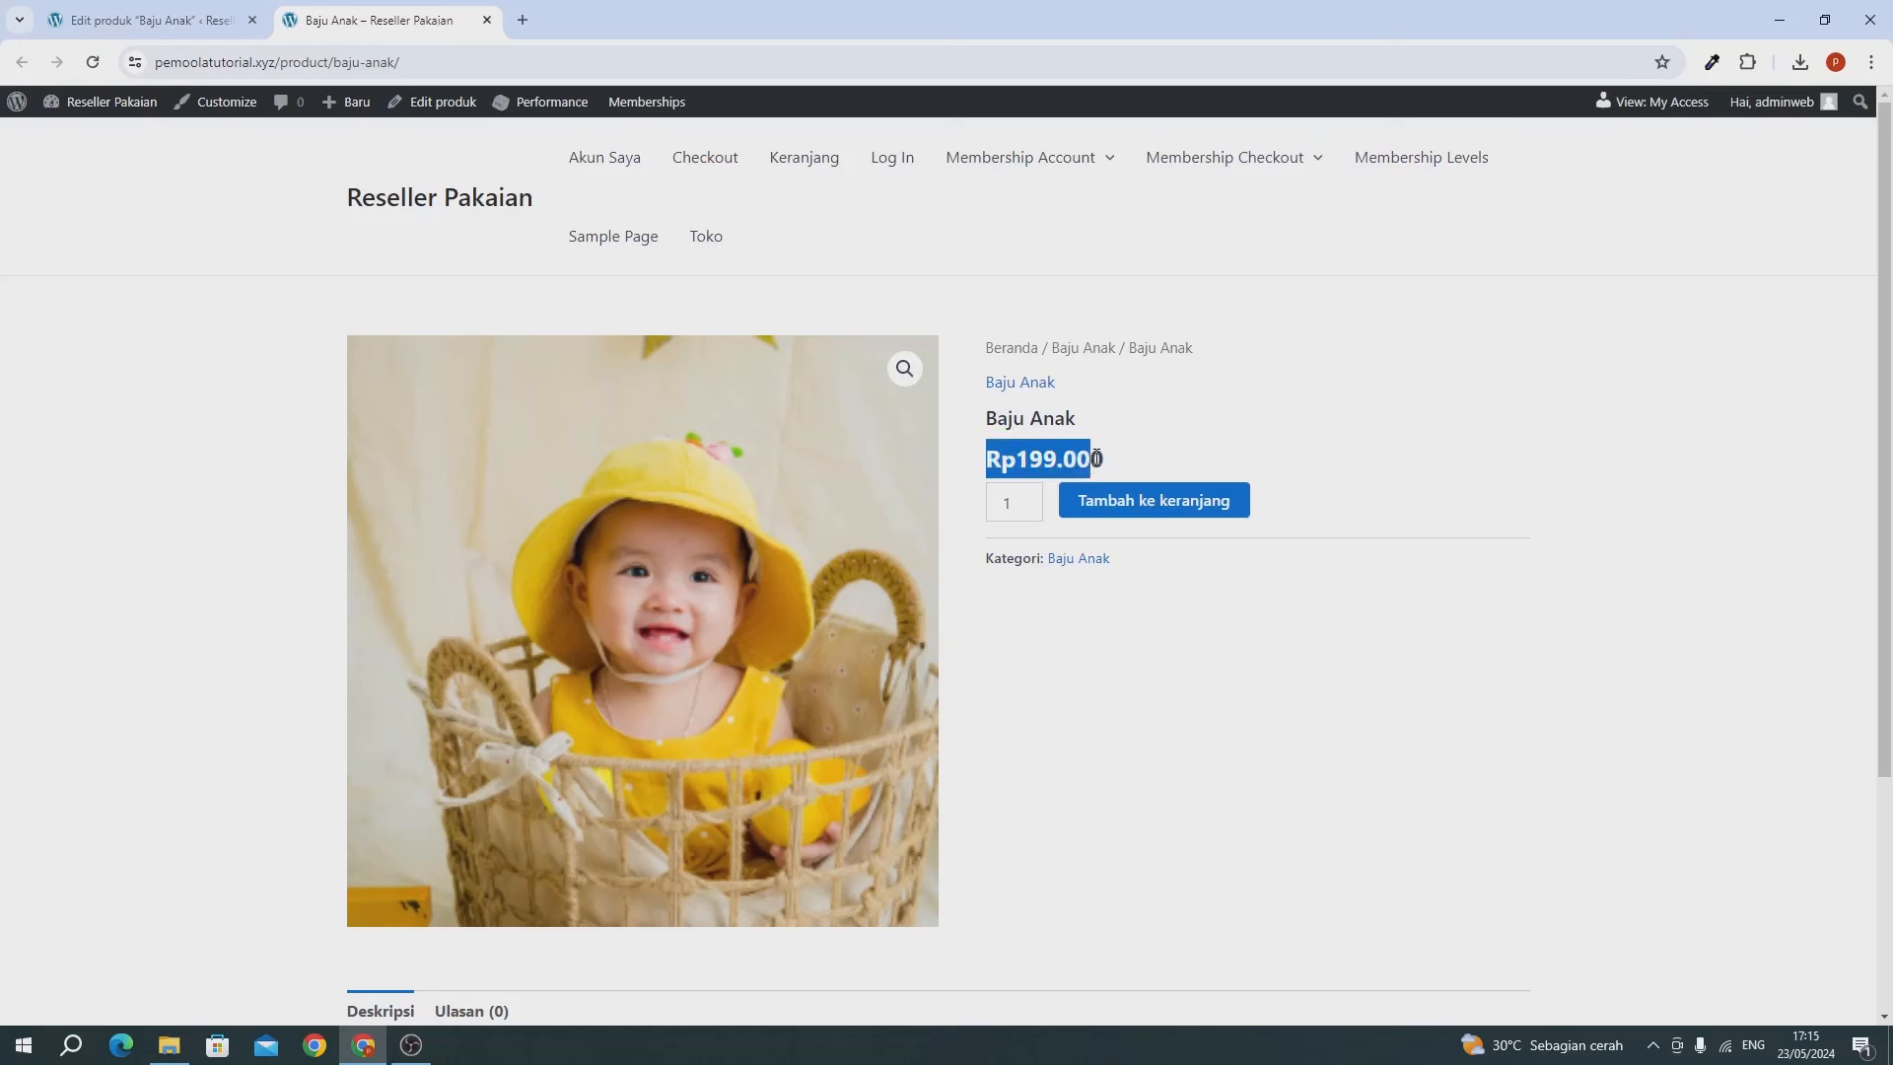
left_click(1097, 459)
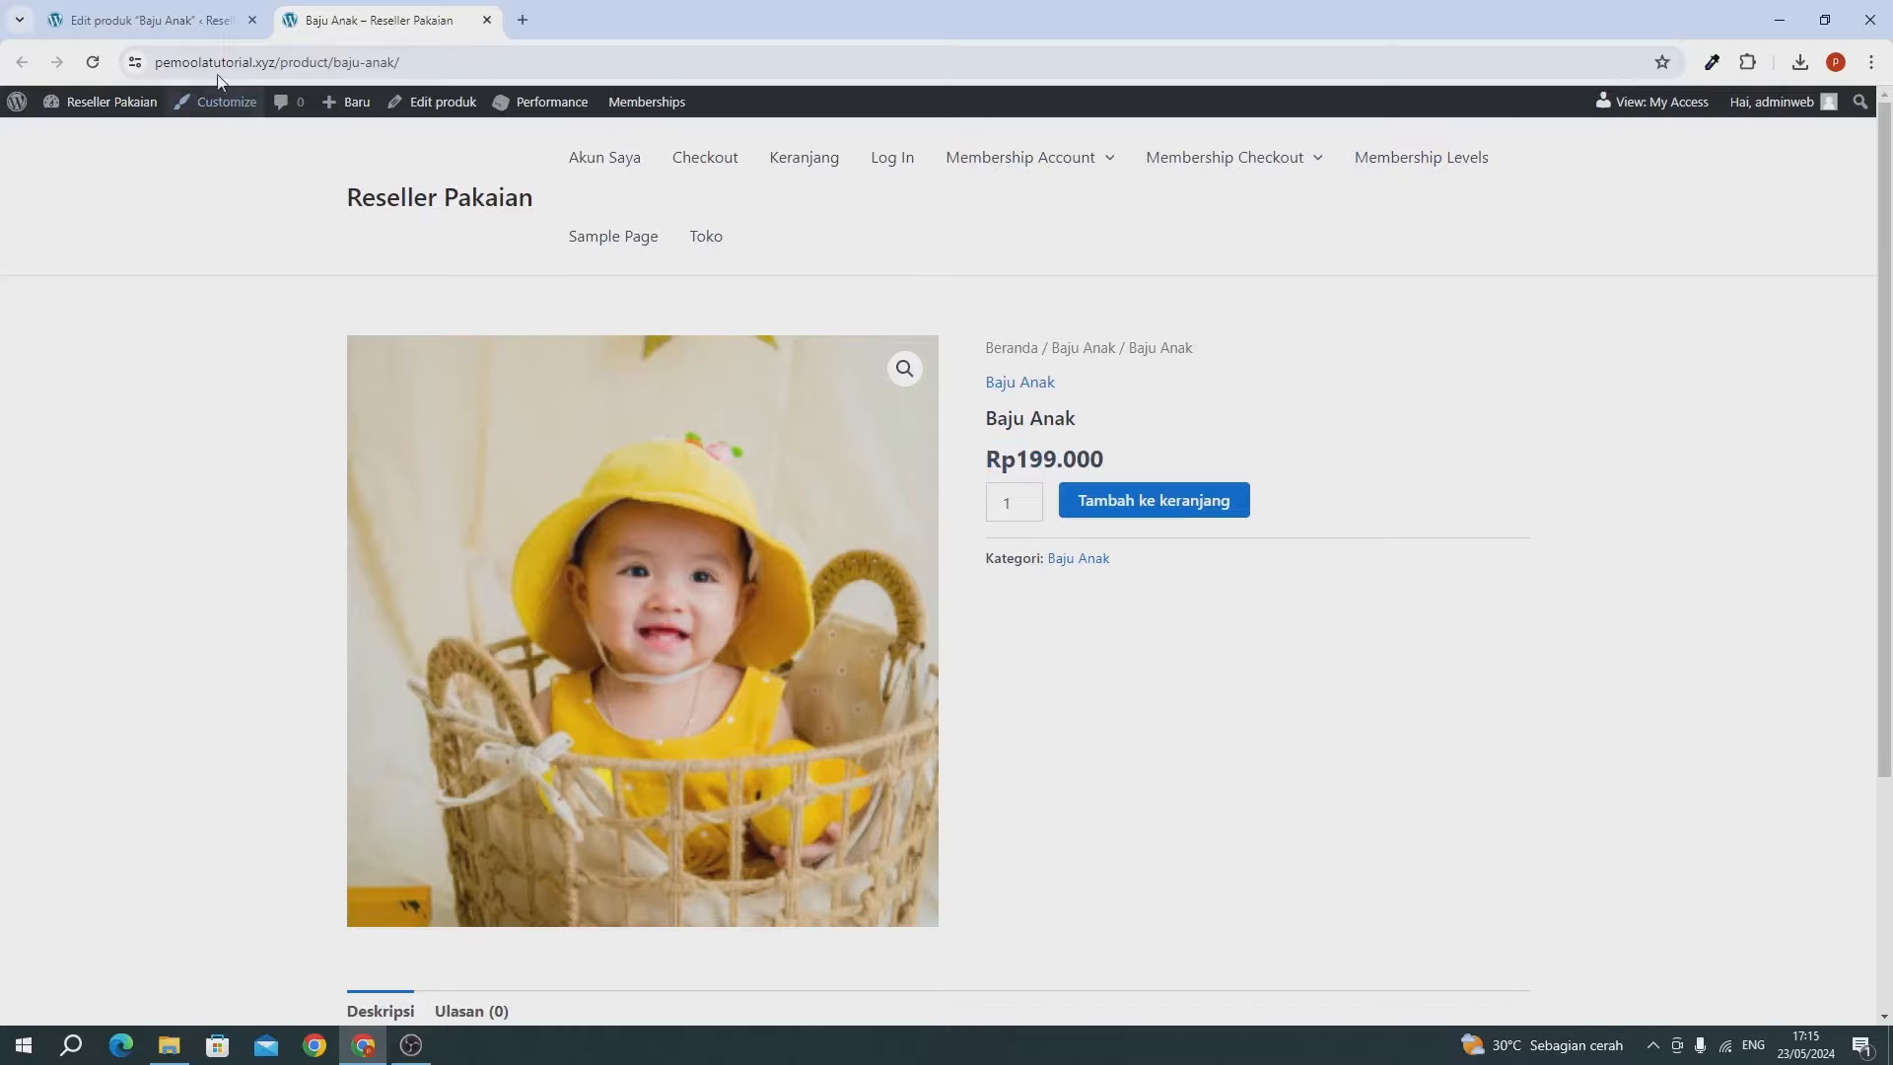
left_click(177, 26)
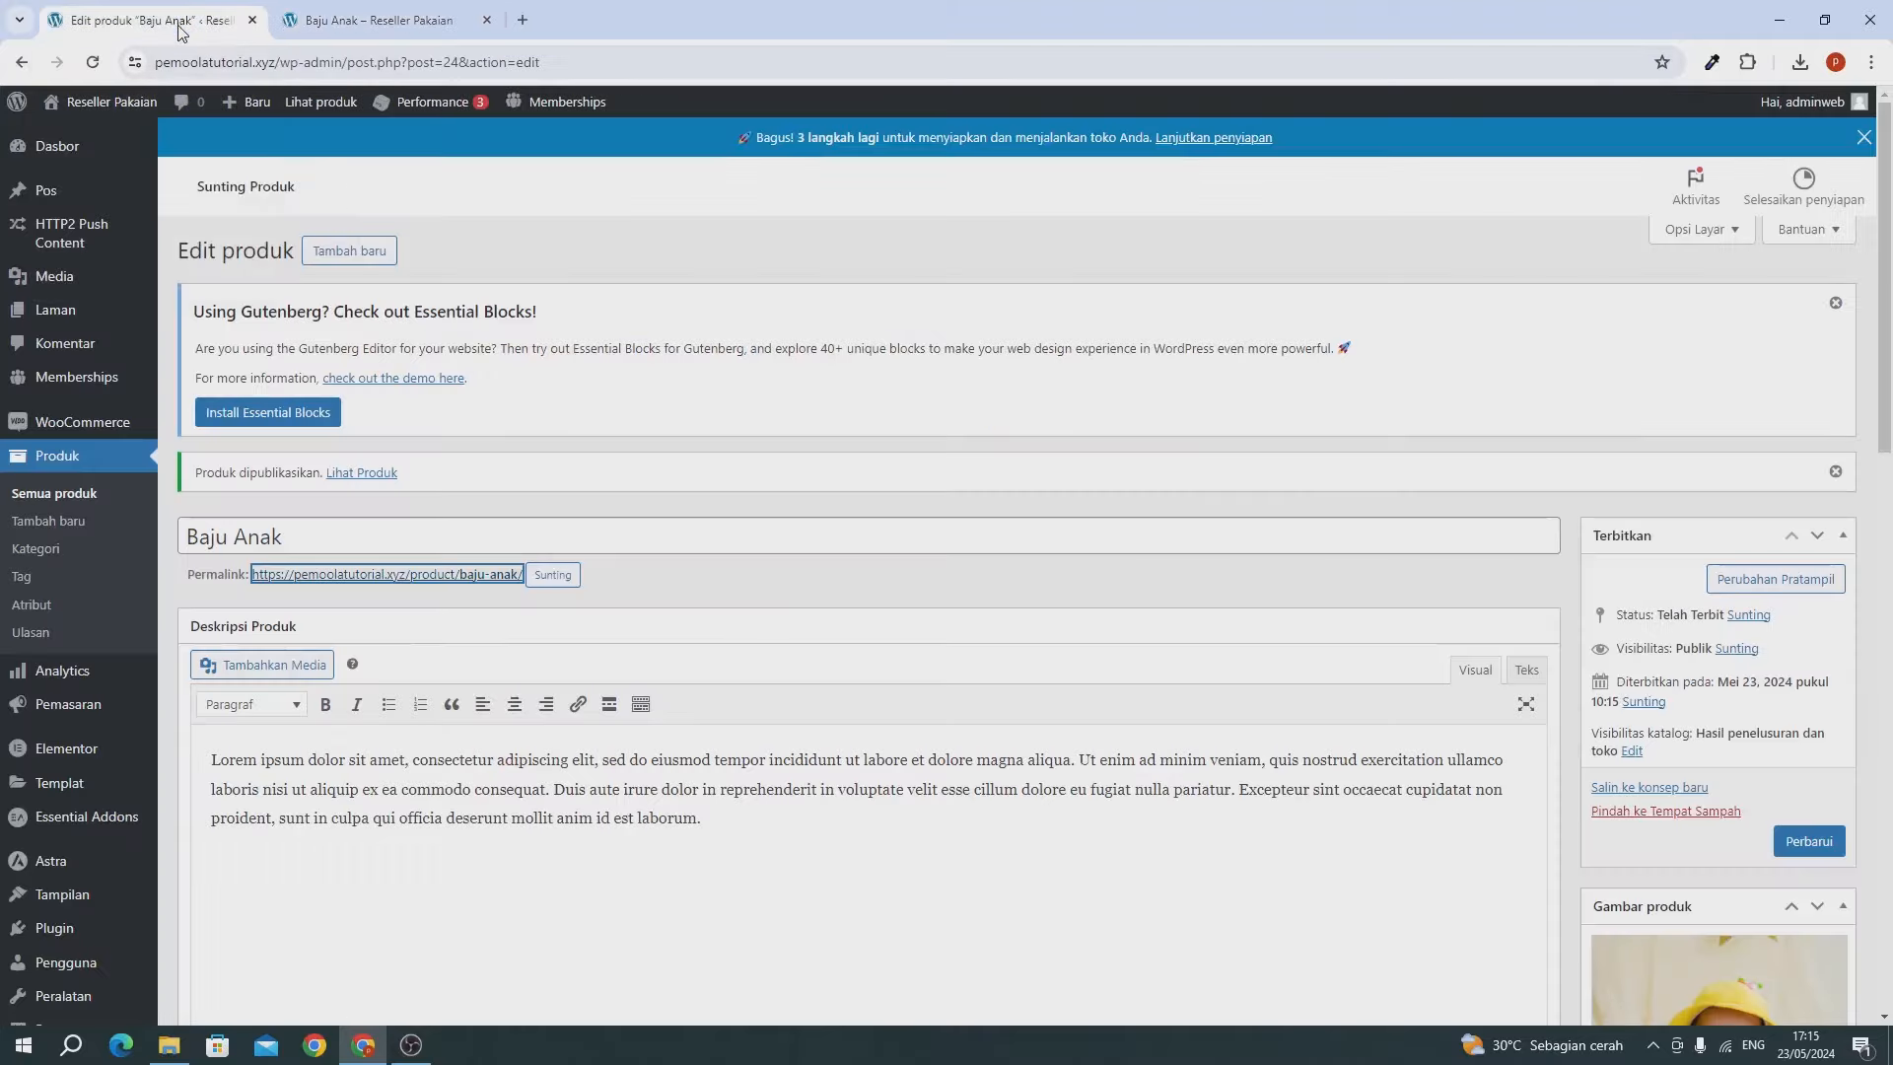
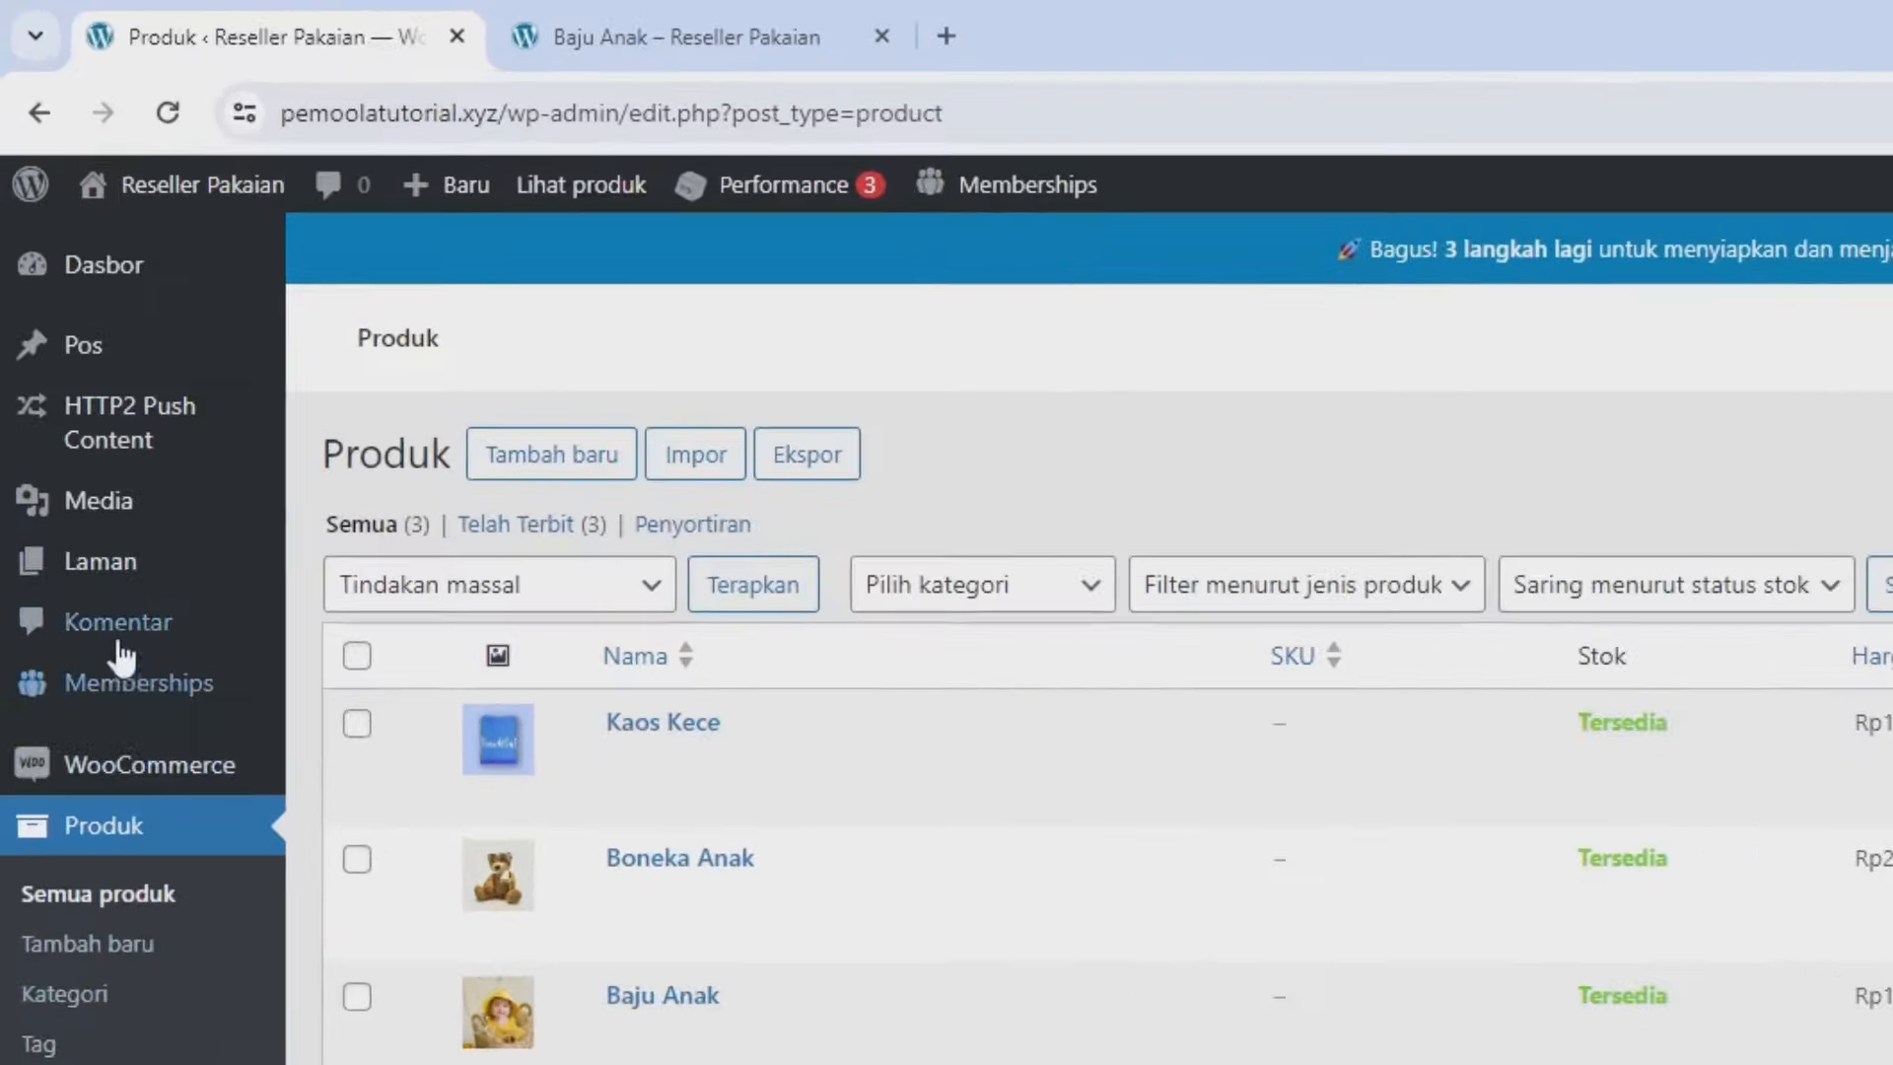
Create a page titled 'Home', publish it, and go back to the Pages list.
mouse_move(53, 325)
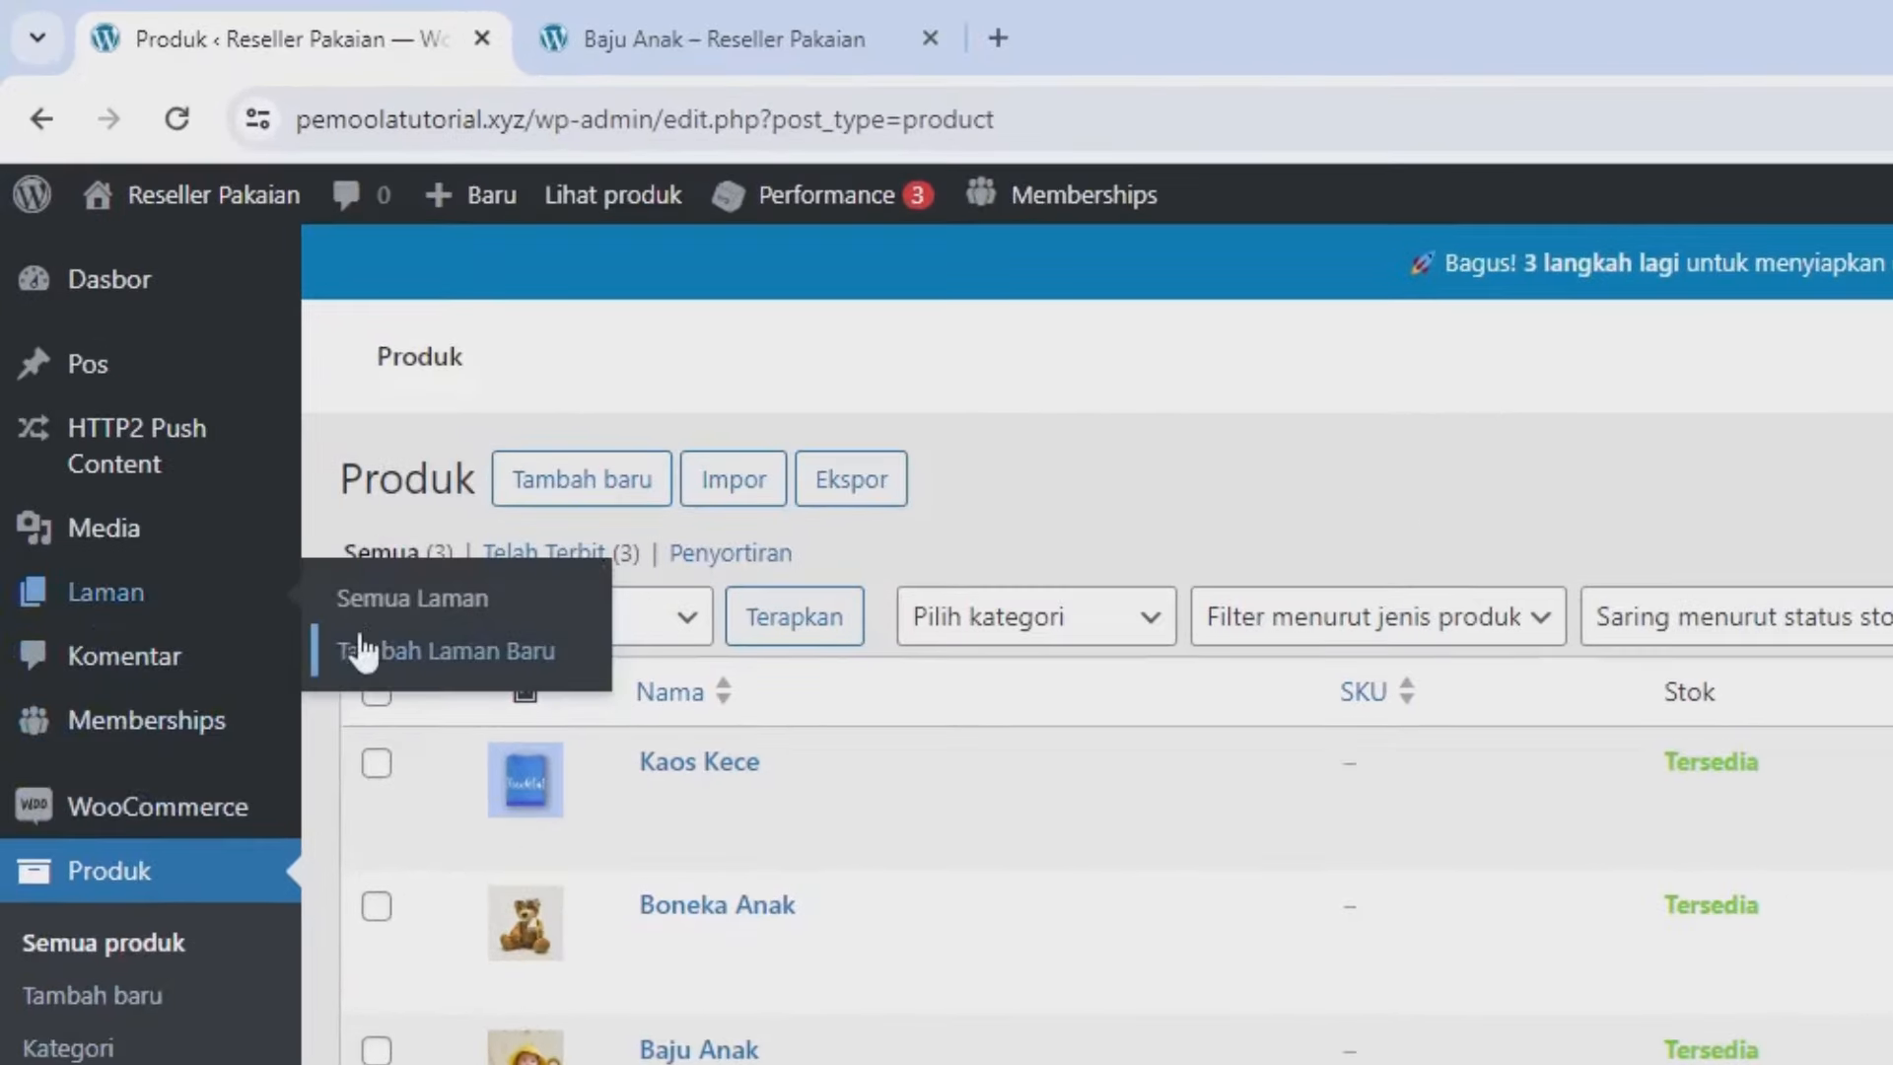
left_click(382, 670)
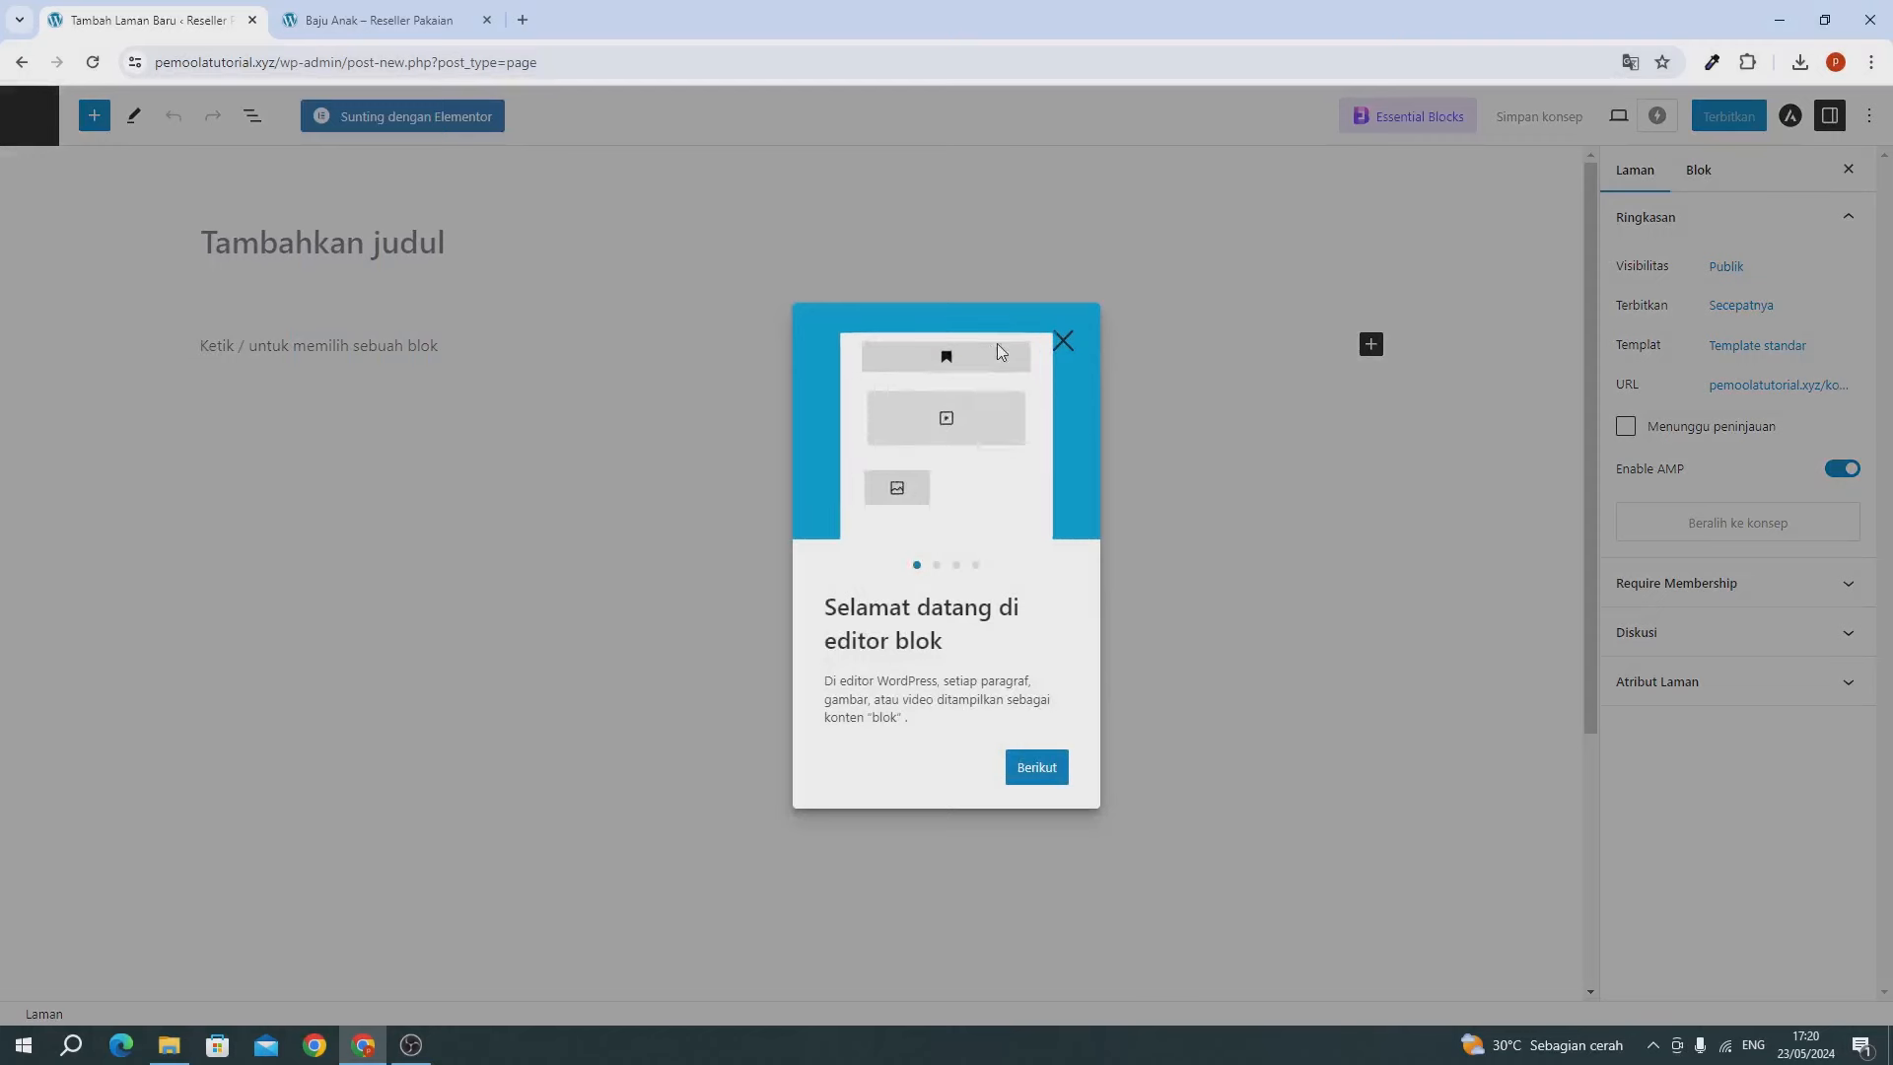
left_click(1063, 340)
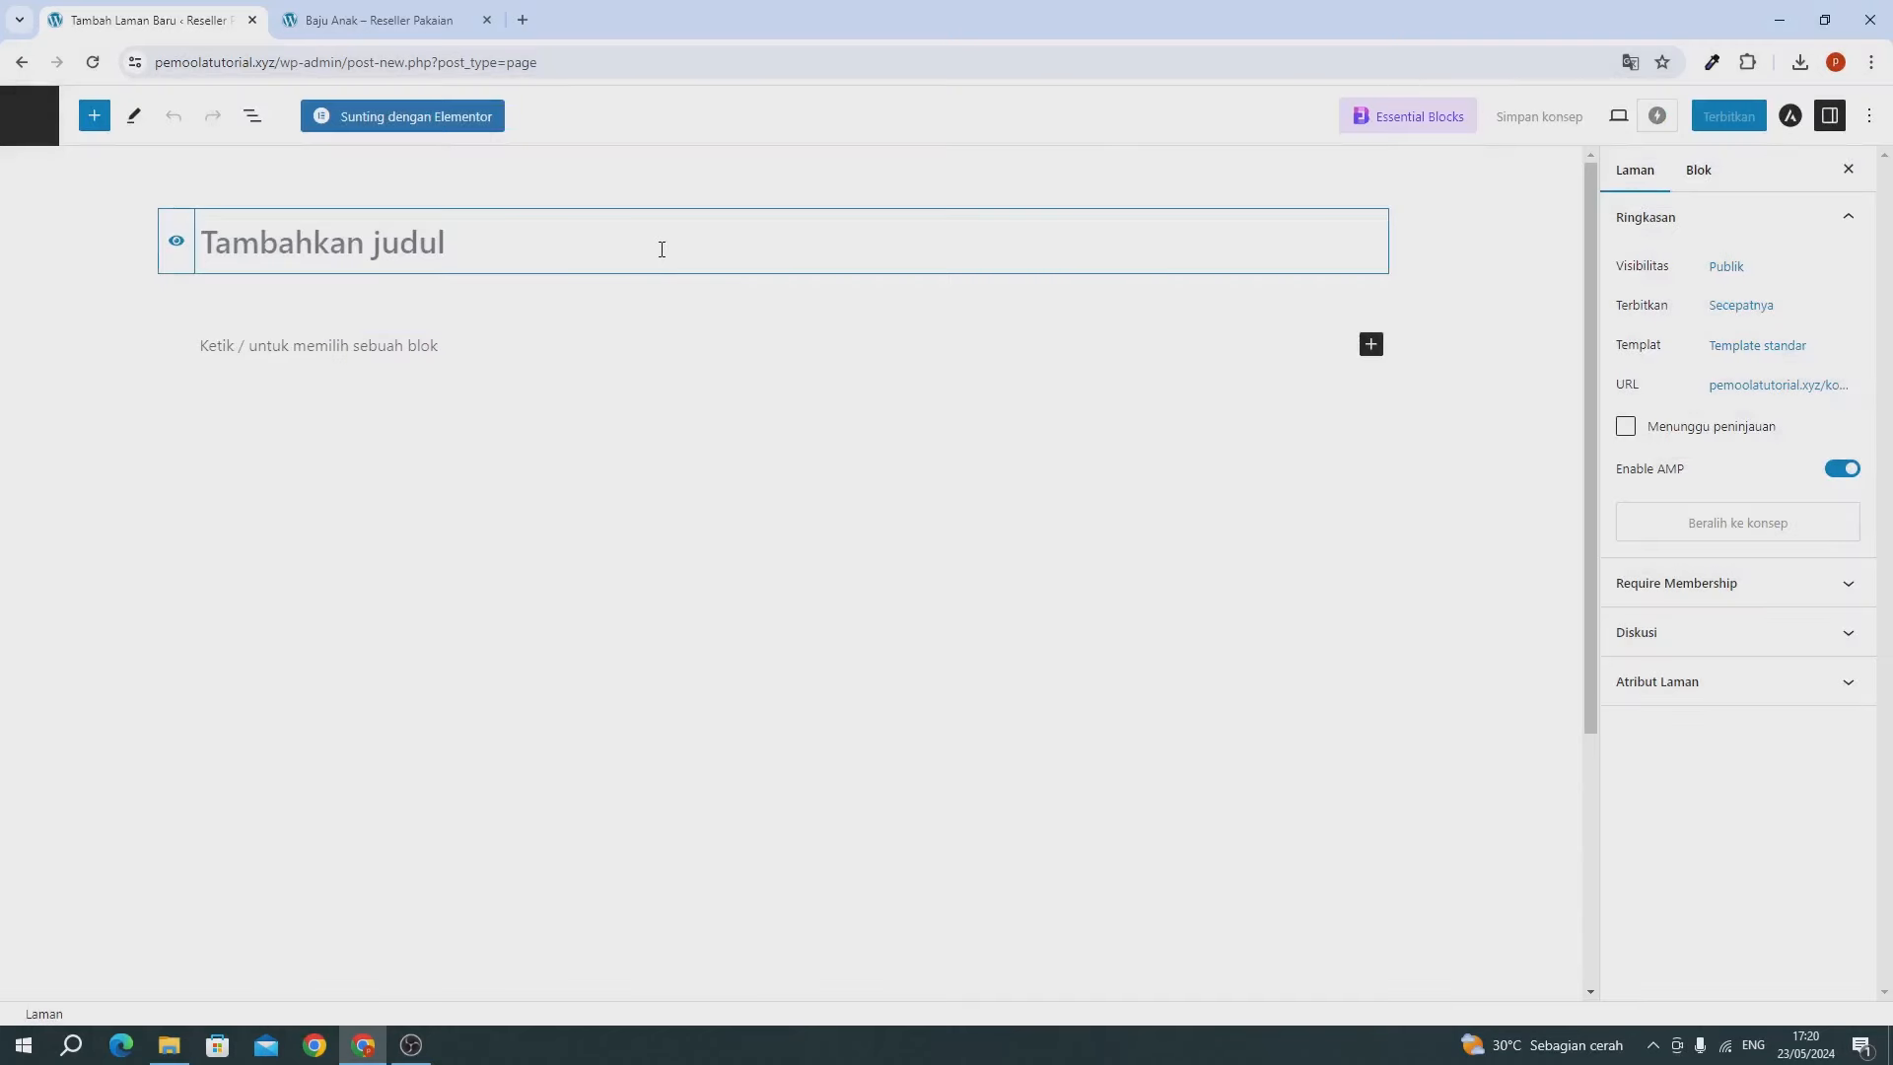
type("Home")
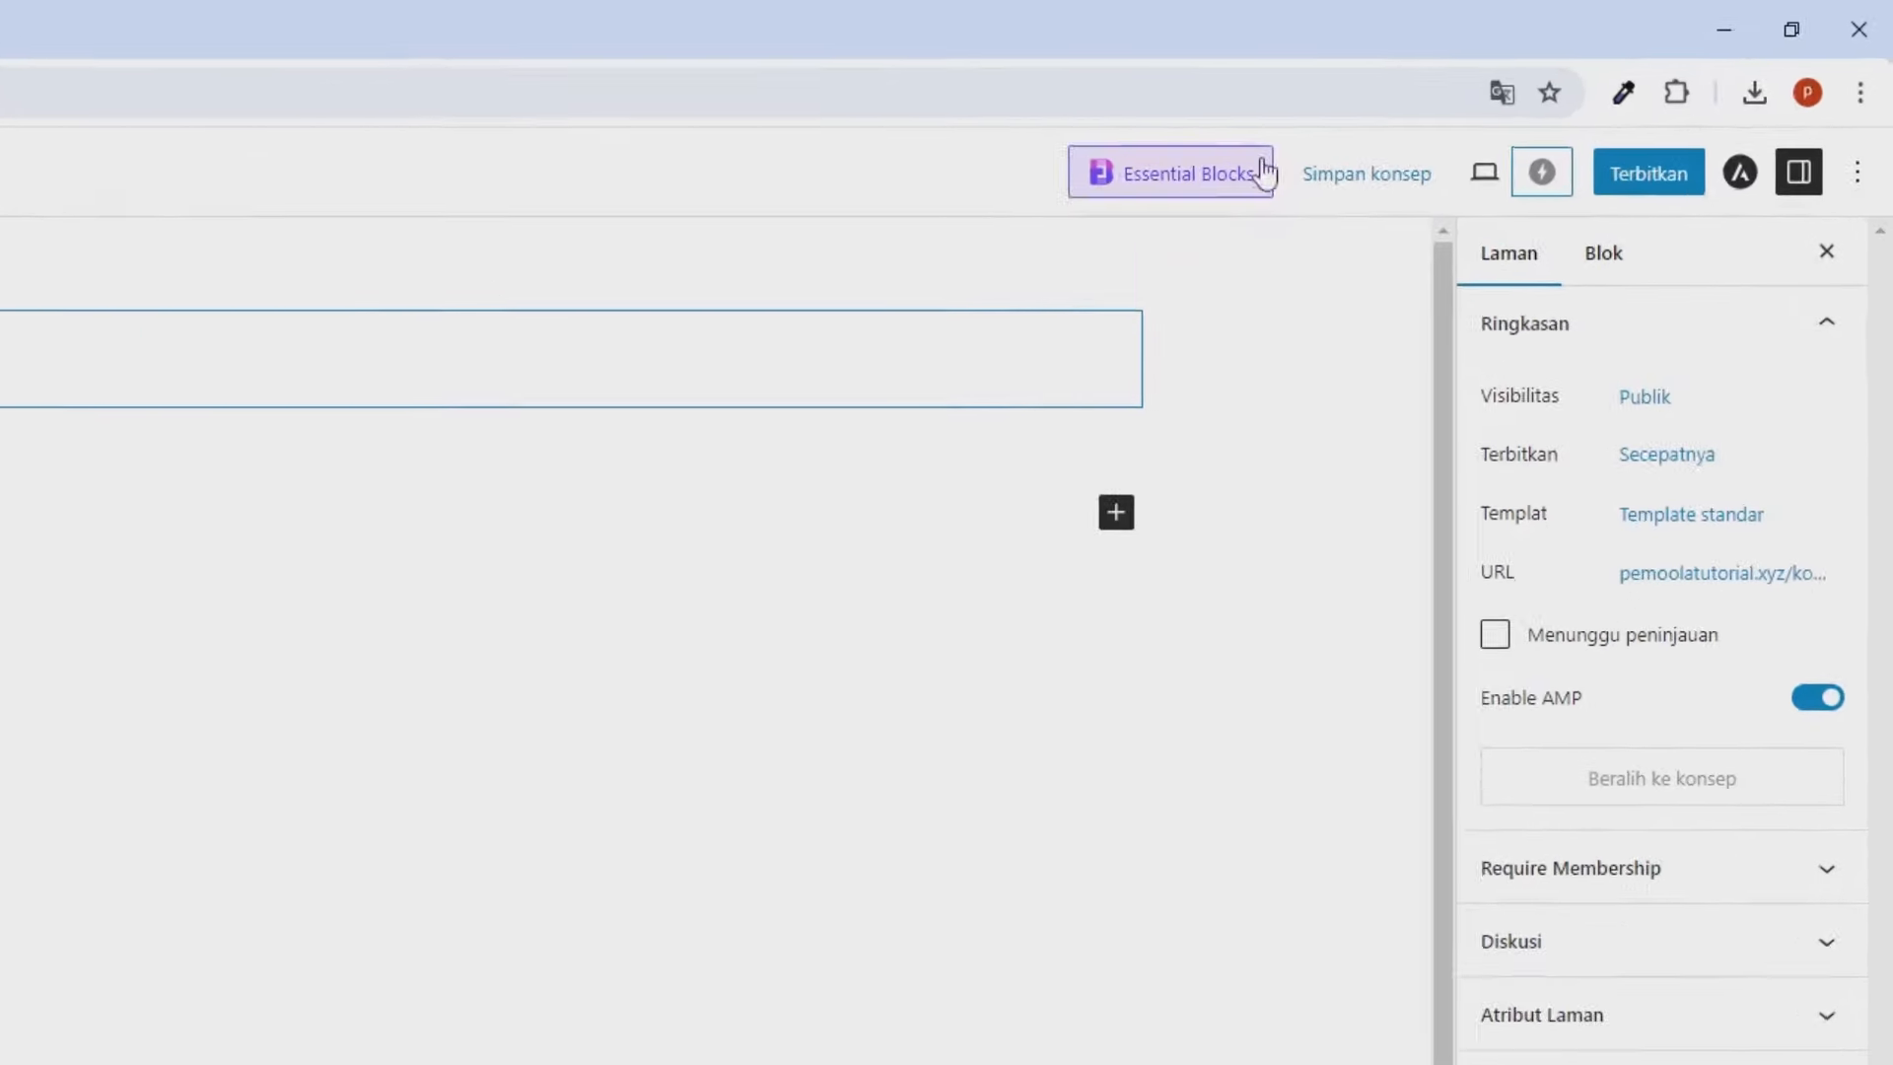
left_click(1622, 173)
left_click(1620, 181)
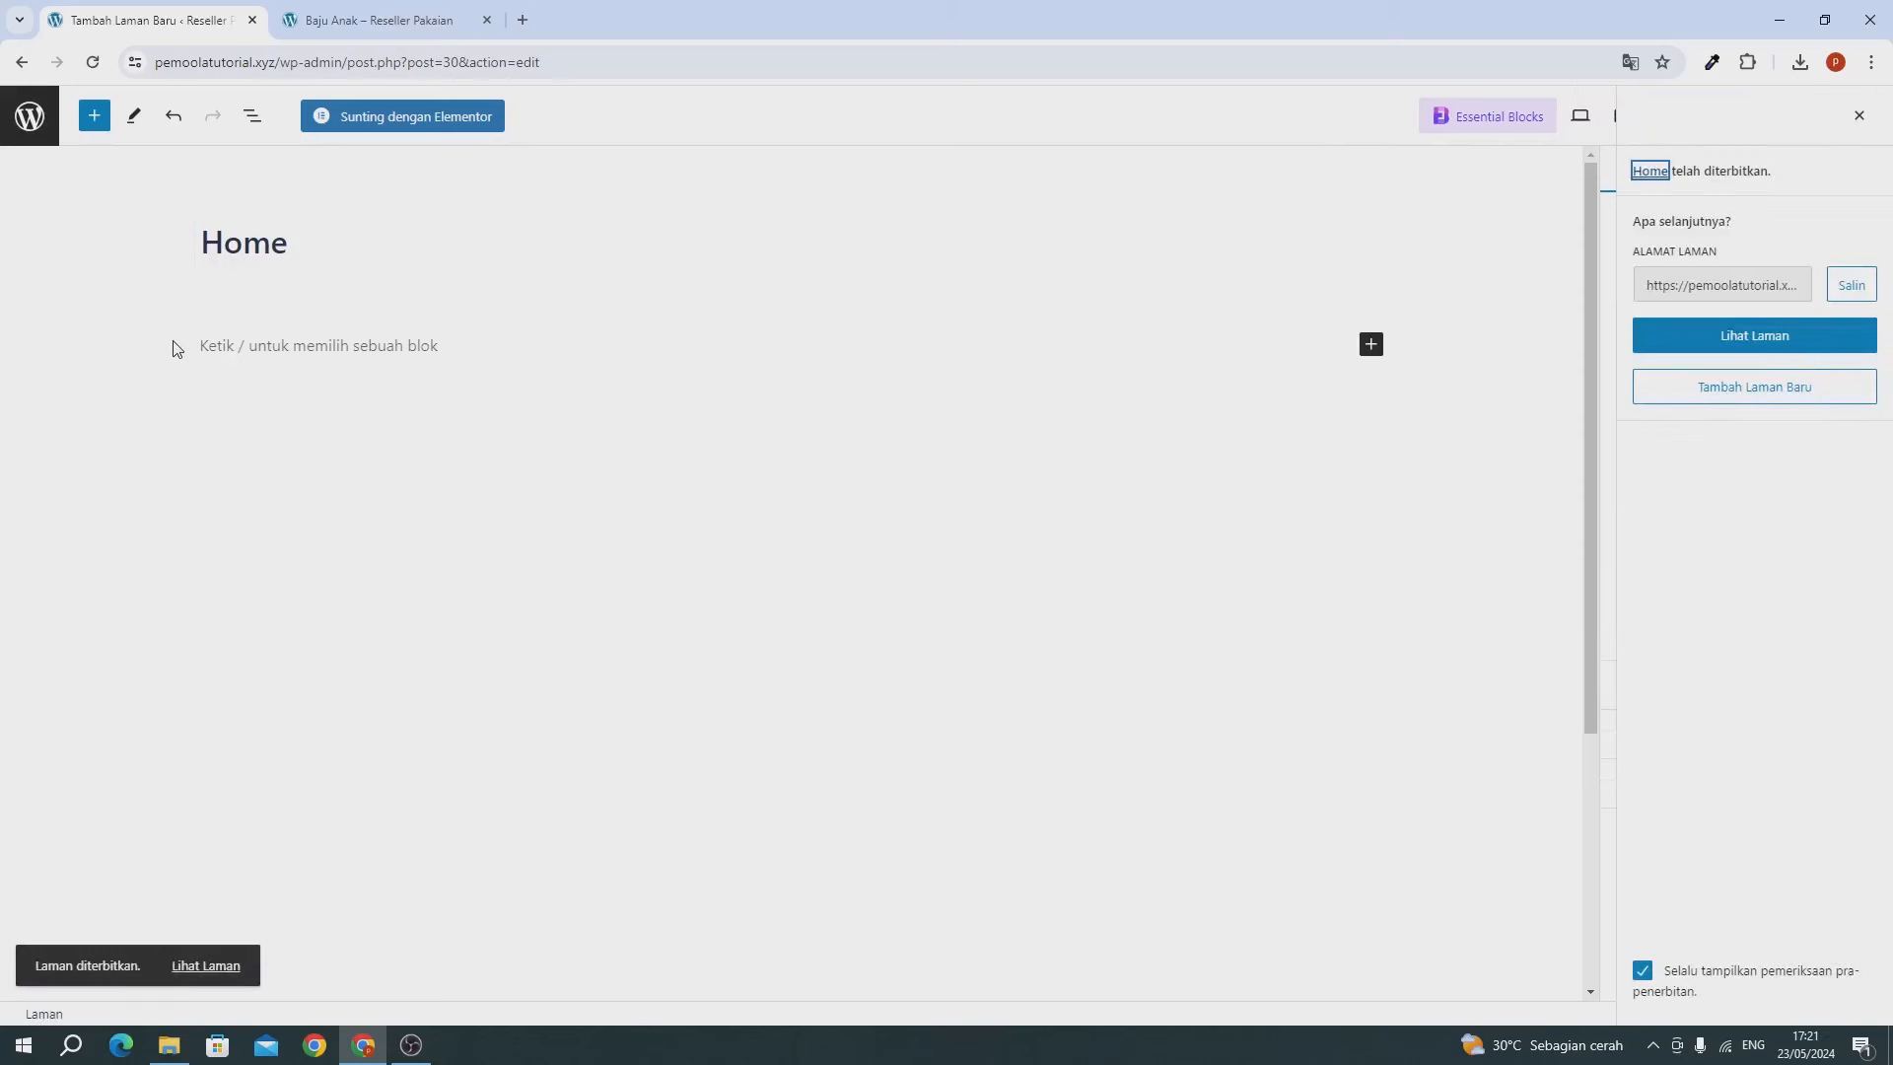
left_click(29, 116)
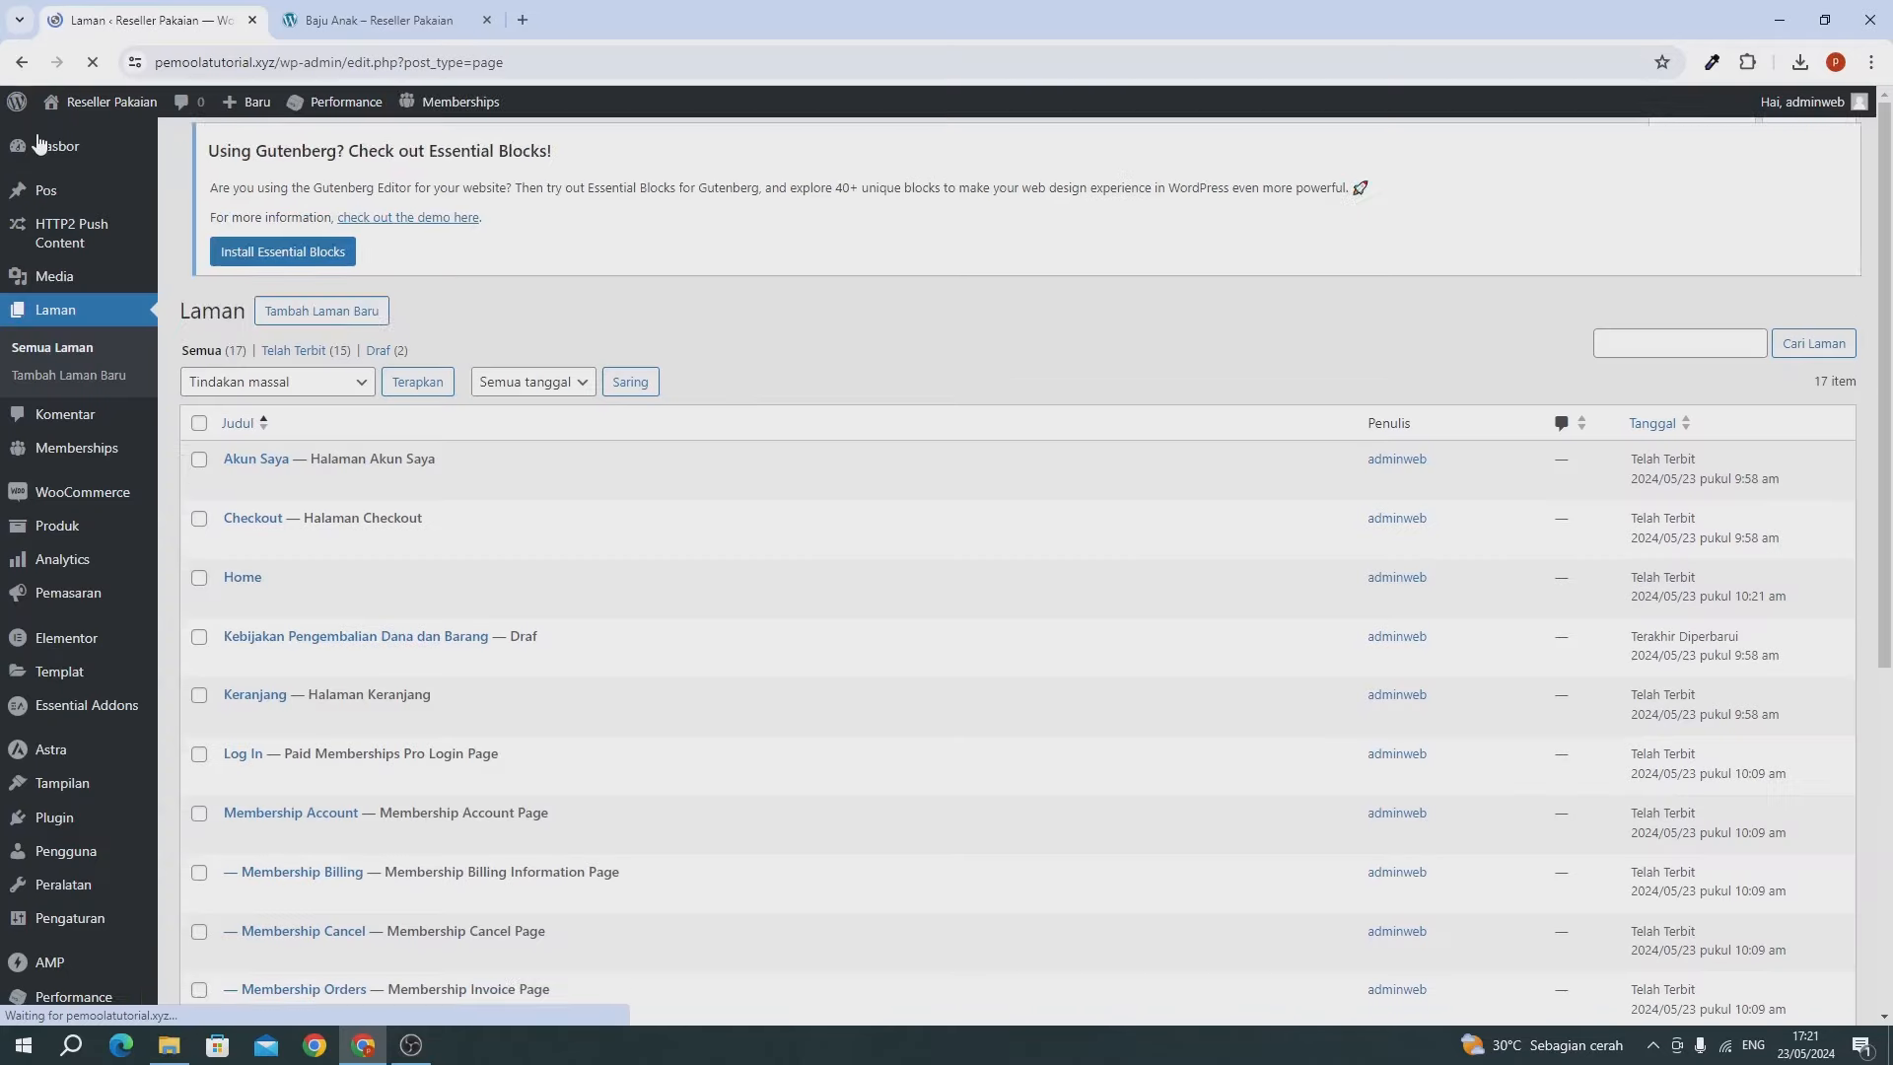
Publish a new empty page titled 'Kontak'.
left_click(293, 157)
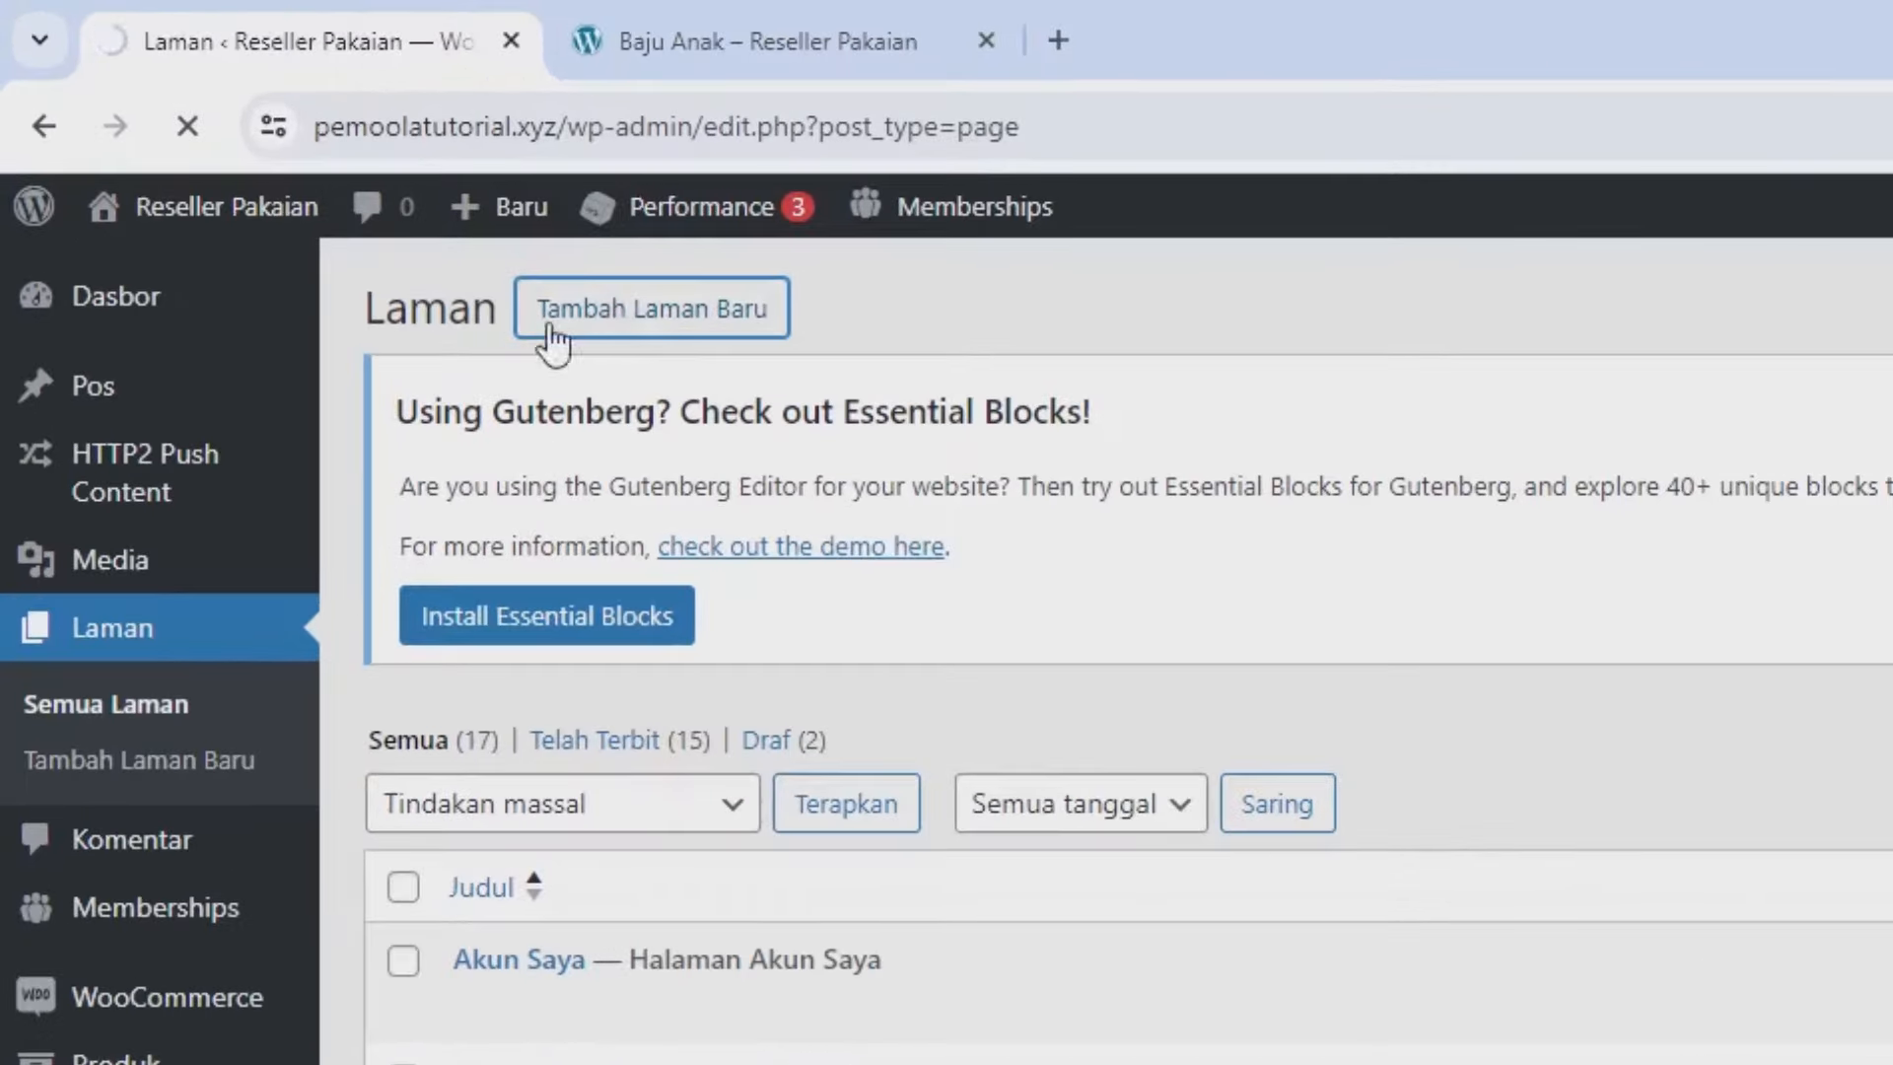
left_click(289, 164)
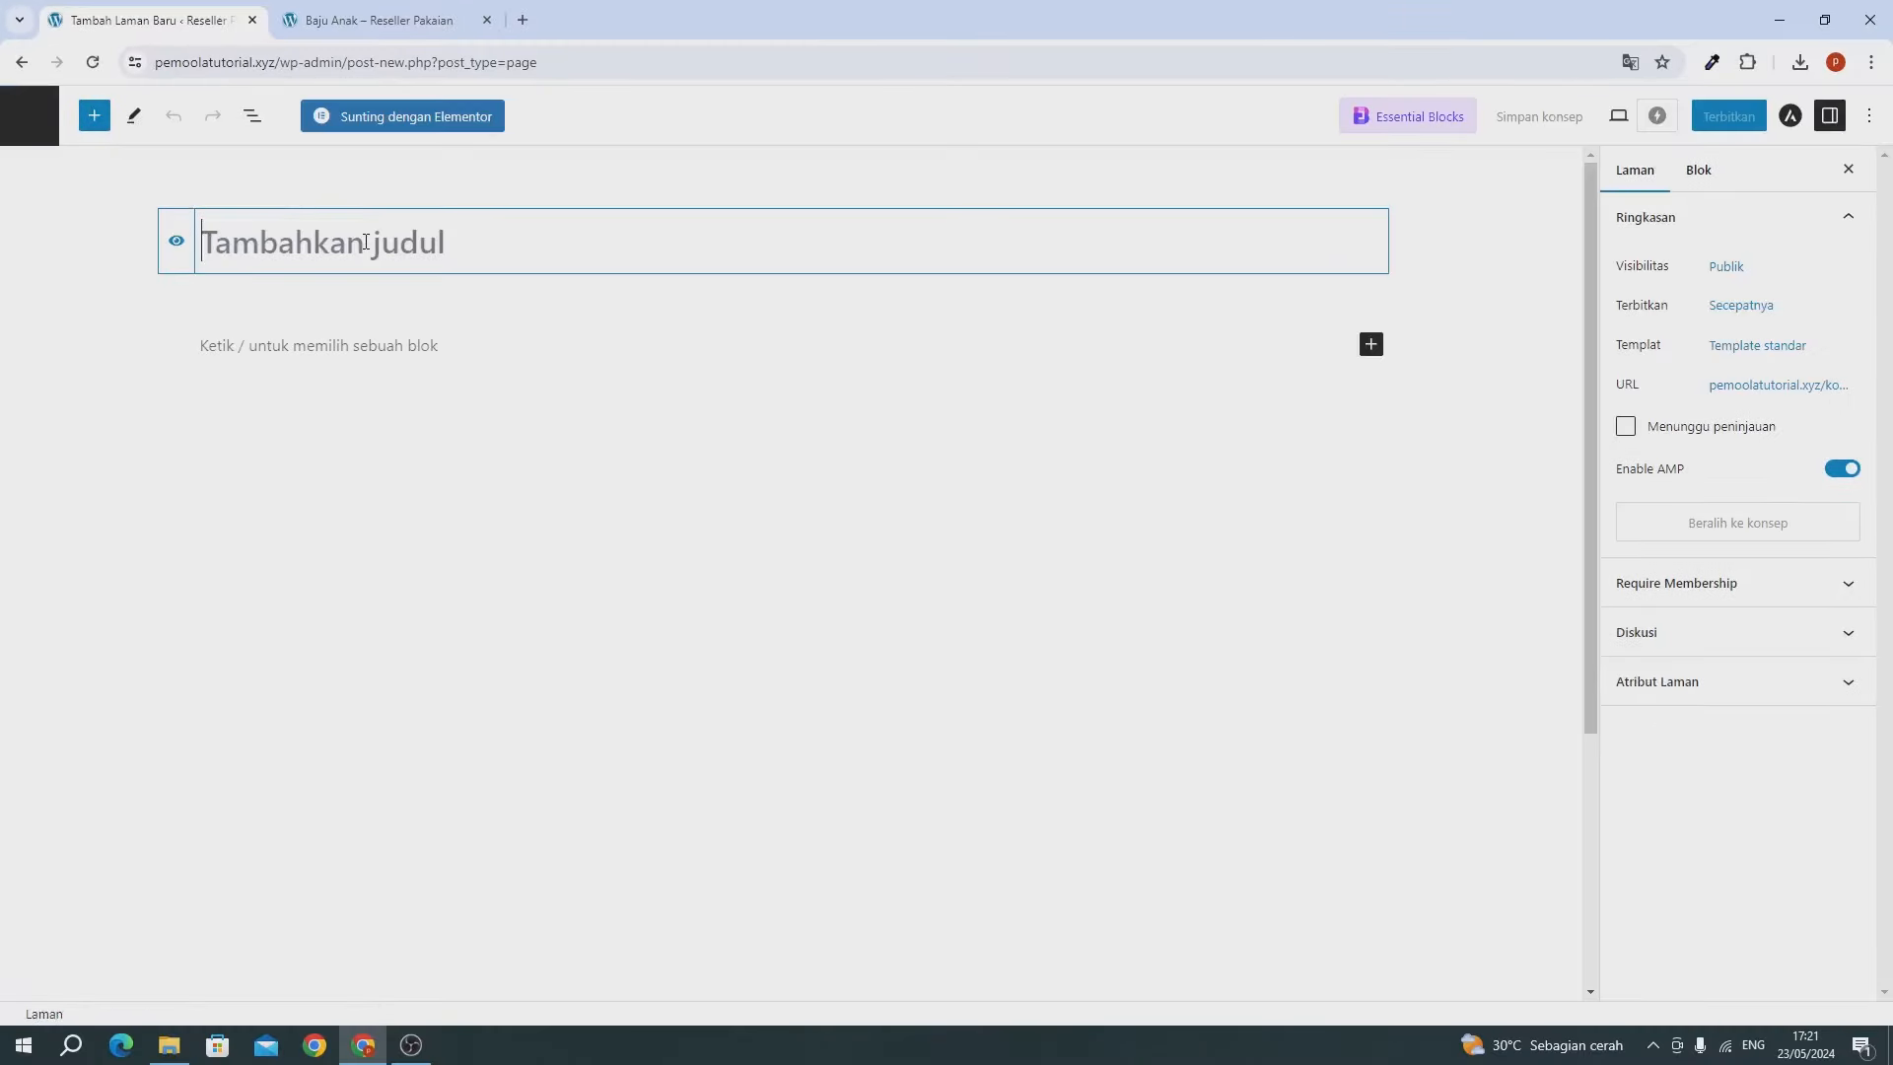
type("Kontak")
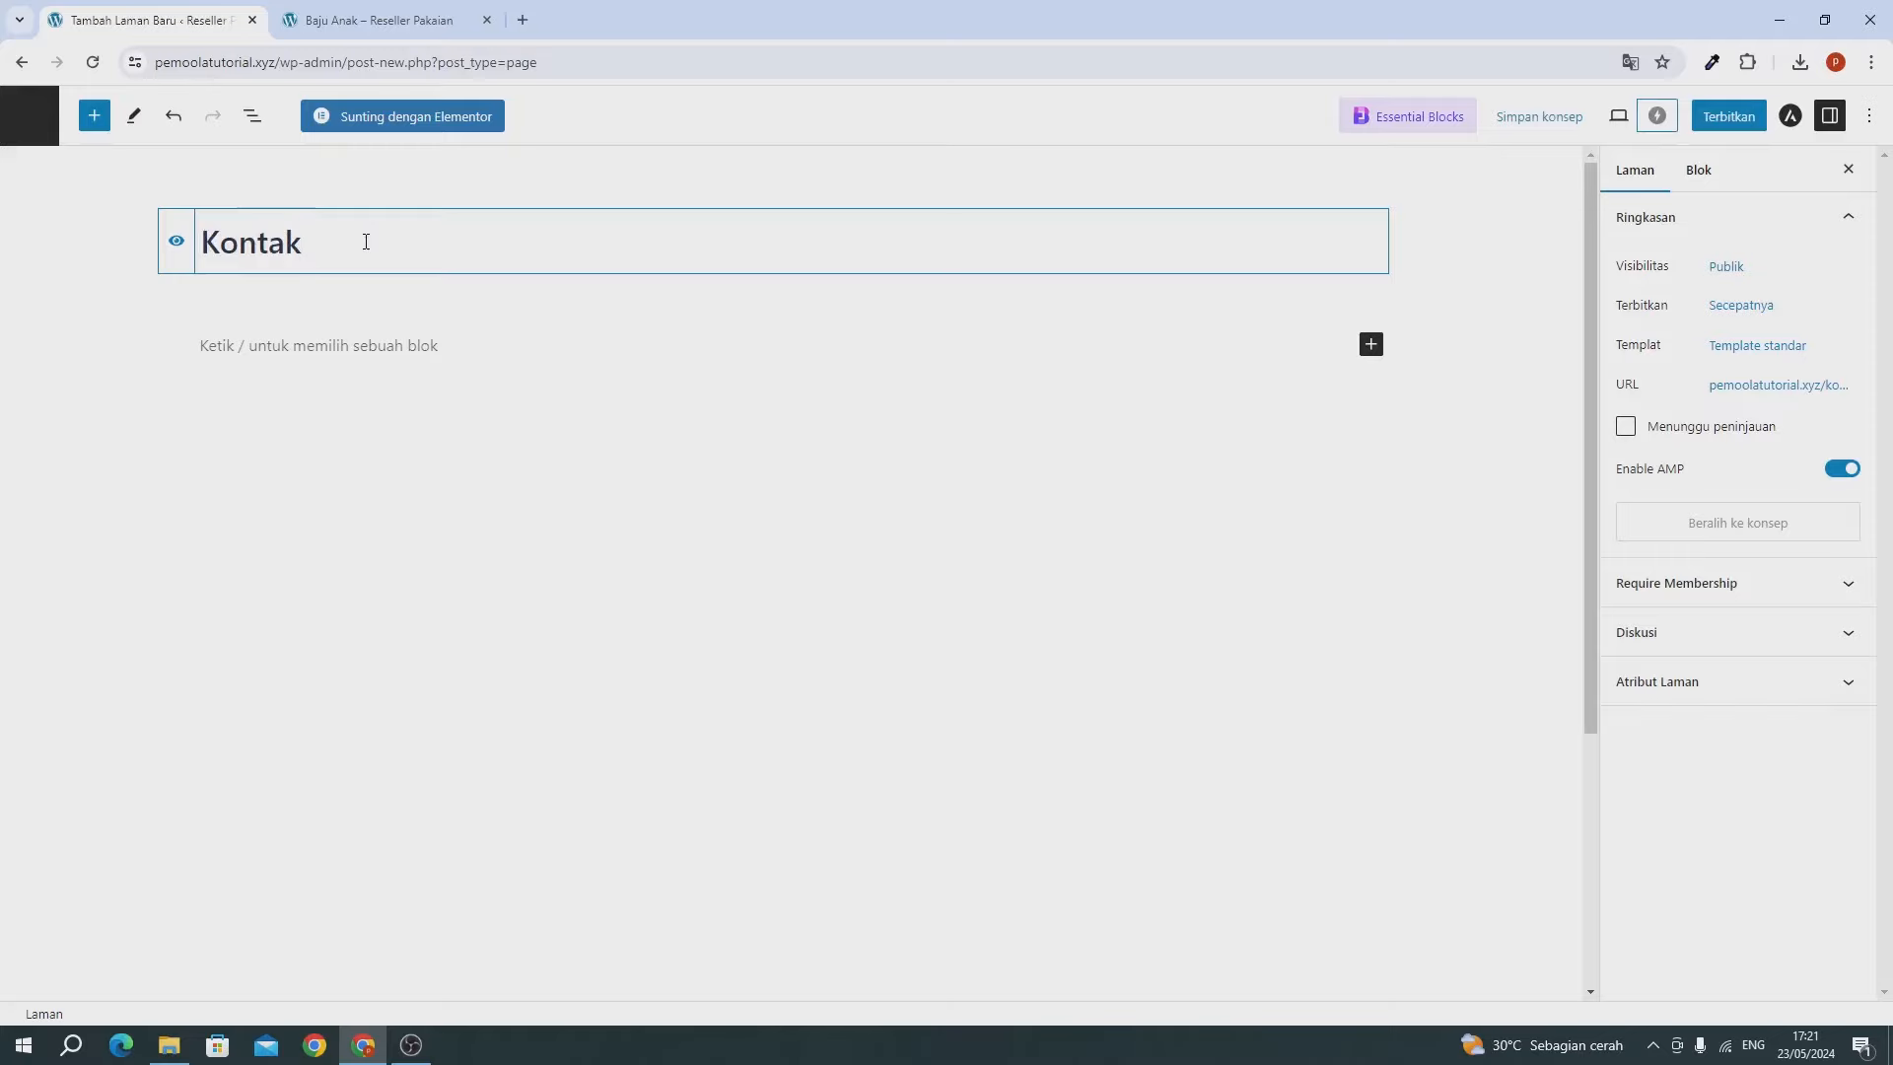
left_click(1715, 125)
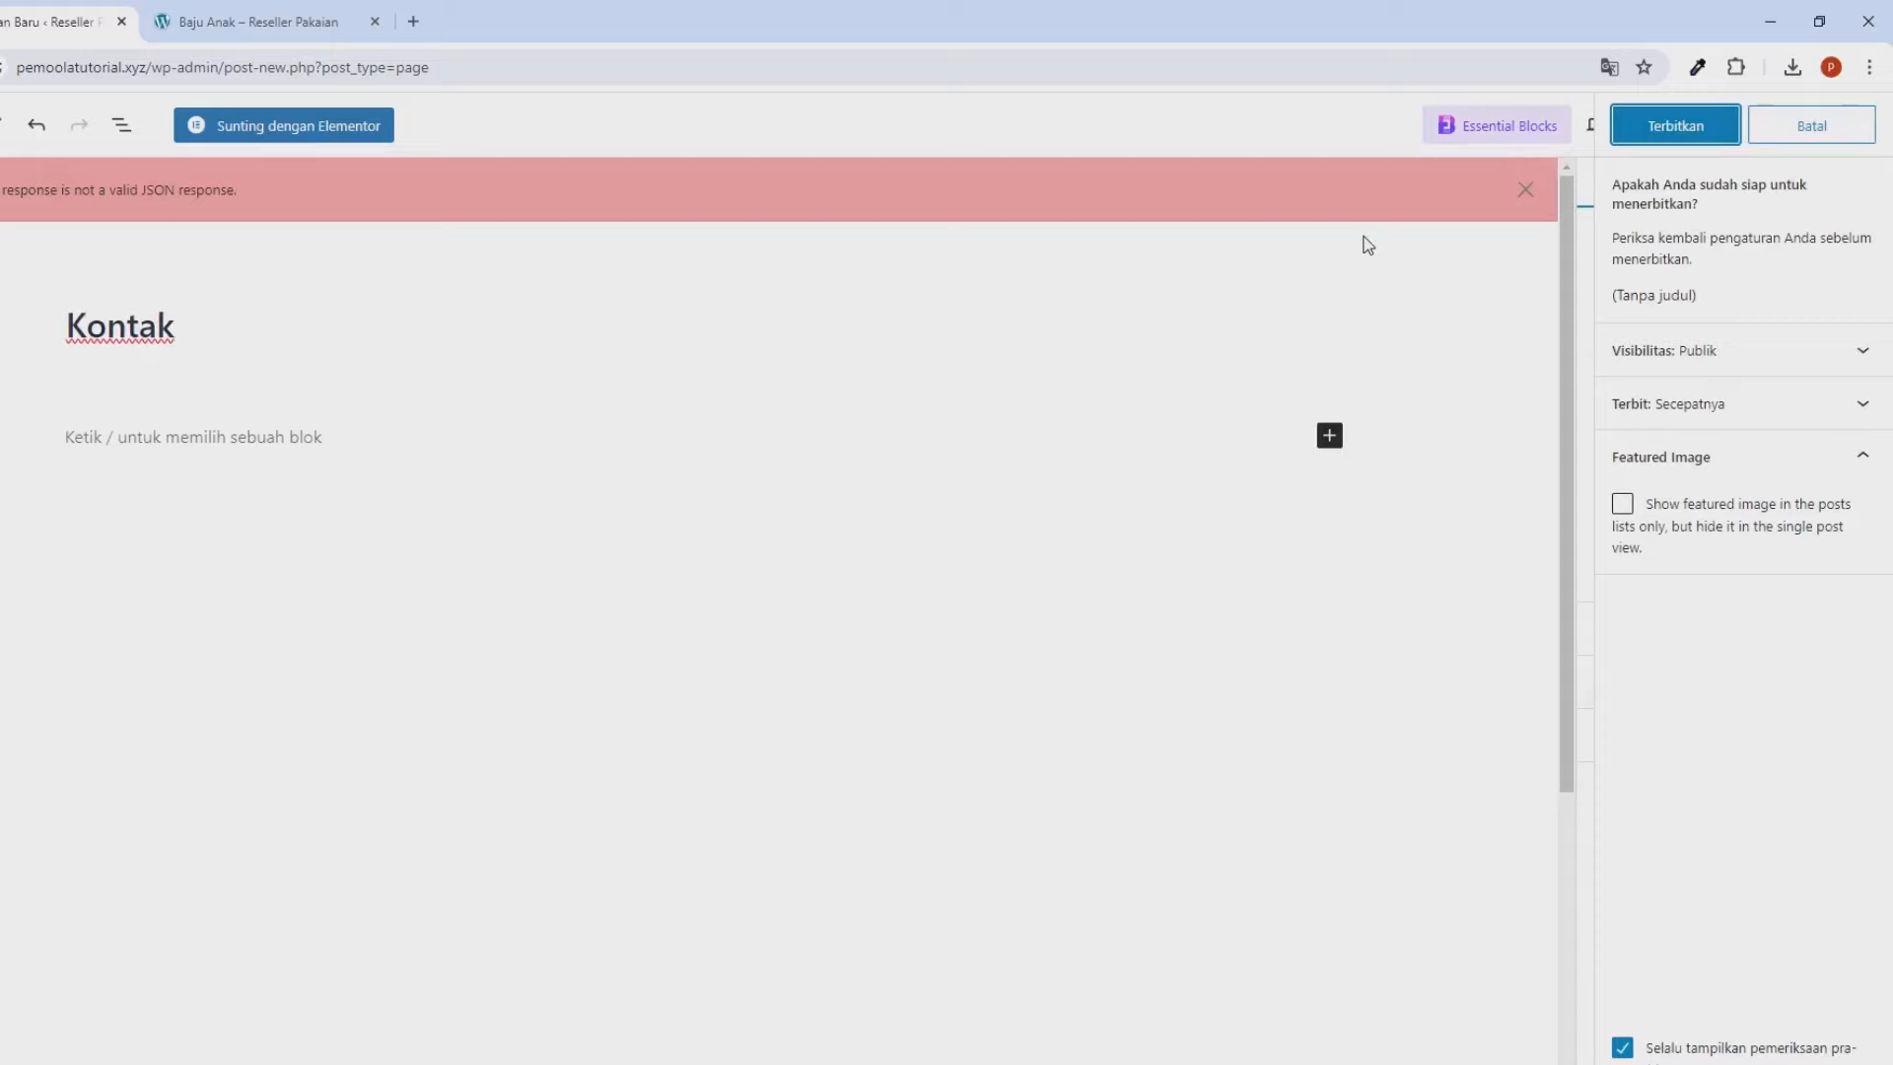
left_click(1676, 125)
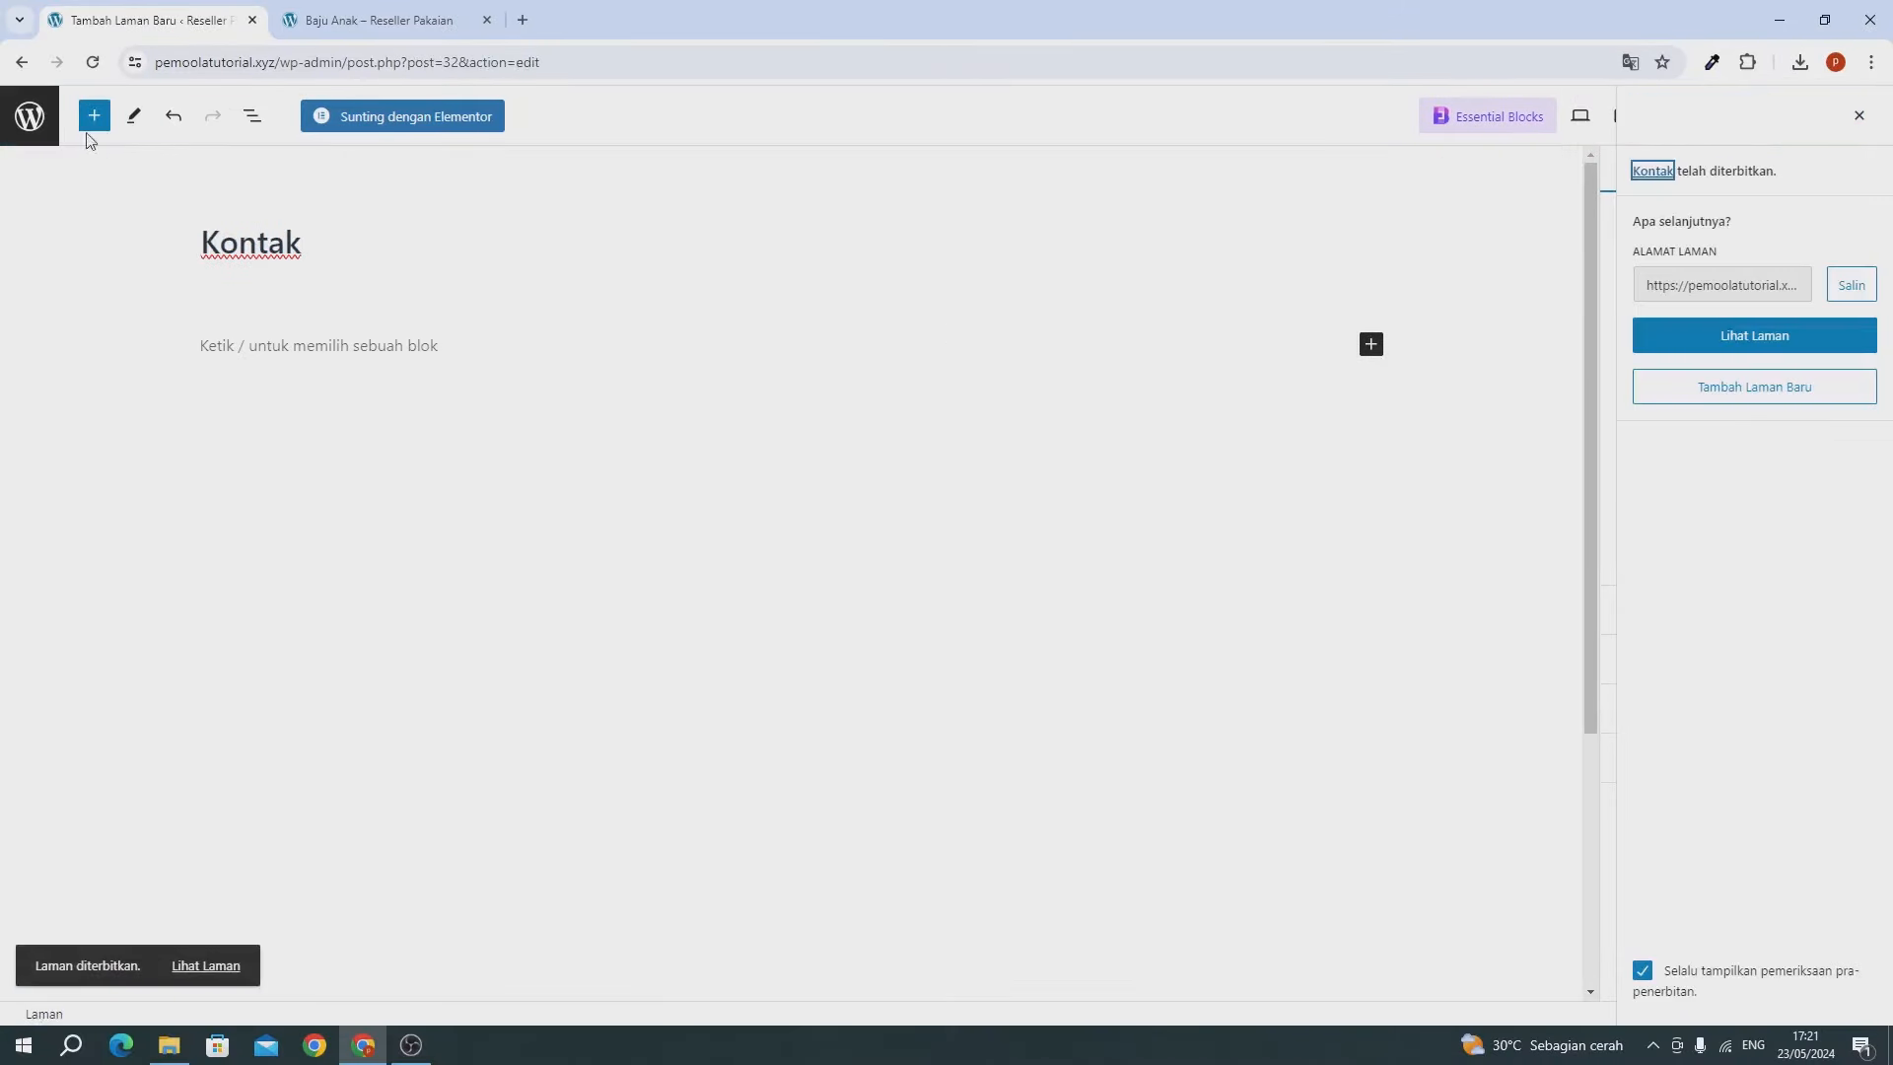
left_click(34, 126)
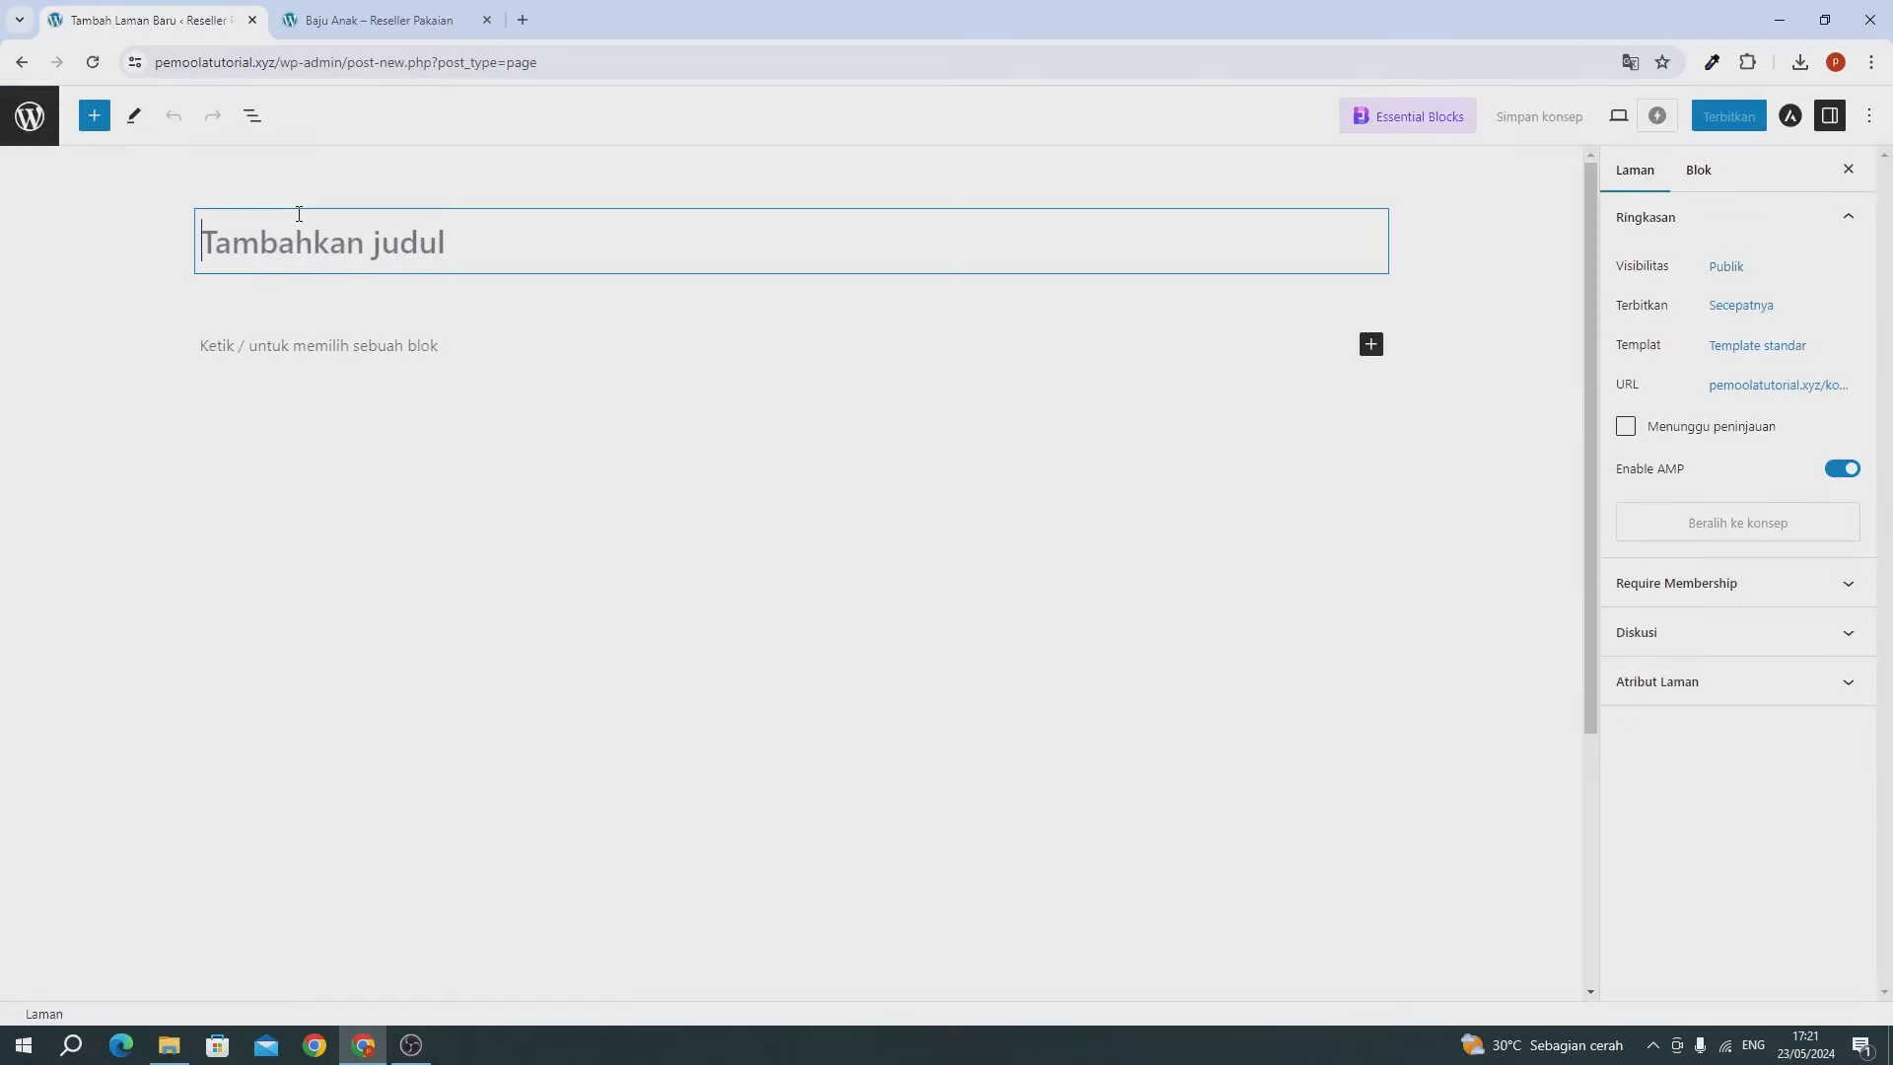
Publish a second empty page titled 'Reseller' and return to the Pages list.
type("Rese")
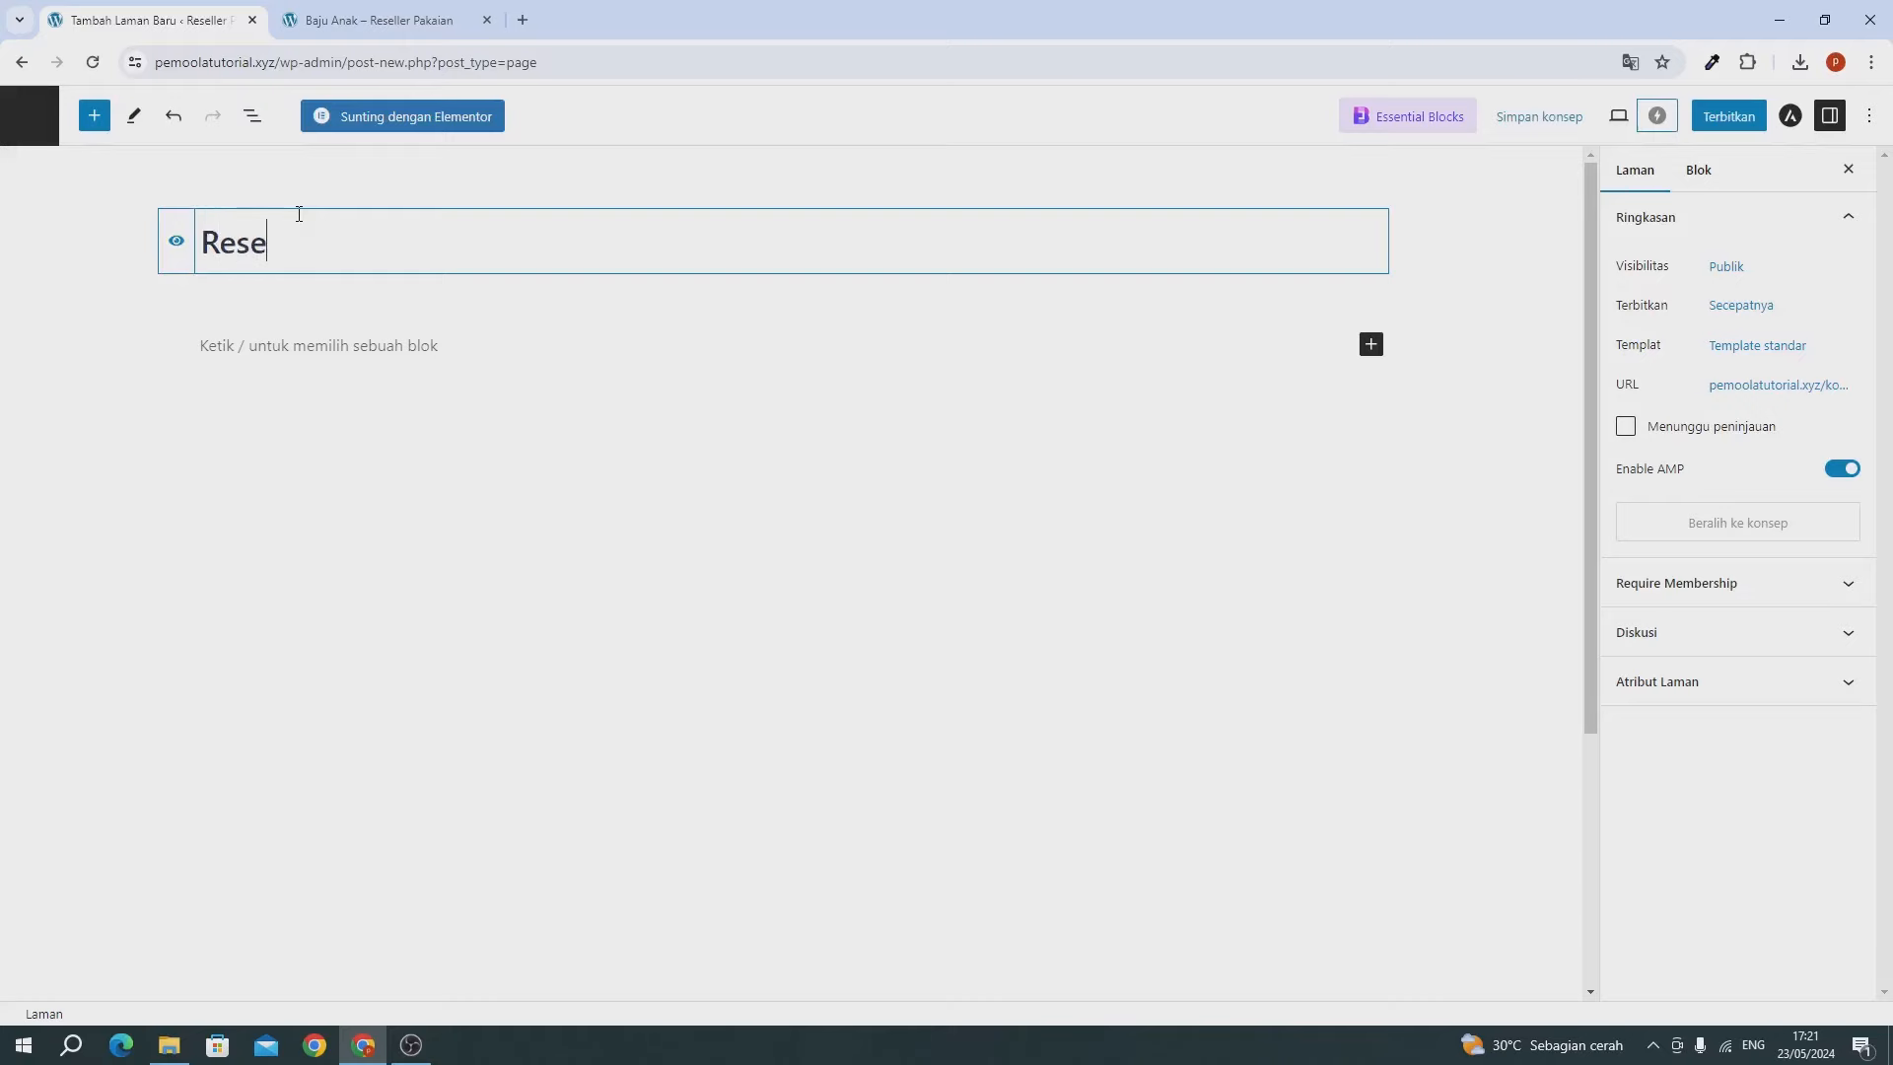
type("lle")
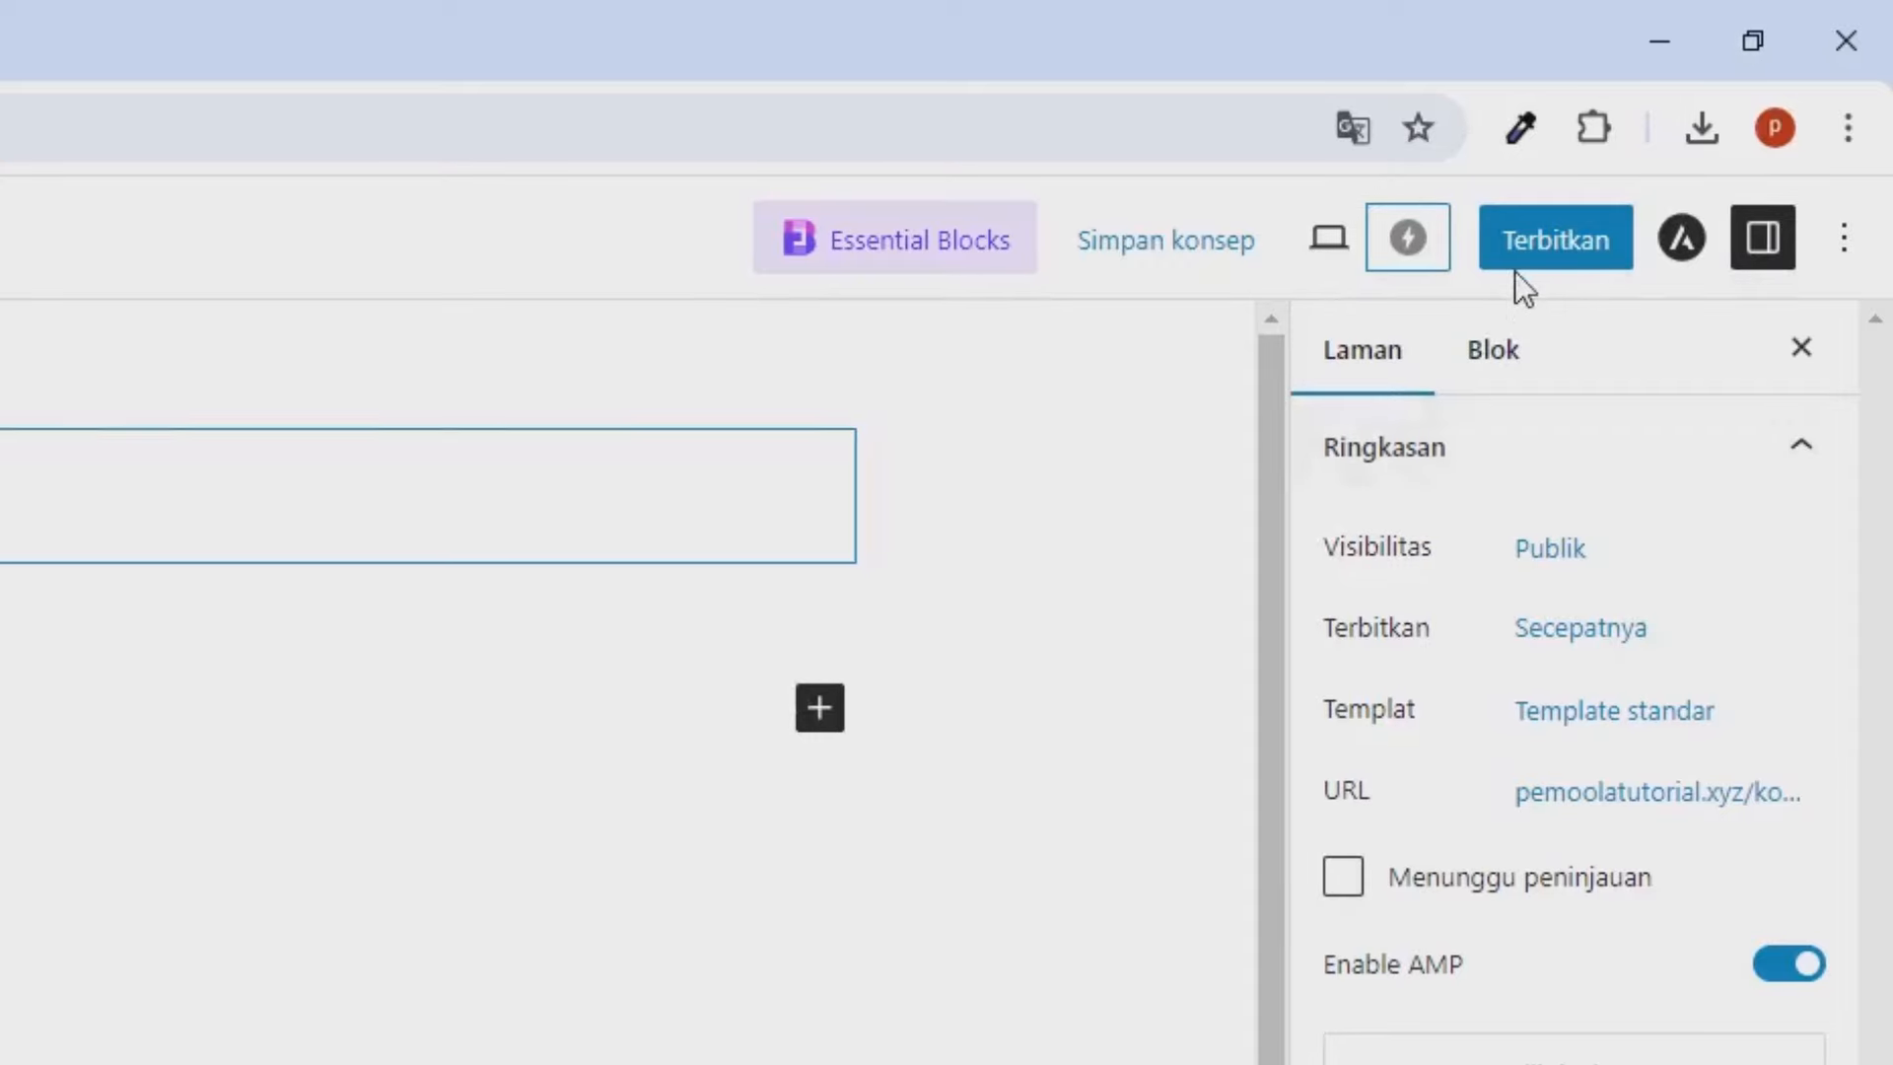
left_click(1520, 283)
left_click(1520, 283)
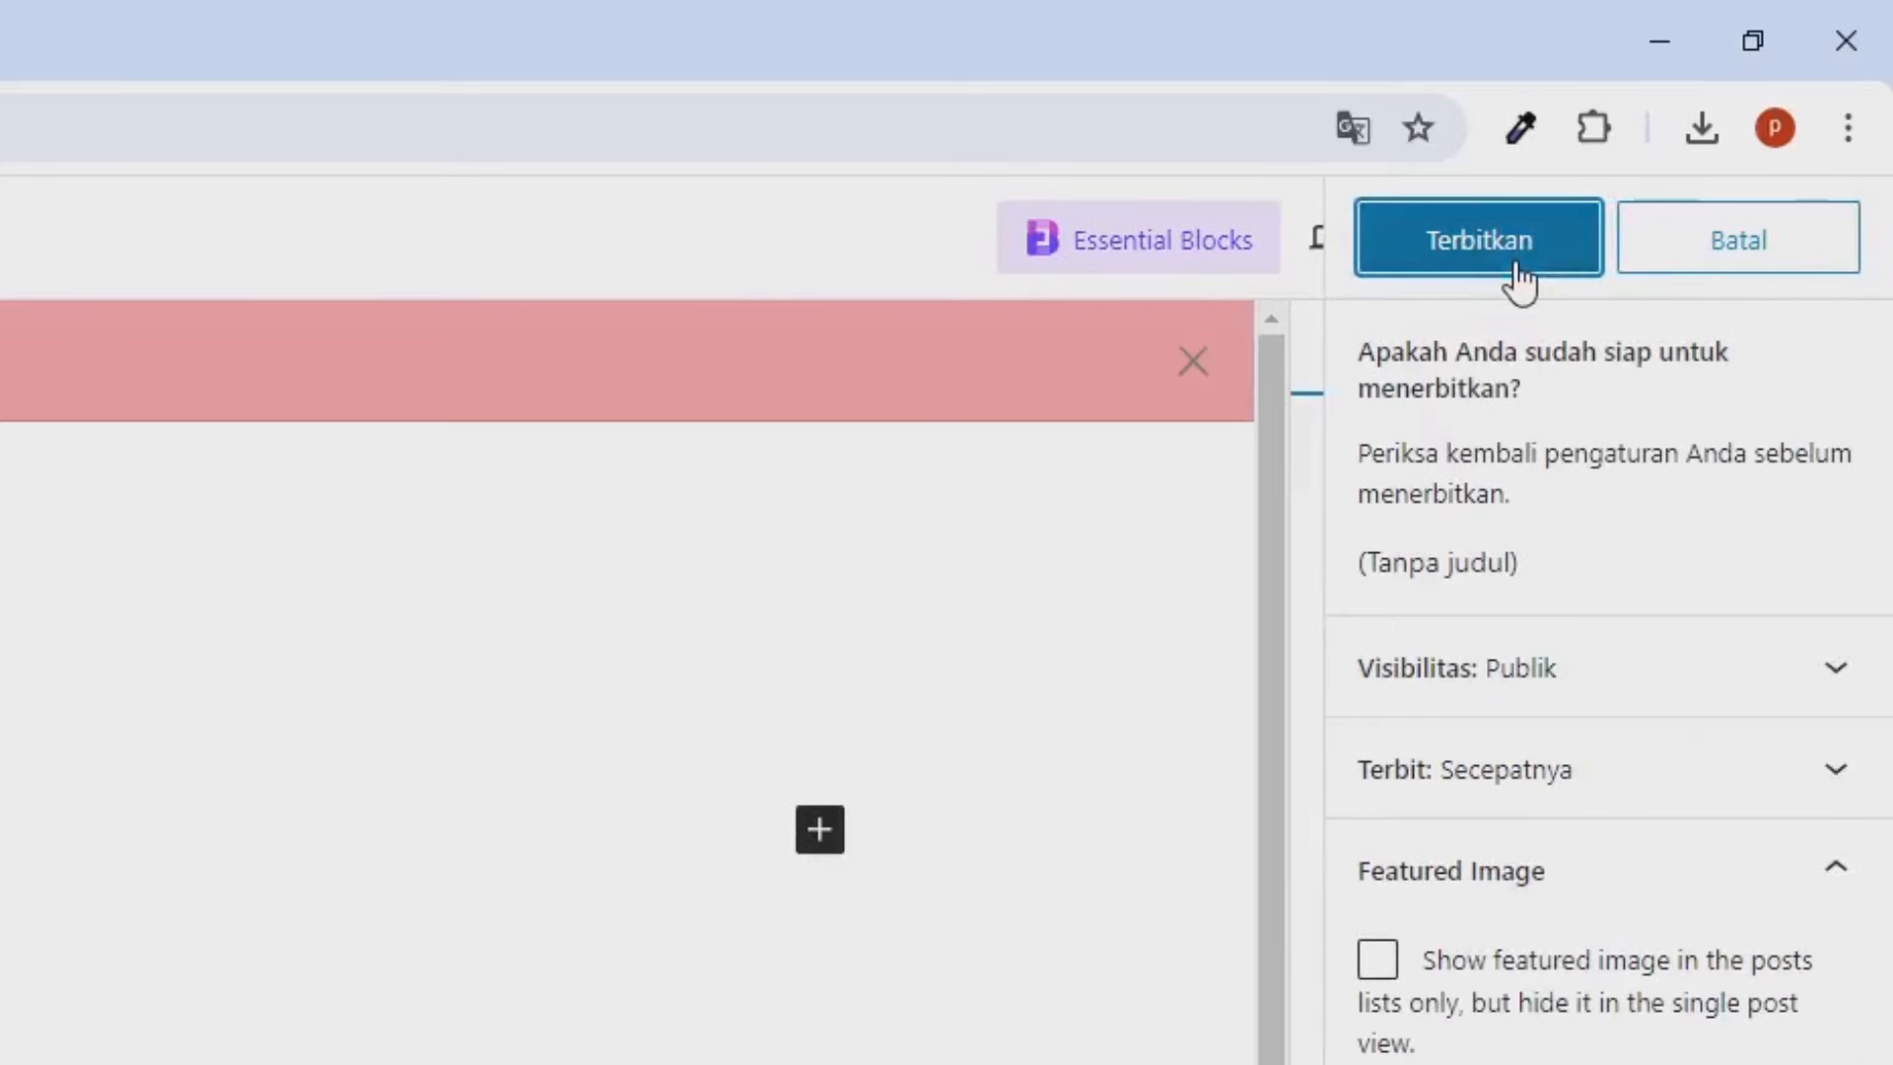
left_click(1519, 283)
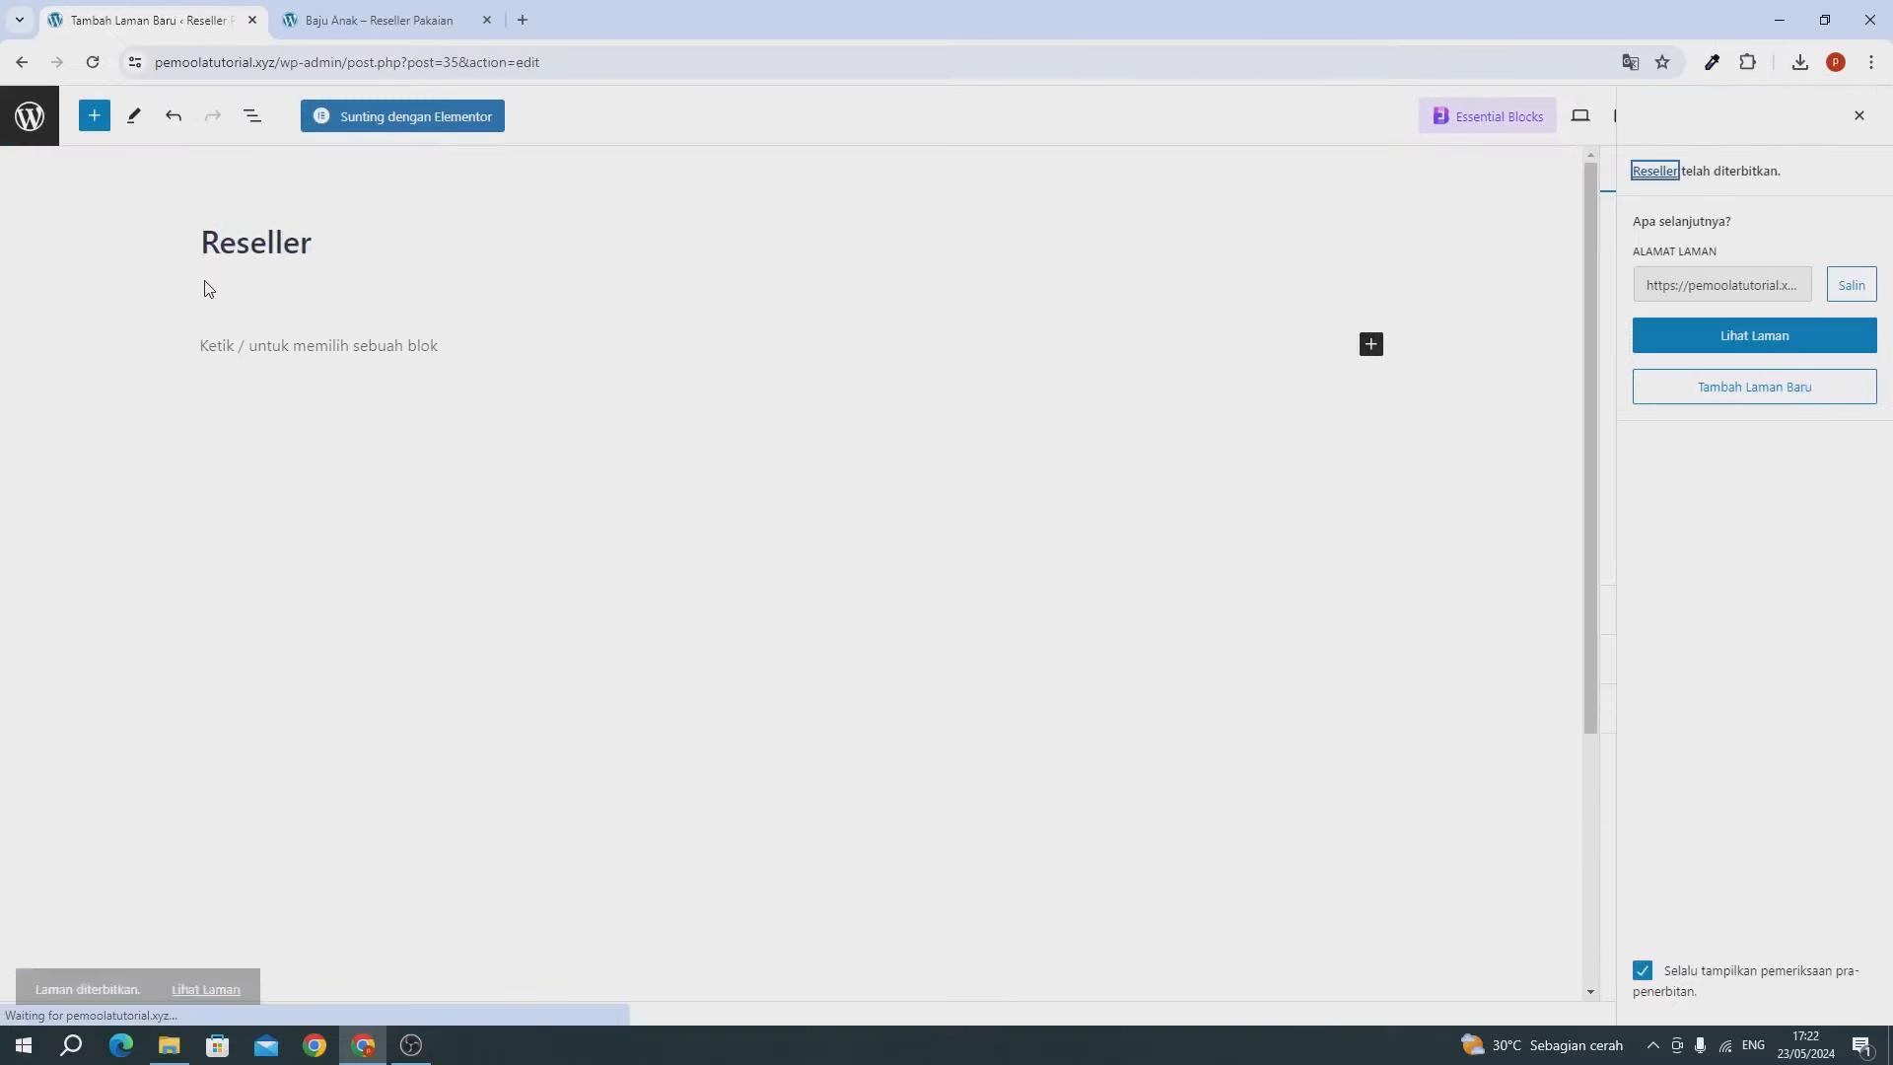
left_click(43, 136)
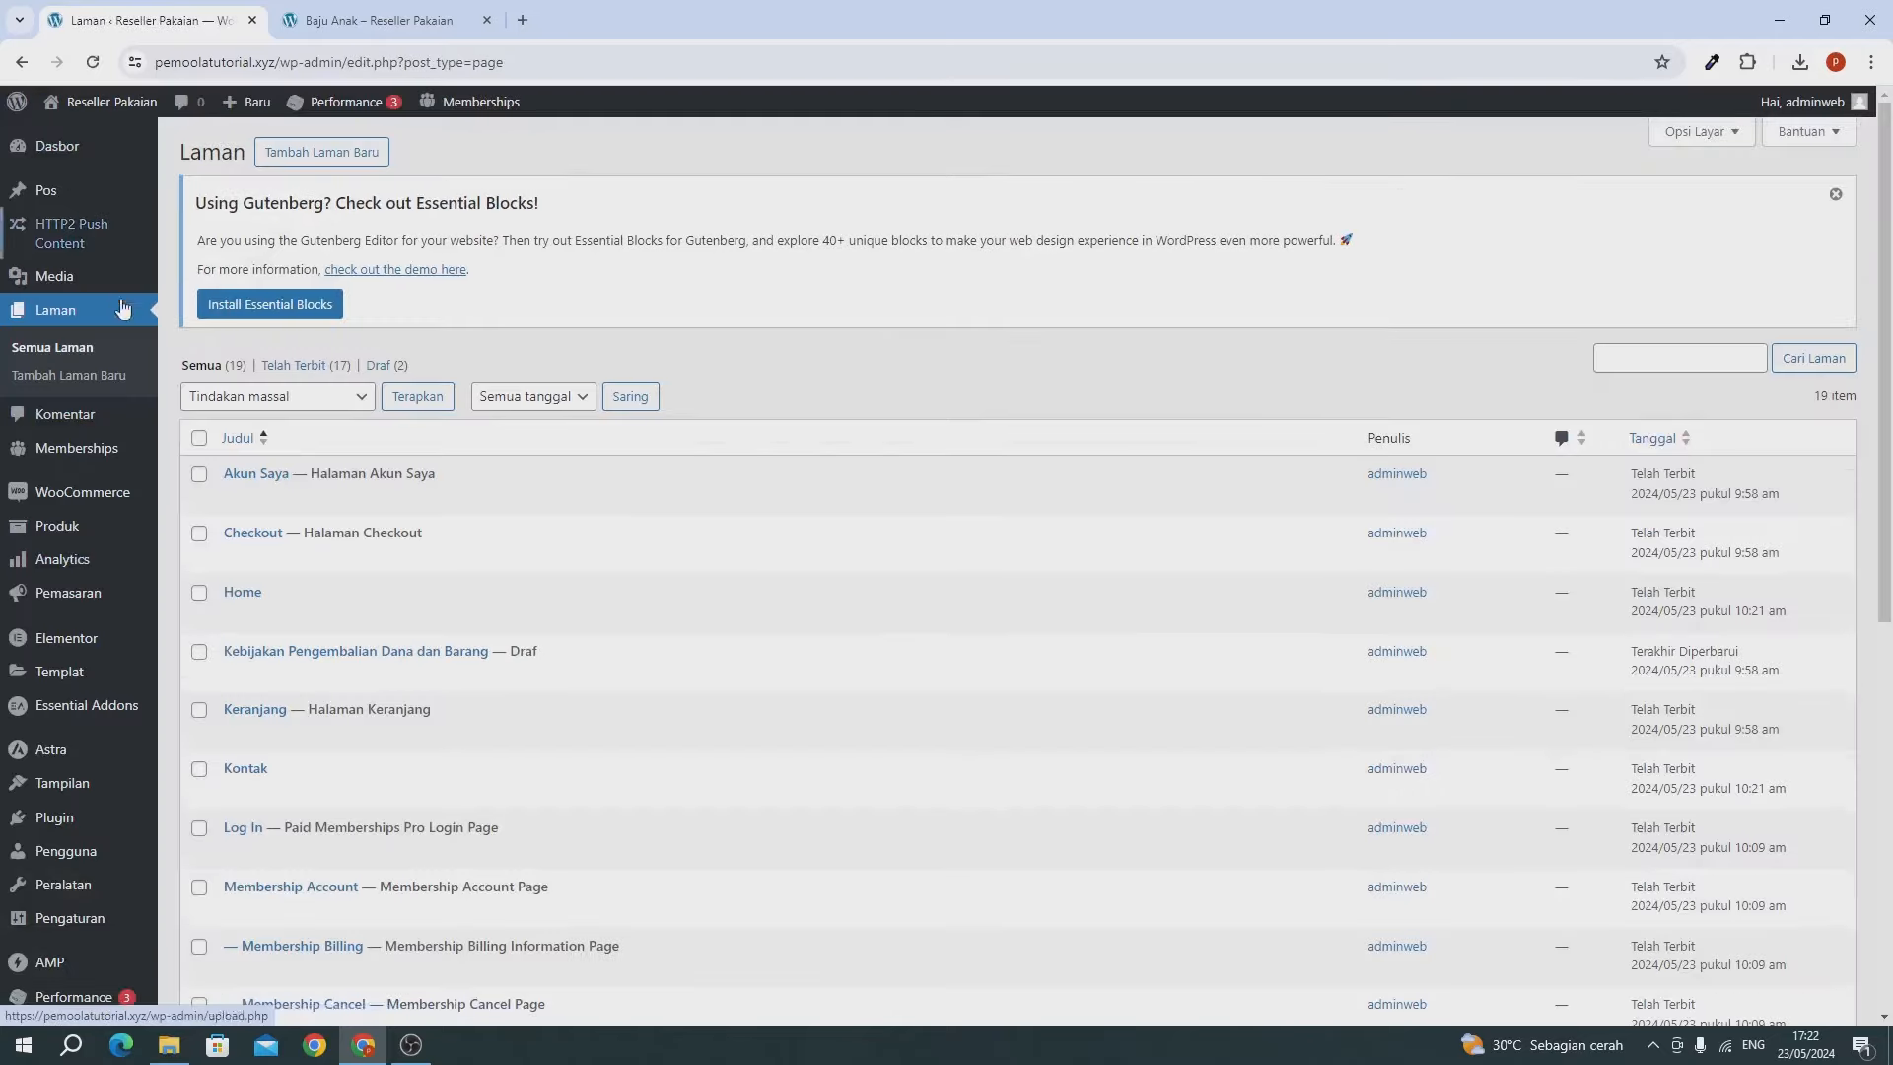
scroll(126, 311, "down", 2)
Create a new navigation menu named 'Menu' under Tampilan > Menu.
mouse_move(65, 716)
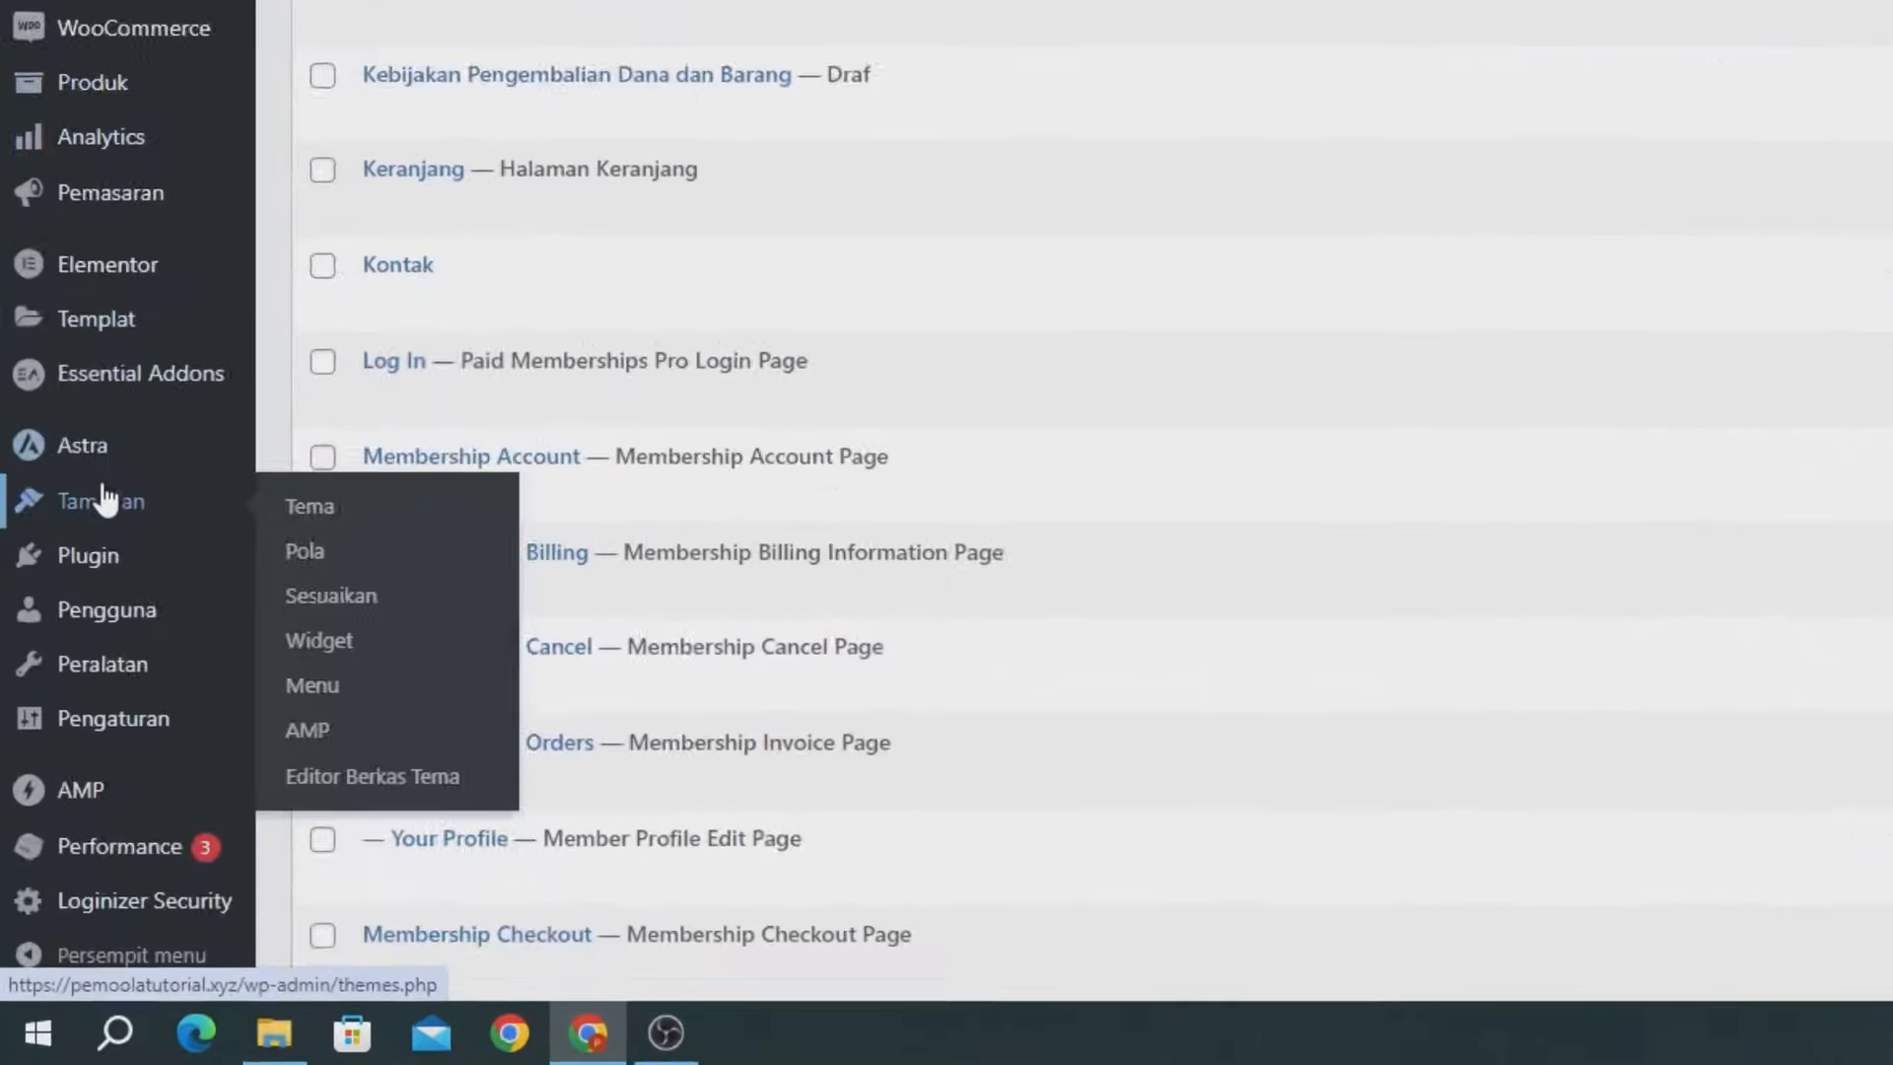
left_click(321, 696)
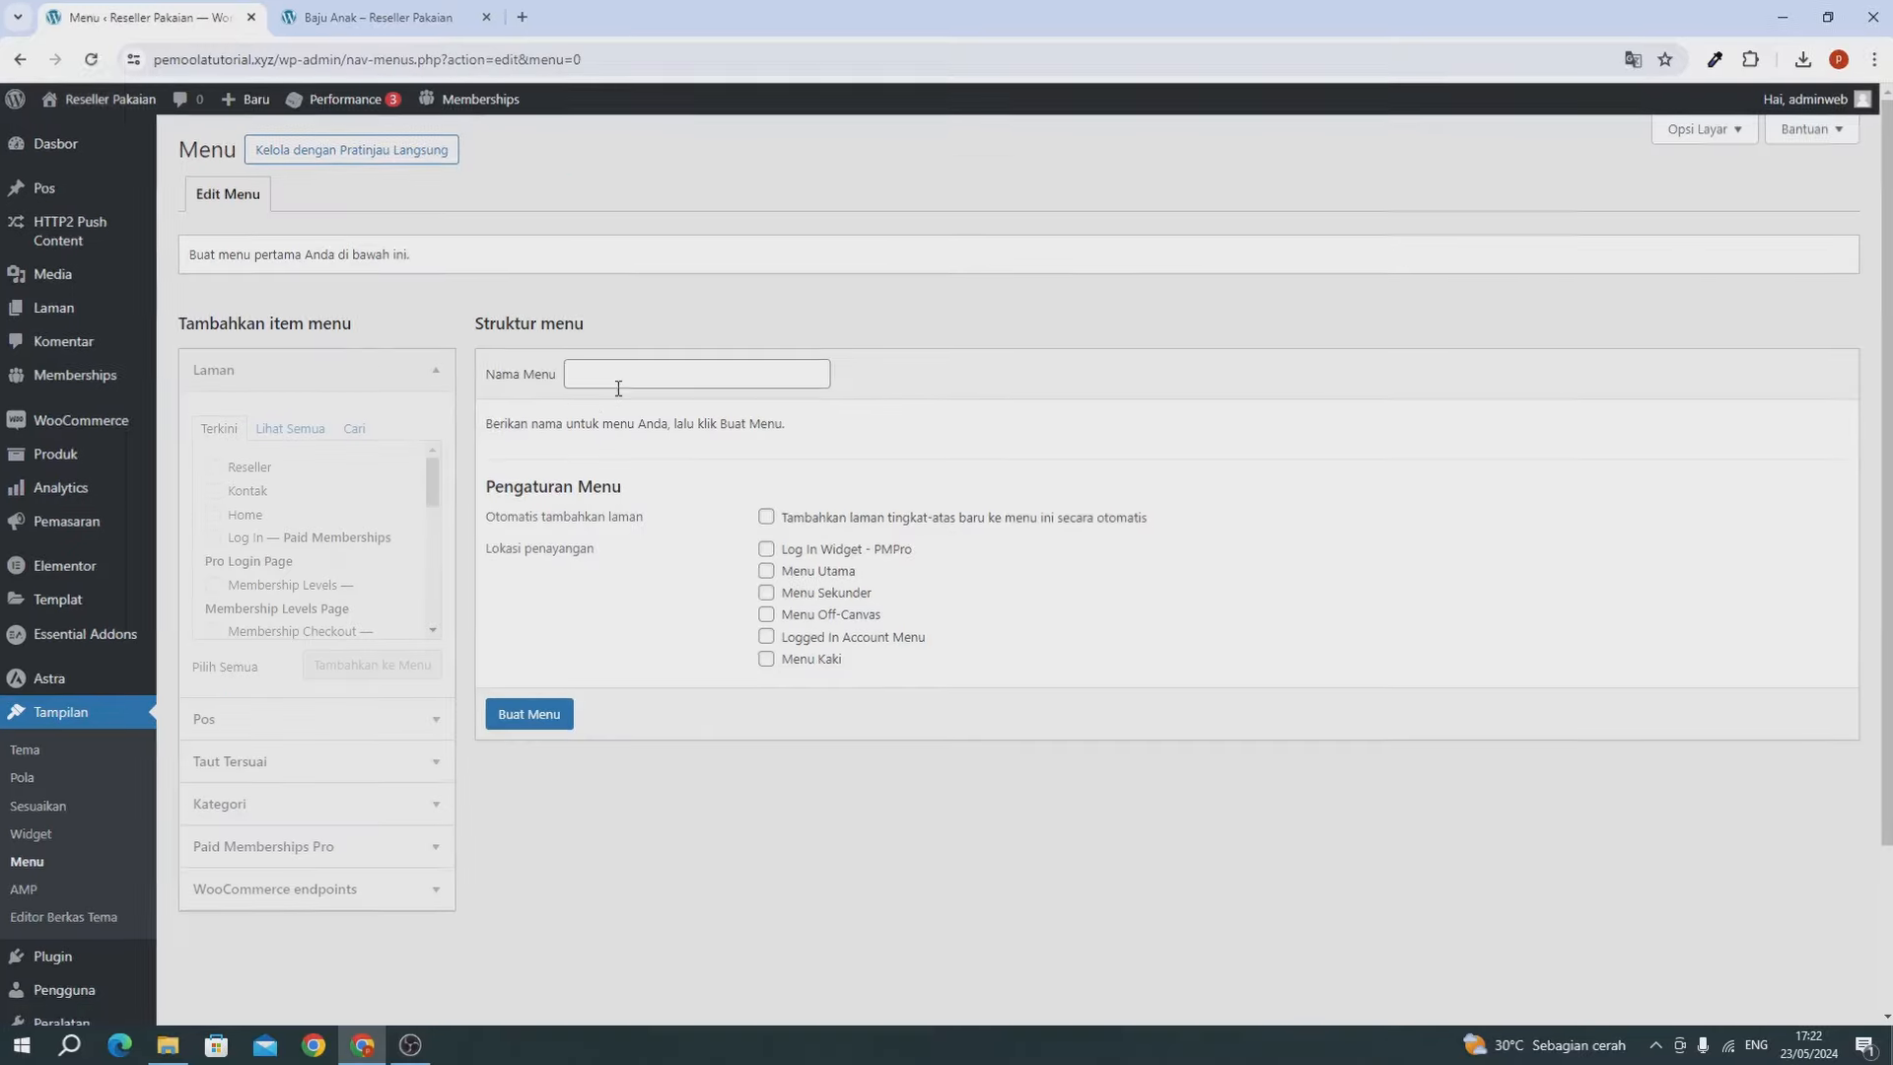
left_click(619, 257)
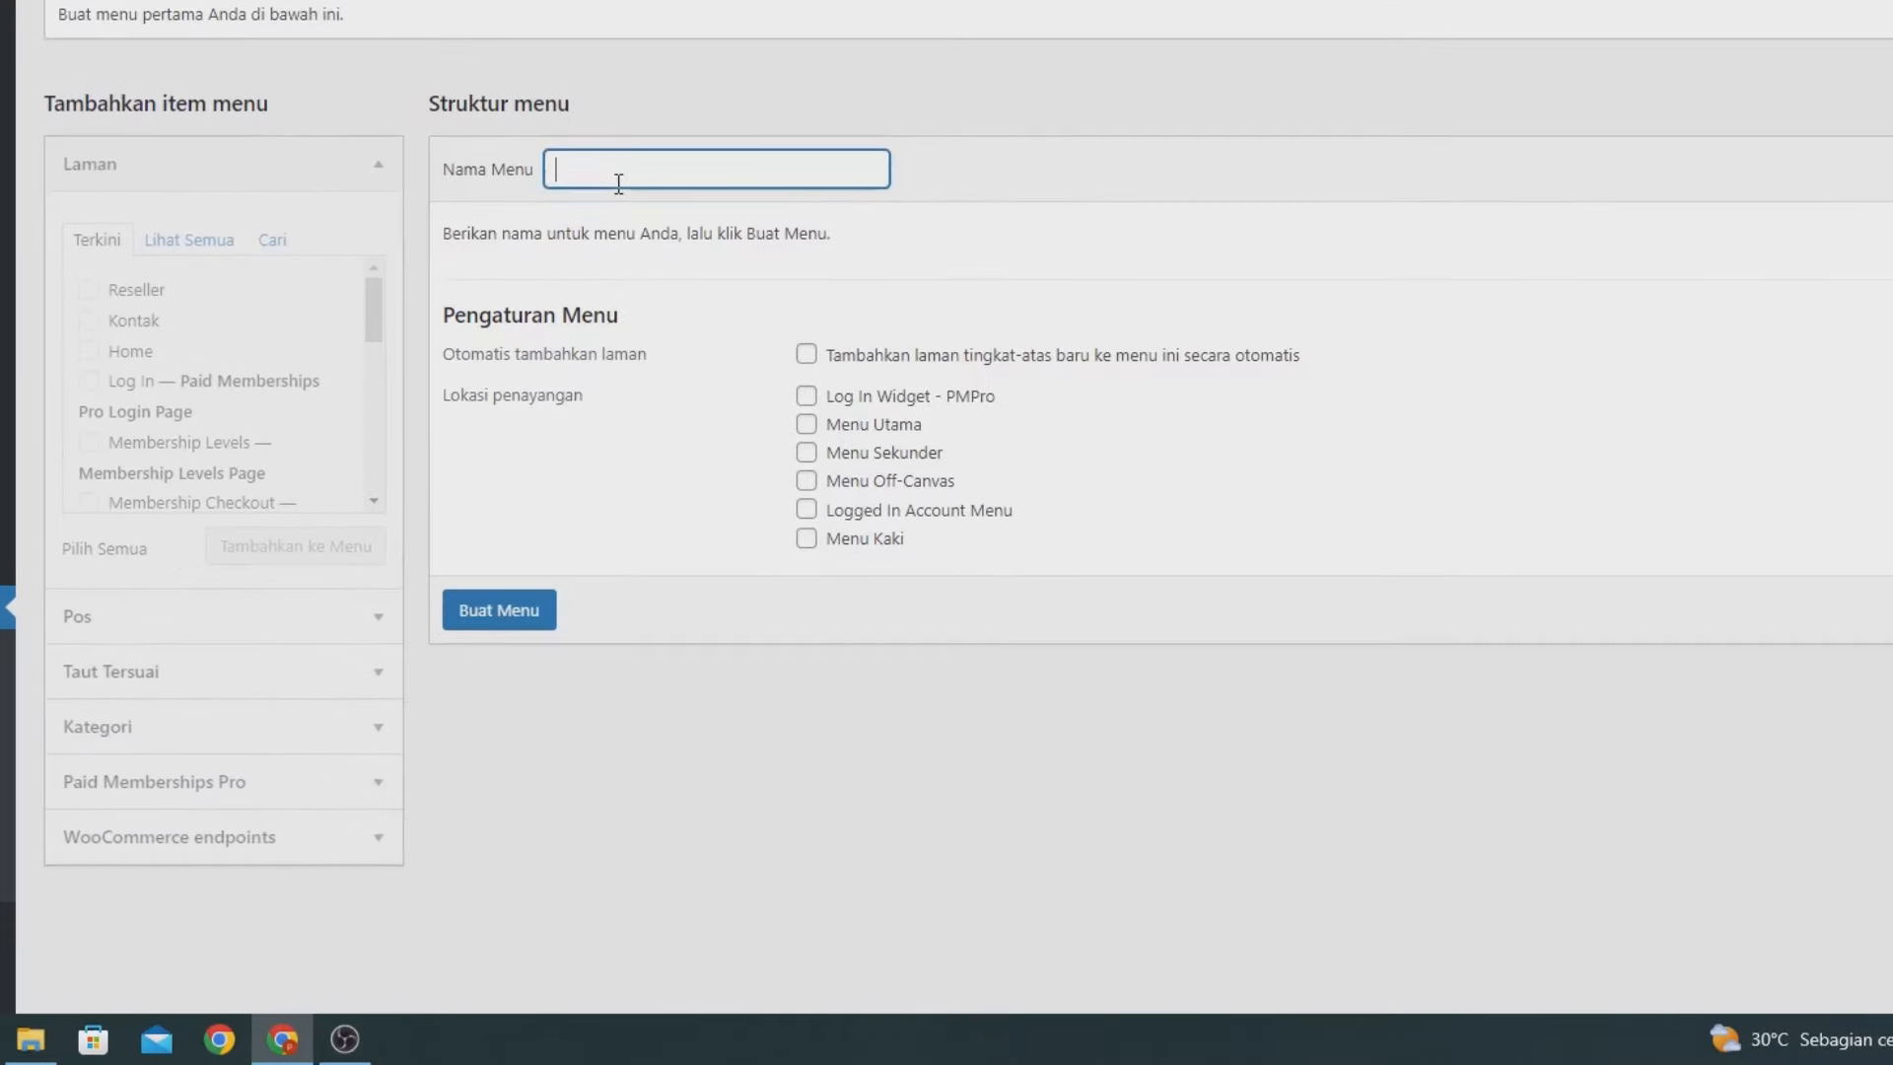
type("Menu")
left_click(496, 614)
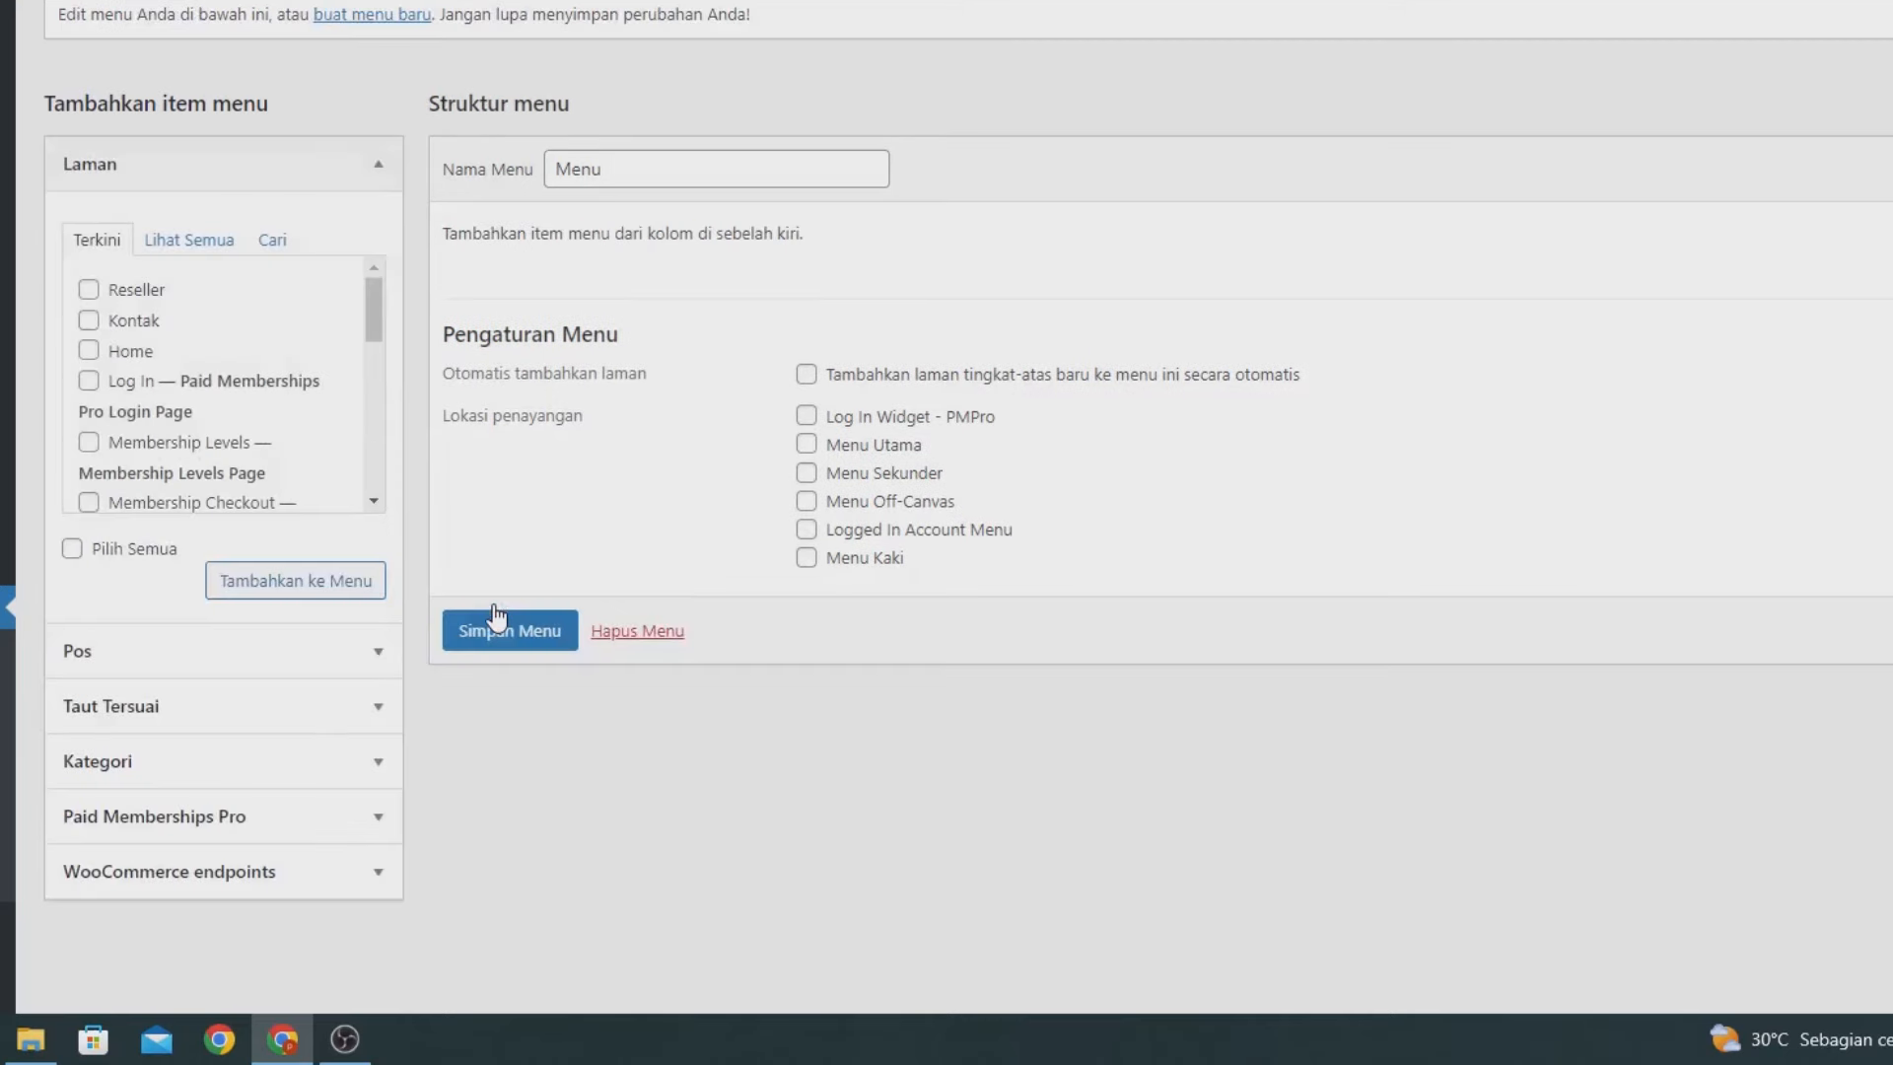
Add the Reseller, Kontak, Home and Akun Saya pages to the menu.
left_click(127, 296)
left_click(126, 318)
left_click(130, 351)
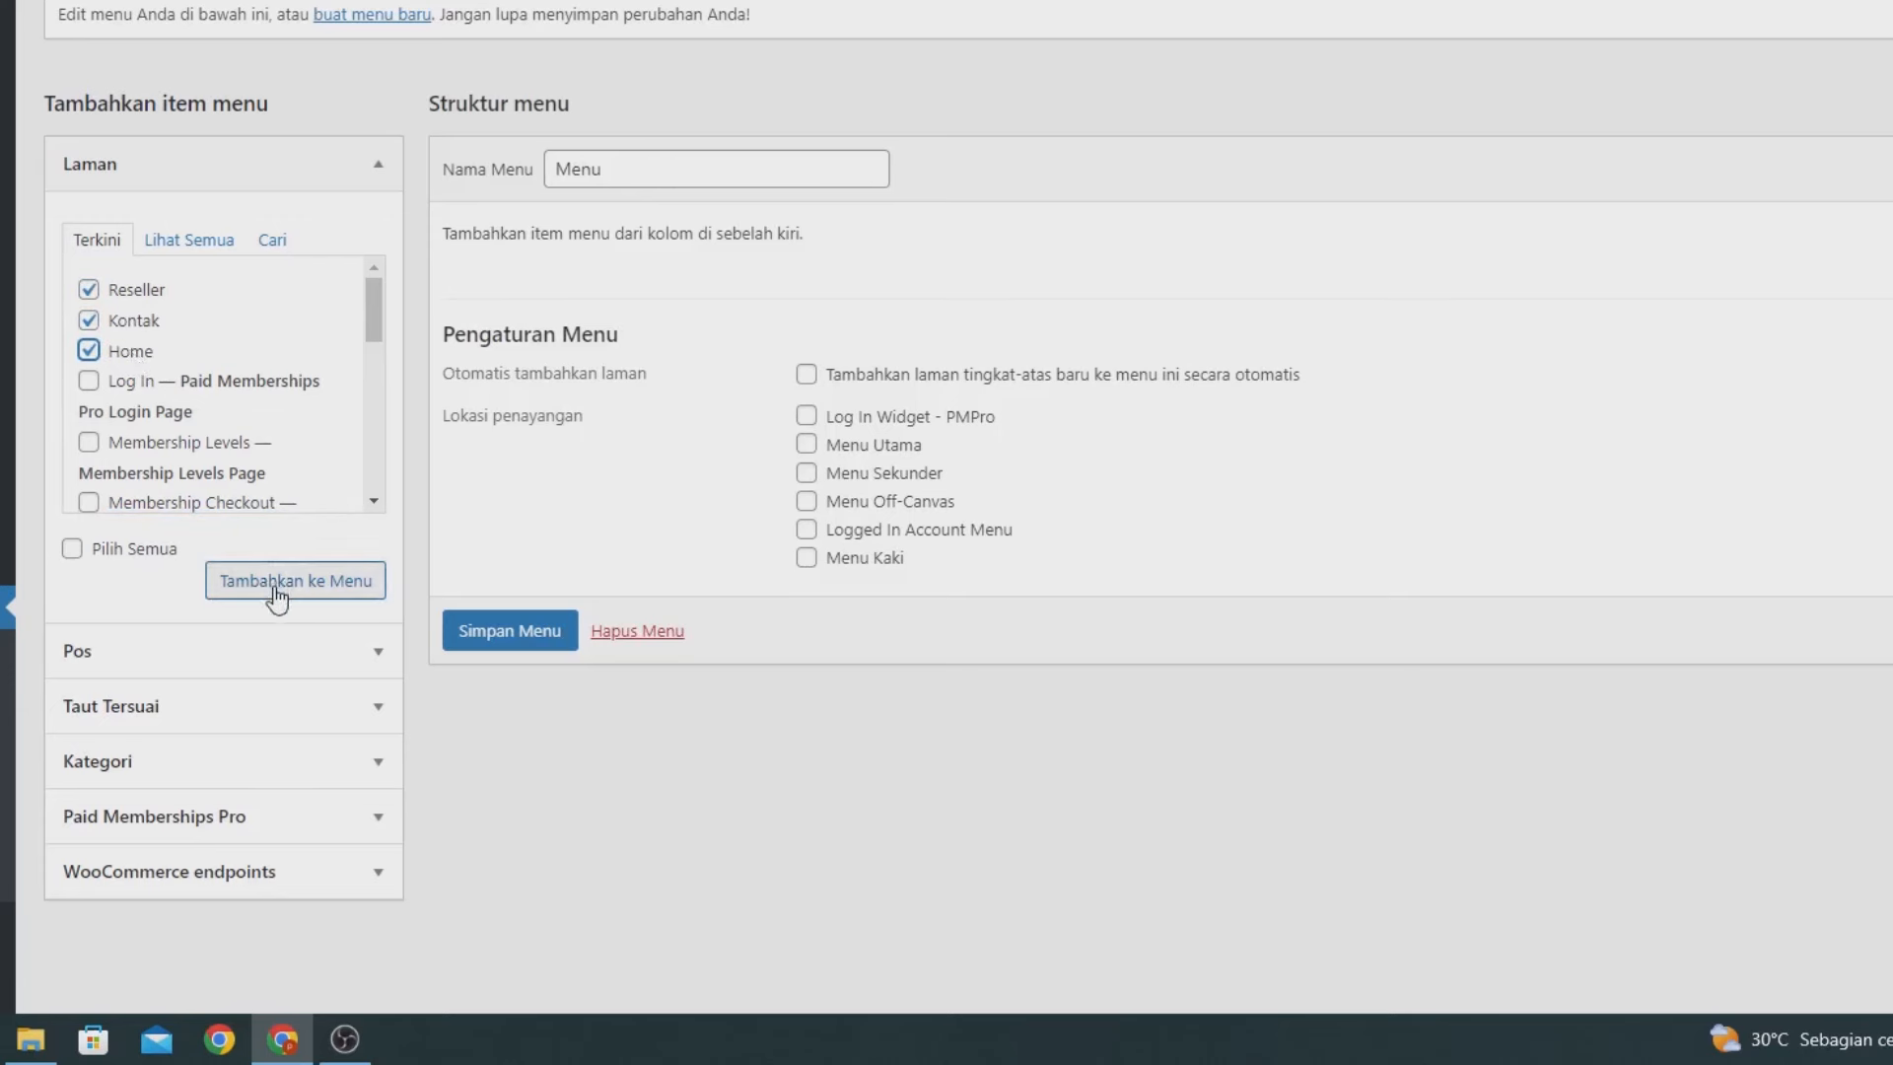
scroll(237, 448, "down", 2)
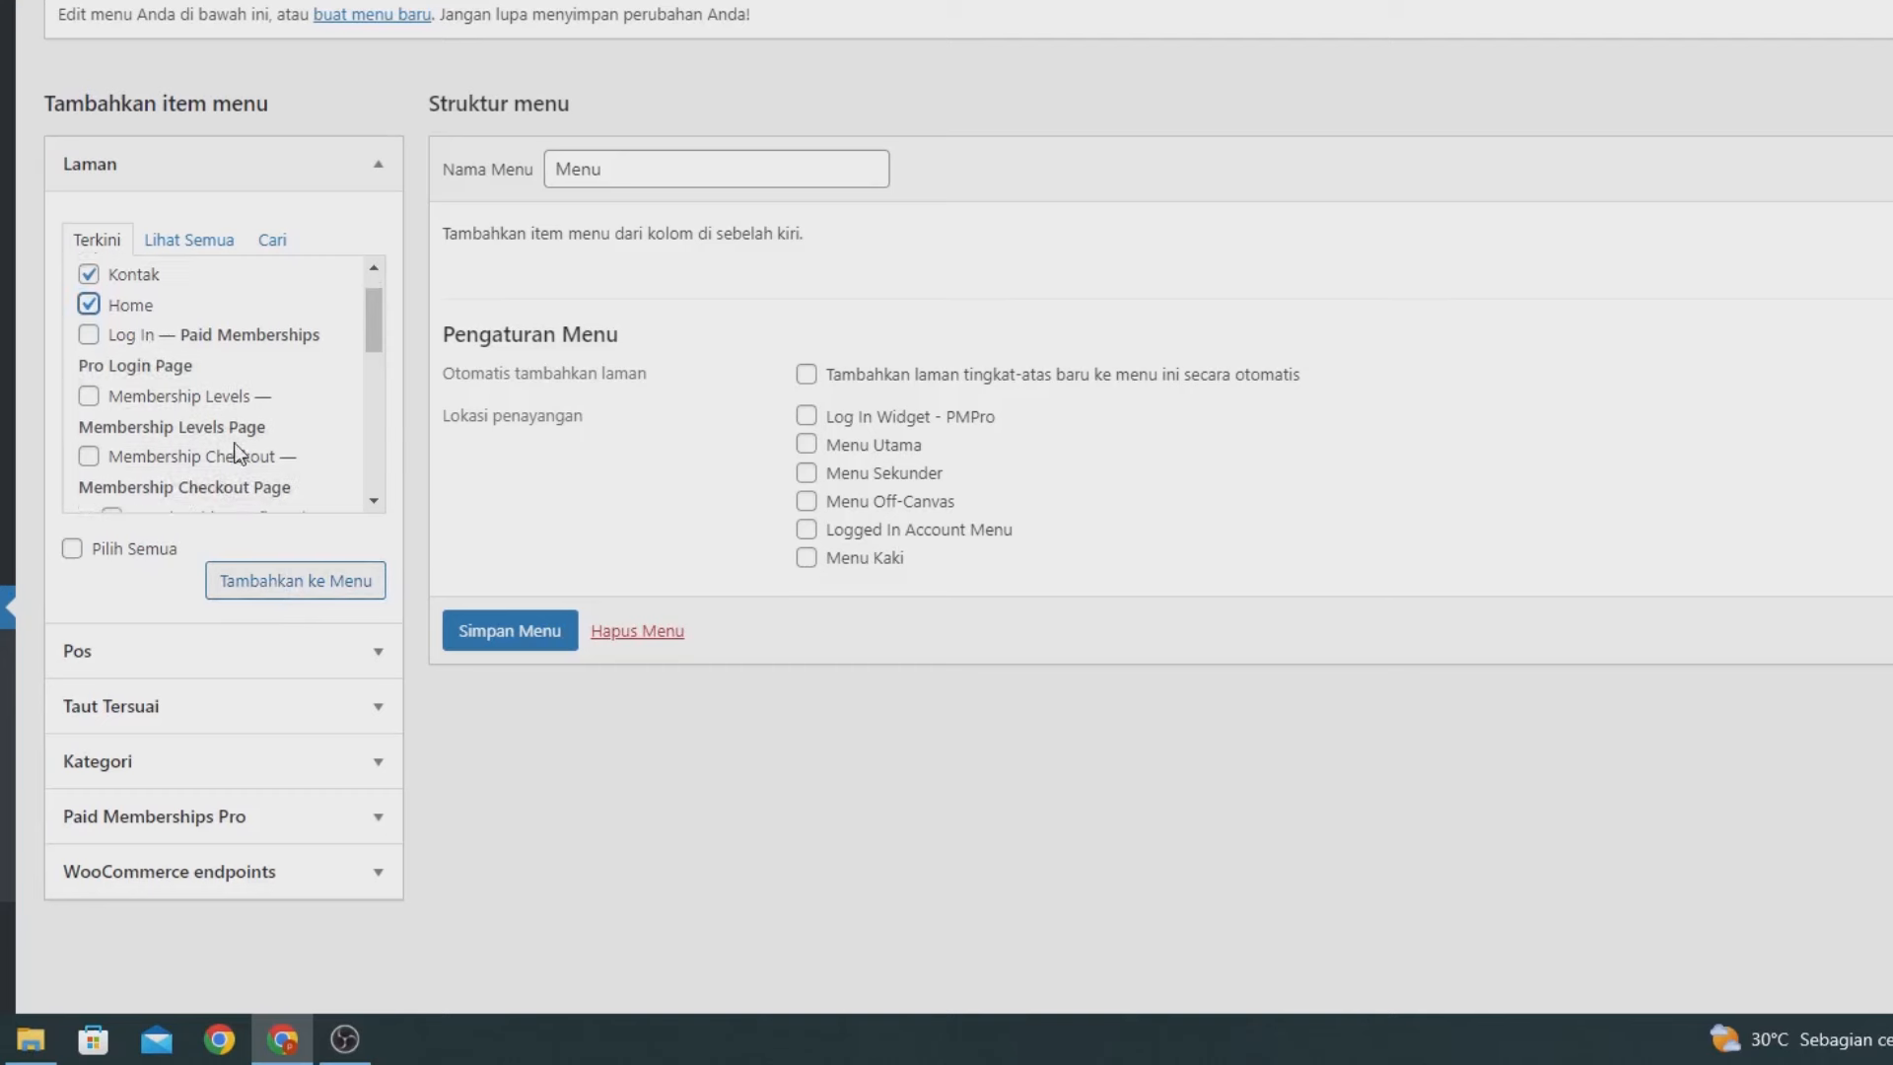
scroll(237, 448, "down", 6)
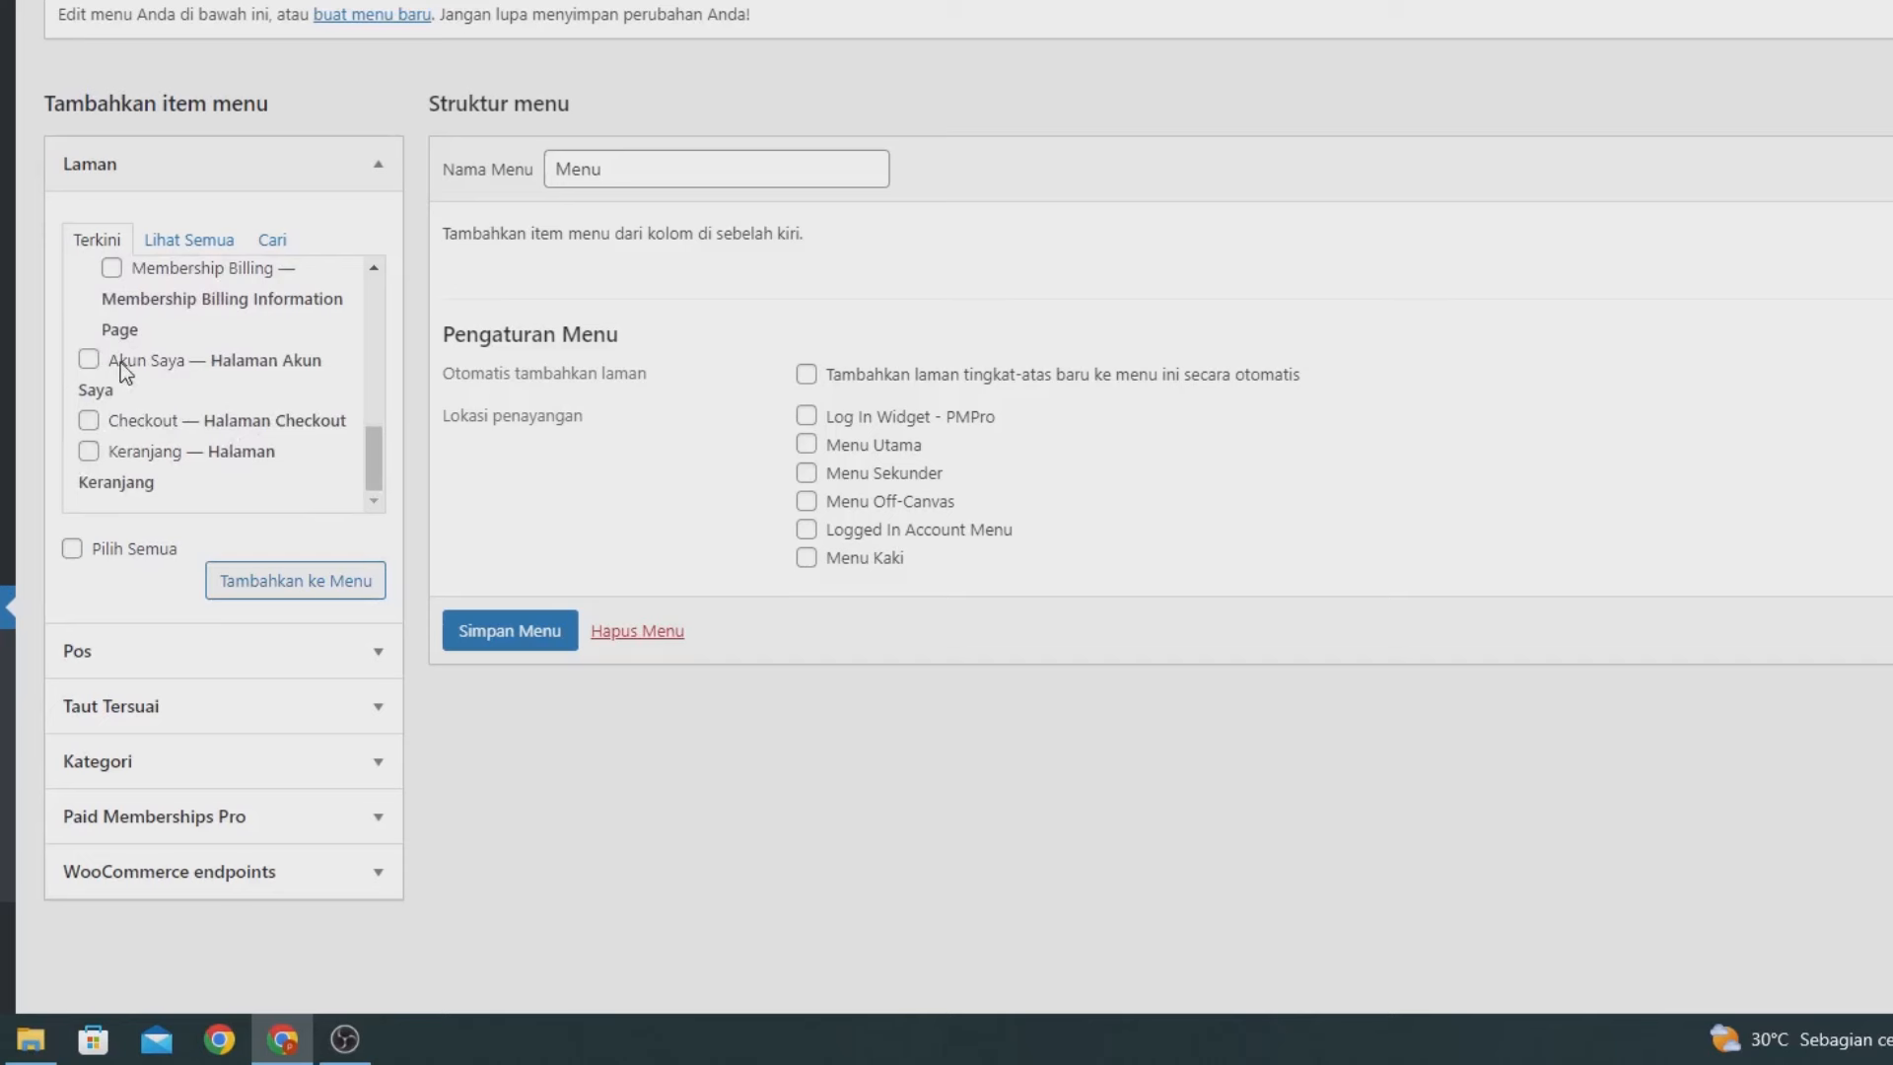
left_click(120, 362)
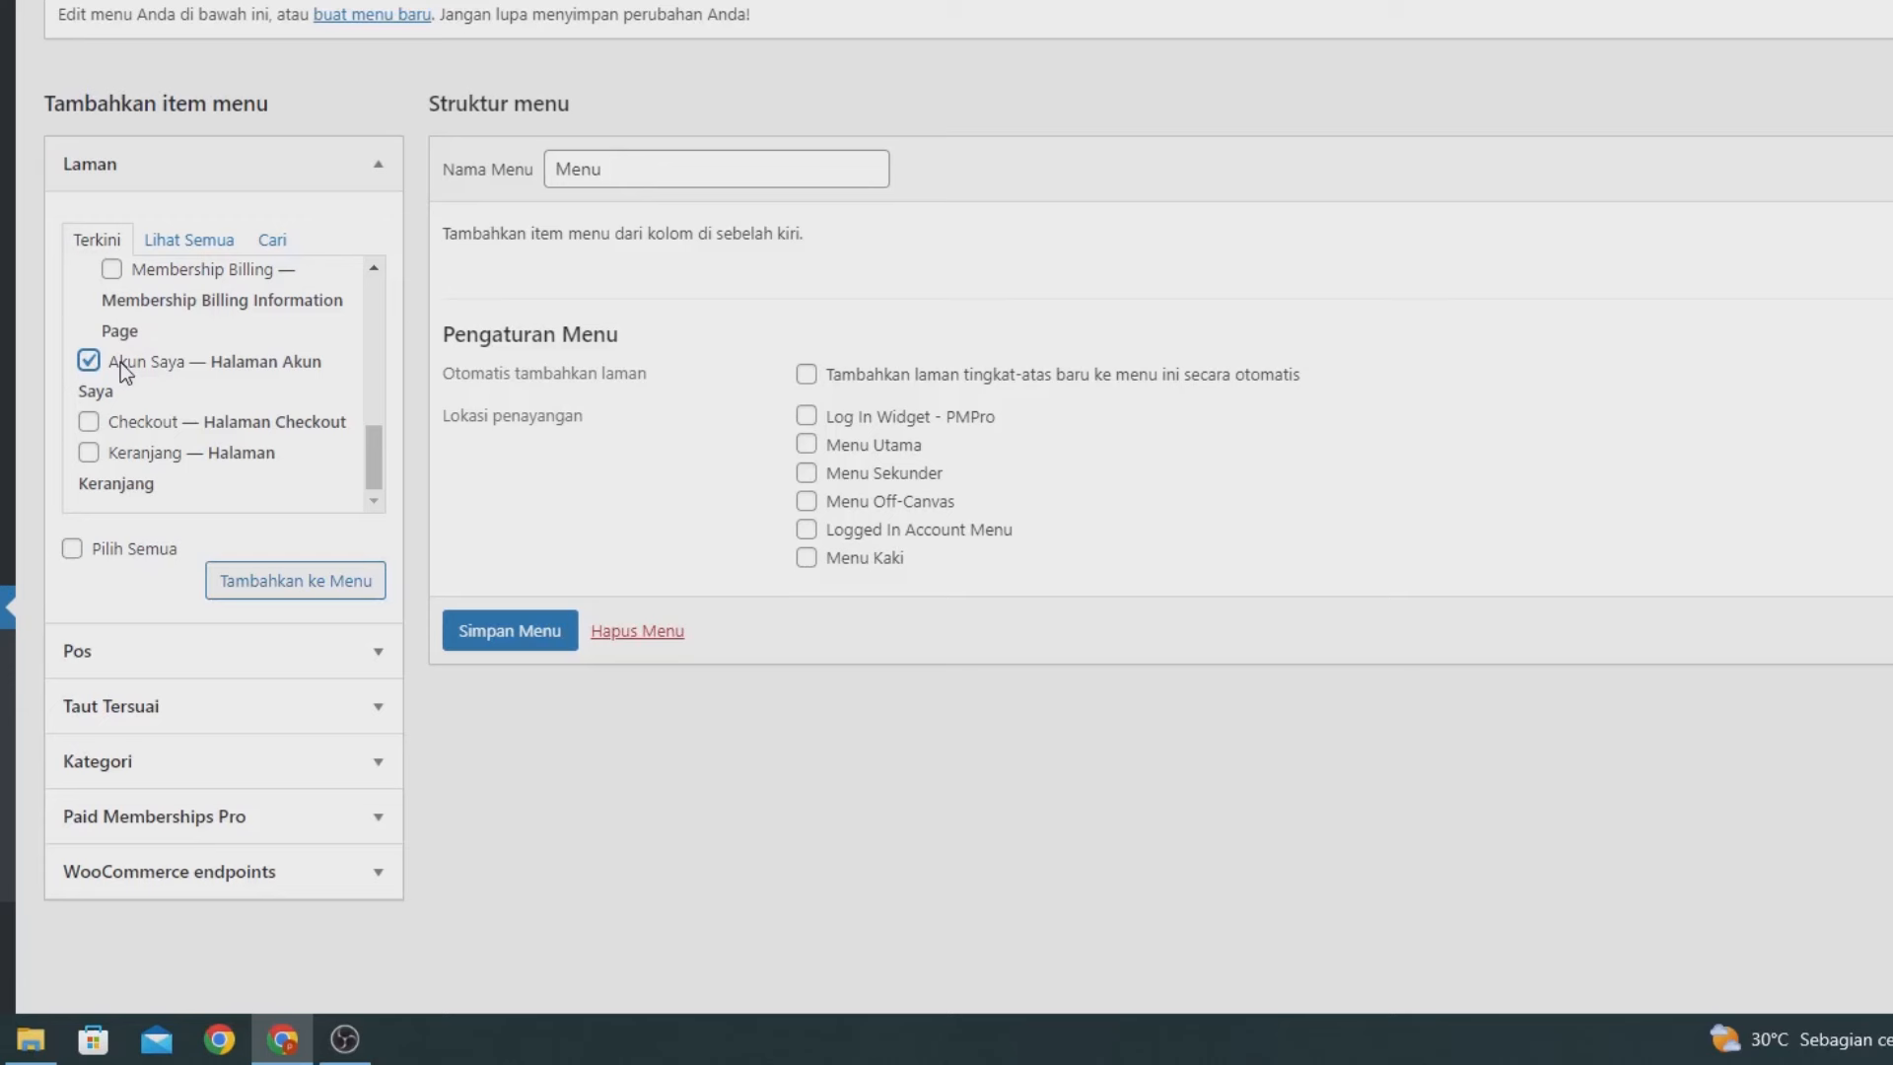
scroll(120, 363, "up", 5)
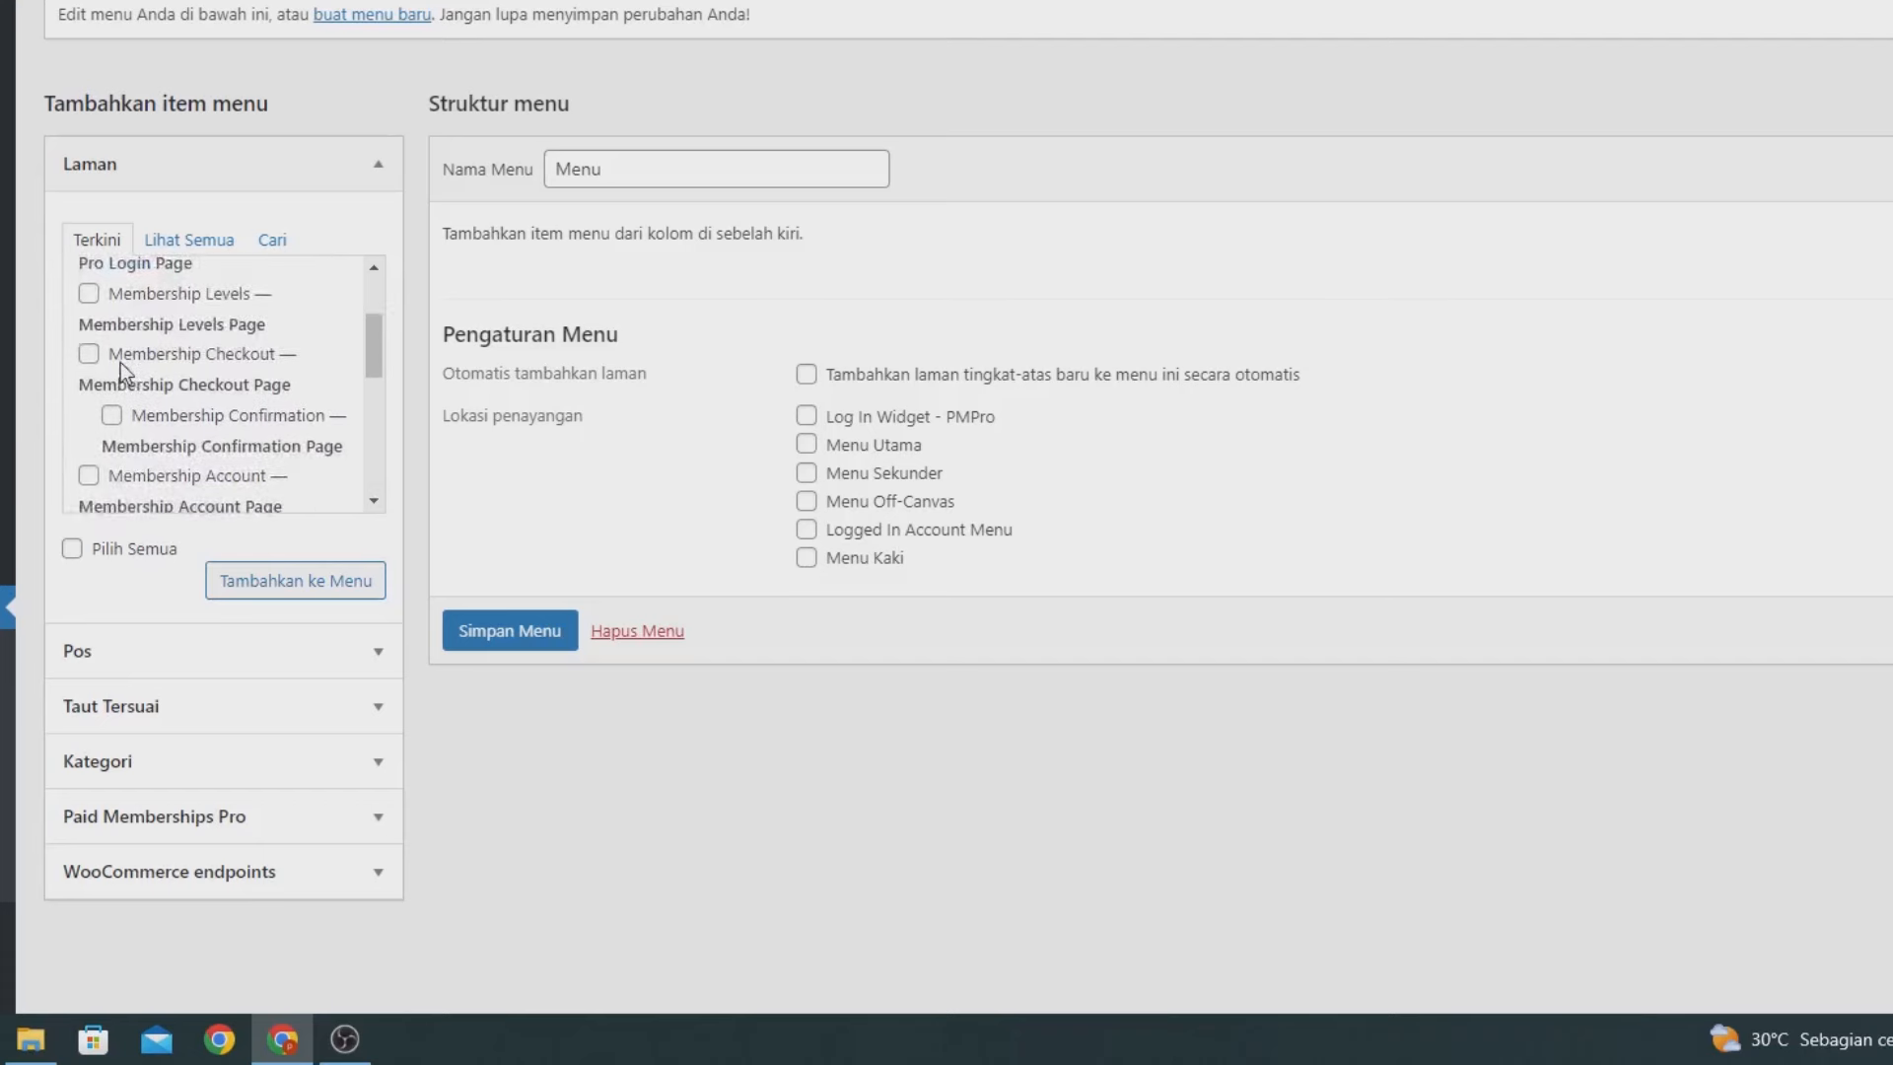
scroll(120, 363, "up", 3)
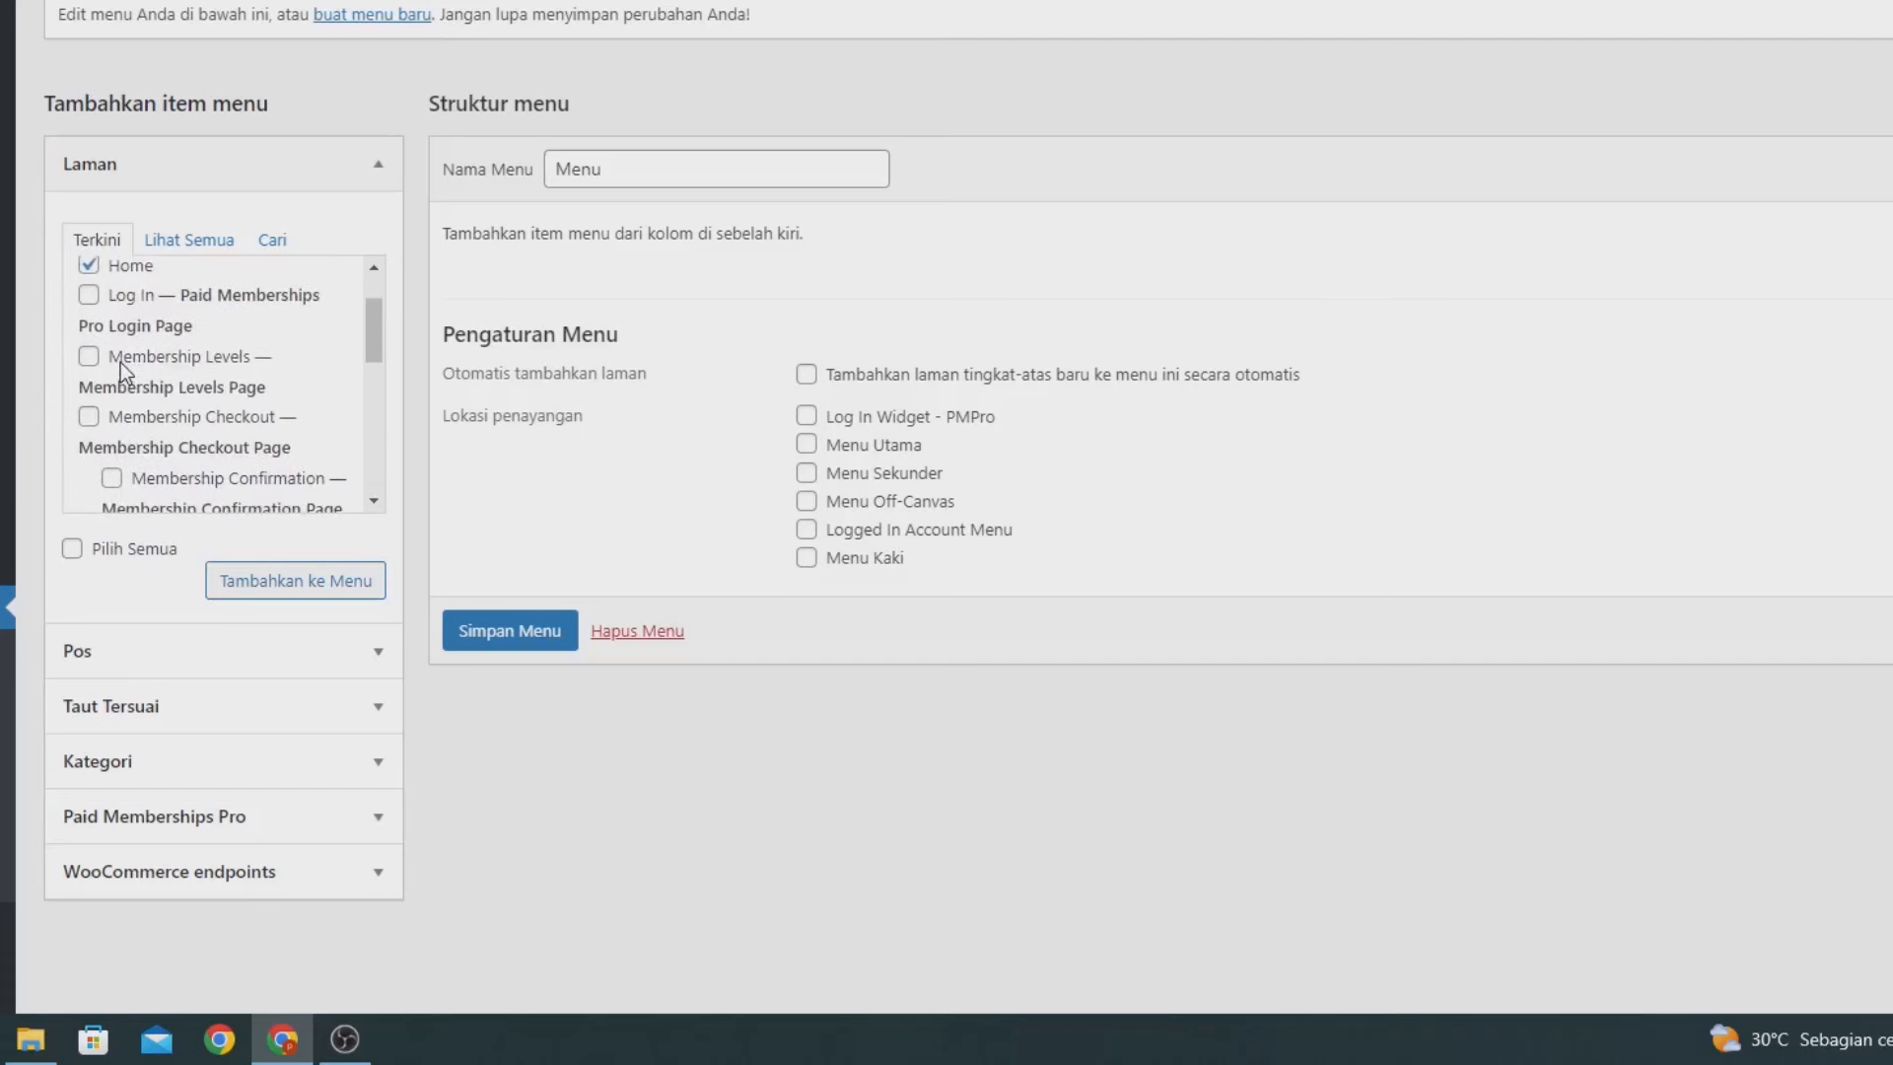
left_click(304, 579)
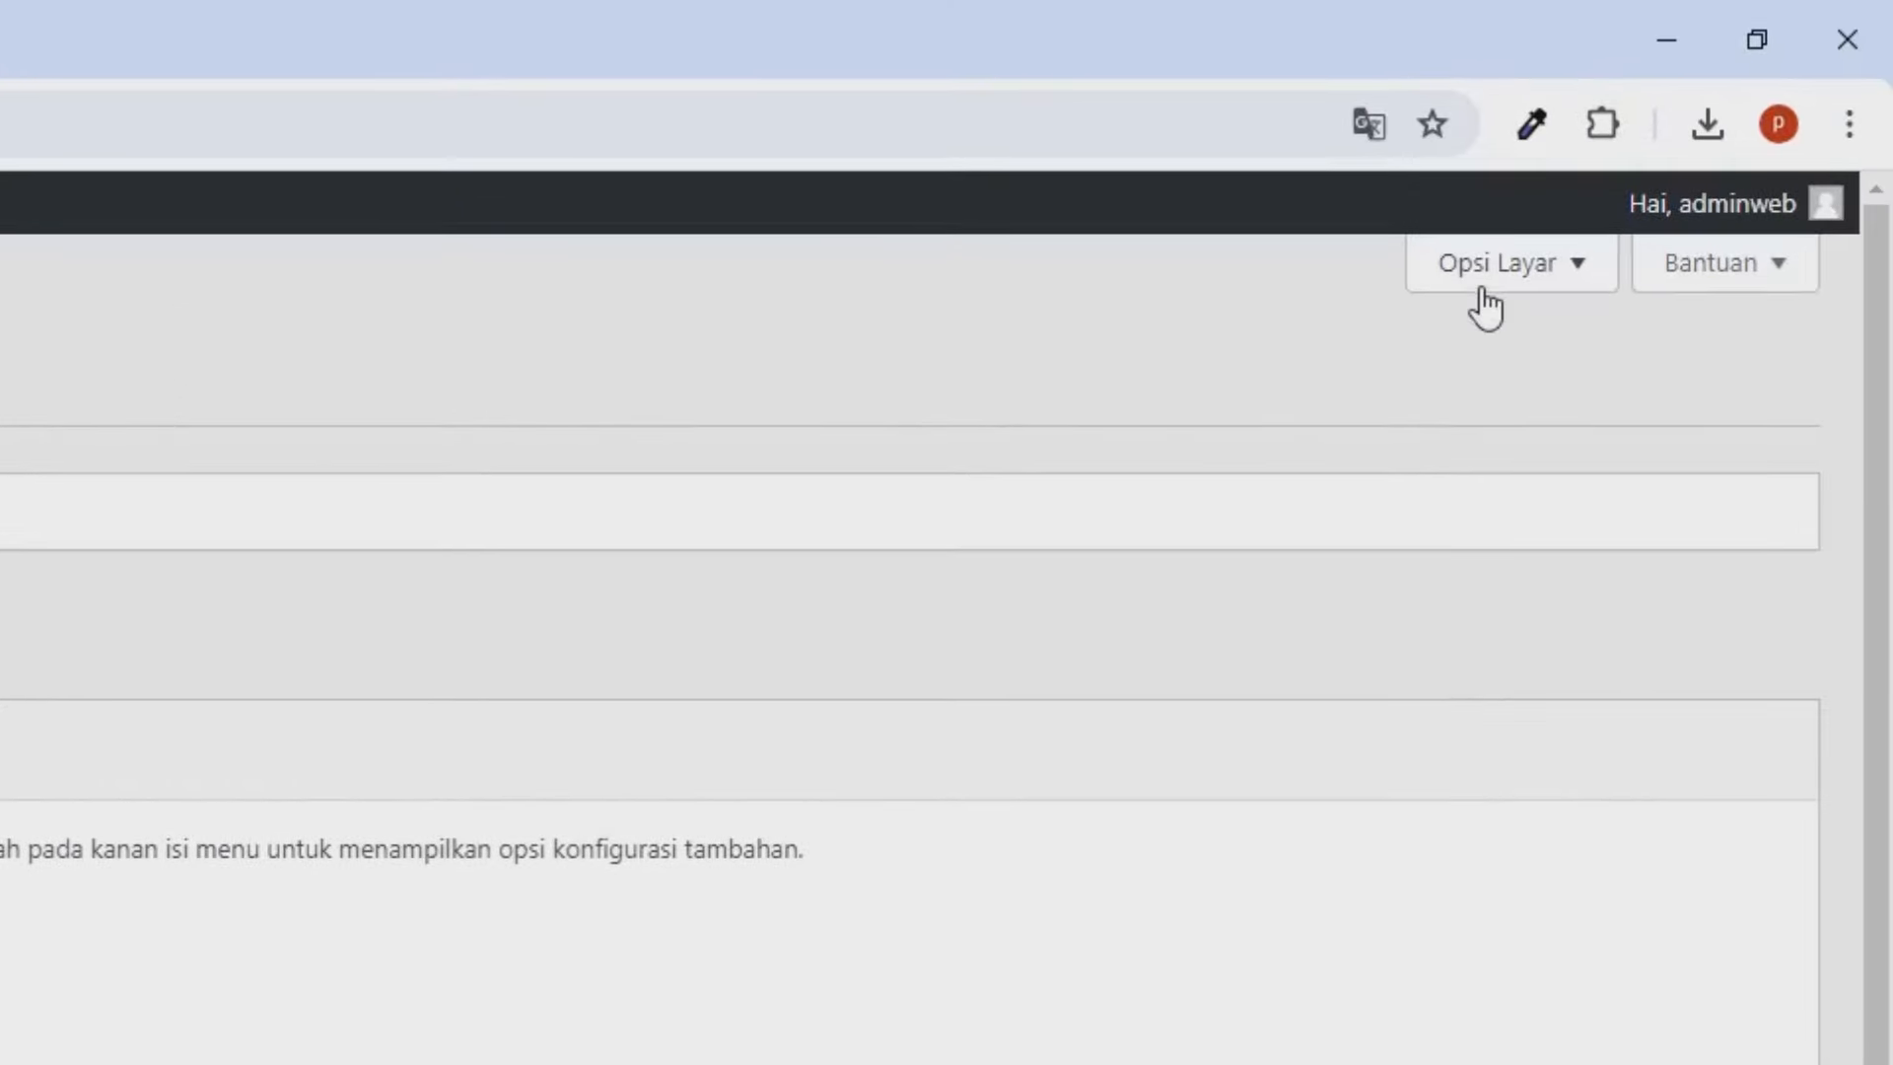
Enable Produk items and add the 'Semua produk' archive to the menu.
left_click(1484, 307)
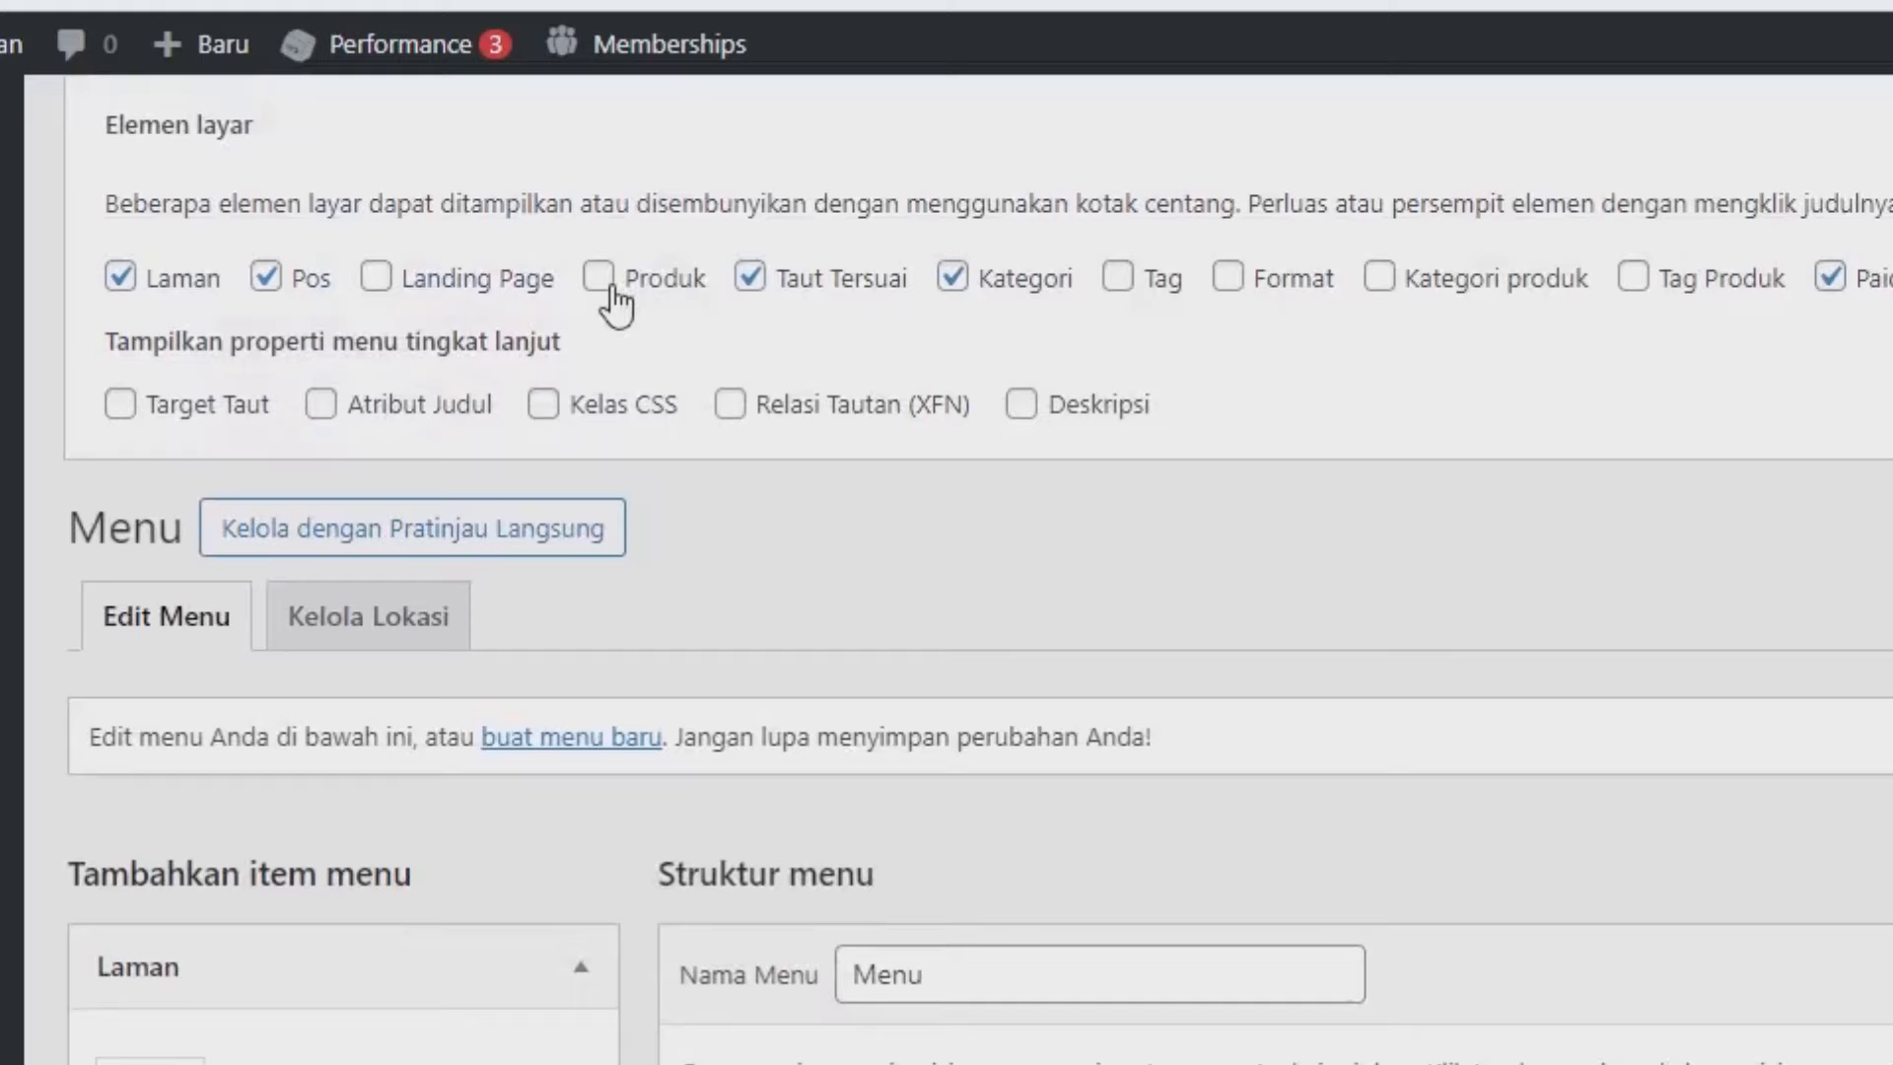
left_click(604, 282)
scroll(305, 359, "down", 5)
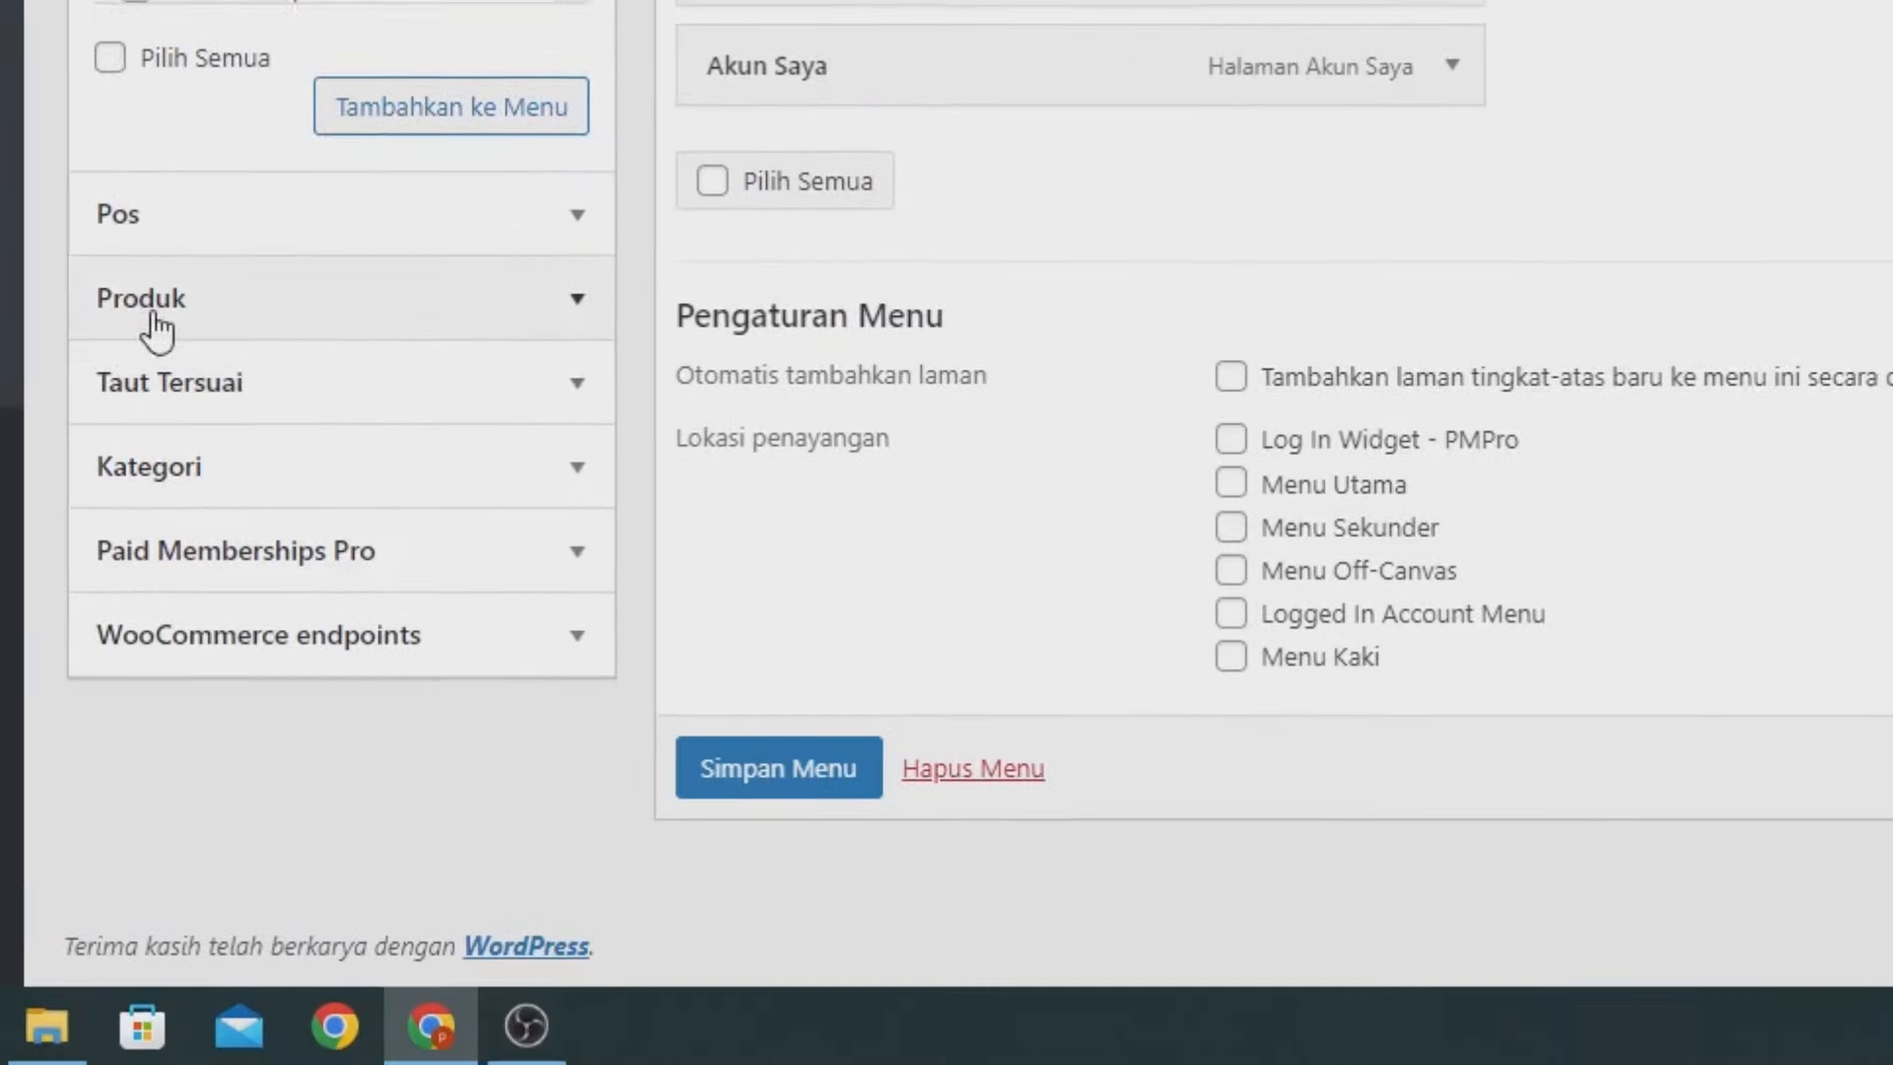
left_click(139, 318)
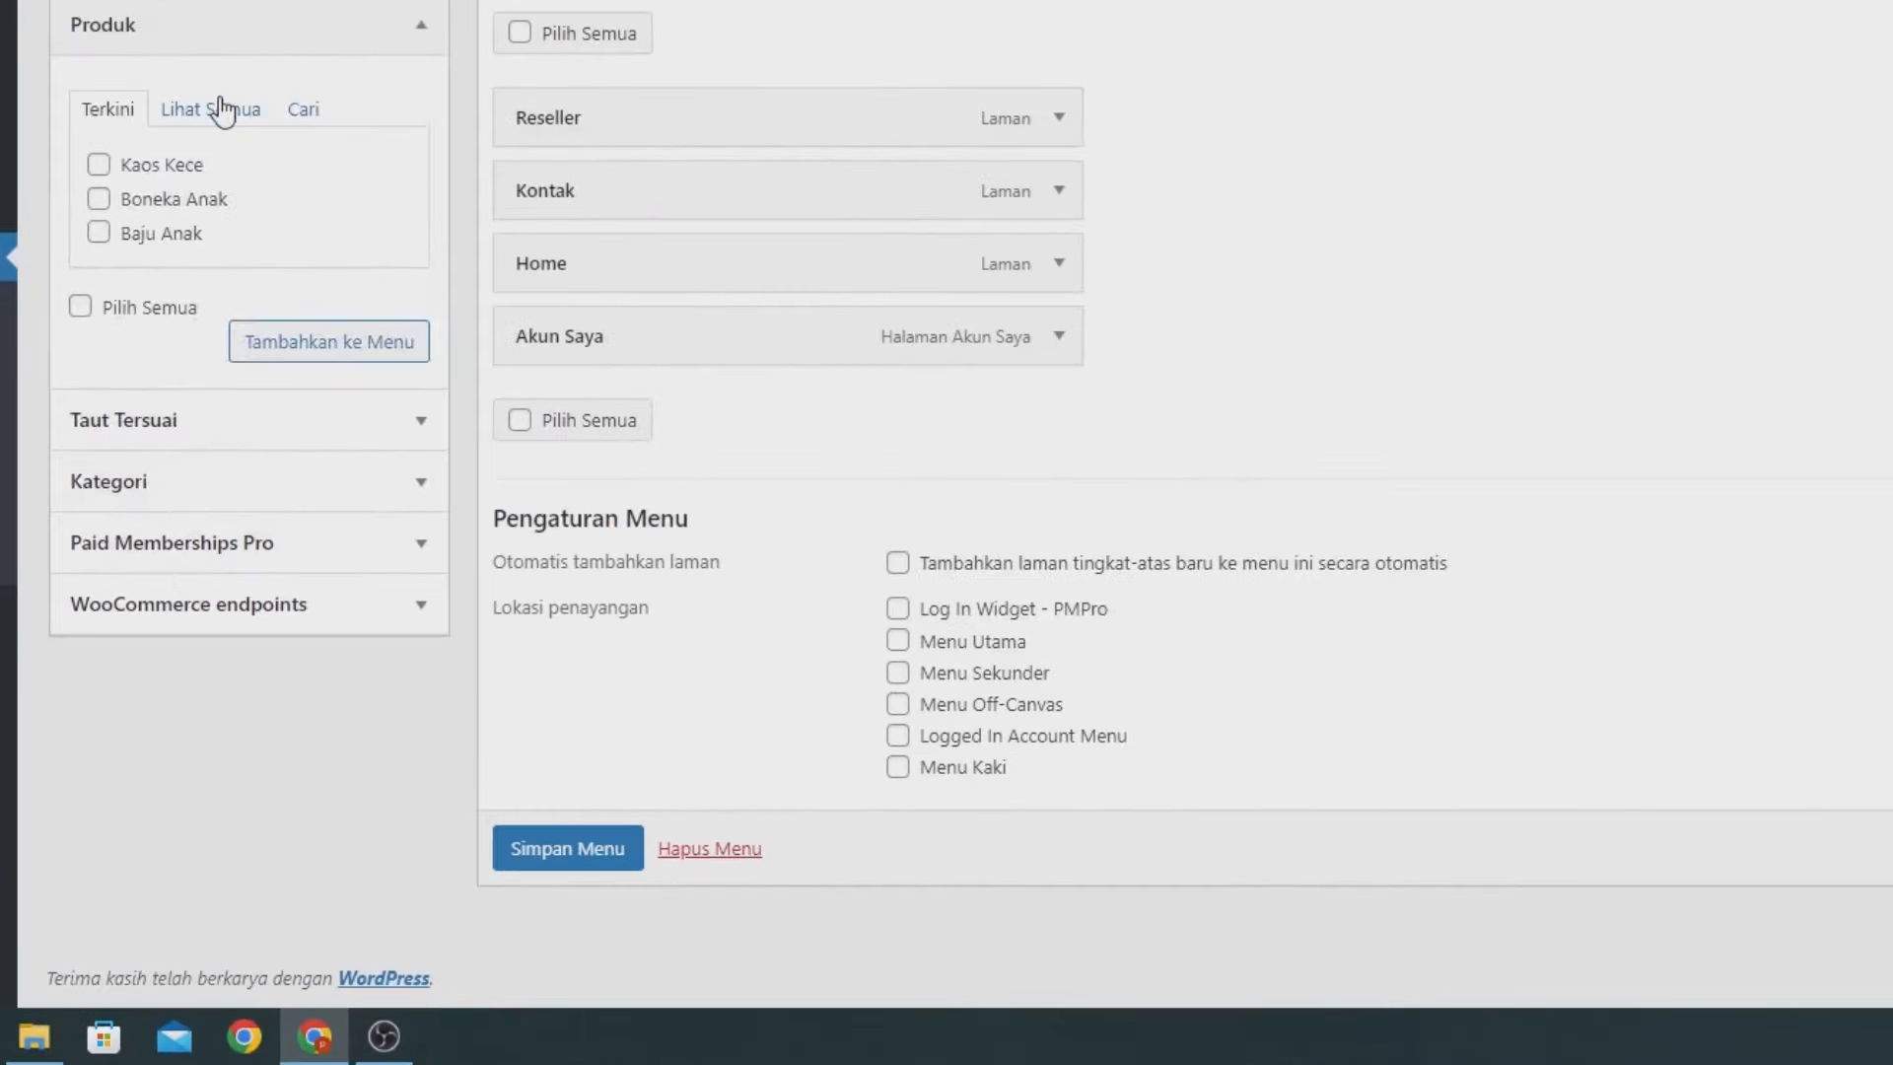
left_click(223, 109)
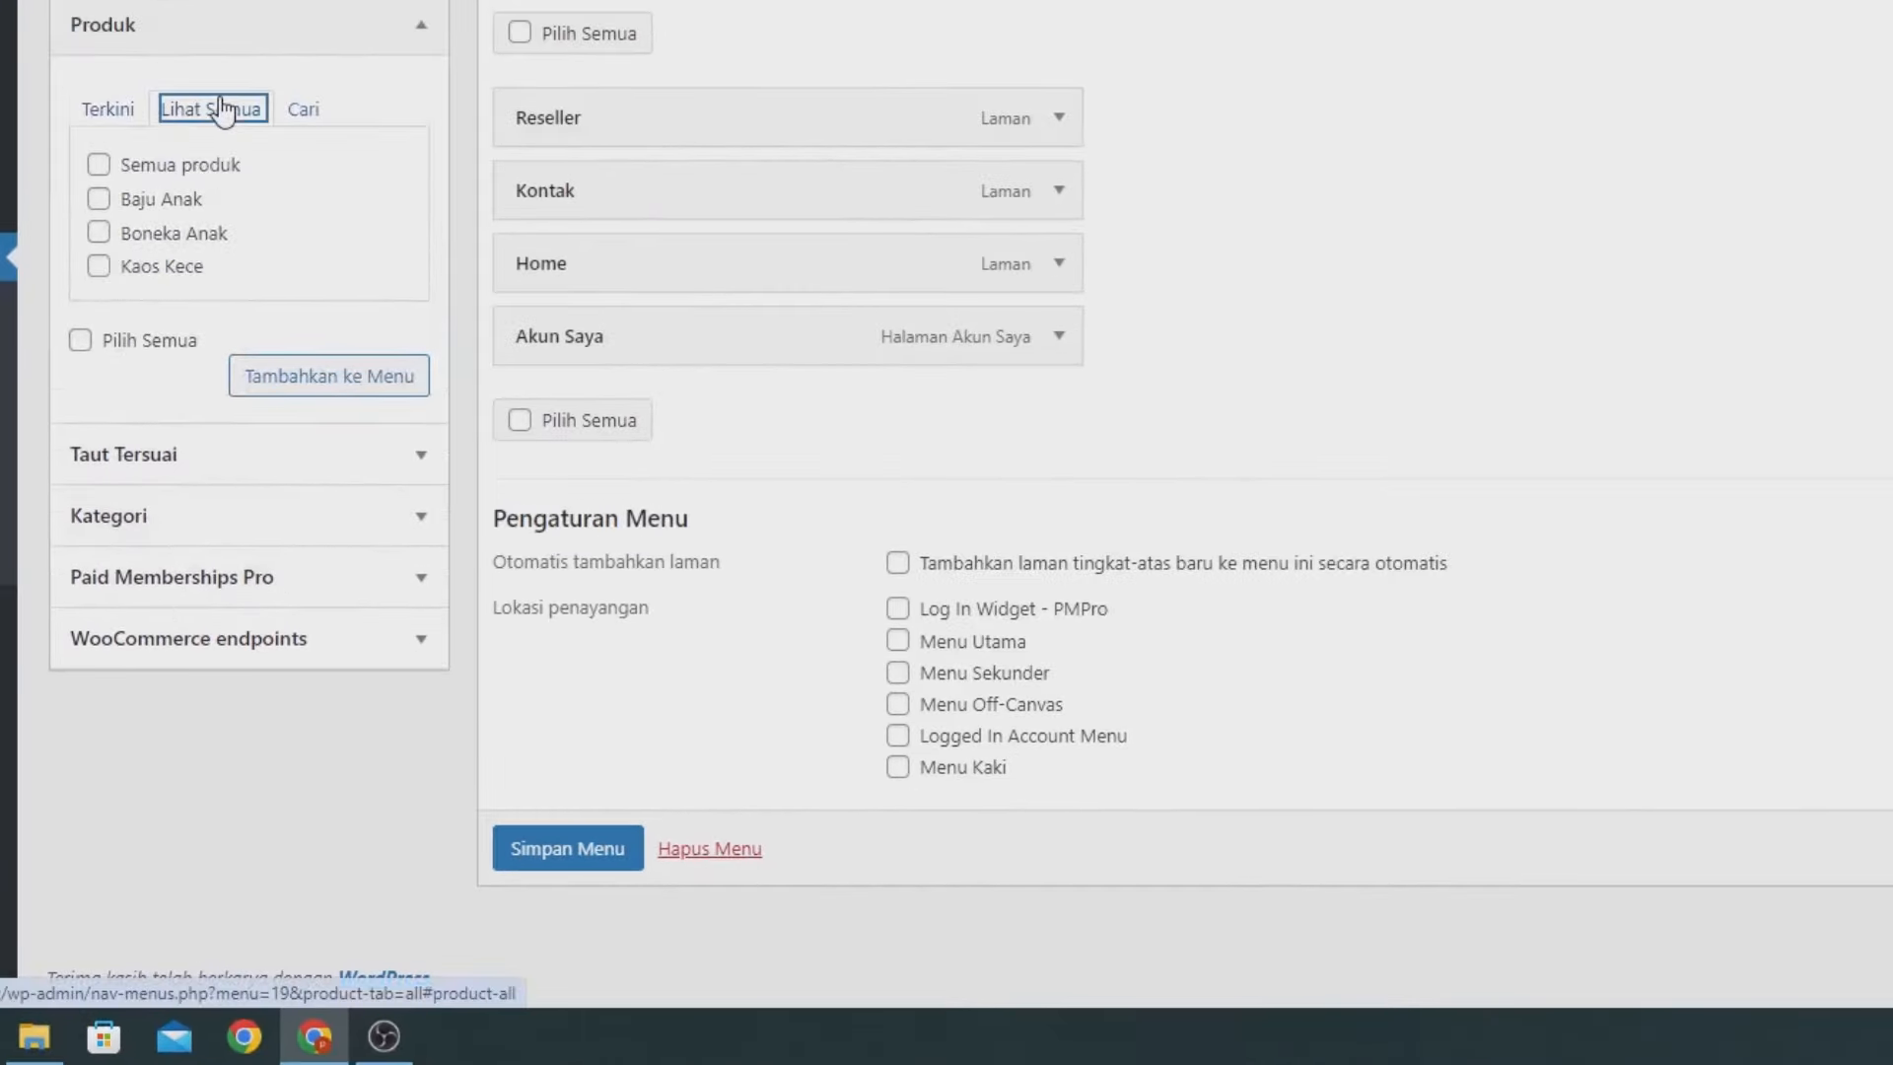
left_click(162, 166)
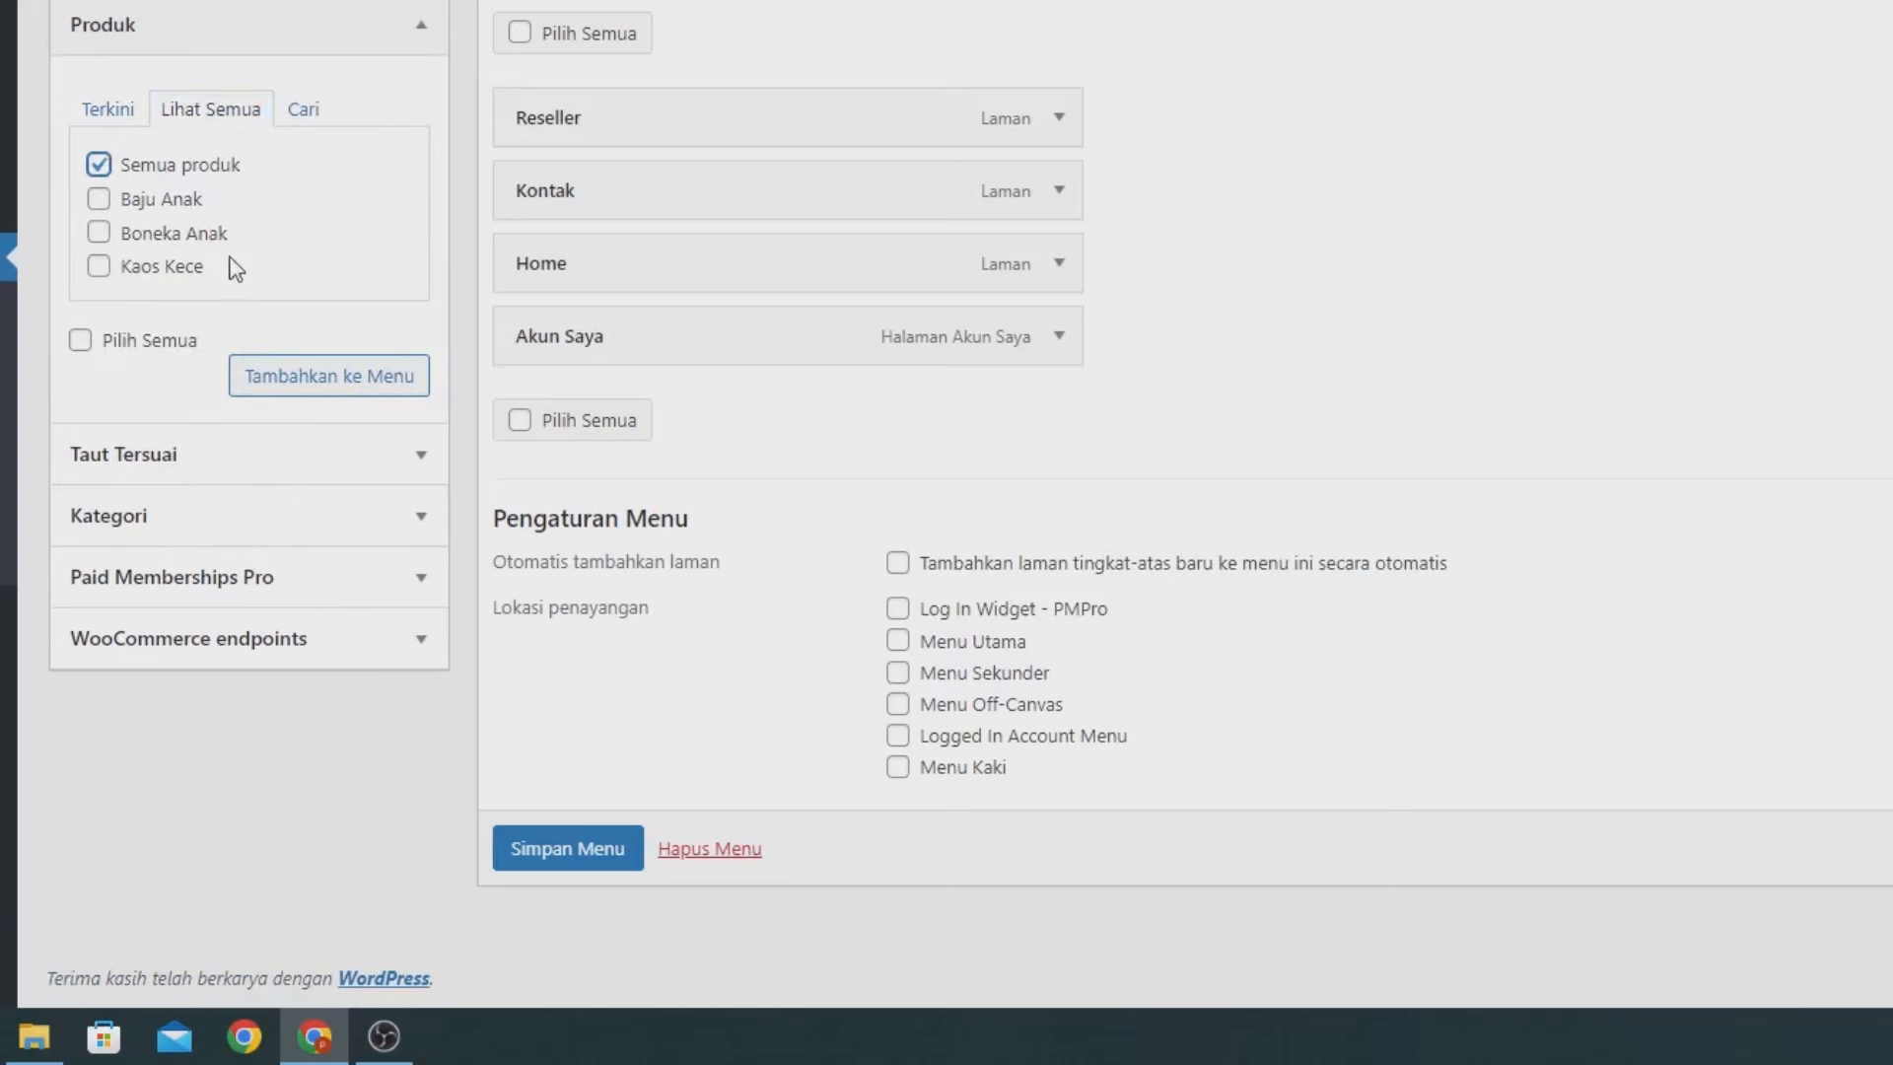
left_click(284, 379)
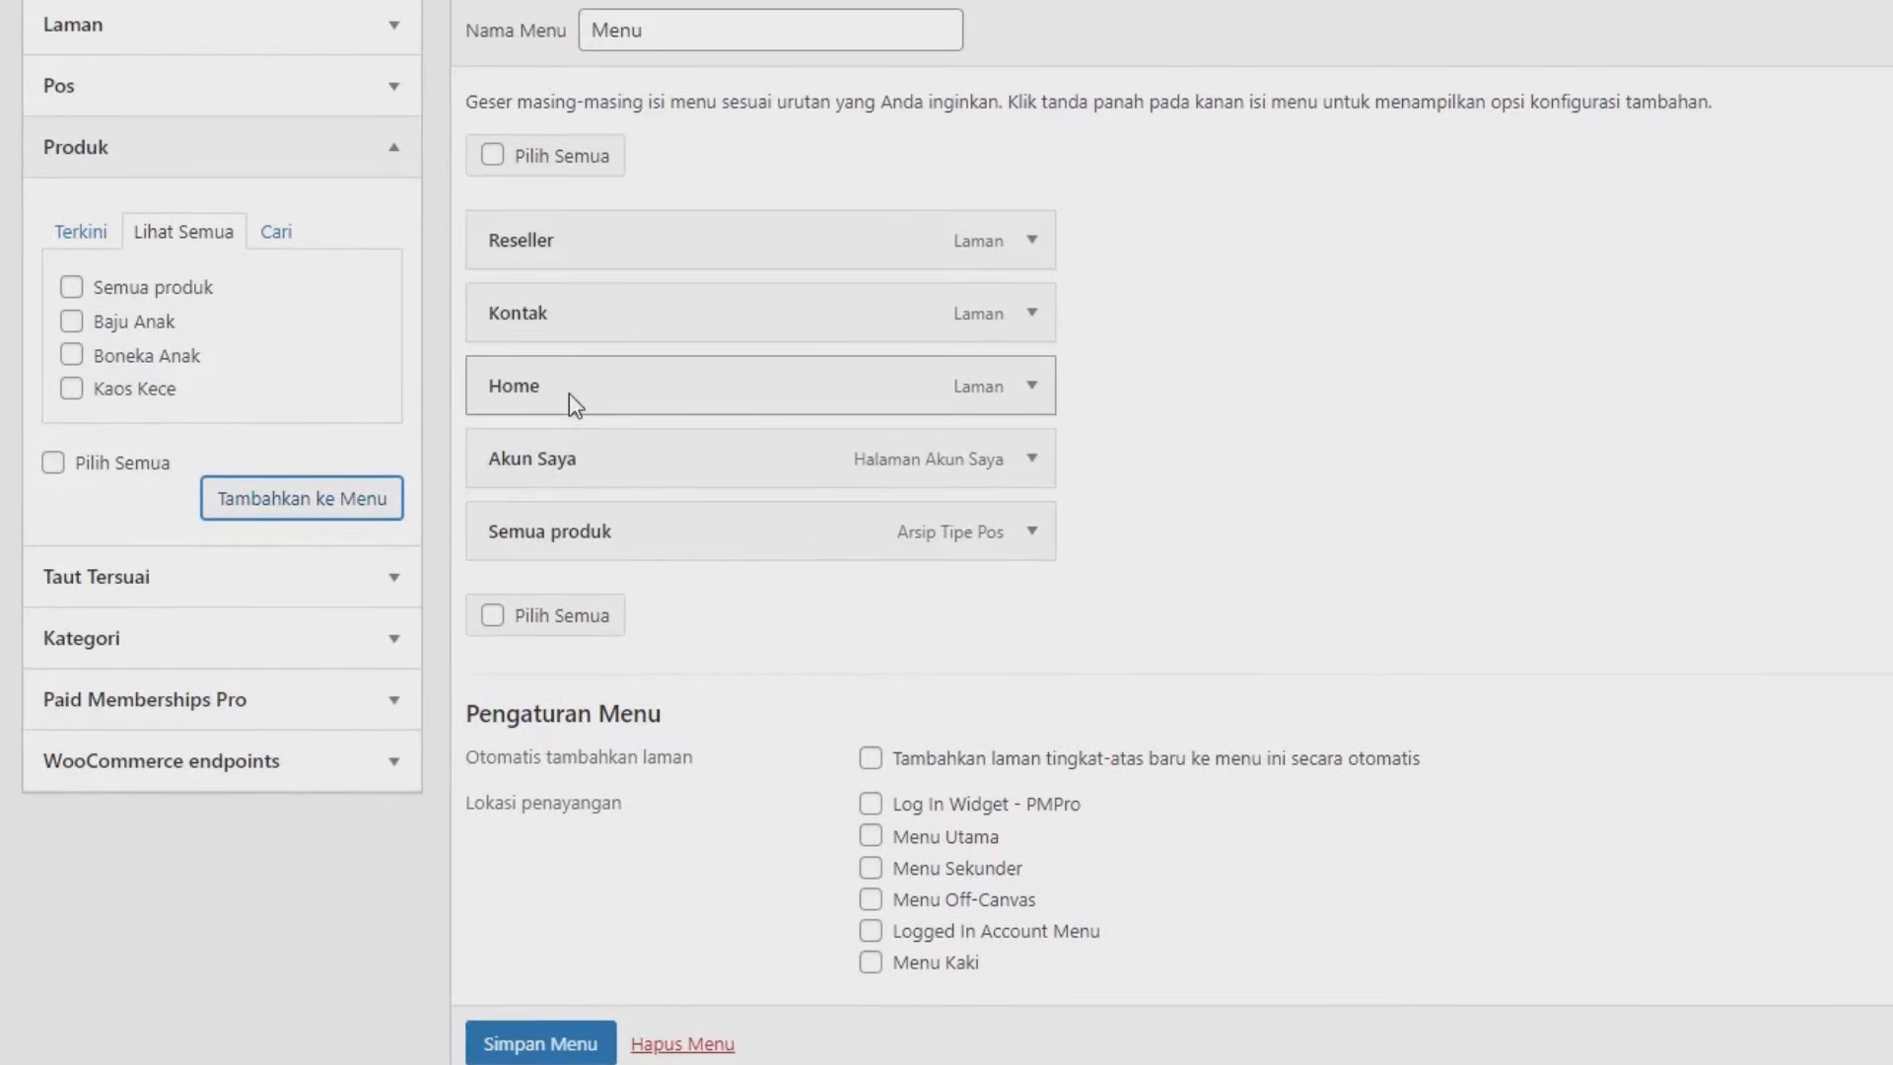
Reorder the menu as Home, Semua produk, Reseller, Kontak, Akun Saya.
left_click_drag(570, 392, 582, 232)
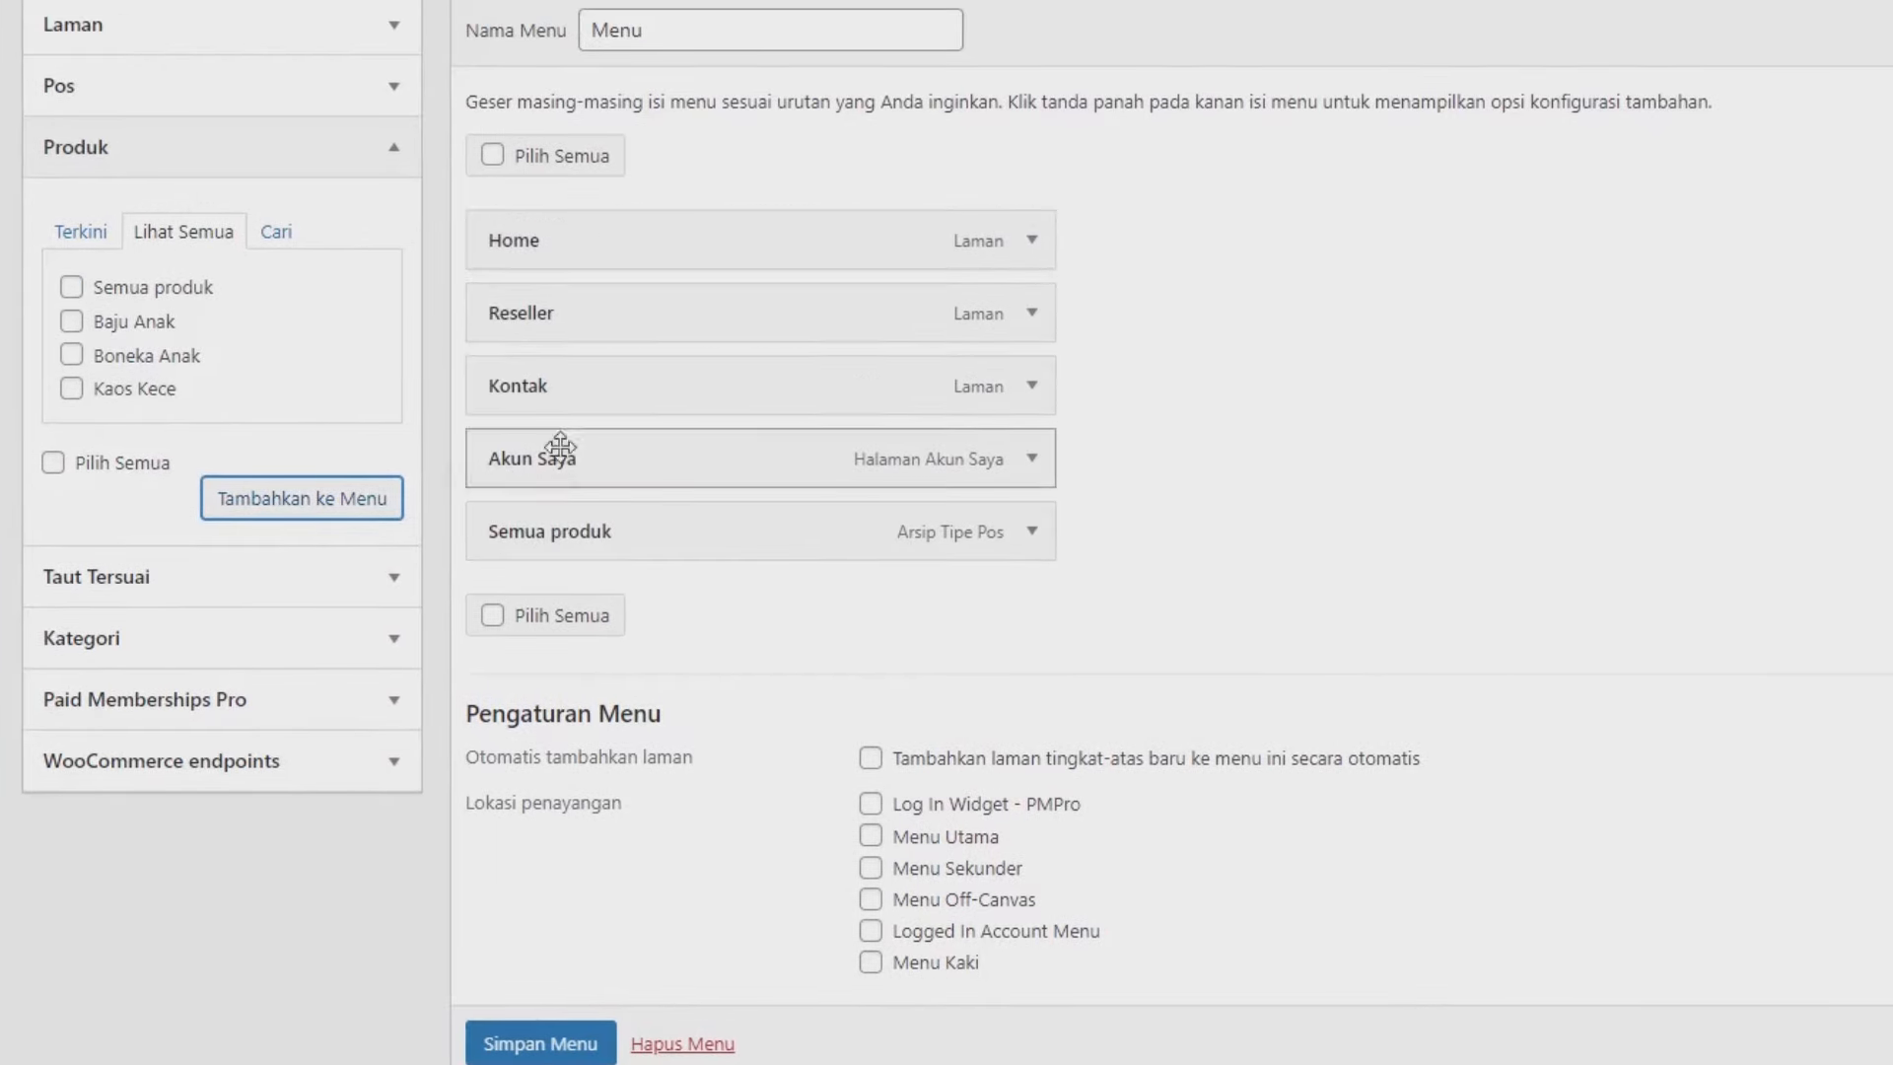
left_click_drag(583, 529, 592, 314)
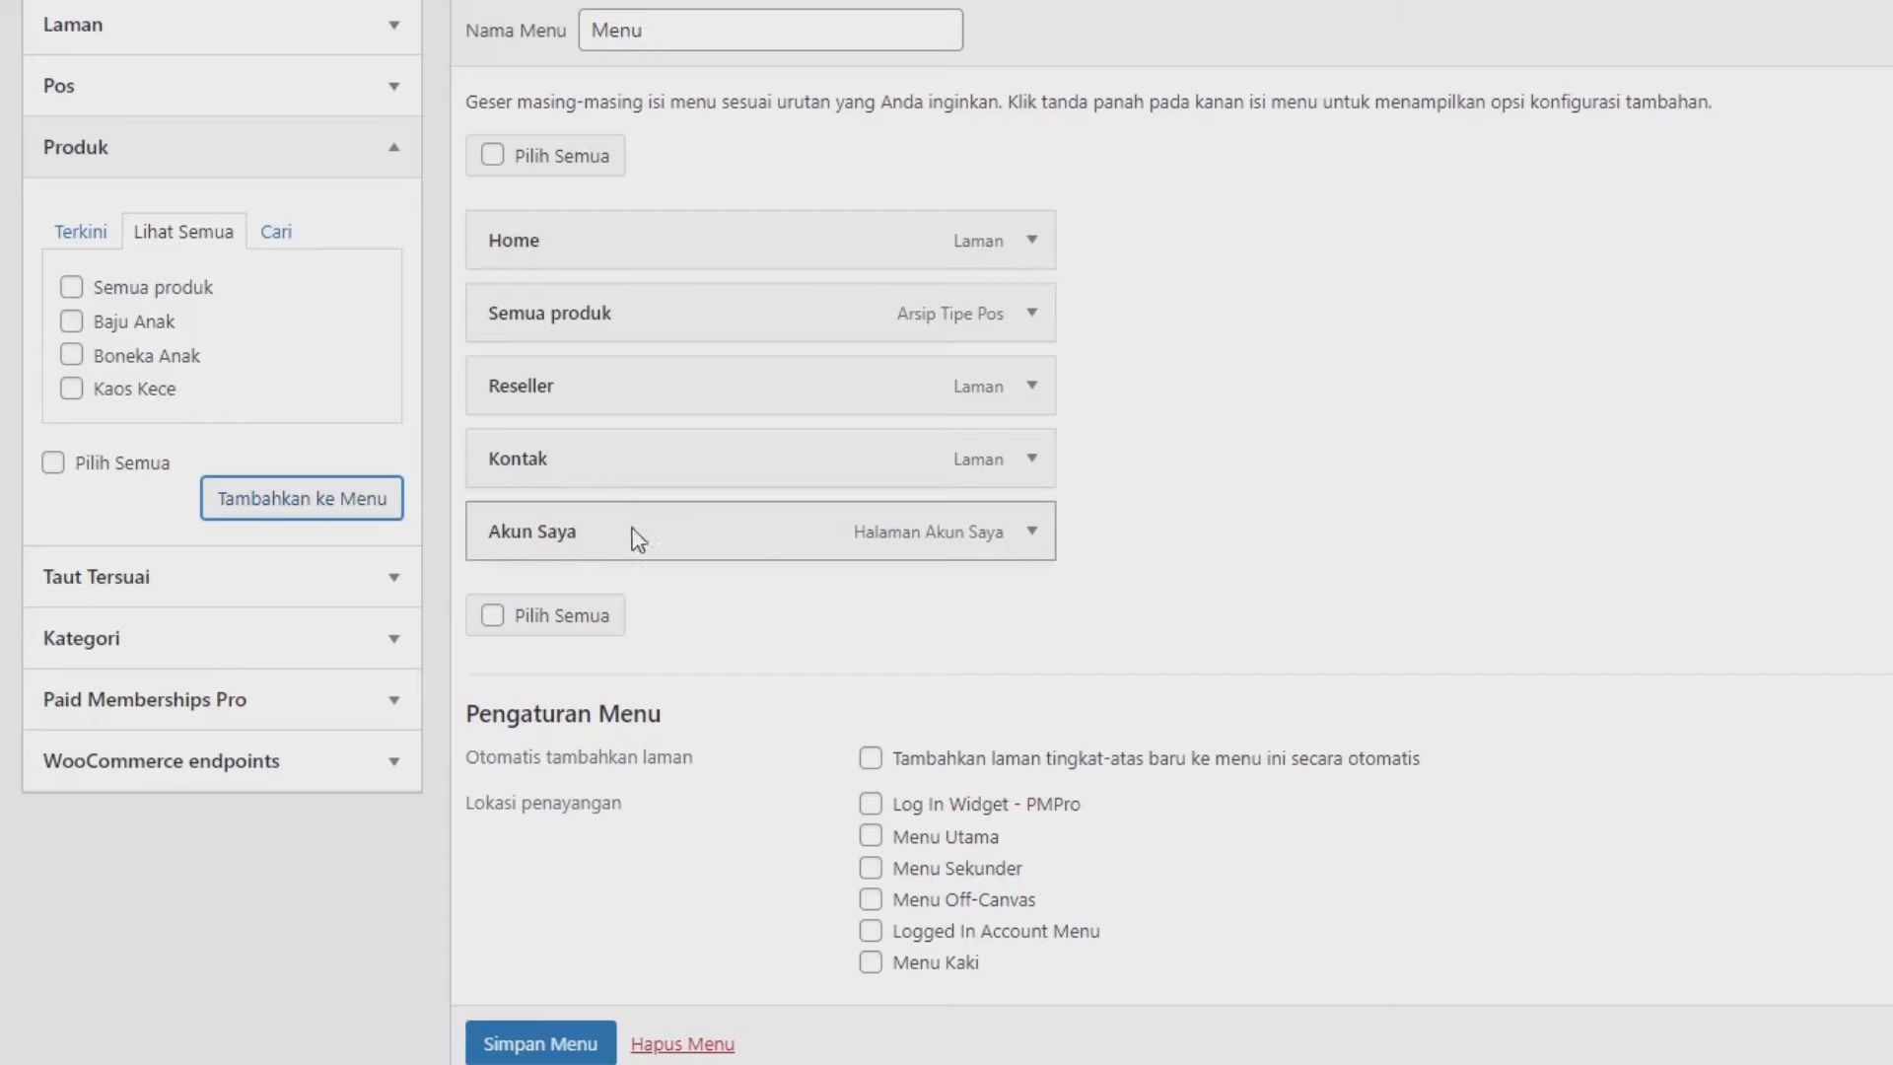
scroll(1467, 483, "down", 1)
left_click_drag(542, 726, 636, 748)
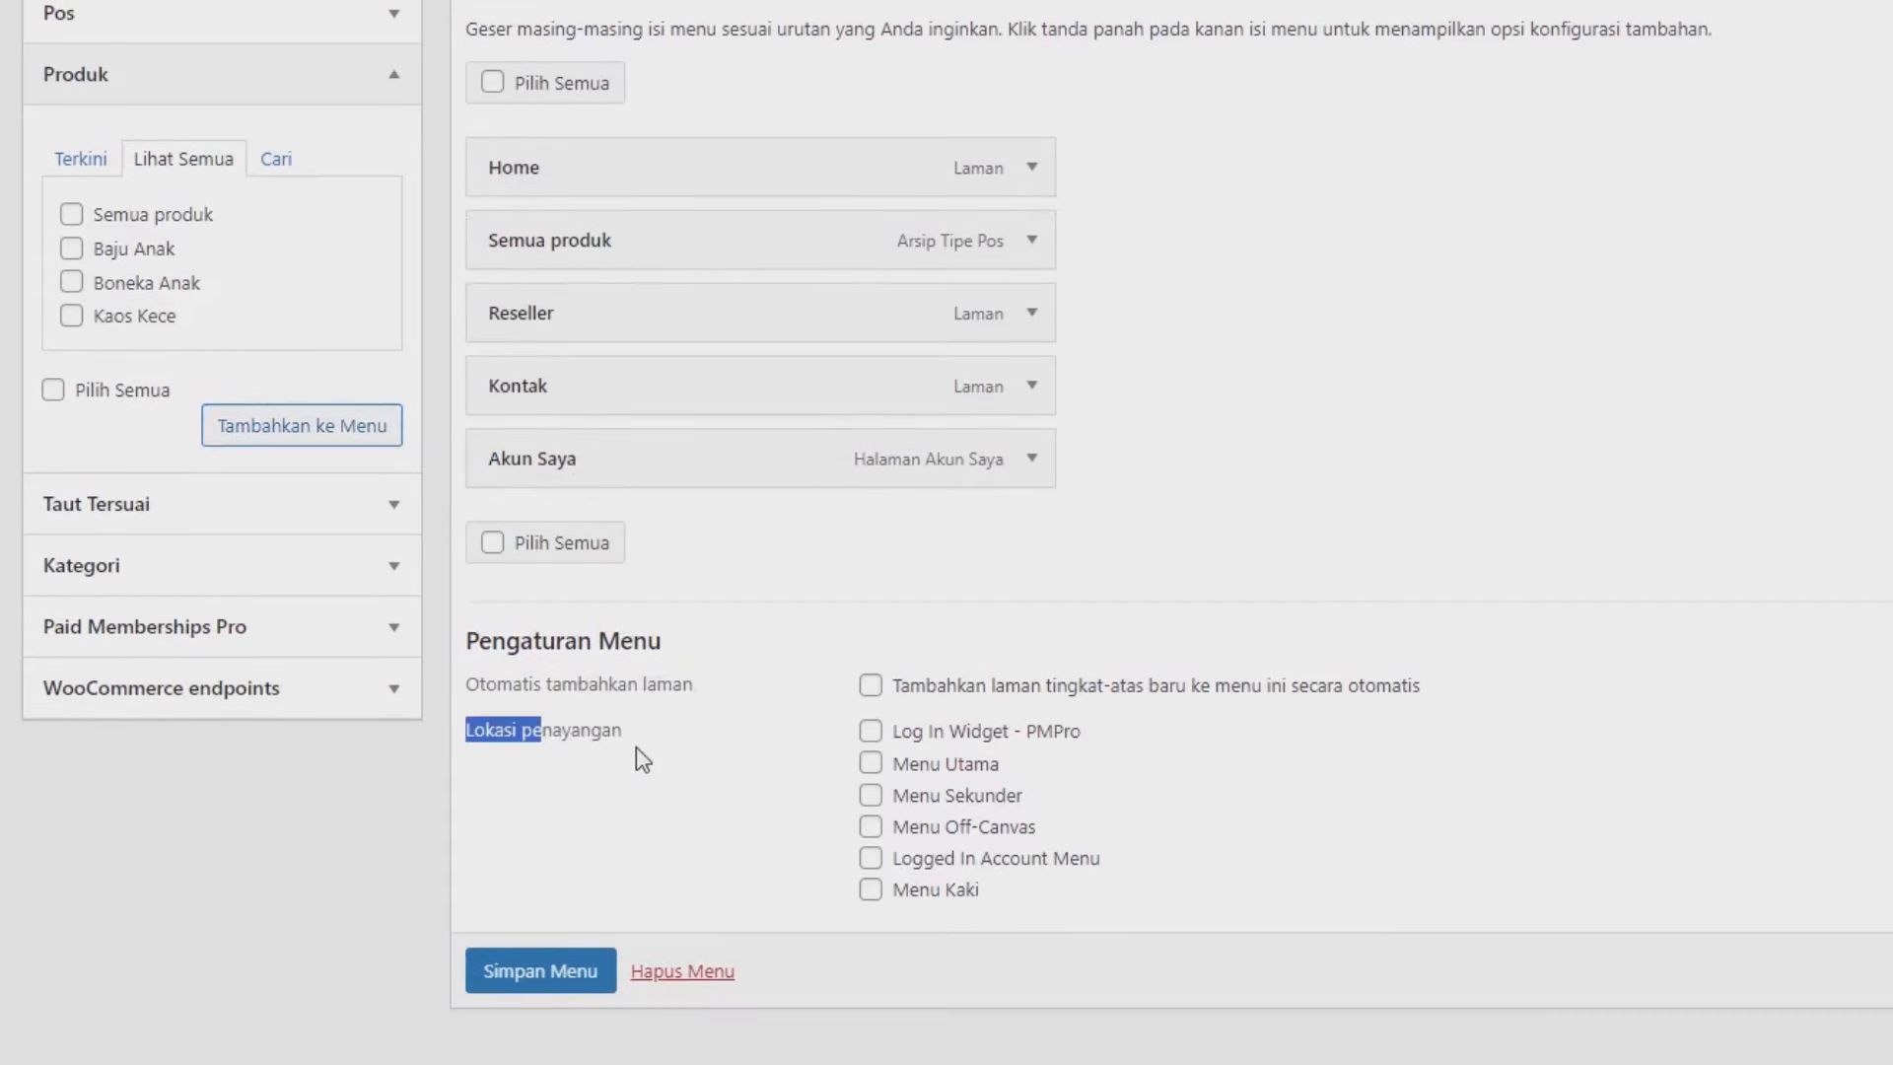
Assign the menu to Menu Utama and Menu Off-Canvas and save it.
left_click(914, 764)
left_click(926, 706)
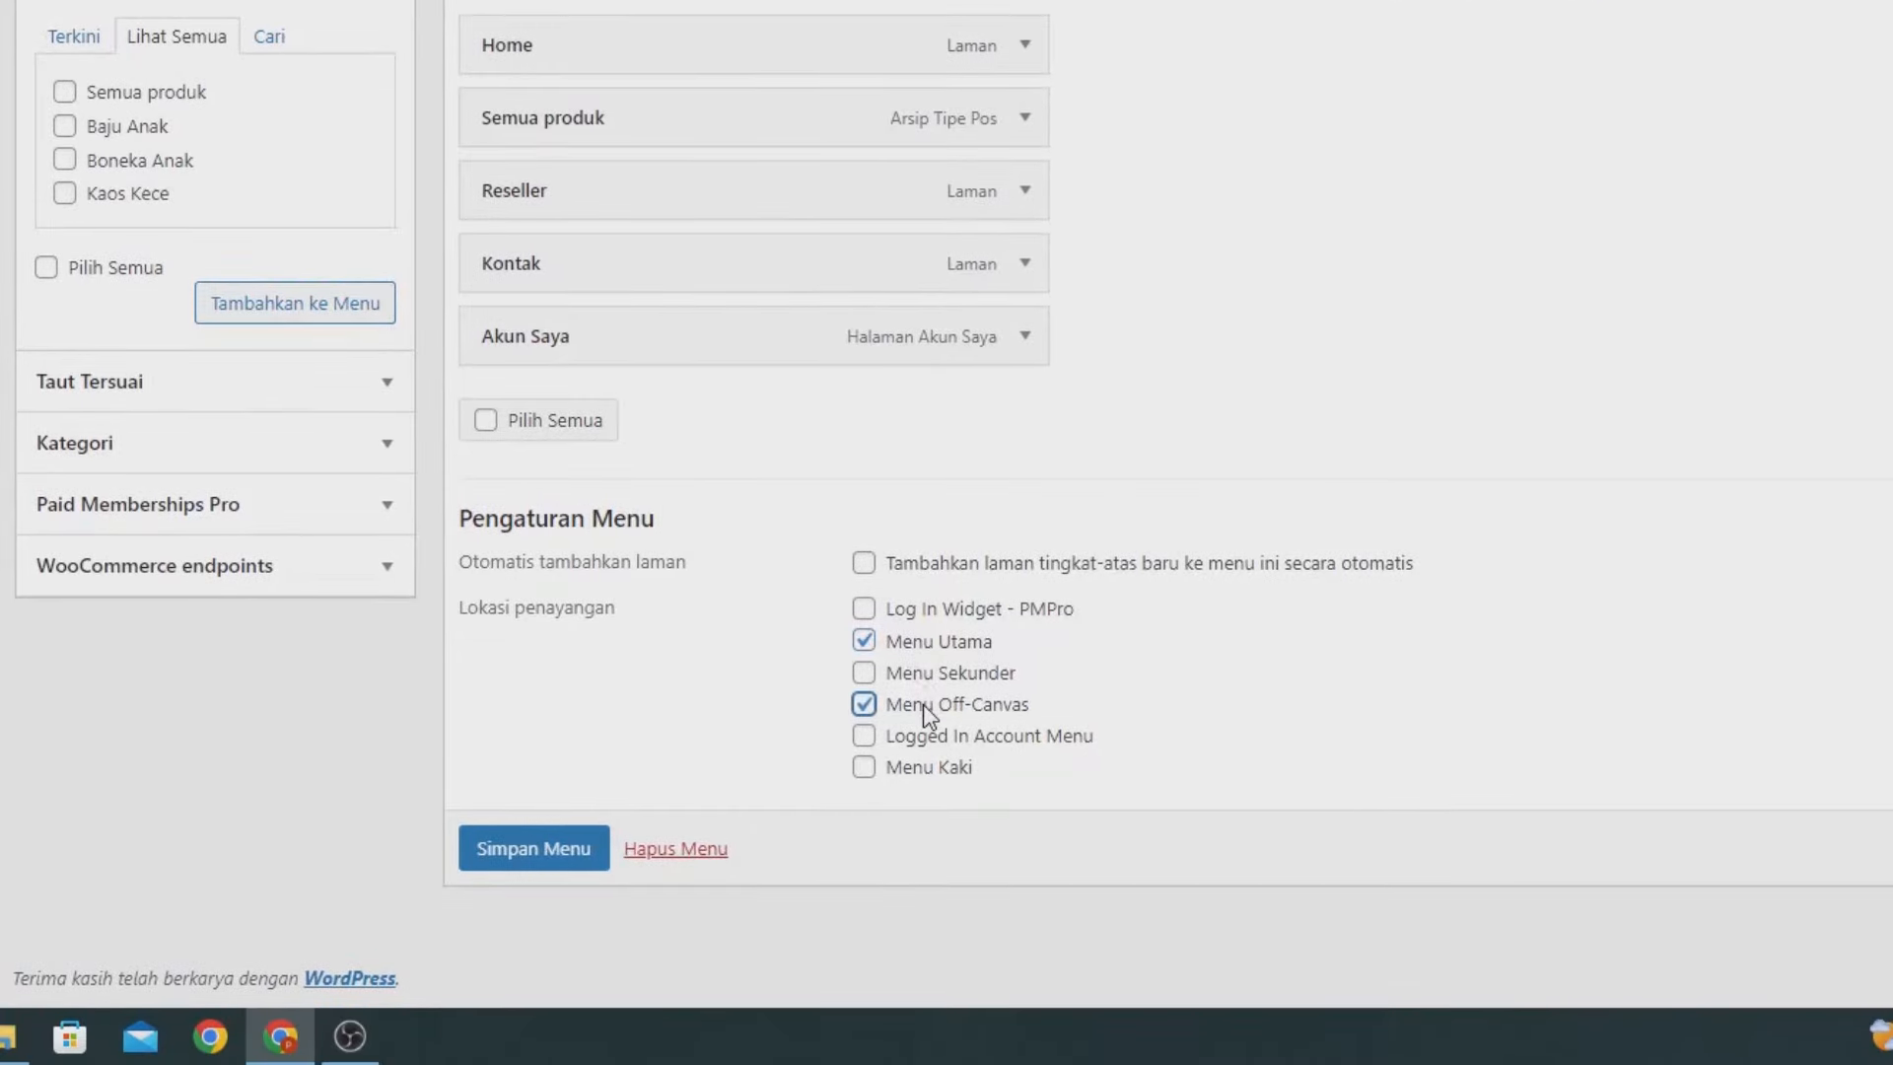
left_click(570, 849)
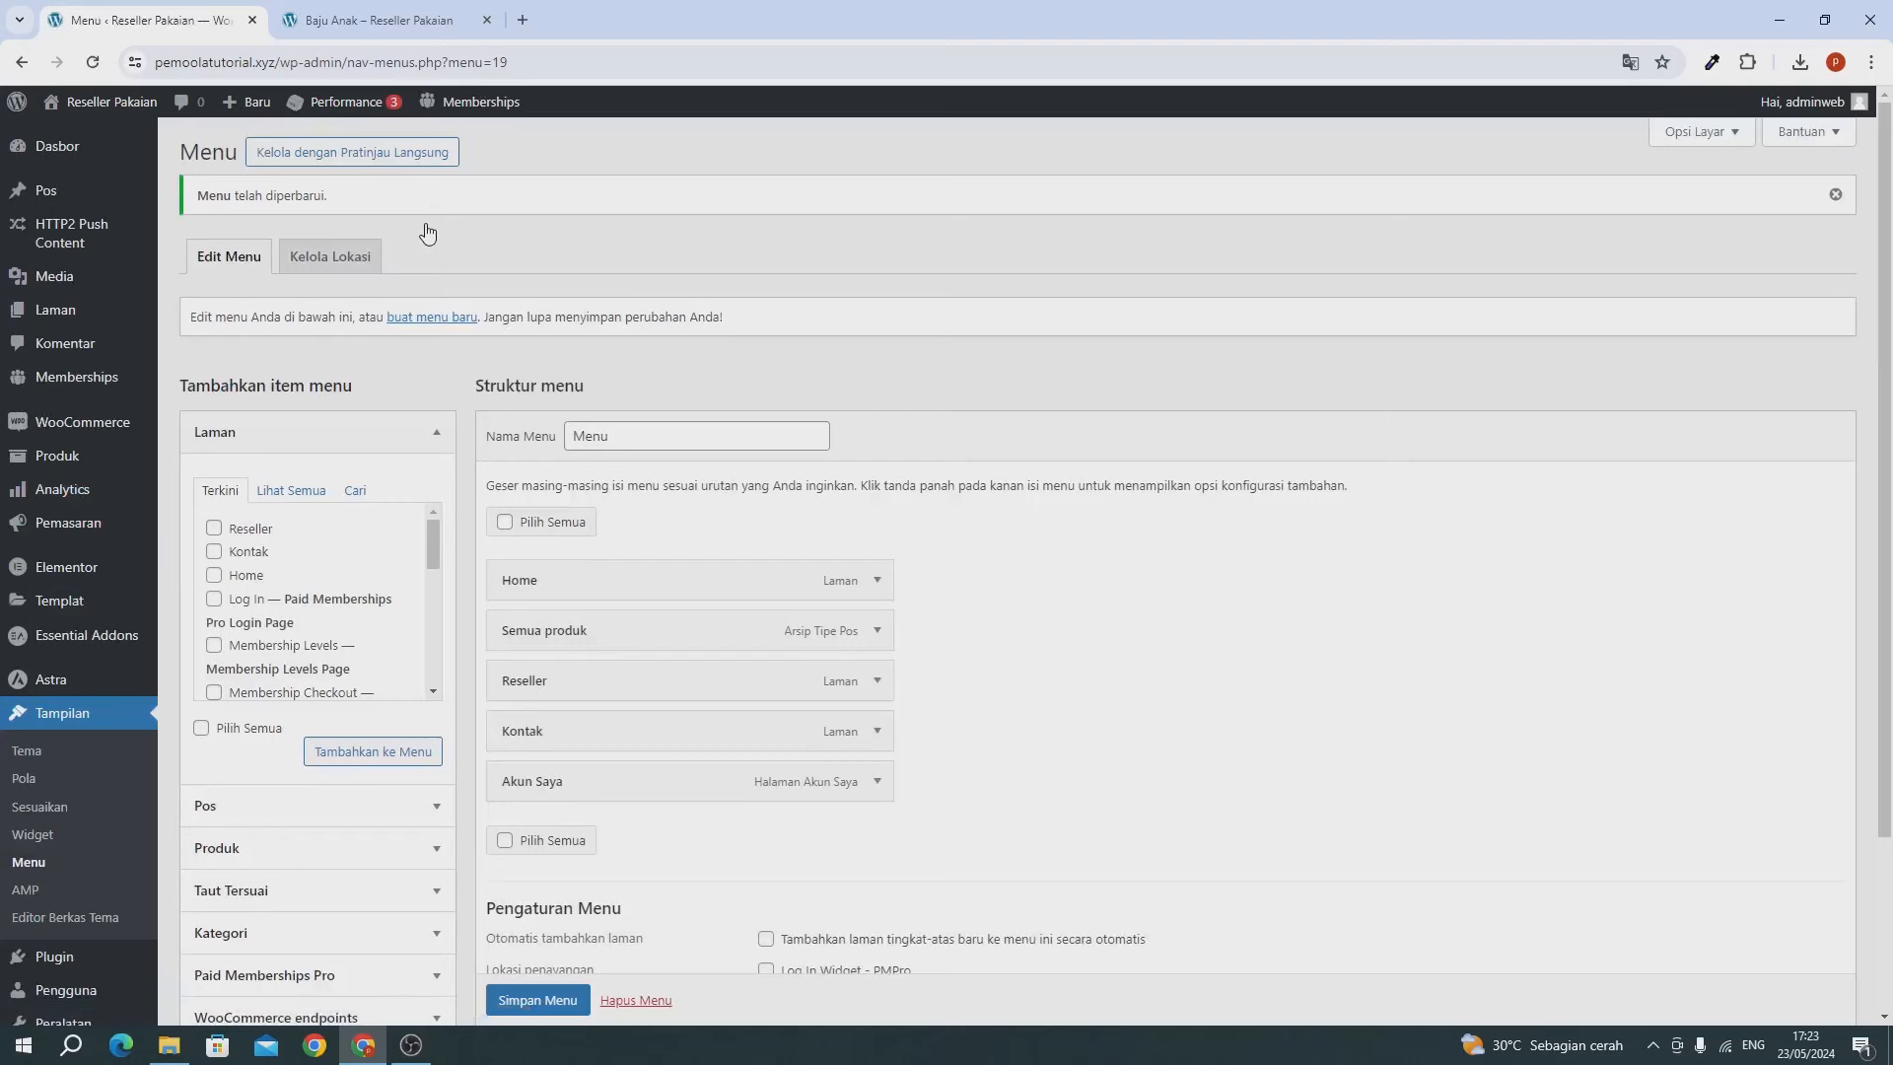
Reload the live product page to confirm the new header menu, then return to the menu admin.
left_click(394, 20)
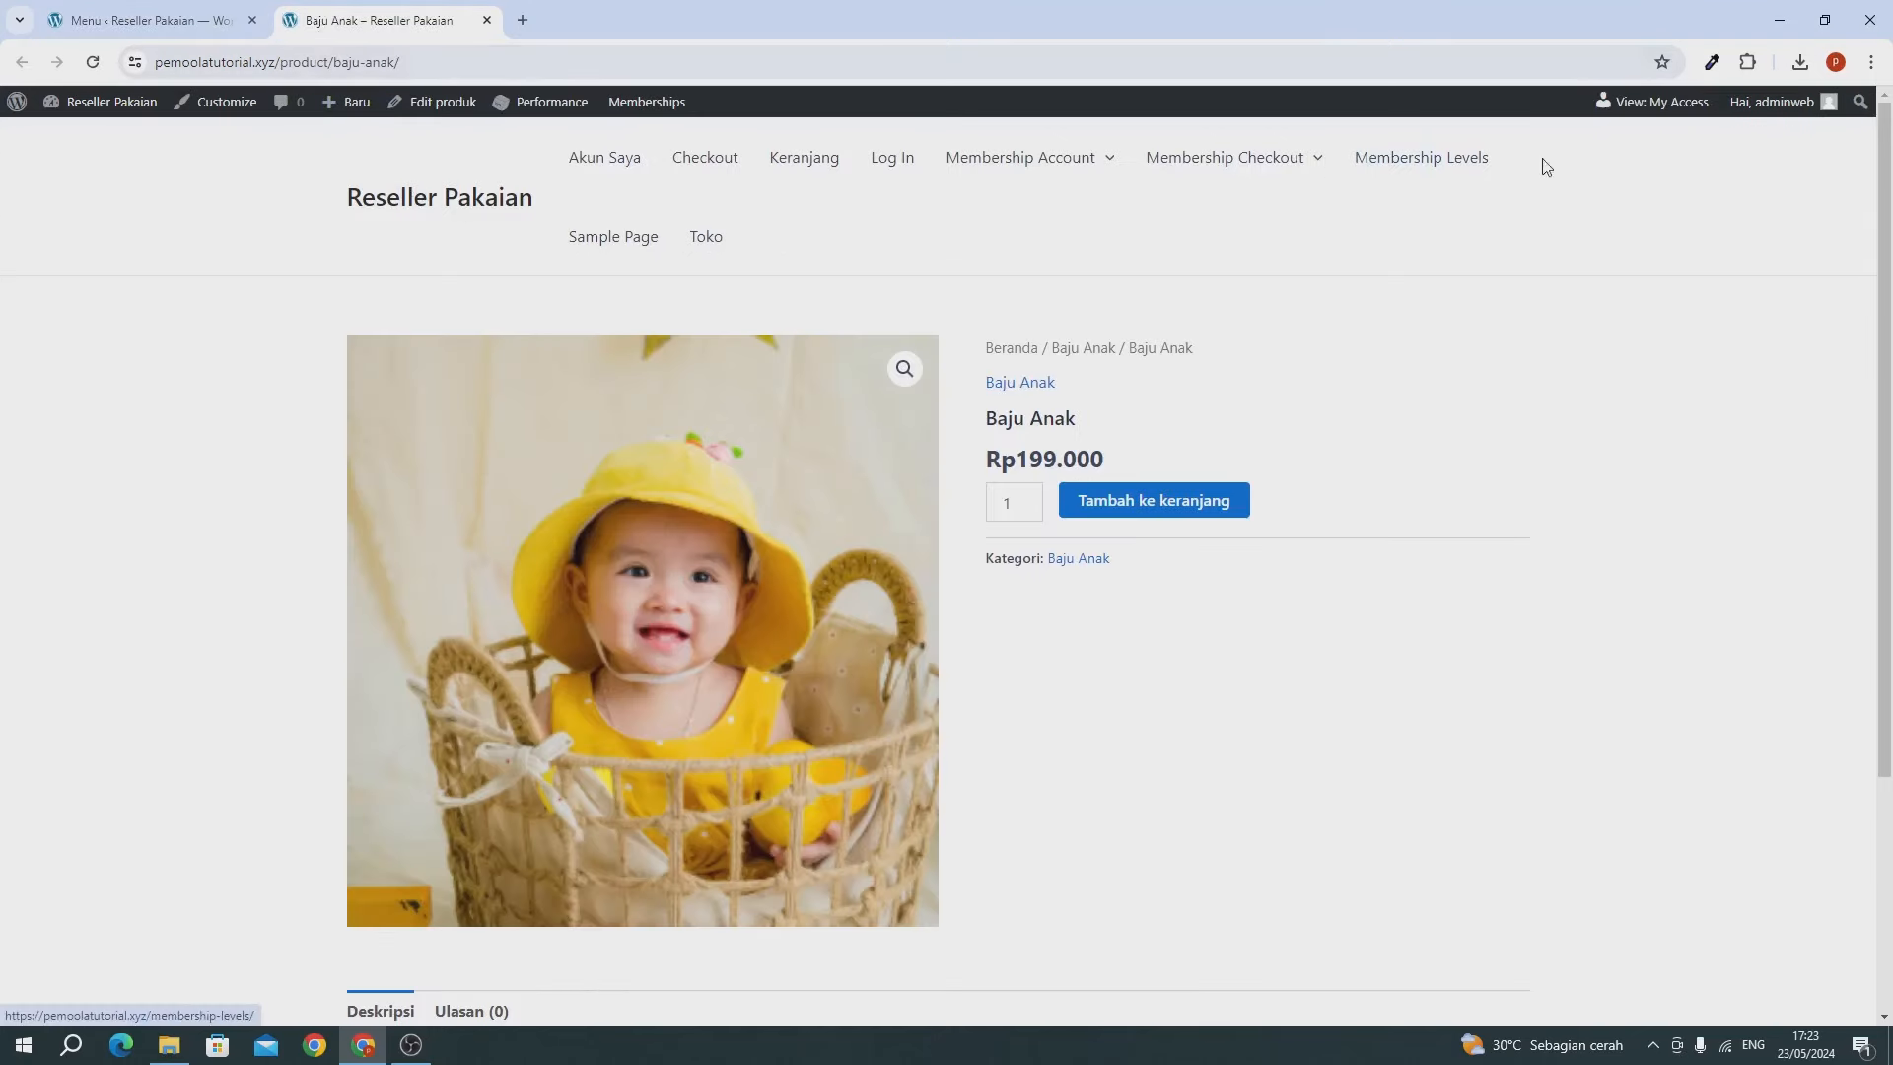
left_click(92, 62)
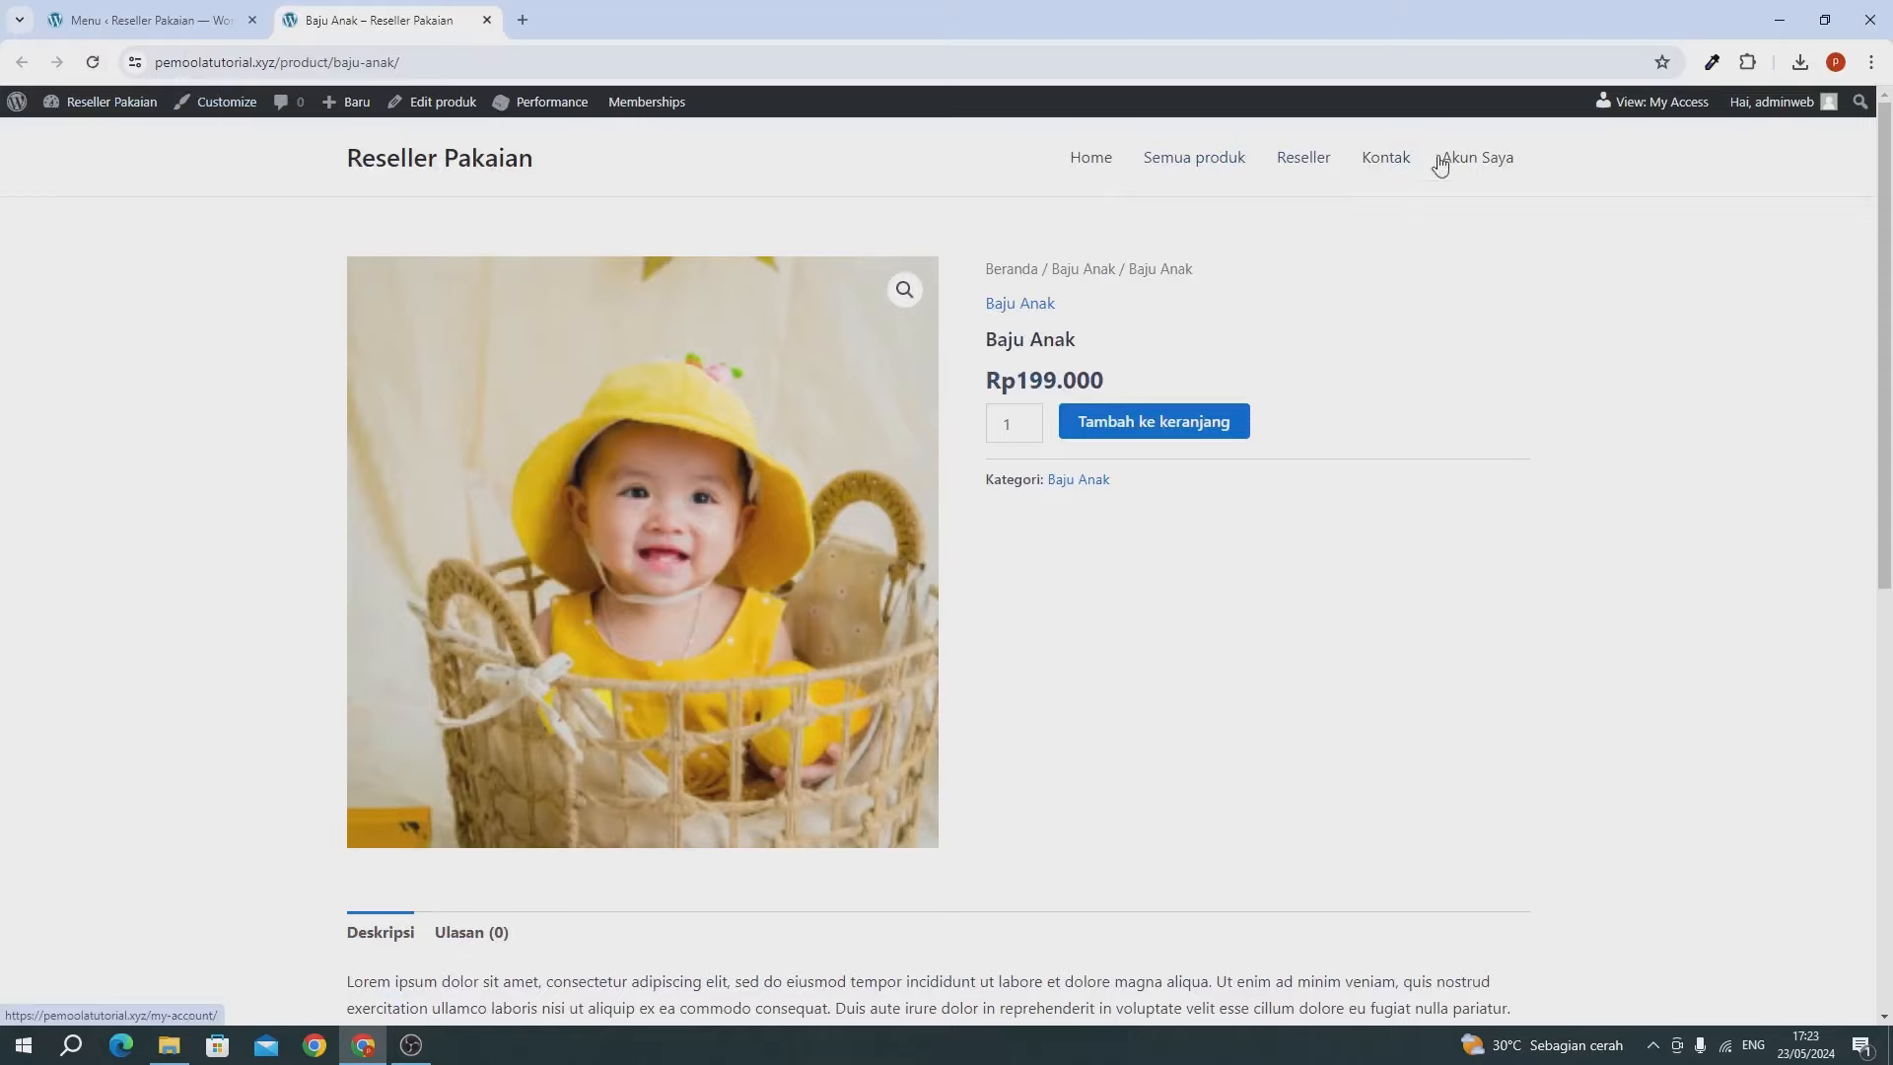
left_click(113, 22)
scroll(164, 262, "down", 3)
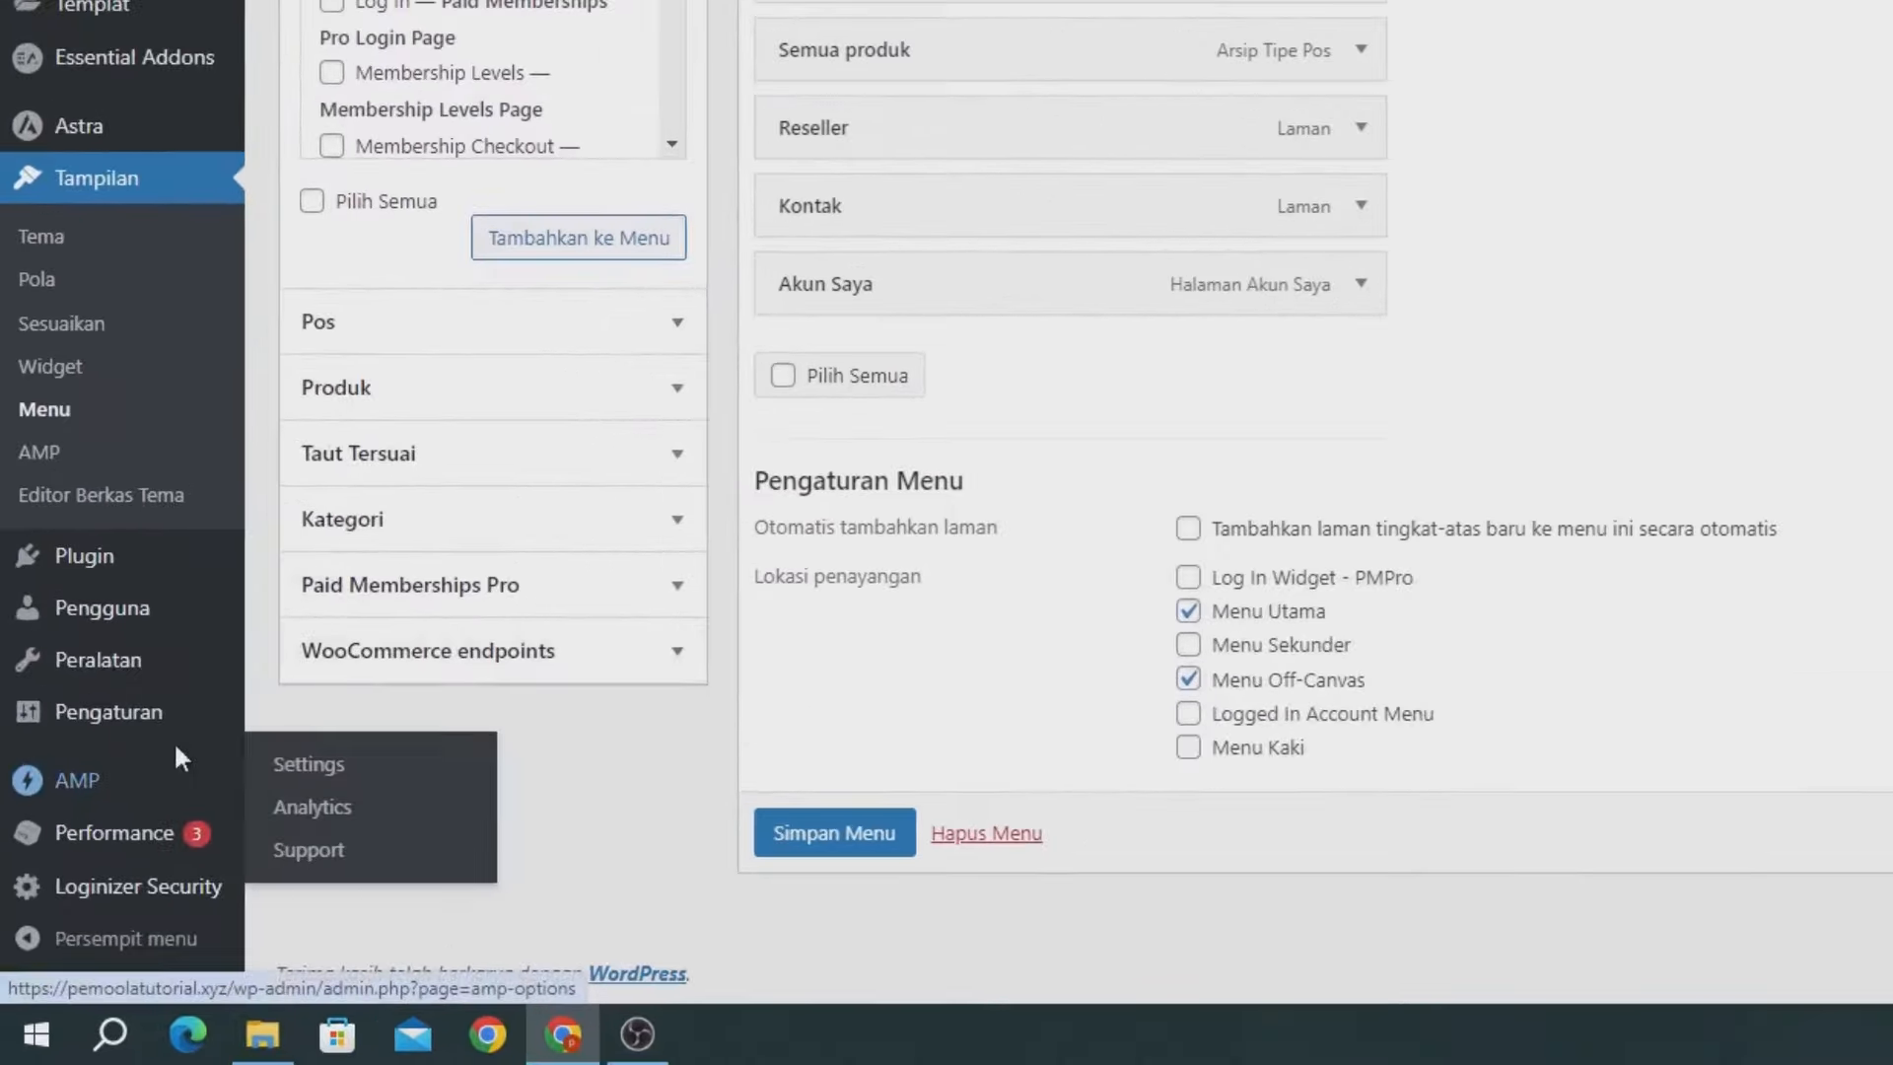
mouse_move(162, 723)
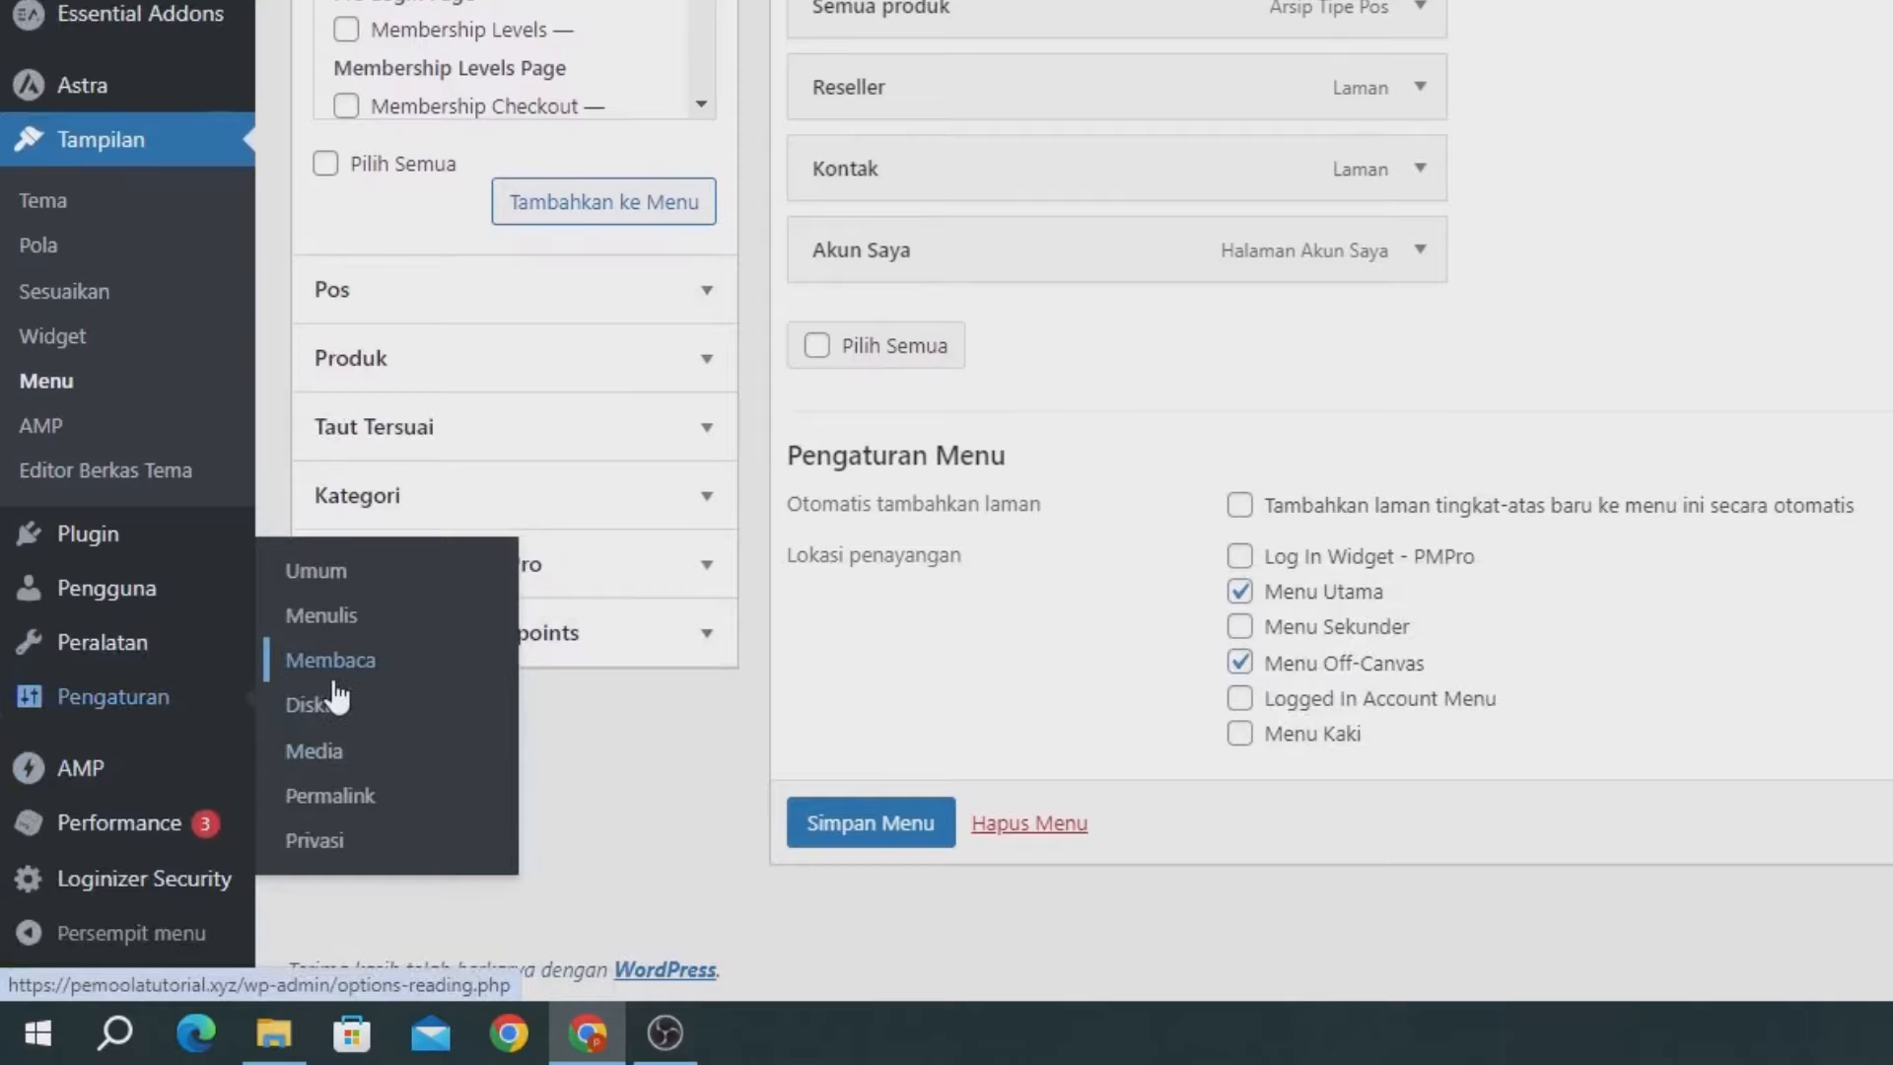
Set the homepage to a static page with Home as Beranda and save the reading settings.
left_click(335, 683)
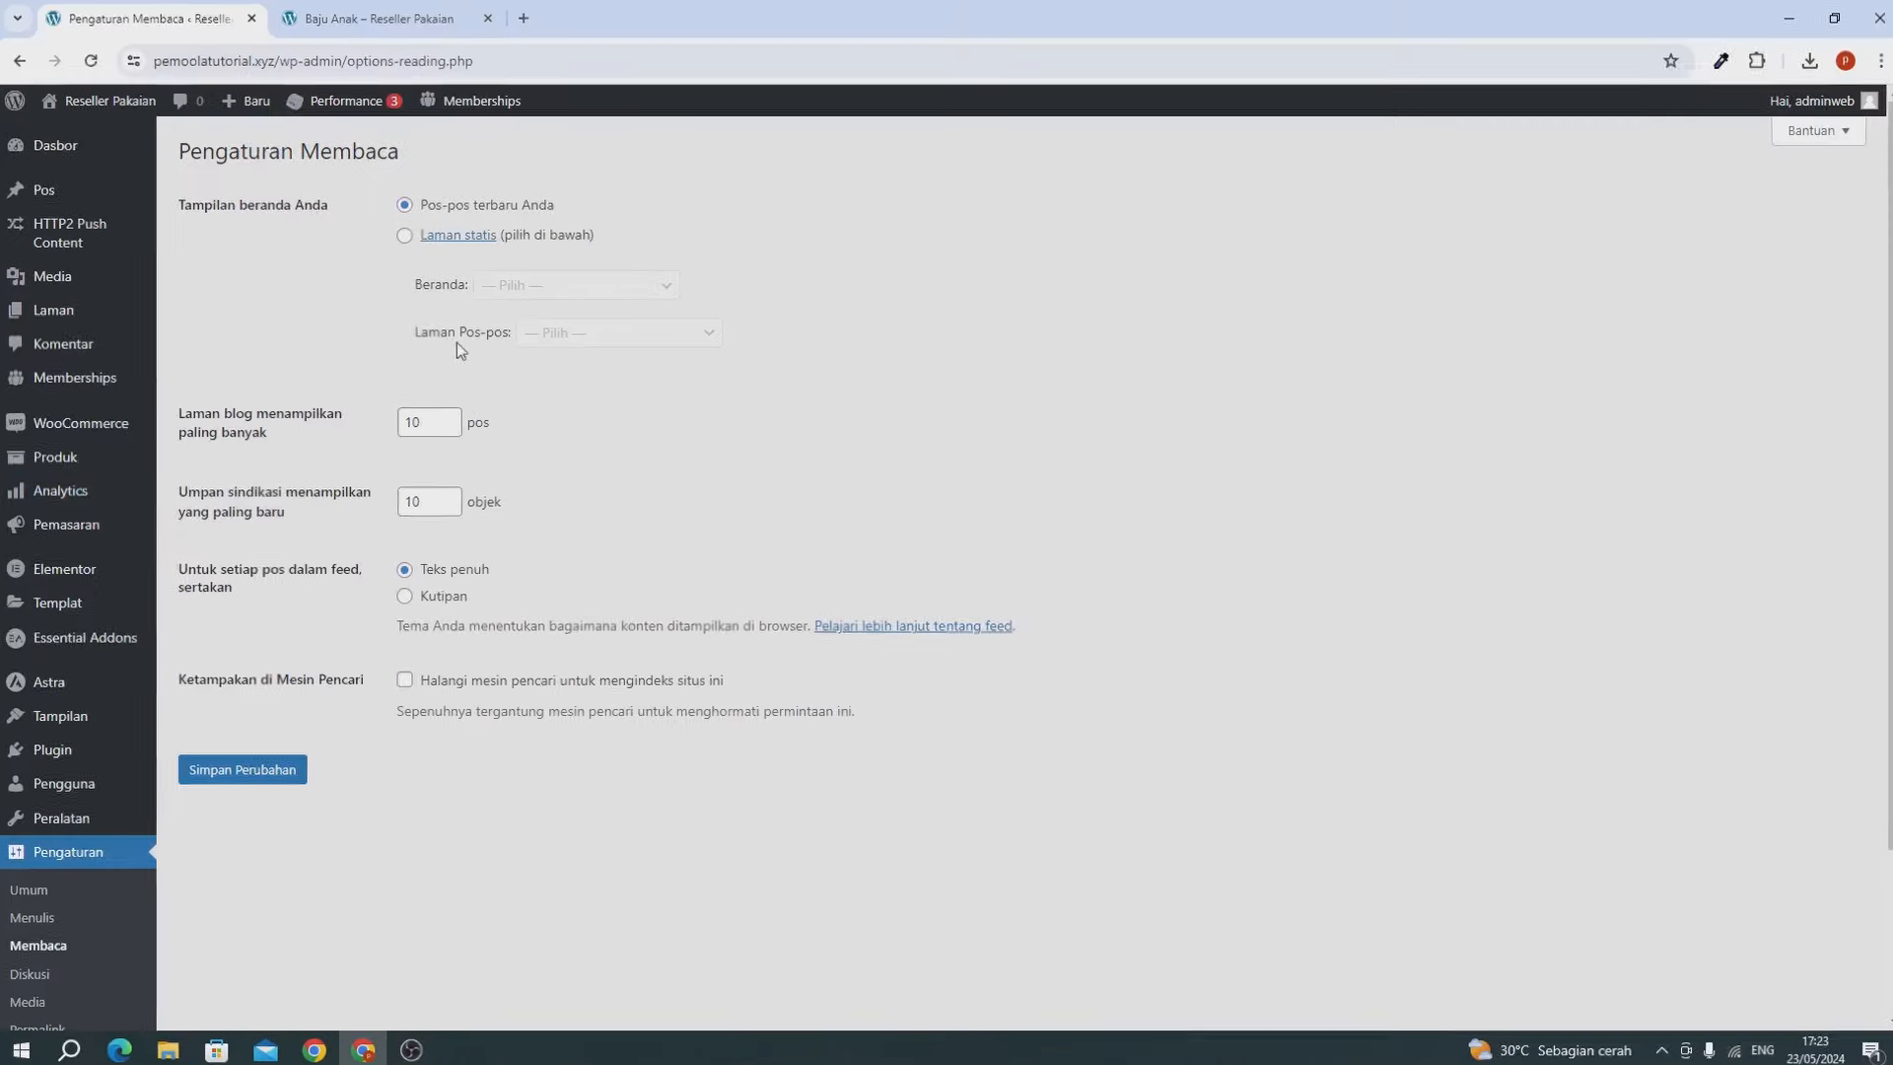
left_click(410, 237)
left_click(489, 287)
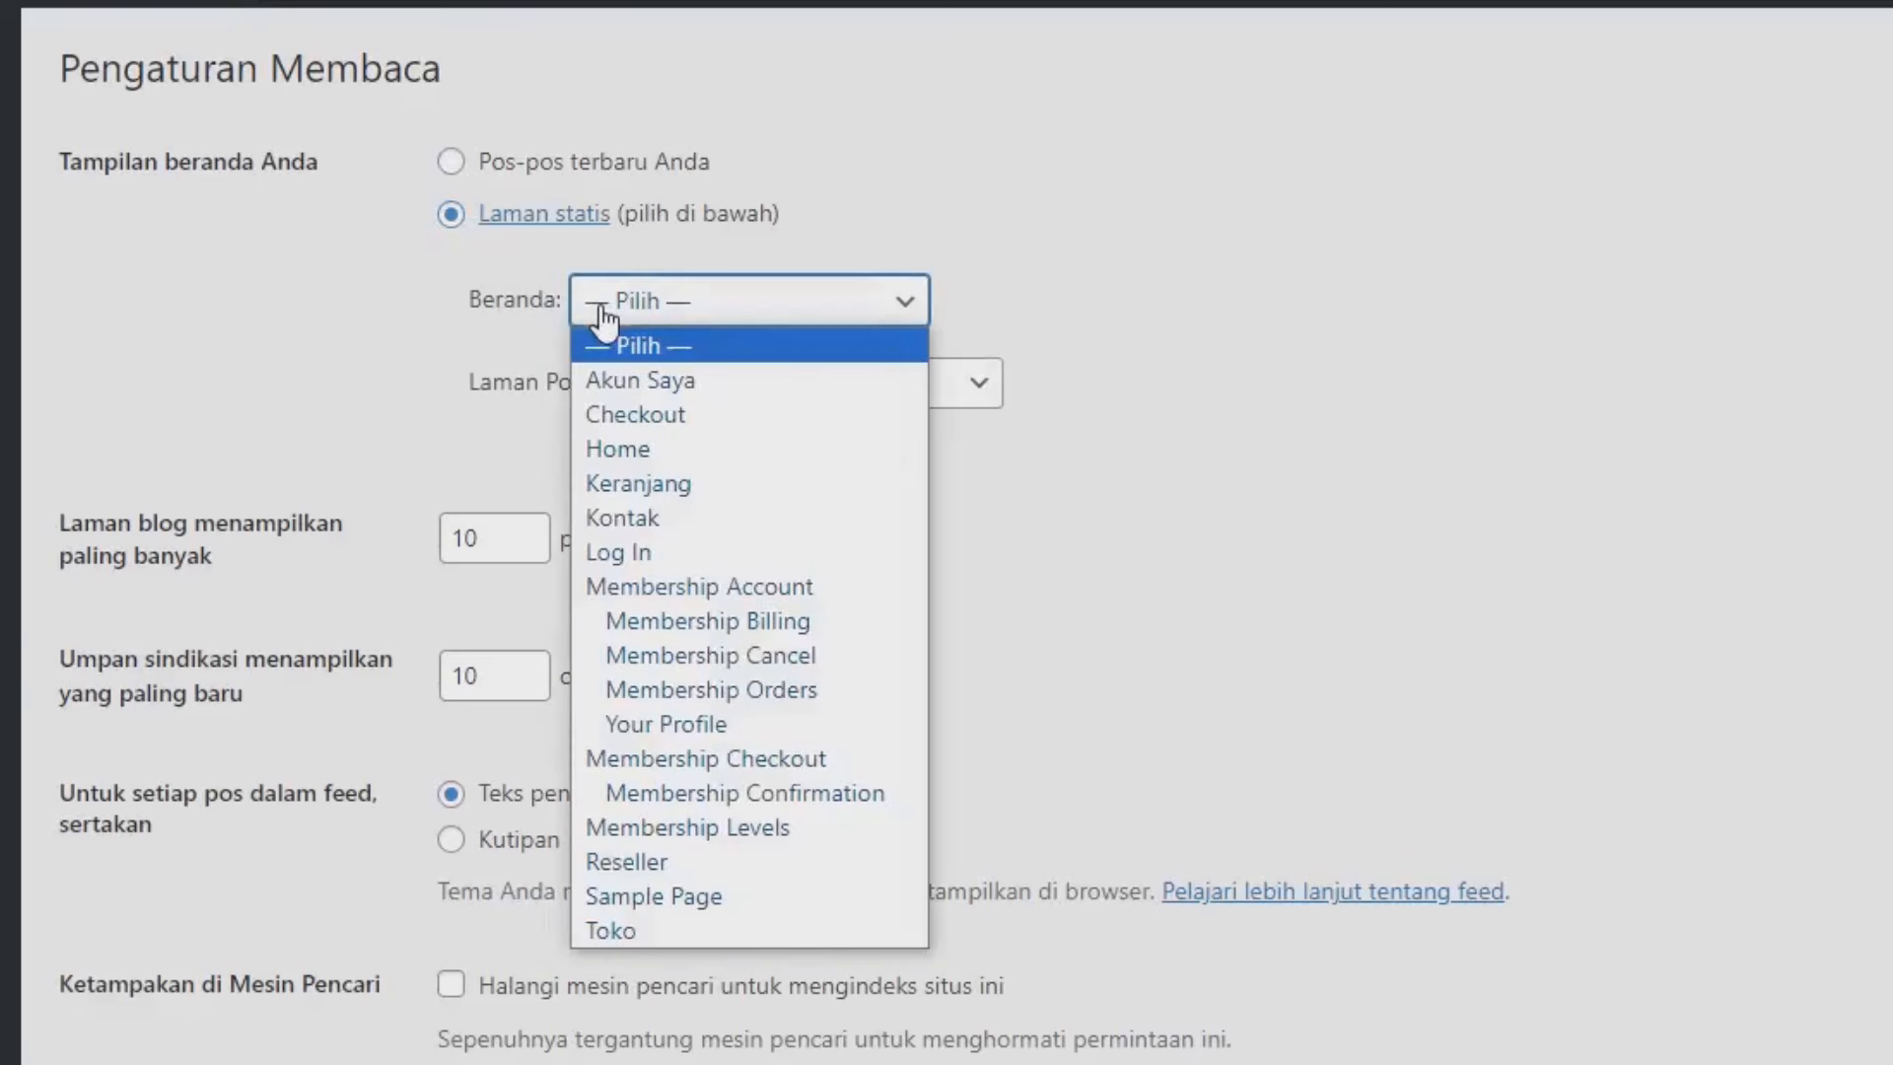
left_click(632, 453)
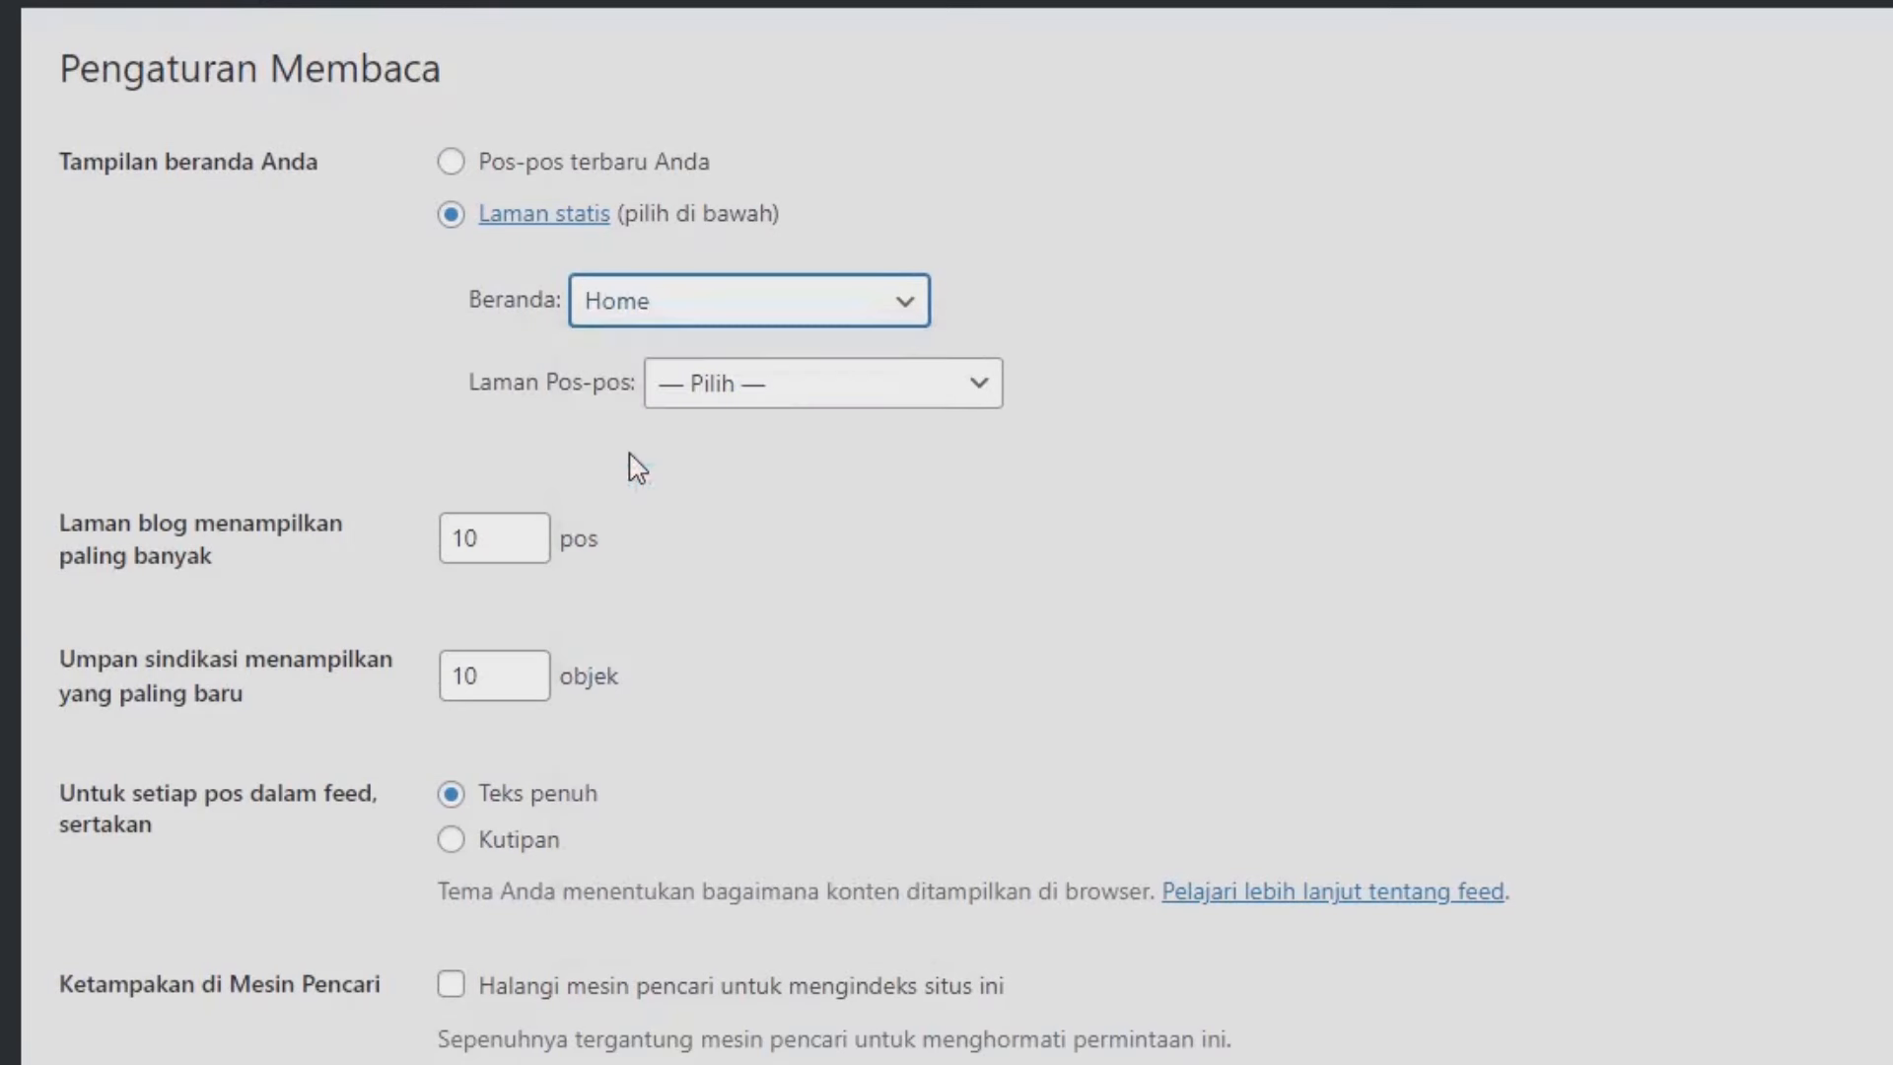
scroll(719, 254, "down", 5)
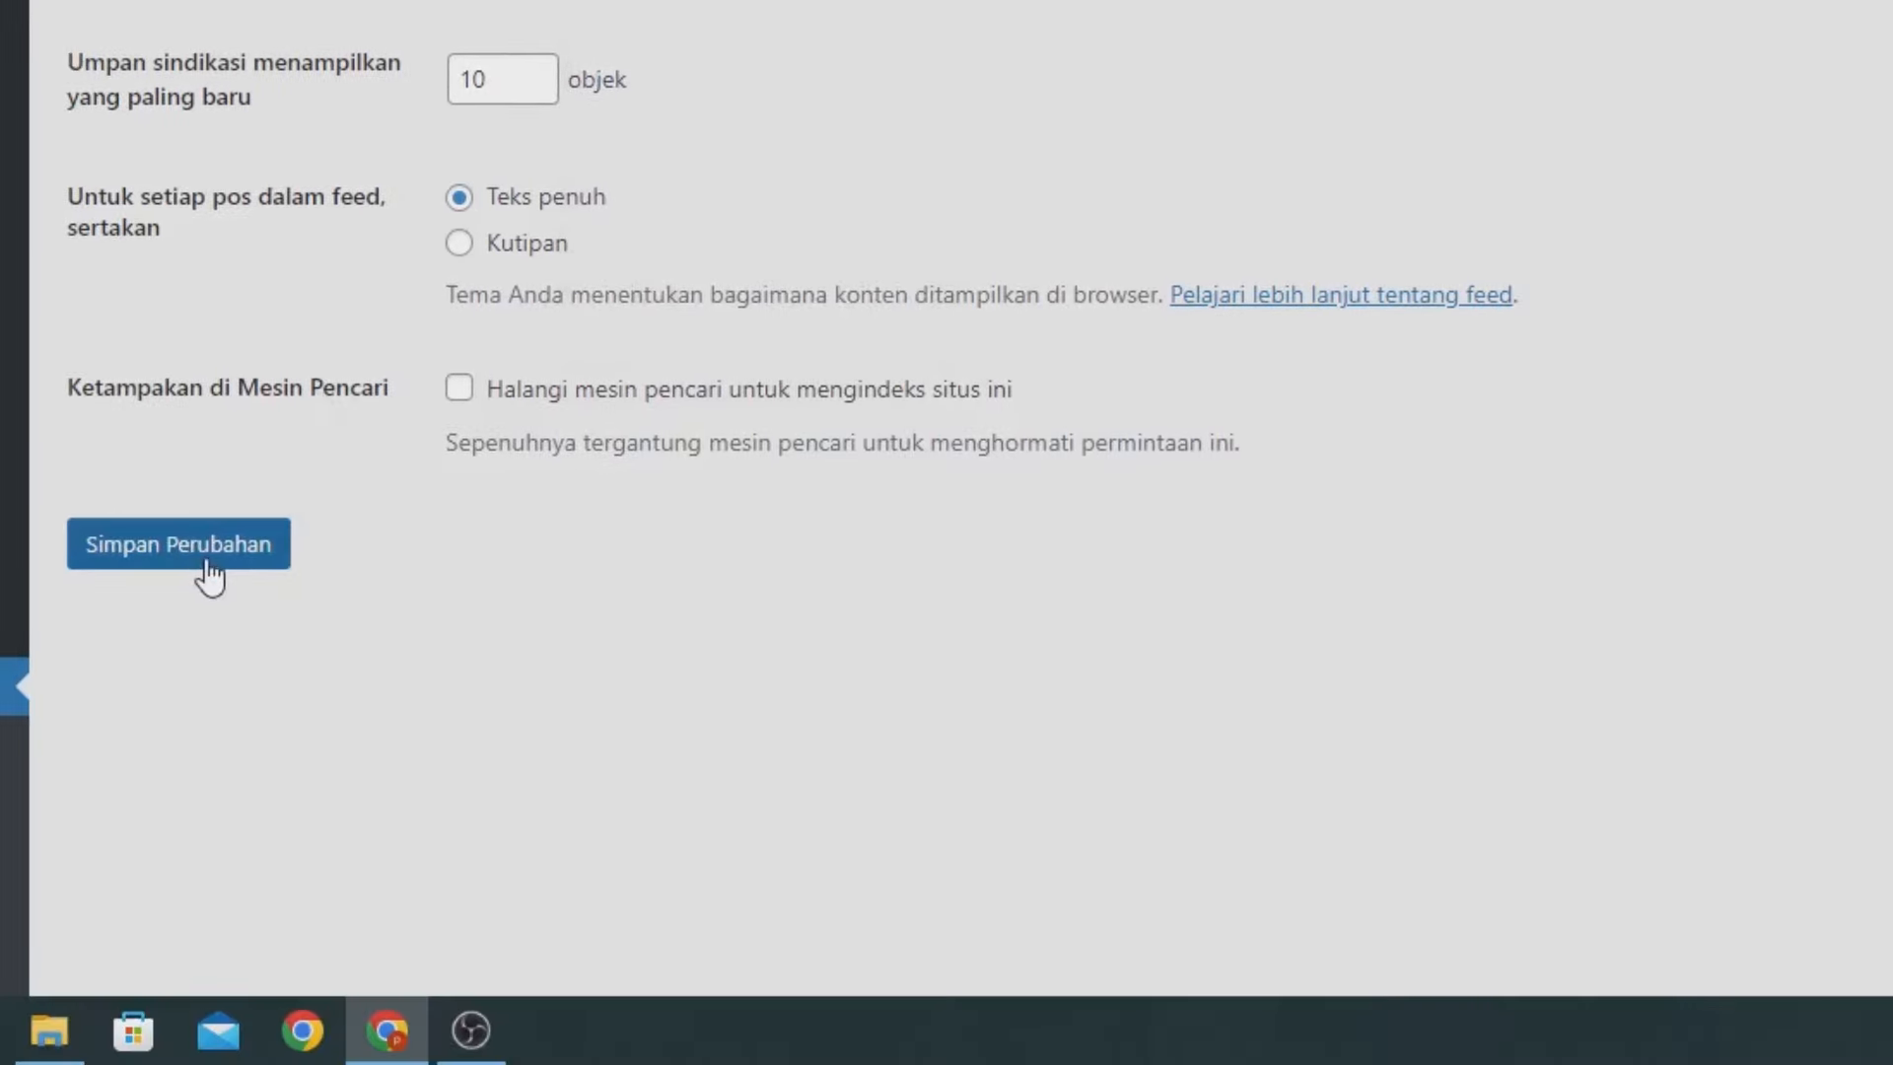
left_click(209, 573)
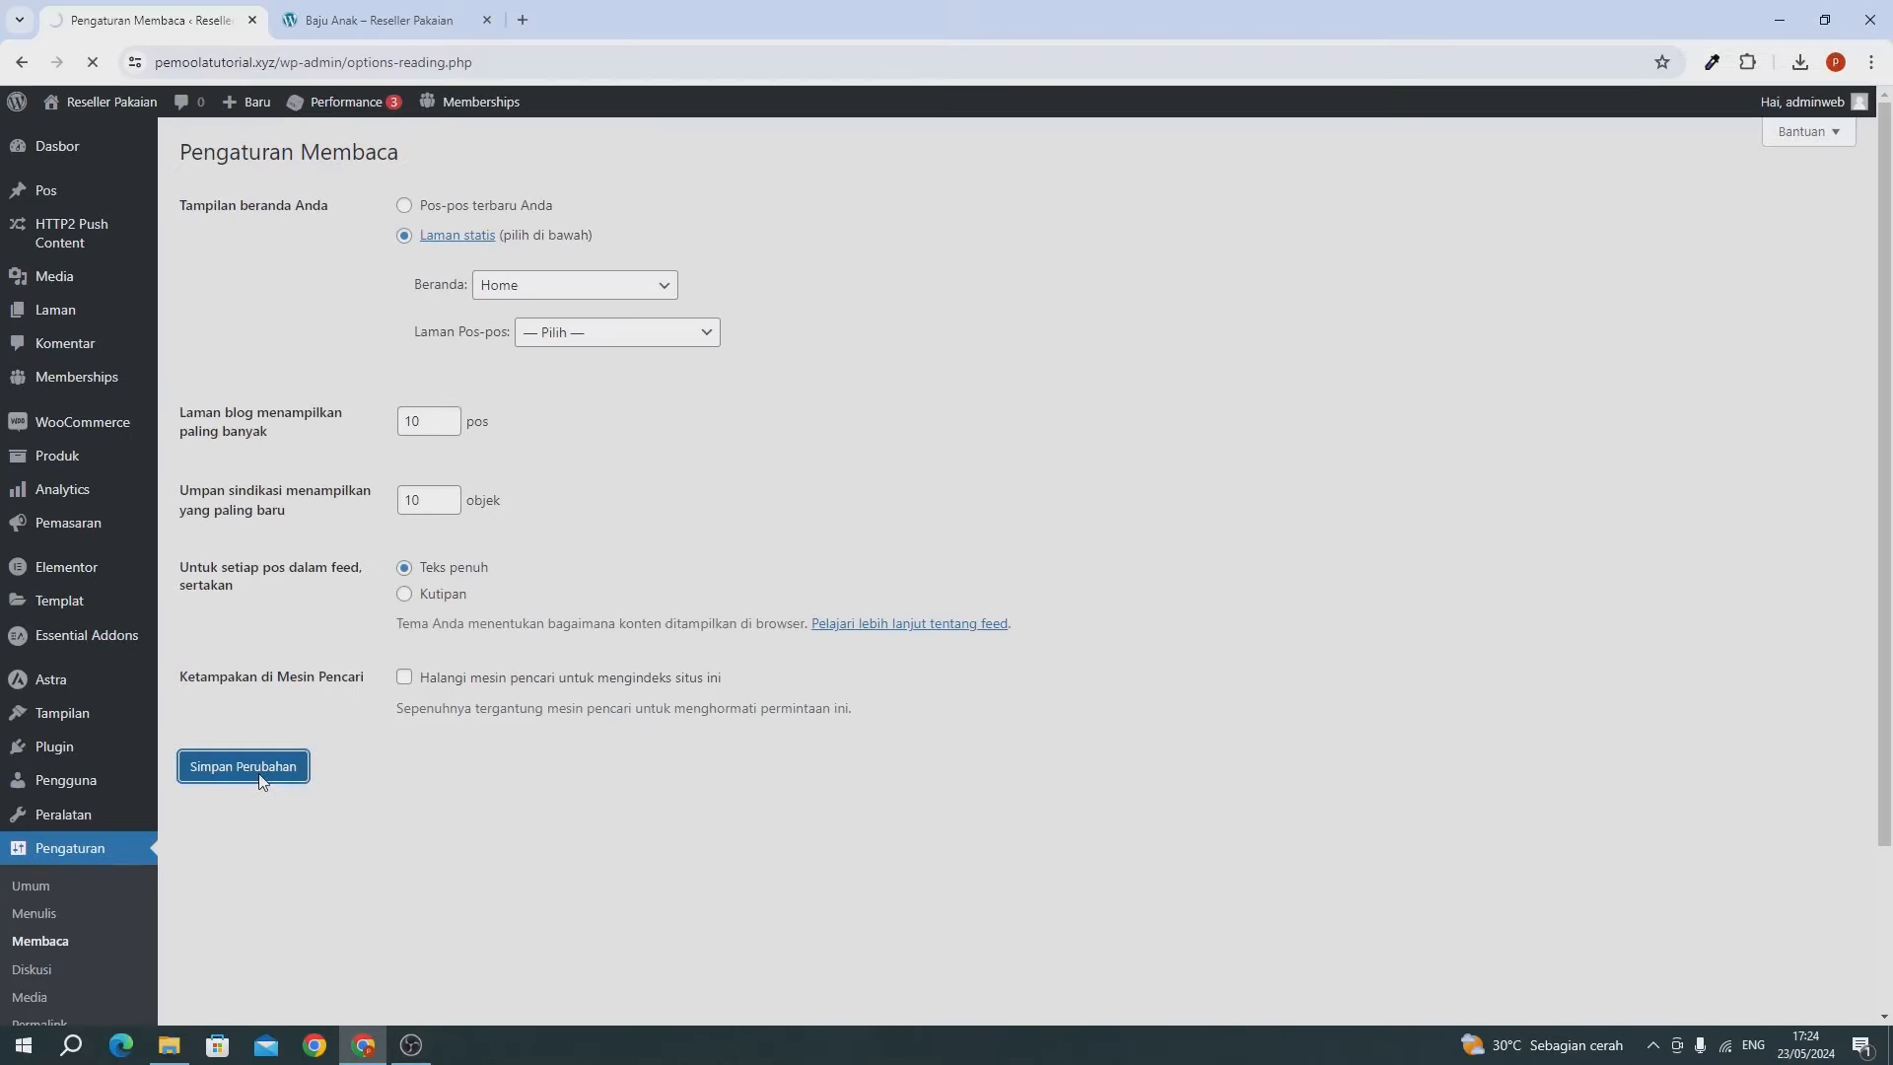
Switch permalinks to the Nama tulisan (post name) structure and save.
scroll(263, 782, "down", 3)
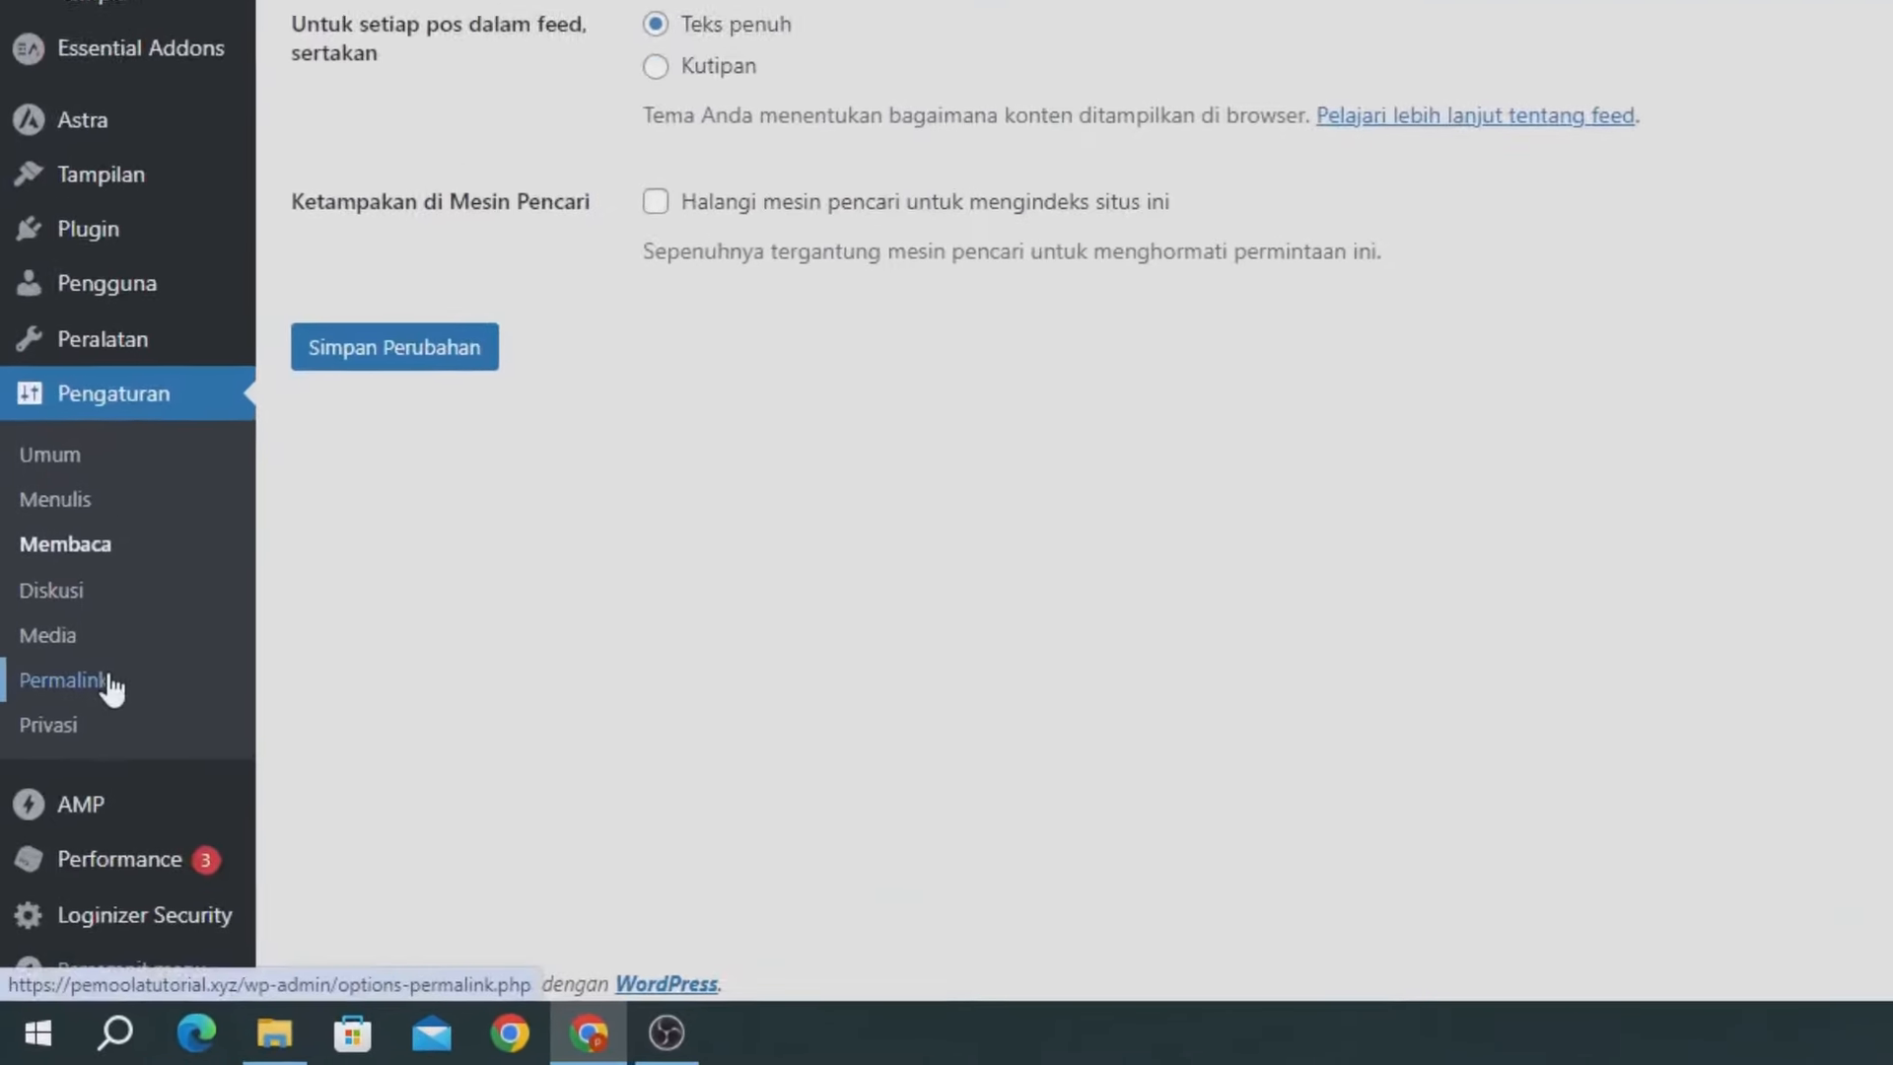
left_click(111, 677)
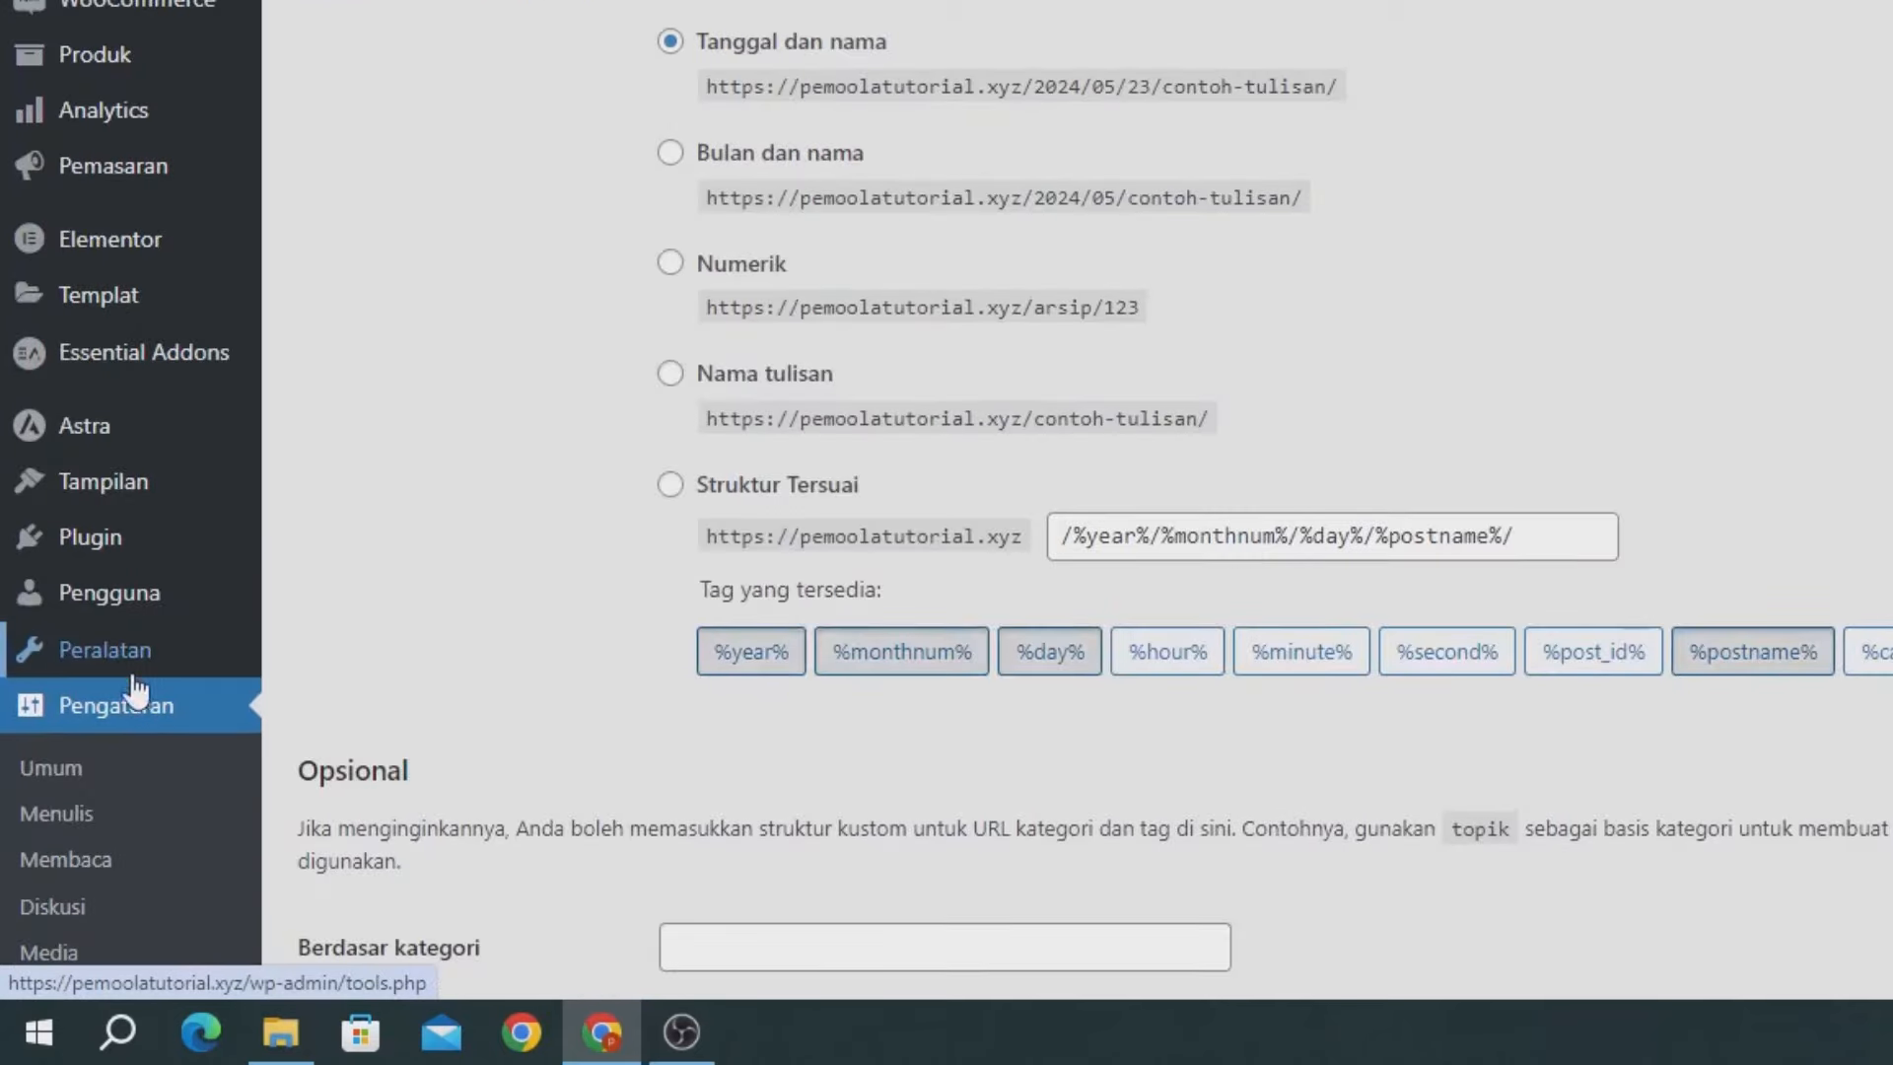
left_click(706, 379)
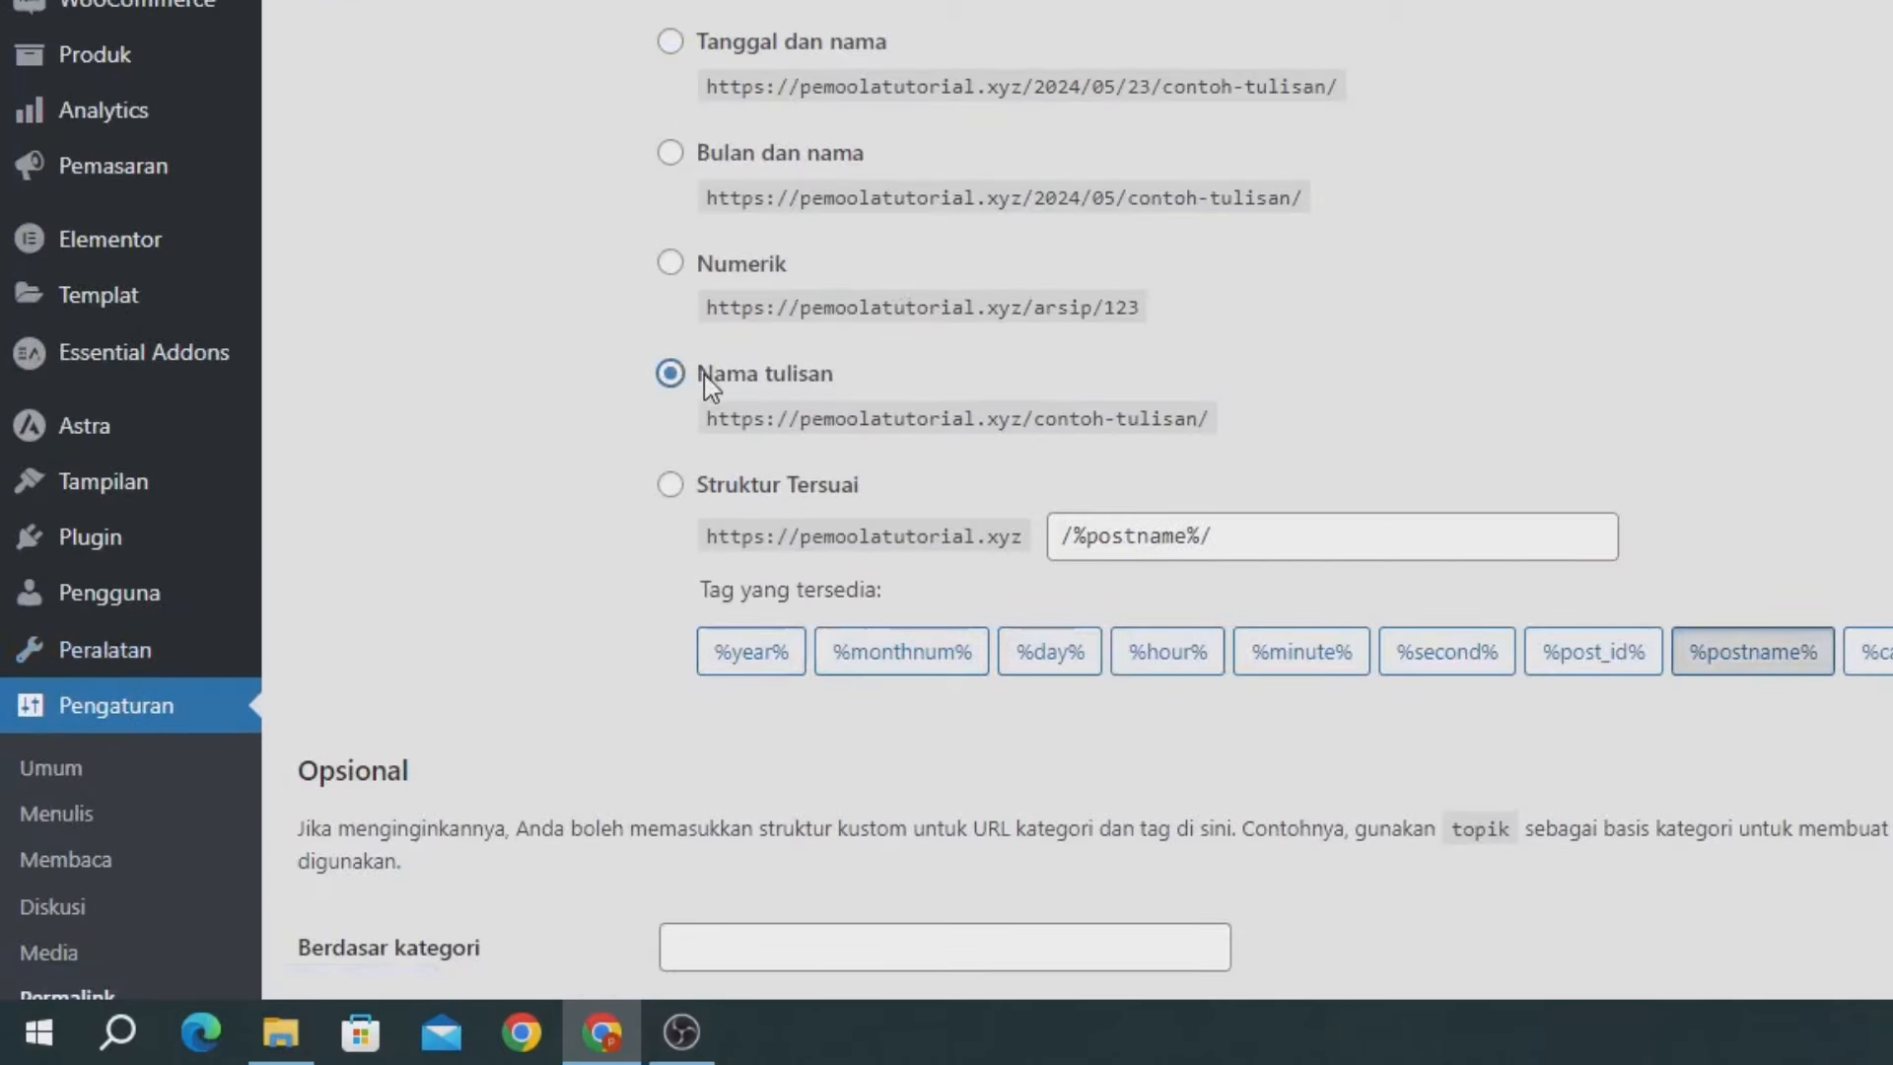
scroll(751, 445, "down", 1)
scroll(499, 730, "down", 10)
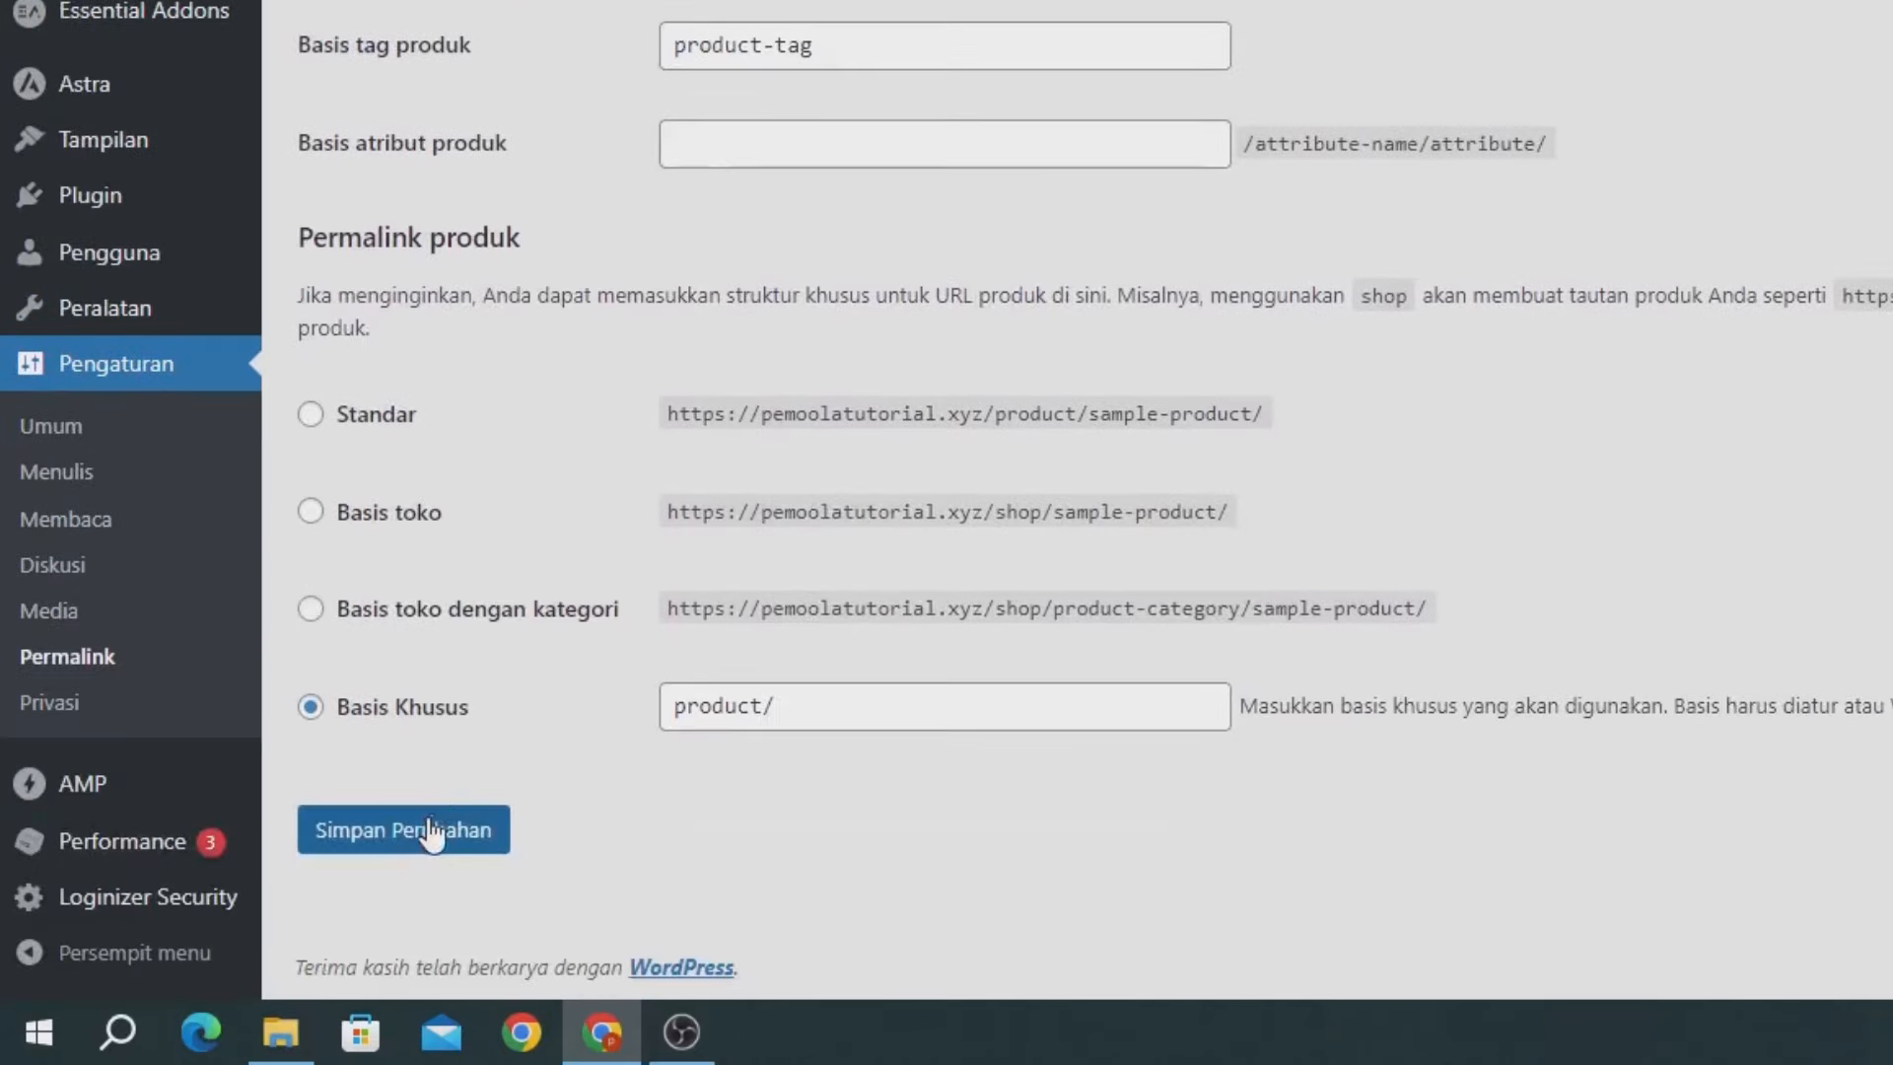
left_click(431, 833)
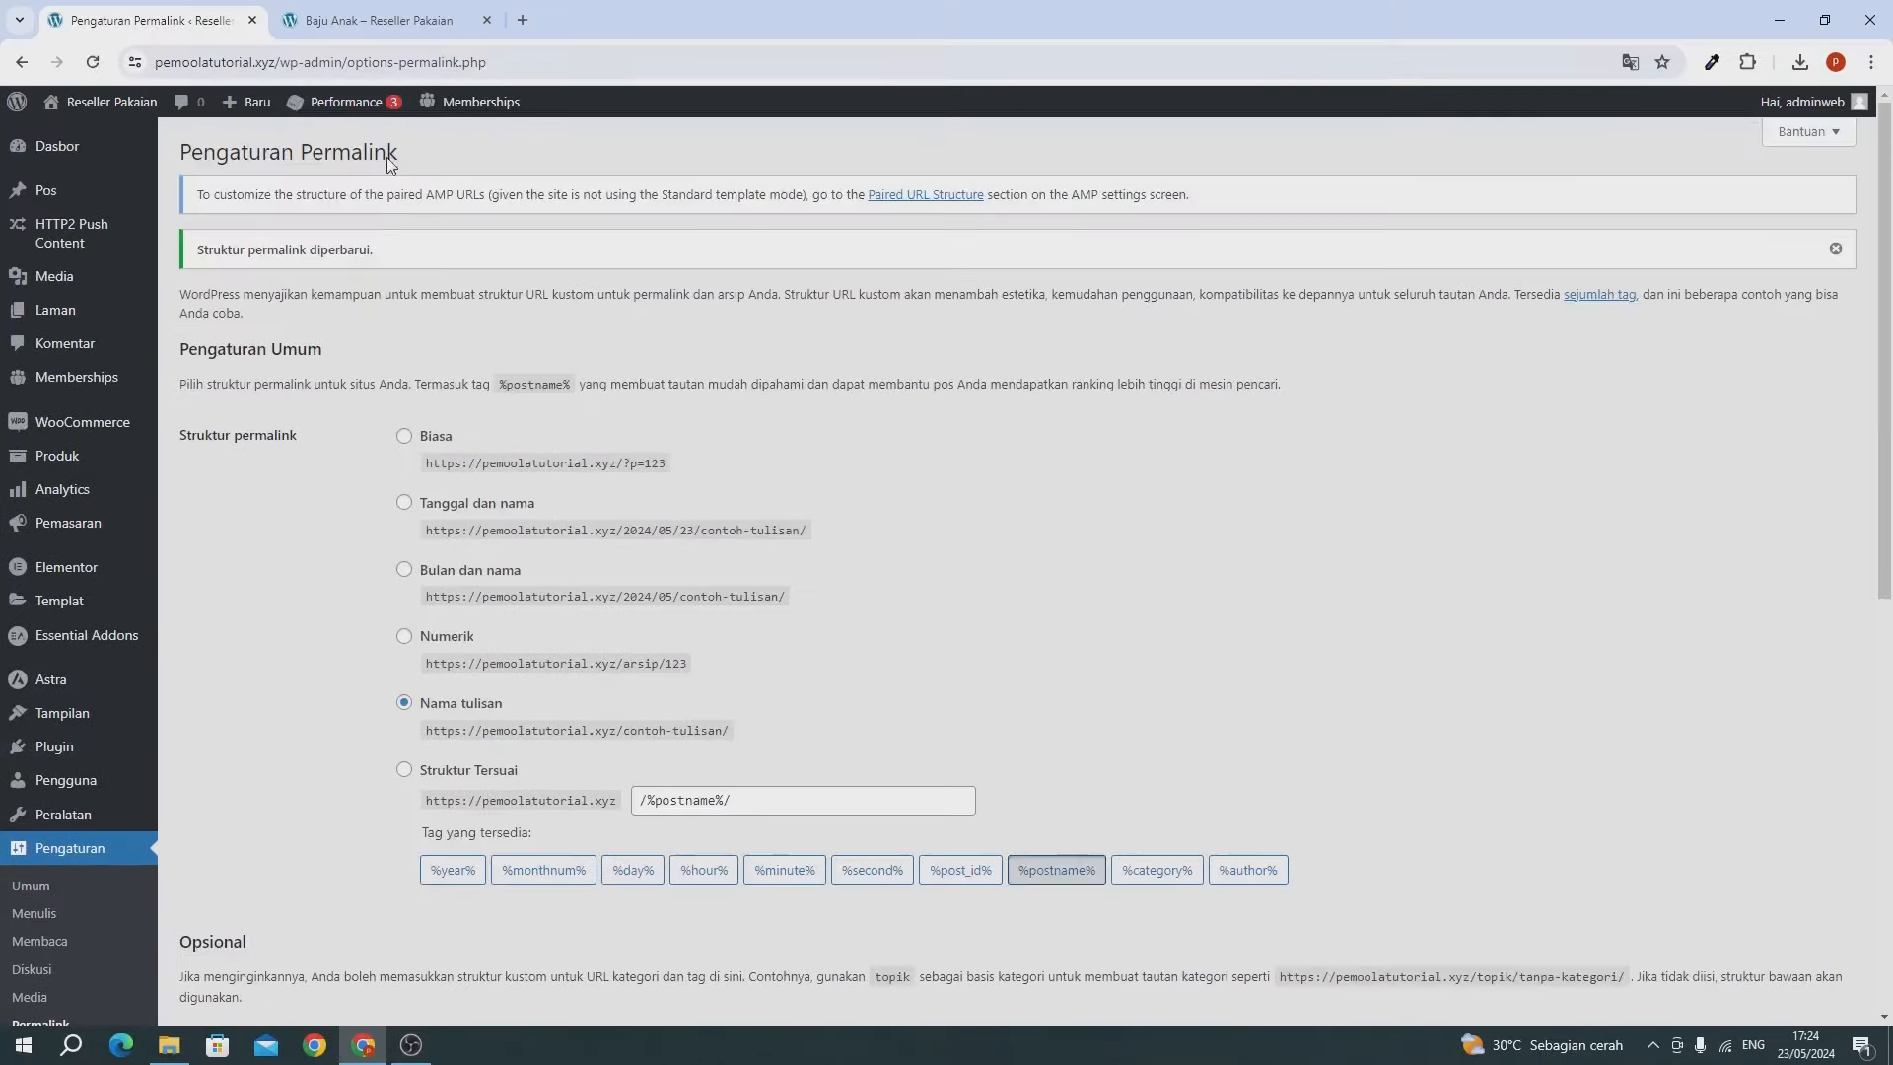
On the live site, open Semua produk to reach the Toko shop, then return to the front page.
left_click(372, 21)
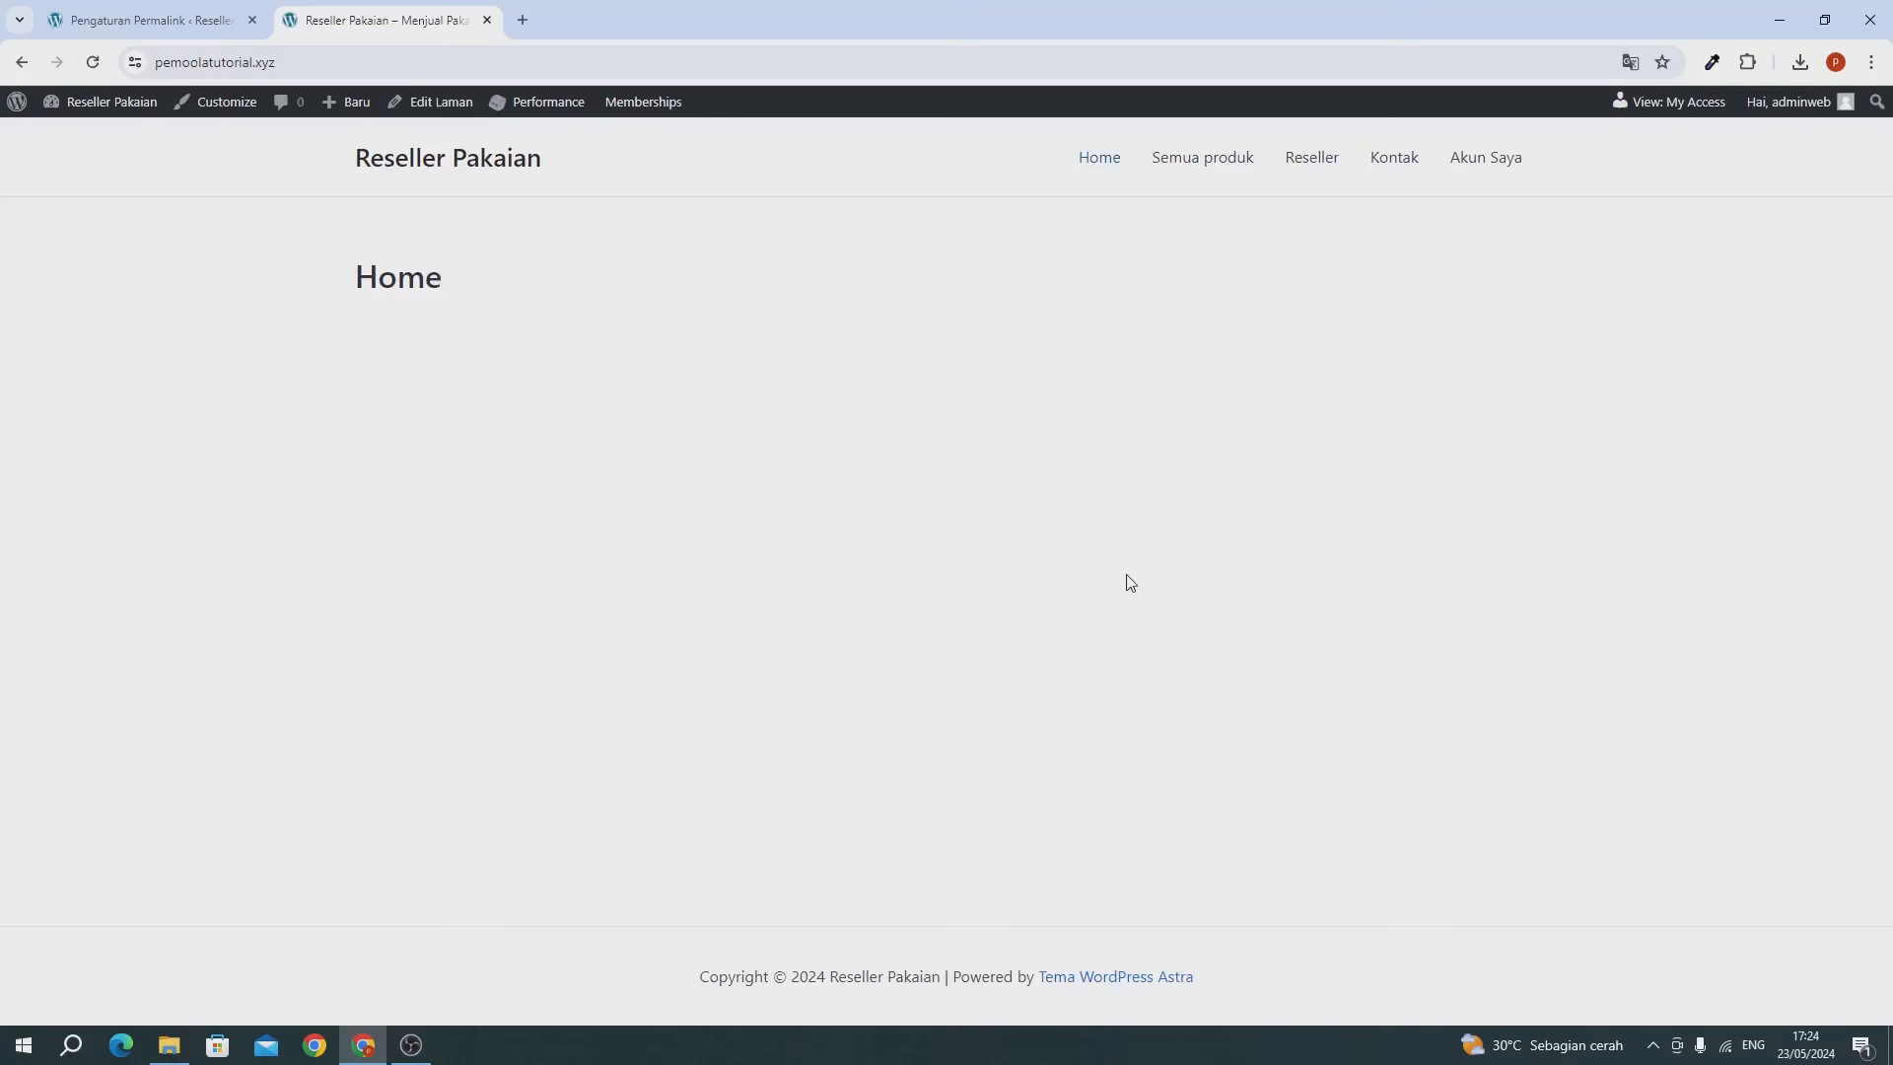
left_click(1195, 174)
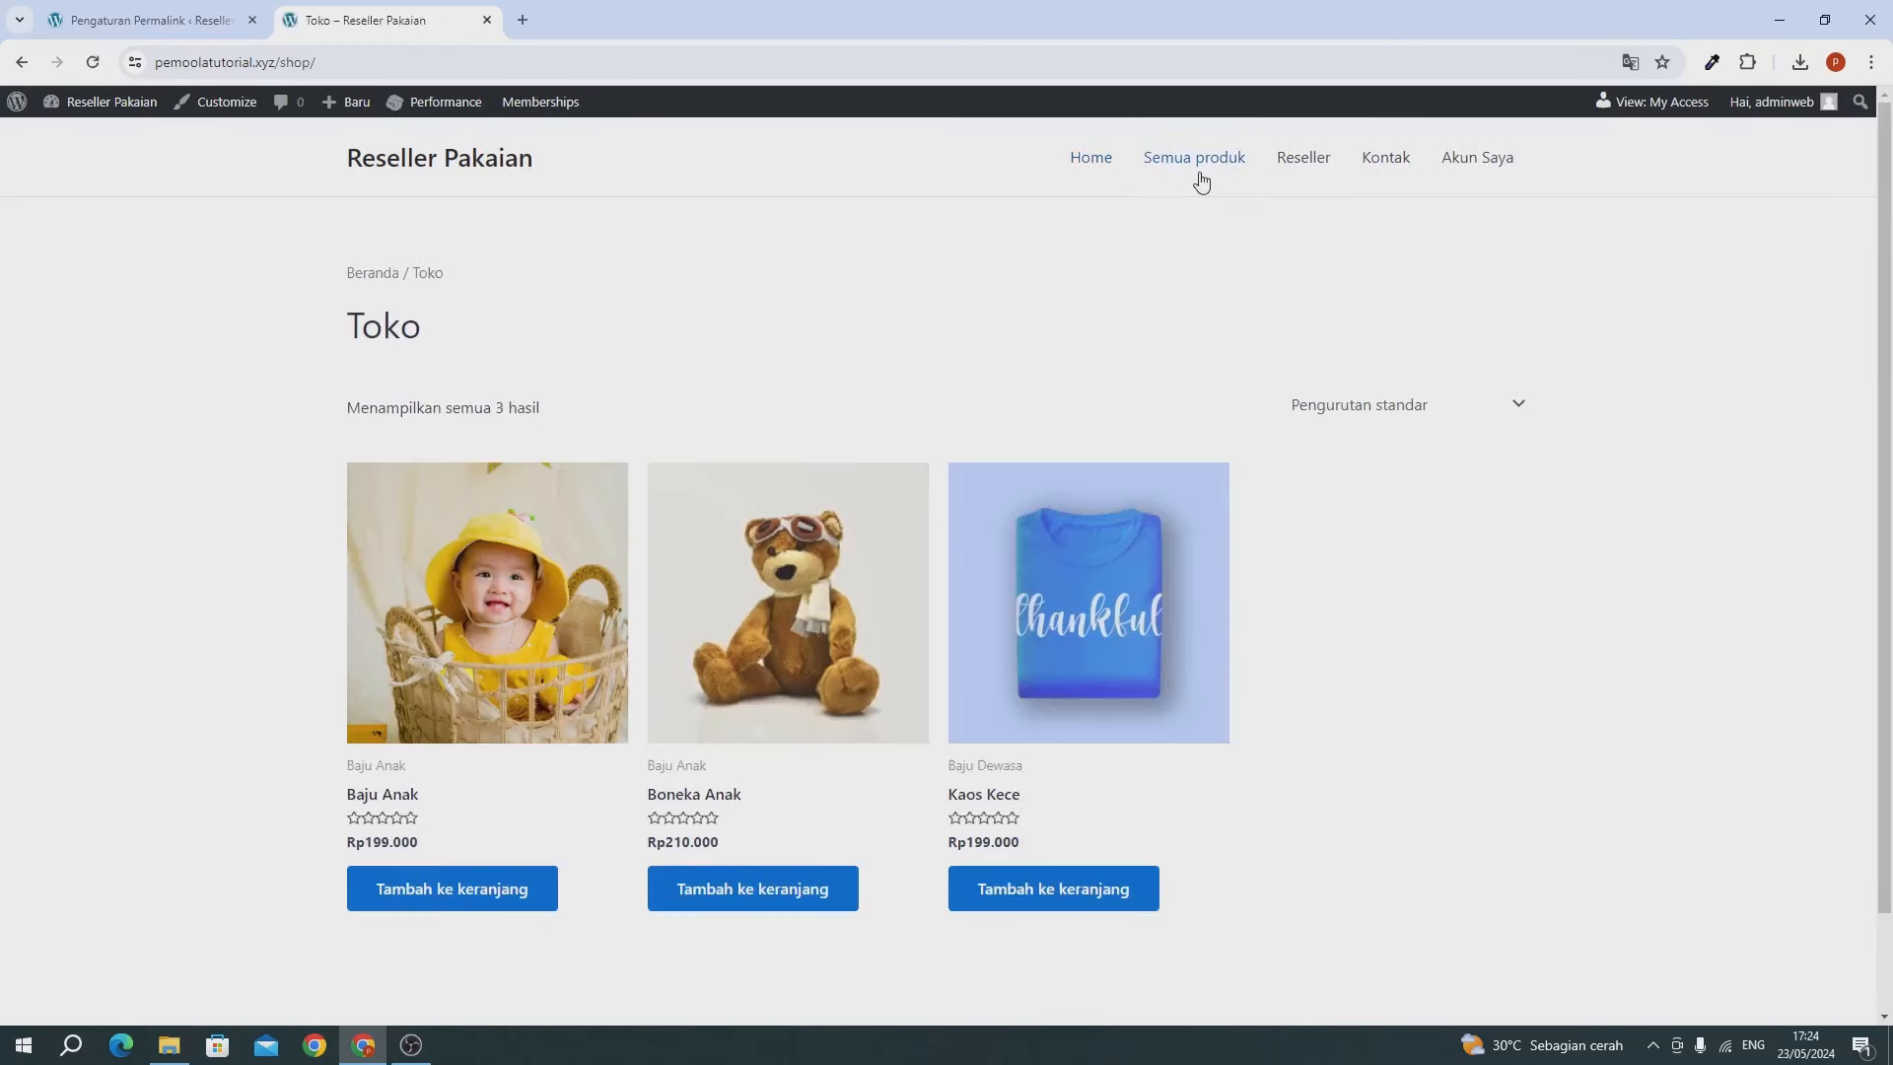
left_click(504, 169)
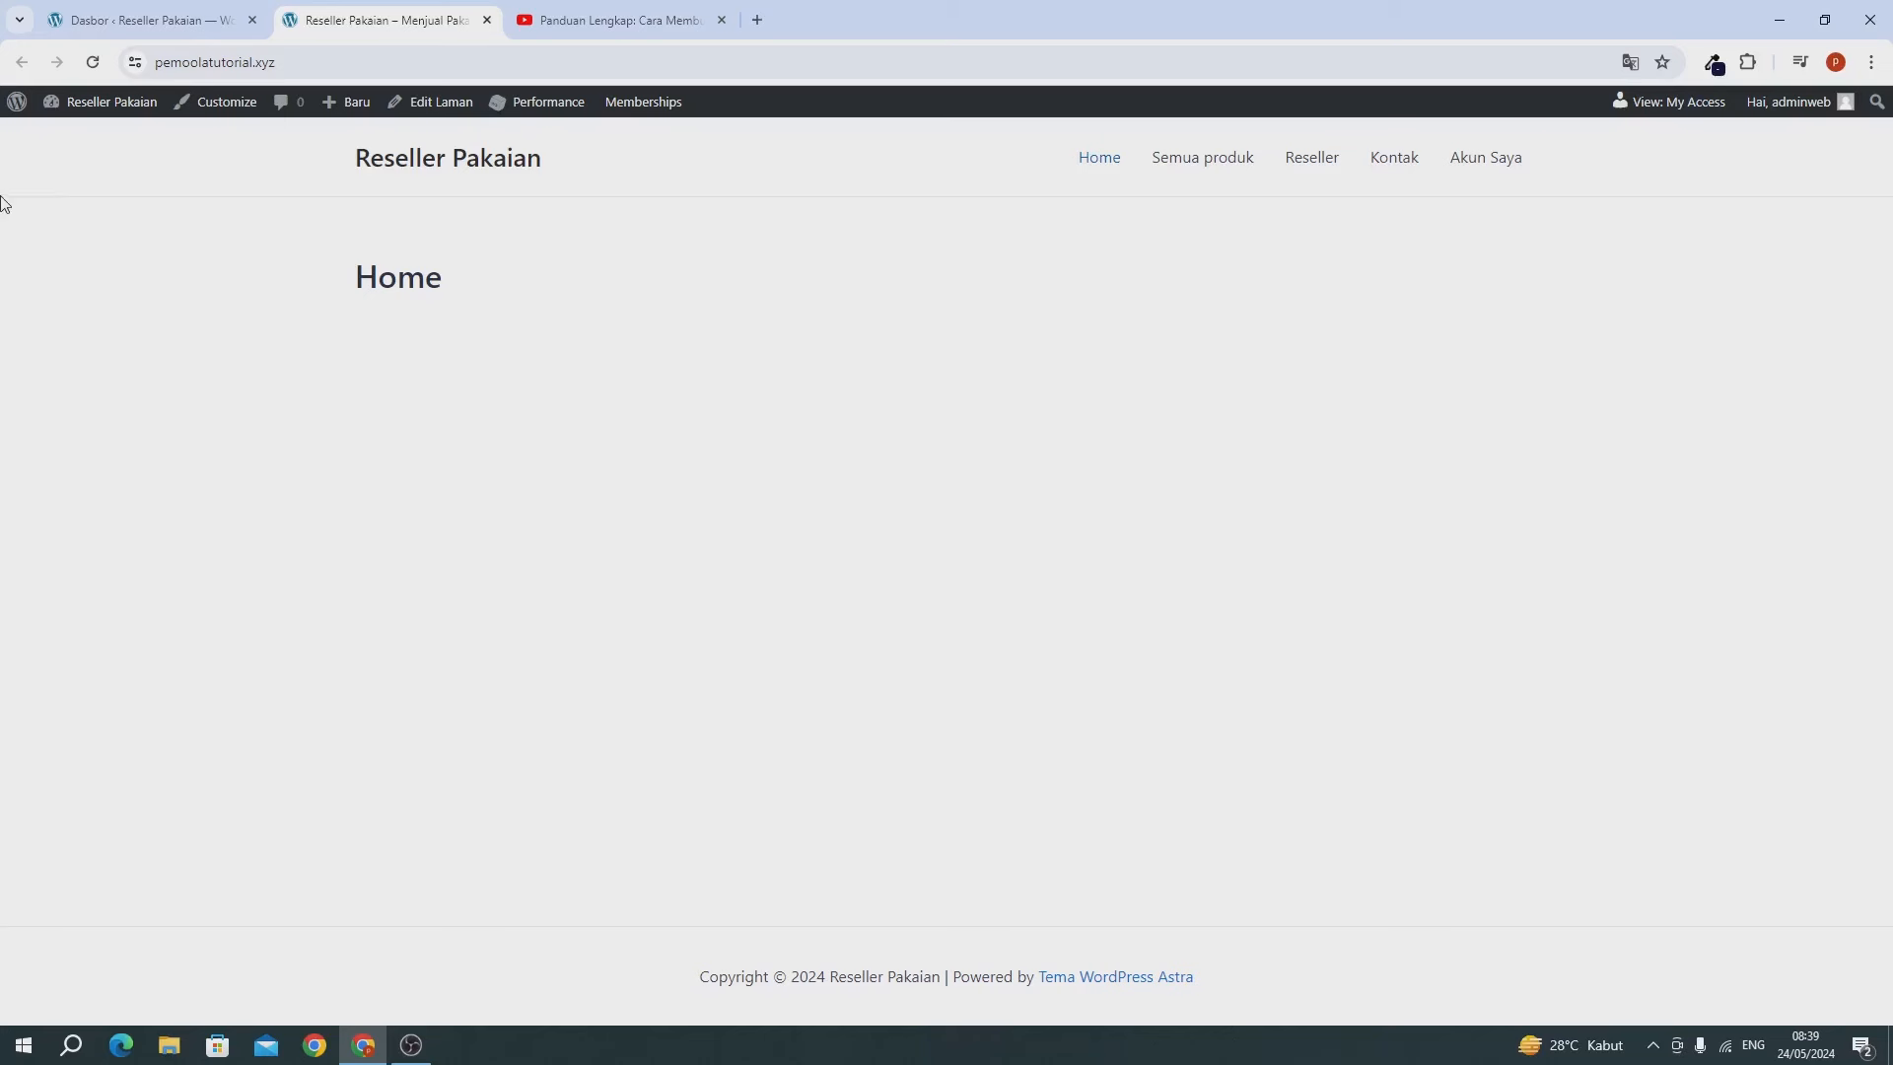
Open the Home page in Elementor from the Pages list and close the Elementor AI announcement.
left_click(85, 22)
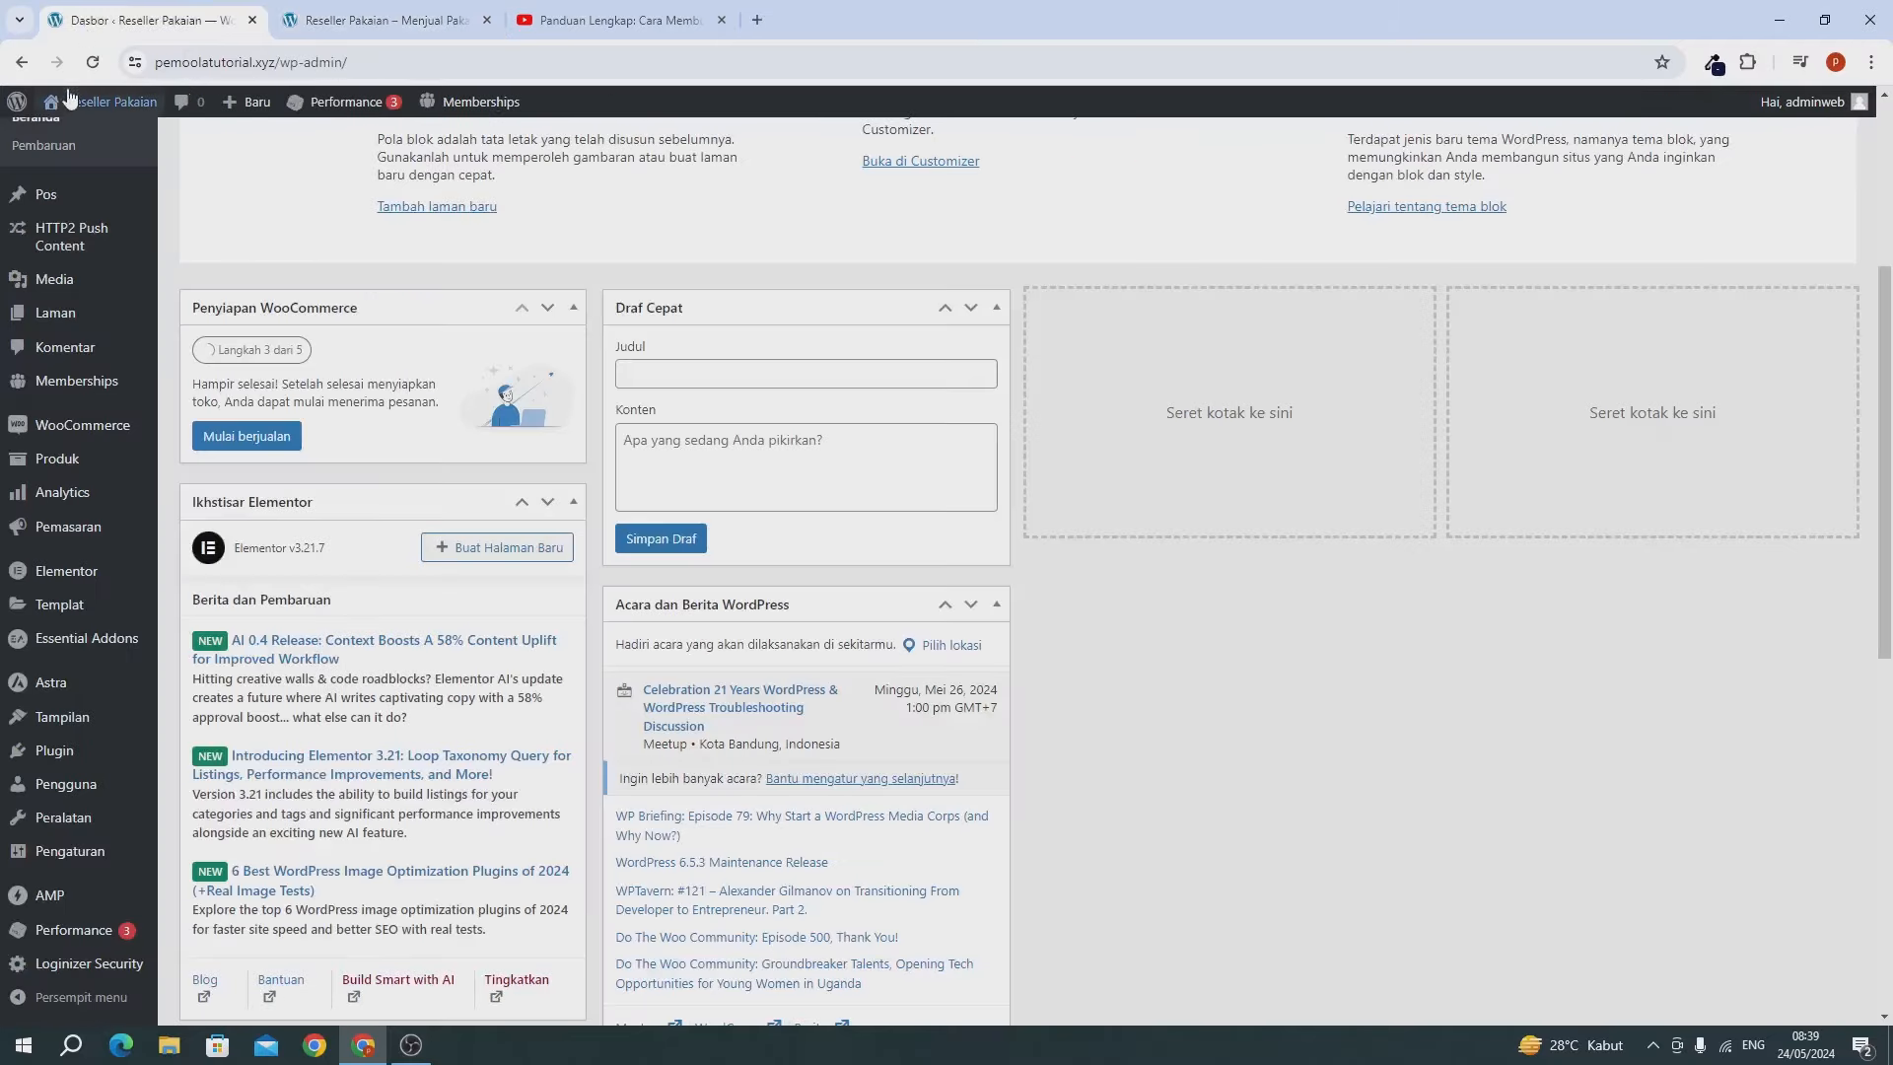
mouse_move(81, 104)
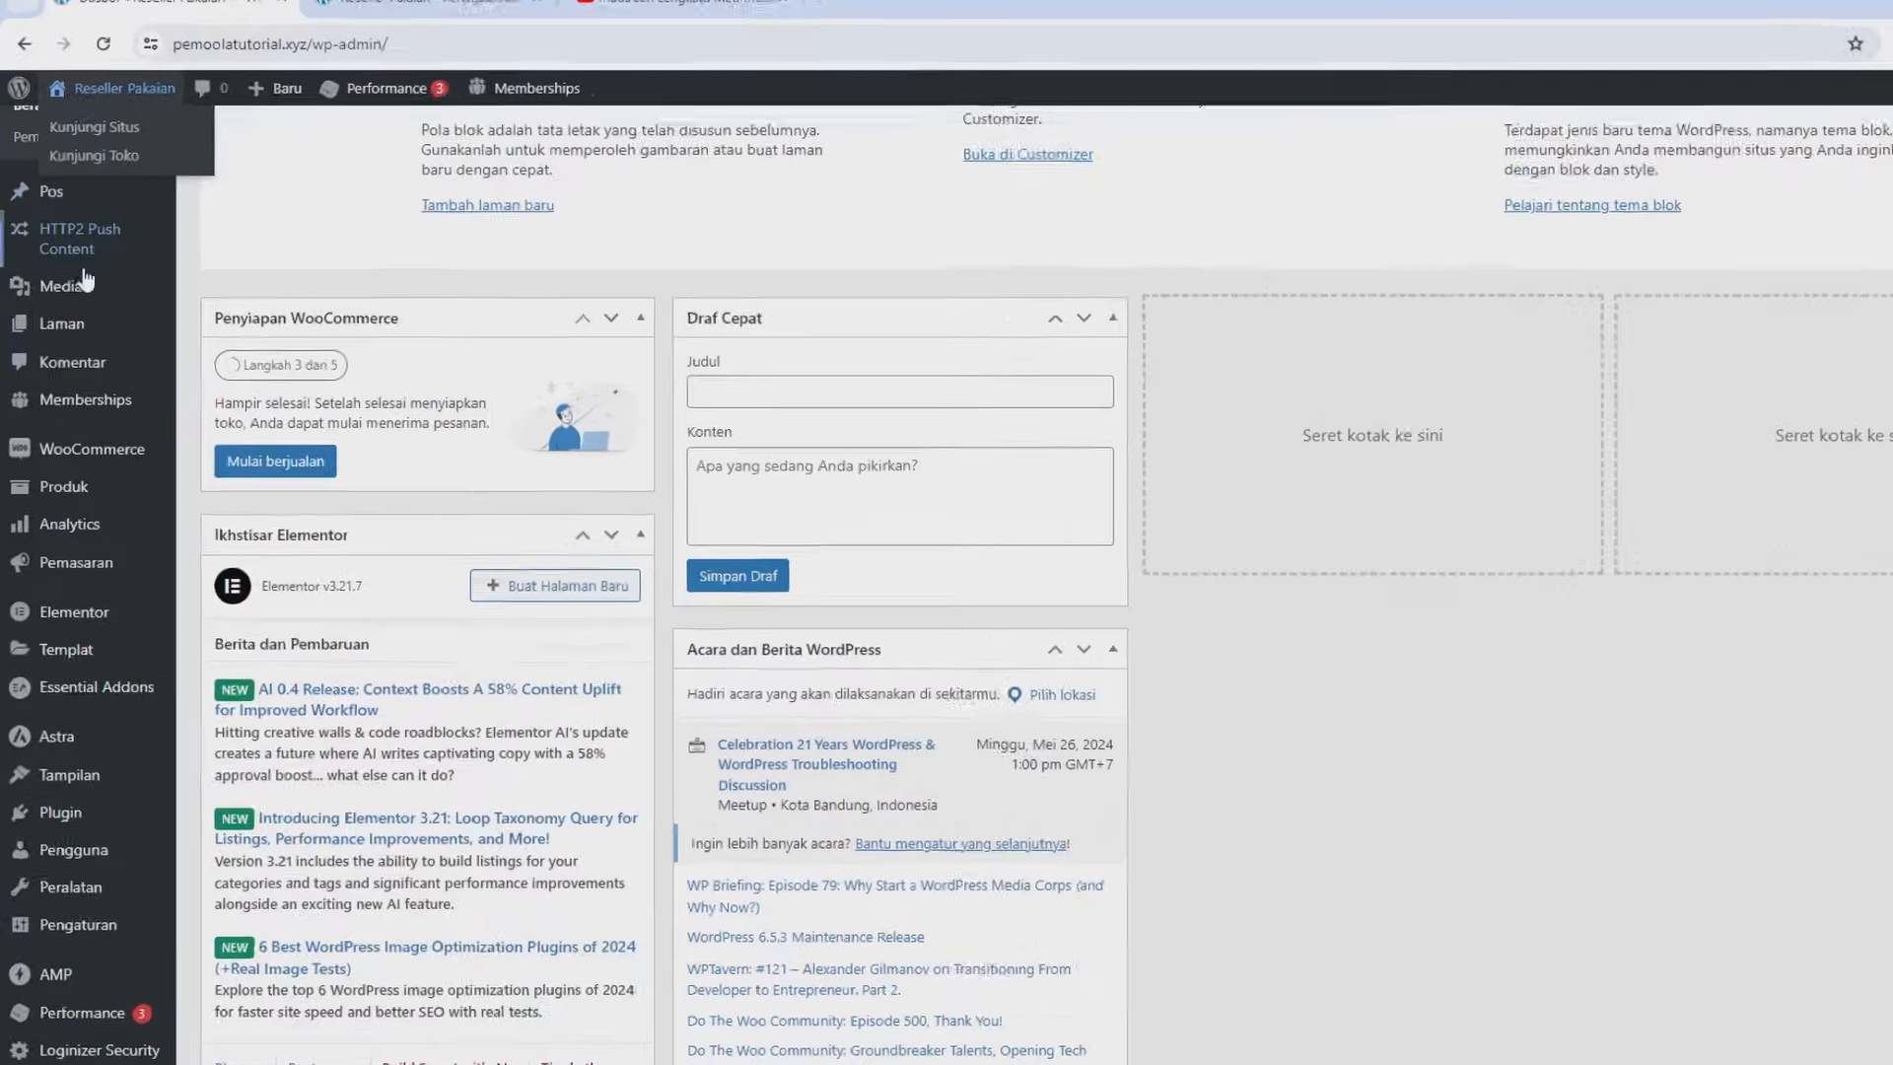
mouse_move(59, 312)
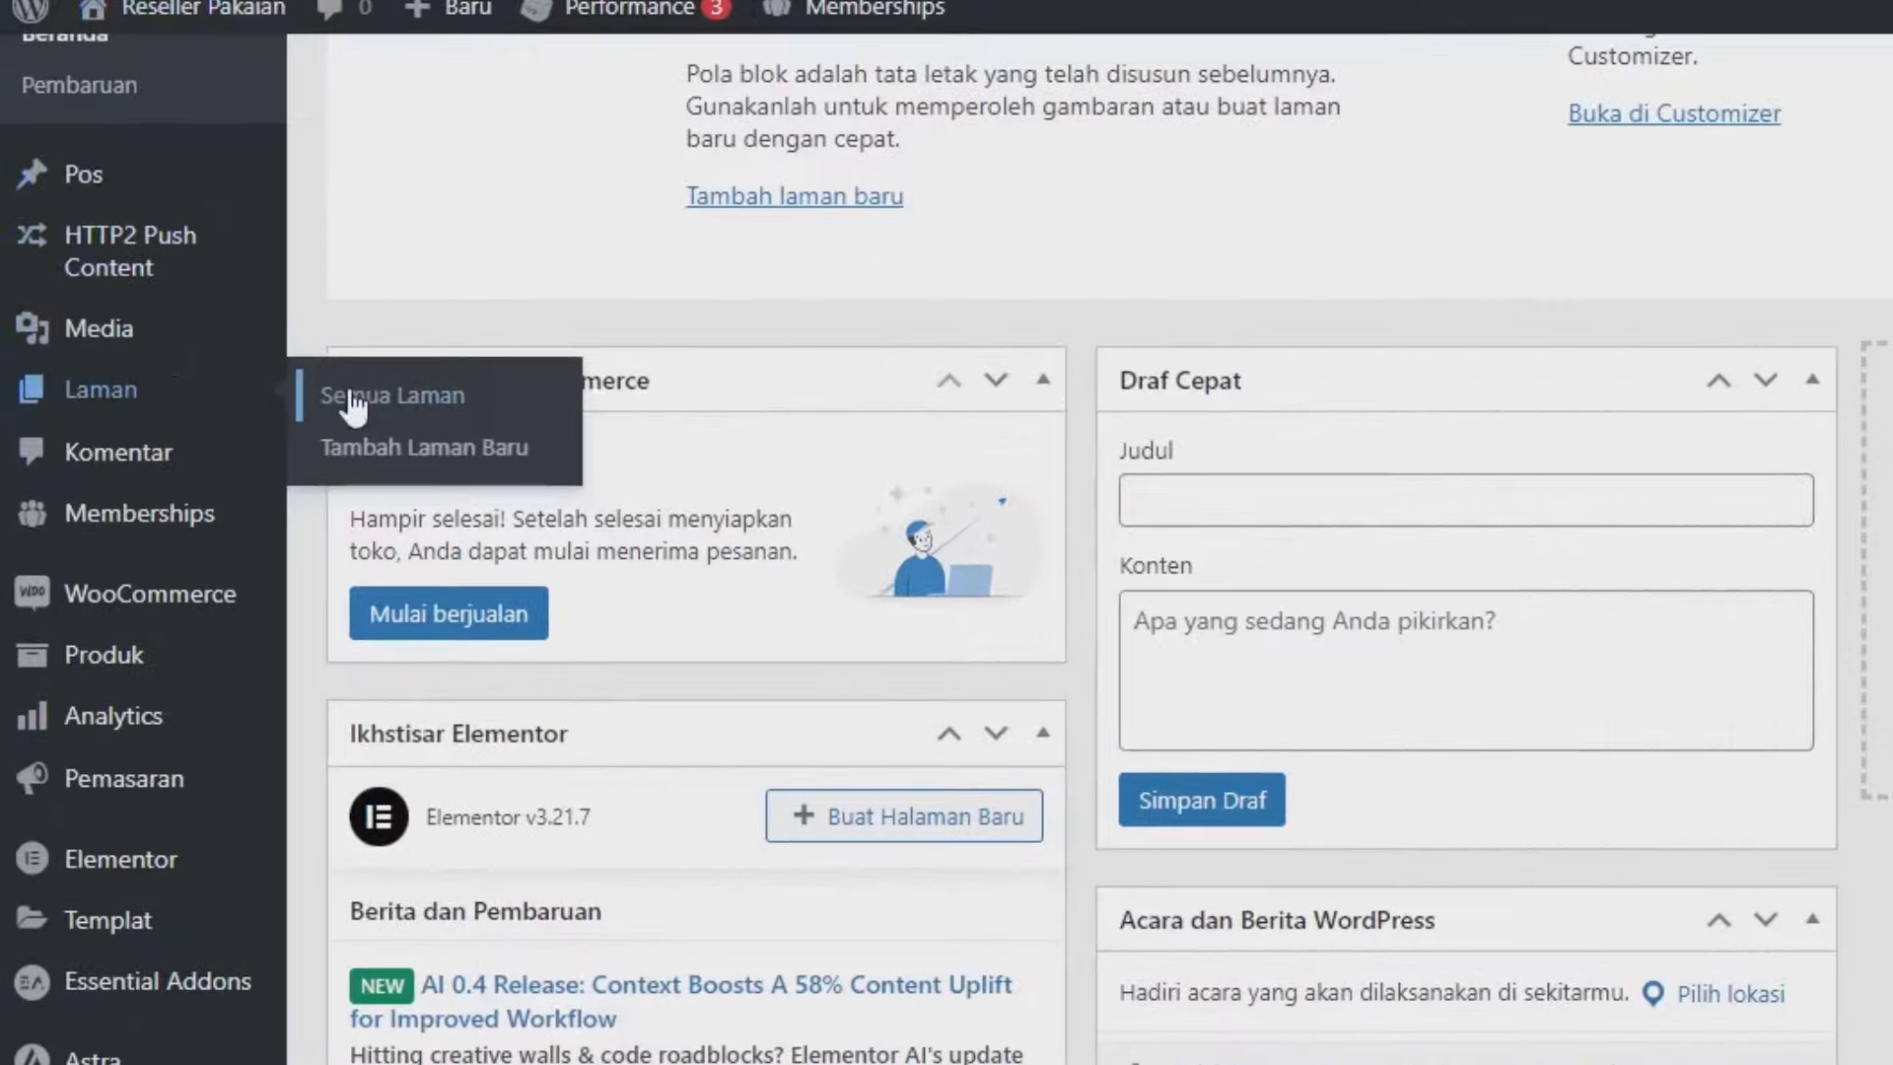
left_click(353, 401)
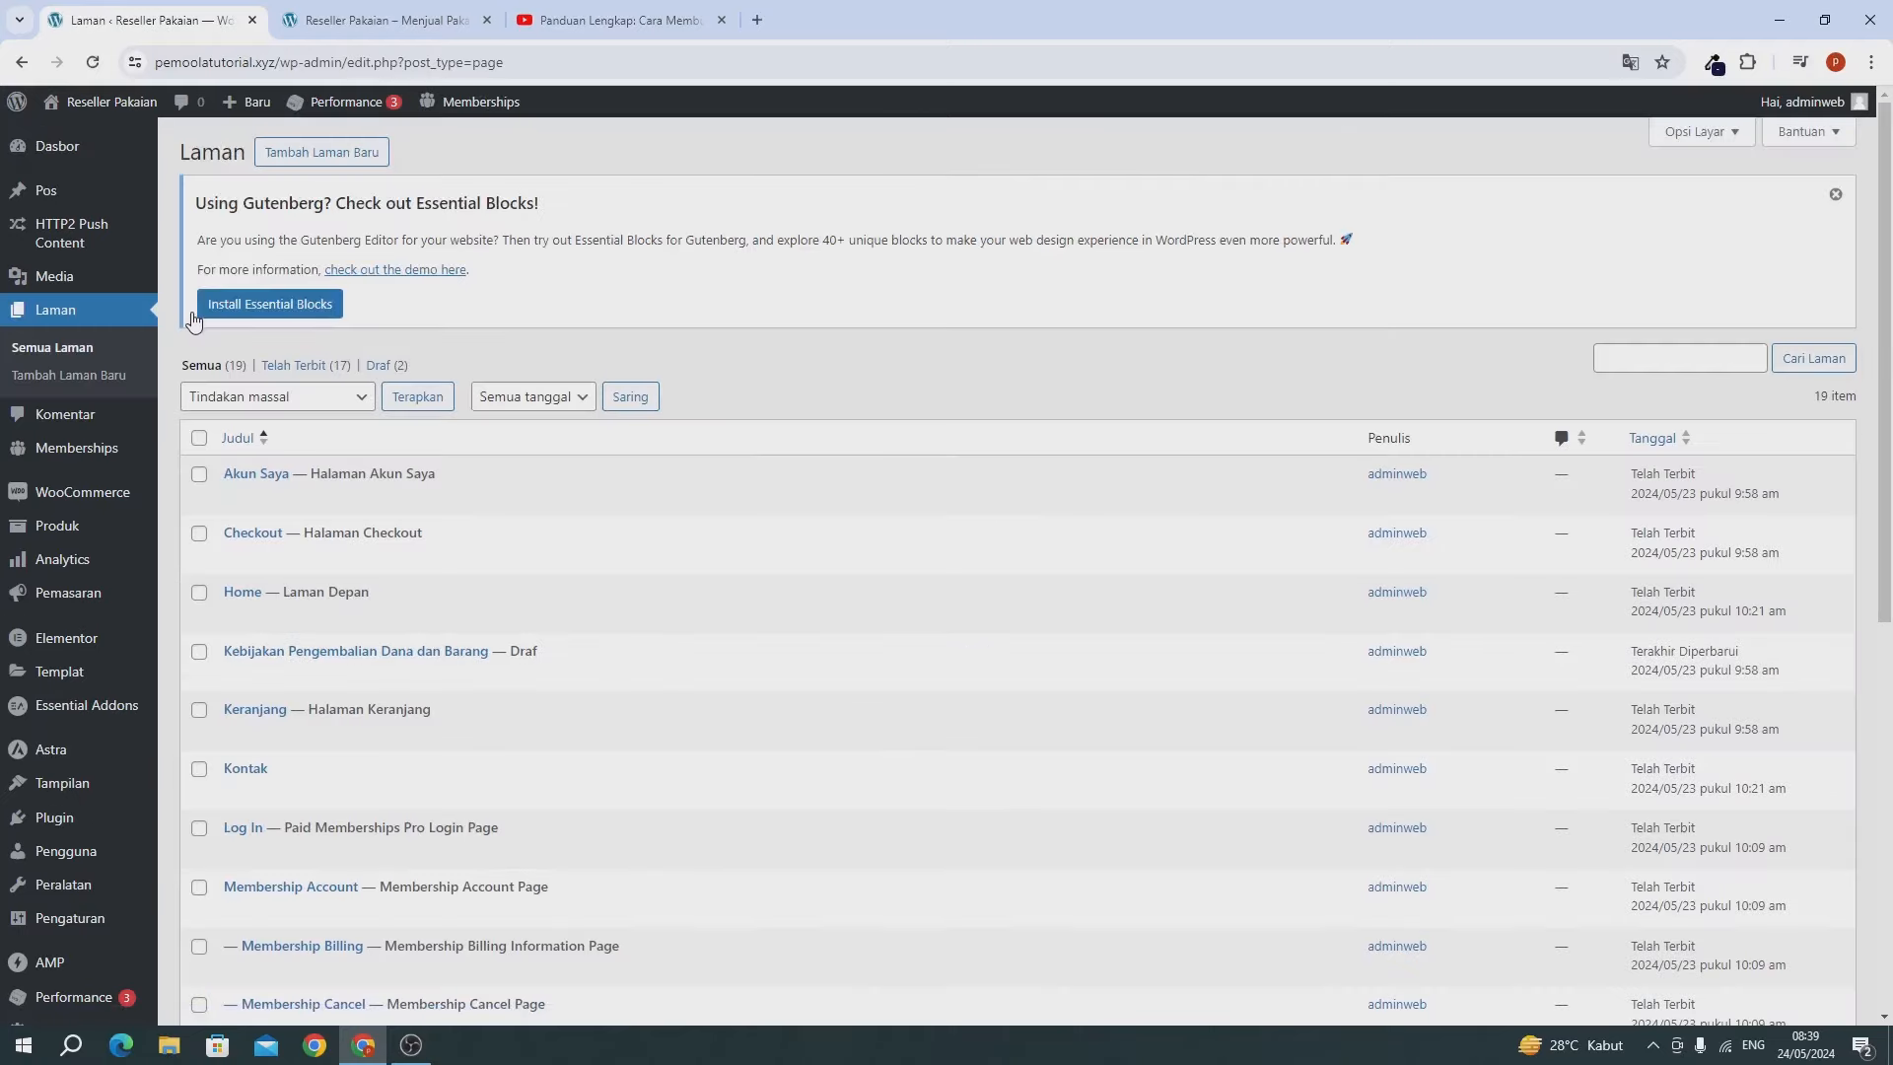
scroll(414, 395, "down", 1)
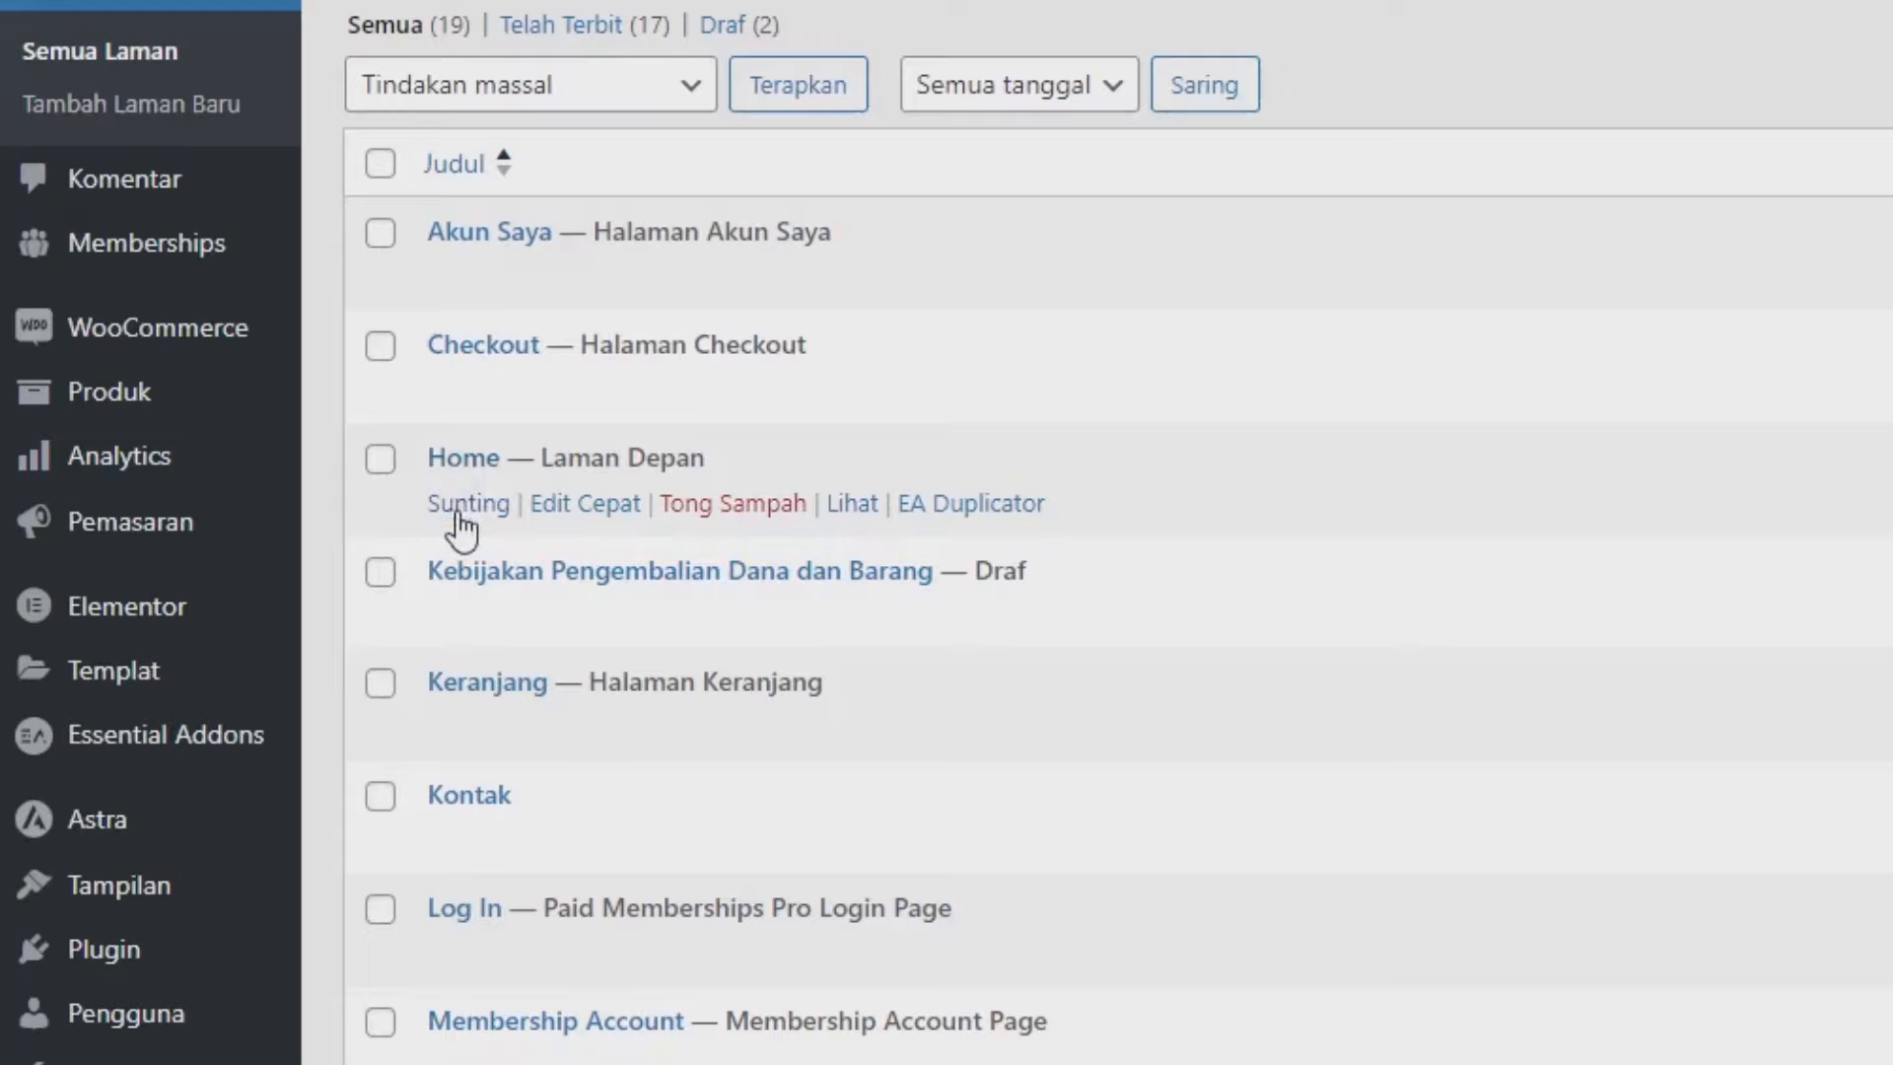
left_click(457, 519)
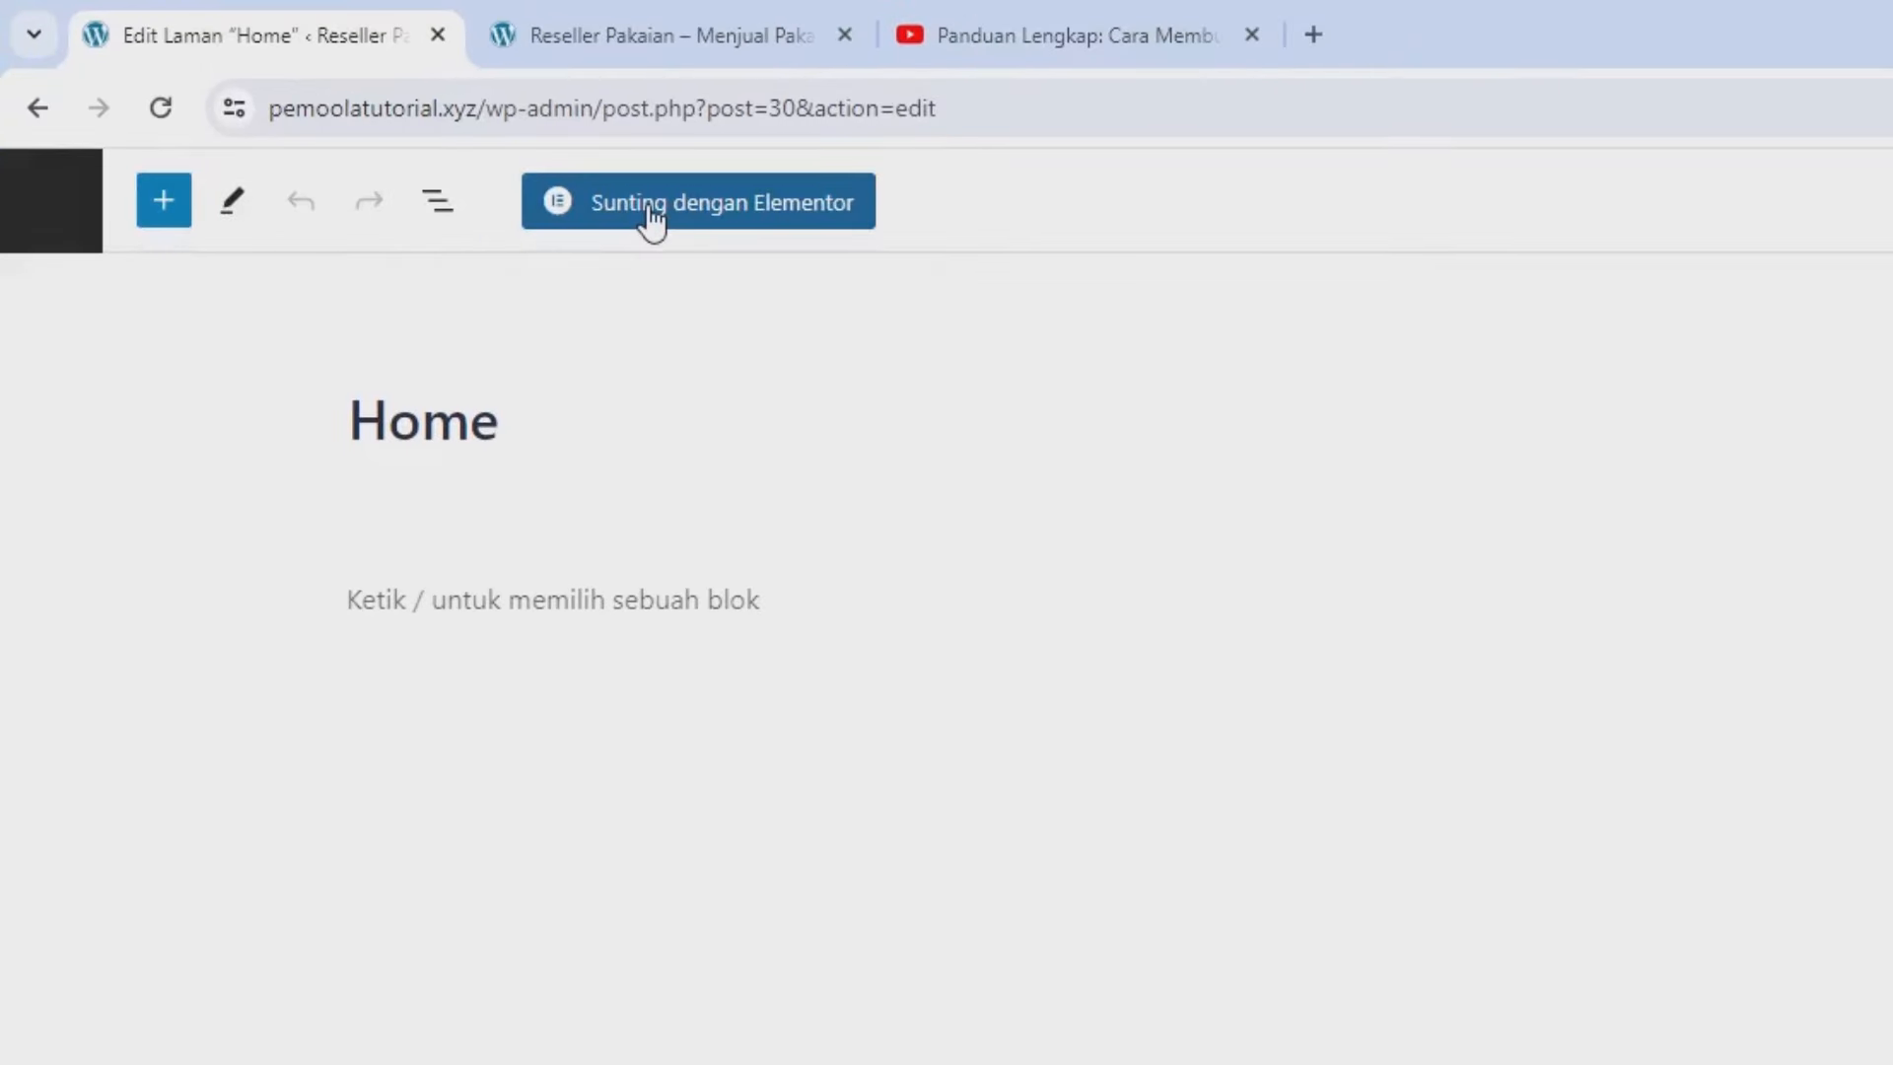
left_click(650, 207)
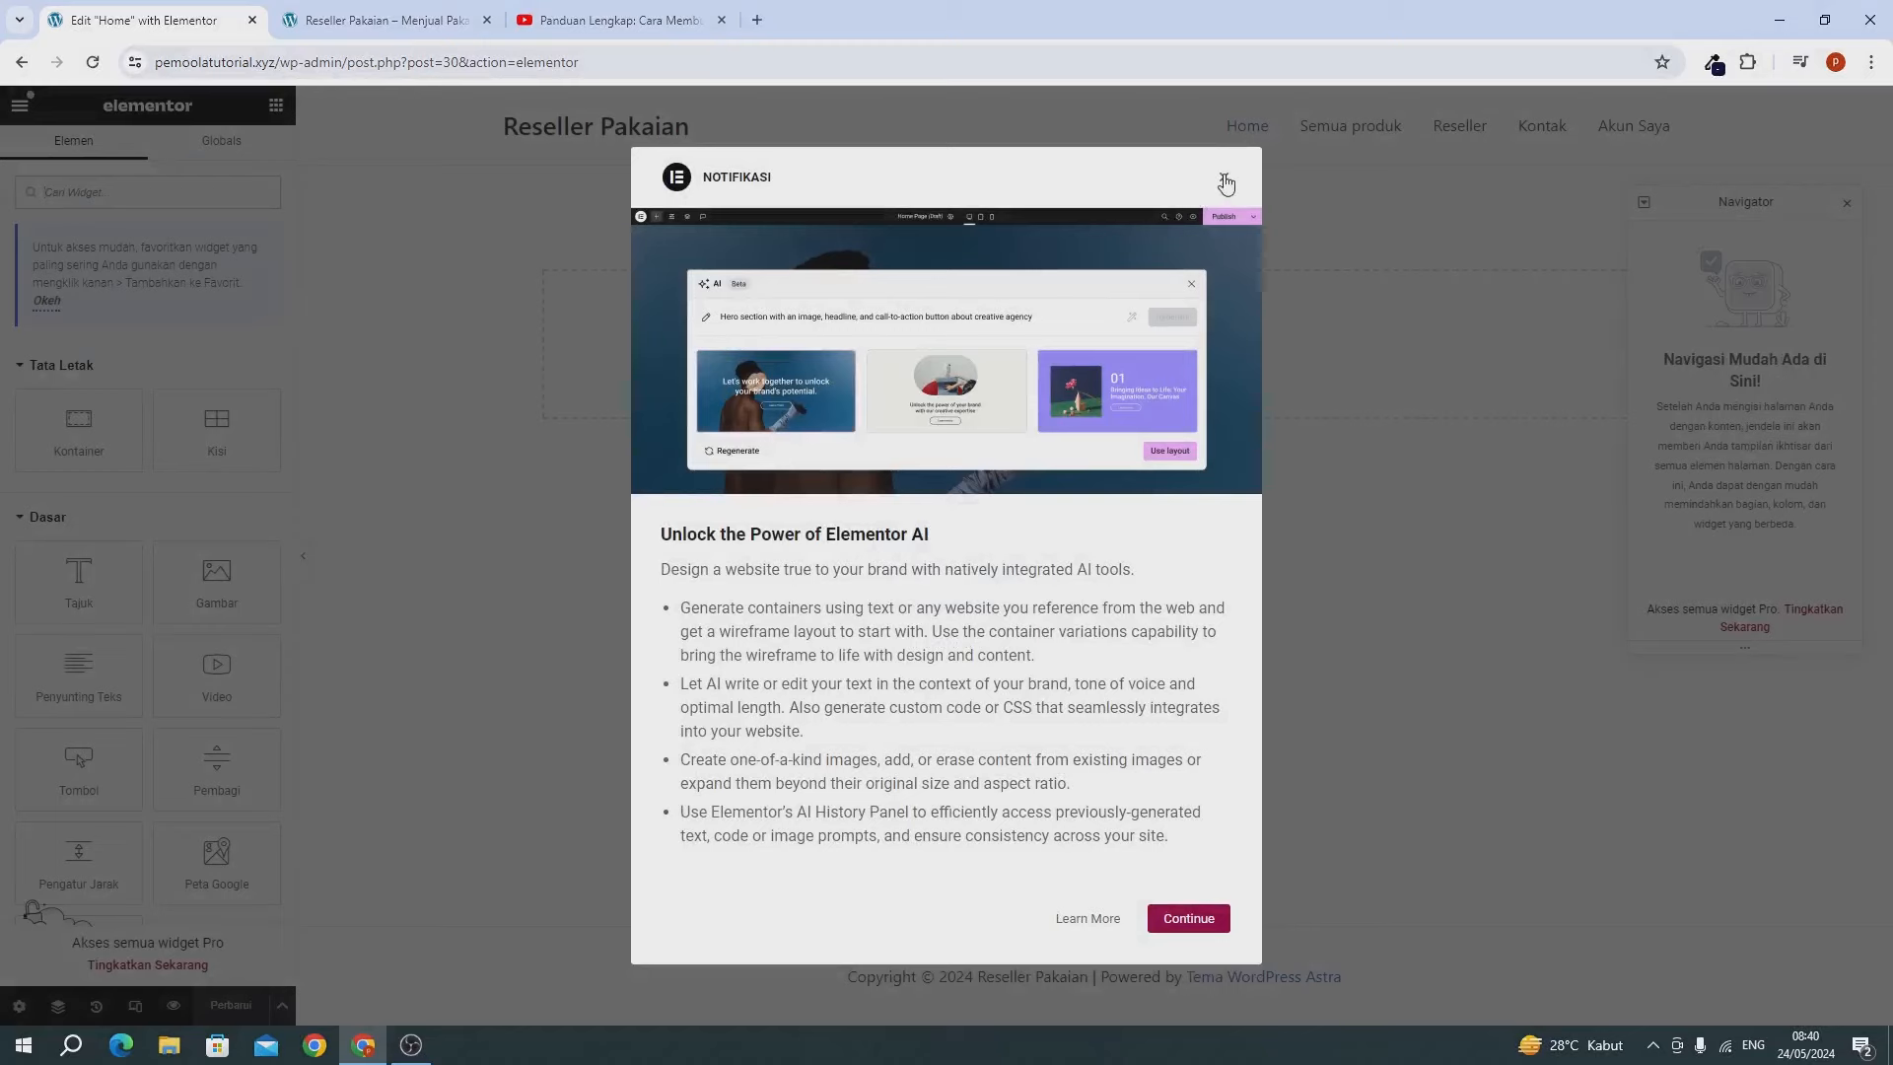
left_click(1224, 183)
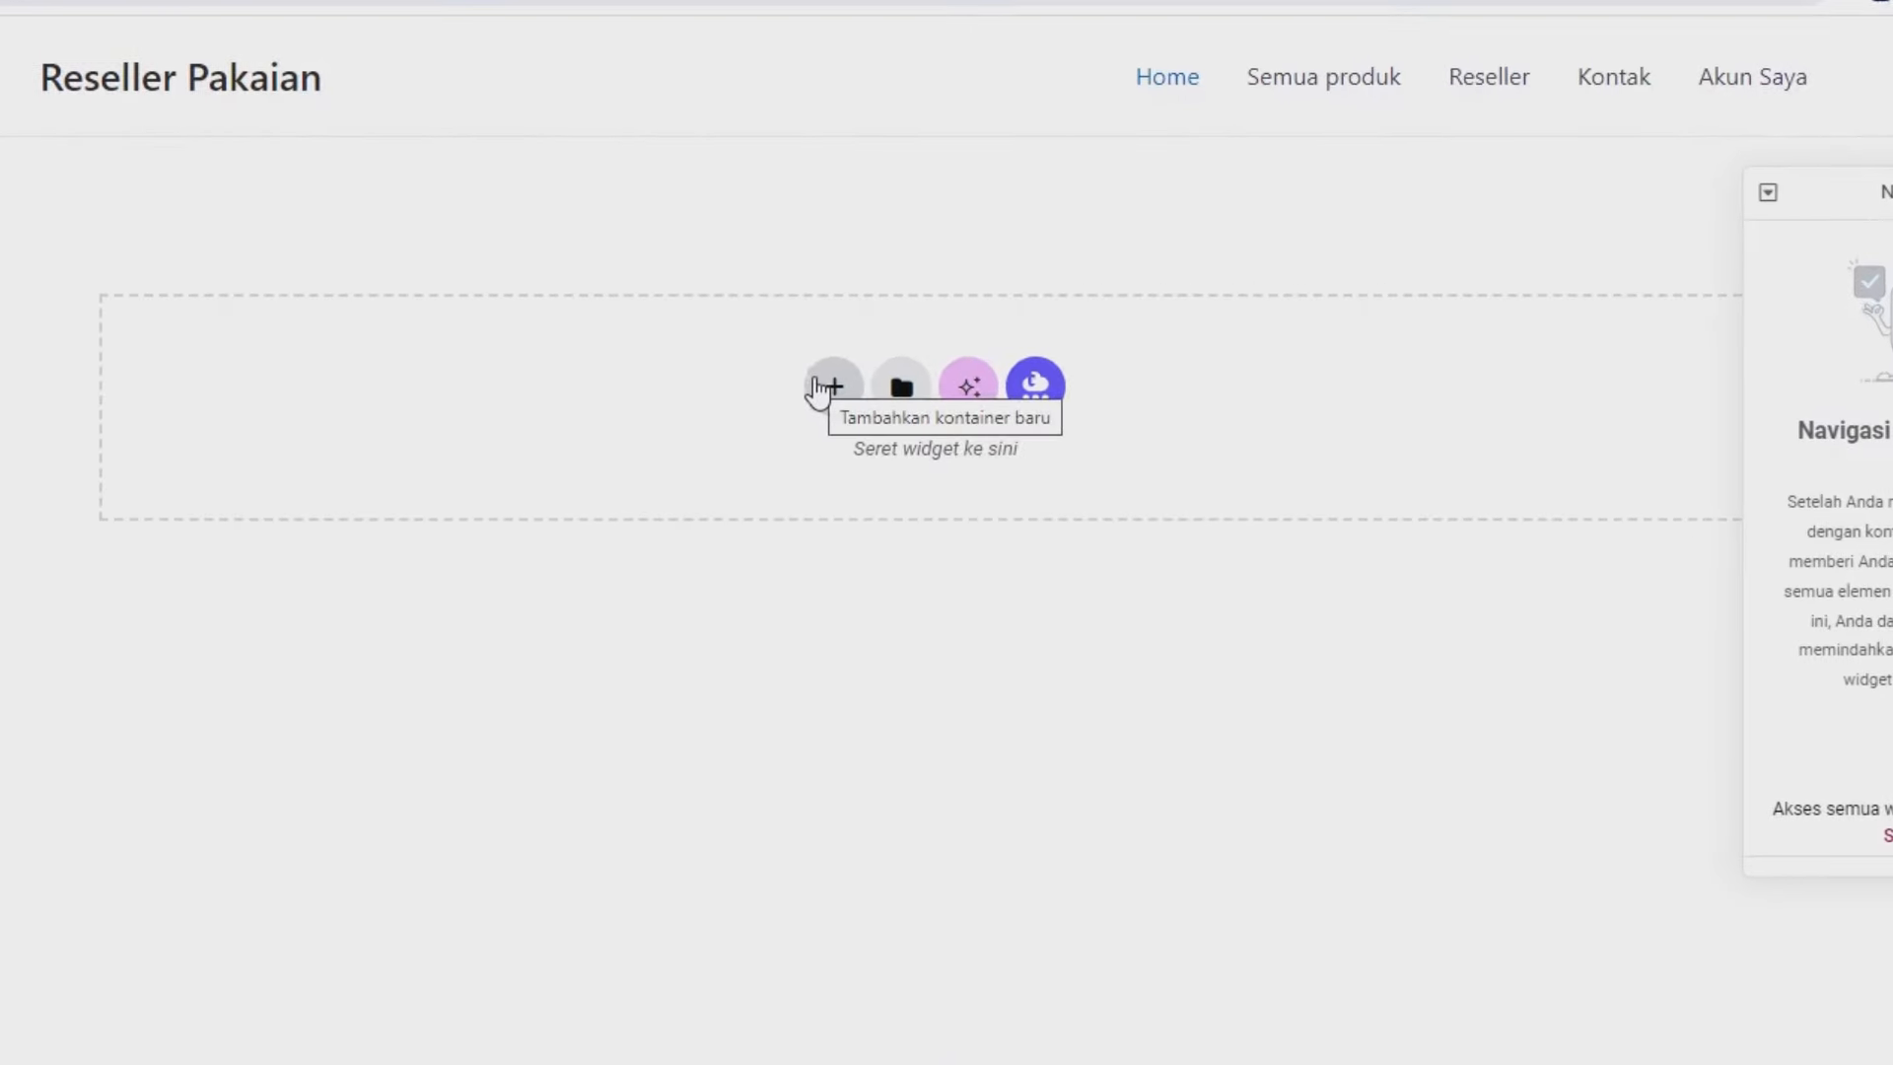
Add a single-column Flexbox container and set its Tinggi Minimal to 80 vh.
left_click(818, 389)
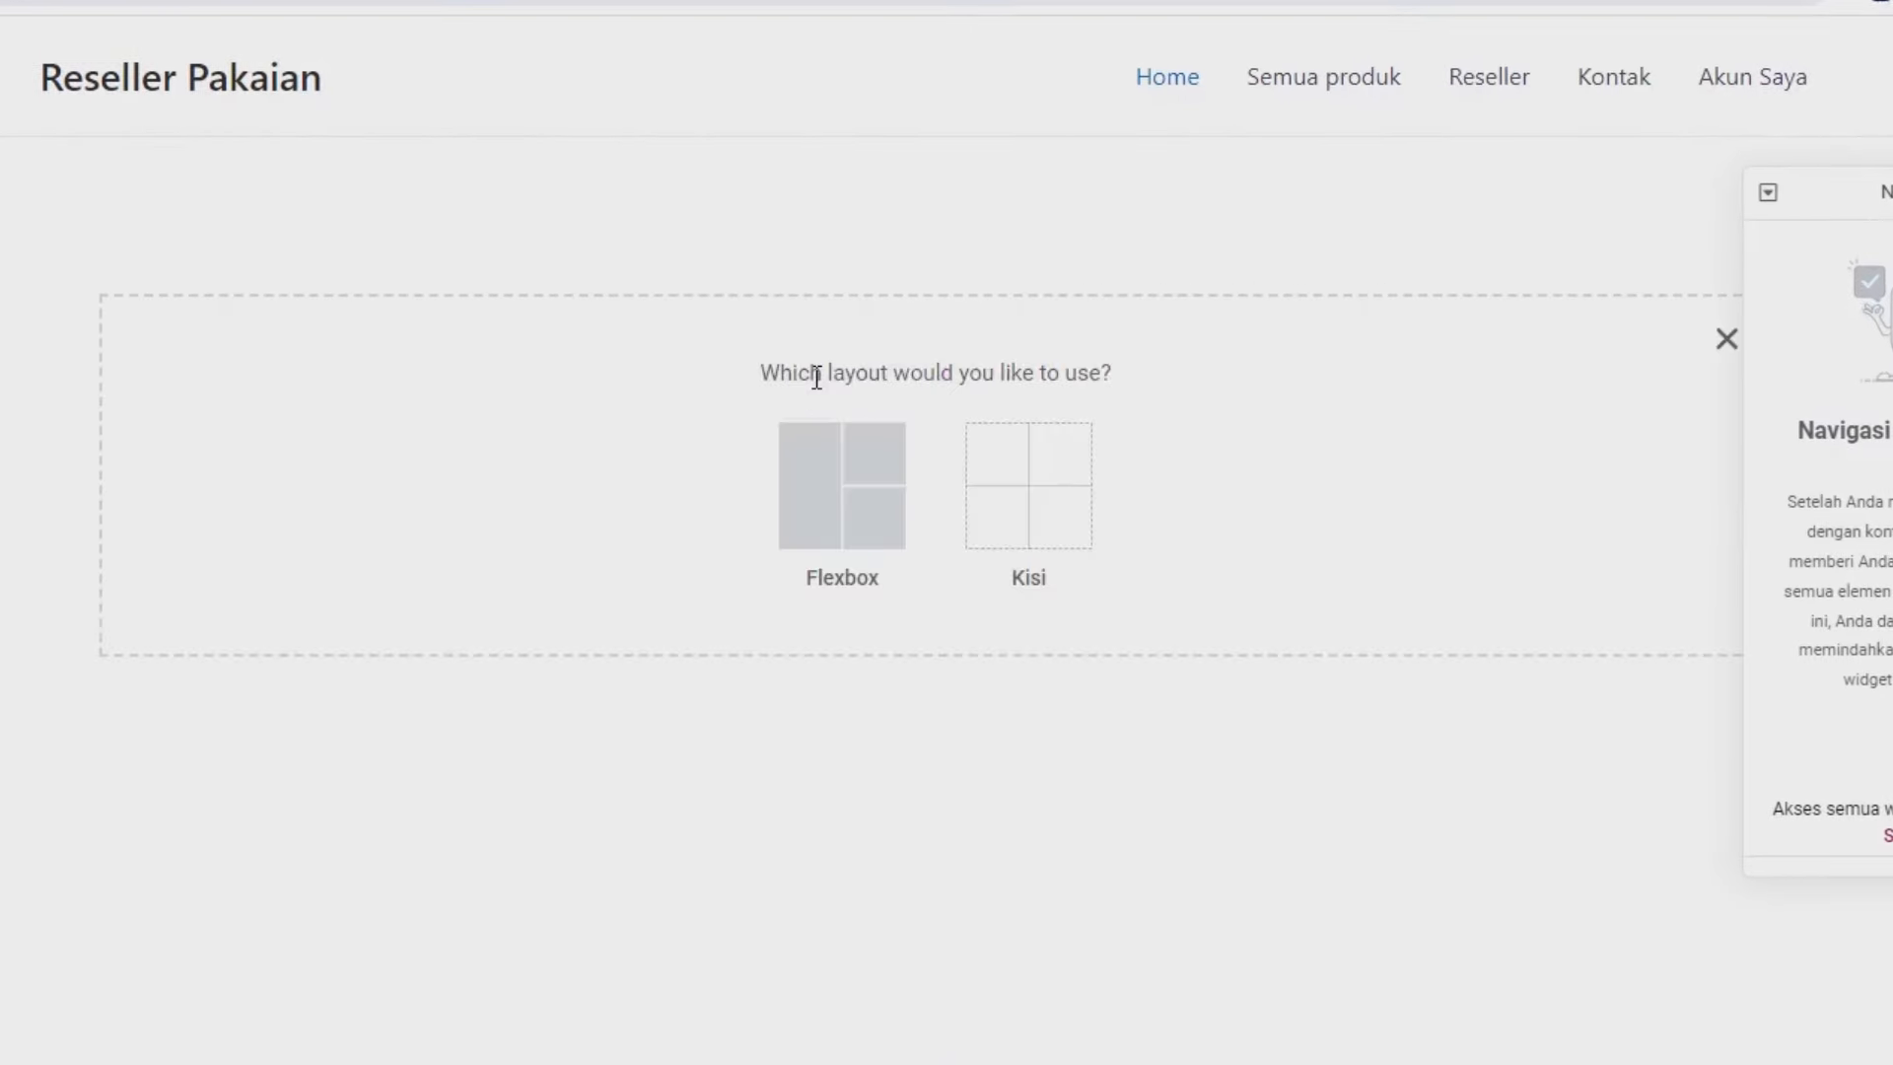
left_click(803, 493)
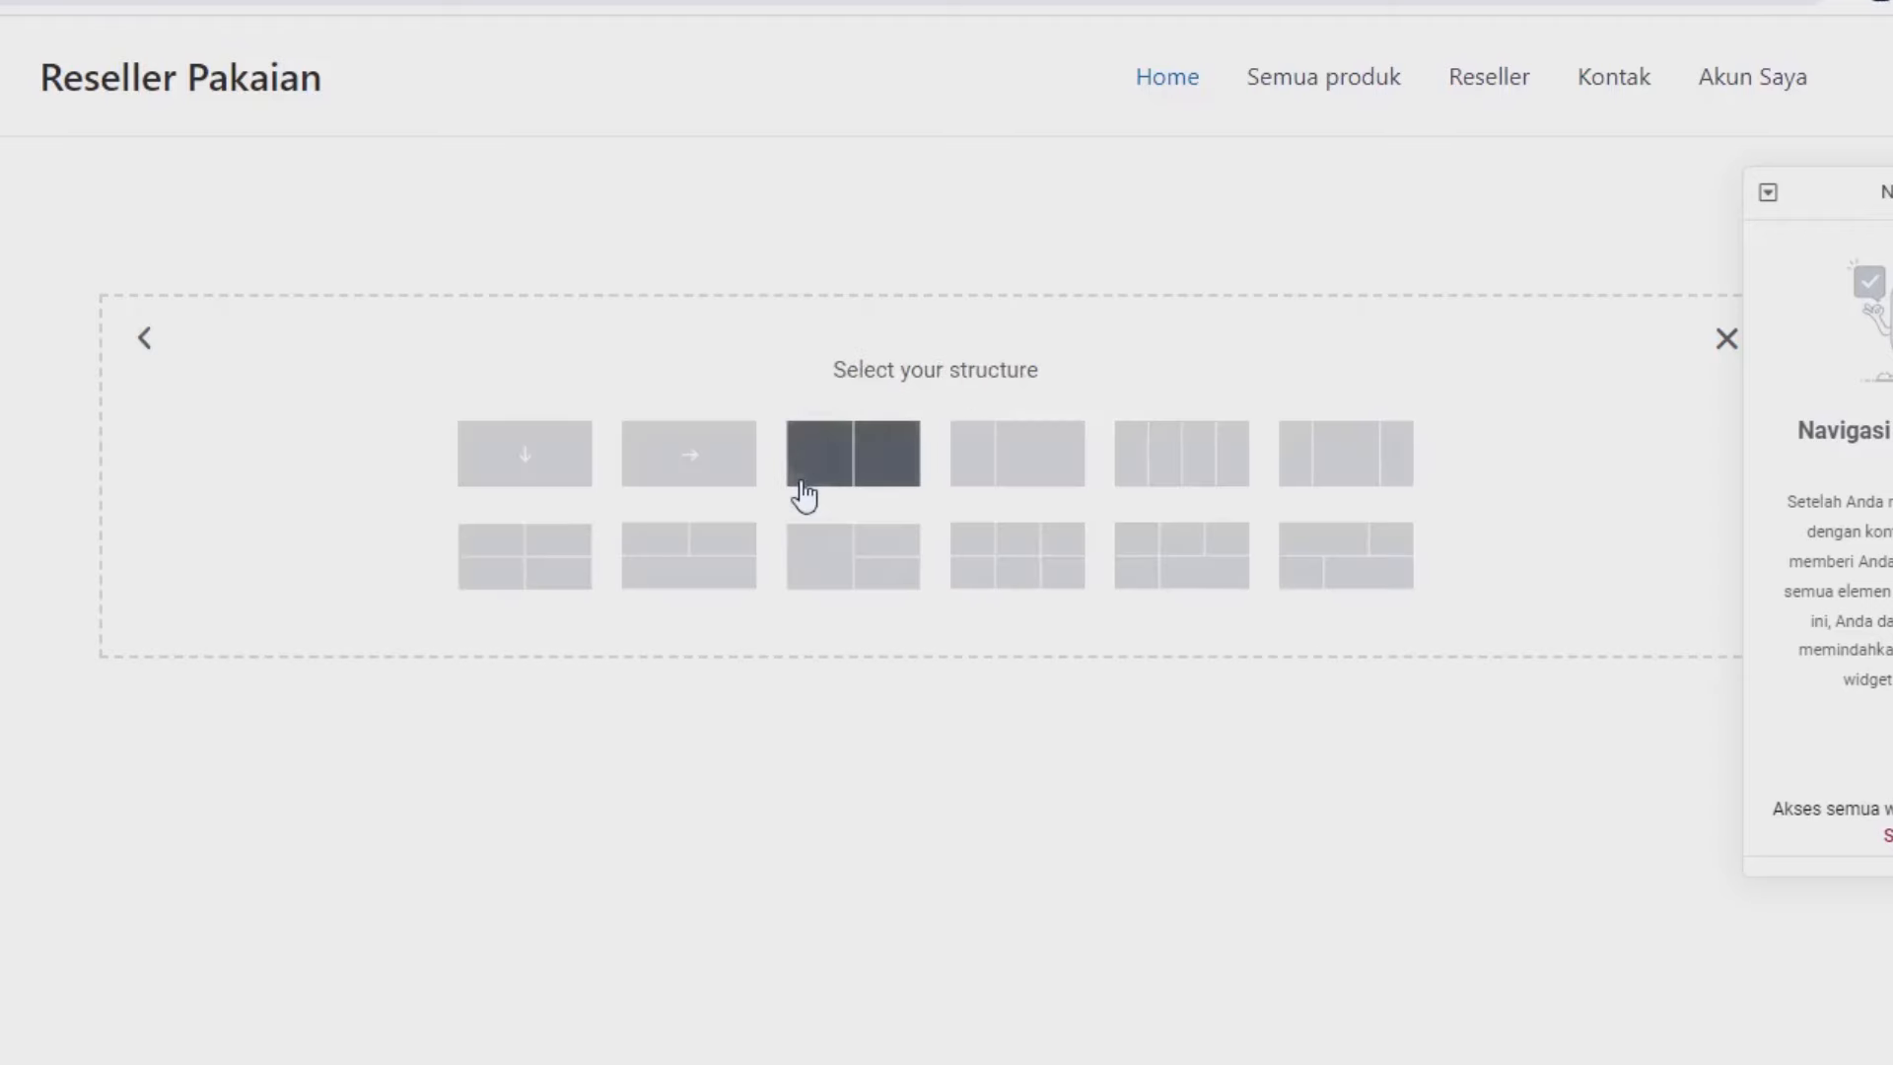
left_click(510, 463)
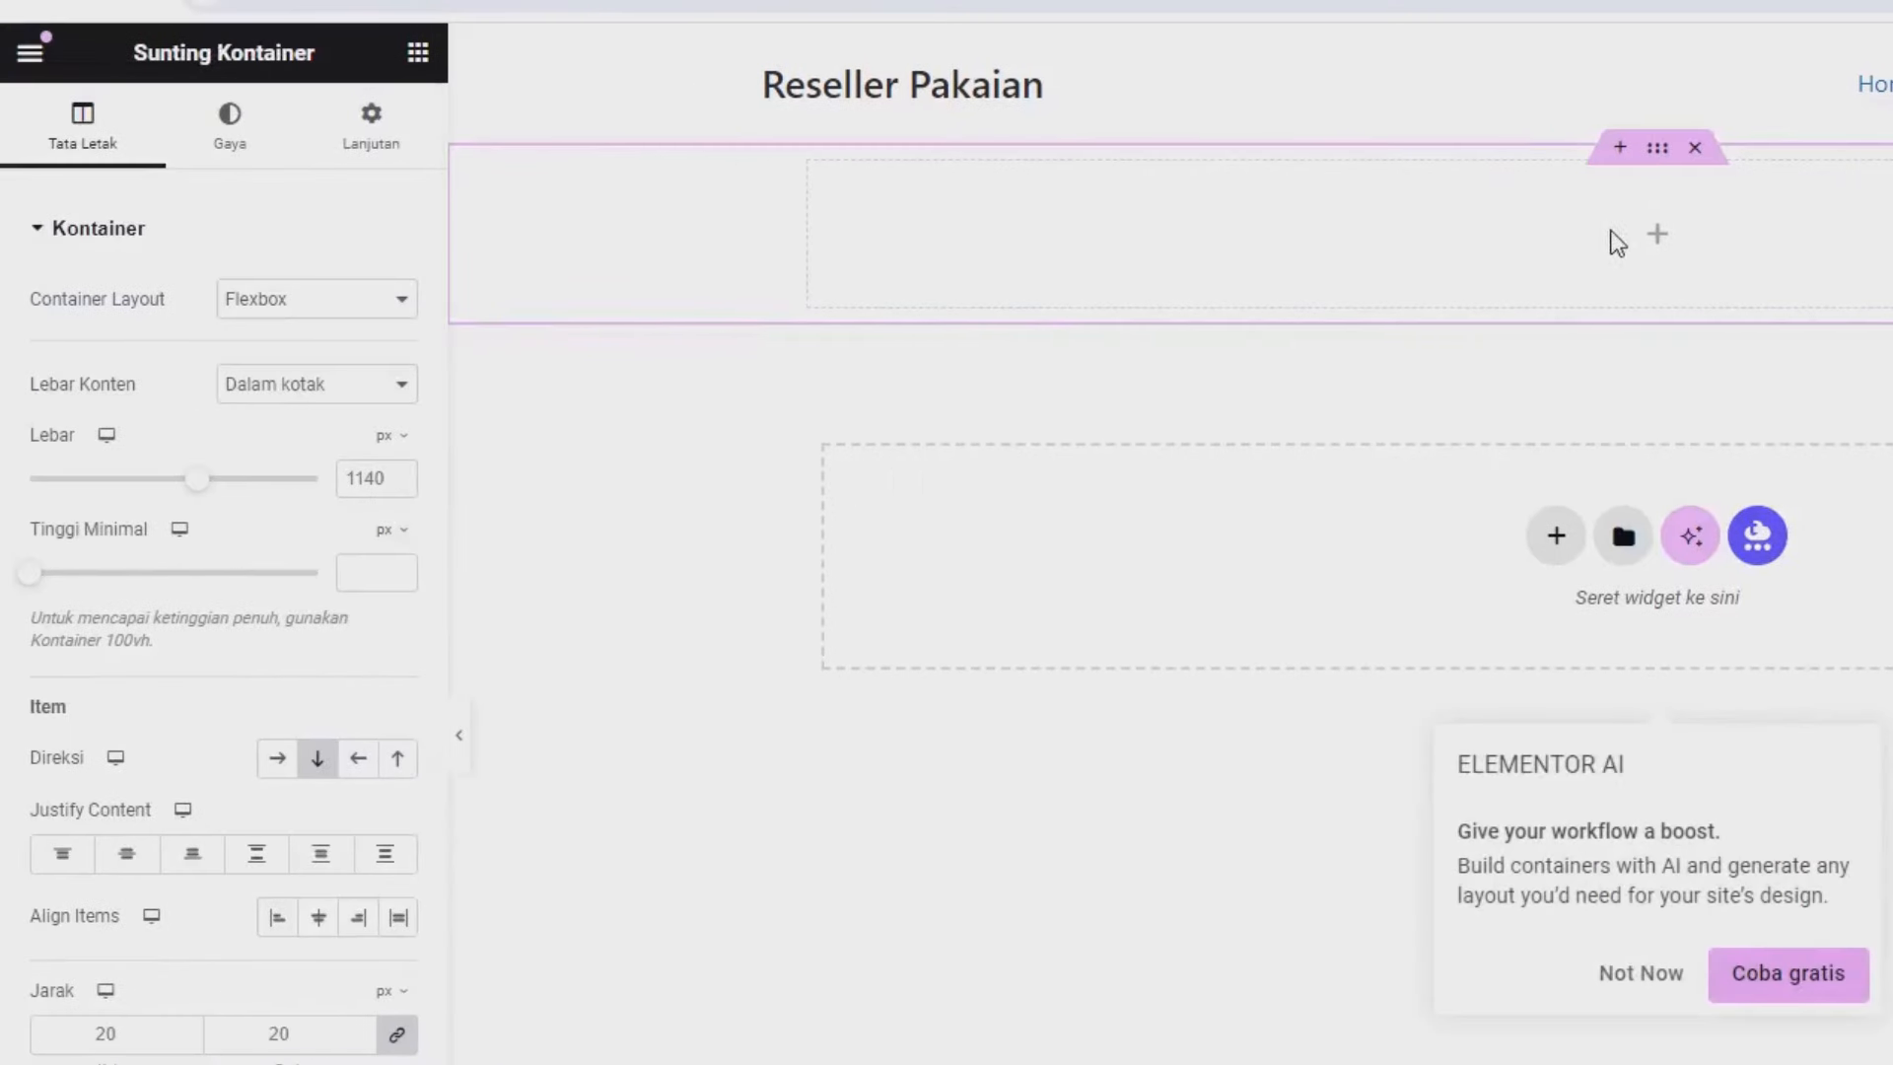
left_click(392, 532)
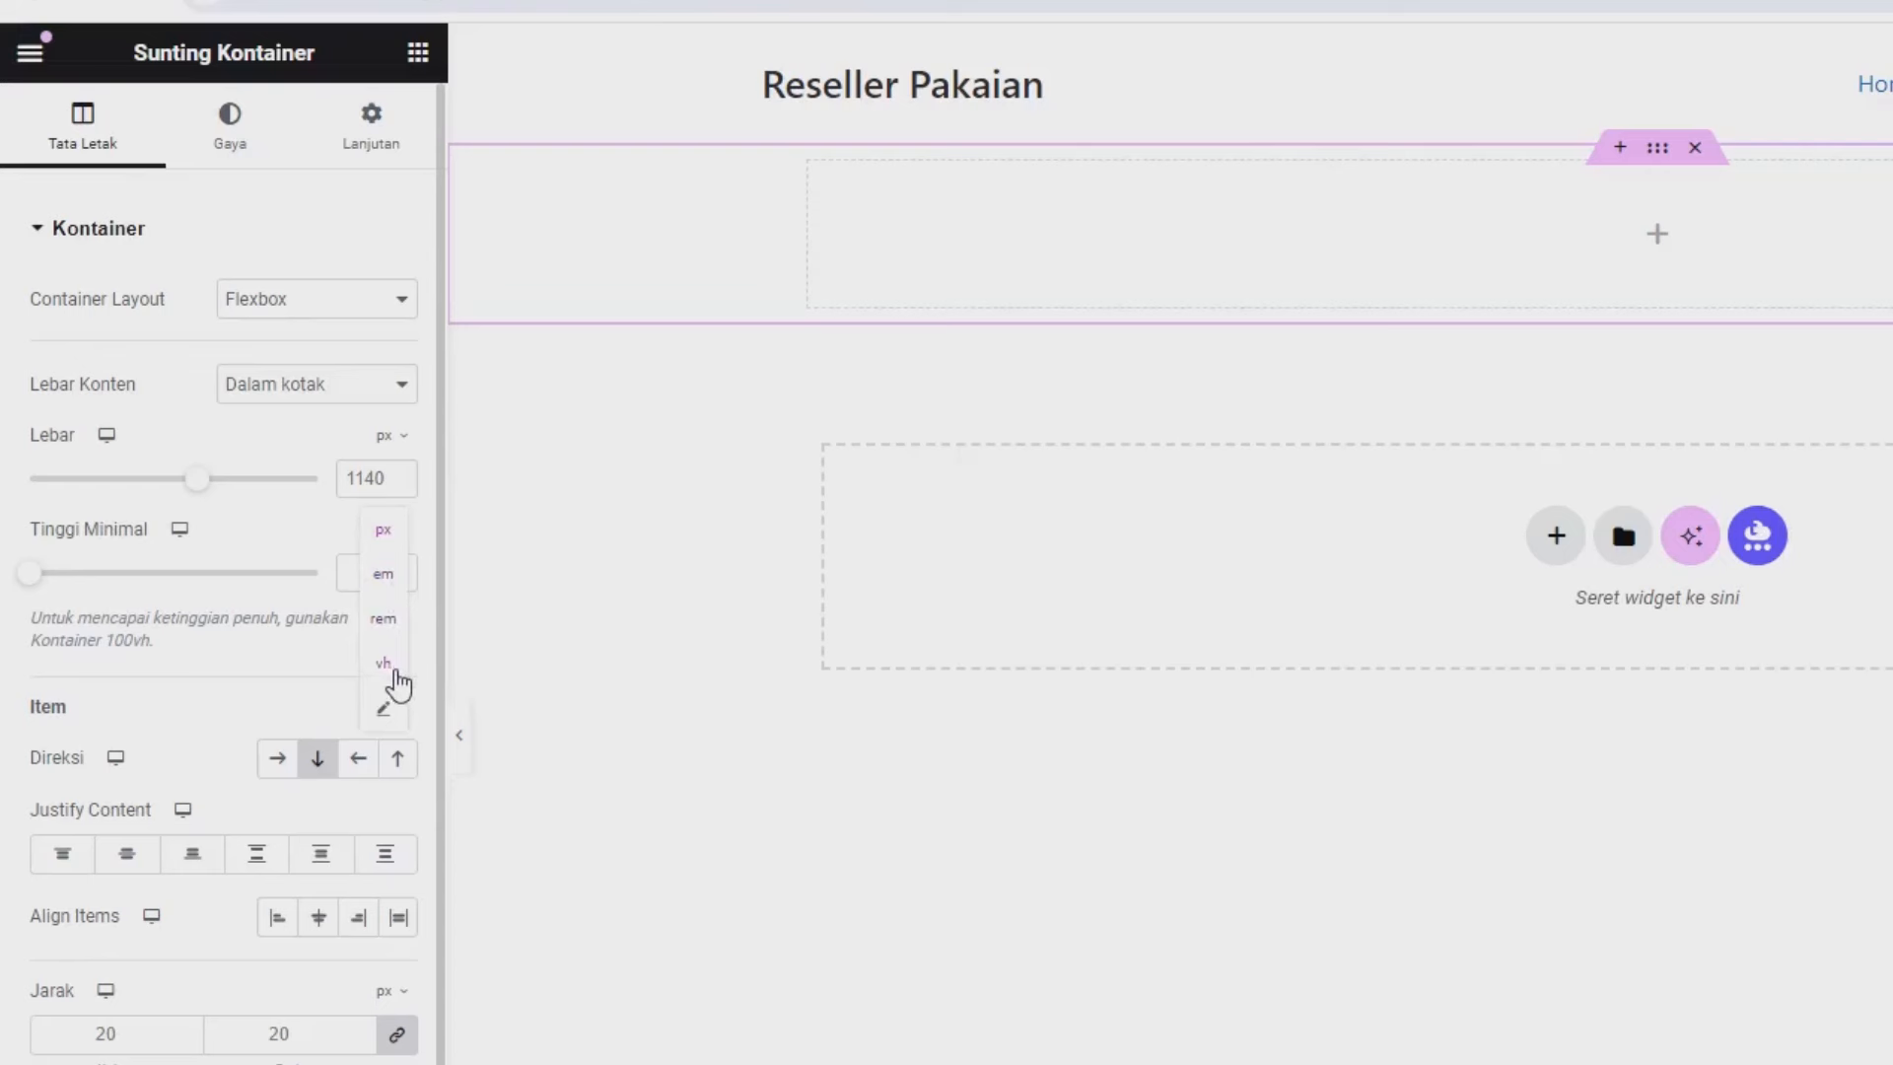
left_click(394, 666)
left_click(373, 575)
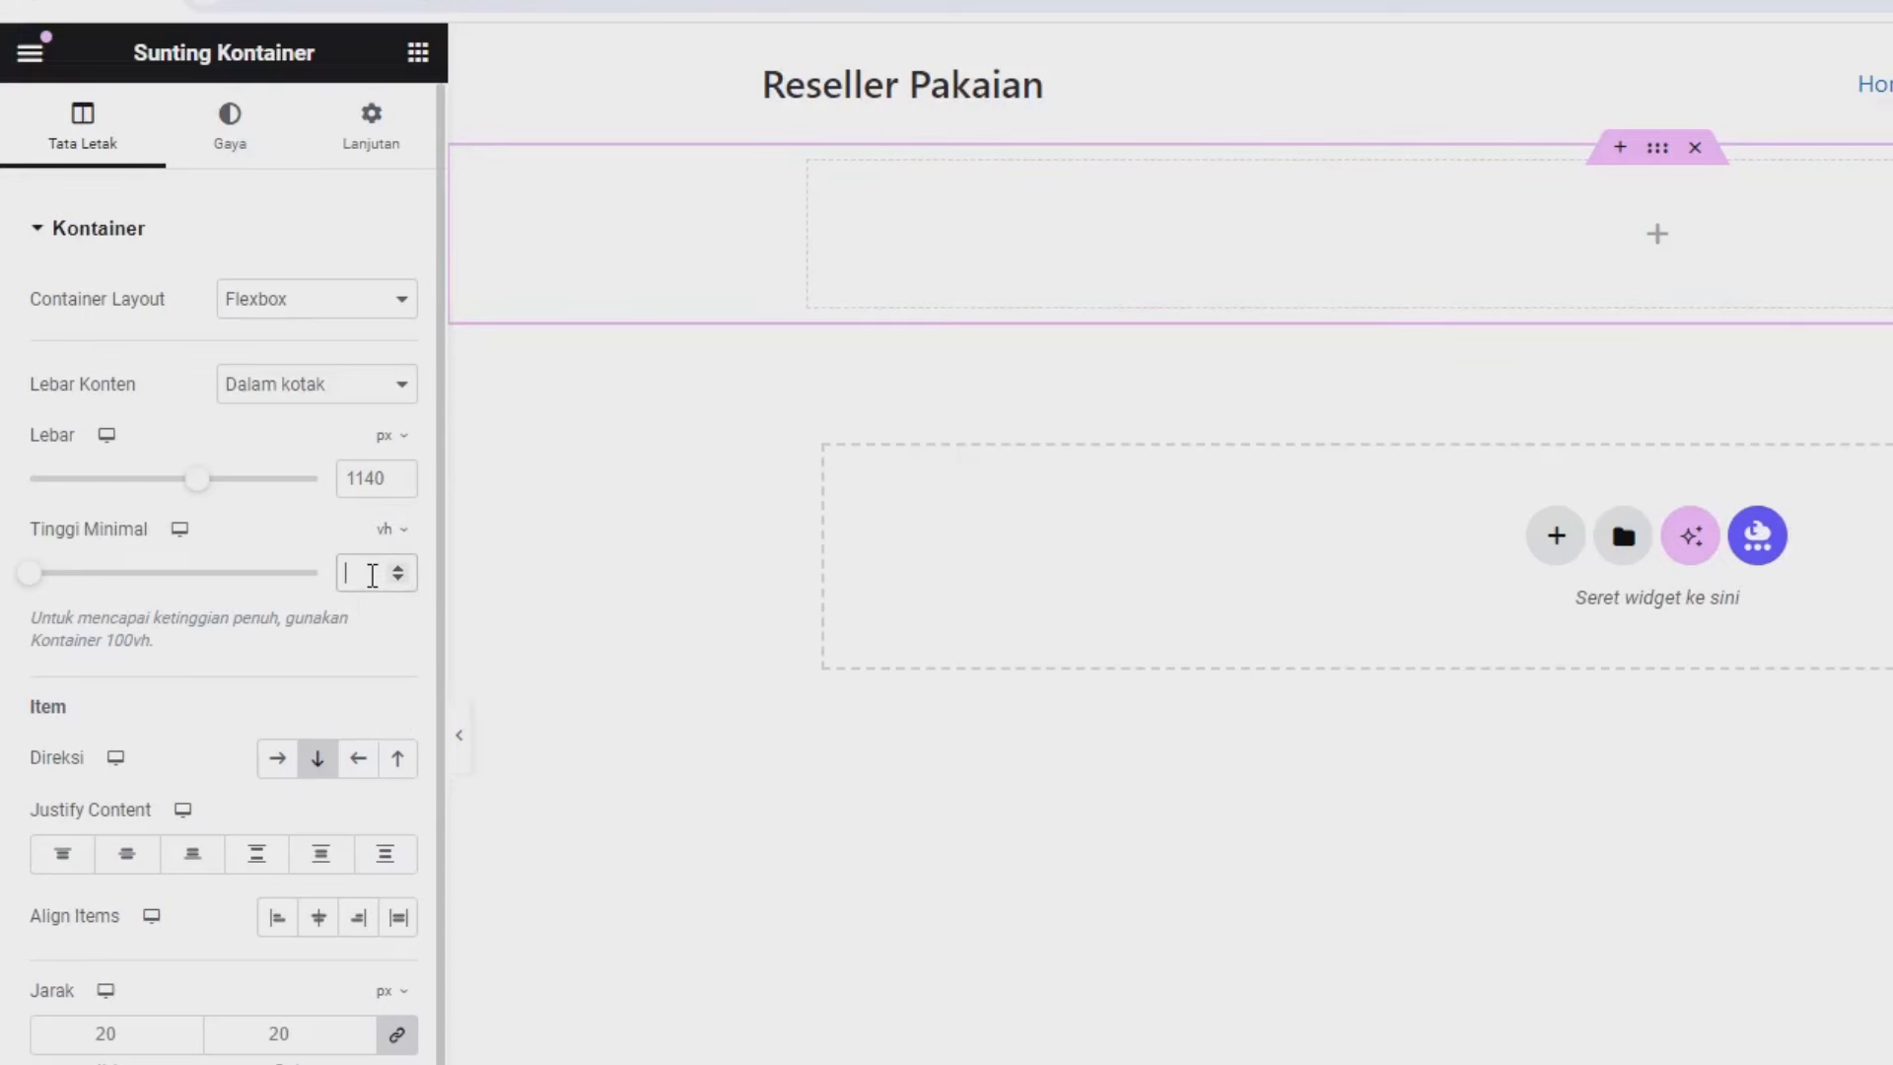
type("80")
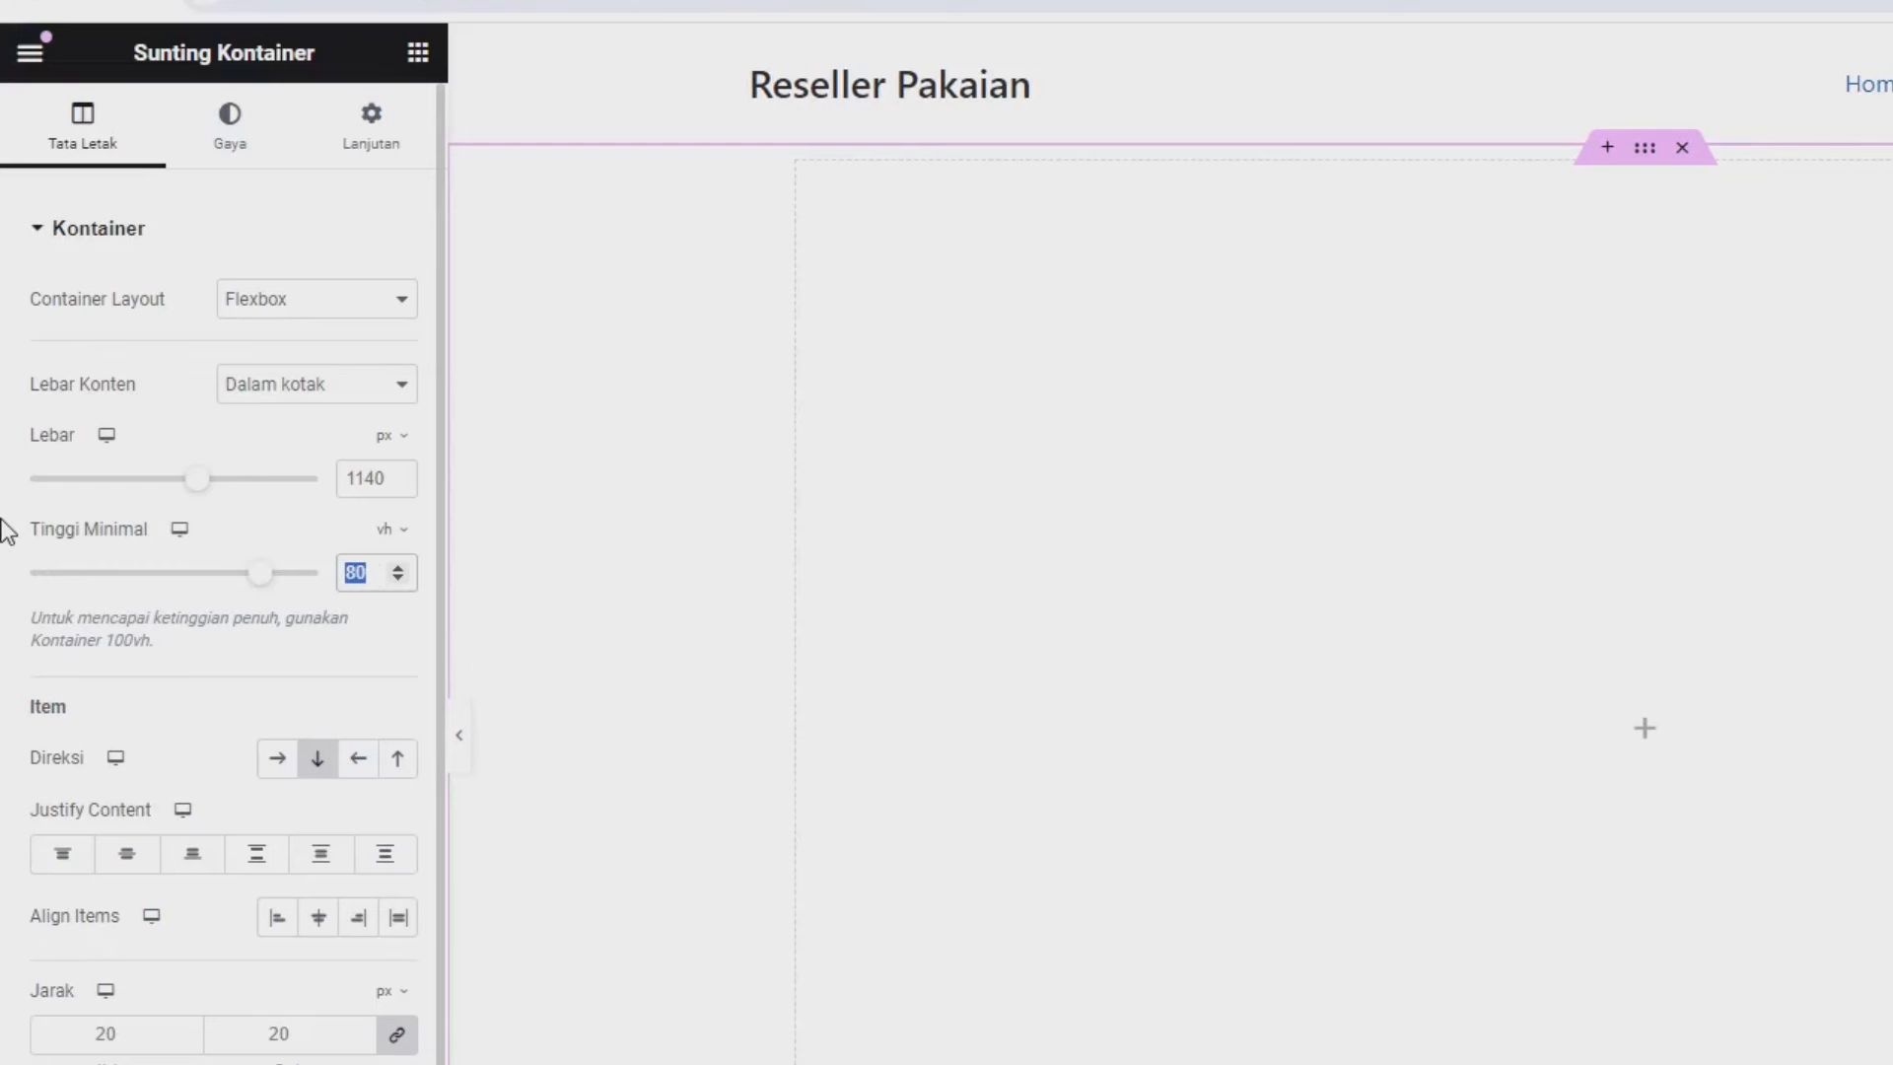
key("Tab")
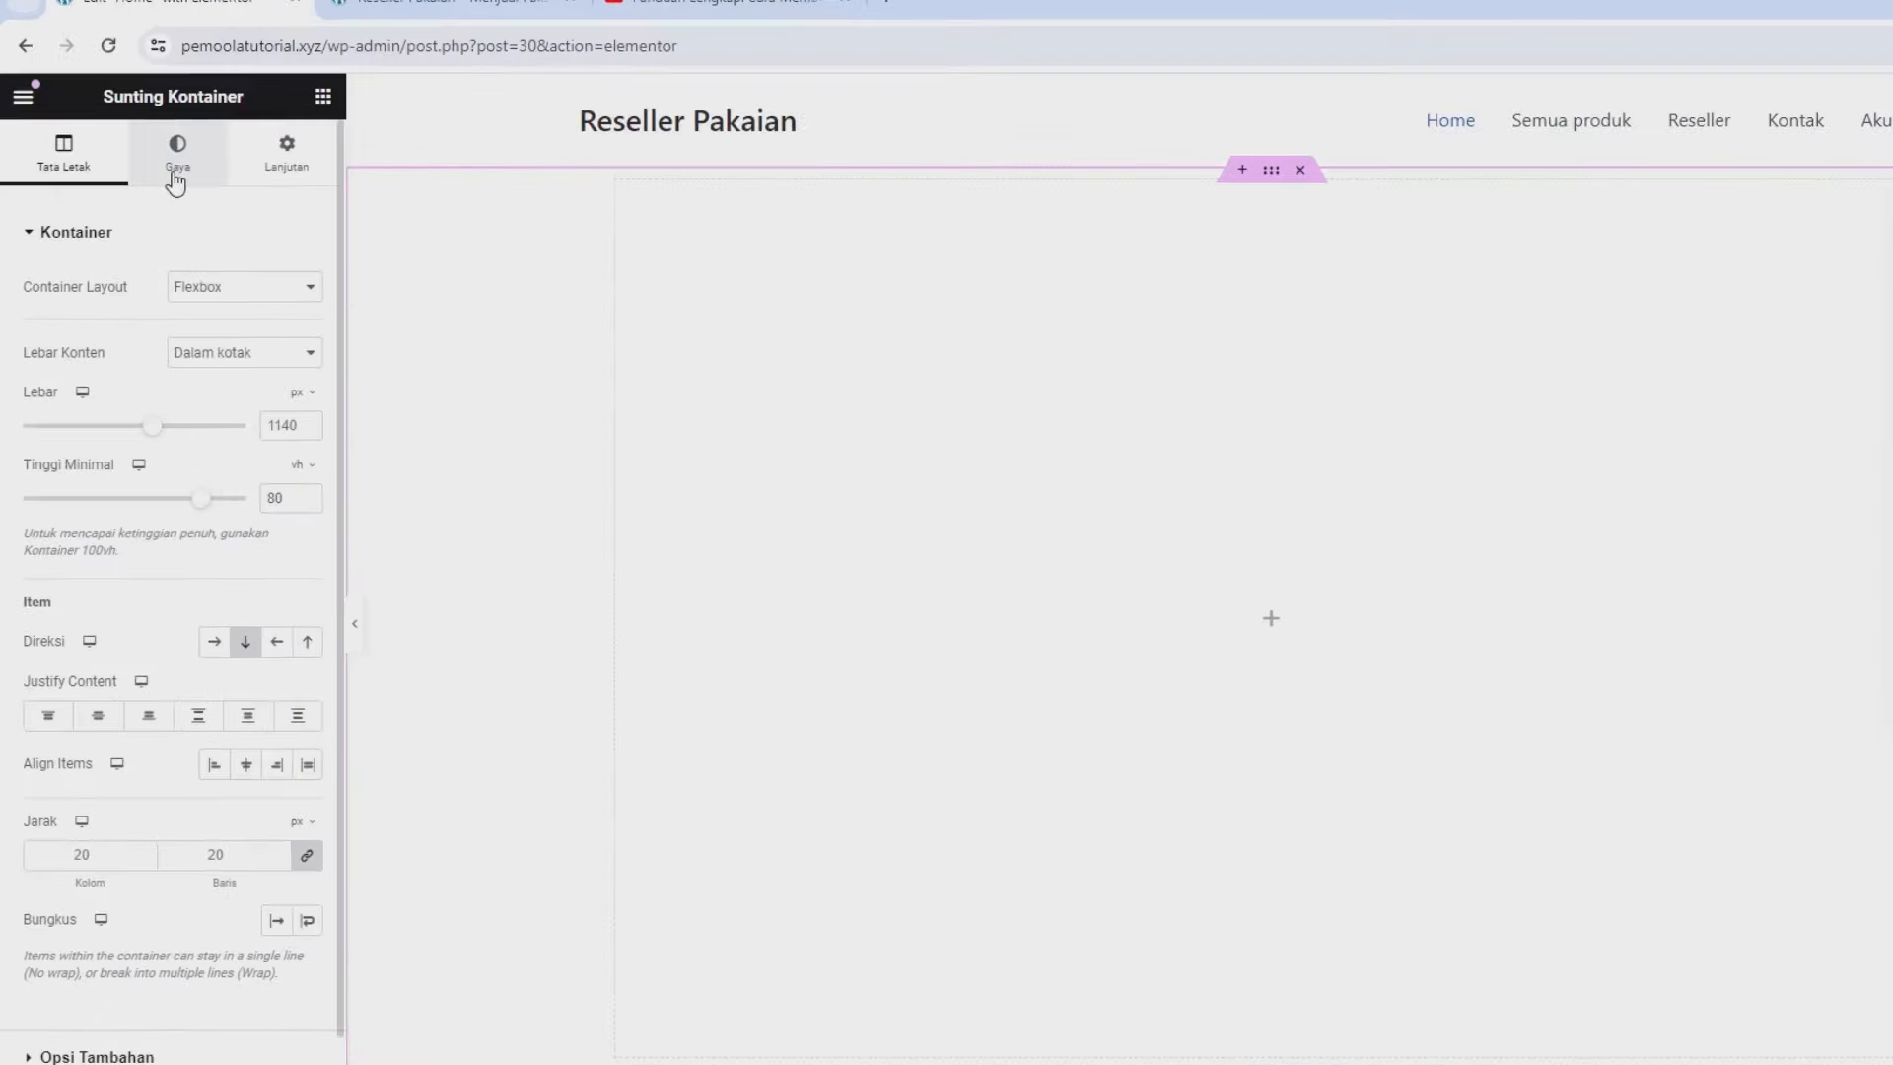
Set the container's Classic background colour to navy rgb(1, 10, 53), copied from ColorZilla.
left_click(246, 192)
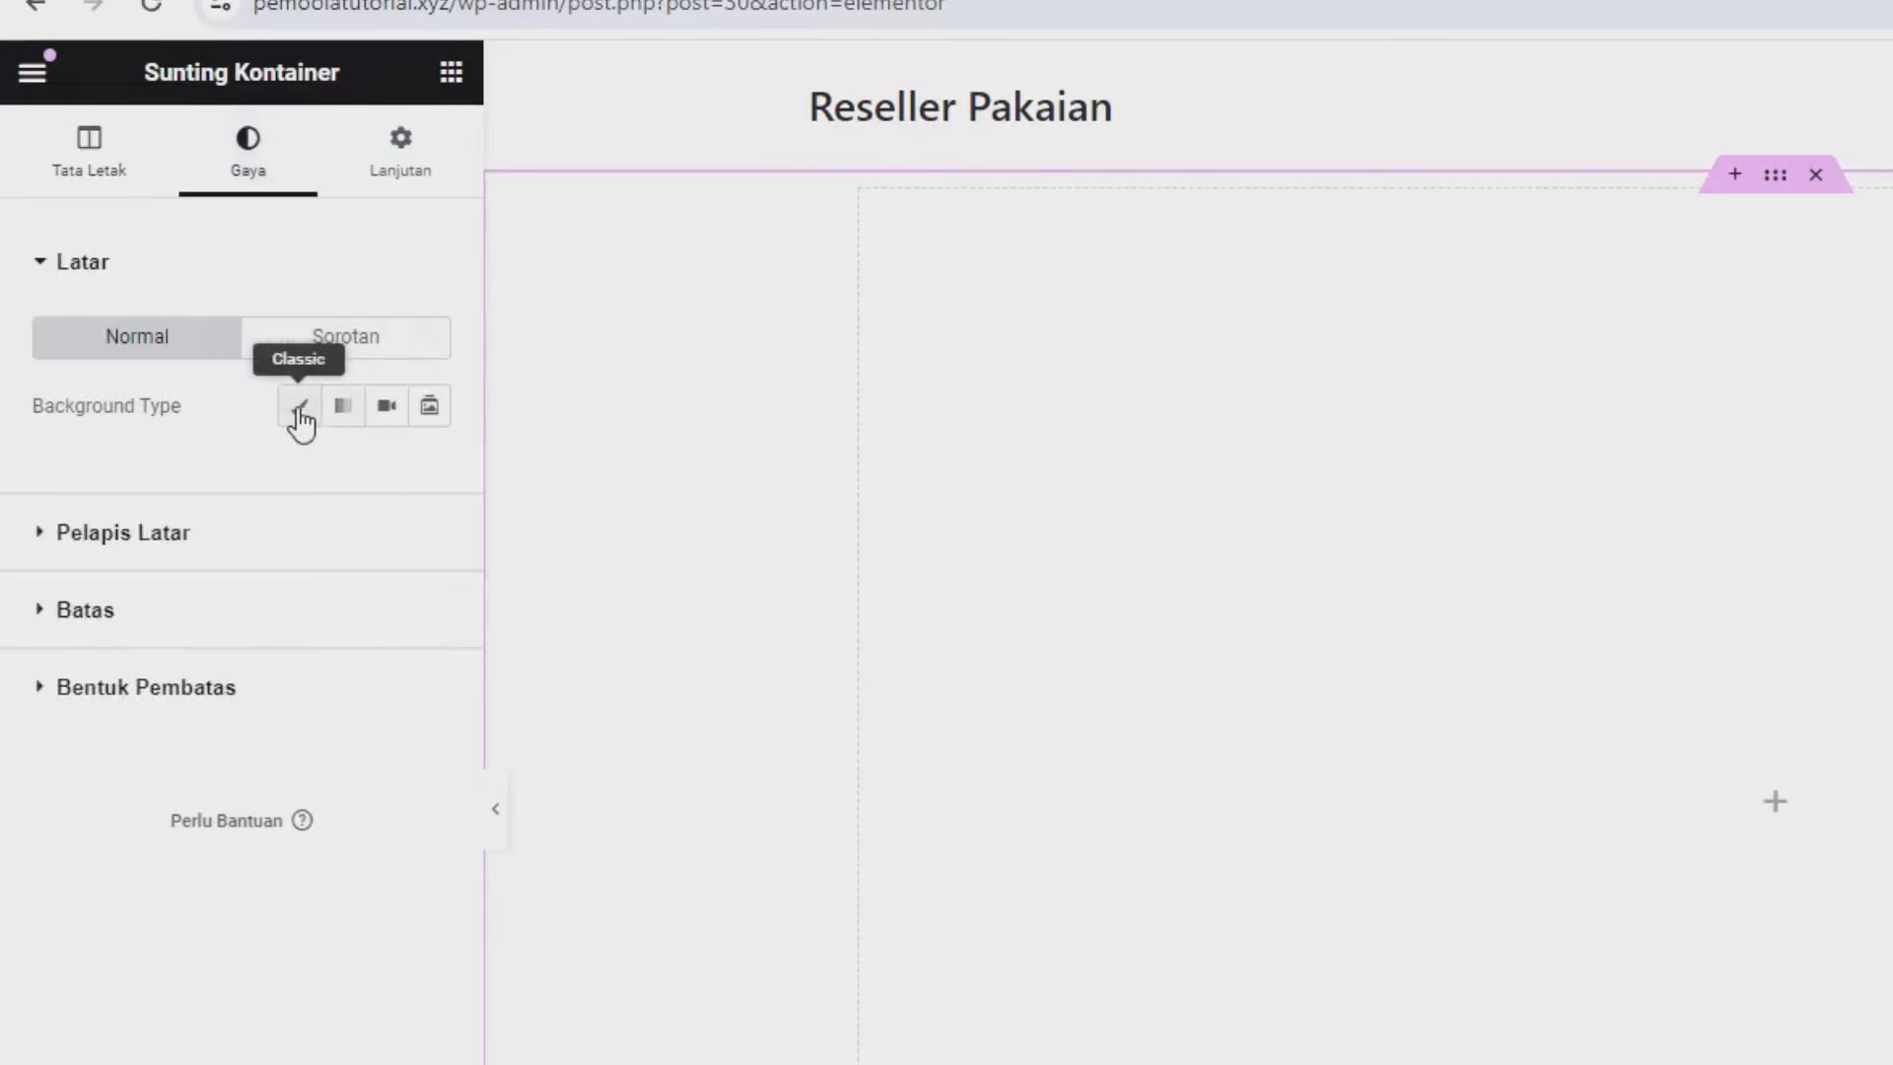
left_click(299, 409)
left_click(429, 475)
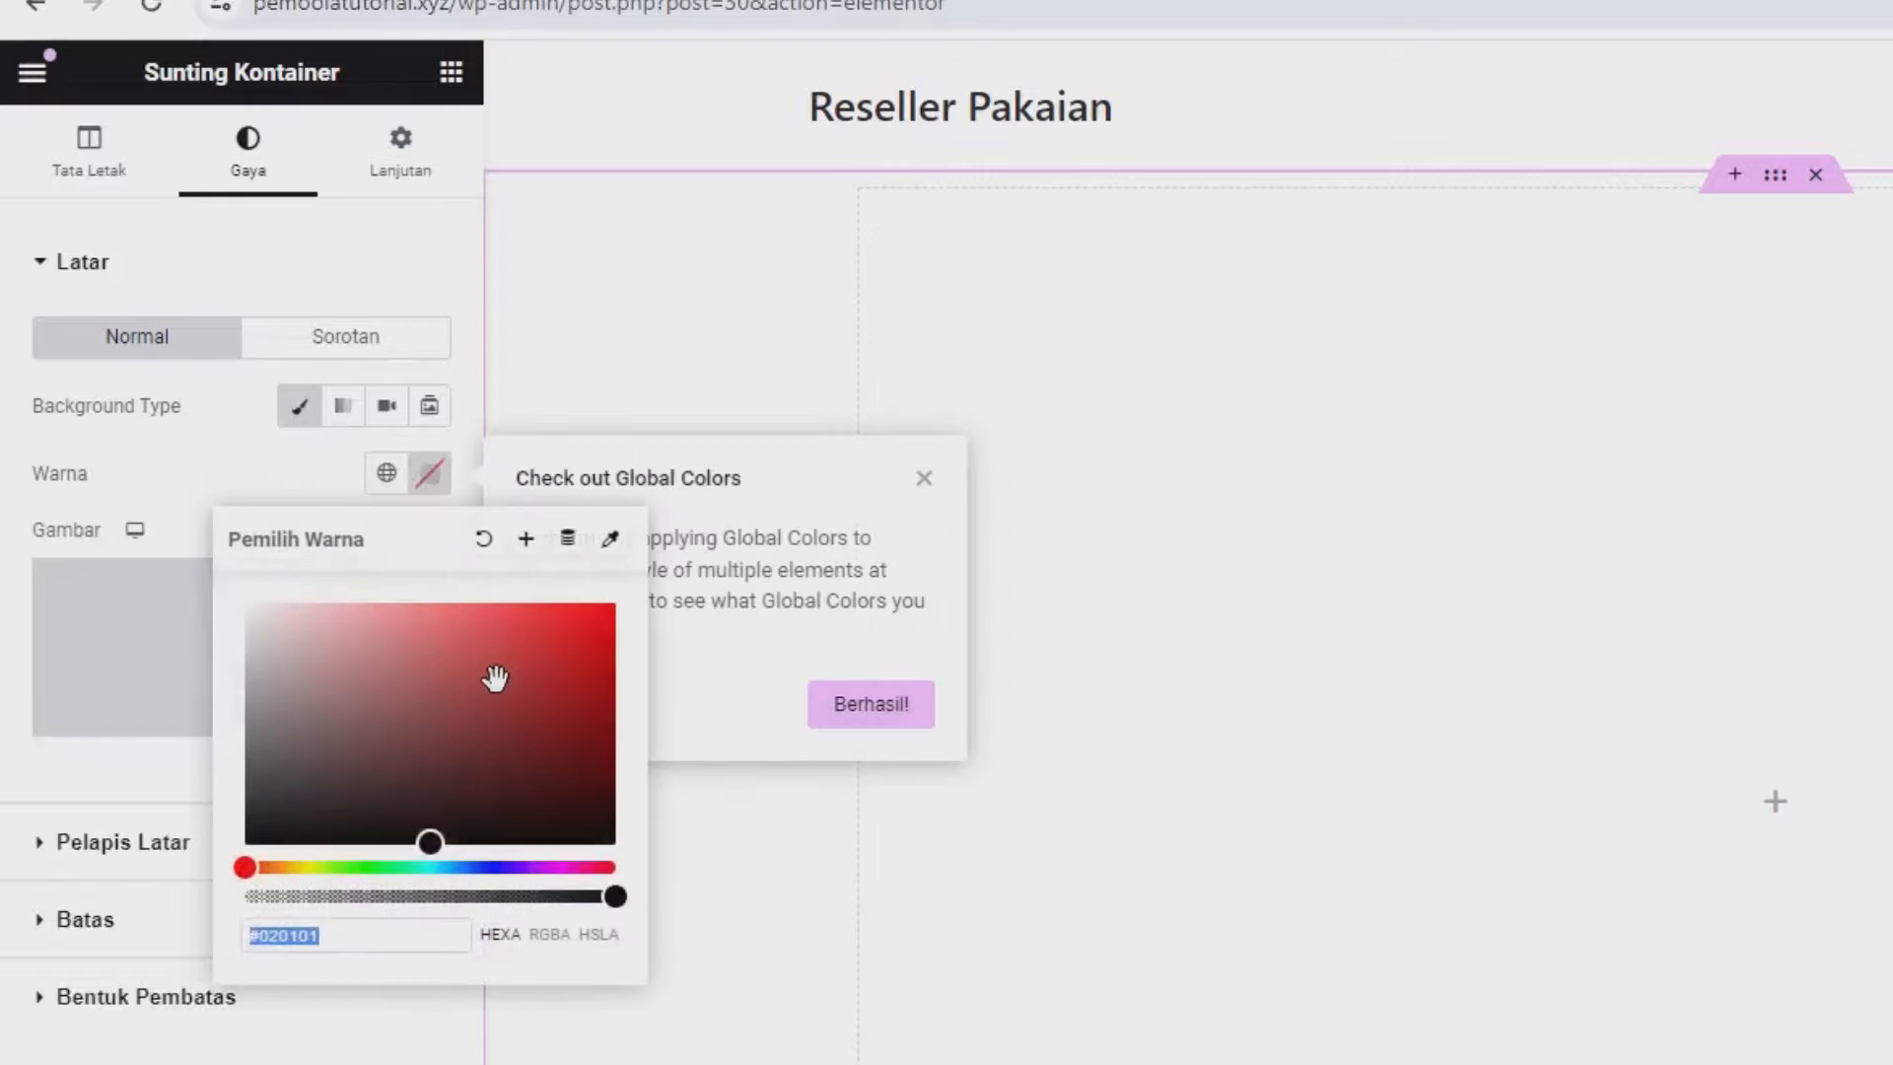
left_click_drag(495, 679, 459, 764)
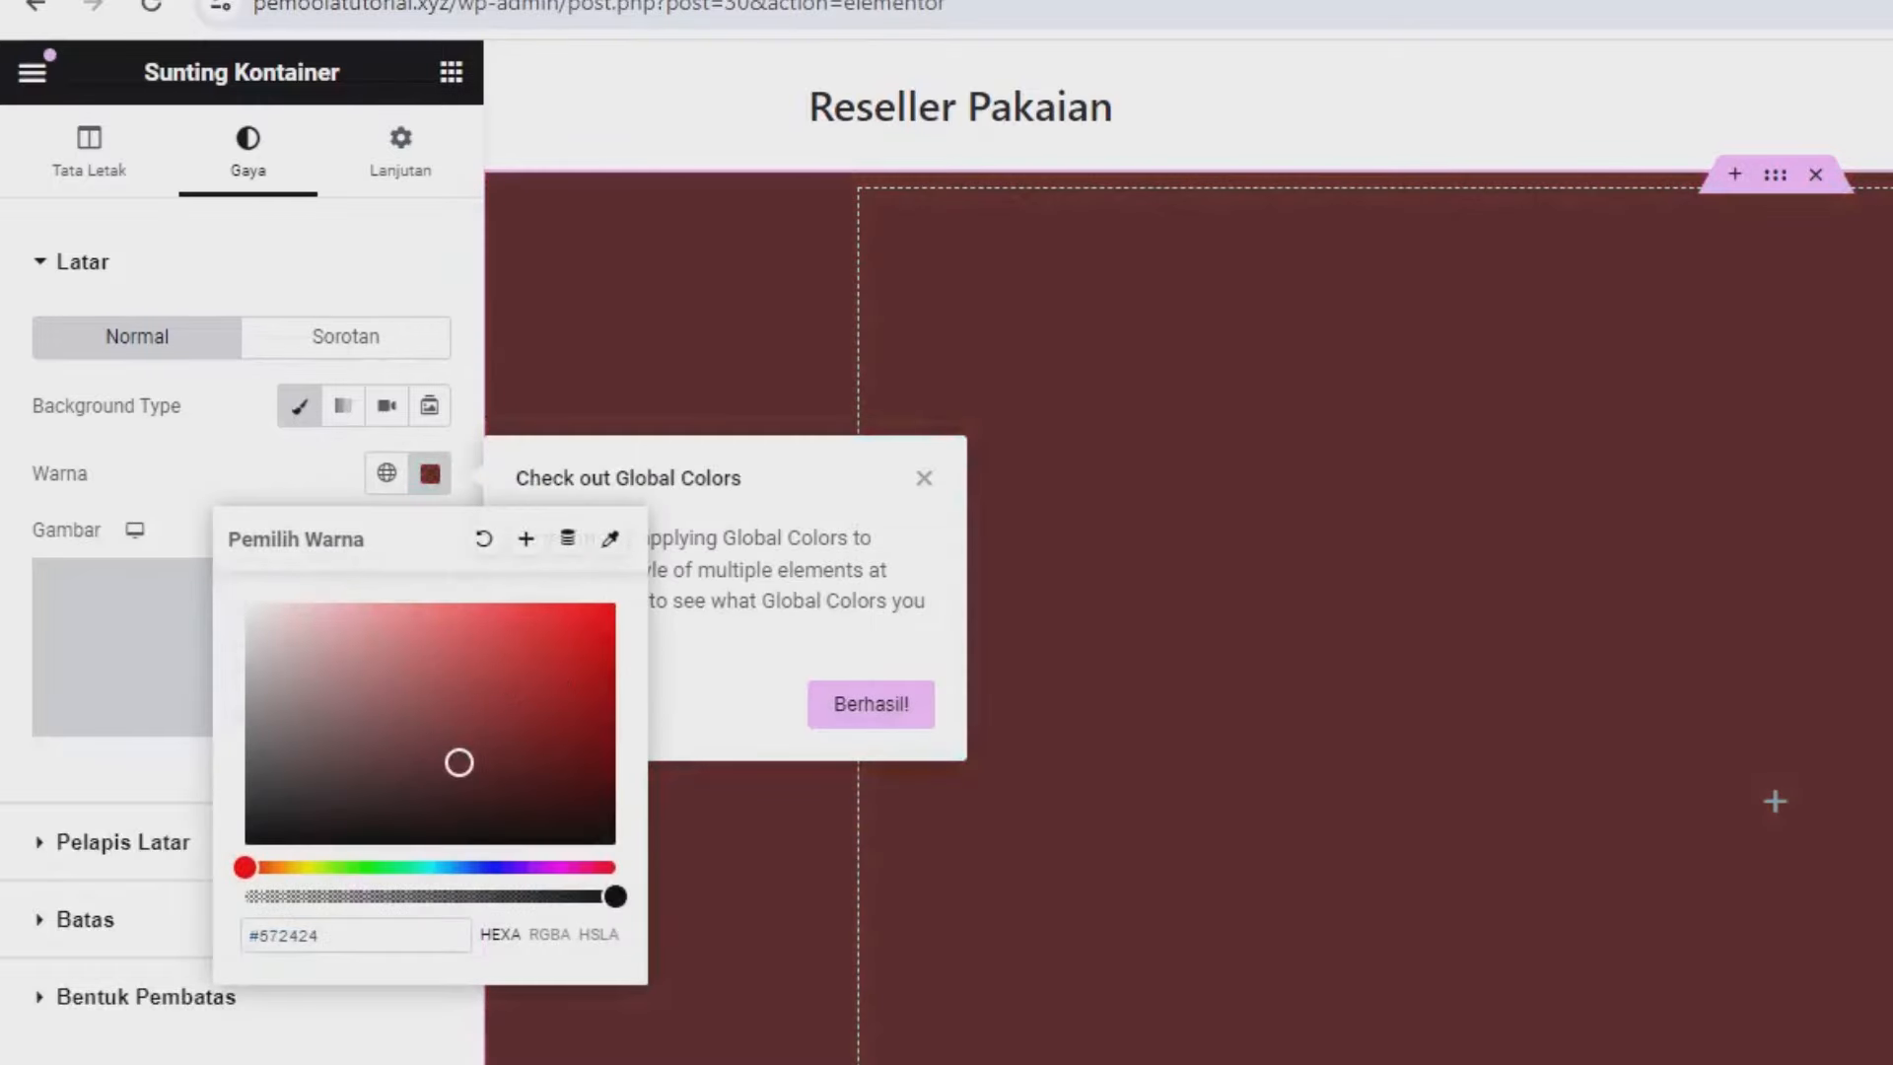
left_click(1714, 62)
left_click(1588, 129)
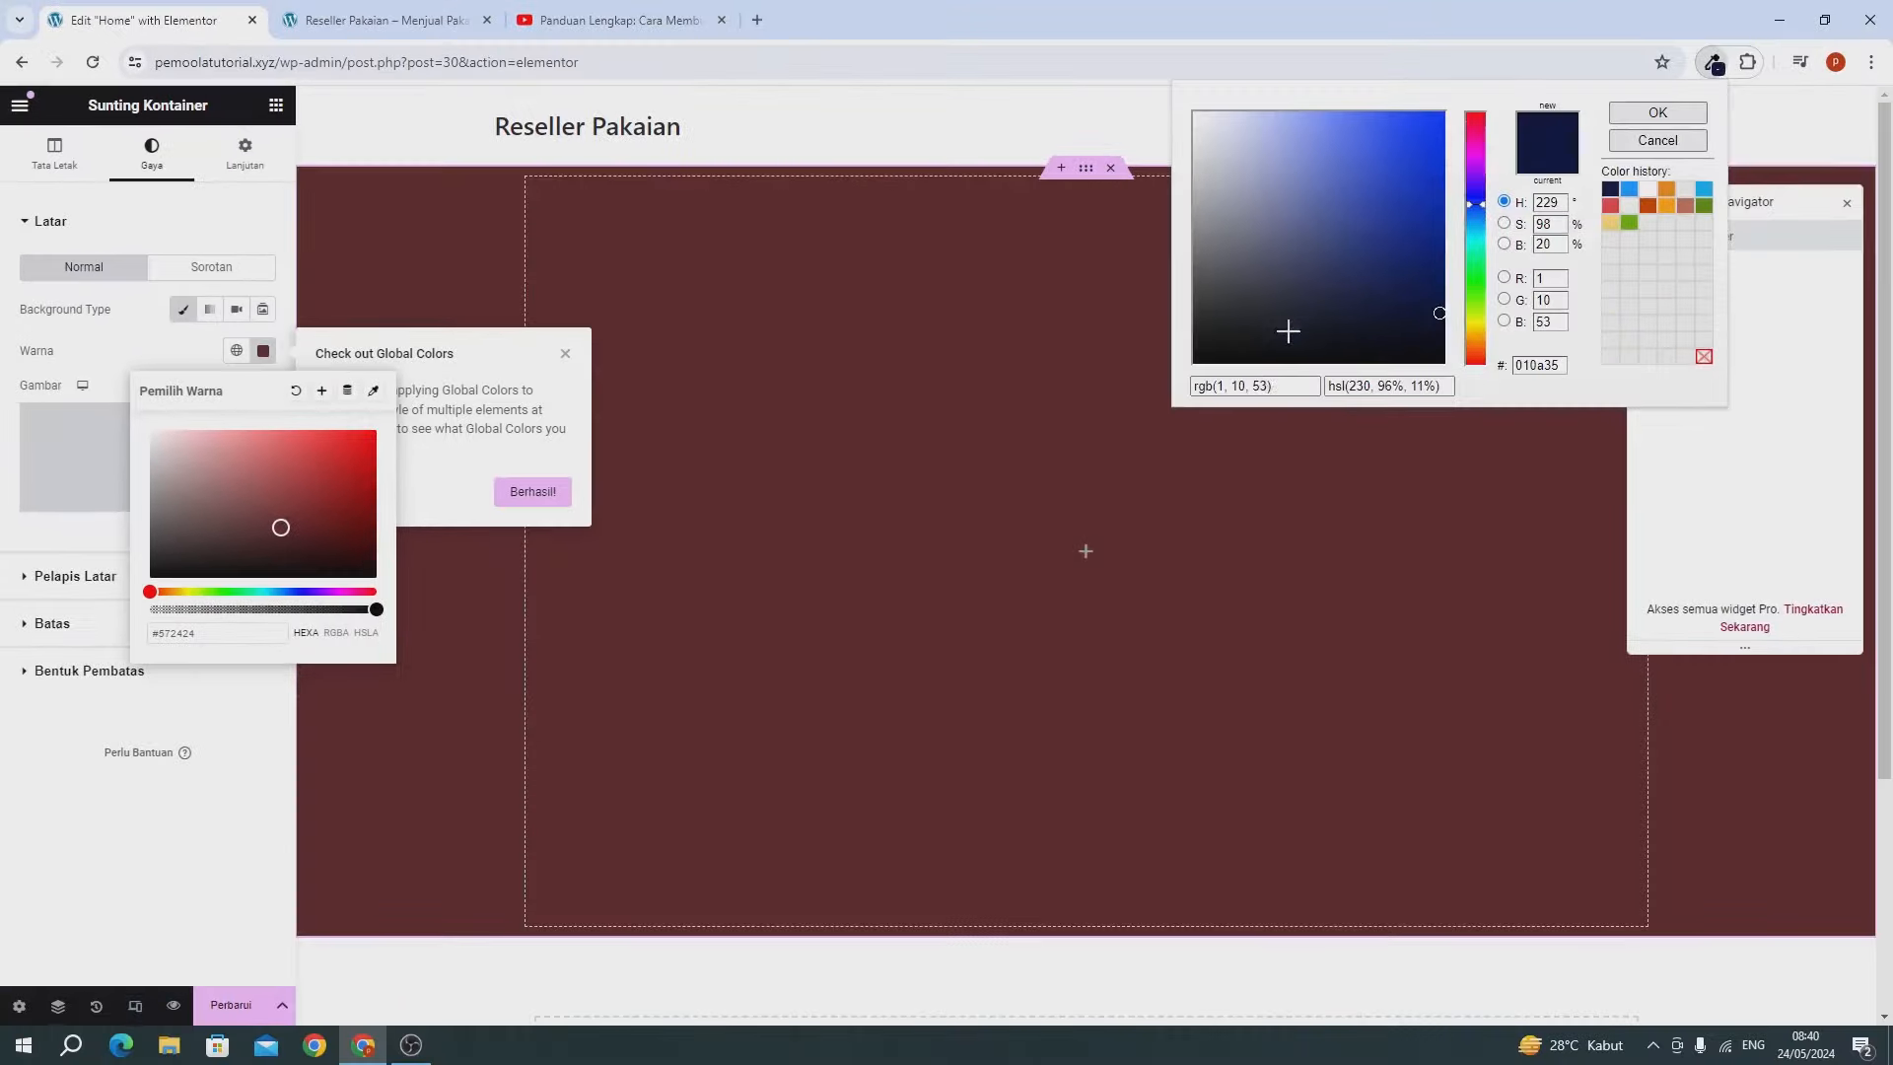
left_click(1255, 385)
triple_click(1257, 386)
key("ctrl+c")
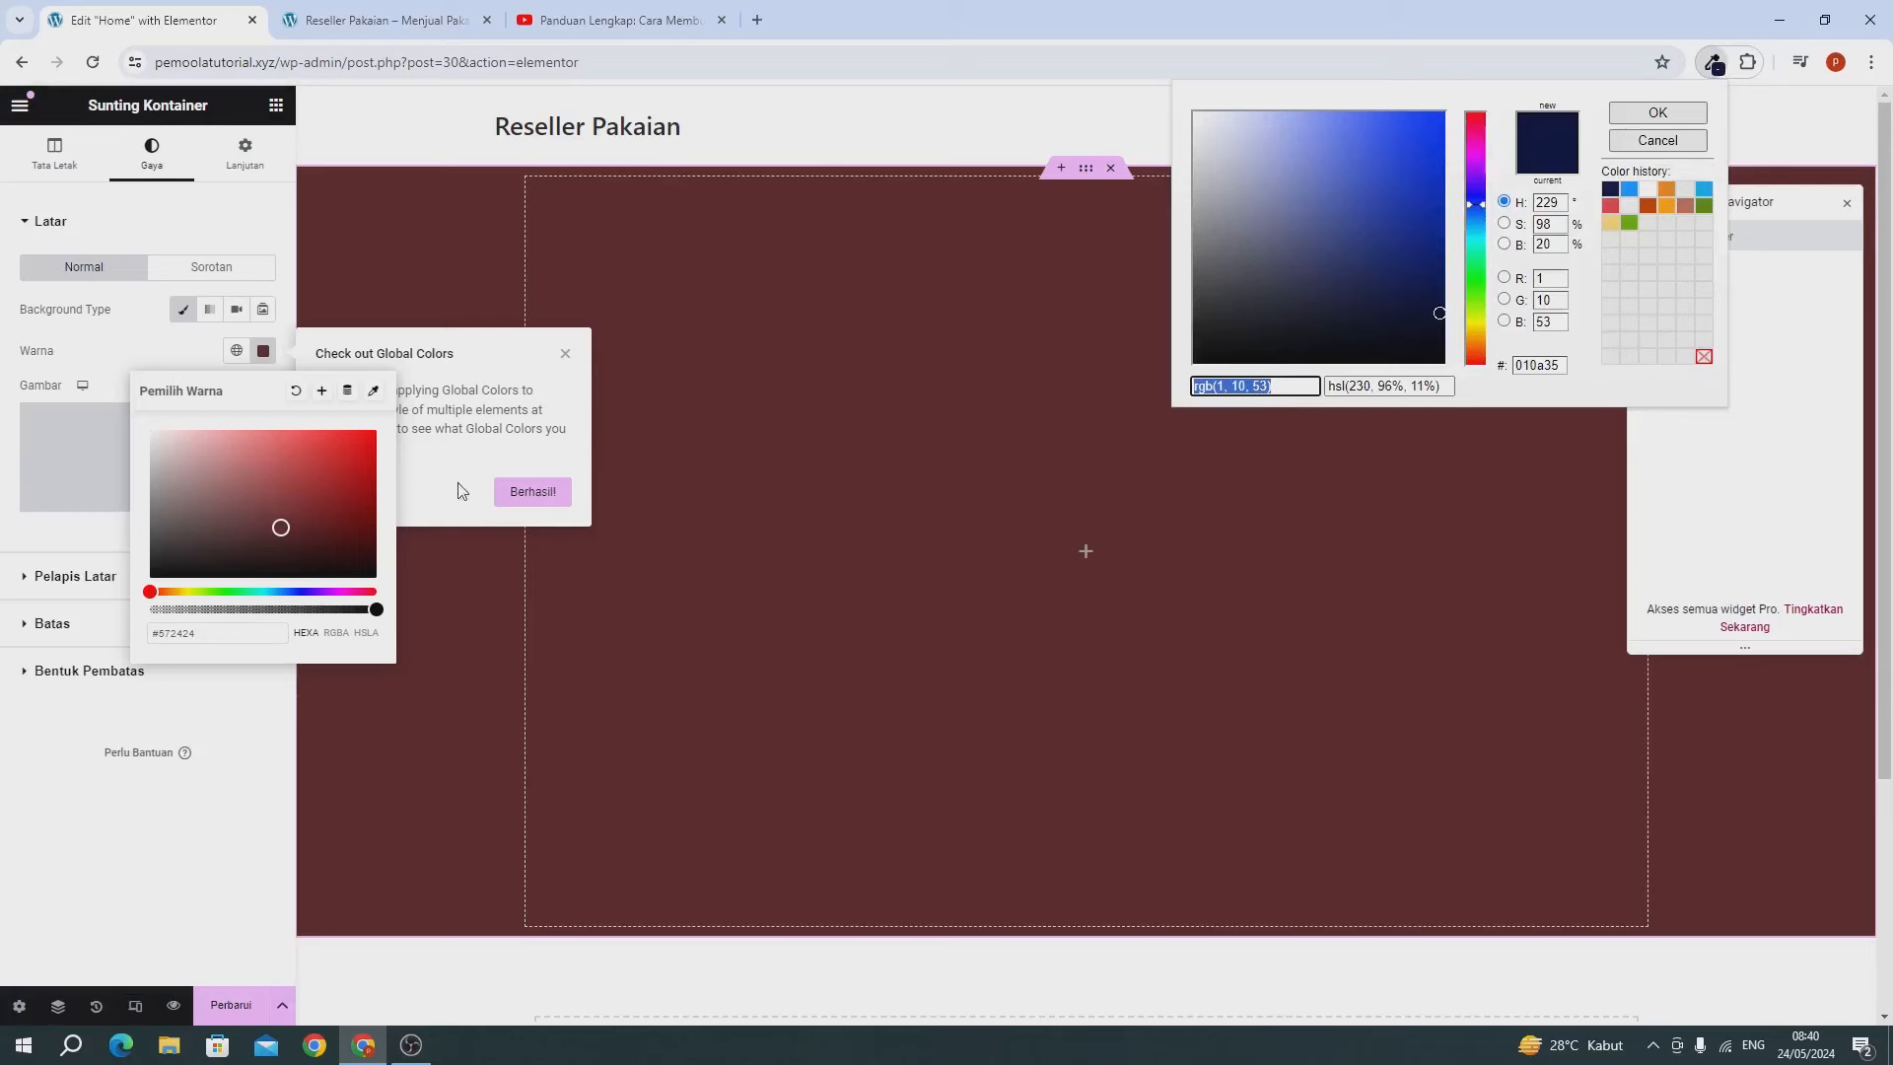
left_click(208, 632)
triple_click(208, 632)
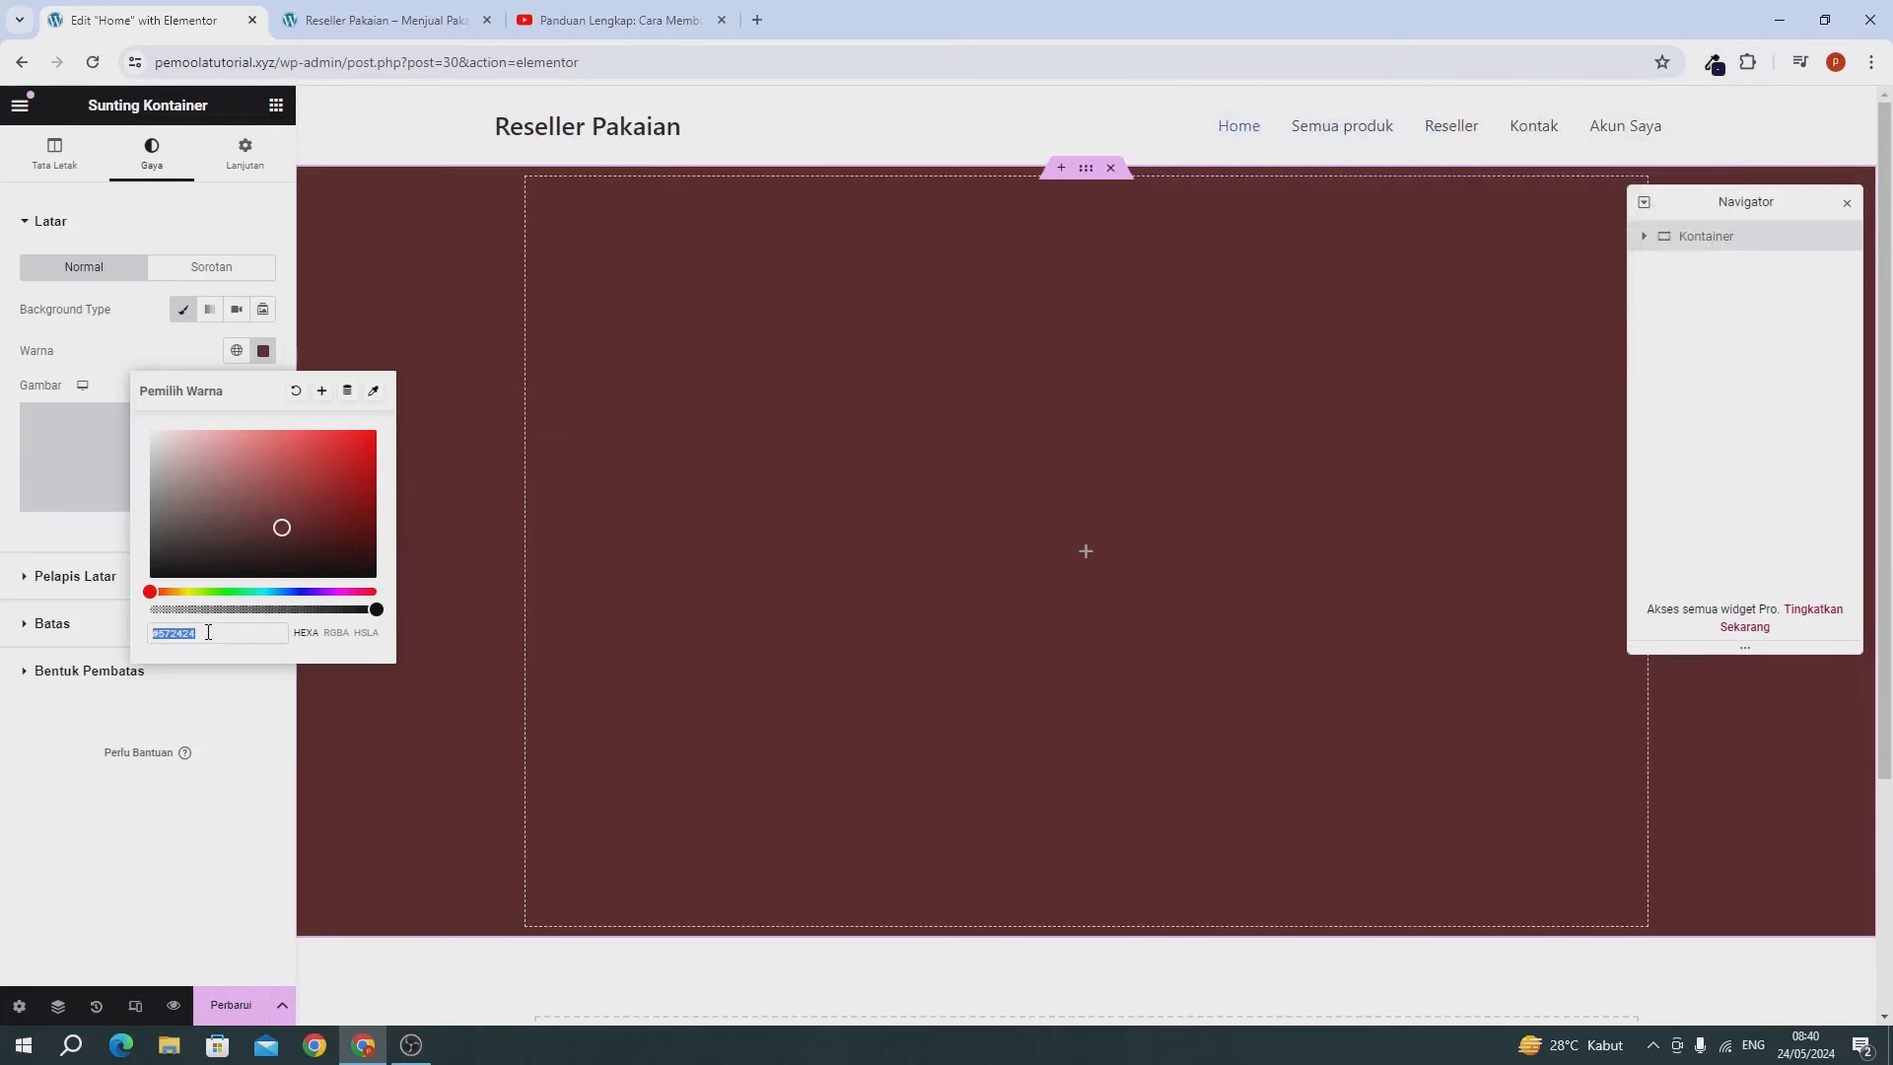
key("ctrl+v")
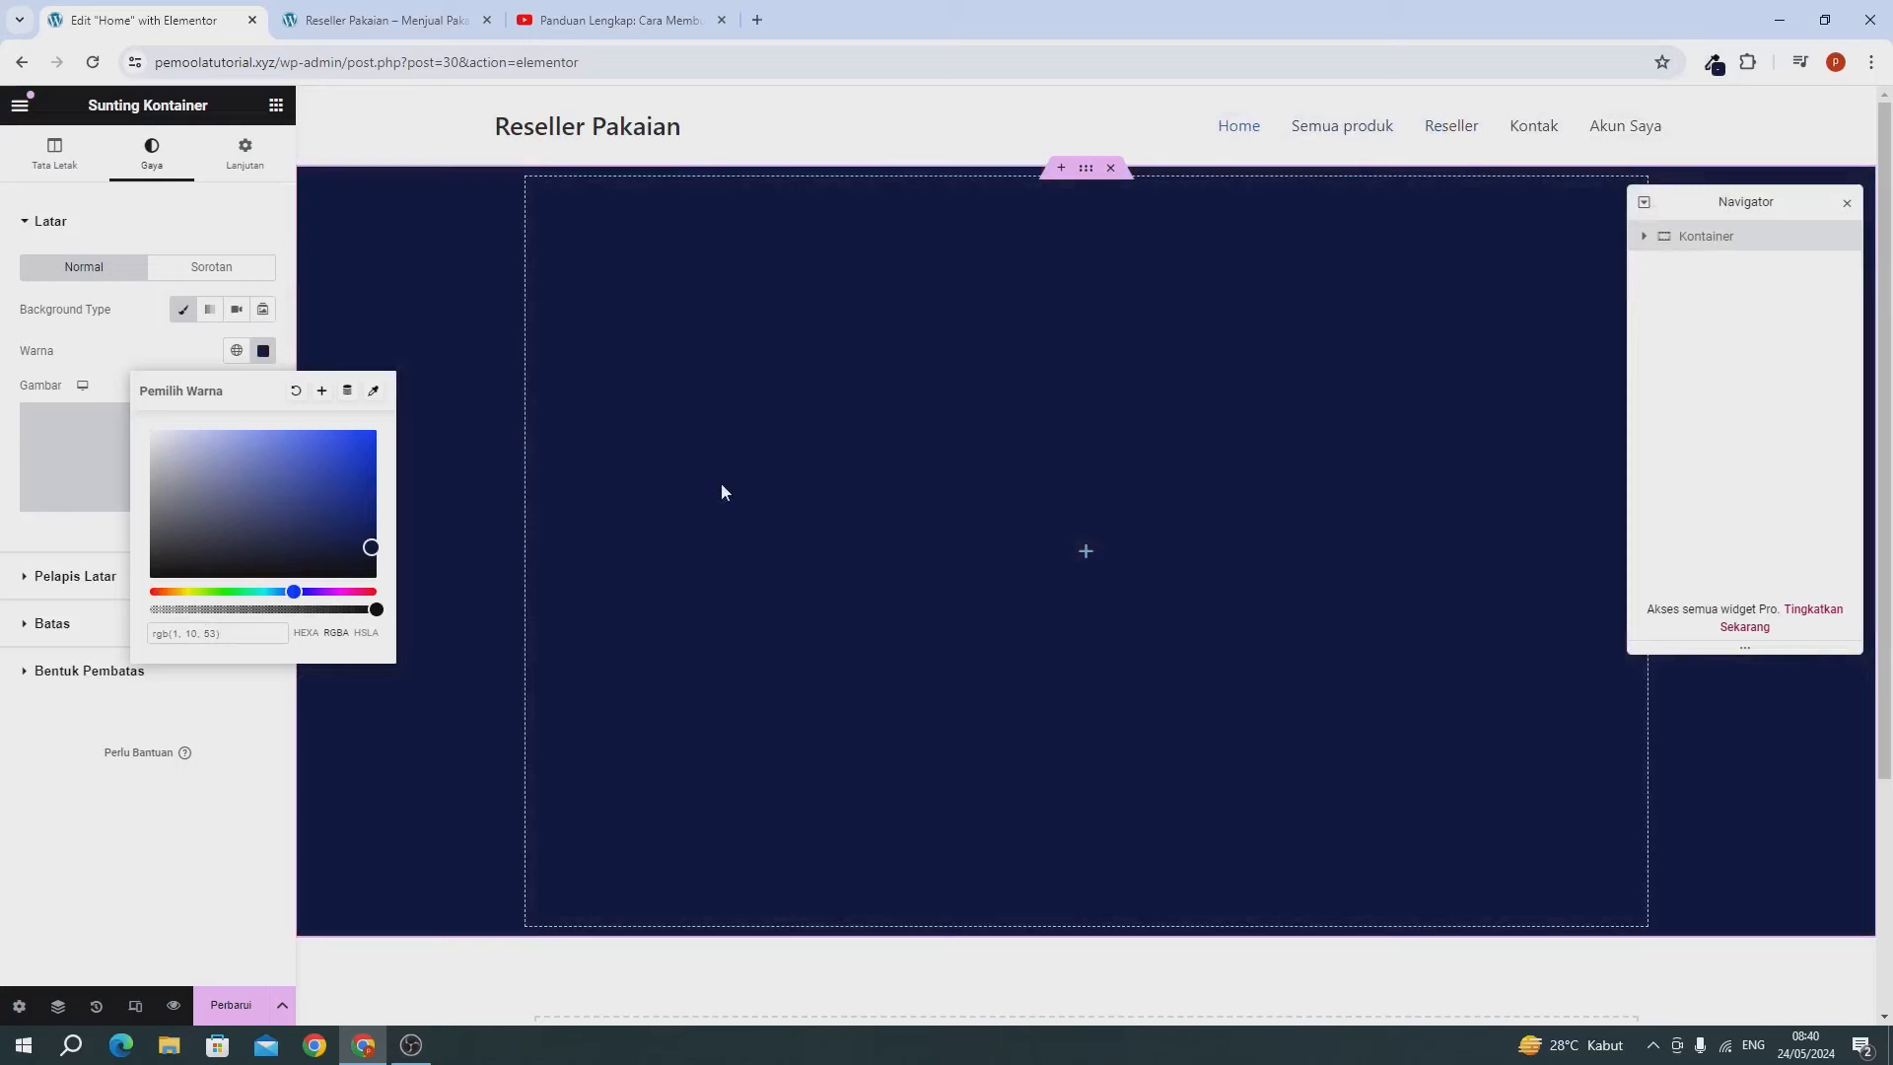
left_click(168, 355)
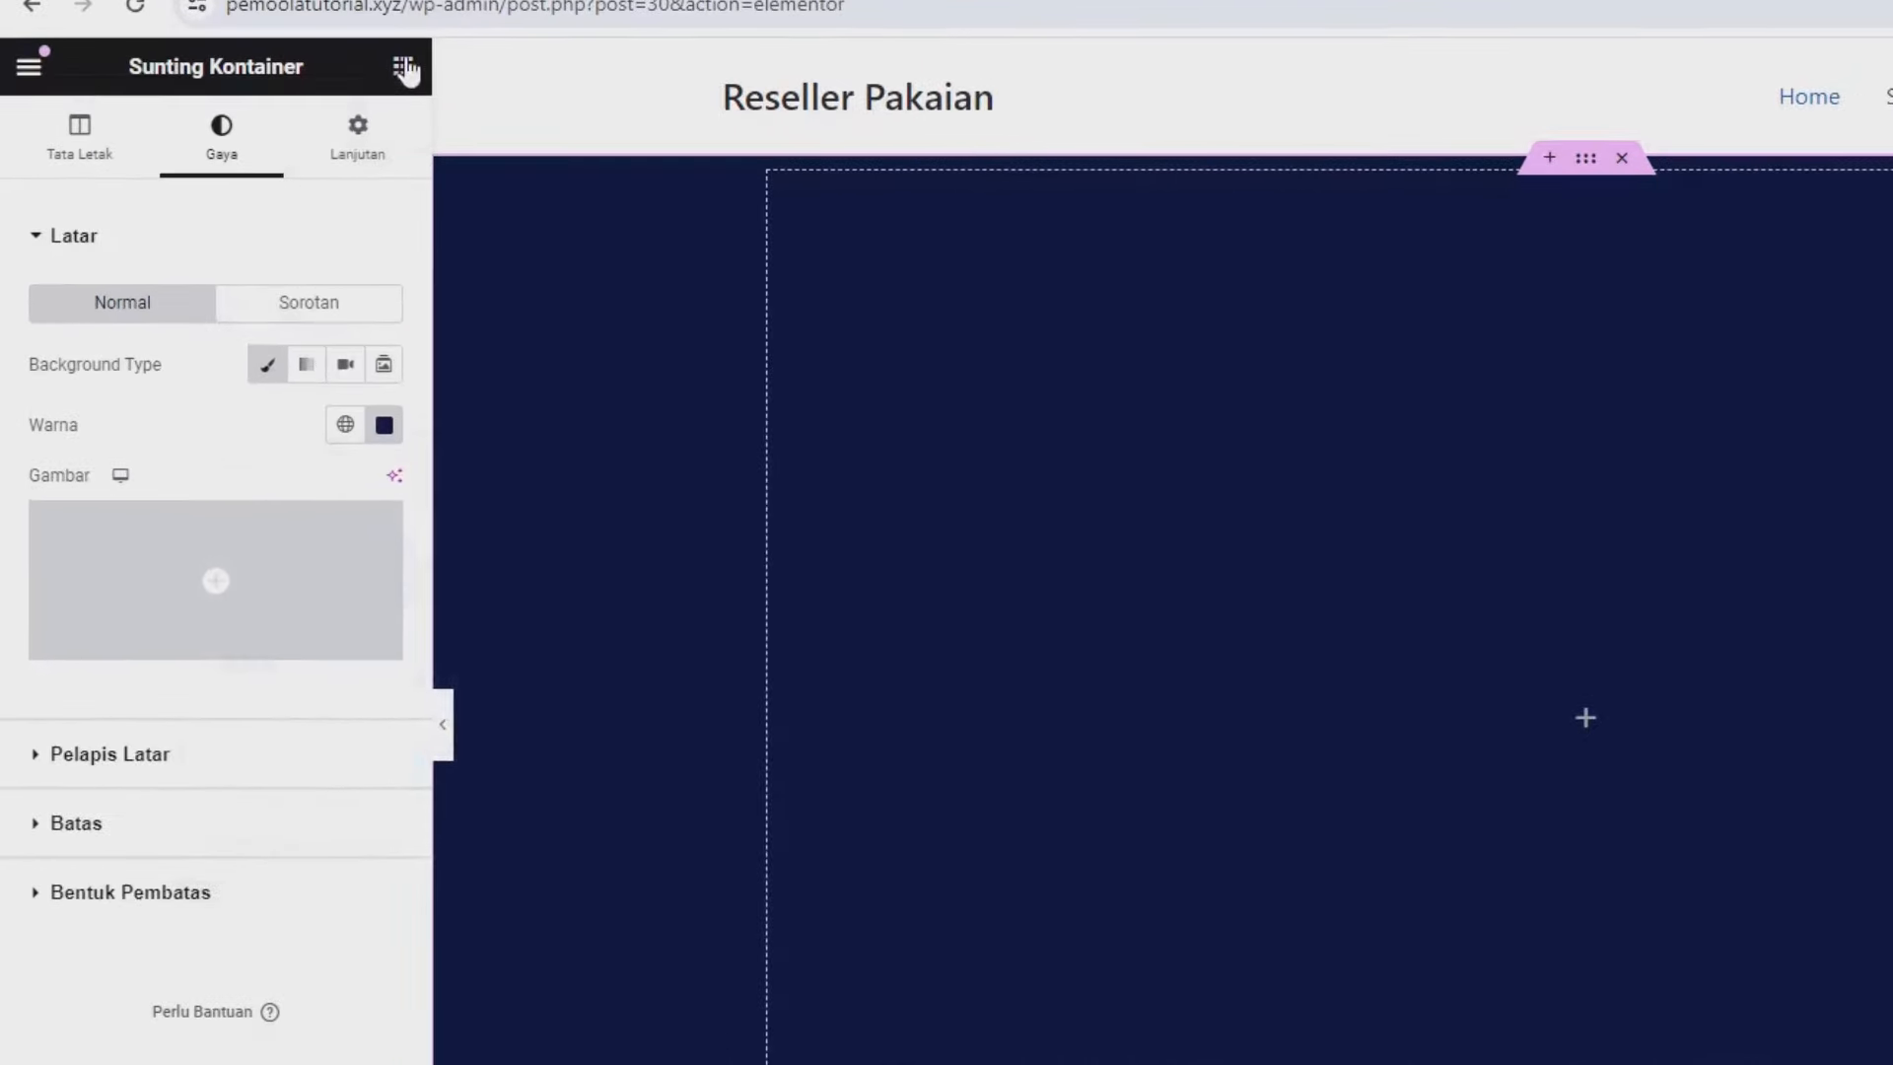
Drop a heading into the navy container reading 'Join Reseller<br>Membership Pakaian'.
left_click(404, 67)
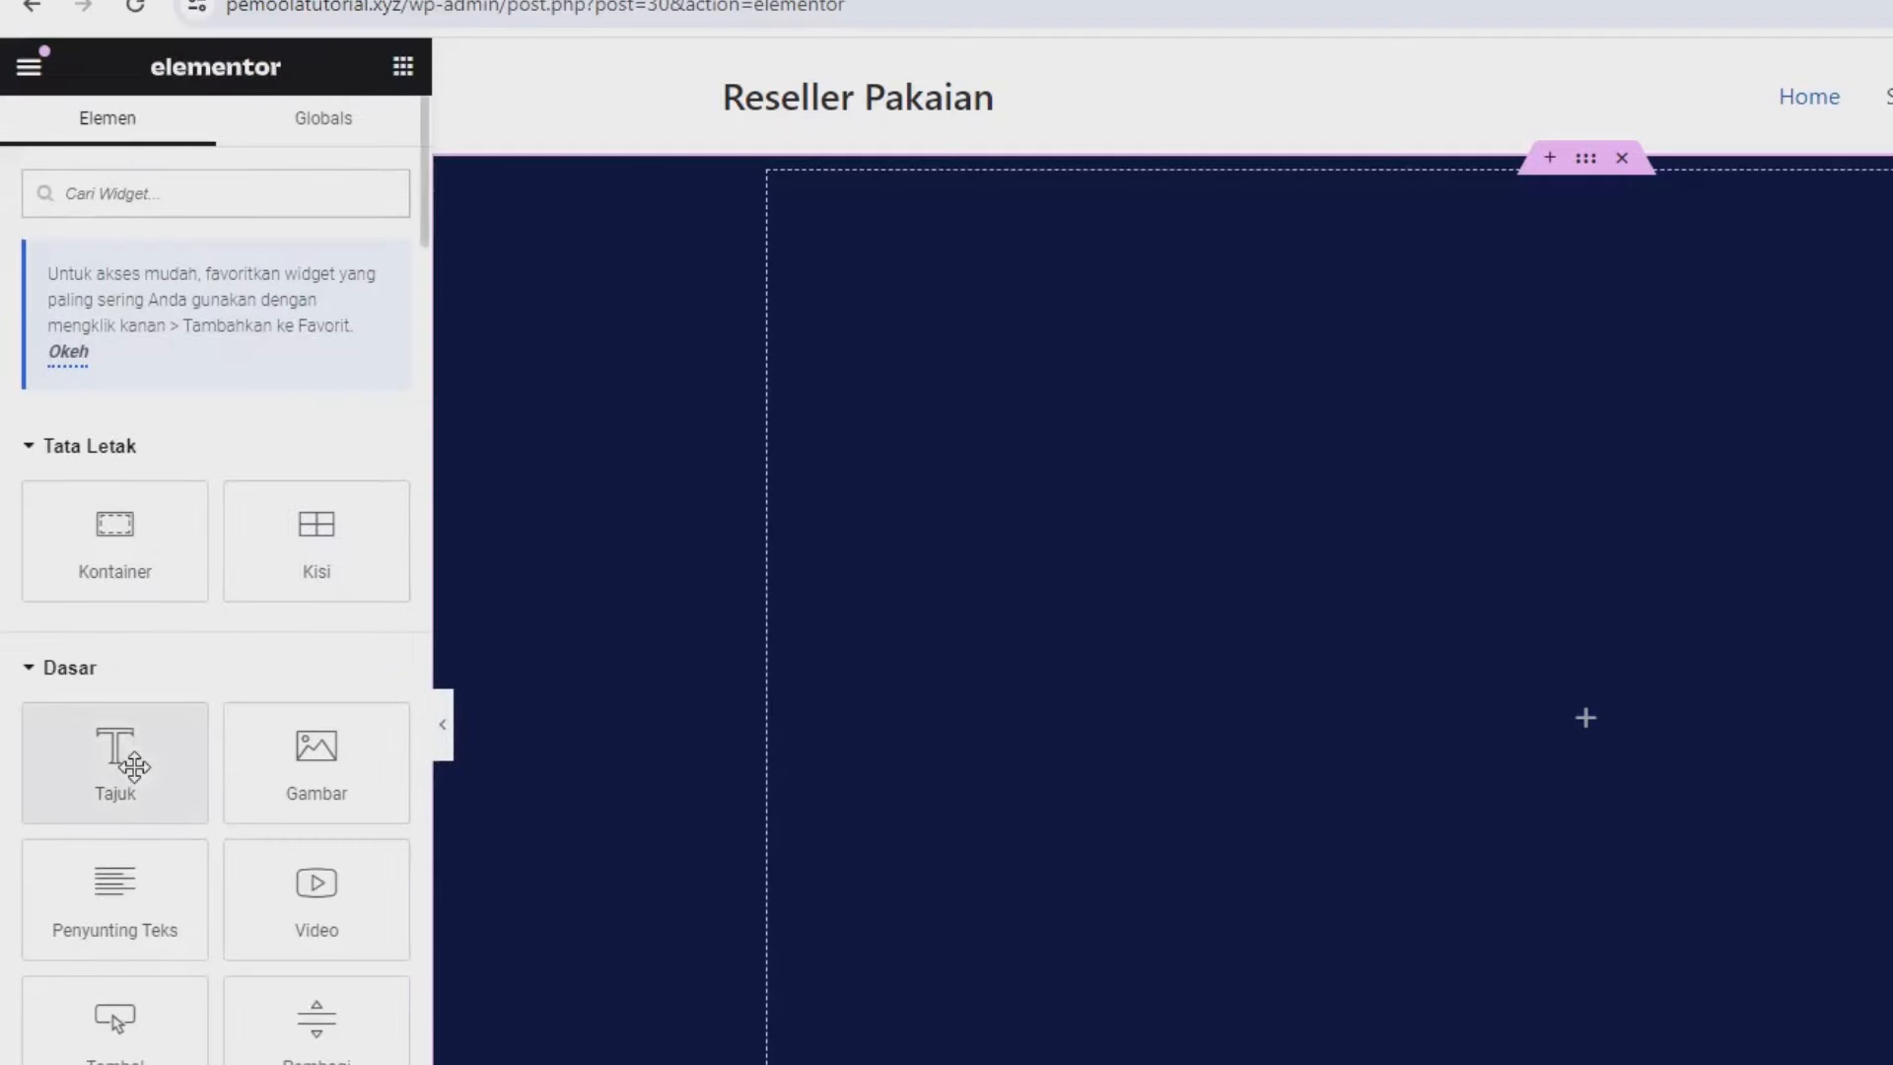
left_click_drag(134, 767, 1491, 784)
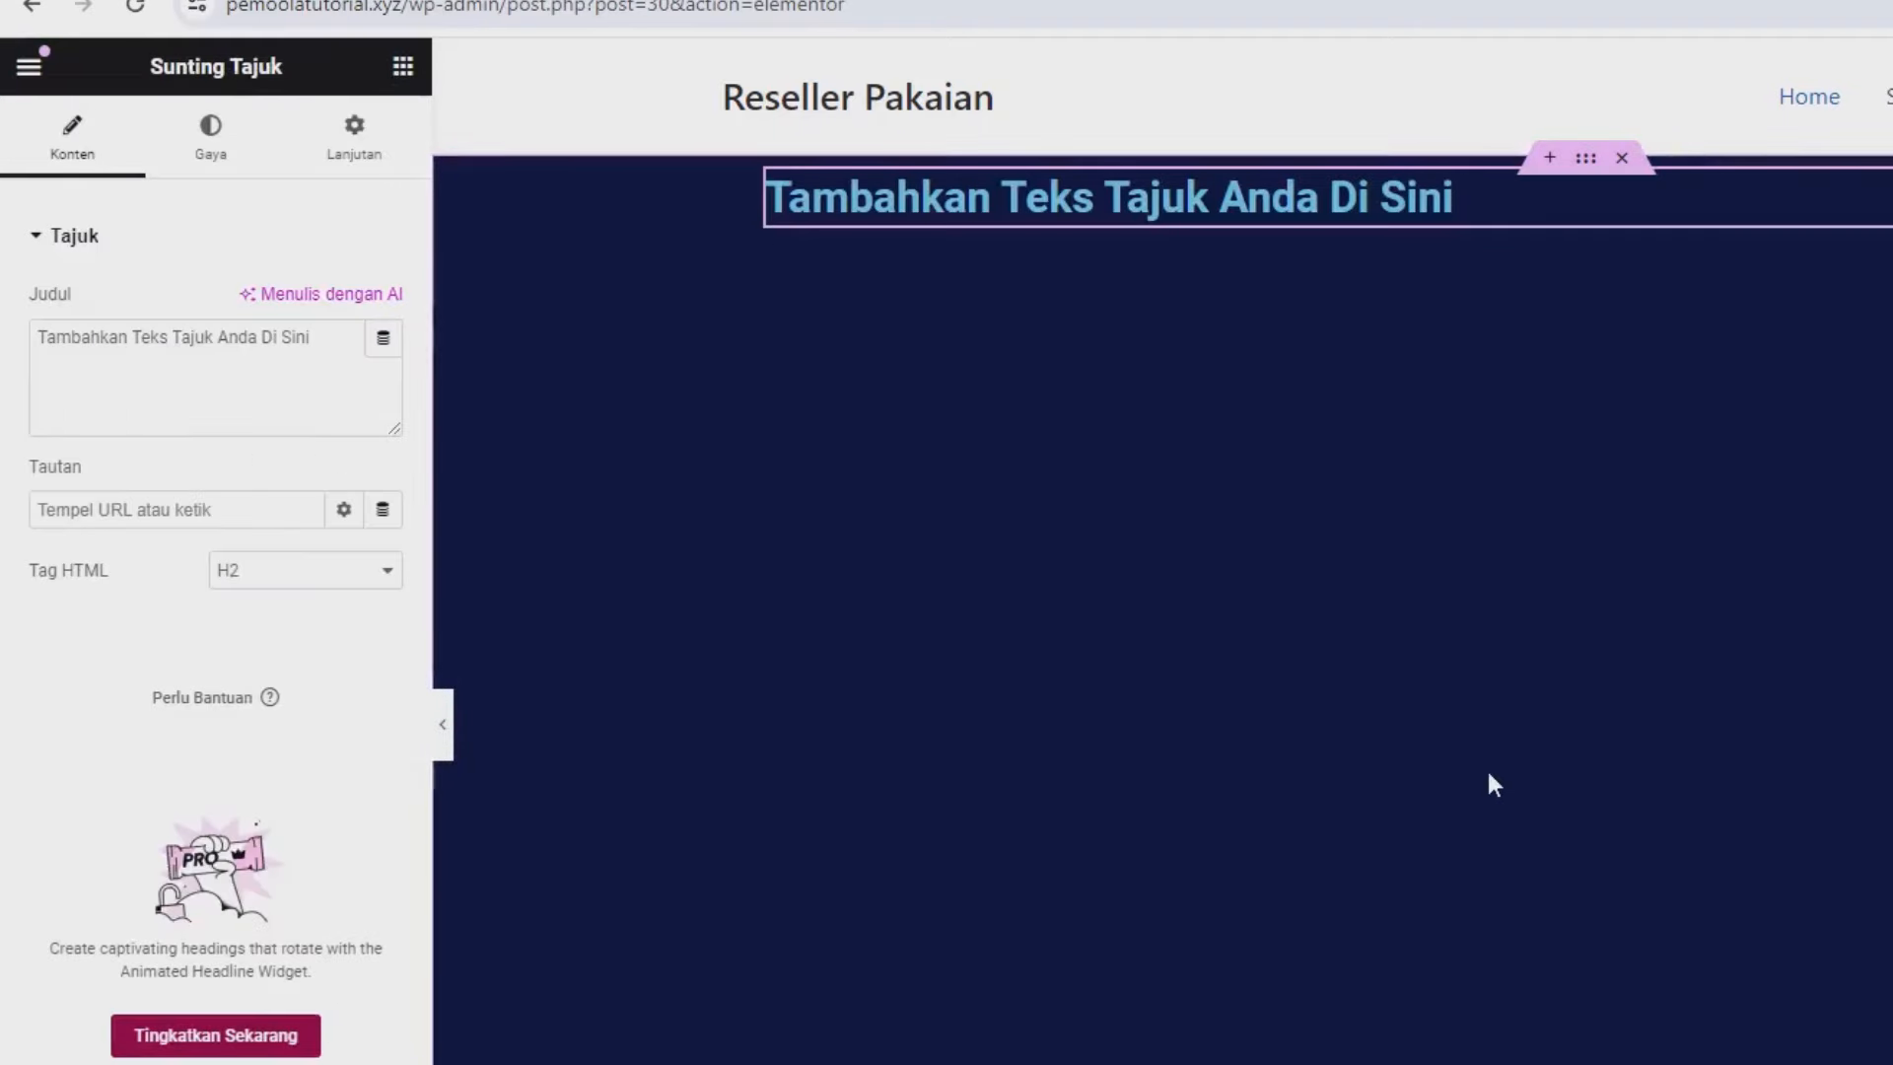
triple_click(106, 358)
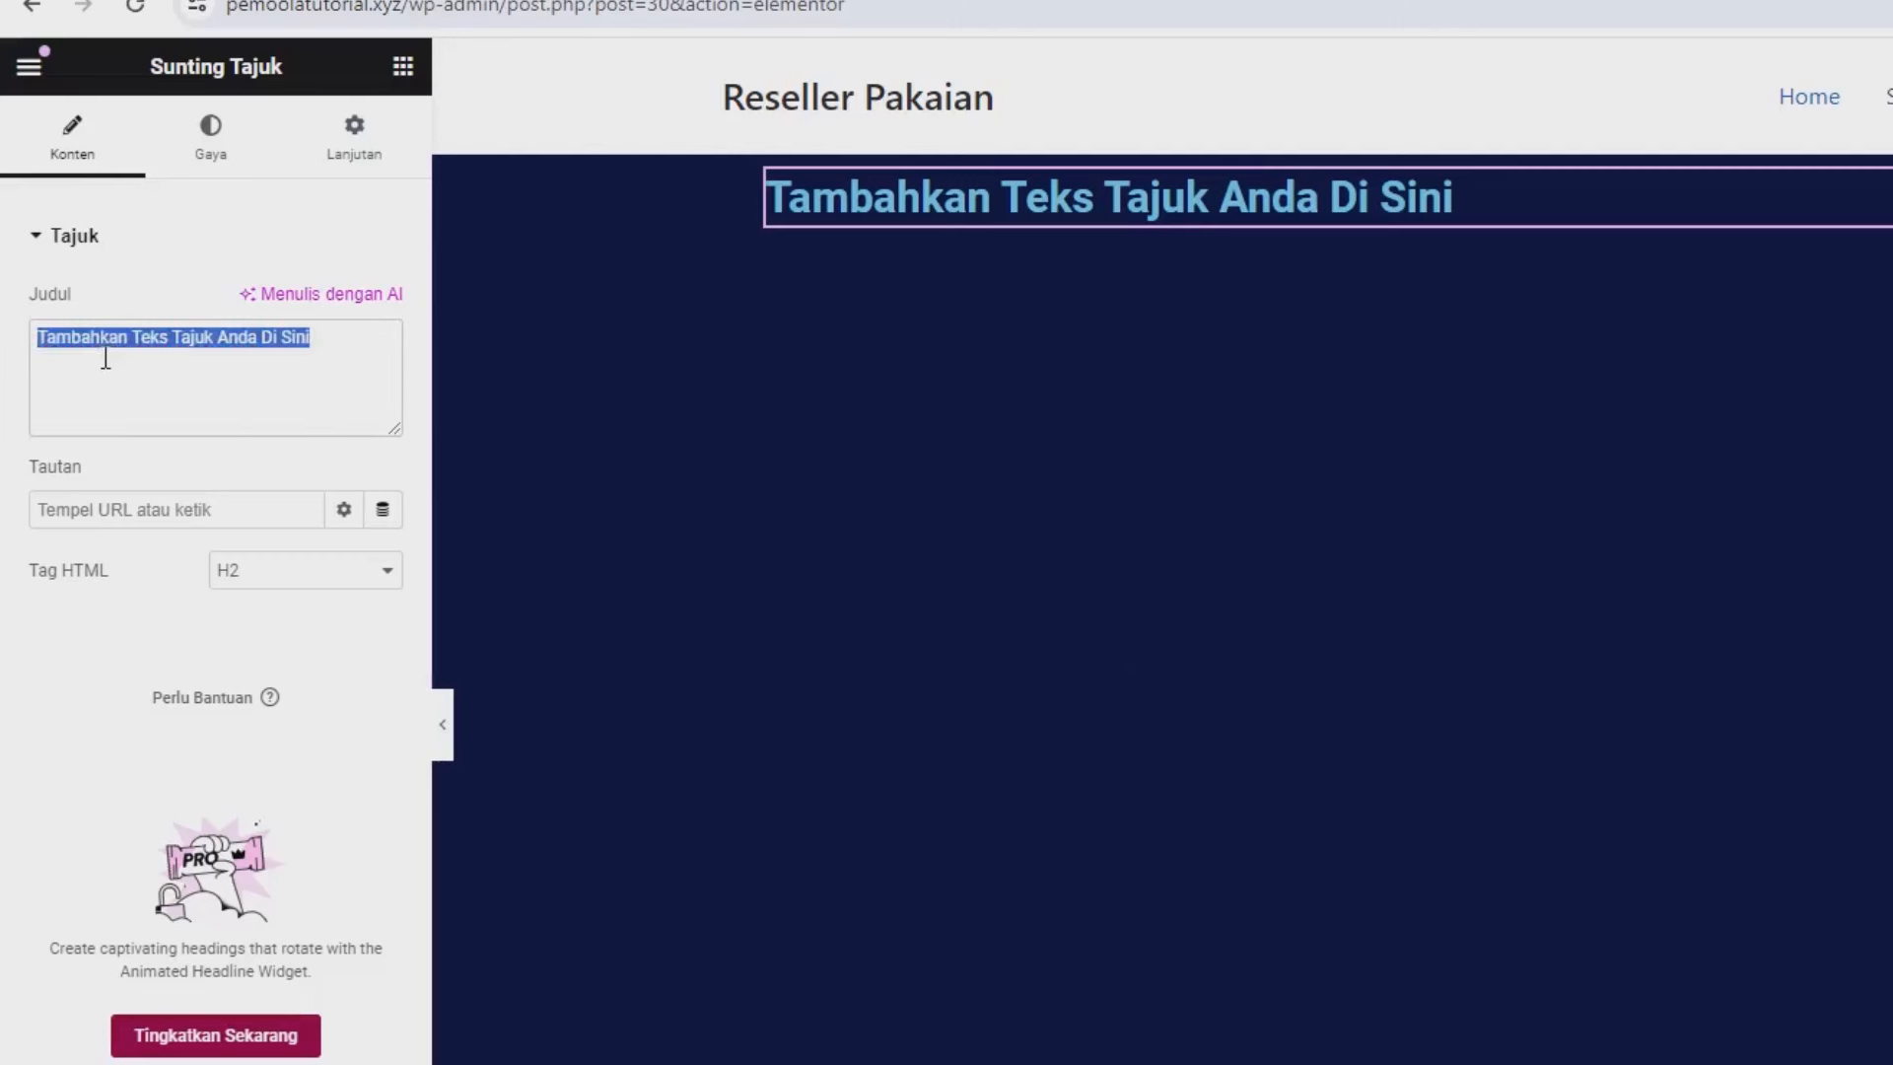
type("Join")
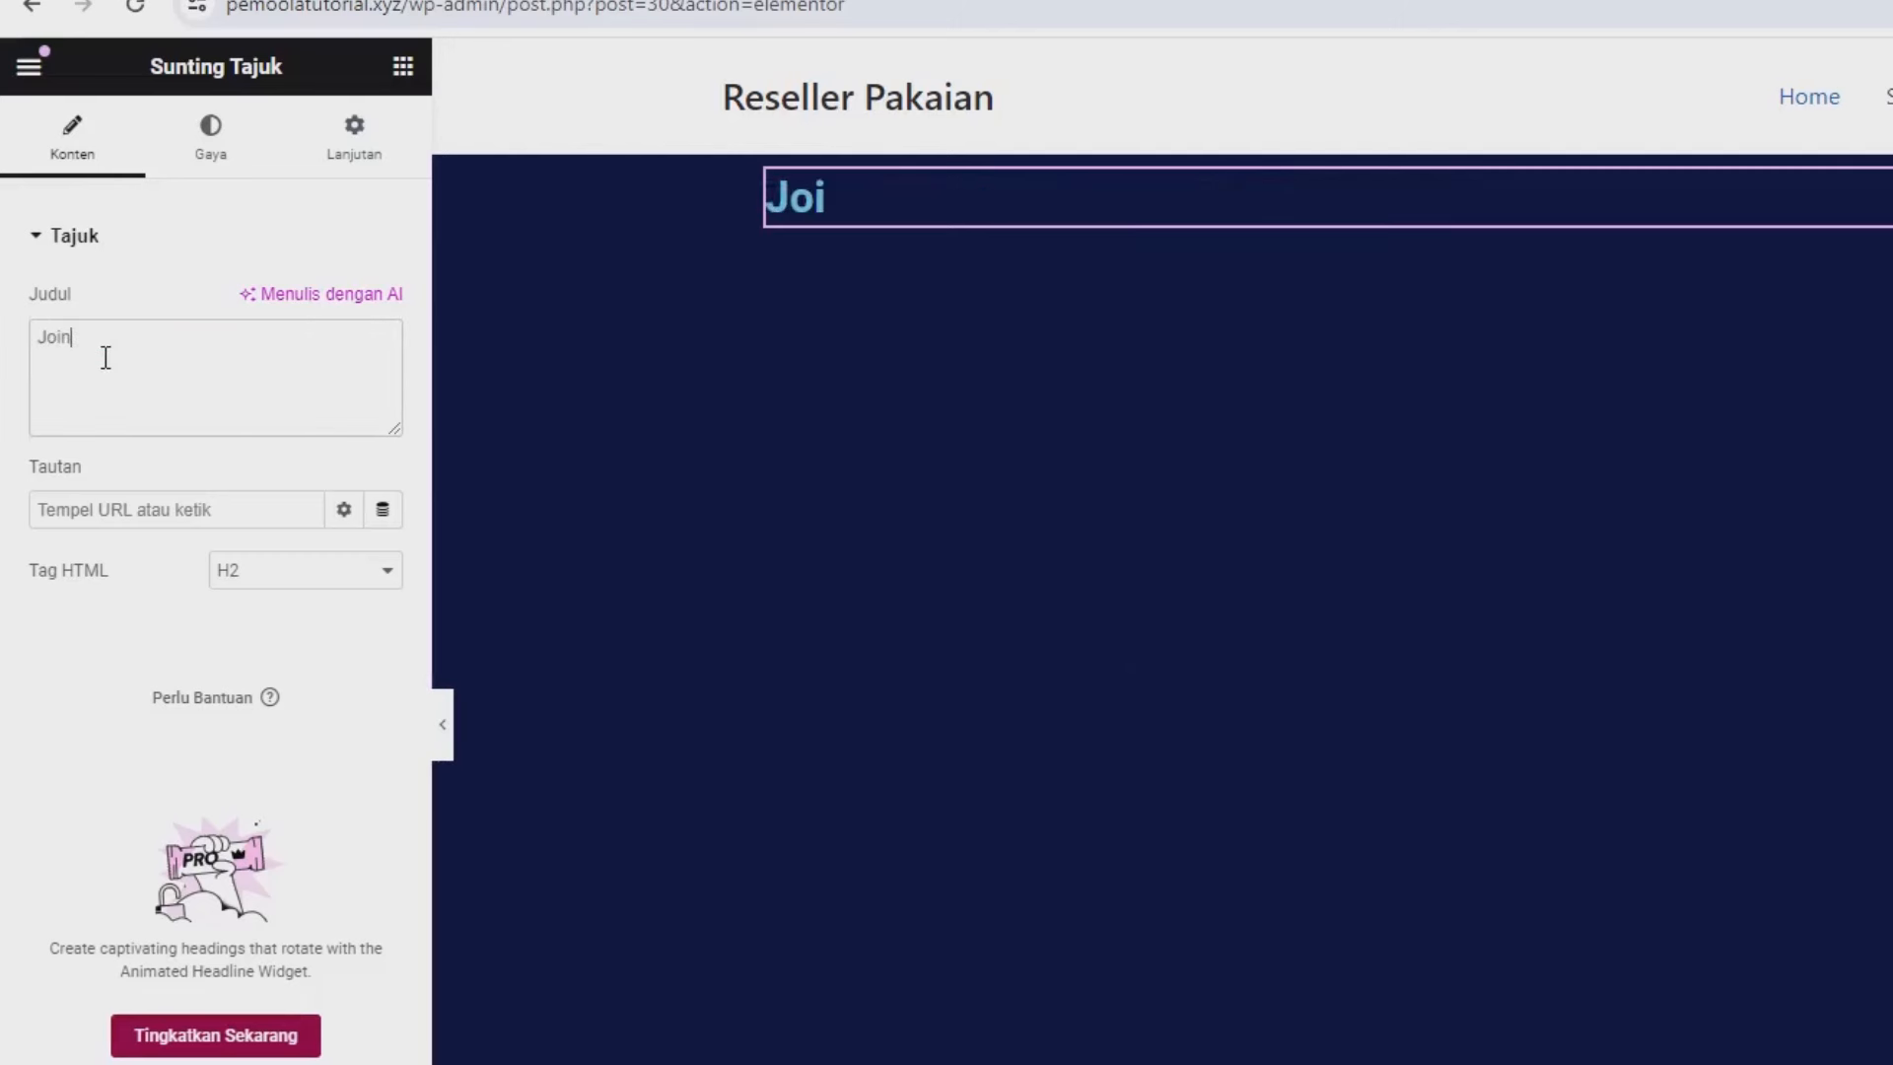
type(" Resel")
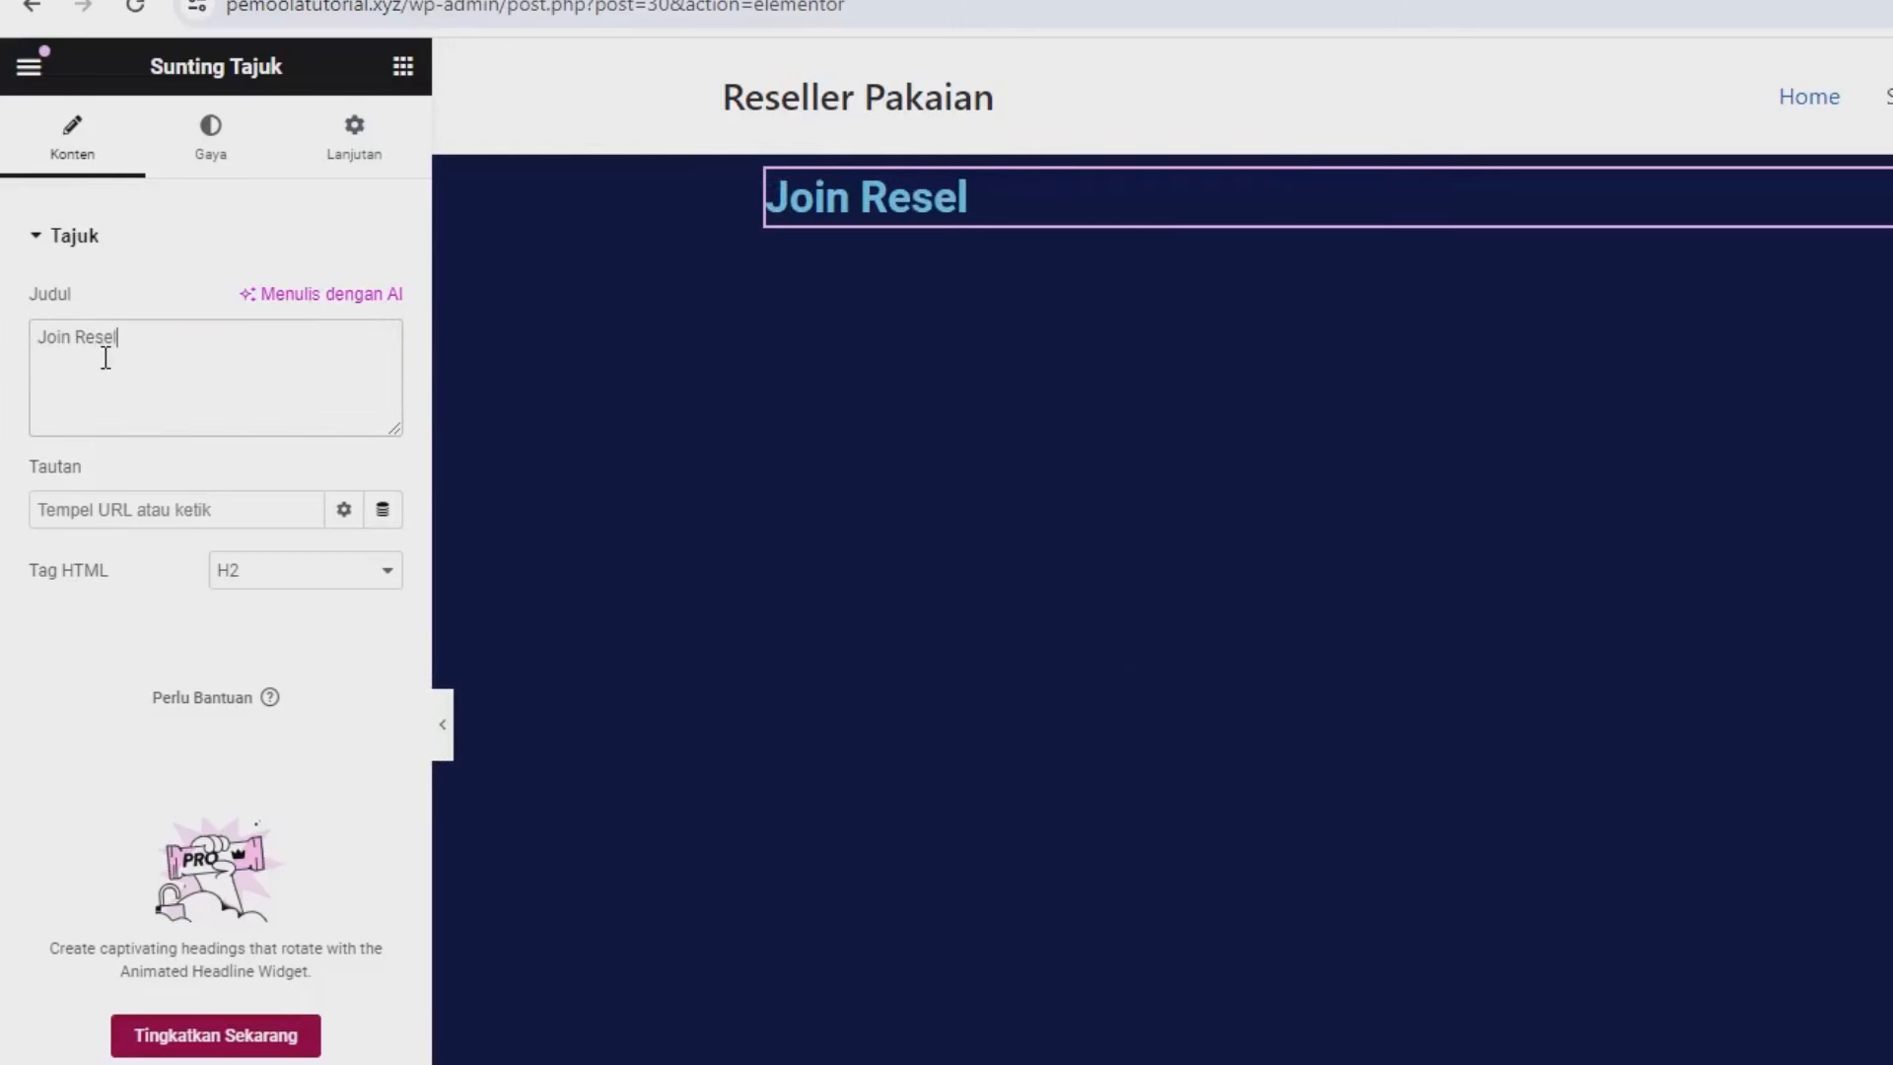
type("ler Member")
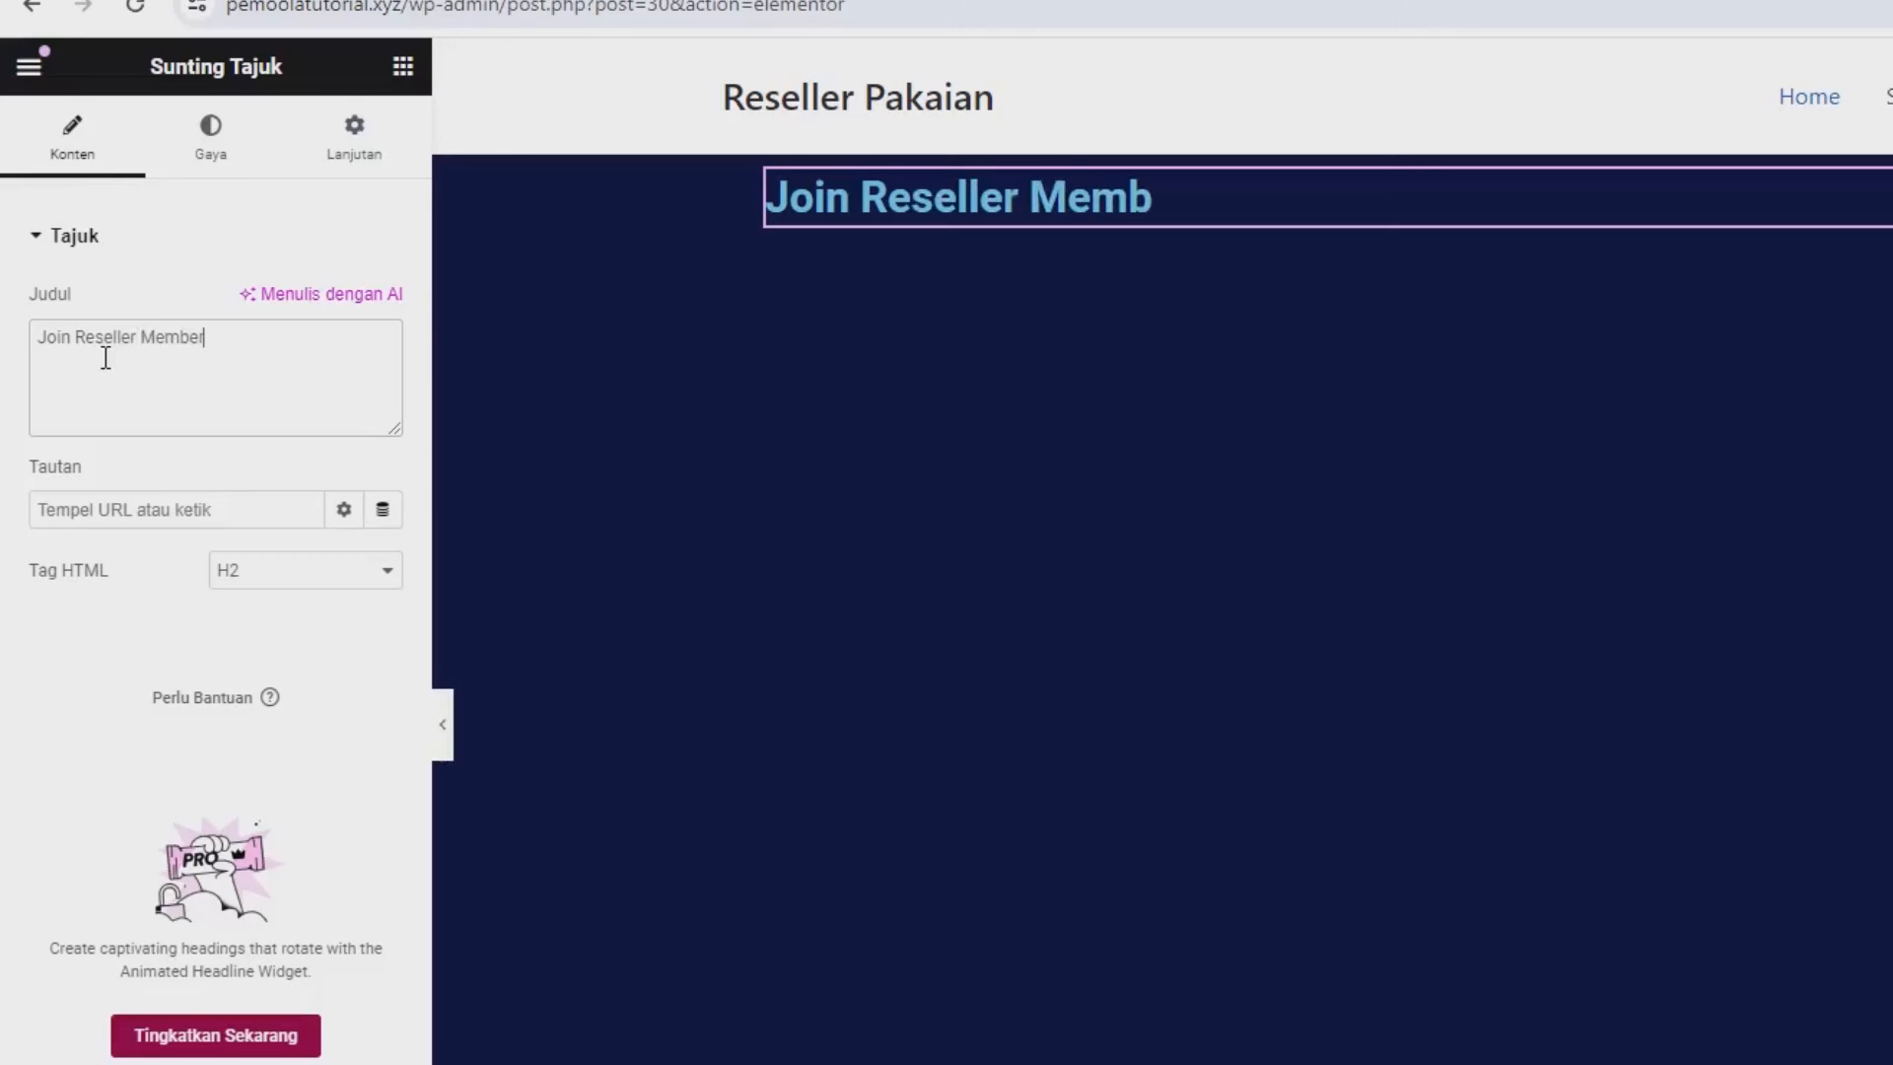
type("ship P")
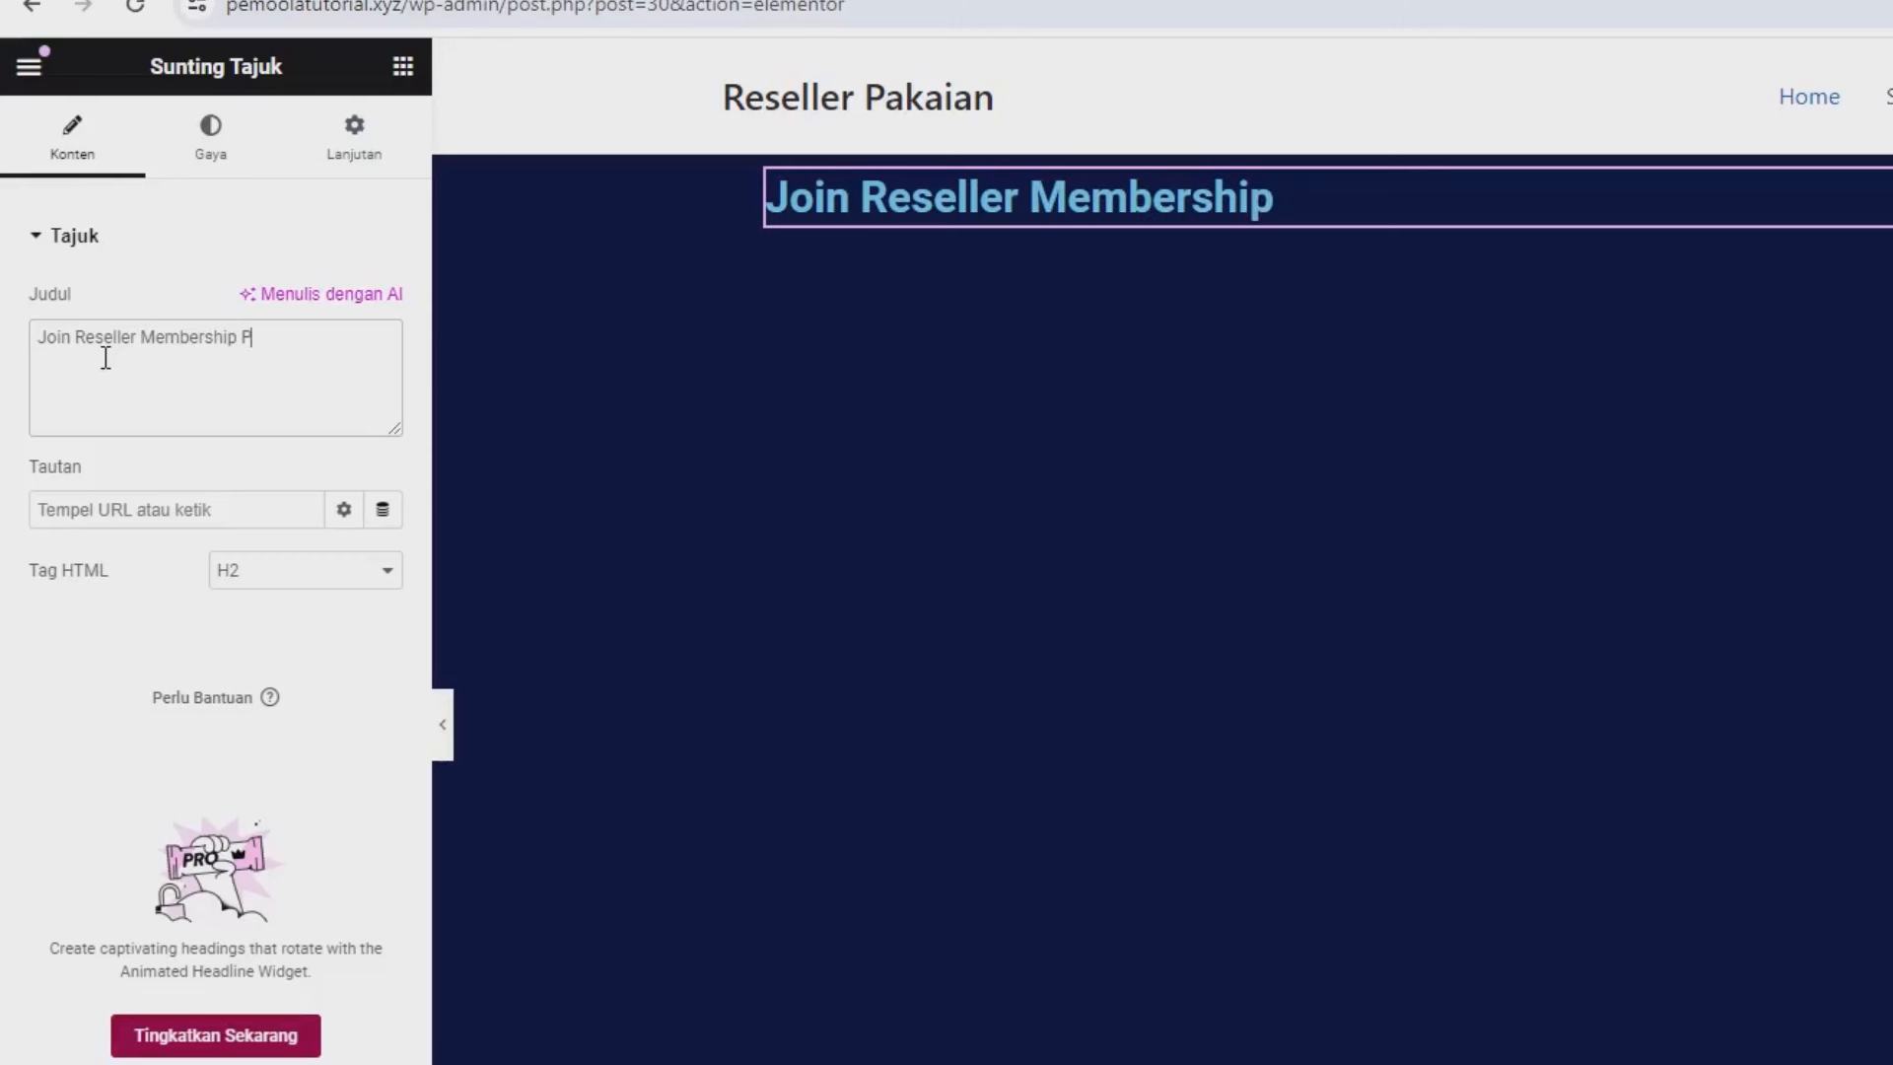
type("akaian")
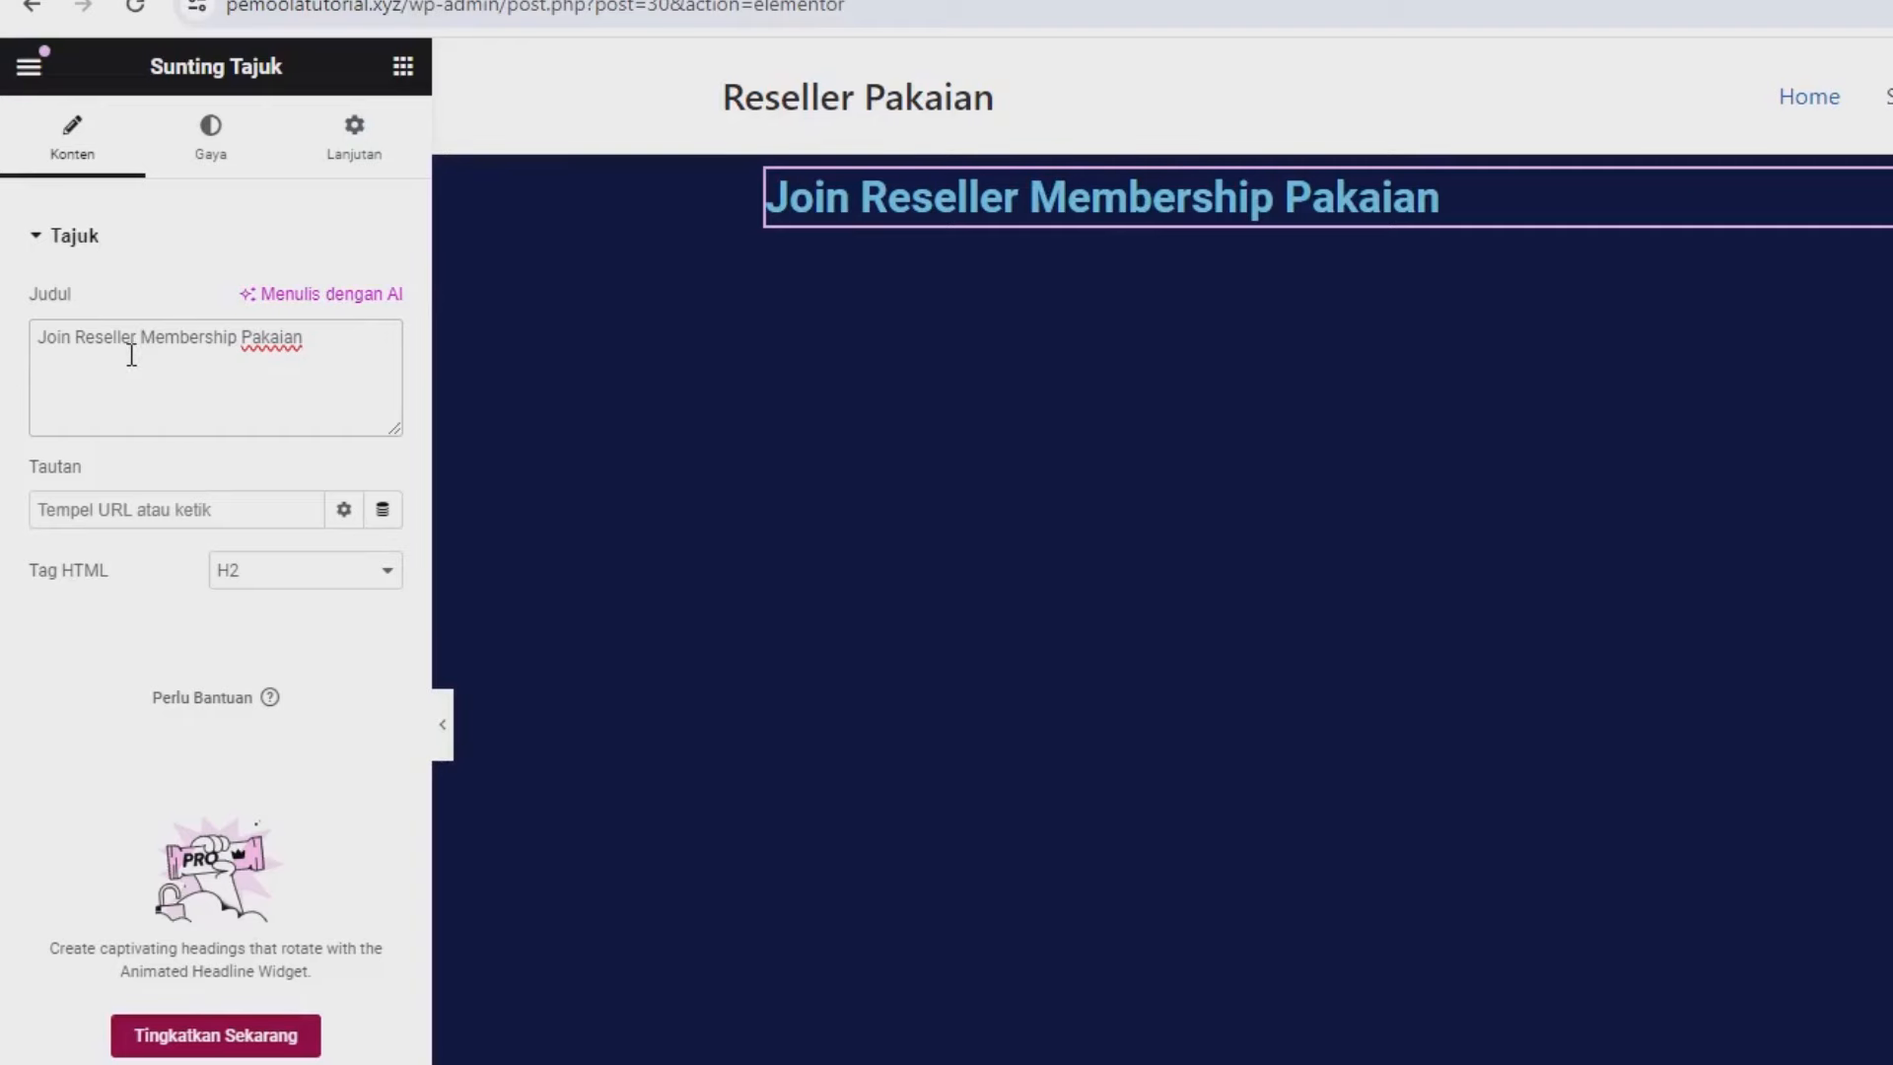
type("<br>")
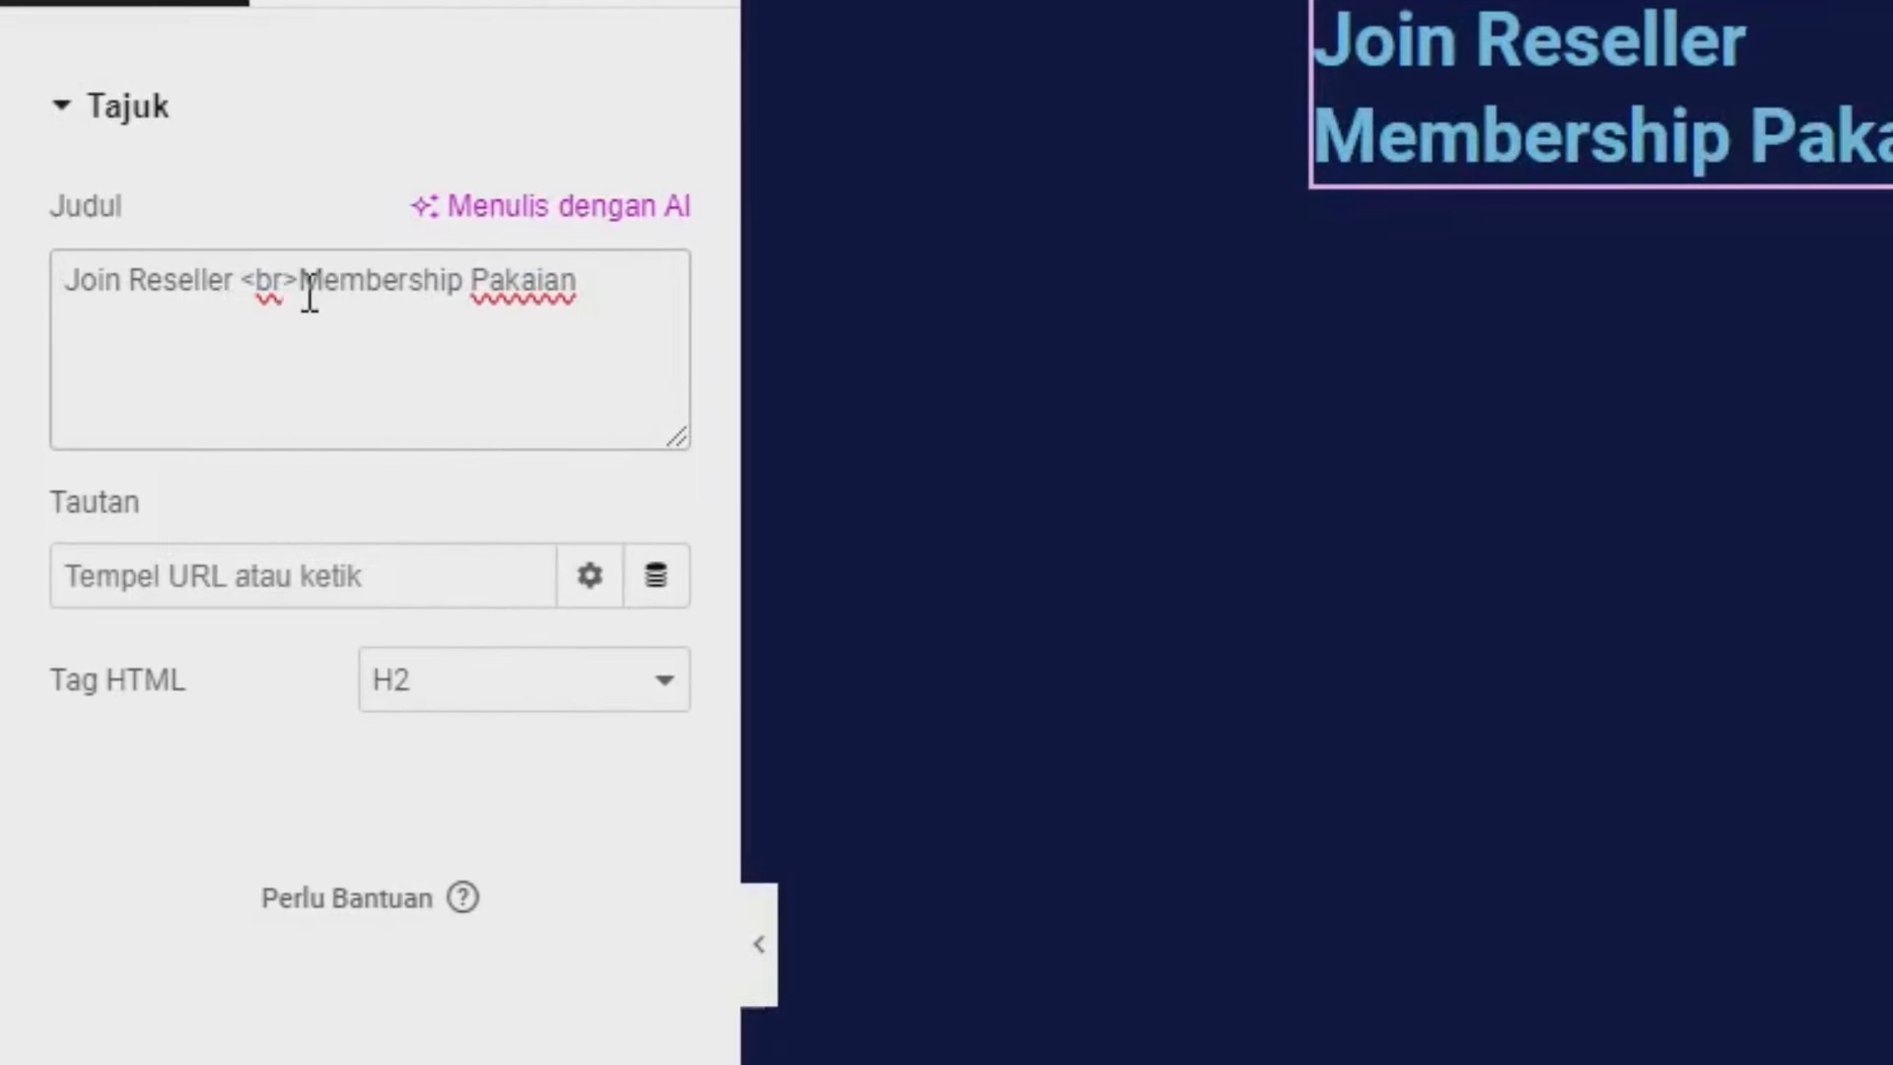
left_click_drag(284, 279, 244, 280)
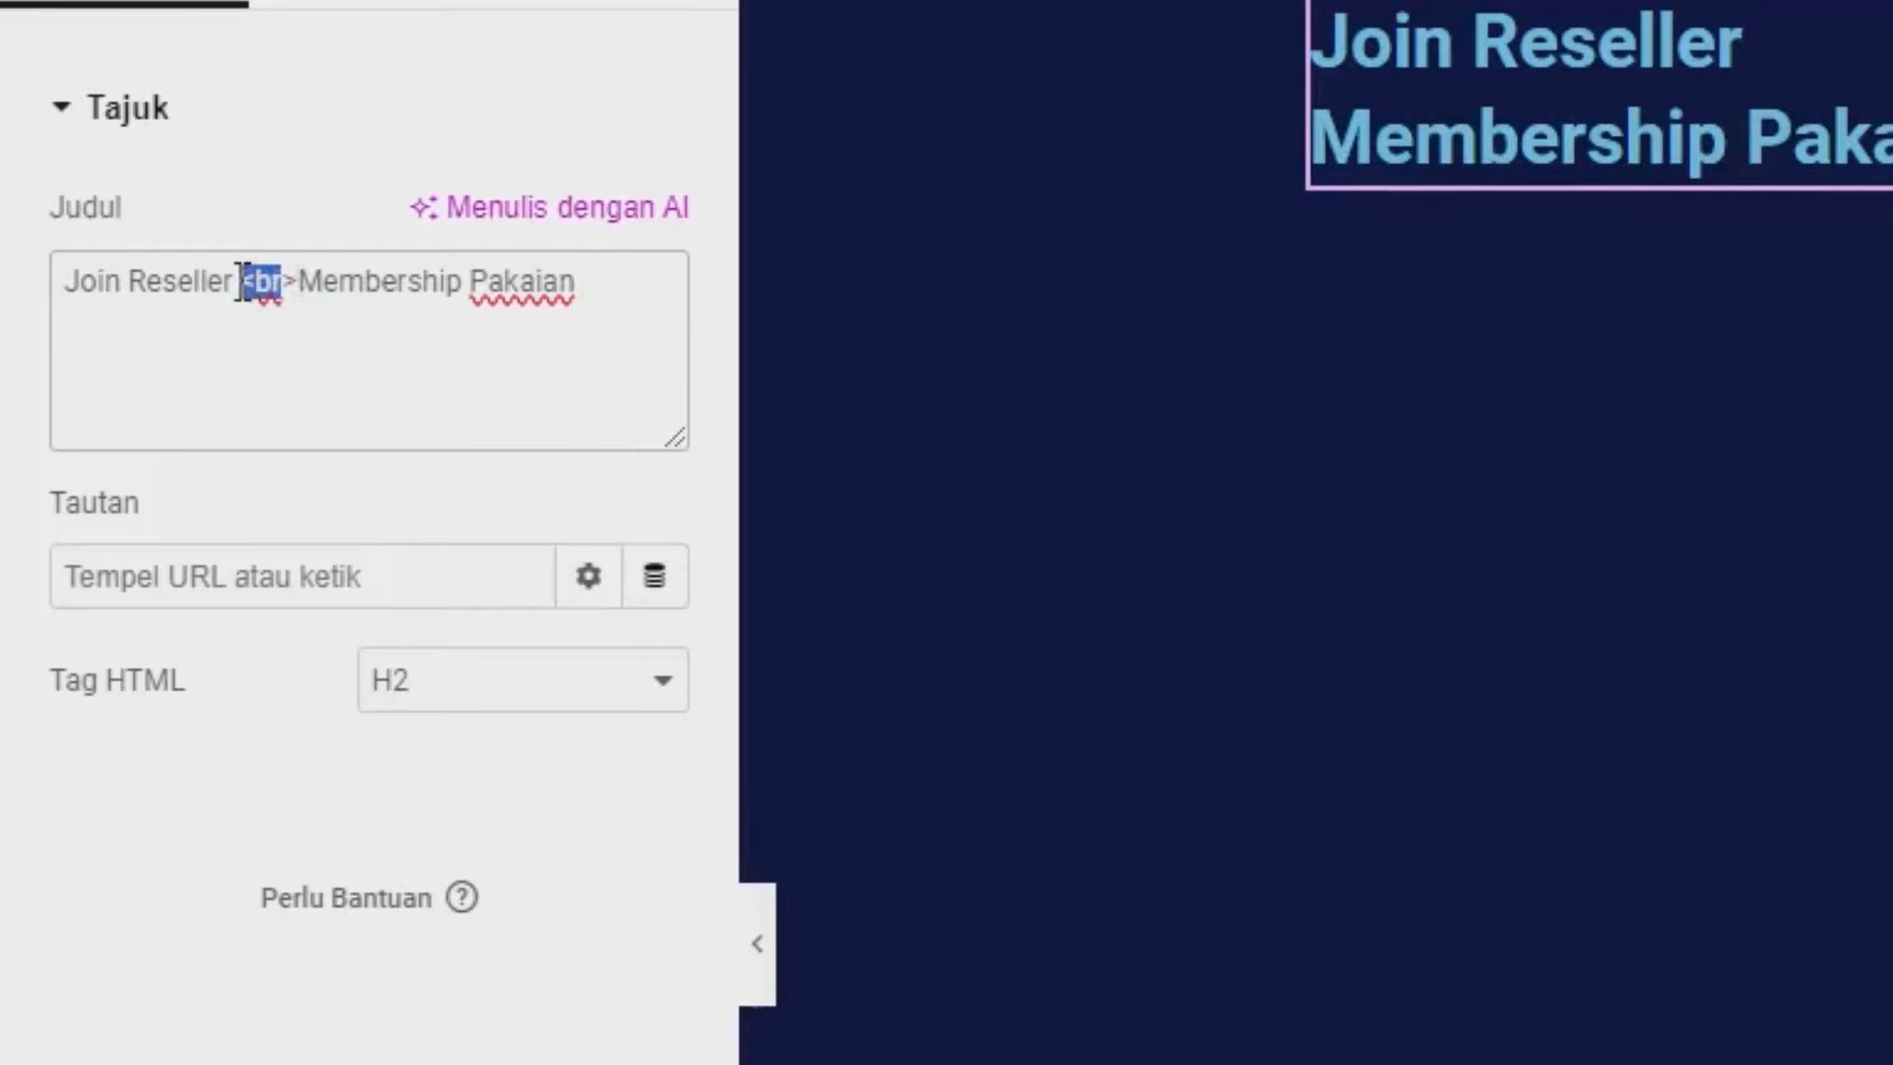
left_click(268, 180)
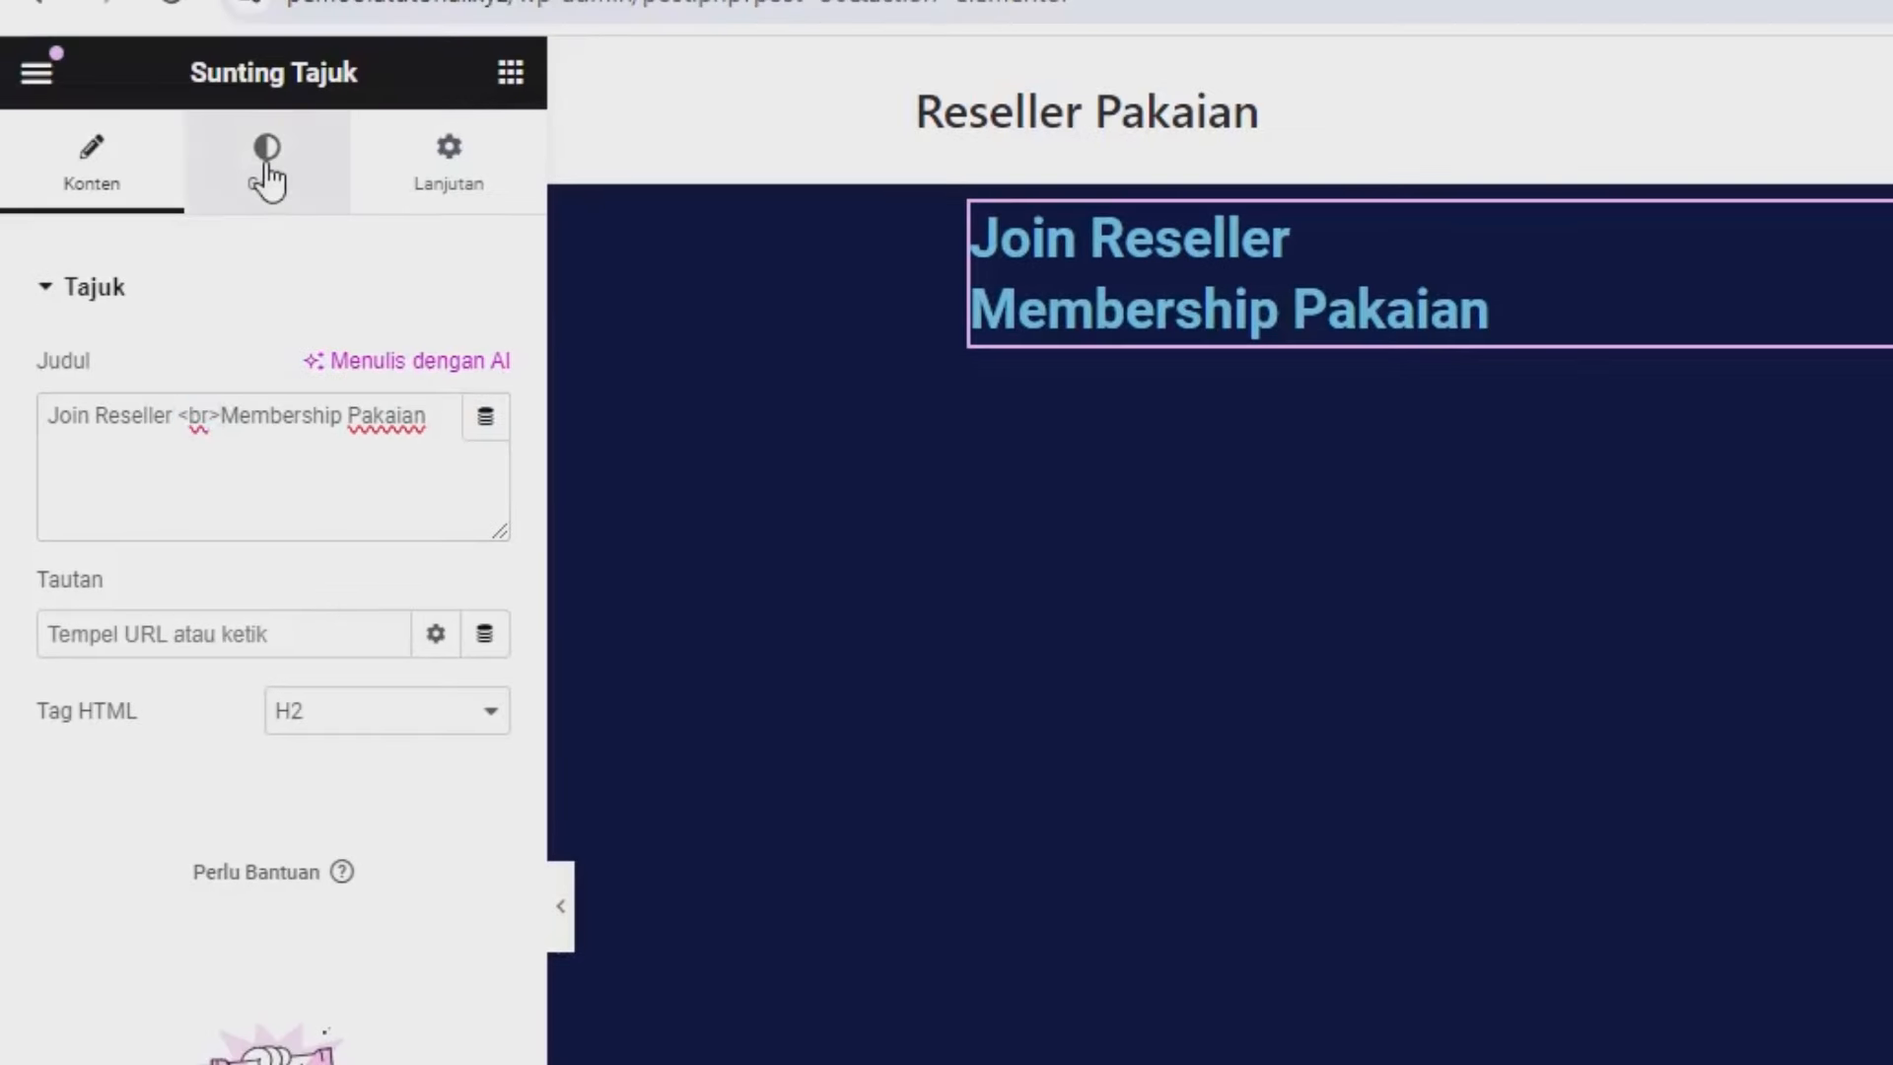
Centre the heading, make its text colour white (#FFFFFF), and save the Home page.
left_click(268, 180)
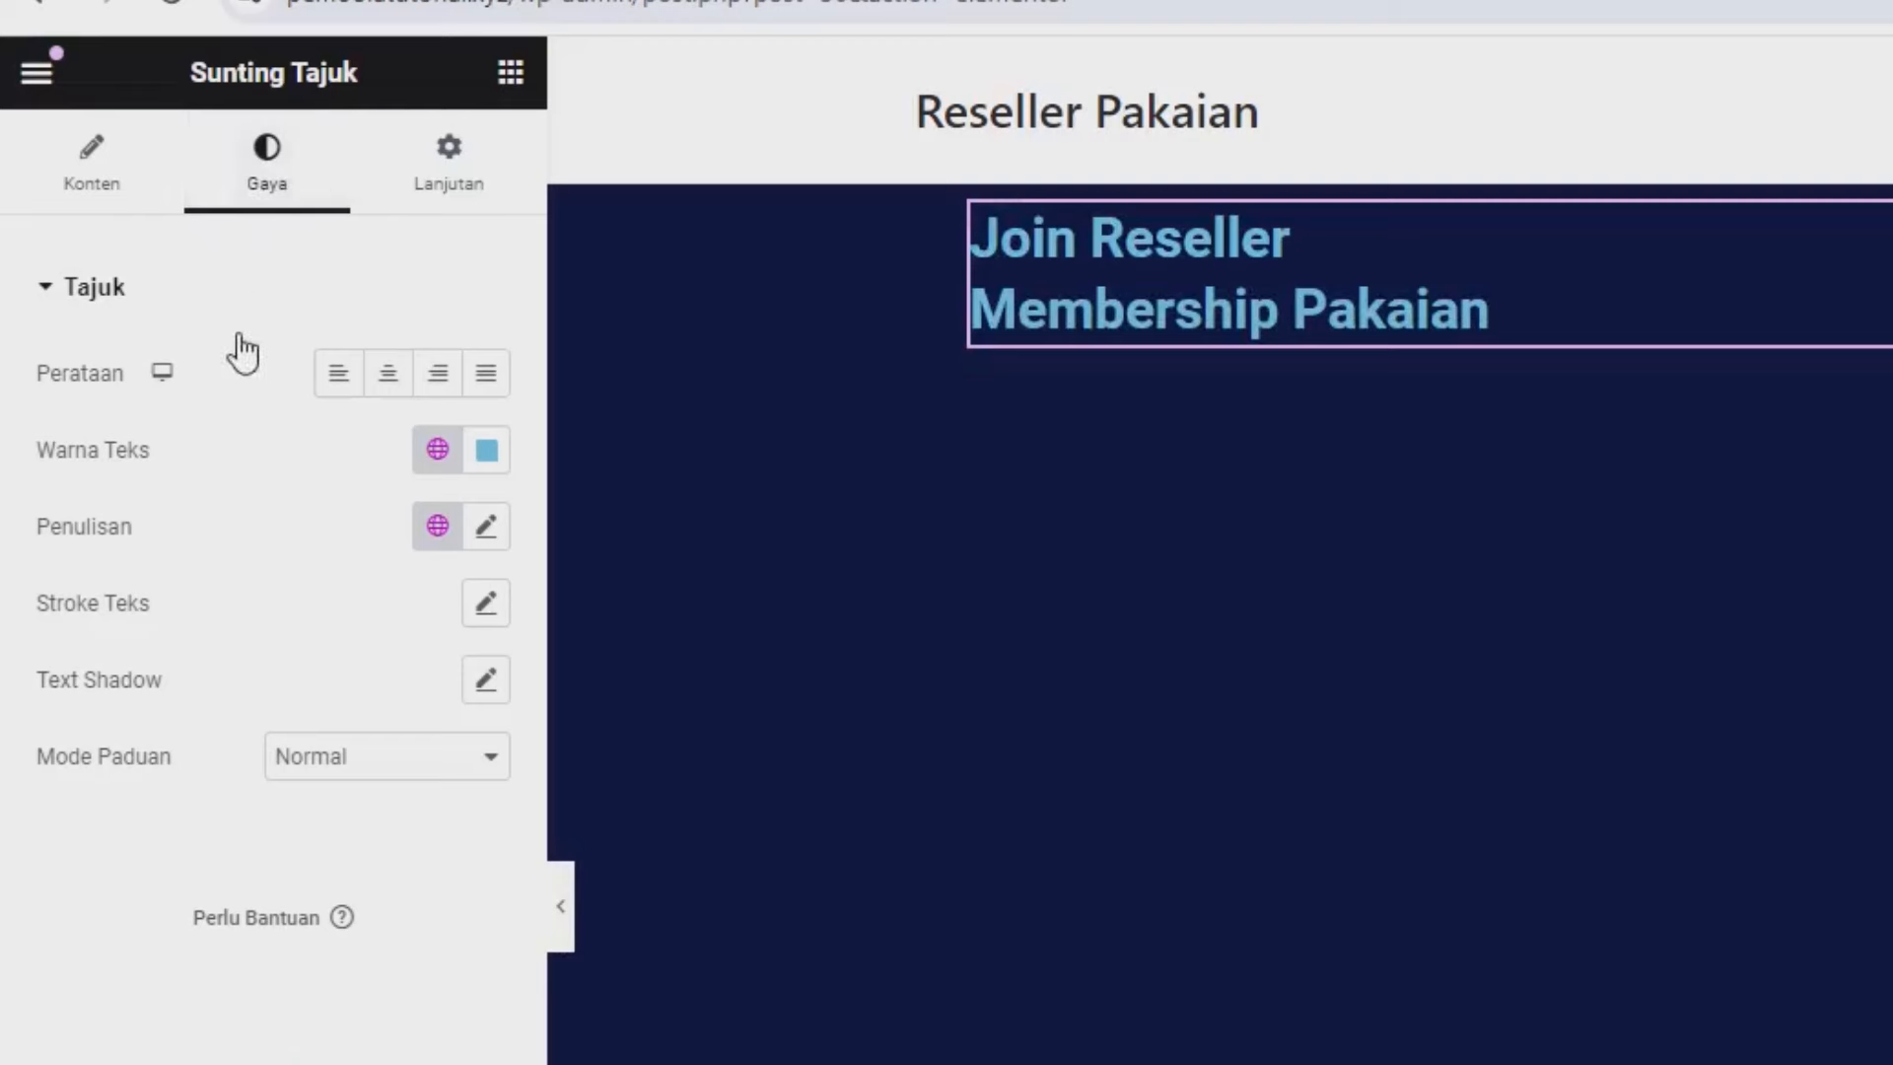
left_click(388, 374)
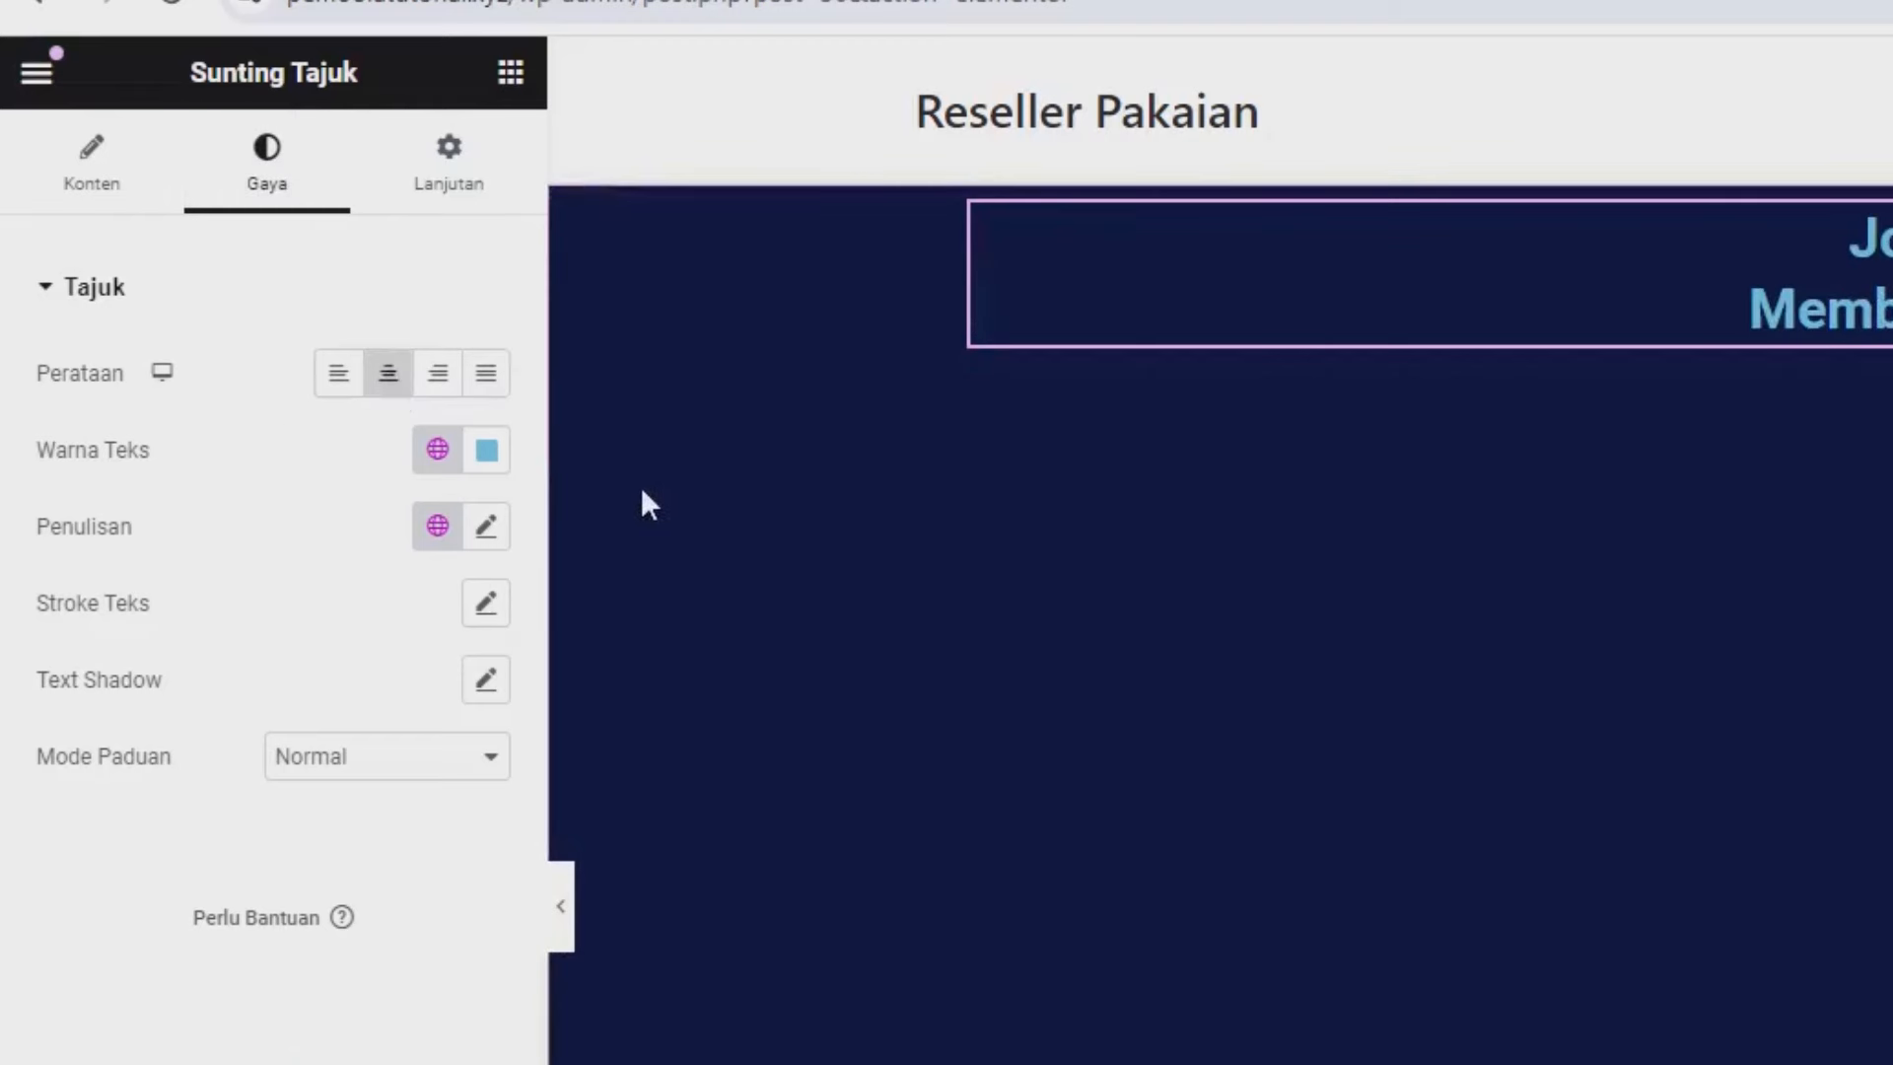
left_click(487, 451)
type("#FFFFFF")
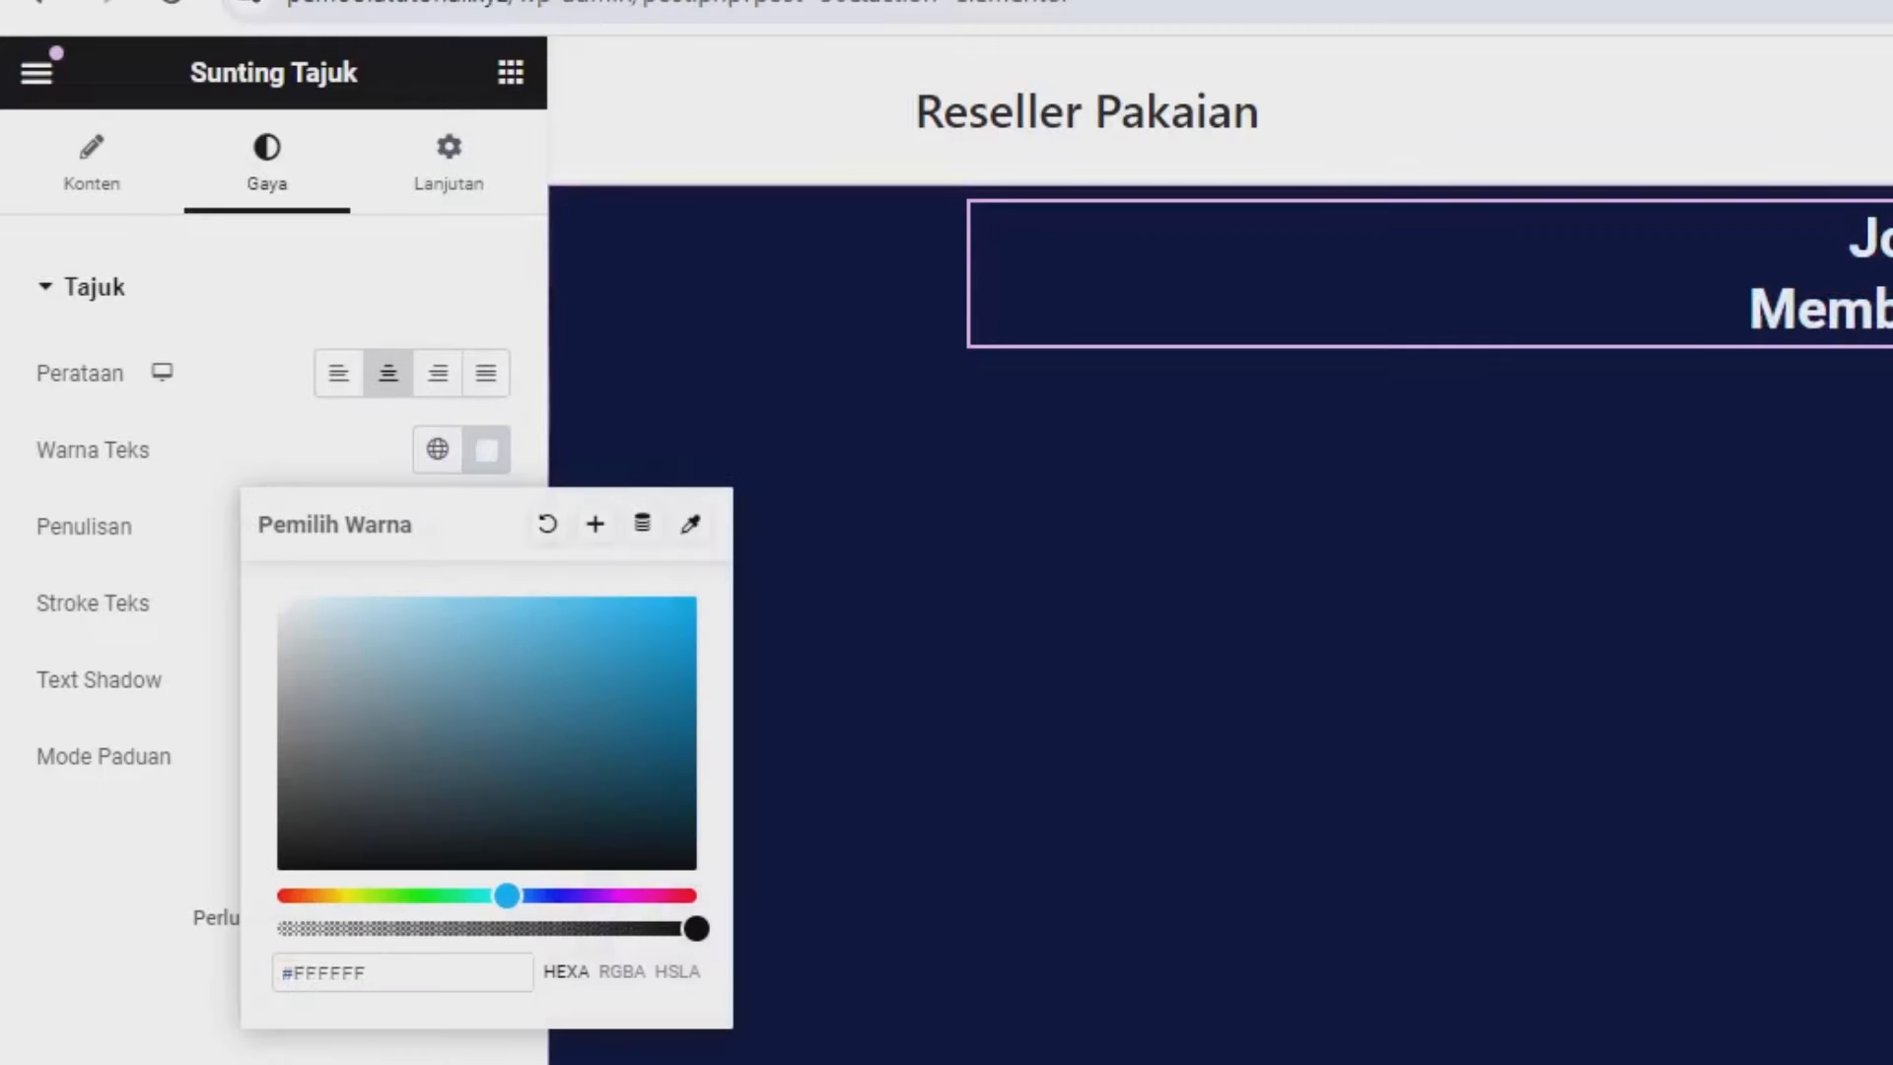
left_click(315, 451)
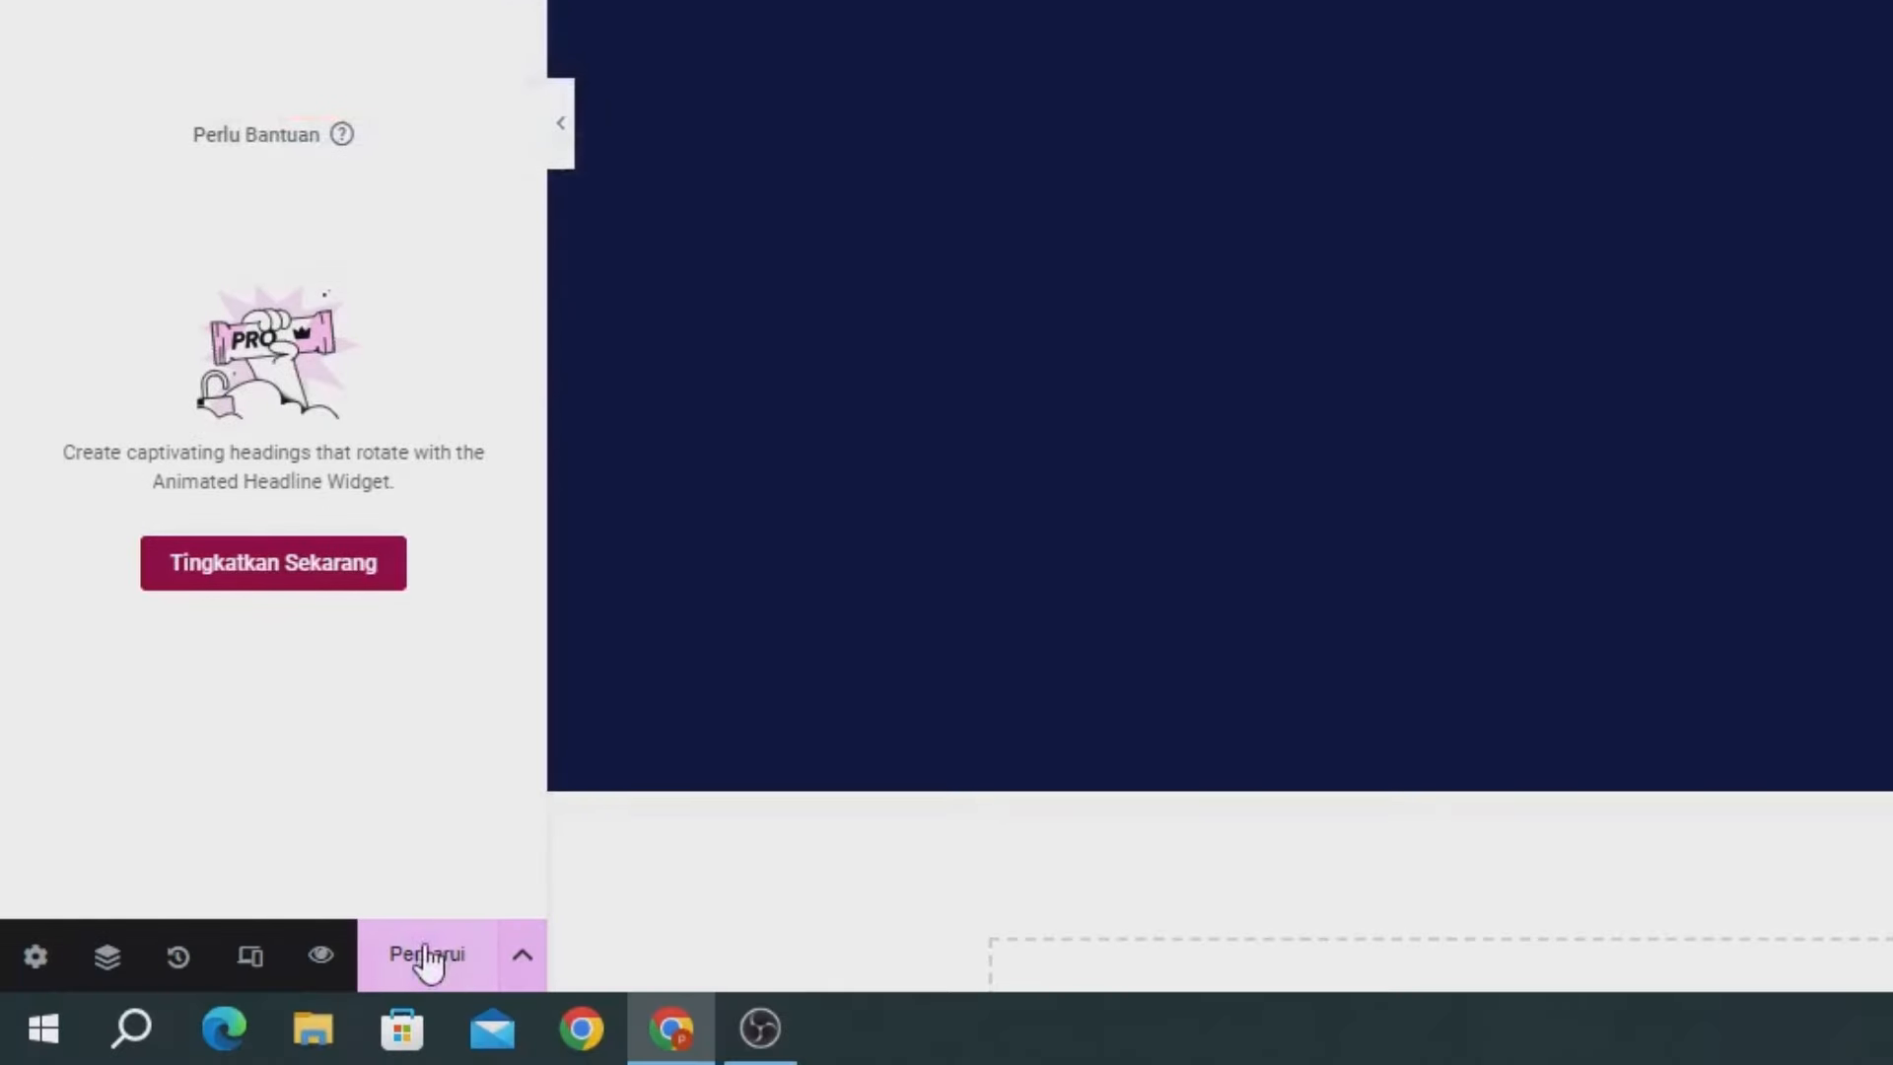
left_click(426, 961)
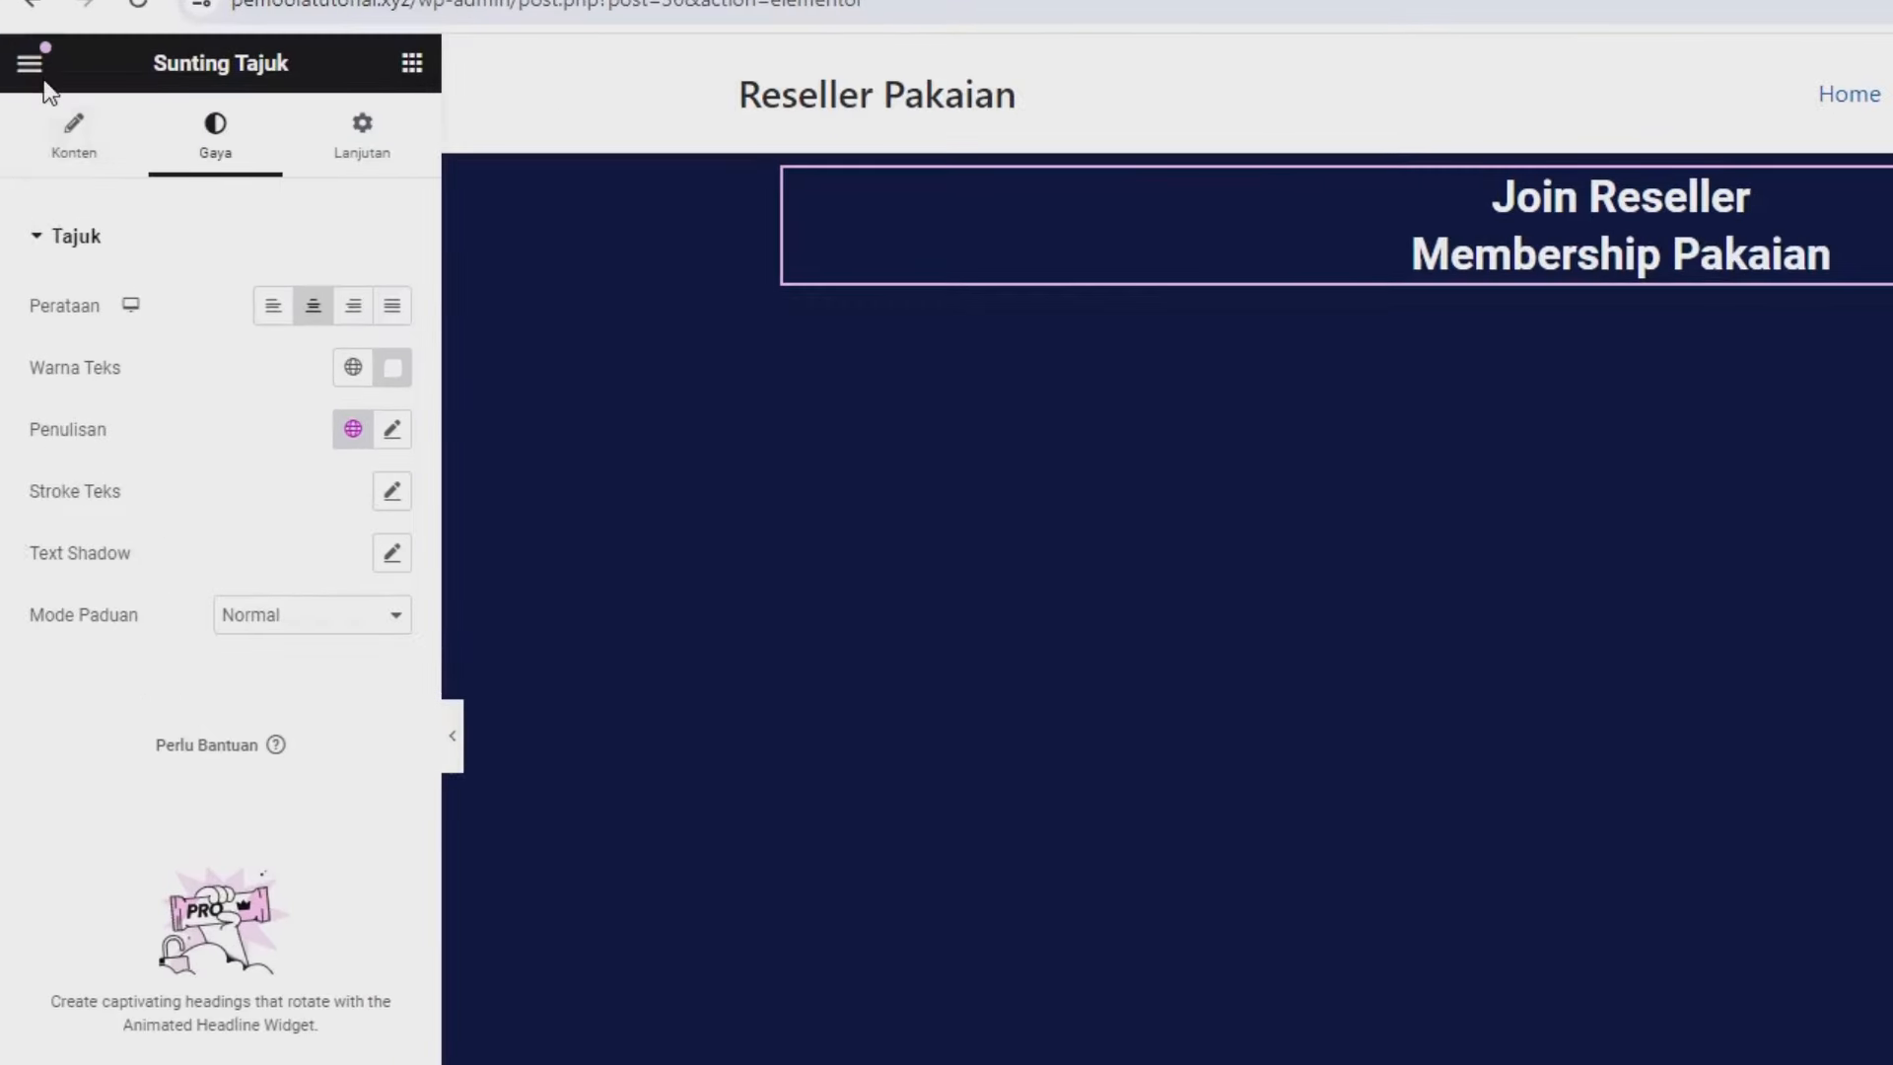
In the site settings' global fonts, set the Utama font family to Poppins.
left_click(32, 67)
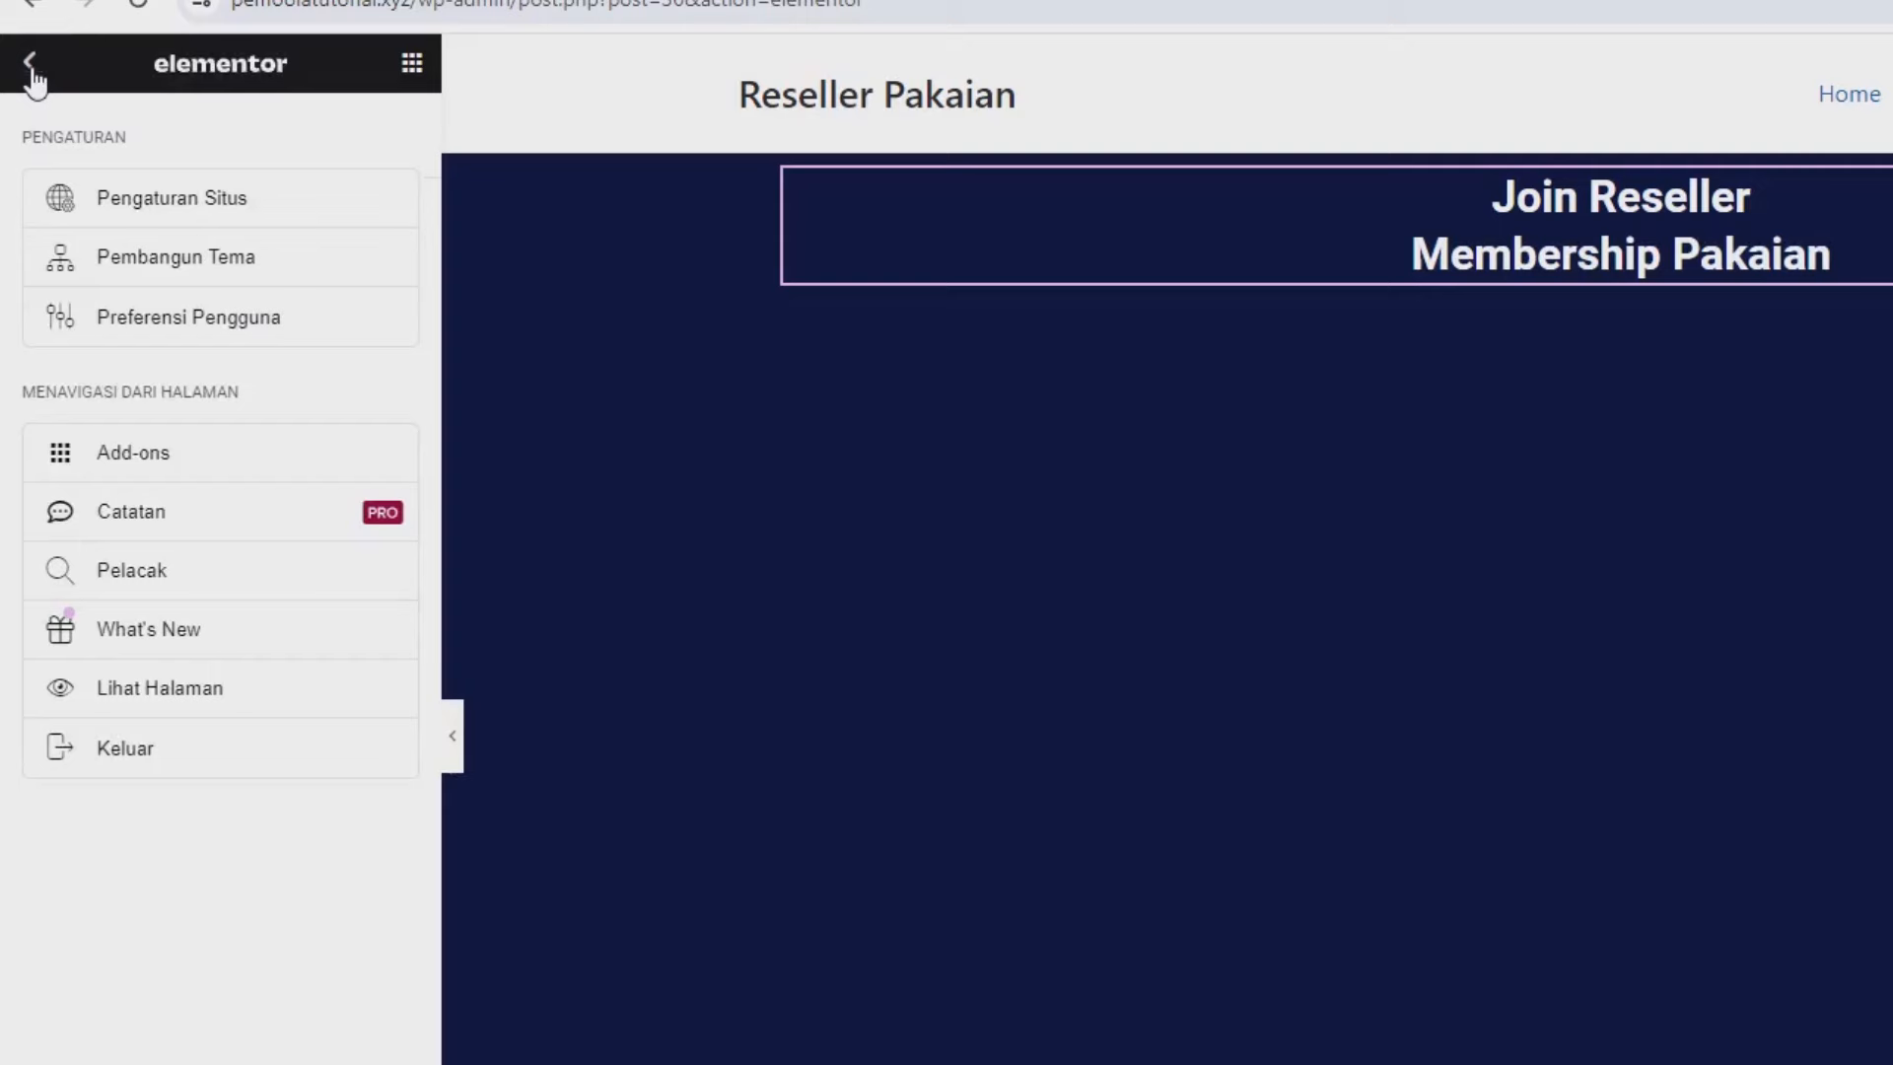
left_click(135, 211)
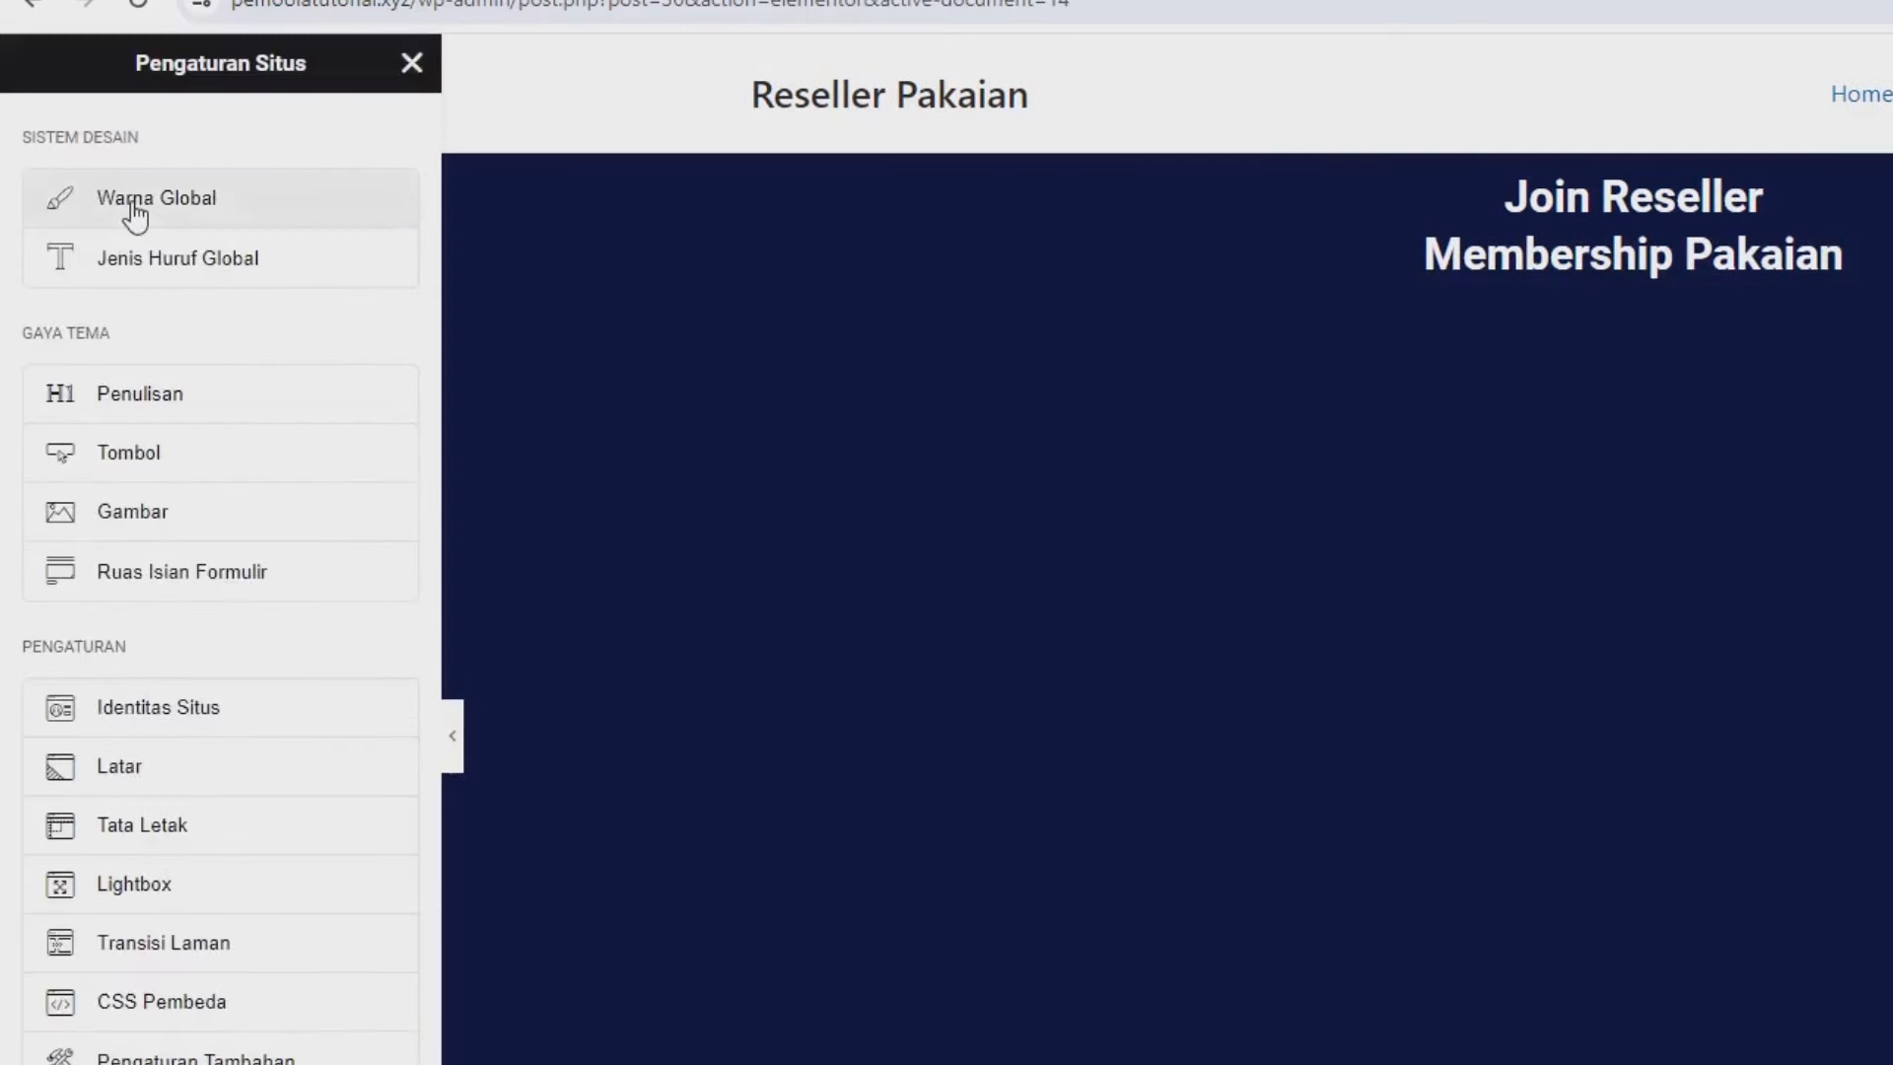
left_click(153, 284)
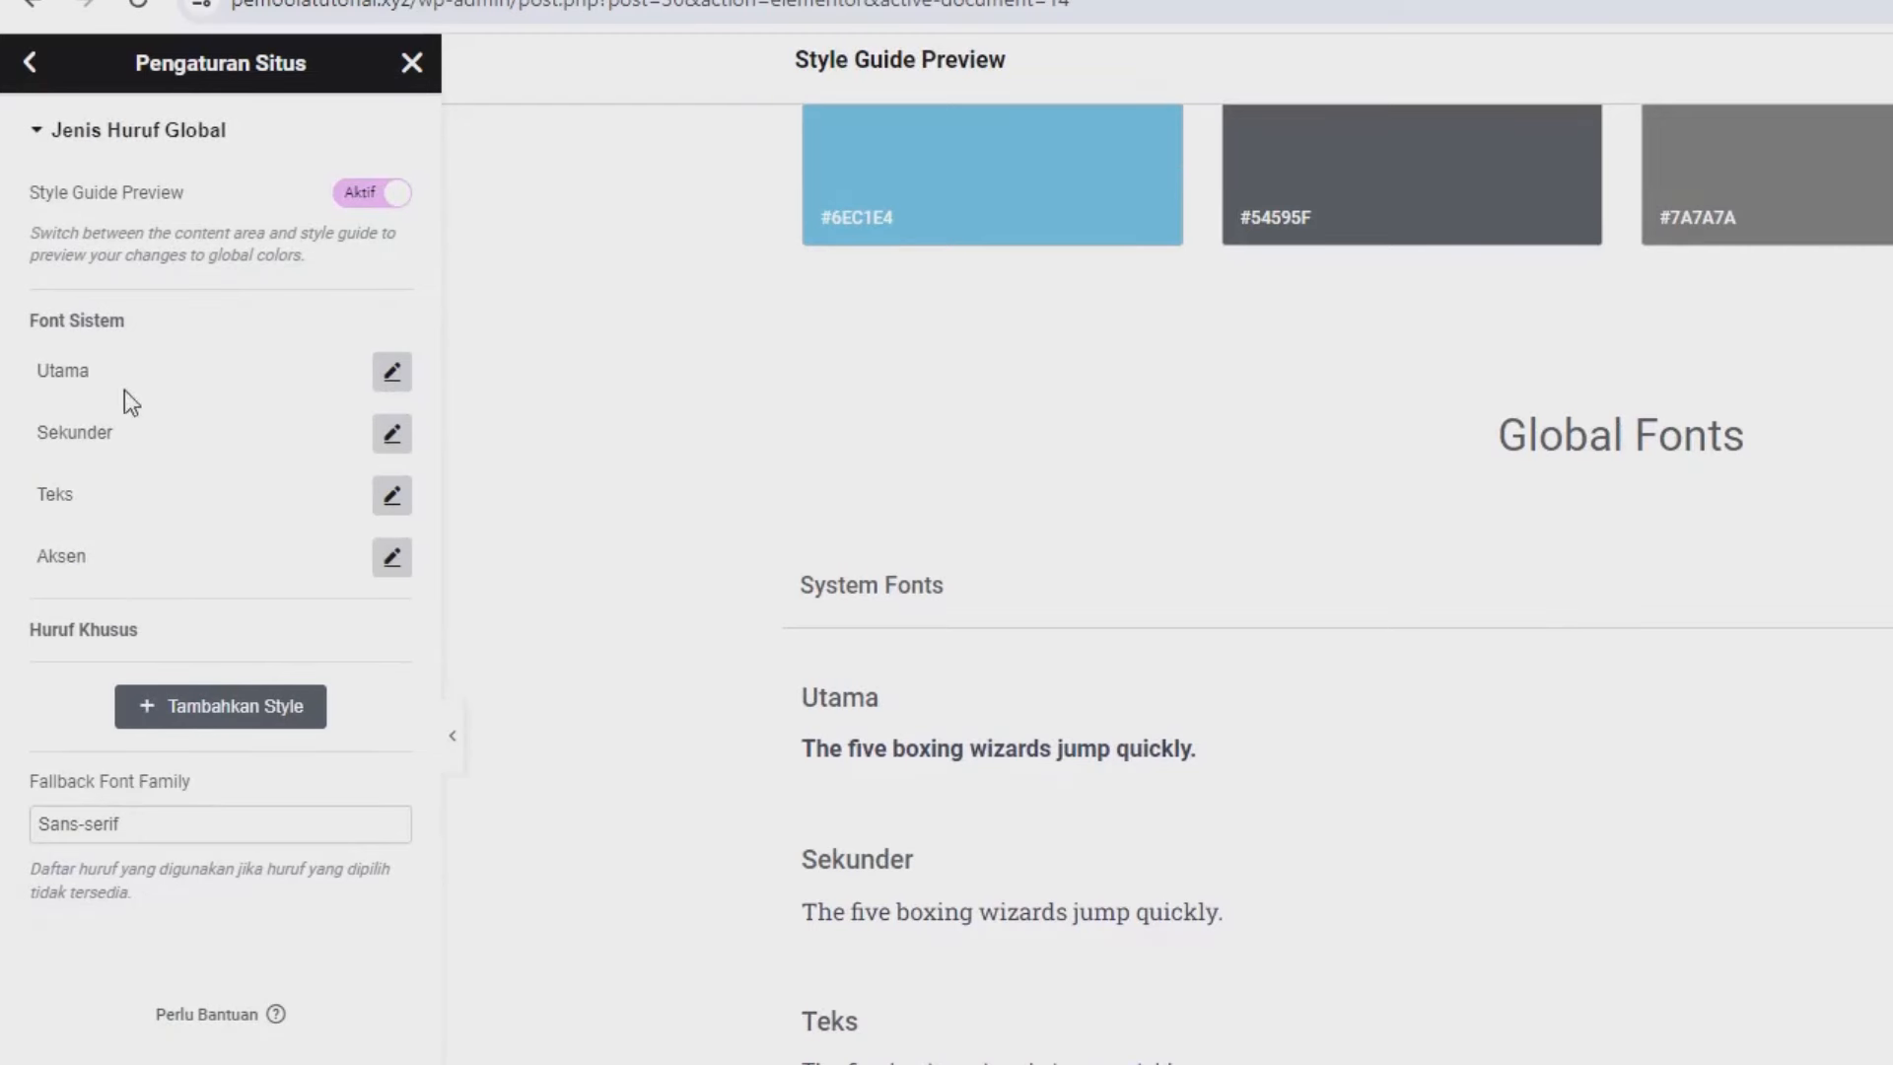
left_click(384, 375)
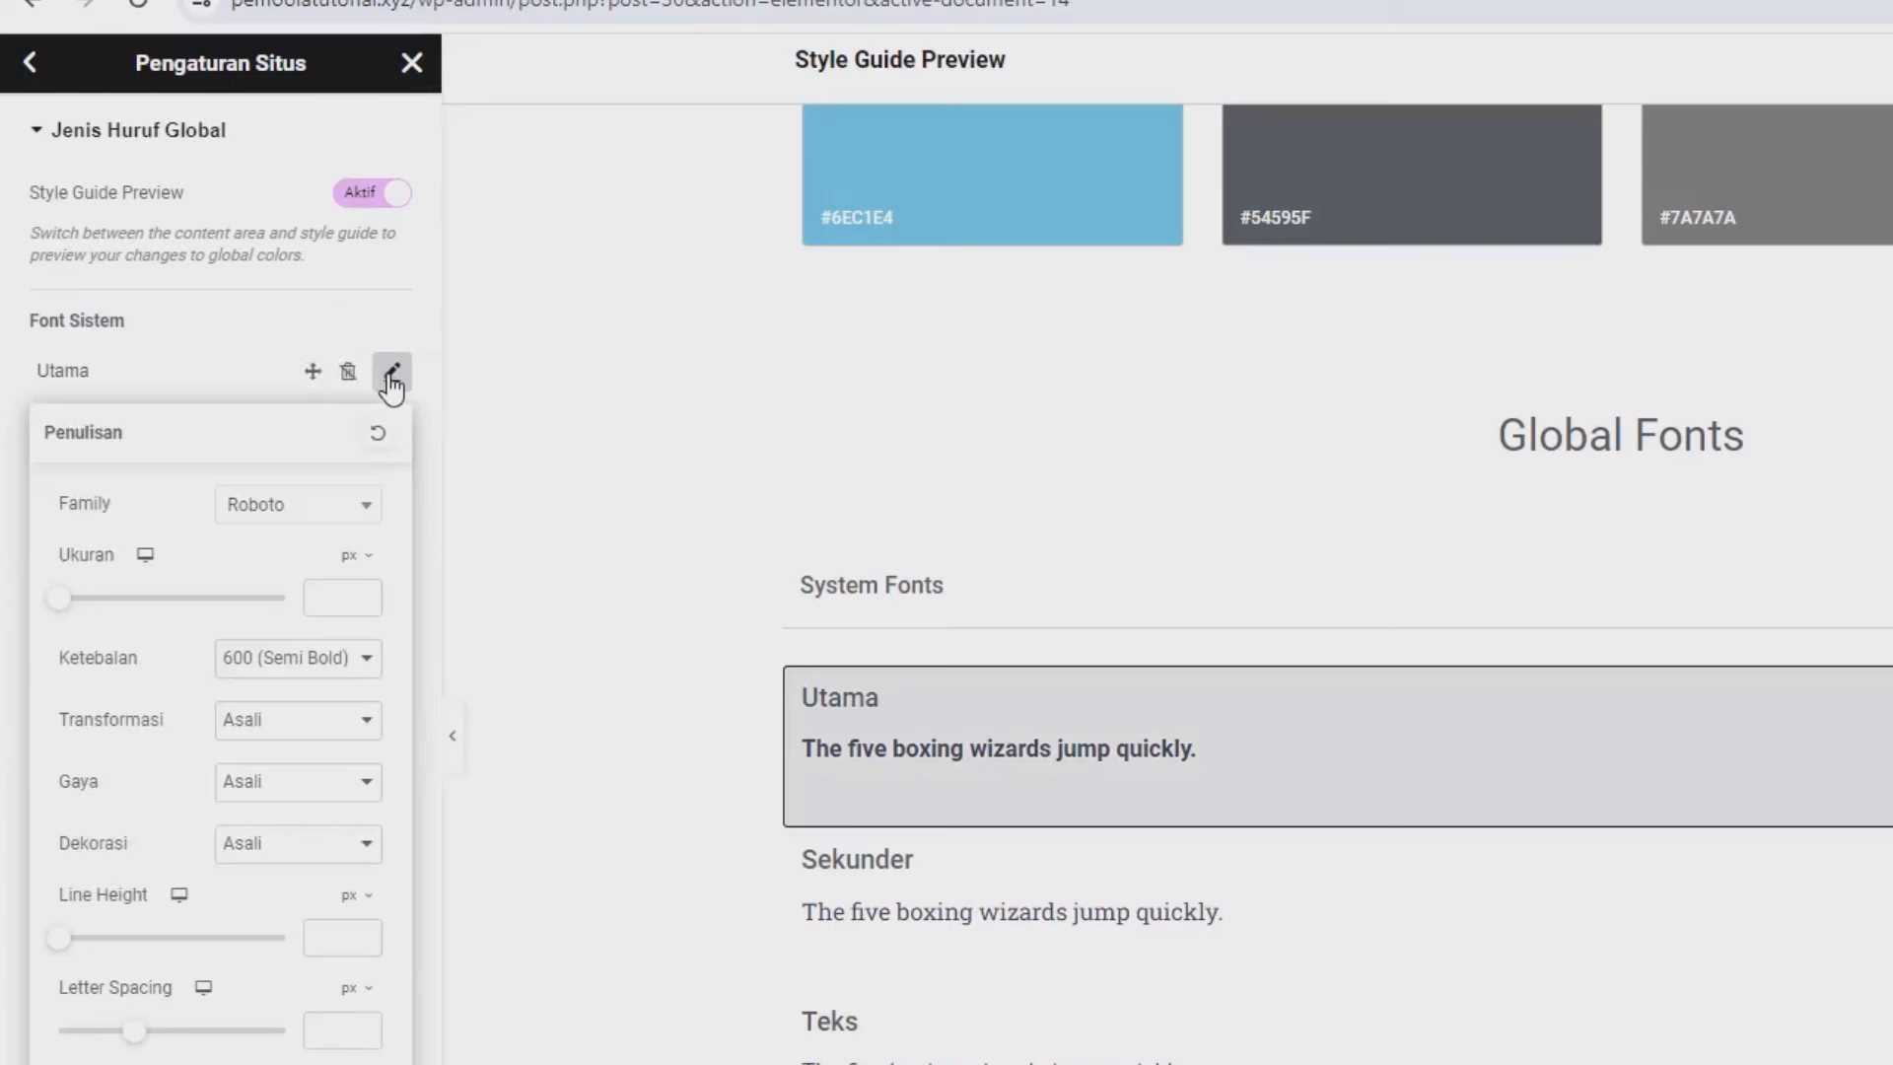
left_click(286, 510)
type("po")
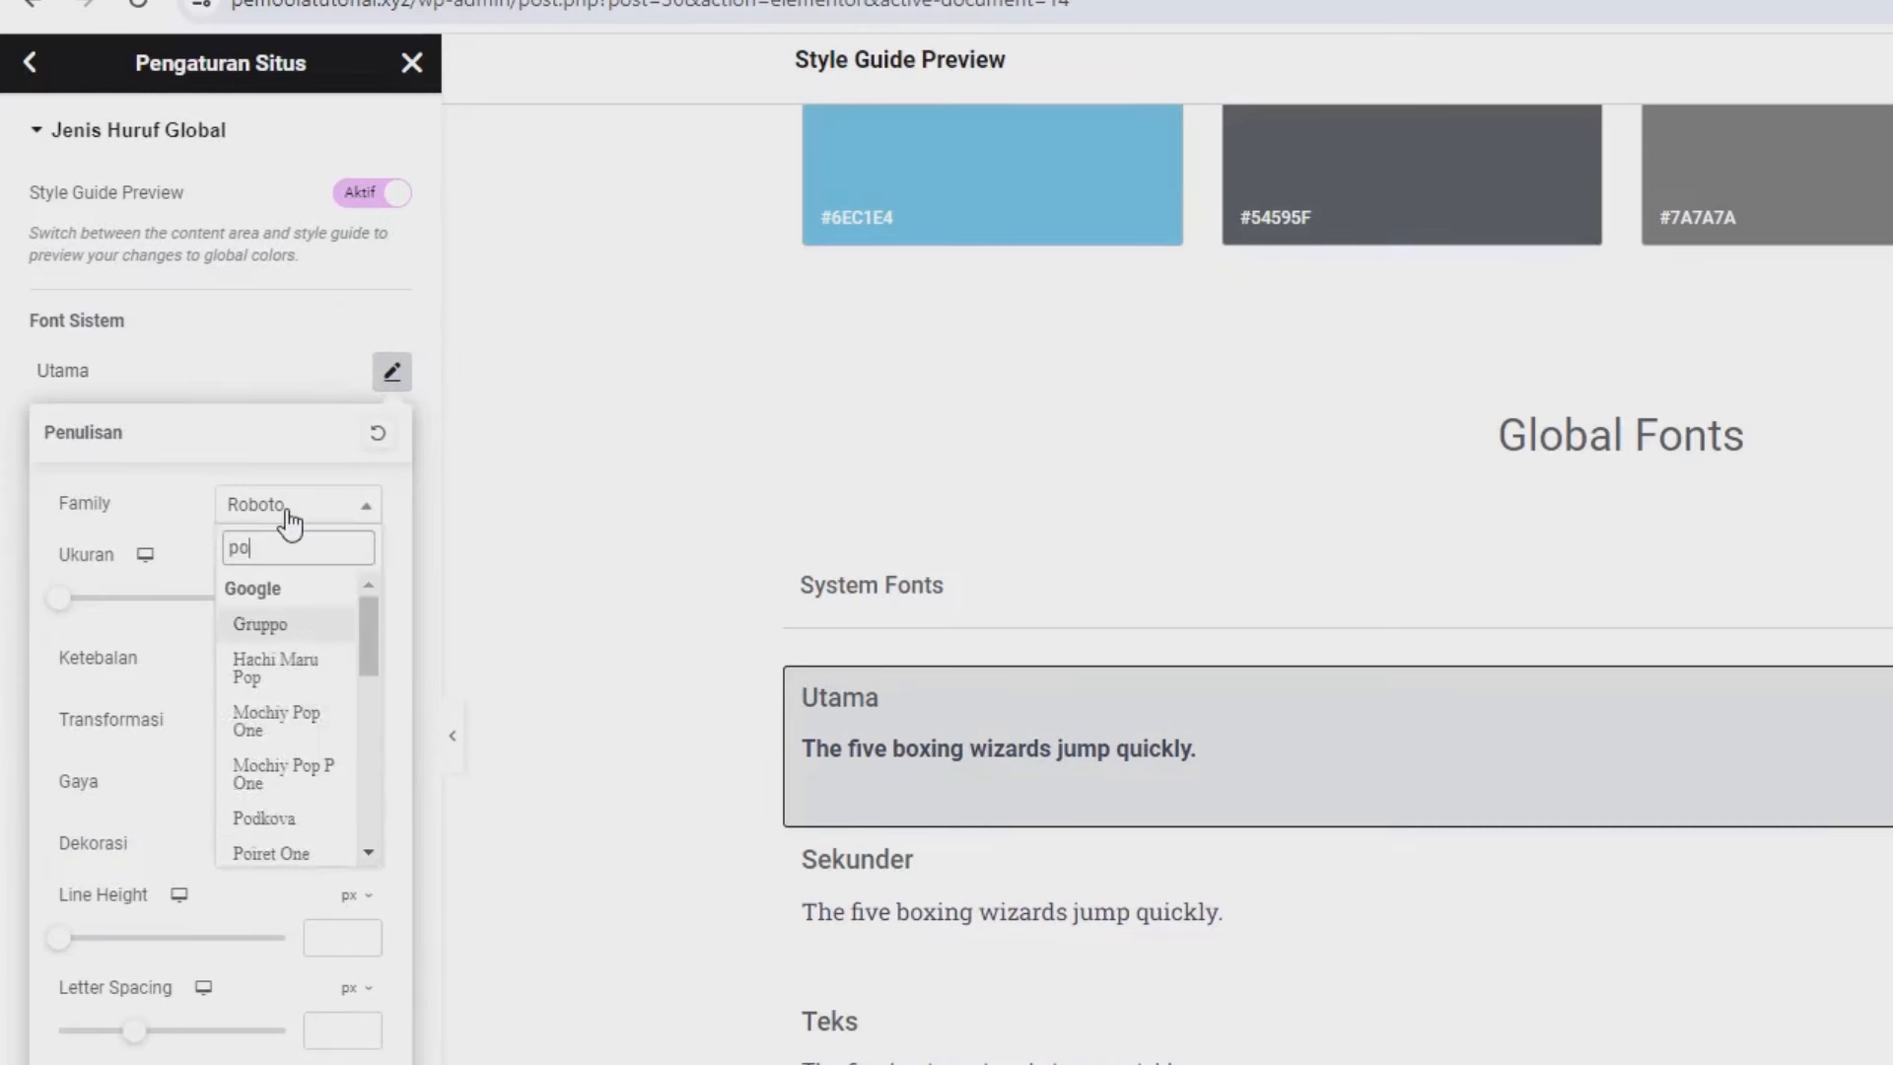
type("p")
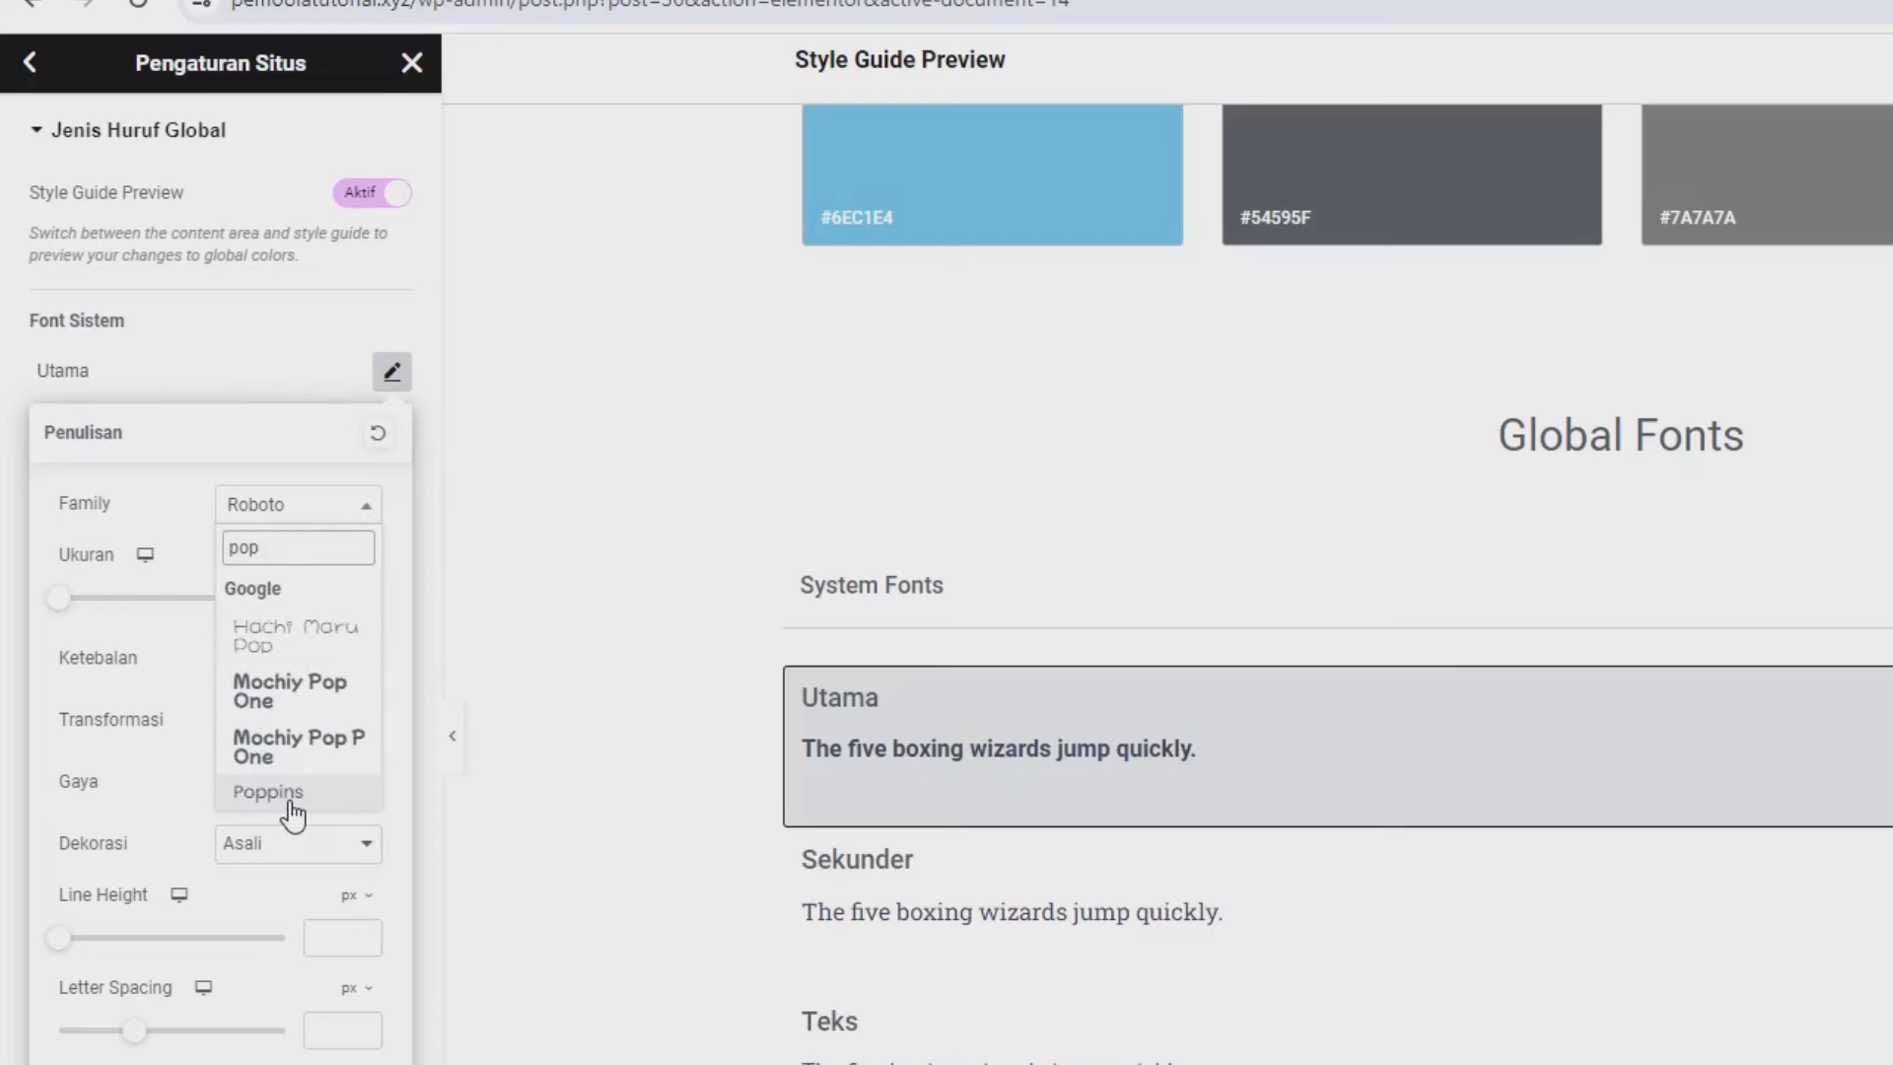
left_click(288, 792)
left_click(329, 363)
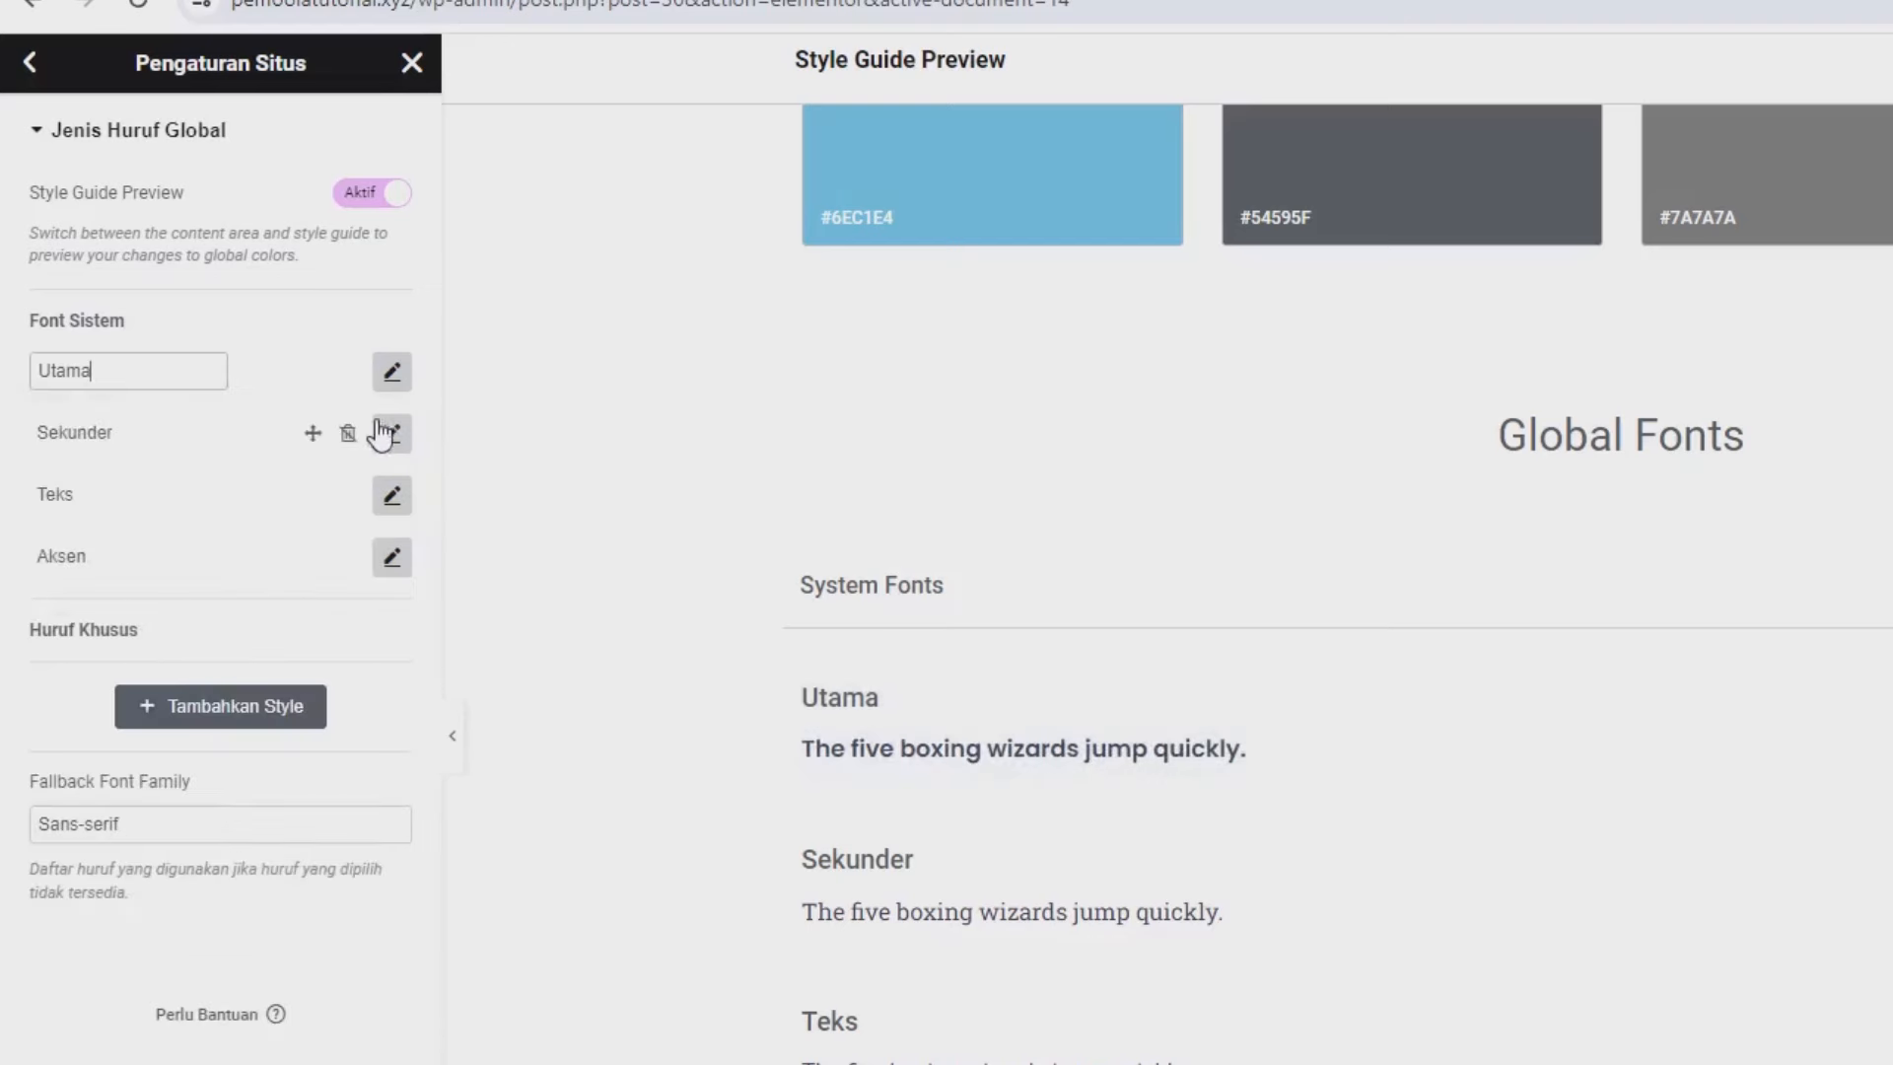
Set the Sekunder and Teks global font families to Poppins.
left_click(391, 433)
left_click(296, 567)
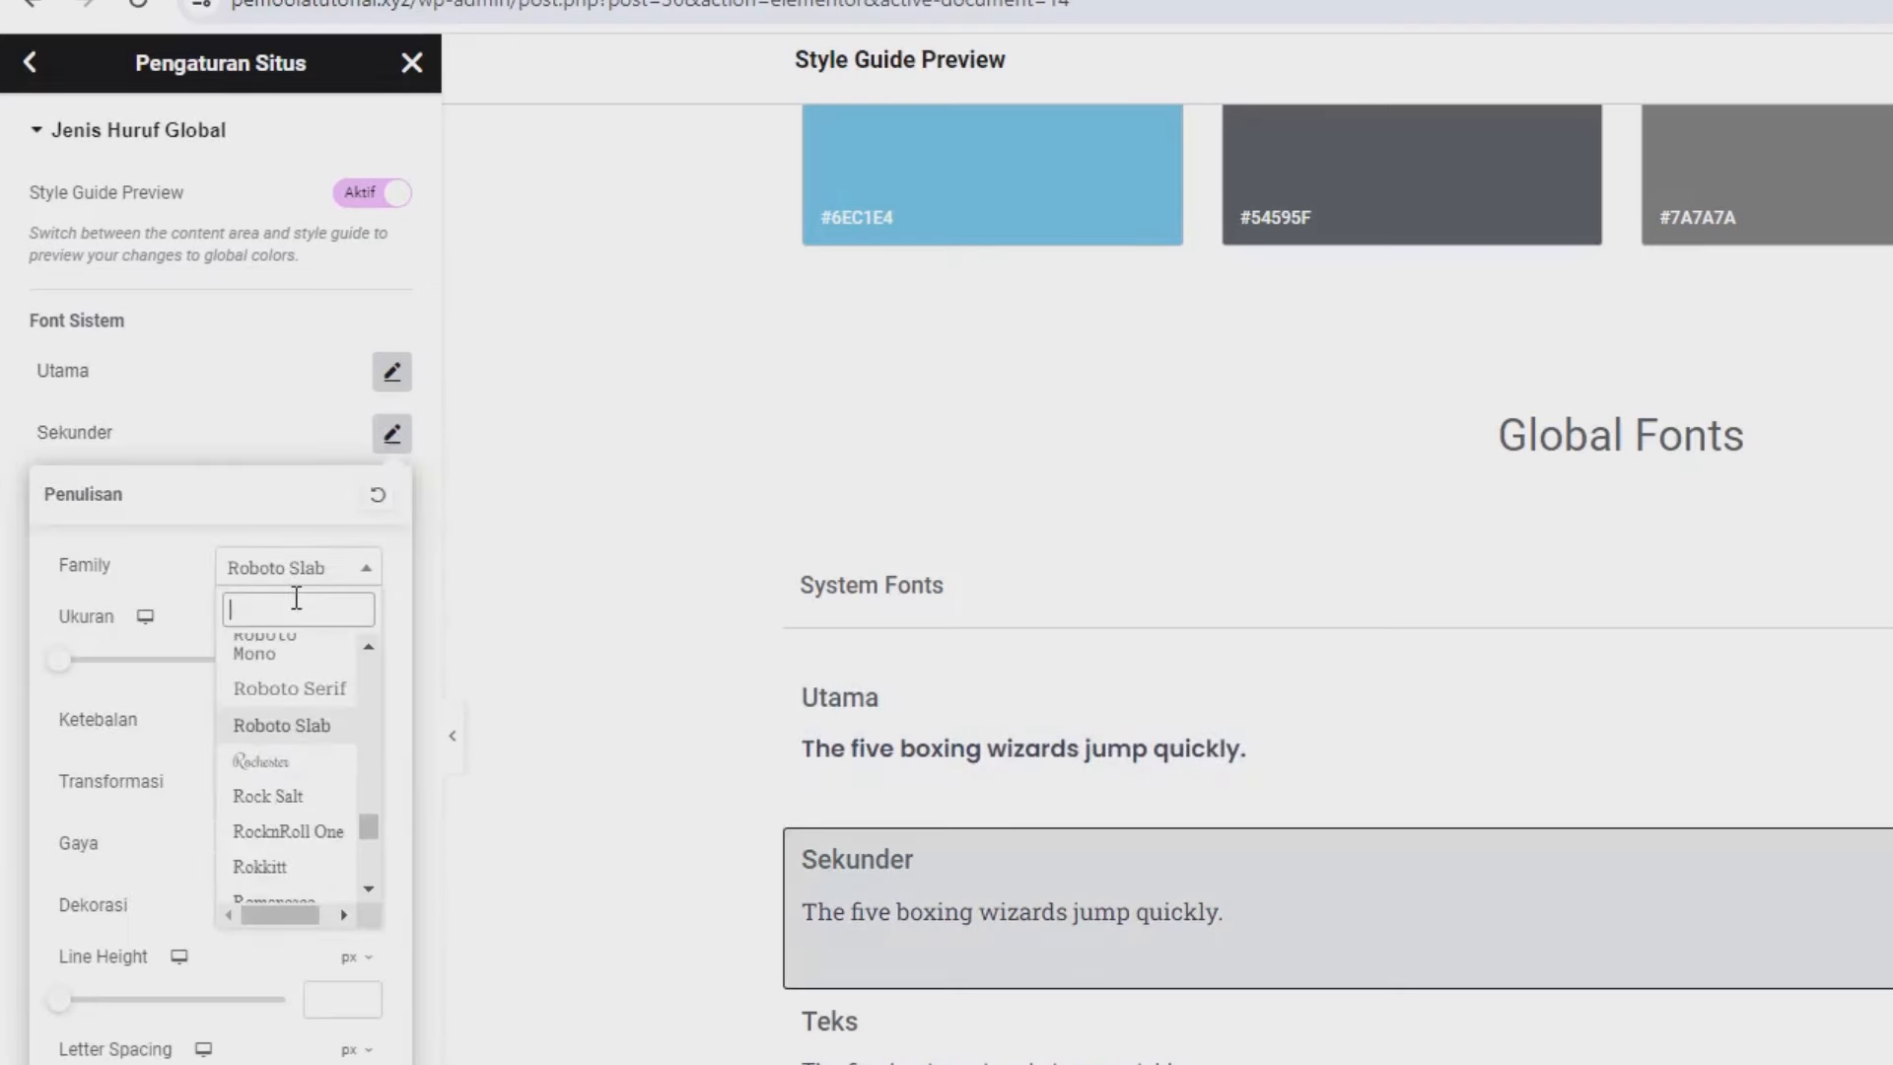
type("pop")
left_click(305, 860)
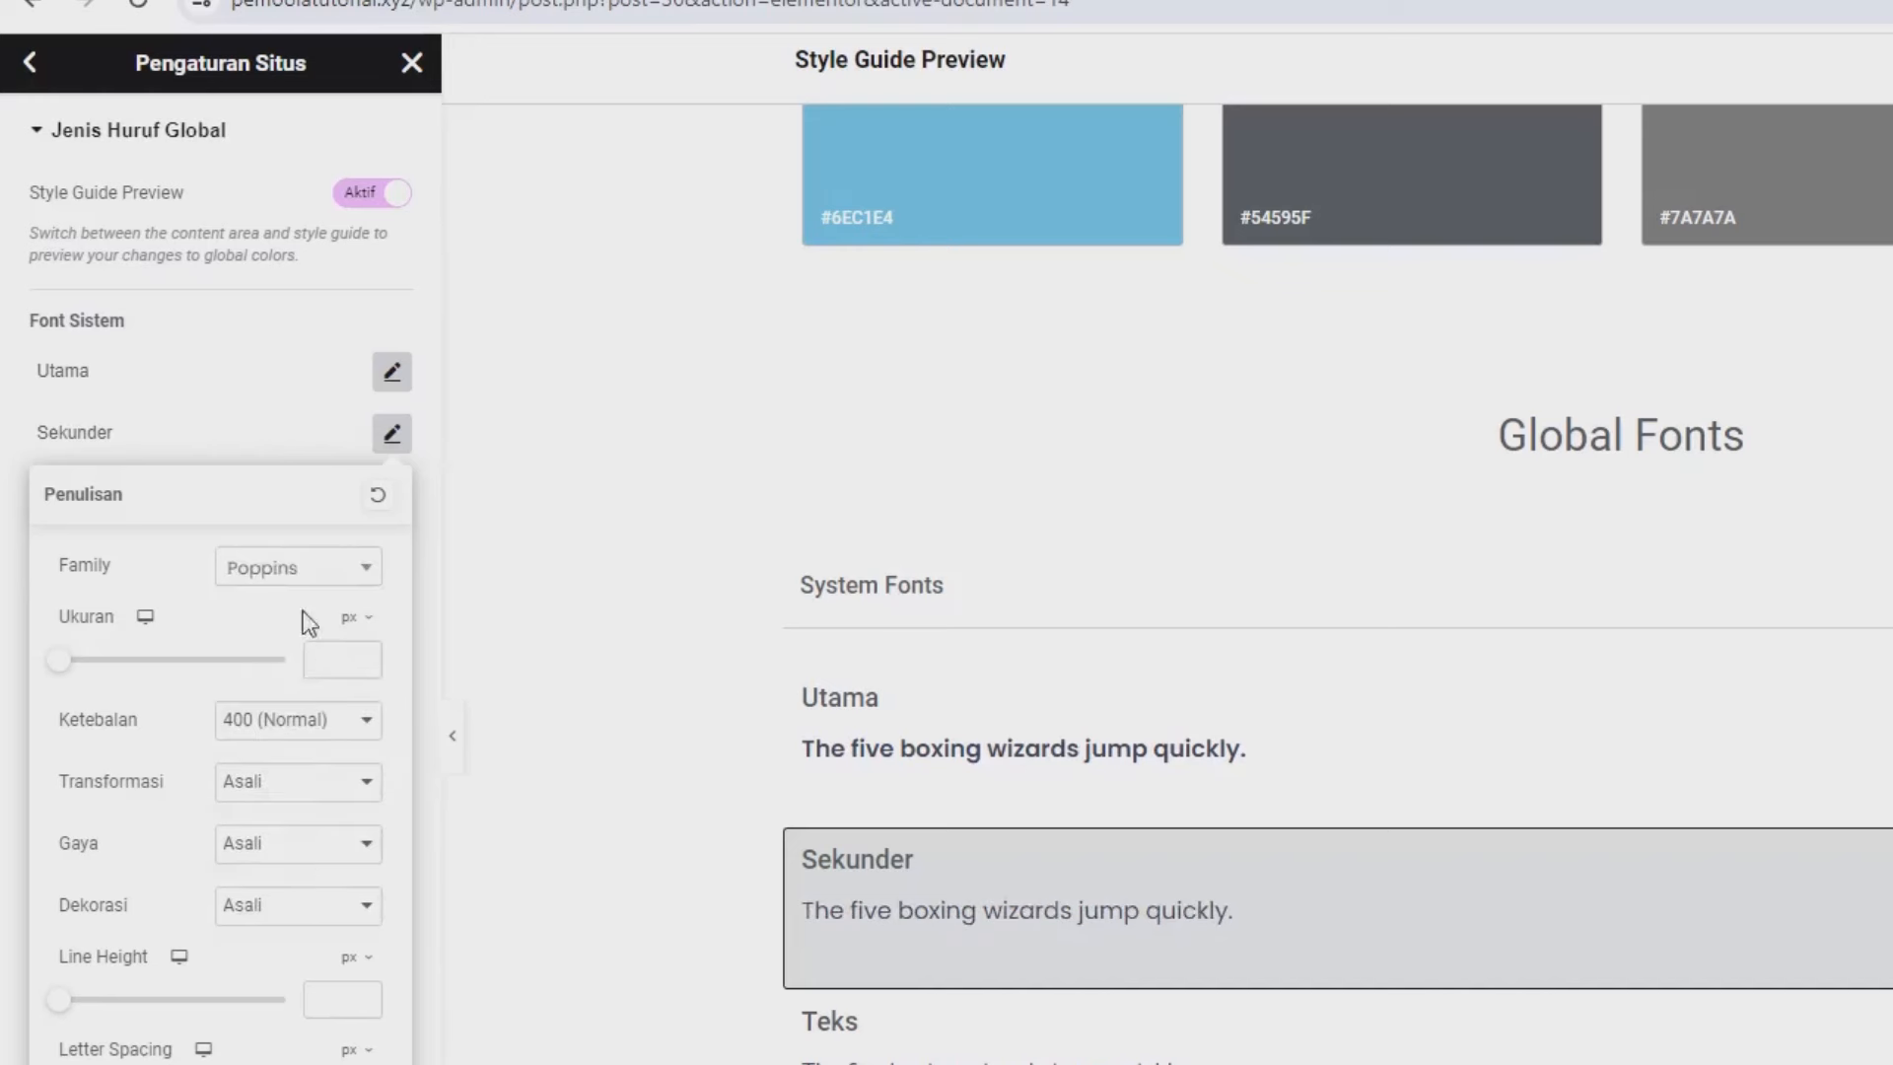
left_click(228, 421)
left_click(392, 496)
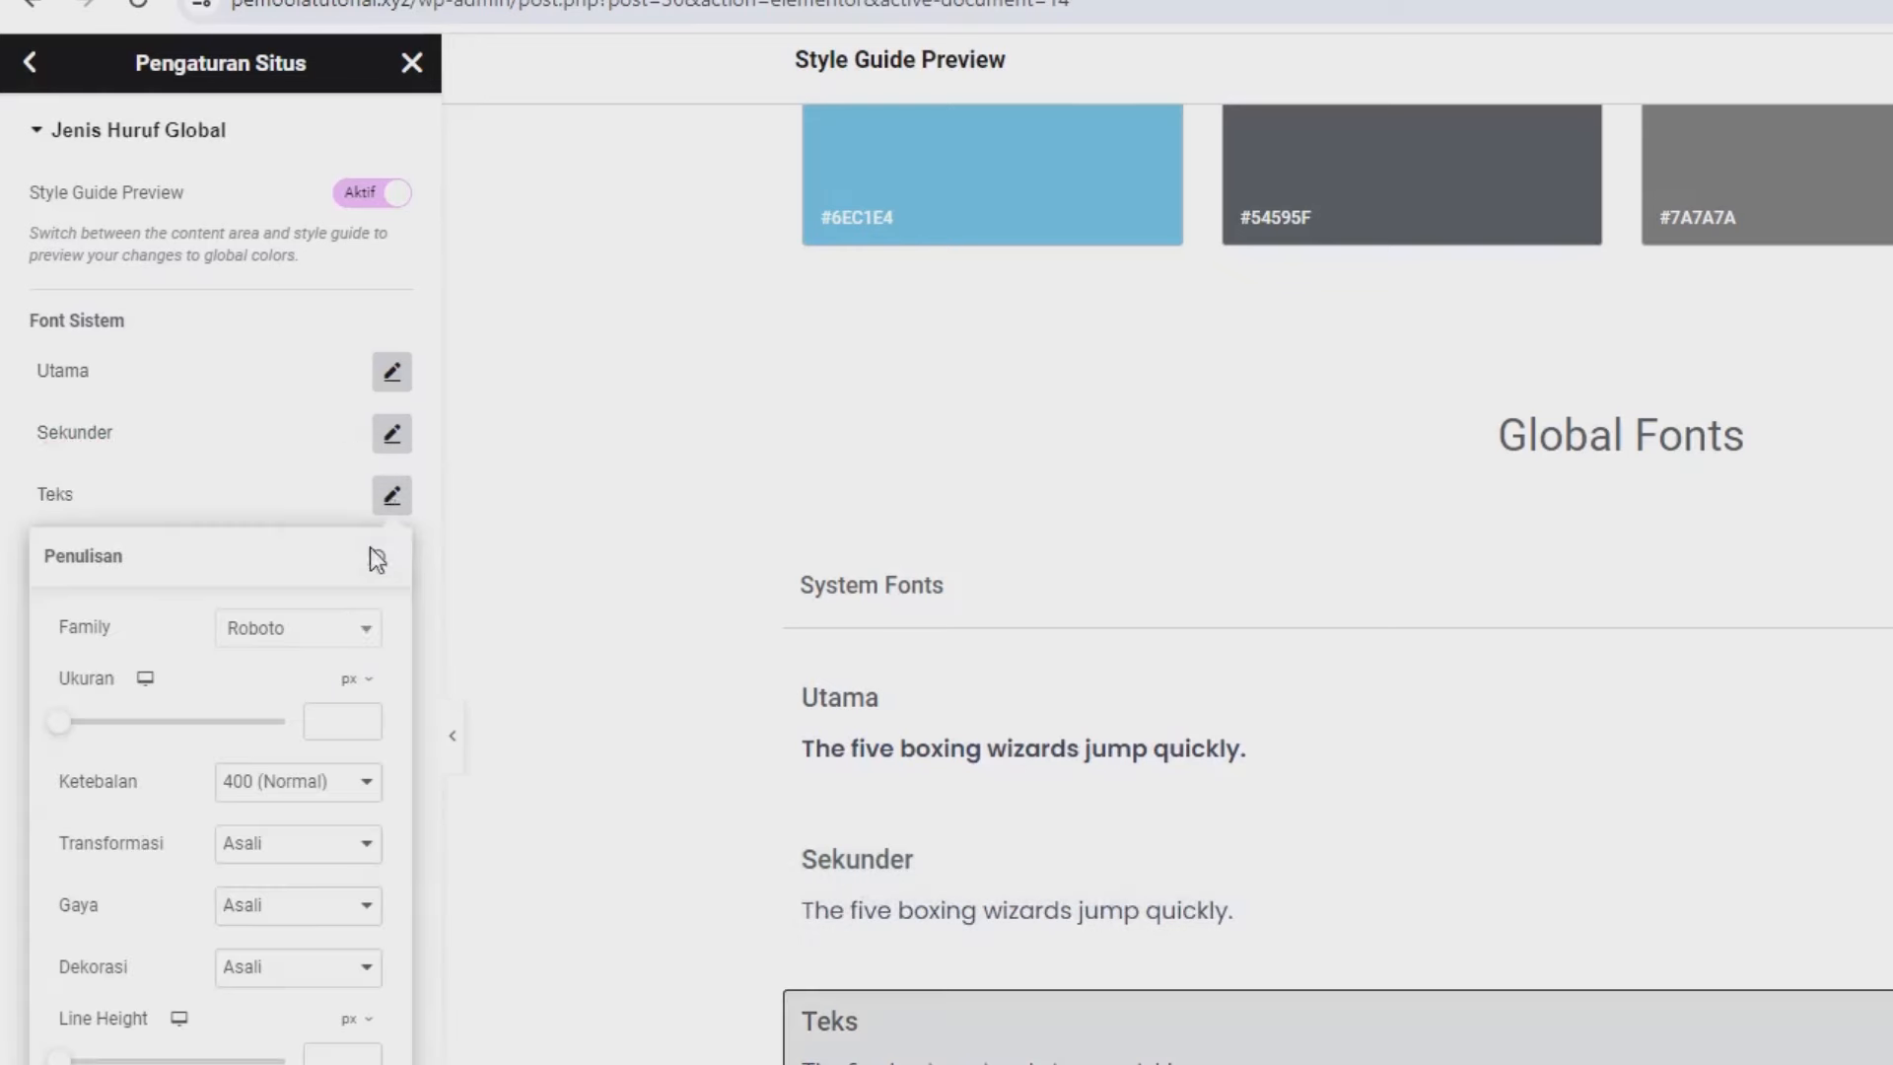
left_click(348, 631)
type("pop")
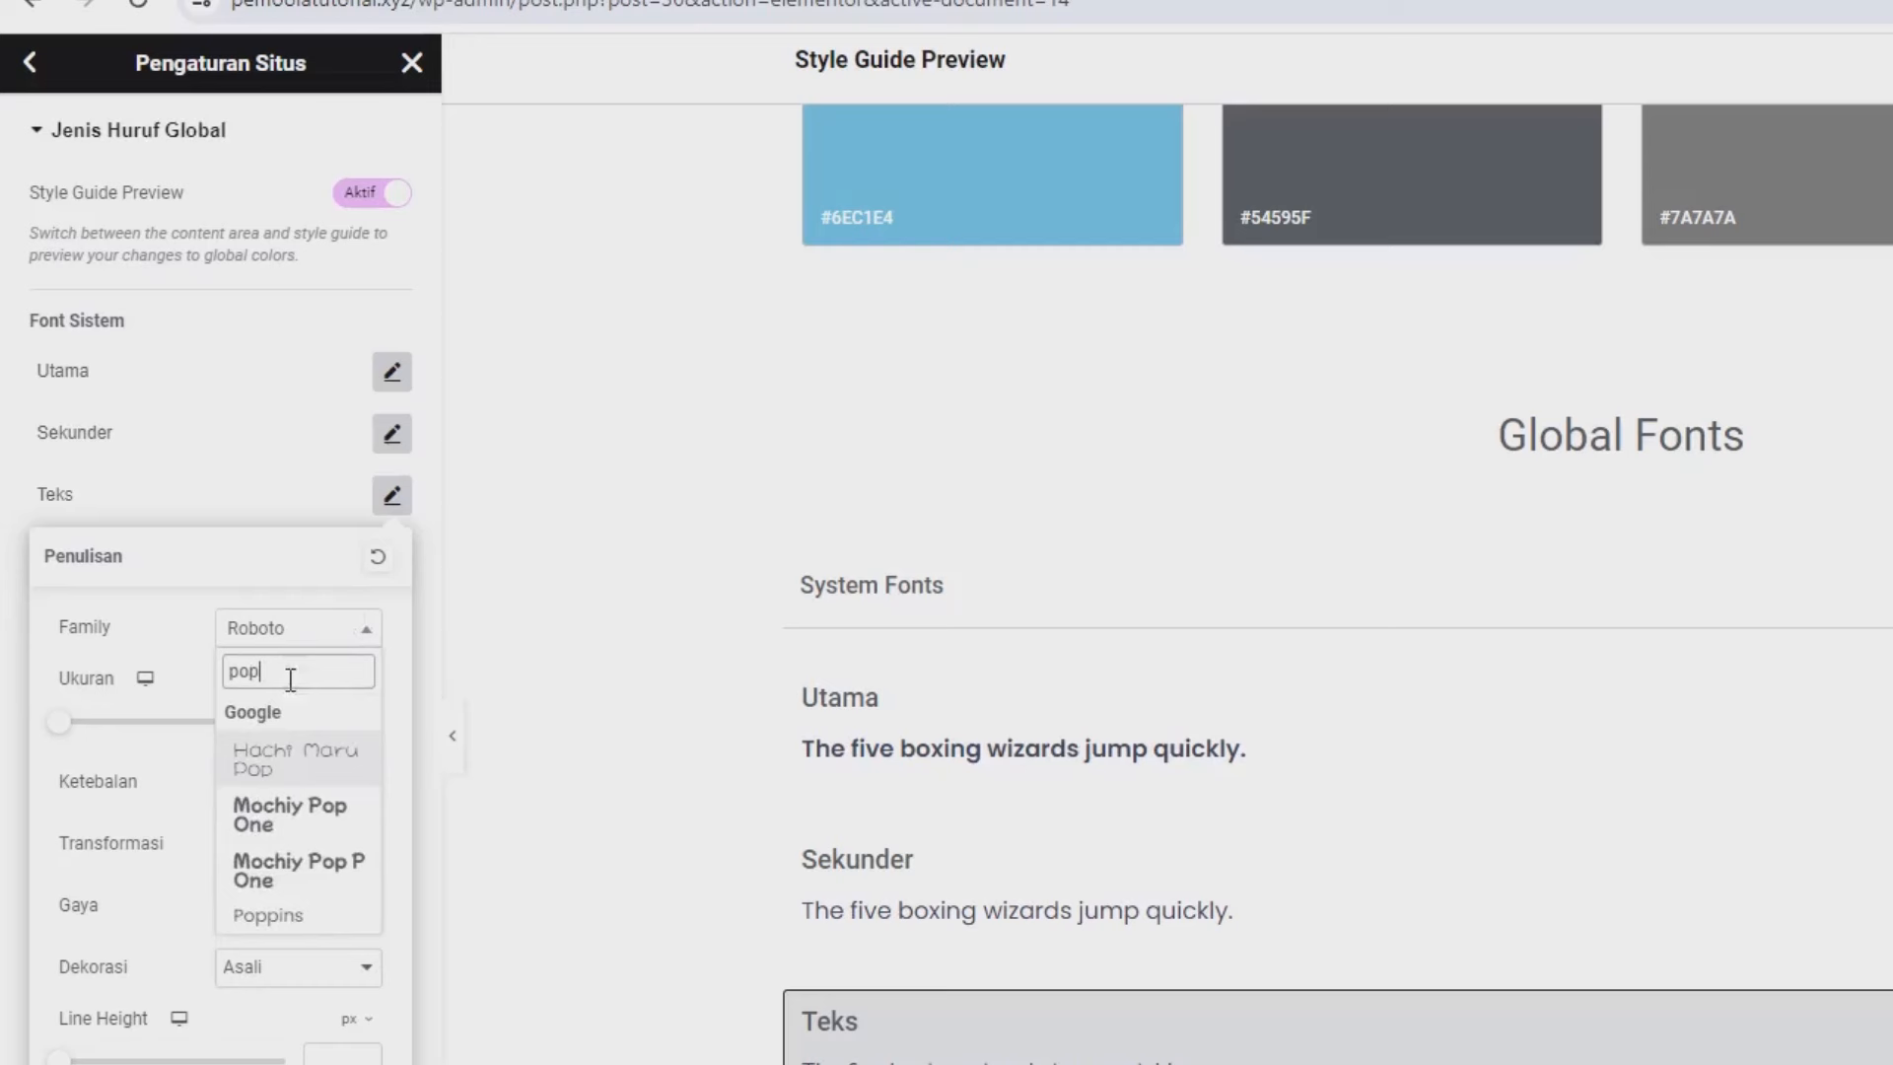
left_click(295, 909)
left_click(275, 543)
Set the Aksen global font to Poppins, save the site settings and return to the page.
left_click(391, 558)
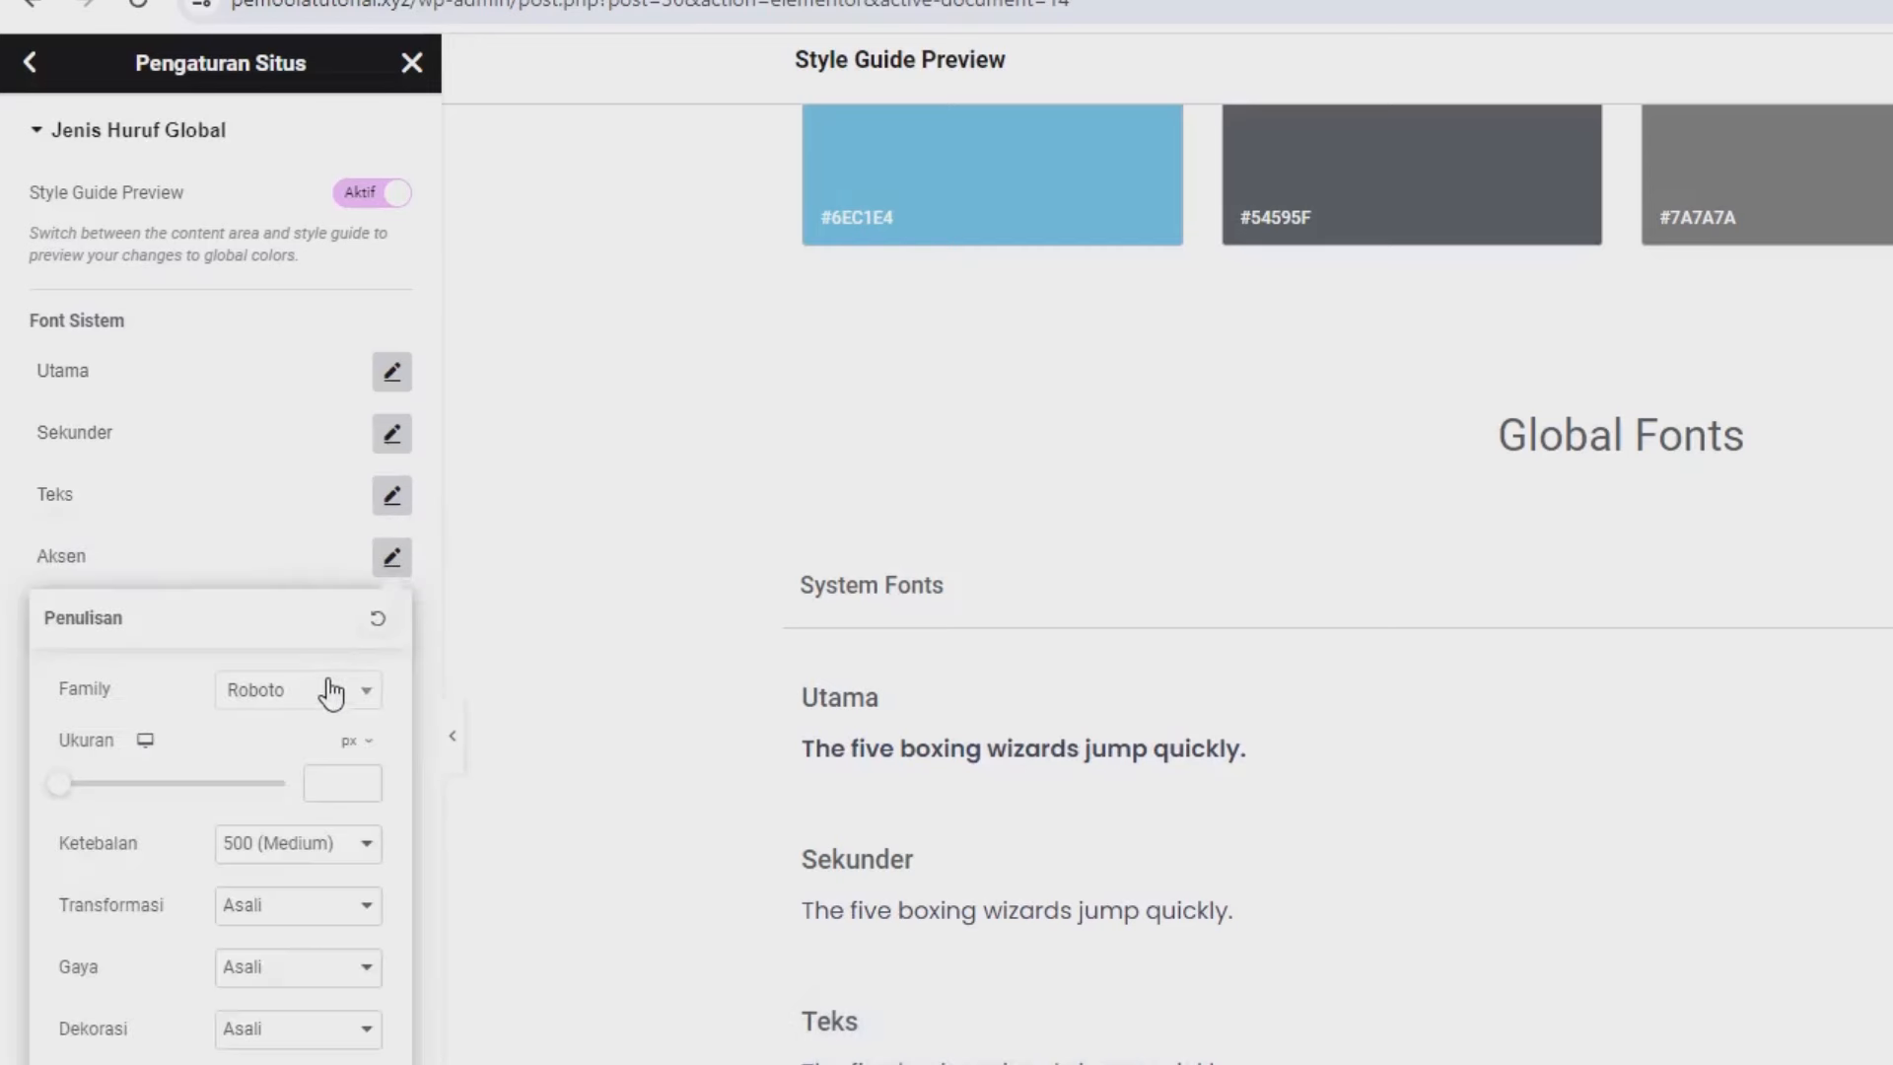
left_click(320, 704)
type("pop")
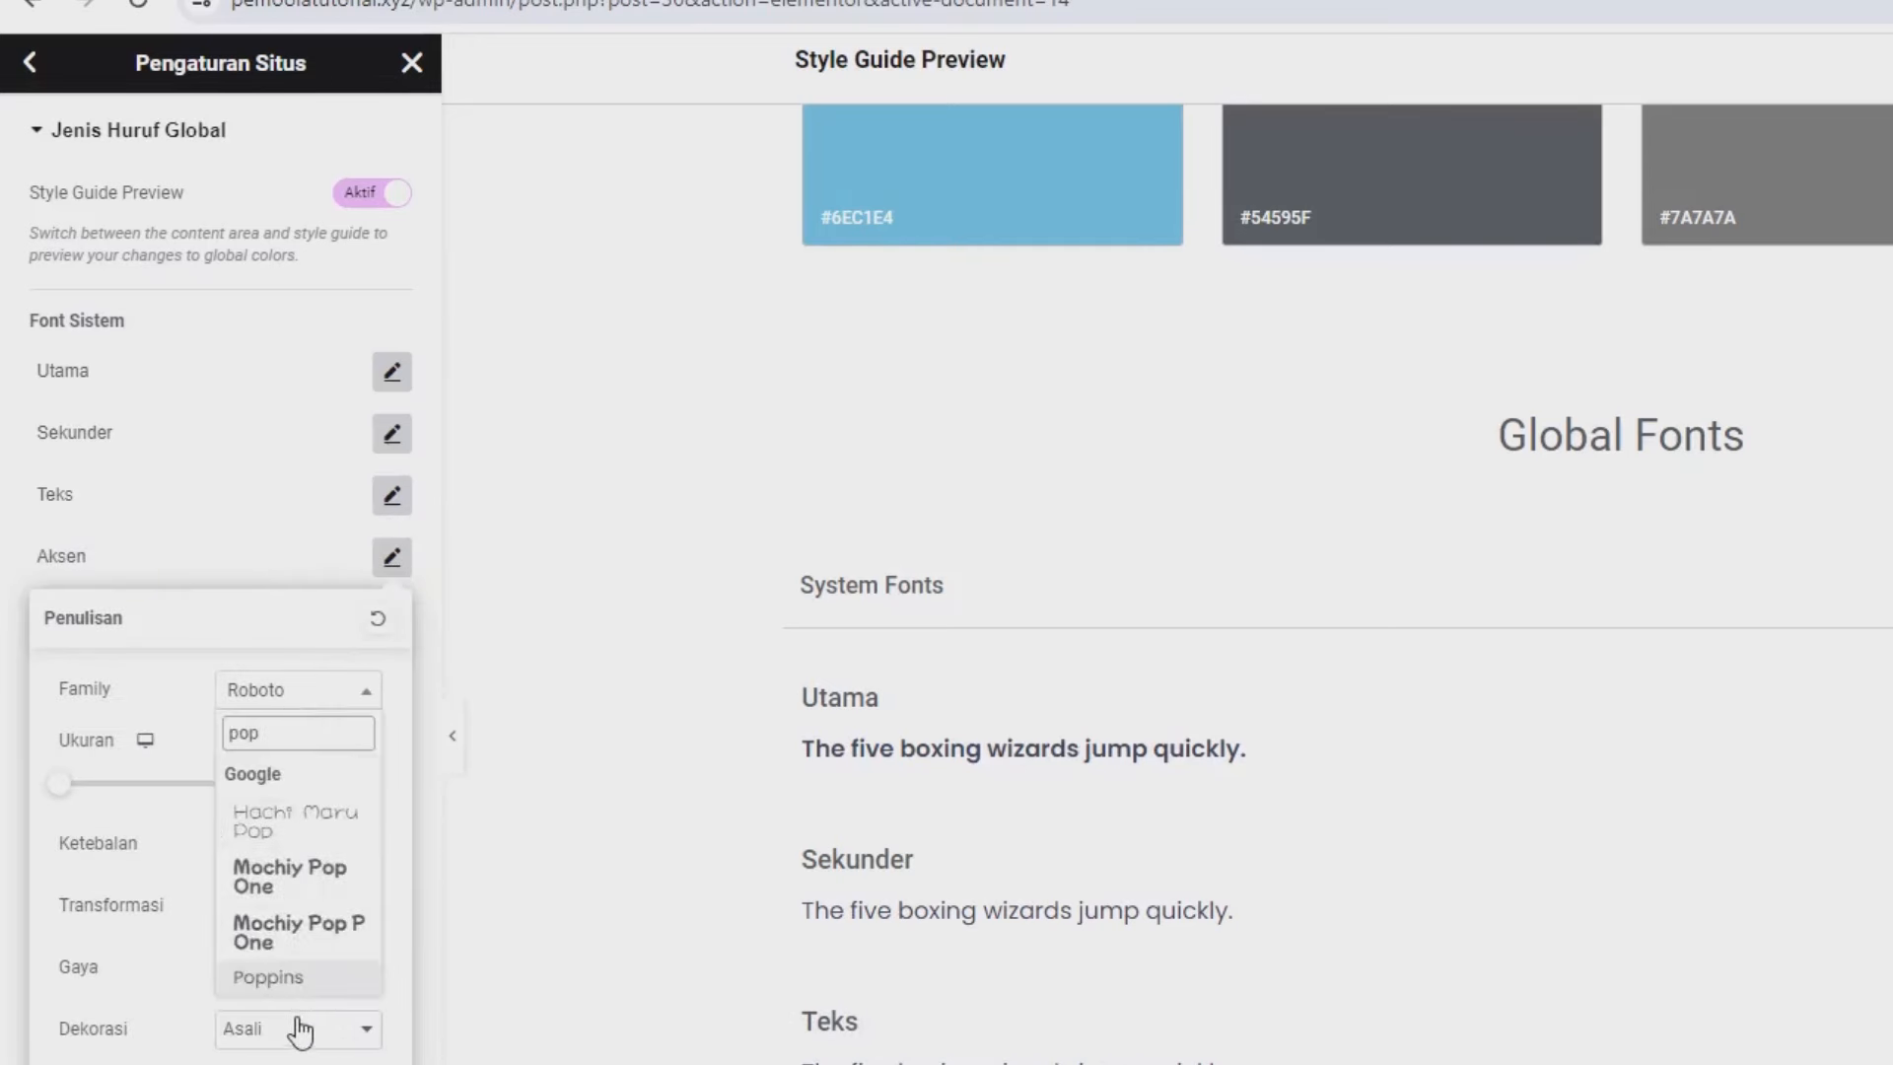
left_click(271, 977)
left_click(151, 530)
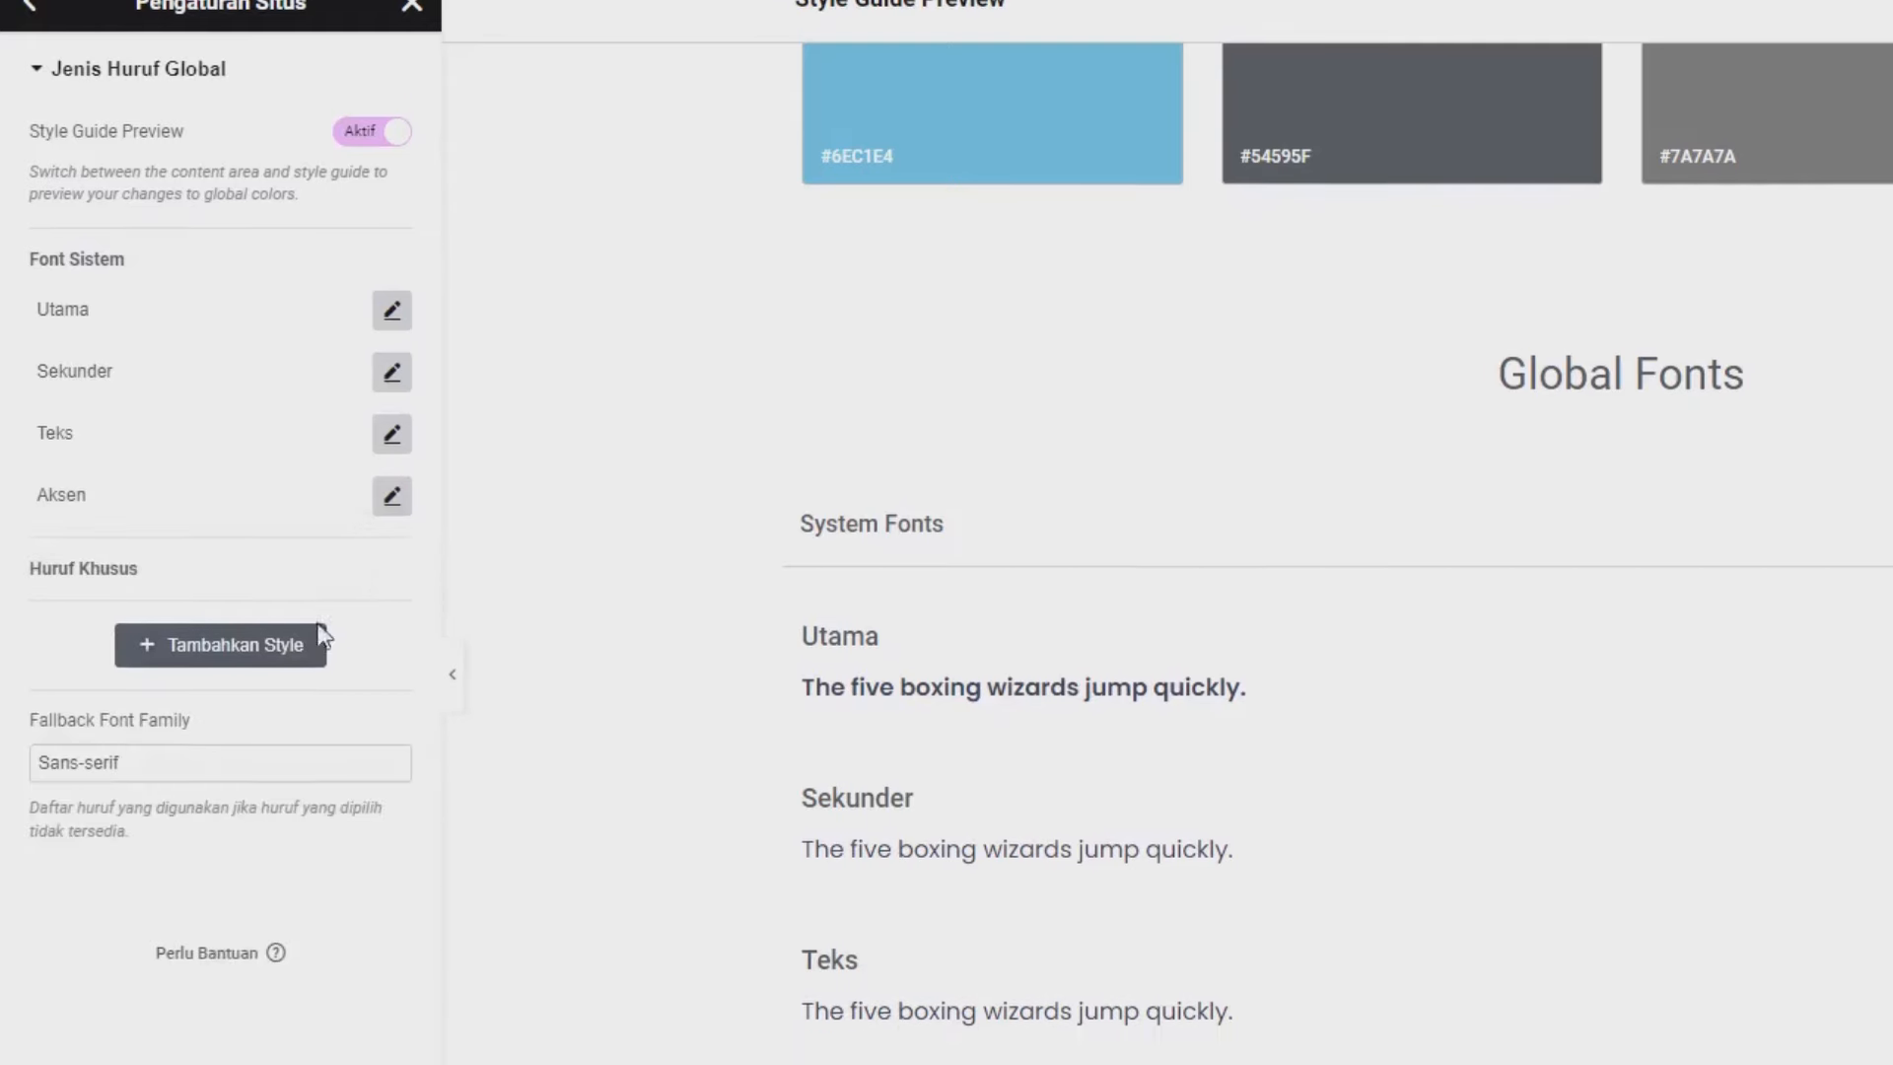
left_click(335, 979)
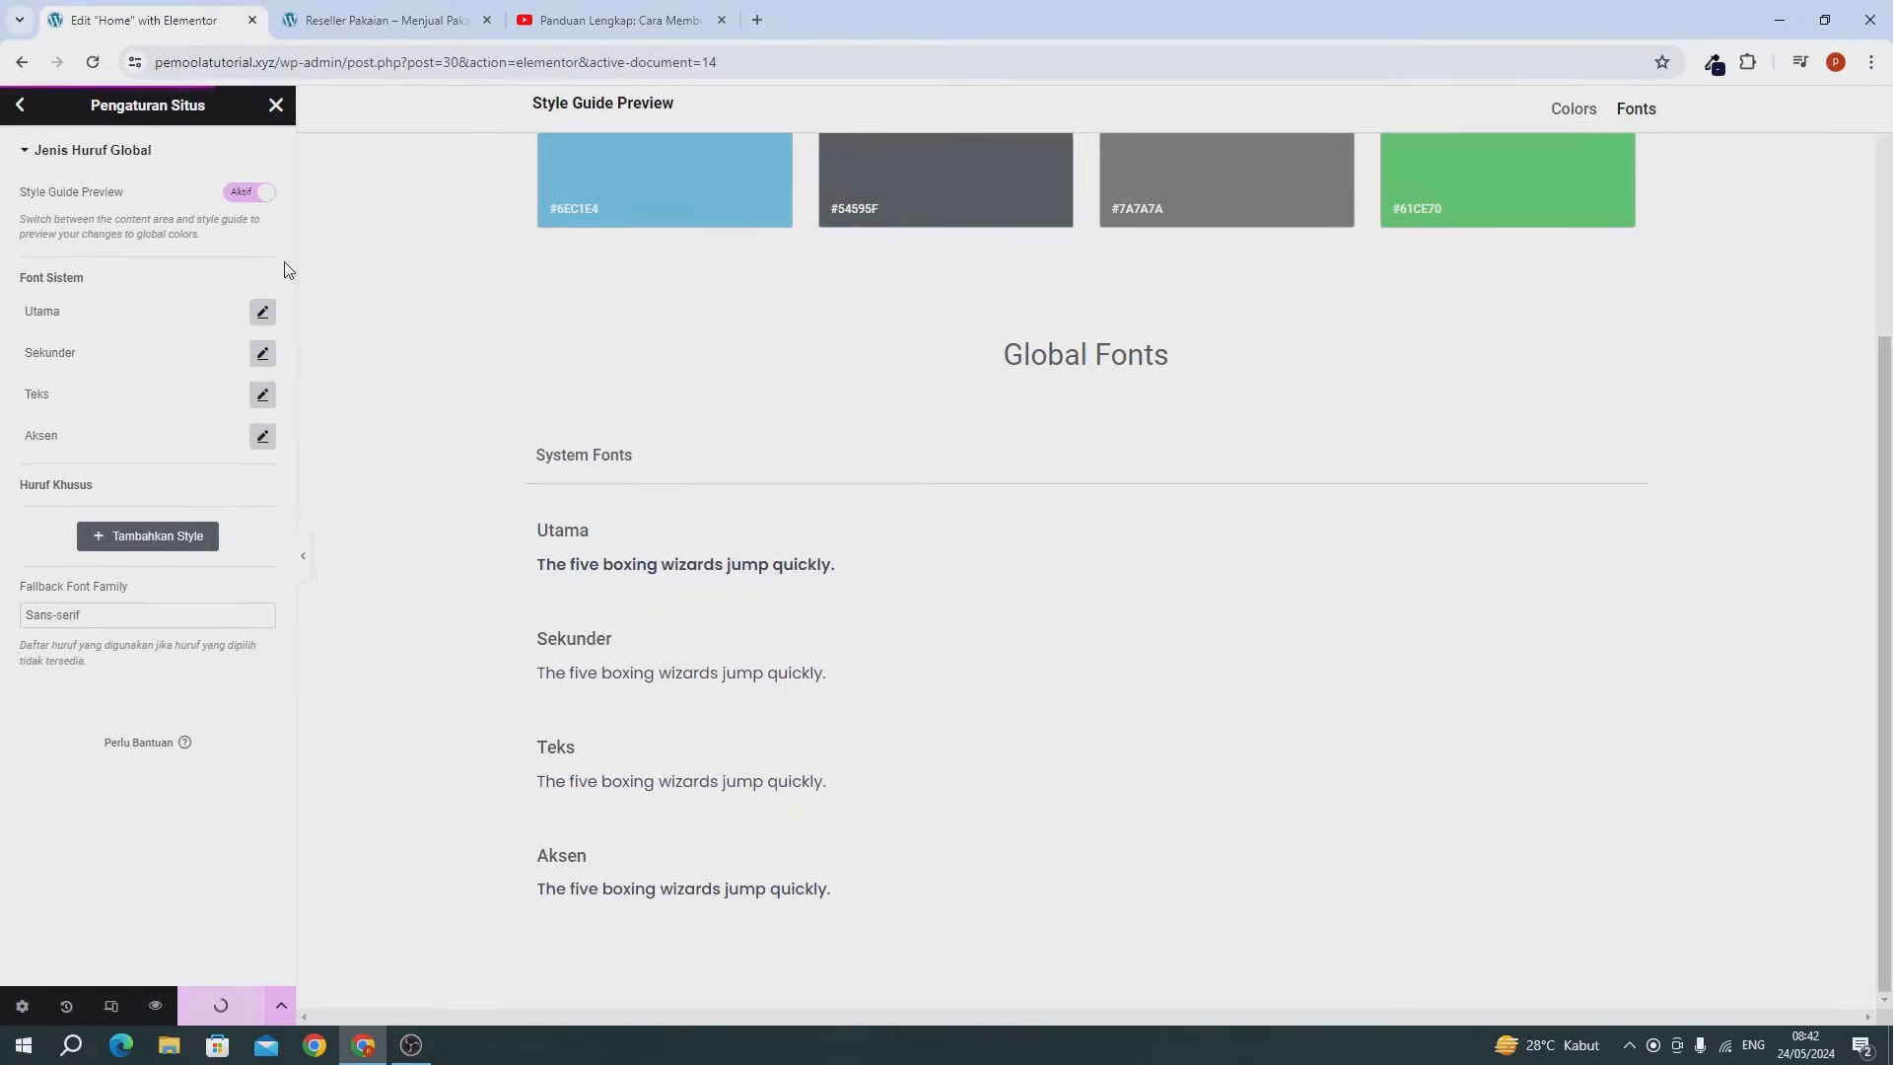
left_click(276, 104)
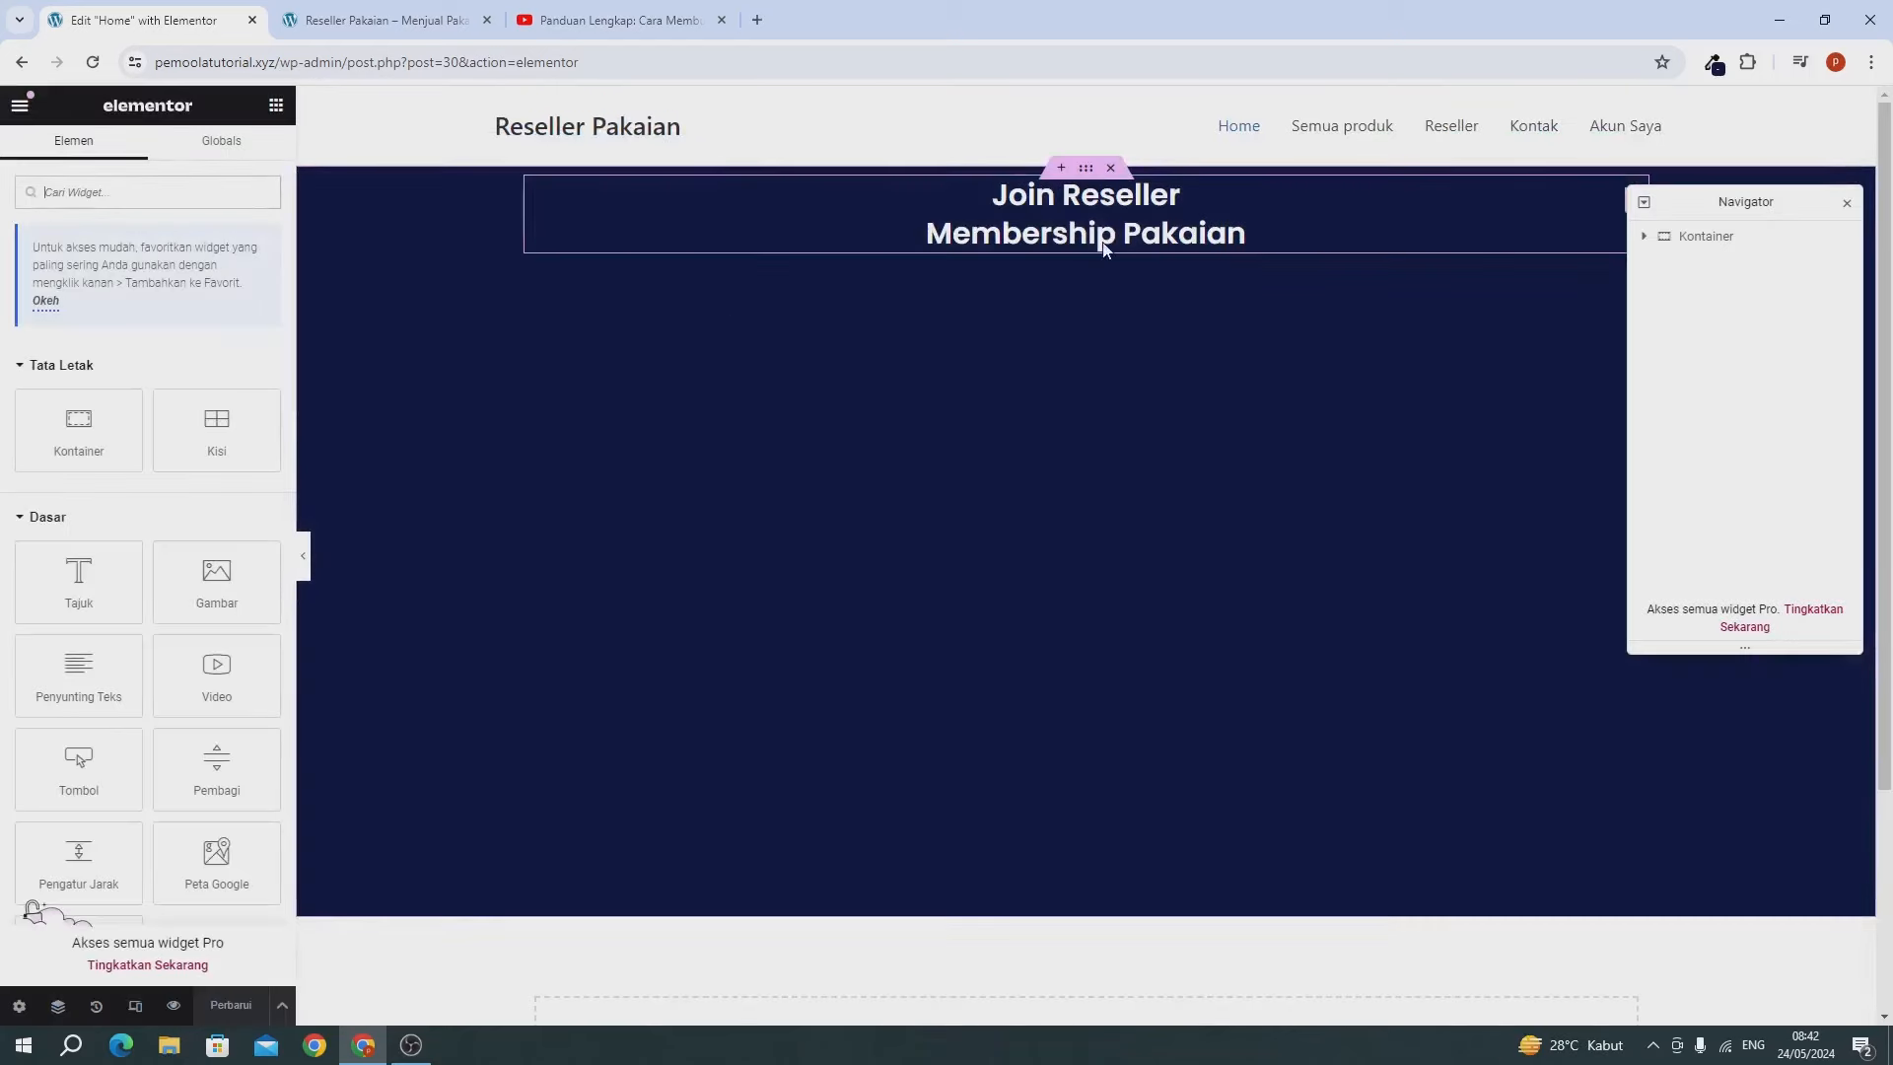
Set the Join Reseller heading's typography to 35 px size and 700 (Bold) weight.
left_click(1025, 223)
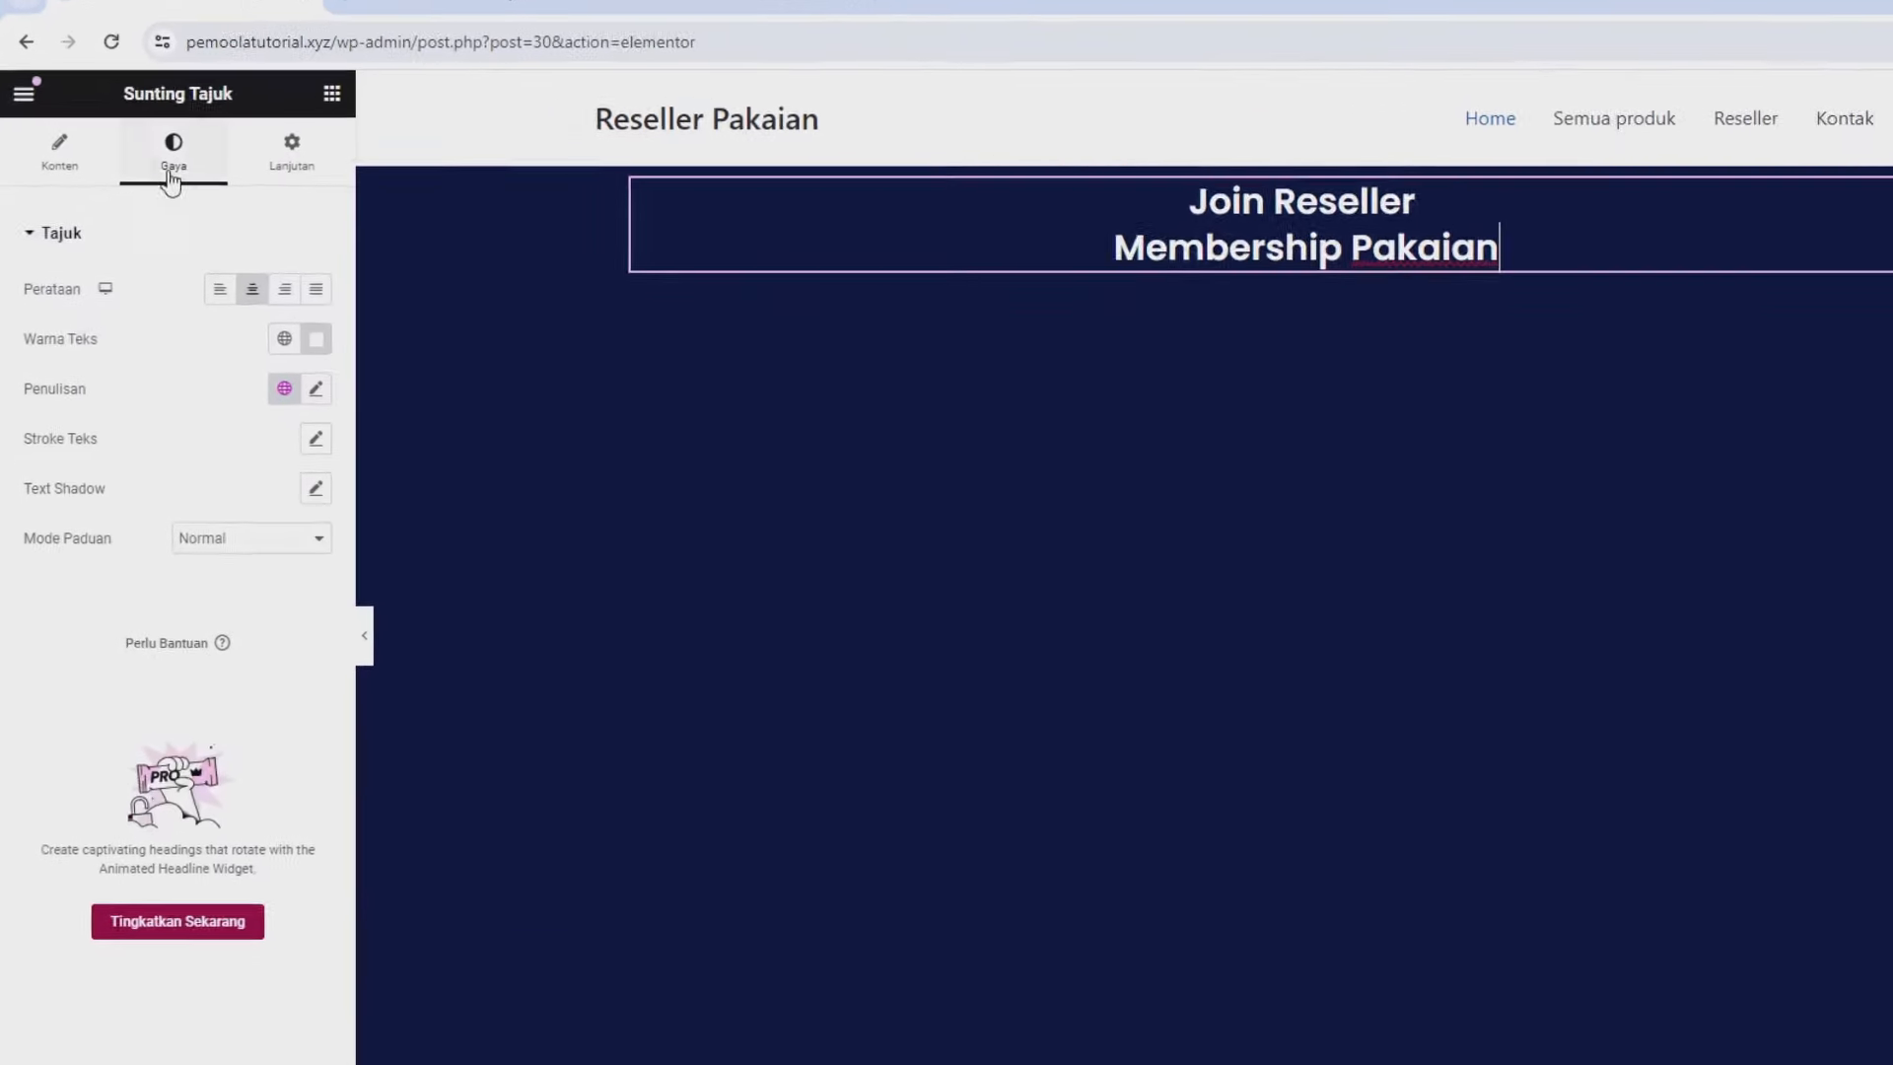
left_click(382, 440)
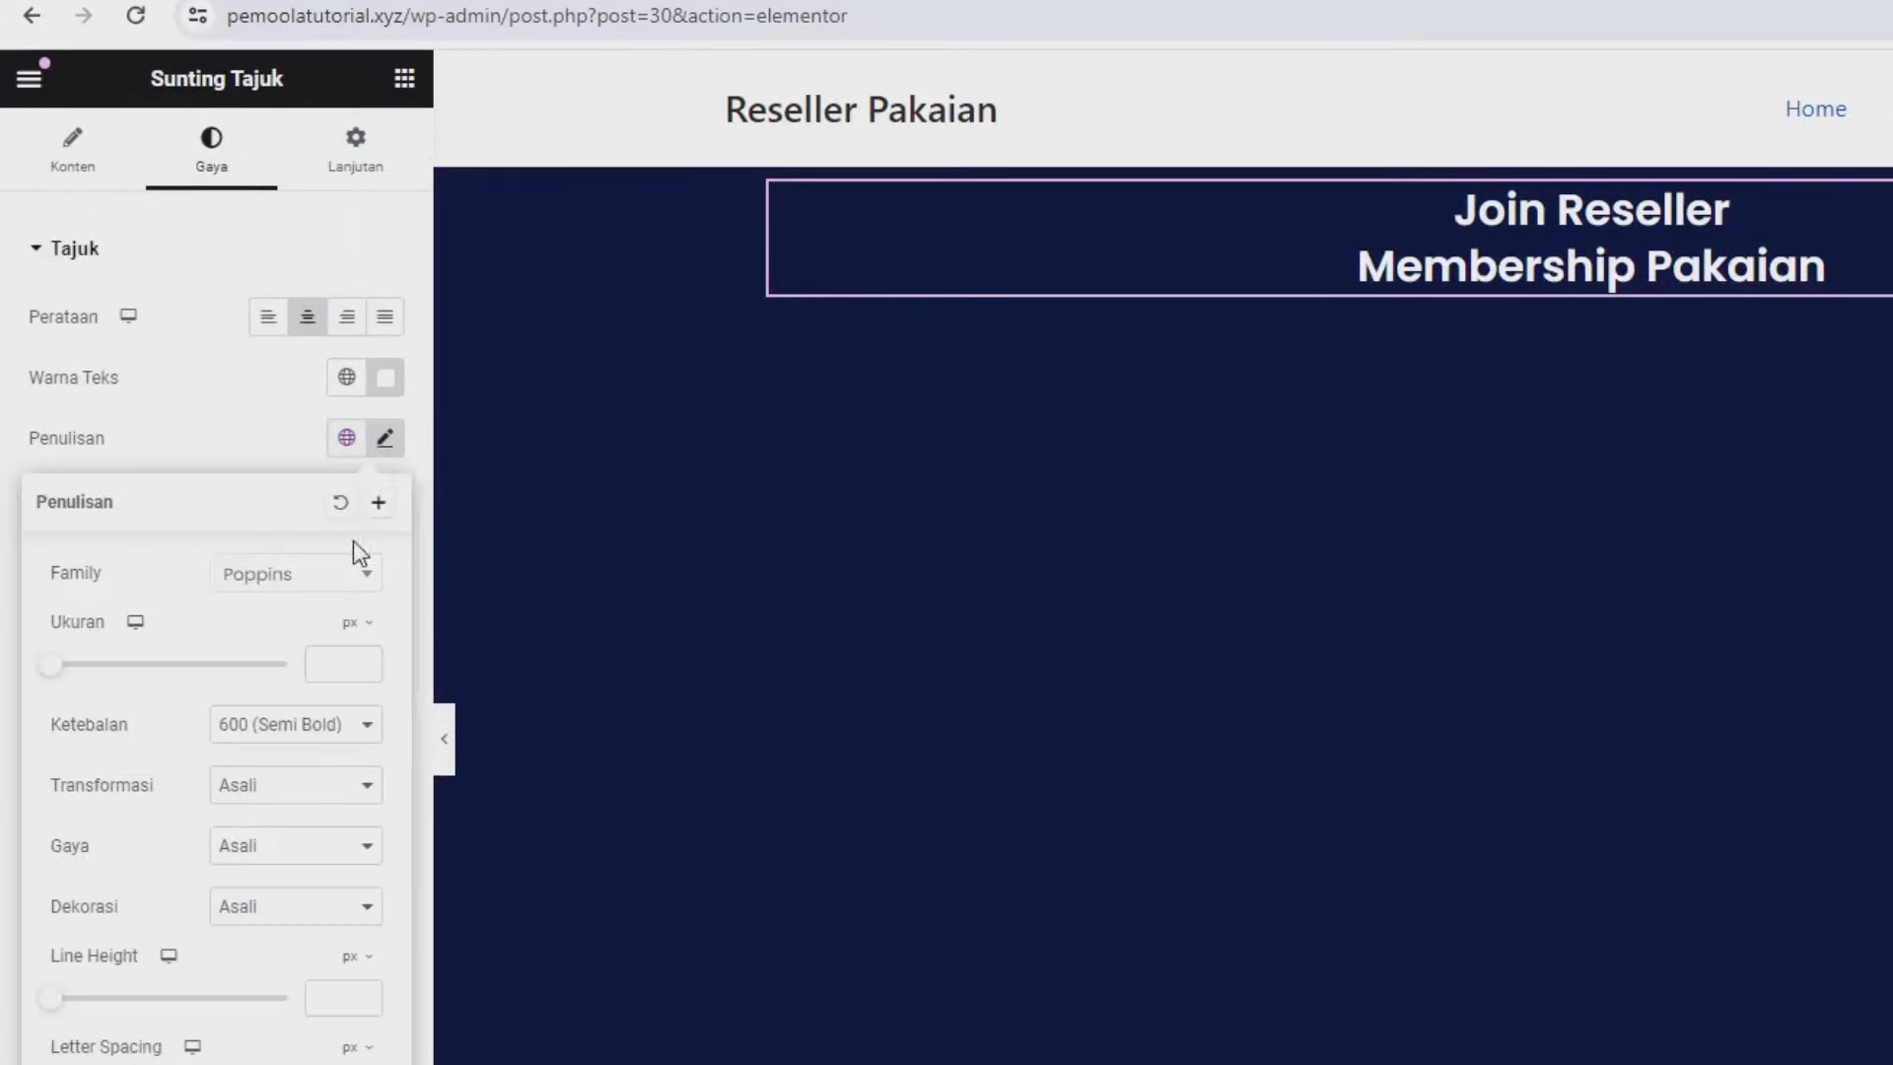
left_click(317, 679)
type("35")
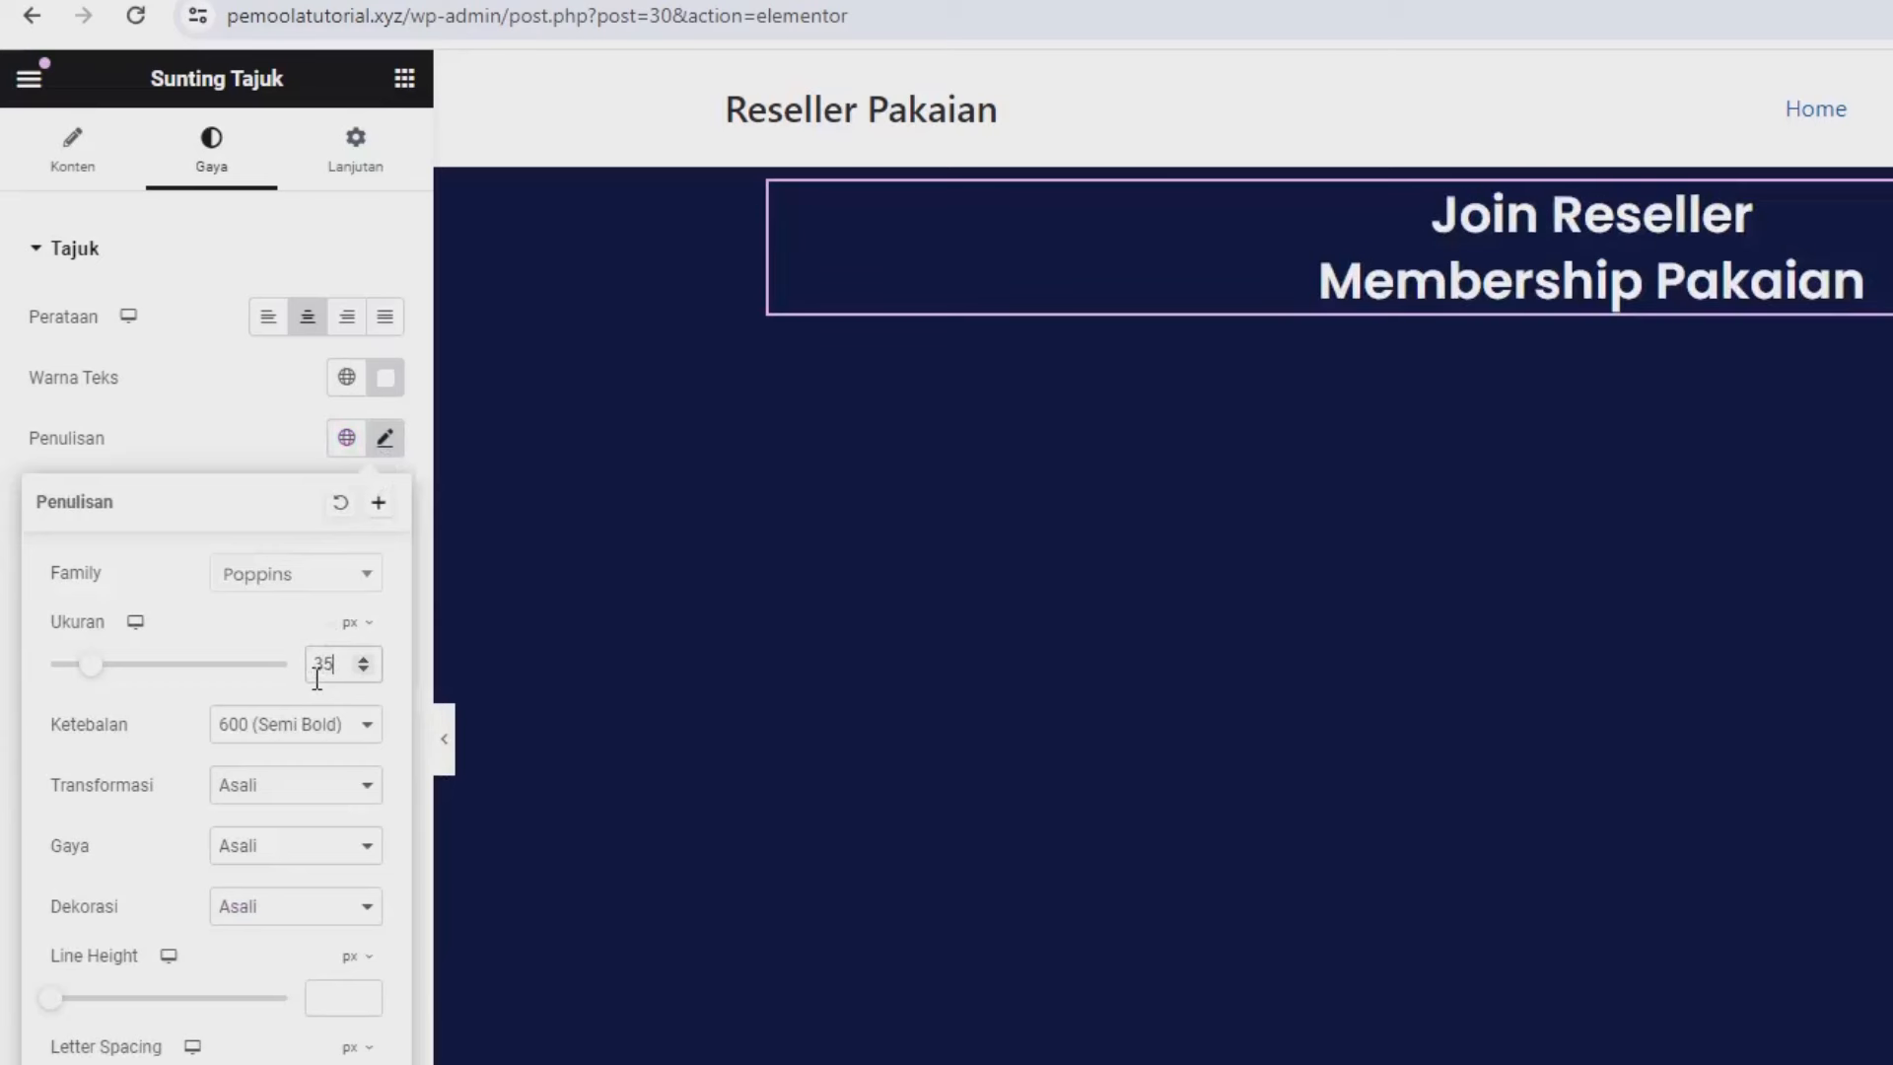
left_click(221, 735)
left_click(234, 892)
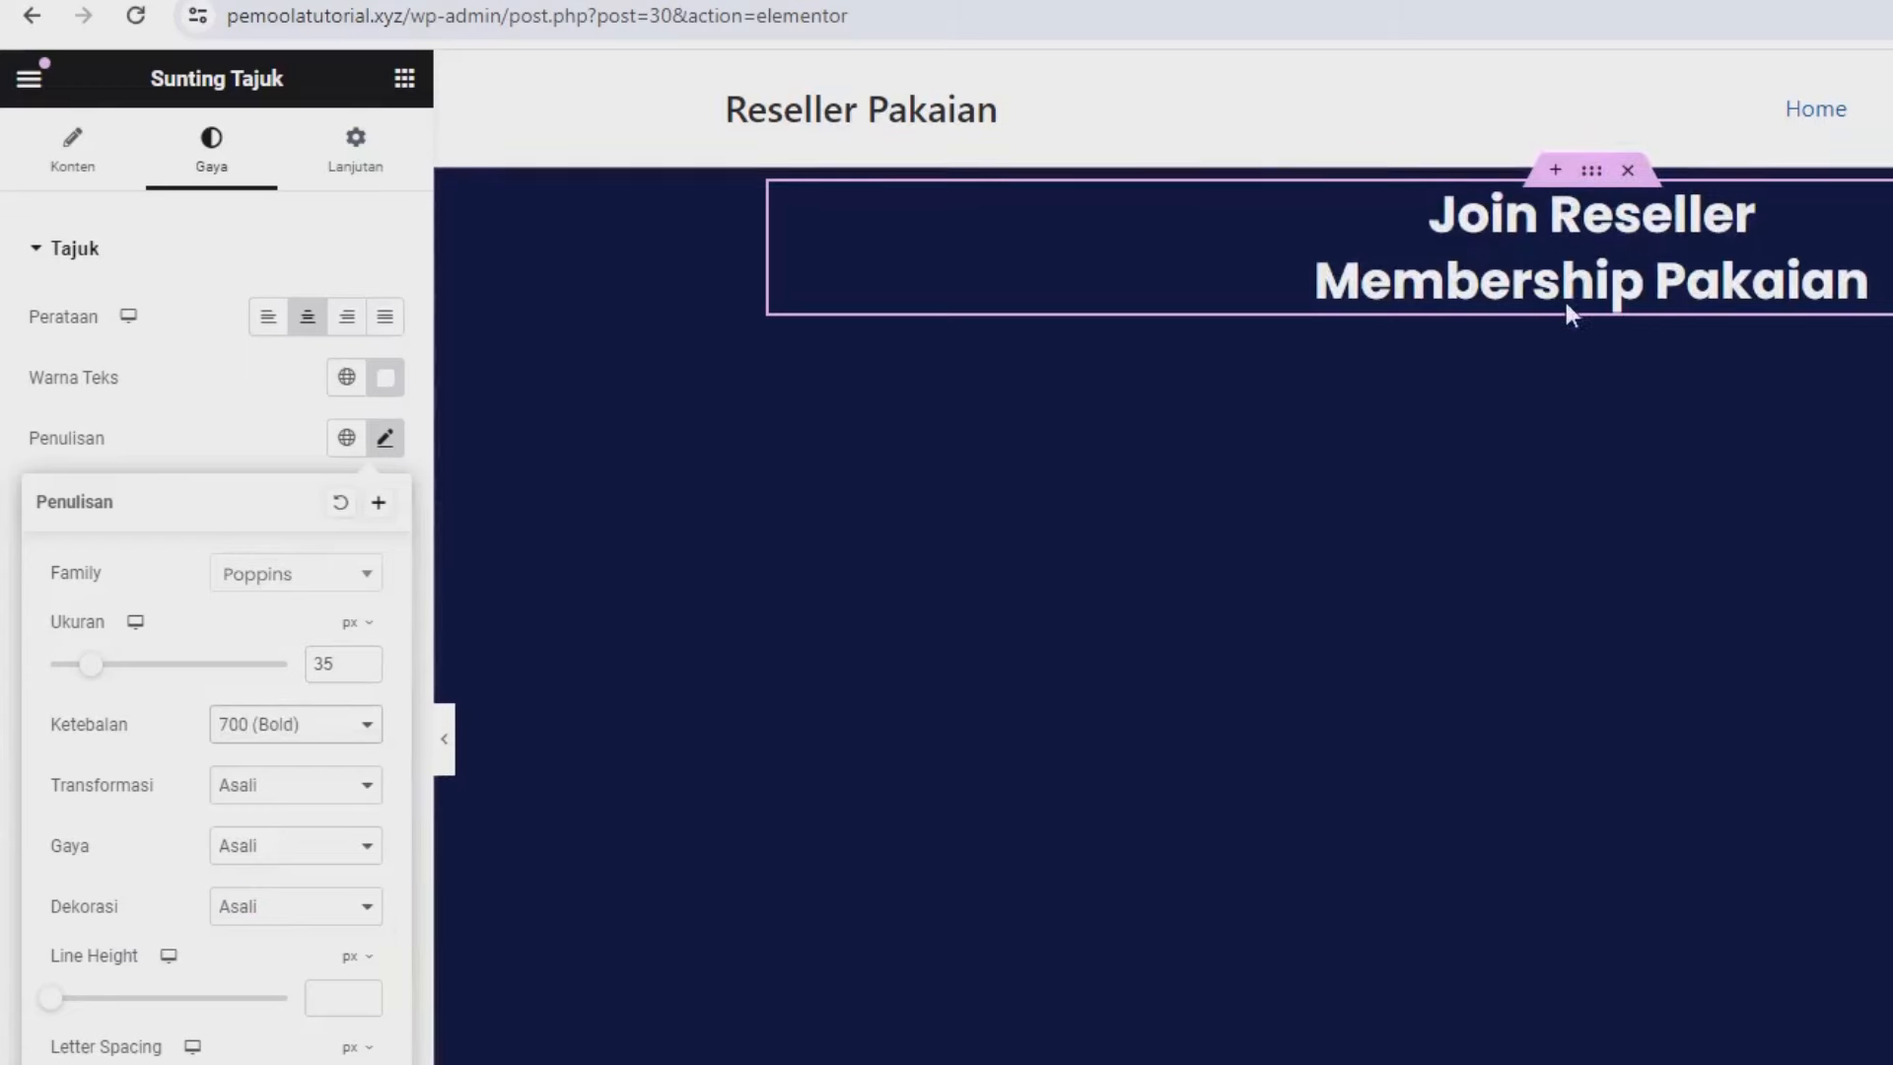
left_click(276, 386)
Add a text block below the hero heading reading 'Gabung sebagai memebr unutk mendapatknan harga lebih murah'.
left_click(416, 87)
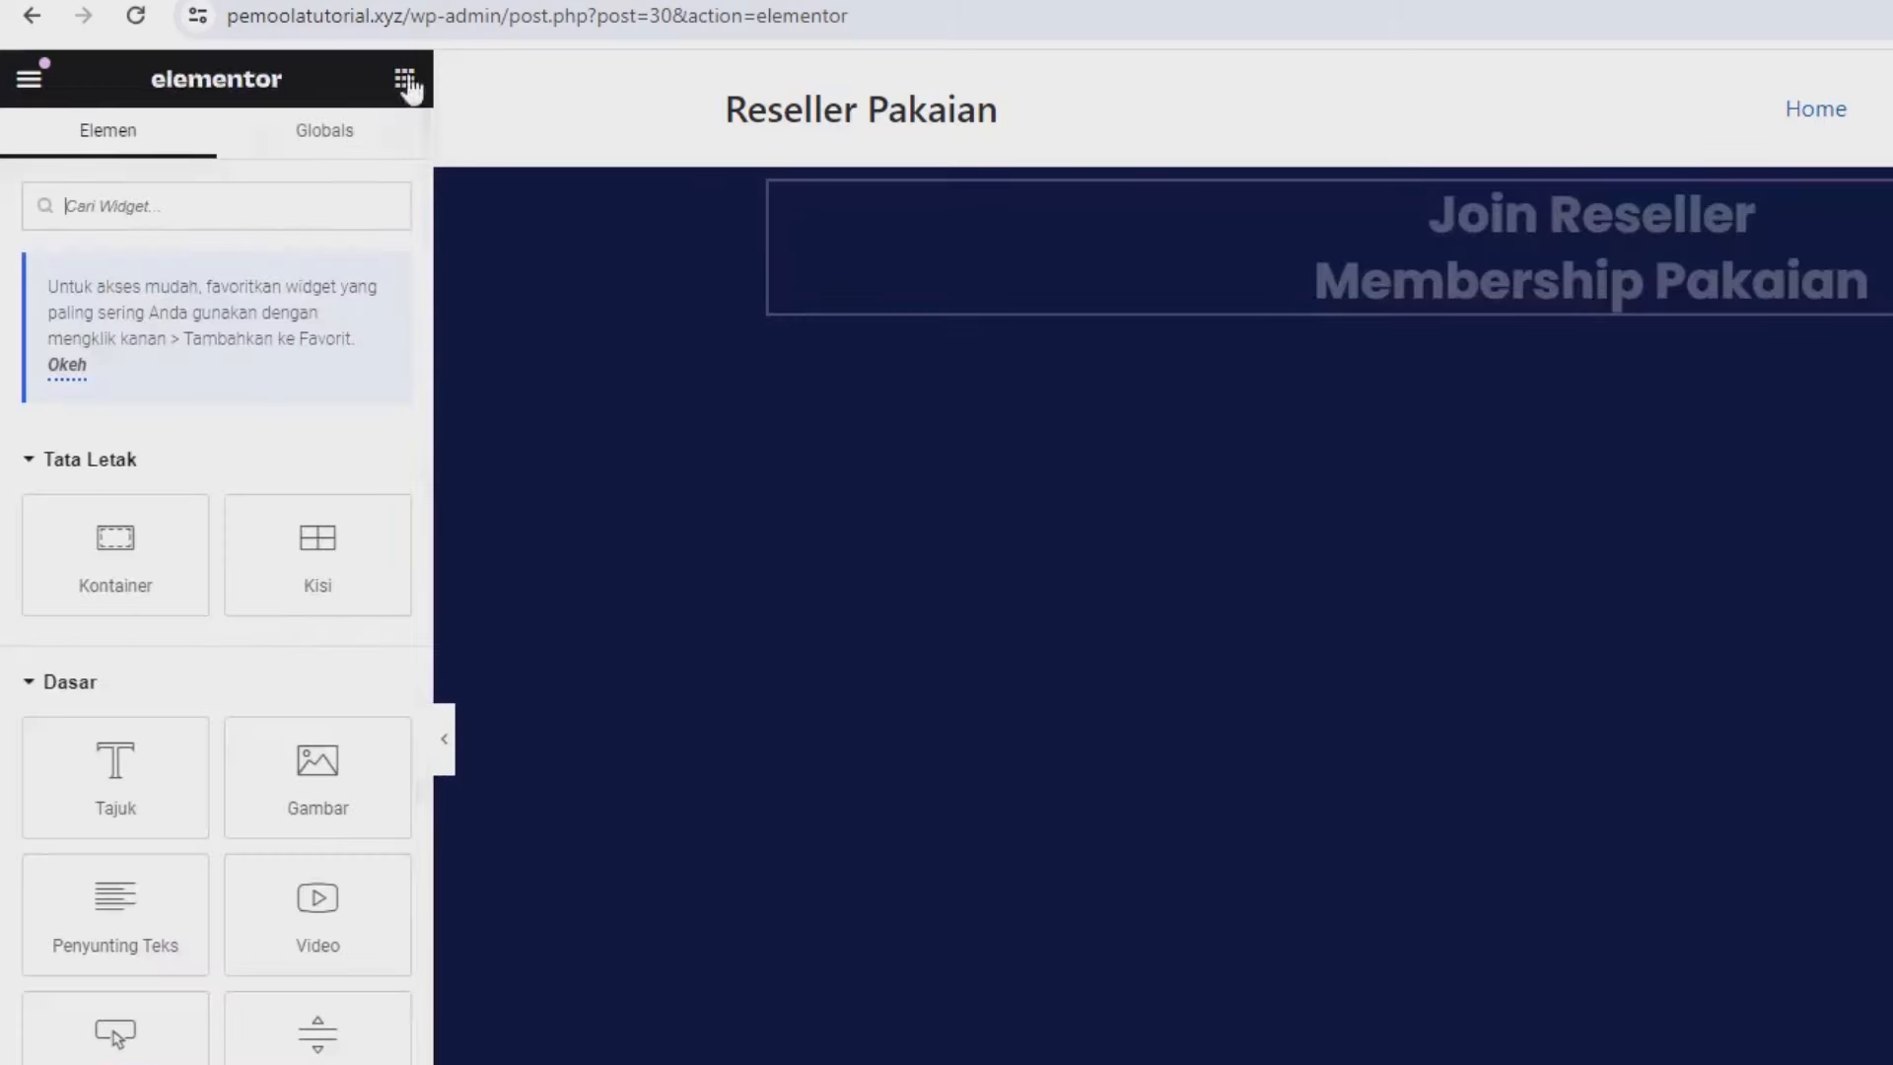
left_click_drag(114, 900, 1548, 295)
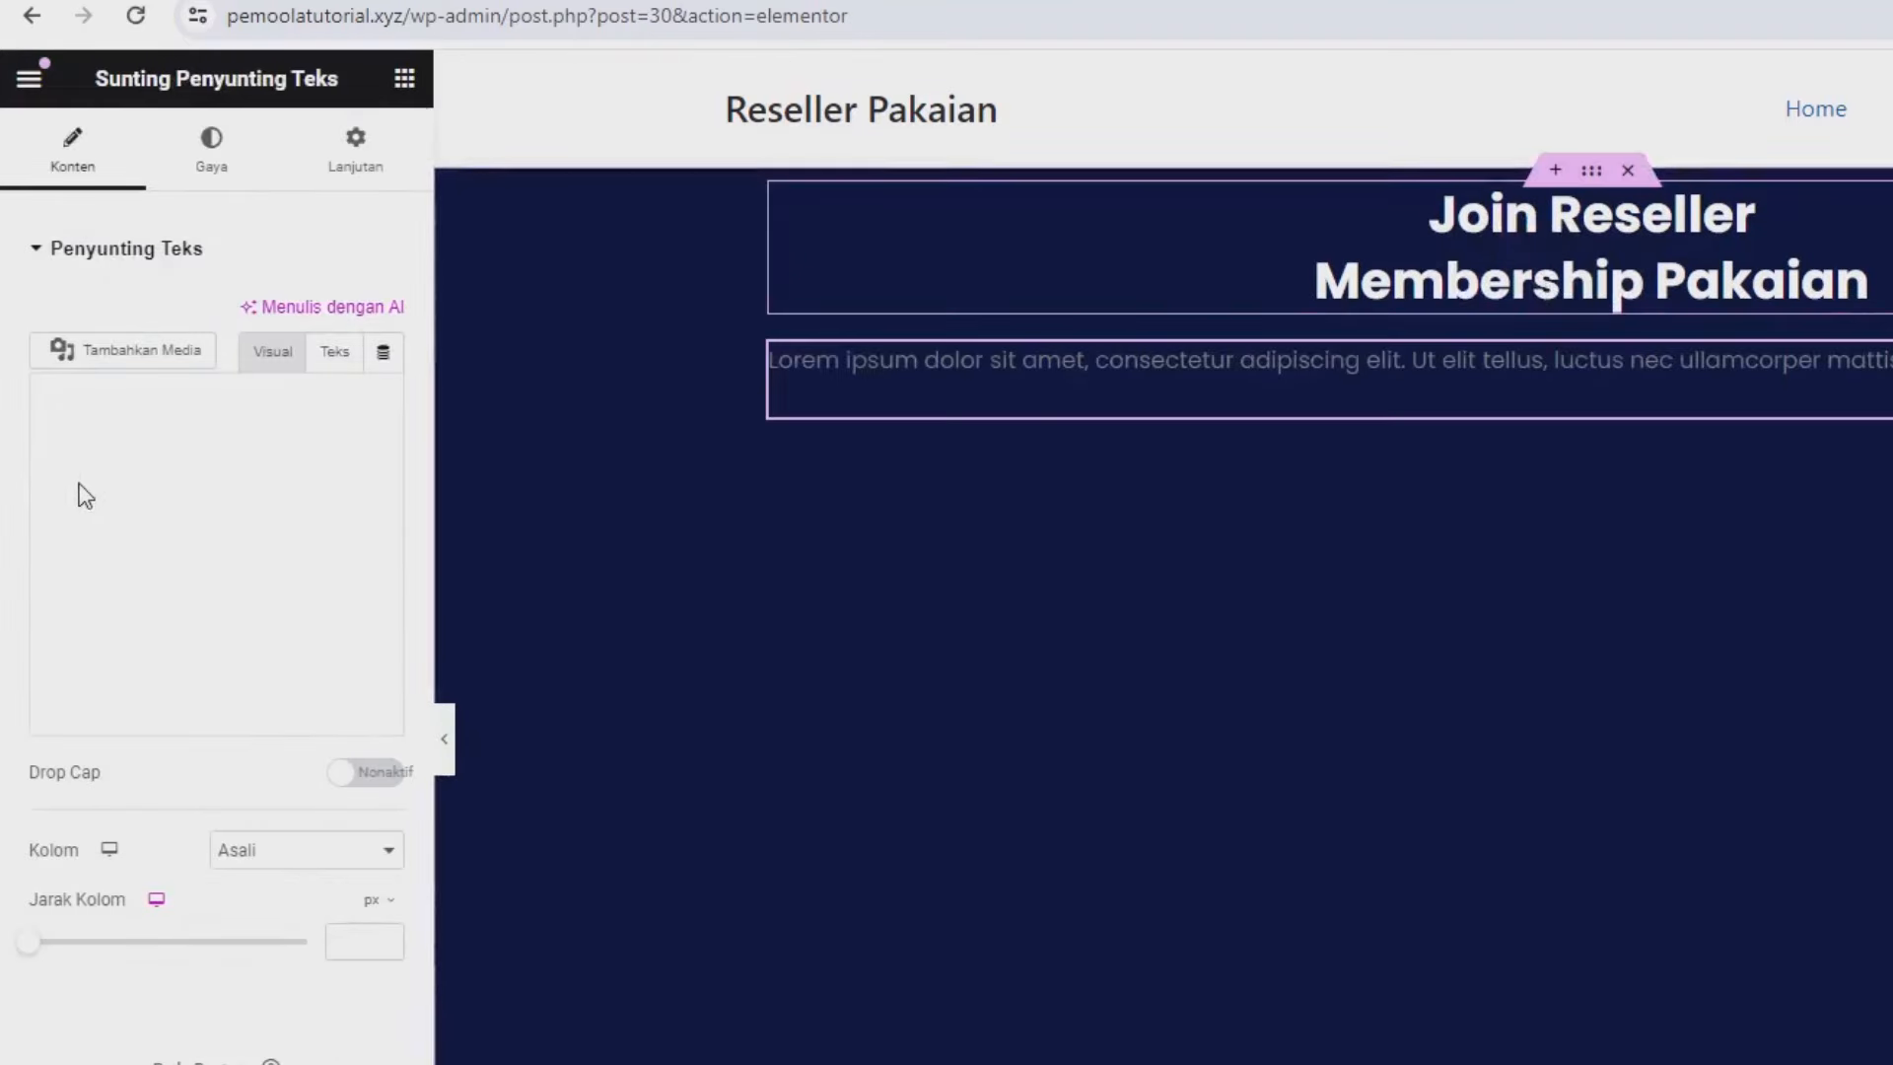
left_click(237, 592)
key("ctrl+a")
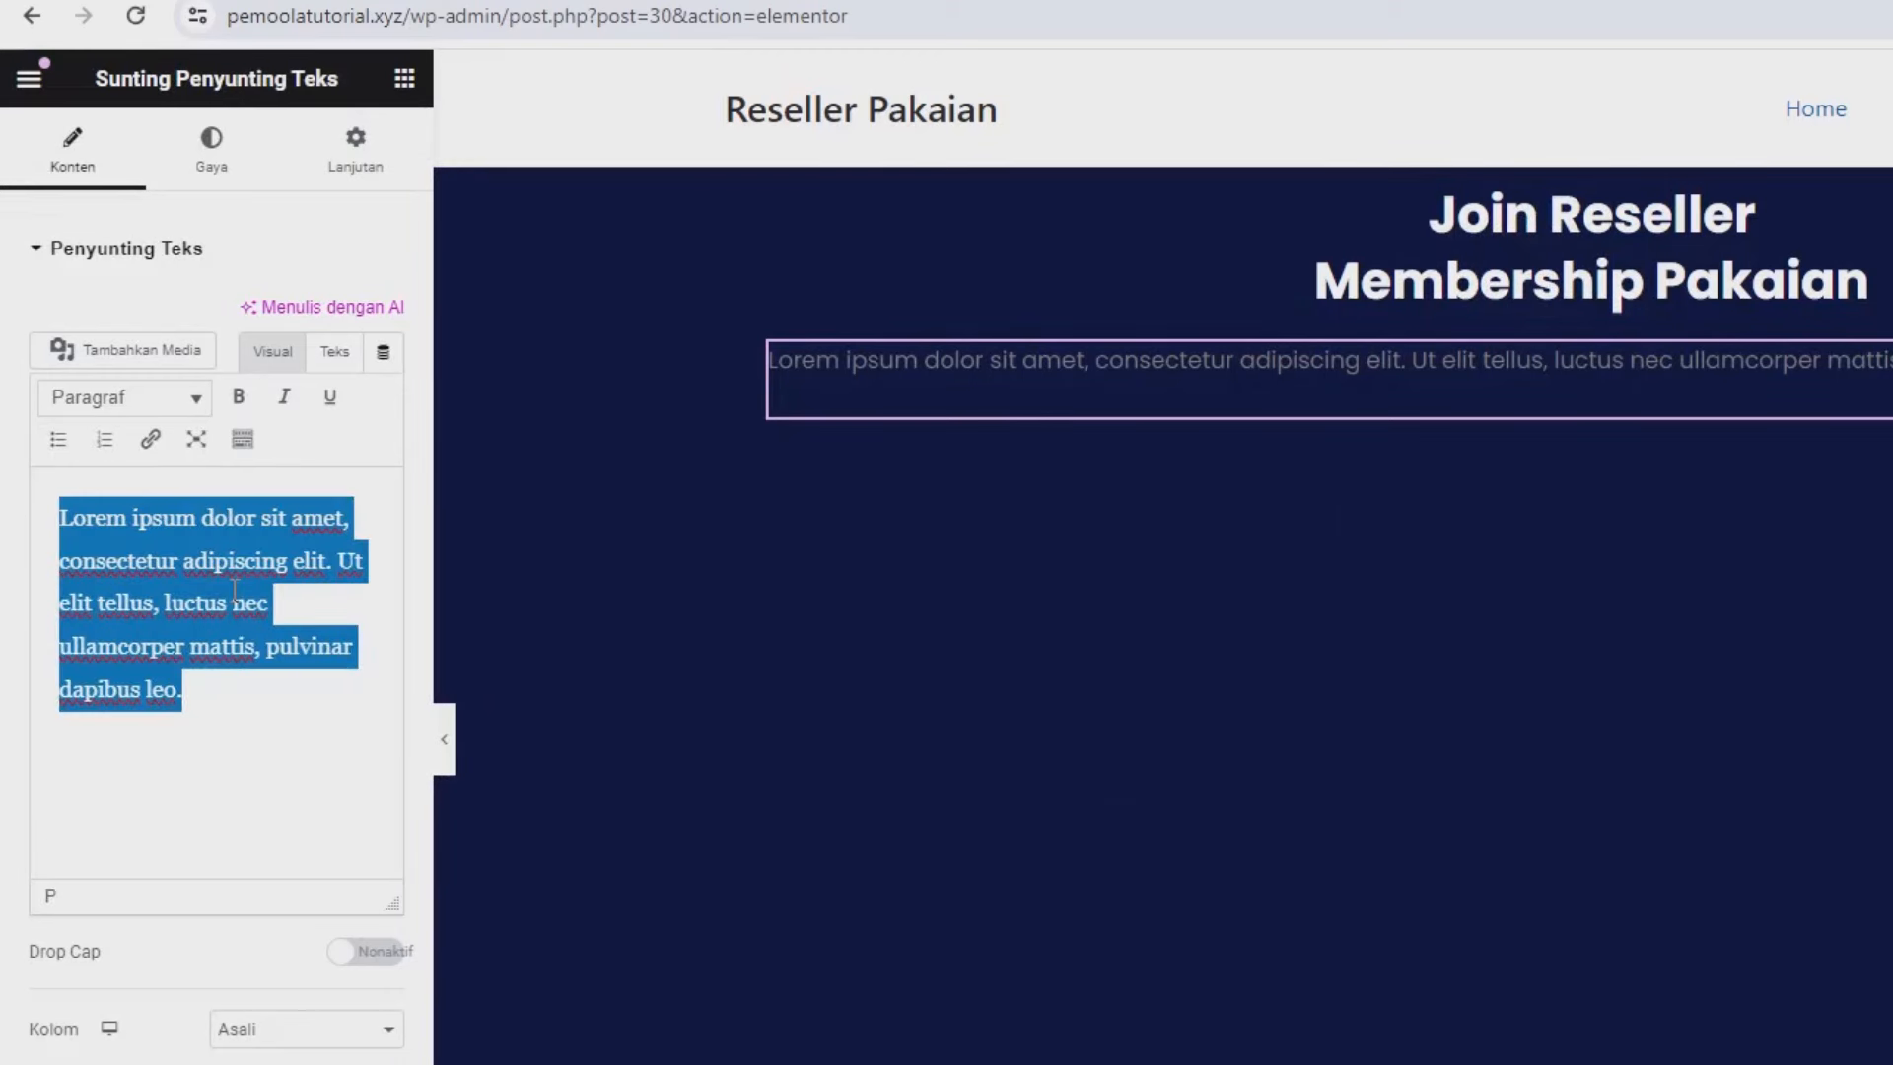
type("Gabung ")
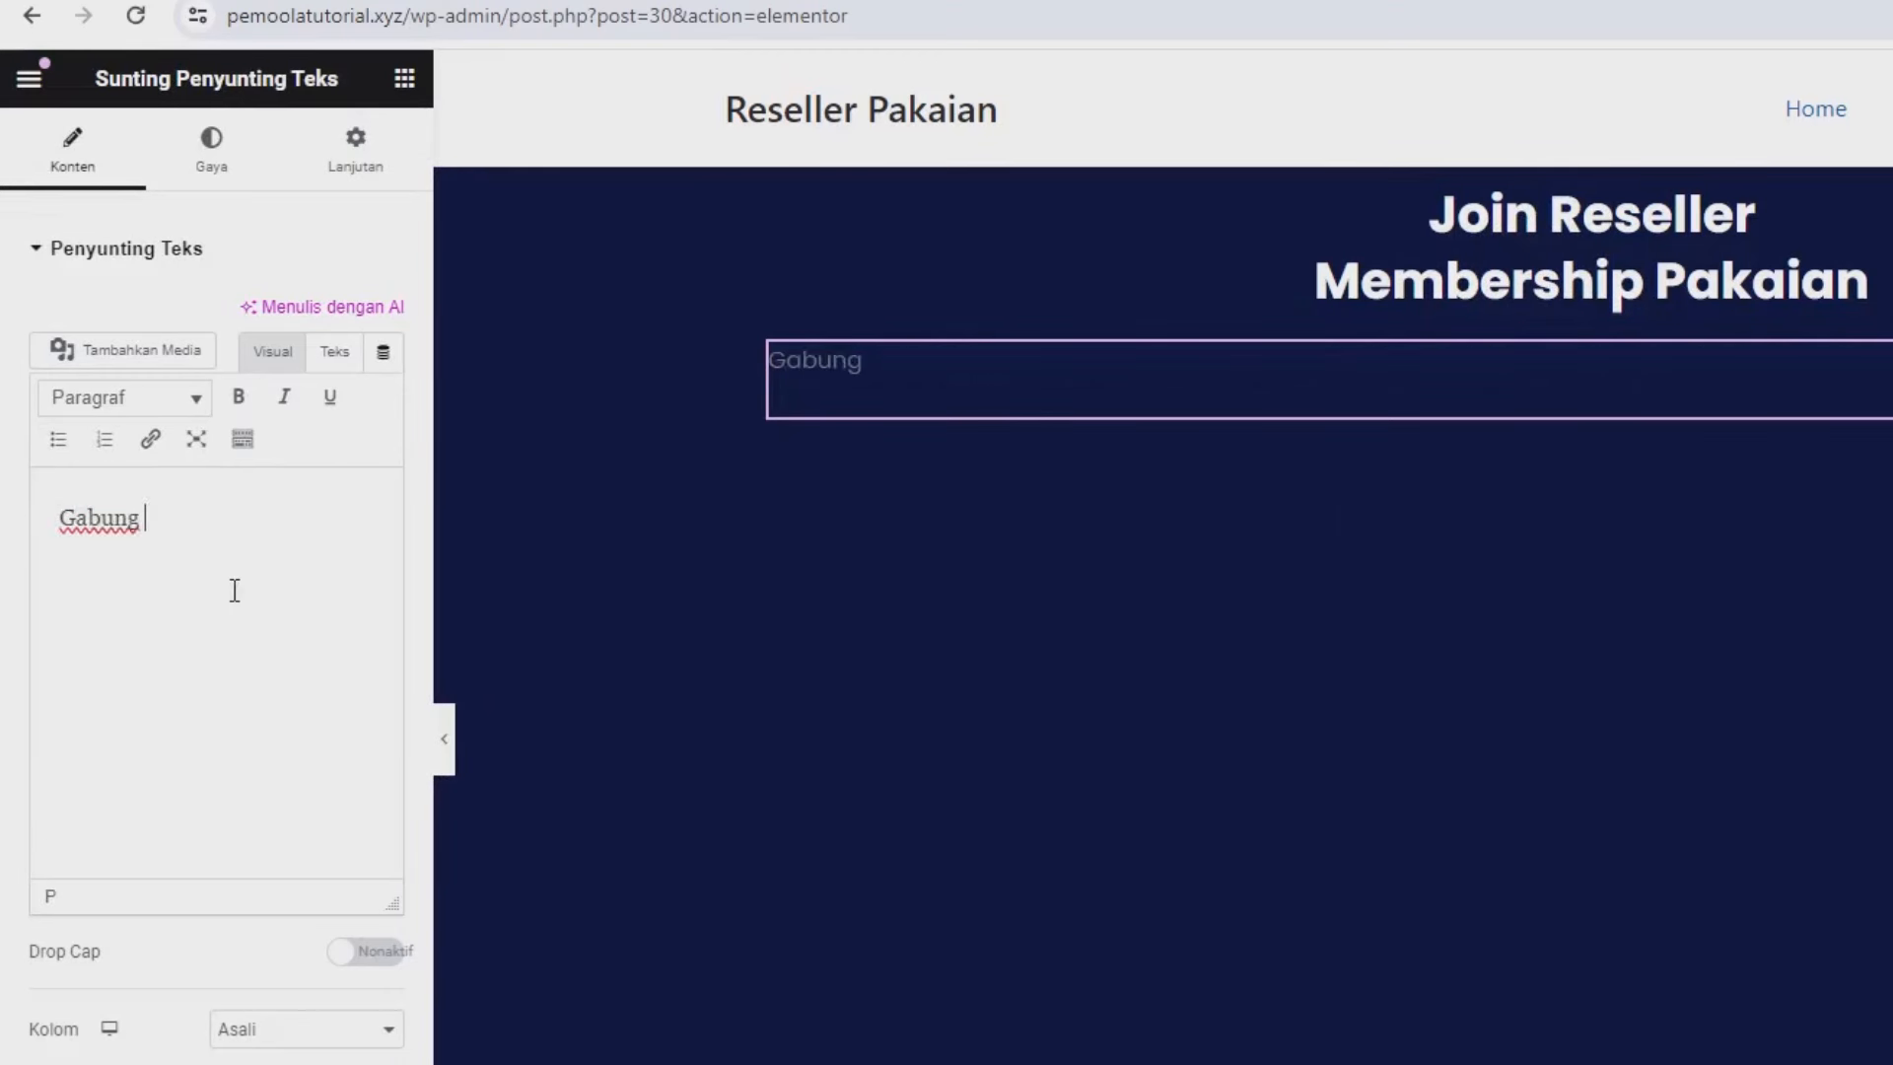
type("sebagai meme")
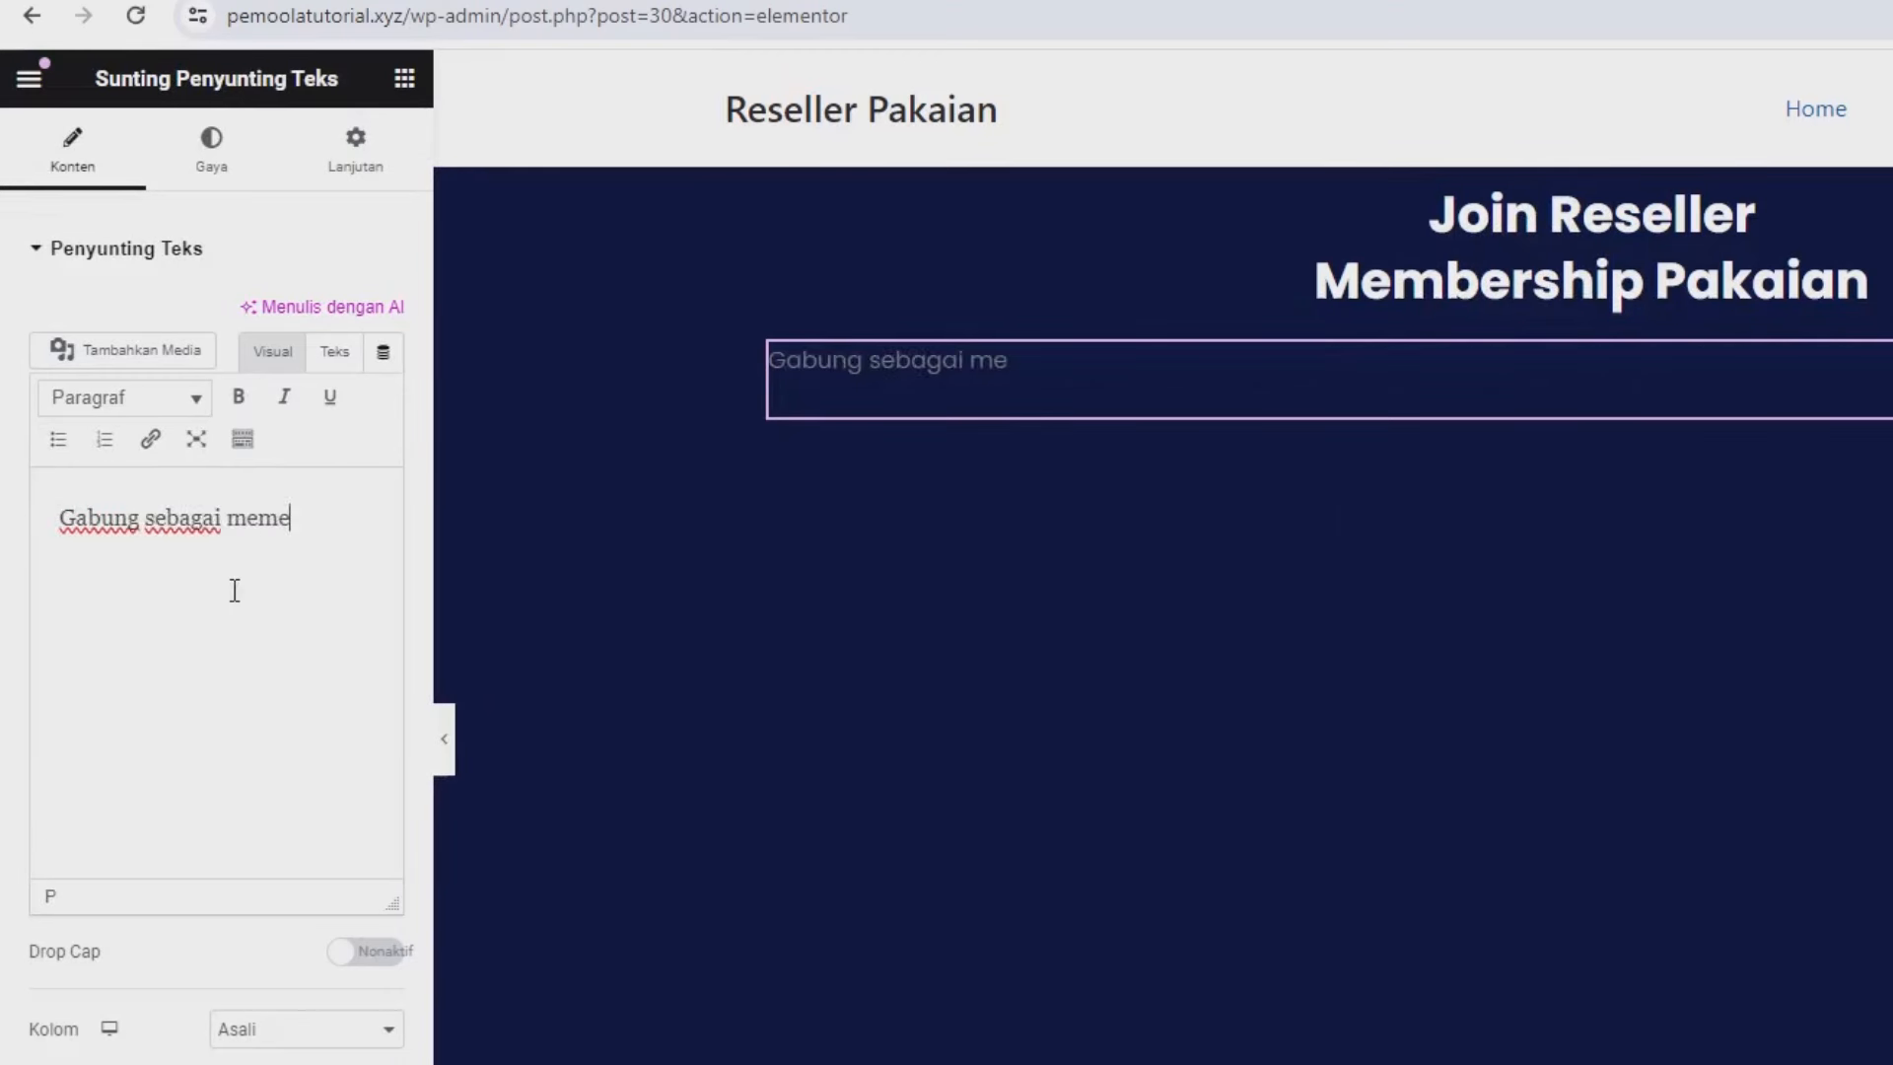
type("br unutk mendapa")
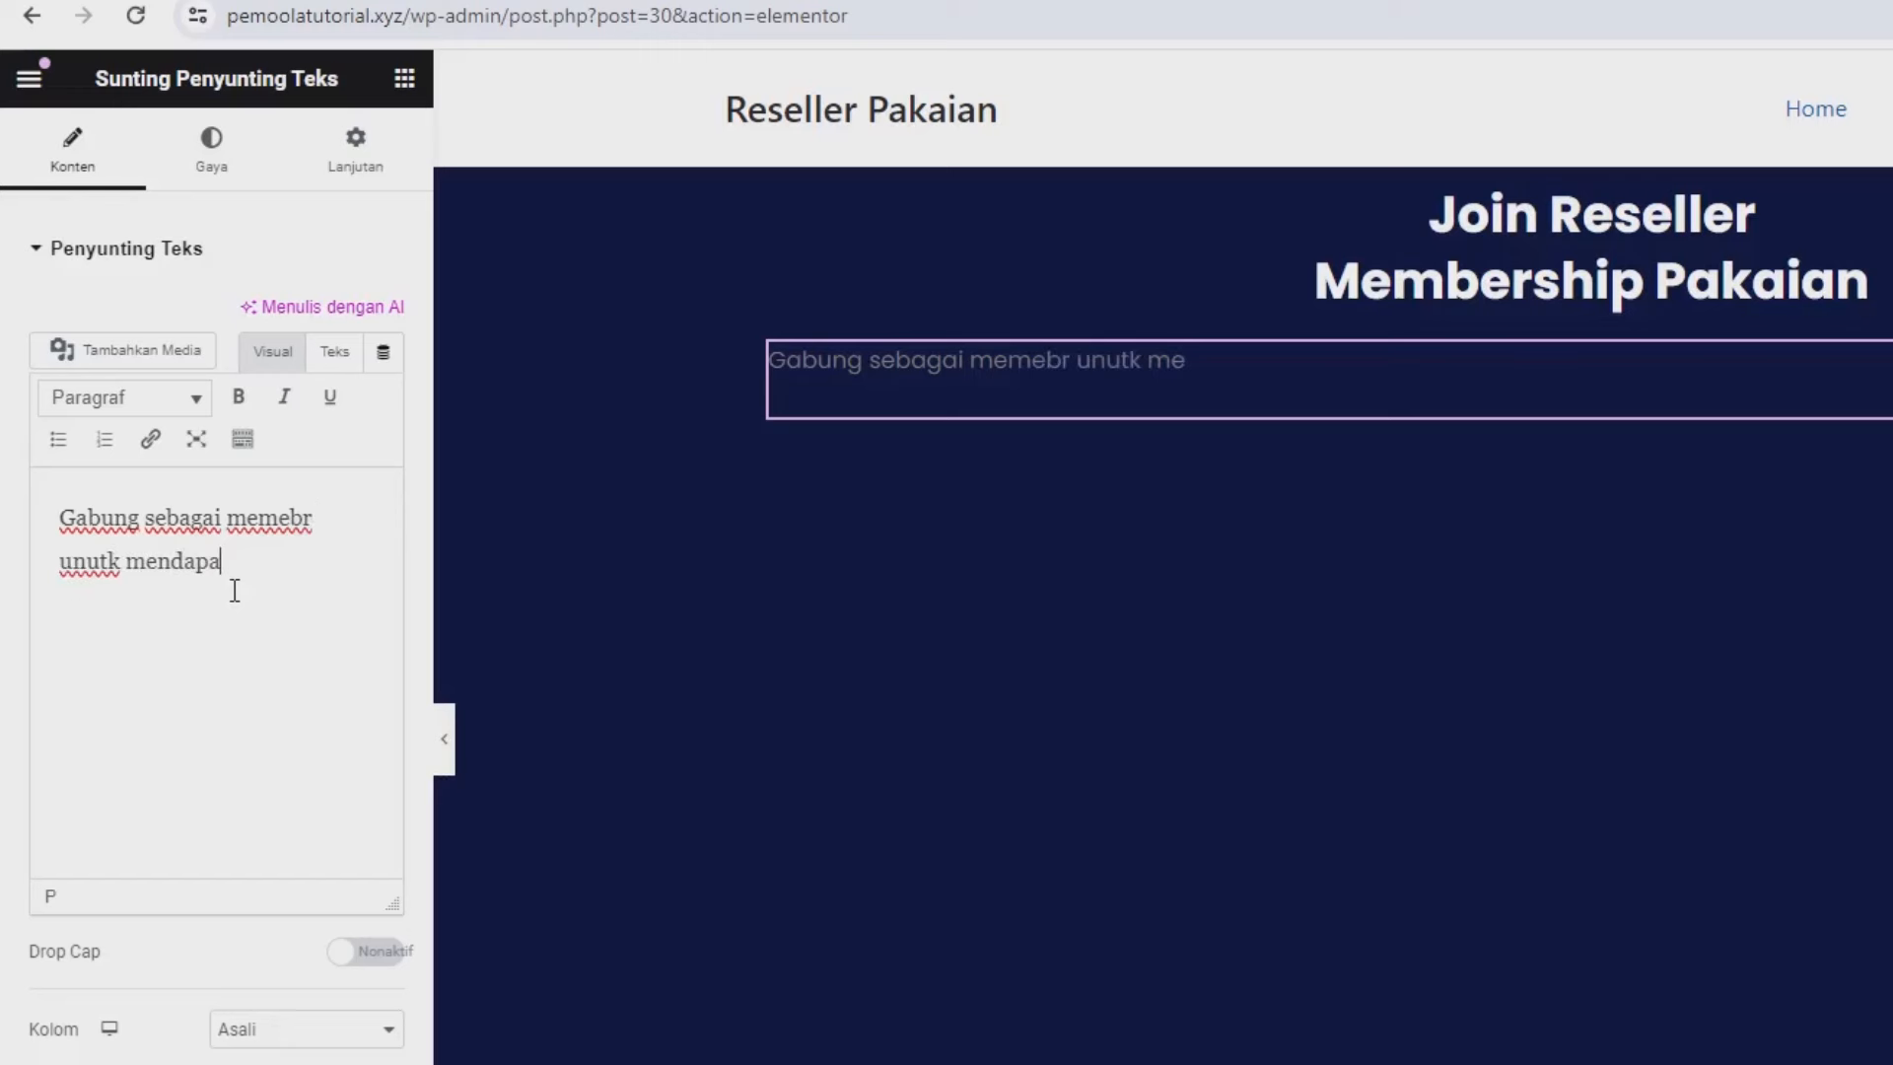
type("tknan ")
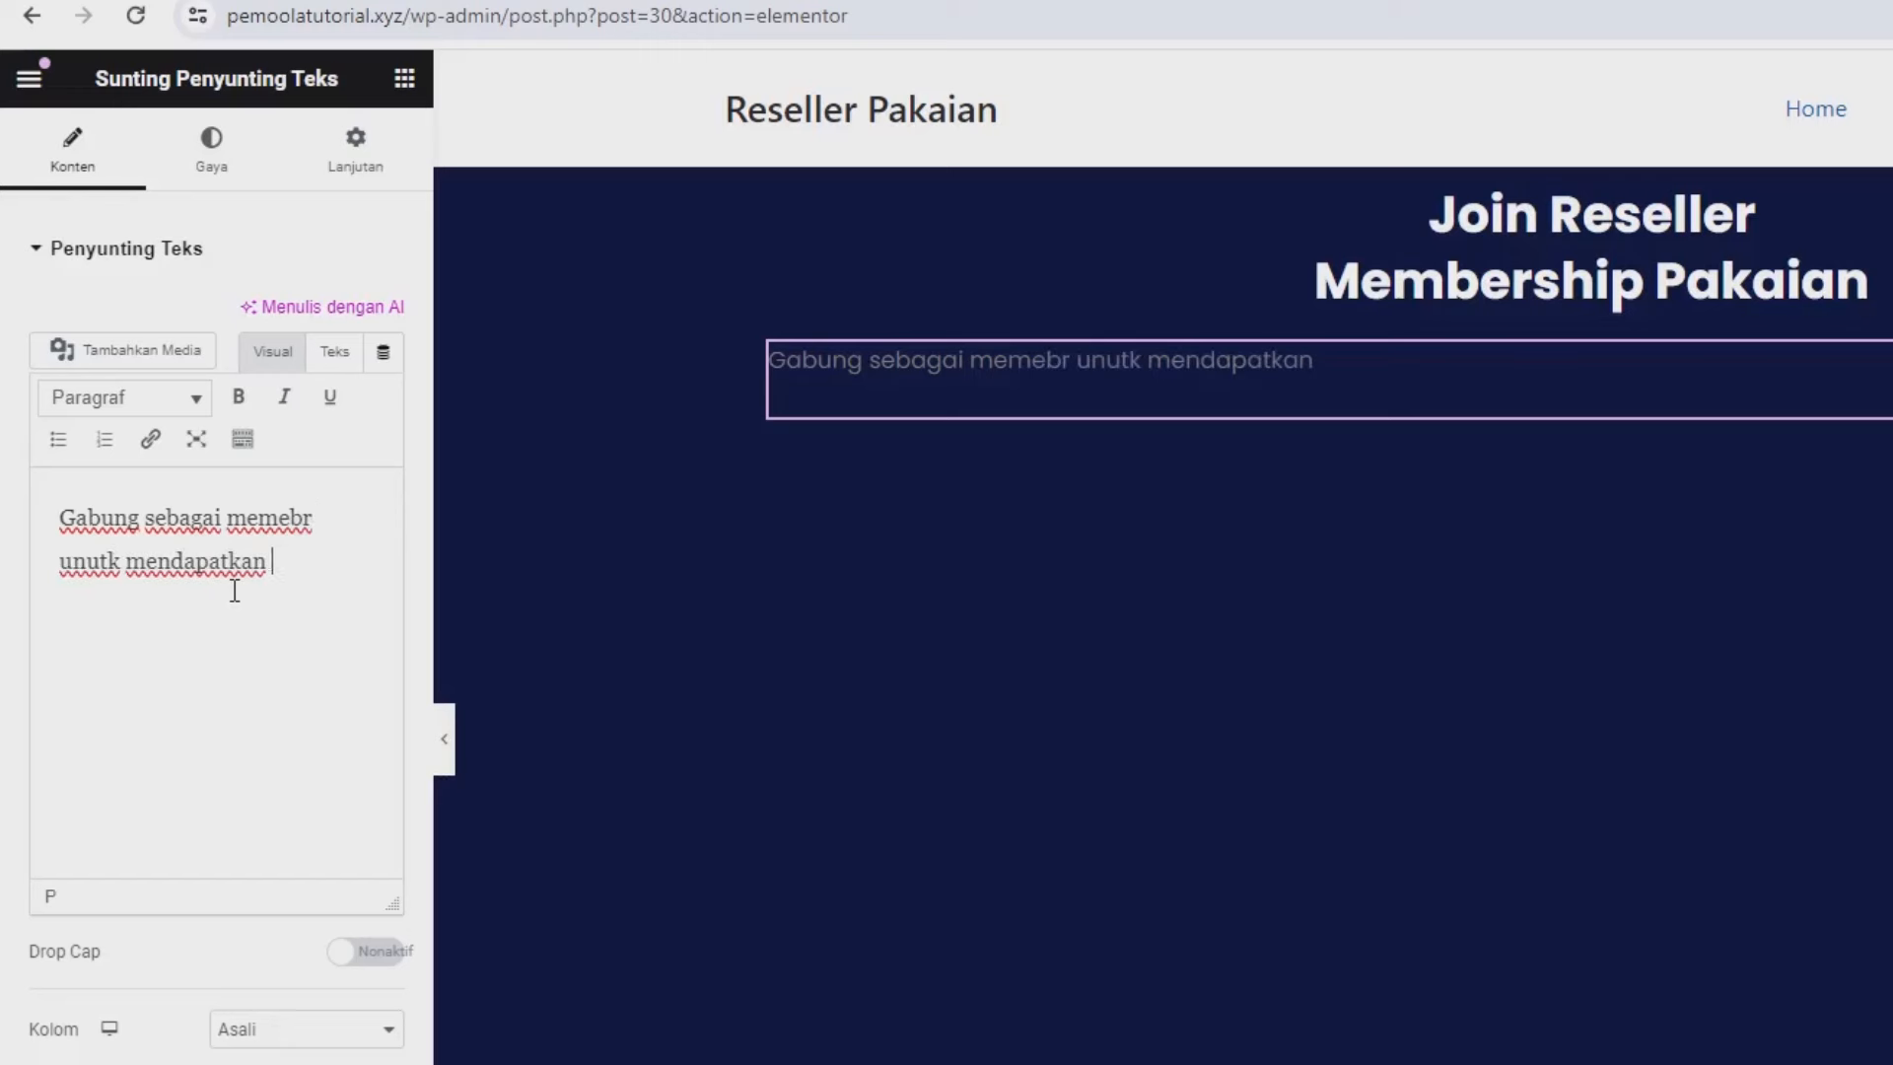
type("harga lebih murah")
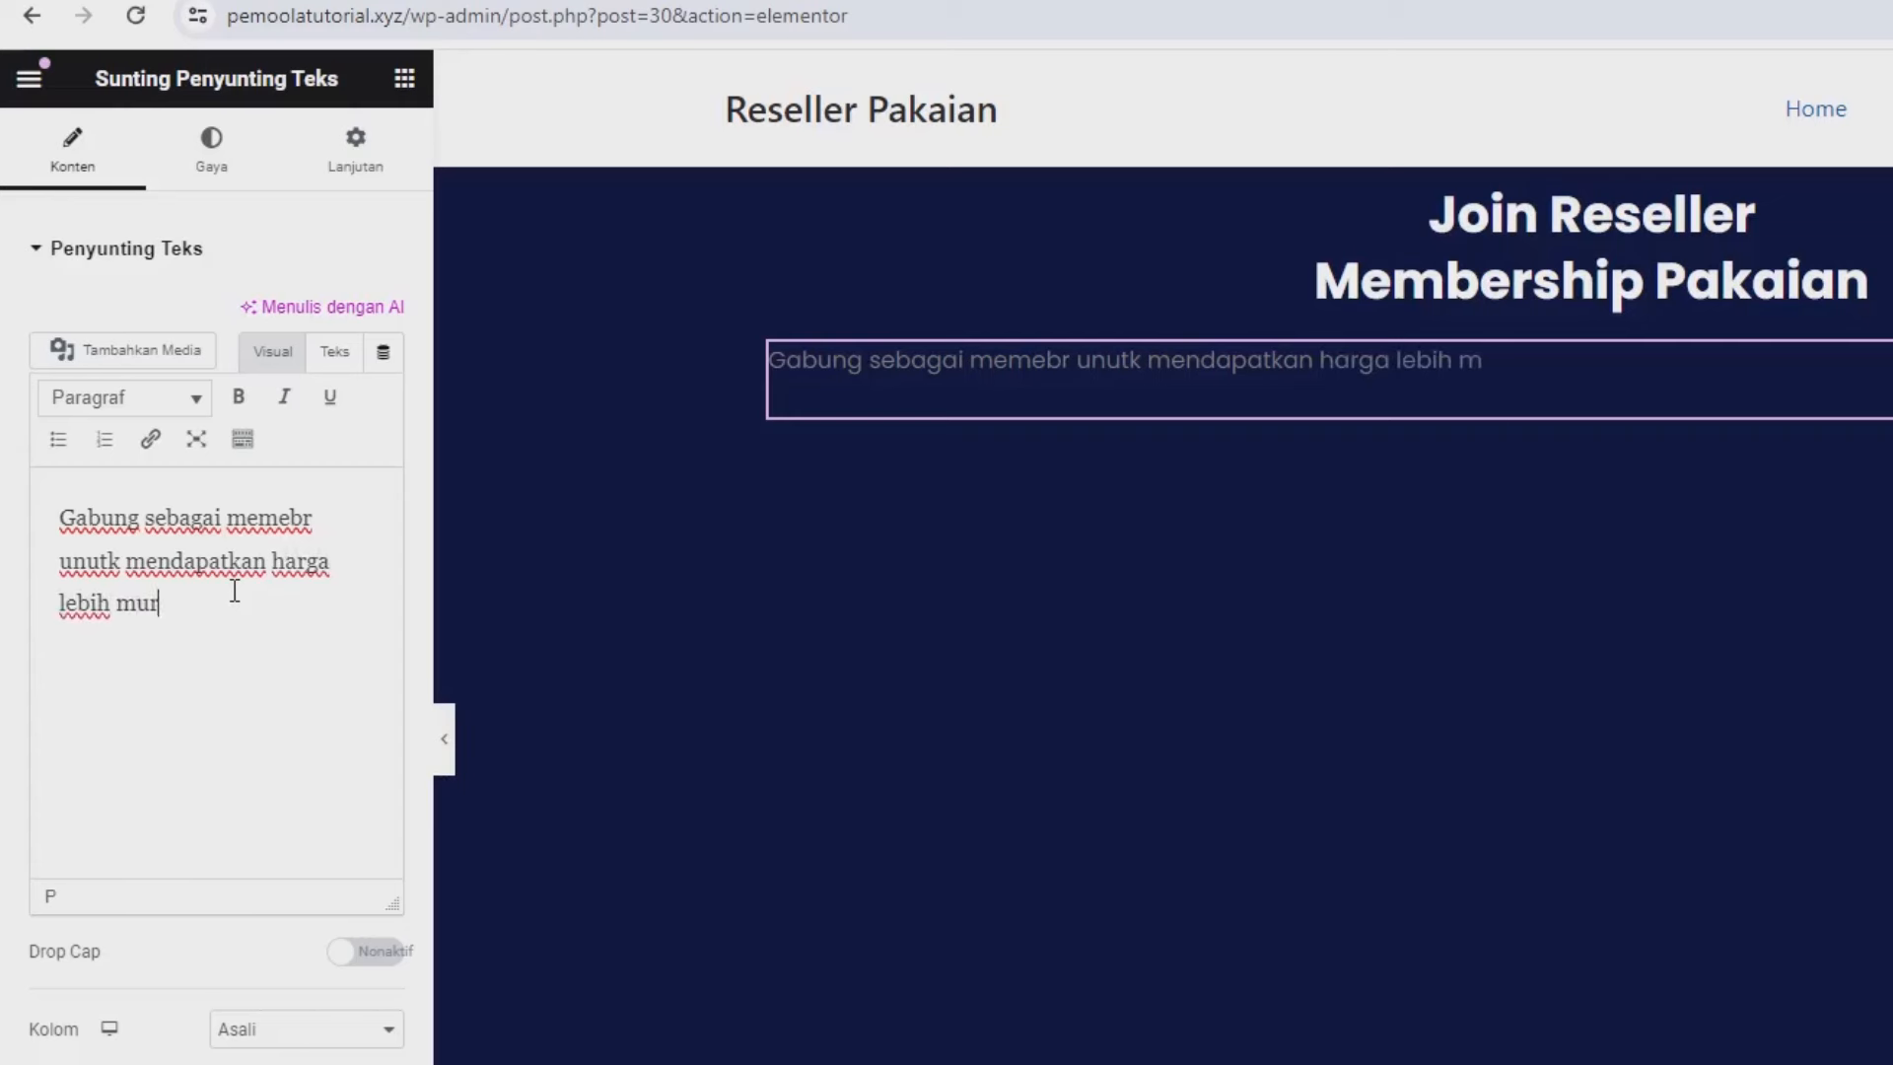
Make the paragraph text white and centre-aligned.
left_click(241, 157)
left_click(384, 376)
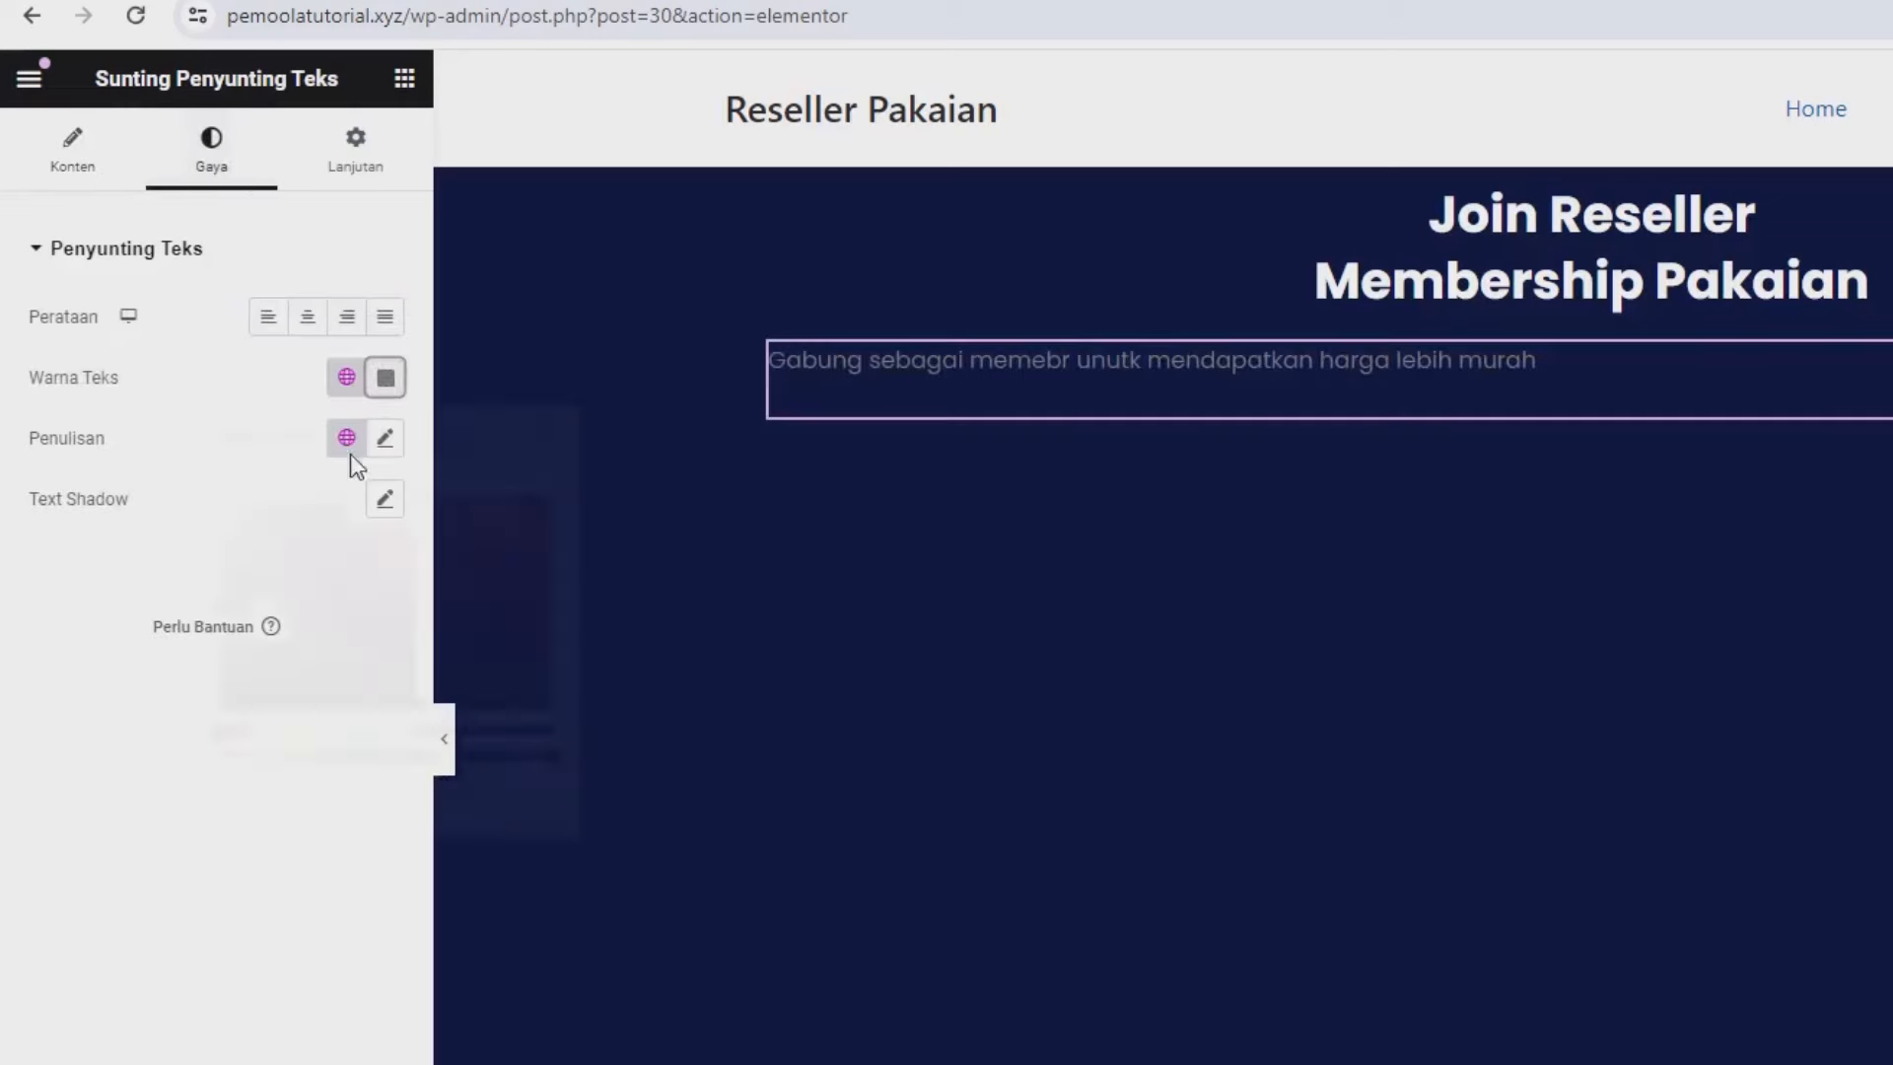
left_click(151, 377)
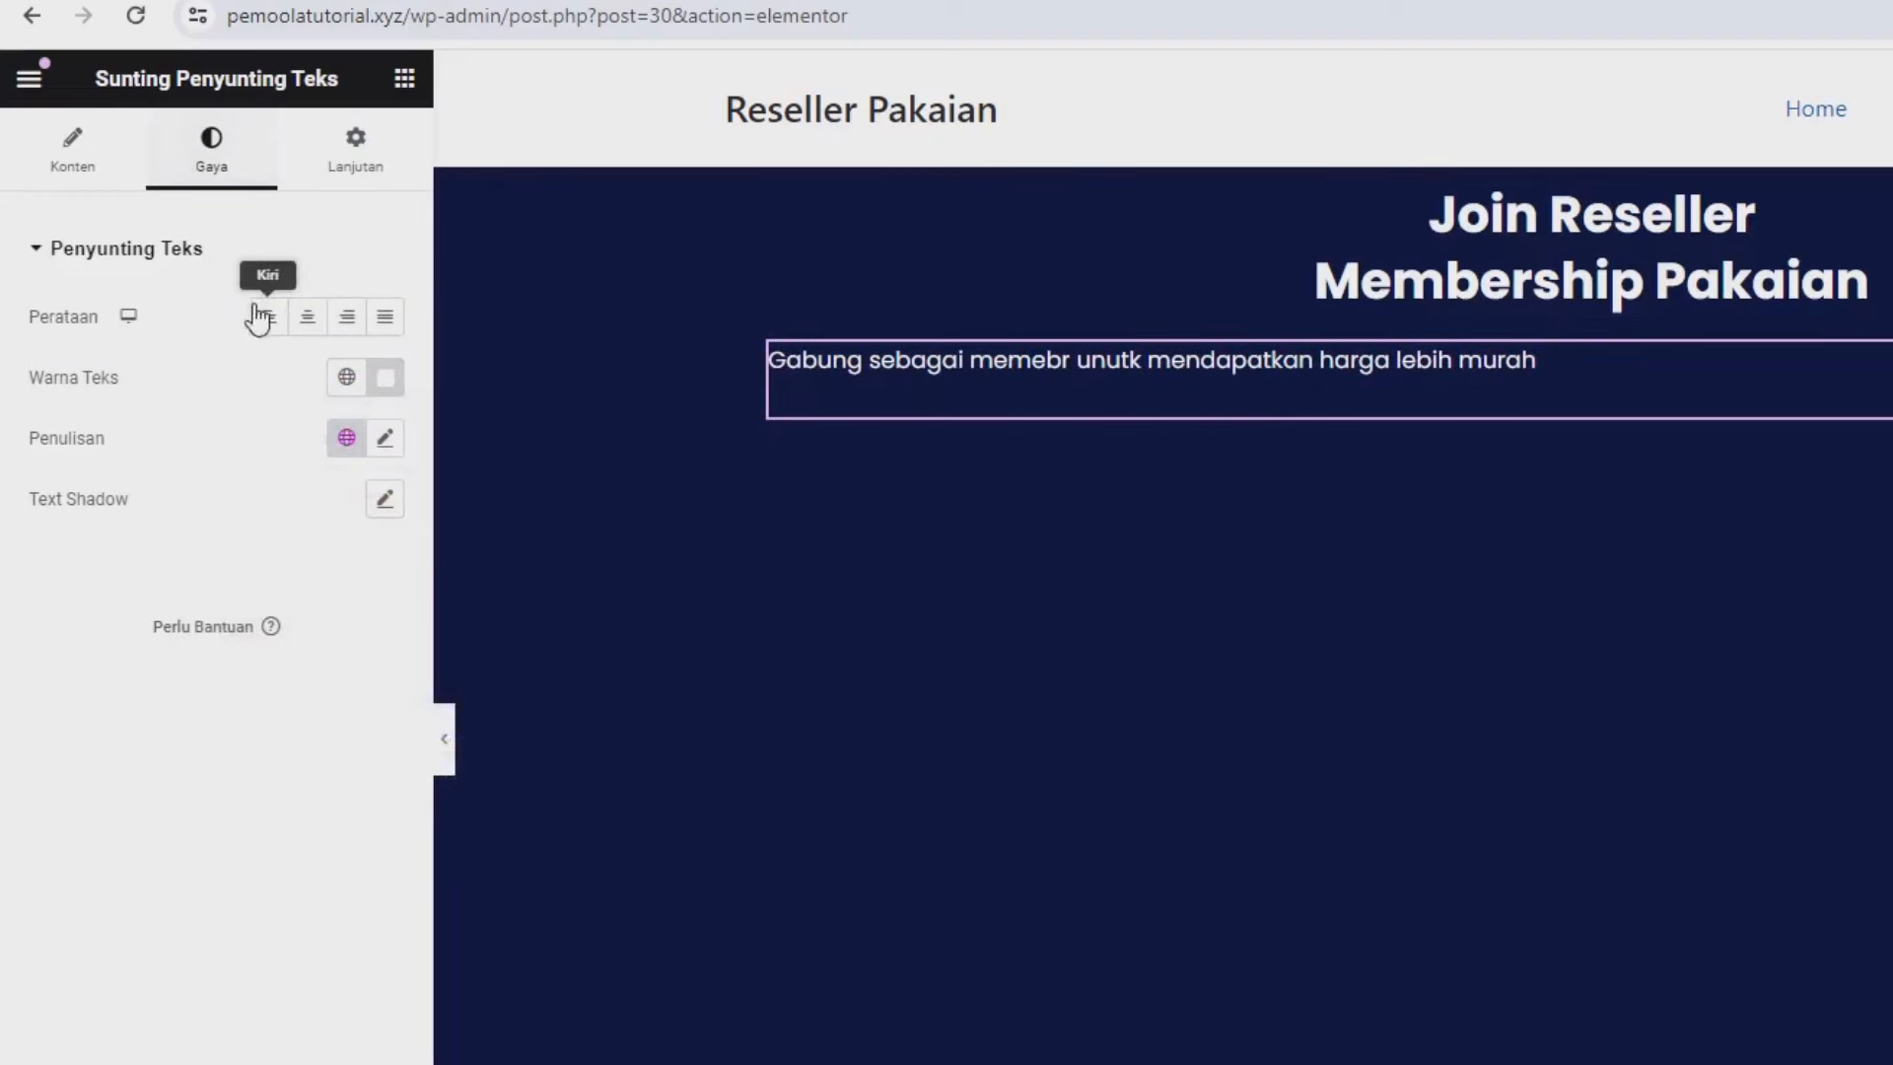
left_click(304, 318)
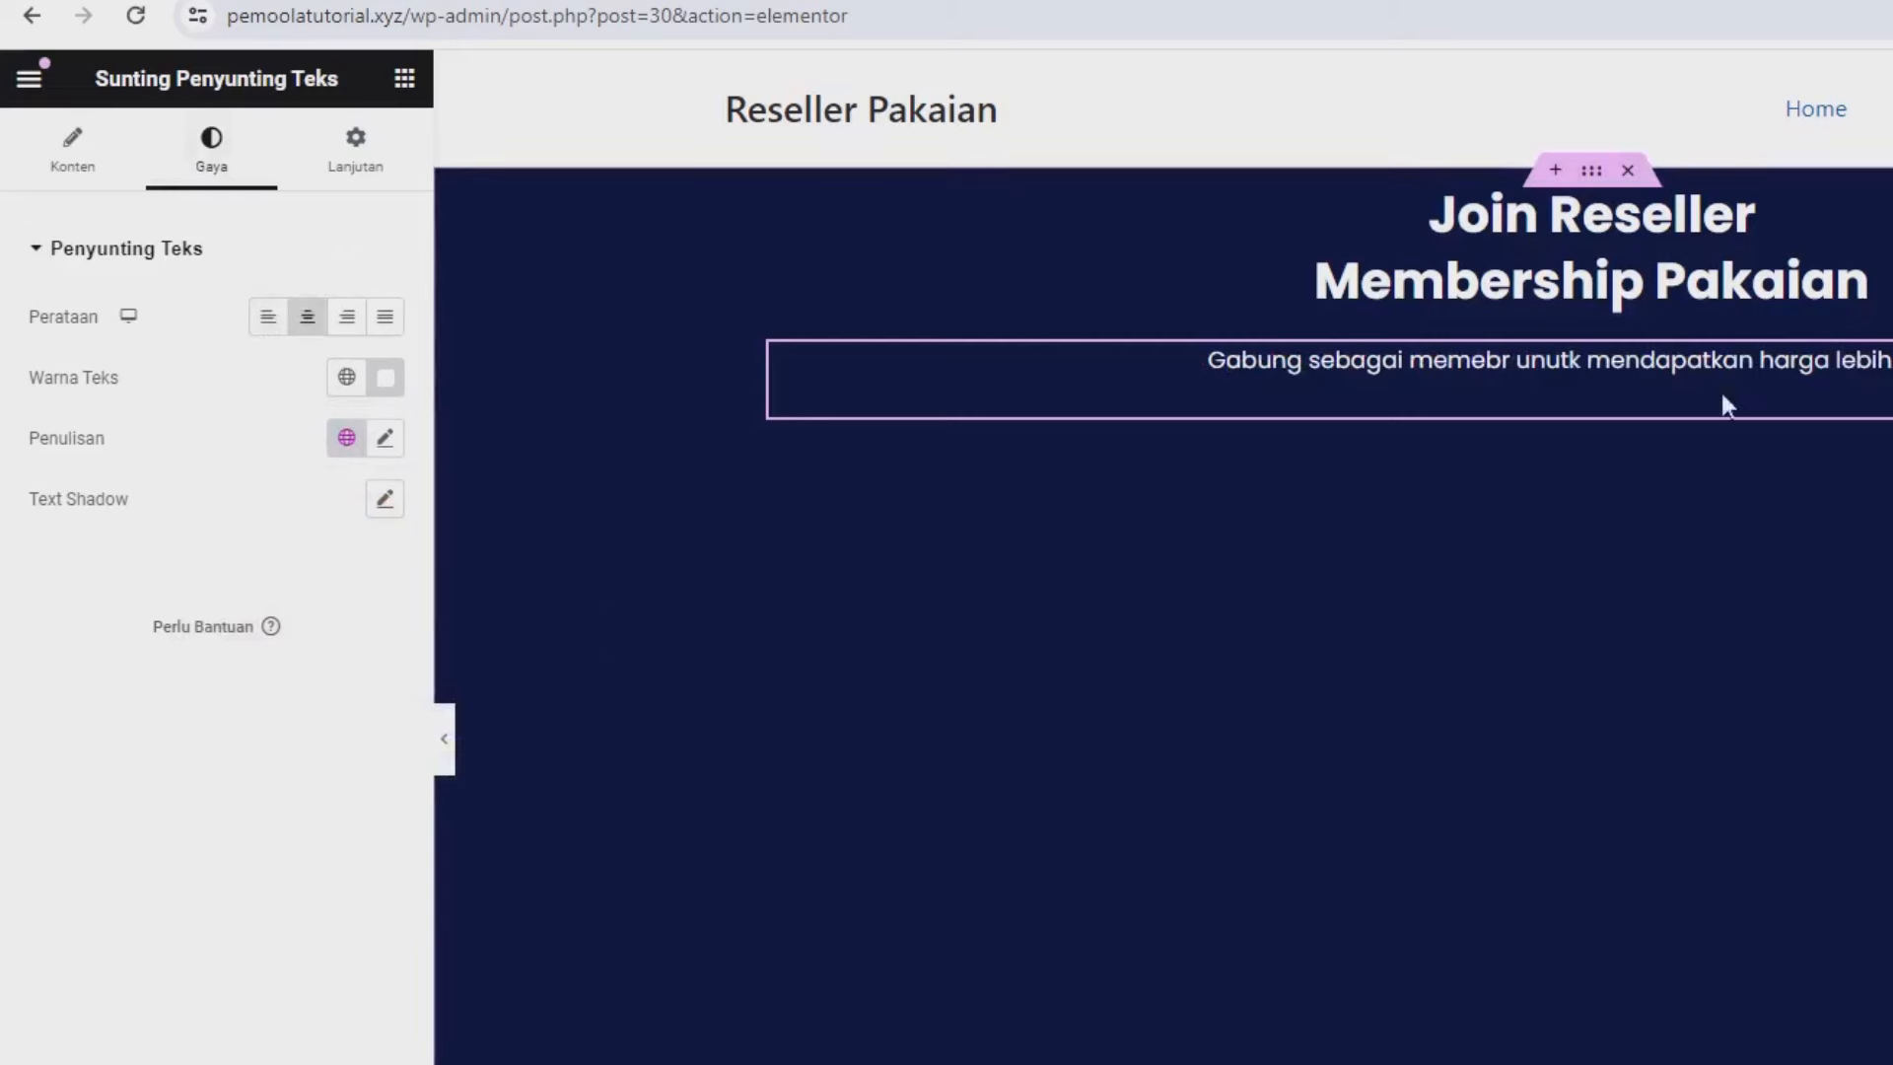
Correct 'memebr' to 'member' in the paragraph text.
left_click(67, 156)
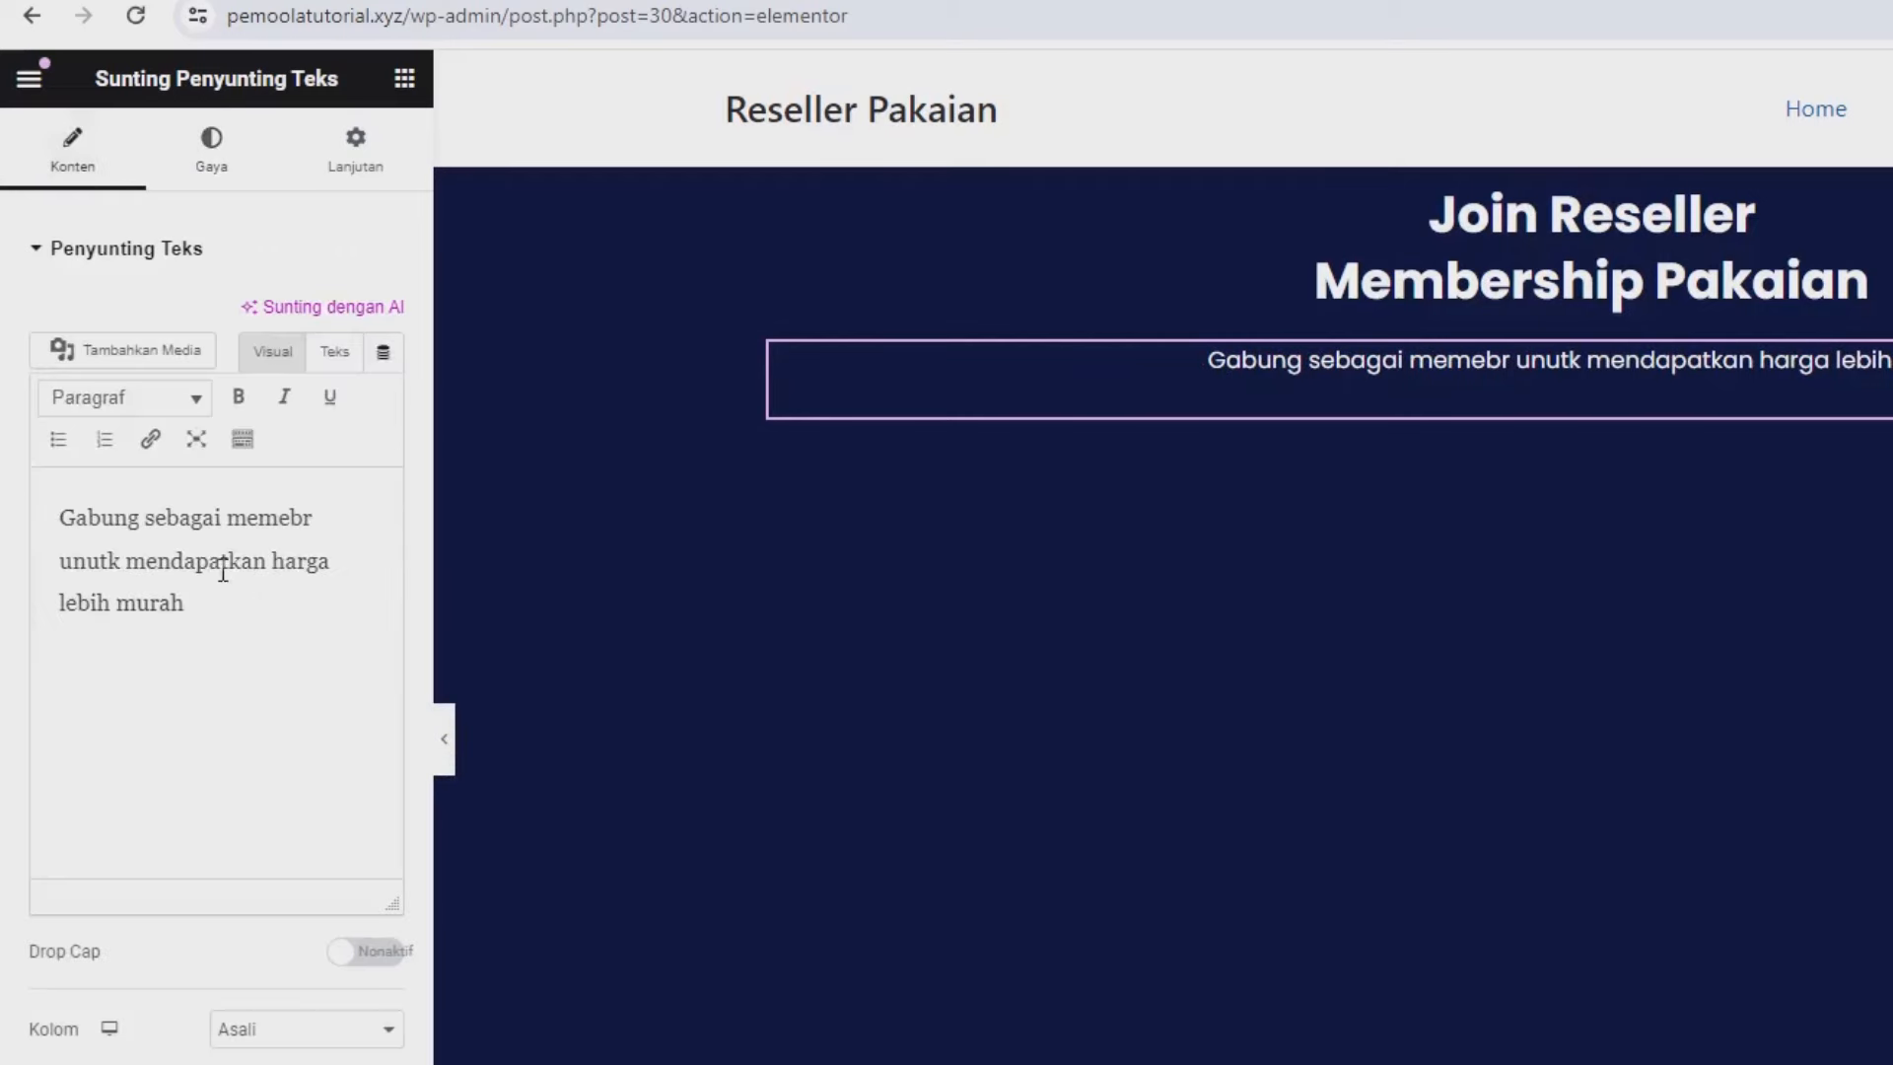
left_click(329, 526)
key("BackSpace")
key("BackSpace")
key("BackSpace")
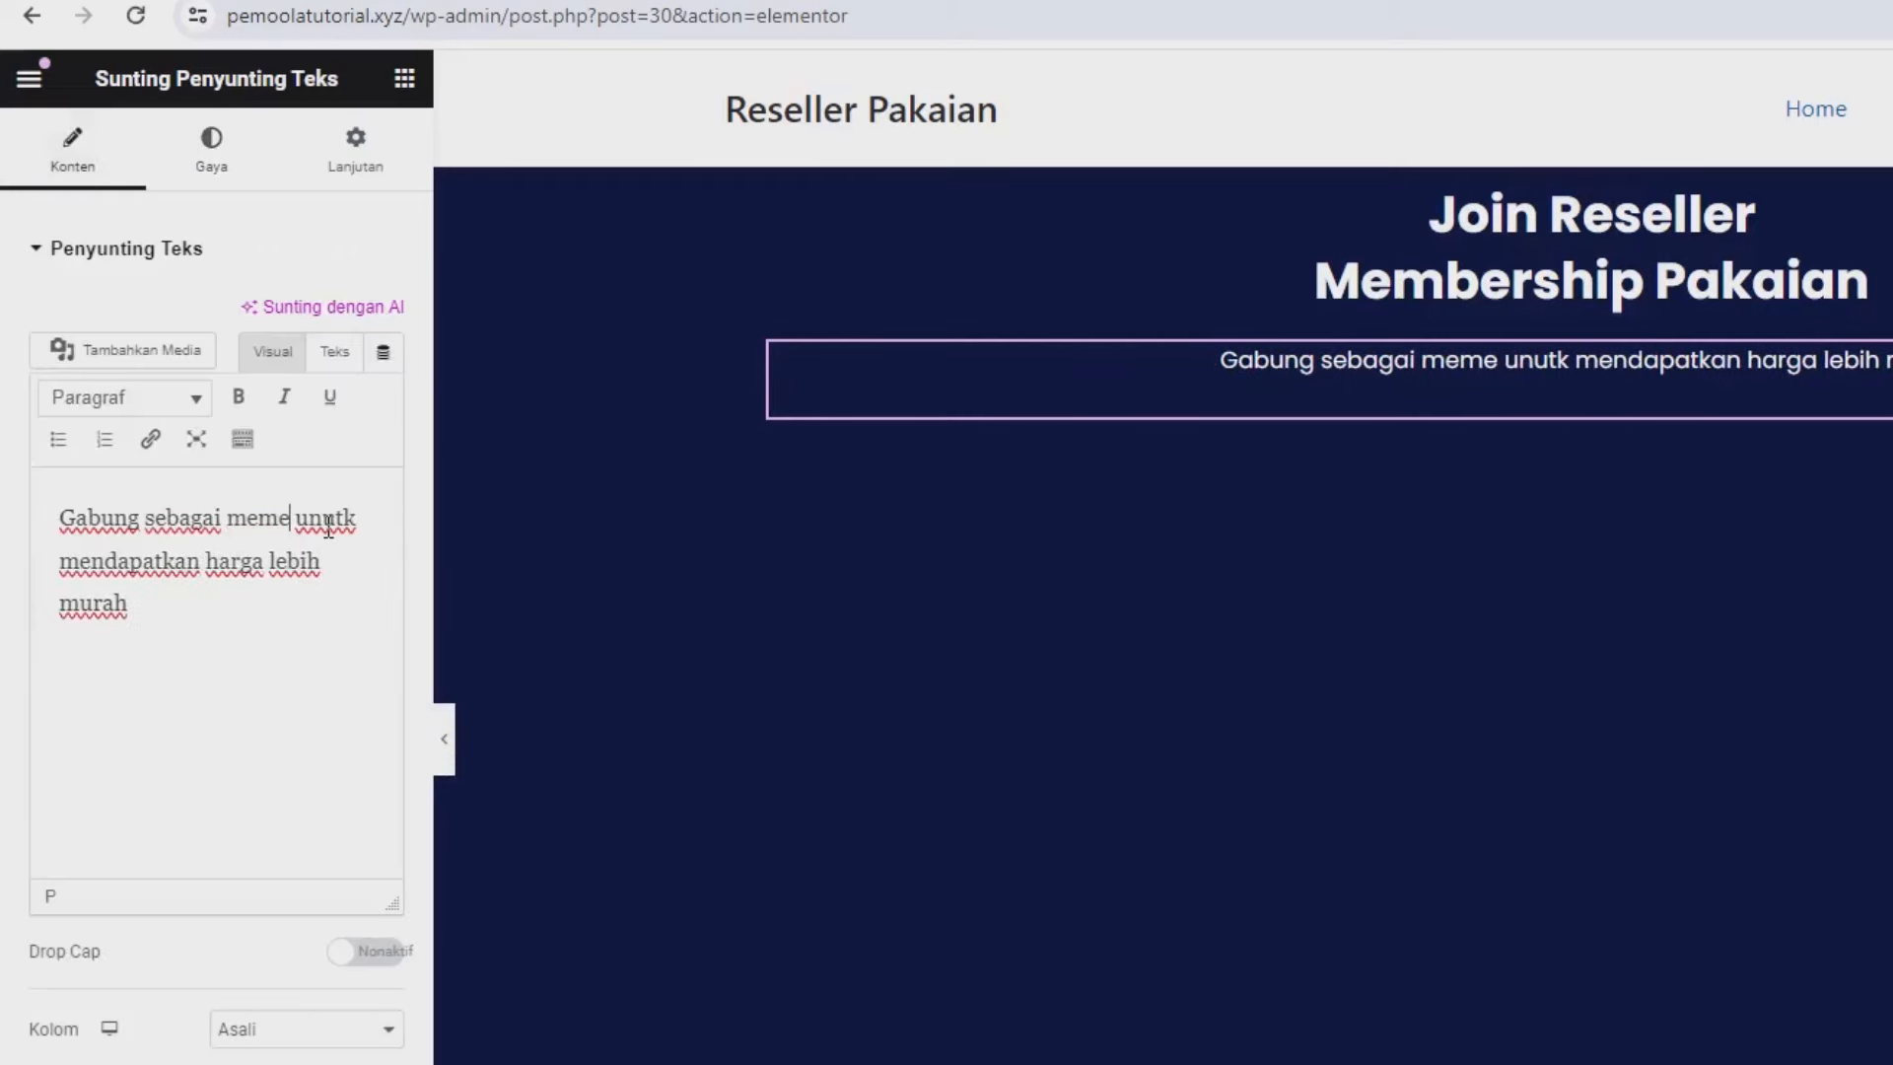
type("ber")
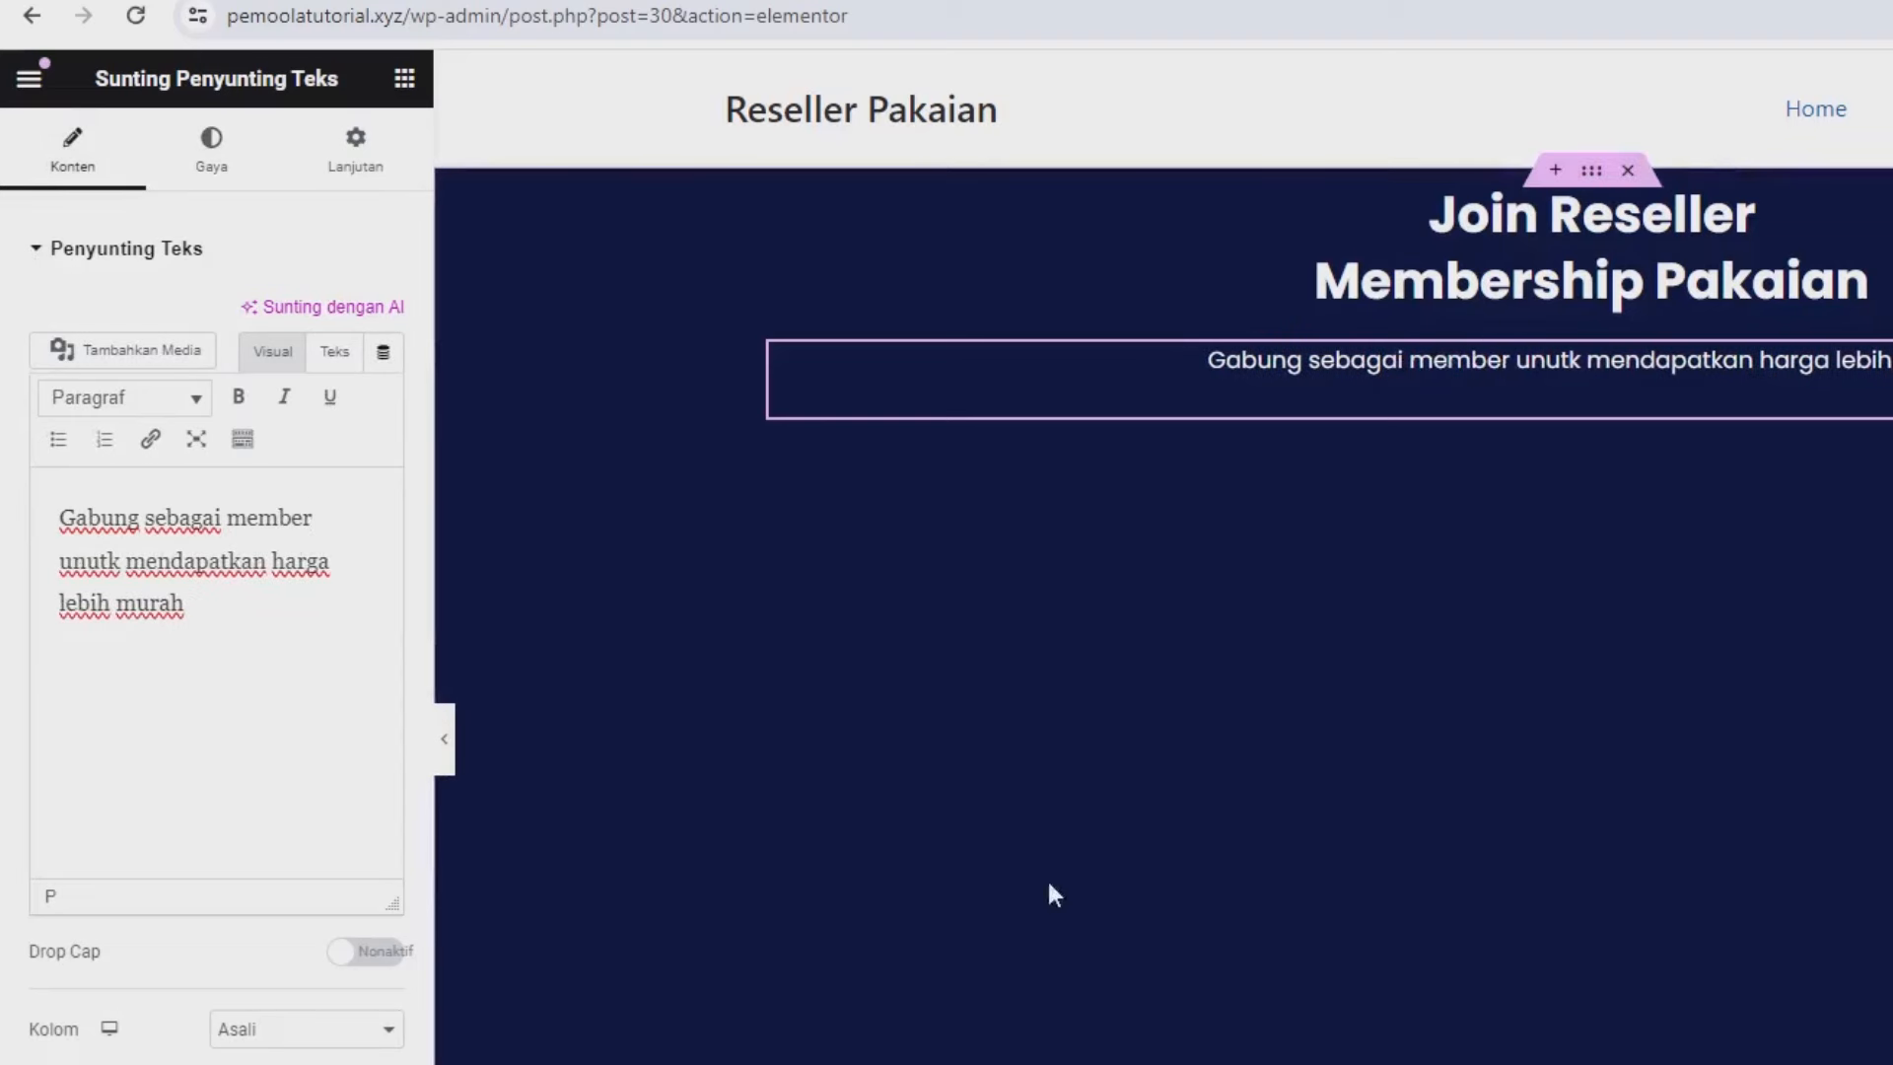
Give the hero container unlinked padding of 5% at top and bottom.
left_click(1593, 171)
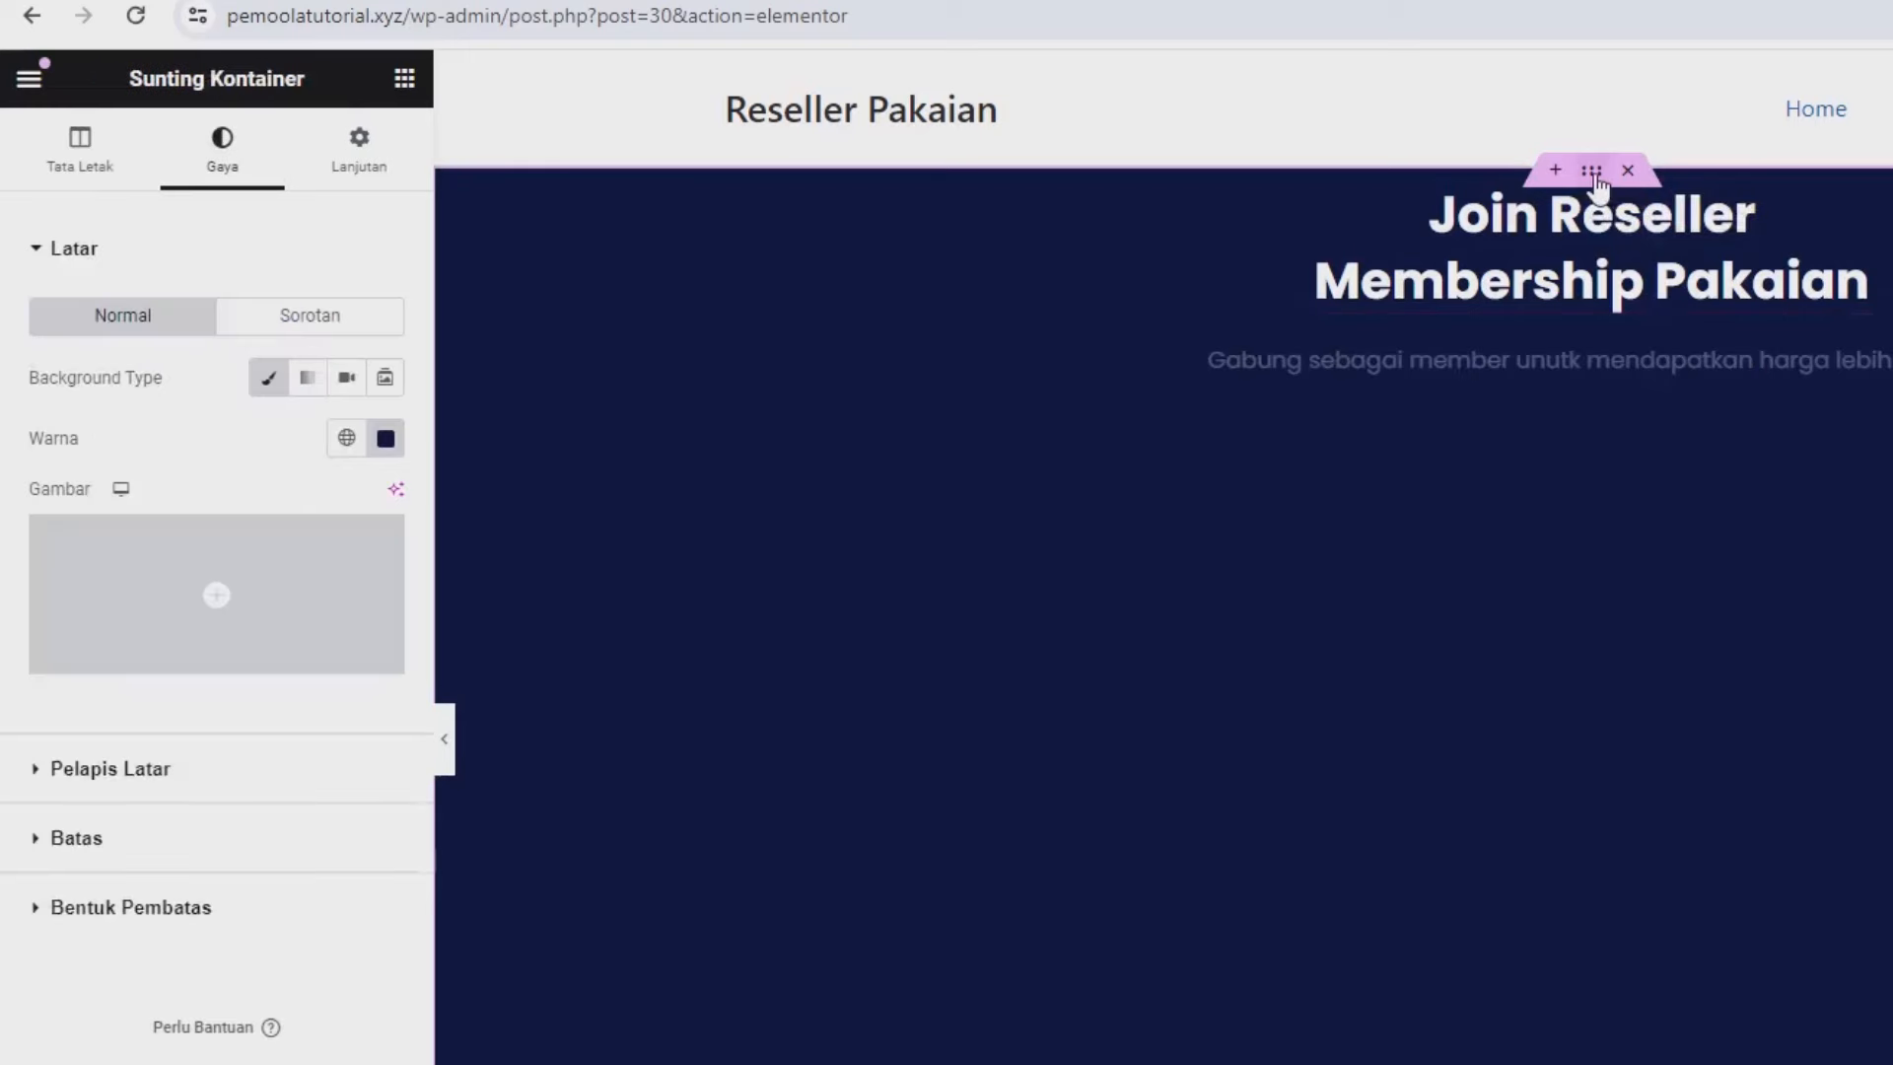
left_click(396, 168)
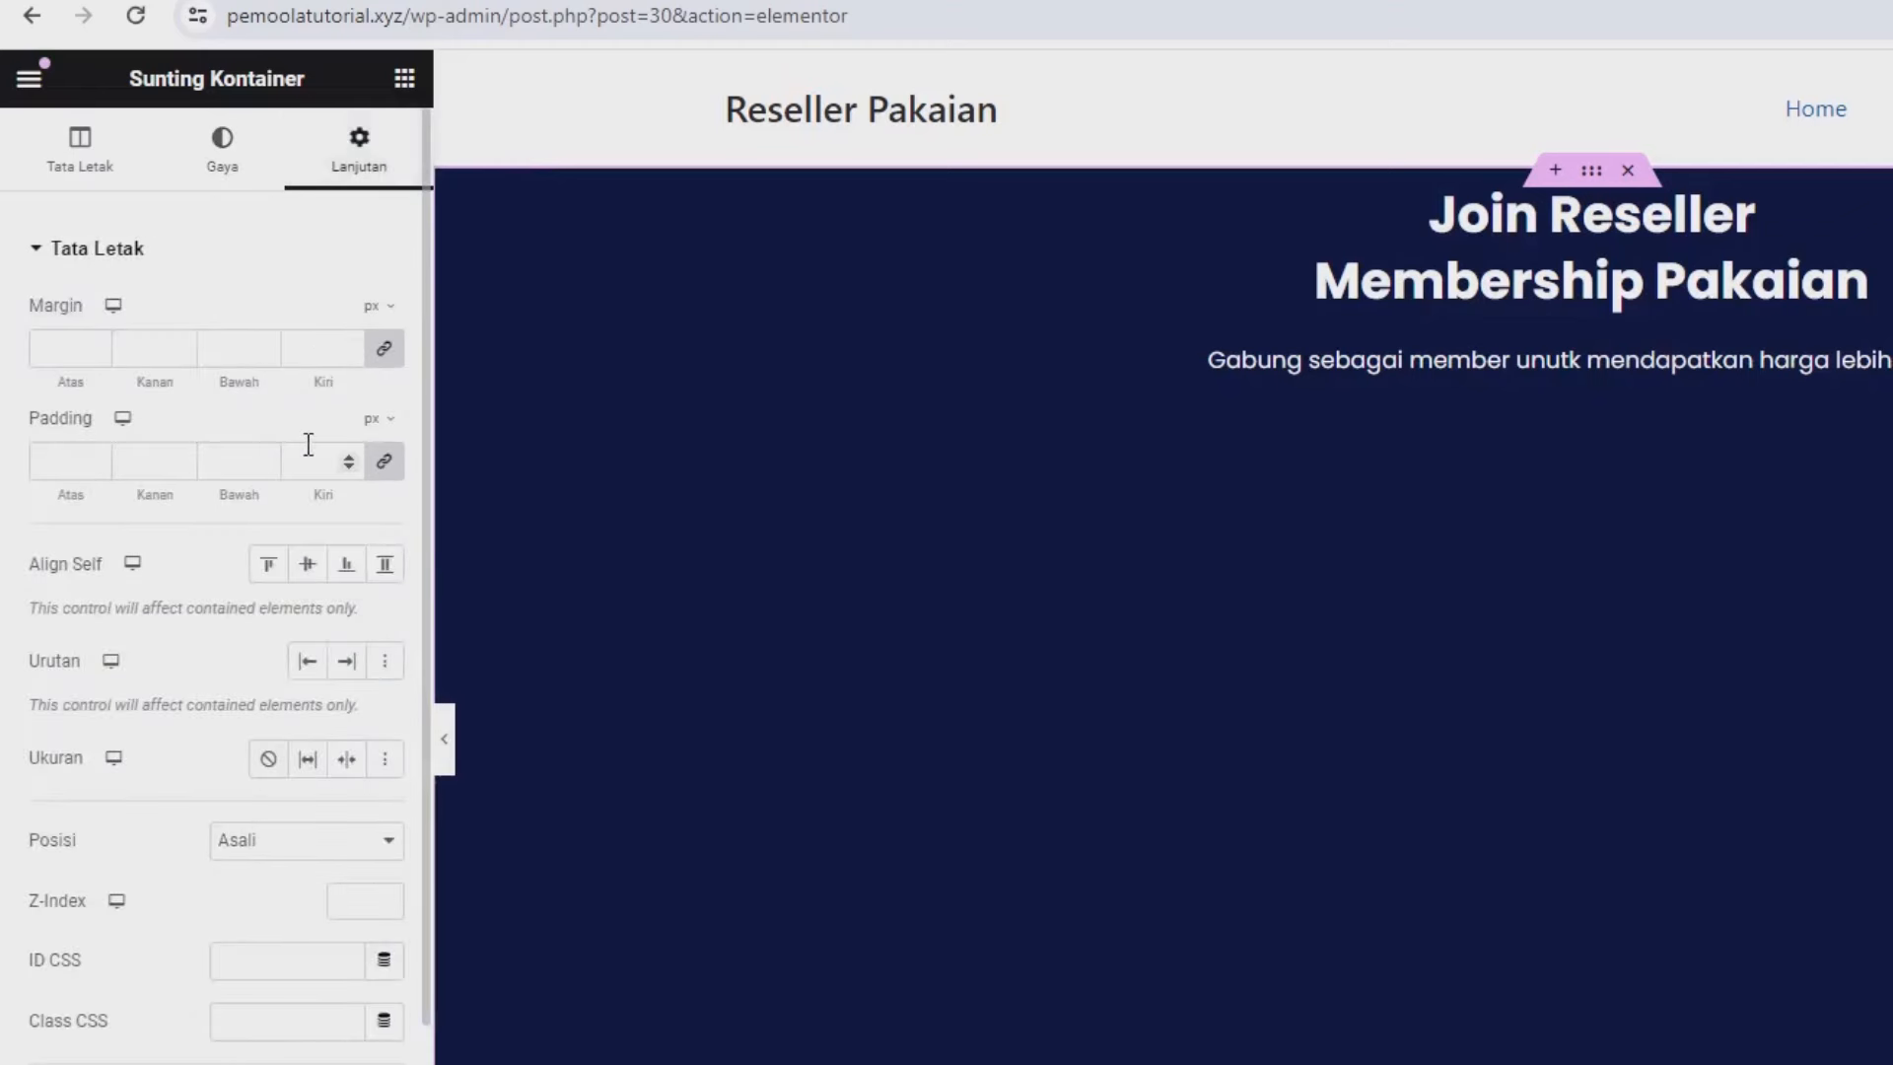
left_click(384, 460)
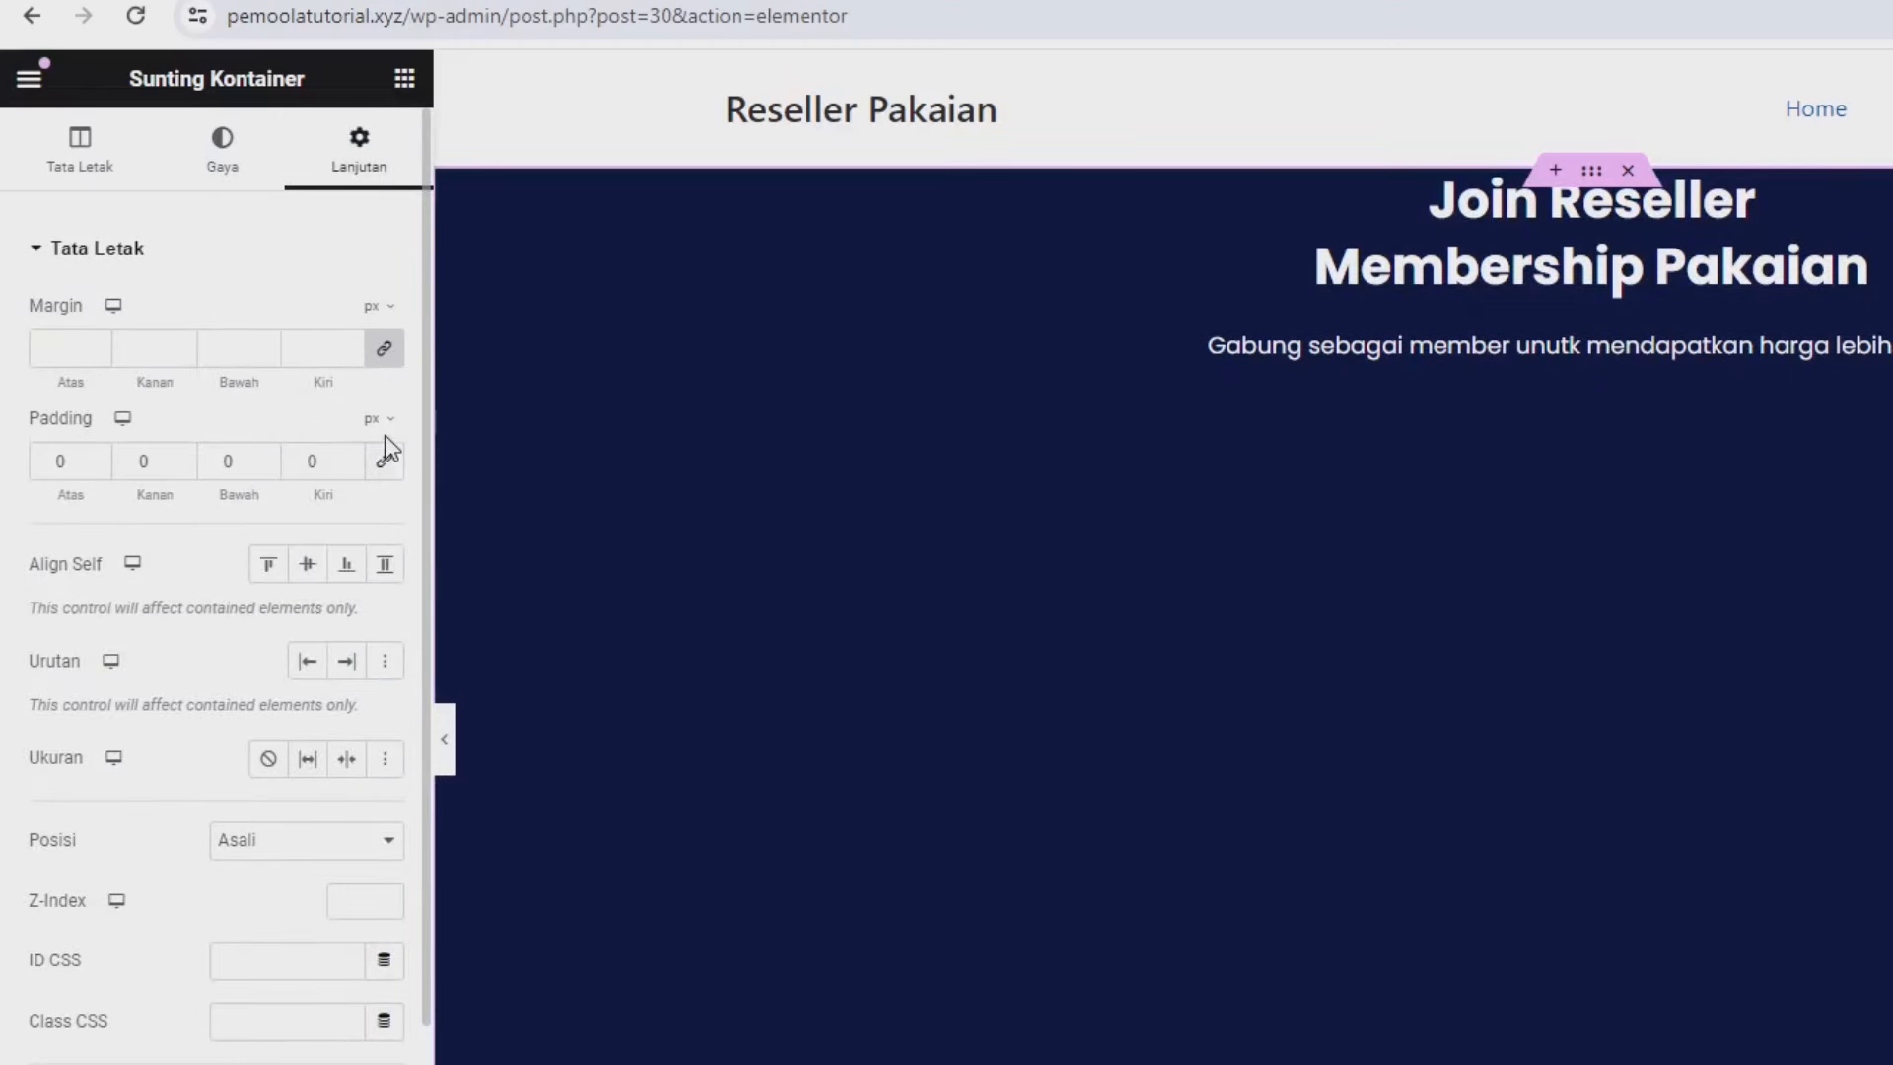
left_click(380, 418)
left_click(375, 463)
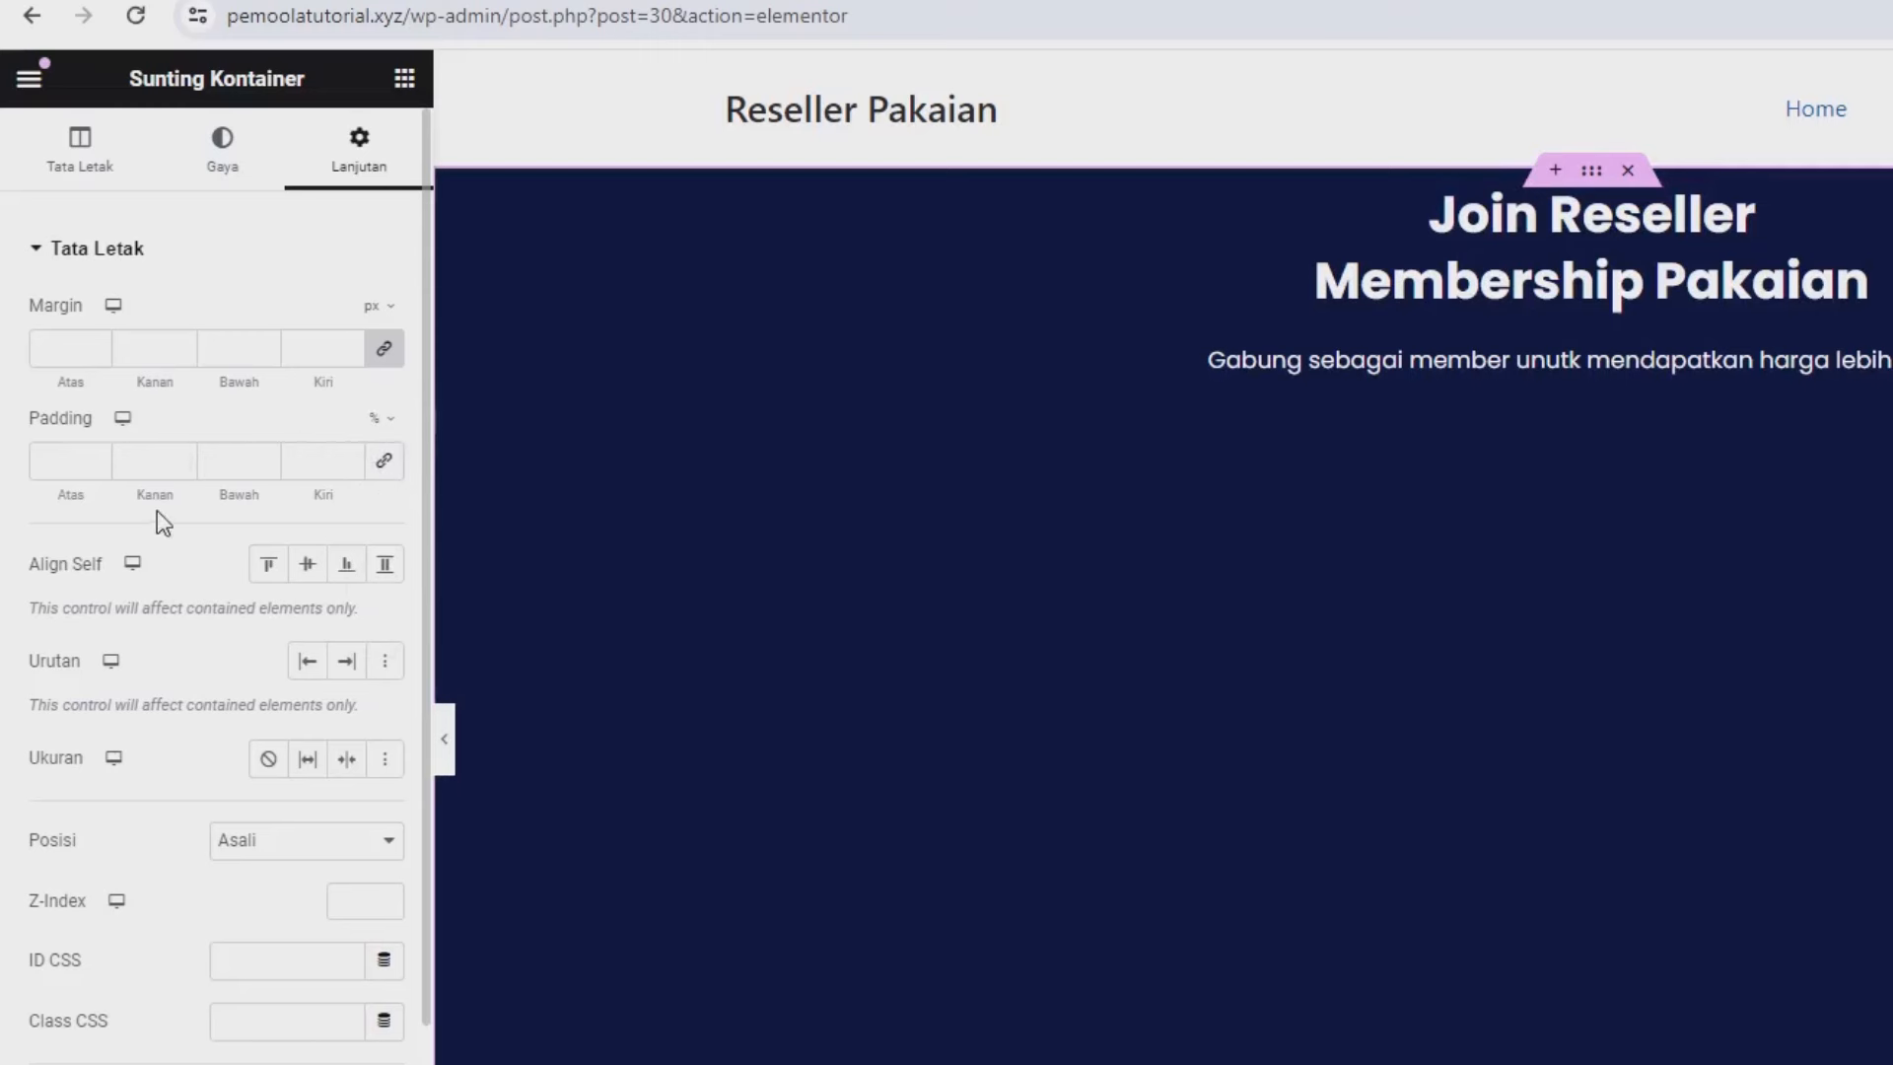
type("5")
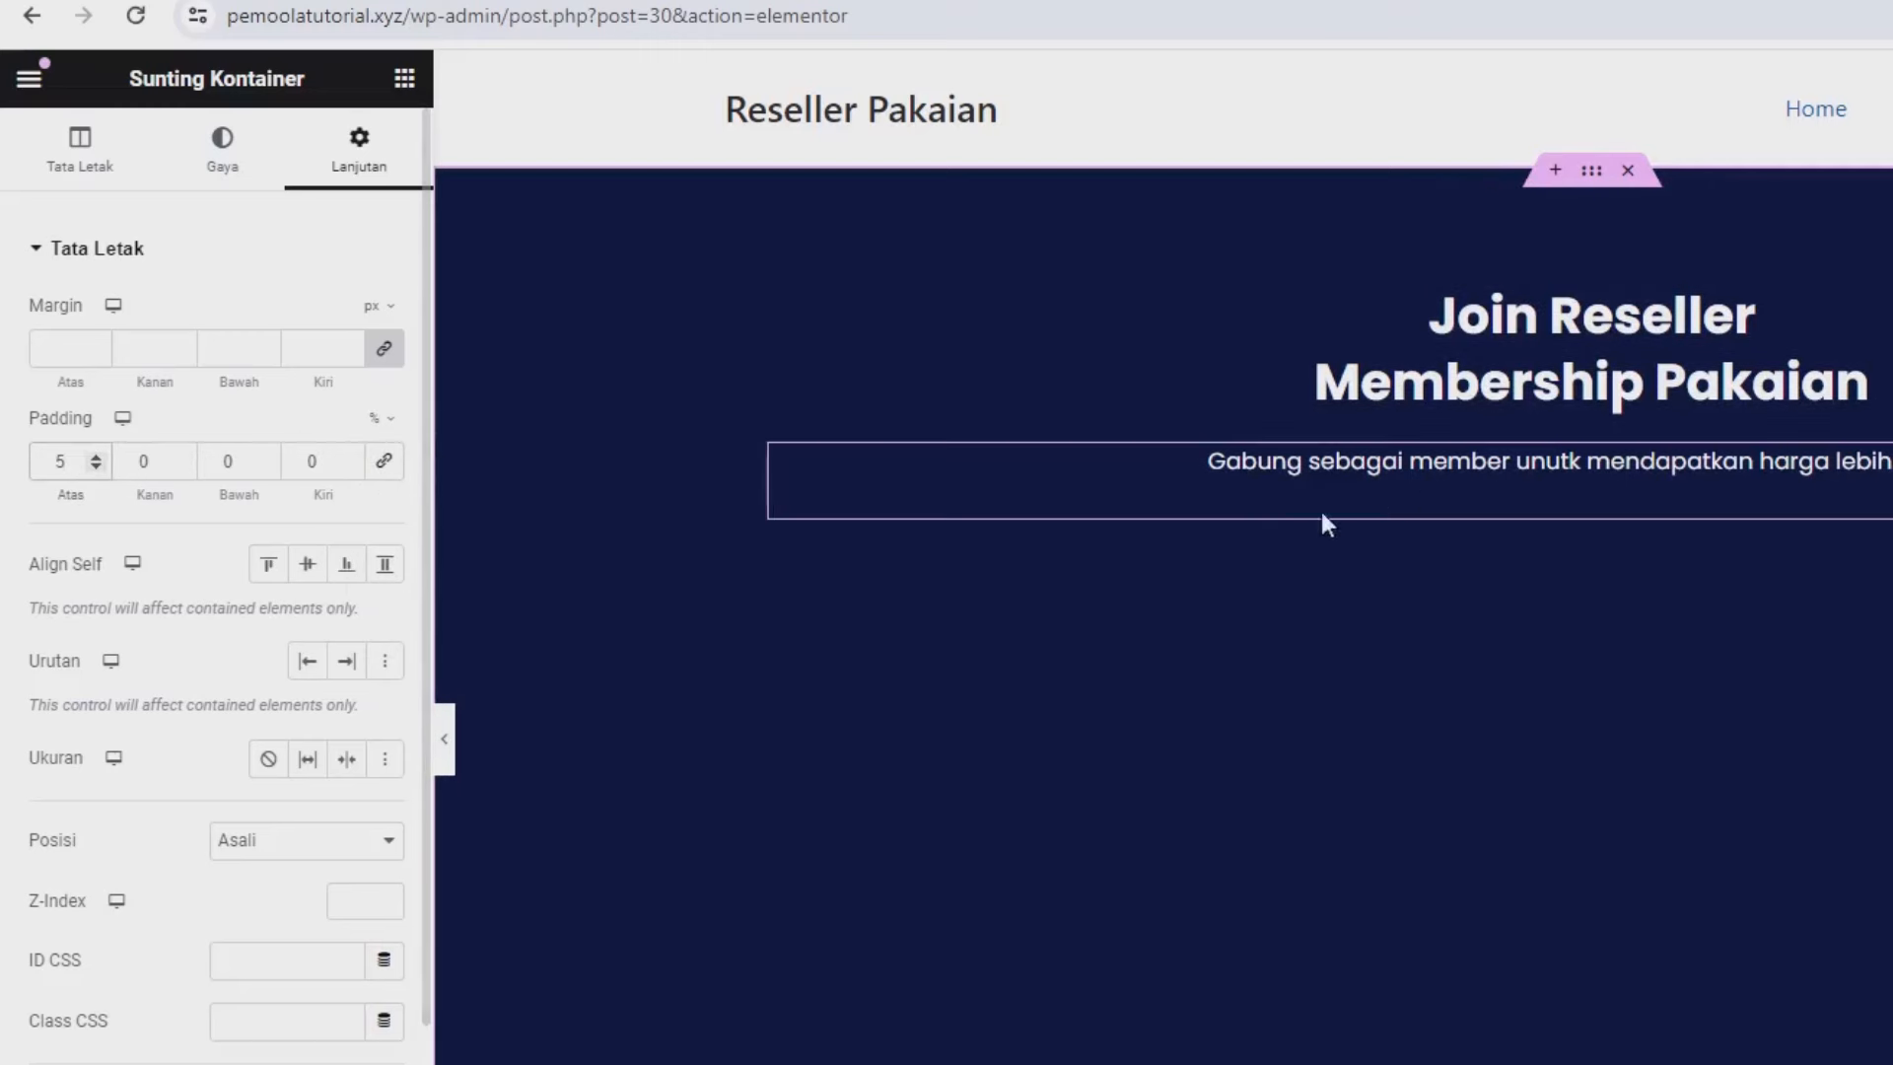
double_click(239, 458)
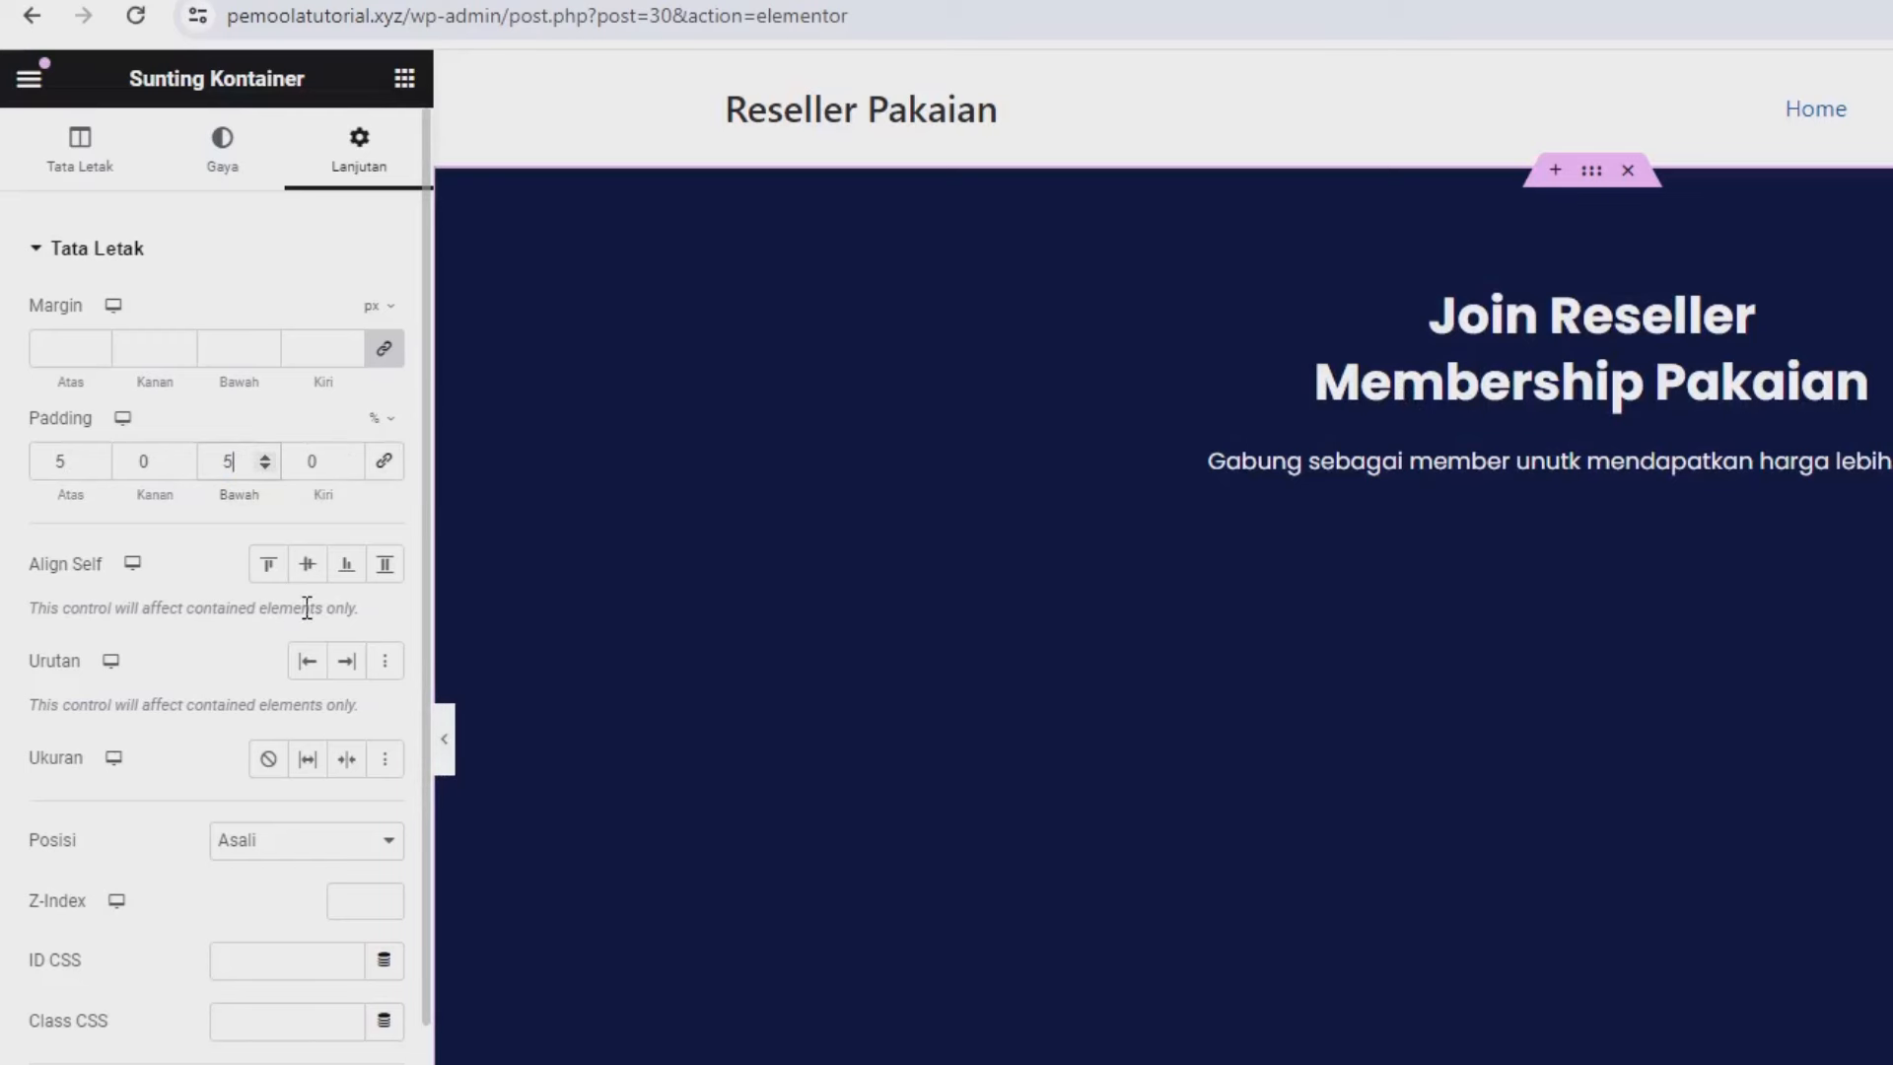
left_click(403, 80)
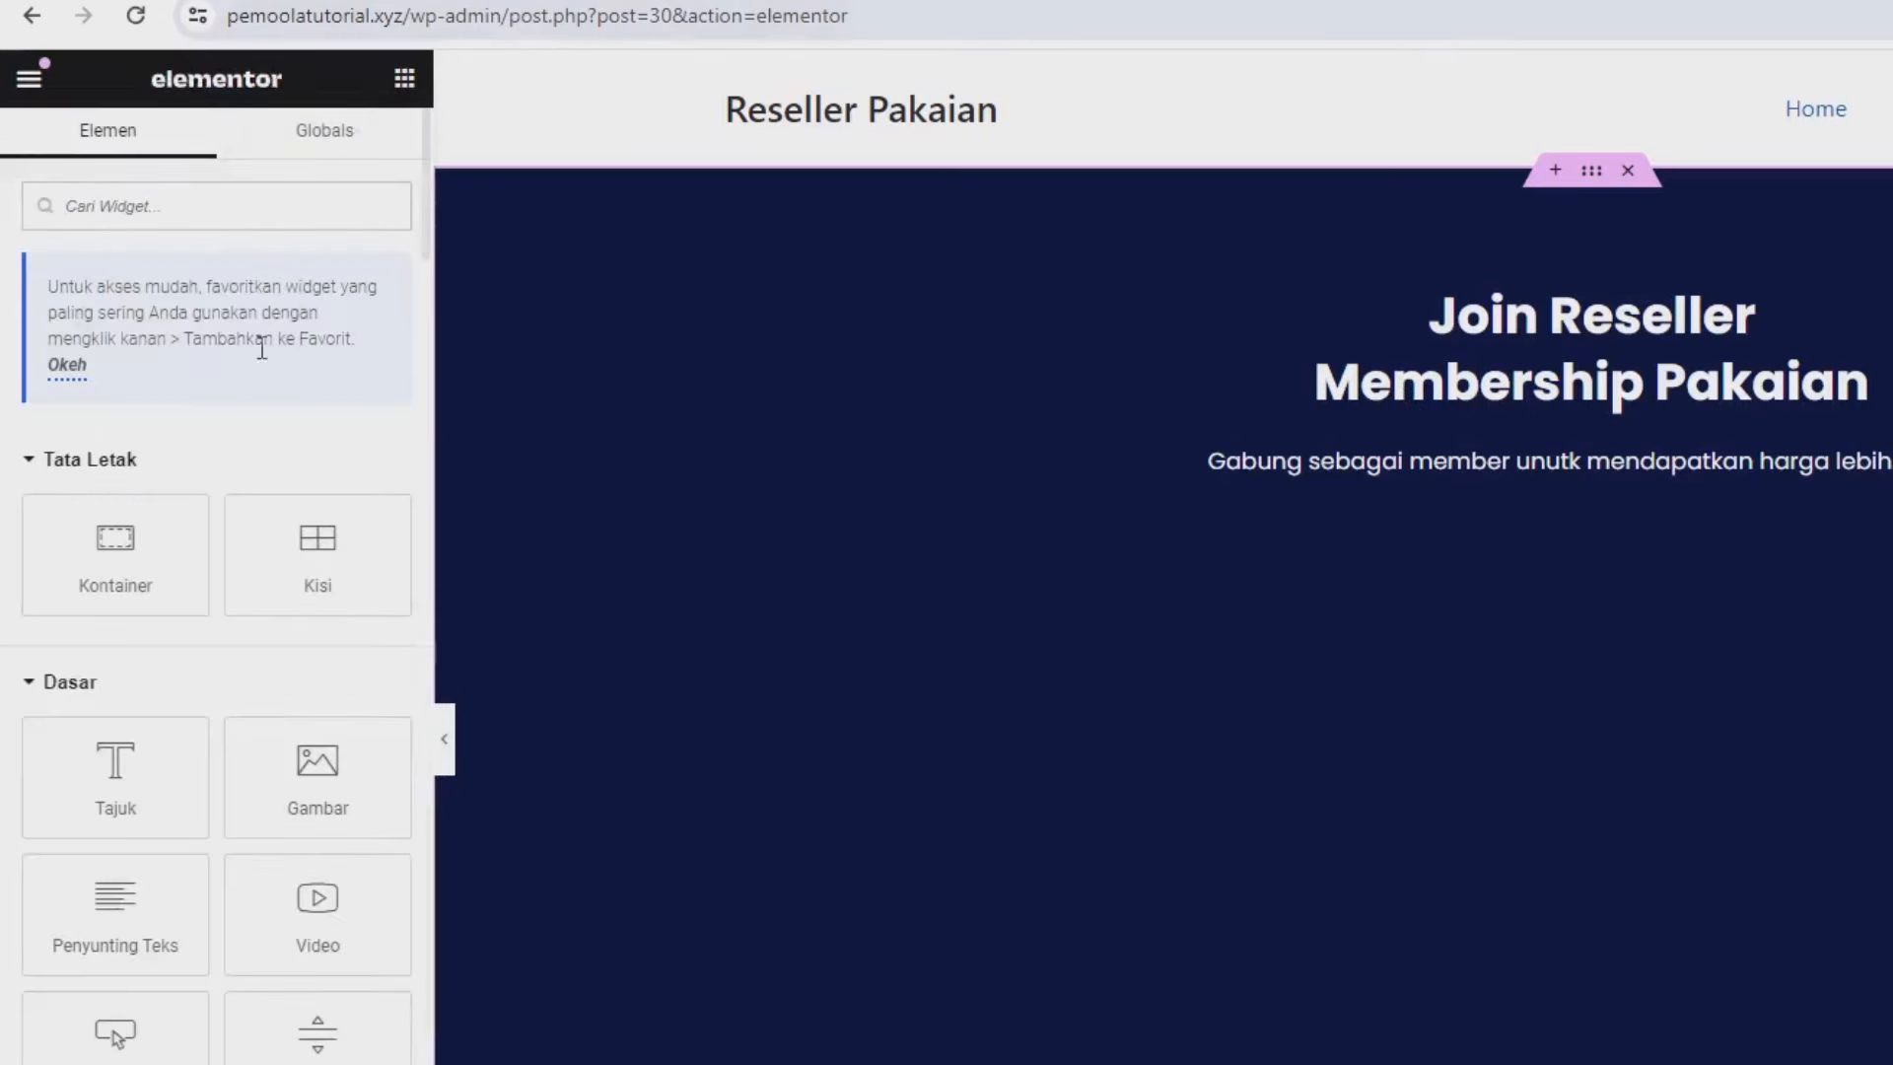
Add a new container below the hero text holding a Video widget with YouTube as source.
left_click_drag(119, 537, 1436, 491)
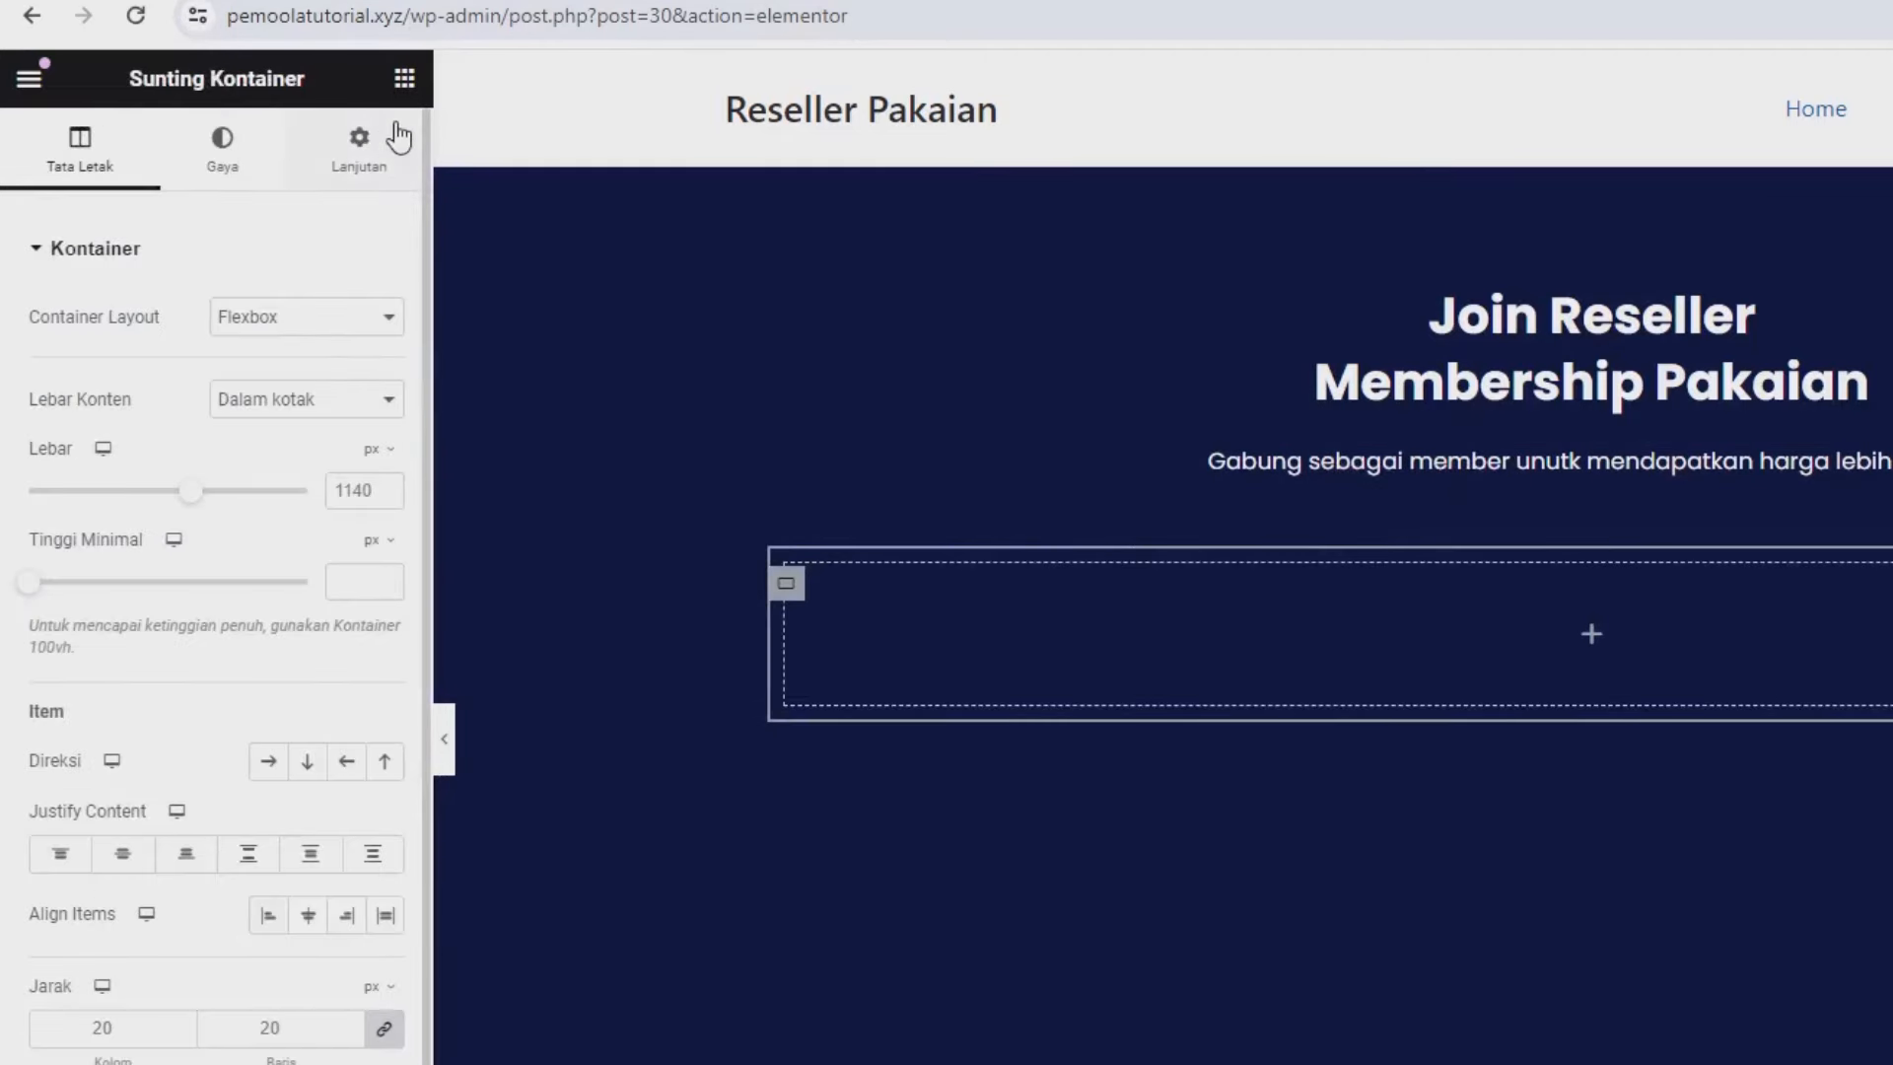
left_click(404, 79)
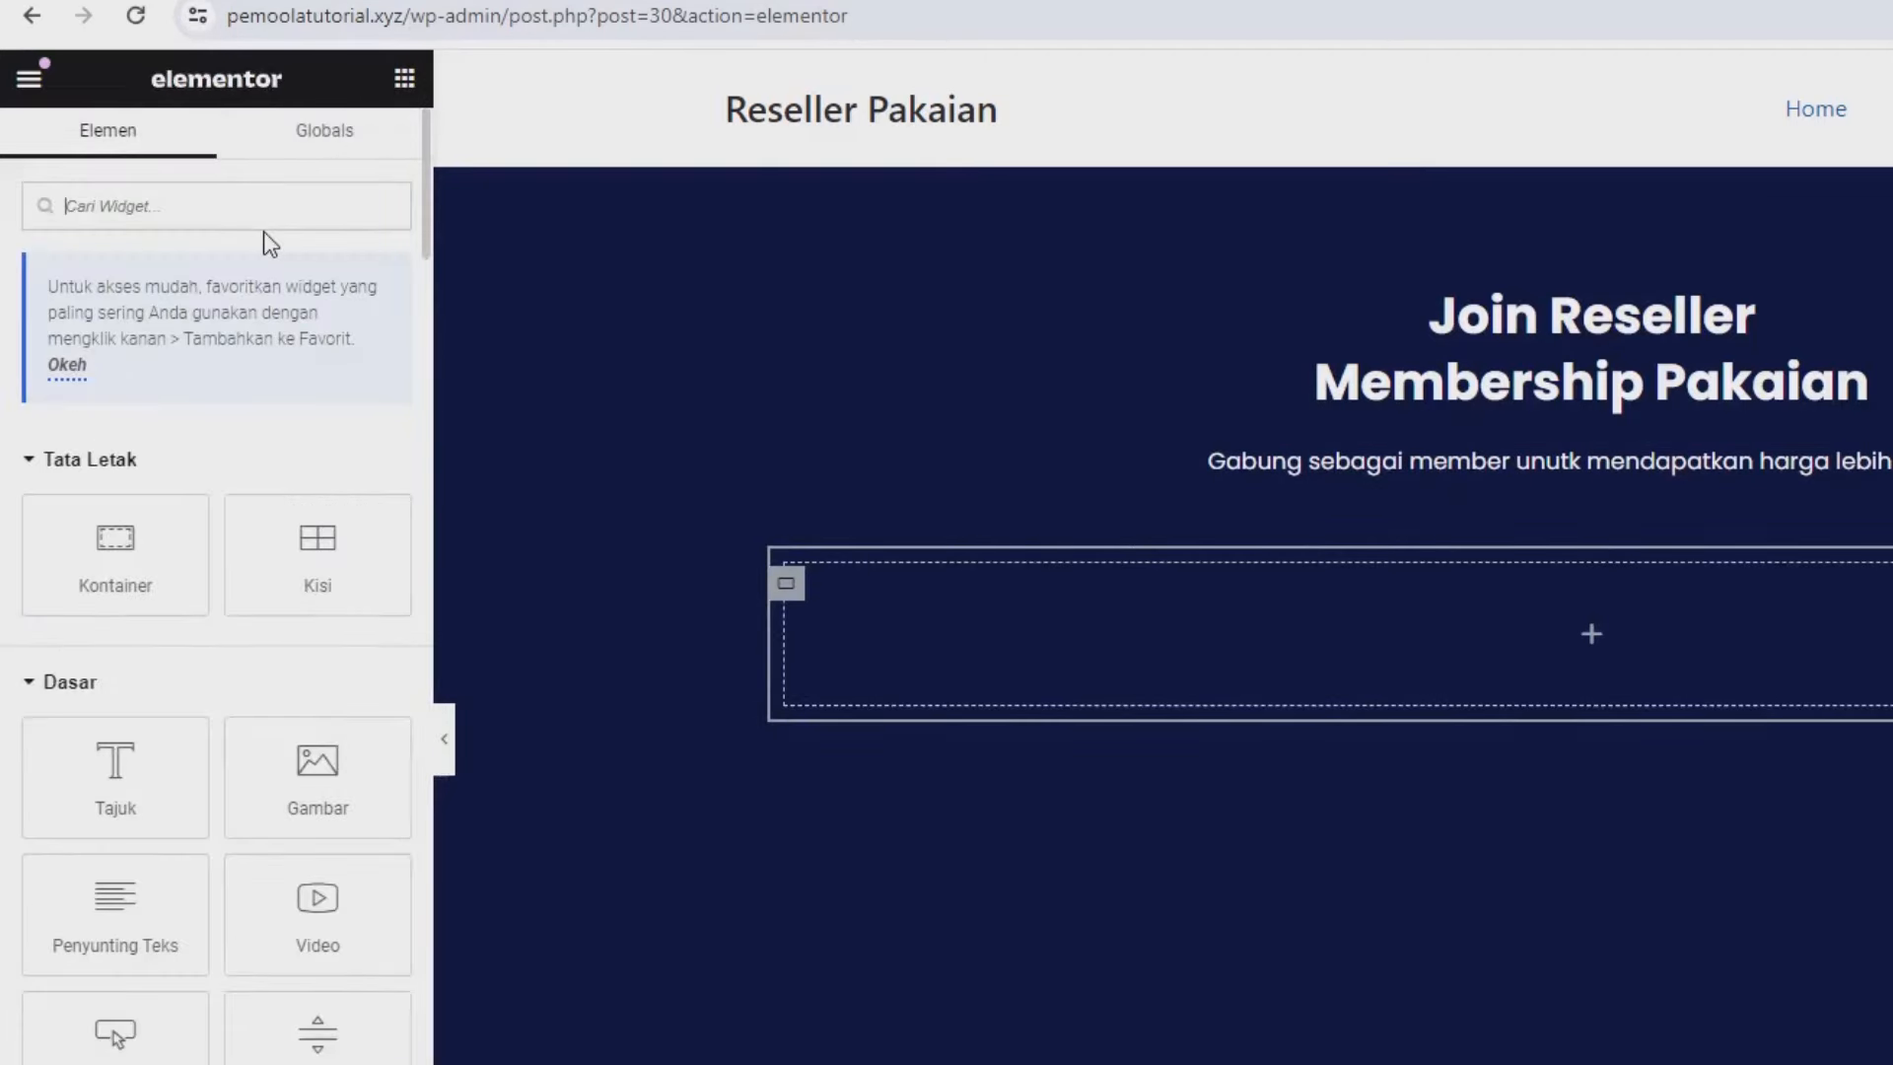
type("video")
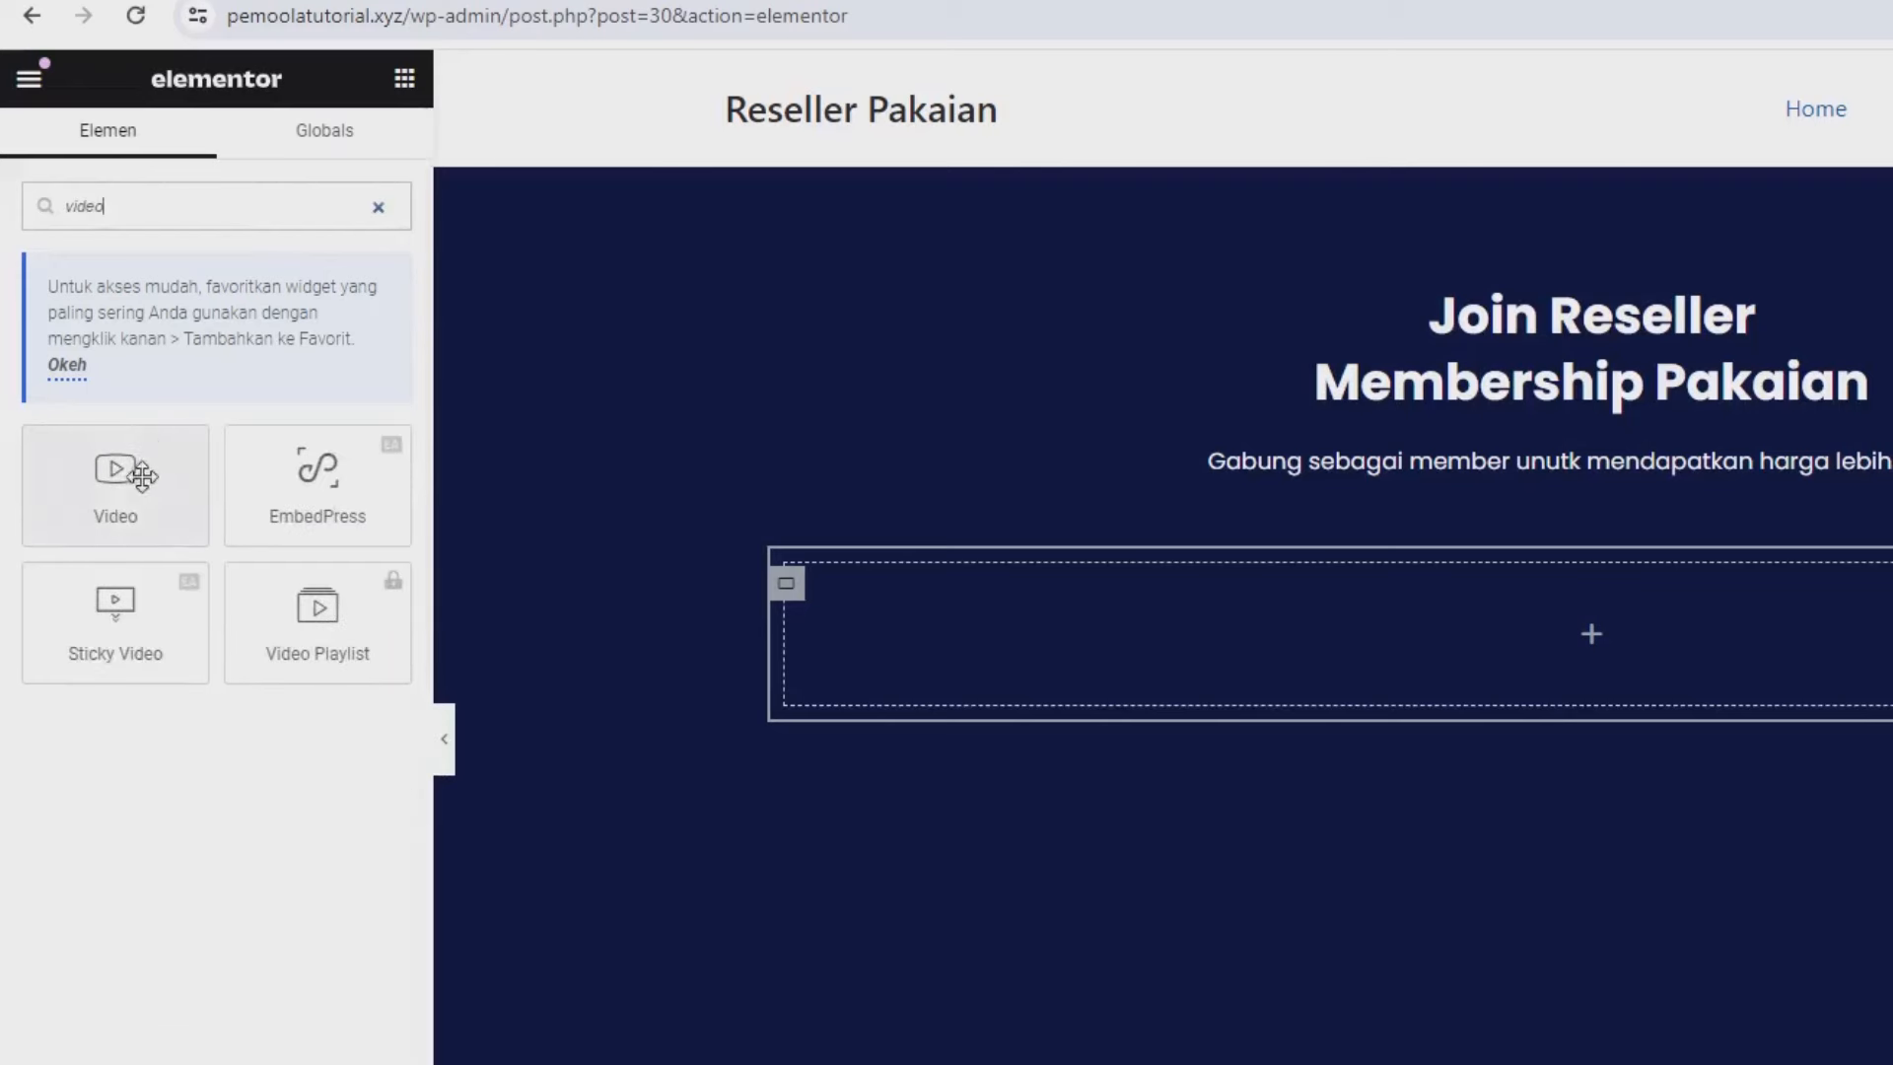
left_click_drag(127, 473, 1132, 619)
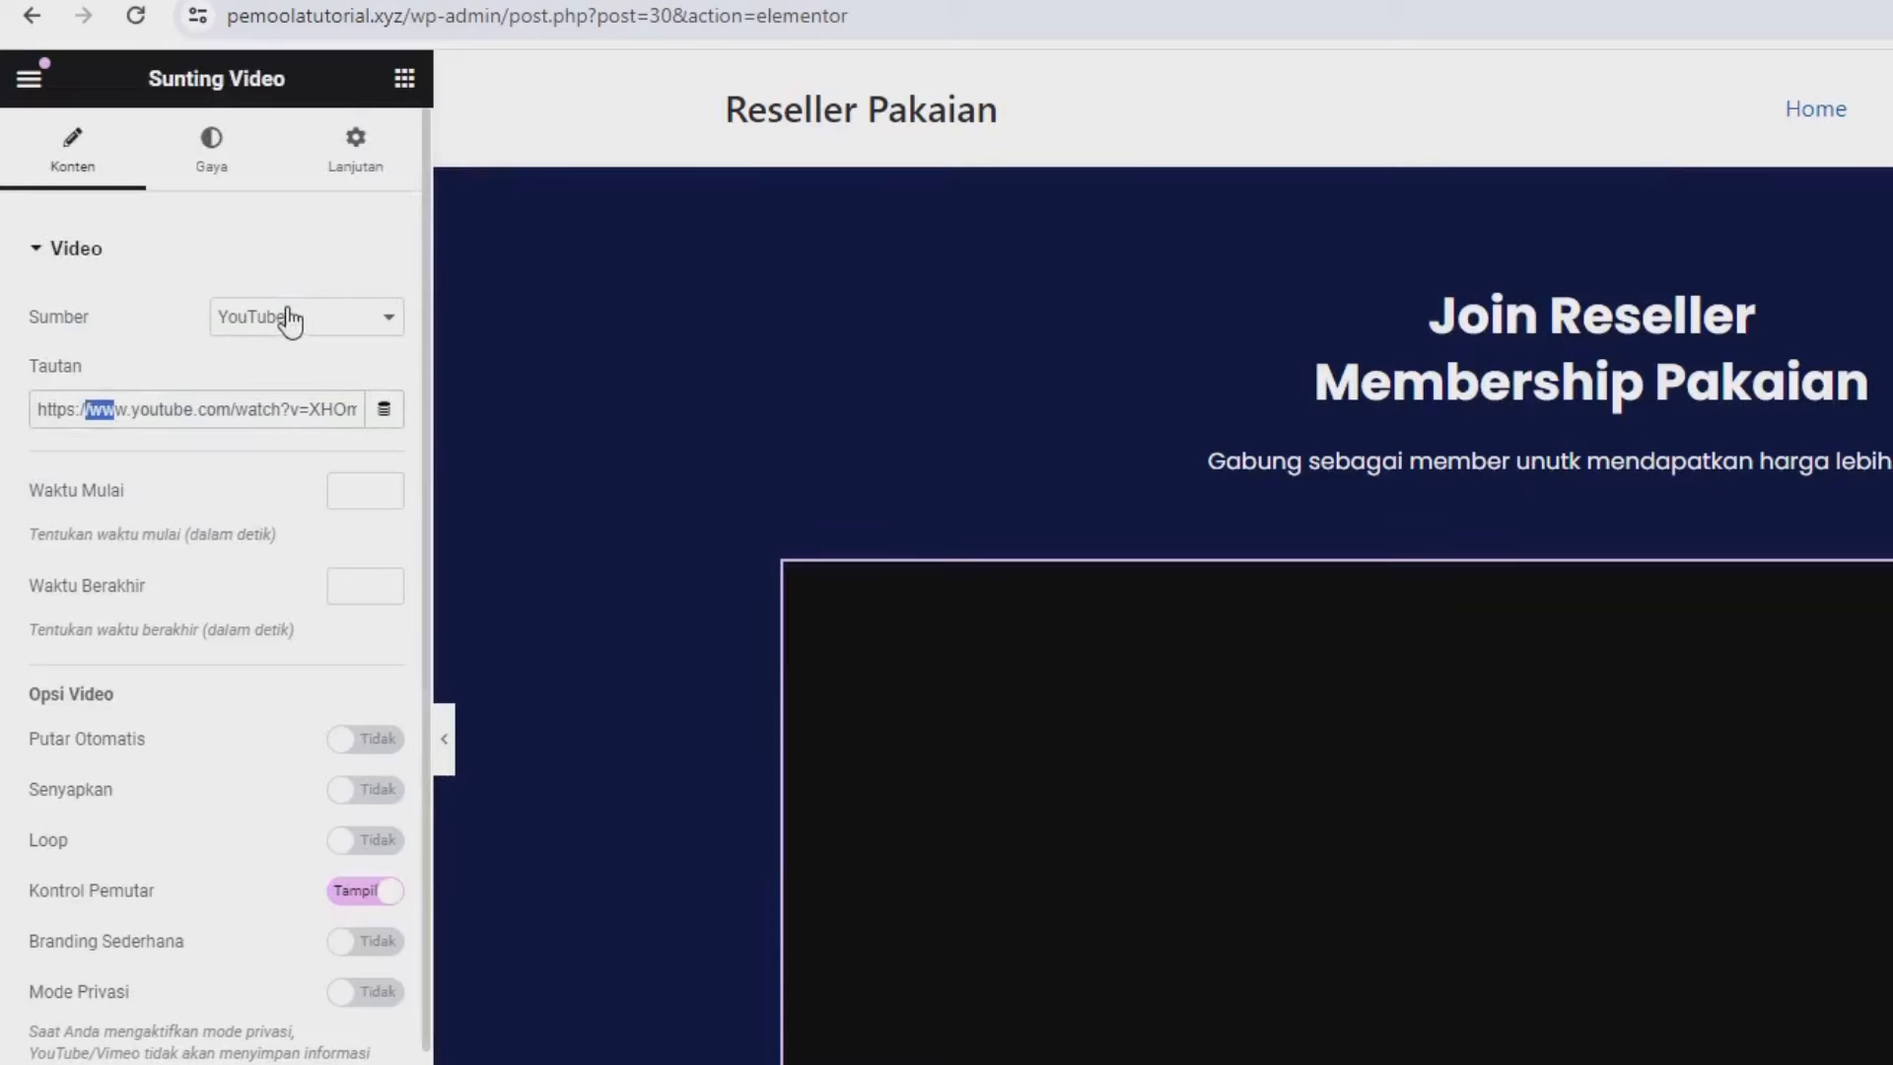
left_click(289, 318)
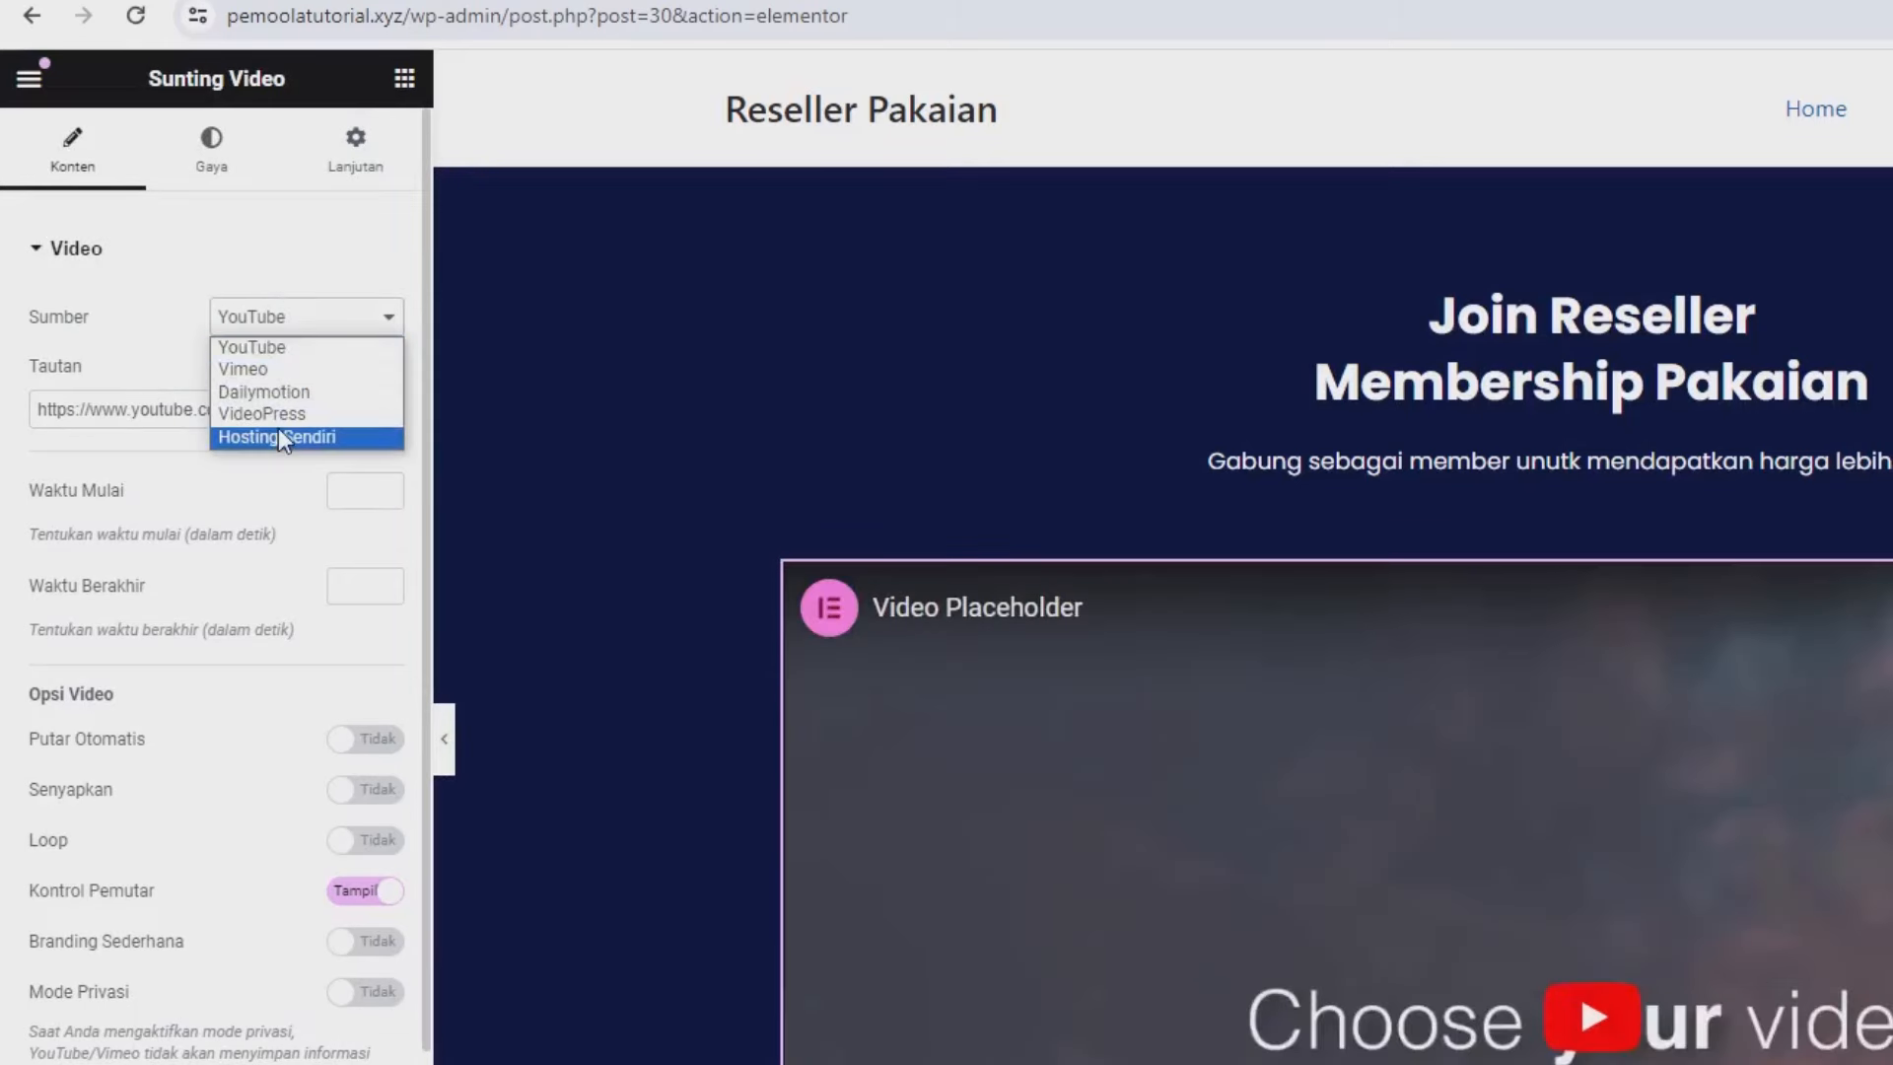
left_click(194, 408)
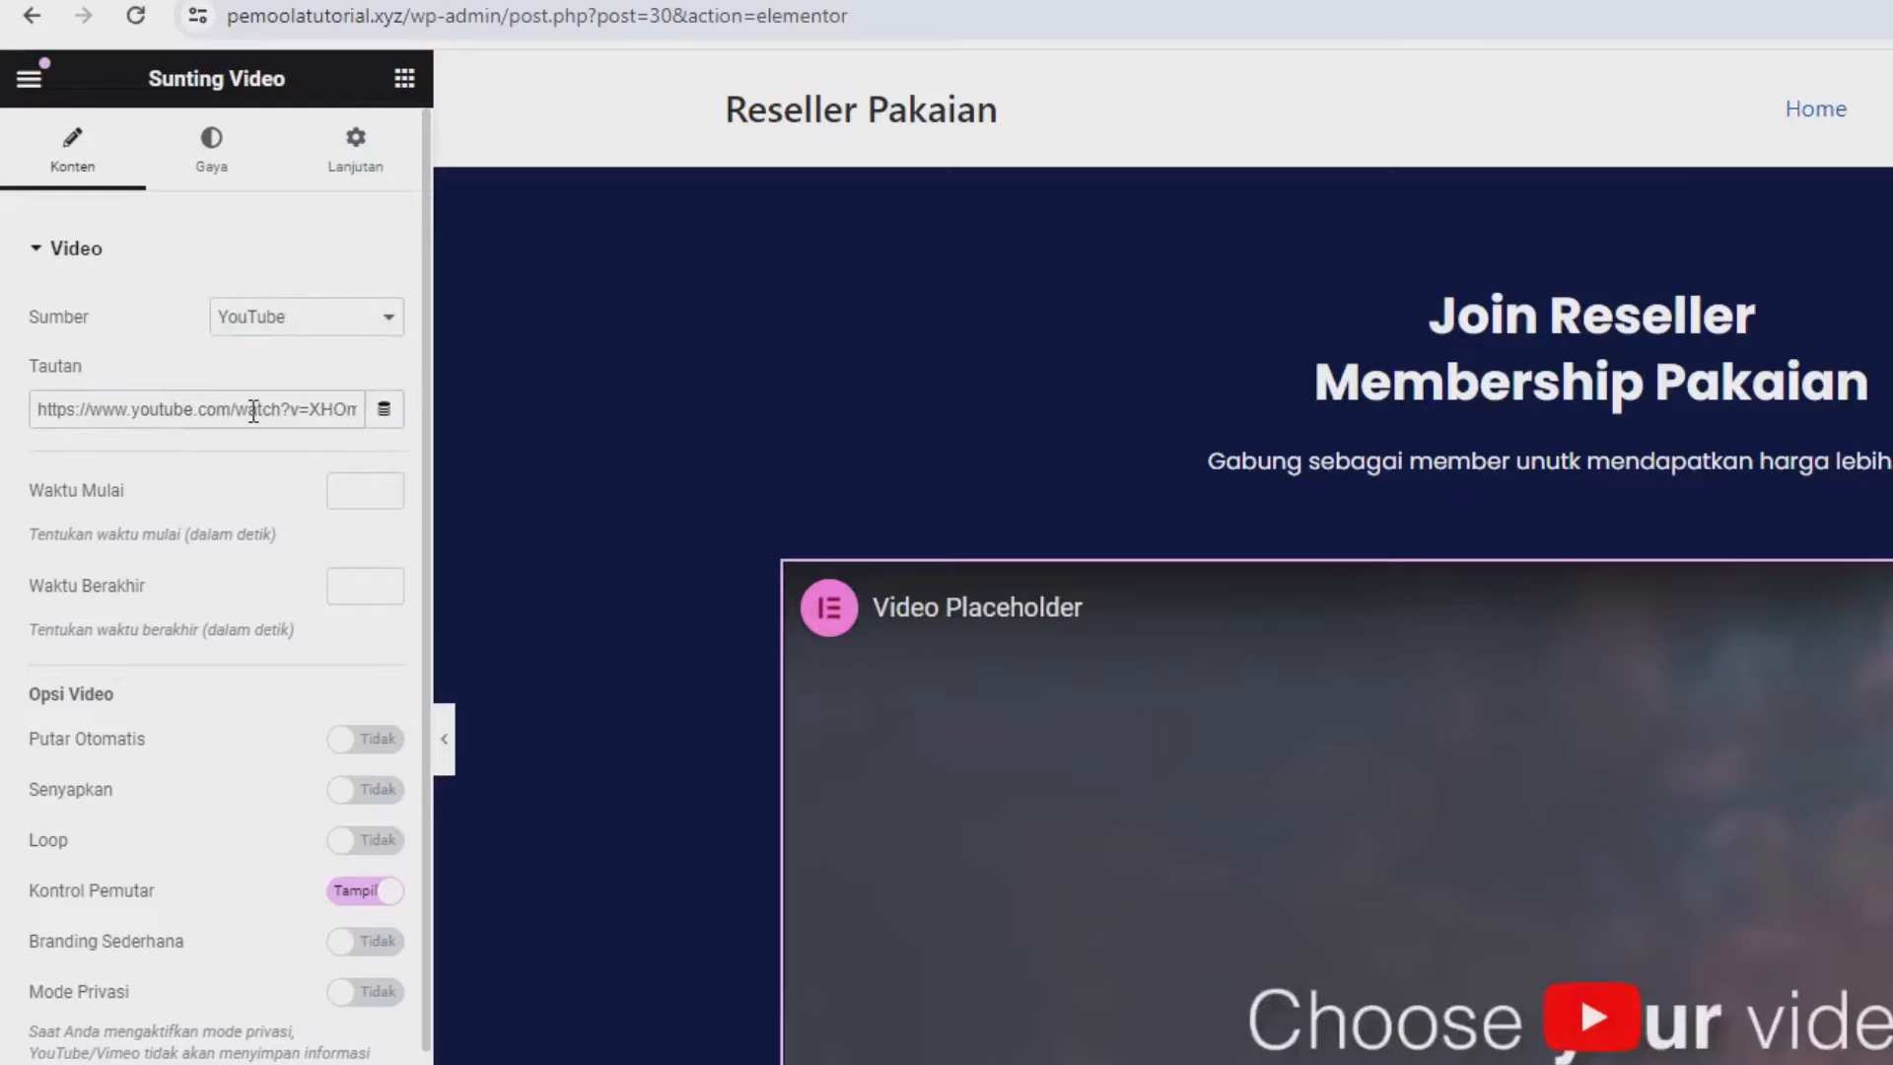
left_click_drag(247, 411, 157, 414)
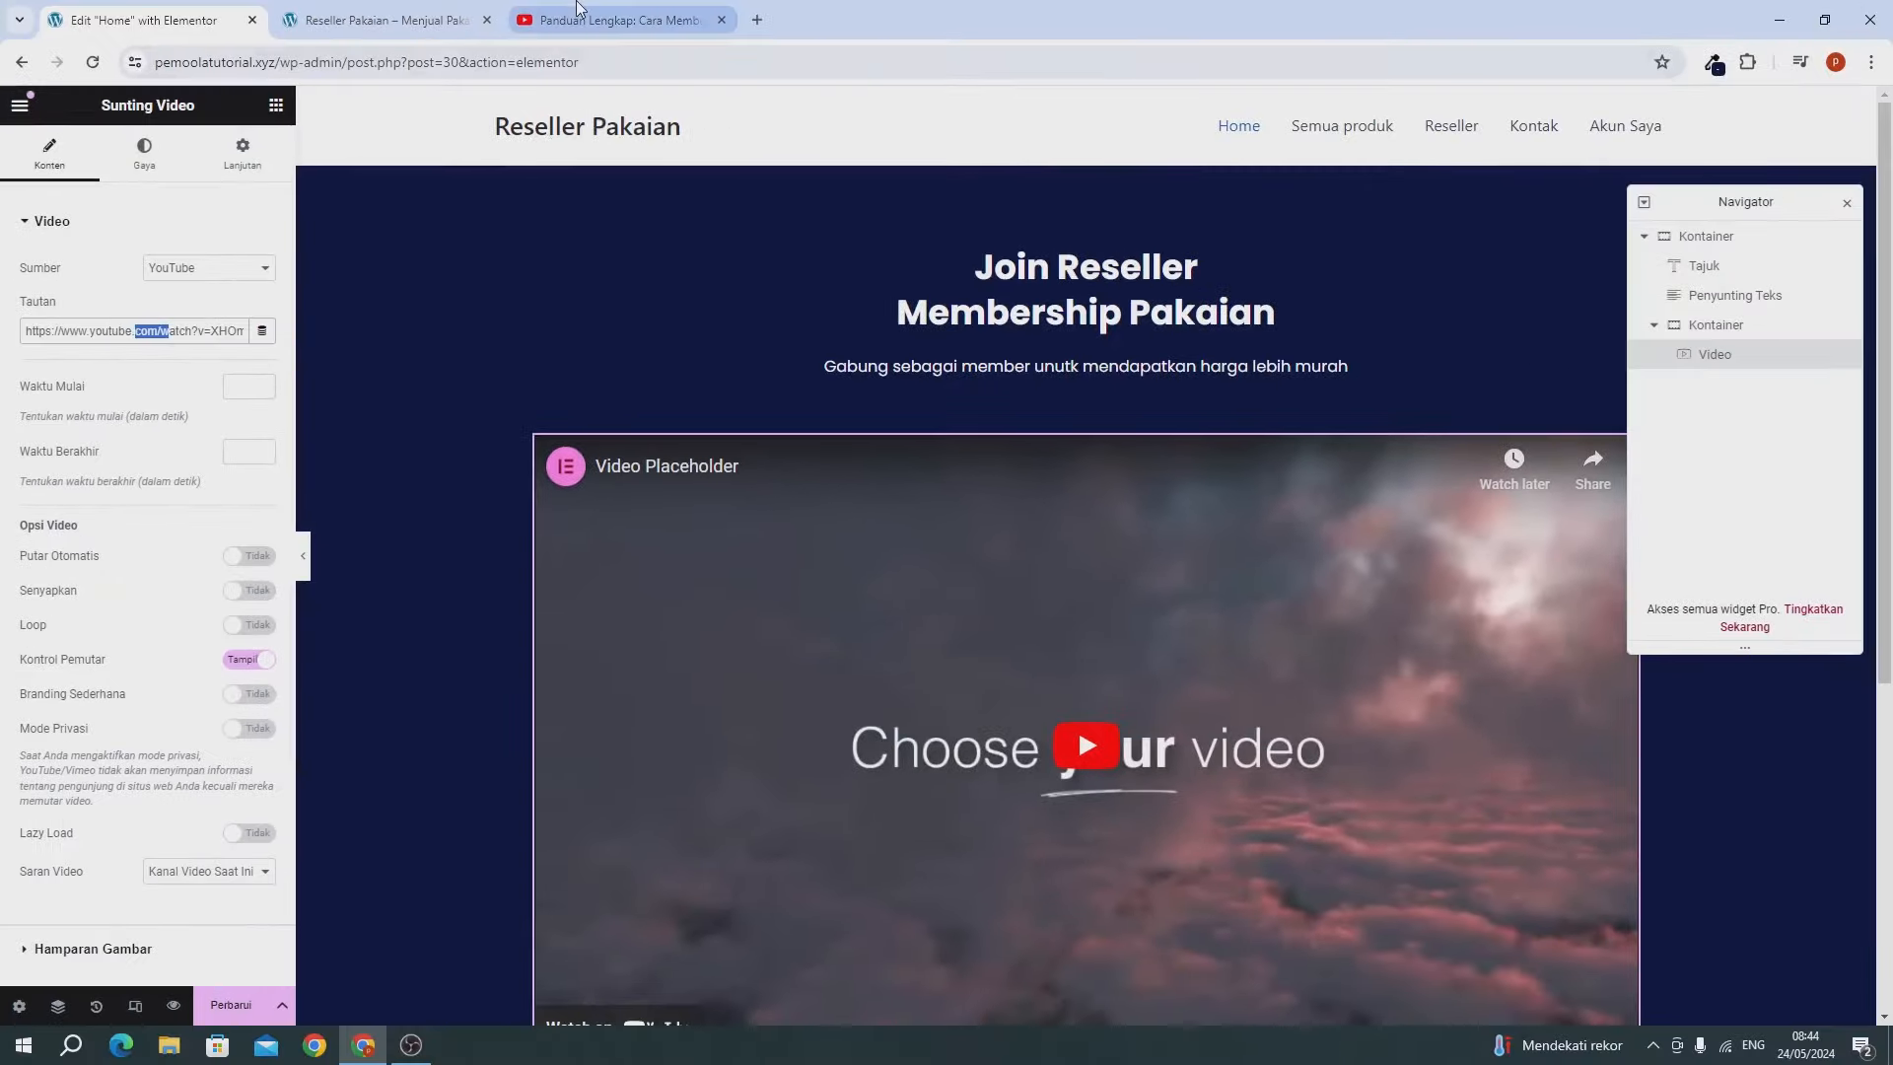
Copy the tutorial video's URL from the YouTube player, then close that tab.
left_click(576, 12)
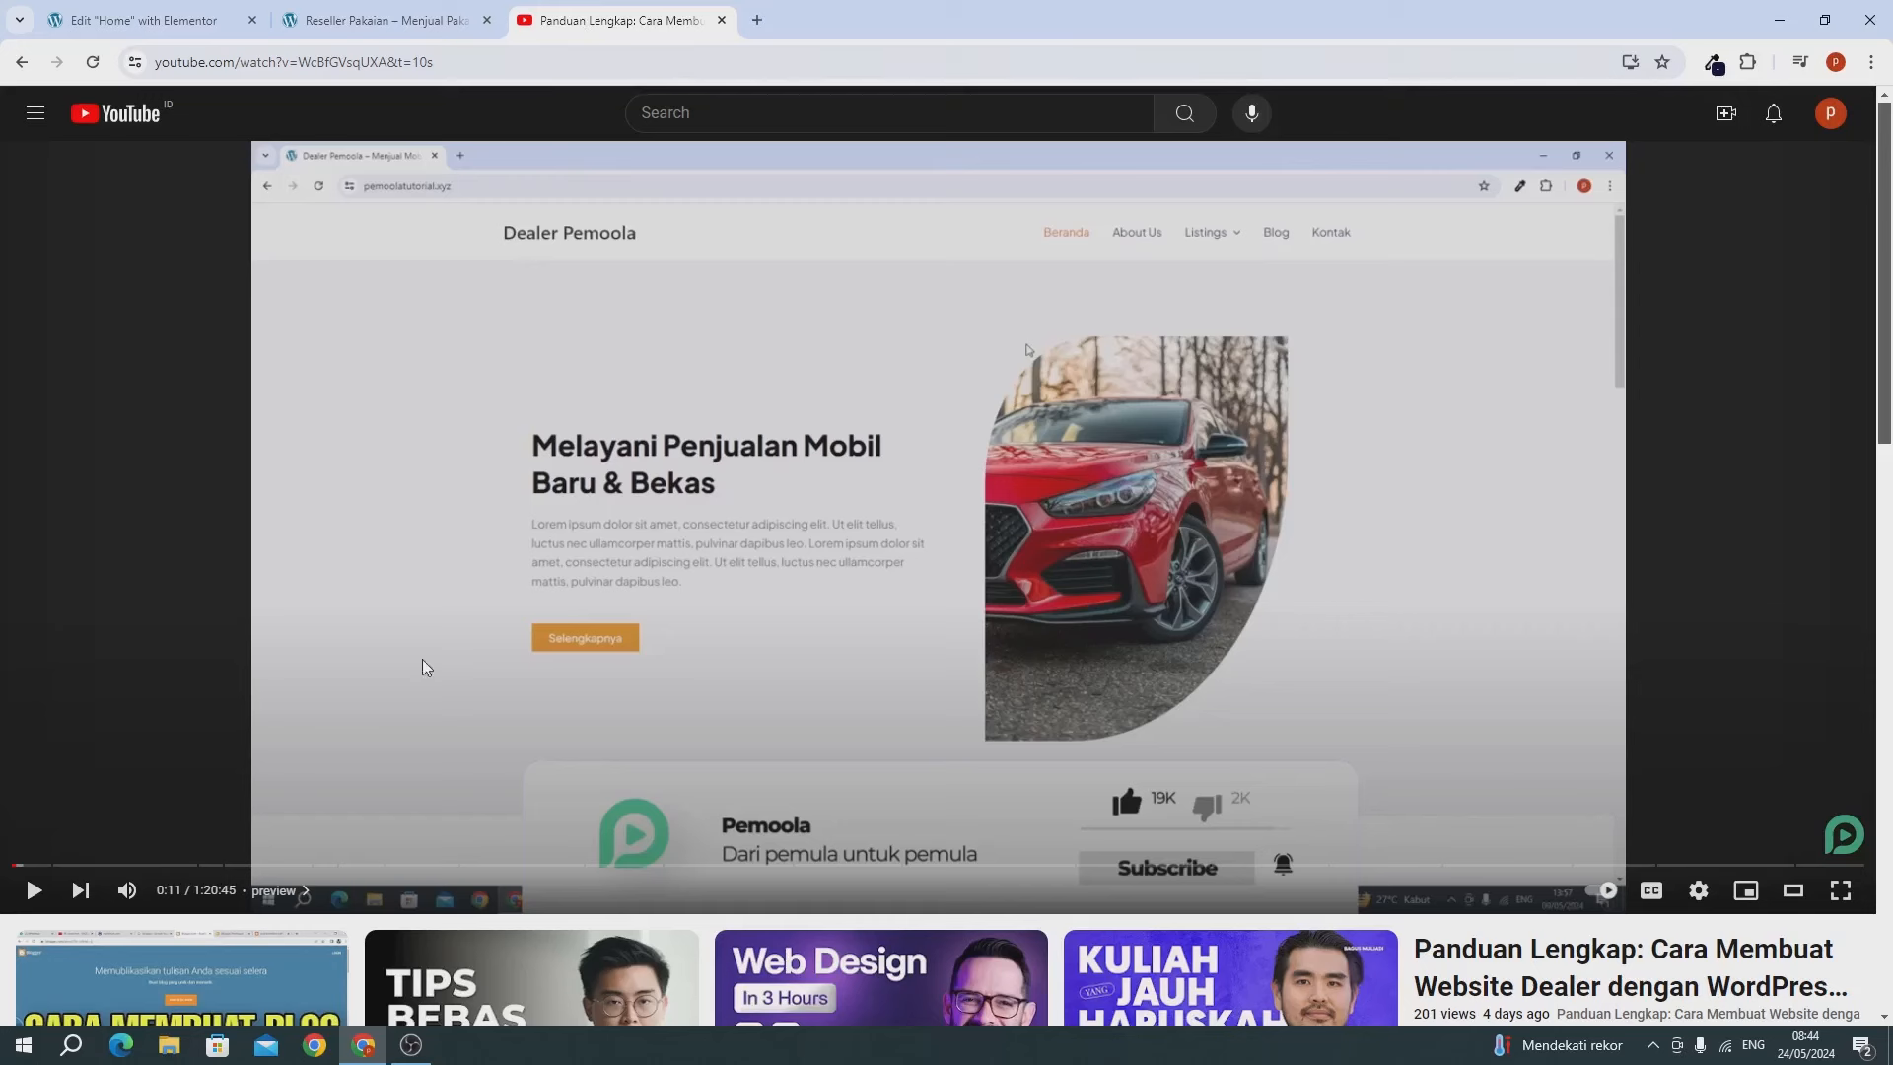
right_click(855, 357)
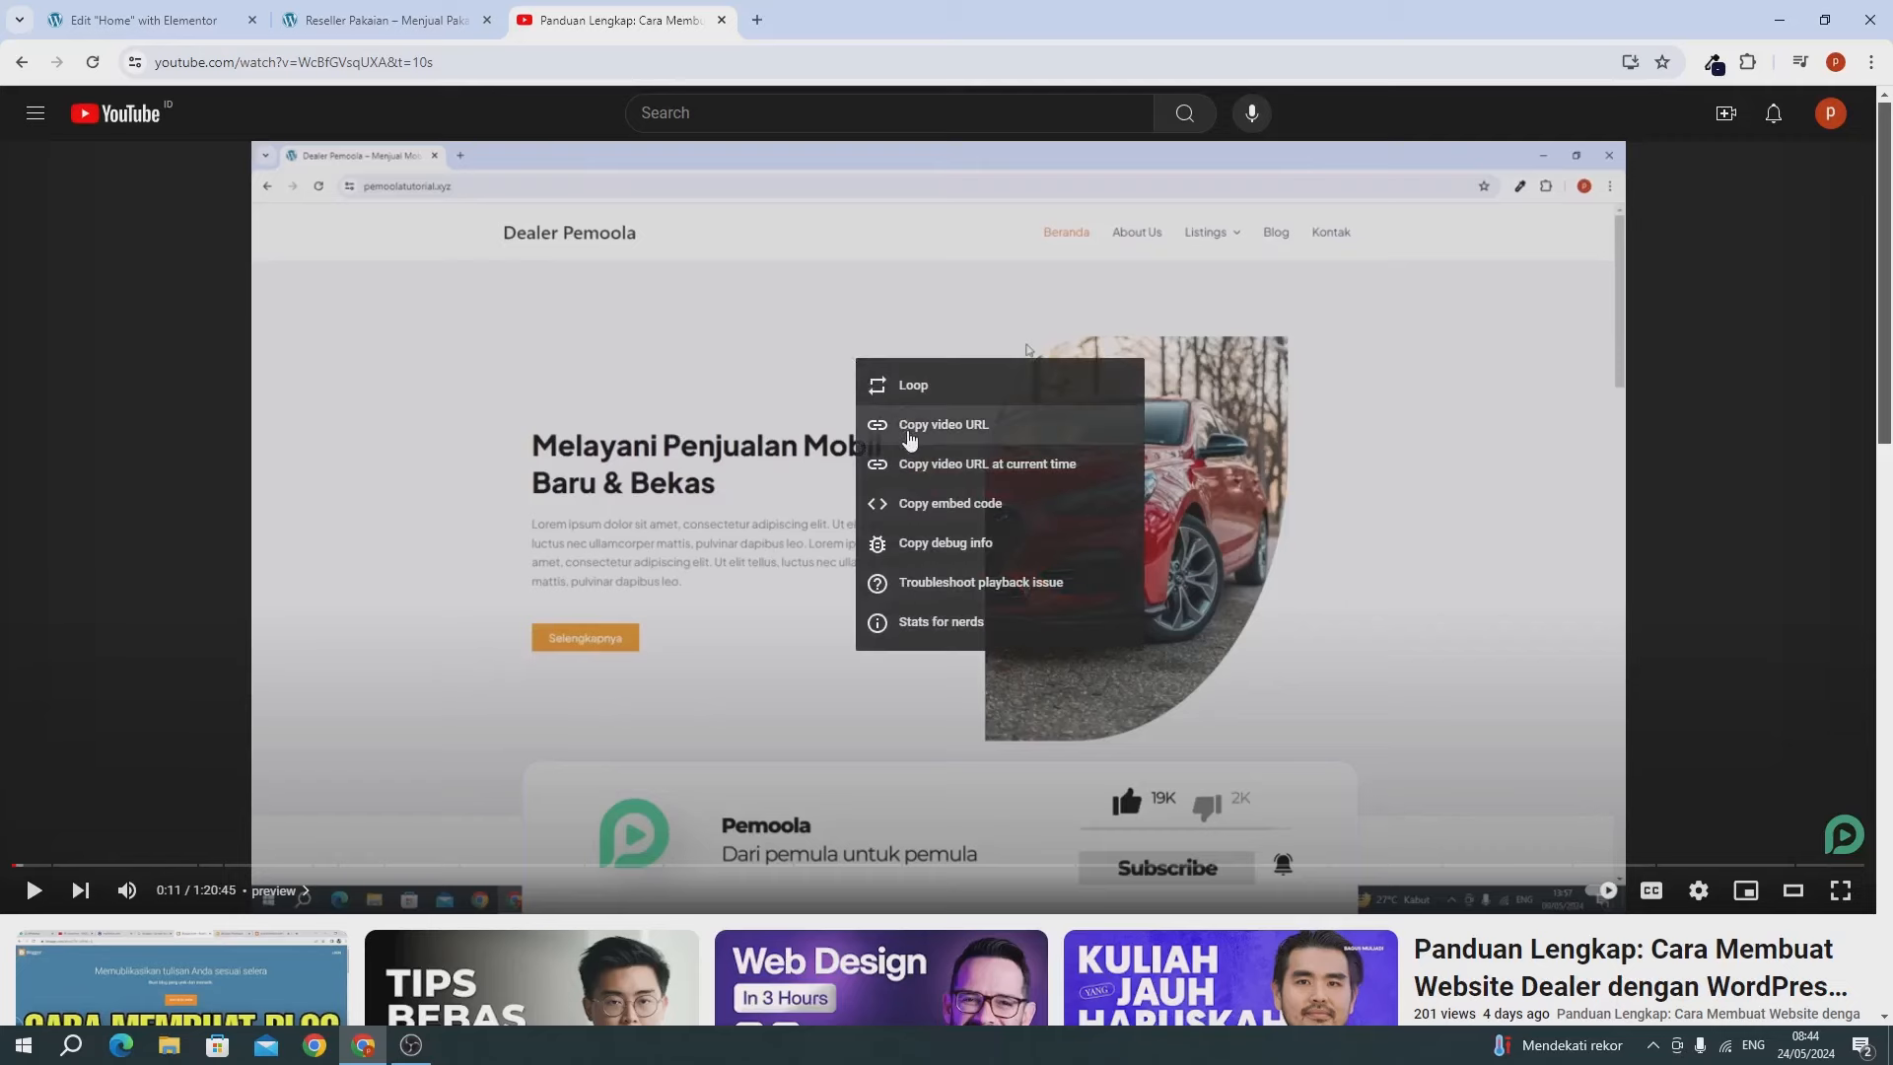
left_click(908, 430)
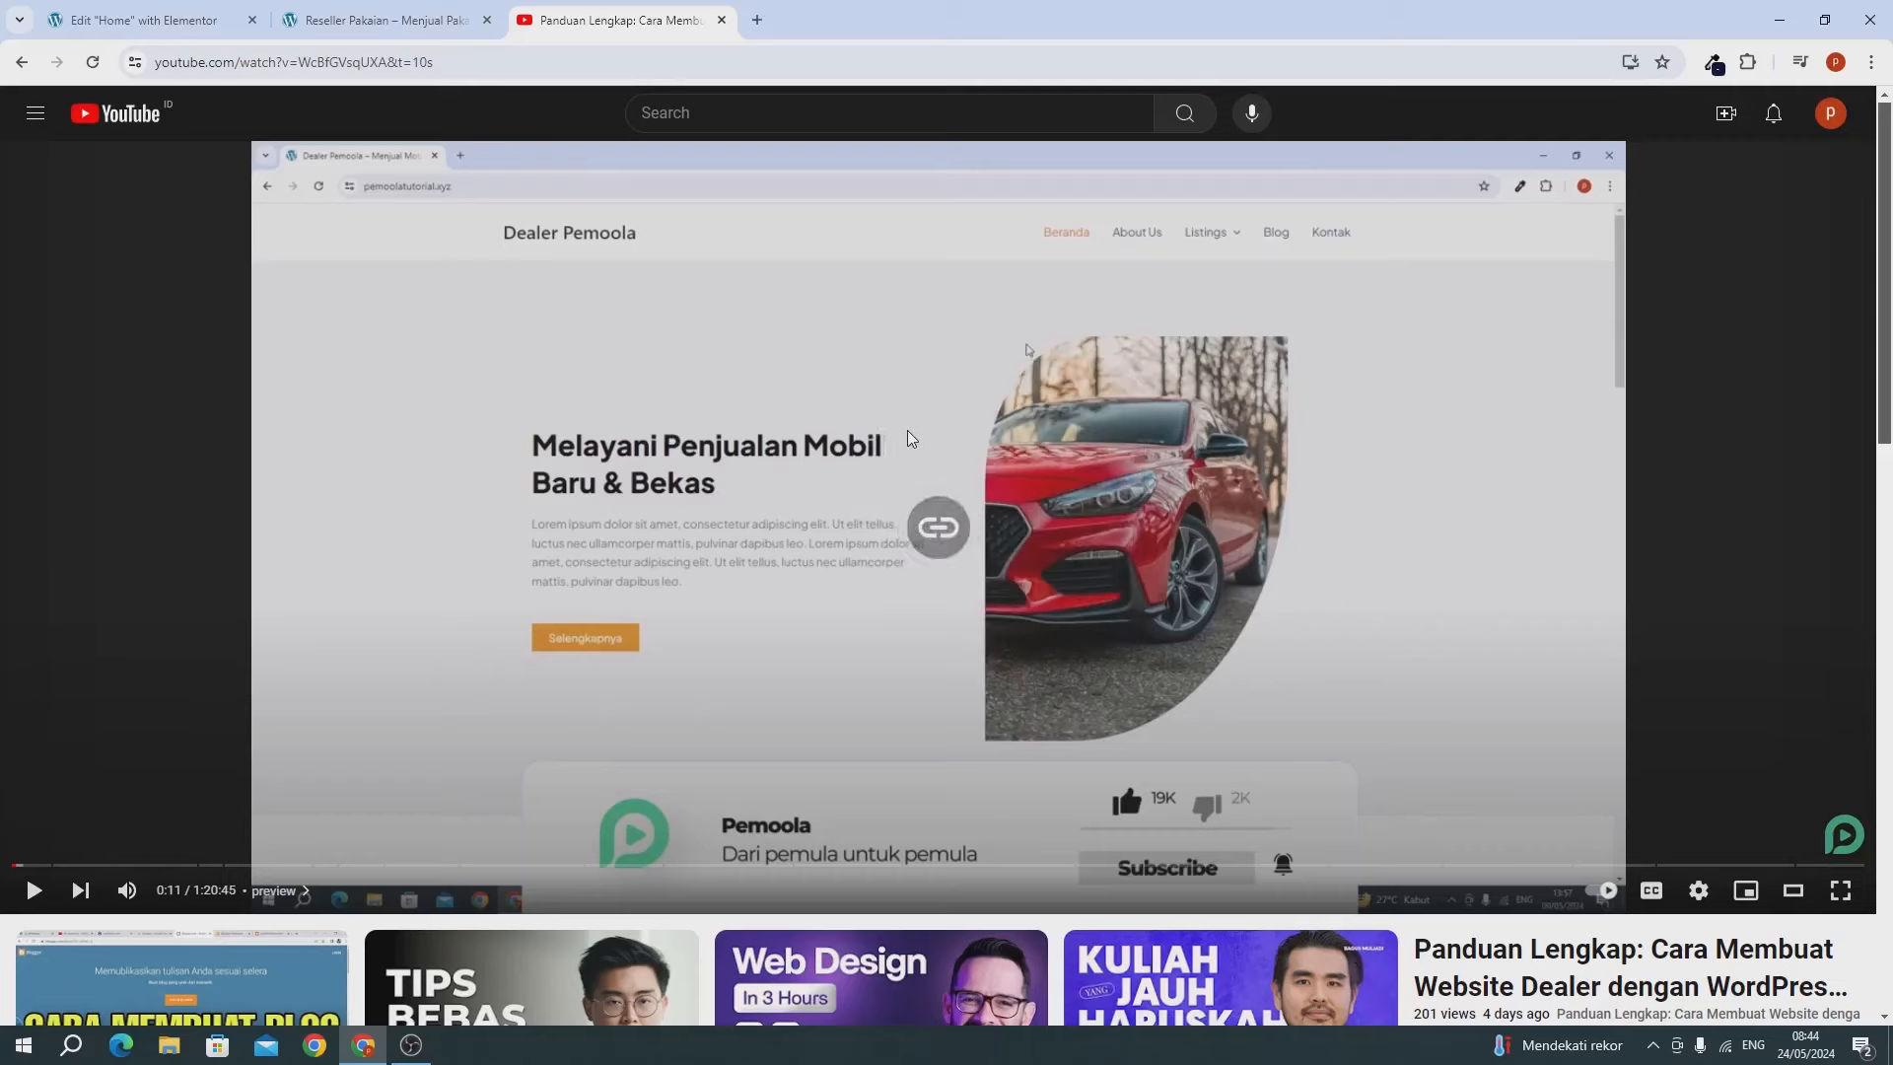
left_click(721, 20)
left_click(235, 28)
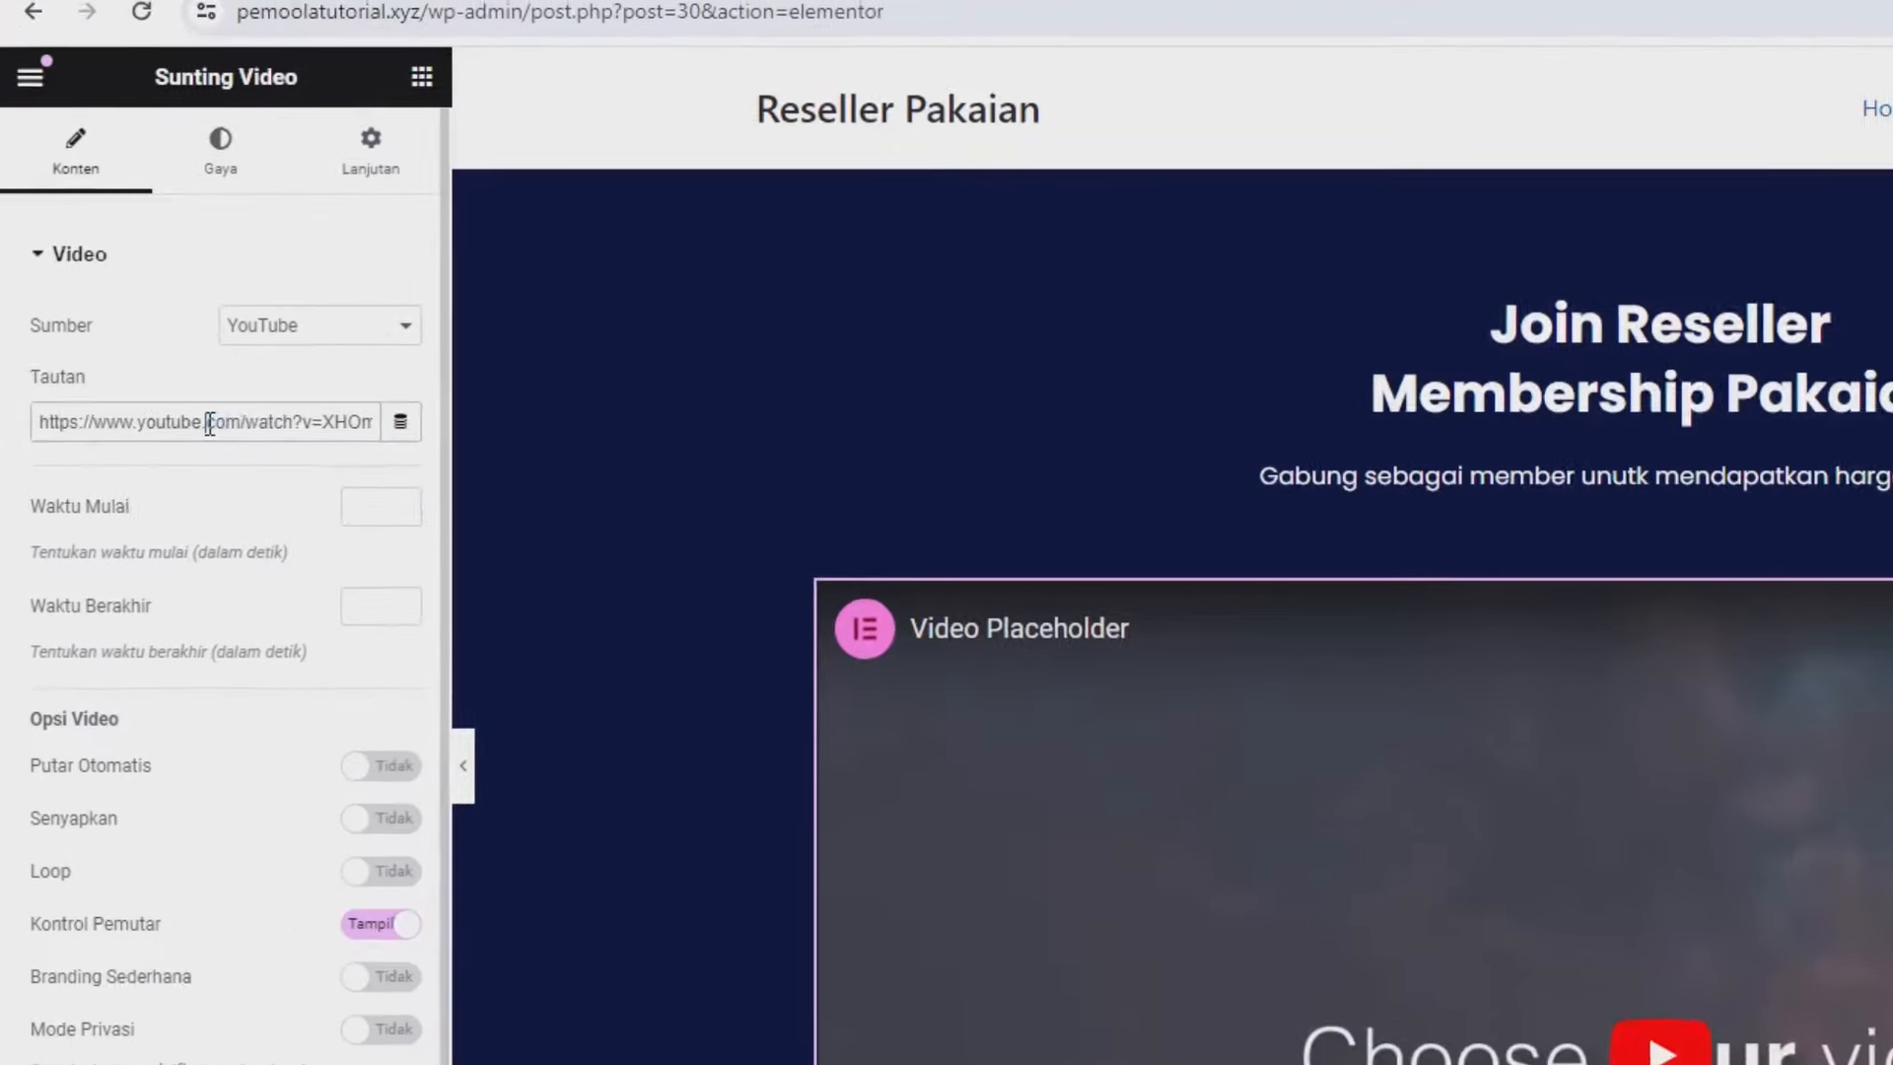
Paste the tutorial link into the video widget and narrow its container to 895 px.
triple_click(209, 422)
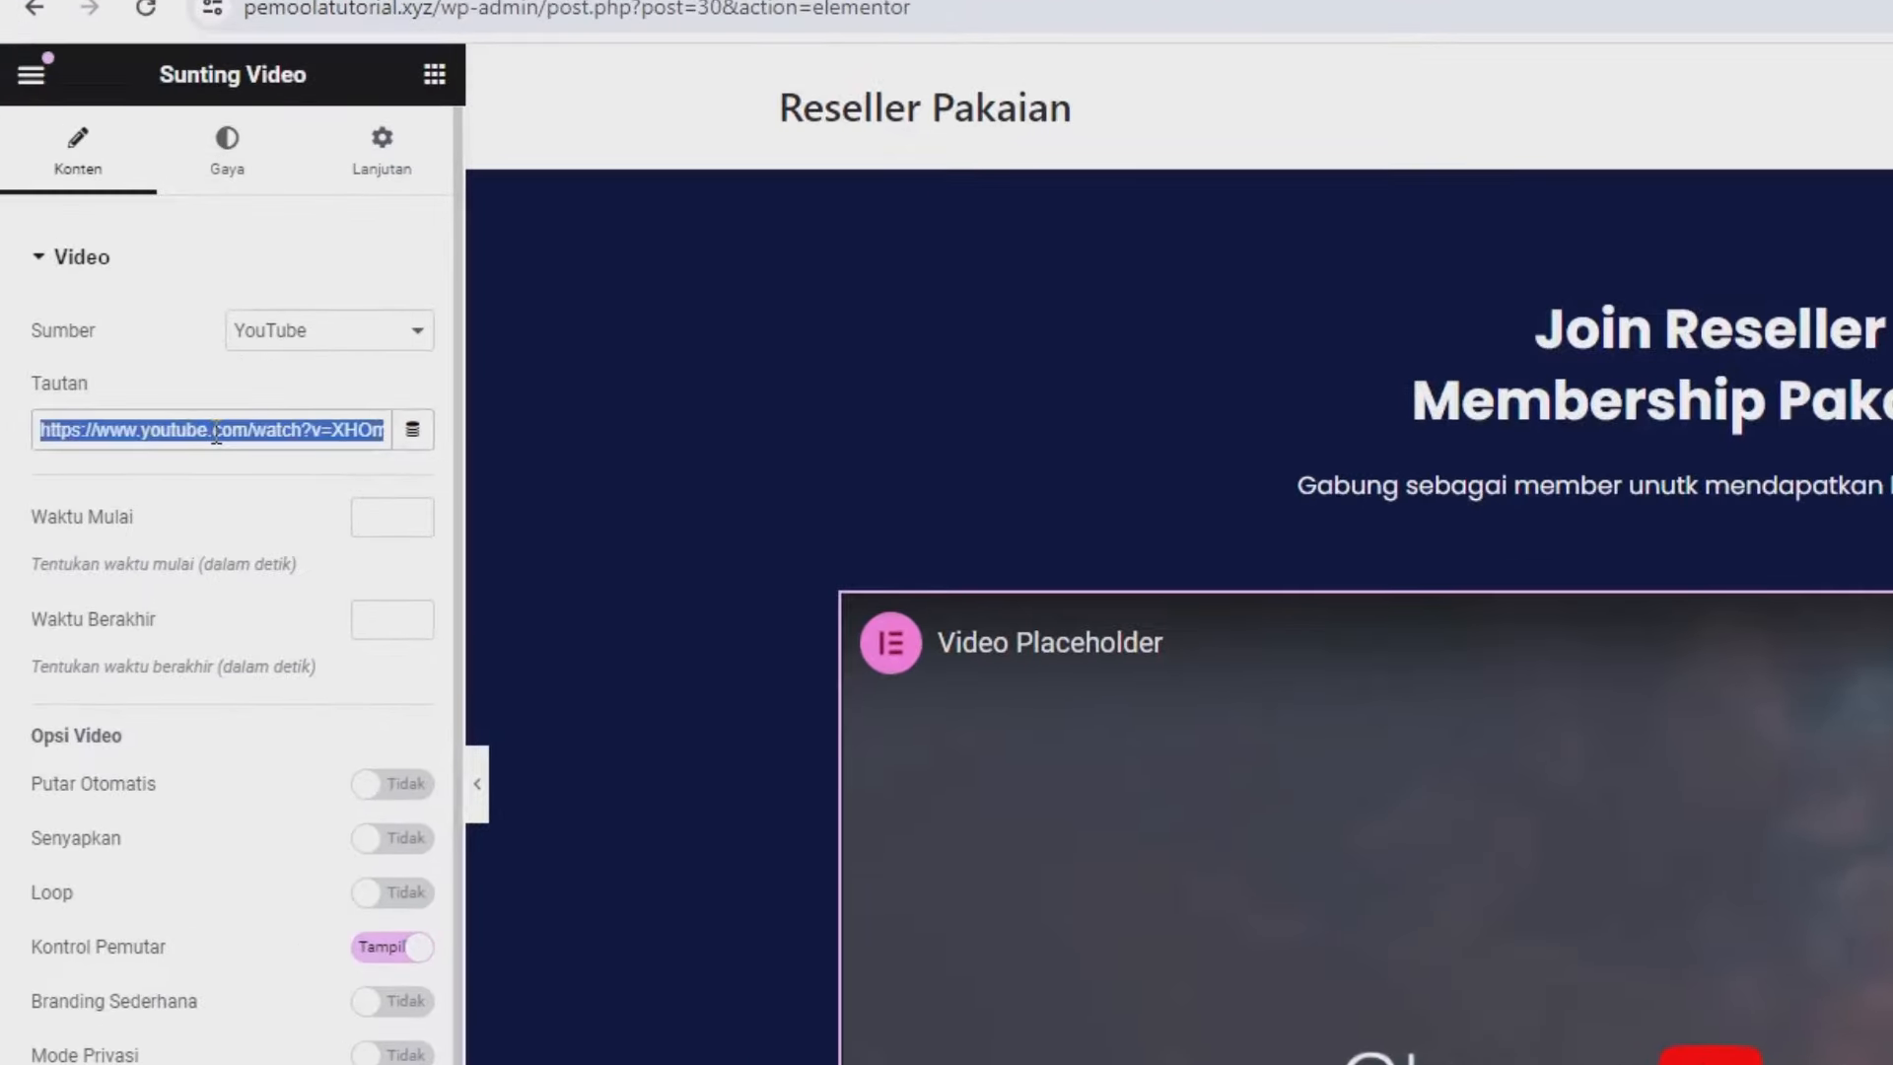
key("ctrl+v")
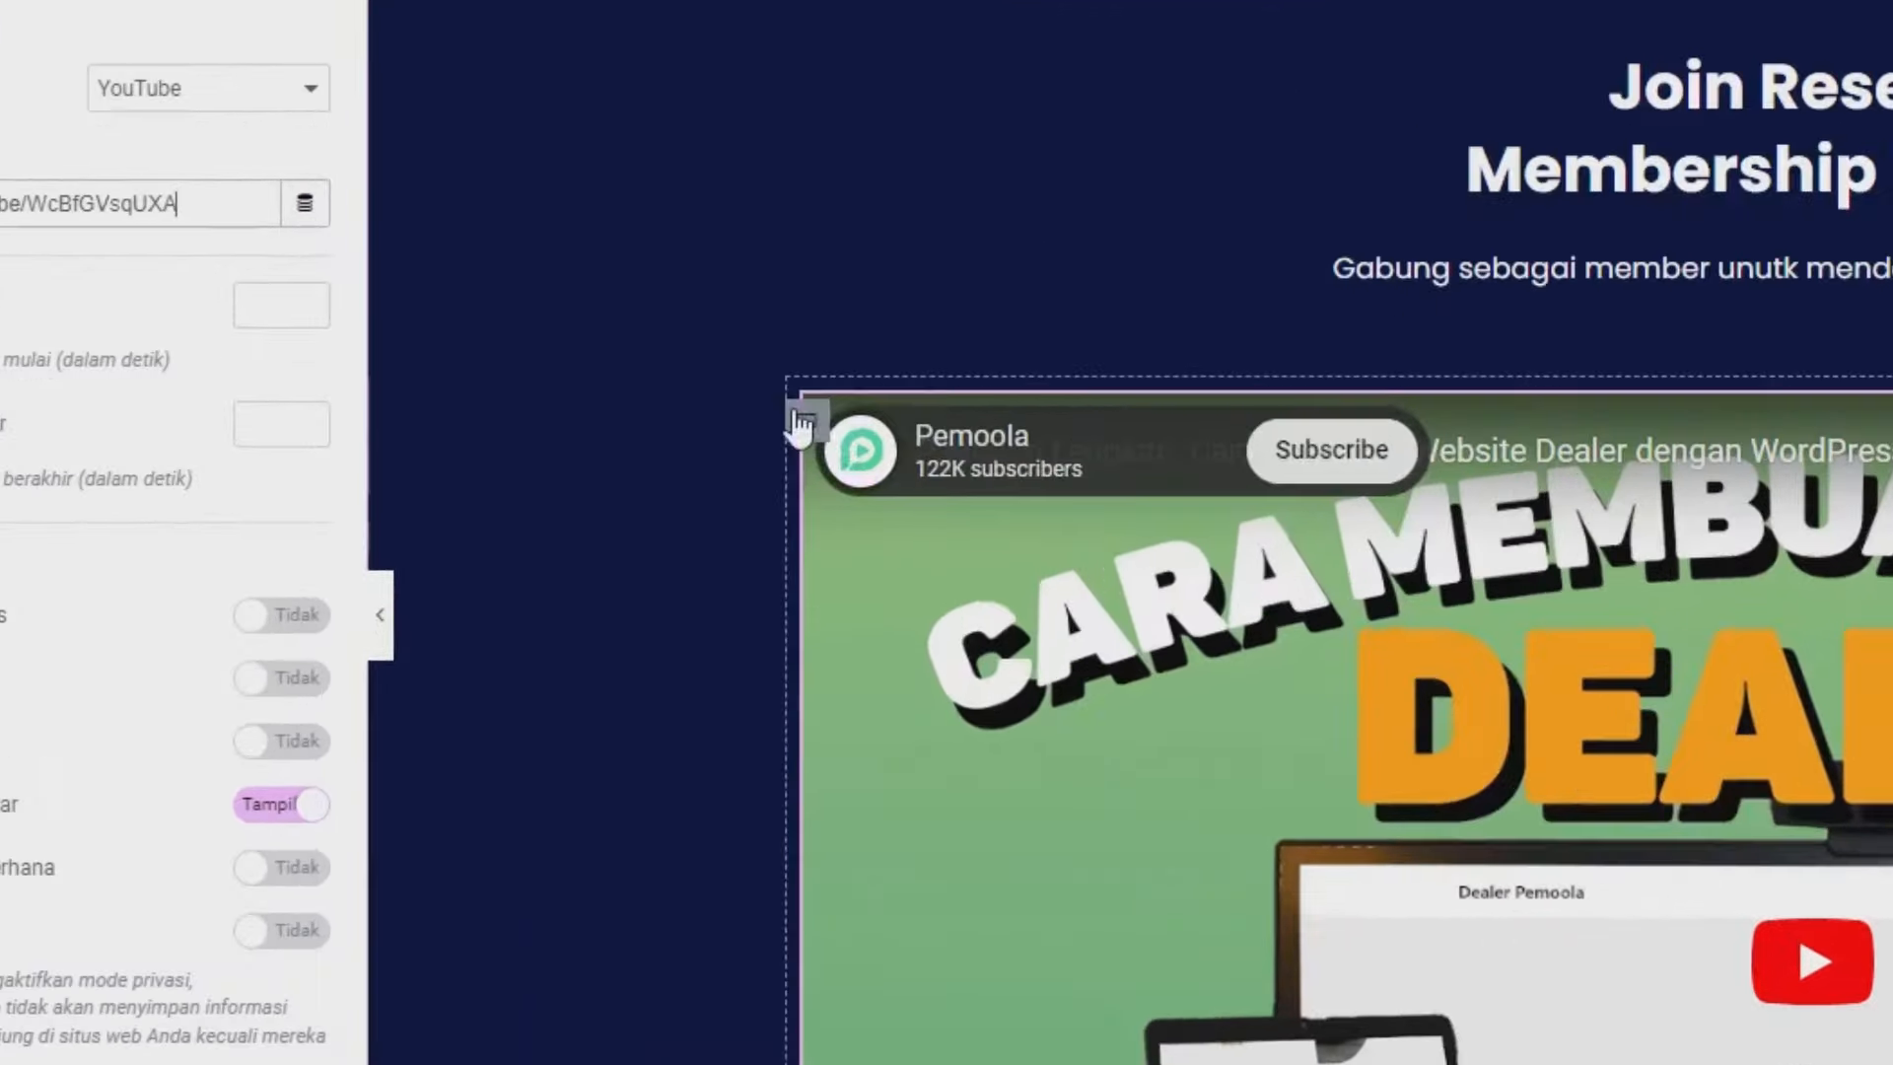
left_click(846, 419)
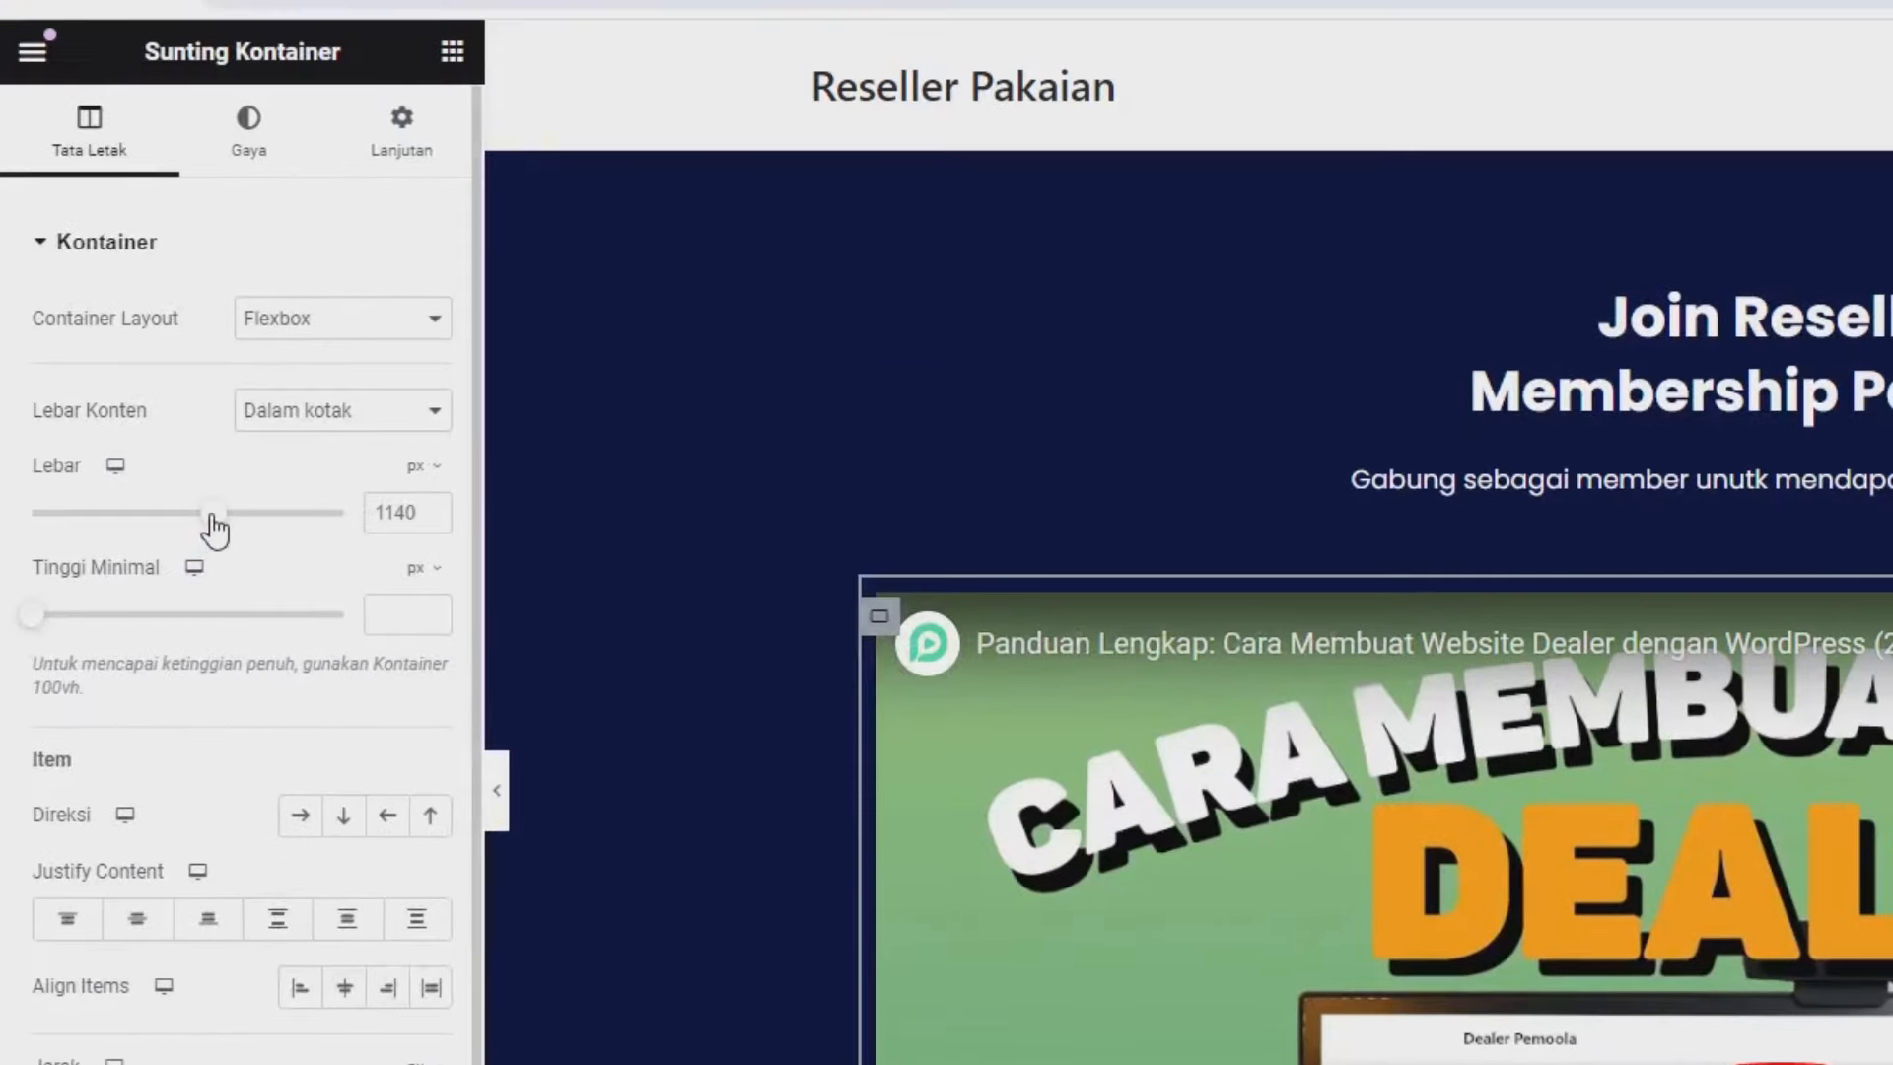
left_click_drag(212, 517, 144, 518)
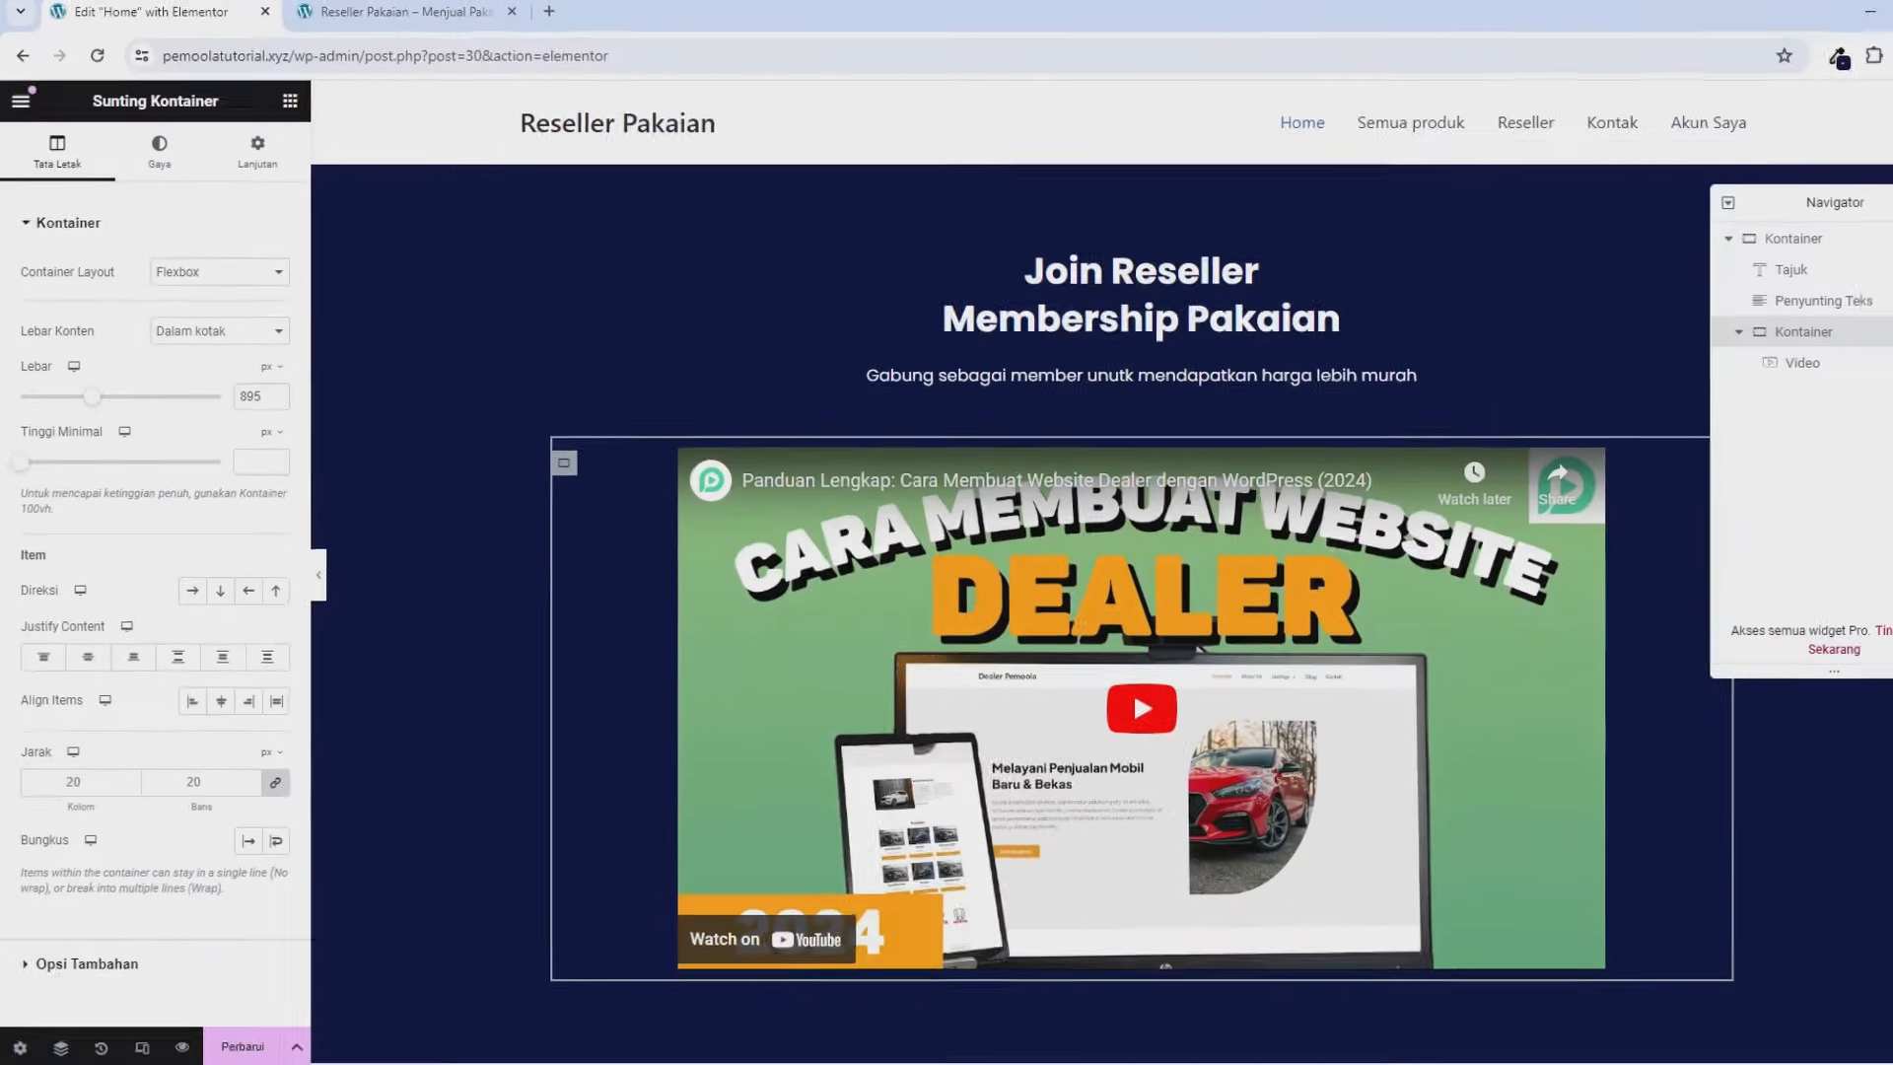
left_click(1845, 209)
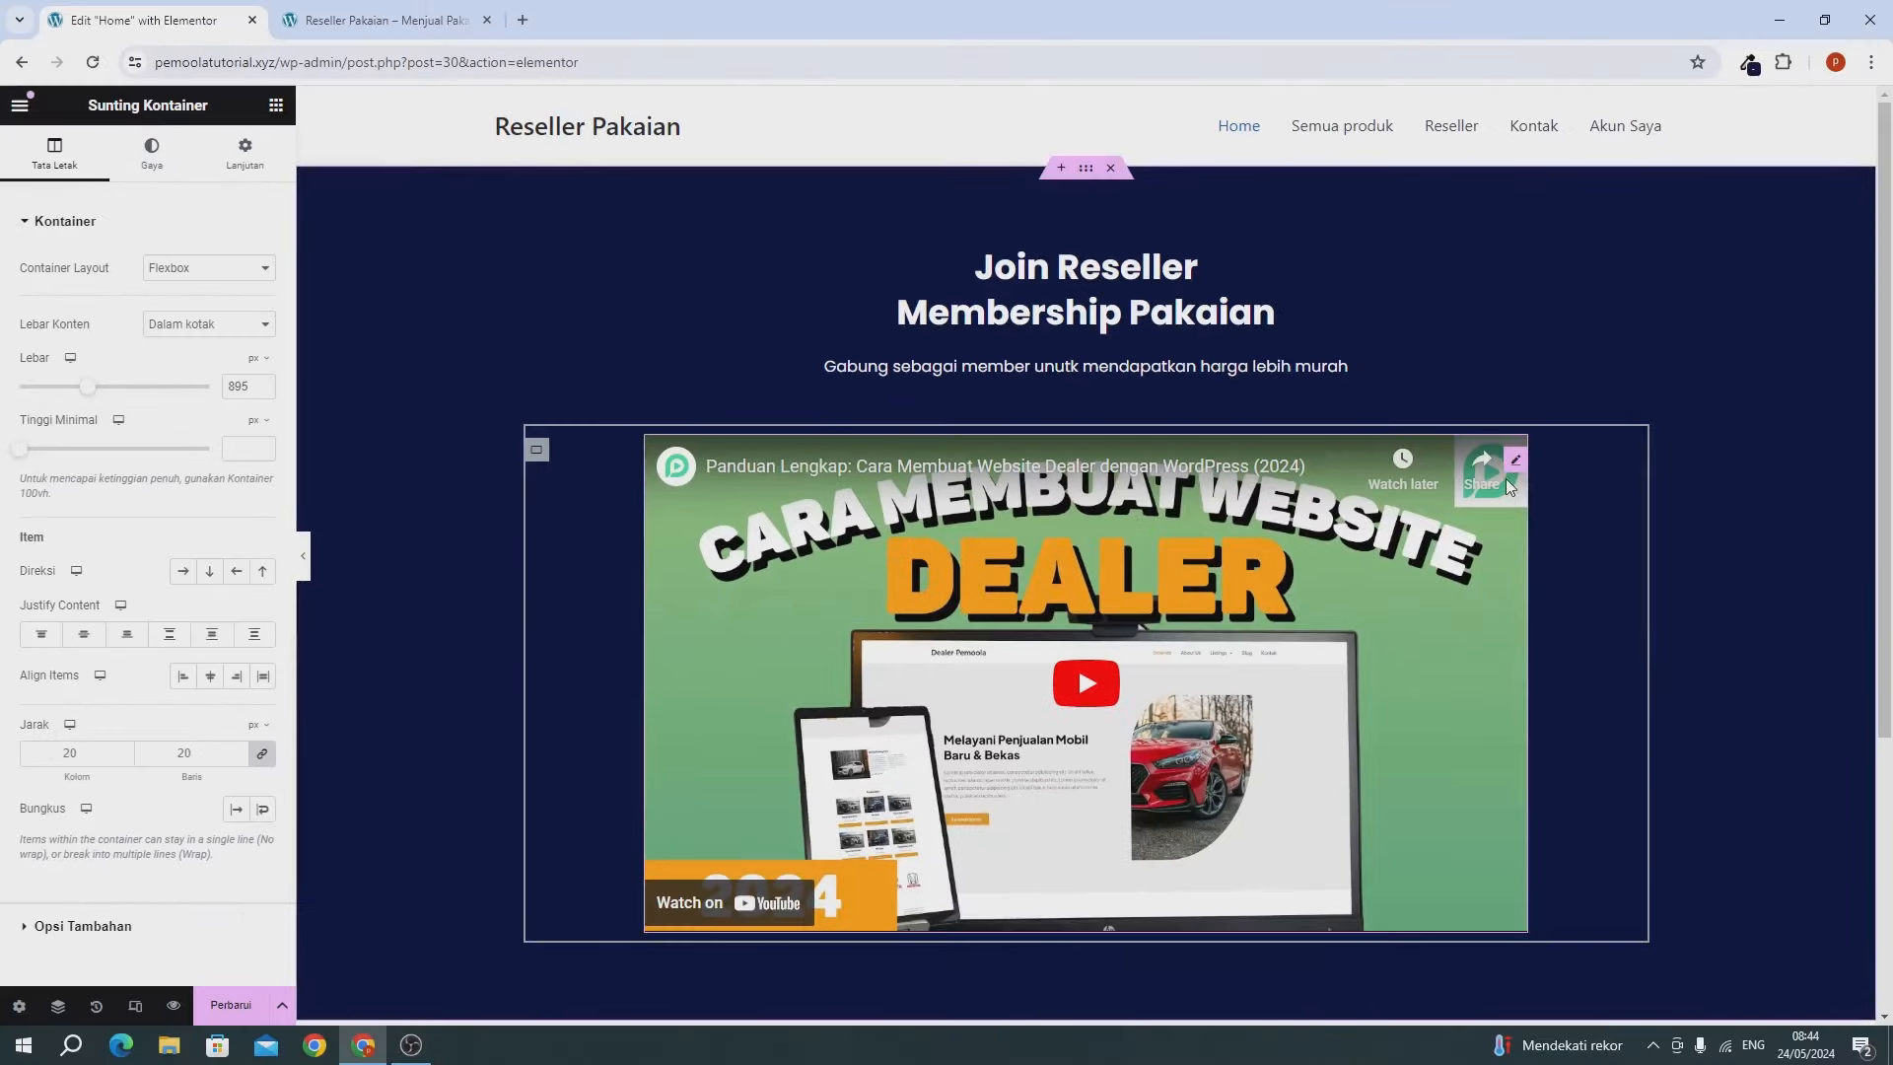
Give the video widget a solid 3 px border.
left_click(1515, 463)
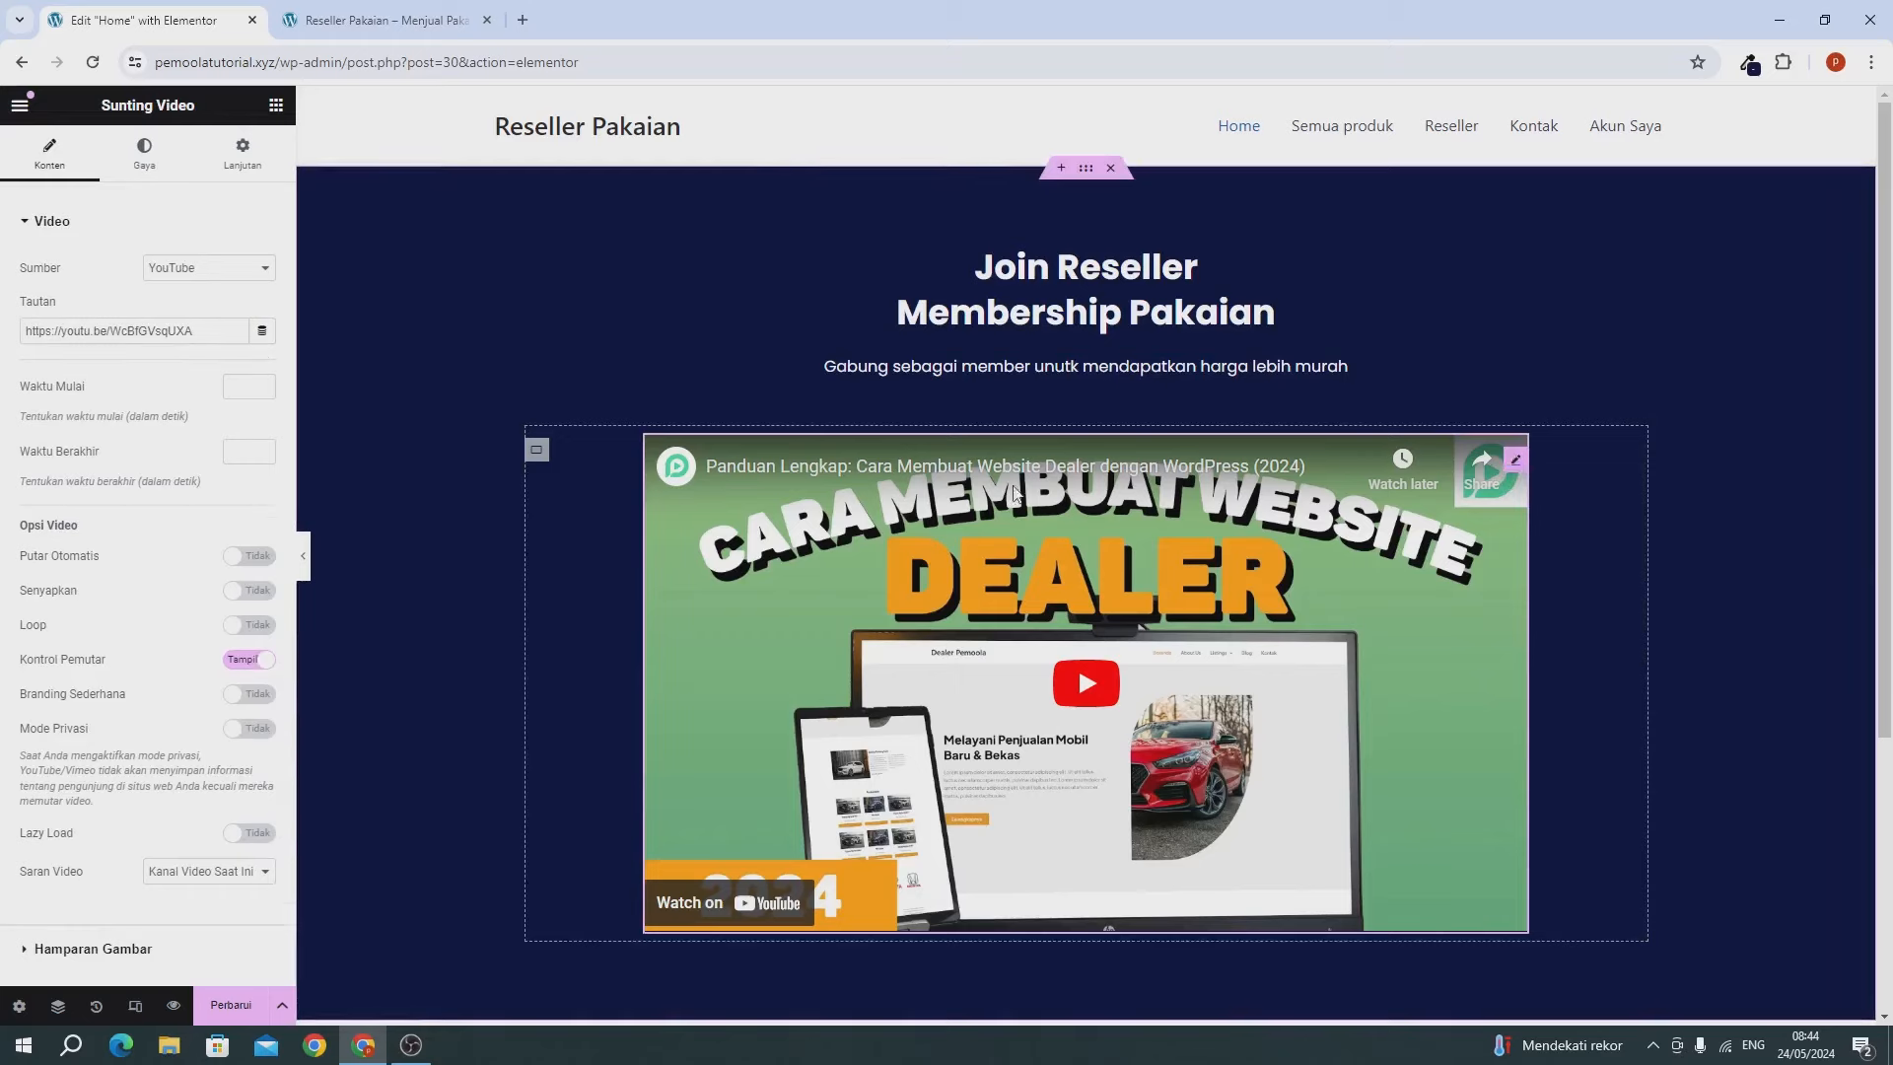
left_click(233, 160)
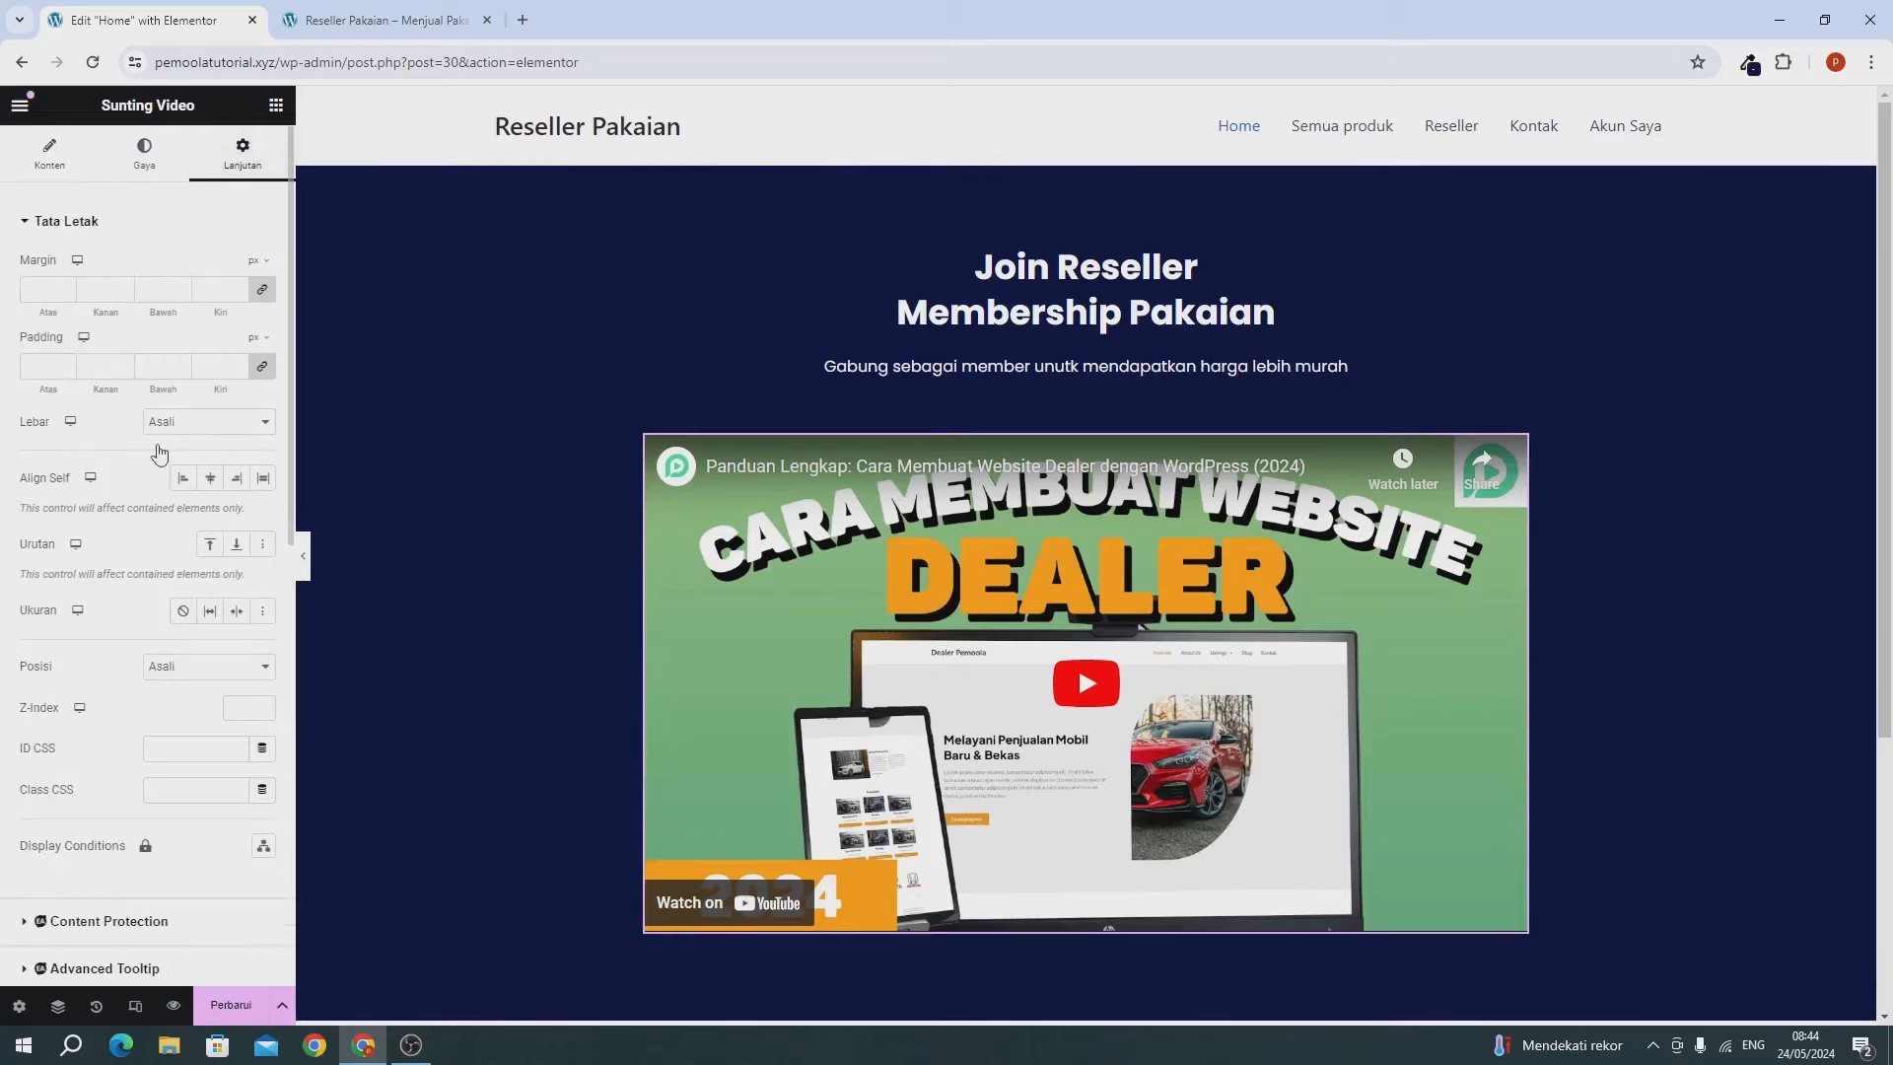
scroll(74, 845, "down", 5)
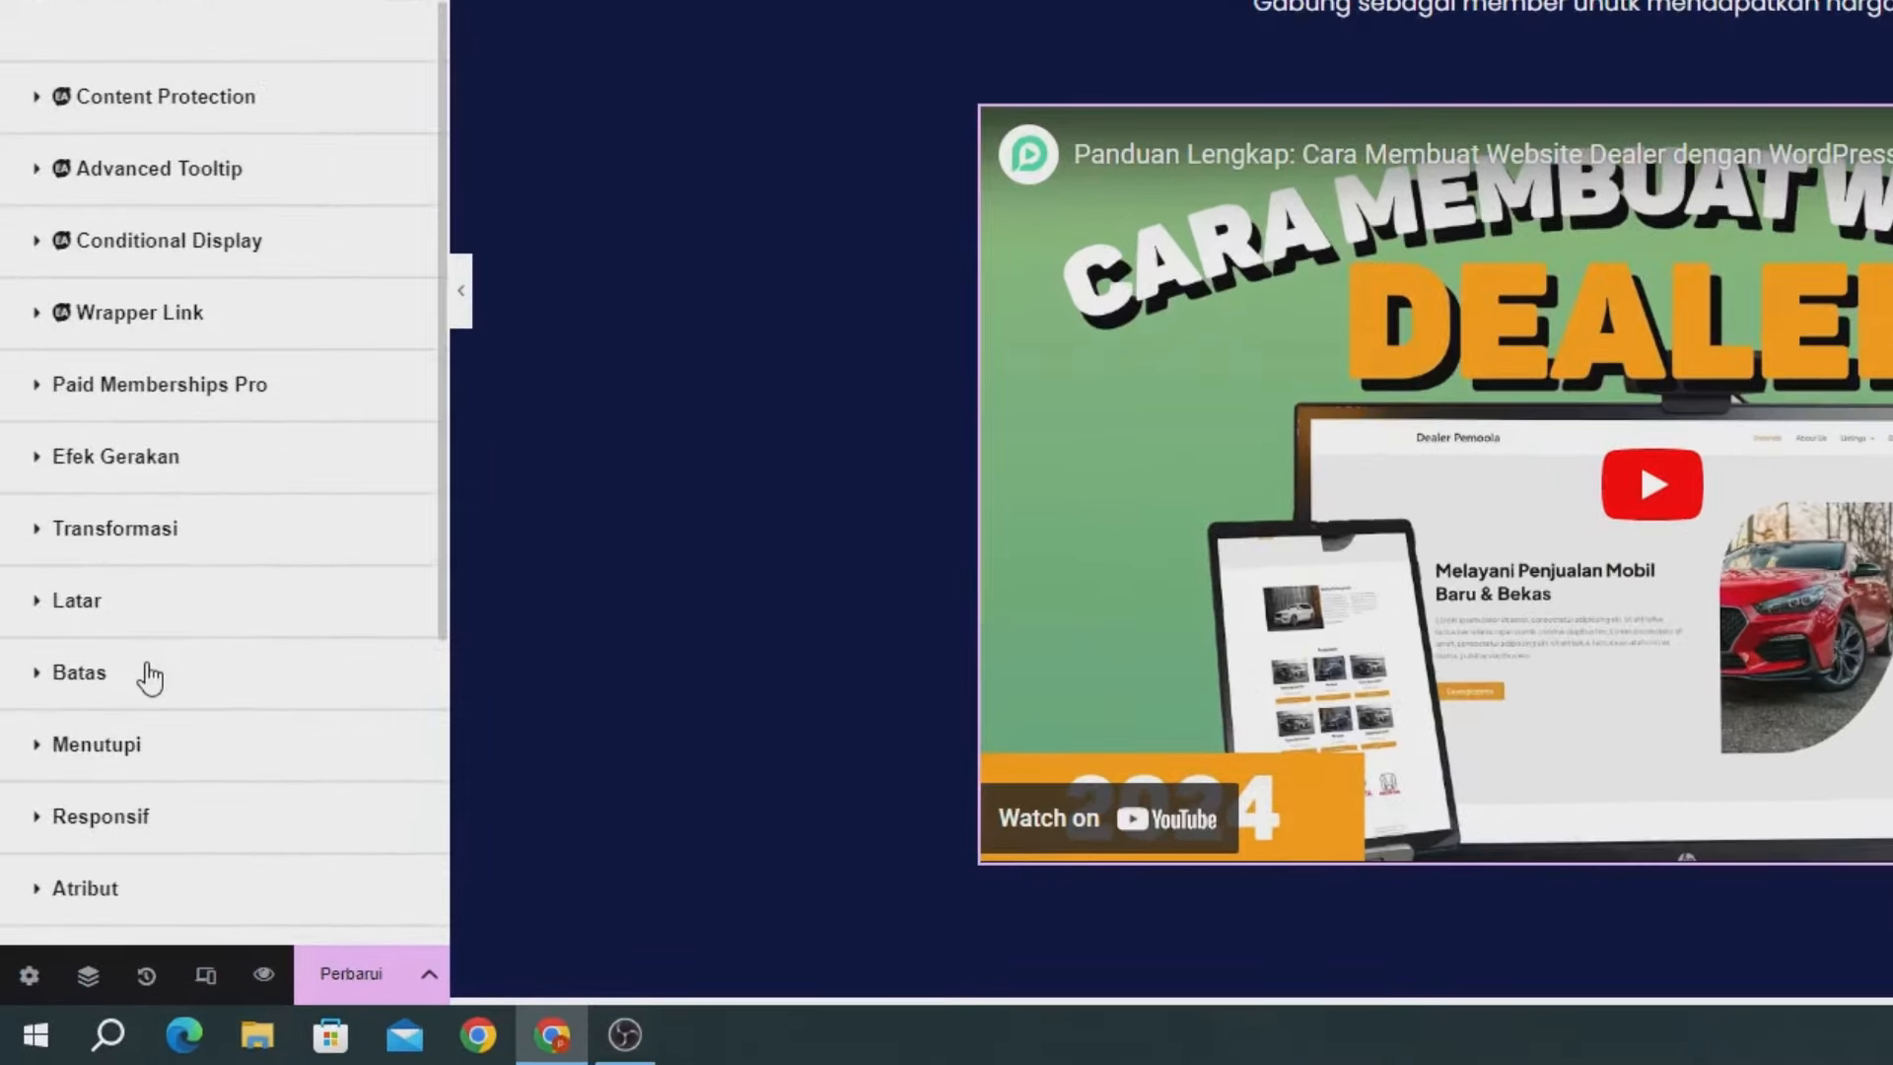
left_click(146, 681)
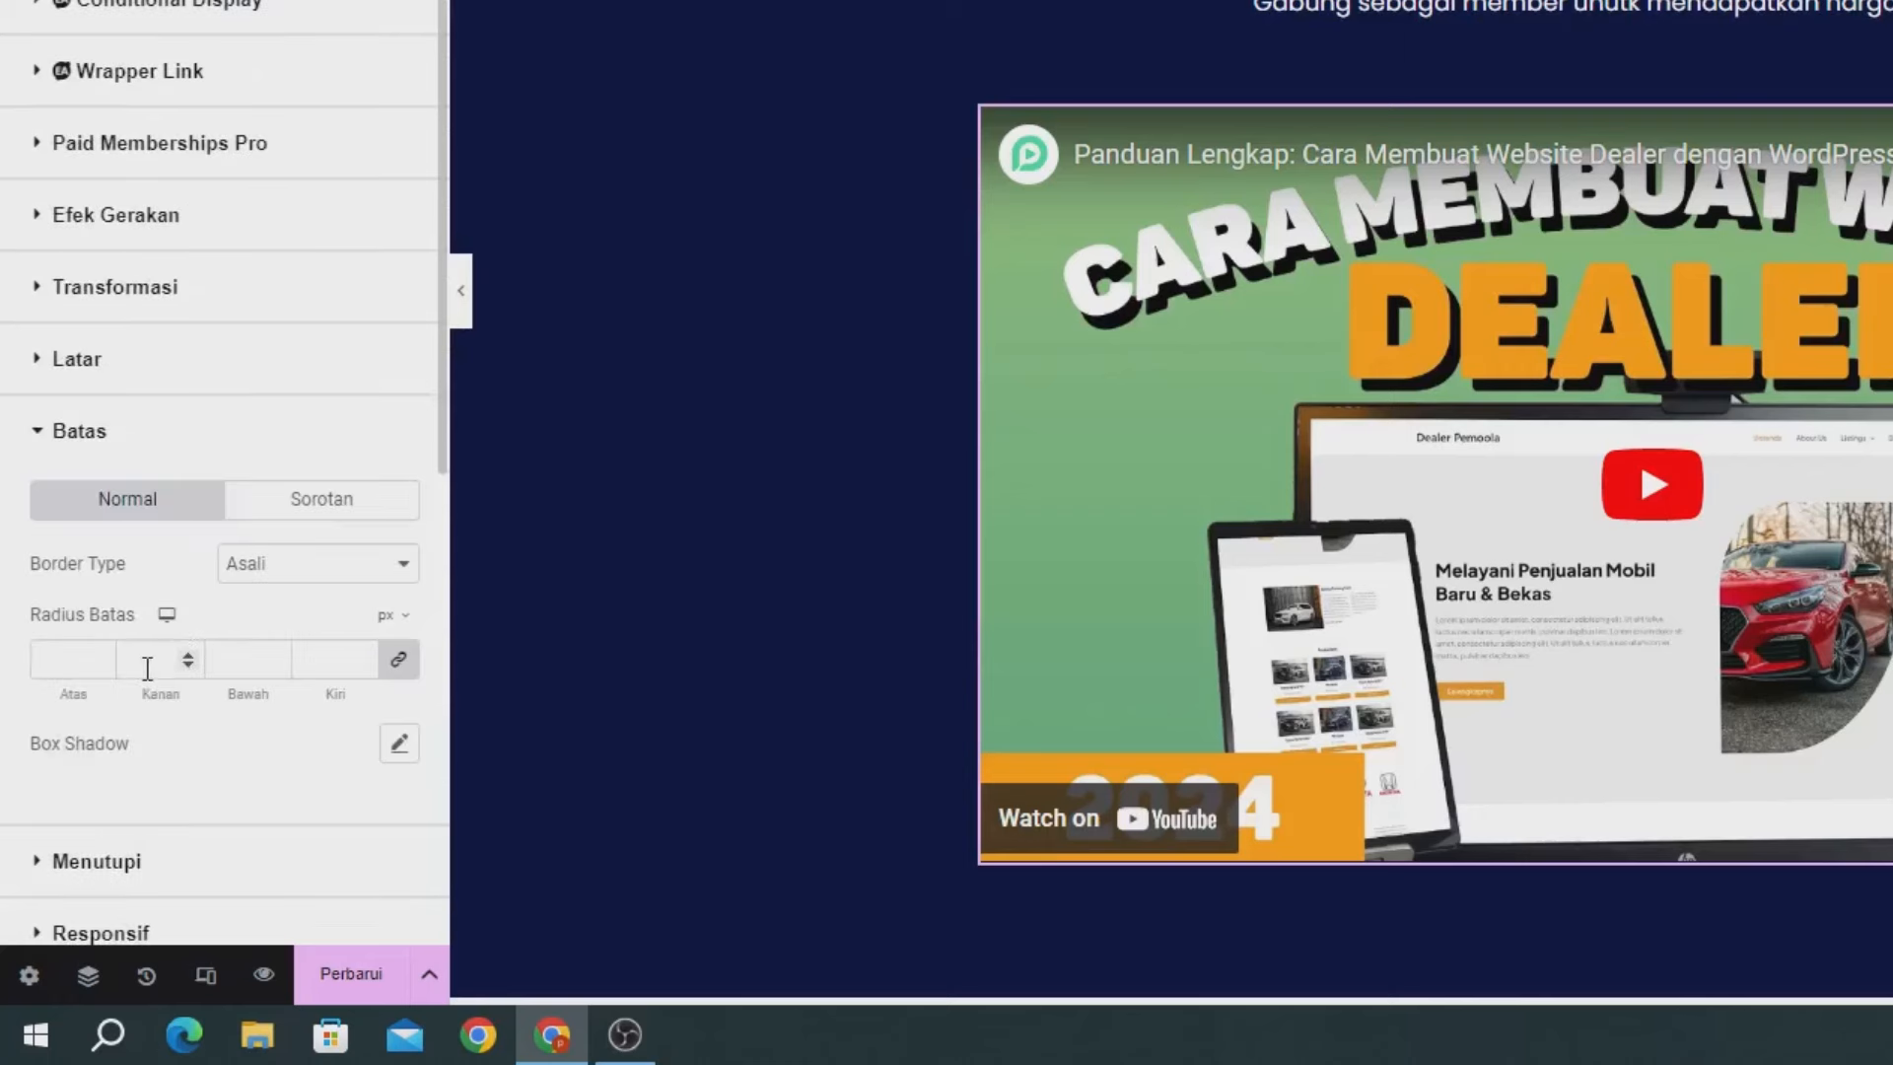
left_click(277, 570)
left_click(254, 641)
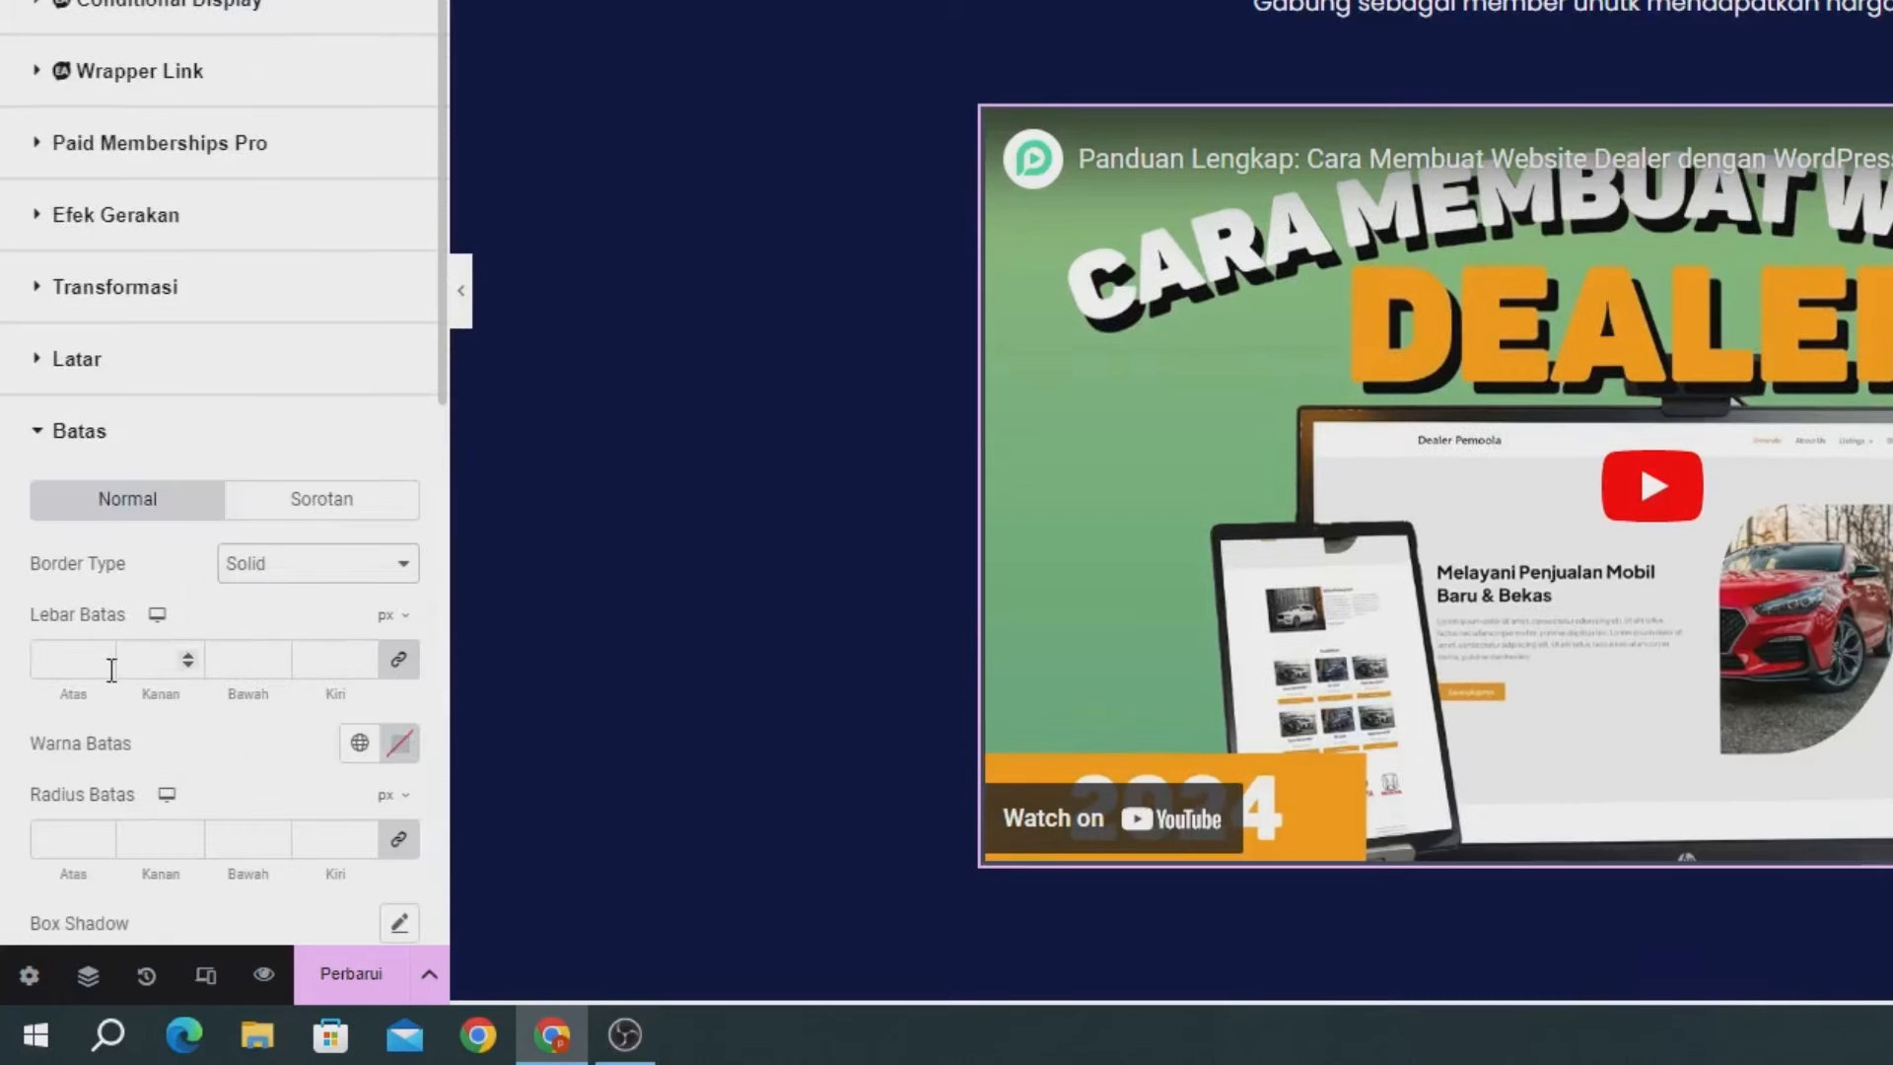
left_click(78, 675)
type("2")
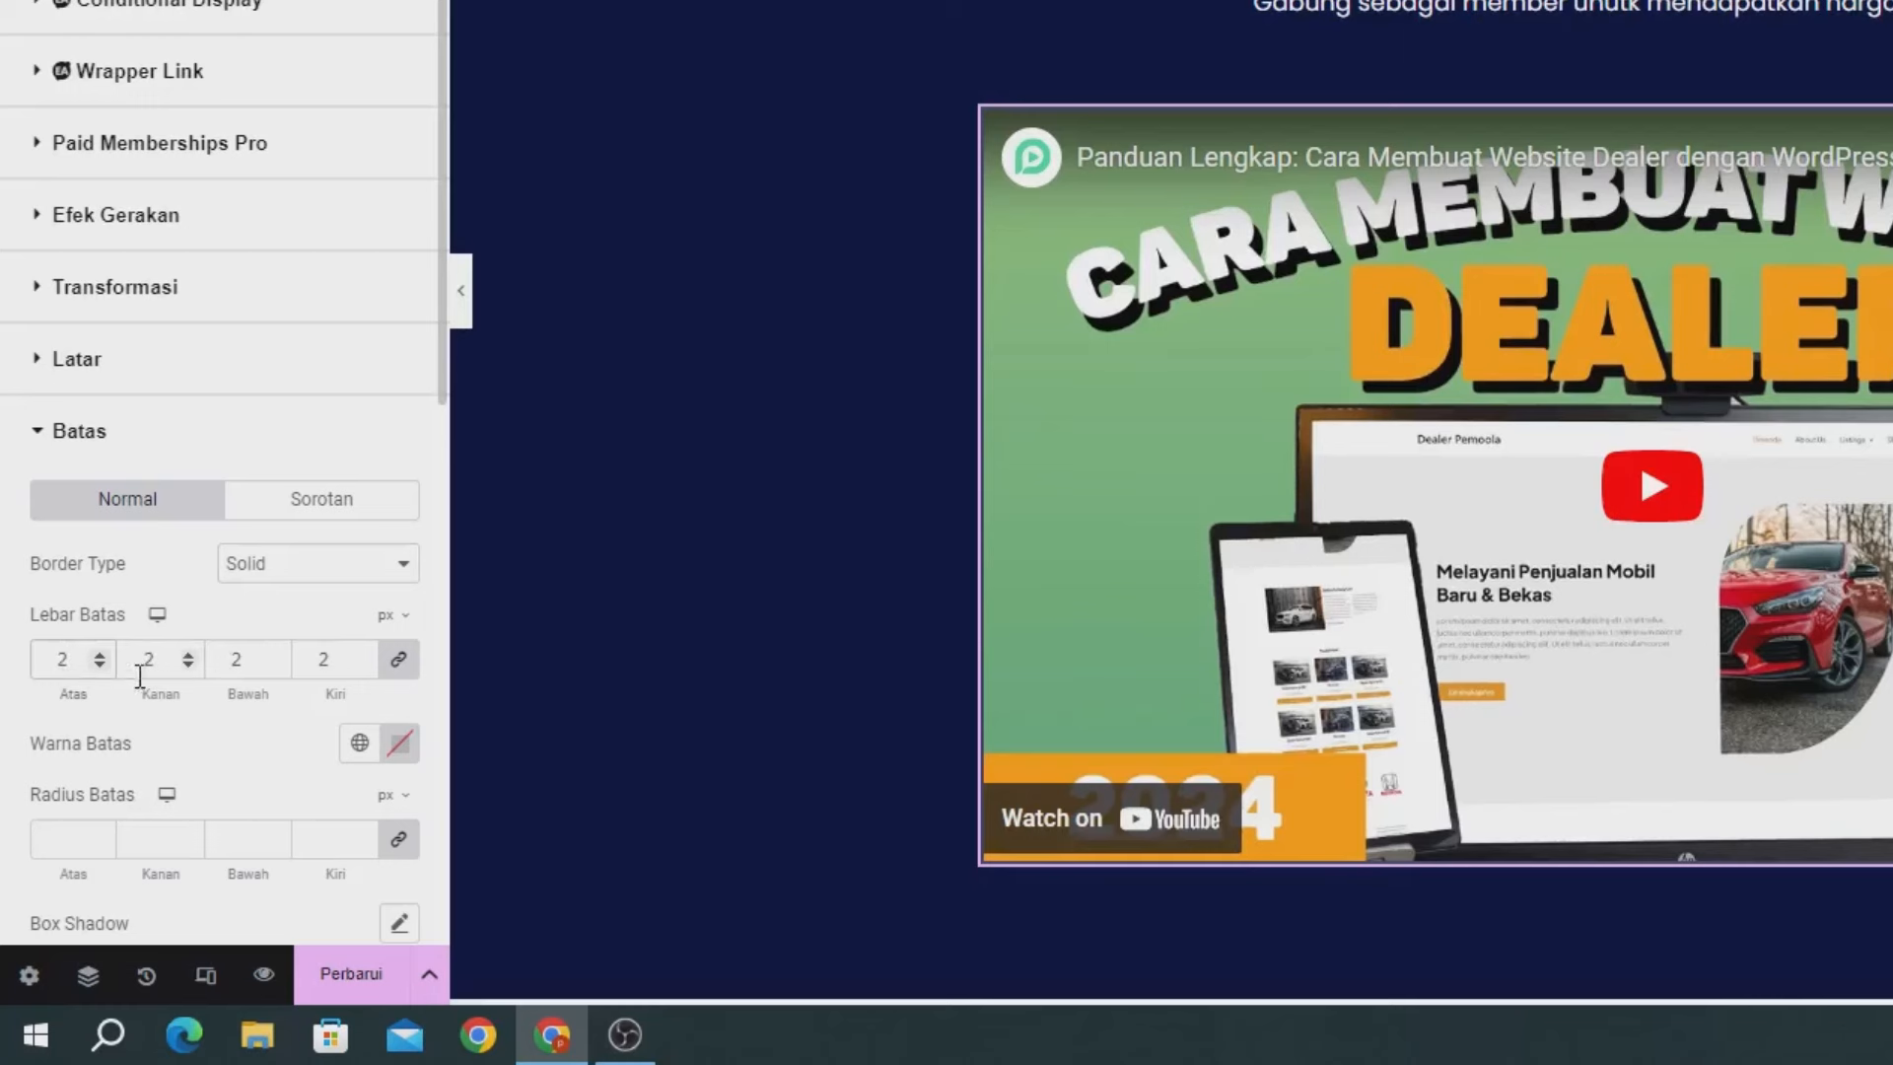
Make the video border white, round its corners to 15 px, and save the page.
left_click(397, 743)
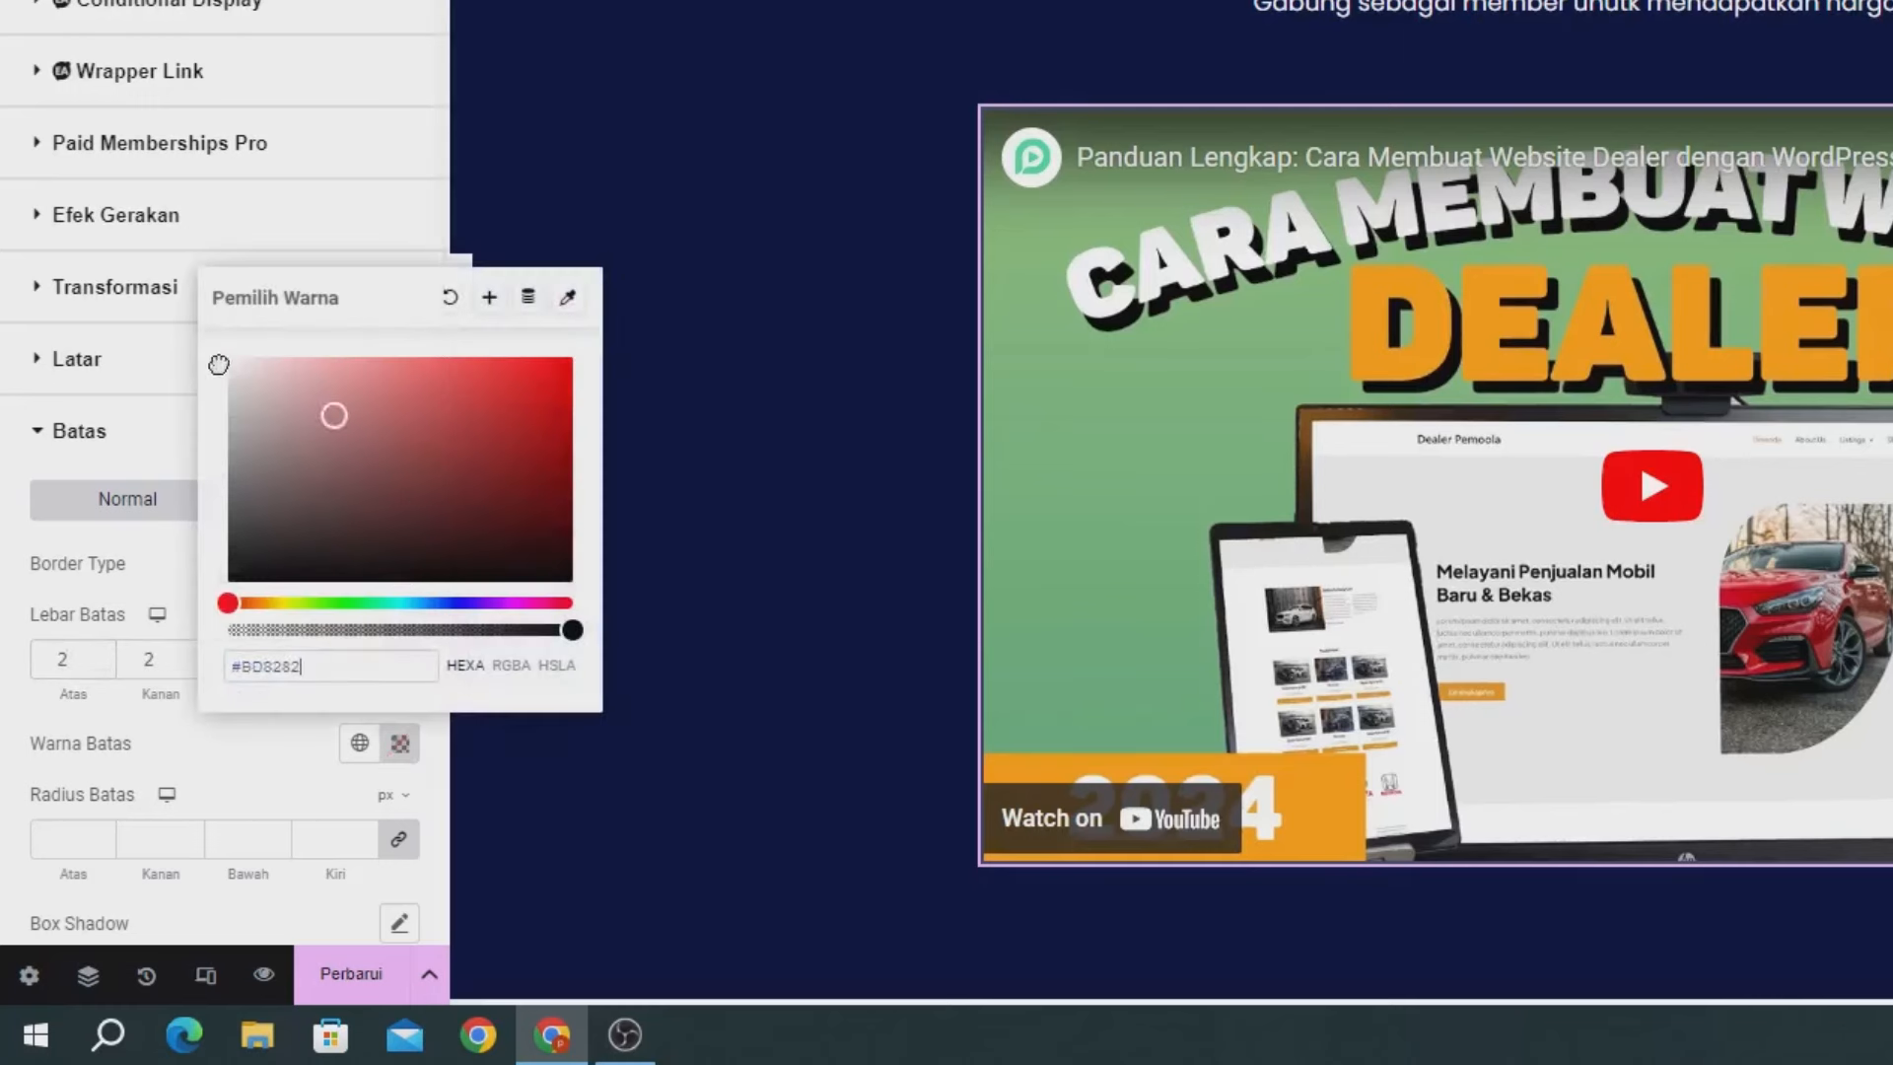
left_click_drag(219, 365, 148, 329)
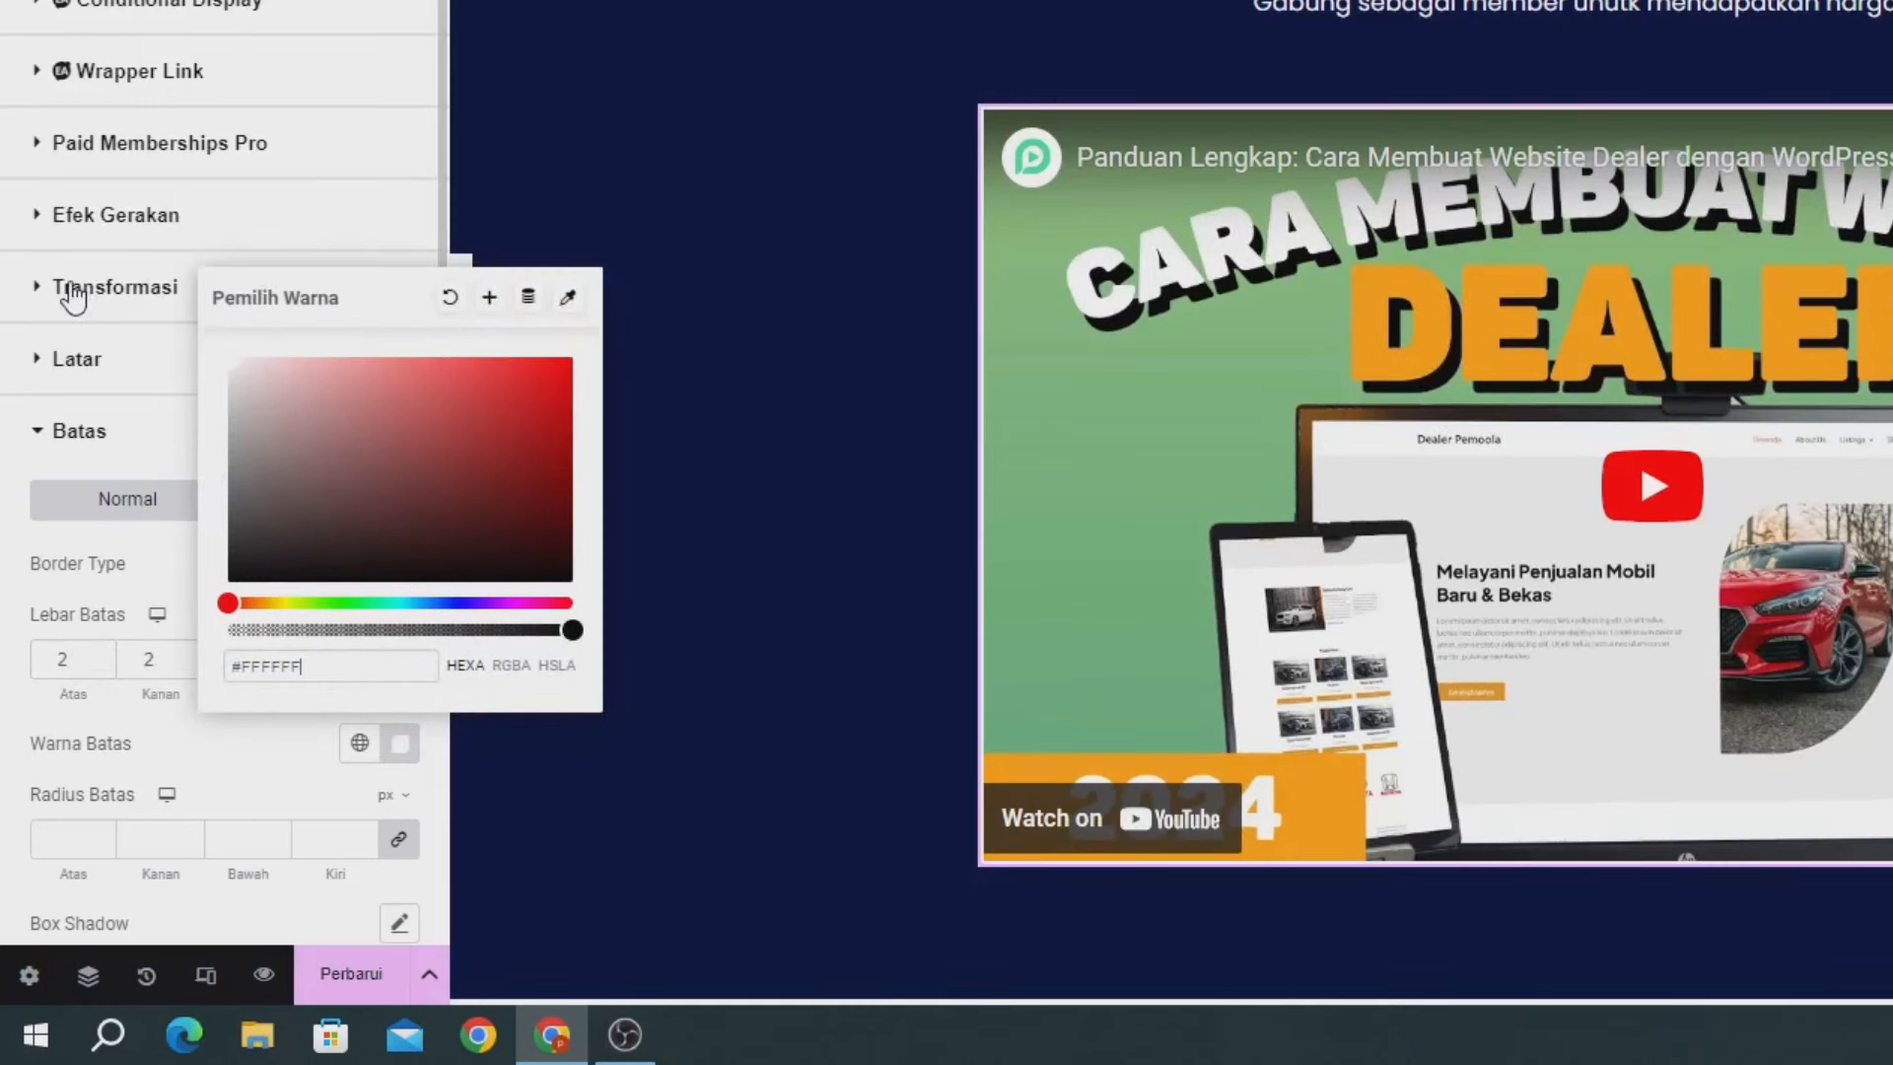
left_click(61, 840)
type("15")
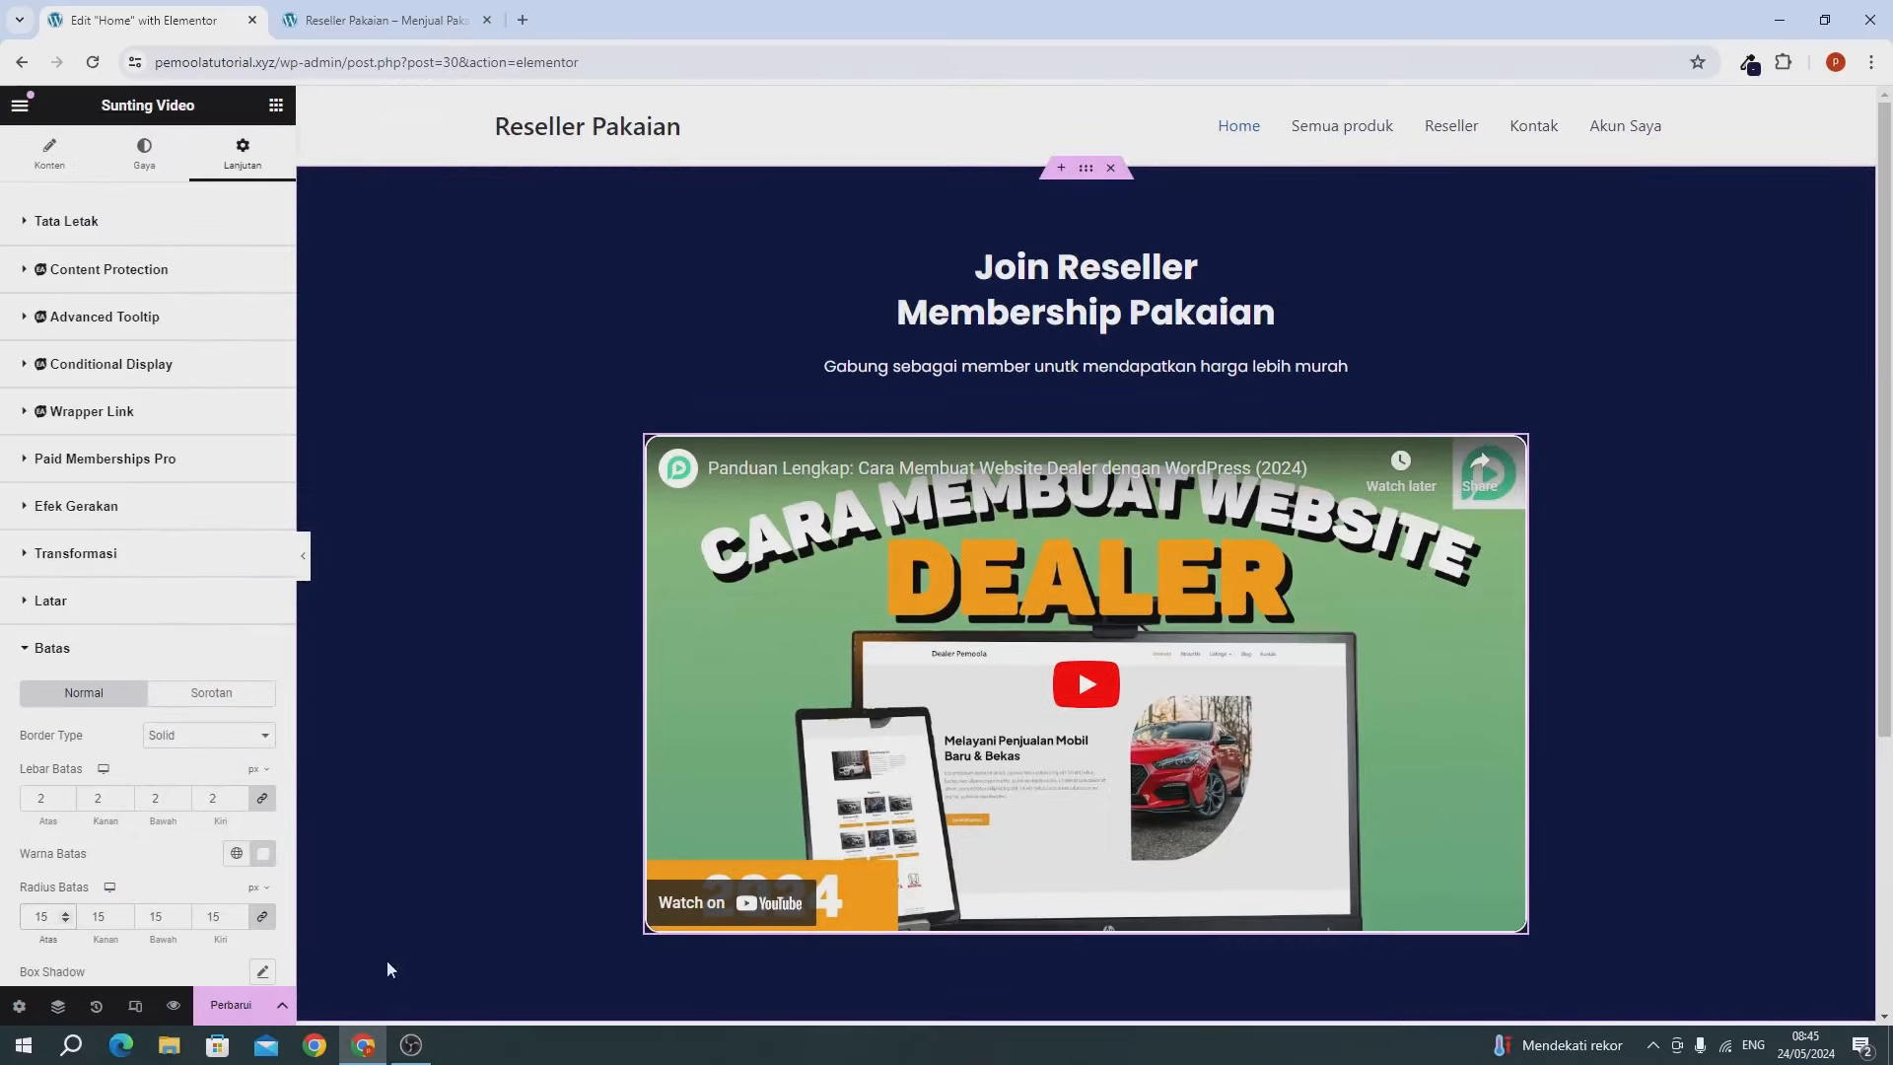
left_click(255, 1013)
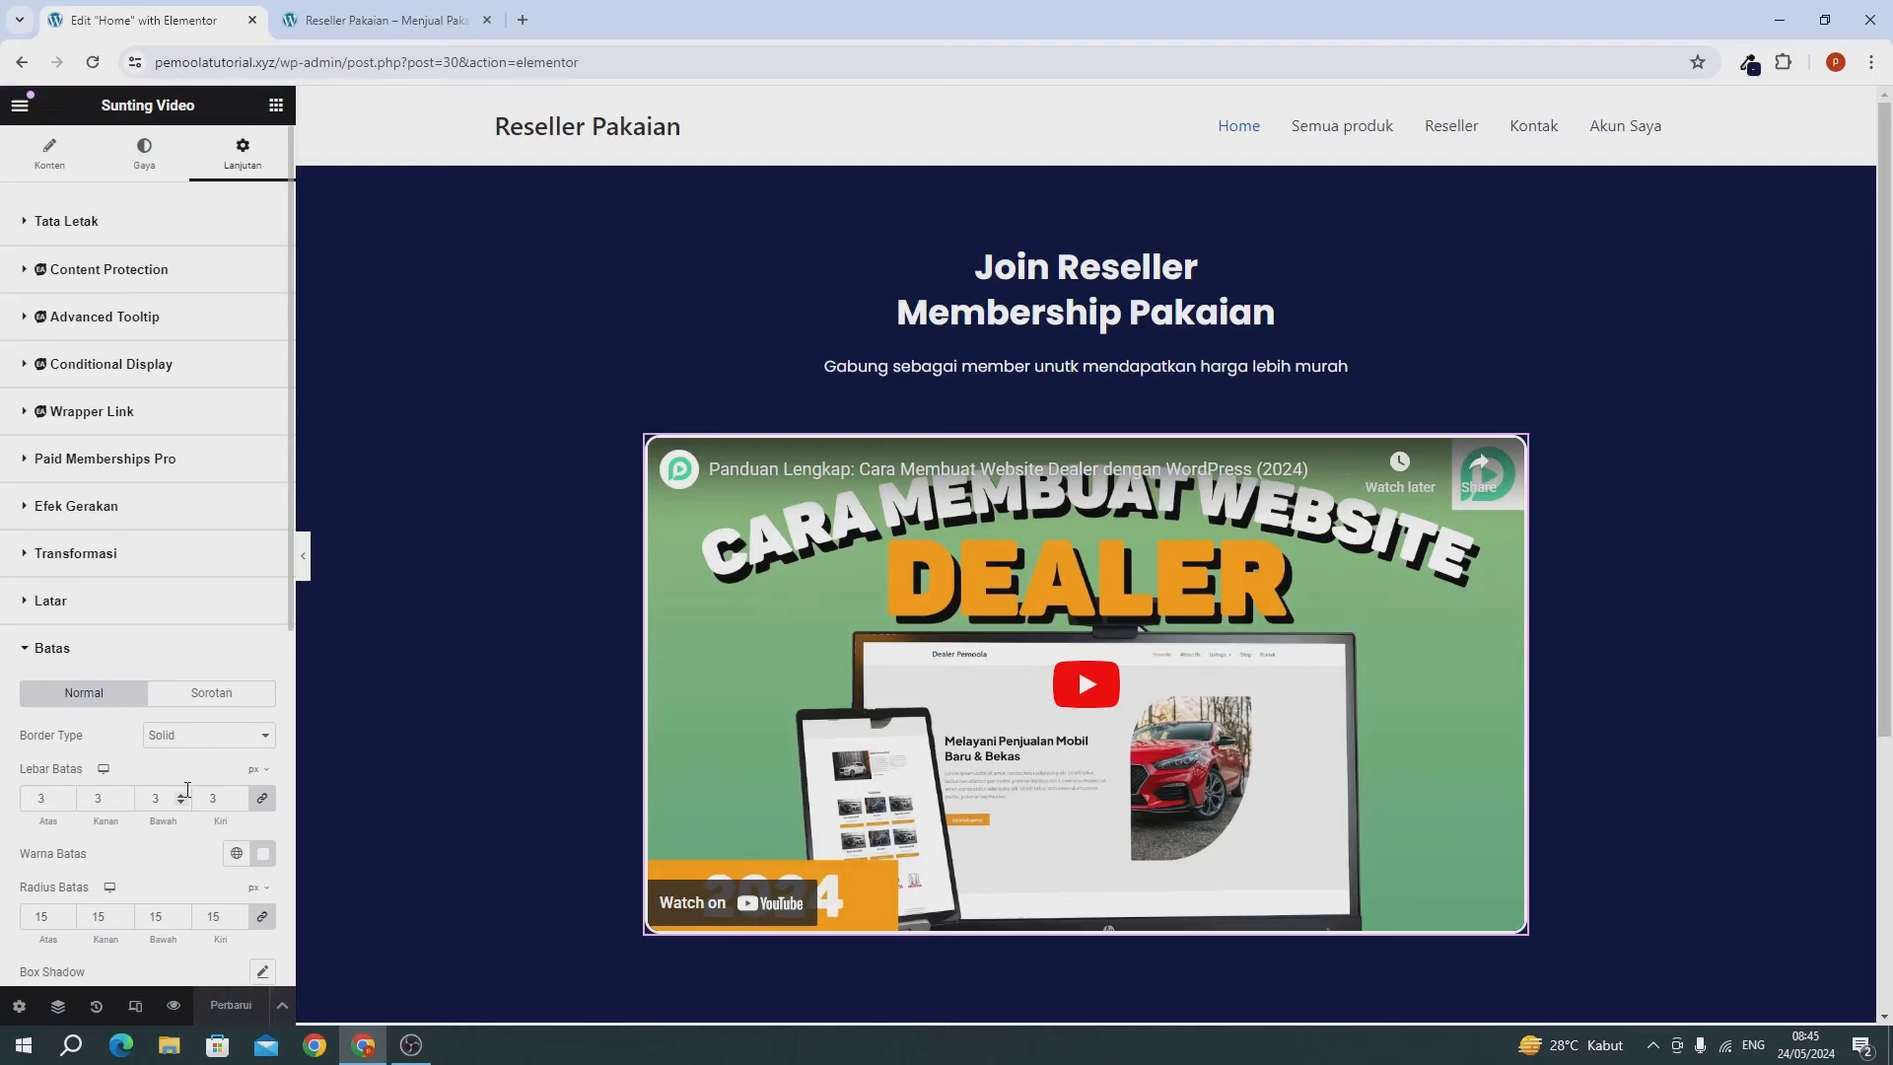
Check the bordered video on the live site, then drop a Tombol widget under the hero video.
left_click(318, 28)
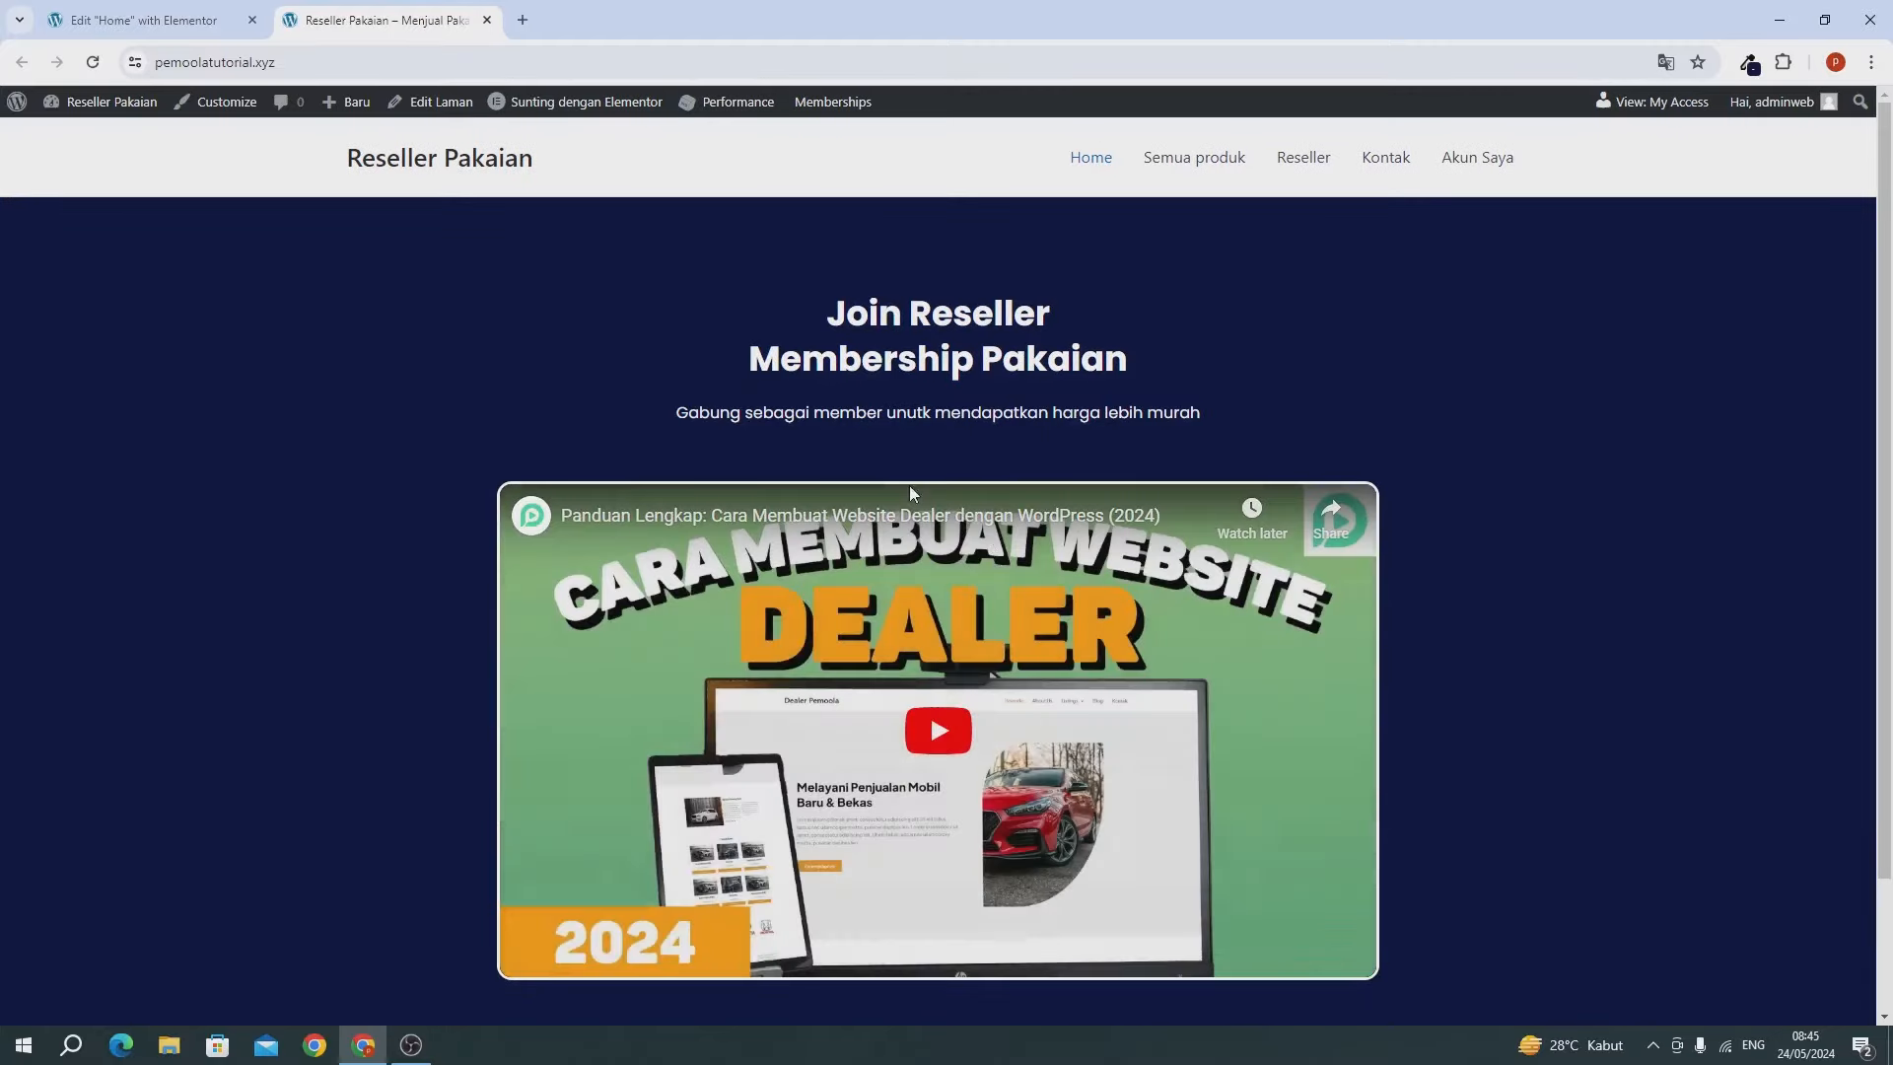
scroll(1023, 642, "down", 2)
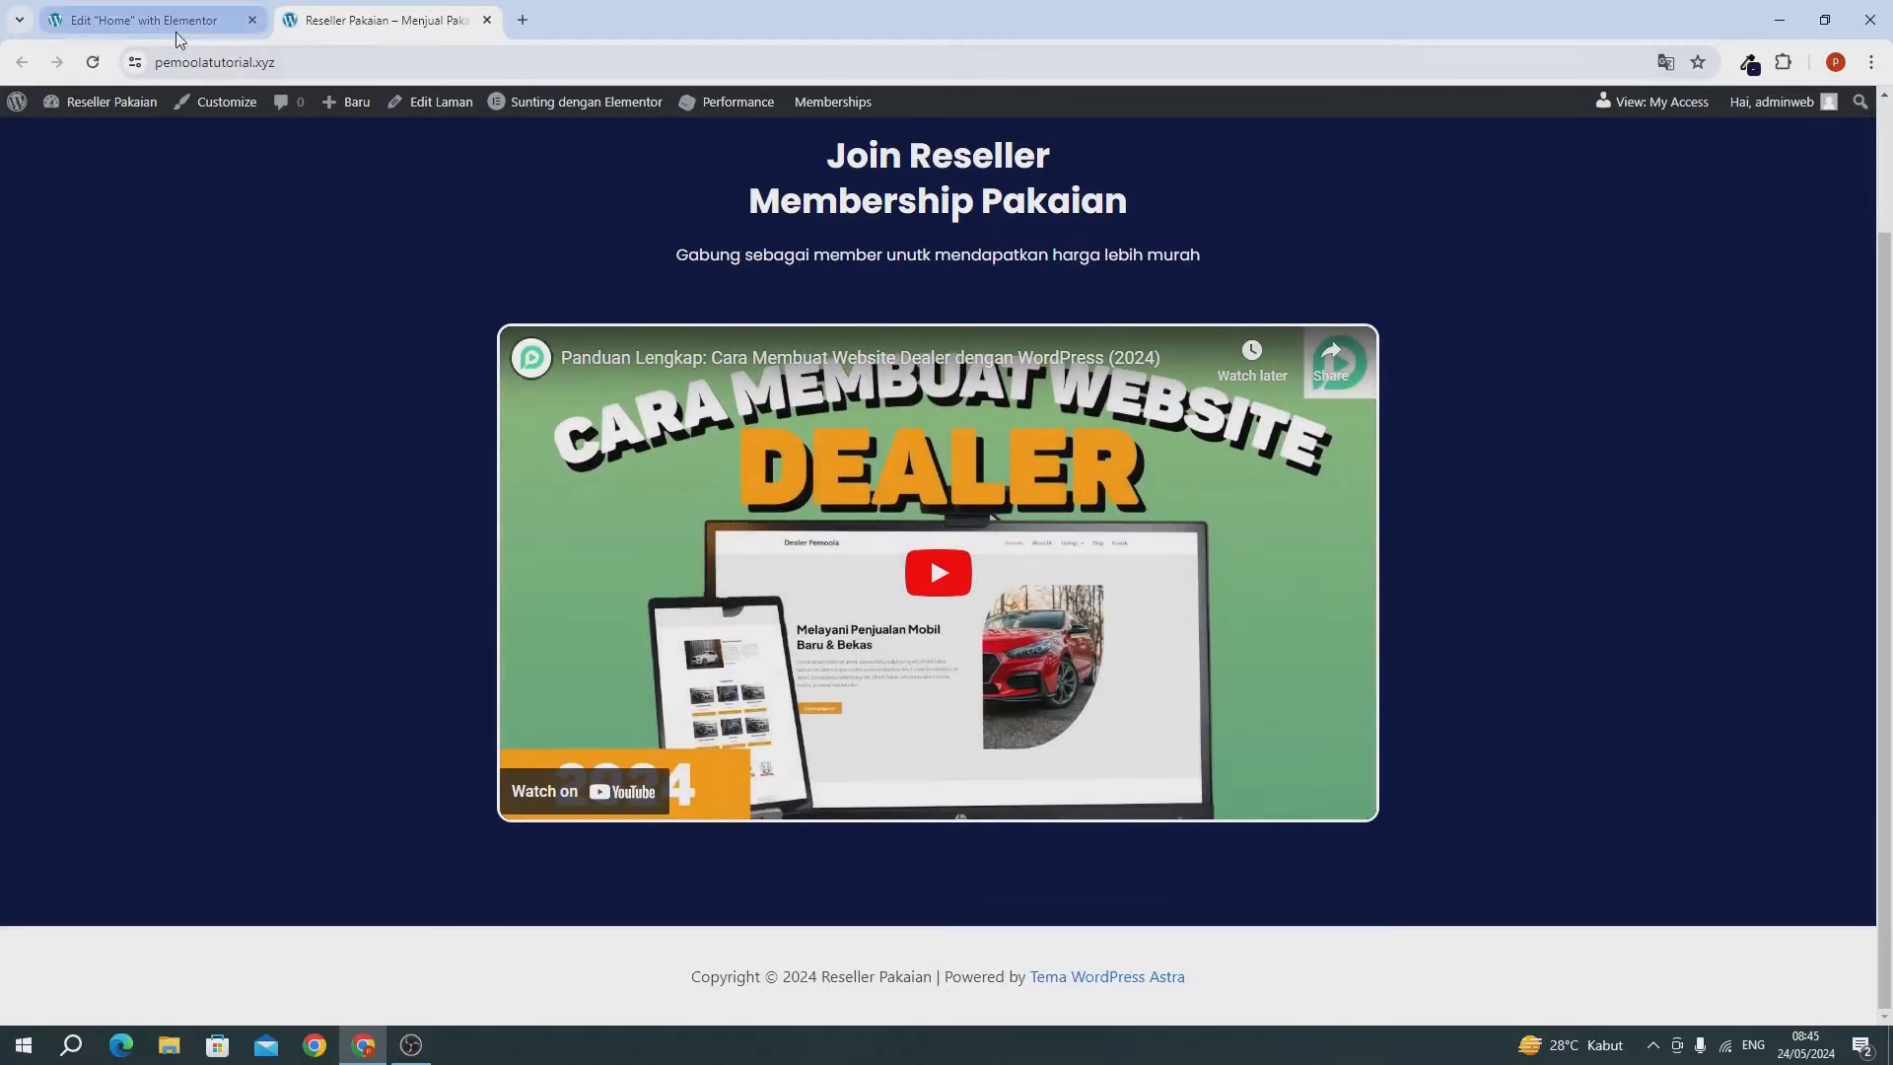
left_click(173, 21)
scroll(890, 878, "down", 1)
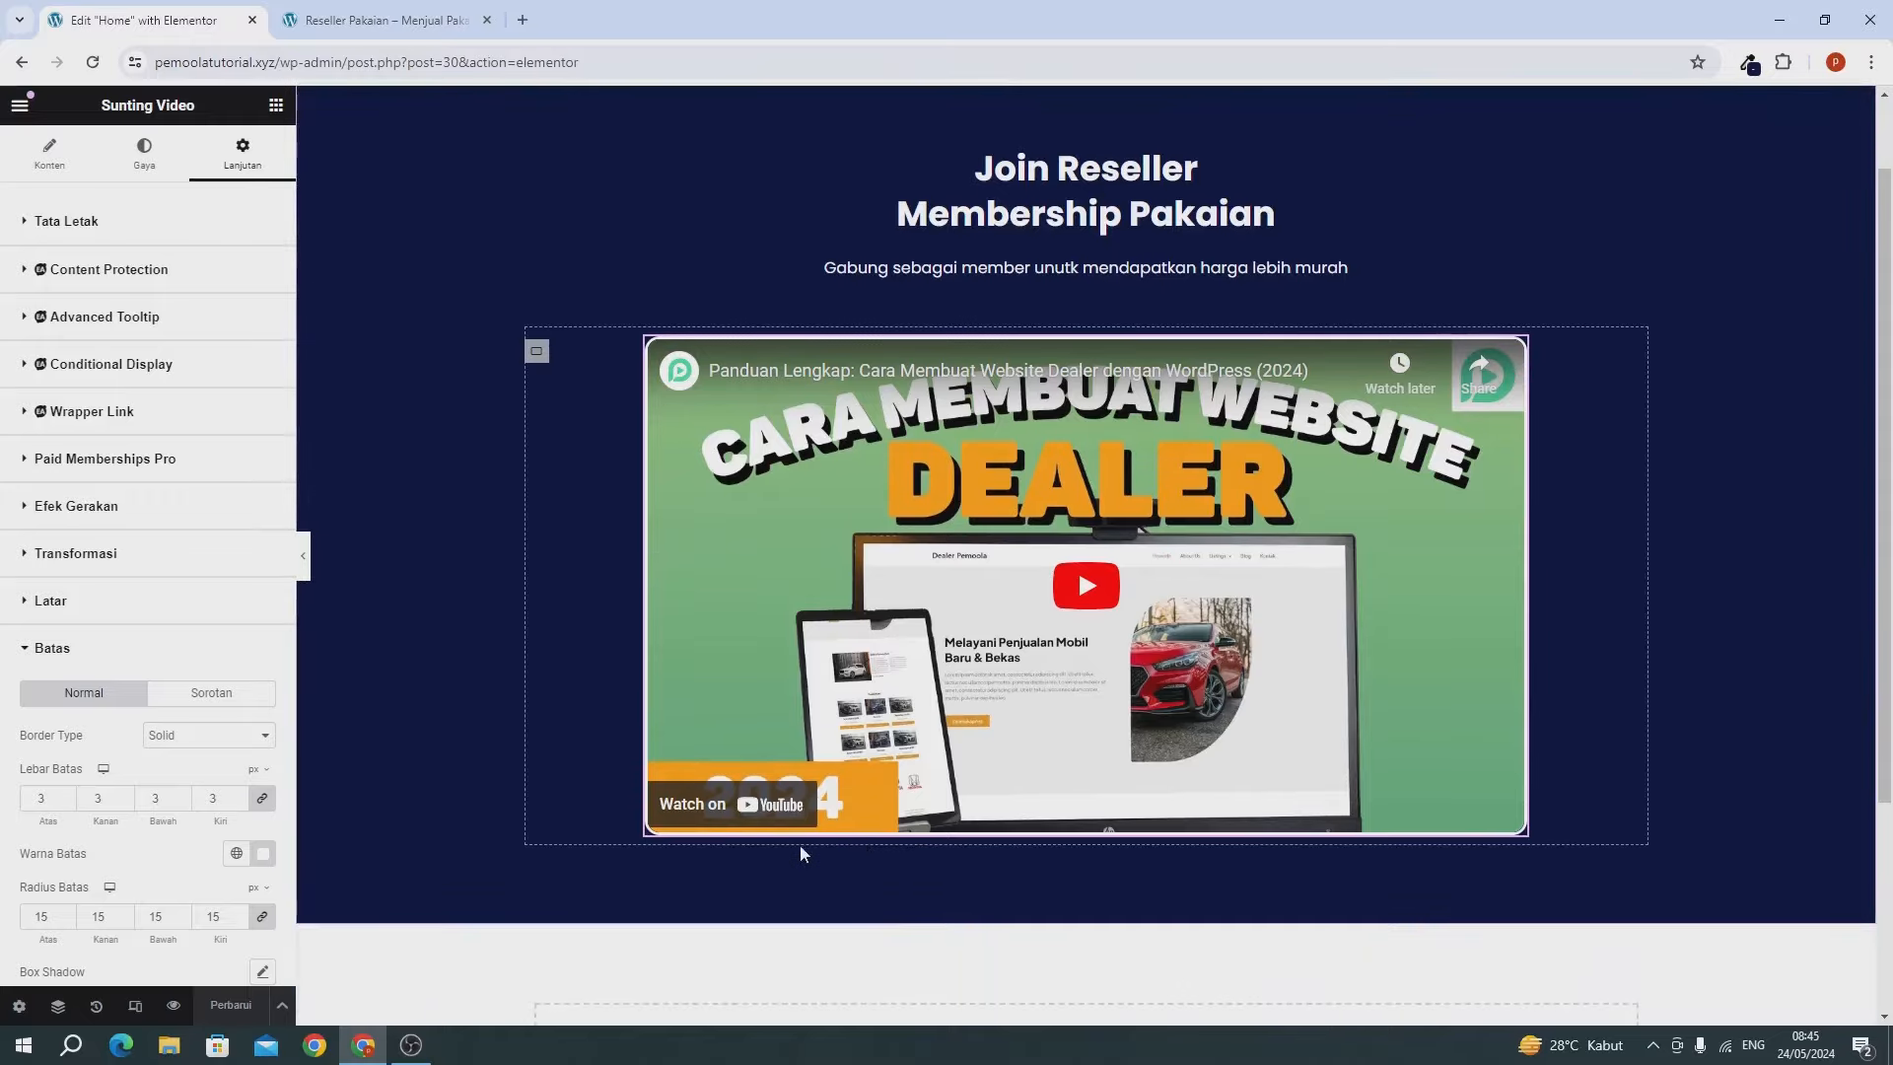
left_click(277, 105)
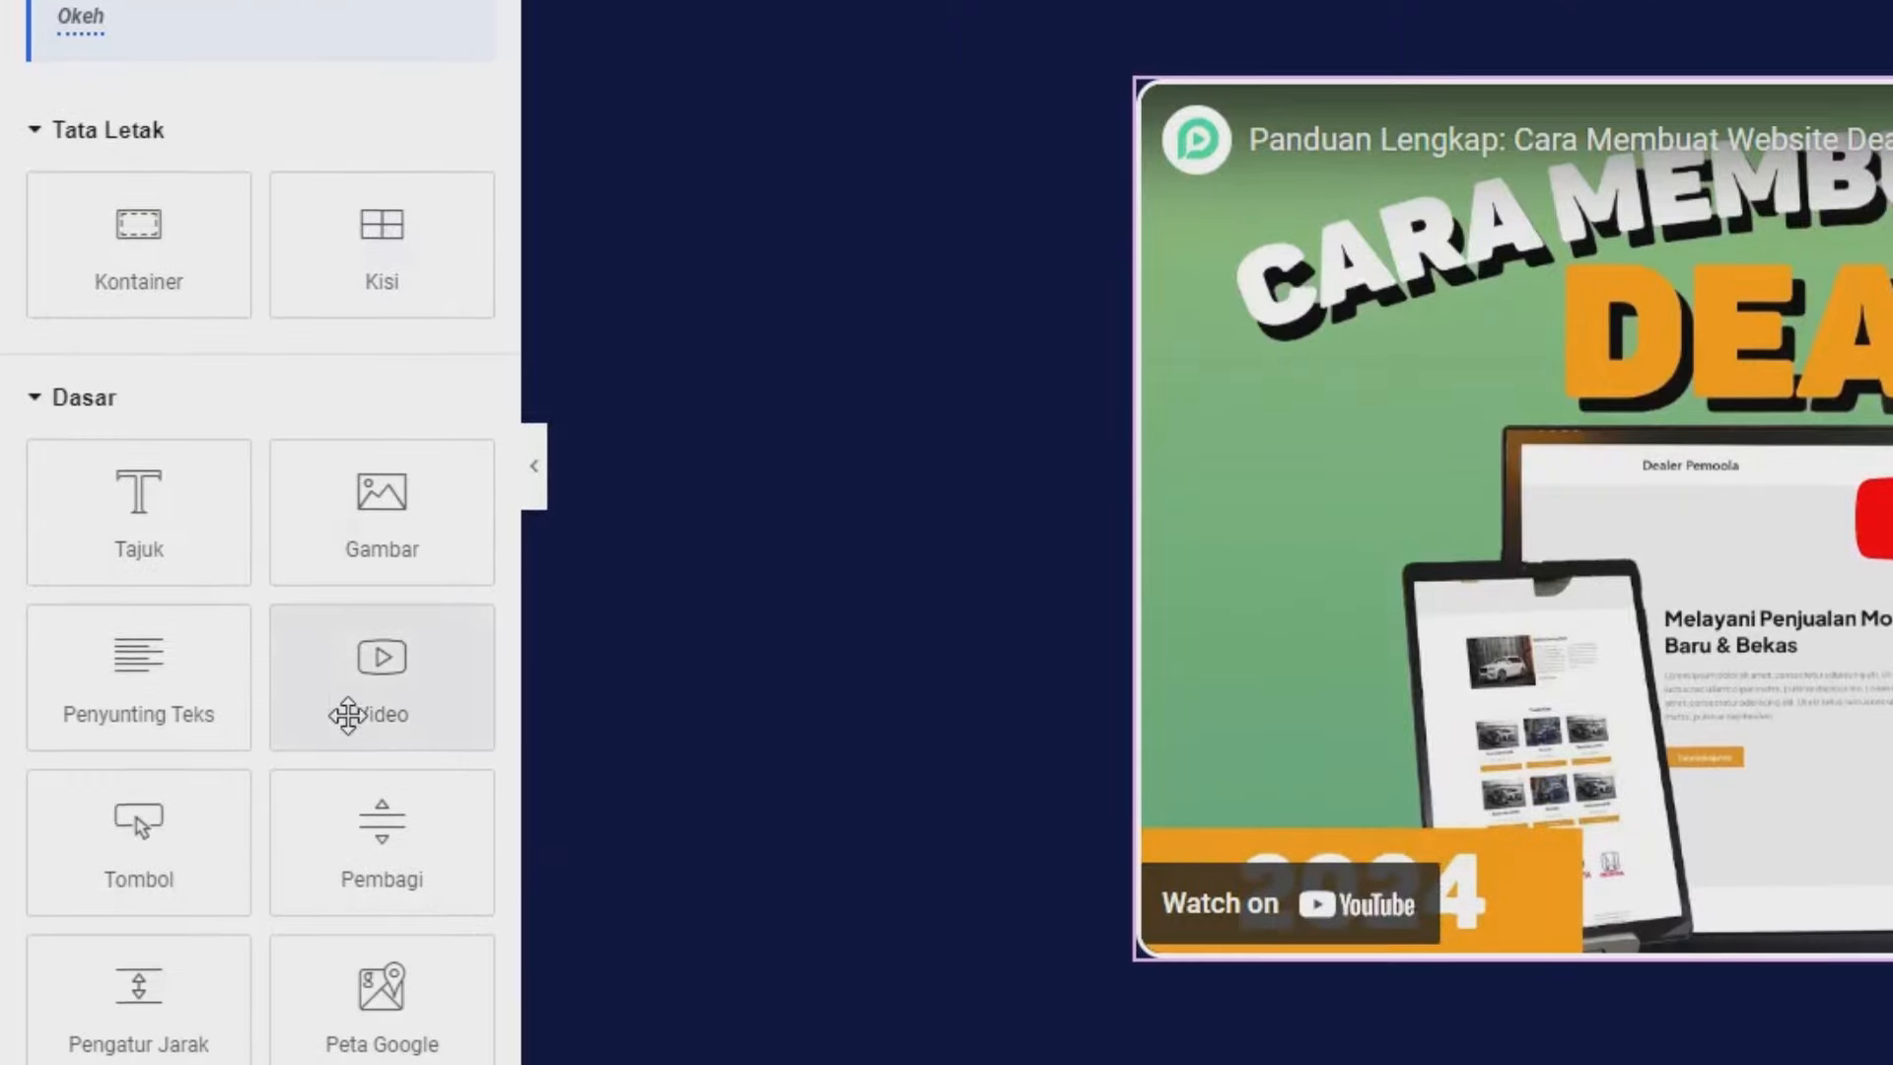
left_click_drag(174, 836, 1724, 946)
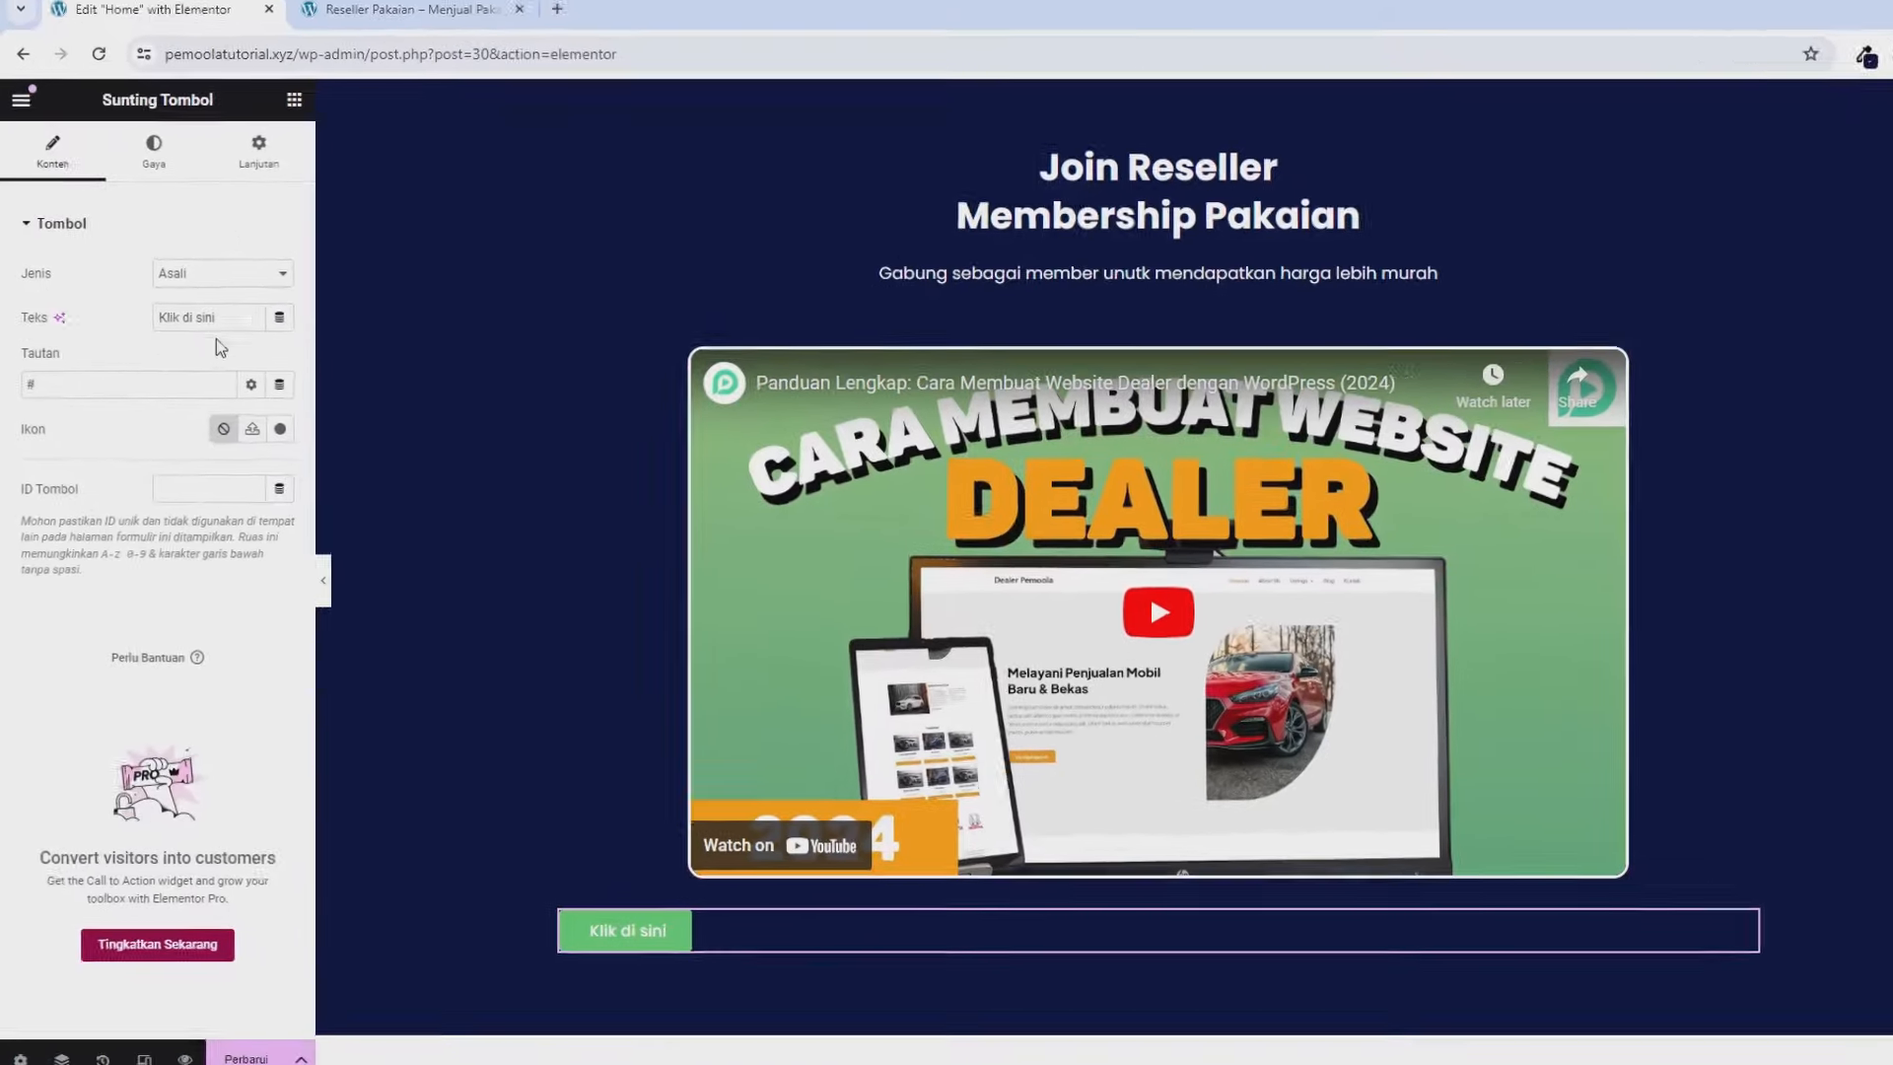
Label the button 'Gabung Sekarang' and set its link to the copied Reseller menu address.
triple_click(216, 317)
type("Gabung S")
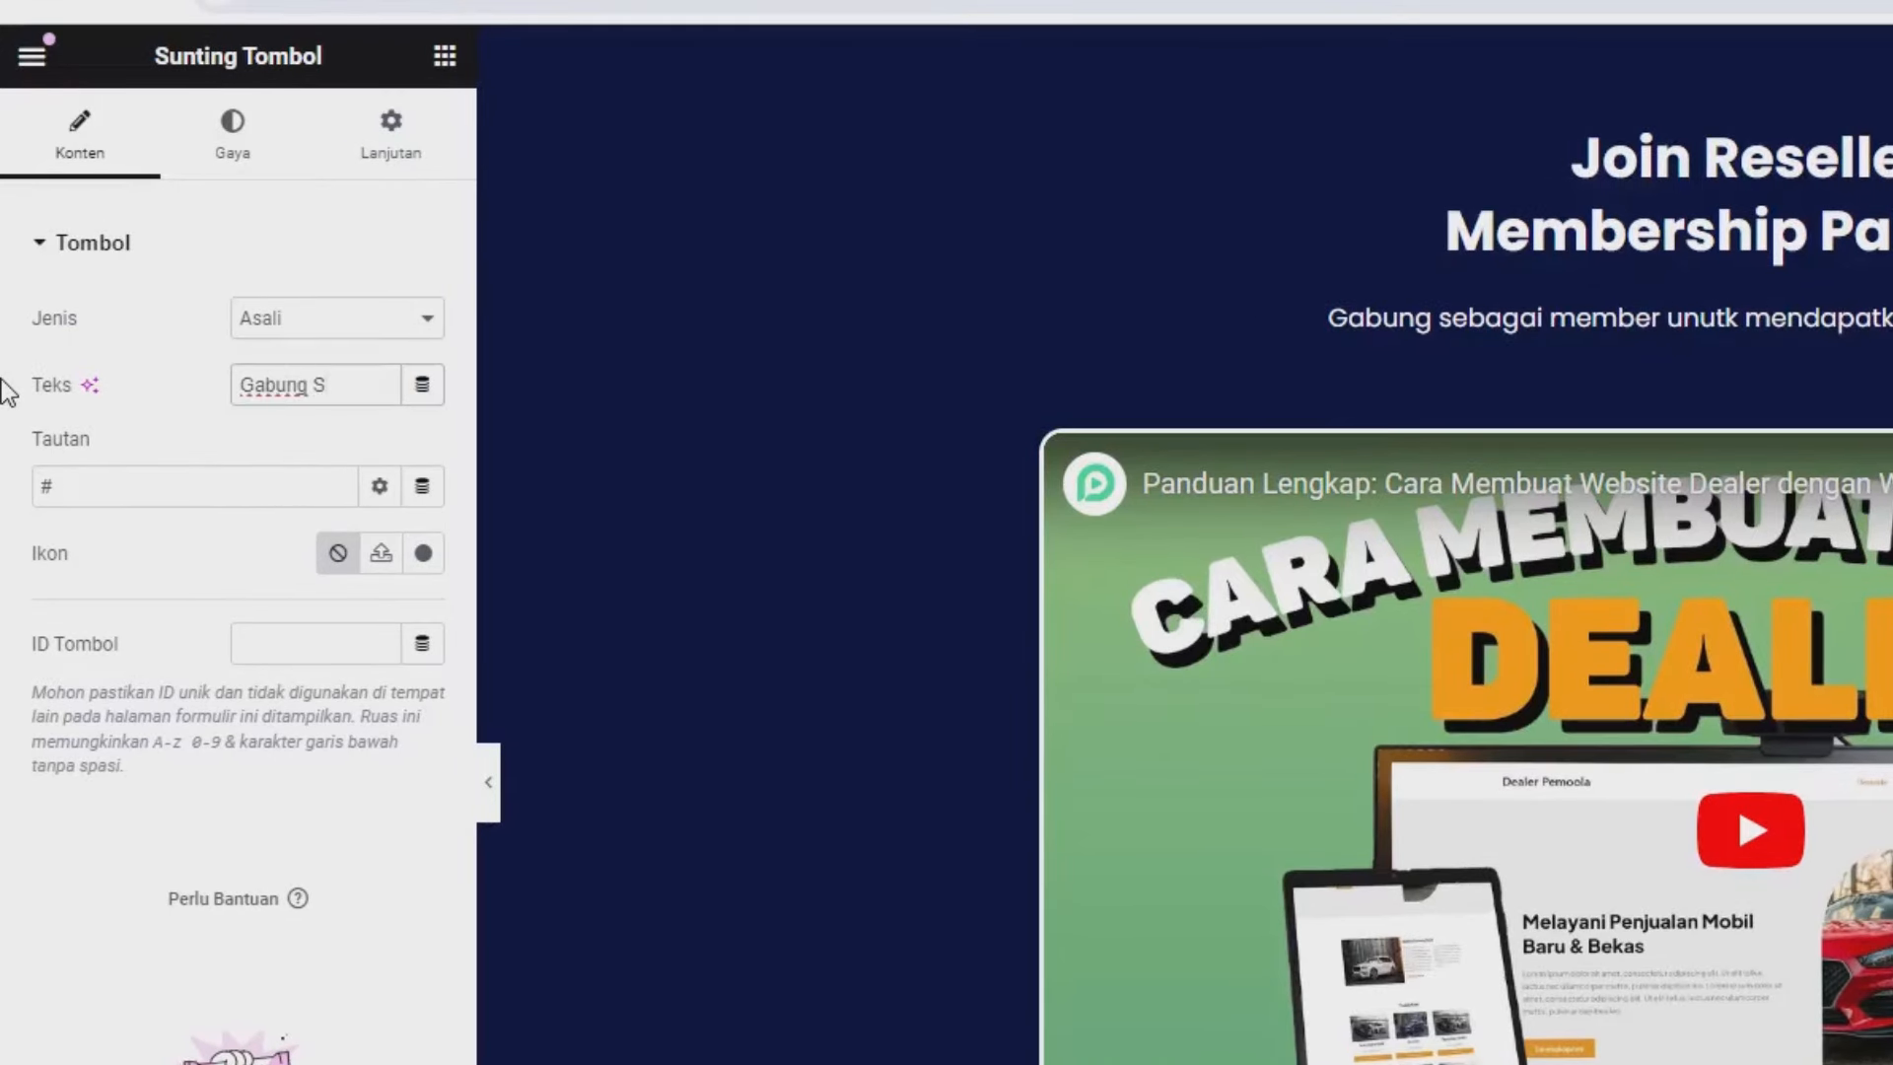
type("ekarang")
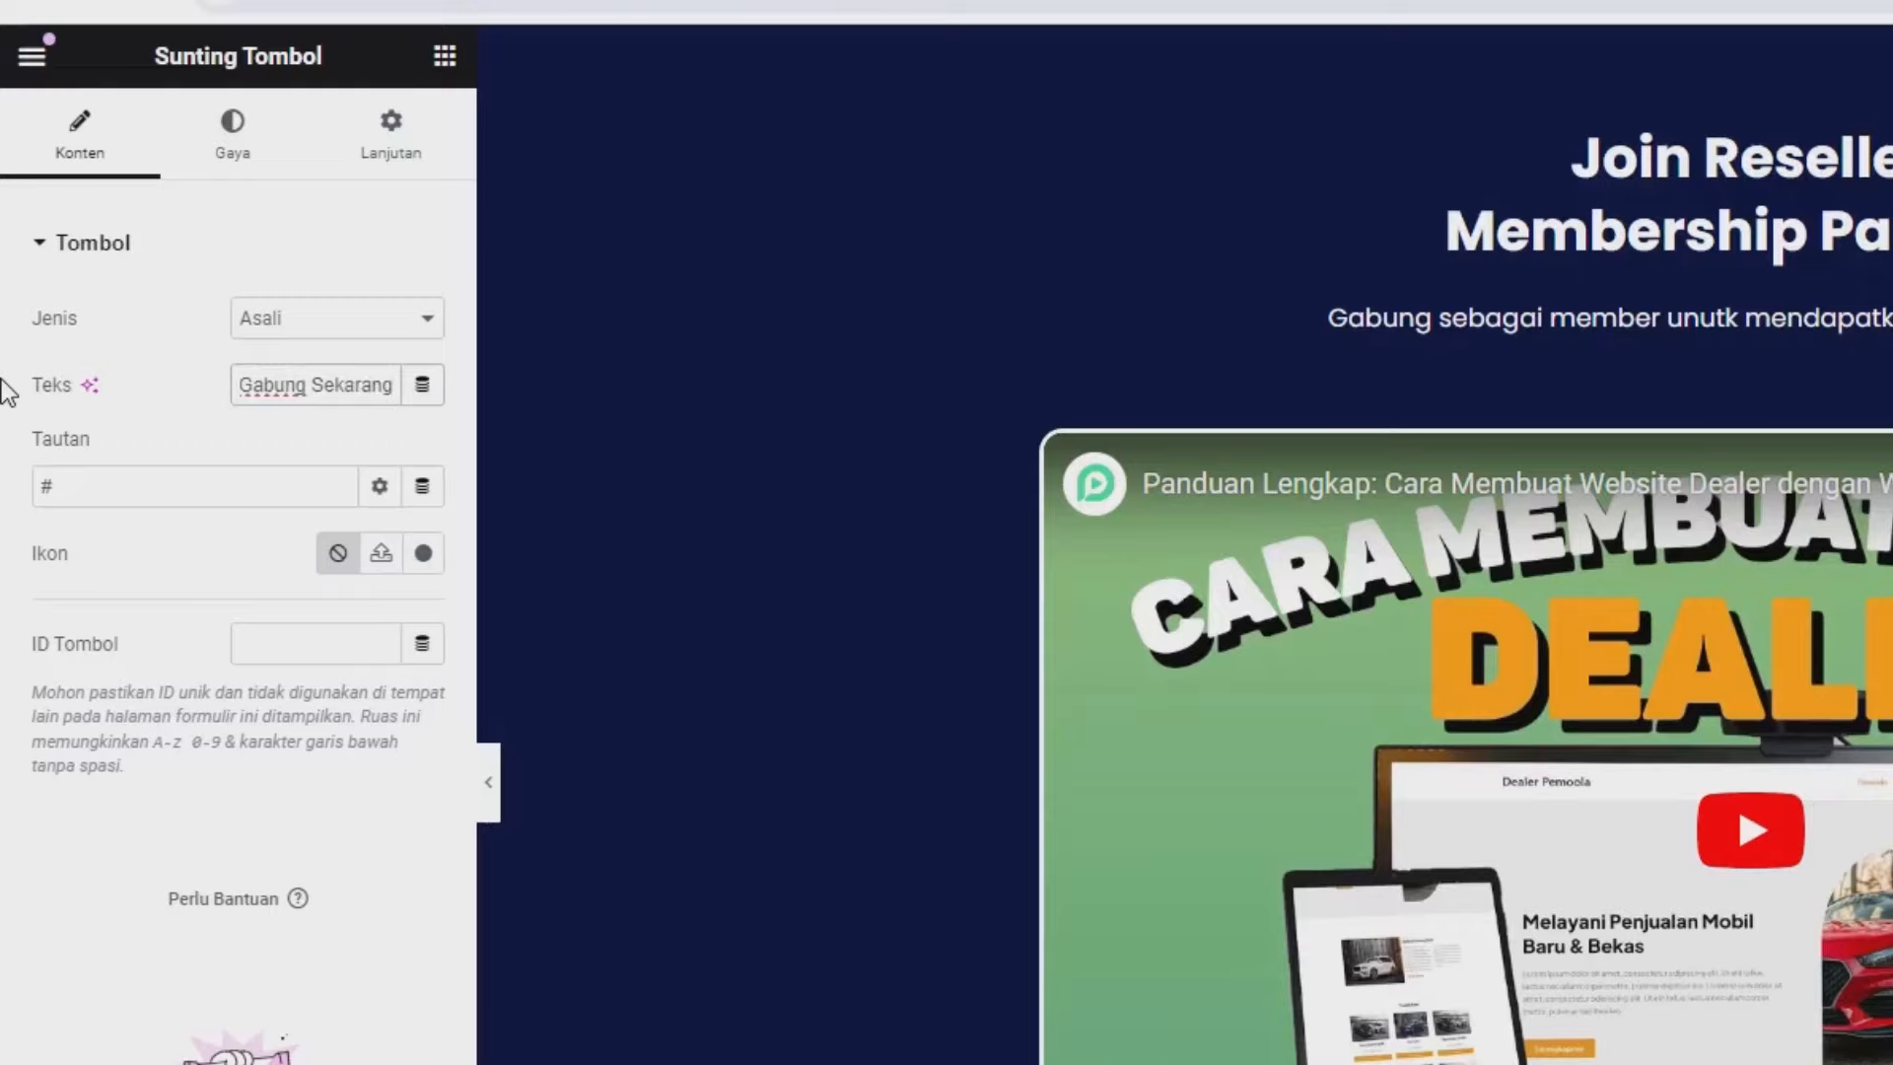
left_click(154, 489)
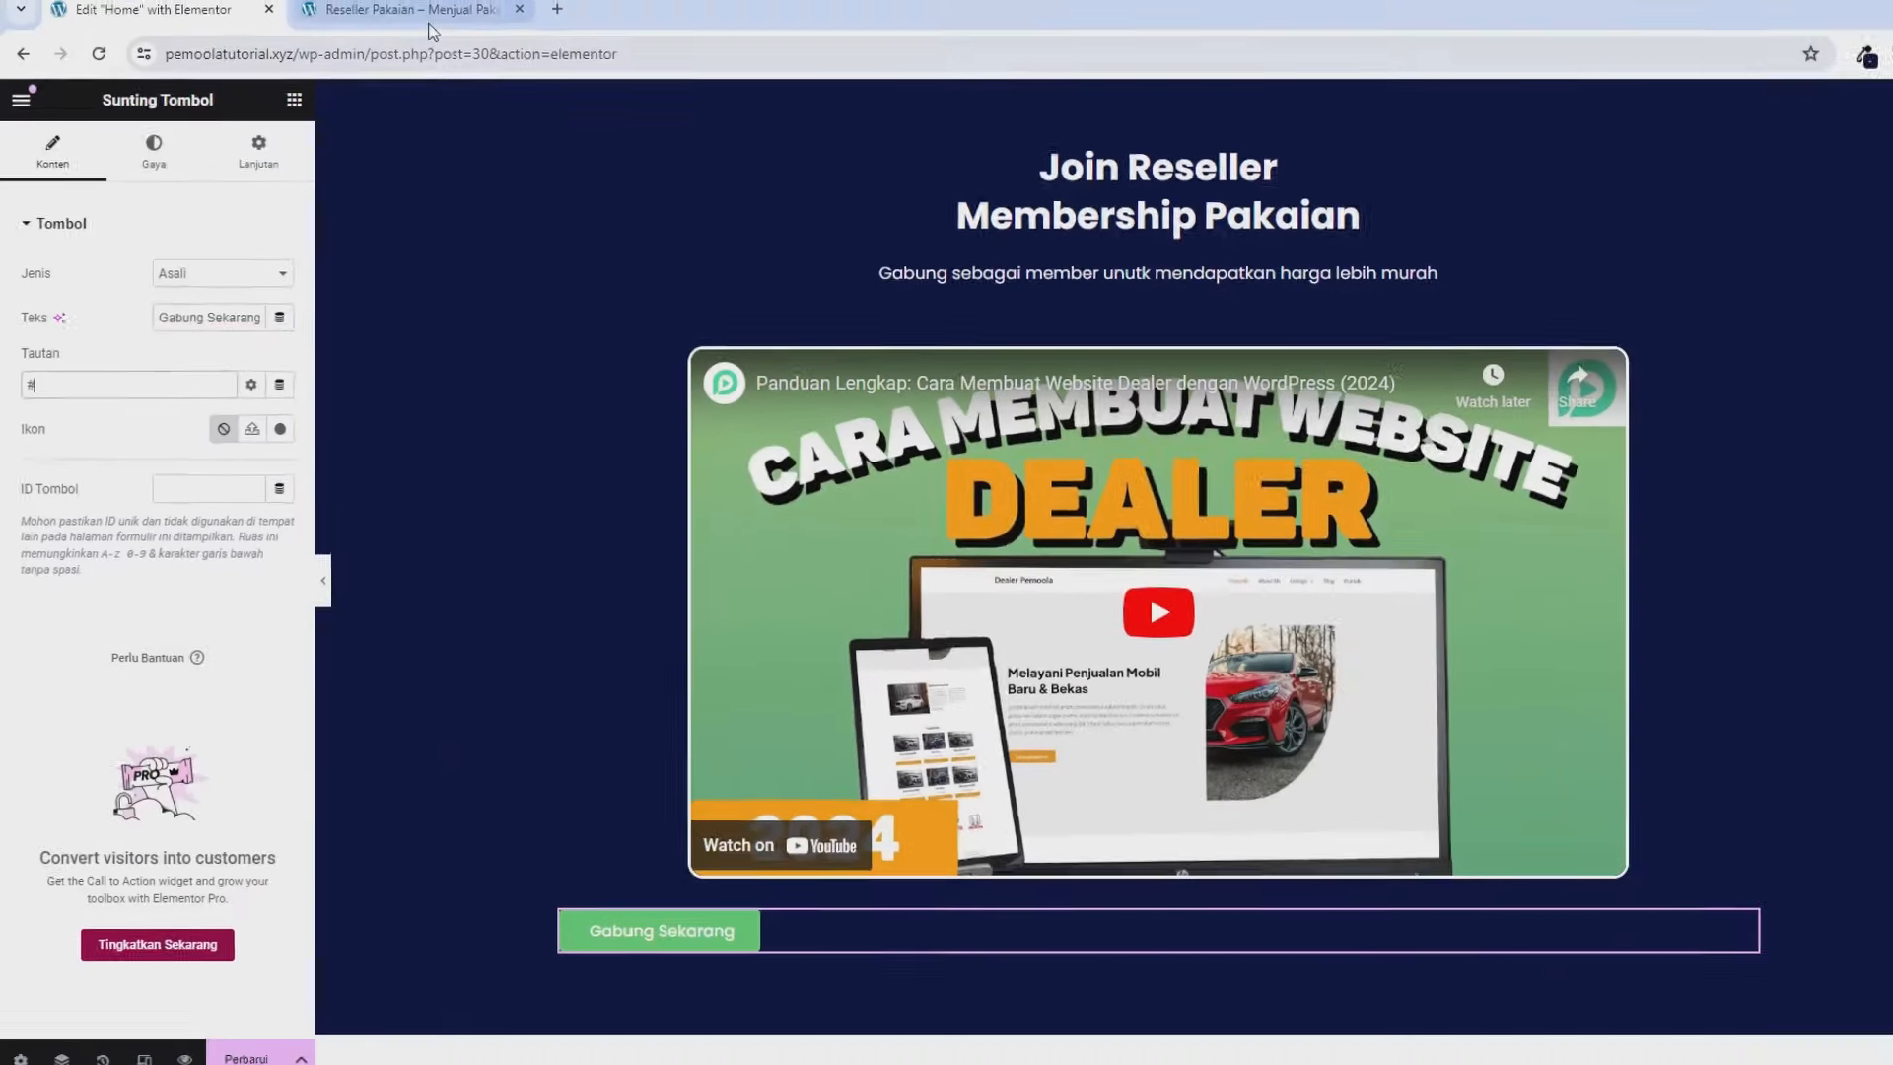
left_click(429, 26)
scroll(1530, 257, "up", 2)
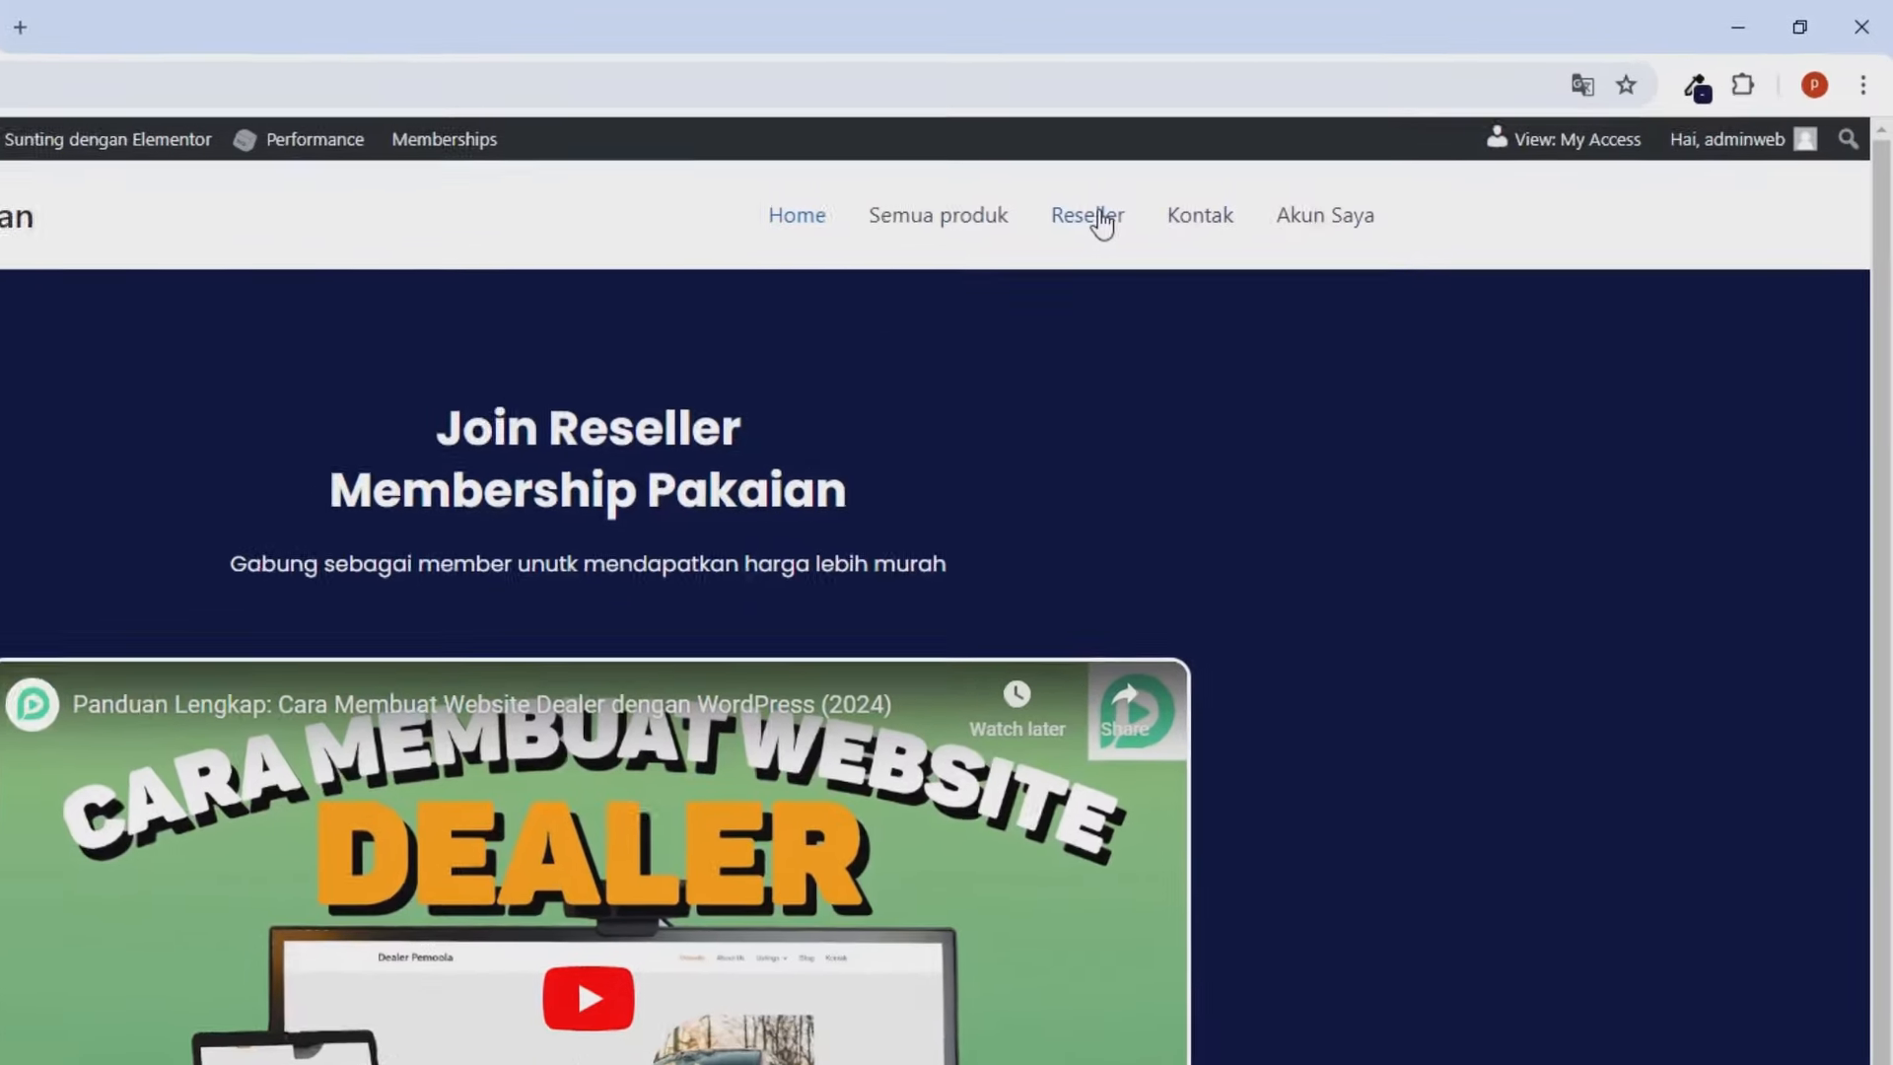
right_click(1311, 156)
left_click(1124, 477)
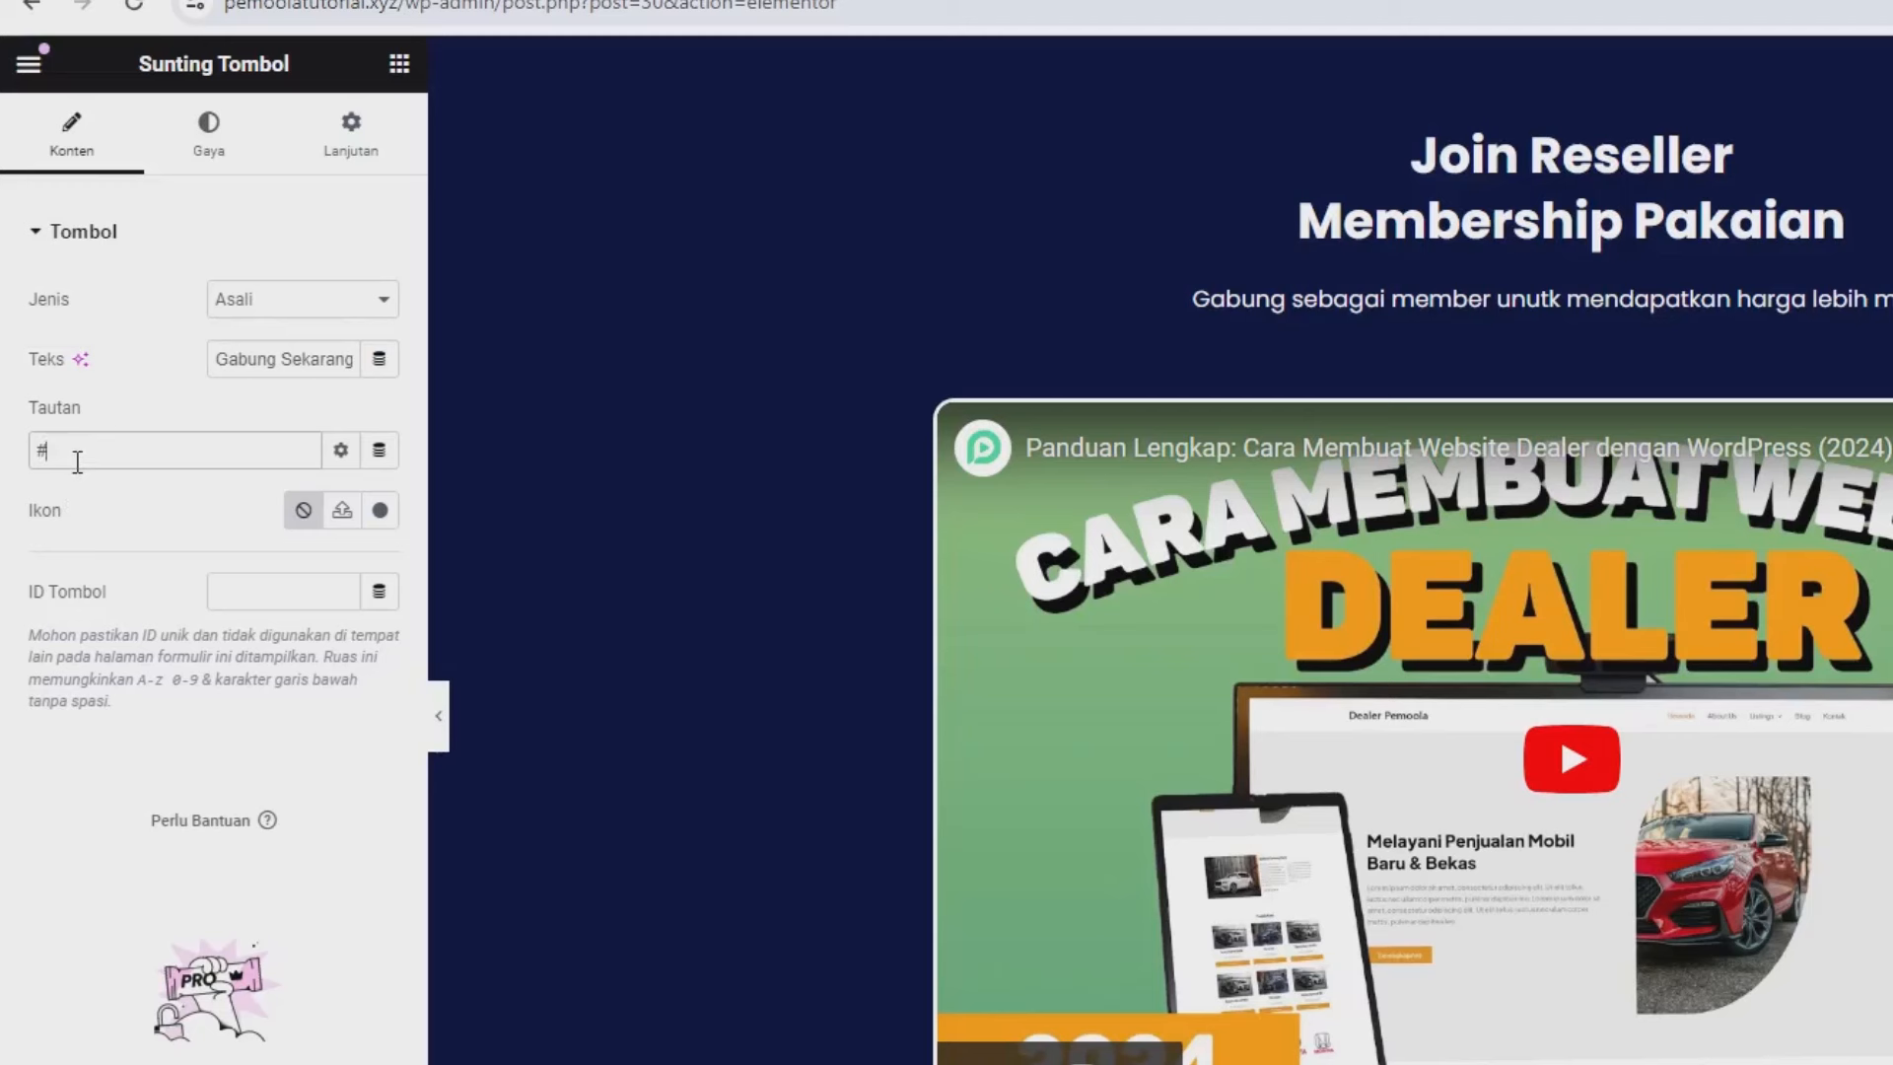
key("BackSpace")
type("https://pemoolatutorial.xyz/reseller/")
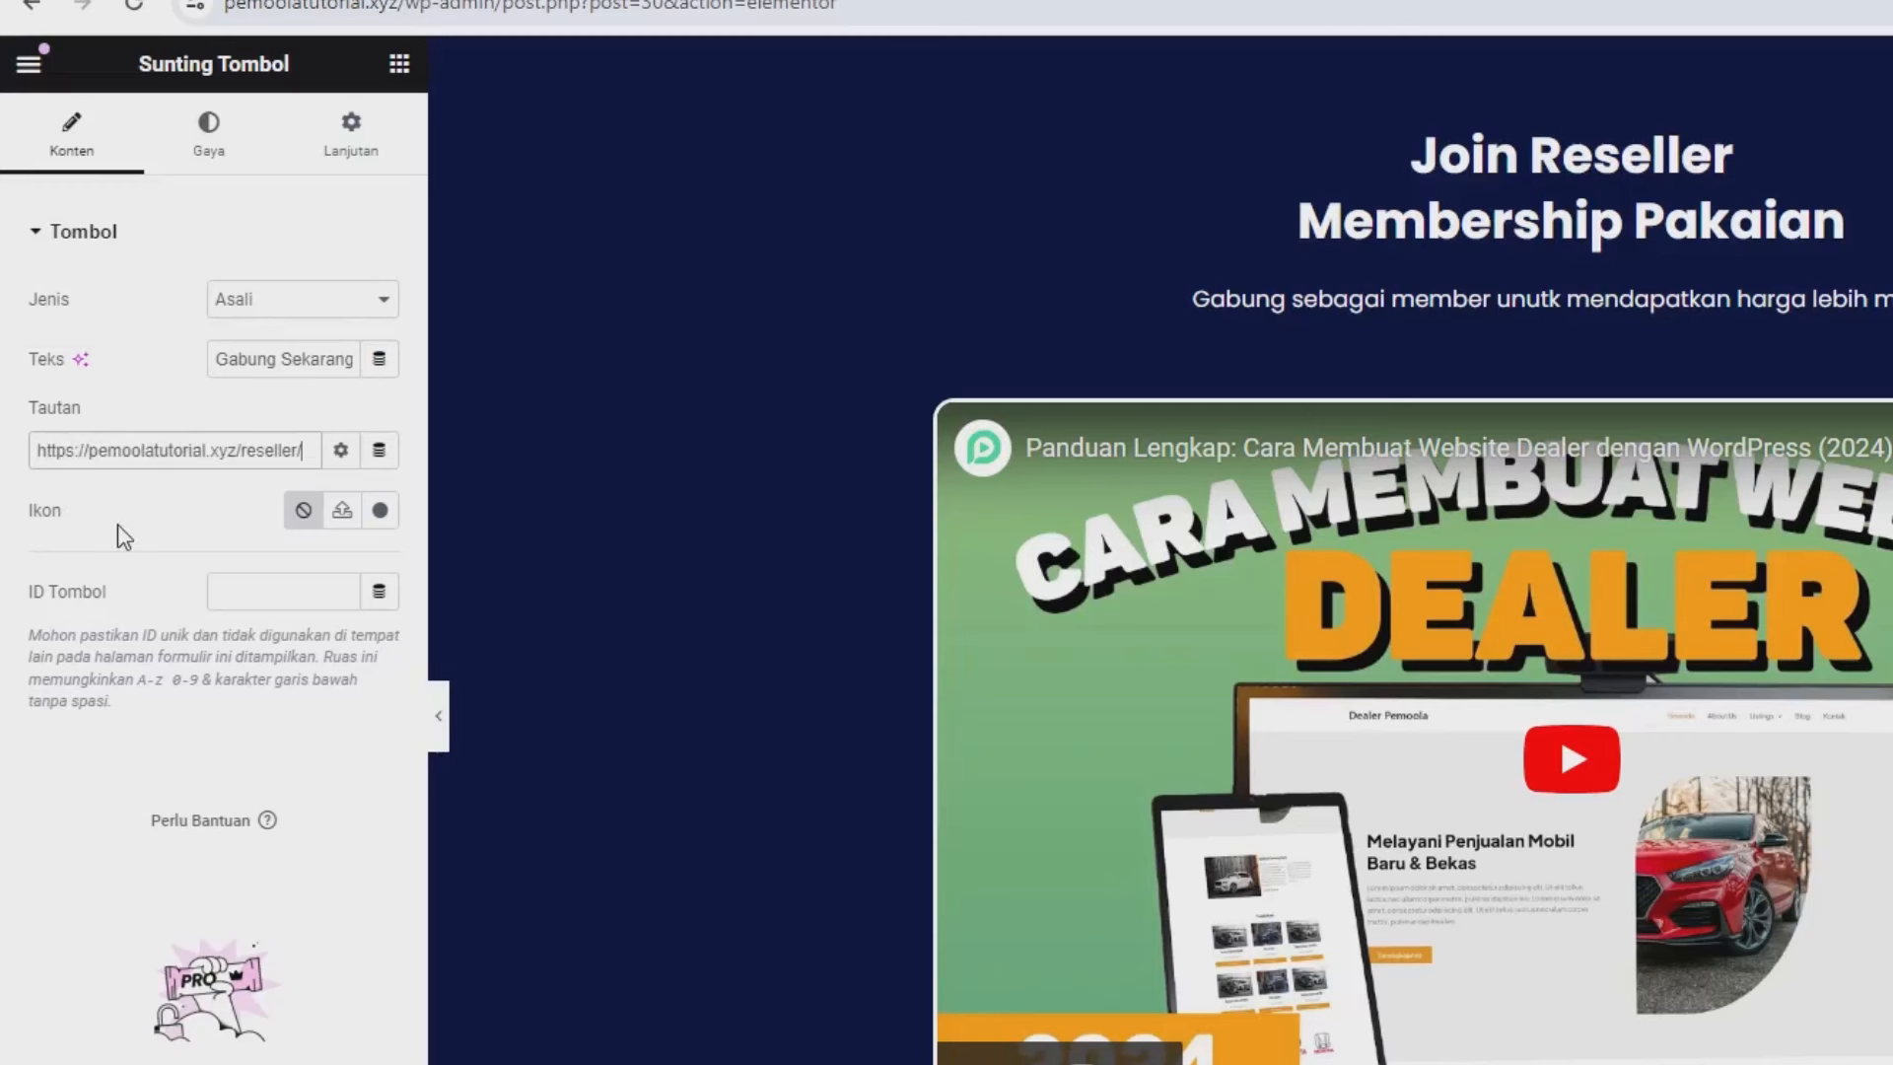
Centre the Gabung Sekarang button and give it a bright orange background.
left_click(204, 163)
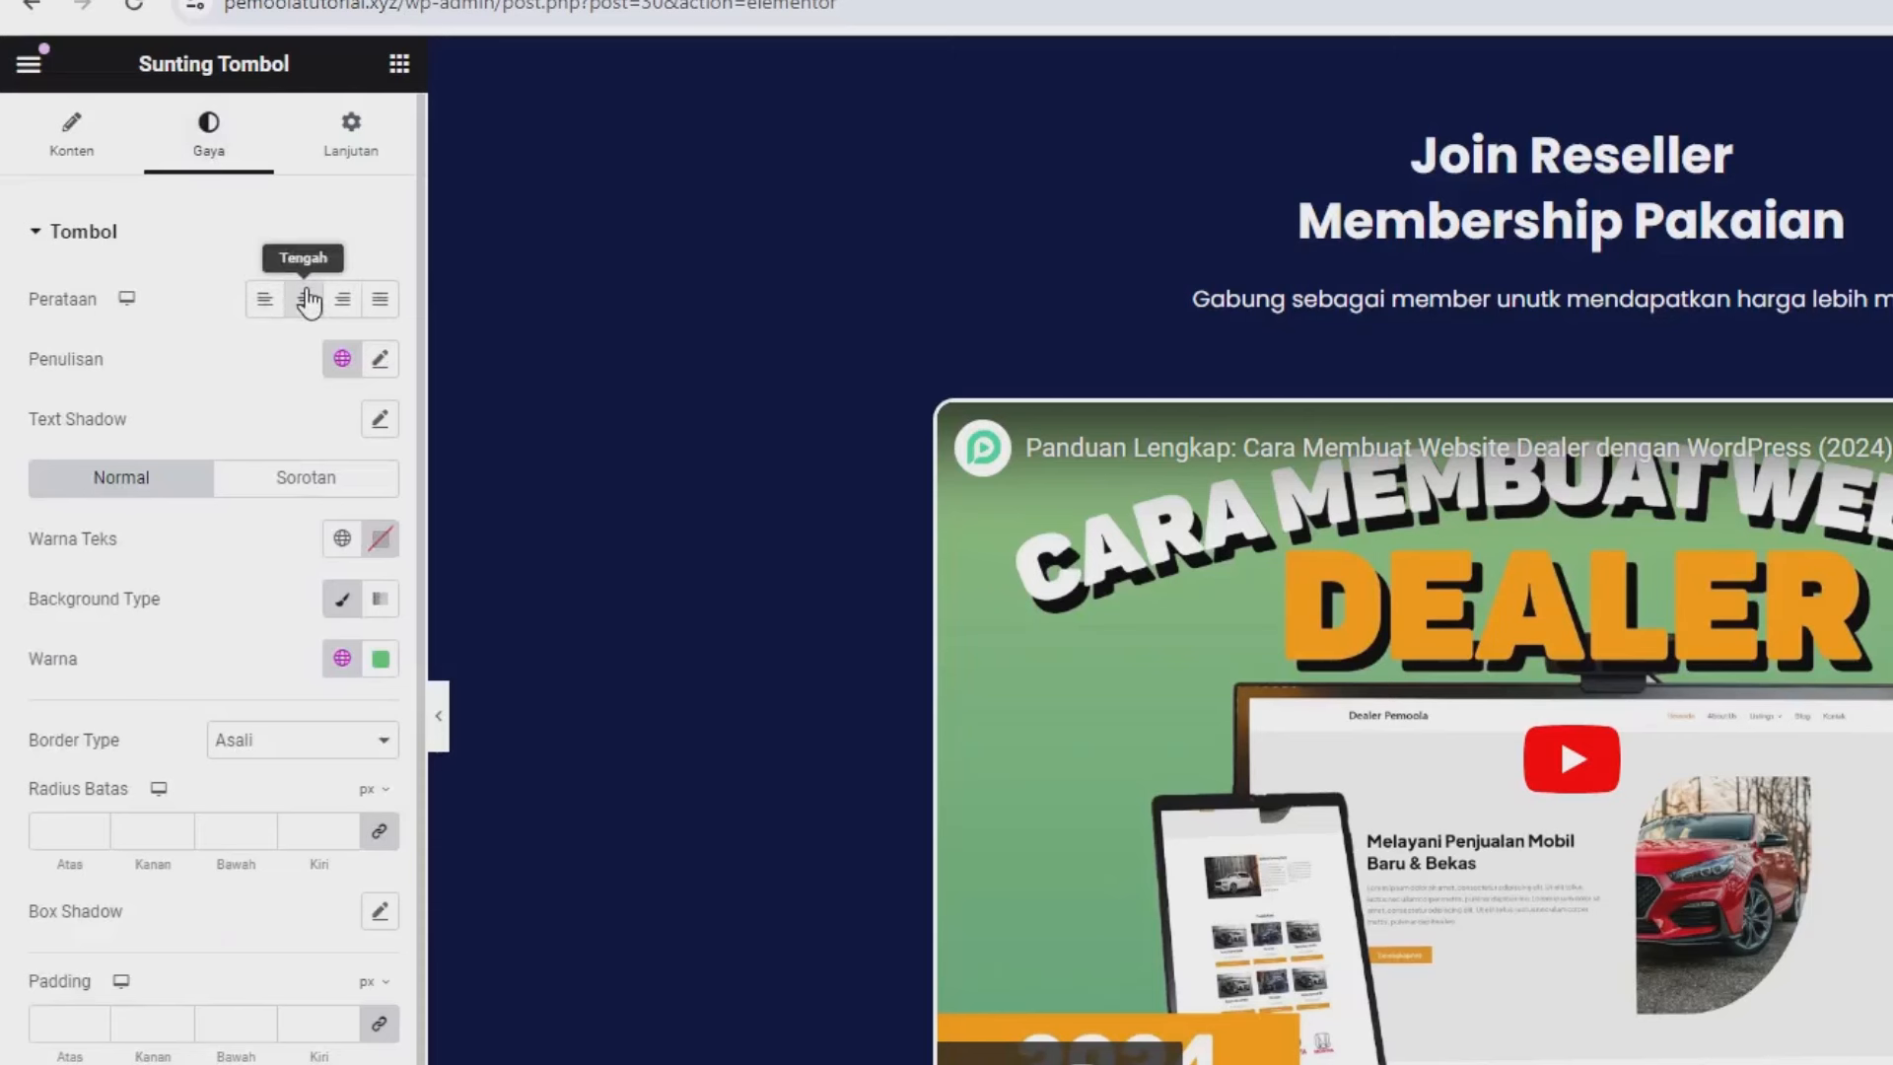
left_click(306, 299)
left_click(380, 659)
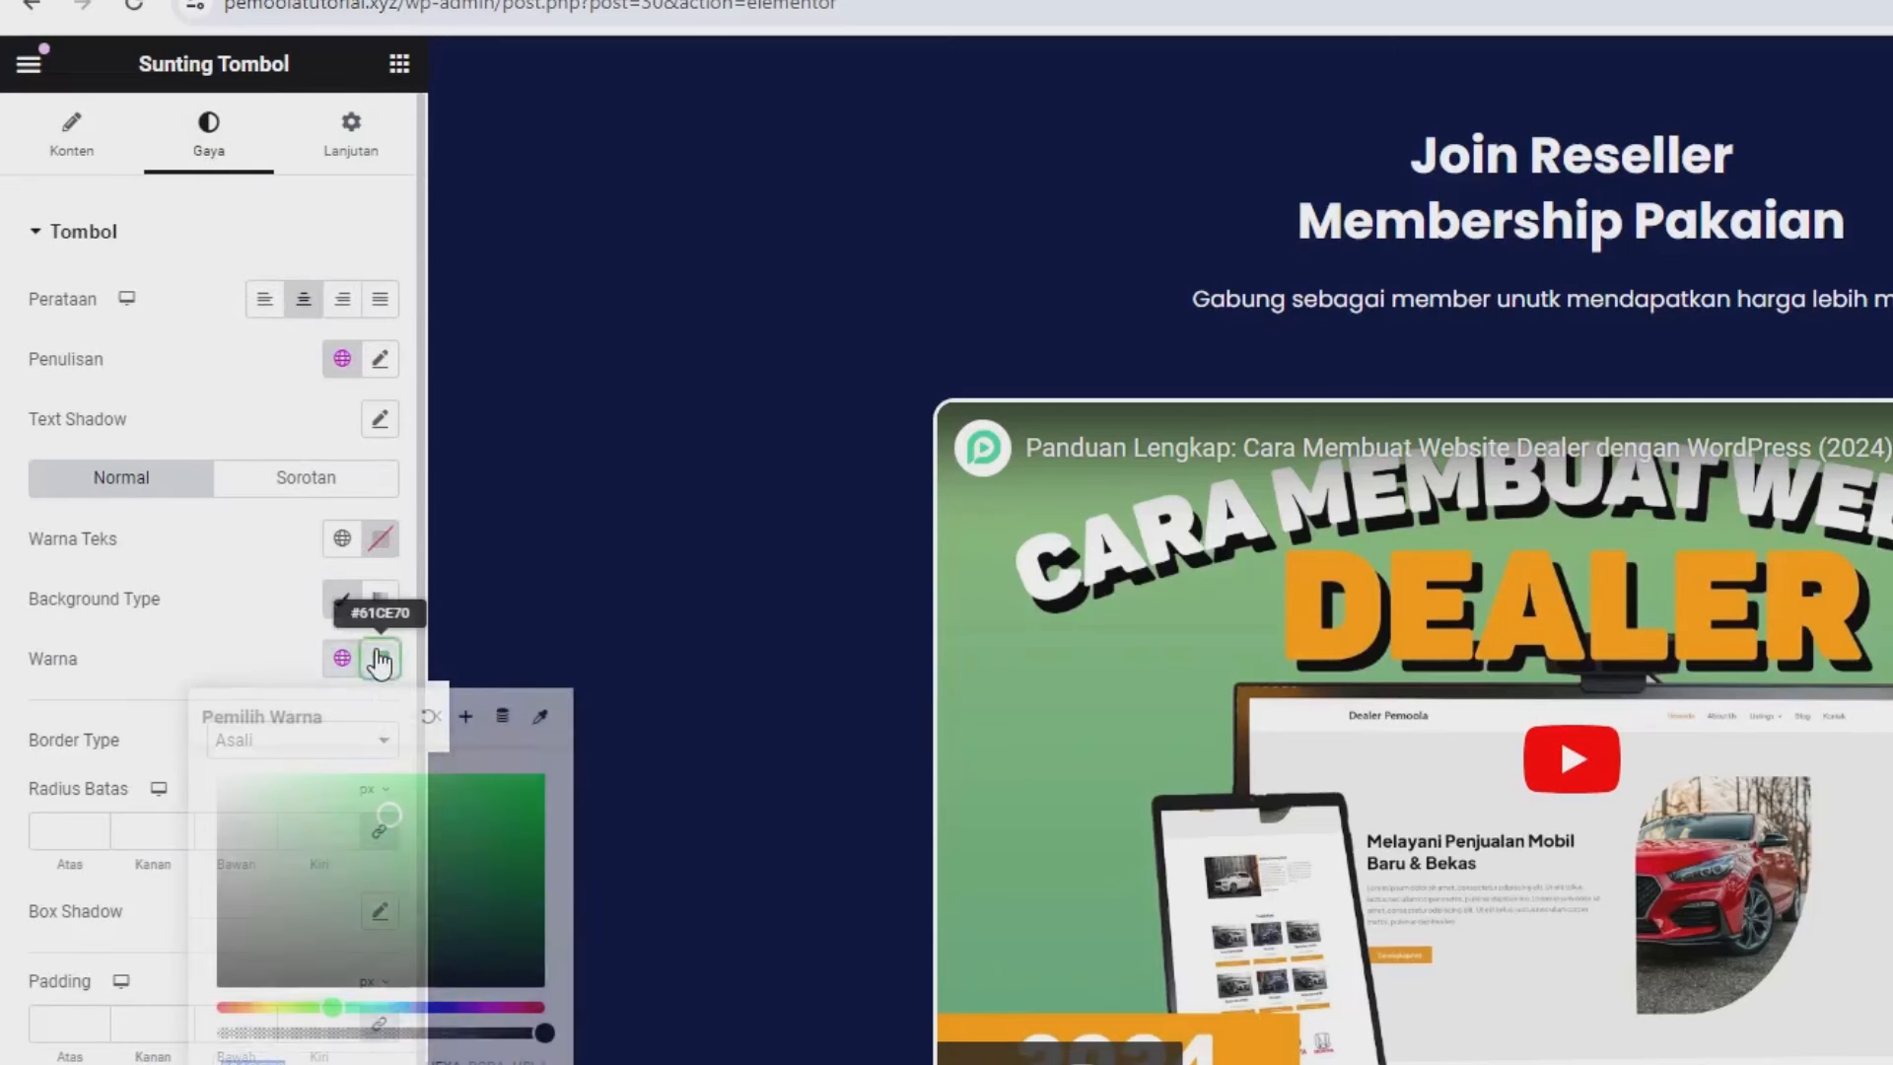
left_click_drag(332, 1007, 251, 1006)
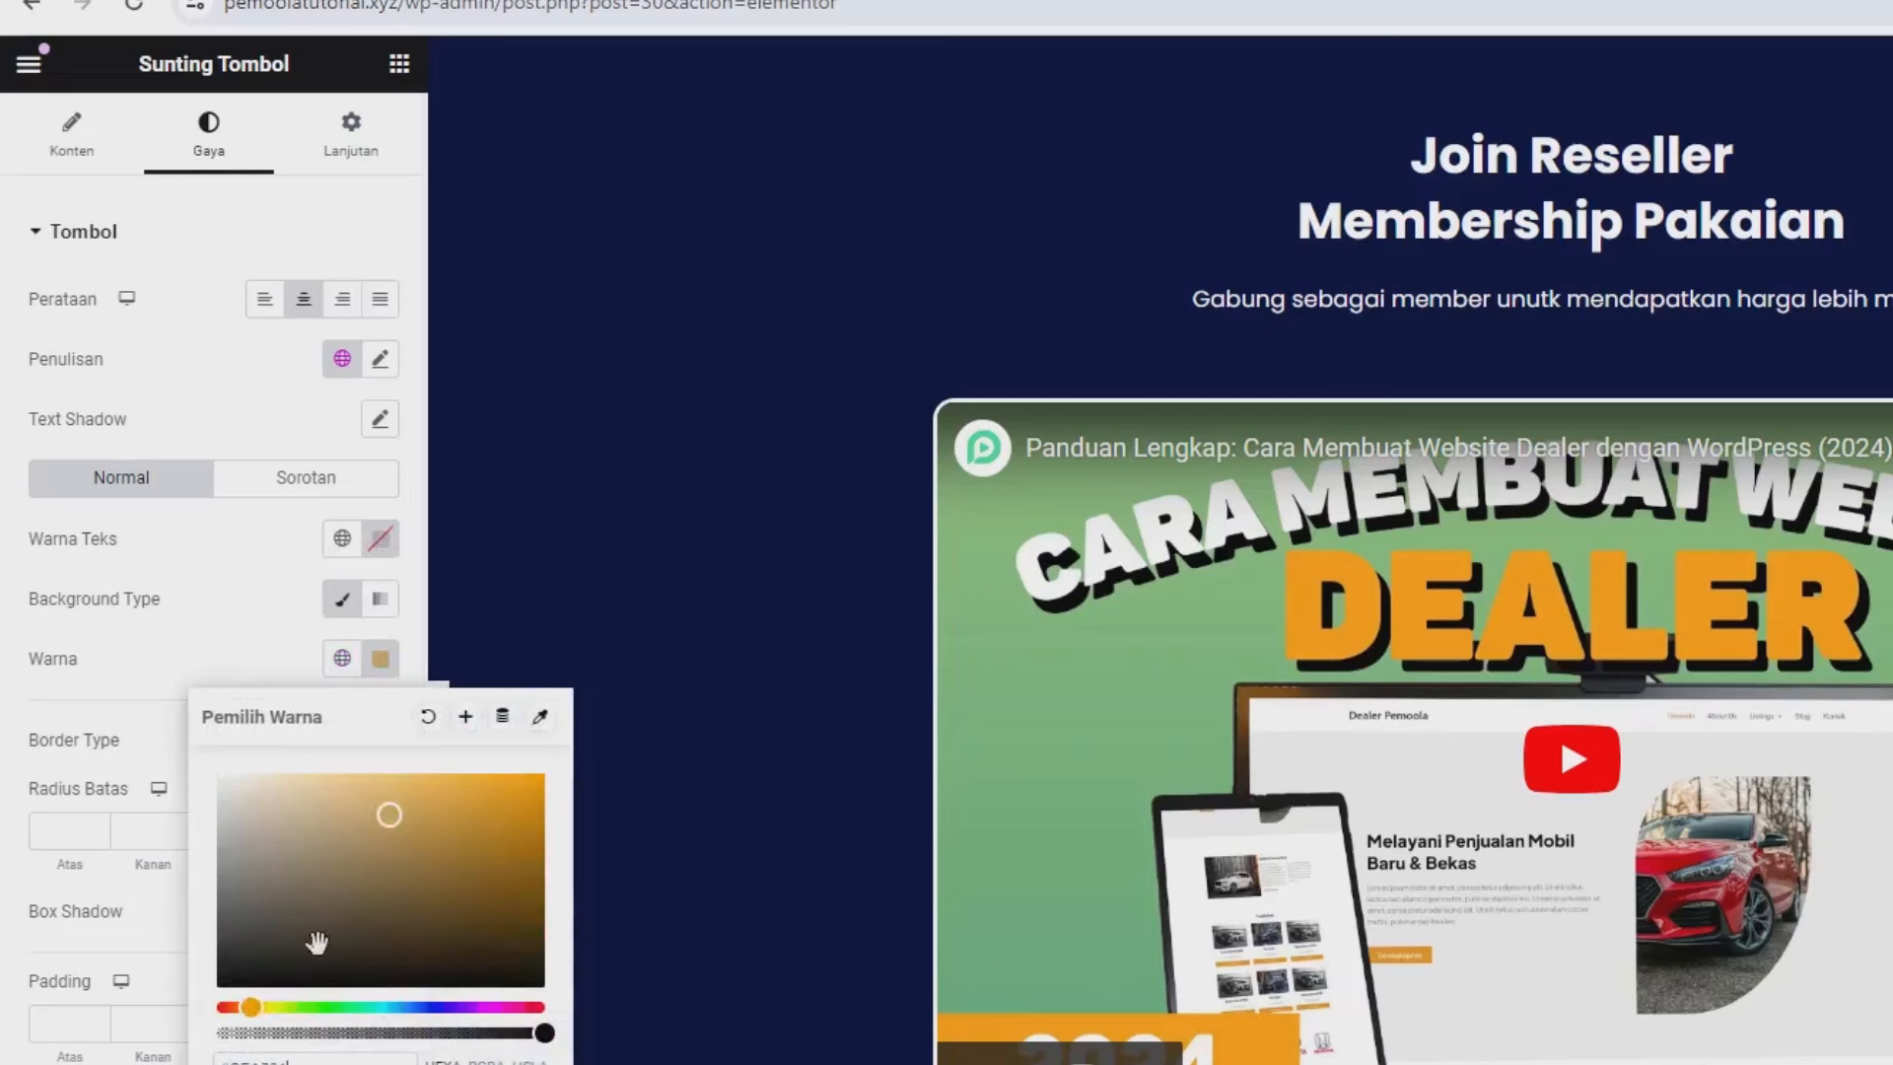
left_click_drag(418, 858, 529, 773)
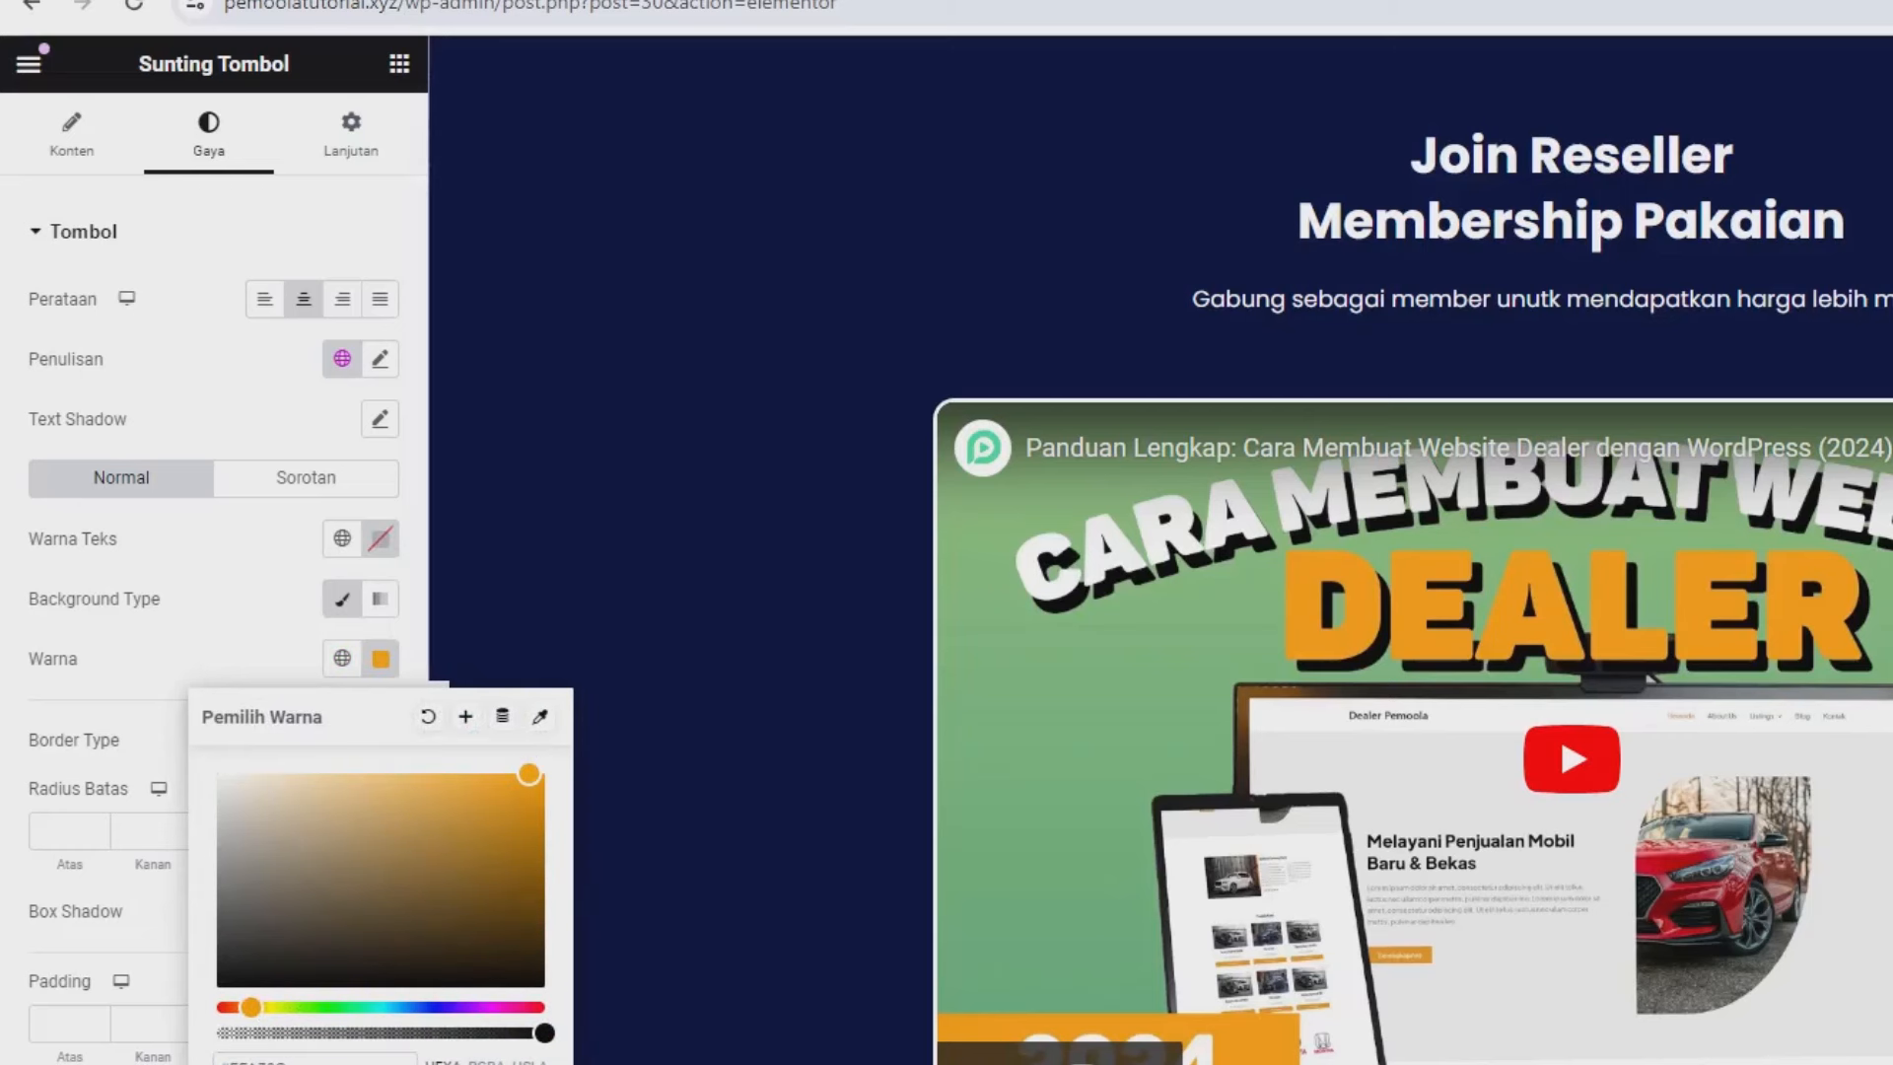
left_click(202, 588)
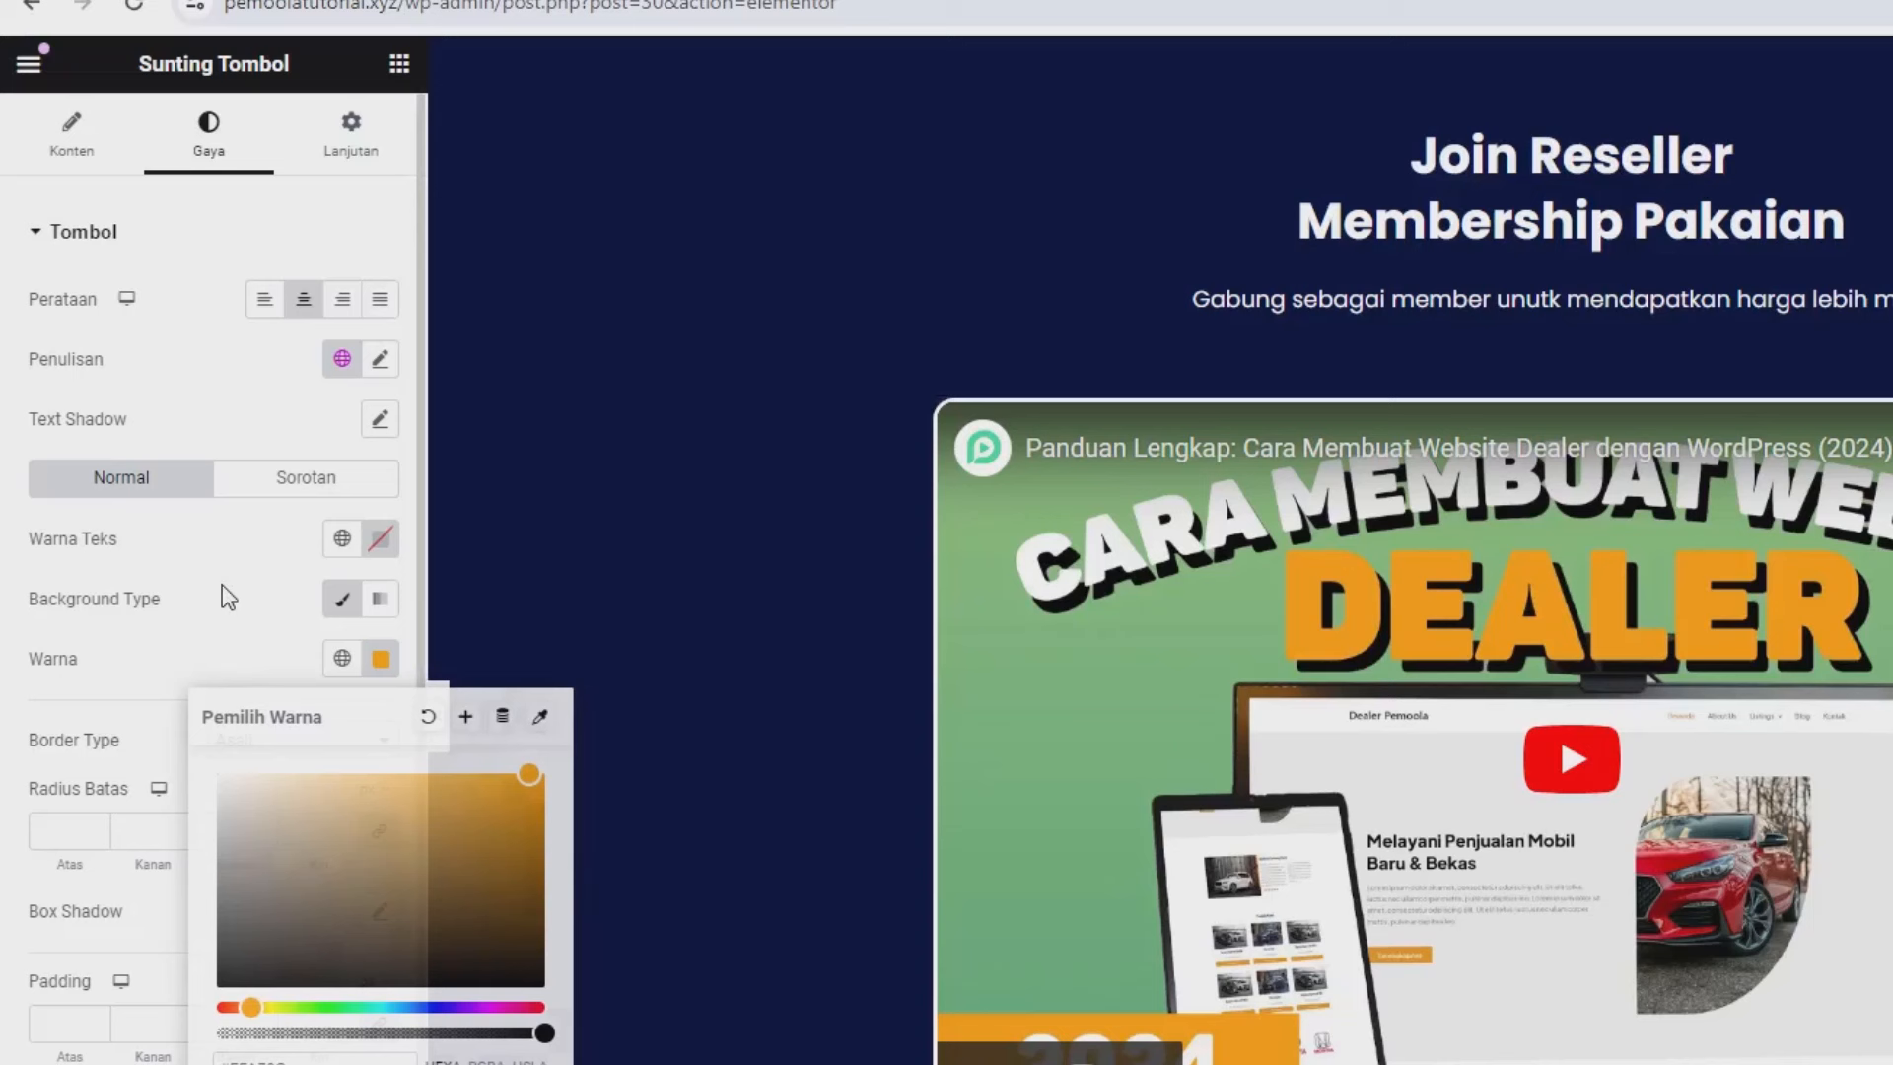
Set the button's top margin to 3%.
left_click(373, 148)
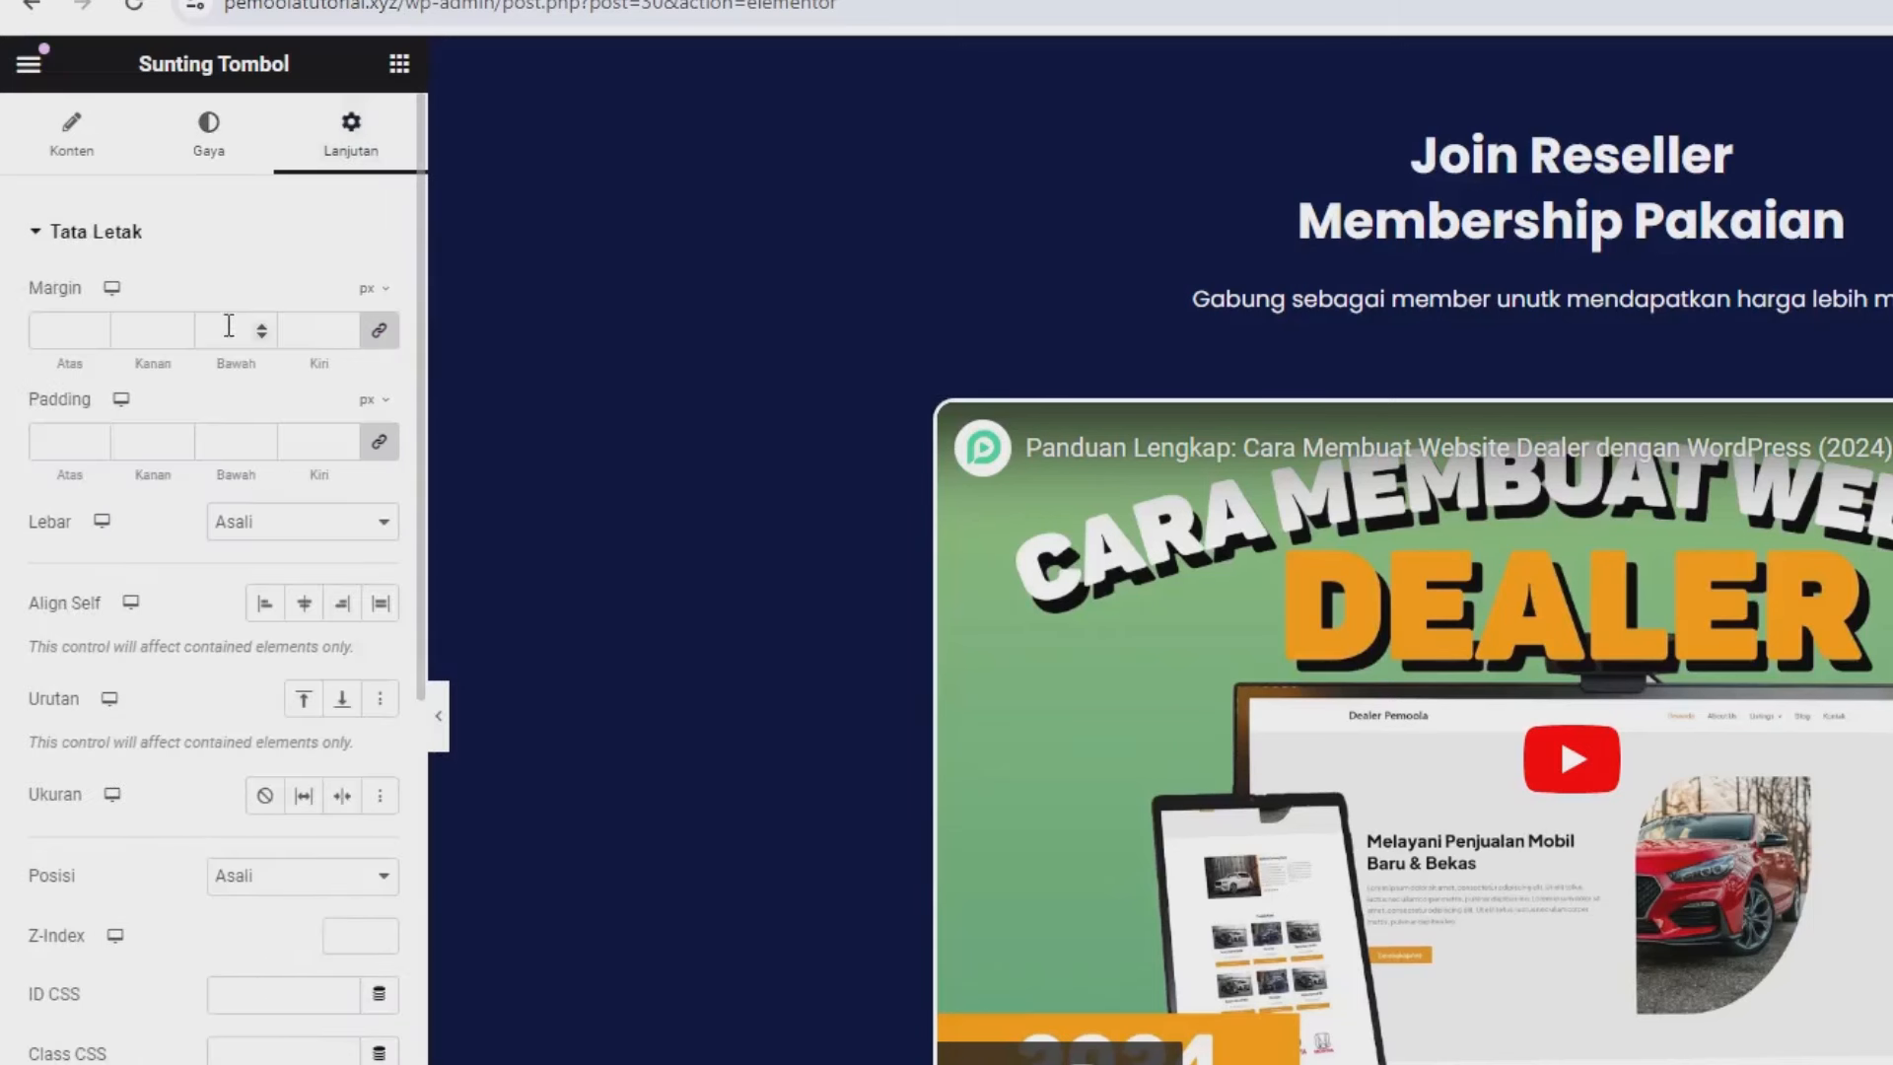
left_click(384, 296)
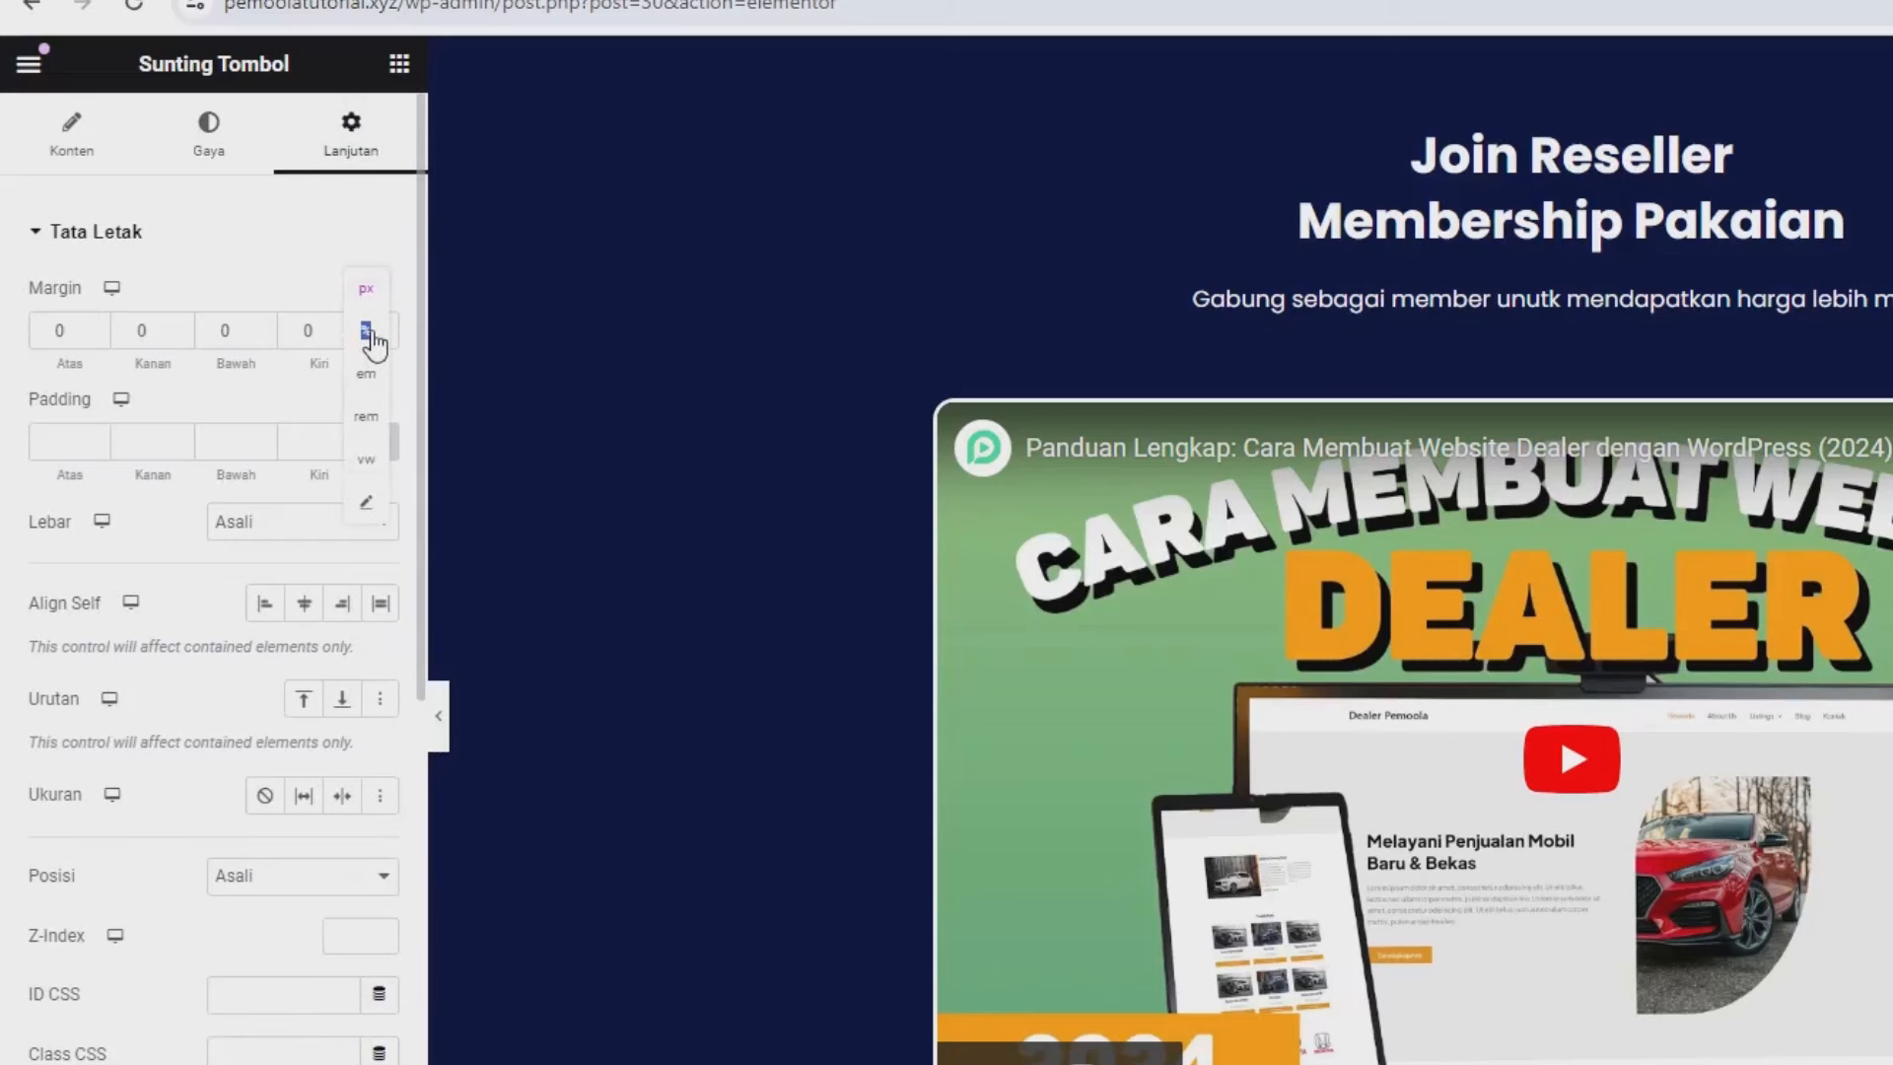
left_click(367, 333)
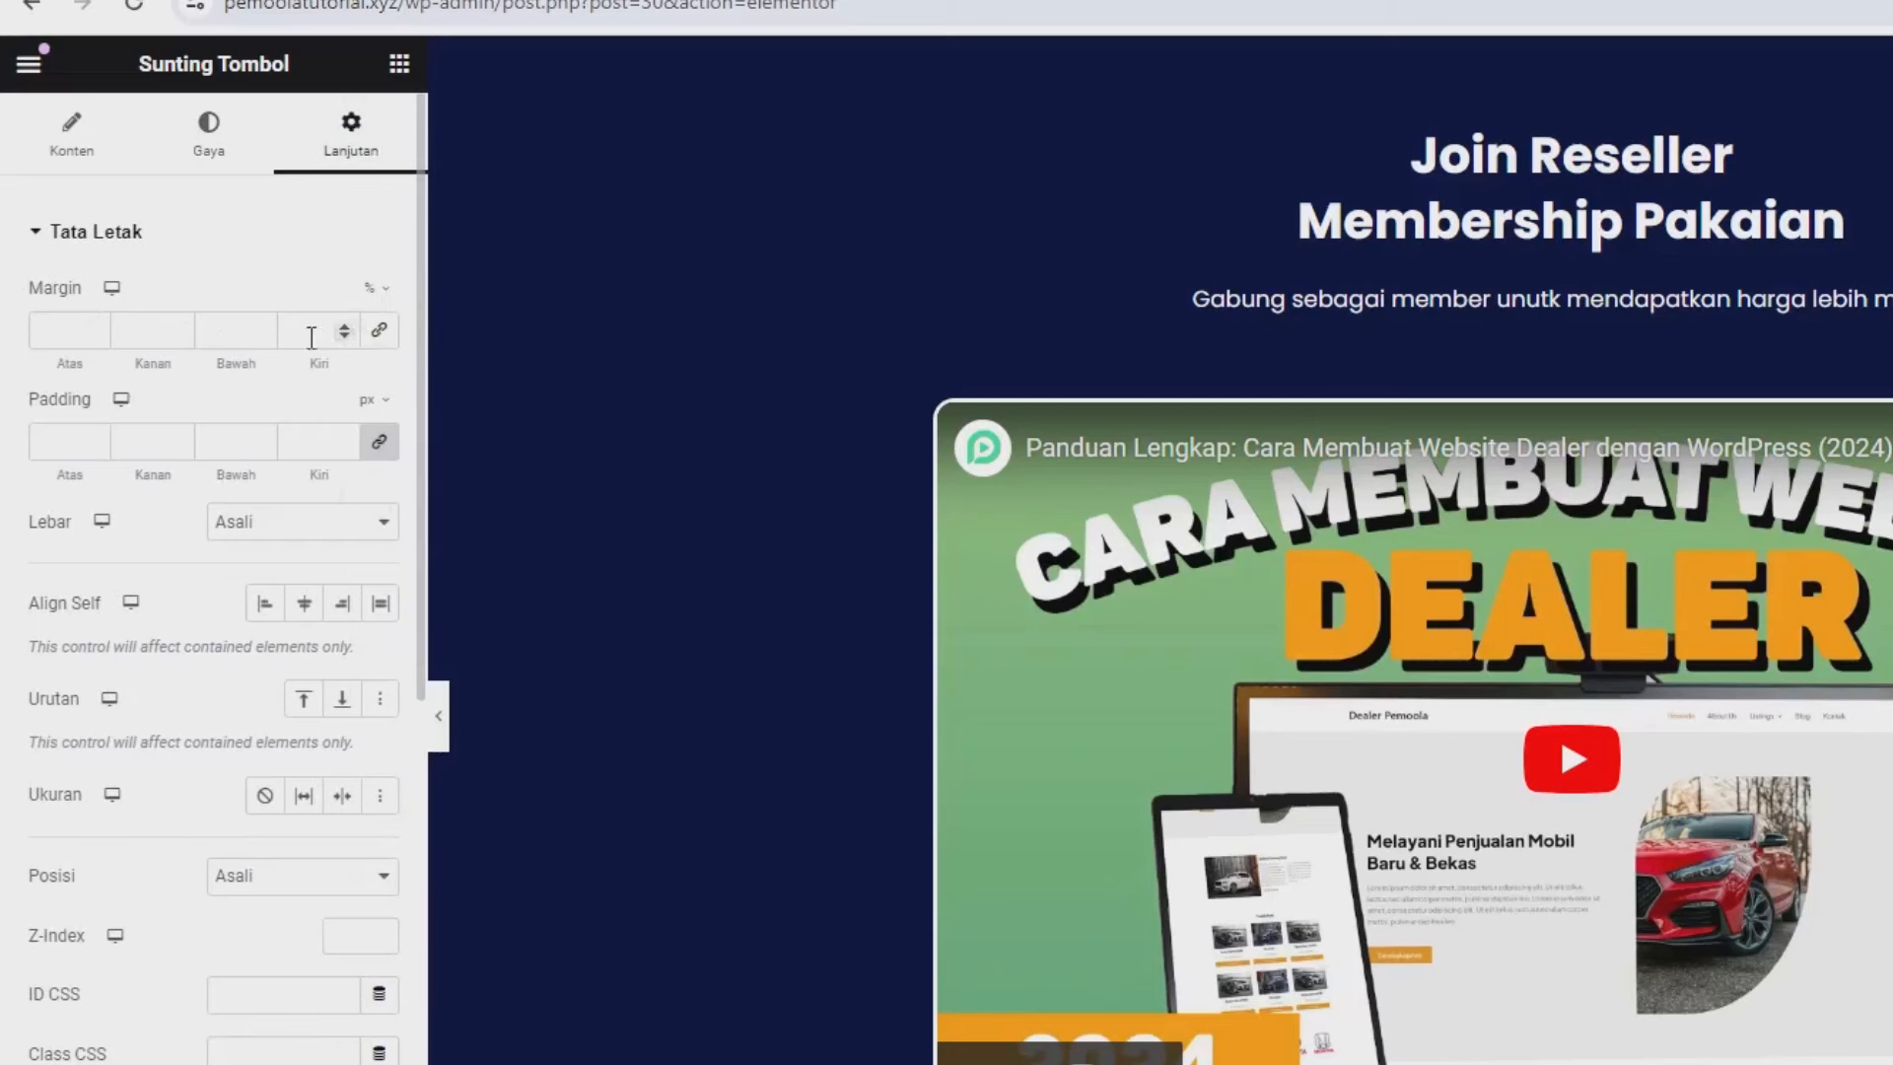
left_click(95, 326)
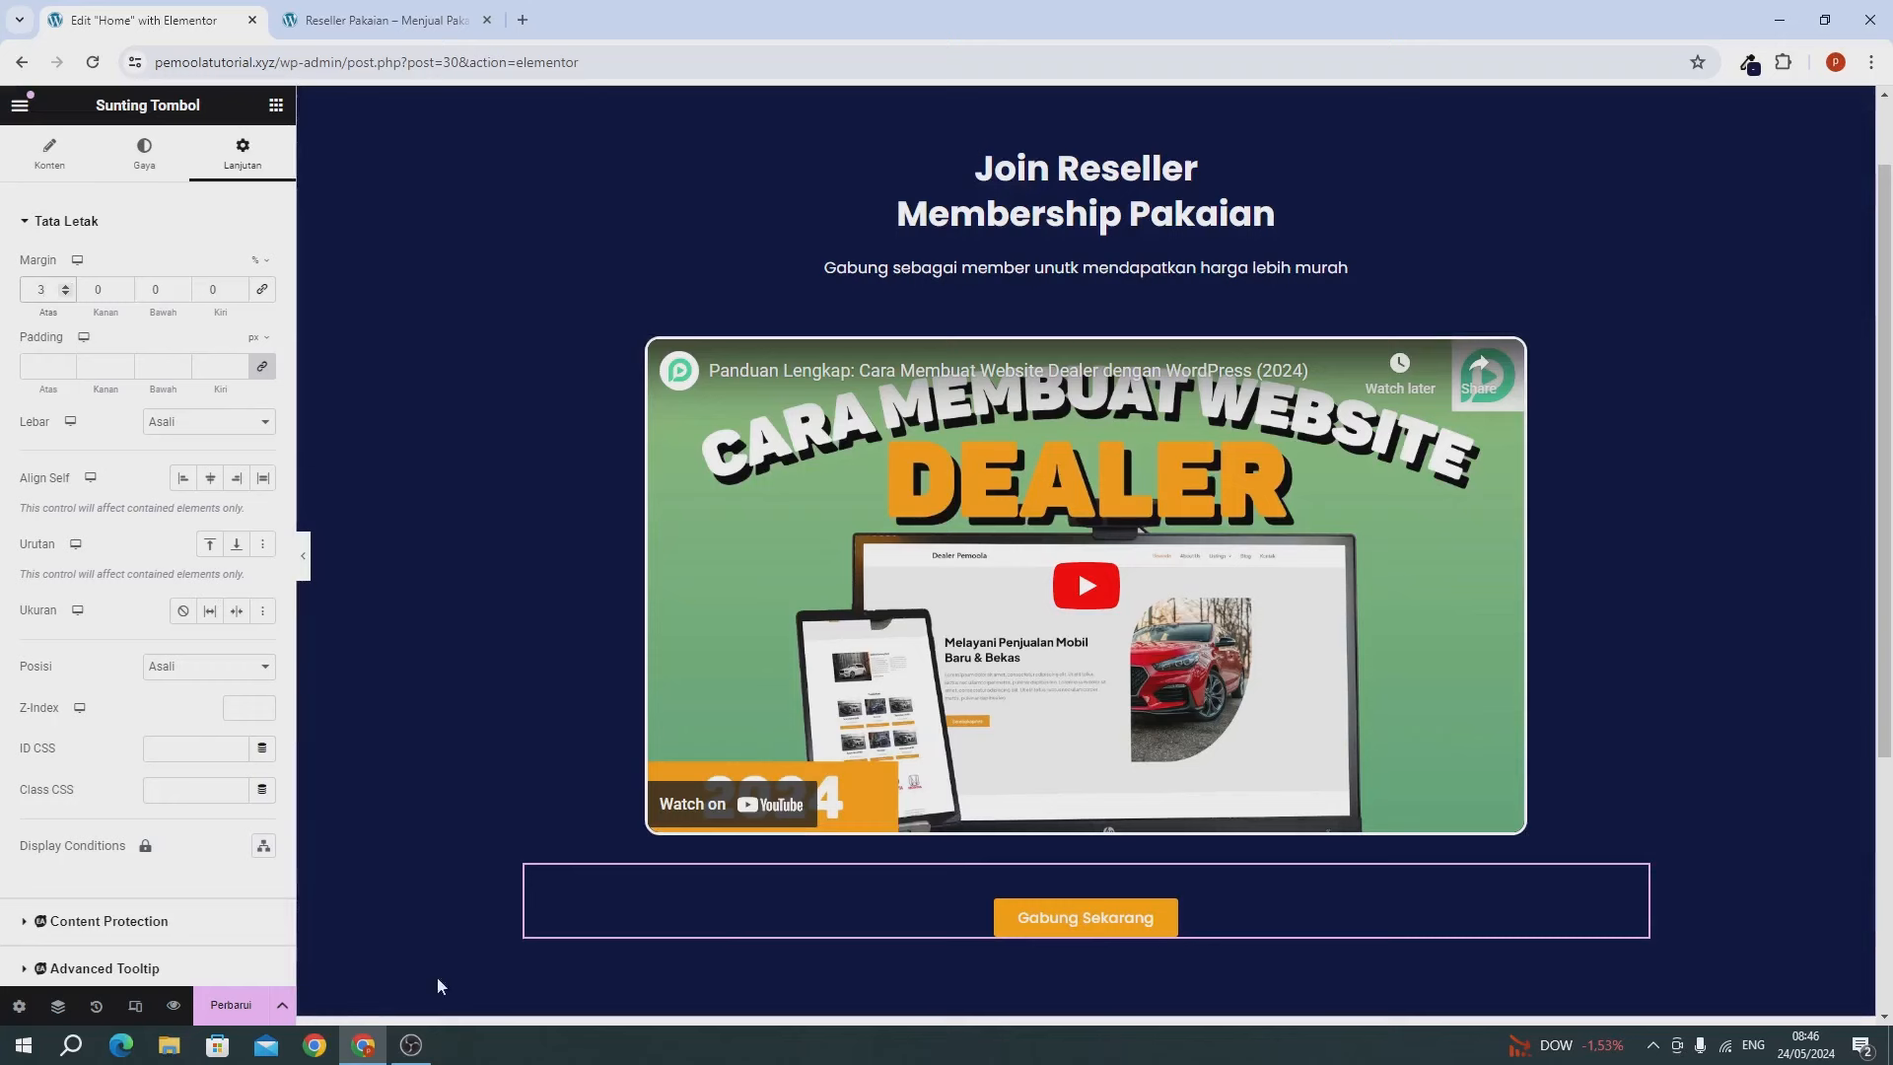
key("ctrl+s")
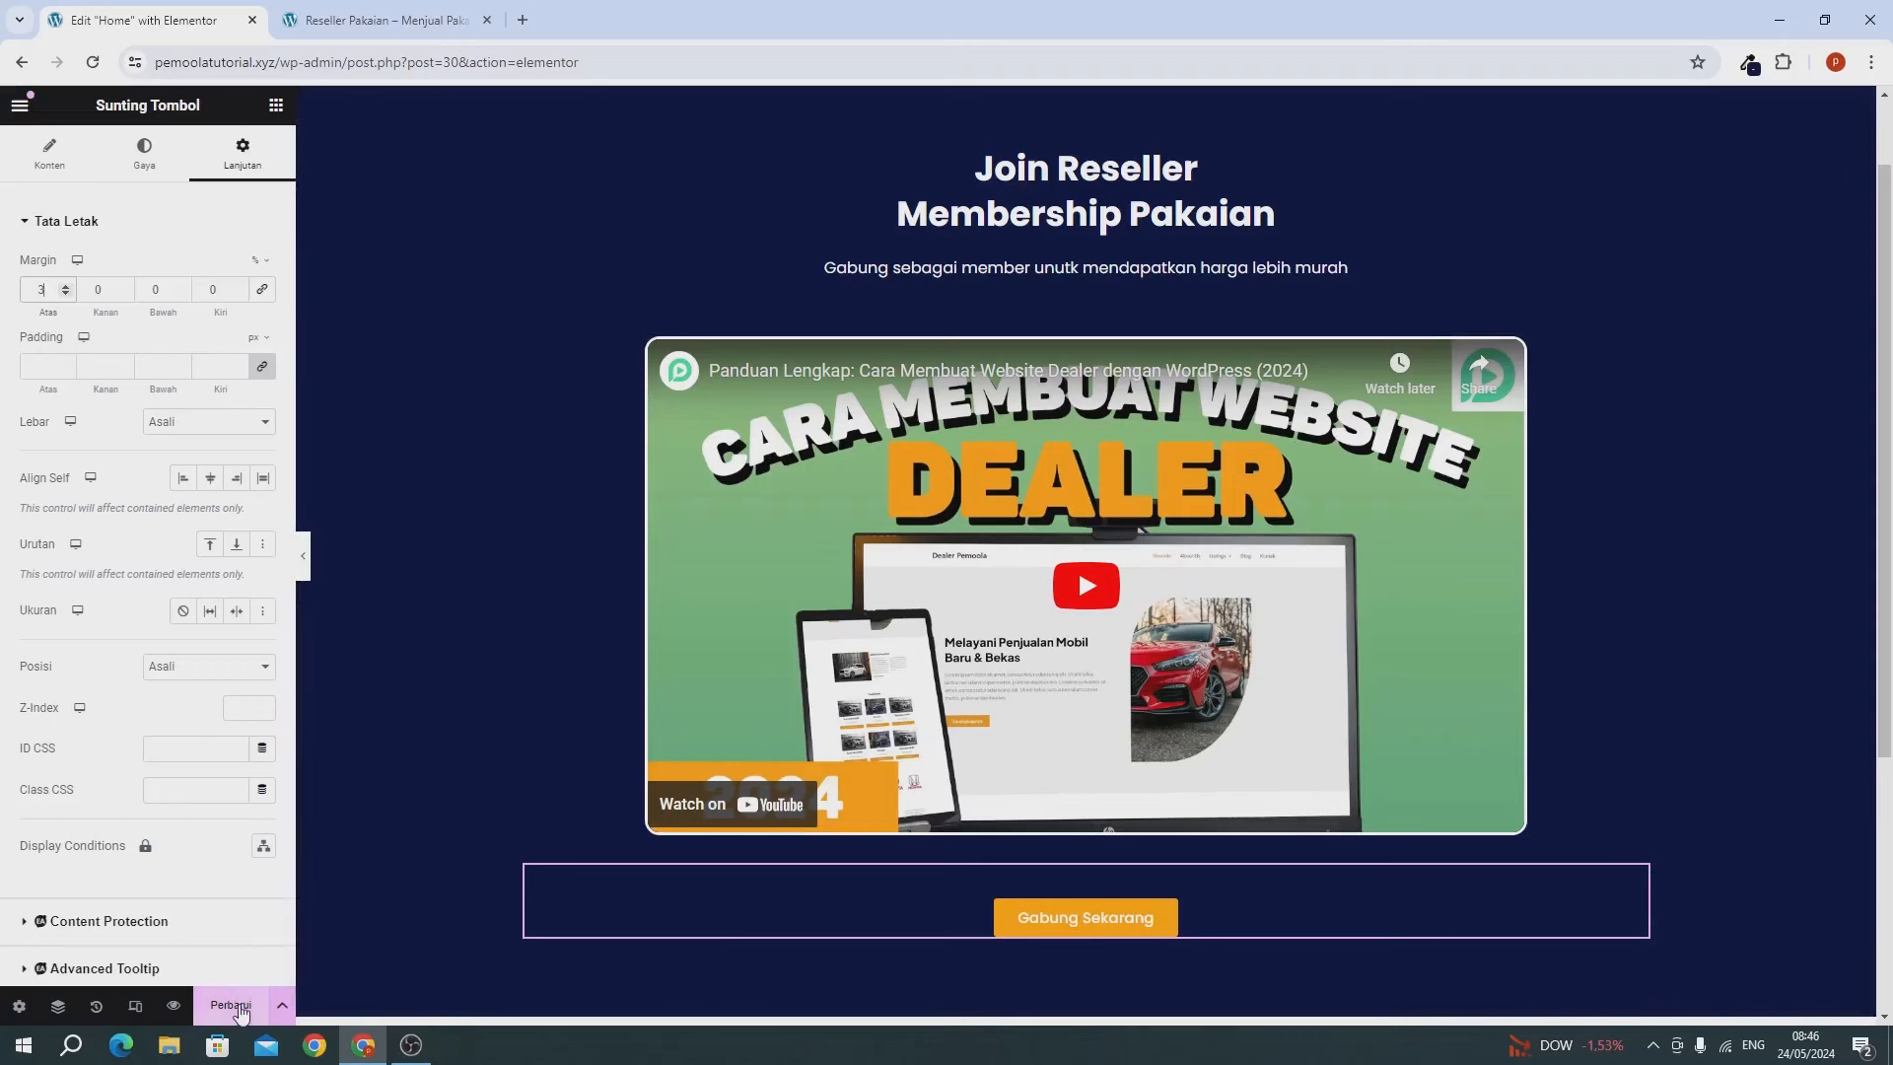
scroll(486, 875, "up", 1)
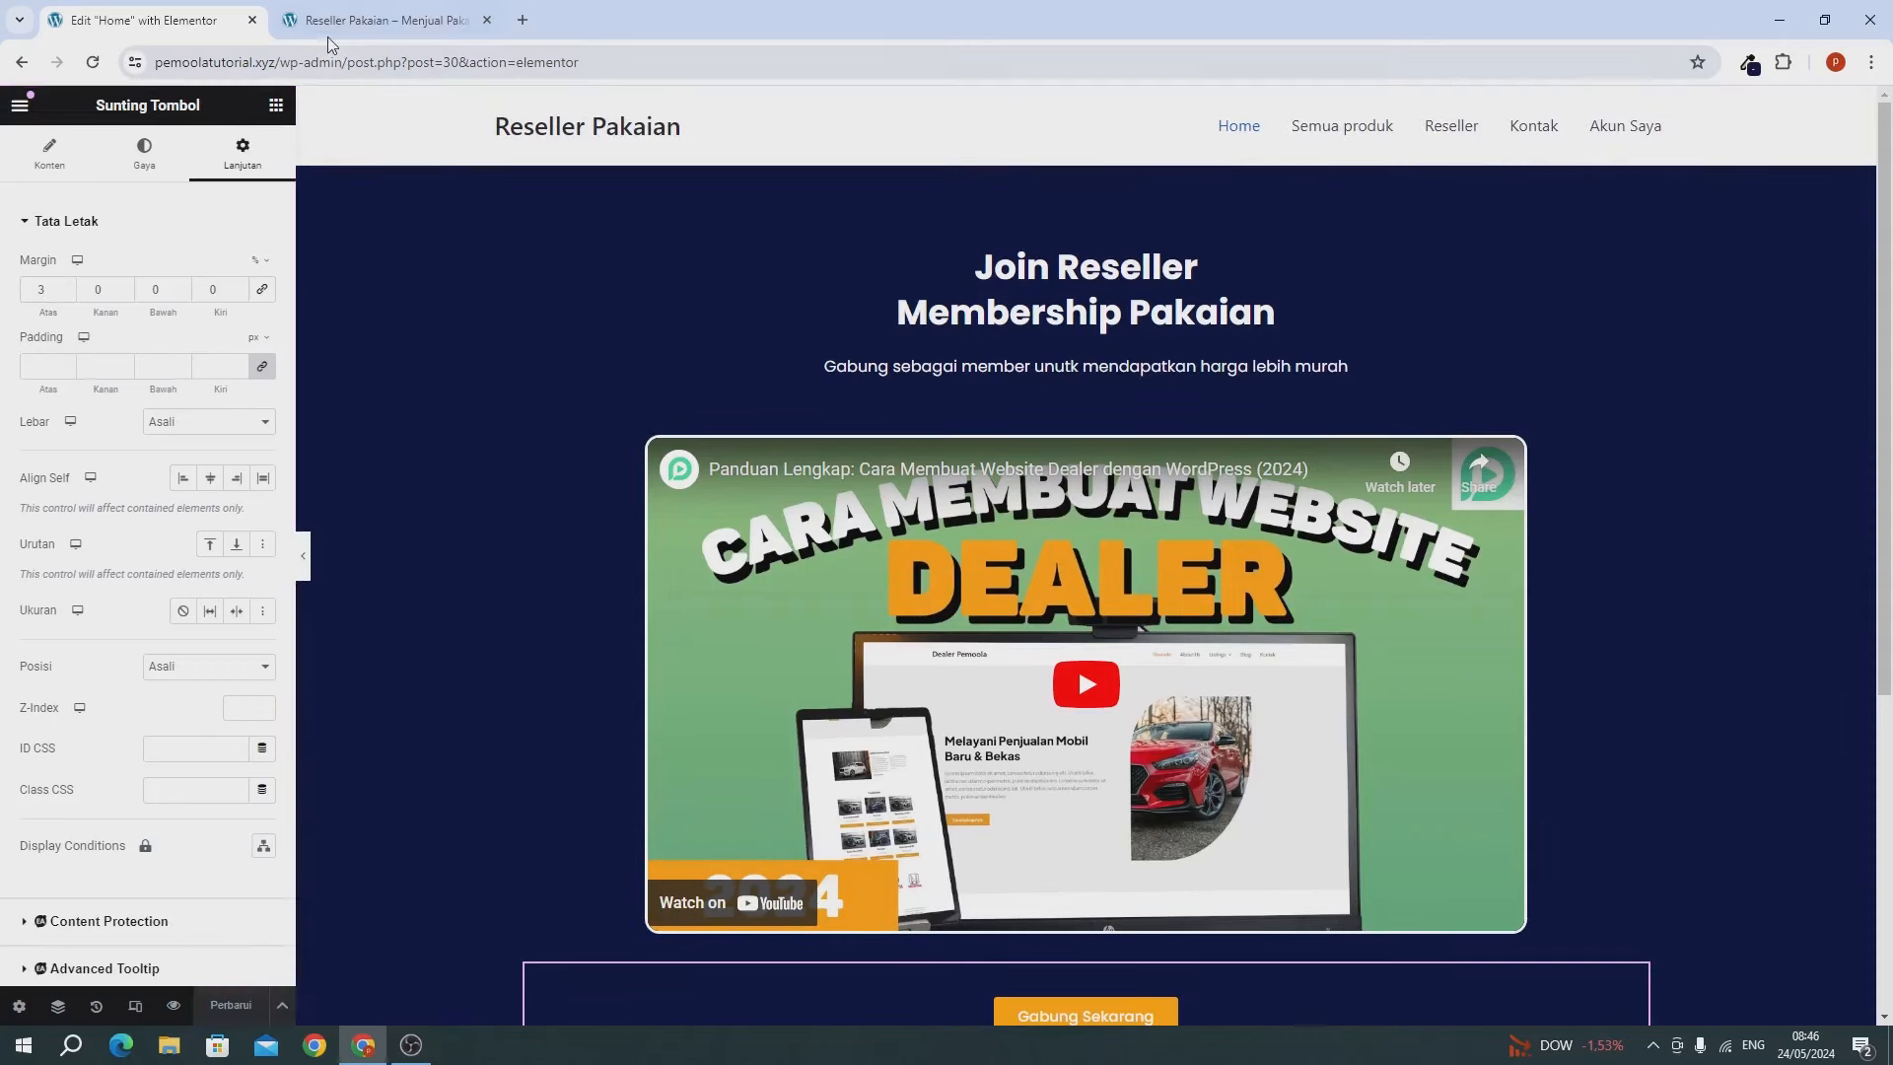
left_click(335, 28)
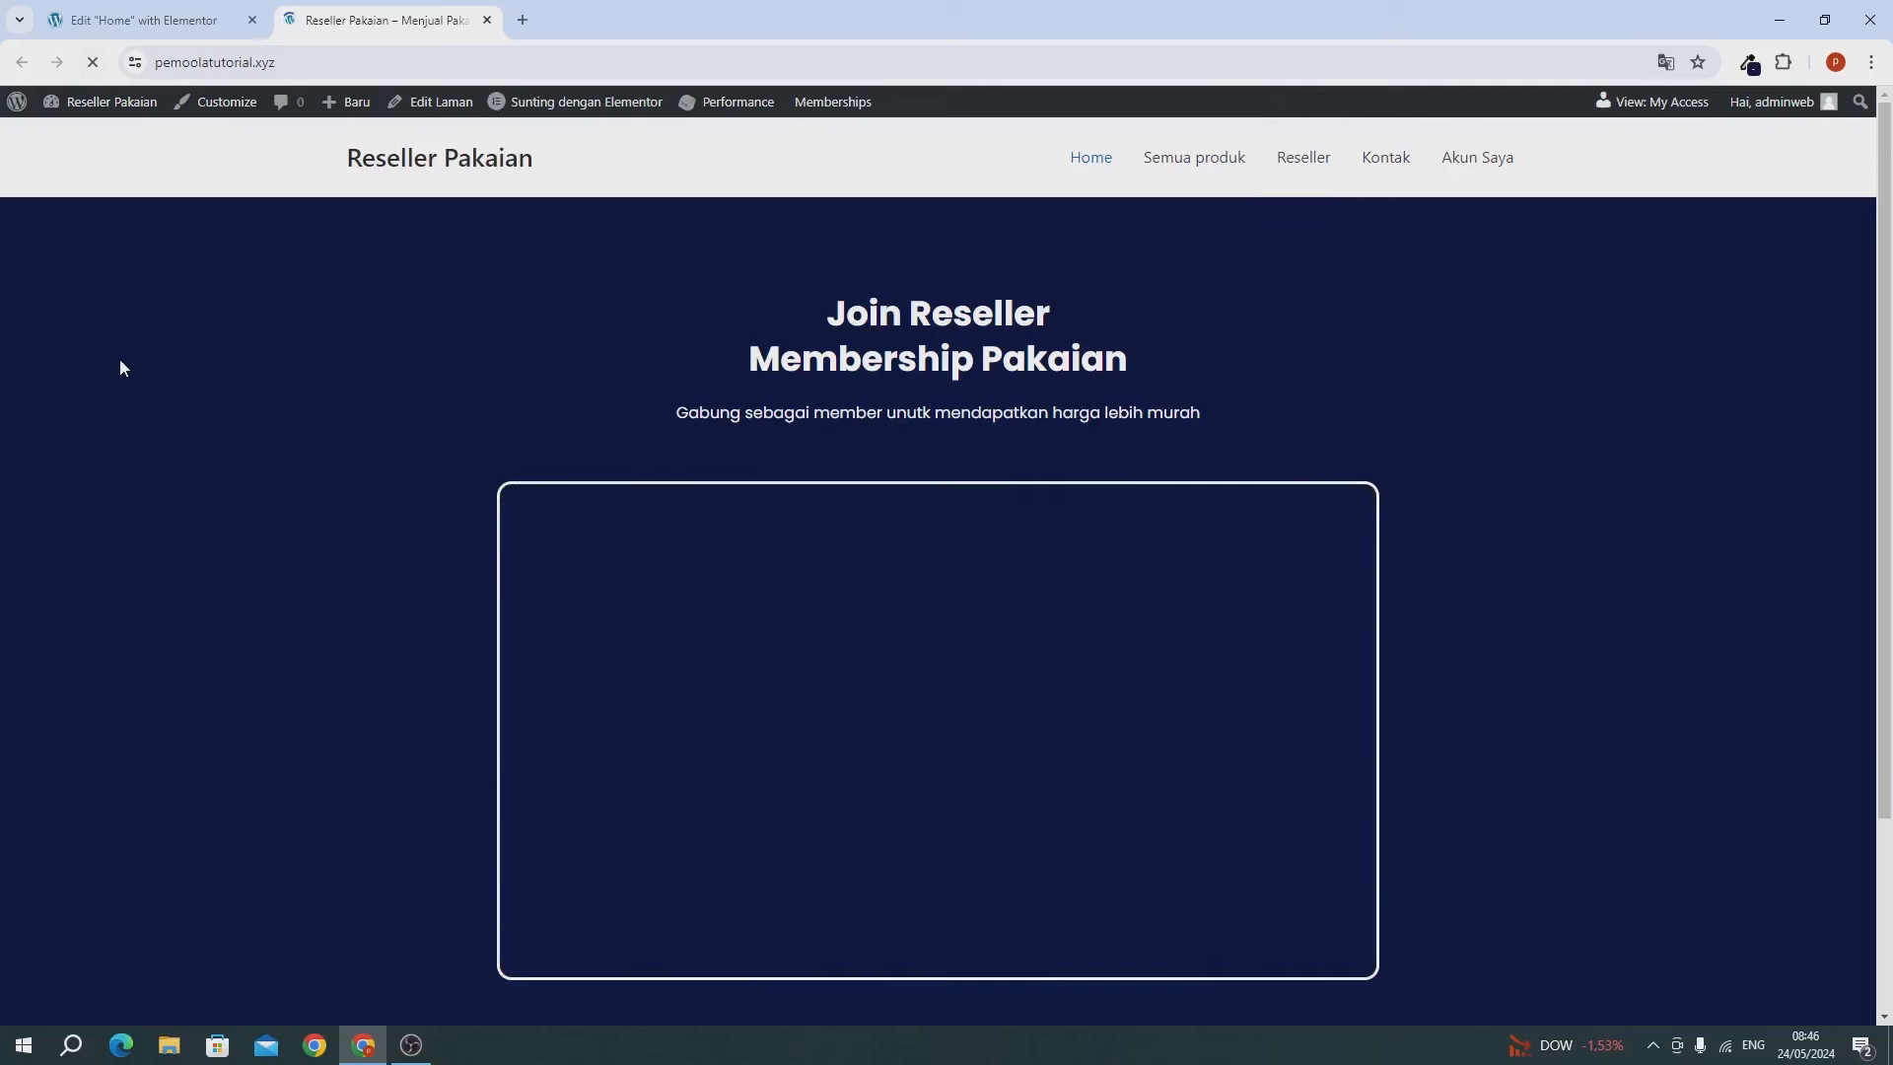
scroll(1002, 614, "up", 2)
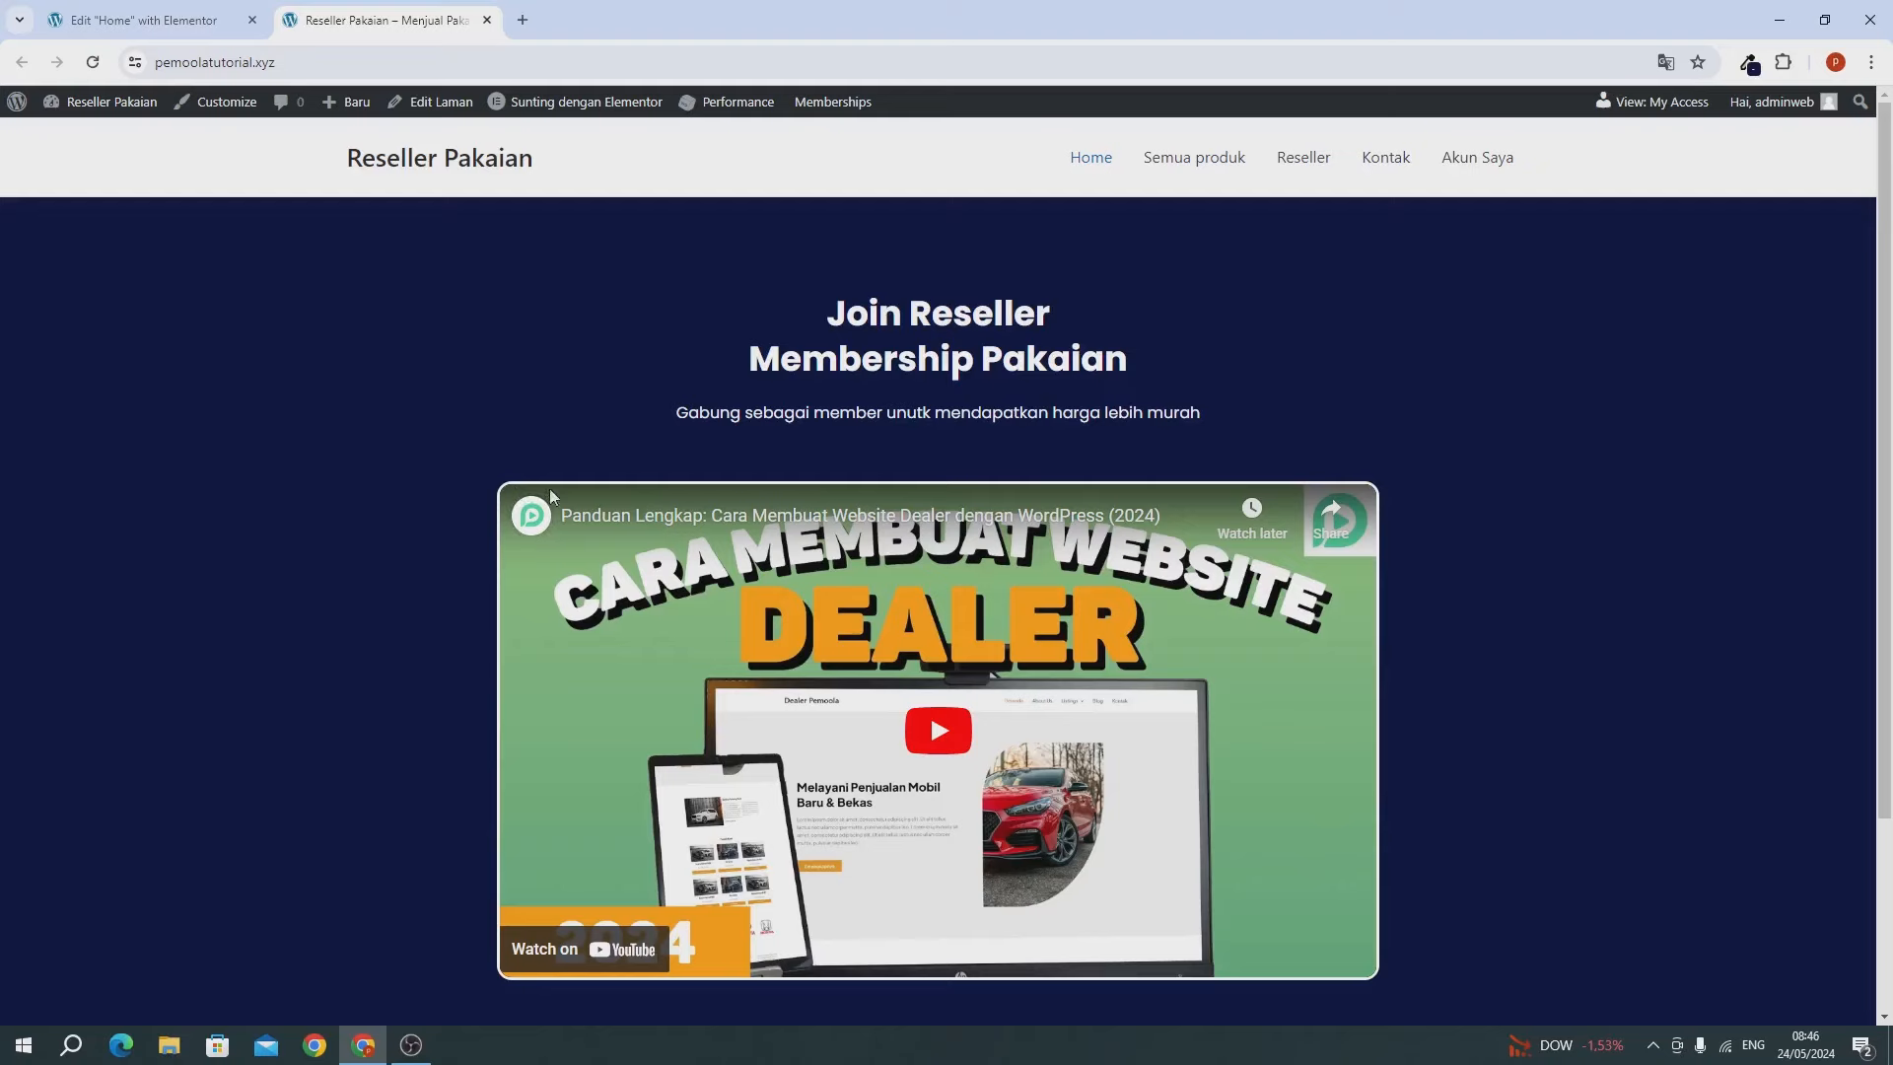
left_click_drag(835, 380, 973, 361)
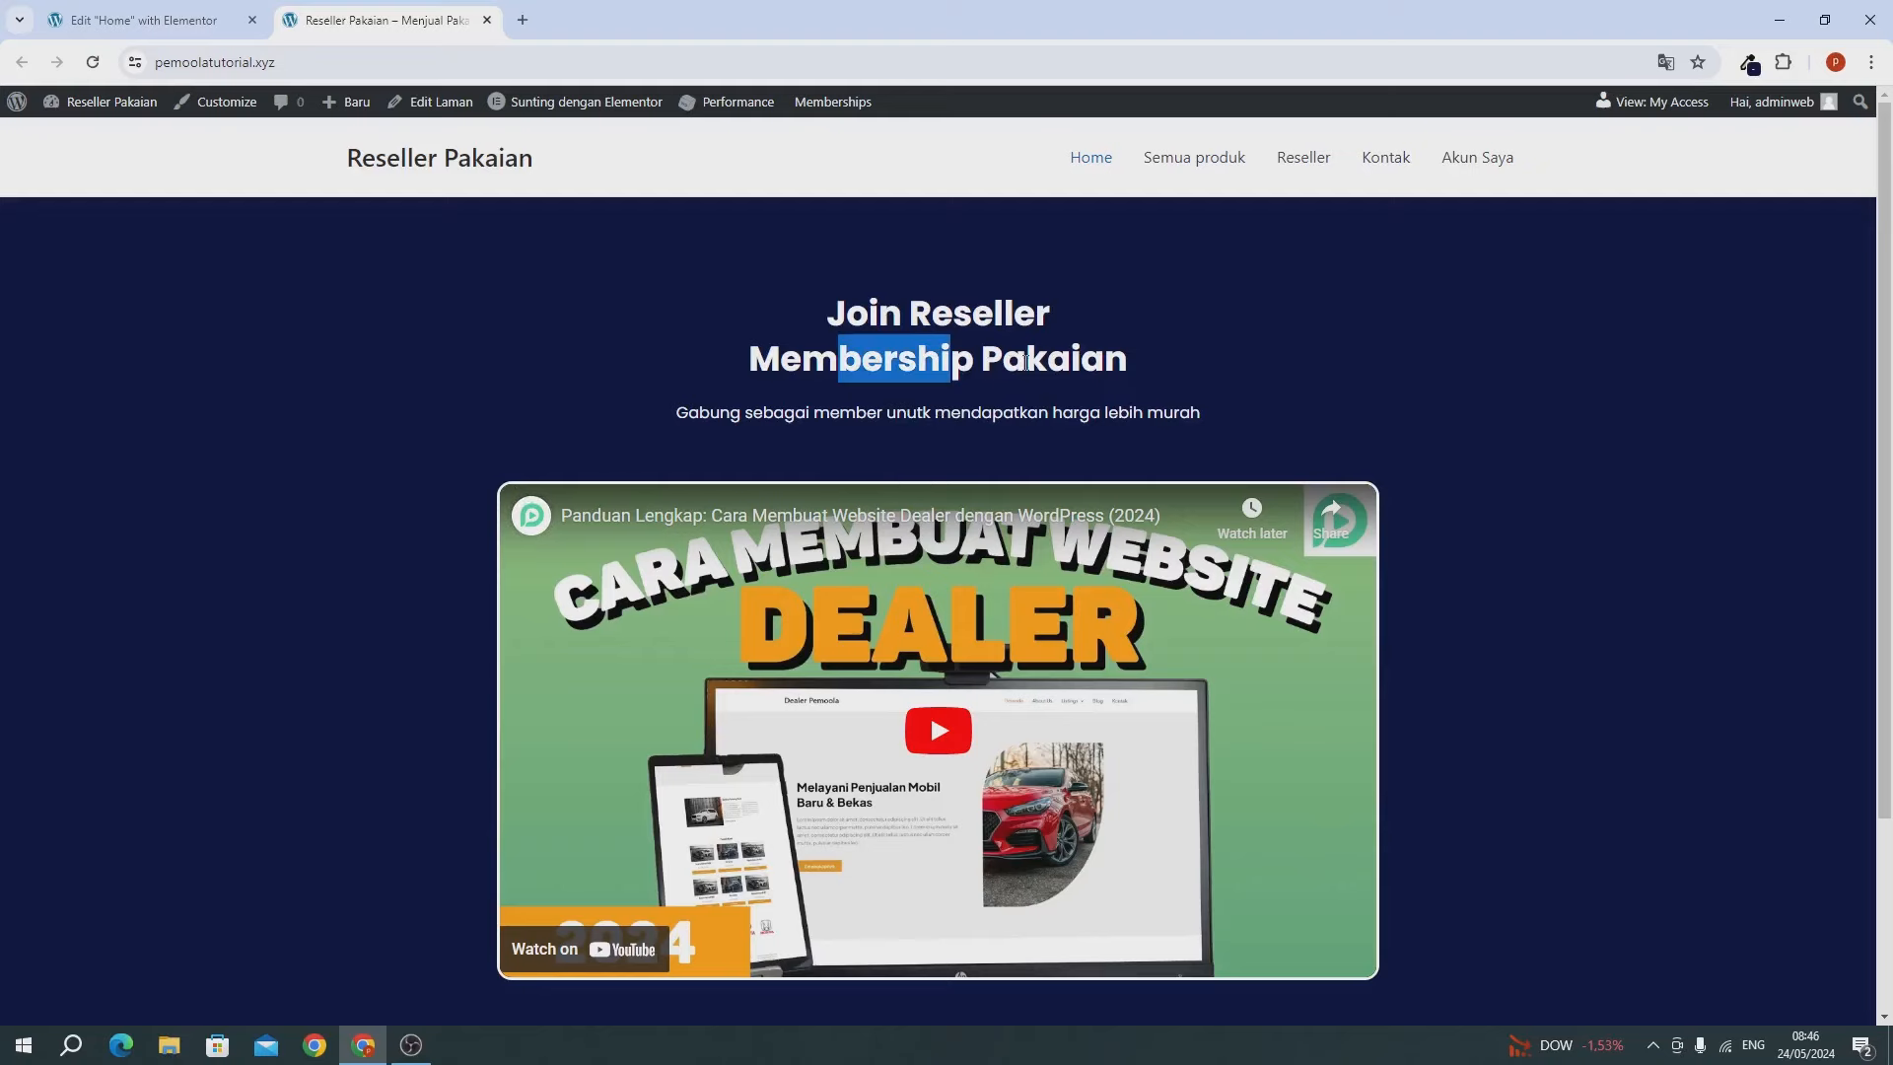
left_click(1030, 361)
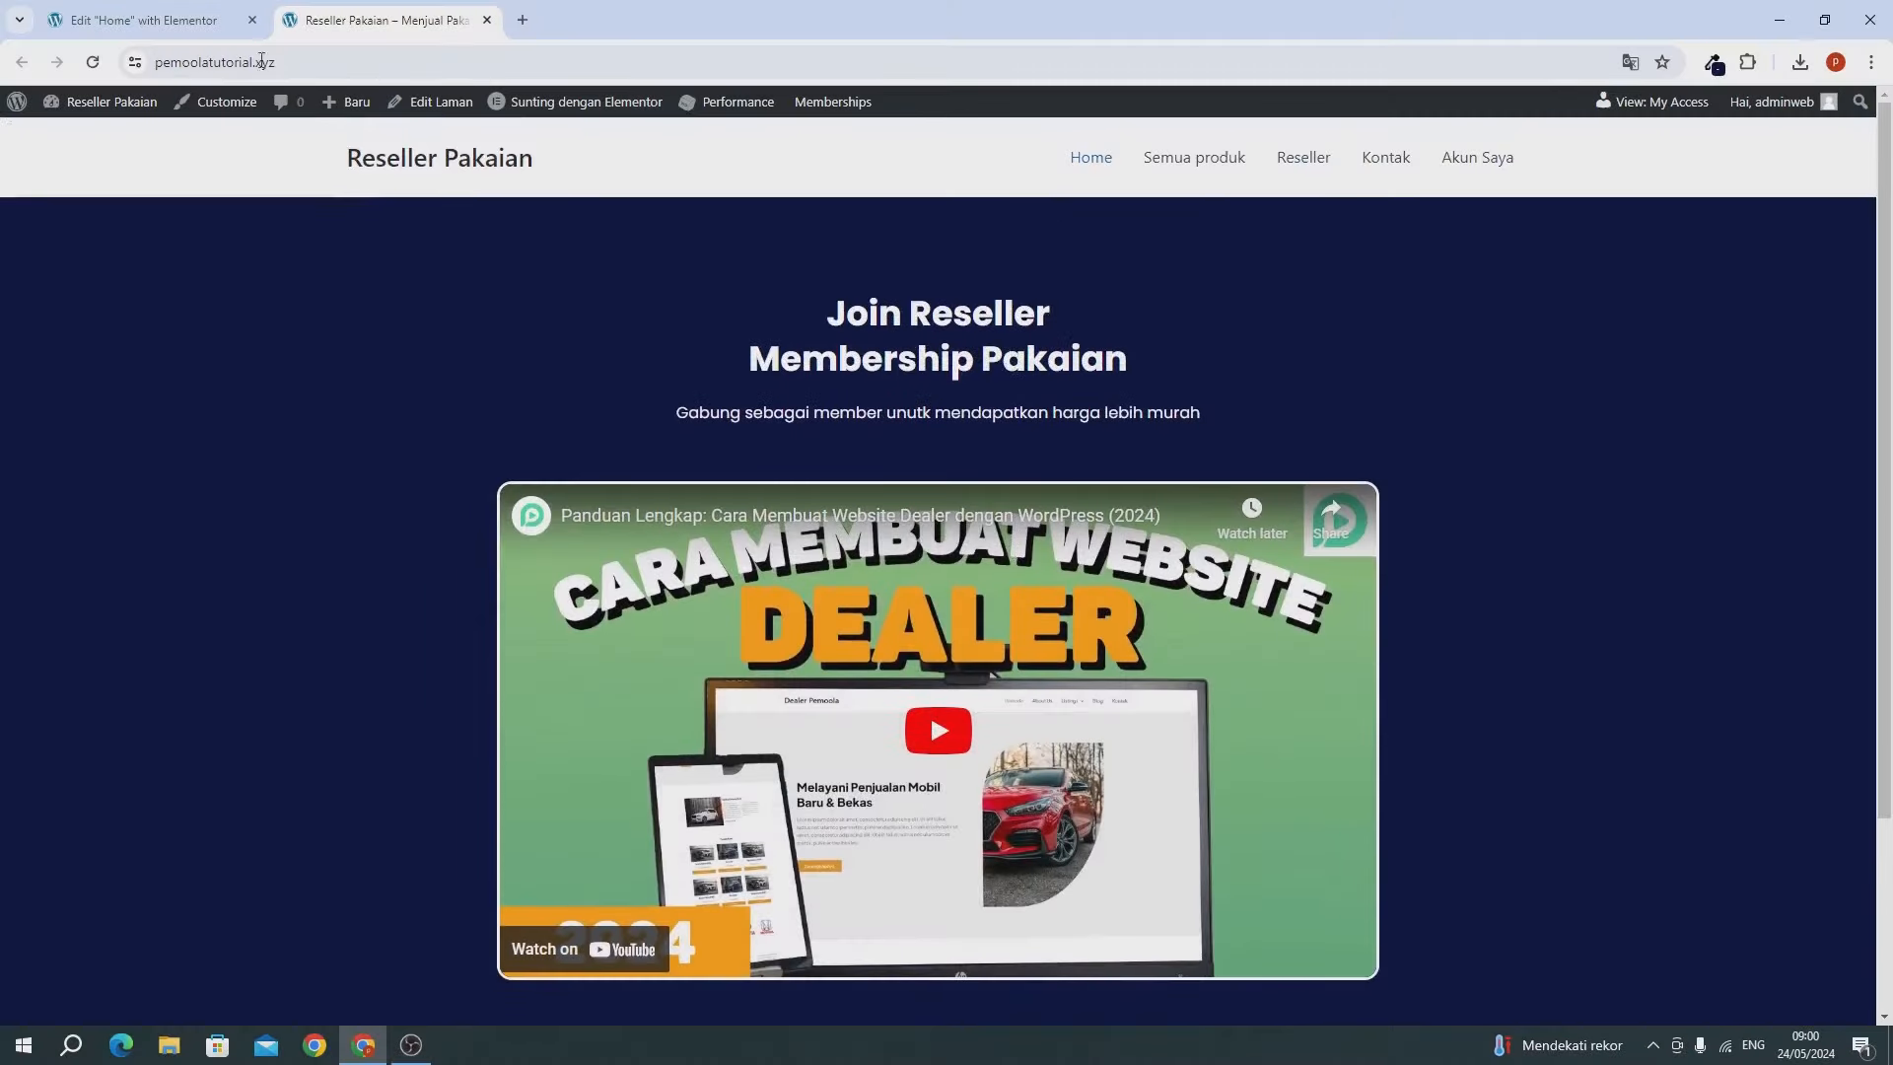
left_click(192, 26)
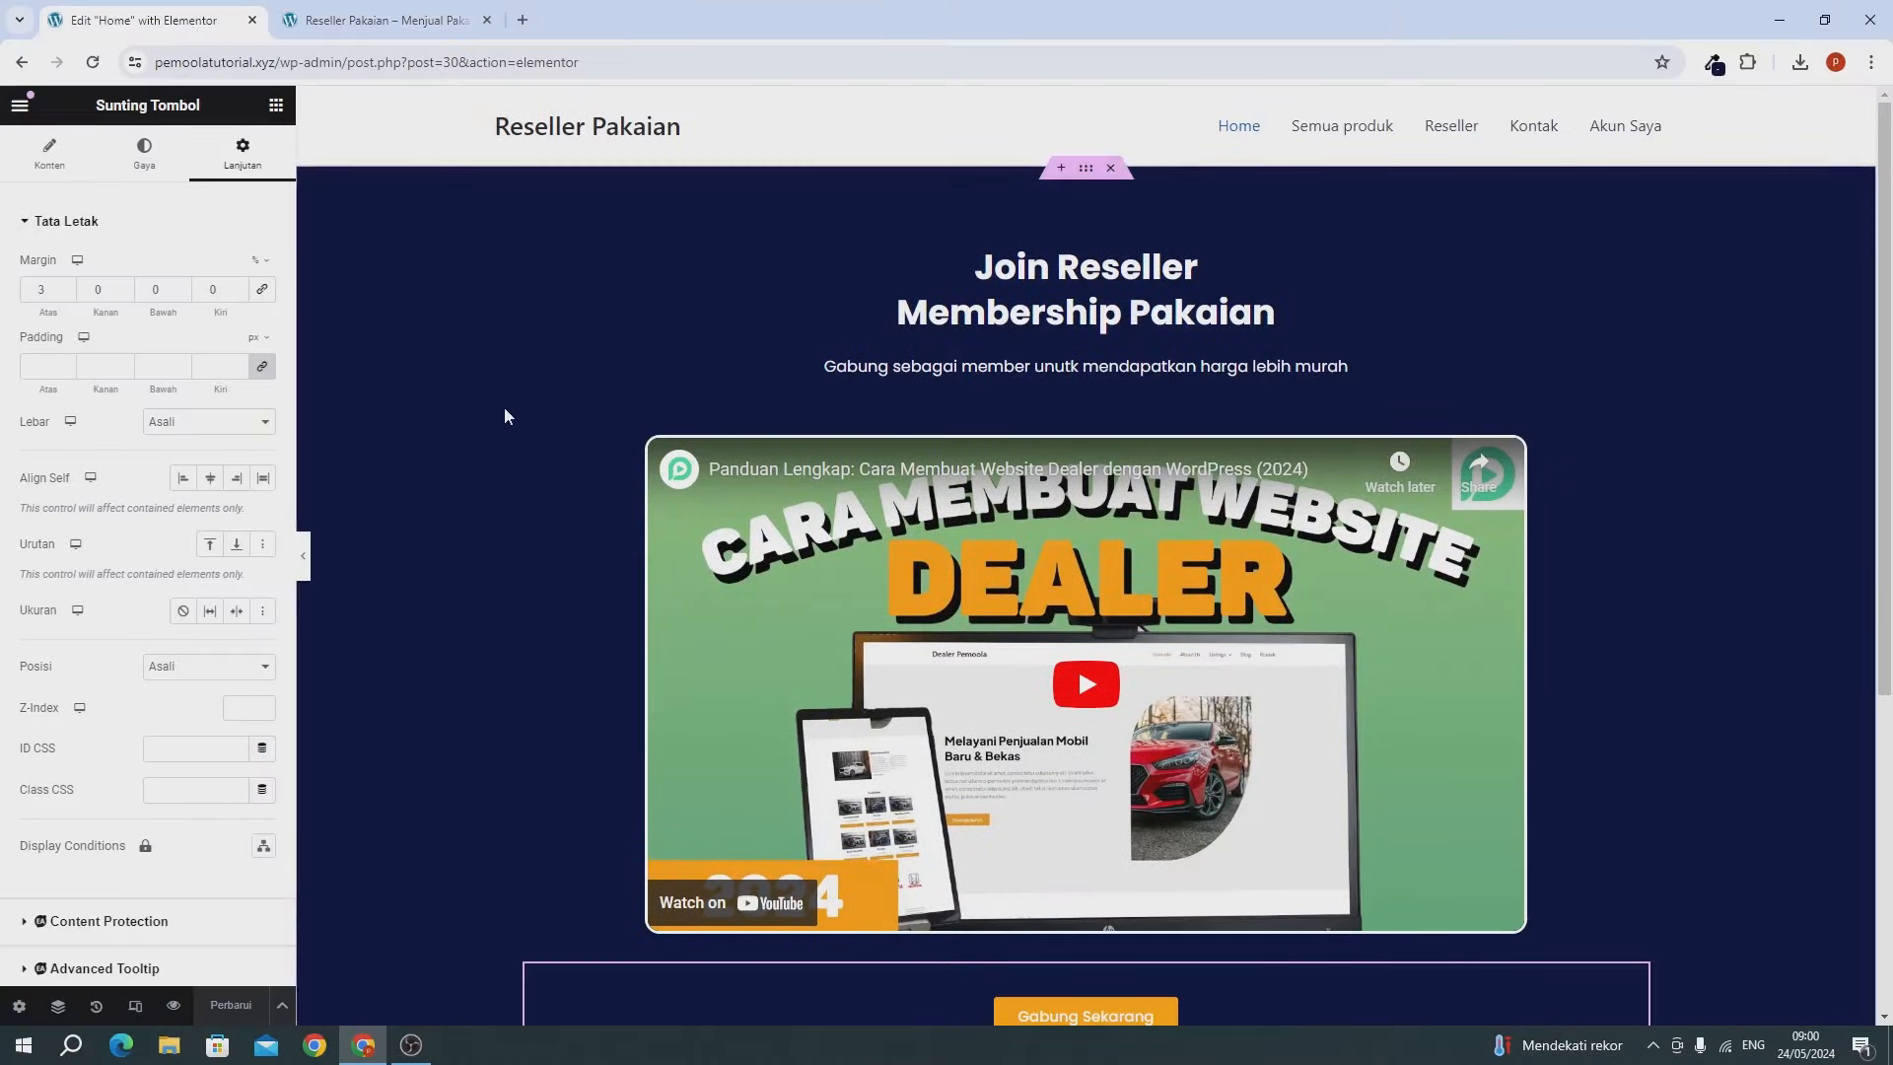
Add a Flexbox container with two equal columns below the hero.
scroll(505, 412, "down", 5)
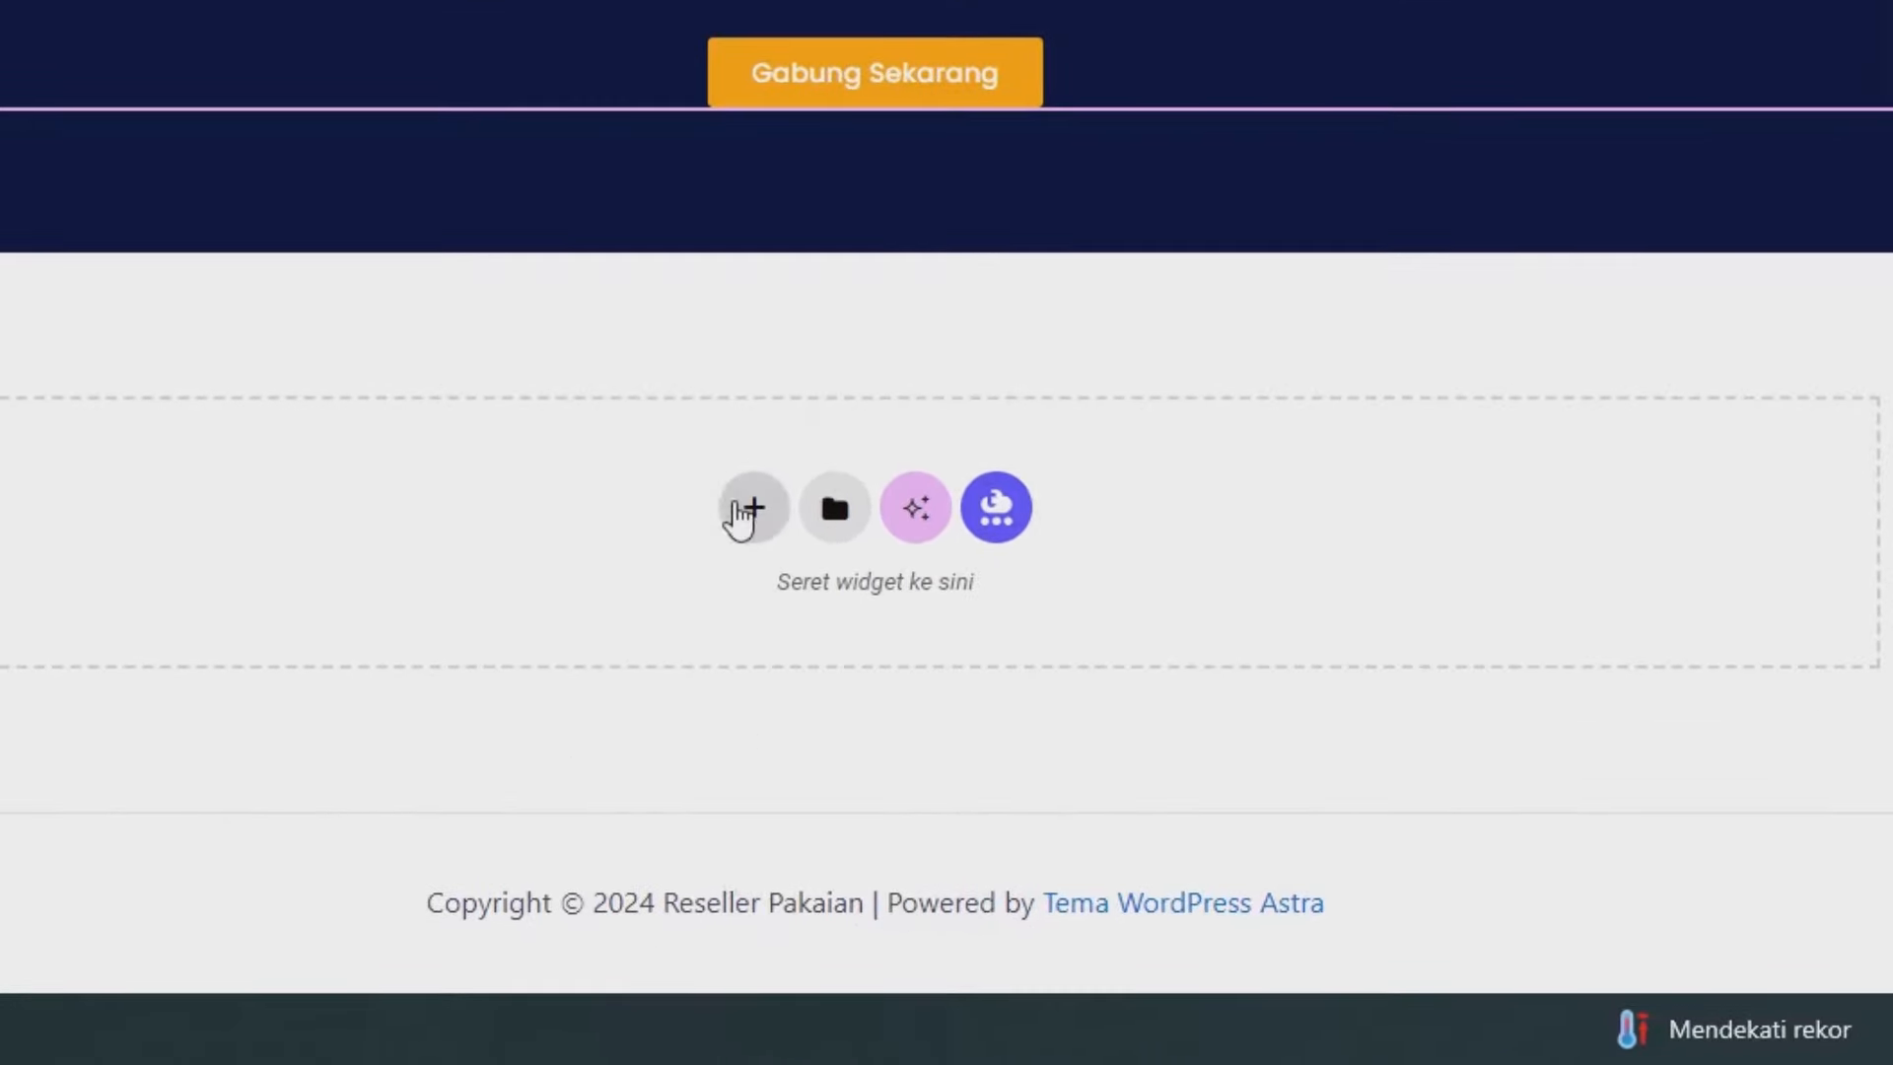
left_click(749, 508)
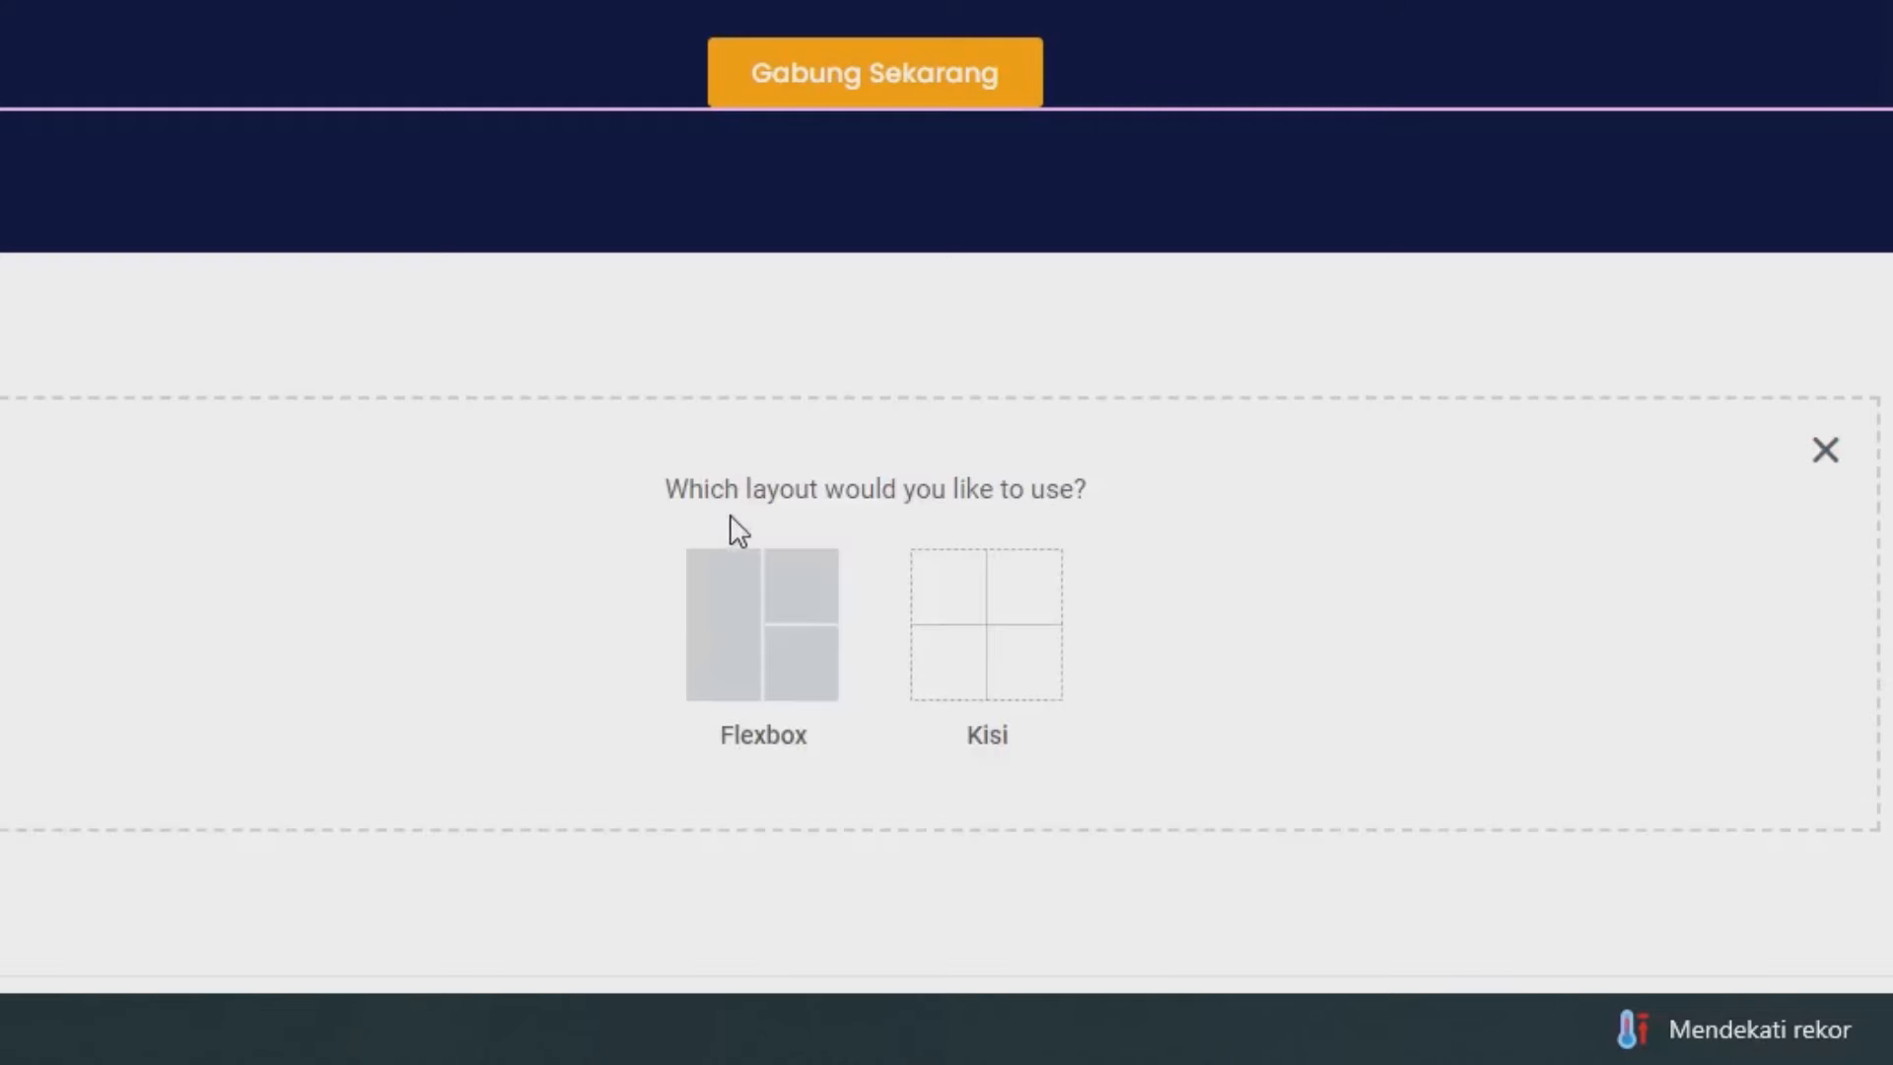
left_click(704, 592)
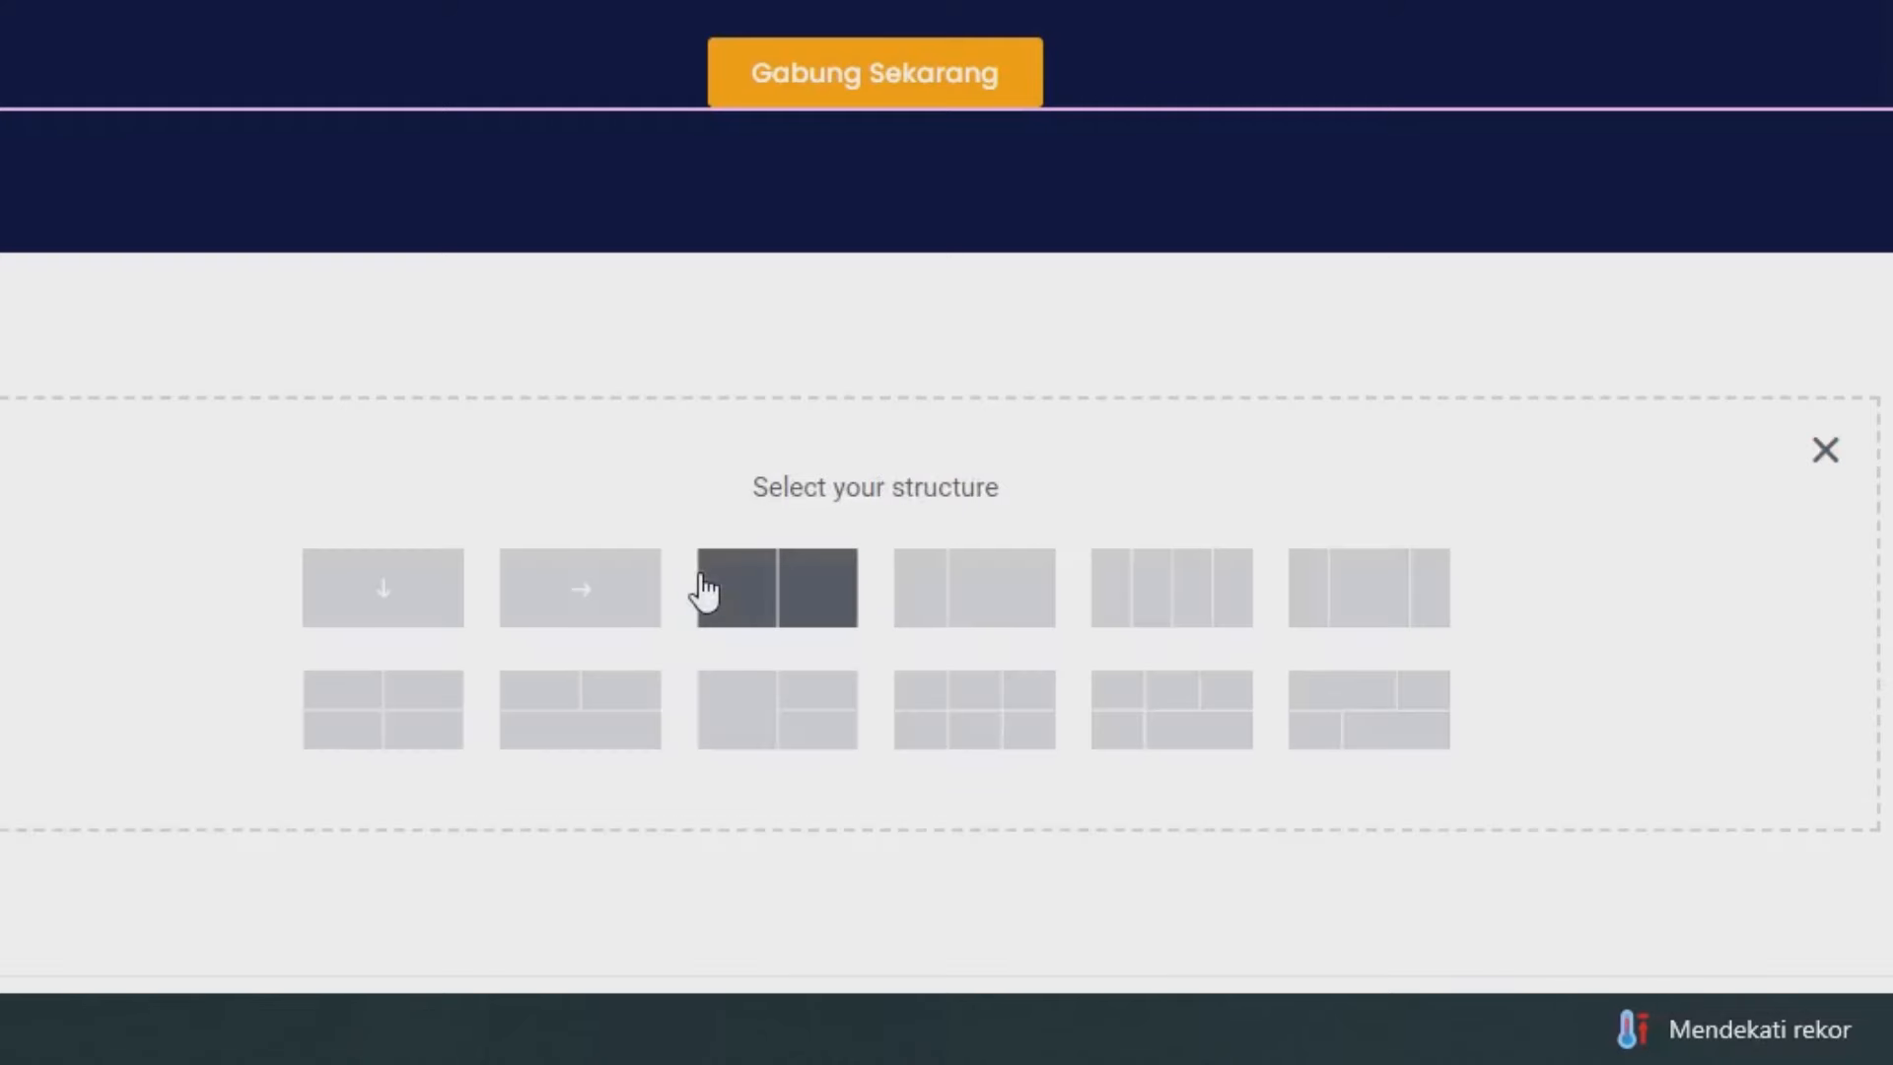
left_click(751, 608)
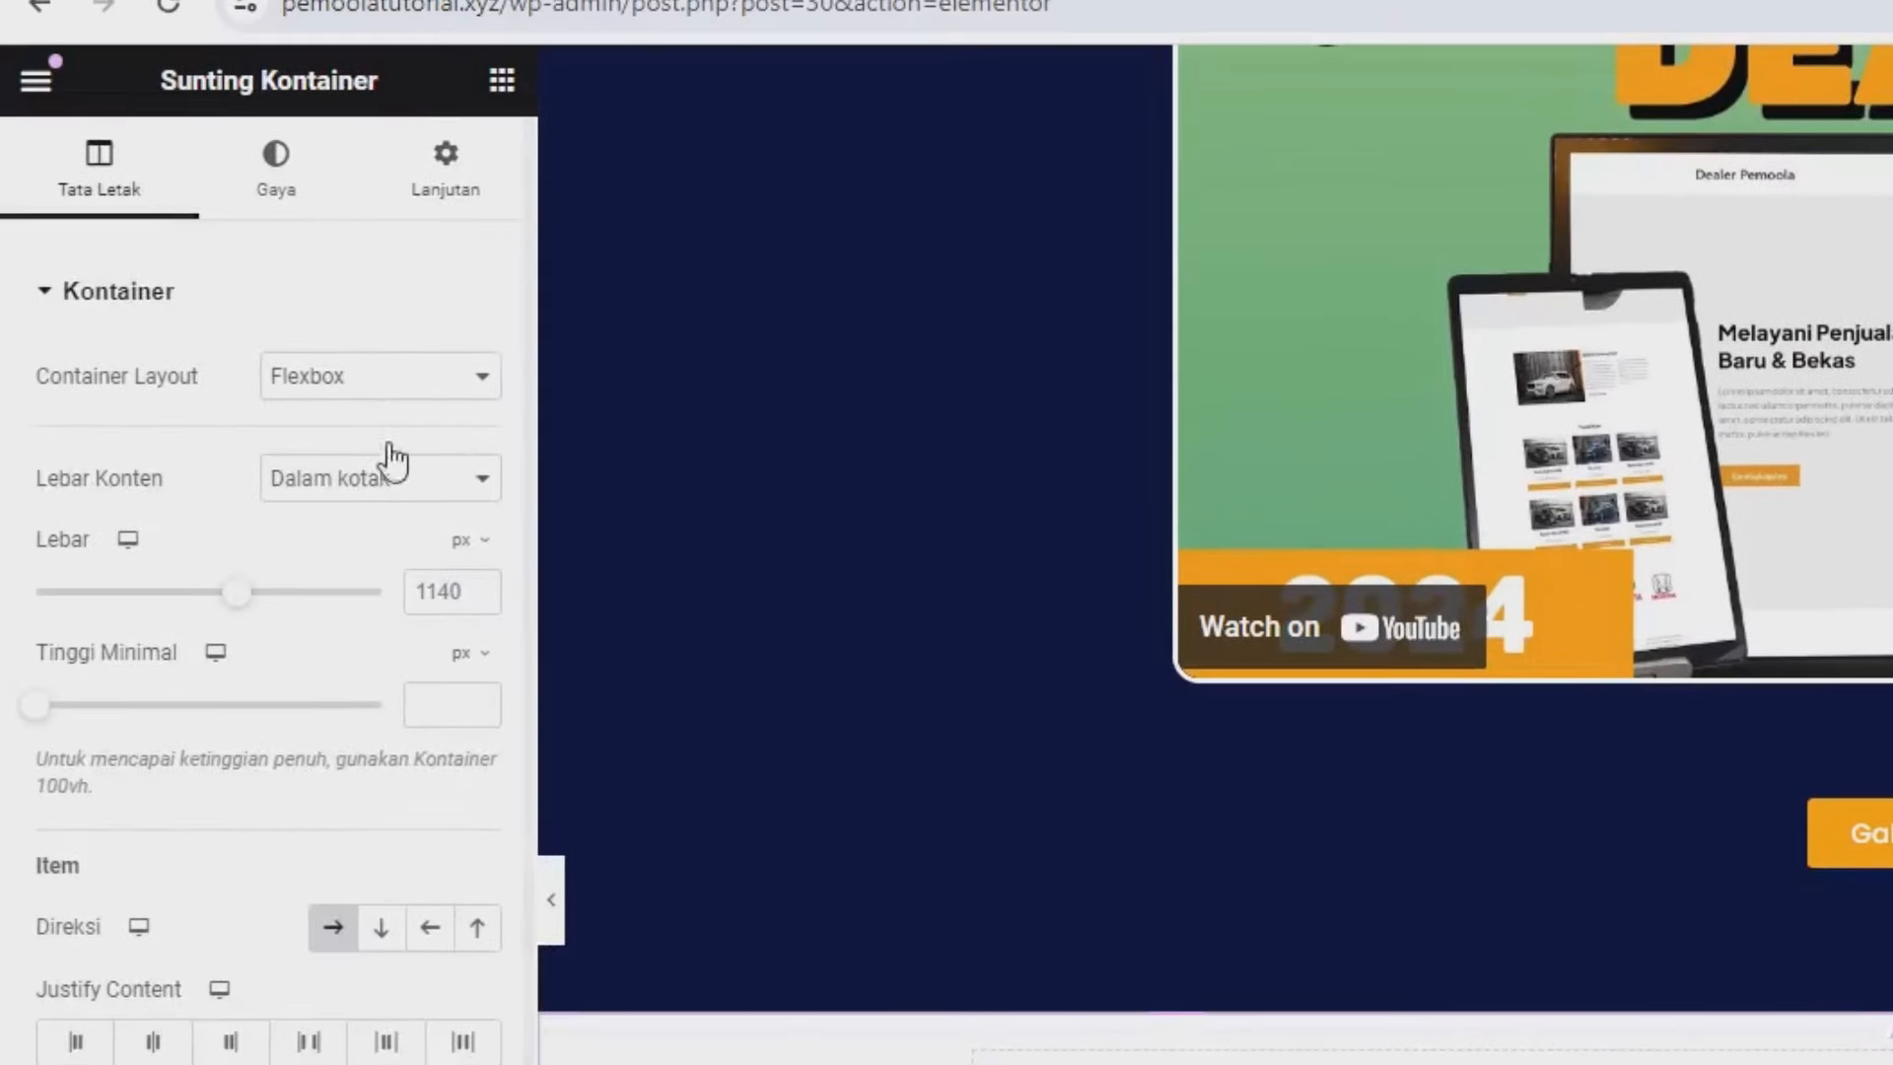
Unlink the container's margins and set its top margin to 6%.
left_click(477, 183)
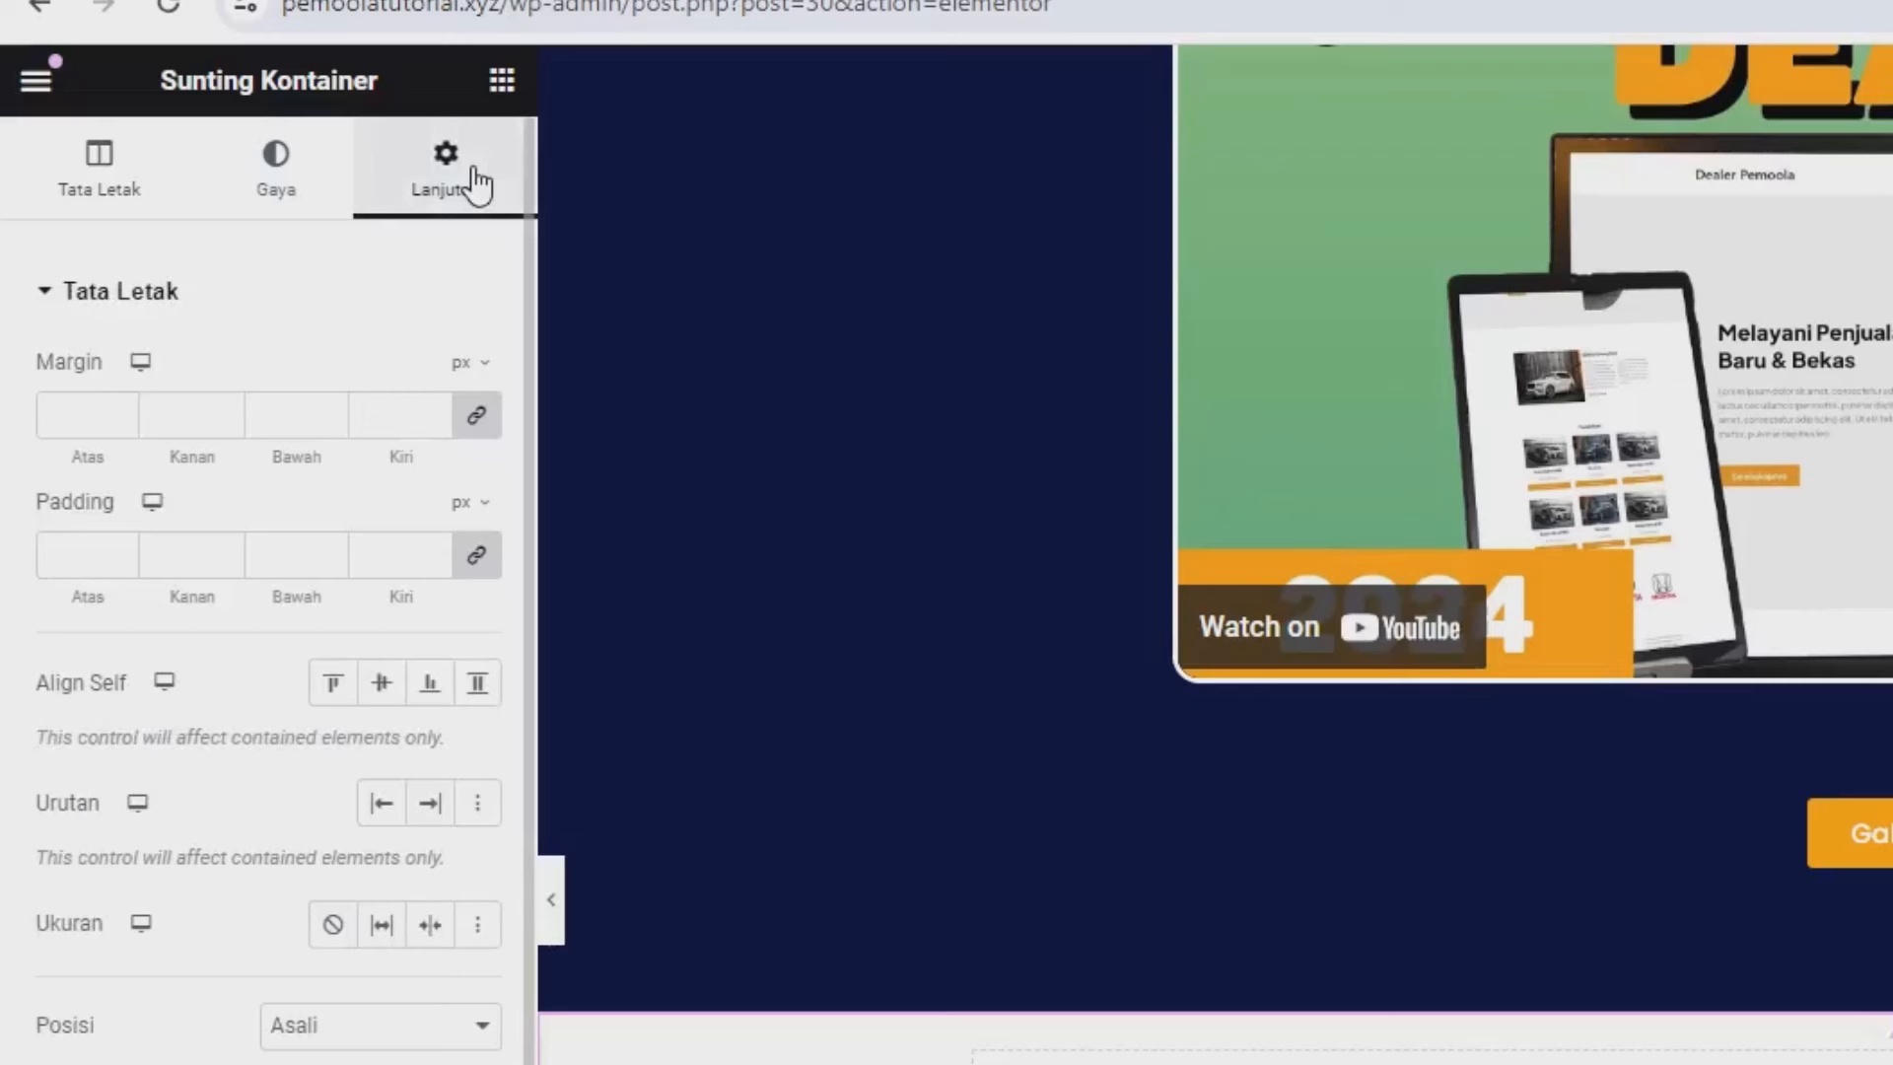
left_click(474, 426)
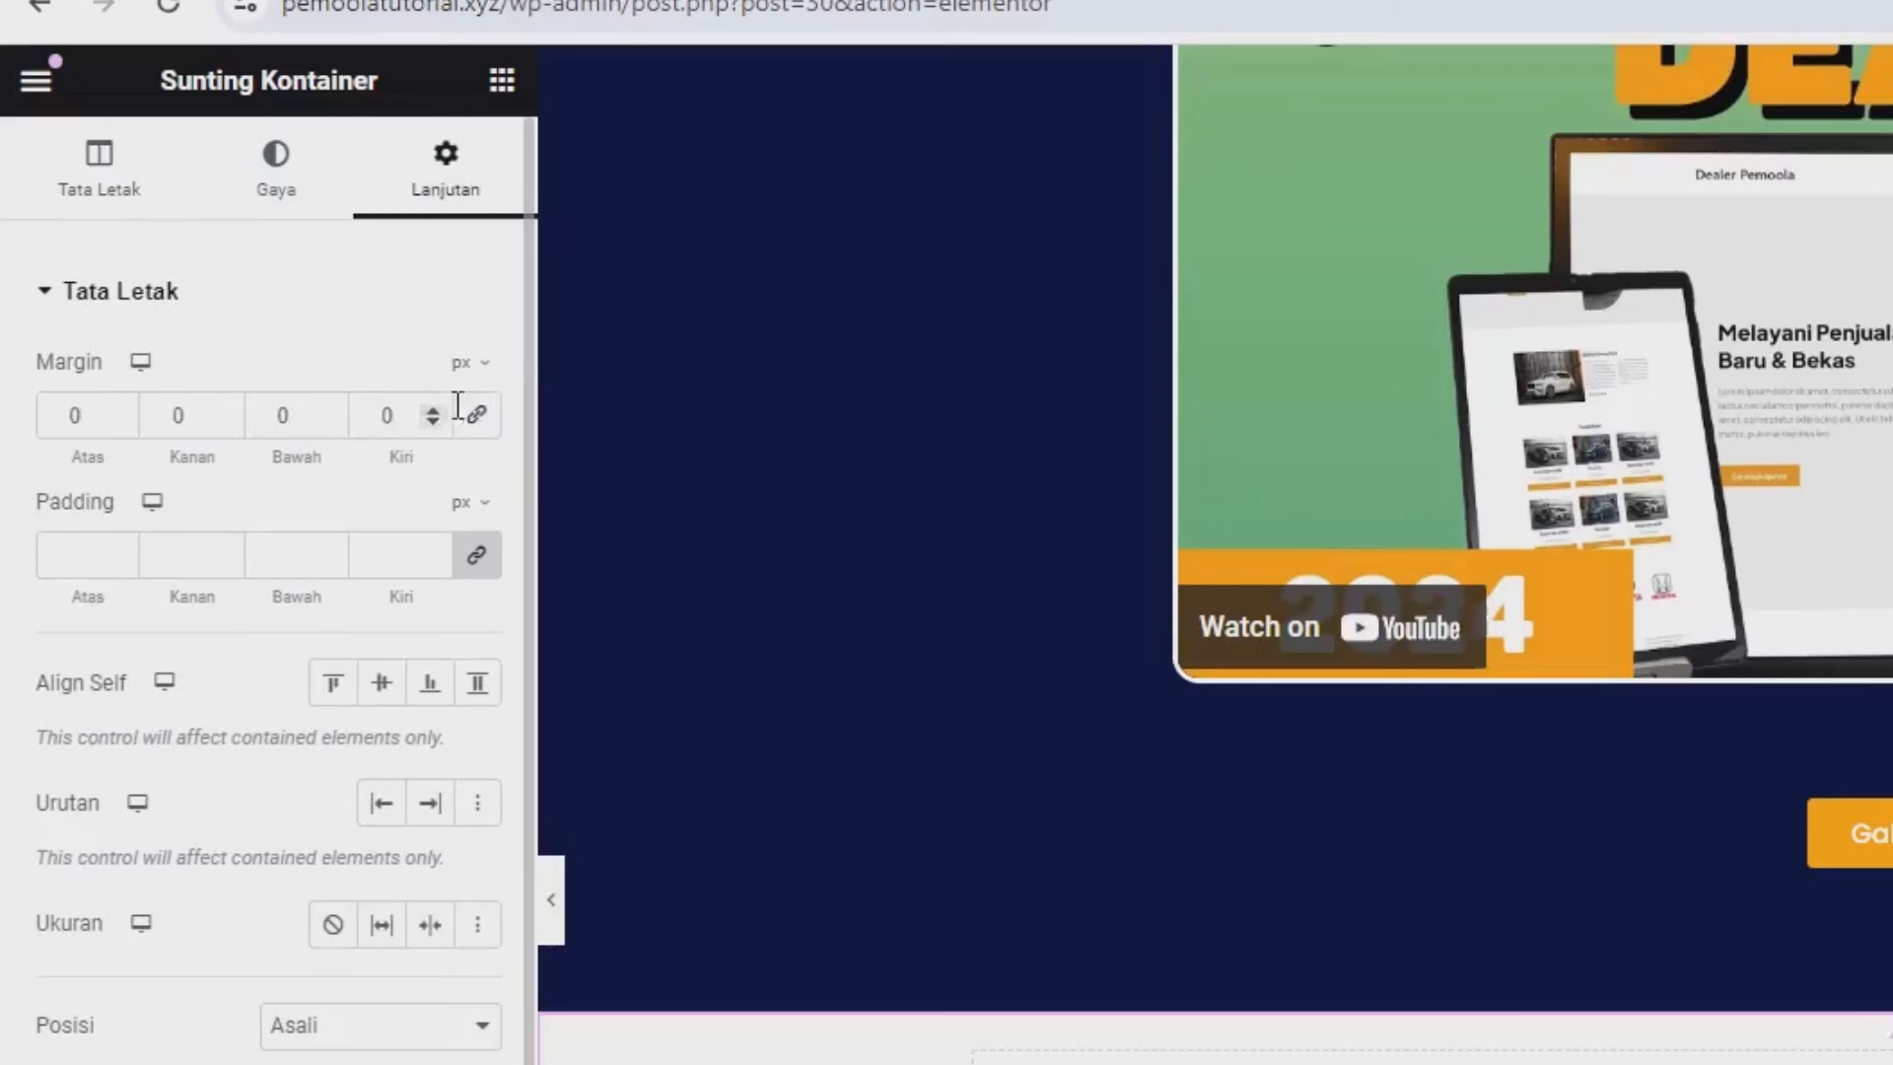
left_click(463, 365)
left_click(465, 416)
type("6")
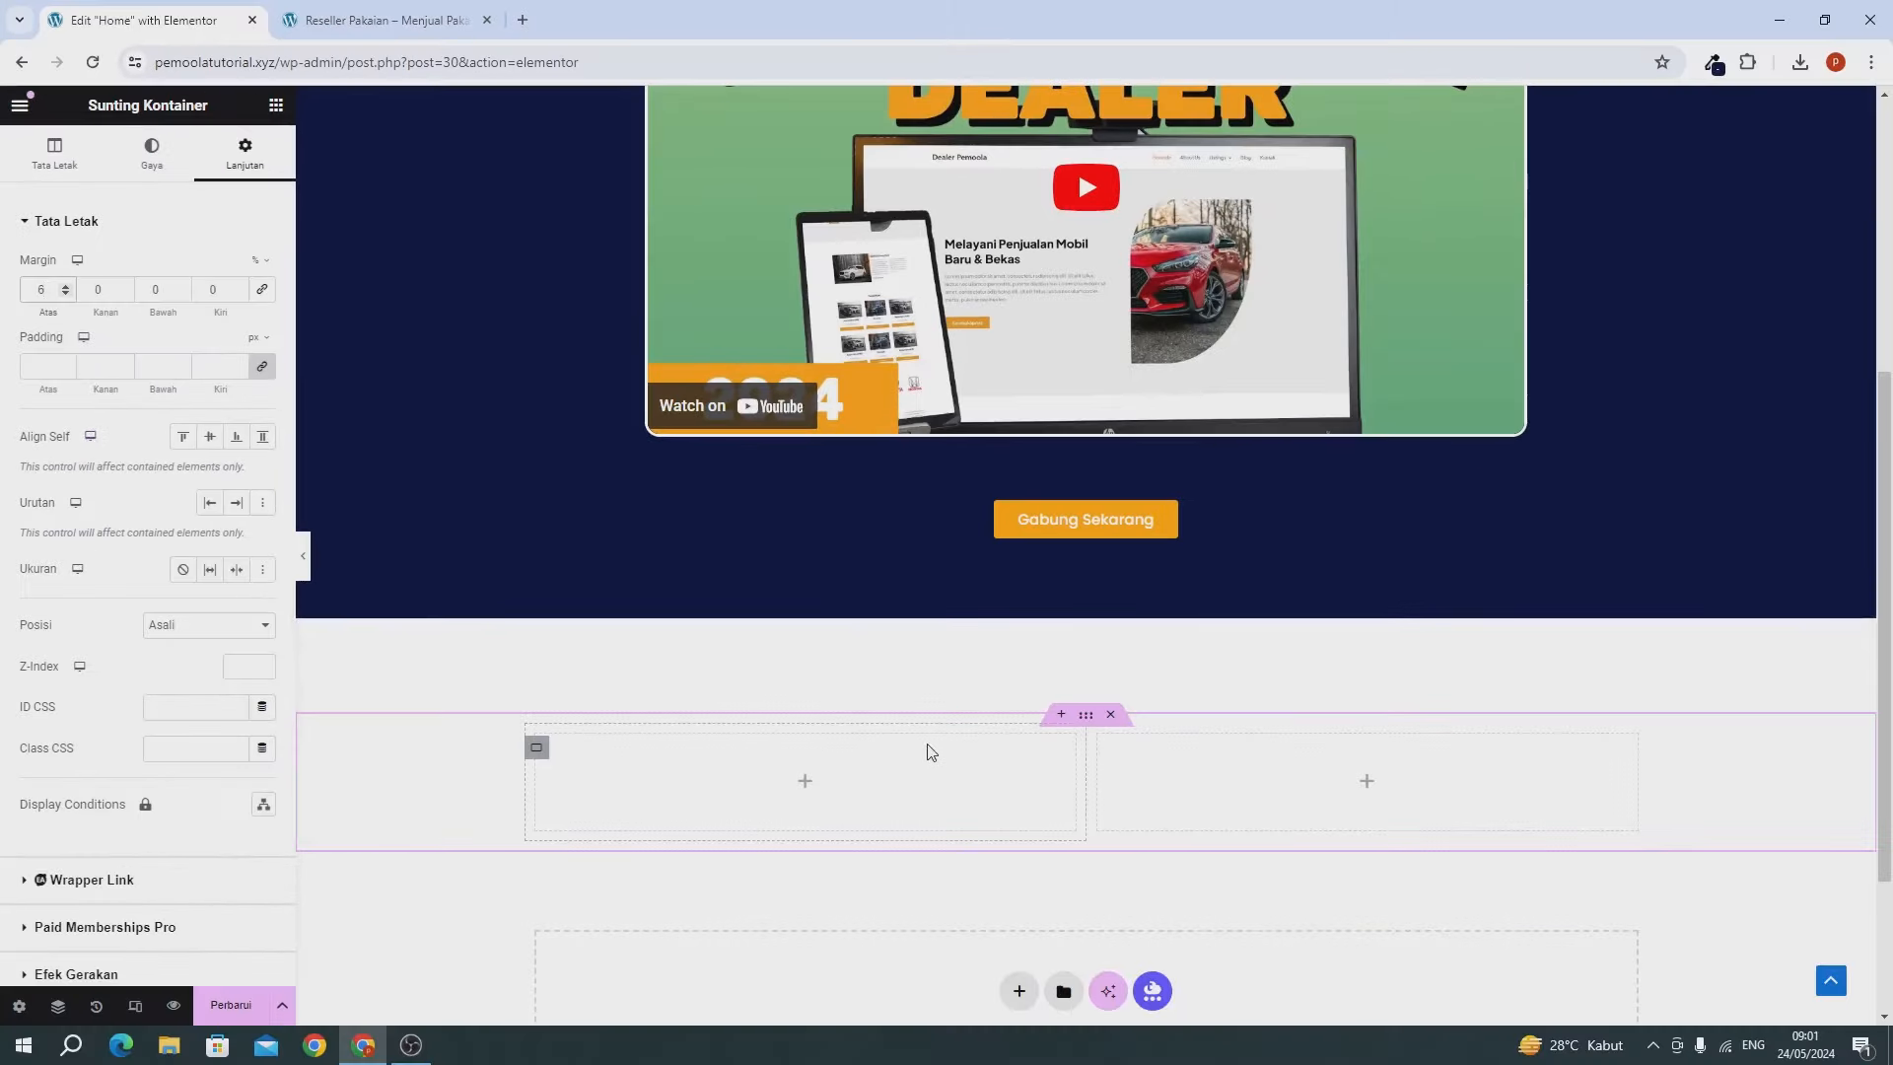
scroll(930, 752, "up", 1)
scroll(929, 749, "down", 3)
scroll(930, 740, "up", 3)
scroll(921, 720, "down", 3)
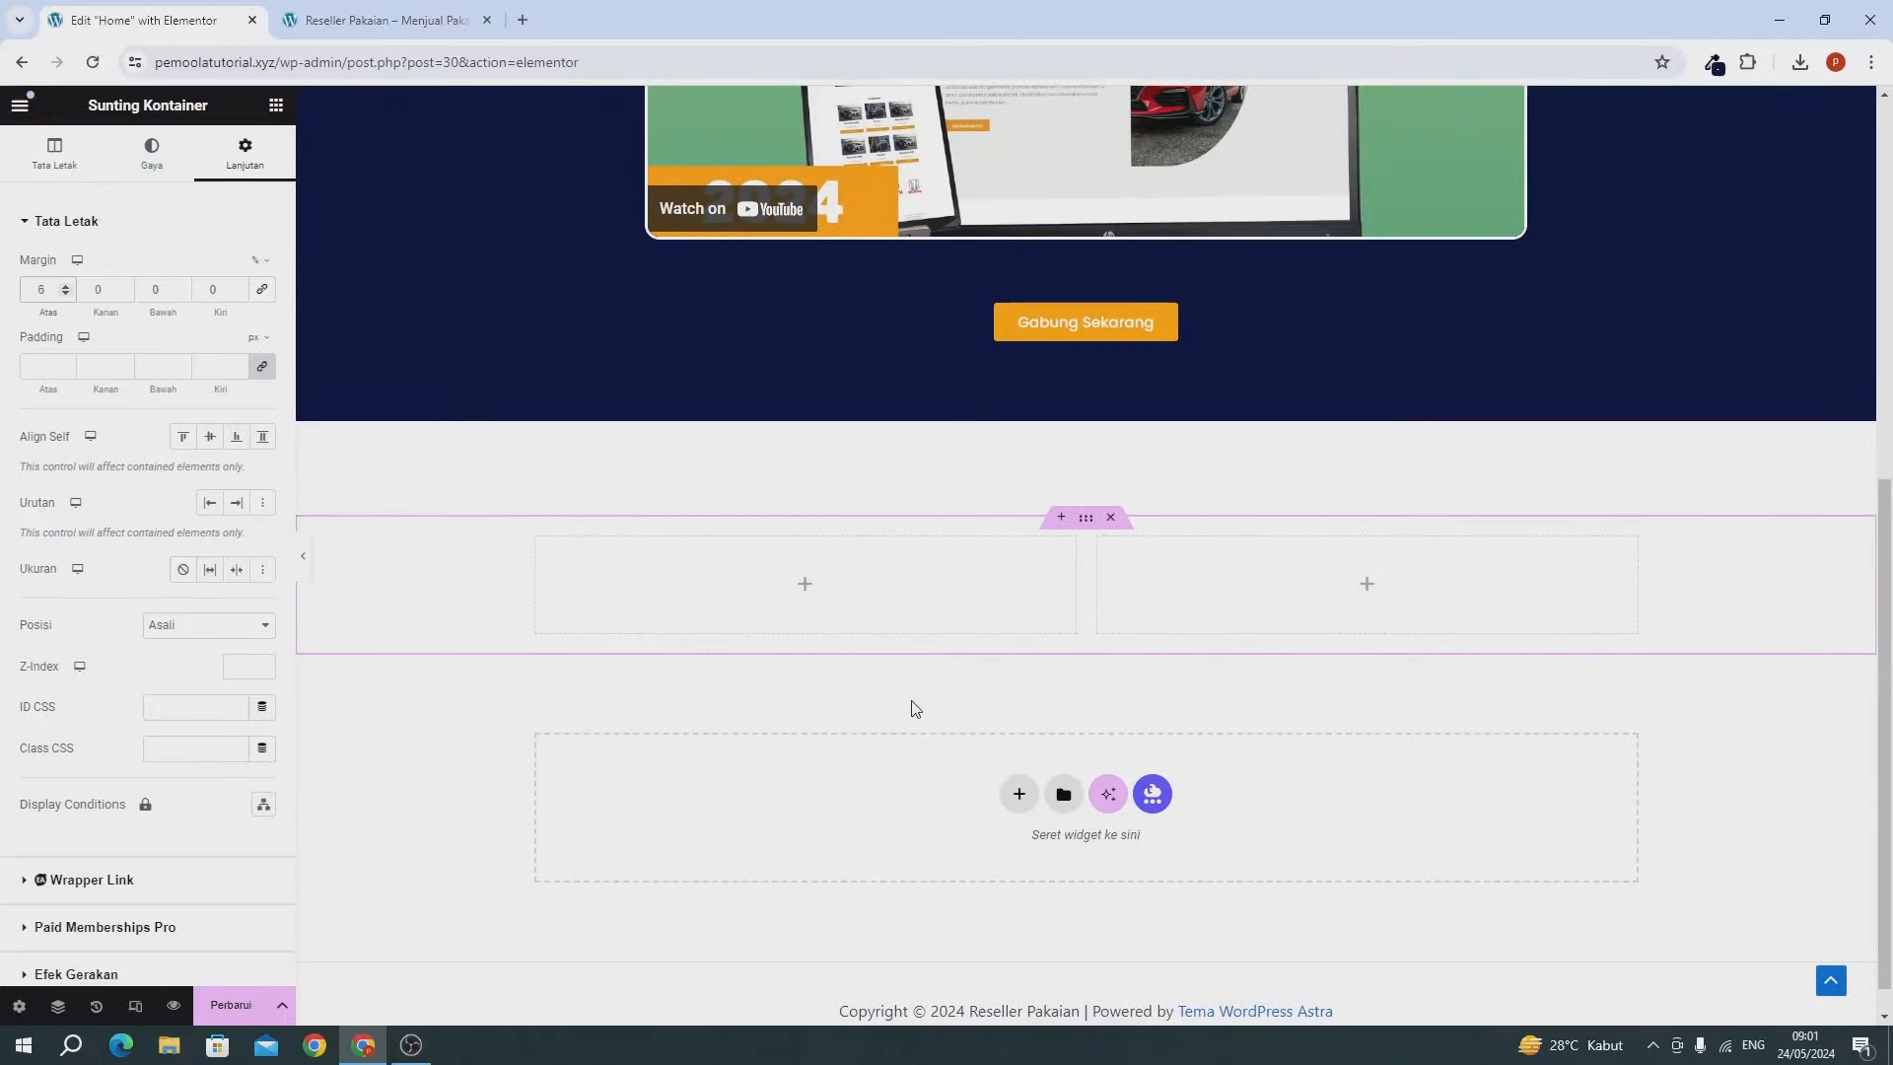
Put a Tajuk heading reading 'Mengenal Lebih Dekat Dengan Kami' in the left column.
left_click(276, 105)
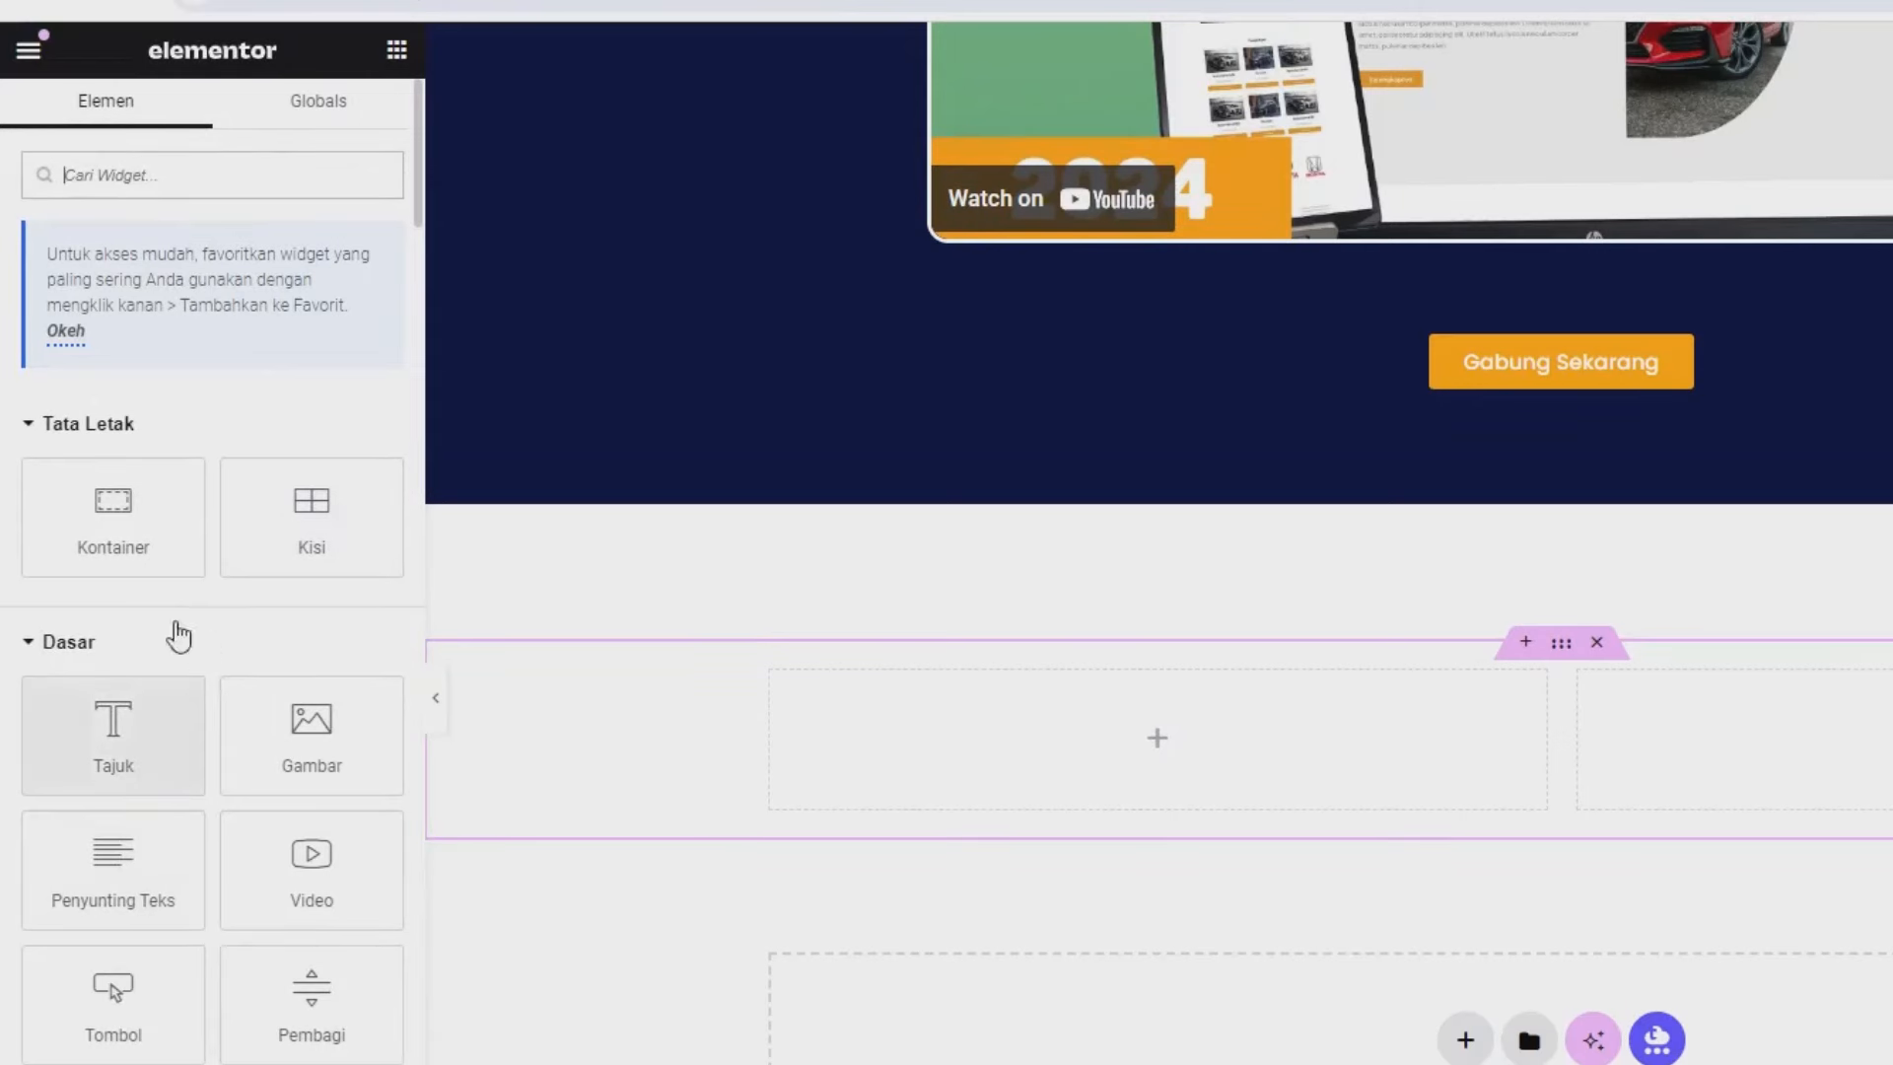
left_click_drag(113, 726, 976, 719)
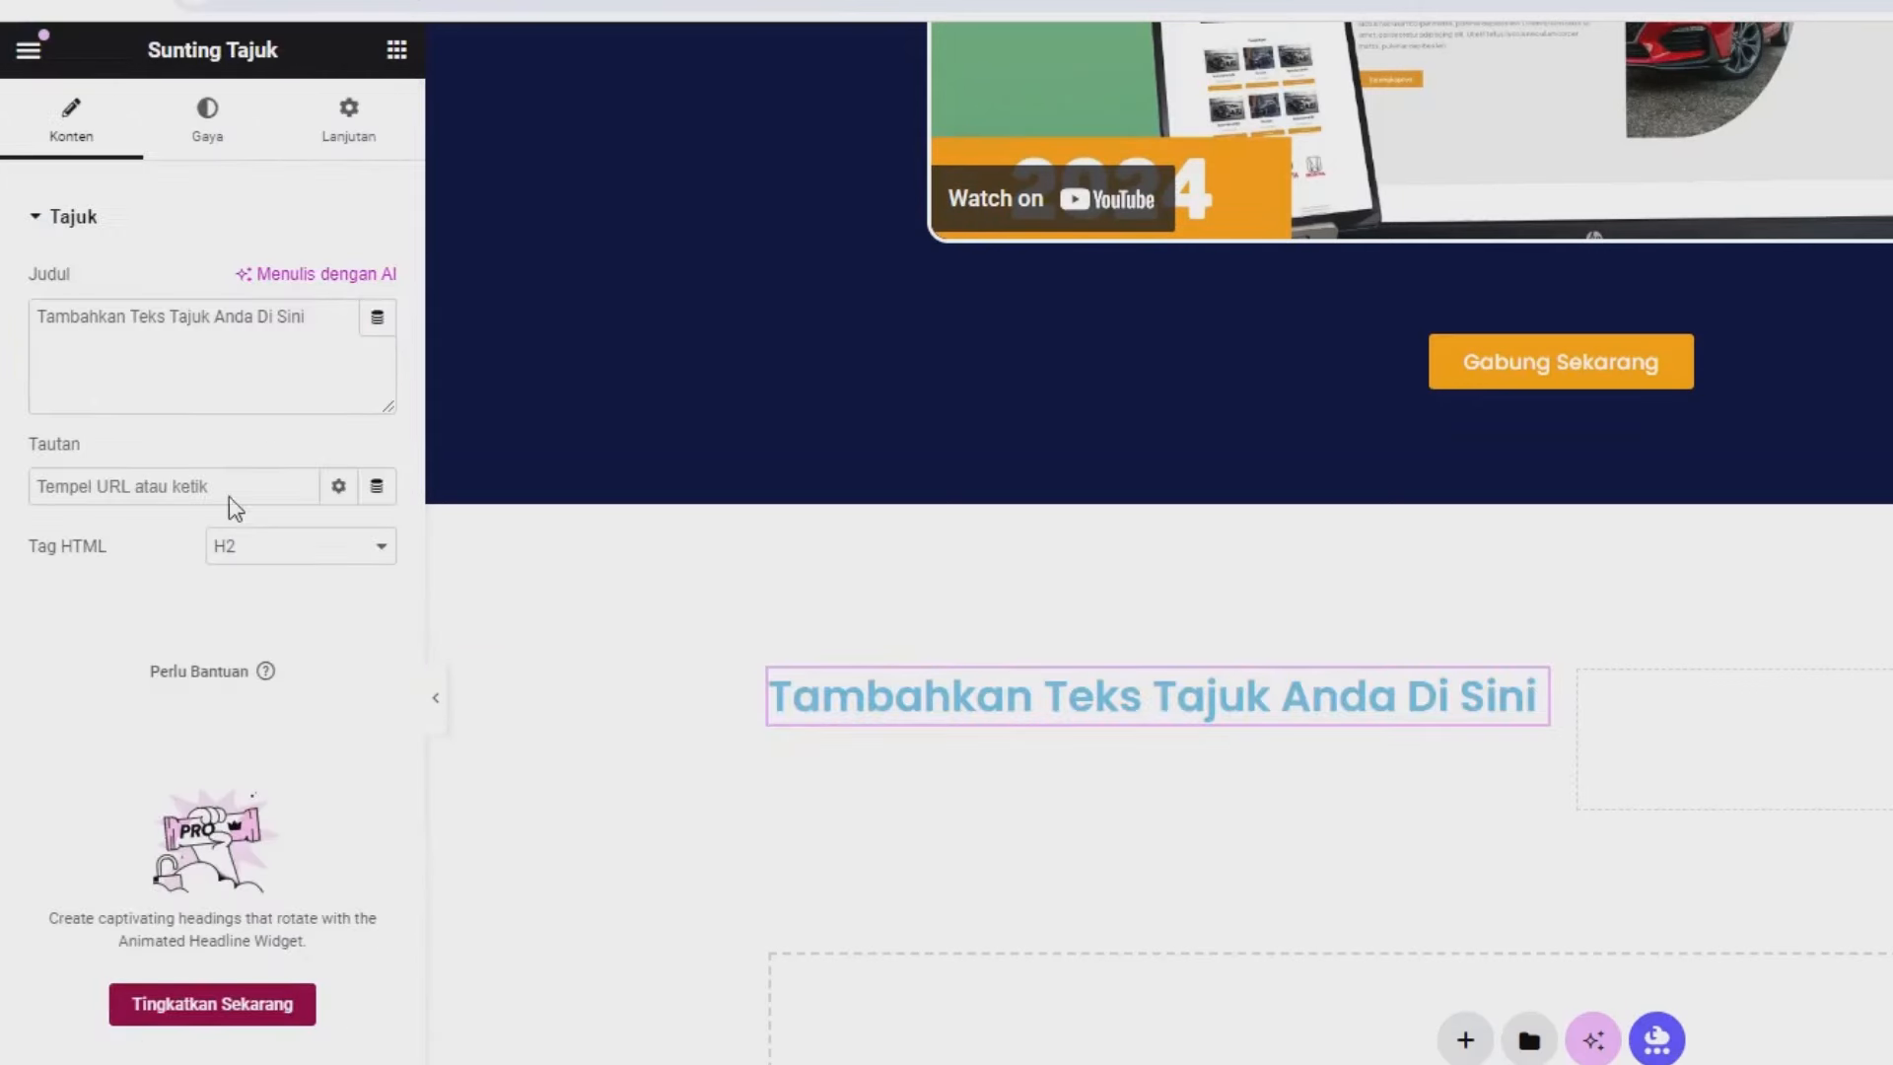
left_click(265, 375)
key("ctrl+a")
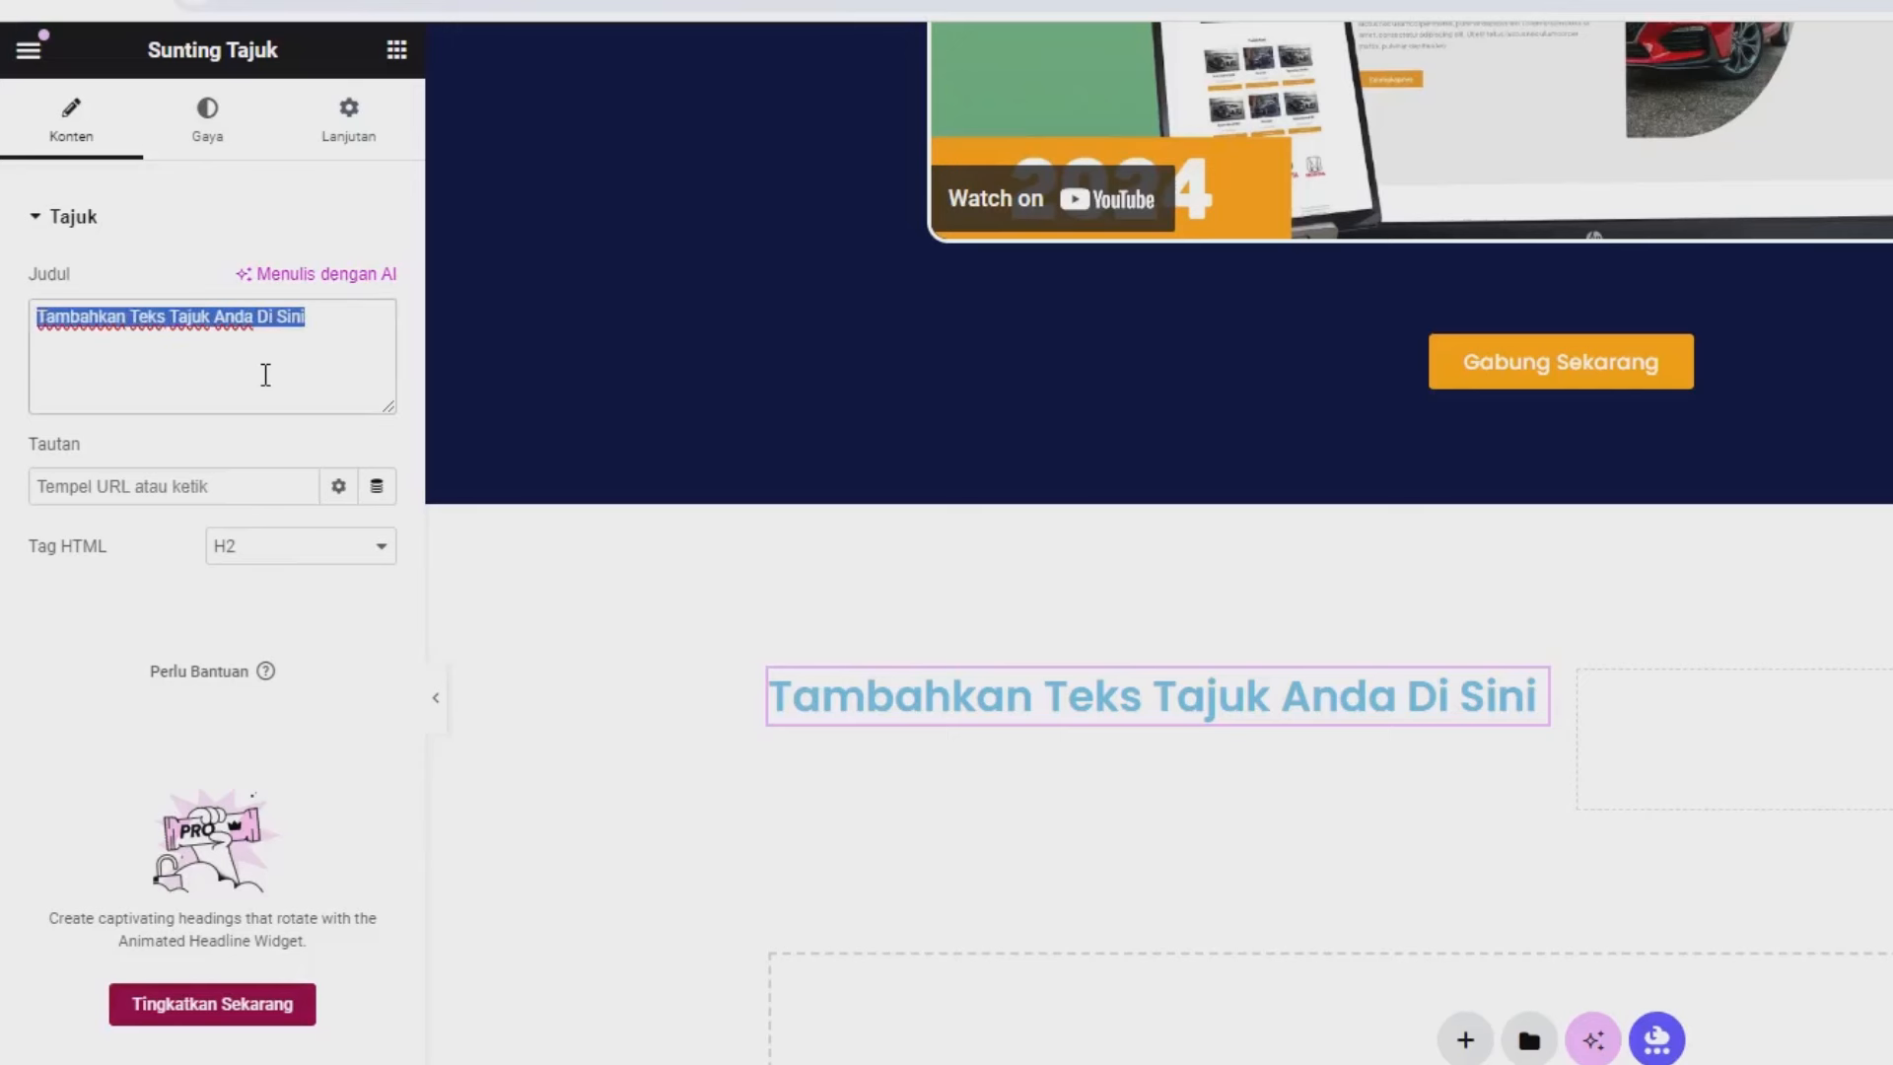
type("Menge")
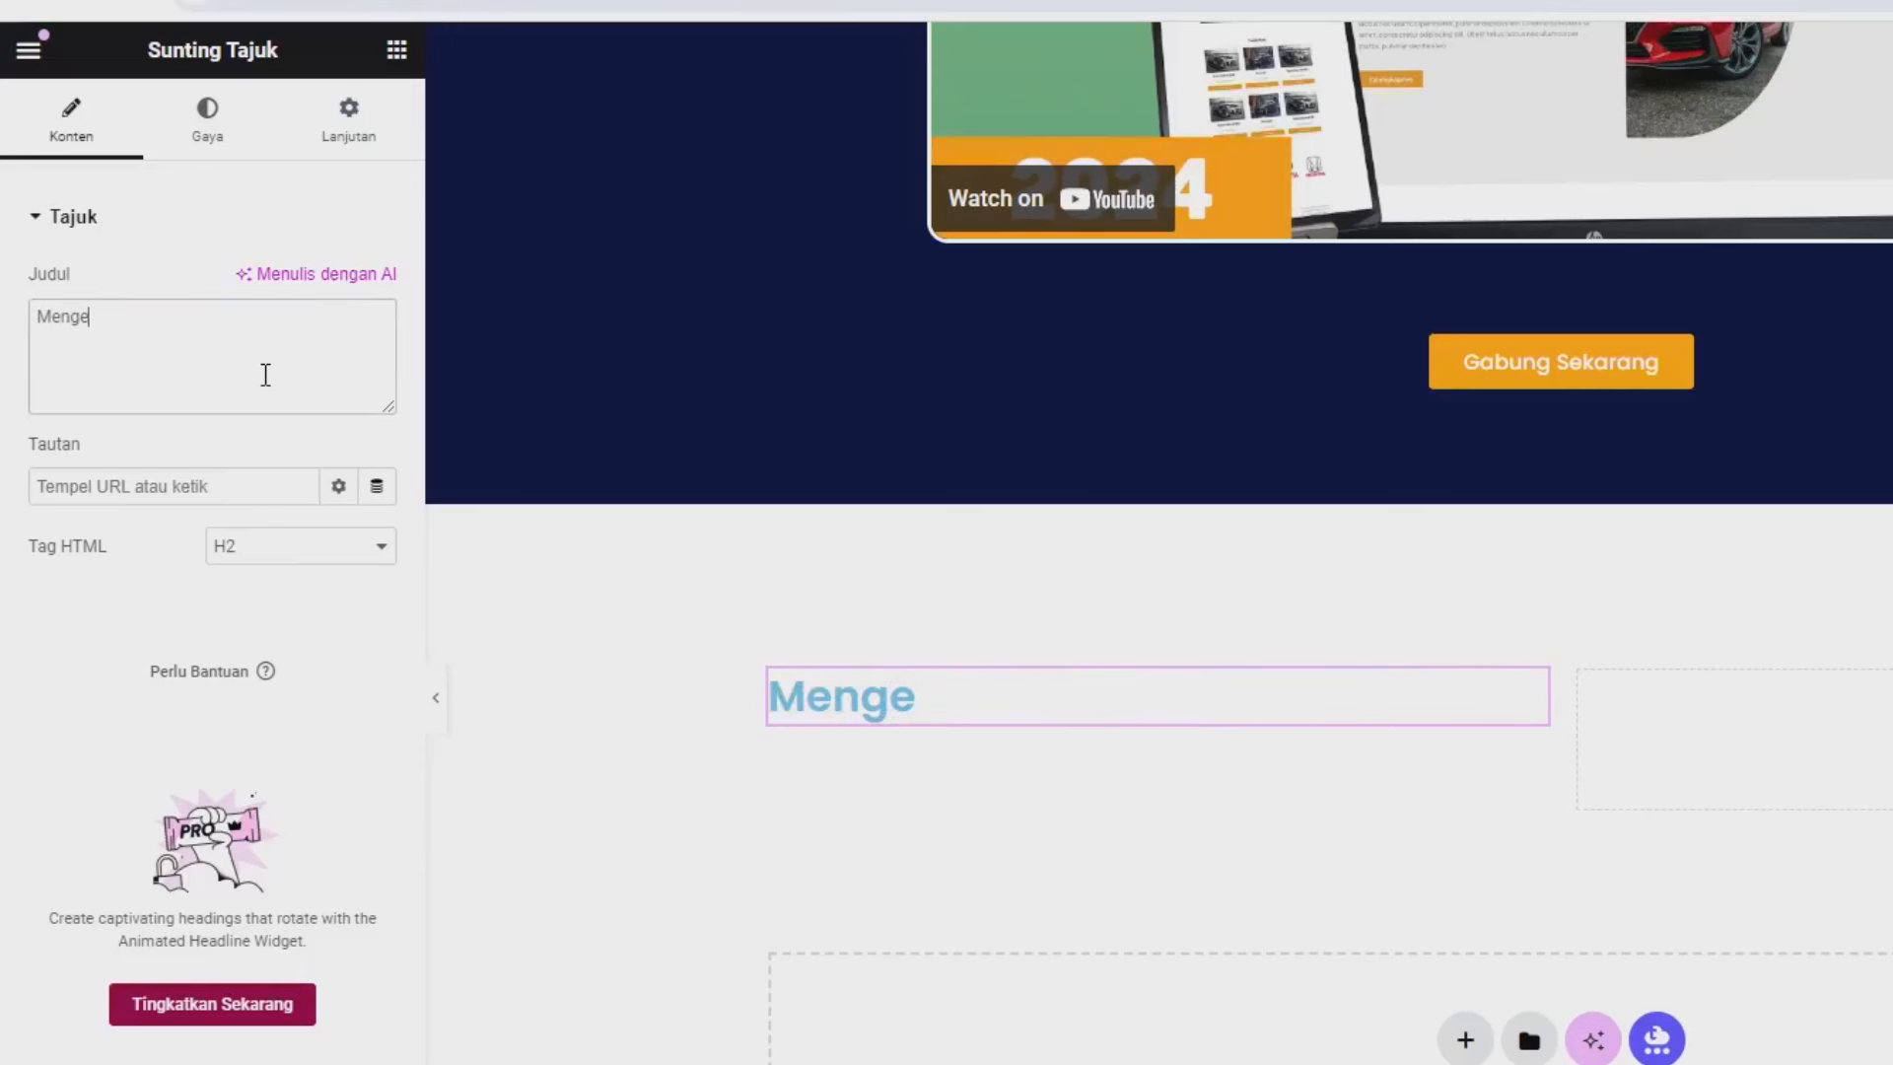
type("nal Lebi")
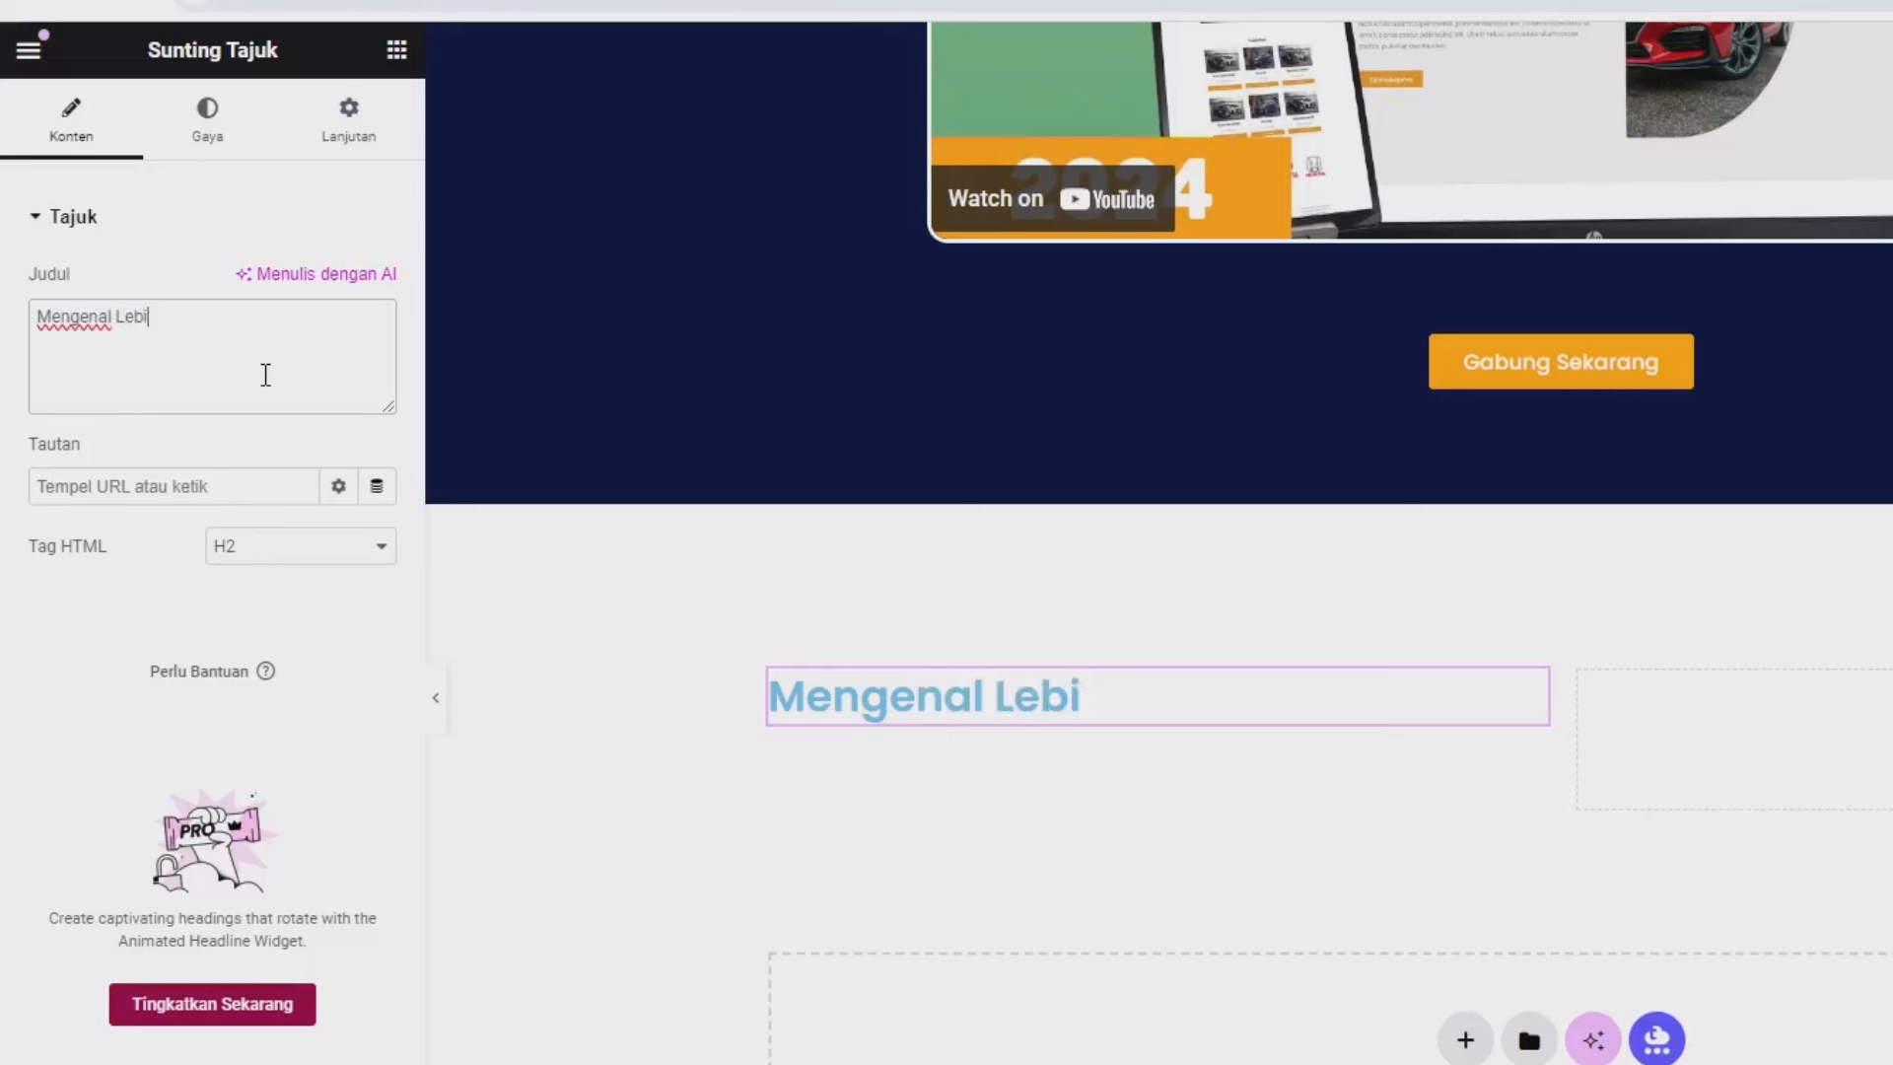
type("h Dekat De")
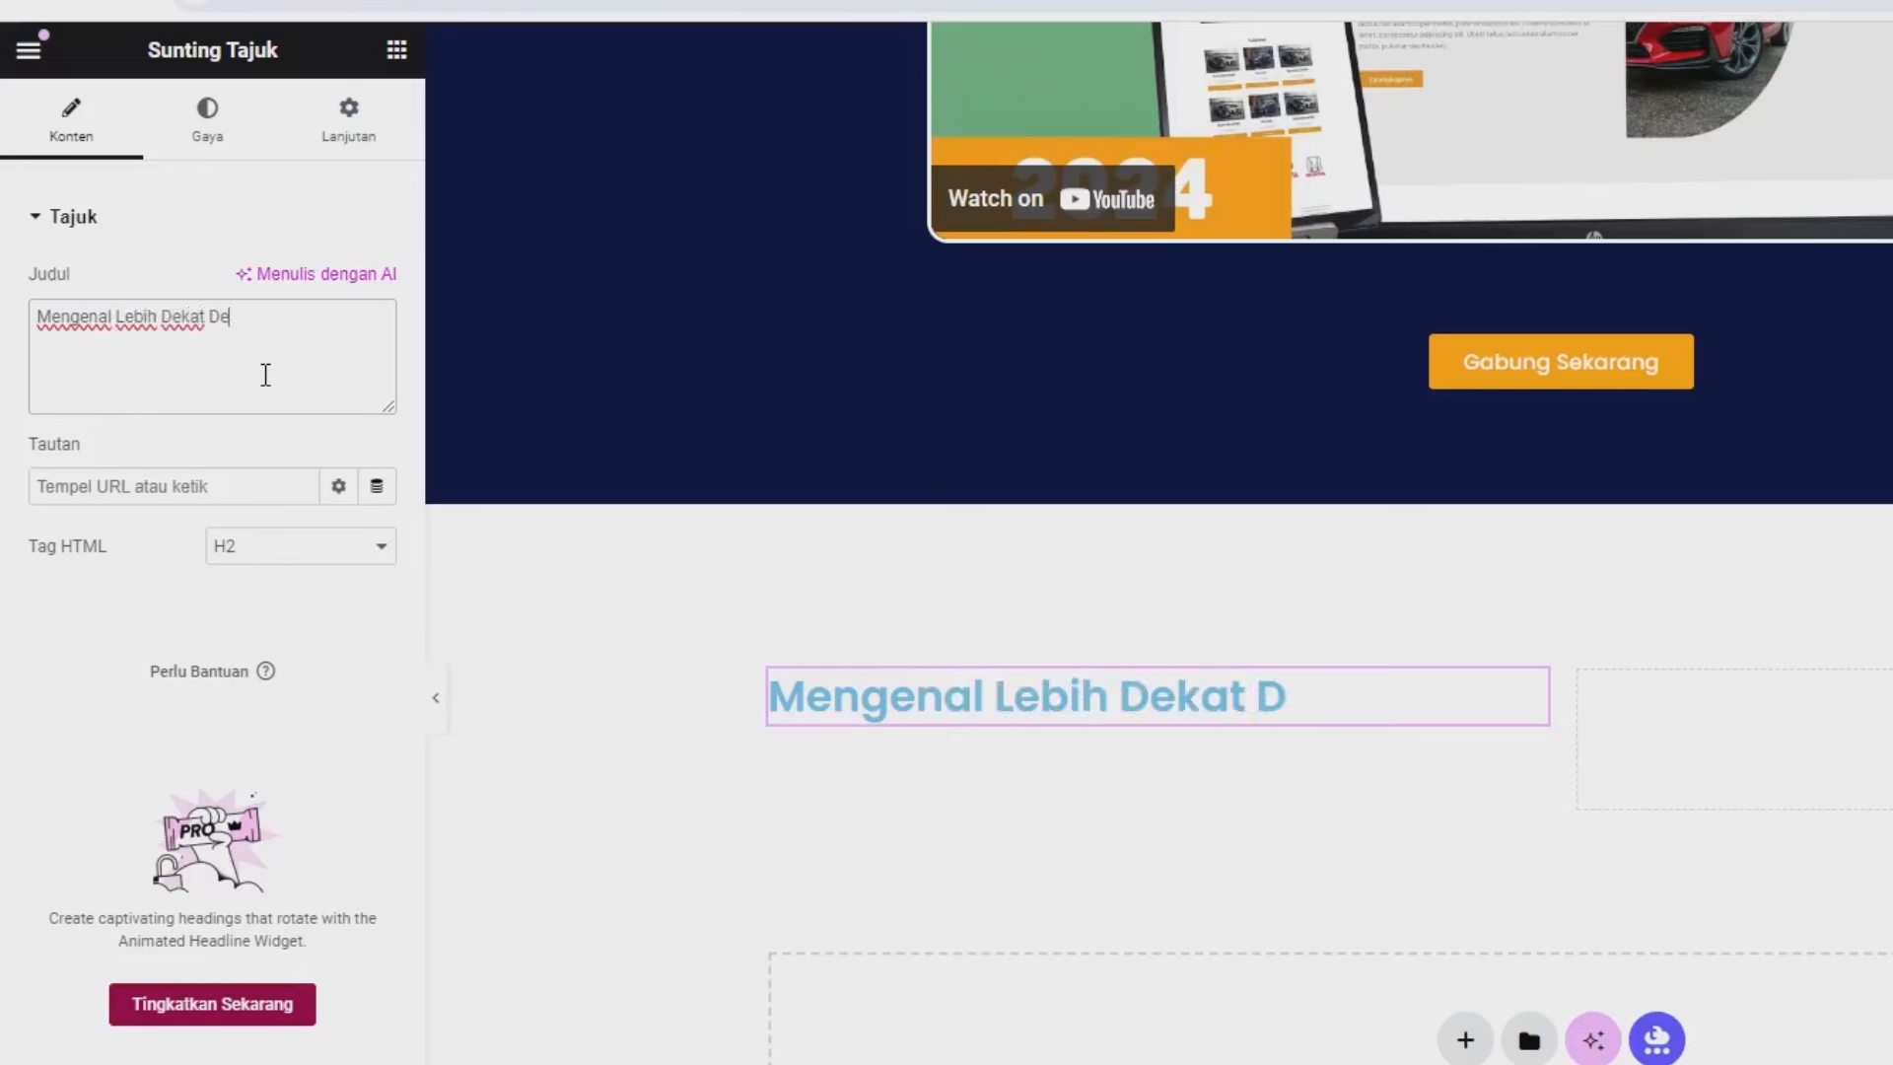
type("ngan Kami")
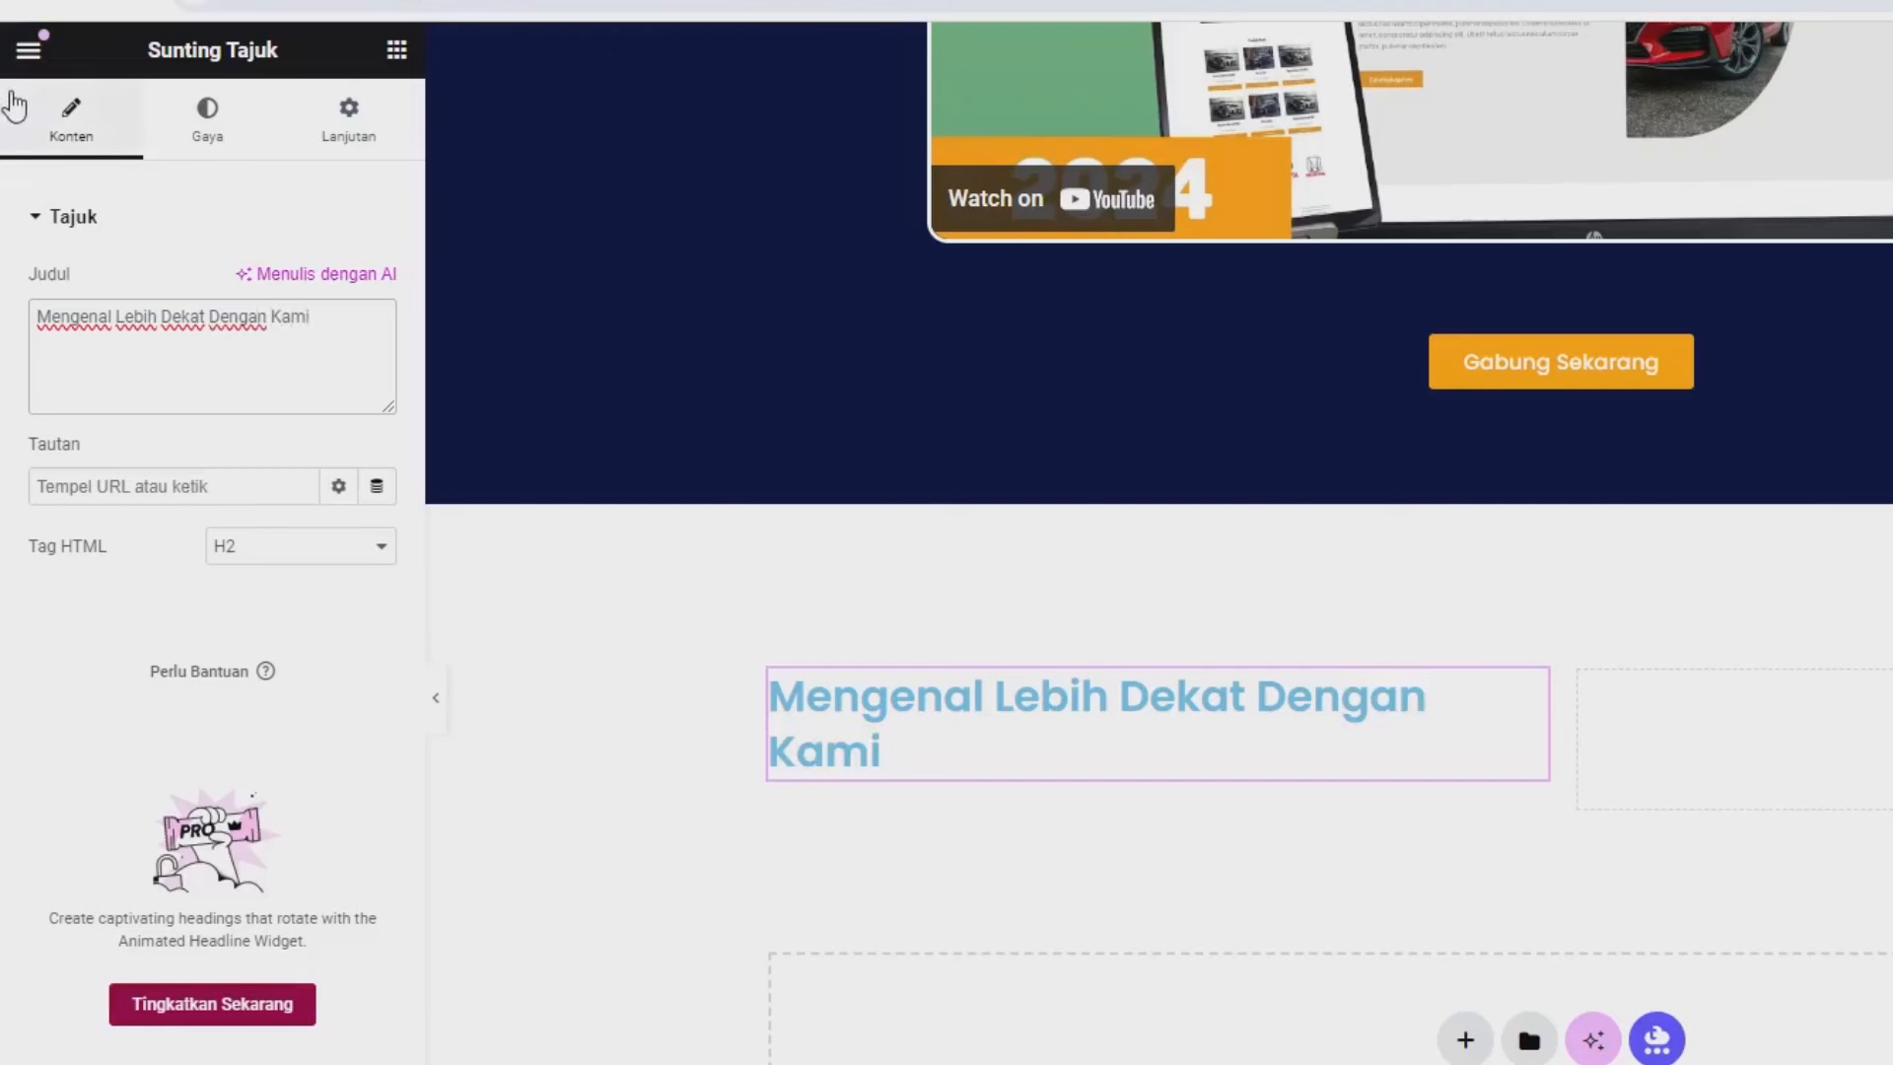
Make the heading text black (#000000) and adjust its typography settings.
left_click(192, 121)
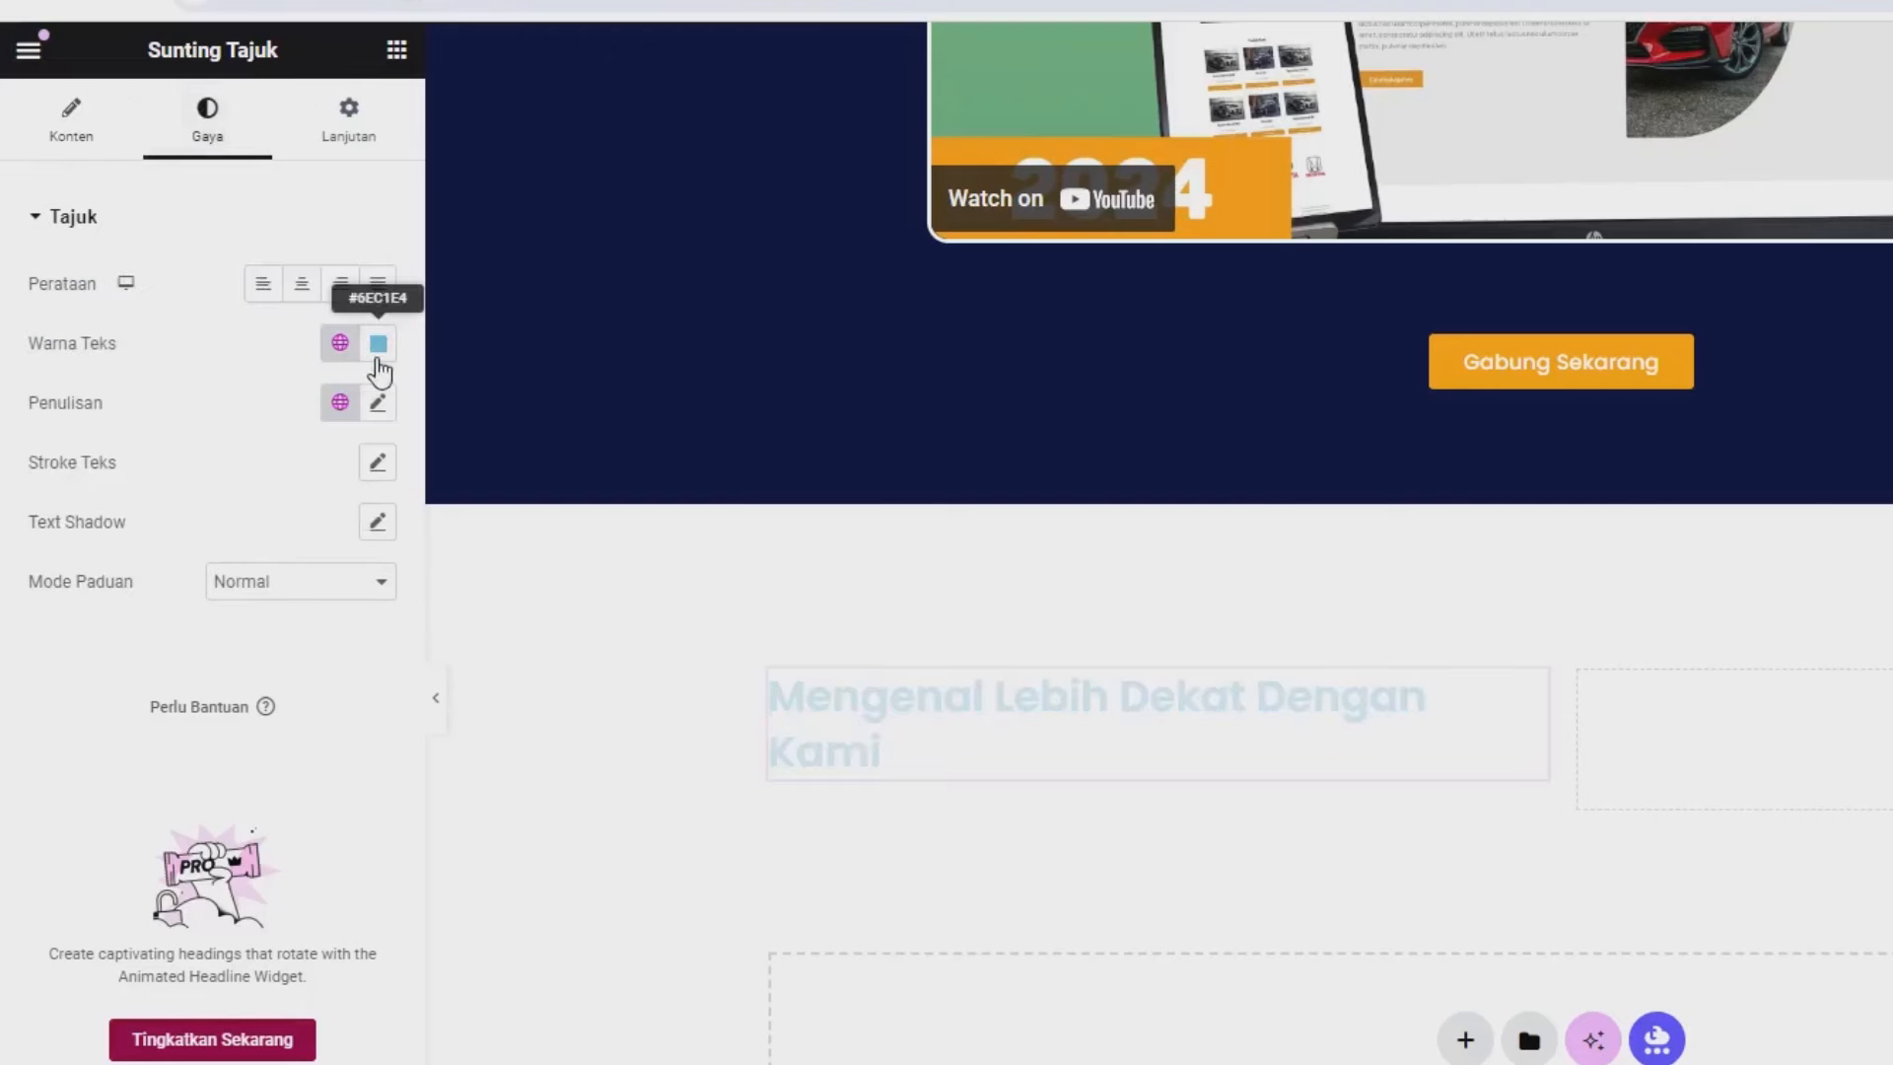
left_click(366, 359)
left_click(540, 669)
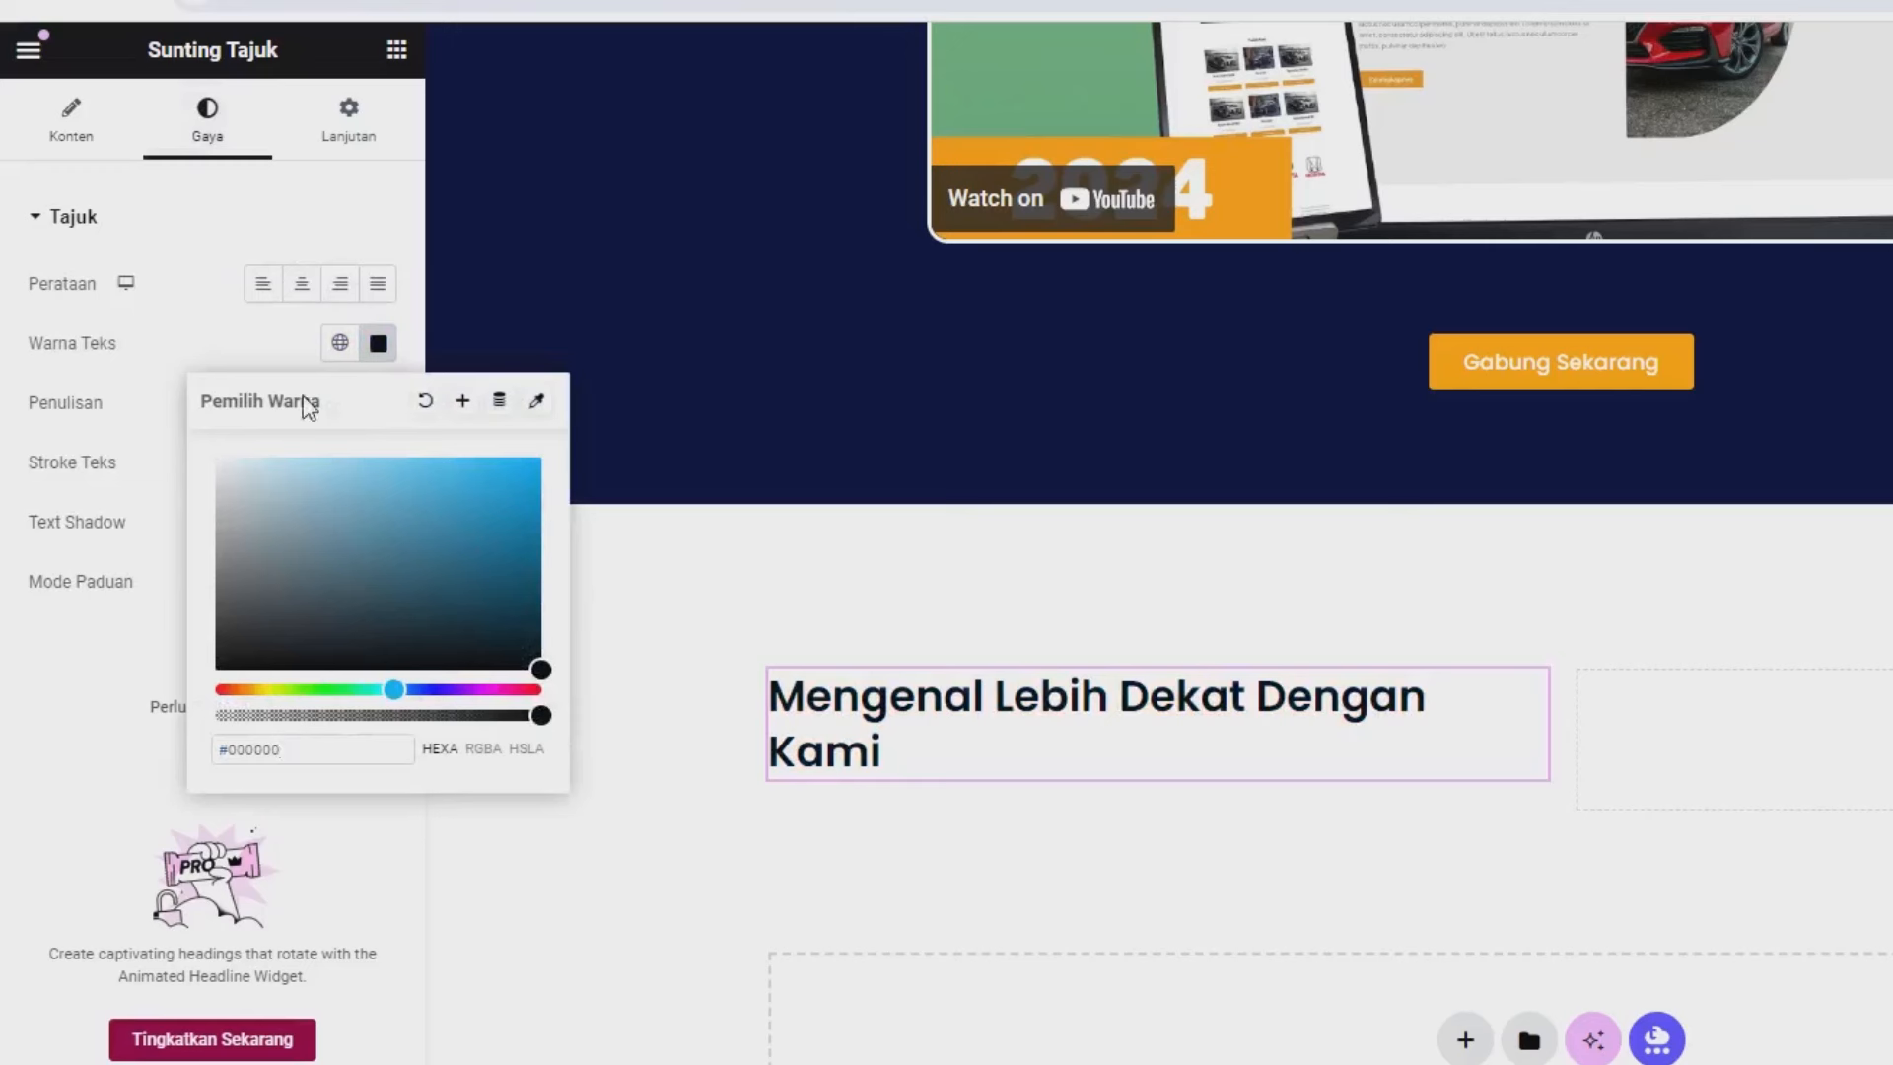
left_click(192, 357)
left_click(377, 404)
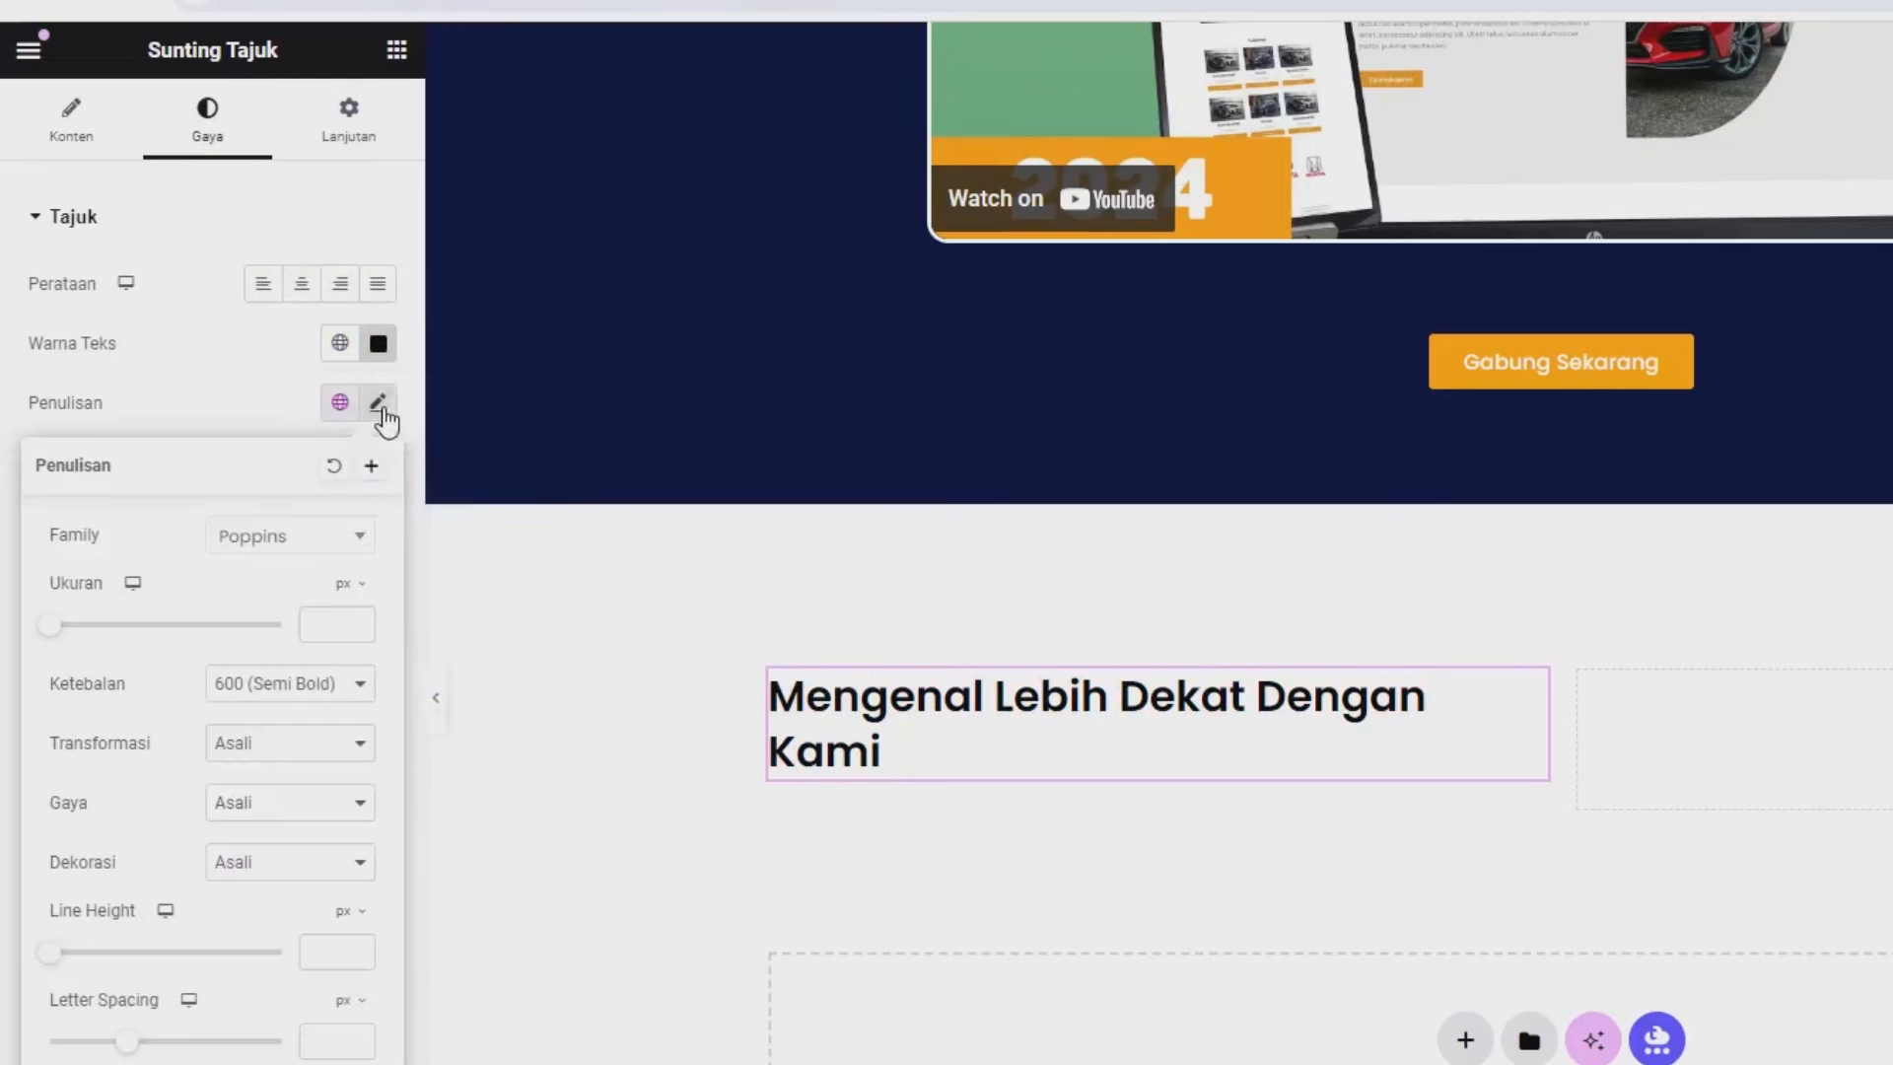
left_click(327, 628)
type("20")
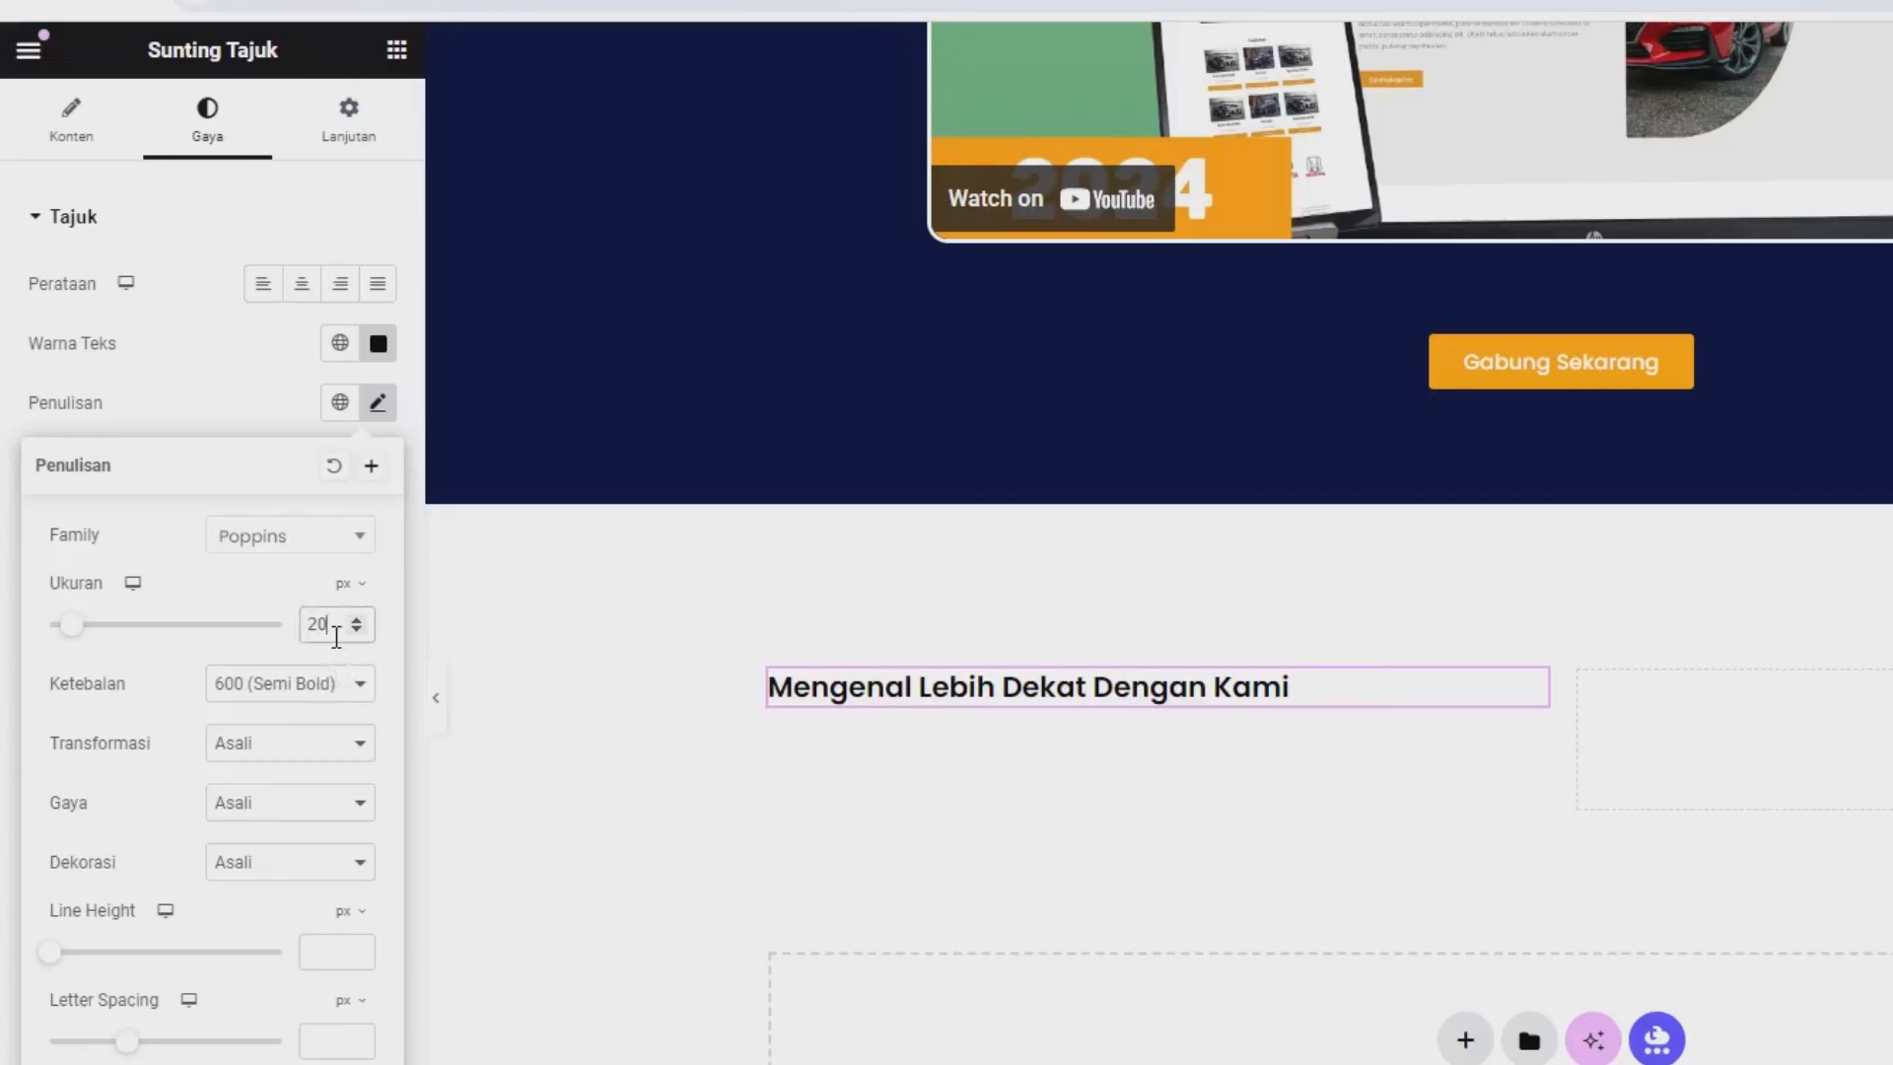
key("BackSpace")
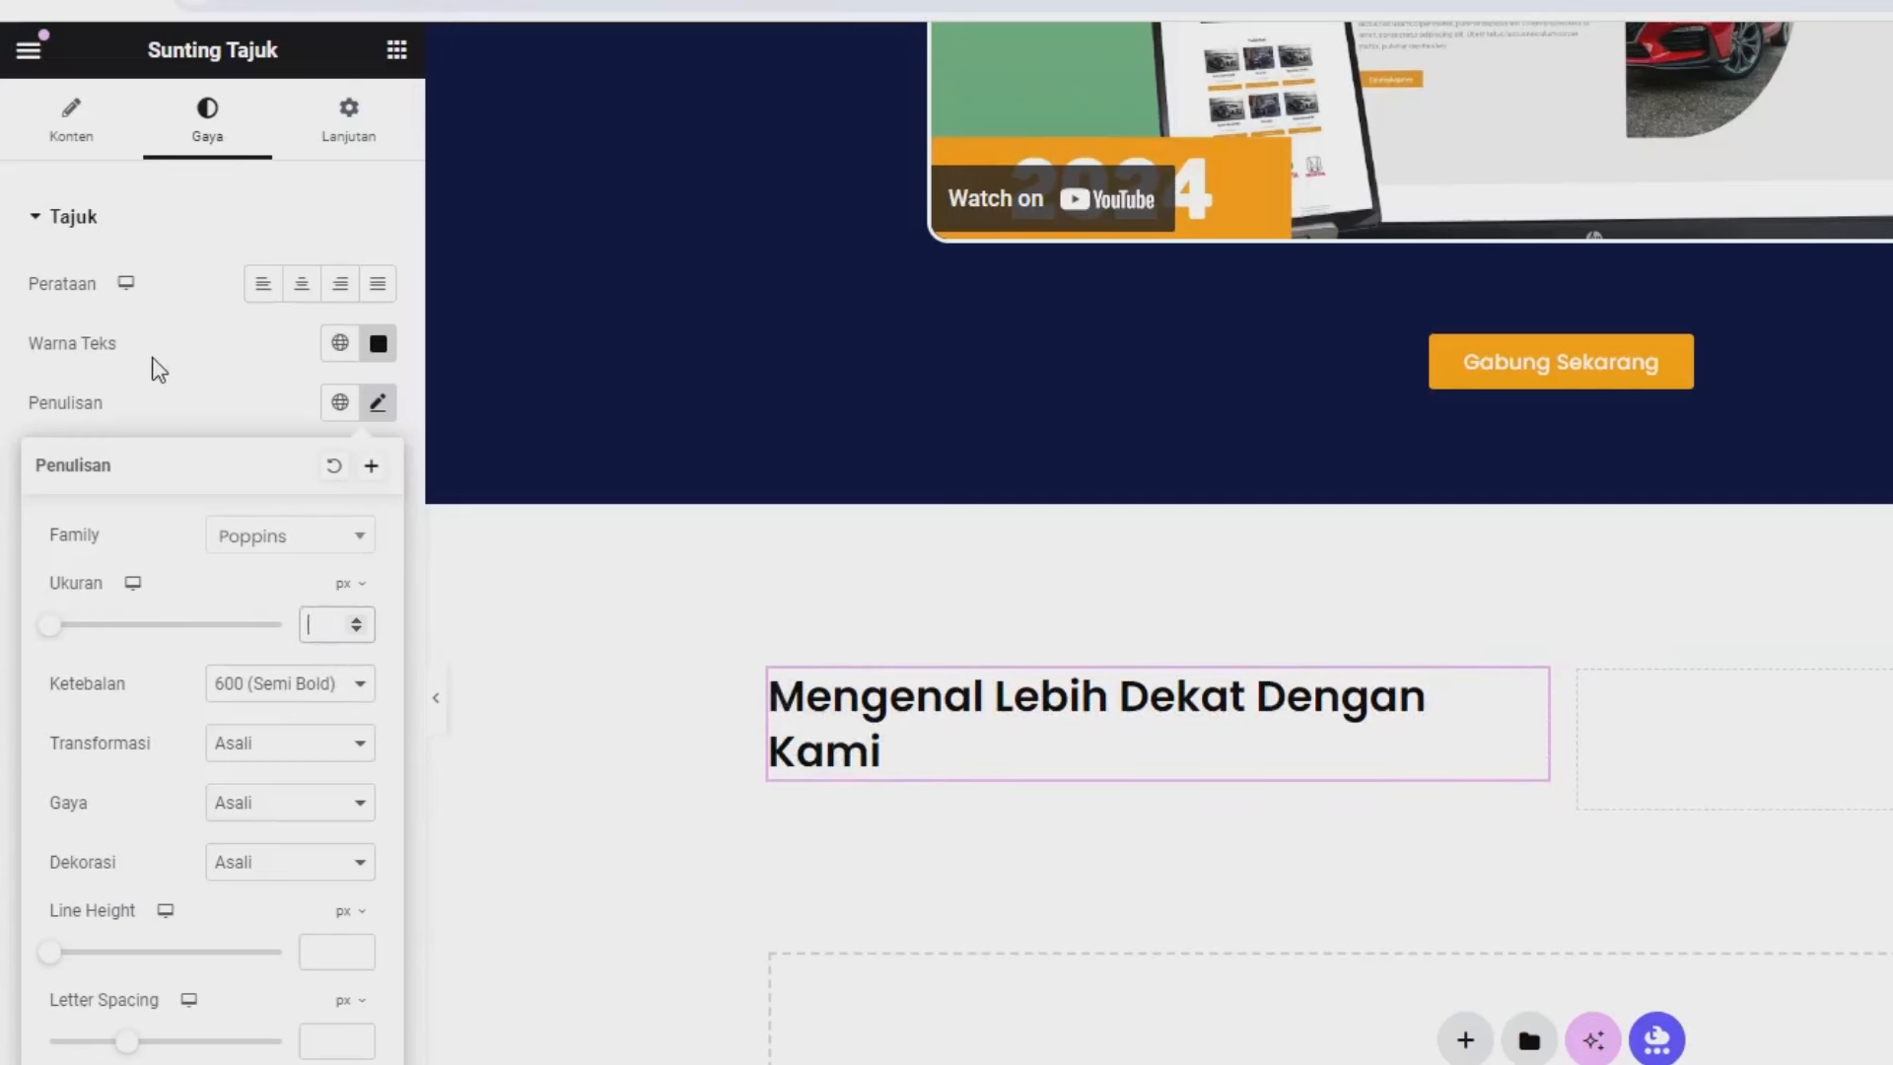
left_click(187, 360)
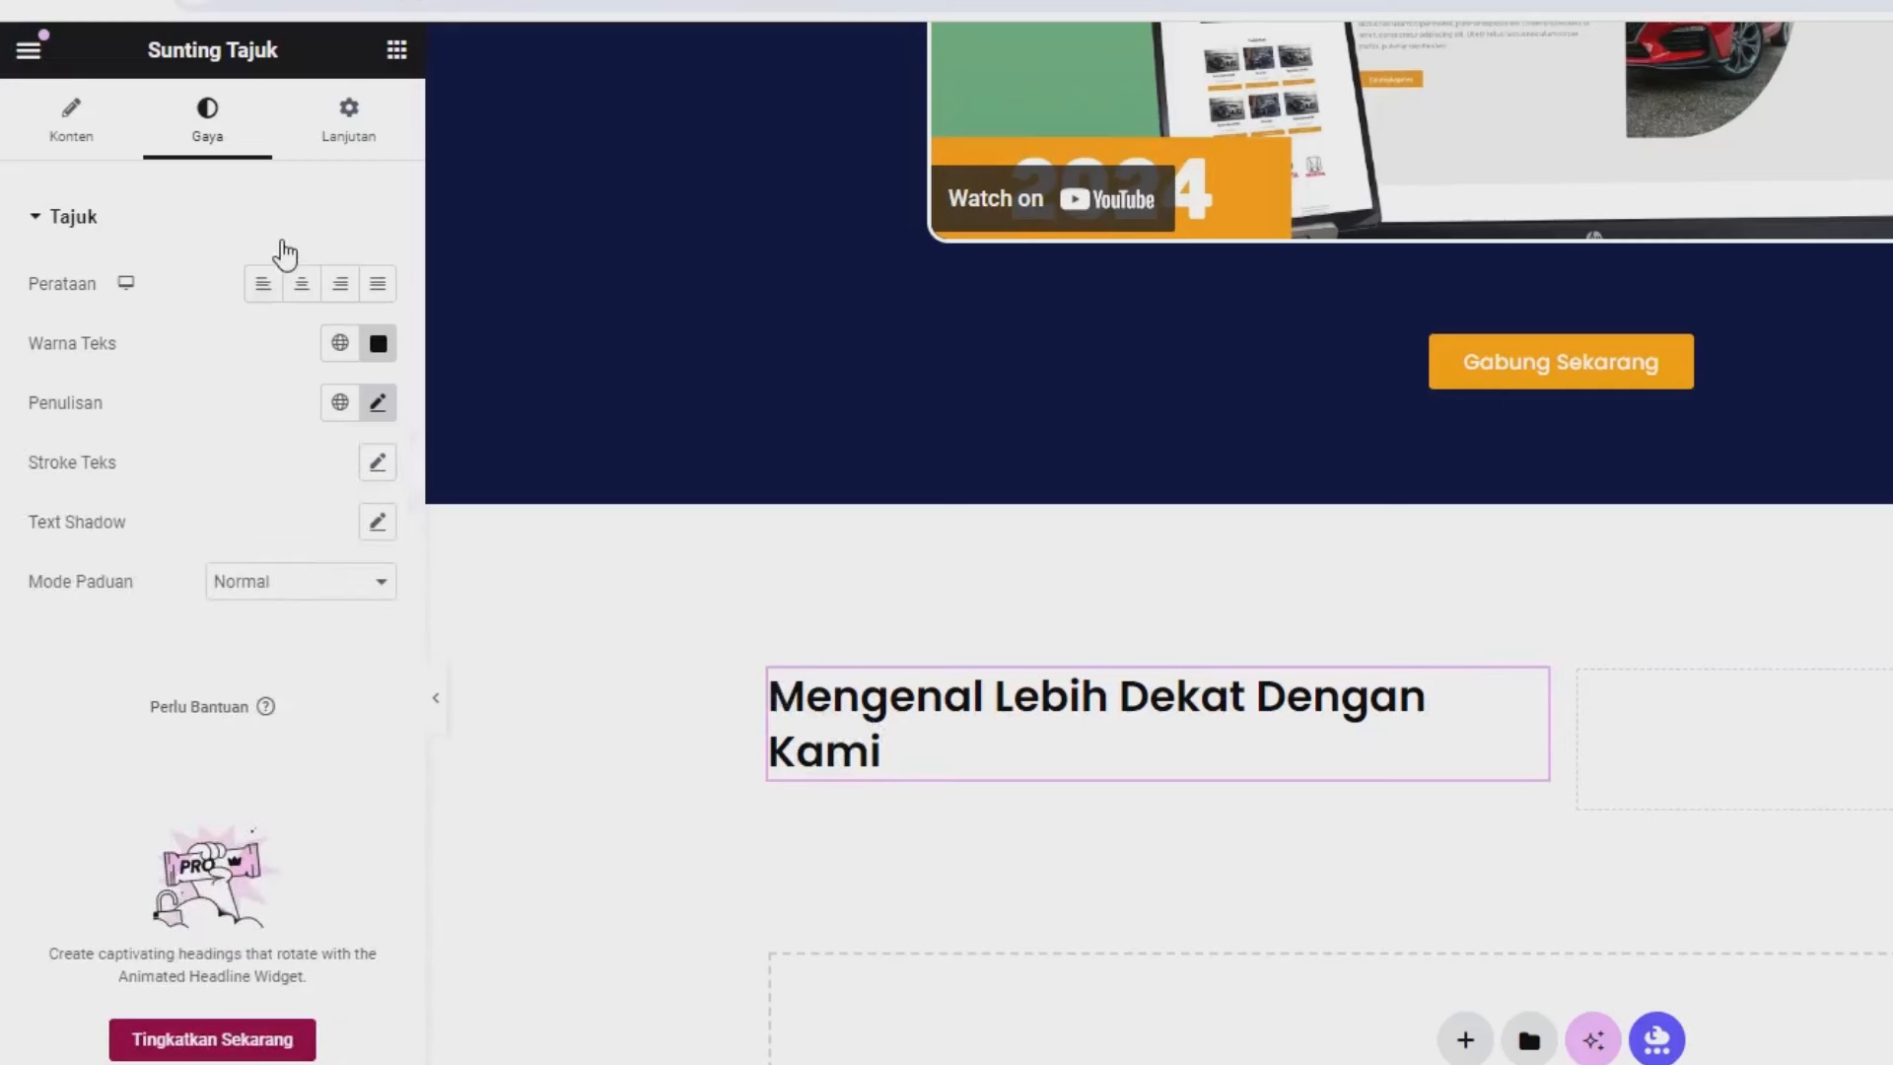
left_click(384, 51)
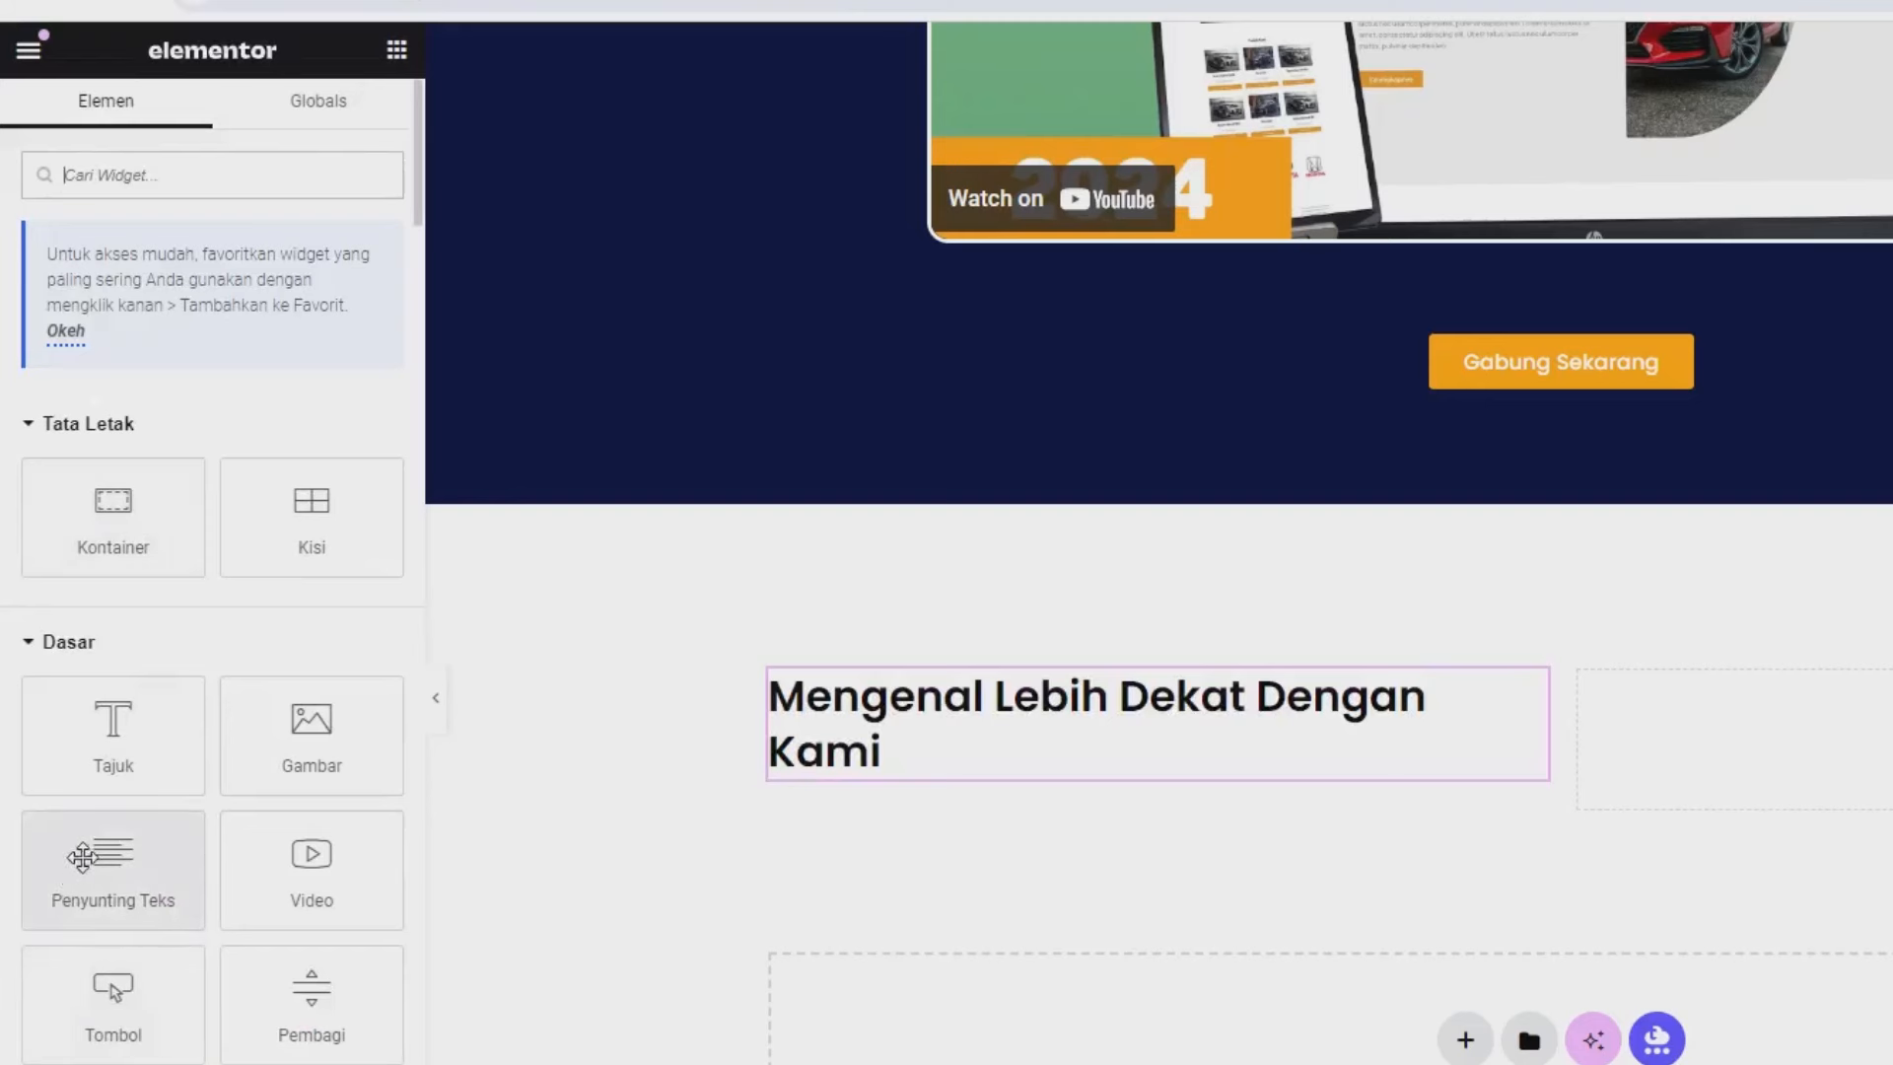
Add a Penyunting Teks block under the heading with the Lorem ipsum paragraph pasted three times.
left_click_drag(76, 856, 806, 754)
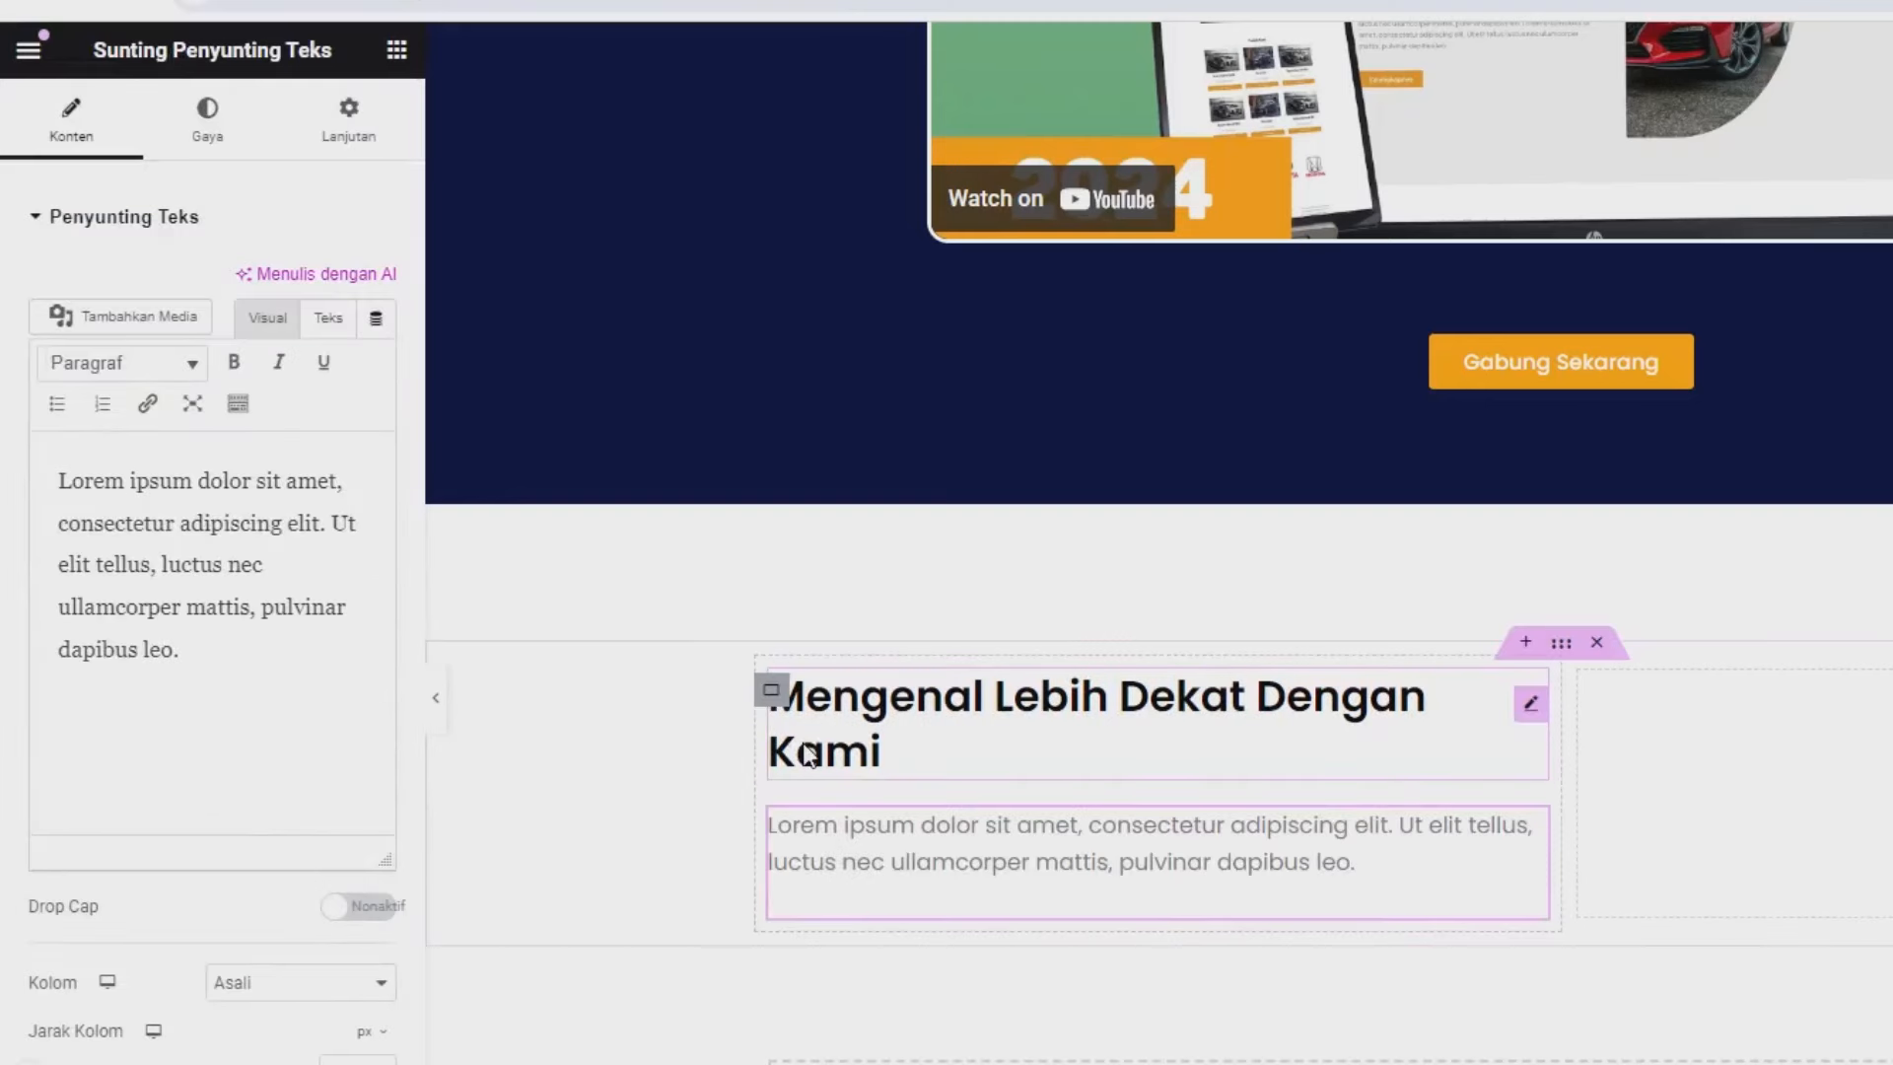
left_click(247, 675)
key("ctrl+a")
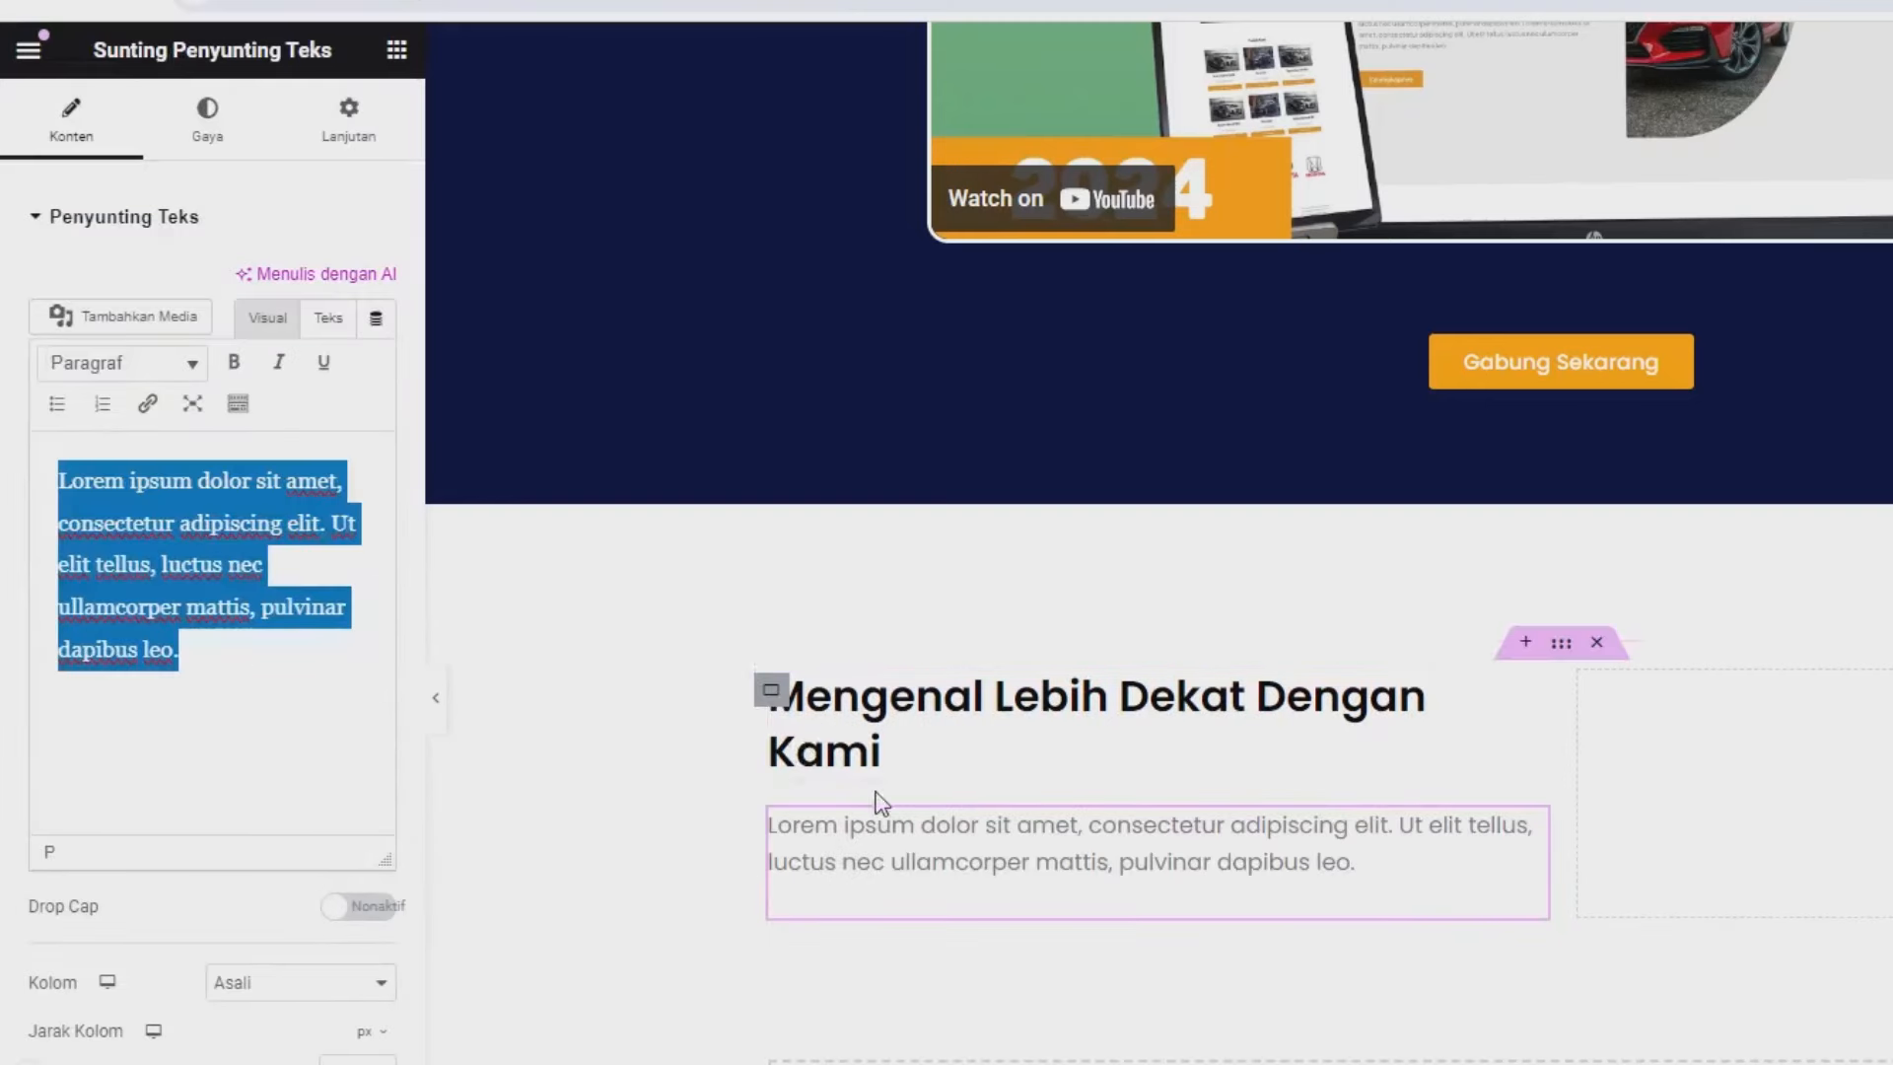
key("ctrl+c")
left_click(295, 666)
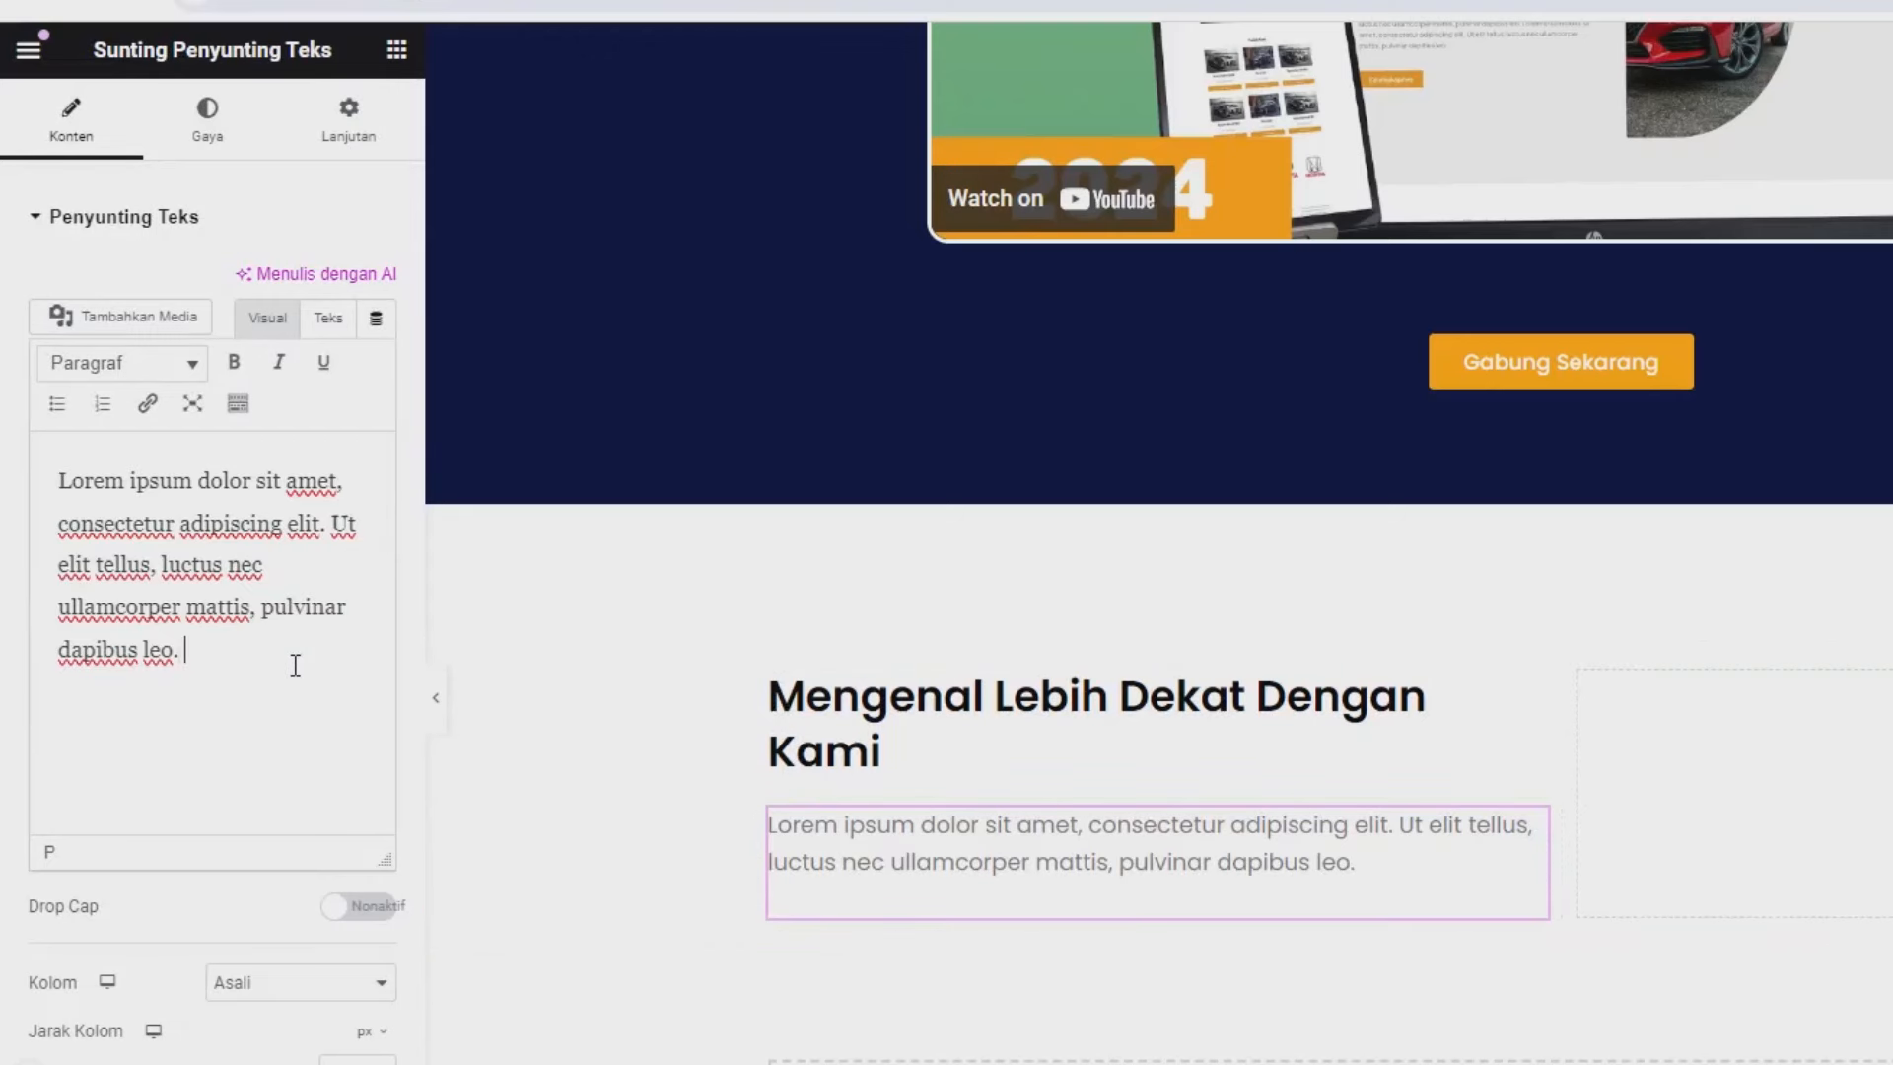
key("ctrl+v")
key("ctrl+v")
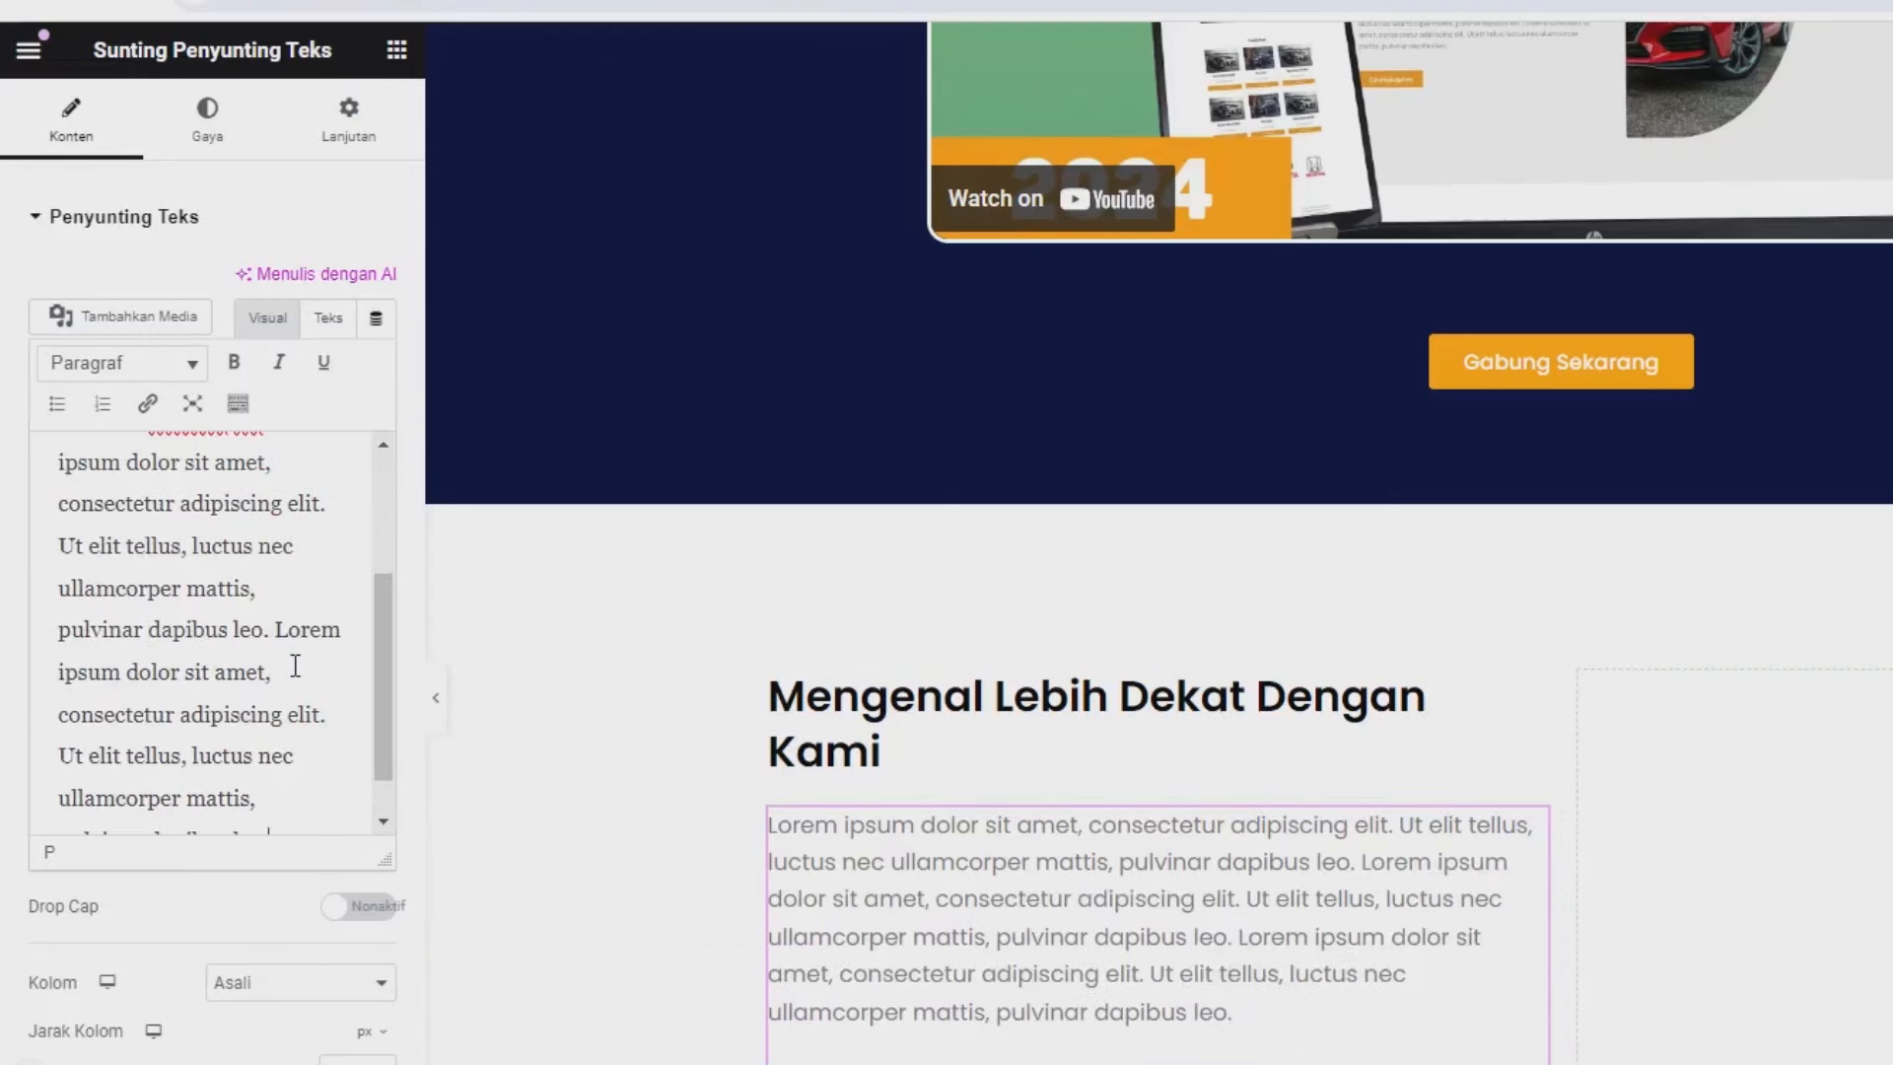
left_click_drag(210, 560, 247, 685)
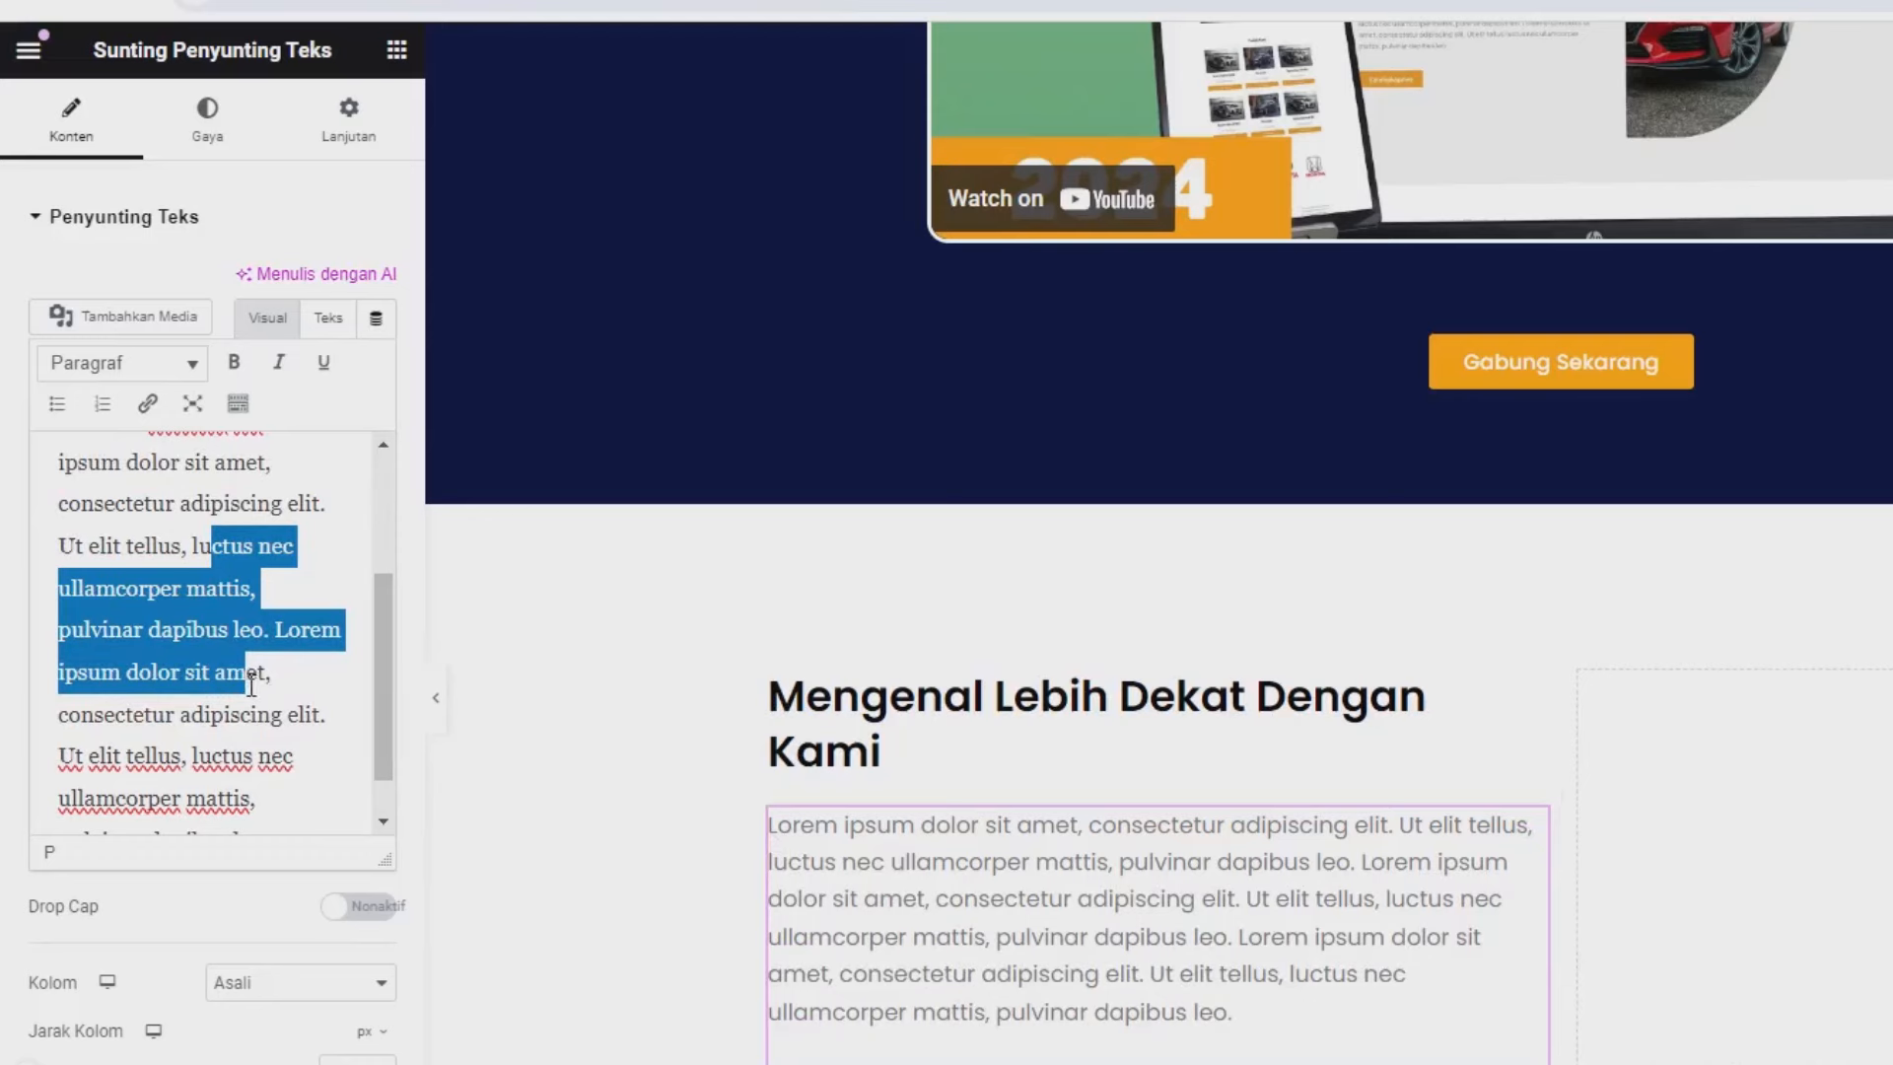
left_click(166, 682)
scroll(922, 904, "down", 3)
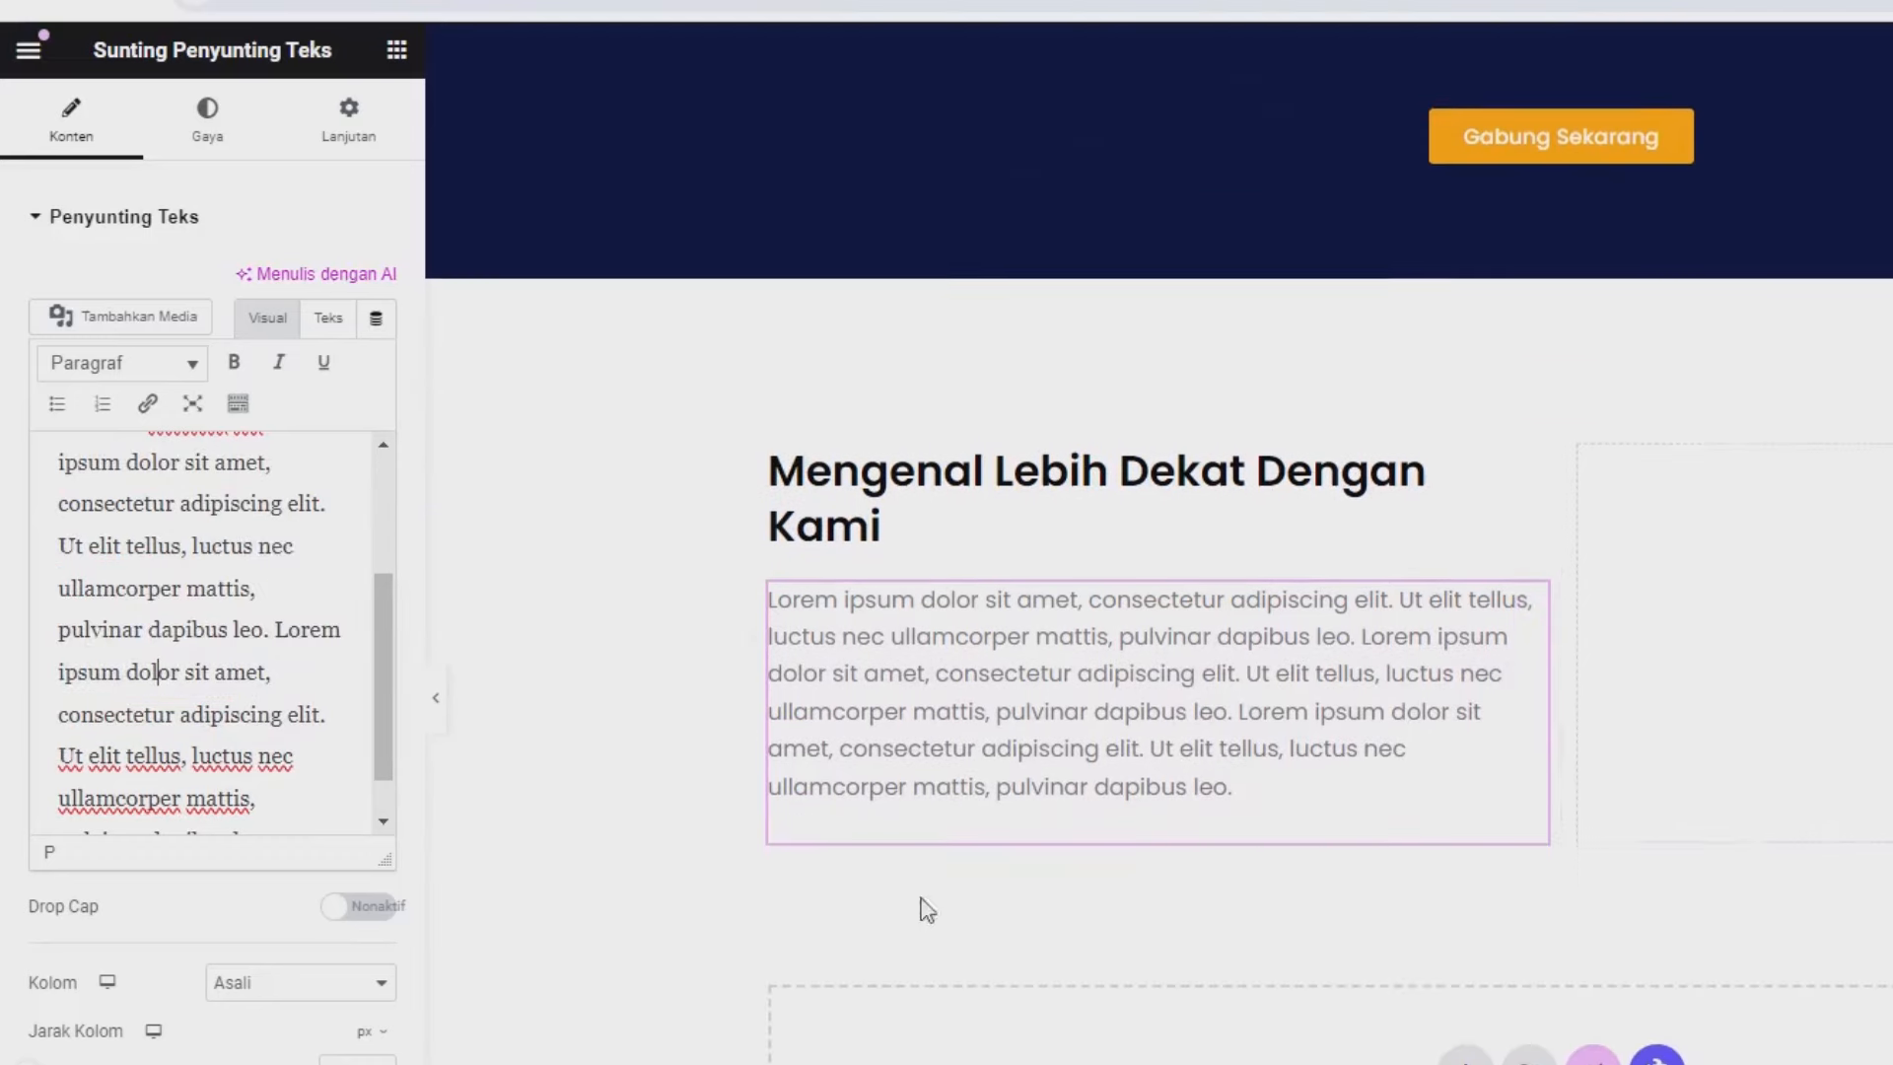
scroll(488, 784, "up", 3)
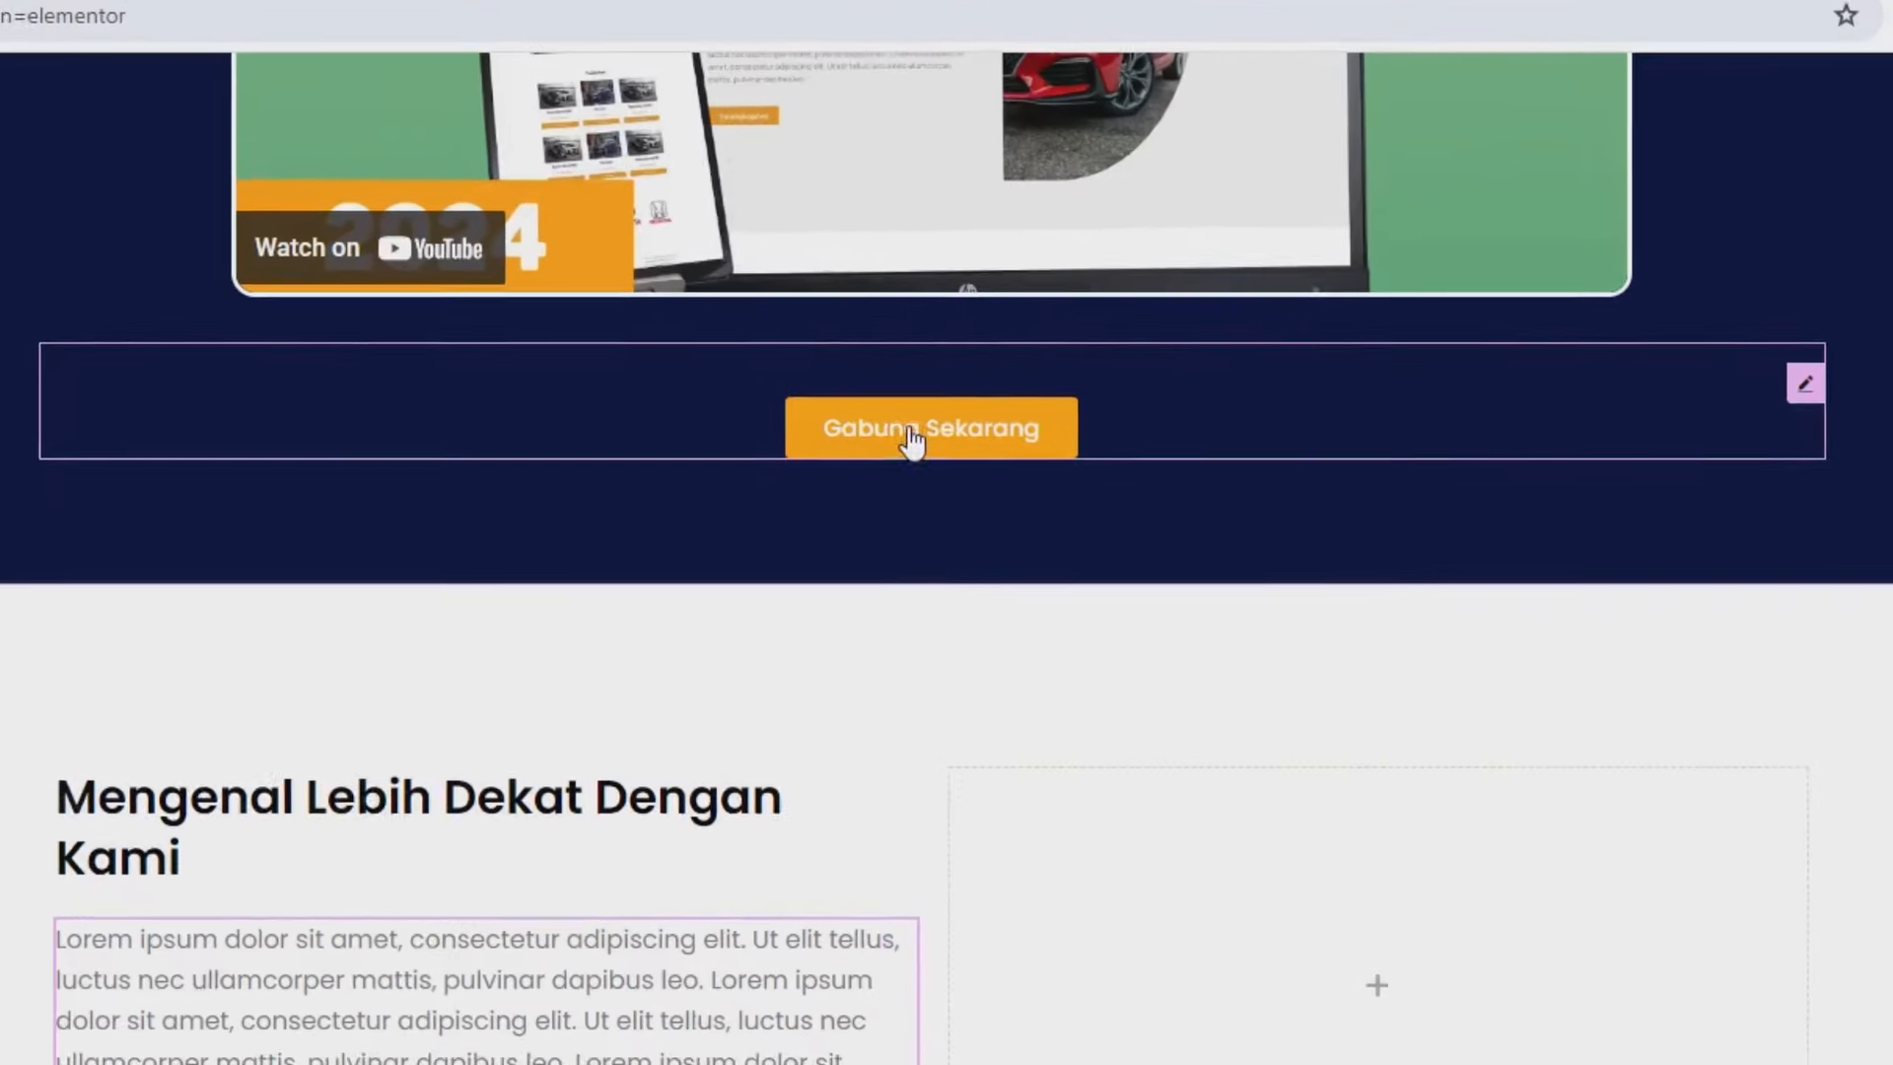
Copy the Gabung Sekarang button and paste it below the lorem ipsum paragraph.
right_click(927, 437)
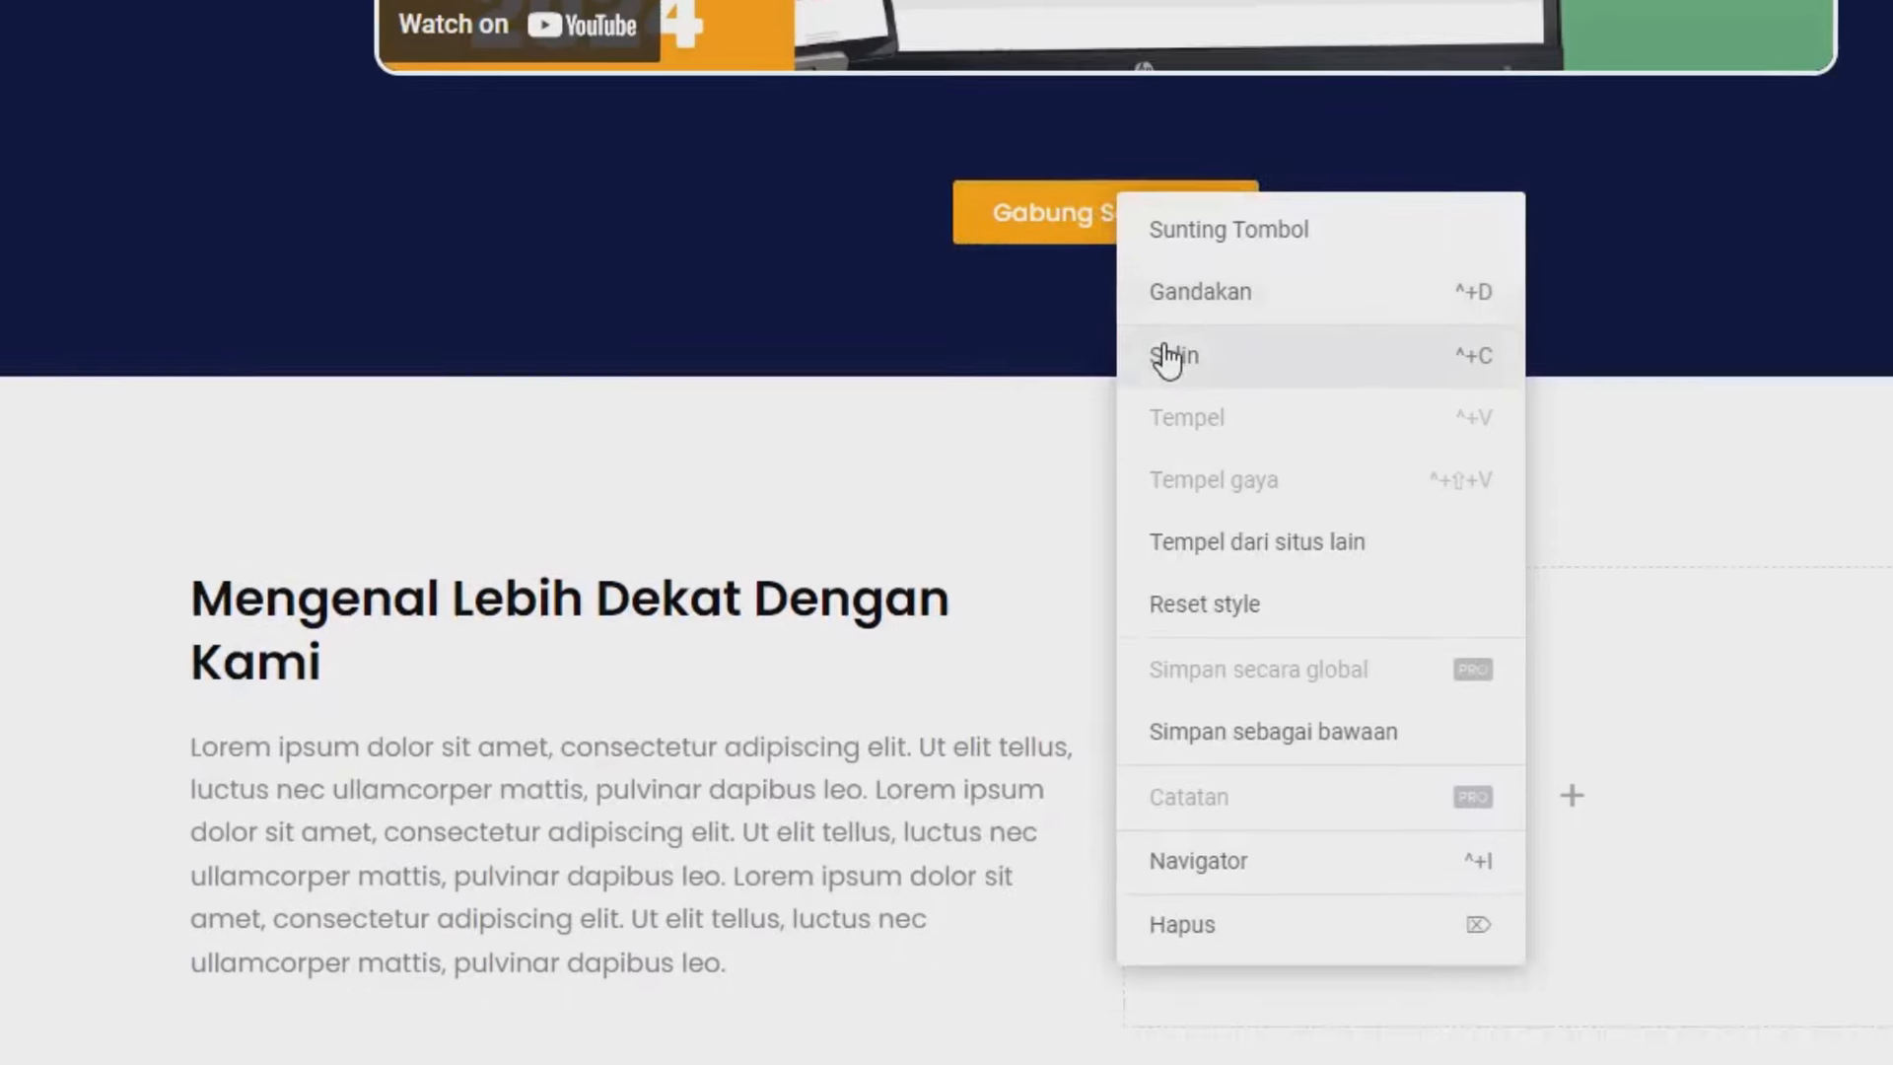
left_click(976, 588)
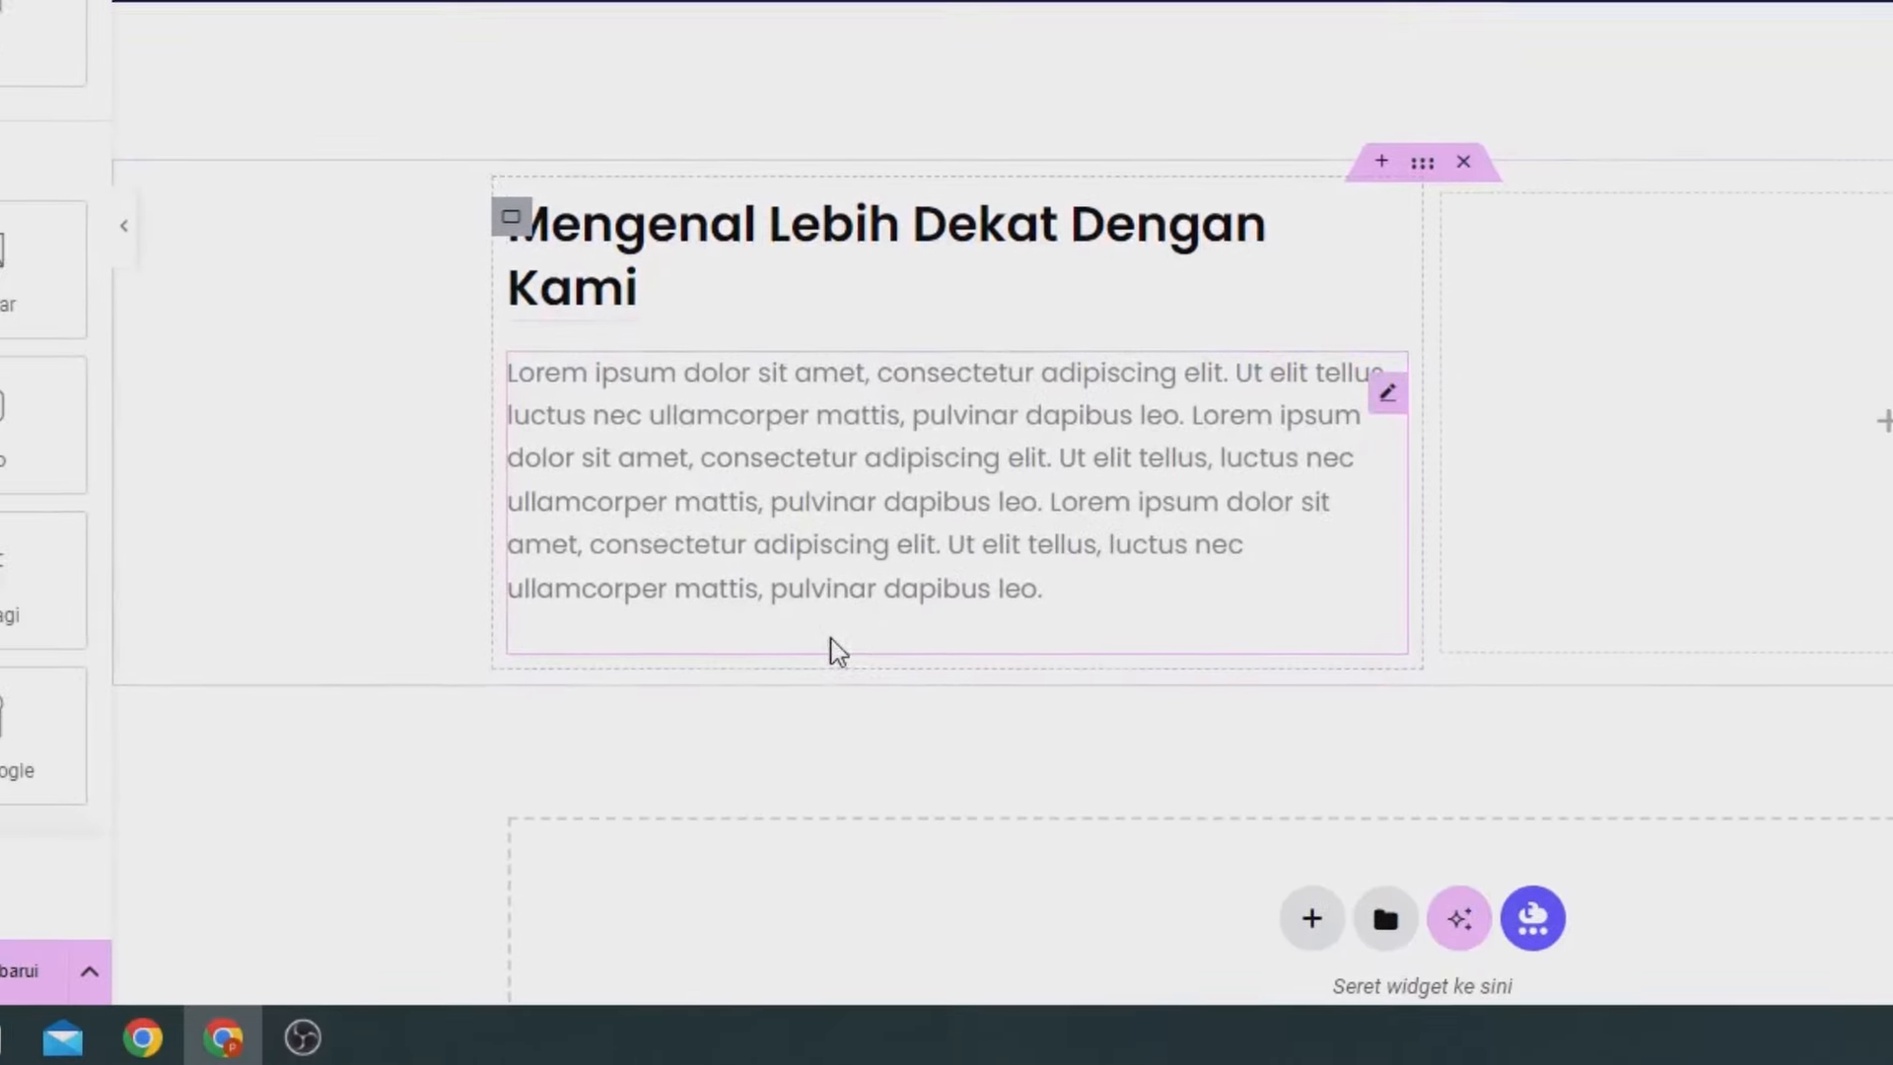
right_click(807, 611)
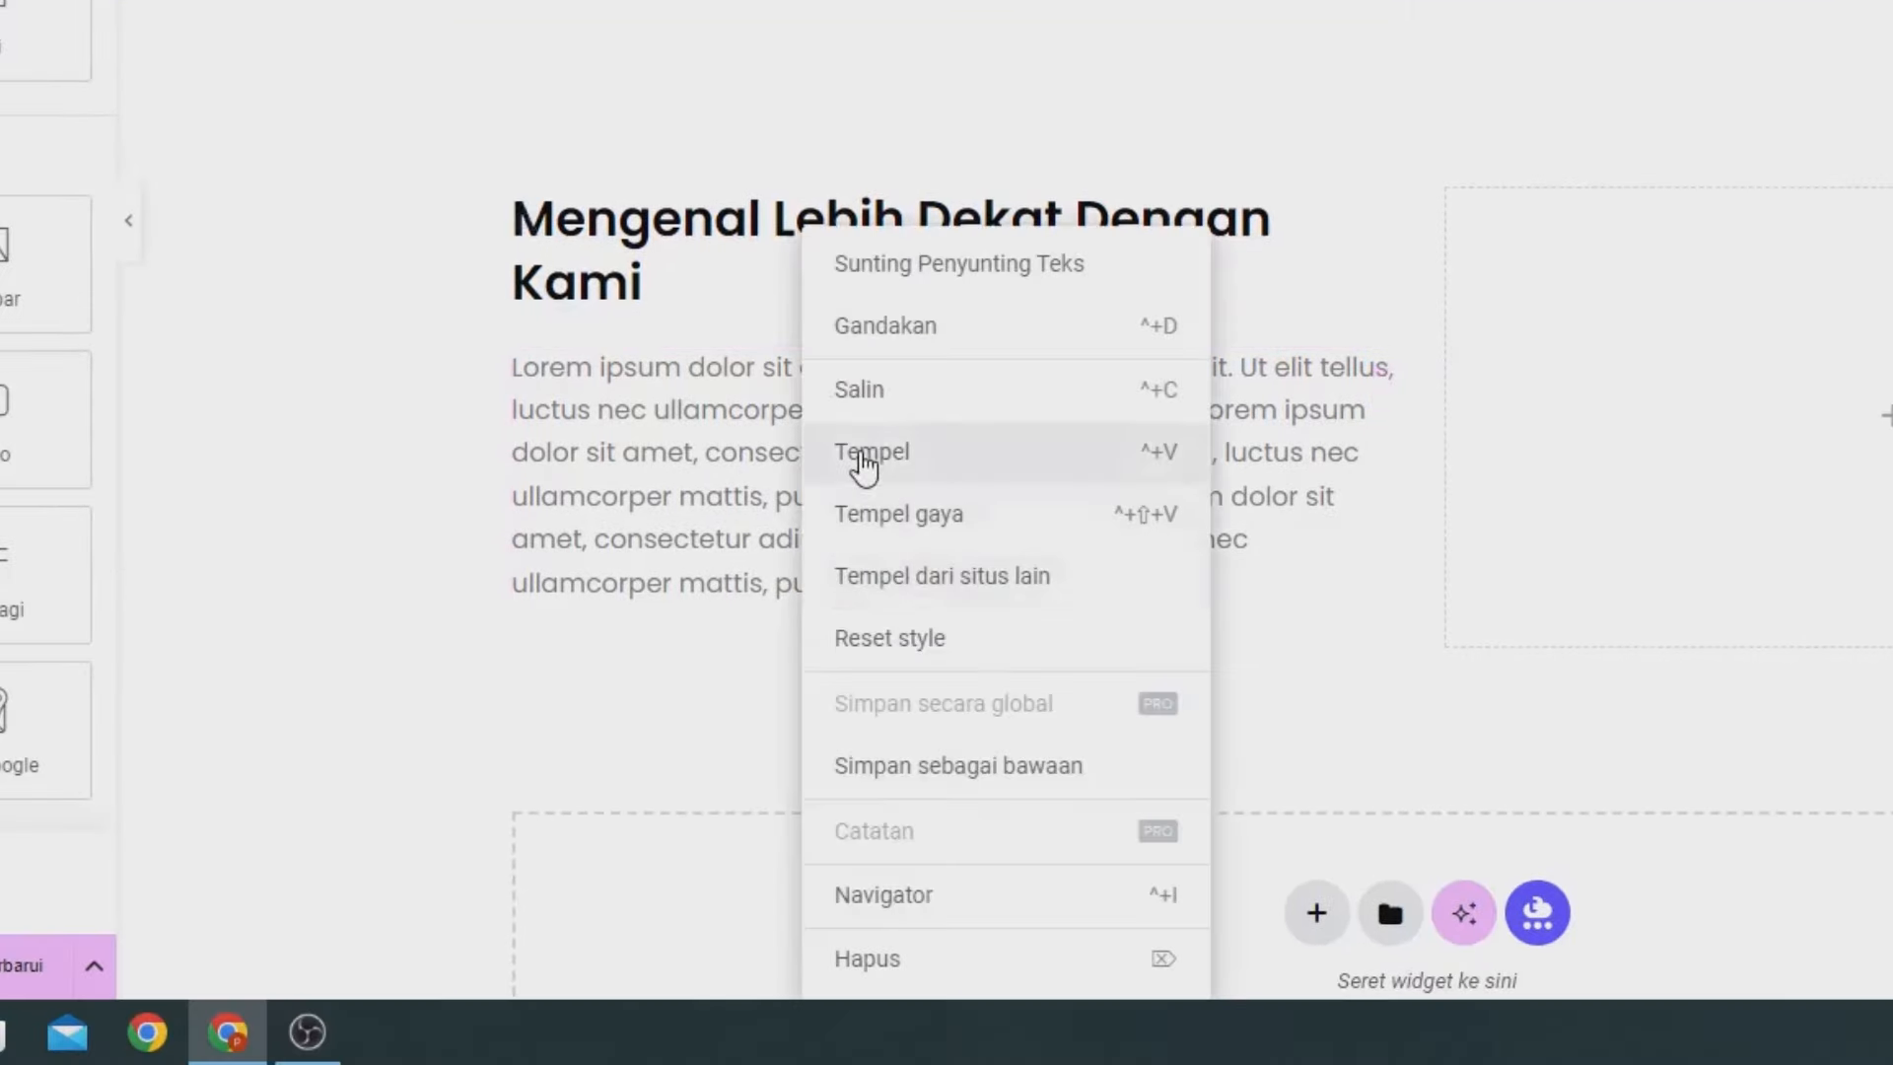
left_click(865, 456)
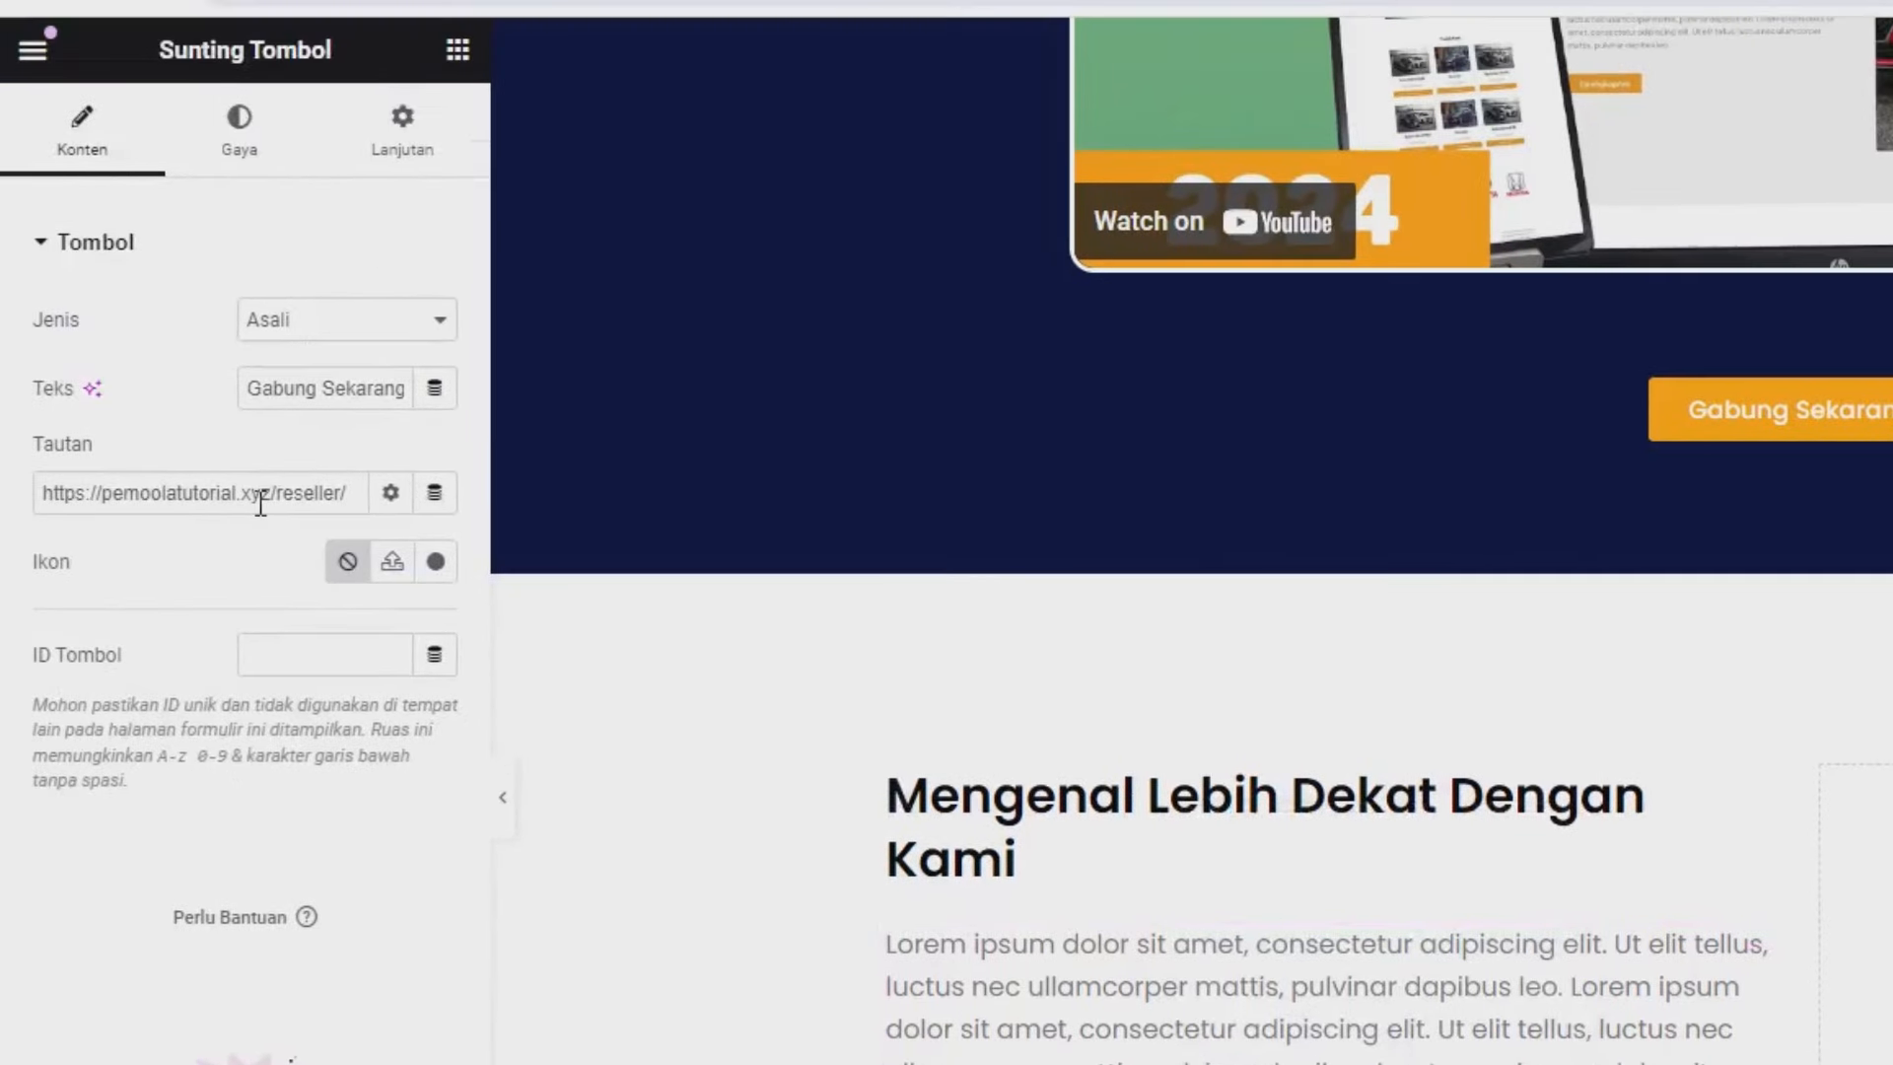
Relabel the pasted button 'Hubungi Kami' and delete its old link address.
triple_click(297, 391)
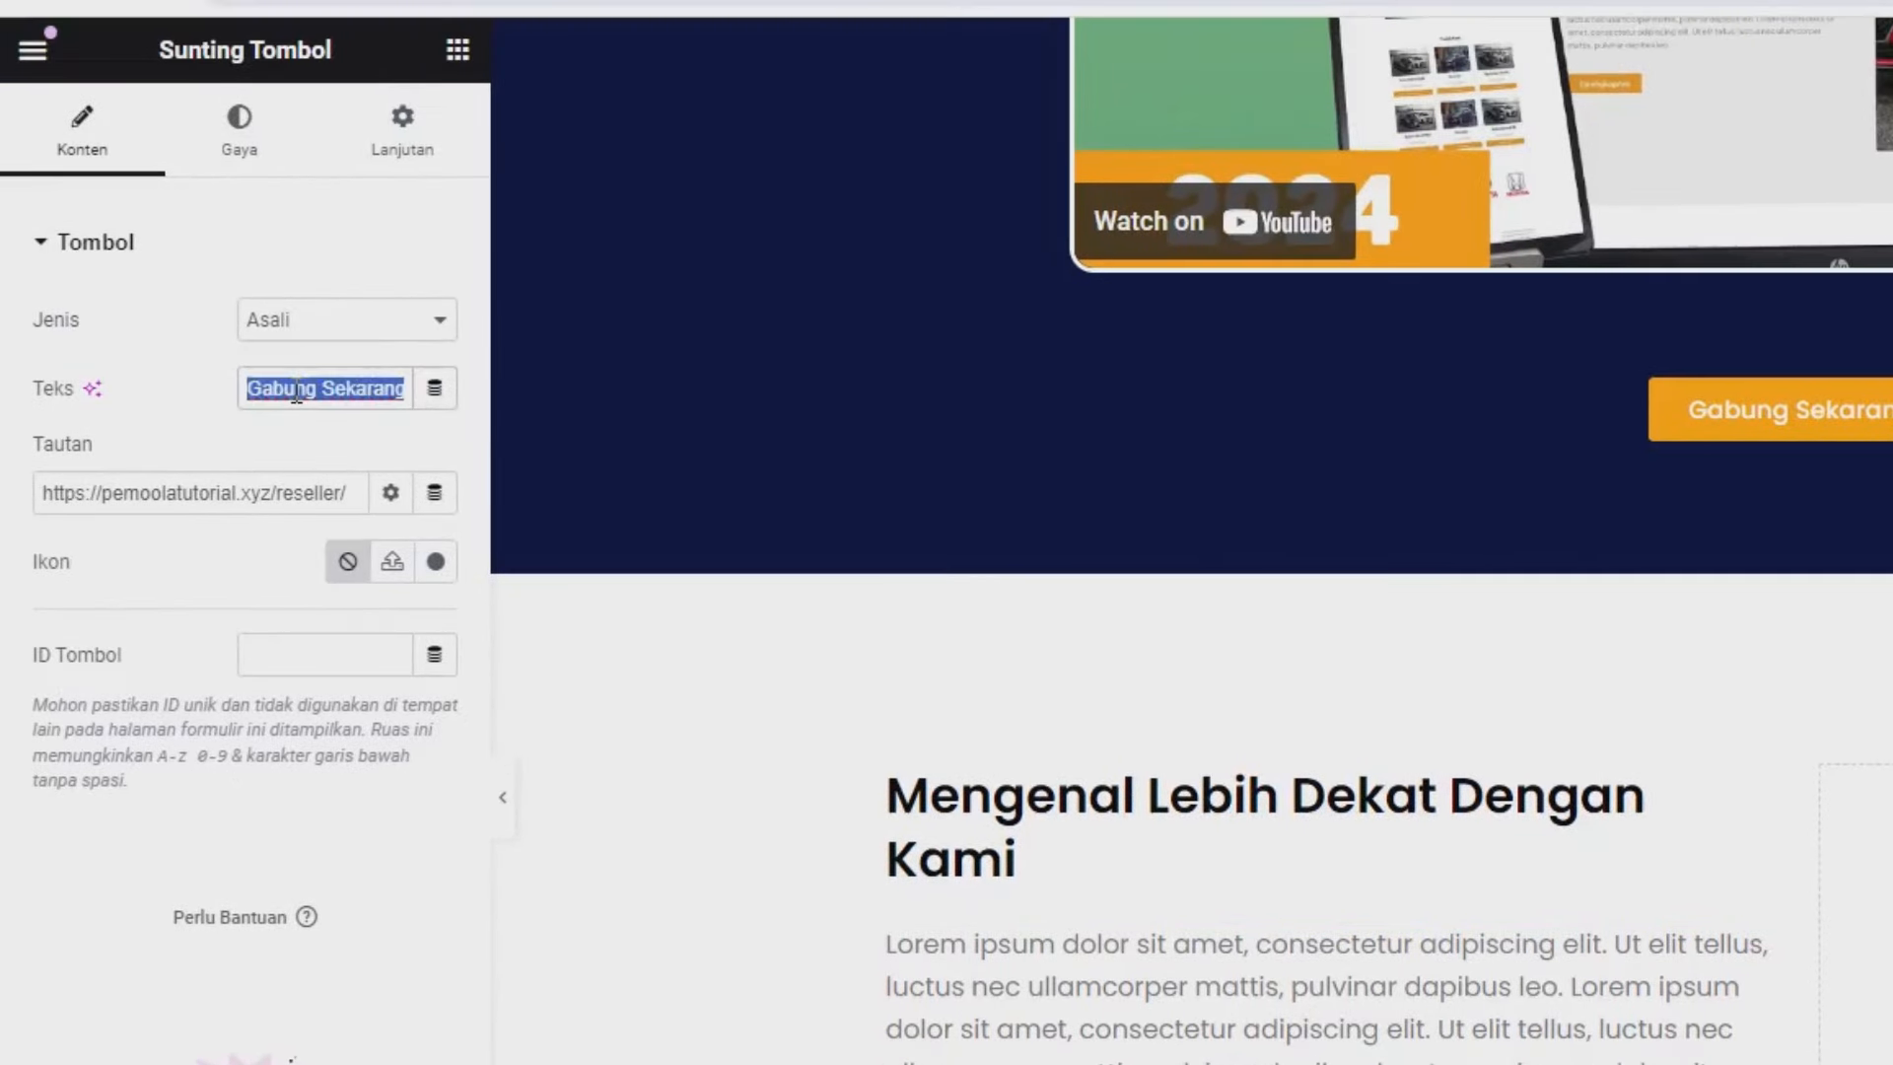
type("Hubungi Kami")
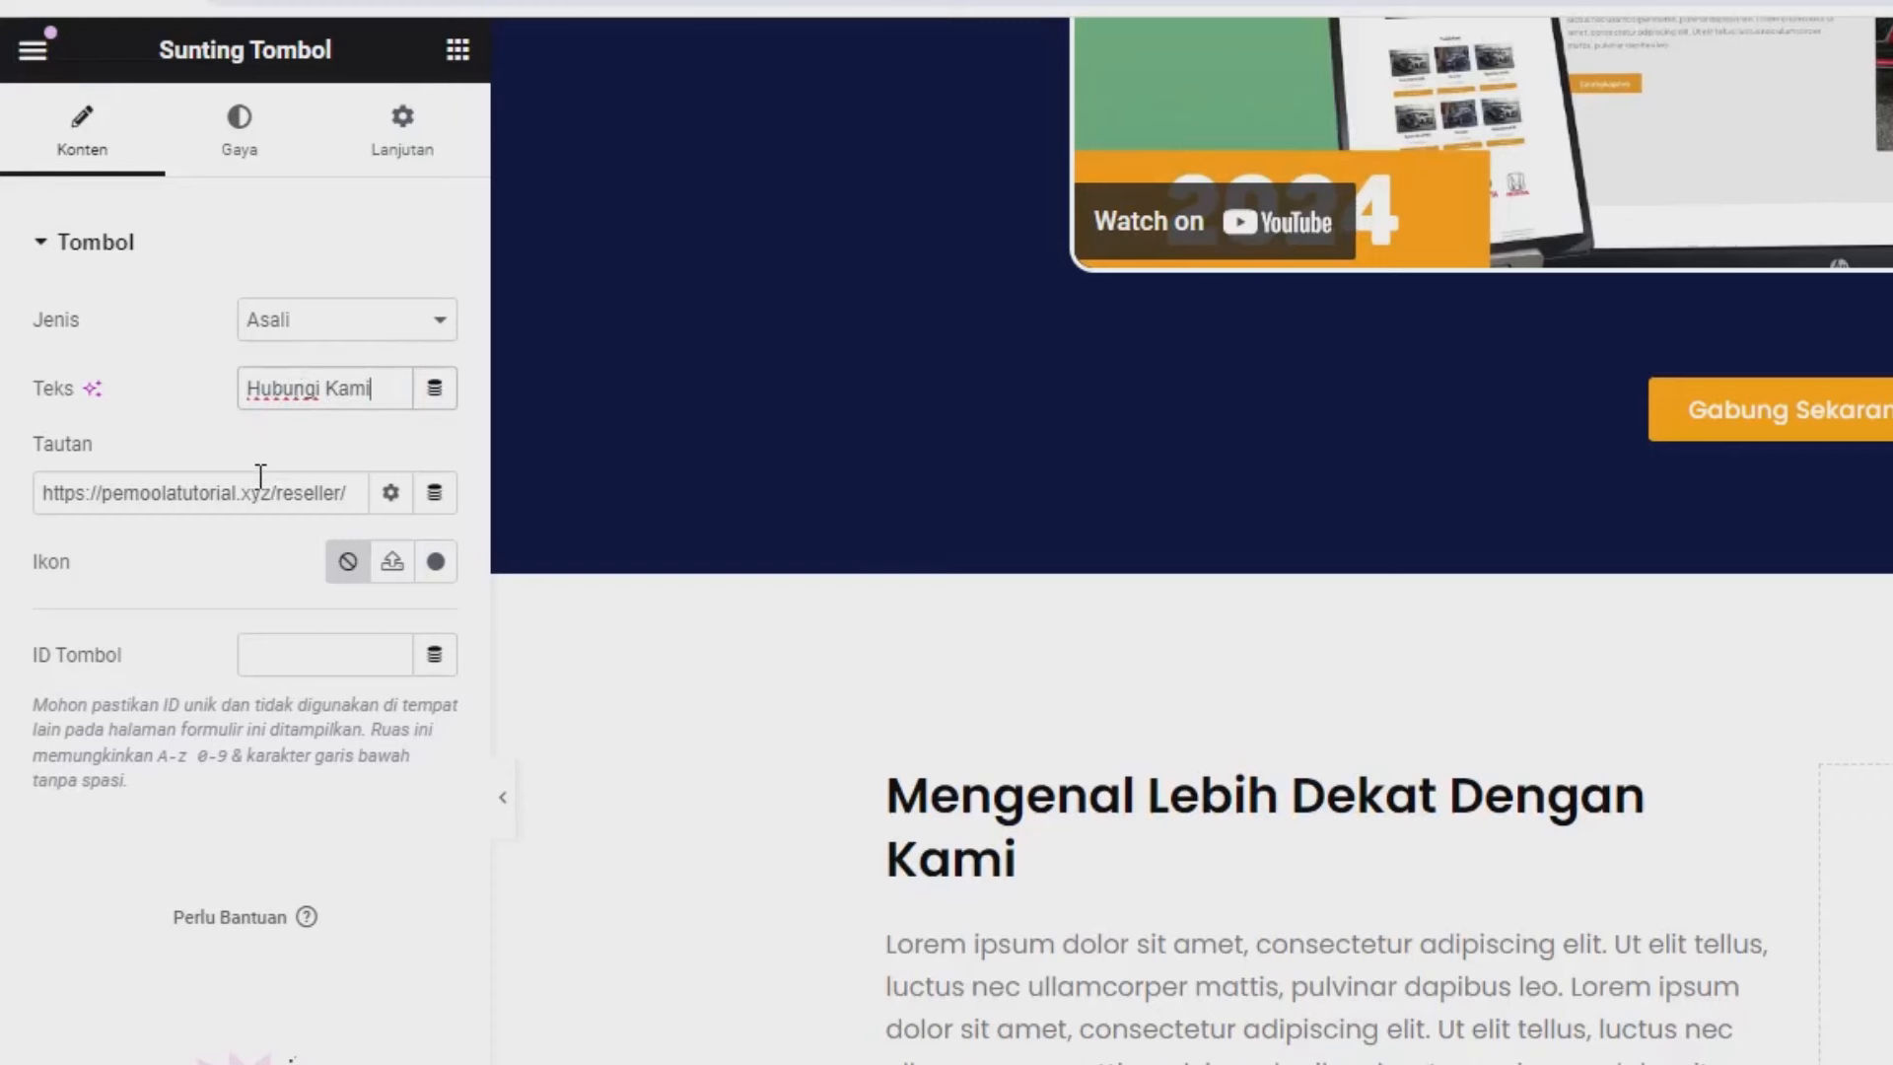
triple_click(260, 475)
key("BackSpace")
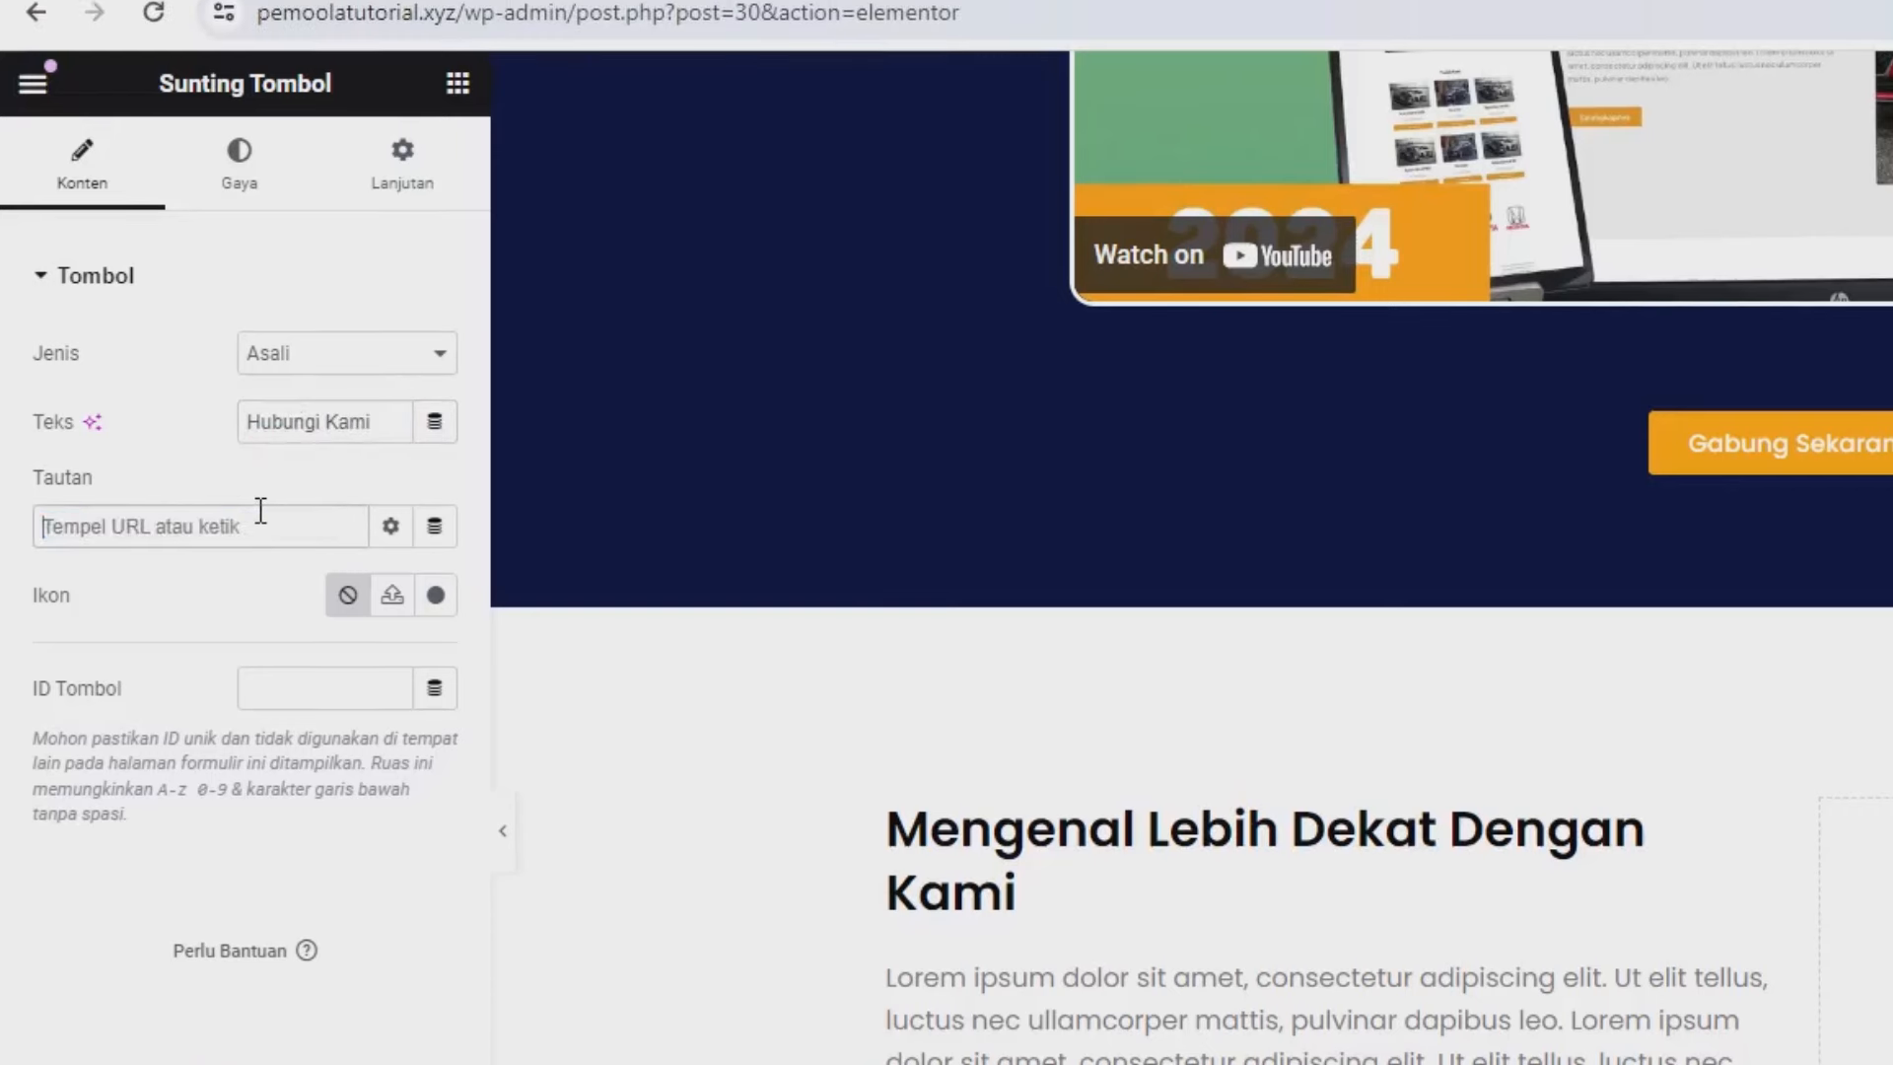
left_click(669, 30)
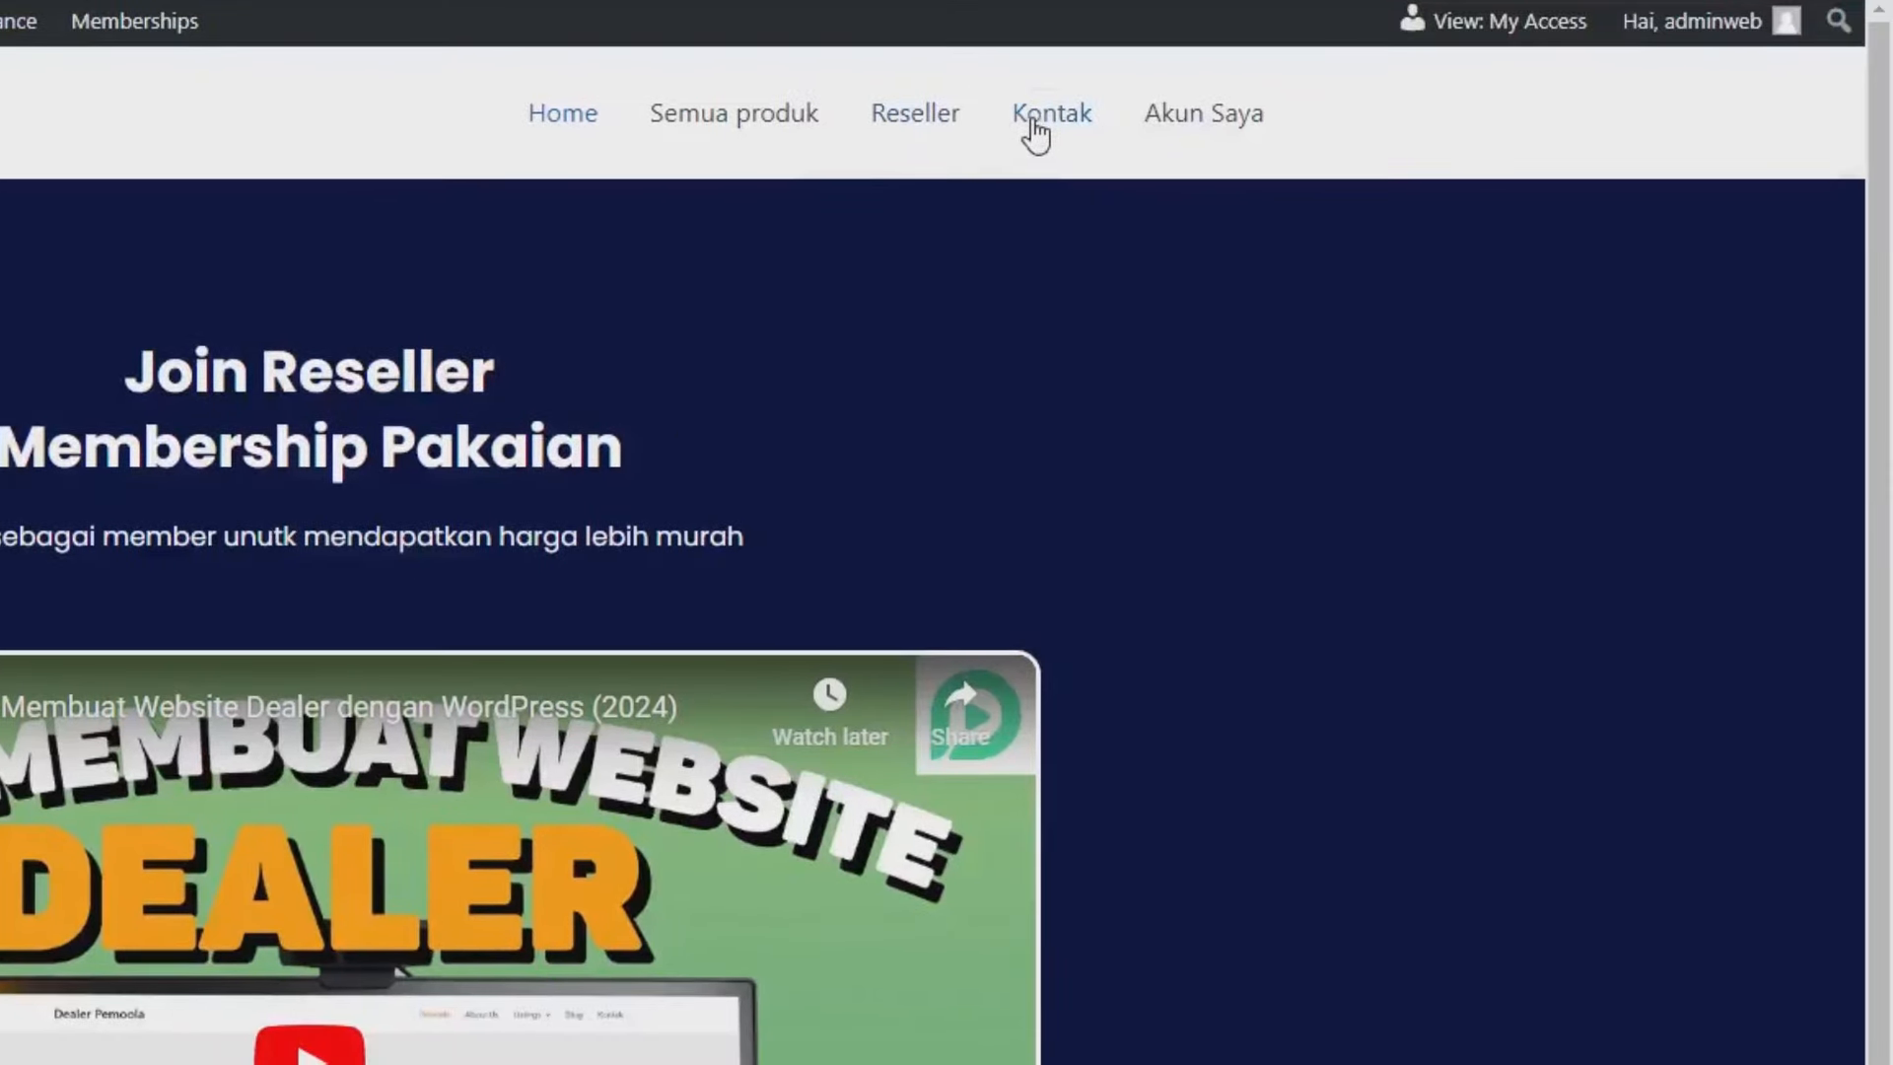
right_click(1035, 133)
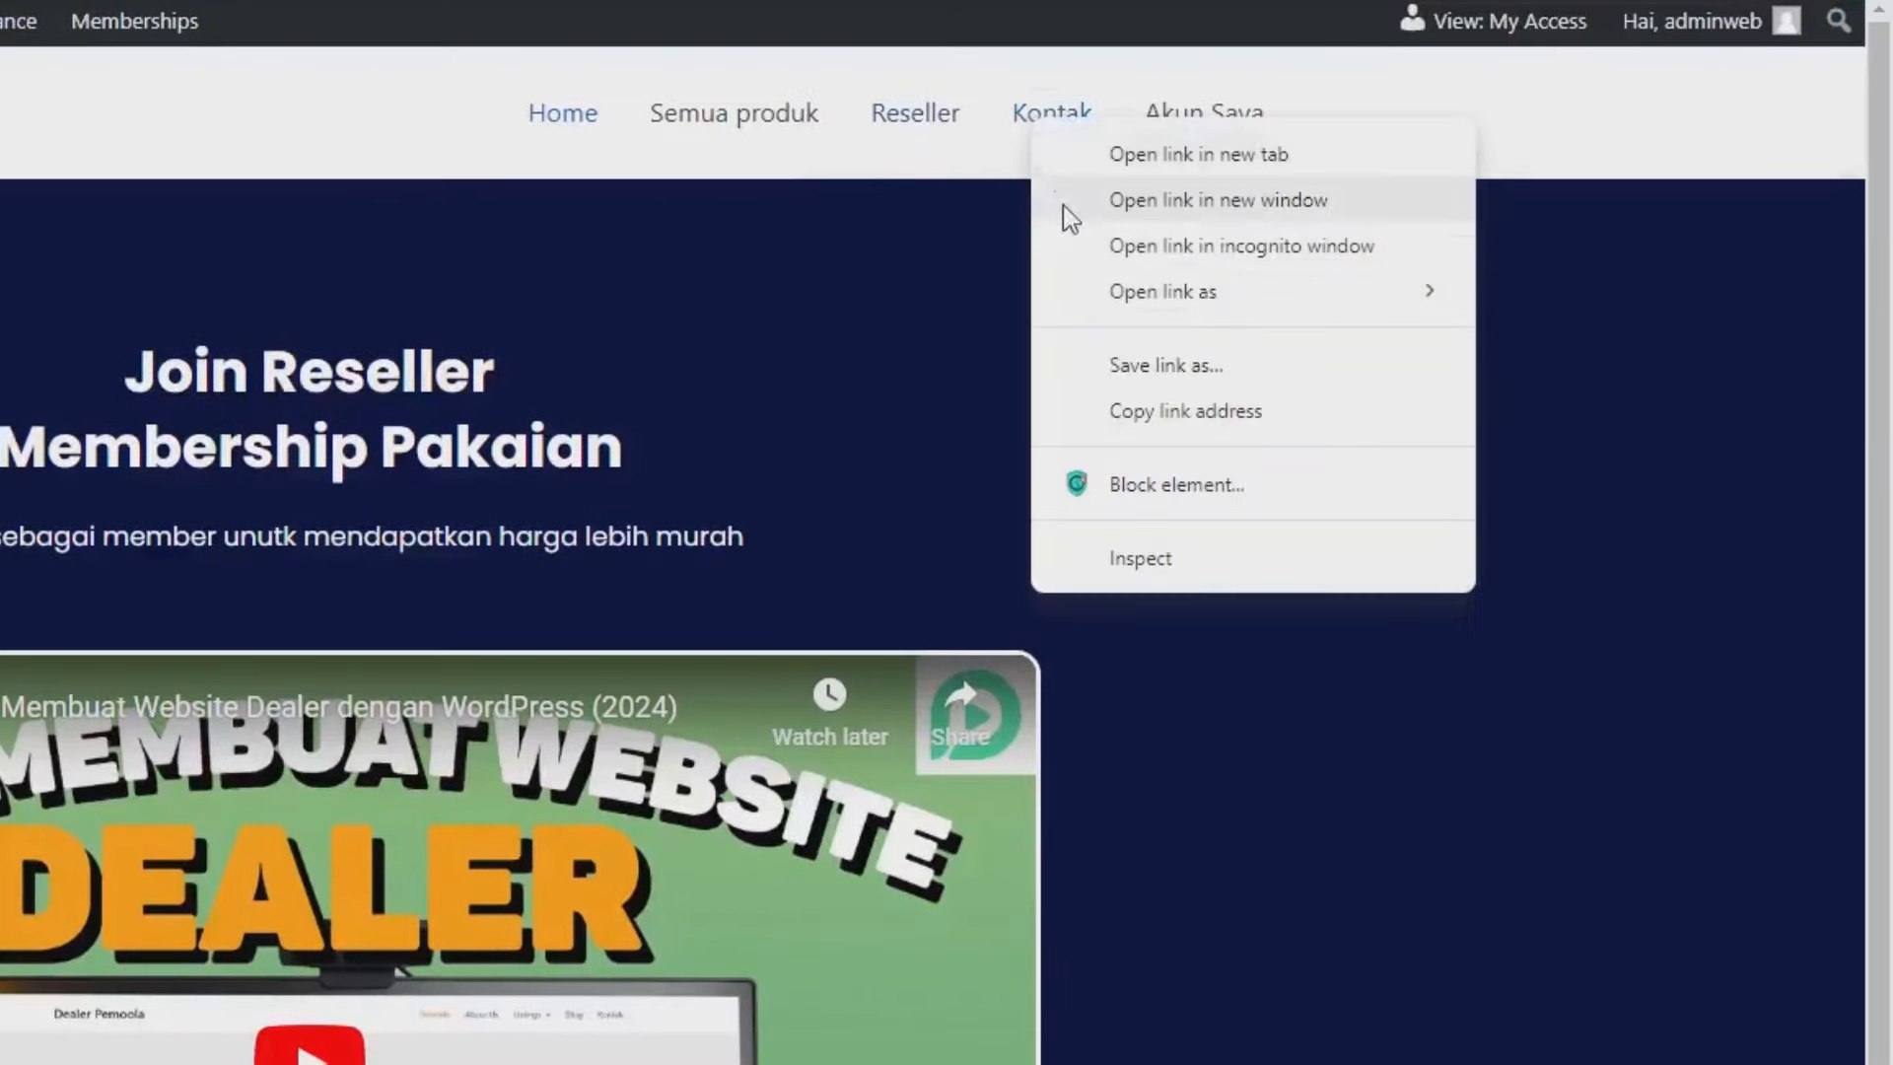
left_click(1141, 410)
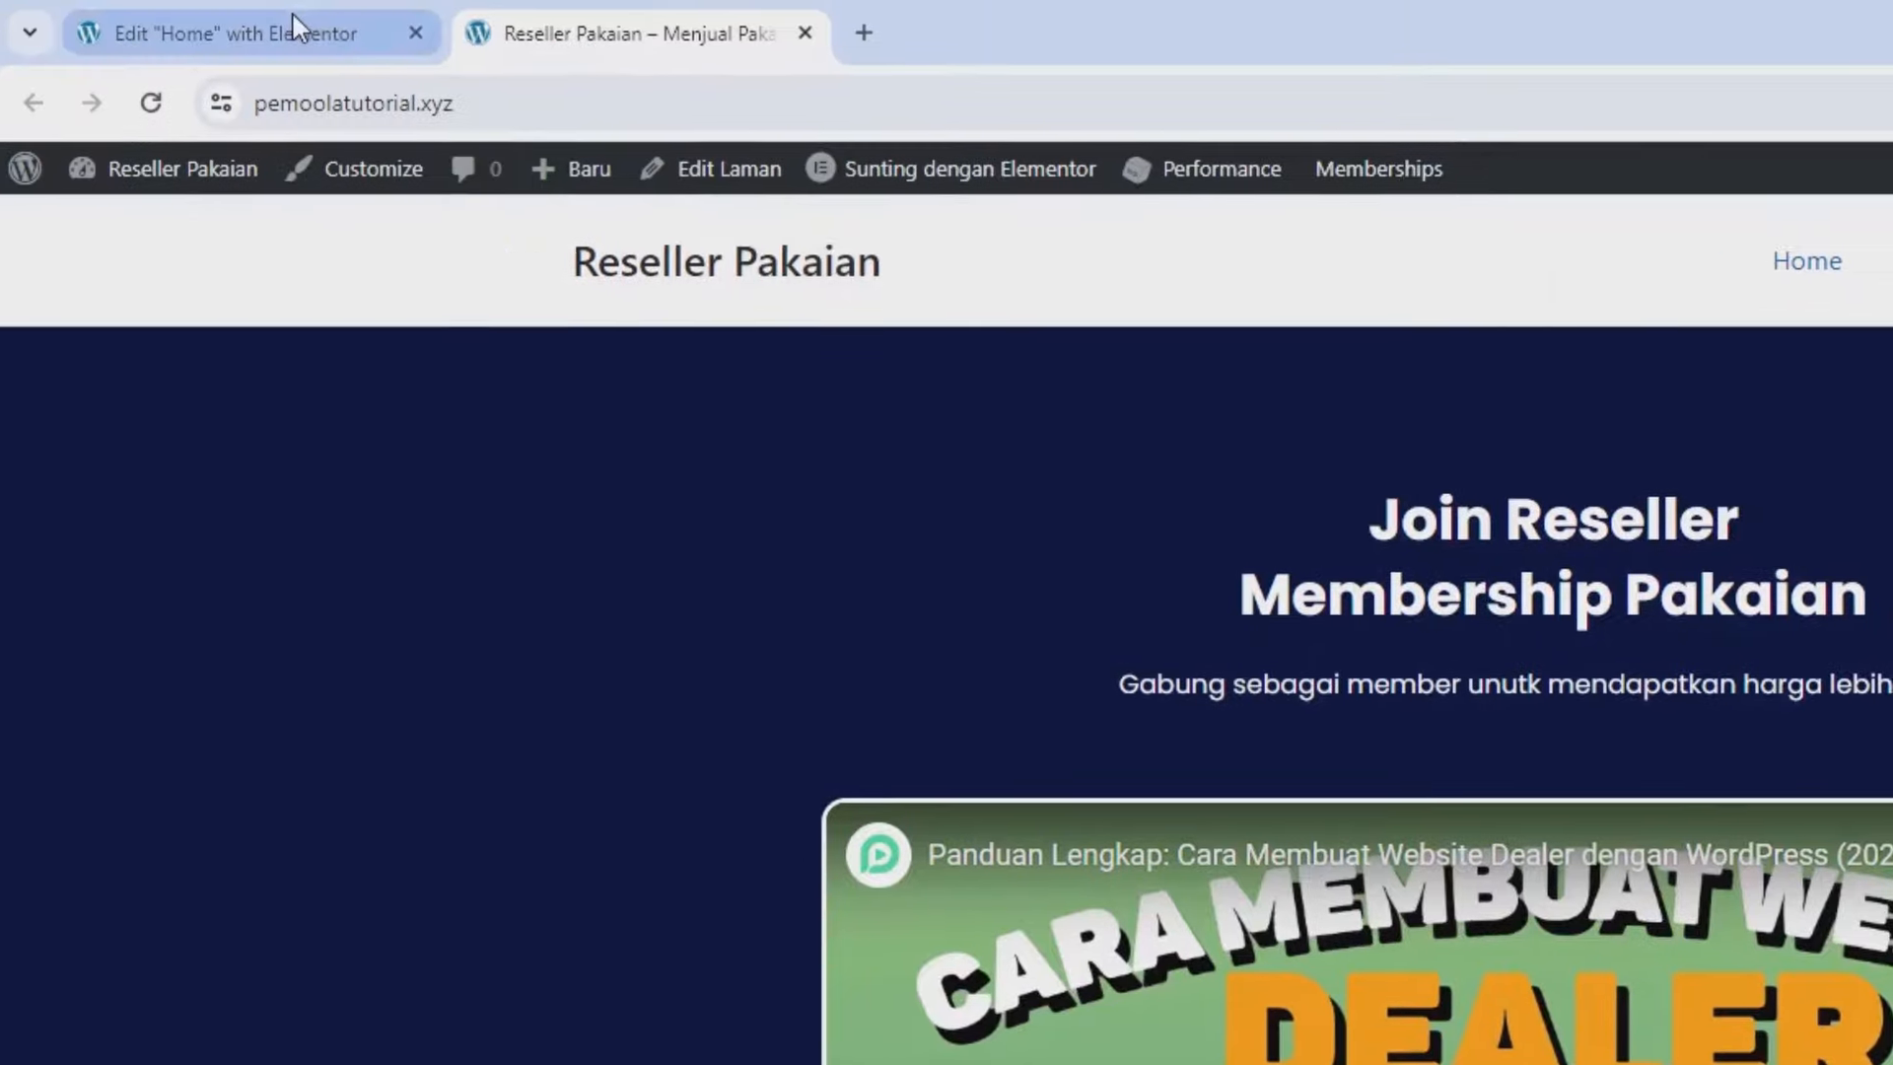
left_click(292, 25)
left_click(208, 604)
key("ctrl+v")
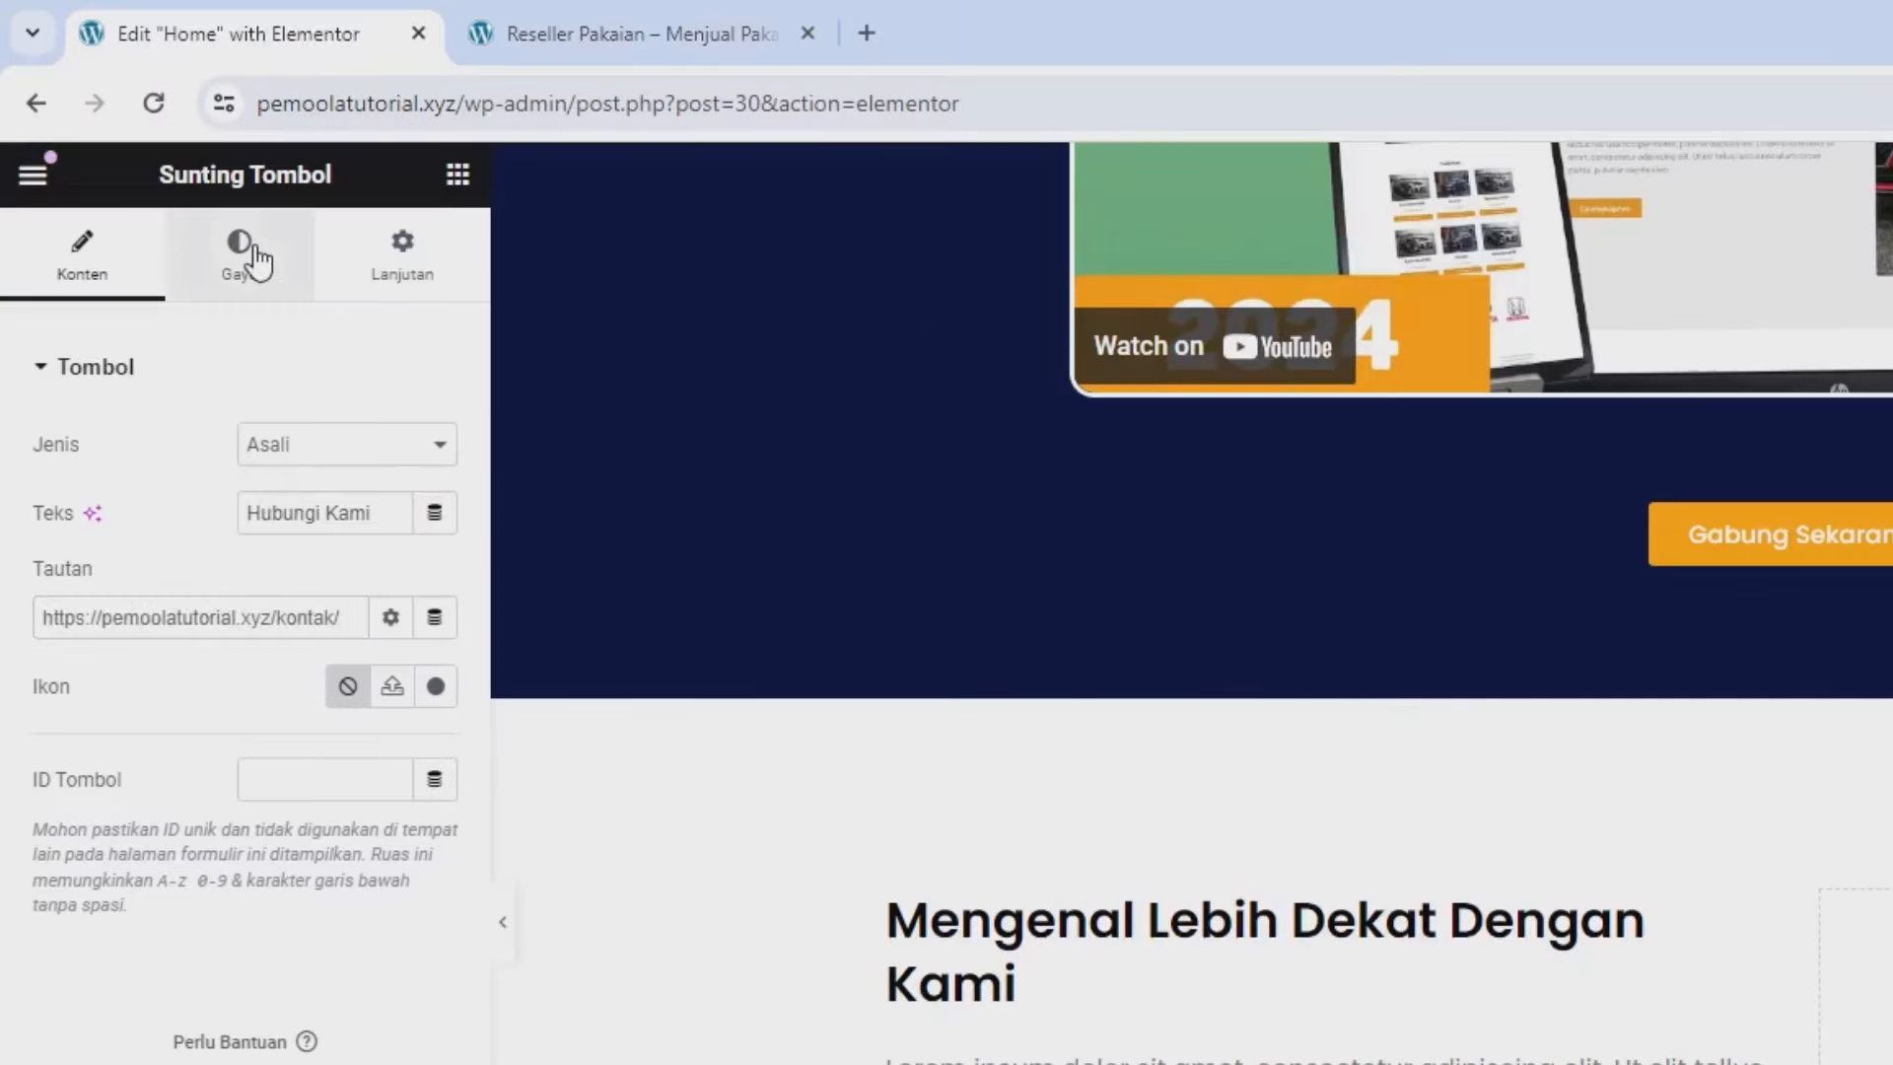
left_click(254, 282)
left_click(296, 442)
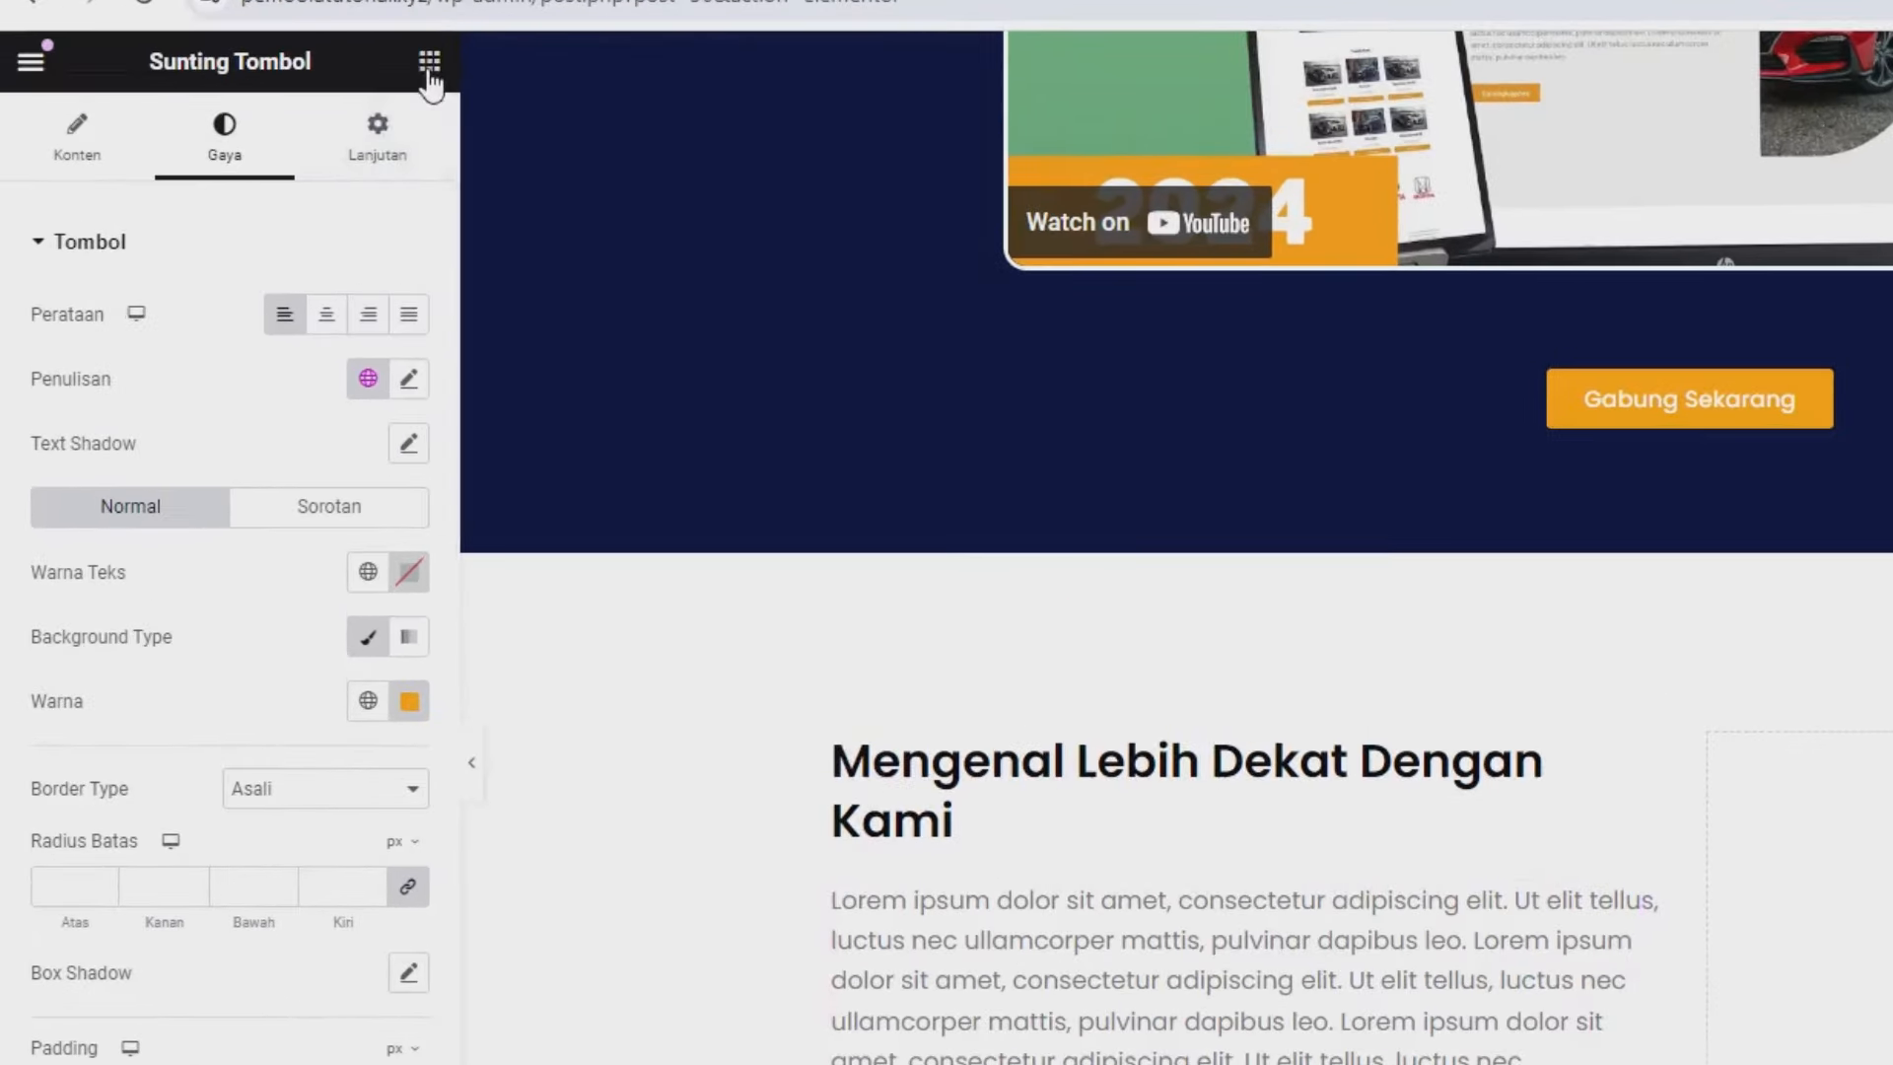
left_click(430, 79)
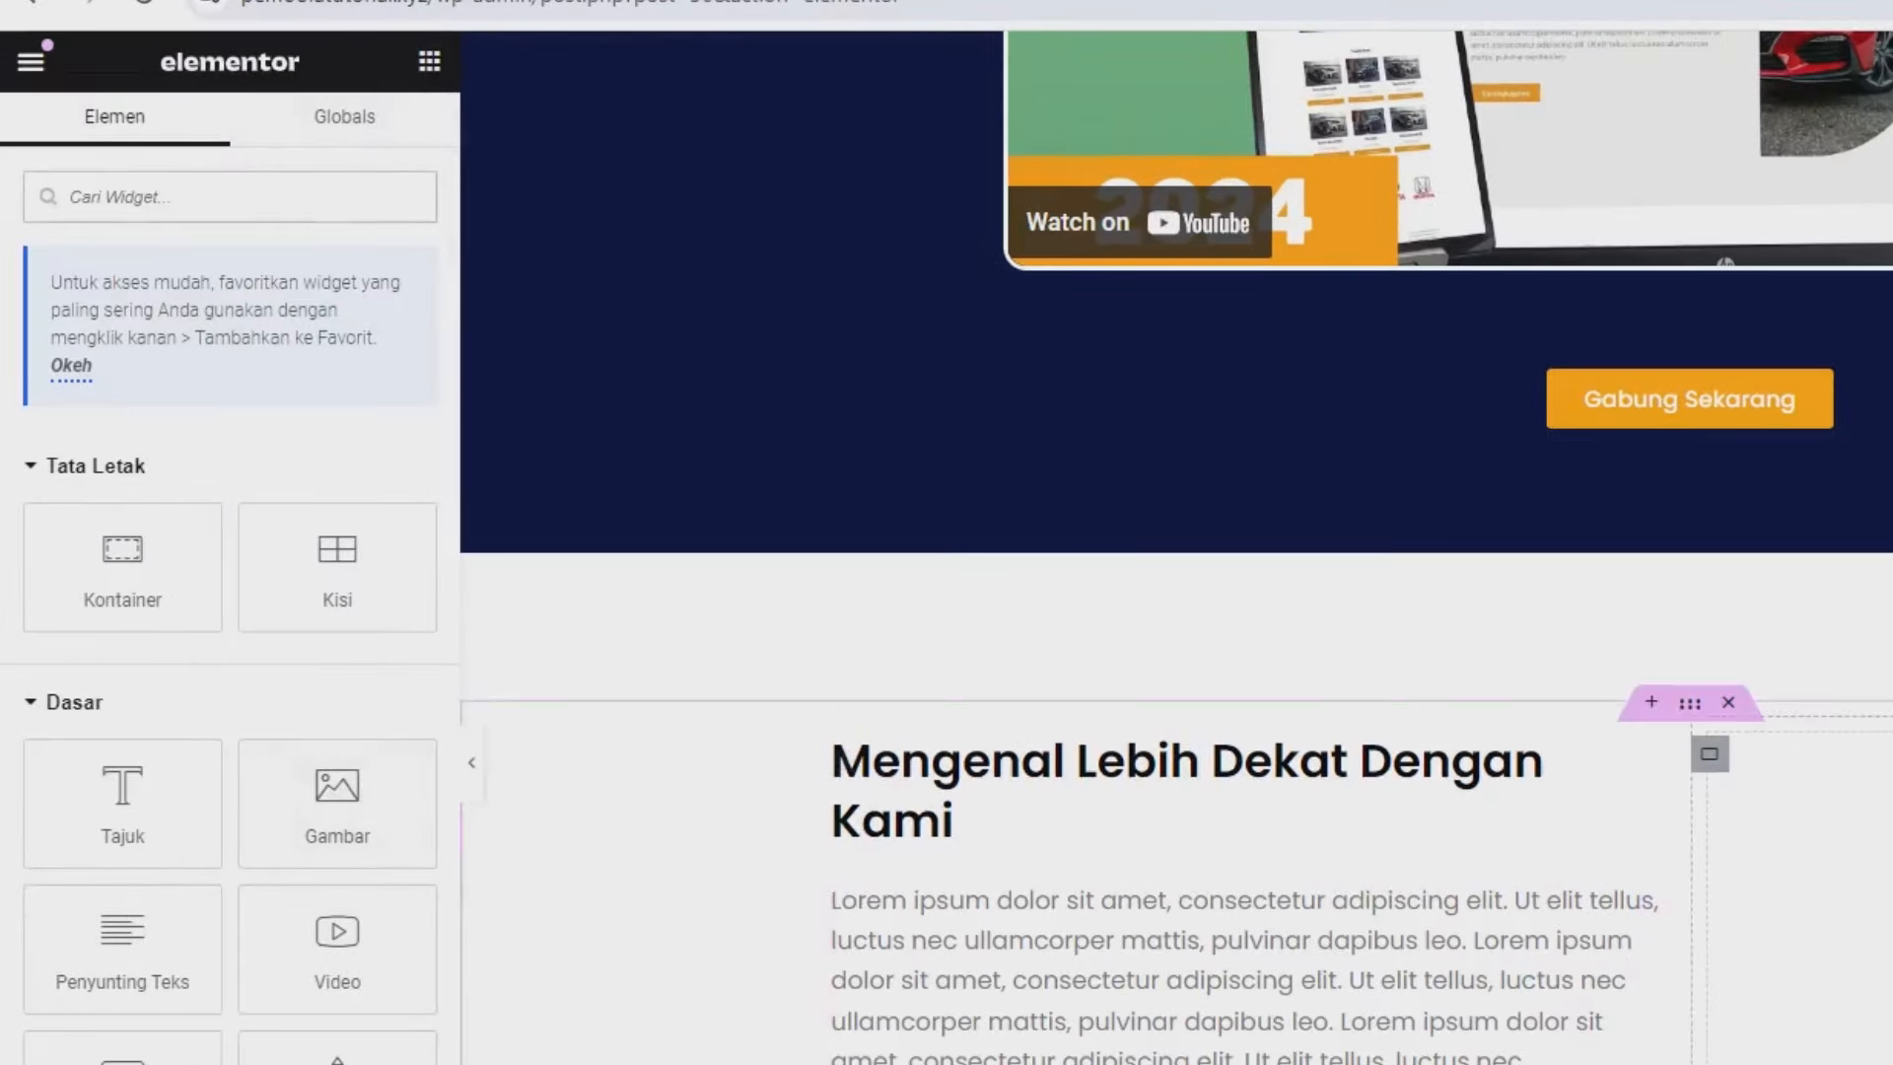
Drop a Gambar widget in the right column showing uploaded blank-2970215_1920.jpg from Downloads.
left_click_drag(392, 786, 1805, 897)
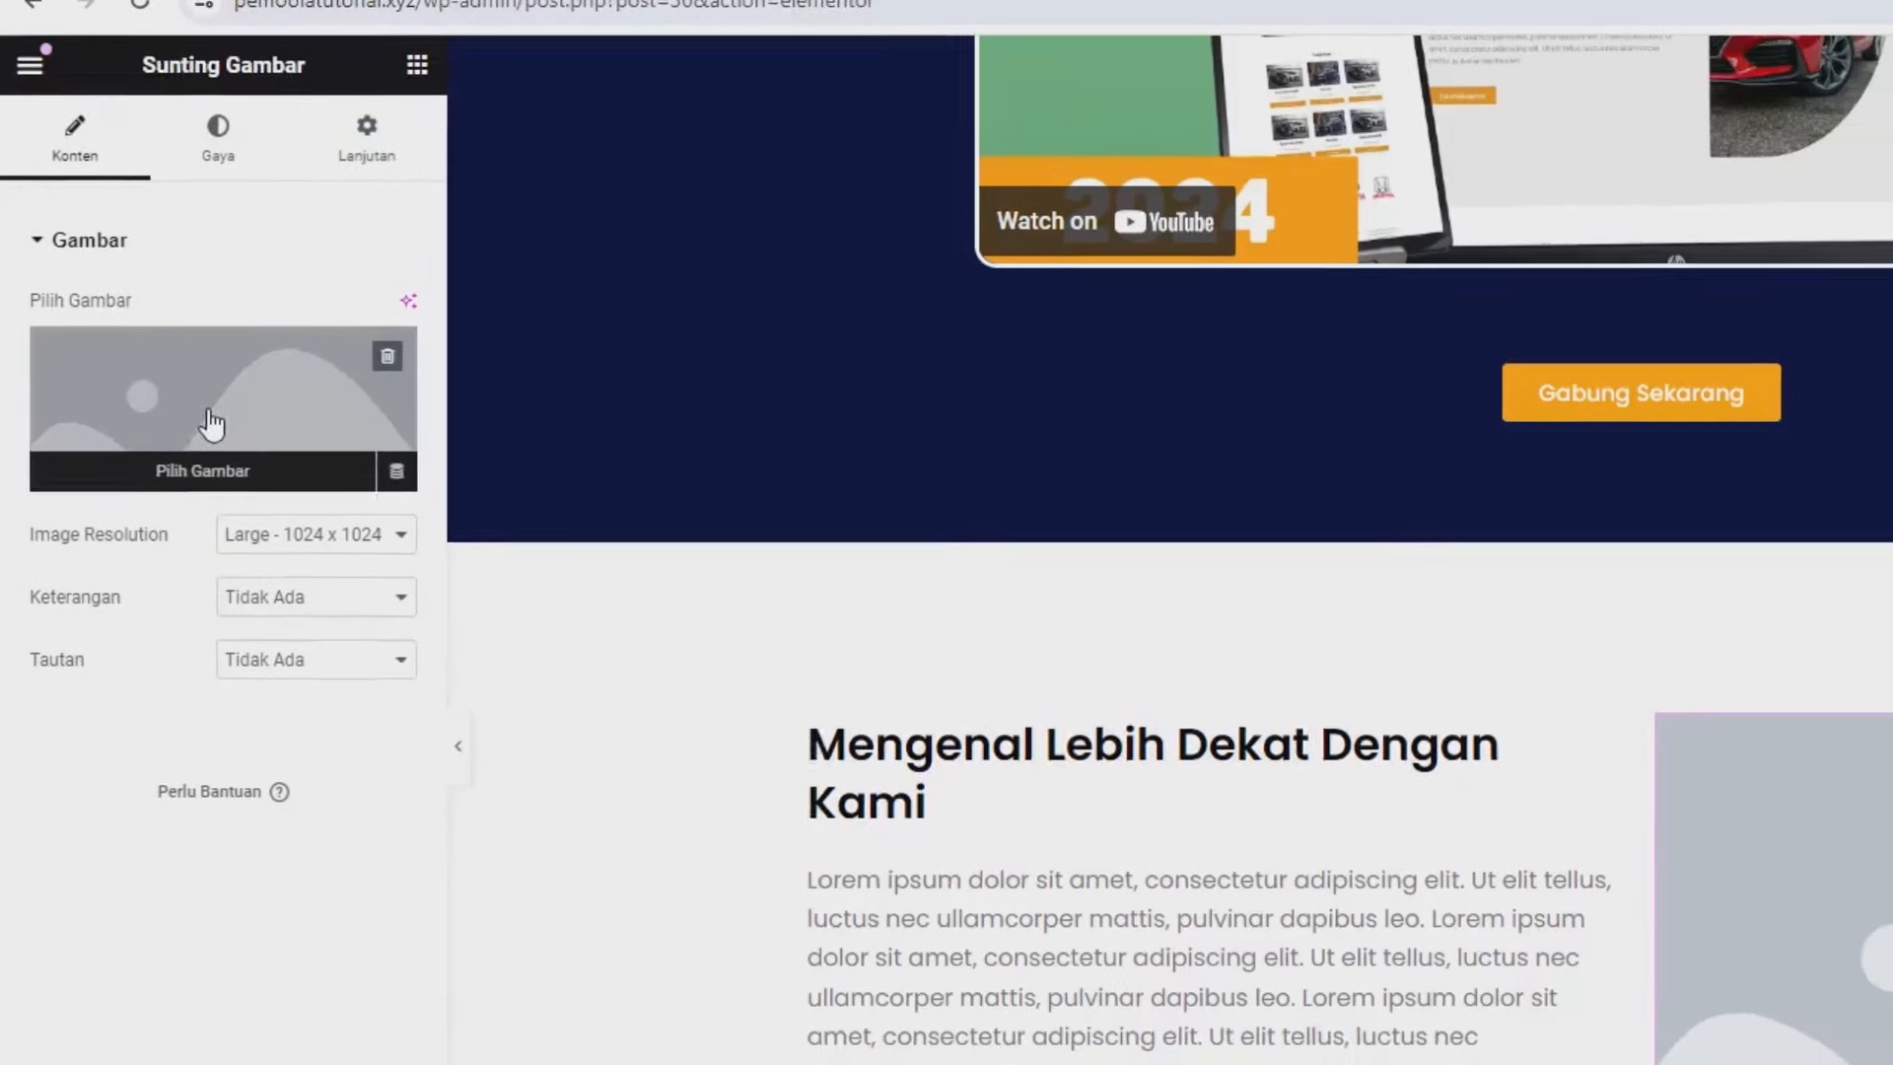
left_click(211, 424)
left_click(294, 186)
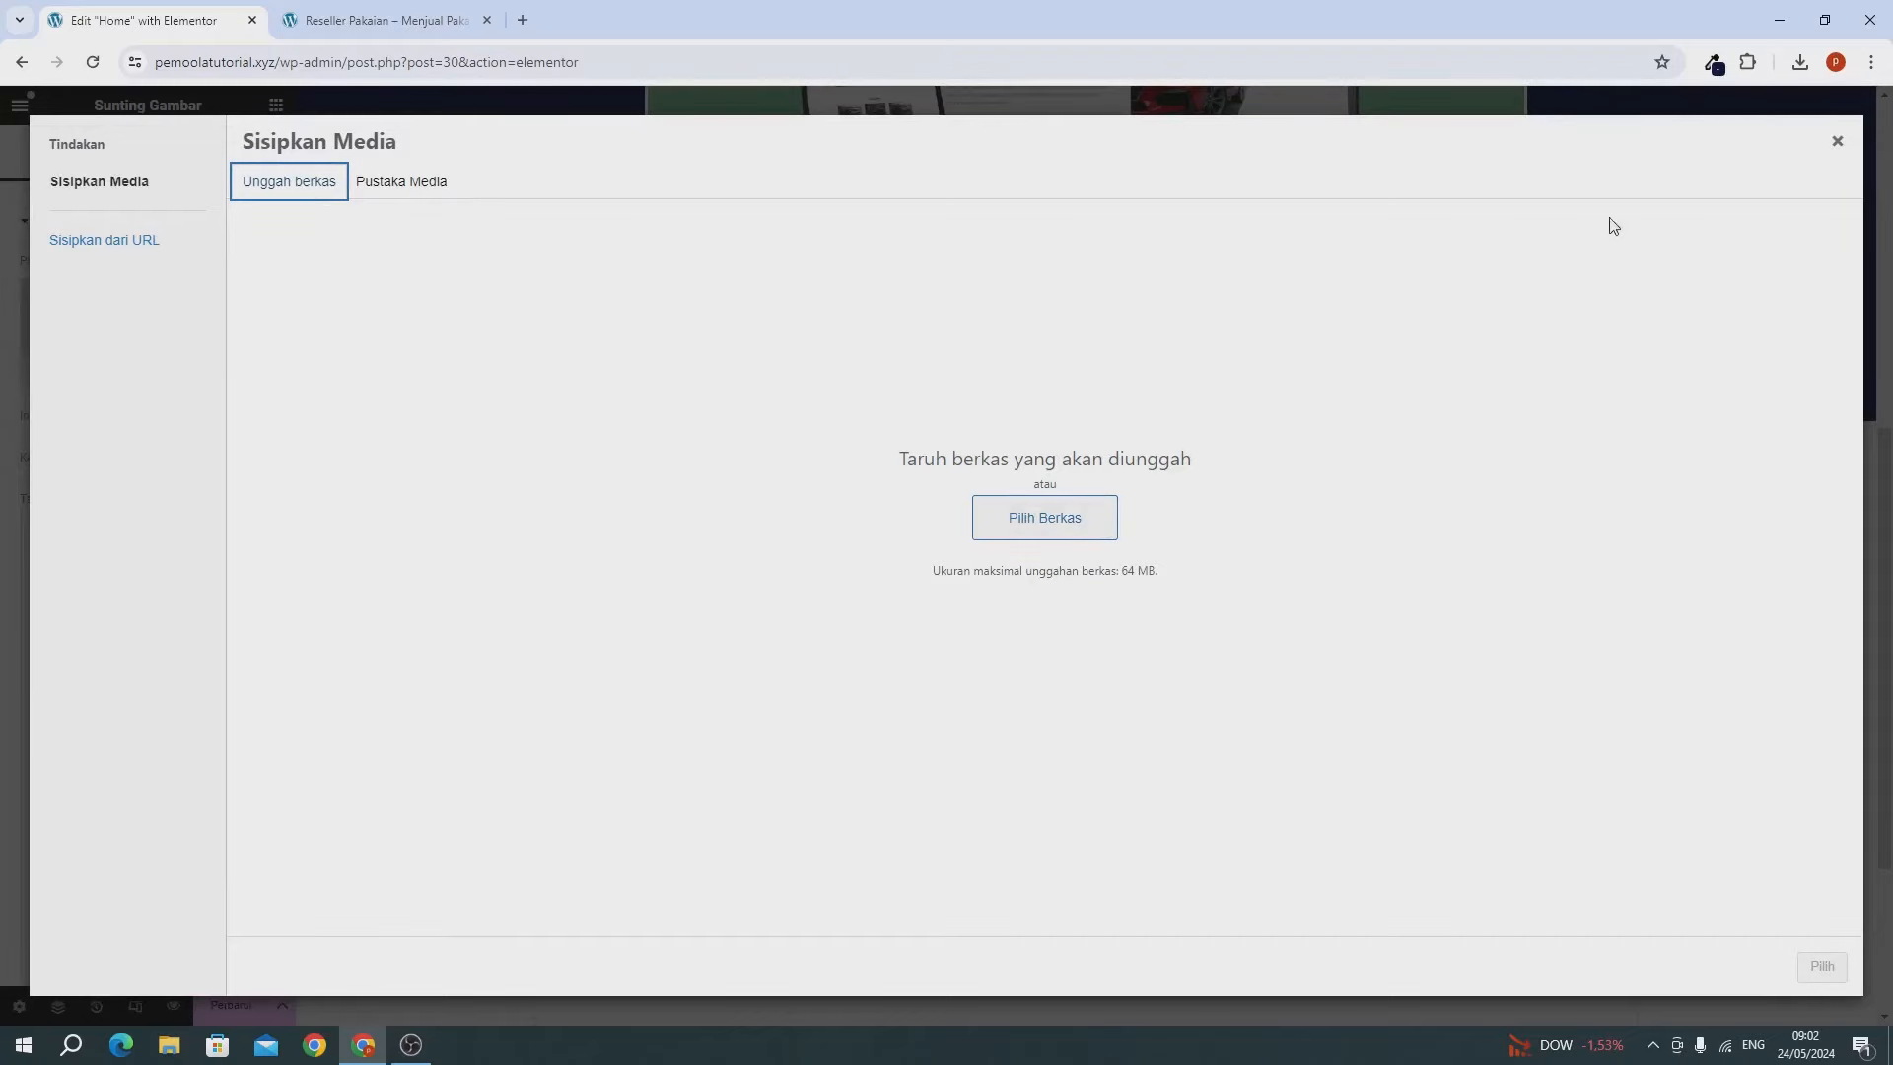
left_click(1800, 62)
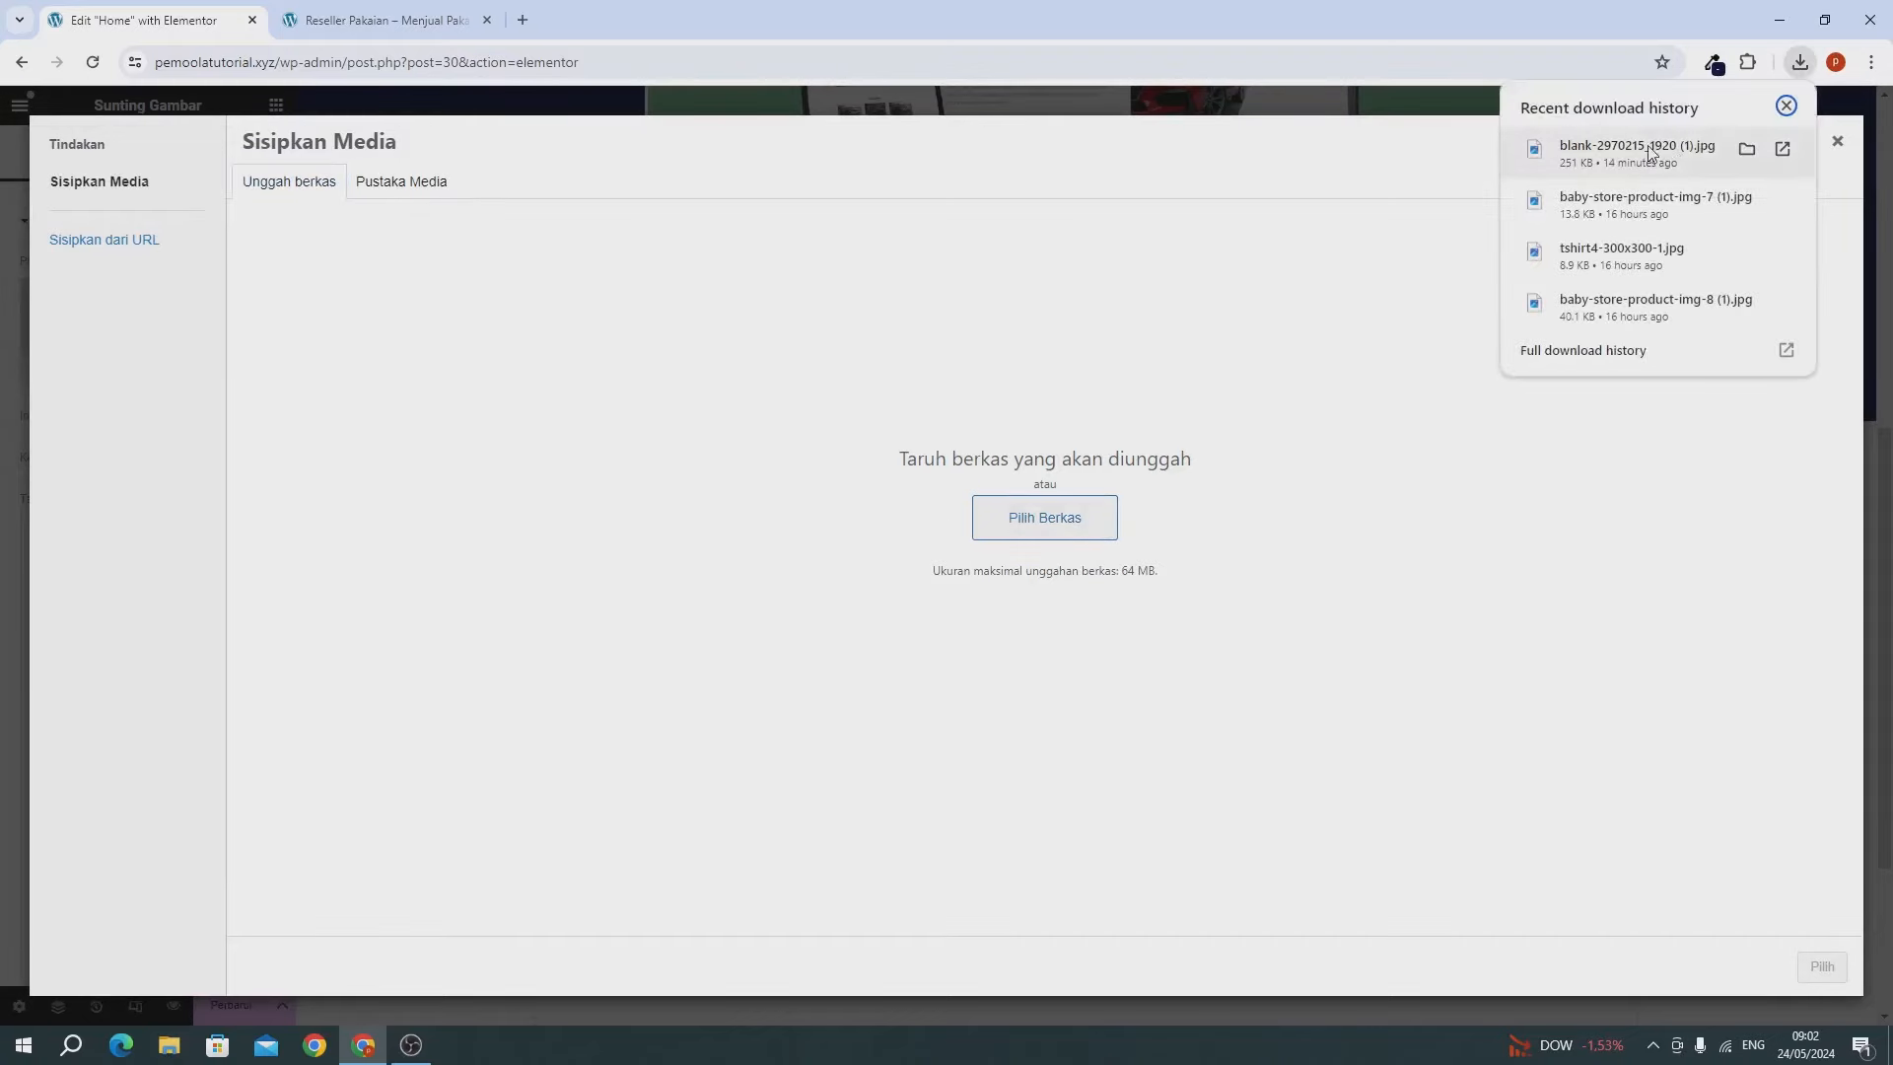
left_click_drag(1637, 152, 901, 414)
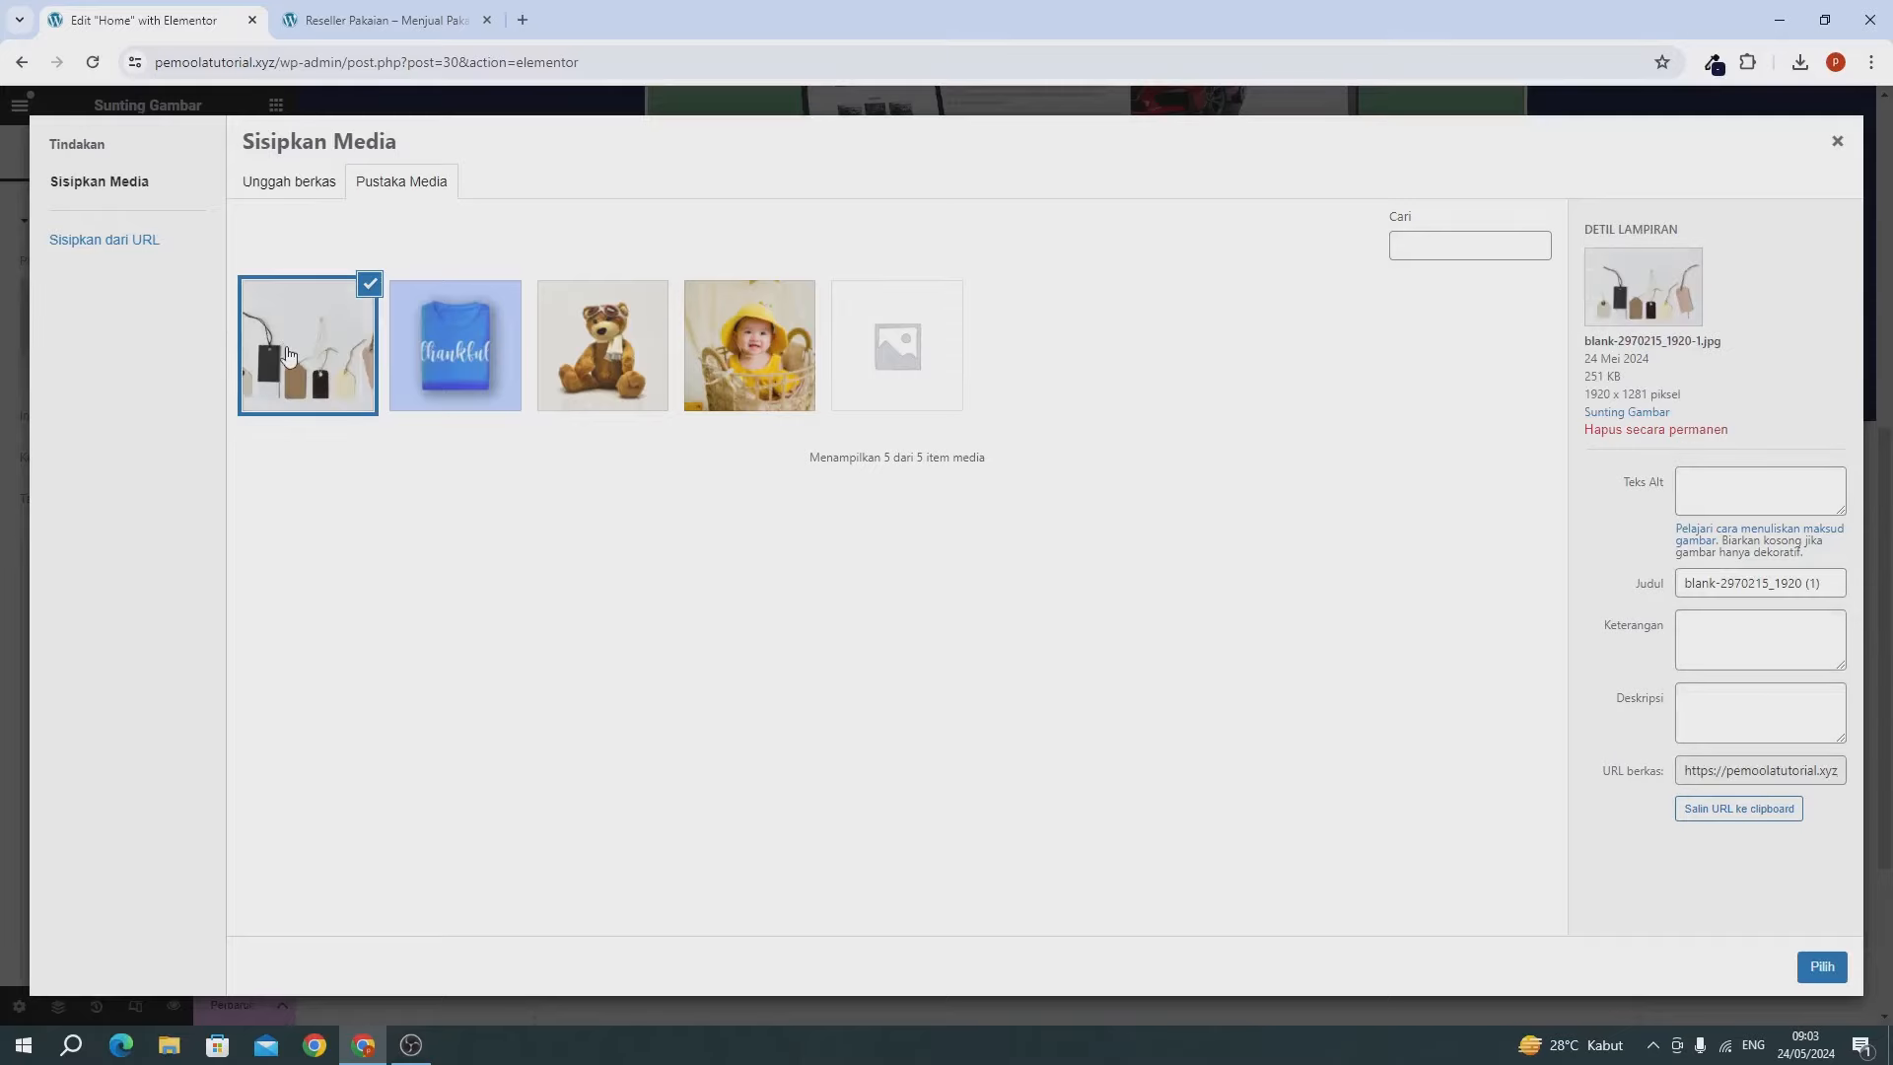
left_click(1820, 968)
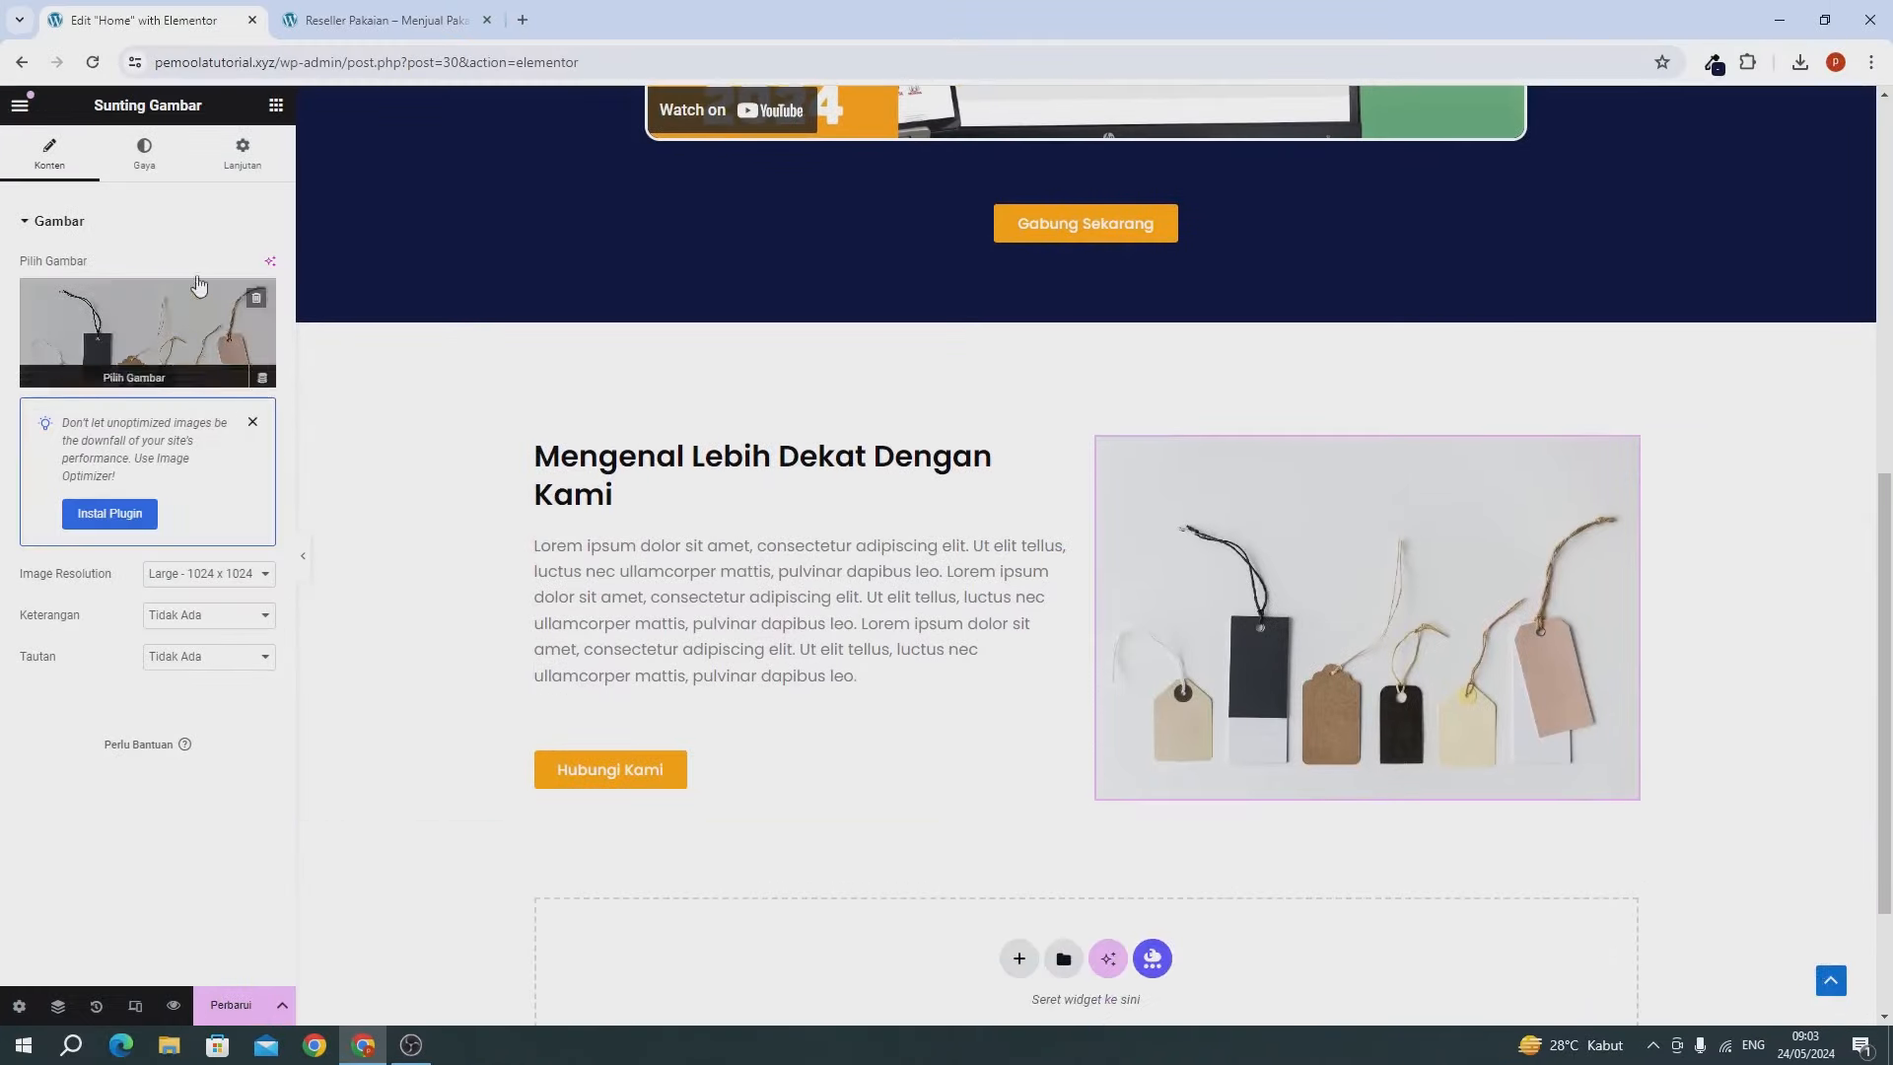
Give the tags image a 5 px border radius, update the page and view the live site.
left_click(160, 176)
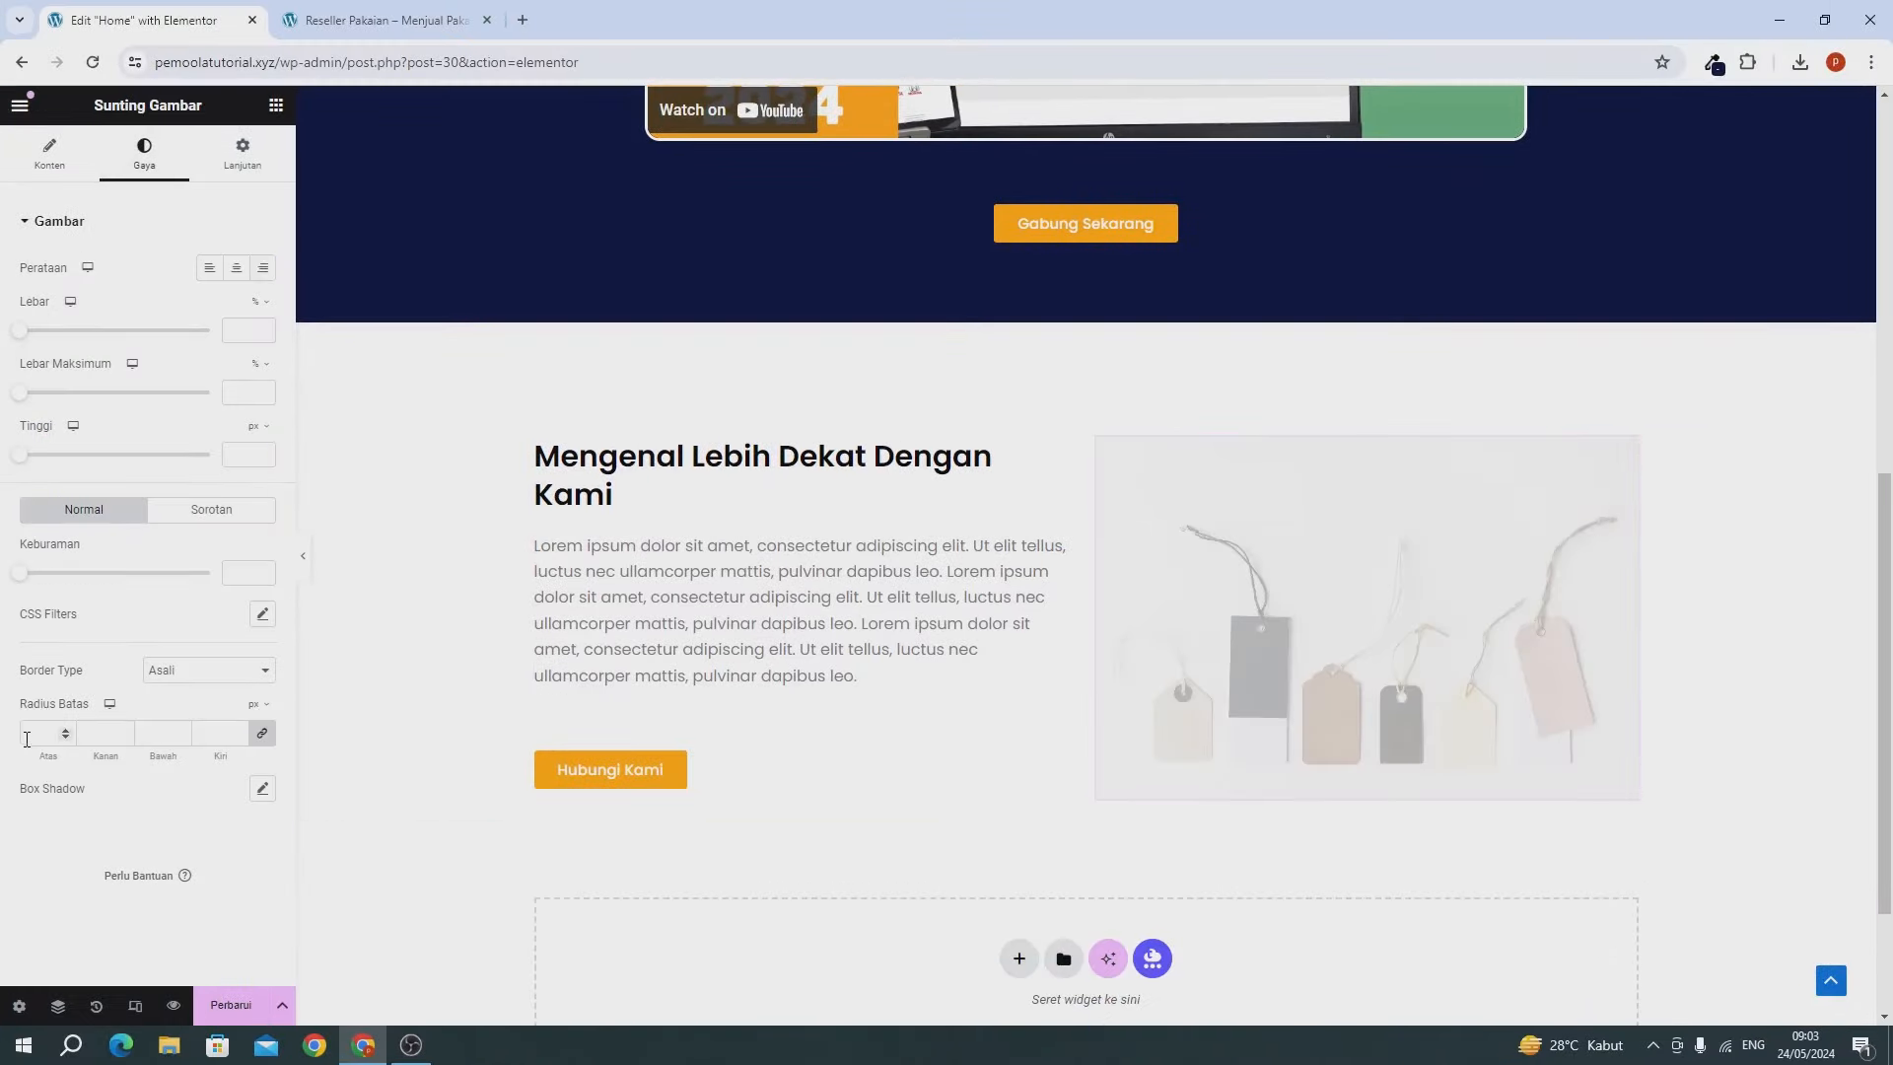
type("5")
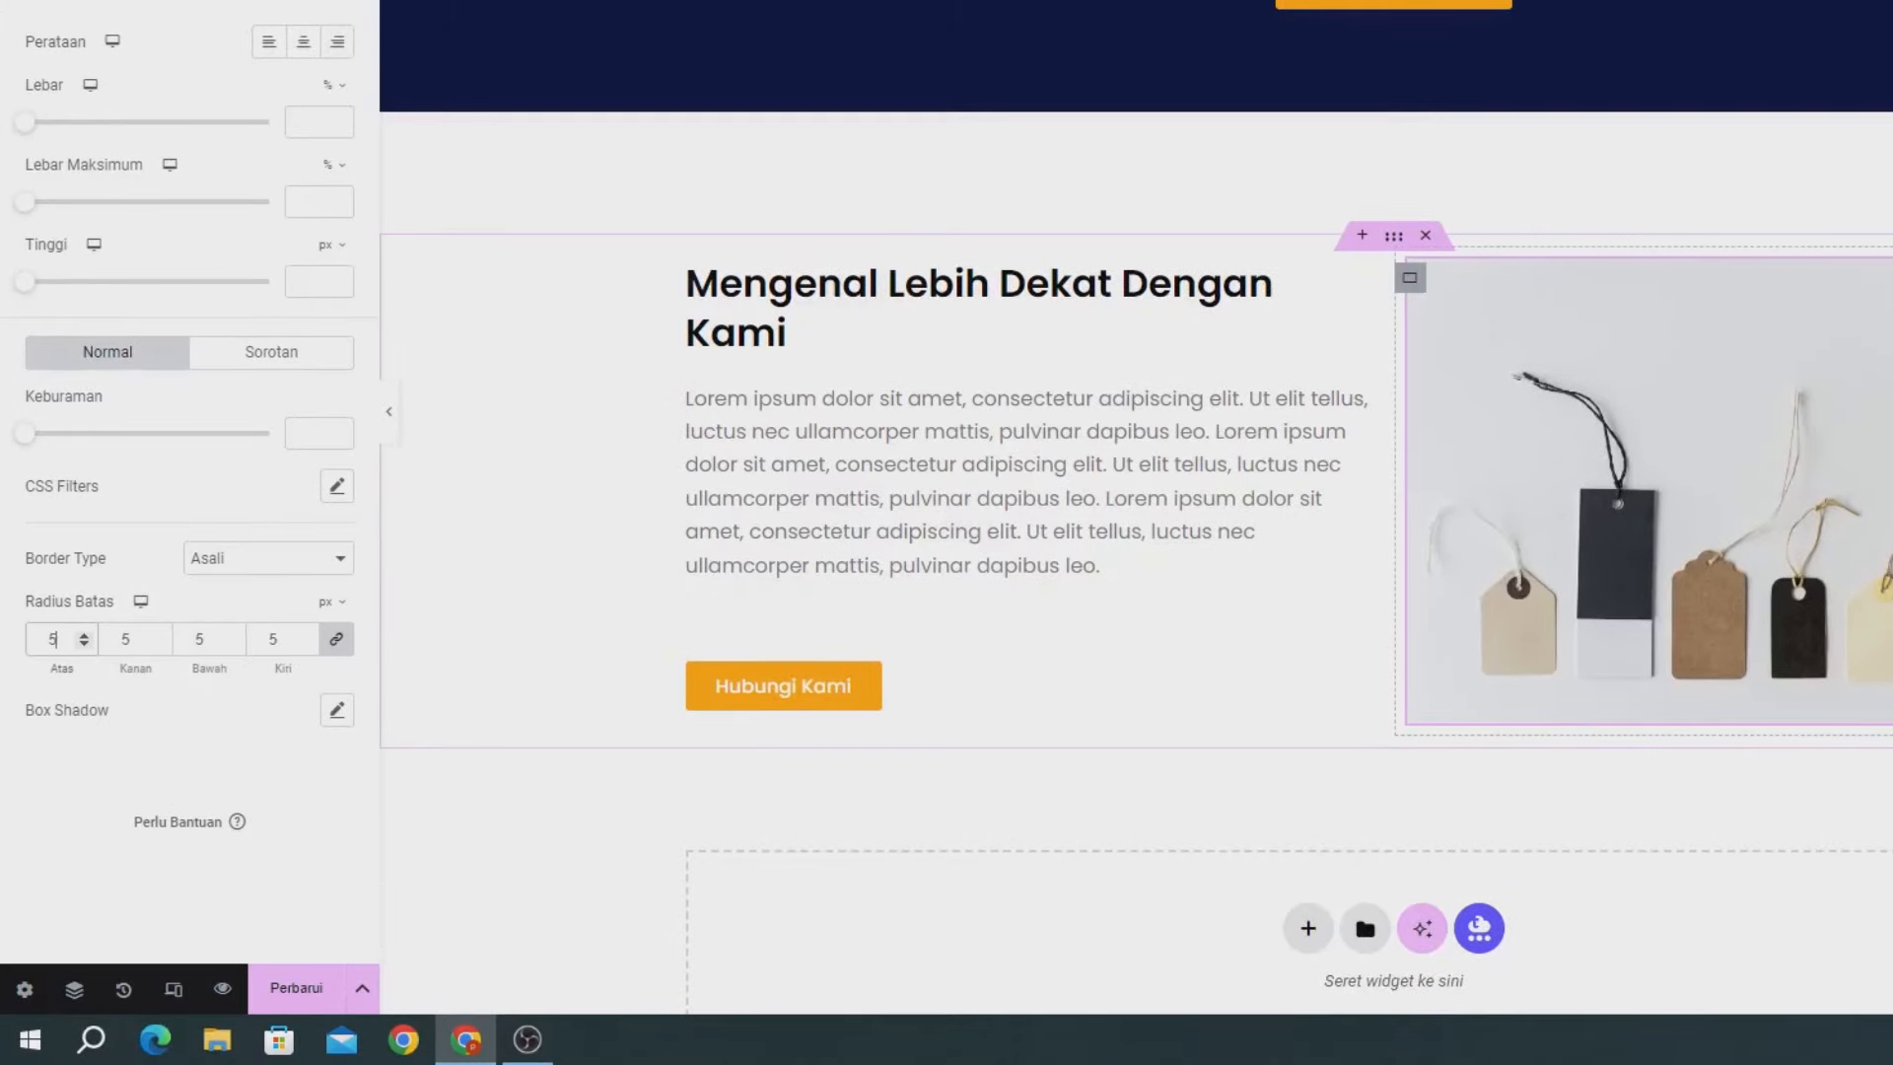
left_click(319, 994)
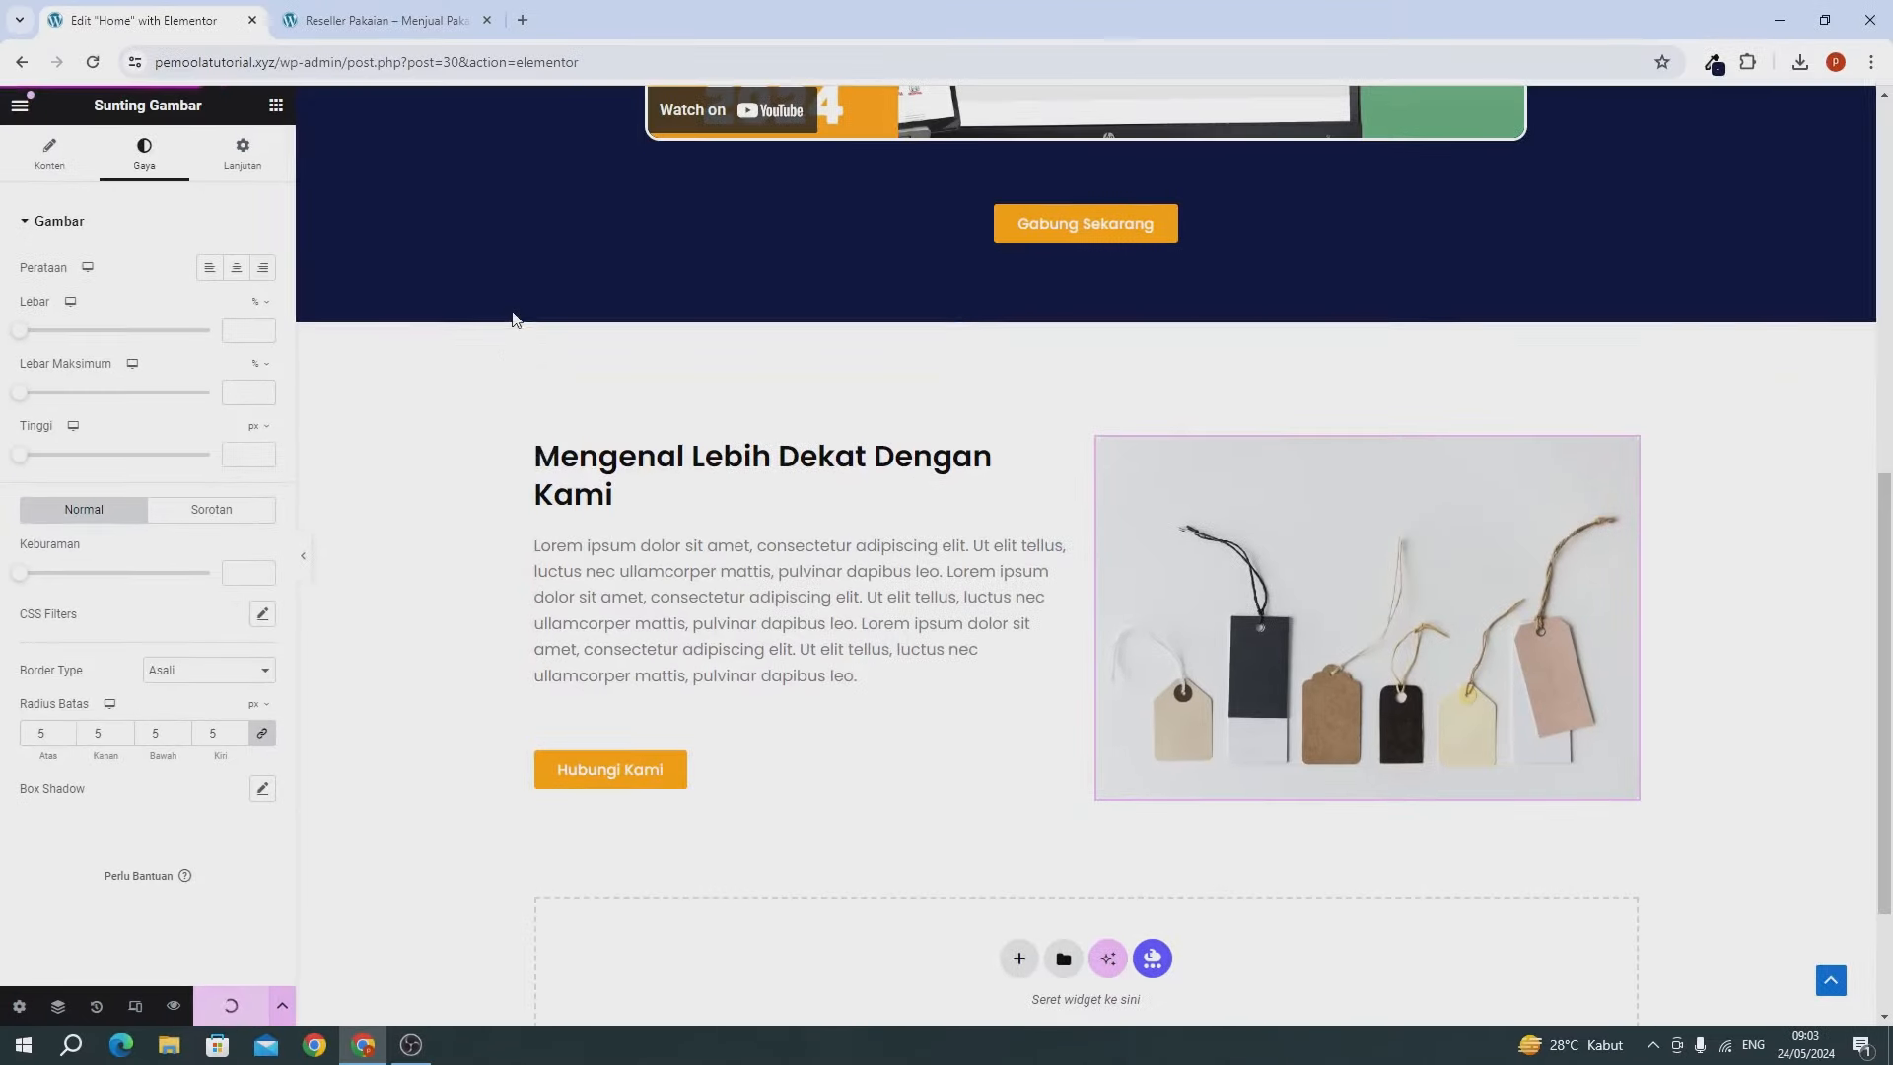
left_click(418, 29)
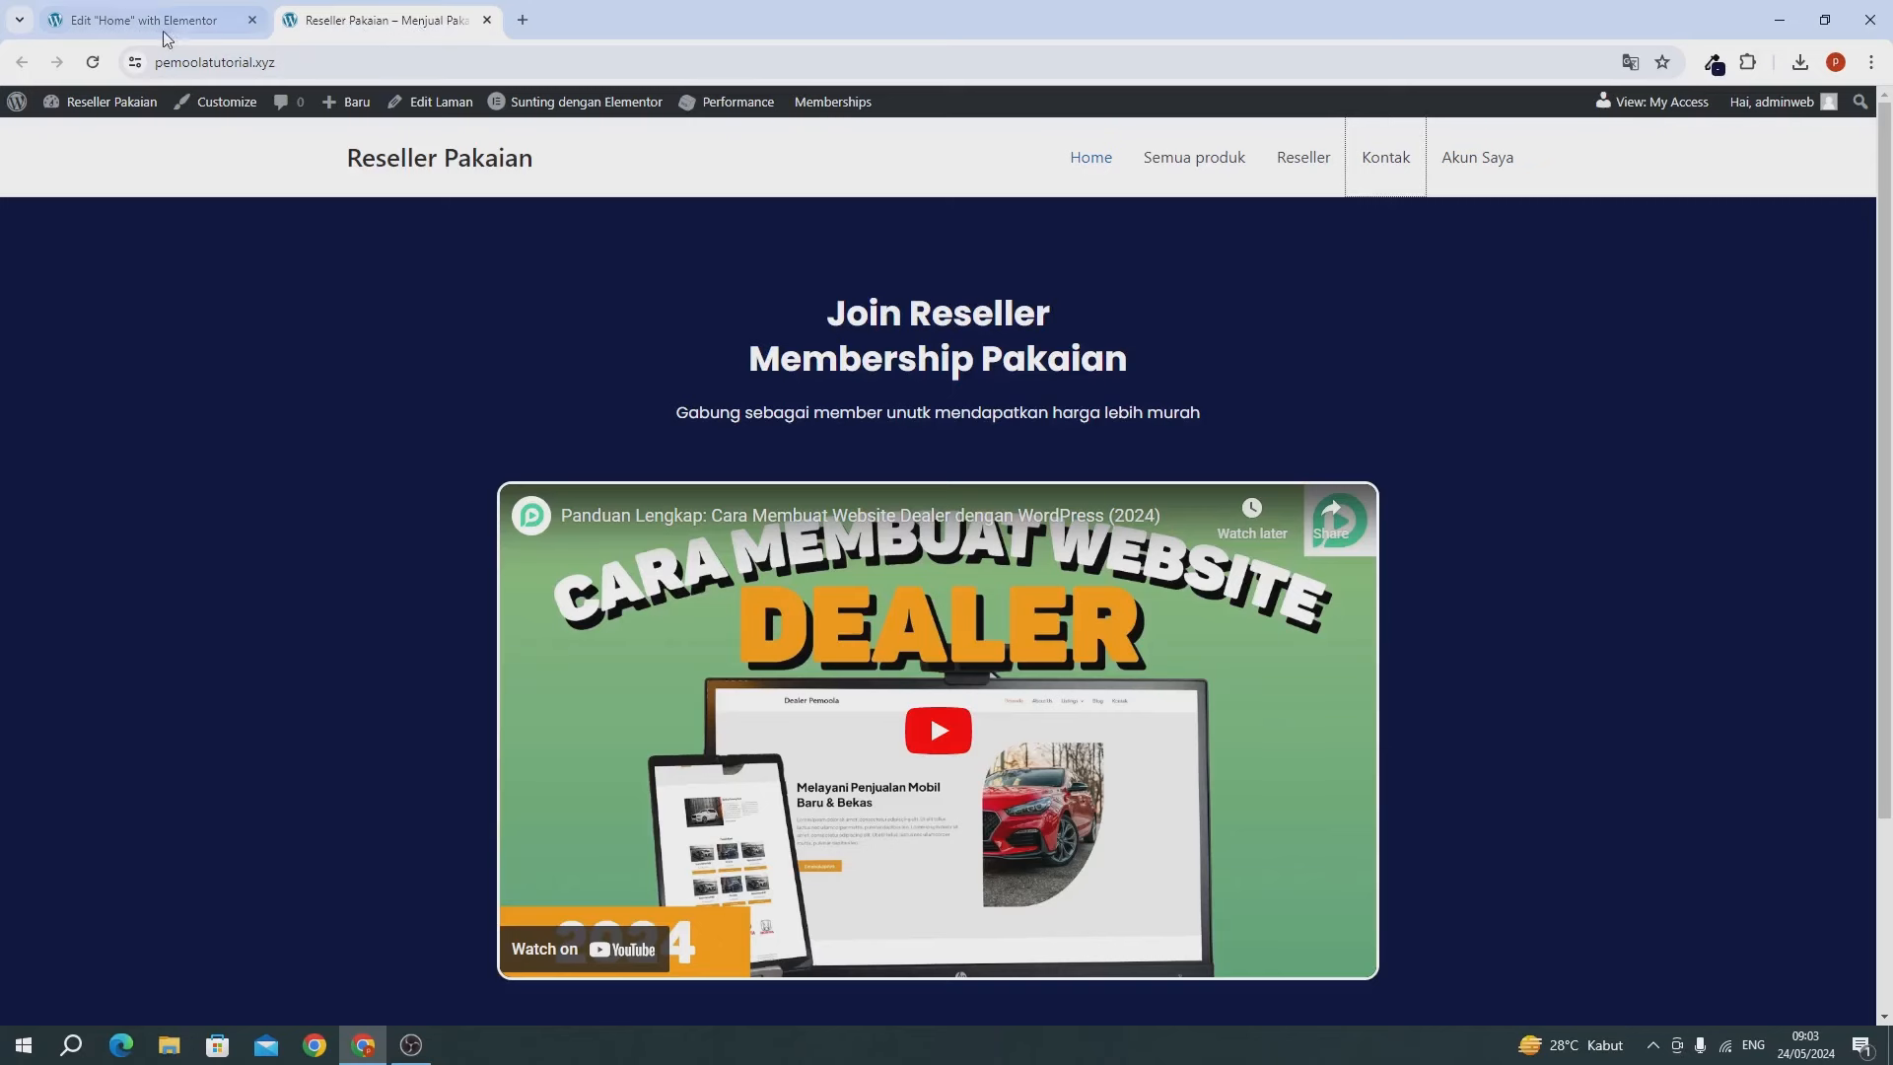
left_click(99, 61)
scroll(124, 237, "down", 2)
scroll(124, 238, "down", 5)
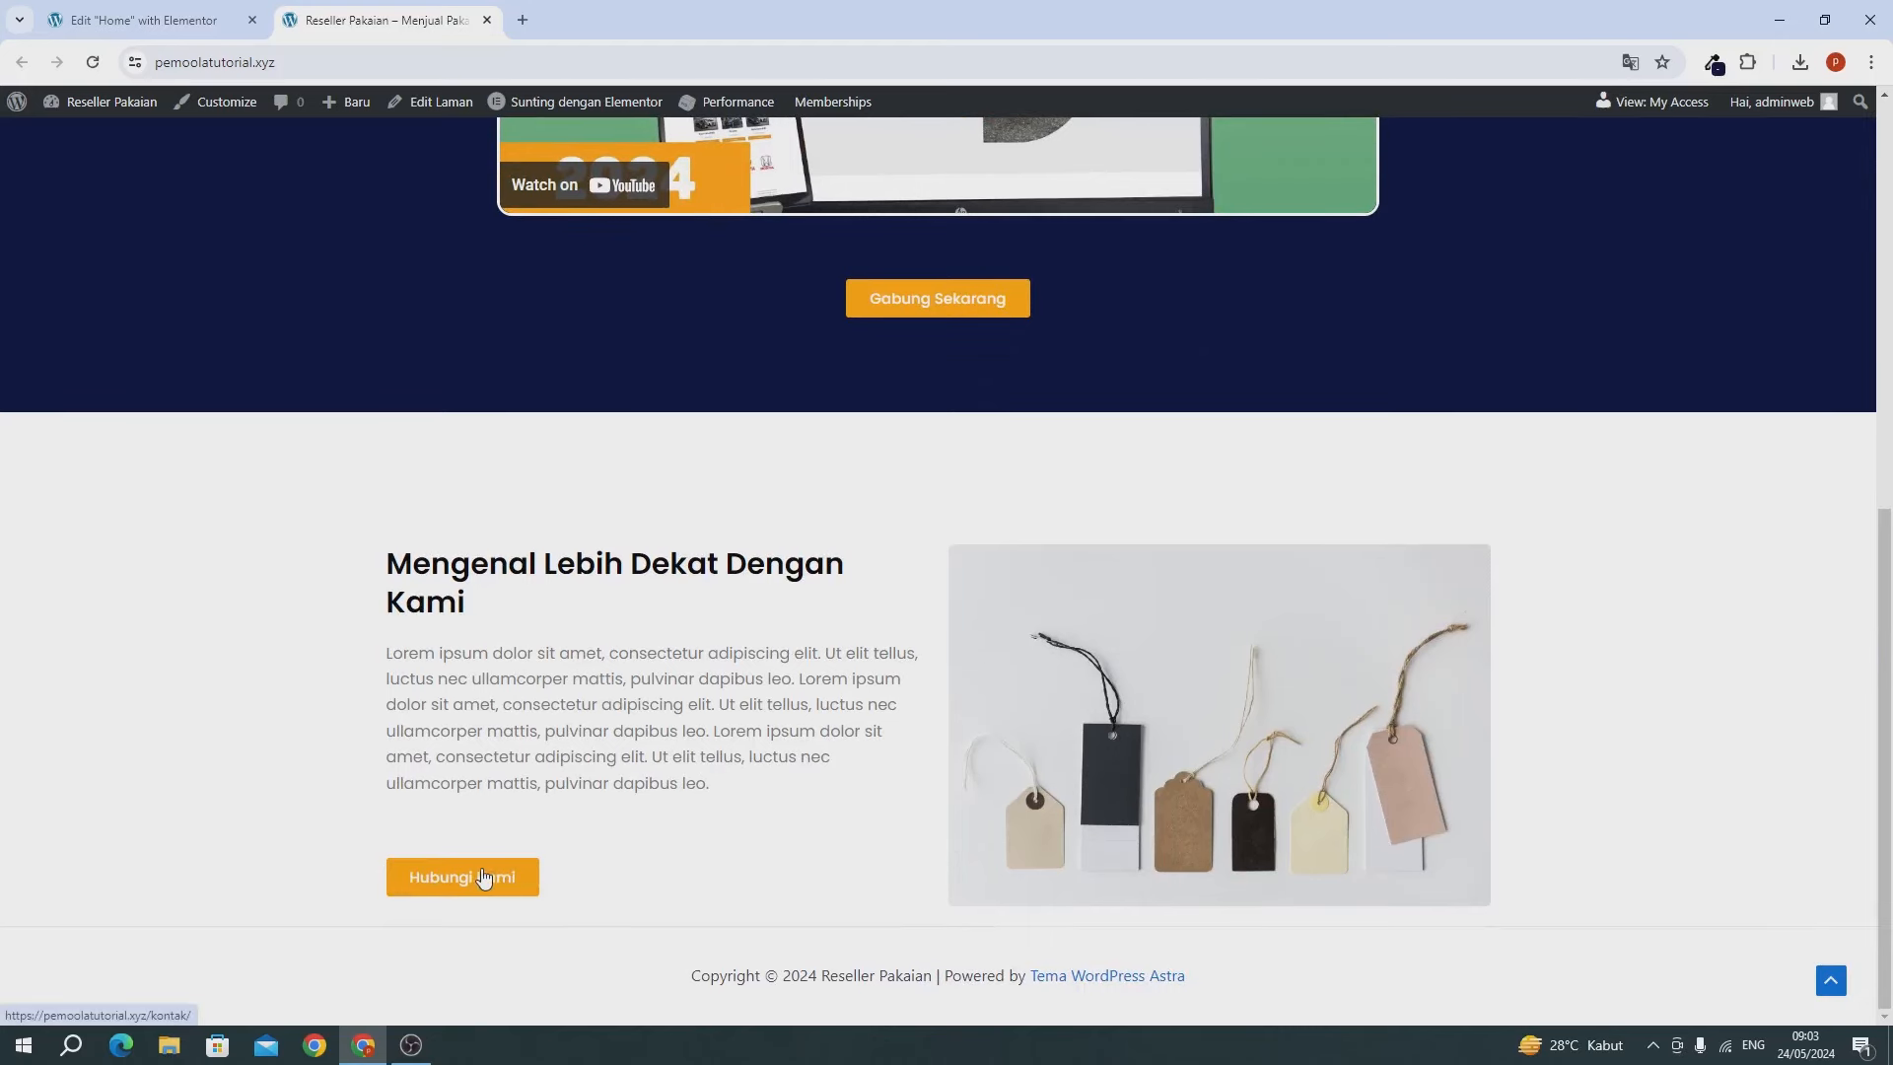
scroll(459, 885, "up", 10)
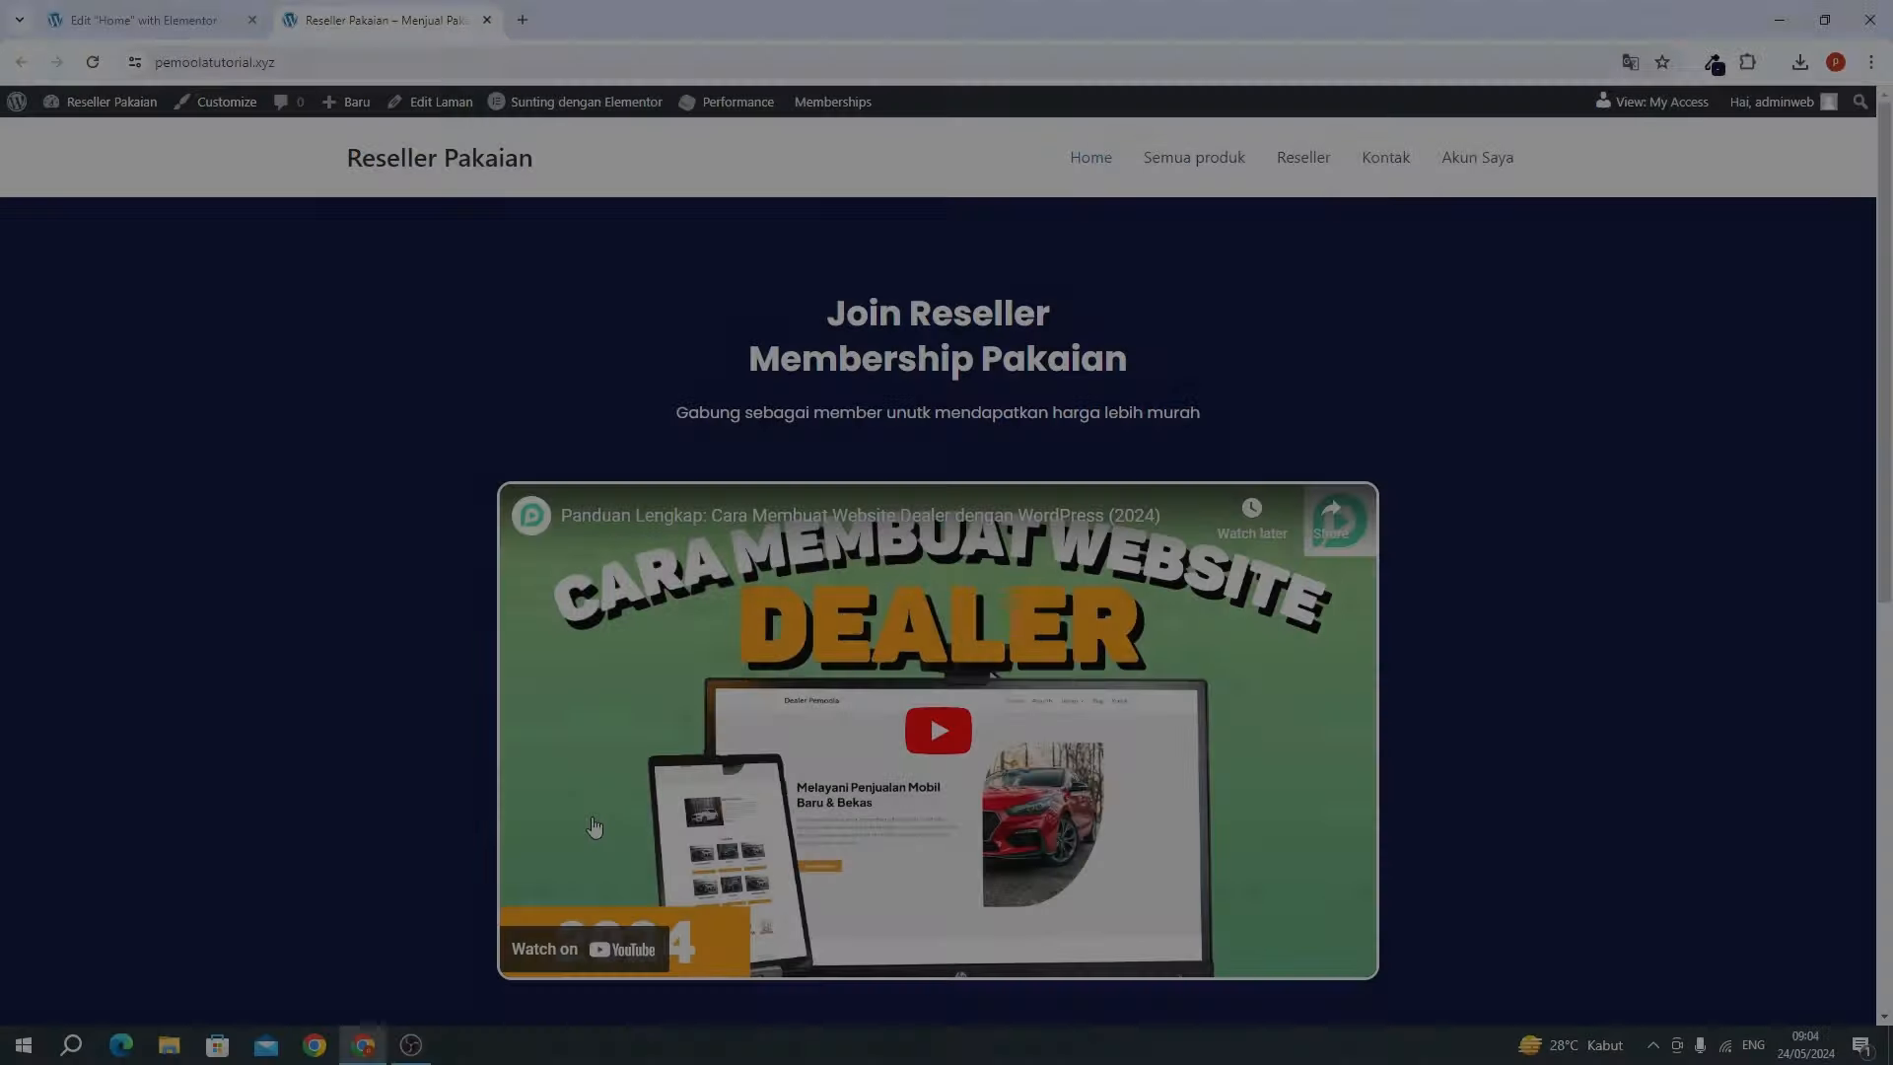
scroll(590, 577, "down", 7)
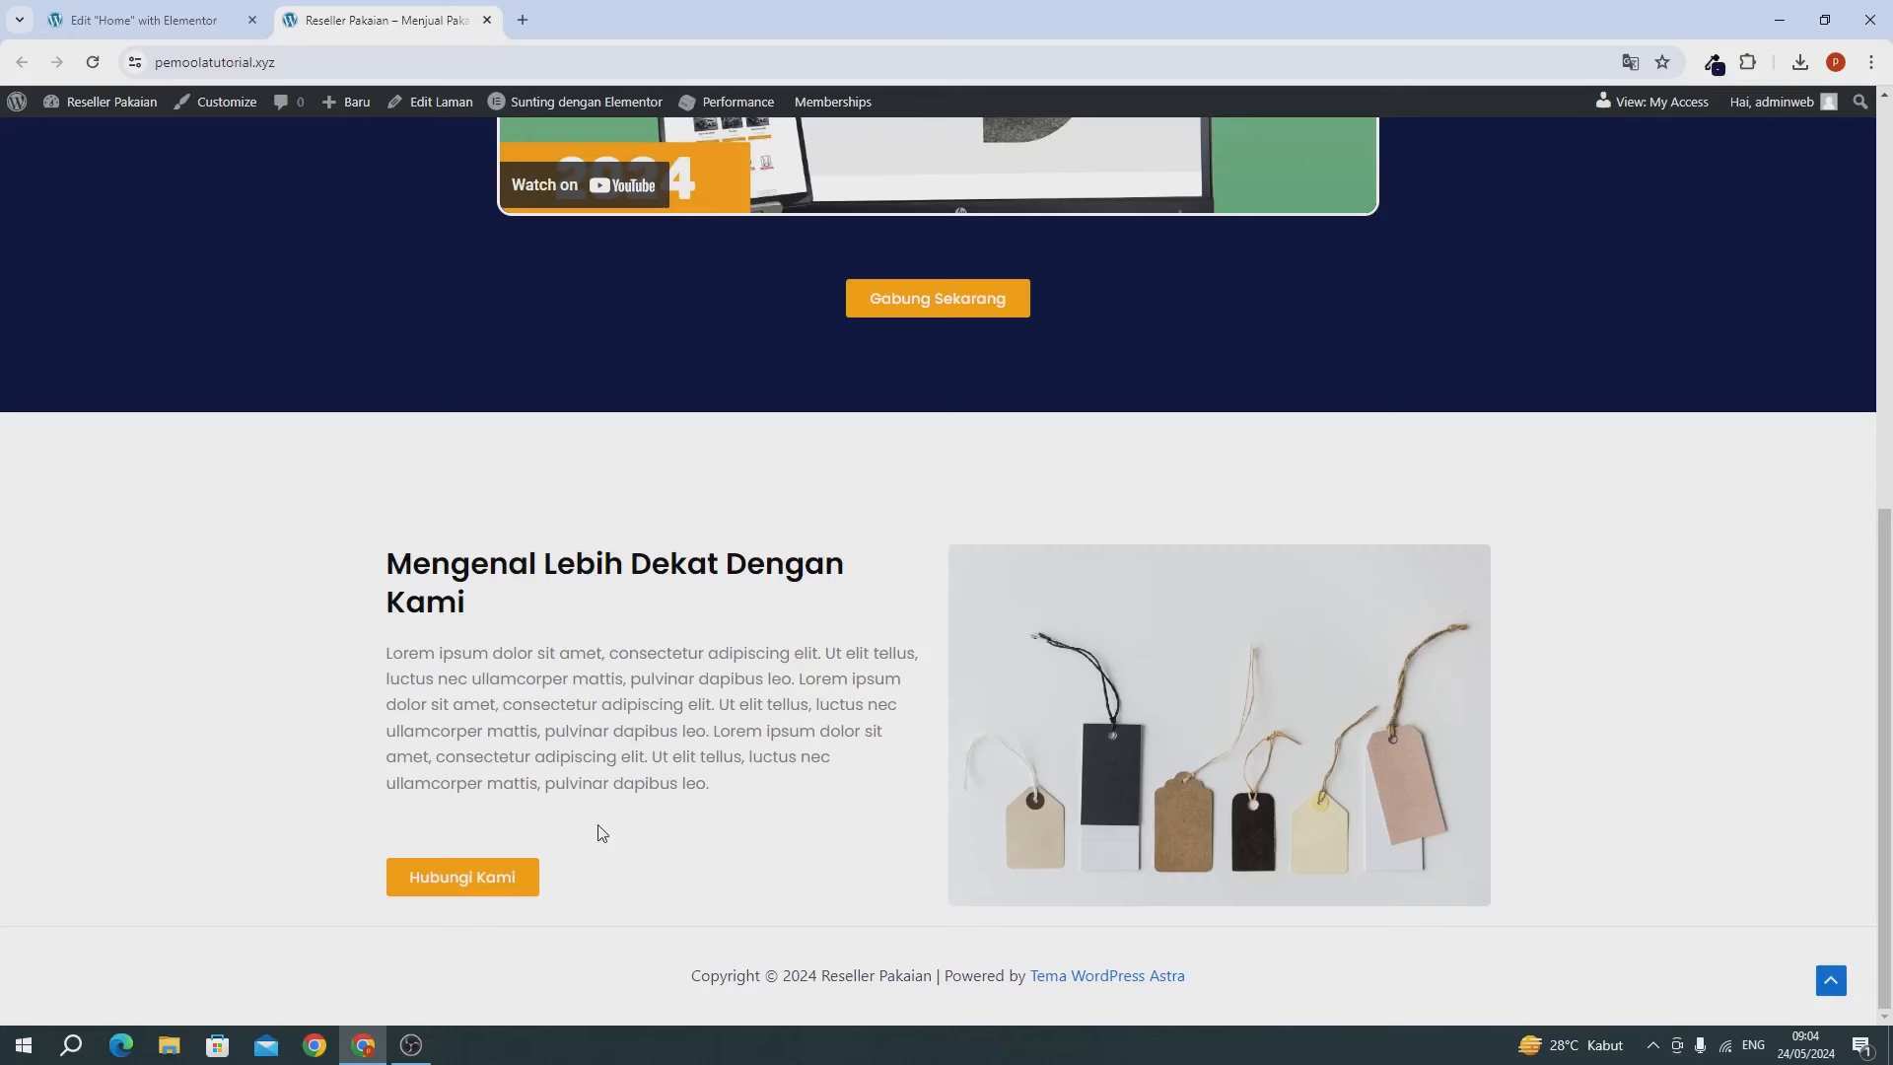
scroll(1000, 572, "up", 2)
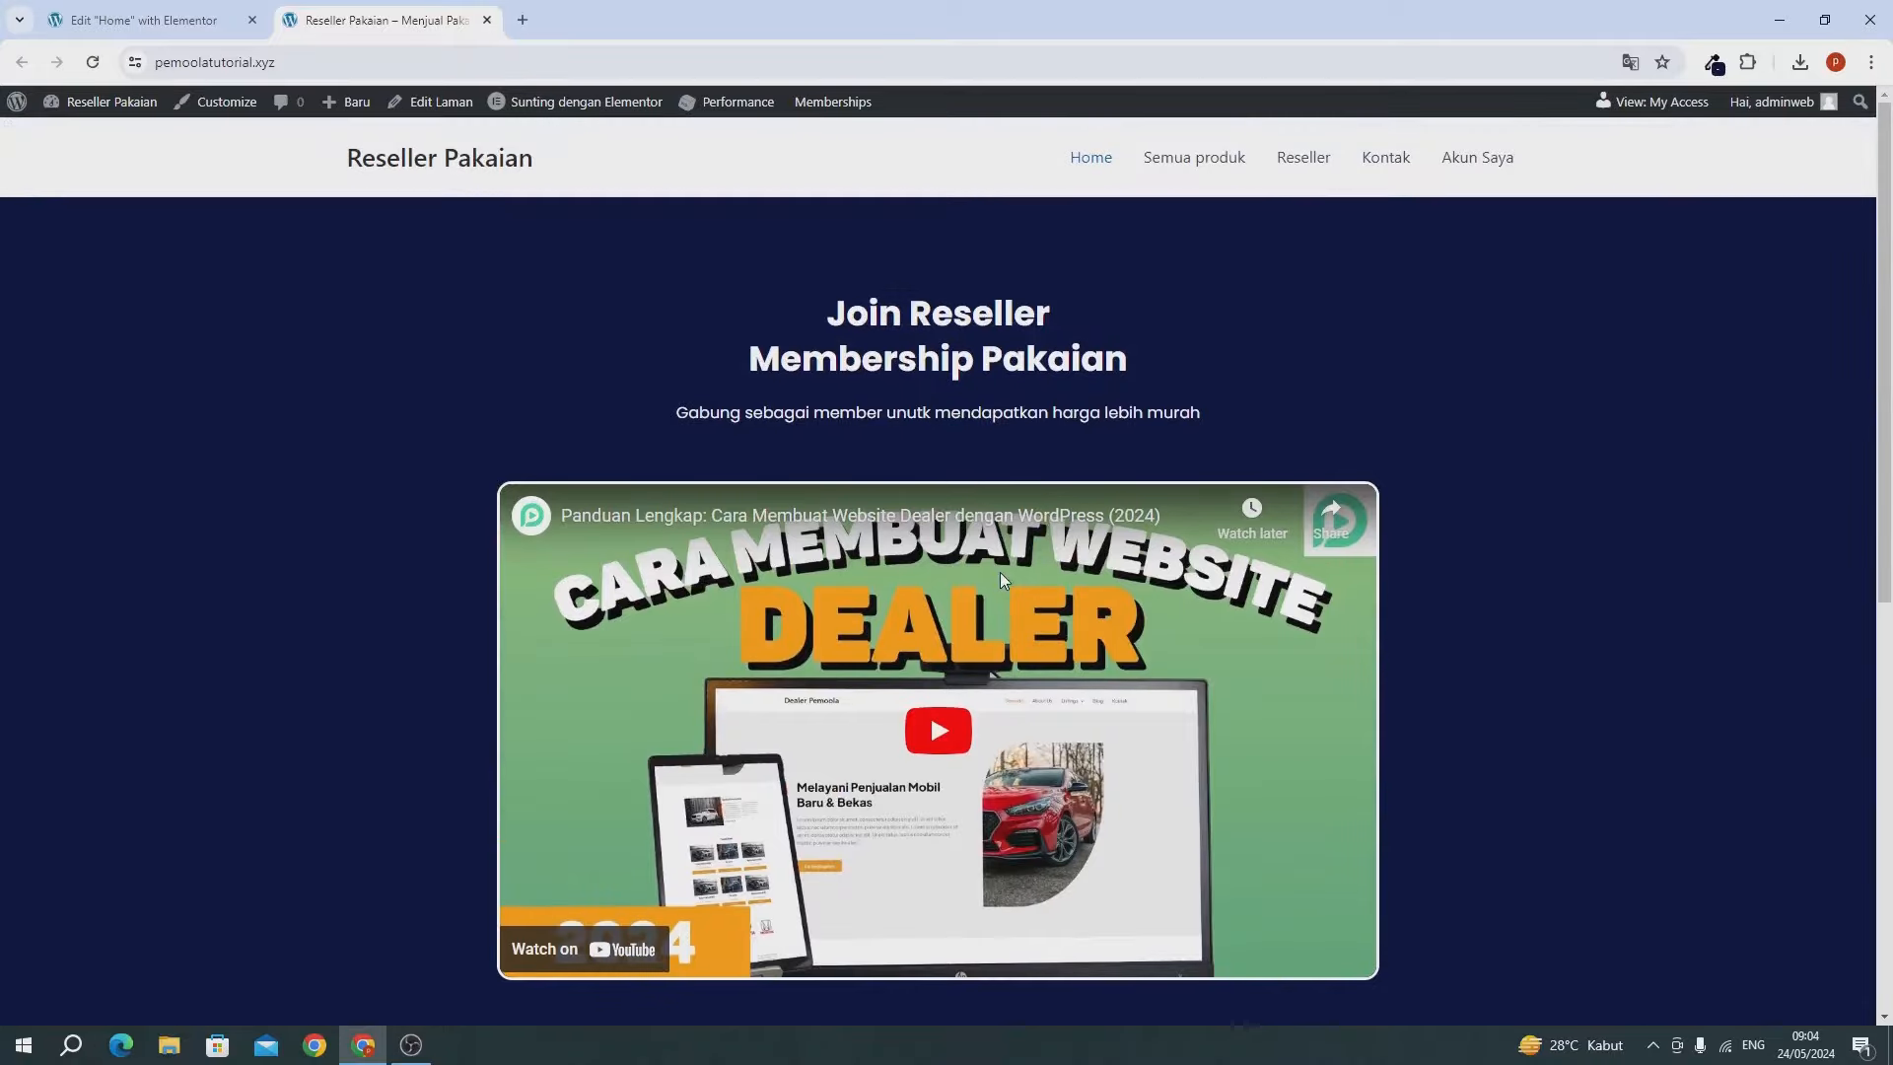
scroll(1000, 572, "down", 7)
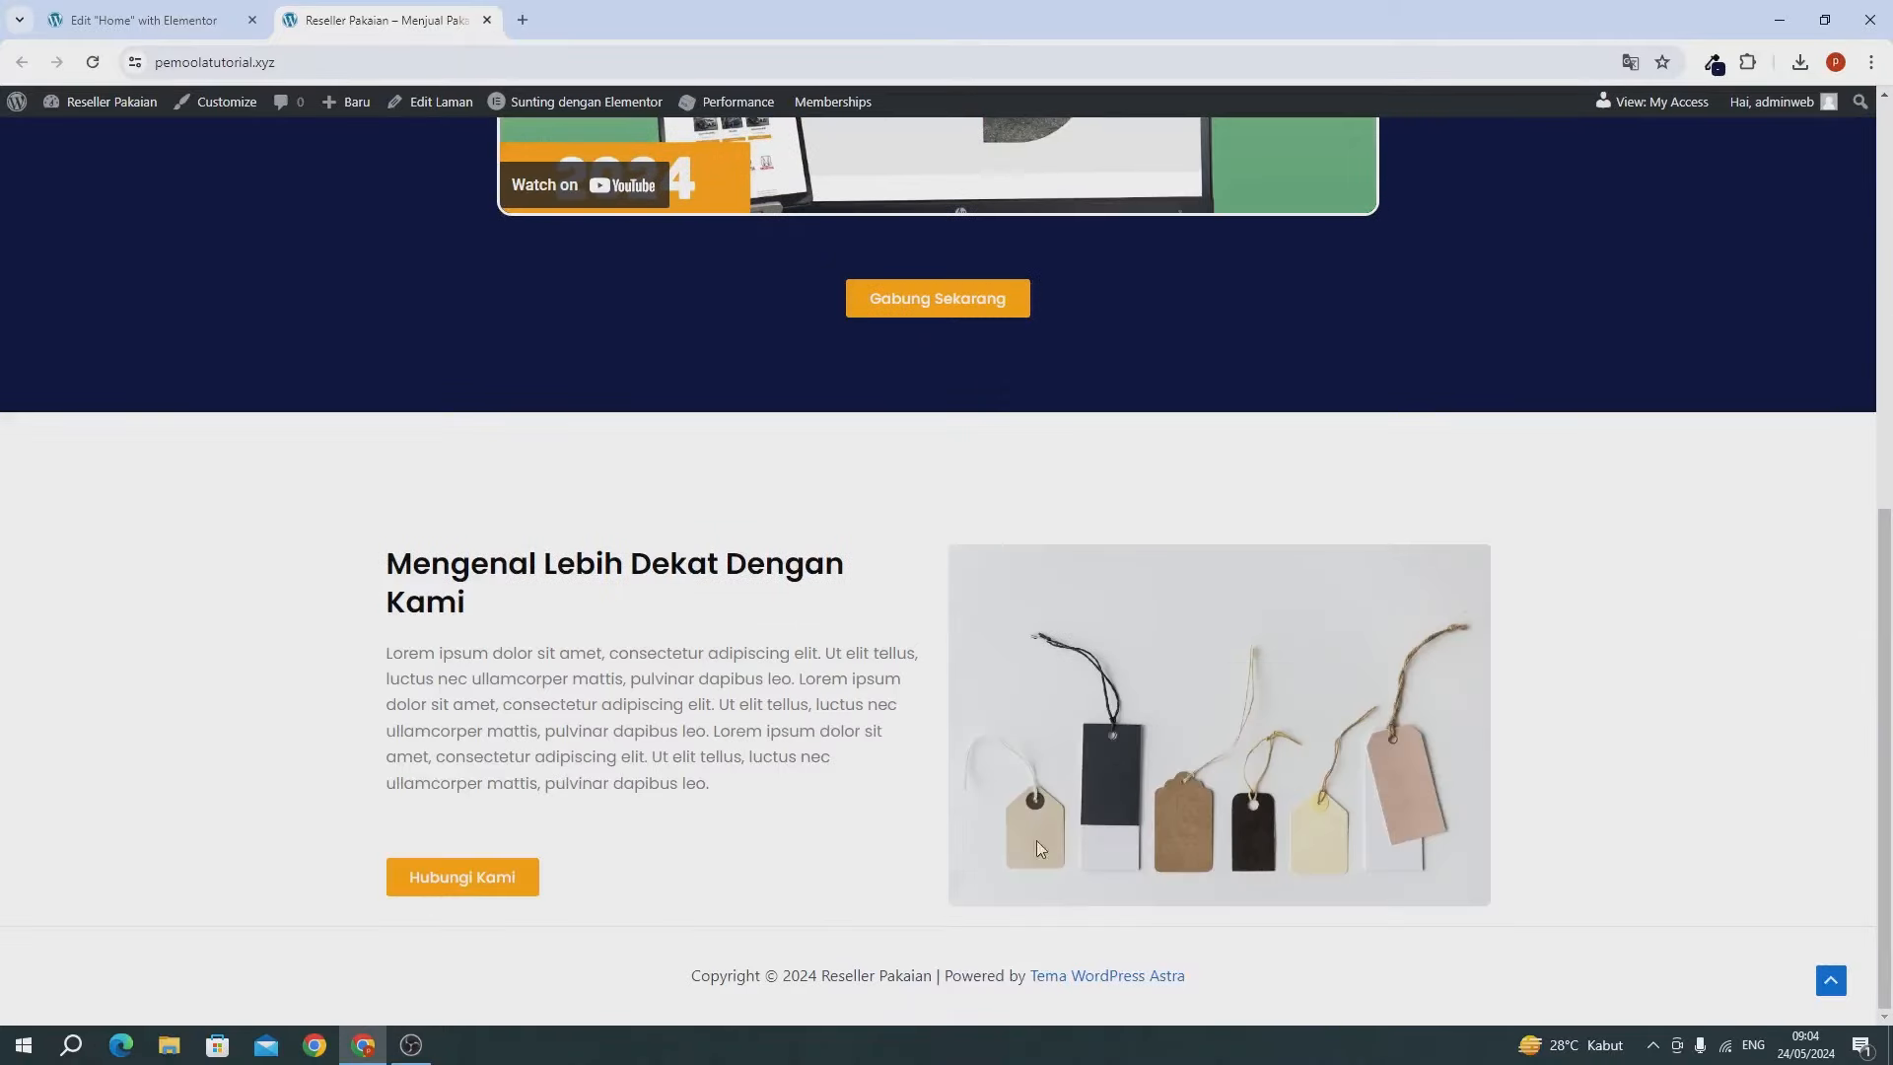
left_click(202, 22)
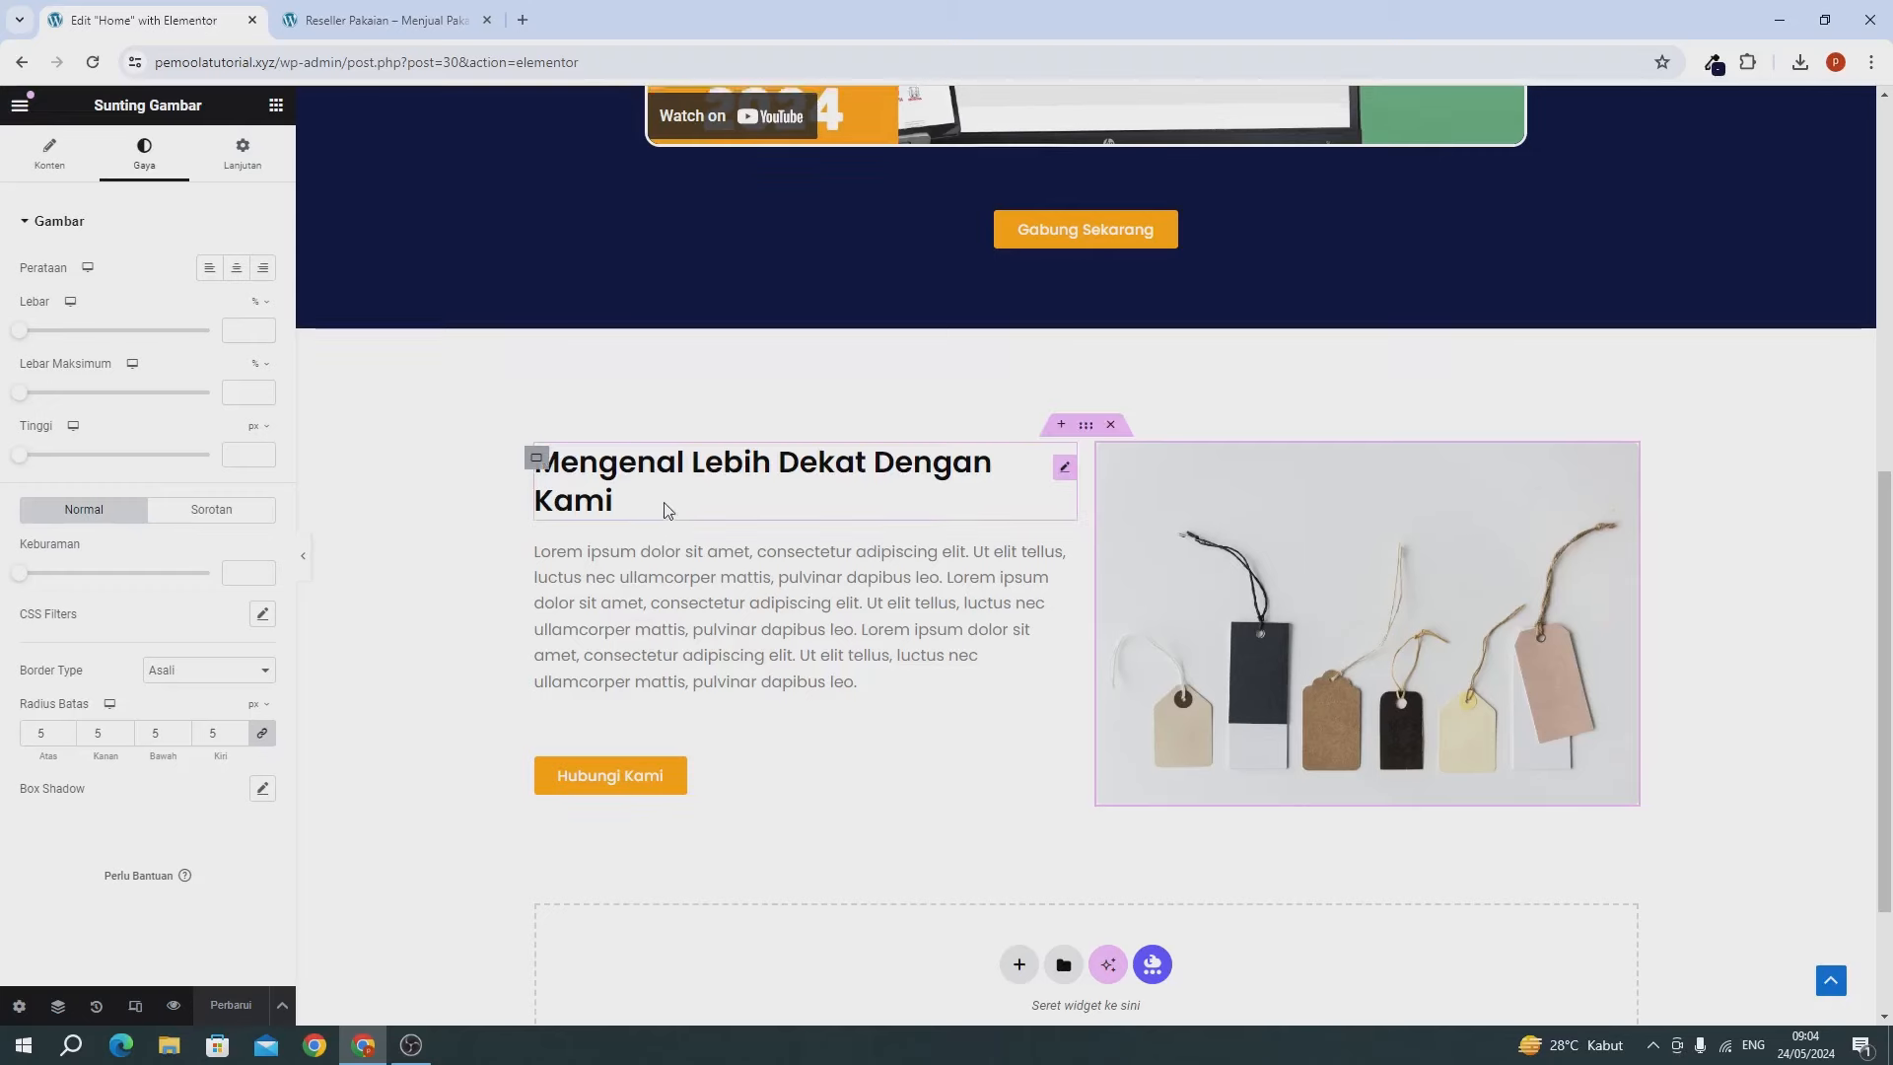
scroll(665, 508, "up", 8)
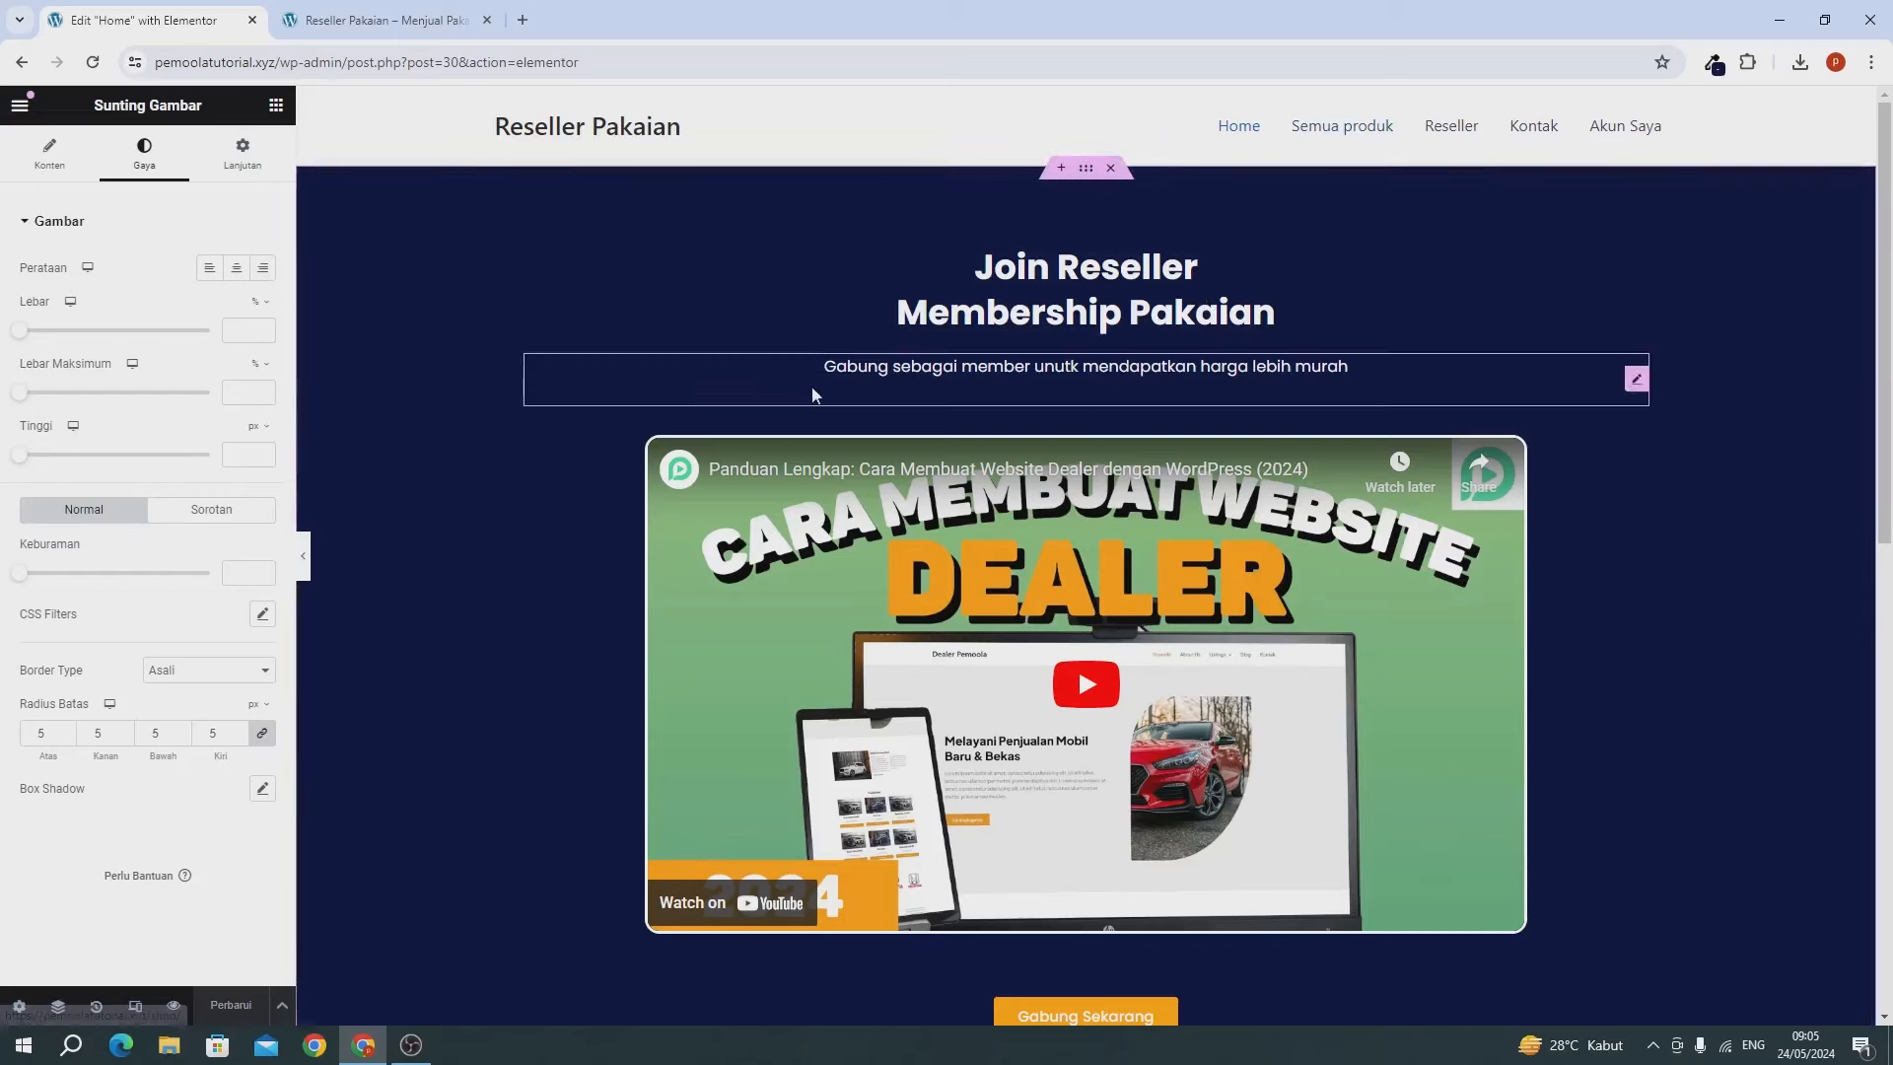
scroll(459, 572, "down", 8)
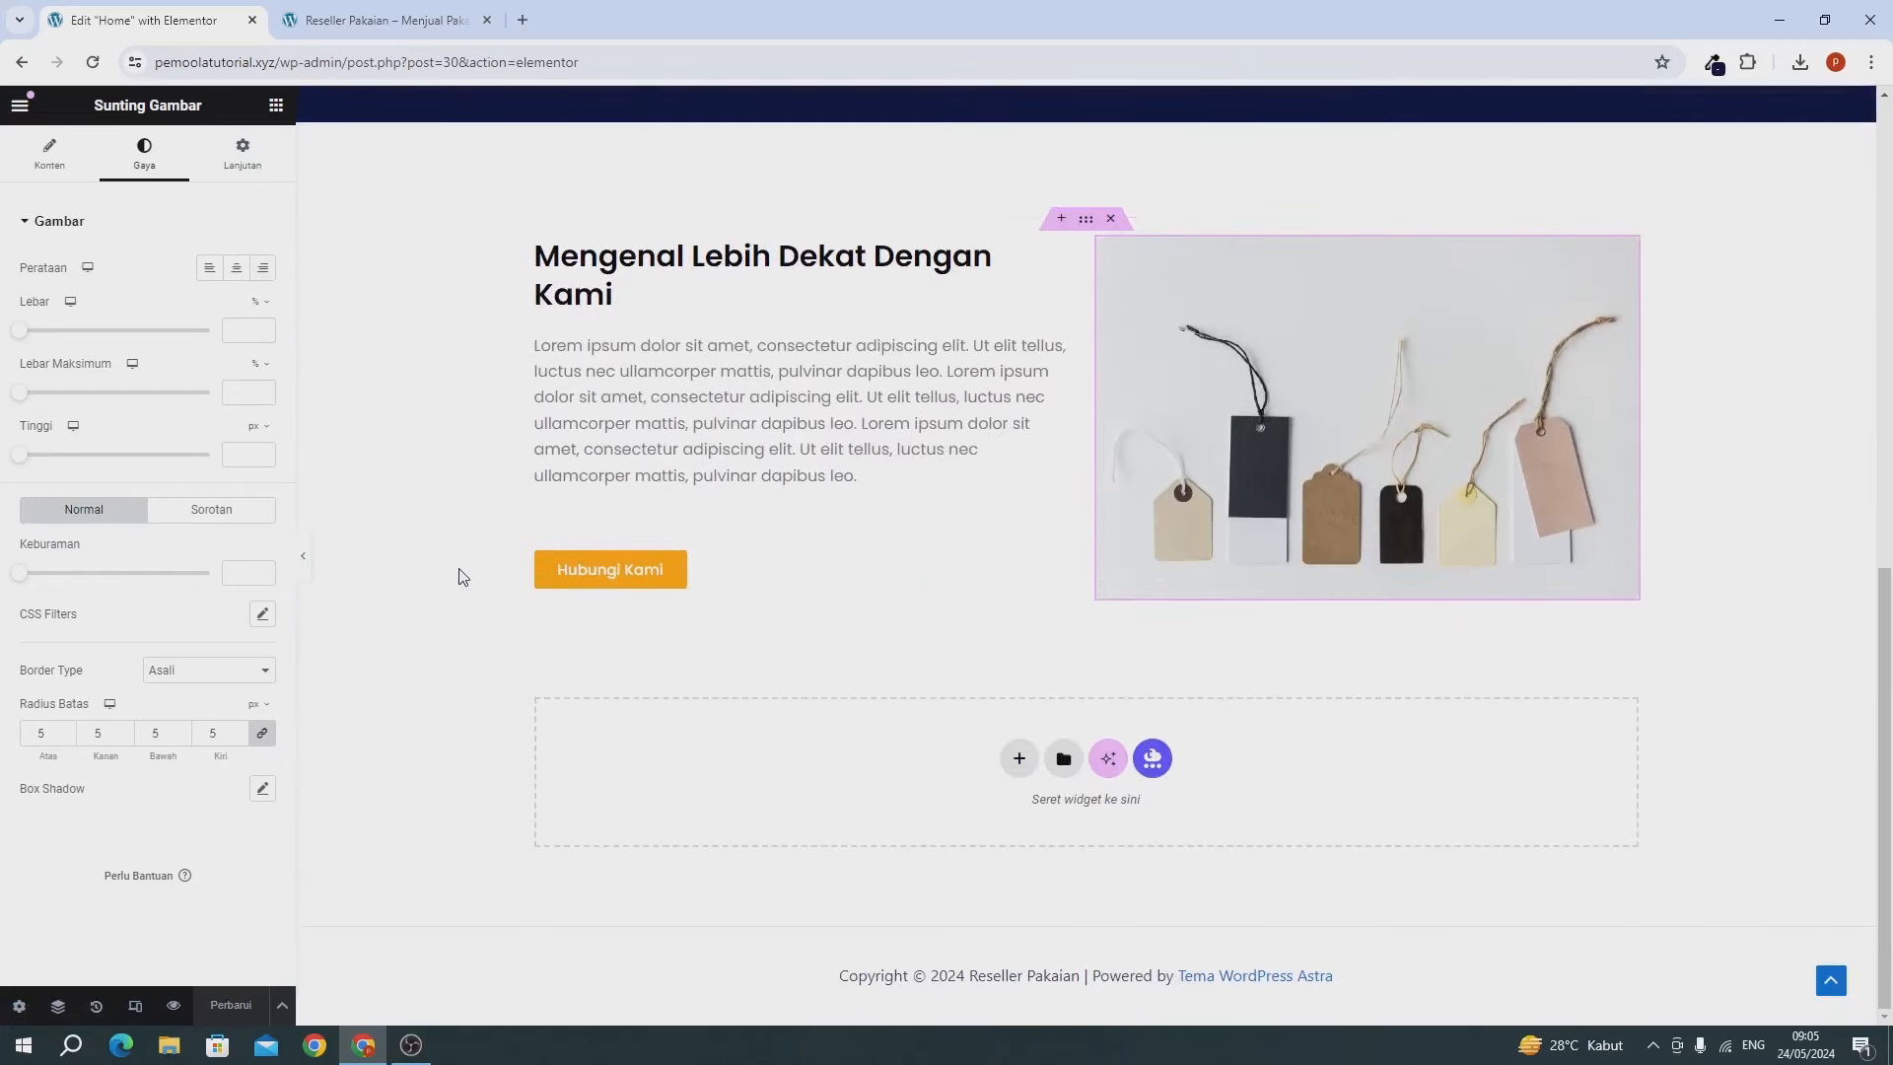
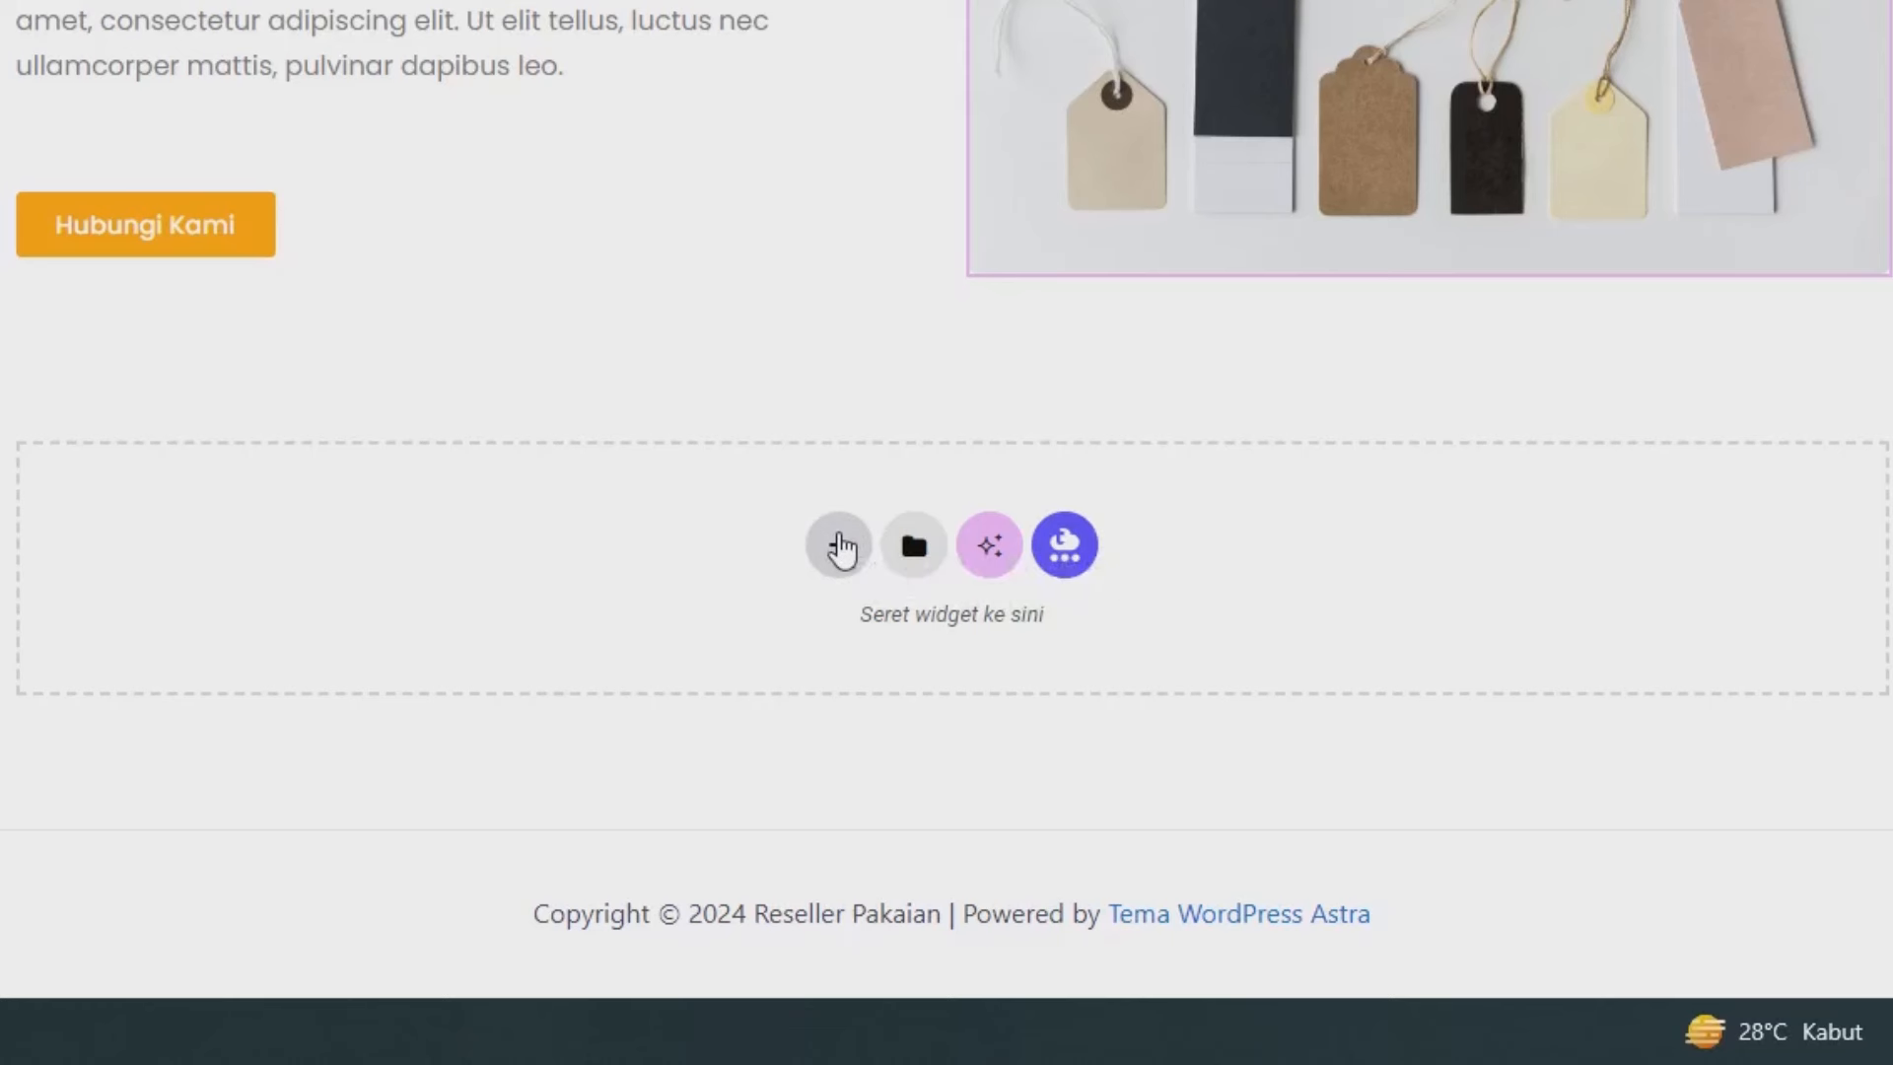
Add a single-column flexbox container below the Mengenal Lebih Dekat section.
left_click(839, 545)
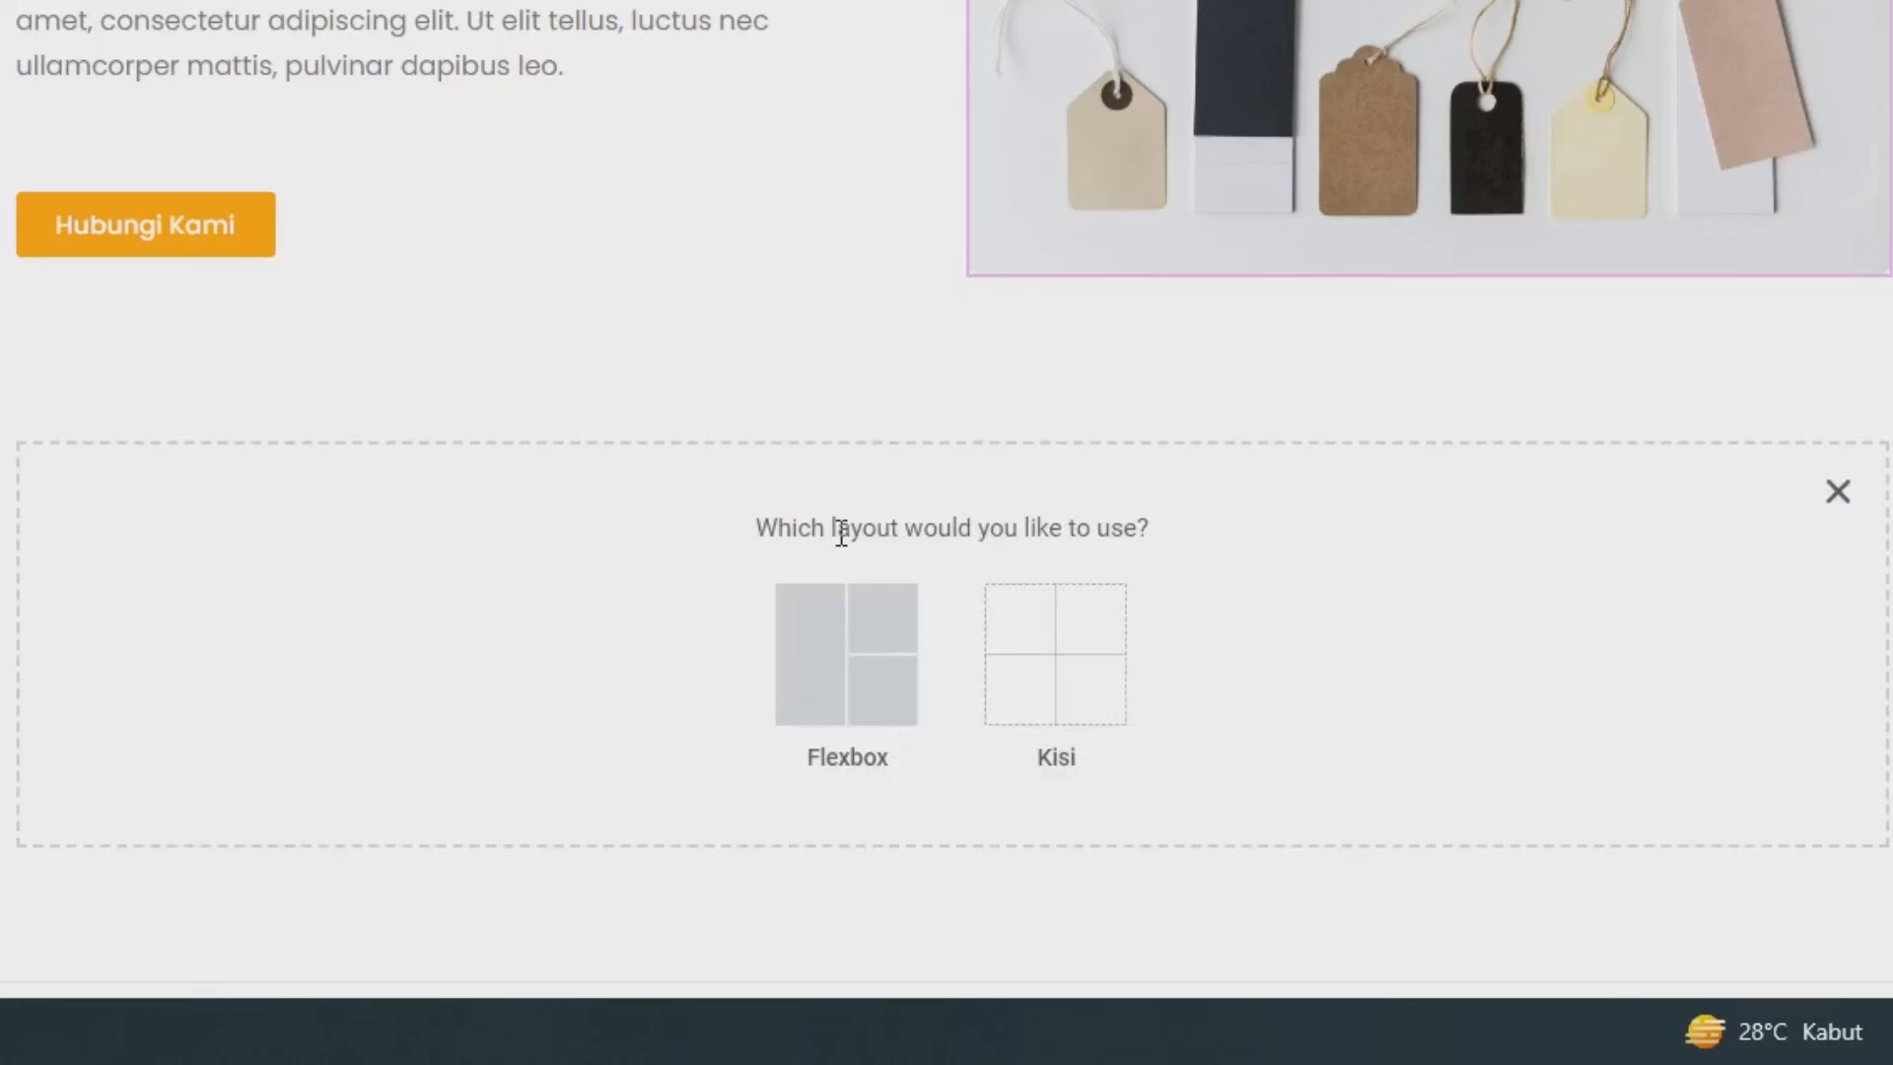
left_click(826, 655)
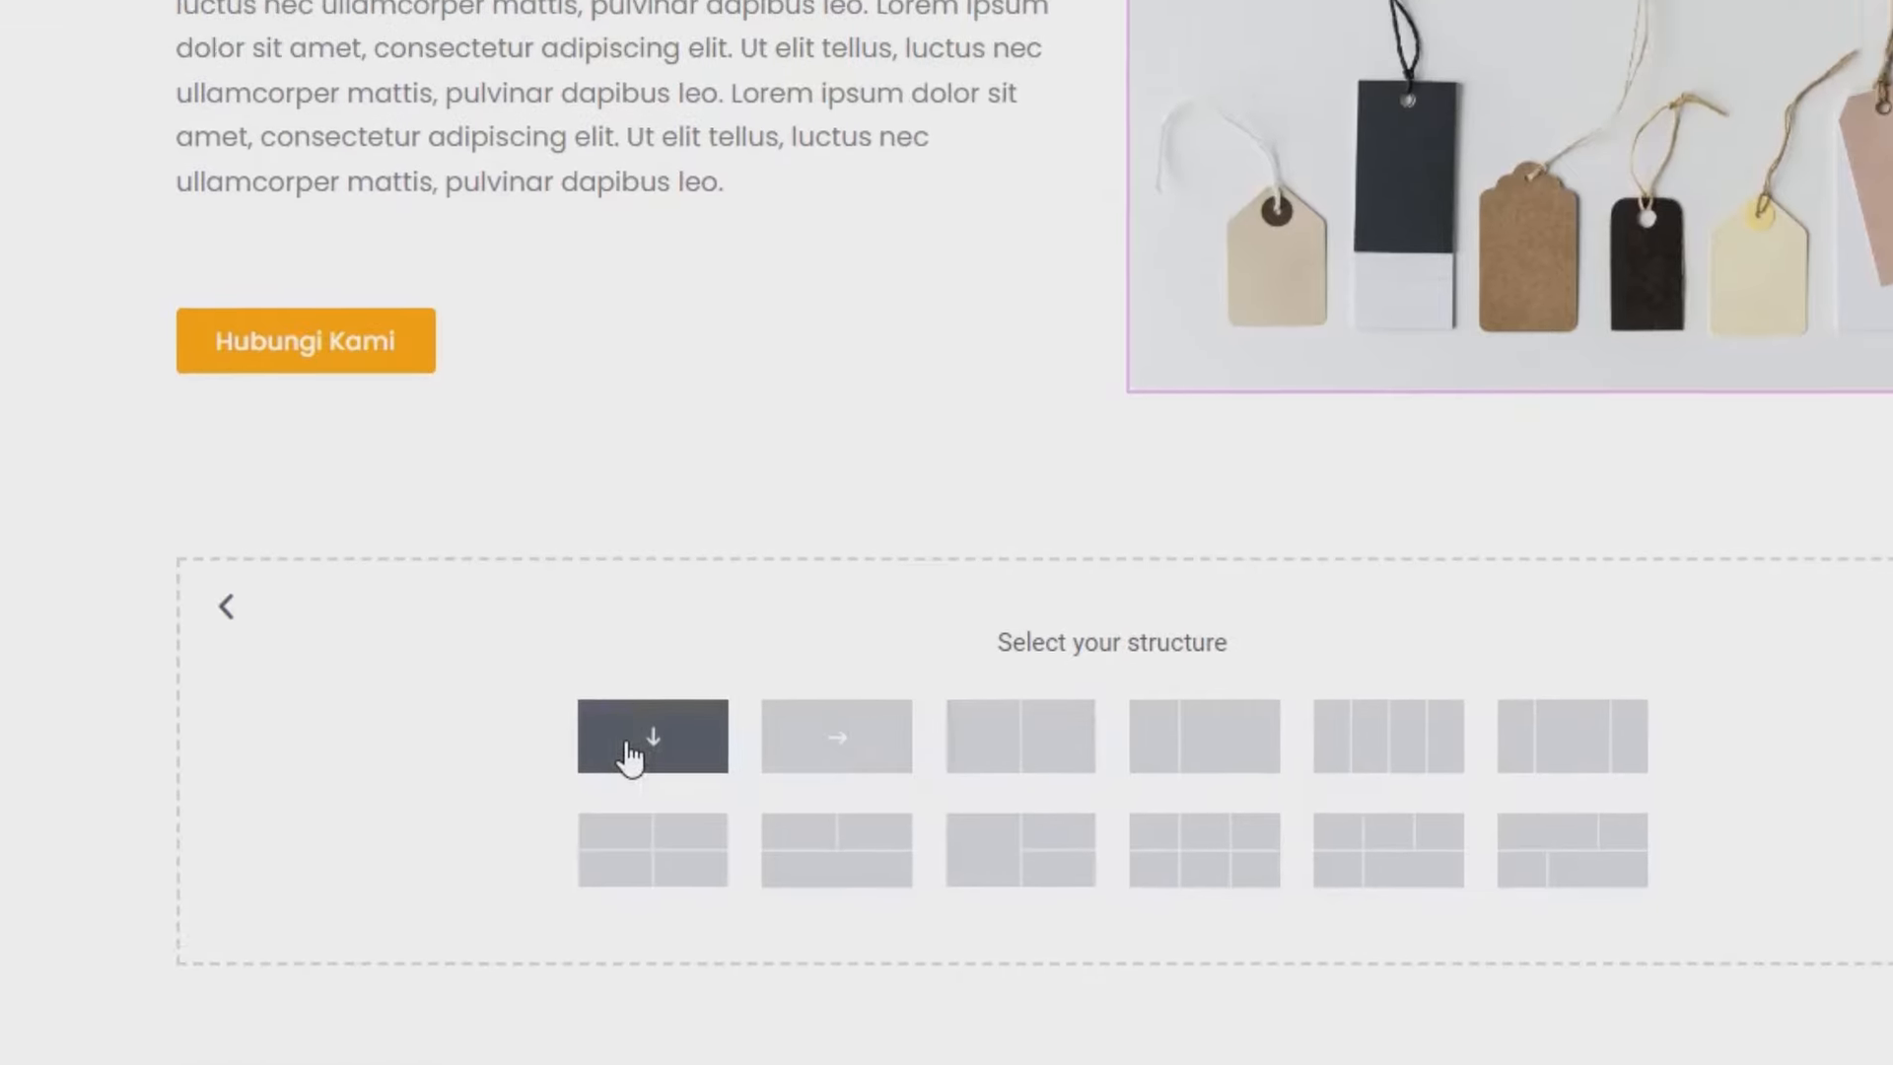
left_click(471, 641)
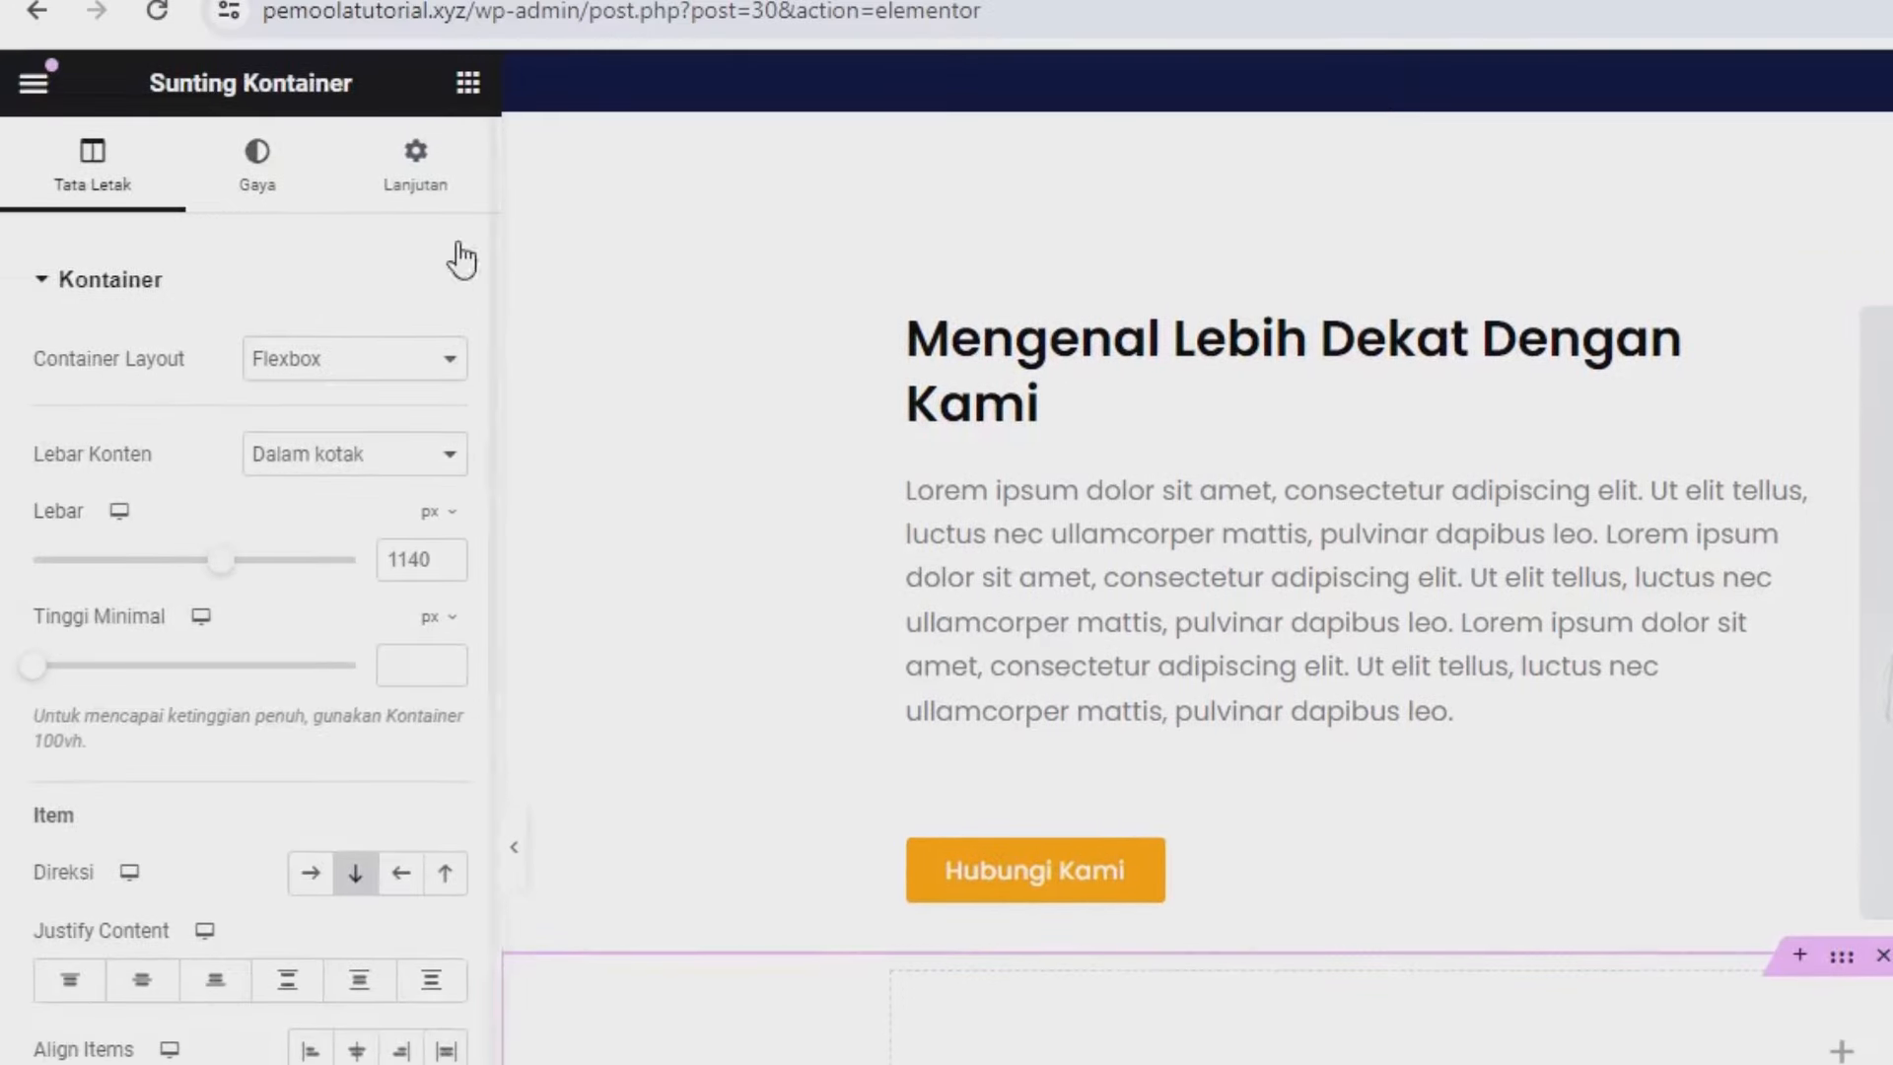
Unlink the container's margins, switch them to percent and set the top margin to 6.
left_click(341, 138)
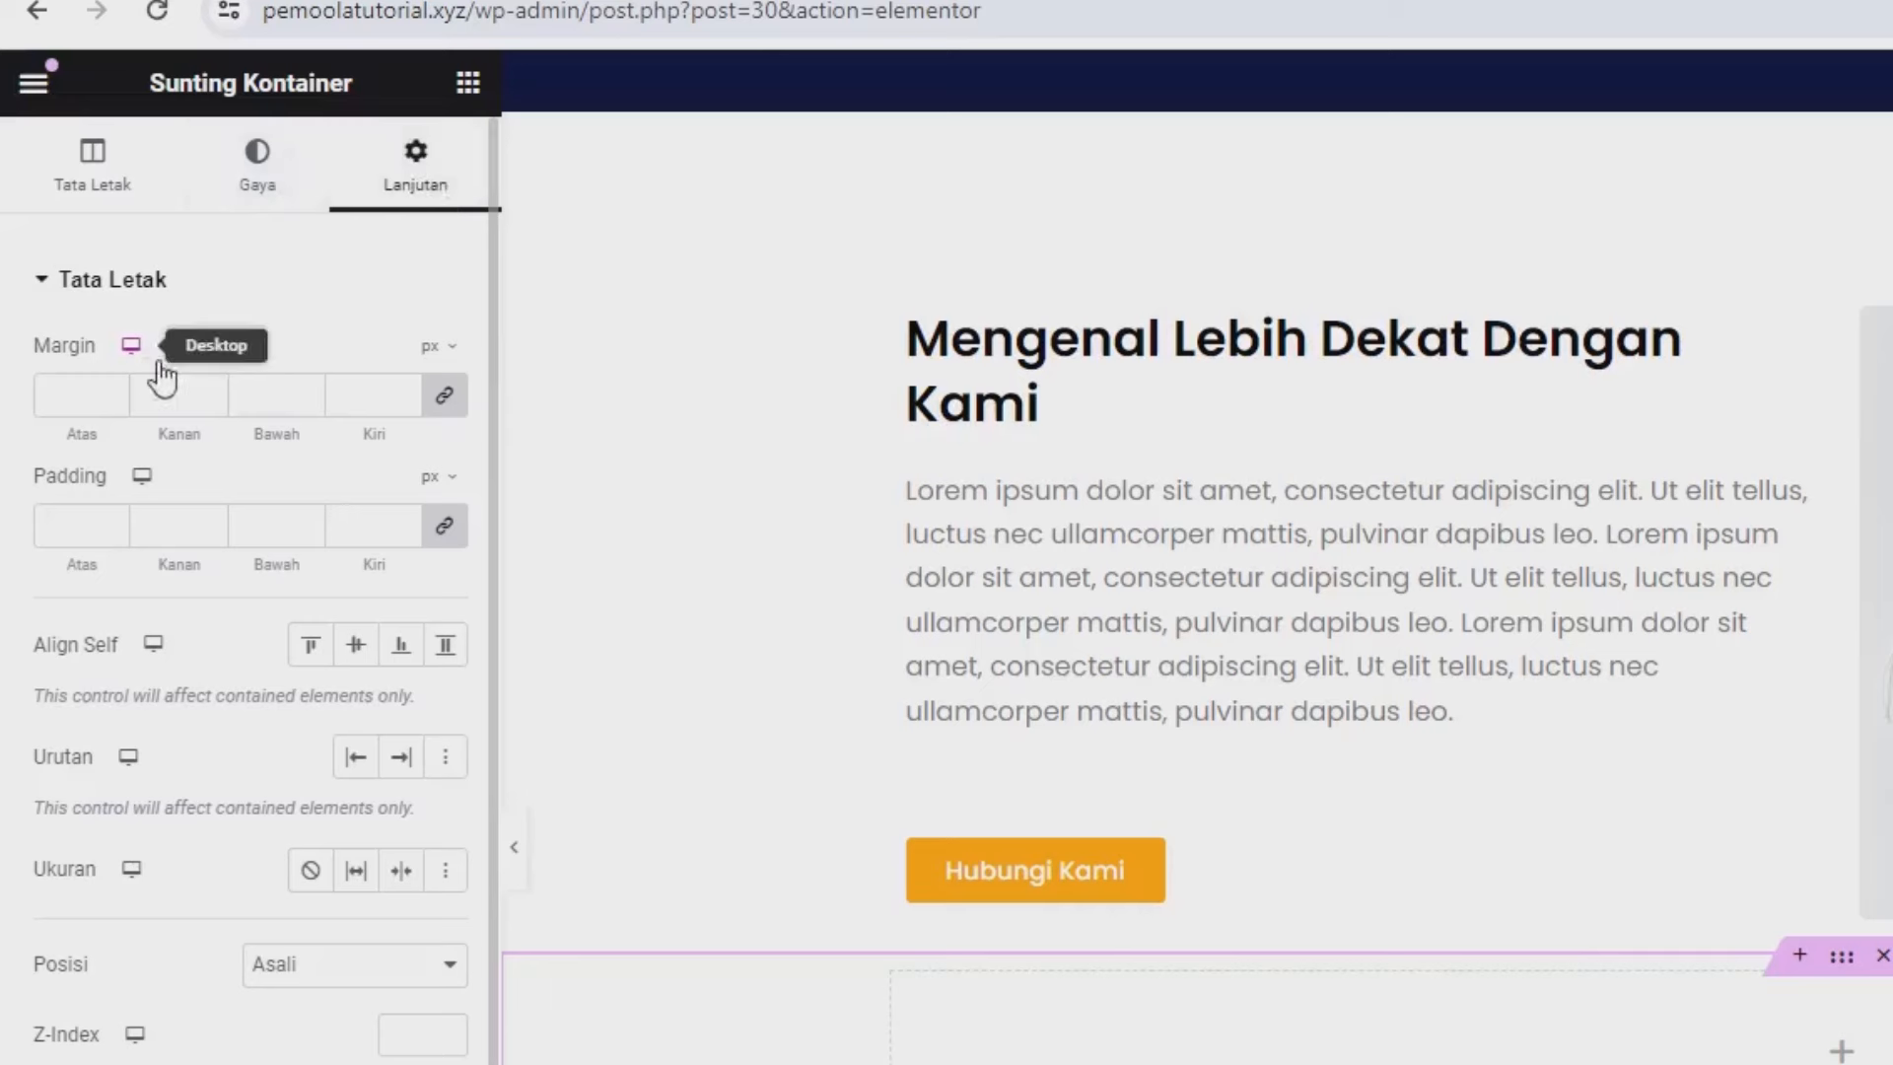
left_click(432, 399)
left_click(436, 351)
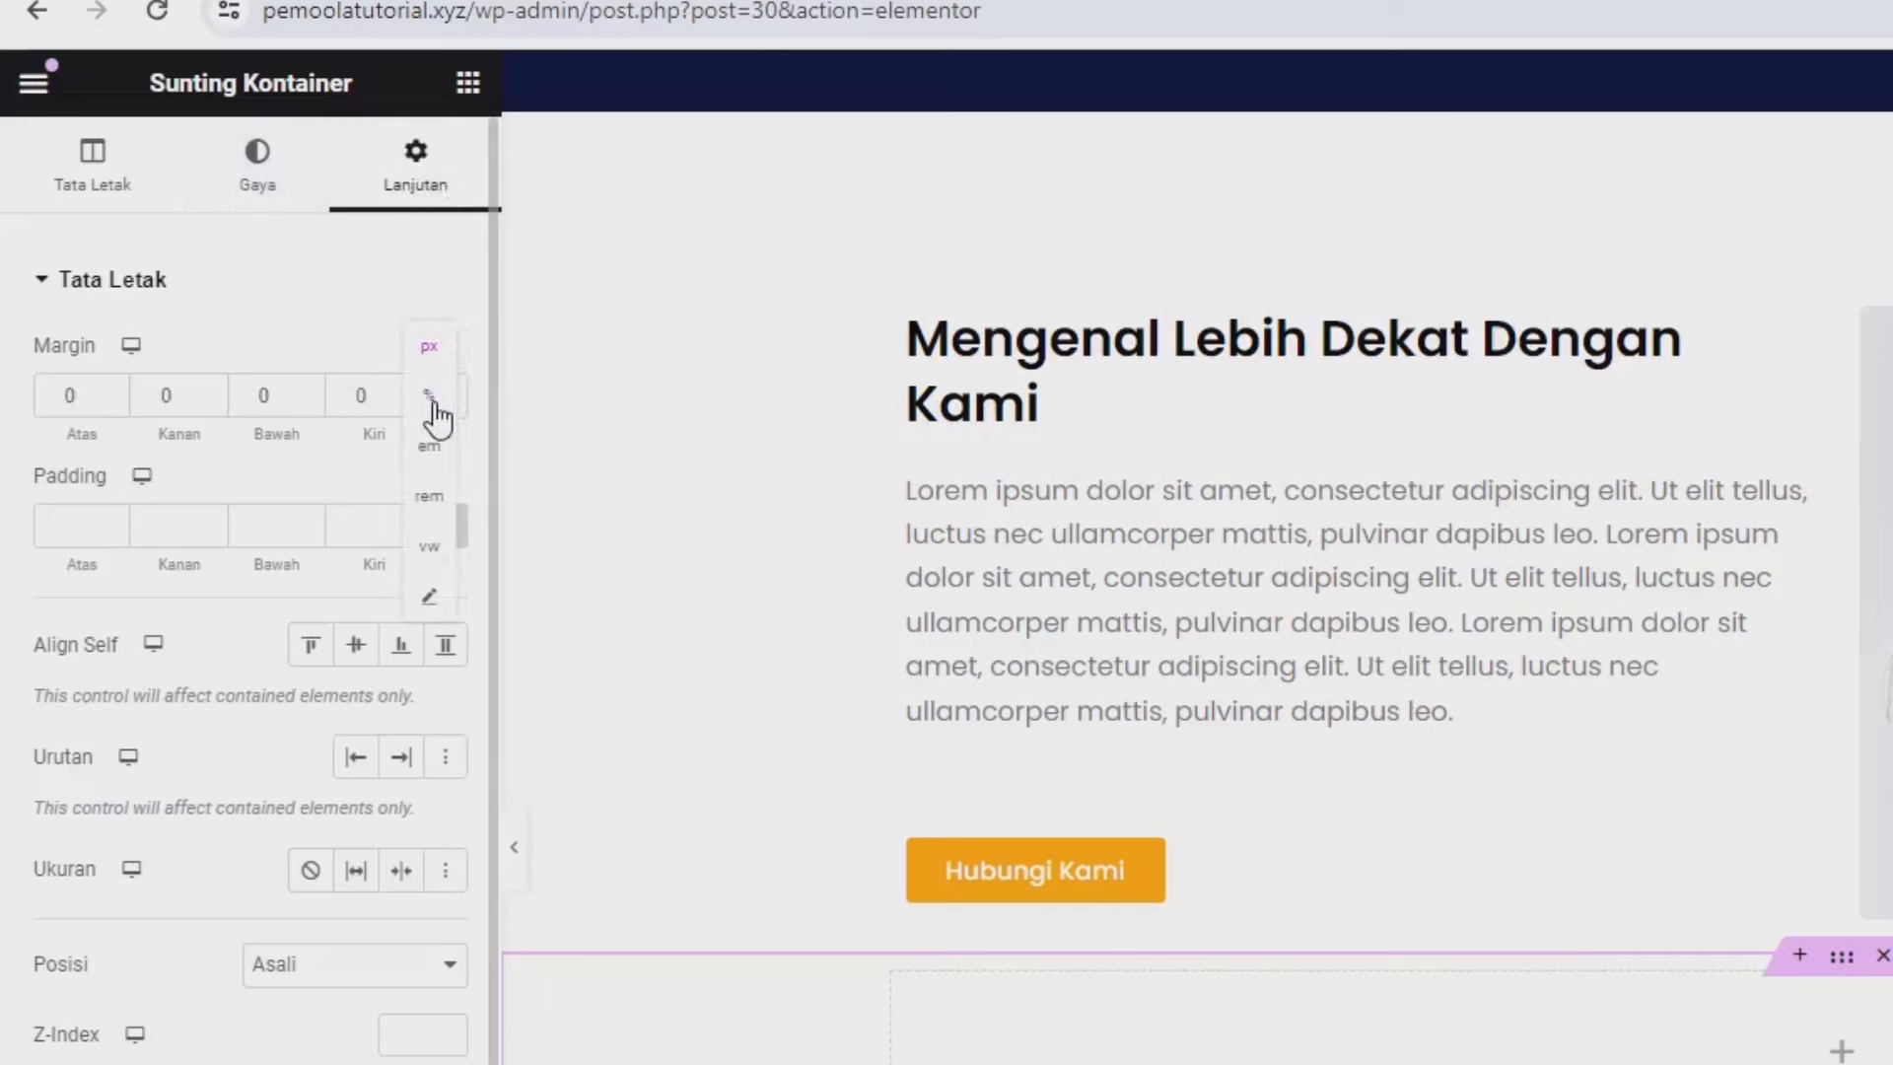
left_click(430, 397)
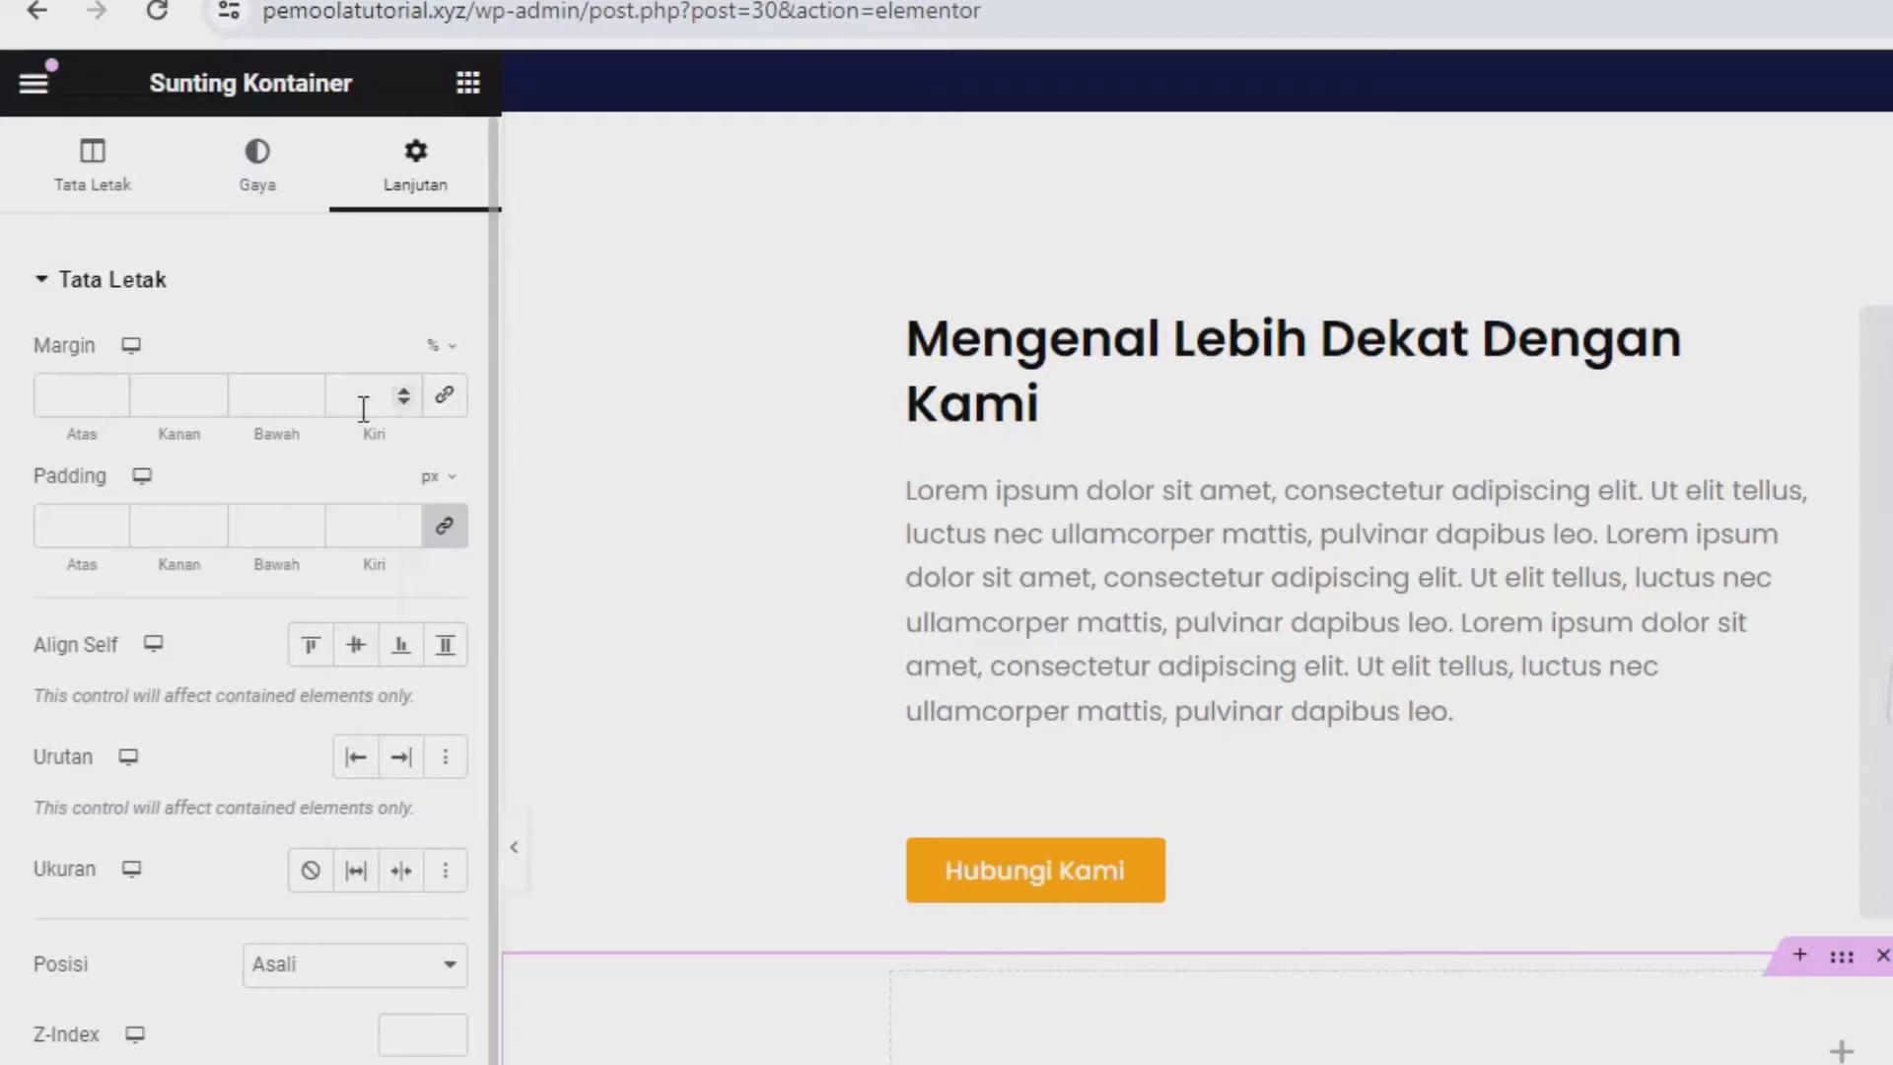
left_click(64, 398)
type("6")
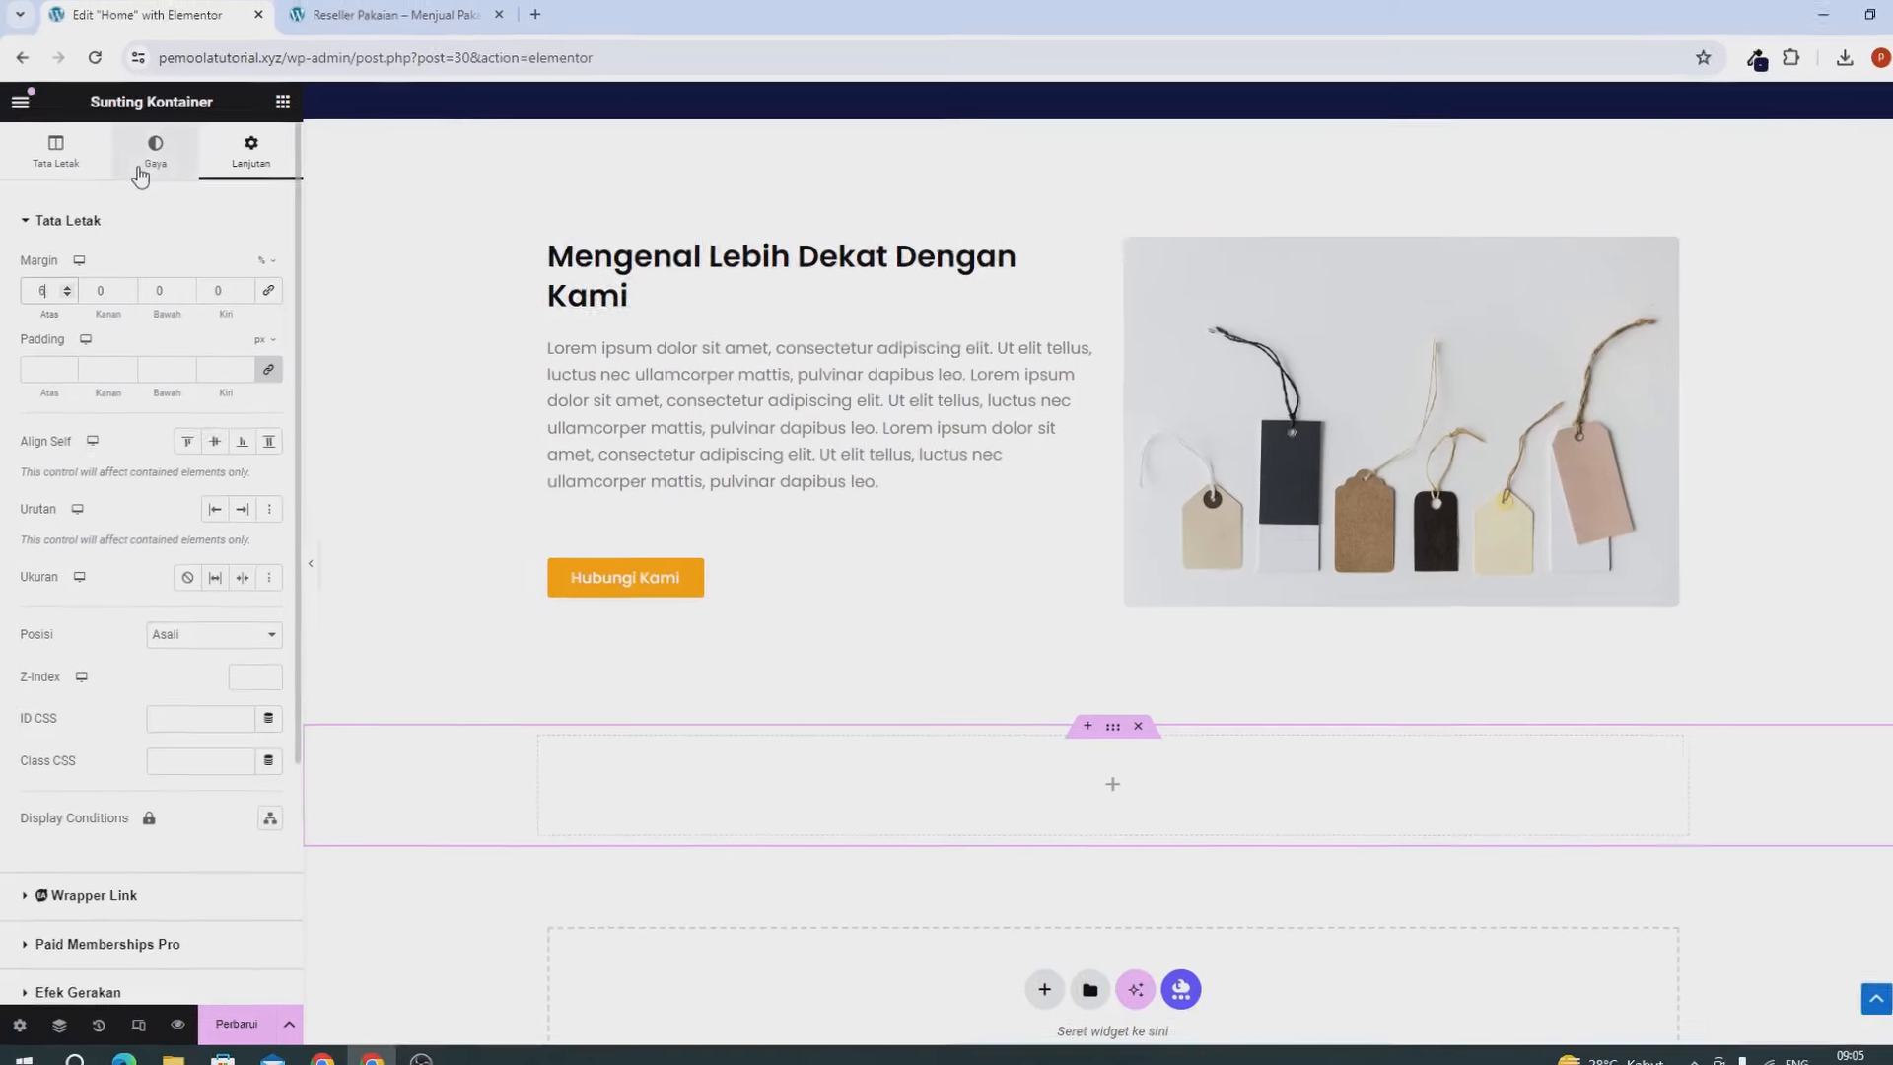
Give the container a Classic solid-colour background.
left_click(151, 153)
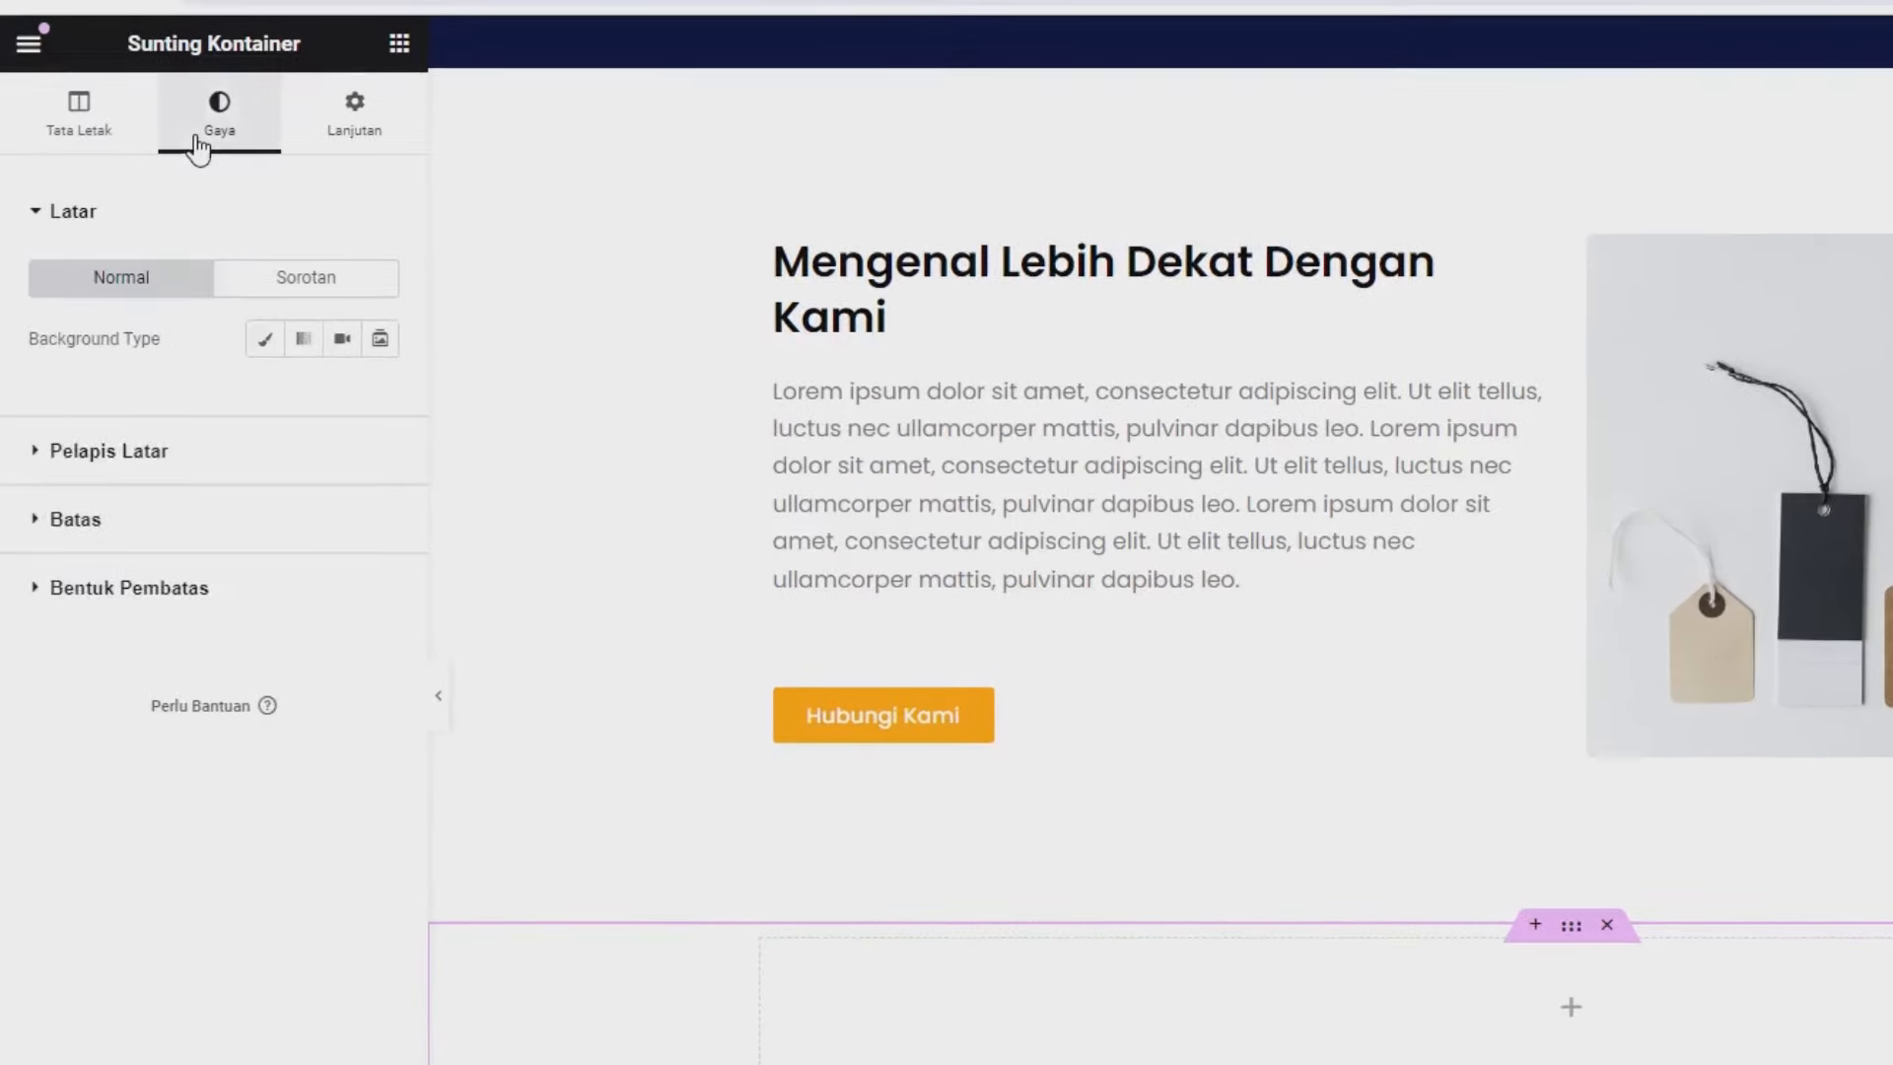
left_click(264, 339)
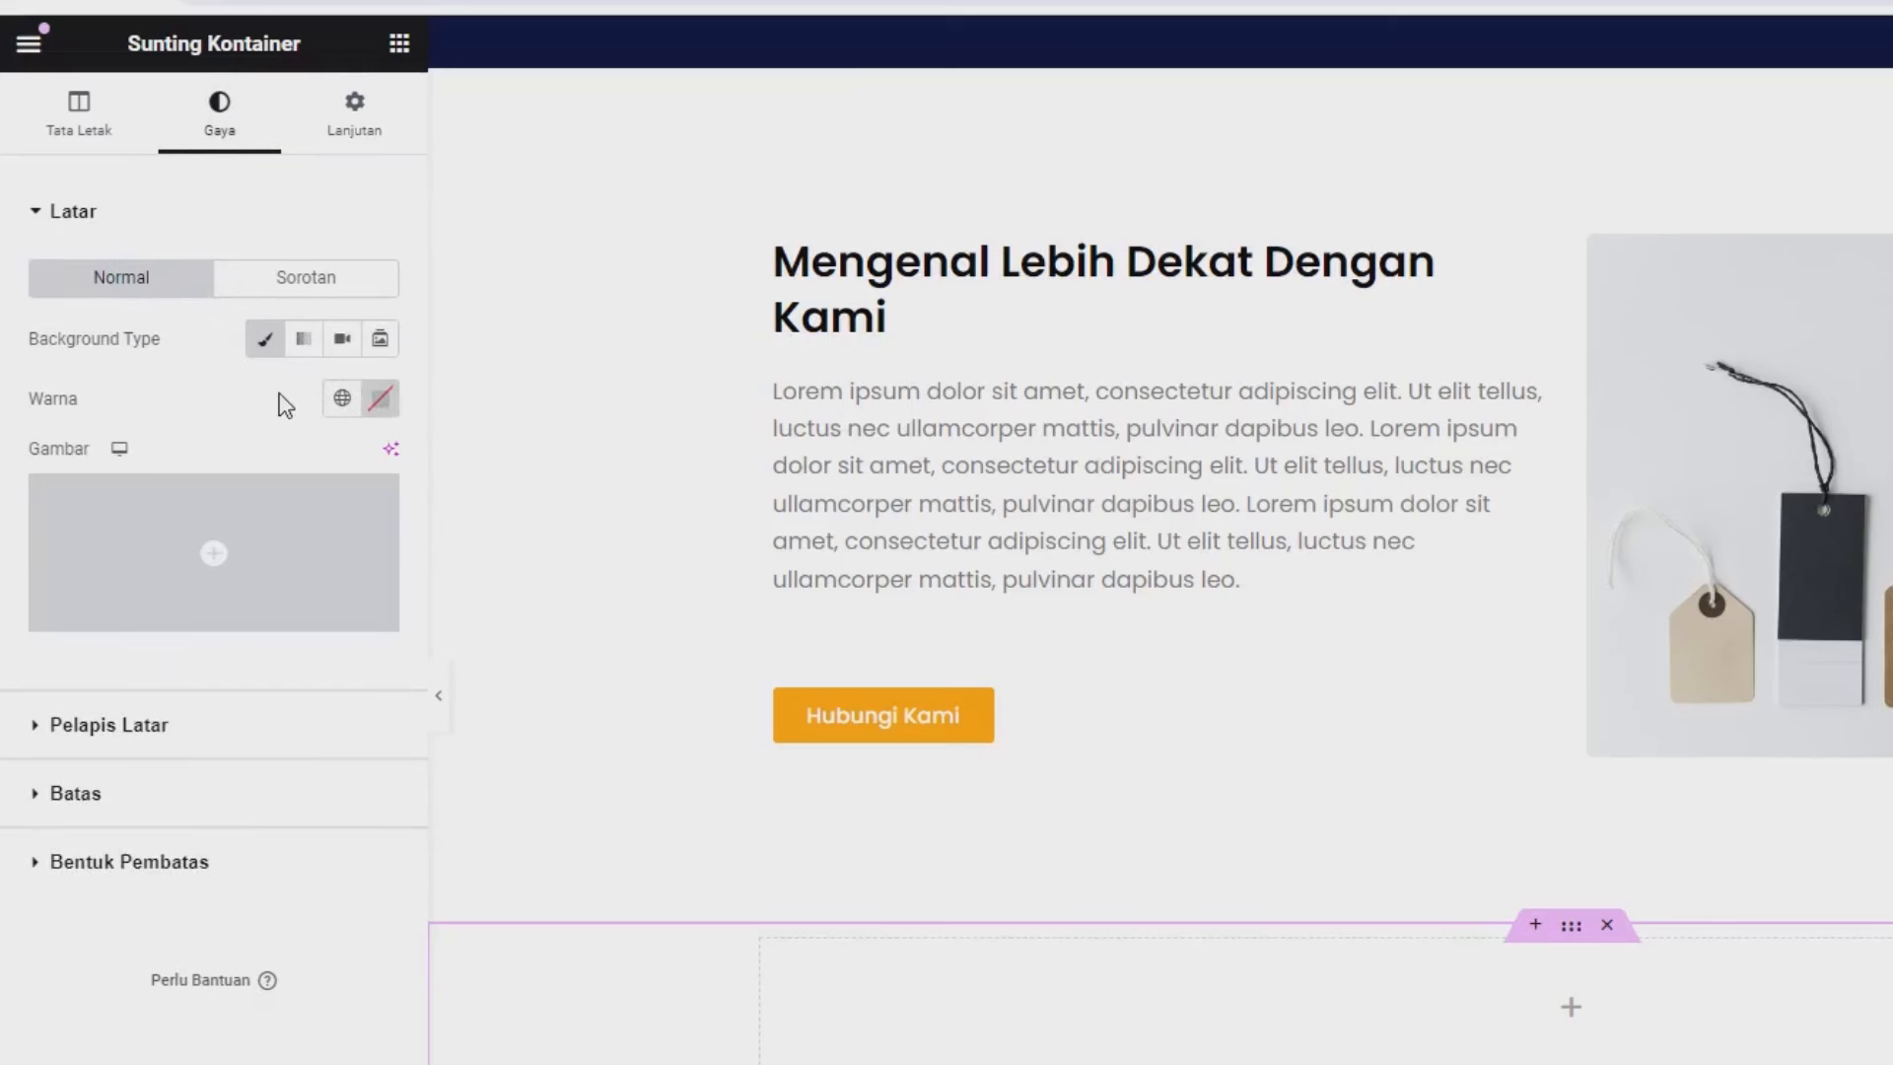
left_click(384, 400)
left_click_drag(335, 553, 326, 618)
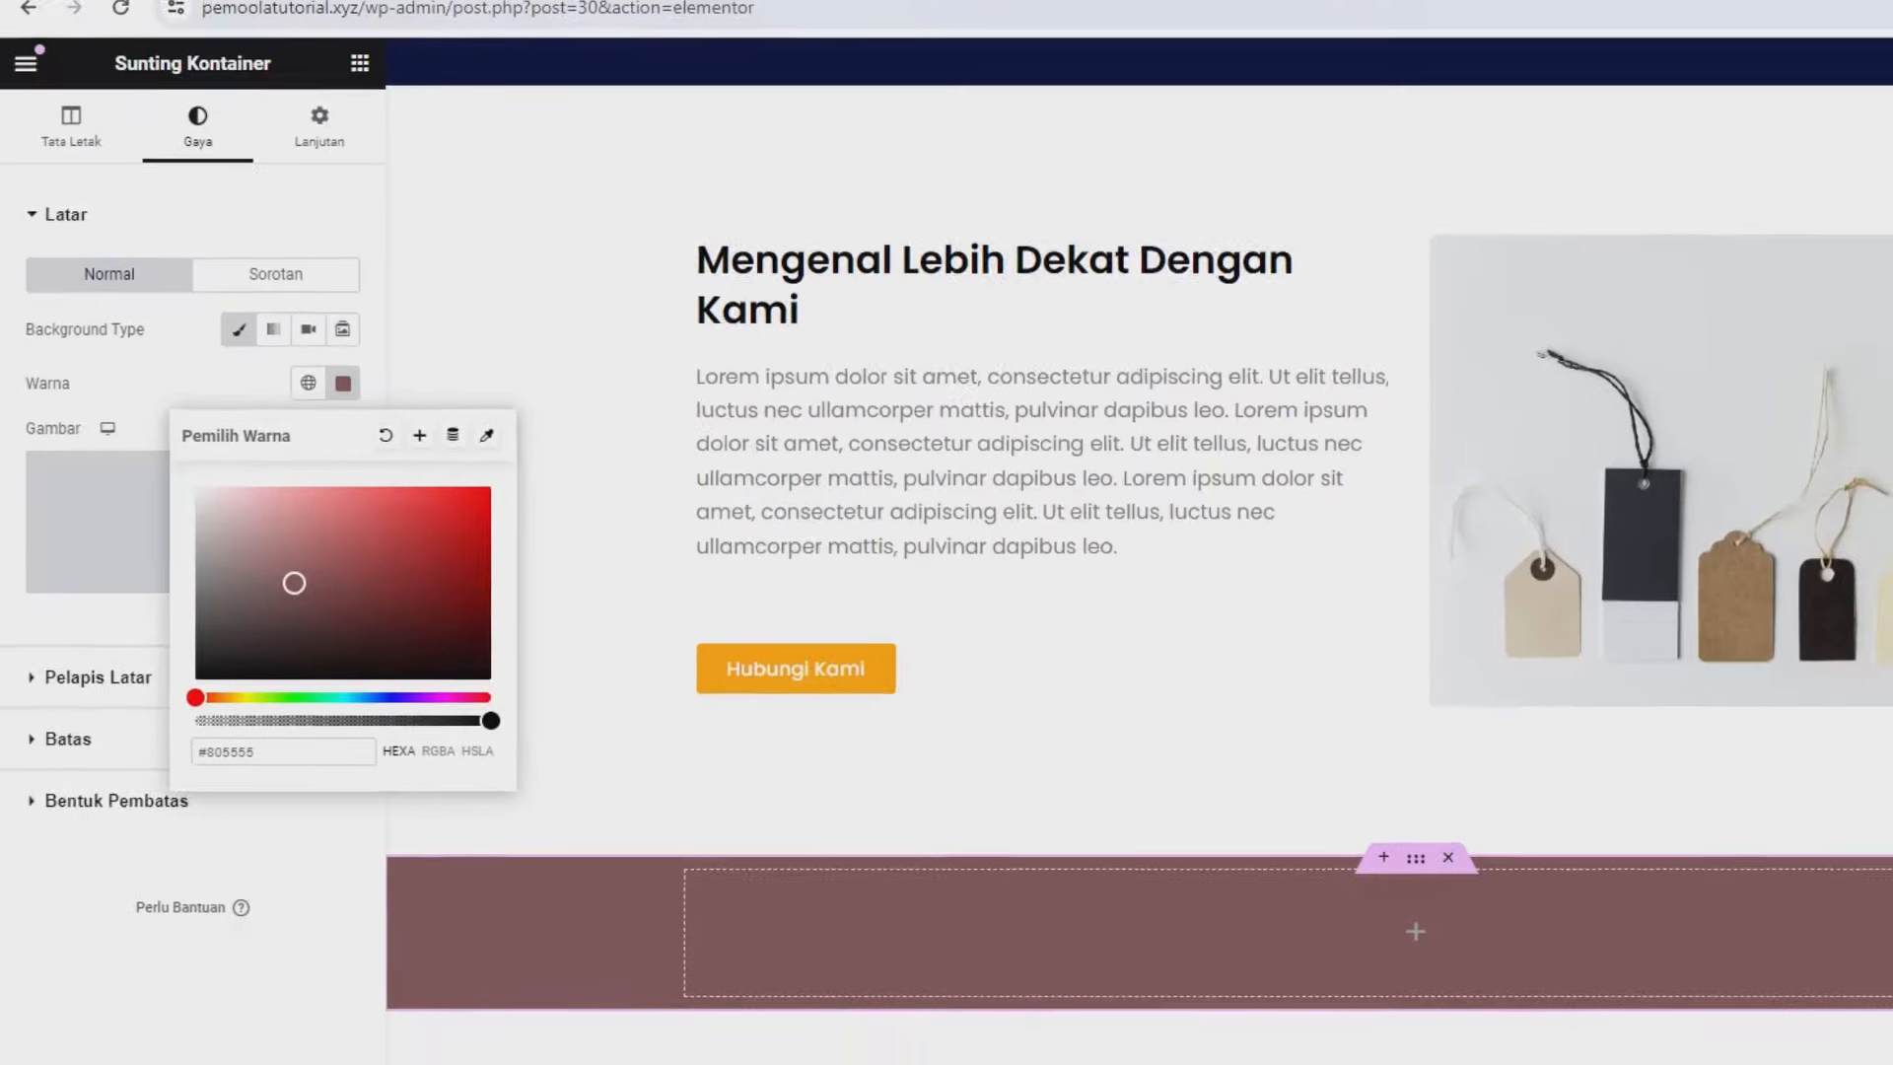
Sample the Join Reseller navy with ColorZilla and paste rgb(1, 10, 53) as the background colour.
left_click(1715, 62)
left_click(1571, 162)
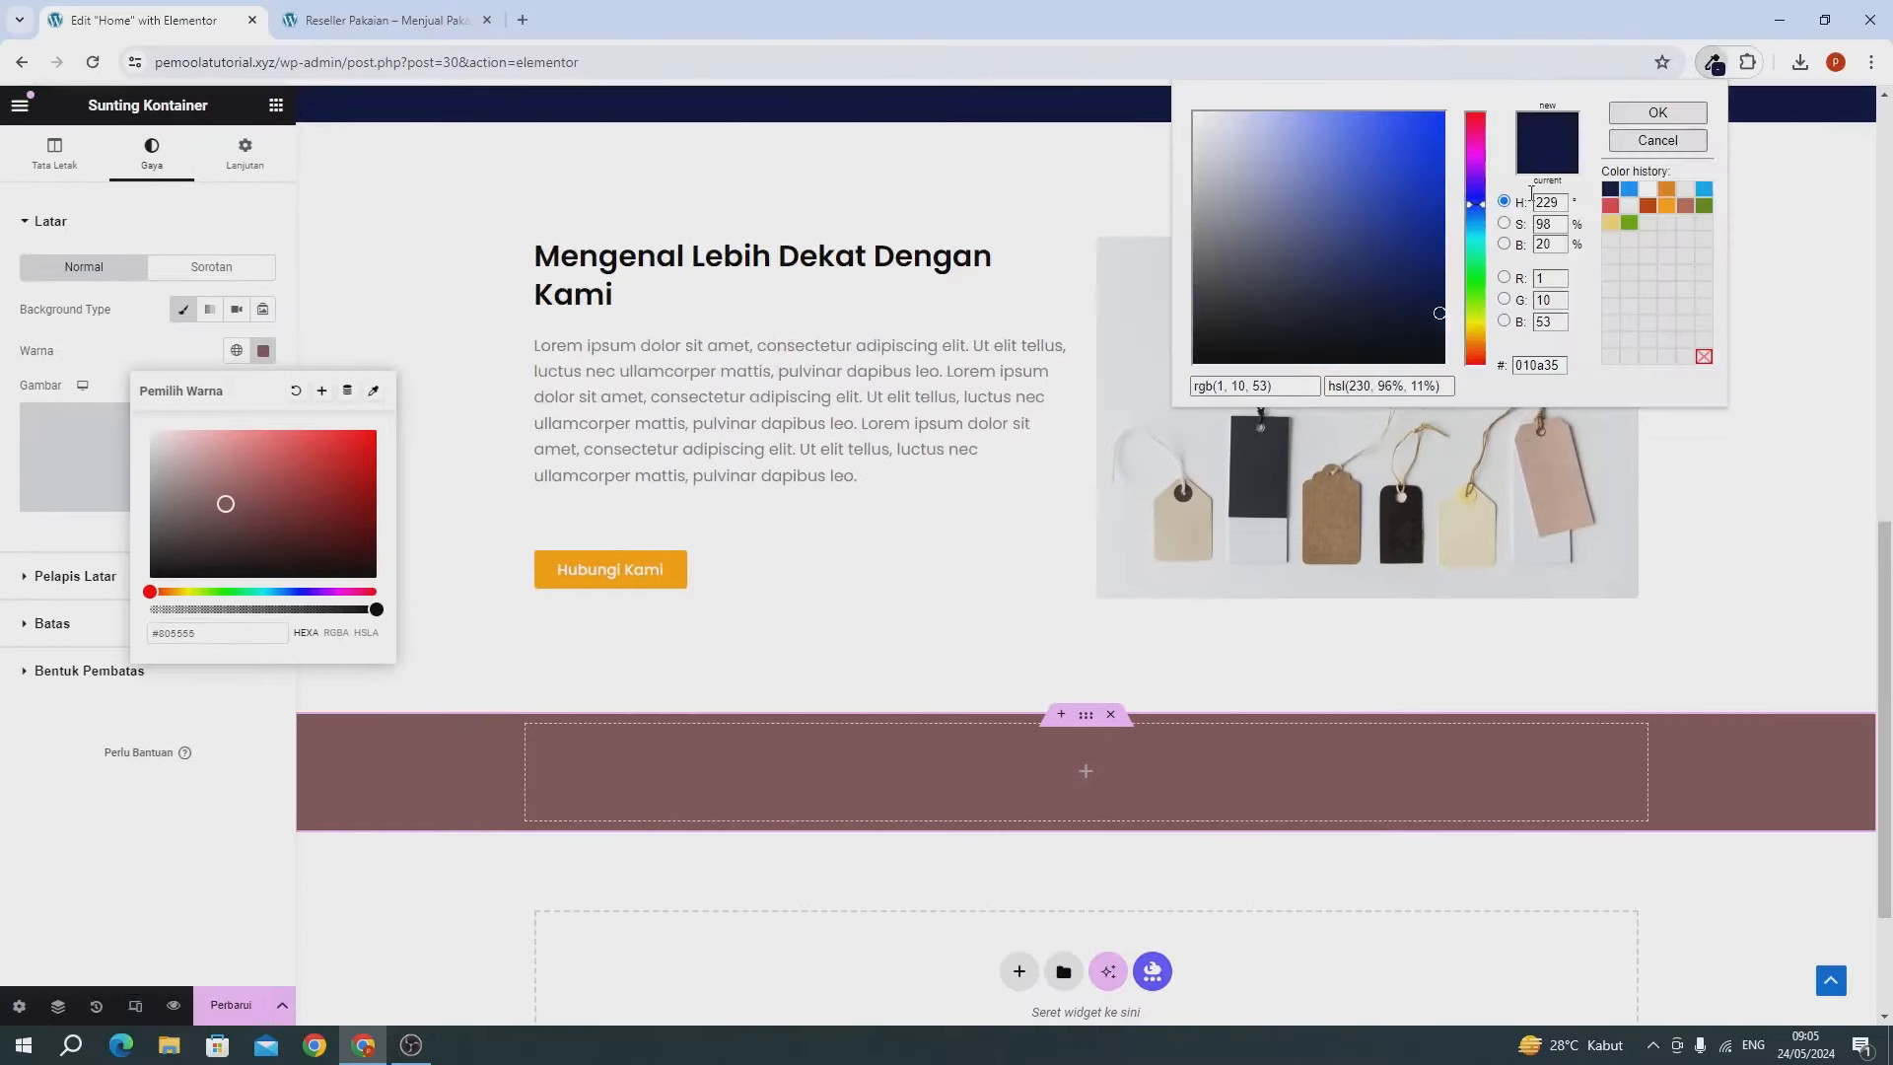
triple_click(1247, 387)
key("ctrl+c")
triple_click(197, 633)
key("ctrl+v")
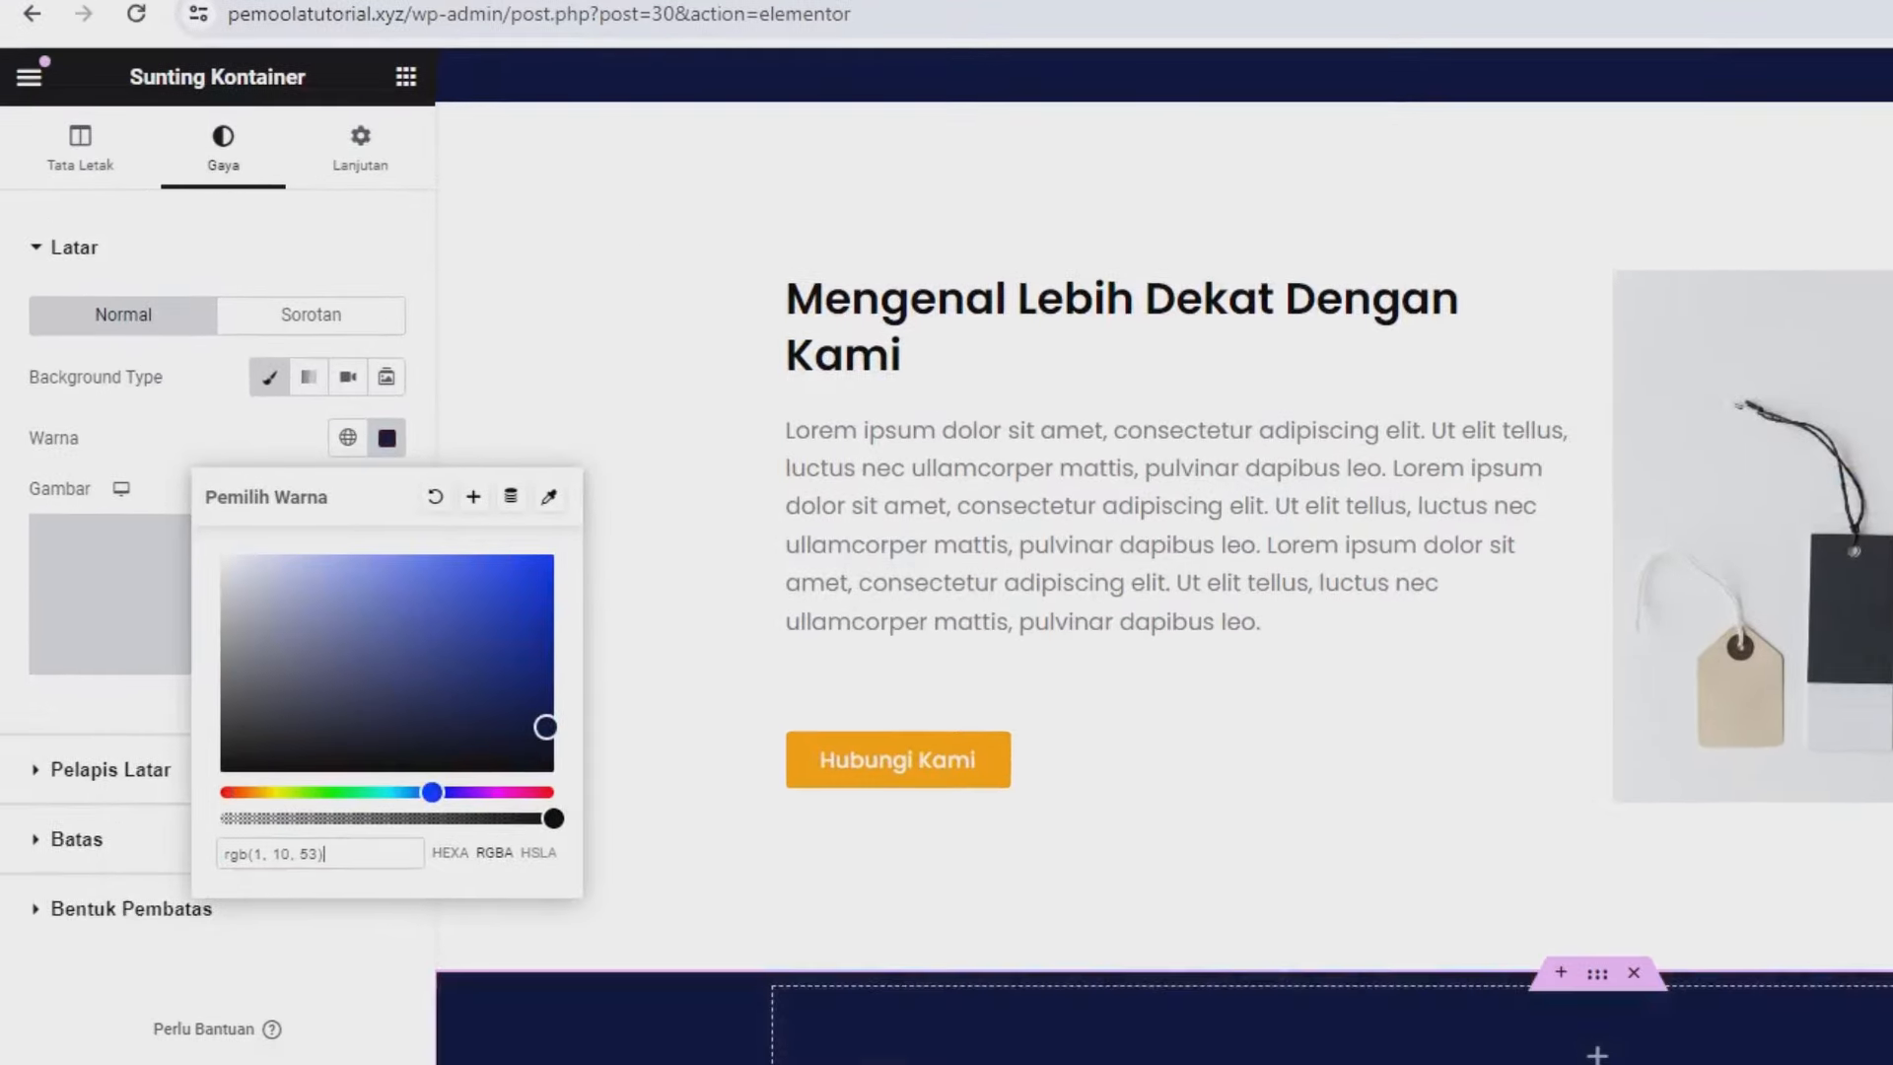
scroll(1033, 333, "up", 10)
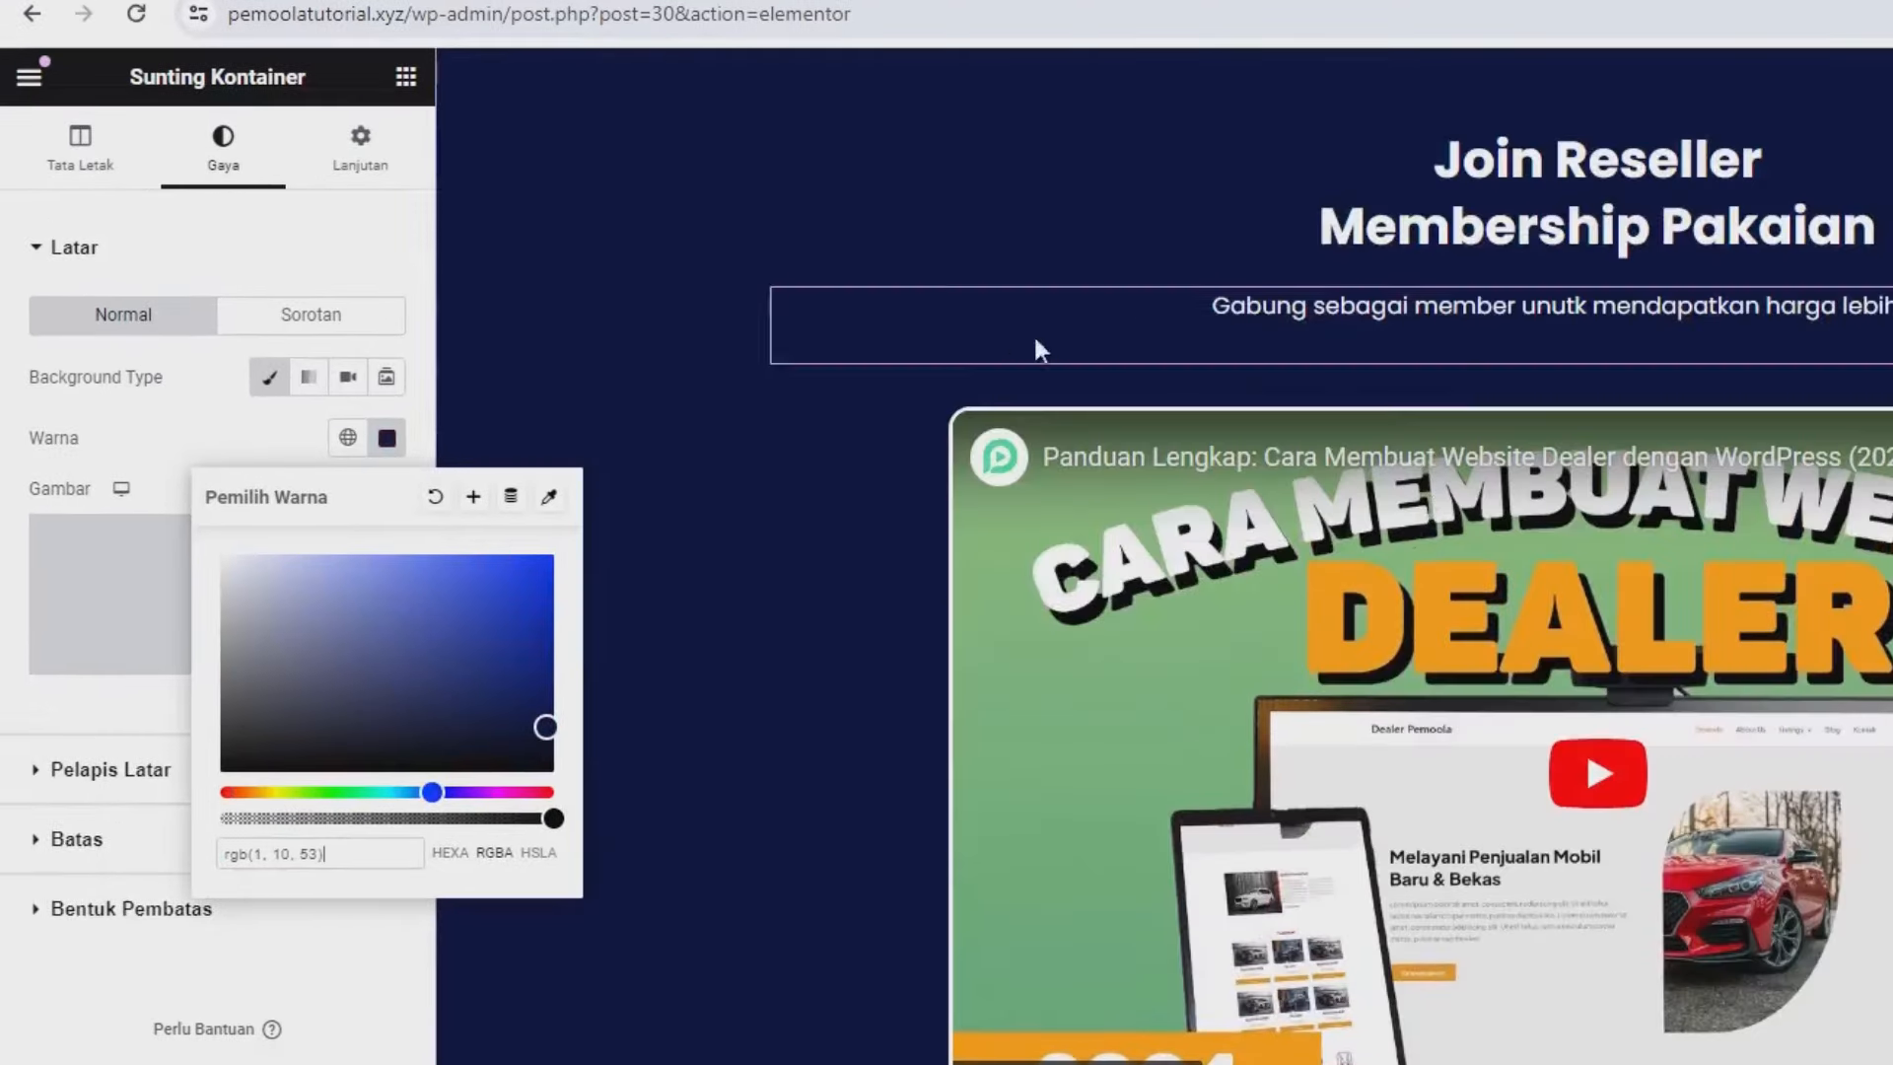
scroll(1280, 690, "down", 8)
scroll(1280, 690, "down", 5)
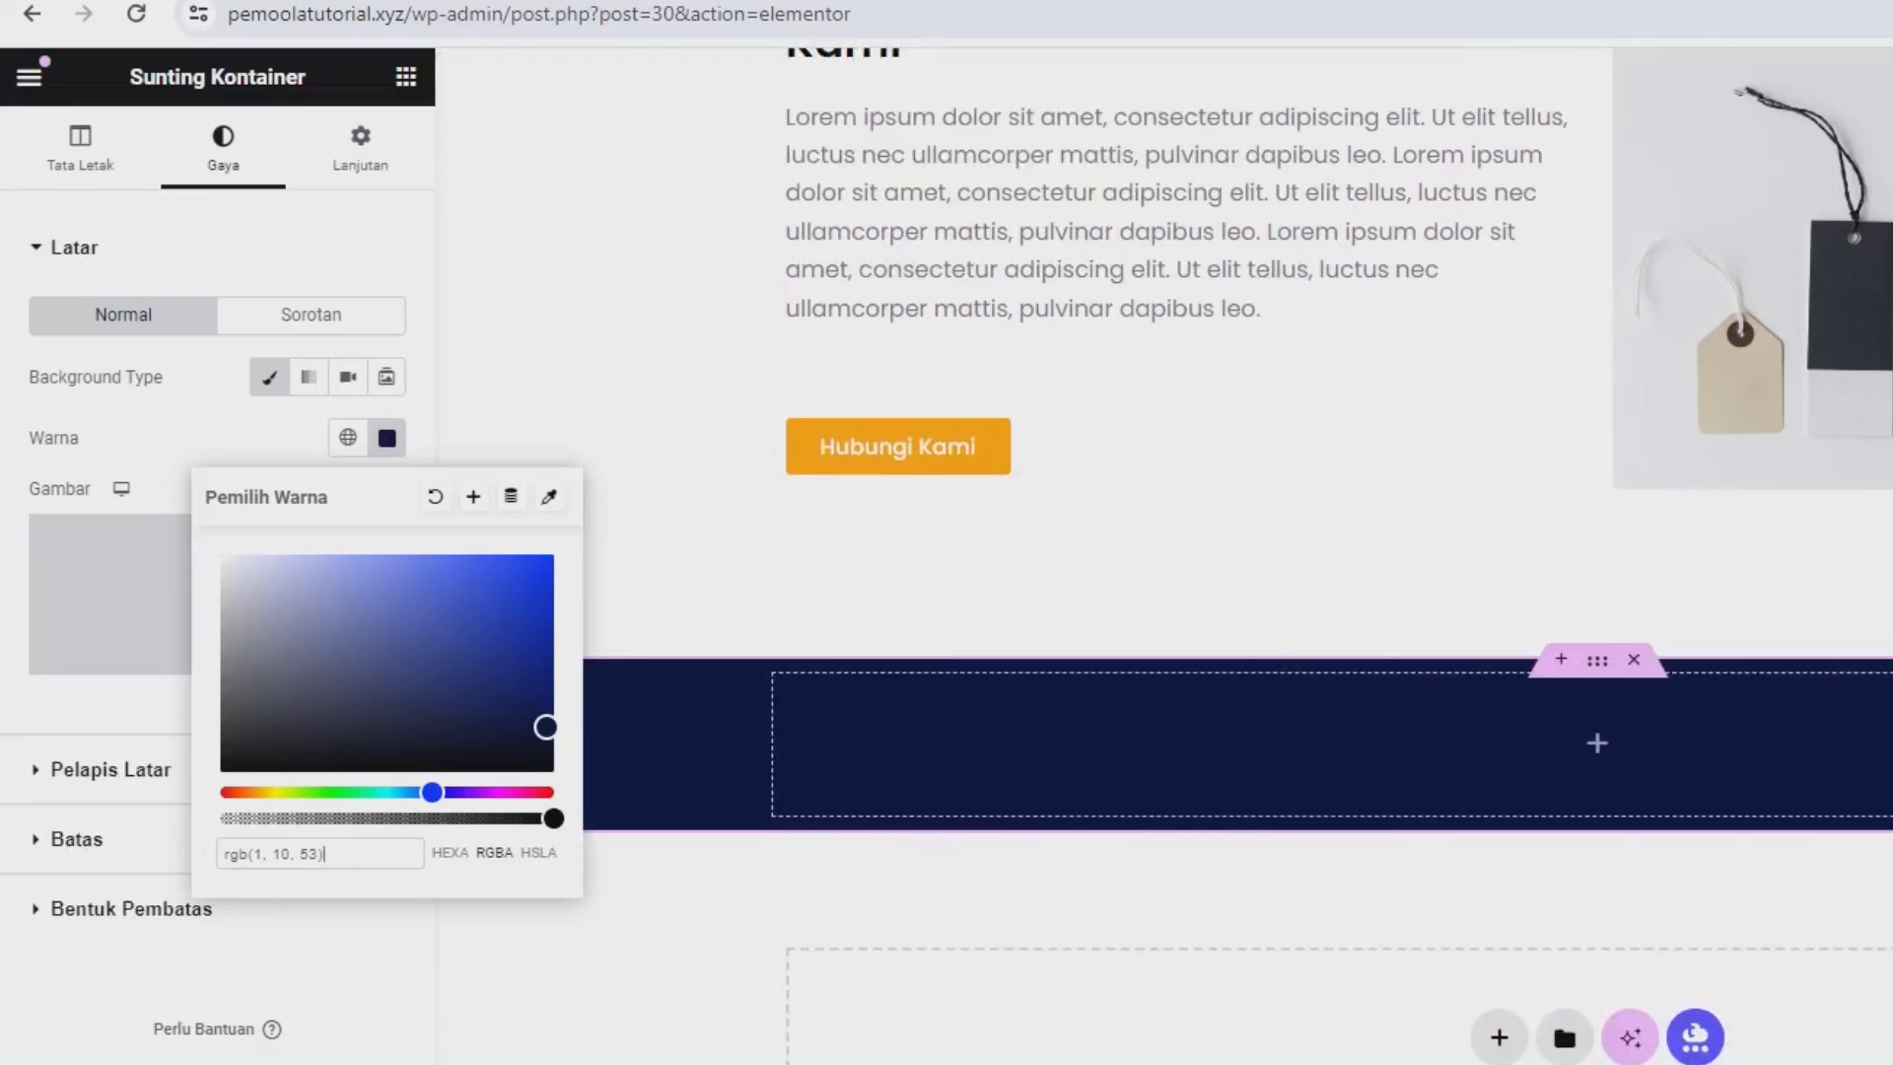
key("Escape")
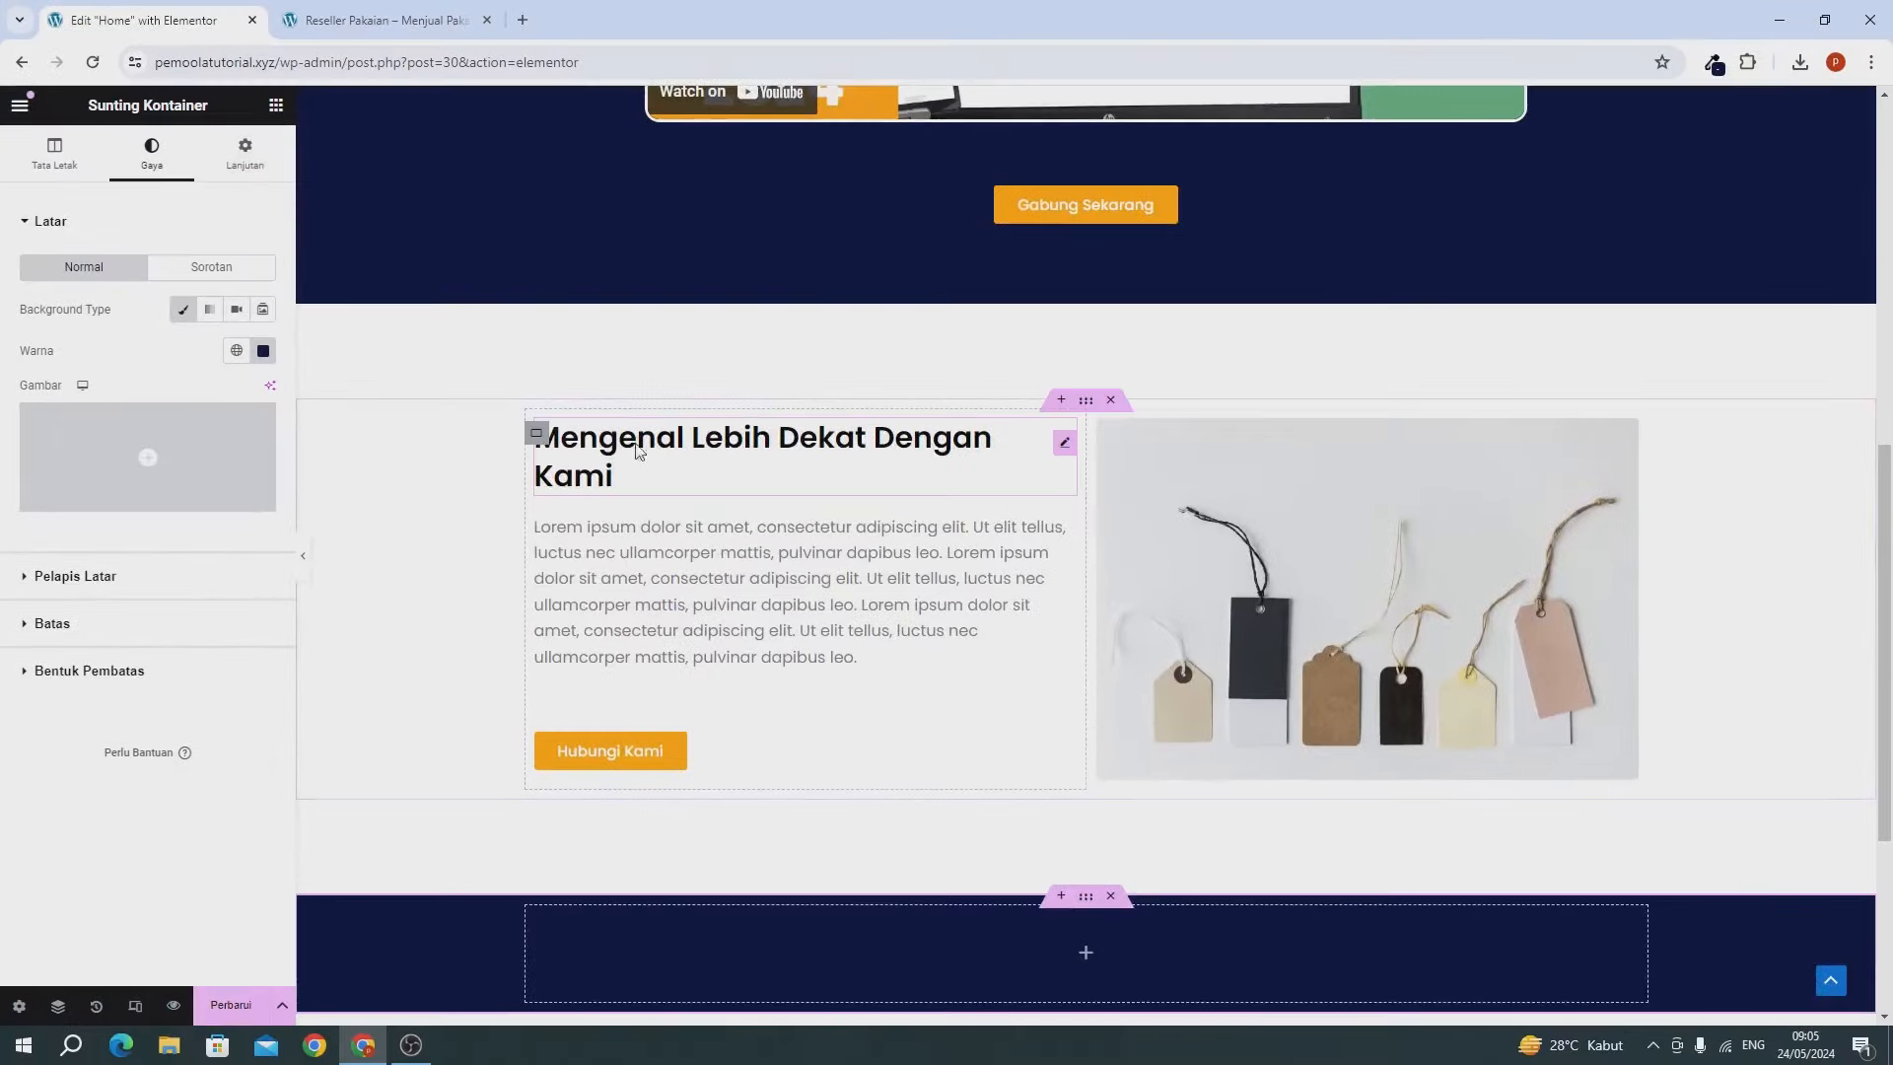
Copy the Mengenal Lebih Dekat heading into the navy container and retitle it Pilihan Kategori.
right_click(633, 444)
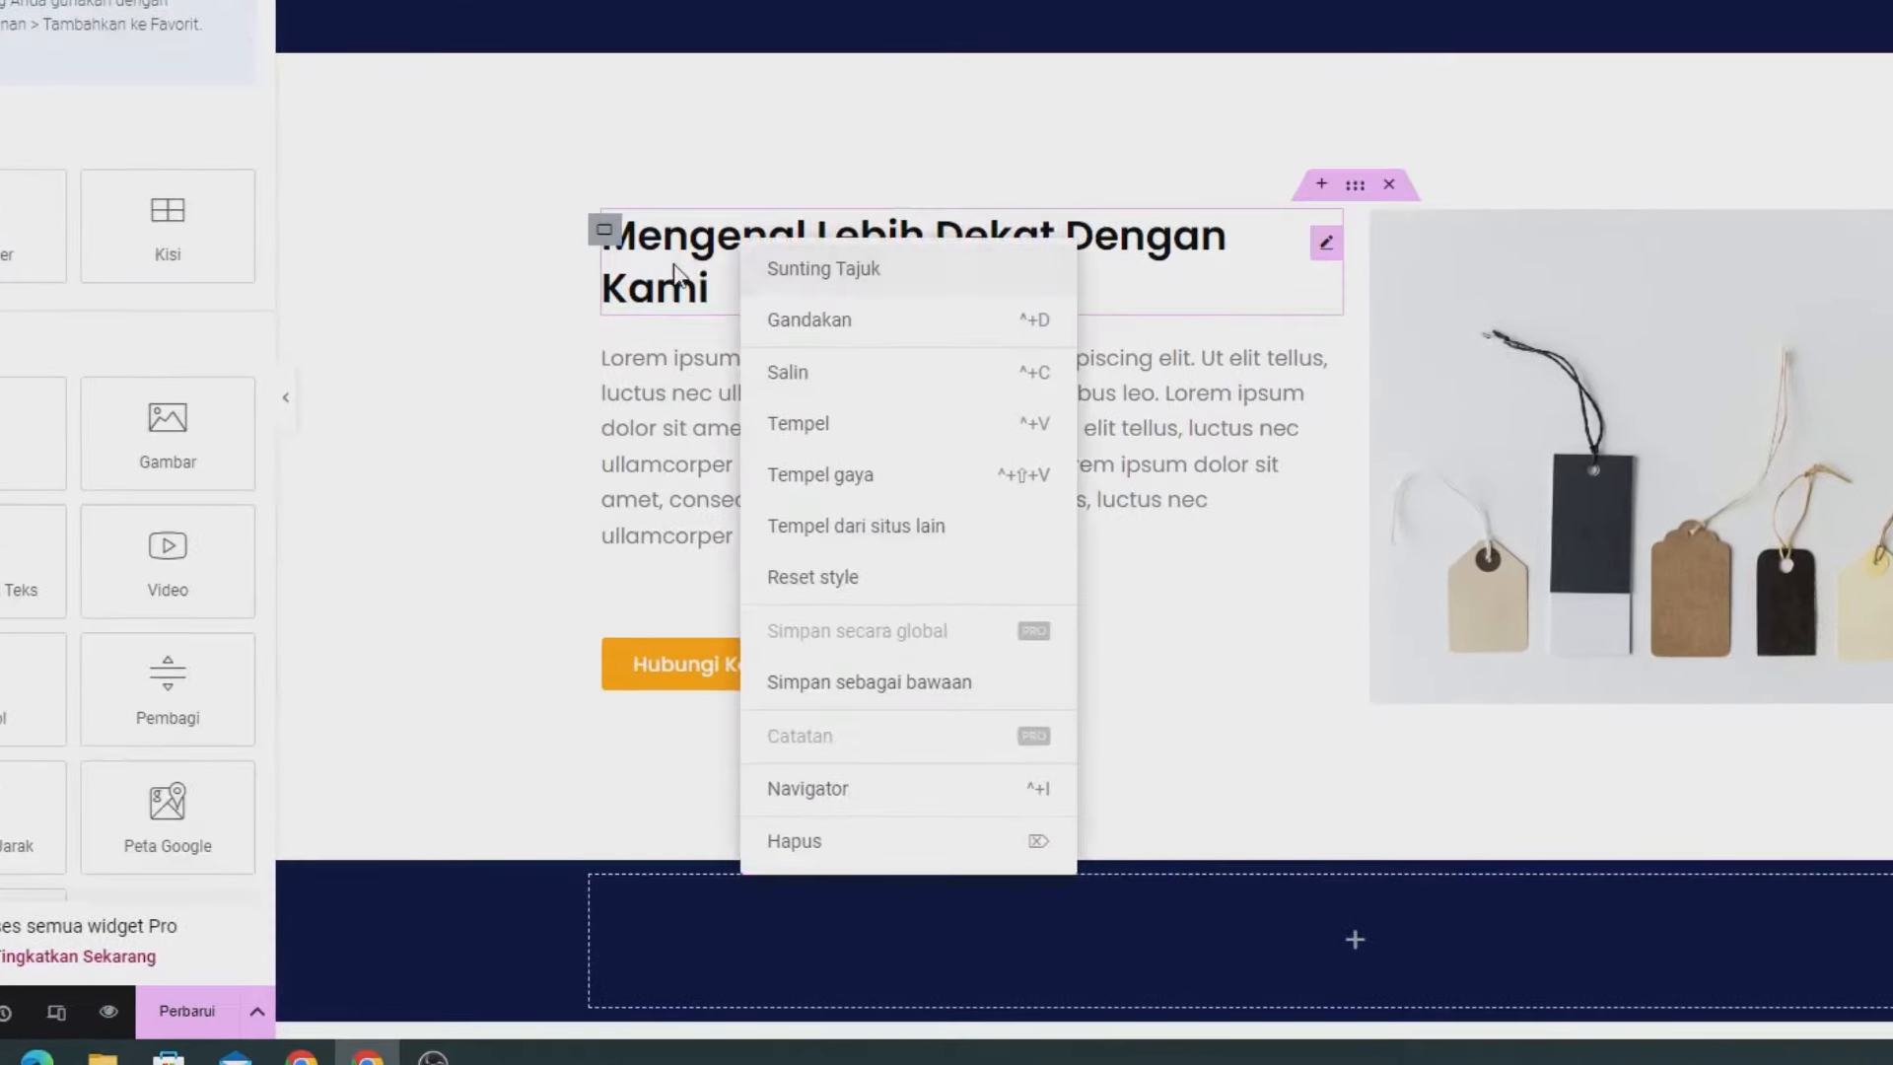
left_click(781, 370)
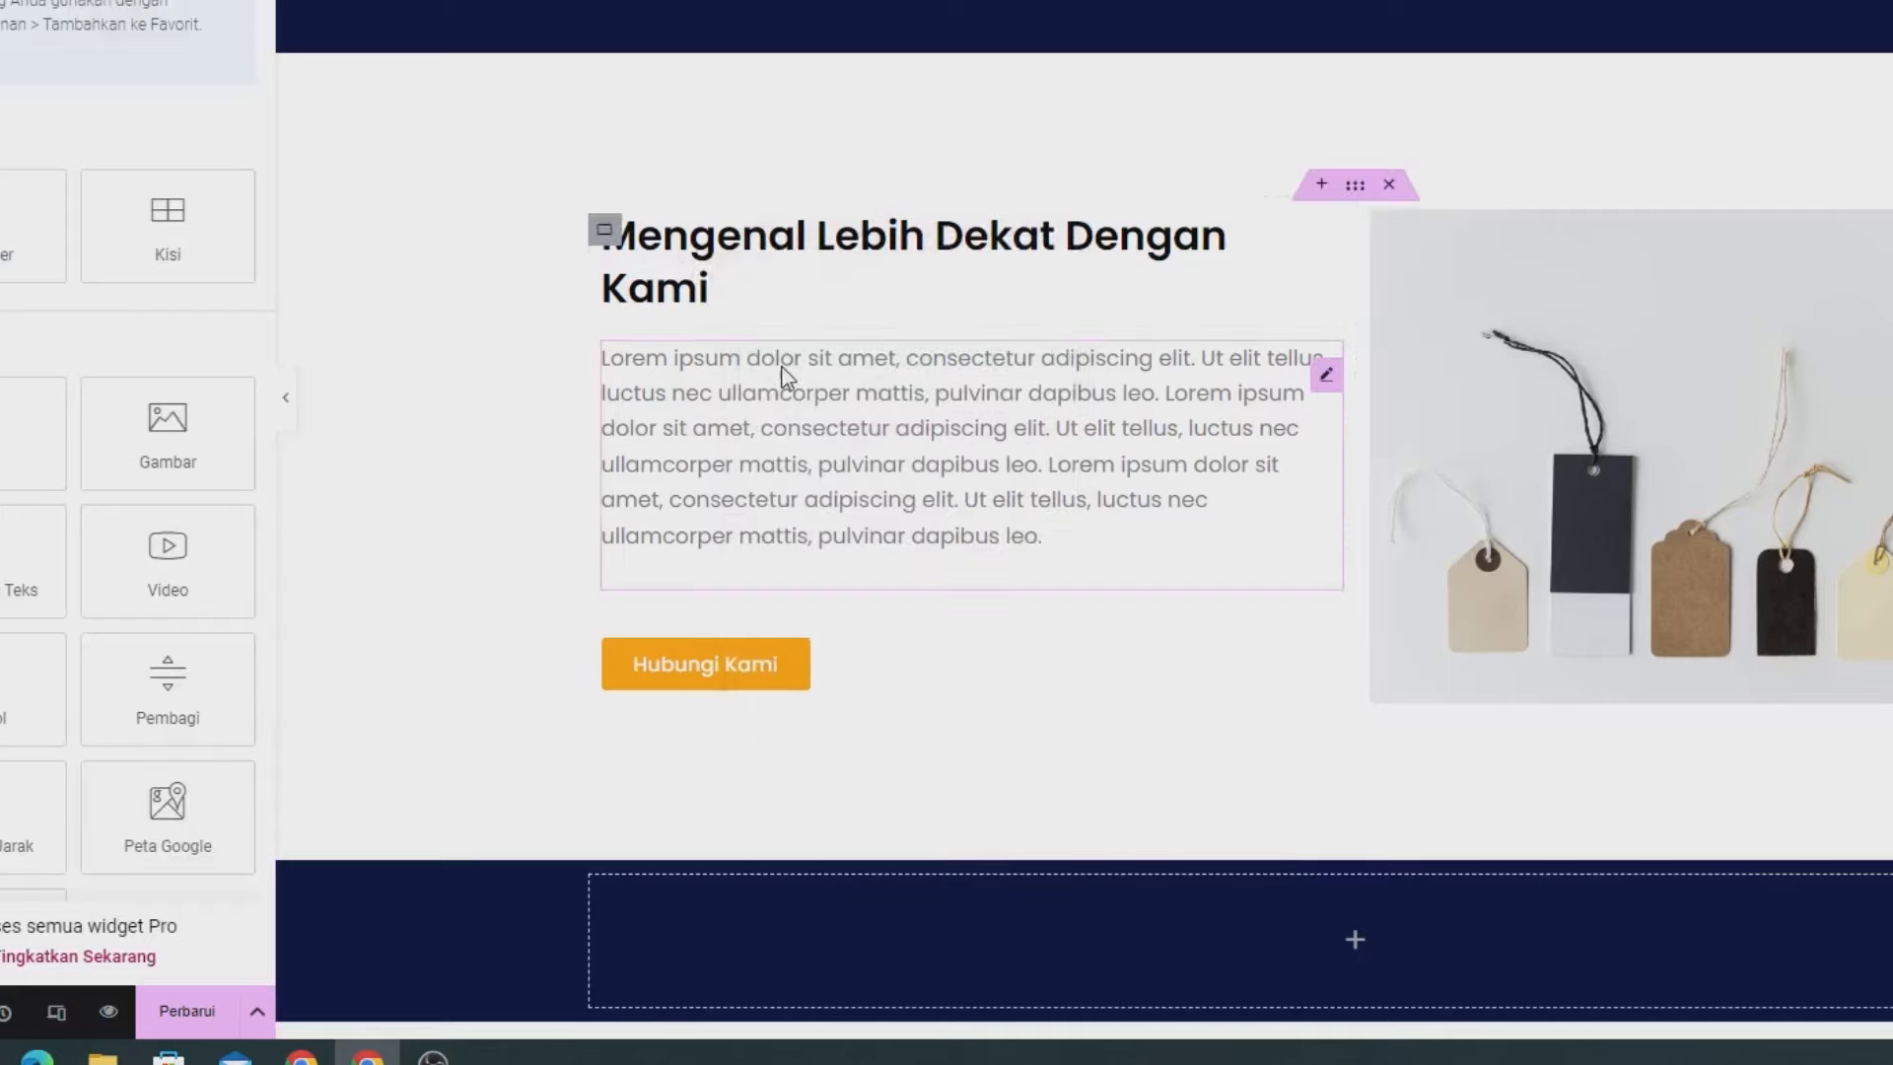
scroll(1013, 493, "down", 5)
right_click(959, 390)
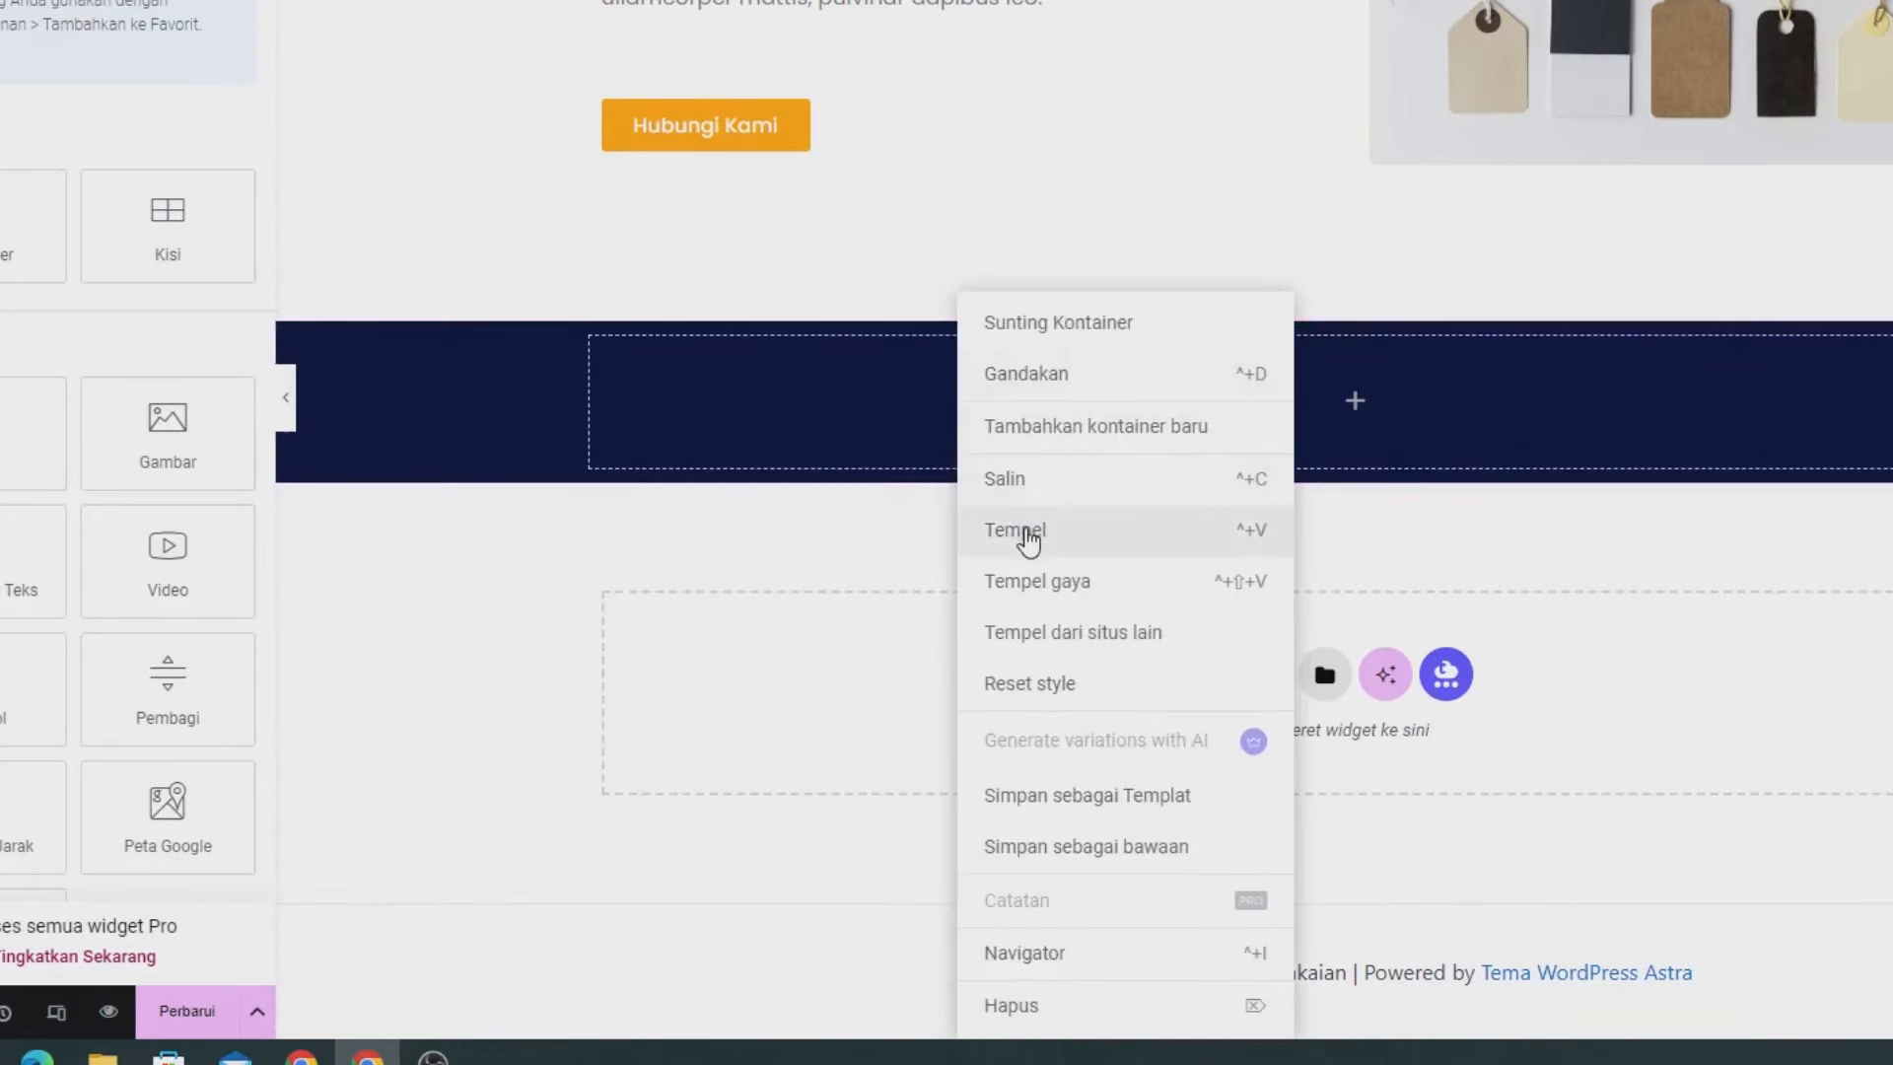
left_click(1029, 540)
triple_click(81, 114)
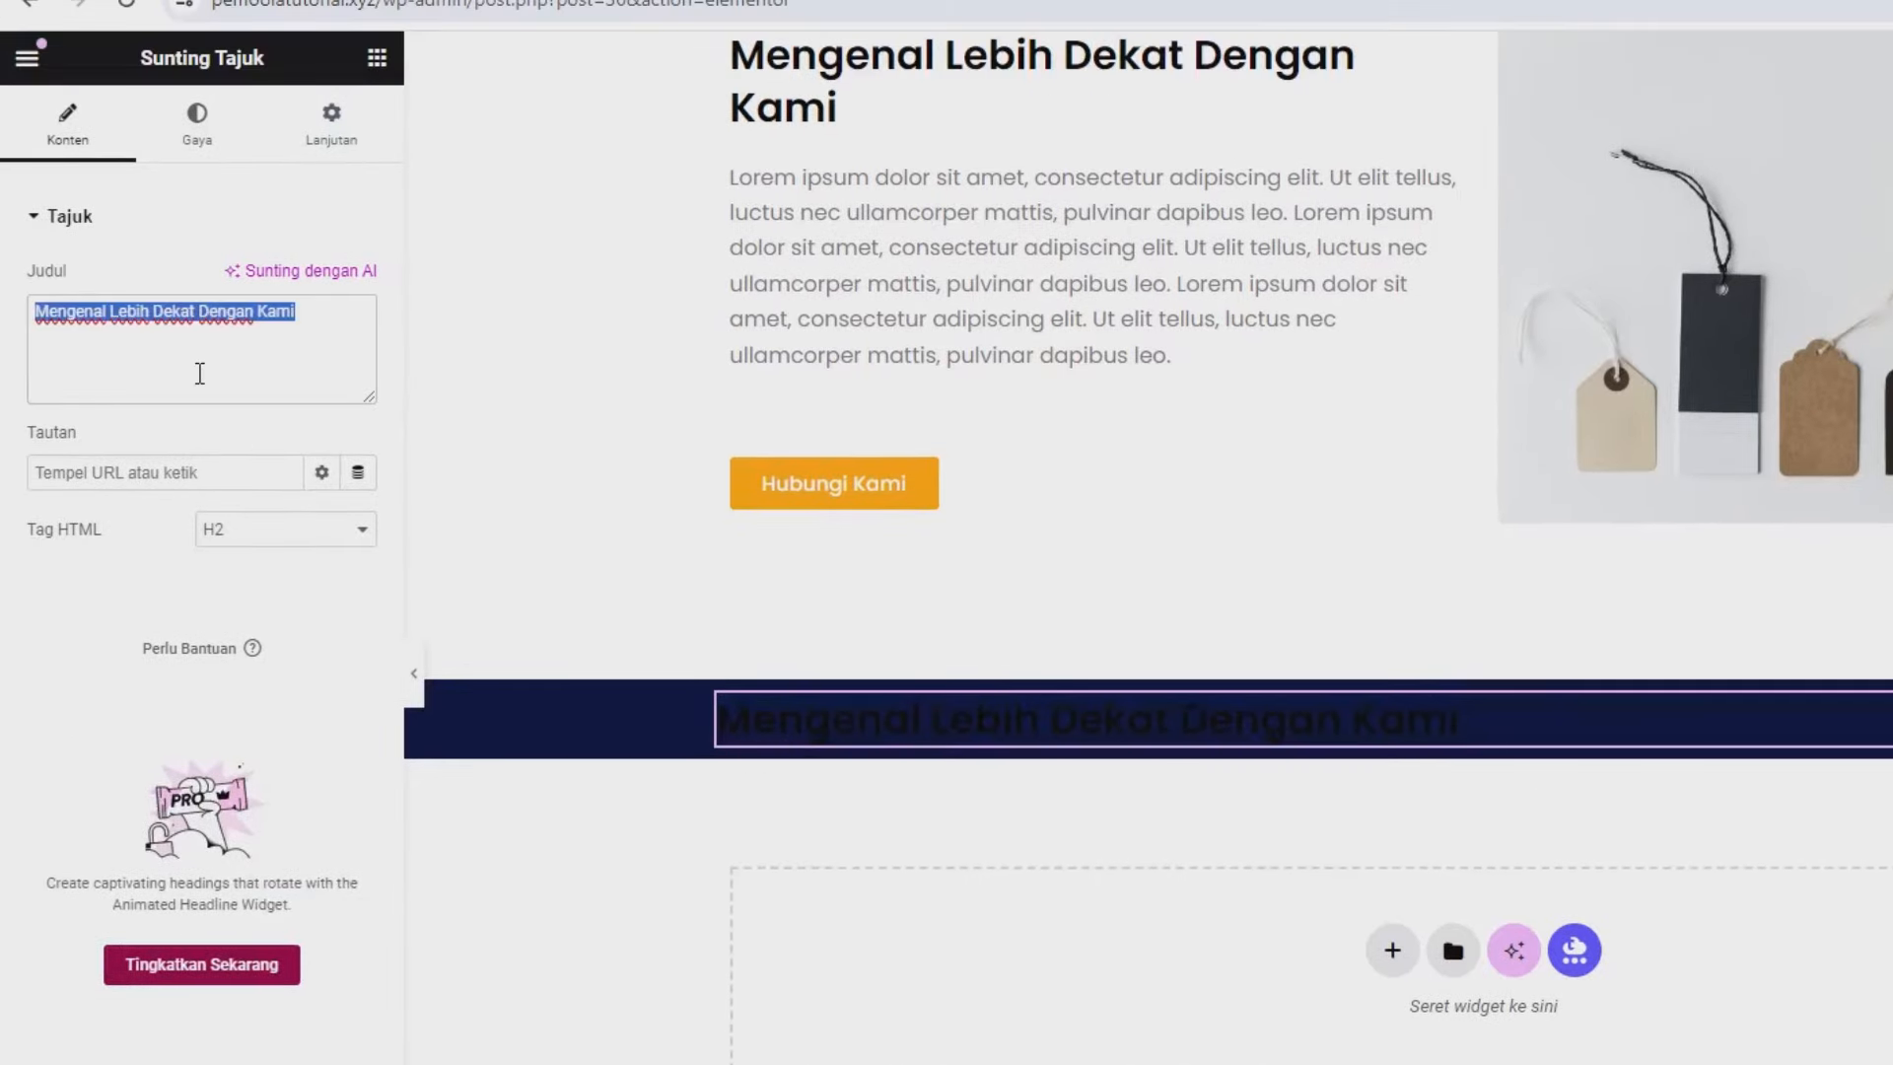
type("Pilihan Kategori")
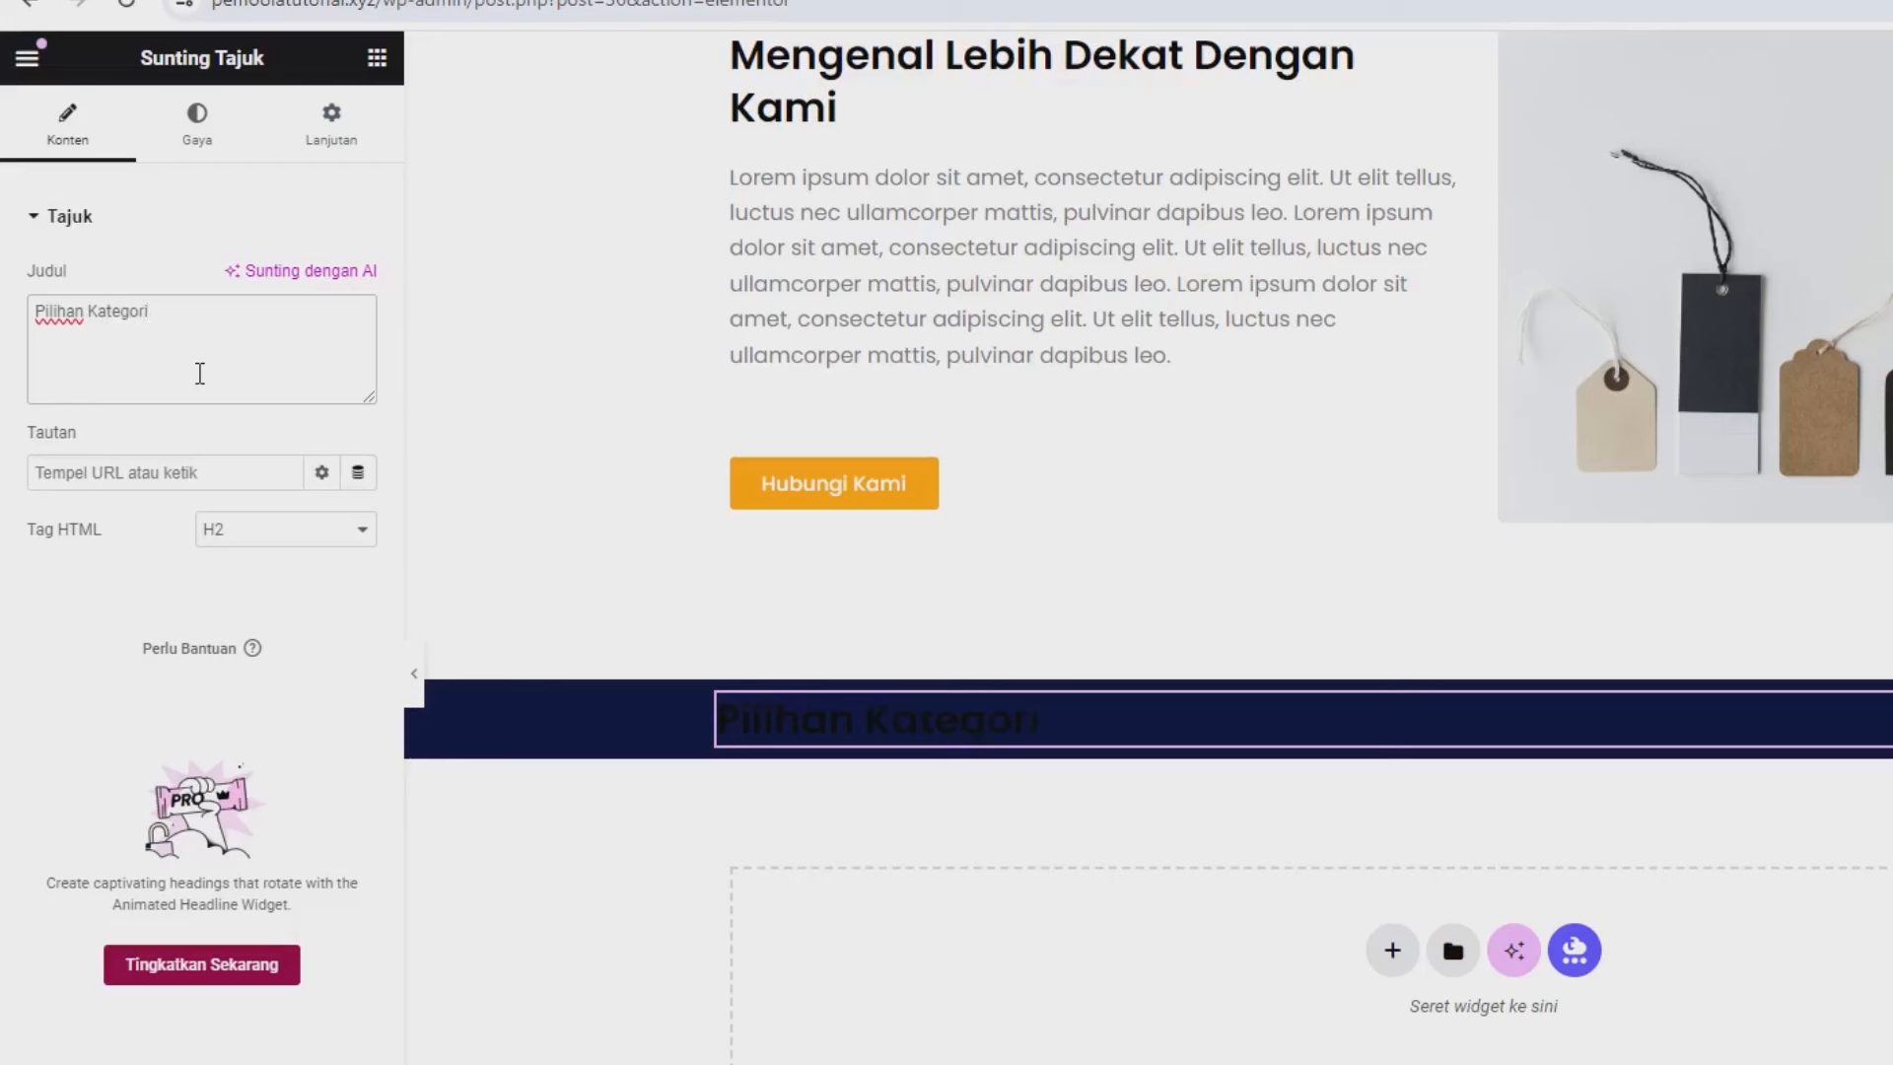
Centre the heading, make its text white, and place a new container beneath it.
left_click(197, 123)
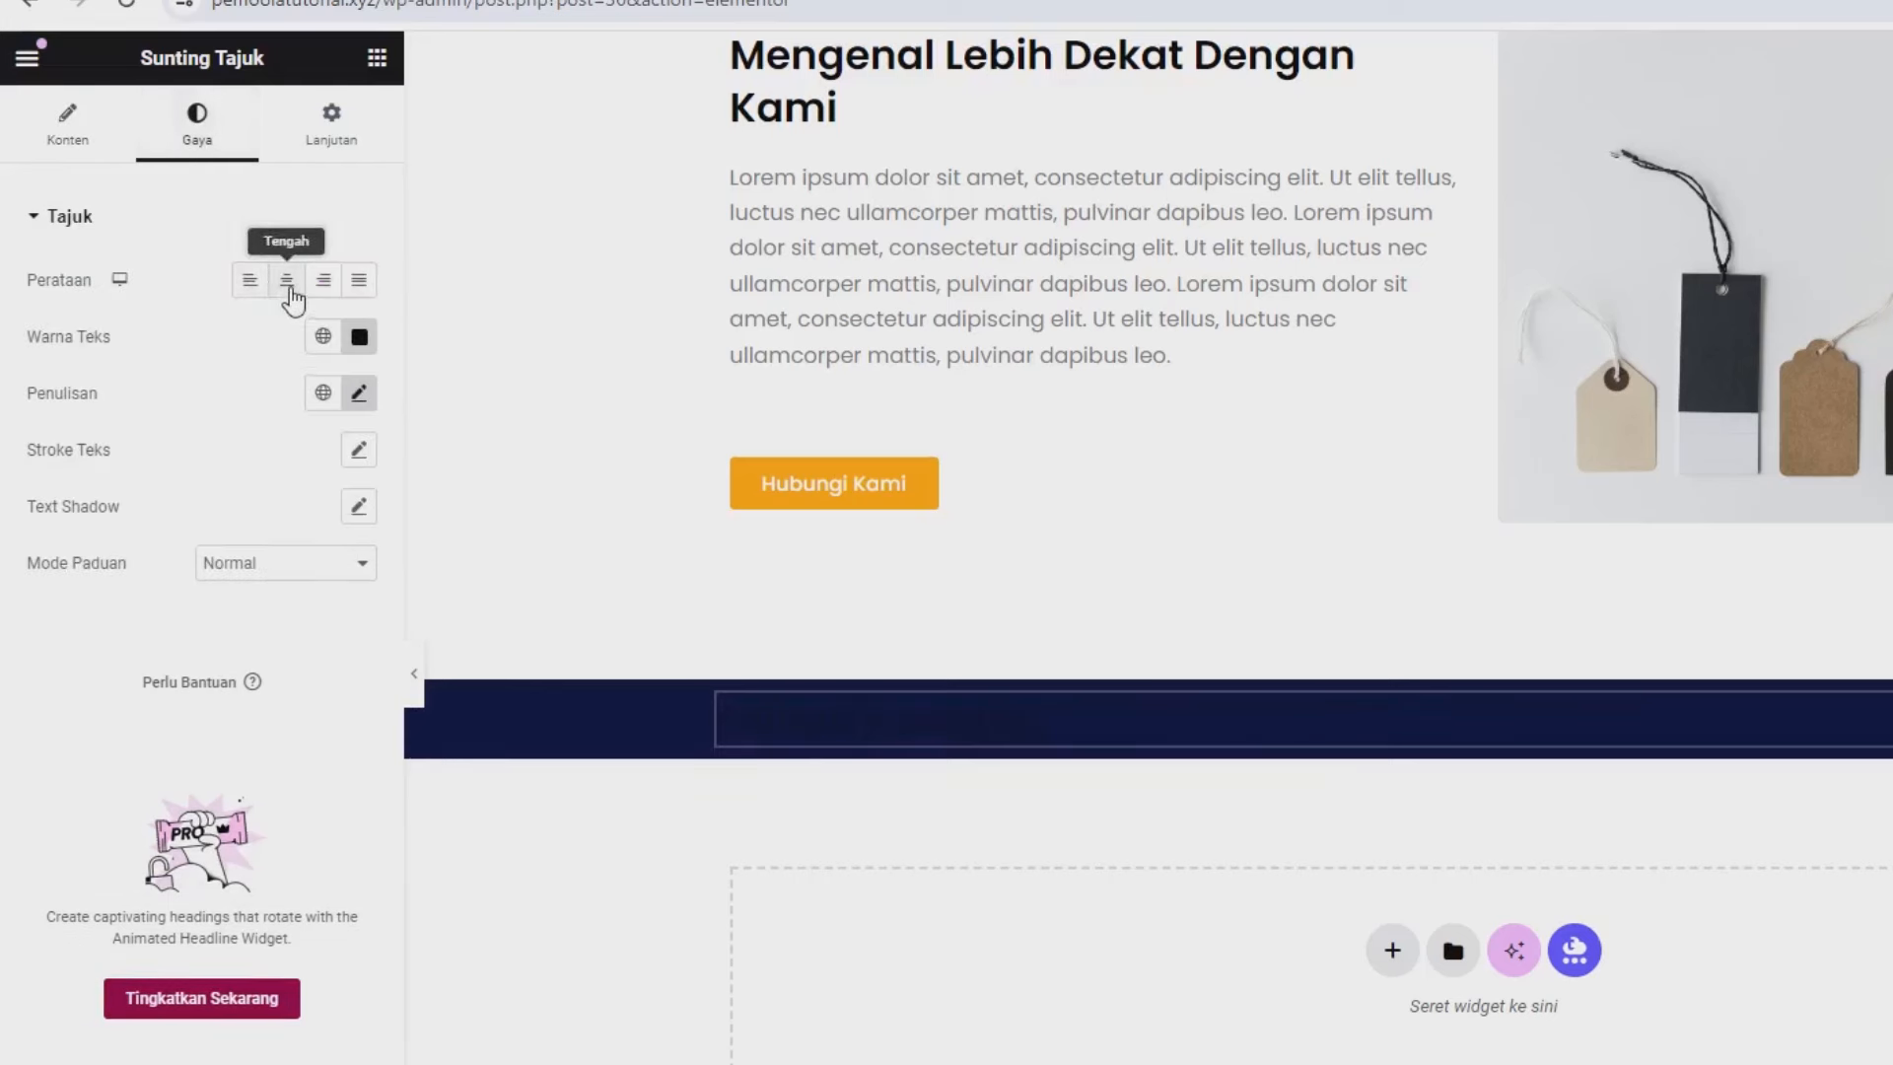
left_click(288, 283)
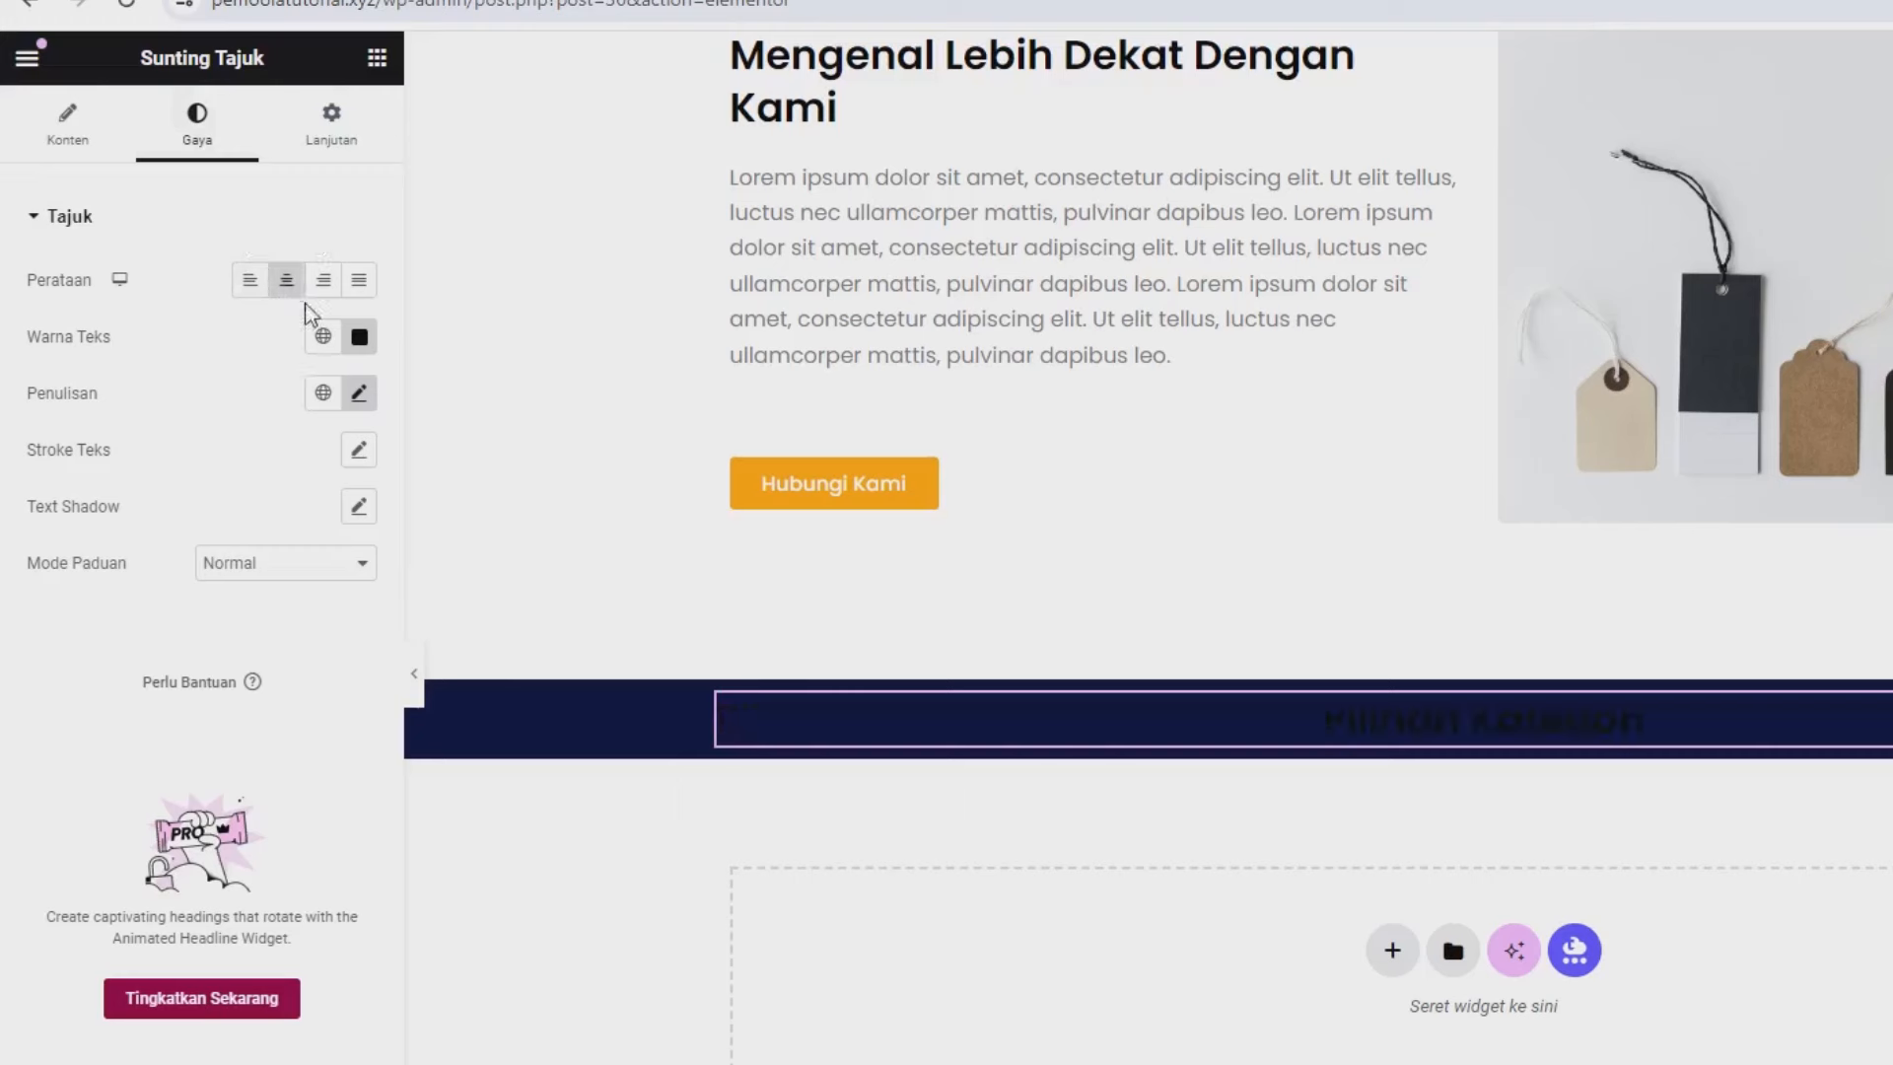
left_click(359, 337)
left_click_drag(294, 481, 144, 402)
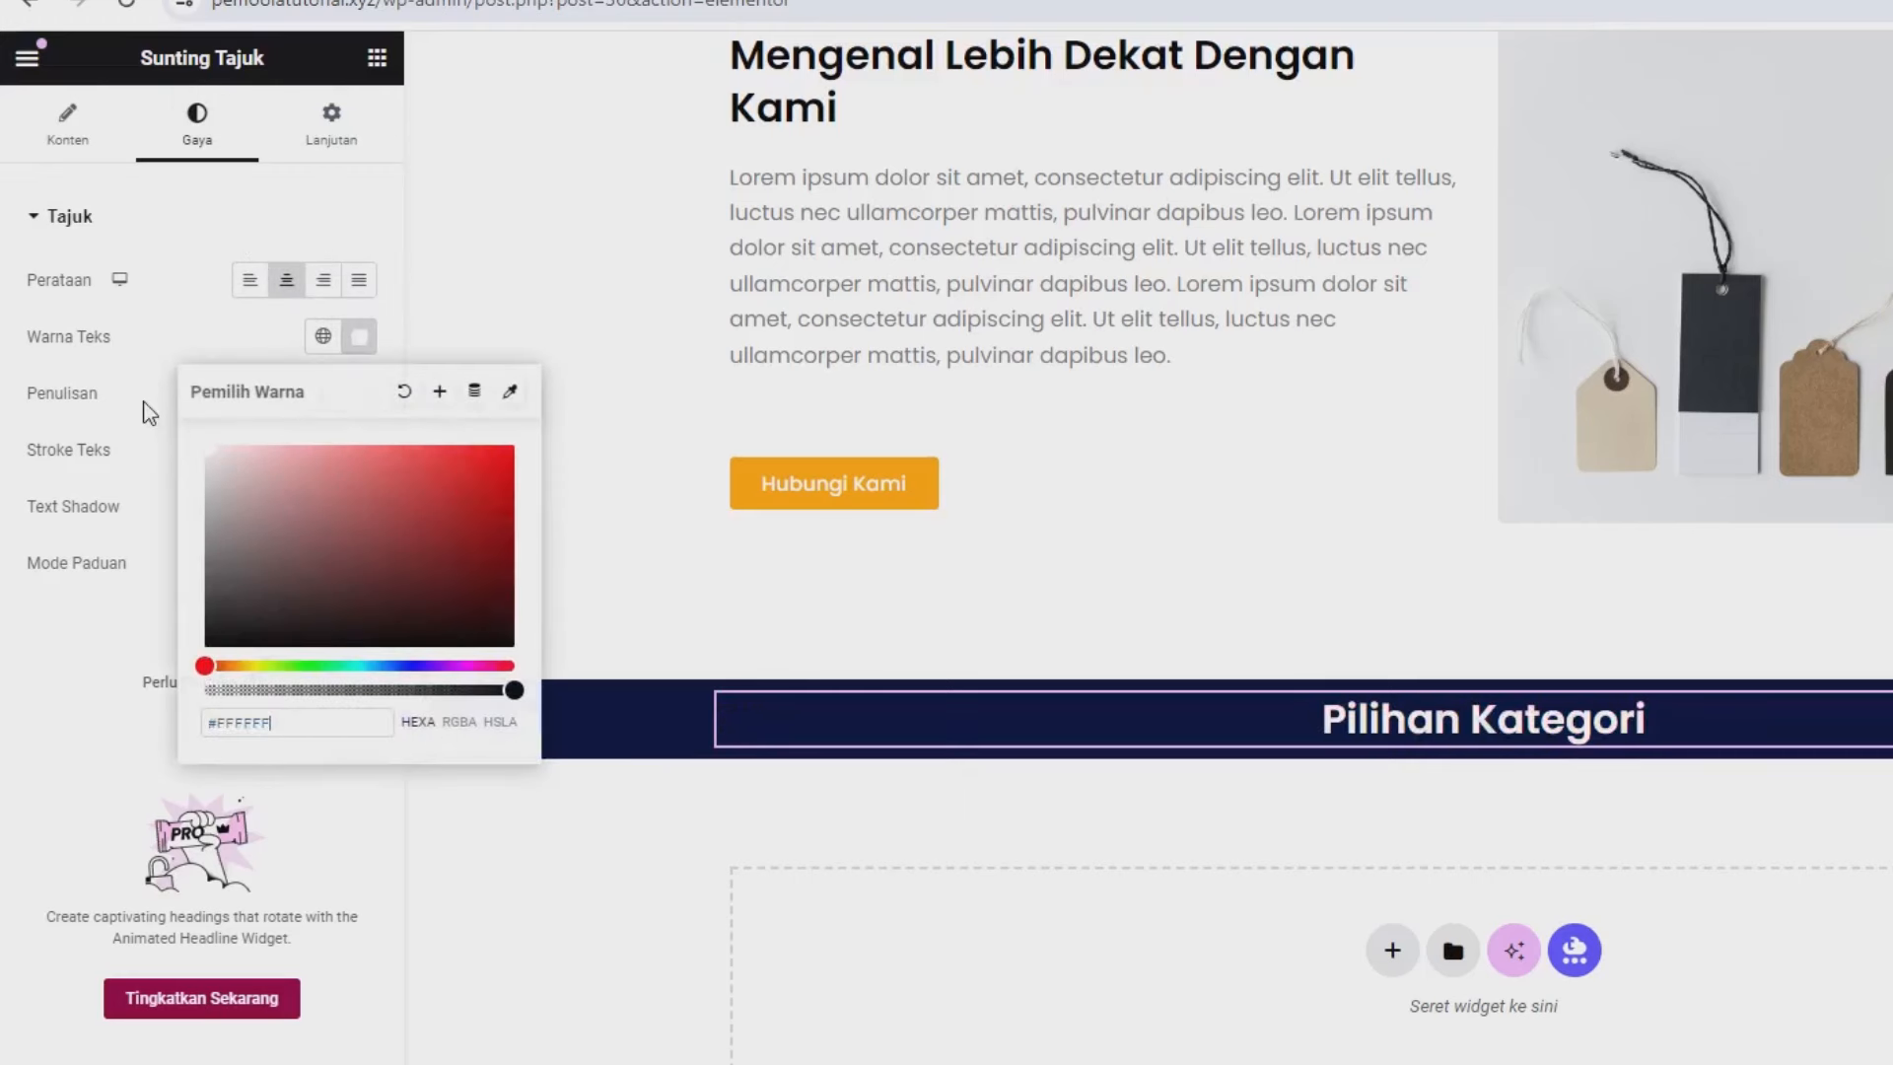
left_click(194, 357)
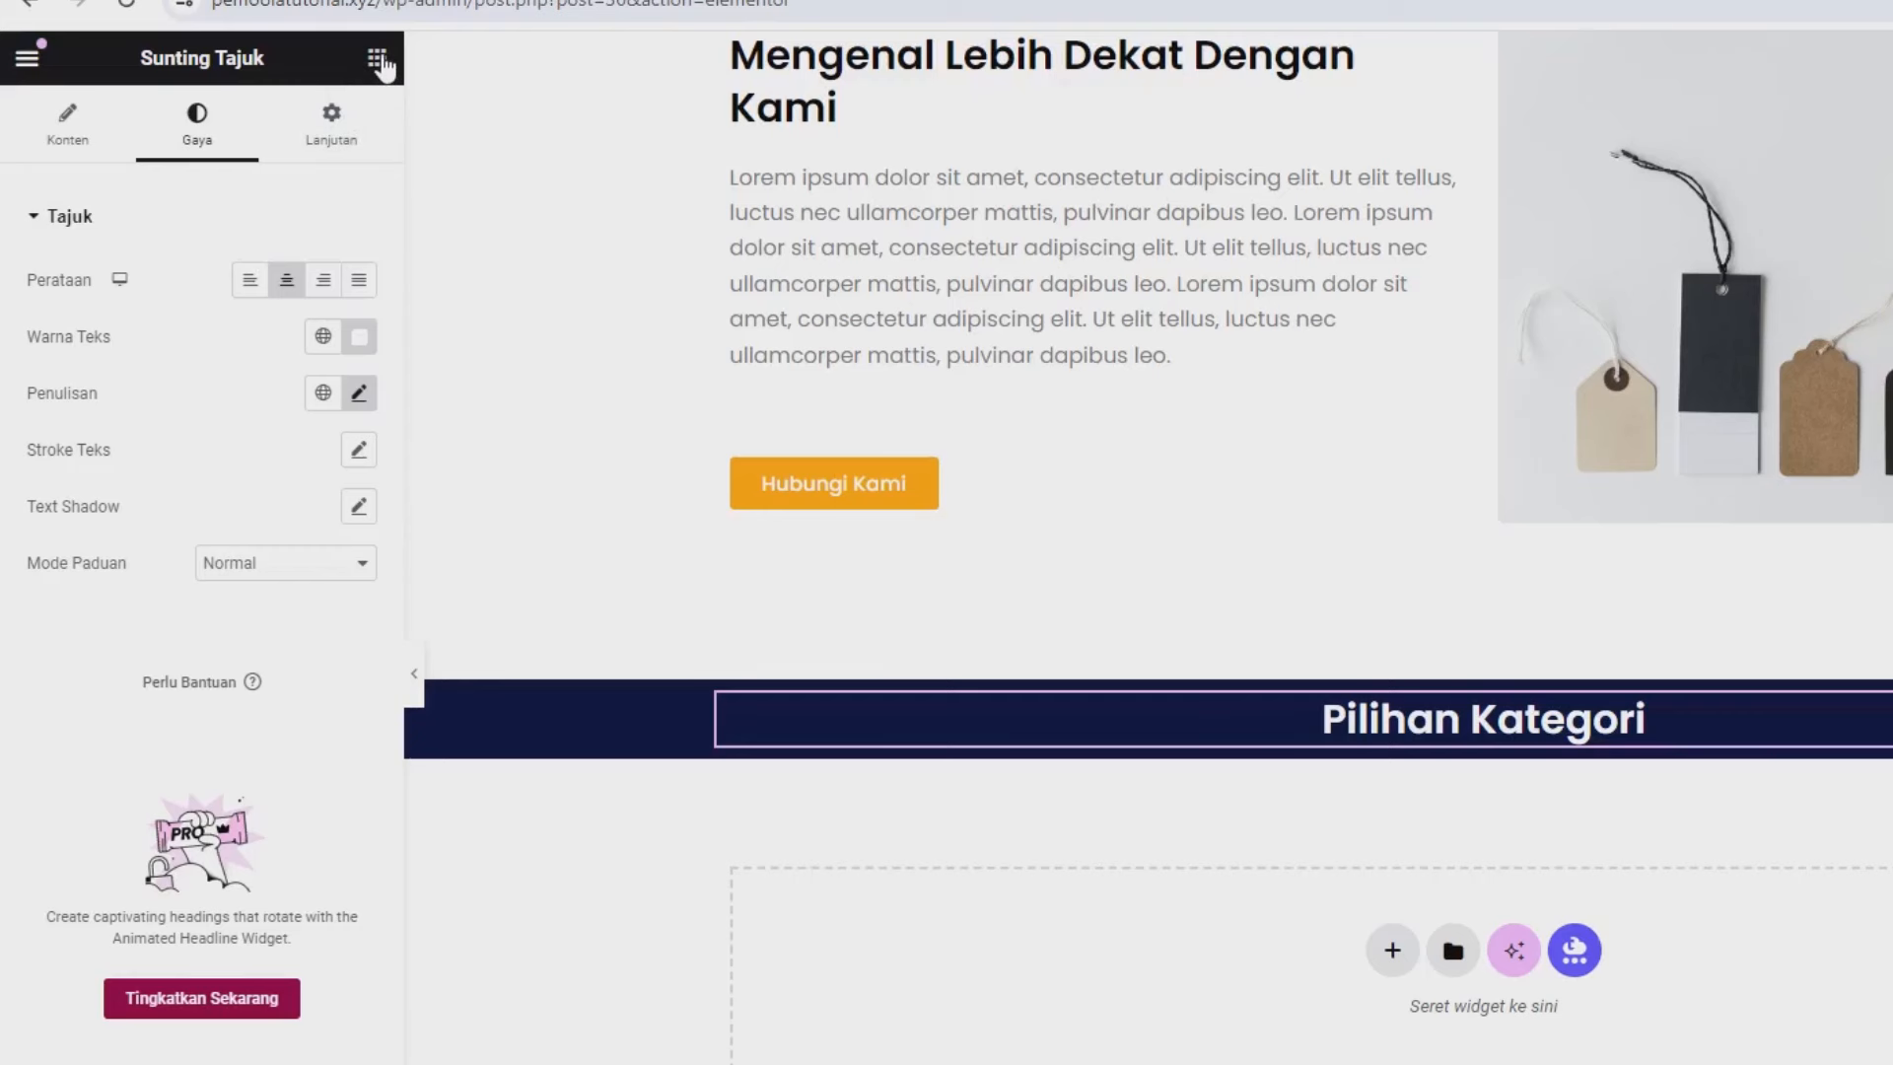
left_click(377, 61)
left_click_drag(109, 499, 831, 752)
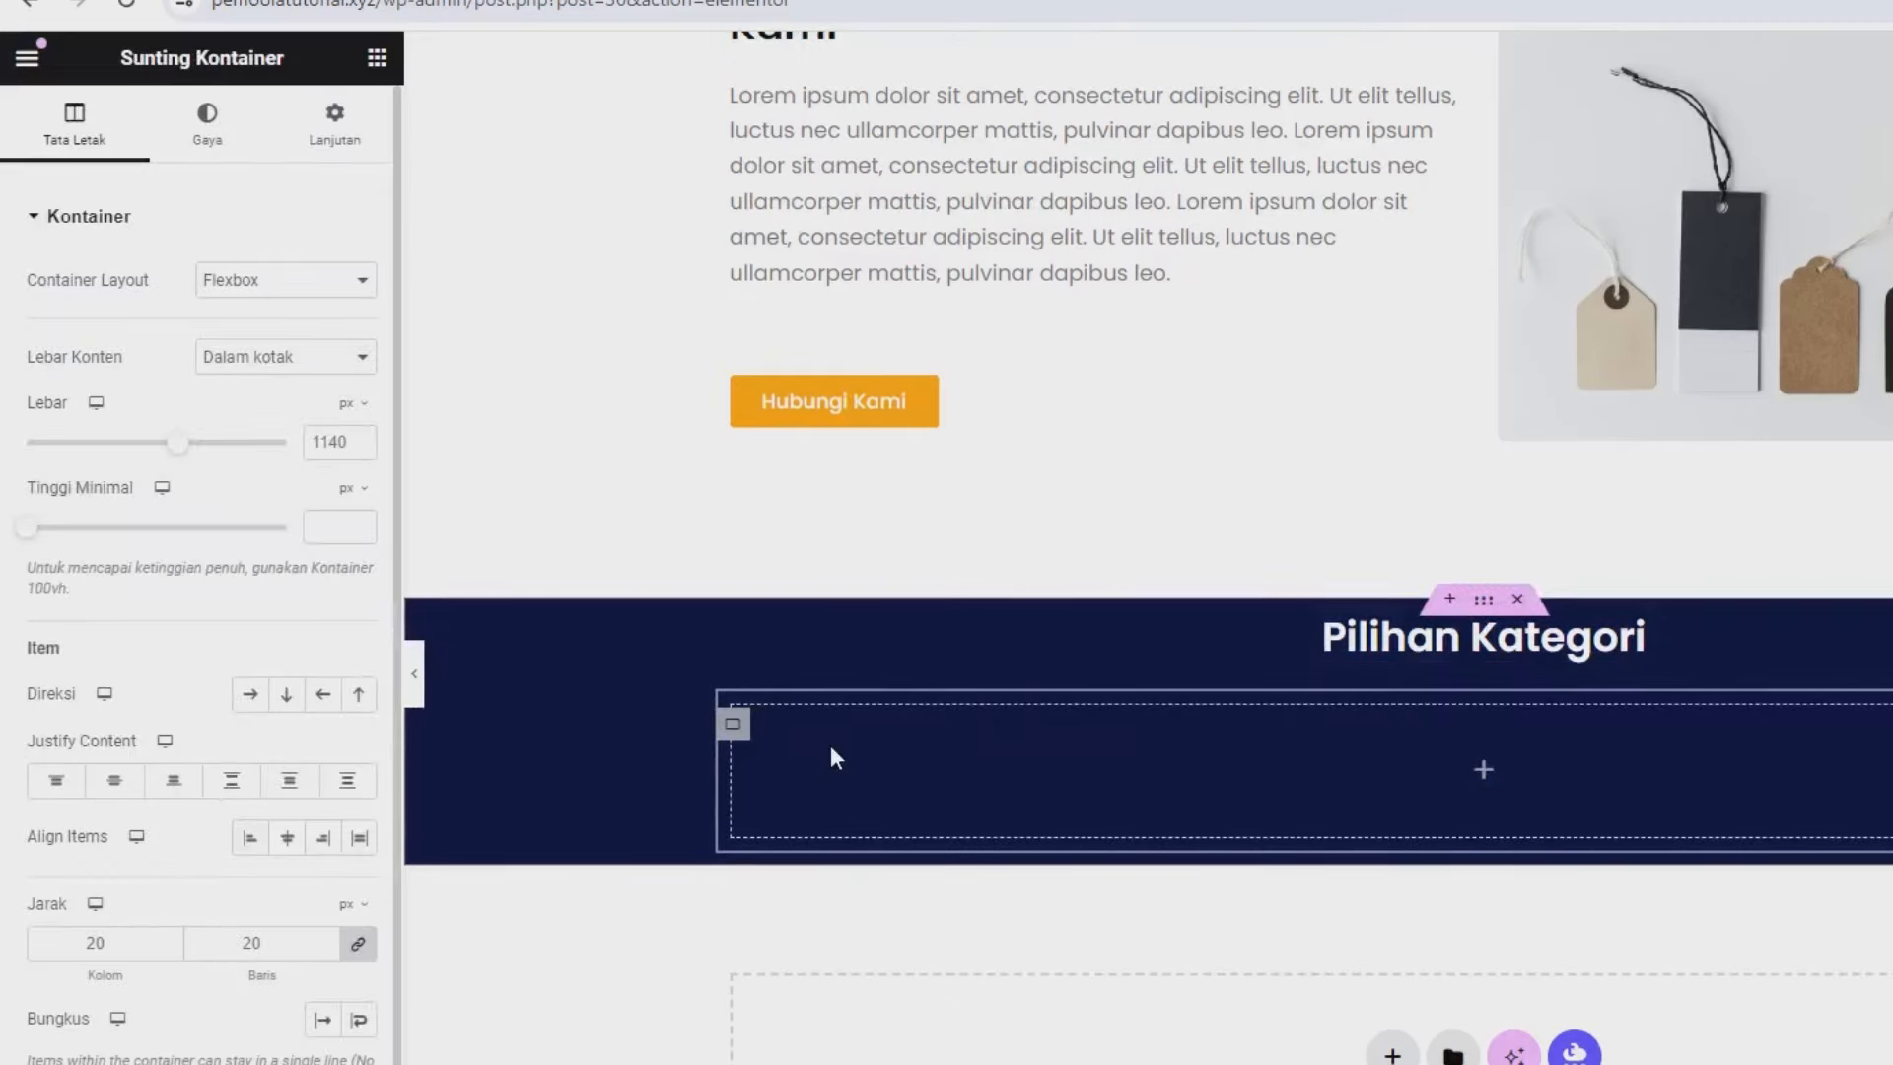
Create three inner boxes under the heading and set their container direction to Row.
left_click(377, 59)
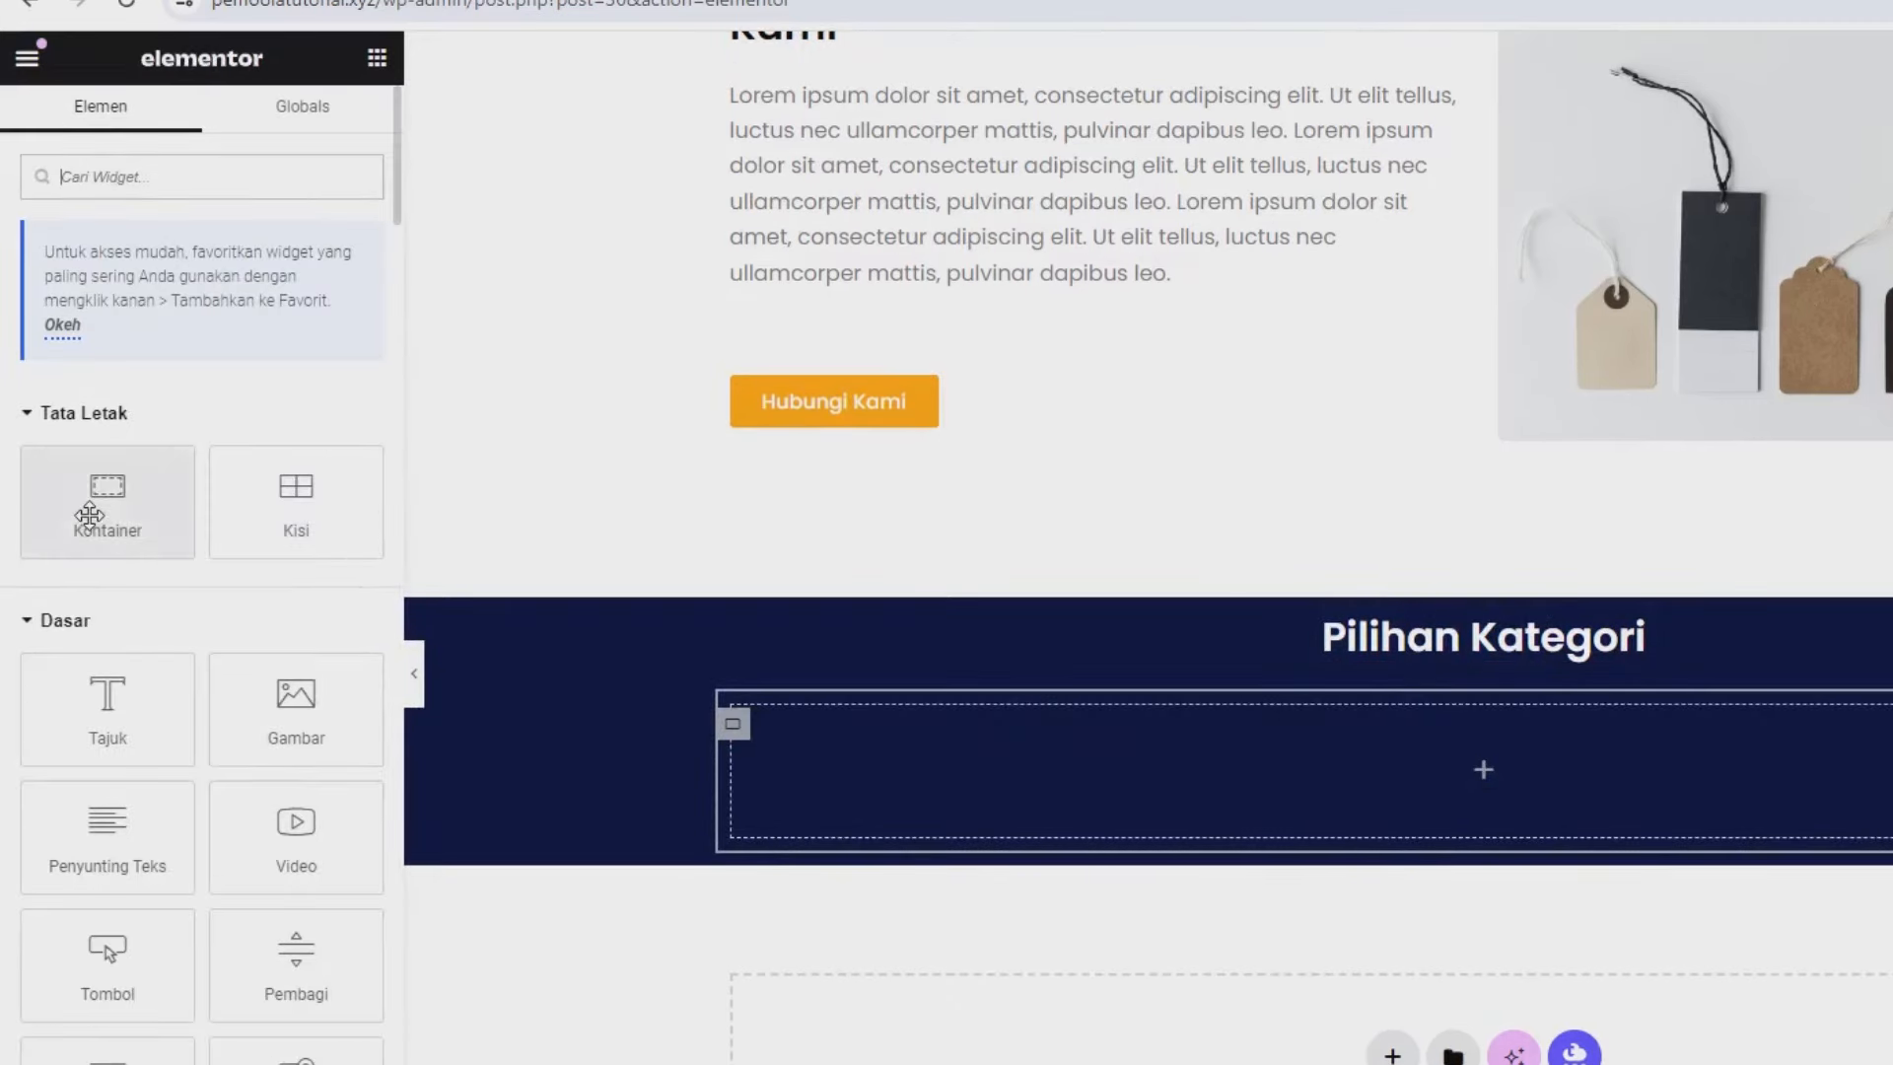
left_click_drag(84, 513, 1082, 789)
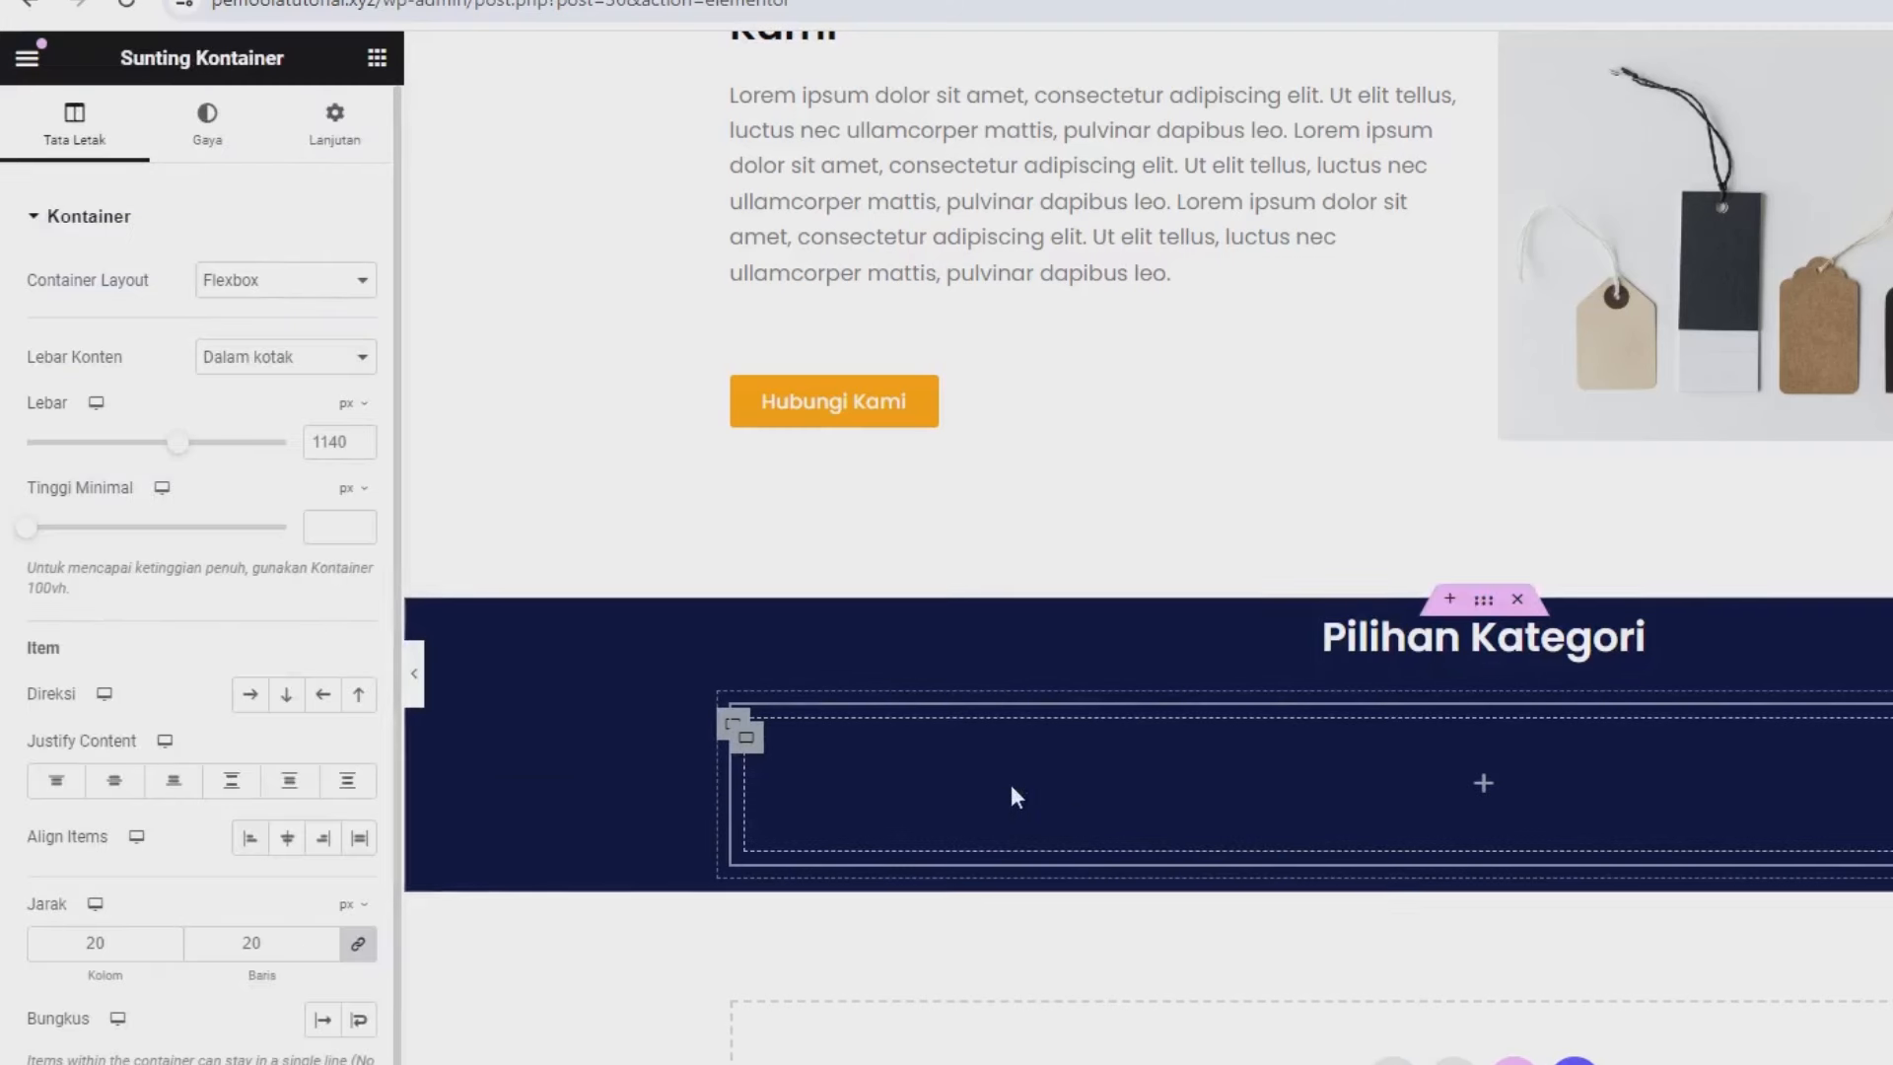
right_click(747, 734)
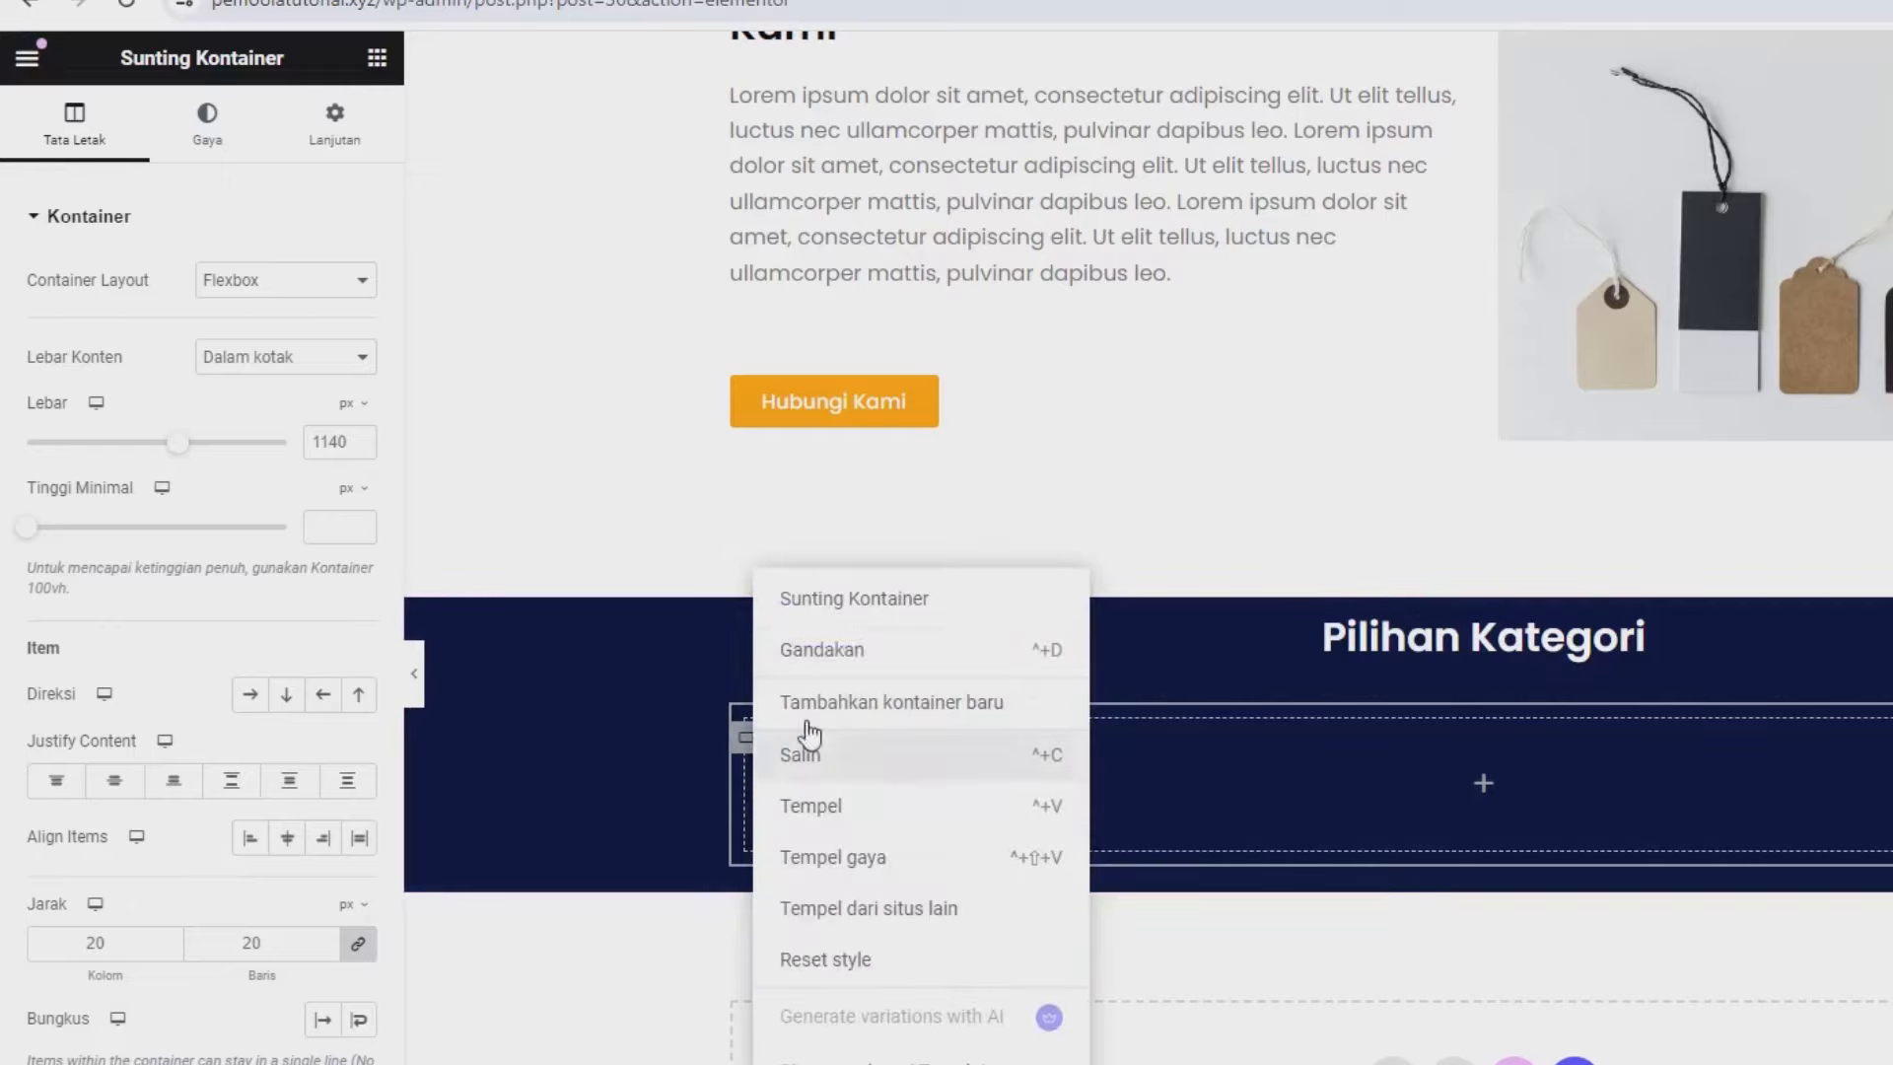
left_click(824, 804)
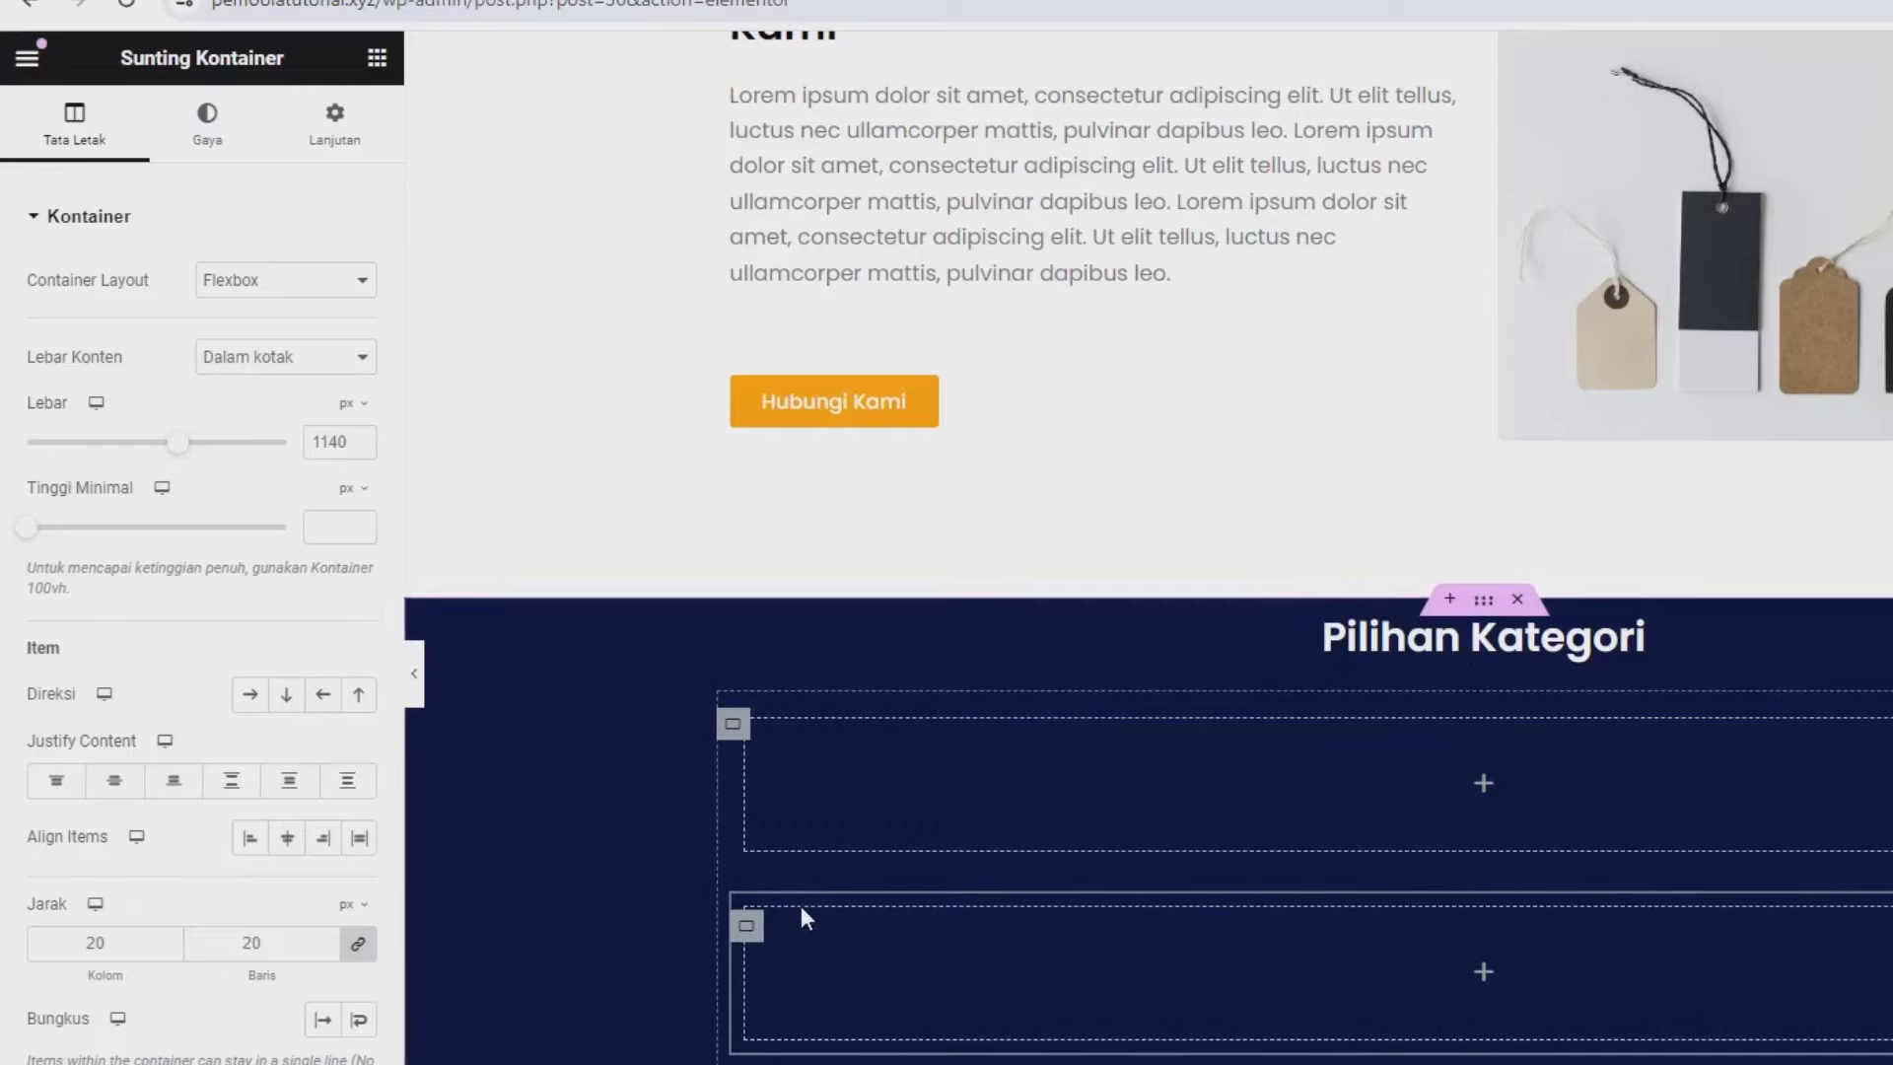
right_click(747, 921)
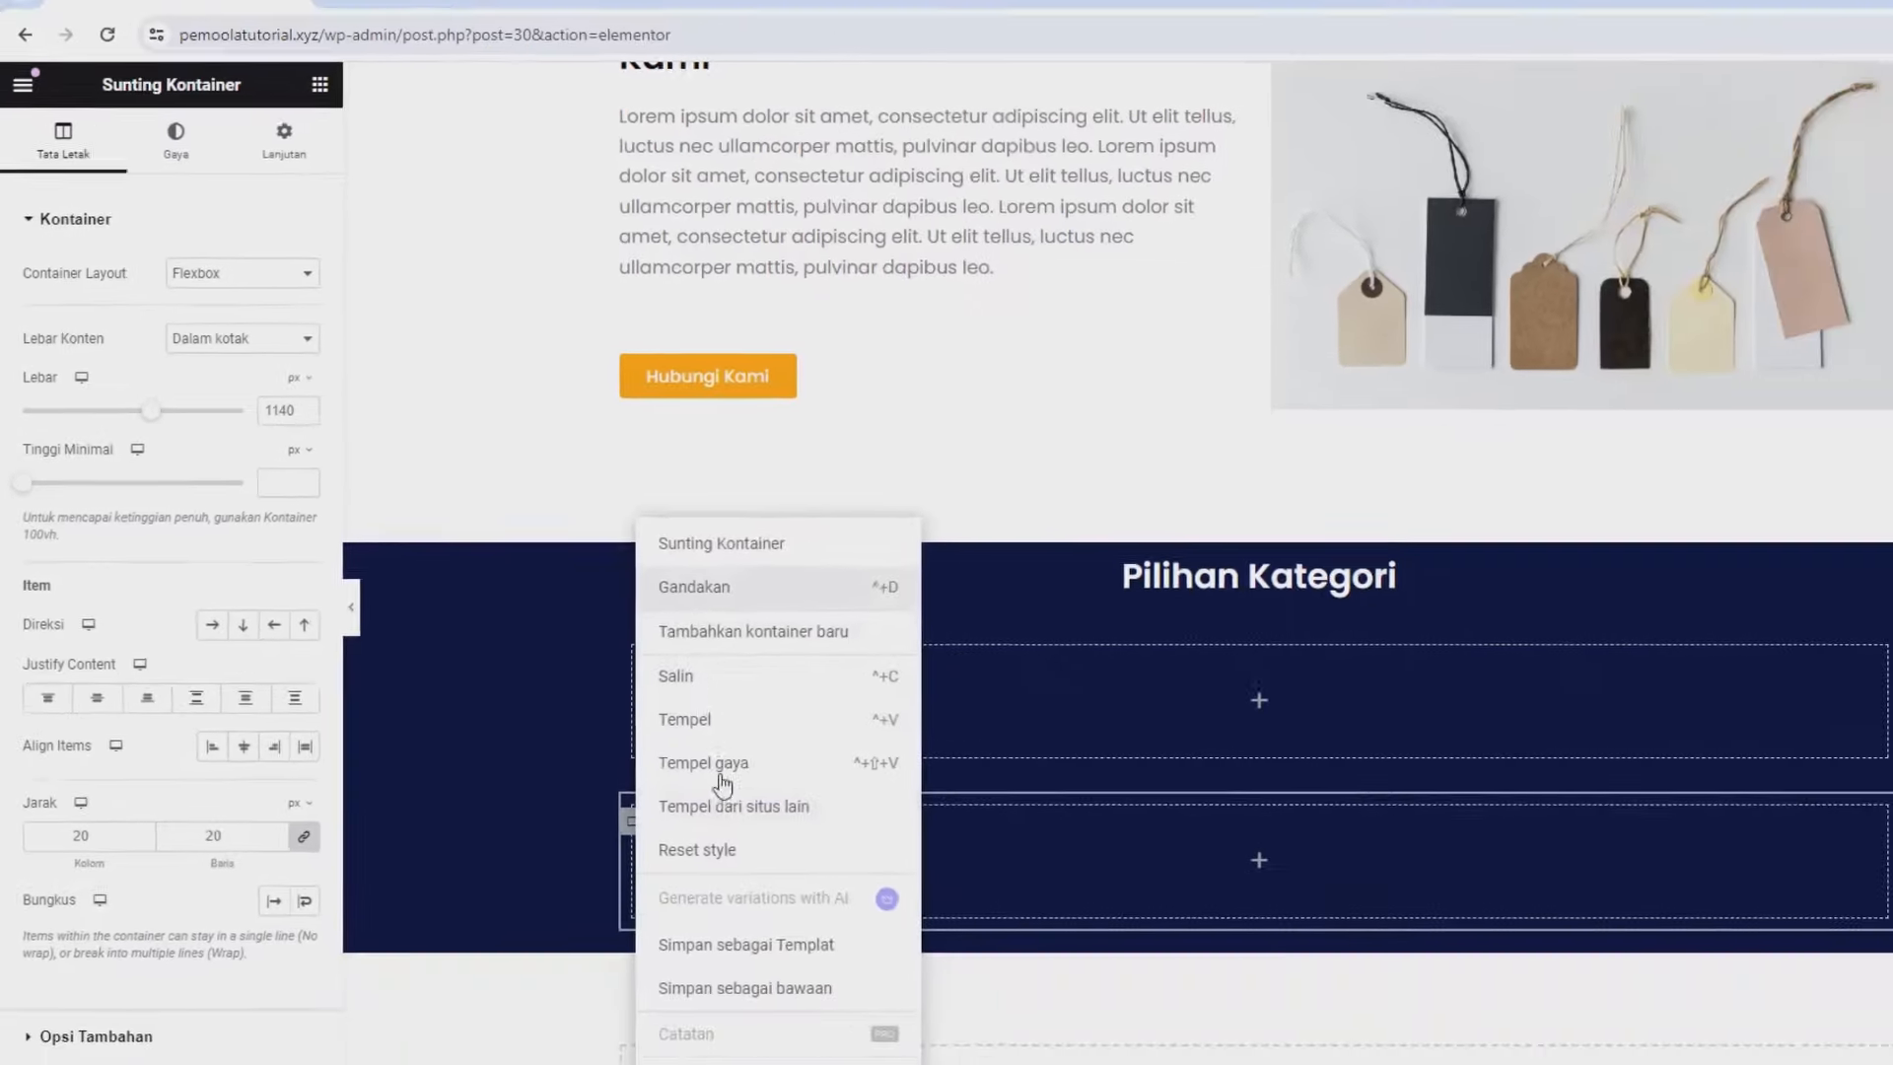
left_click(819, 650)
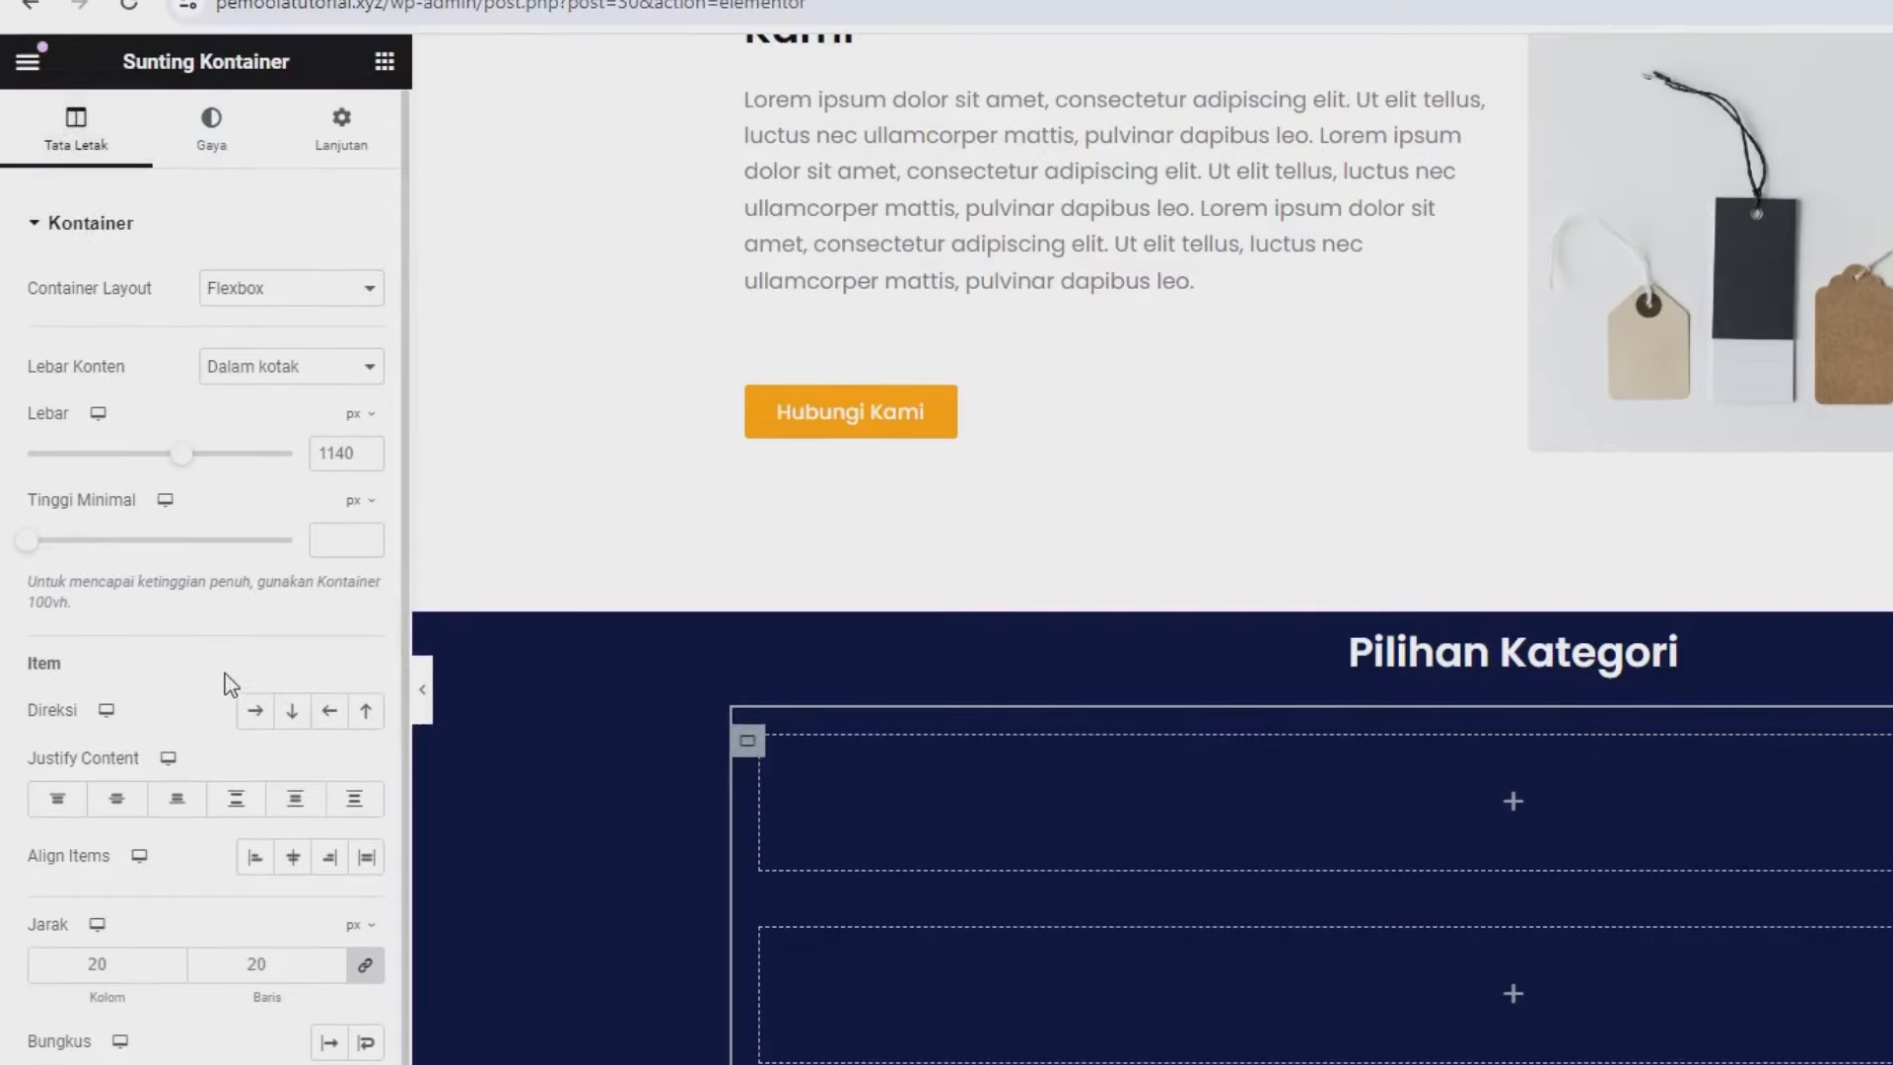
left_click(252, 710)
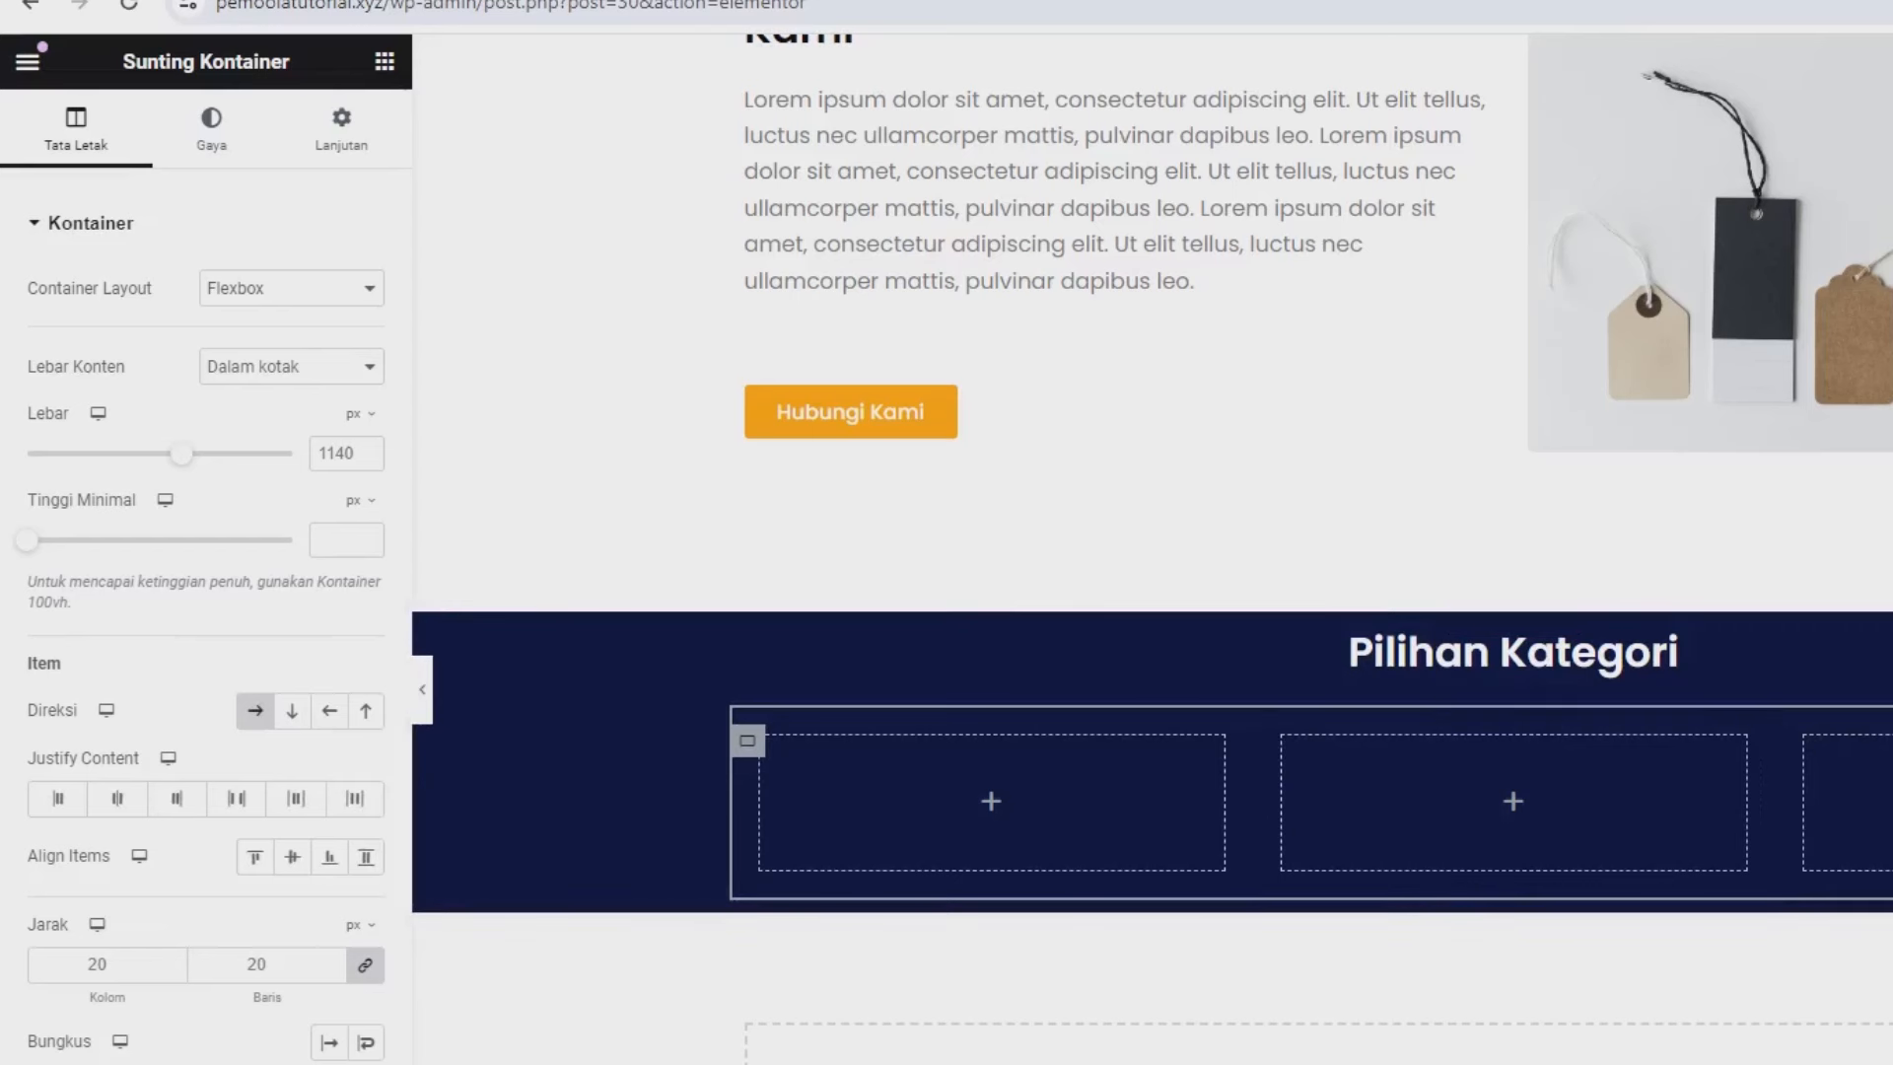
left_click(384, 61)
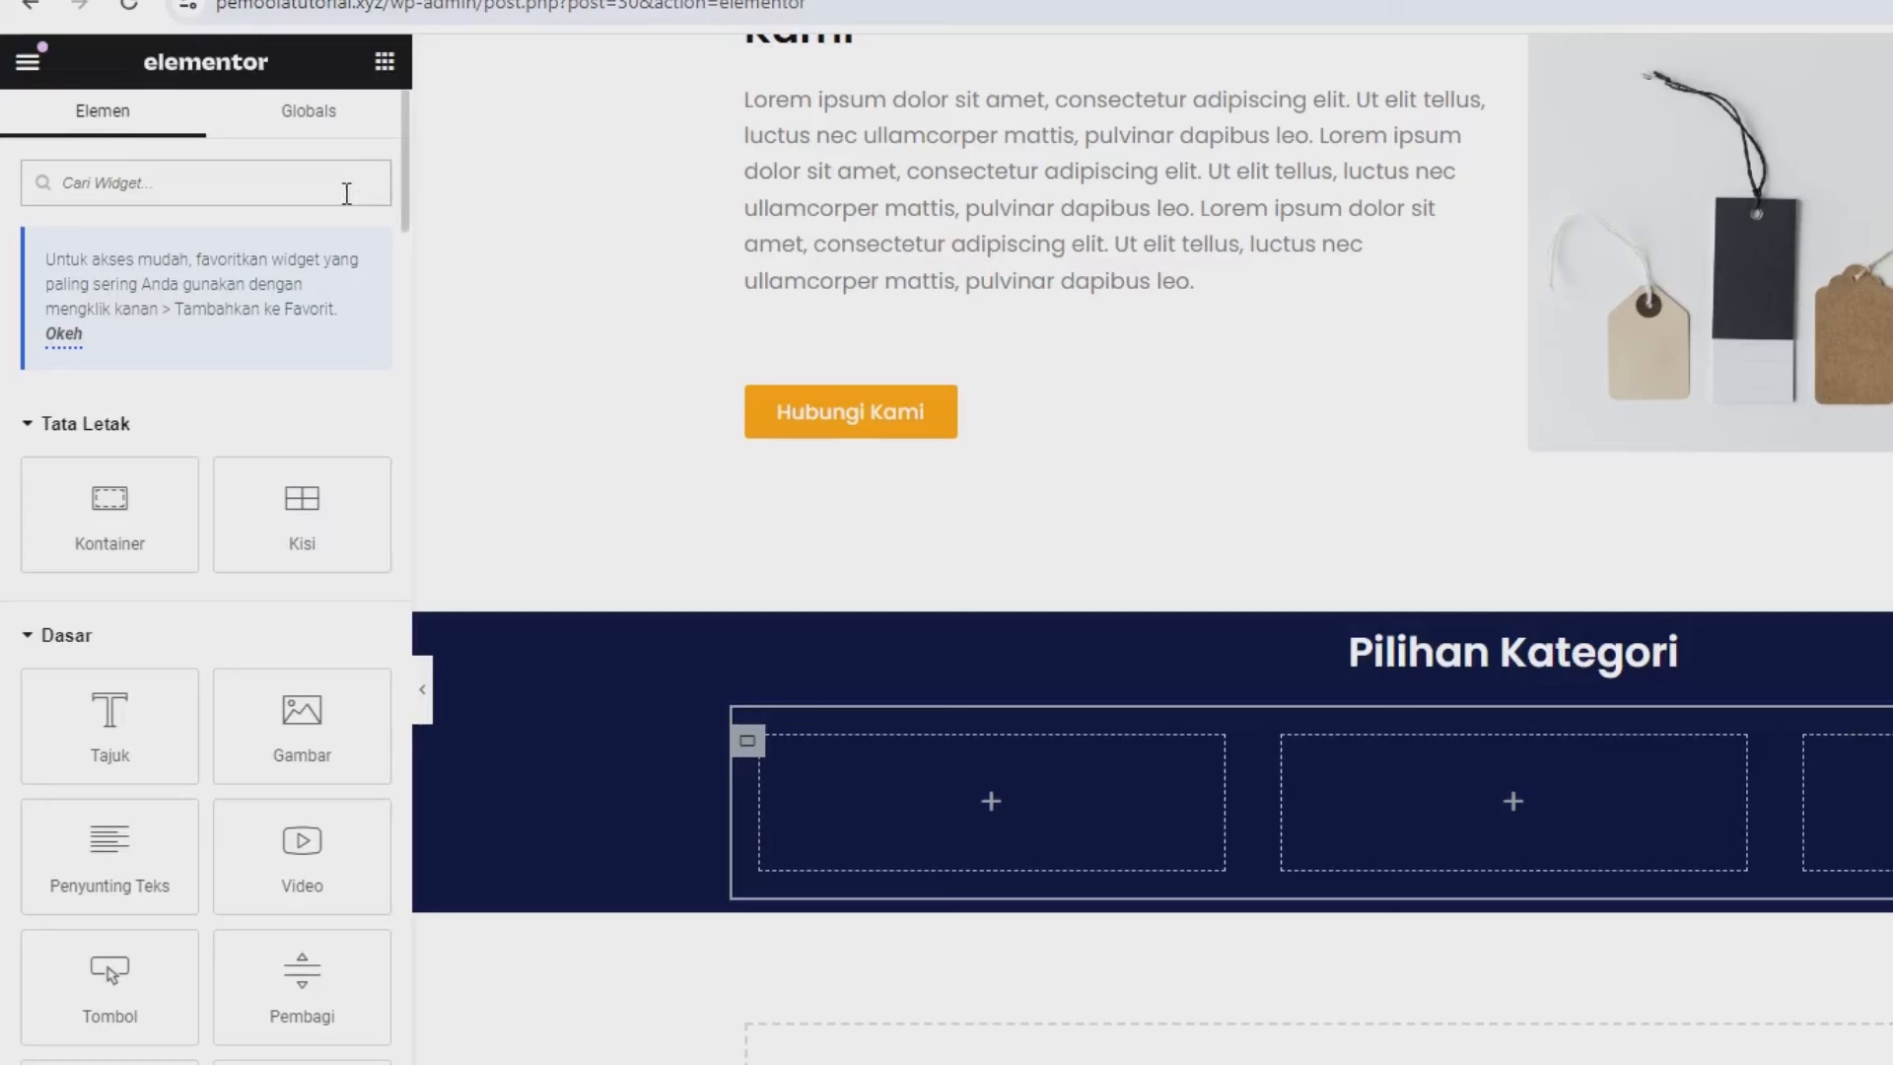
Place a Kotak Gambar image box in the first column showing the baby photo from Pustaka Media.
type("image")
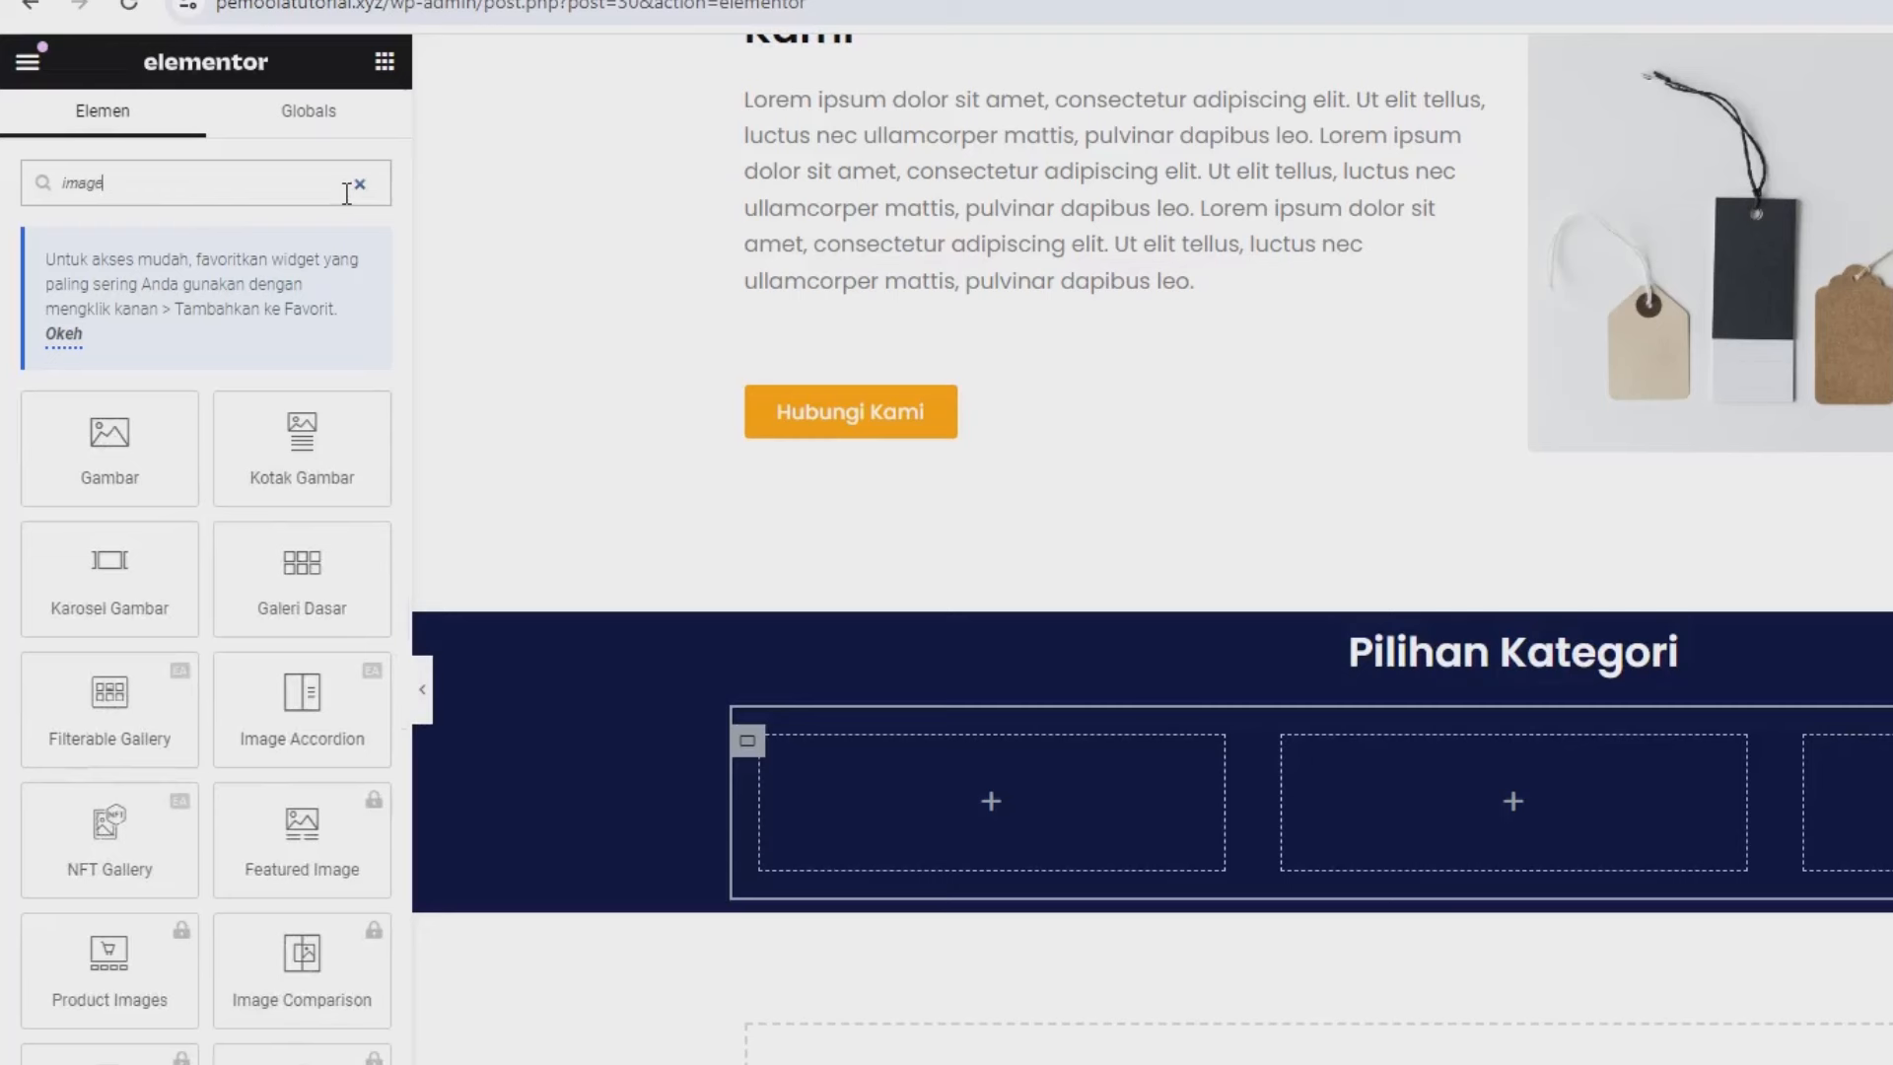
left_click_drag(324, 184, 4, 187)
left_click_drag(302, 449, 889, 744)
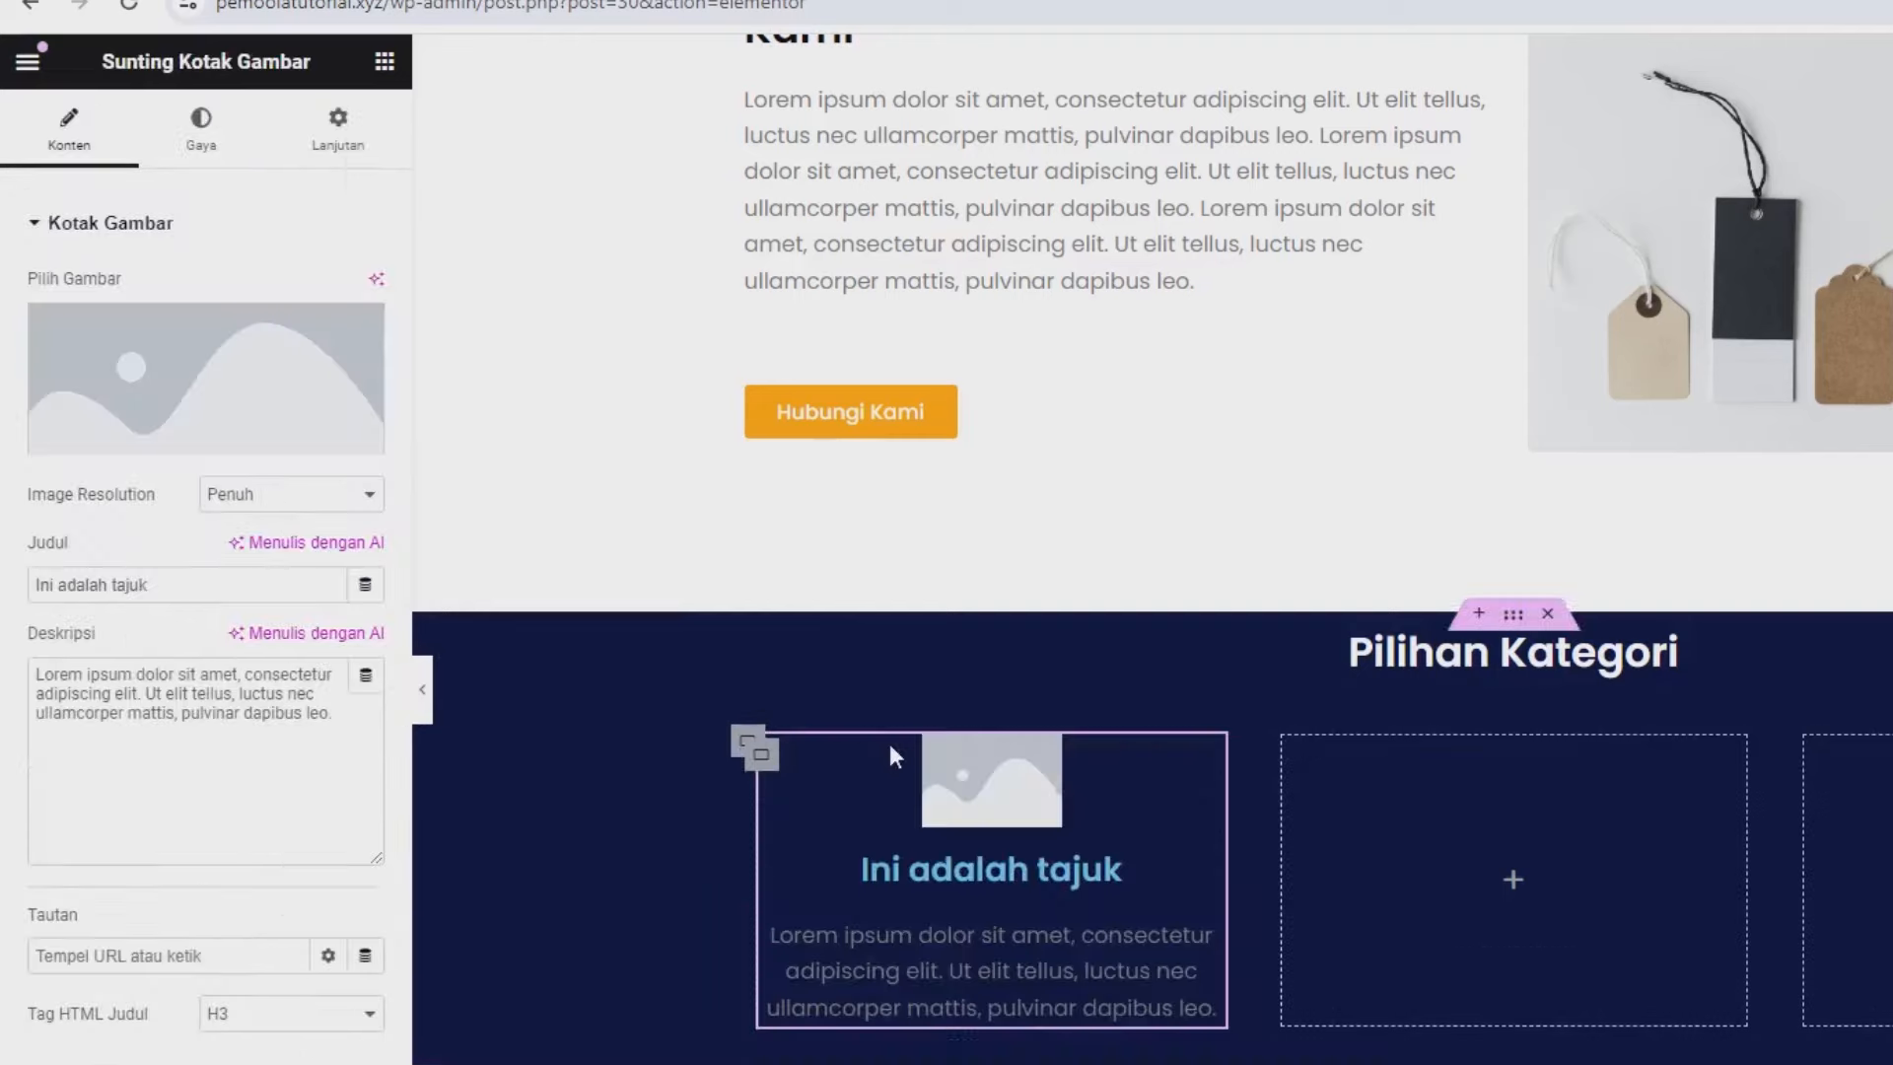
left_click(150, 359)
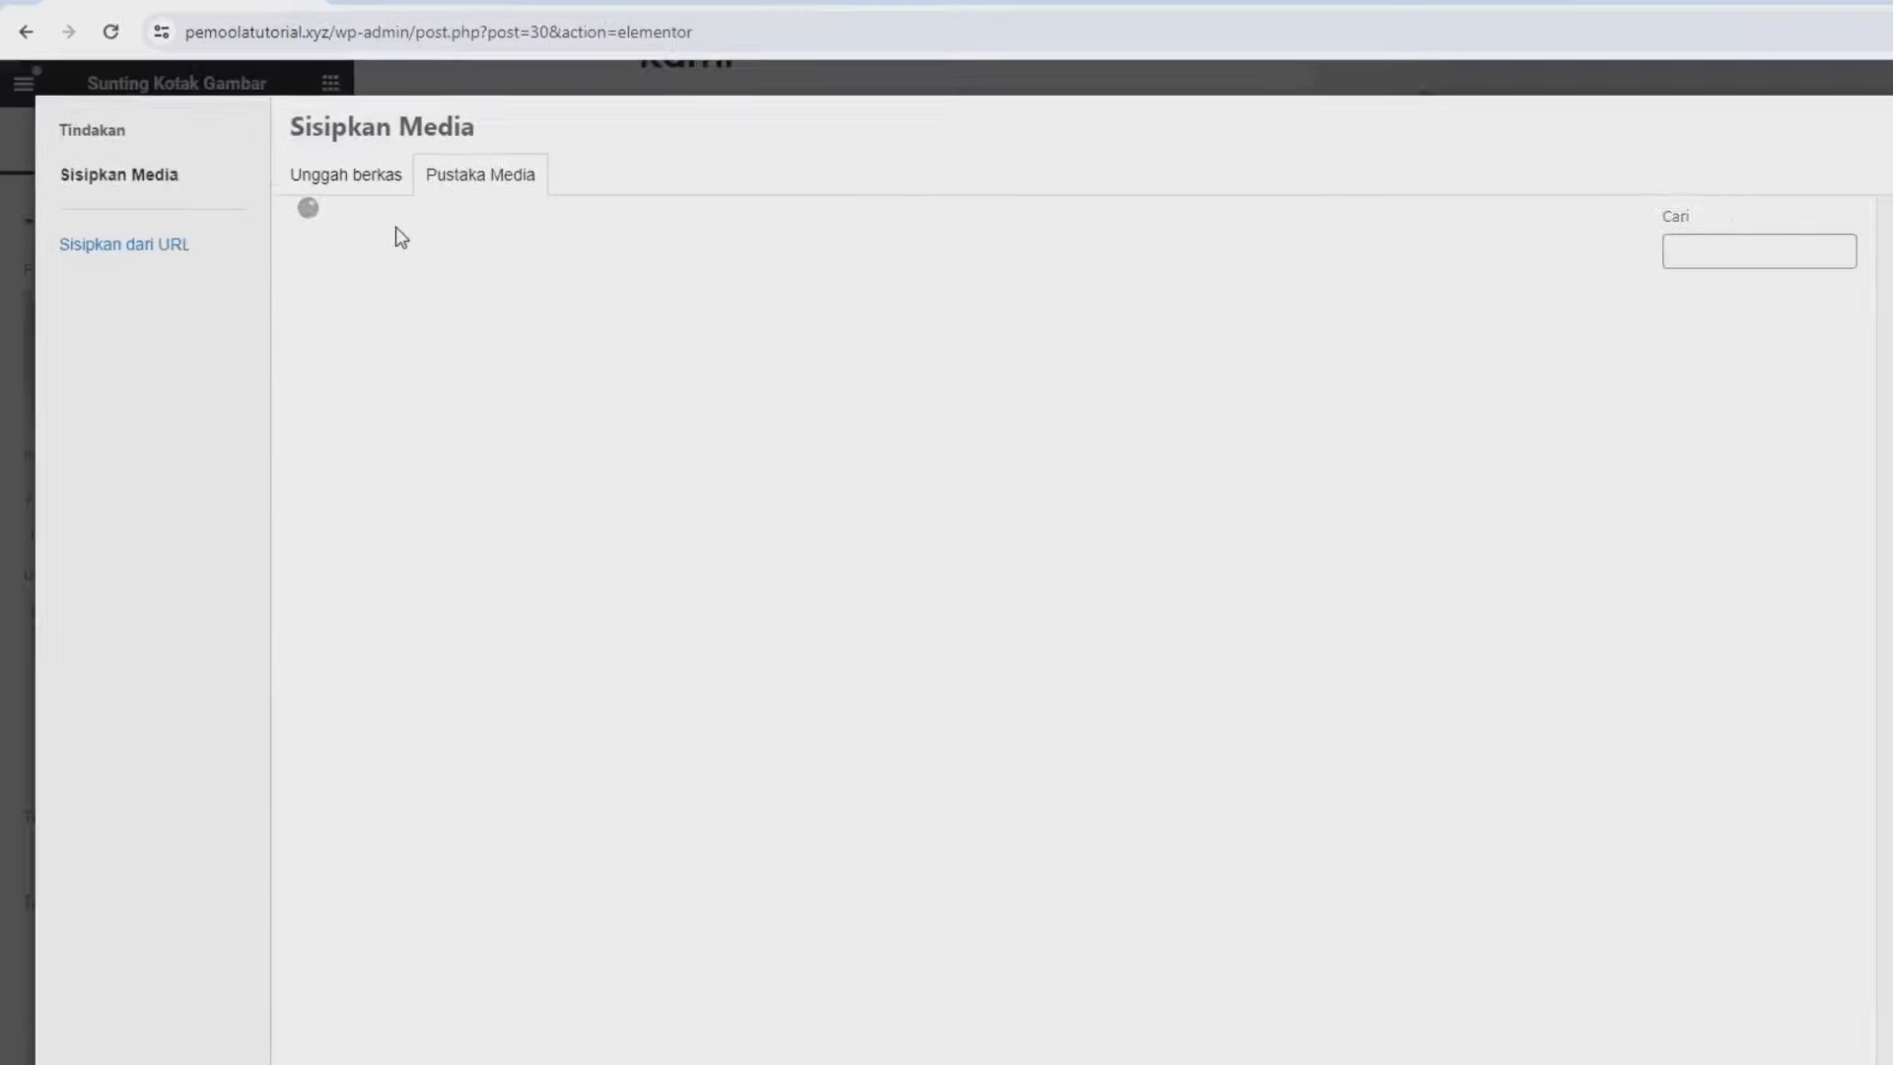
left_click(350, 177)
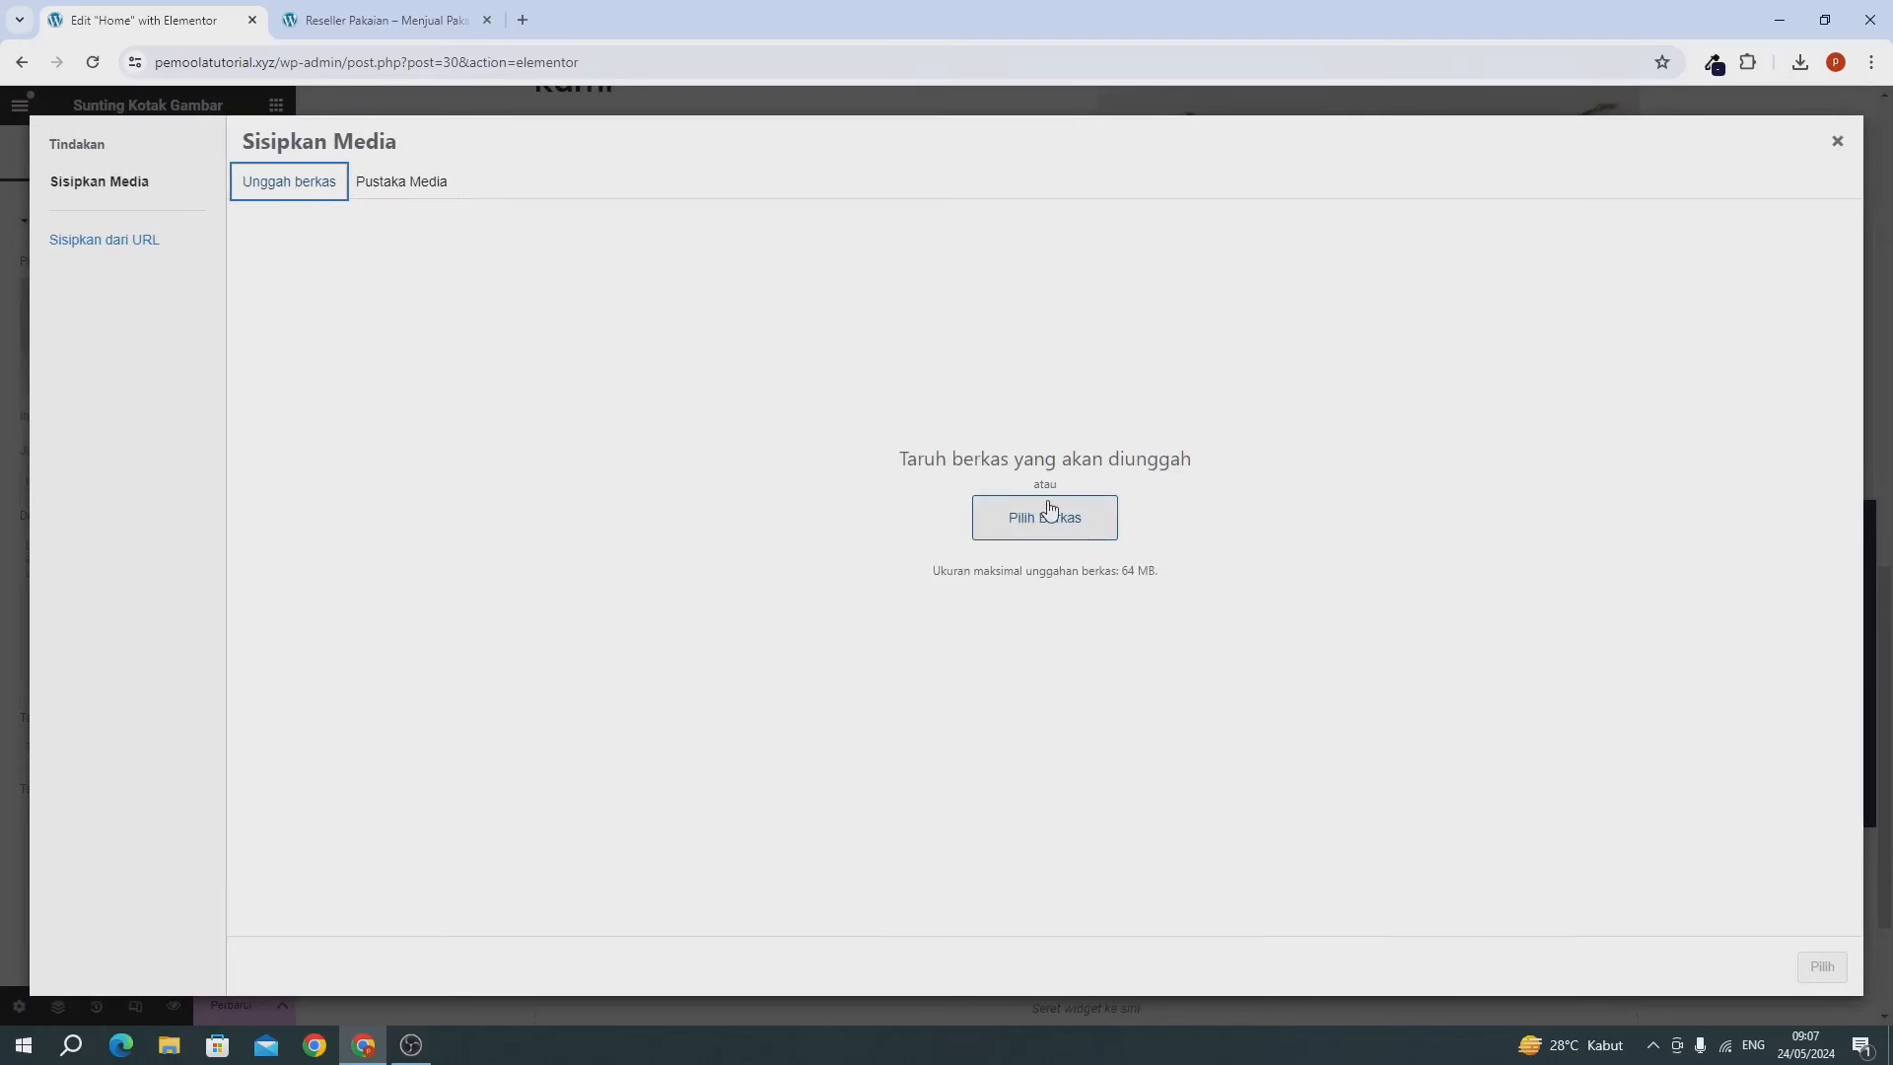
left_click(455, 185)
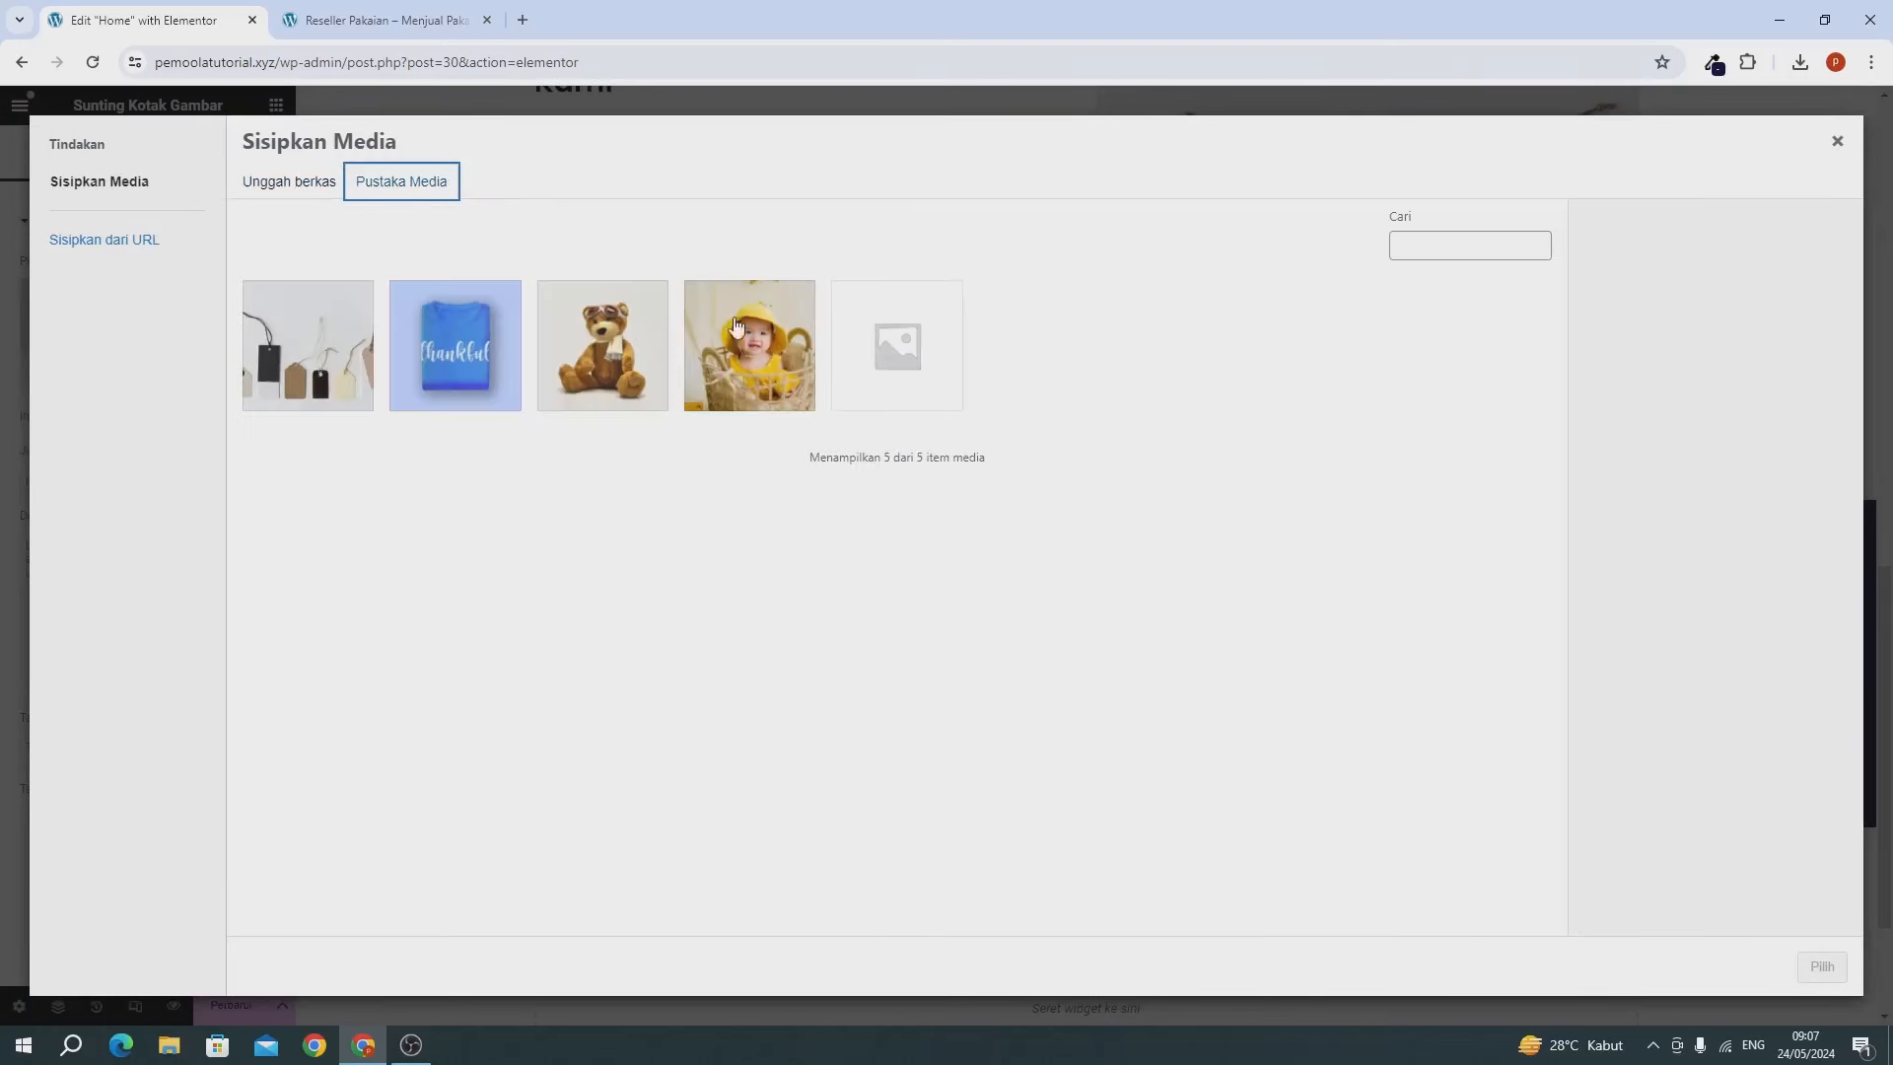
left_click(814, 367)
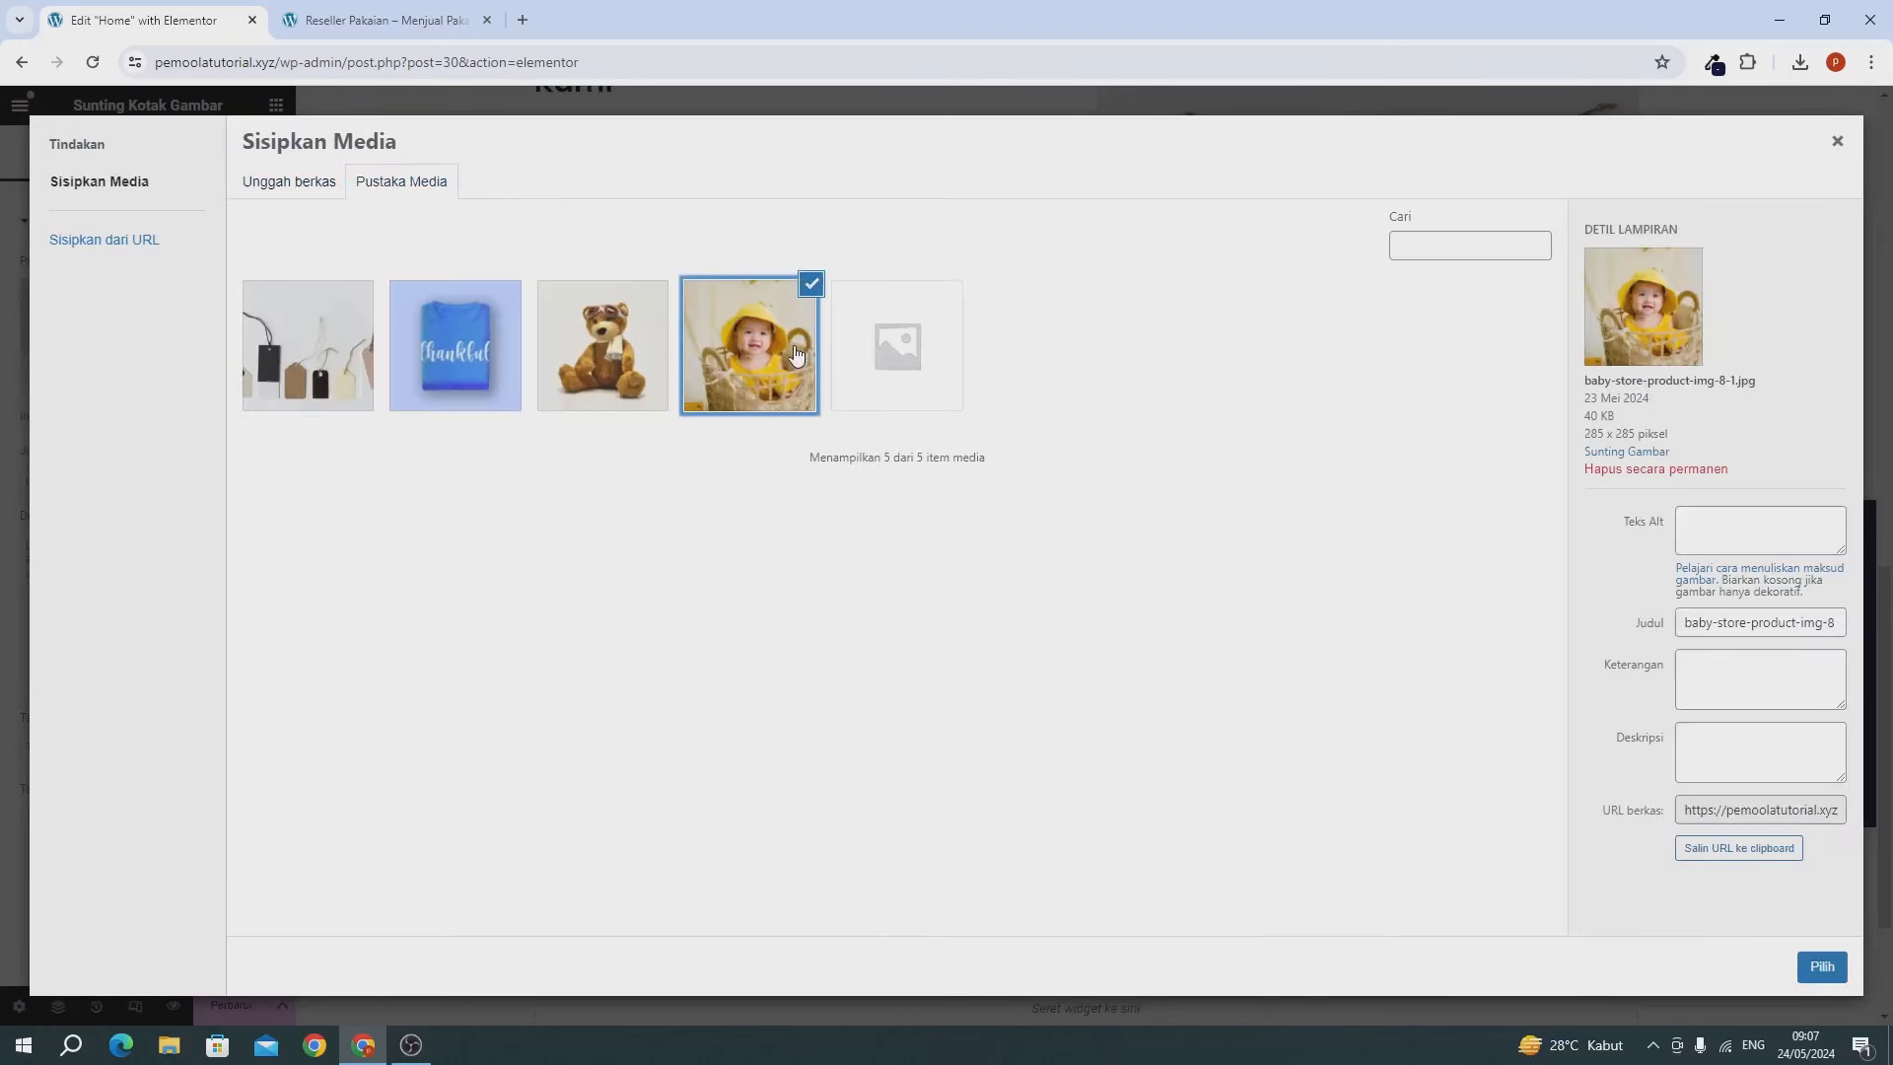
left_click(1822, 967)
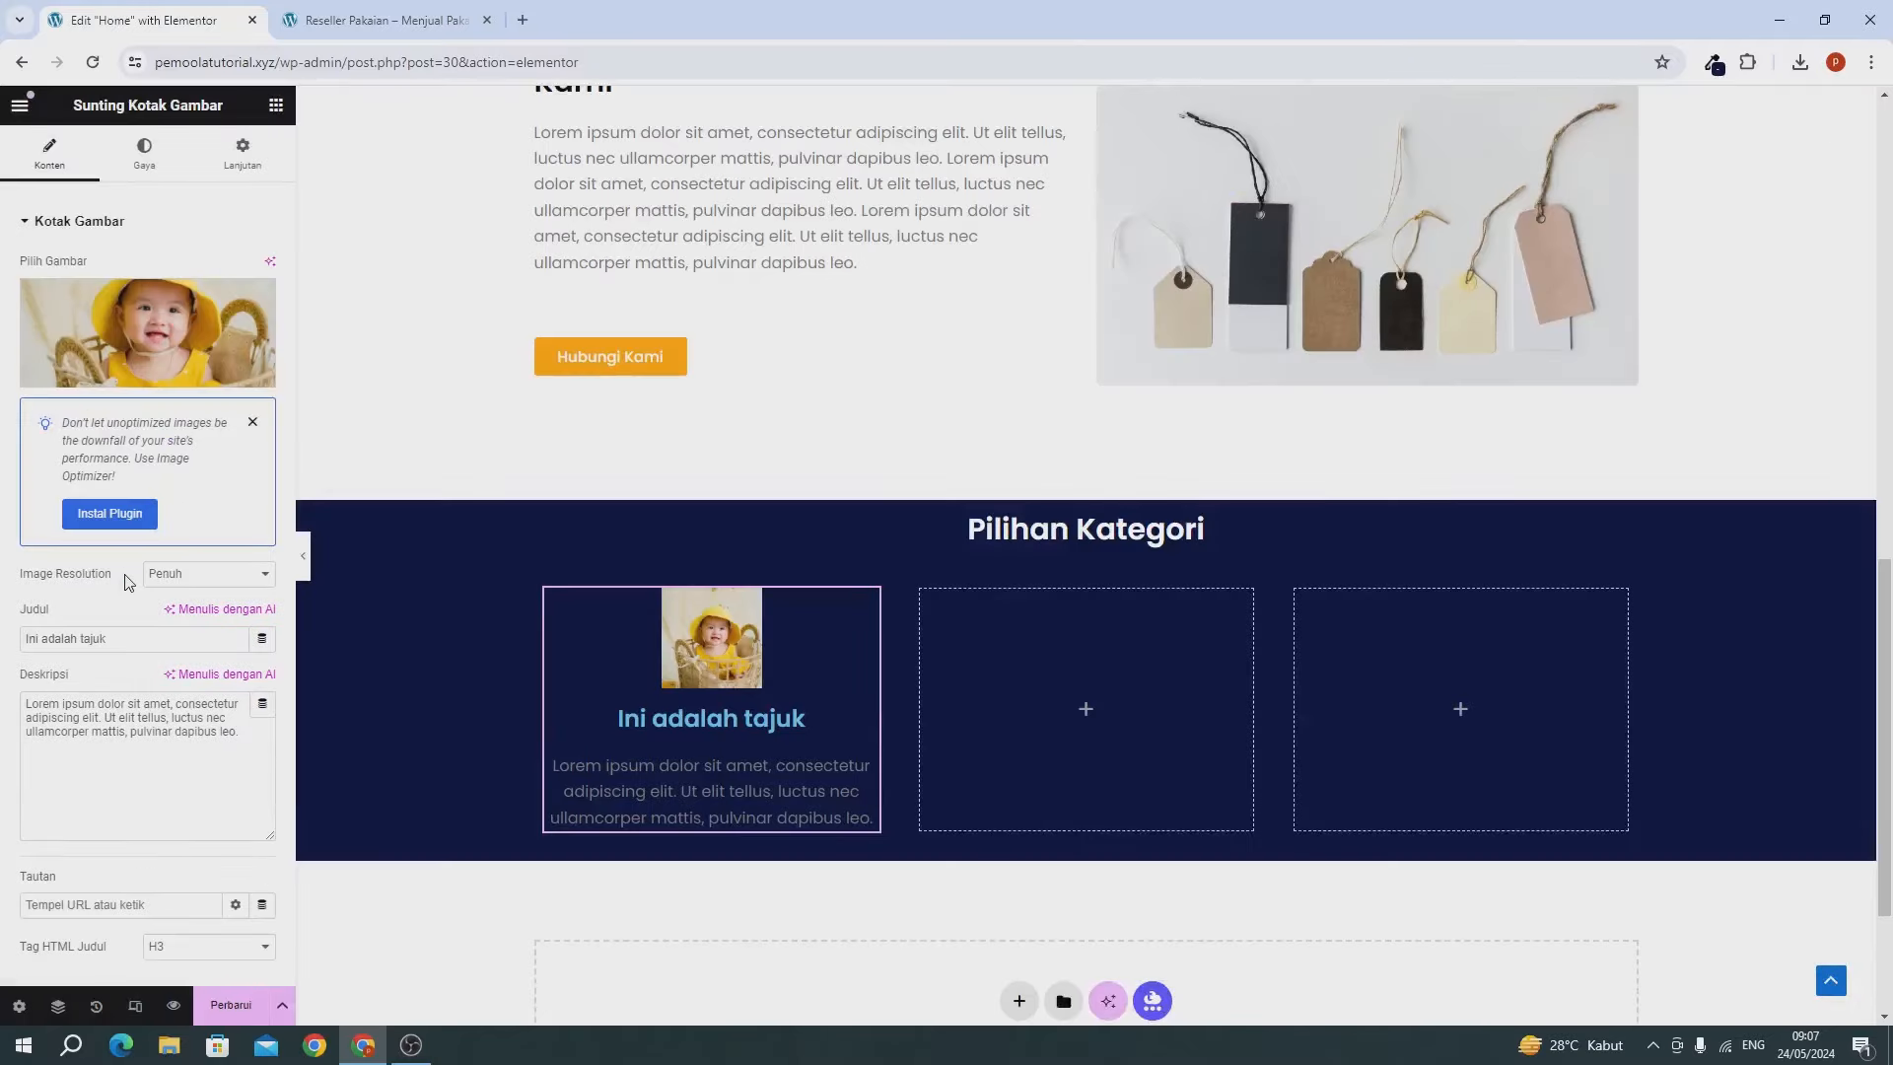
Title the image box Baju Anak and shorten its description.
left_click_drag(147, 648, 3, 648)
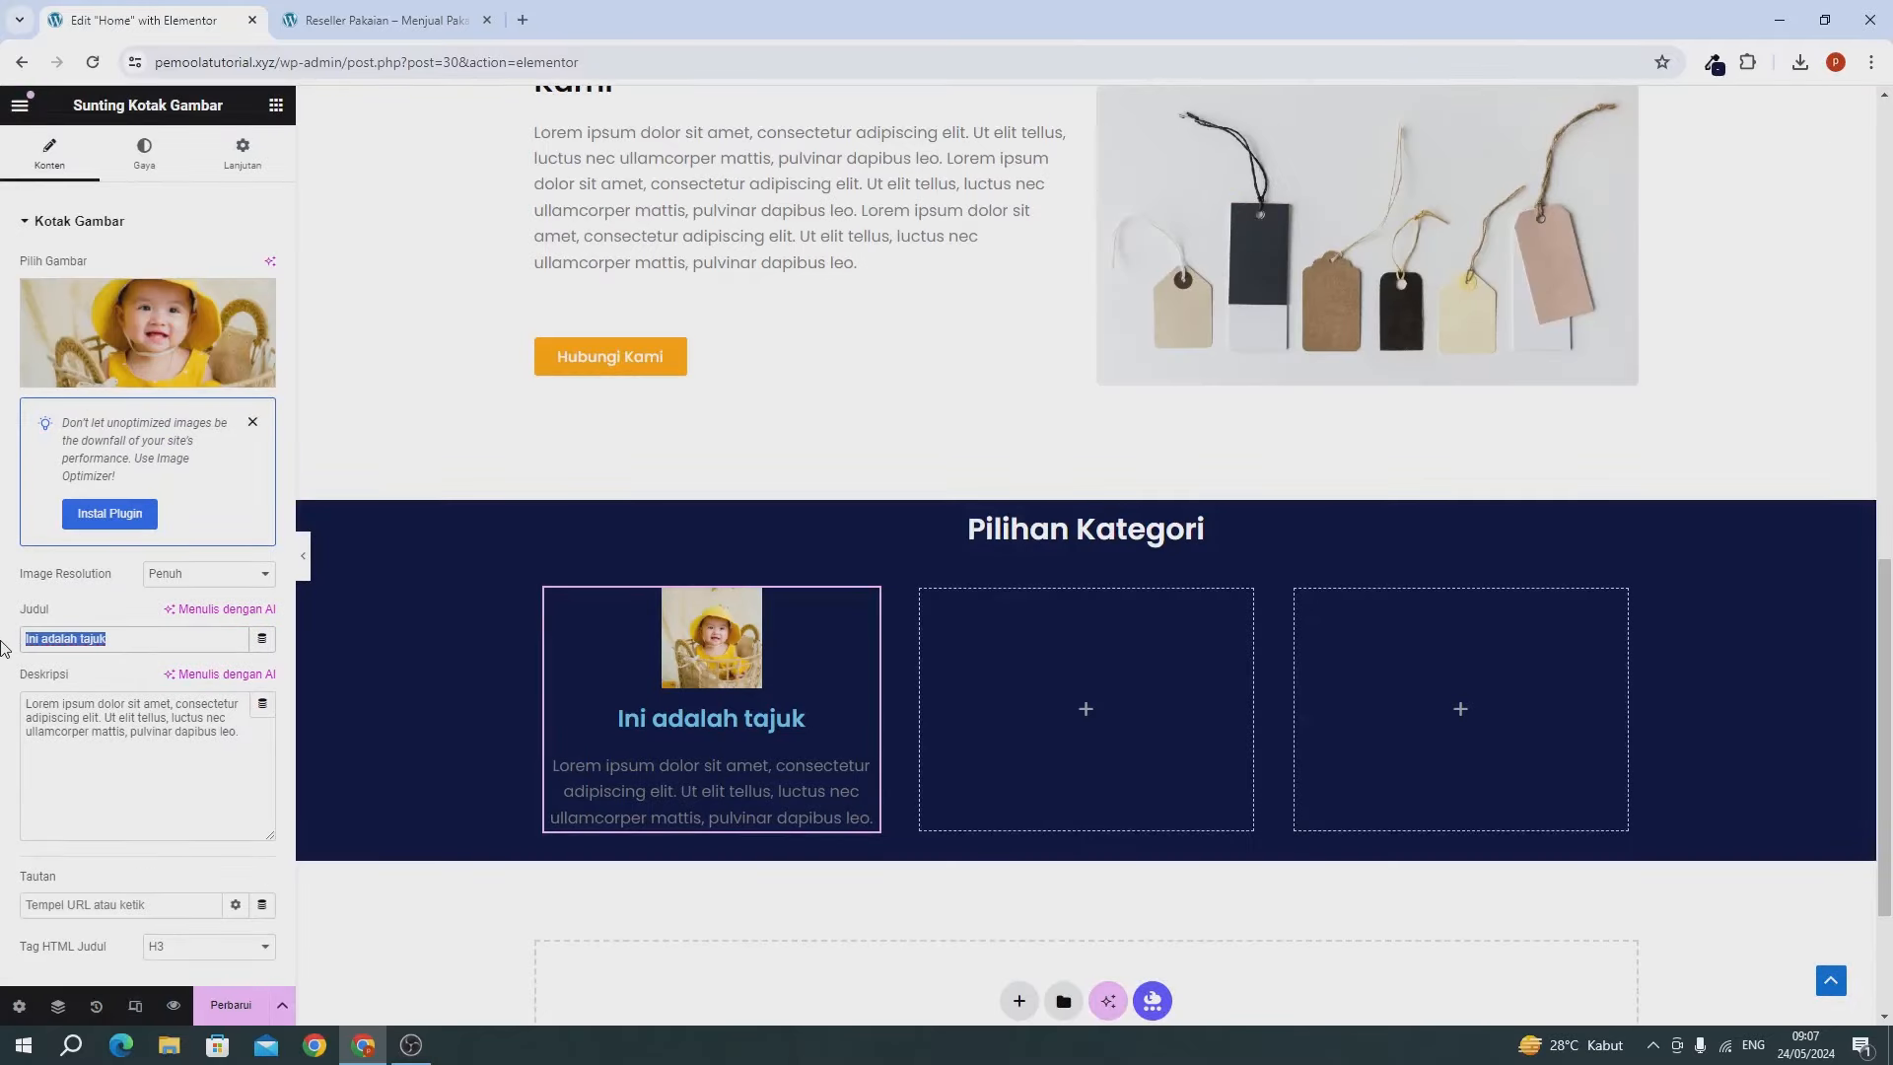
type("Baju")
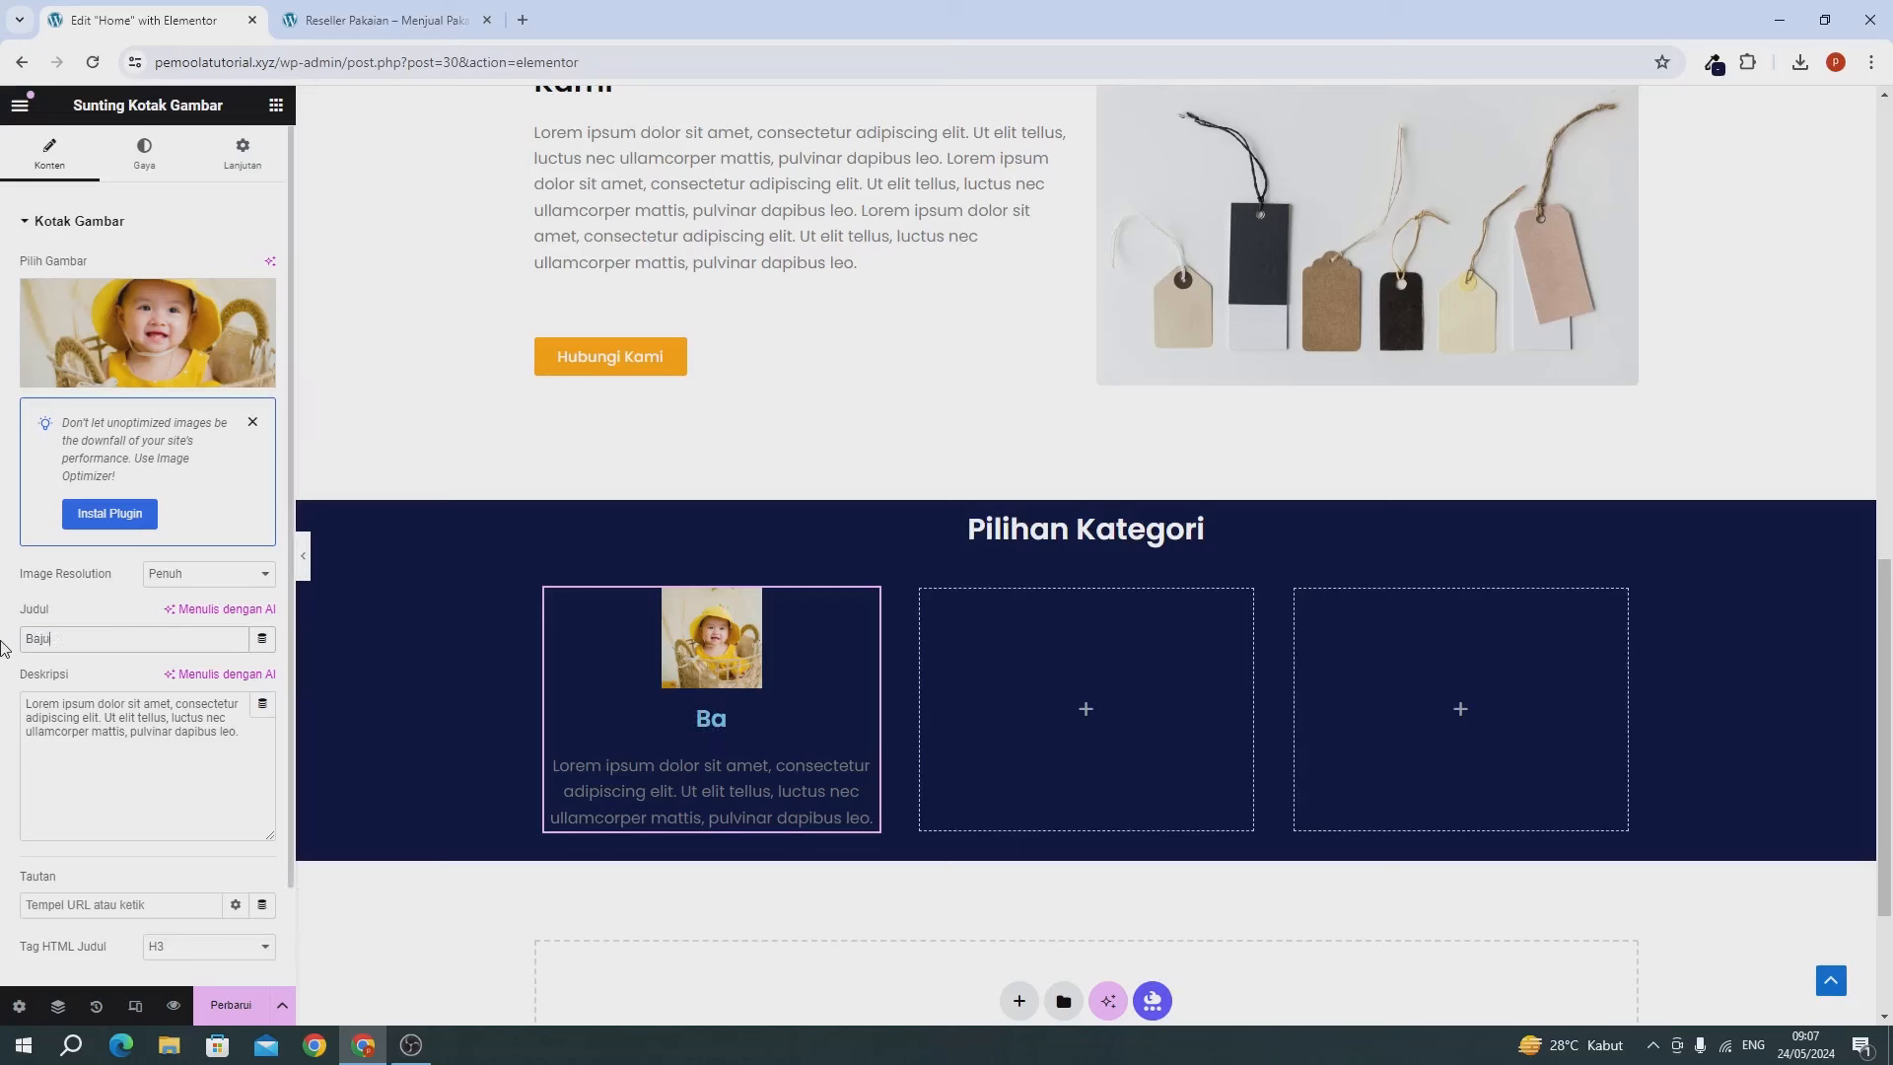
type(" Anak")
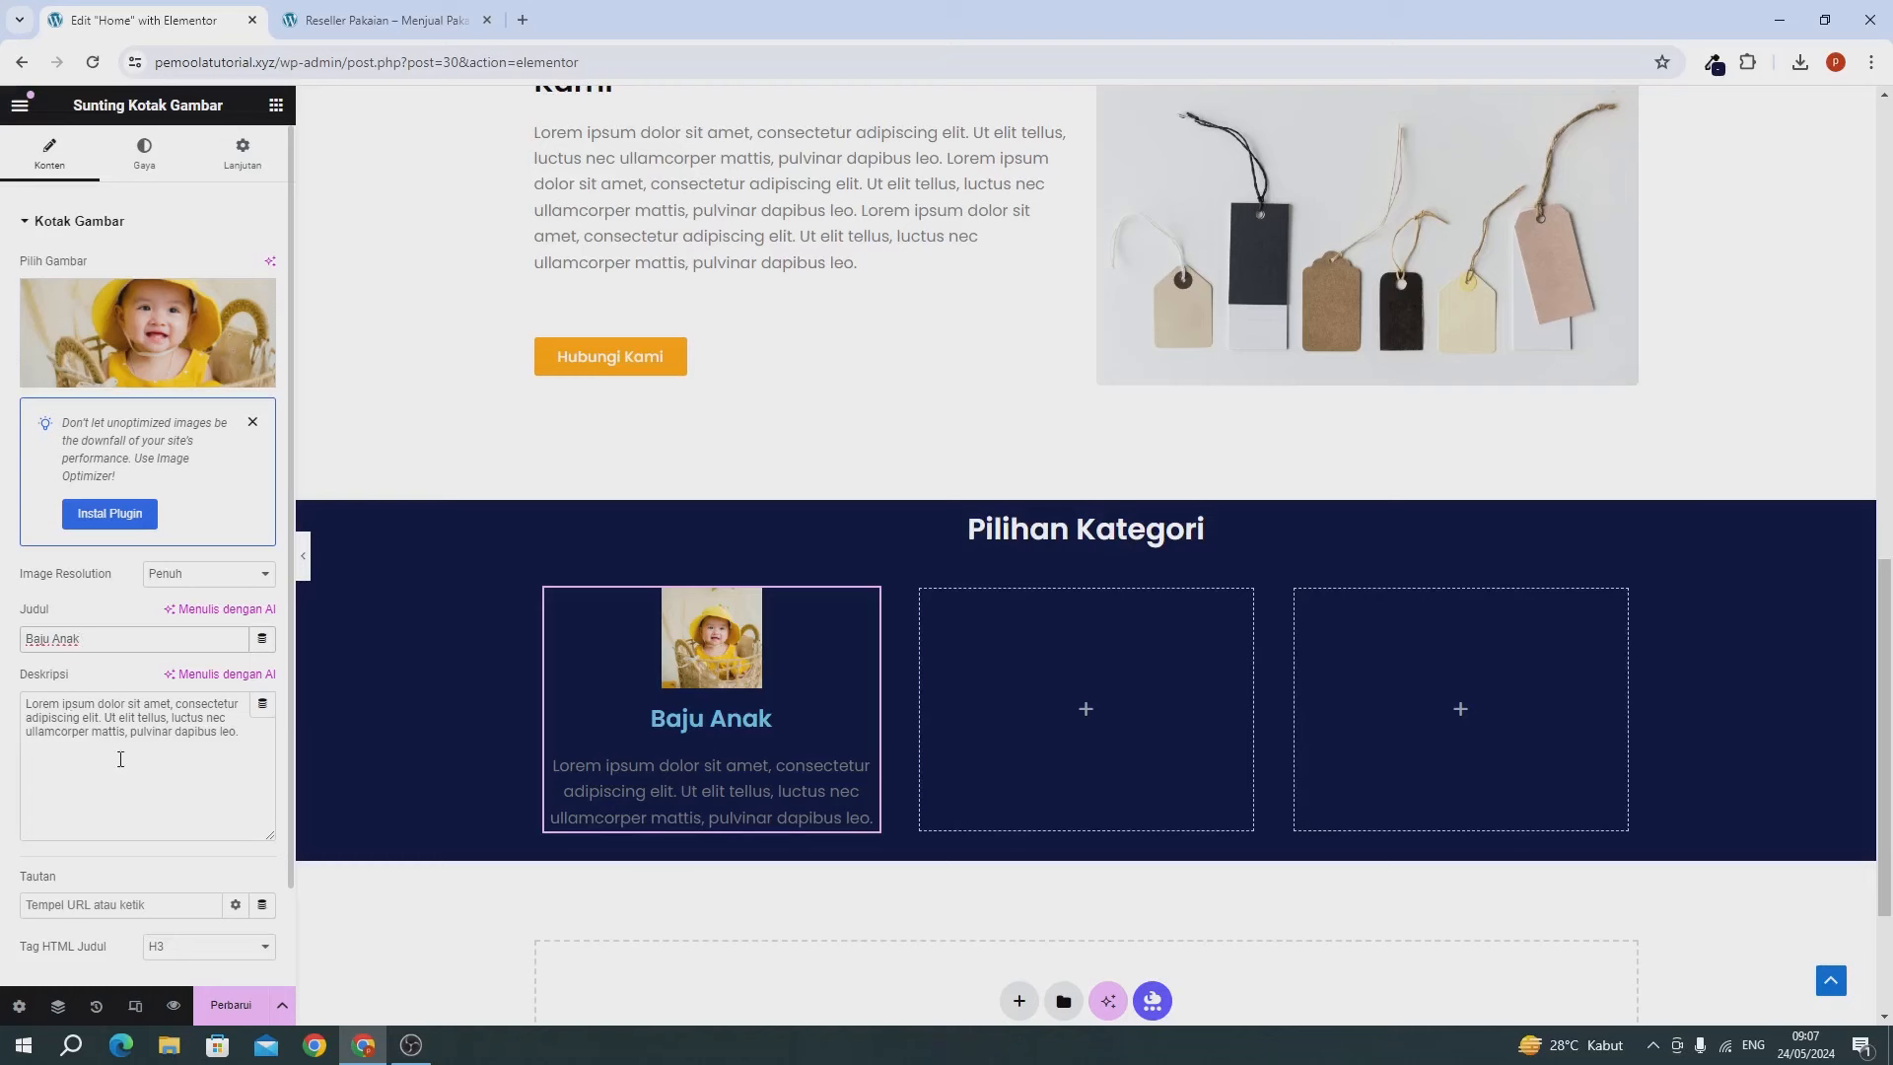
left_click_drag(105, 718, 239, 734)
key("BackSpace")
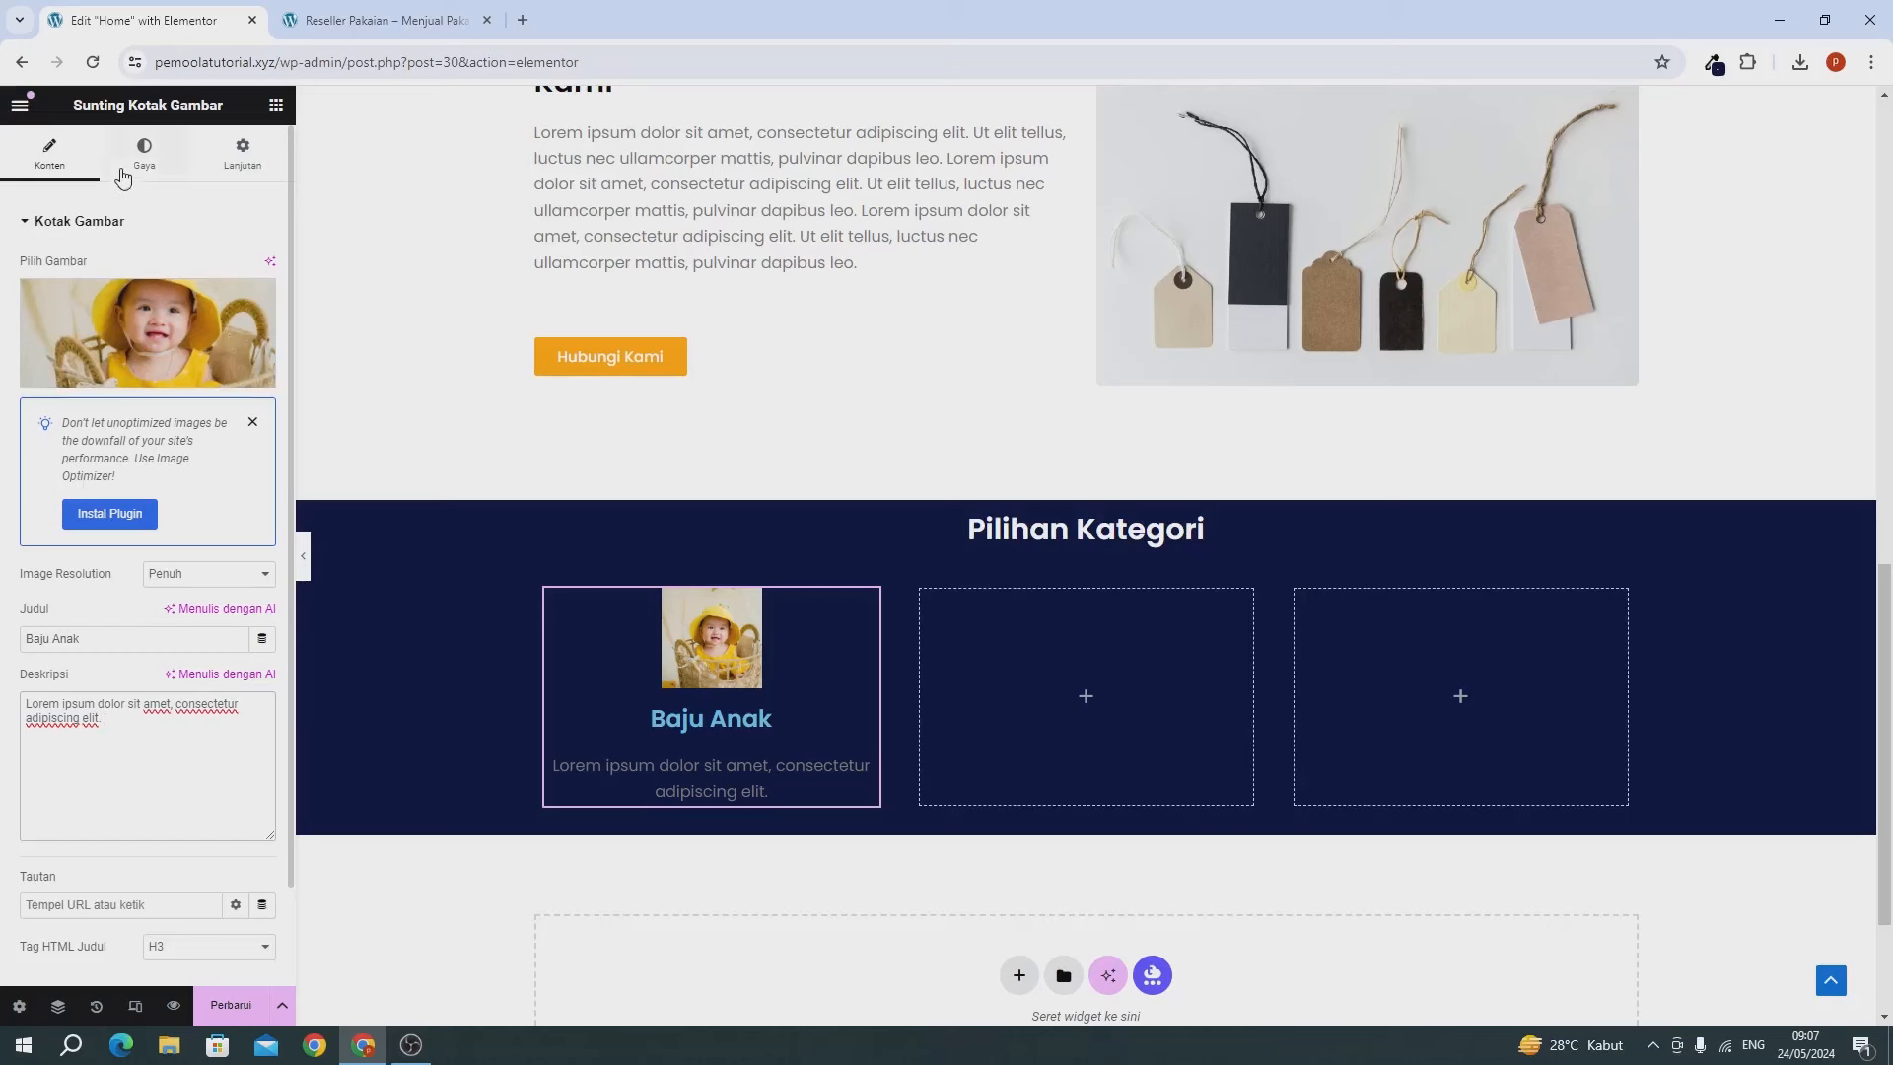
Set the image box content spacing to 6 and the image width to 100%.
left_click(146, 156)
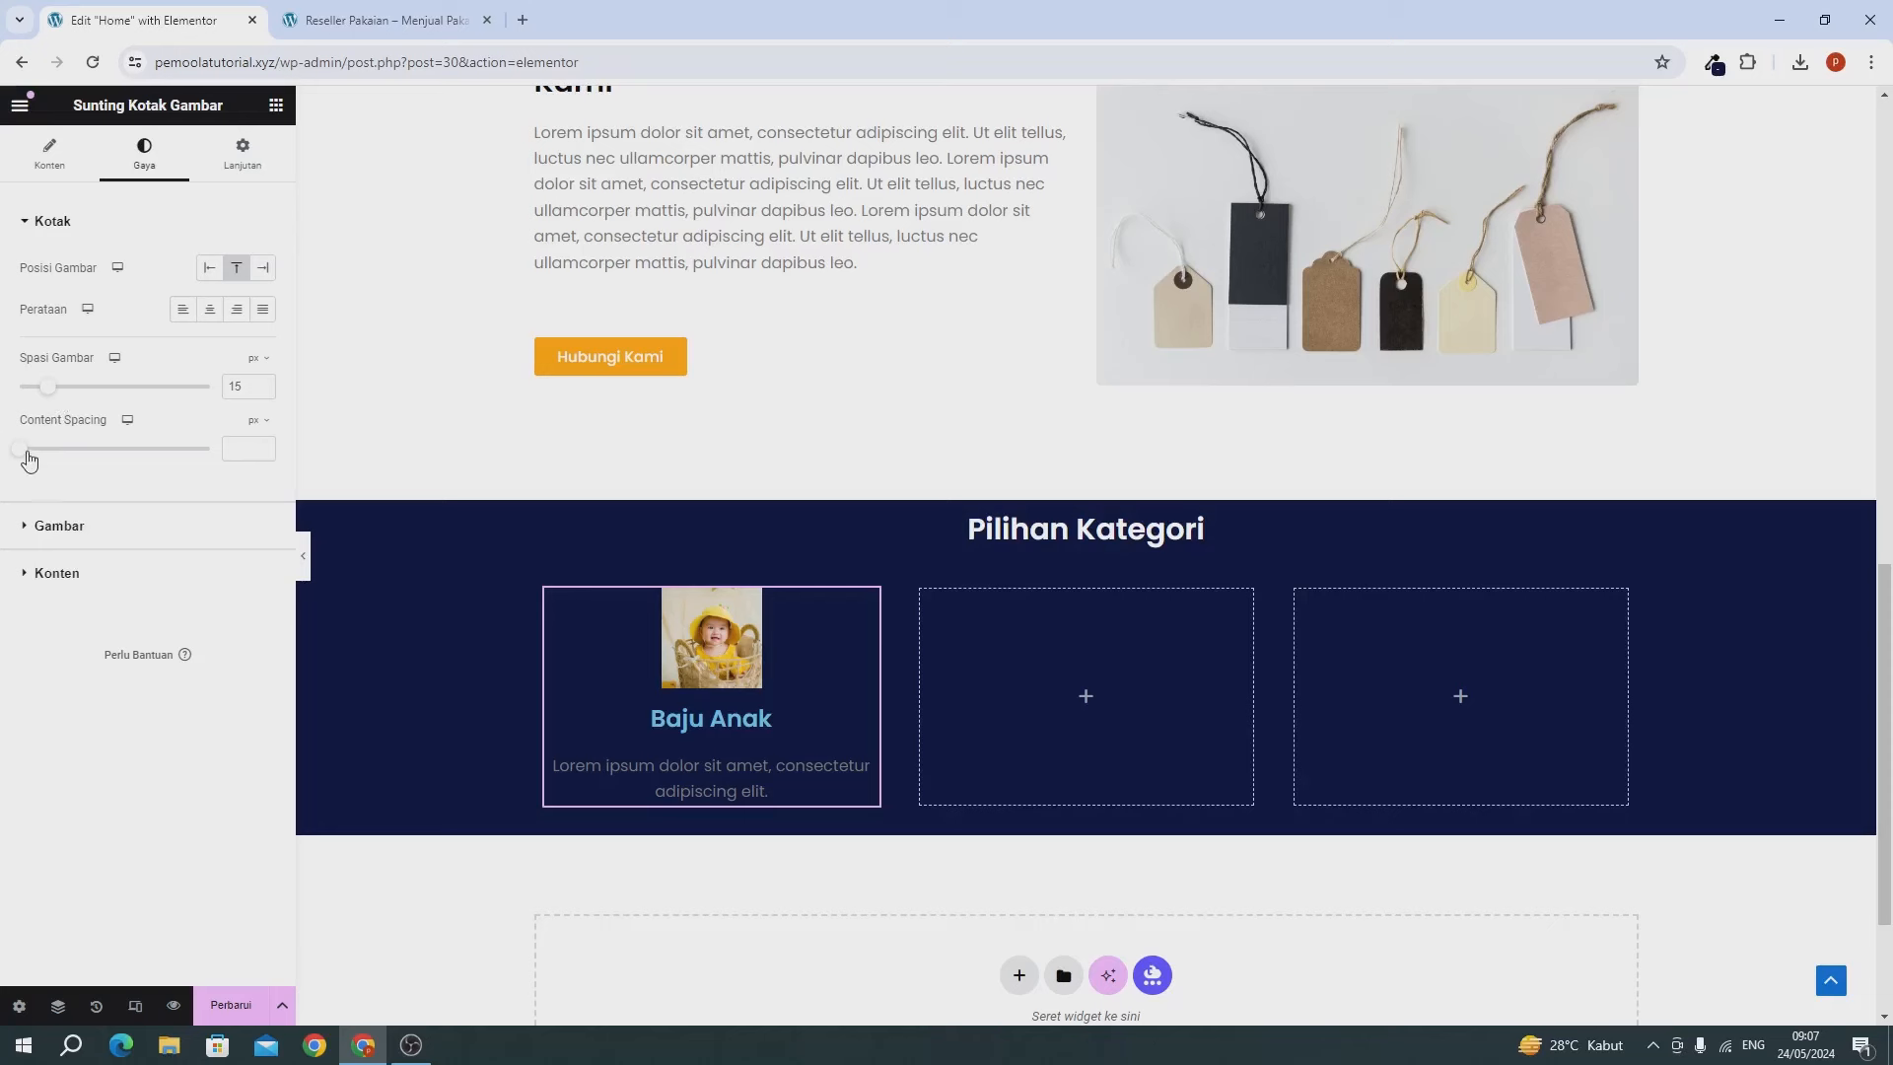
left_click_drag(22, 453, 32, 461)
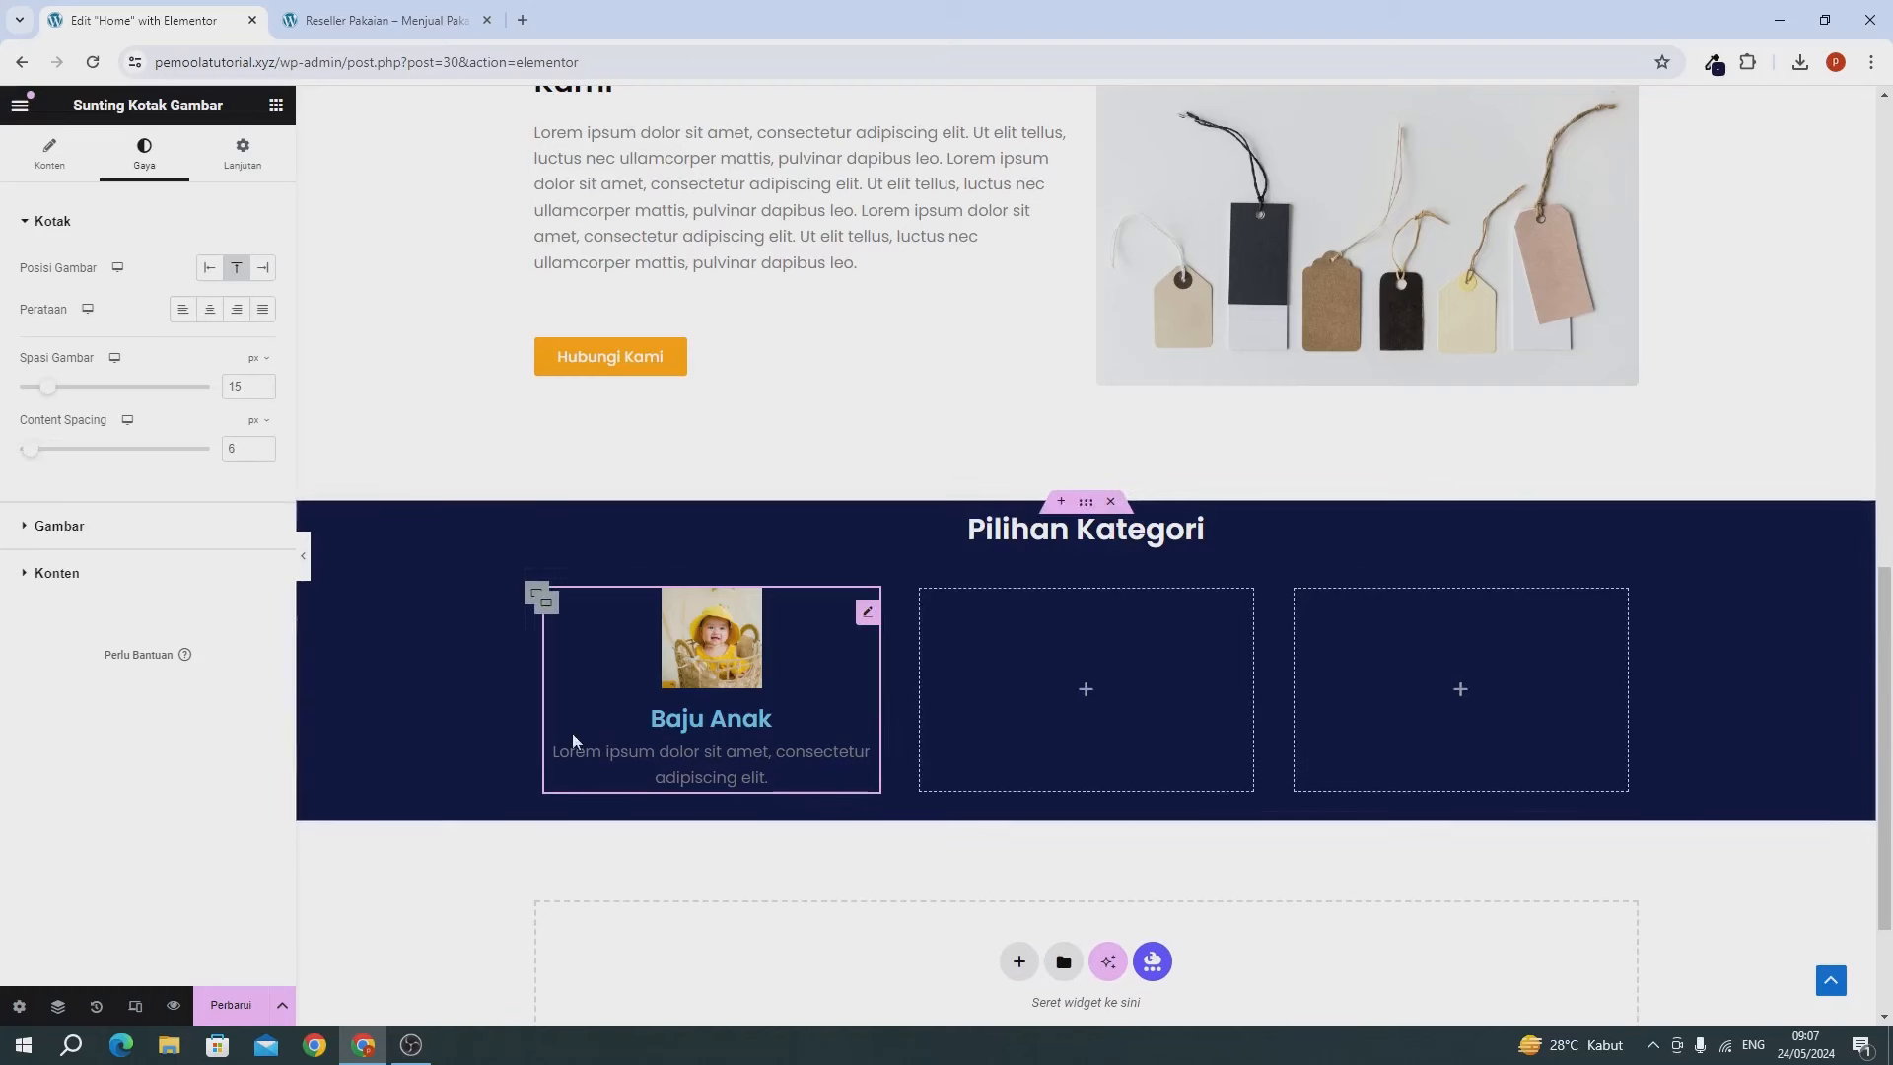
left_click(61, 526)
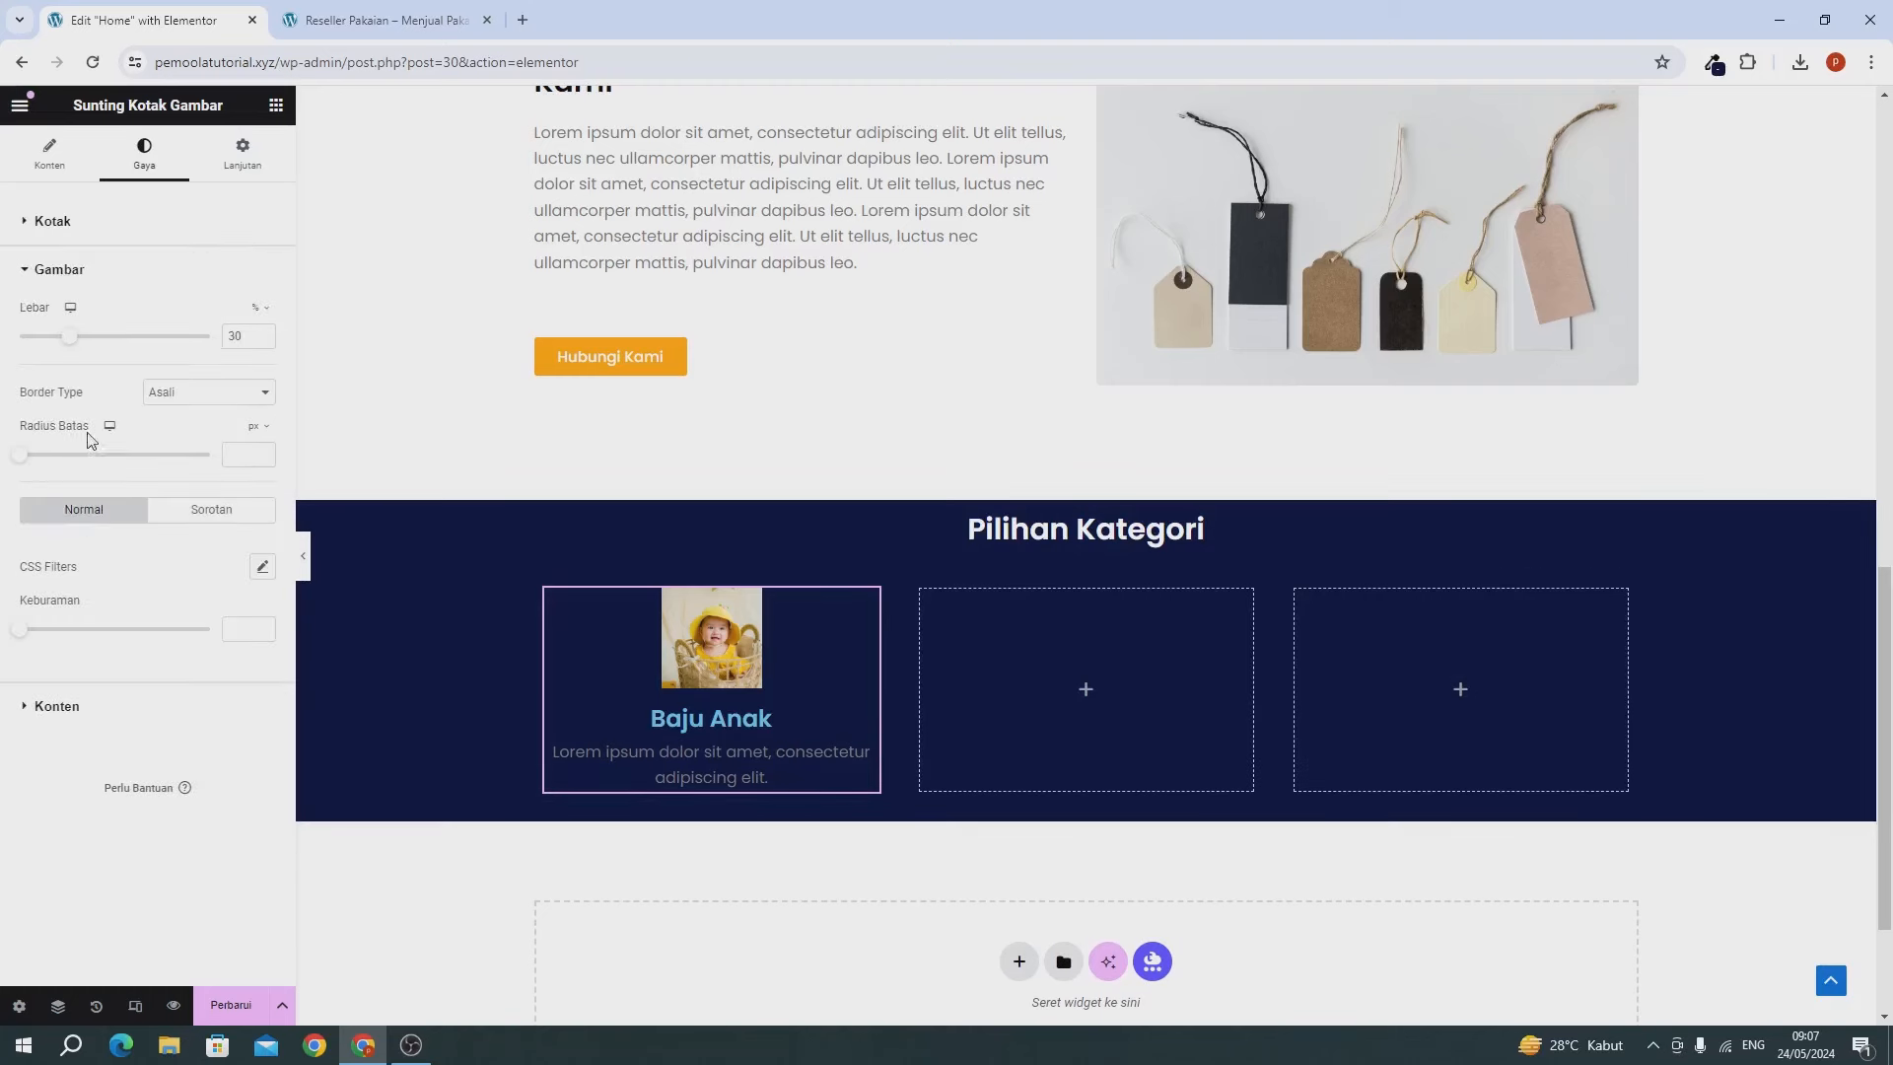
left_click_drag(64, 342, 224, 341)
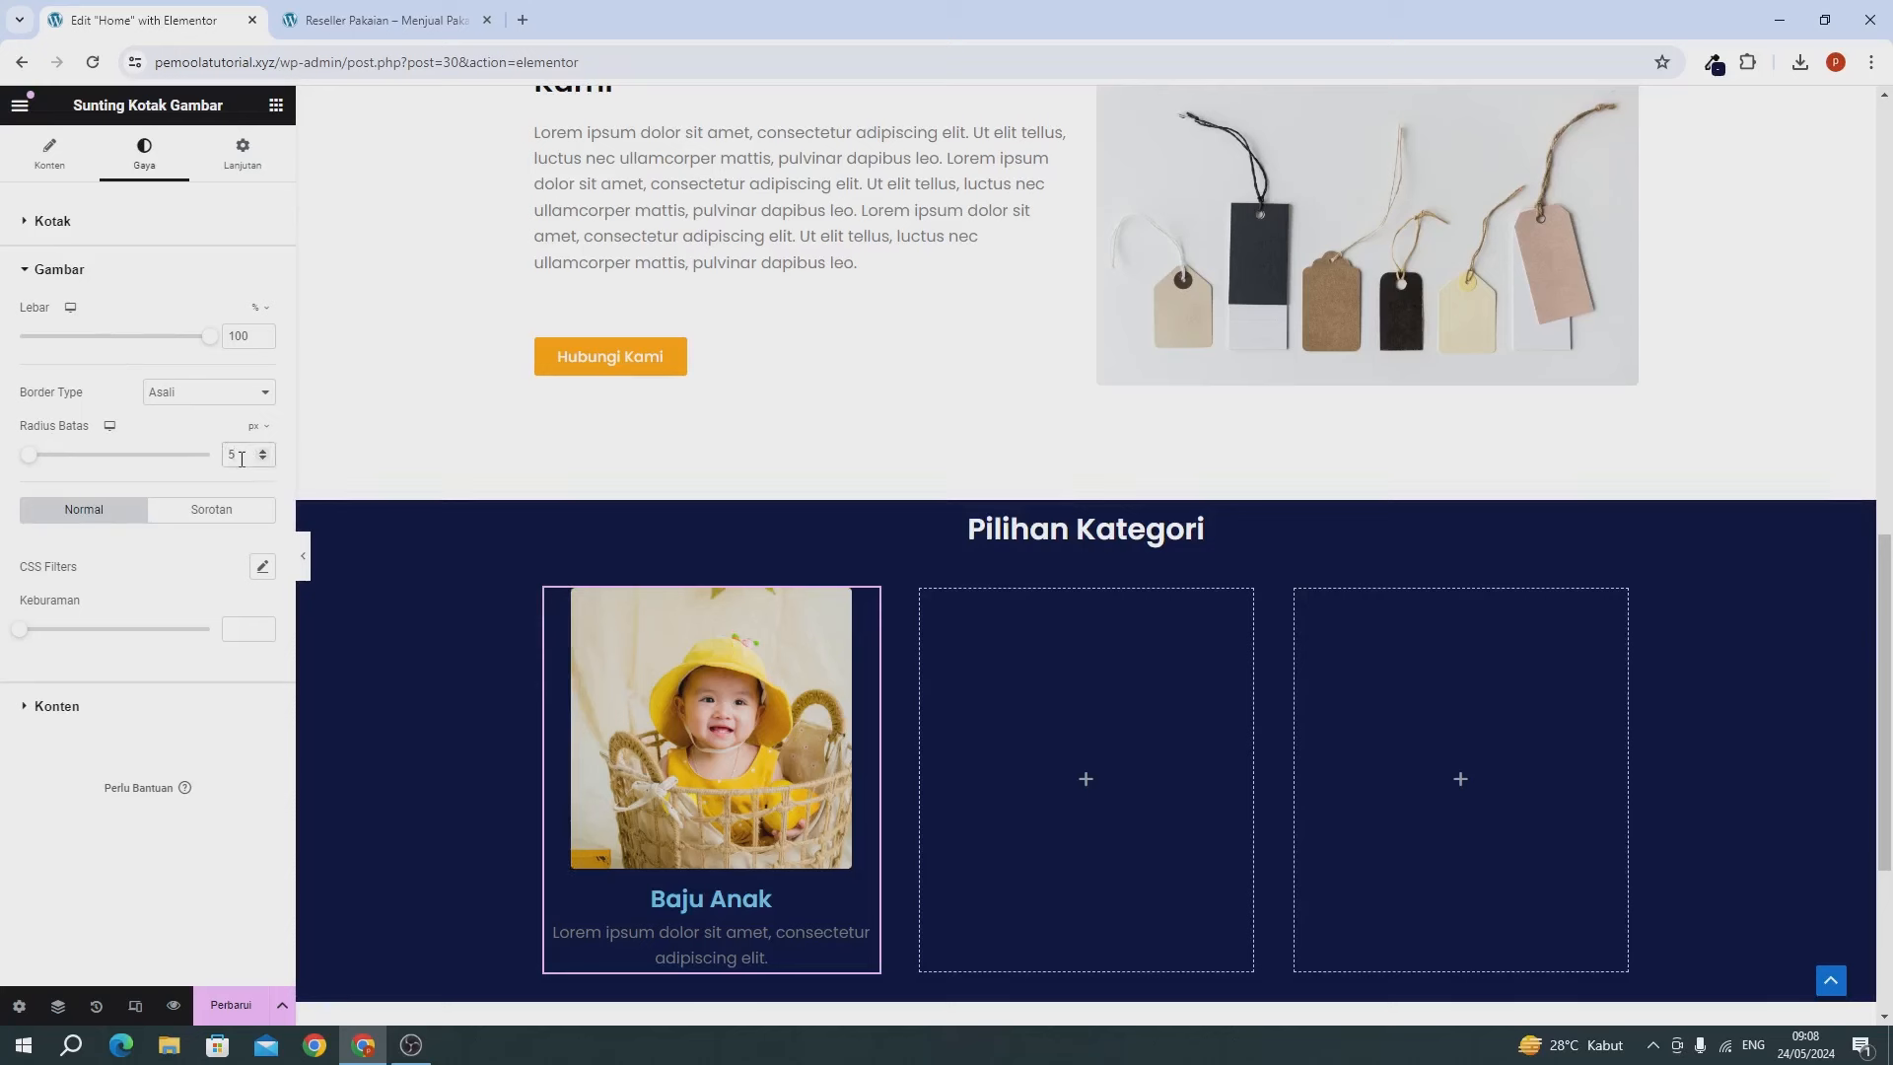
Make the Baju Anak title white at 20 px and the description text white.
left_click(99, 704)
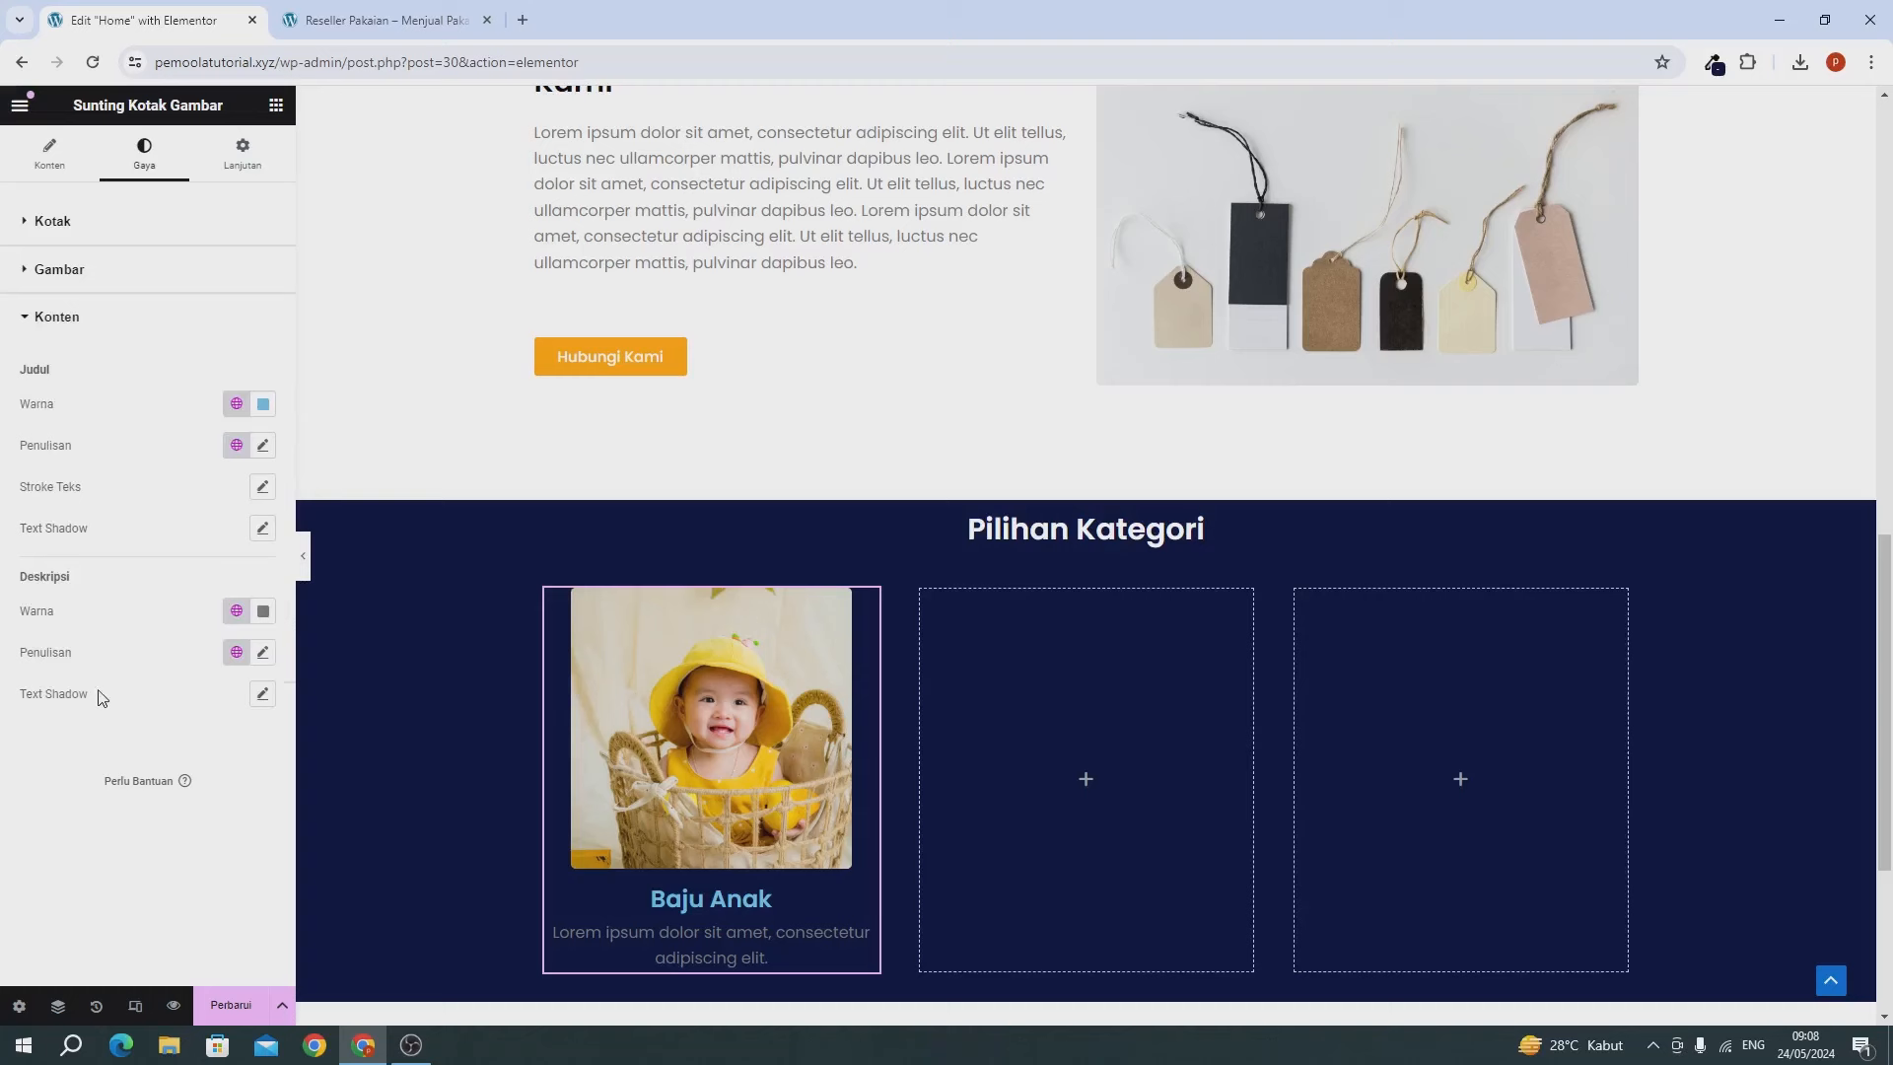
left_click(259, 408)
left_click_drag(233, 563, 125, 441)
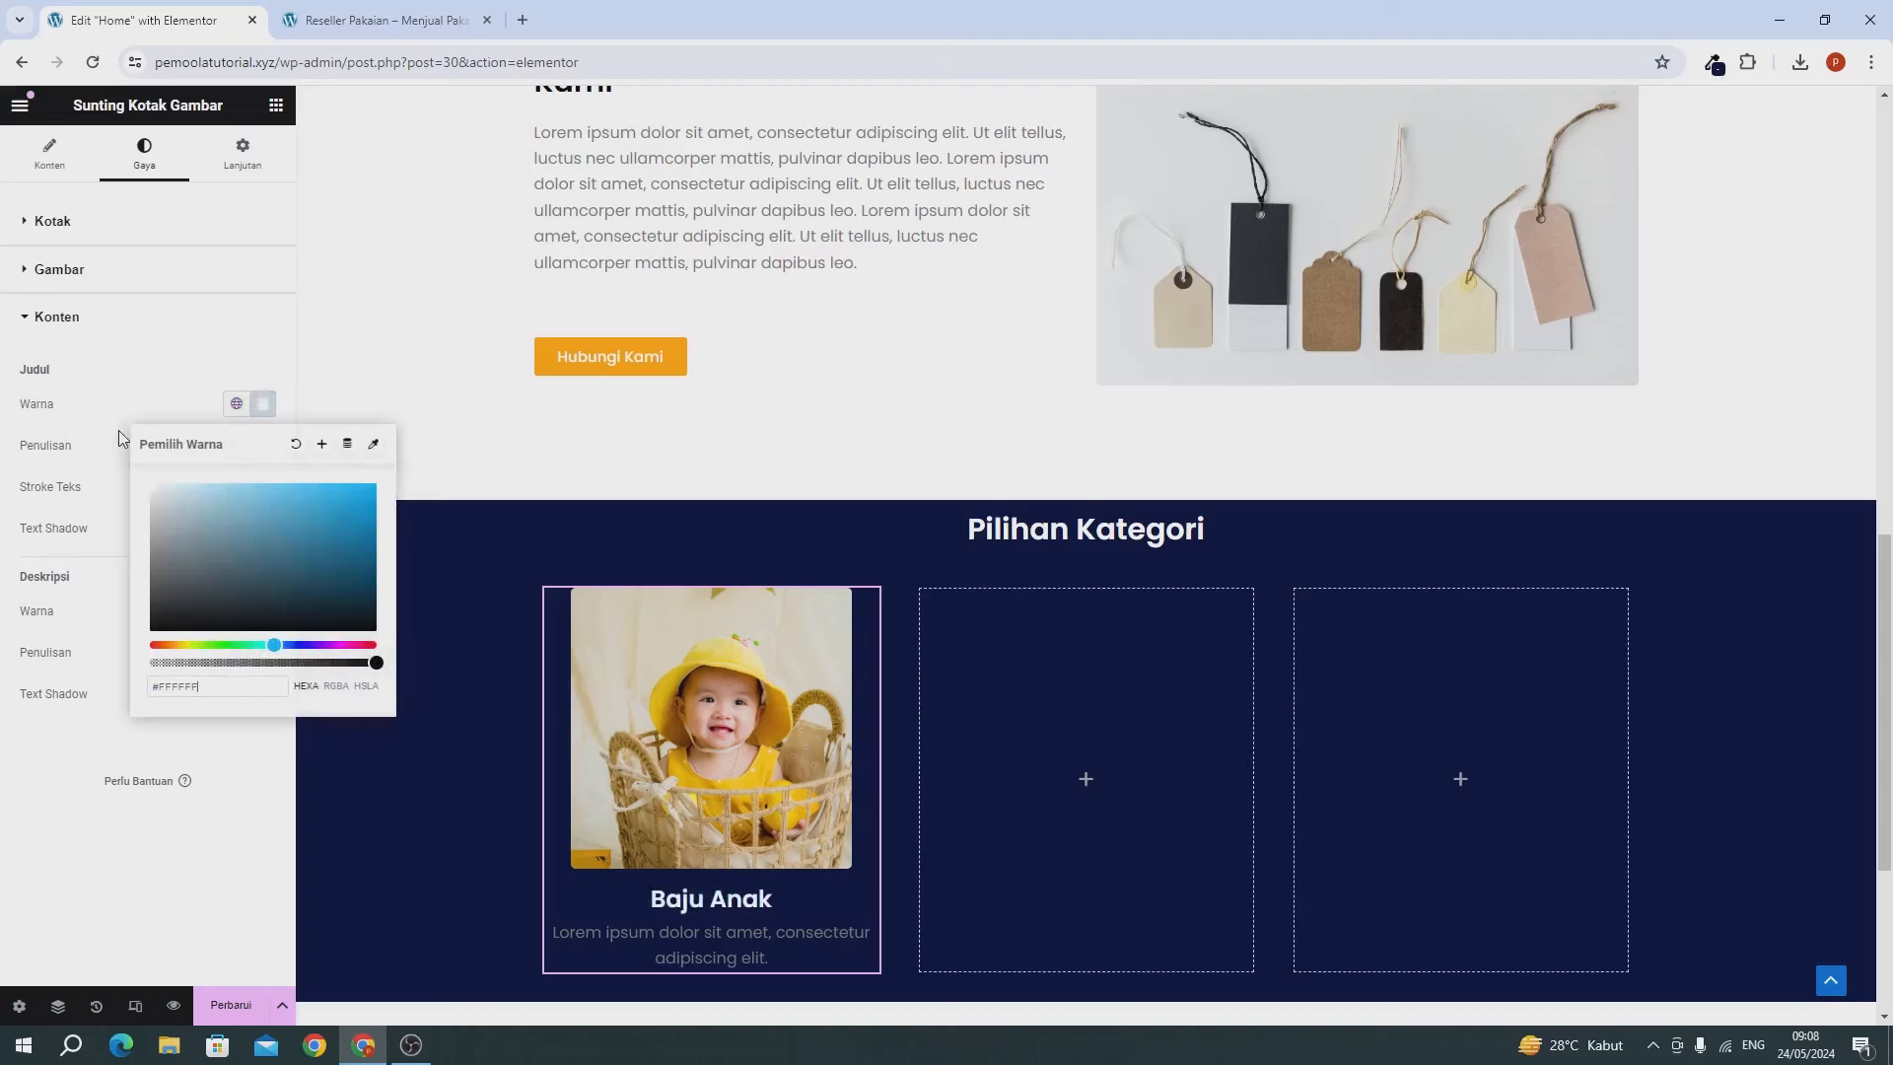
left_click(120, 437)
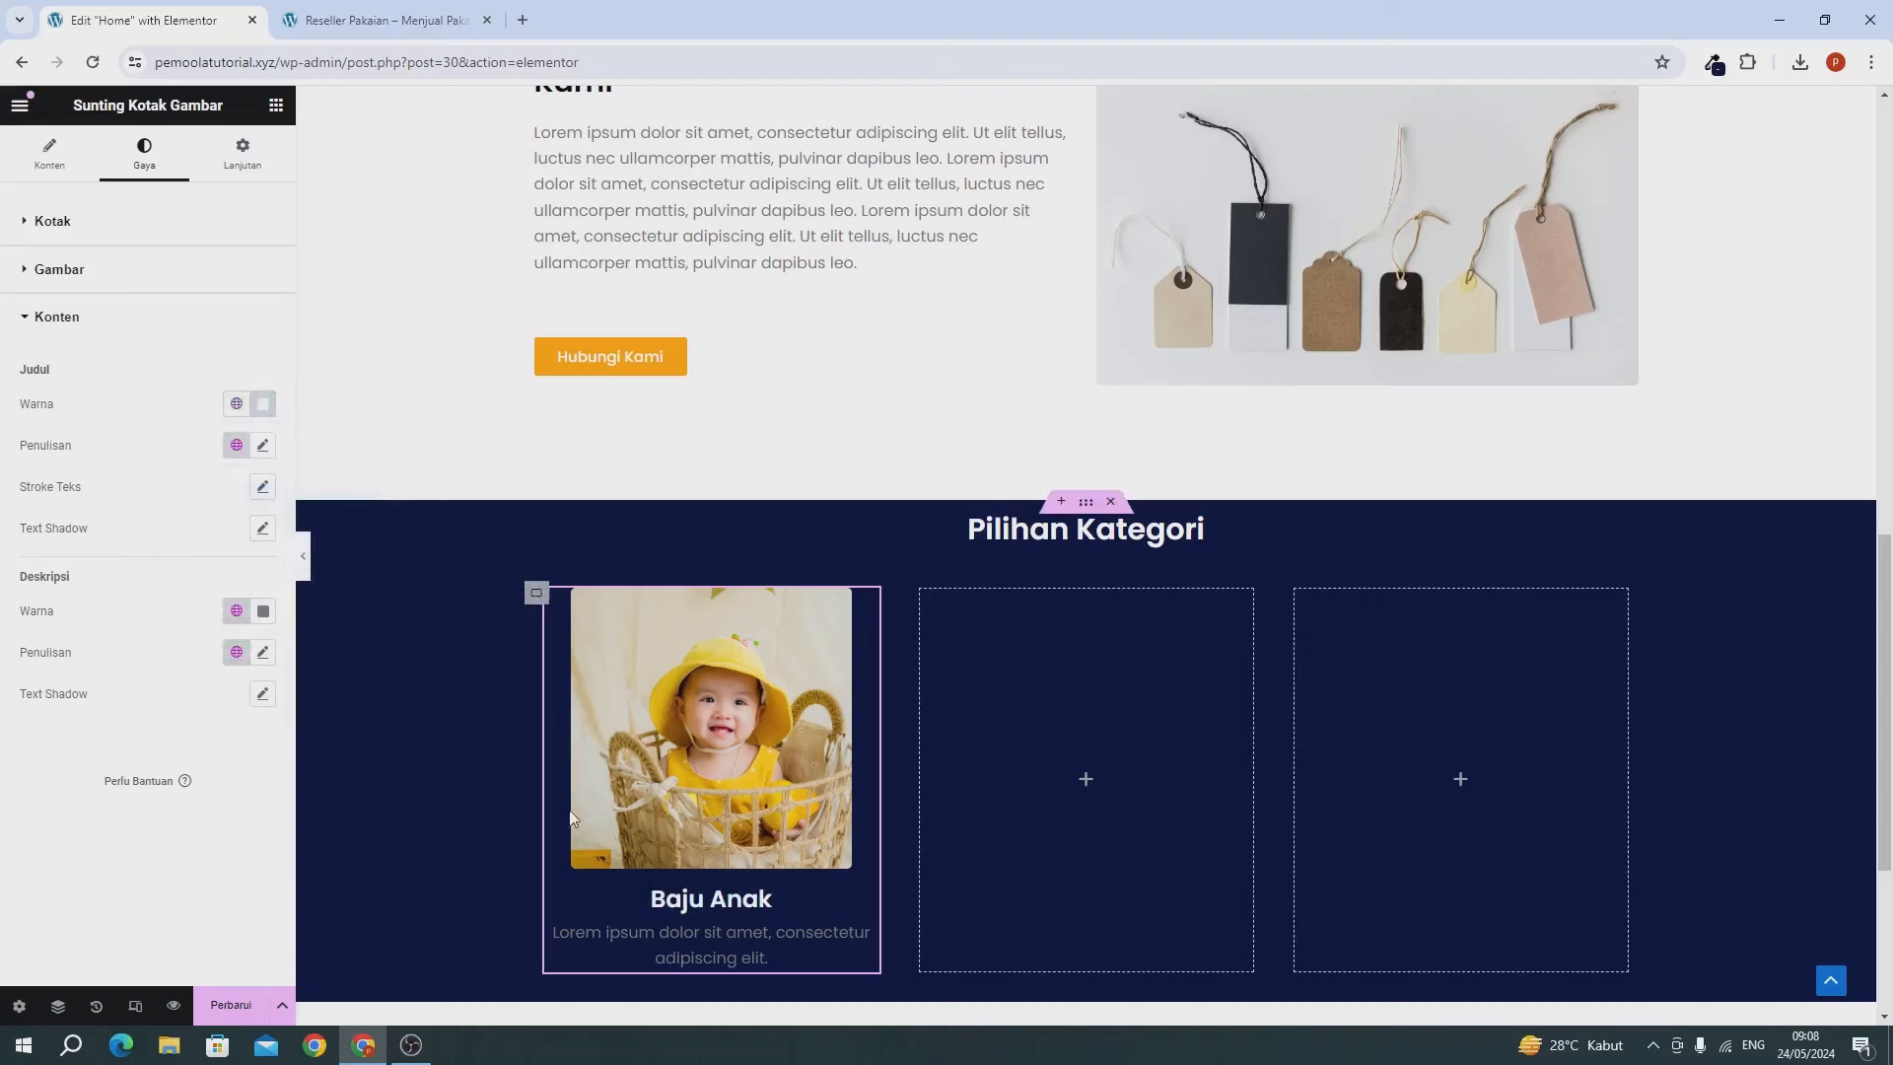
left_click(263, 445)
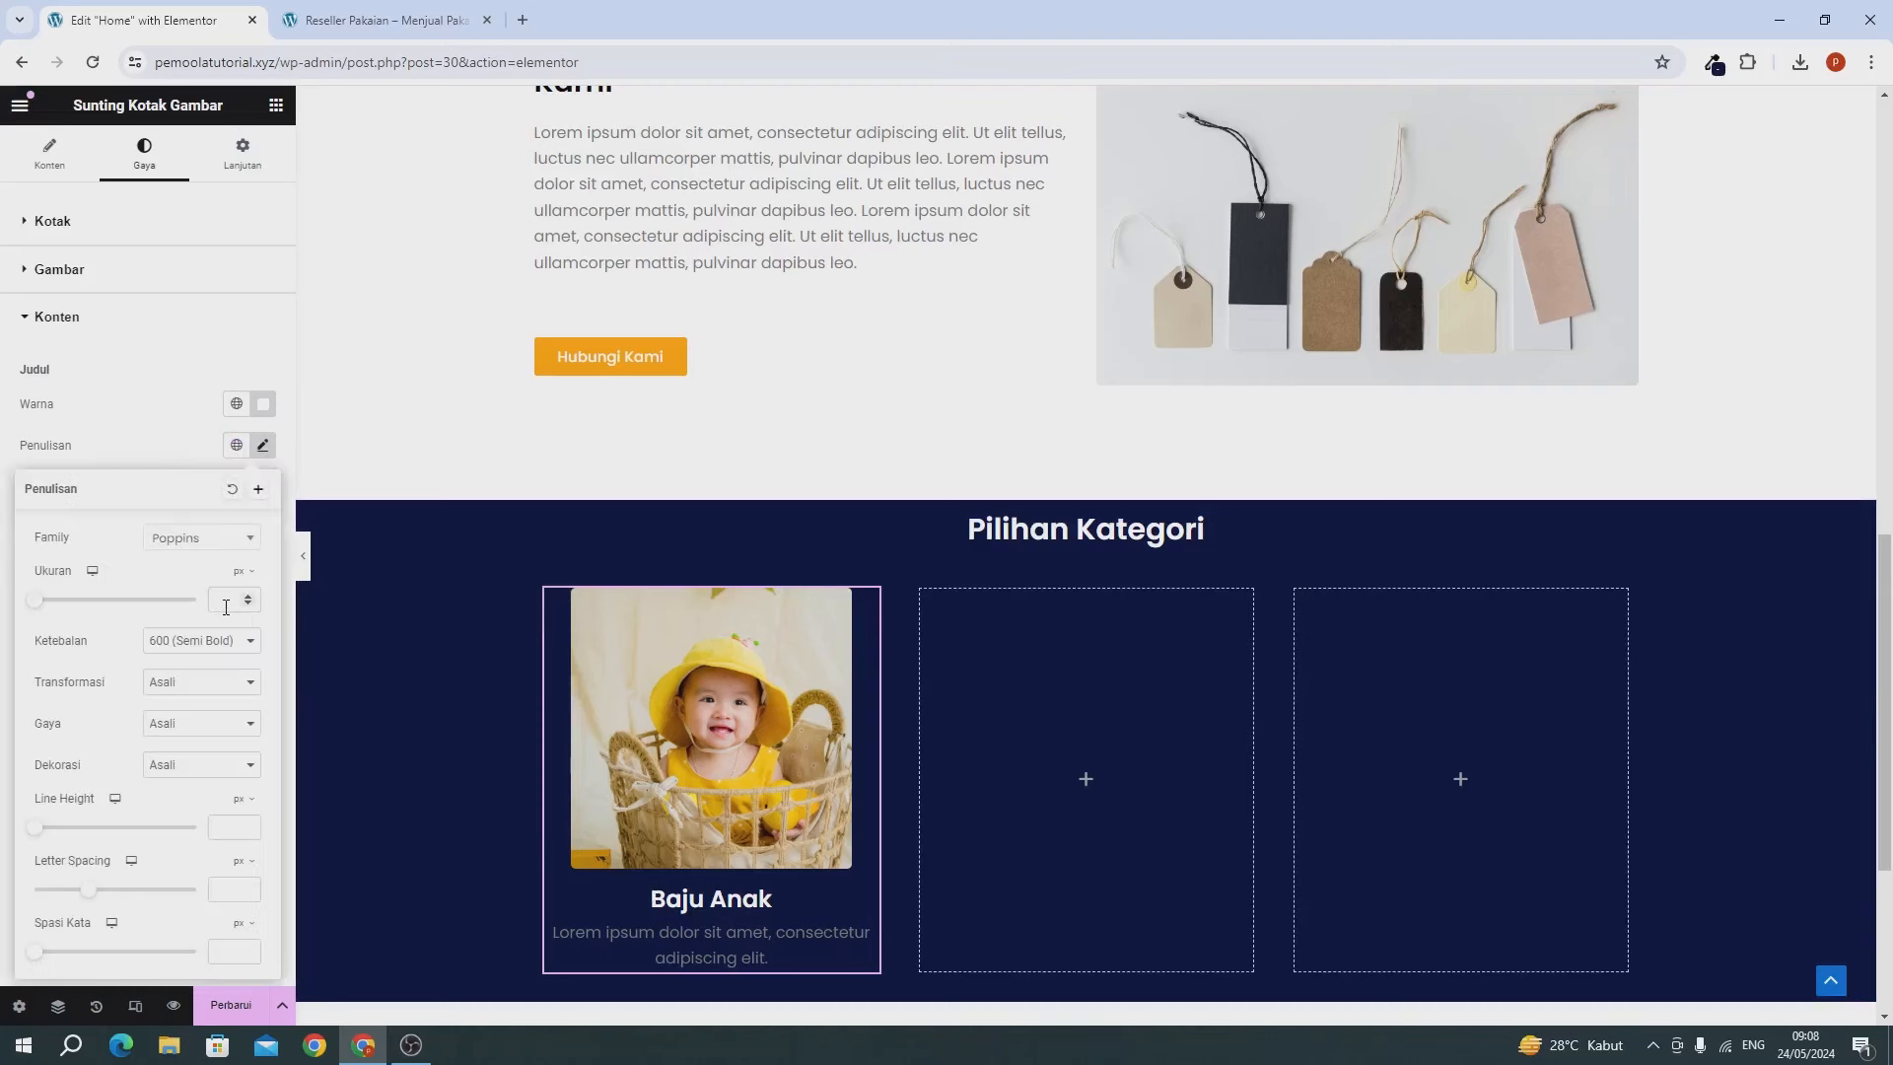
type("20")
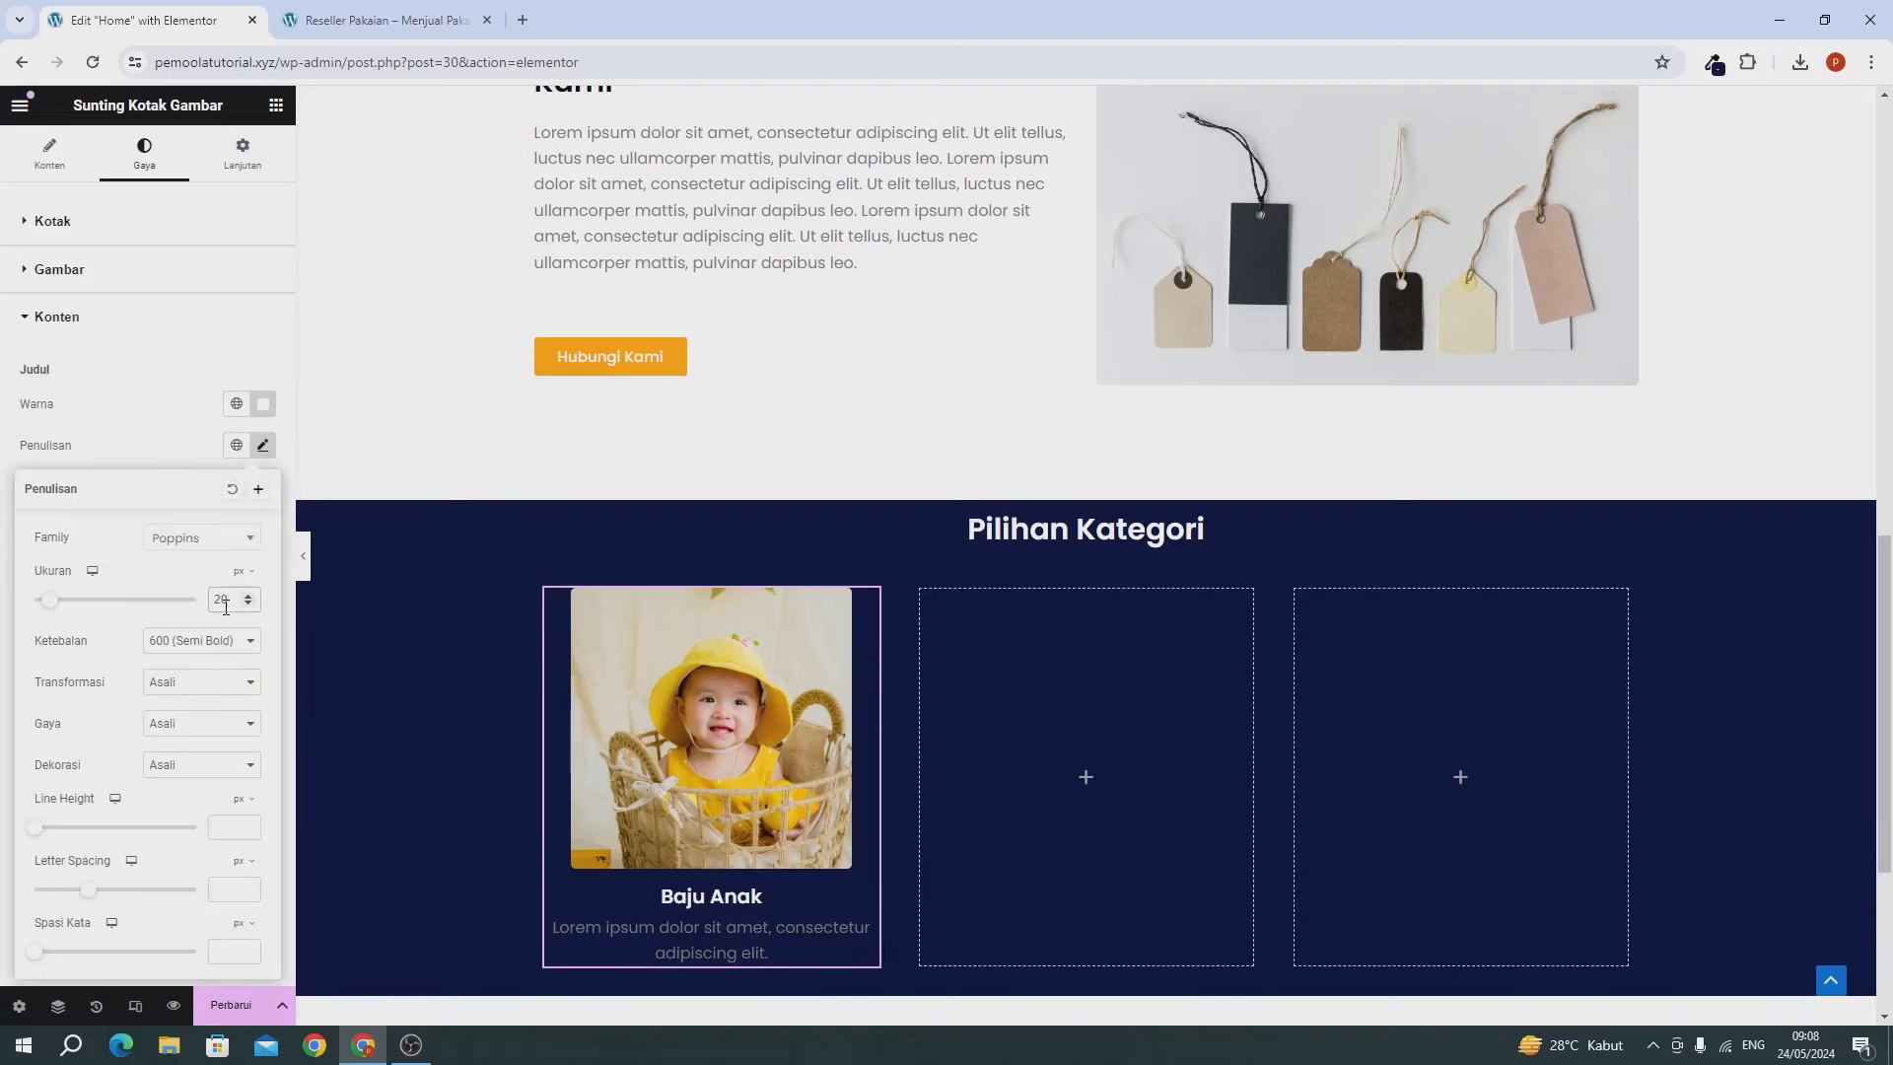
scroll(355, 725, "down", 2)
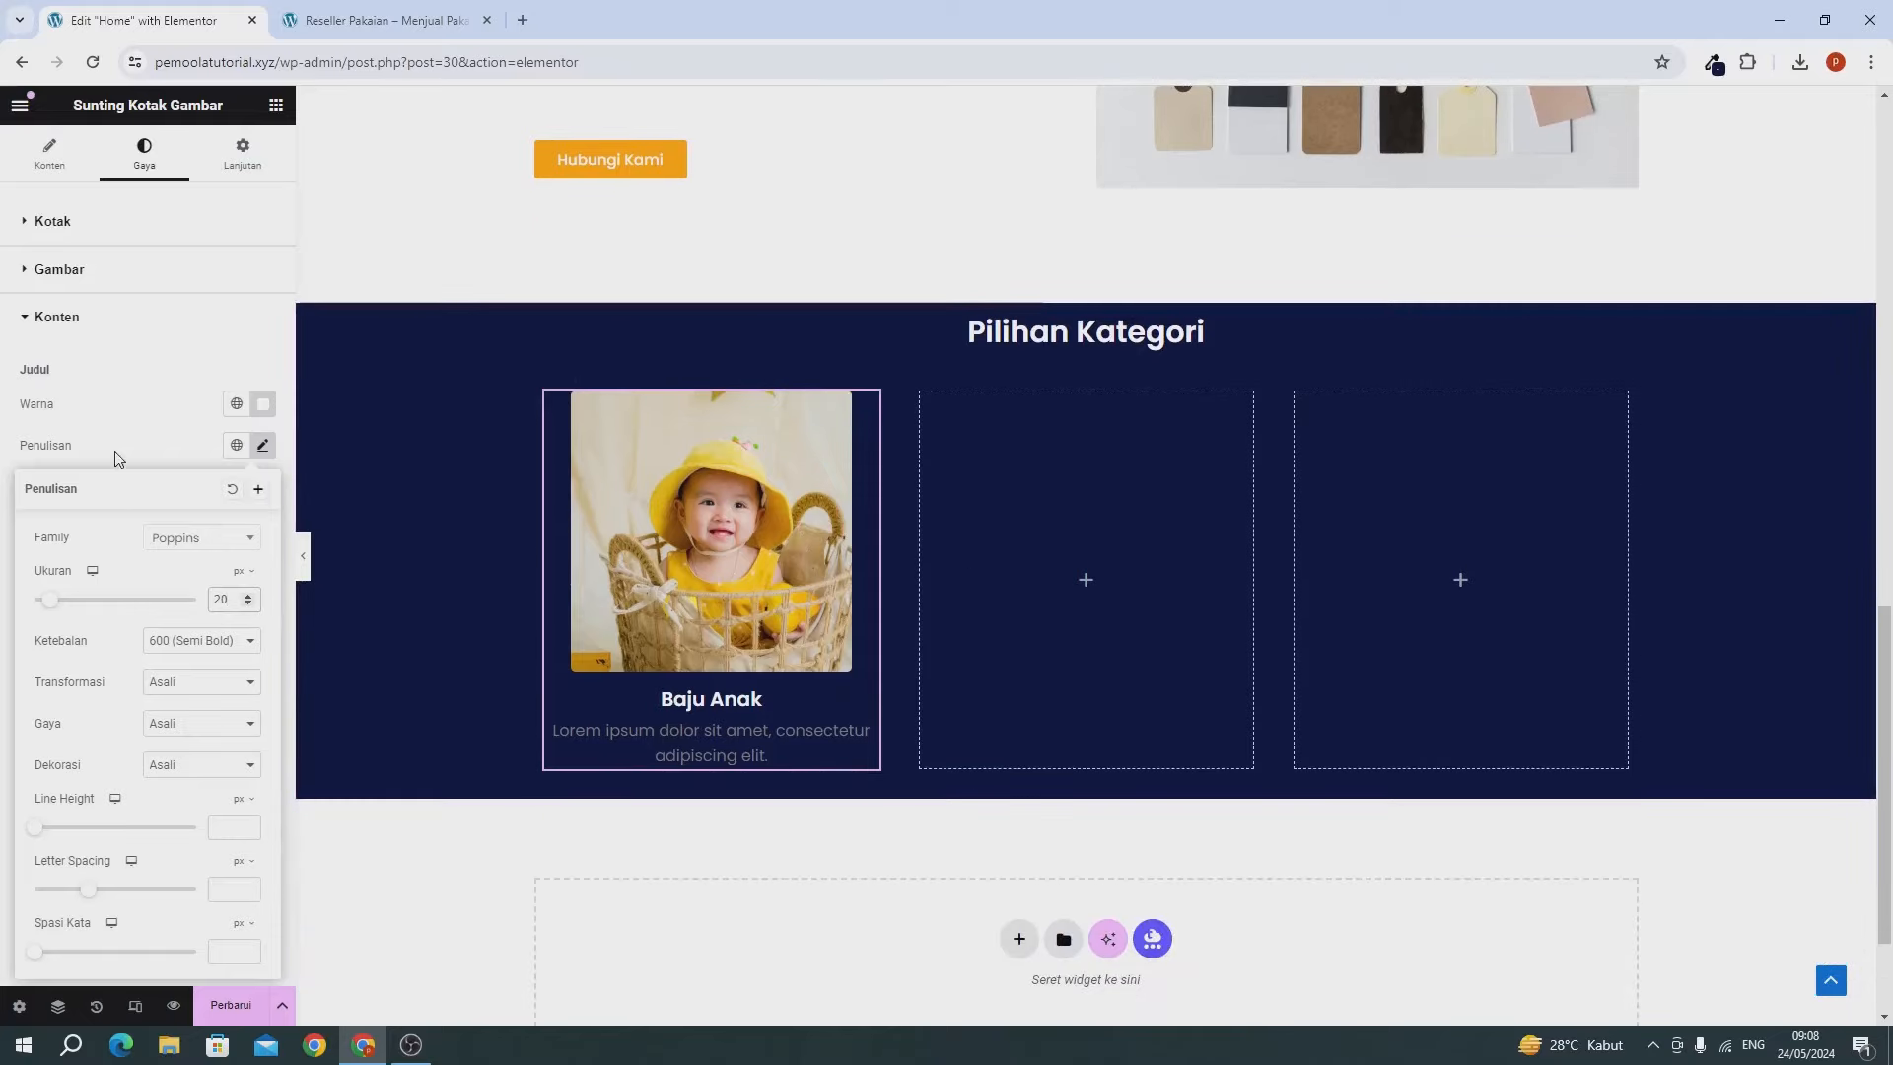
left_click(117, 458)
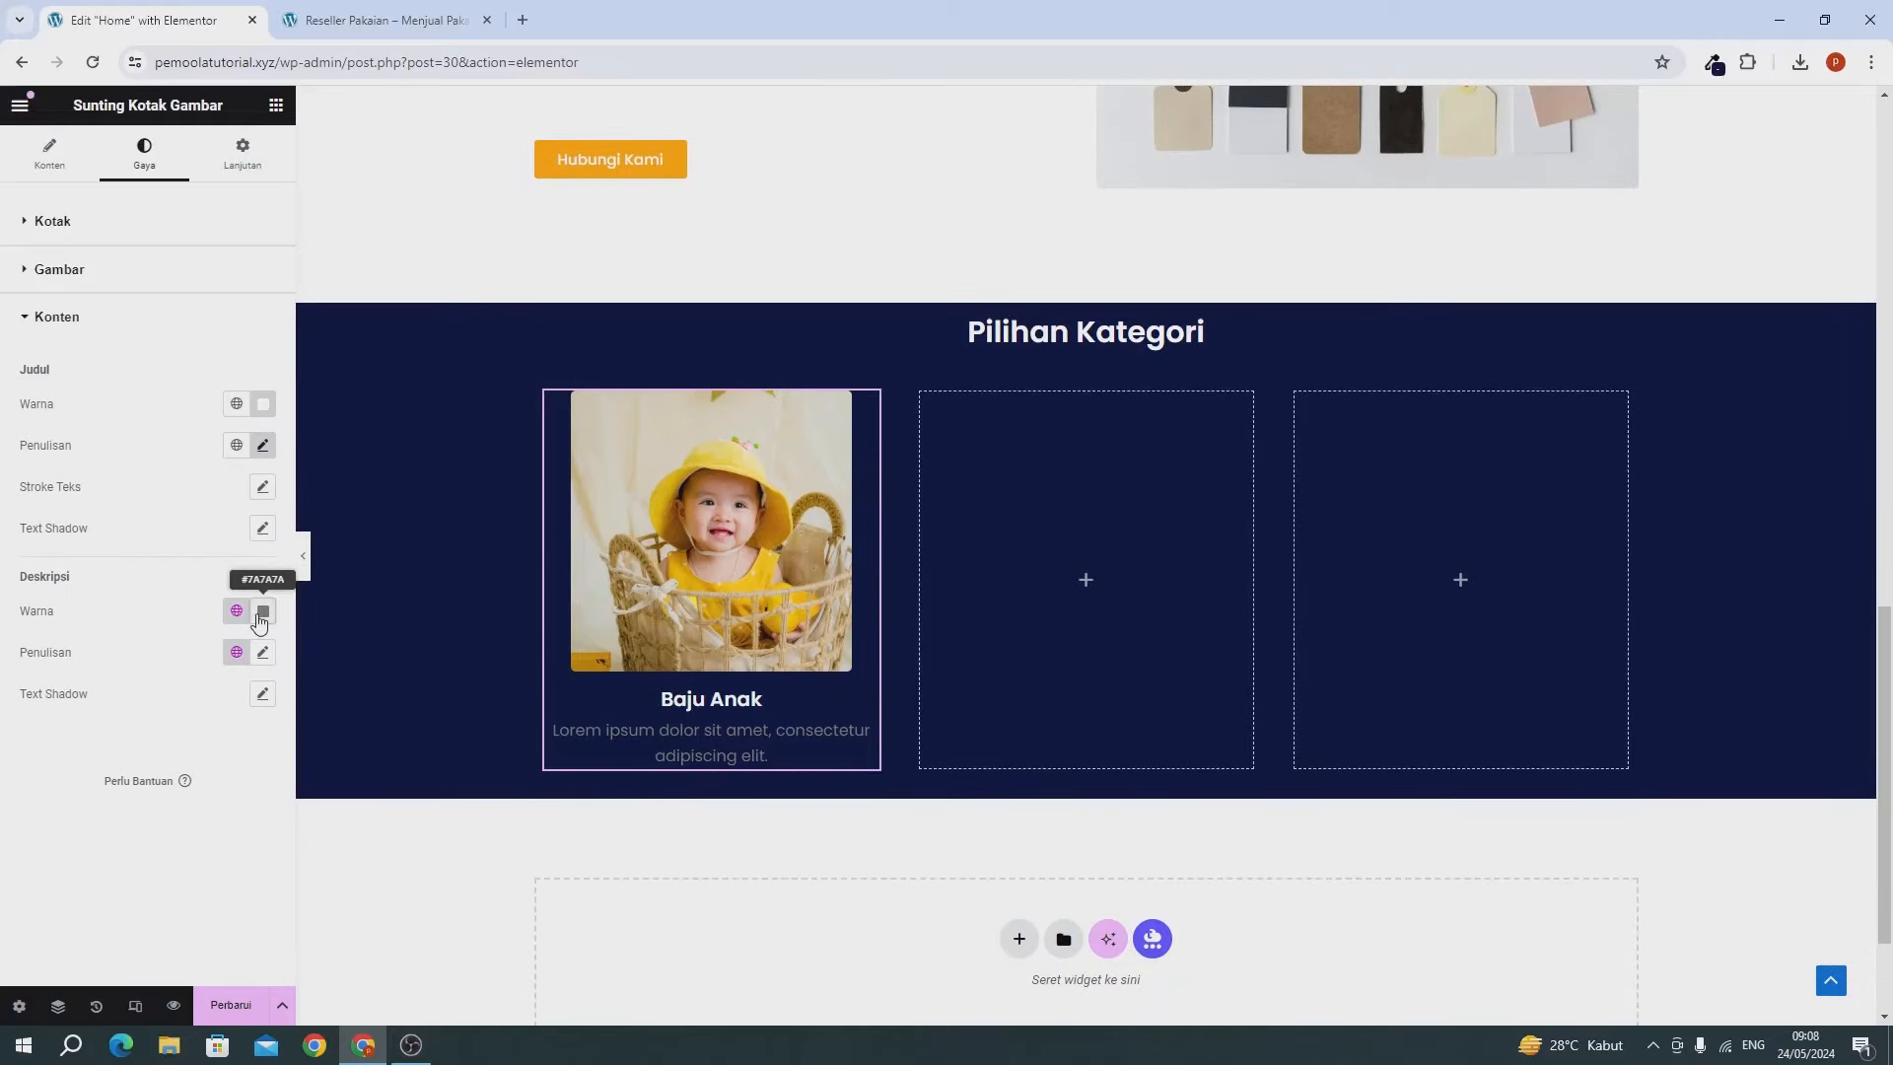
left_click(258, 617)
type("#FFFFFF")
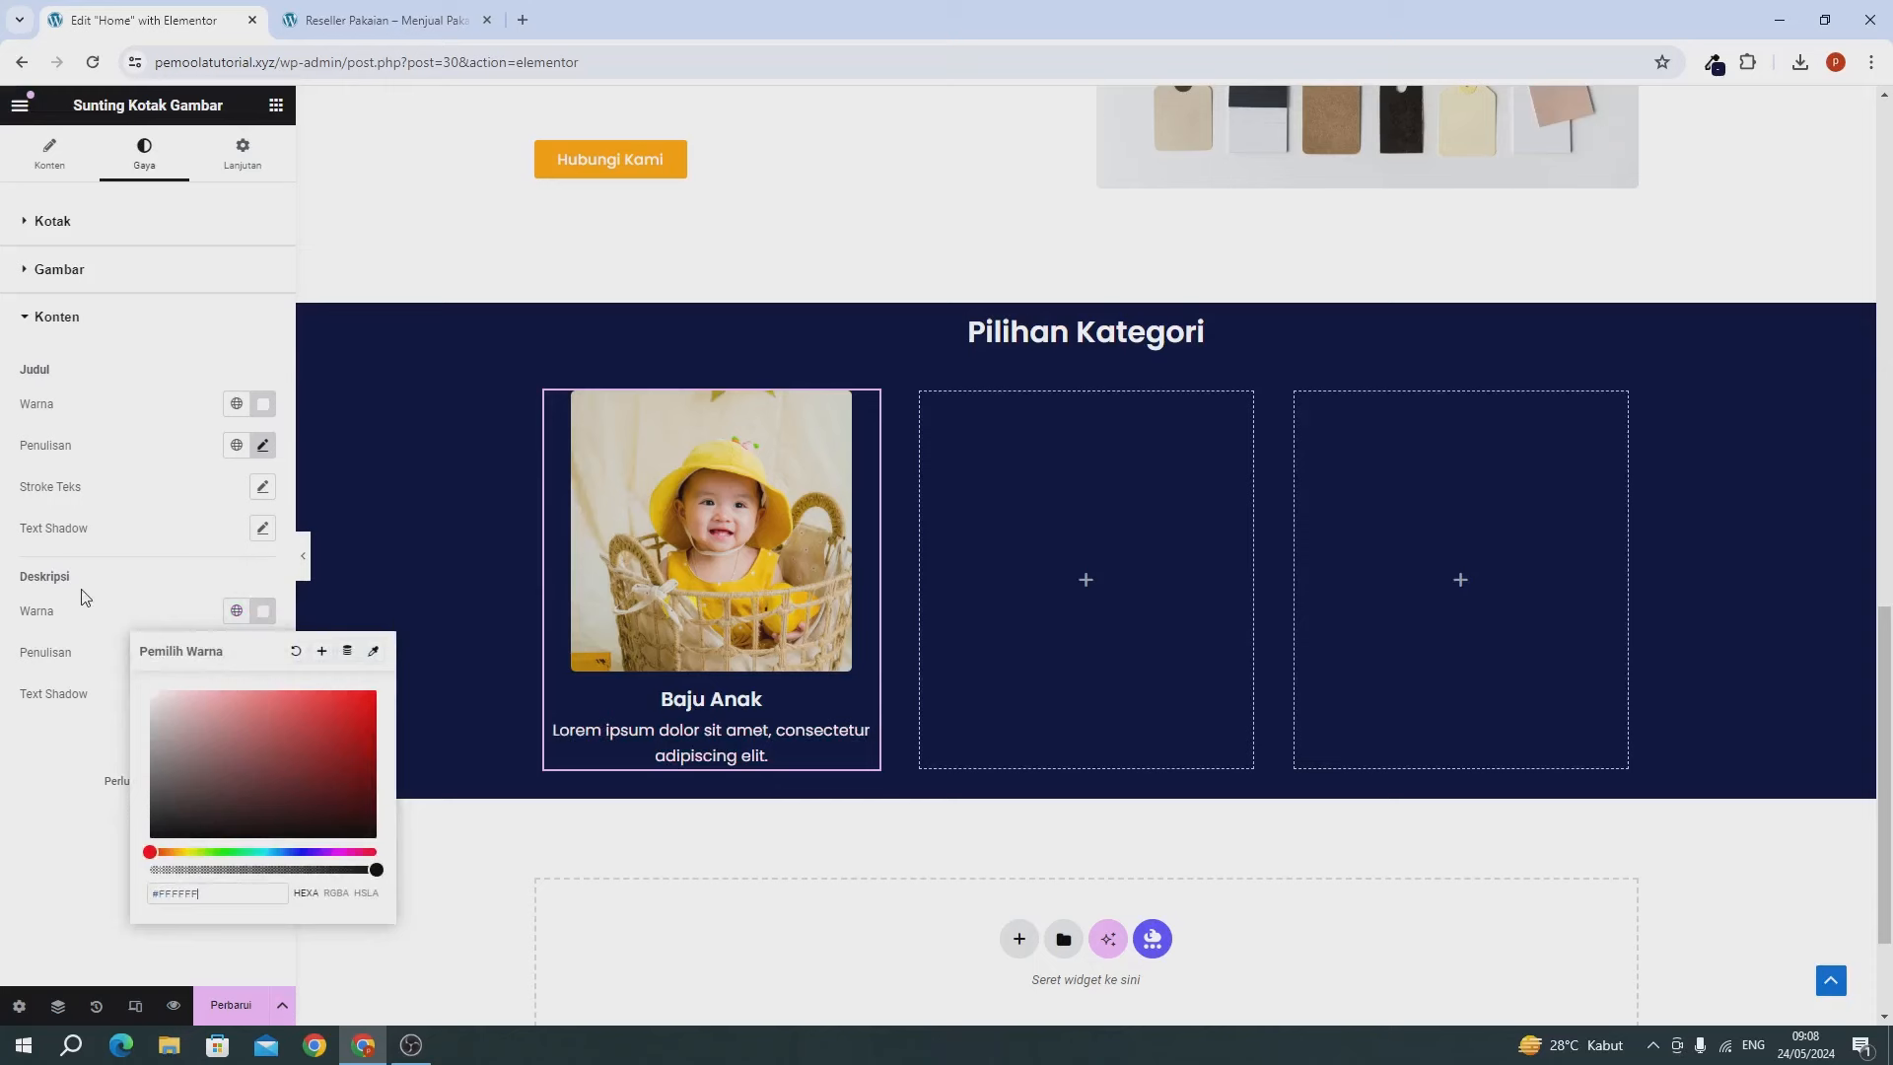
left_click(133, 606)
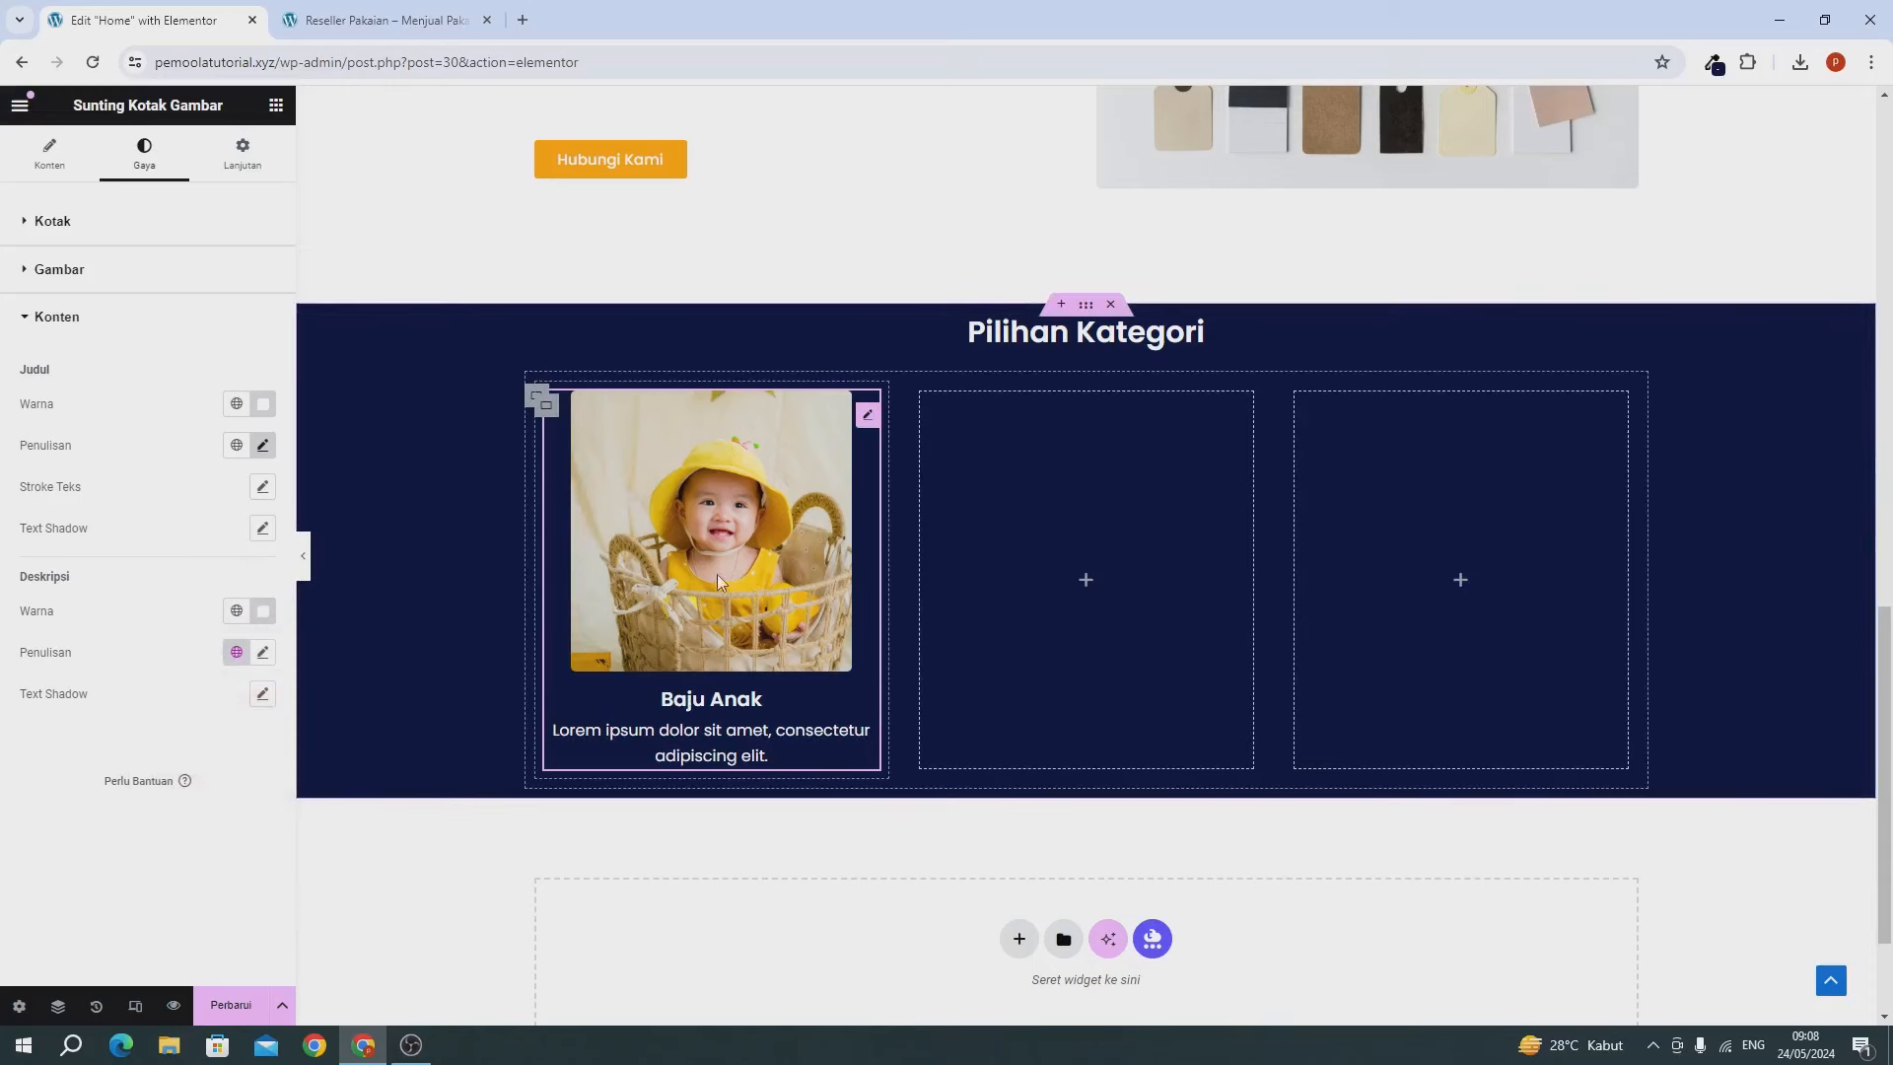
Copy the Baju Anak card into the second column and swap in the blue tshirt4 image.
right_click(737, 457)
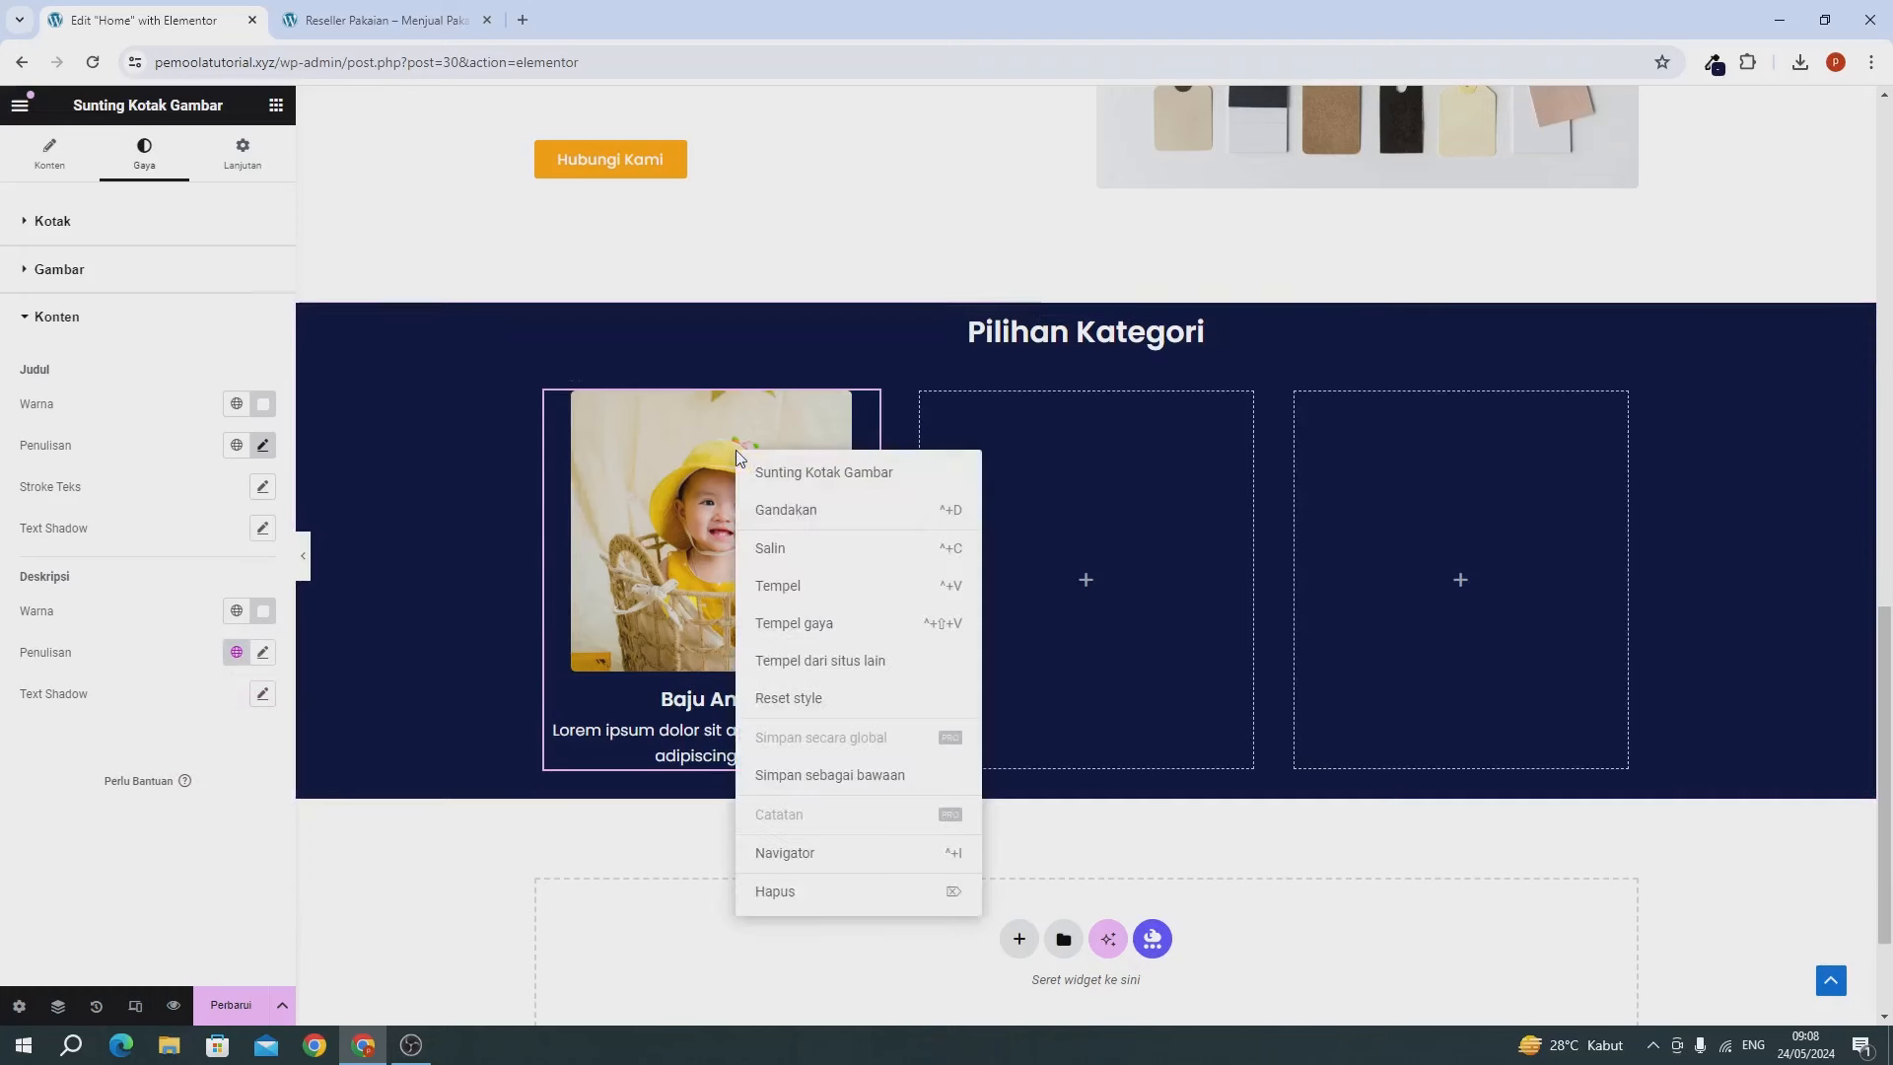
left_click(762, 549)
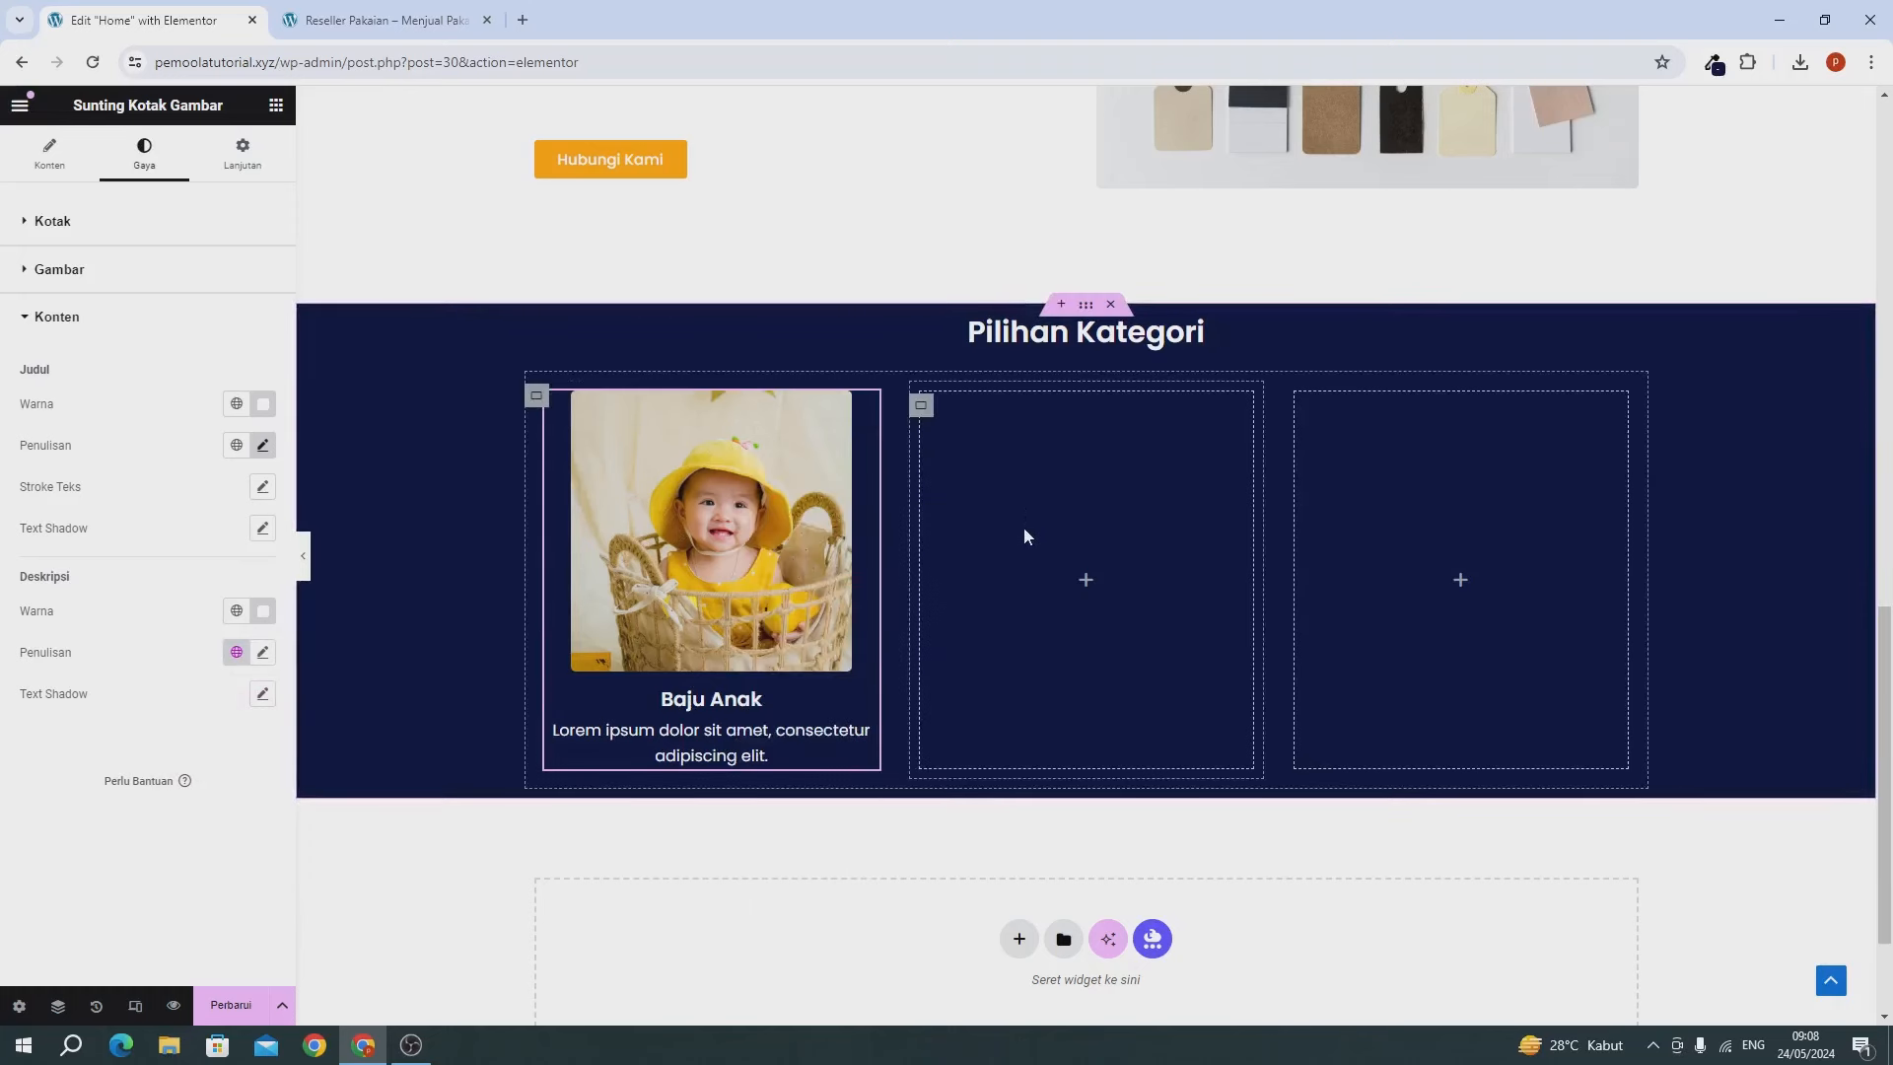
right_click(1113, 647)
left_click(1114, 659)
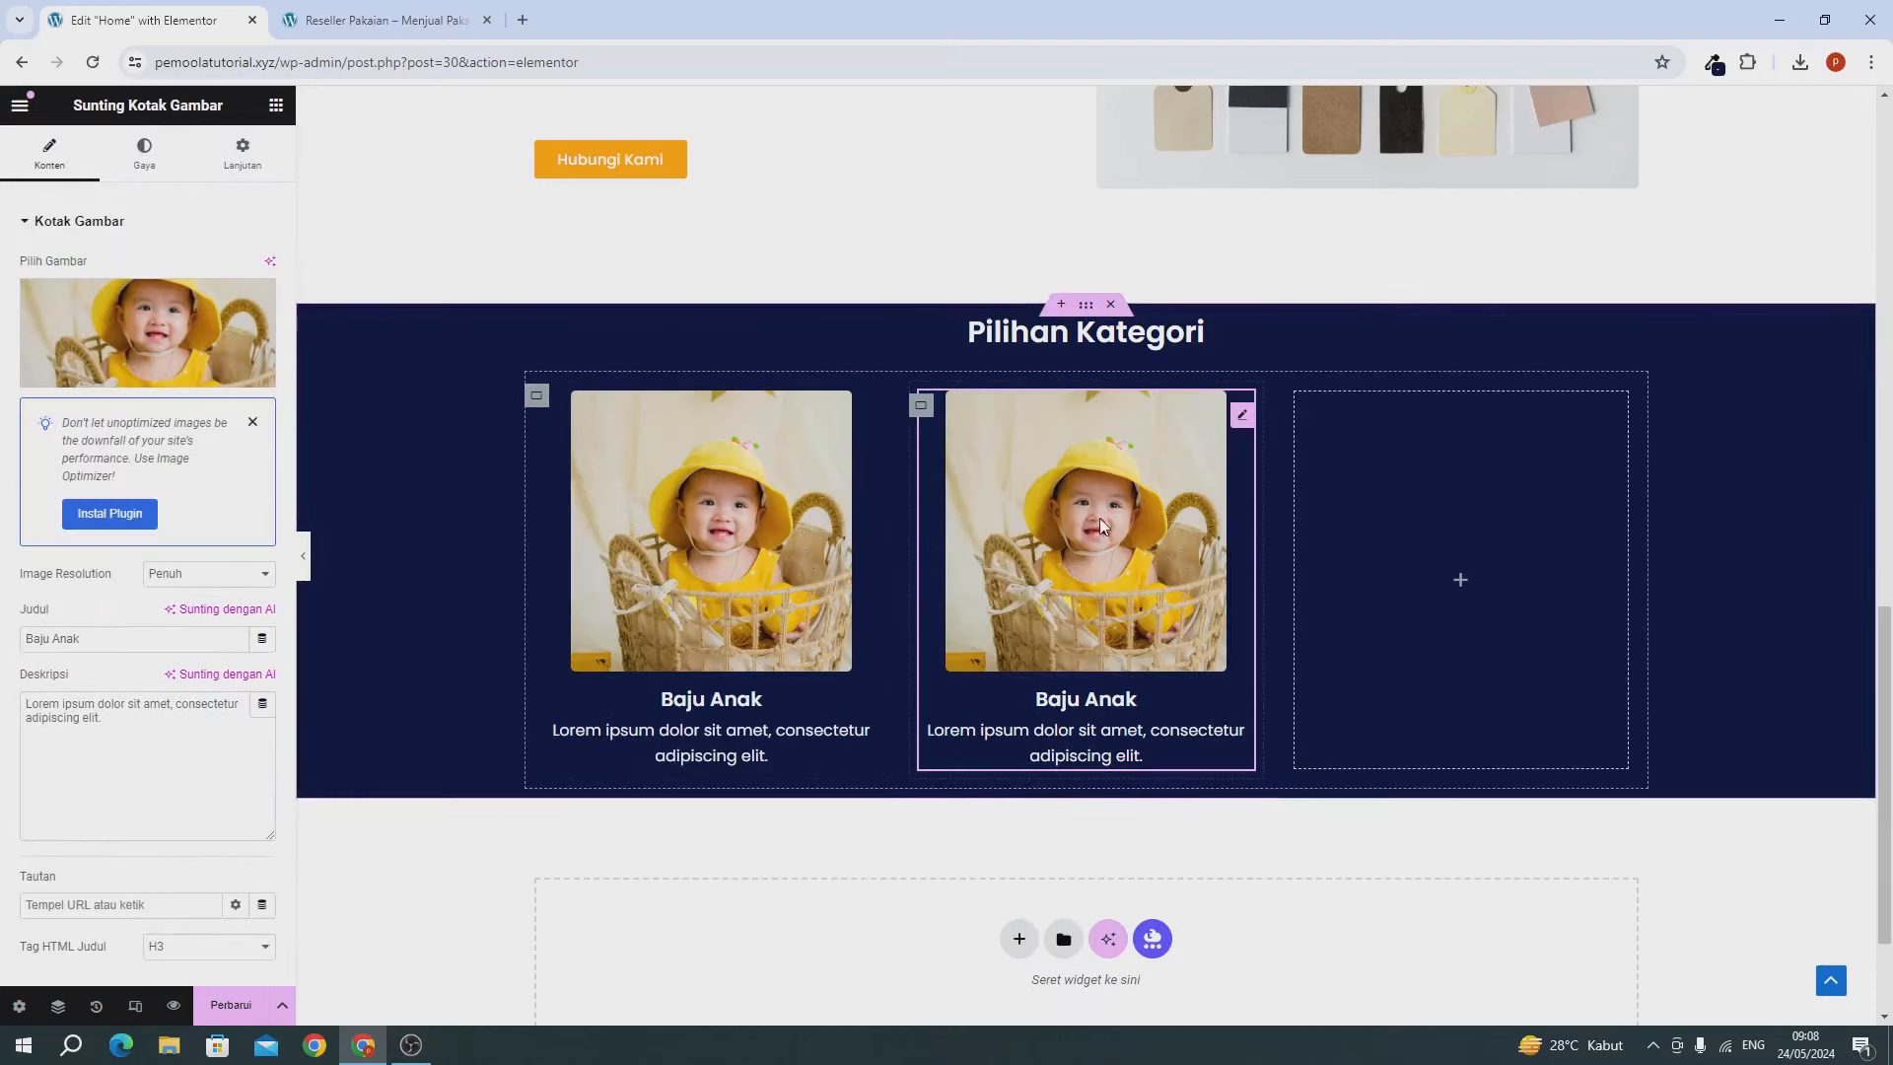
left_click(79, 318)
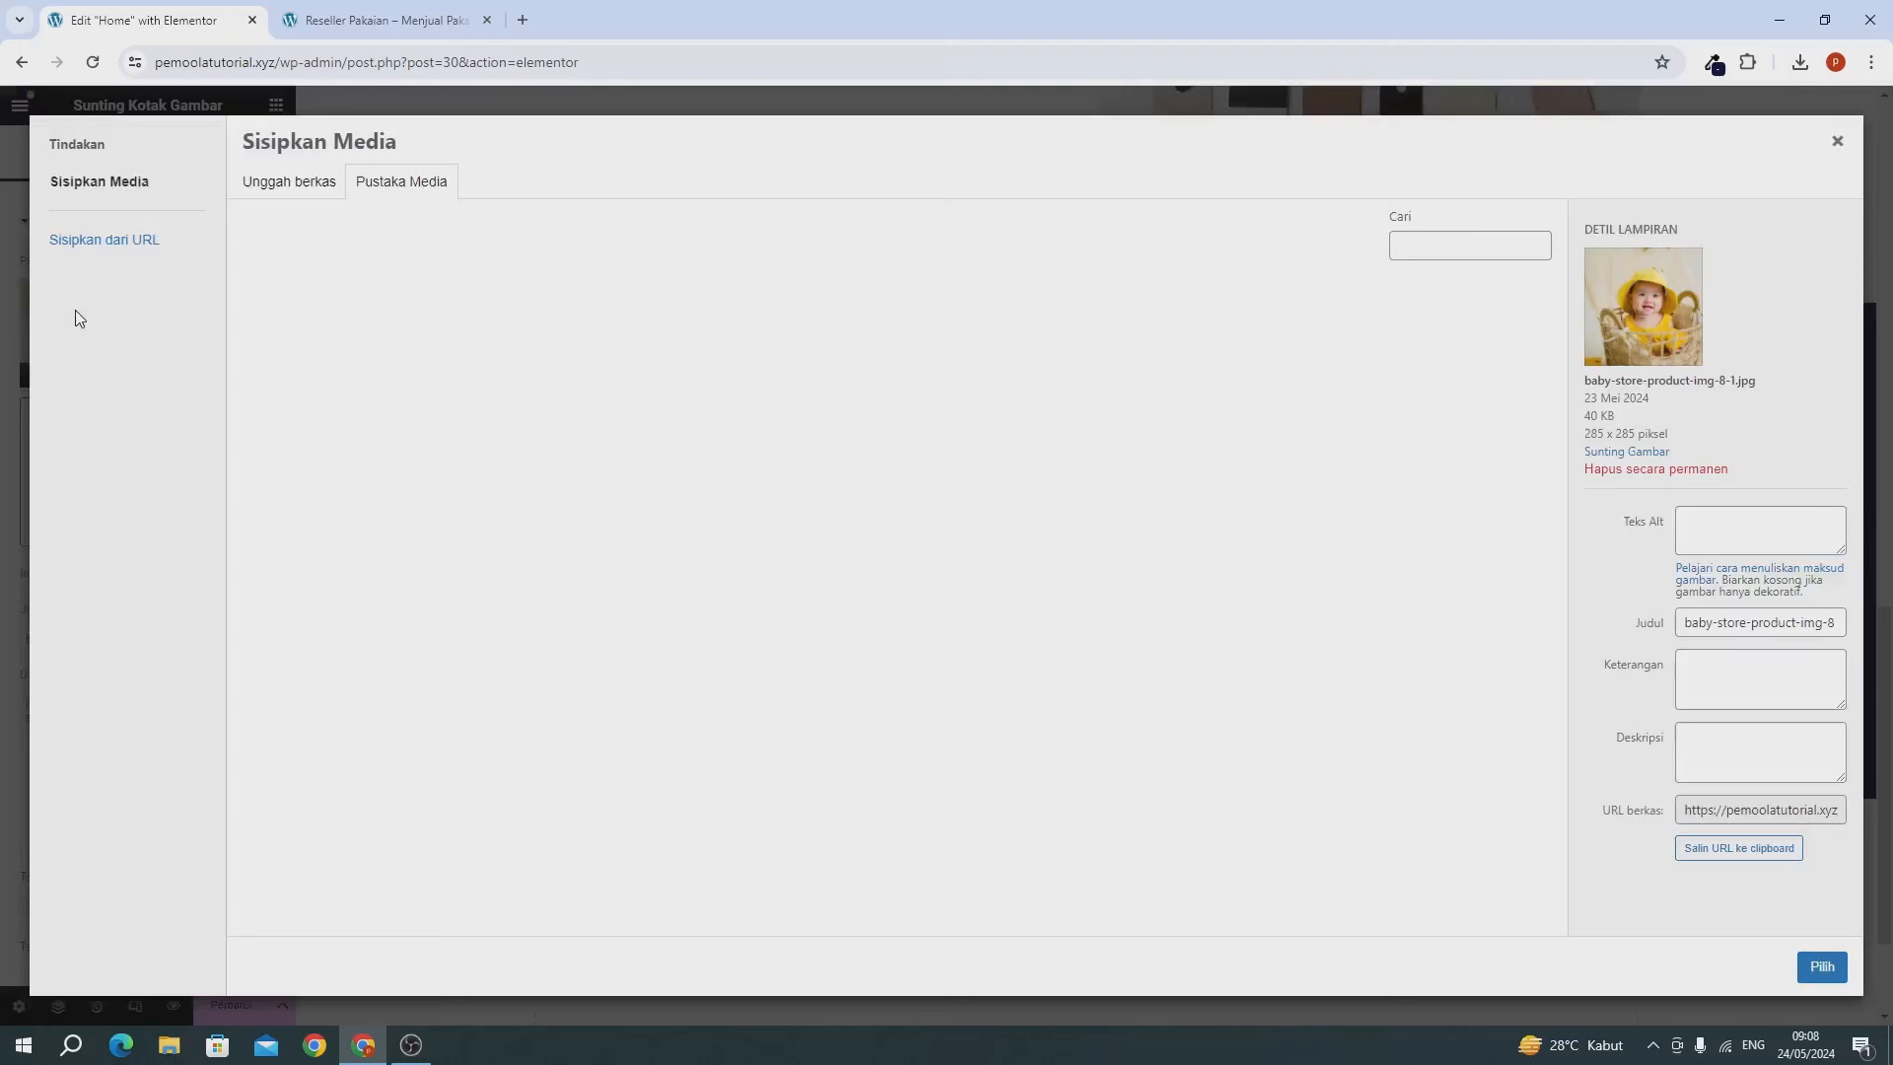
left_click(294, 189)
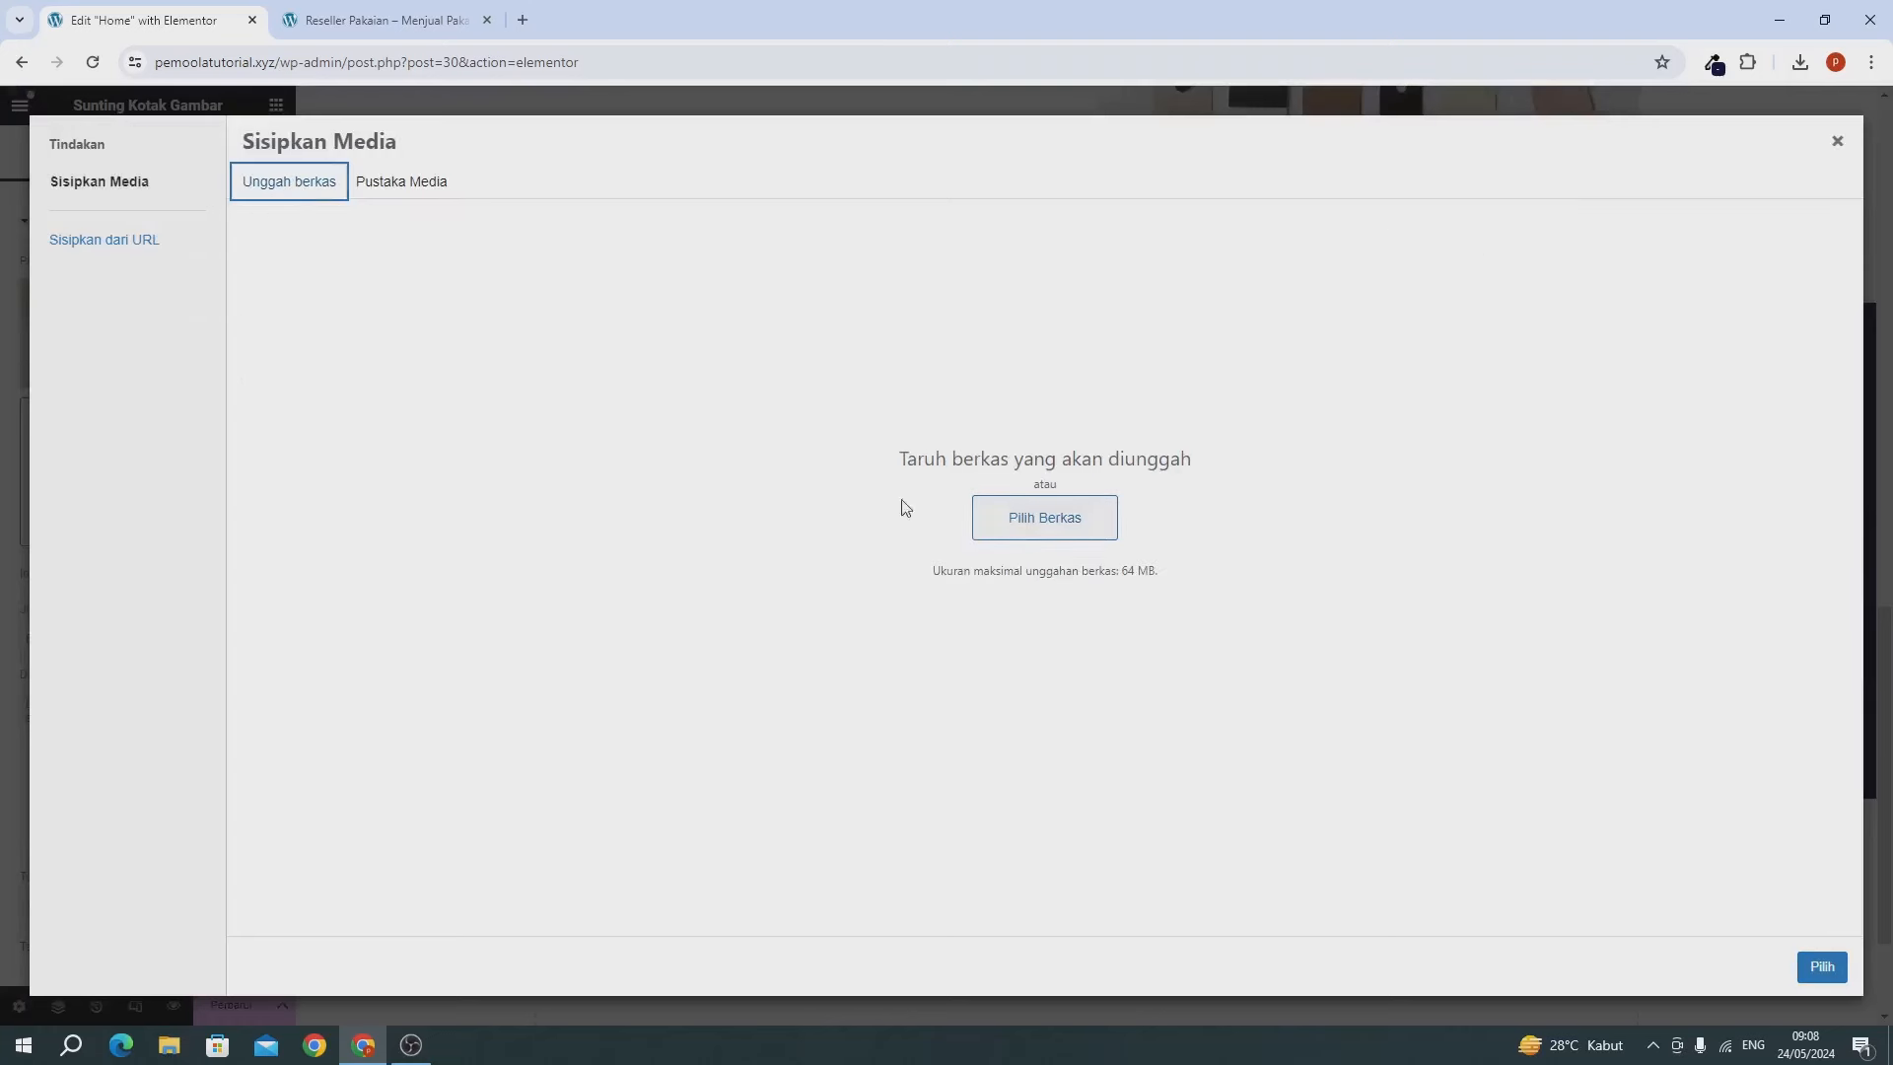
left_click(406, 183)
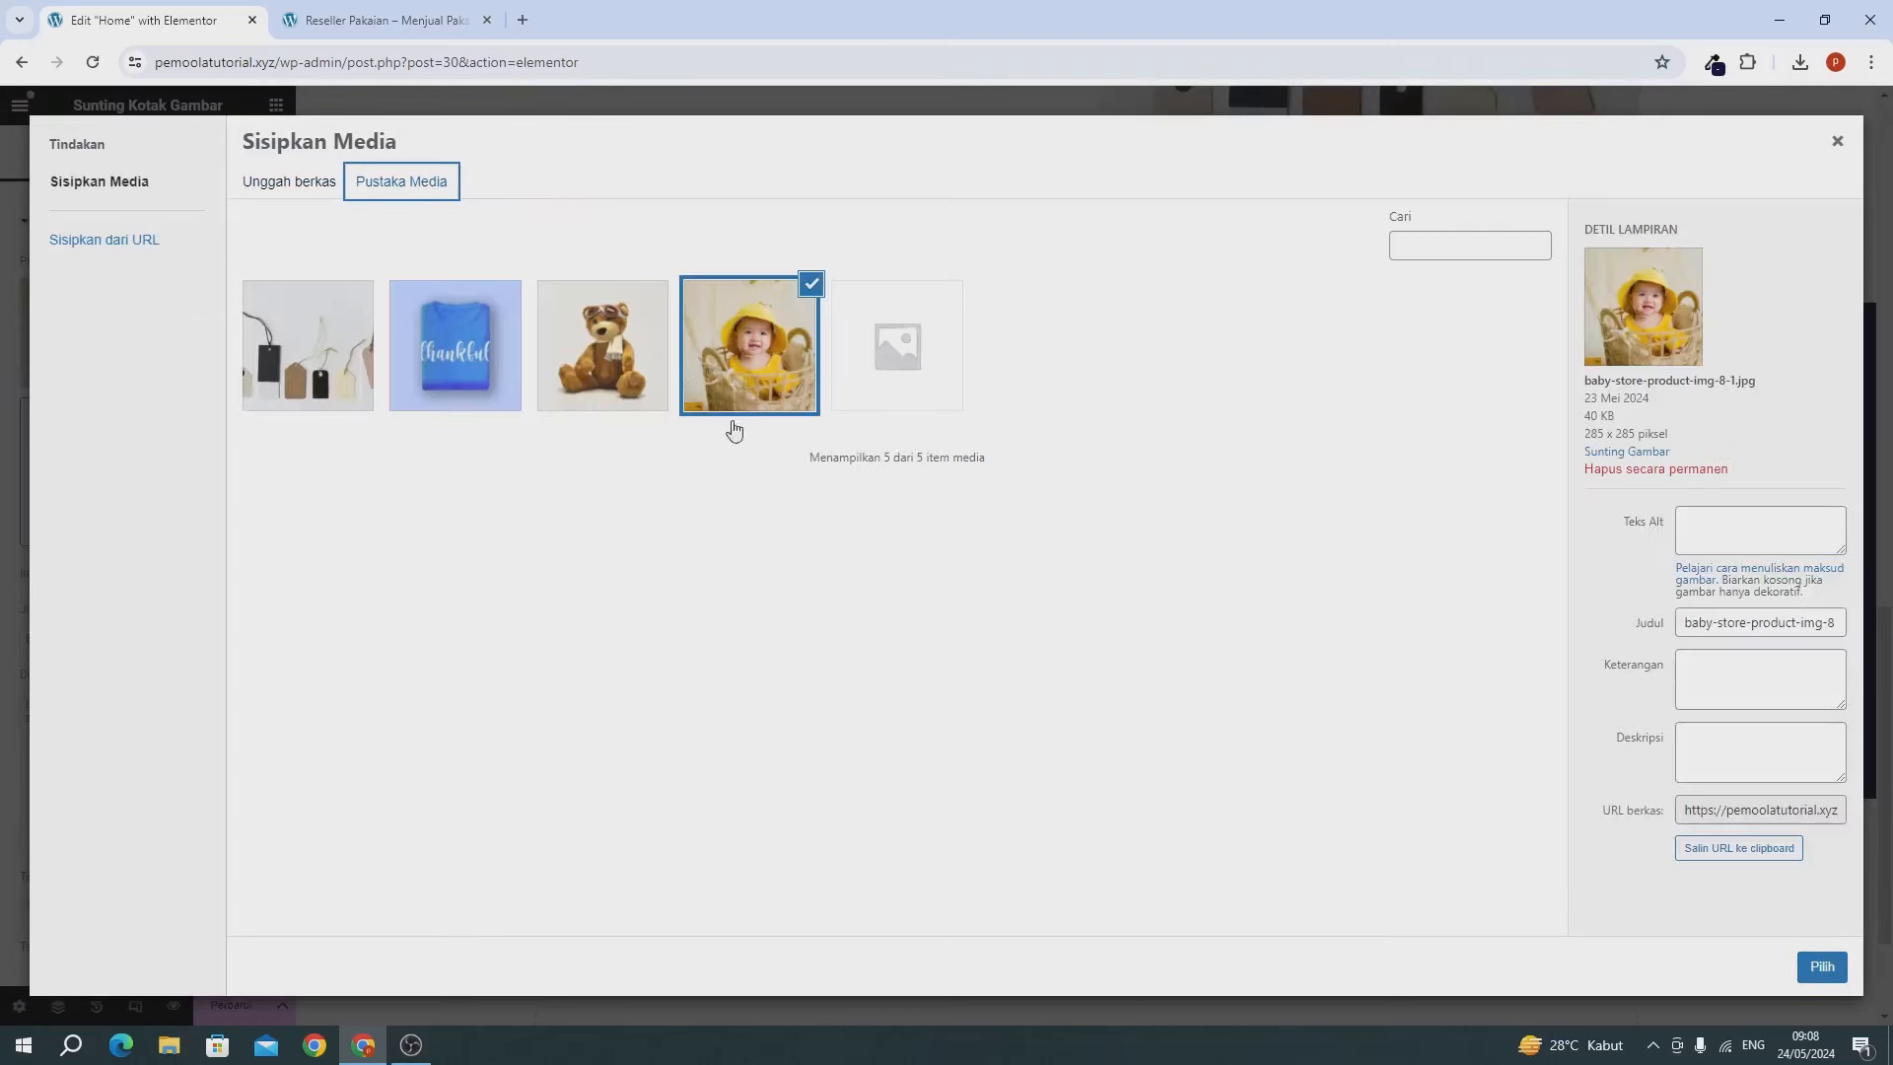
left_click(464, 332)
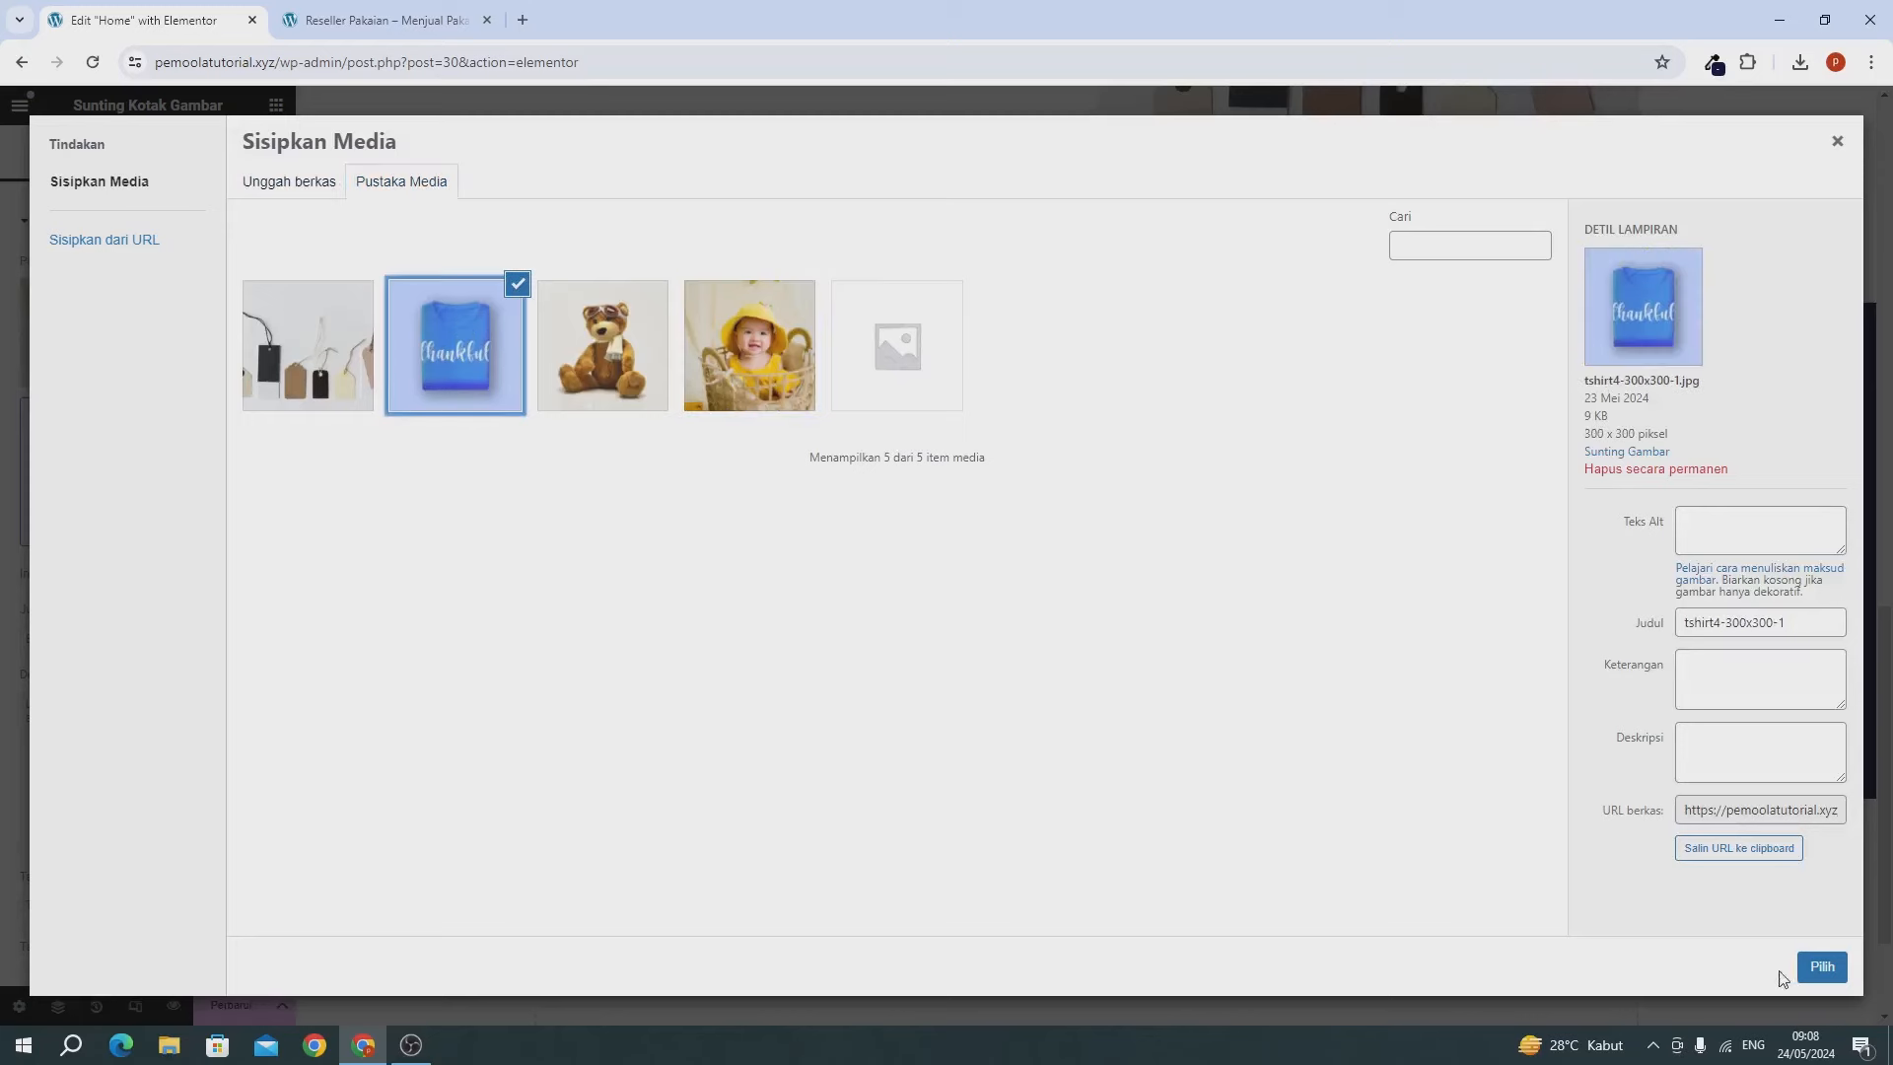
left_click(1820, 966)
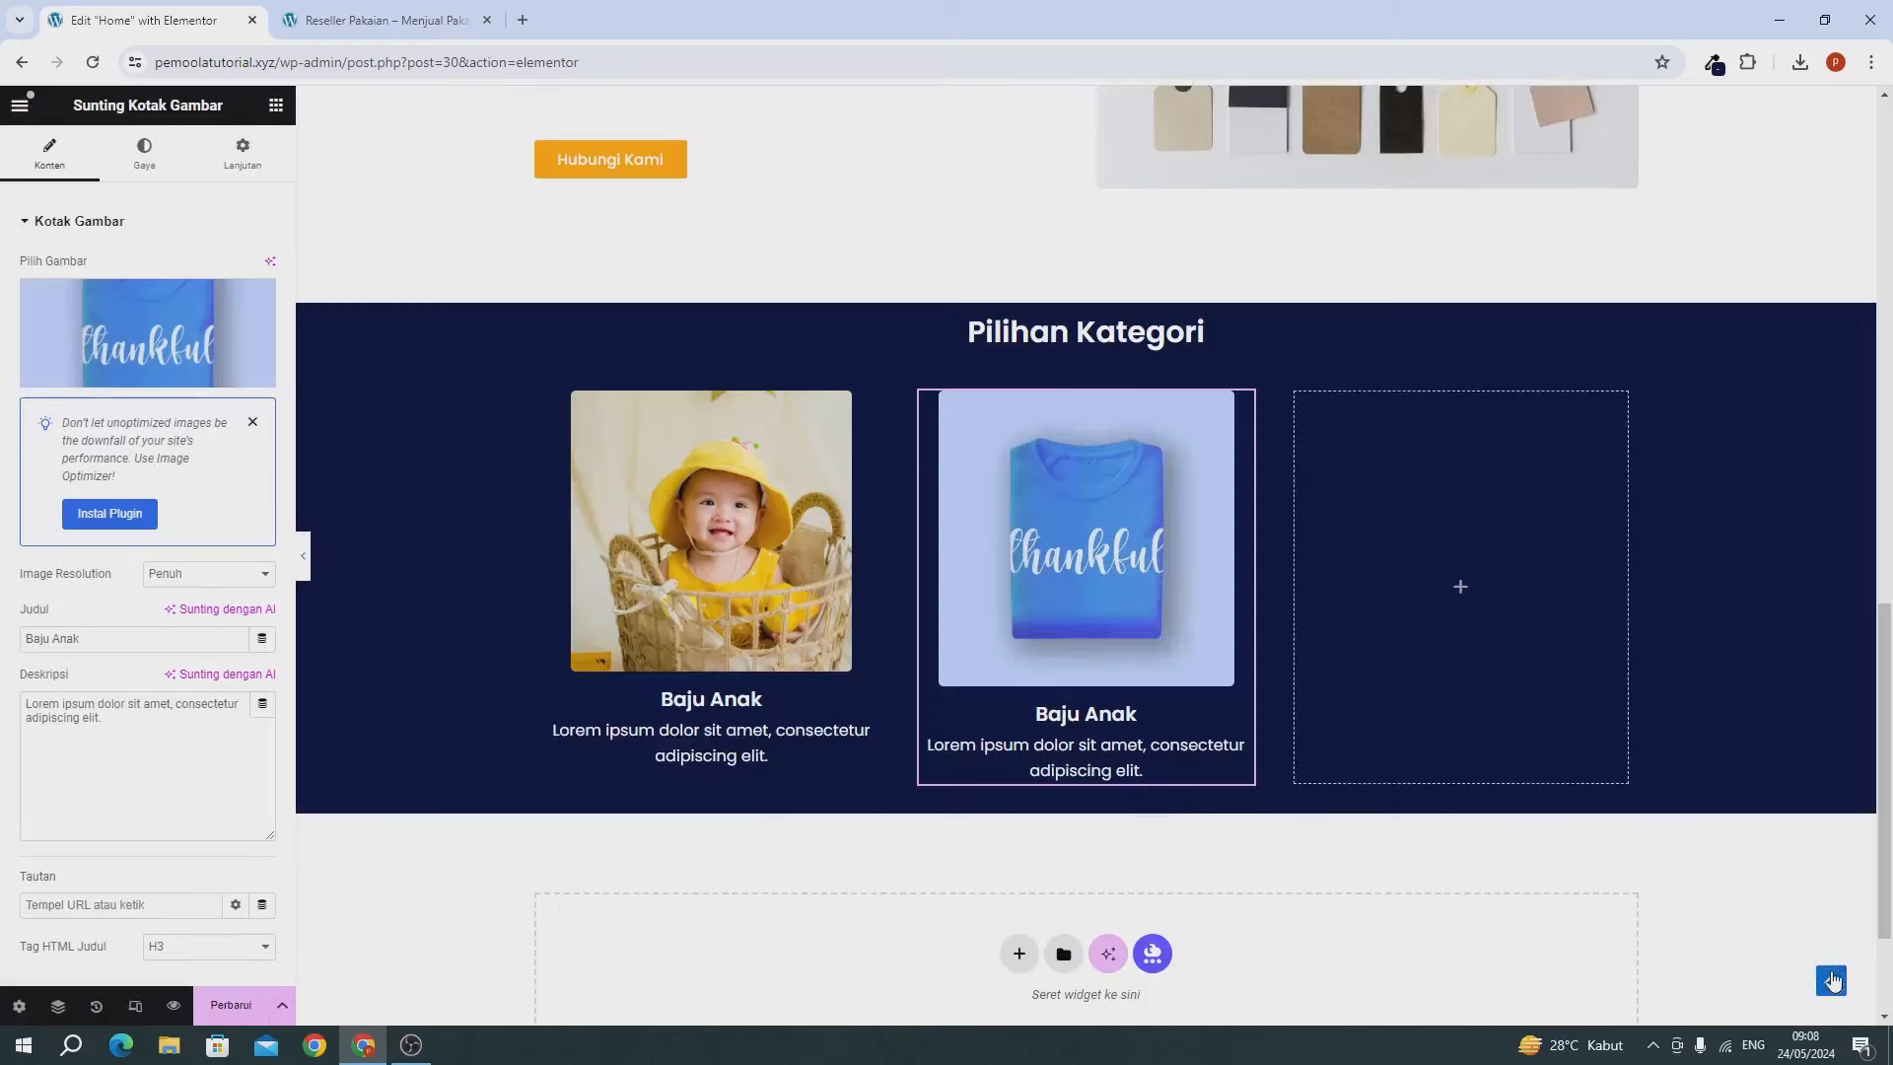
Change the second card's title to Baju Dewasa.
left_click(113, 640)
key("BackSpace")
key("BackSpace")
key("BackSpace")
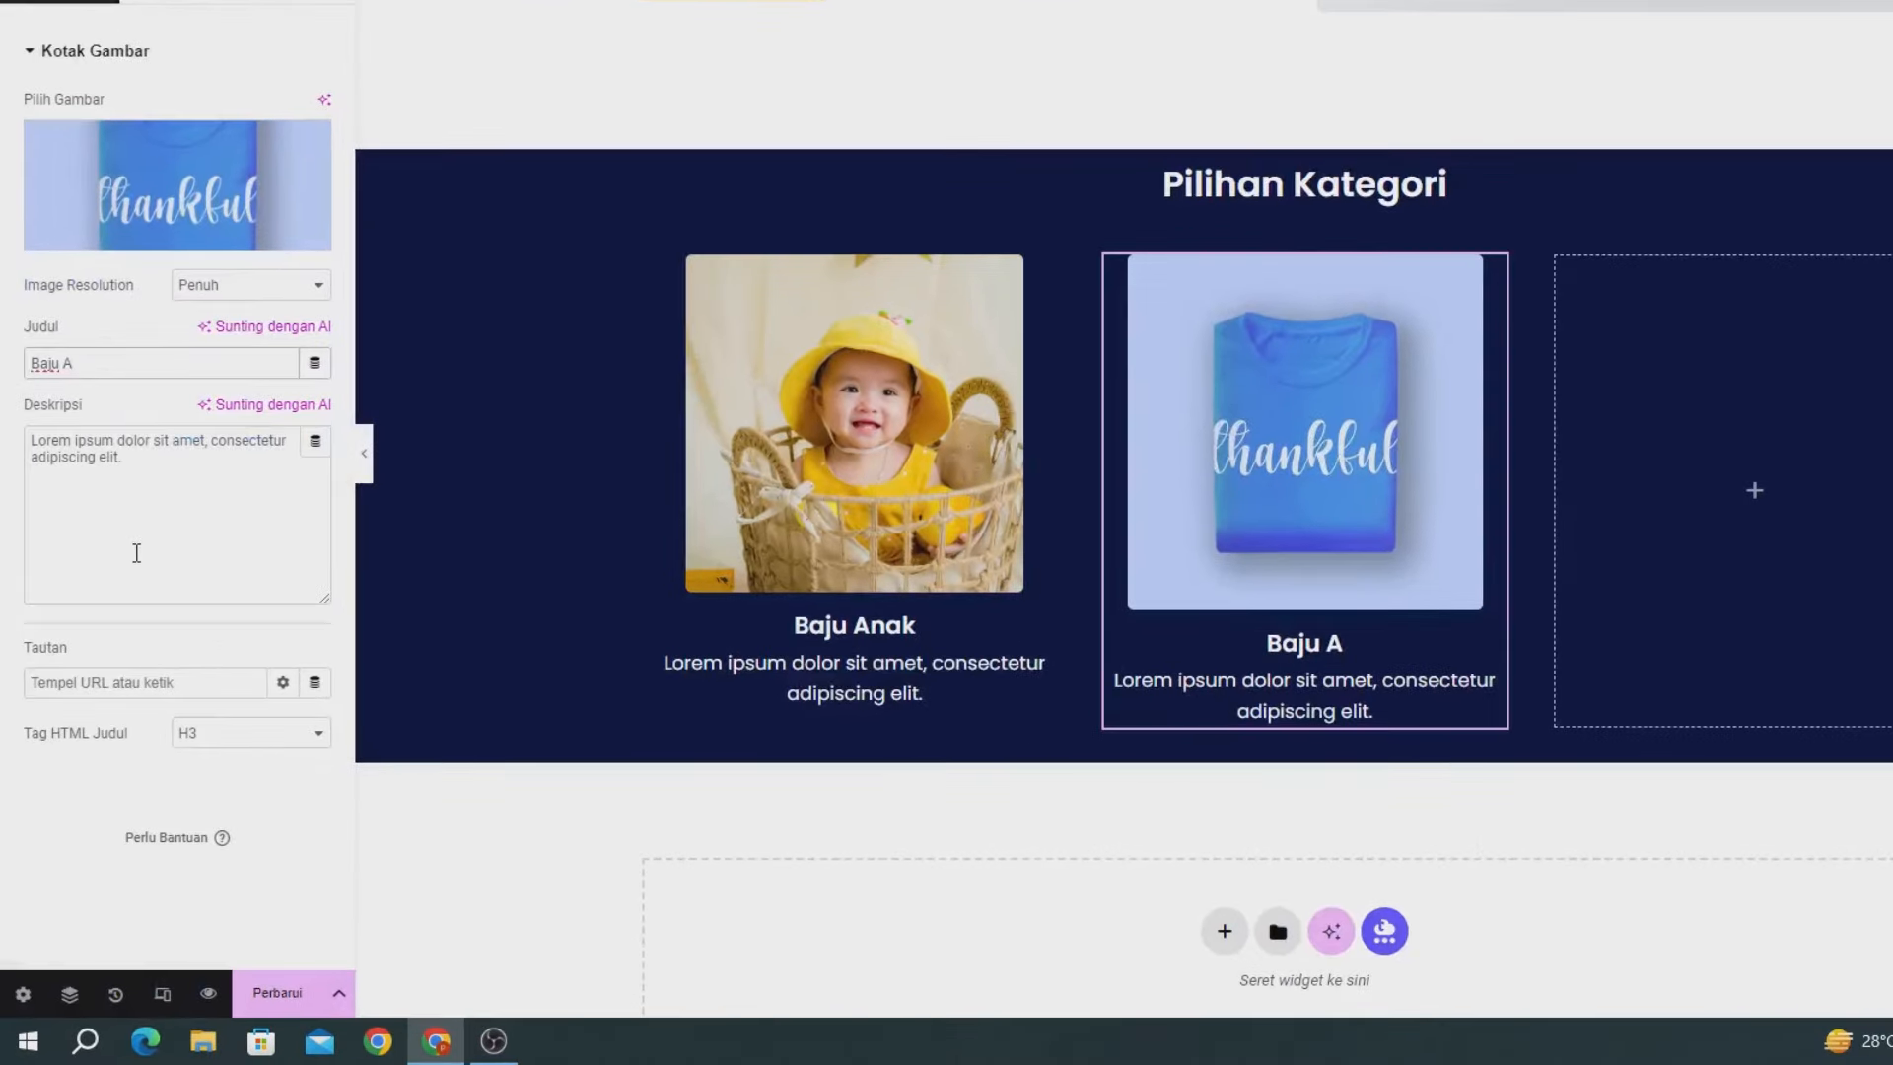
key("BackSpace")
type("Dewa")
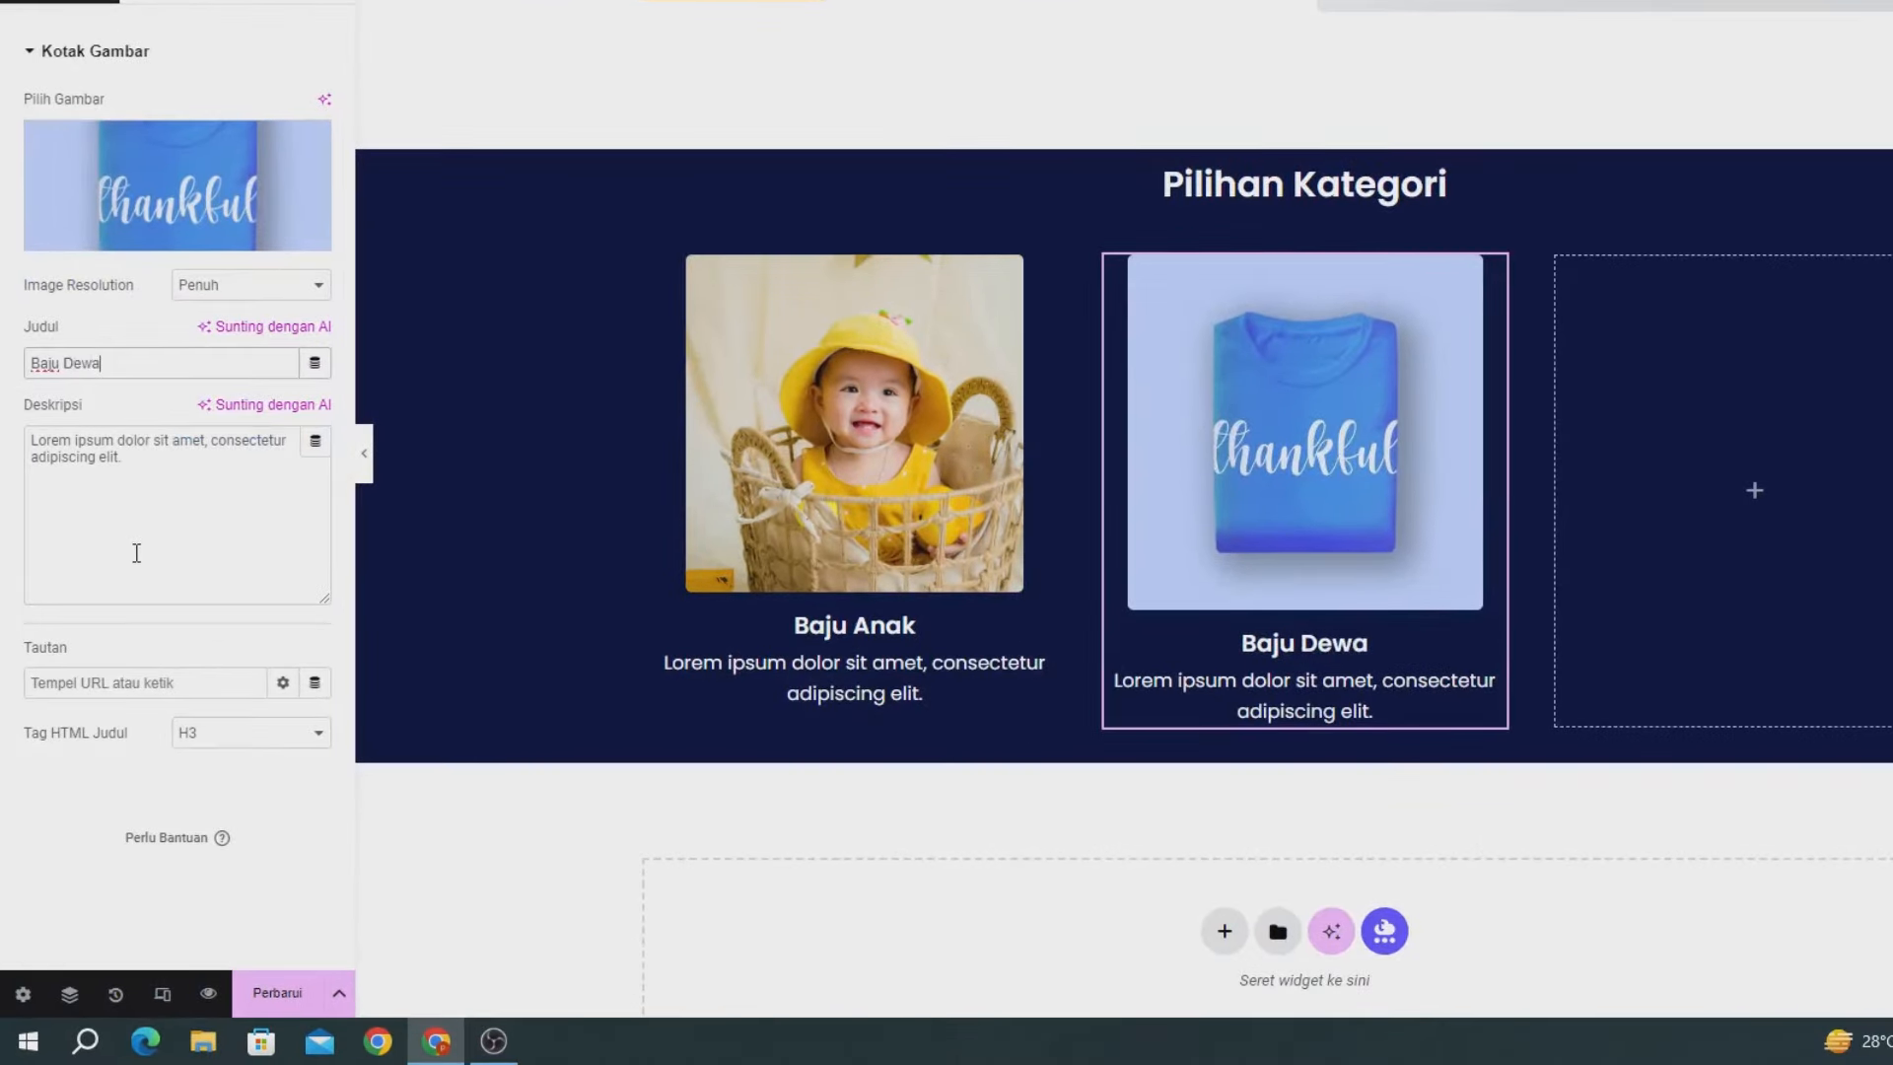
type("sa")
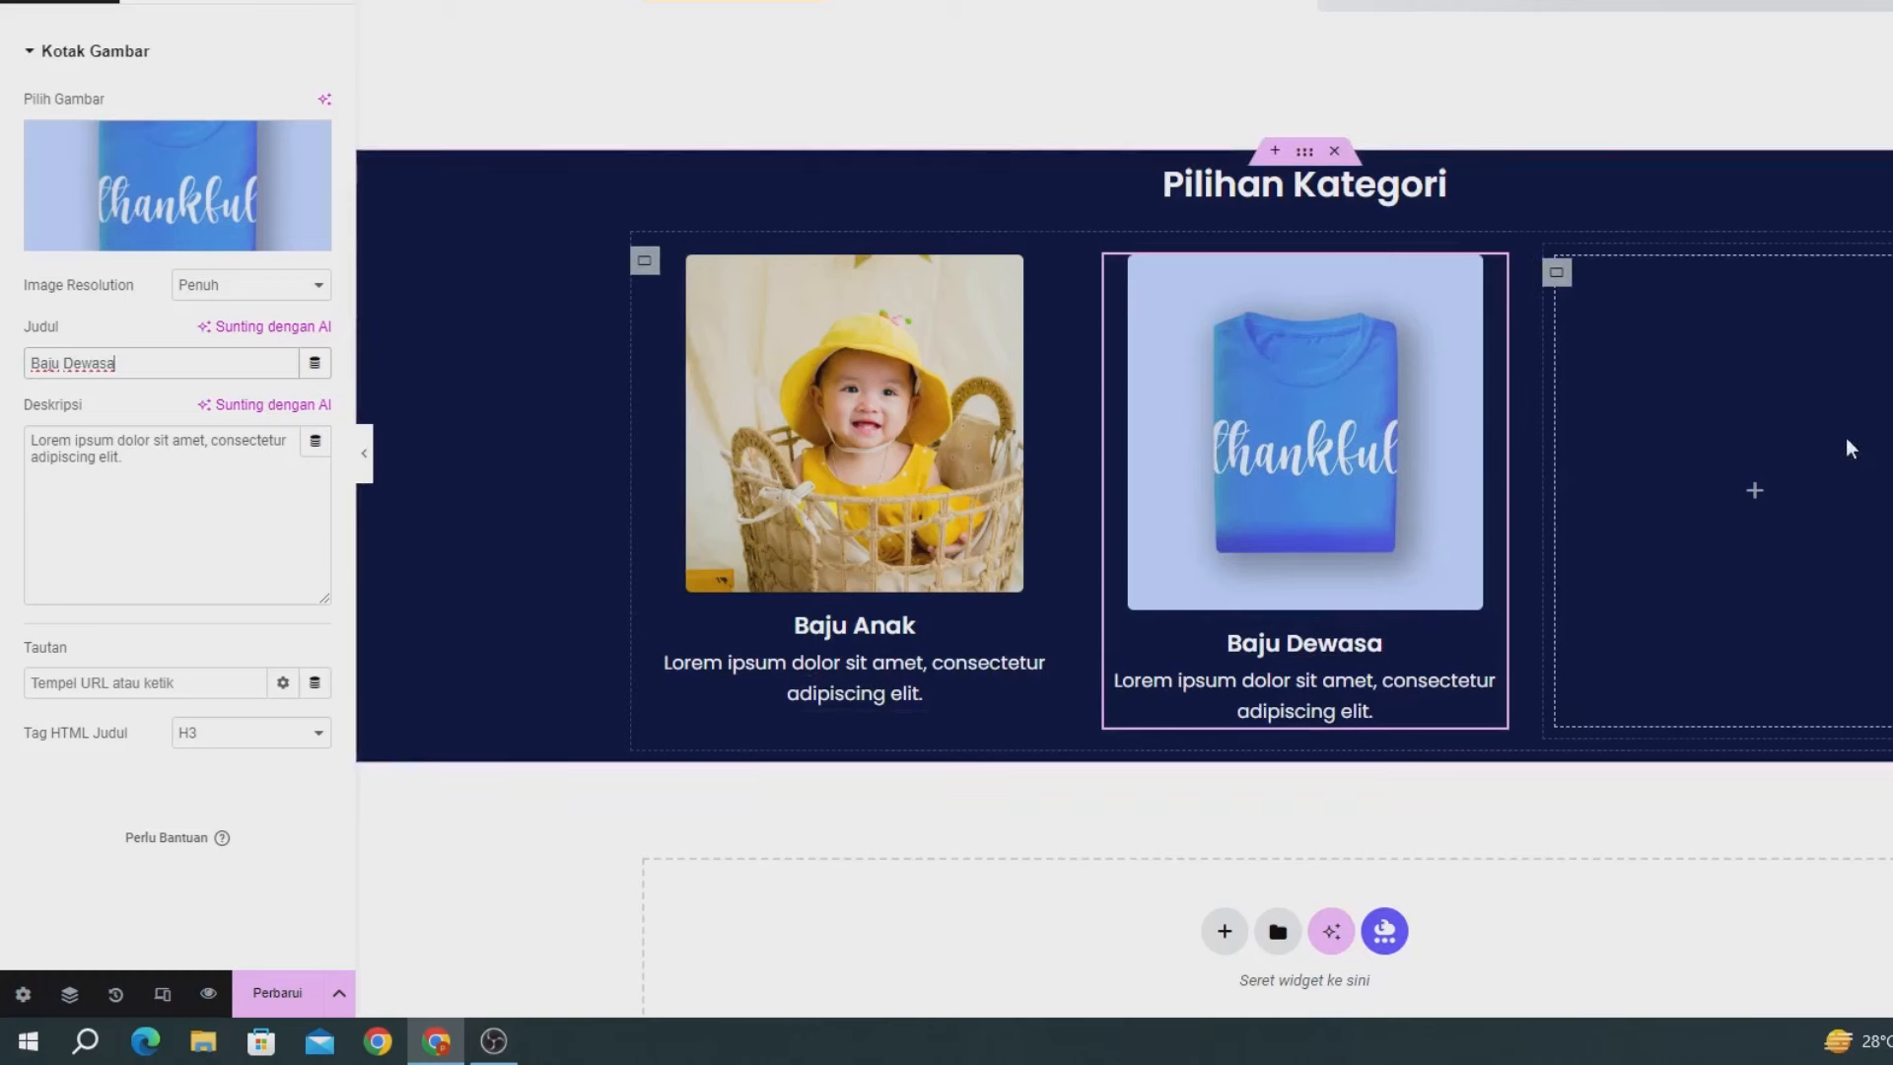
Copy the Baju Dewasa card into the empty third slot and update the page.
right_click(1281, 424)
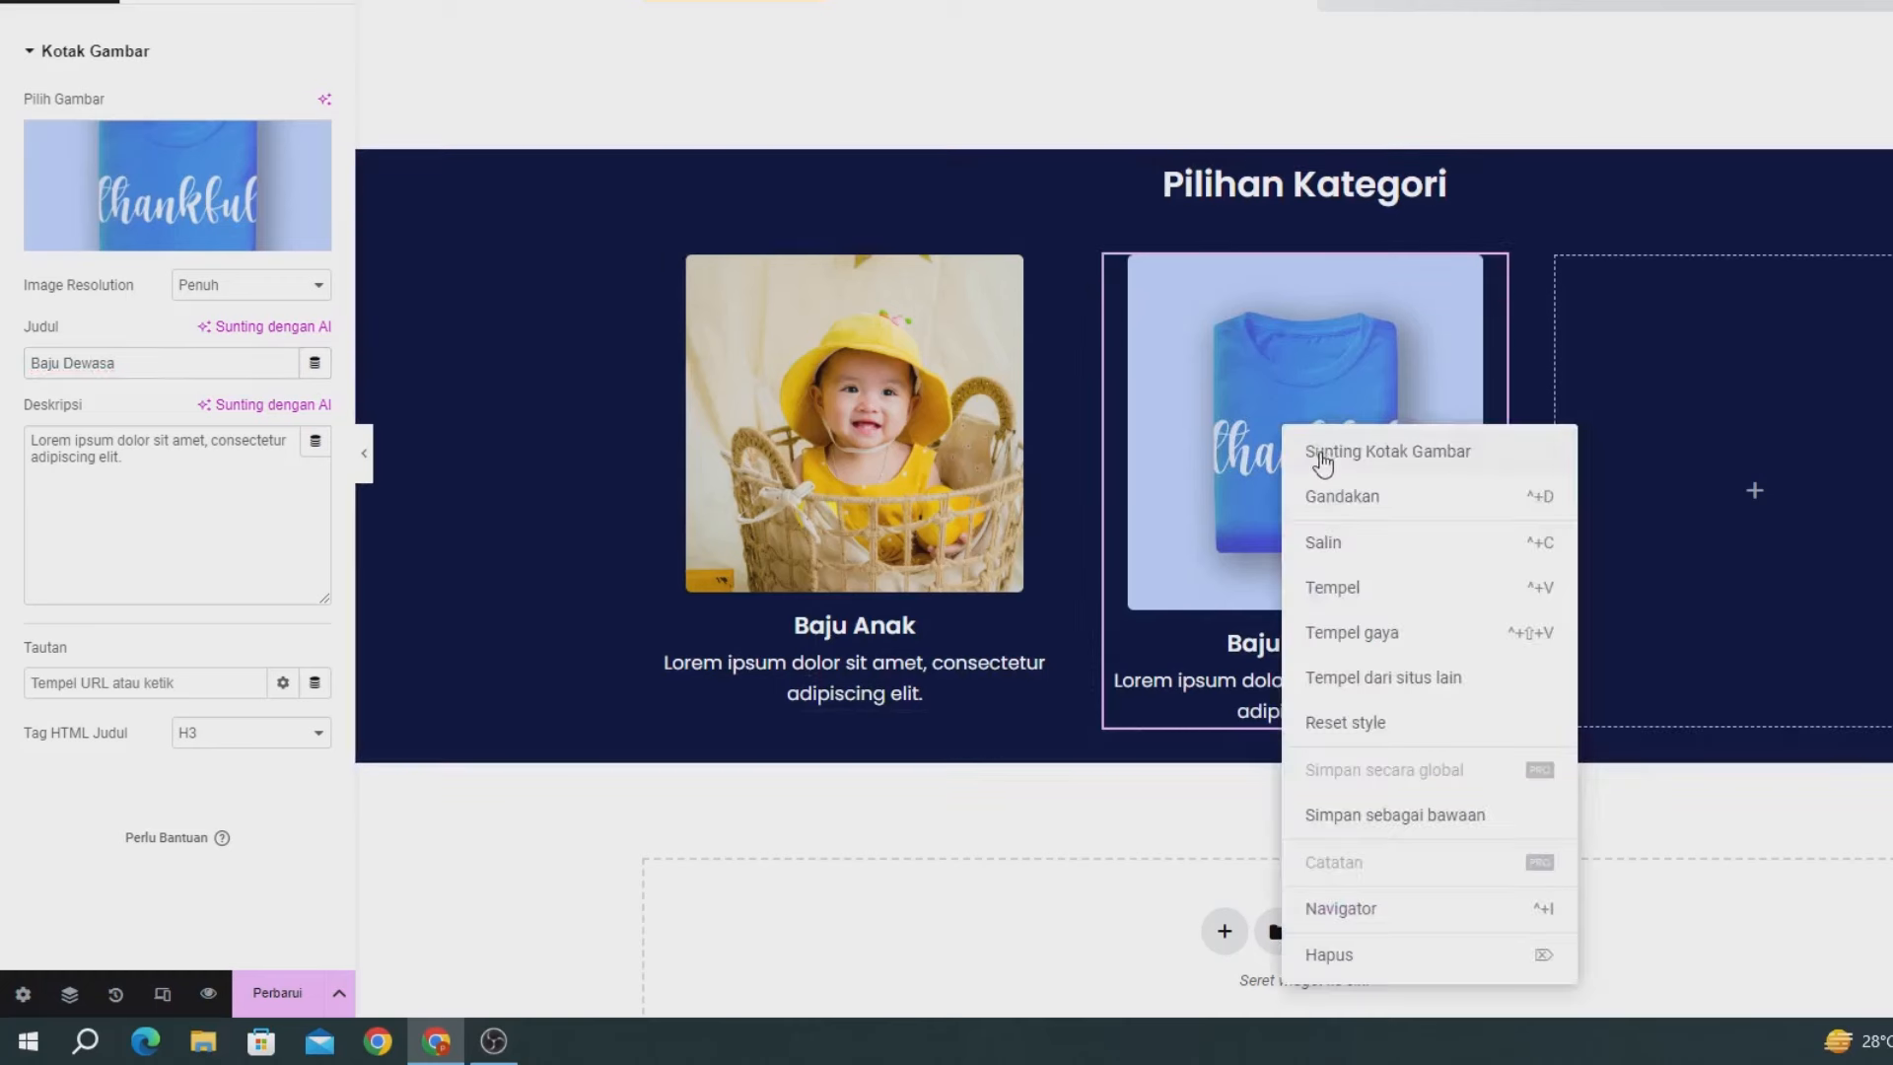
left_click(1347, 539)
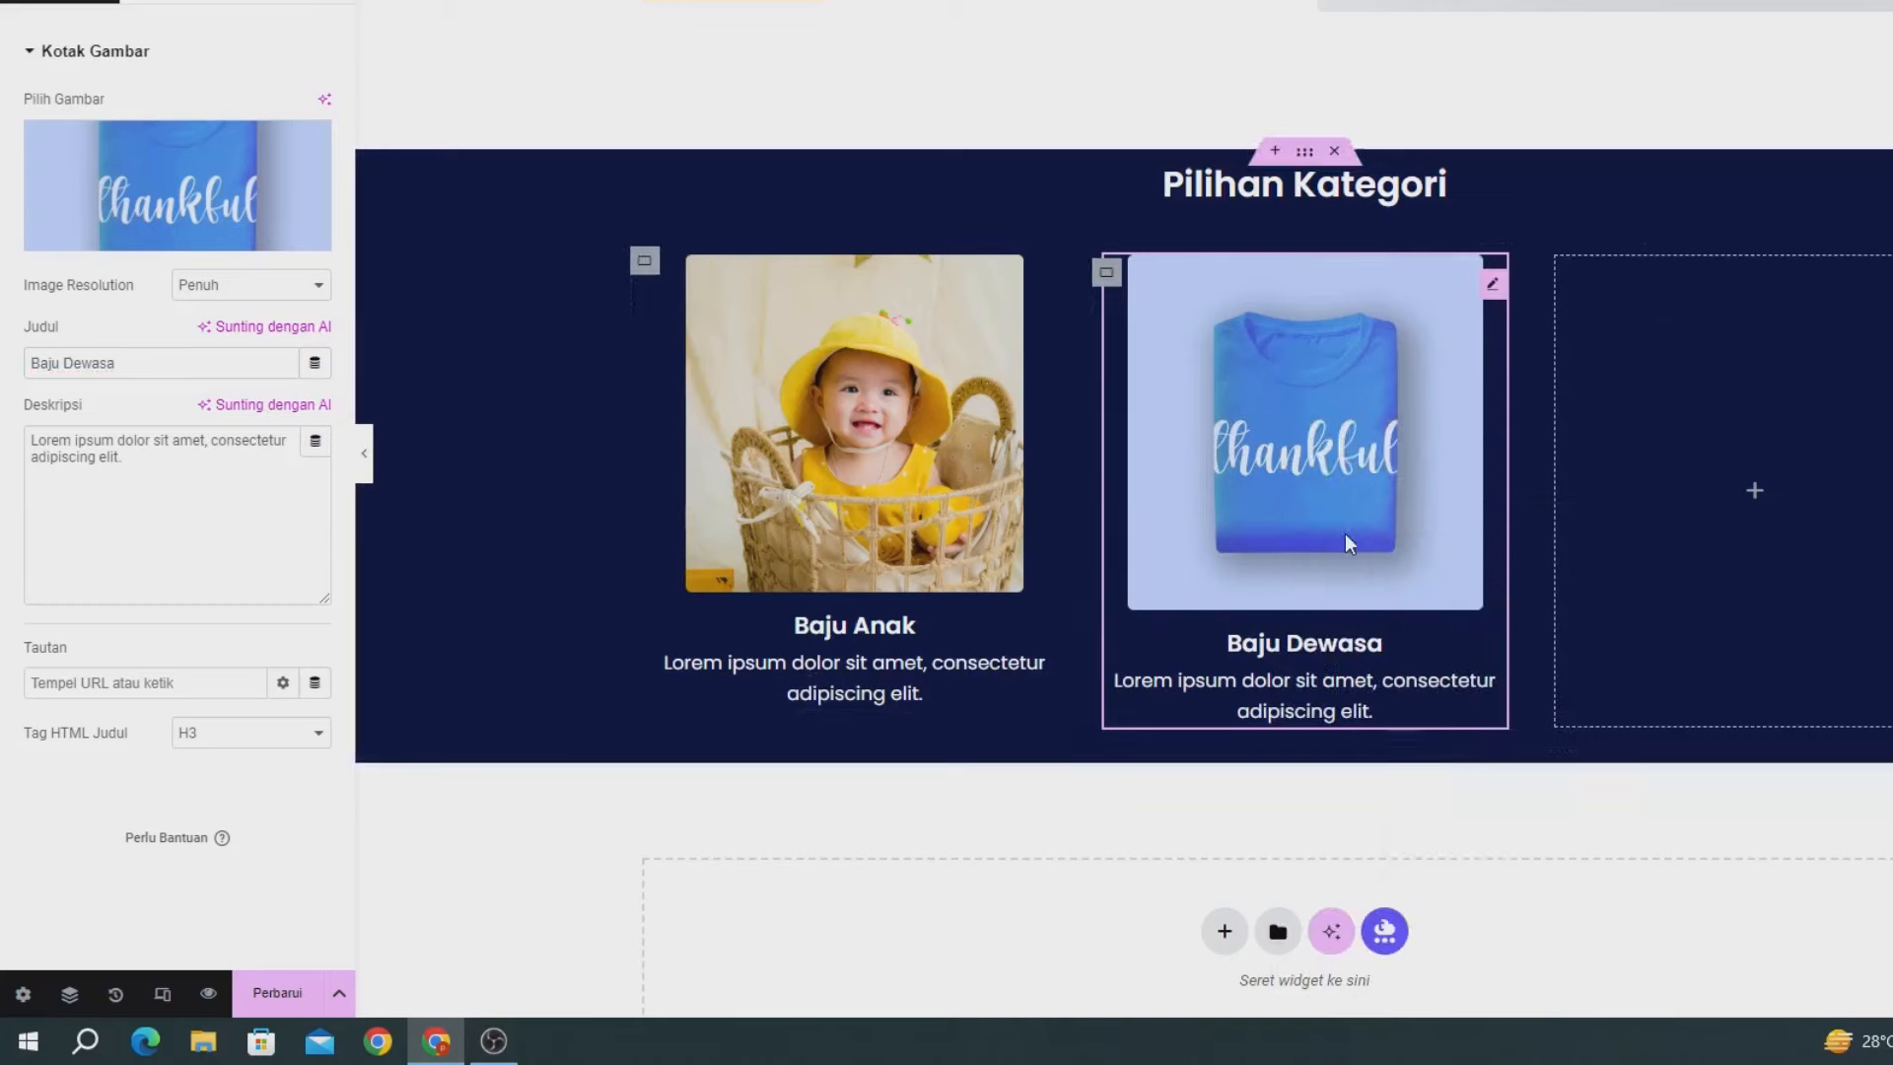
right_click(1767, 495)
left_click(1804, 566)
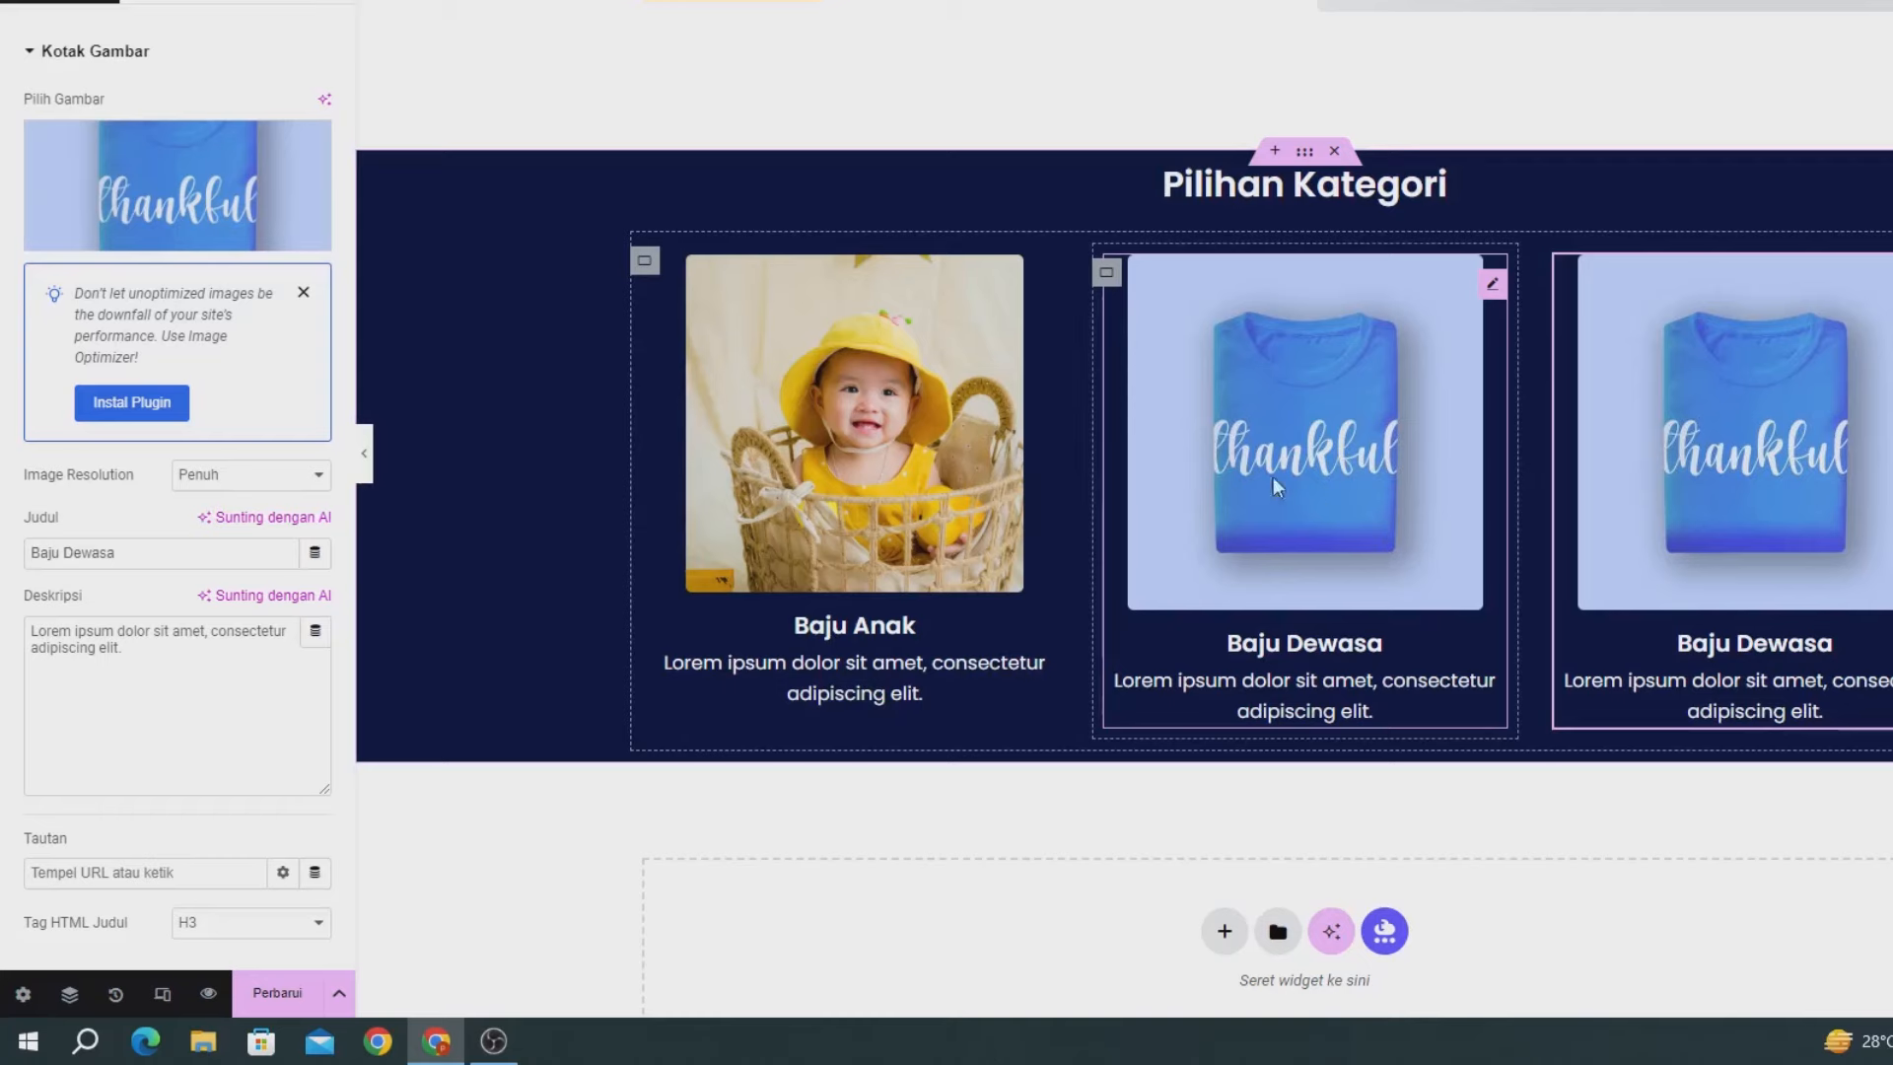
left_click(277, 996)
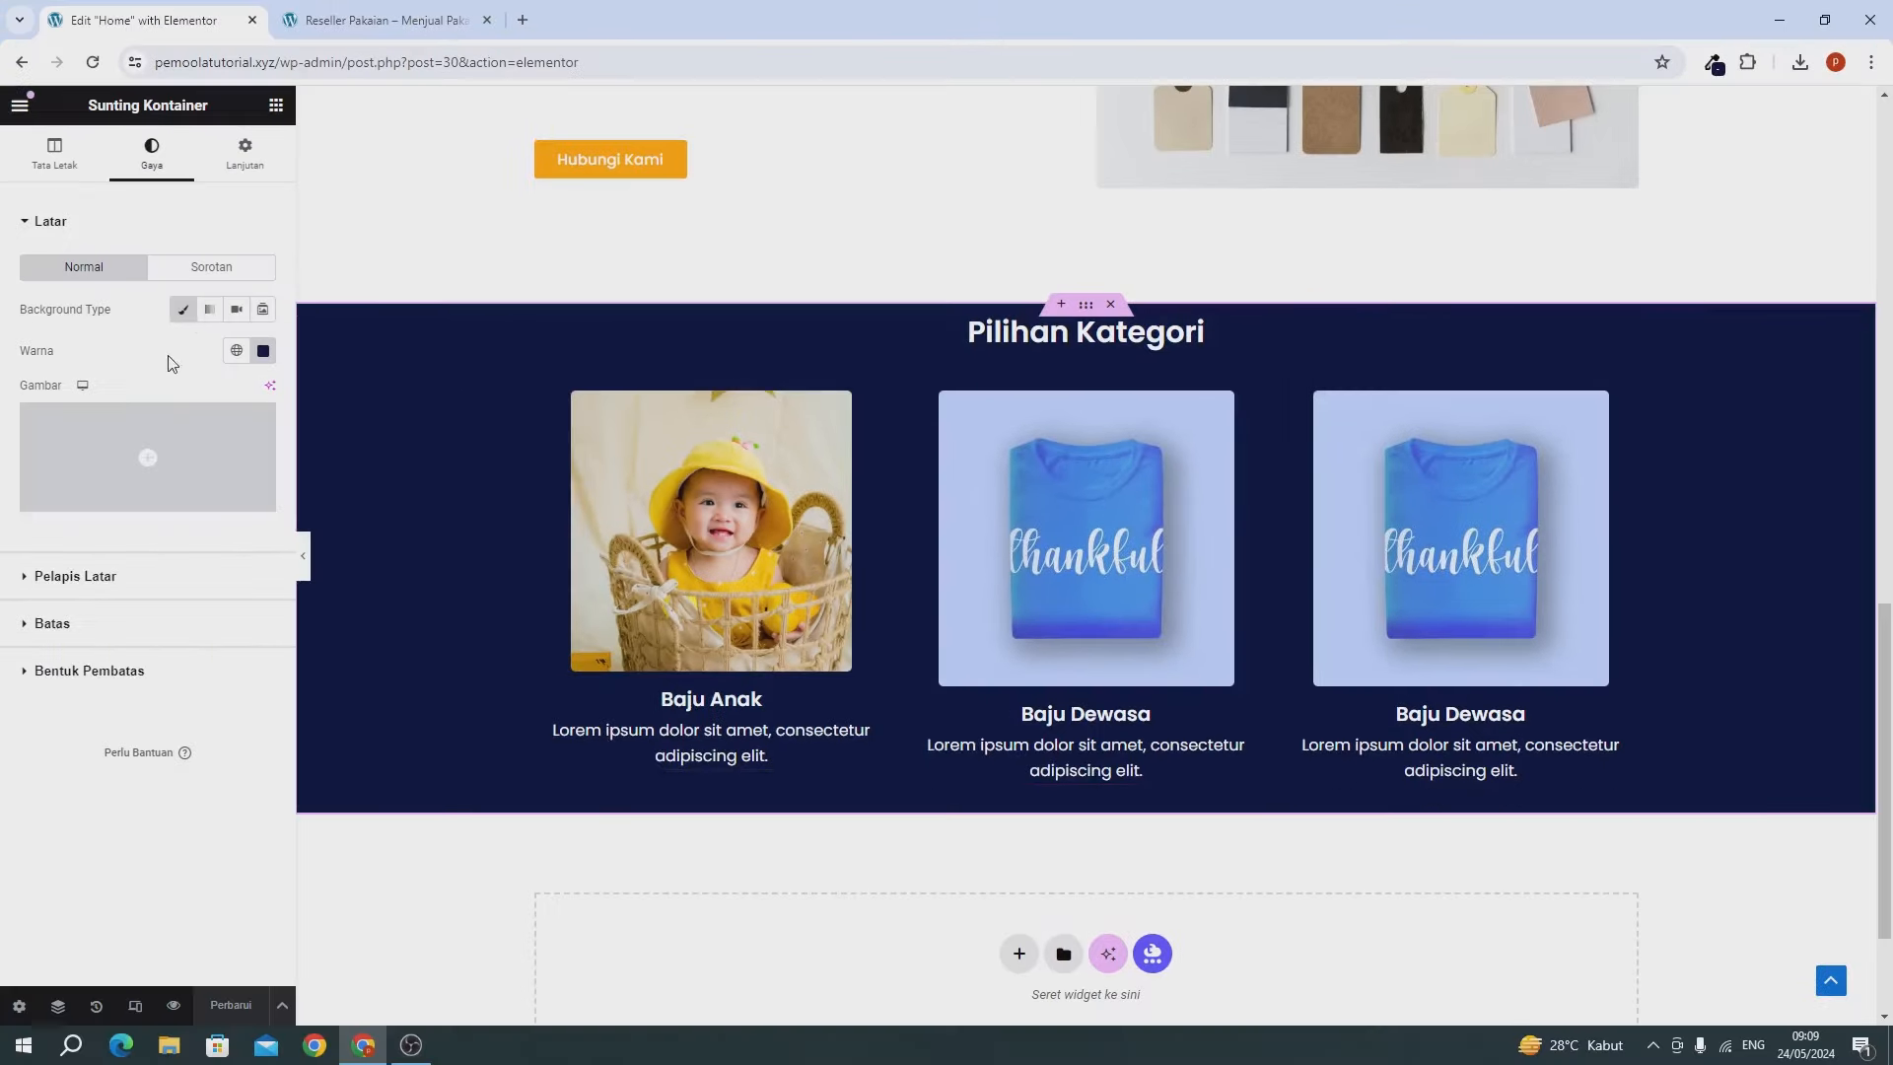
Unlink the section padding, switch it to percent, and set top and bottom to 7.
left_click(232, 174)
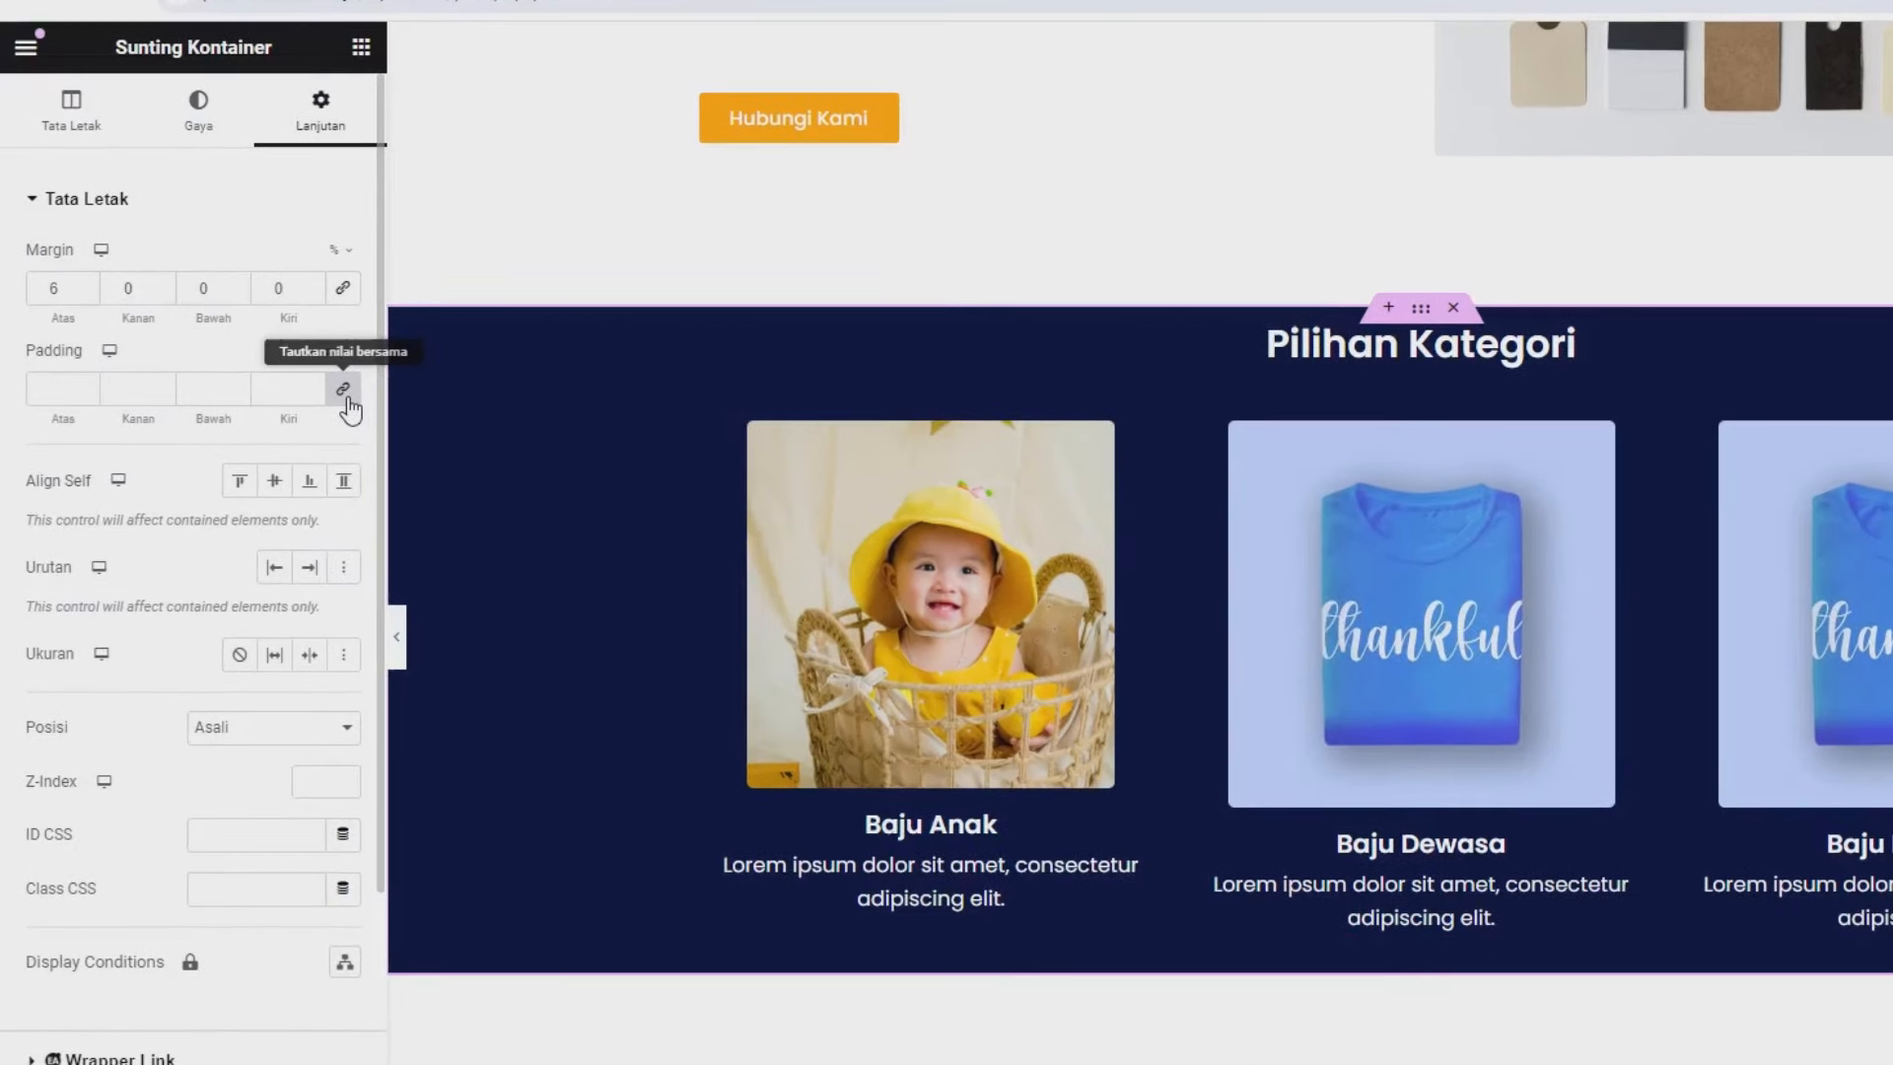
left_click(344, 391)
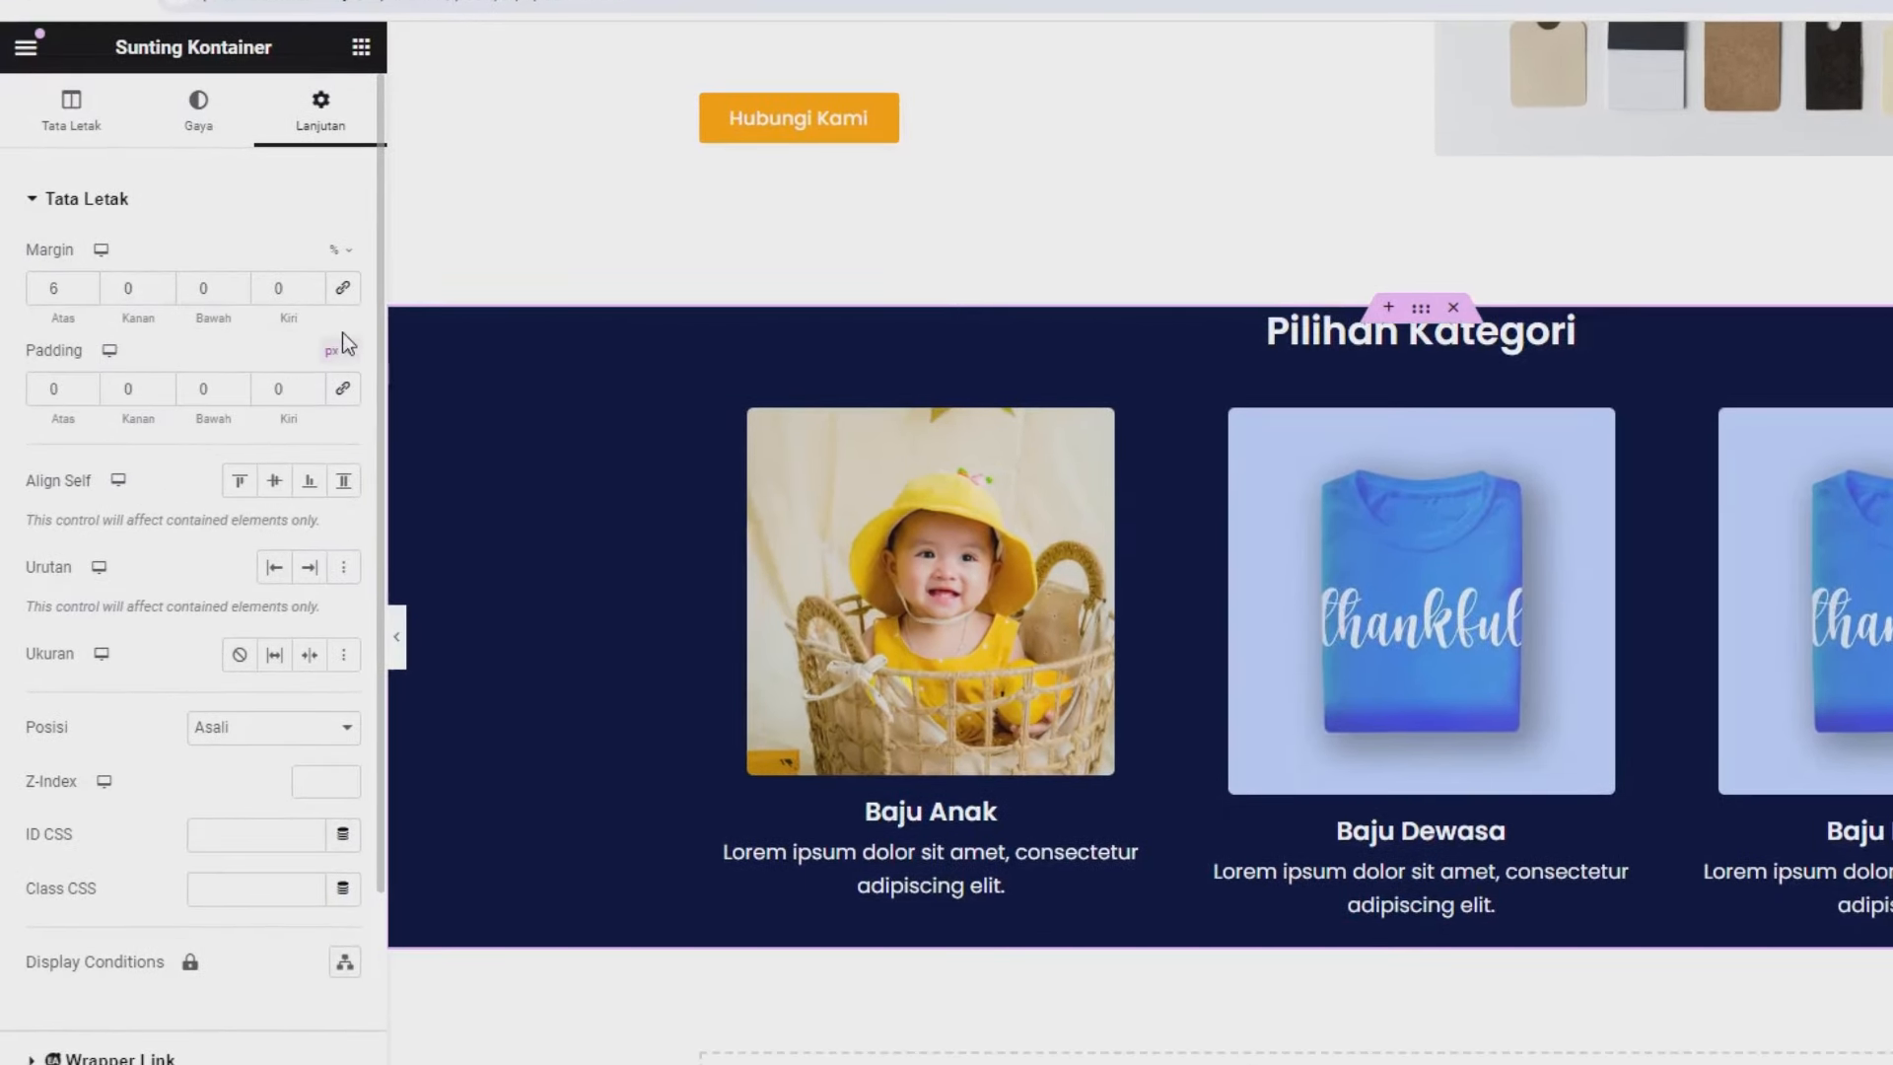
left_click(340, 355)
left_click(335, 391)
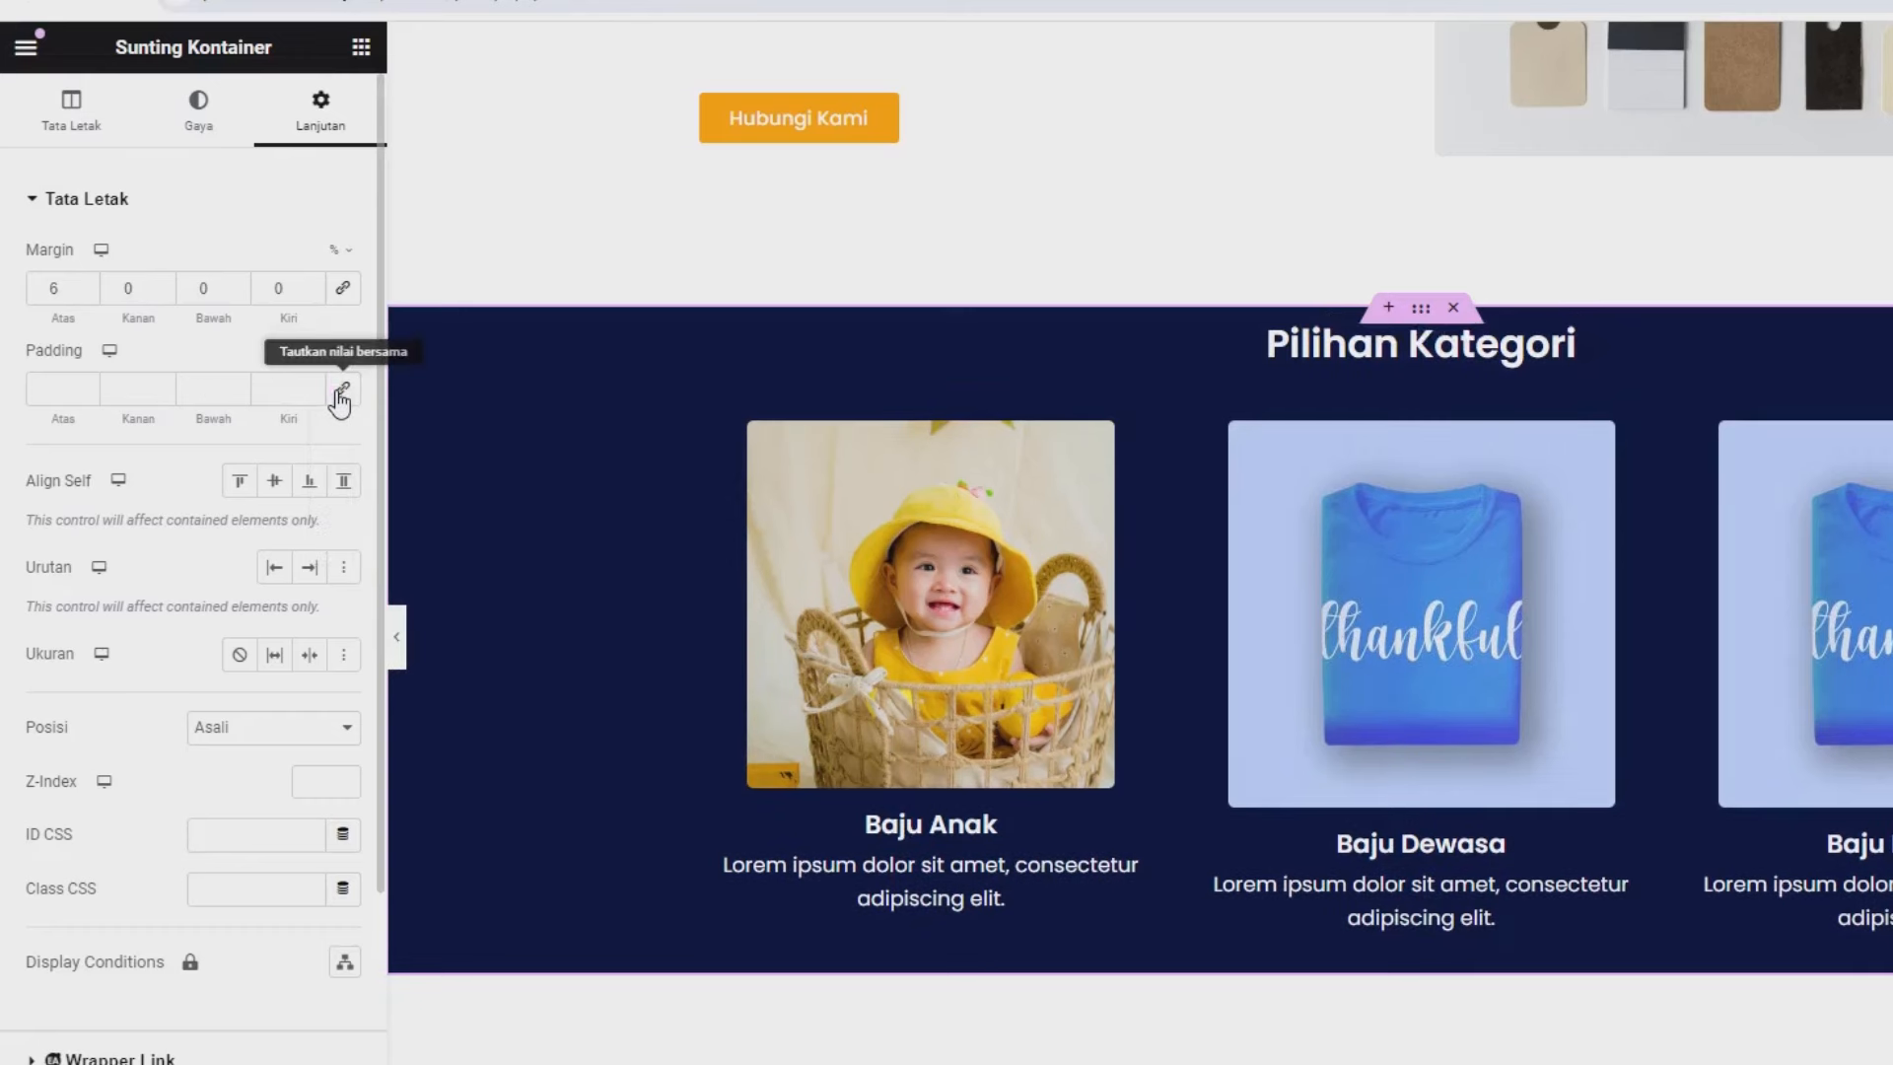
left_click(60, 384)
type("8")
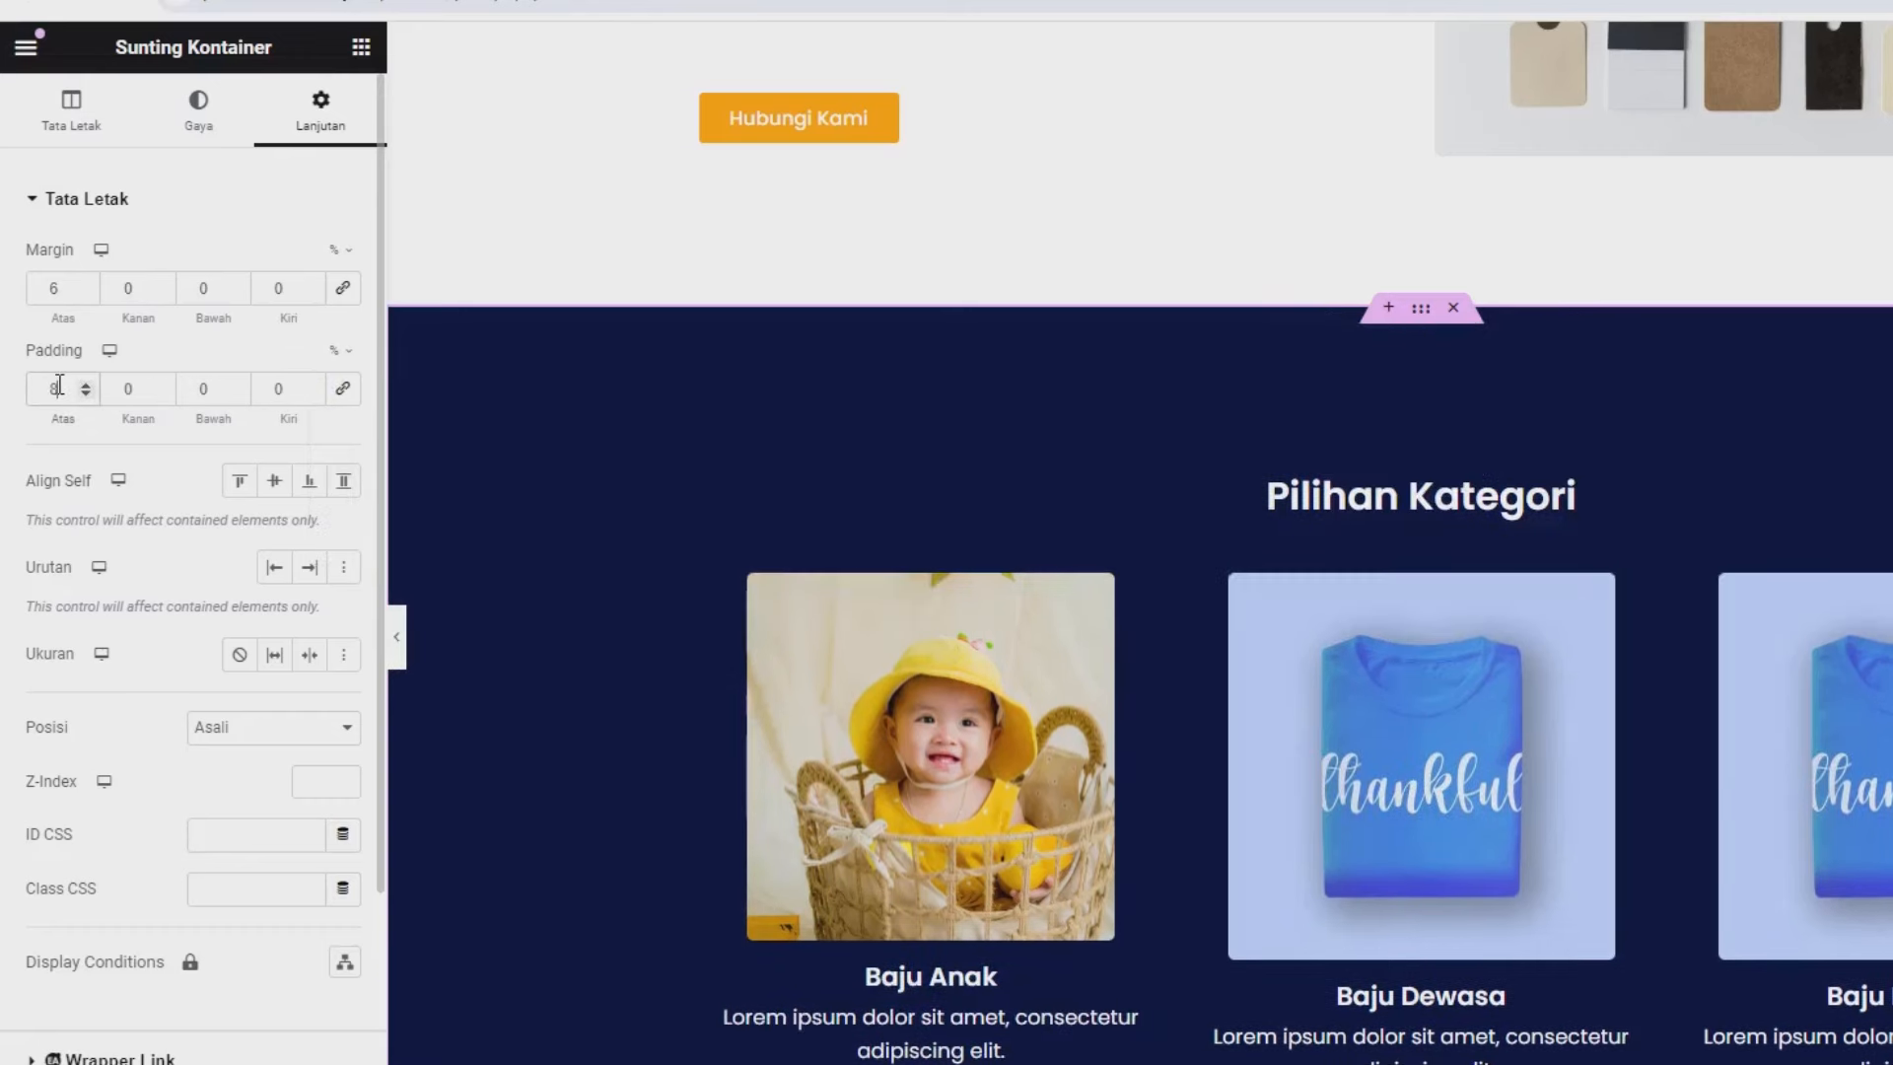
double_click(193, 398)
scroll(1363, 826, "down", 3)
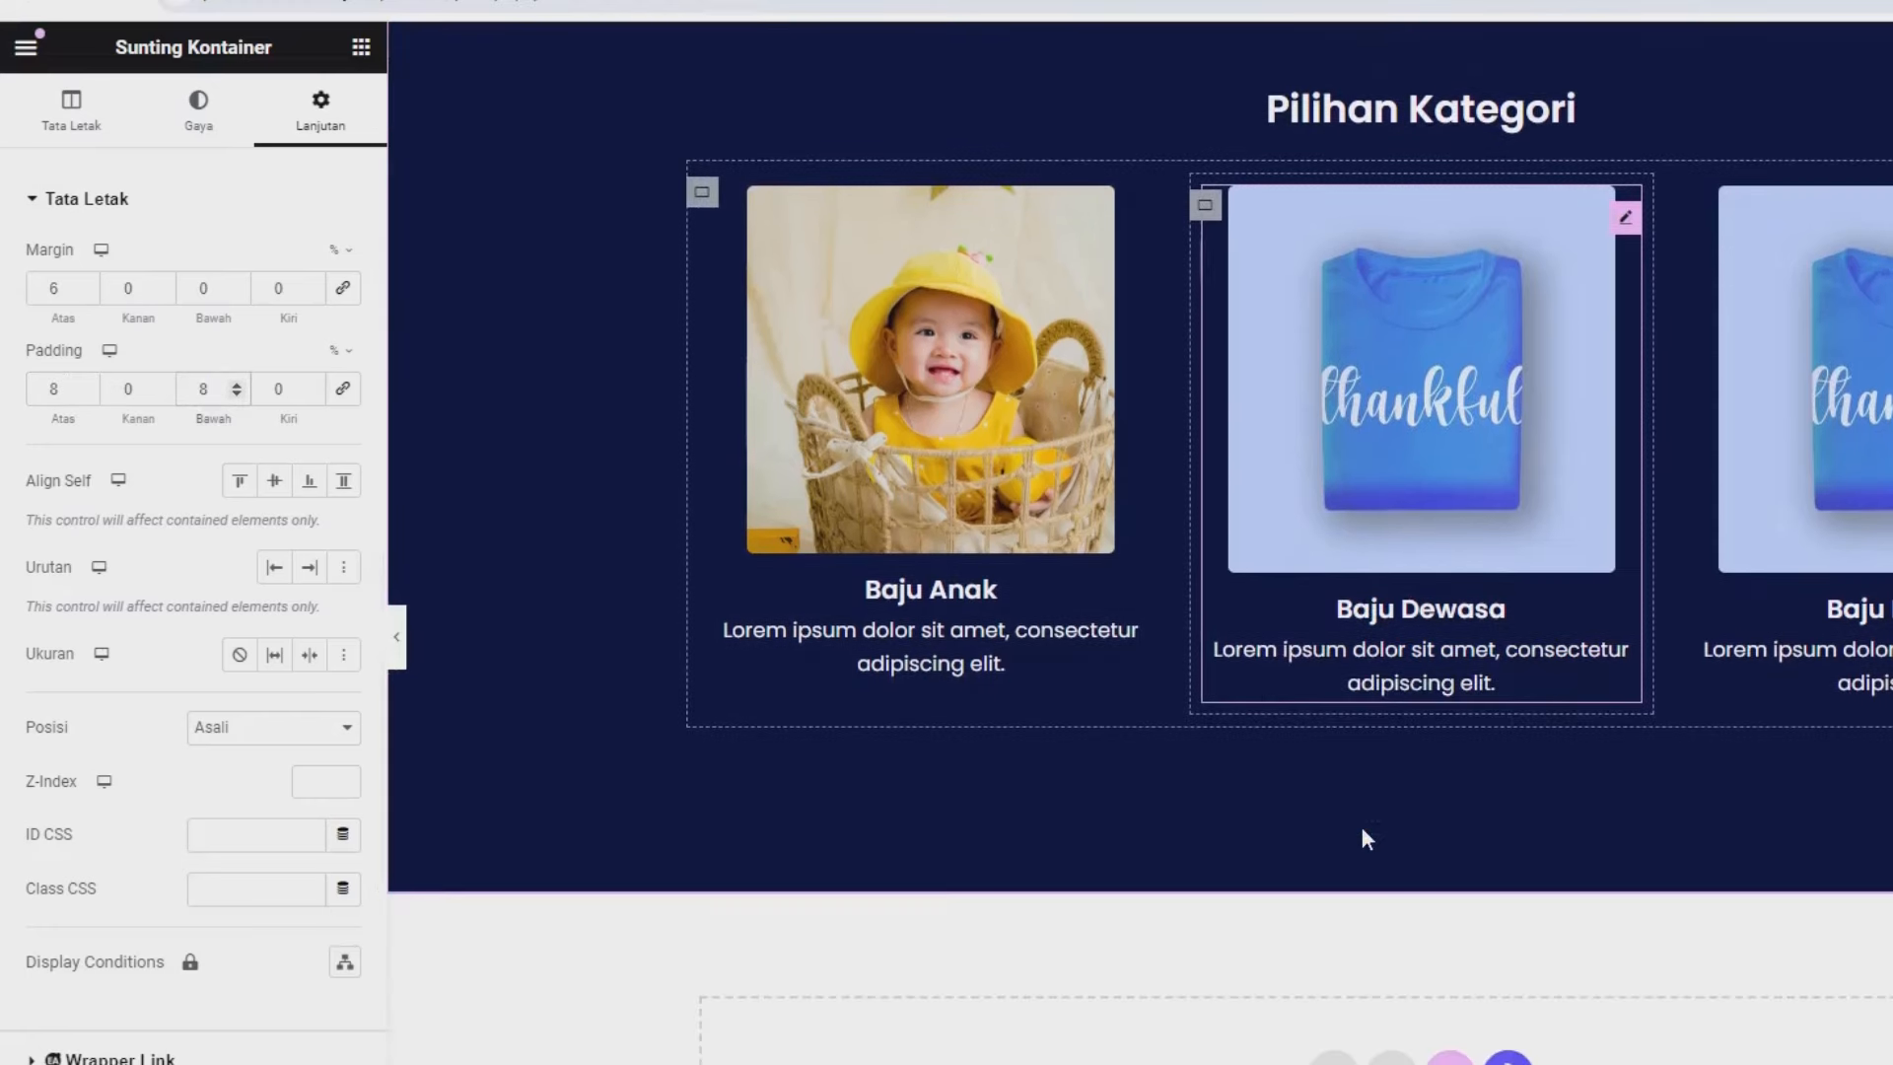
scroll(1363, 827, "up", 3)
scroll(1447, 725, "down", 2)
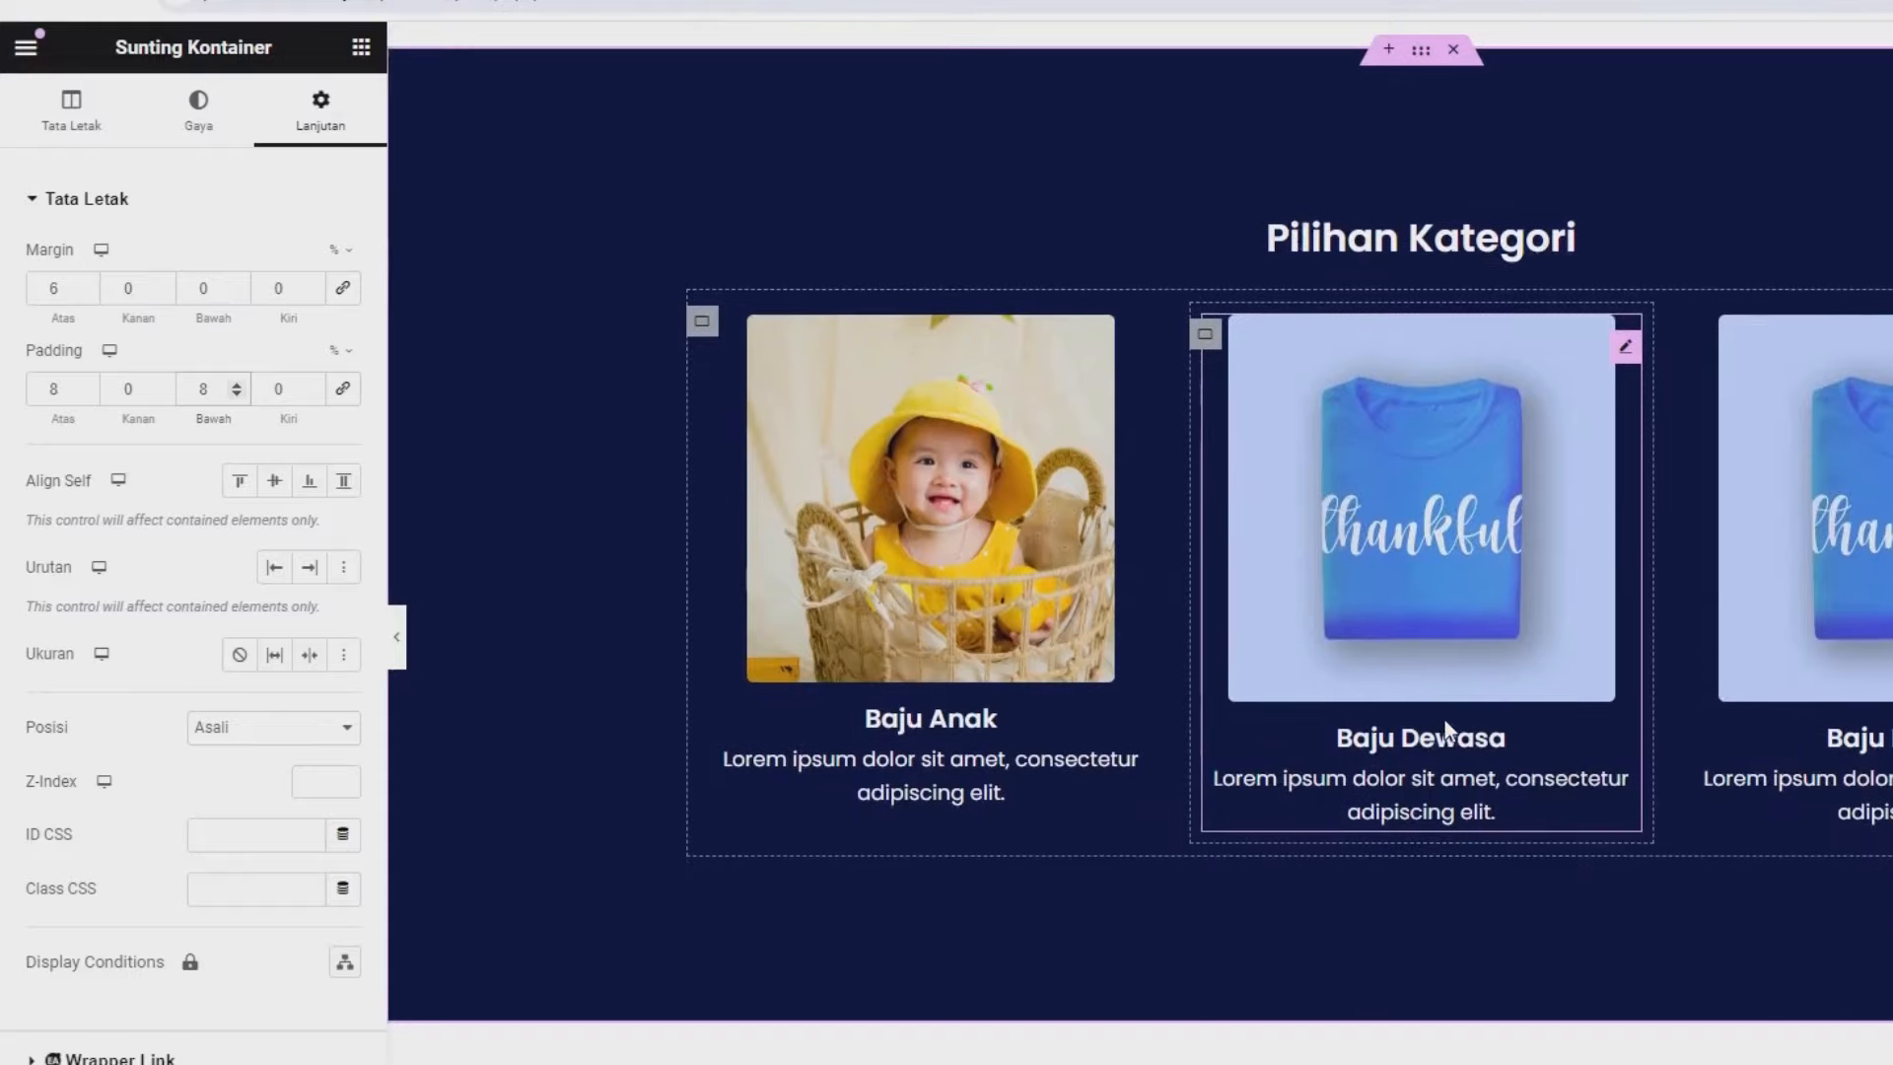
scroll(1404, 671, "up", 2)
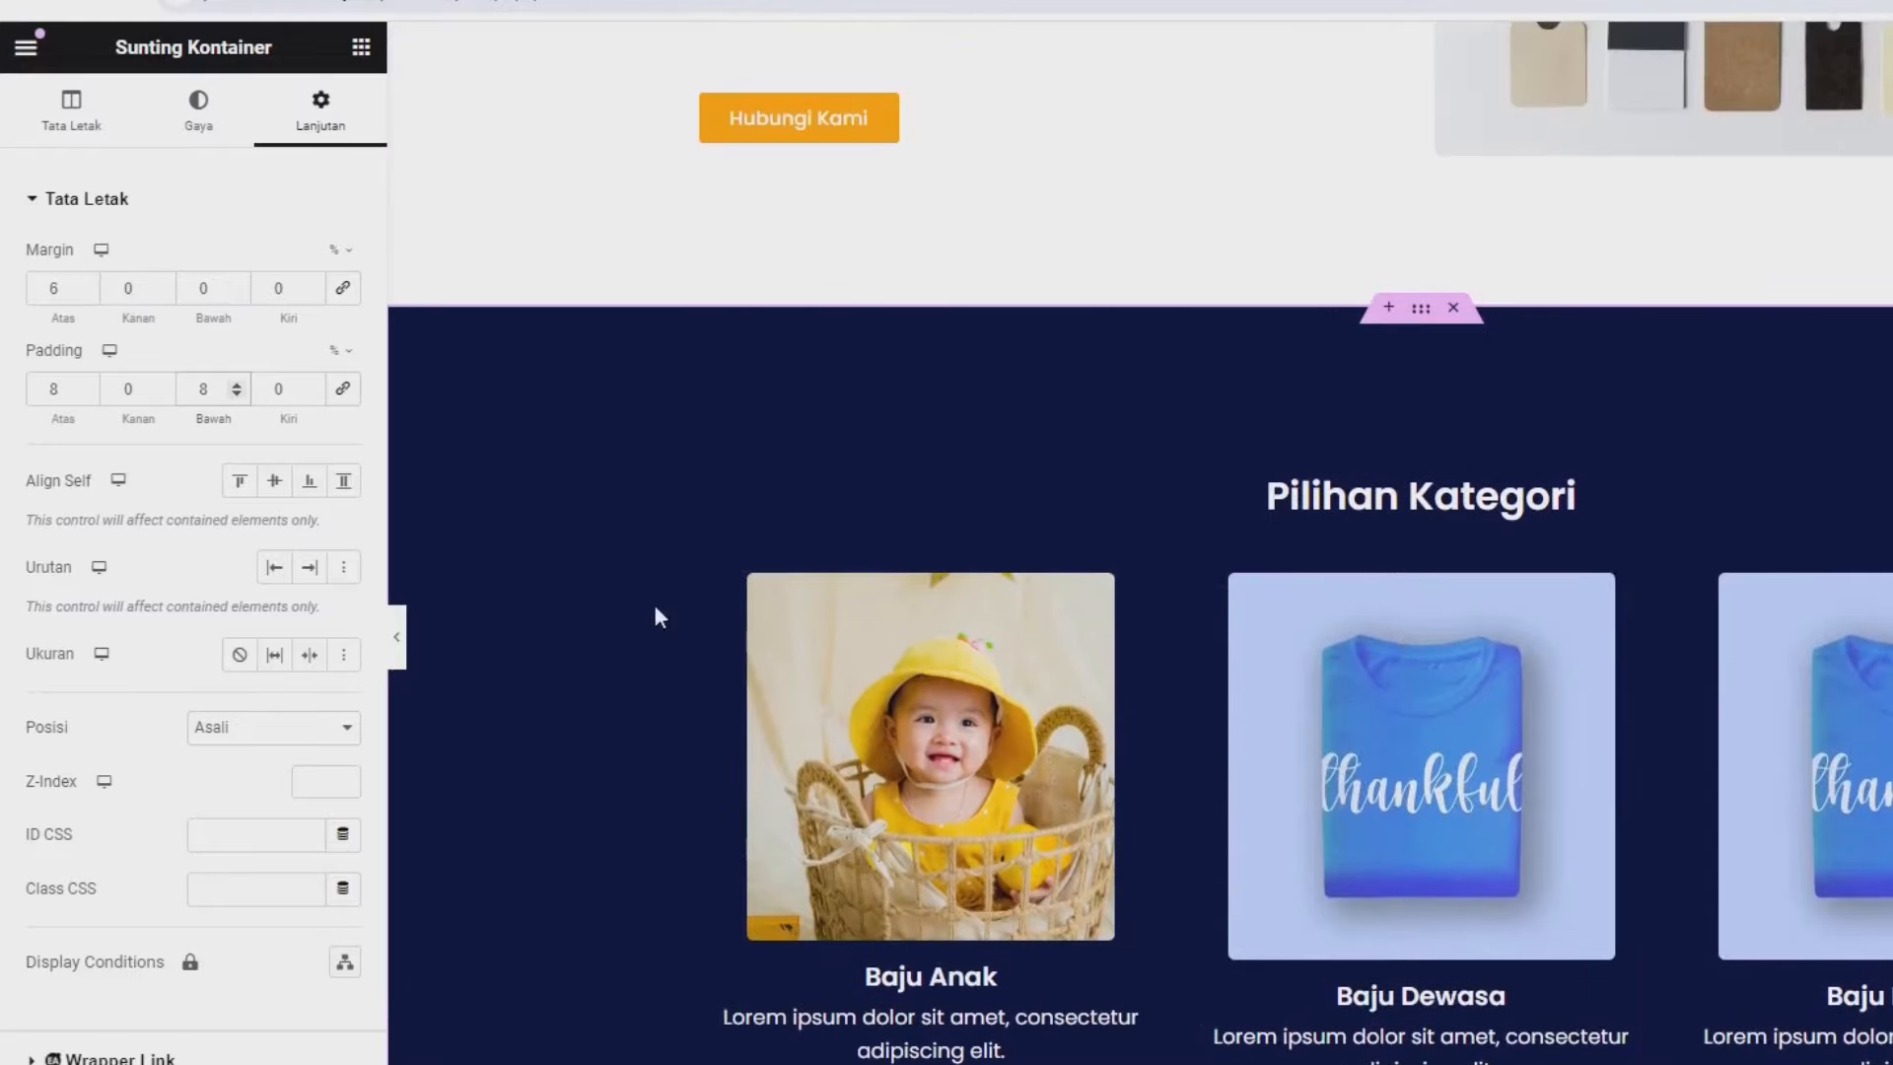
left_click(87, 394)
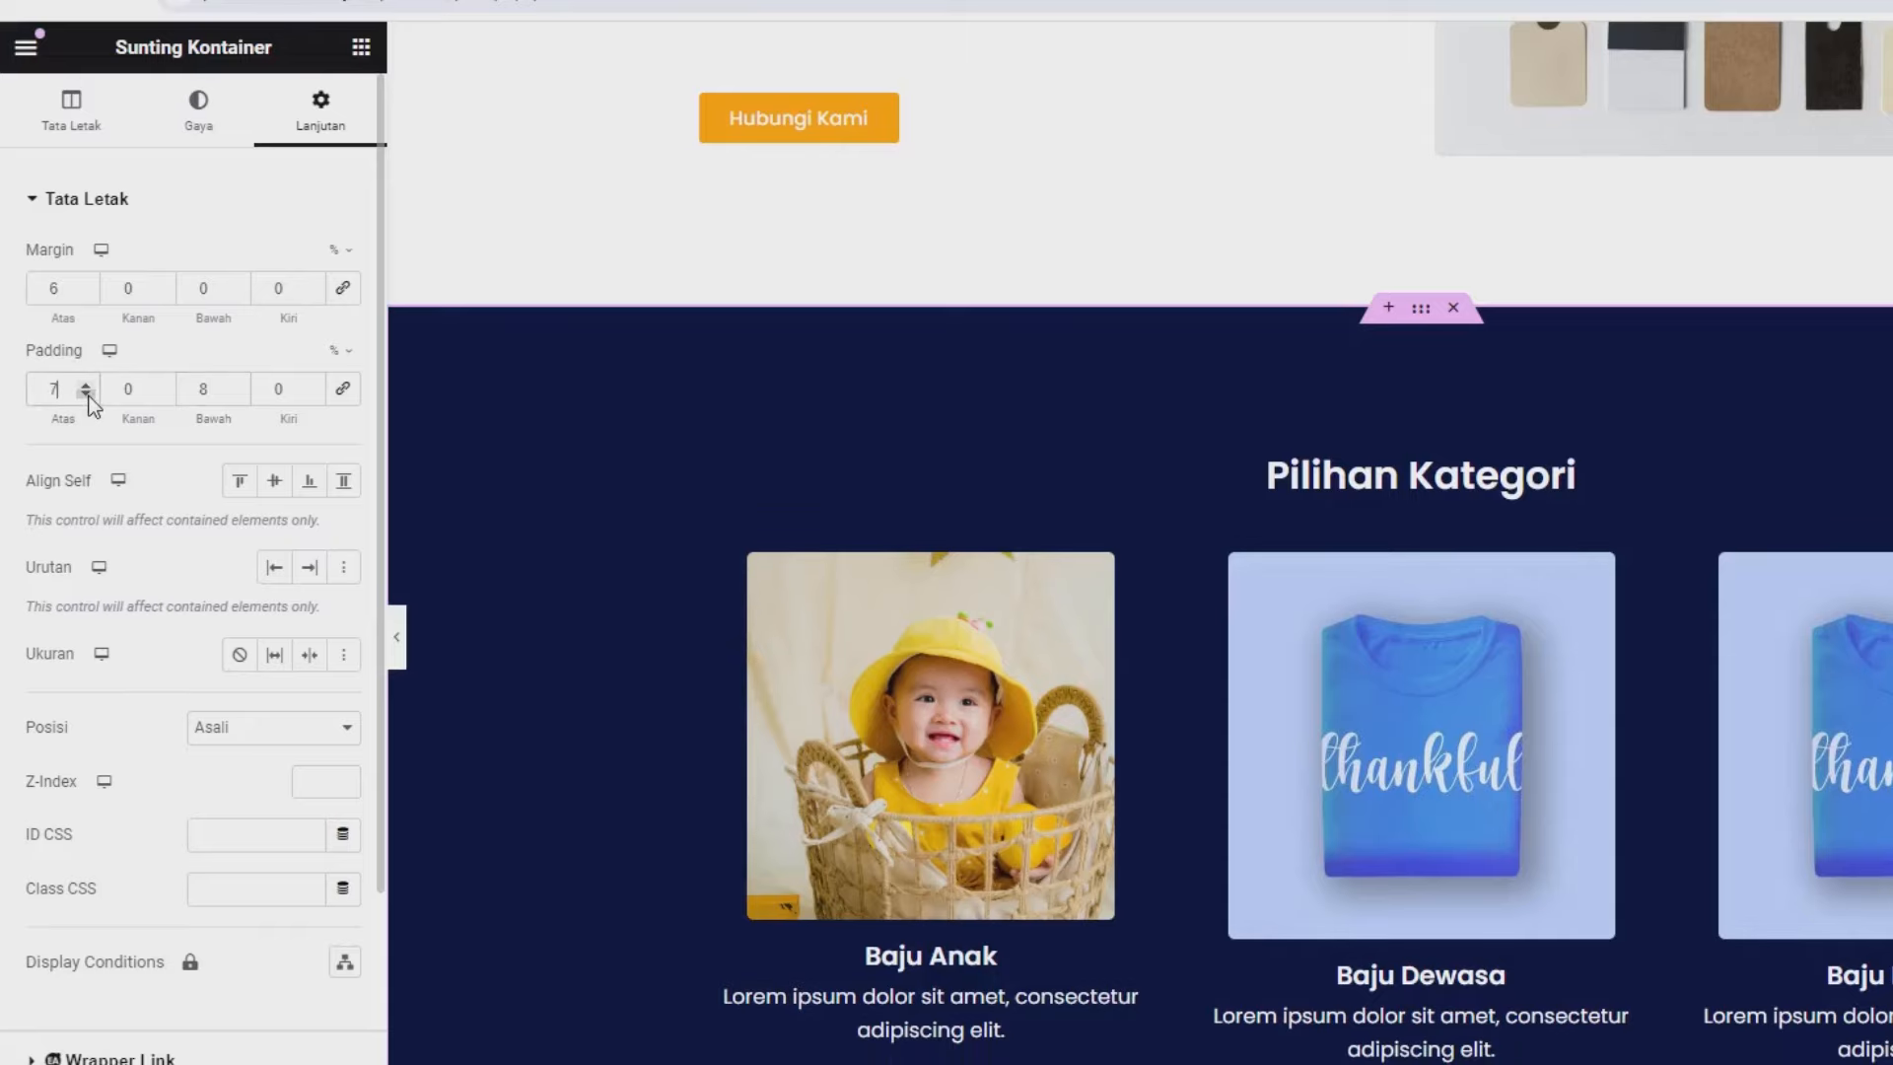
left_click(238, 393)
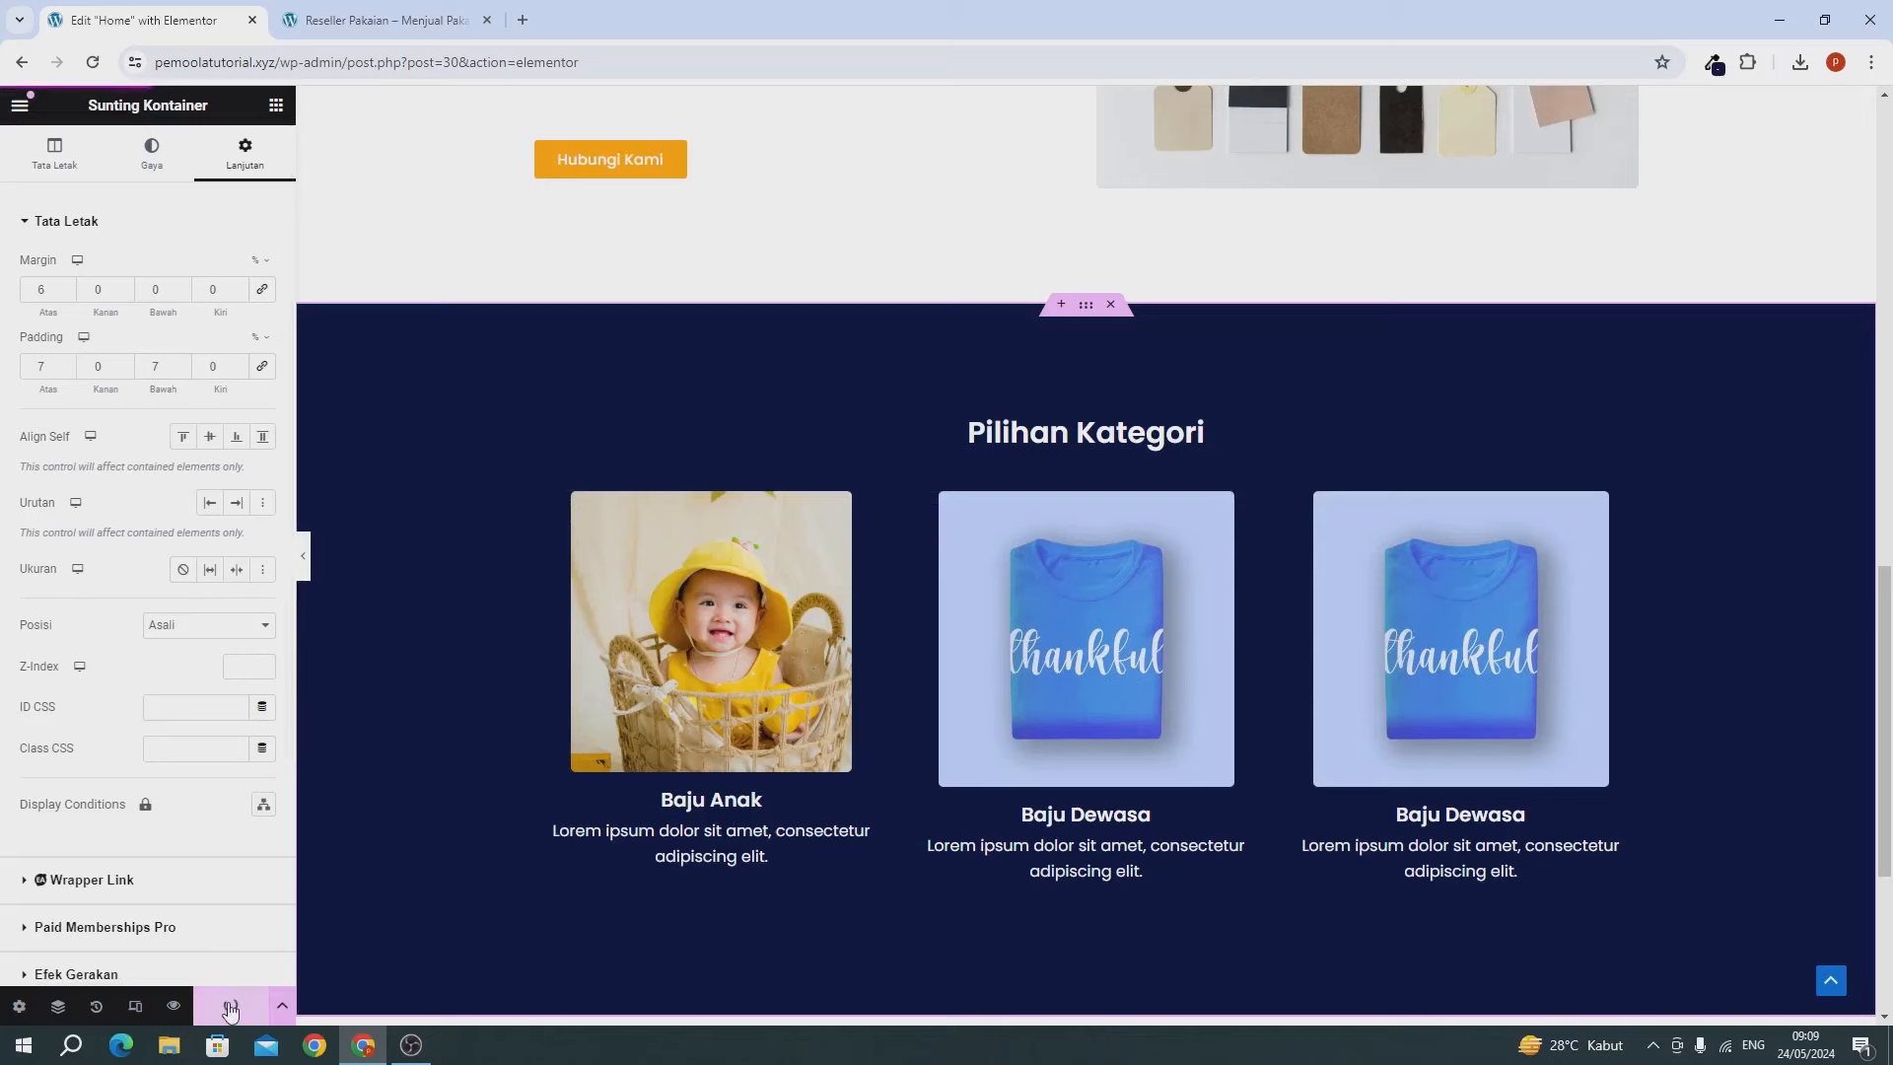
Update the page, reload the live site to check the three category cards, then return to the editor.
left_click(230, 1008)
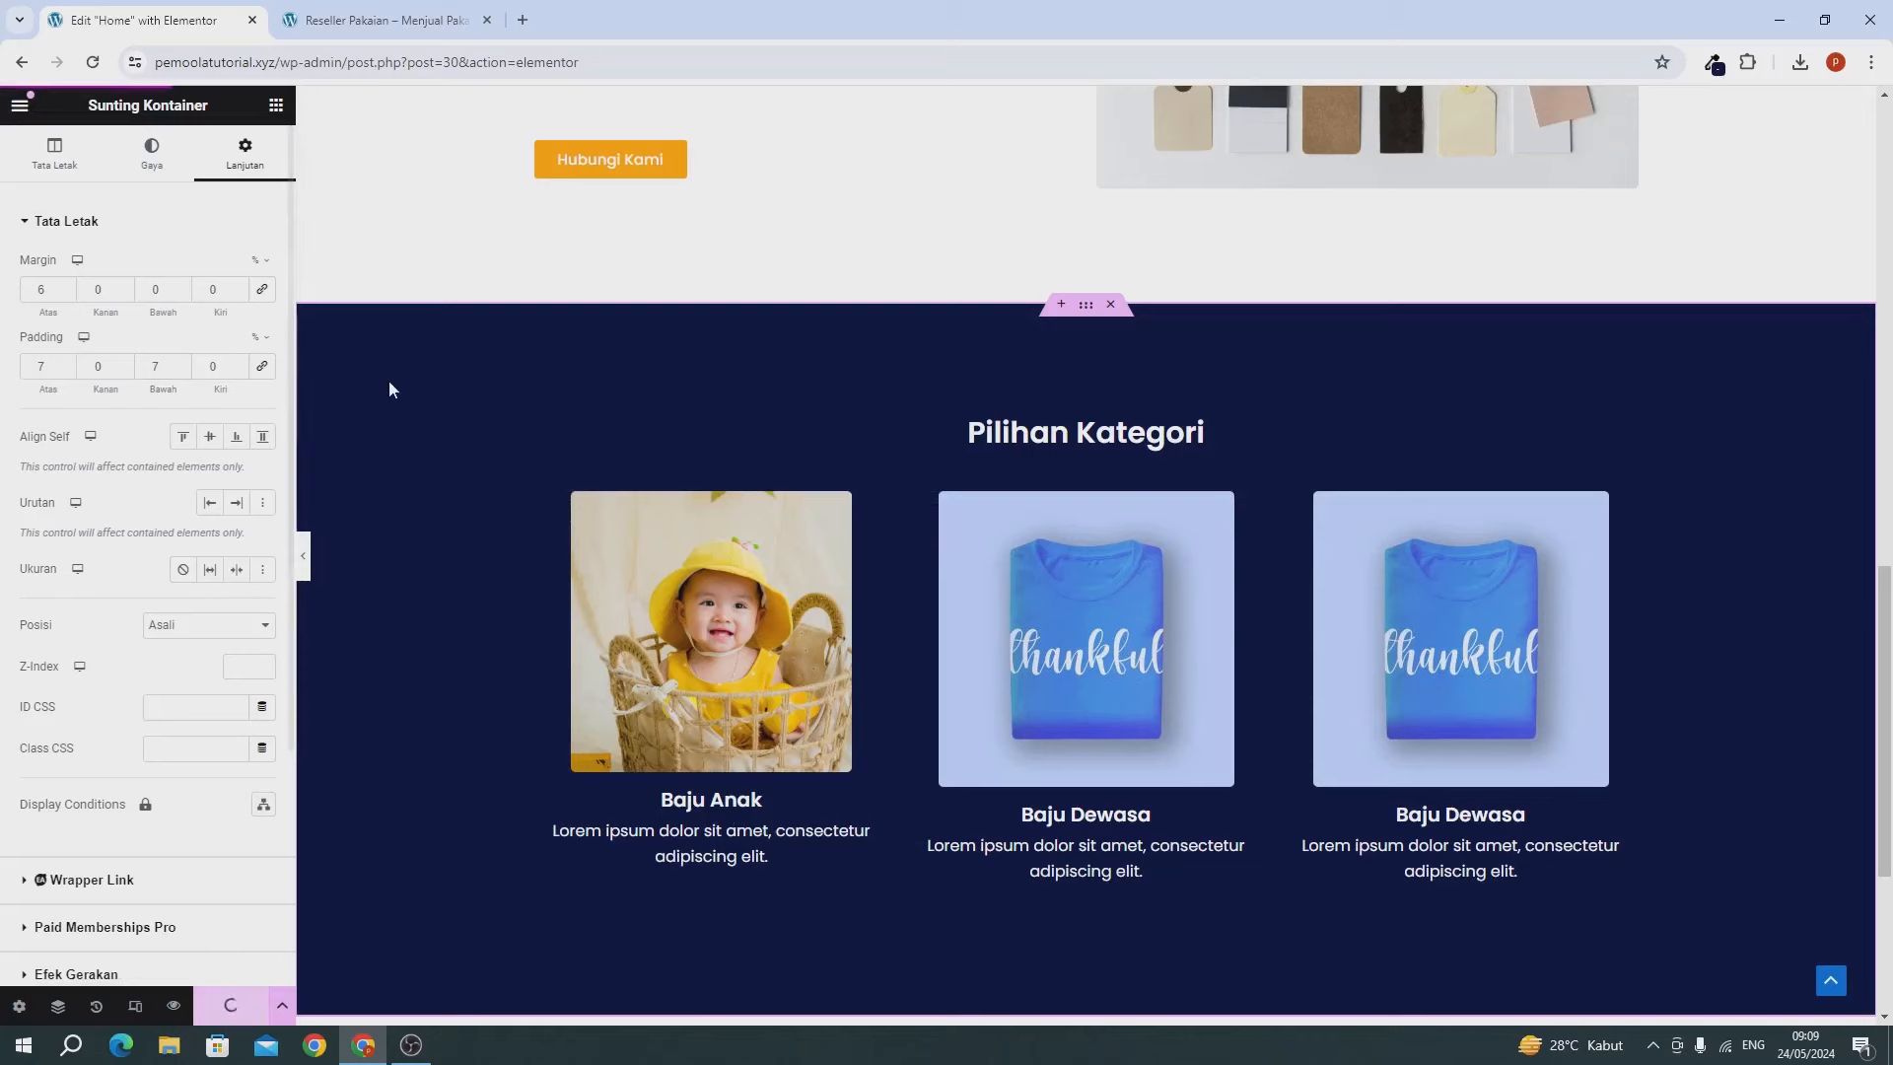
left_click(347, 30)
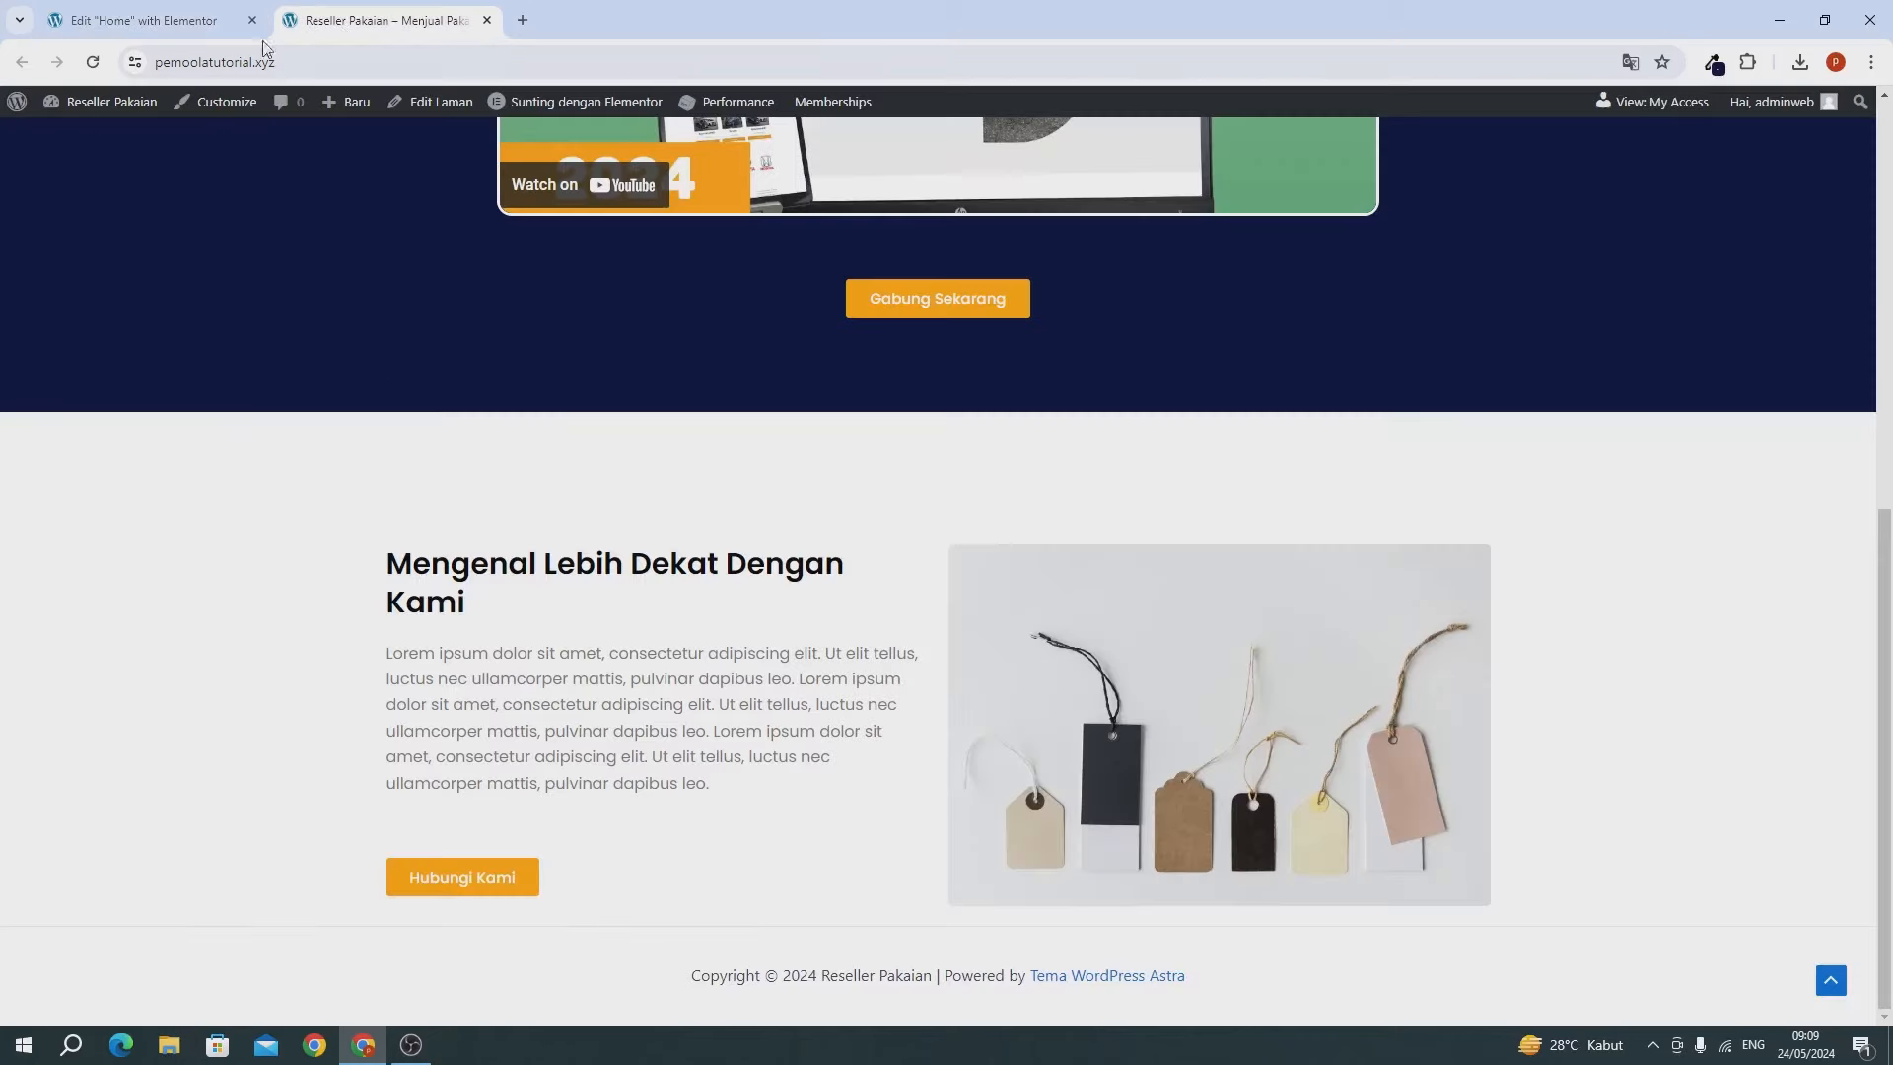
left_click(89, 62)
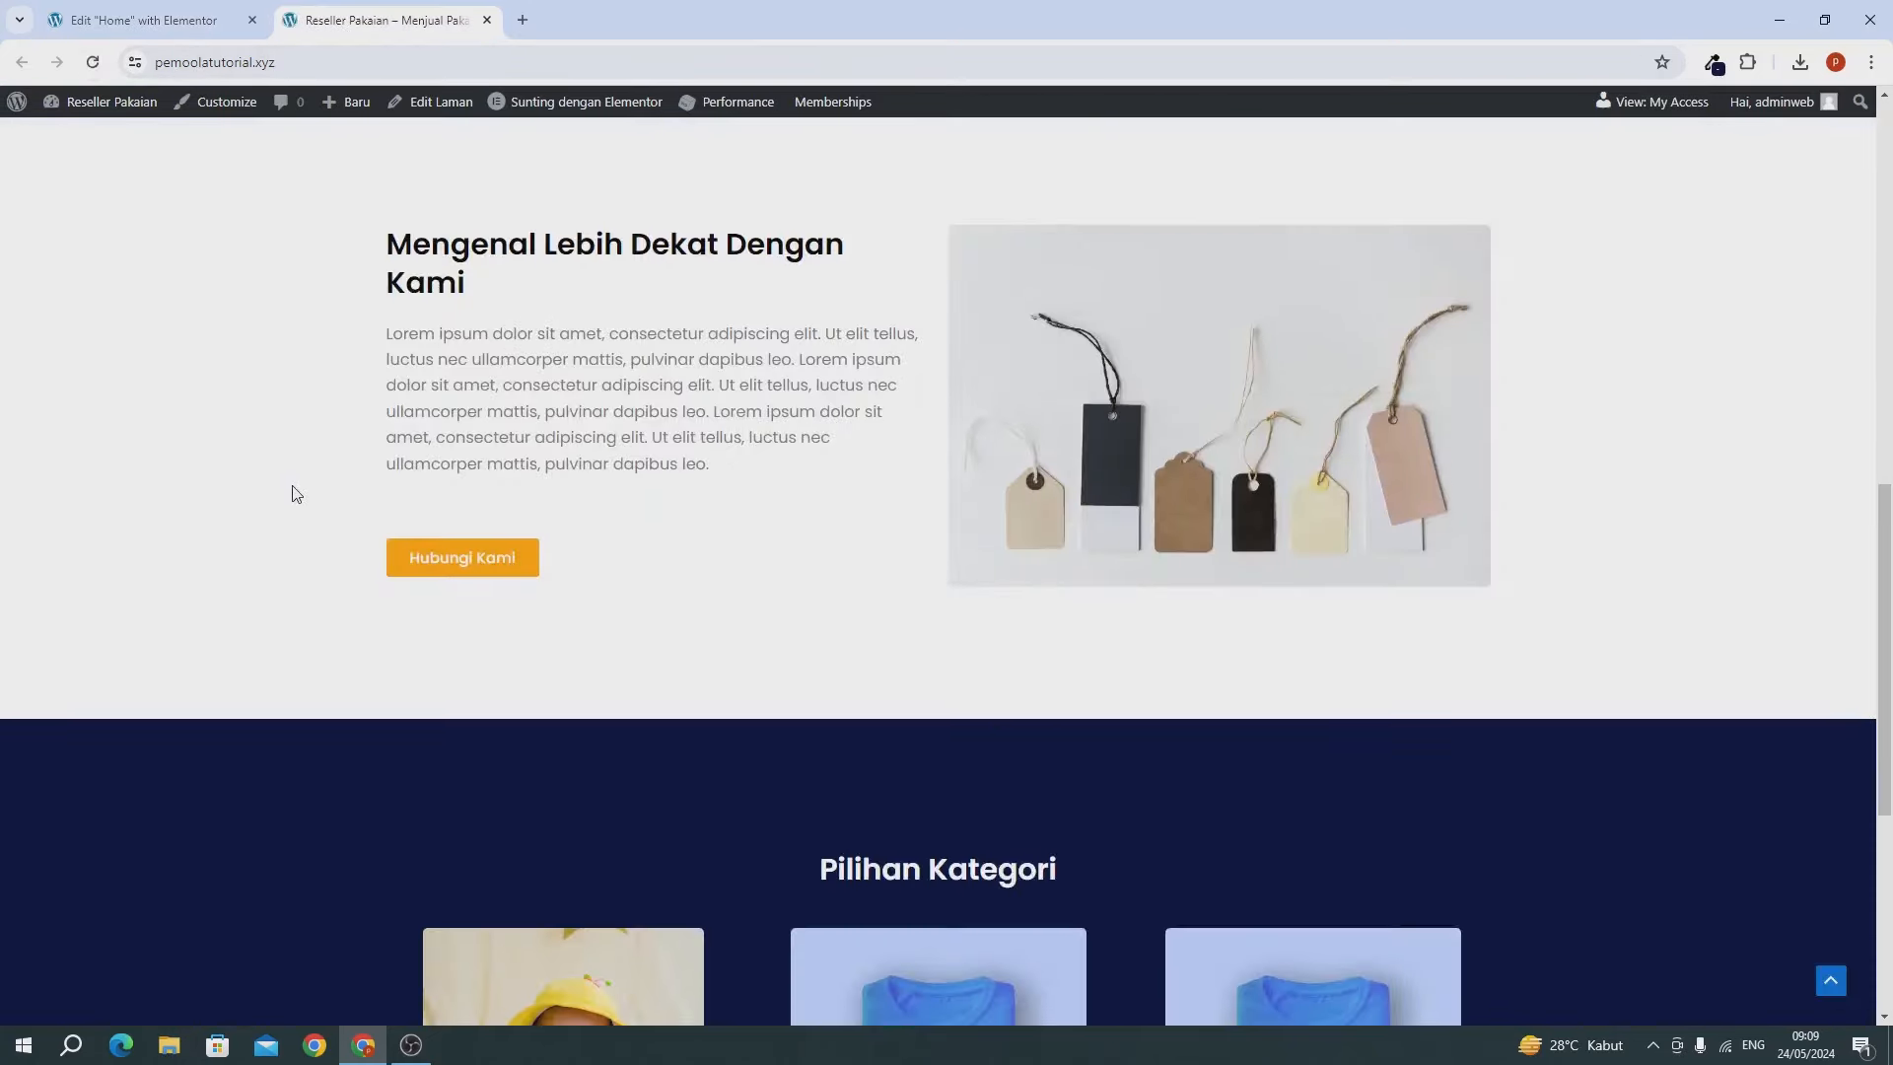
scroll(291, 493, "down", 5)
scroll(291, 493, "up", 7)
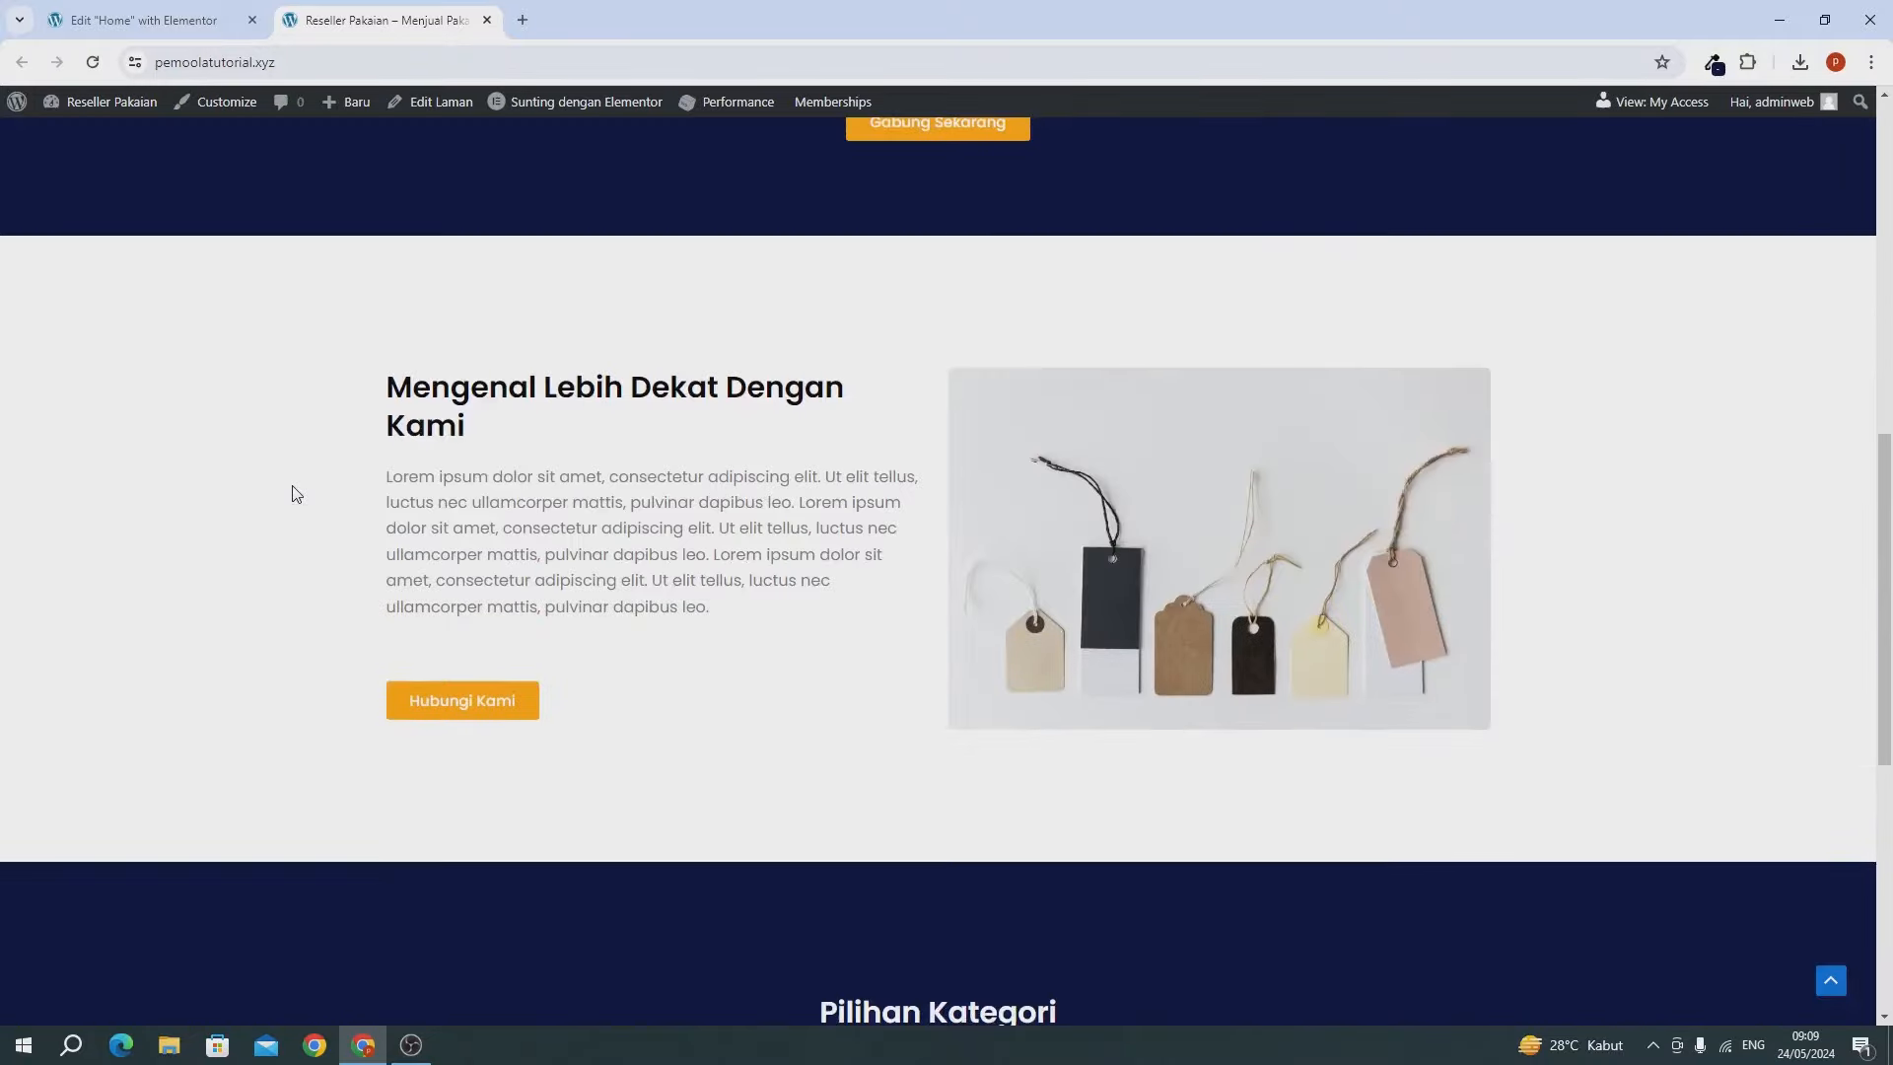
scroll(292, 493, "down", 5)
scroll(292, 493, "up", 2)
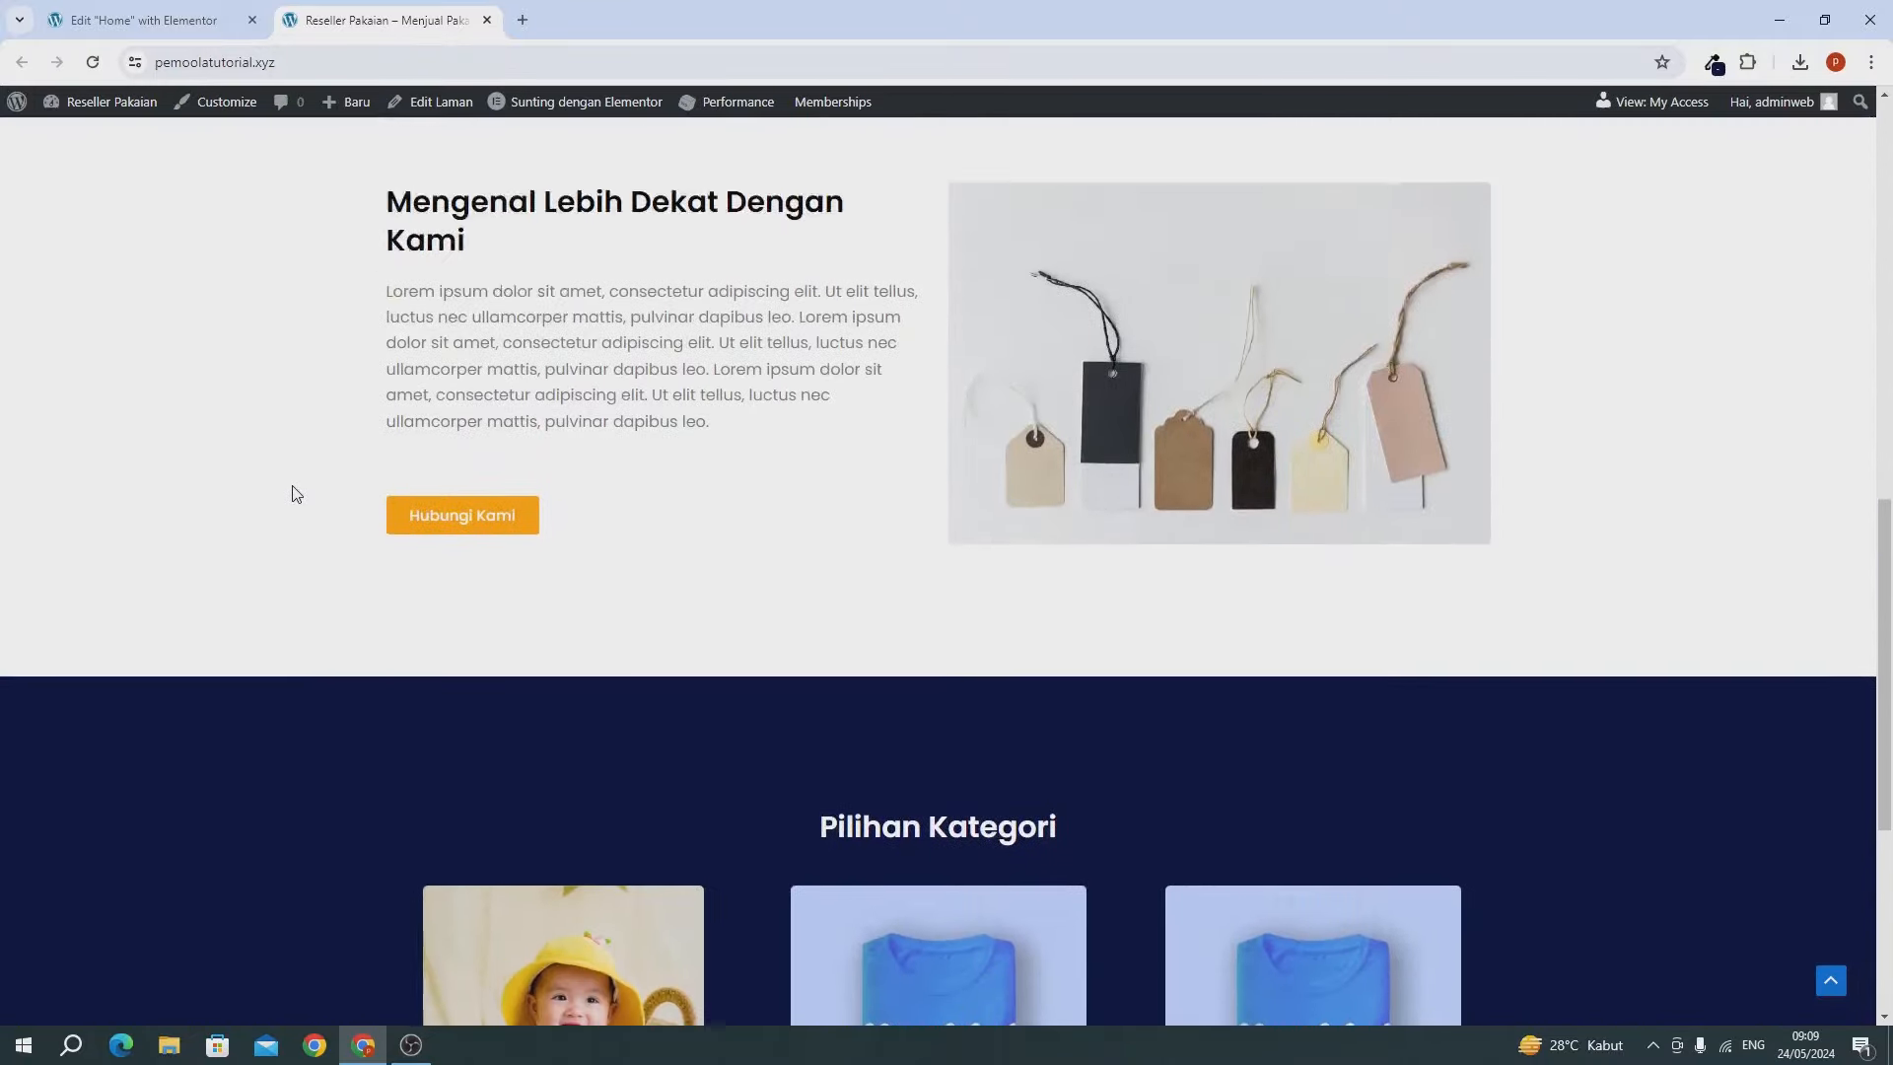
scroll(294, 493, "down", 5)
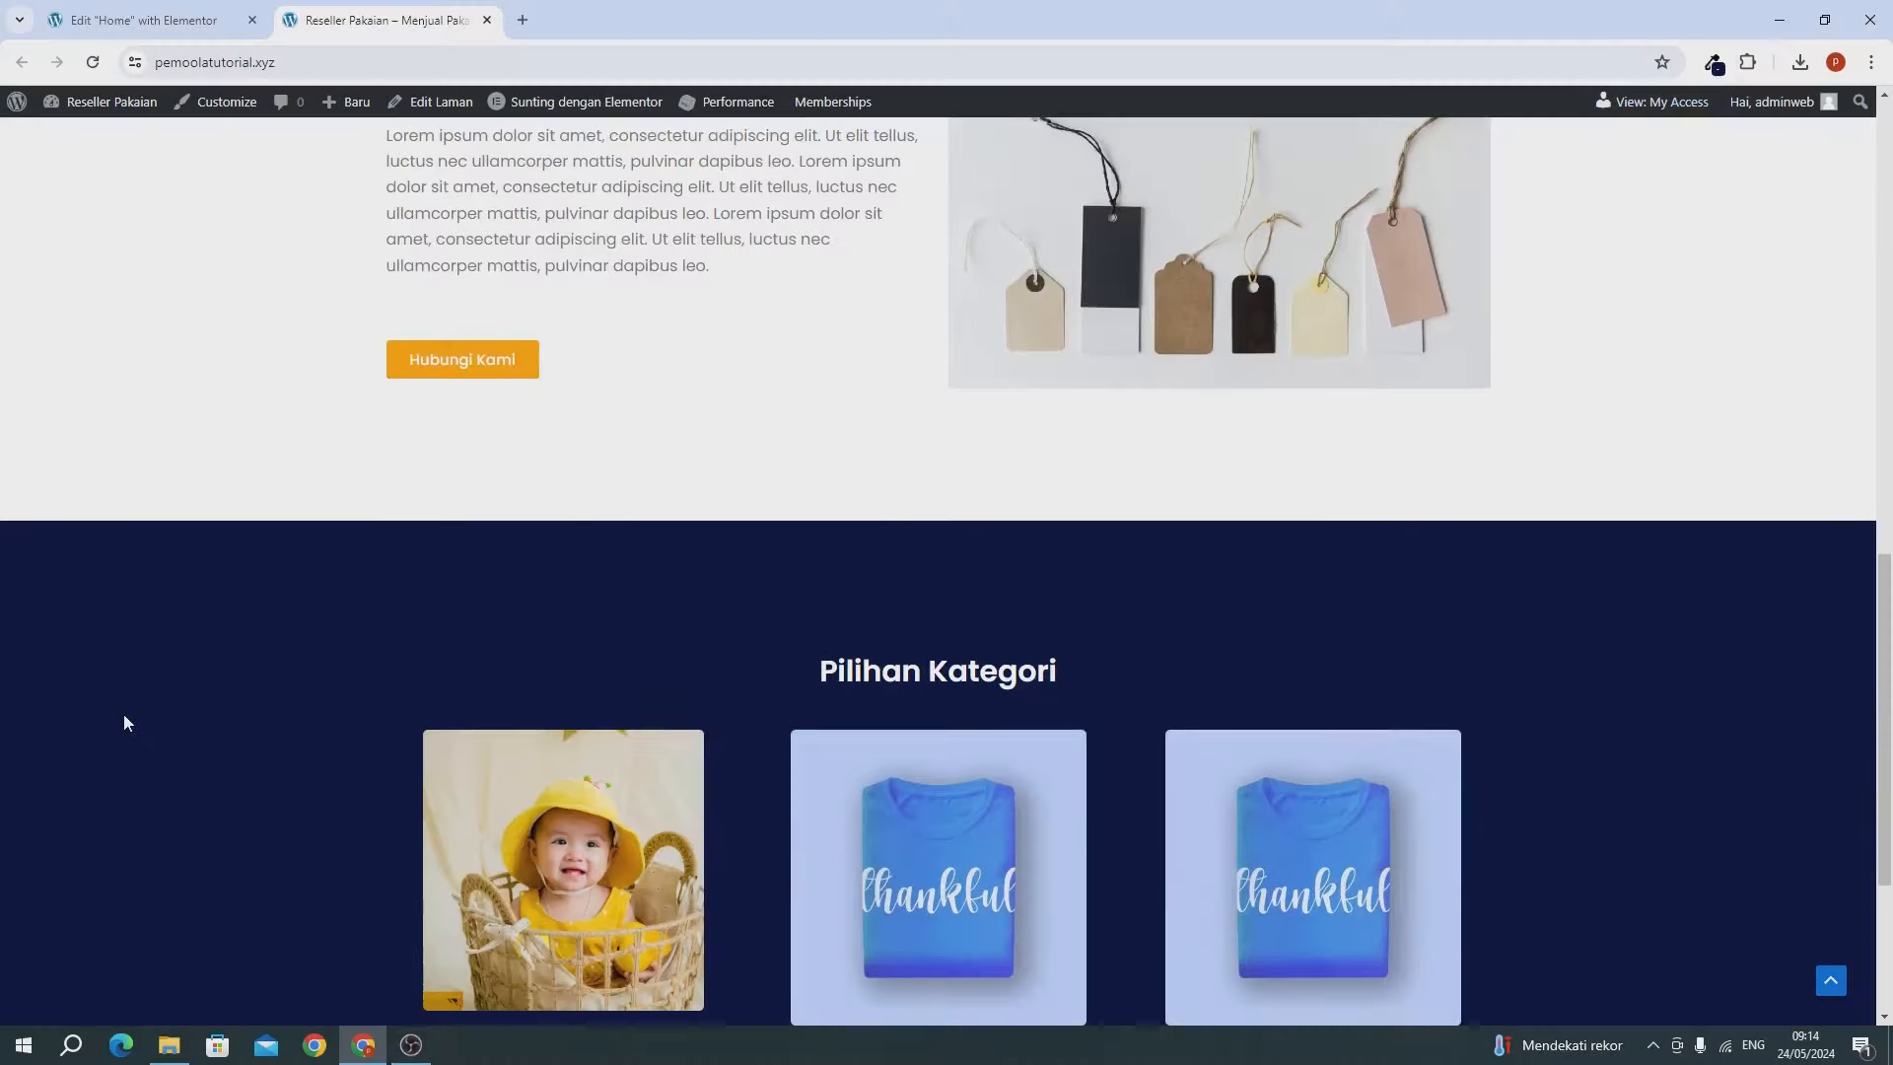
scroll(122, 713, "down", 4)
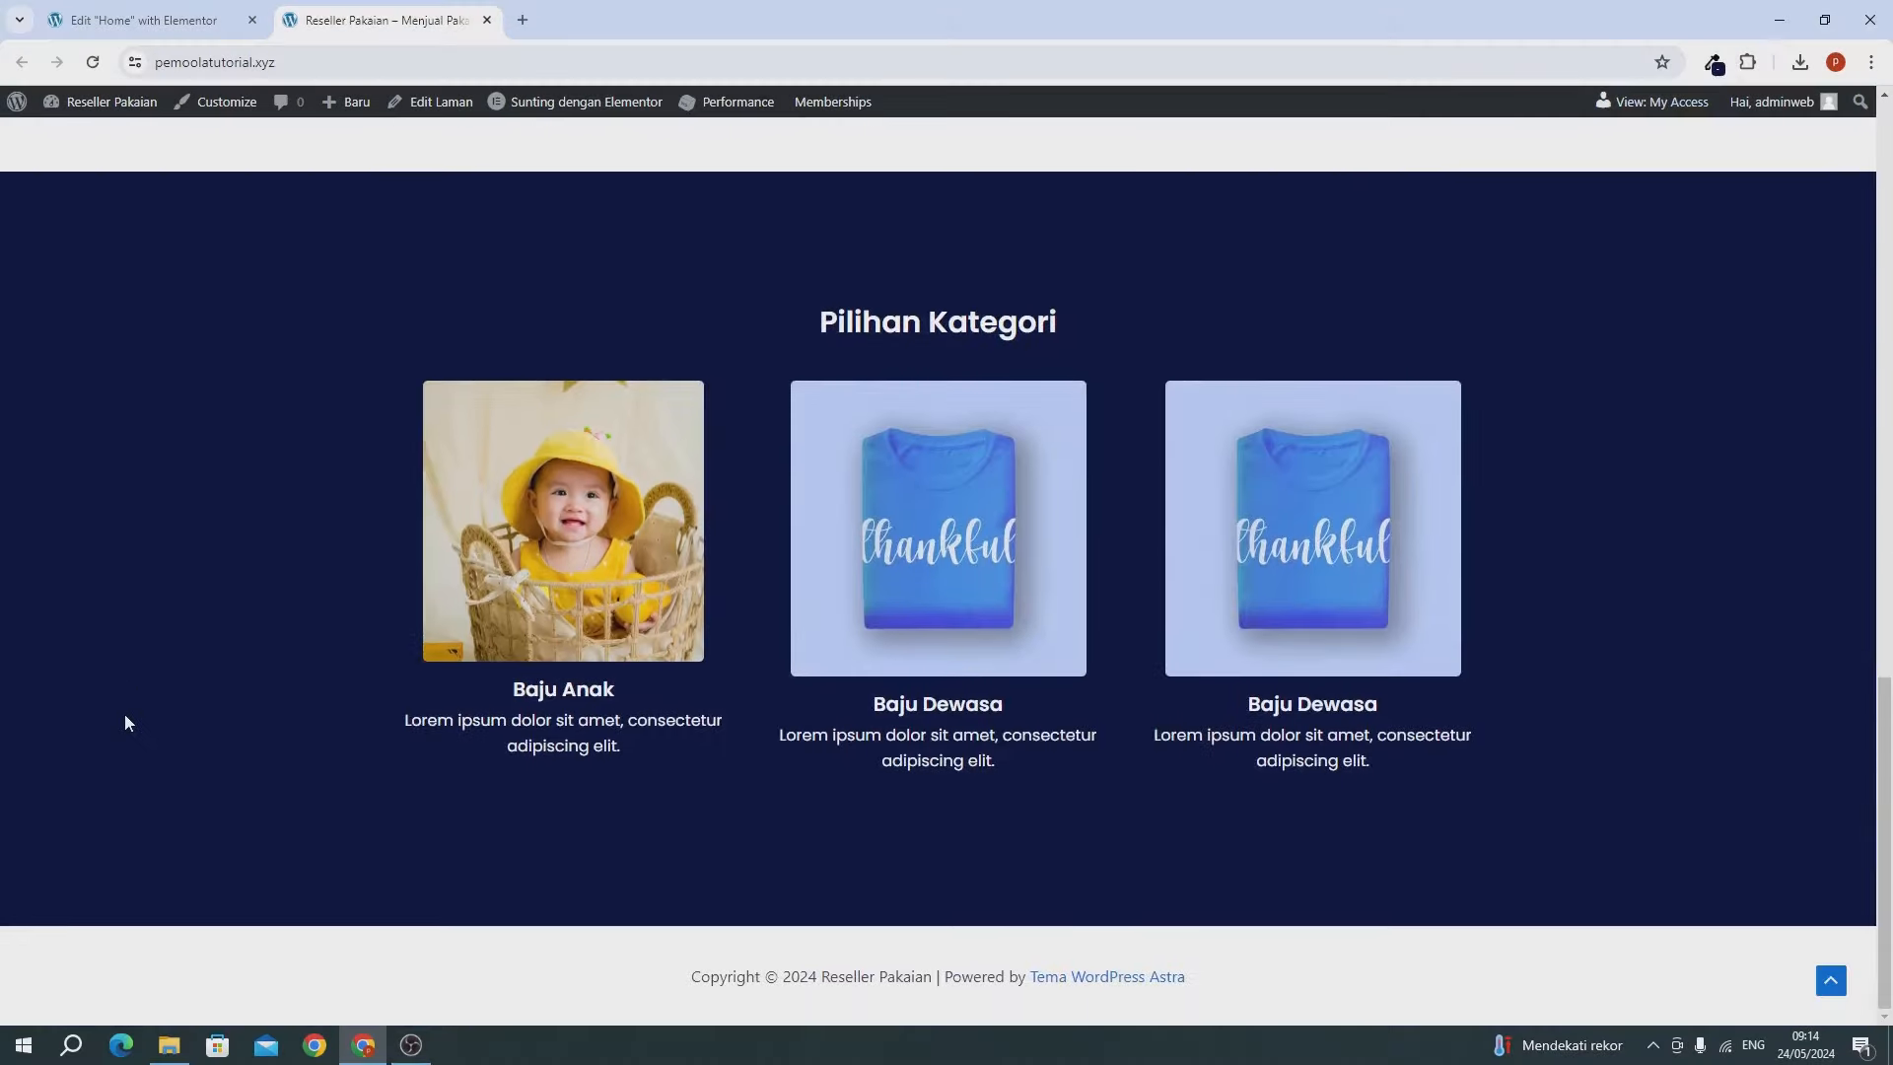
left_click(144, 20)
Add a single-column flexbox container below the Pilihan Kategori section.
scroll(694, 520, "down", 5)
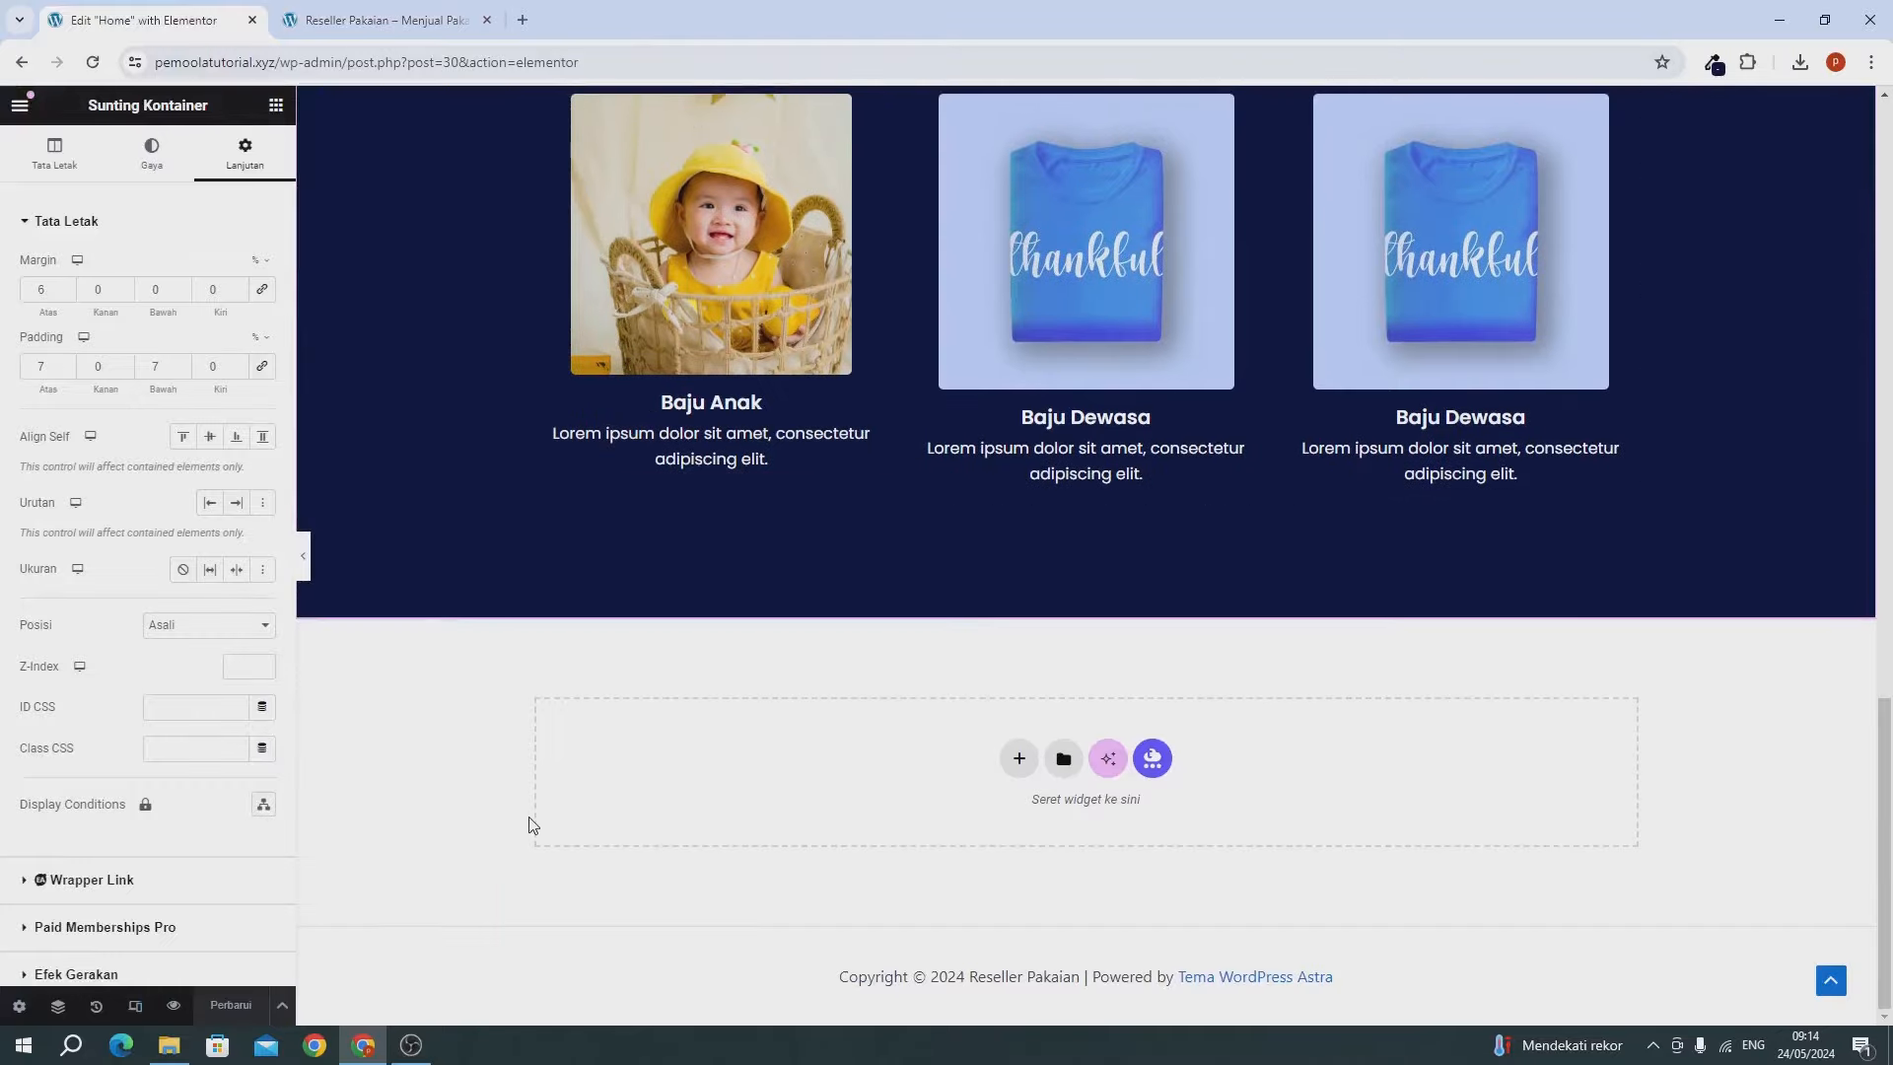
scroll(789, 690, "up", 5)
scroll(789, 690, "down", 5)
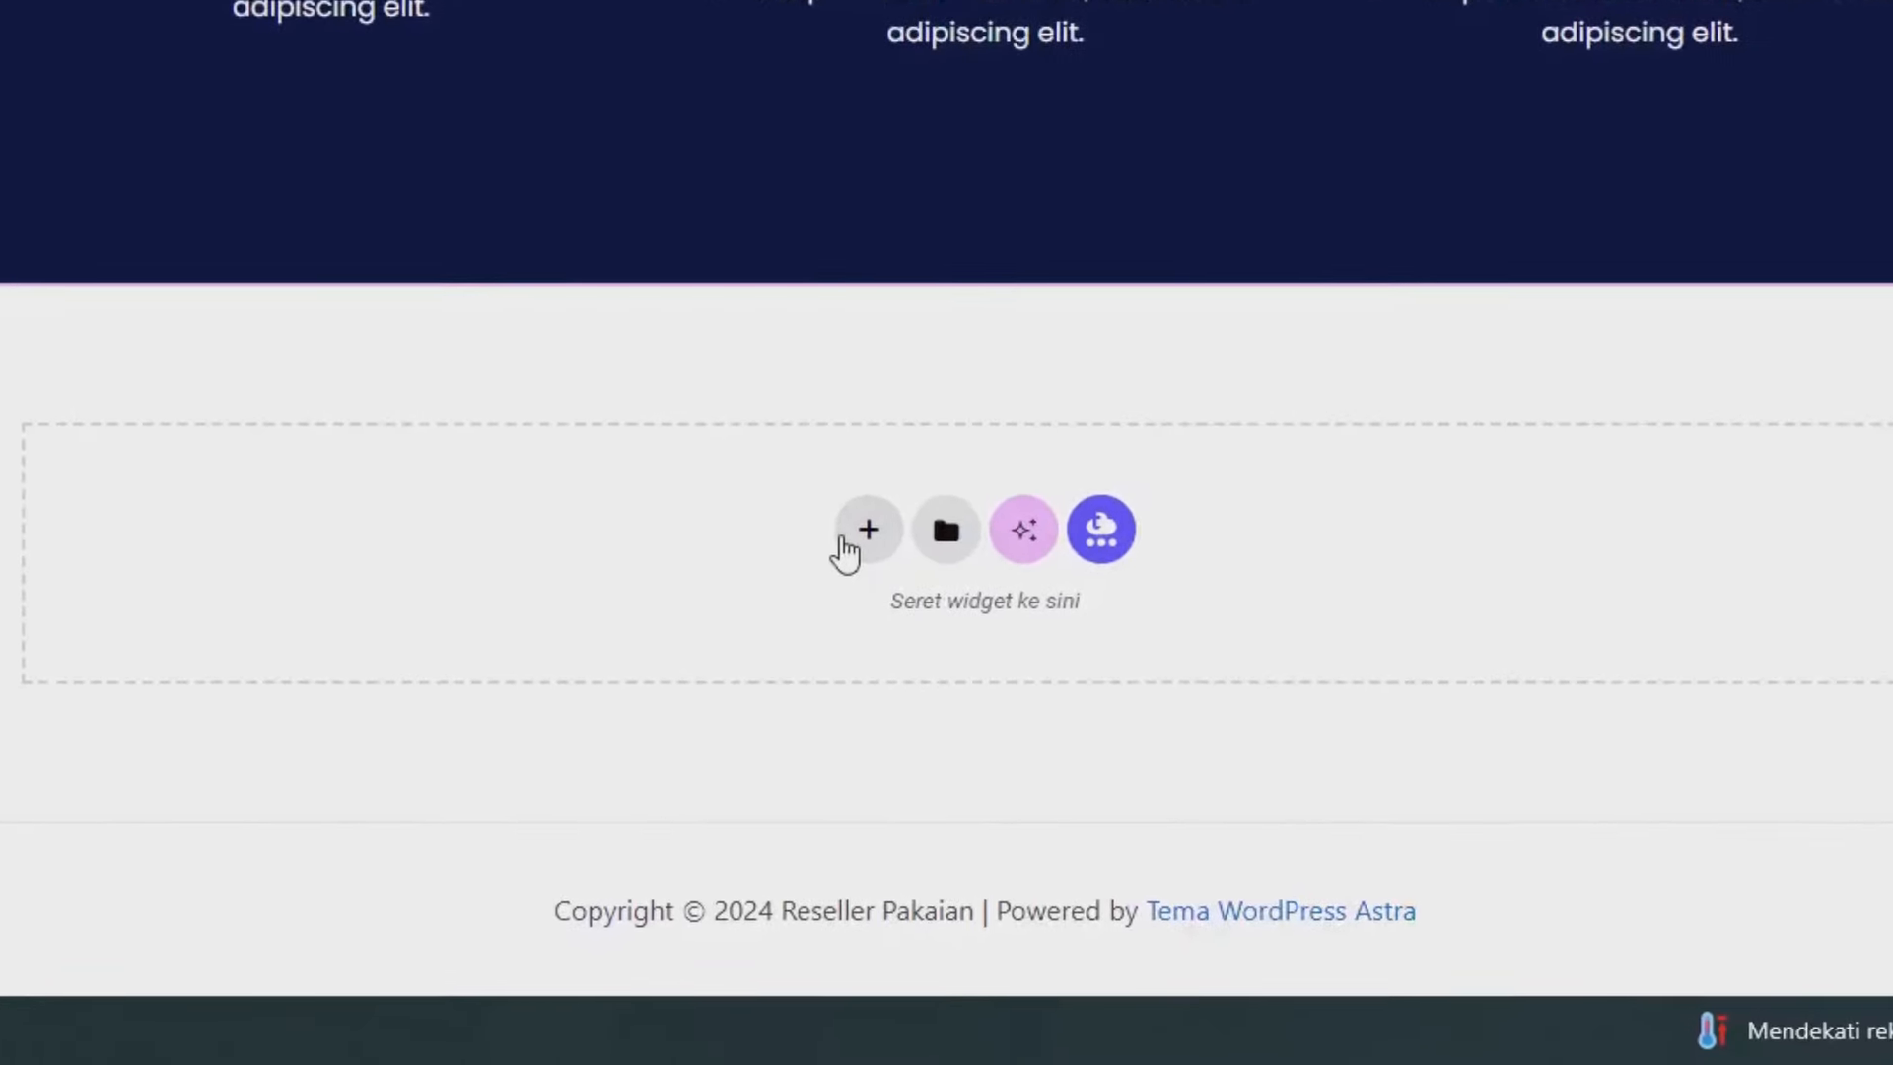
left_click(852, 538)
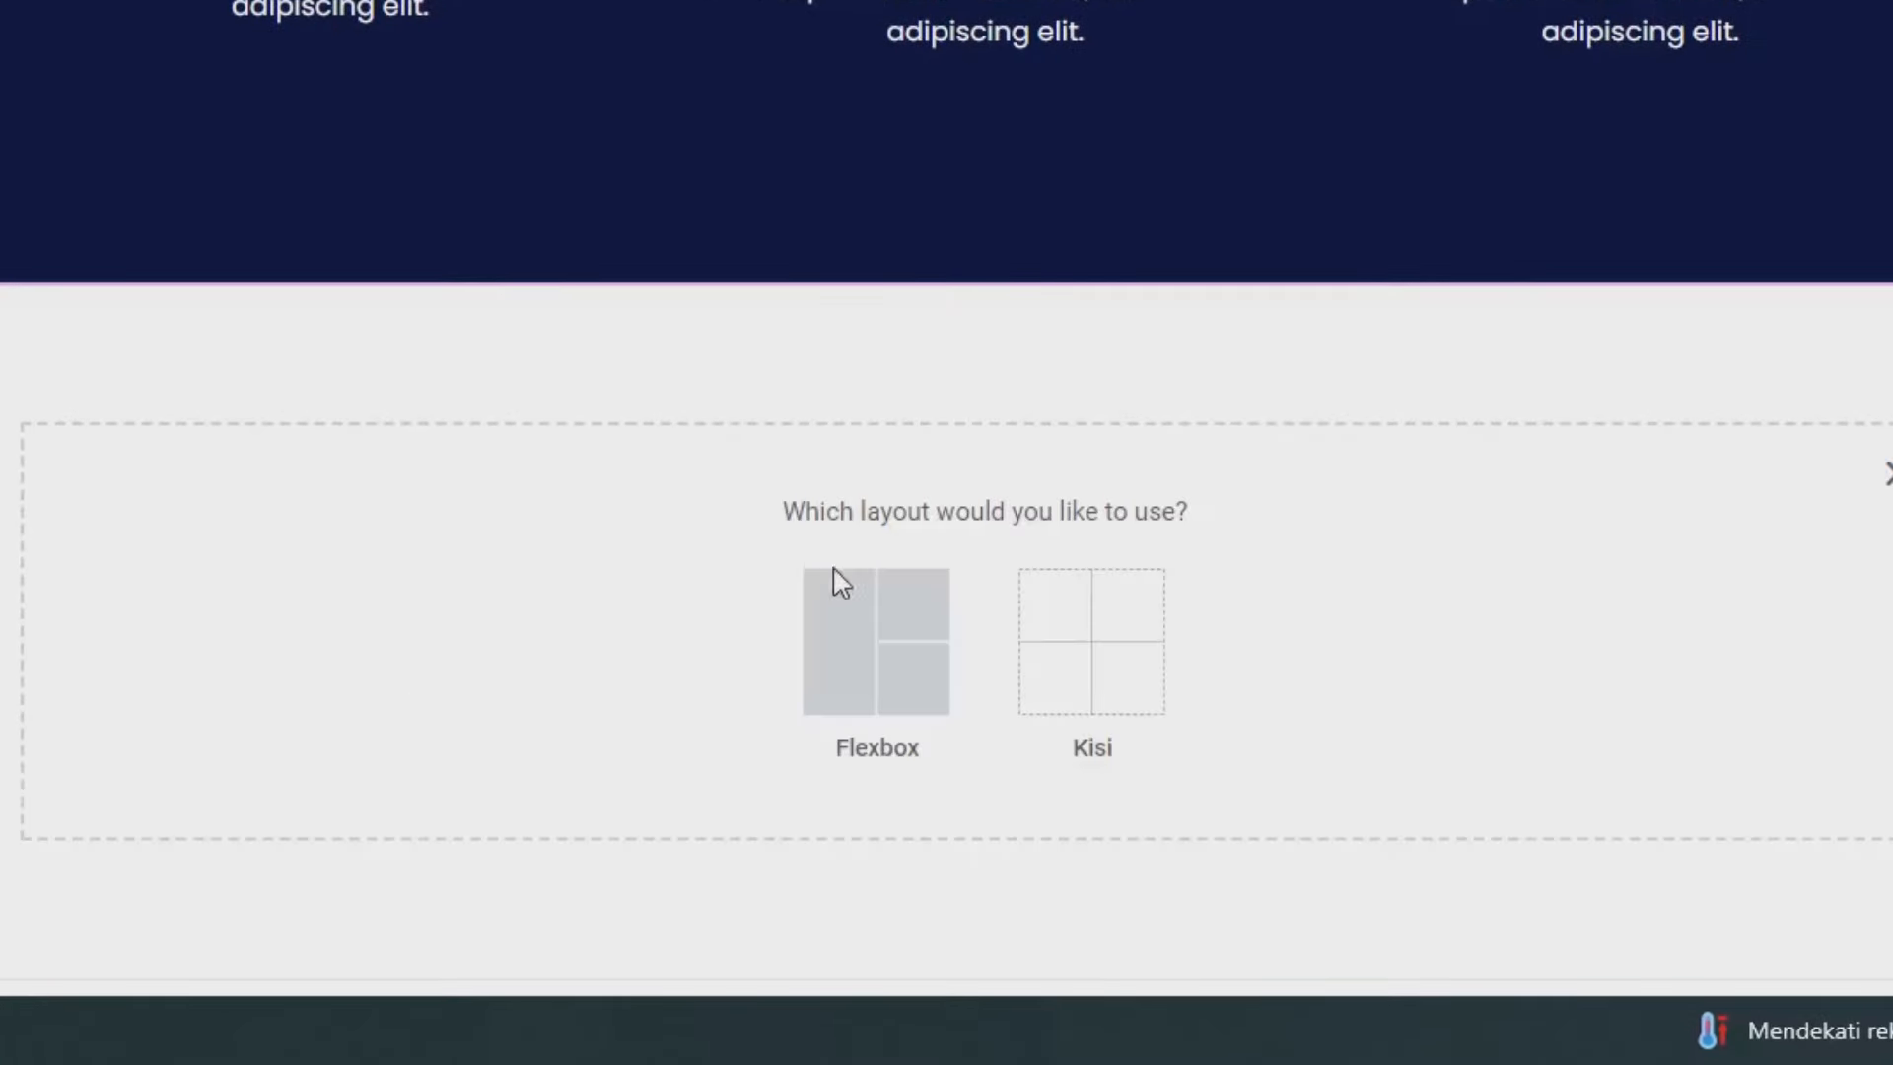
left_click(872, 646)
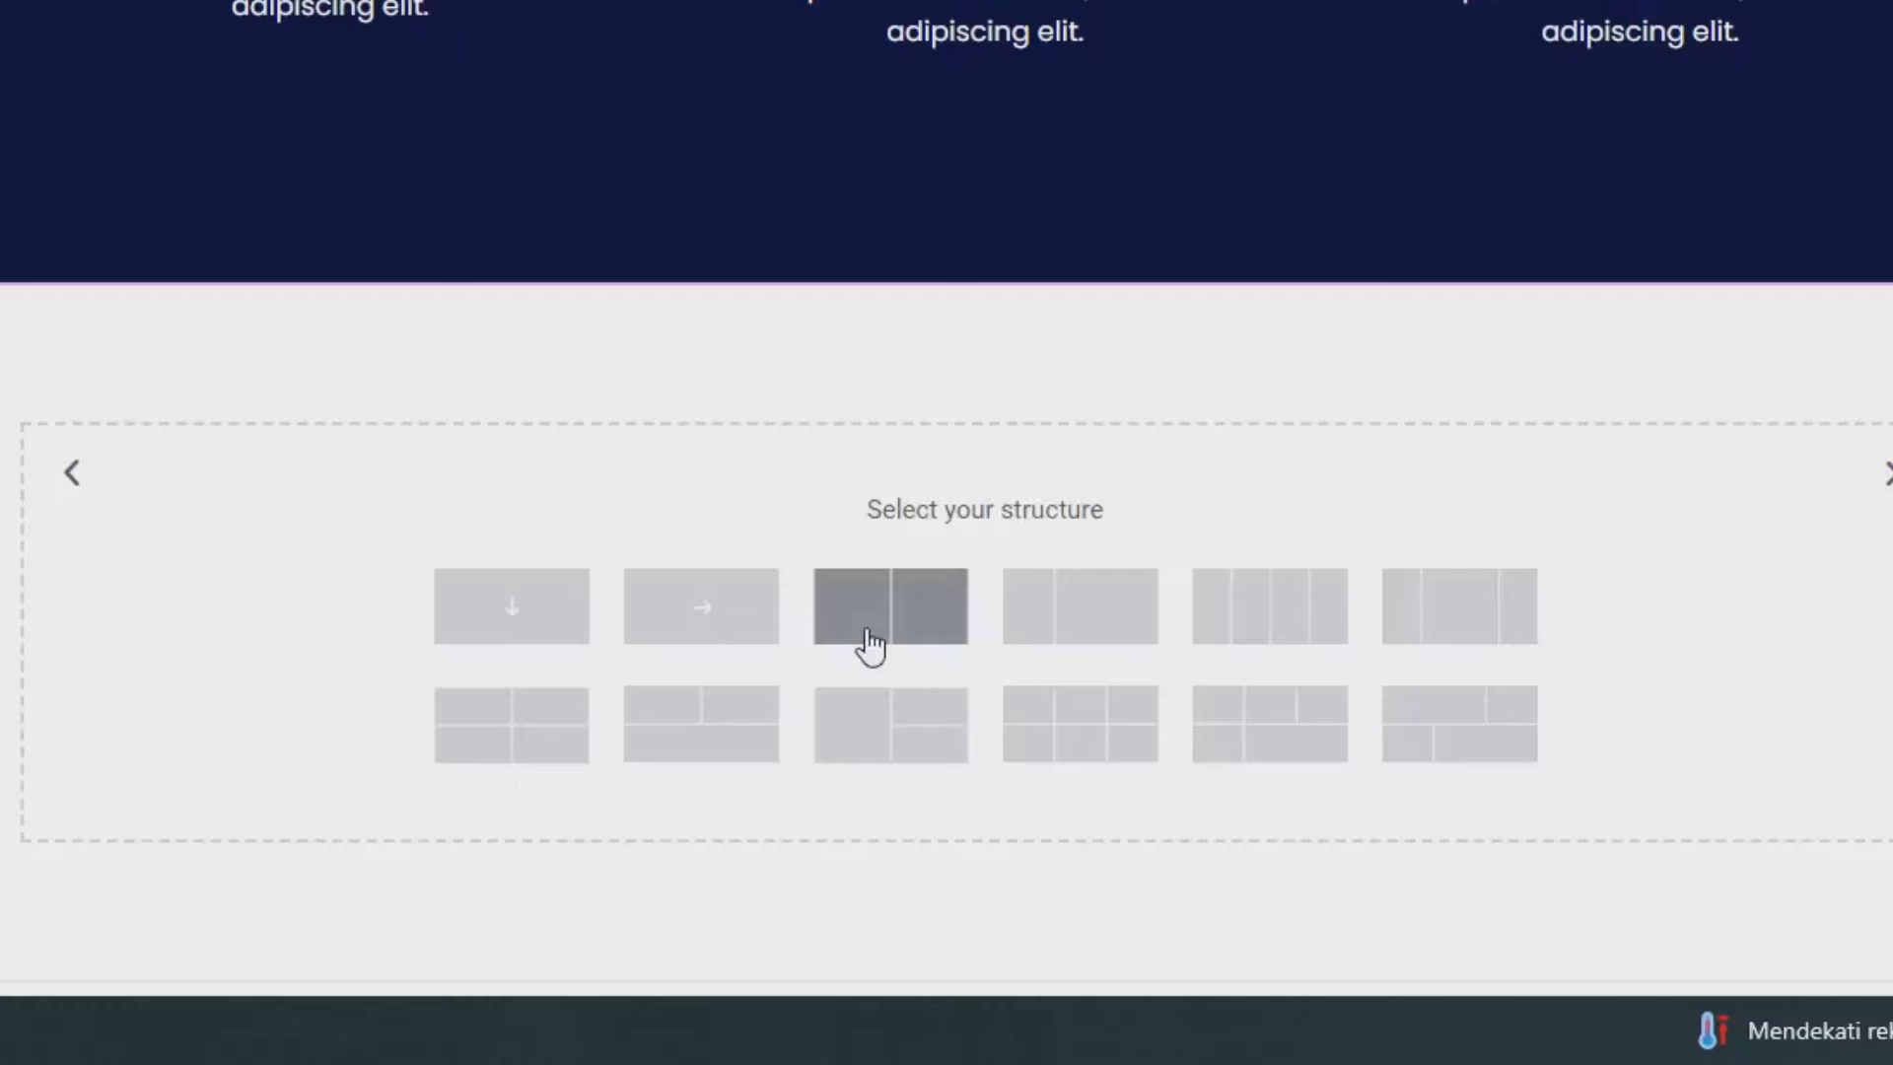
left_click(510, 641)
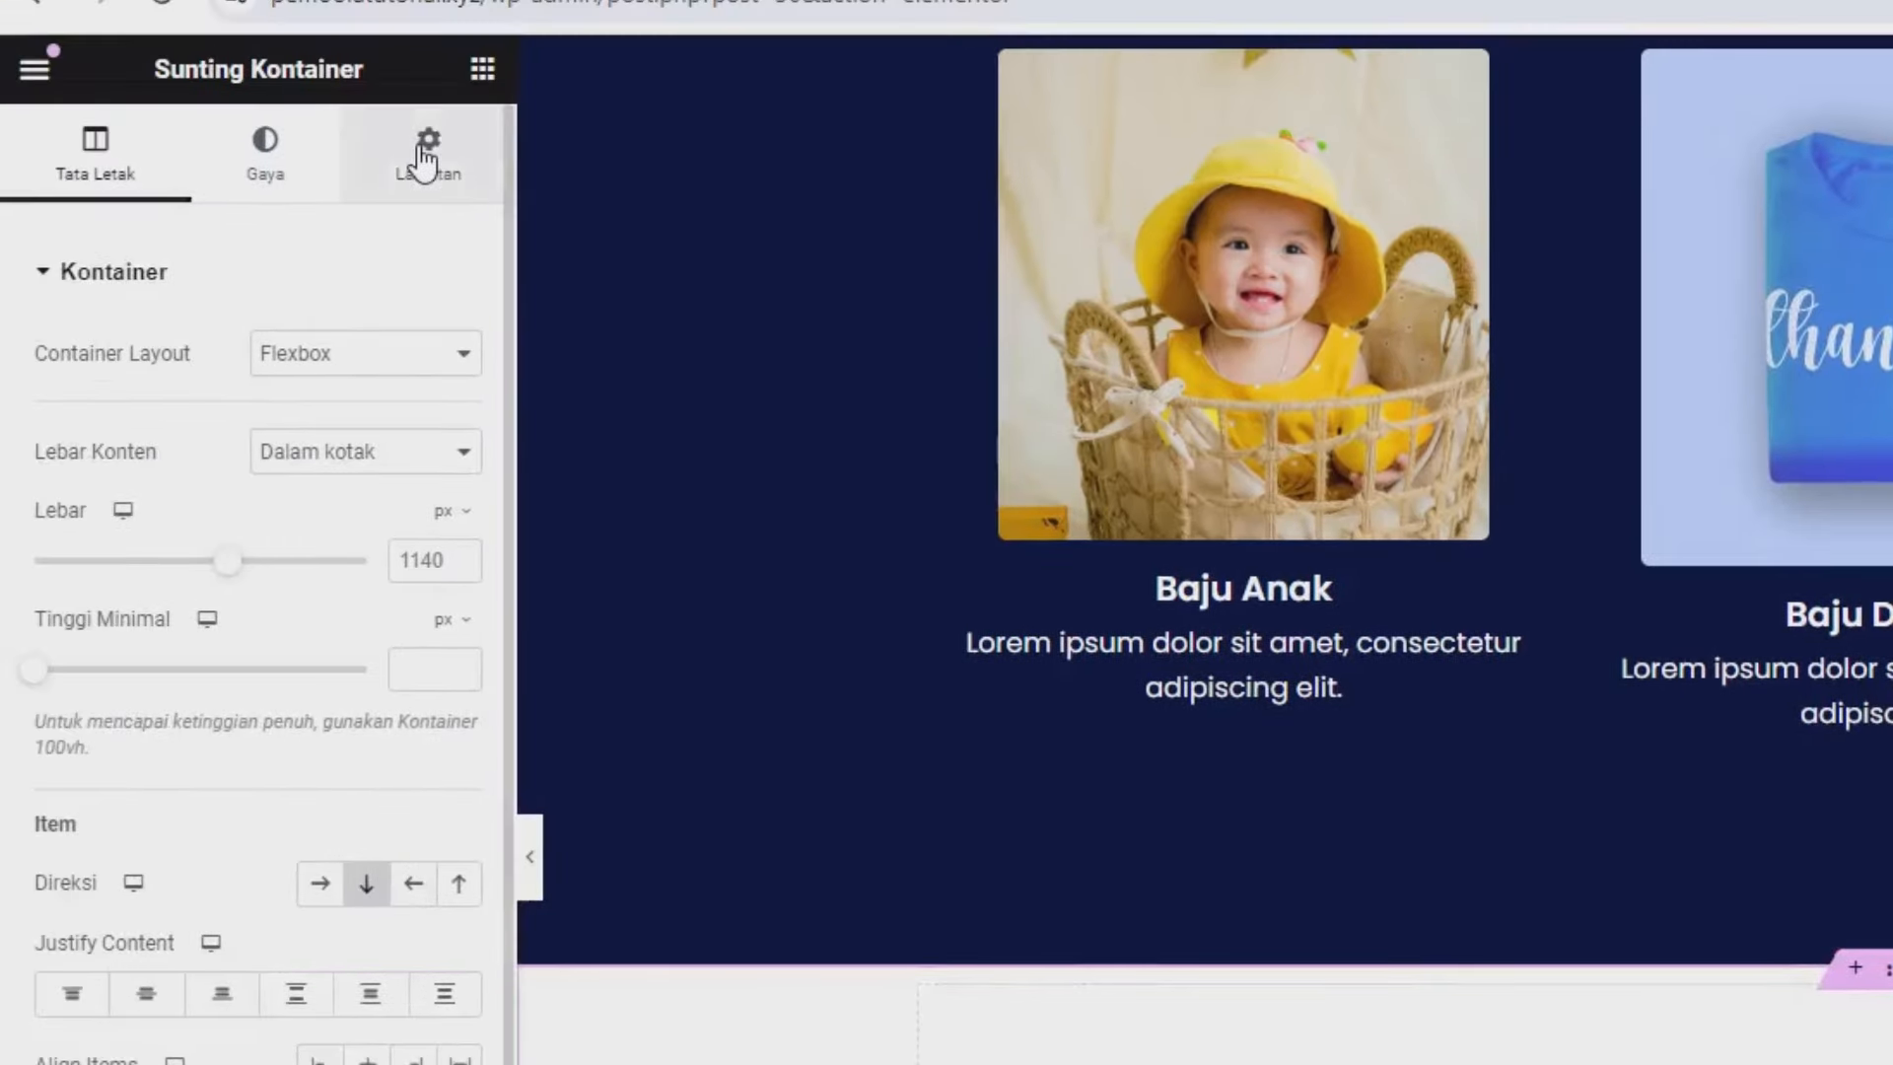
Unlink the new container's margins, switch them to percent and set the top to 6.
left_click(425, 157)
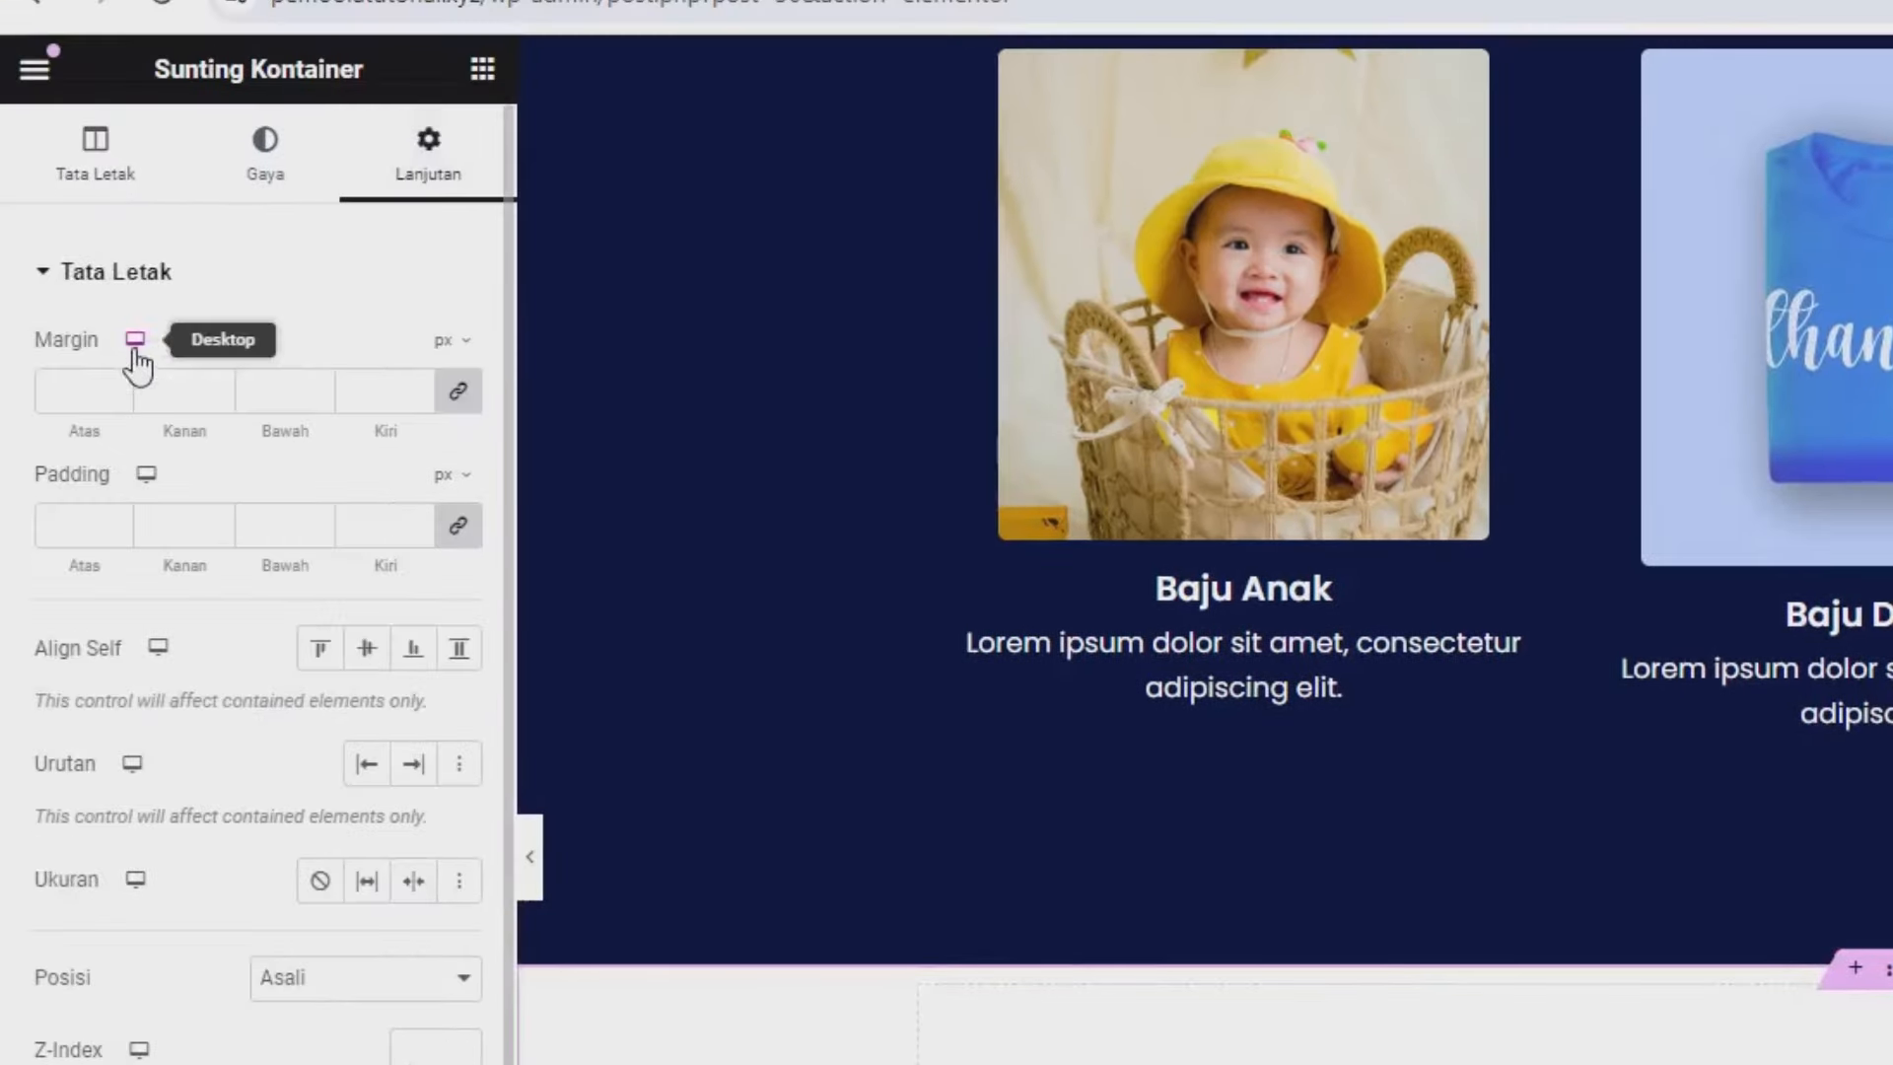
left_click(462, 397)
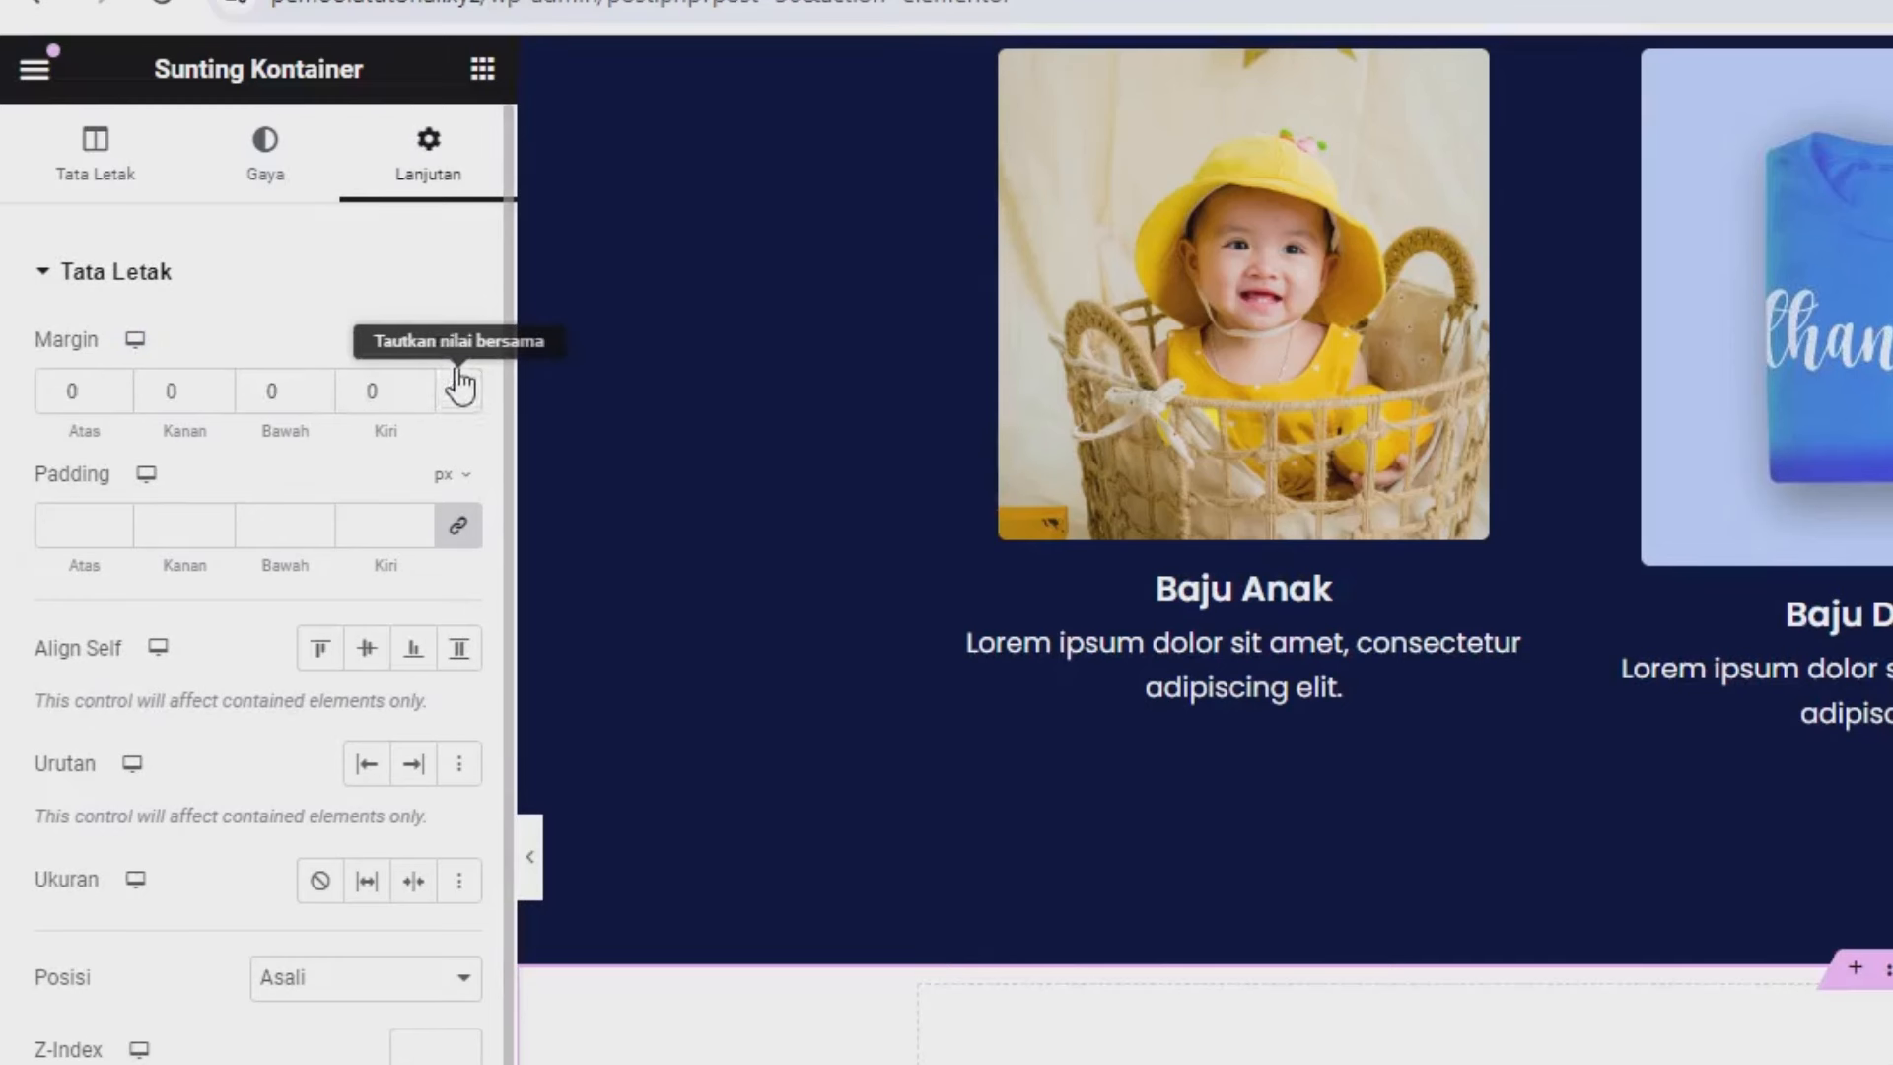
left_click(443, 342)
left_click(440, 394)
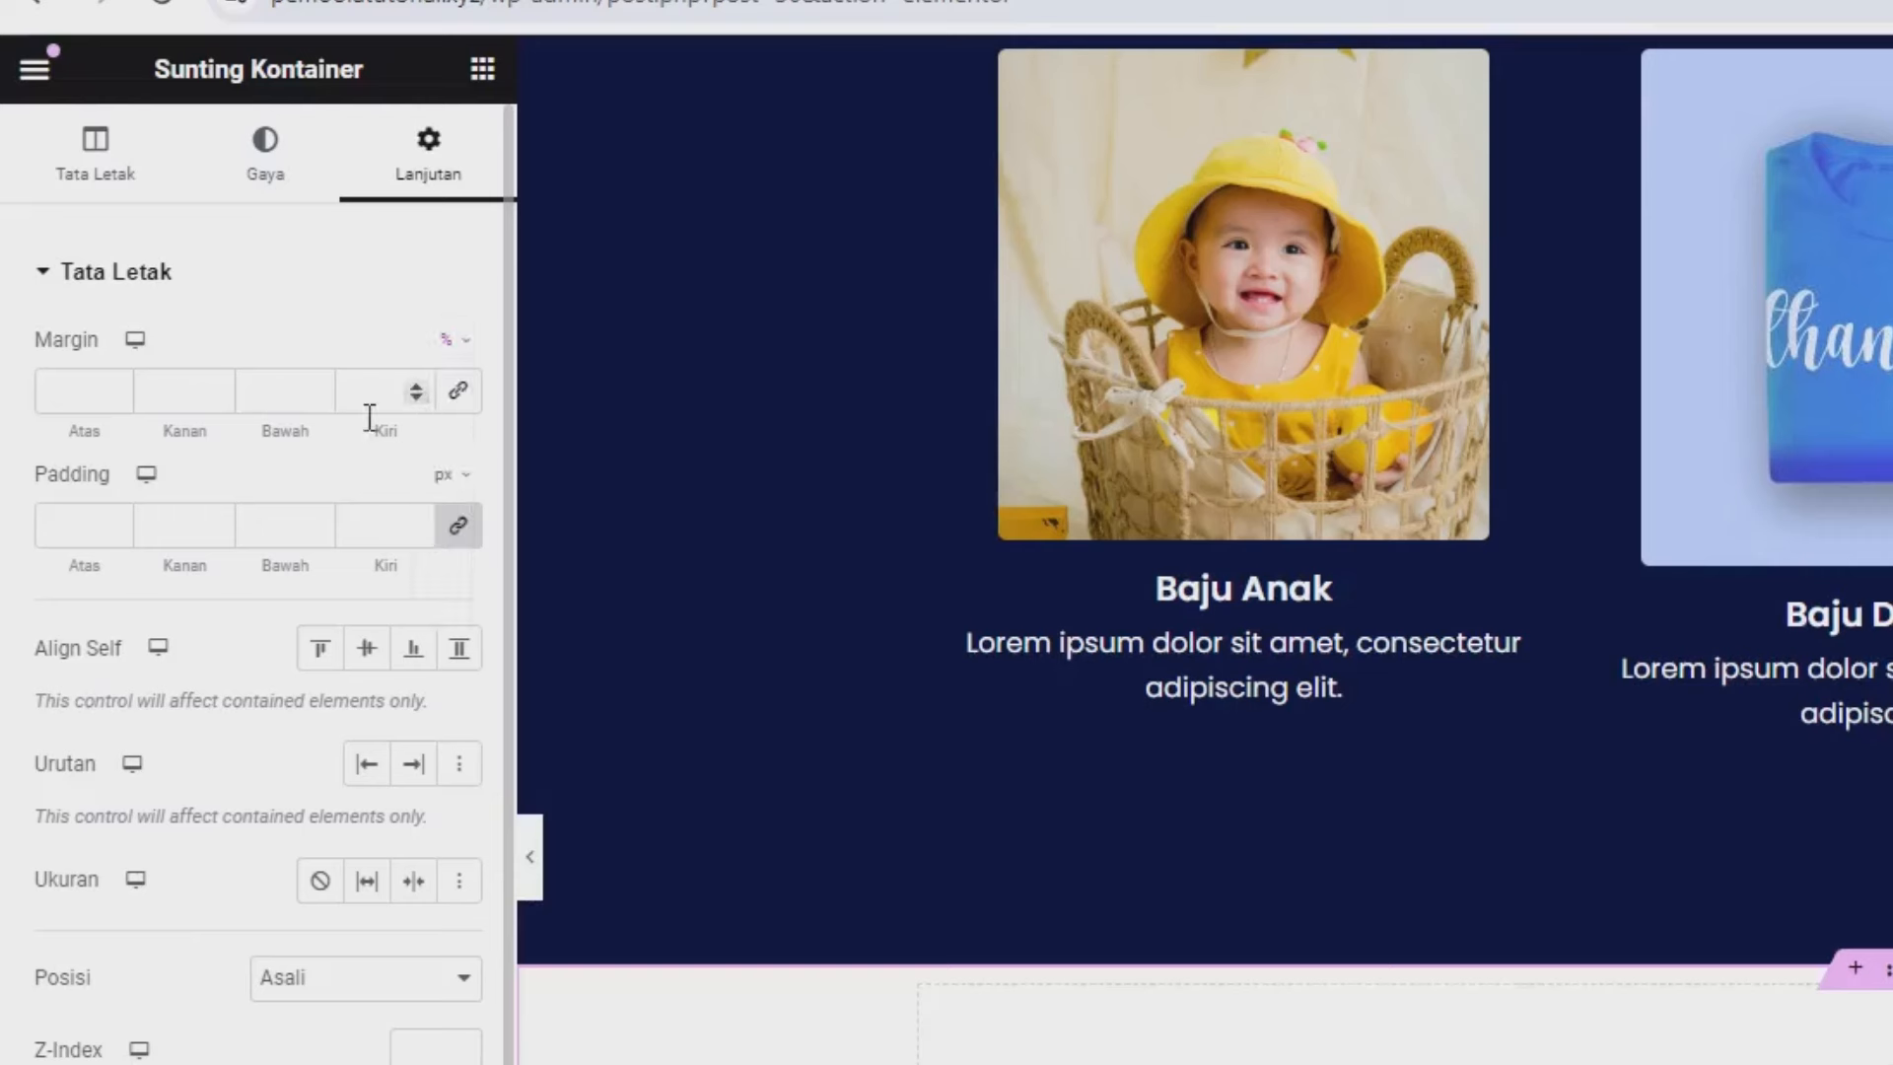
left_click(73, 391)
type("6")
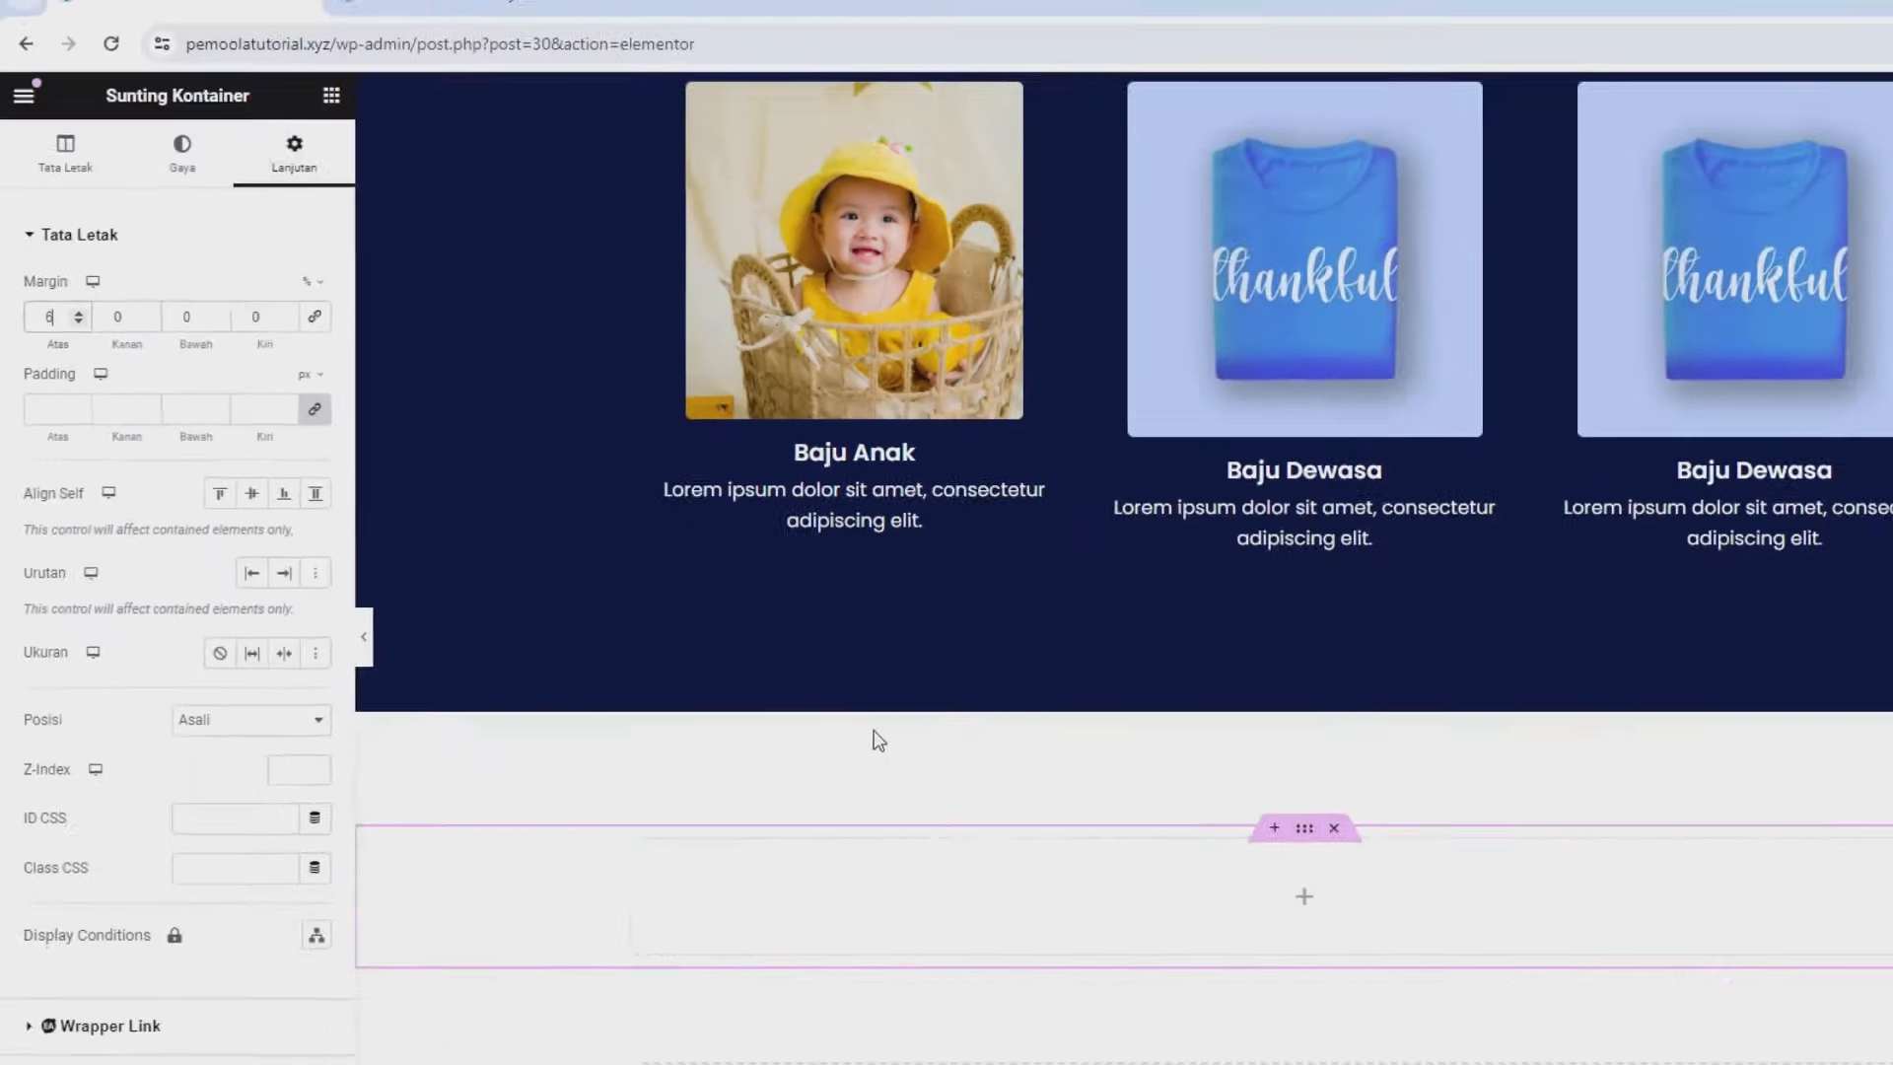
scroll(809, 690, "up", 8)
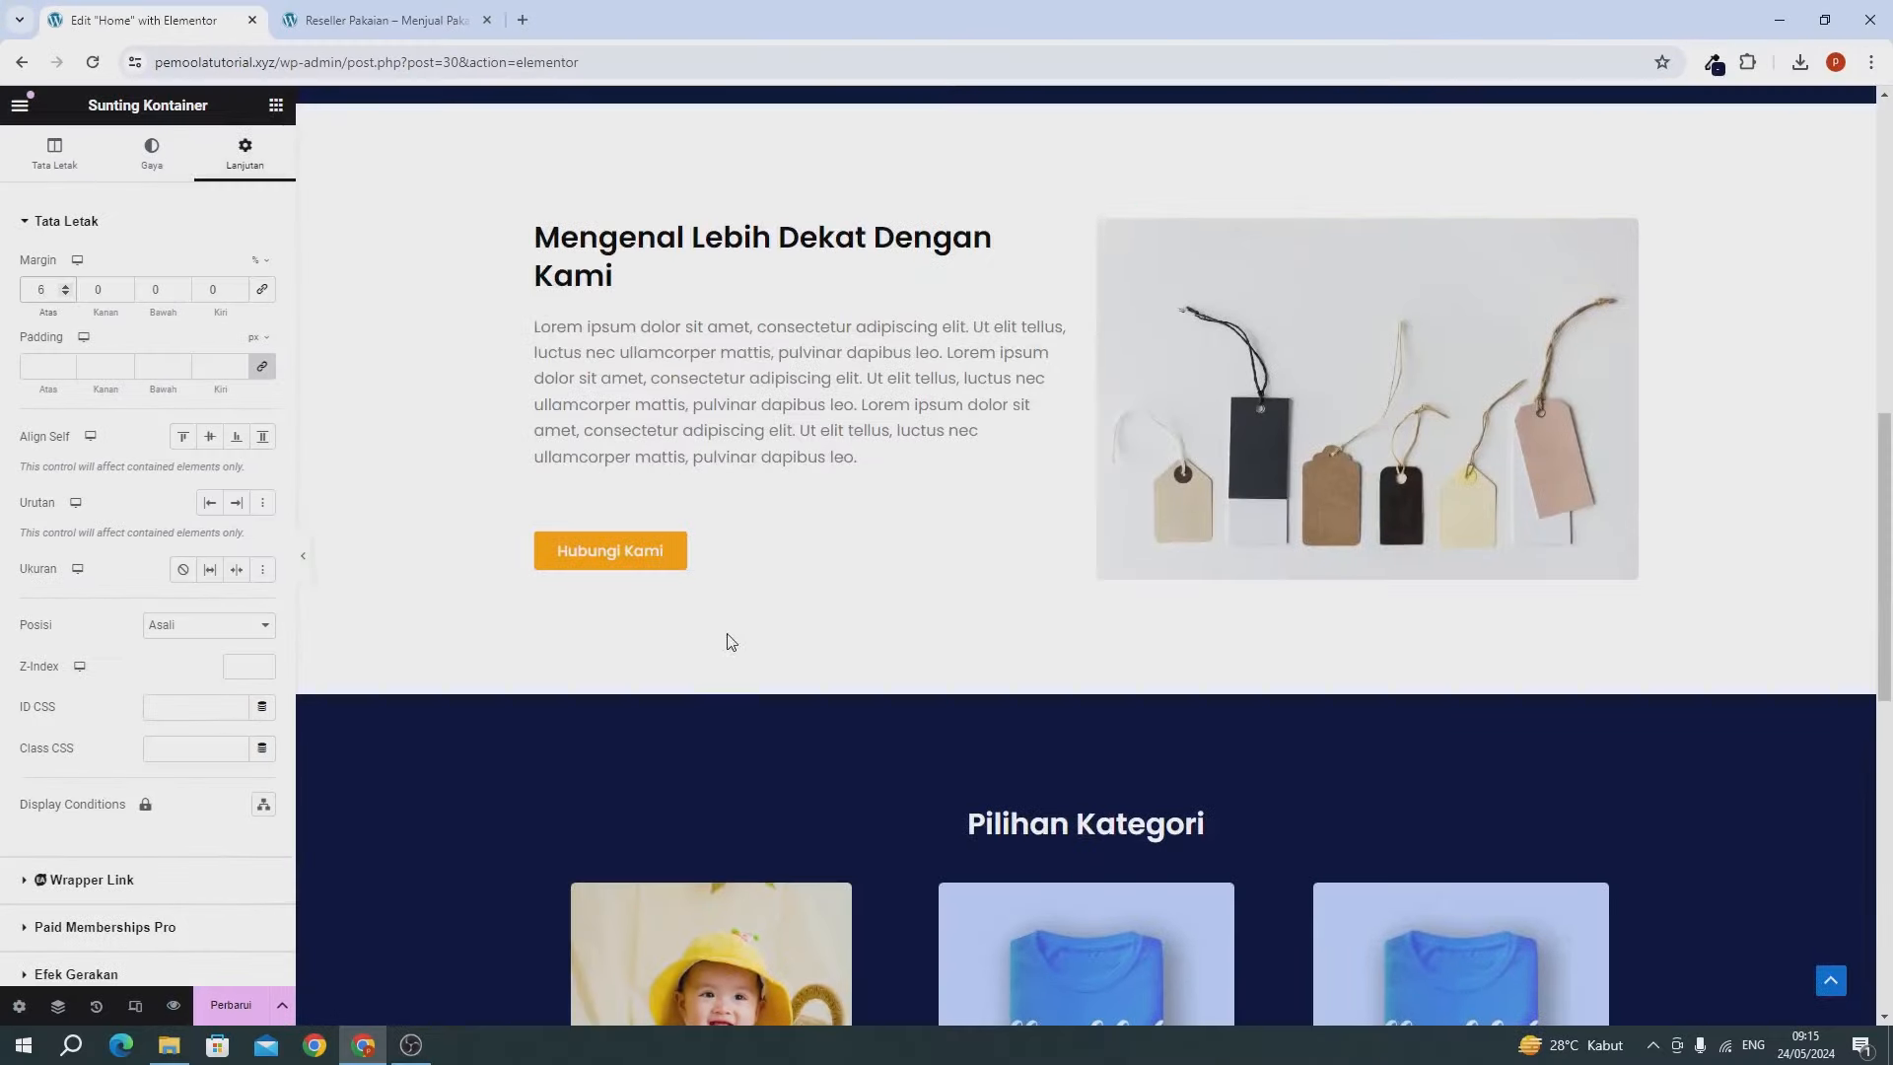
Copy the 'Mengenal Lebih Dekat Dengan Kami' heading and paste it into the empty container.
right_click(618, 246)
left_click(655, 345)
scroll(795, 624, "down", 10)
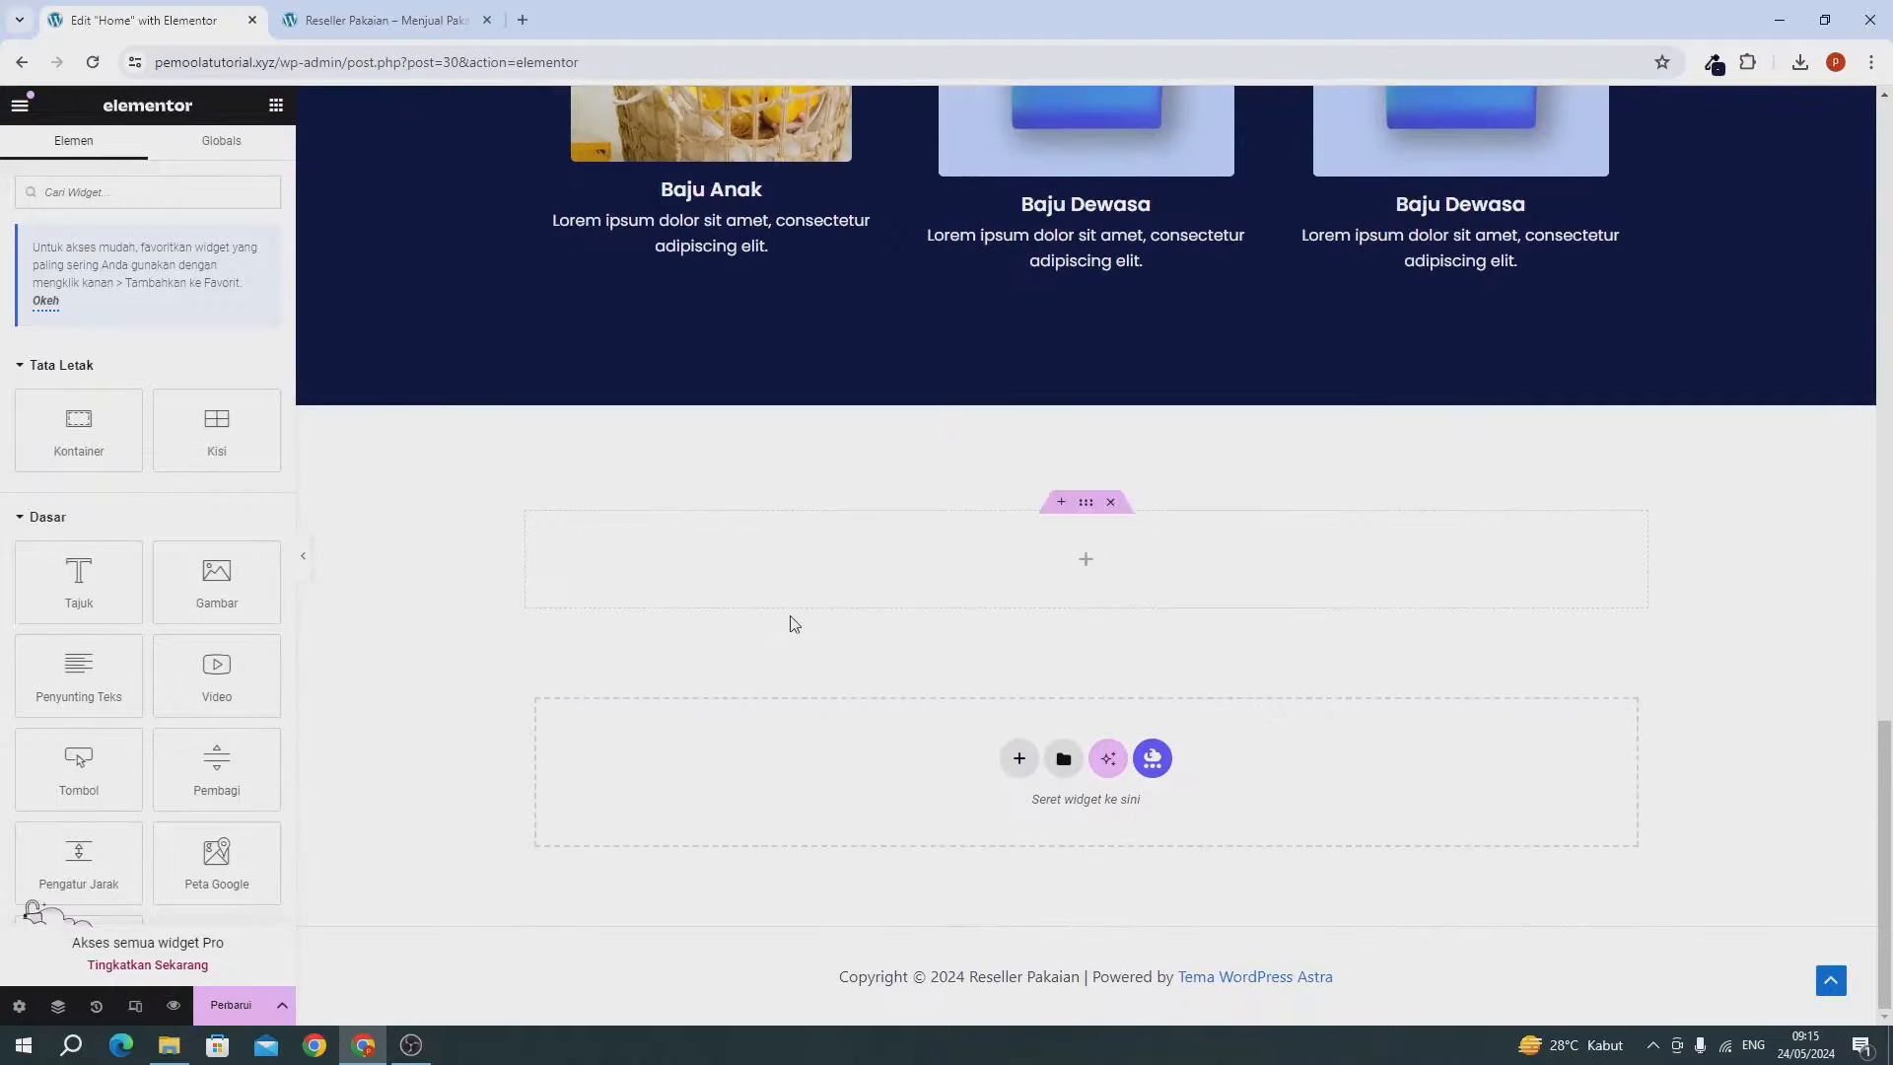
right_click(801, 537)
left_click(844, 657)
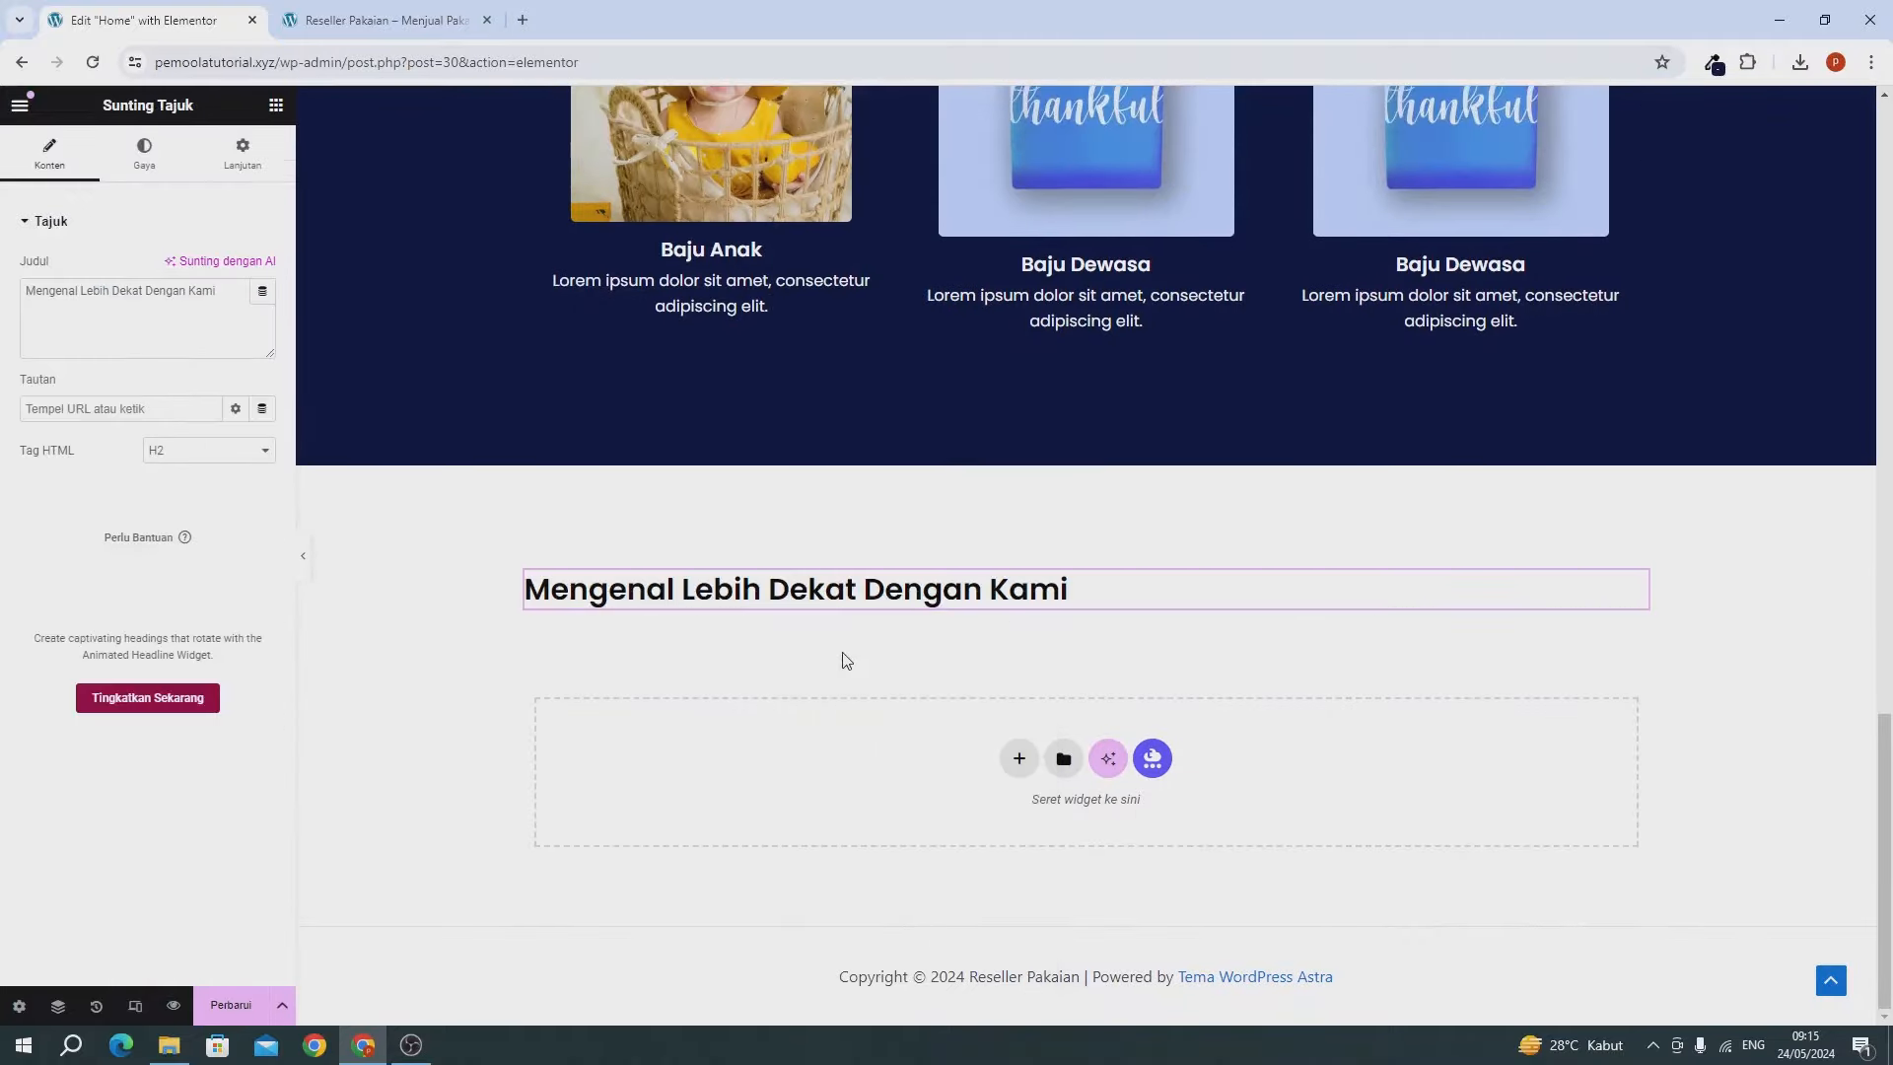
Change the pasted heading's text to 'Kenapa Harus Kami' and centre-align it.
triple_click(194, 335)
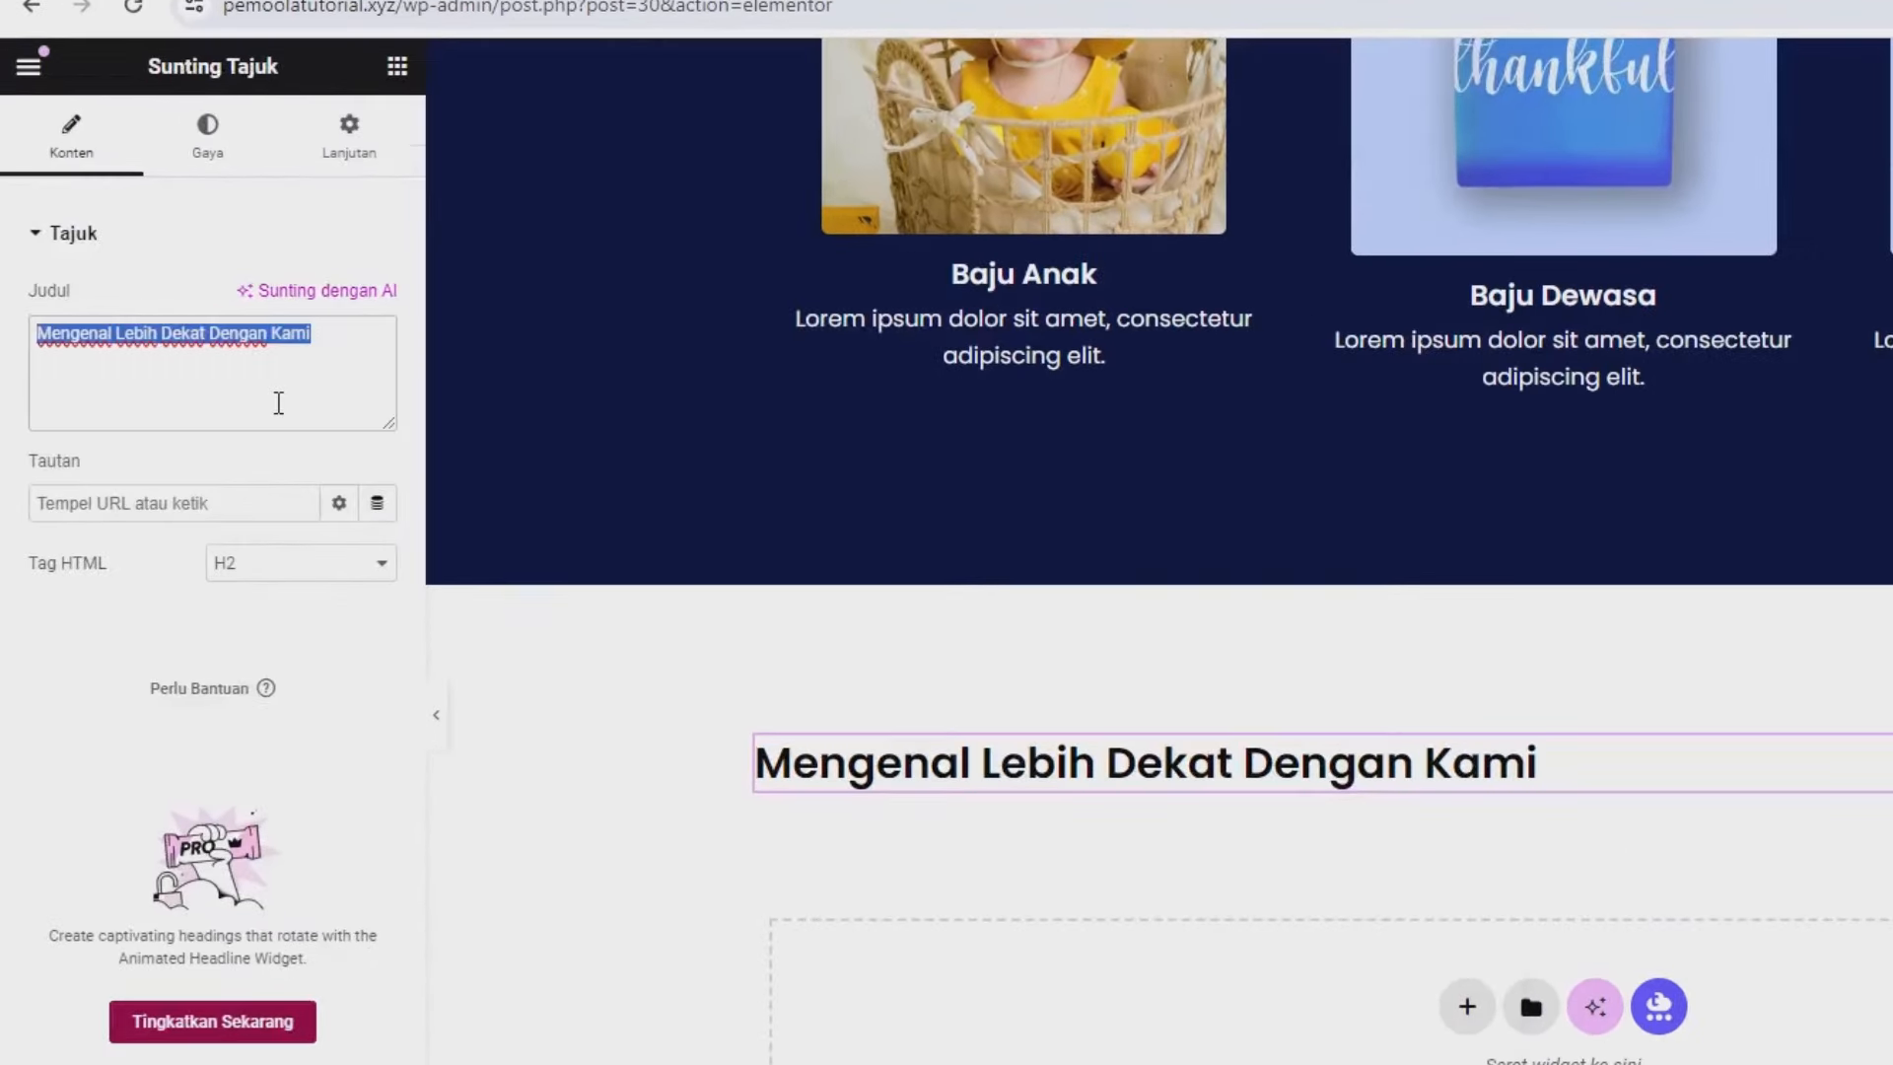
type("Kenapa Haru")
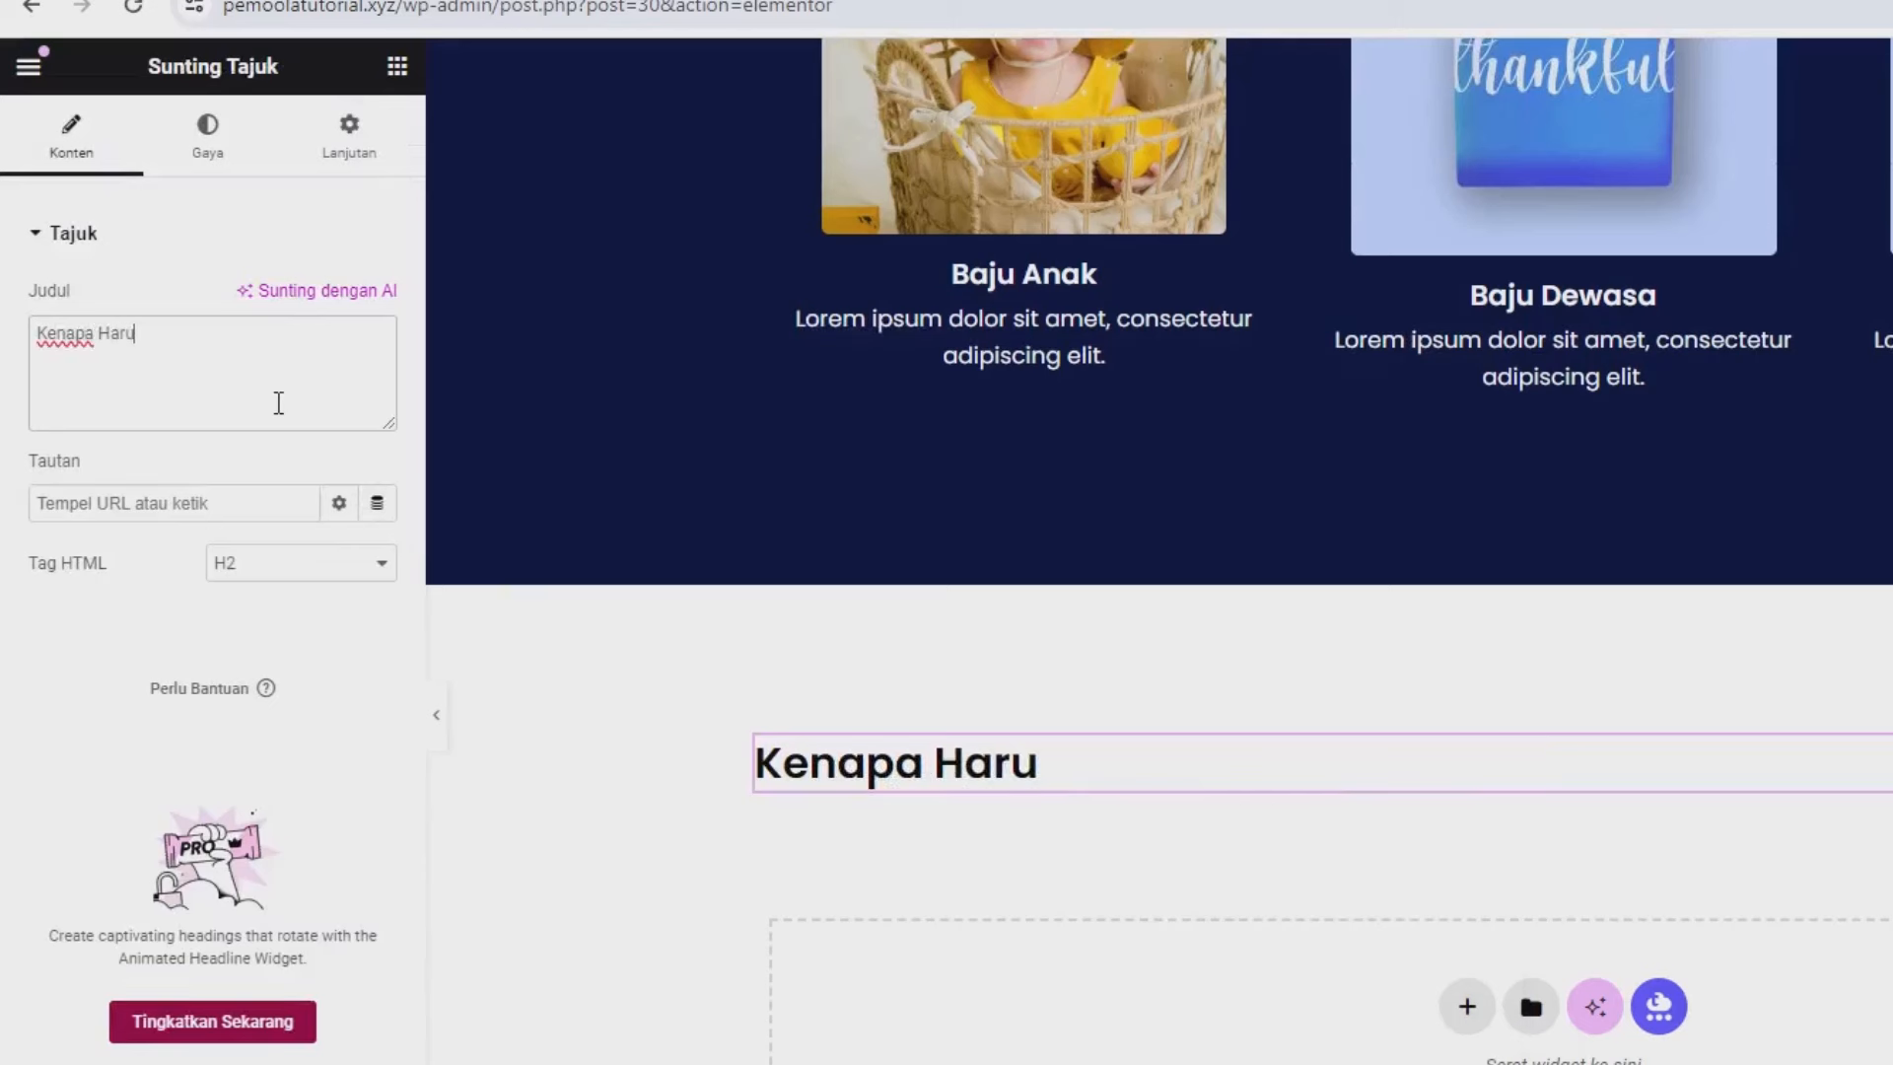
type("s Kami ?")
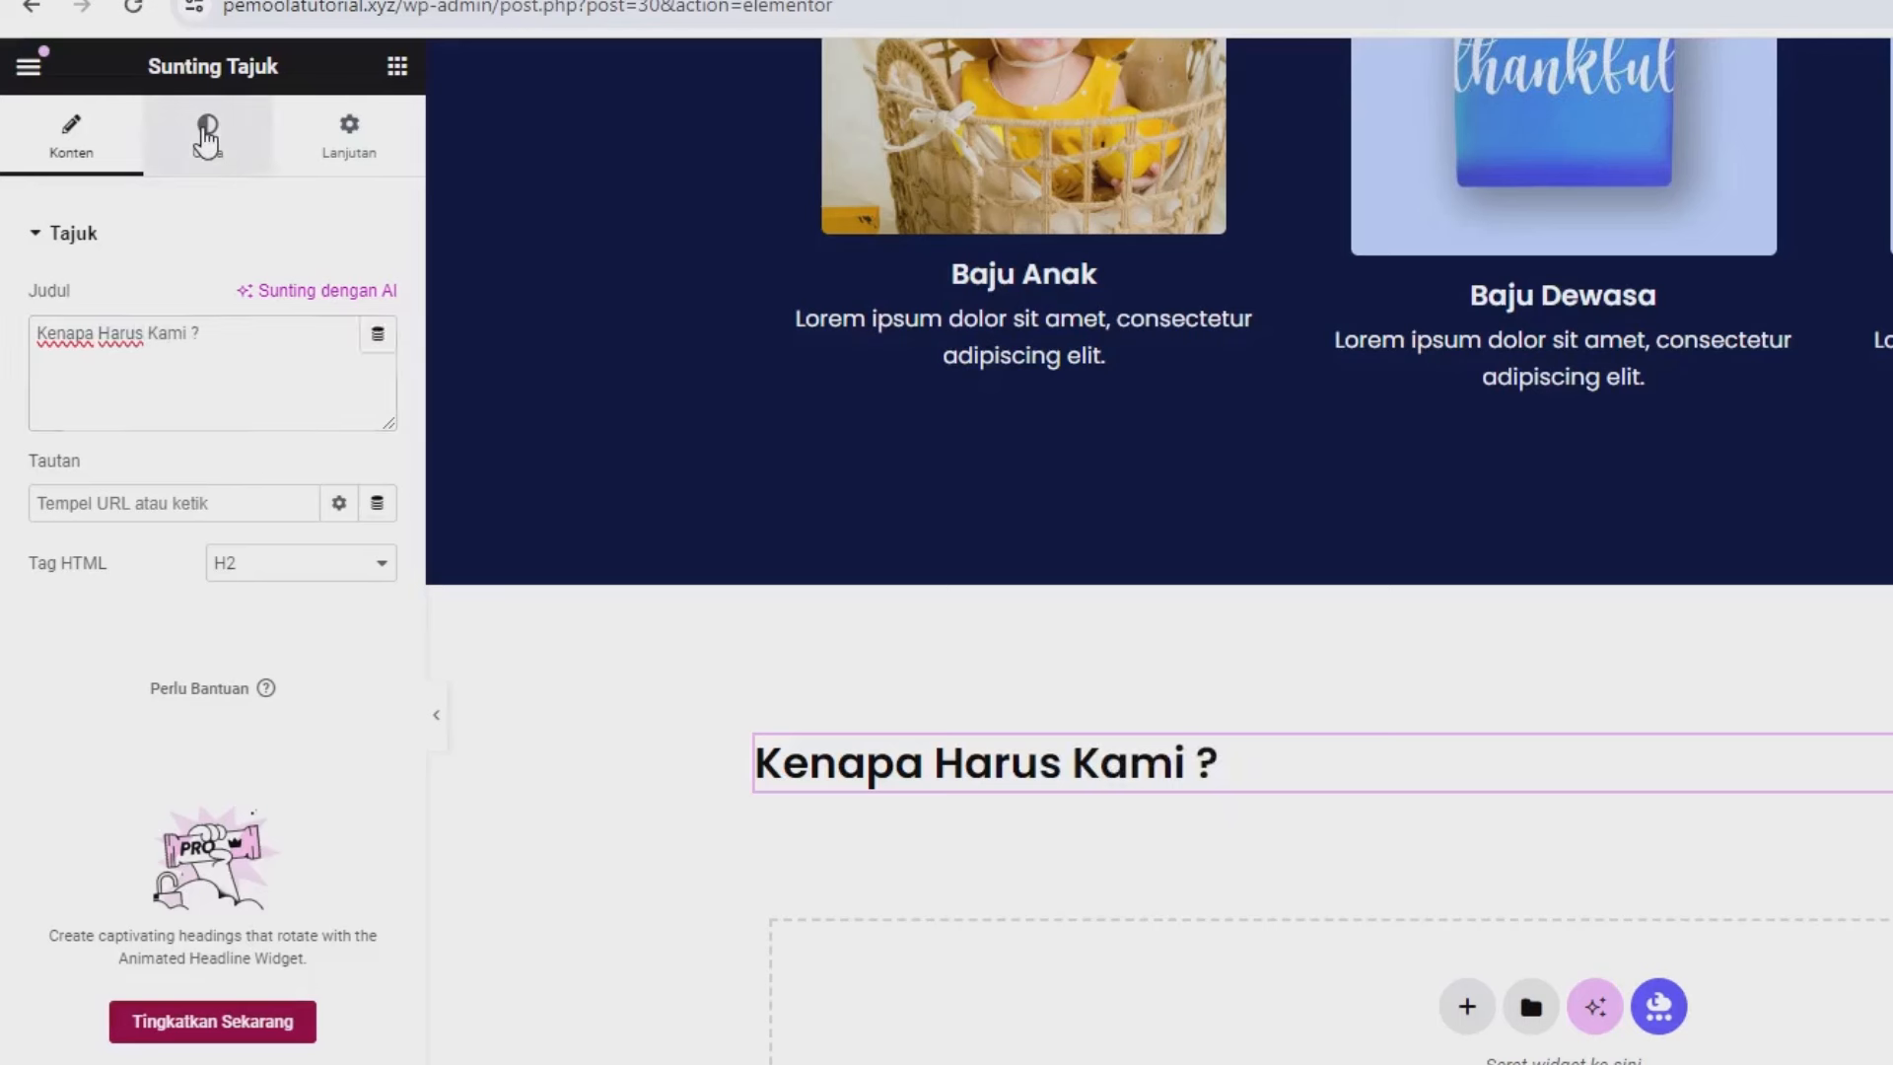
left_click(202, 130)
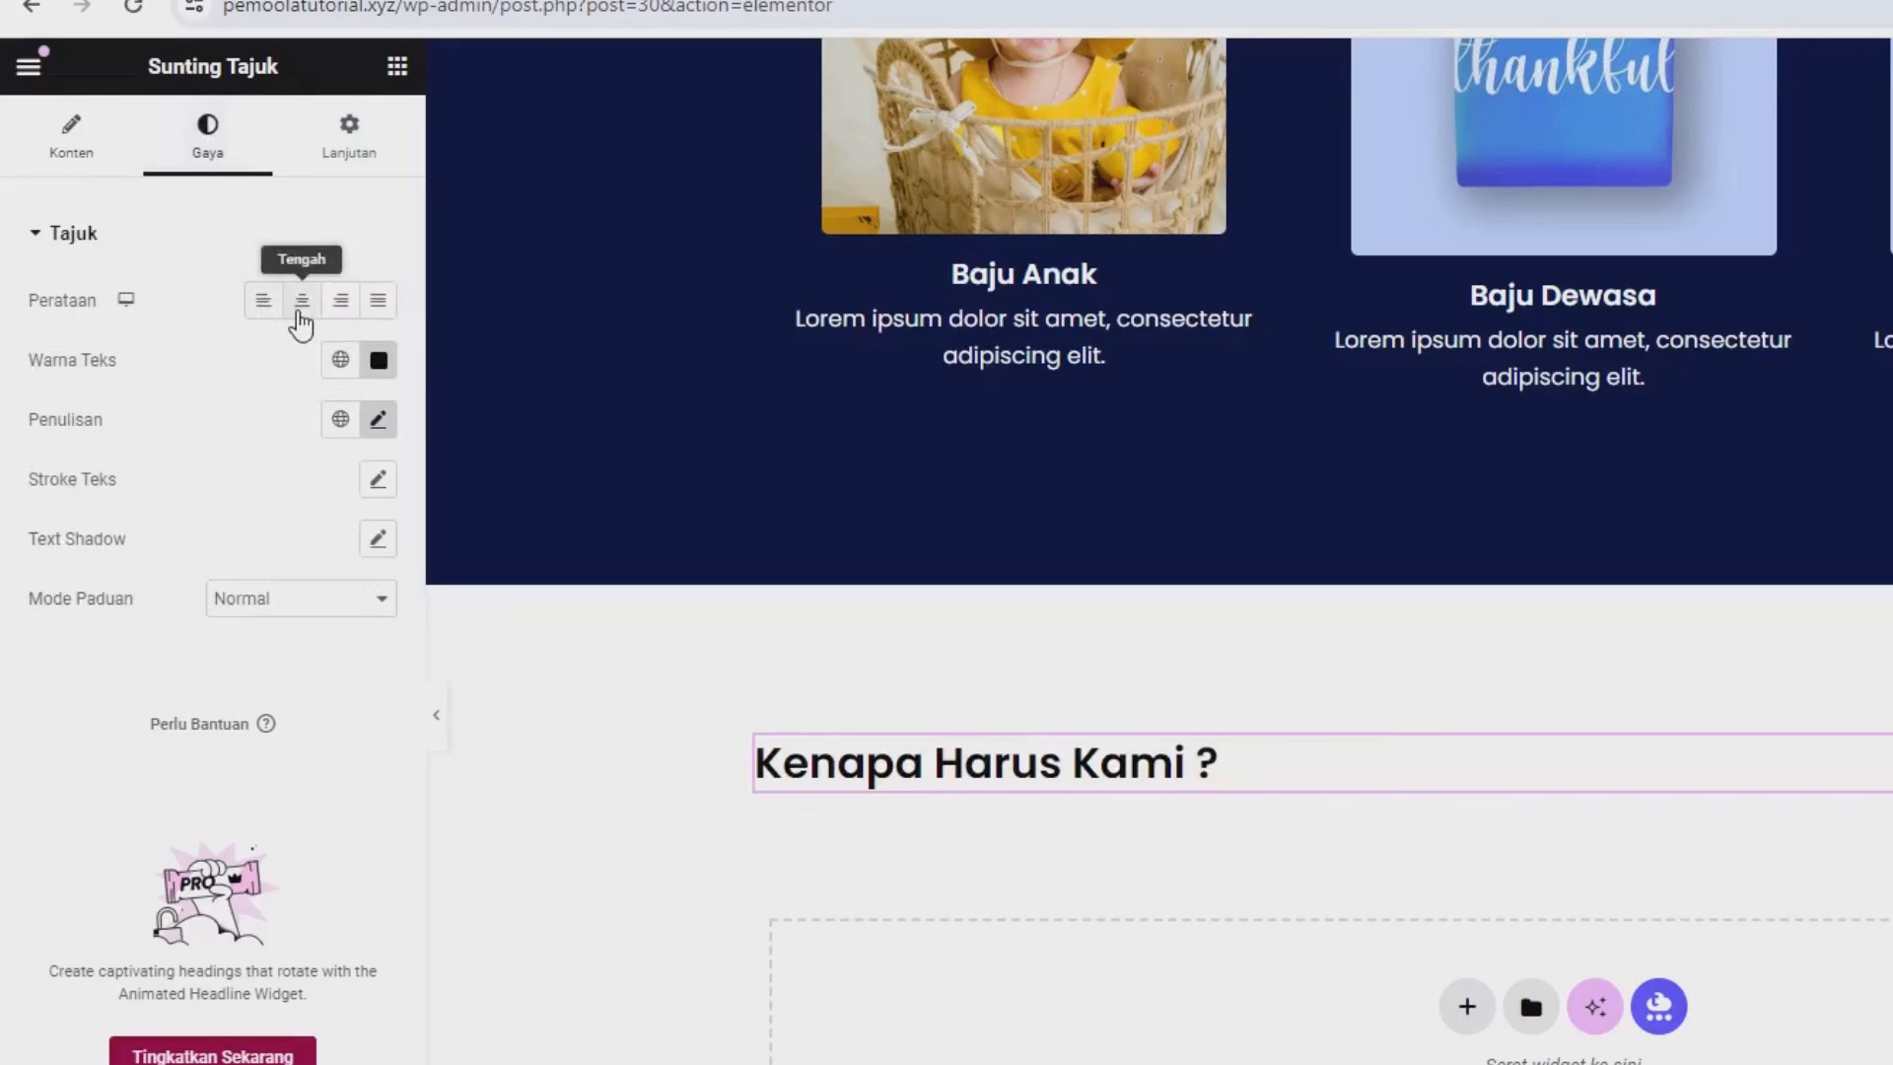
left_click(301, 323)
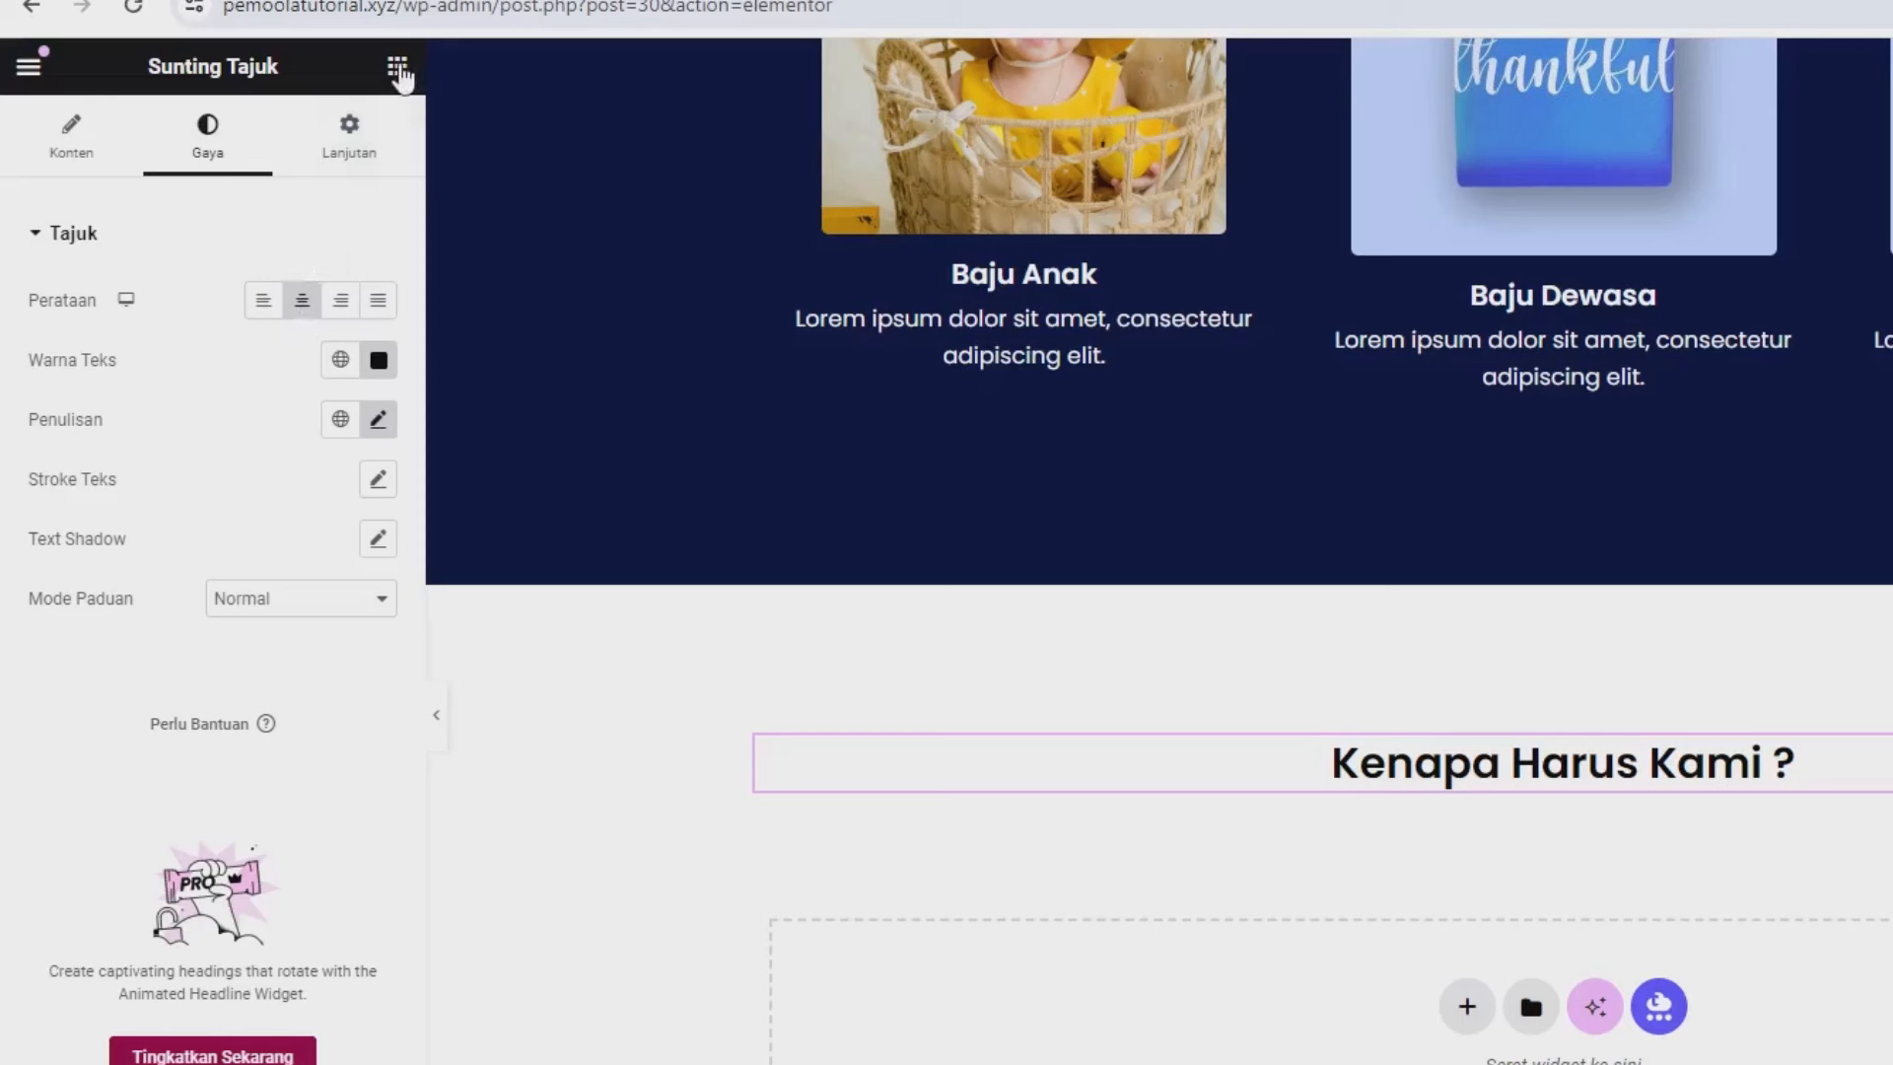
left_click(397, 67)
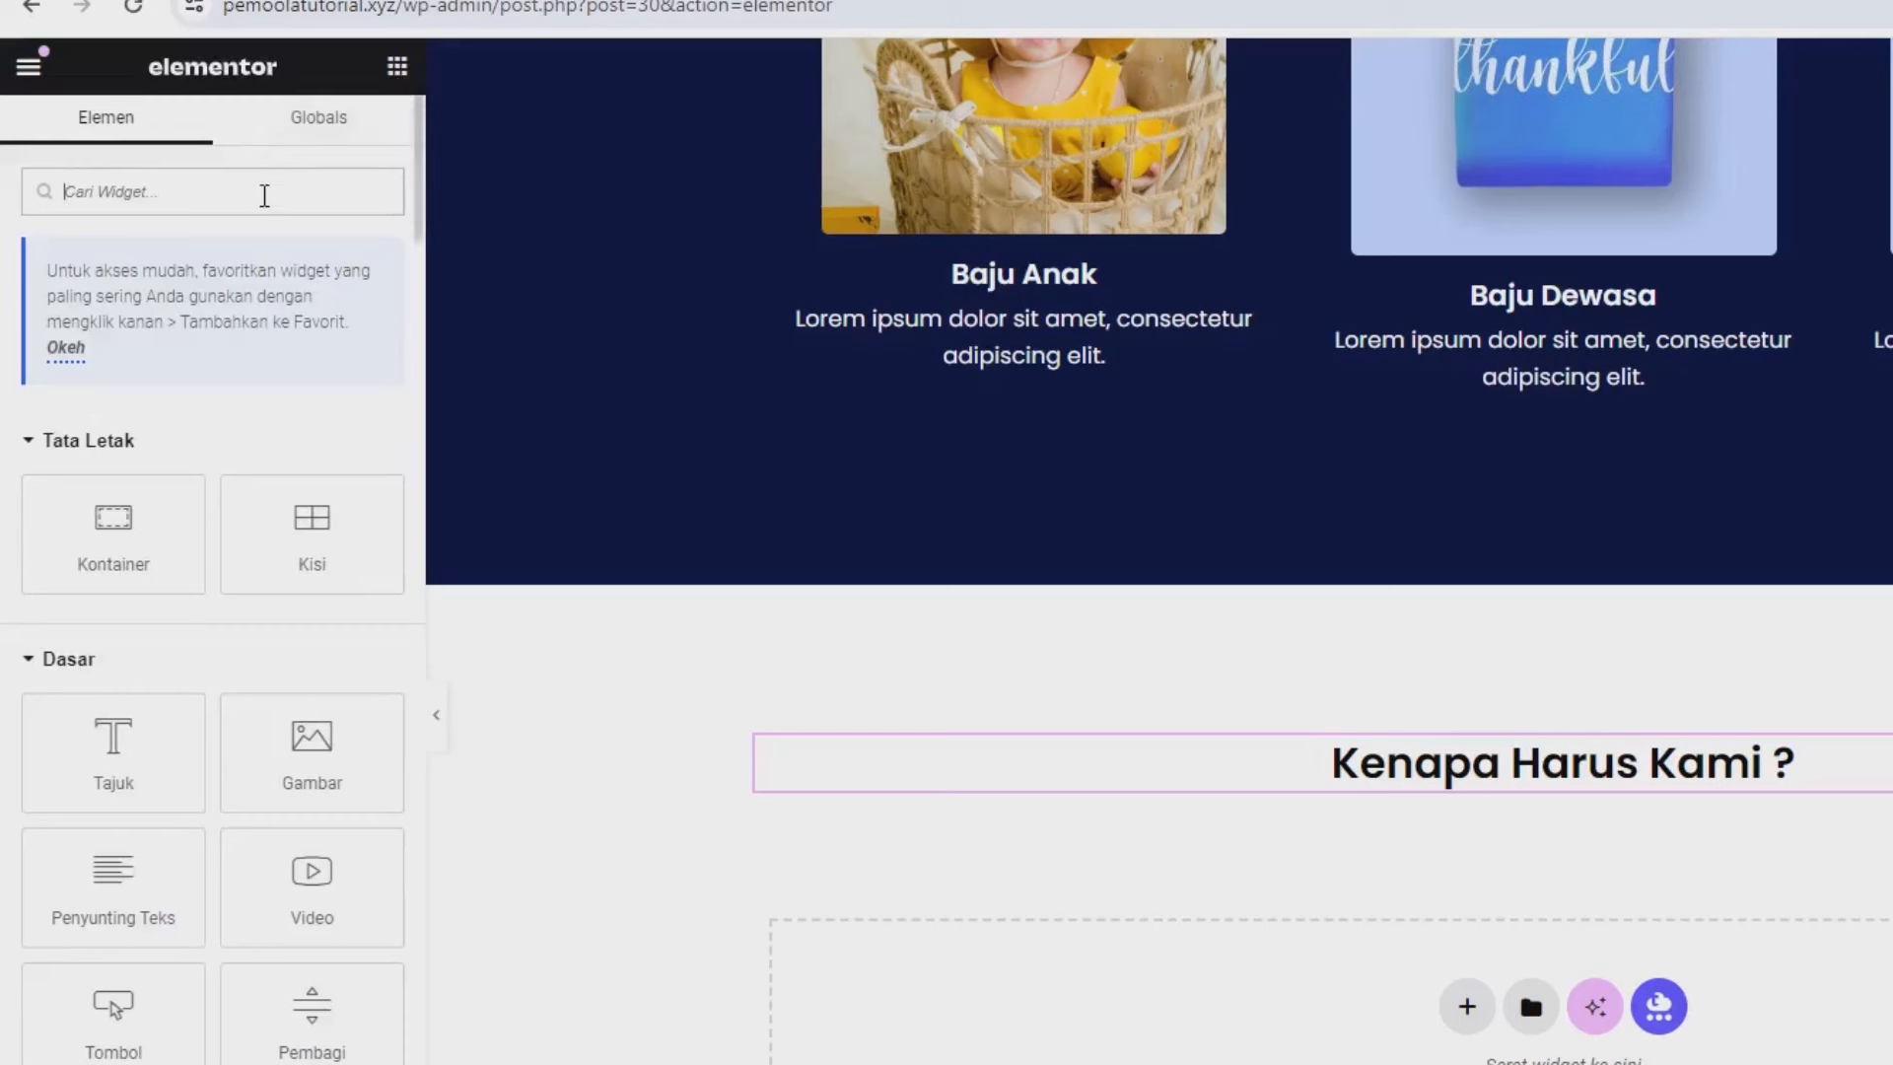
Add a new container below the heading with a second container nested inside it.
type("icon")
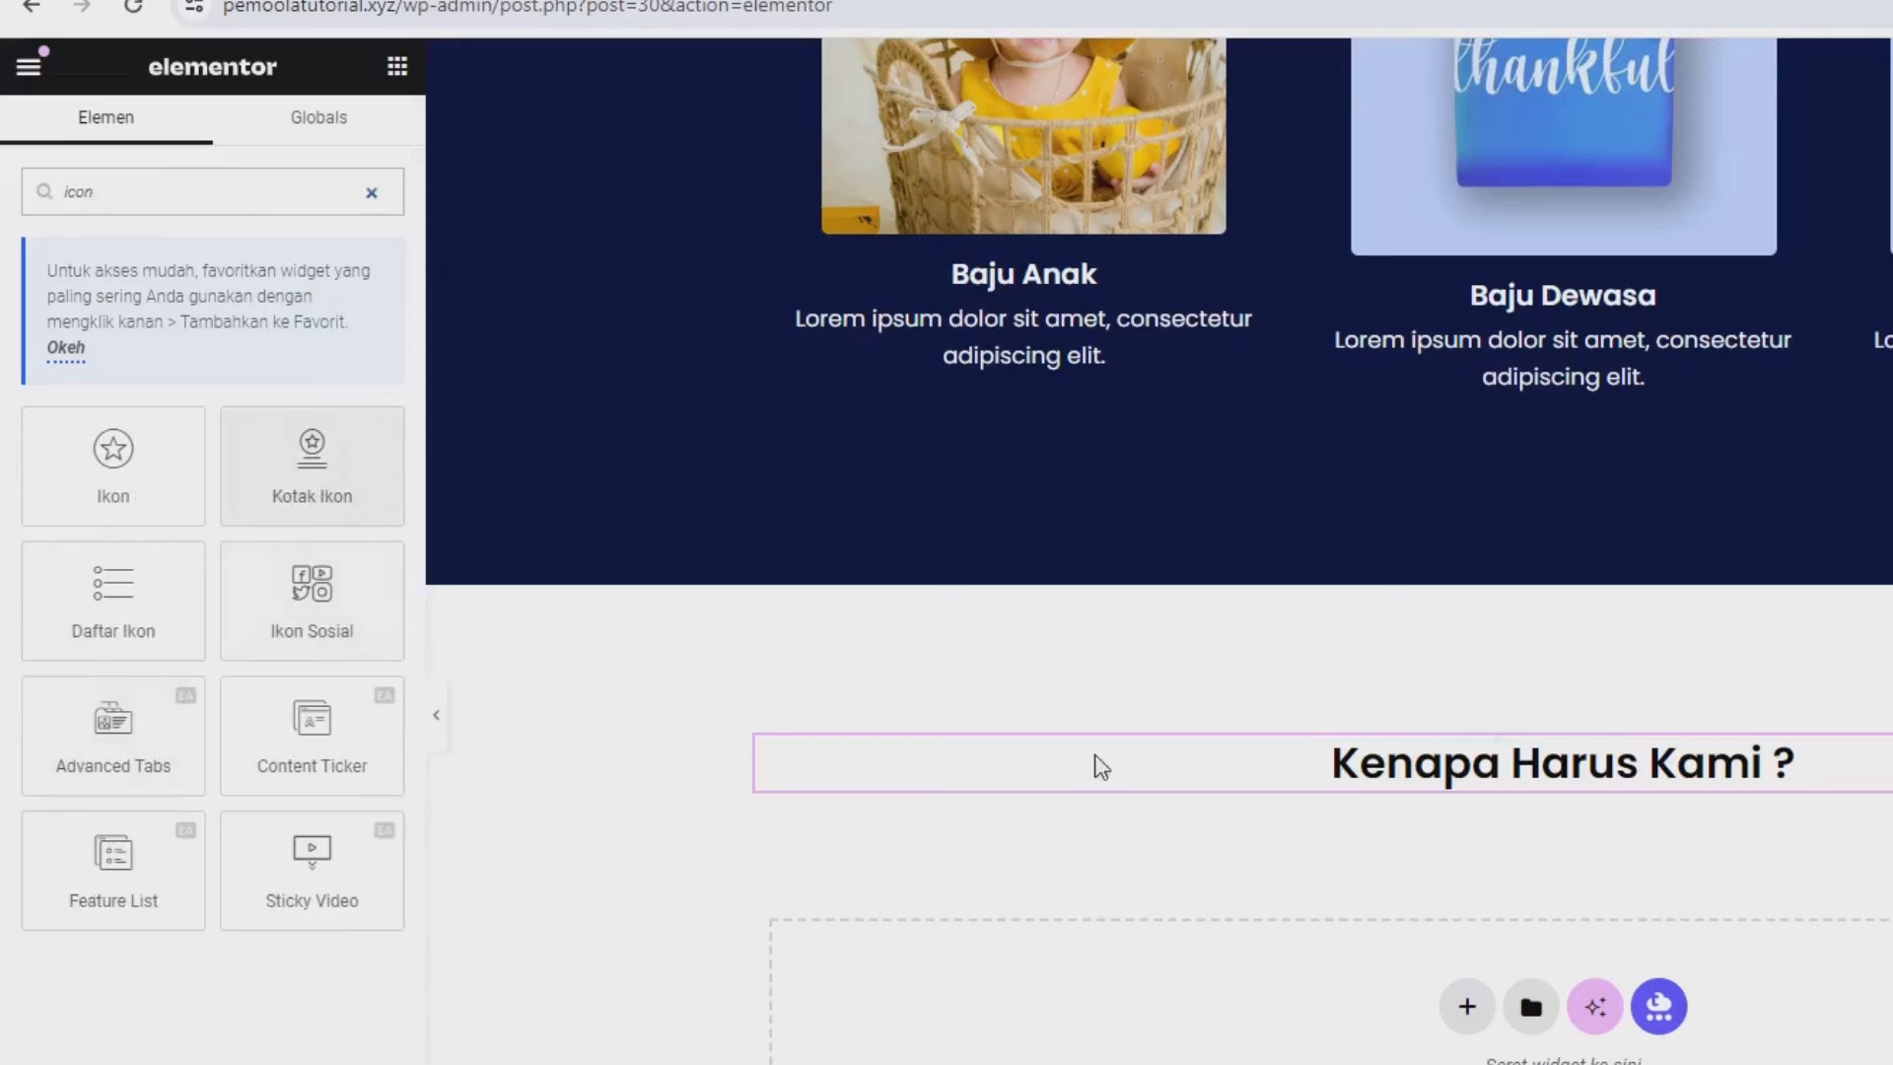
key("ctrl+a")
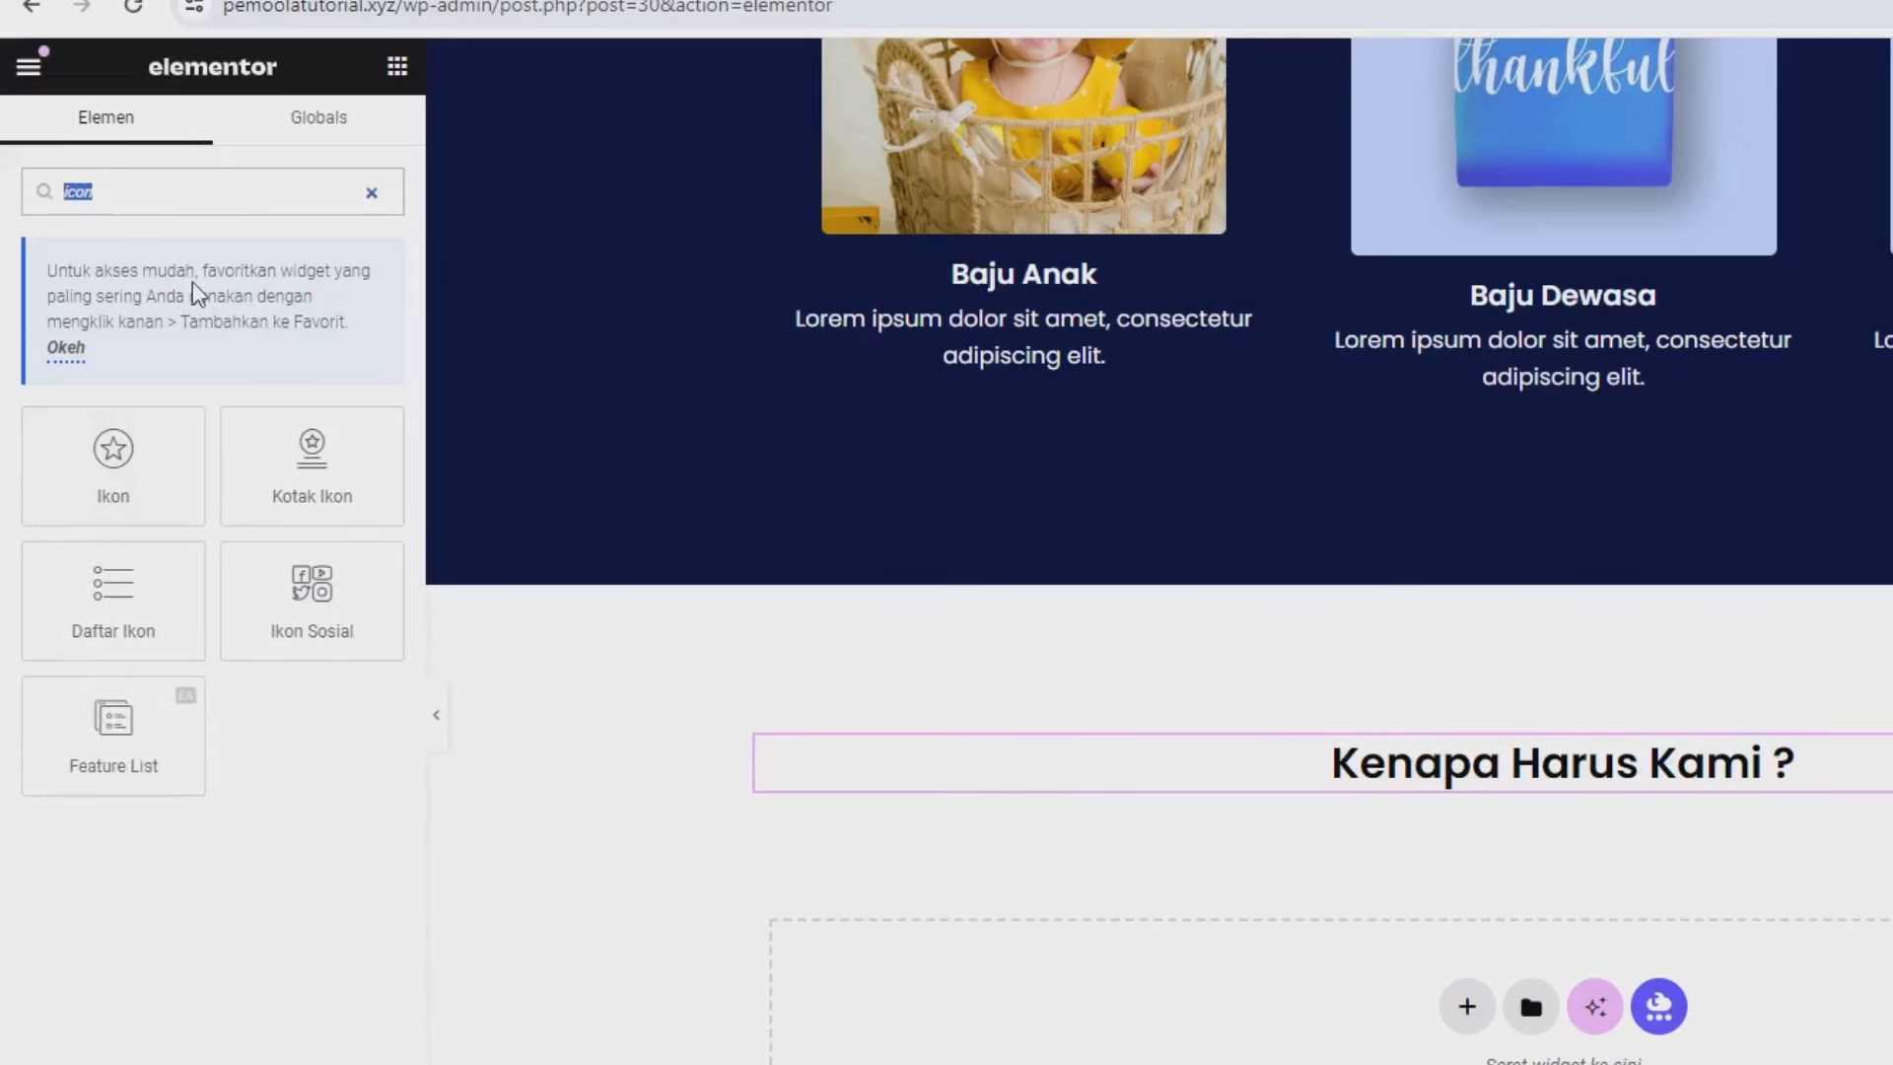
key("BackSpace")
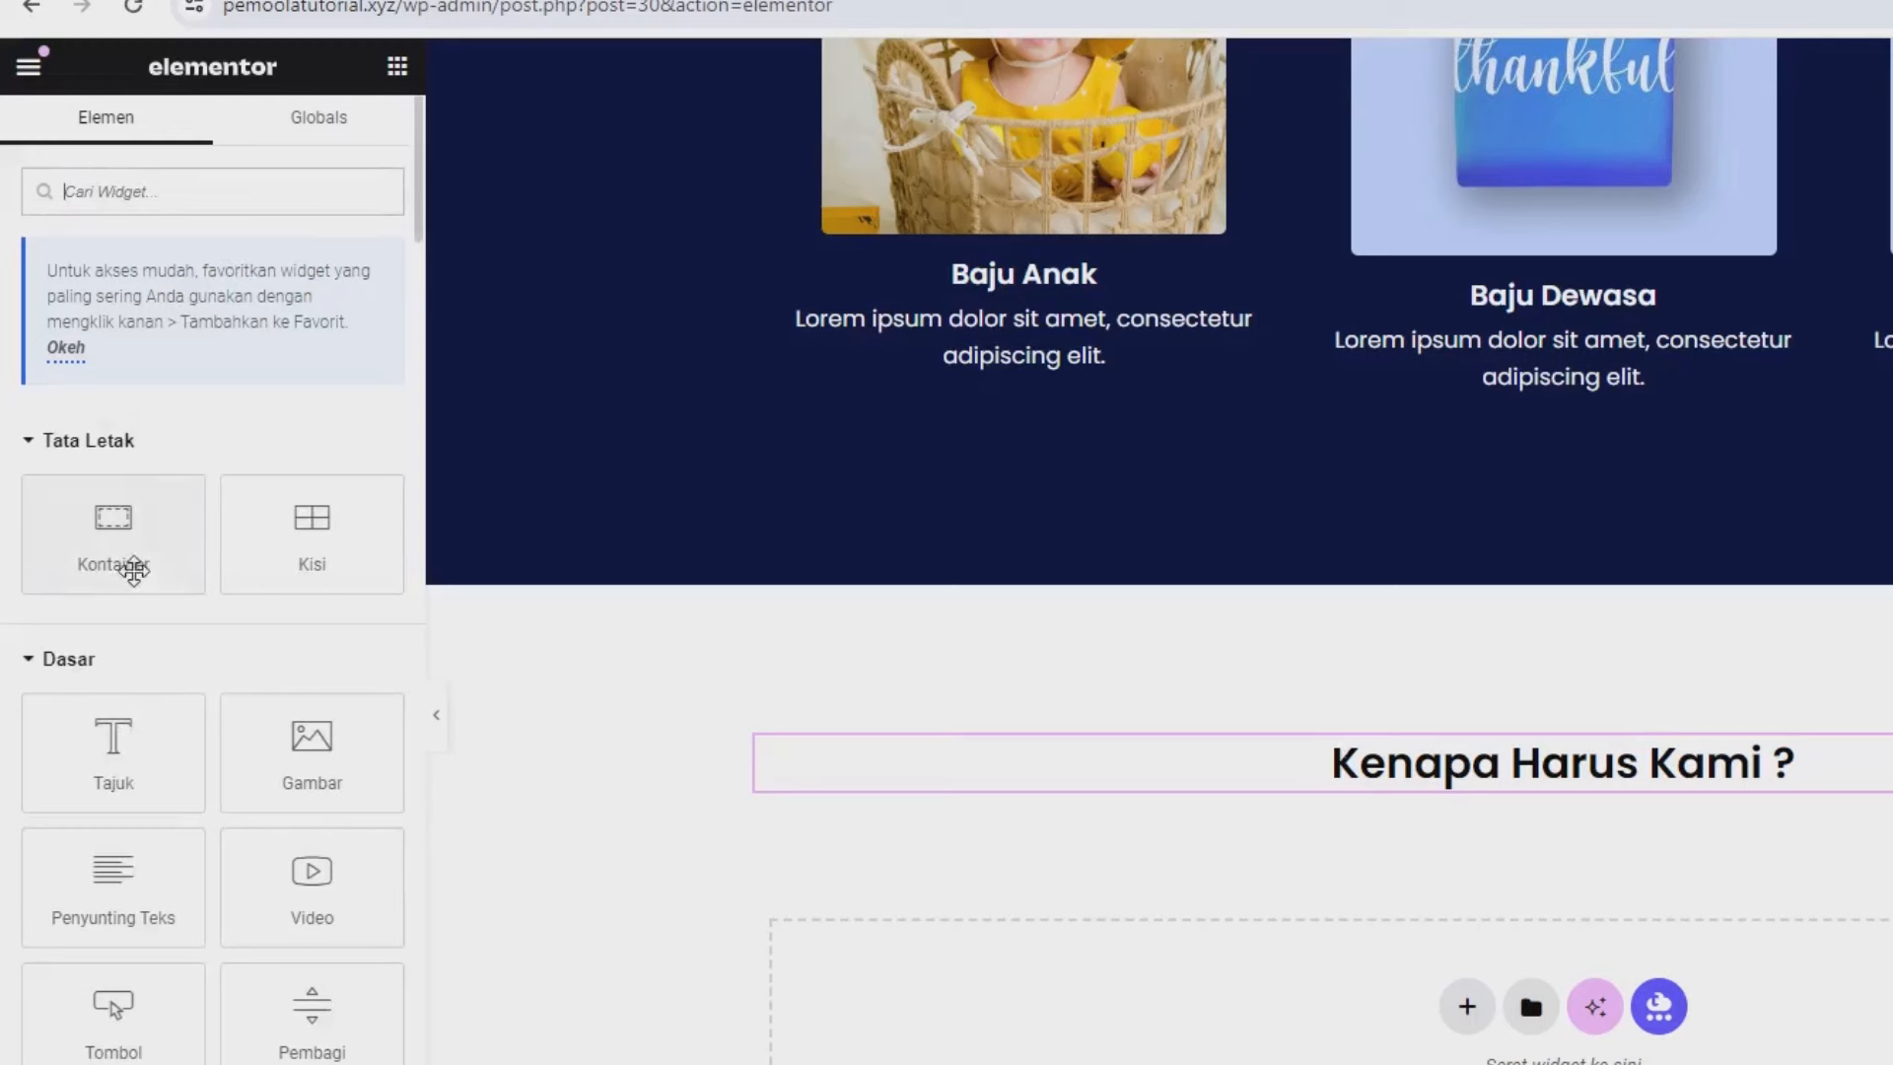
left_click_drag(97, 539, 1219, 810)
left_click(399, 69)
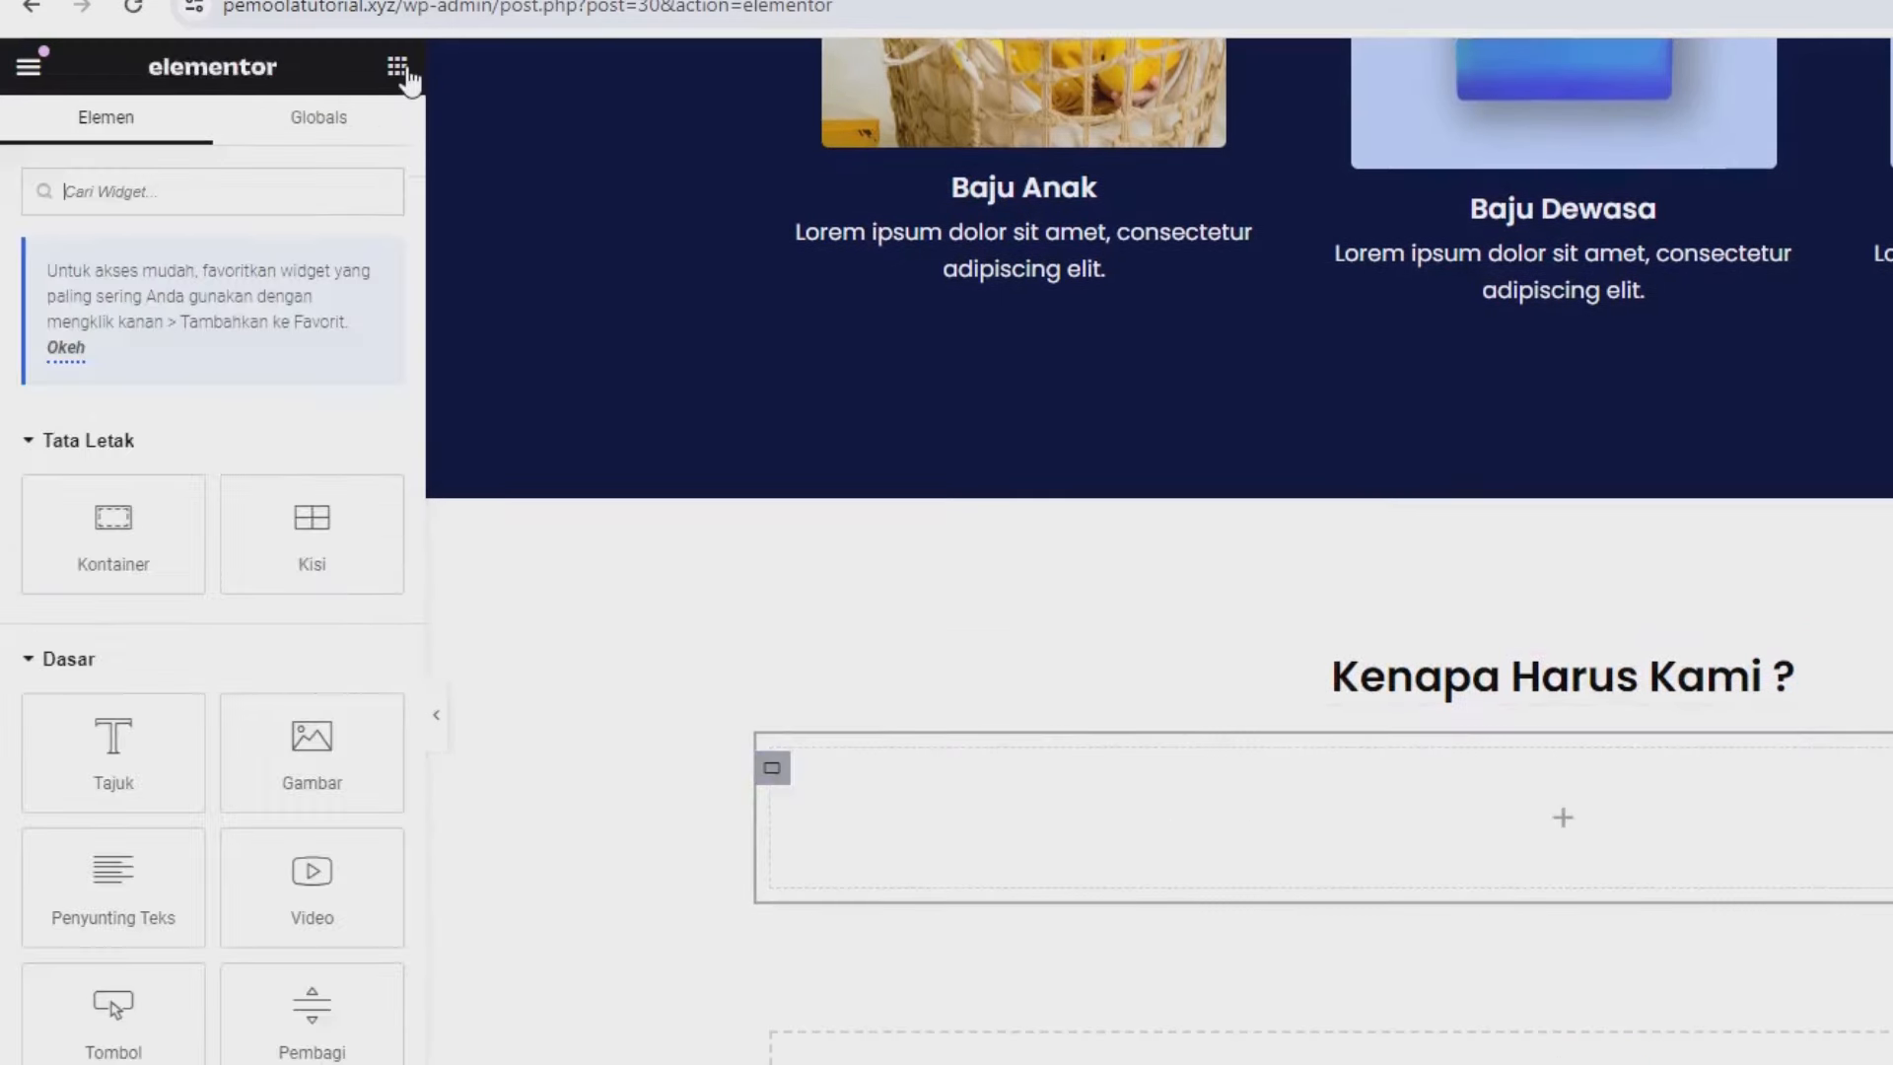
left_click_drag(113, 513, 1026, 810)
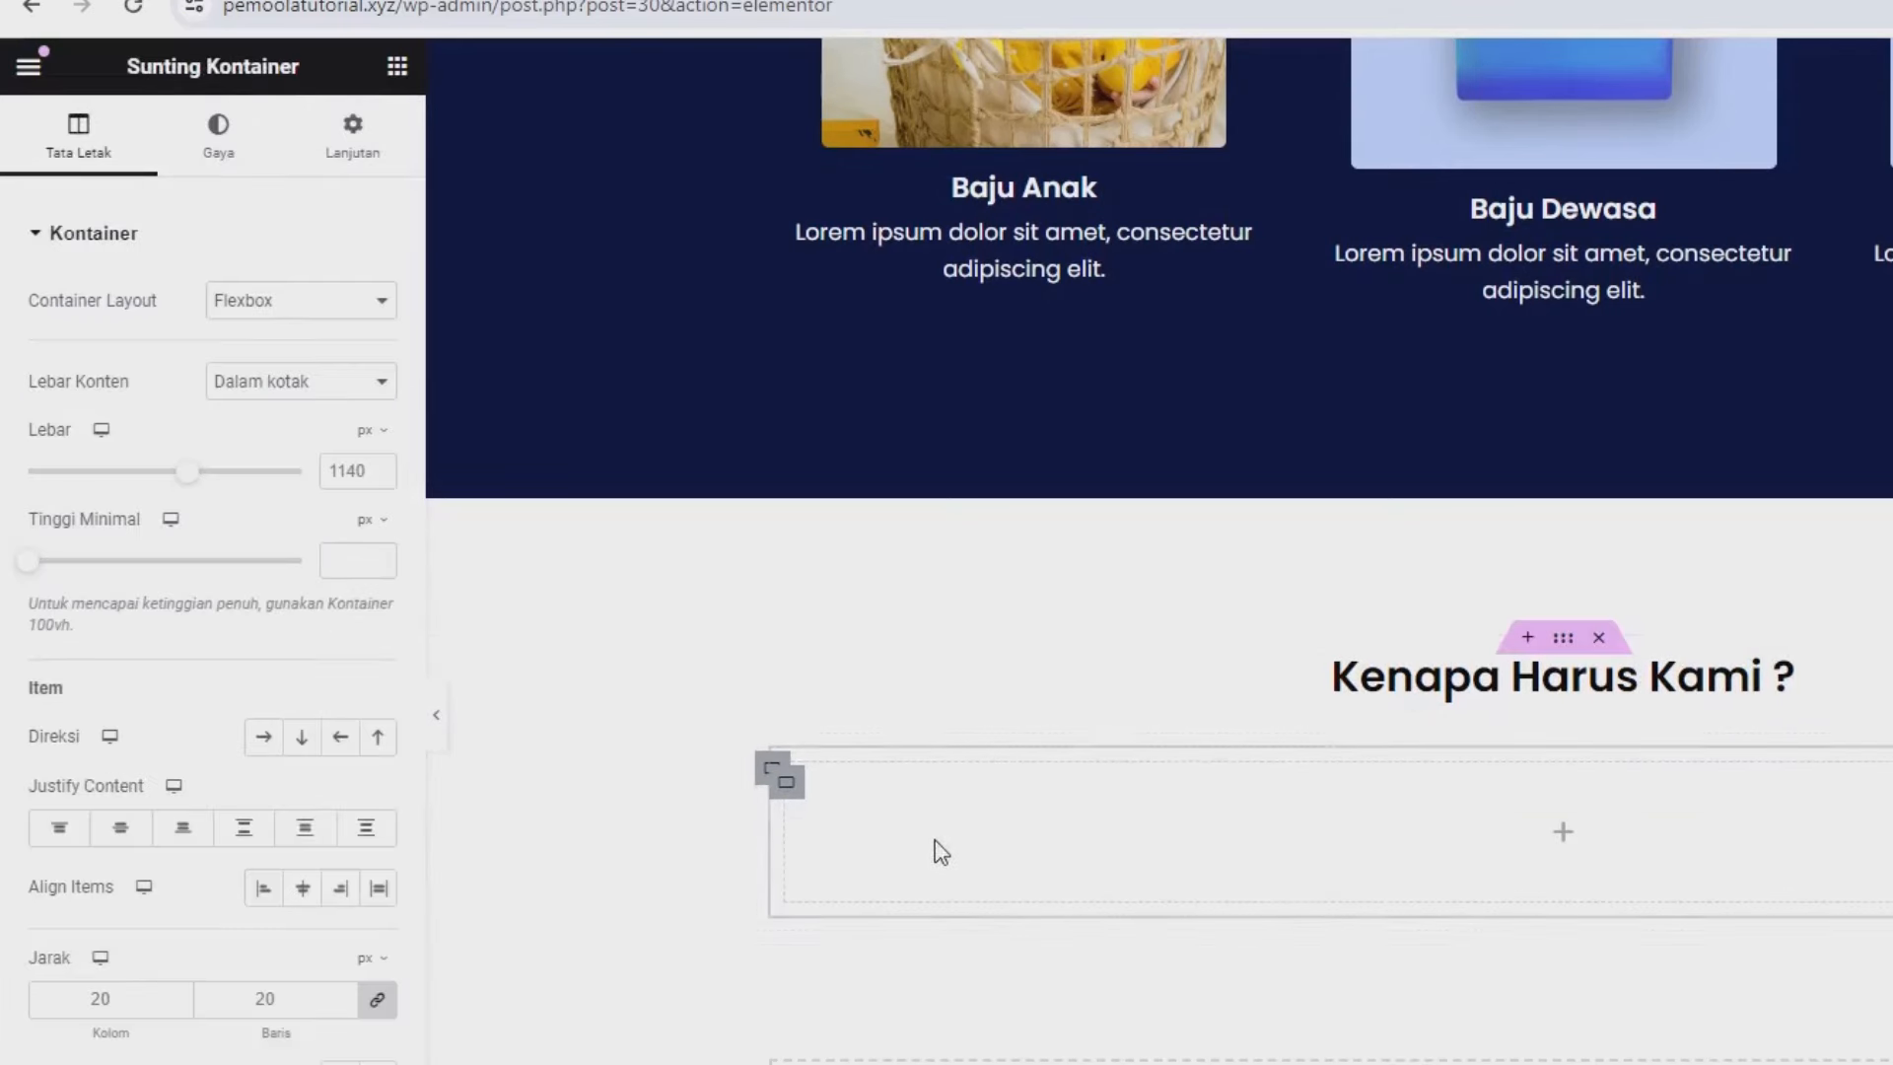
Duplicate the inner container twice and set the outer container's direction to Row.
right_click(786, 797)
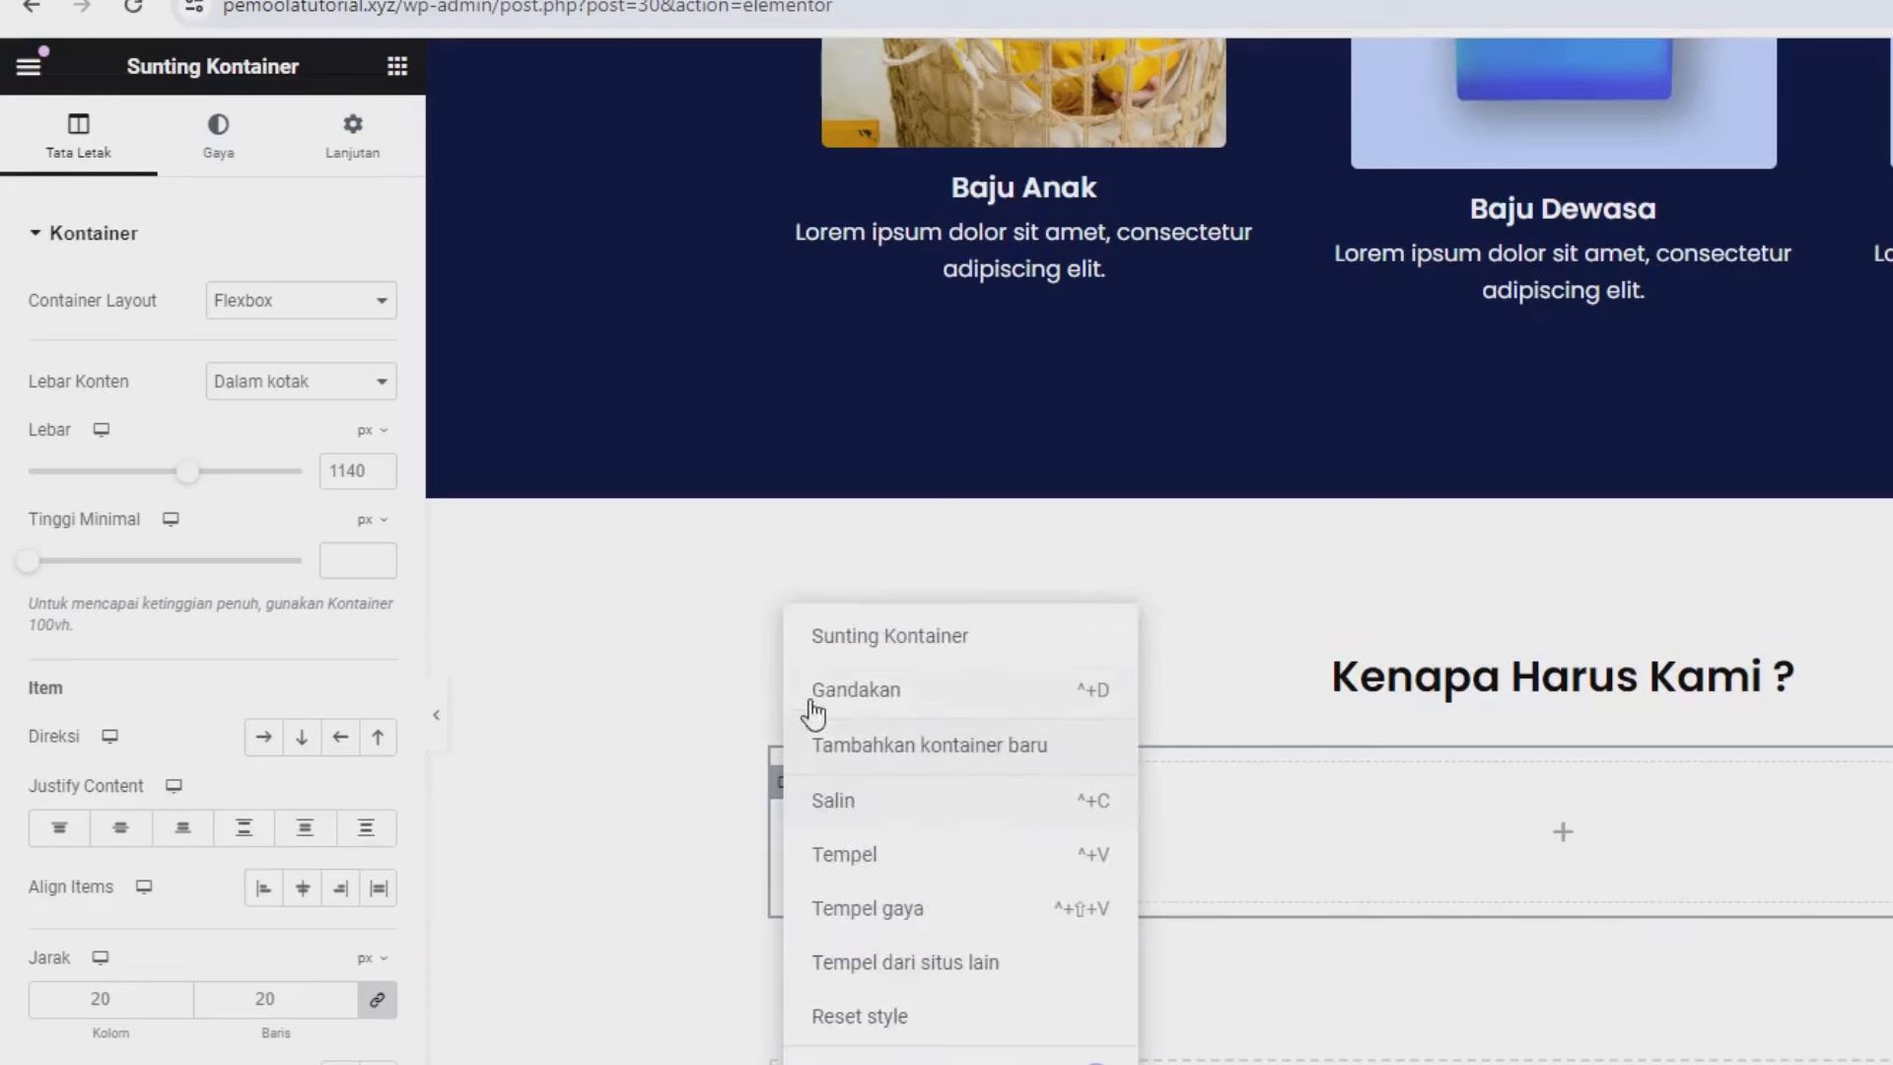
left_click(814, 690)
right_click(785, 794)
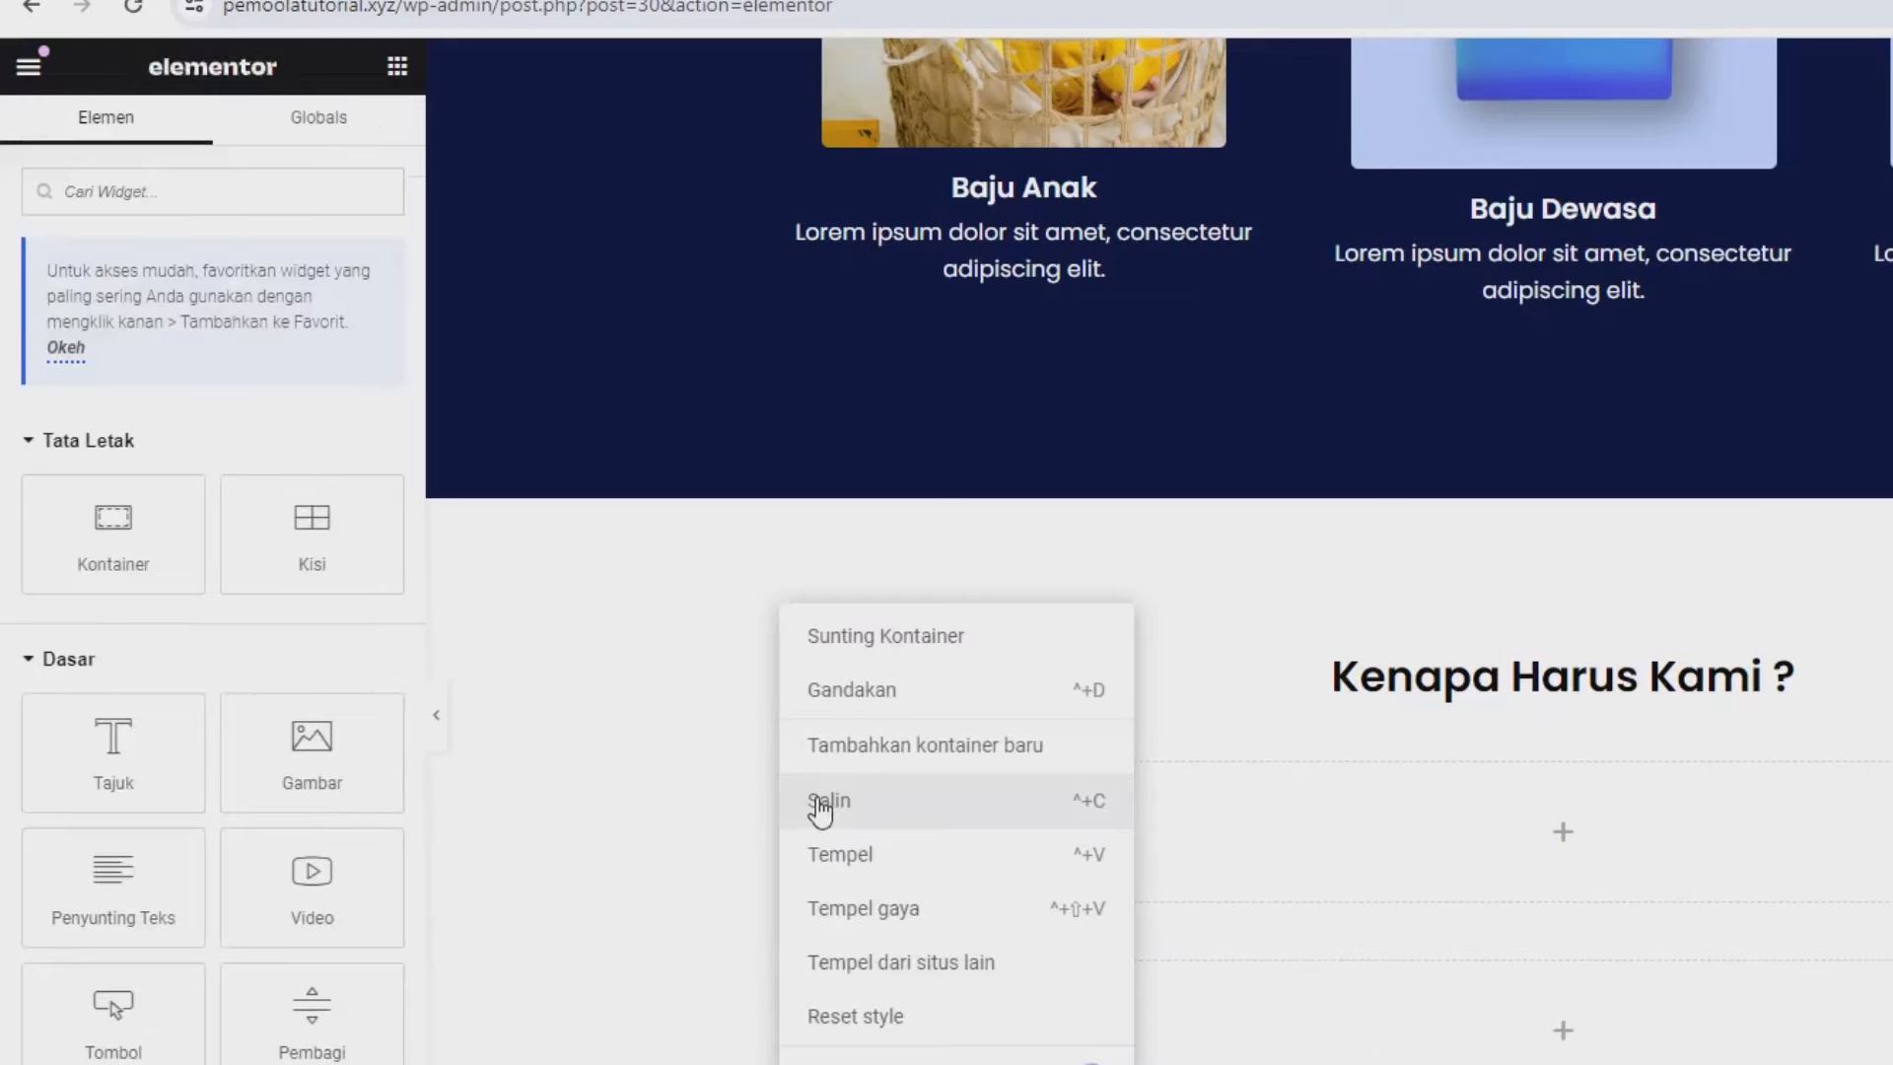
left_click(865, 683)
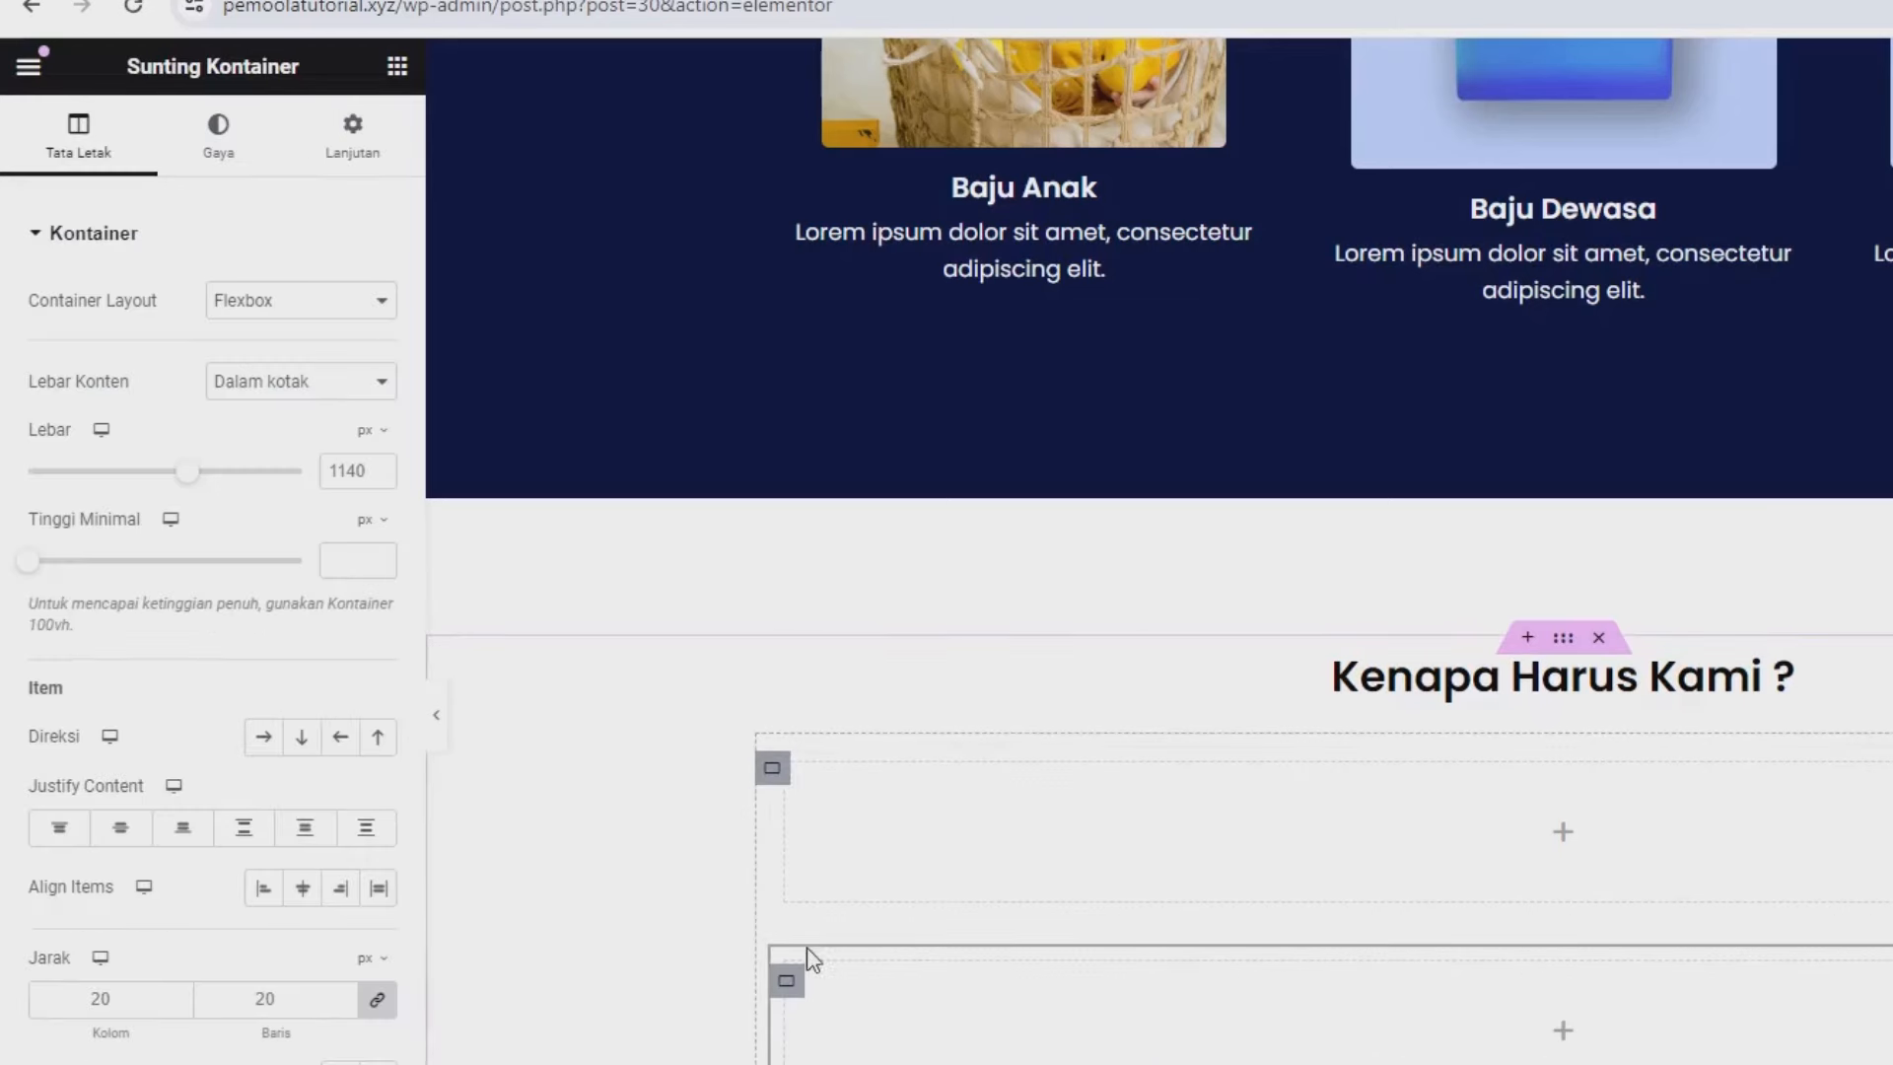
left_click(773, 768)
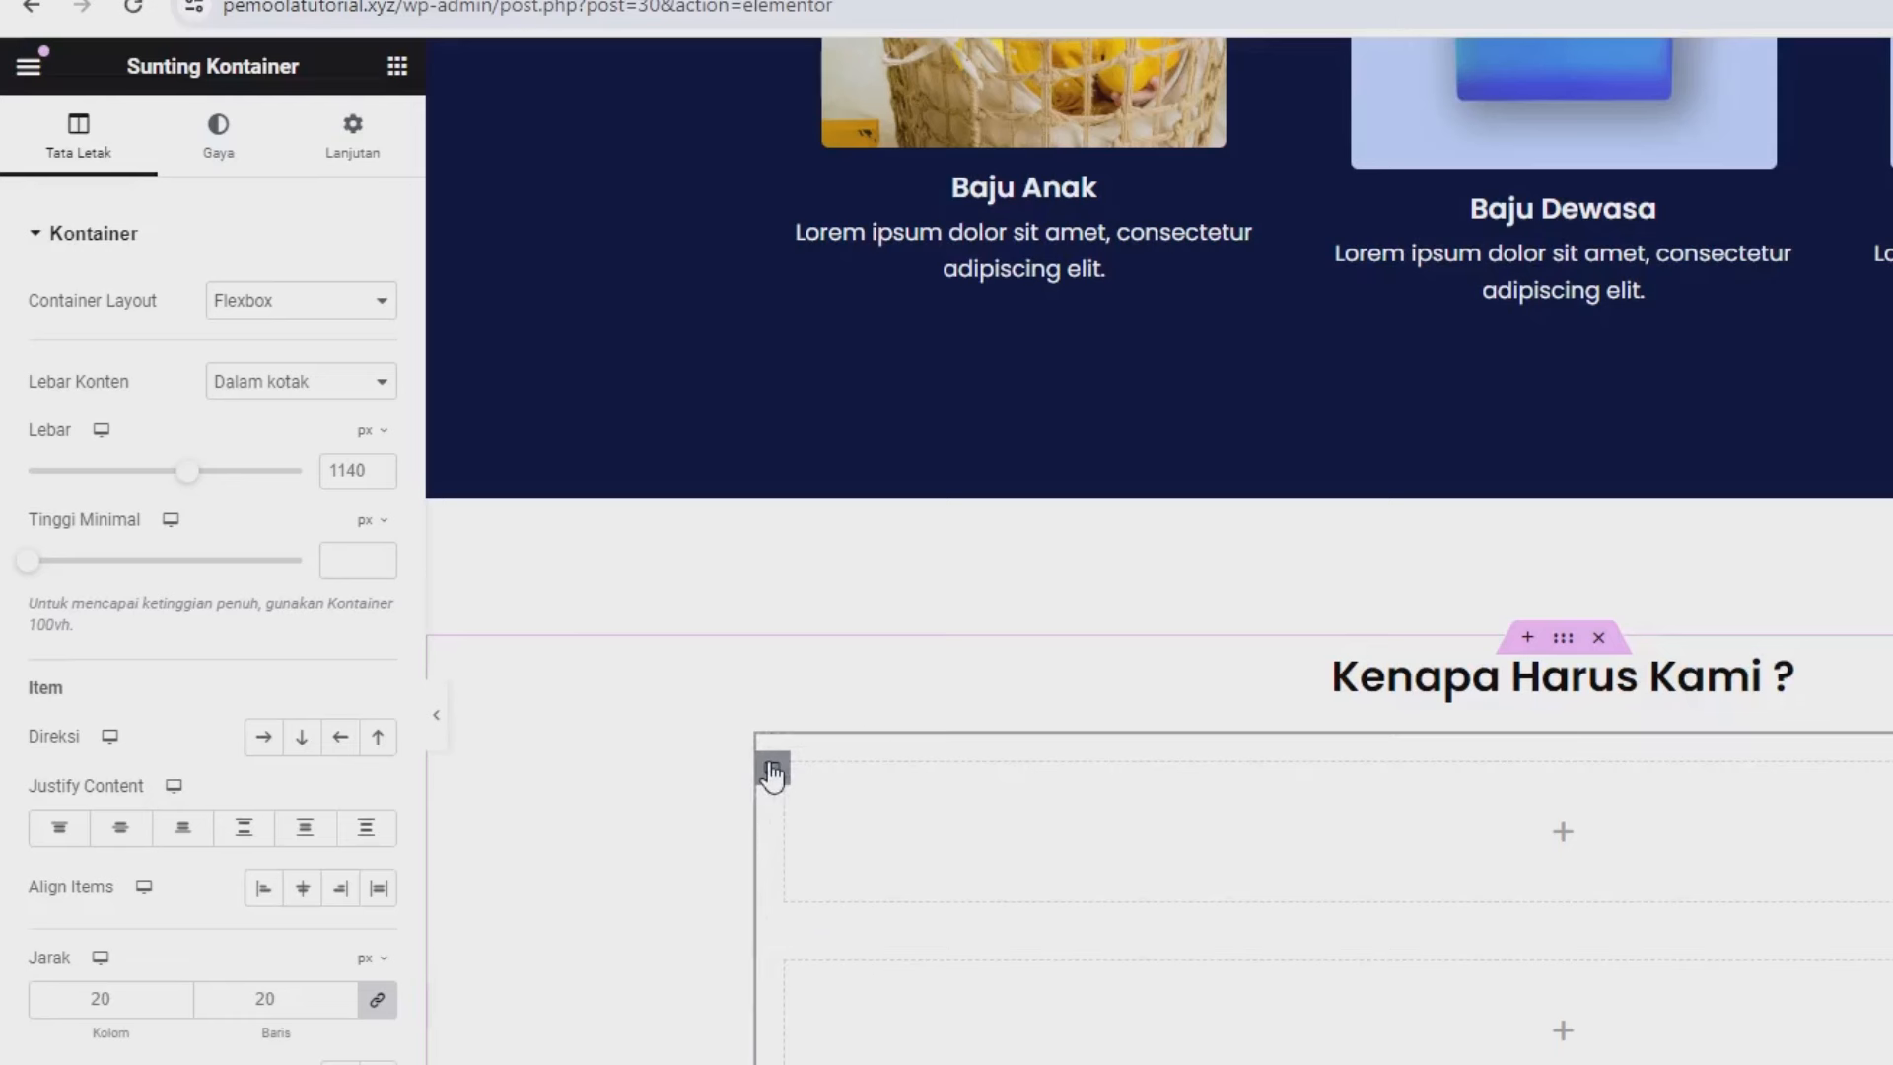
left_click(264, 738)
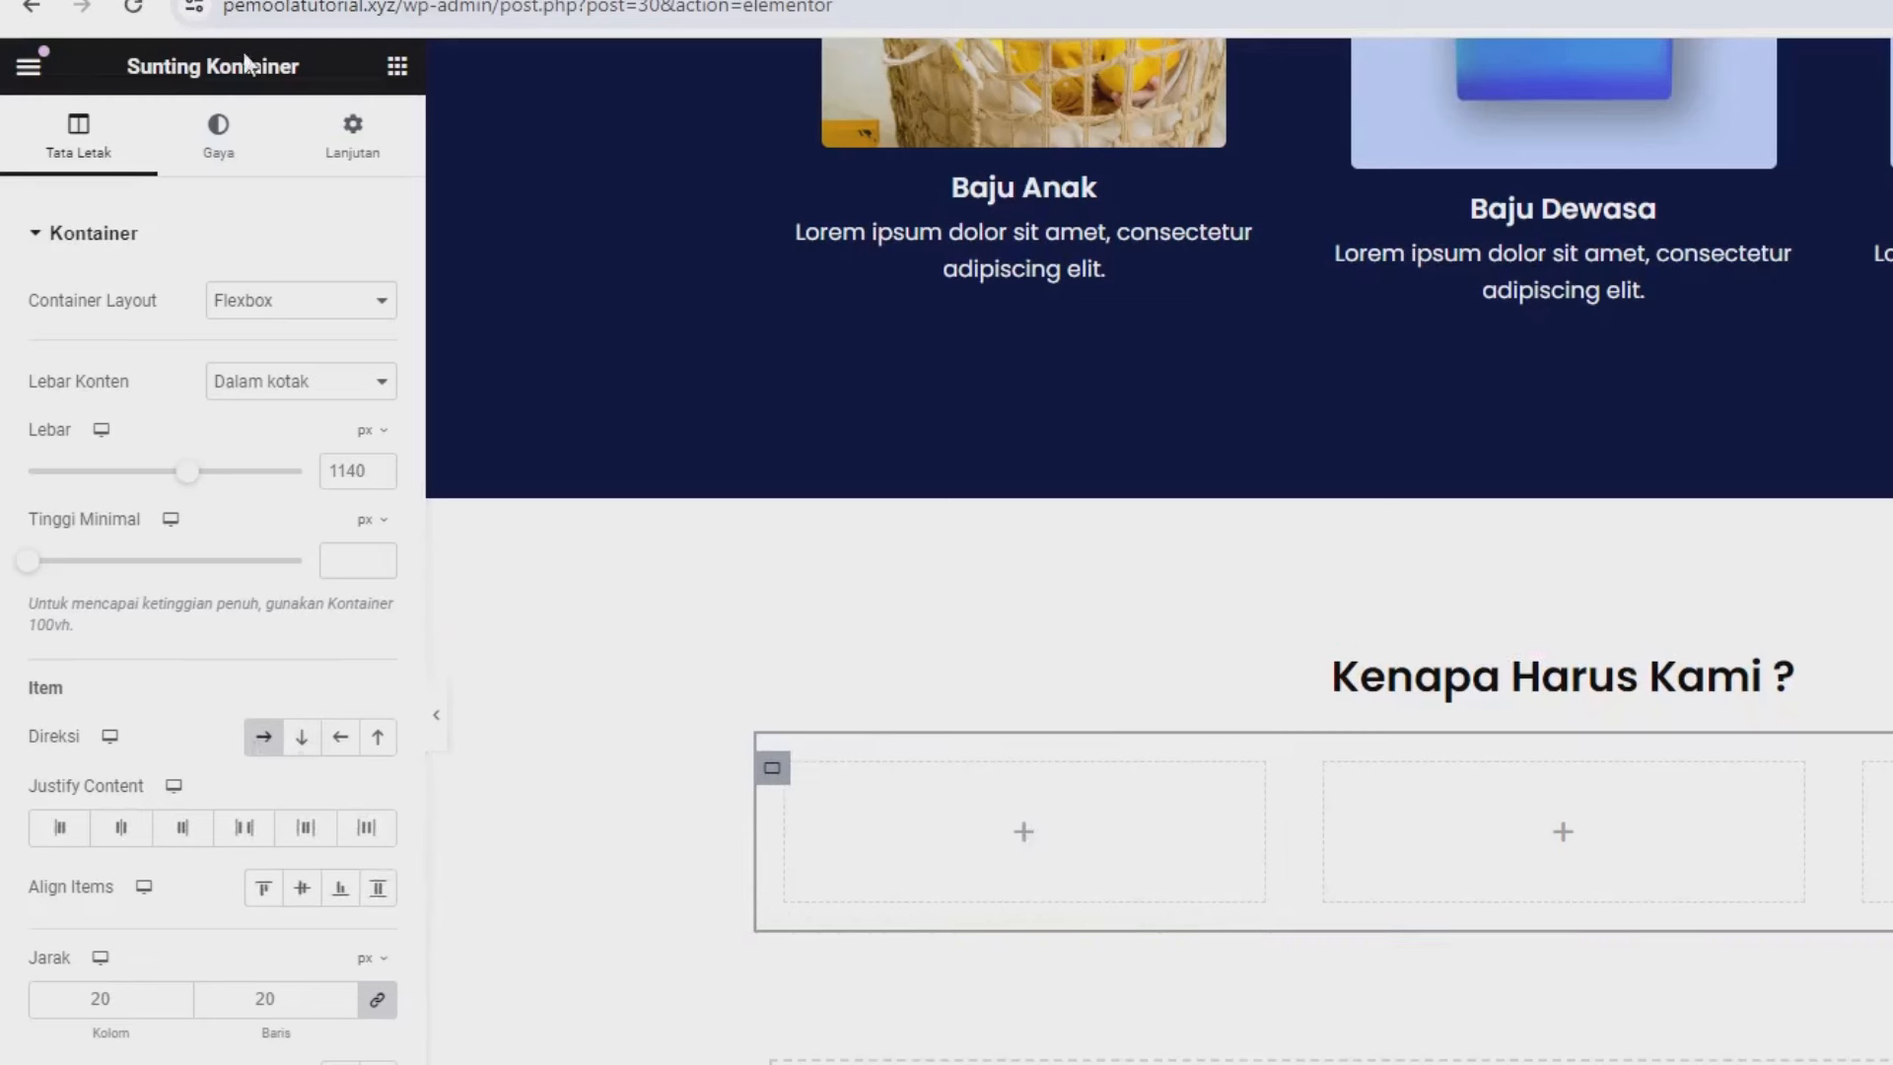
left_click(395, 69)
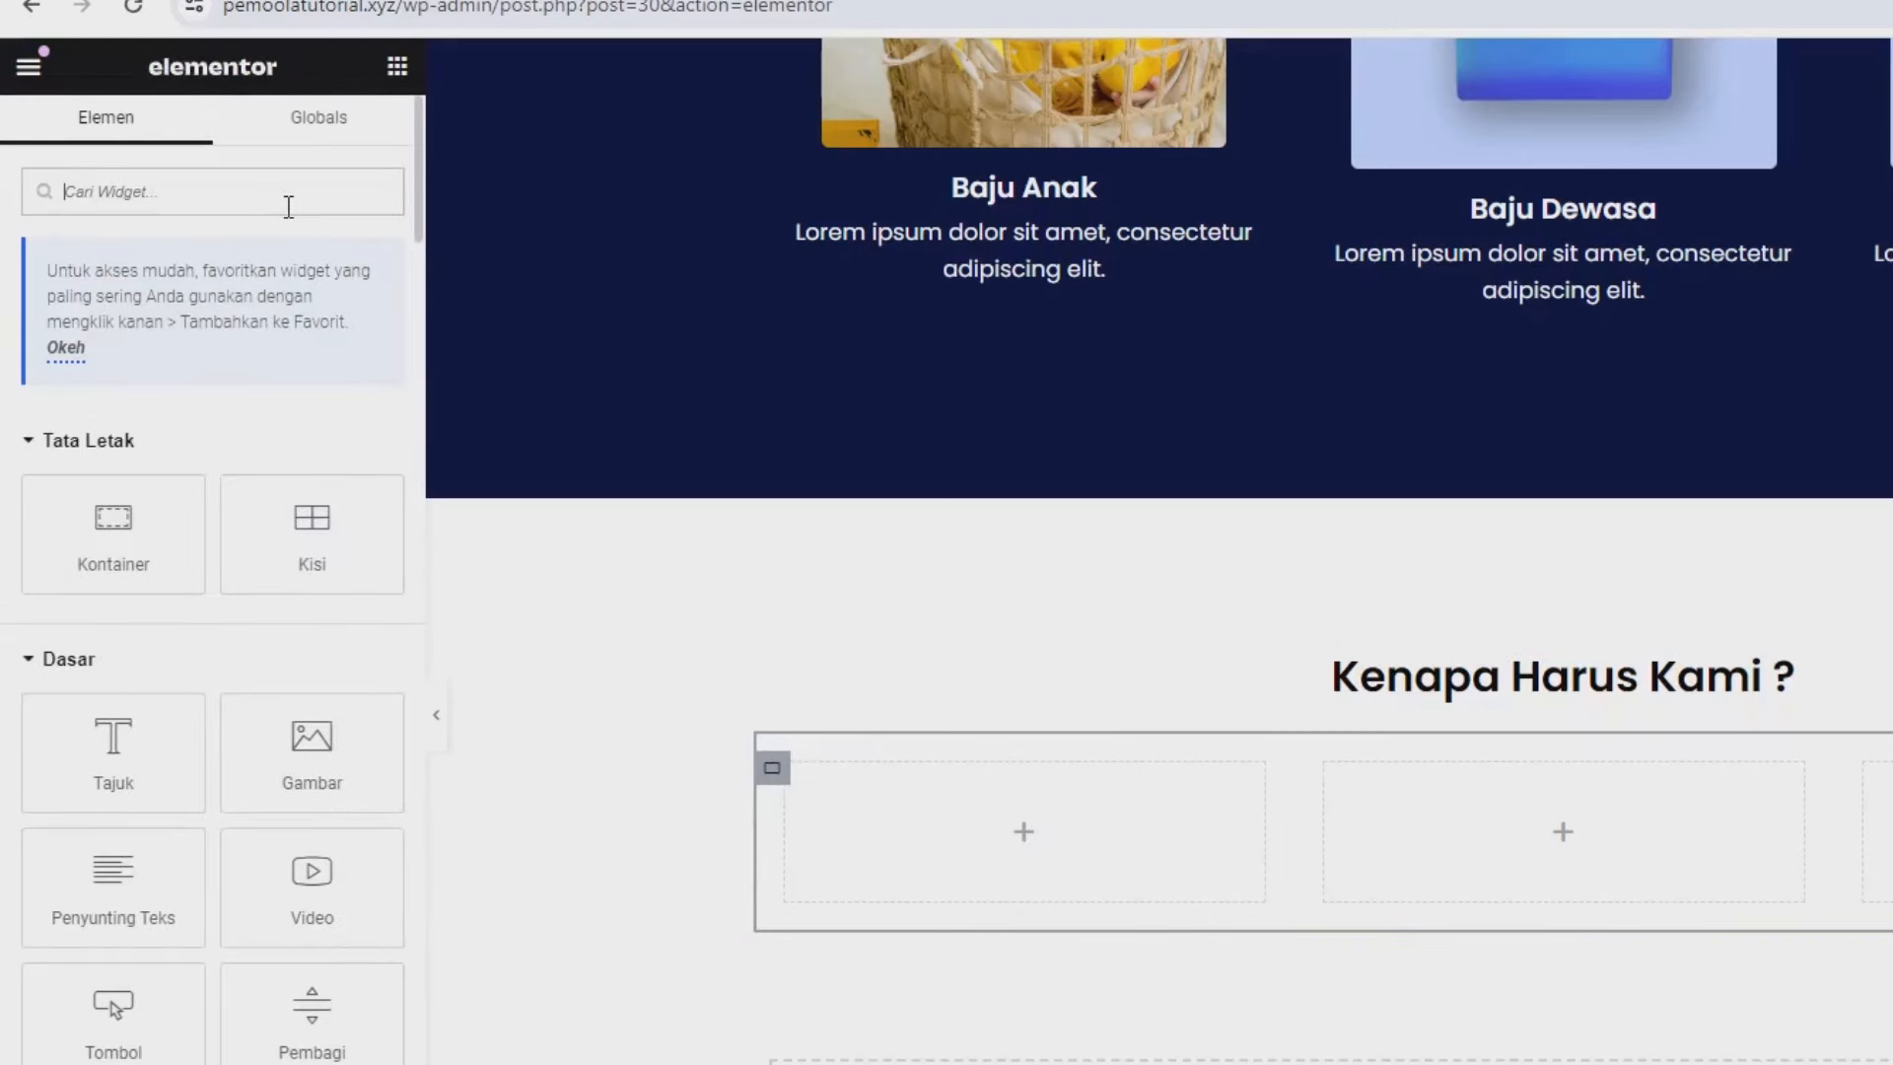
Place an icon box in the first column and pick the first money icon filtered by 'mone'.
type("icon")
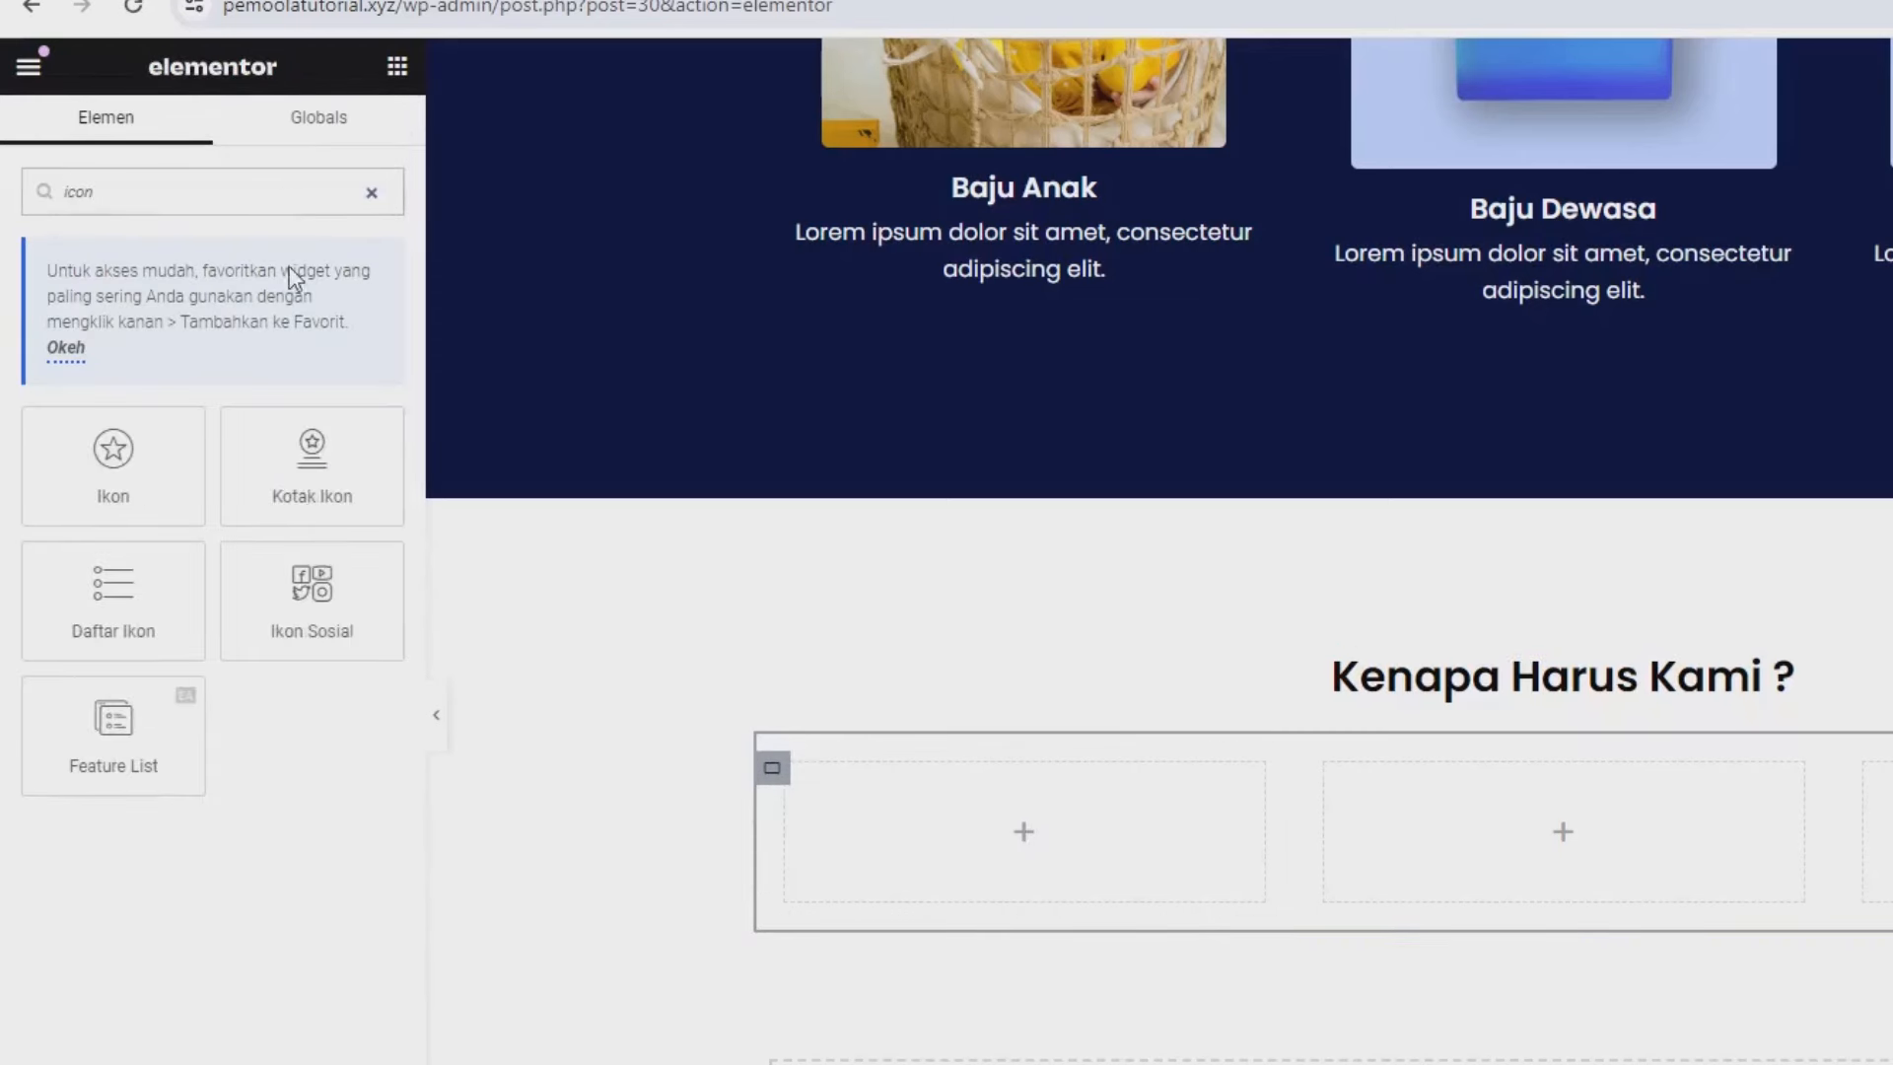
left_click_drag(322, 456, 1141, 874)
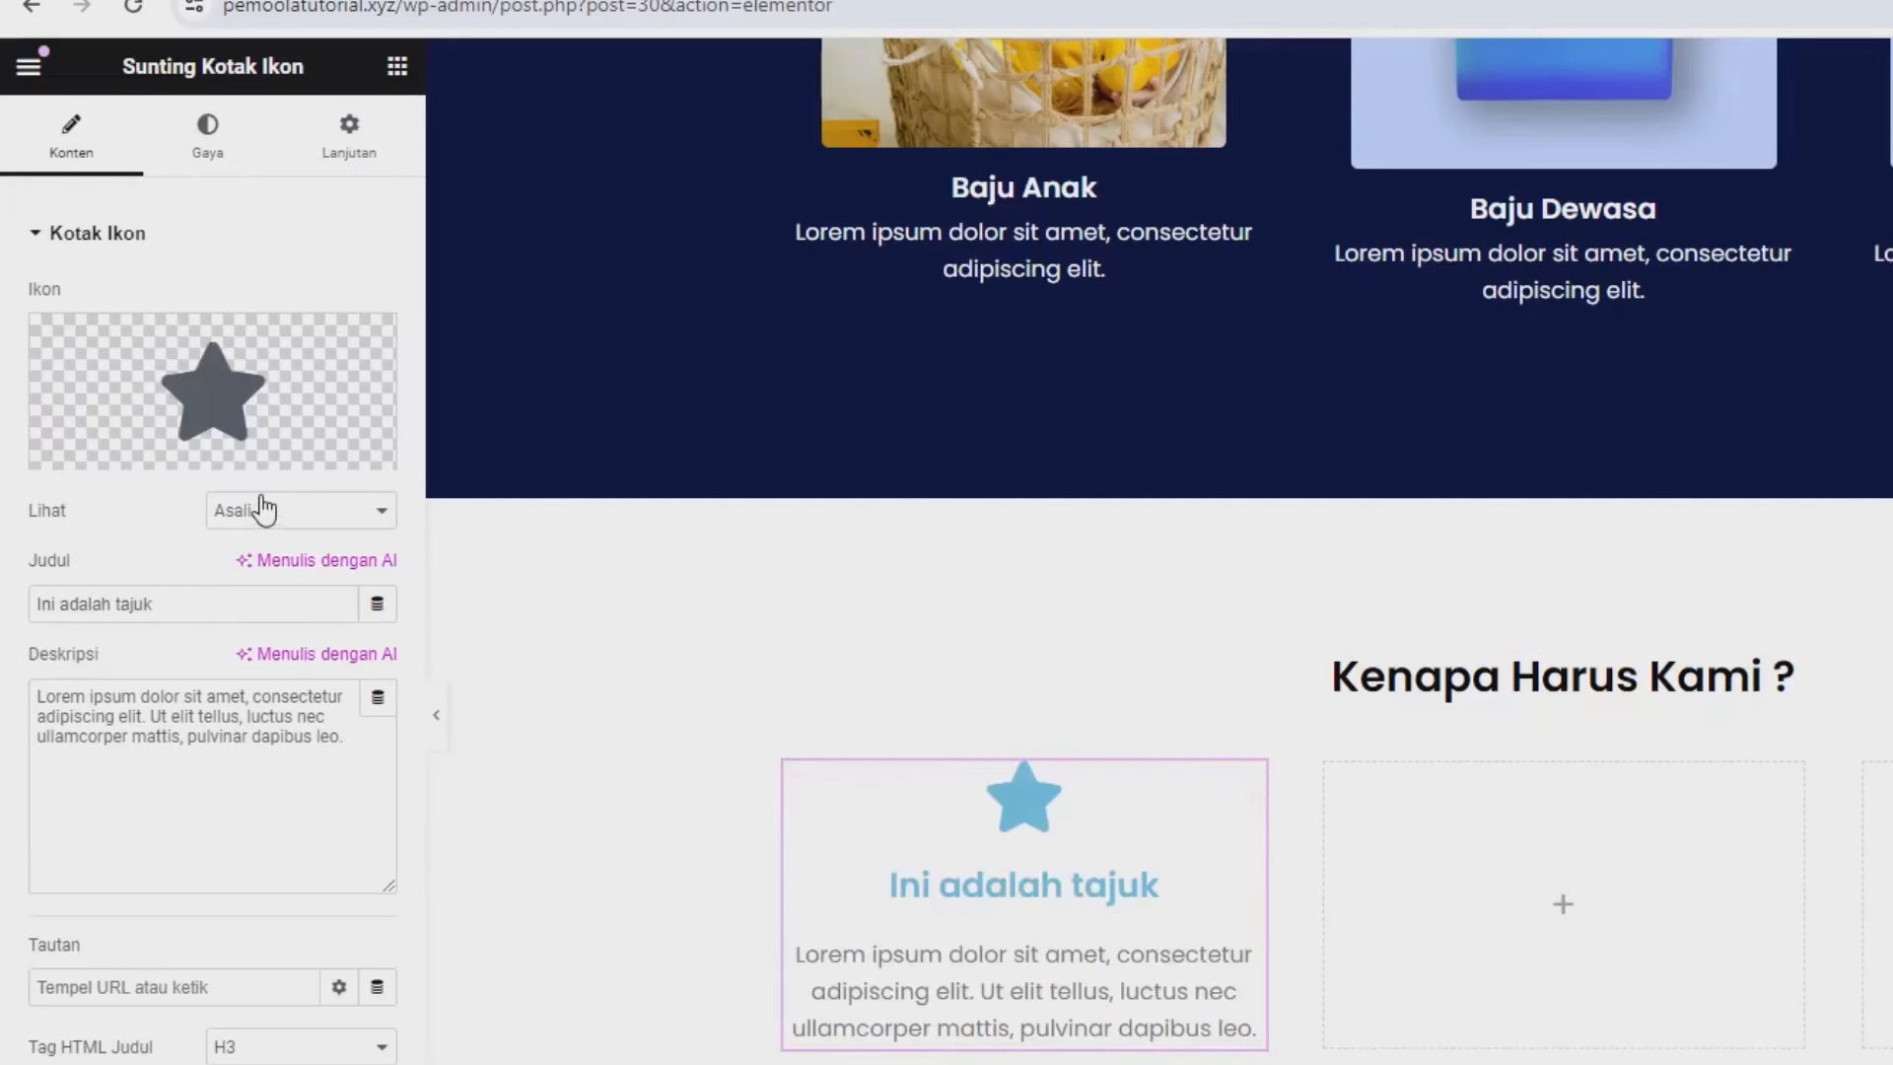
mouse_move(181, 393)
left_click(116, 373)
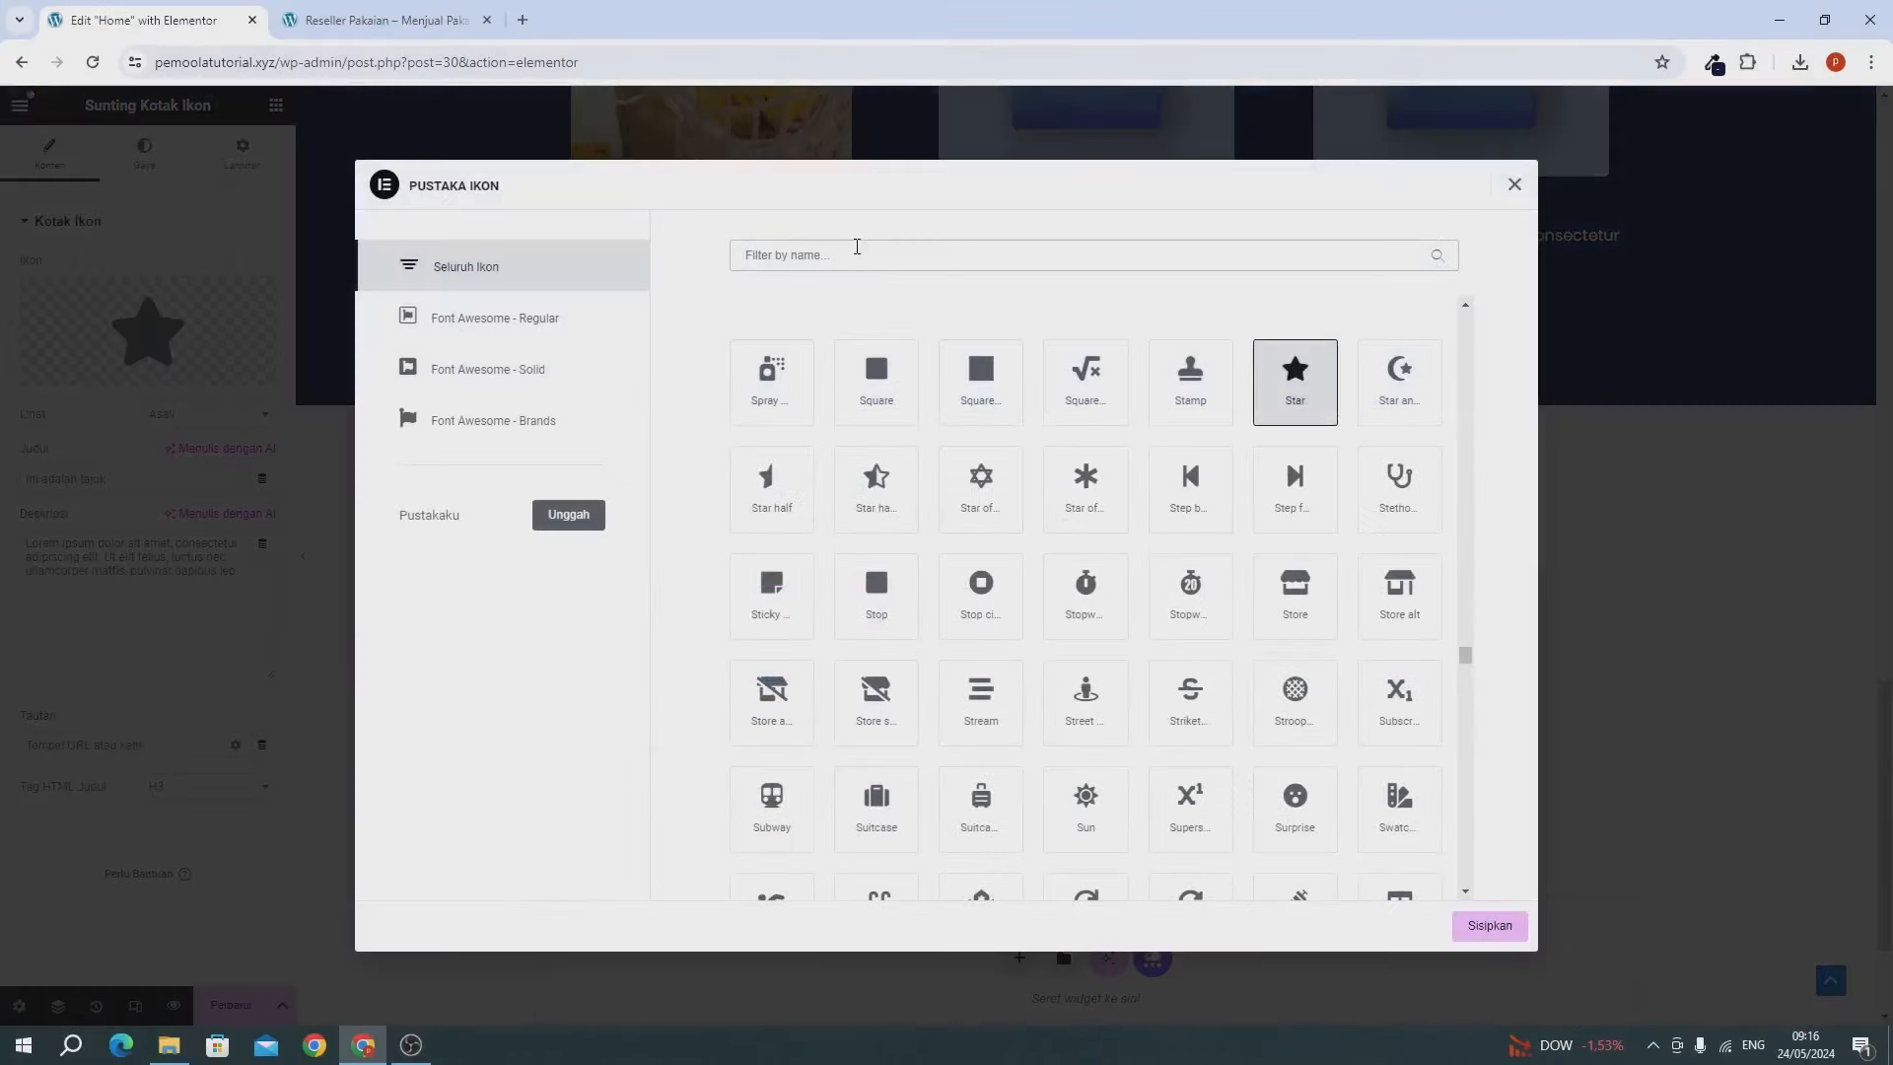
type("mone")
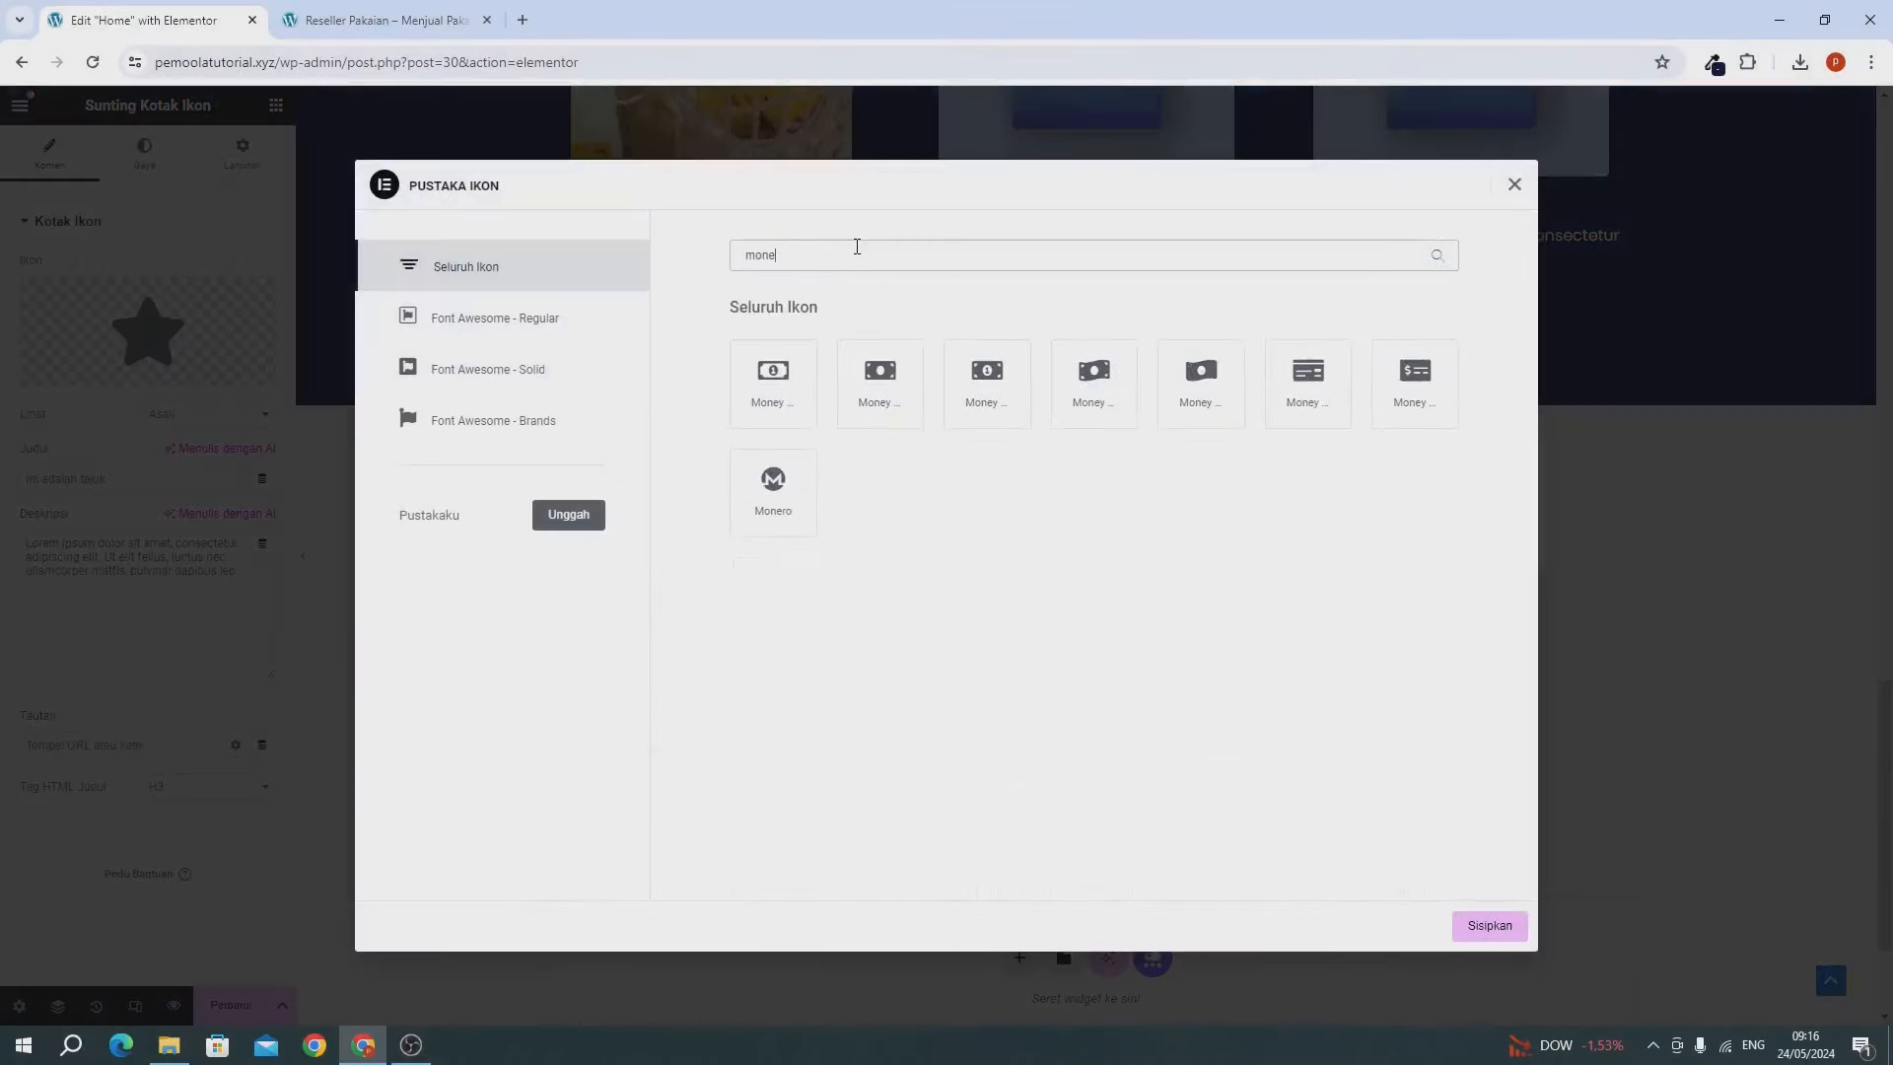
left_click(767, 400)
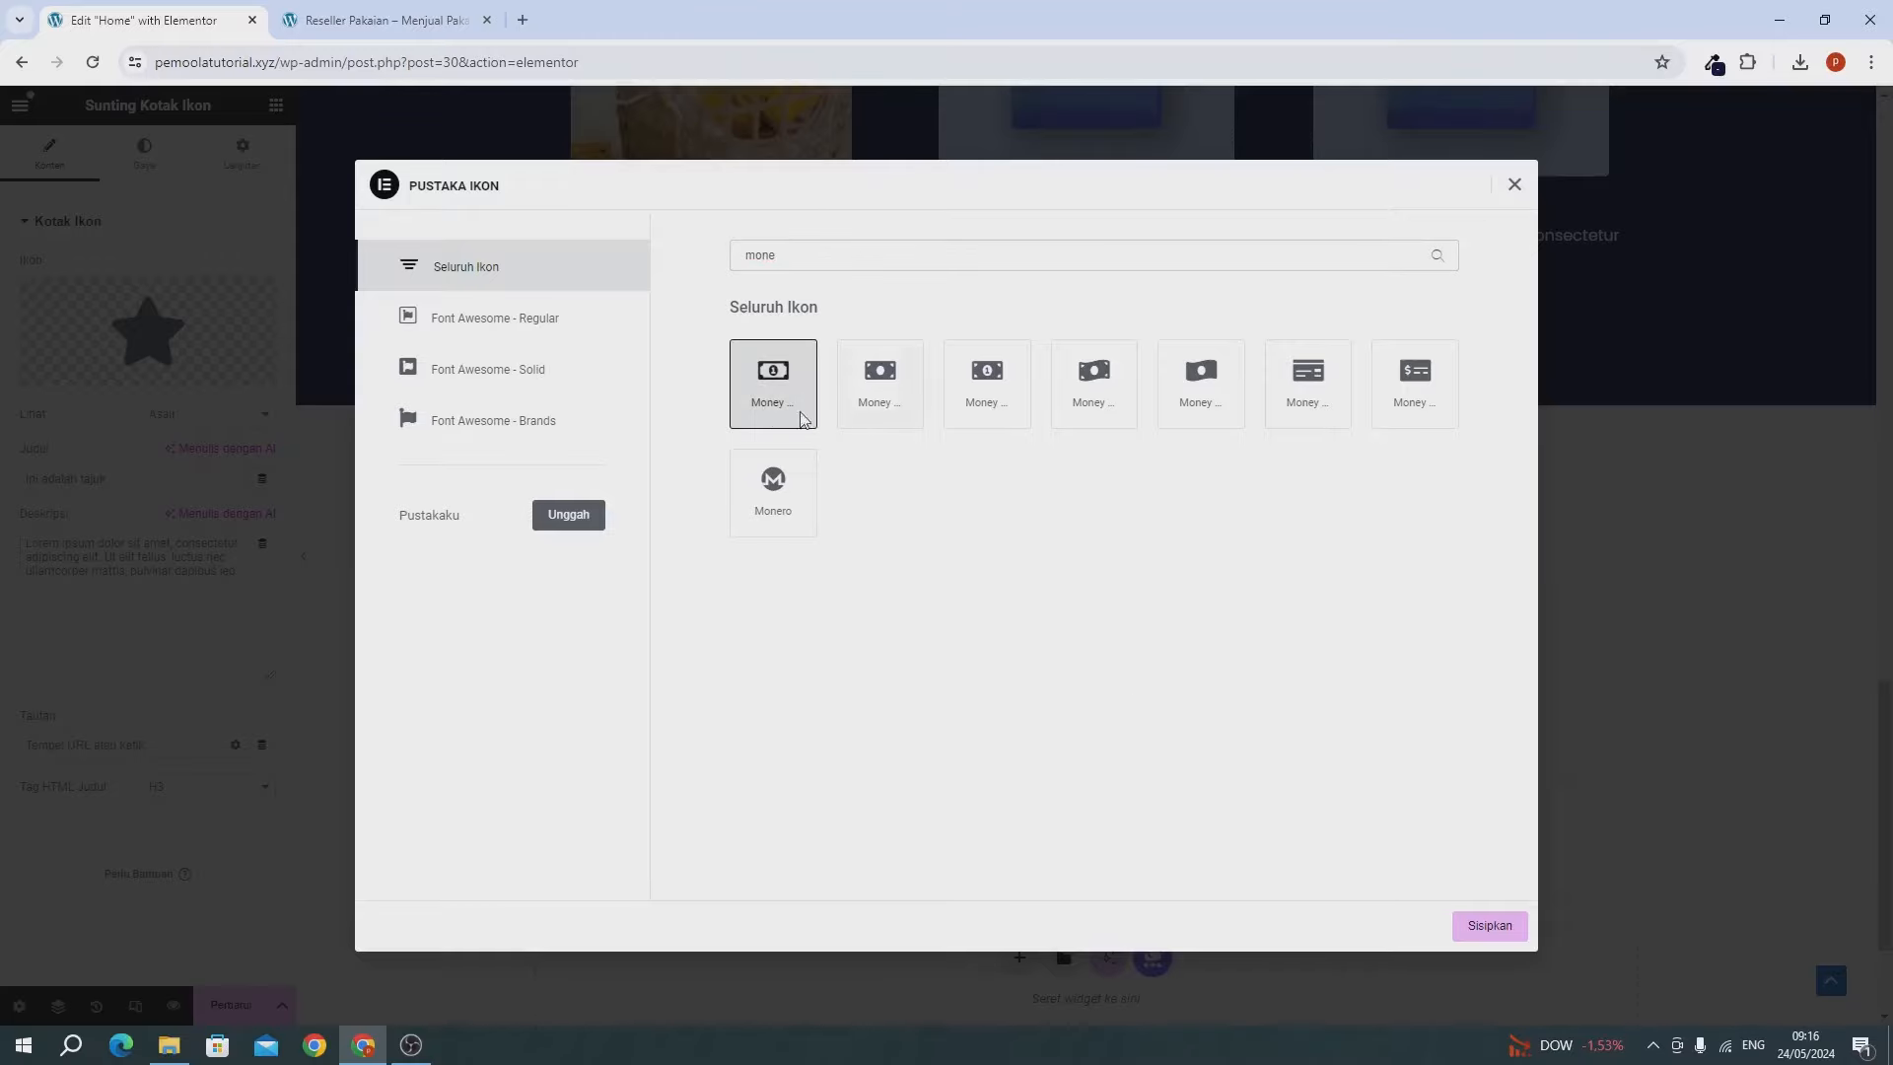
Insert the money icon, title the box 'Harga Lebih Murah' and describe it 'Harga lebih muirah dari kompetitor'.
left_click(1488, 932)
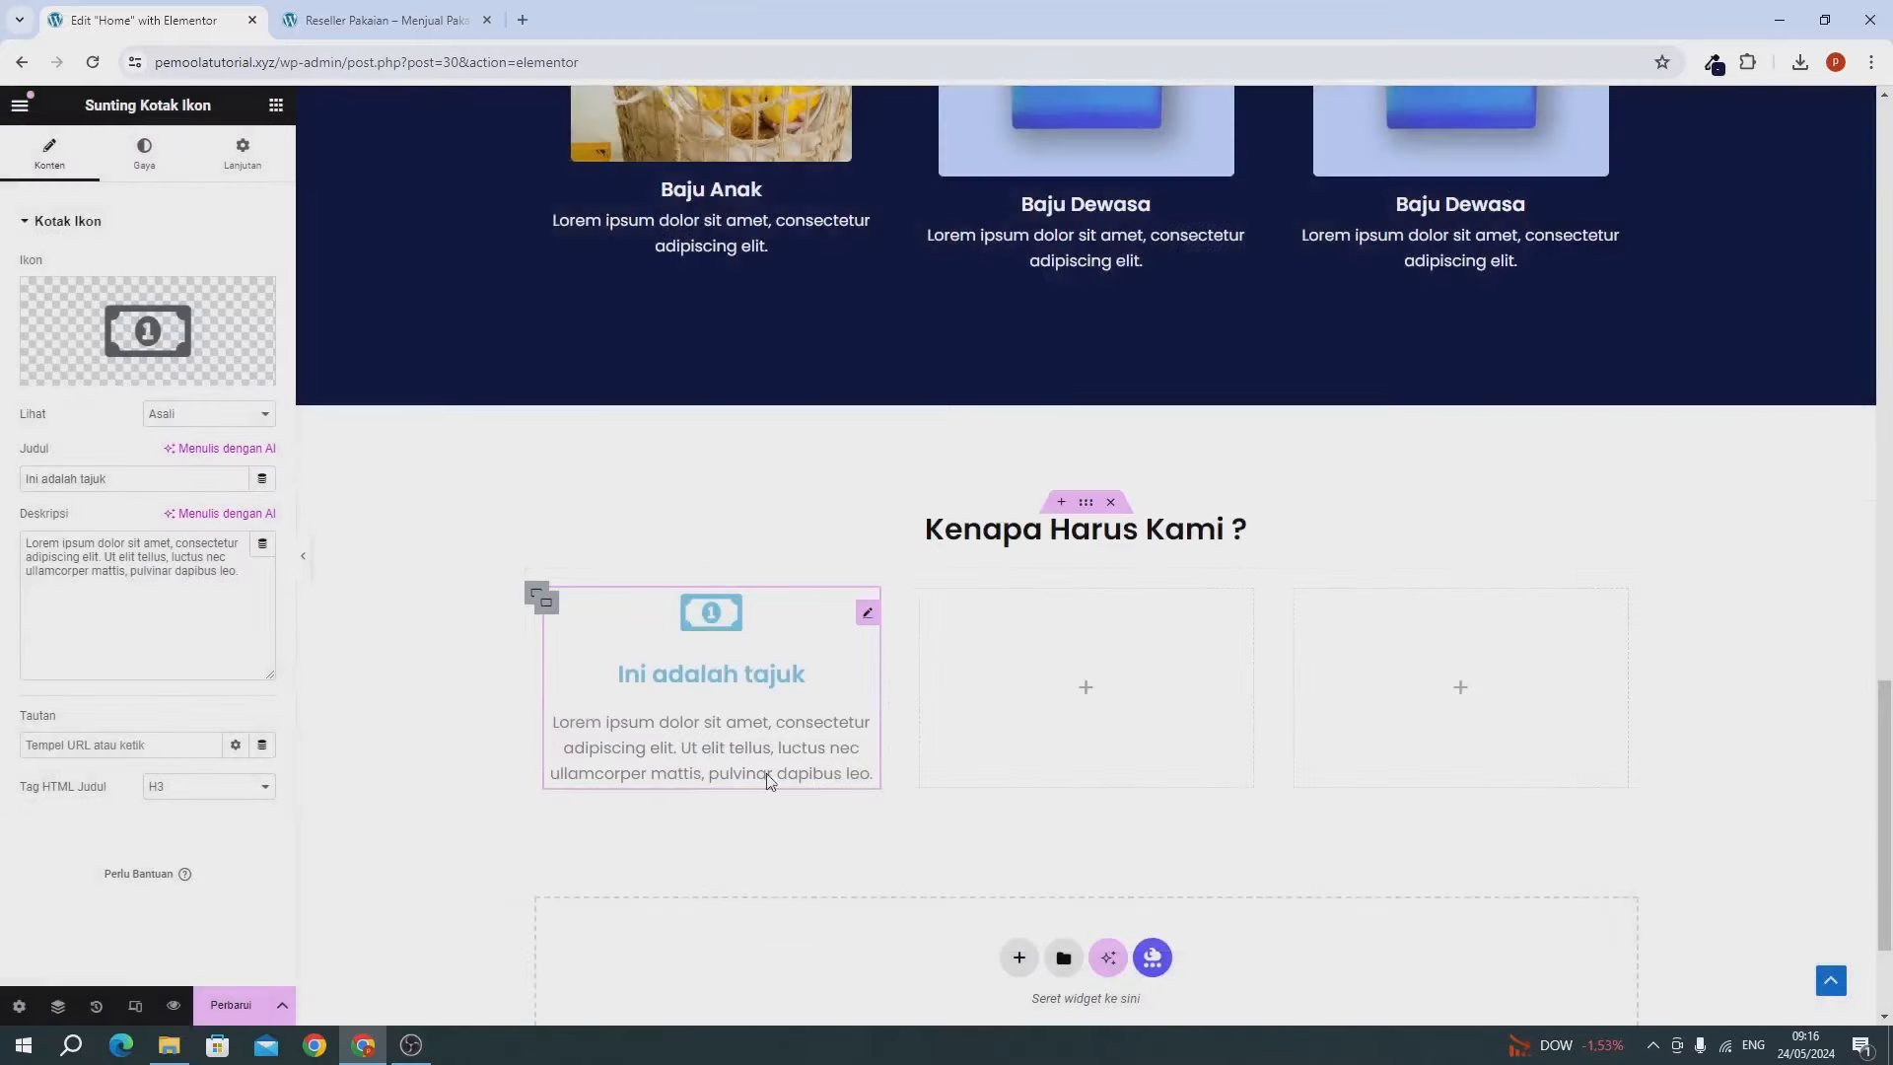
triple_click(180, 480)
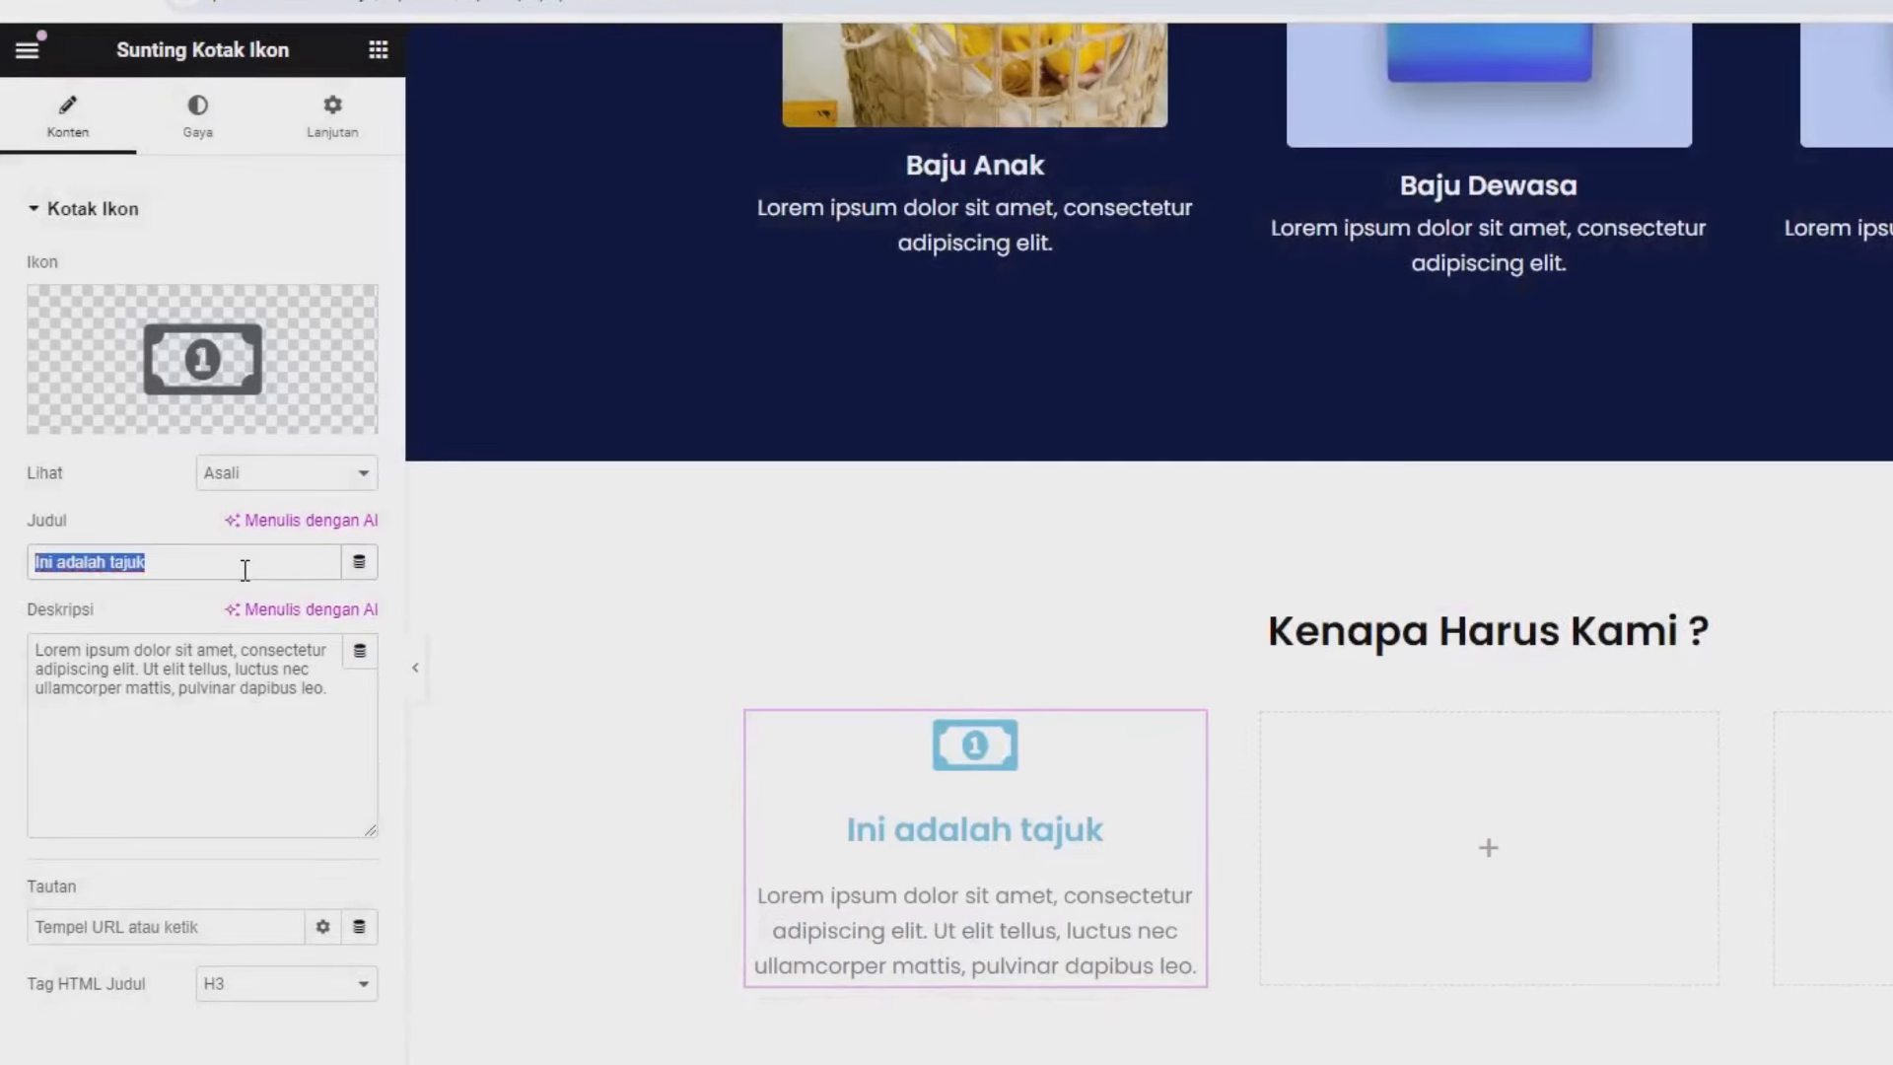
type("Har")
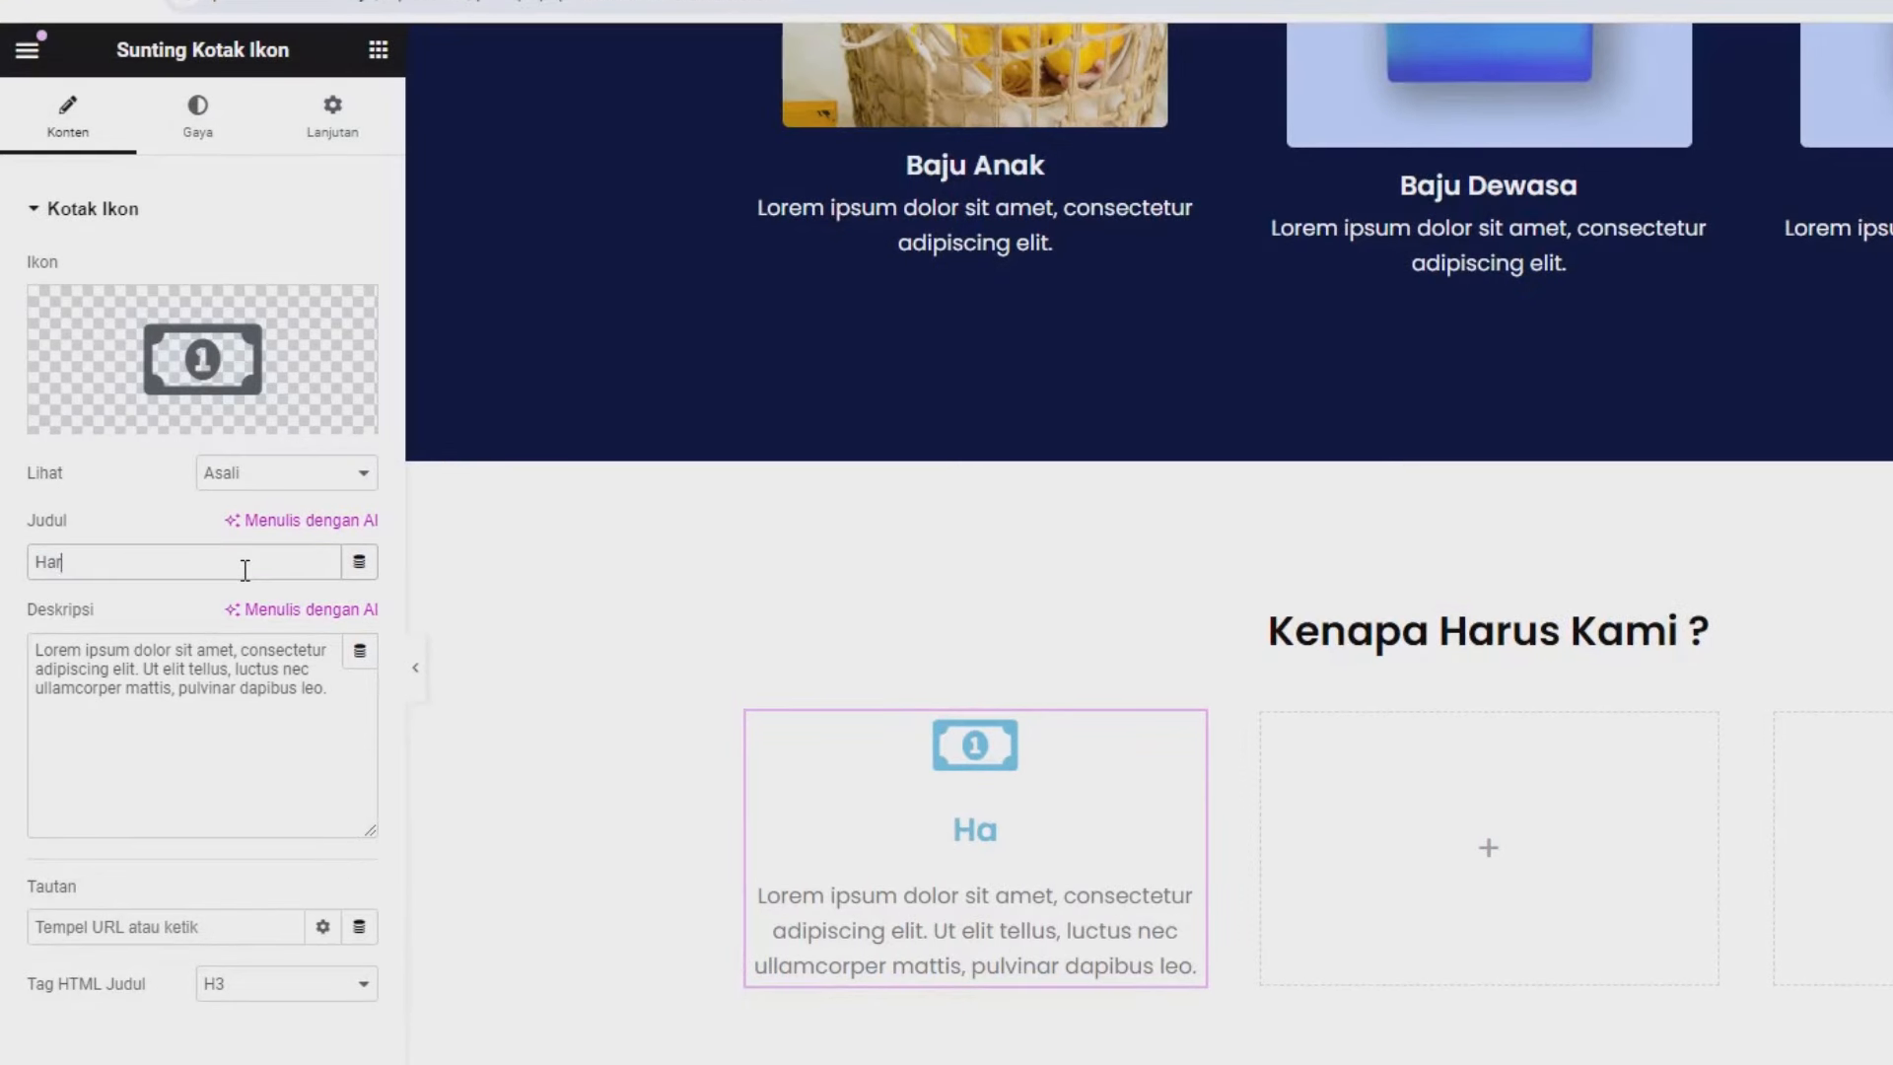
type("ga Lebih Murah")
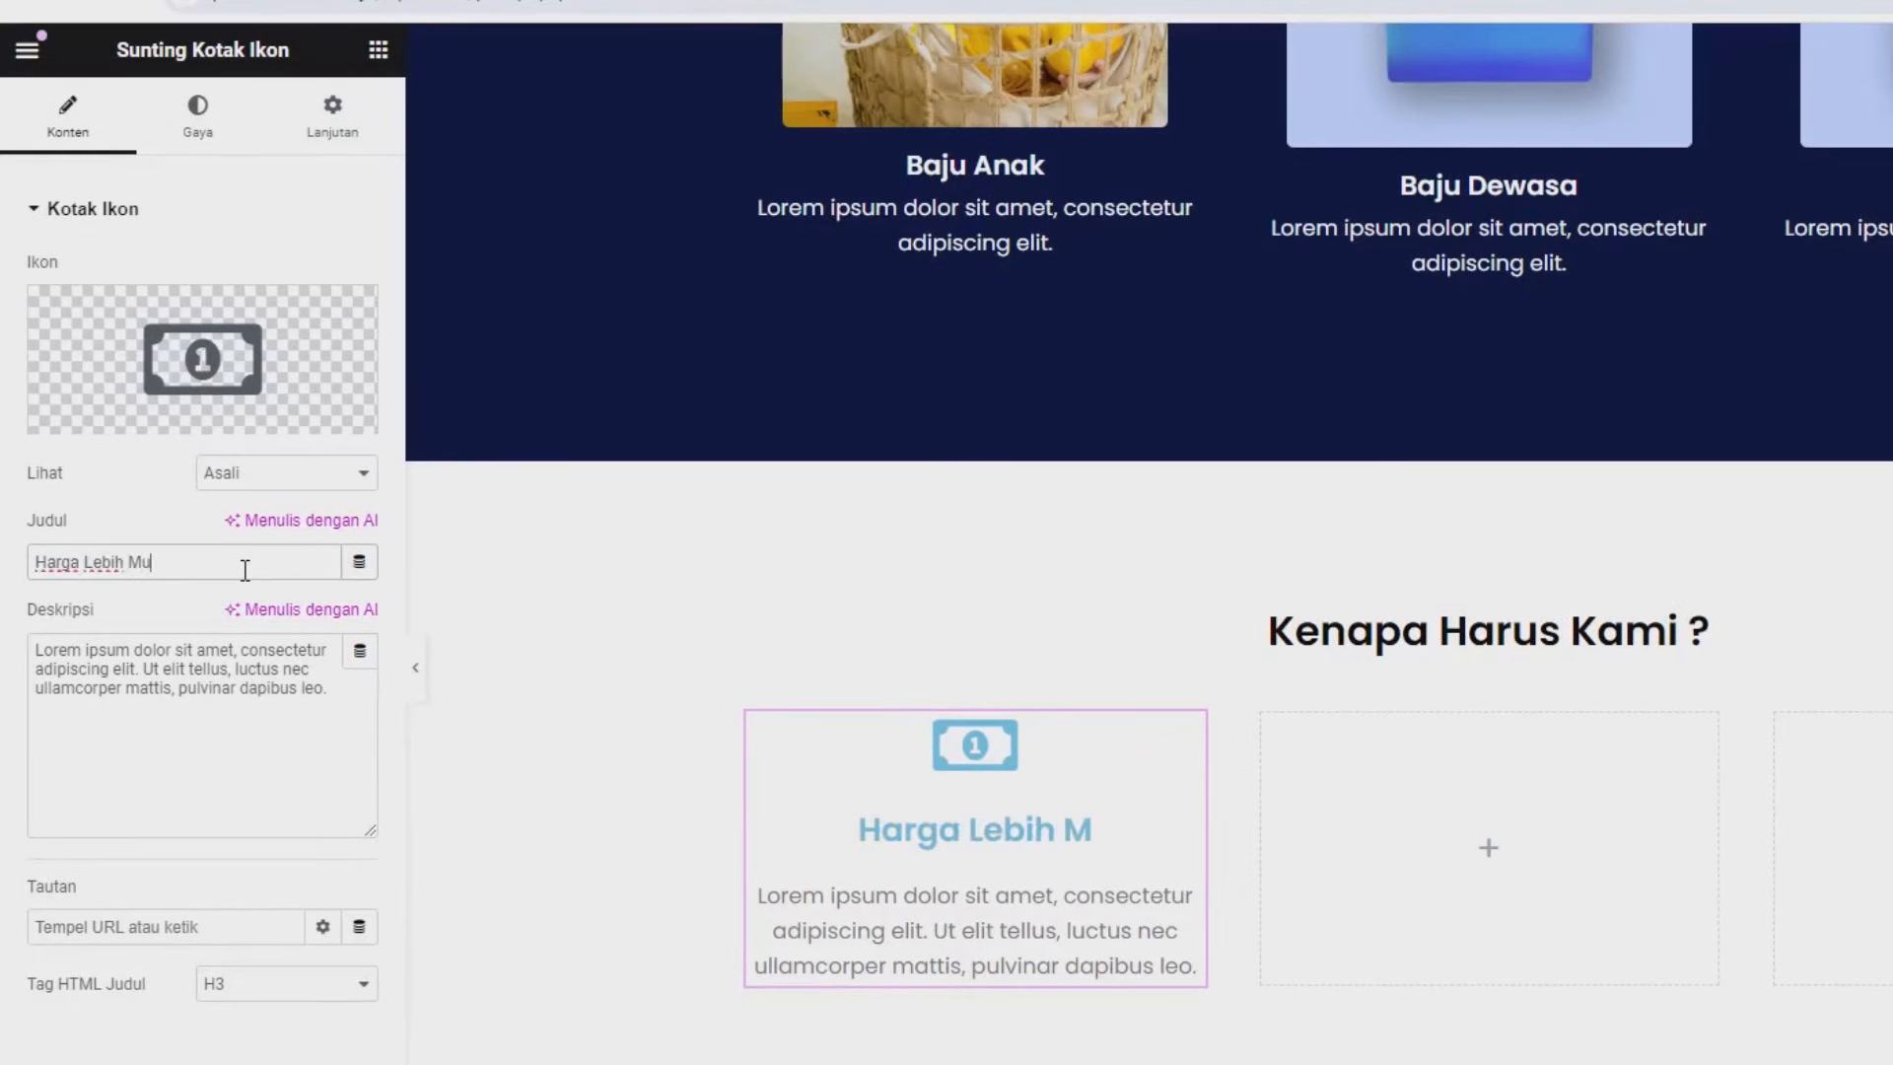
triple_click(227, 737)
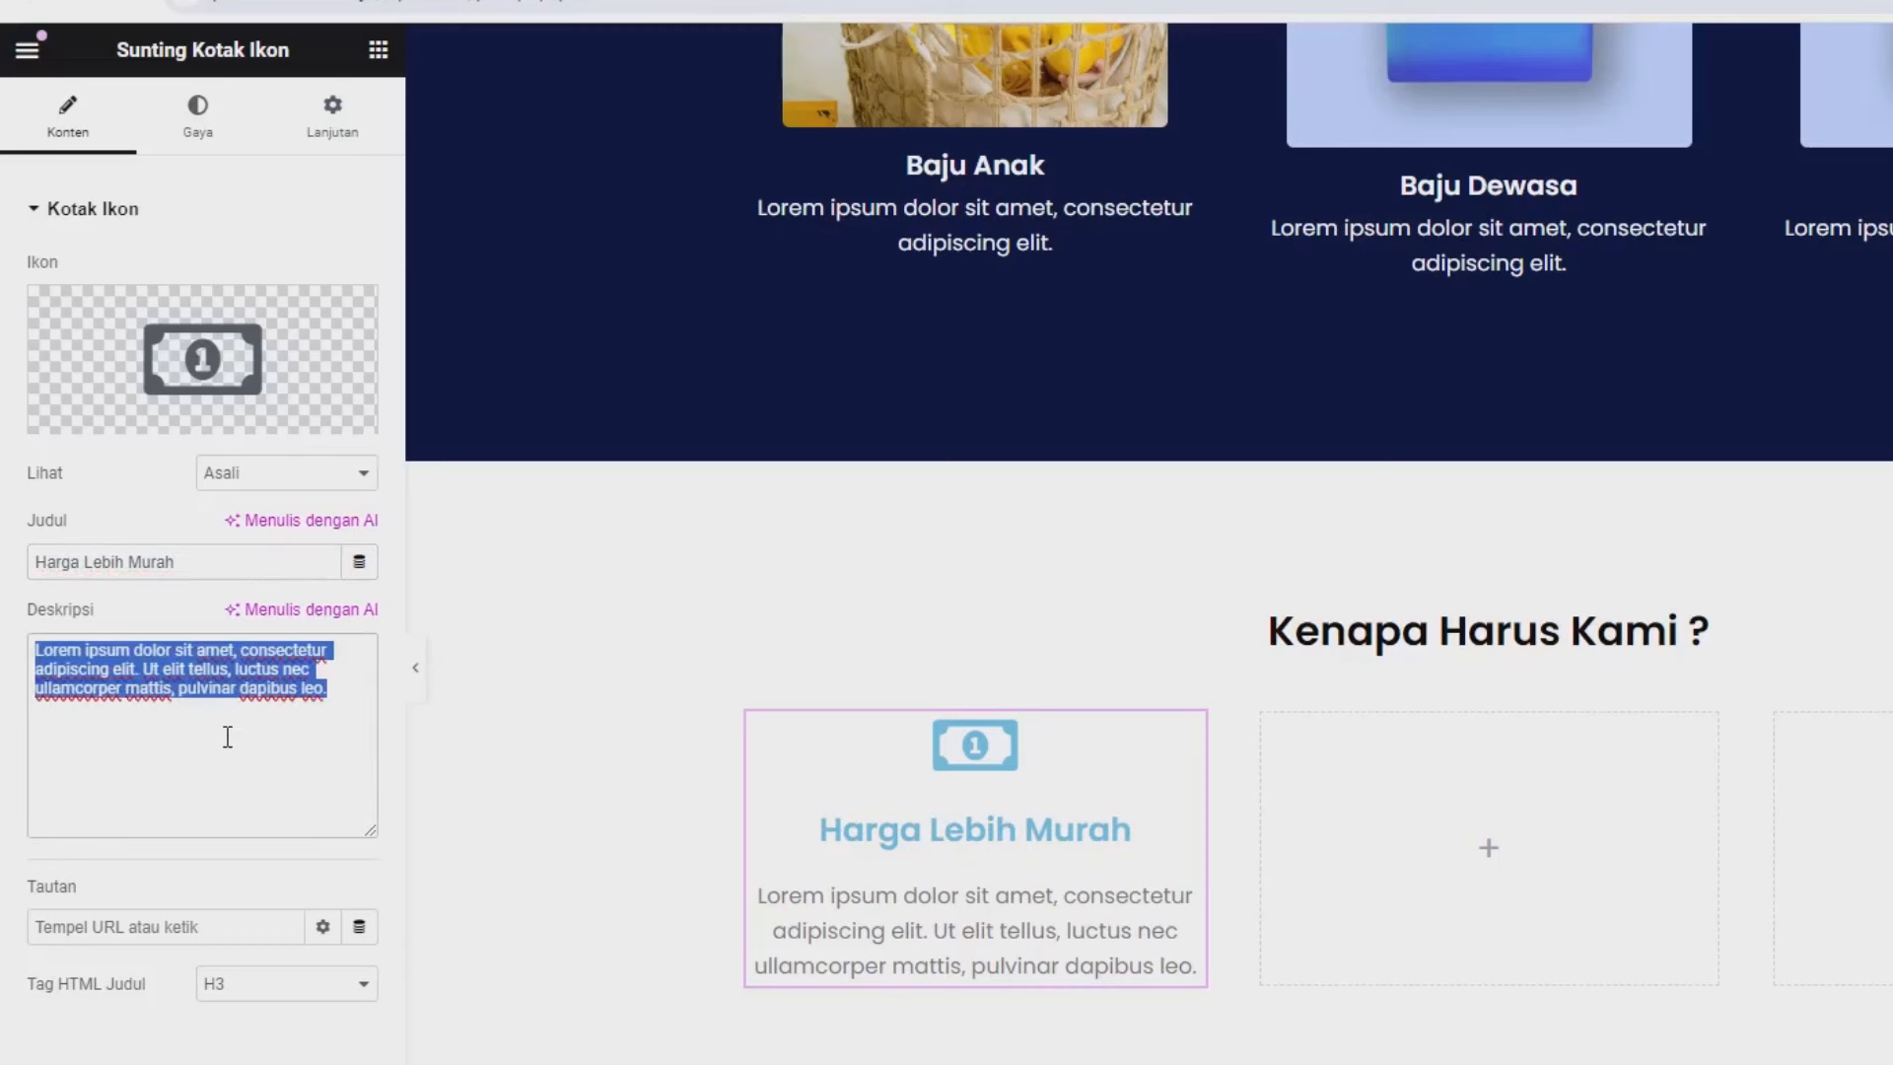
type("Harga ")
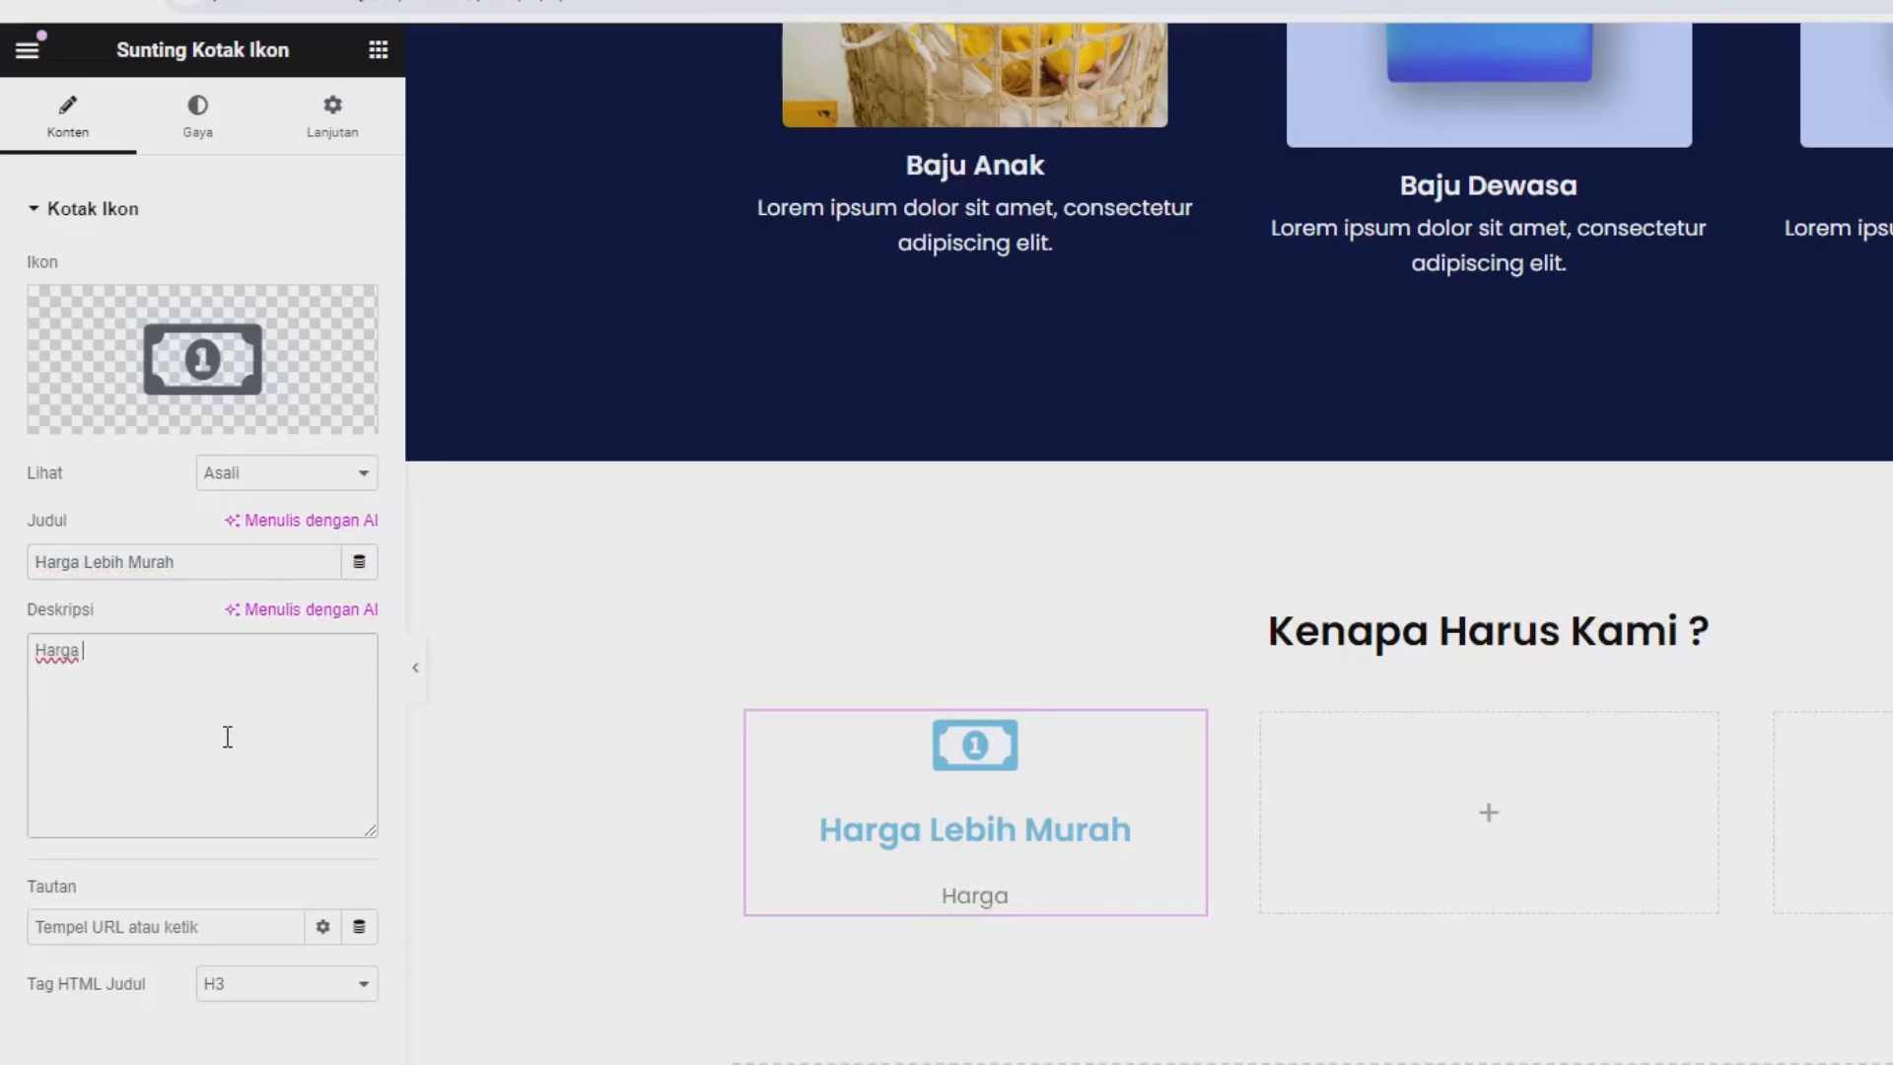
type("lebih muirah dari k")
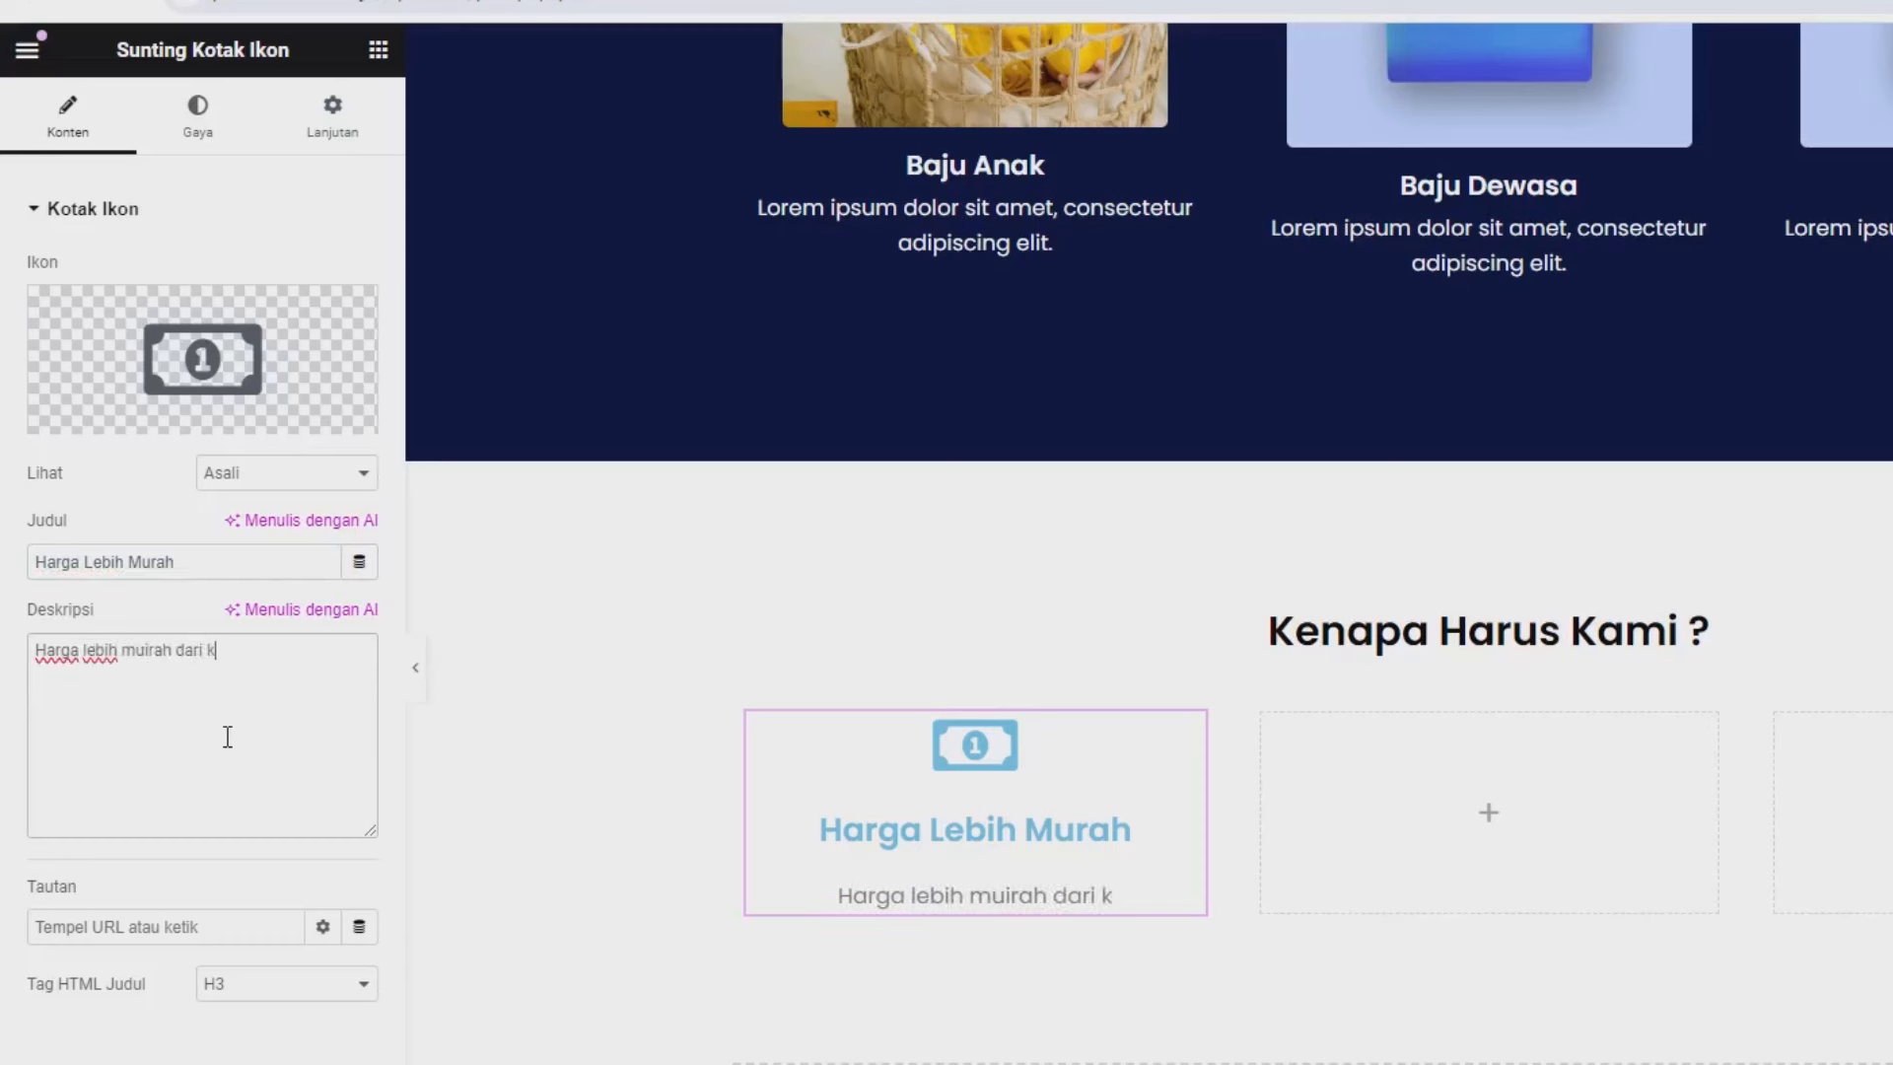
type("ompe")
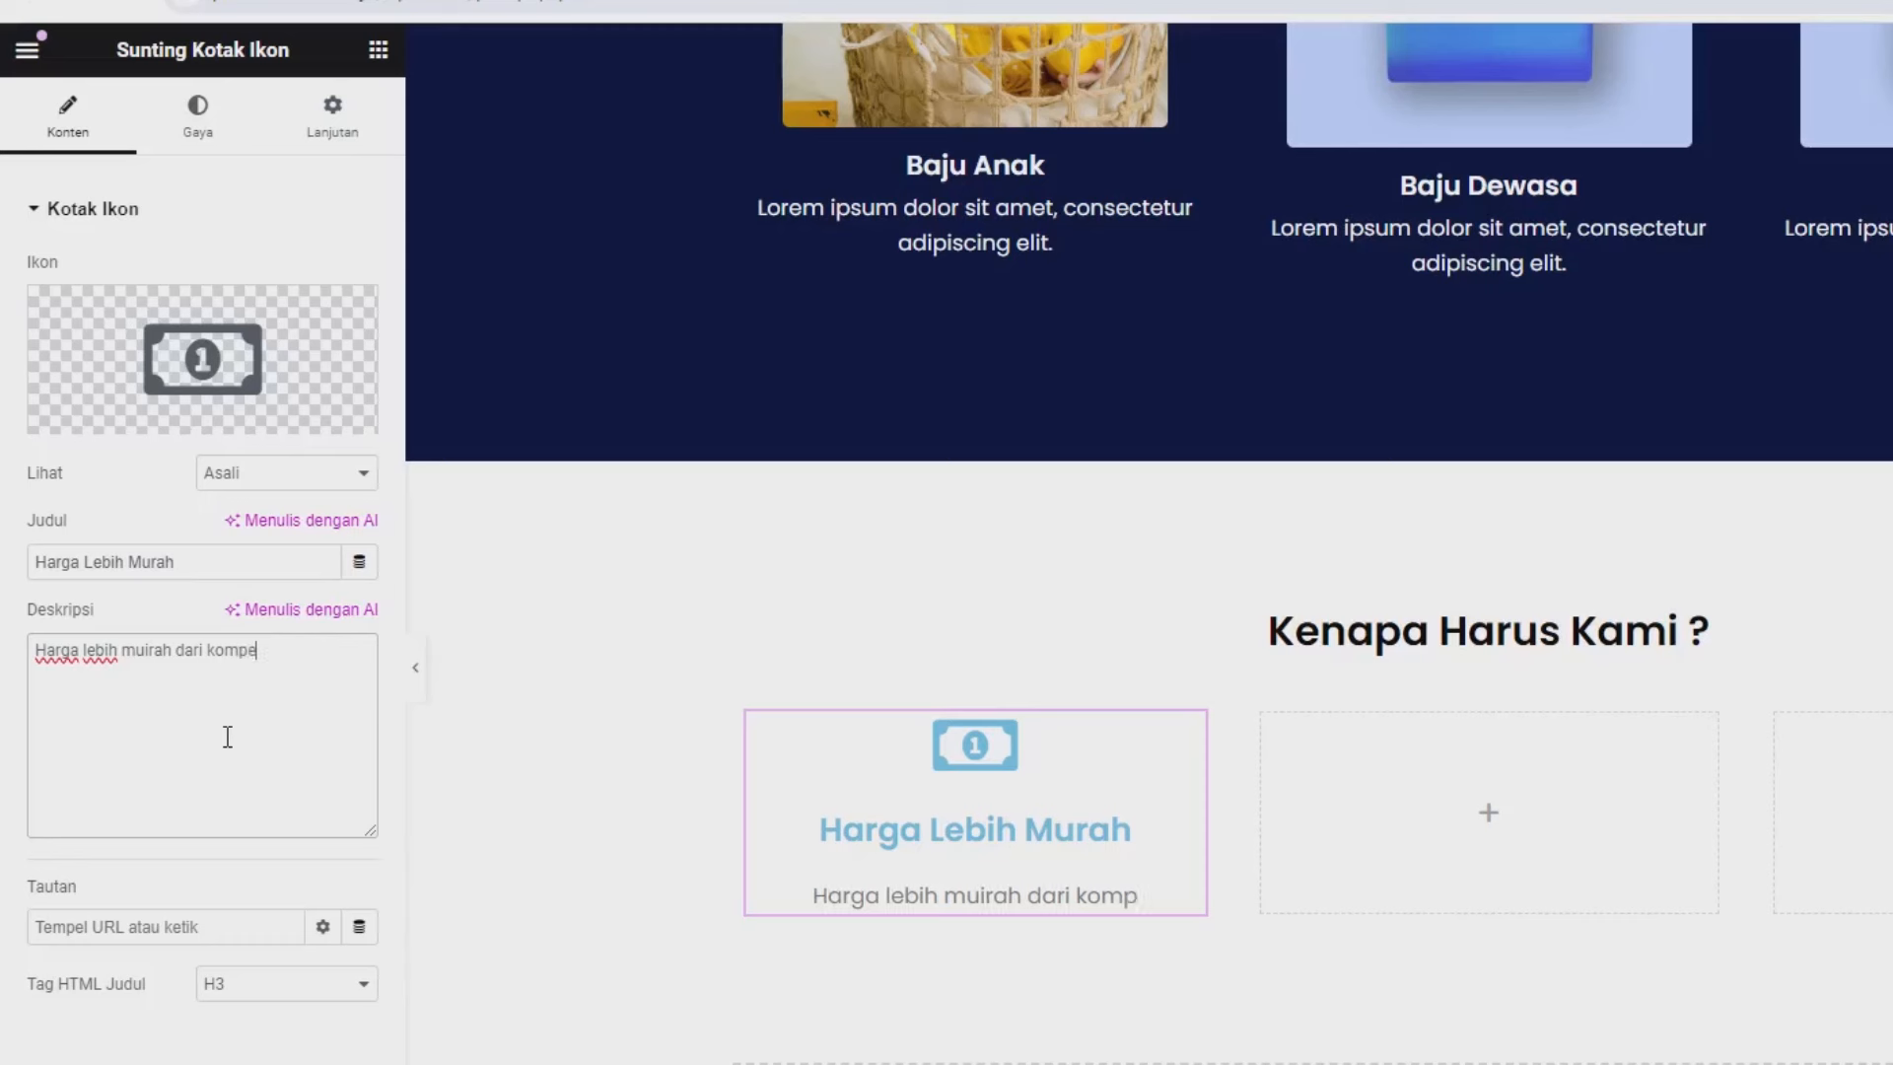
type("titor")
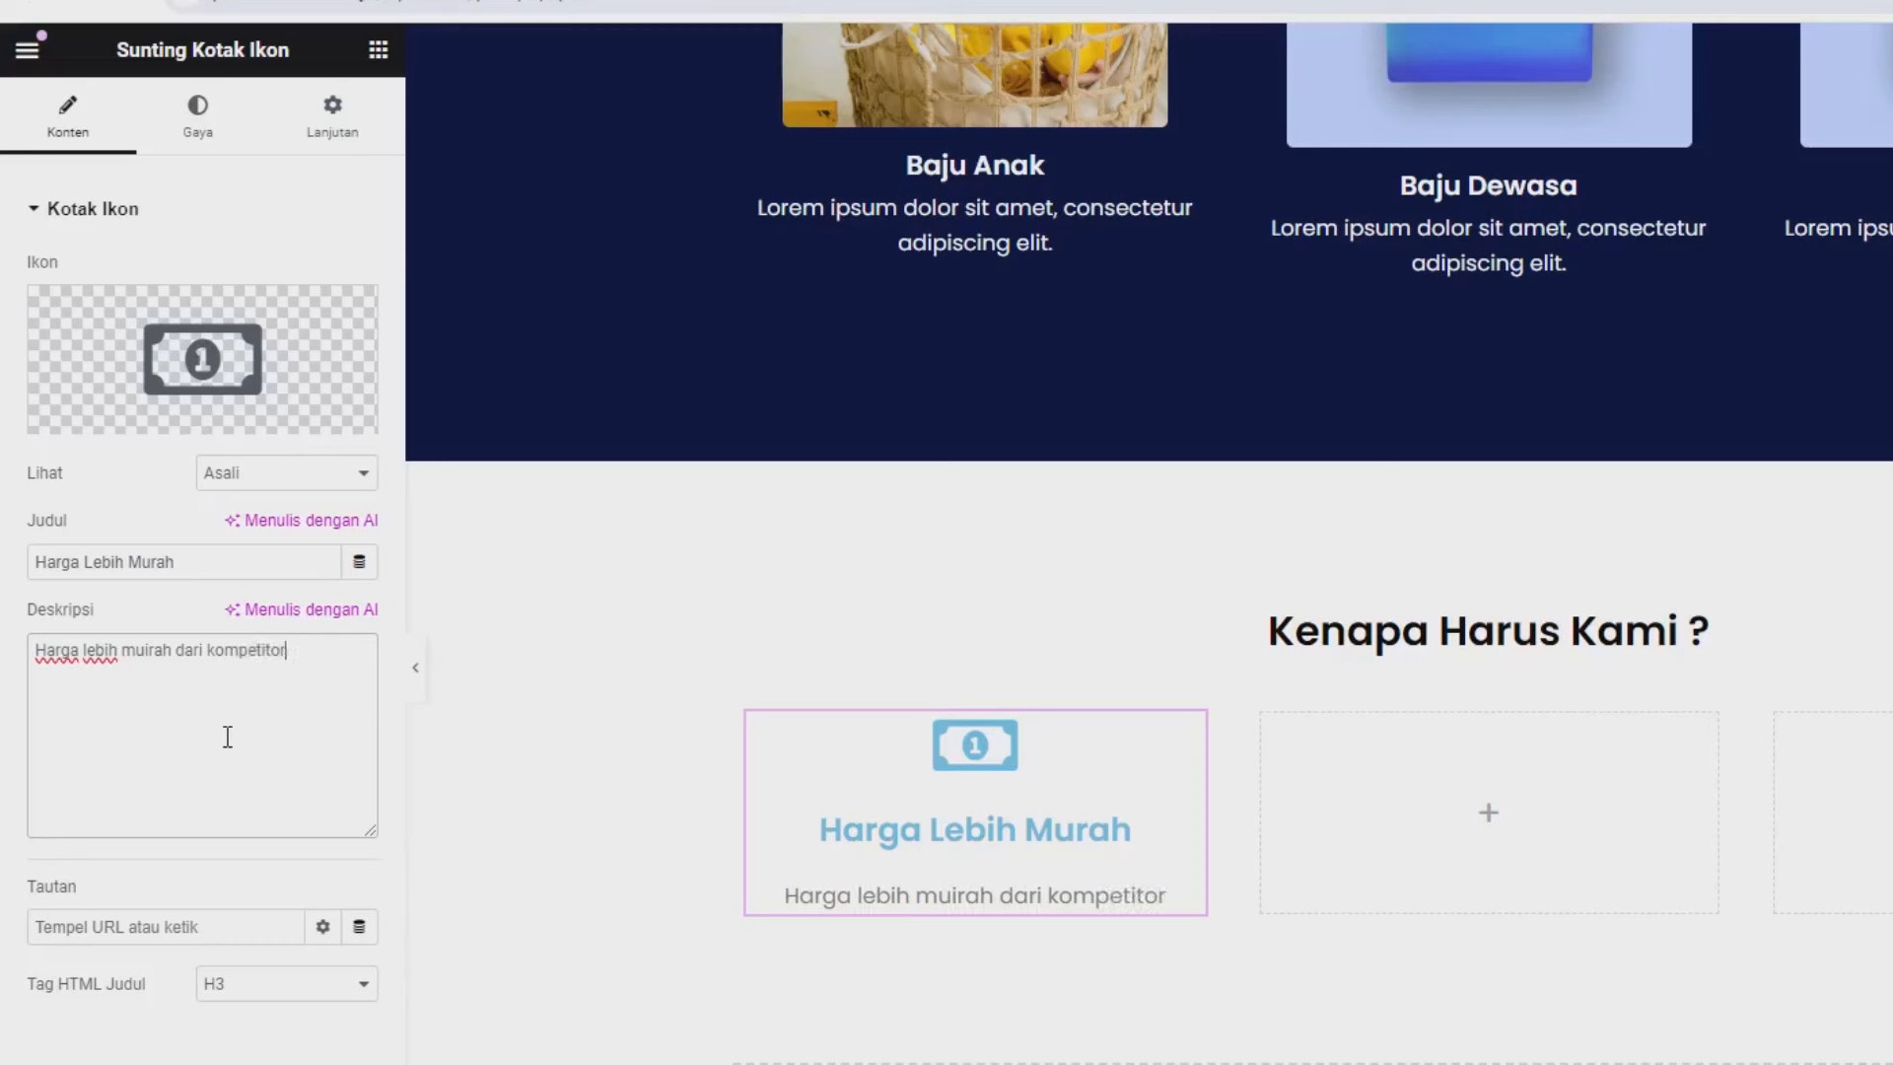
Make the icon box's icon black and set its size to 53 px.
left_click(202, 140)
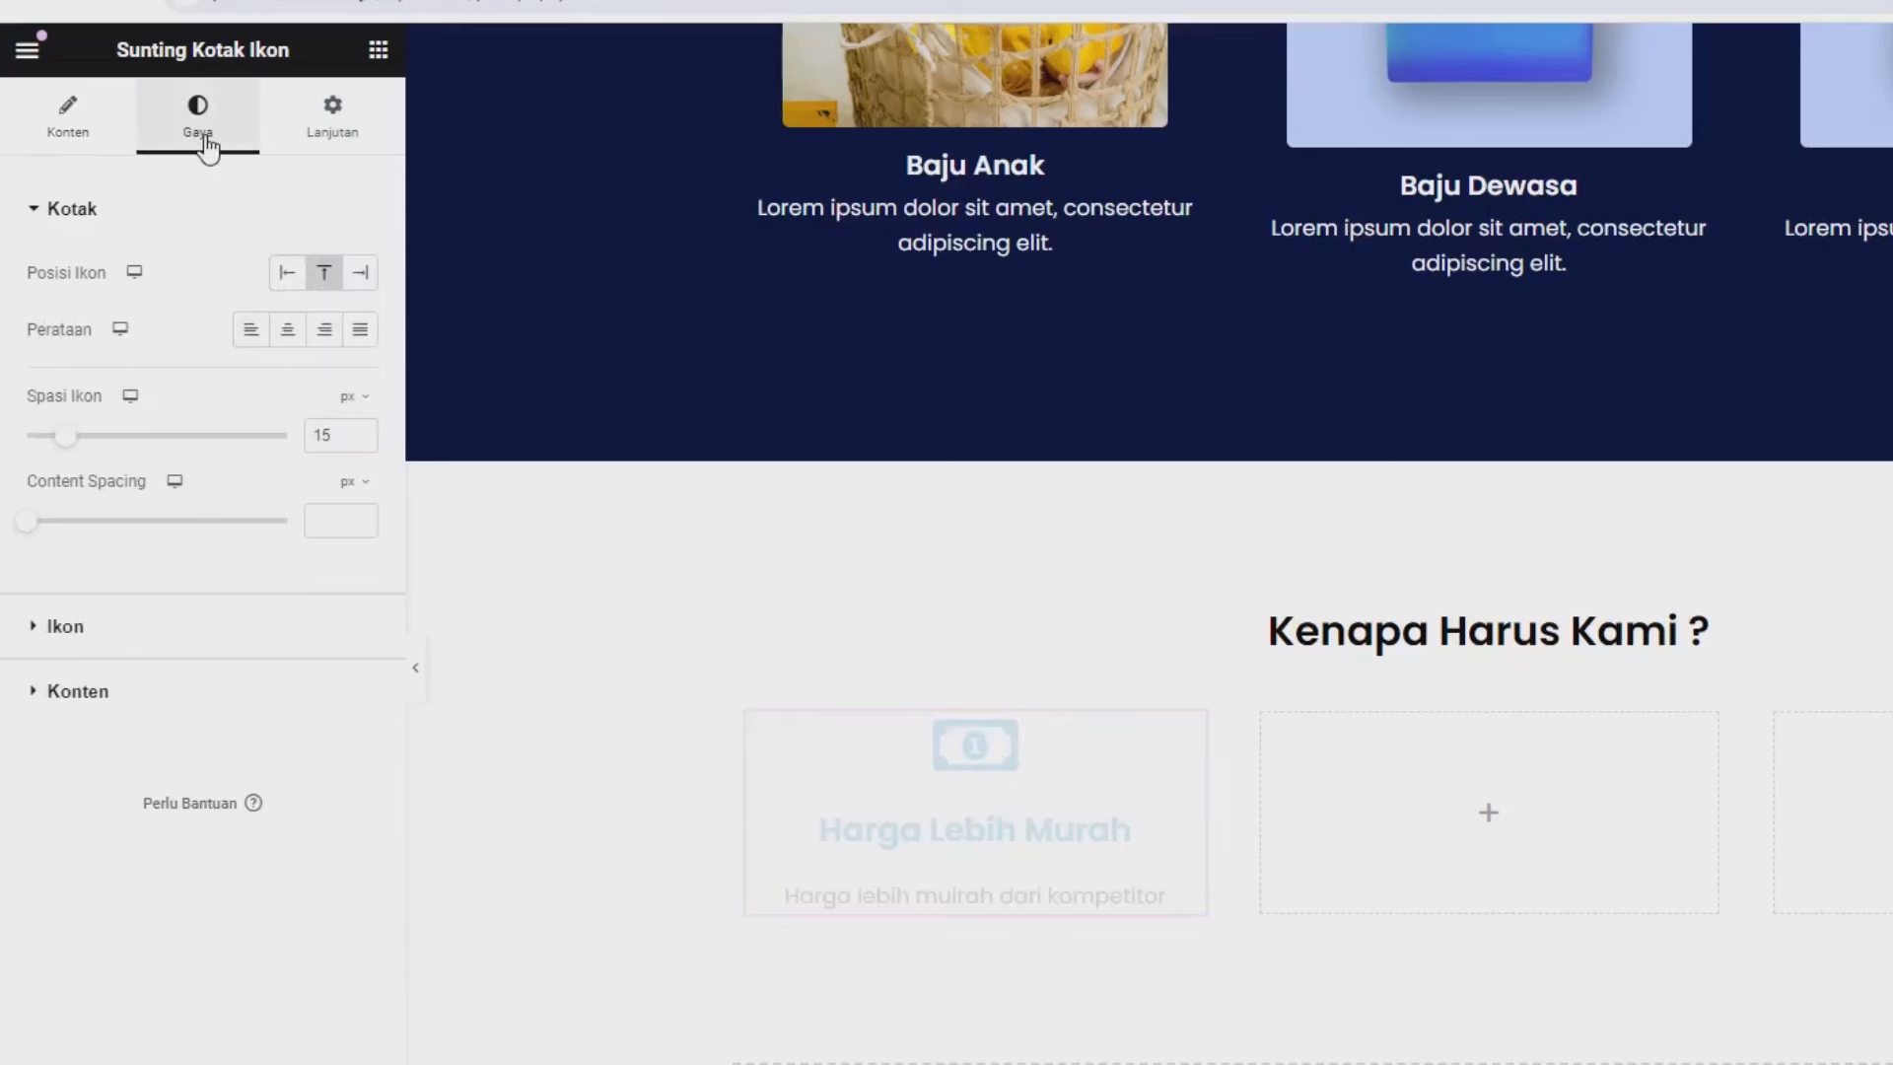
left_click(95, 626)
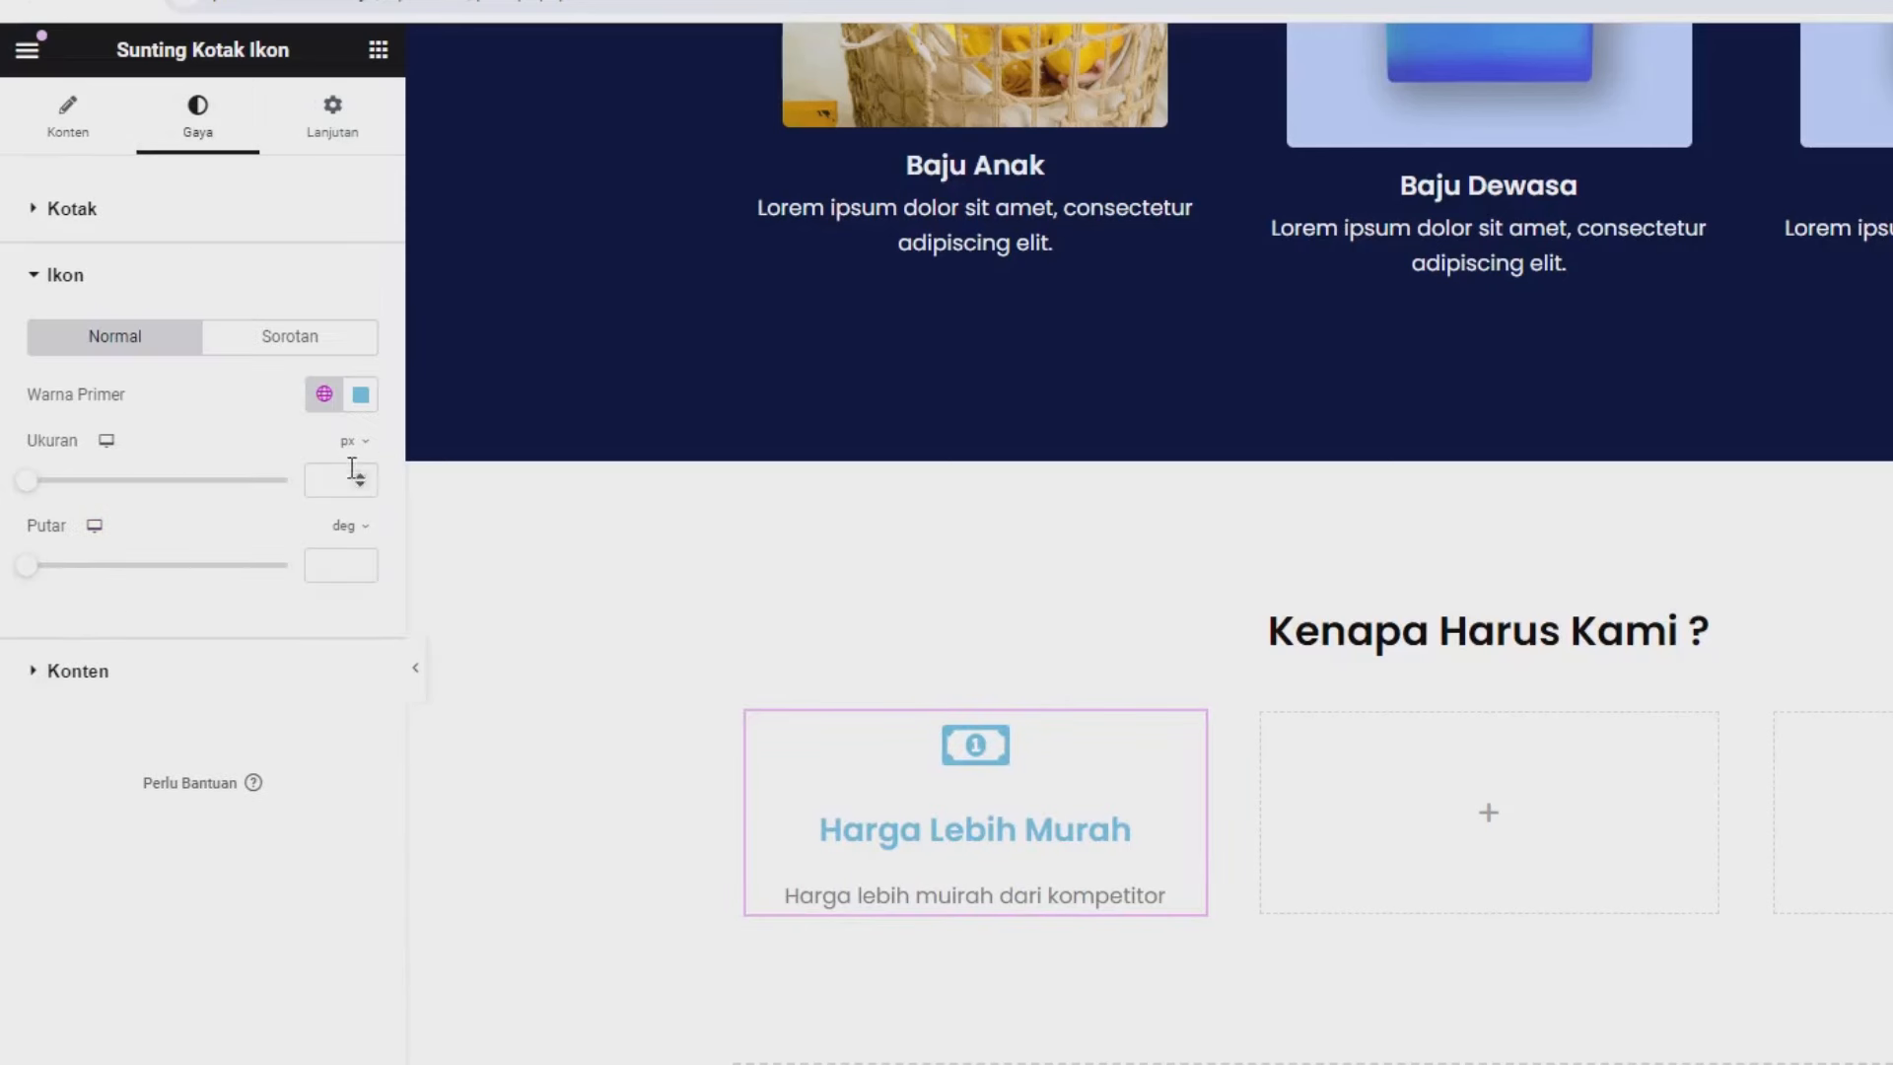
left_click(358, 397)
left_click_drag(405, 607, 513, 750)
left_click(89, 634)
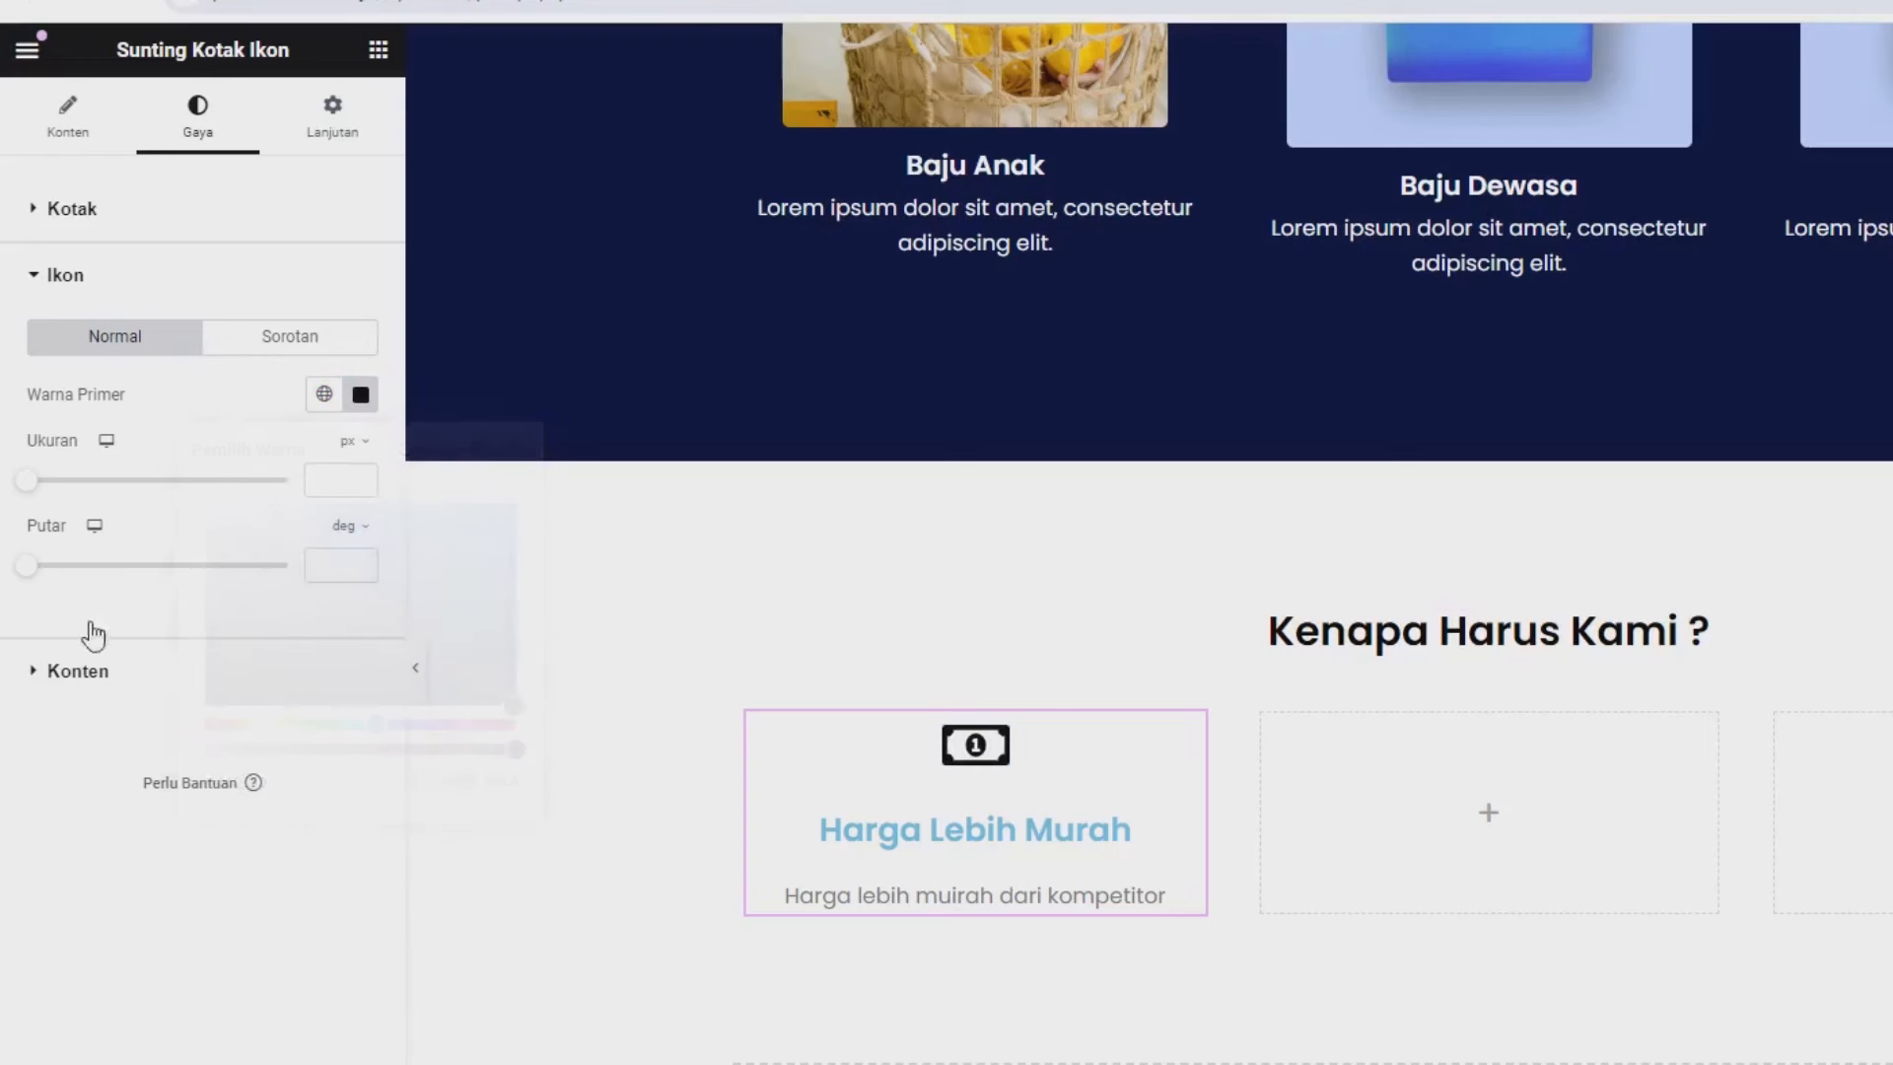
left_click_drag(40, 496, 76, 503)
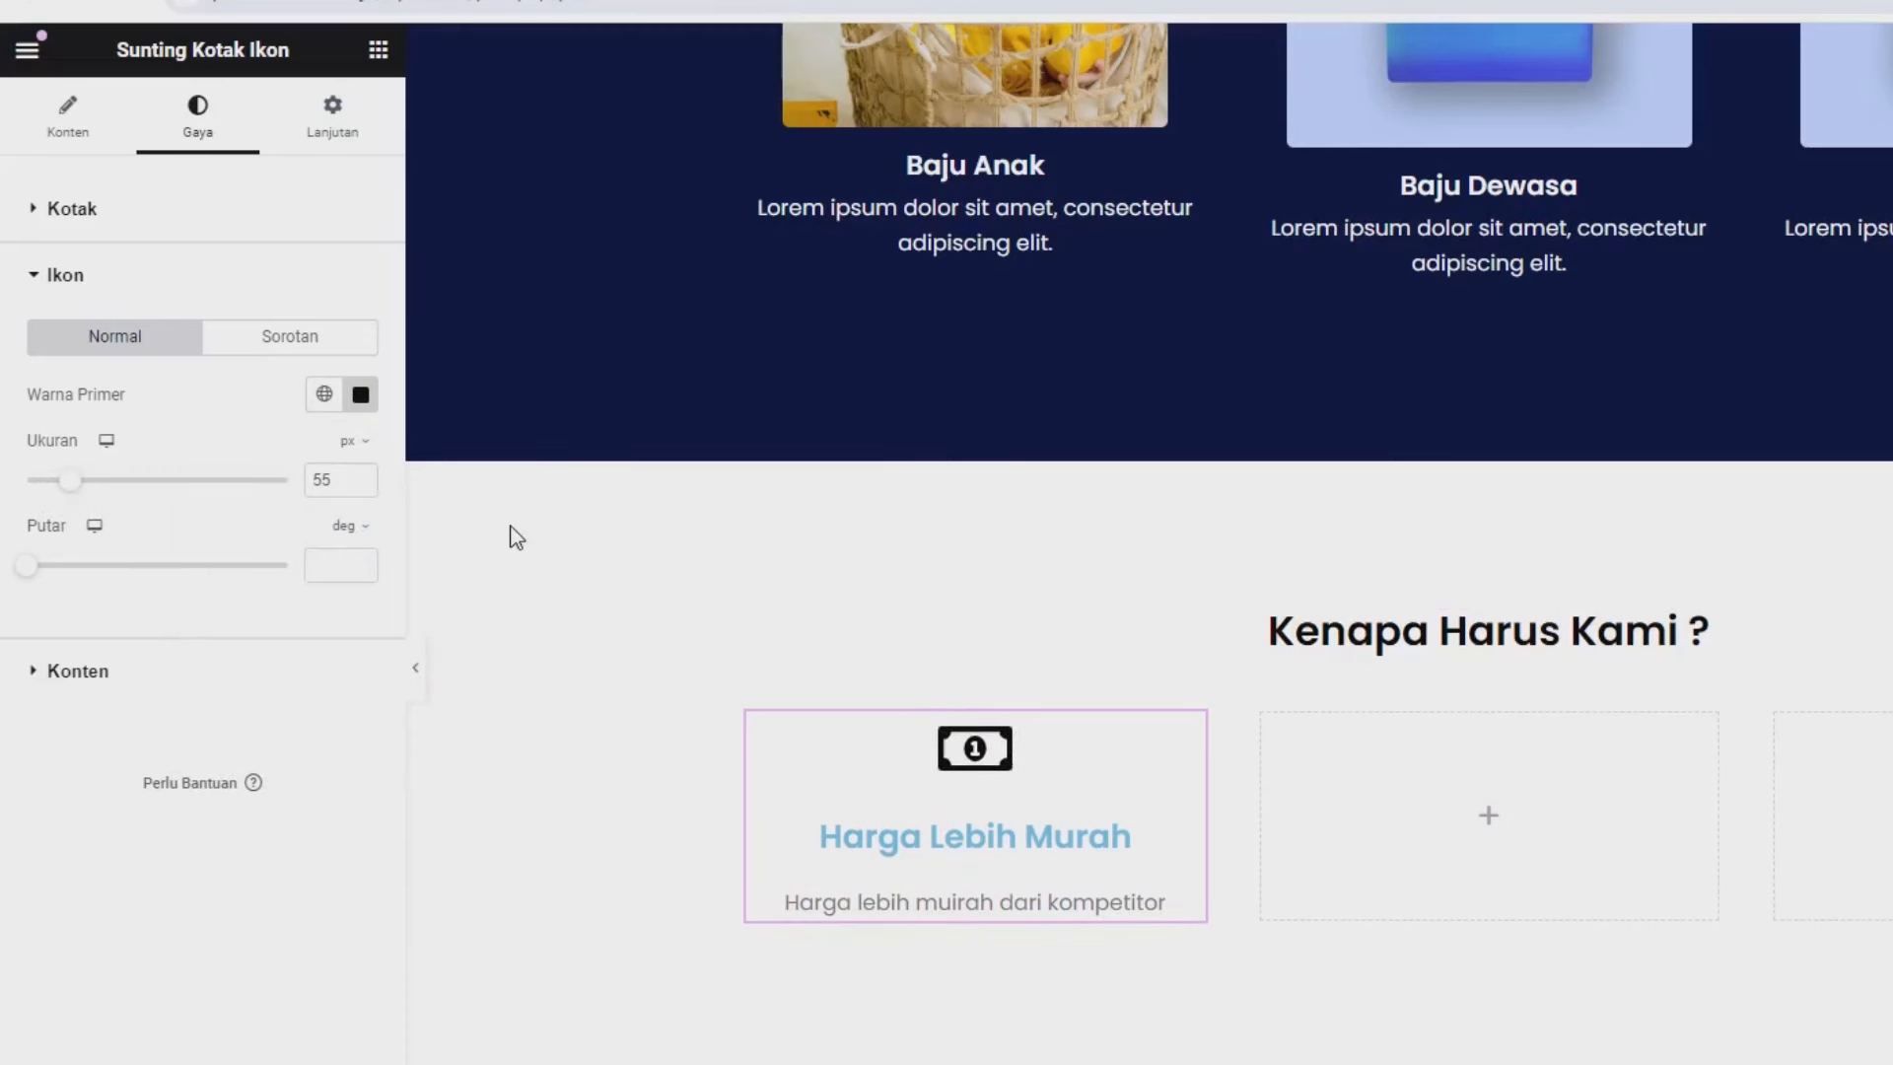
left_click(361, 485)
left_click(361, 485)
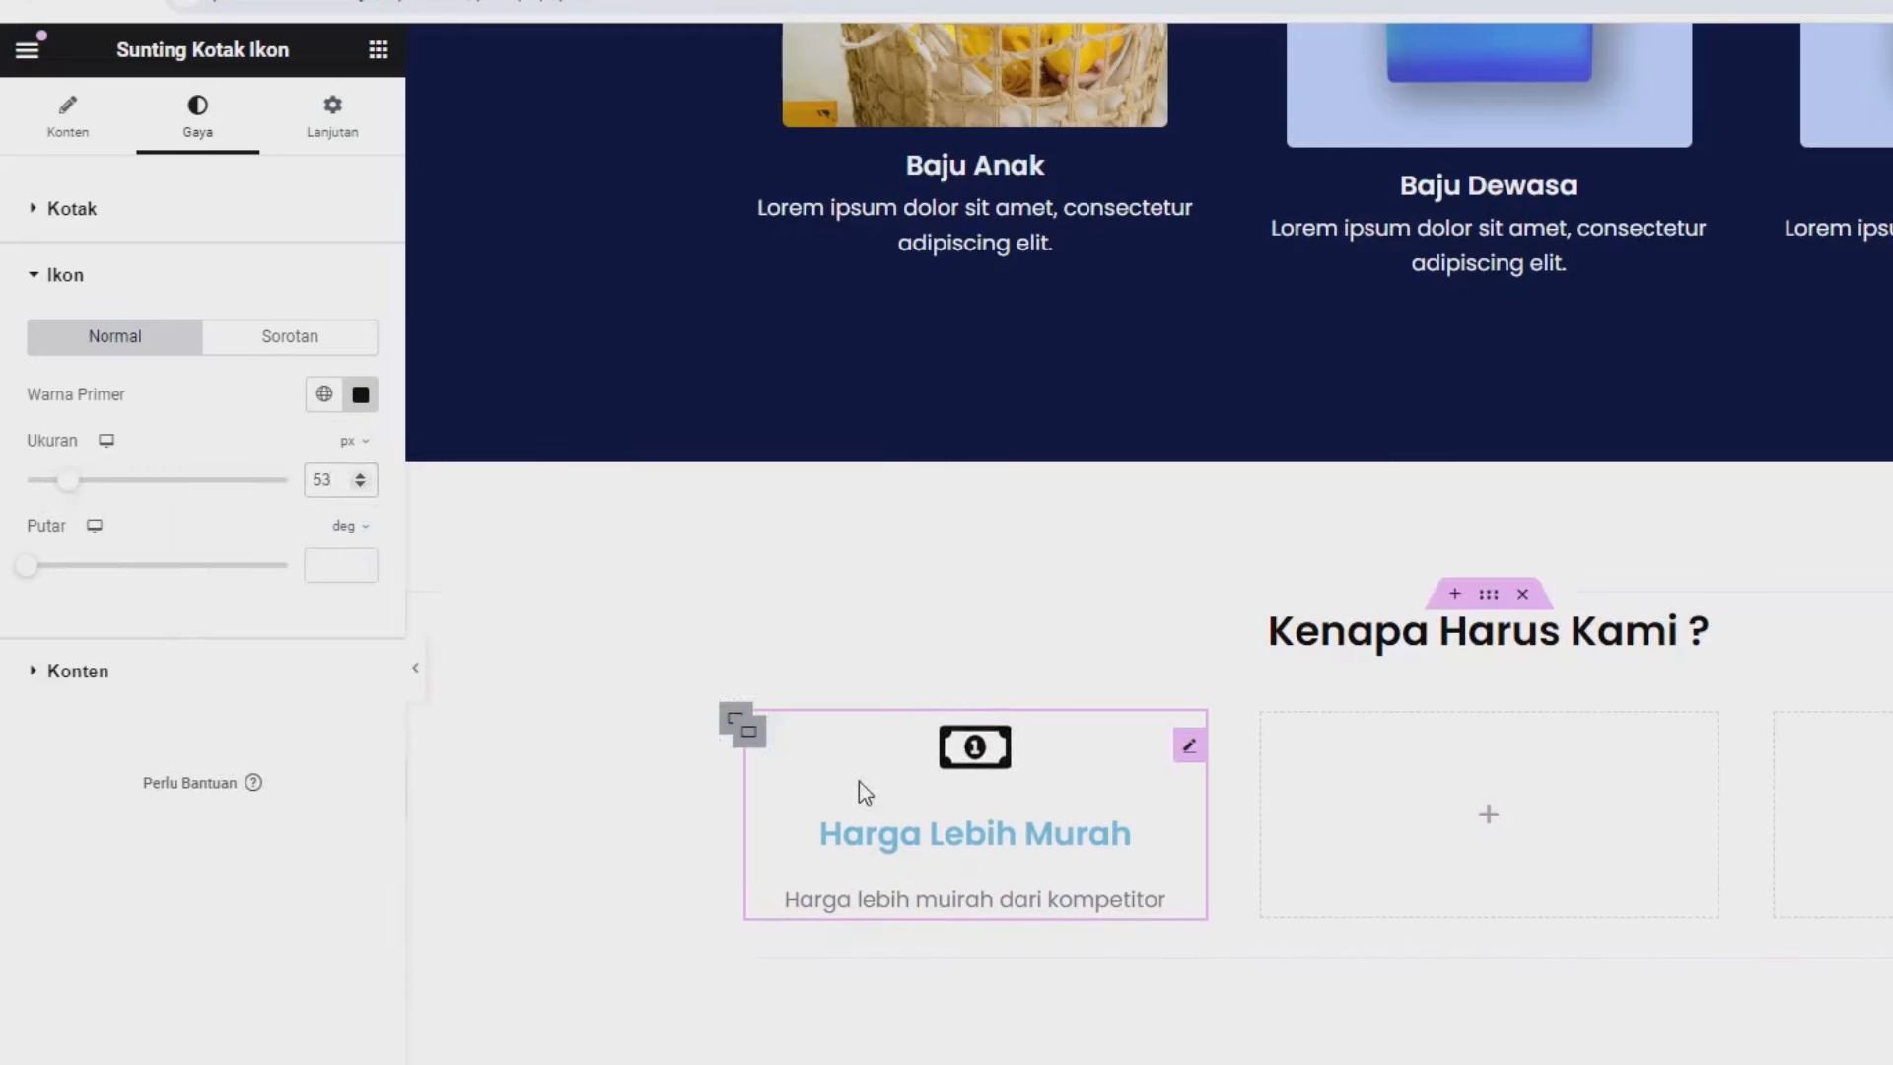
Make the title black at 20 px and set the description font size to 16.
left_click(138, 674)
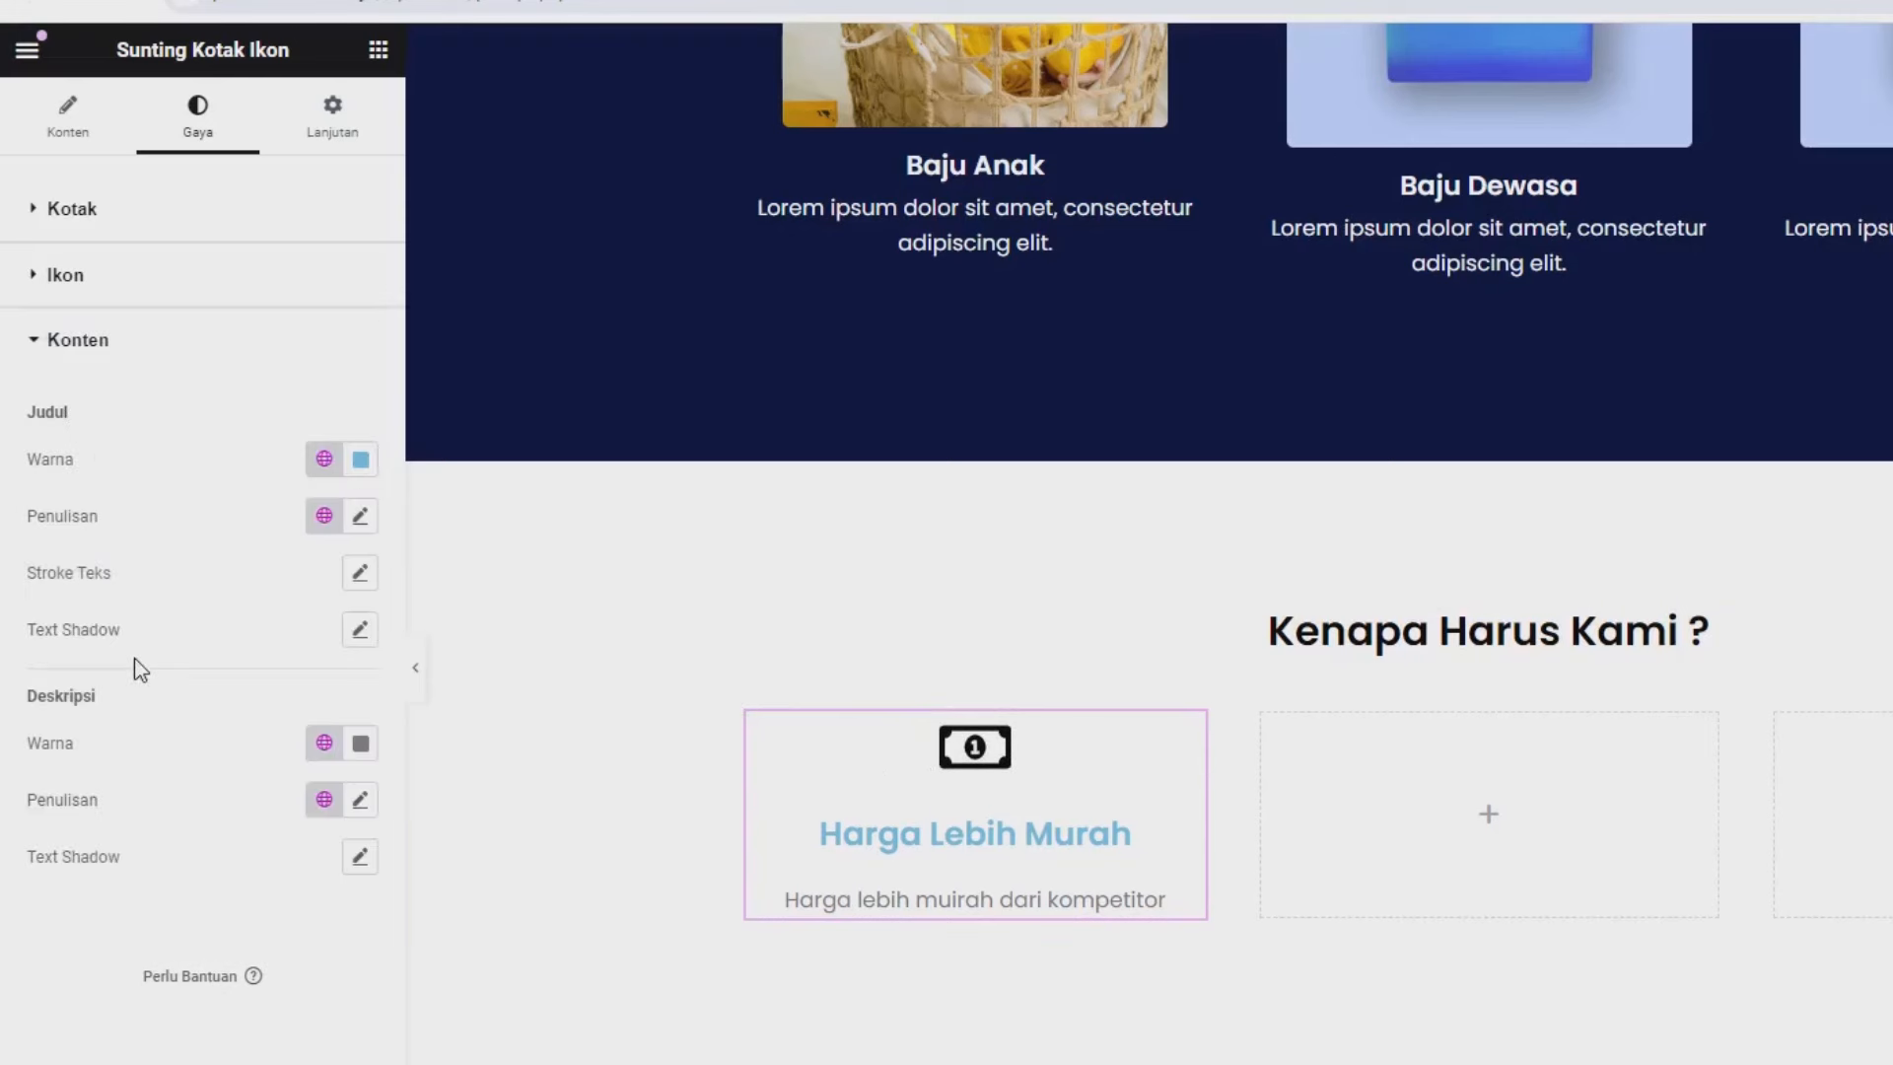
left_click(359, 460)
left_click(486, 770)
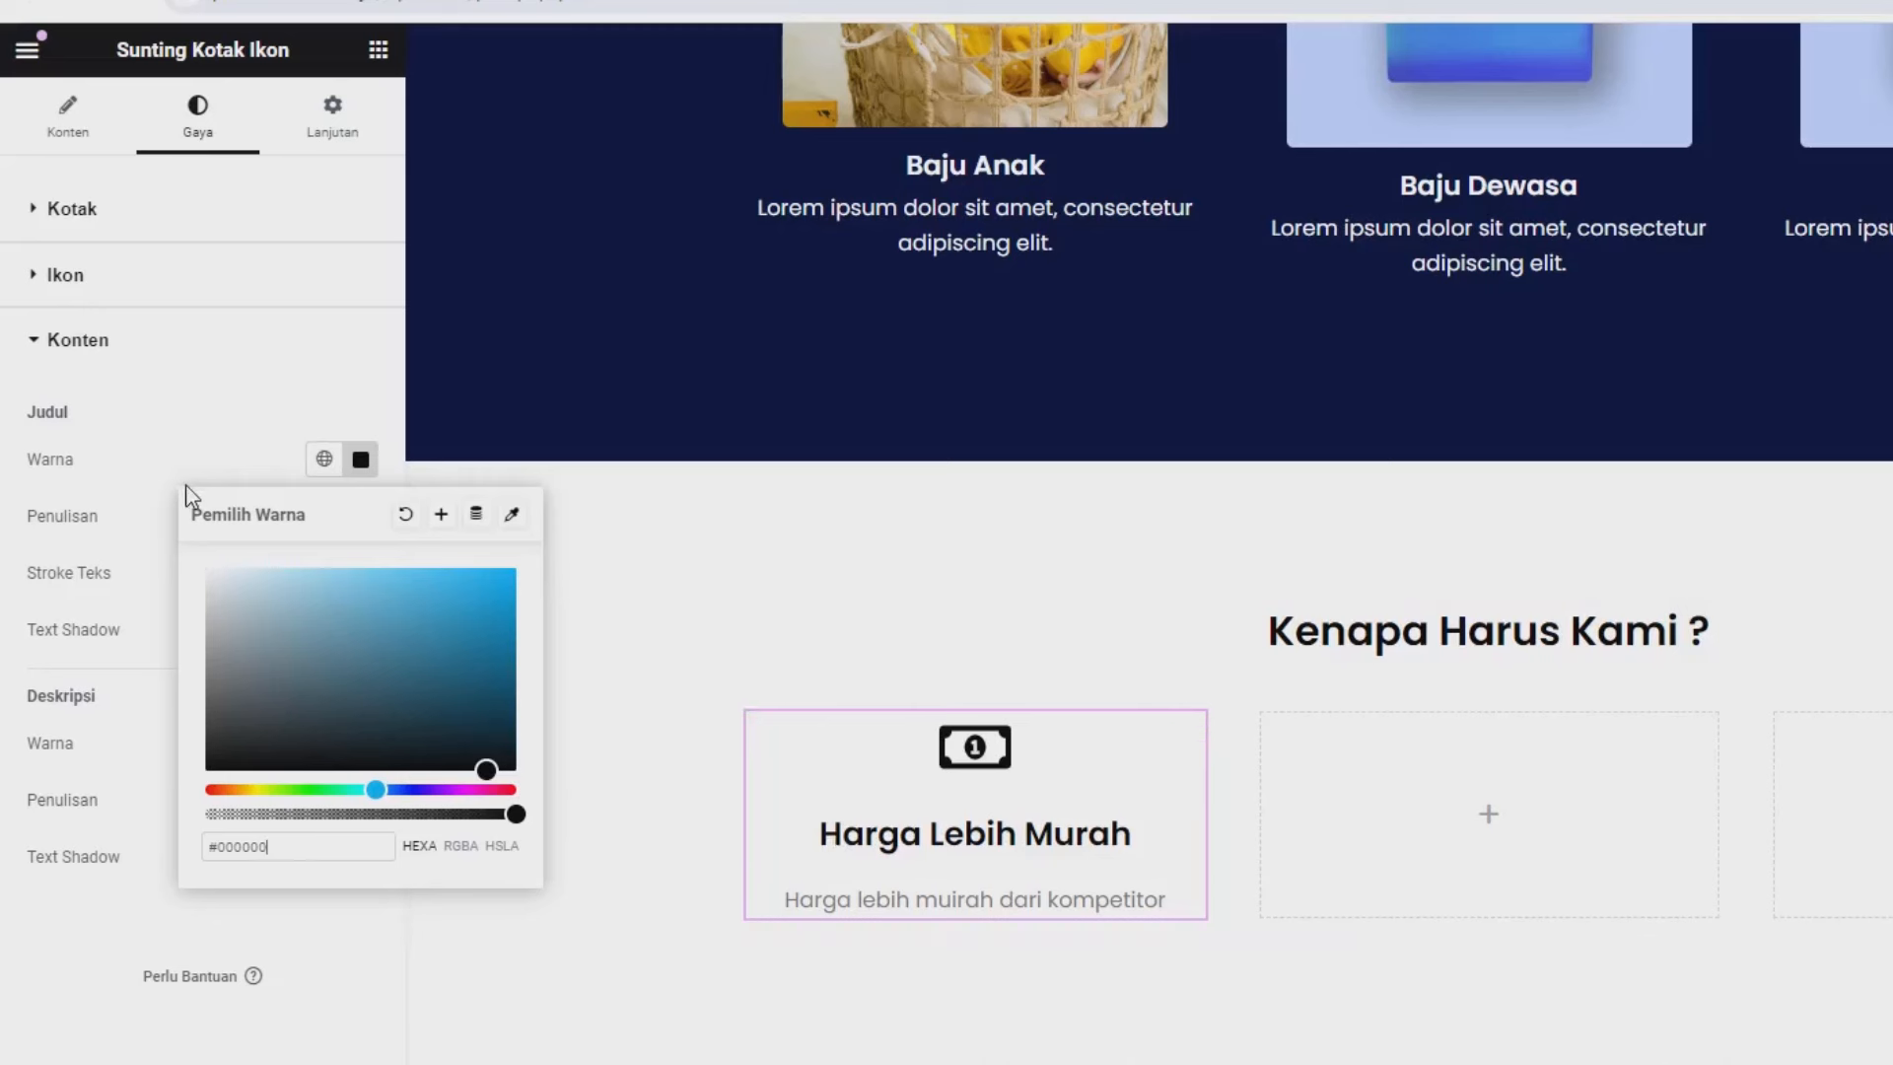
left_click(359, 460)
left_click(359, 516)
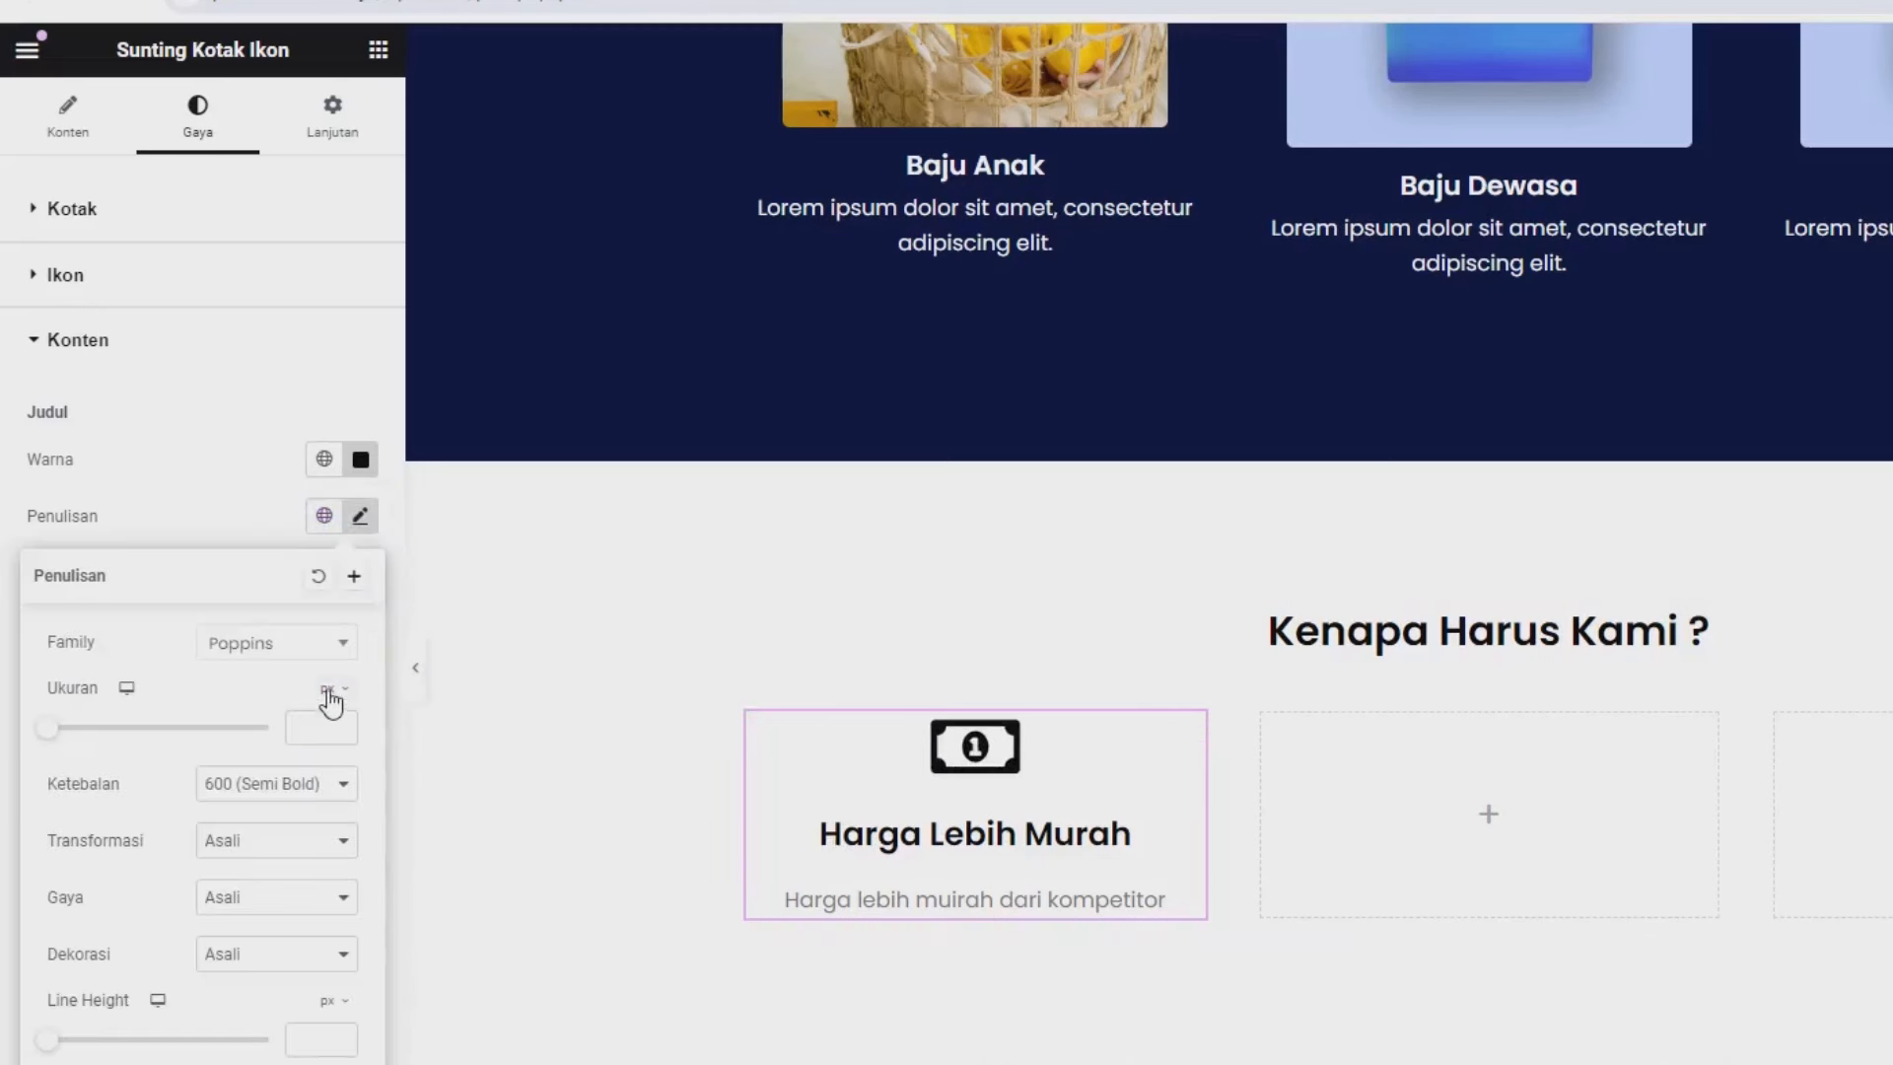
left_click(316, 726)
type("20")
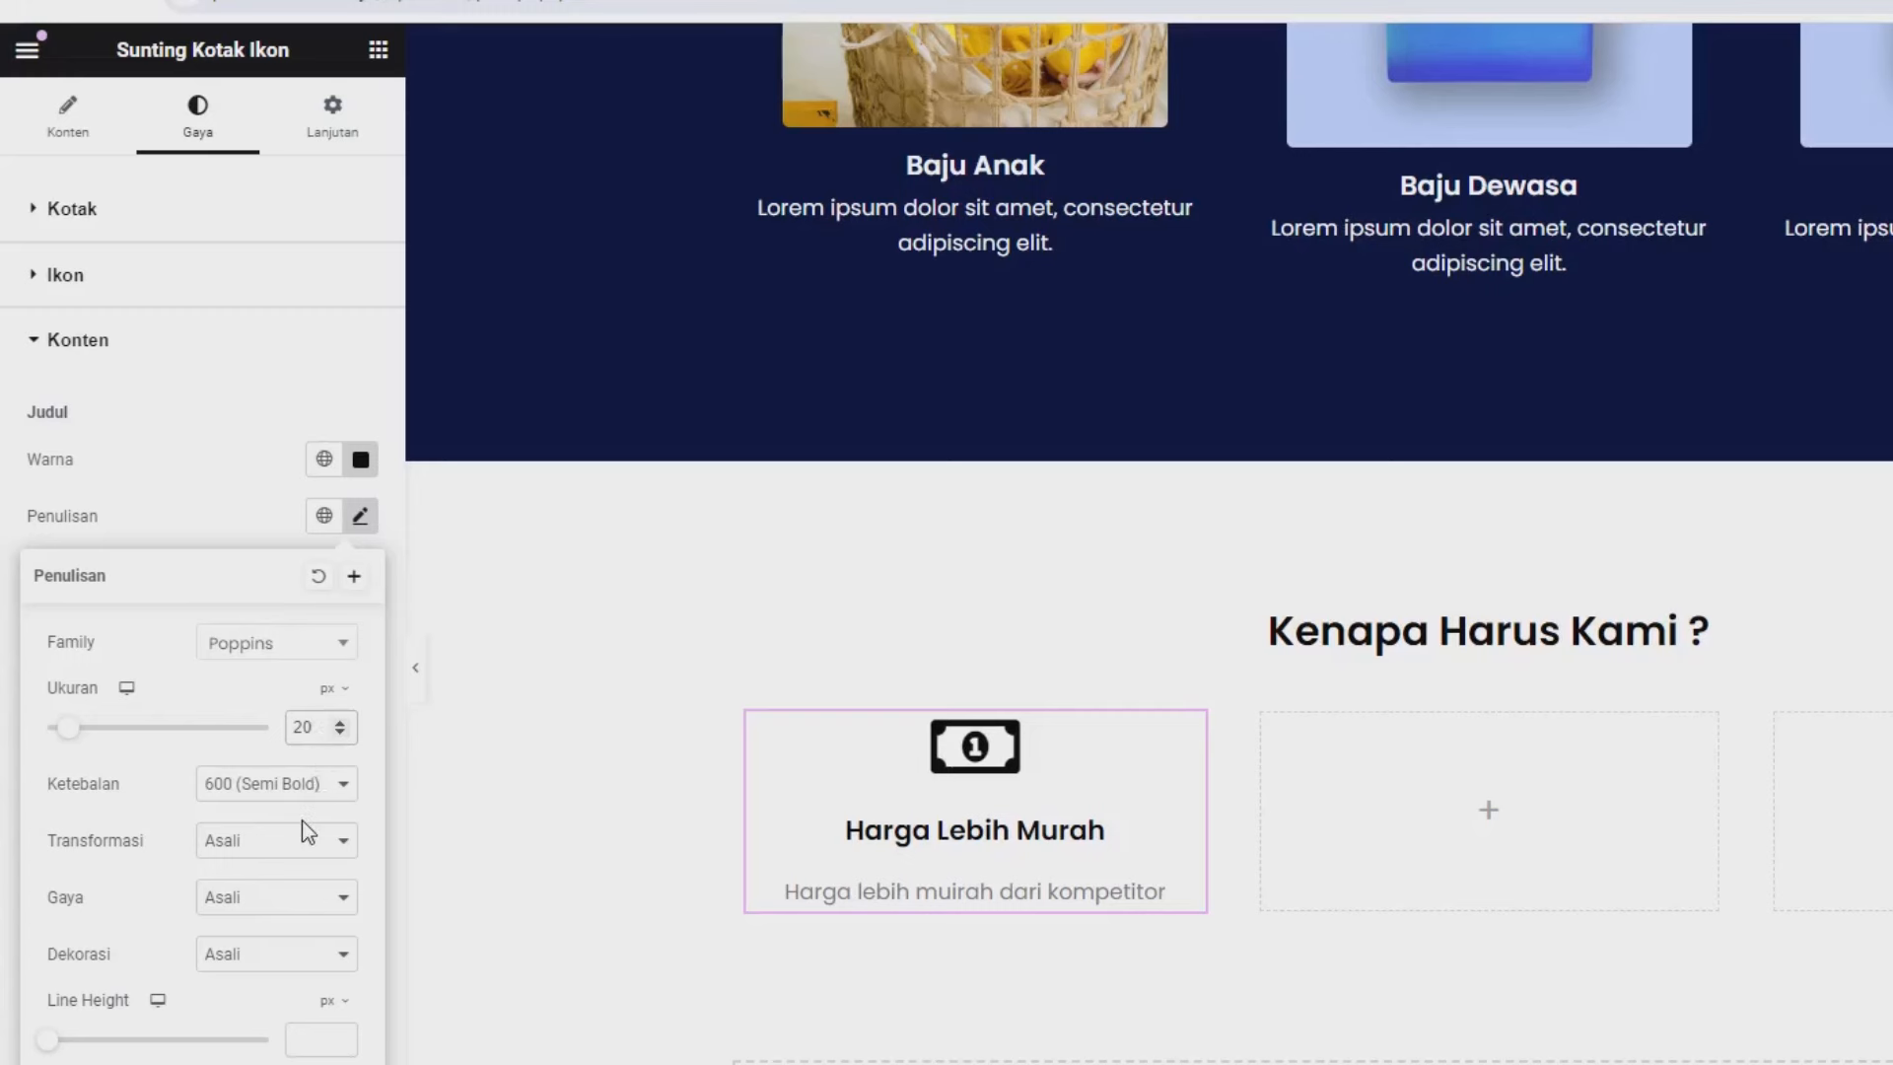
left_click(227, 541)
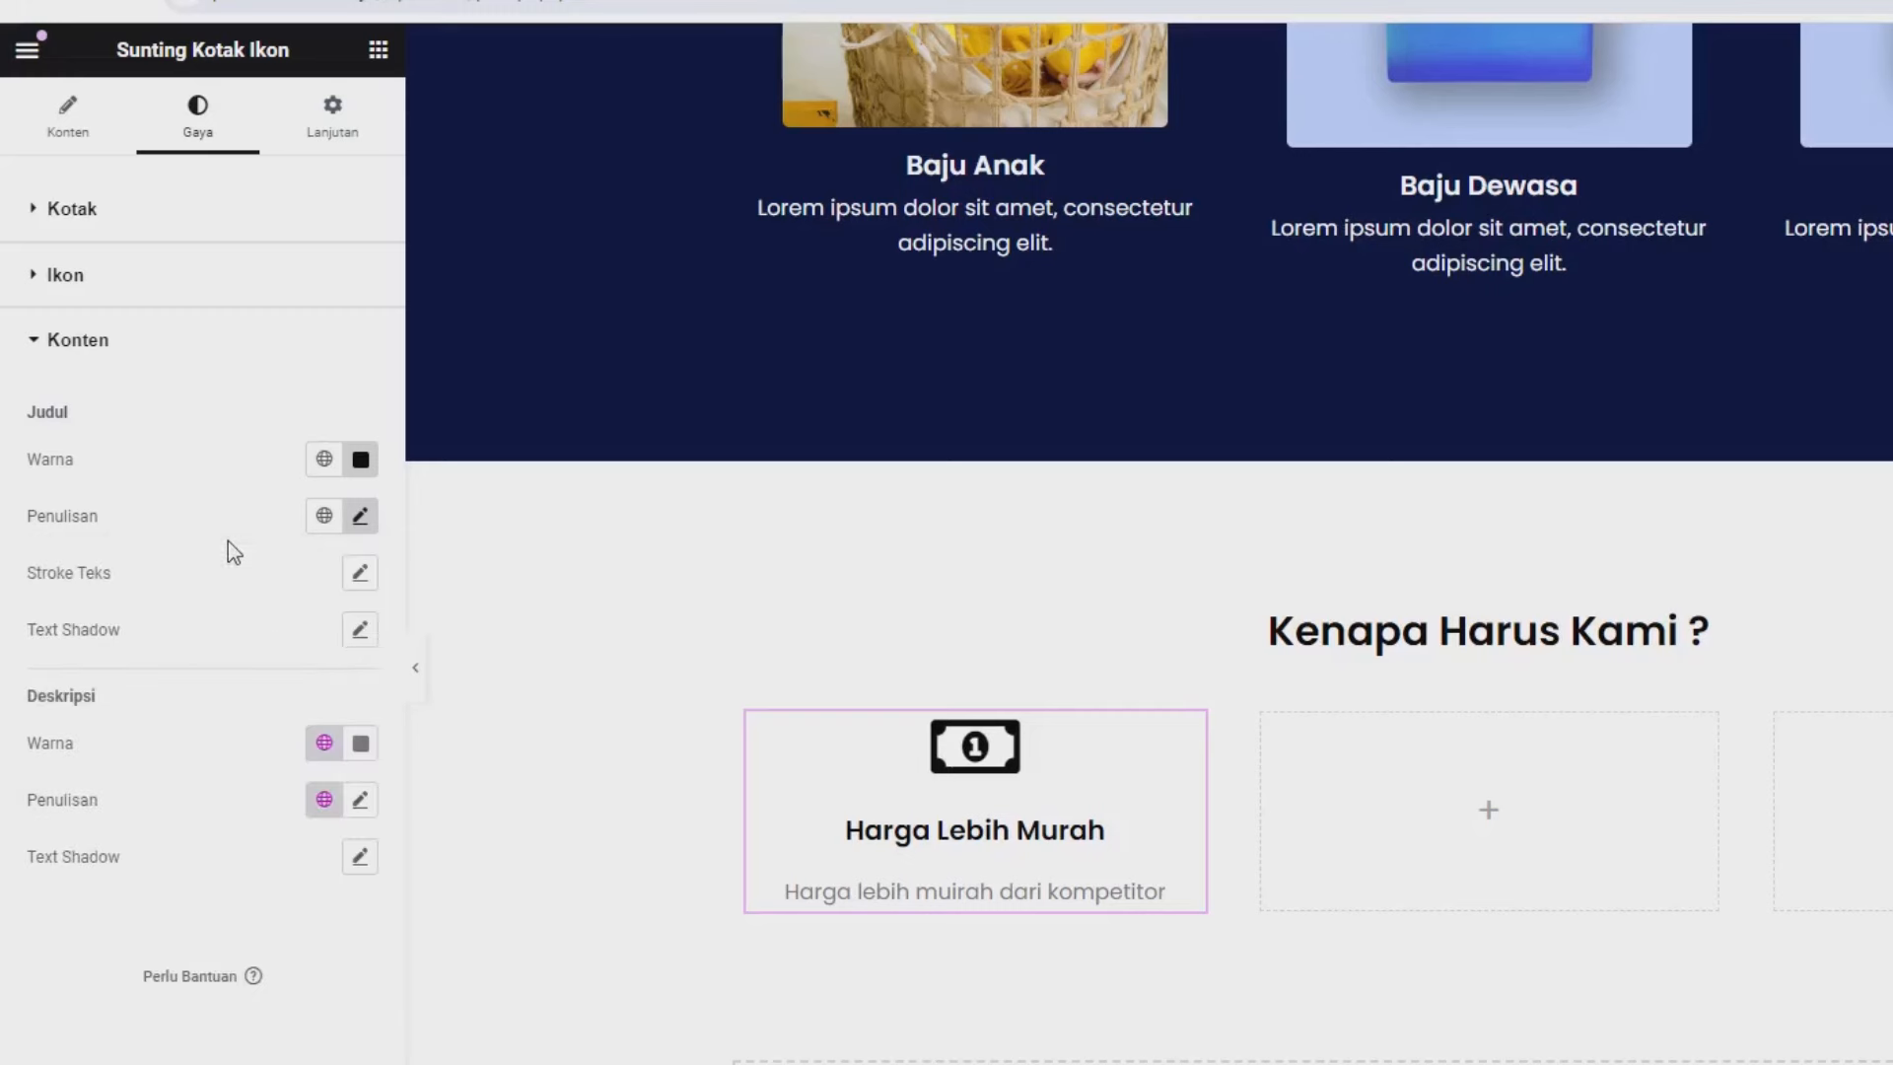
left_click(360, 800)
left_click(320, 1019)
type("1")
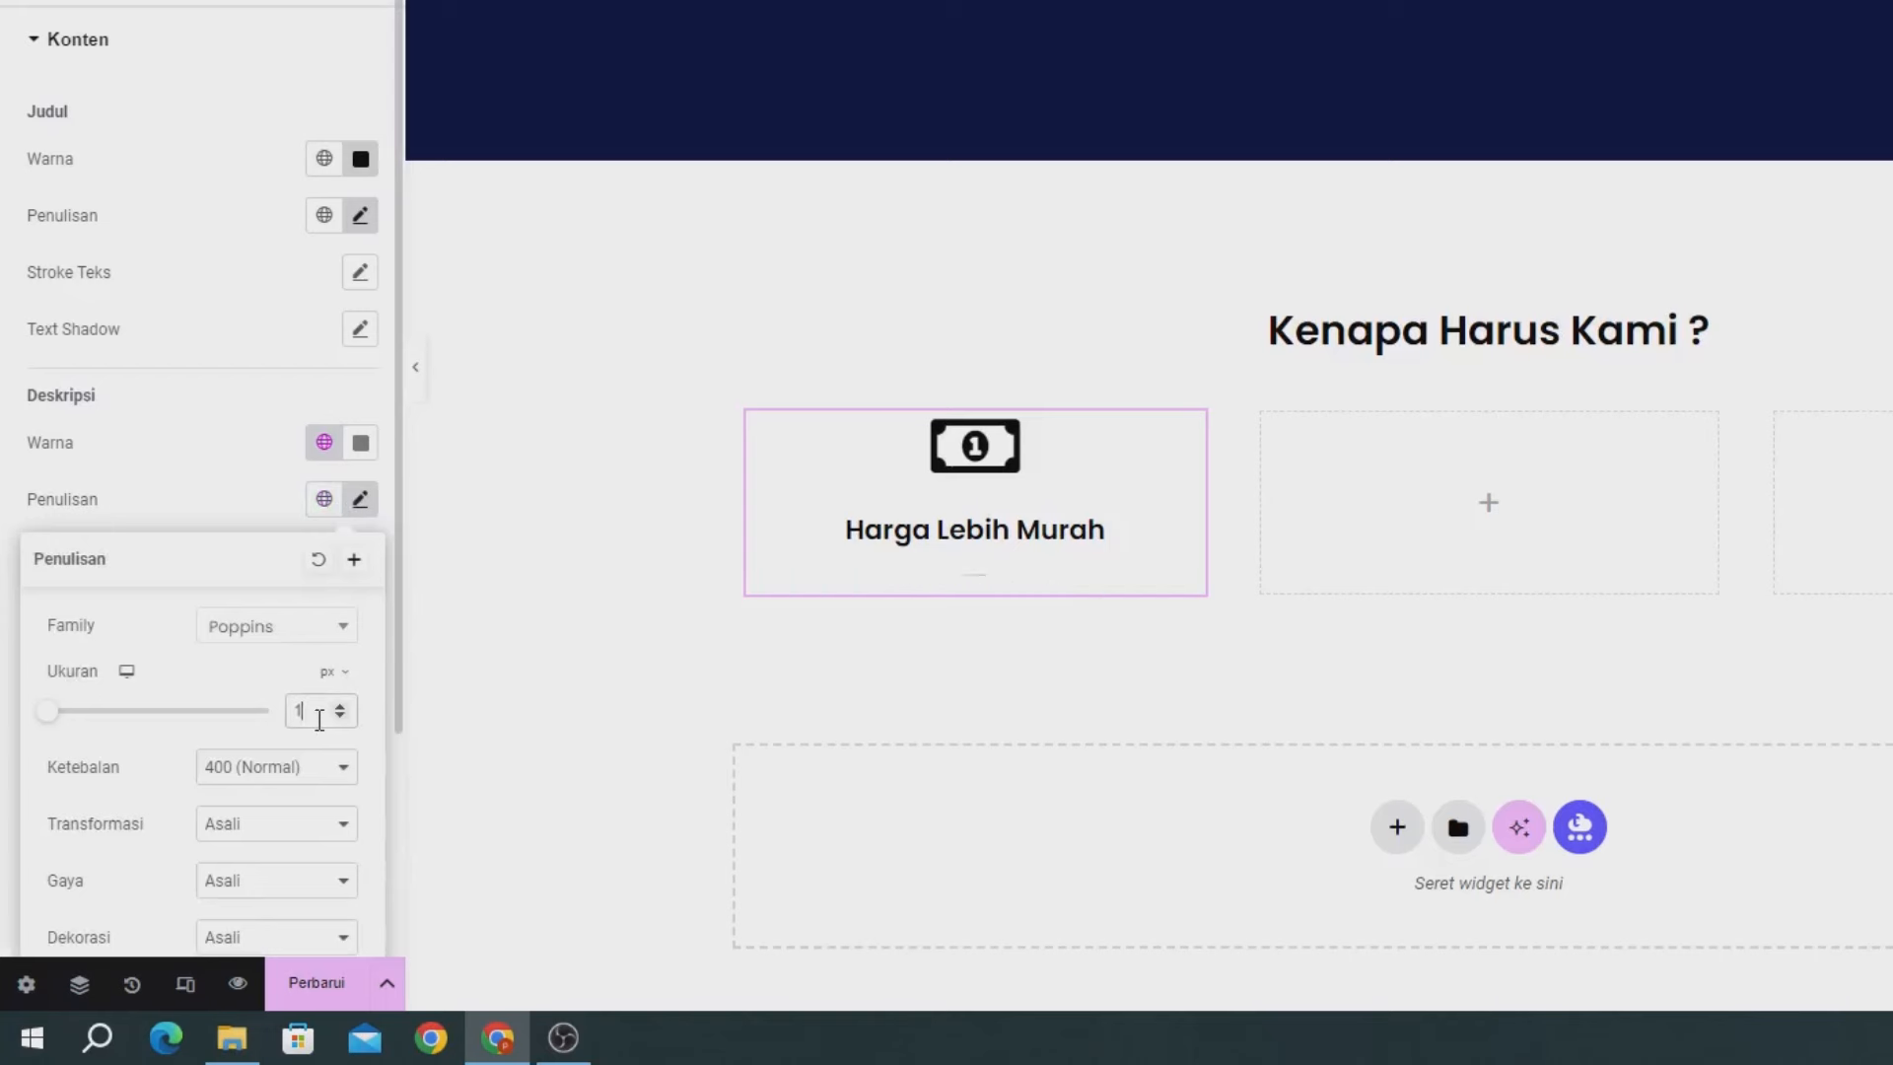
type("6")
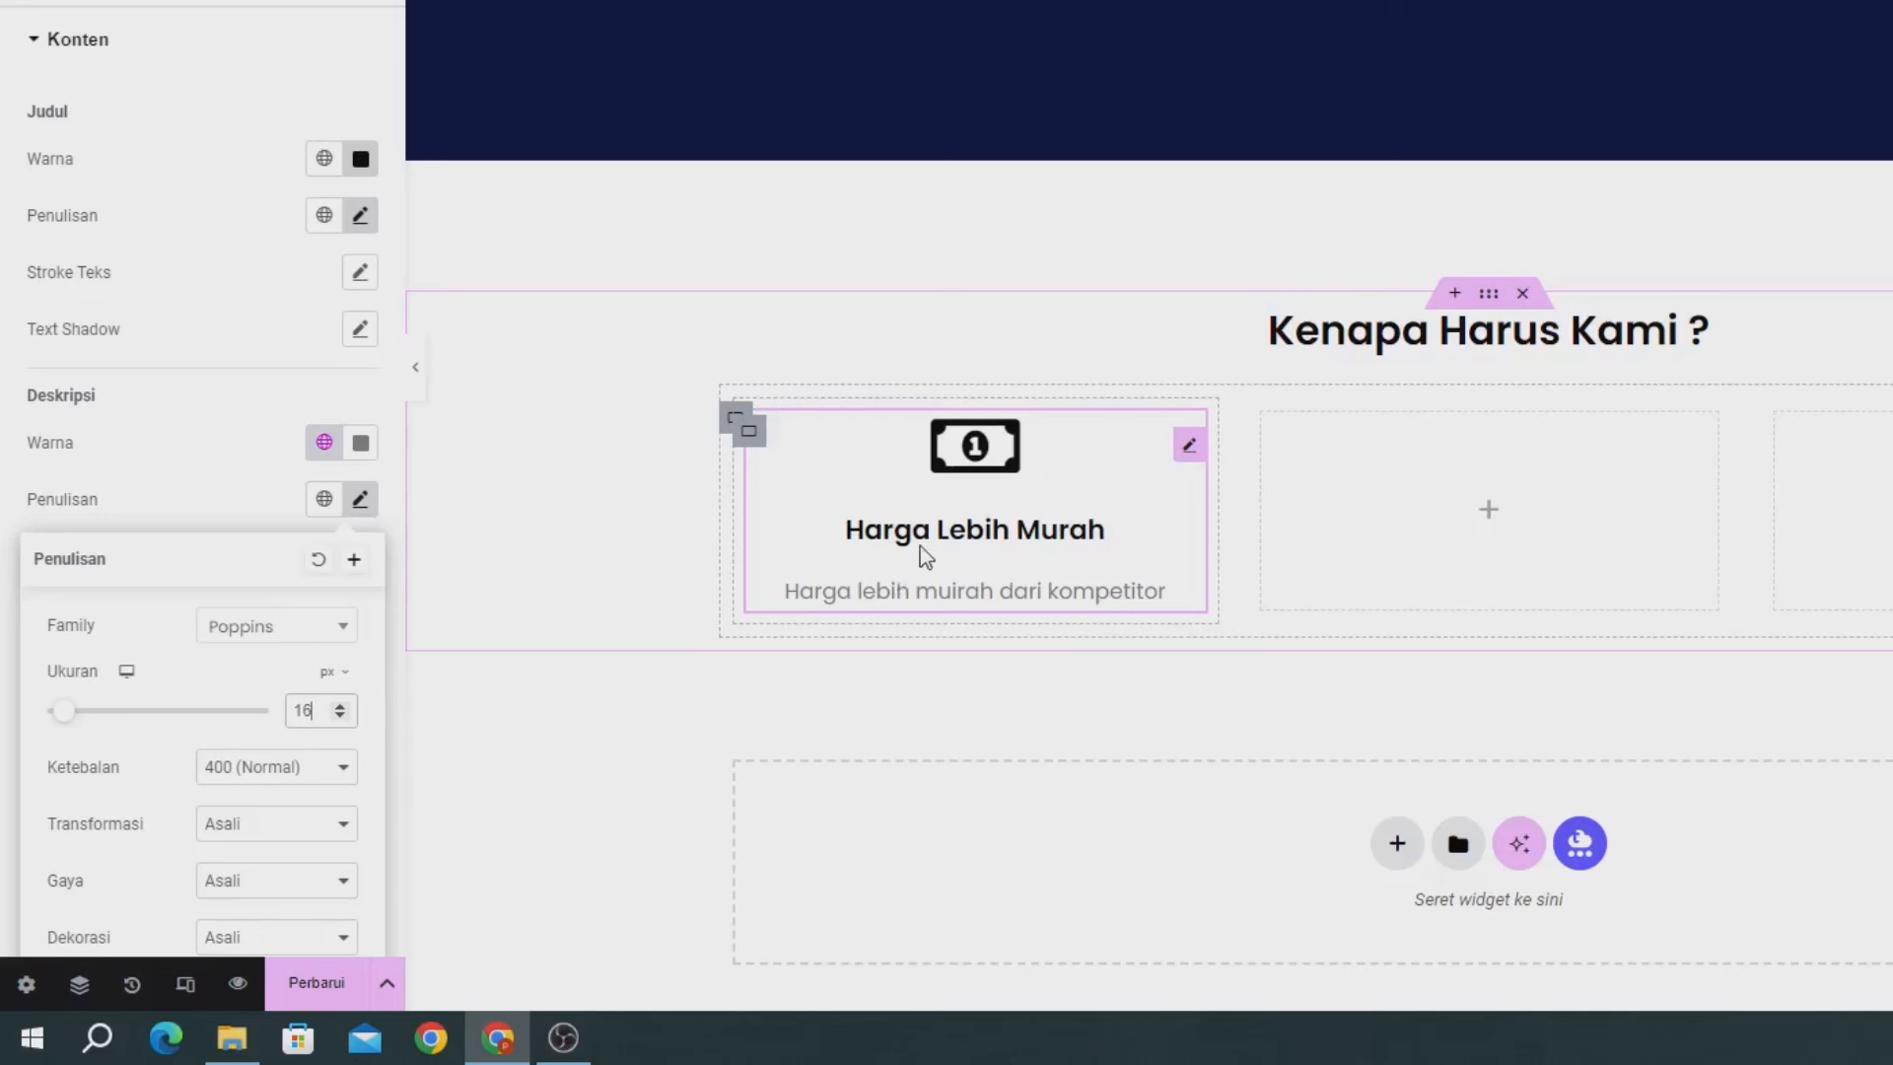
Copy the Harga Lebih Murah icon box and paste it into the second and third columns.
right_click(983, 460)
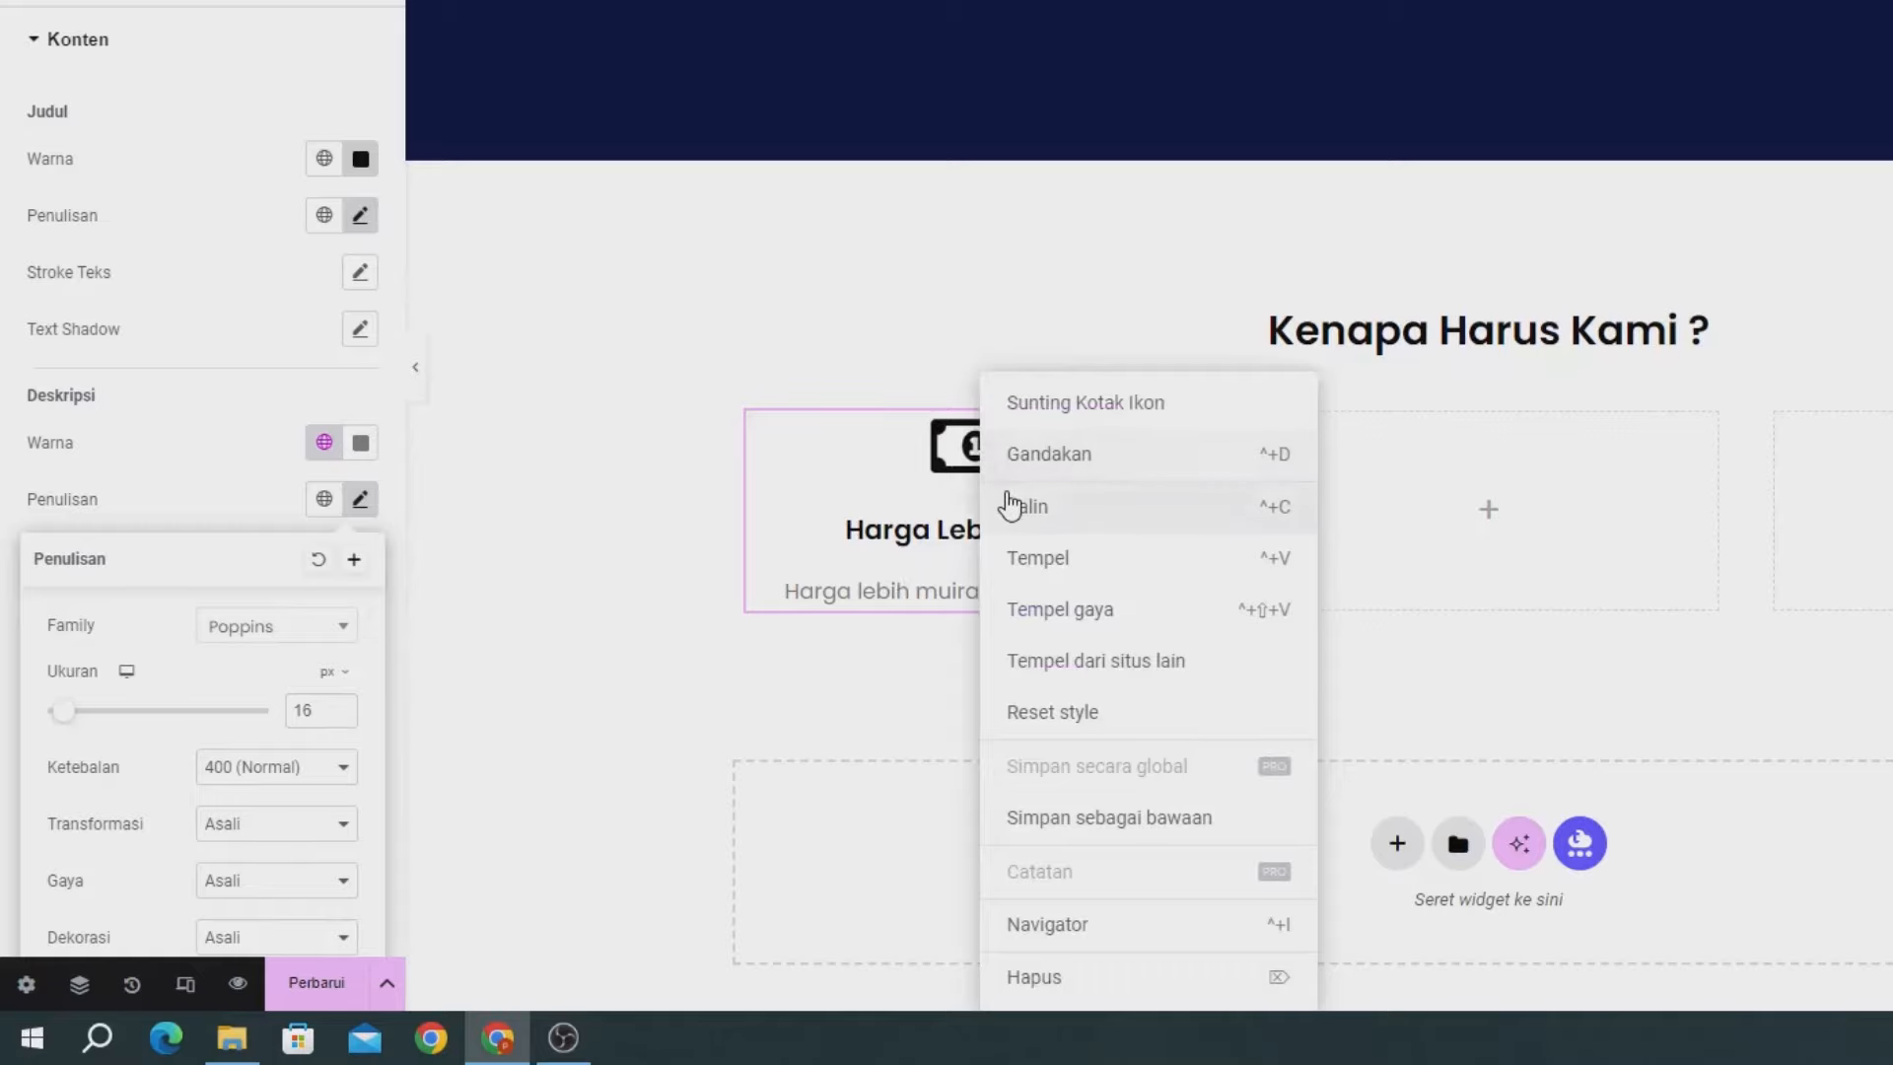
left_click(1011, 507)
right_click(1417, 510)
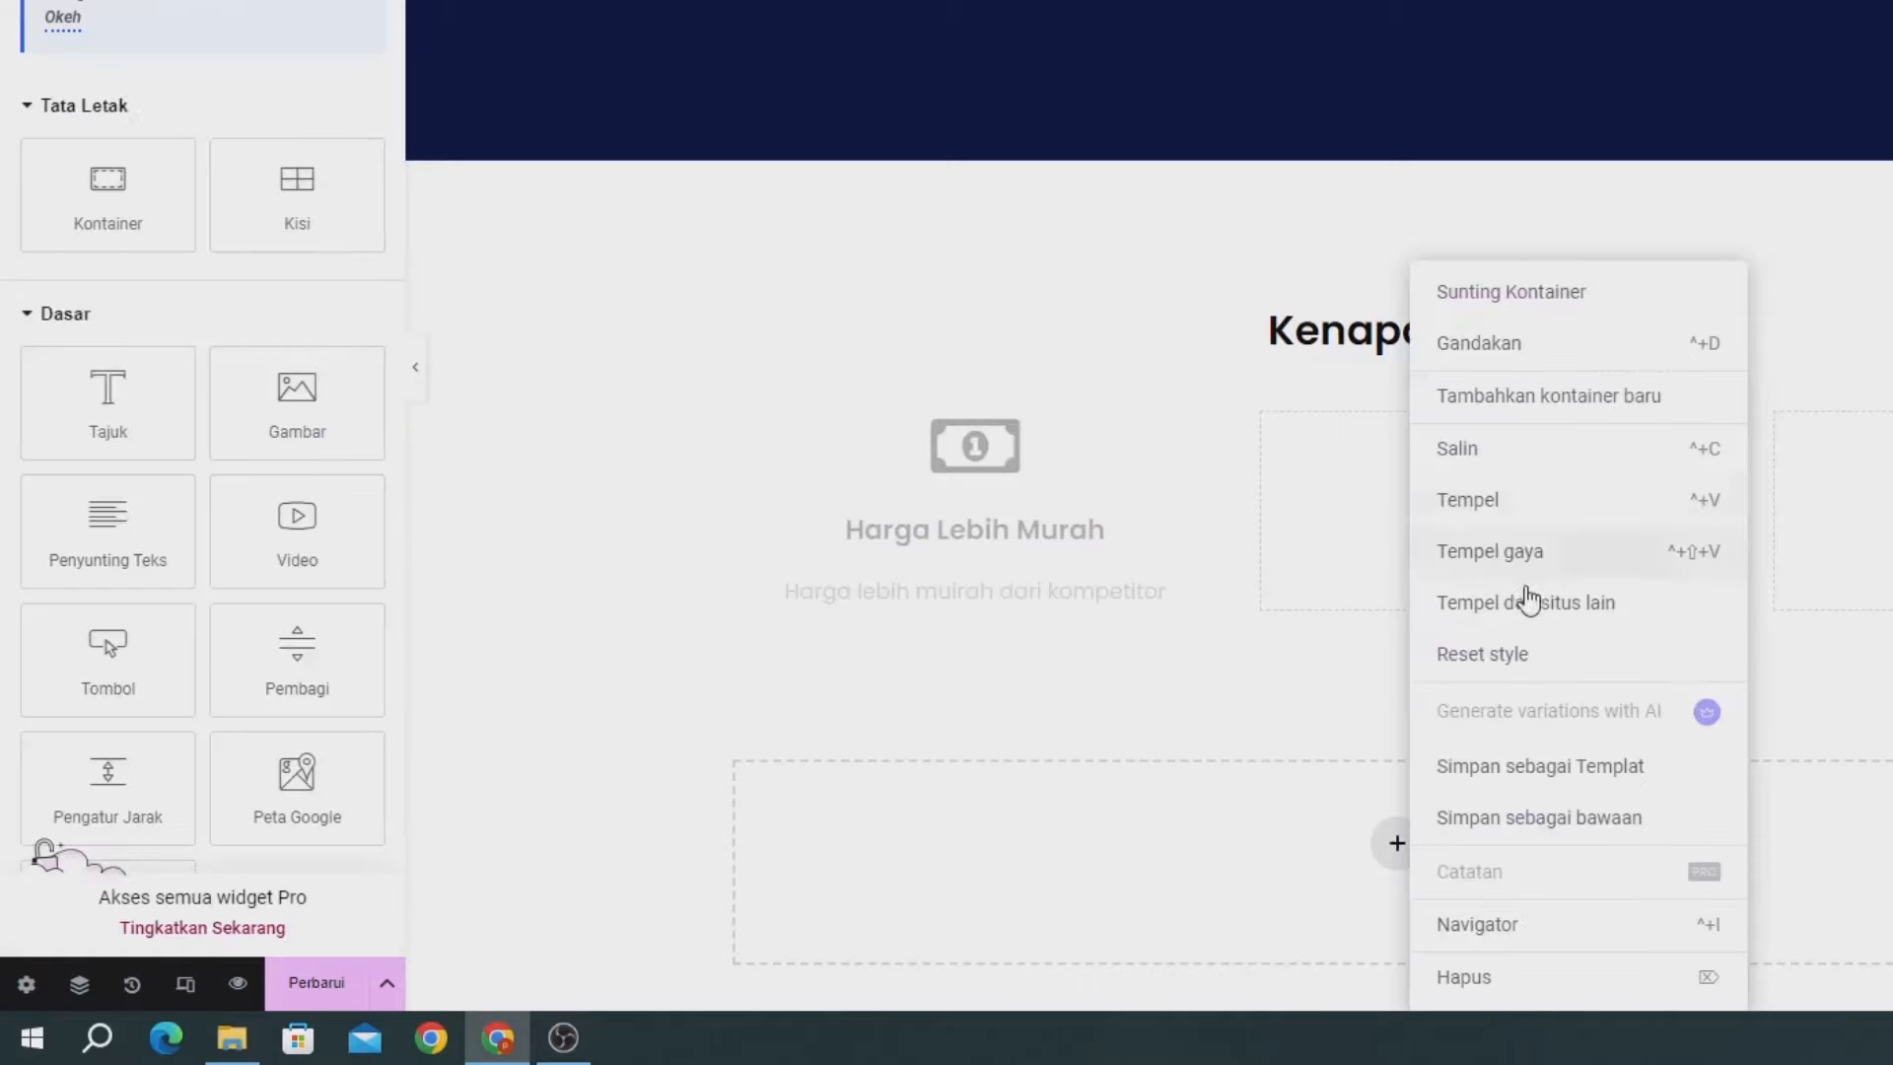
left_click(1471, 501)
right_click(1582, 596)
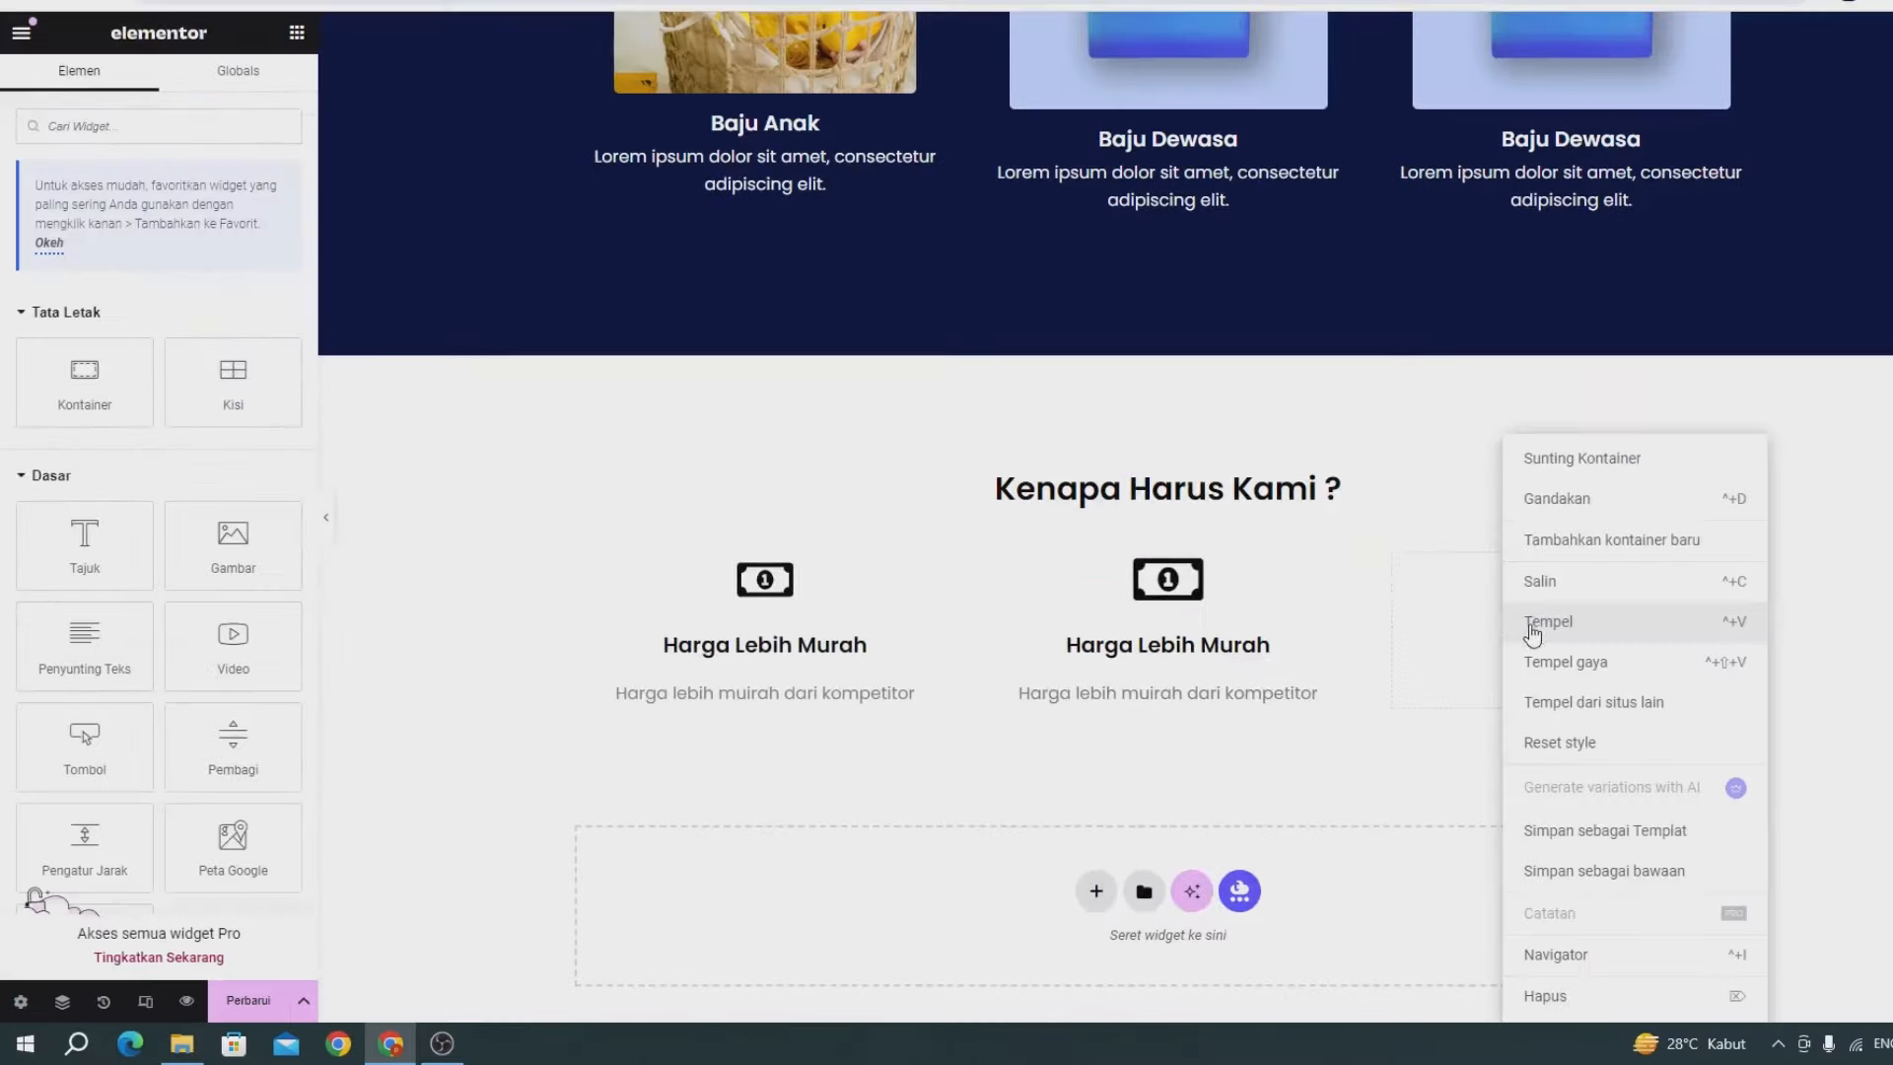
left_click(1605, 604)
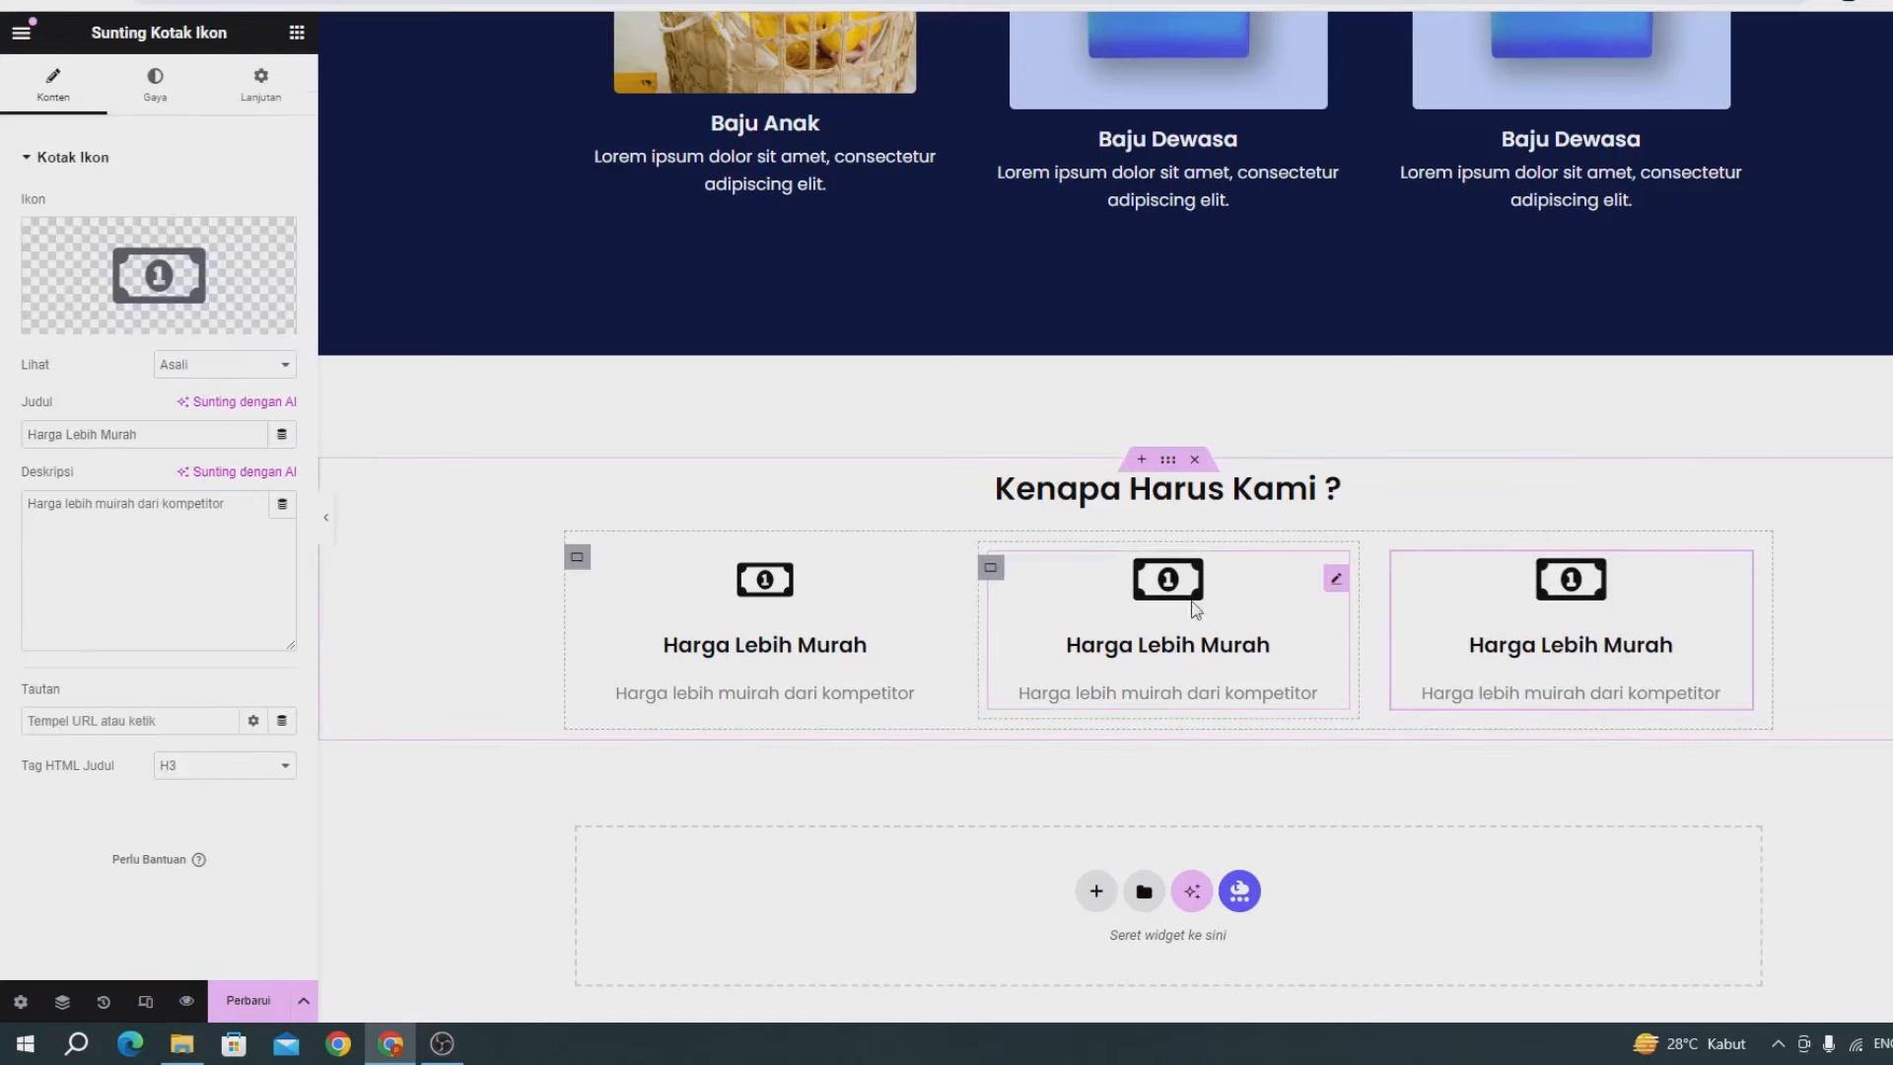
Swap the middle card's money icon for a truck icon from the icon library.
mouse_move(81, 268)
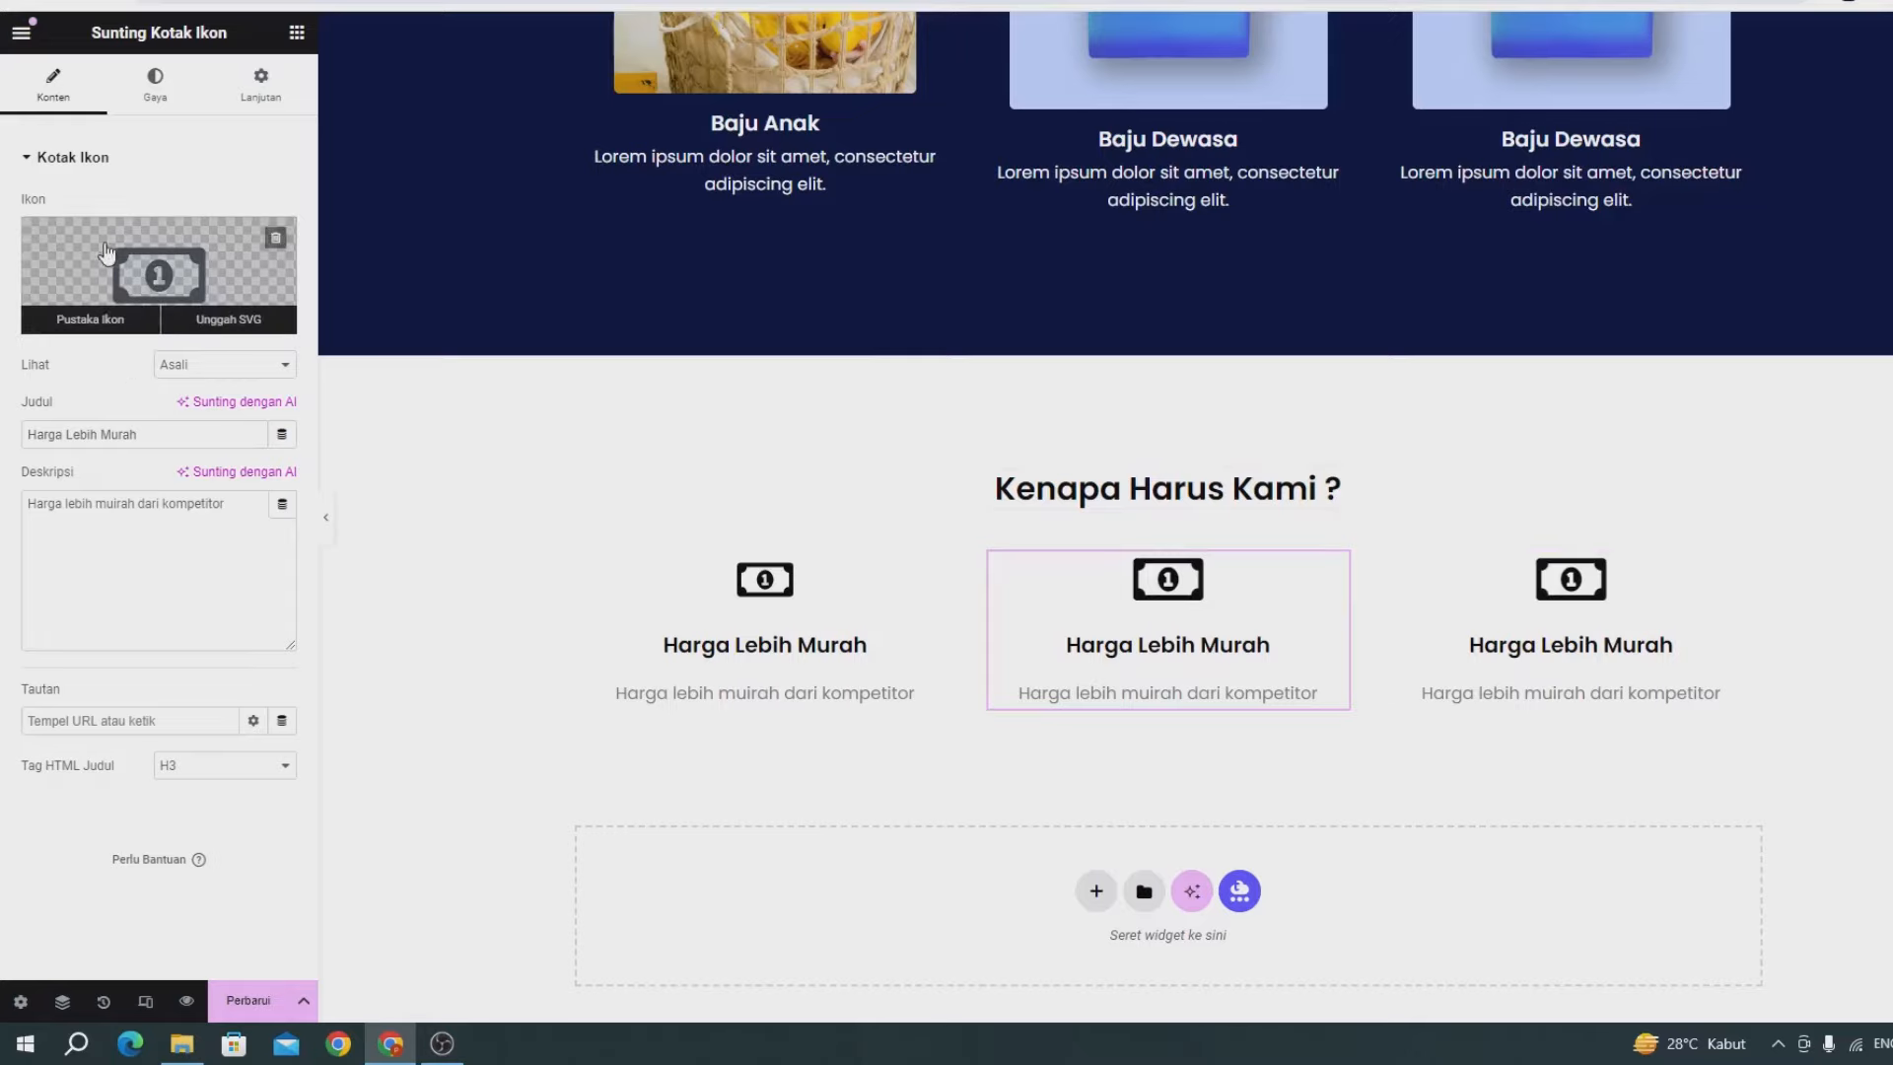
left_click(90, 319)
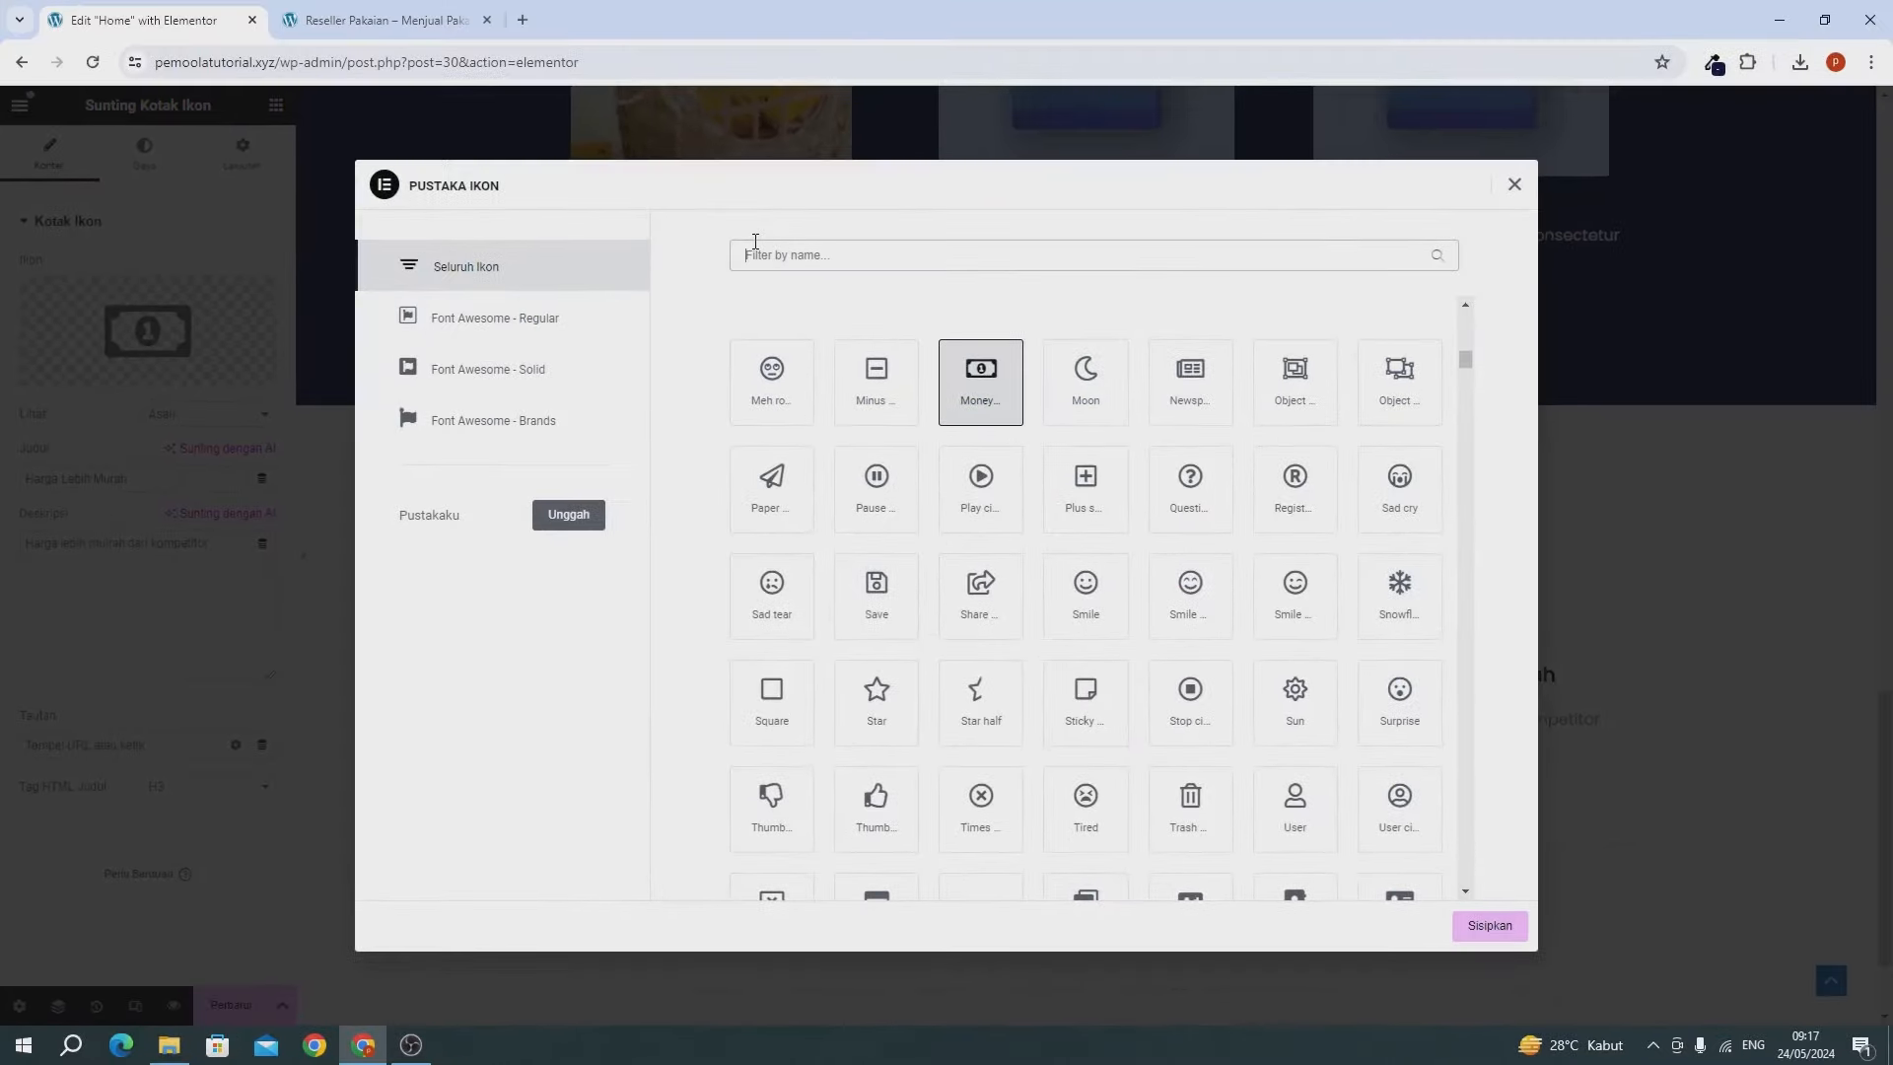
type("tt")
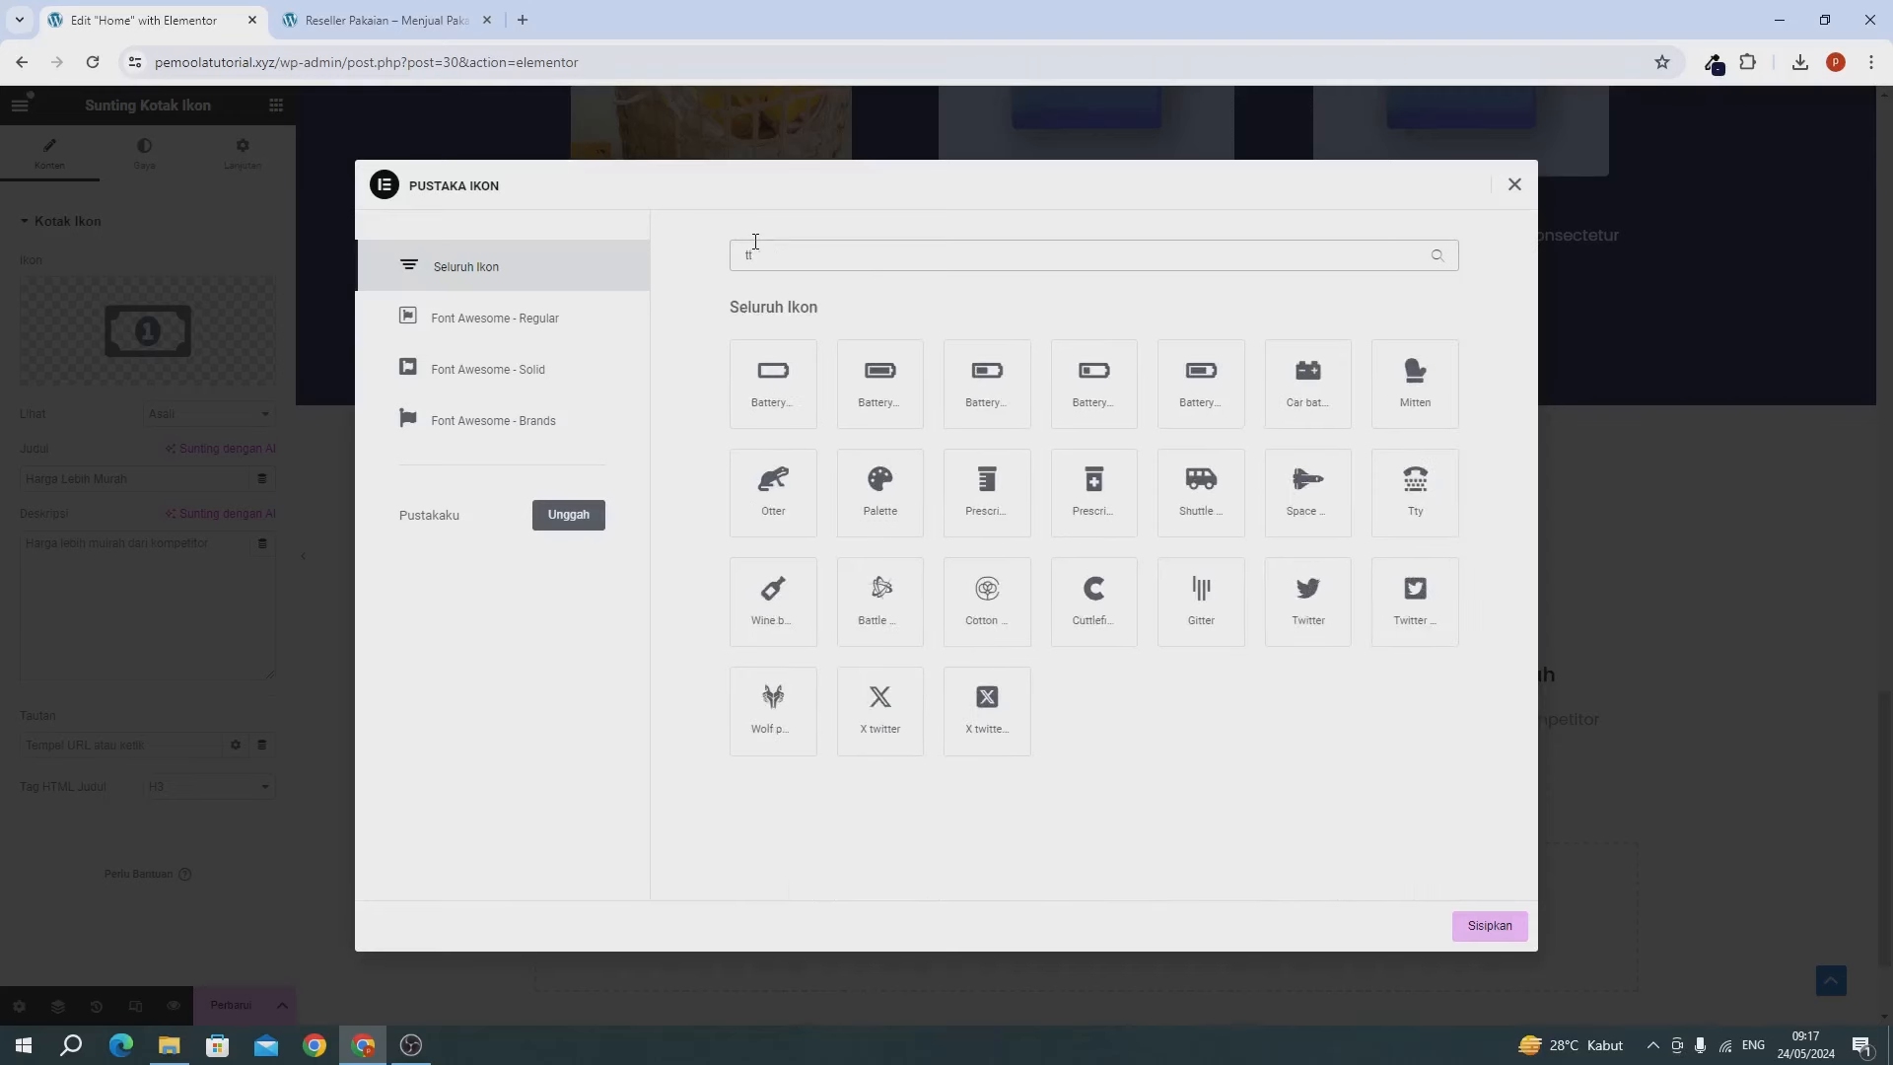
key("BackSpace")
type("ruc")
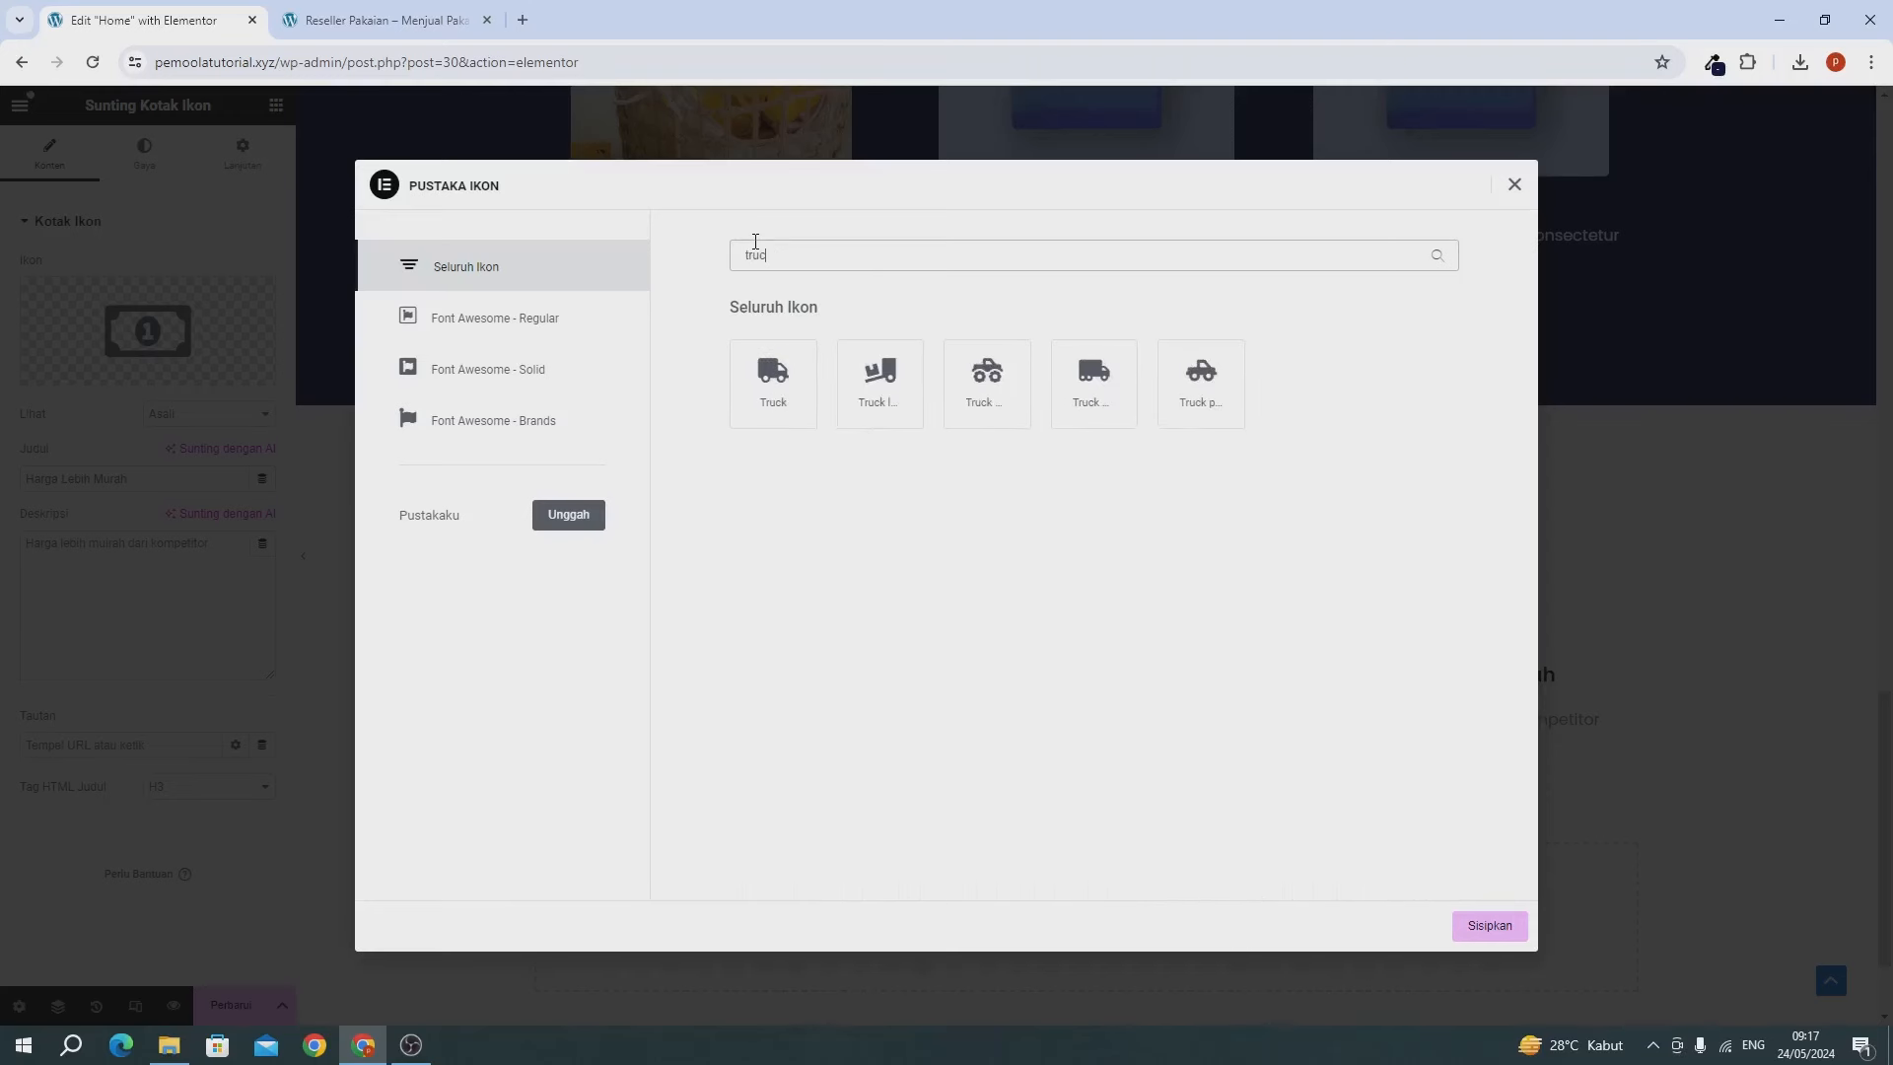
left_click(1083, 399)
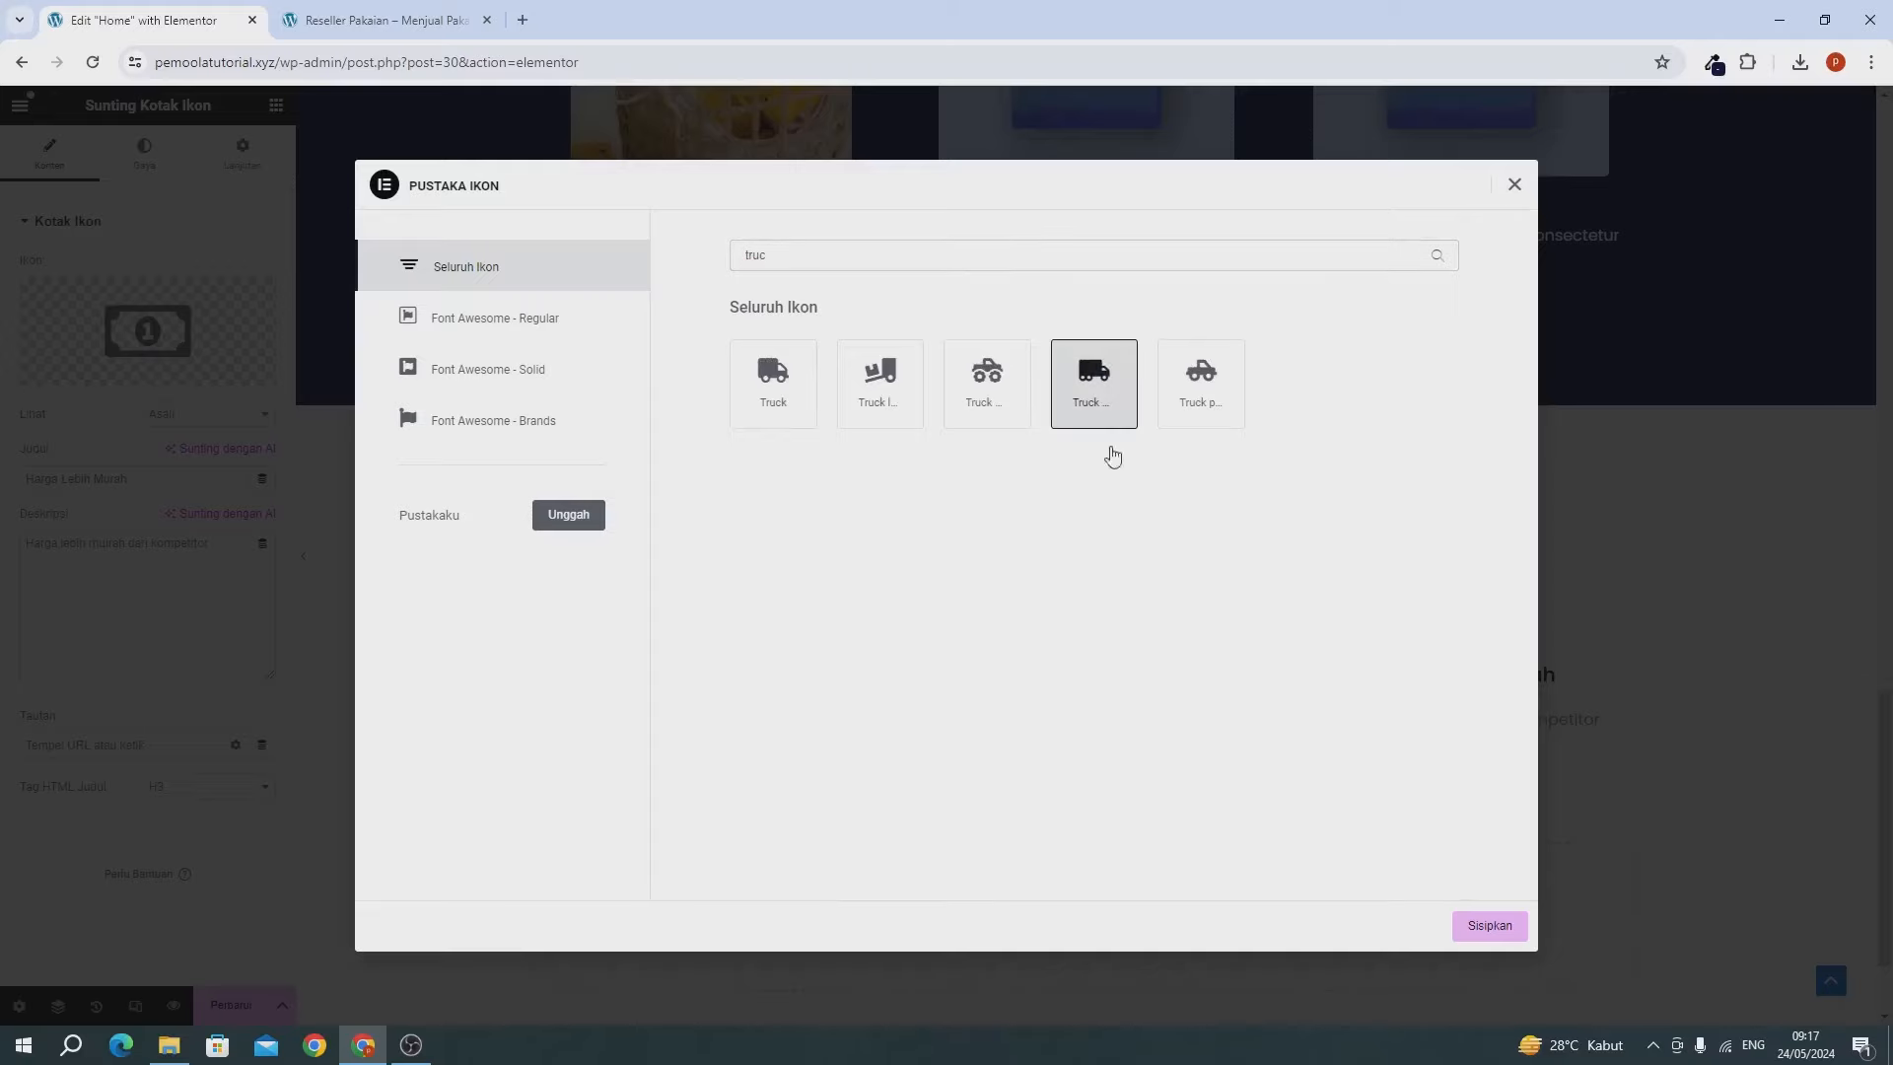
left_click(1473, 930)
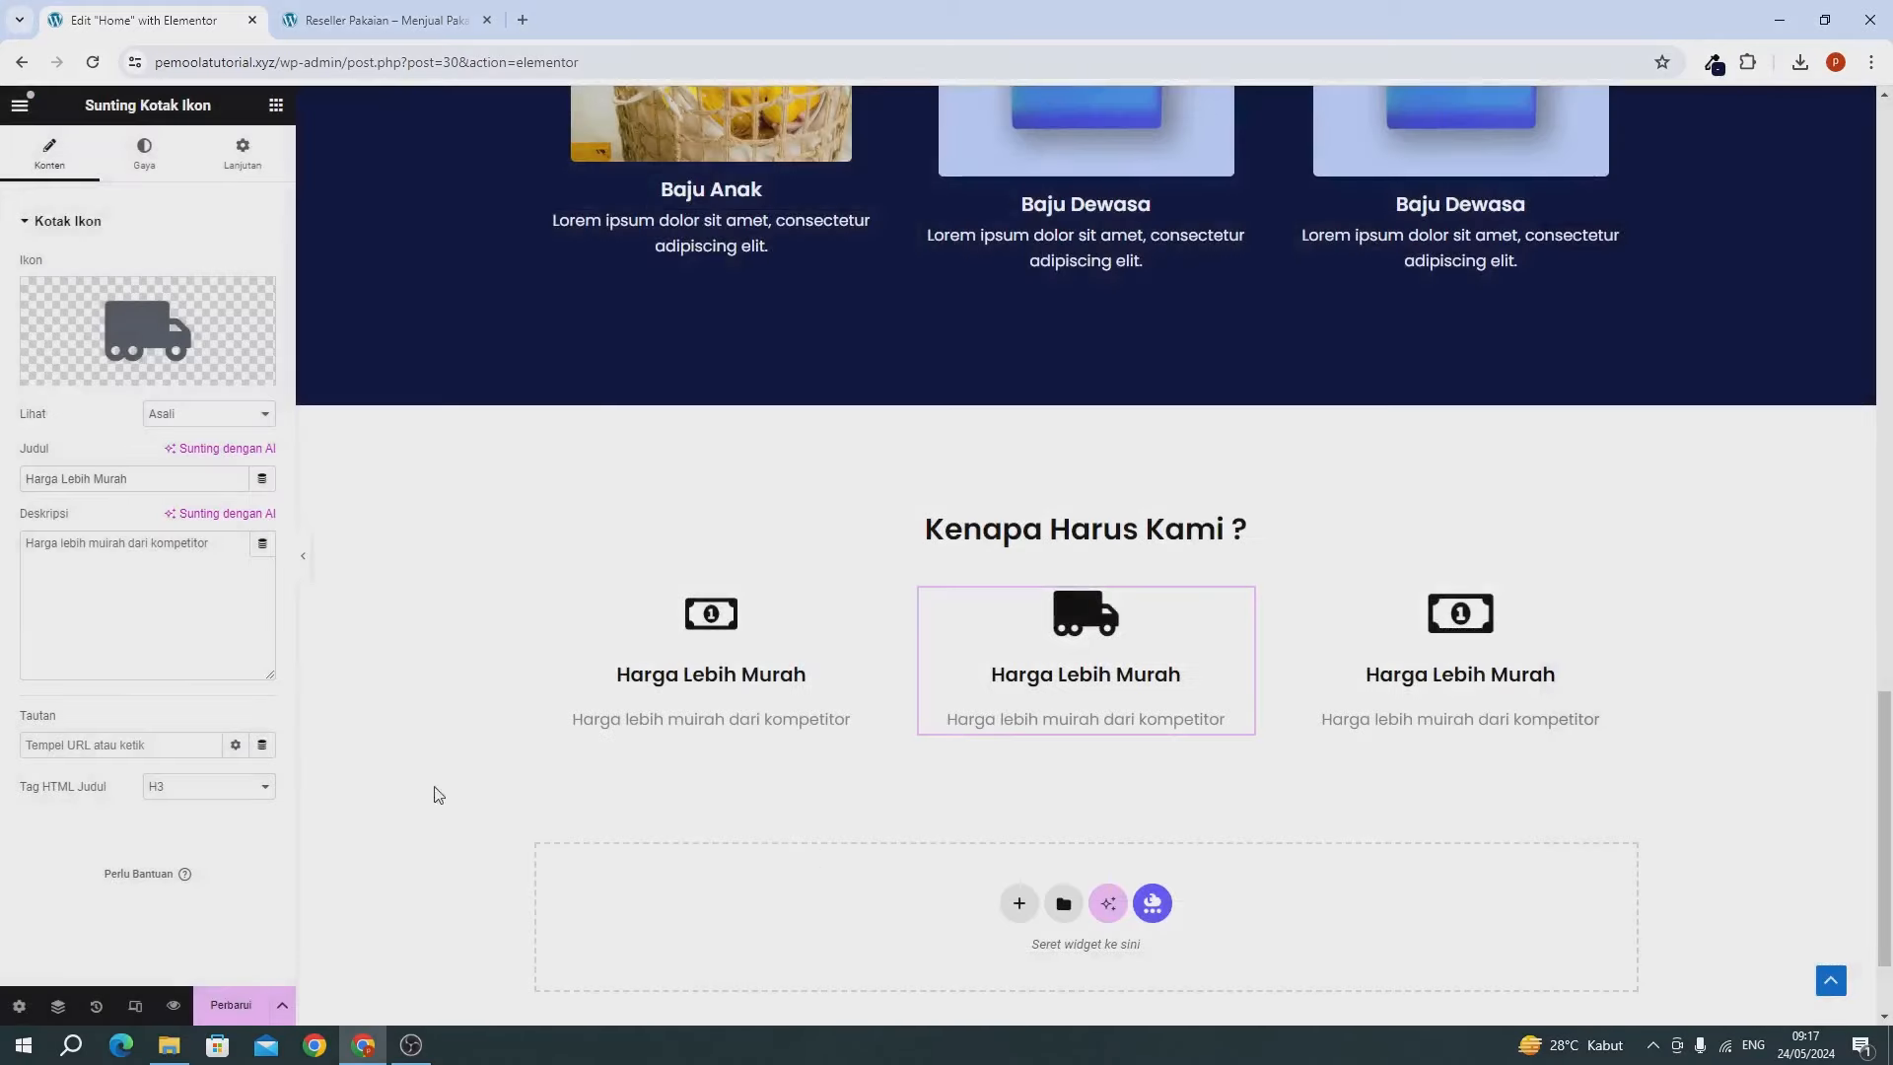
Change the middle card's title to 'Free Ongkir' and its description to 'Gratis ongkos kirim'.
triple_click(126, 482)
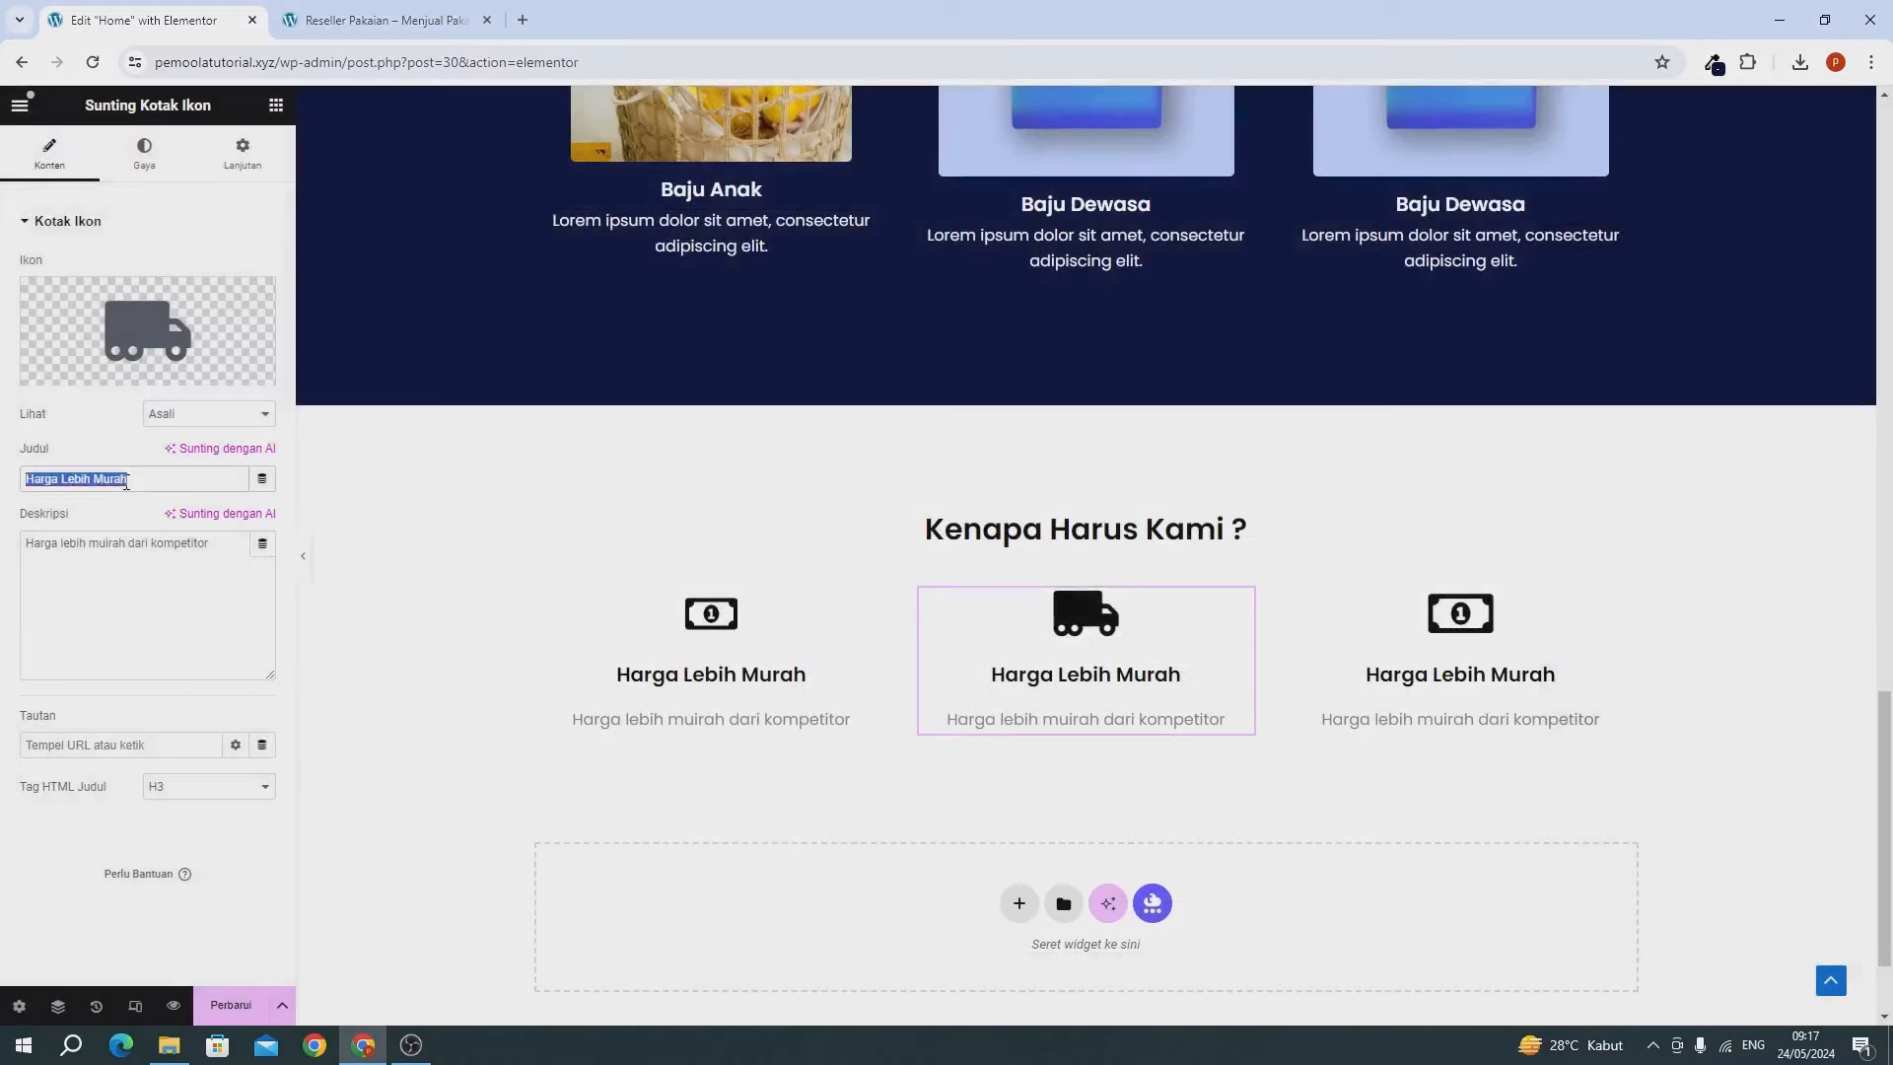
type("Free ")
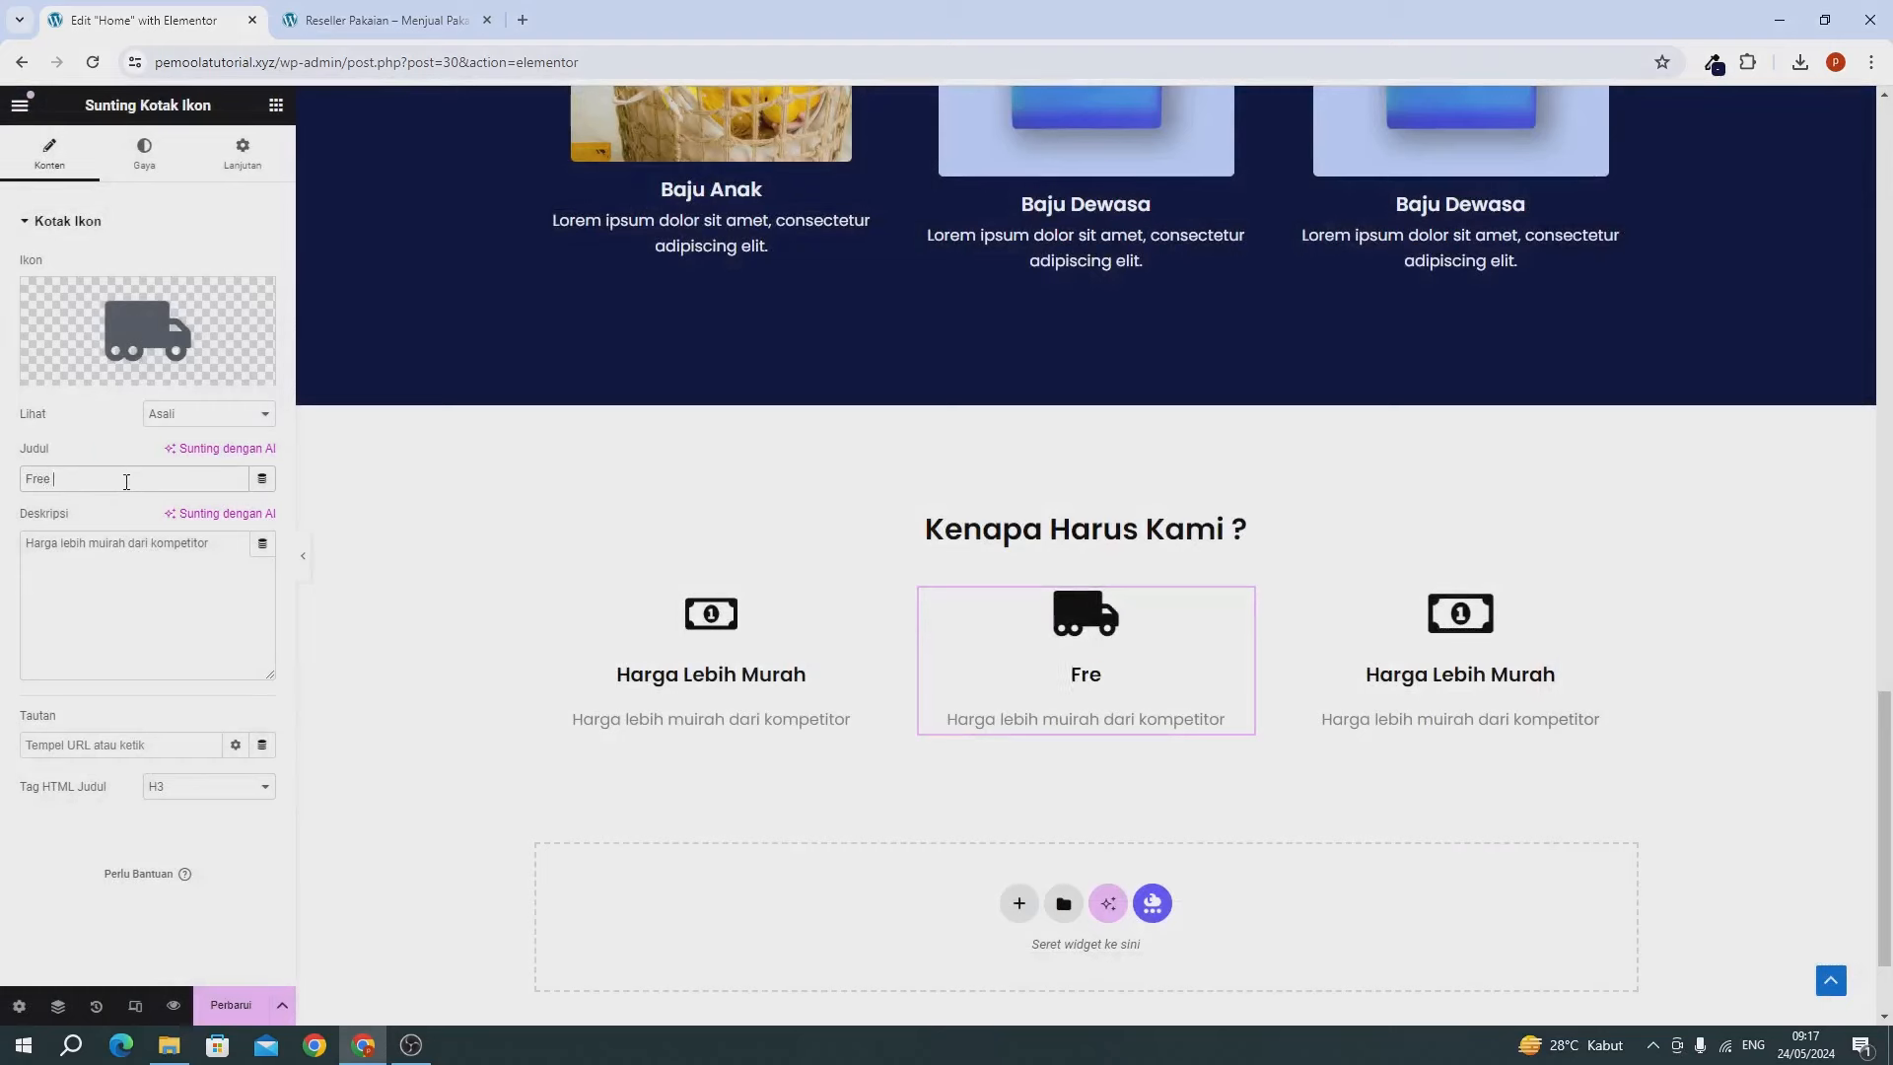
type("Ongkir")
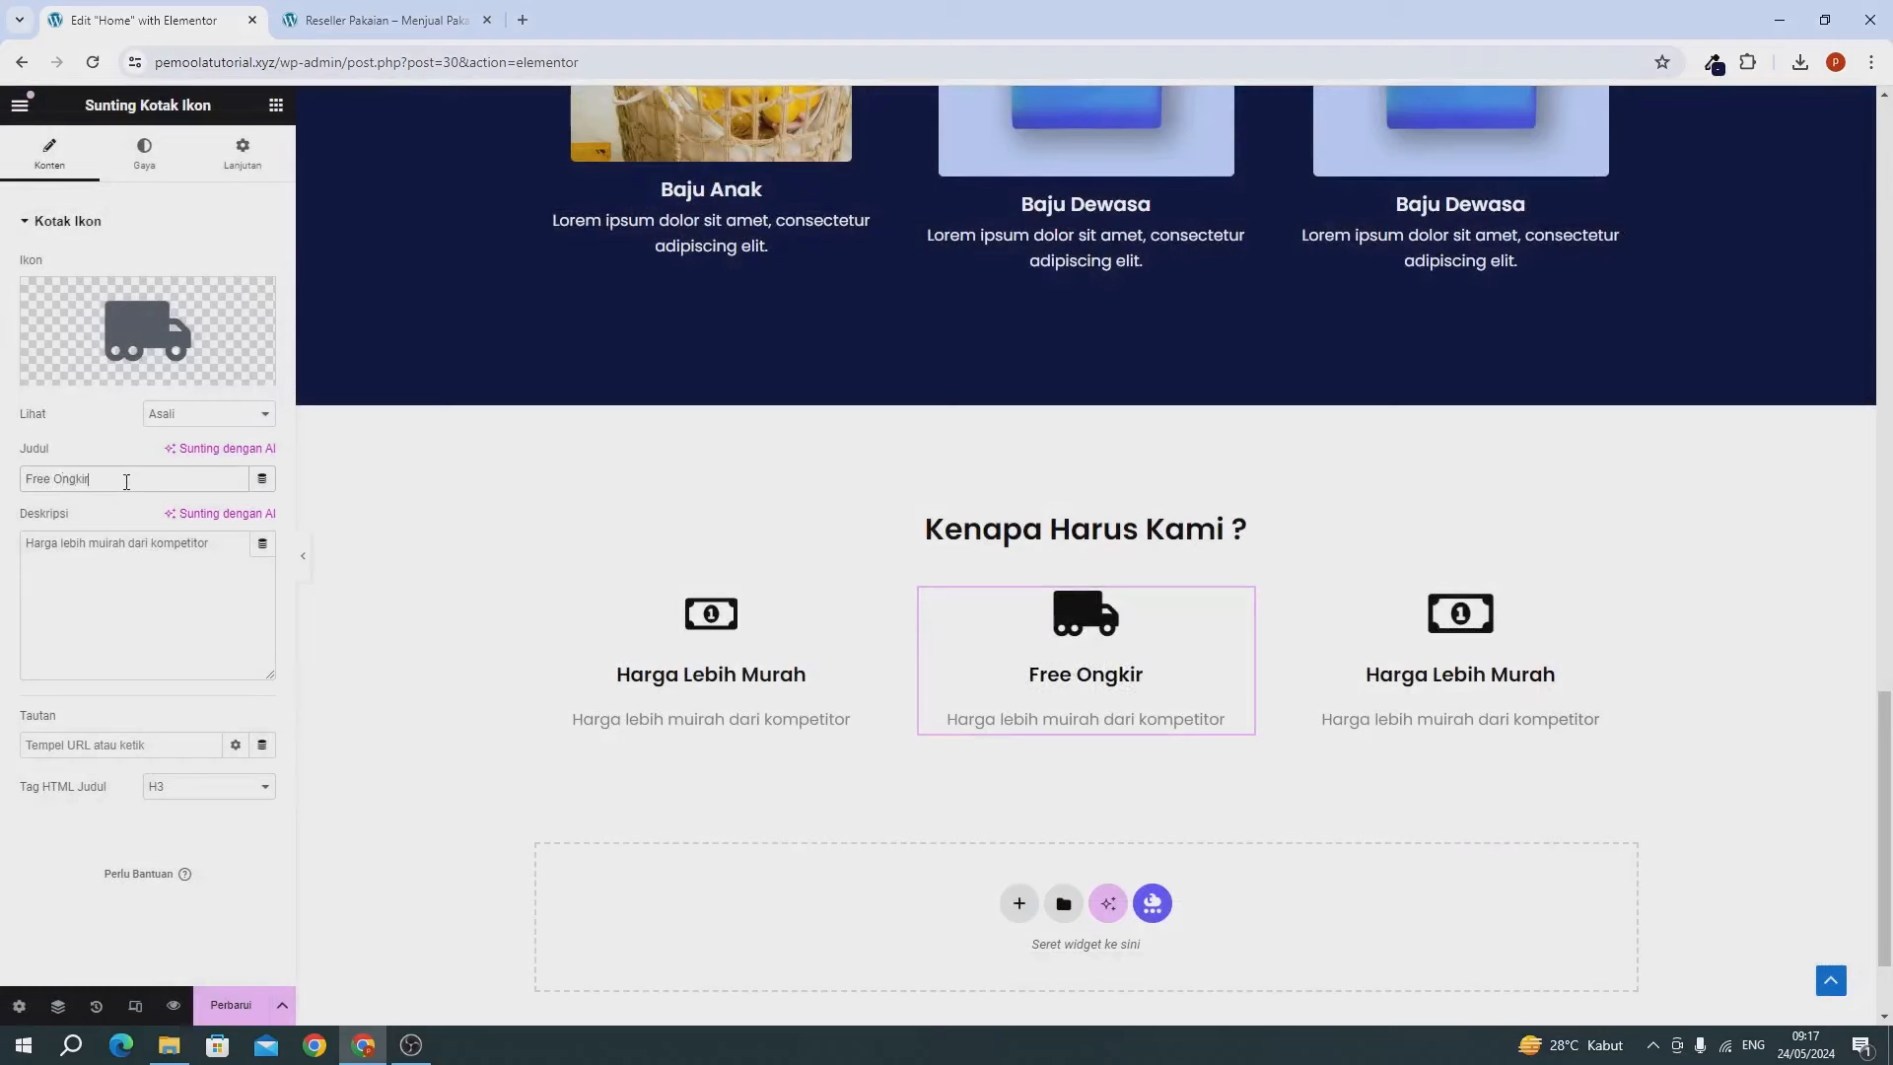
triple_click(106, 601)
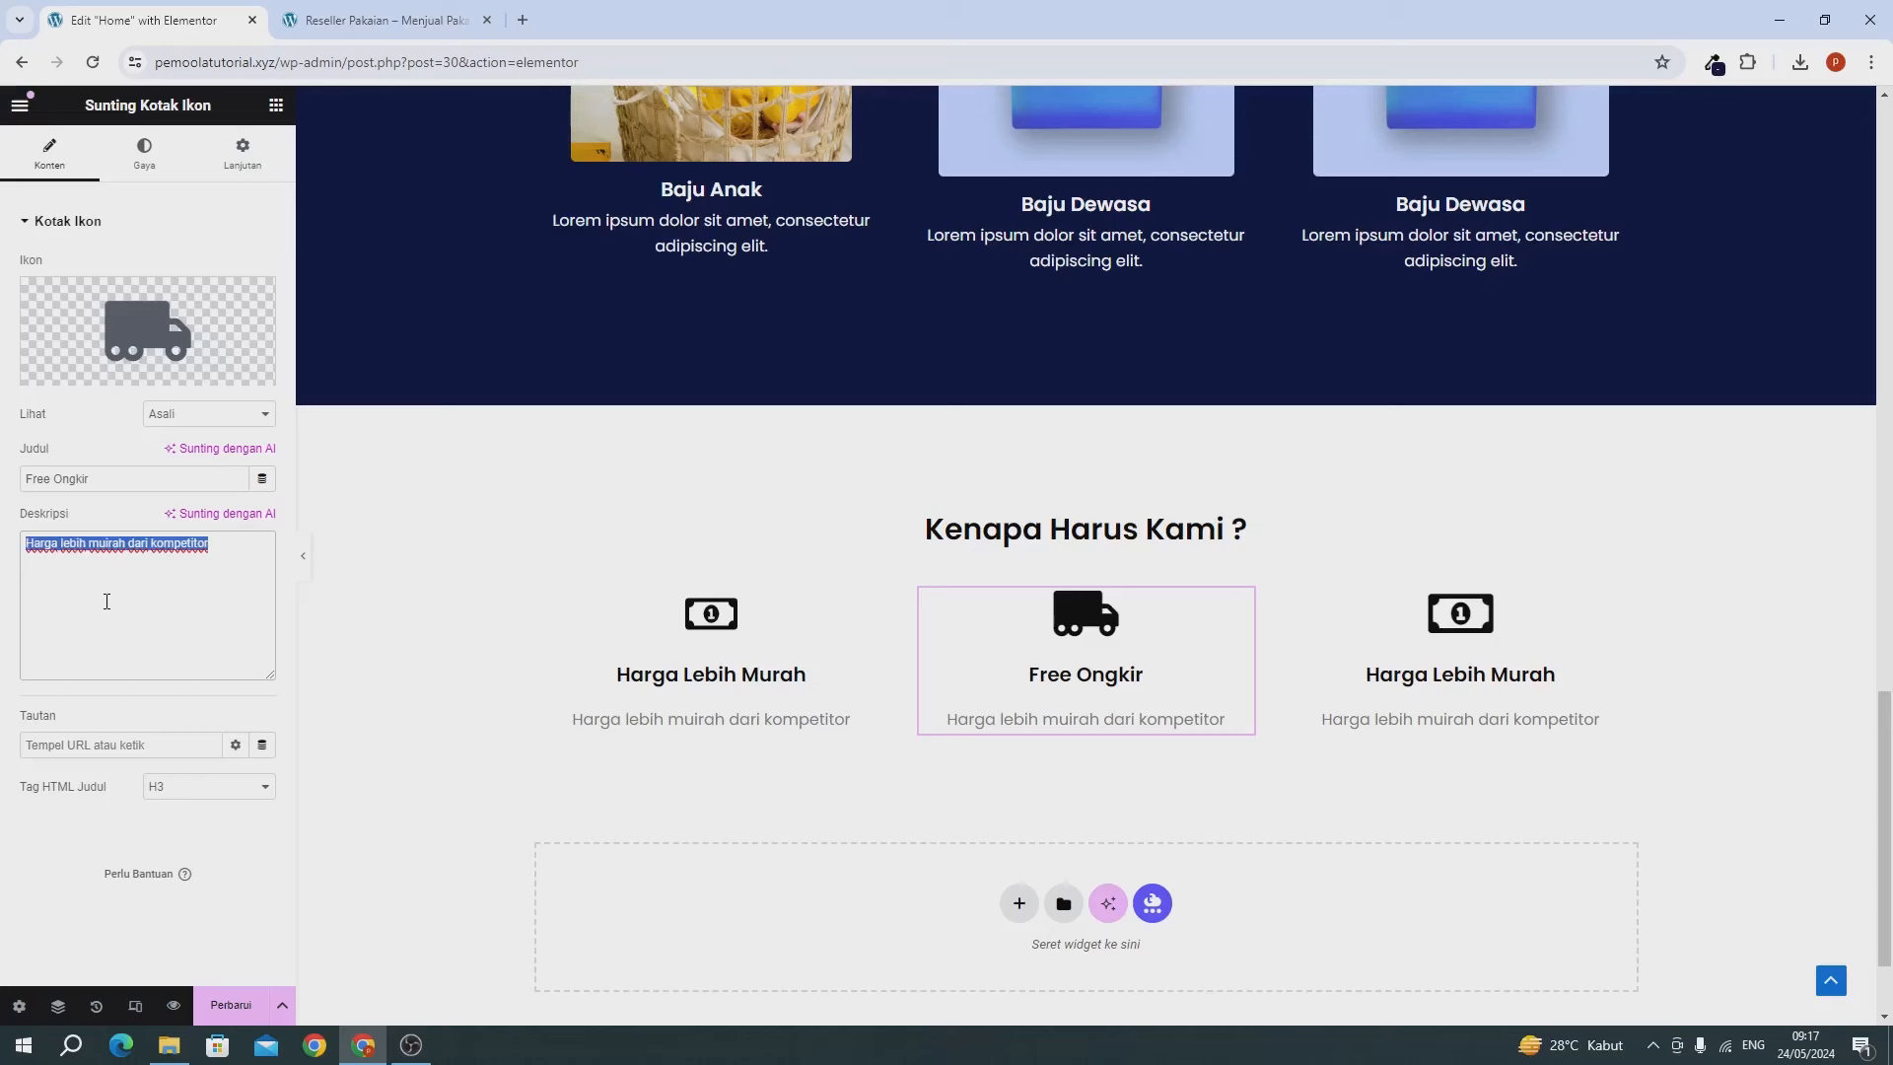
type("Gratis")
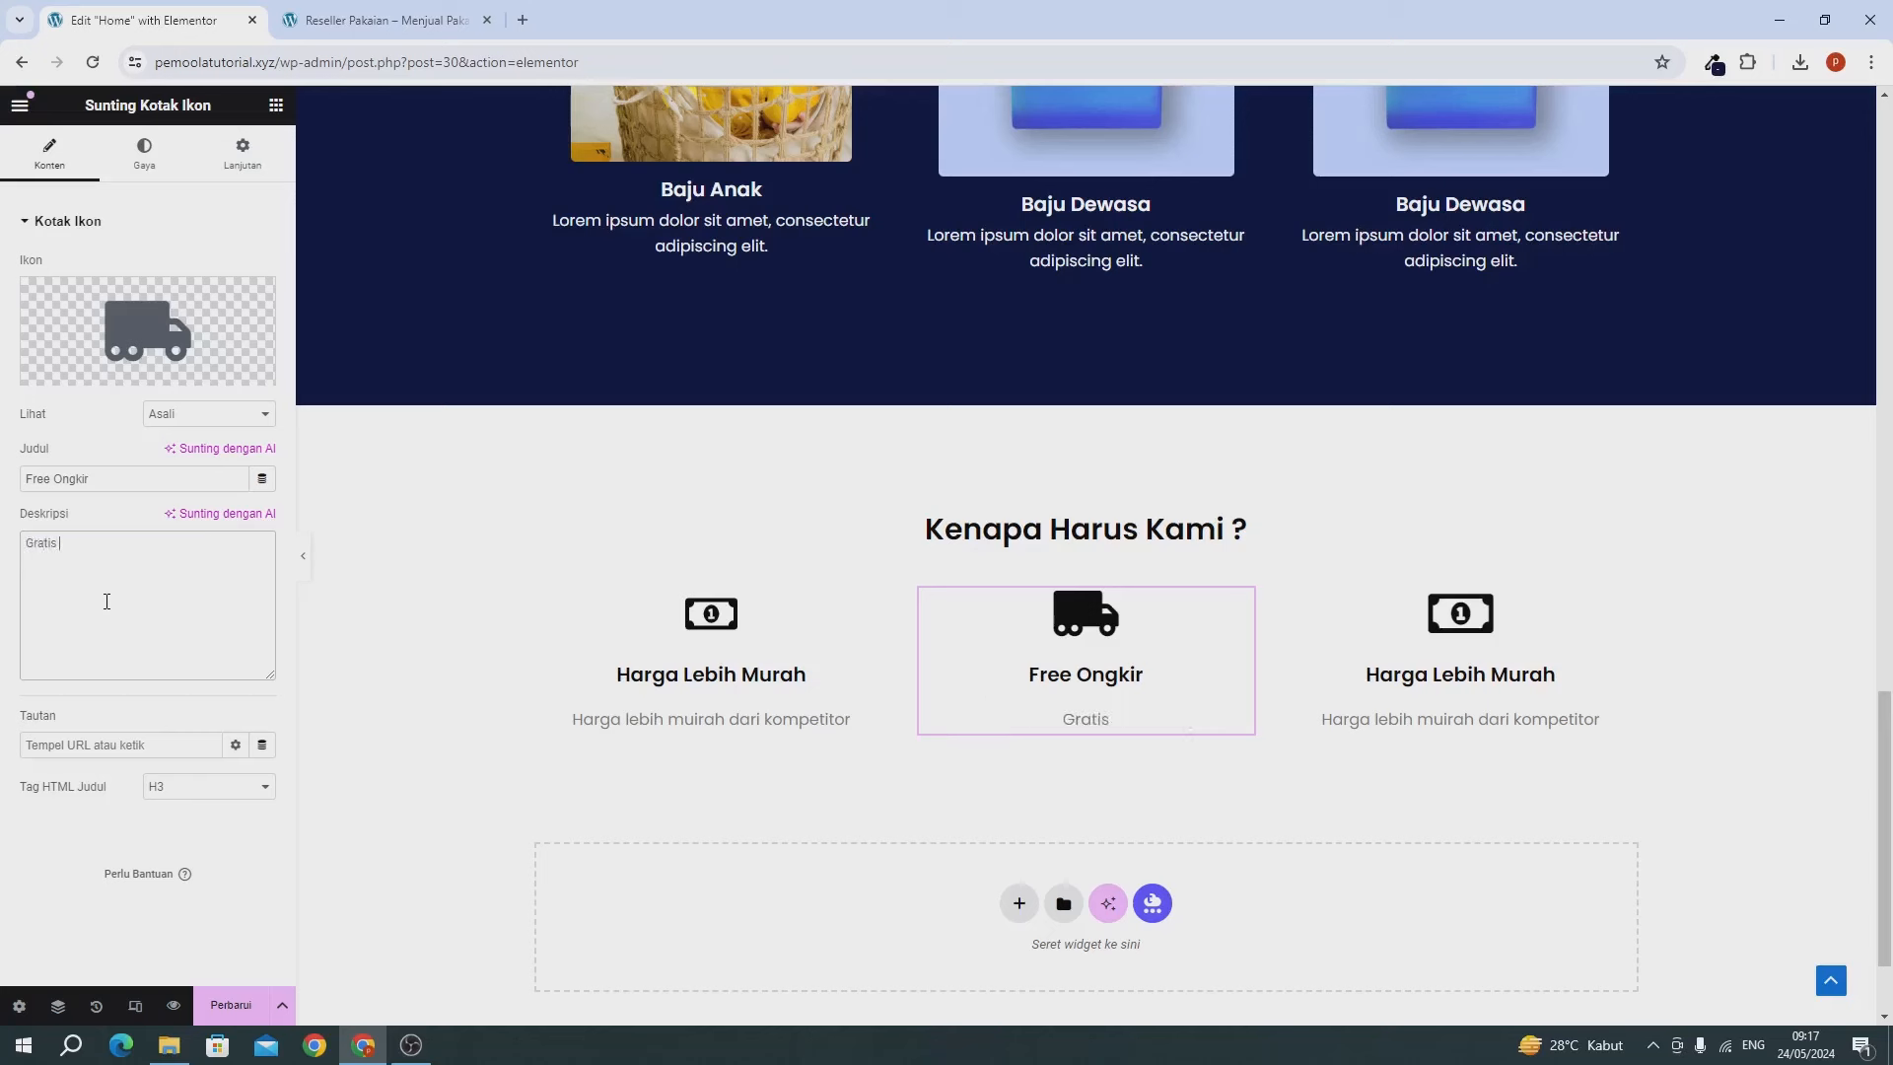
type(" ongkos kirim")
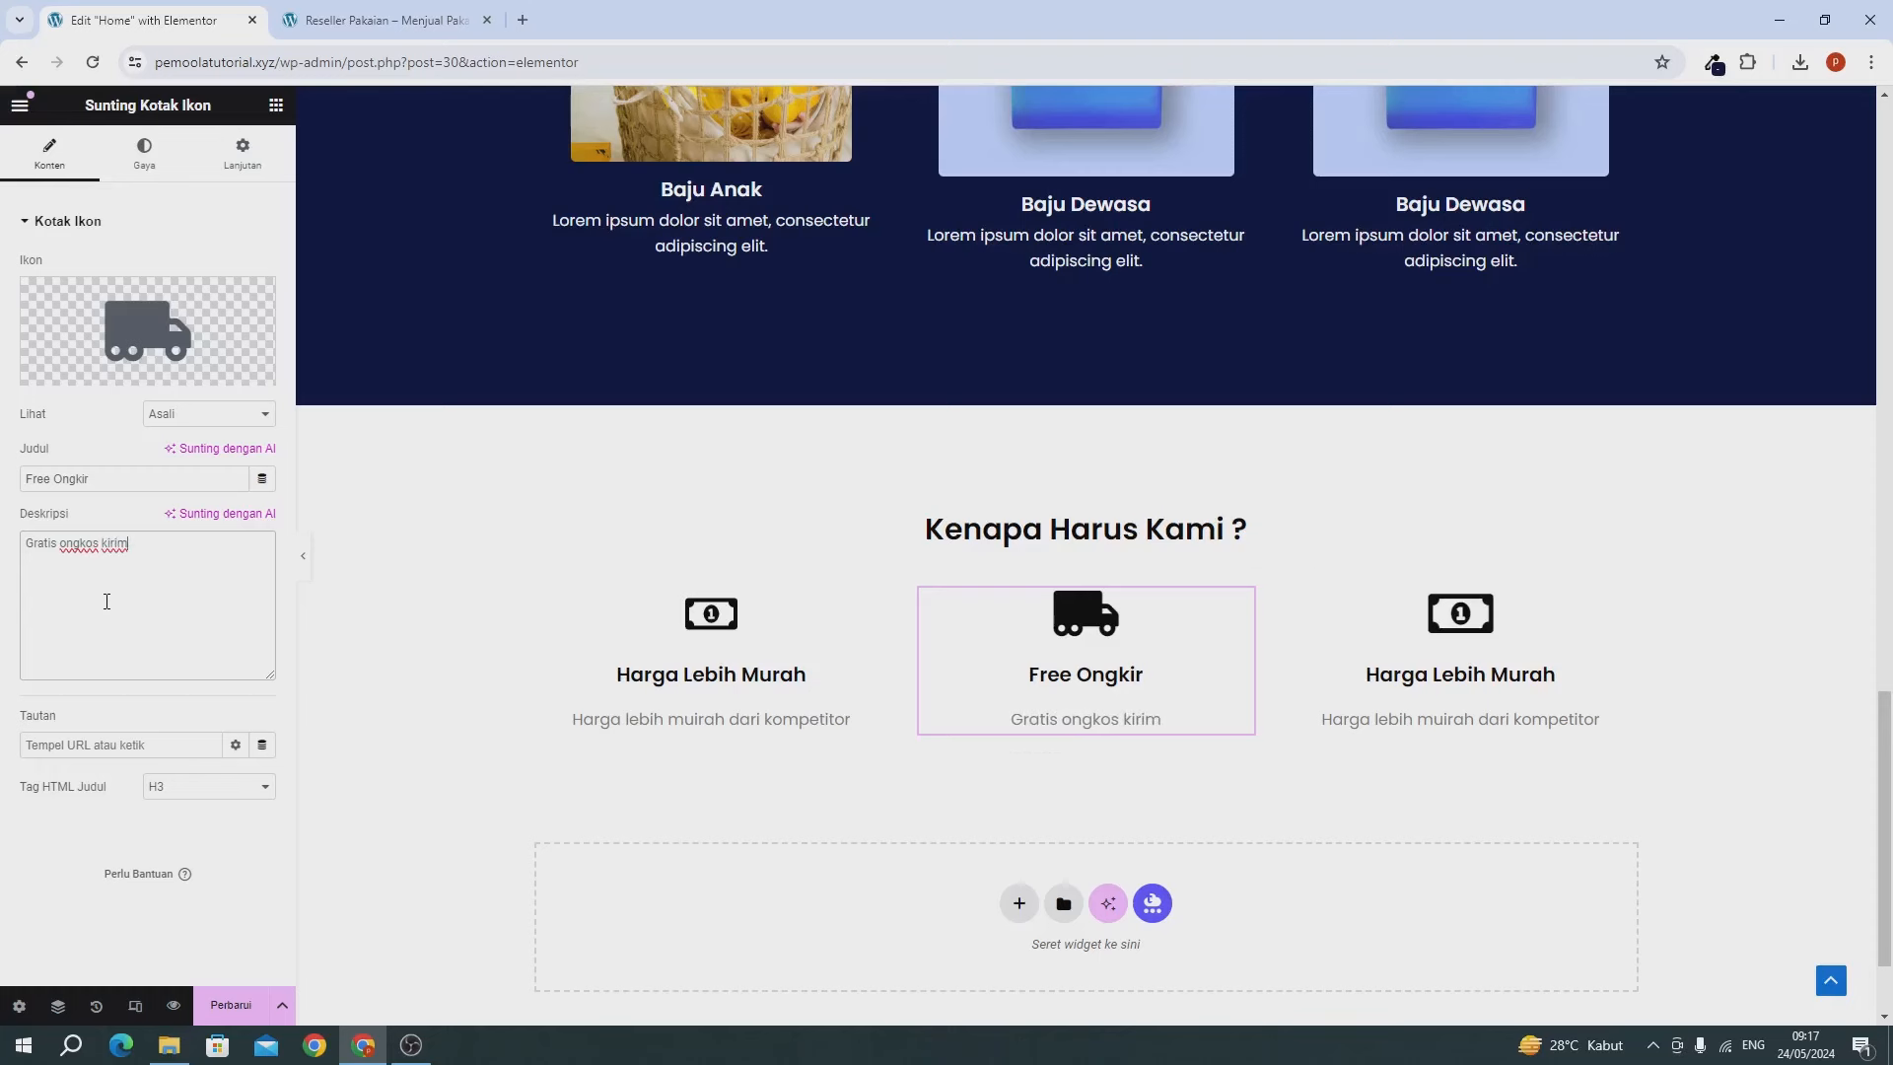
left_click(1472, 659)
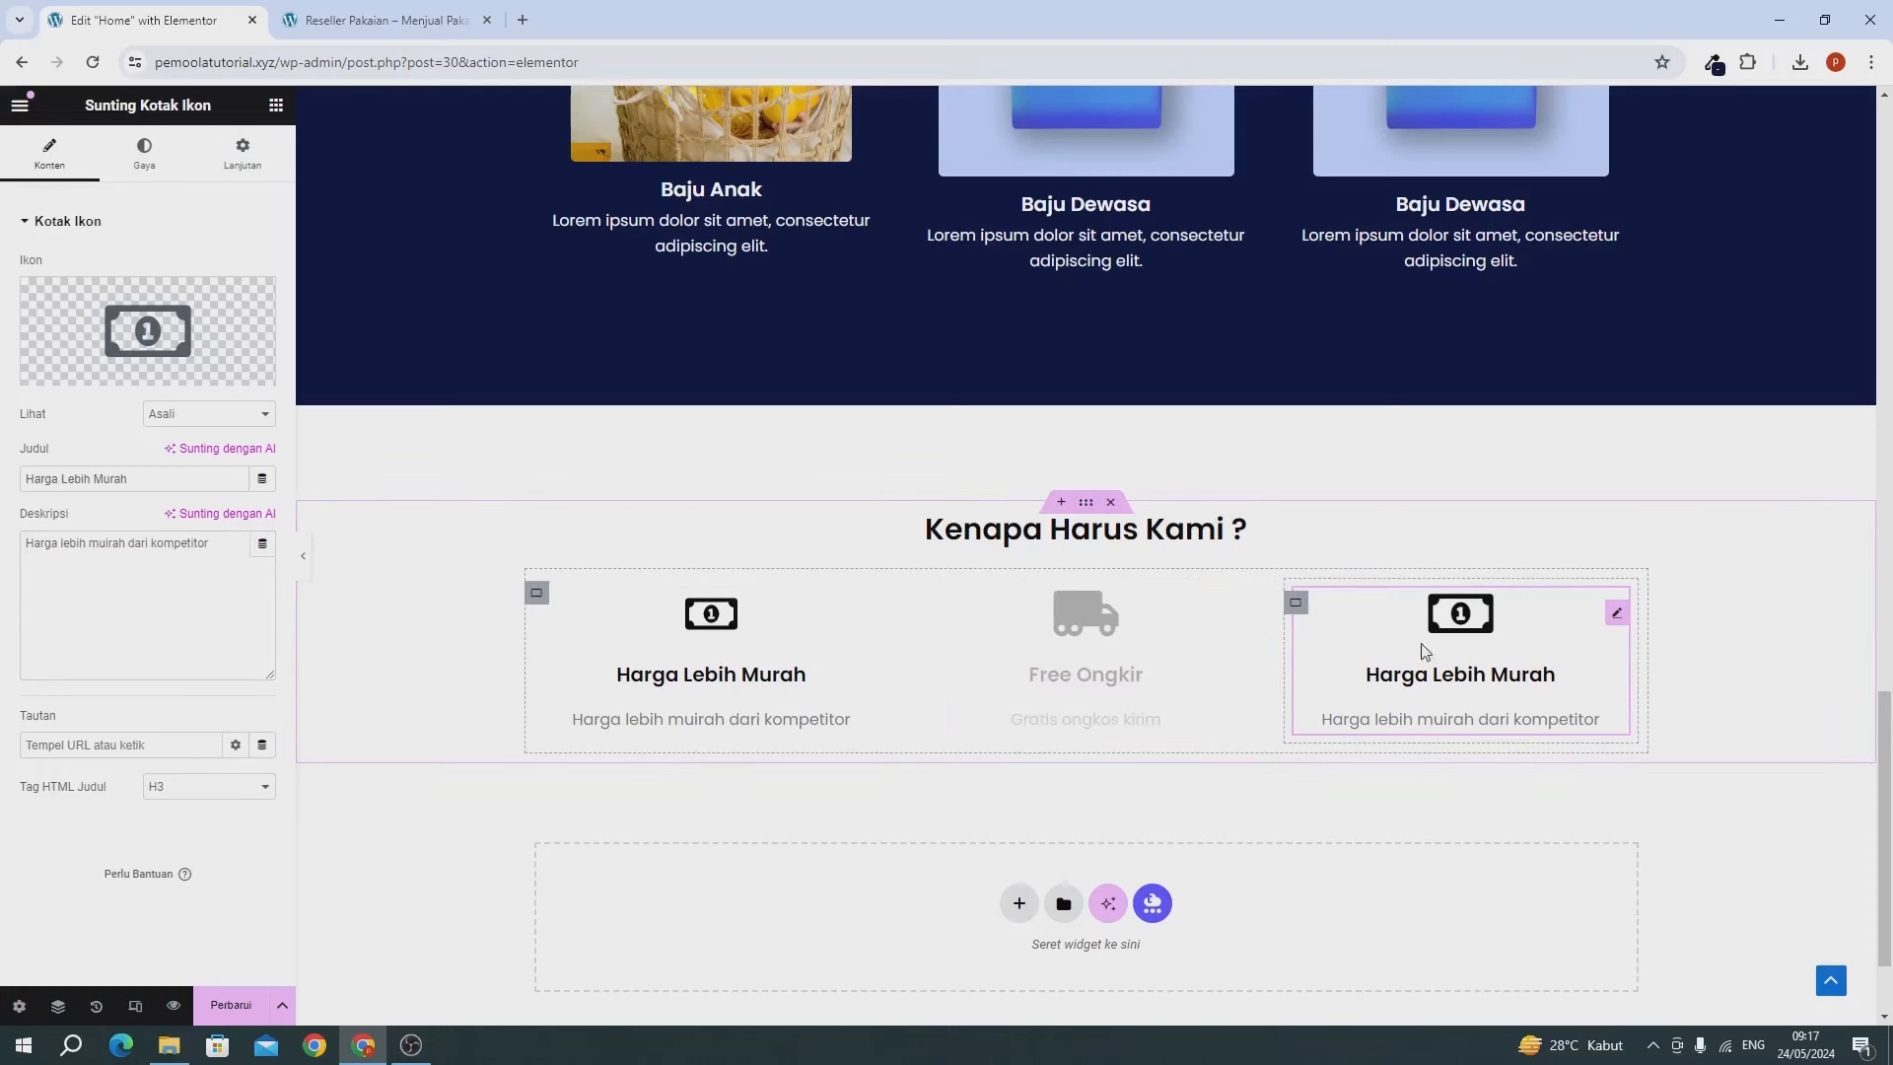
Filter the icon library by 'hand' and choose the Handshake icon for the third box.
left_click(71, 325)
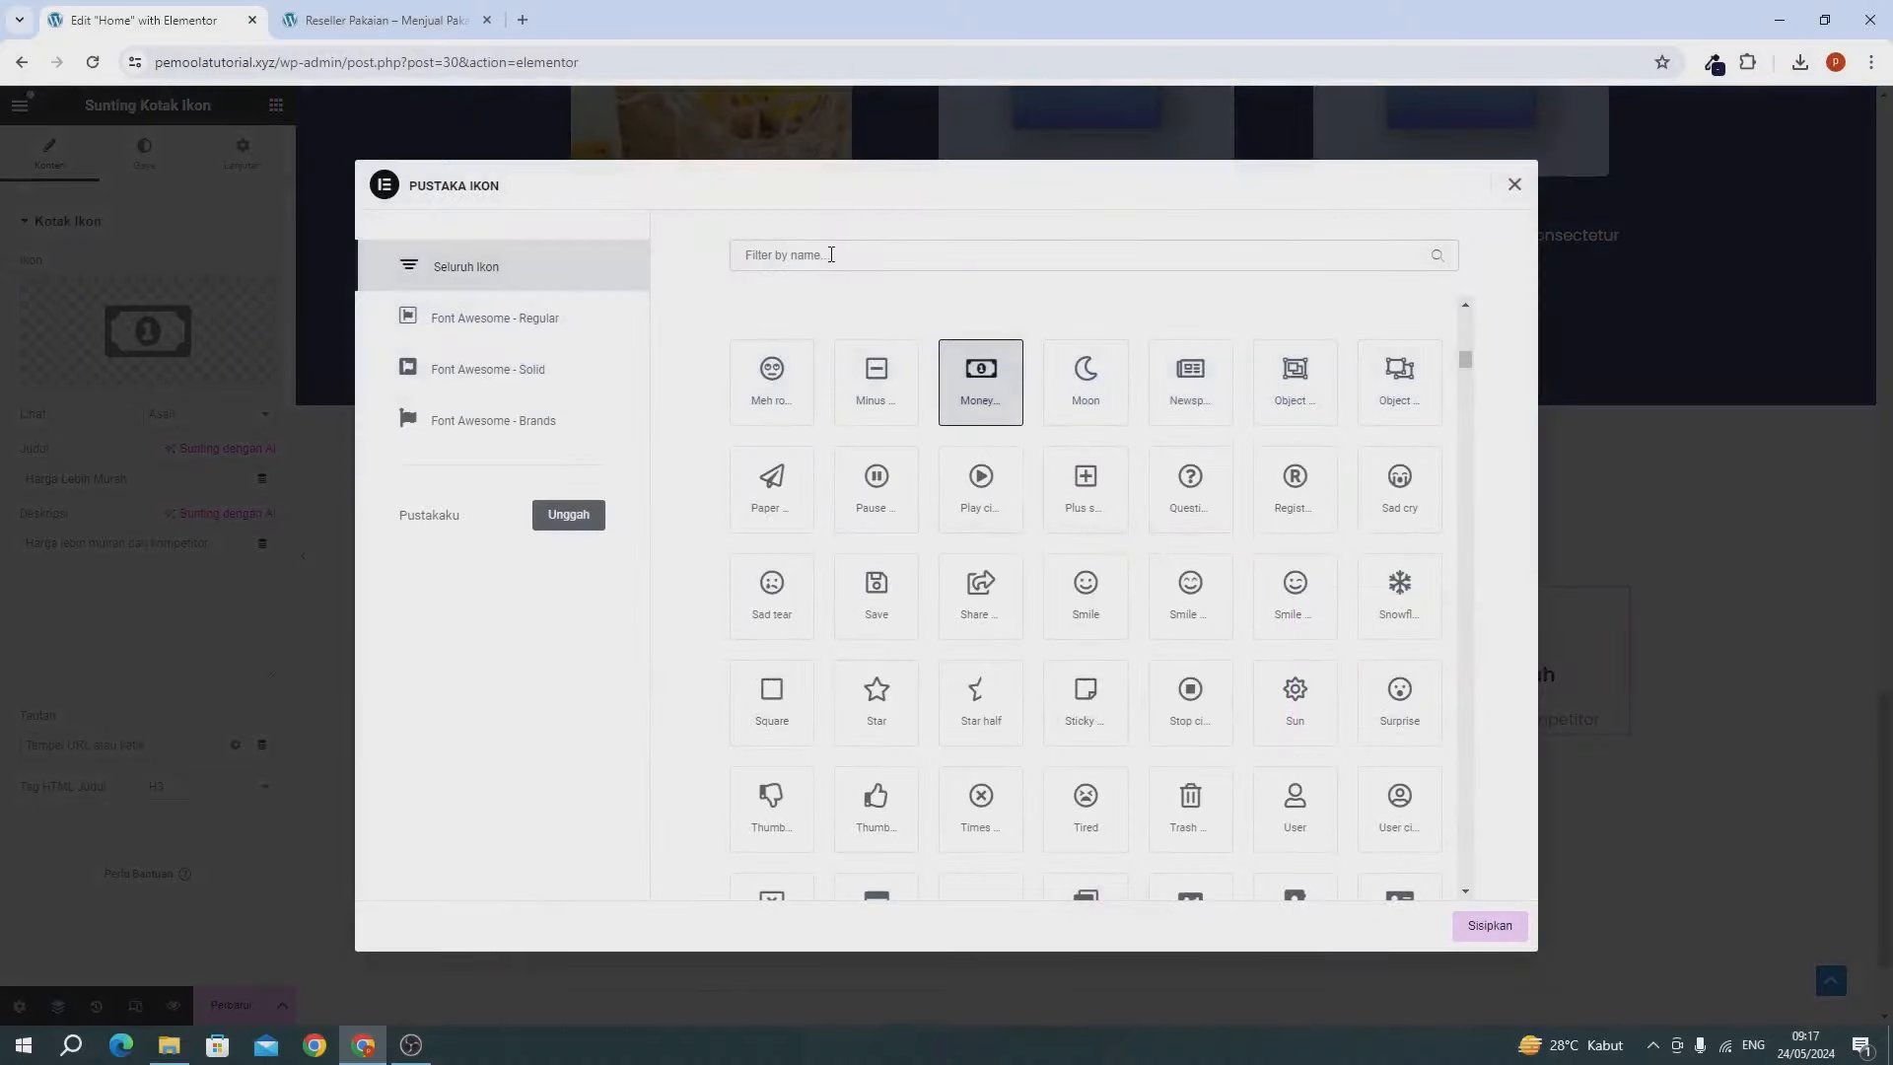
type("hand")
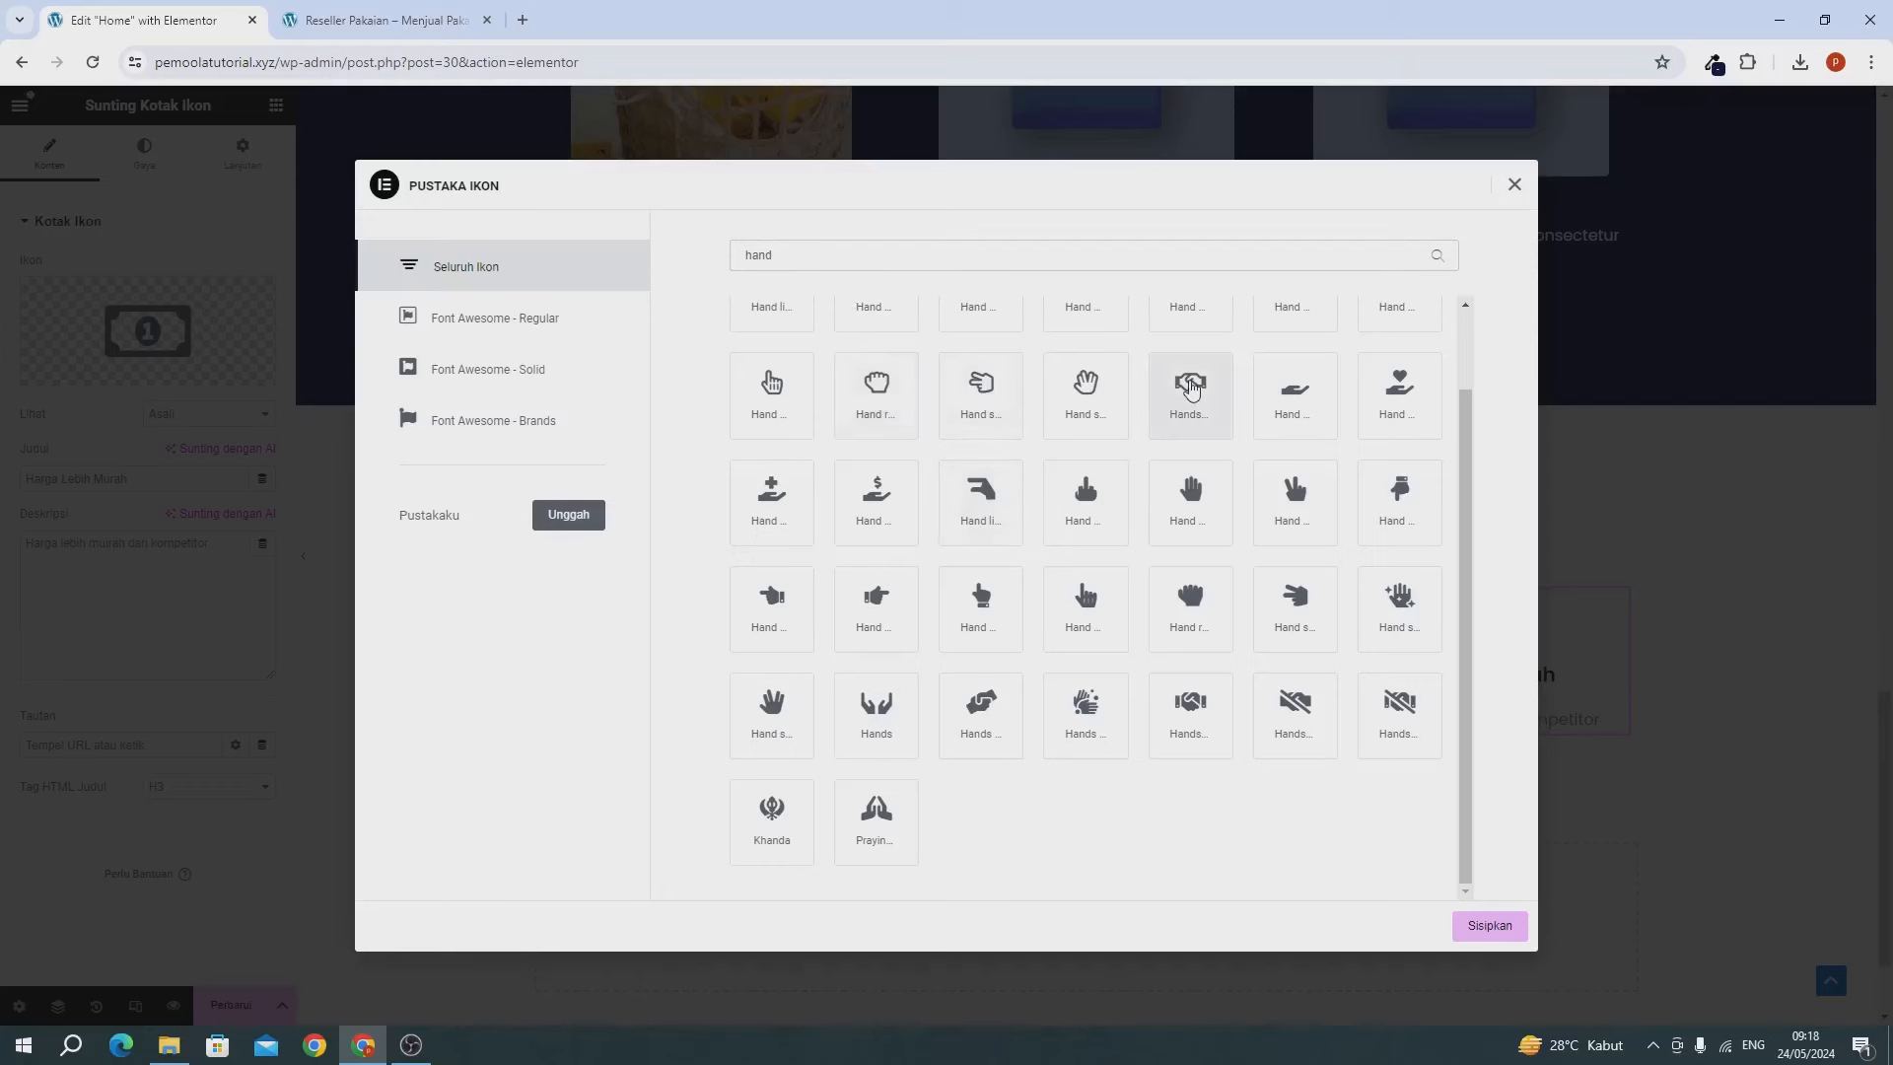
left_click(1190, 705)
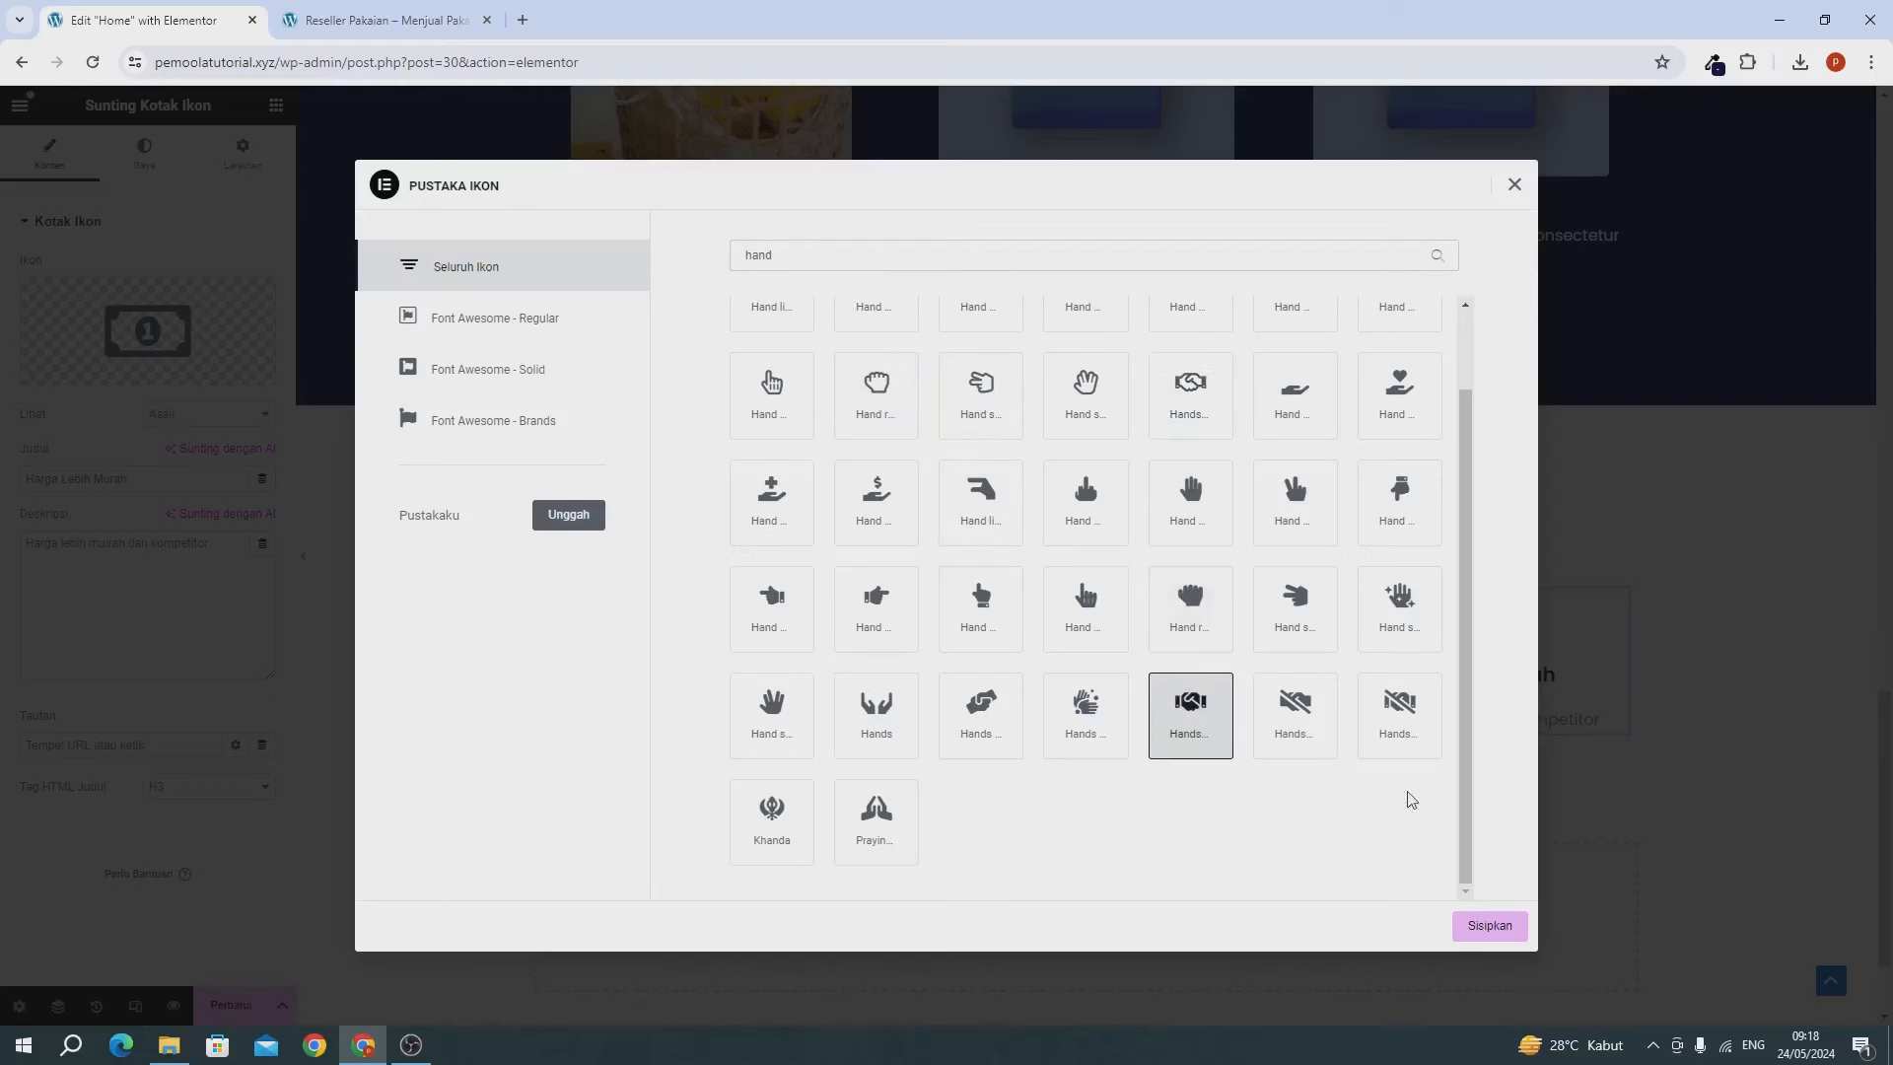
Insert the handshake icon, title it 'Garansi Produk' with description 'Garansi Pembelian', and save the page.
left_click(1519, 930)
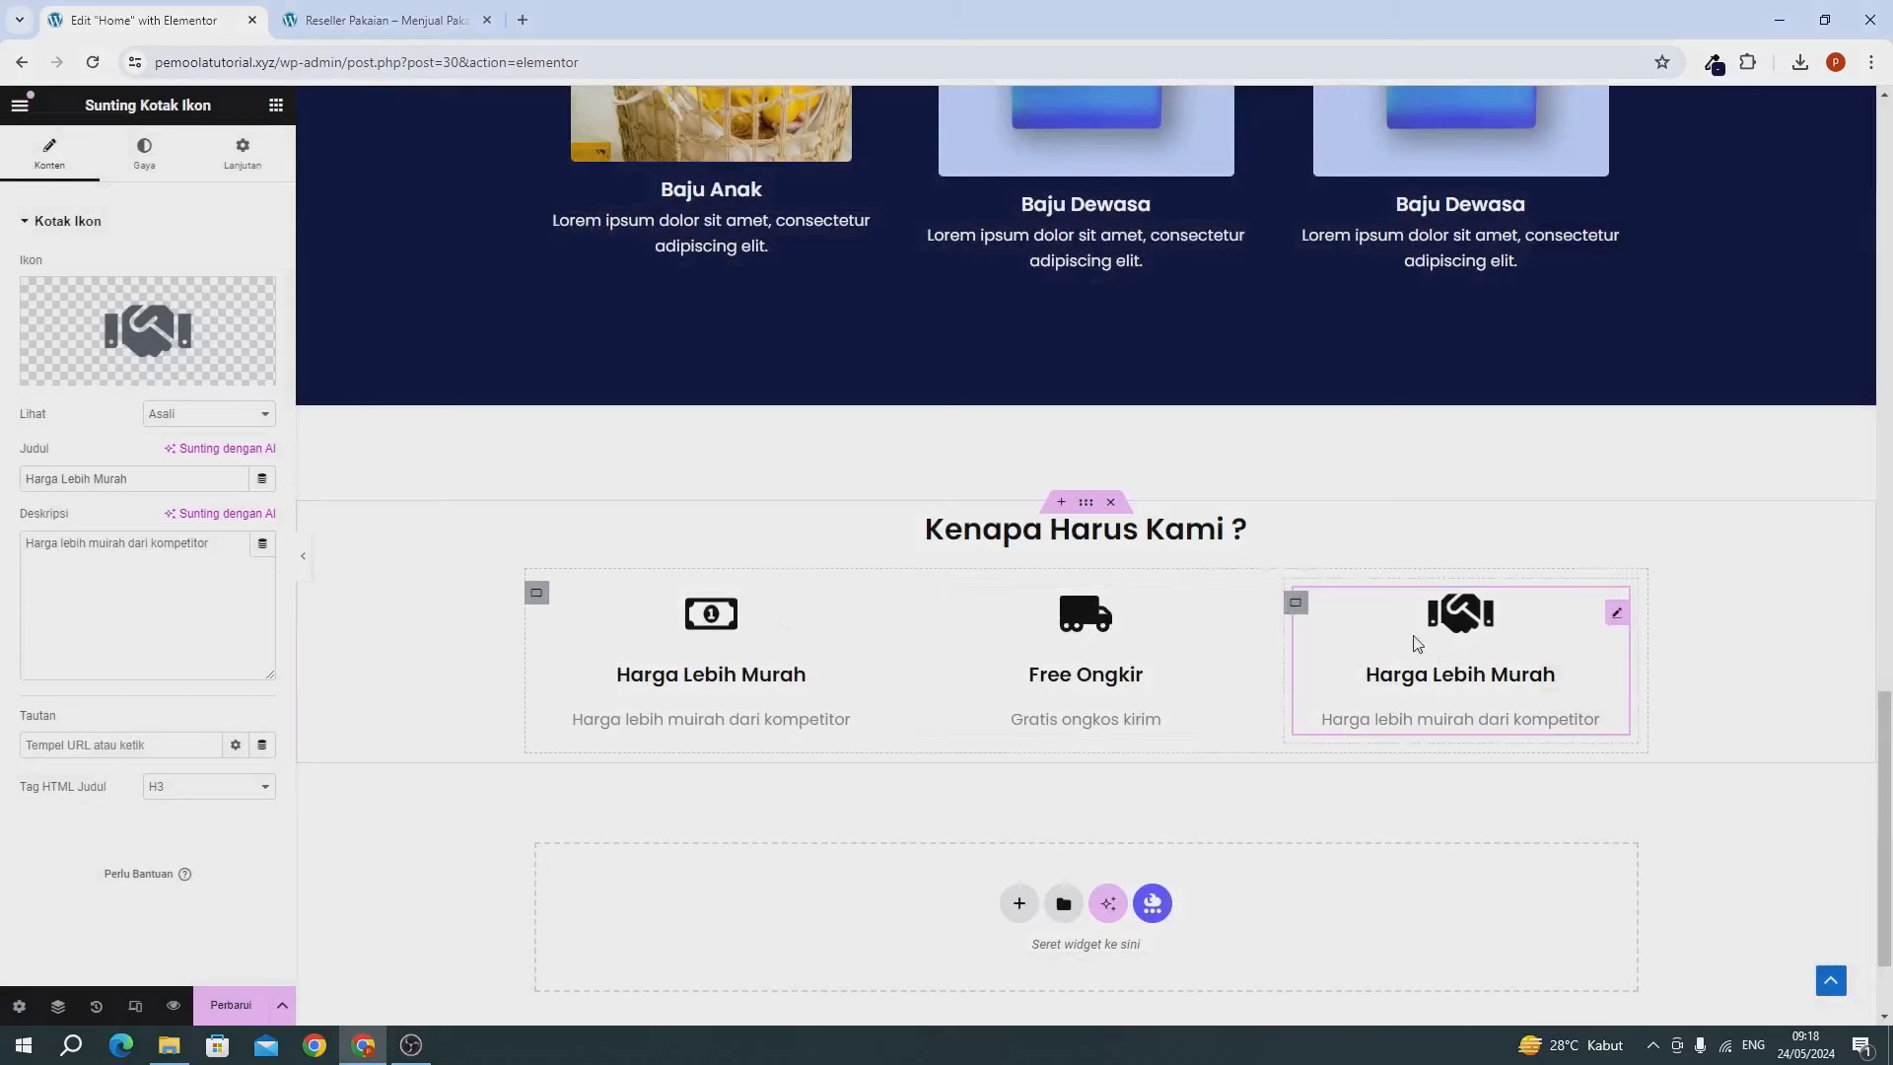
triple_click(139, 481)
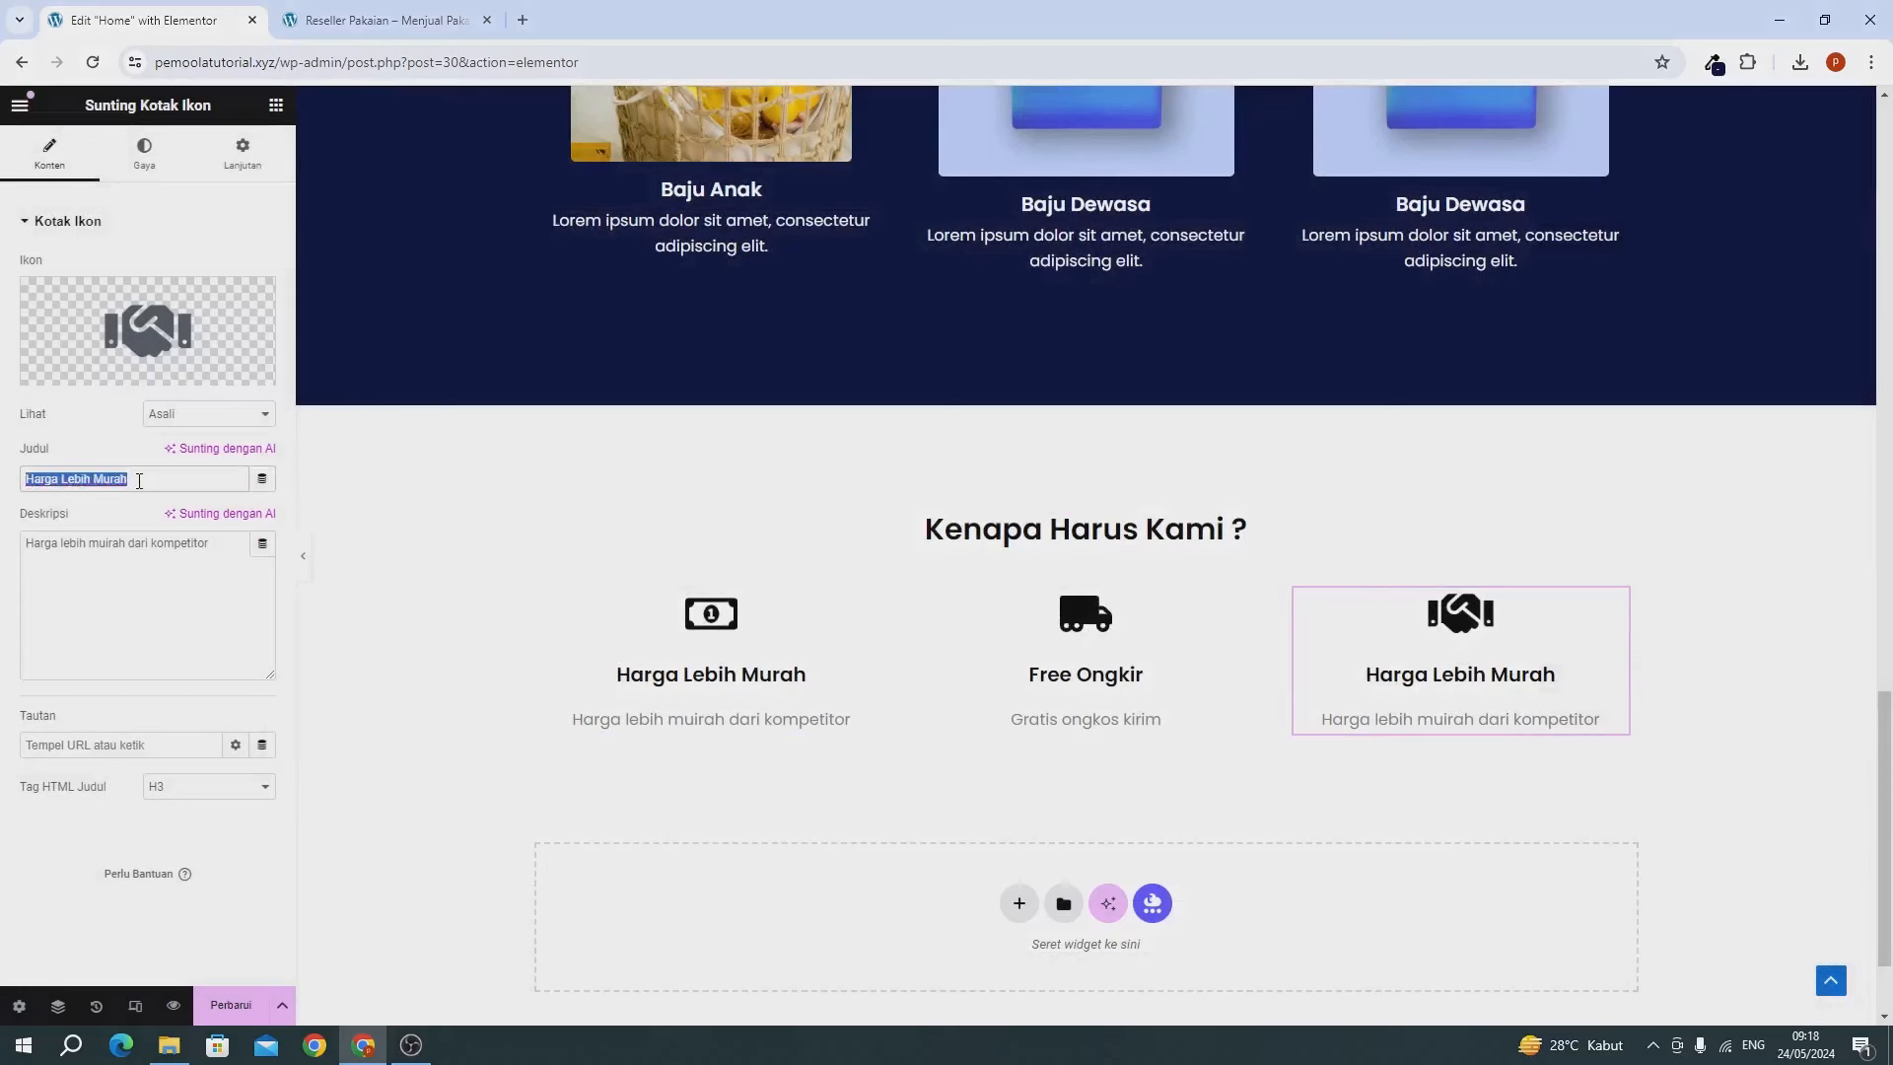
type("Gara")
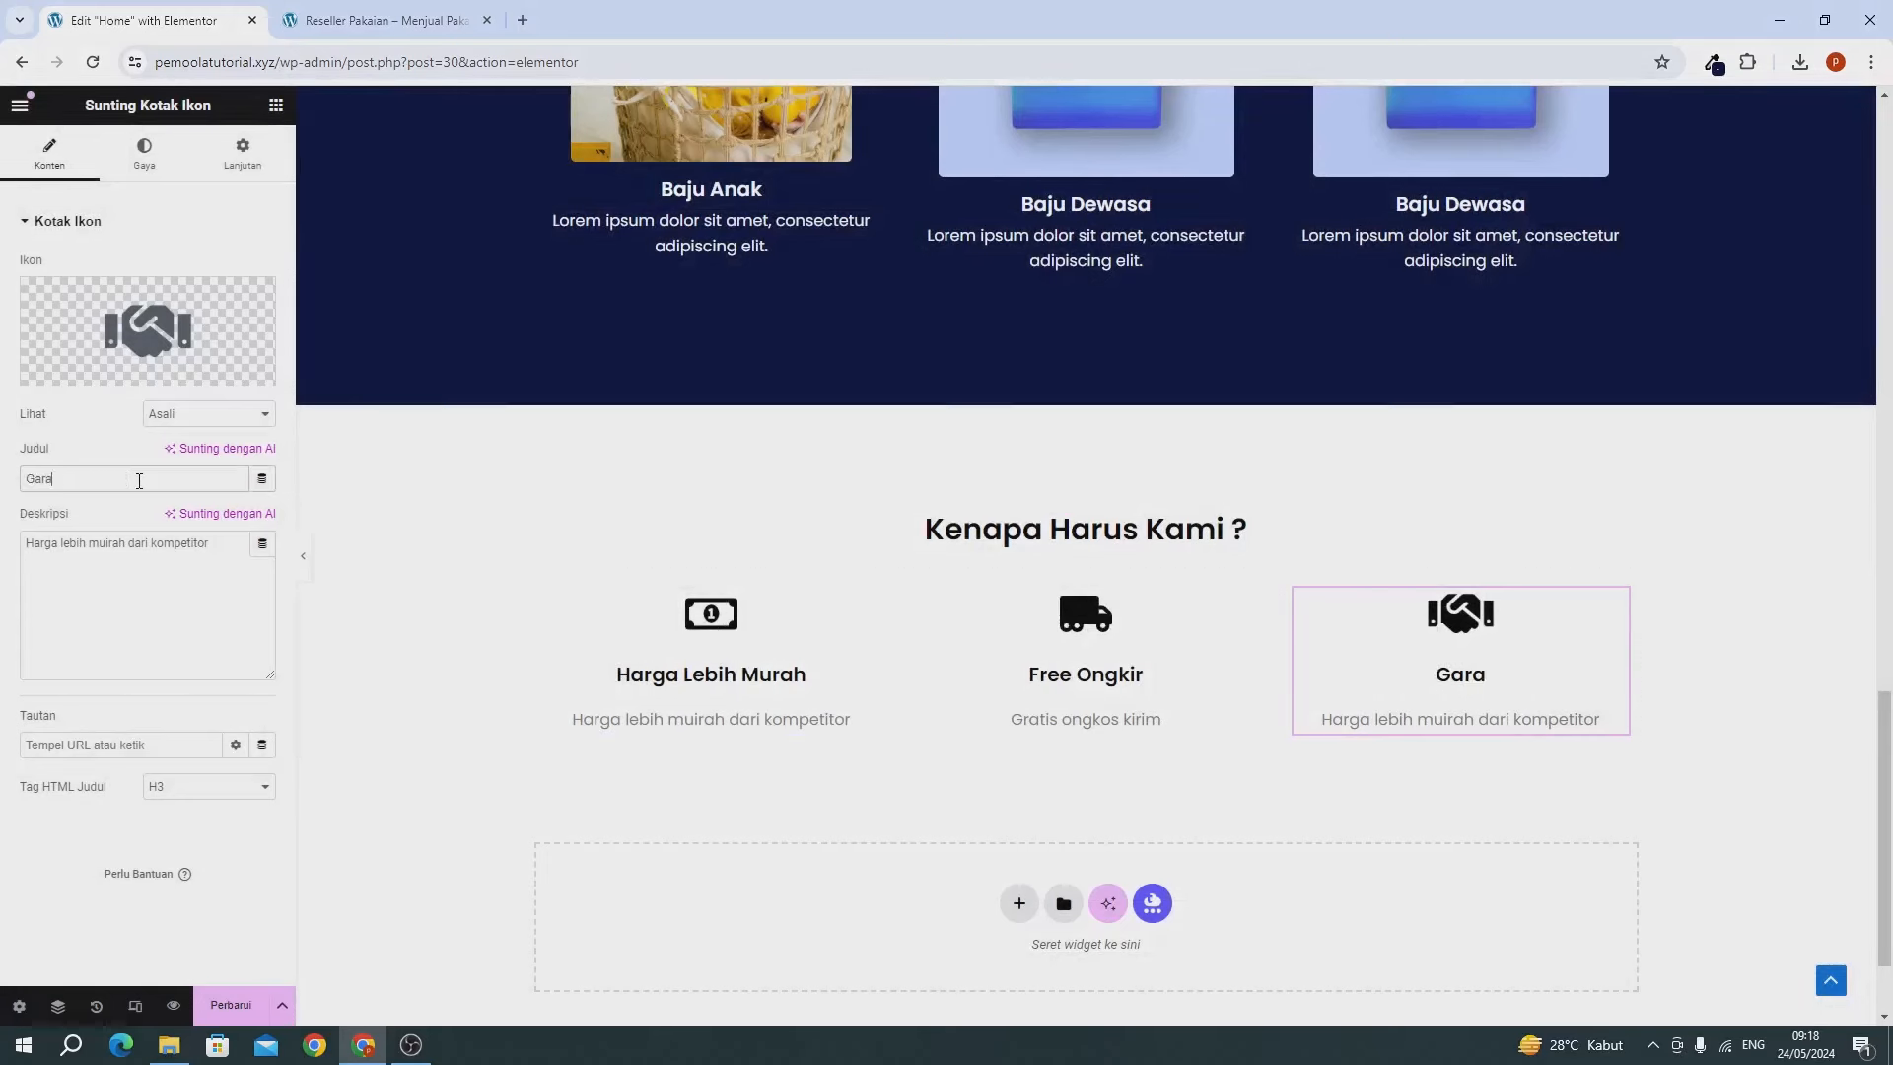
type("nsi Produk")
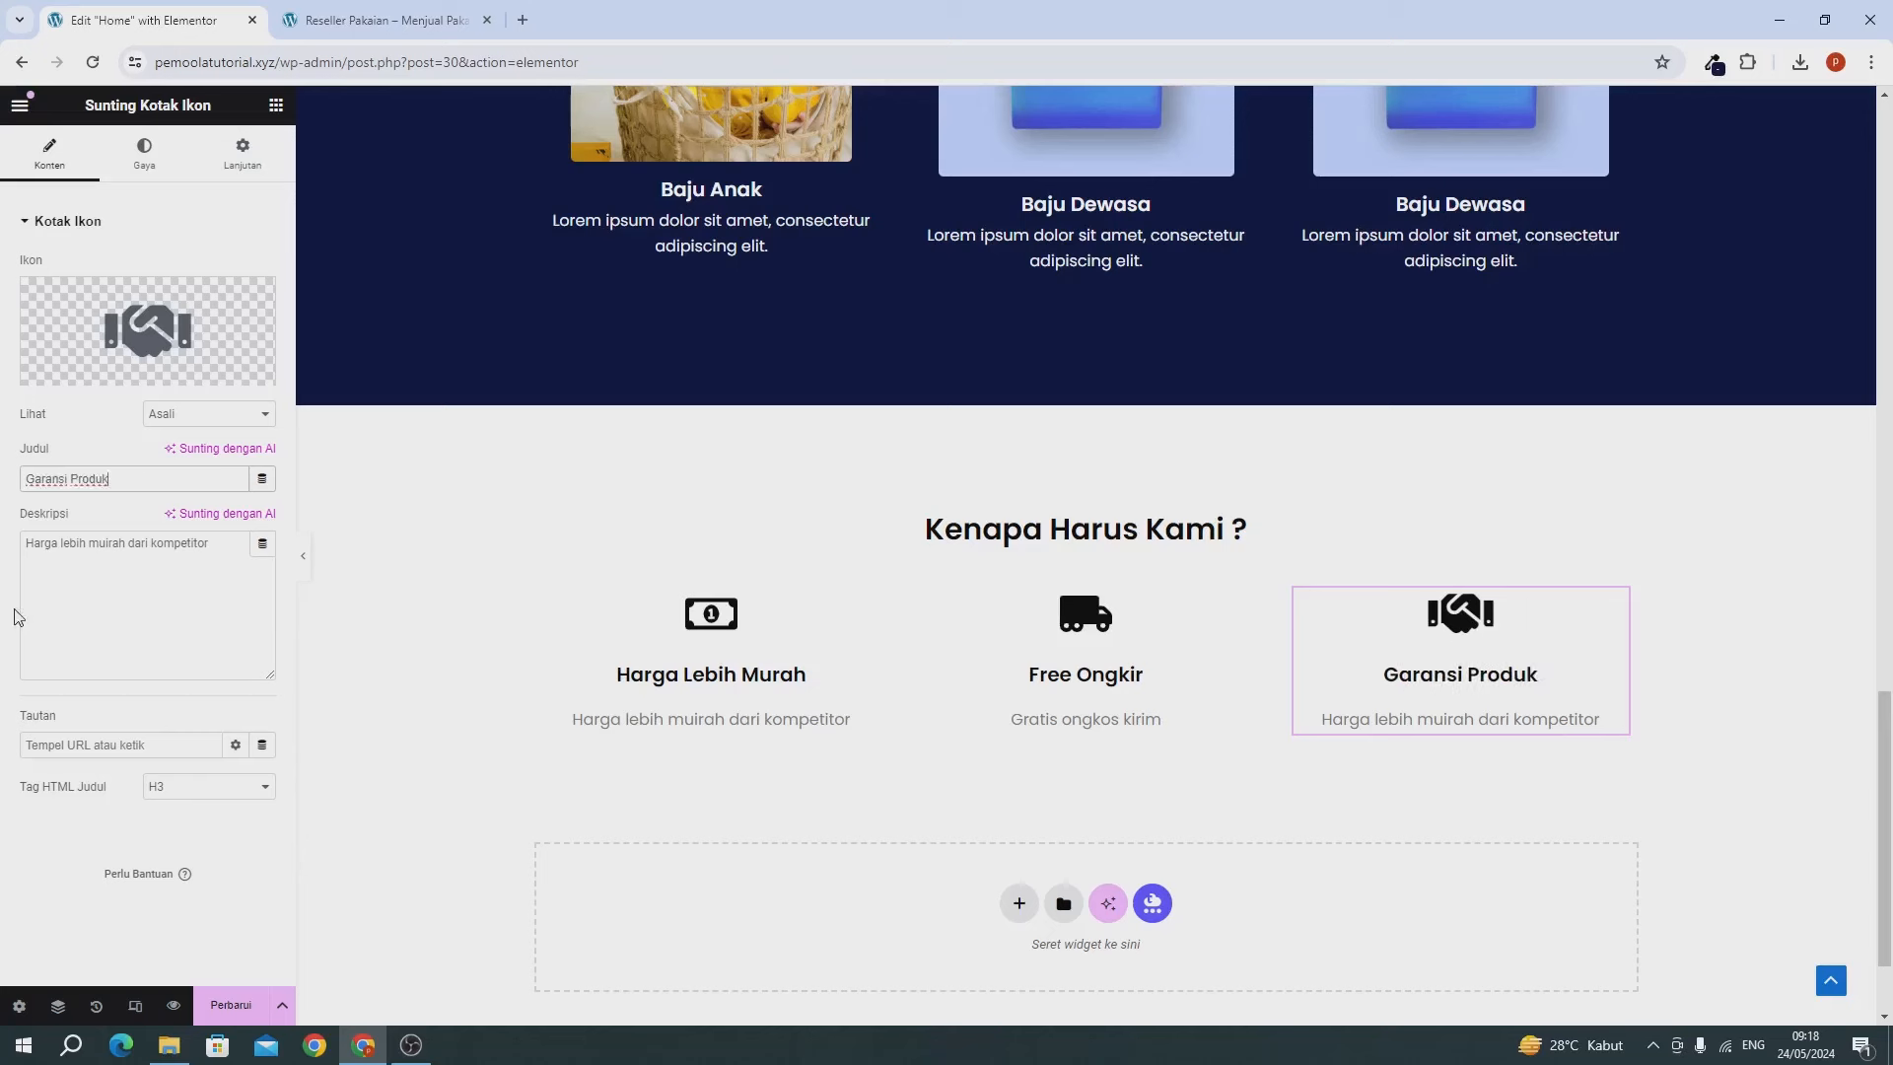
left_click(92, 629)
key("ctrl+a")
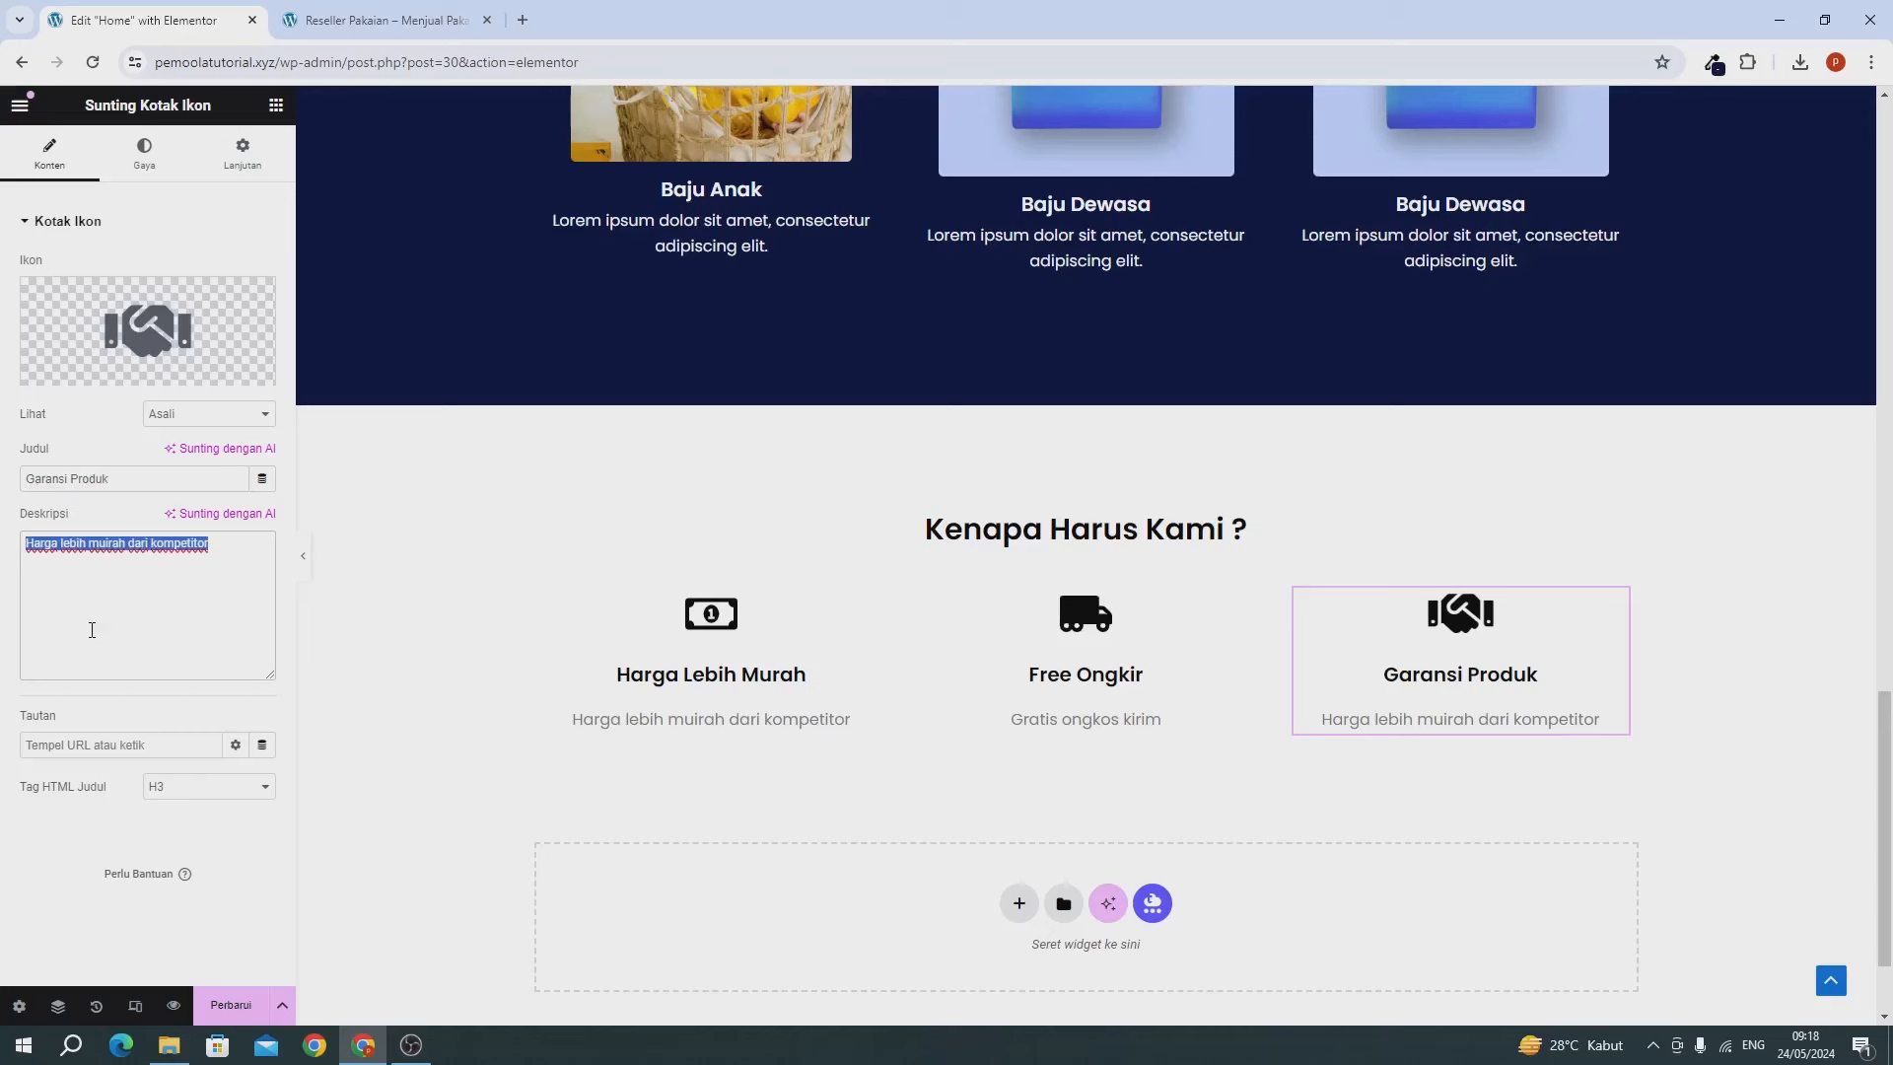
type("Garansi Pembelian")
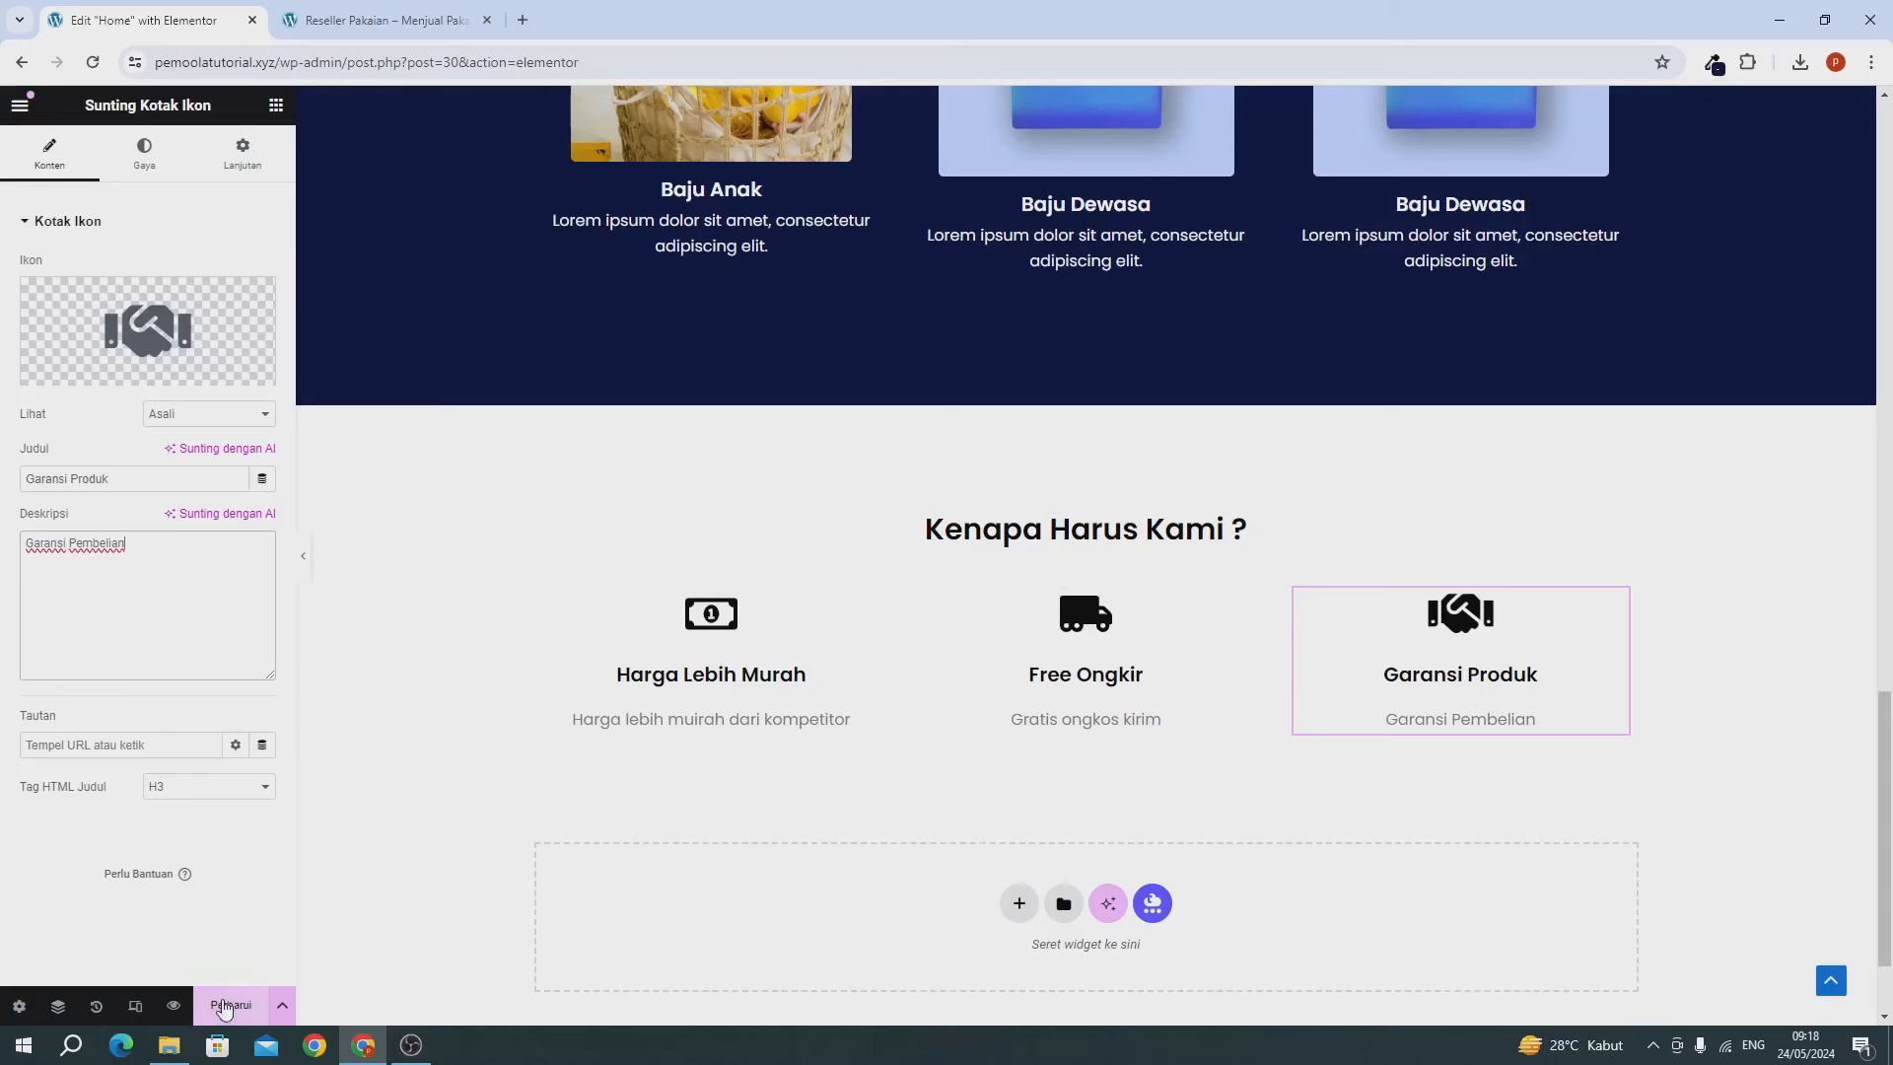
left_click(225, 1006)
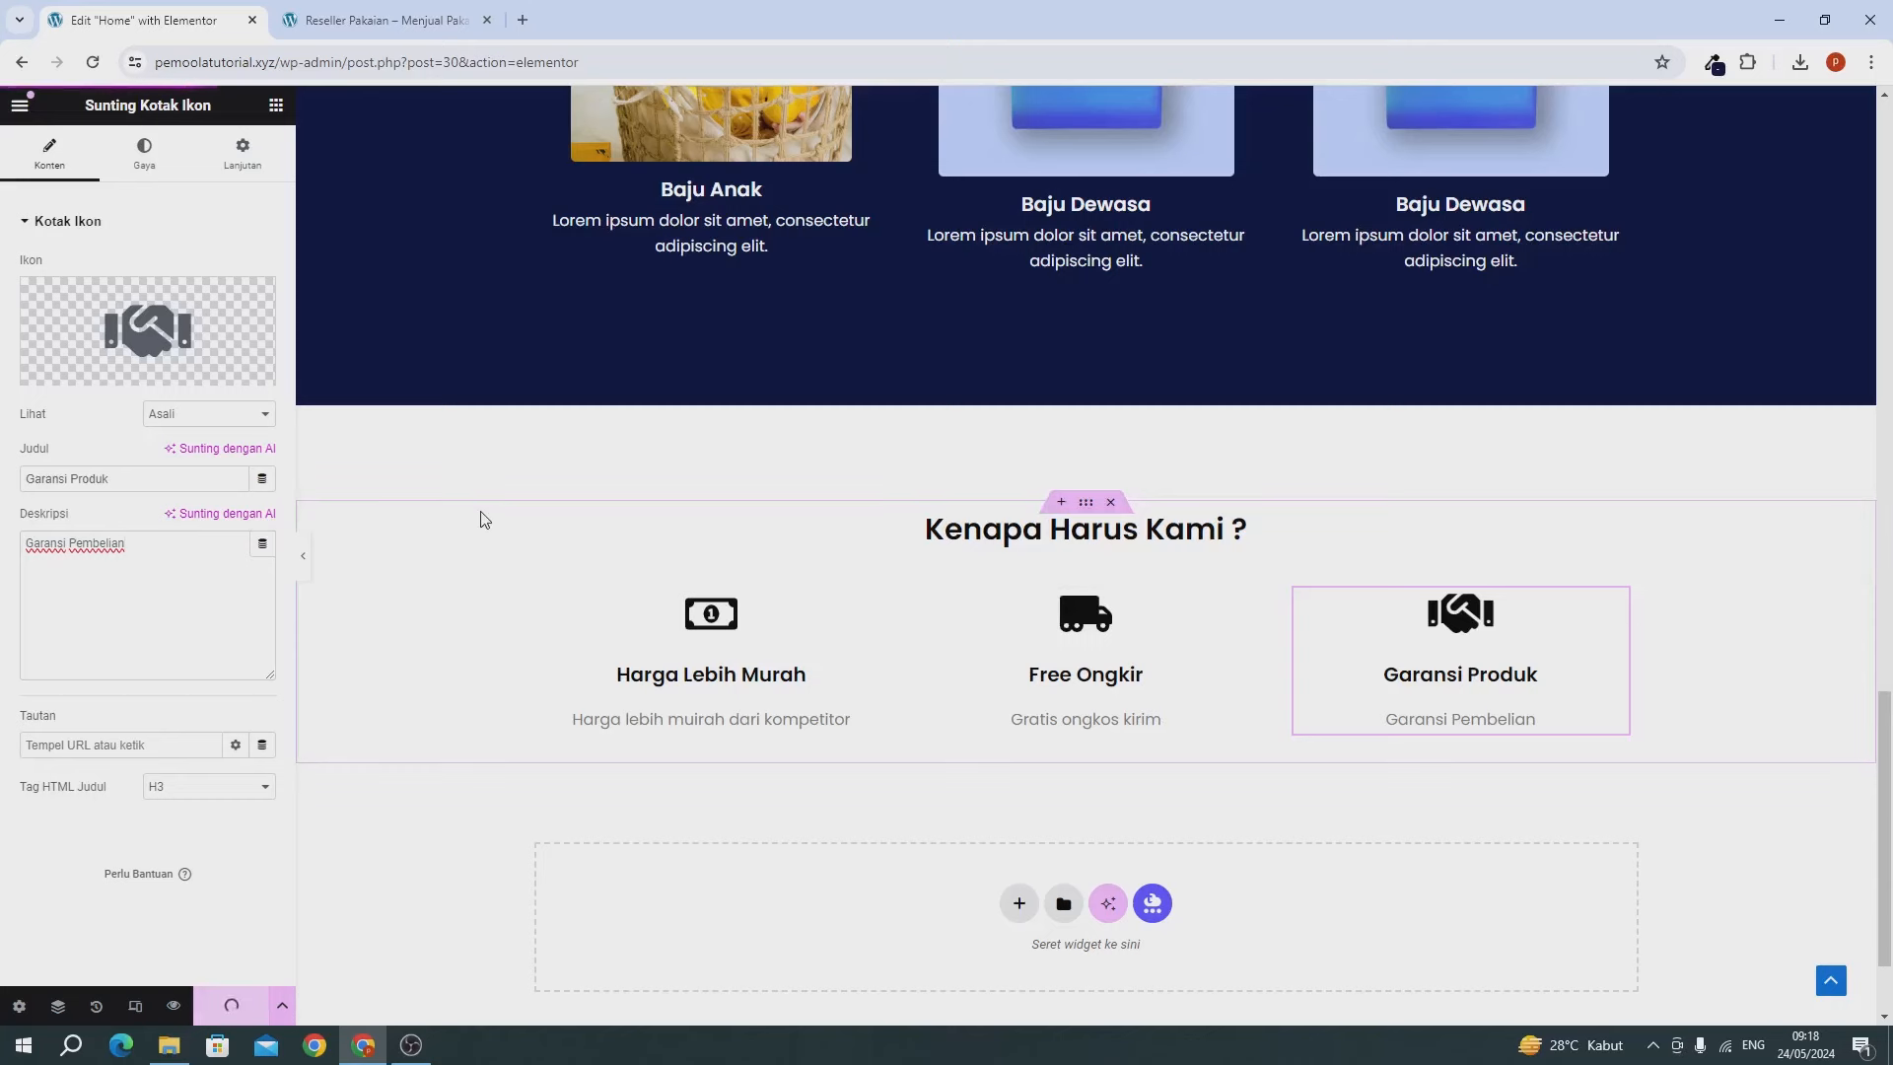
Reload the live Reseller Pakaian page and confirm all three Kenapa Harus Kami cards appear.
left_click(404, 20)
left_click(95, 67)
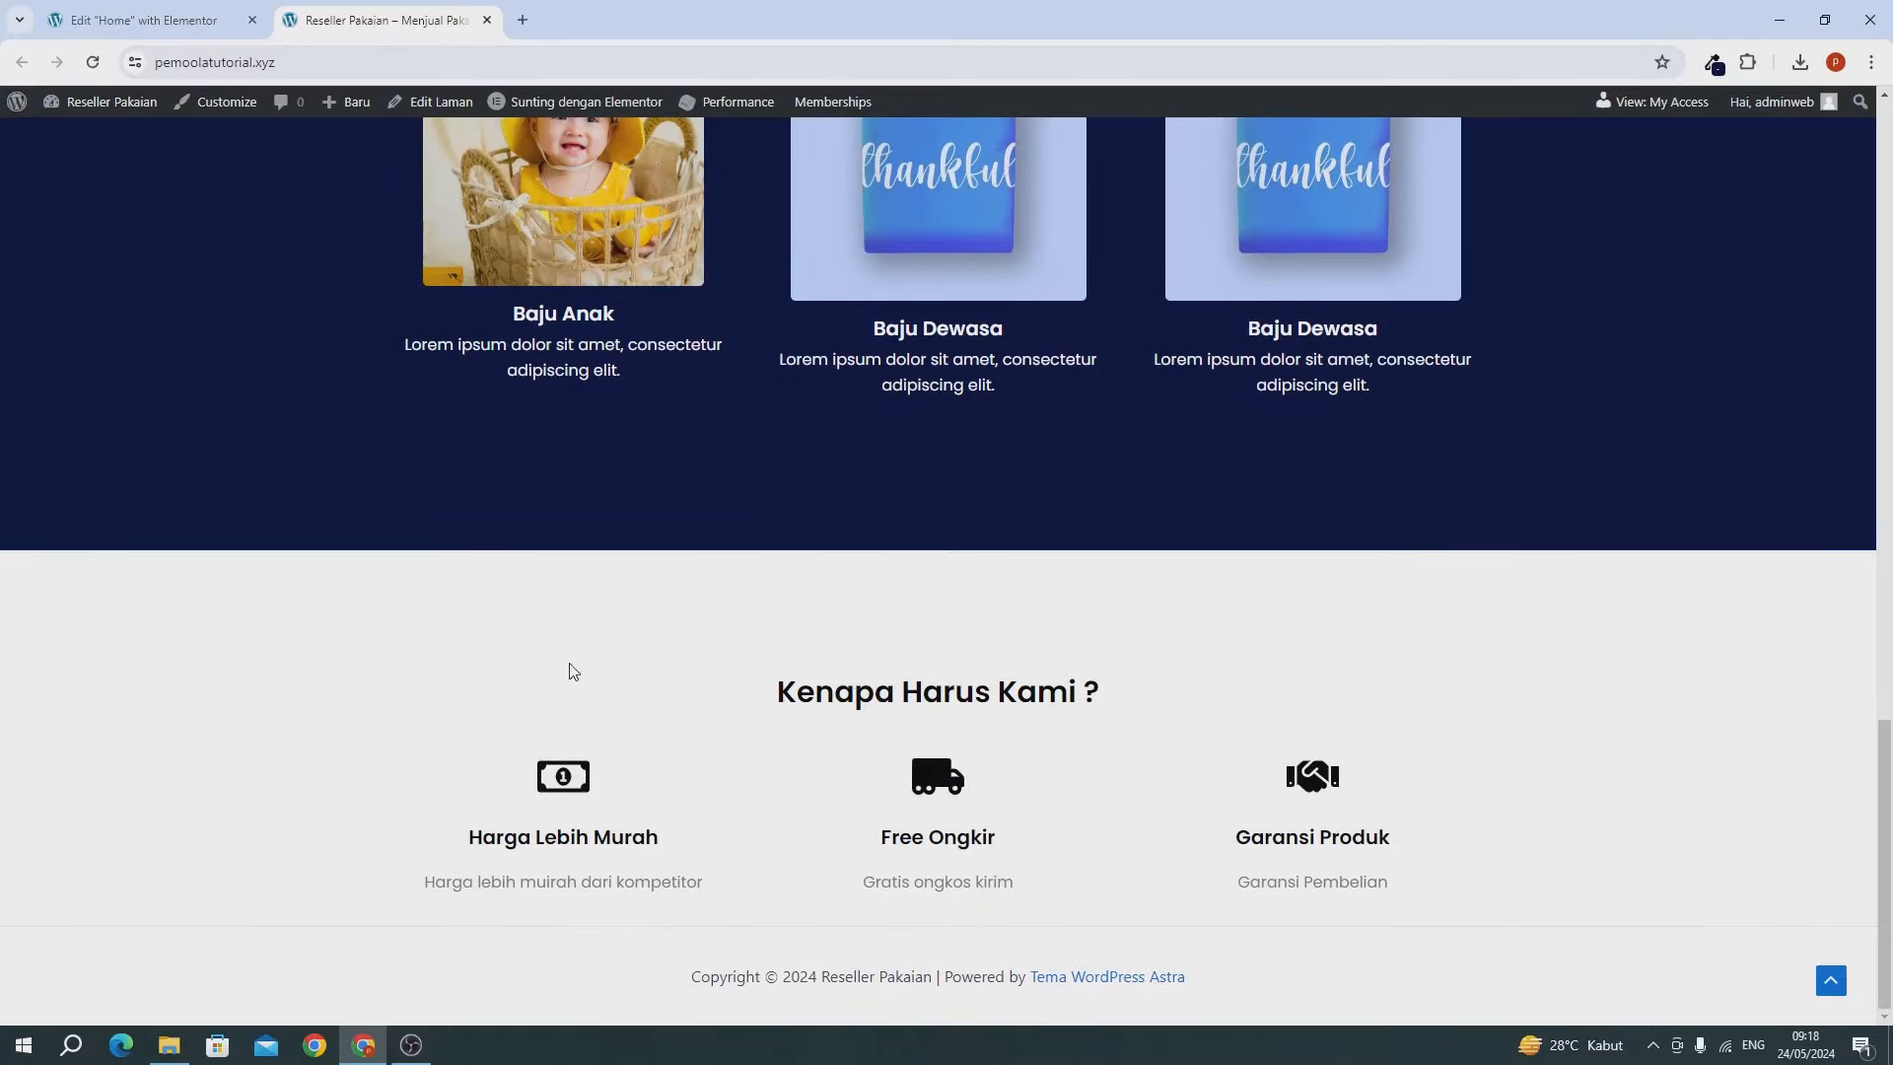
left_click_drag(478, 717, 935, 760)
left_click(935, 760)
Duplicate the Kenapa Harus Kami section with Gandakan in the Elementor editor.
left_click(131, 23)
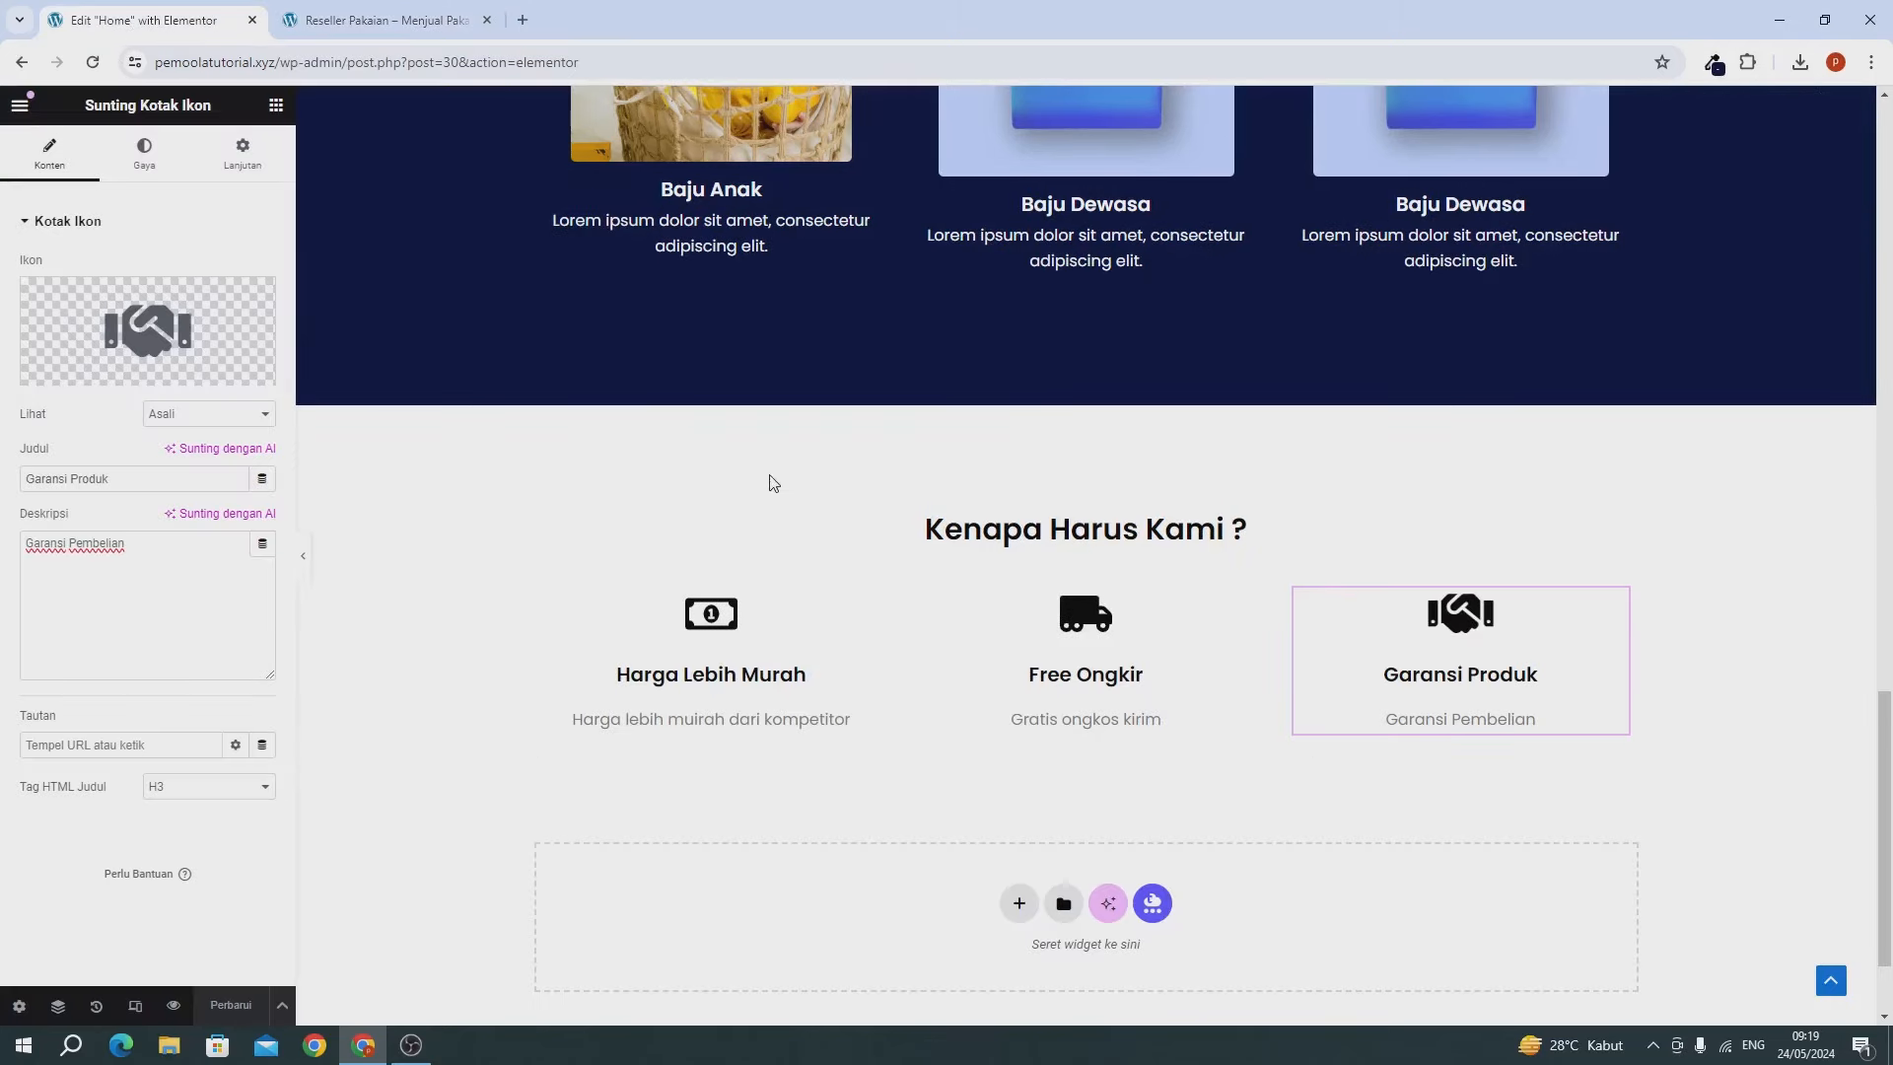
scroll(815, 584, "down", 2)
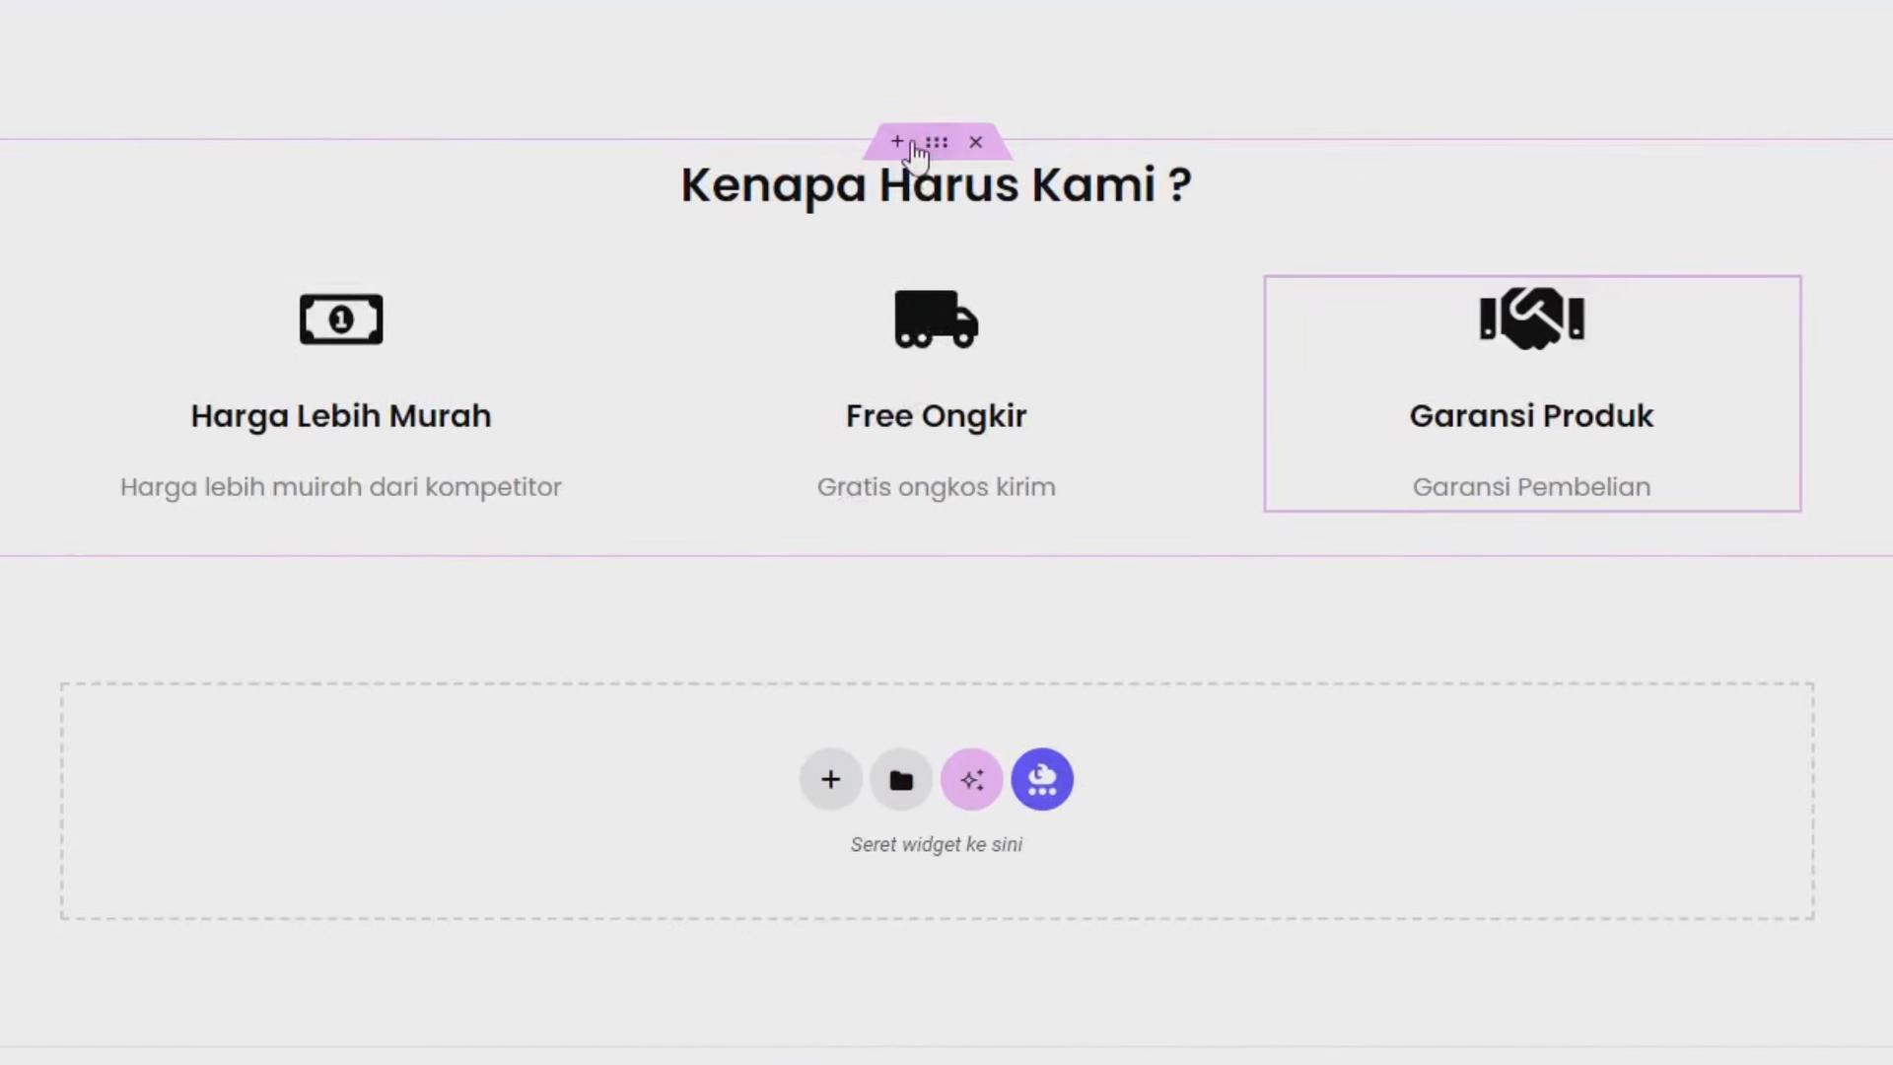
right_click(946, 150)
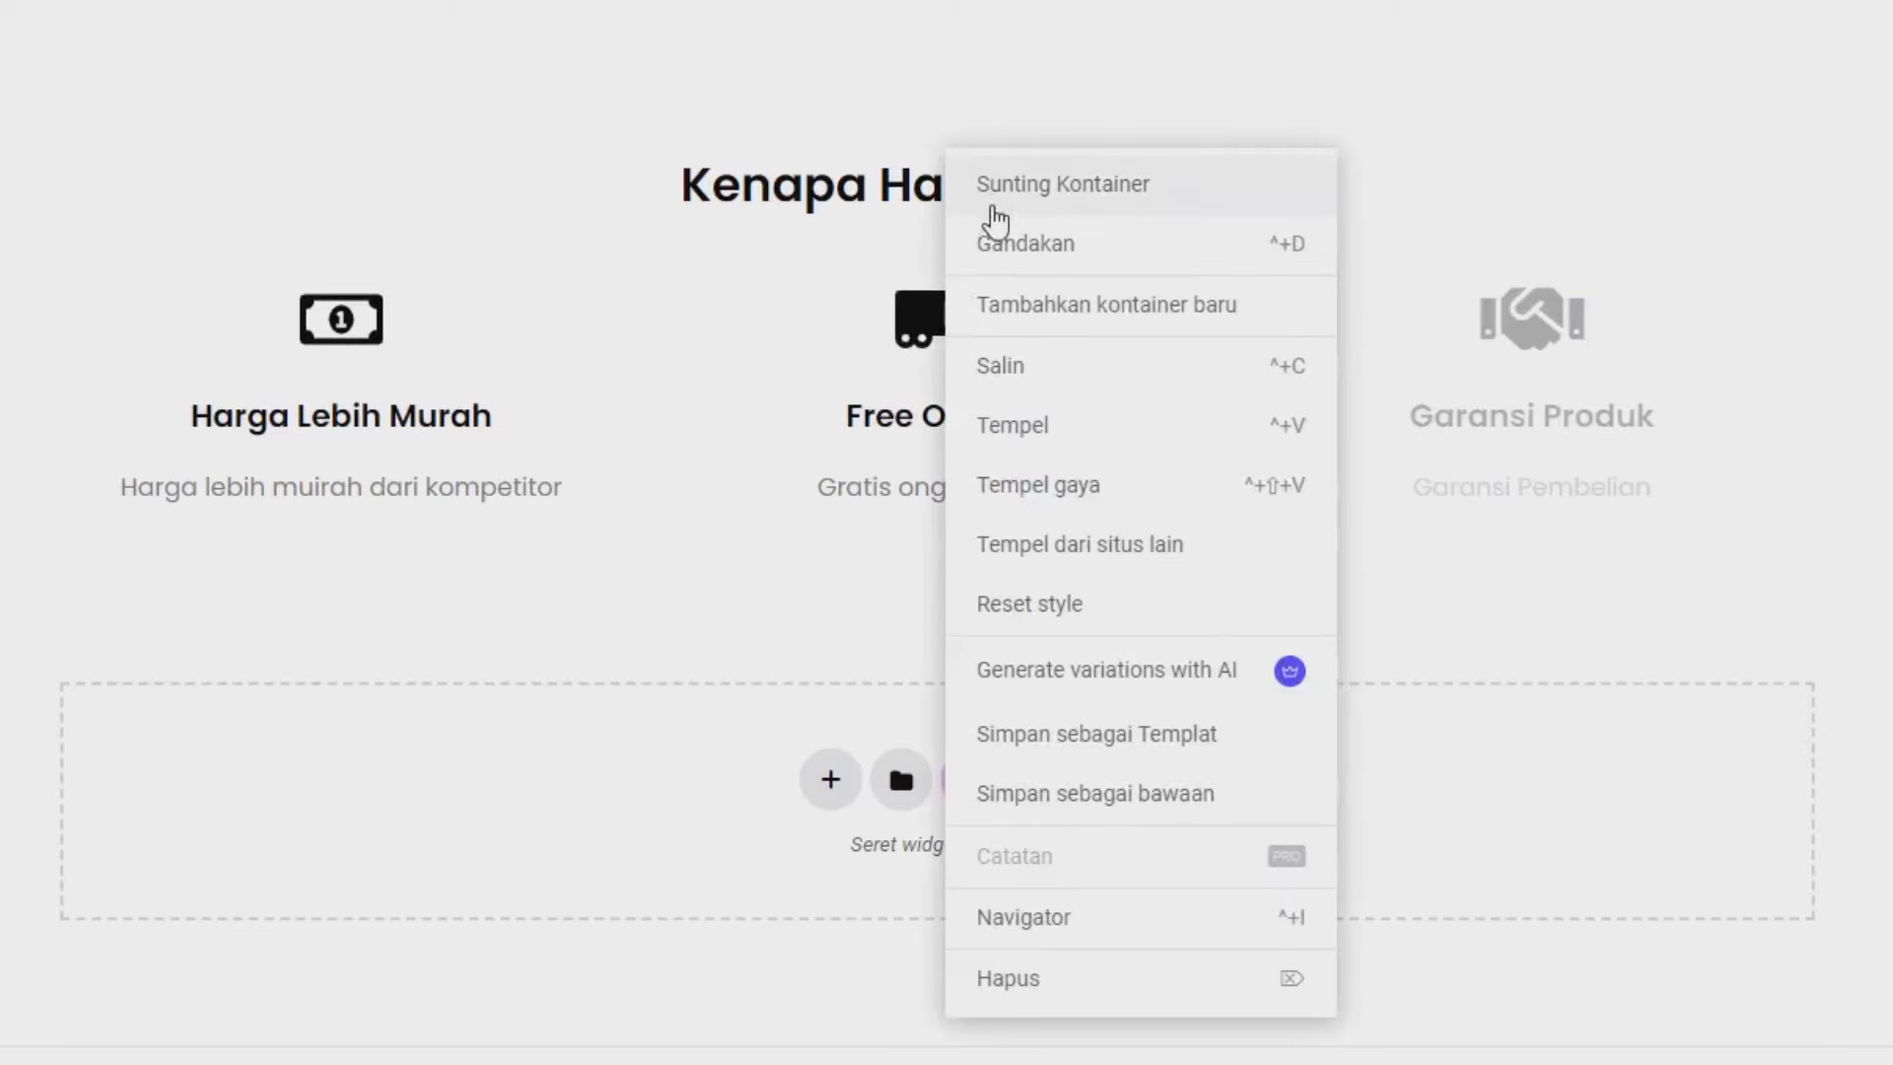
left_click(1000, 242)
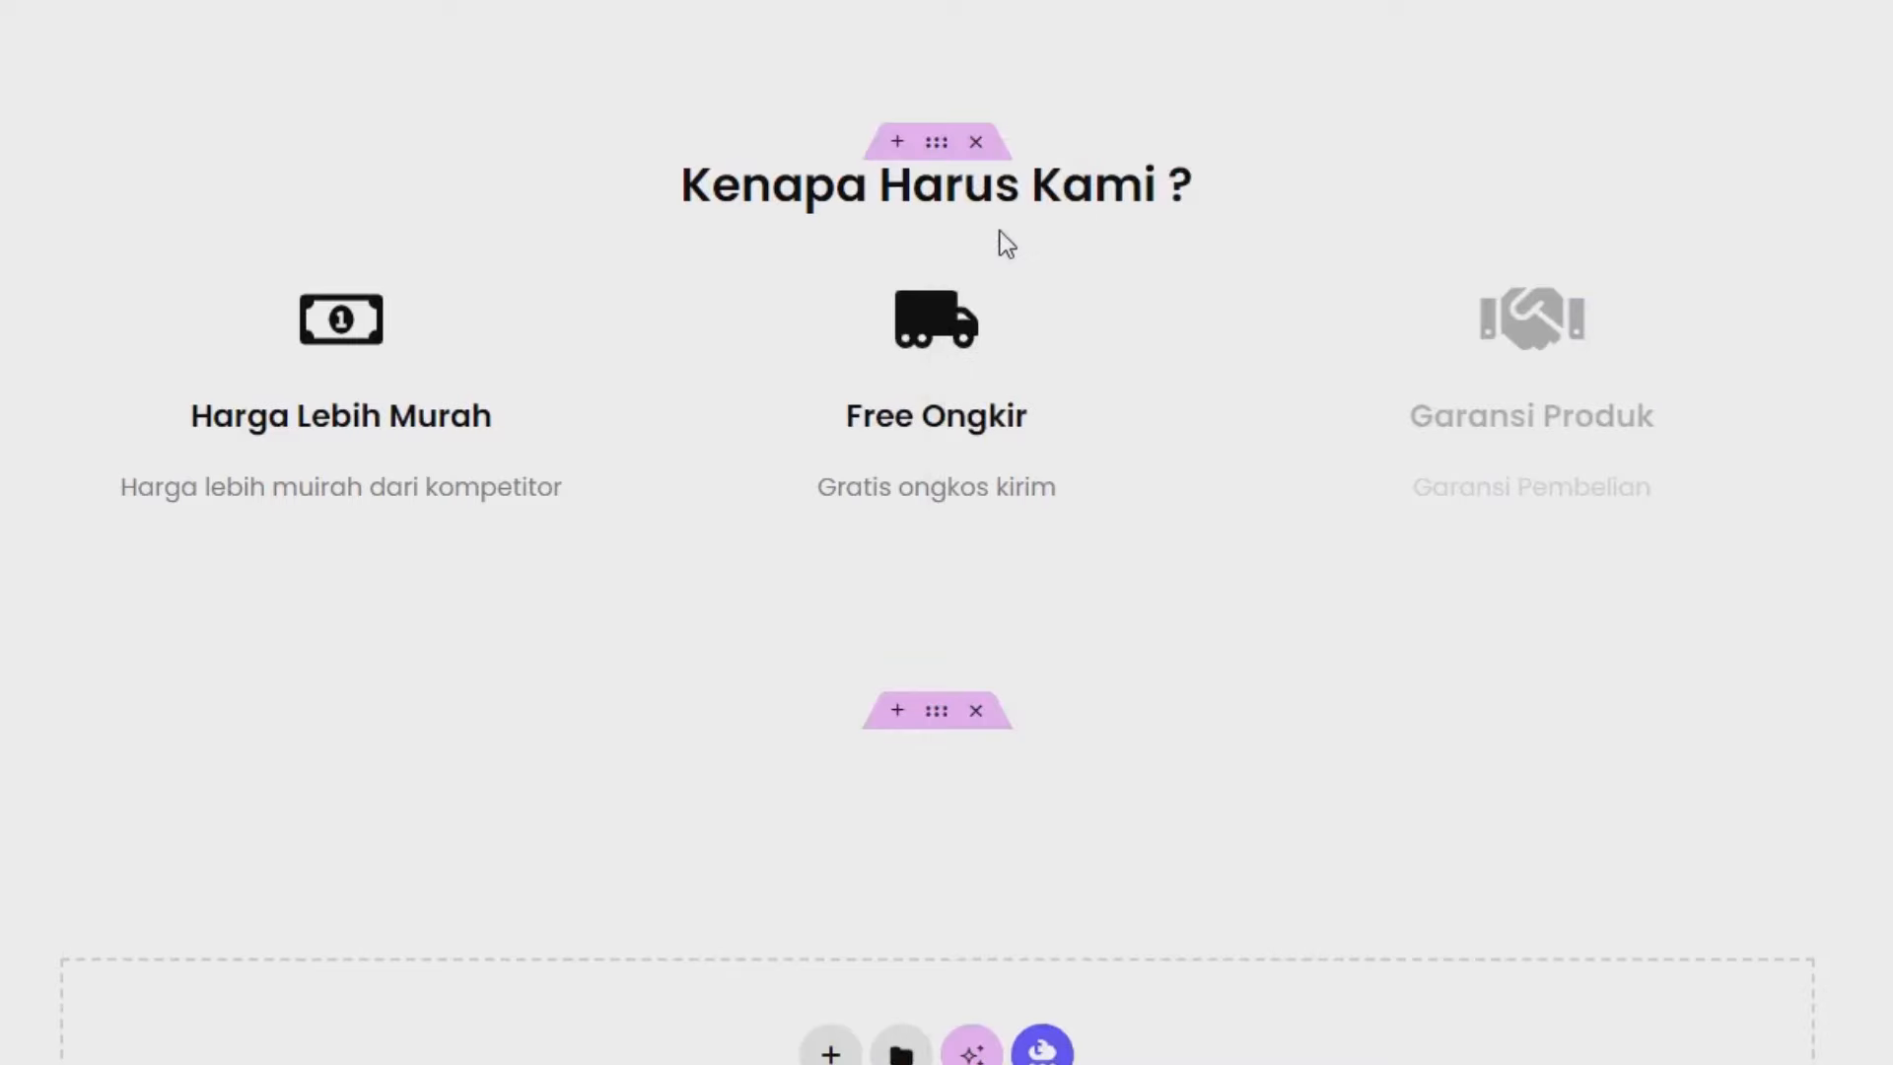
scroll(1108, 538, "down", 1)
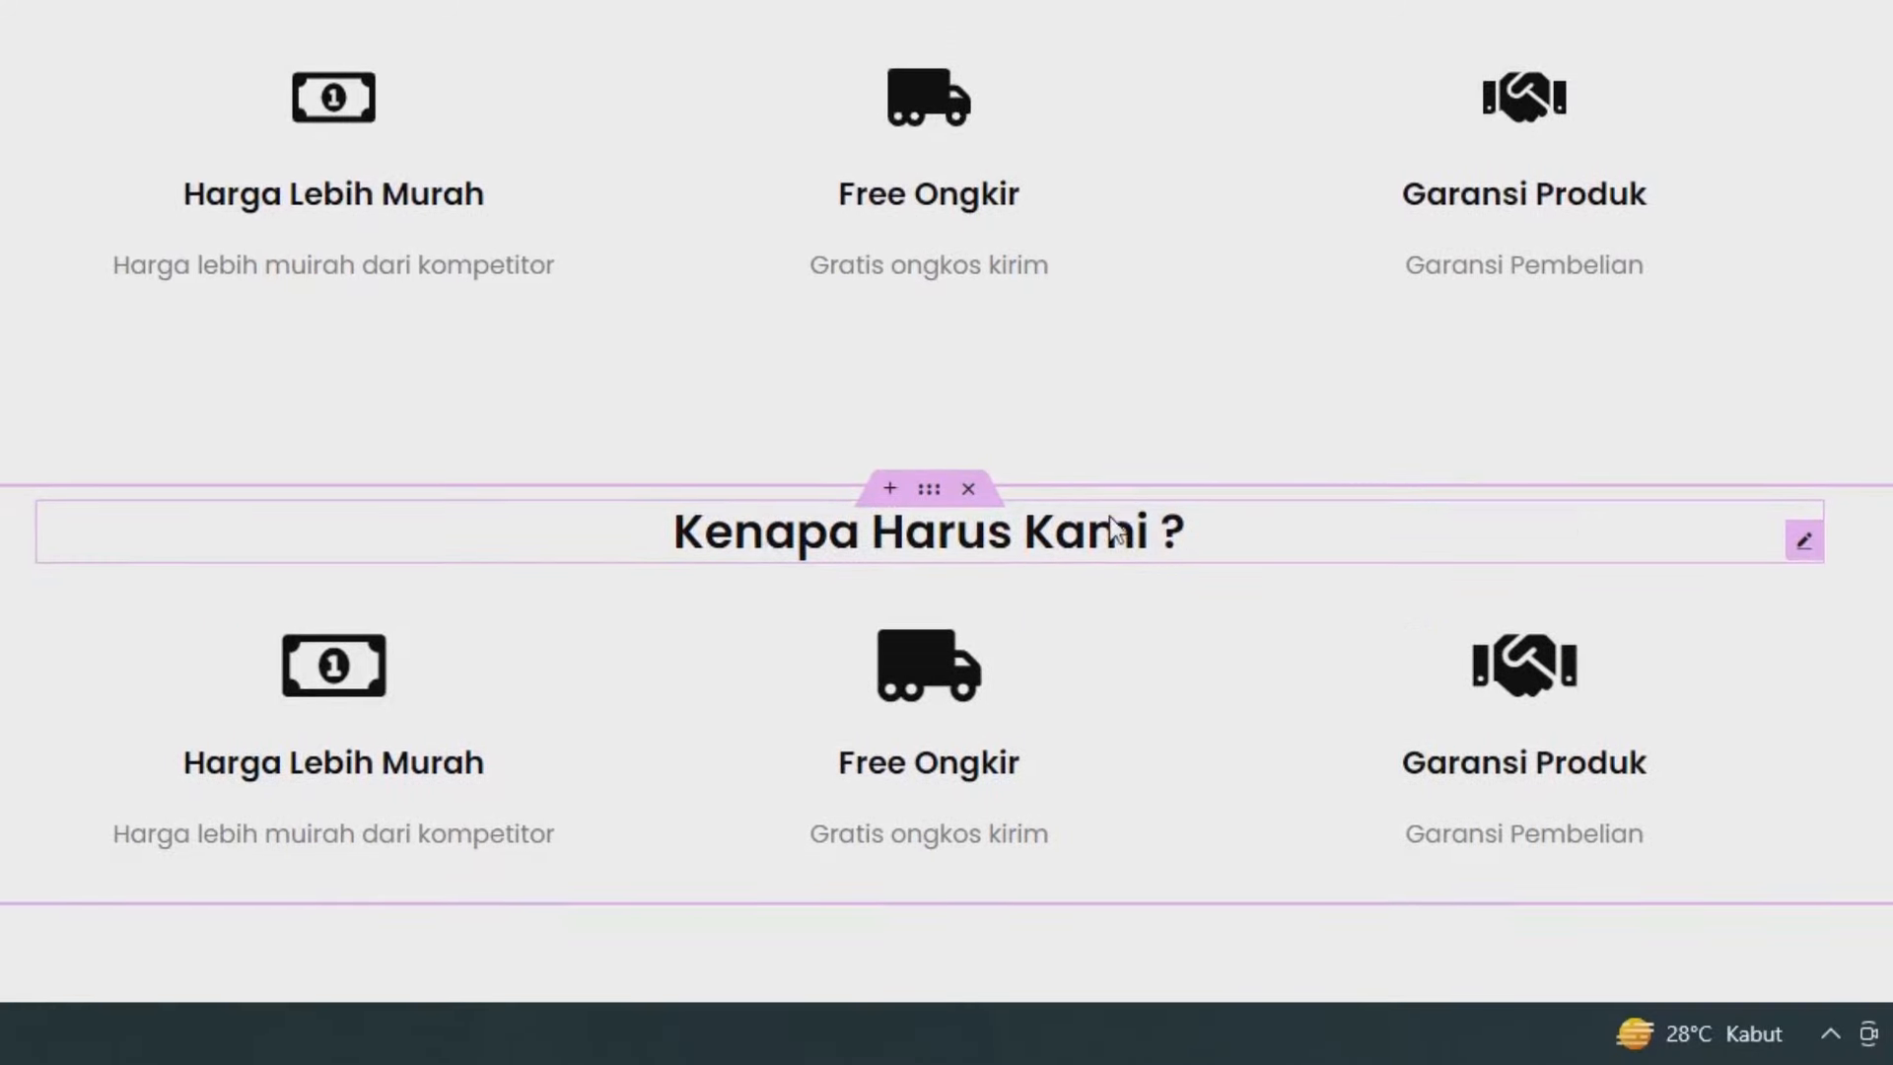
Retitle the copied section's heading to 'Apa Kata Mereka ?' and save with Perbarui.
left_click(815, 389)
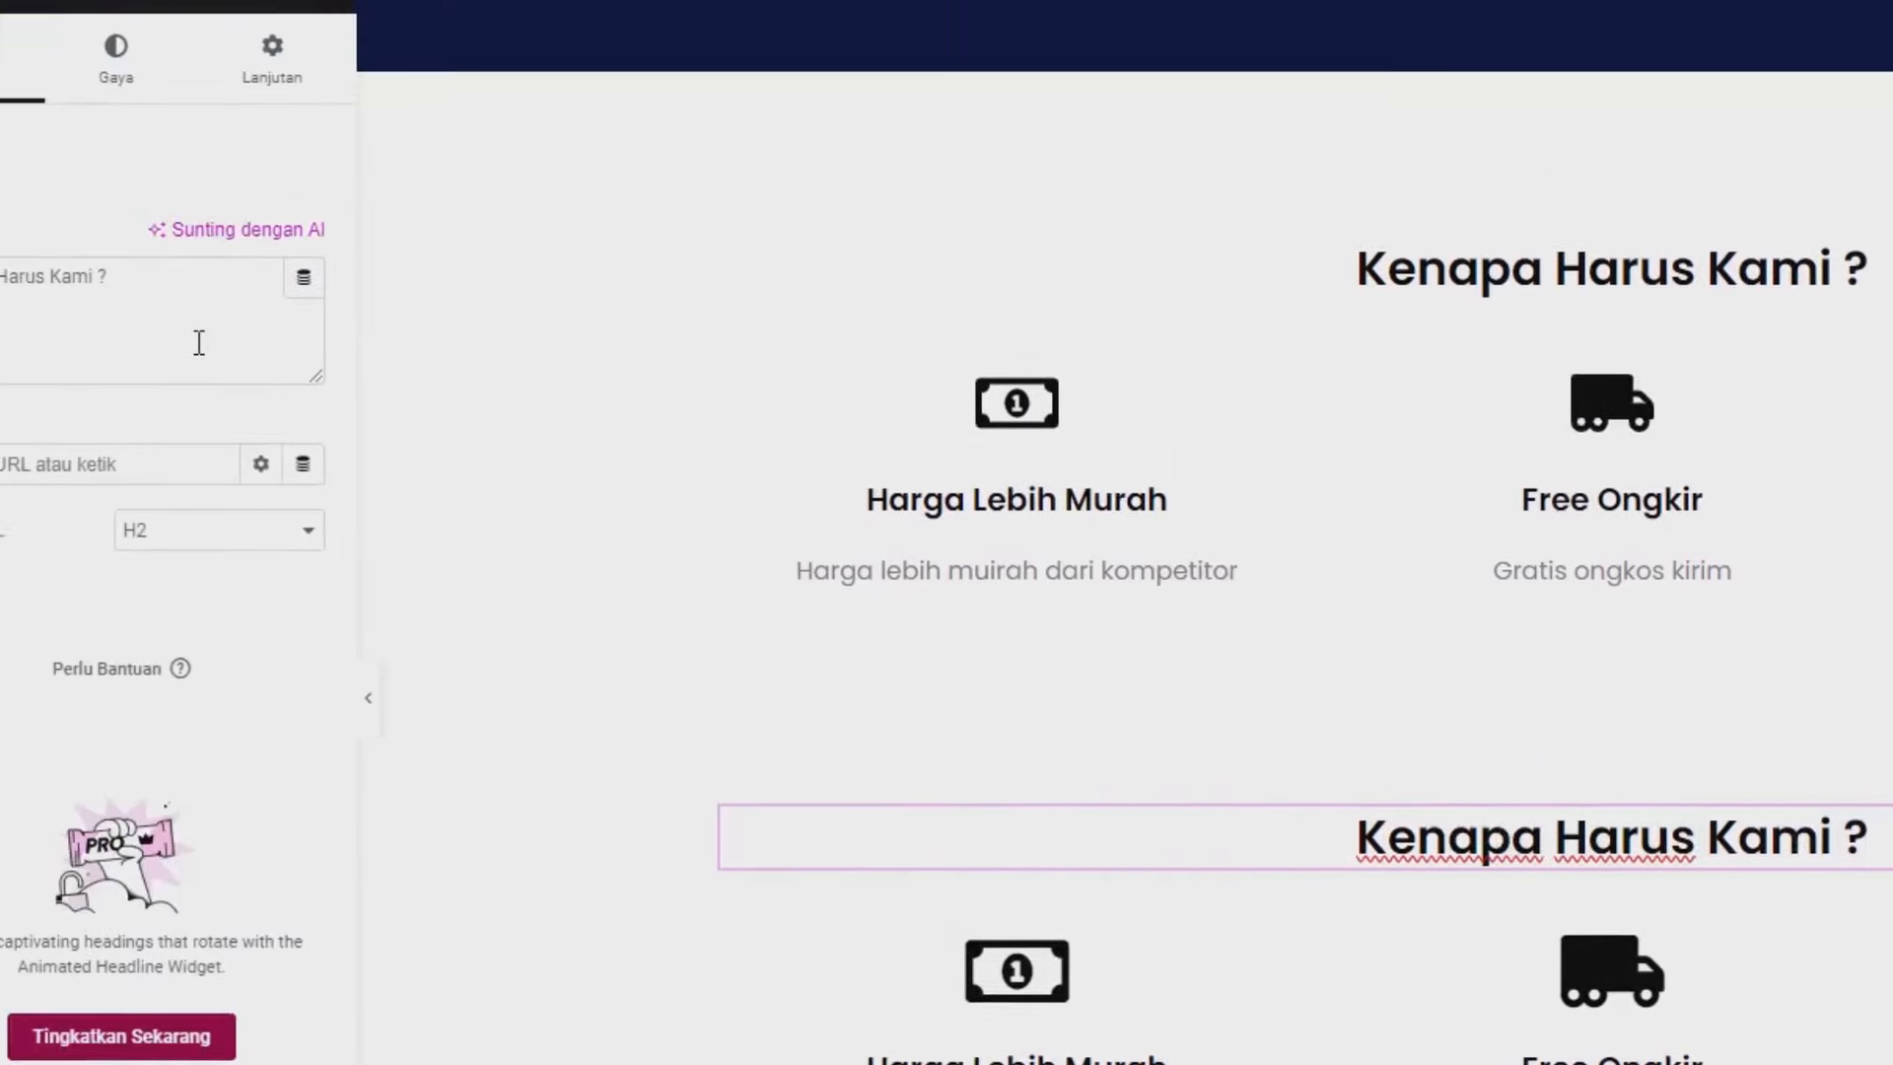
left_click(198, 342)
key("ctrl+a")
type("A")
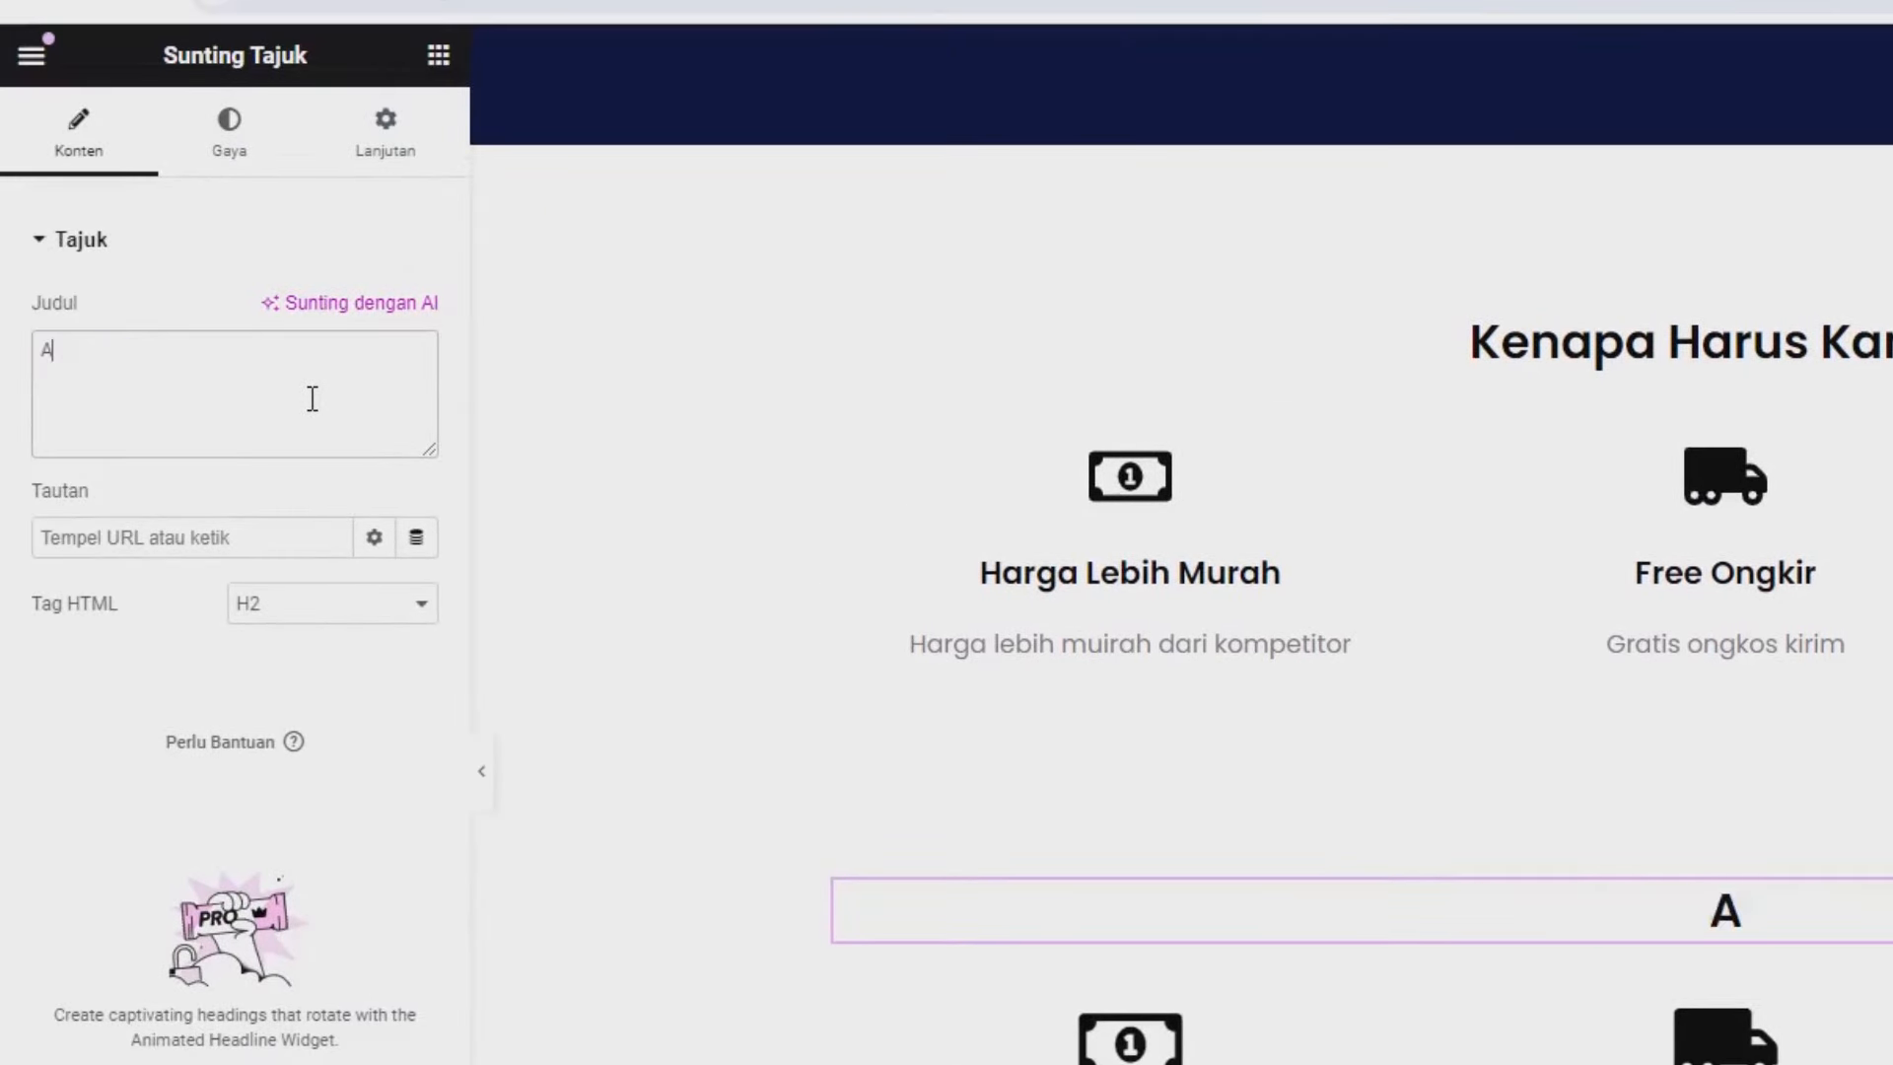
type("pa Kata m")
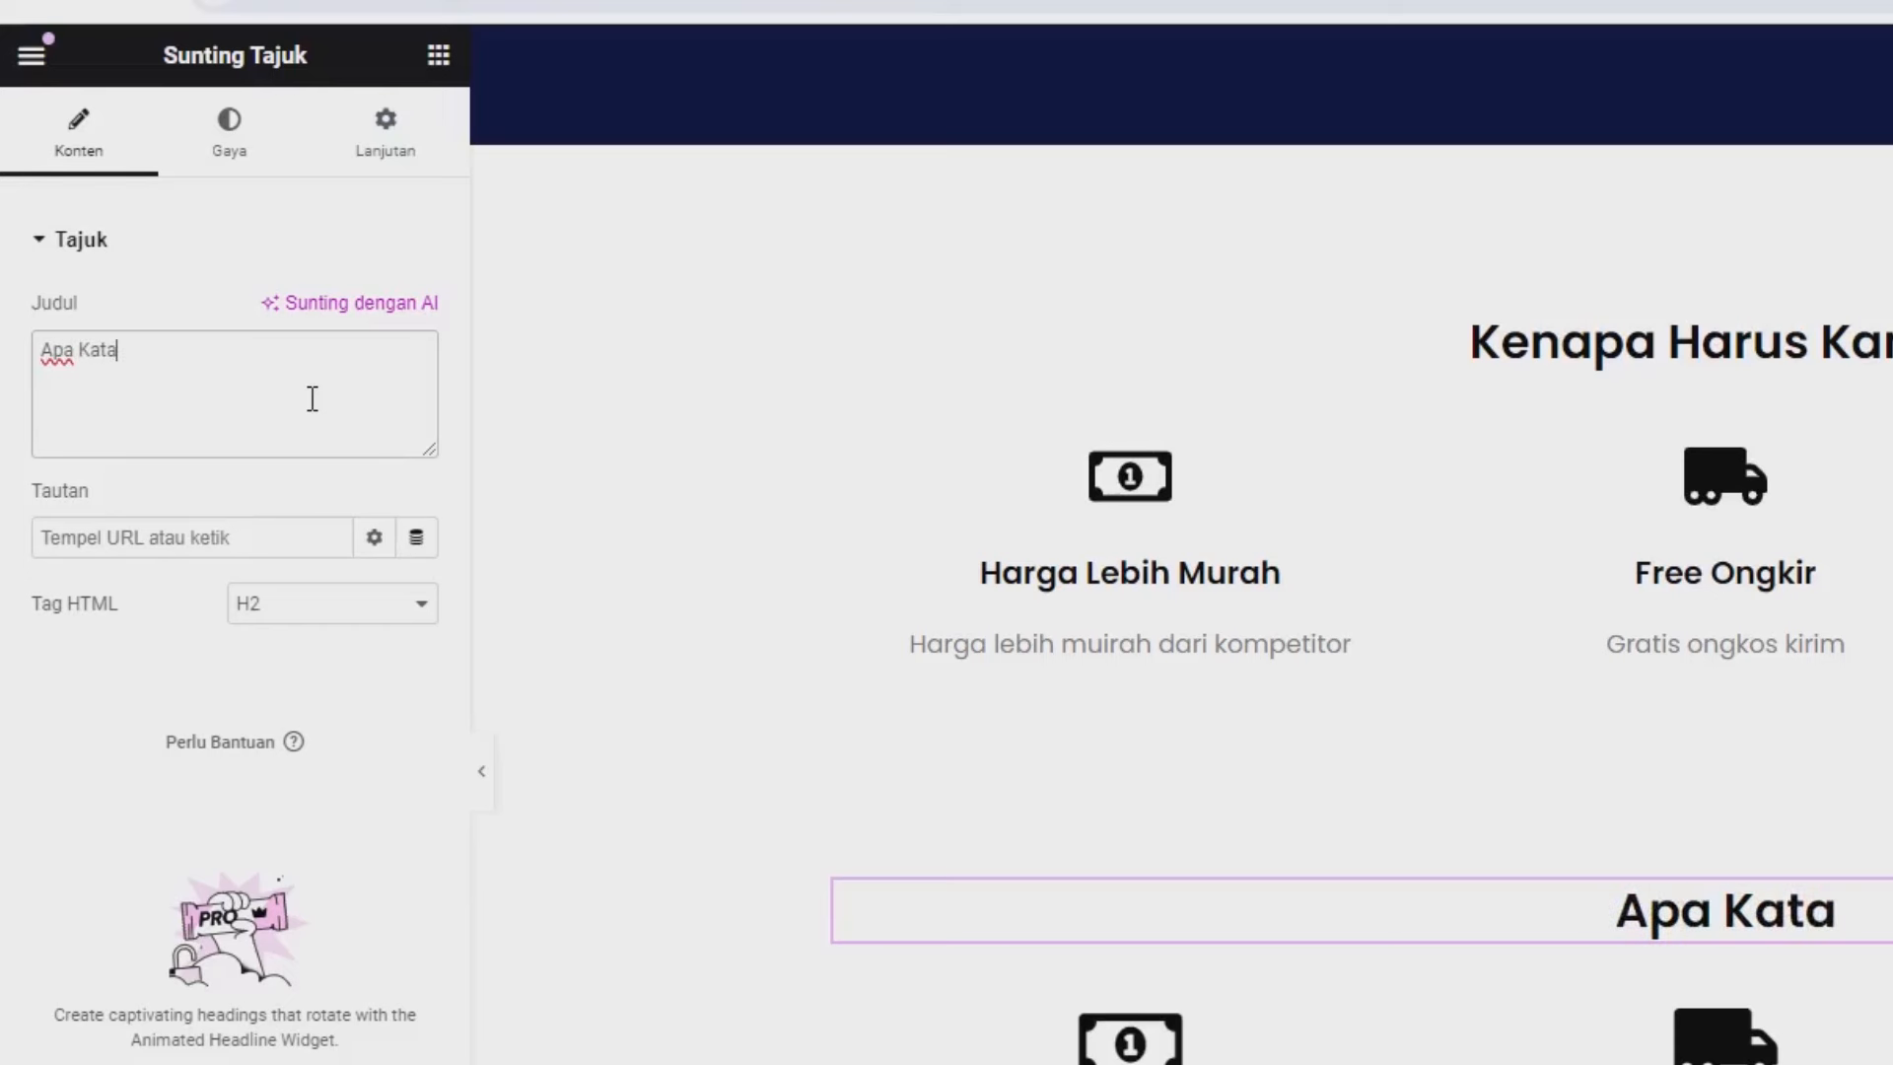
key("BackSpace")
type("Mere")
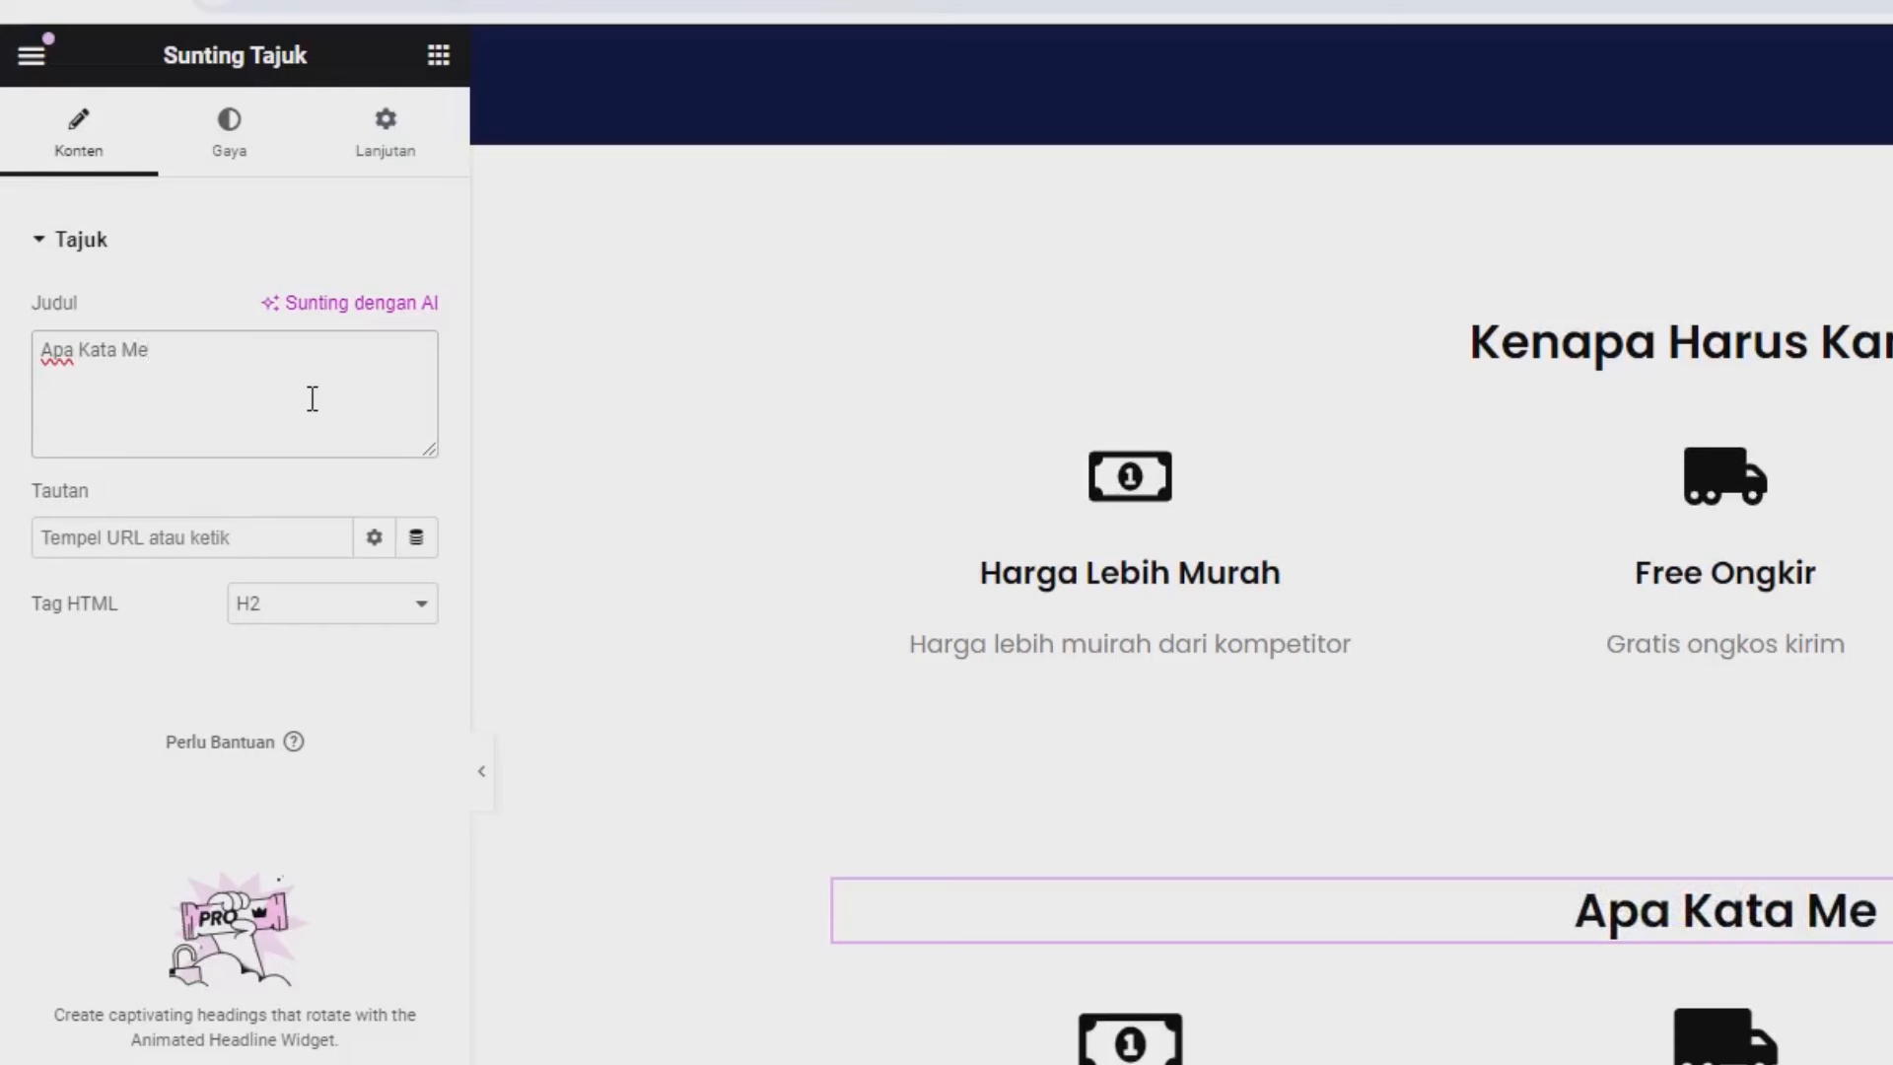
type("ka ?")
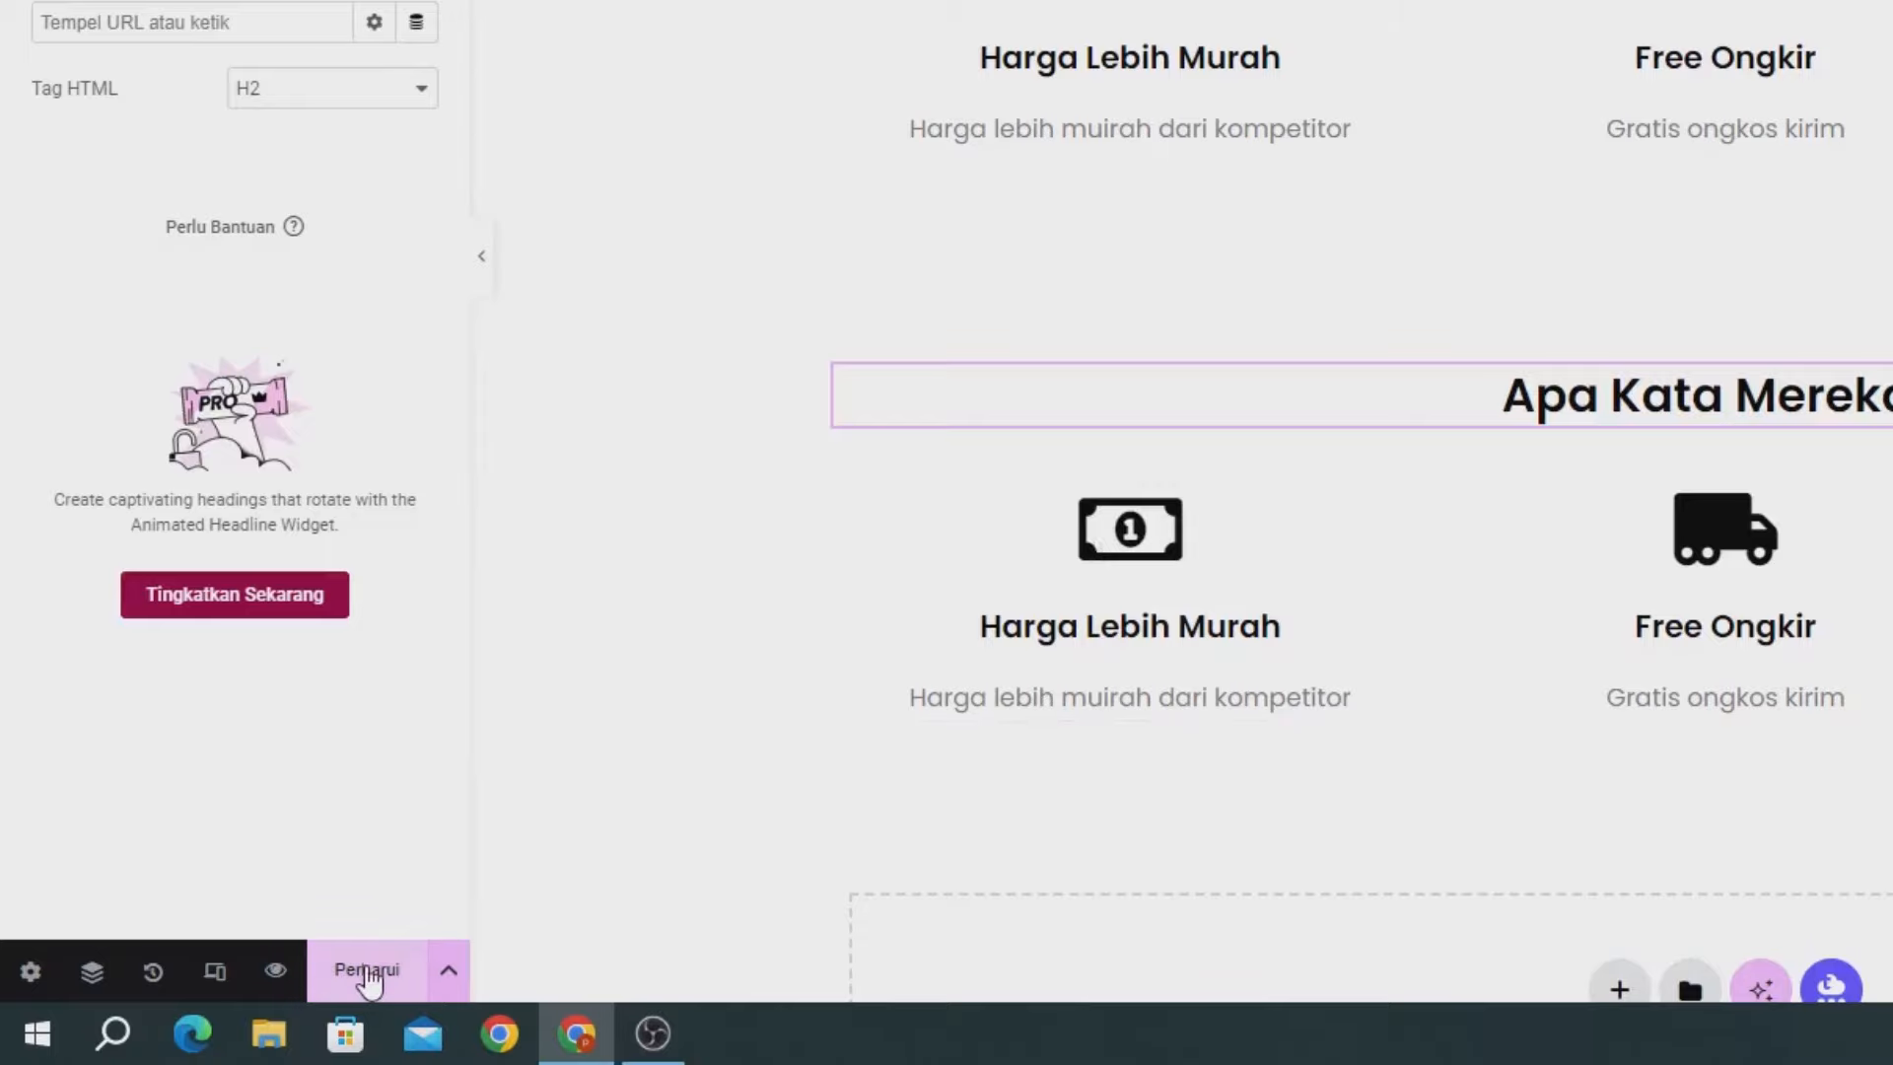
left_click(367, 976)
scroll(1056, 712, "down", 3)
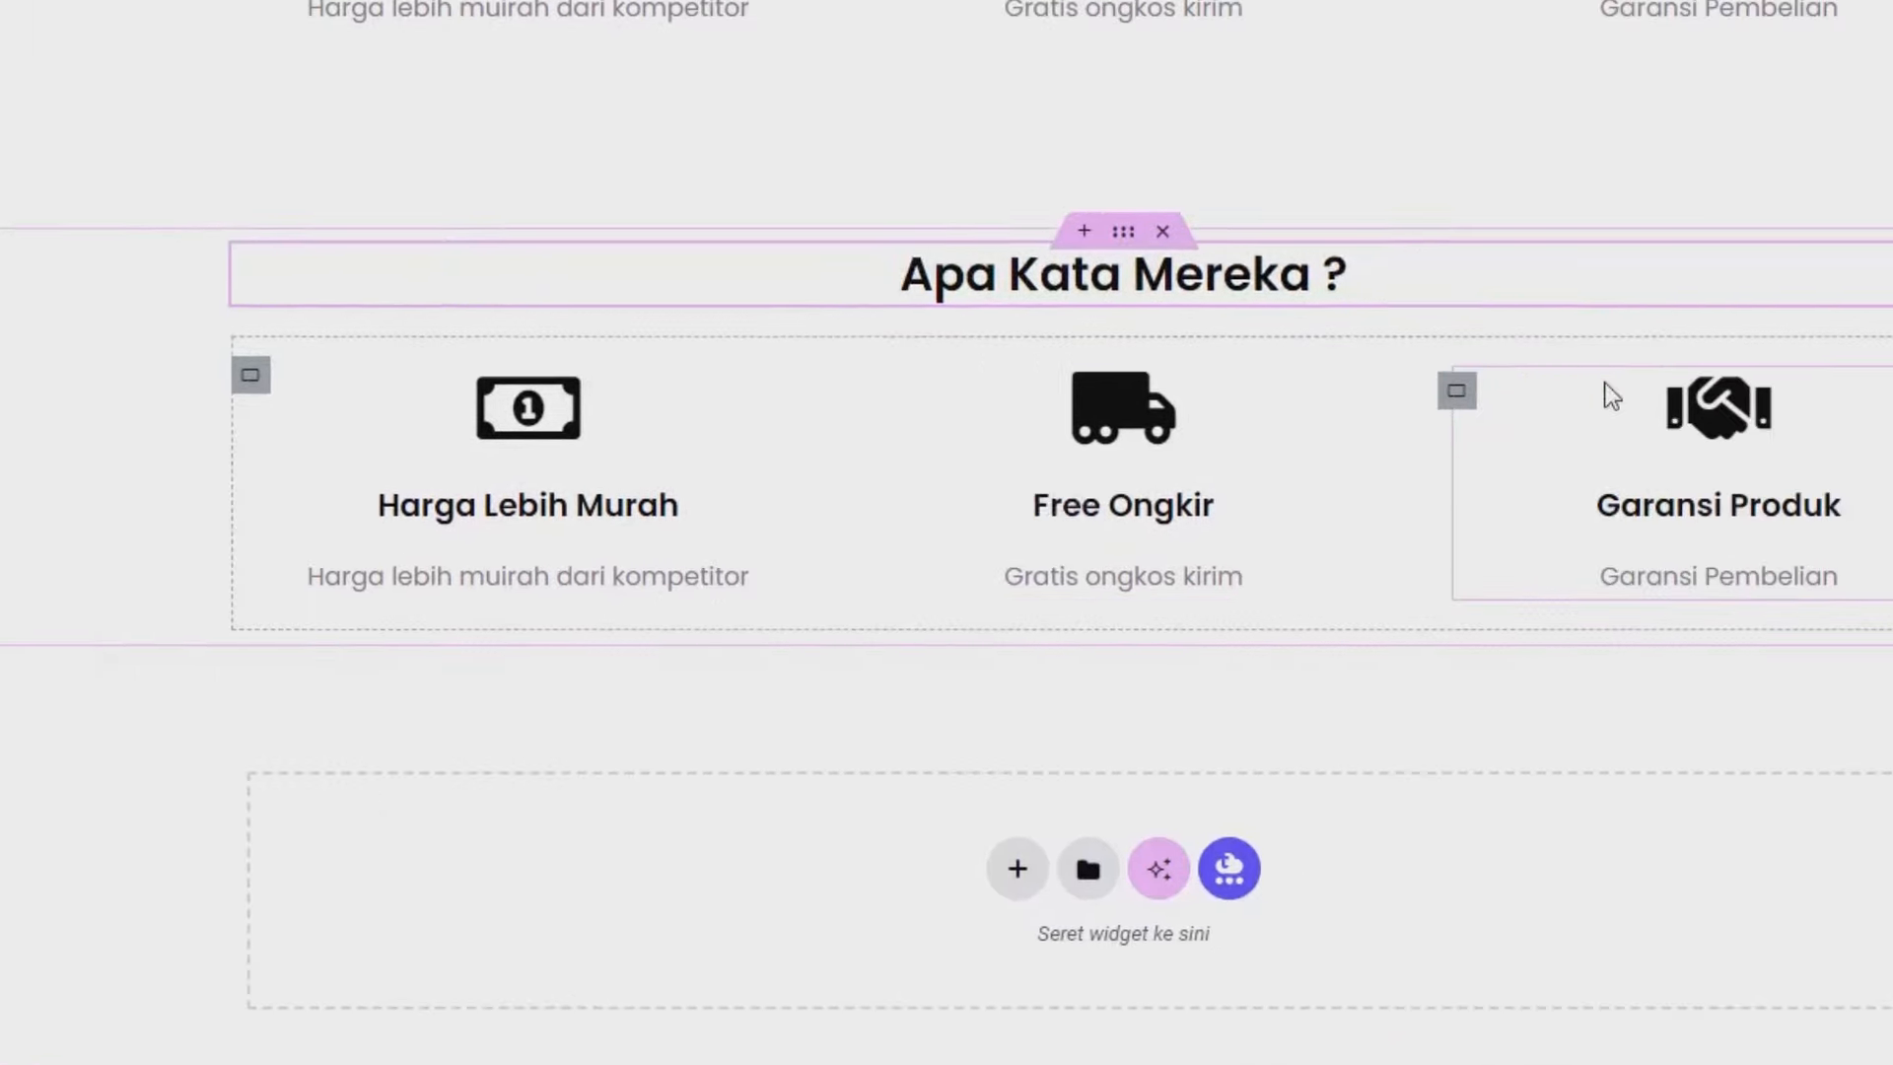
Delete the copied Harga Lebih Murah, Free Ongkir and Garansi Produk boxes from the three columns.
right_click(546, 415)
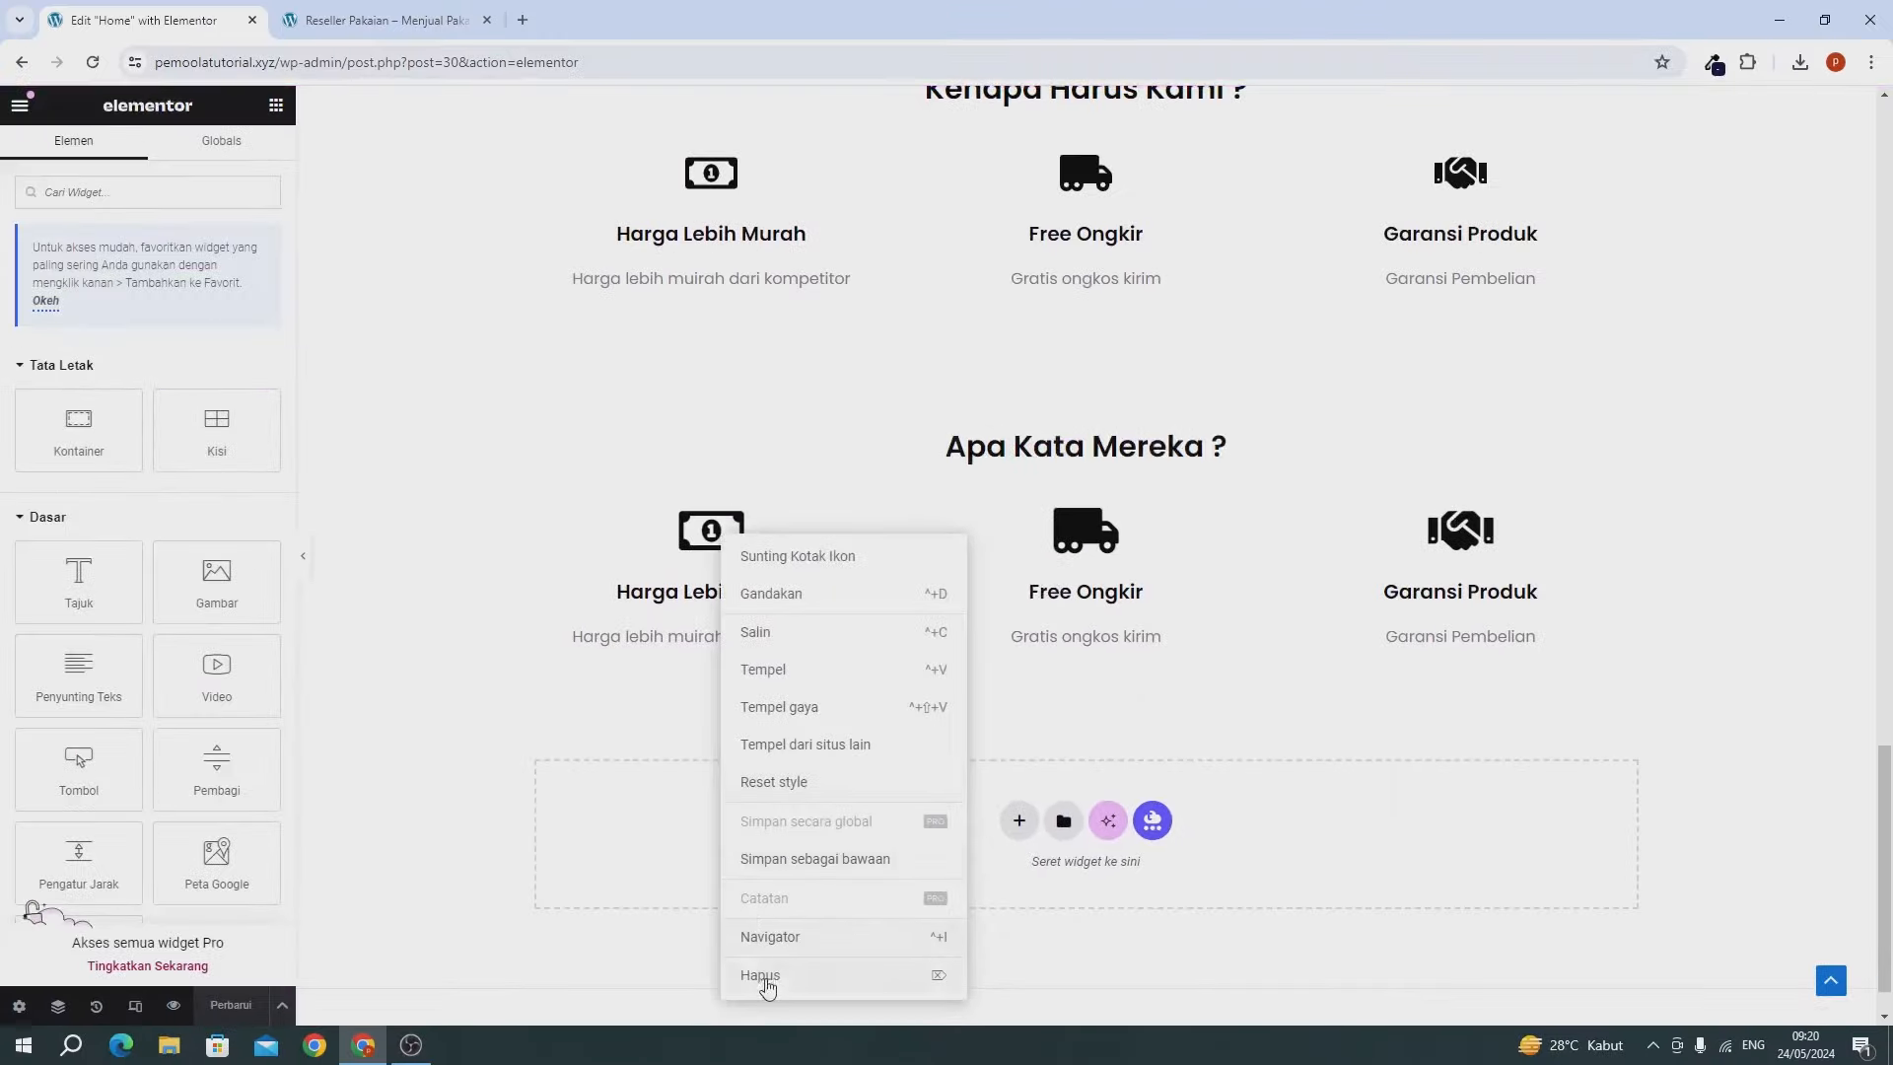
left_click(760, 976)
right_click(1077, 562)
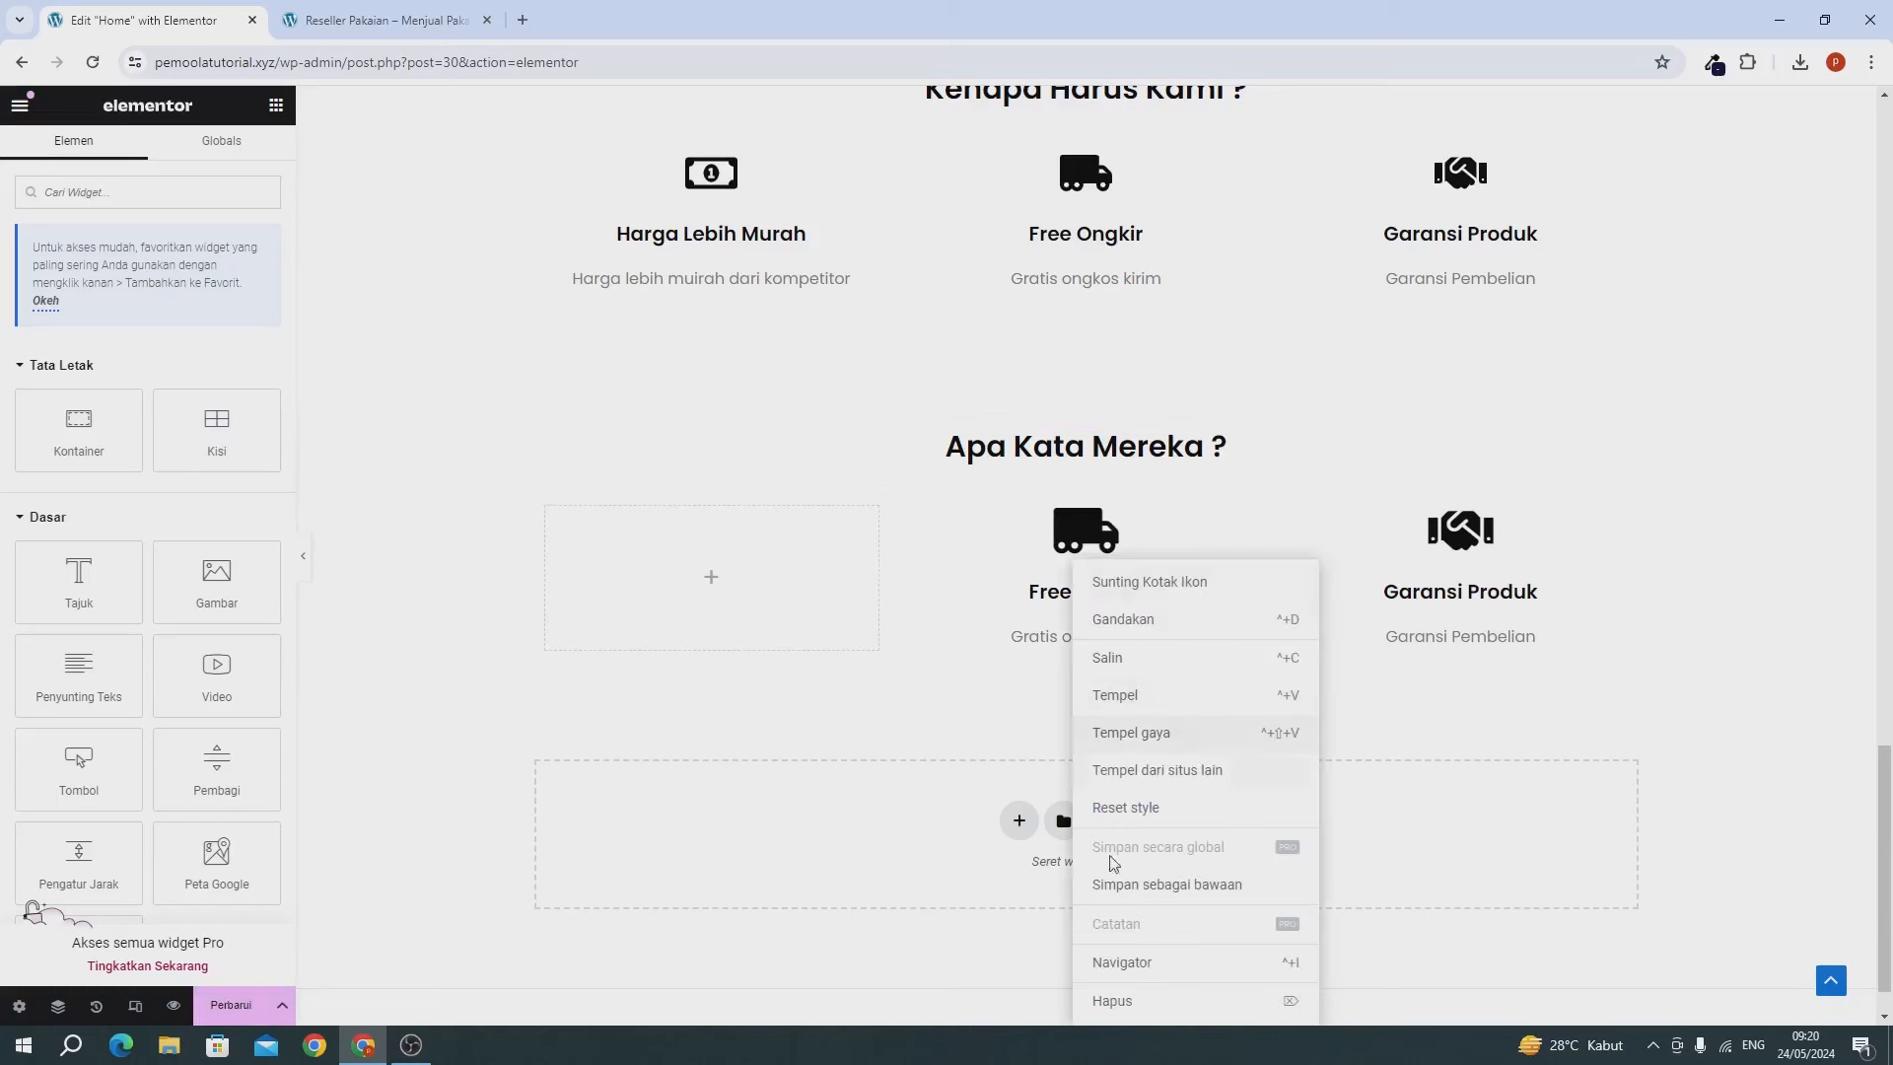
left_click(1112, 1000)
right_click(1435, 550)
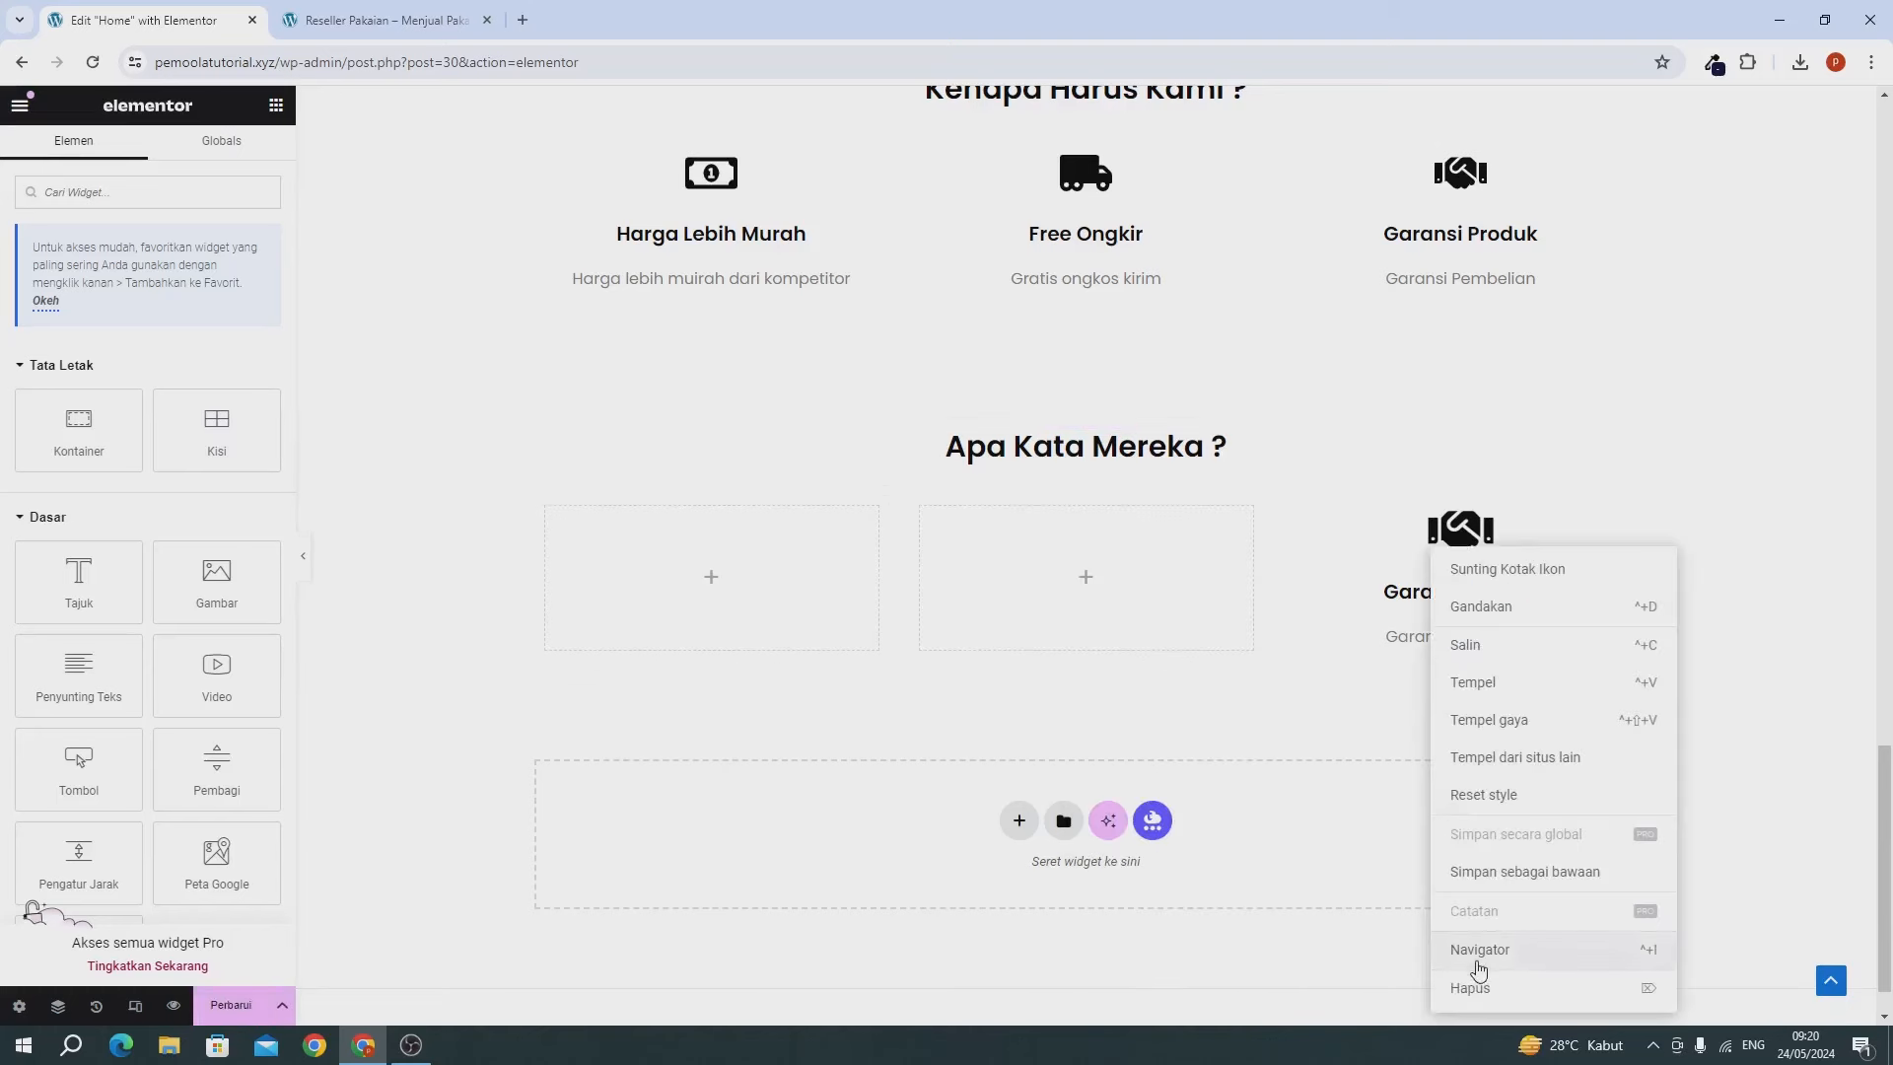
left_click(1476, 989)
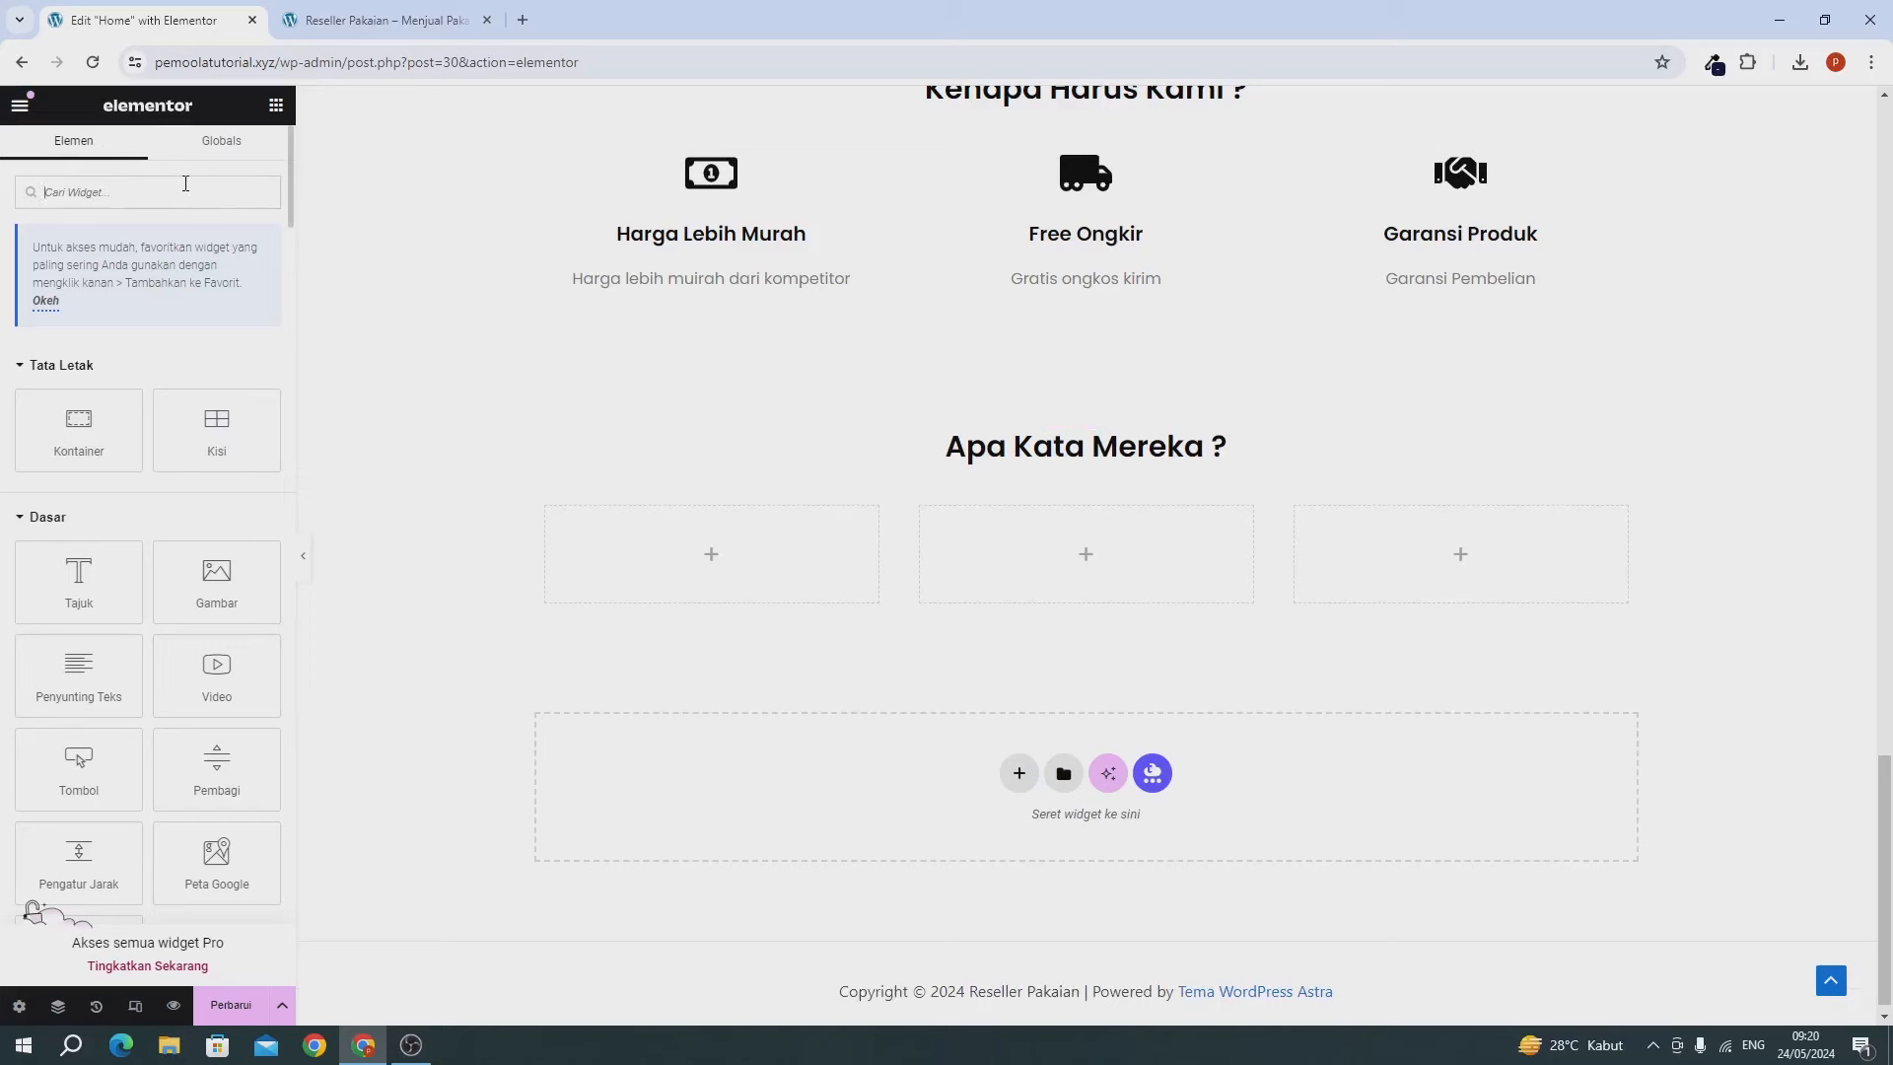
Add a Testimonial widget to the first empty column and review its quote, name and Desainer title.
type("tes")
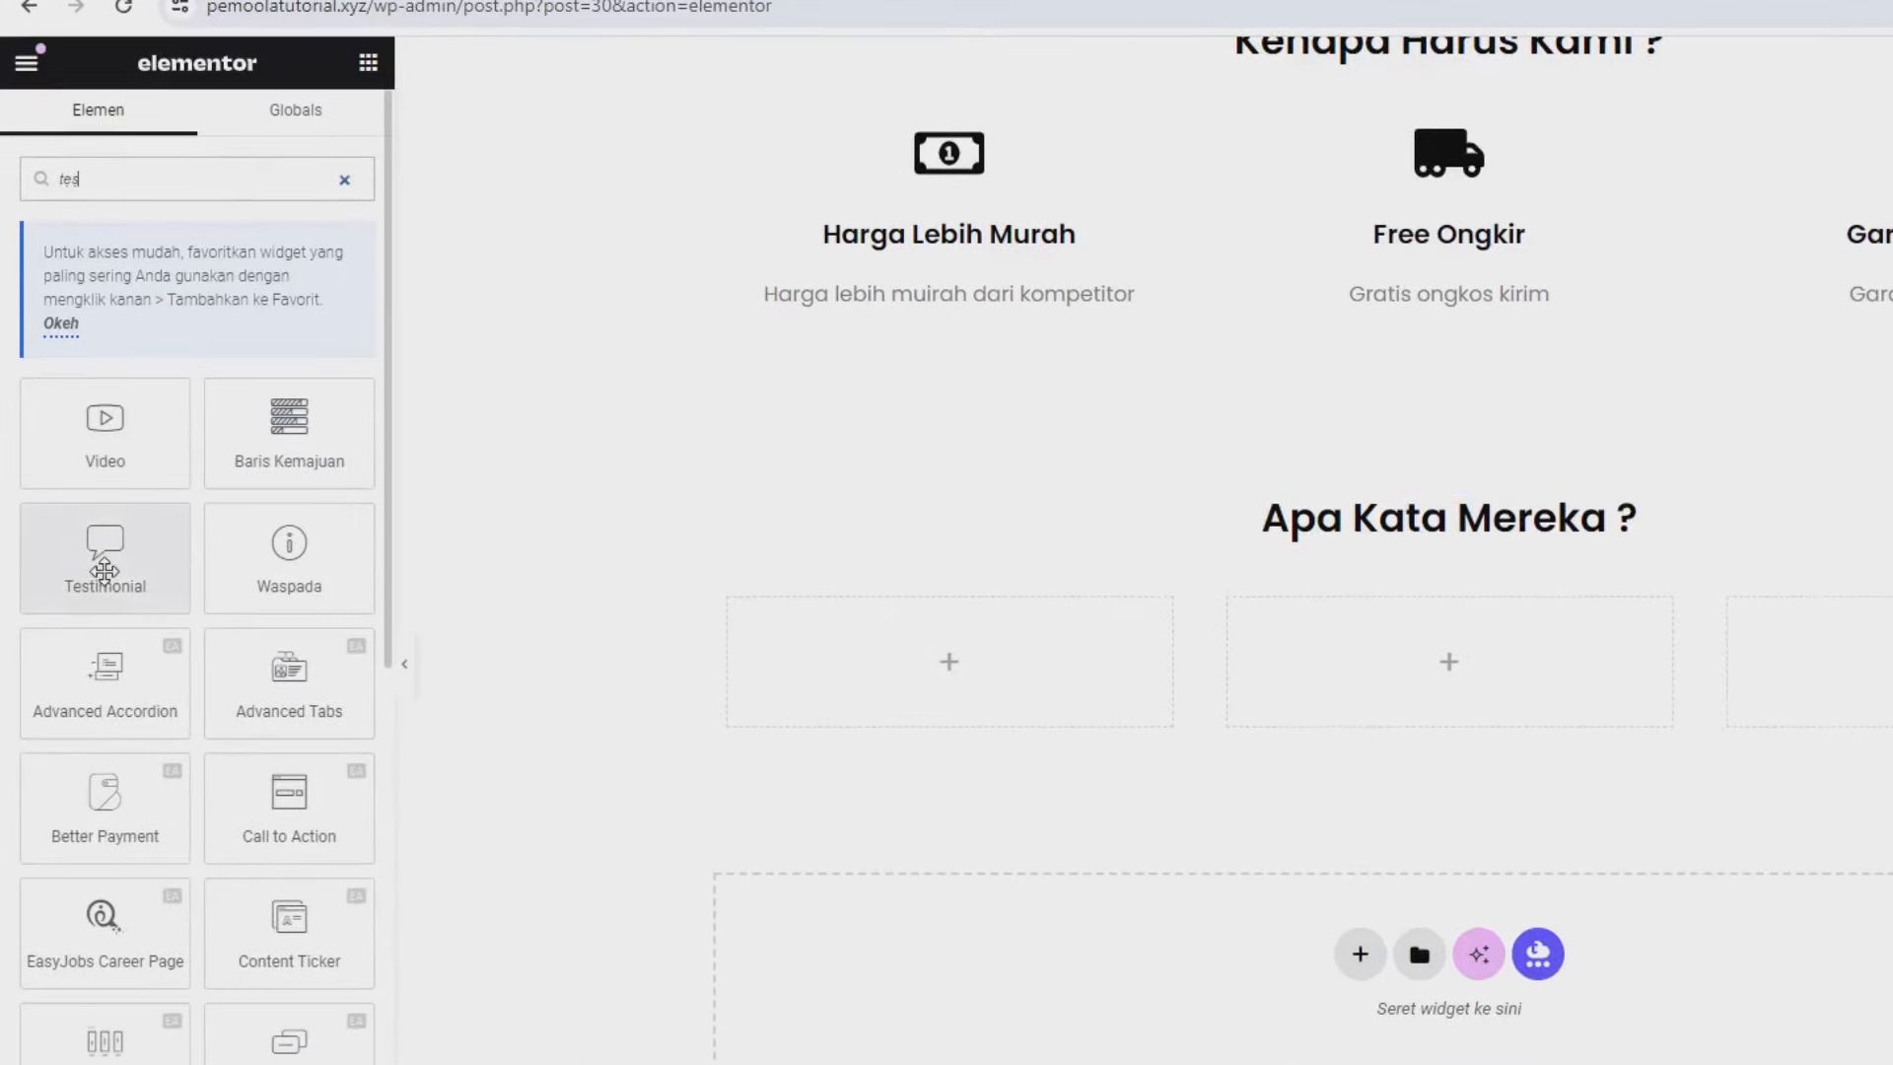
left_click_drag(84, 582, 1065, 710)
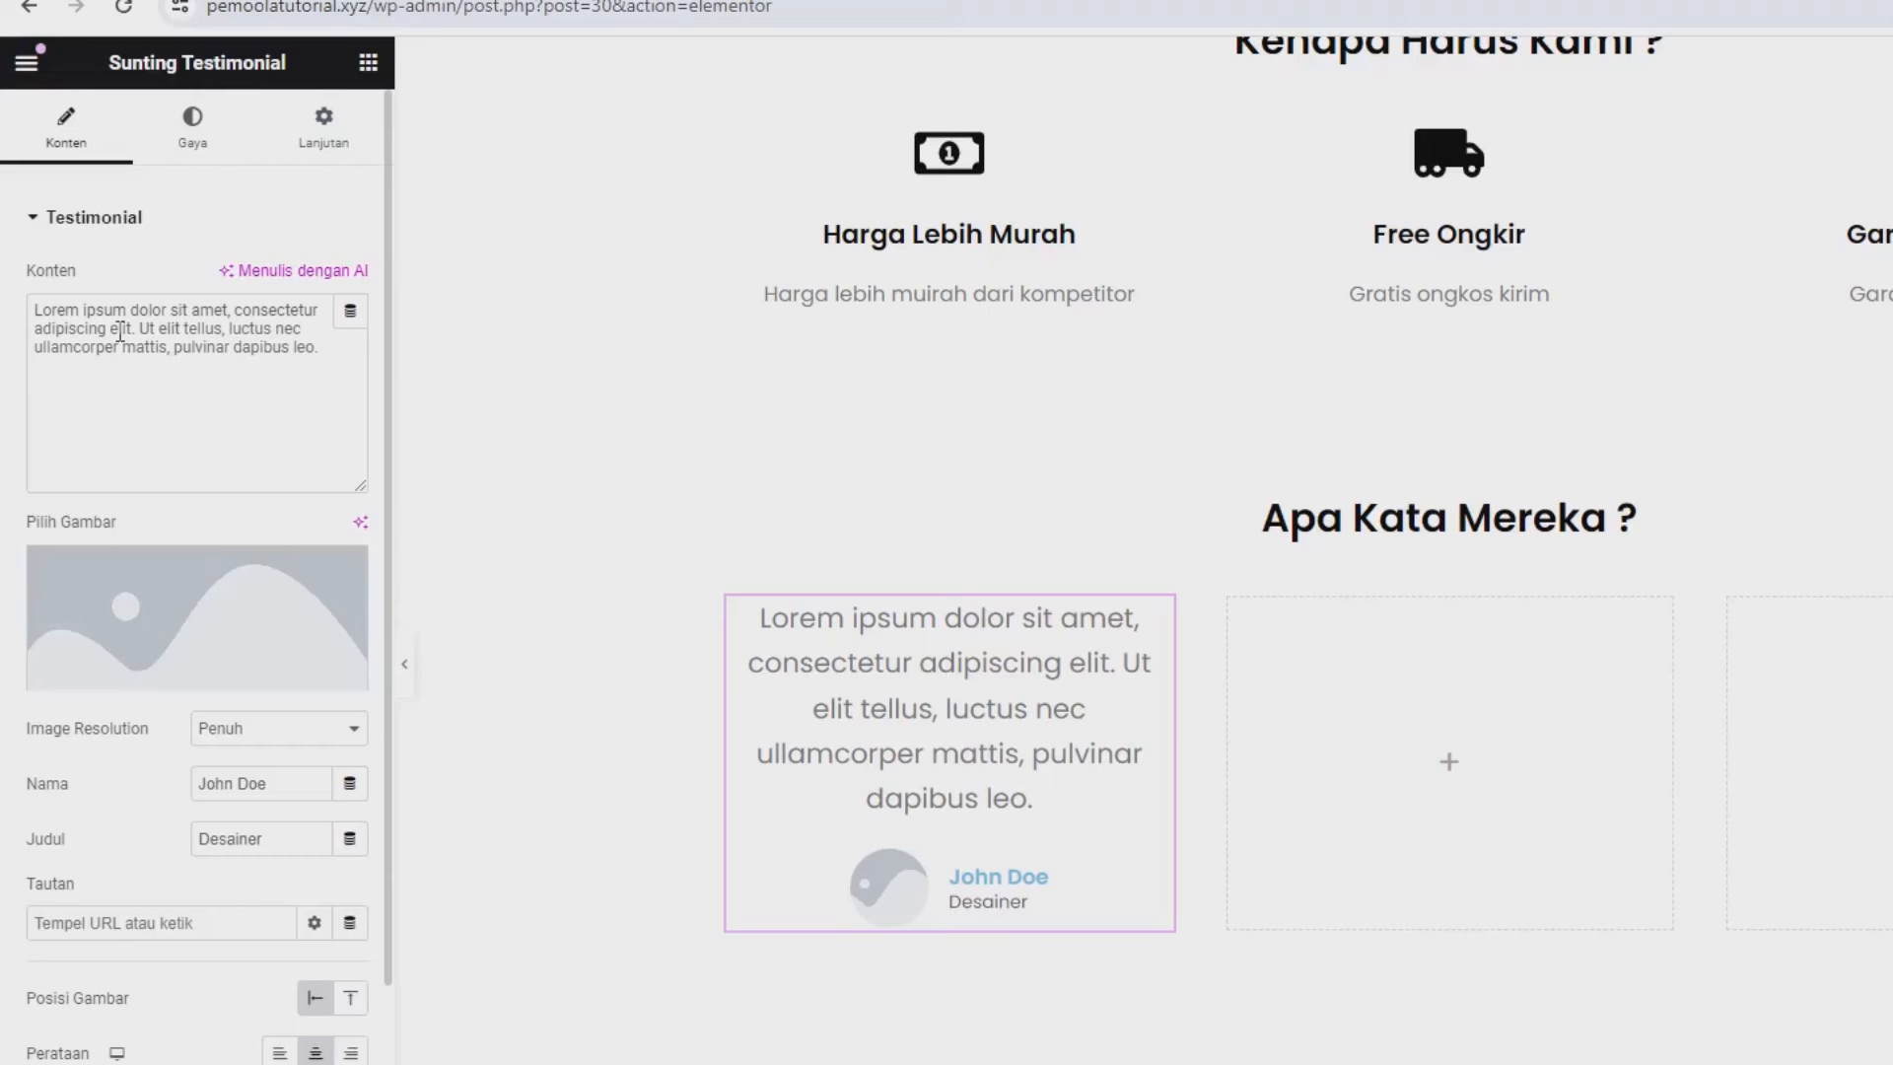
left_click(210, 345)
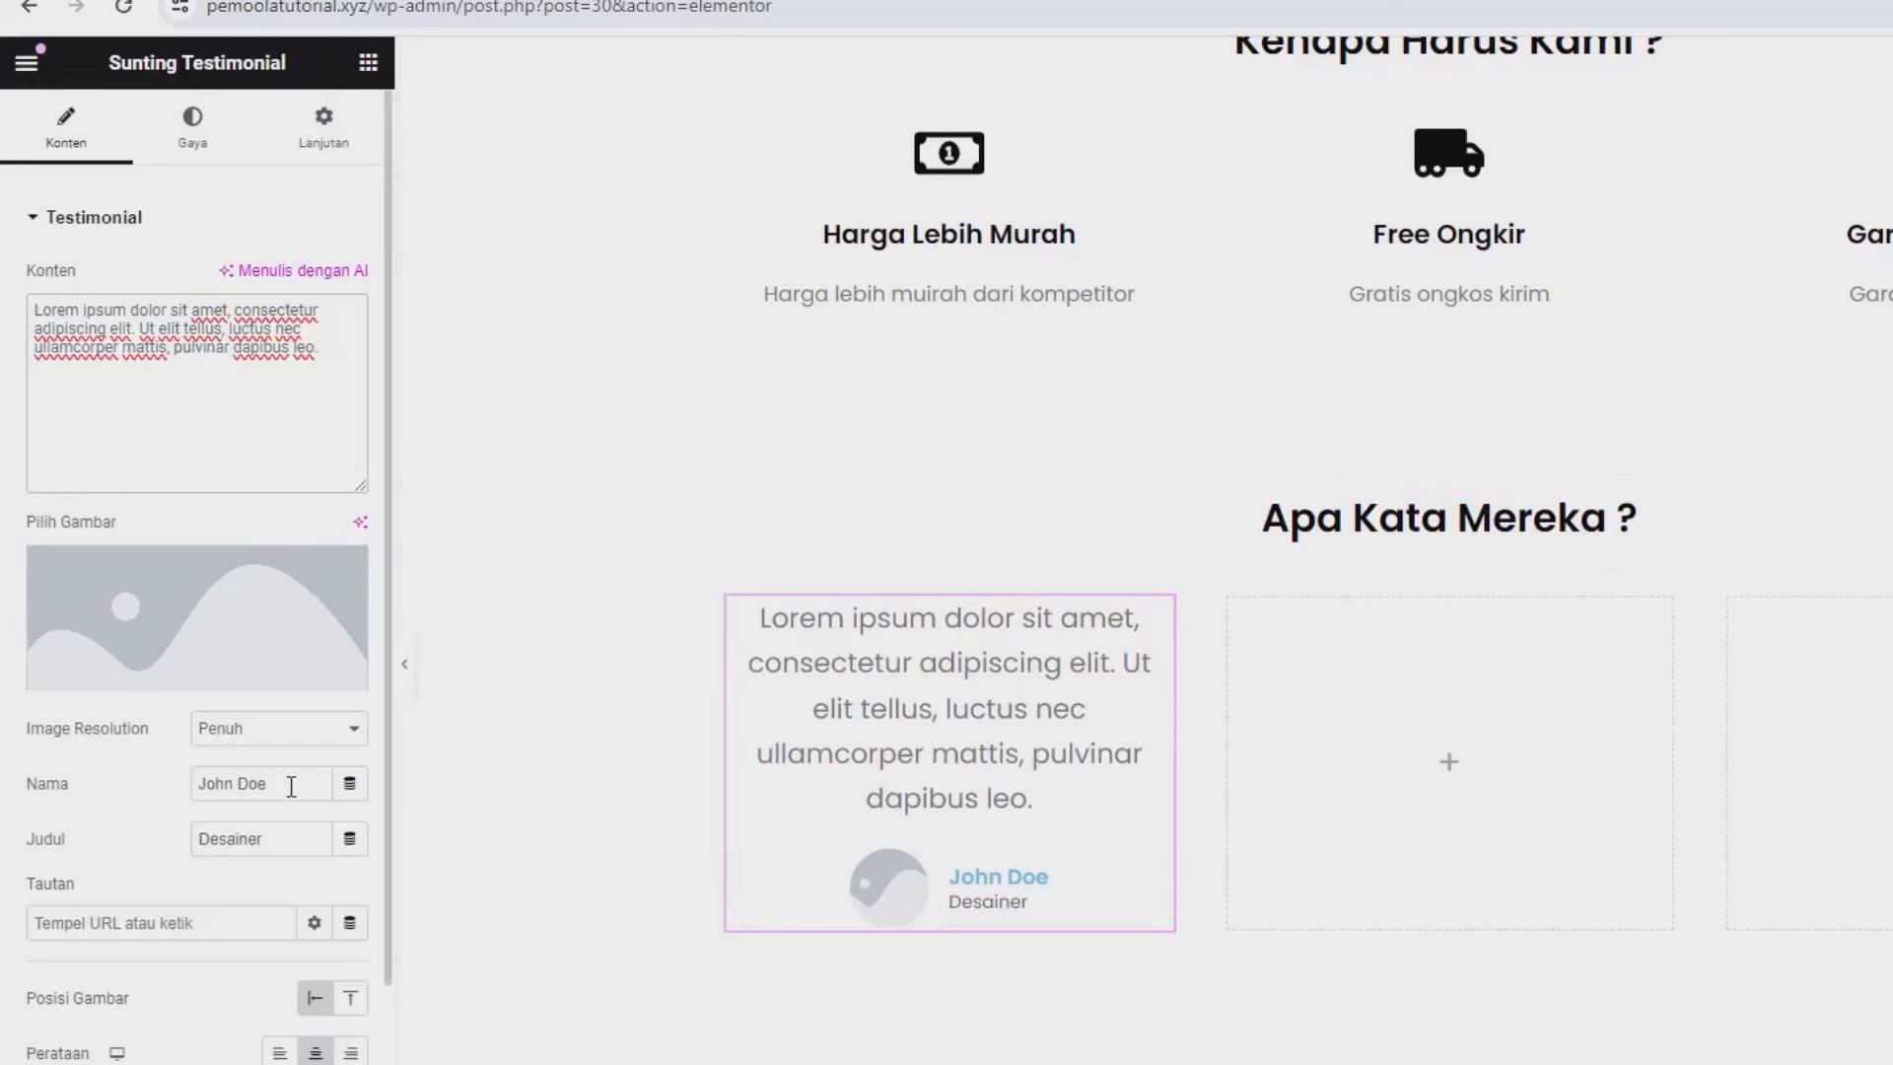
left_click_drag(291, 783, 164, 781)
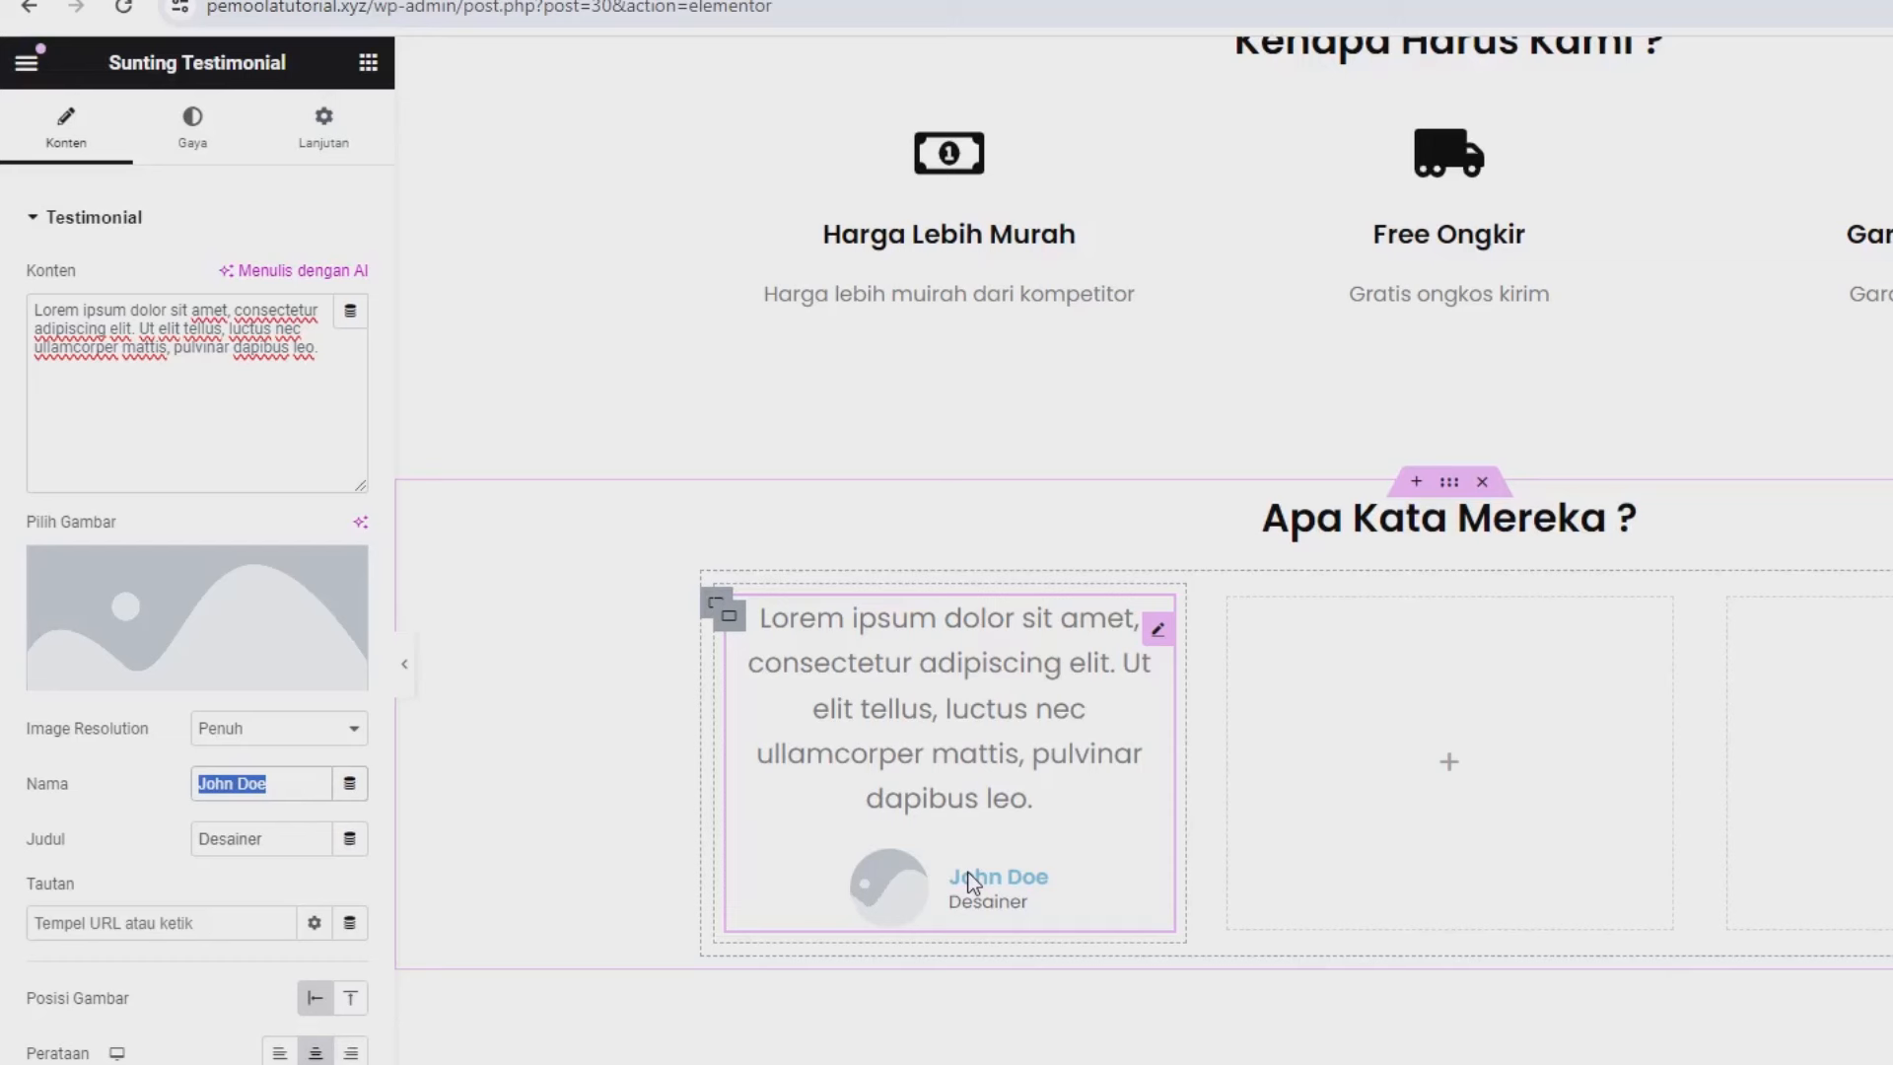
left_click(244, 846)
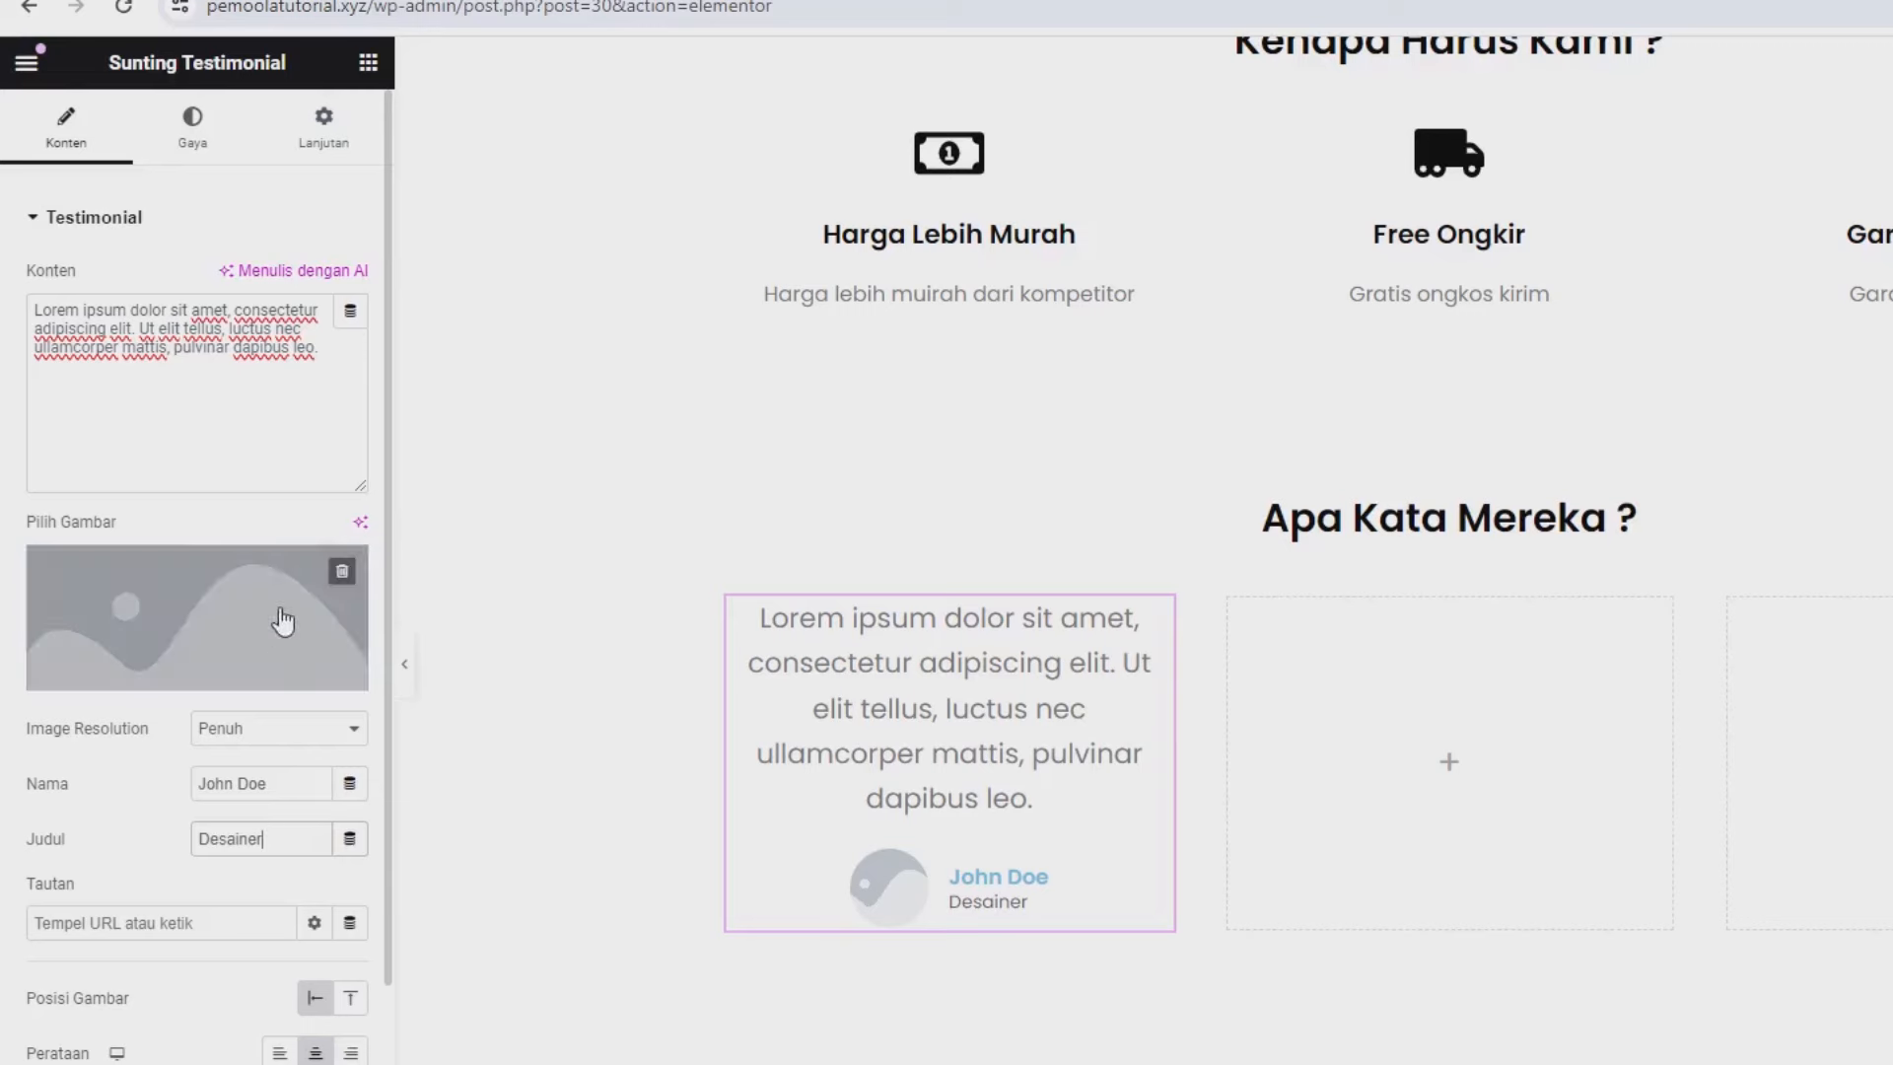
Set the blue T-shirt image from the Media Library as the testimonial's photo.
left_click(131, 595)
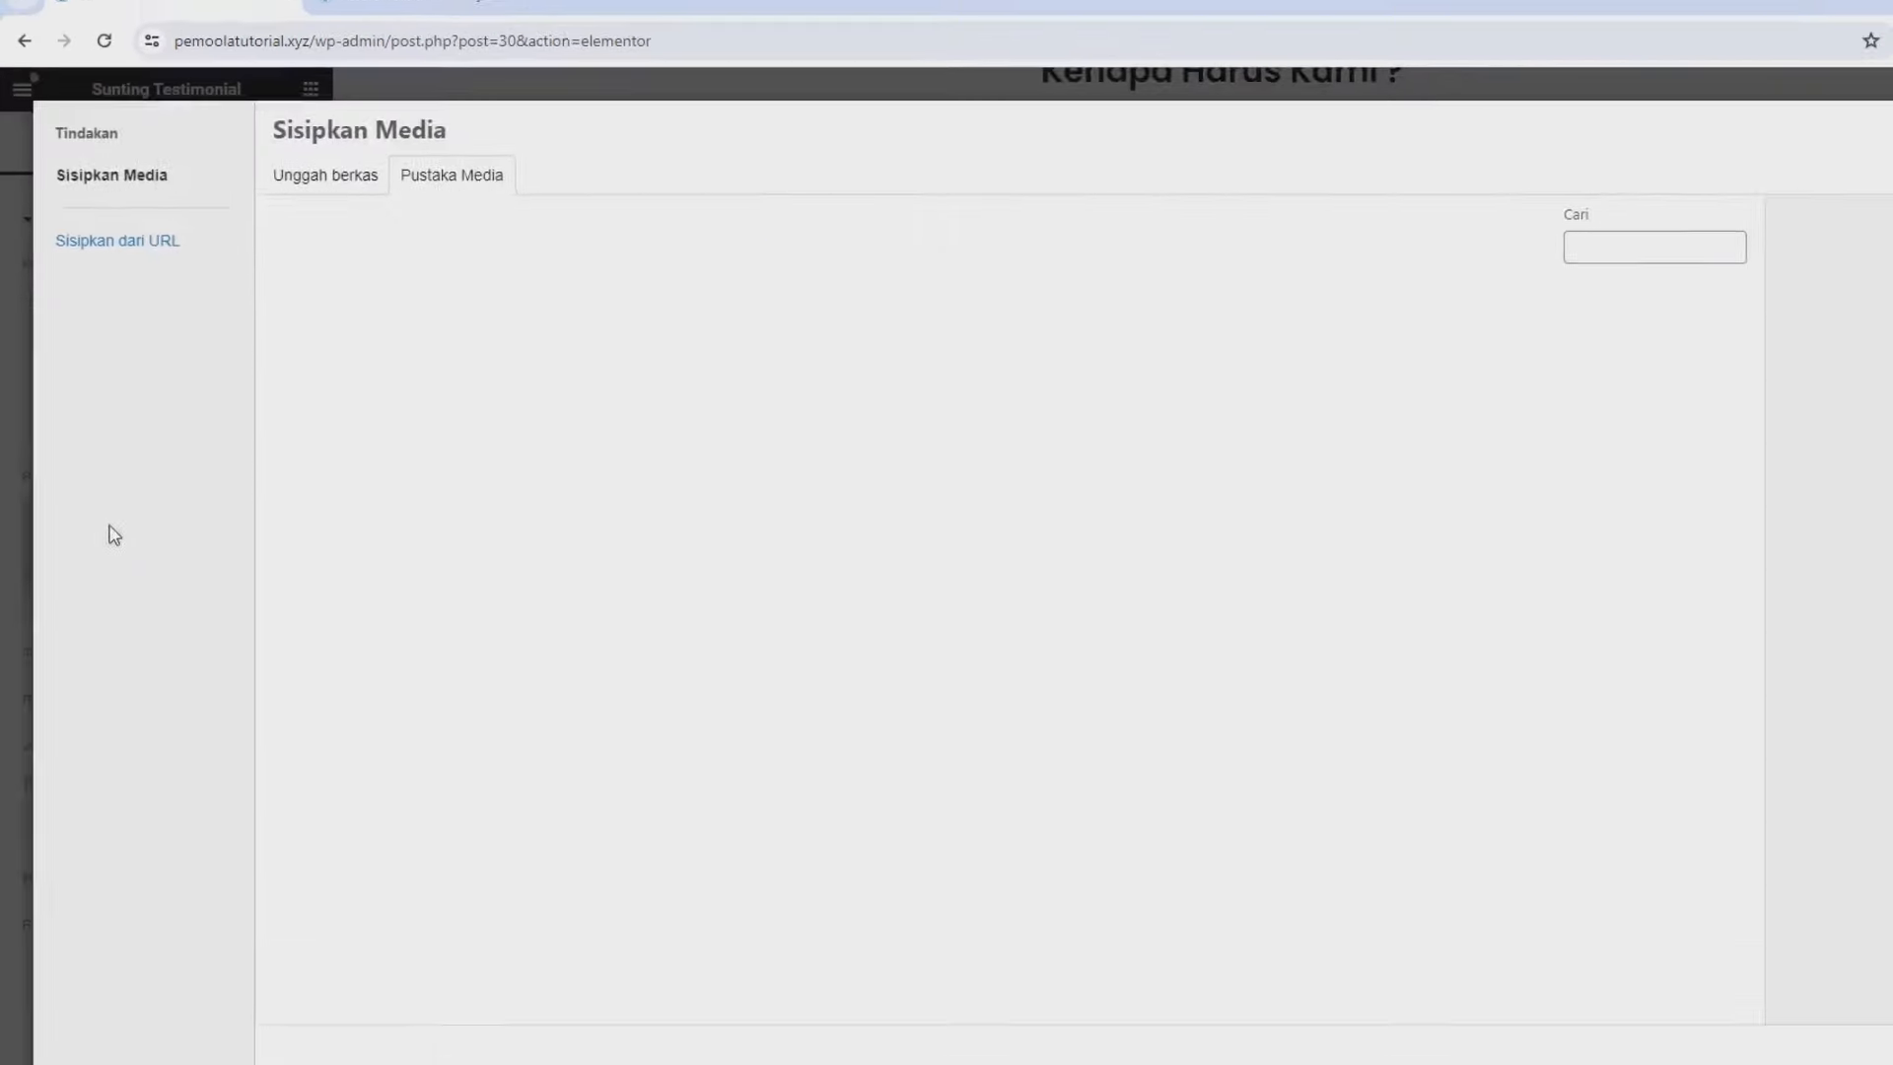
left_click(268, 187)
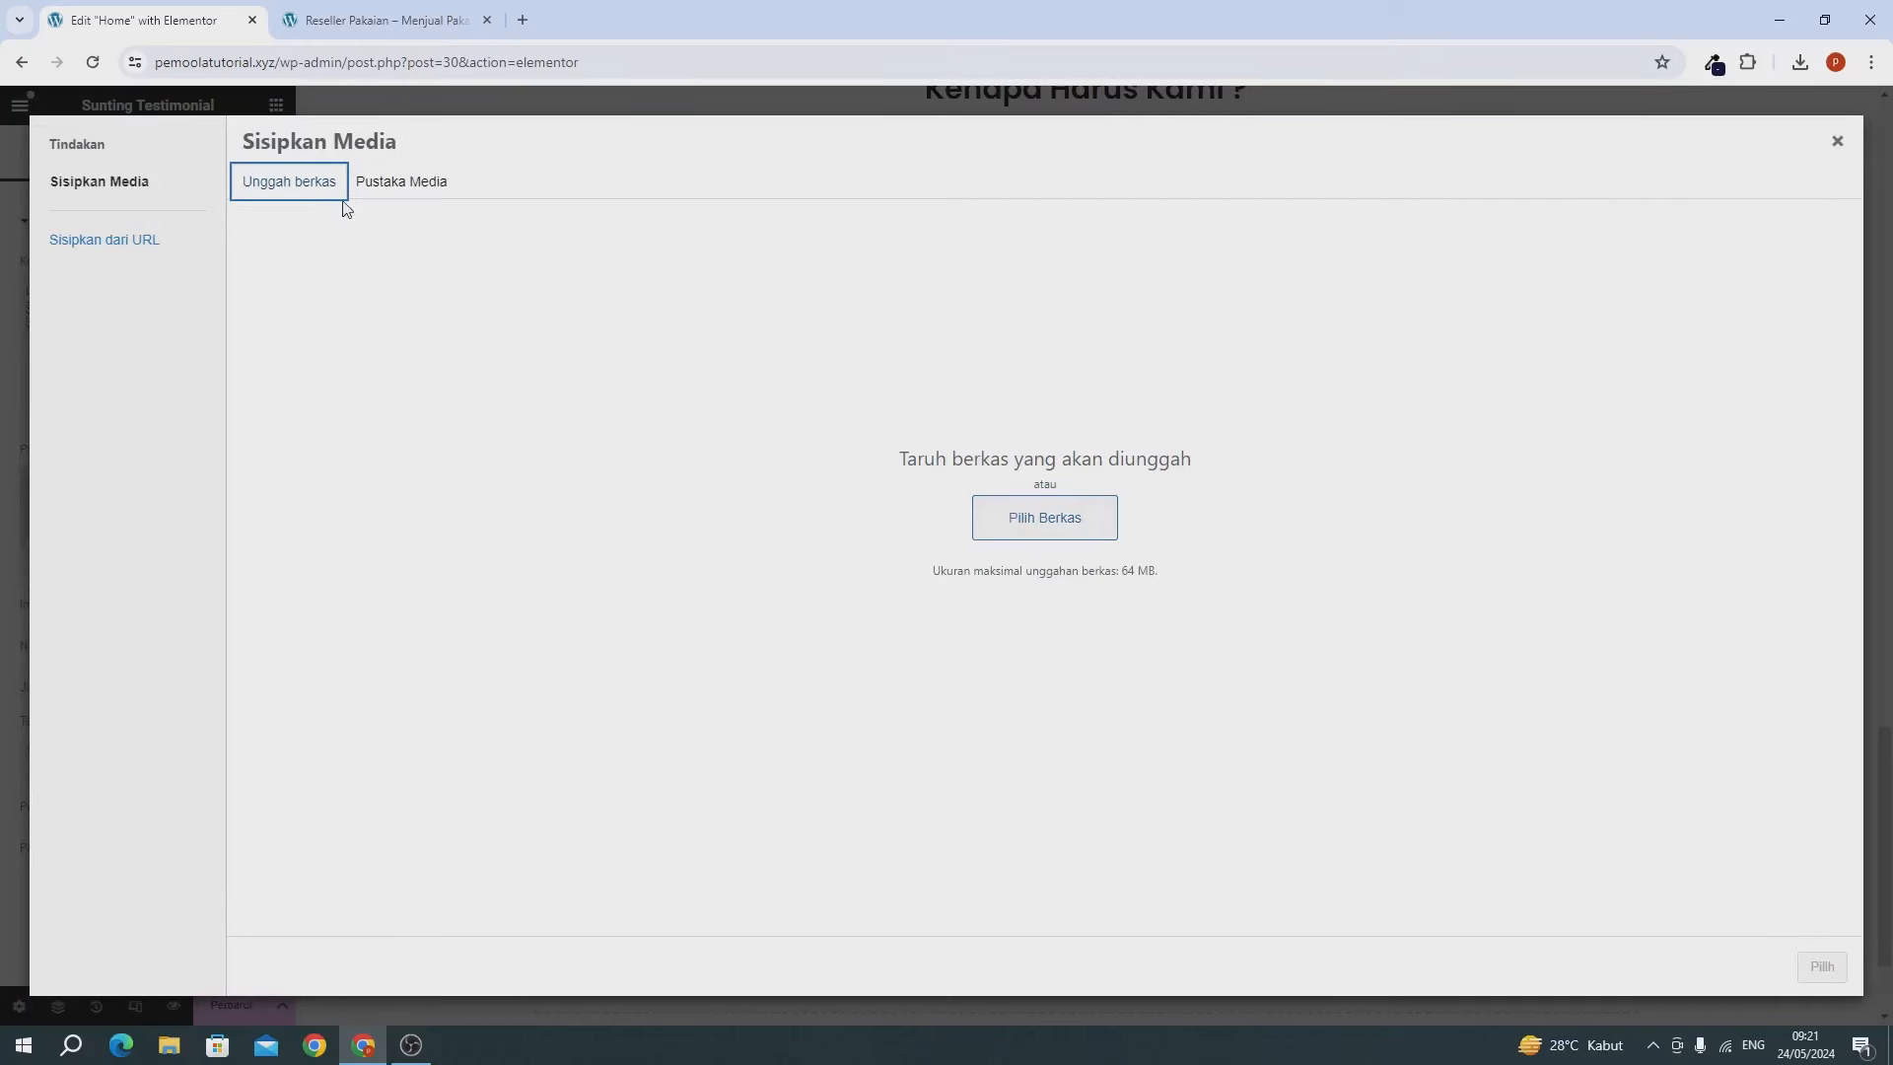
left_click(392, 181)
left_click(455, 355)
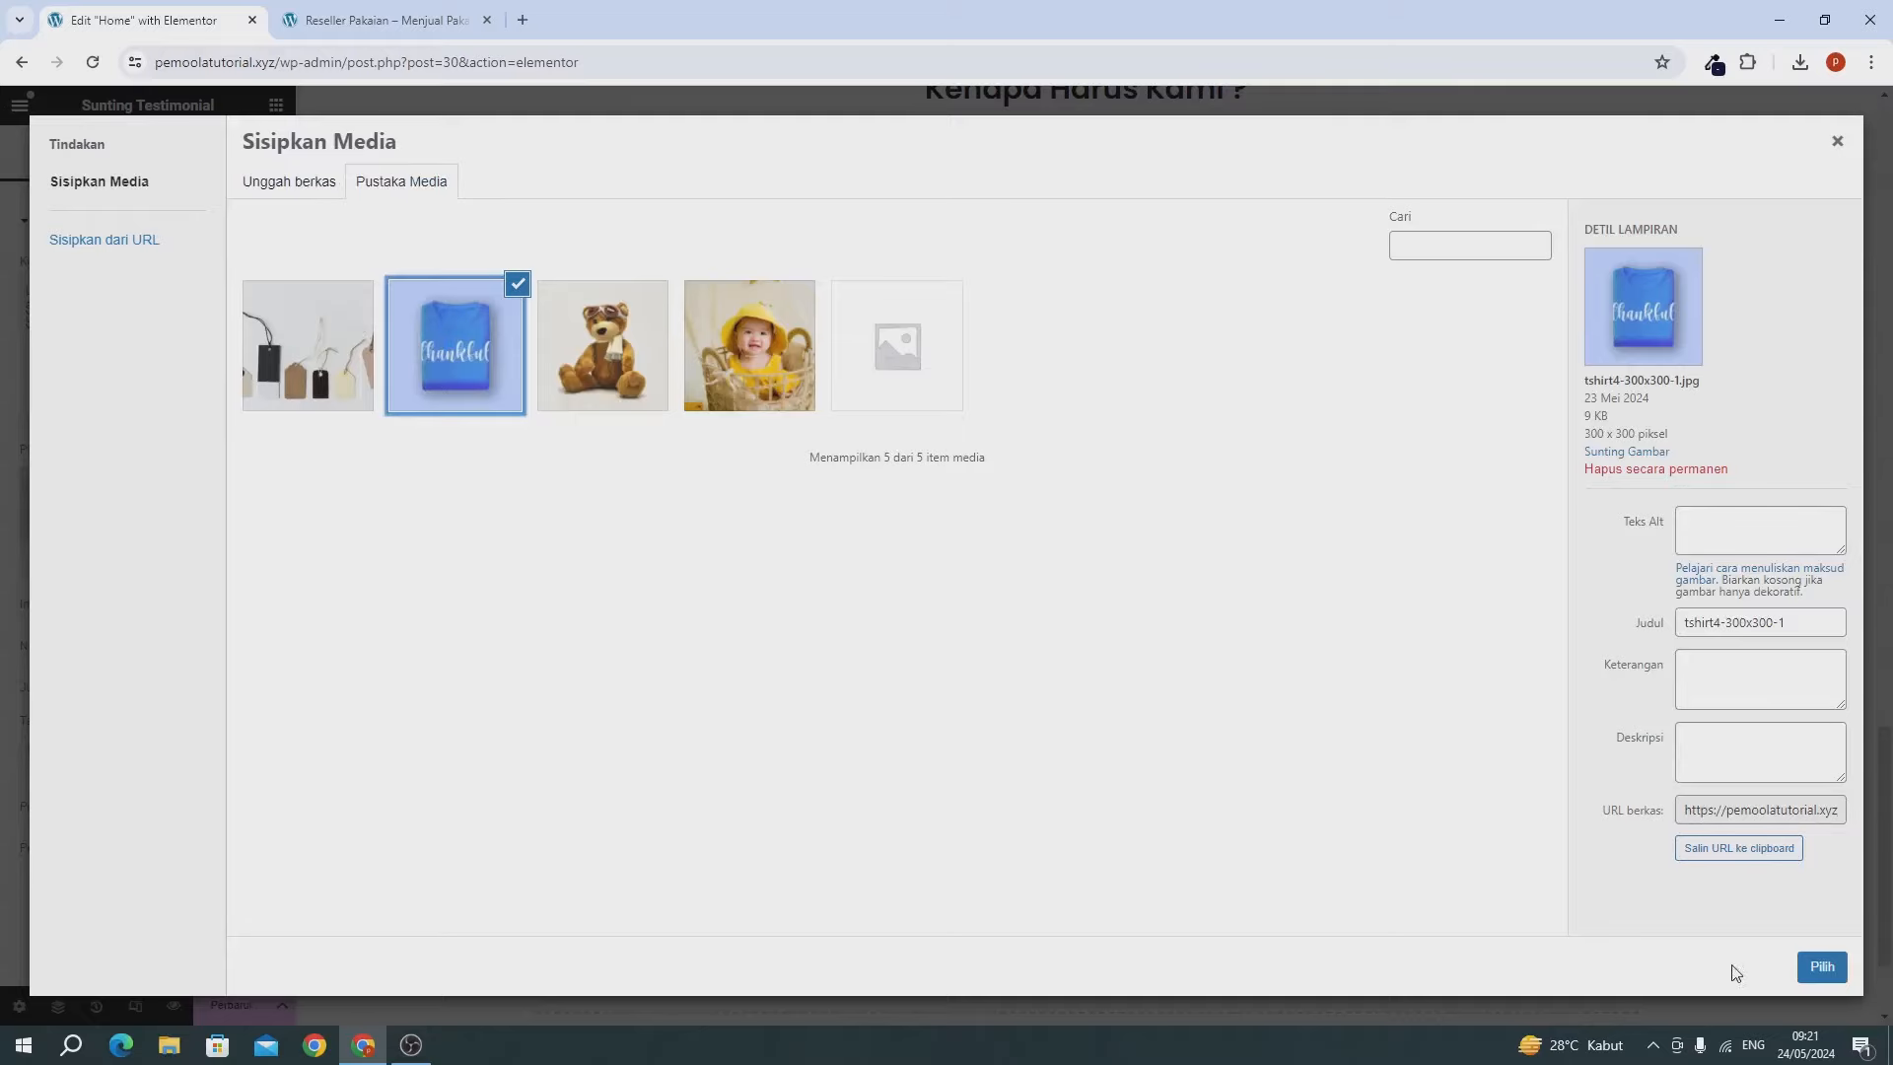
left_click(1822, 966)
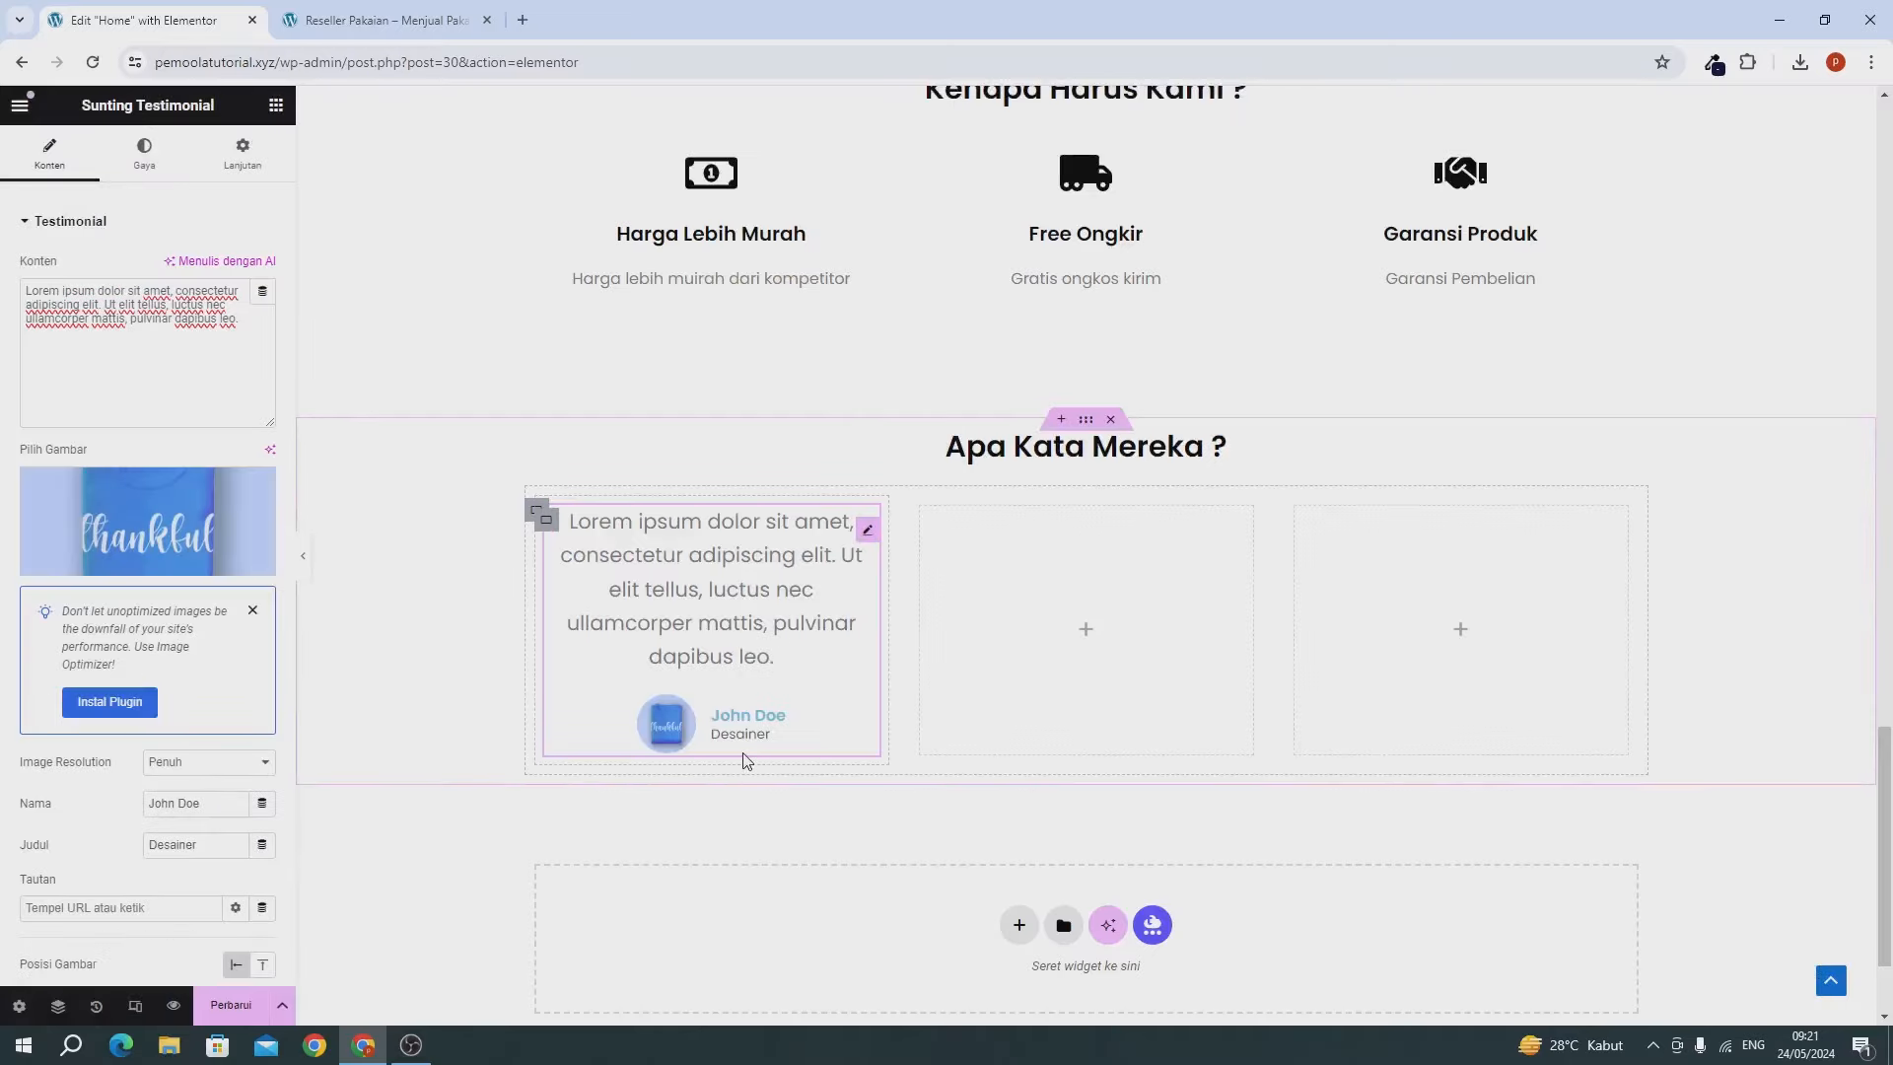
left_click(211, 153)
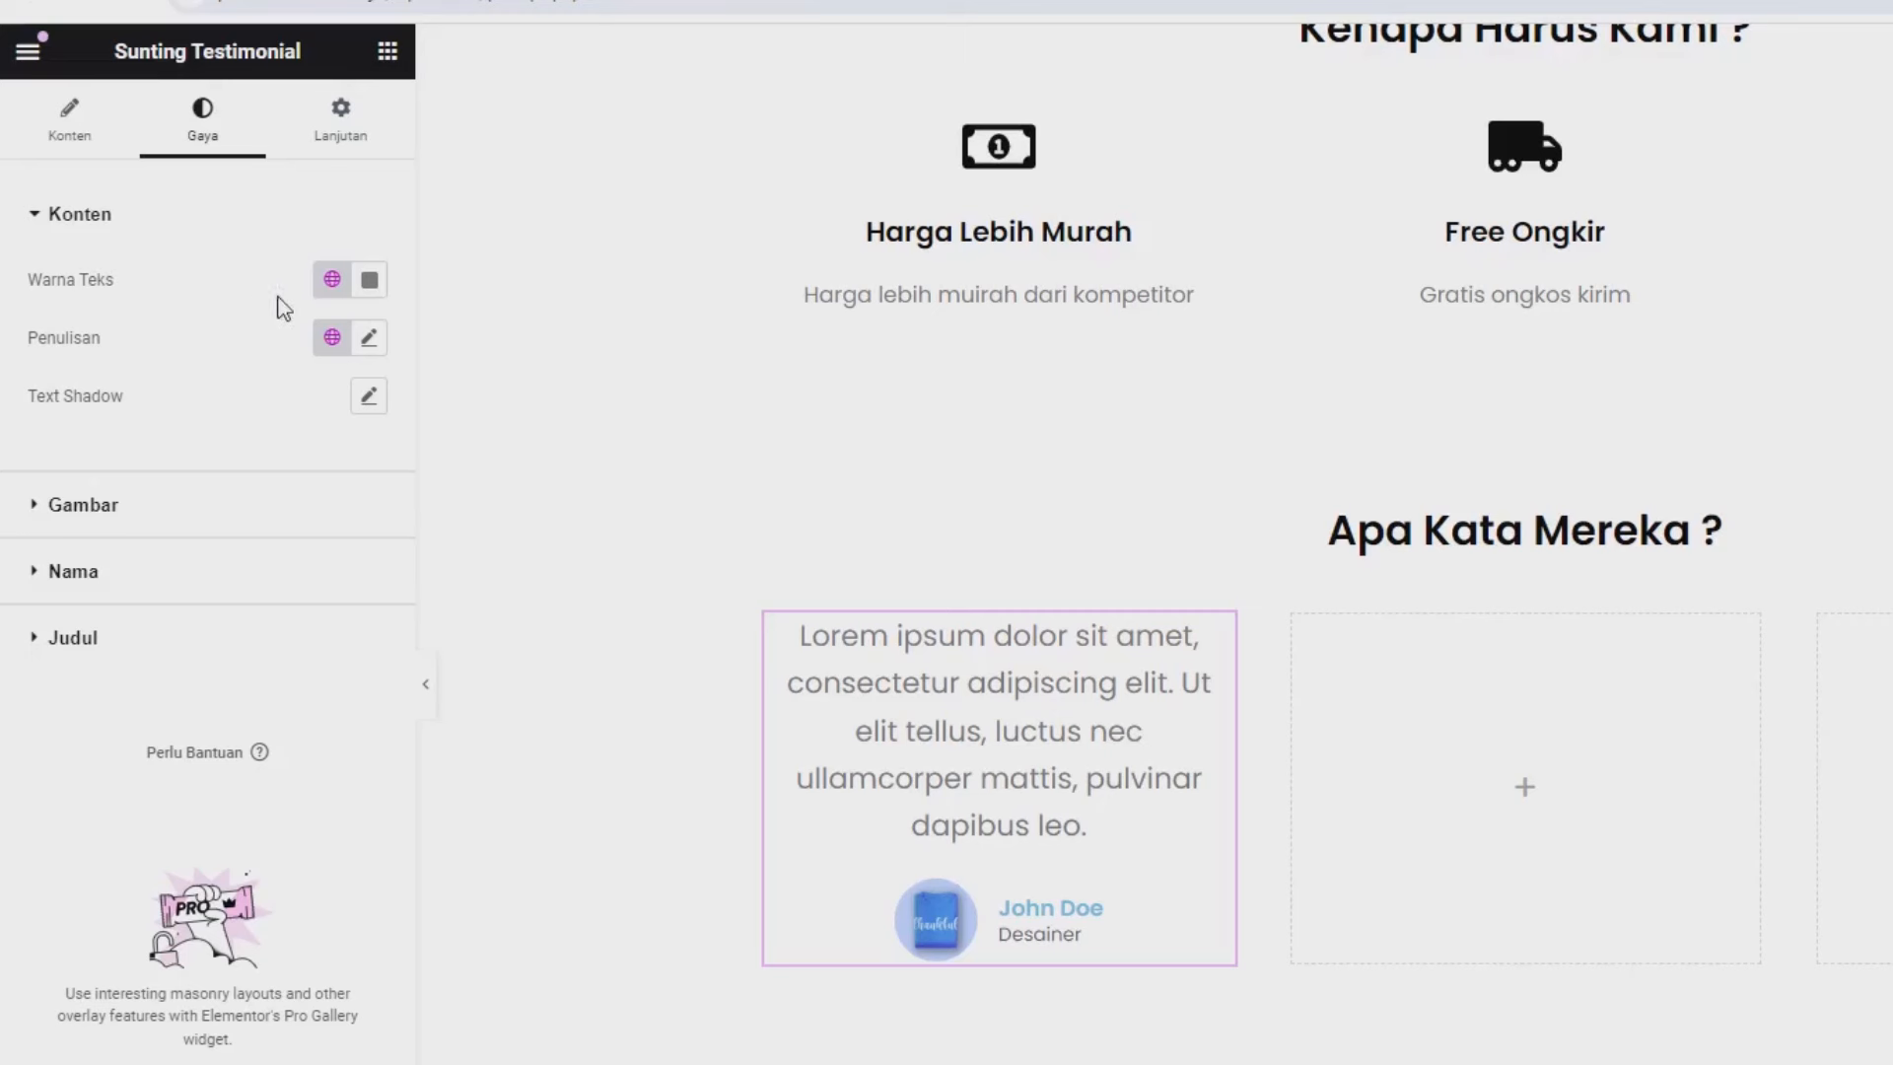
Set the testimonial quote's typography size (Ukuran) to 16 px.
left_click(370, 337)
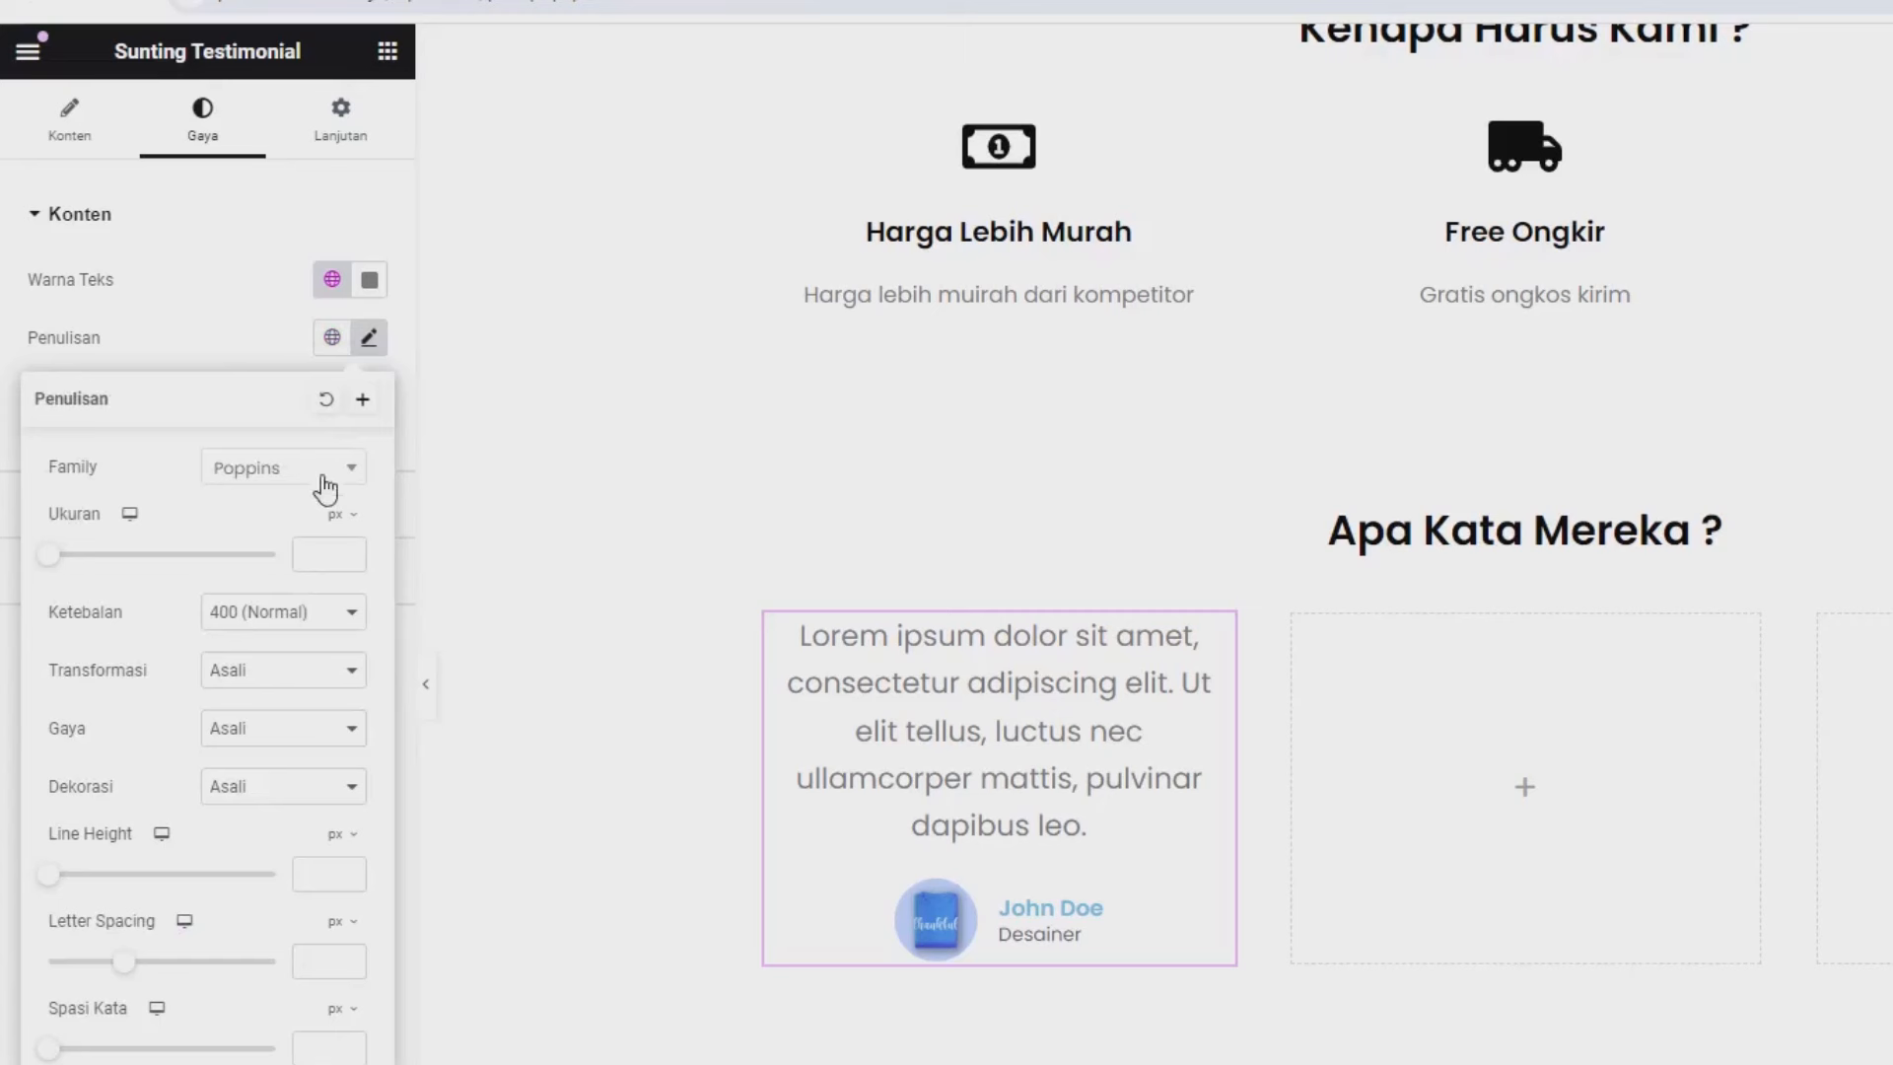
left_click(329, 558)
type("16")
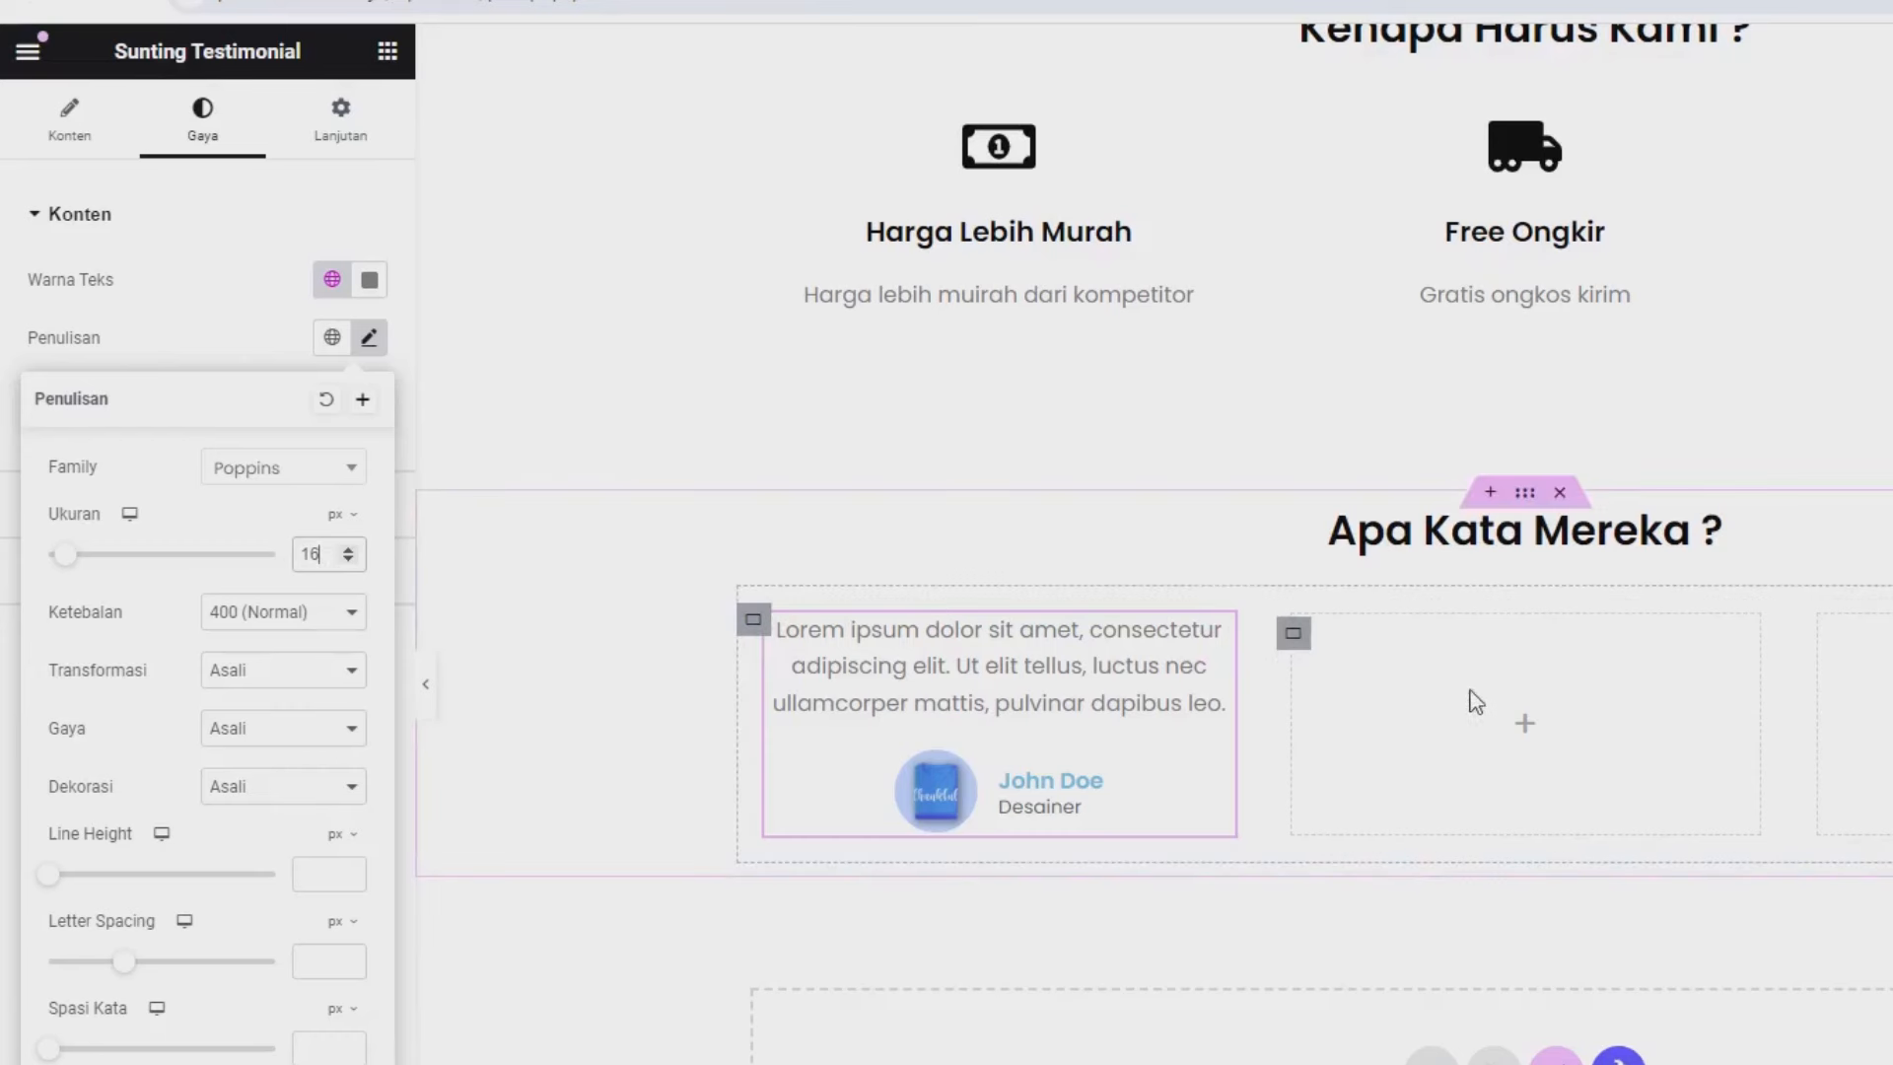
Copy the first testimonial with Salin and paste it into the second and third columns.
right_click(1033, 673)
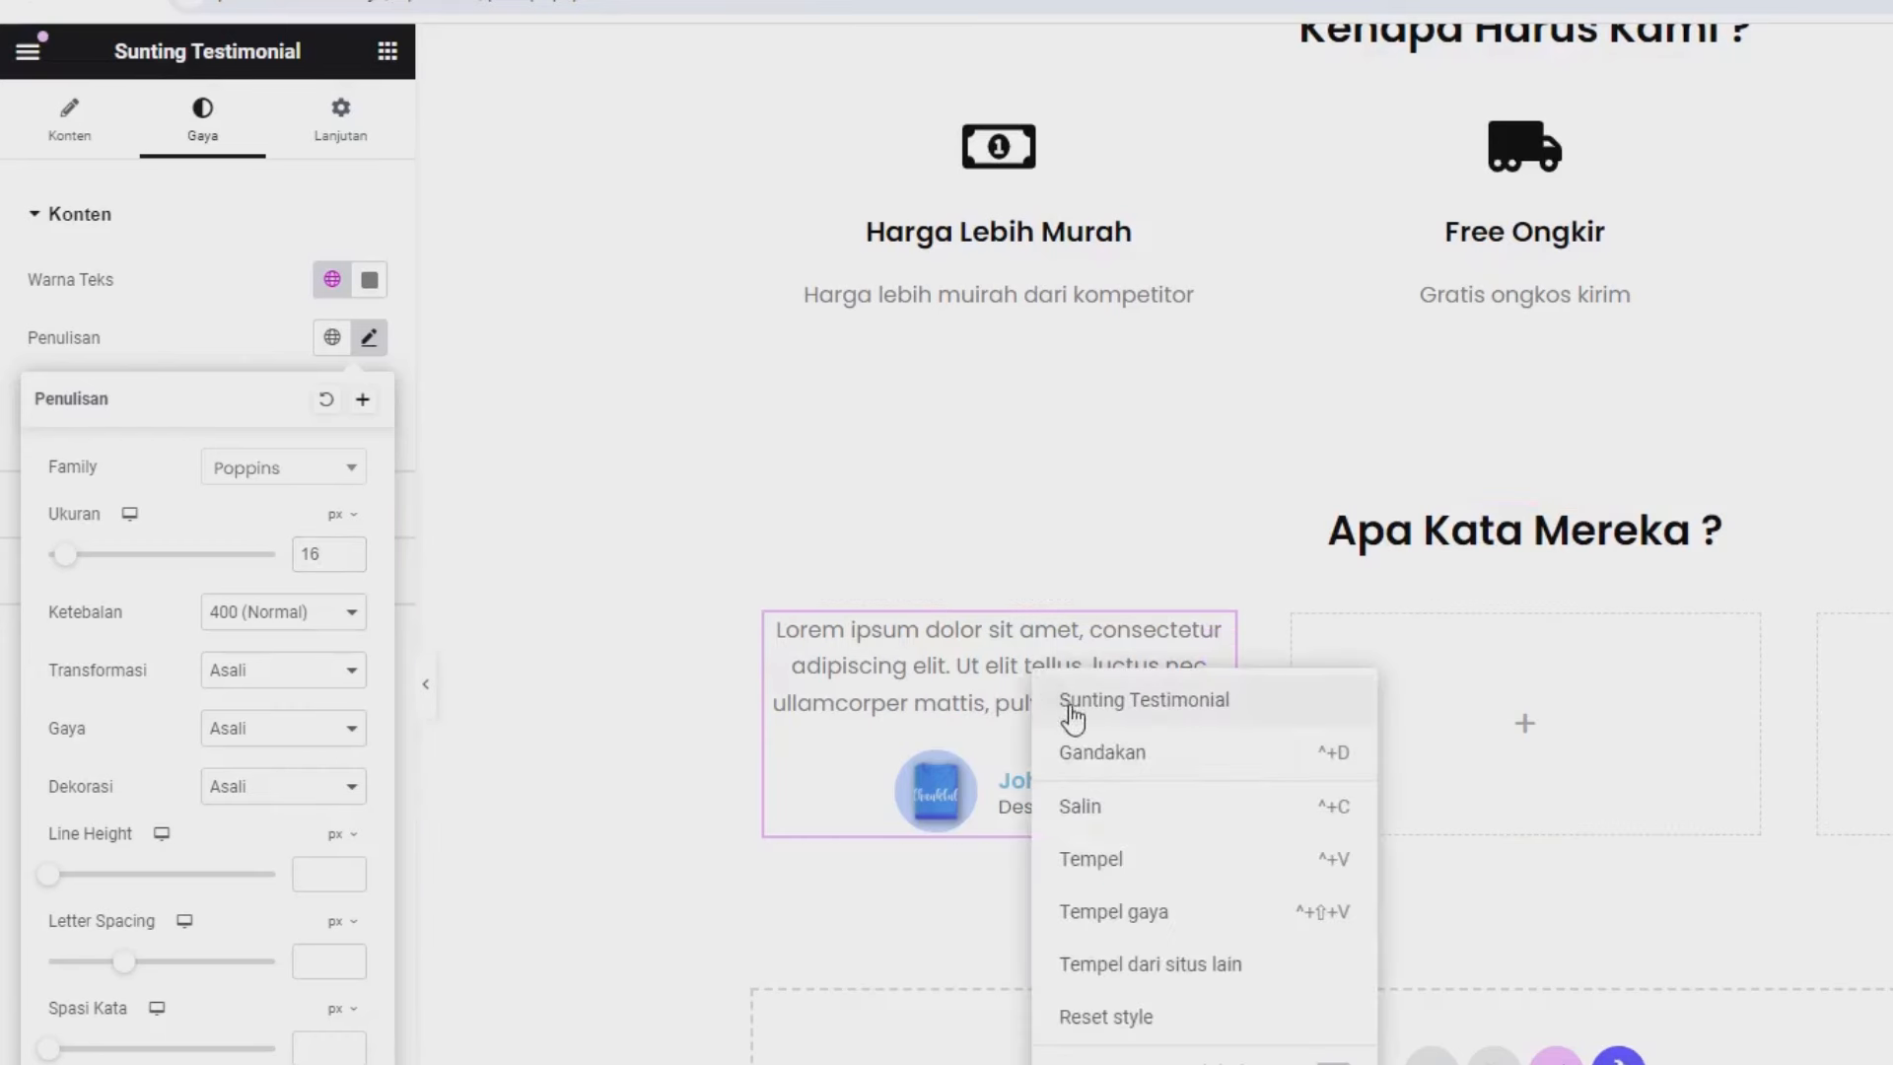
left_click(1124, 814)
right_click(1518, 696)
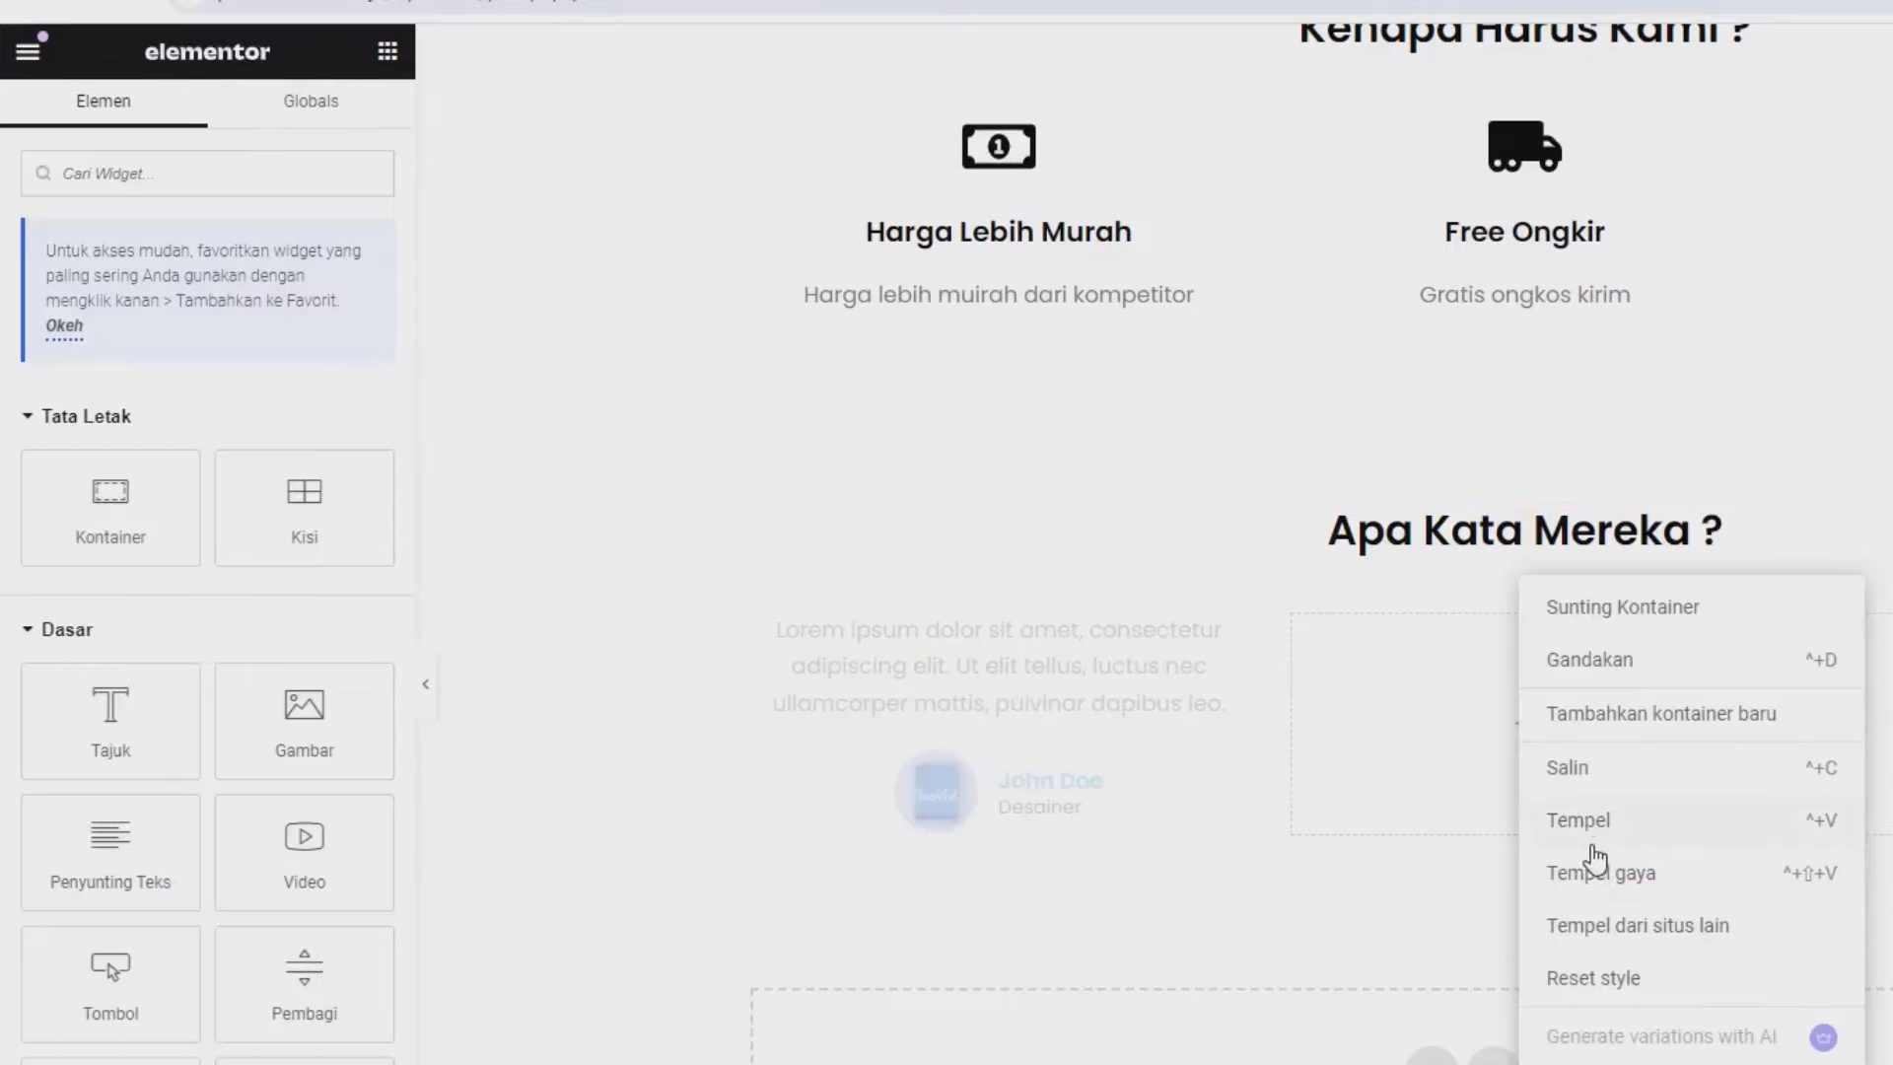
left_click(1585, 834)
right_click(1423, 600)
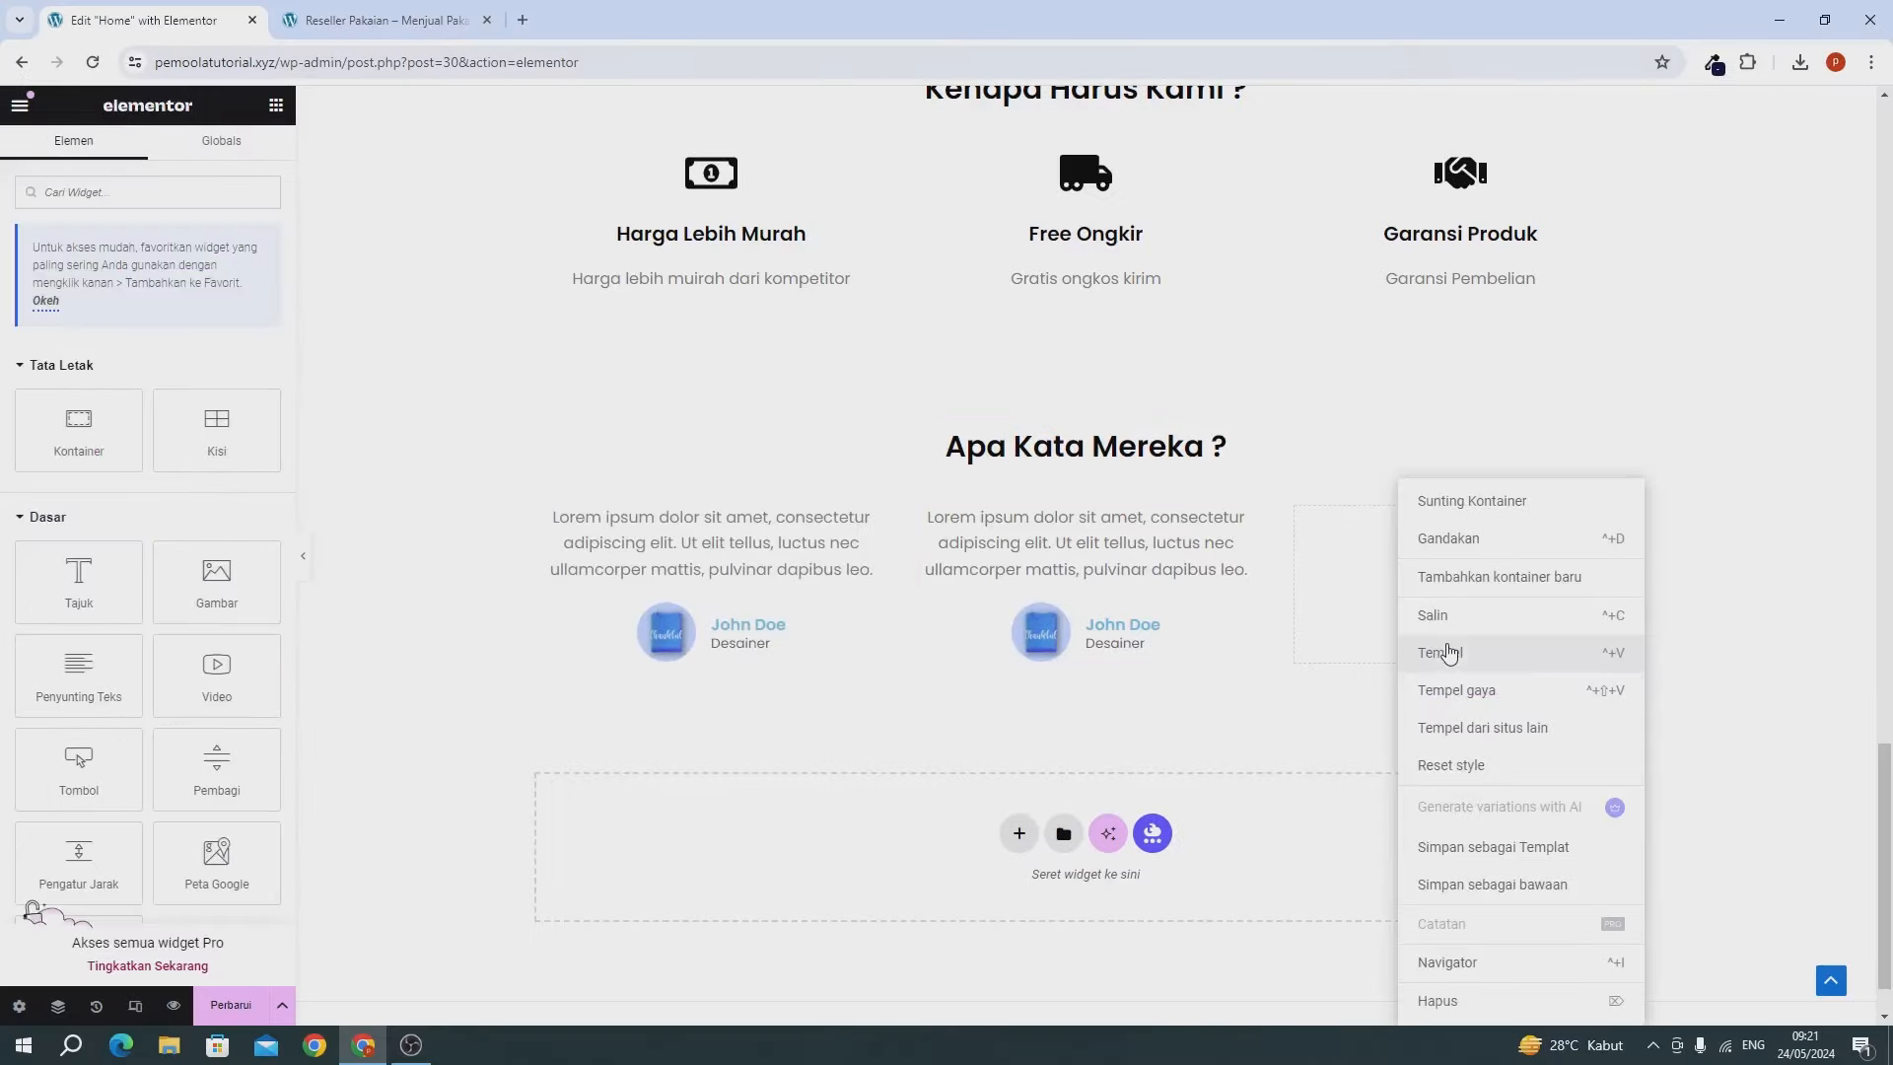
left_click(1448, 654)
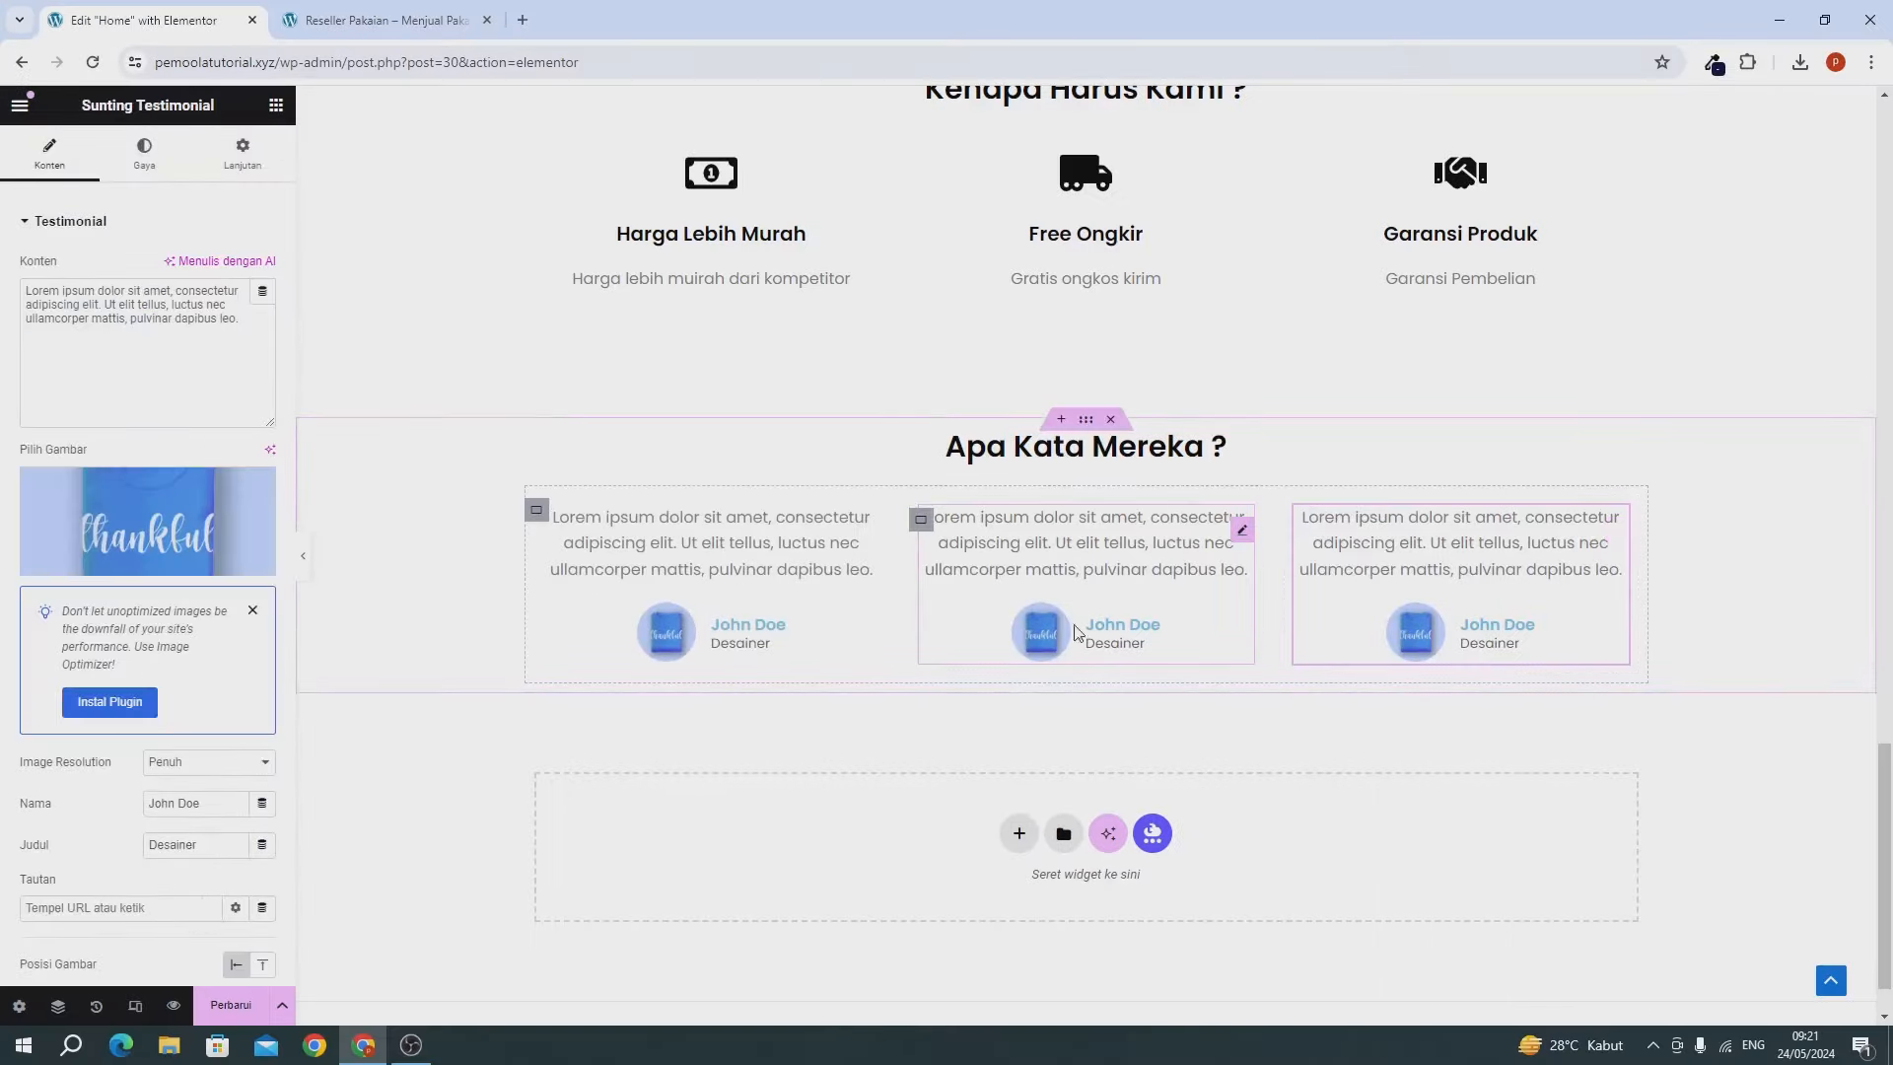
left_click(1077, 569)
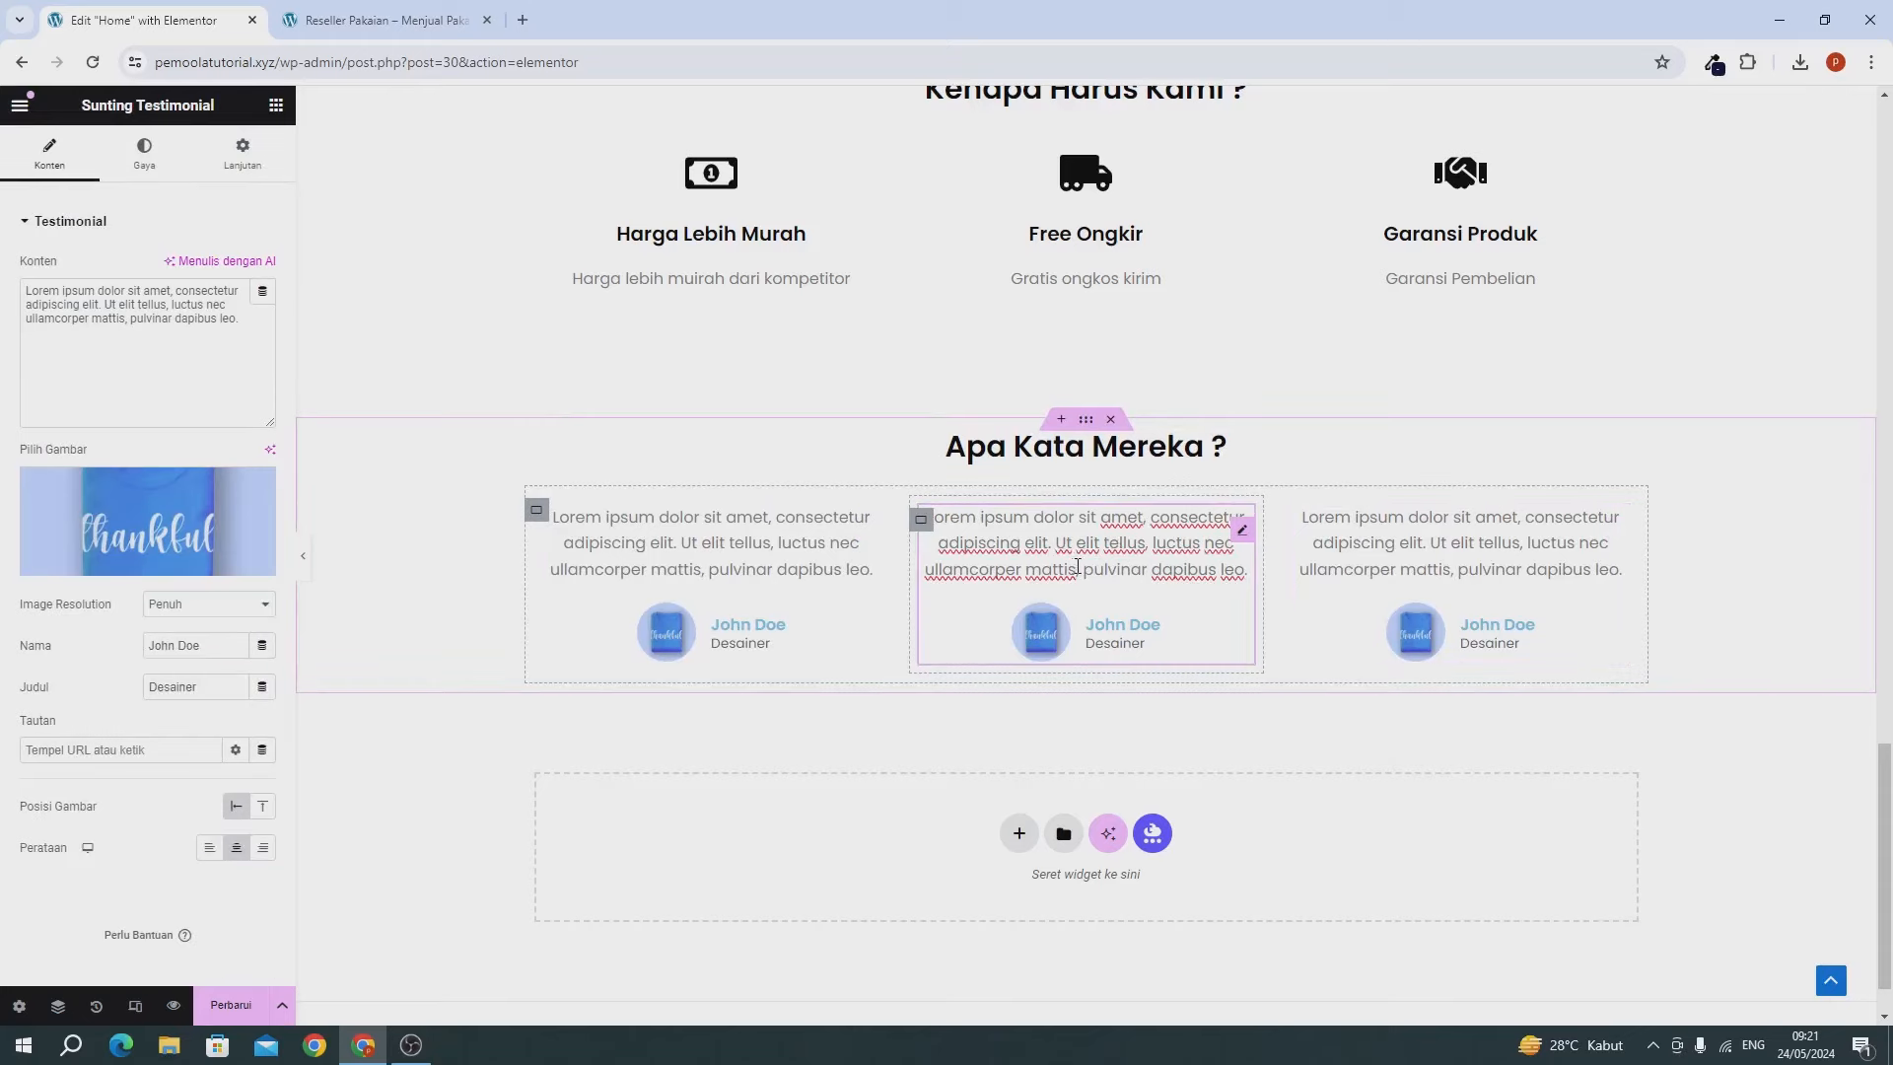
left_click_drag(108, 322, 155, 328)
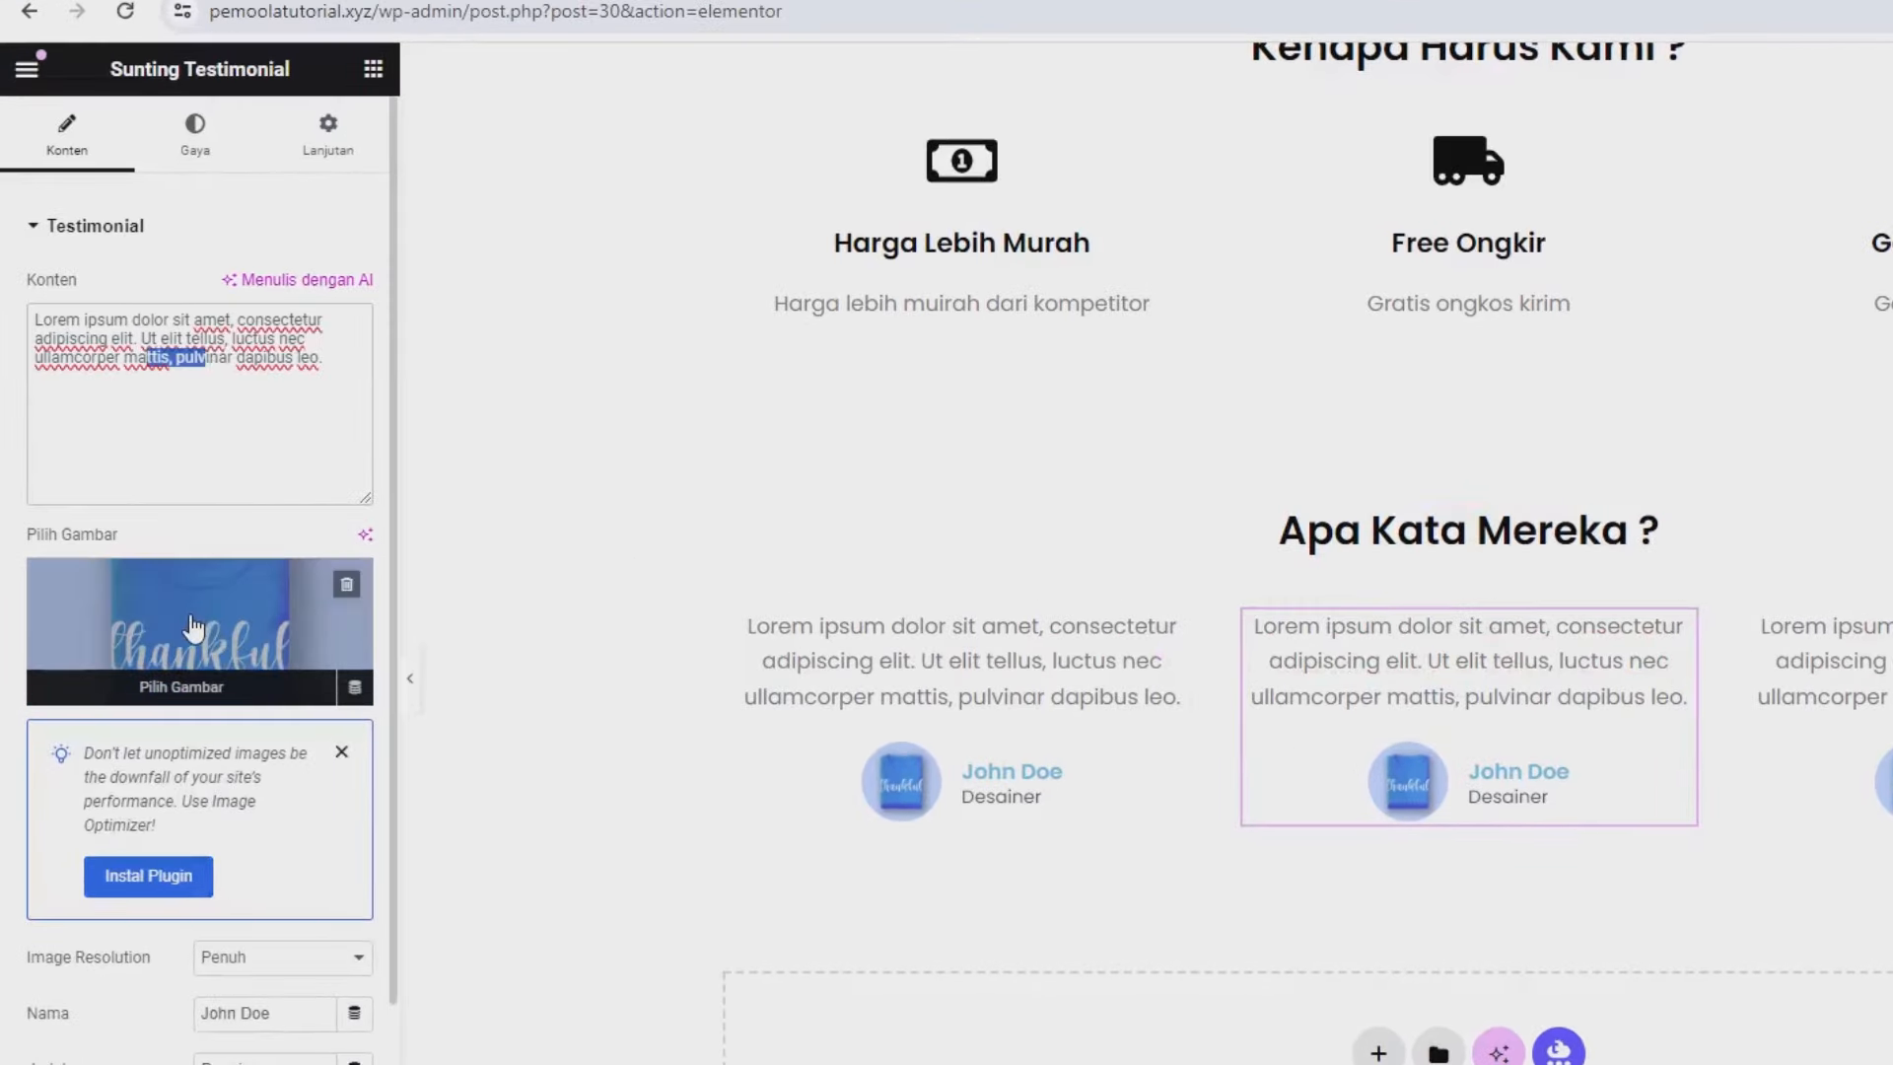
Review the middle testimonial's name and title, then save the home page.
left_click(217, 1012)
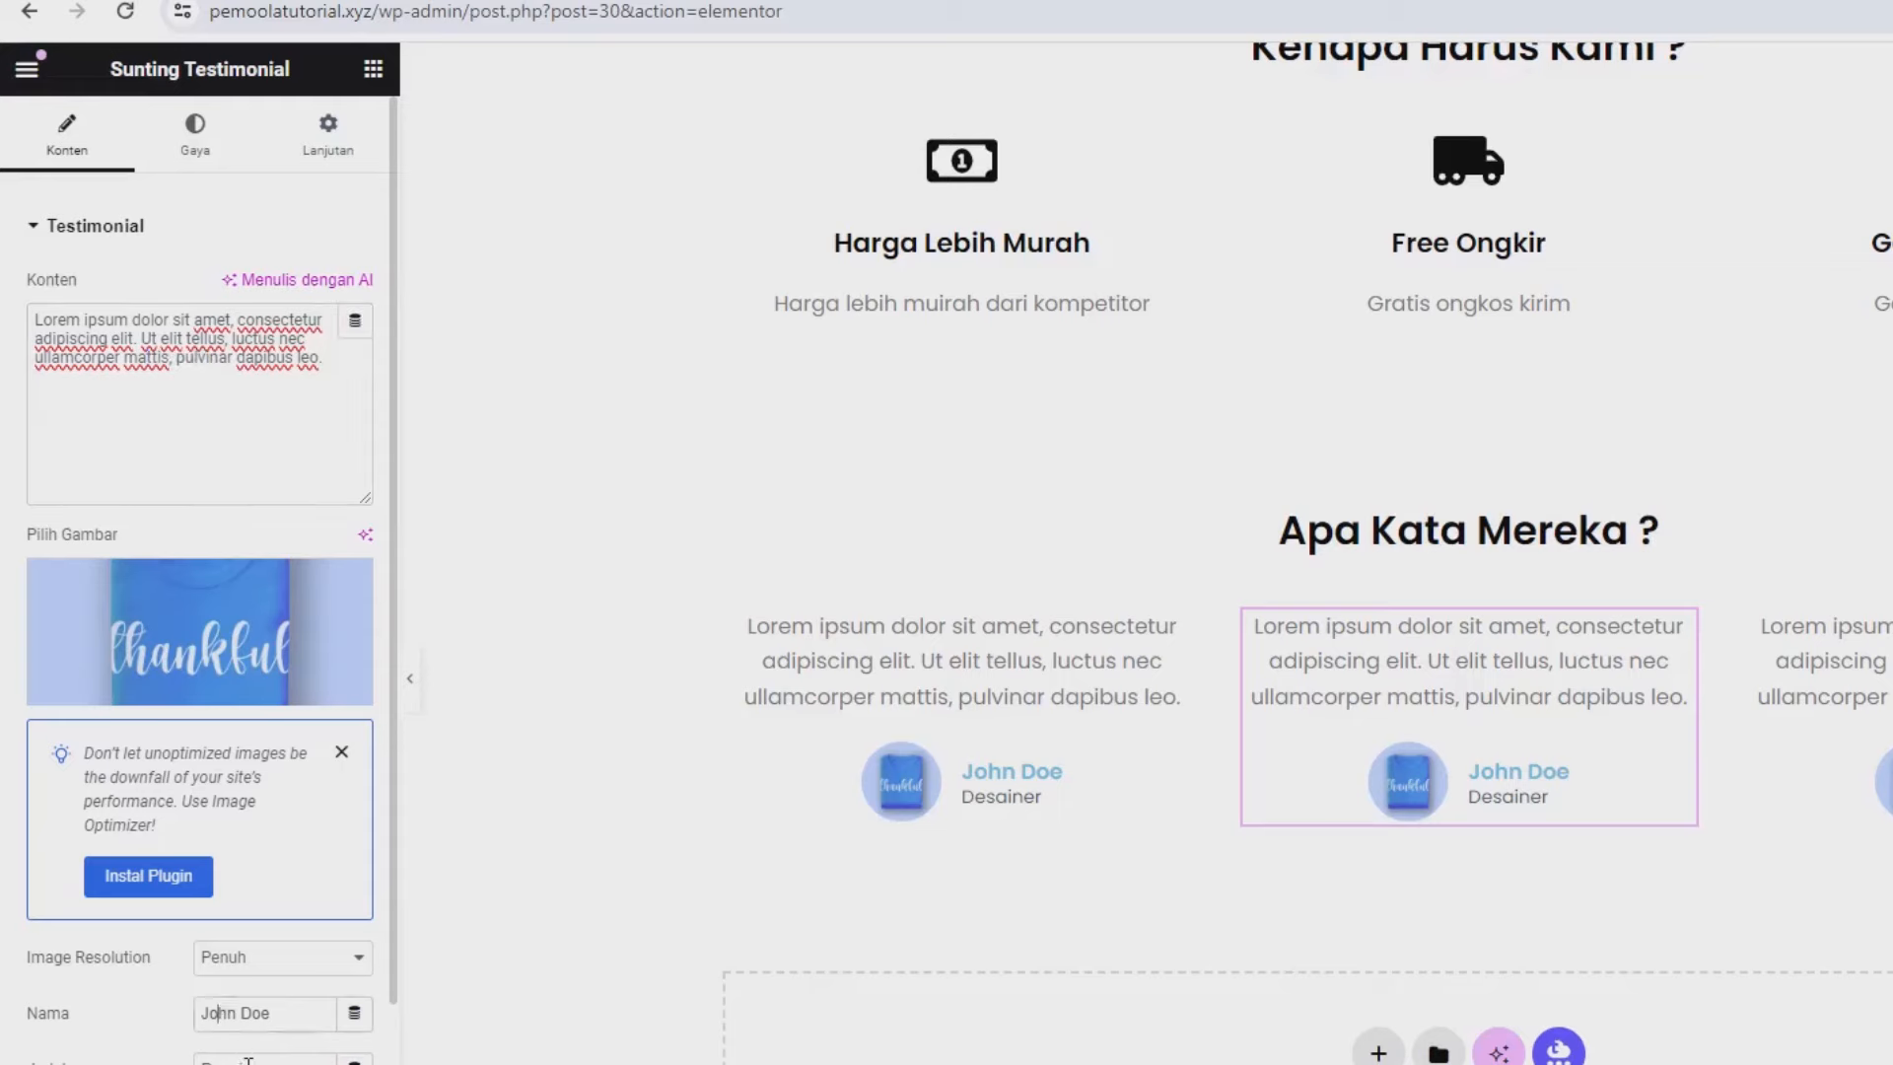
left_click(247, 1060)
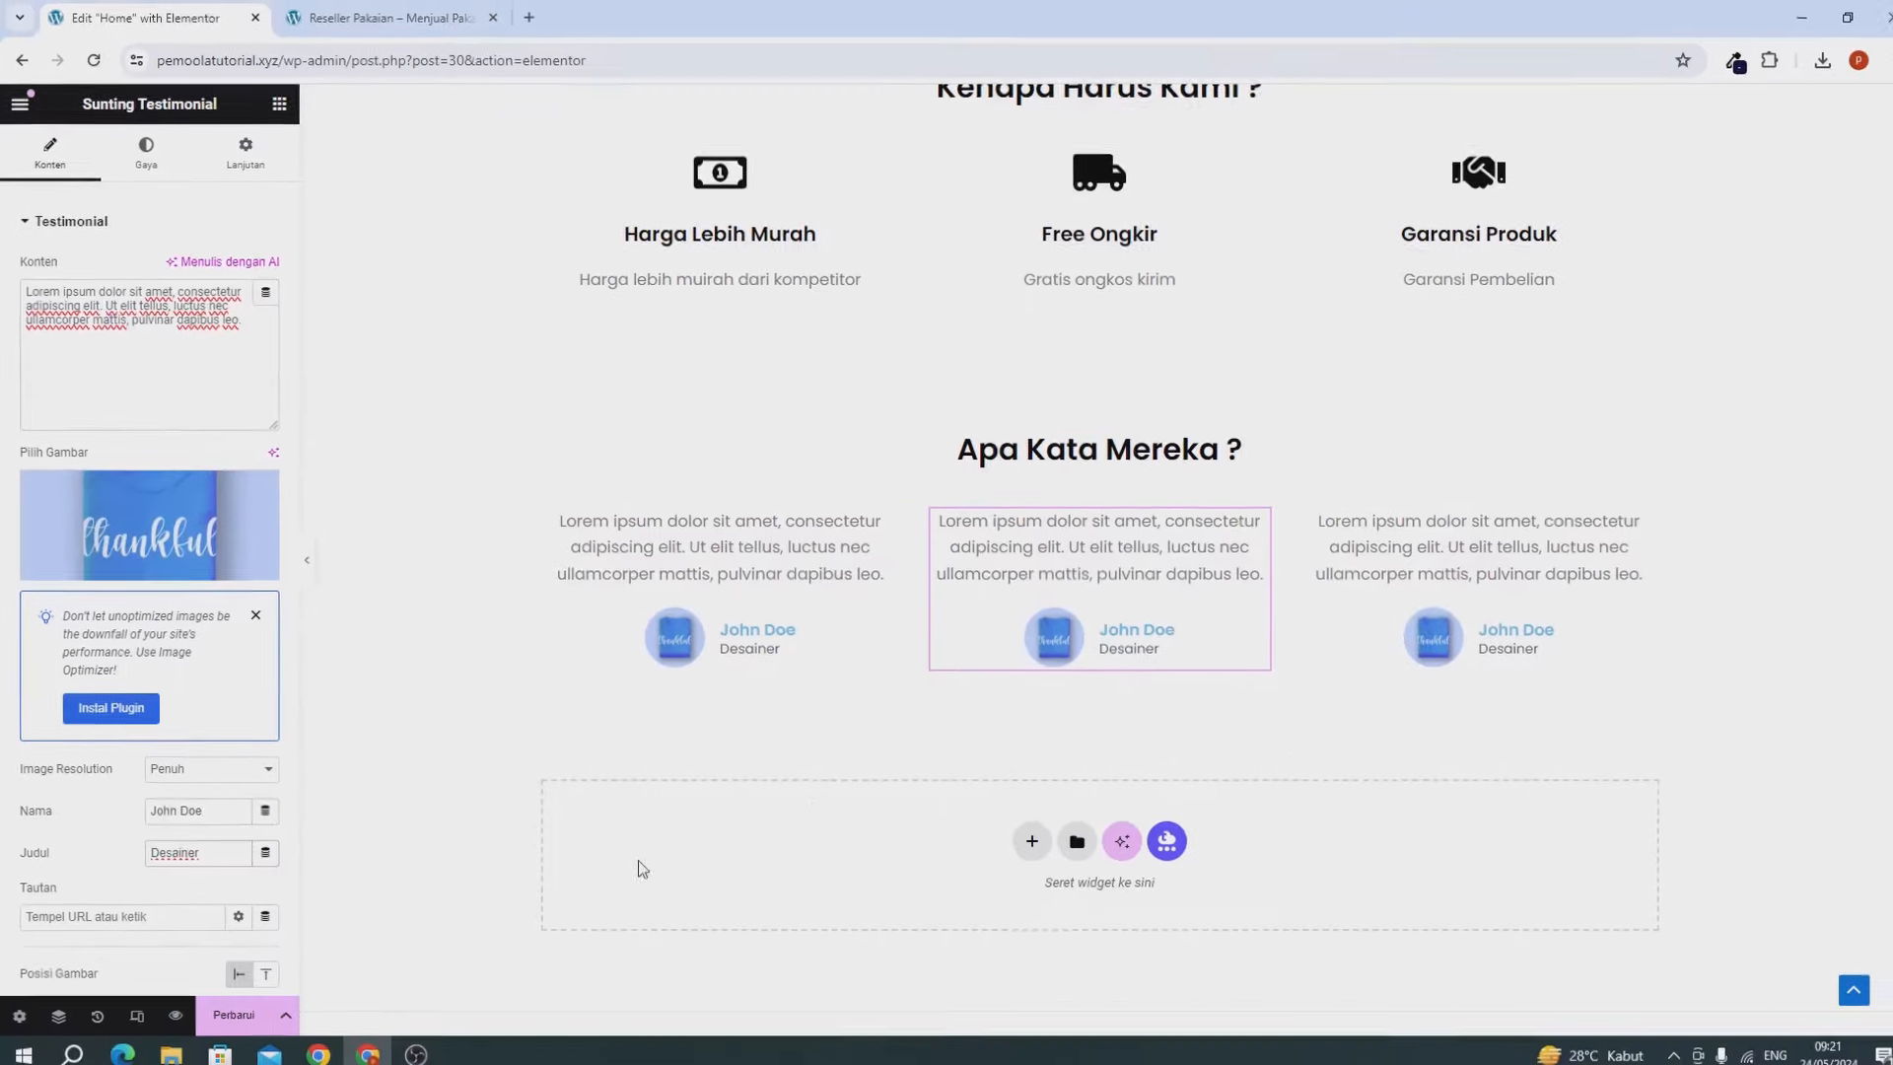
left_click(210, 1008)
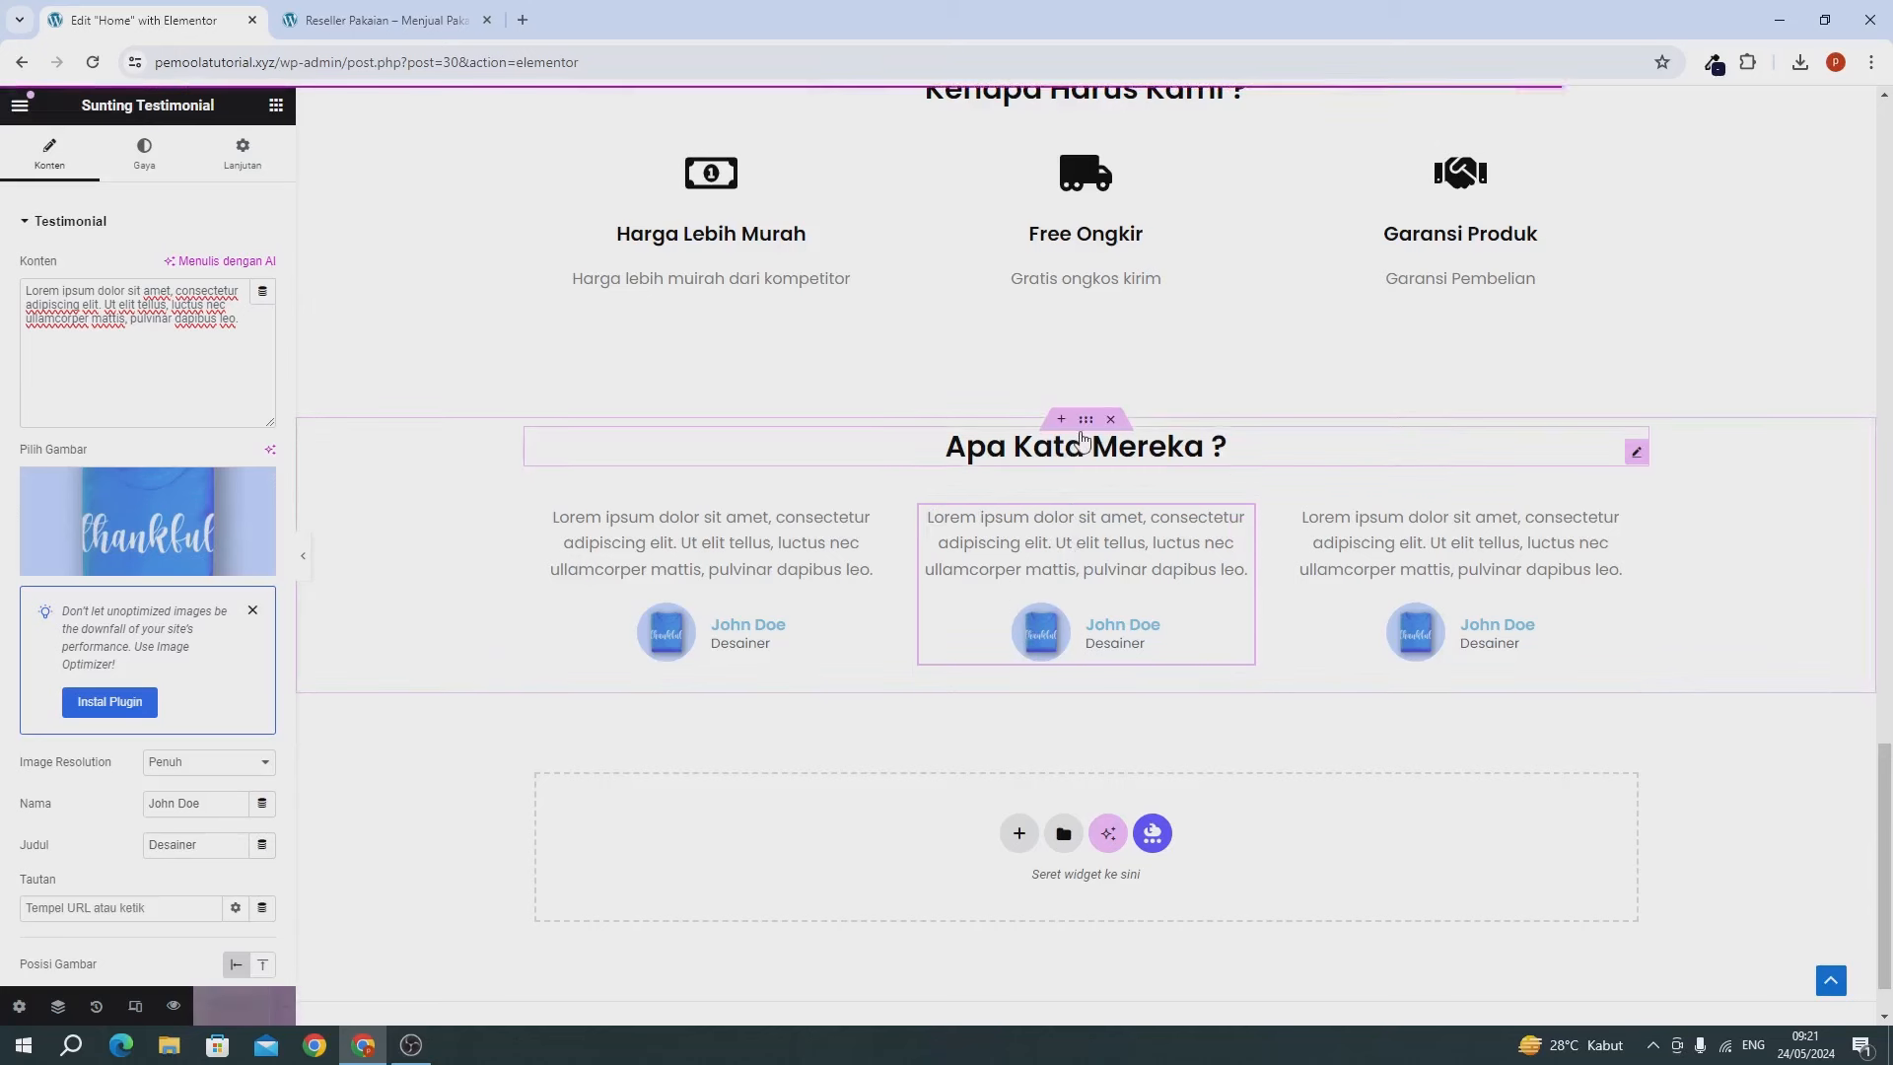
Set the testimonials container's Margin Bawah to 6 under Lanjutan and save again.
left_click(1085, 420)
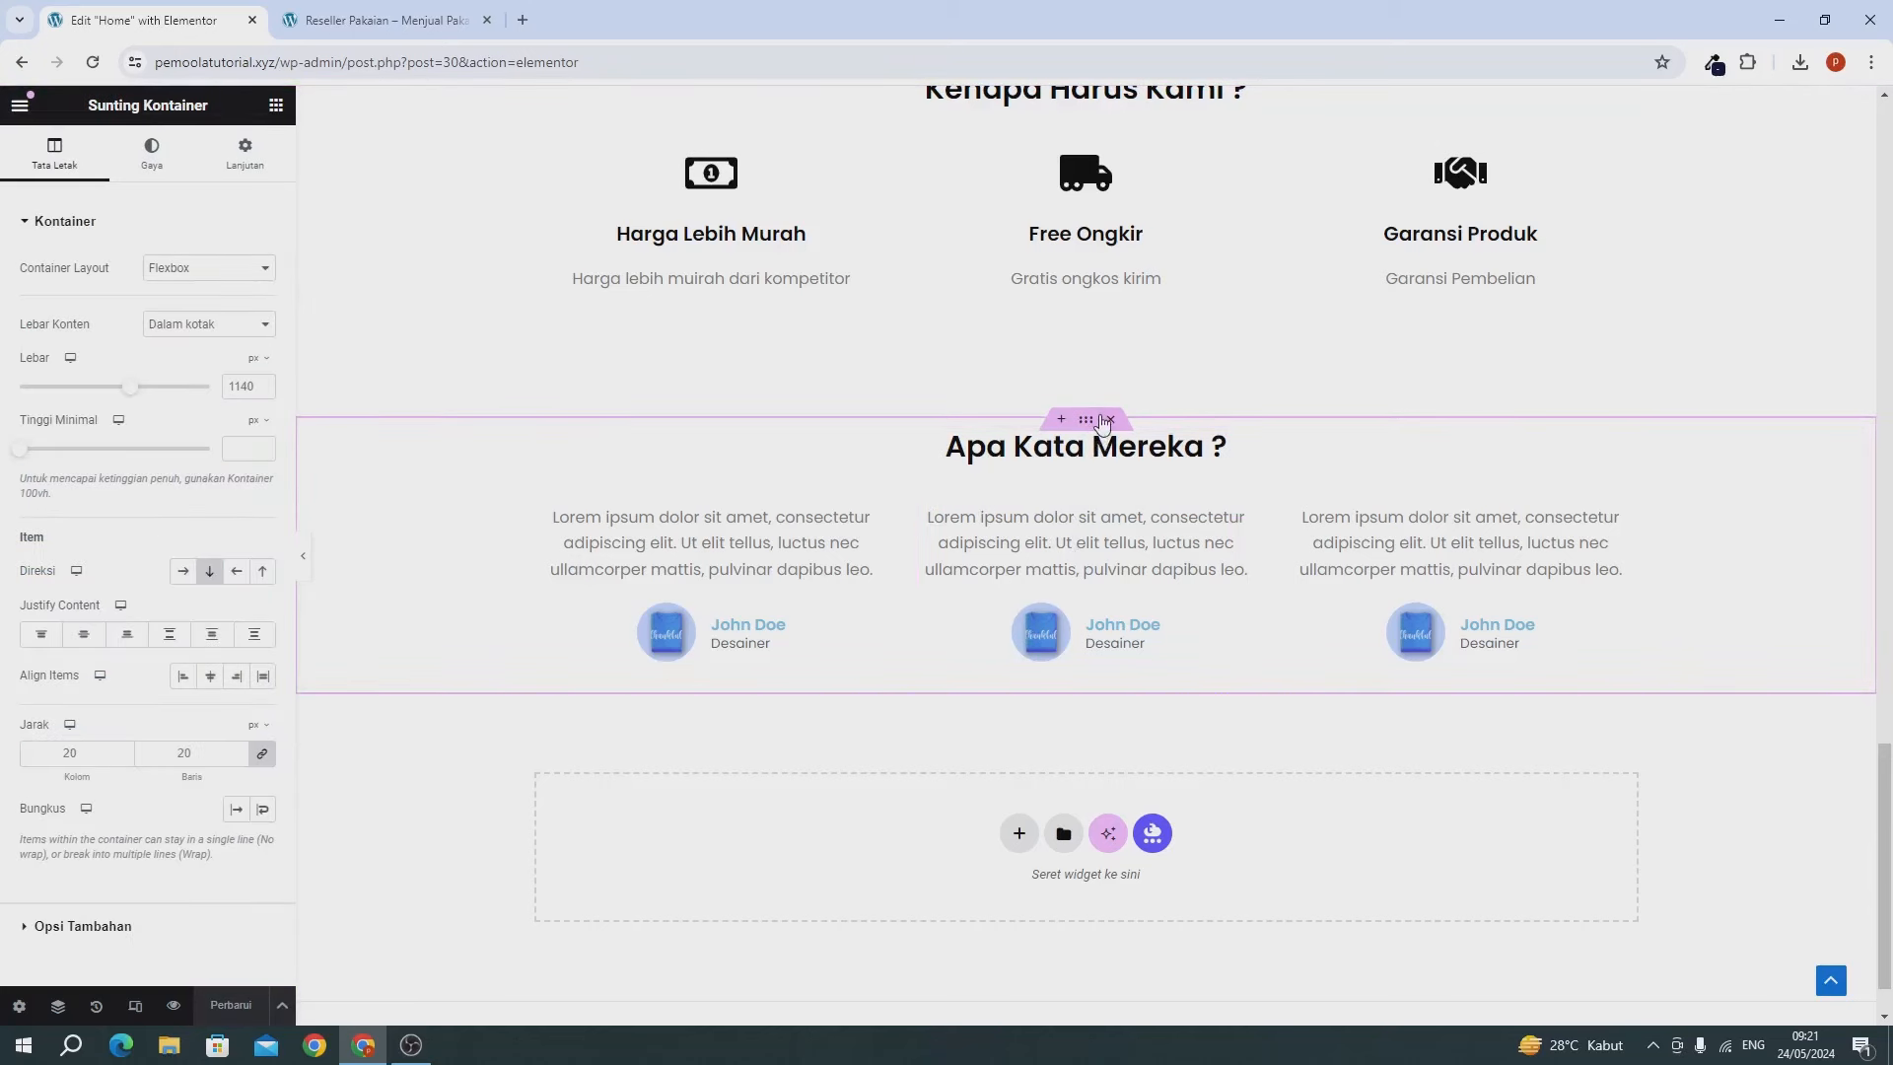
left_click(261, 173)
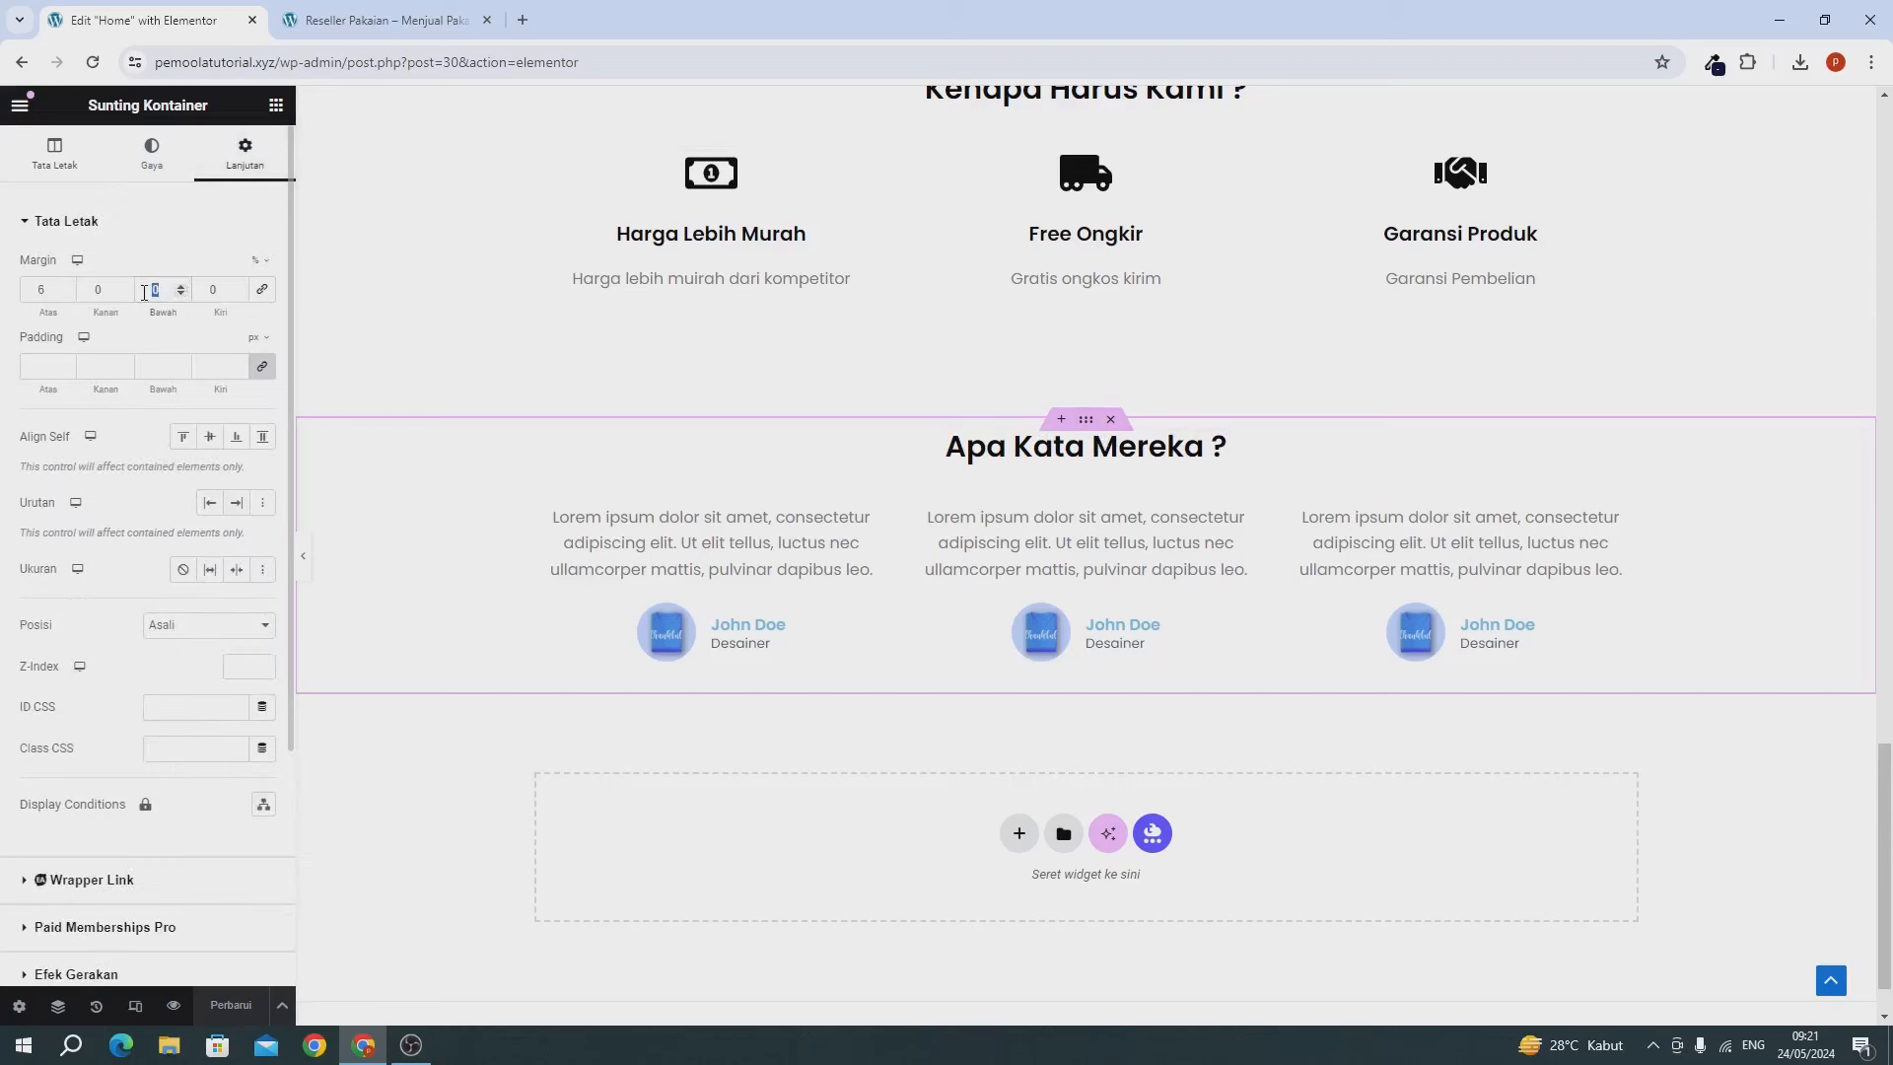
type("6")
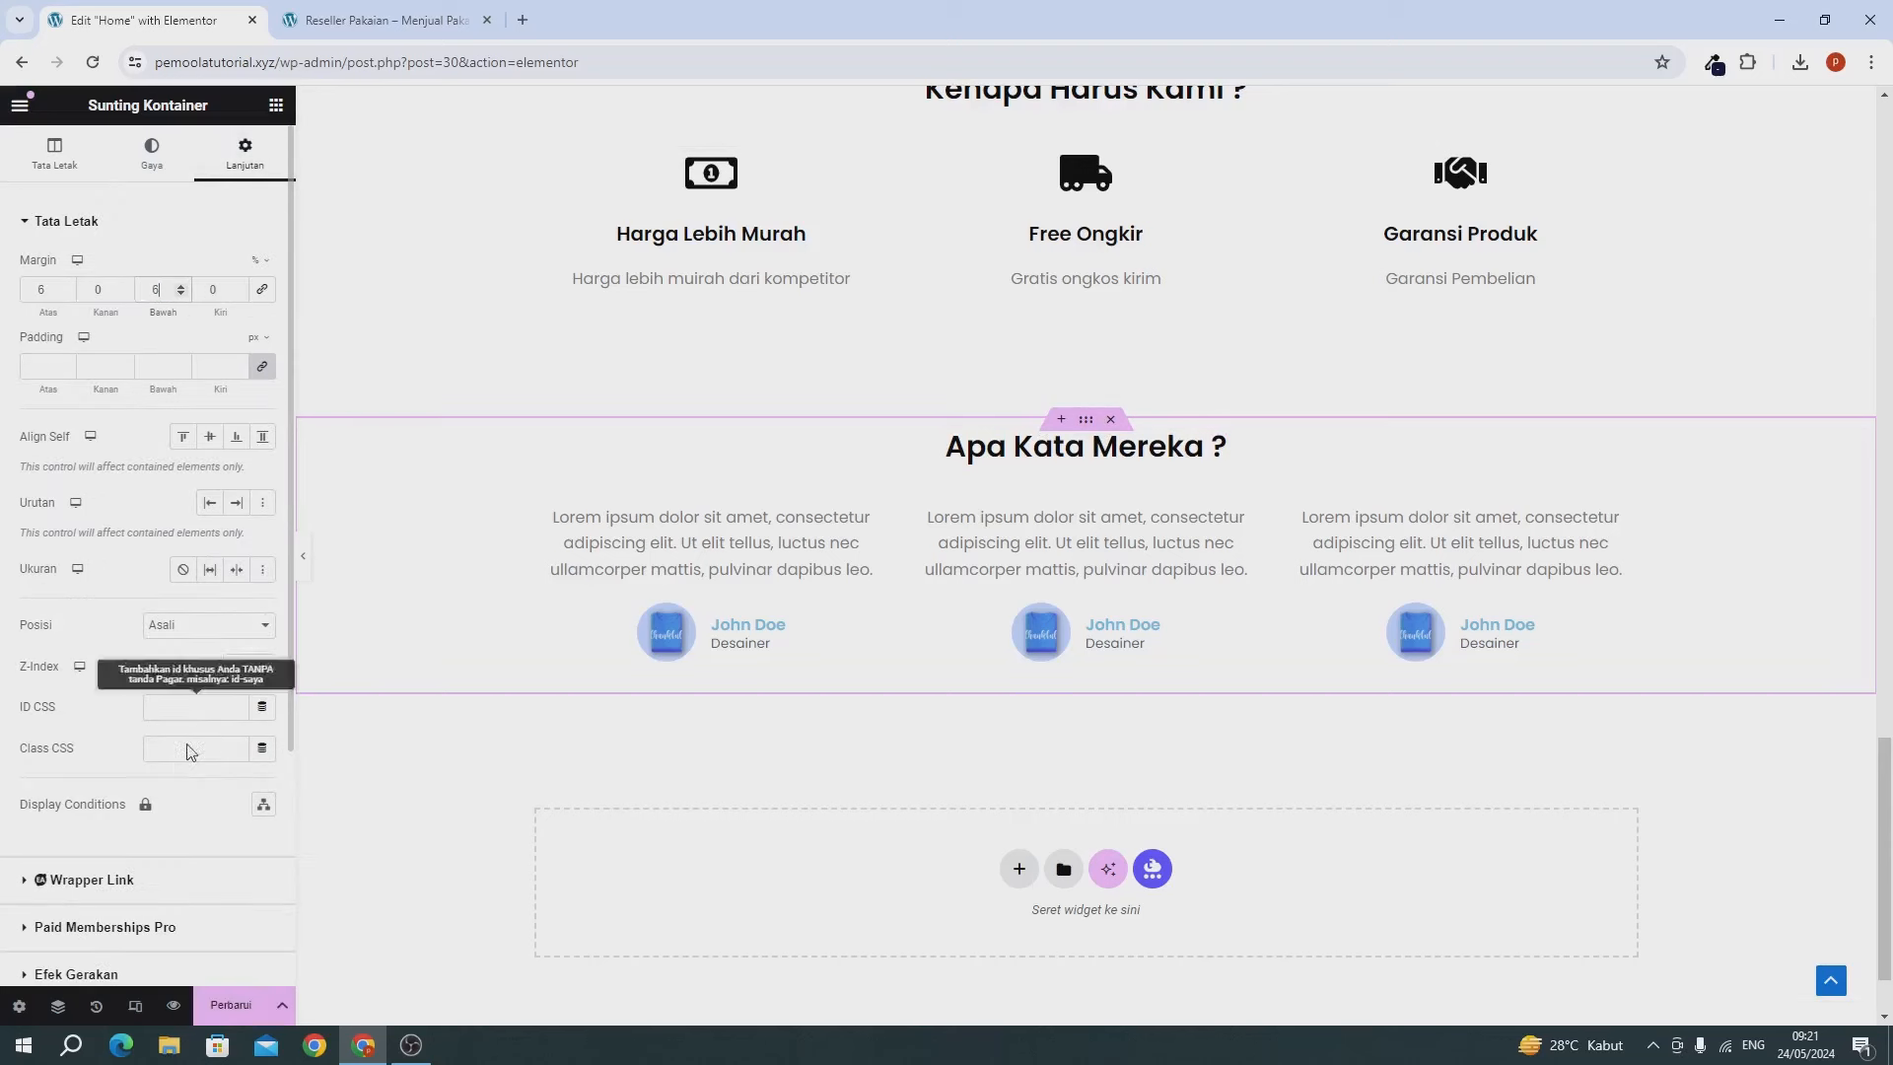
left_click(233, 1005)
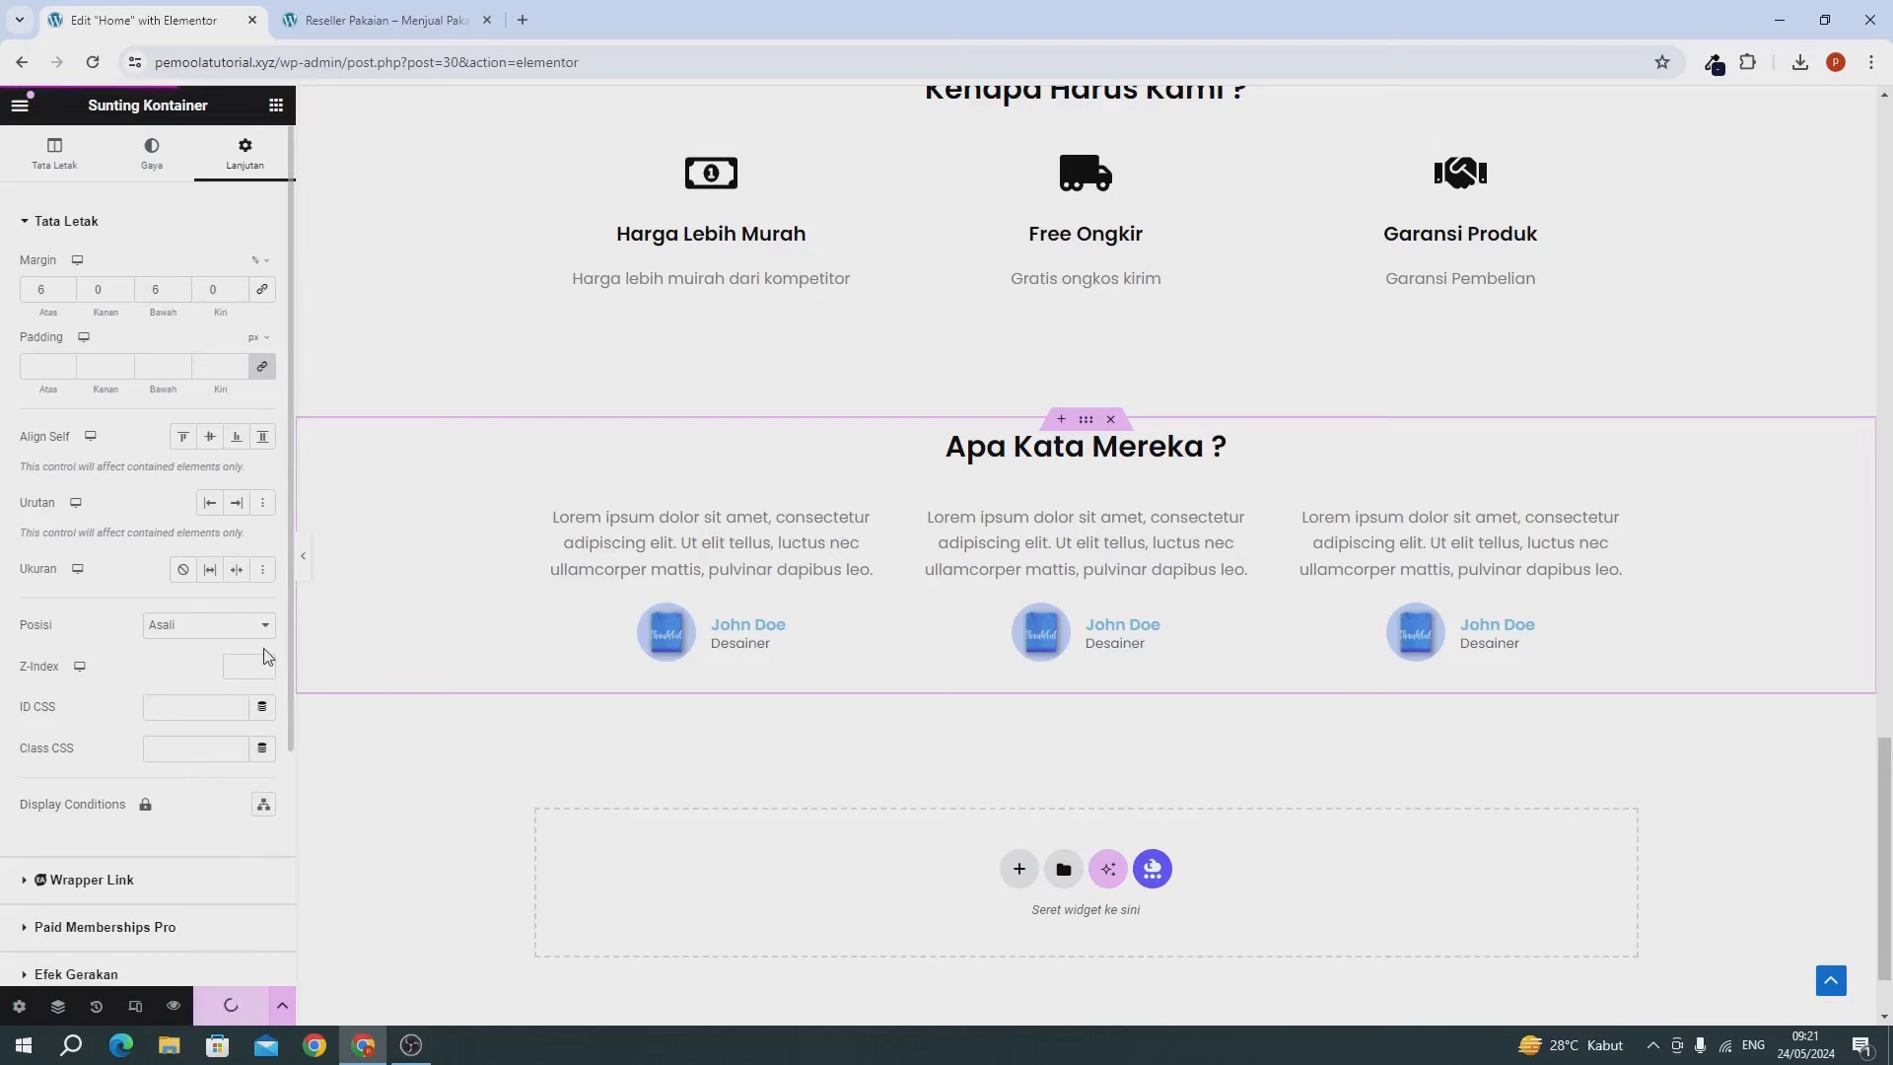
Reload the live home page and scroll through the new testimonials section.
left_click(331, 22)
left_click(94, 62)
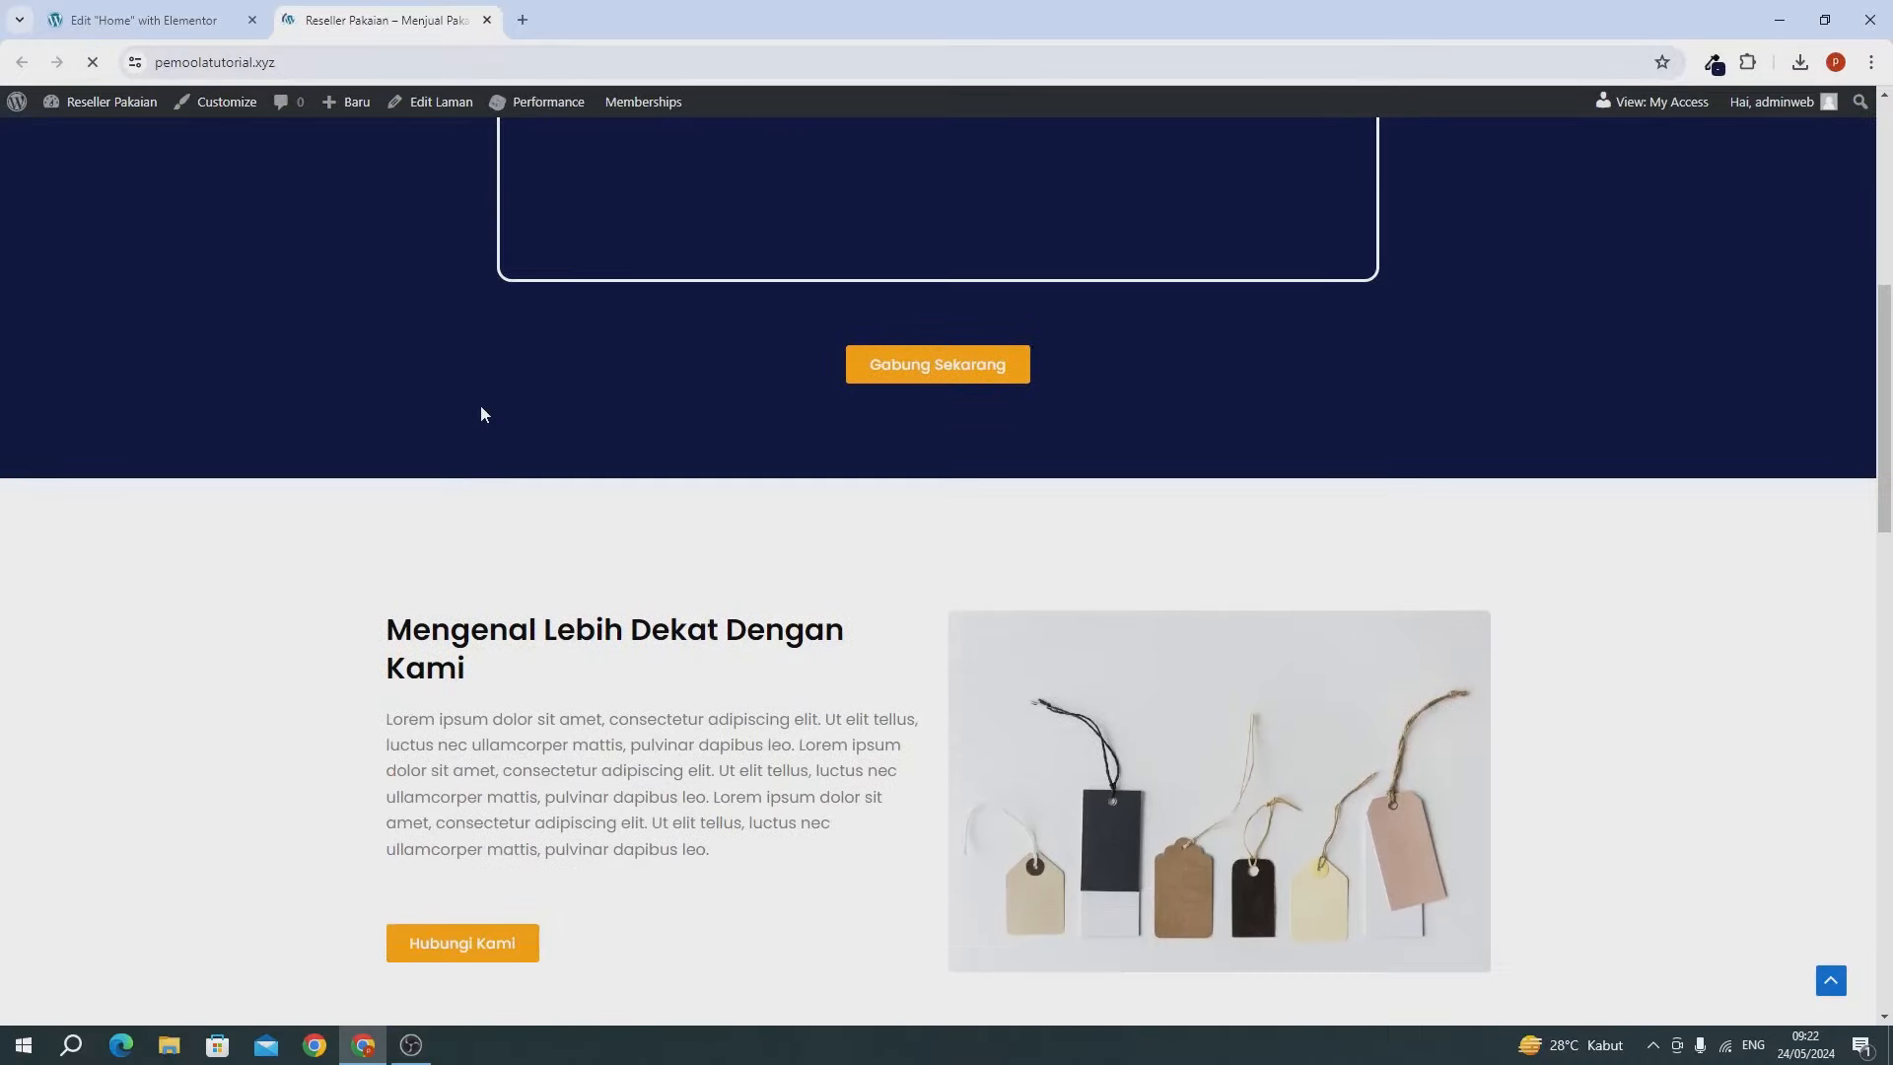
scroll(481, 405, "down", 8)
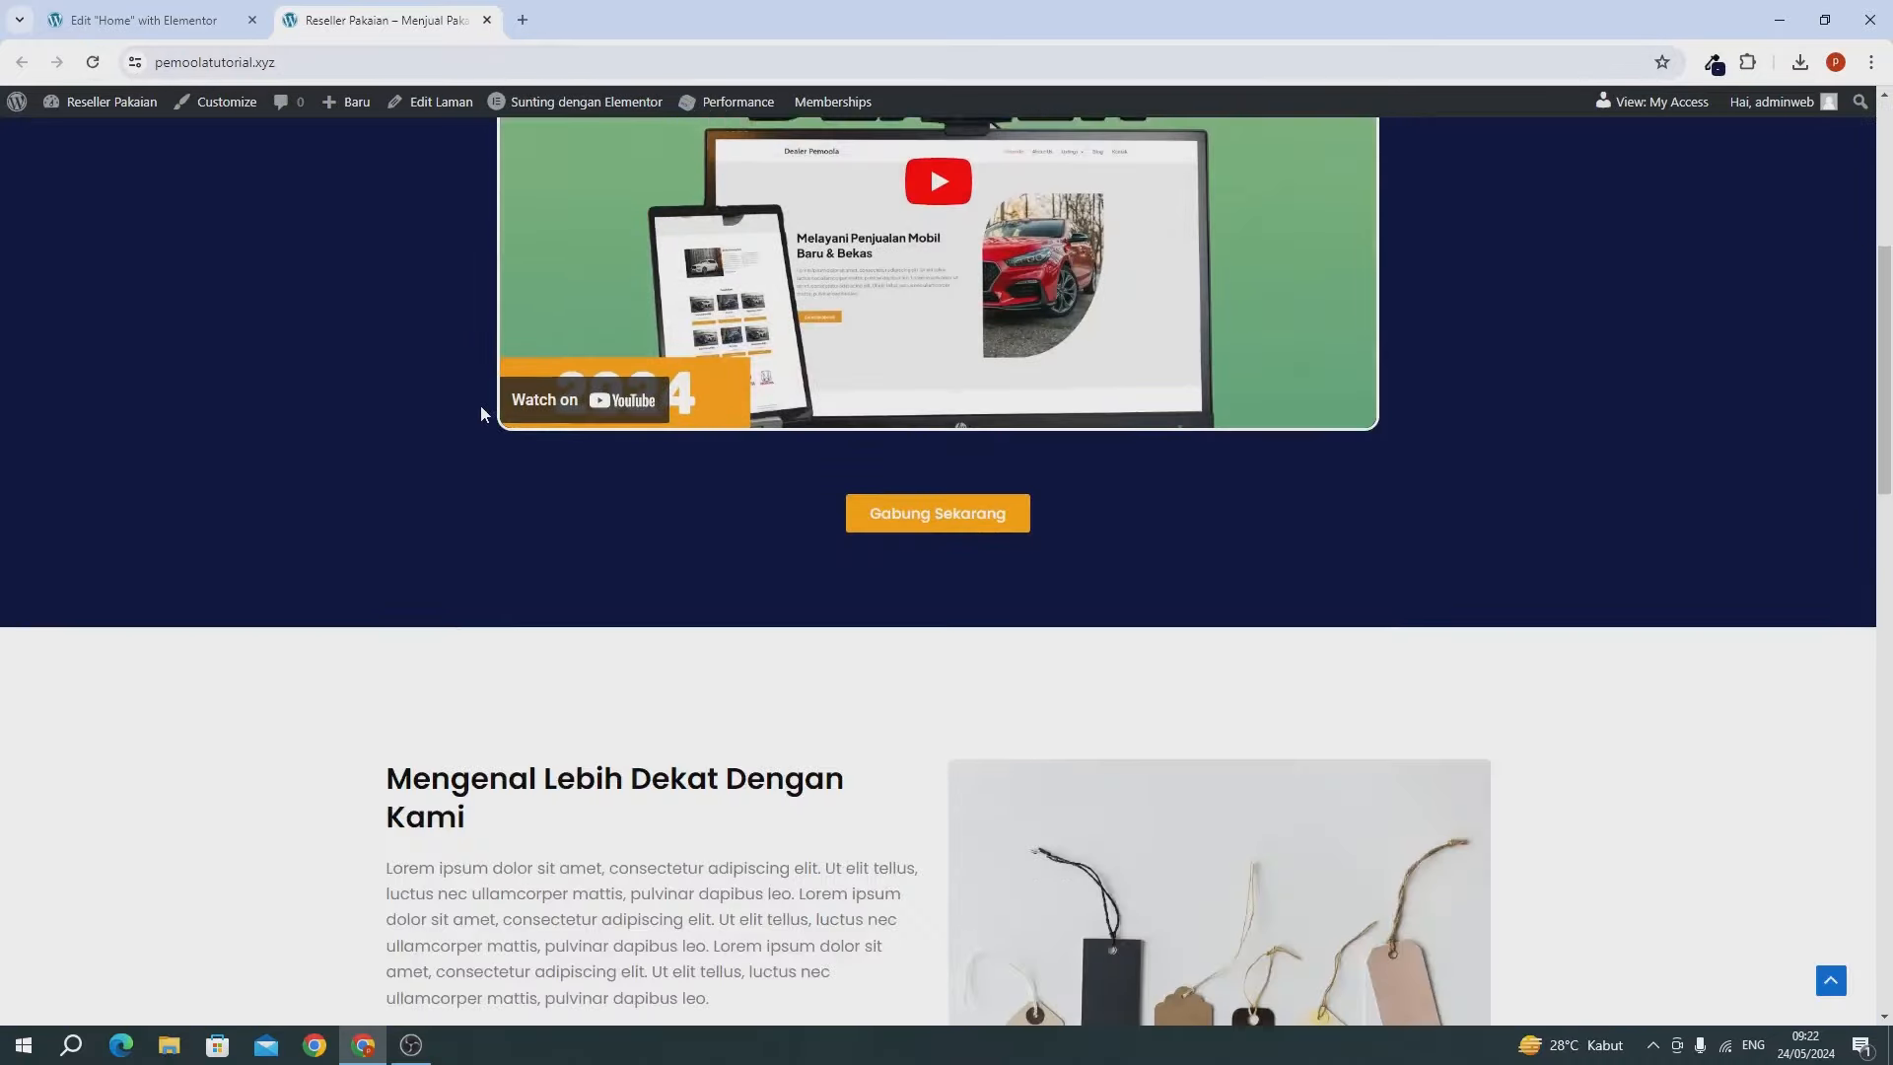
scroll(482, 408, "down", 15)
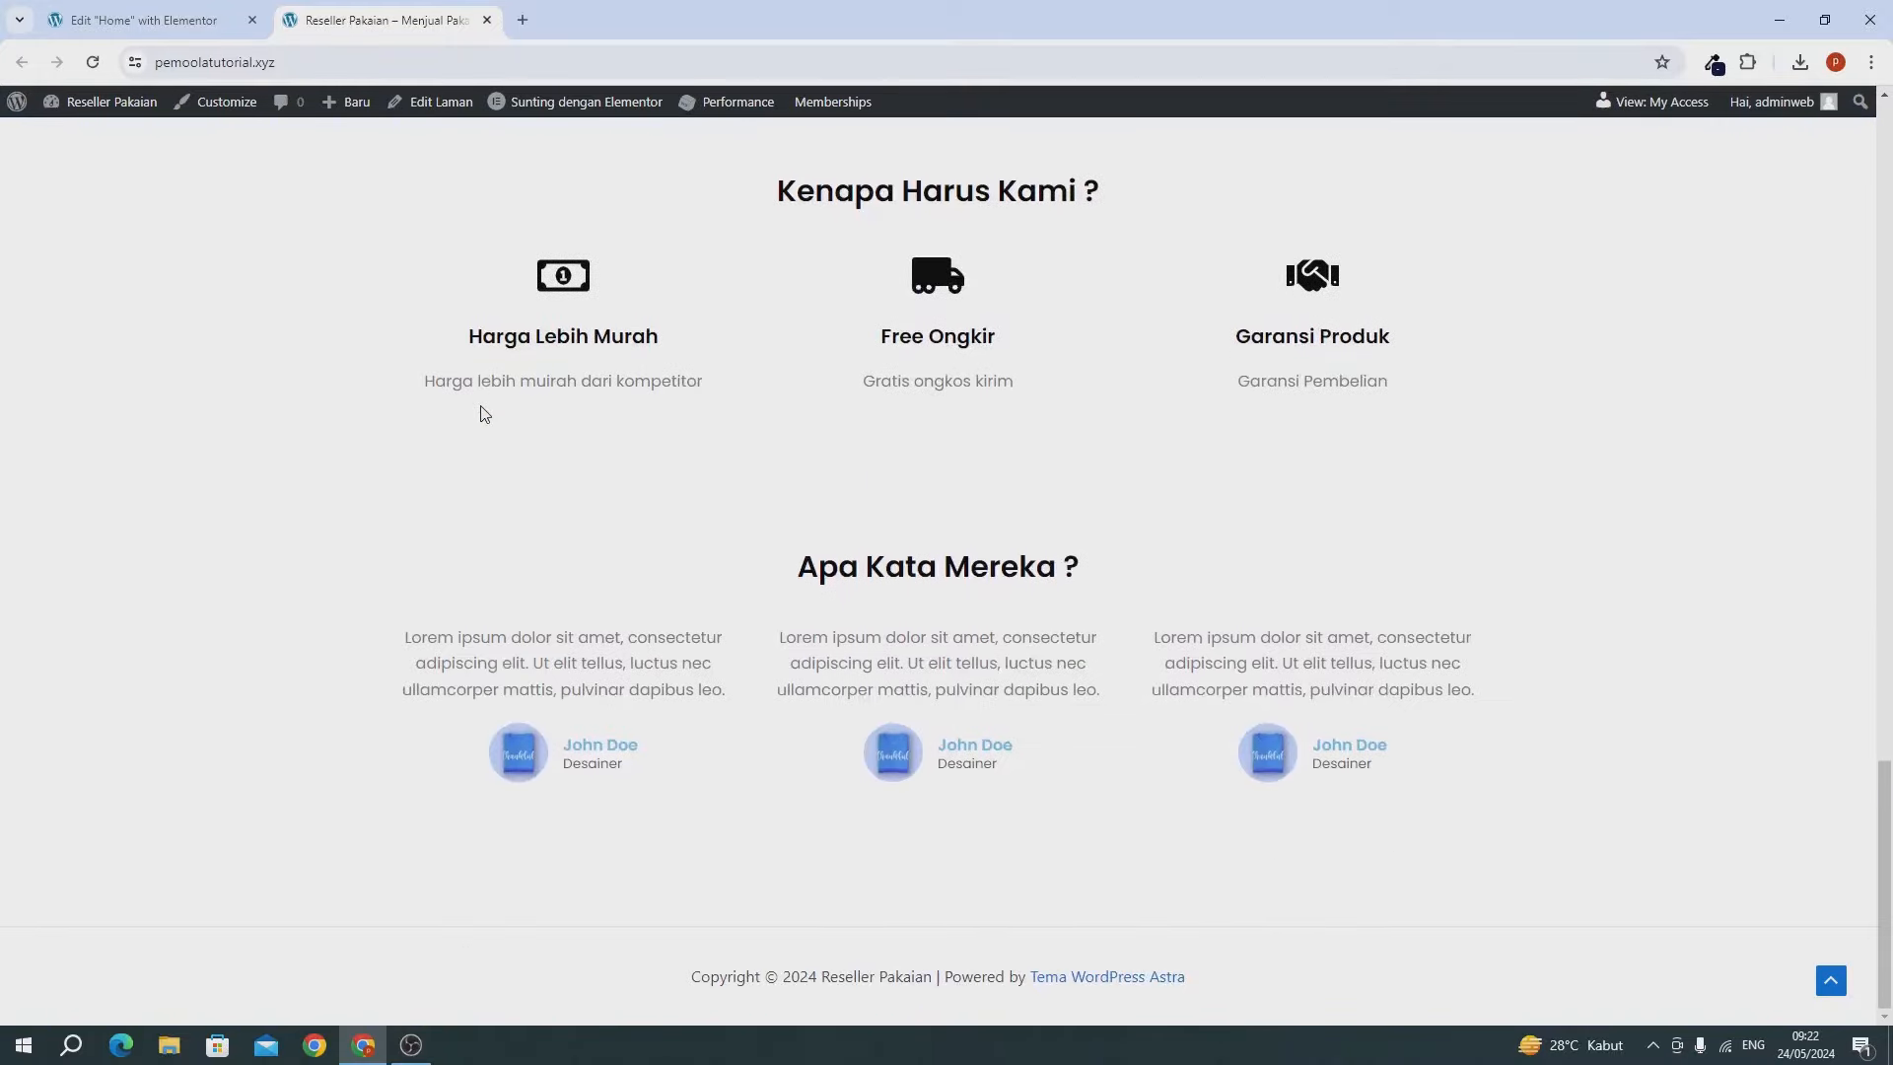
scroll(960, 638, "up", 20)
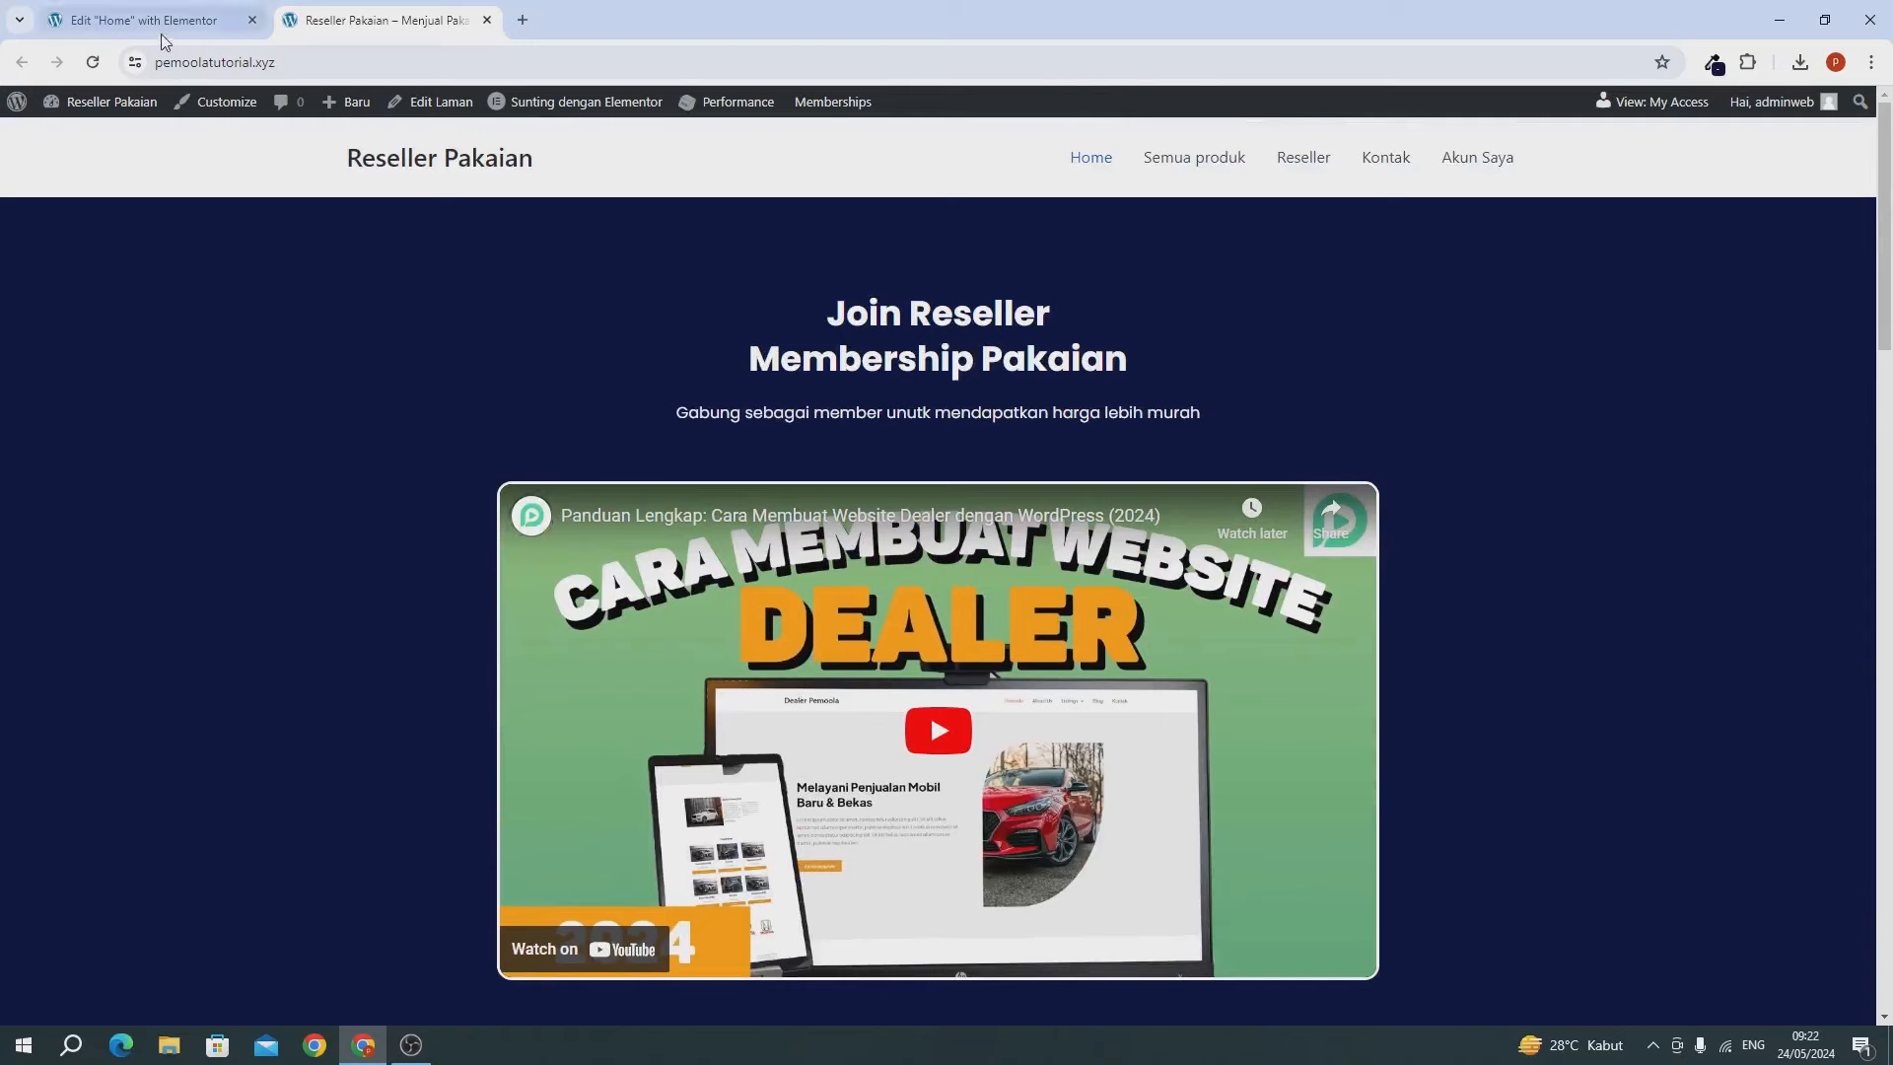
Close the editor and browse the live site's Semua produk shop page, then Reseller.
left_click(133, 38)
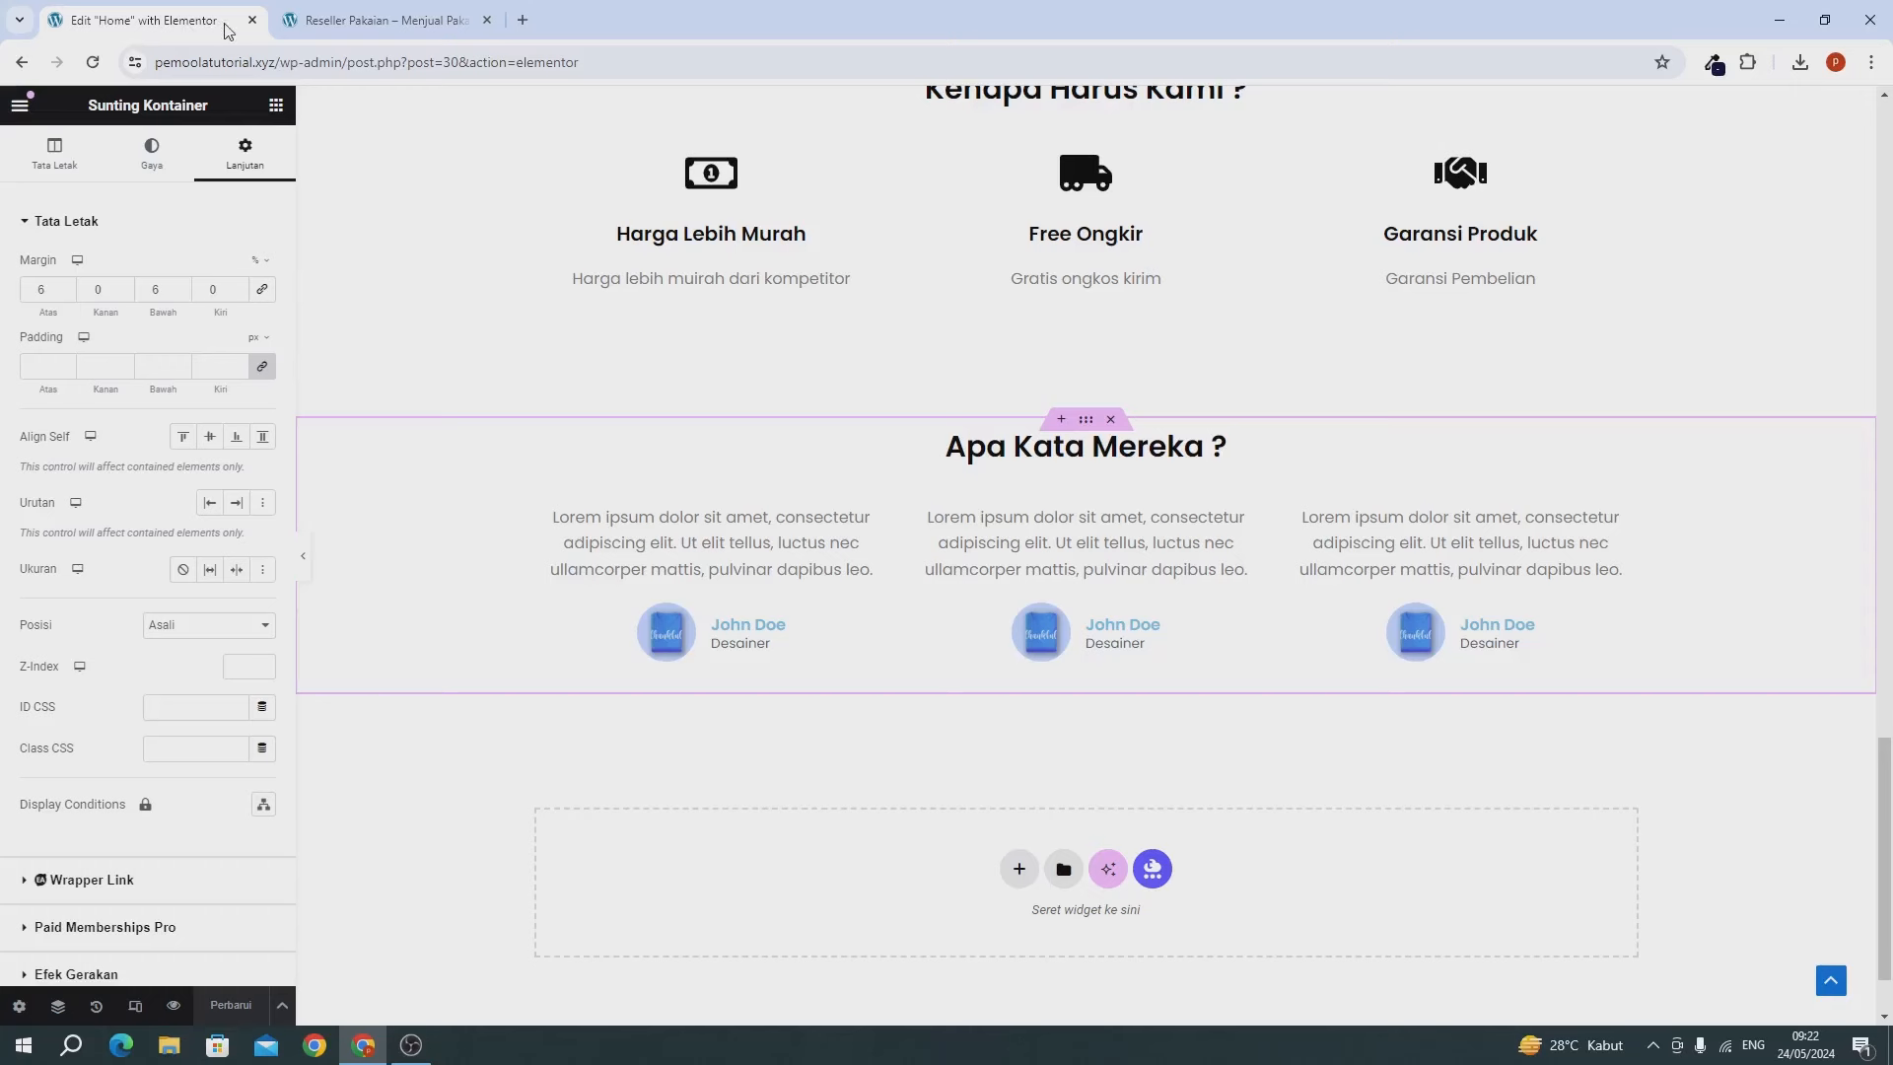
left_click(253, 20)
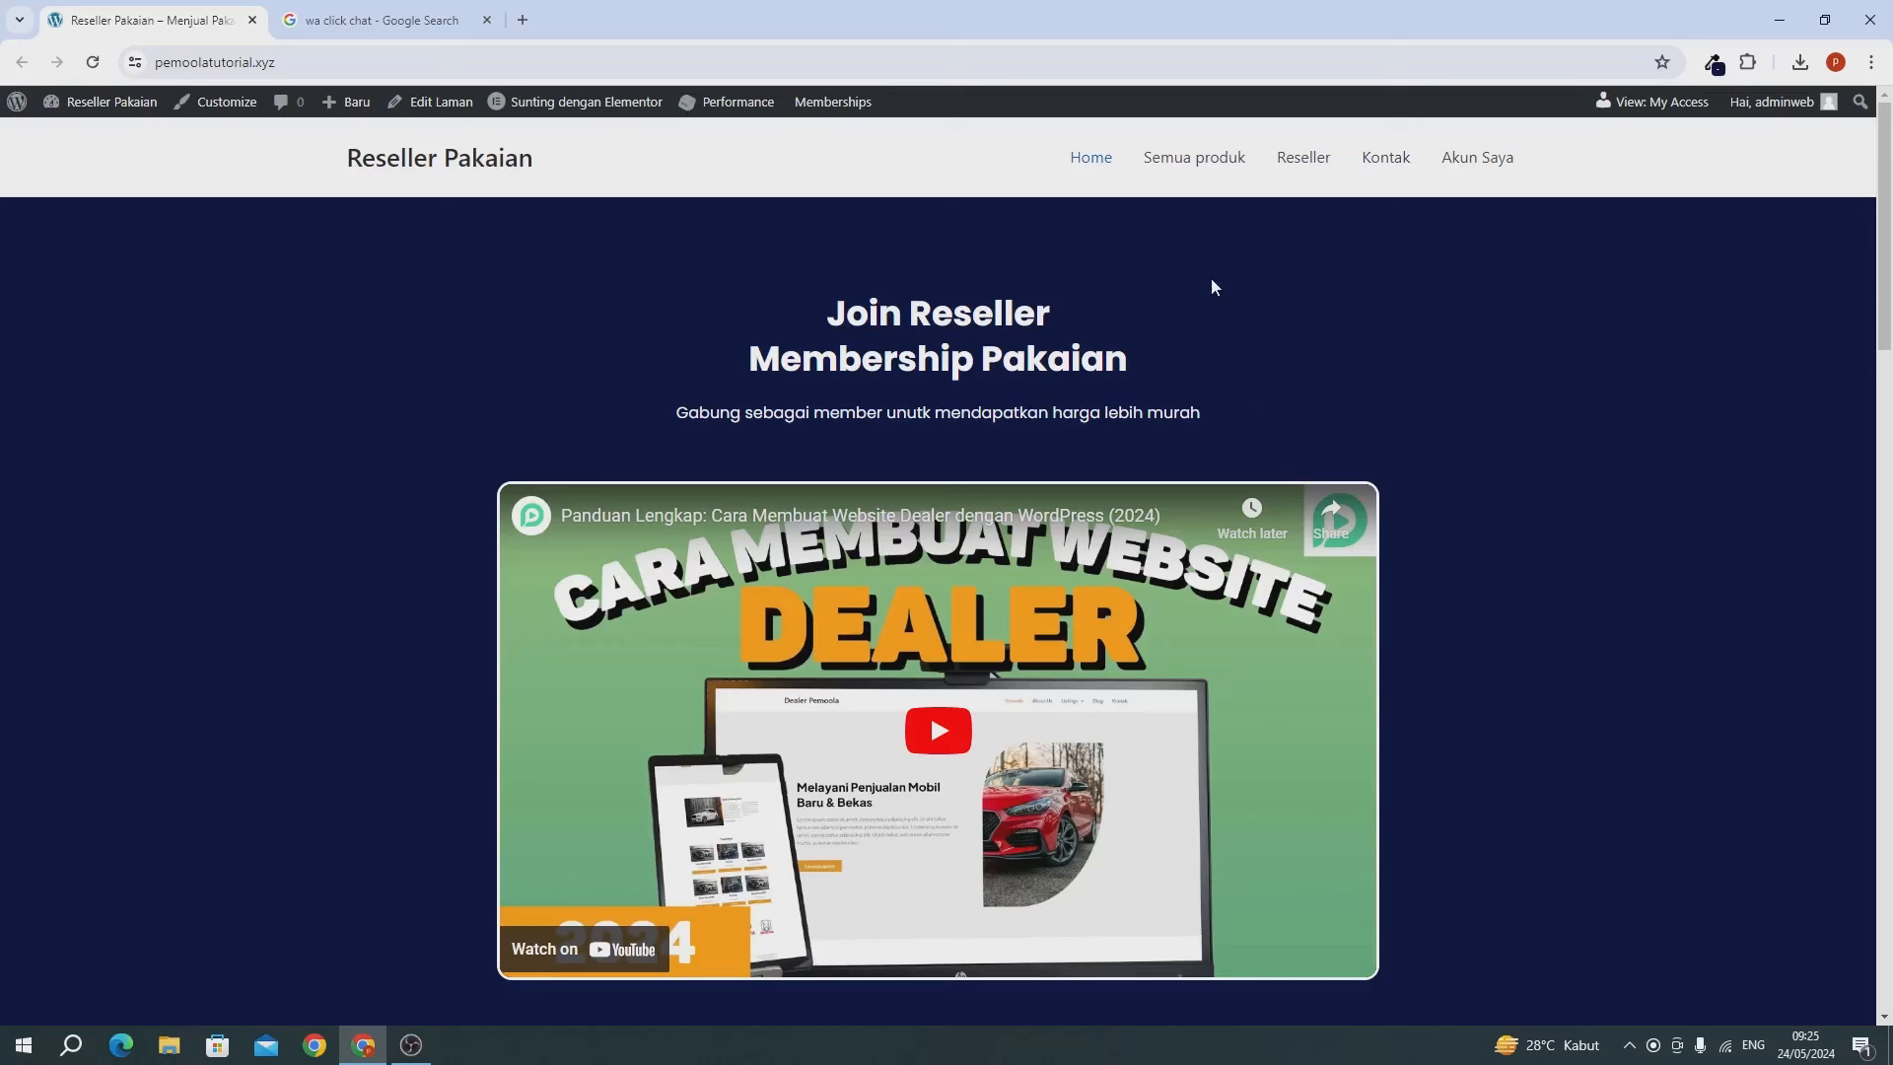
left_click(1171, 168)
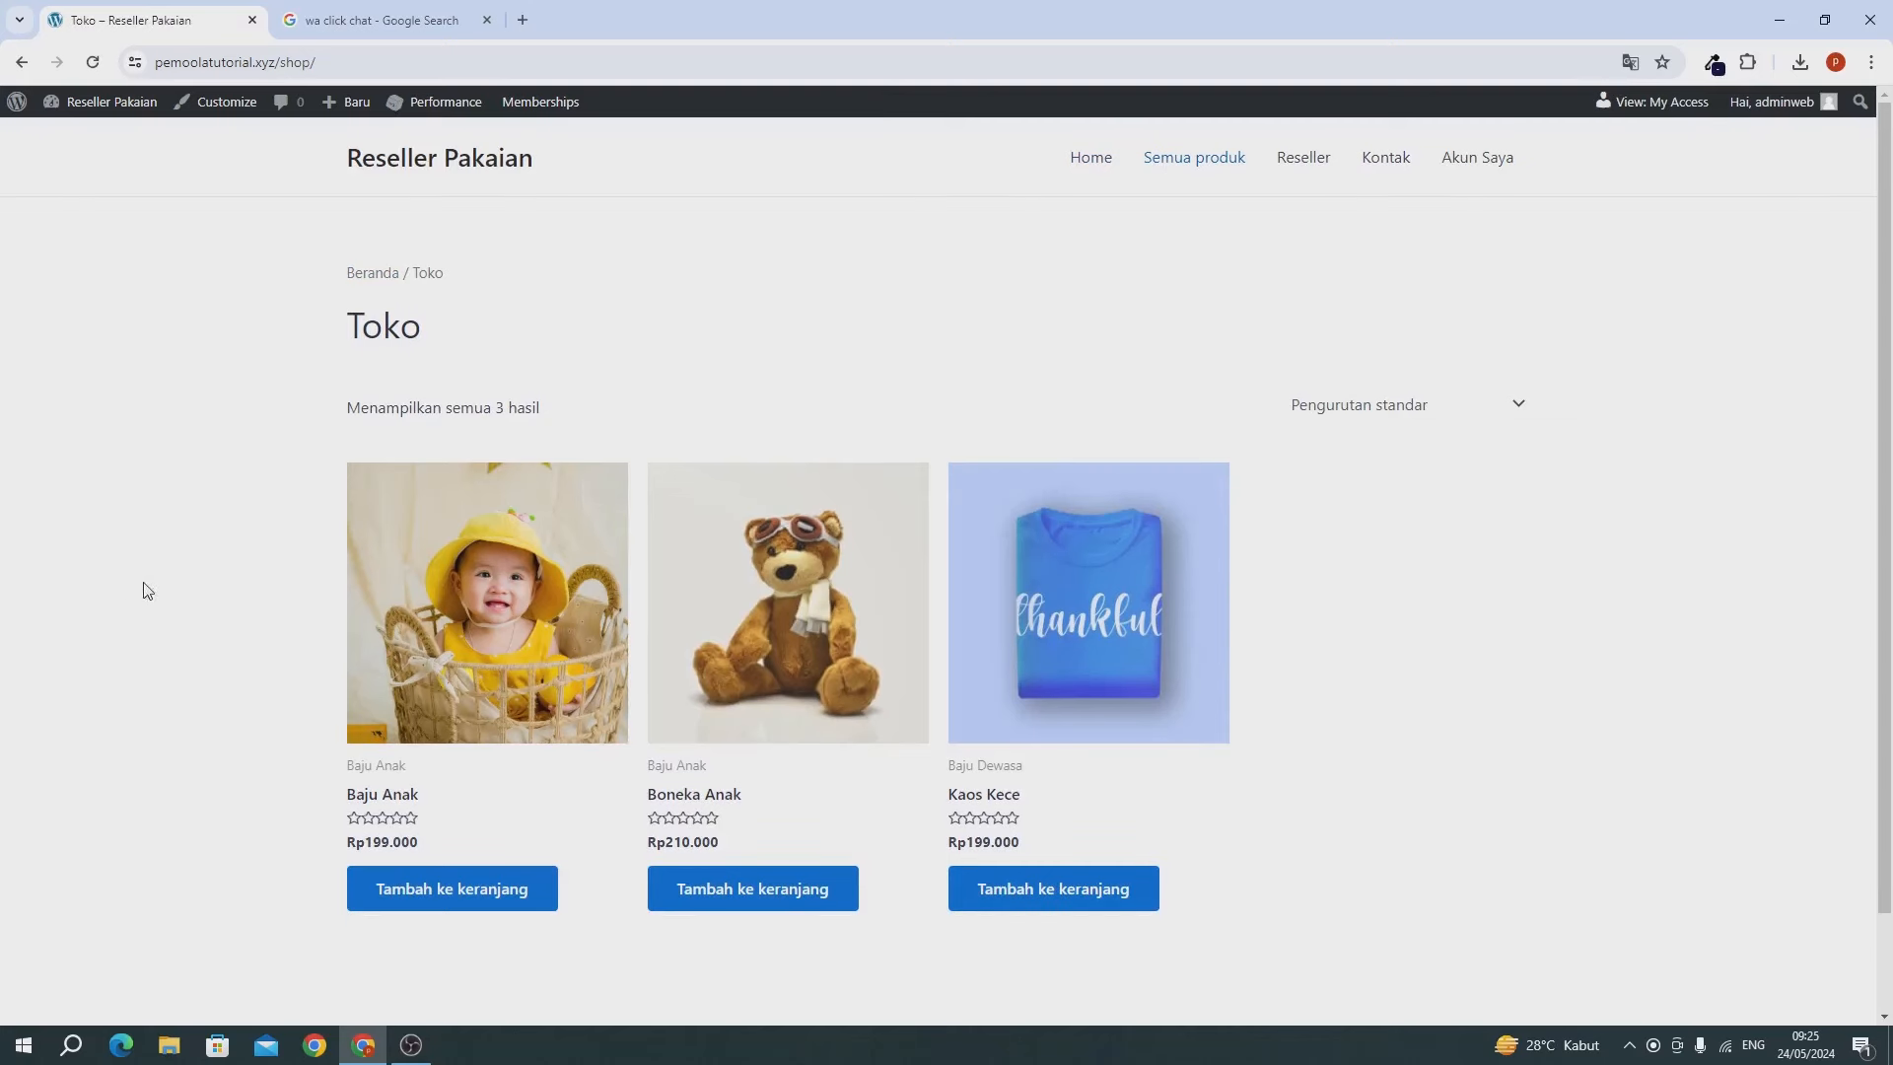
left_click(1298, 168)
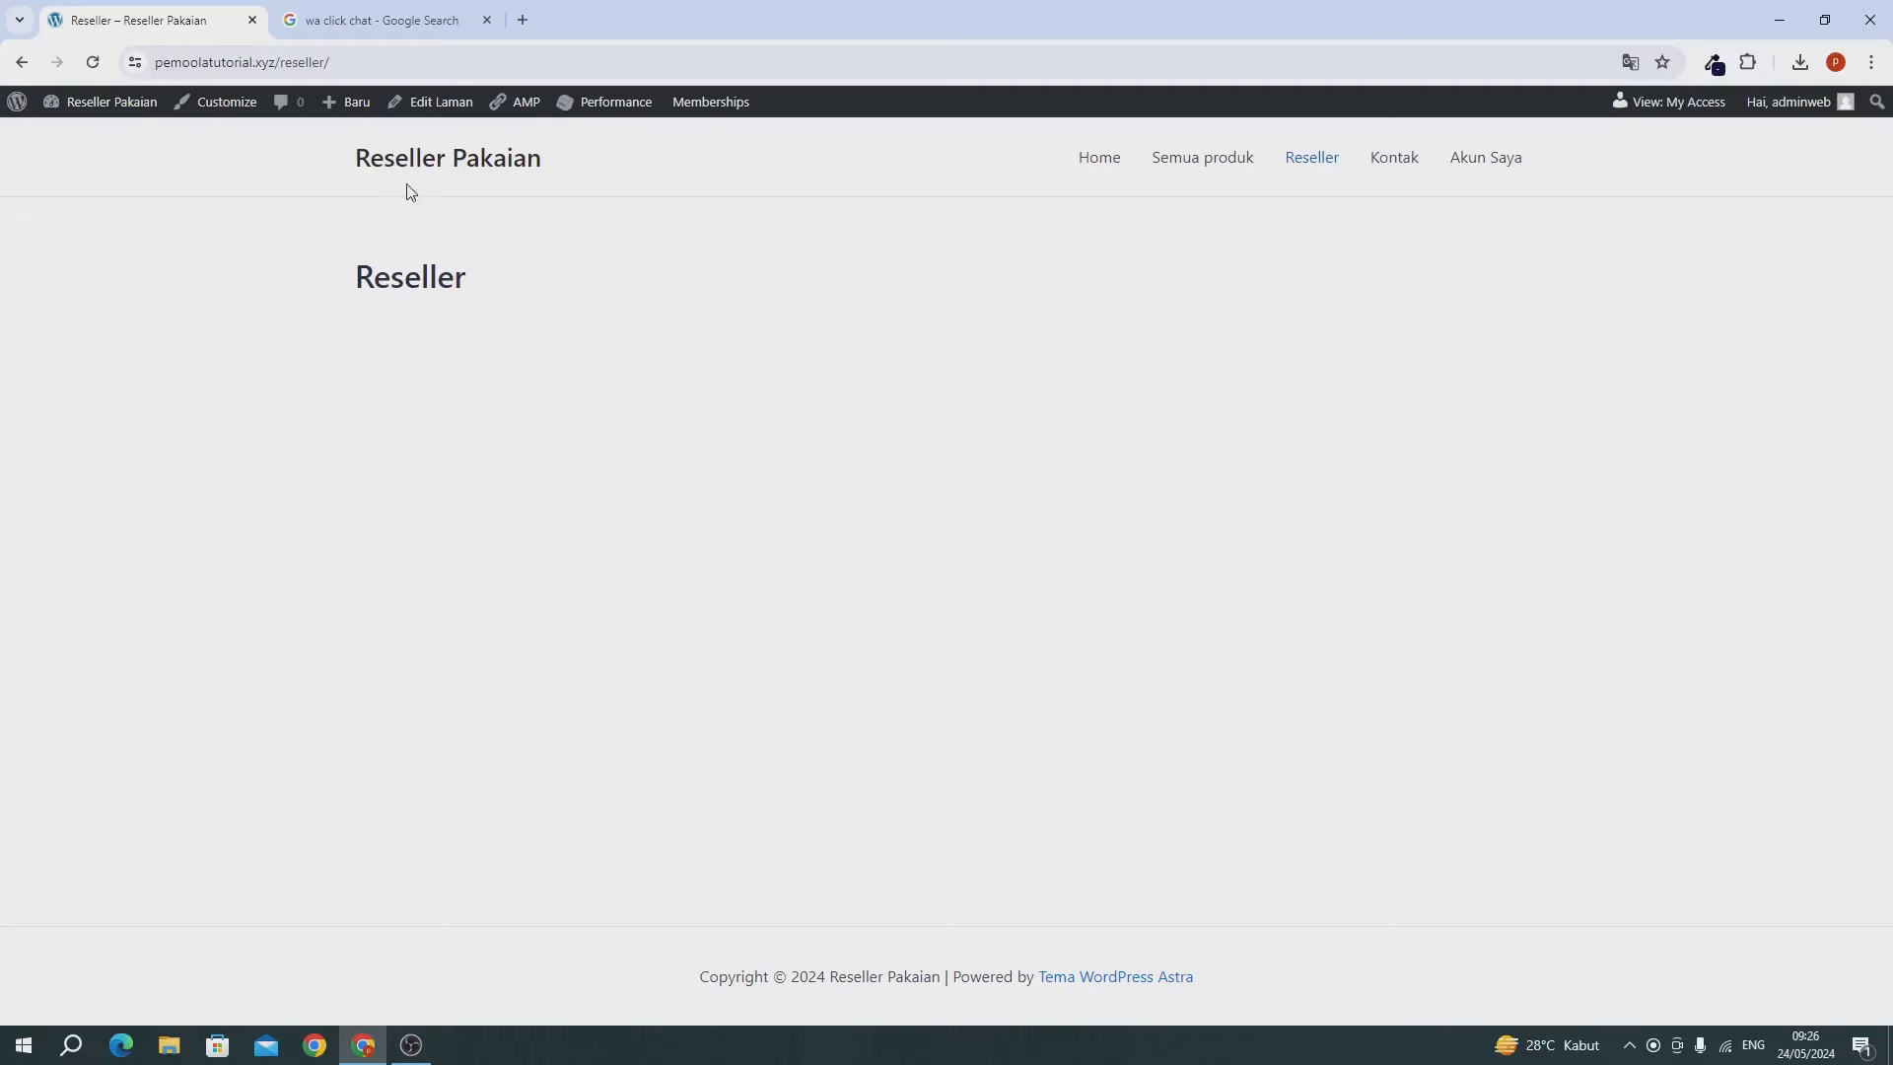
Open Dasbor in a new tab, then open the Kontak page from Laman in Elementor.
mouse_move(88, 105)
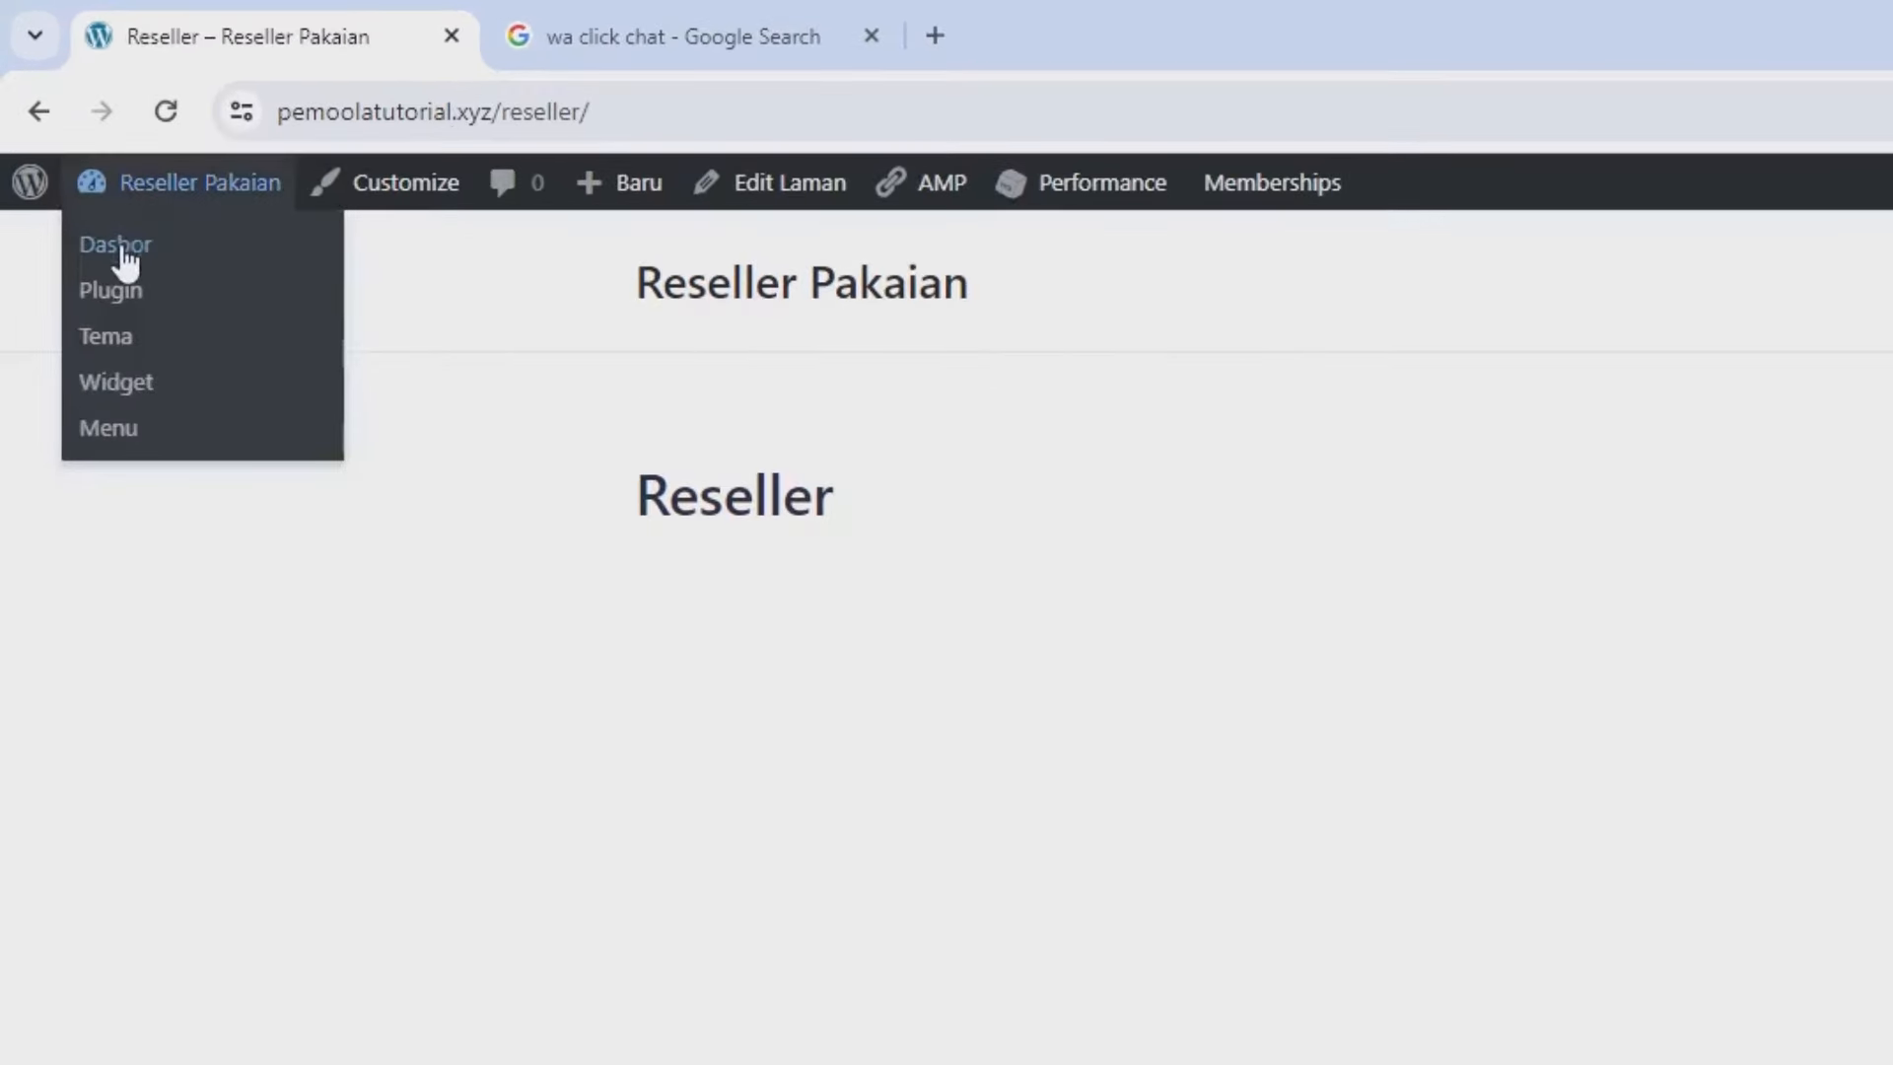
right_click(123, 254)
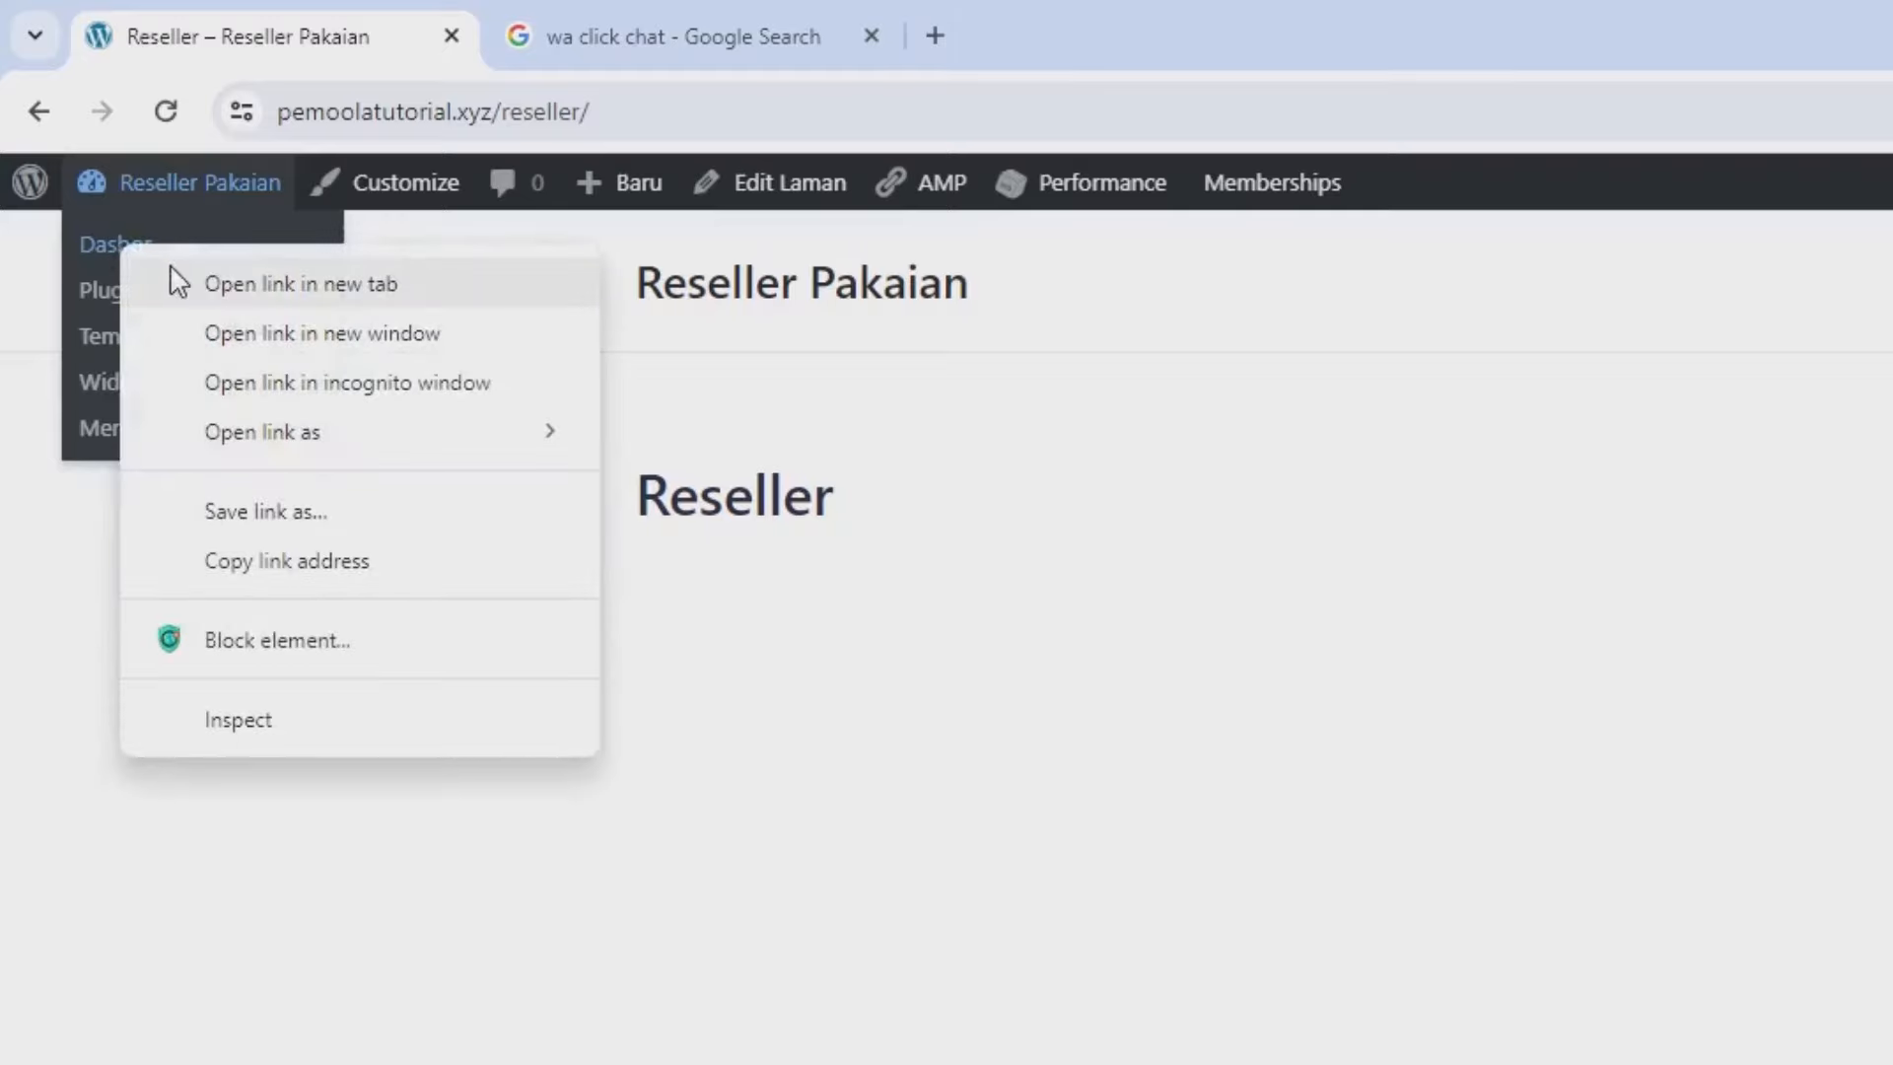
left_click(207, 283)
left_click_drag(614, 32, 171, 45)
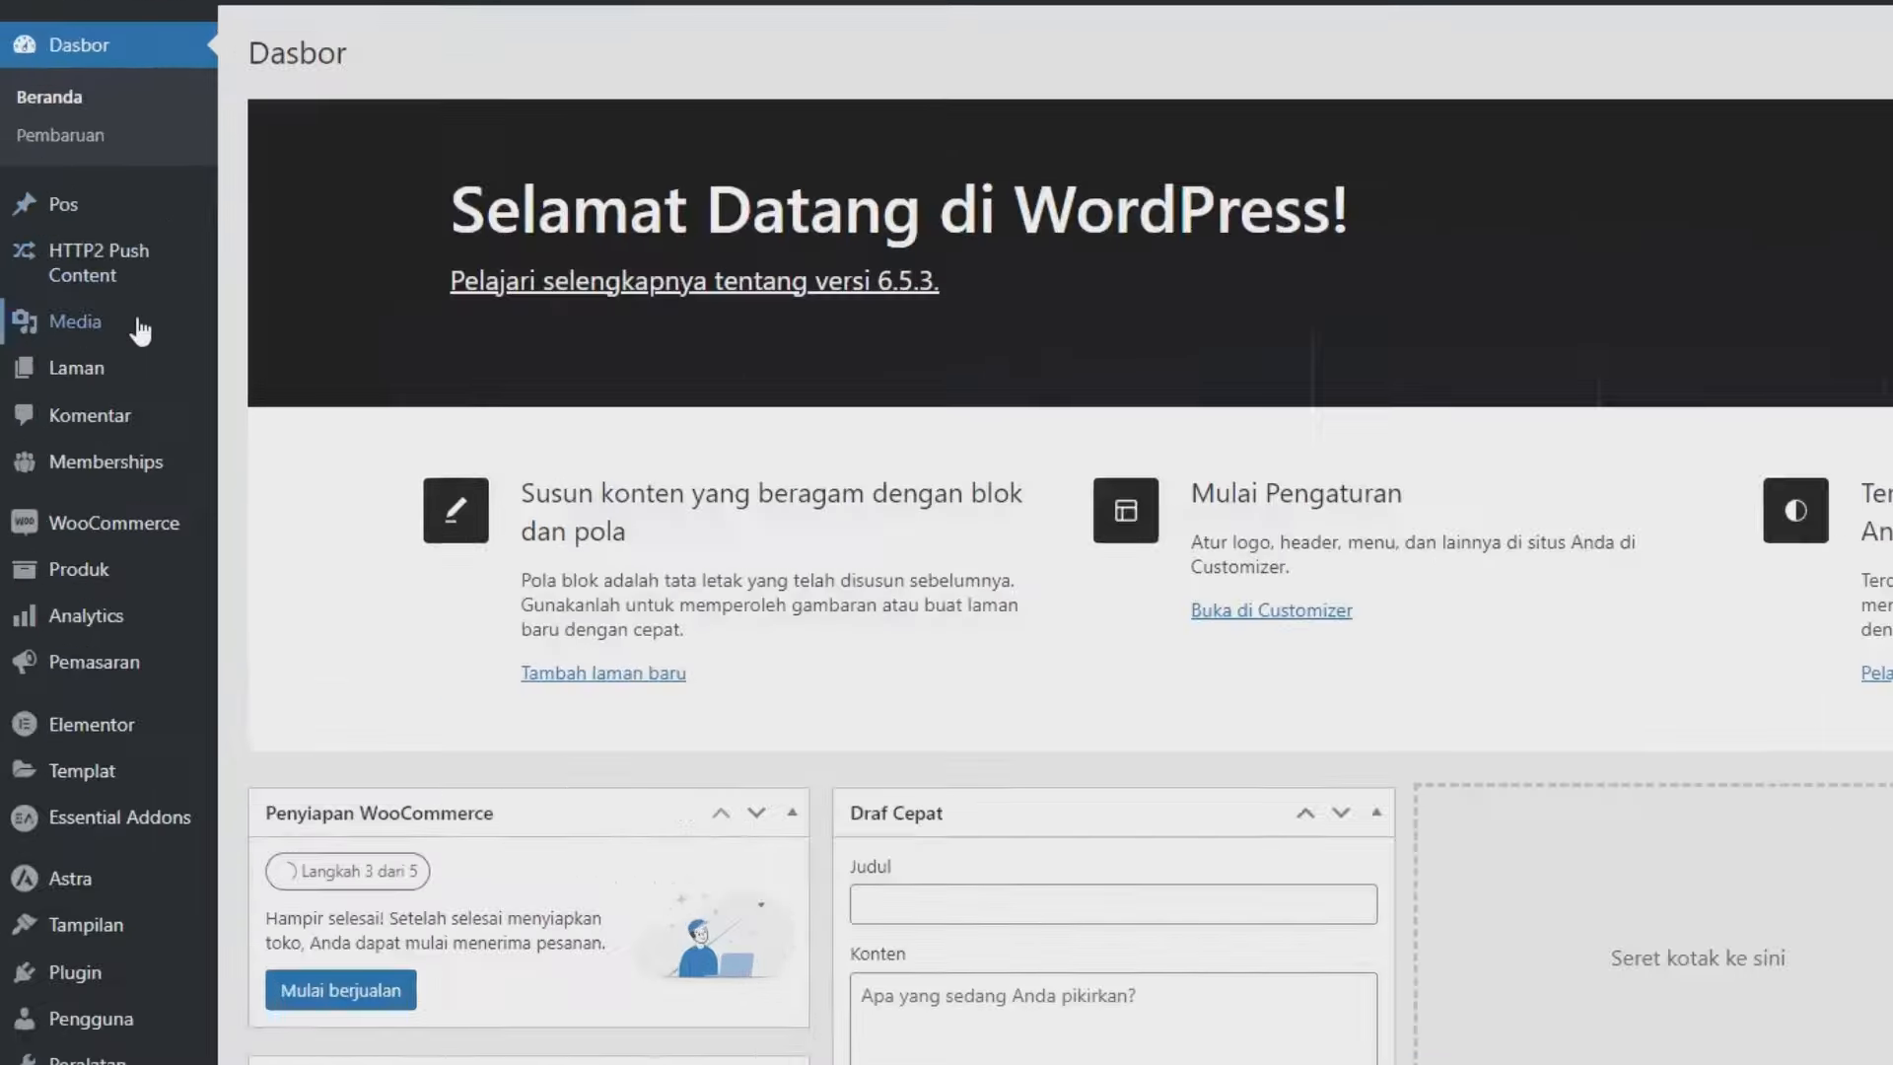
left_click(75, 367)
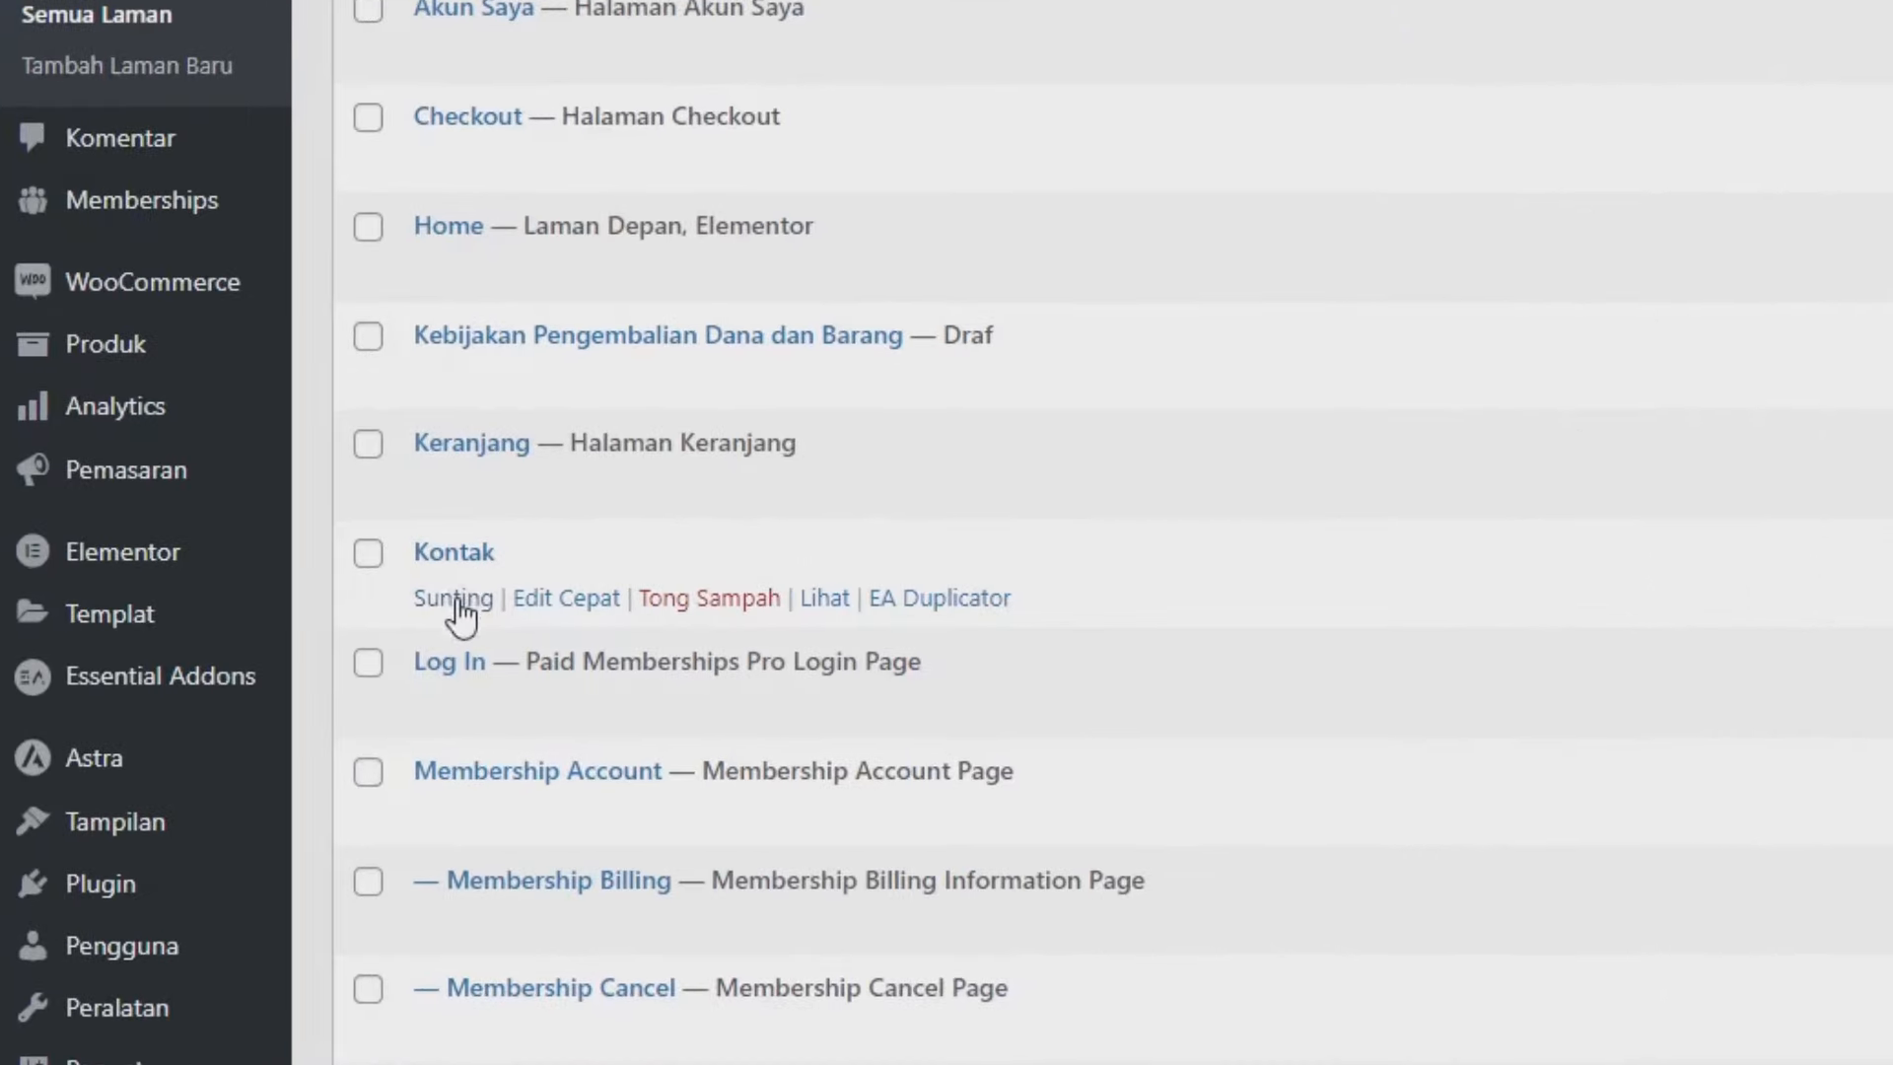
left_click(459, 603)
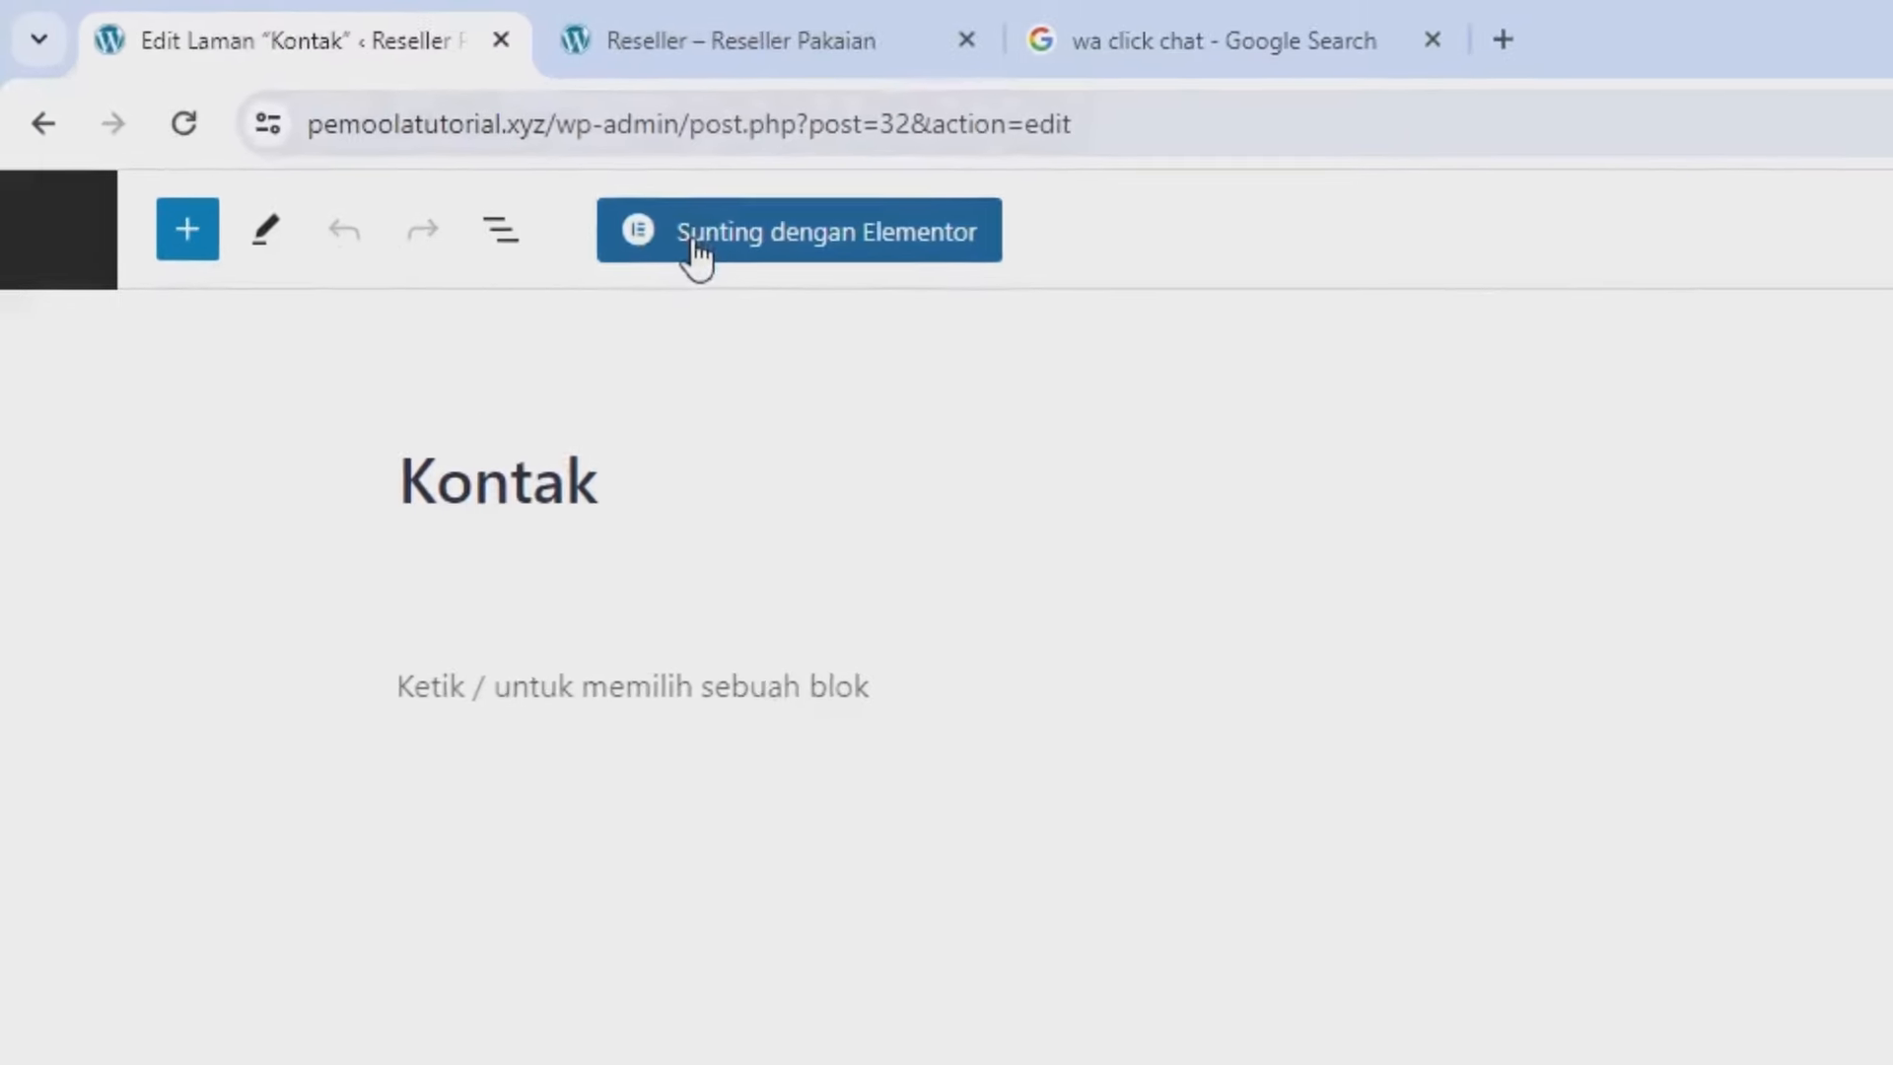
left_click(698, 255)
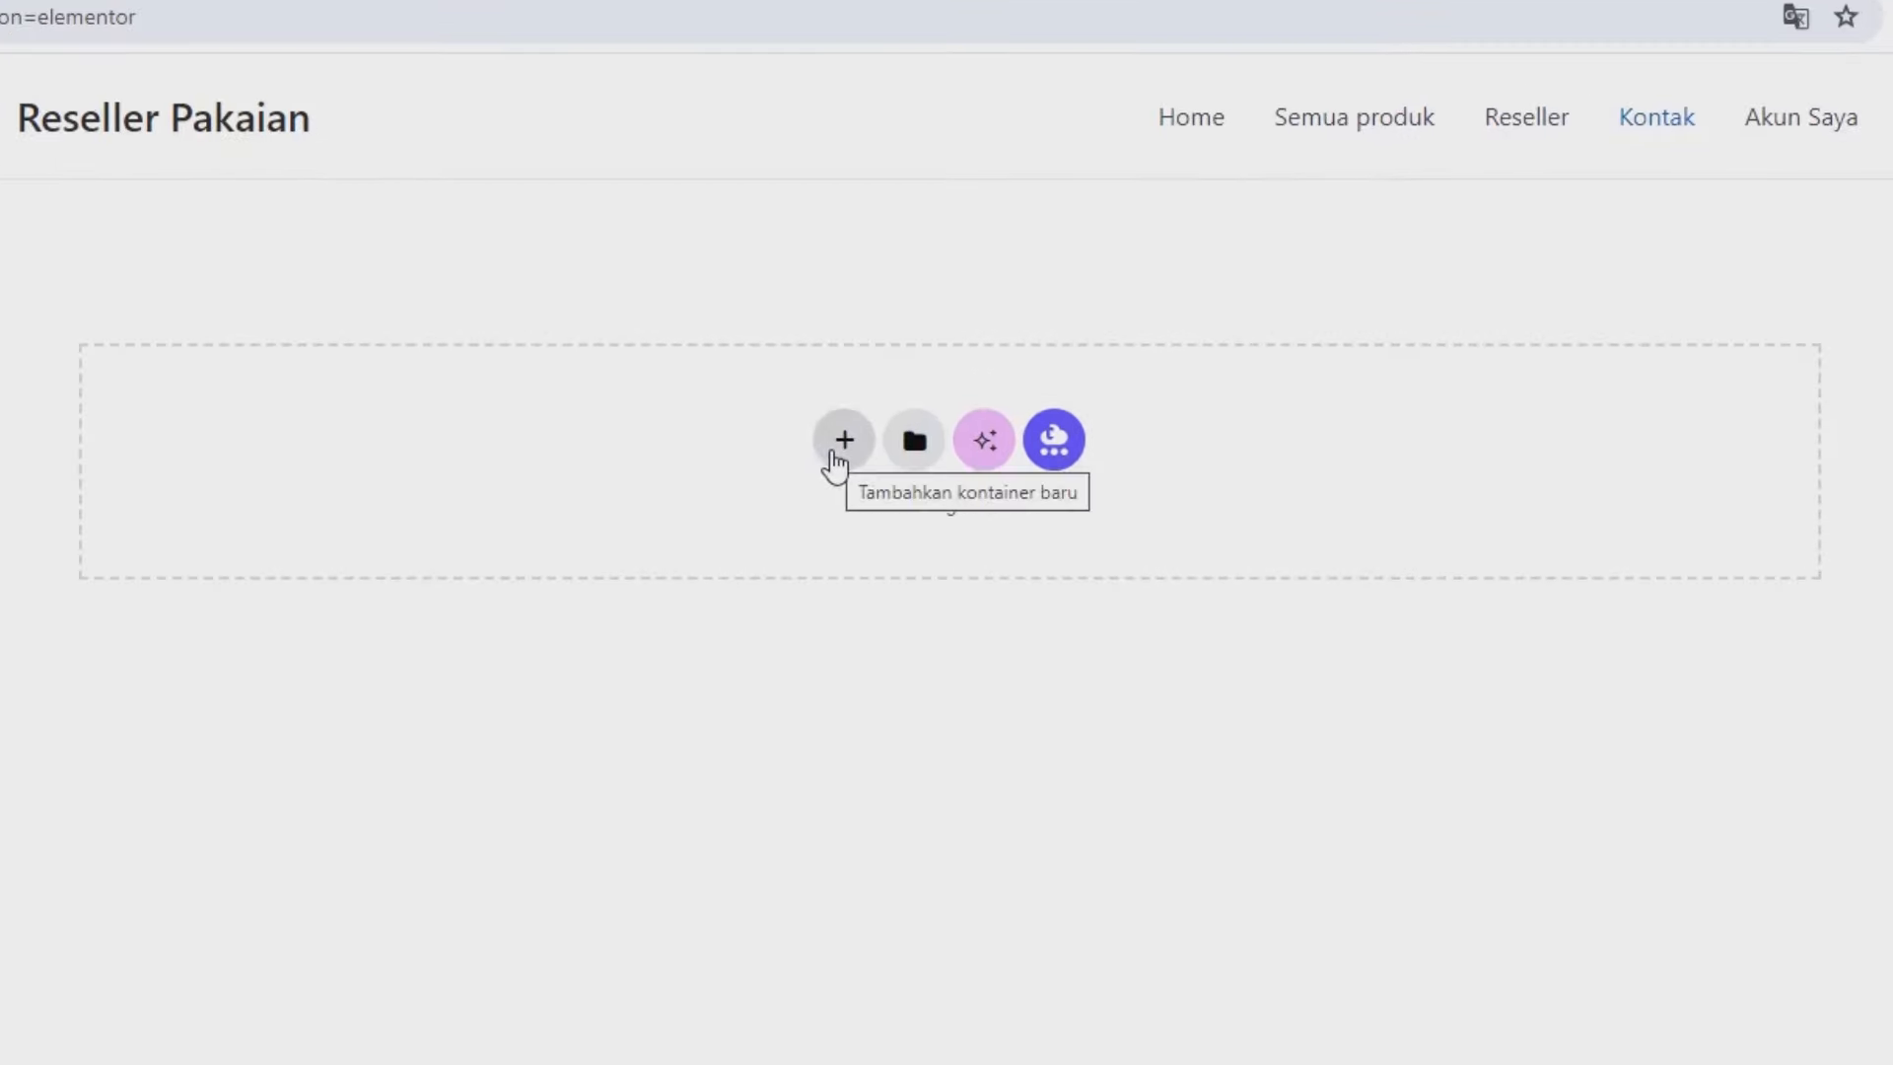
Add a flexbox container with column direction to the Kontak page.
left_click(834, 456)
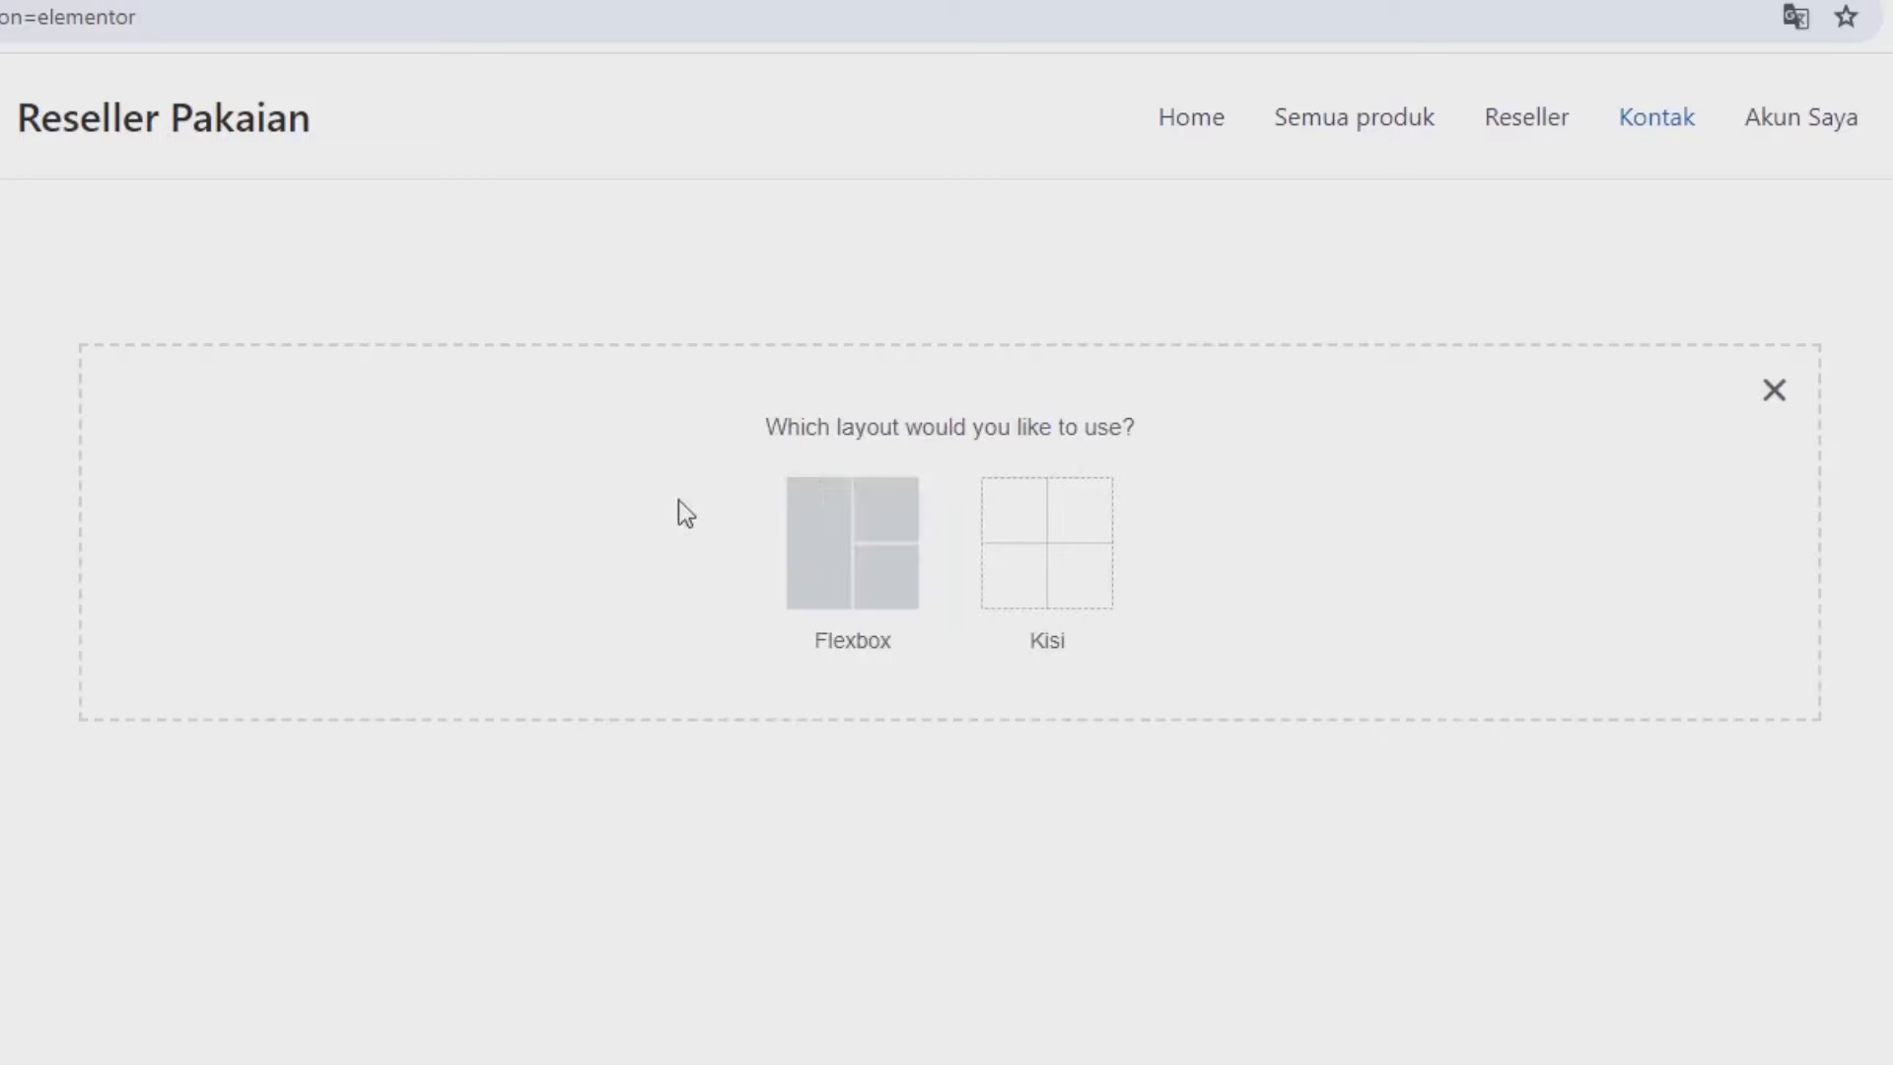
left_click(833, 545)
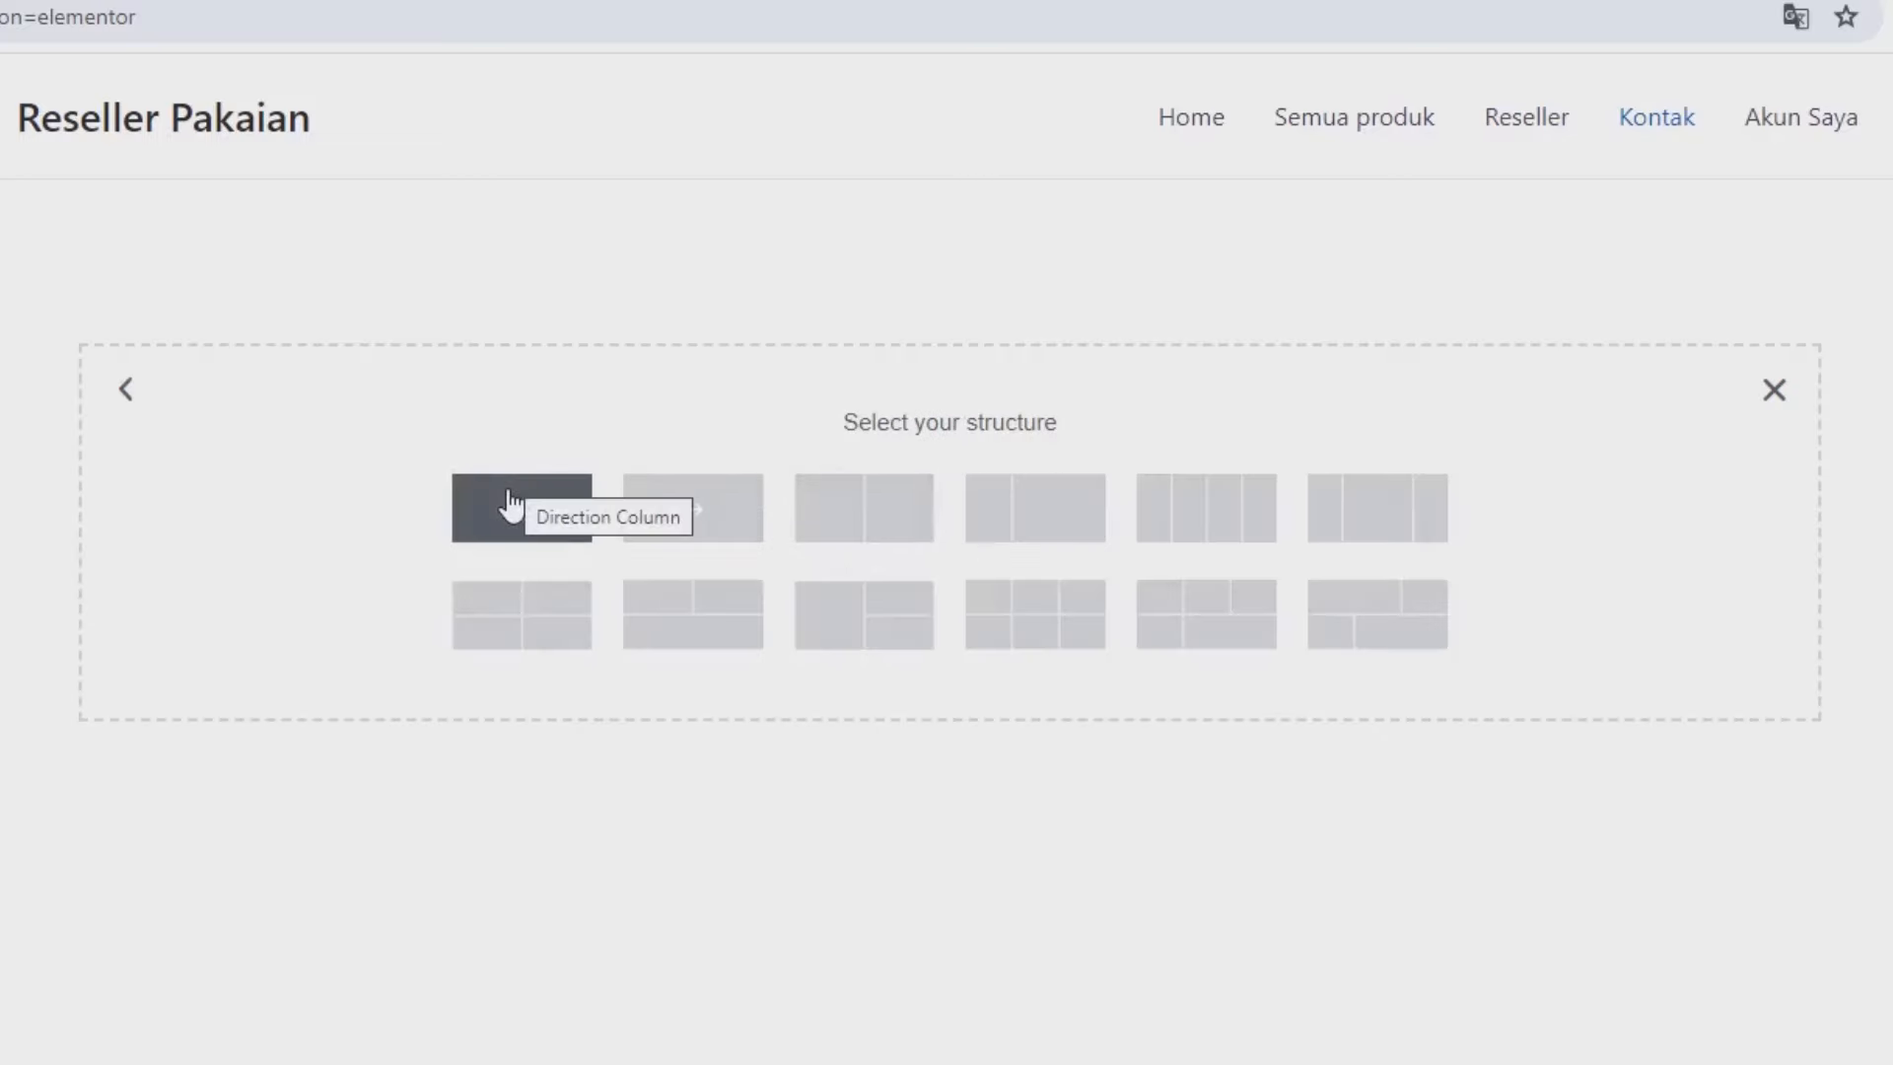
left_click(510, 505)
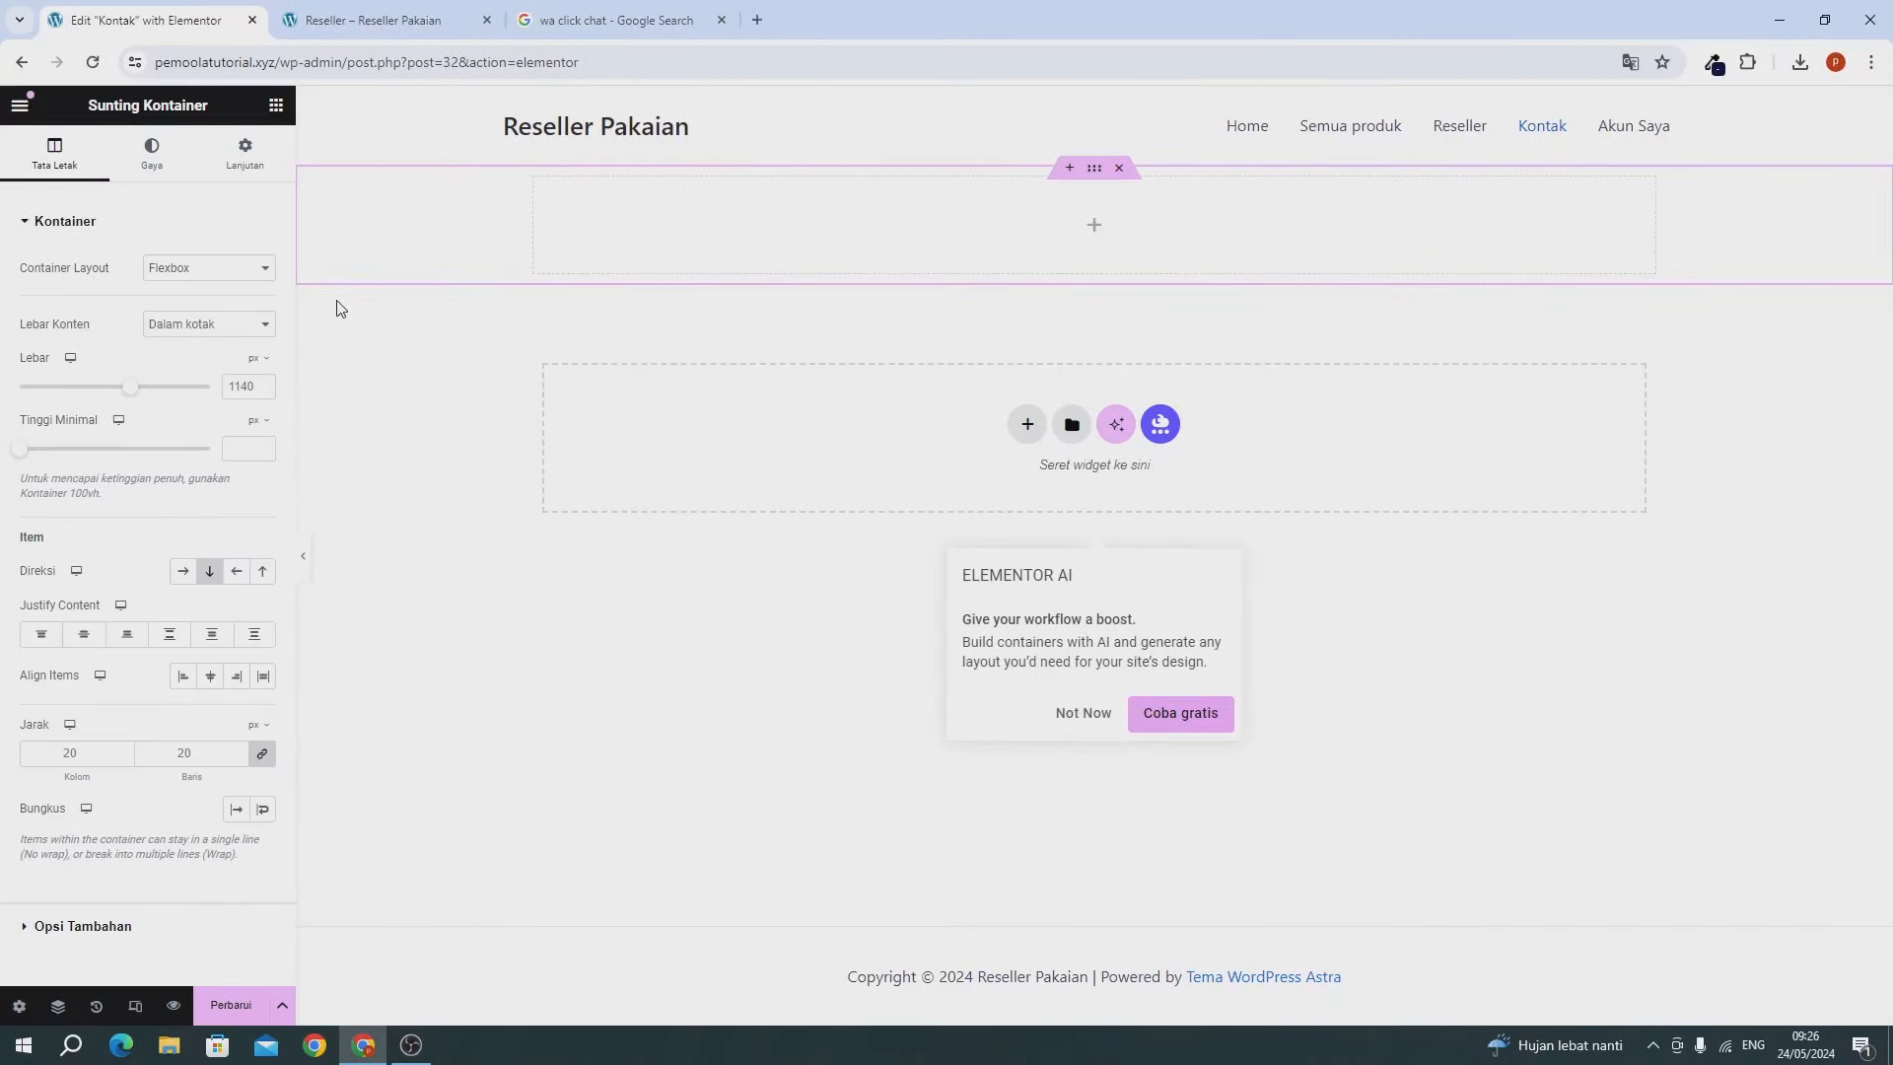
Unlink the container's margins and set top and bottom to 6%.
left_click(245, 153)
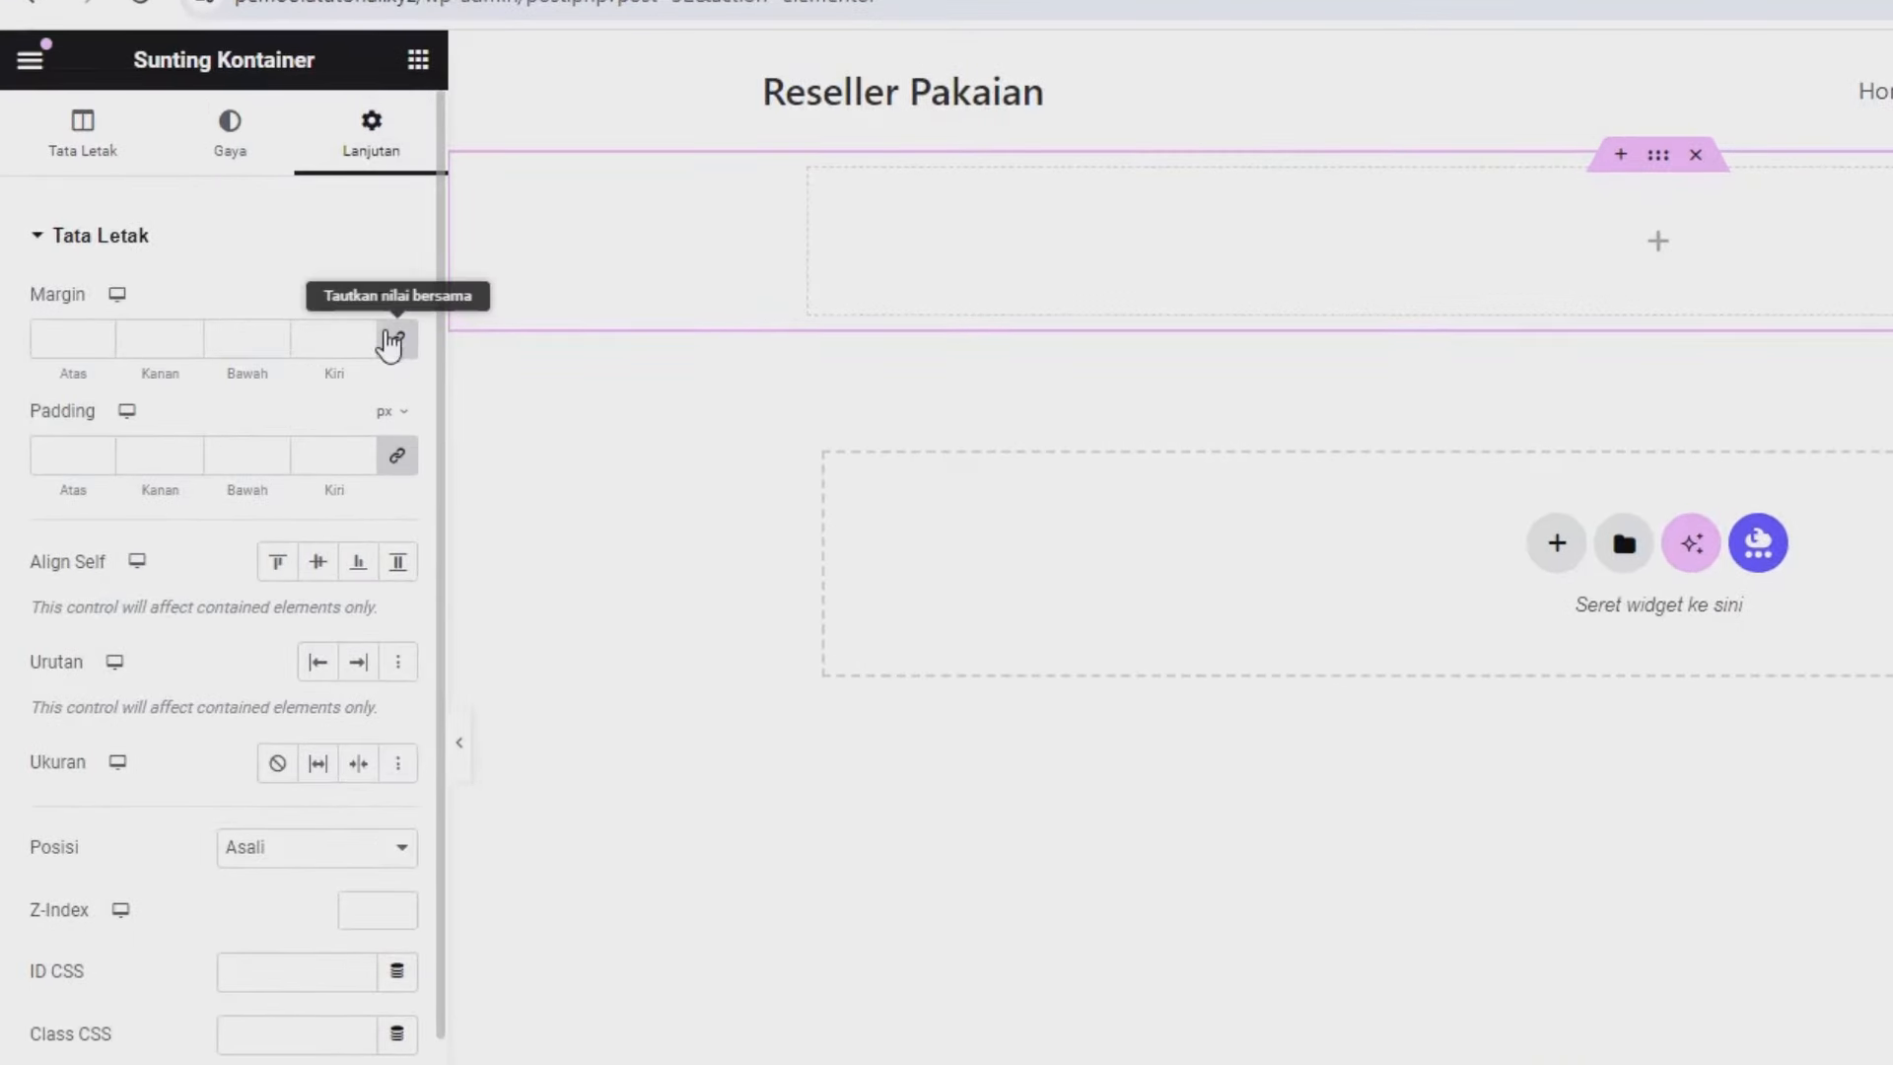
left_click(393, 335)
left_click(386, 296)
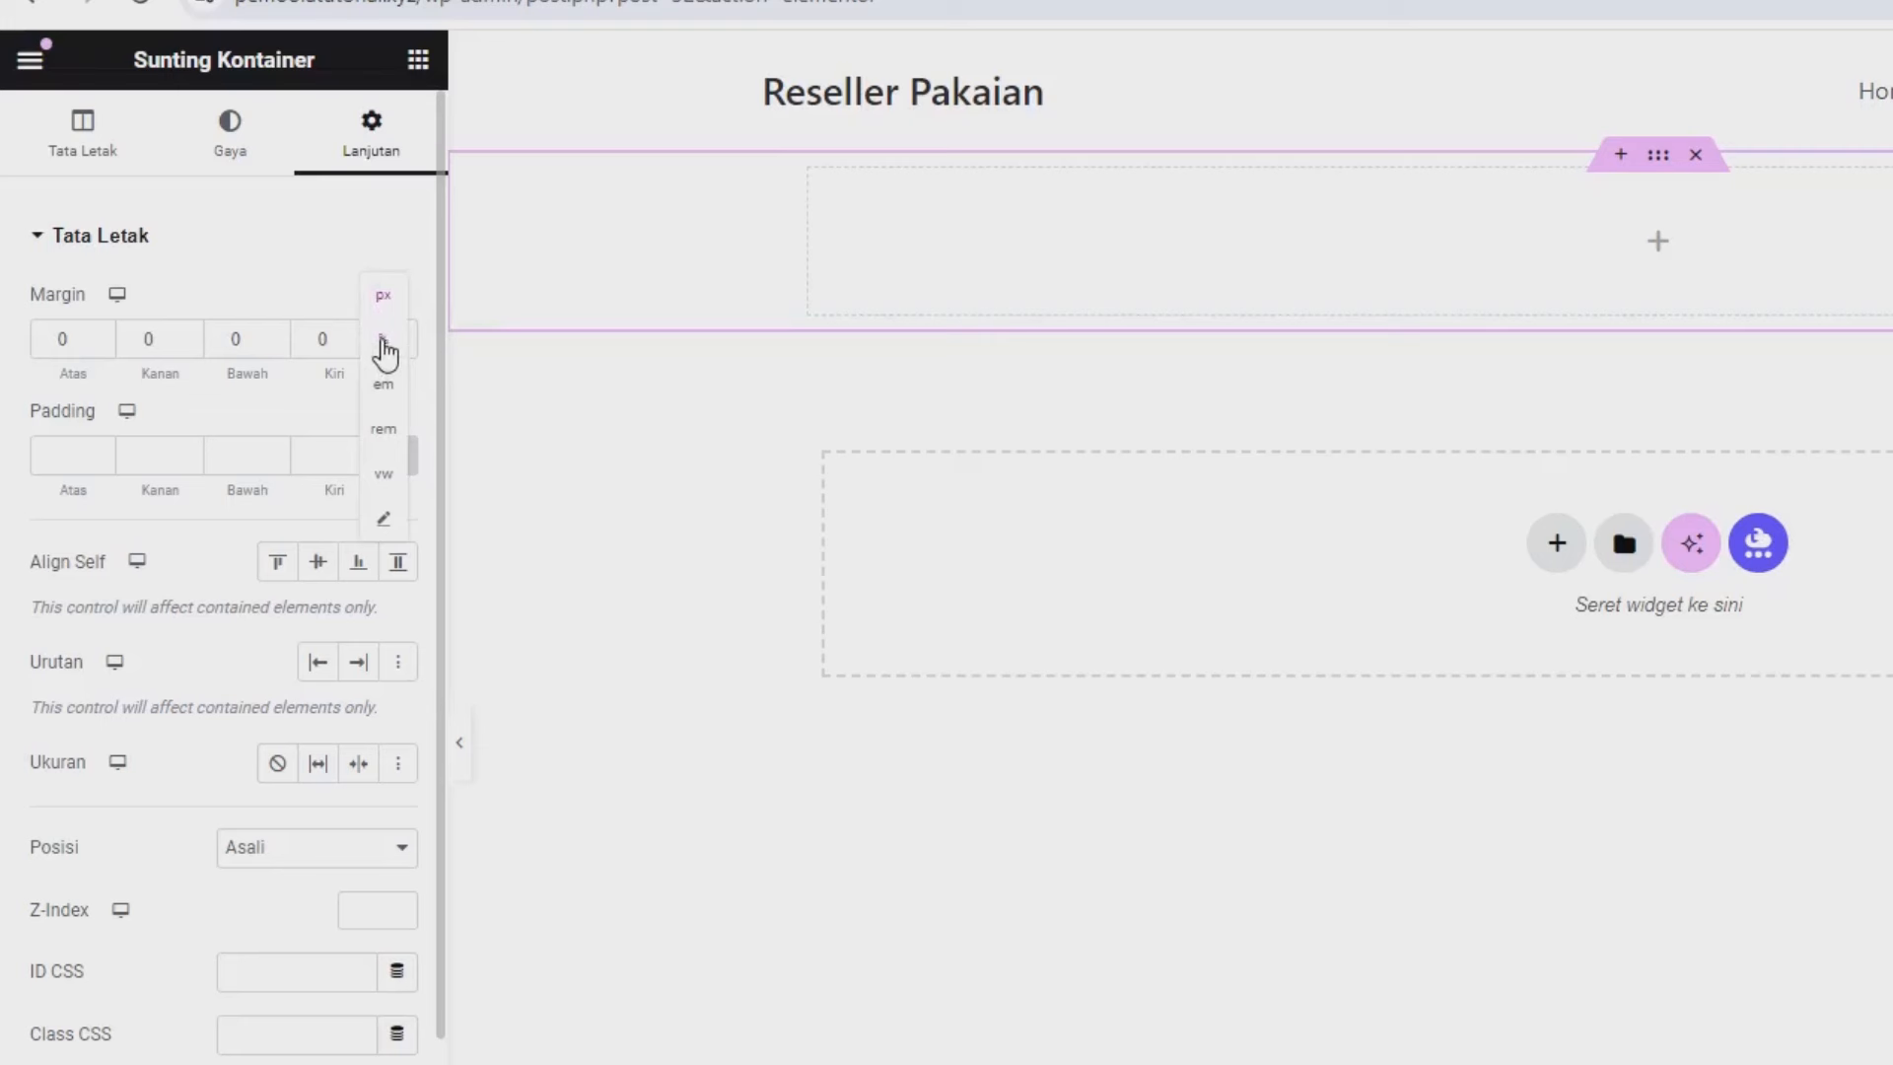
left_click(383, 341)
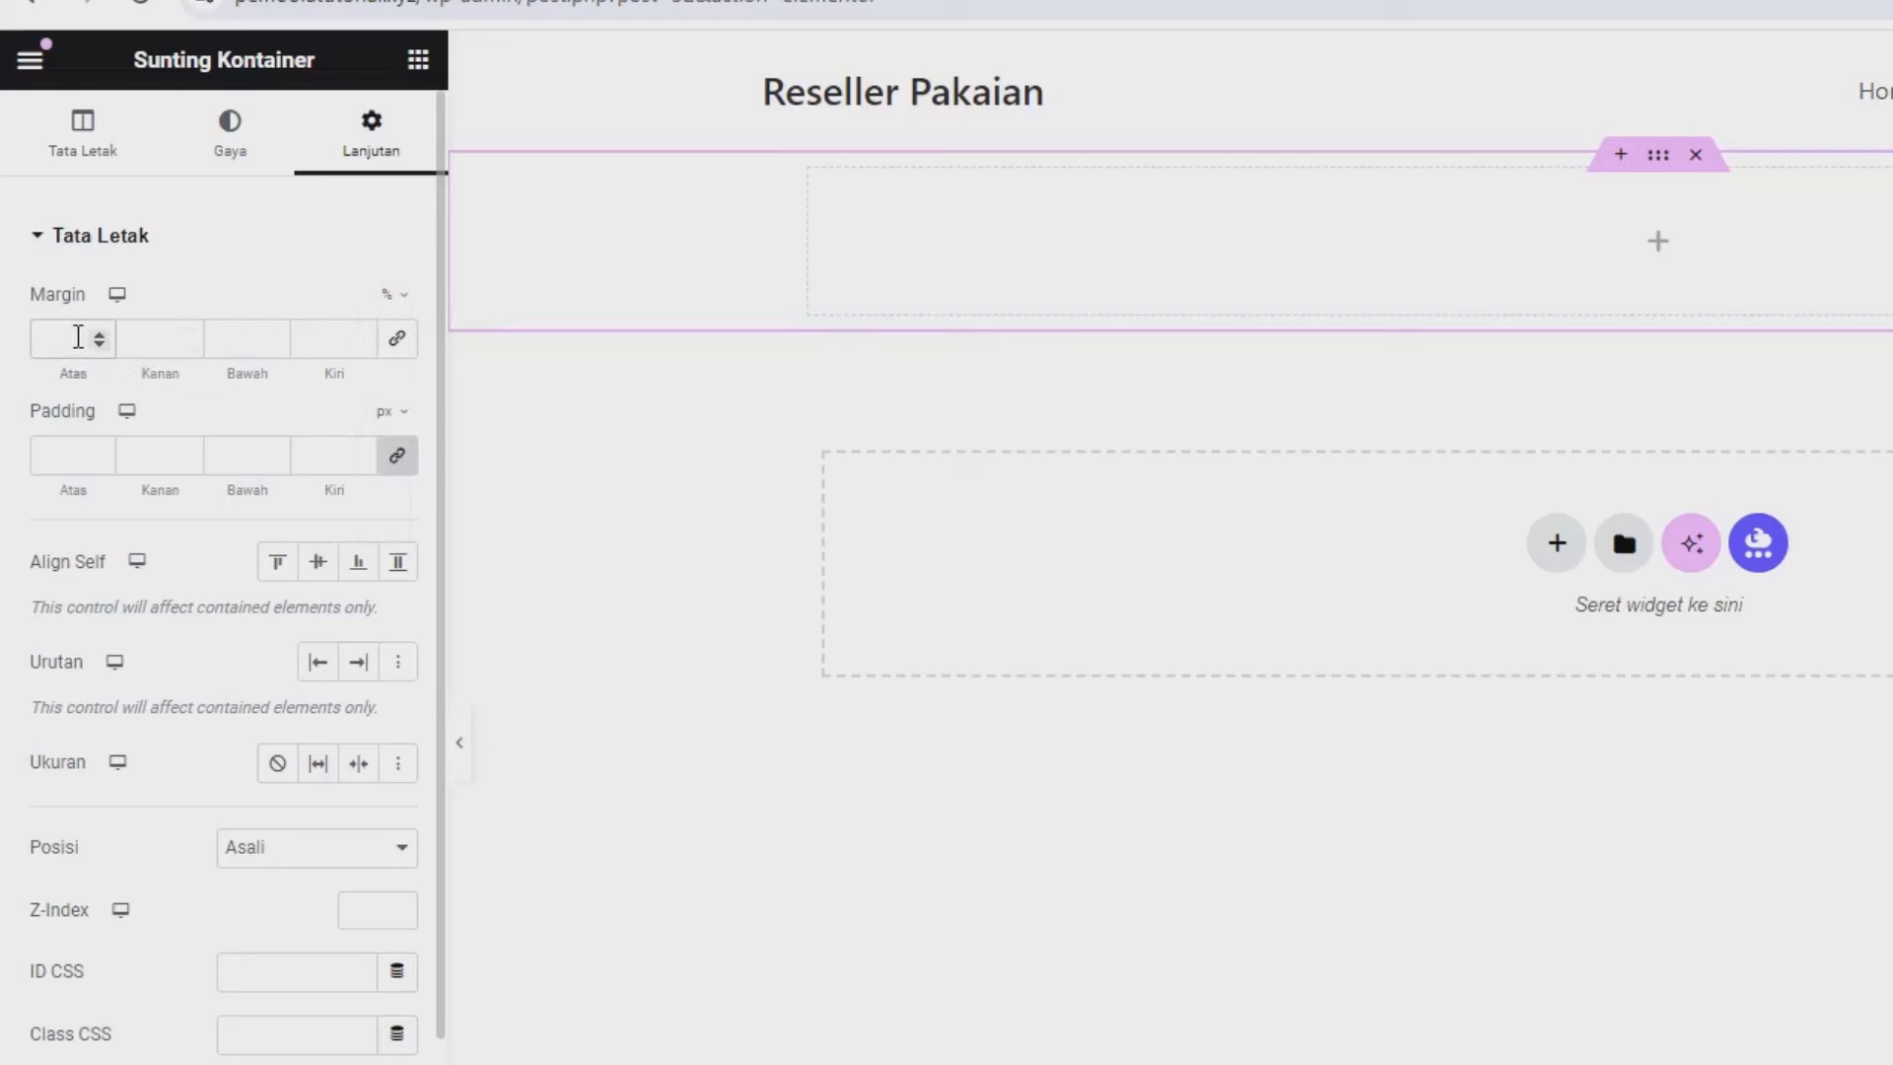
left_click(78, 337)
type("6")
double_click(236, 339)
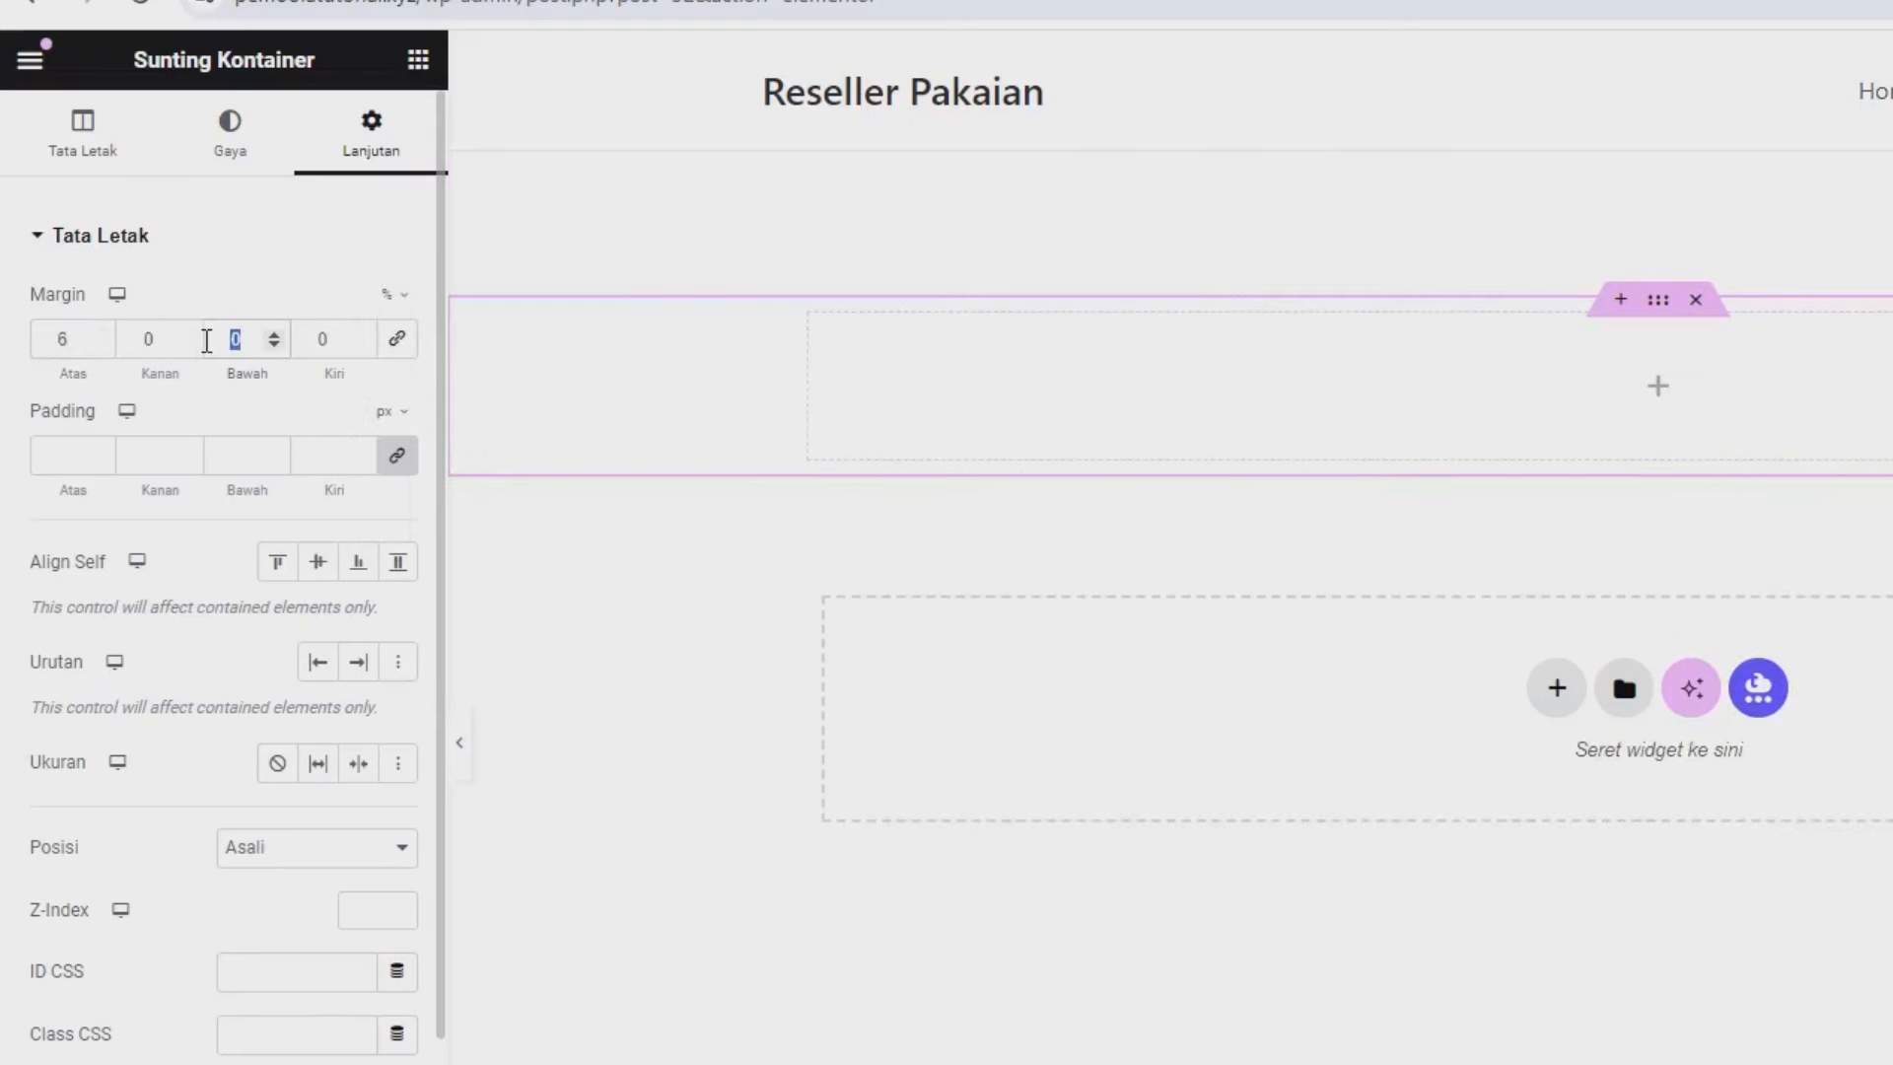
type("6")
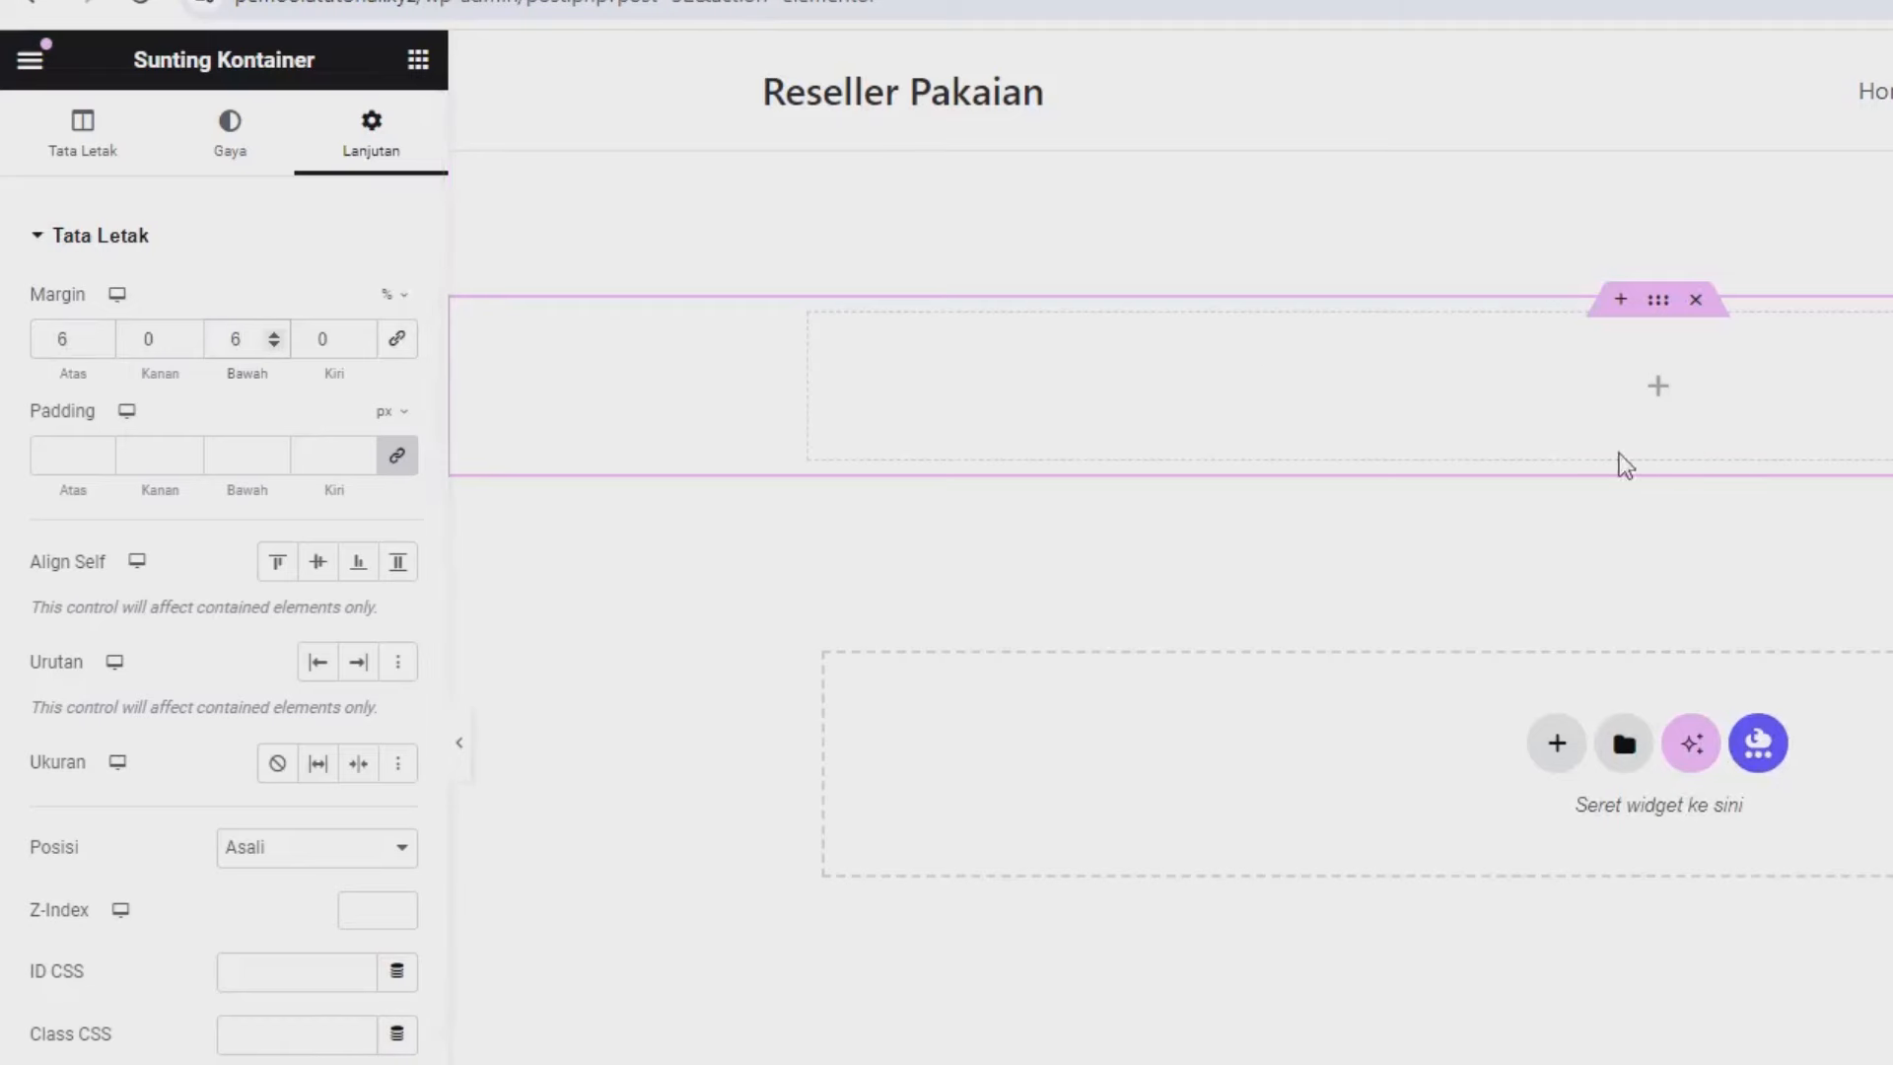
left_click(418, 59)
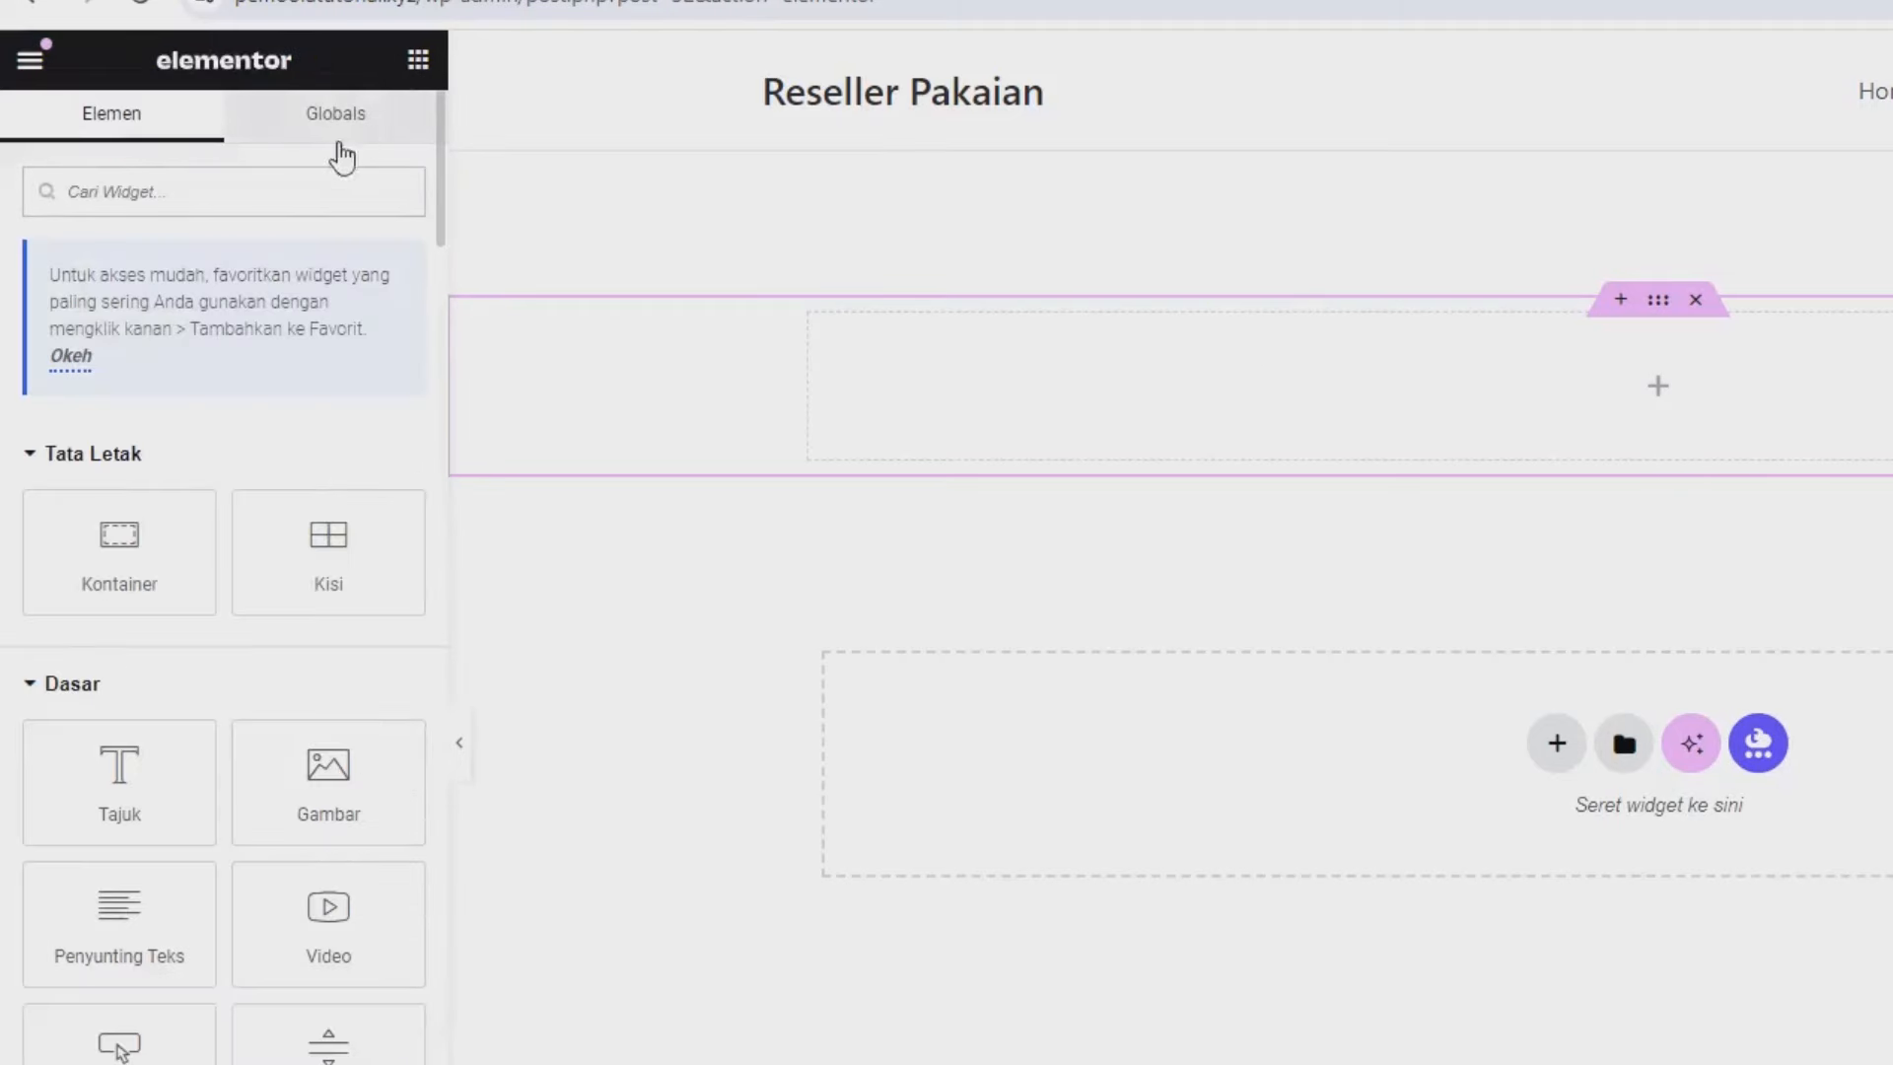
Drop a heading into the container and change its text to 'Gabung Membership Kami'.
left_click_drag(118, 752, 1357, 418)
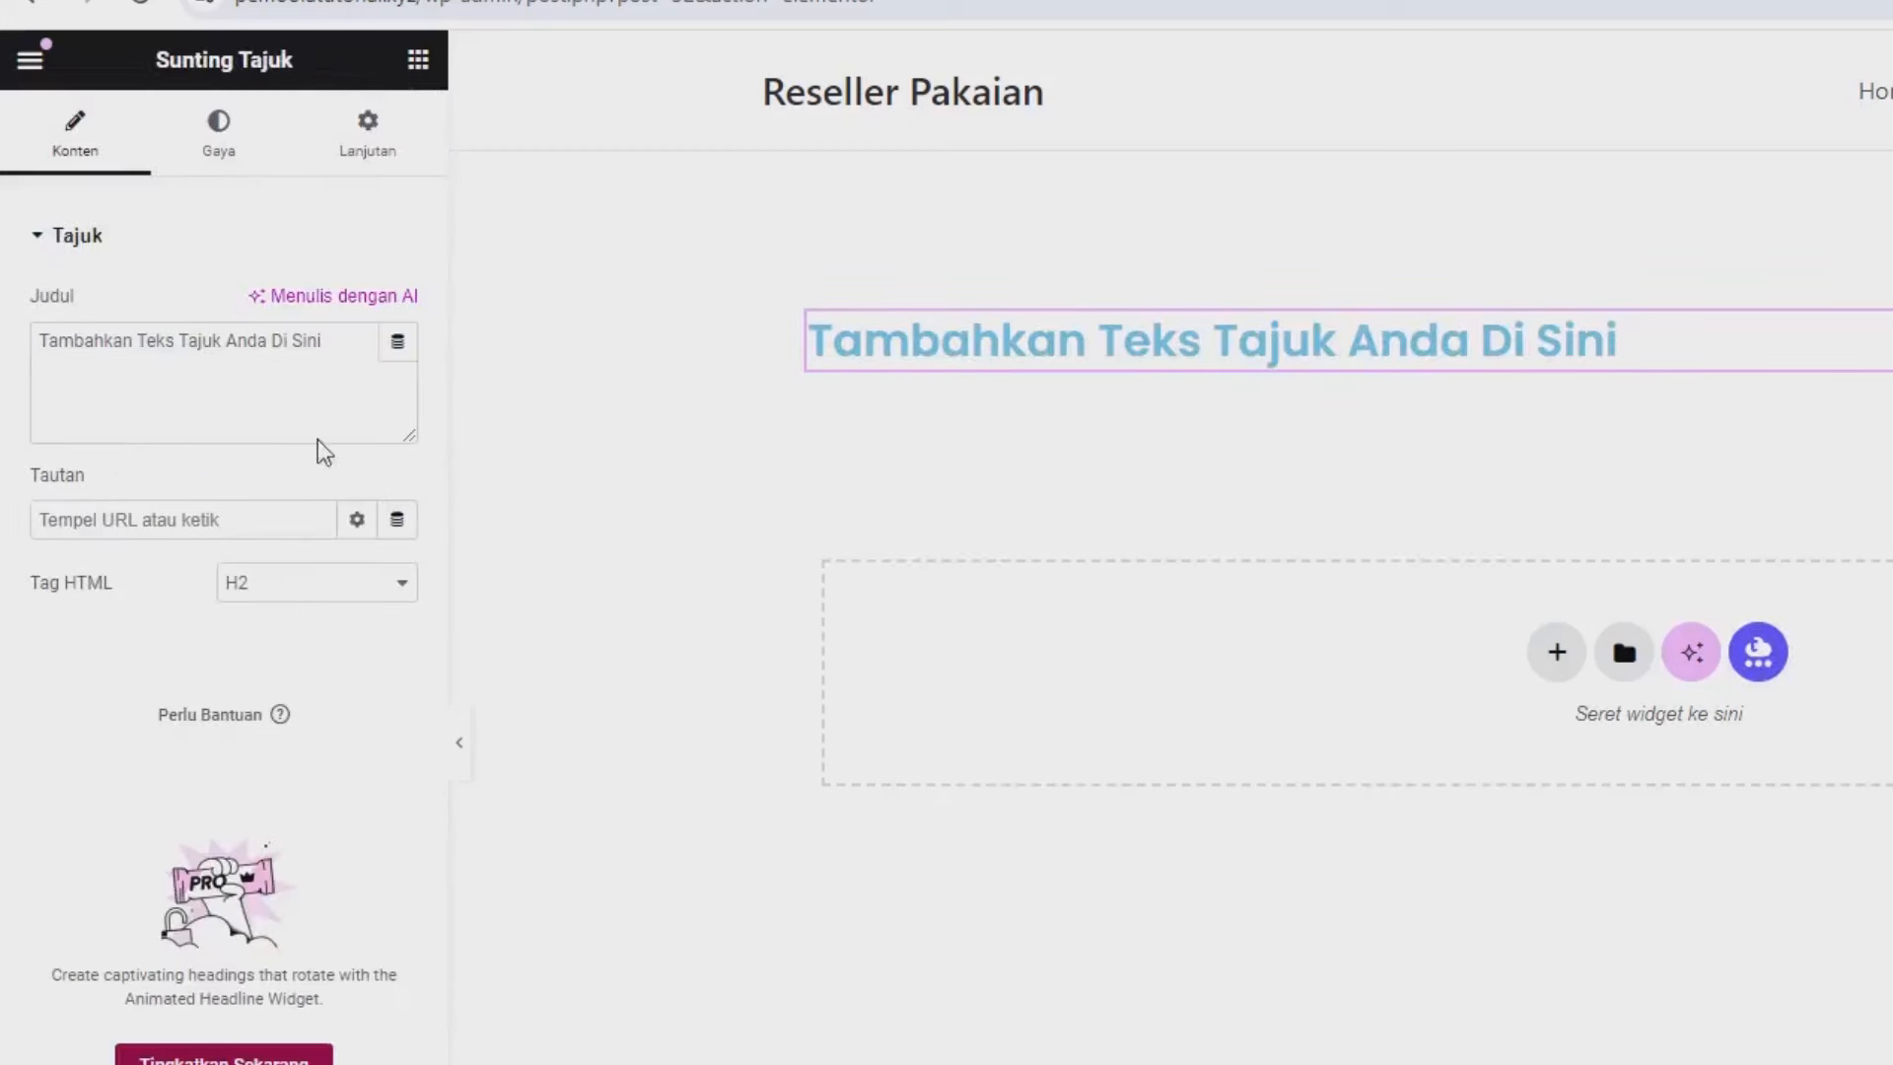
triple_click(303, 430)
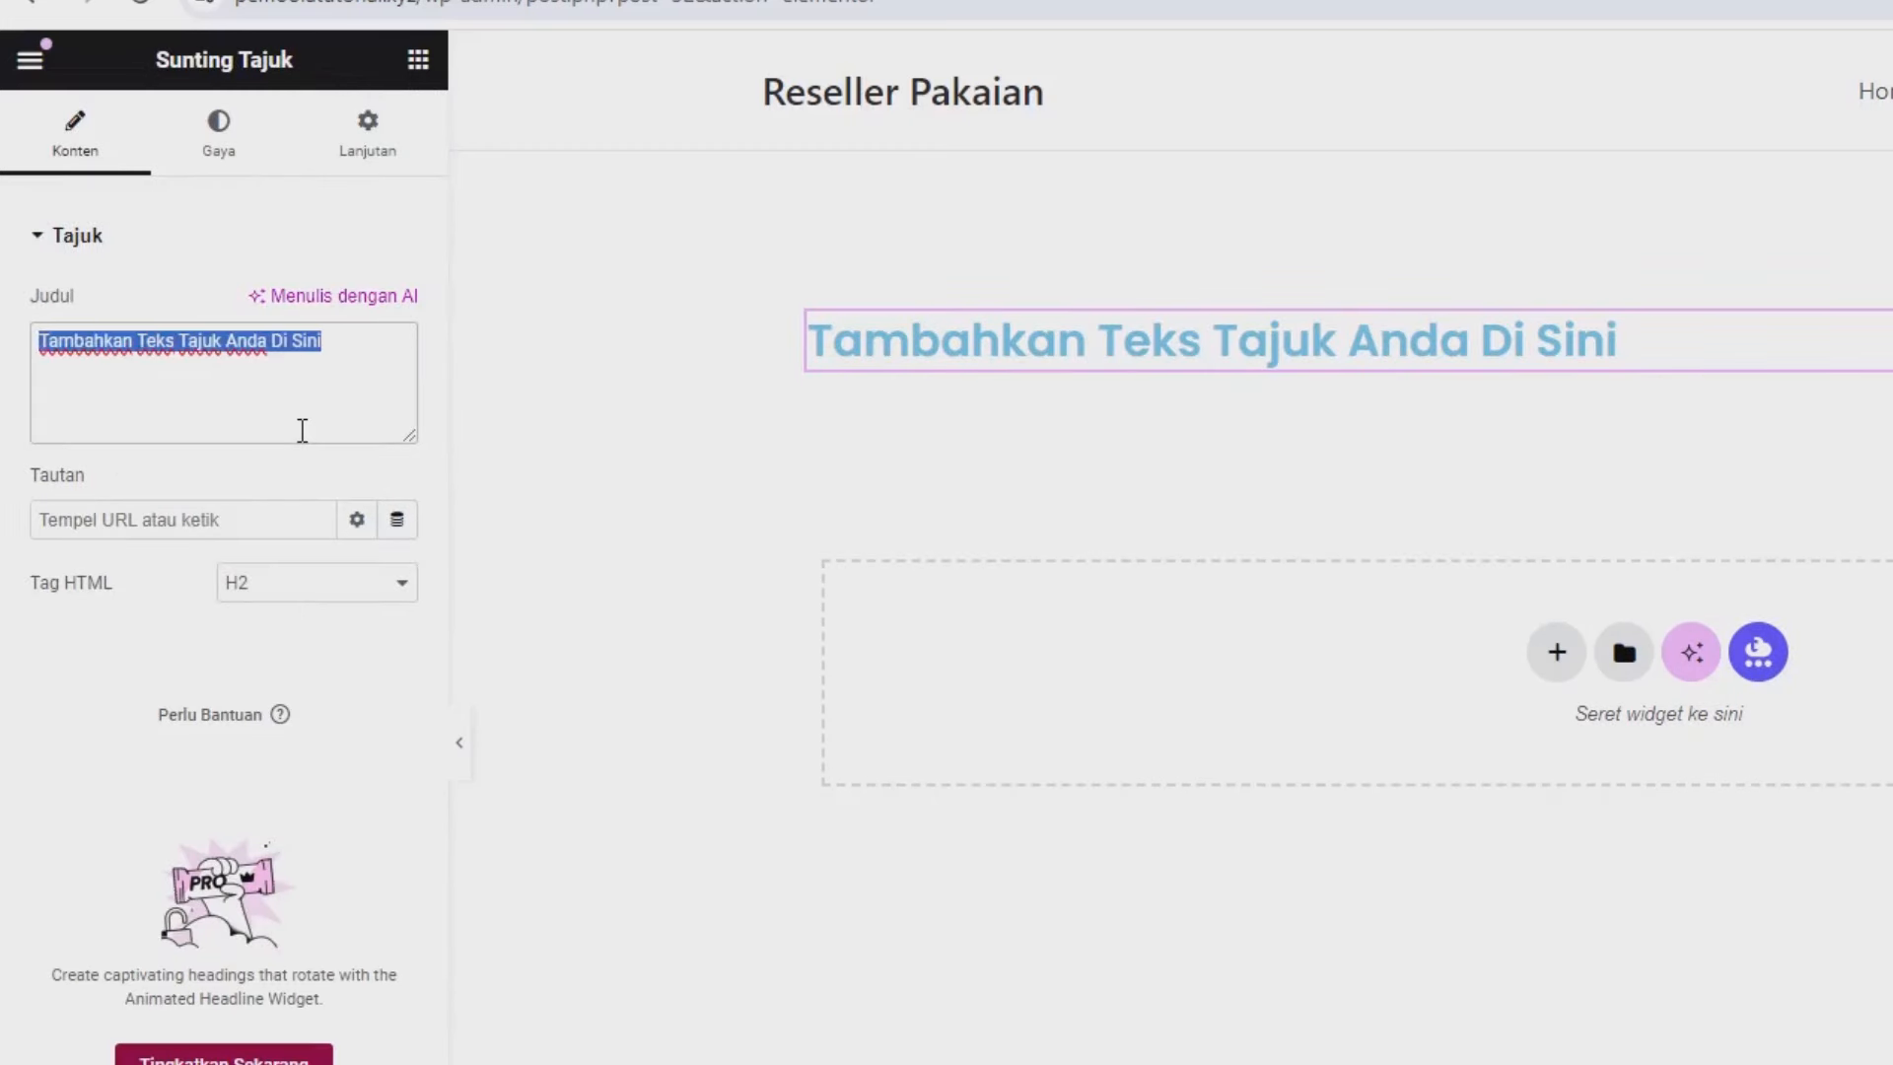
type("Gabung M")
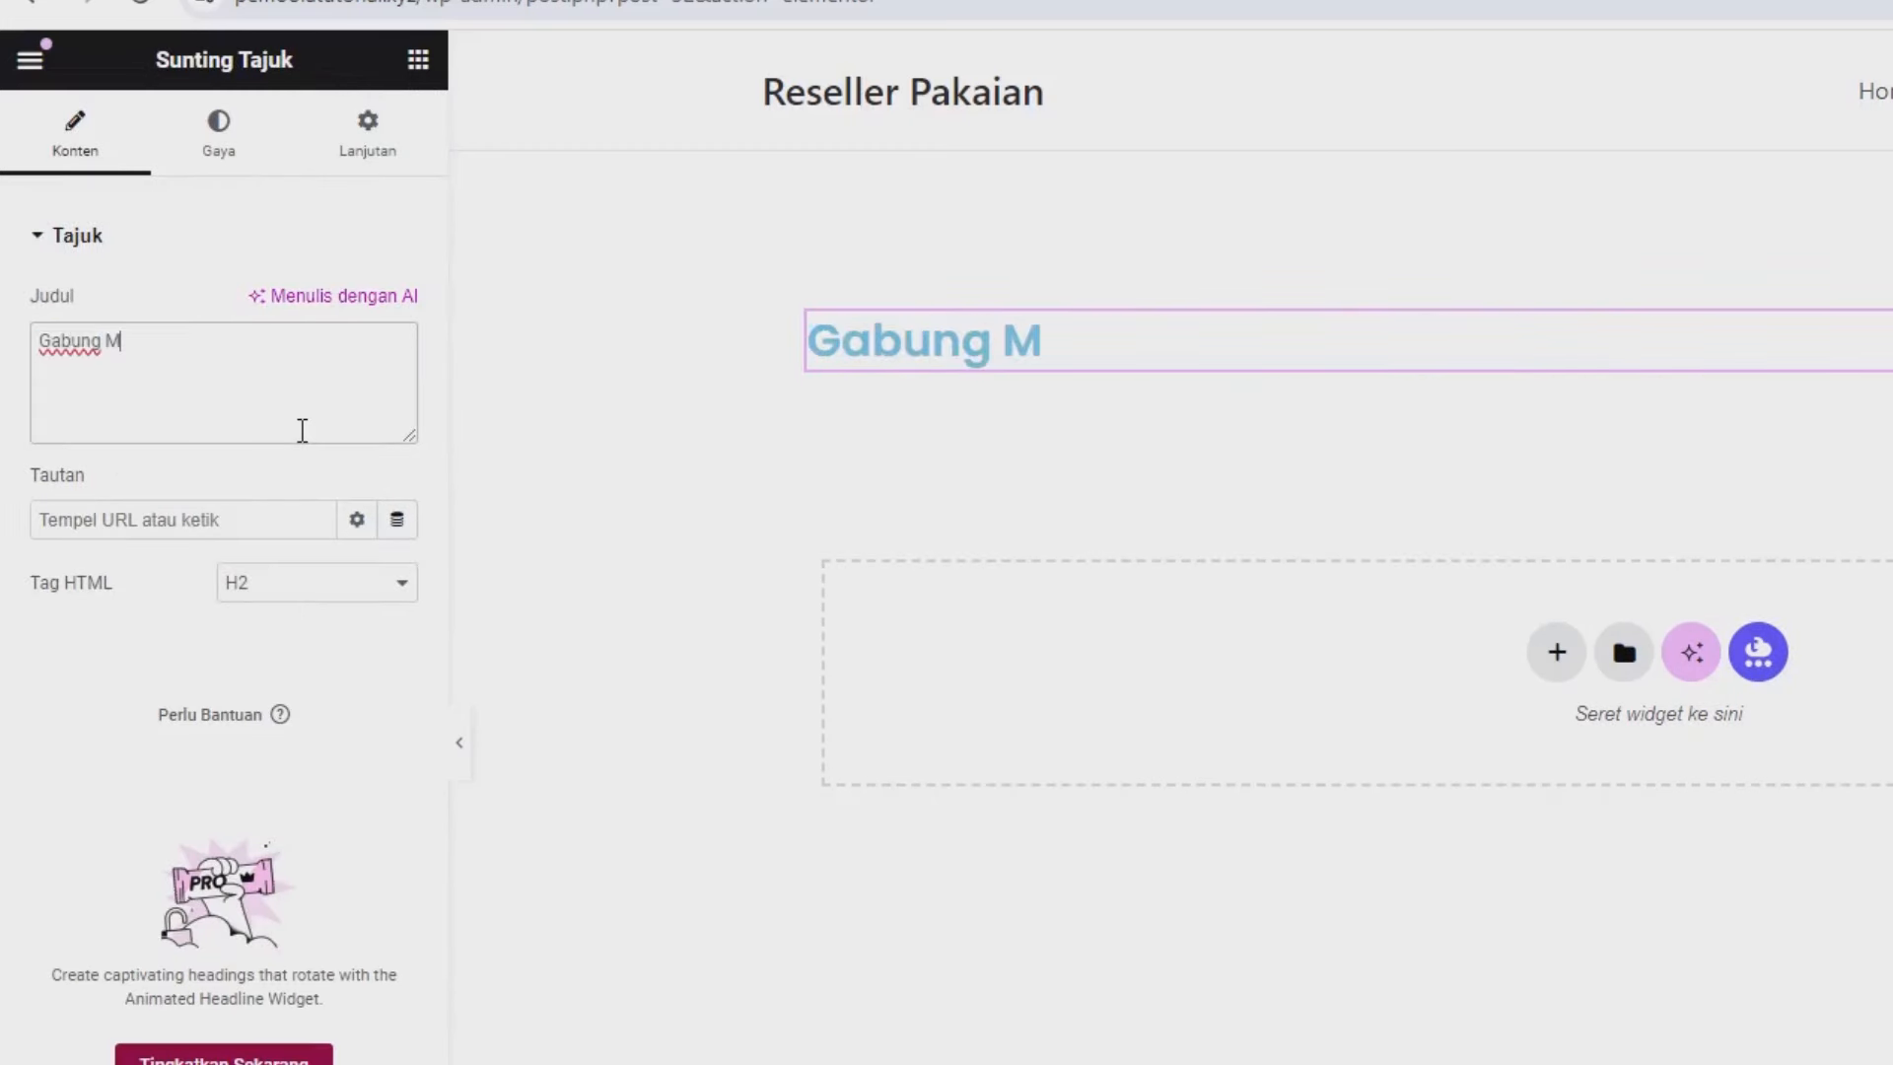
type("E")
key("BackSpace")
type("embership ")
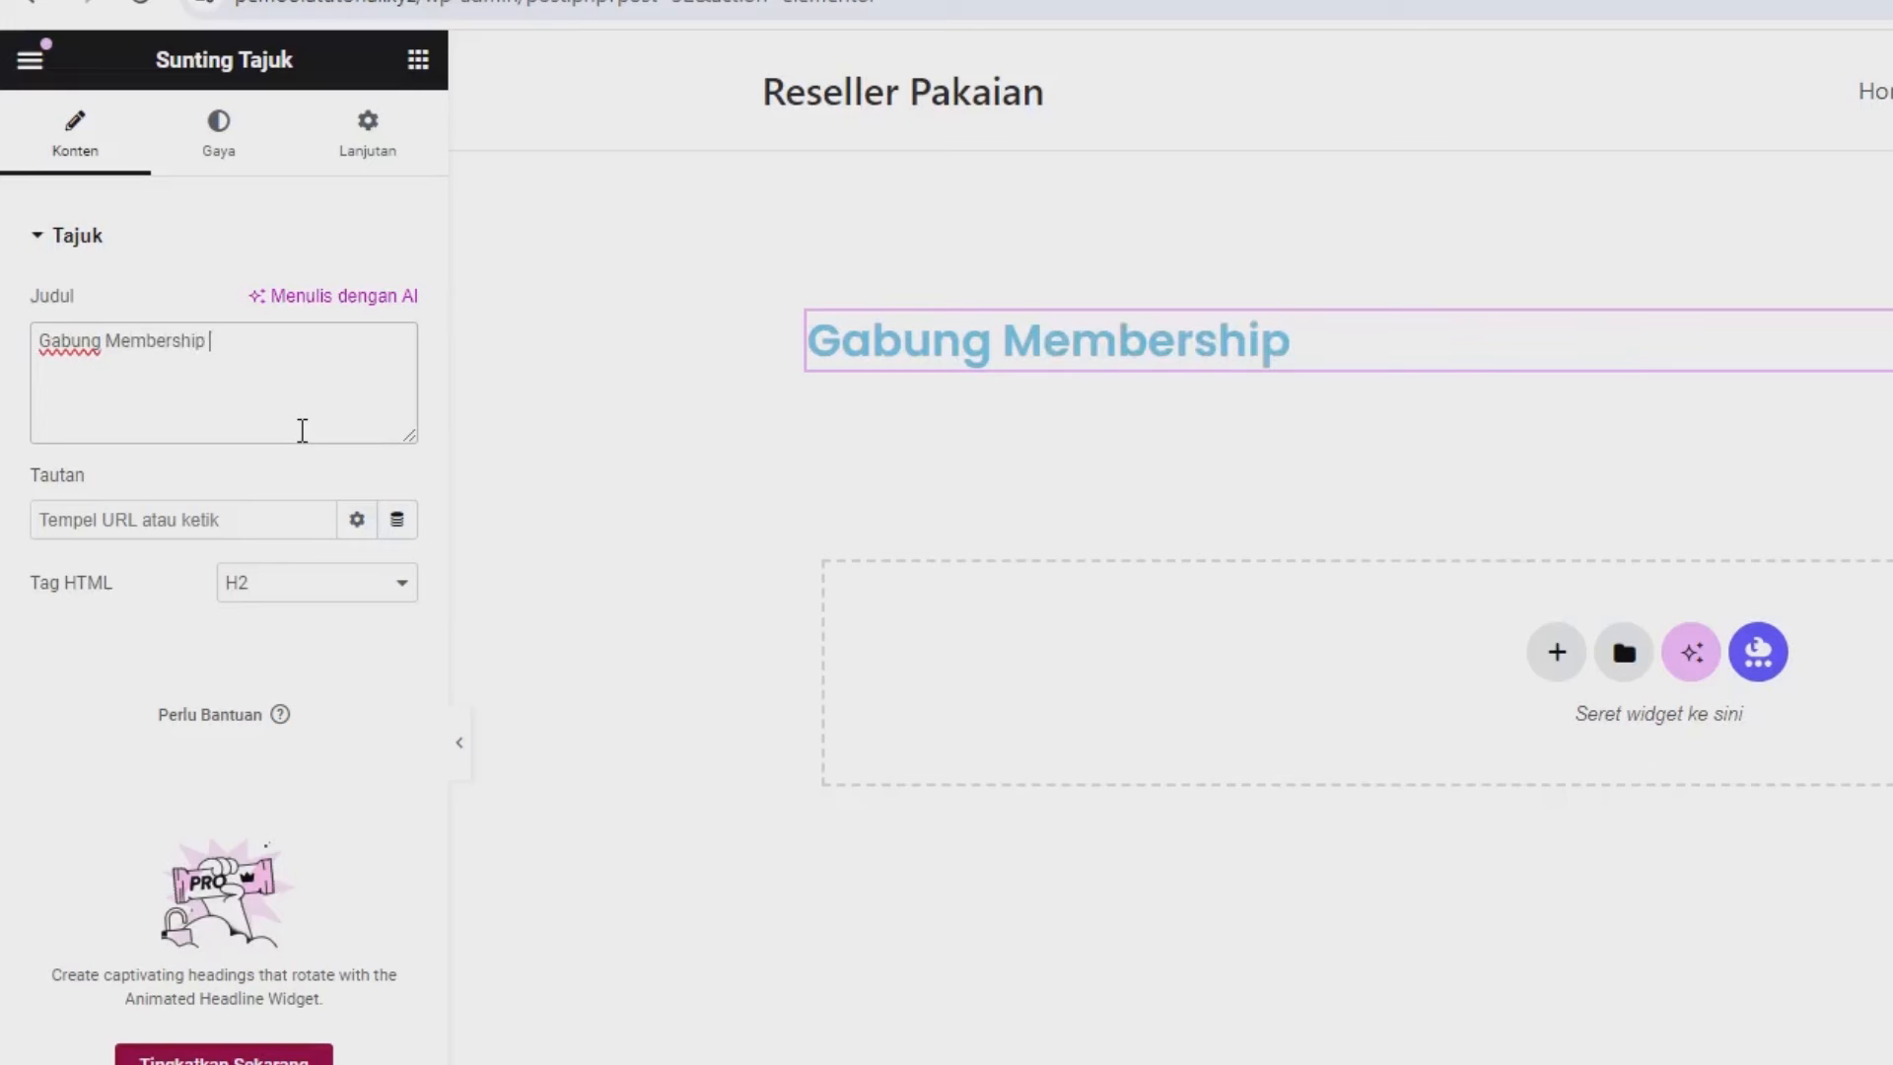
type("Kami")
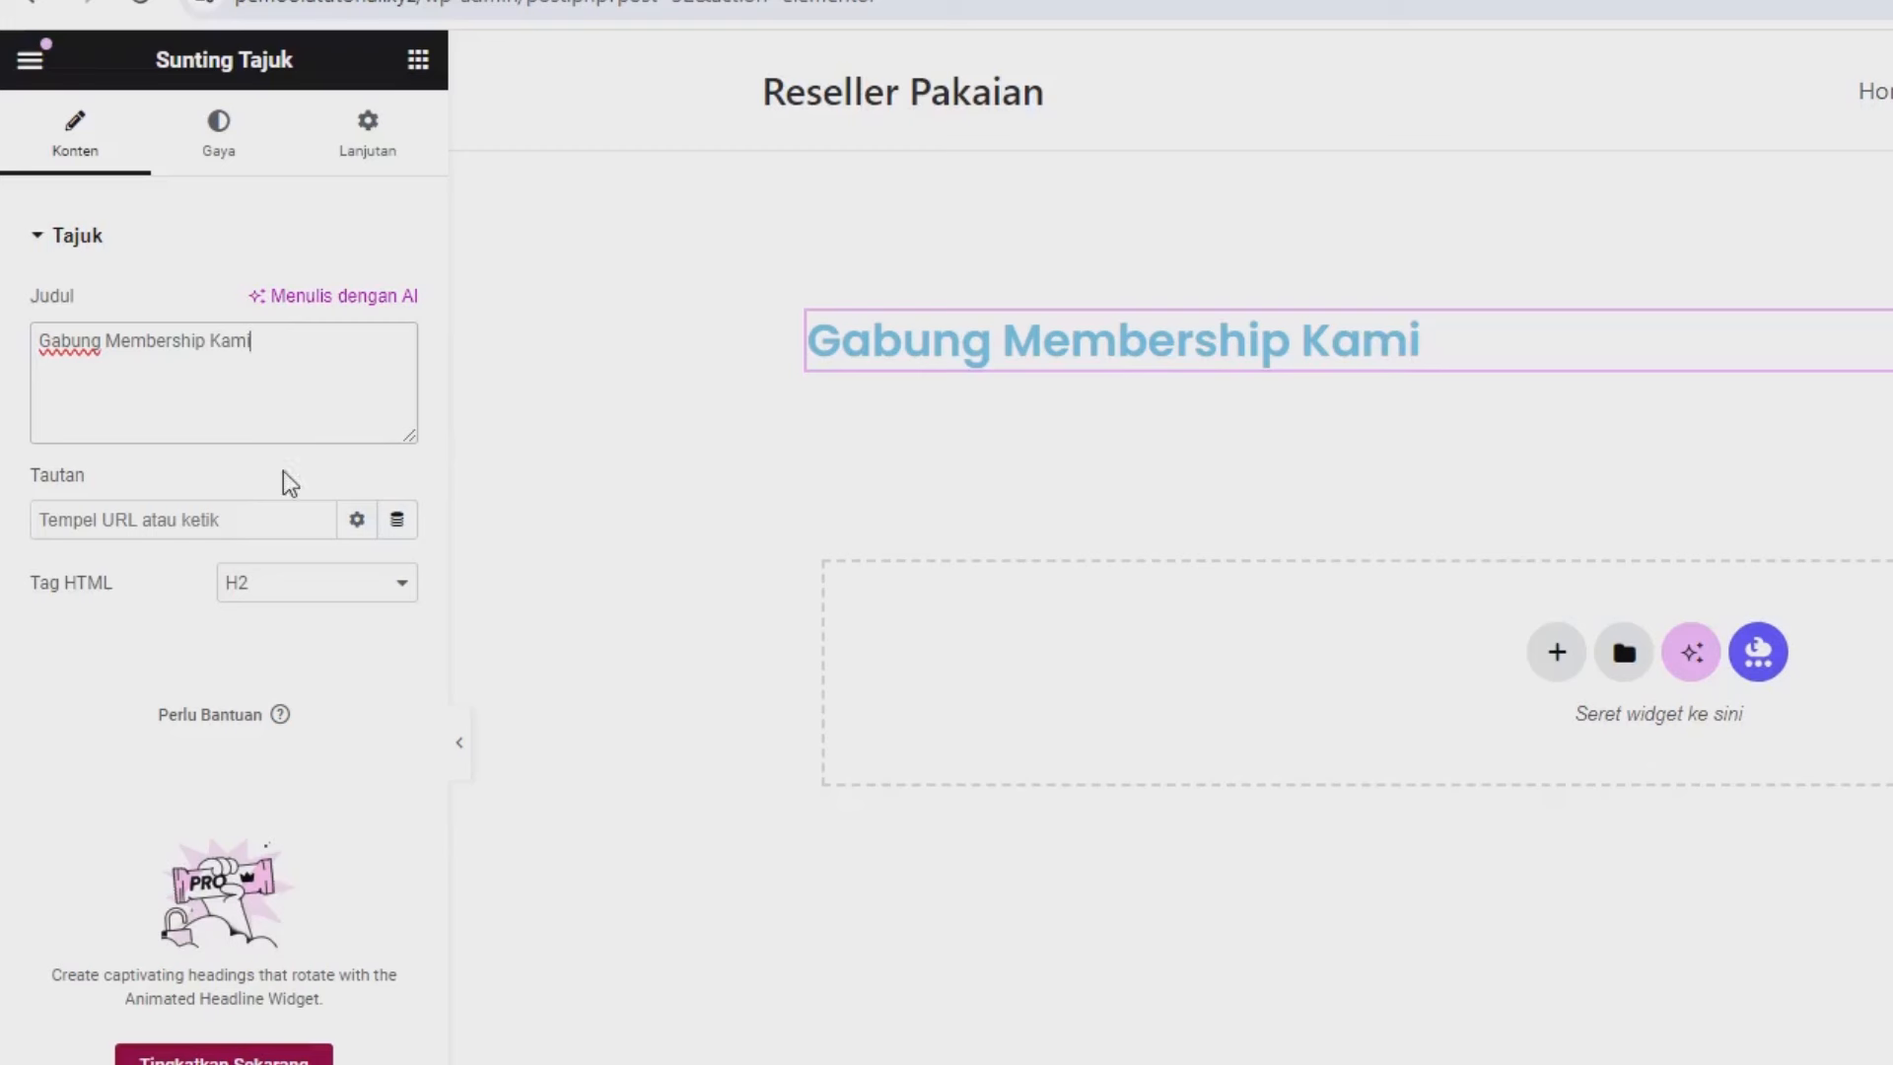
Center the heading, make its text black (#000000), and search widgets for 'dat'.
left_click(230, 156)
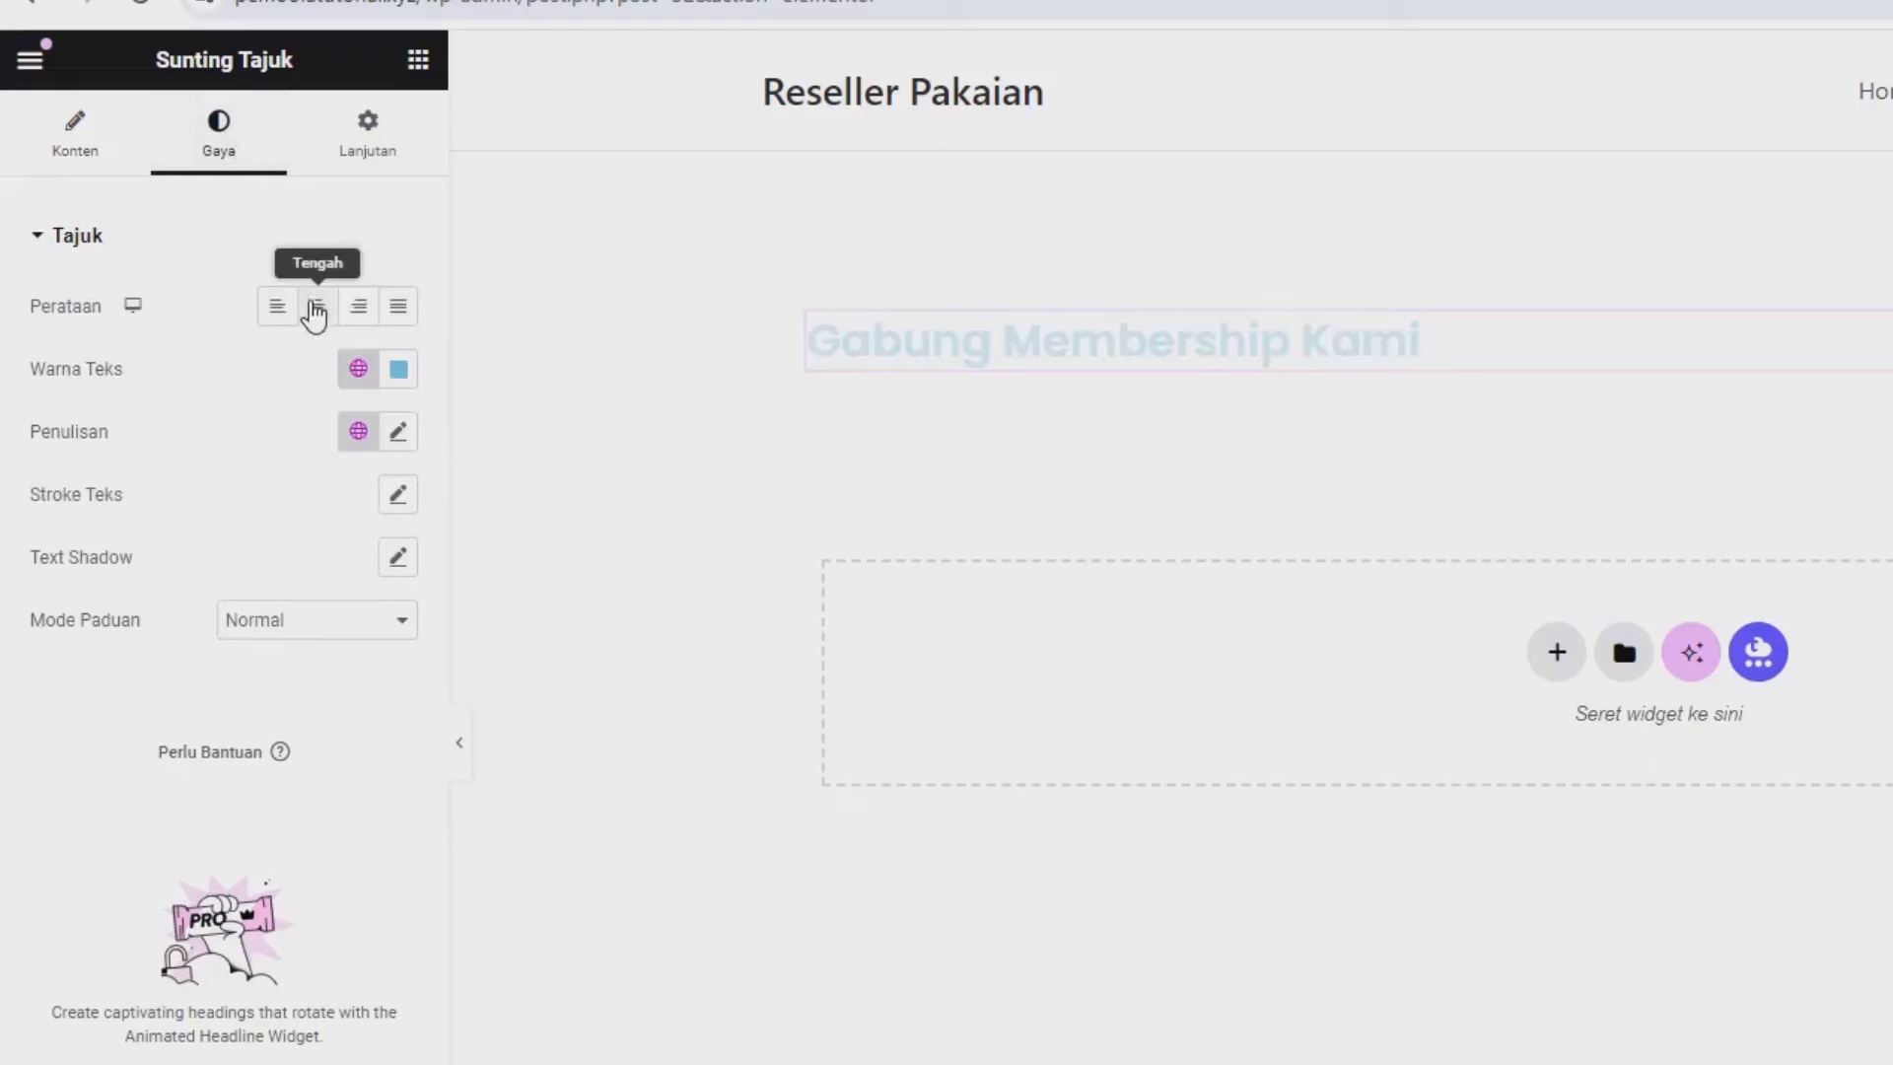
left_click(312, 307)
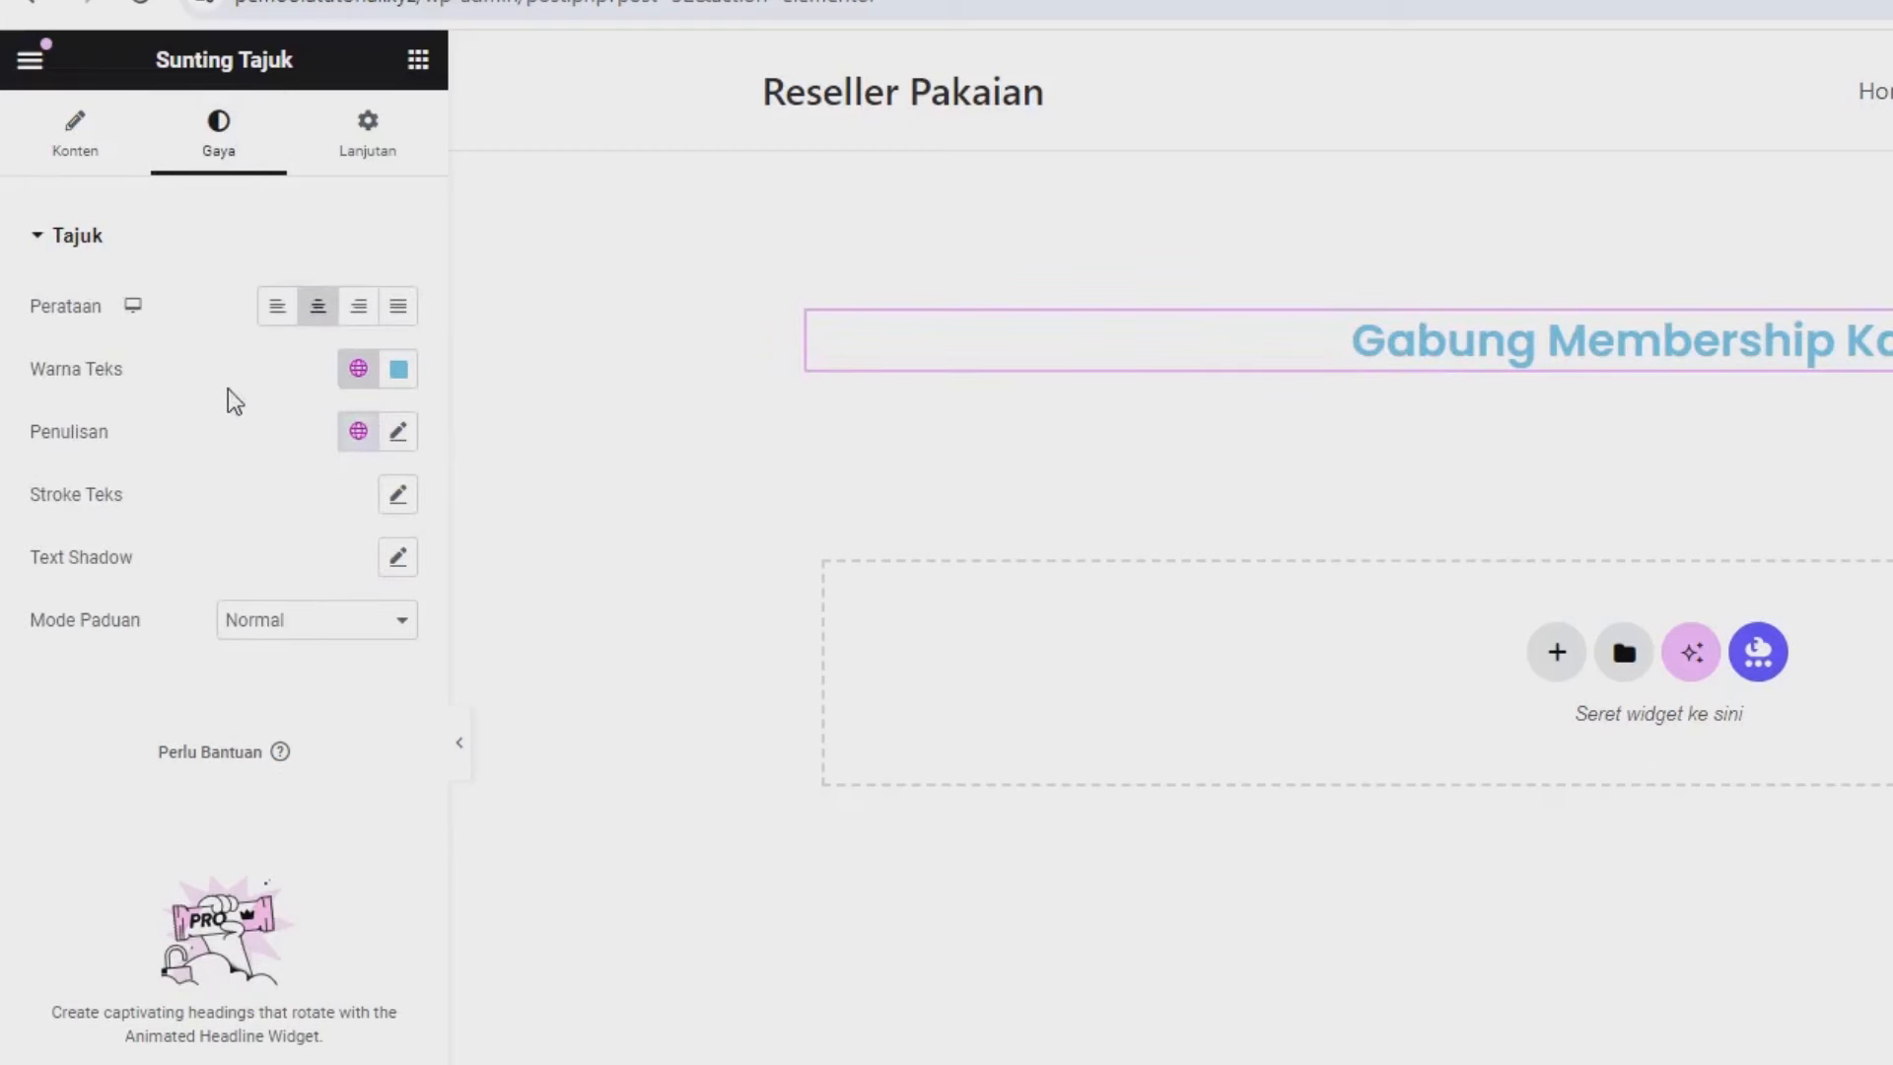
left_click(398, 368)
left_click_drag(478, 570, 559, 789)
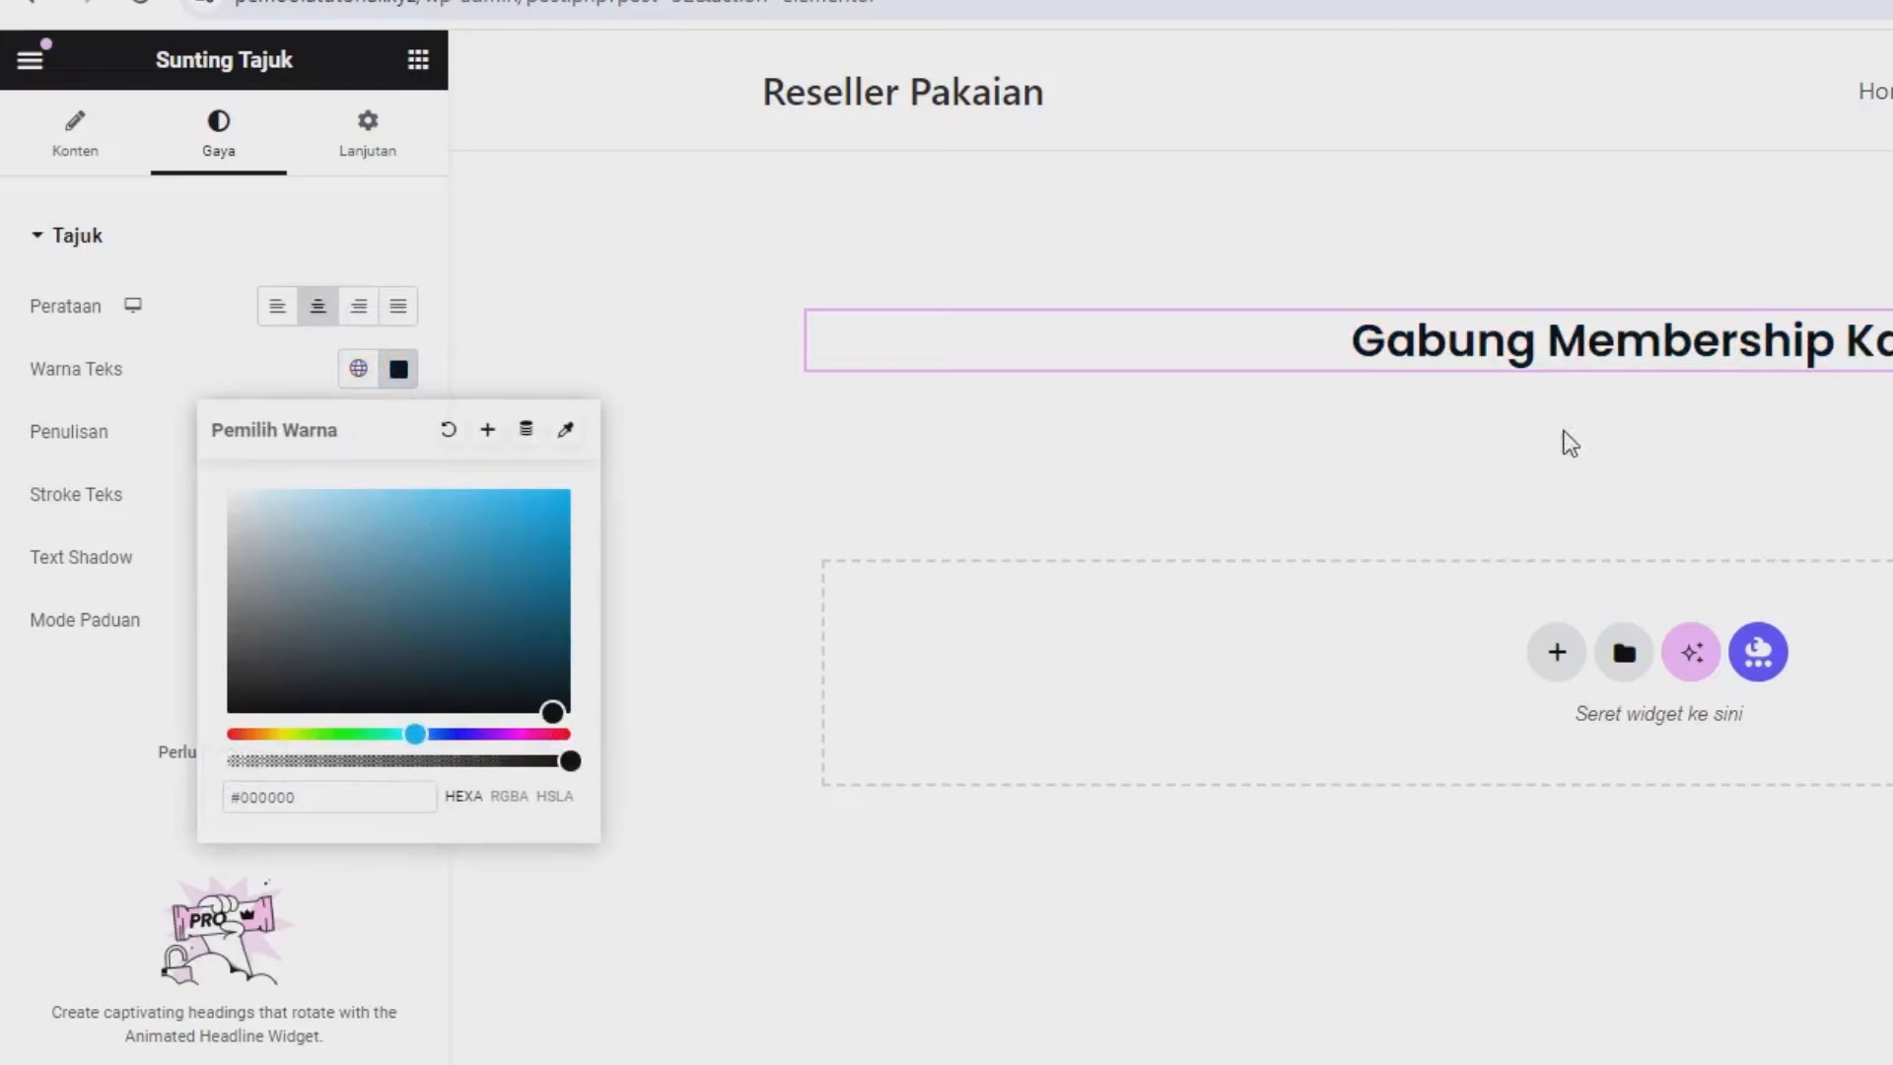
left_click(333, 1063)
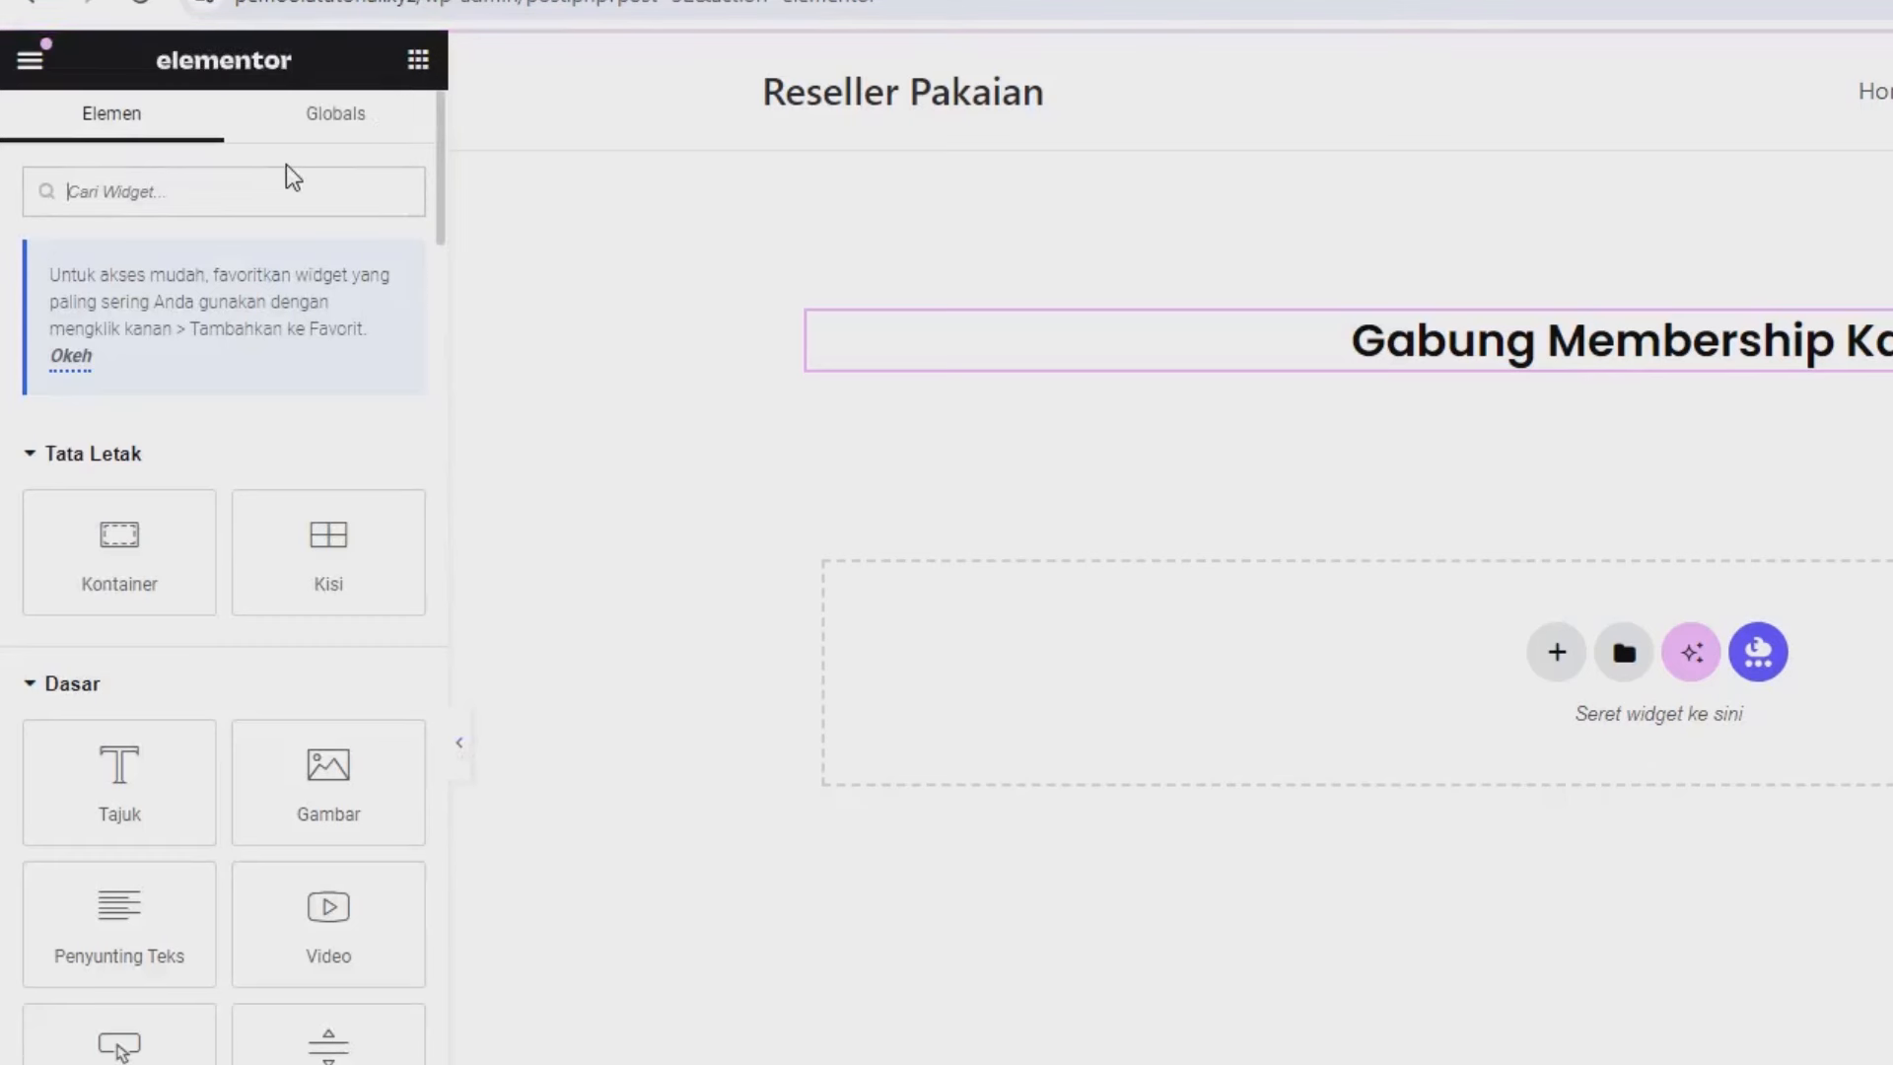
left_click(276, 190)
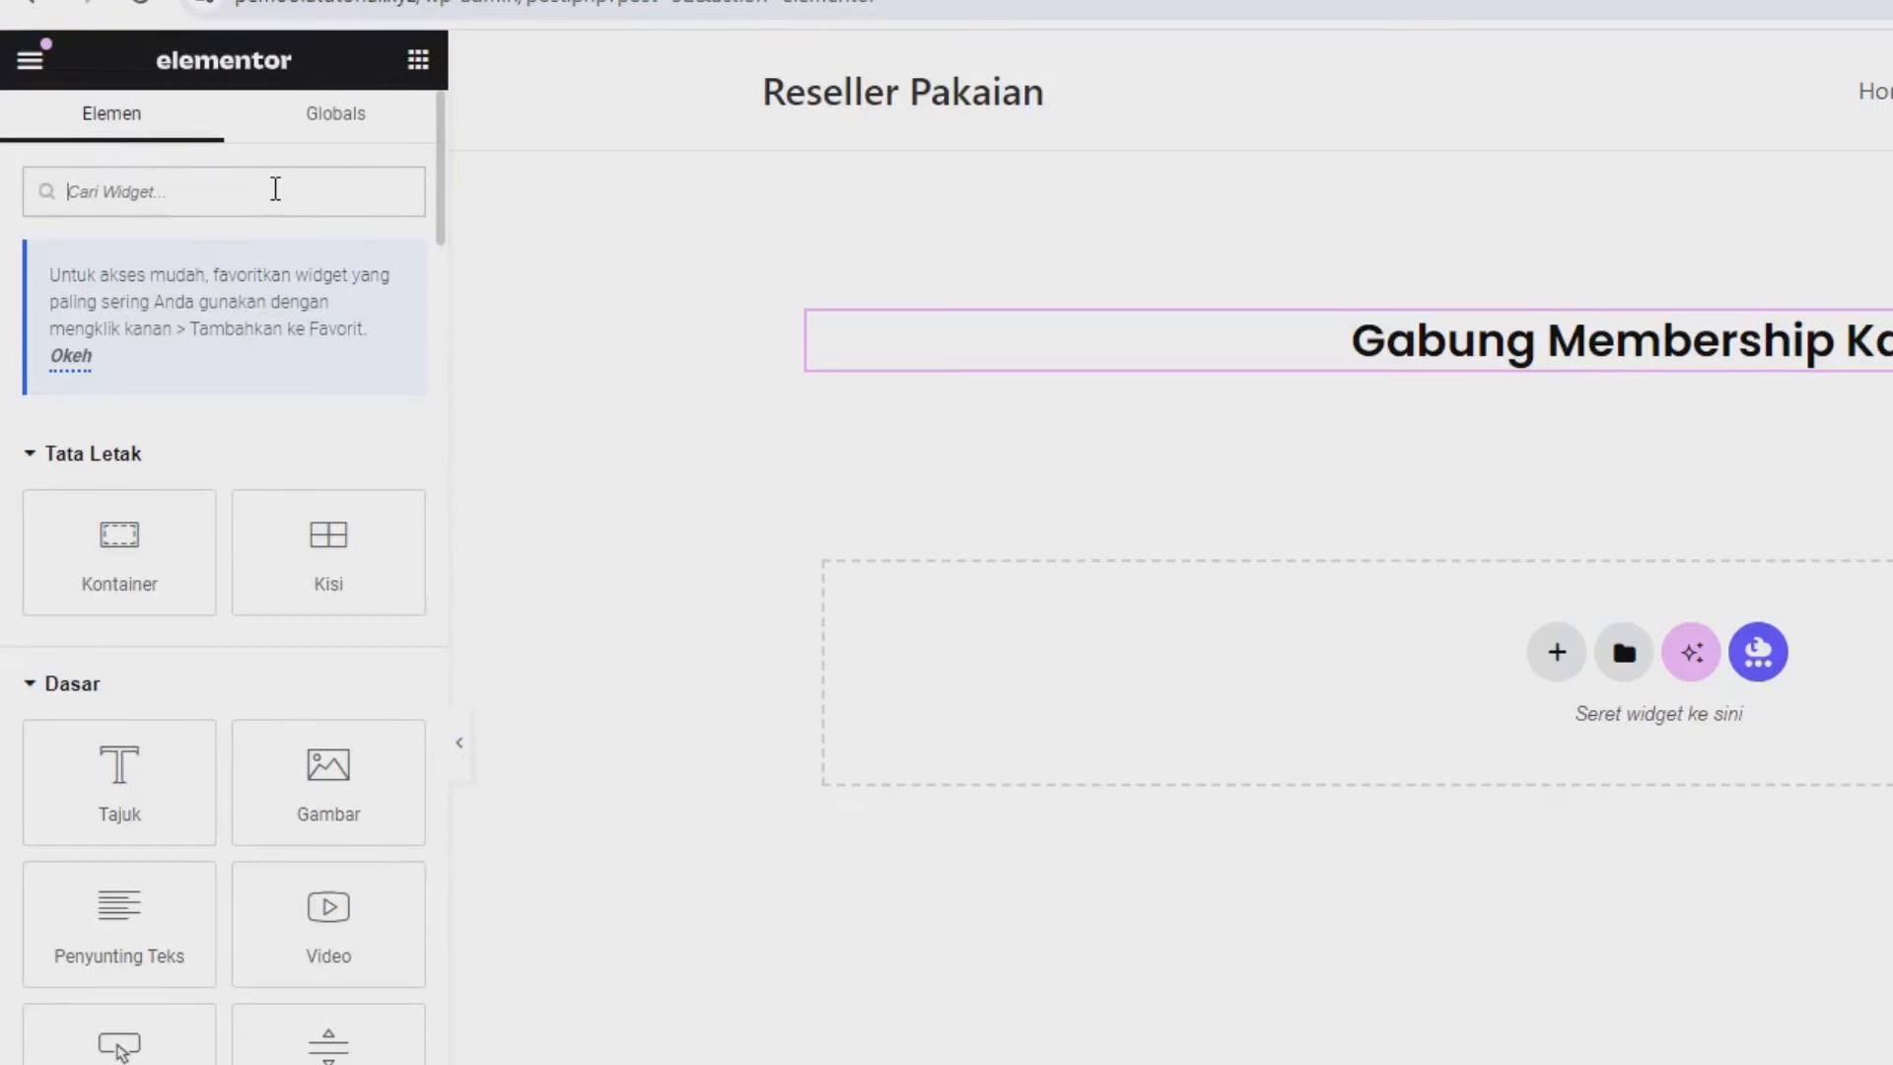
type("dat")
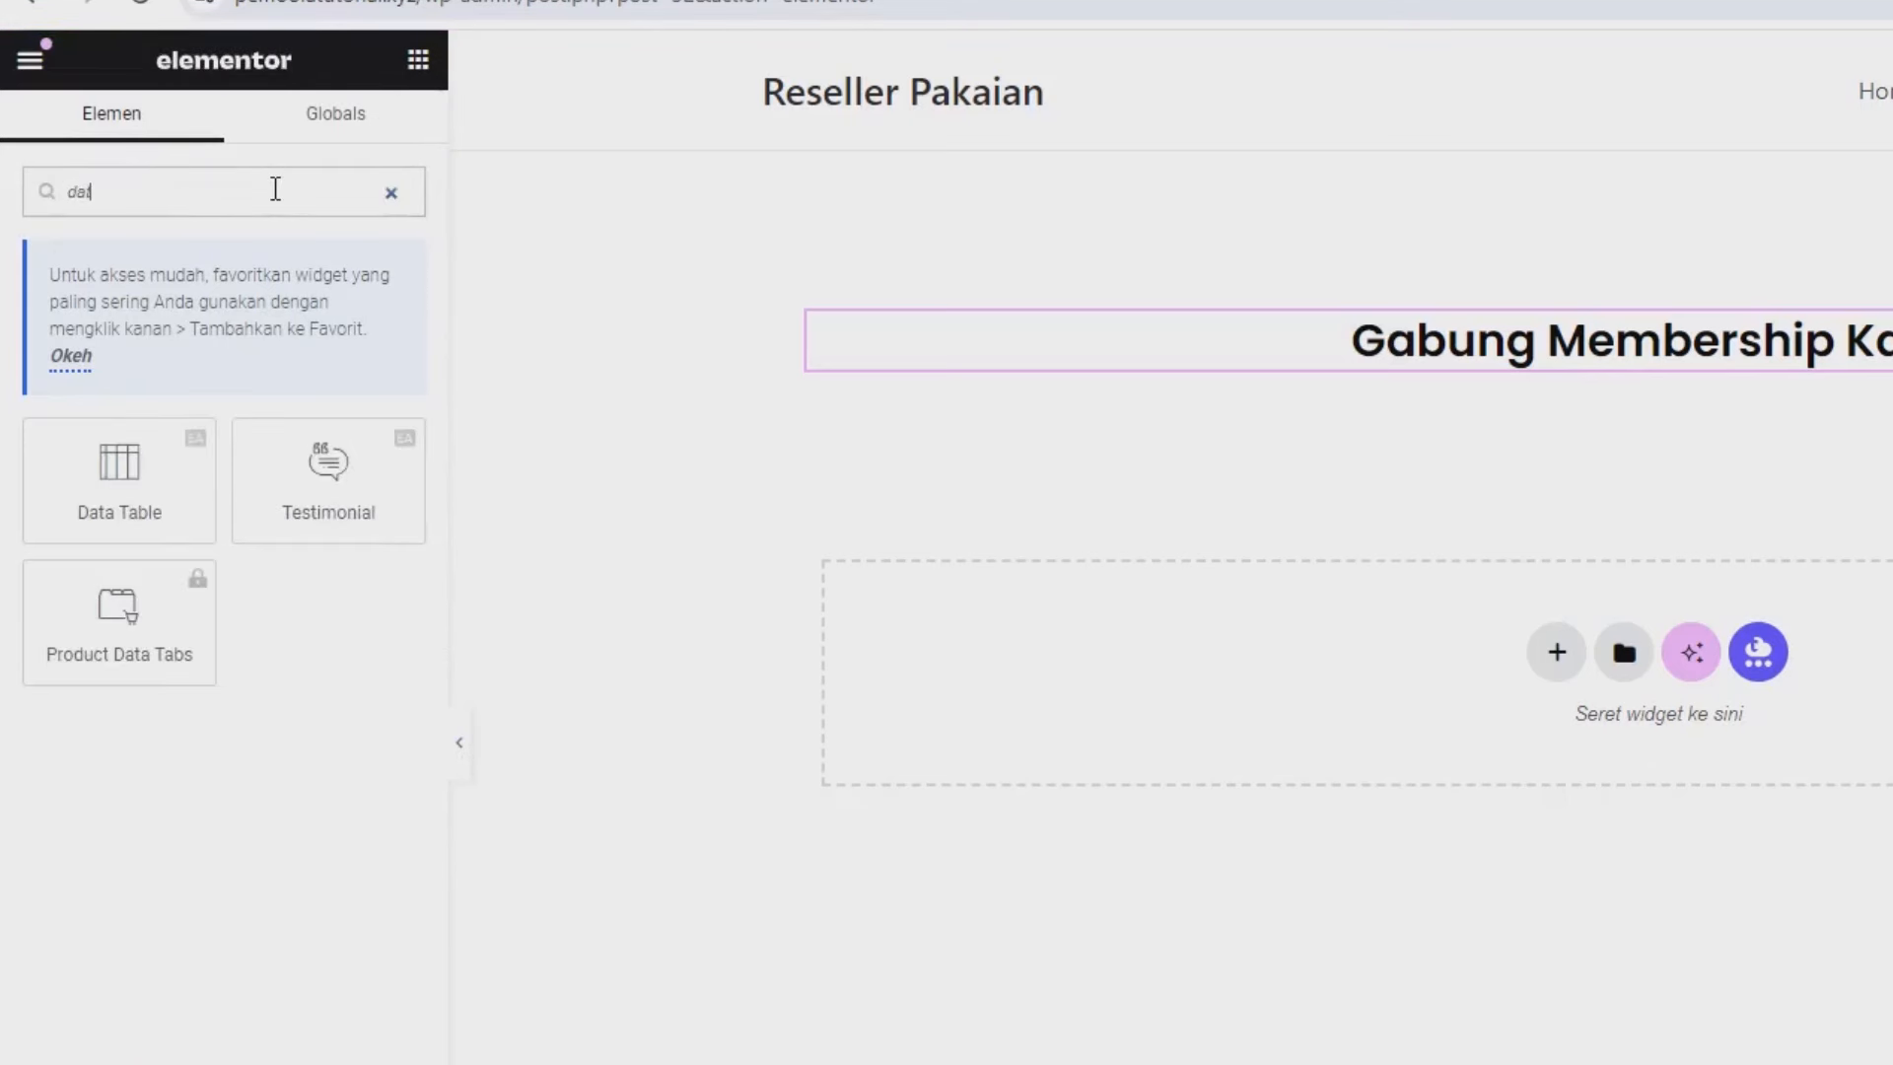
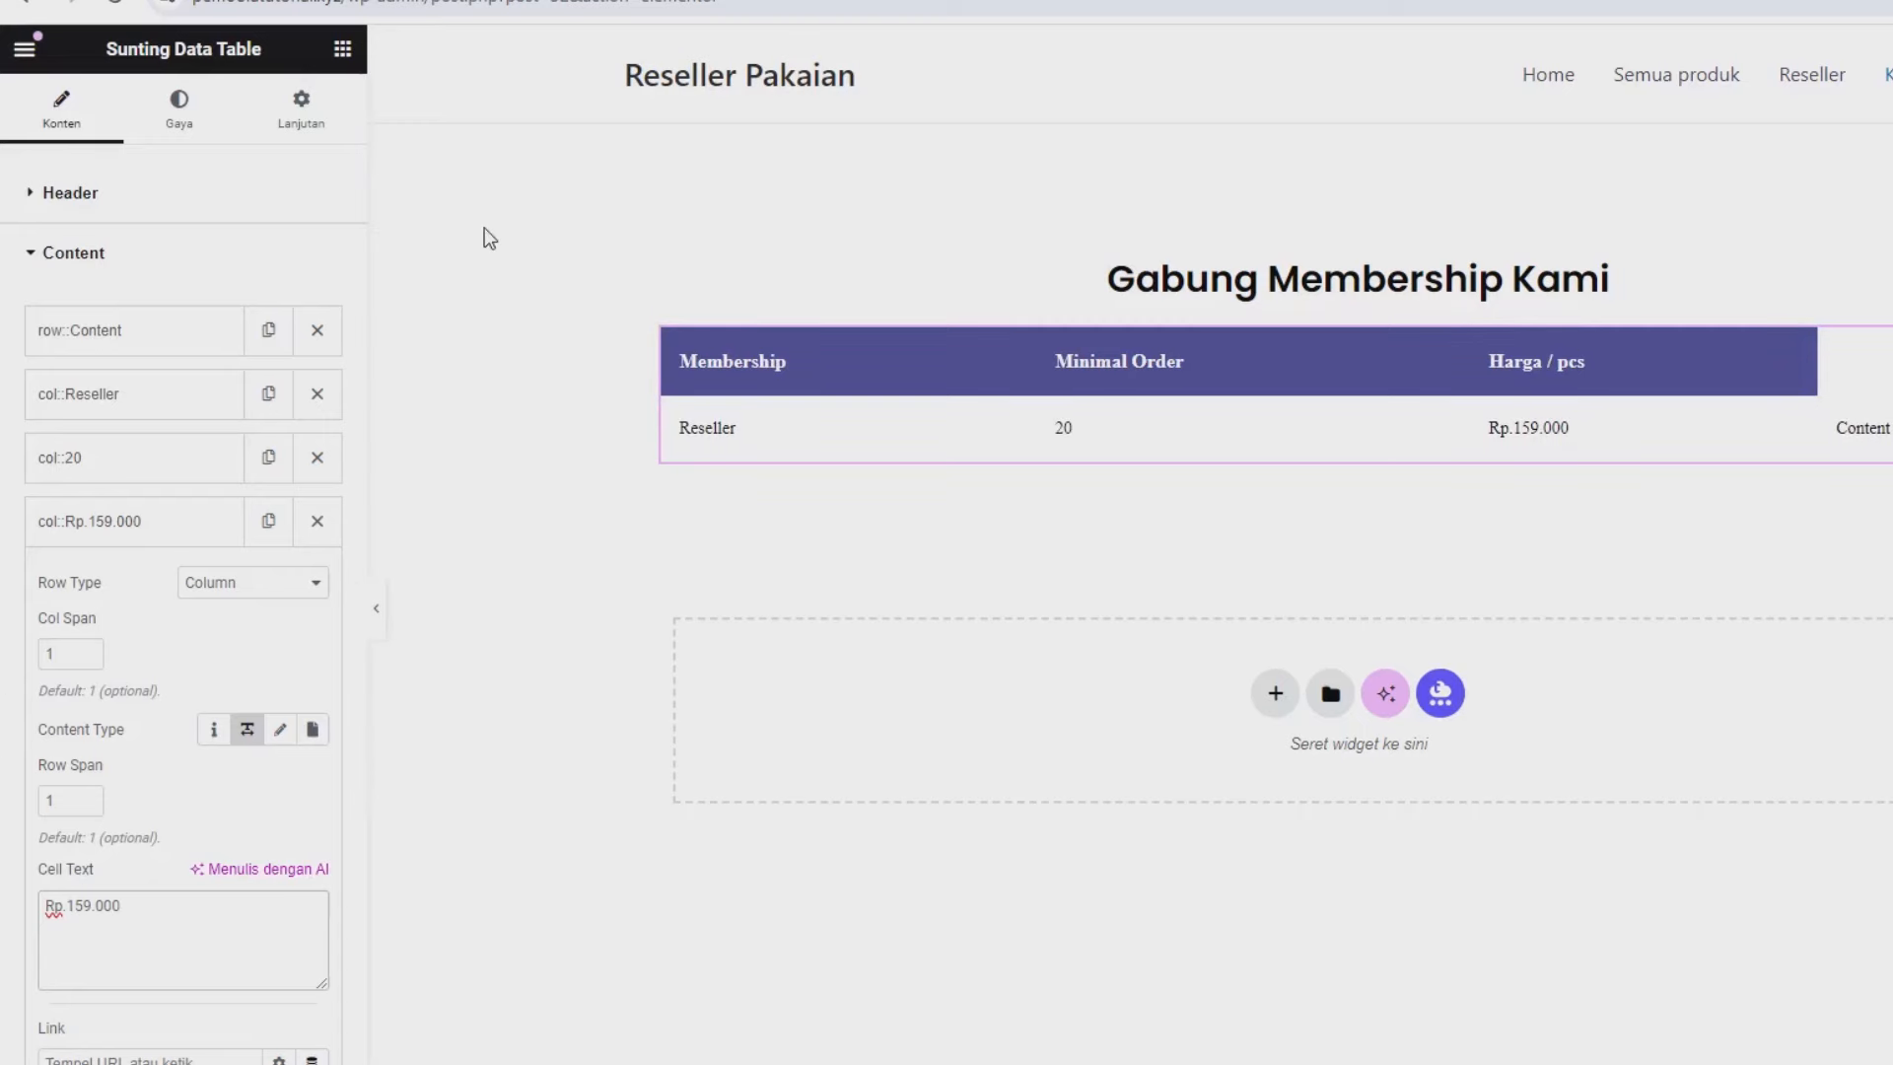
Switch to the live 'Reseller – Reseller Pakaian' page tab.
left_click(611, 10)
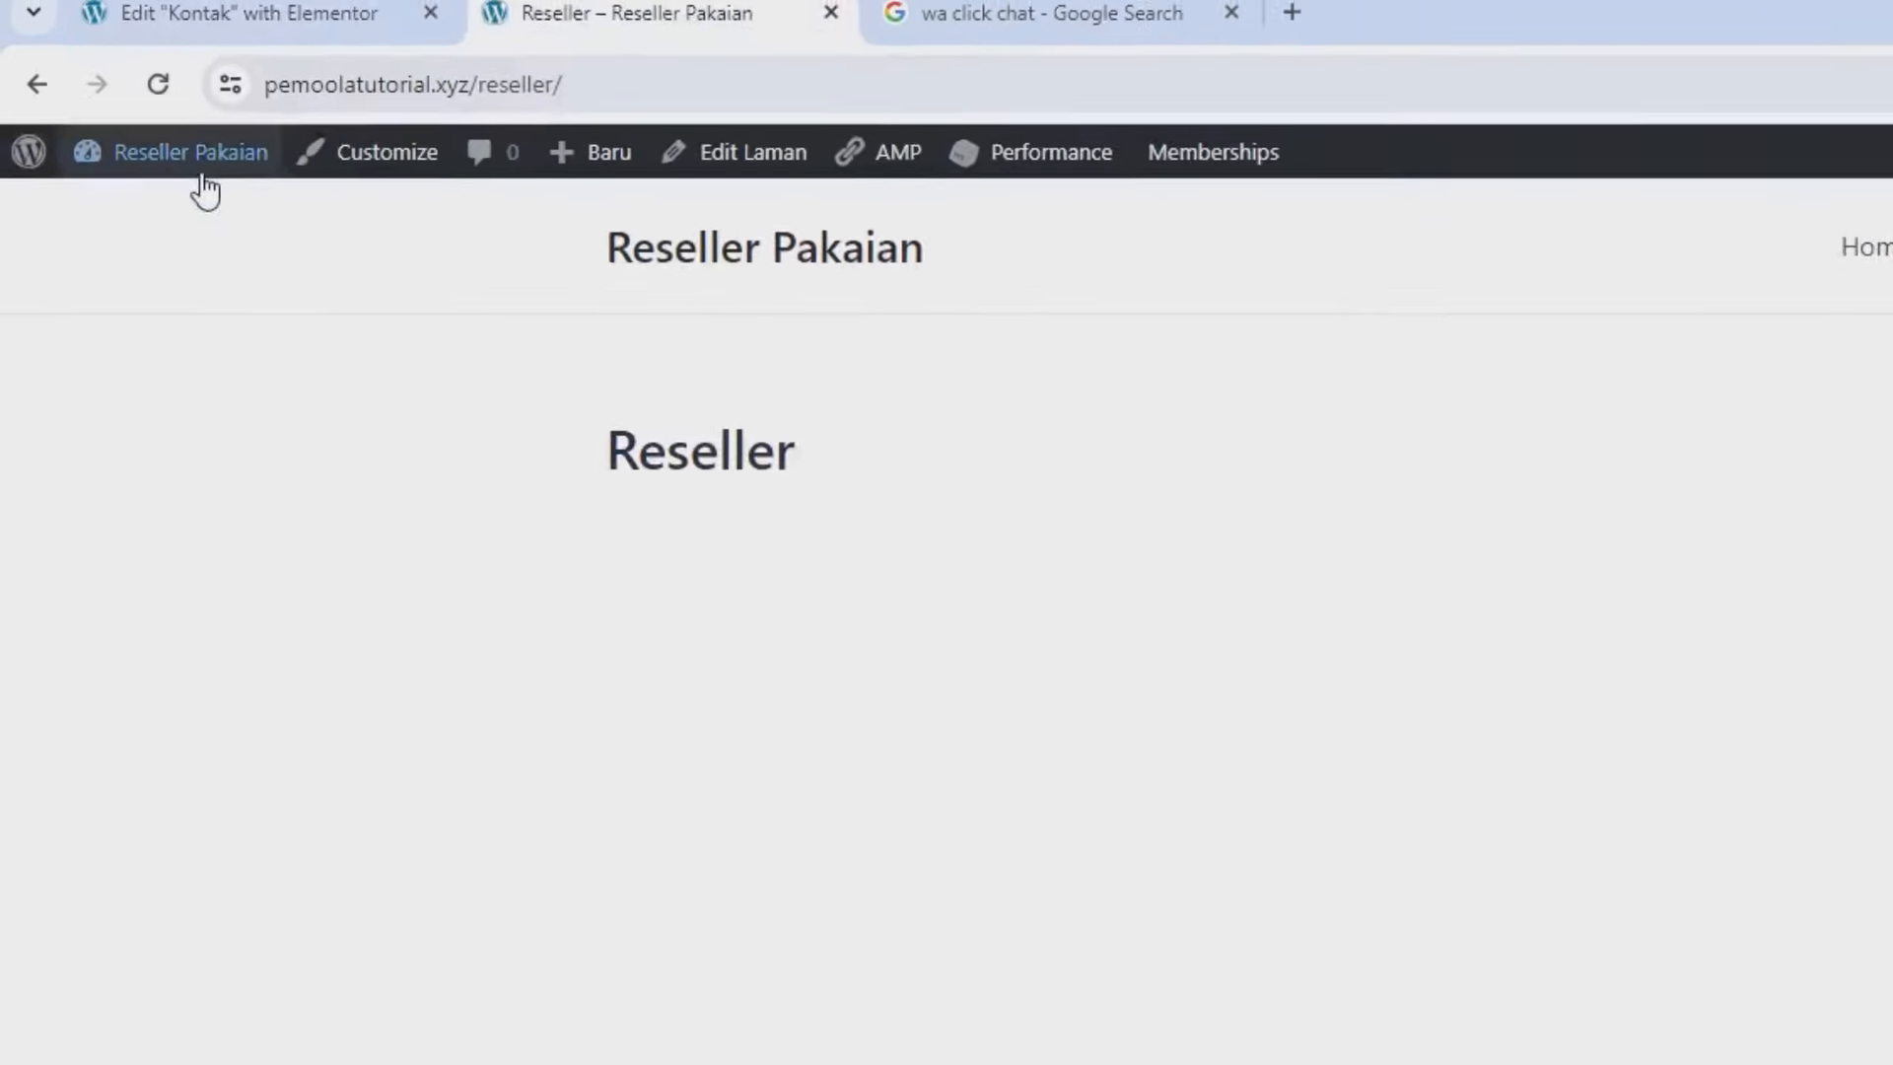
Open the dashboard in a new tab and view the Baju Anak product's Membership pricing.
mouse_move(200, 185)
right_click(200, 276)
left_click(279, 294)
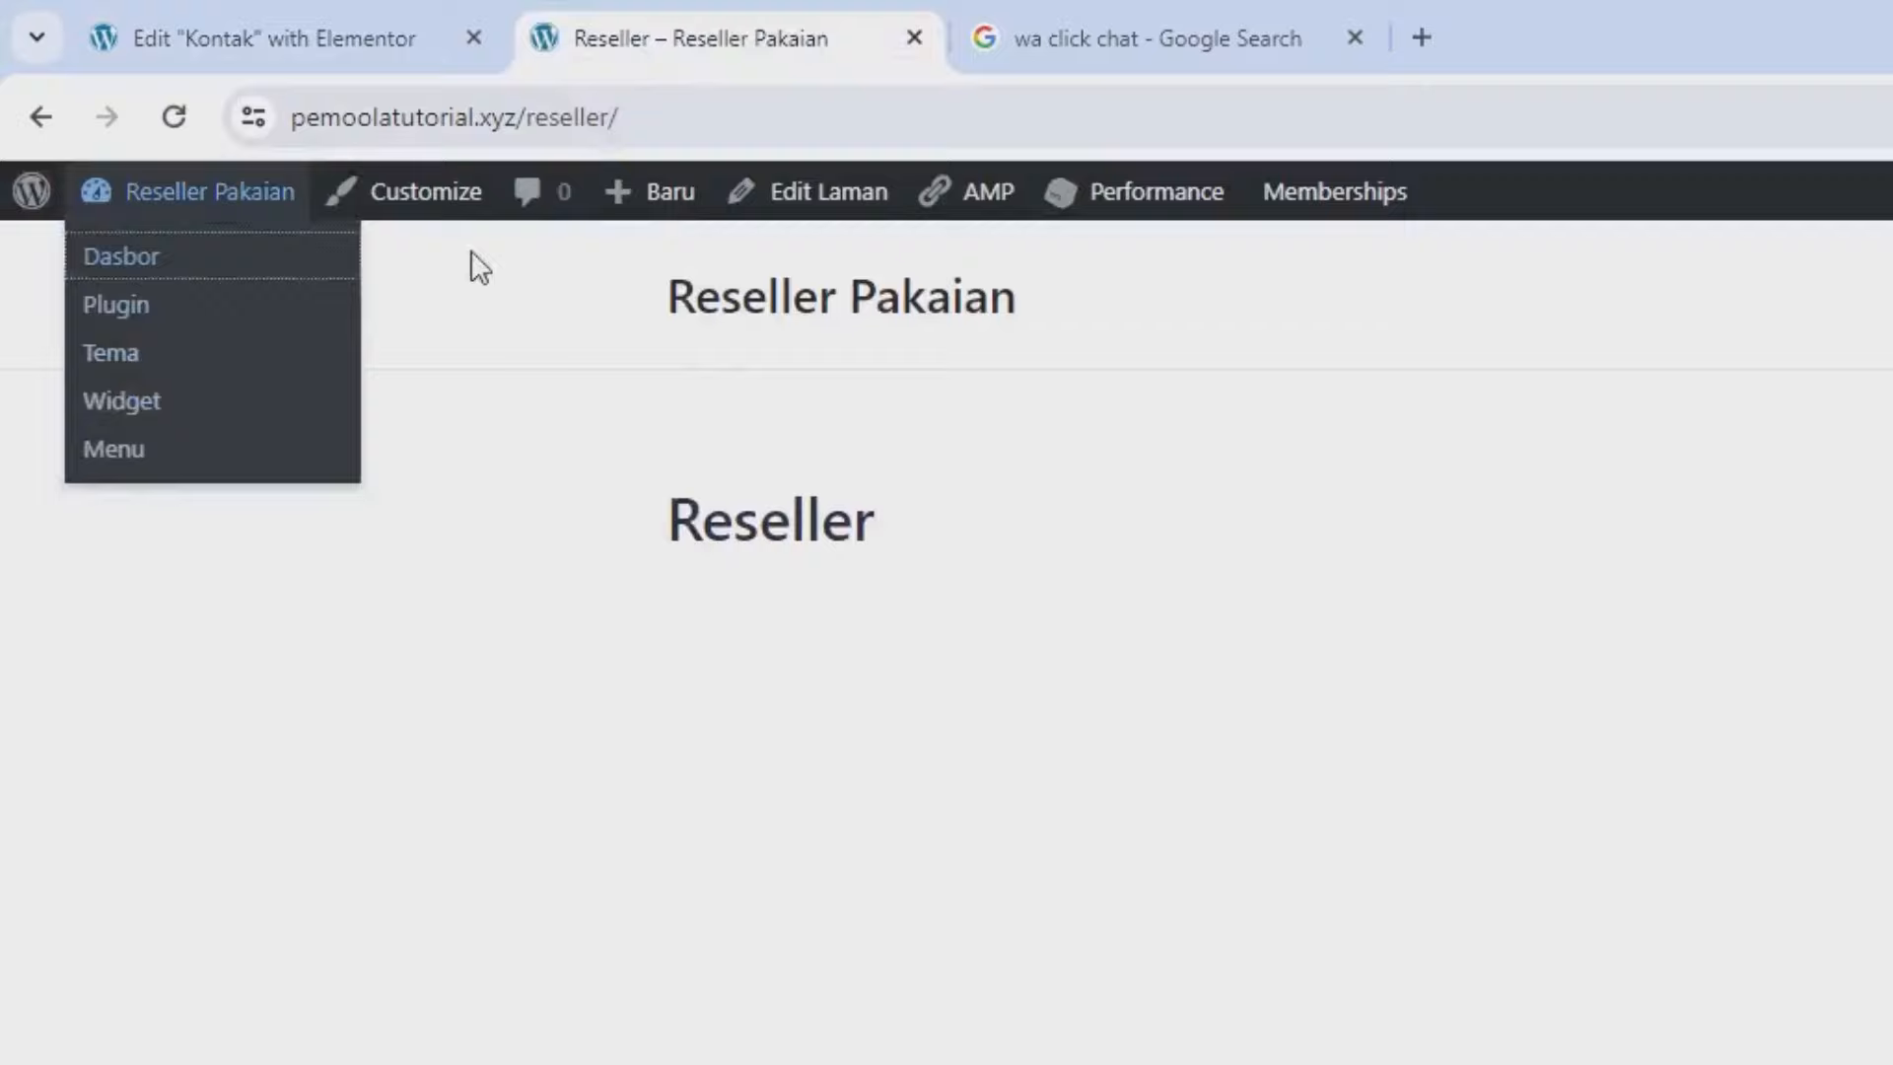
left_click(1015, 71)
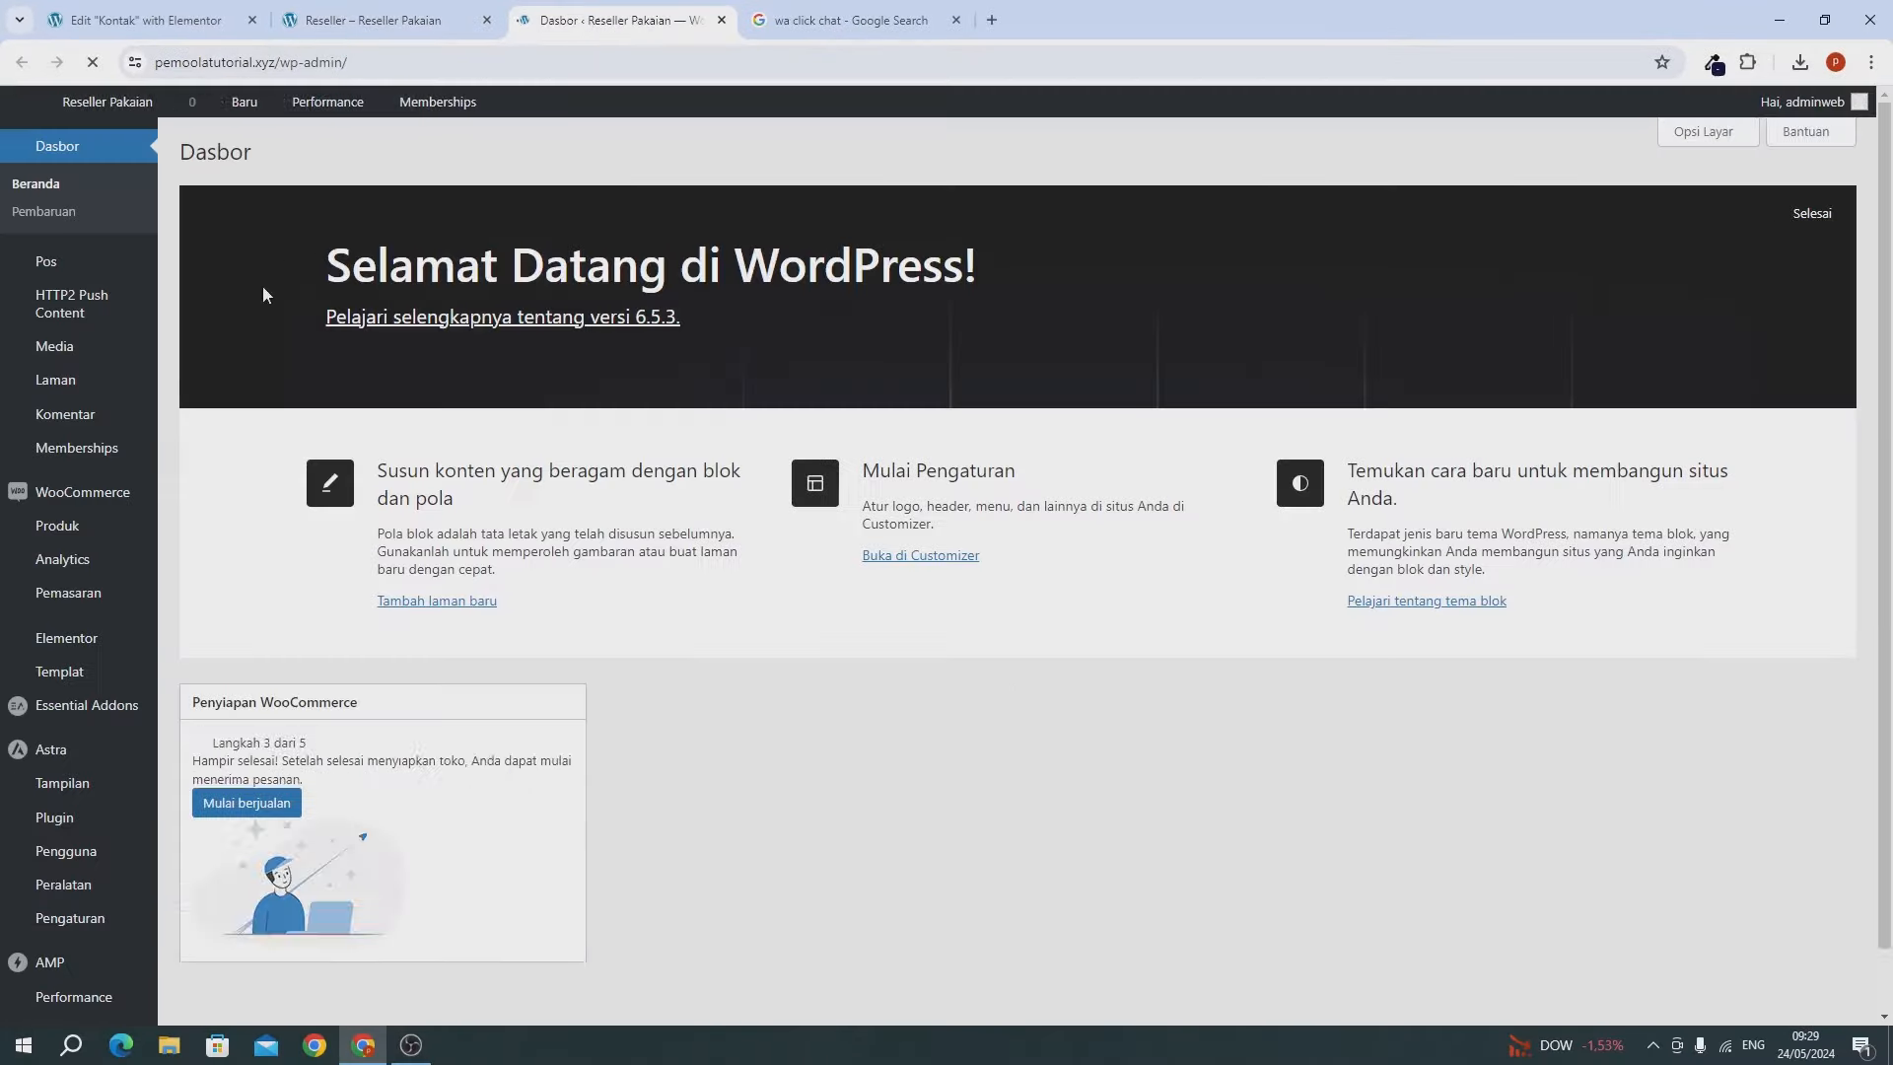
mouse_move(69, 525)
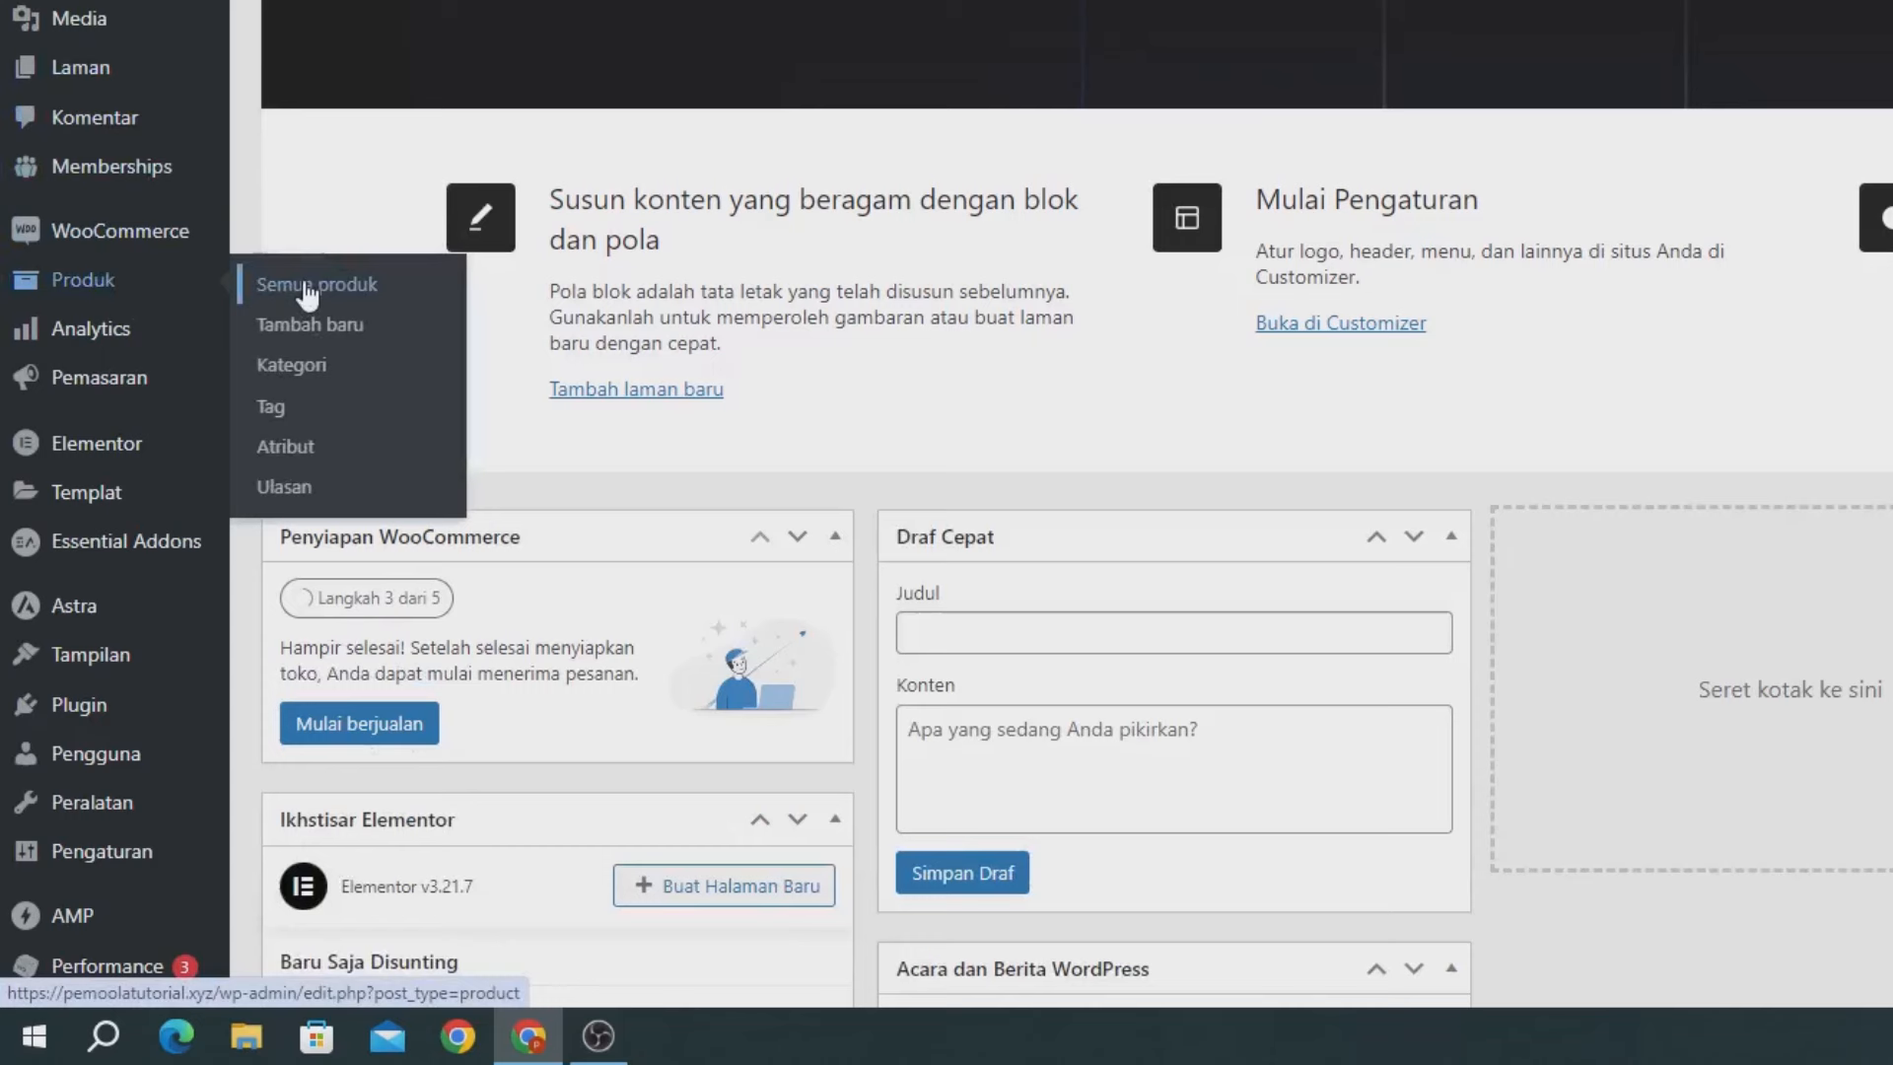
left_click(308, 286)
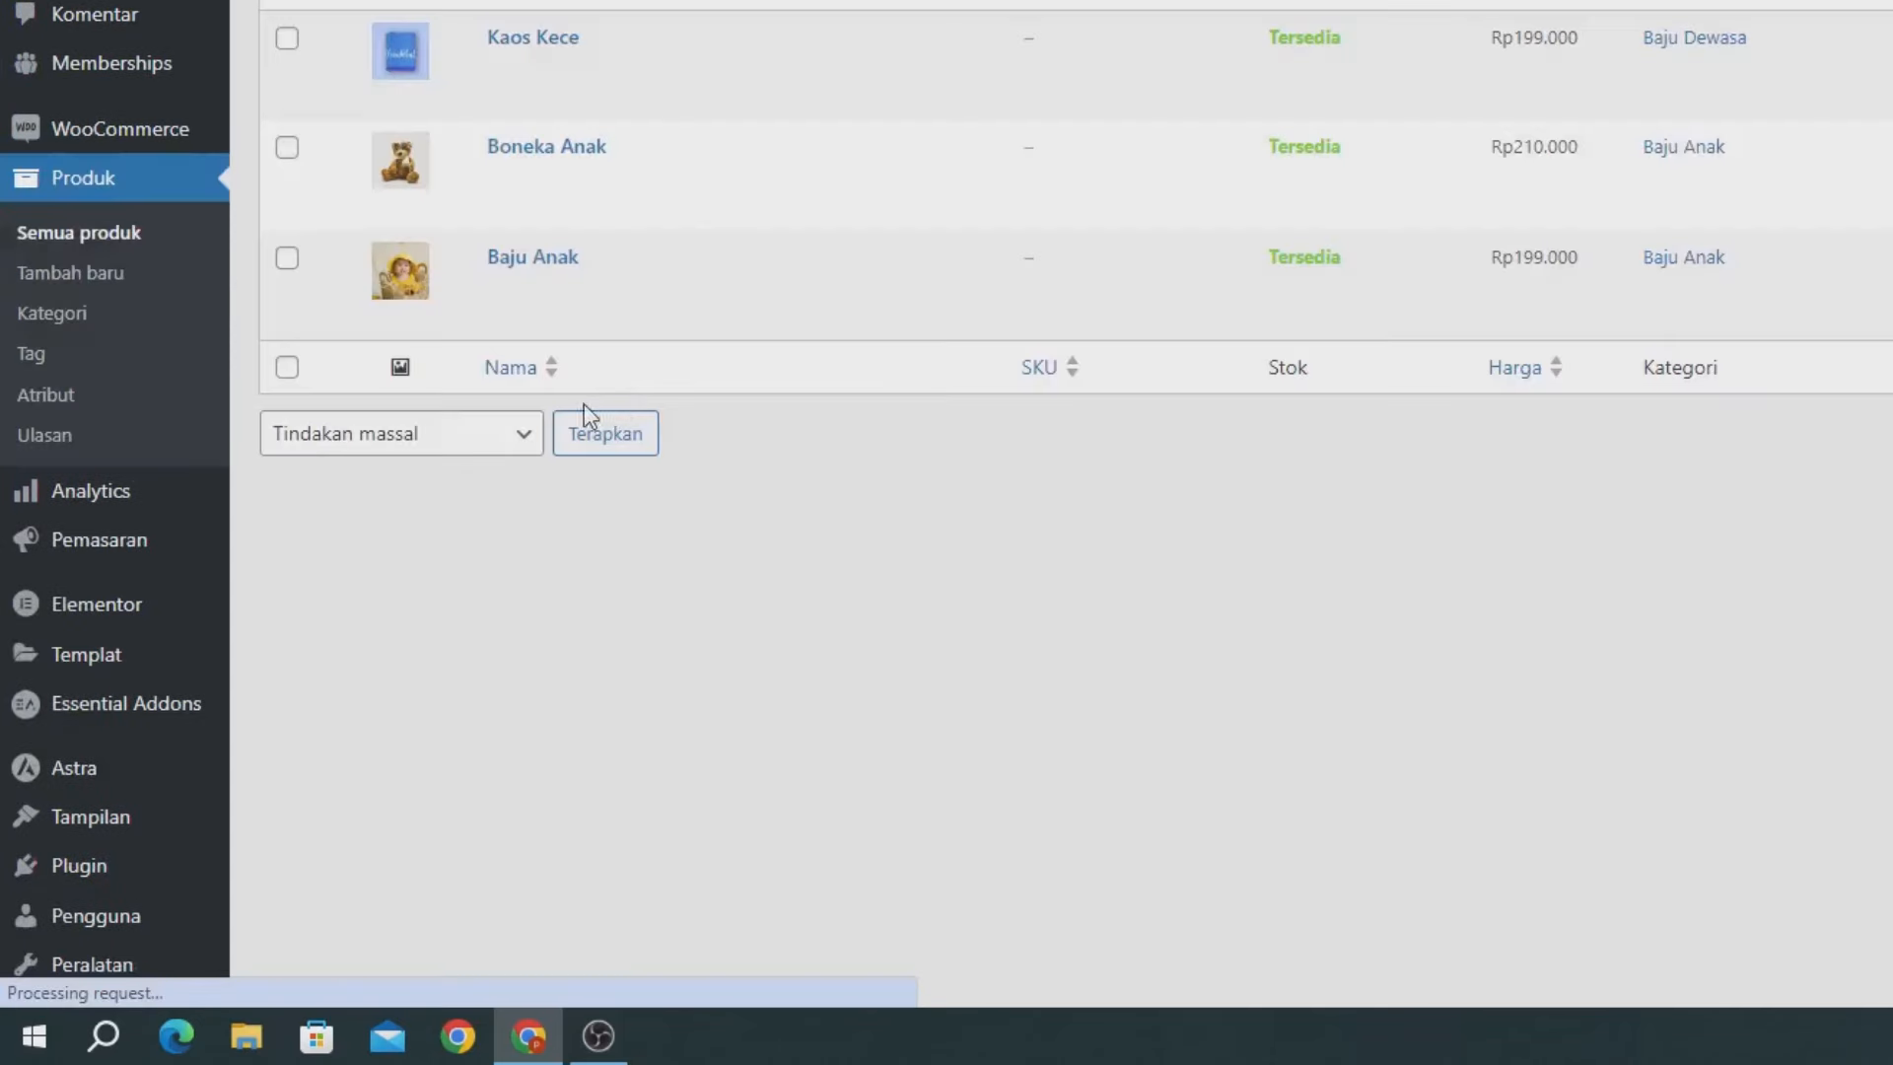
left_click(577, 290)
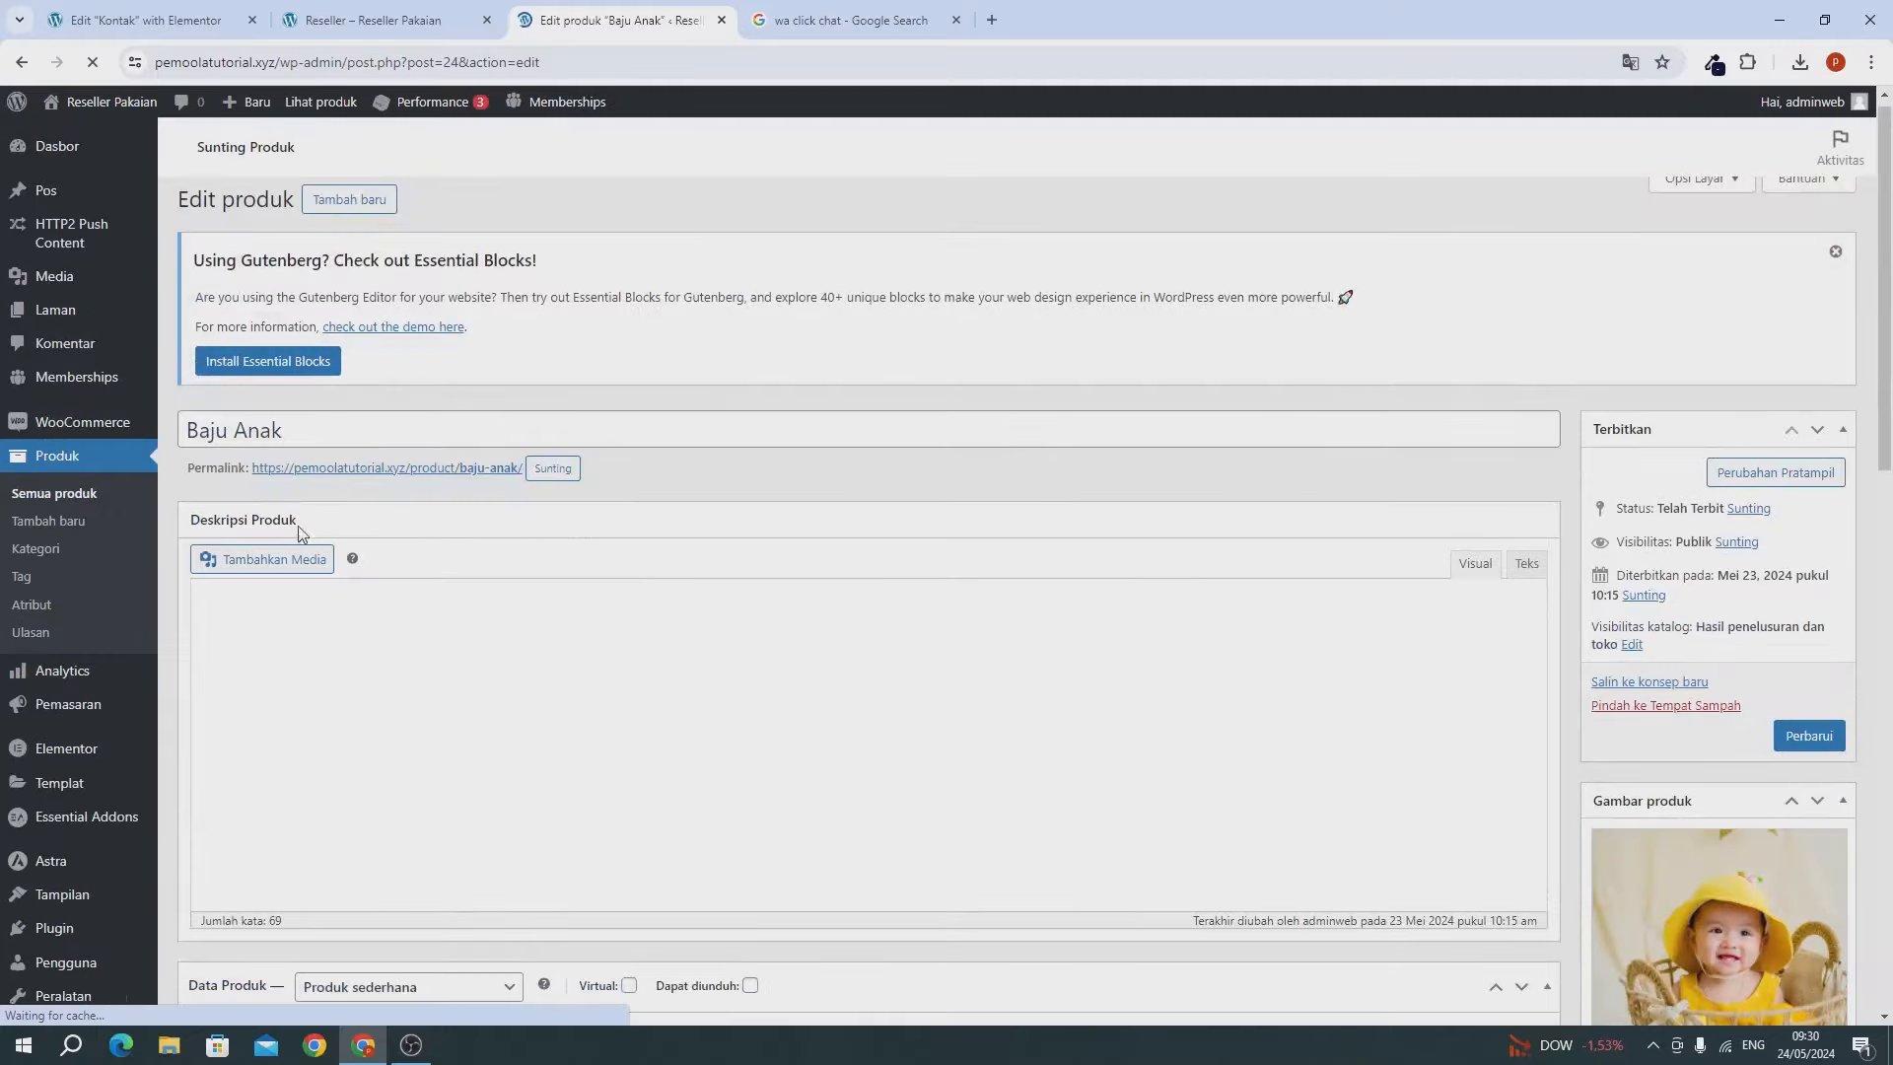
left_click(268, 749)
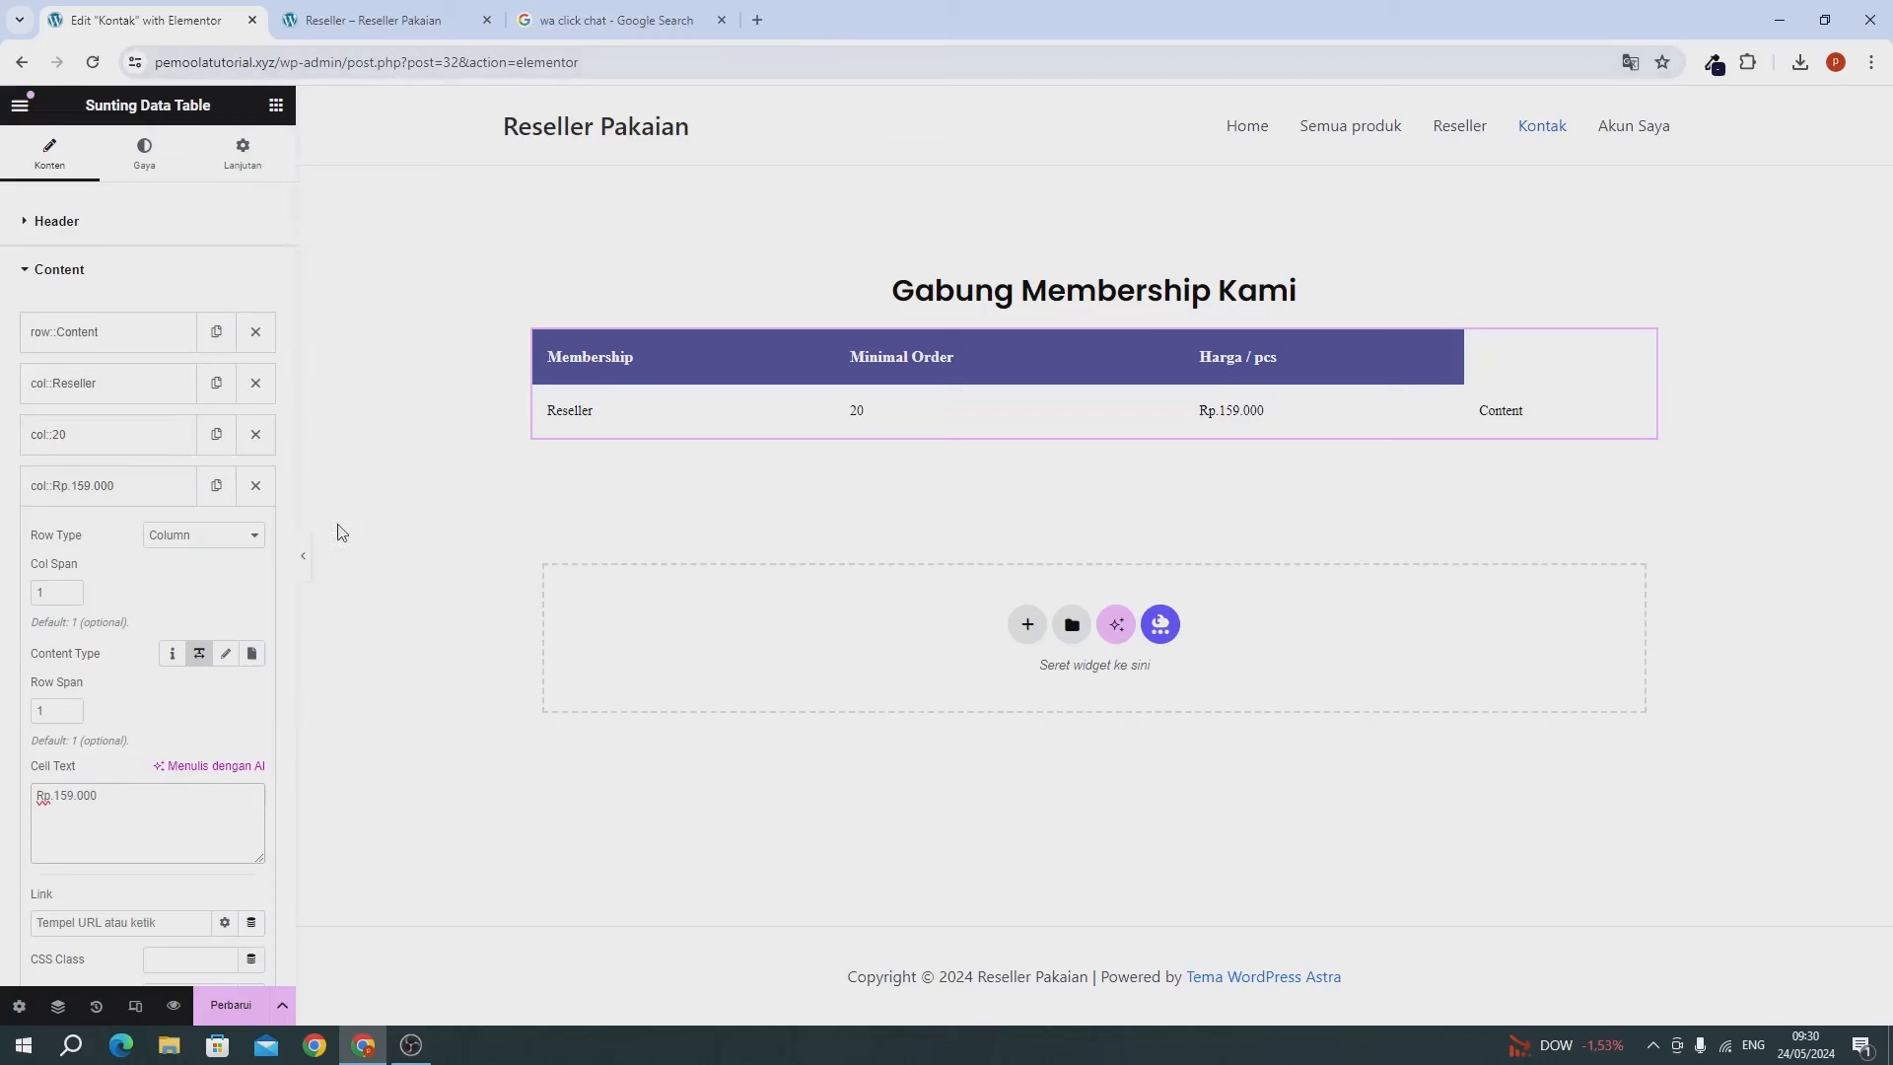
Delete the empty Content column, add a second table row, and copy the Reseller cell into it.
left_click(168, 493)
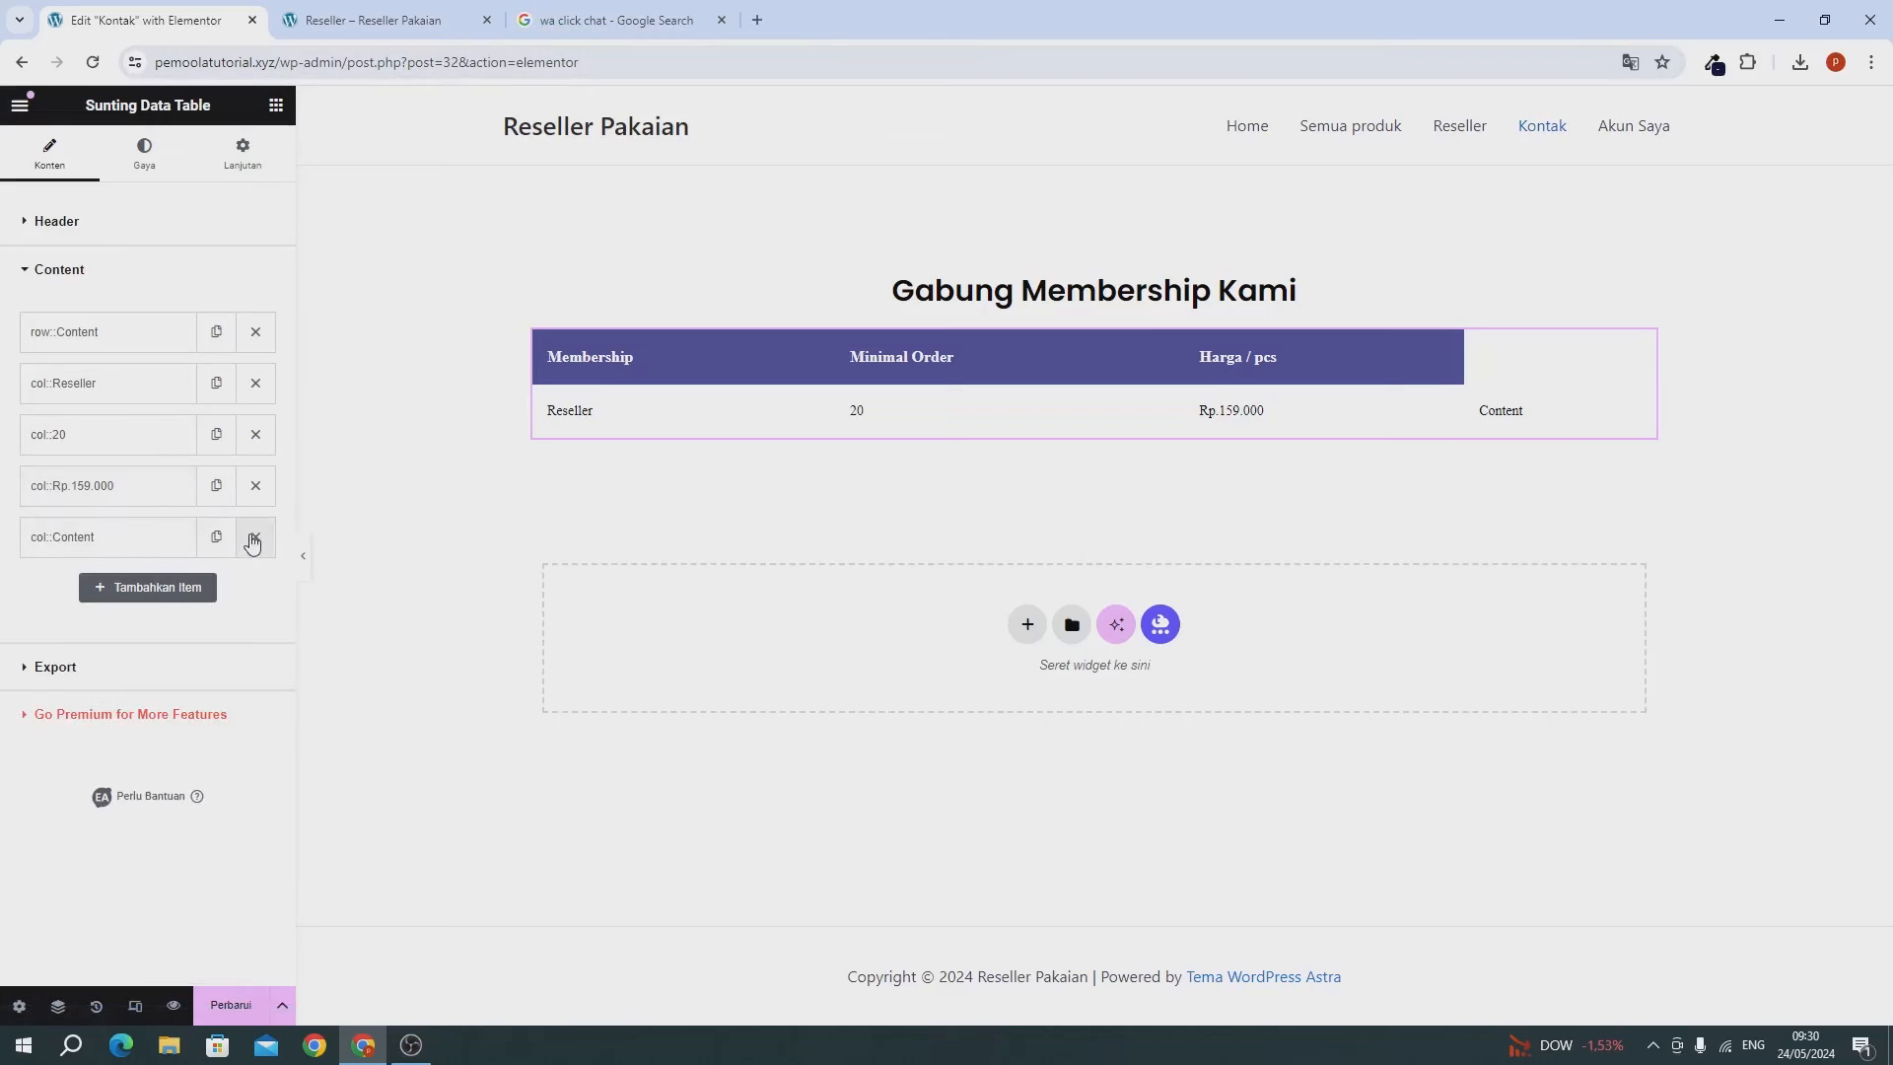
left_click(253, 538)
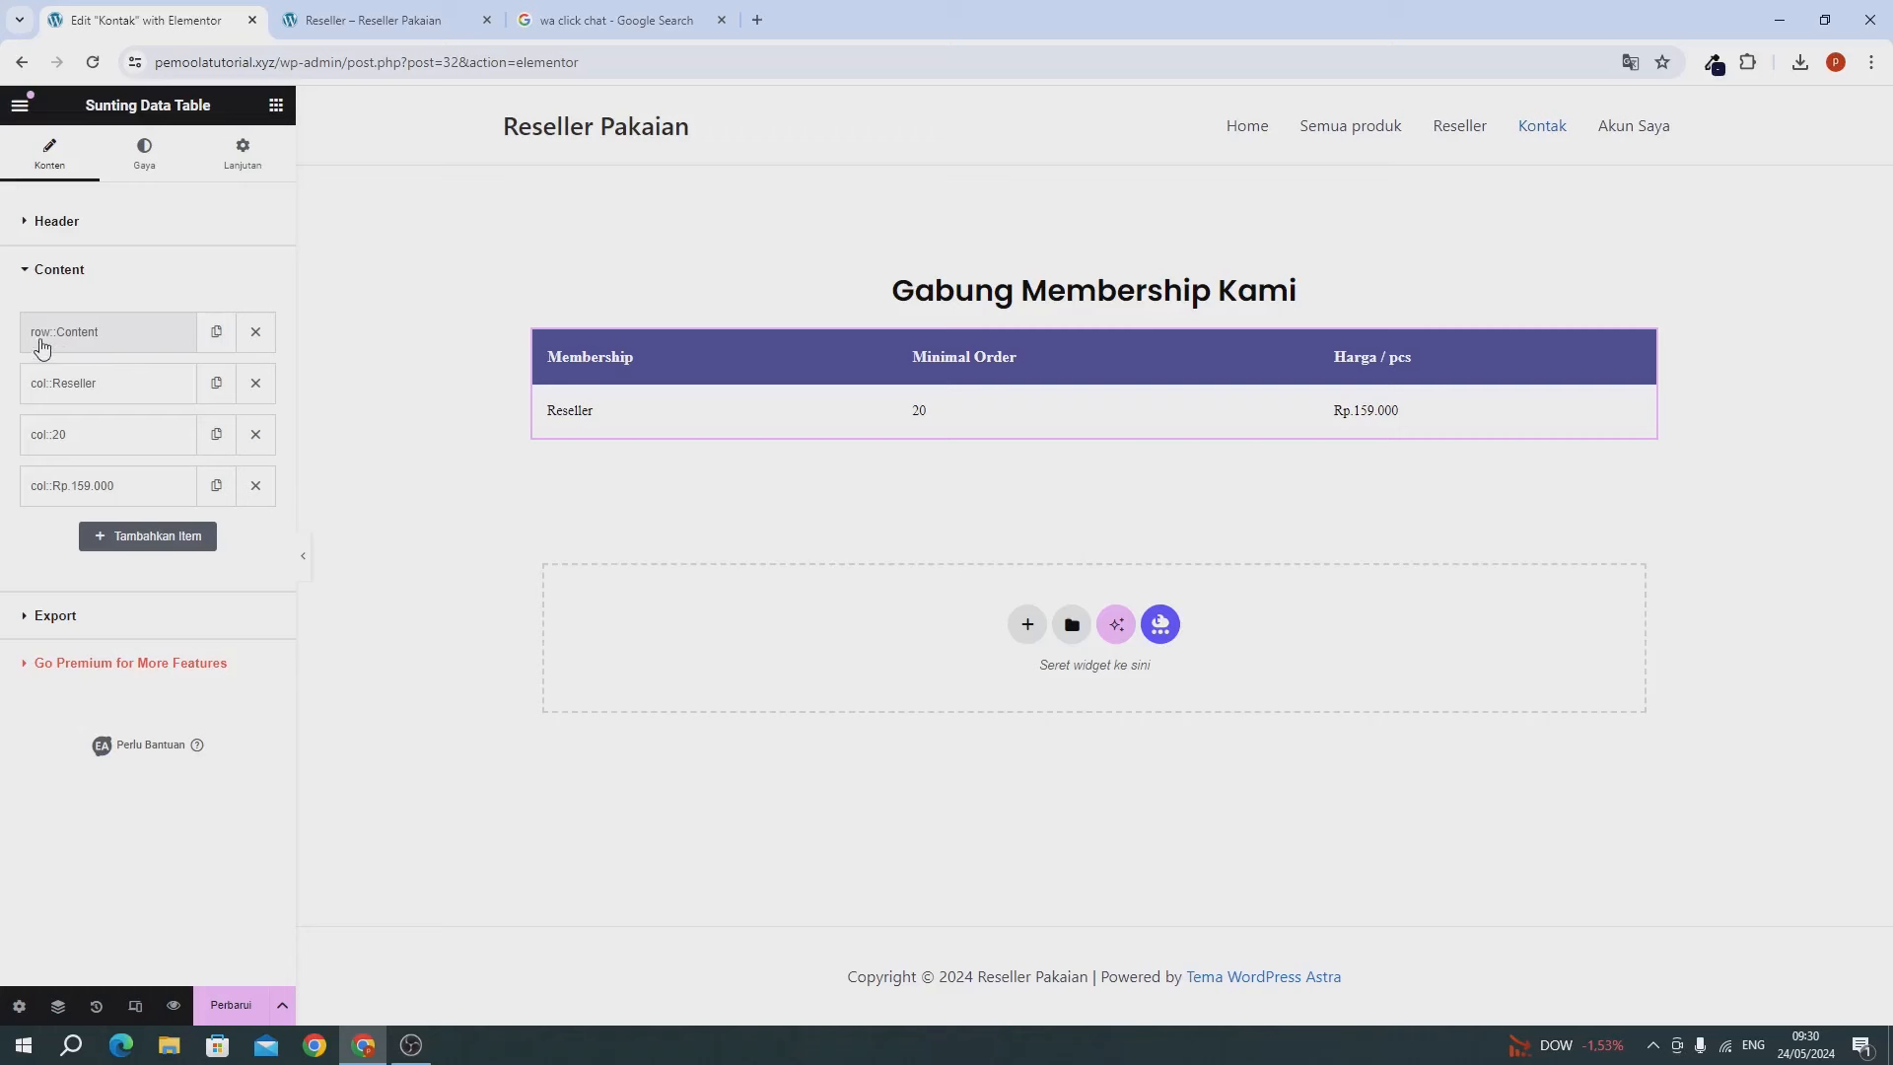
left_click(219, 351)
left_click_drag(128, 394, 114, 552)
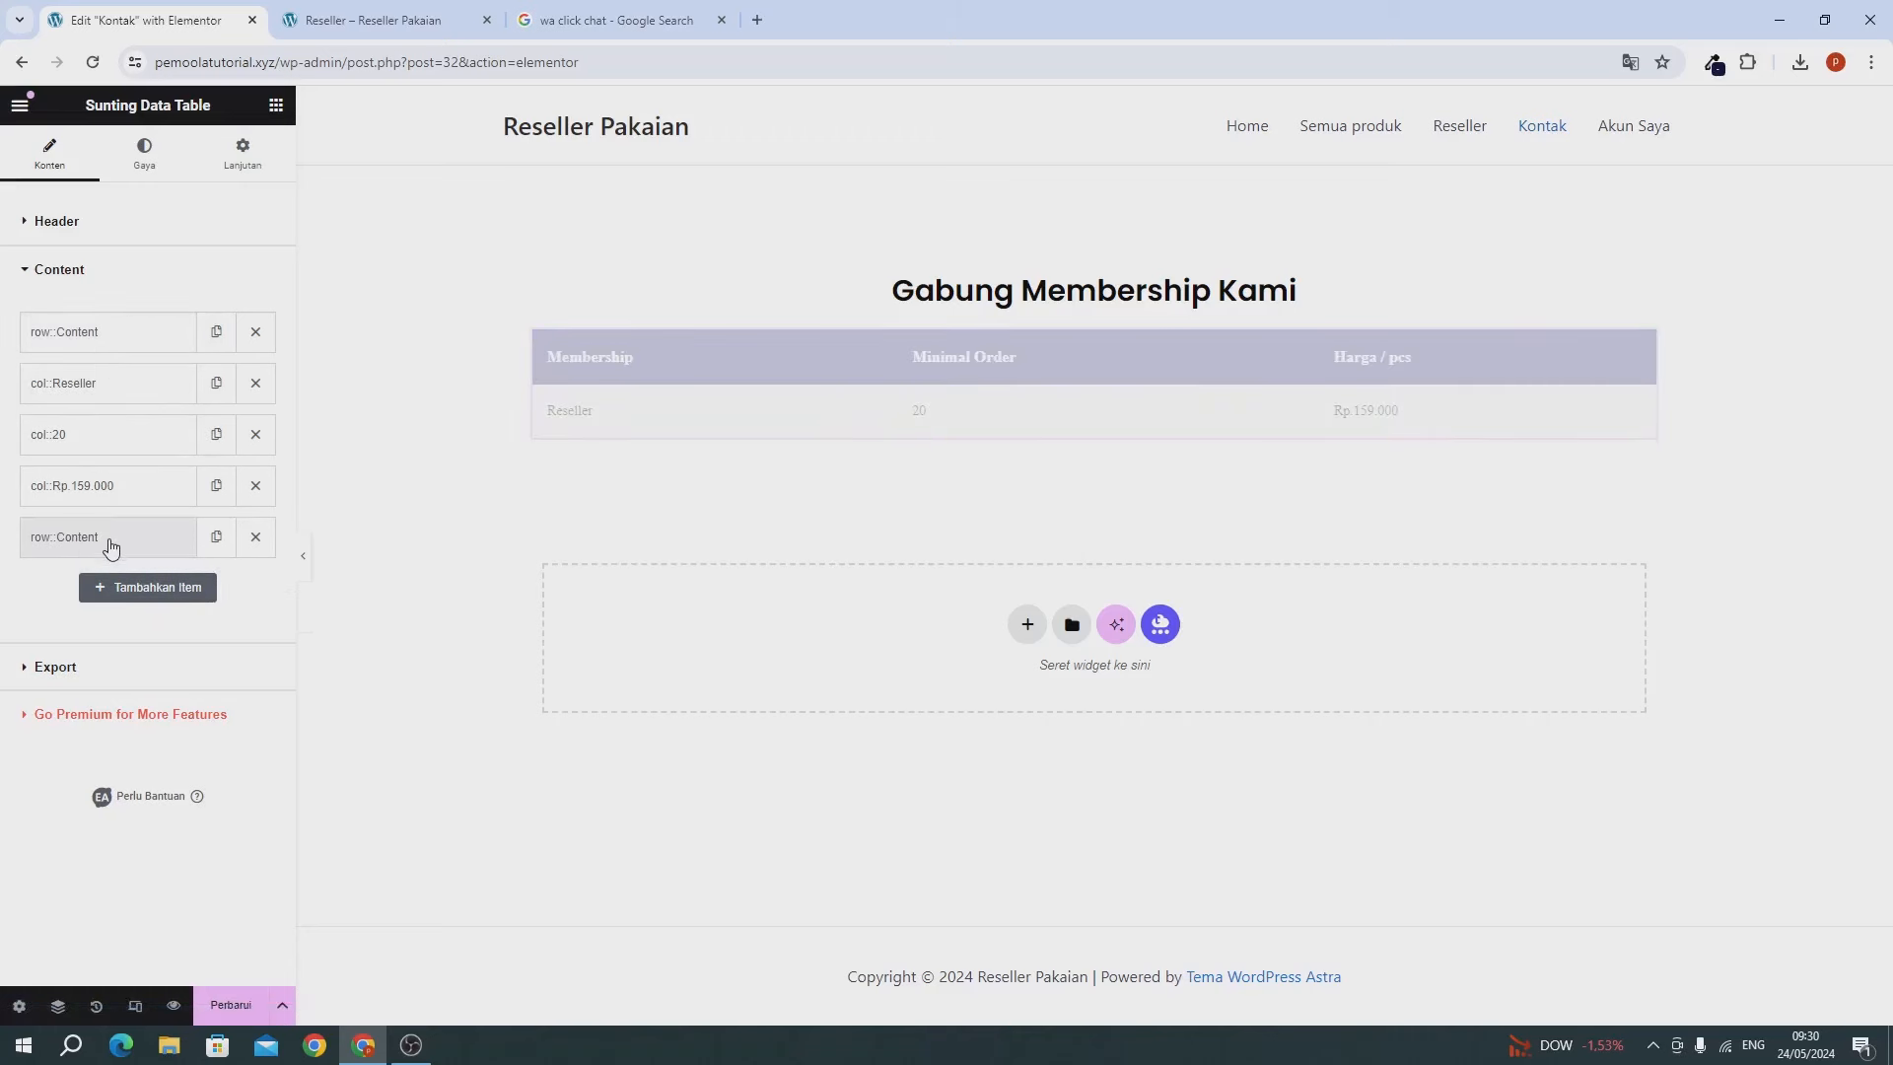
left_click(132, 545)
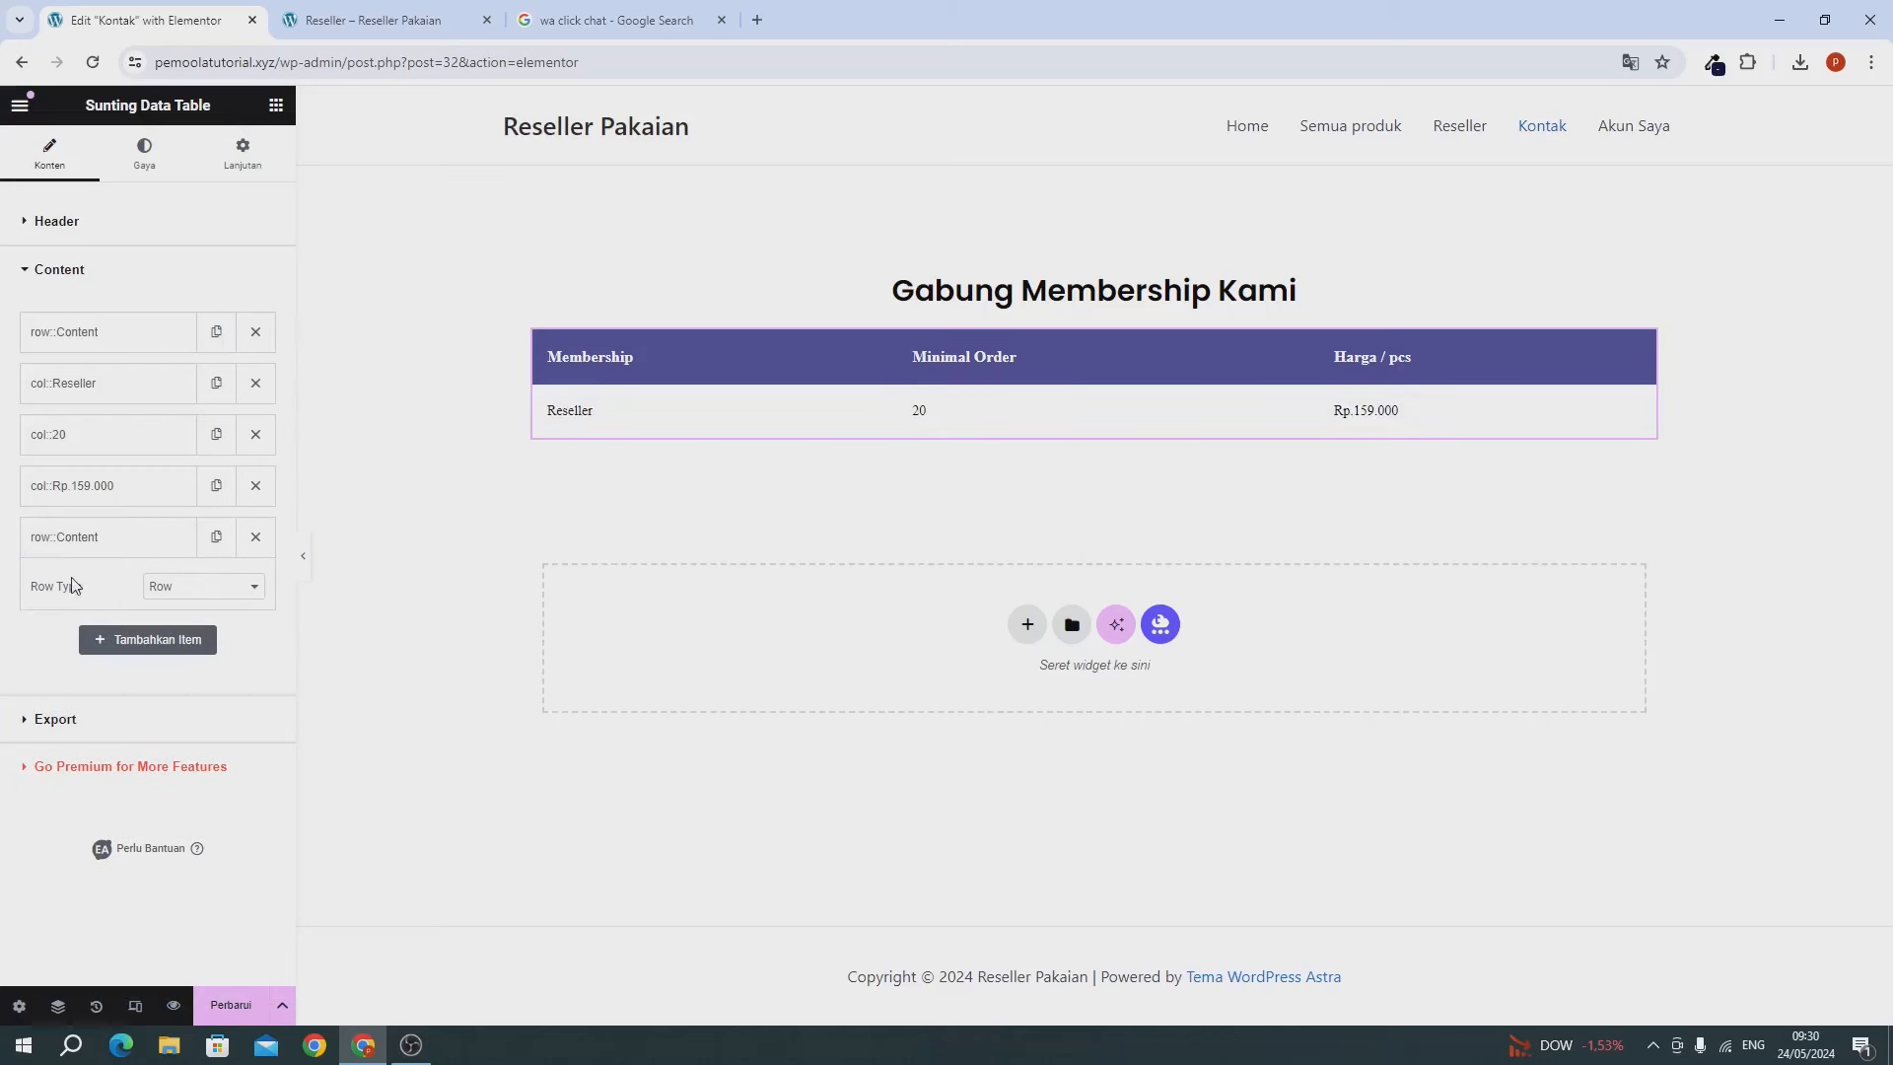
left_click(77, 540)
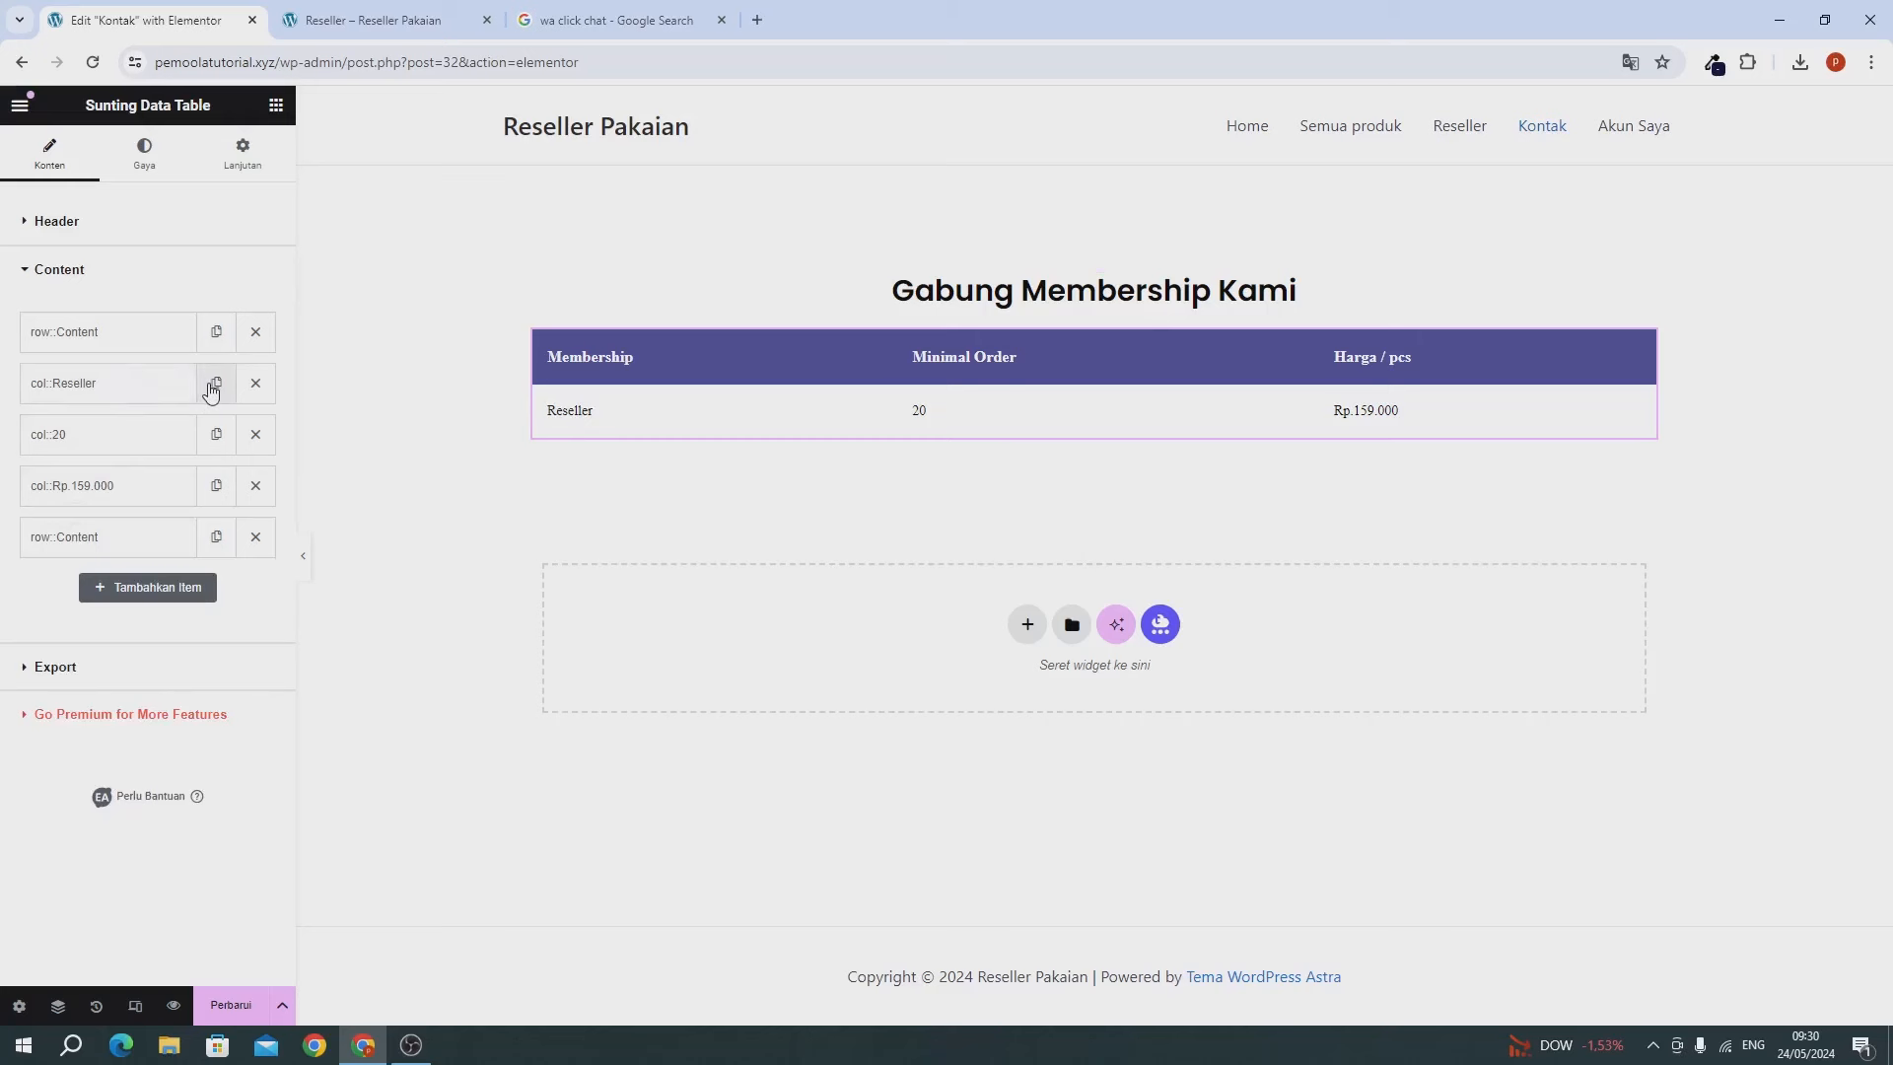
left_click(212, 390)
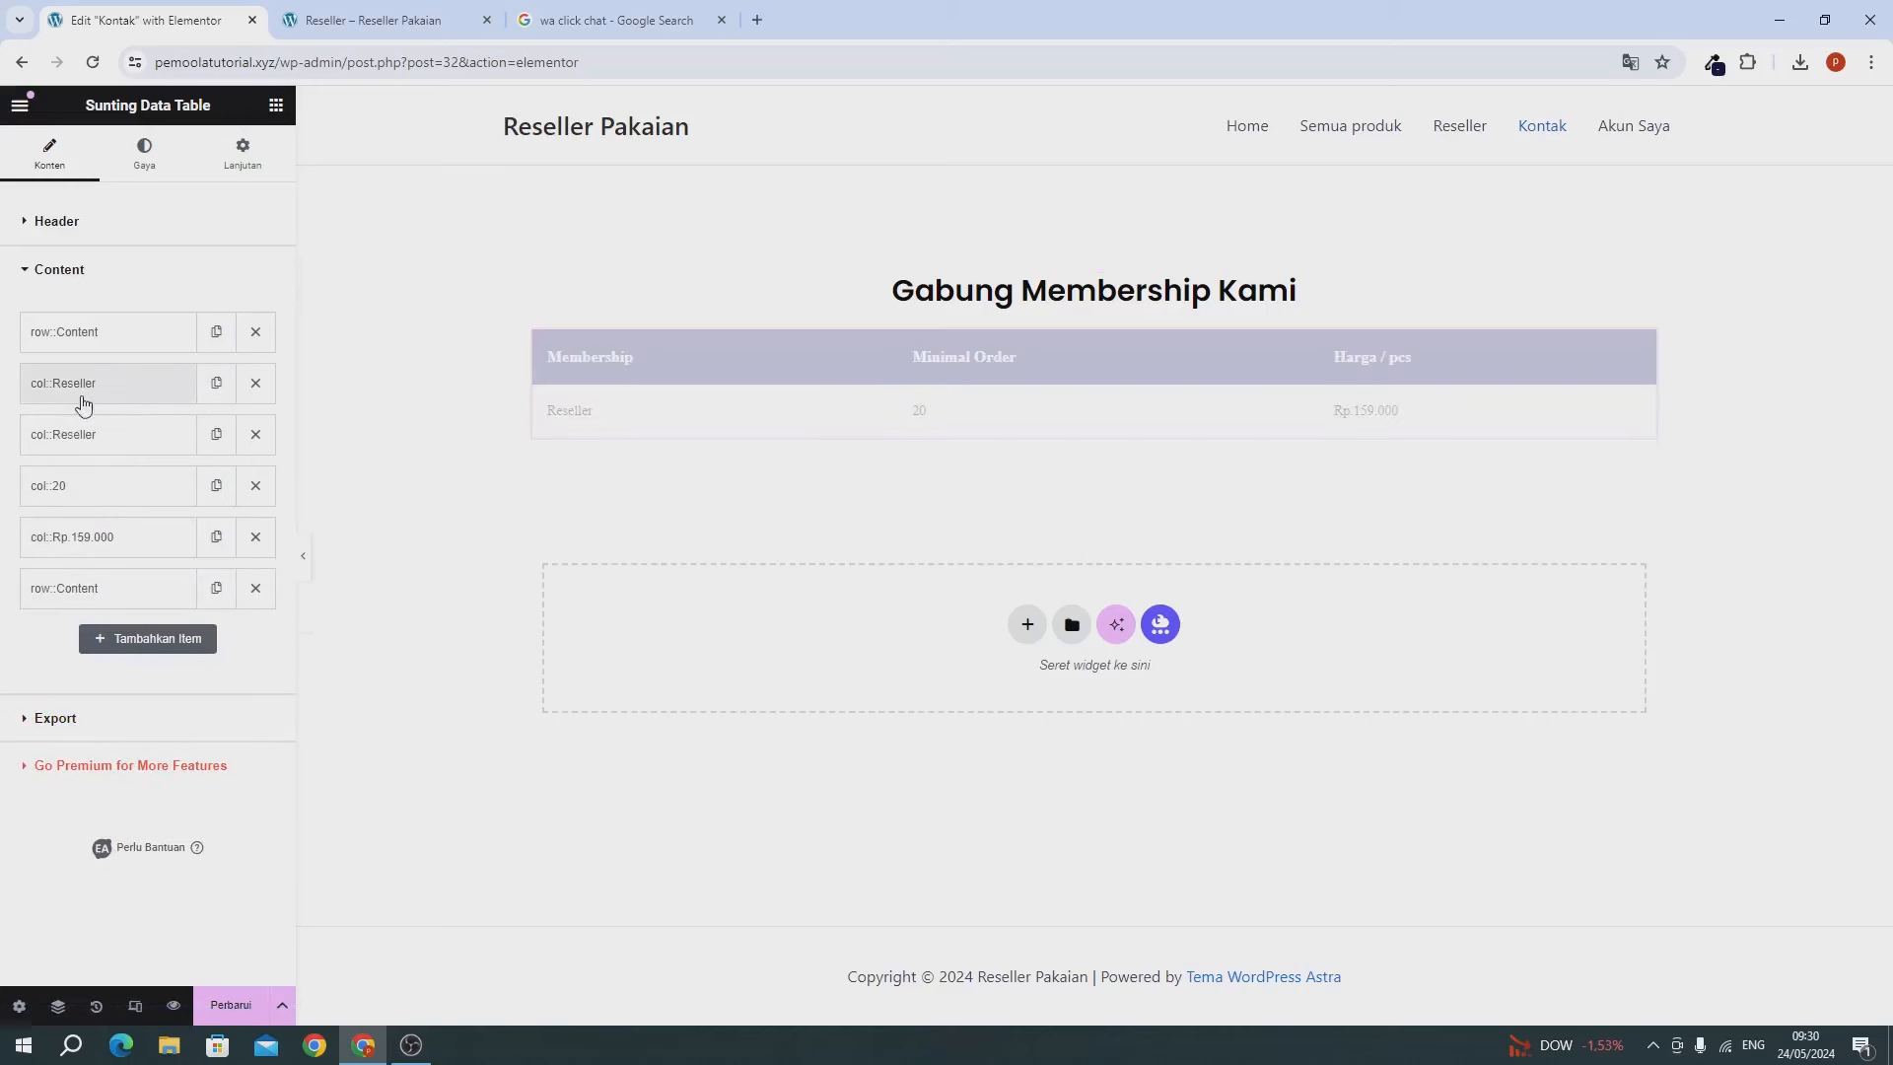
left_click_drag(83, 424, 76, 597)
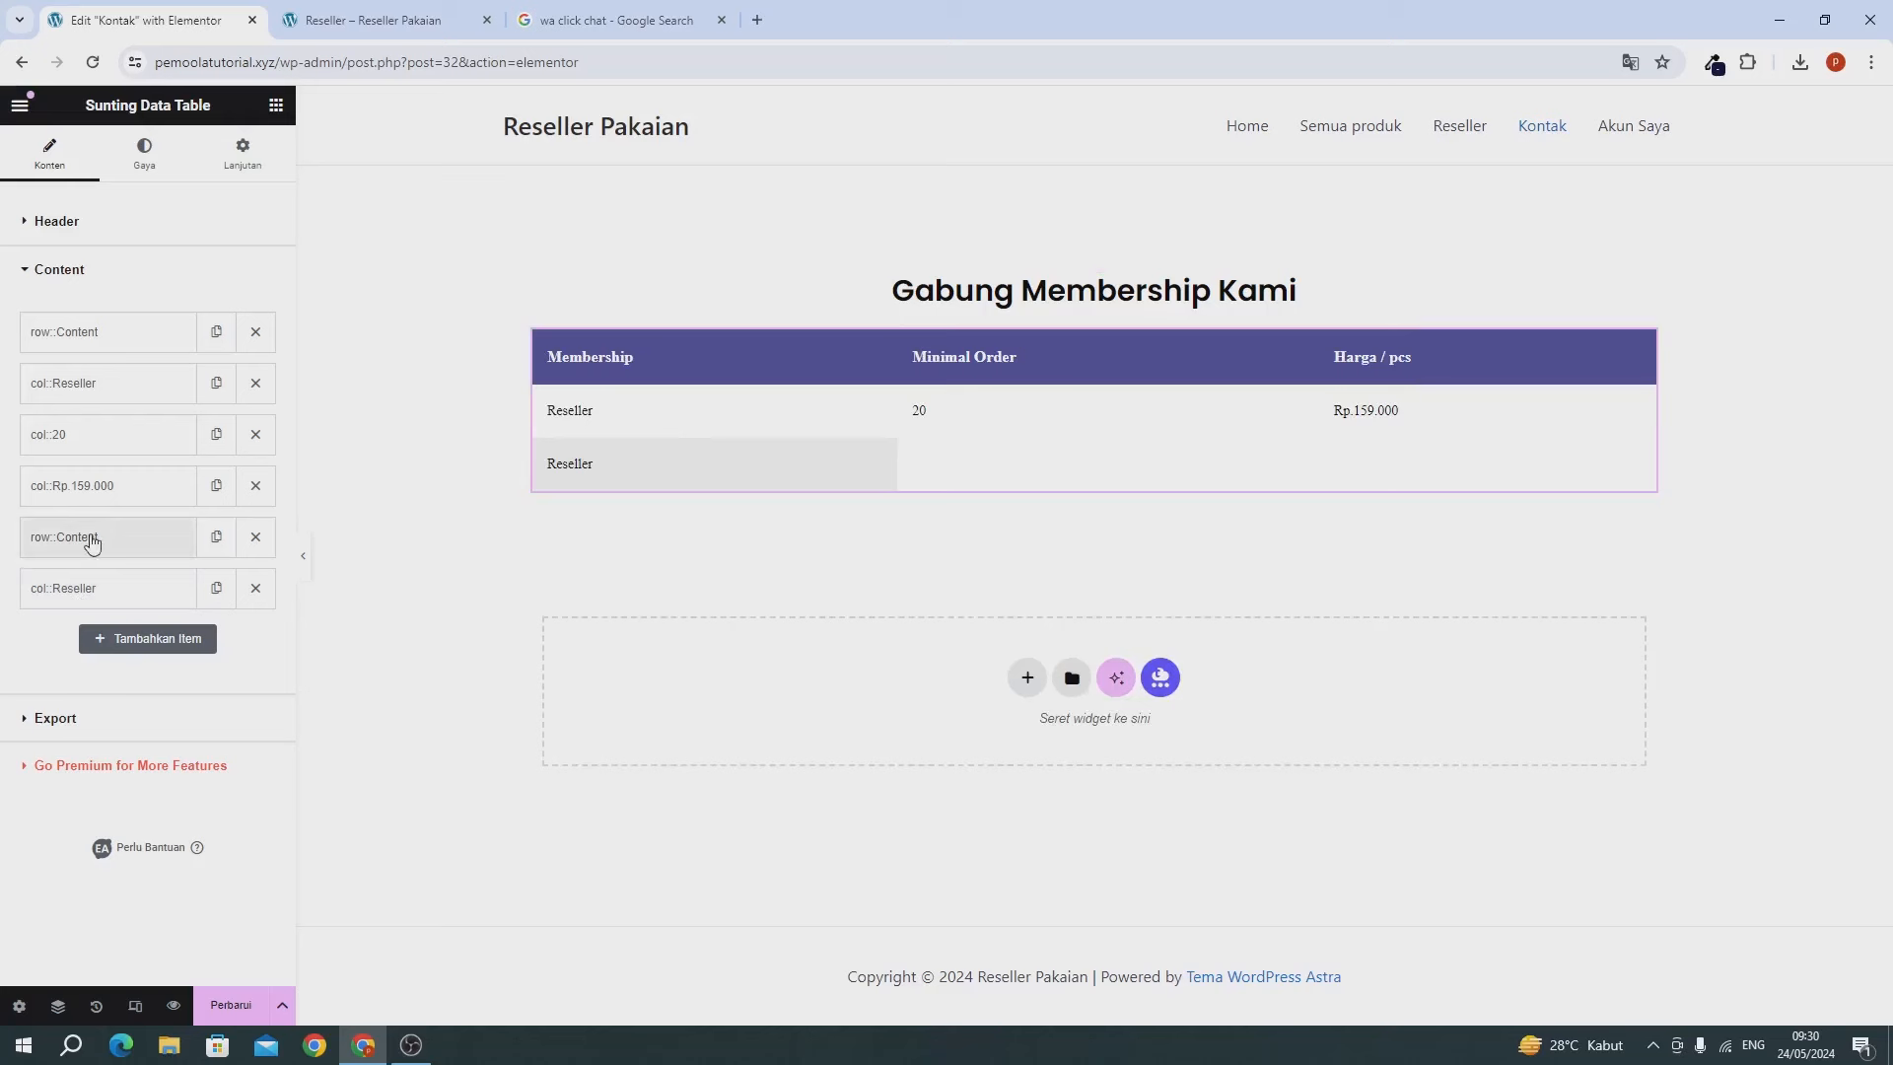
Change the copied cell's text in the second row to 'Distirbutor'.
left_click(87, 540)
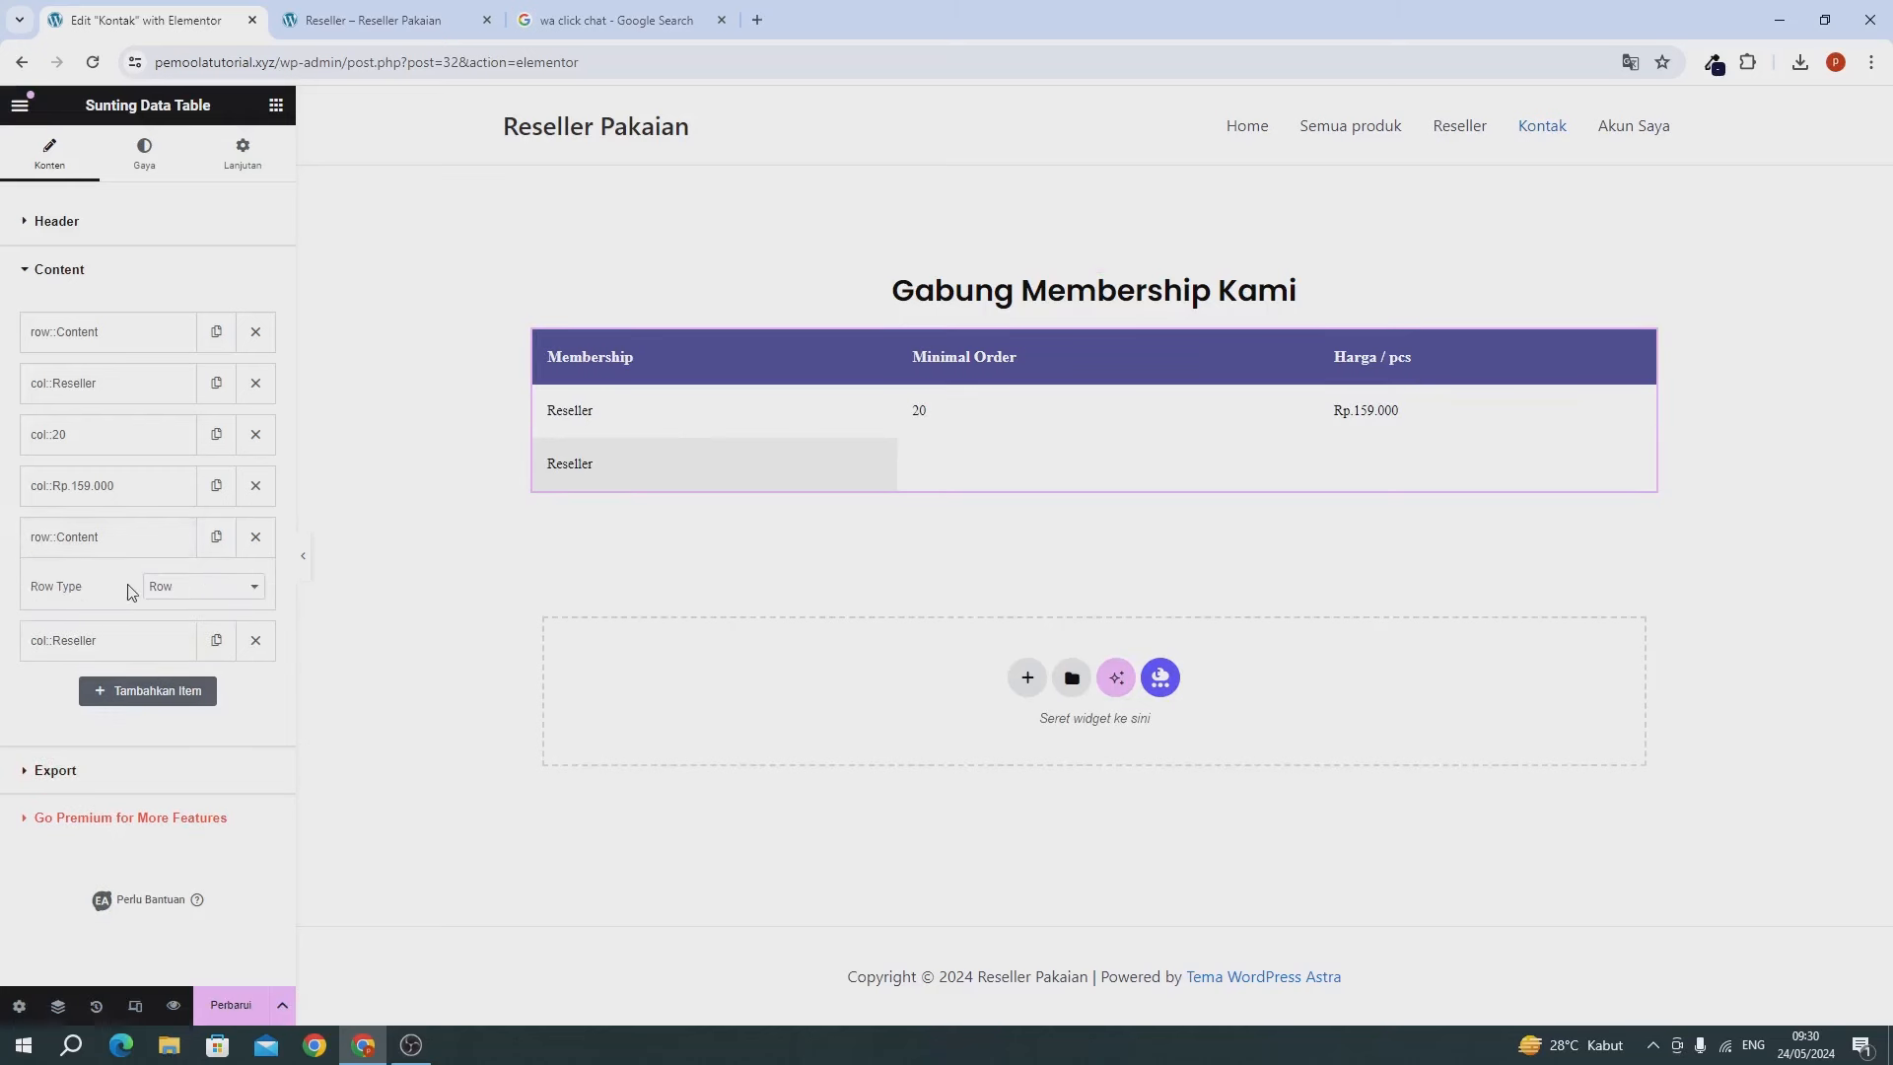
left_click(87, 539)
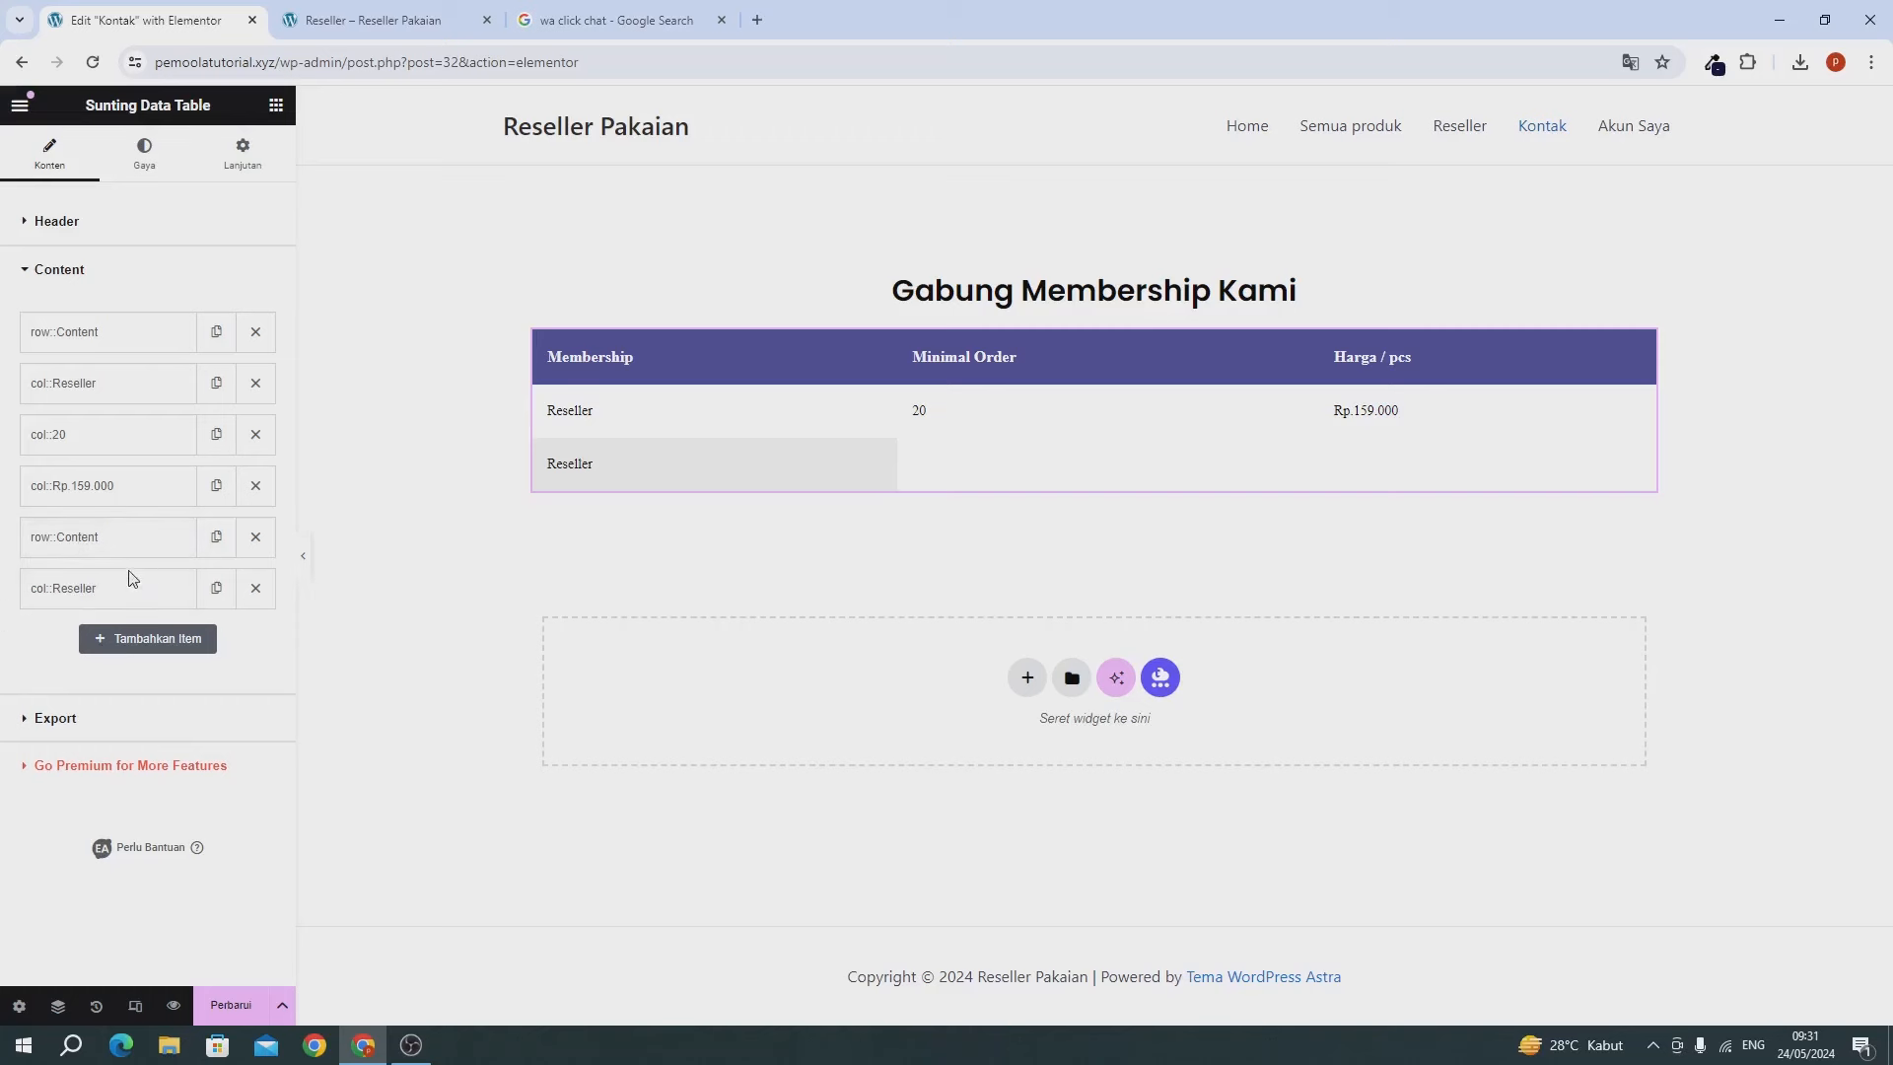
left_click(114, 596)
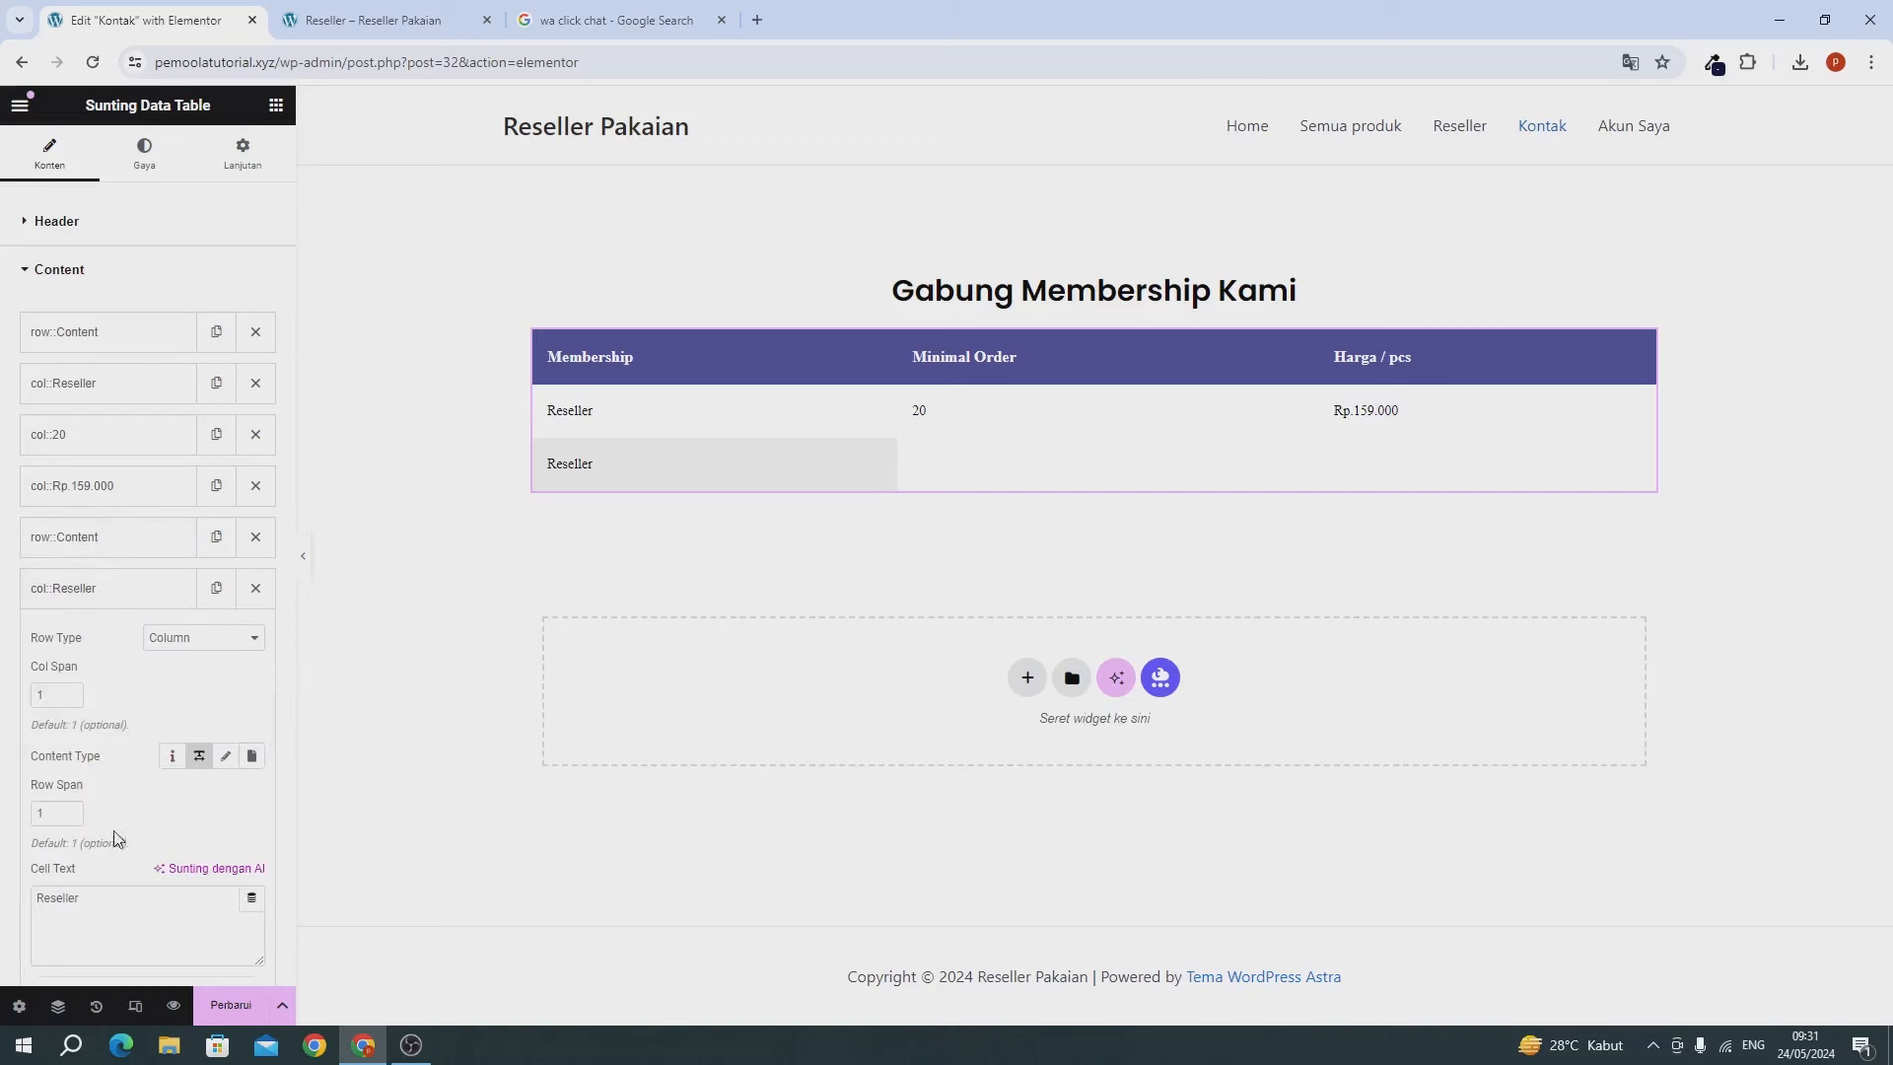
double_click(113, 899)
type("Distirbutor")
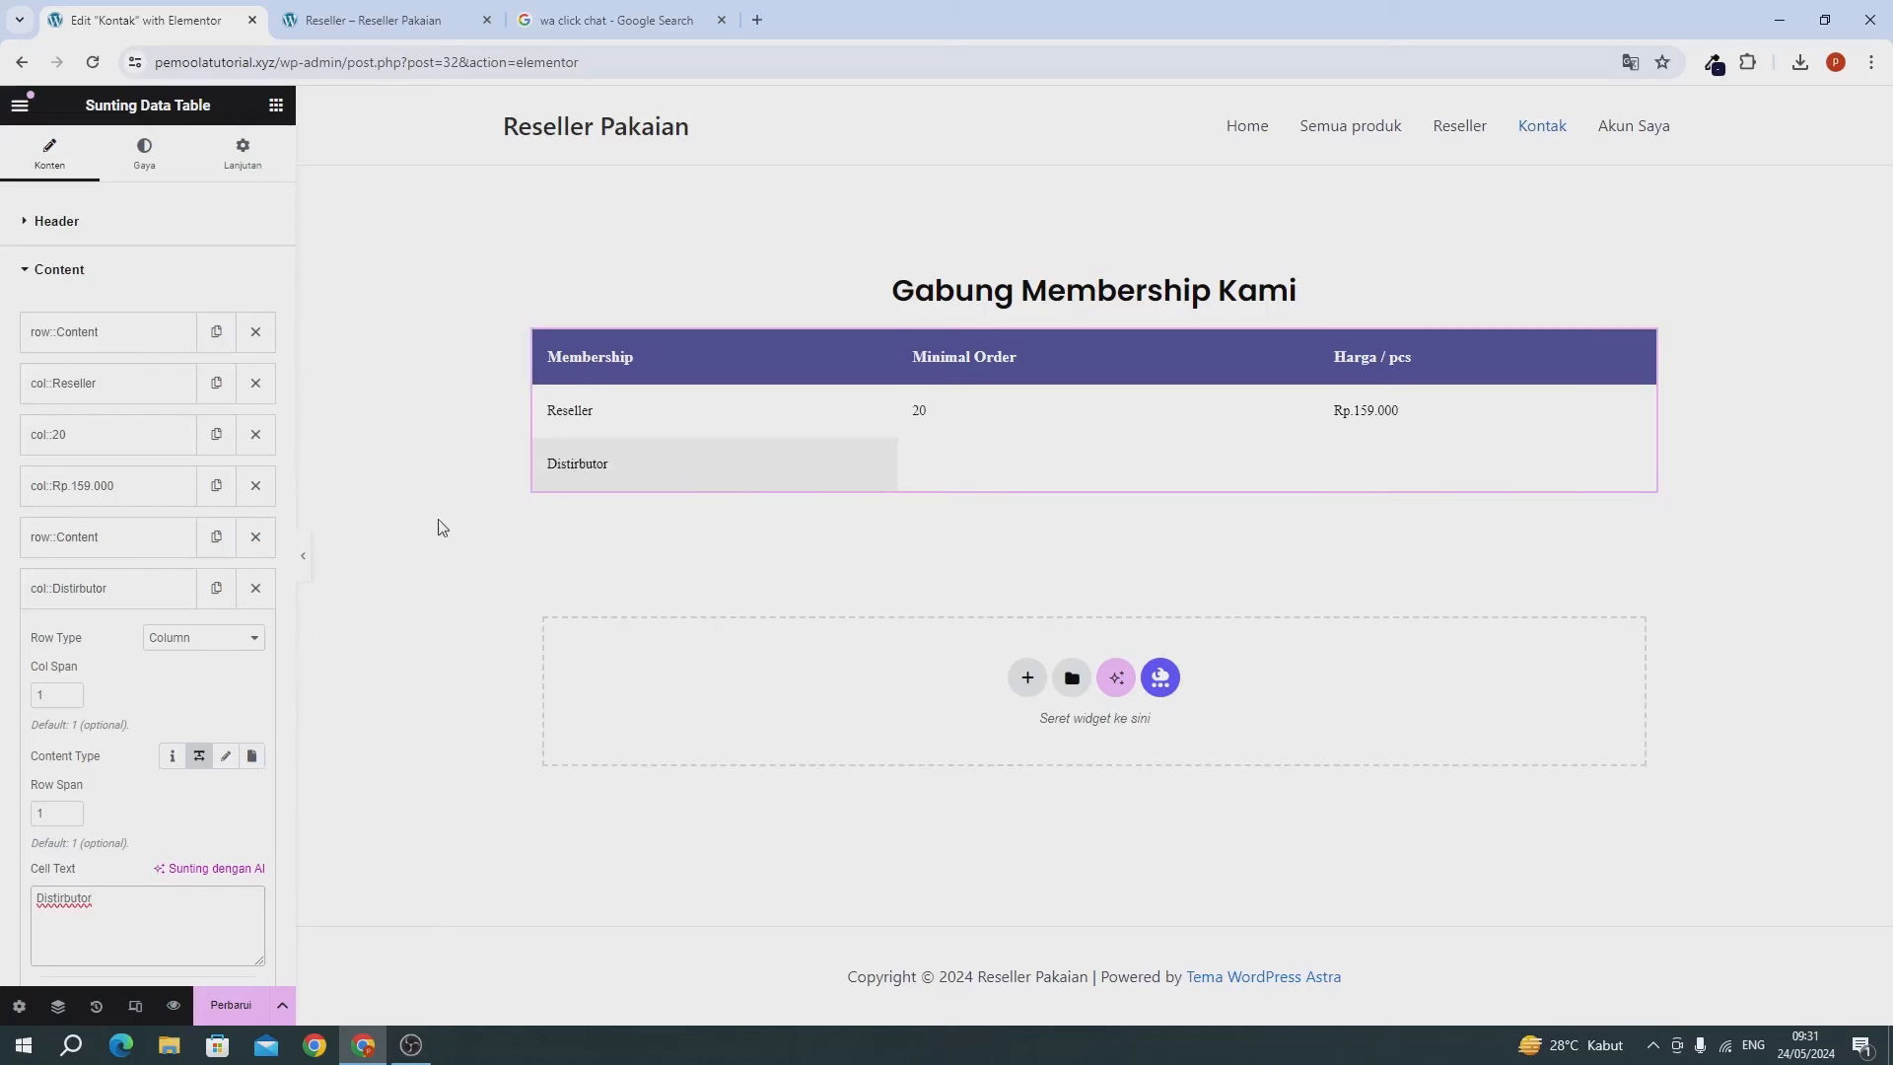
left_click(90, 592)
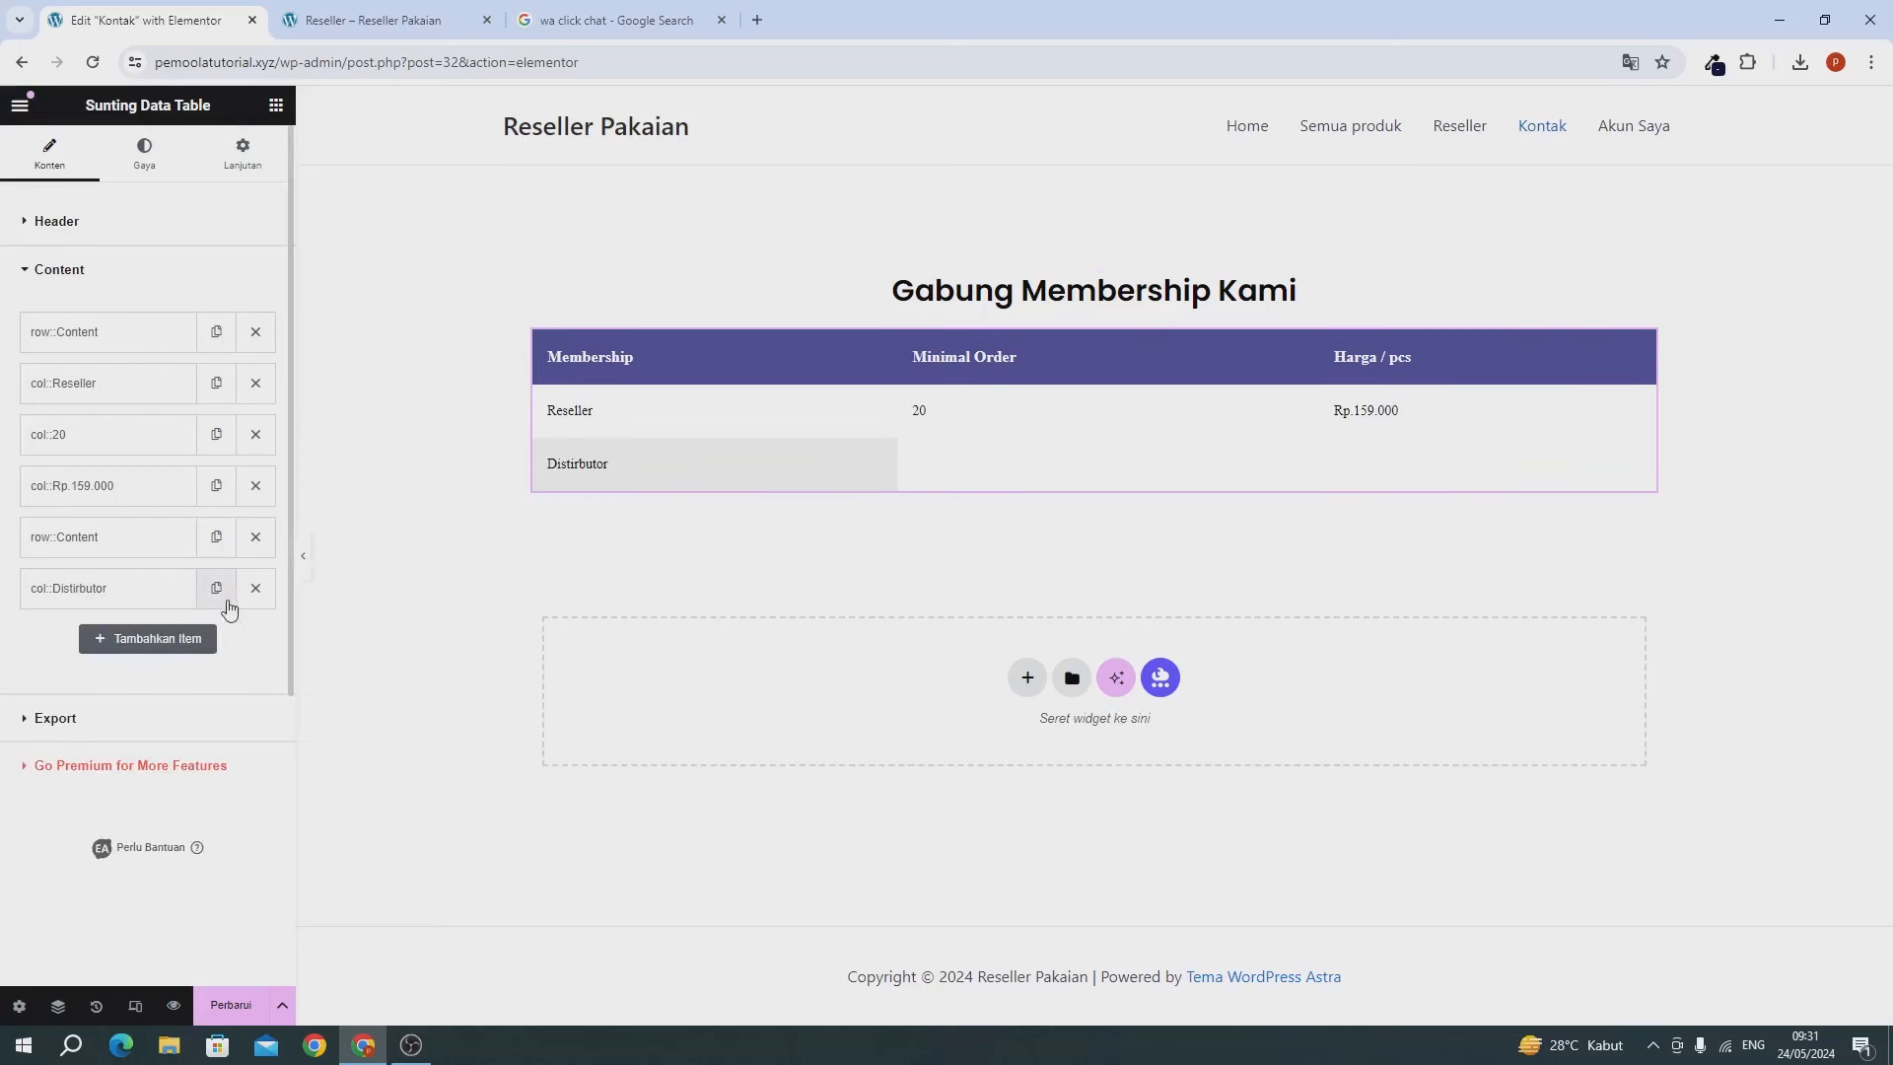
Duplicate the Distirbutor cell twice and set the middle cell to 50.
left_click(215, 589)
left_click(216, 639)
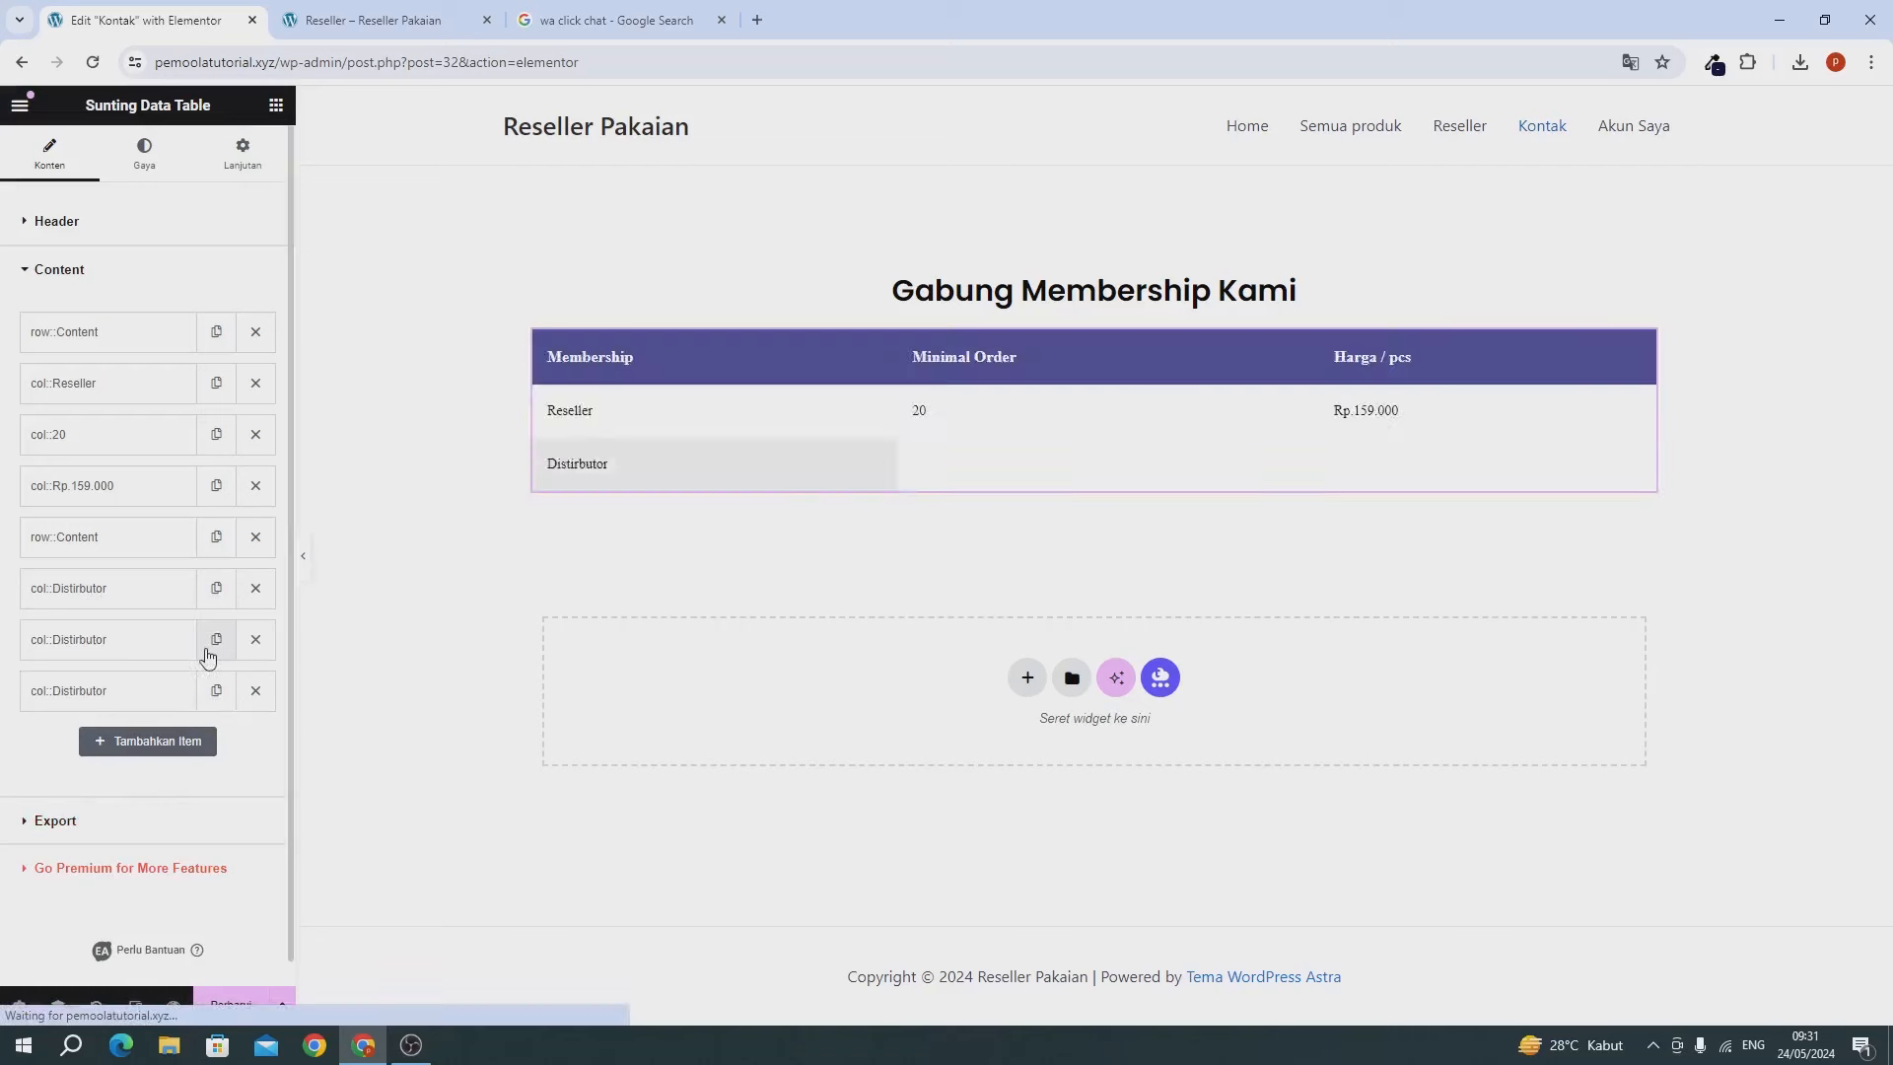
left_click(148, 641)
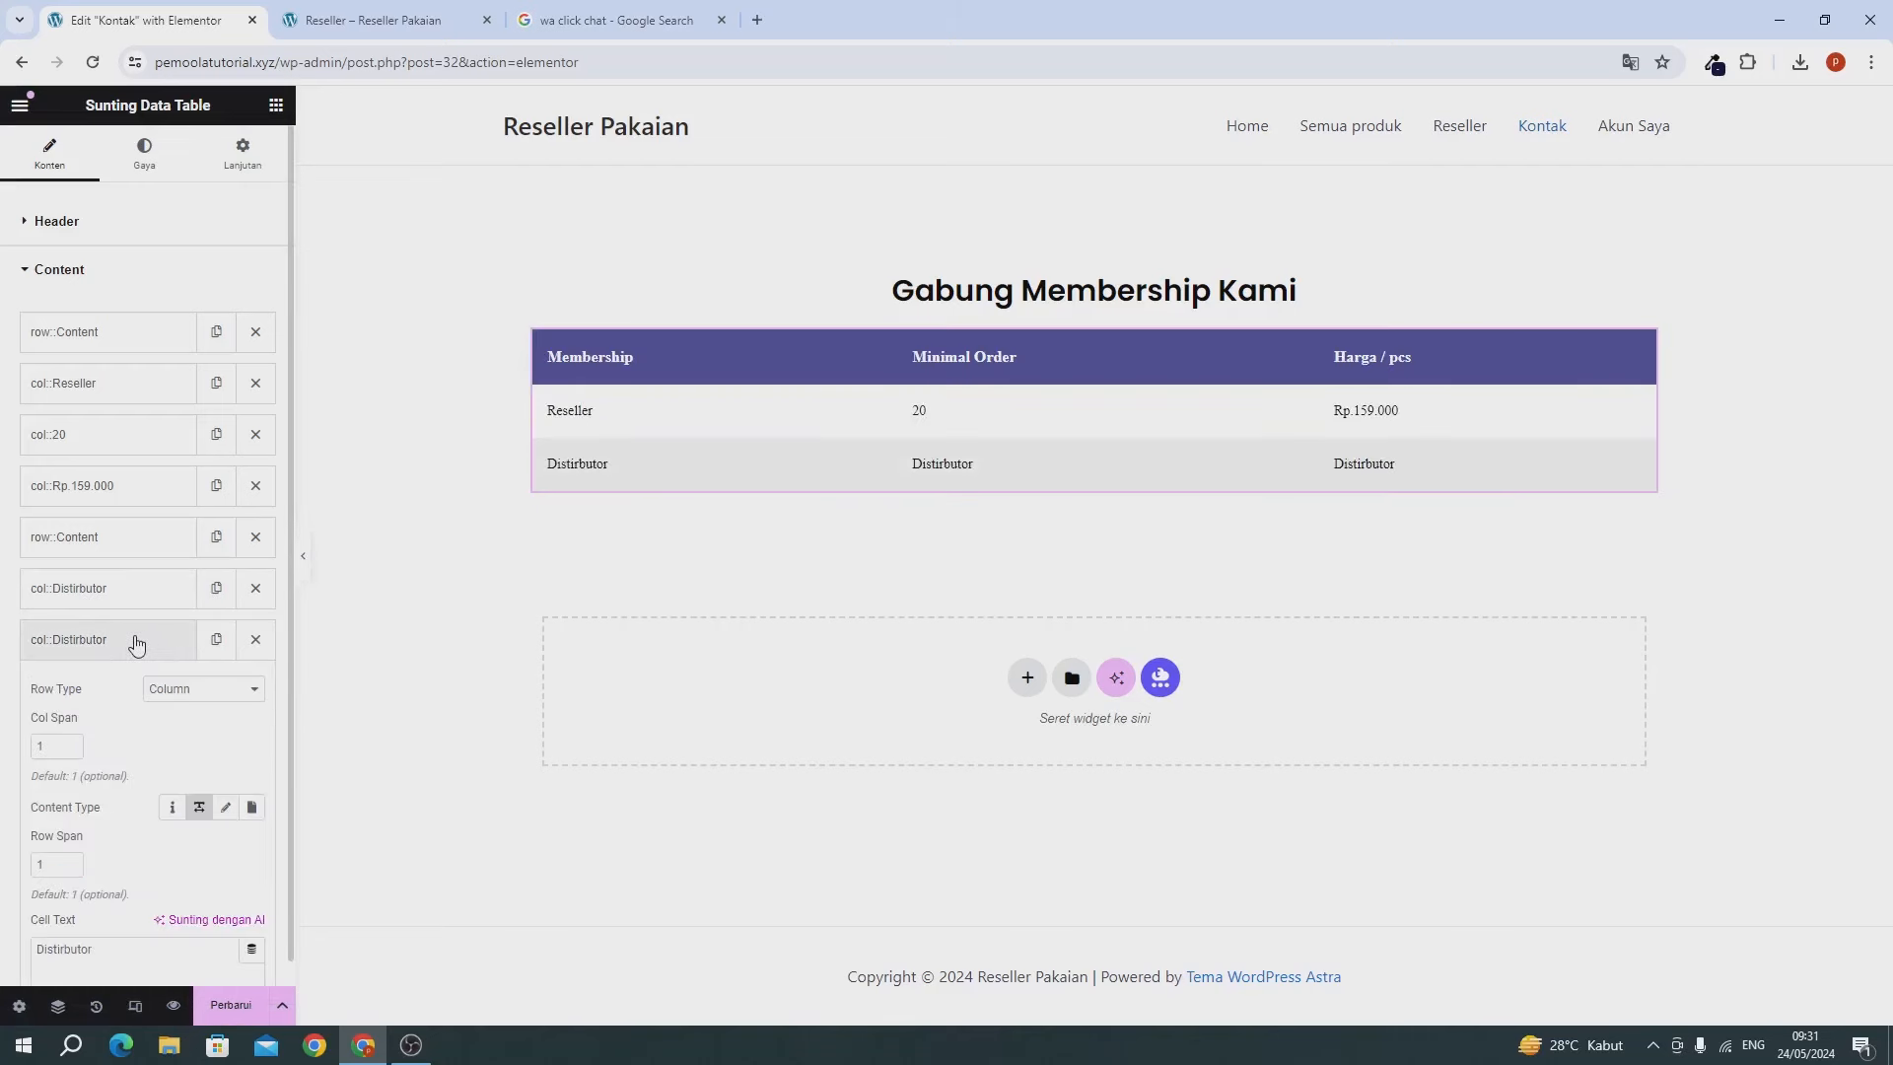
scroll(148, 838, "down", 1)
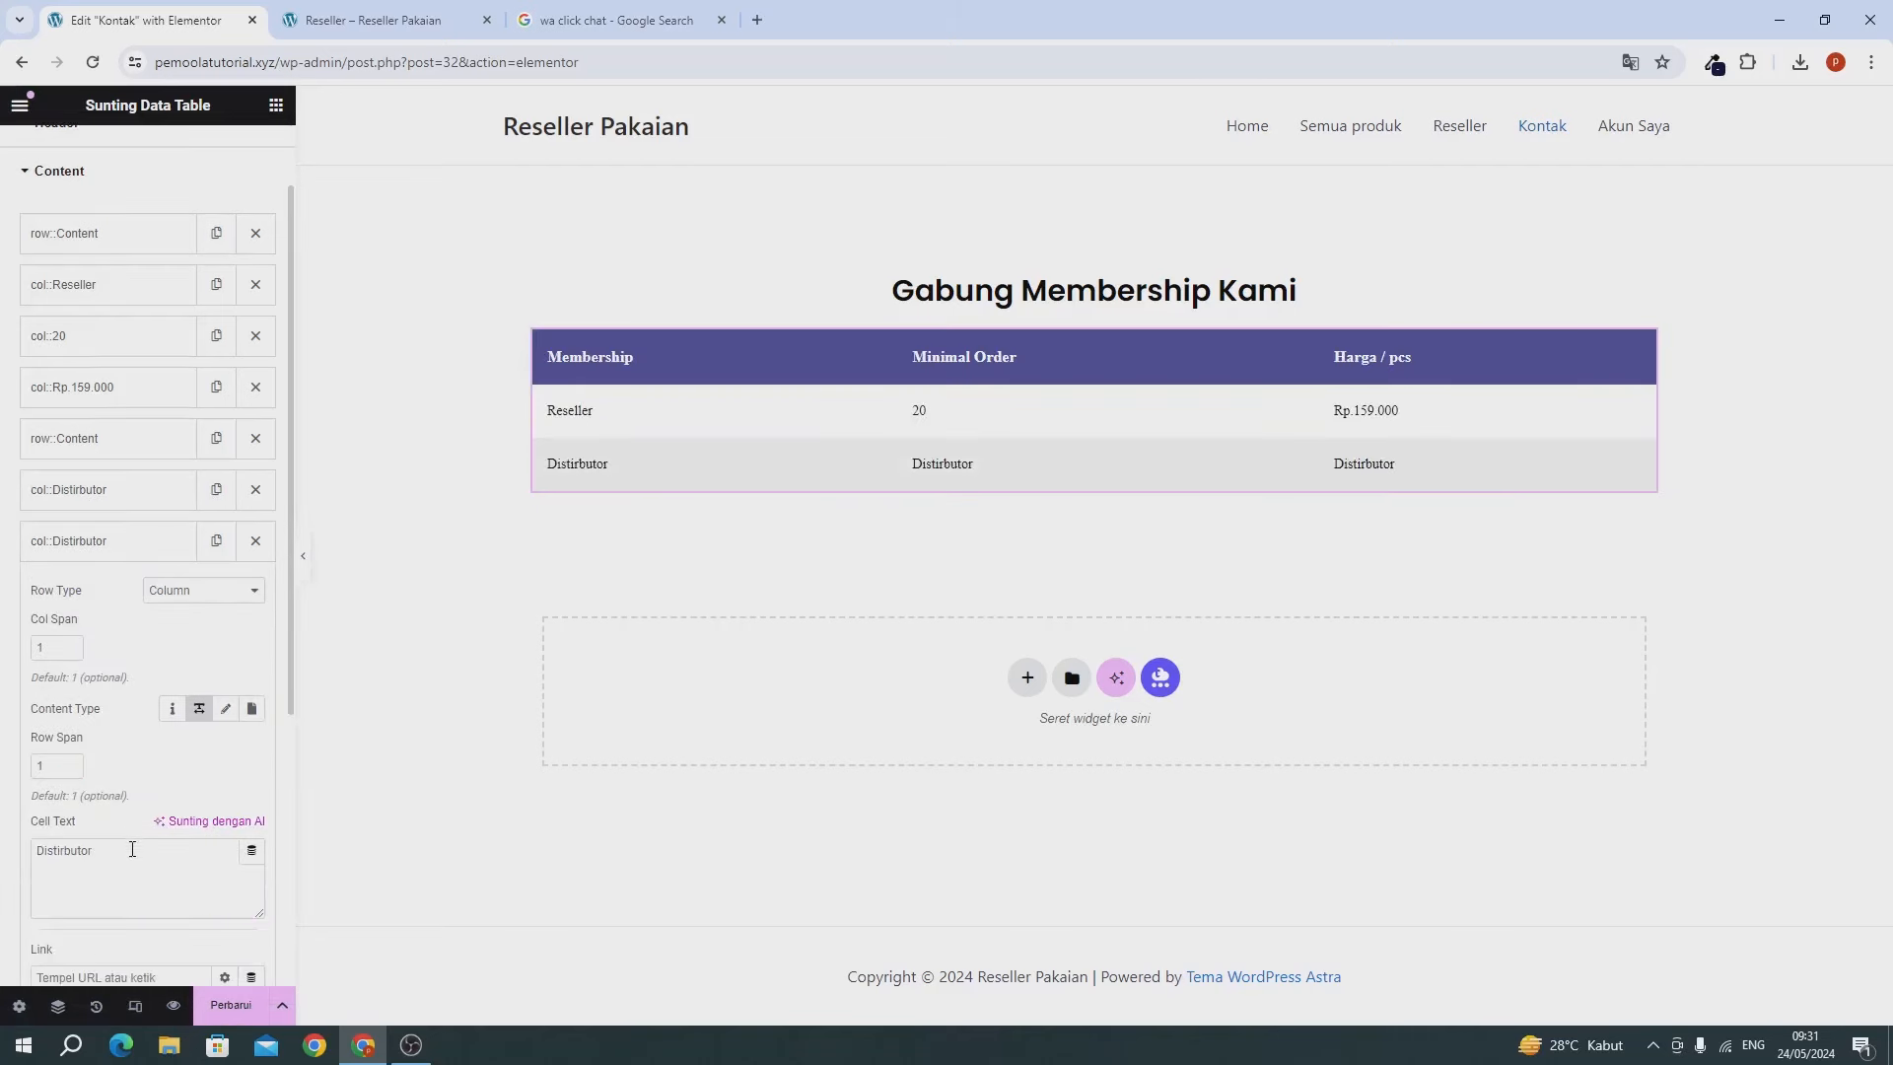
double_click(133, 849)
type("50")
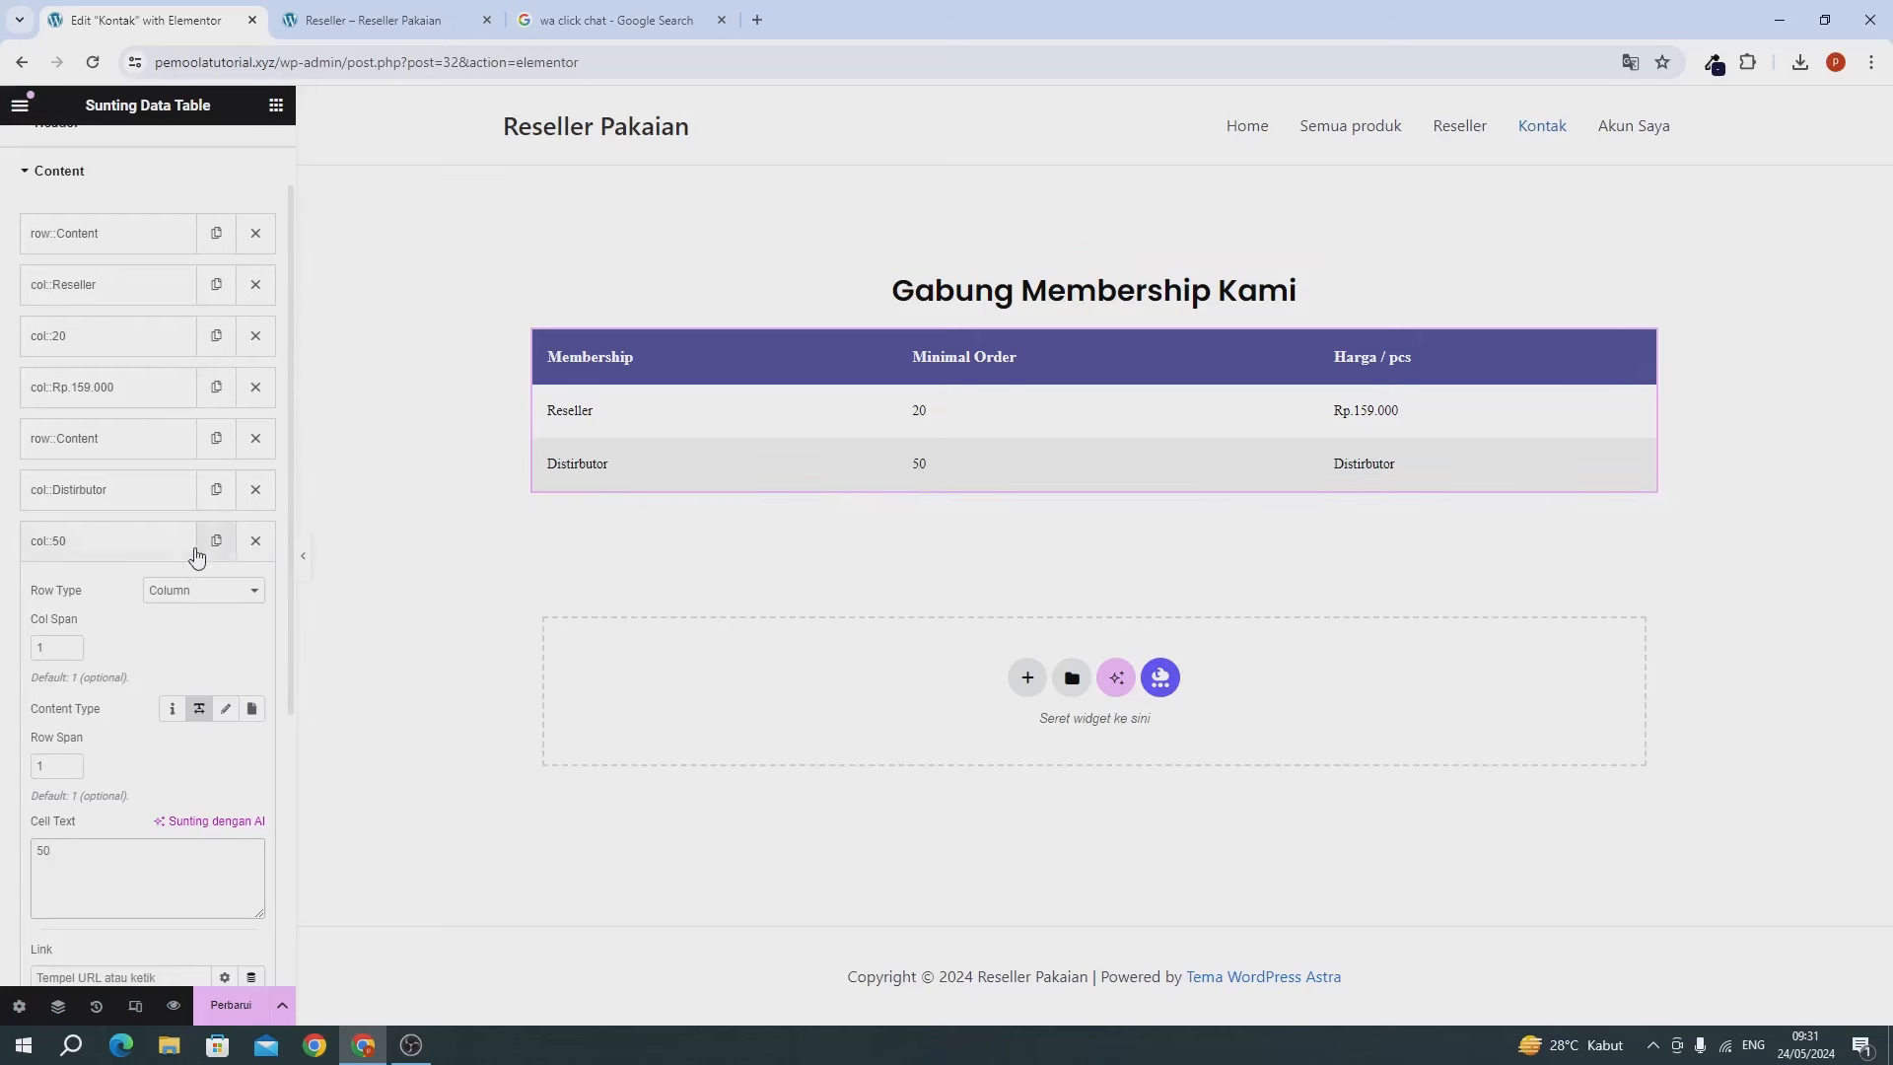
left_click(150, 555)
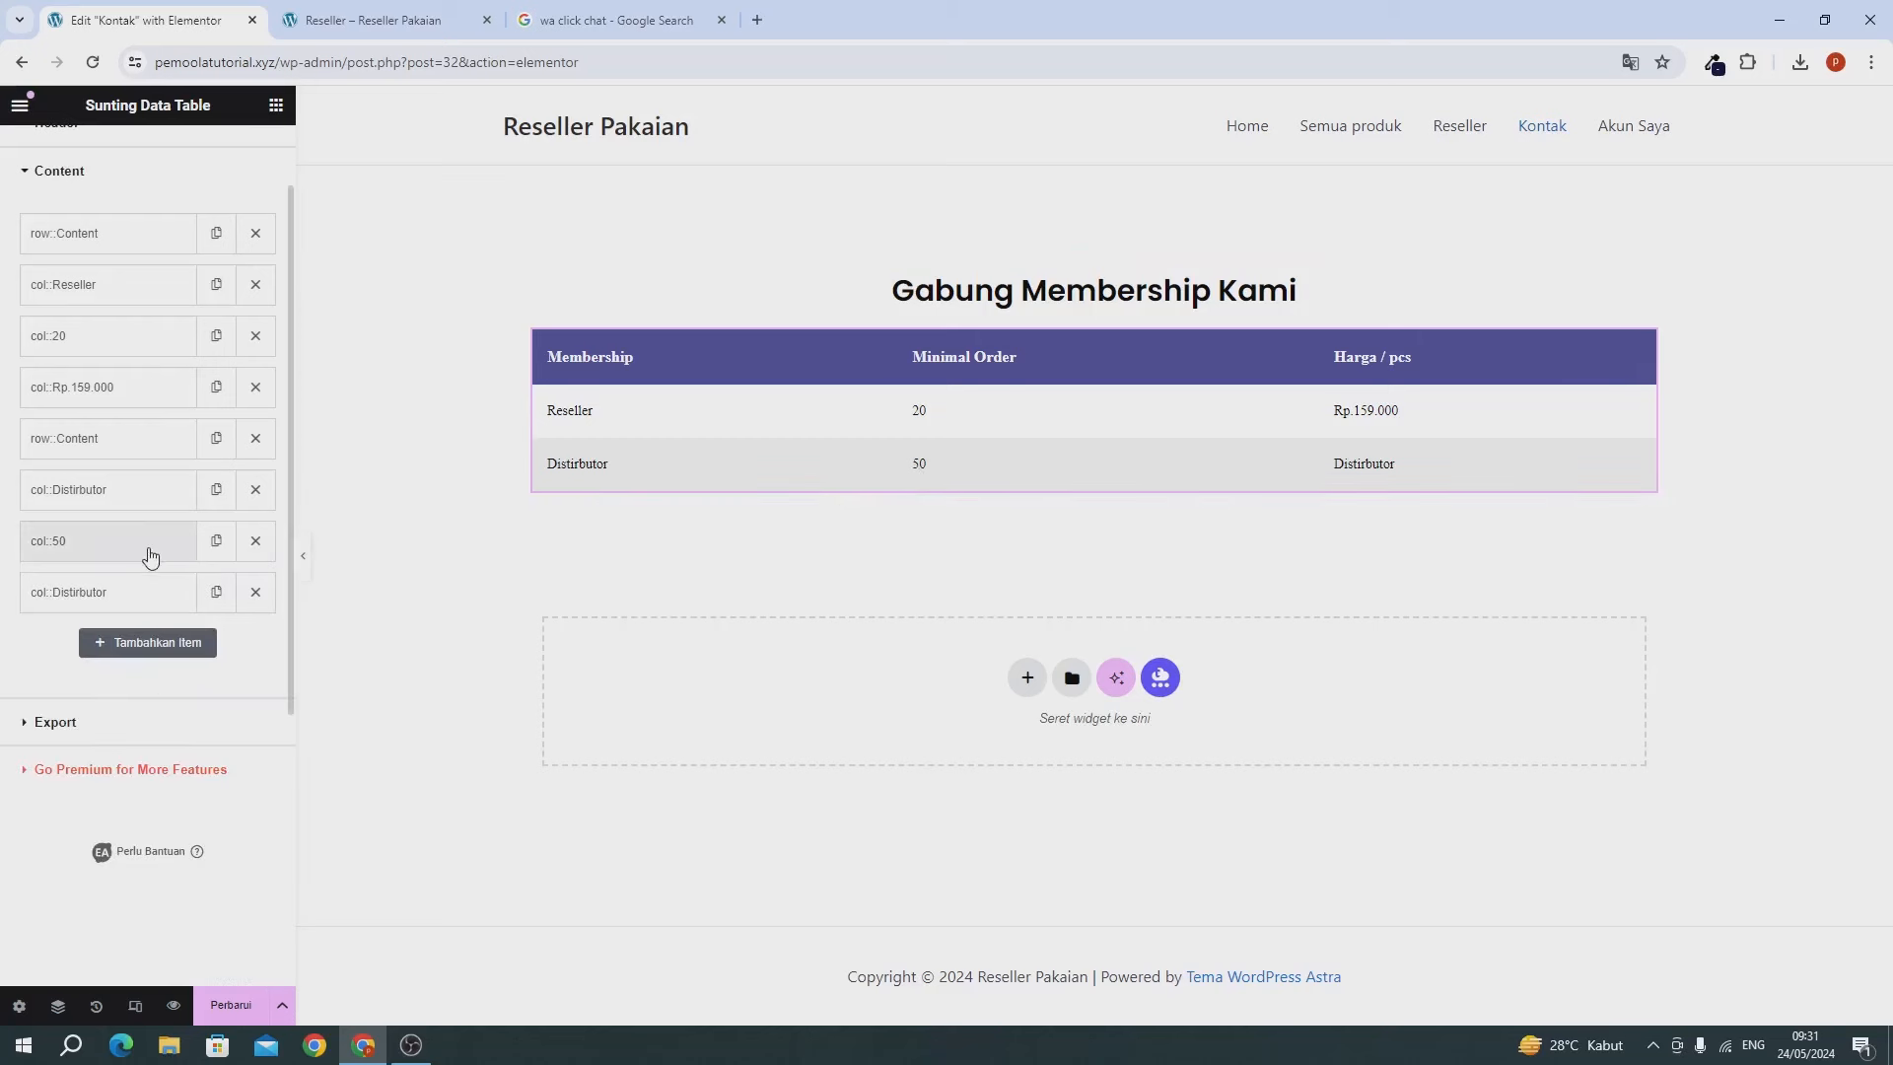
Set the last cell to Rp.129.000 and save the Kontak page.
left_click(94, 600)
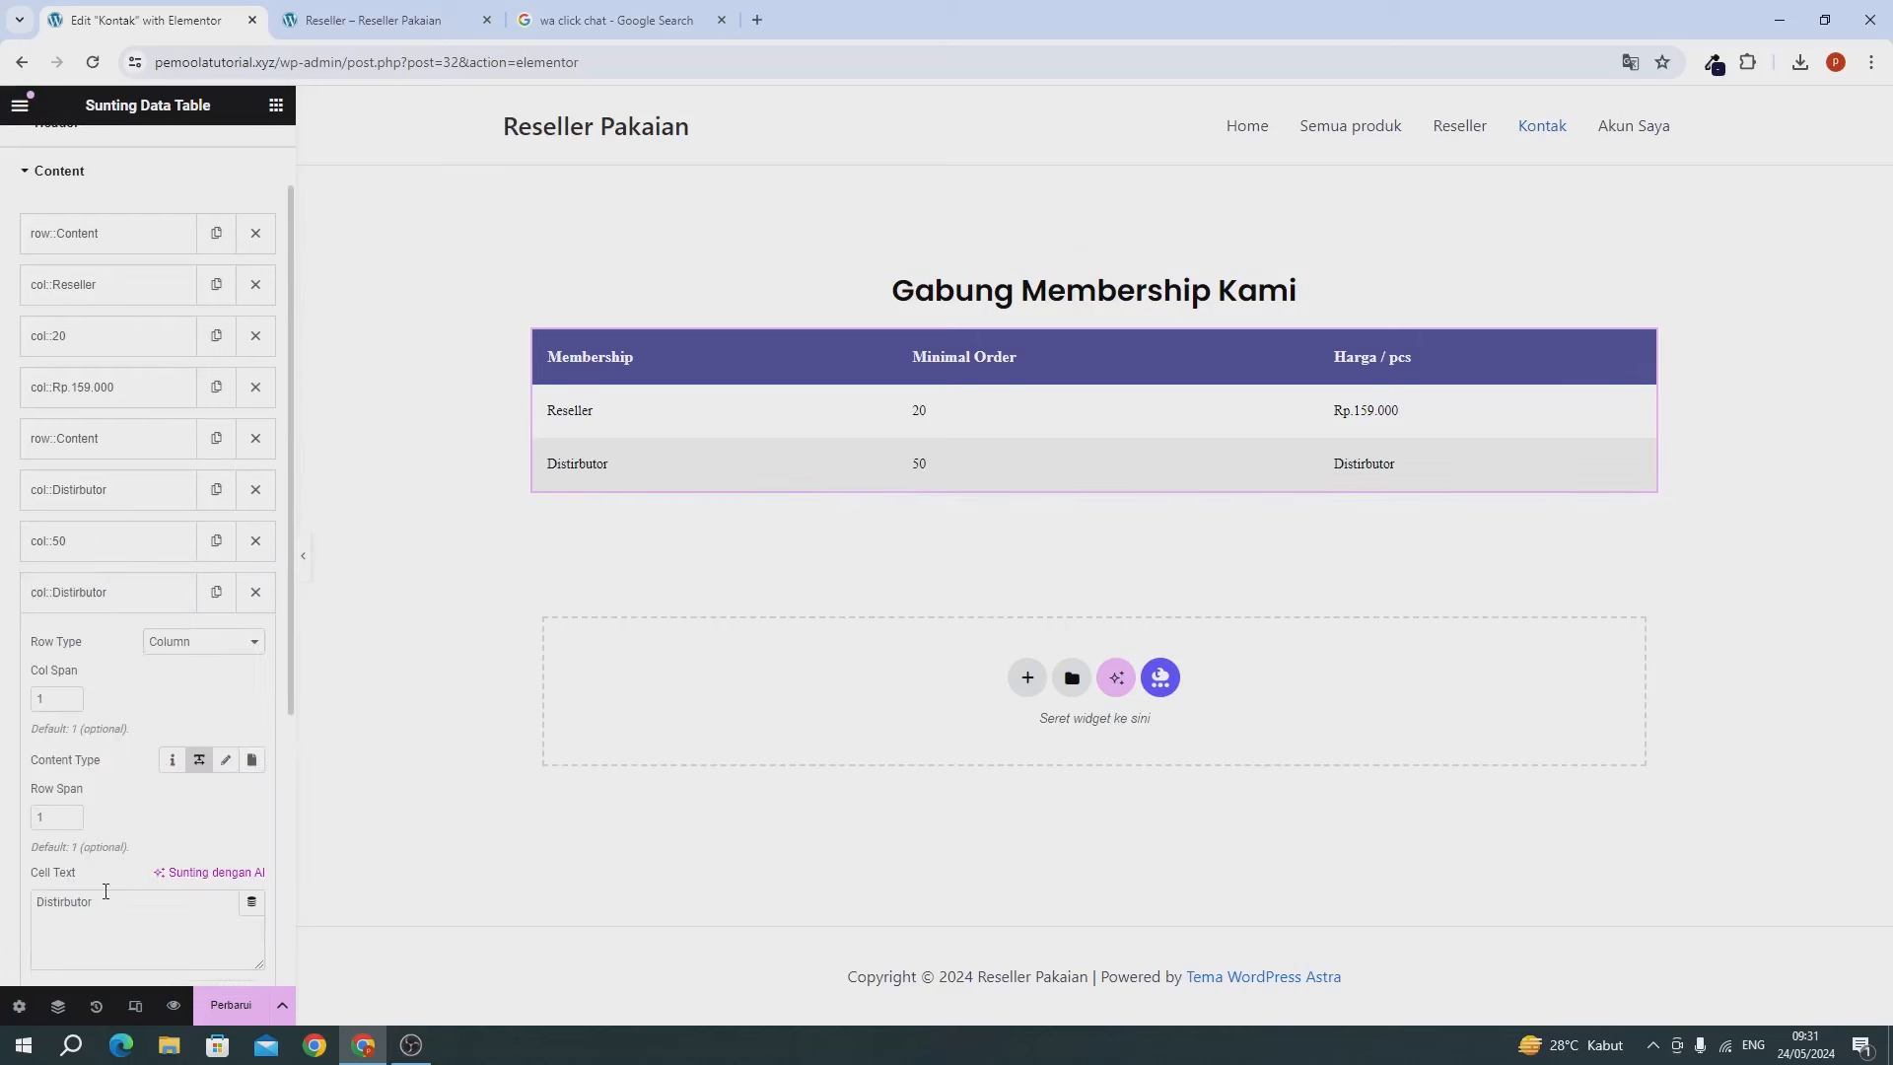
double_click(106, 892)
type("r")
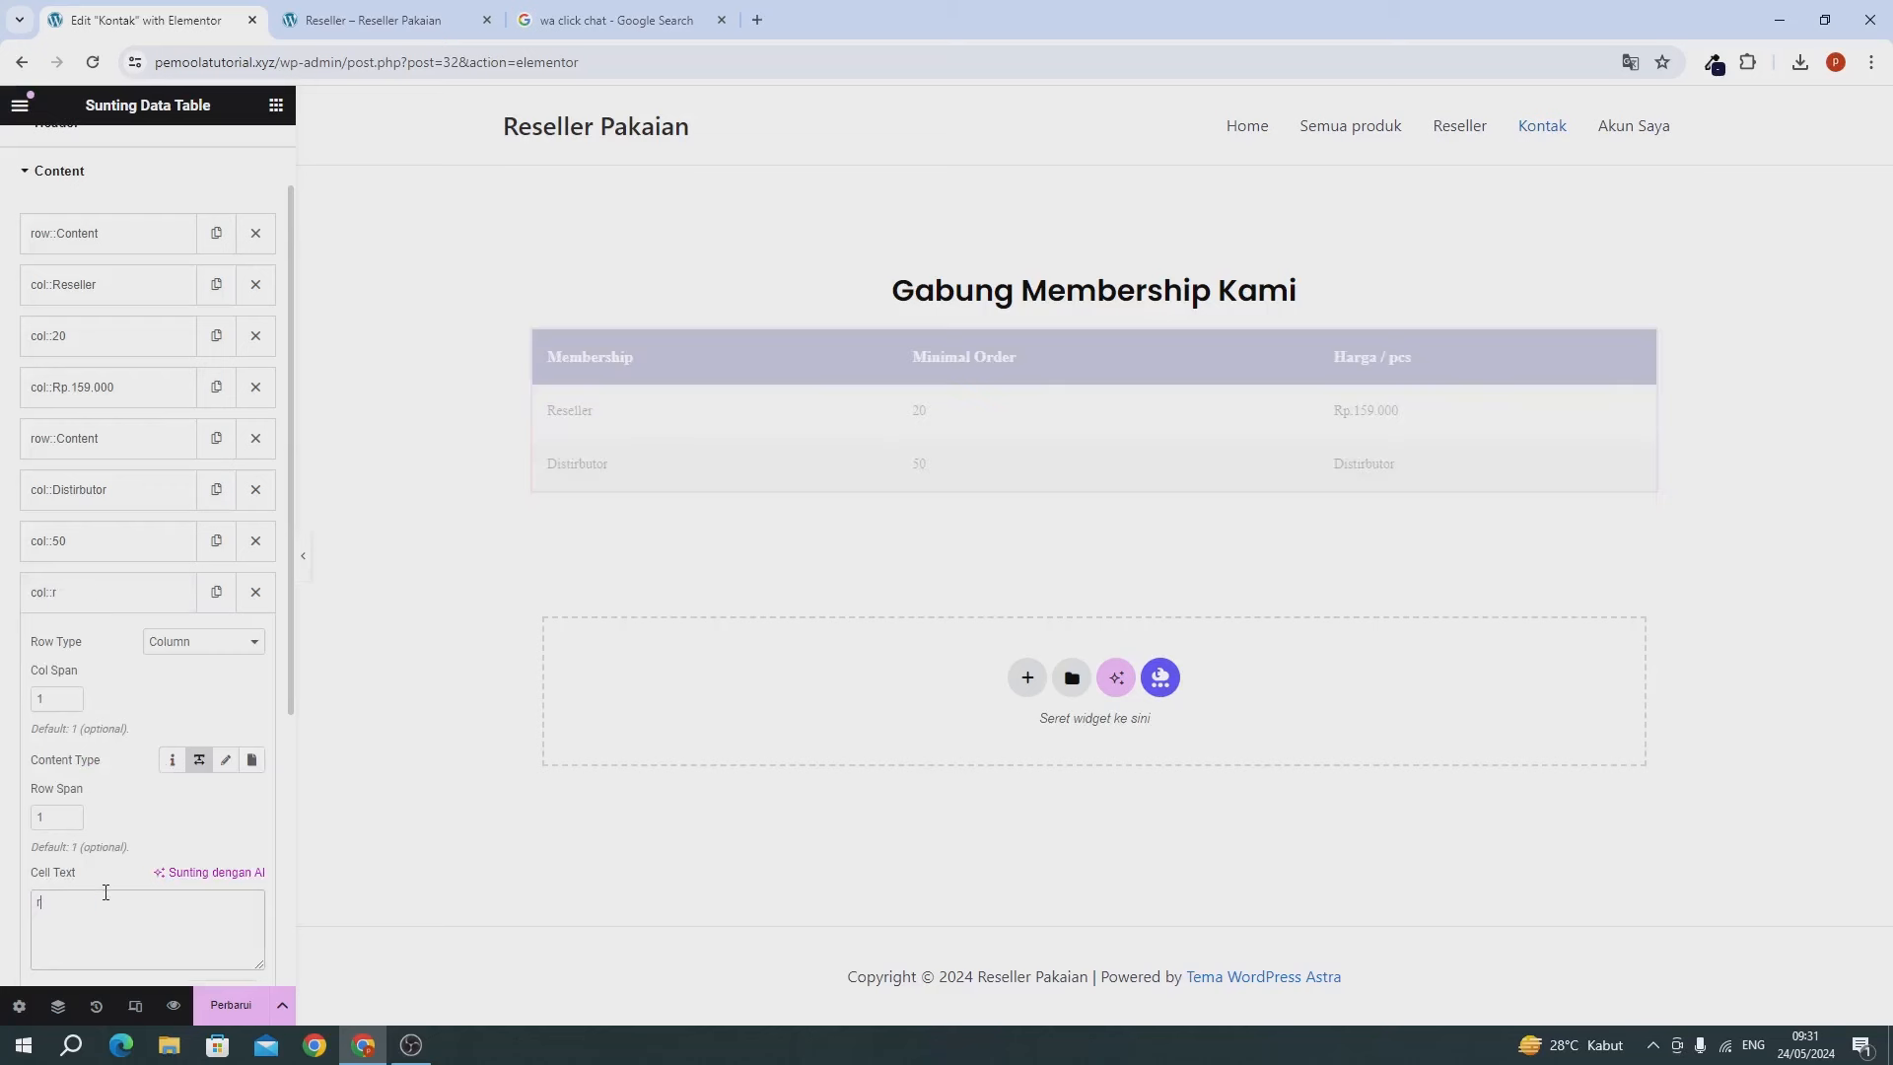
type("Rp.129.000")
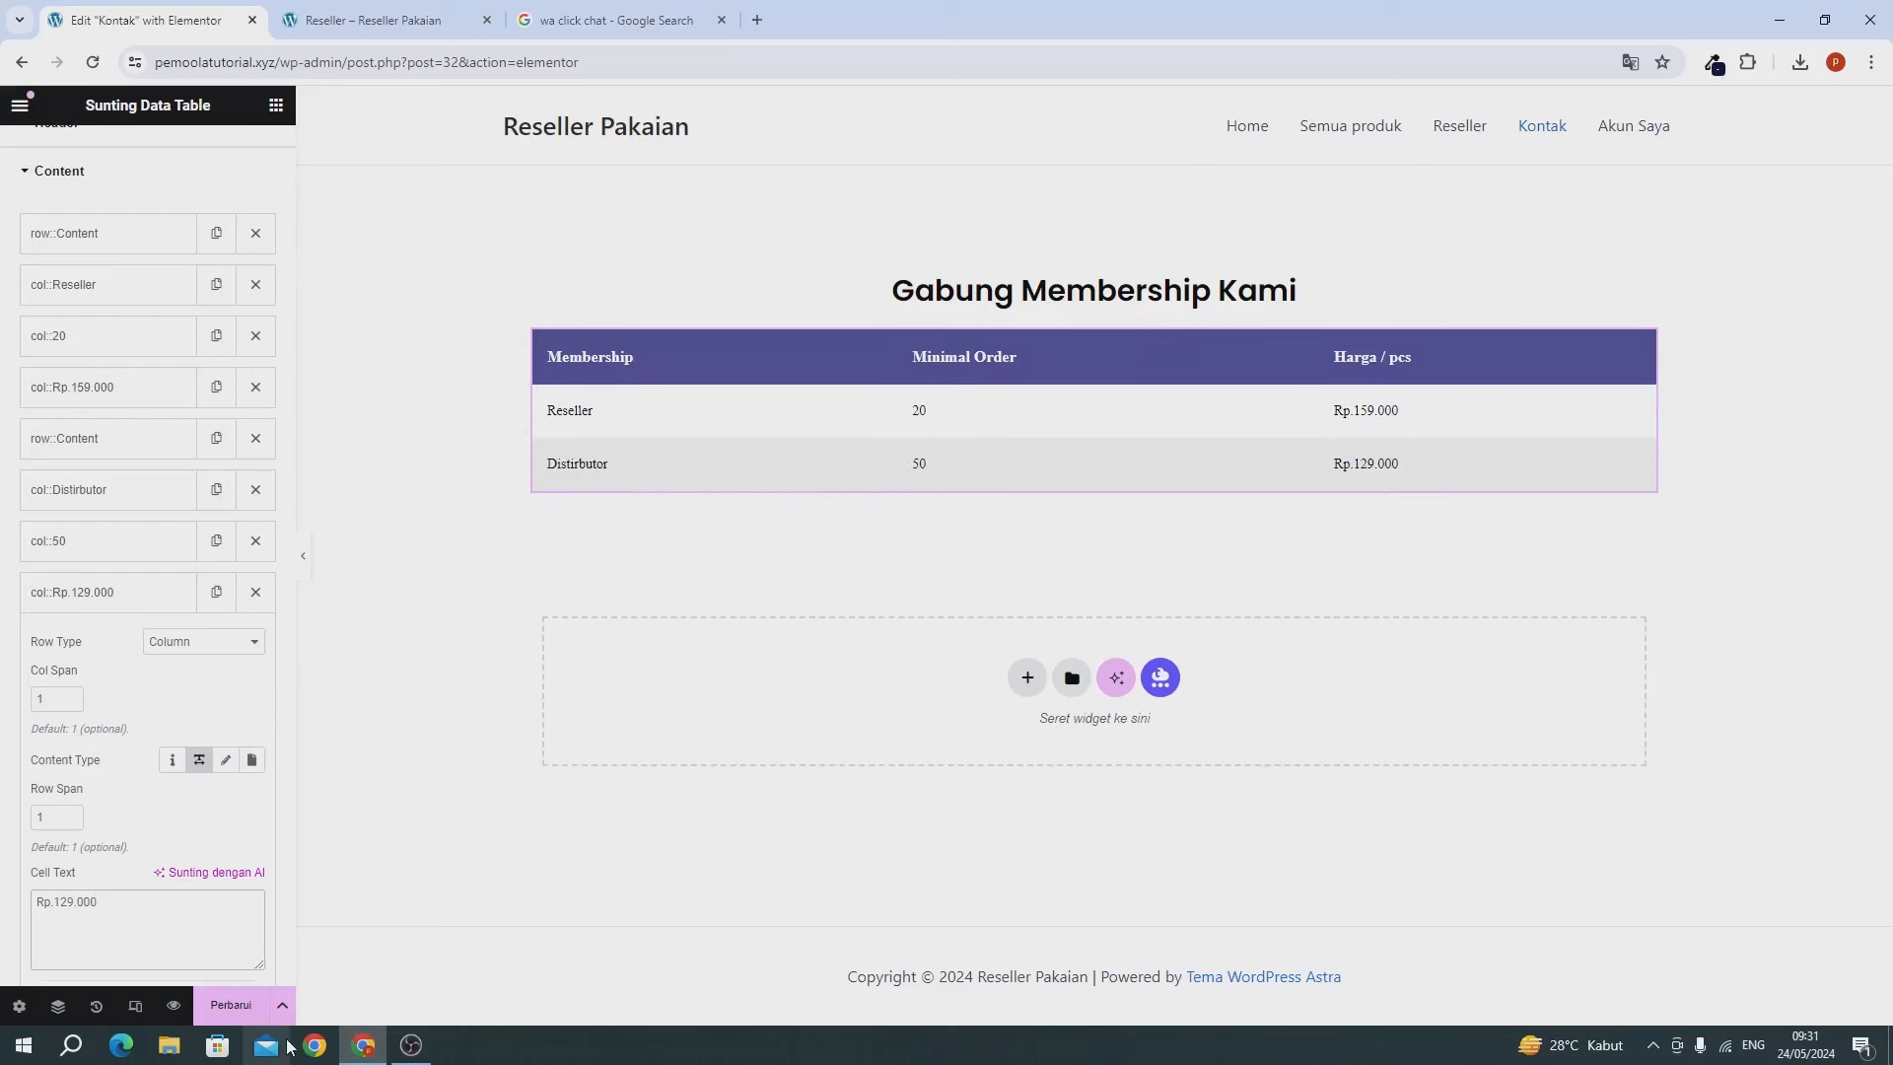
left_click(231, 1005)
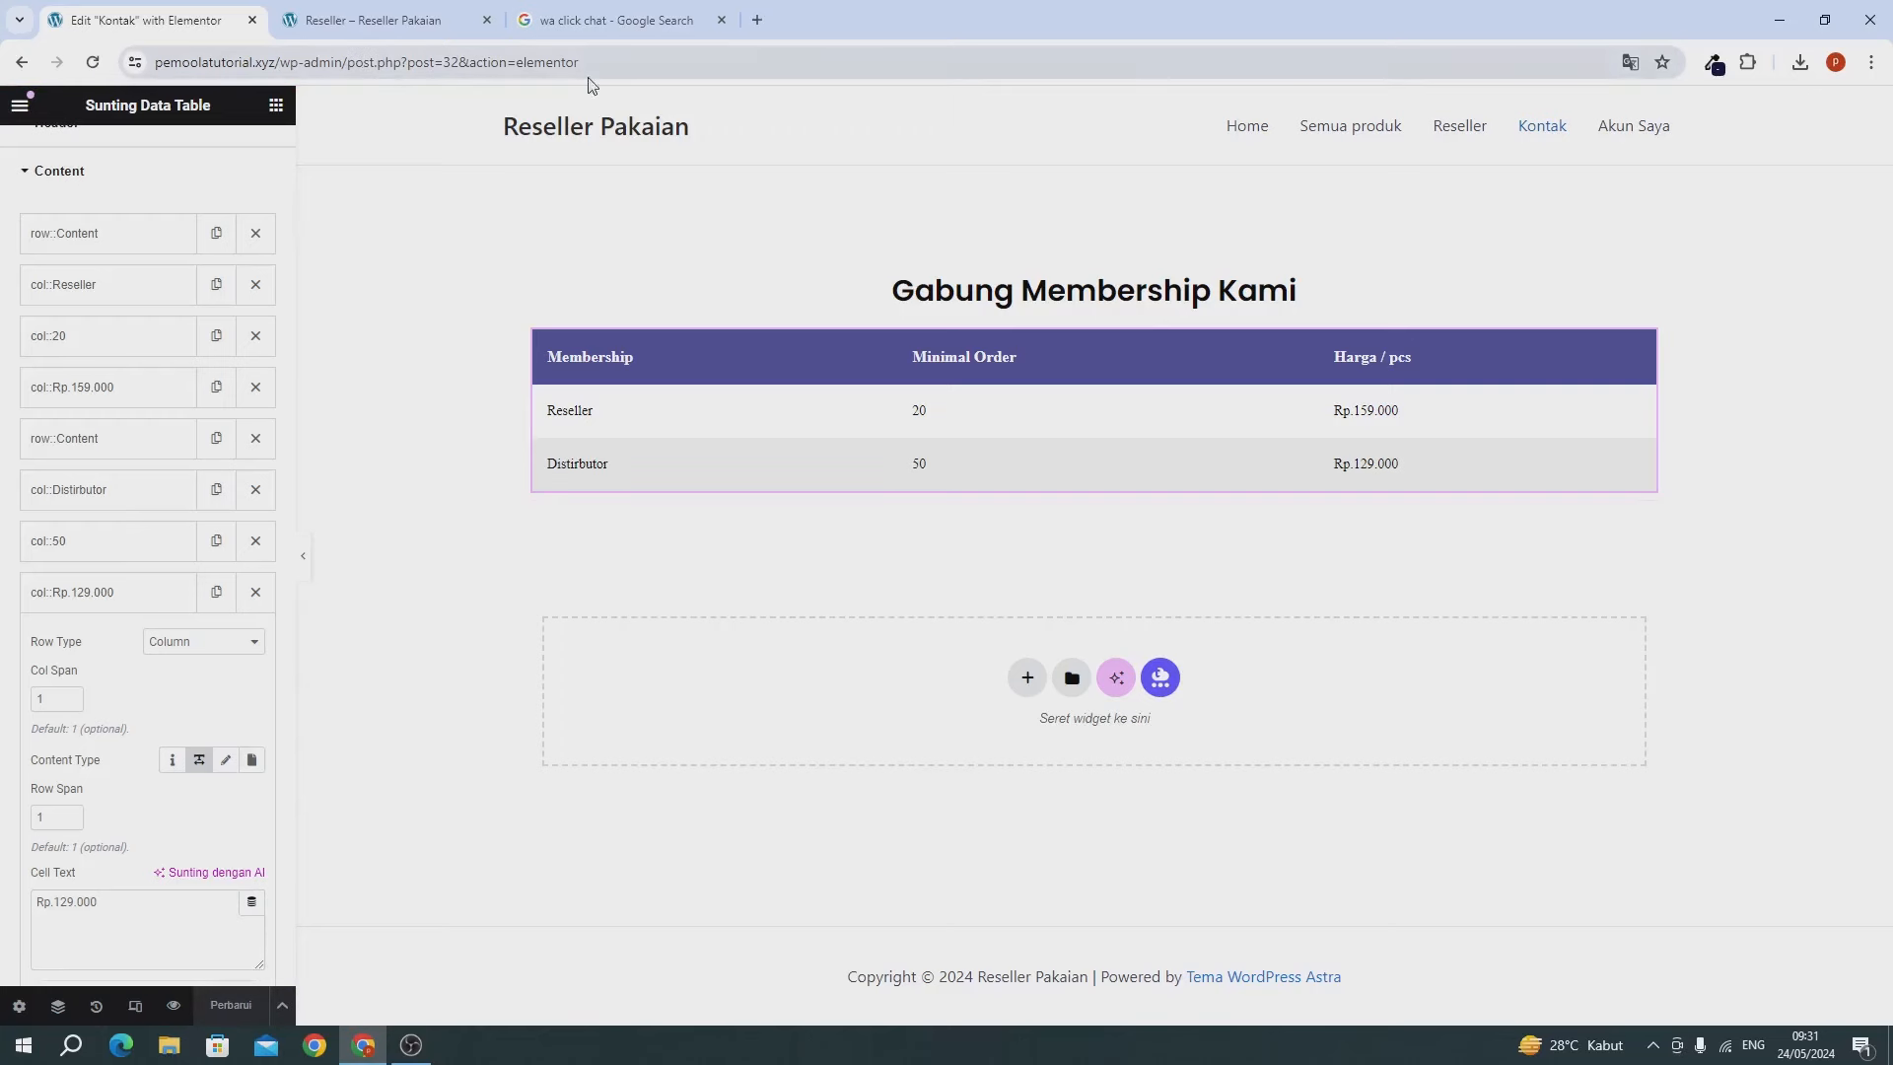
After checking the live site, open Dasbor in a new tab positioned second.
left_click(381, 11)
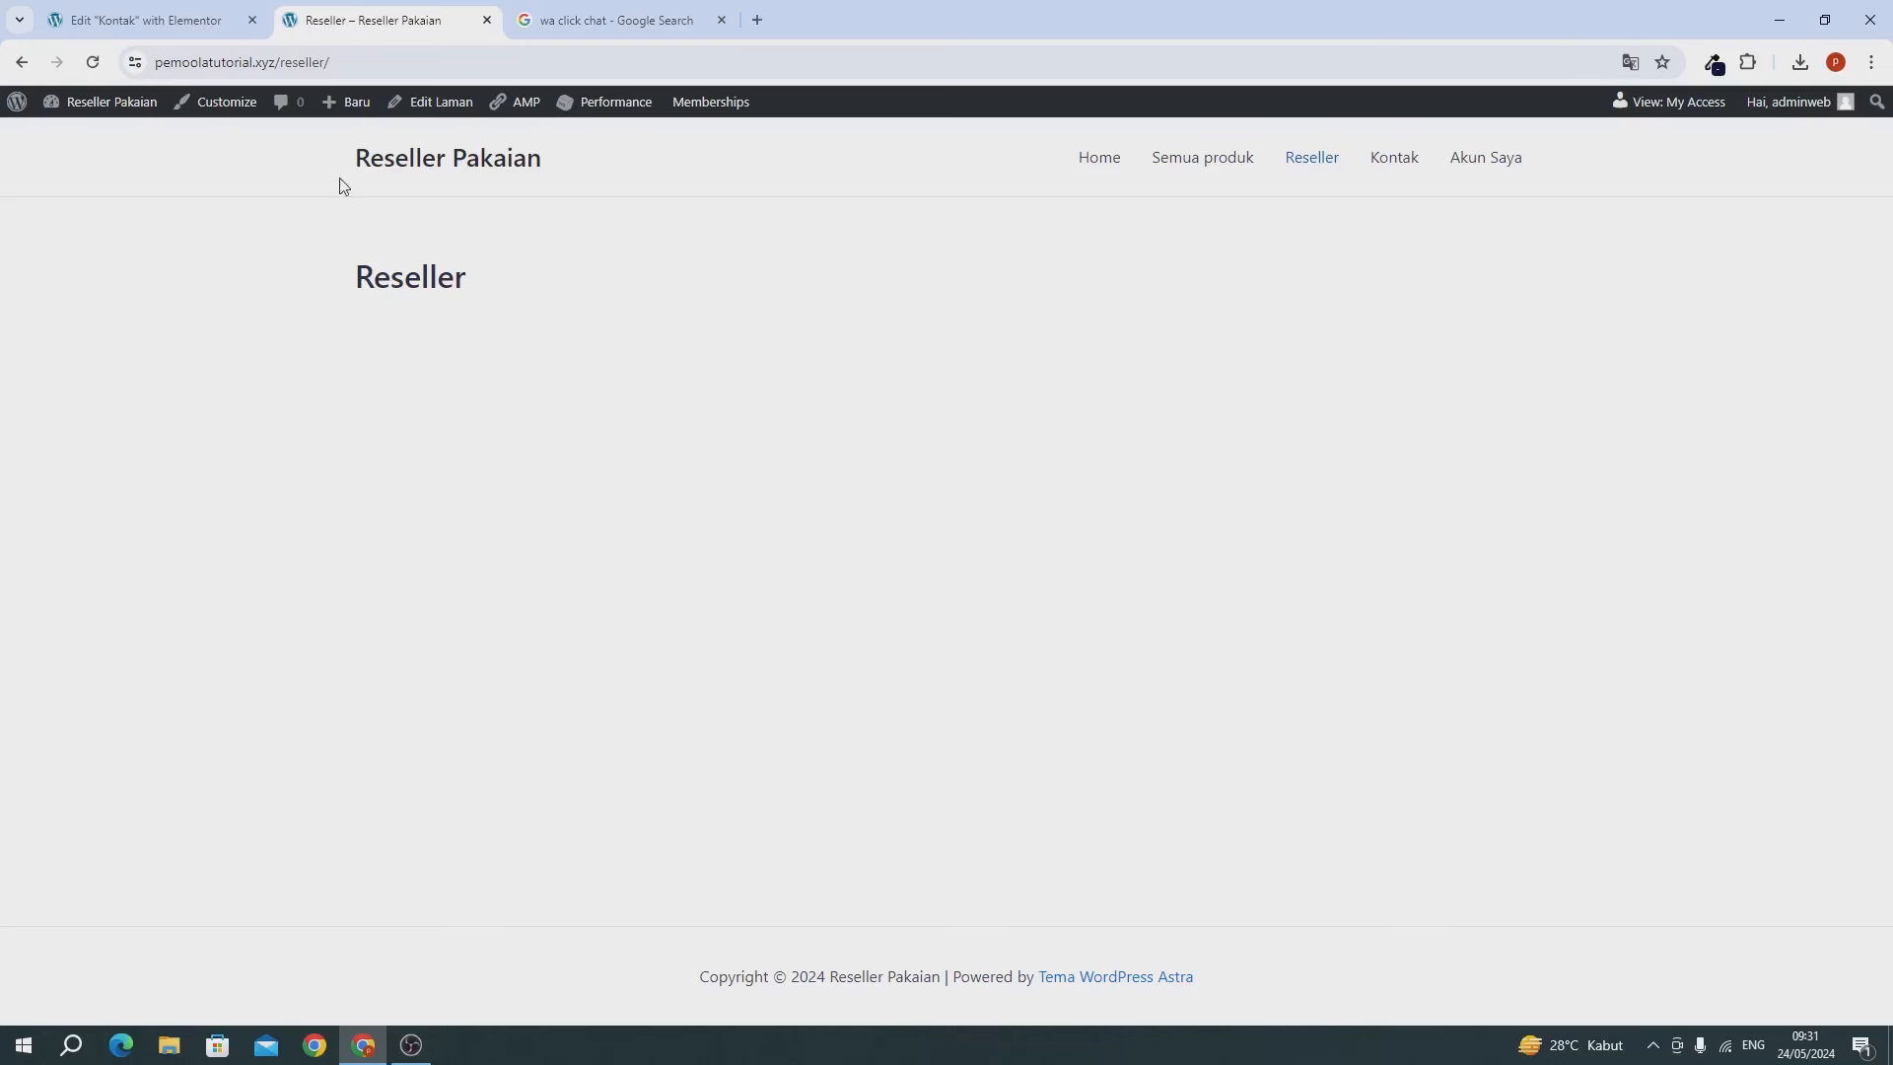
left_click(187, 35)
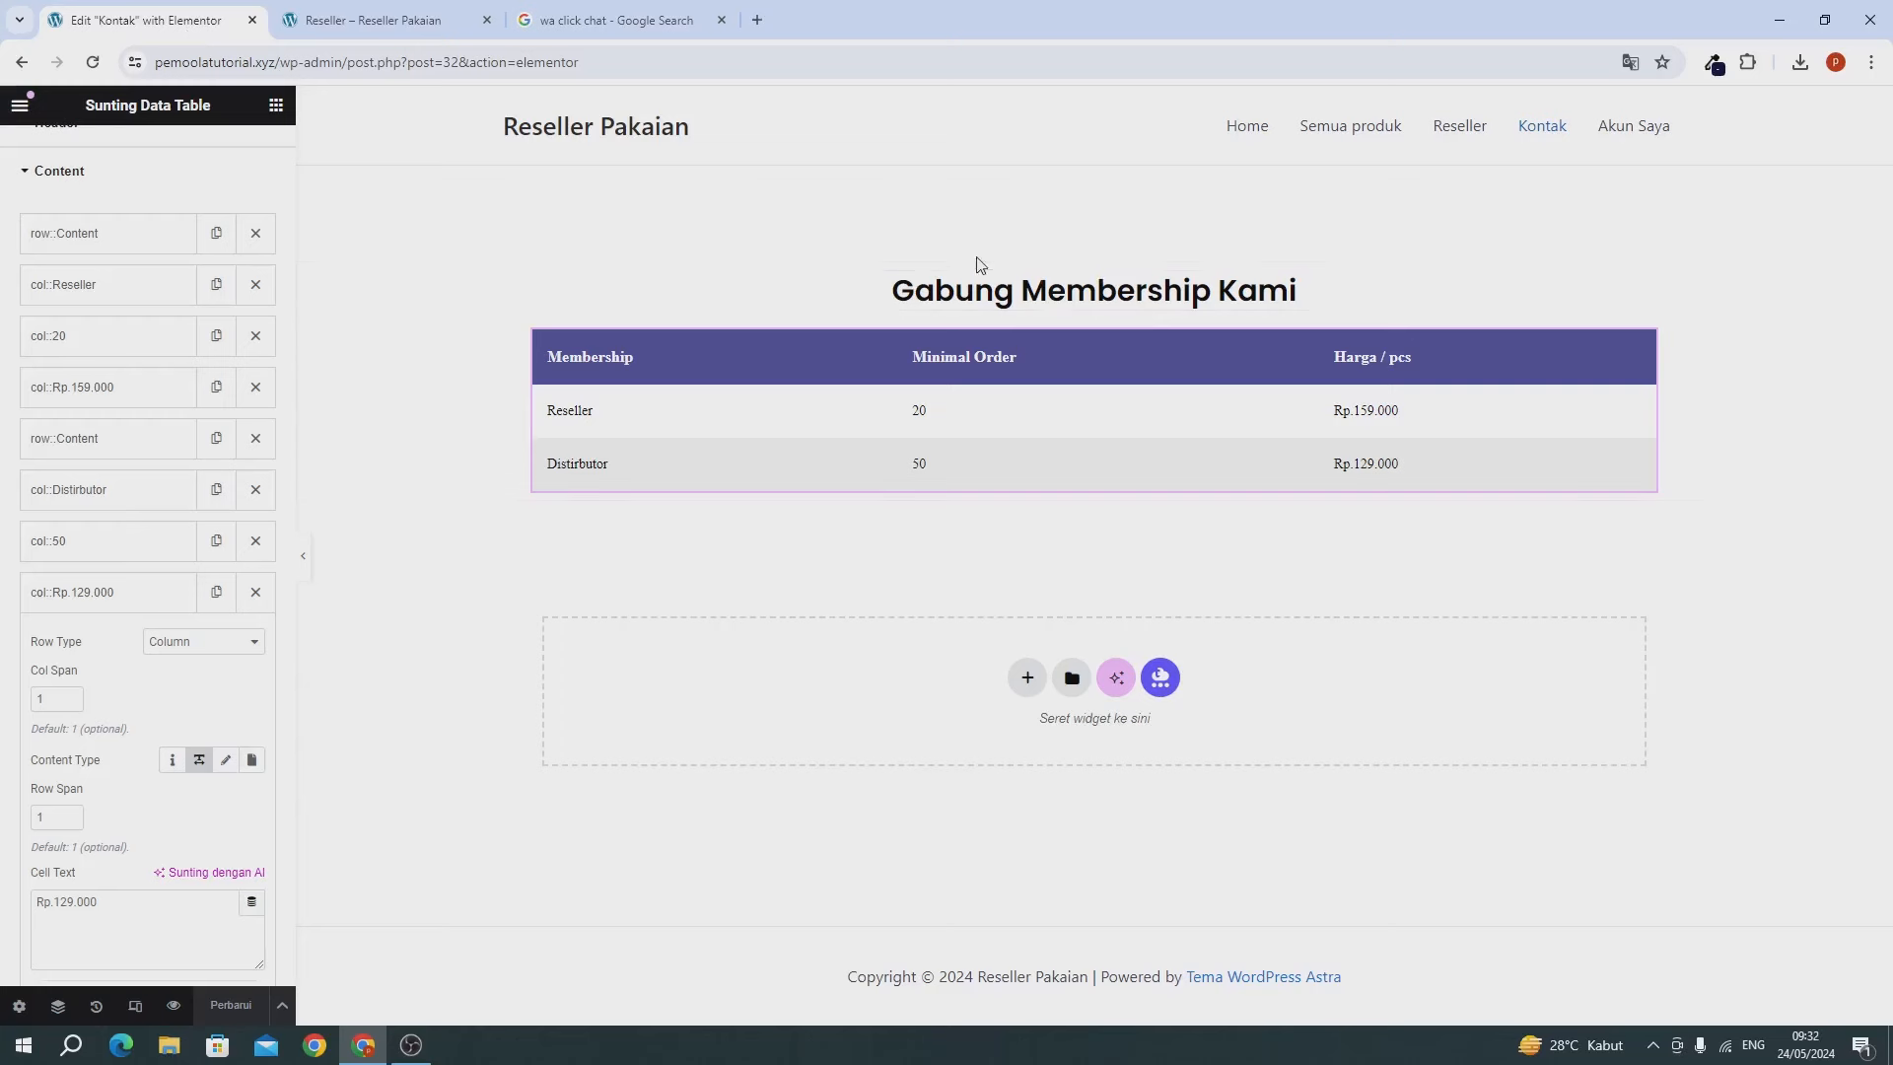
left_click(365, 20)
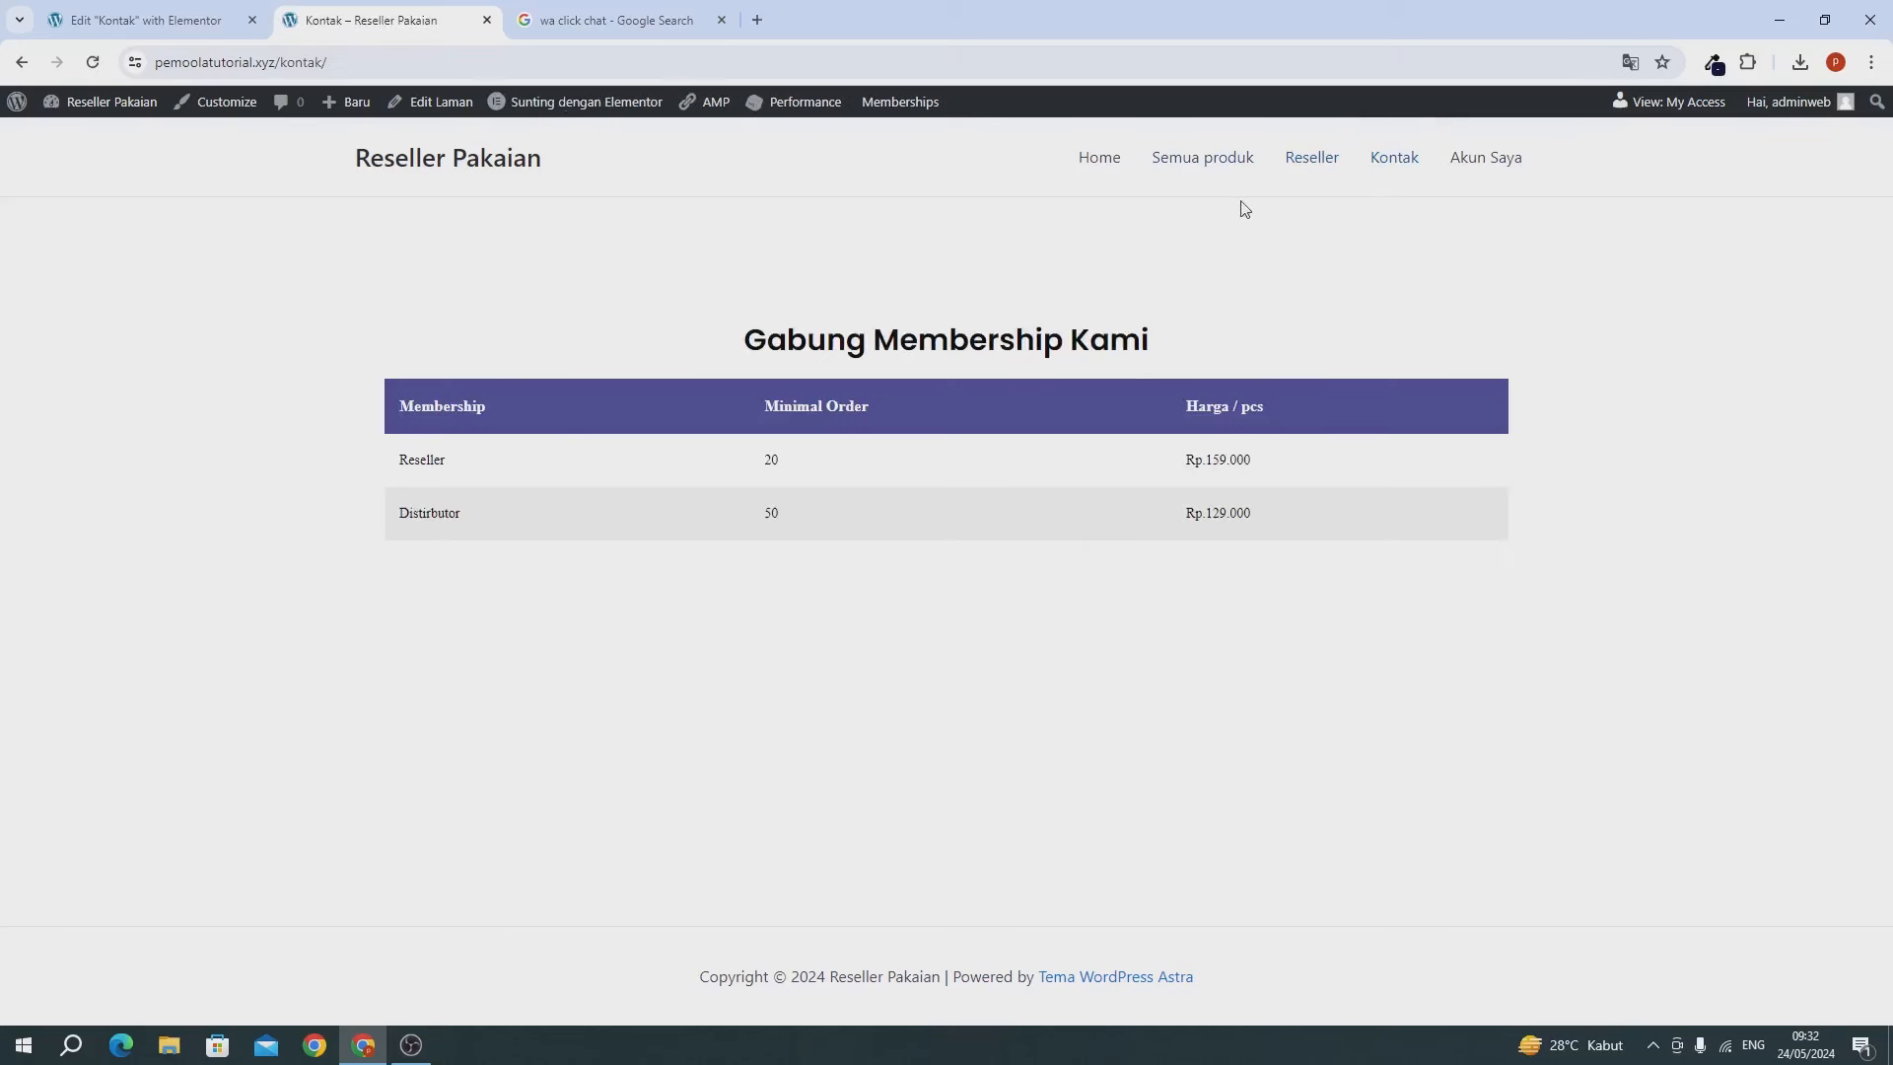
mouse_move(51, 104)
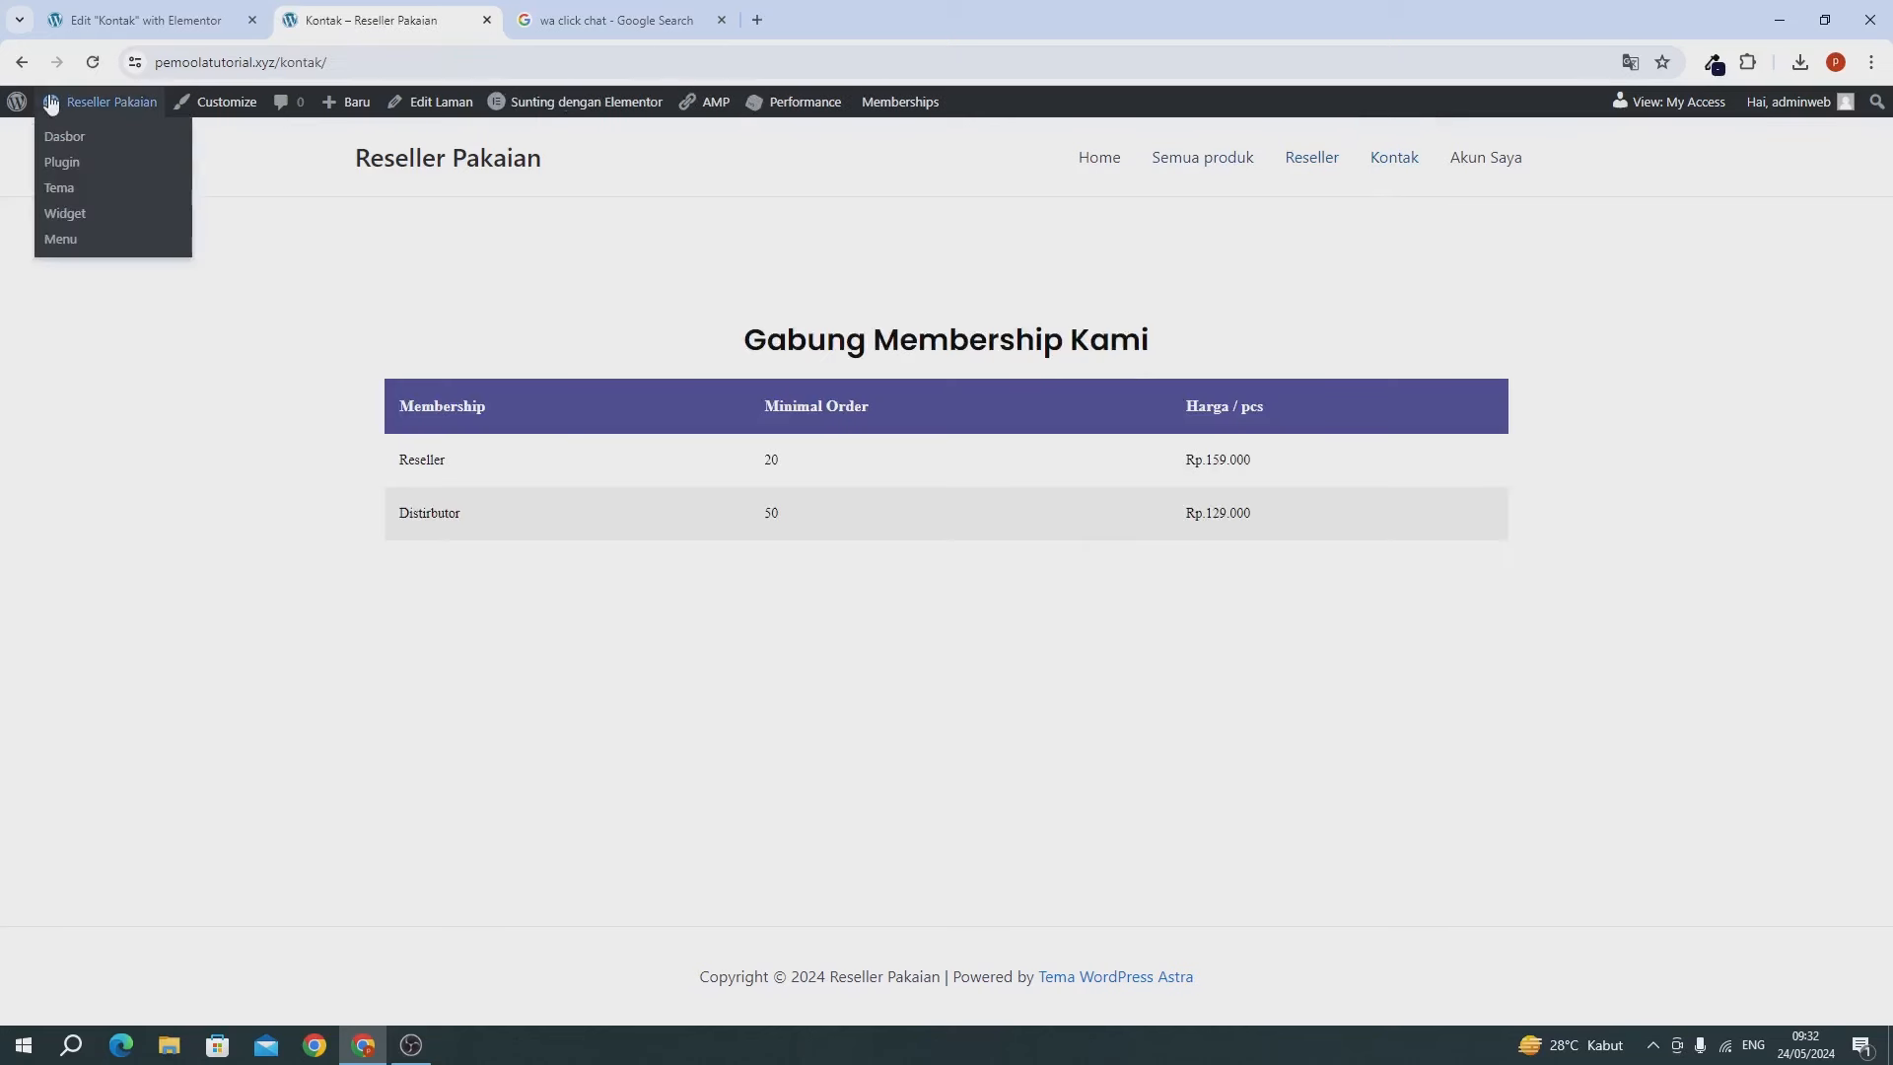
right_click(104, 142)
left_click(168, 157)
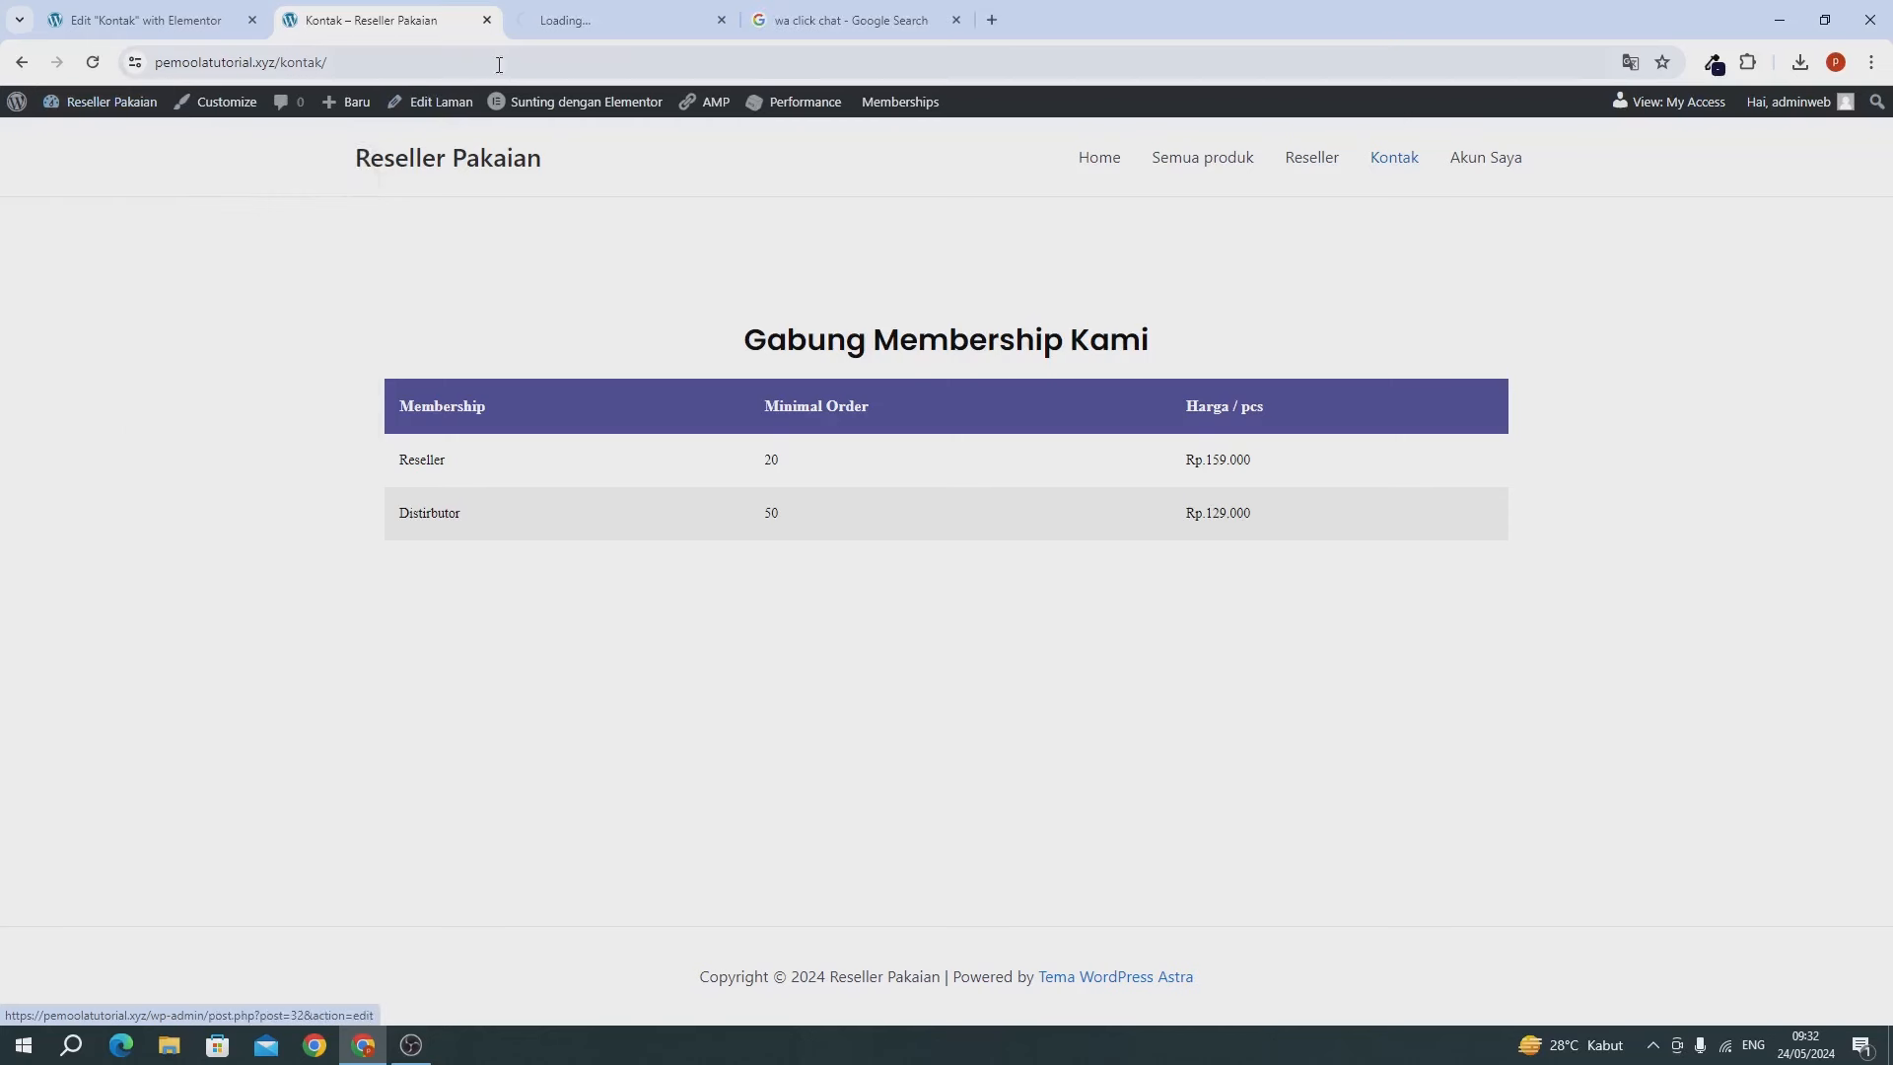
left_click_drag(541, 33, 350, 10)
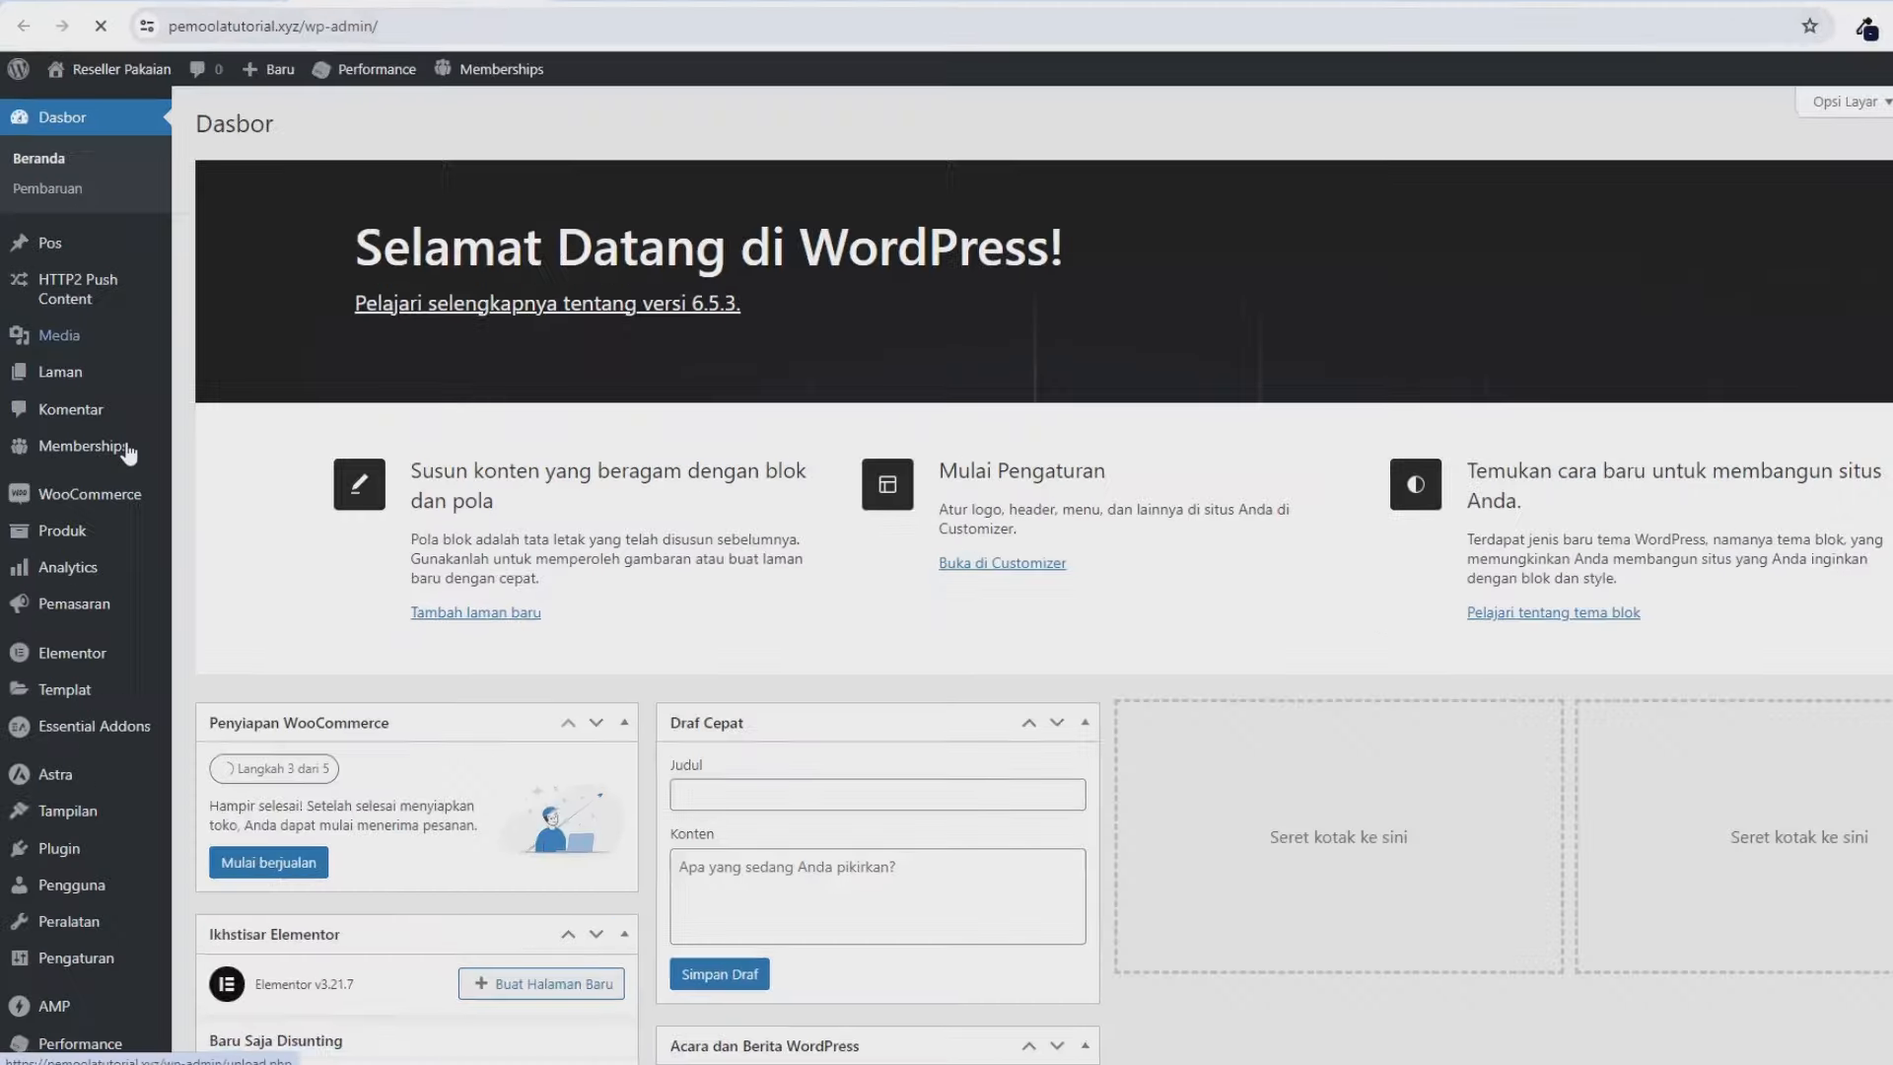
Open the Reseller page for editing from Laman > Semua Laman.
mouse_move(102, 377)
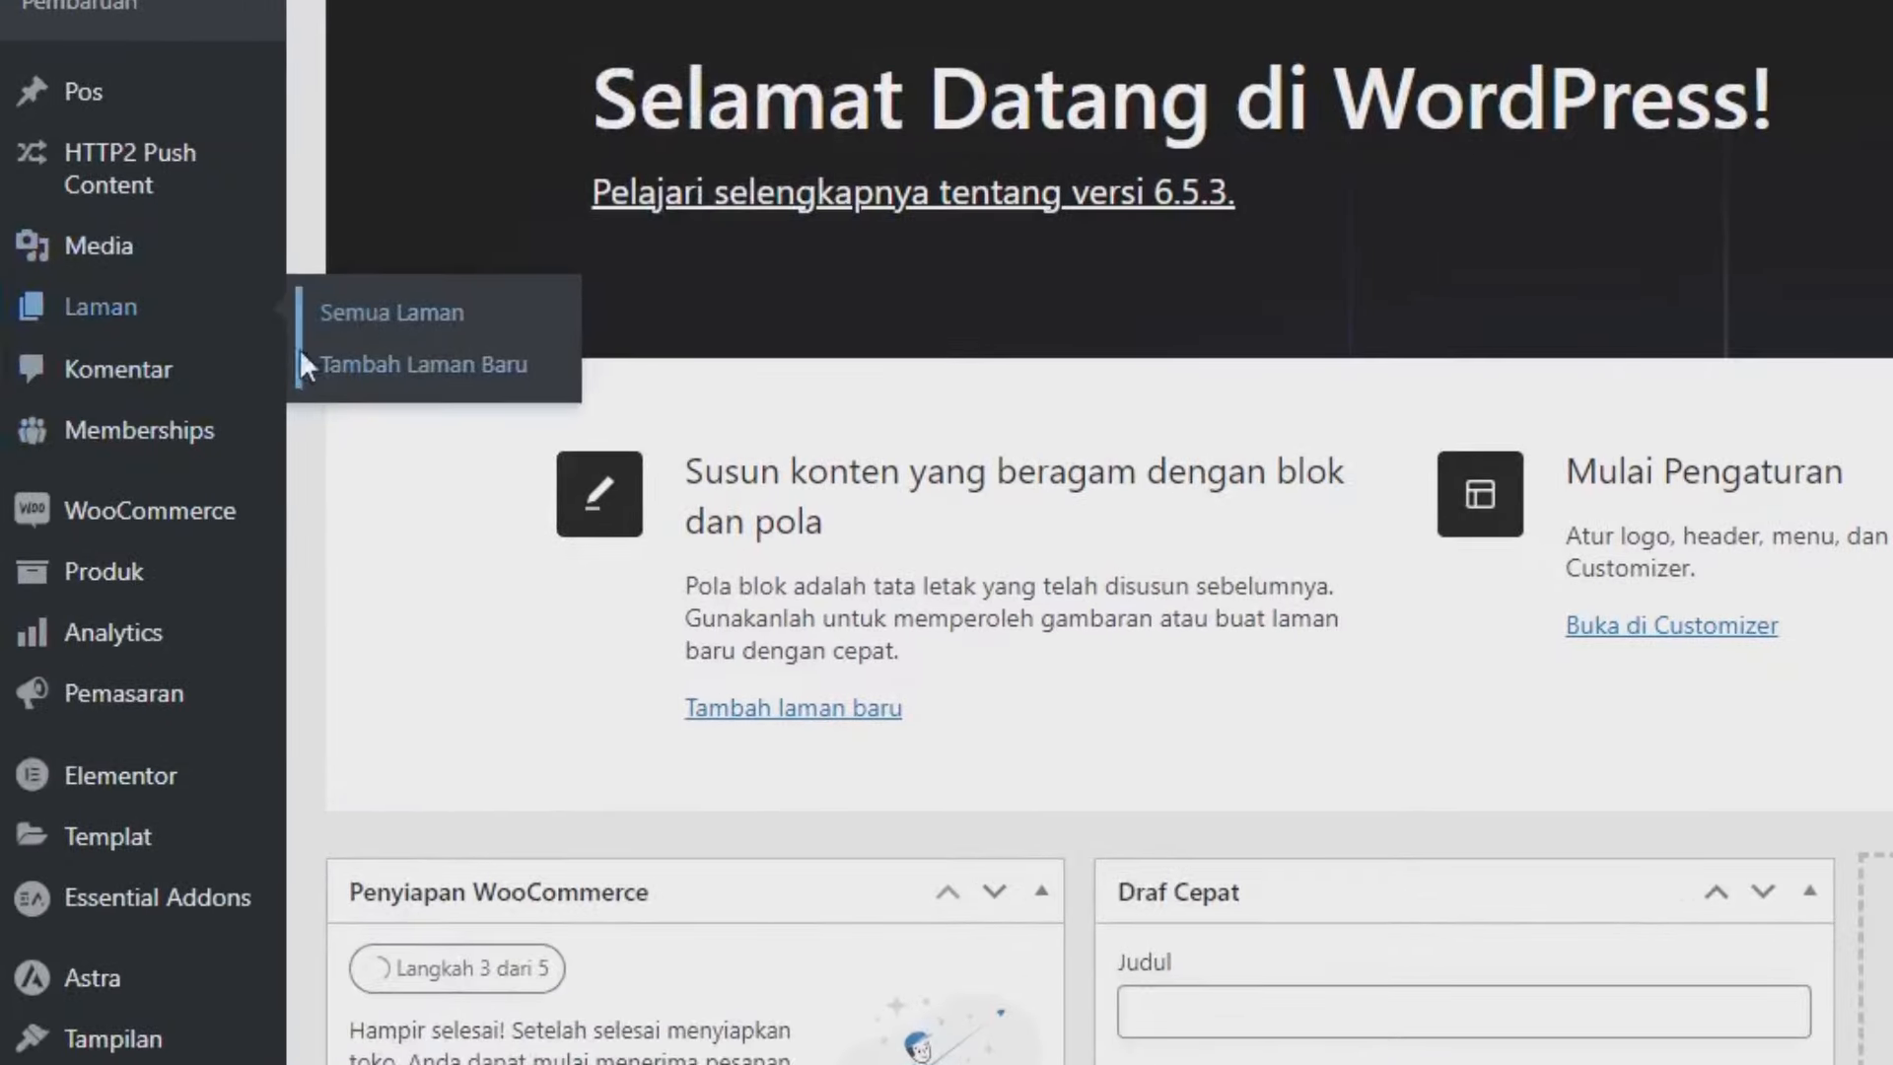
left_click(360, 313)
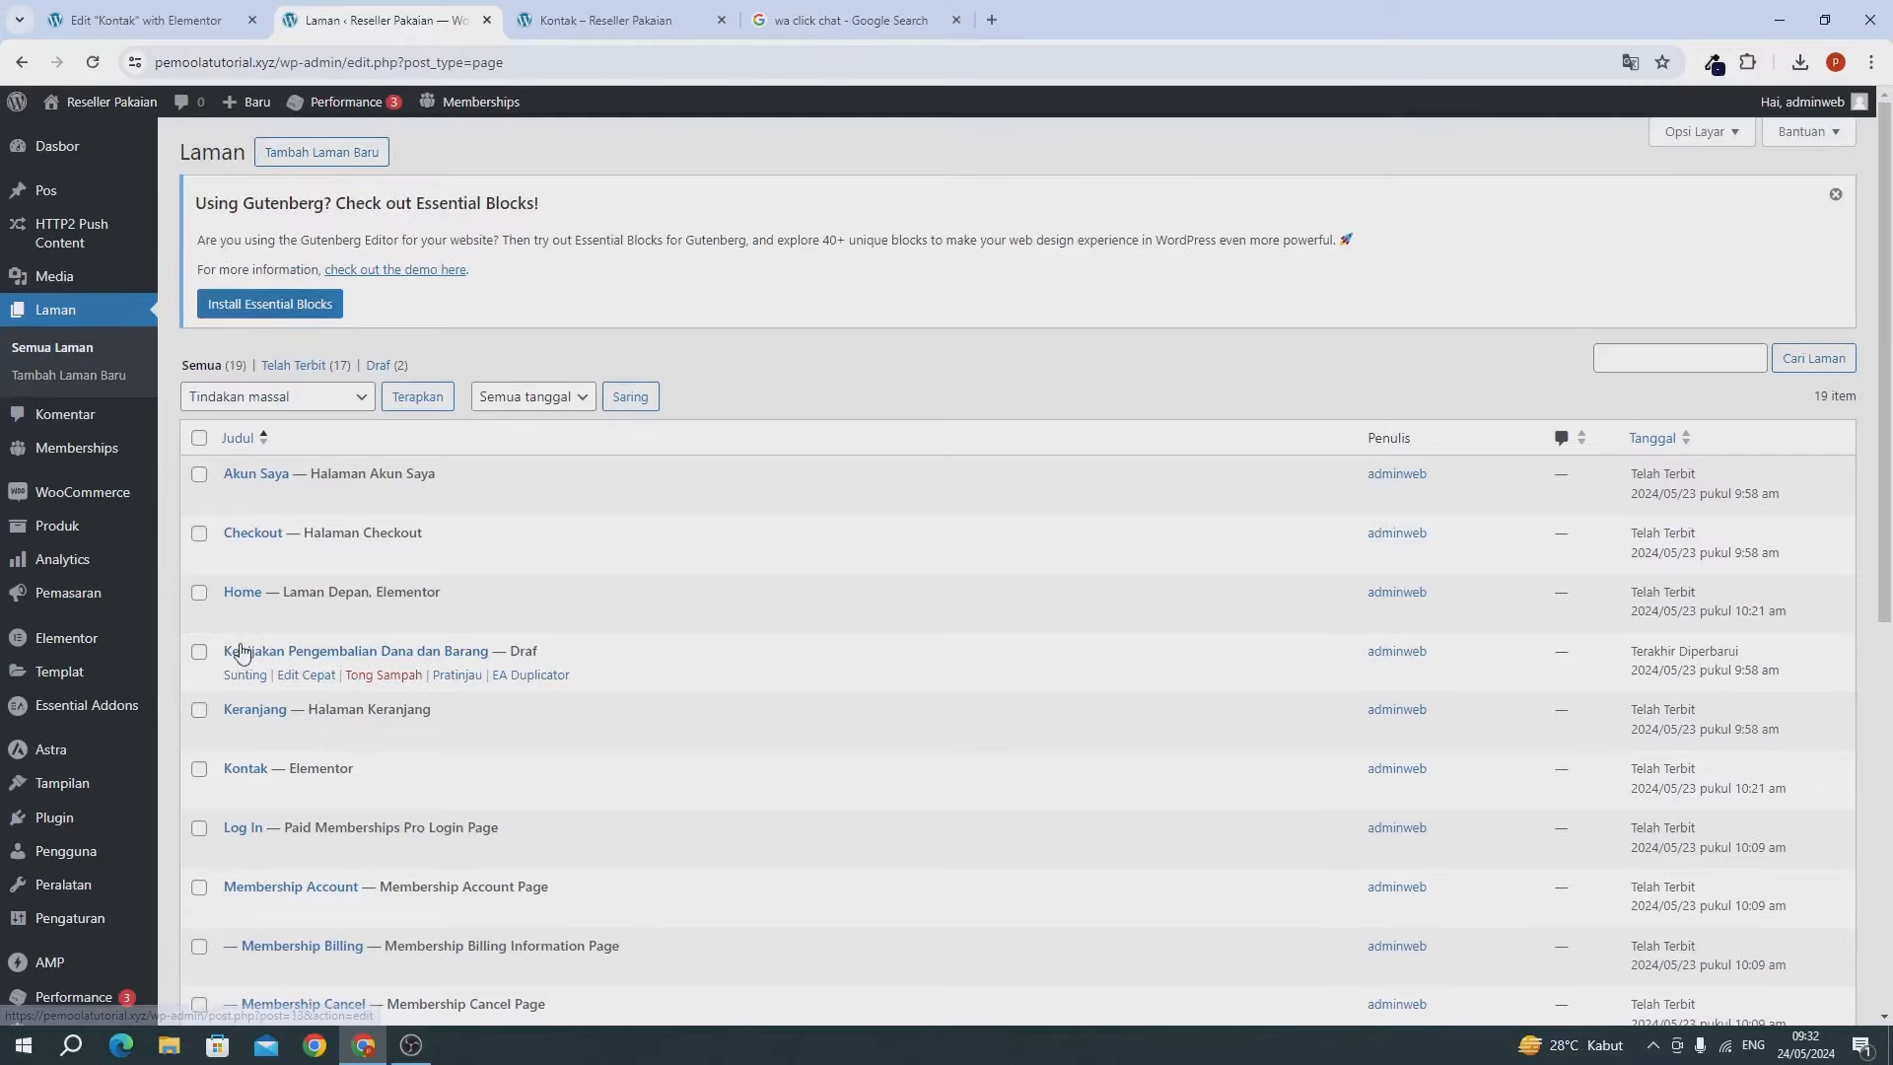
scroll(263, 728, "down", 5)
scroll(276, 789, "up", 5)
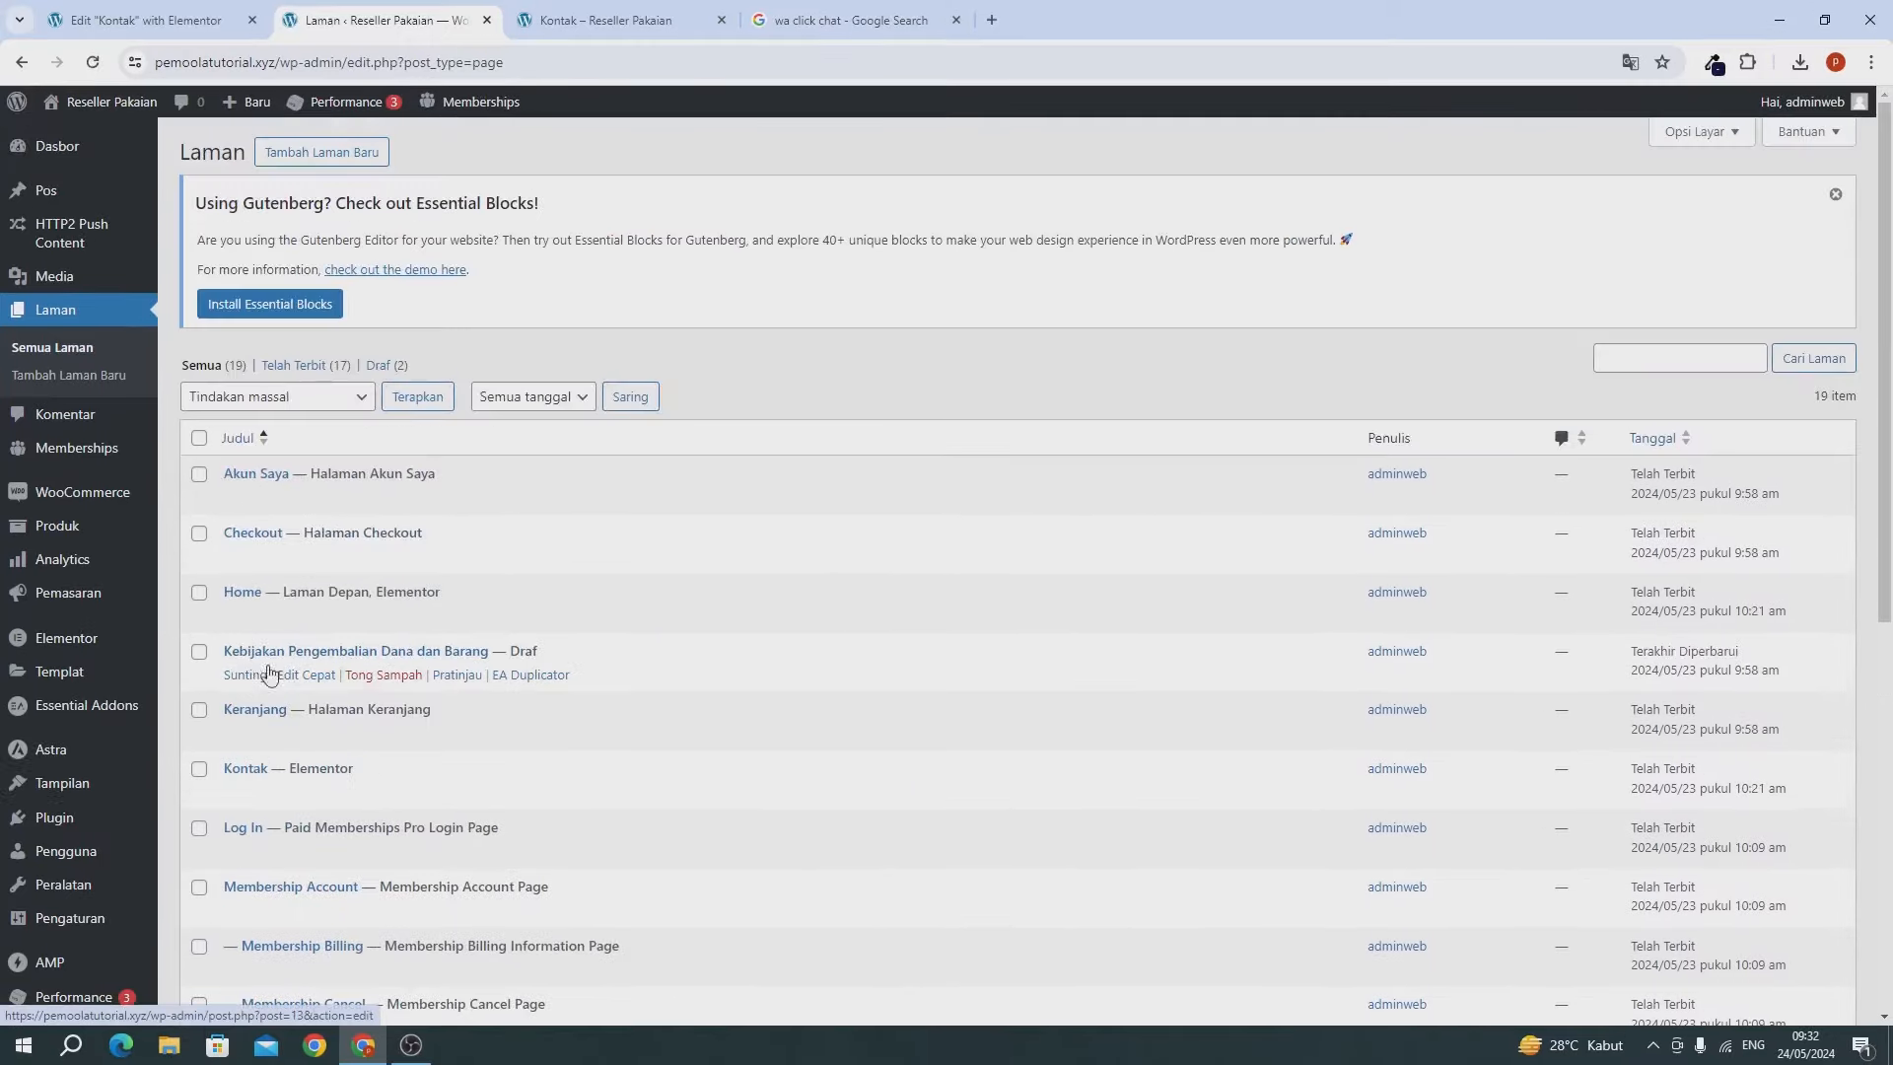
scroll(258, 749, "down", 6)
left_click(365, 754)
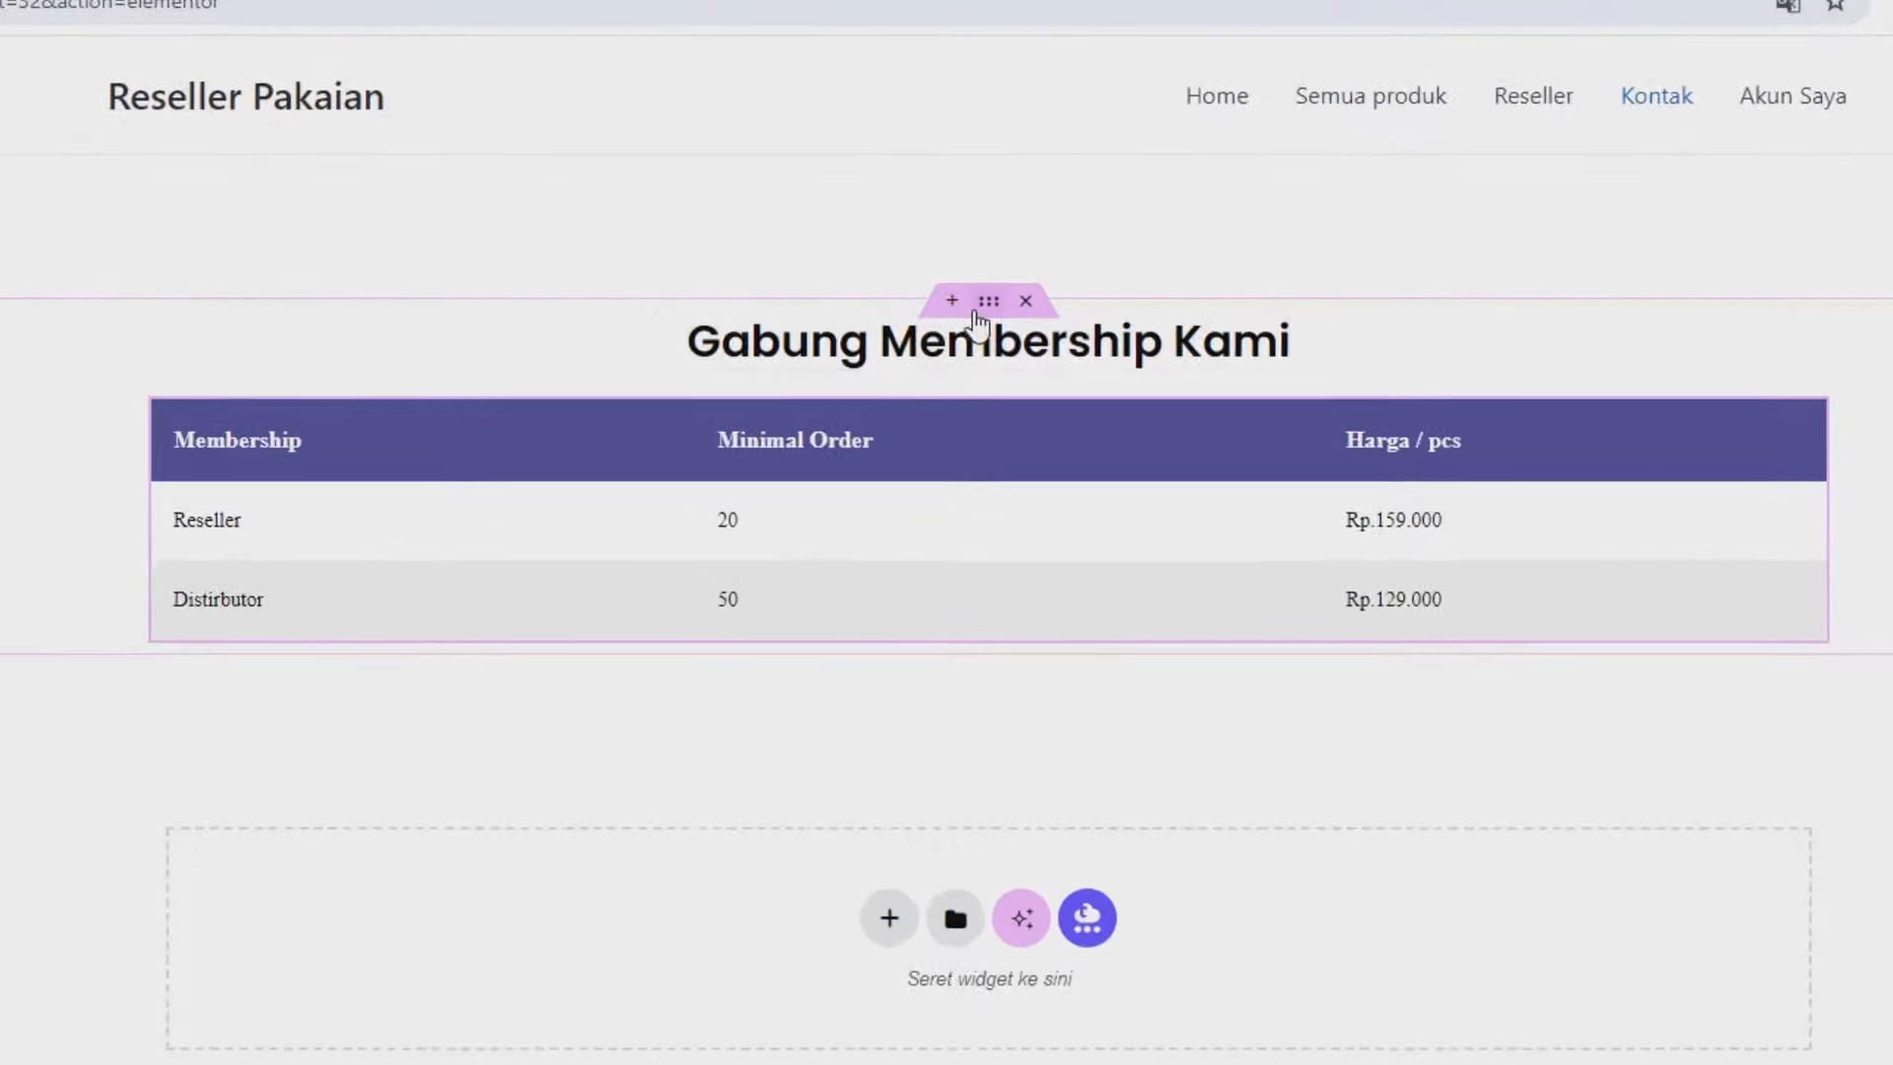
Copy the membership container from Kontak into the Reseller page, delete it from Kontak, and save.
right_click(1015, 477)
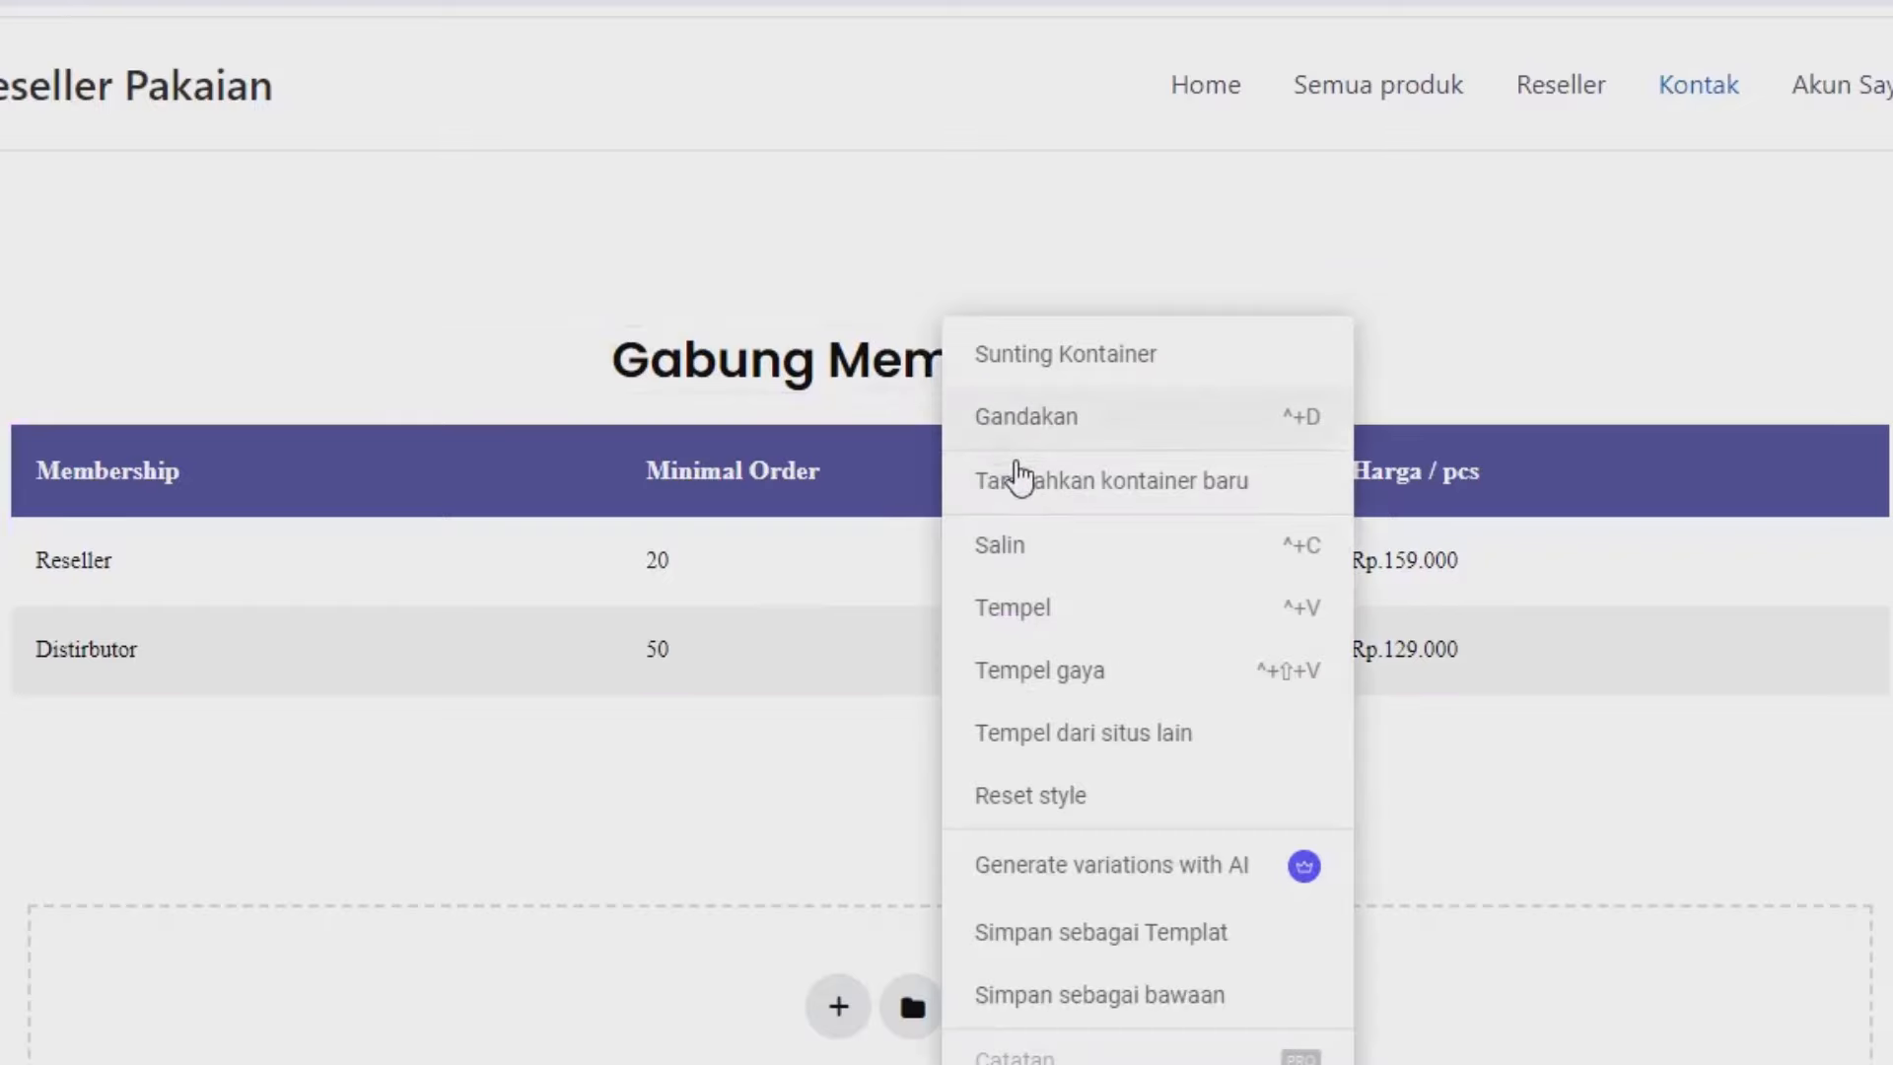
left_click(1023, 548)
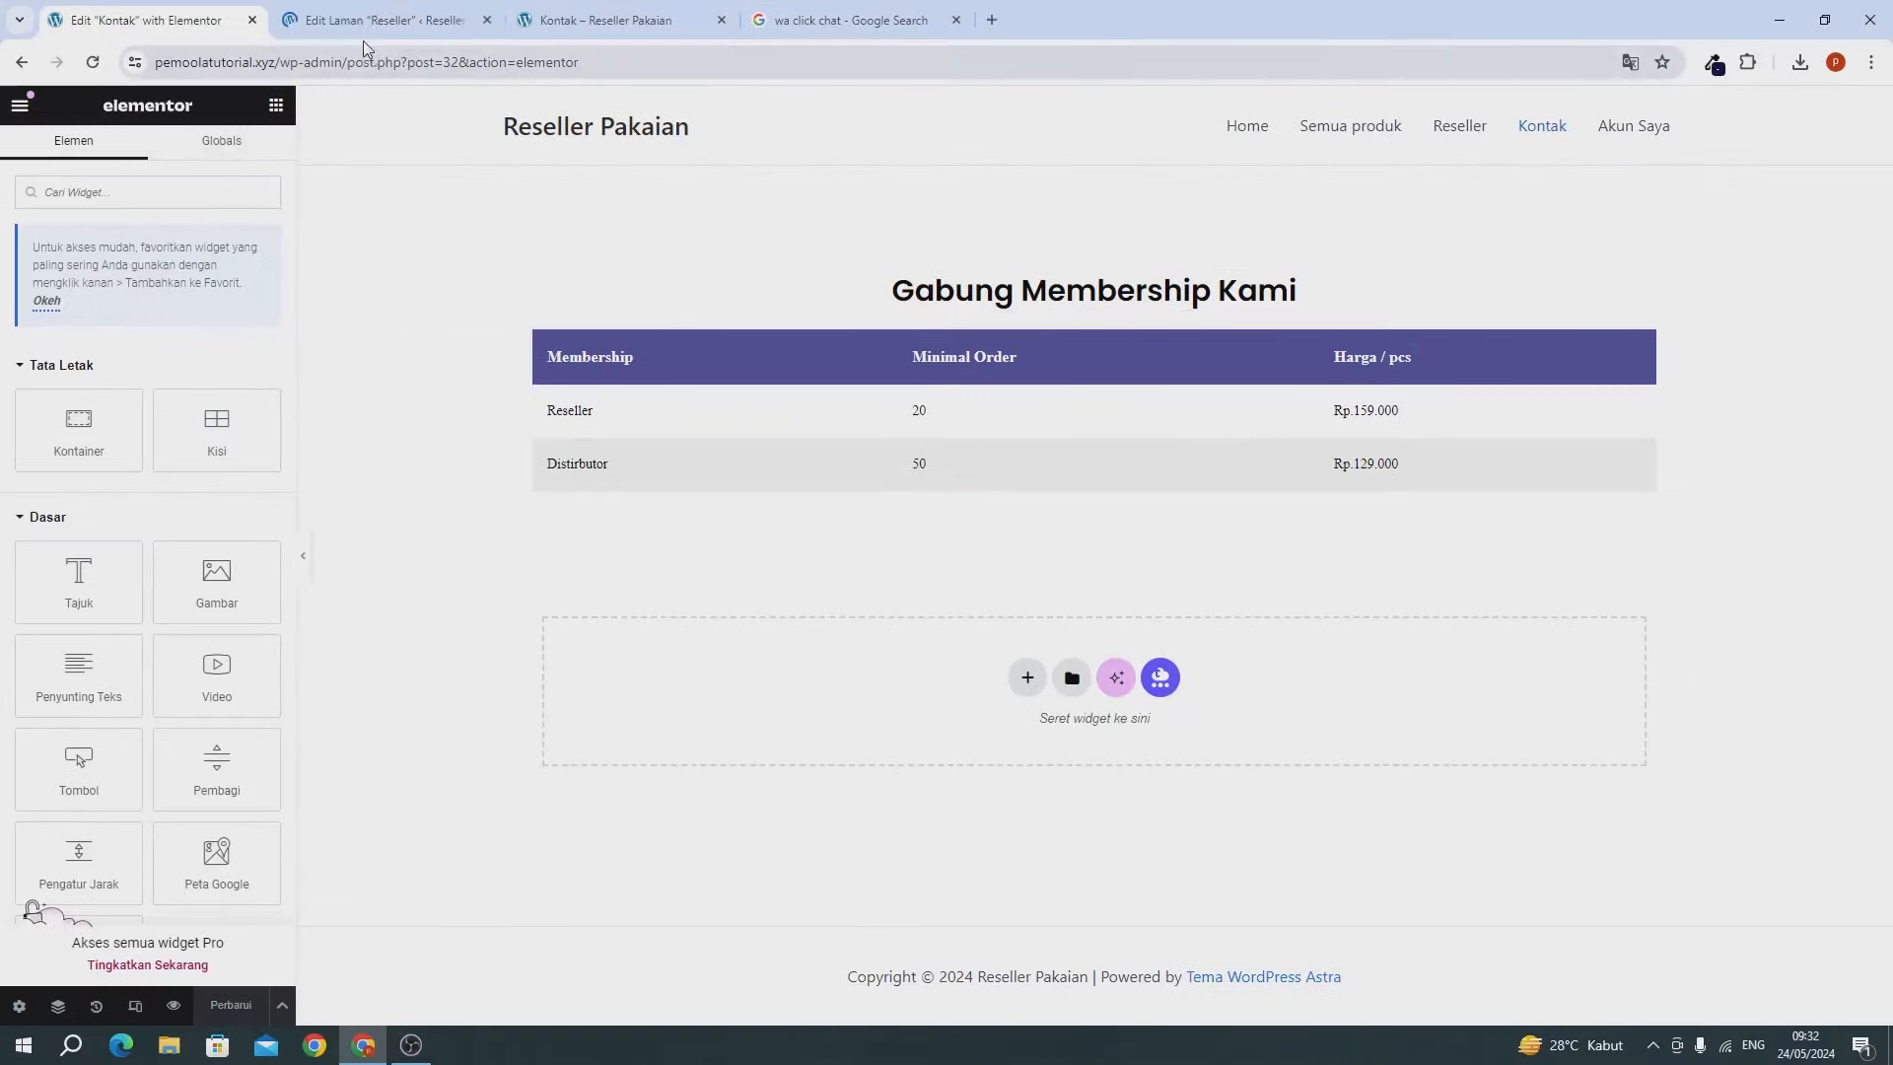
left_click(360, 24)
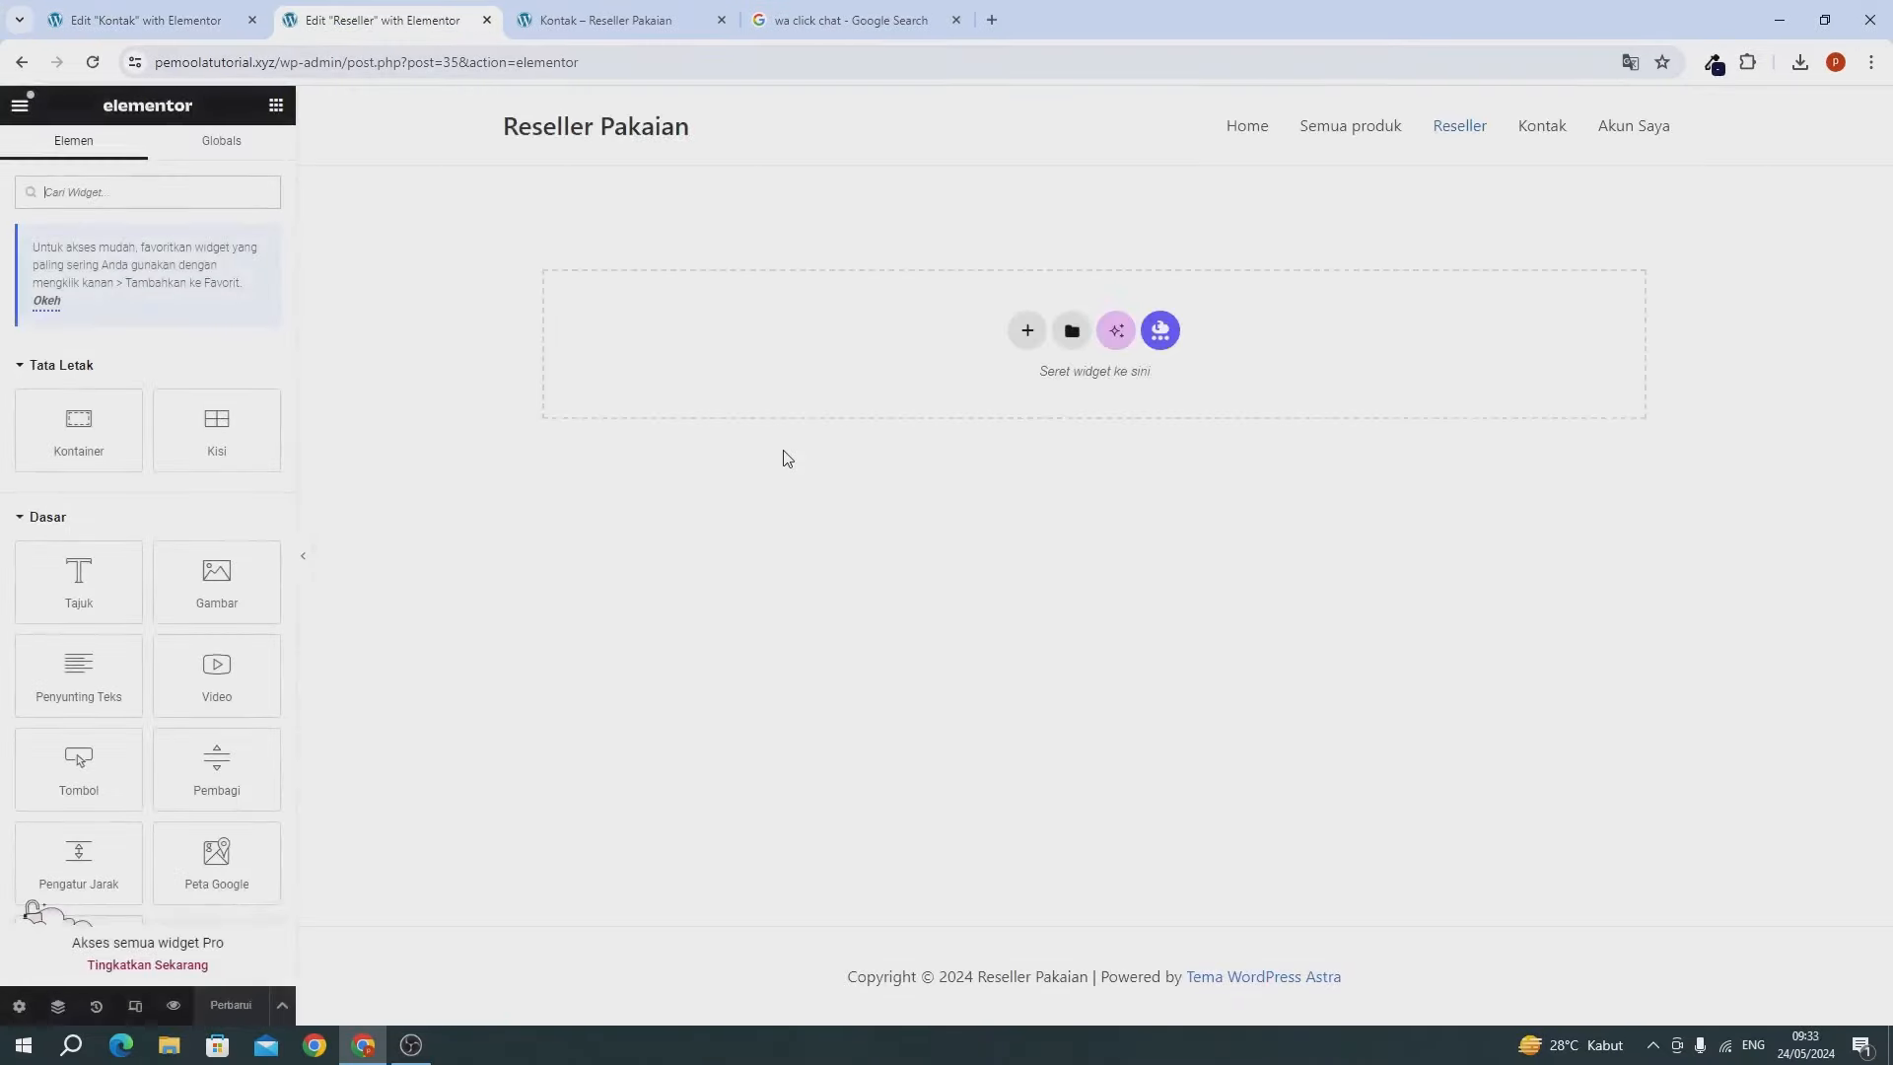
right_click(856, 286)
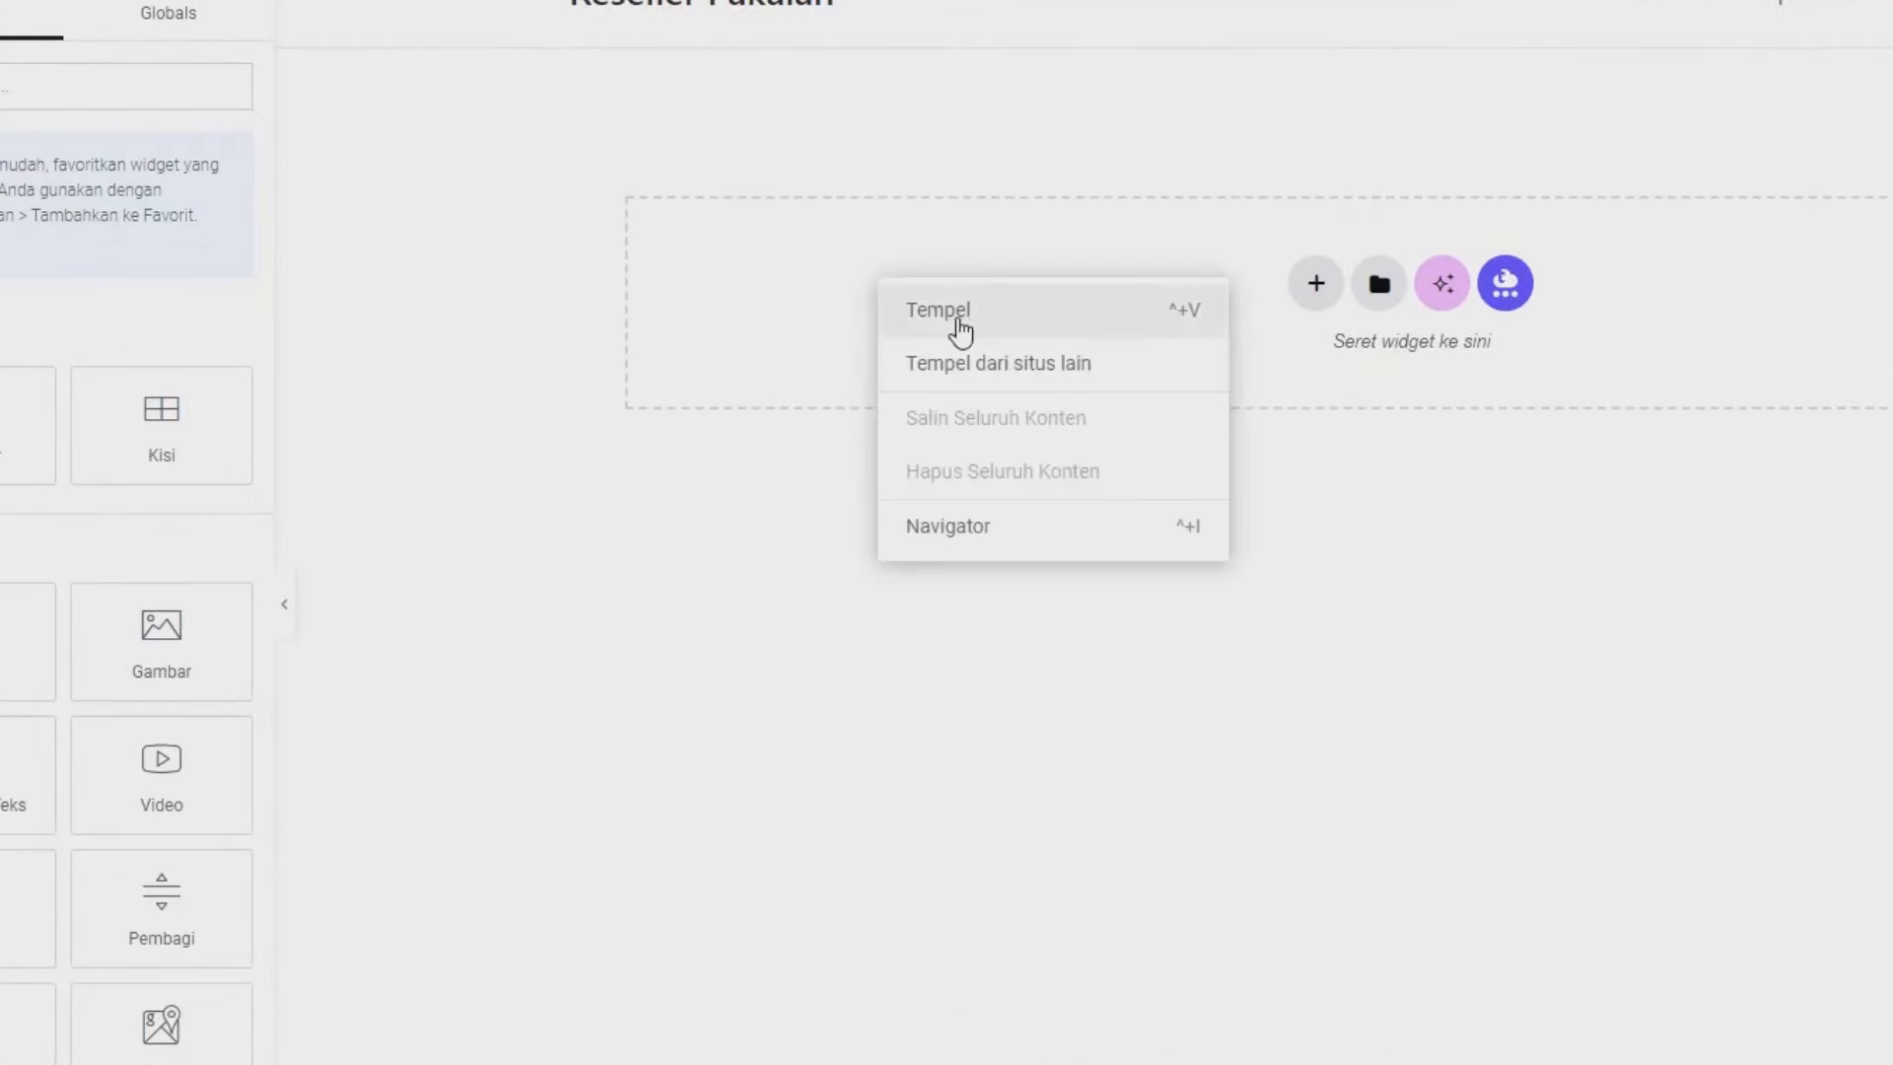
left_click(962, 331)
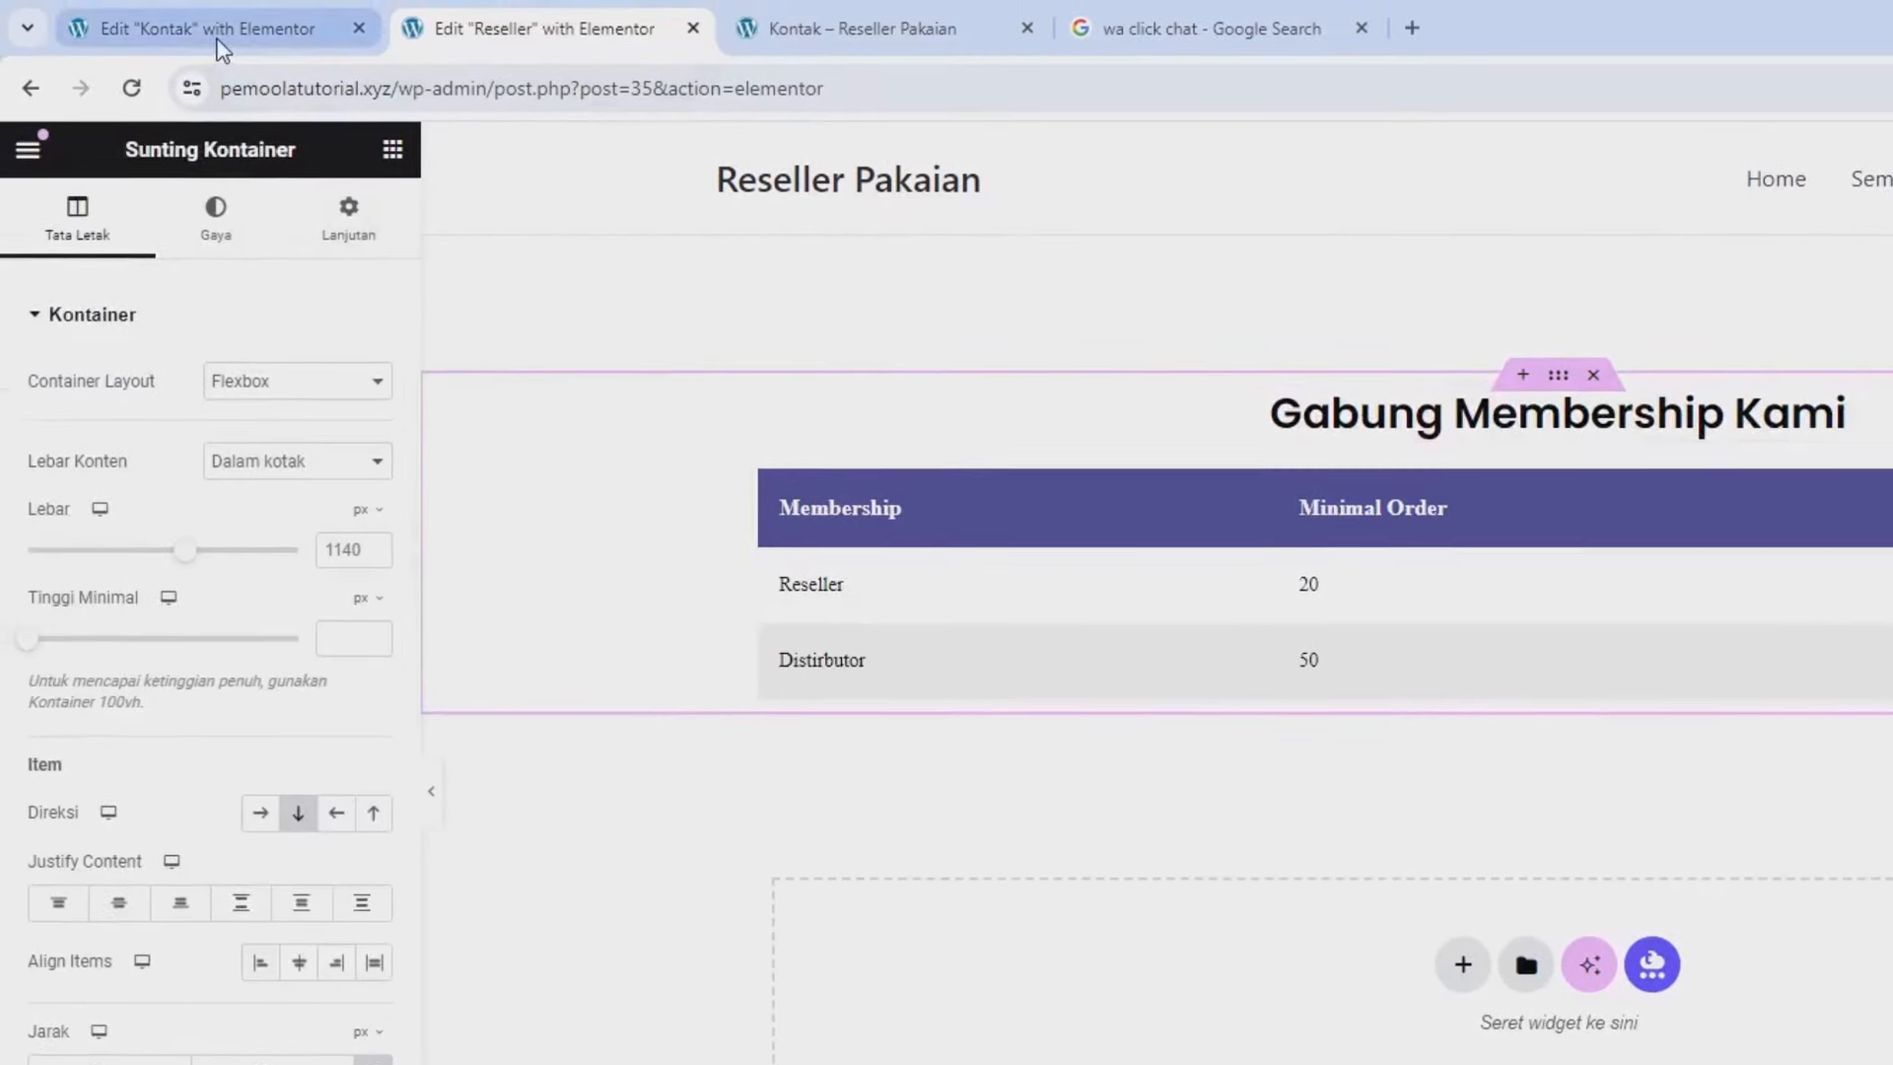
mouse_move(1578, 384)
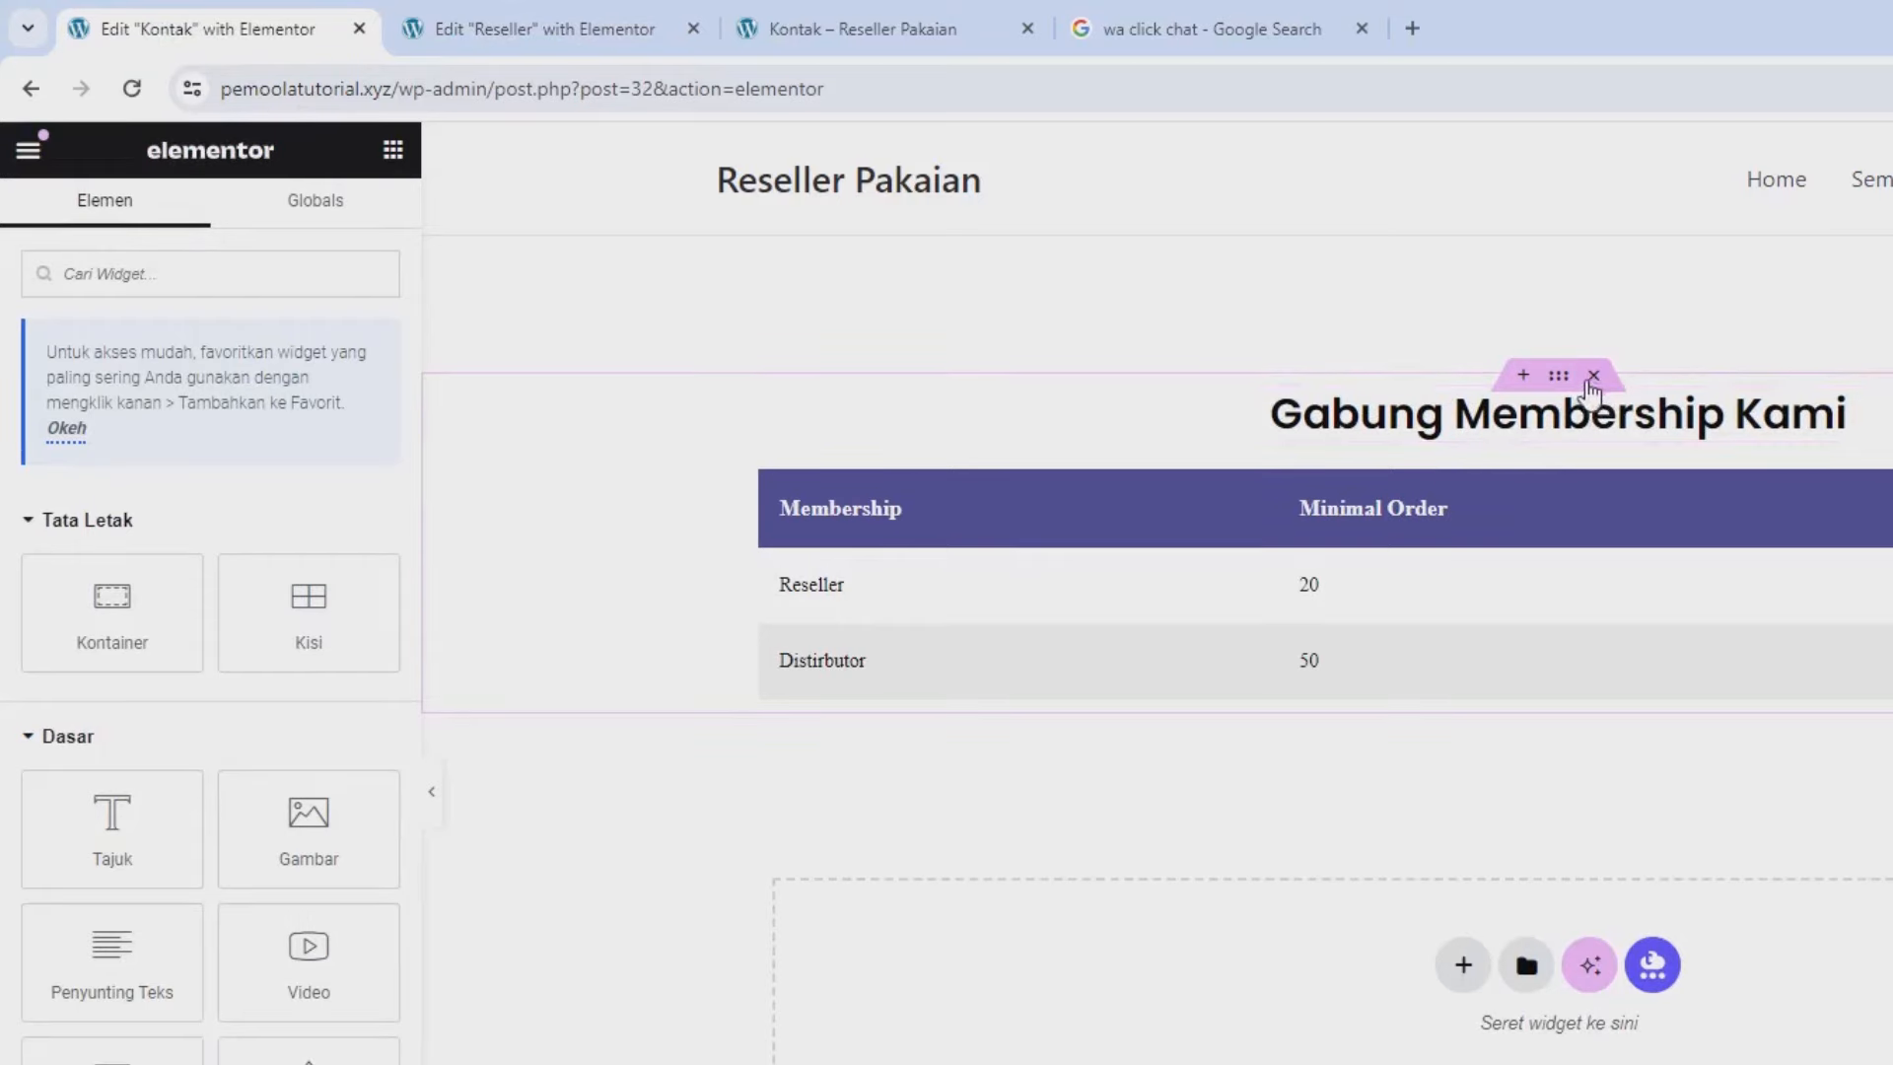
left_click(1594, 378)
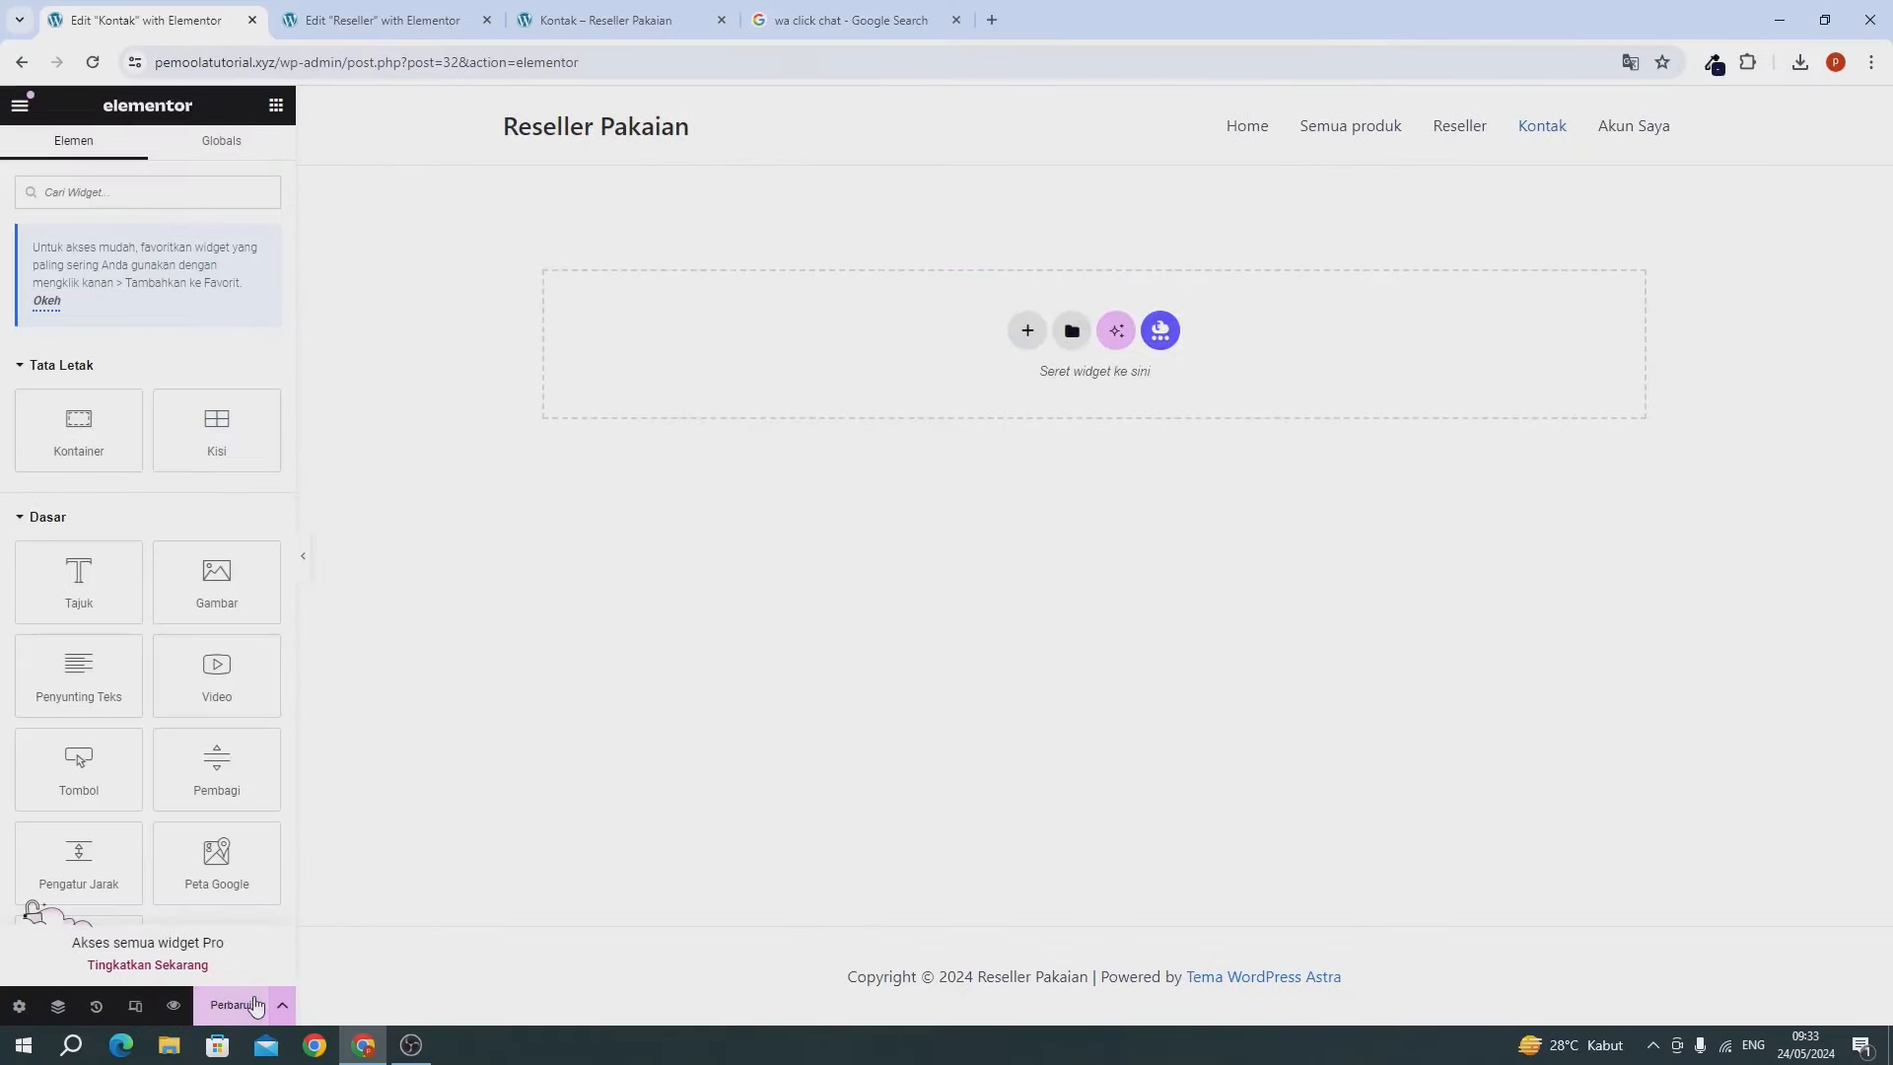
left_click(251, 1005)
Save the Reseller page and confirm the membership table appears on the live Reseller page.
left_click(253, 20)
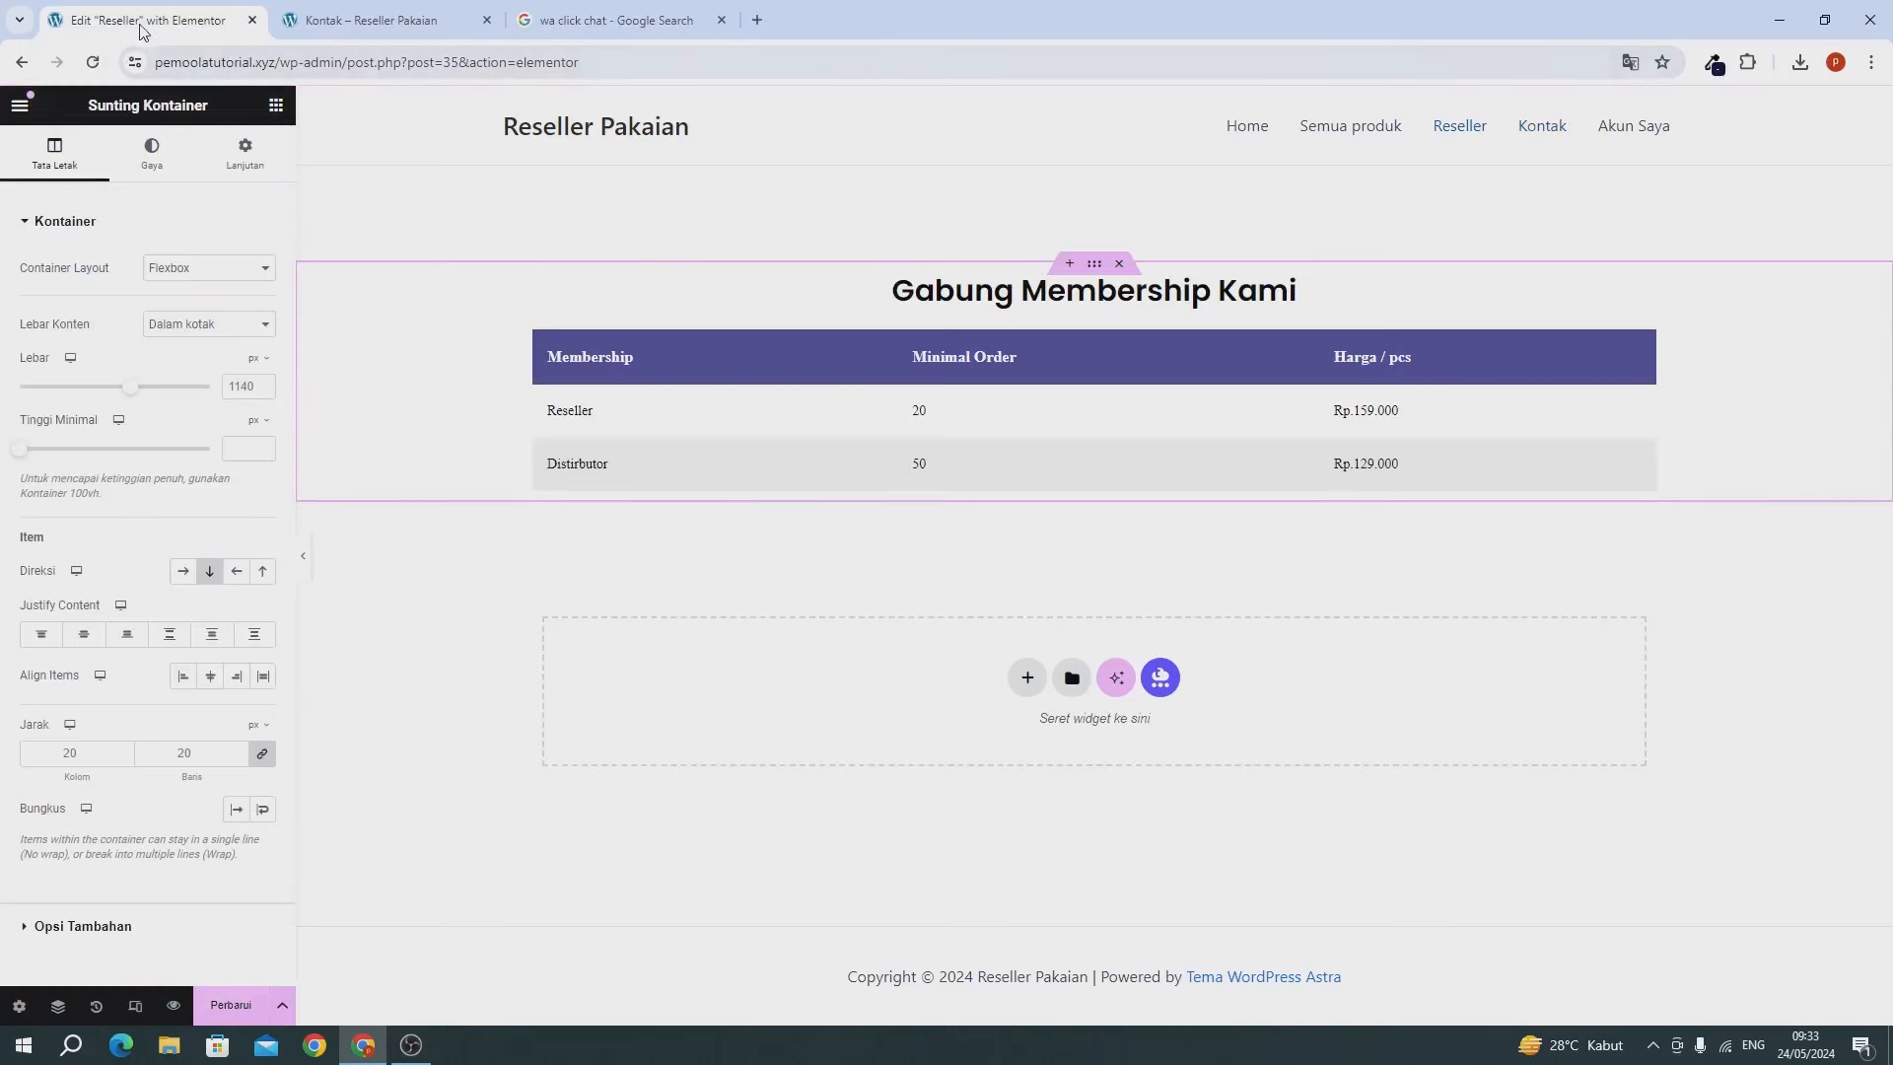
left_click(230, 1005)
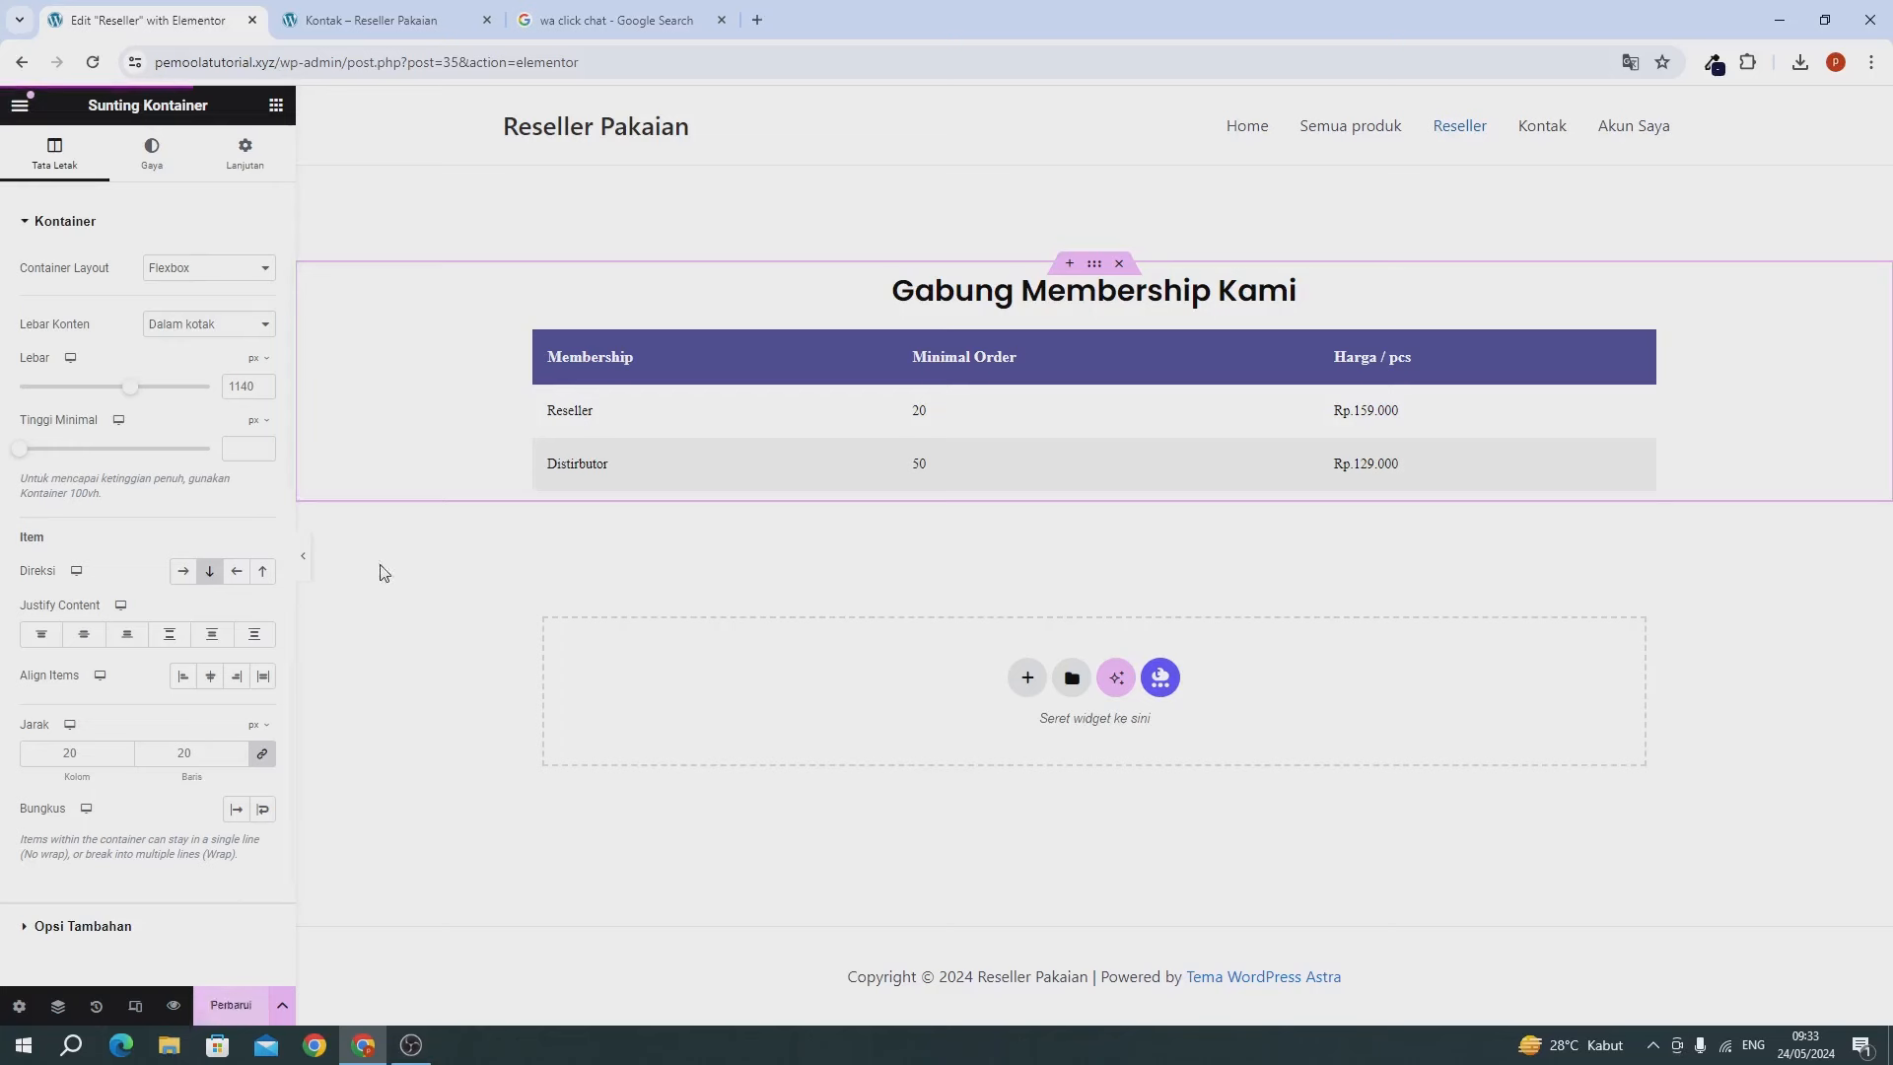
left_click(331, 30)
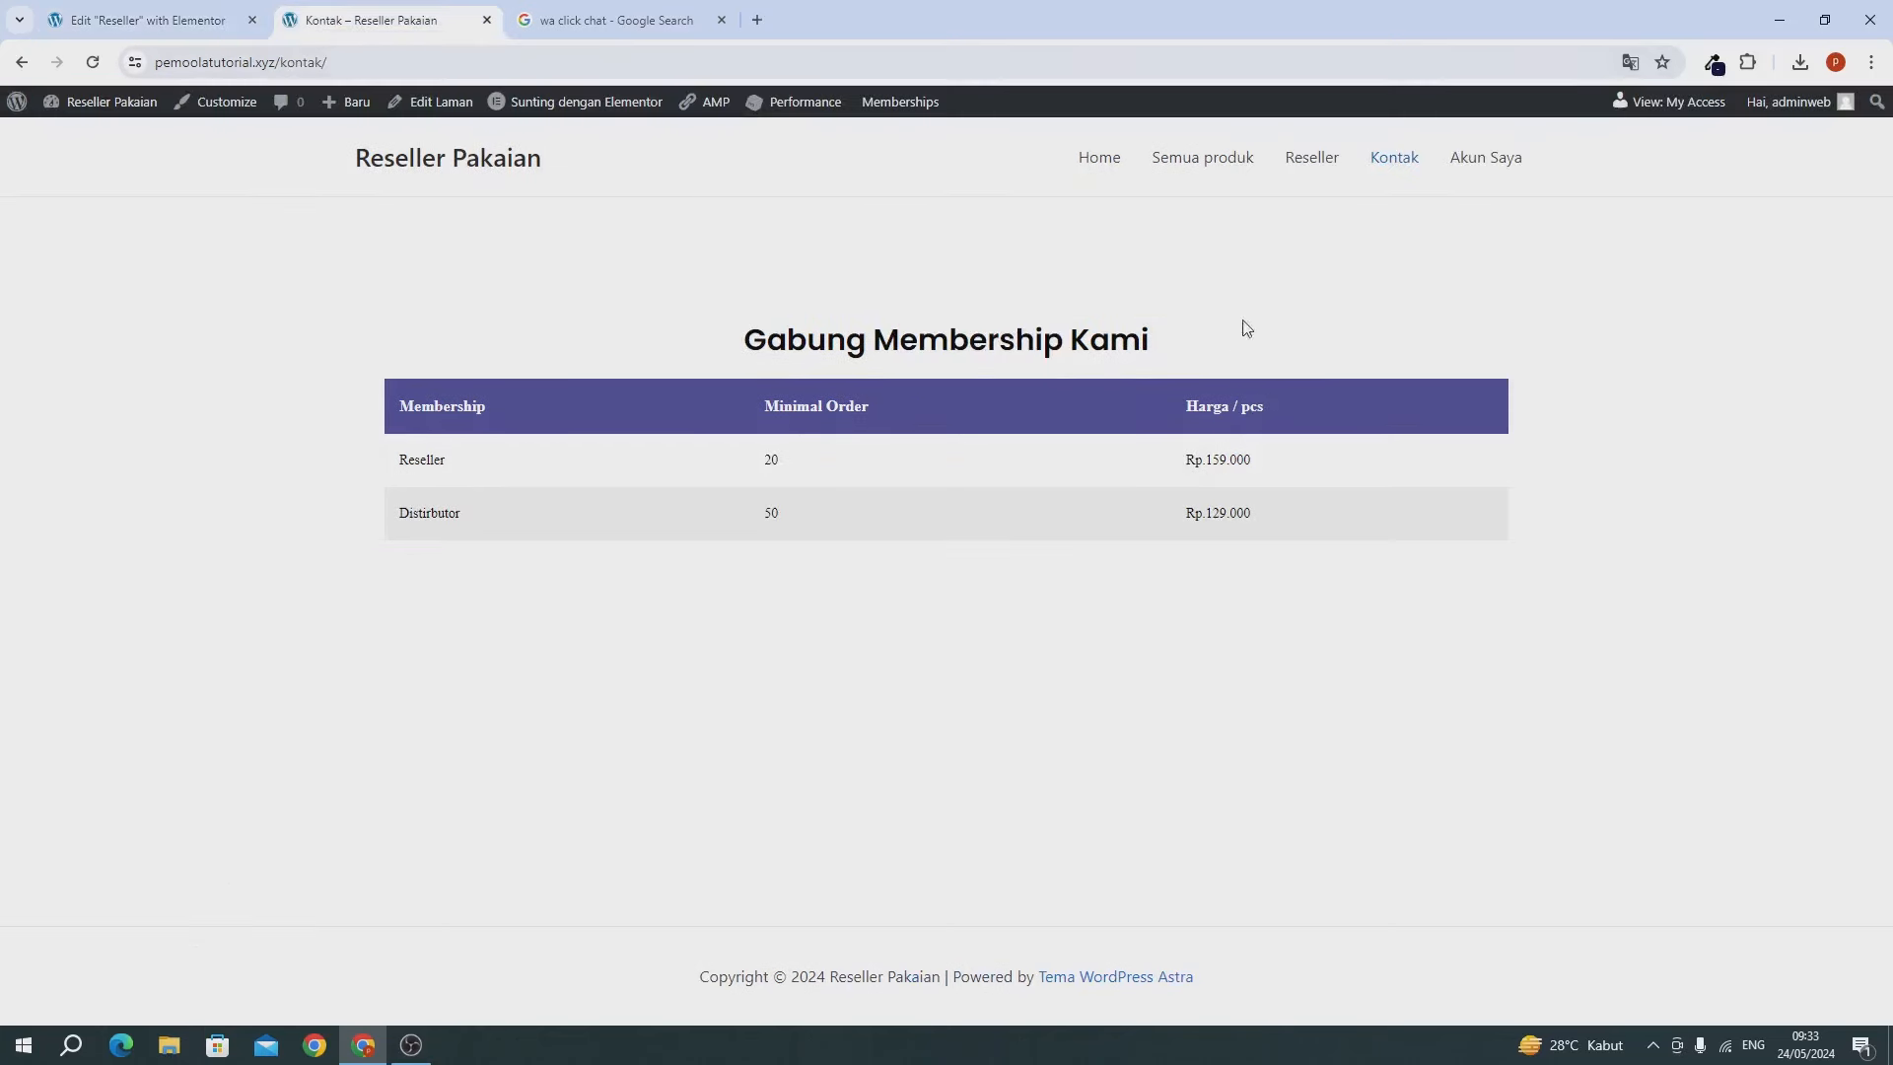
left_click(1301, 160)
left_click(1396, 162)
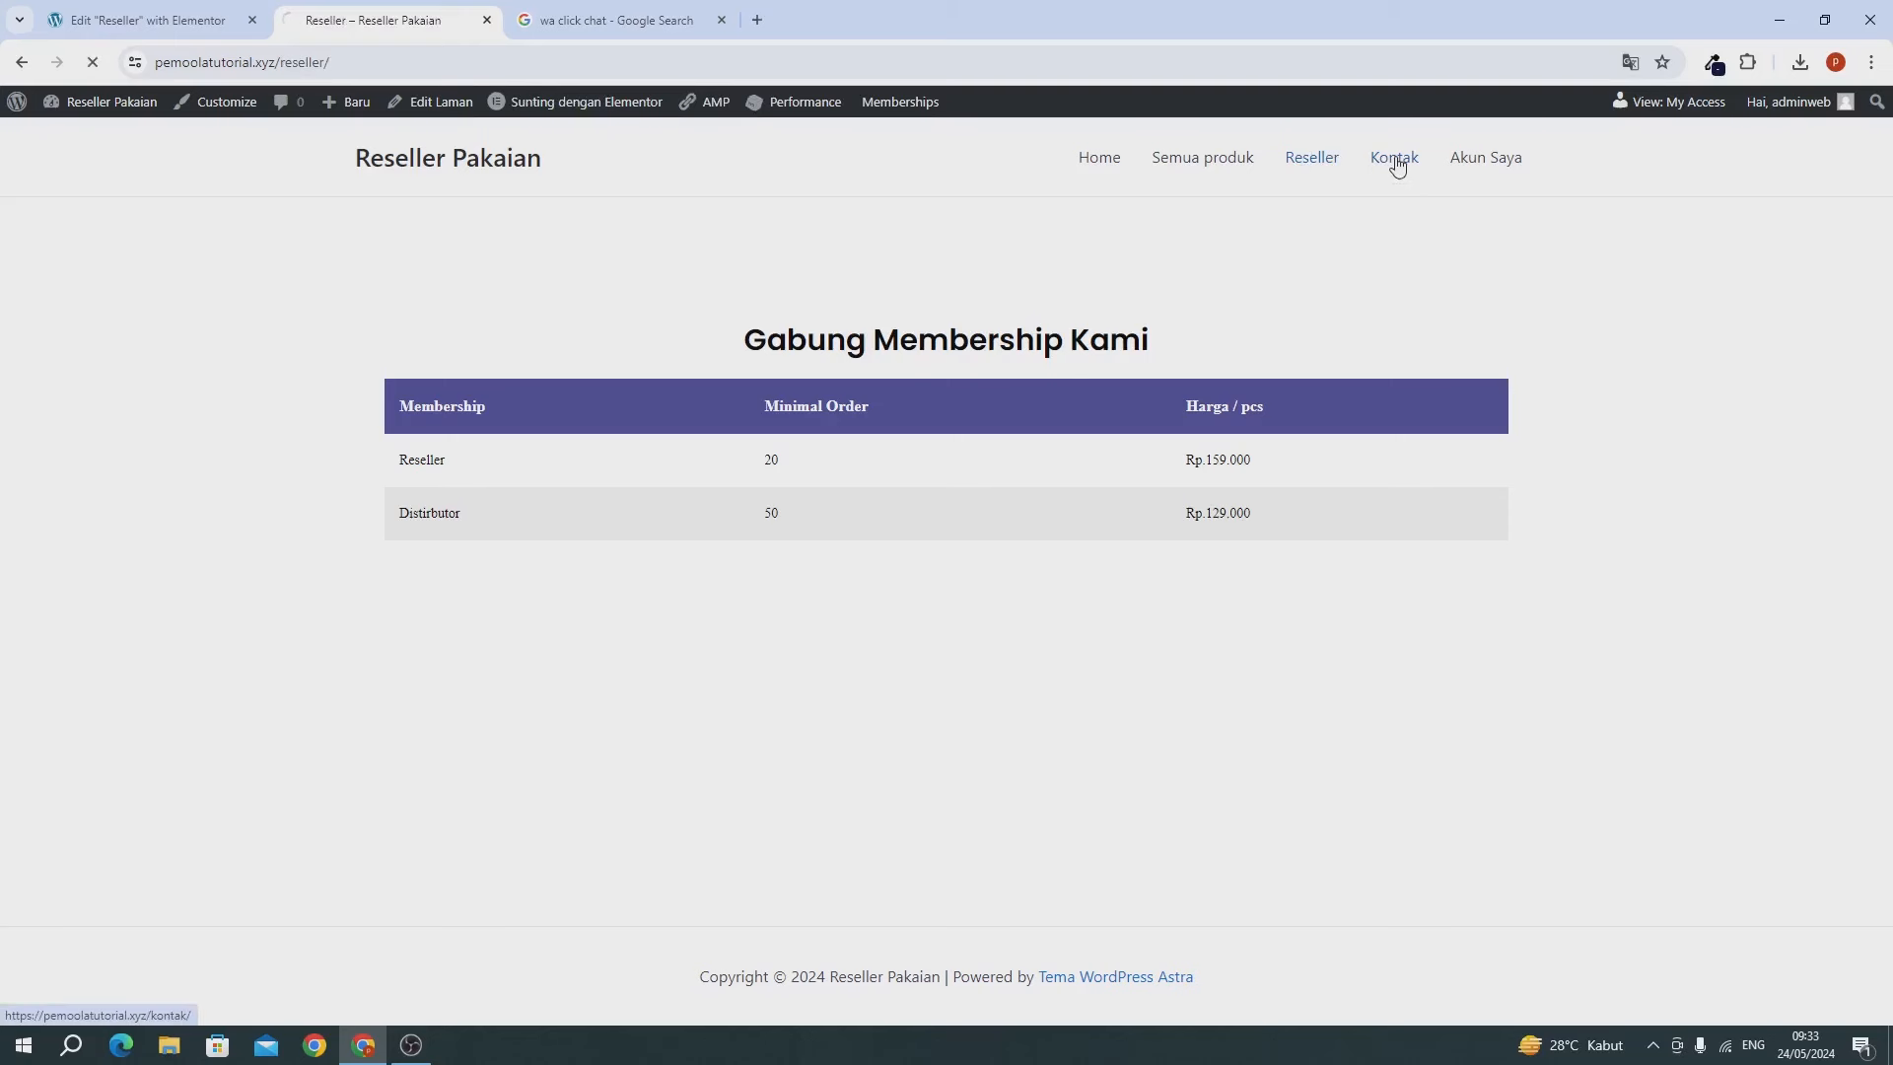
left_click(1304, 166)
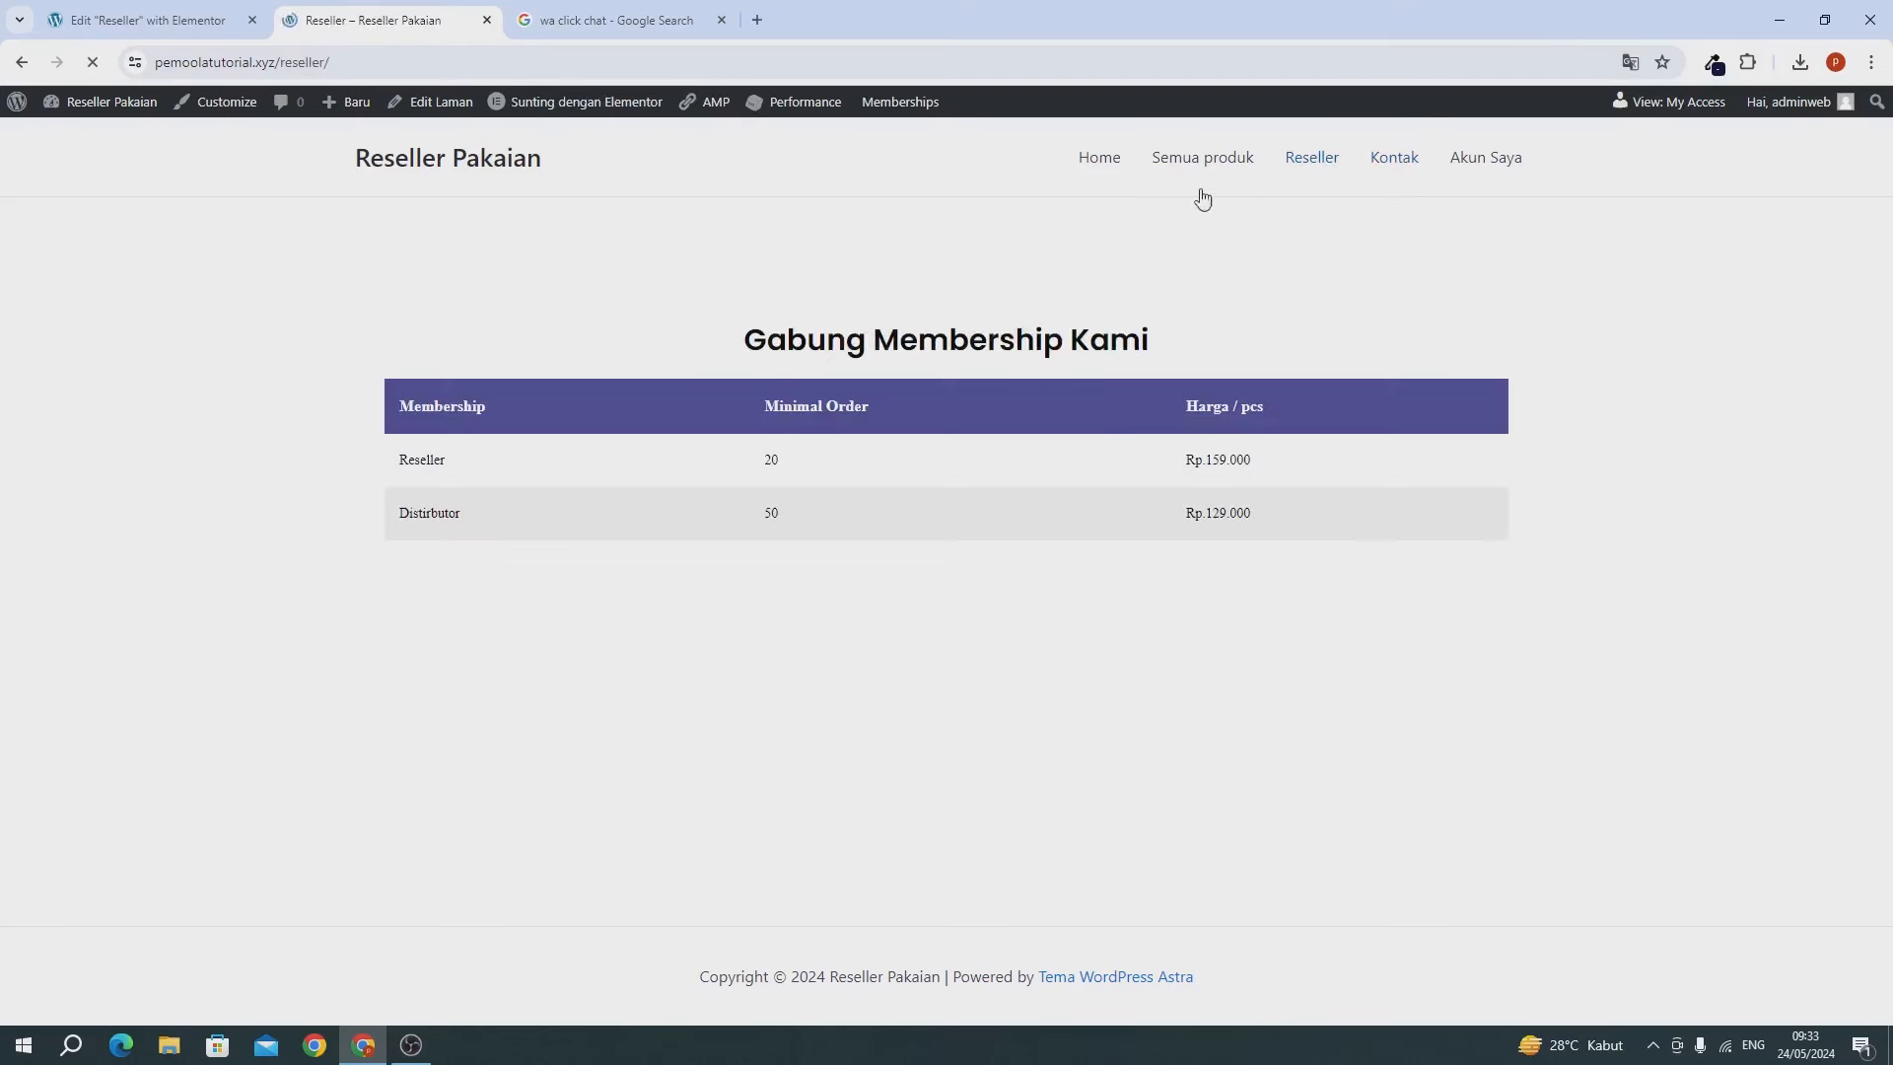
left_click(180, 28)
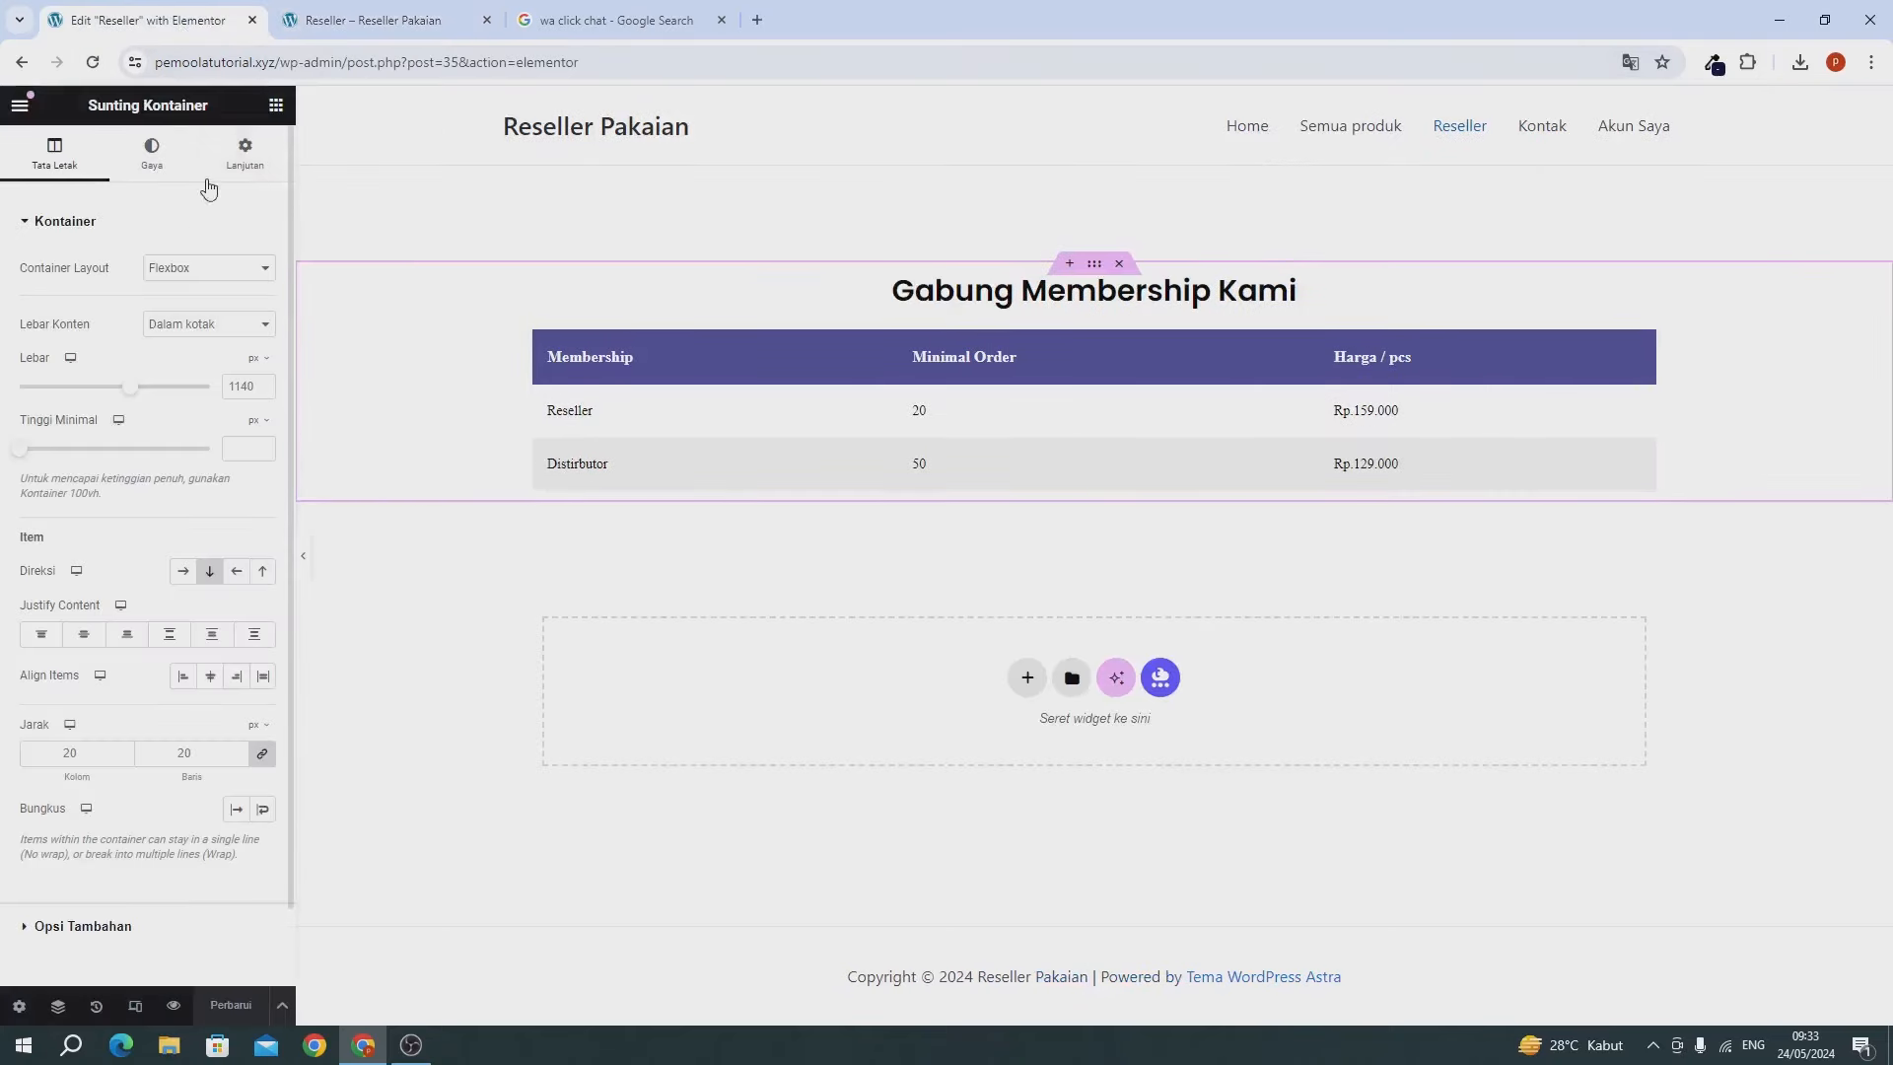
left_click(275, 106)
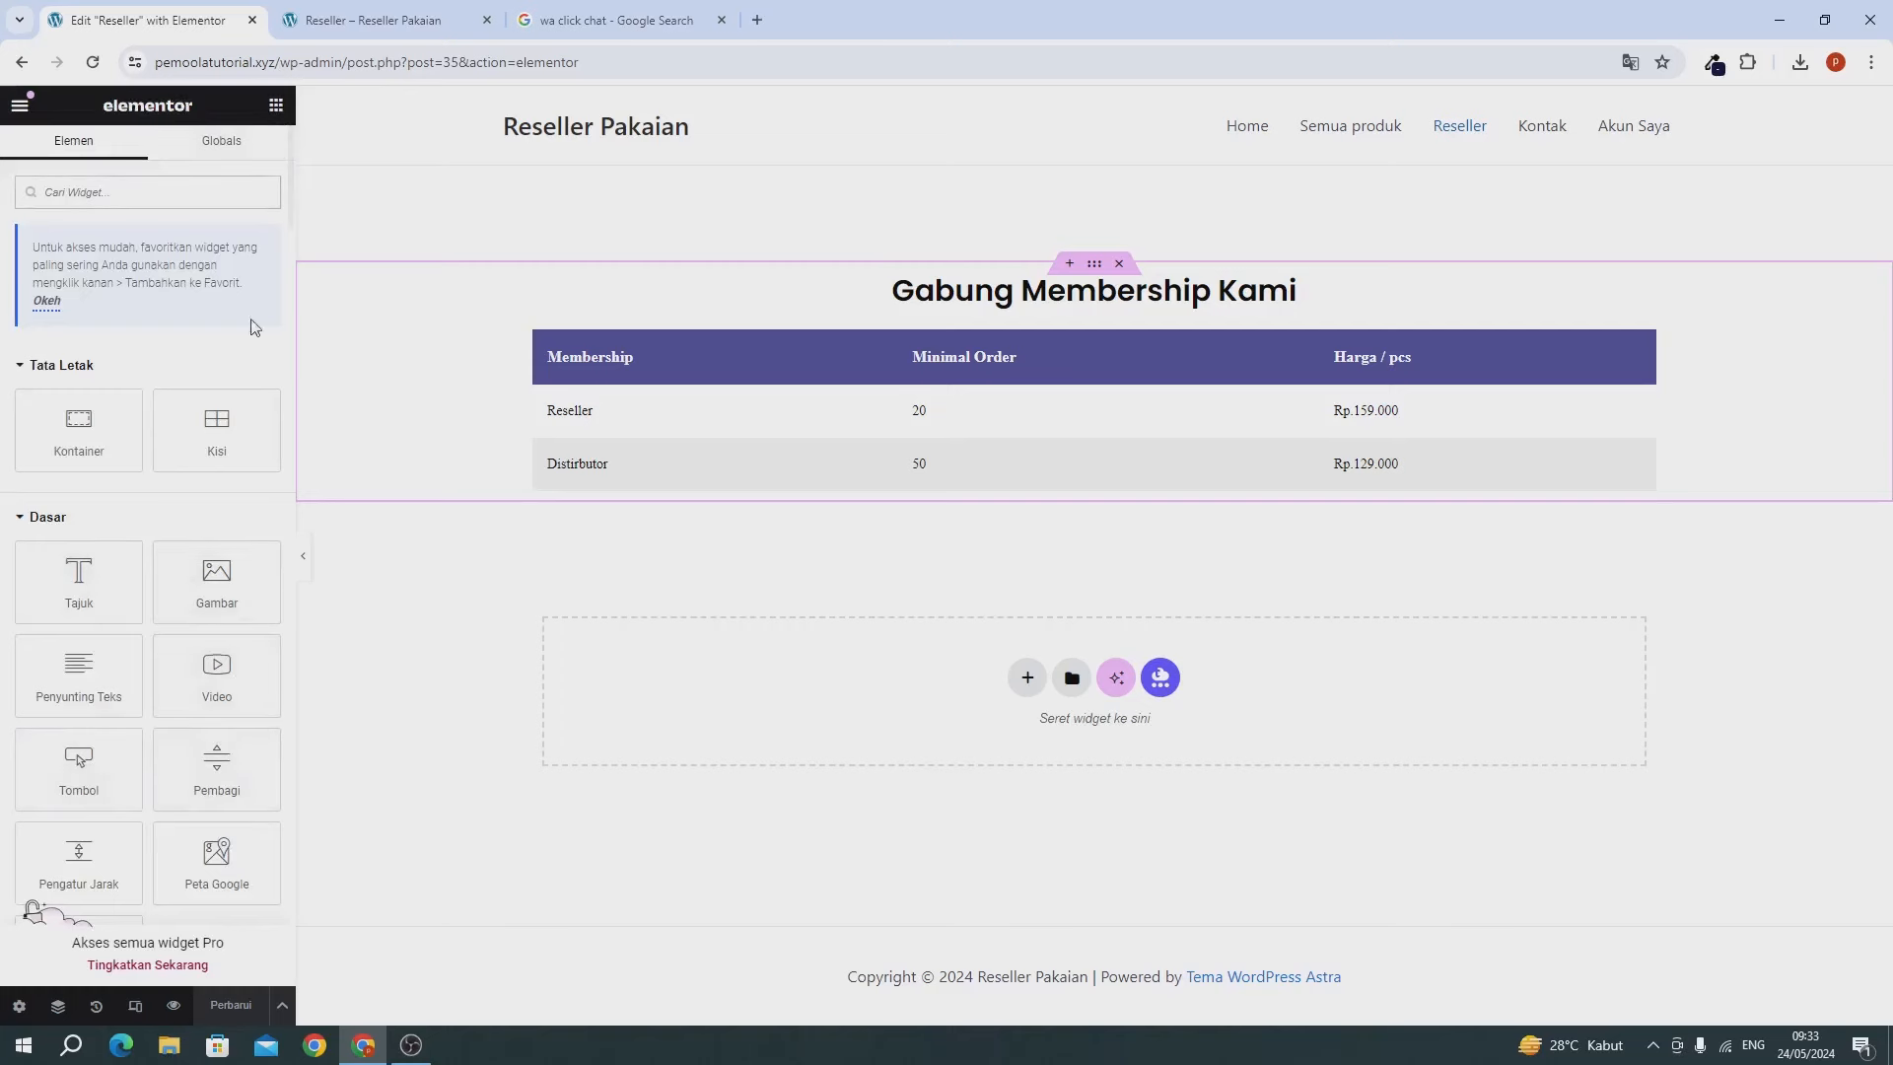
Add a 'Daftar Sekarang' button under the membership table and start editing its link.
left_click_drag(79, 779, 918, 481)
triple_click(190, 313)
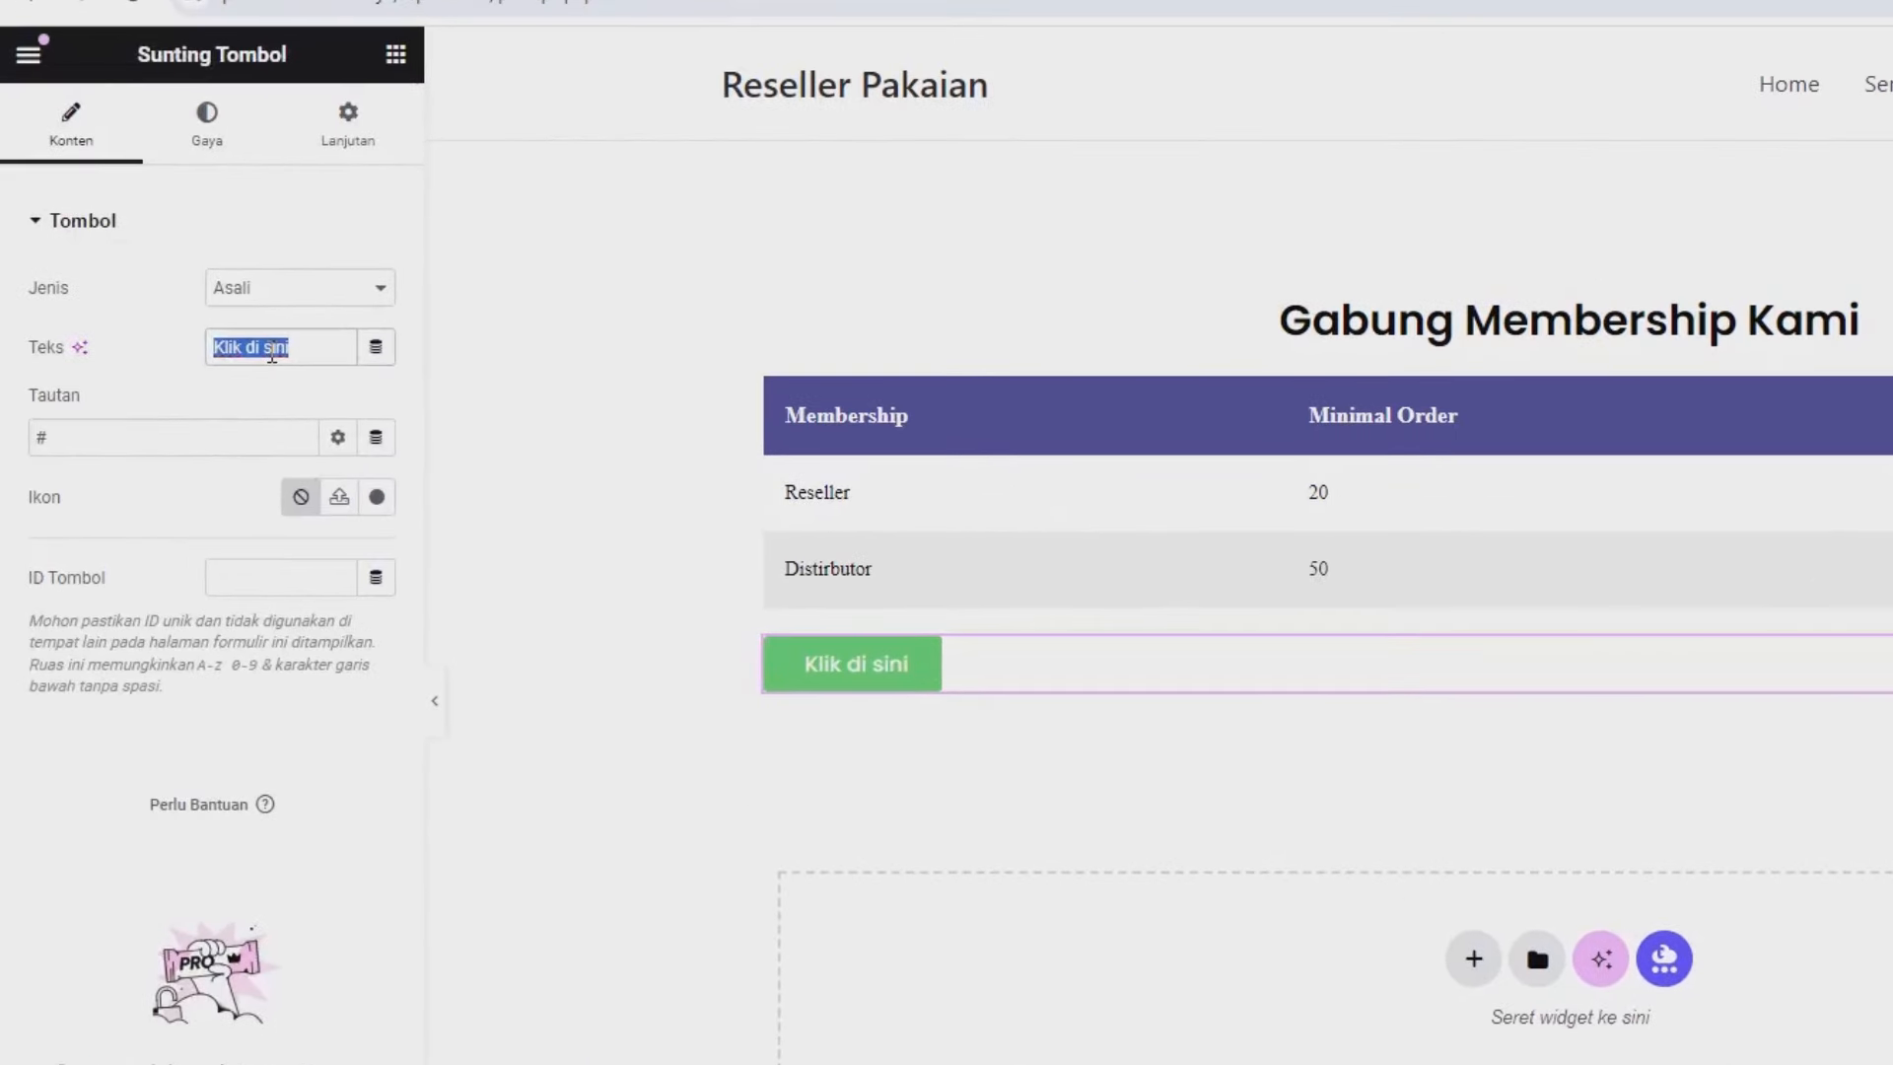
type("Da")
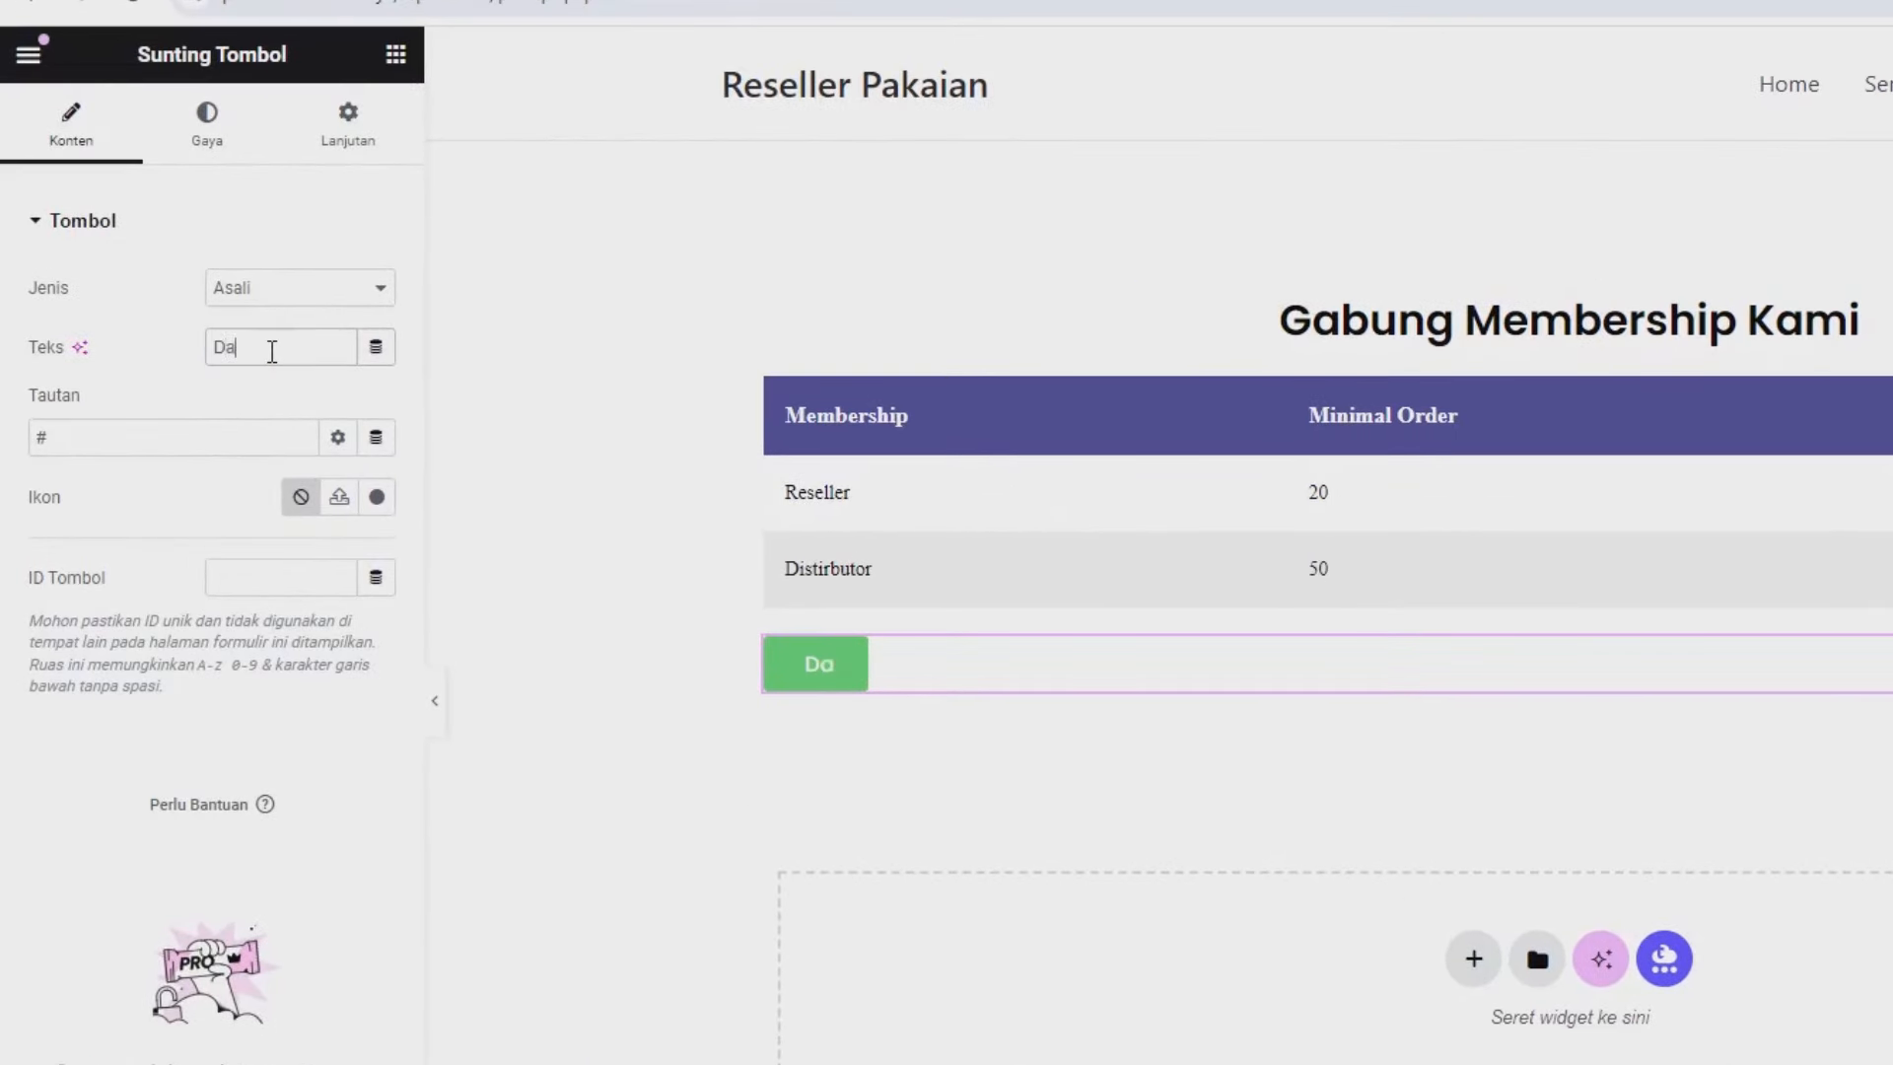
type("ftar Sekarang")
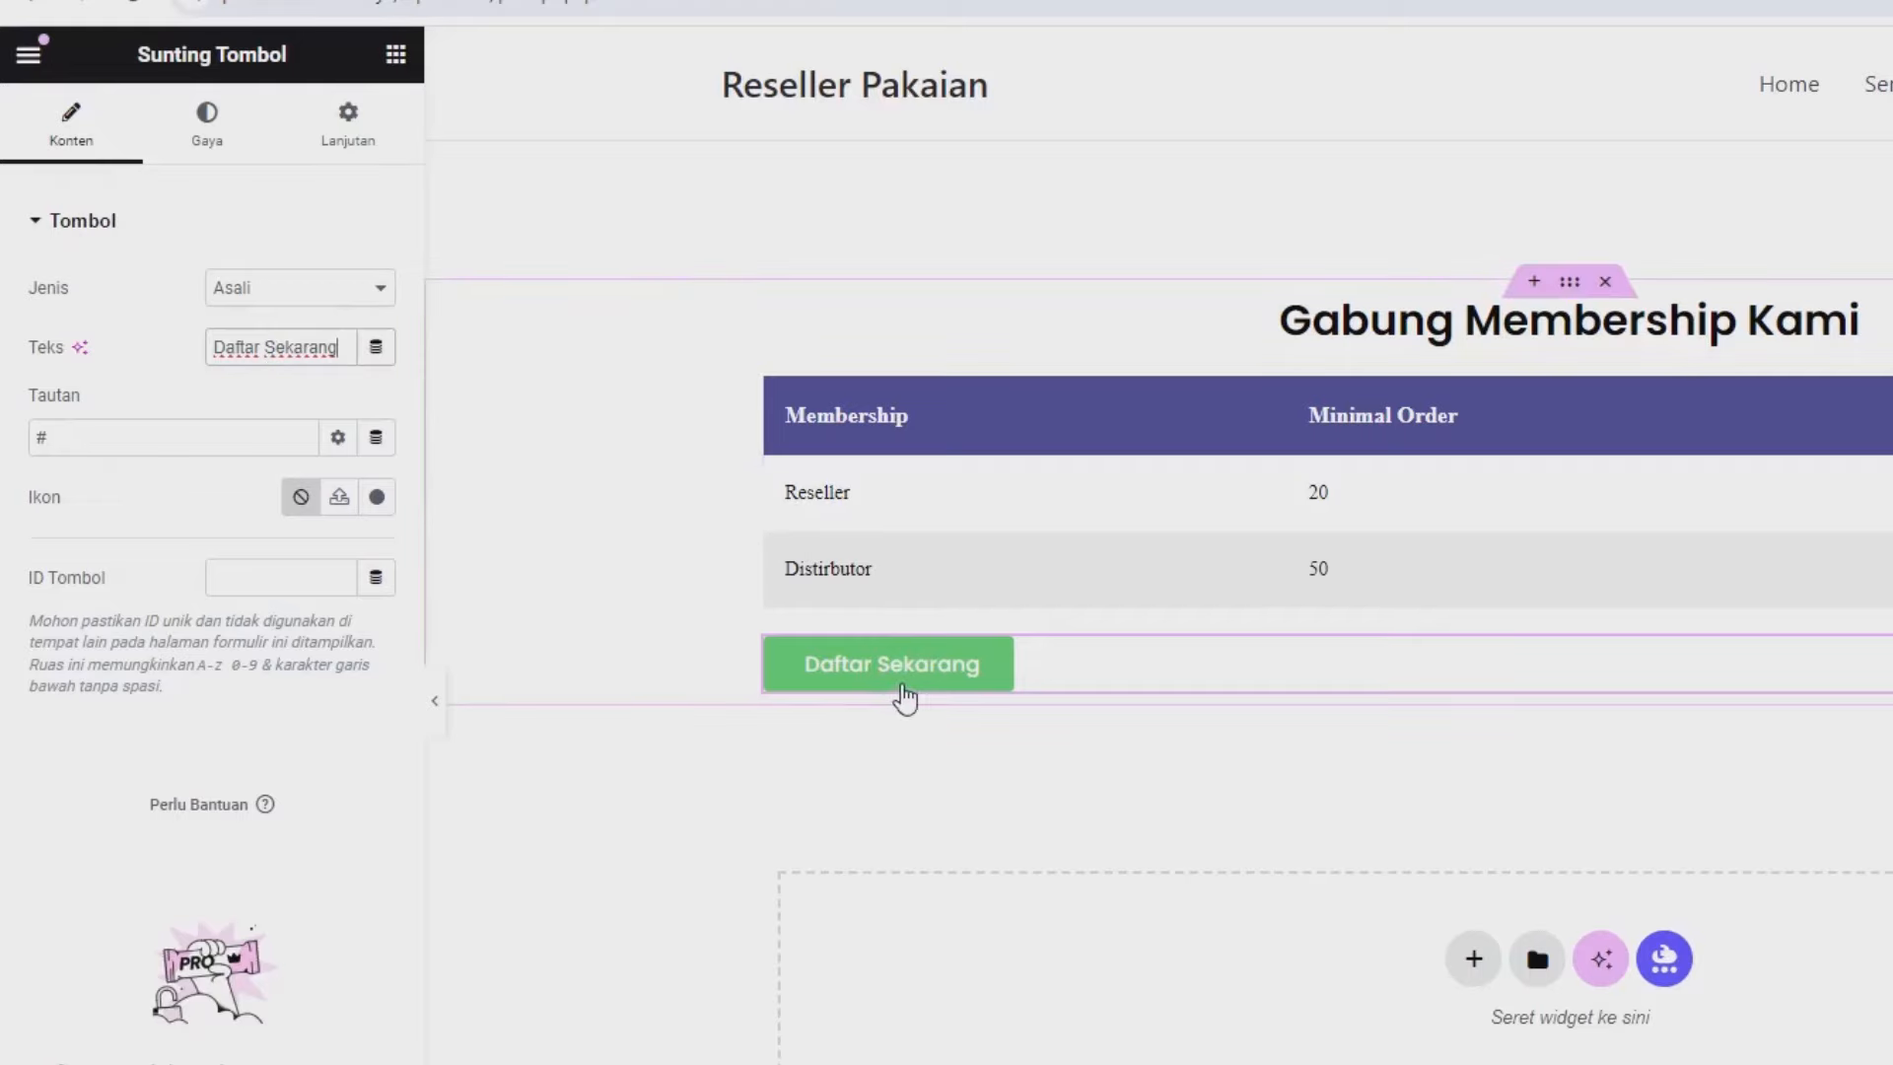
left_click(139, 438)
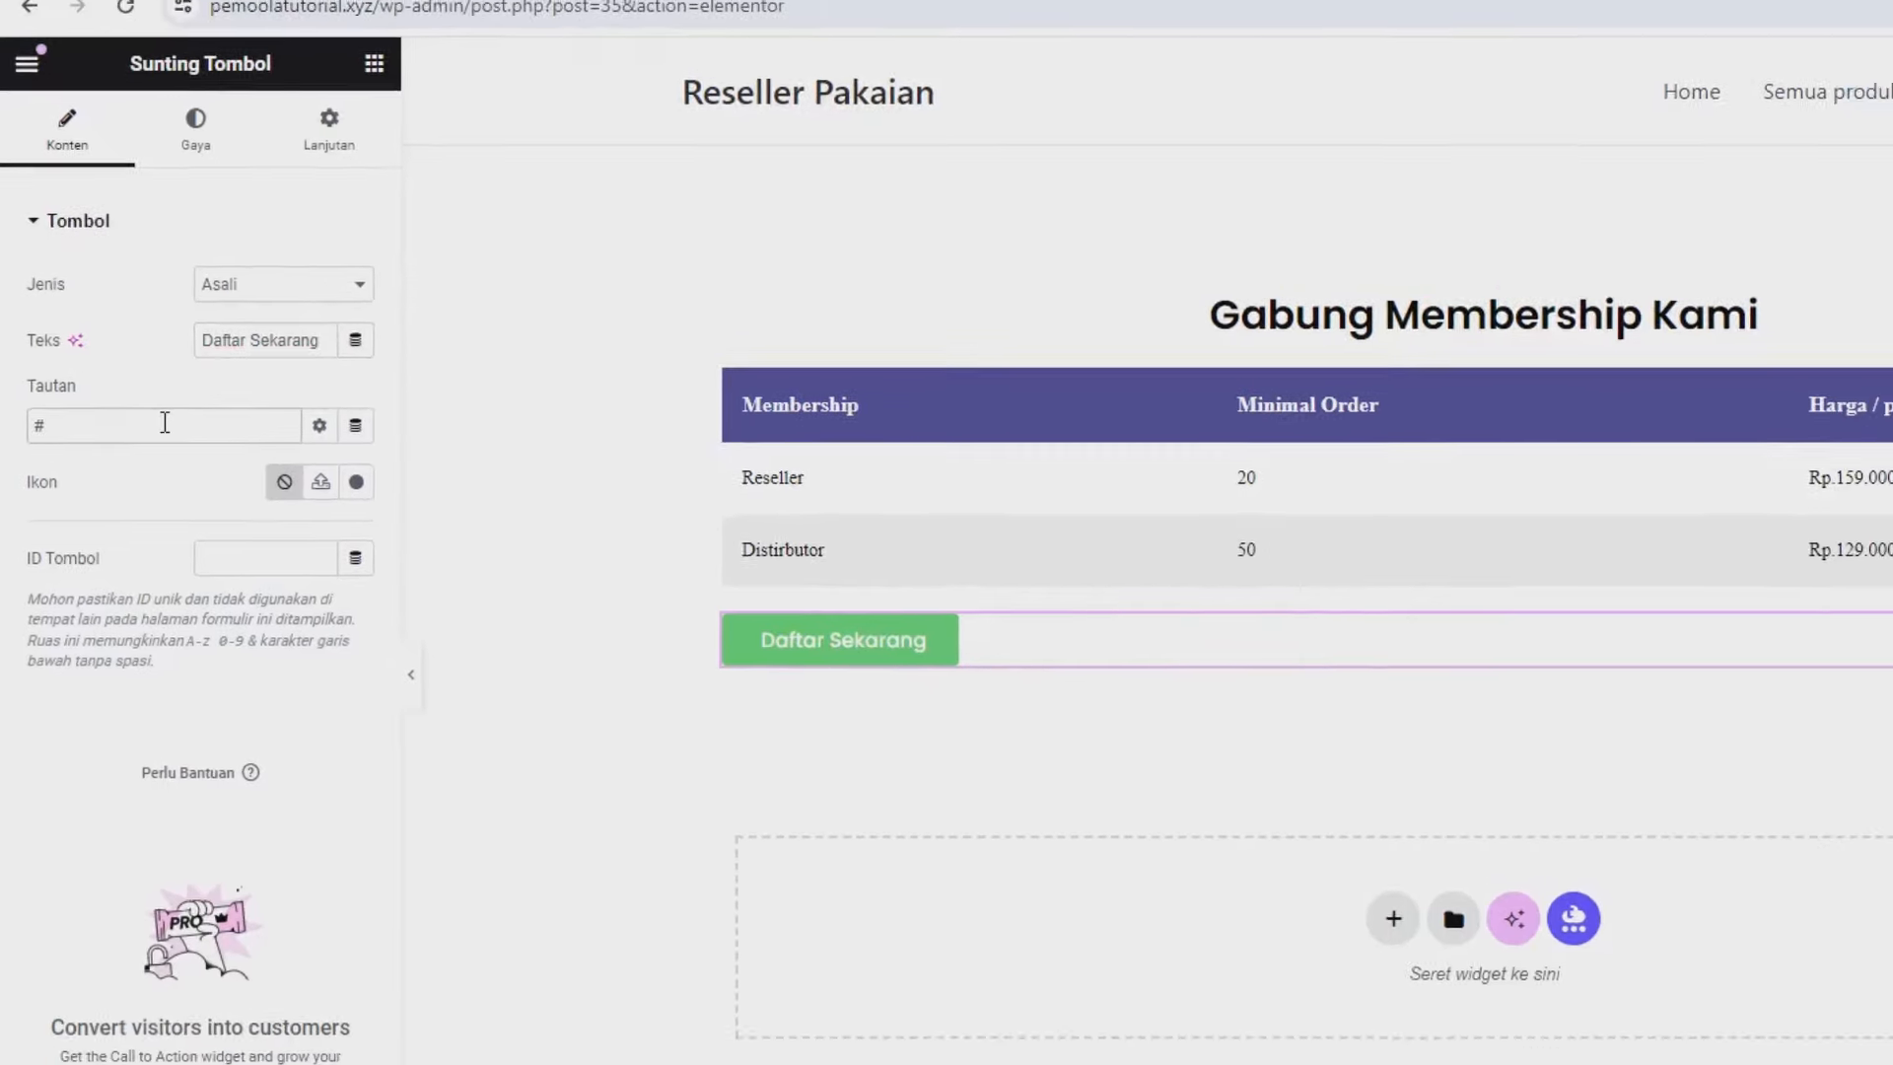
left_click(577, 24)
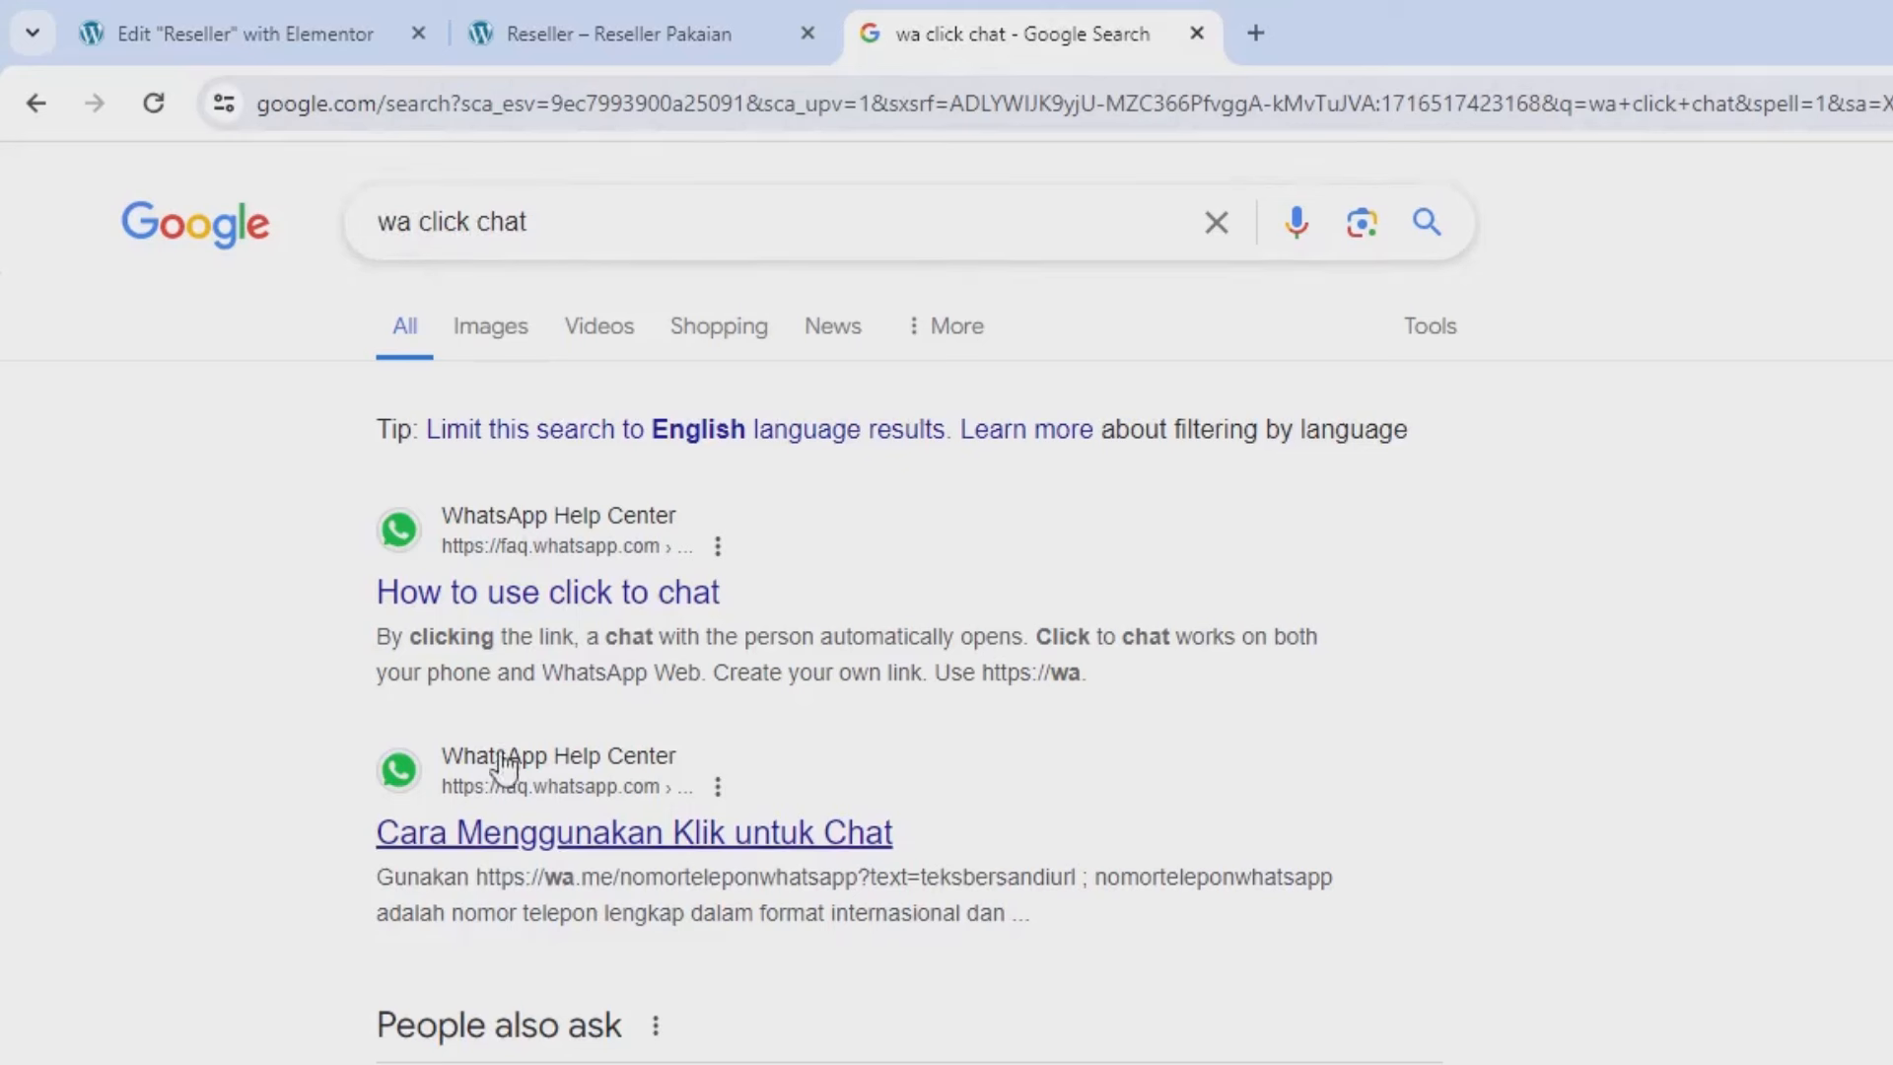
Copy the example wa.me link with a text= parameter from WhatsApp's click-to-chat article.
left_click(664, 837)
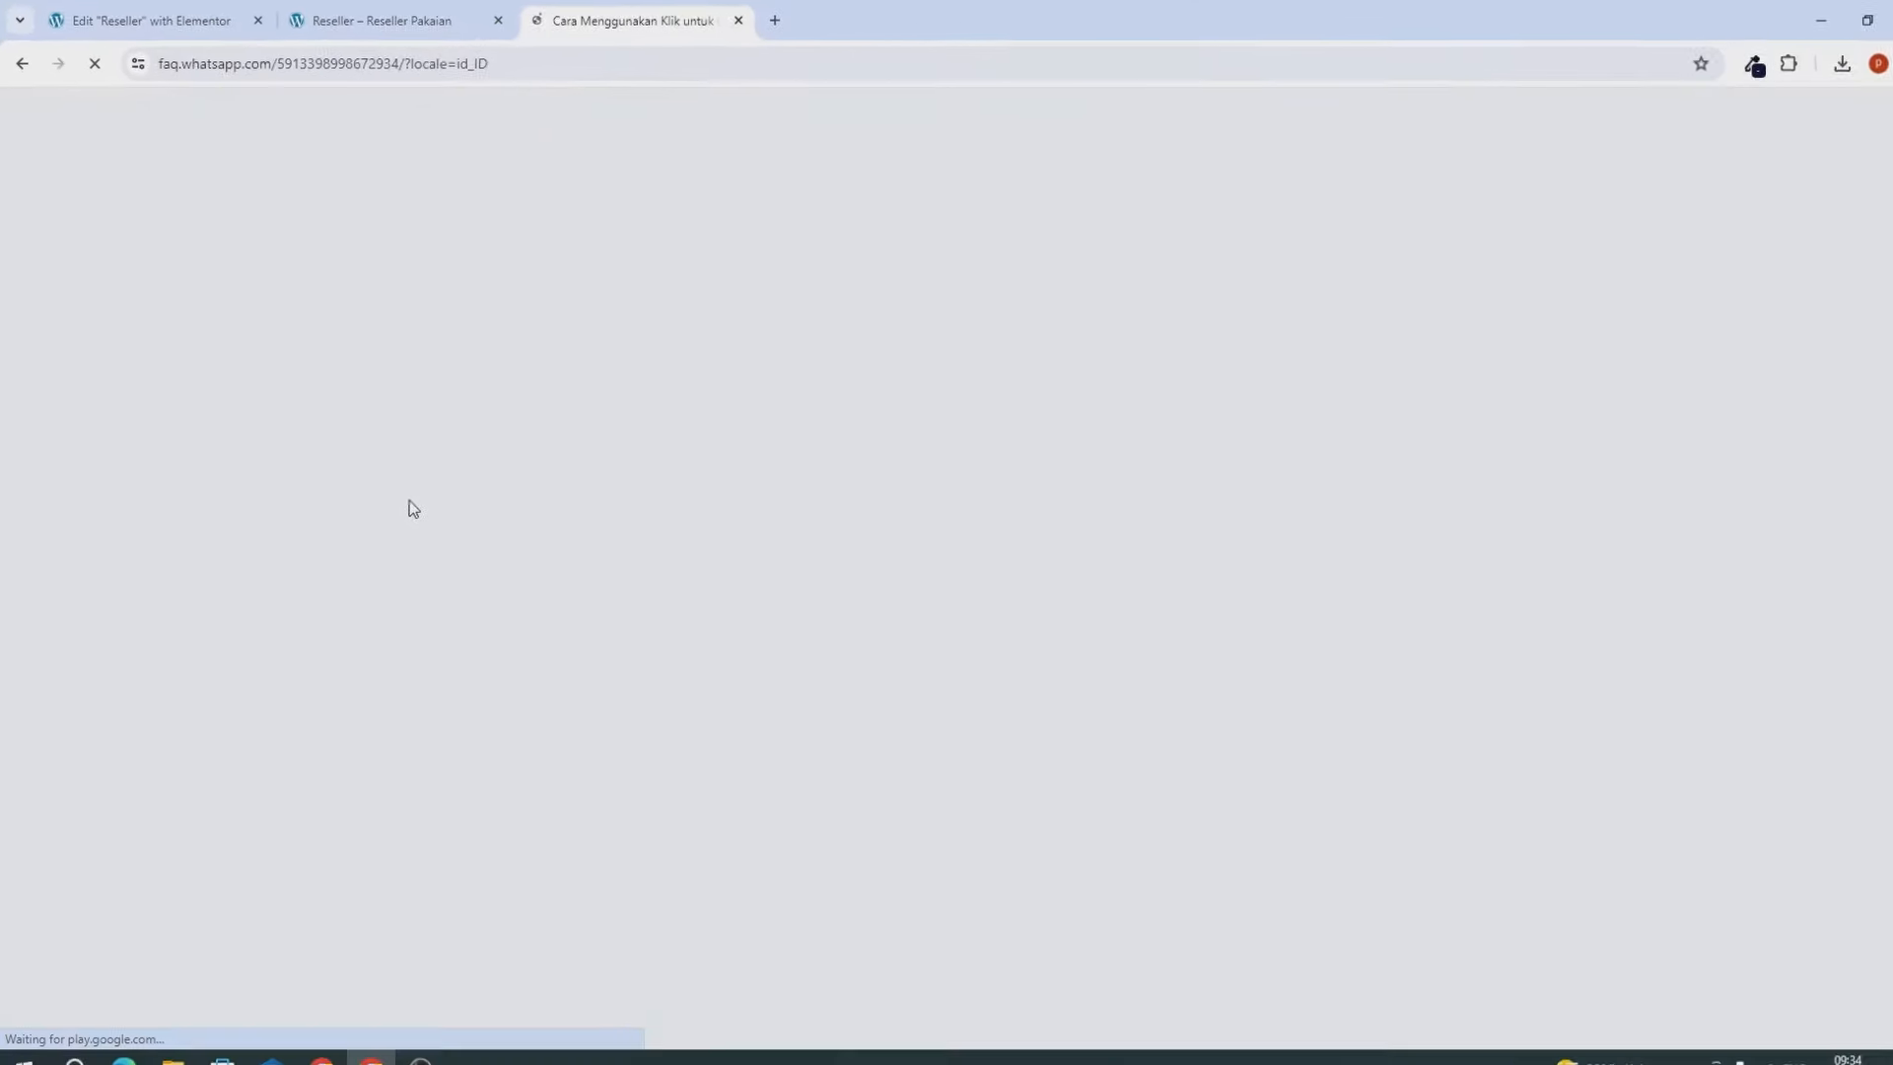
scroll(1380, 866, "down", 5)
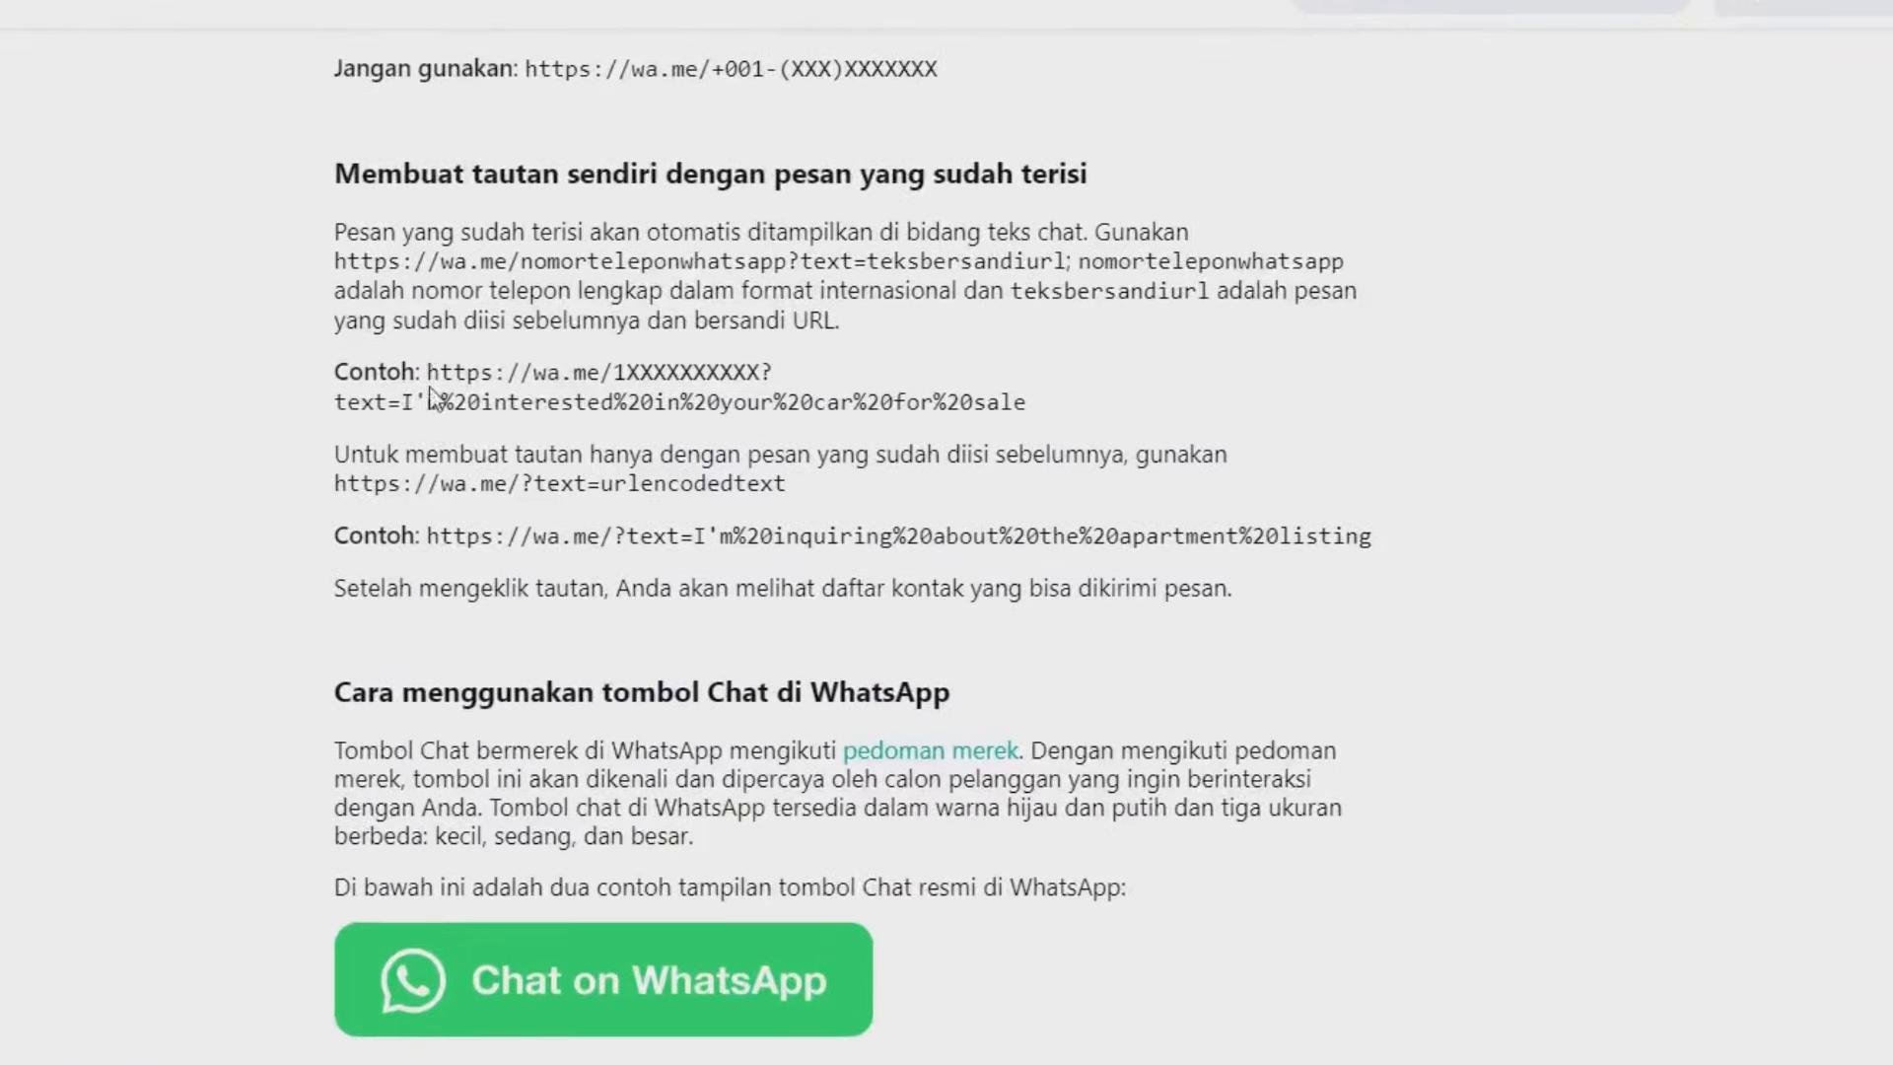
left_click_drag(430, 386, 405, 403)
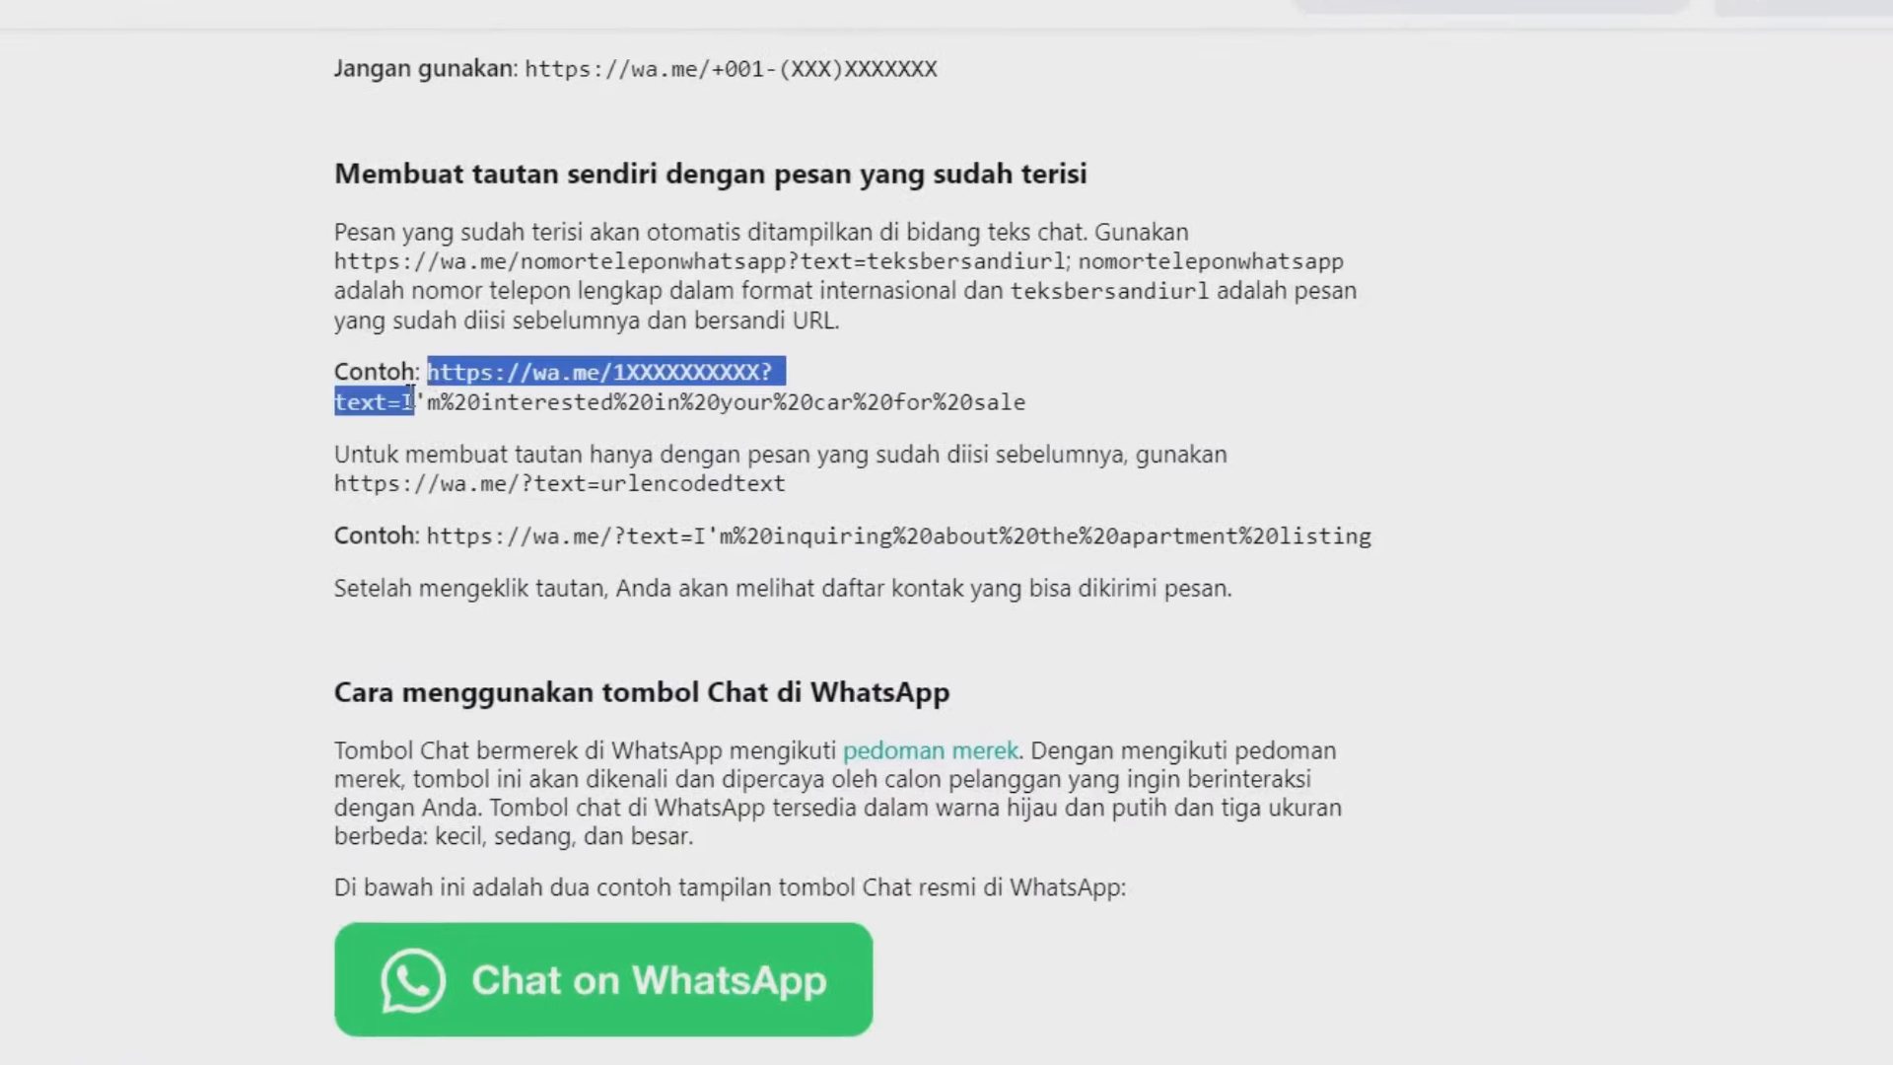
right_click(488, 388)
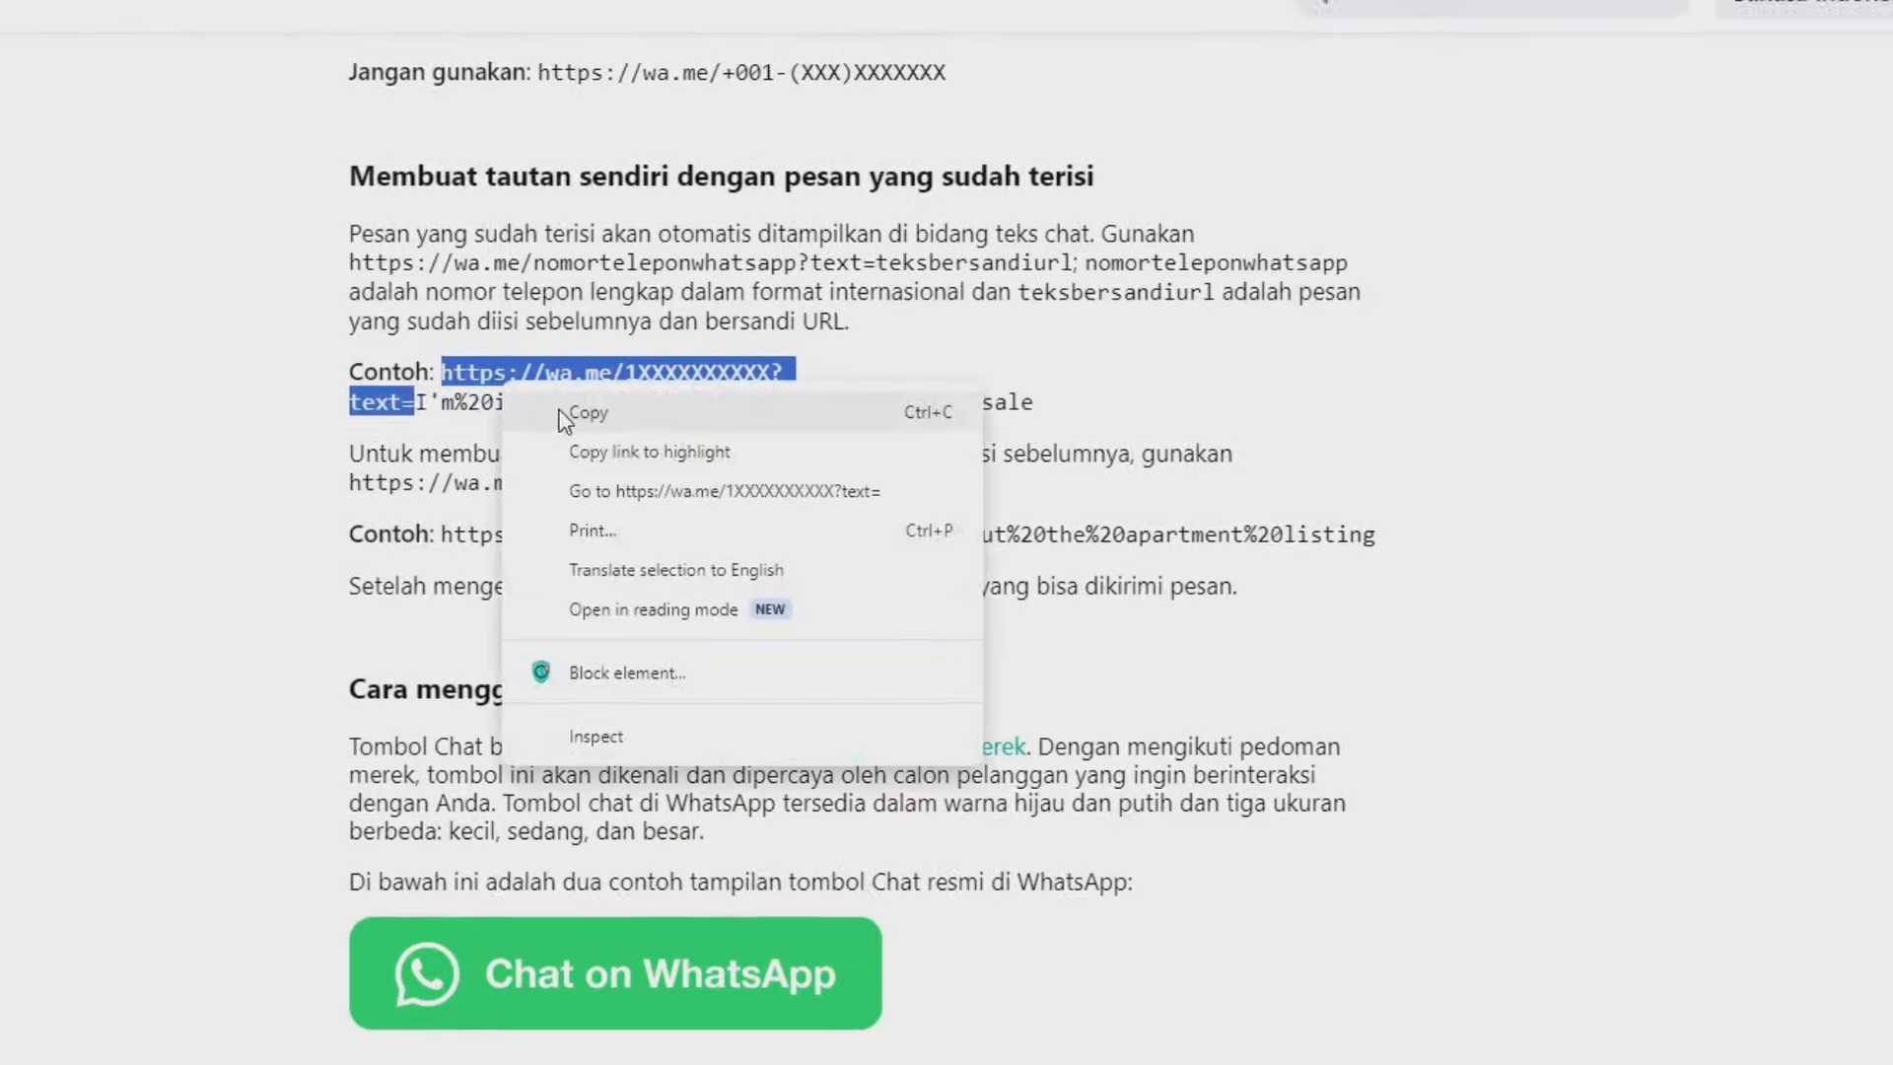
left_click(550, 410)
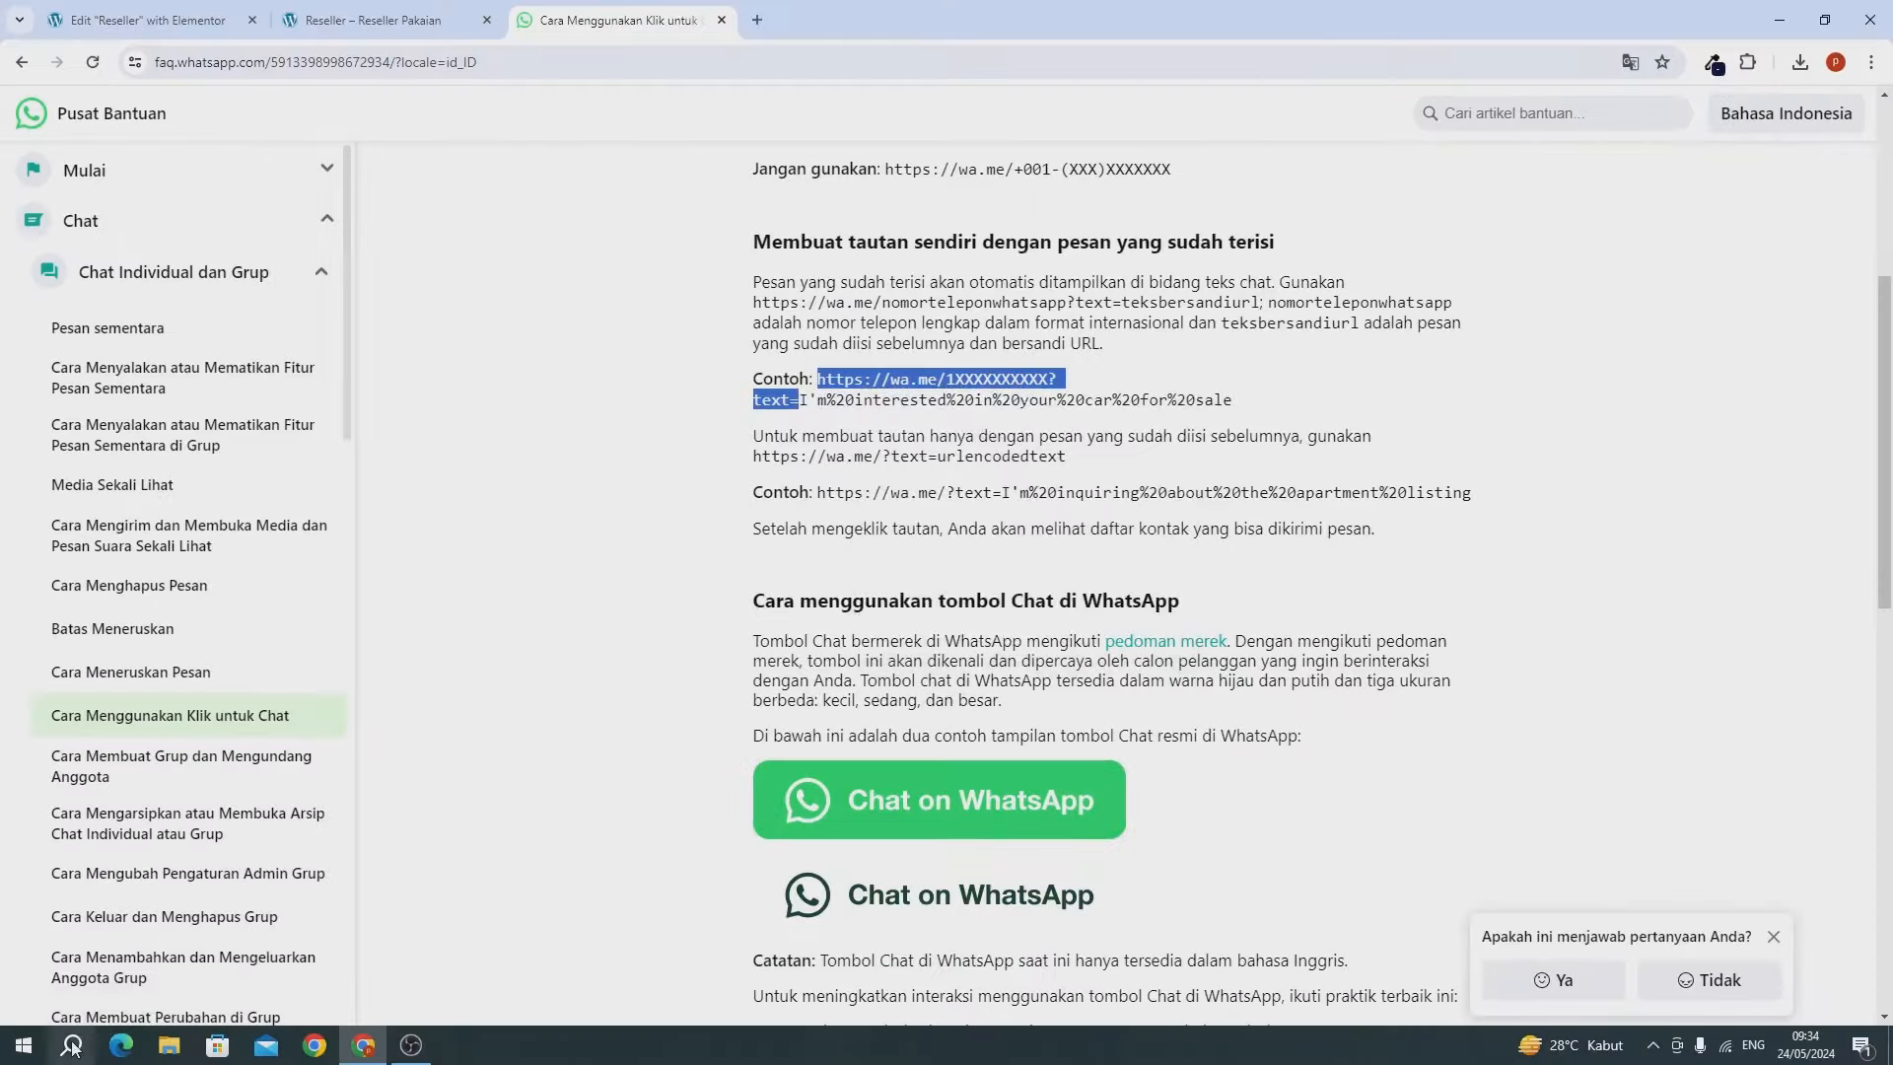
left_click(71, 1046)
type("note")
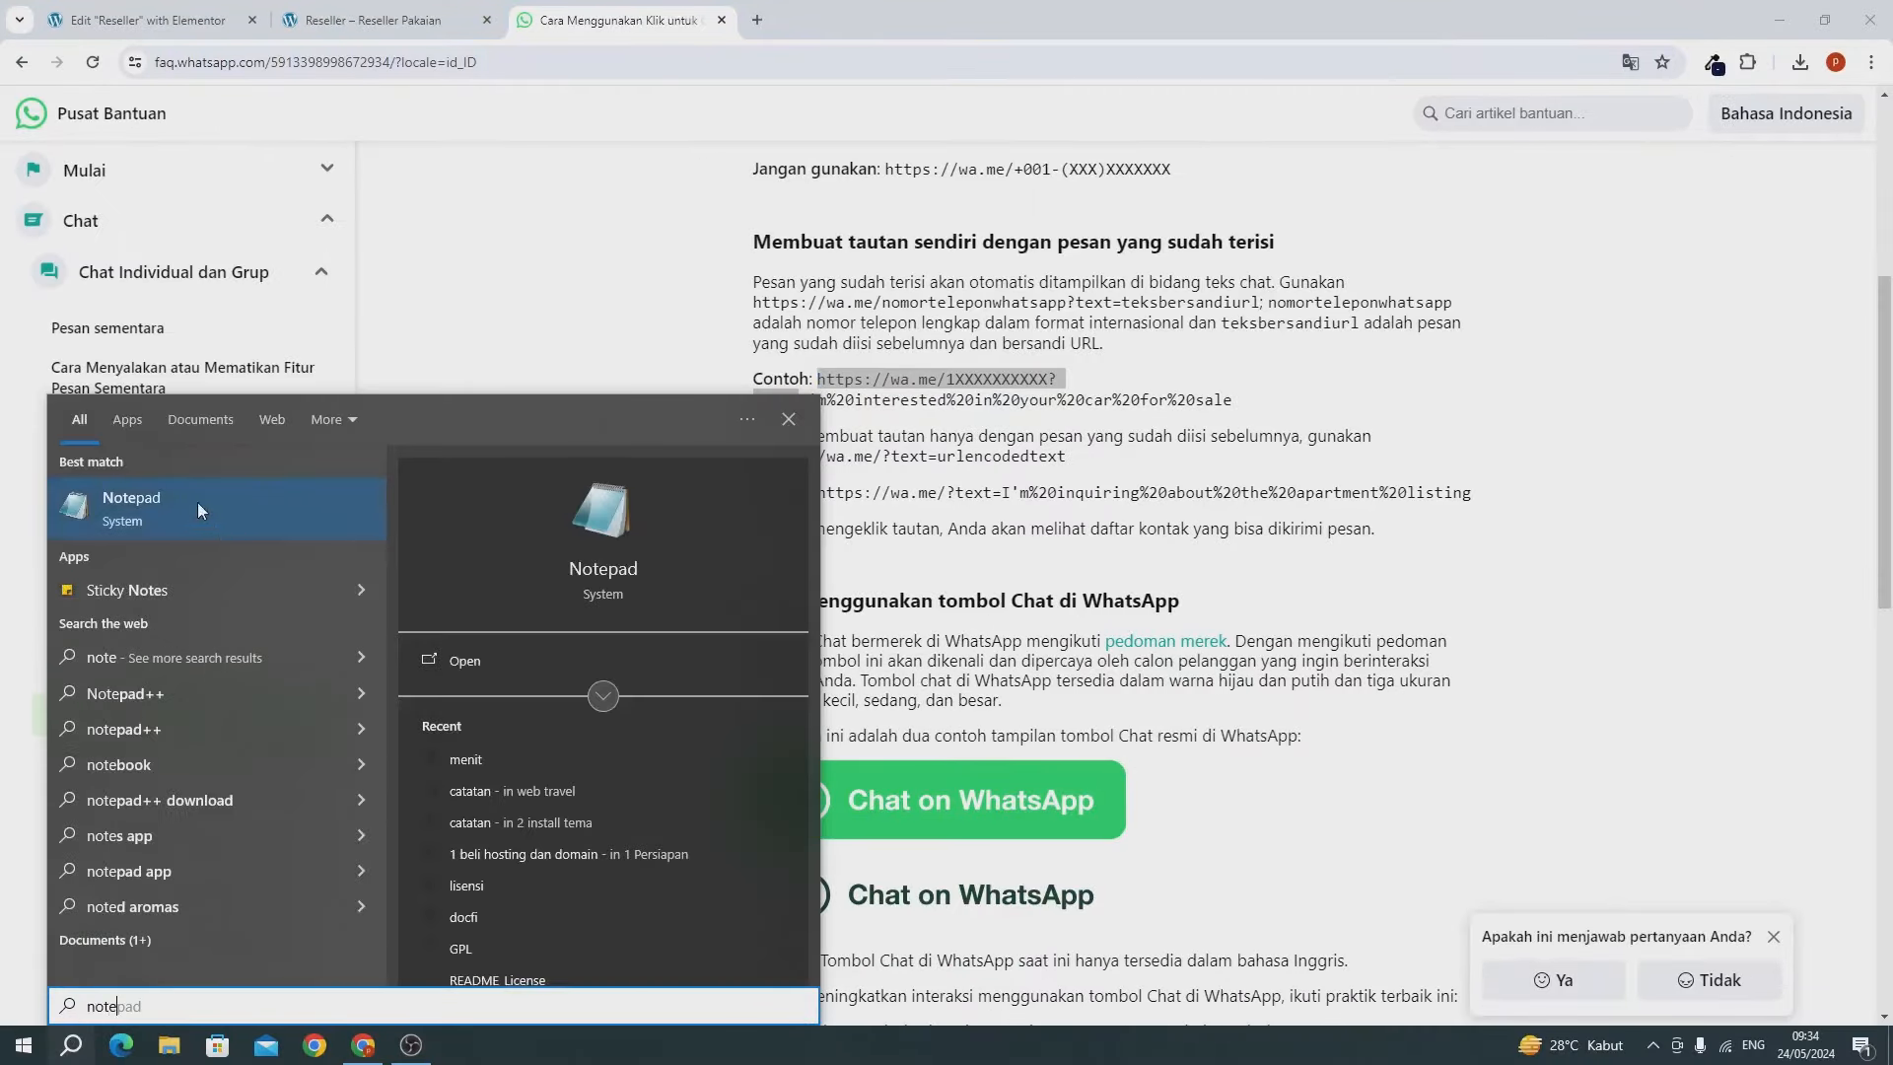
In Notepad, build the wa.me link with the shop's phone number and text 'Halo saya mau join membership'.
left_click(198, 501)
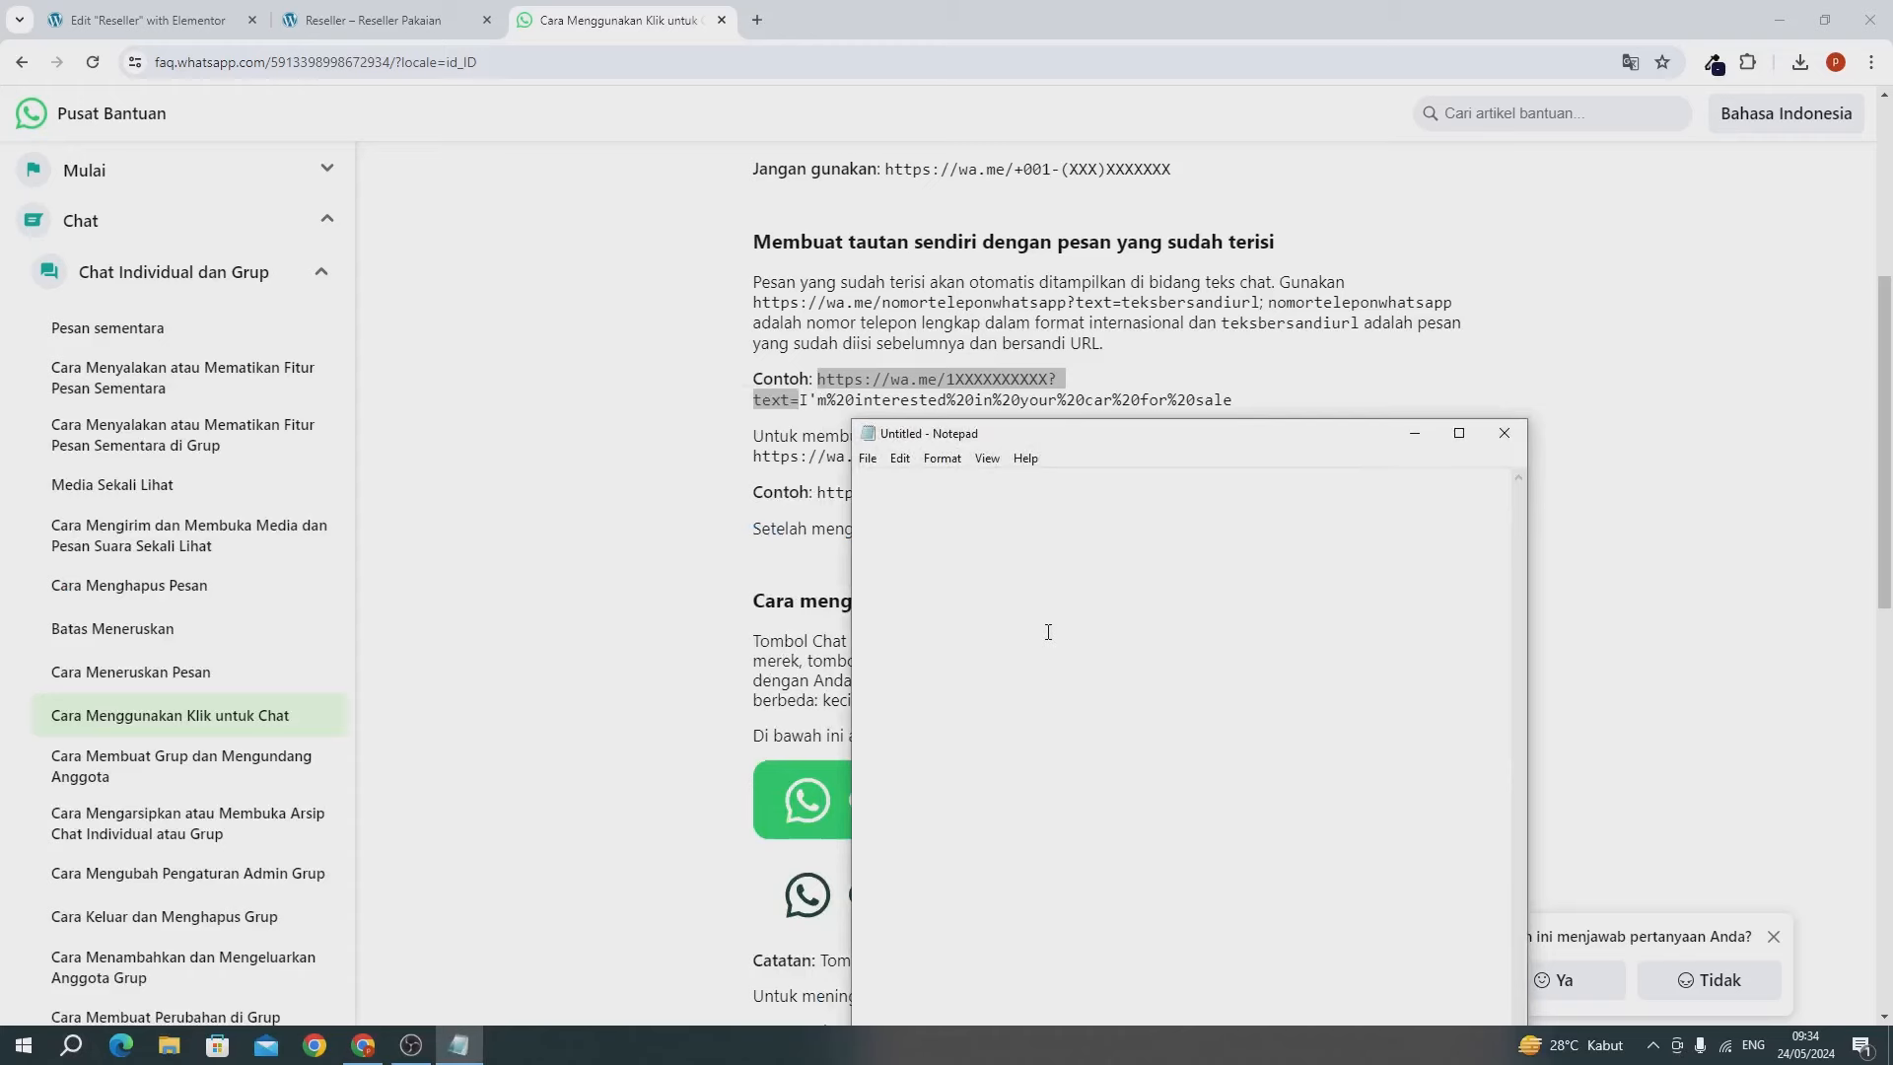
key("ctrl+v")
left_click_drag(1108, 433, 855, 350)
scroll(972, 523, "up", 4)
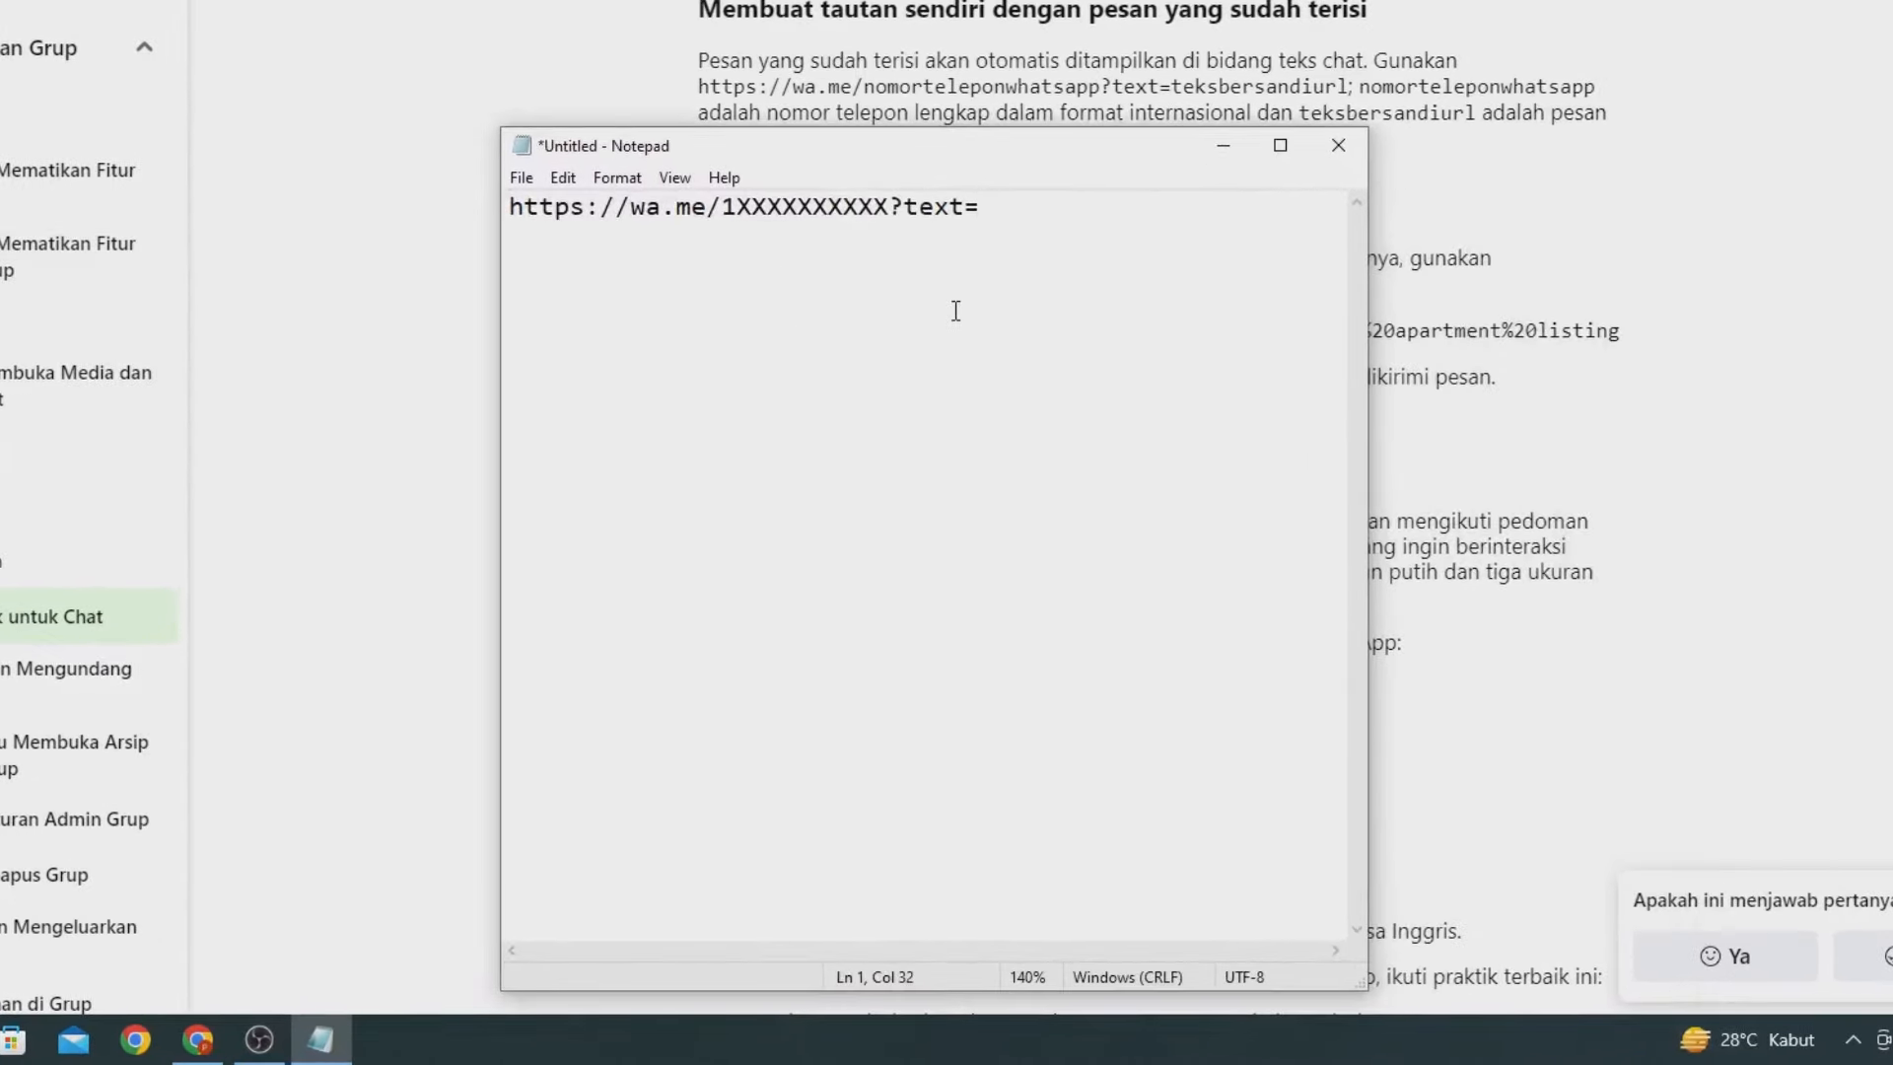
type("Halo saya mai")
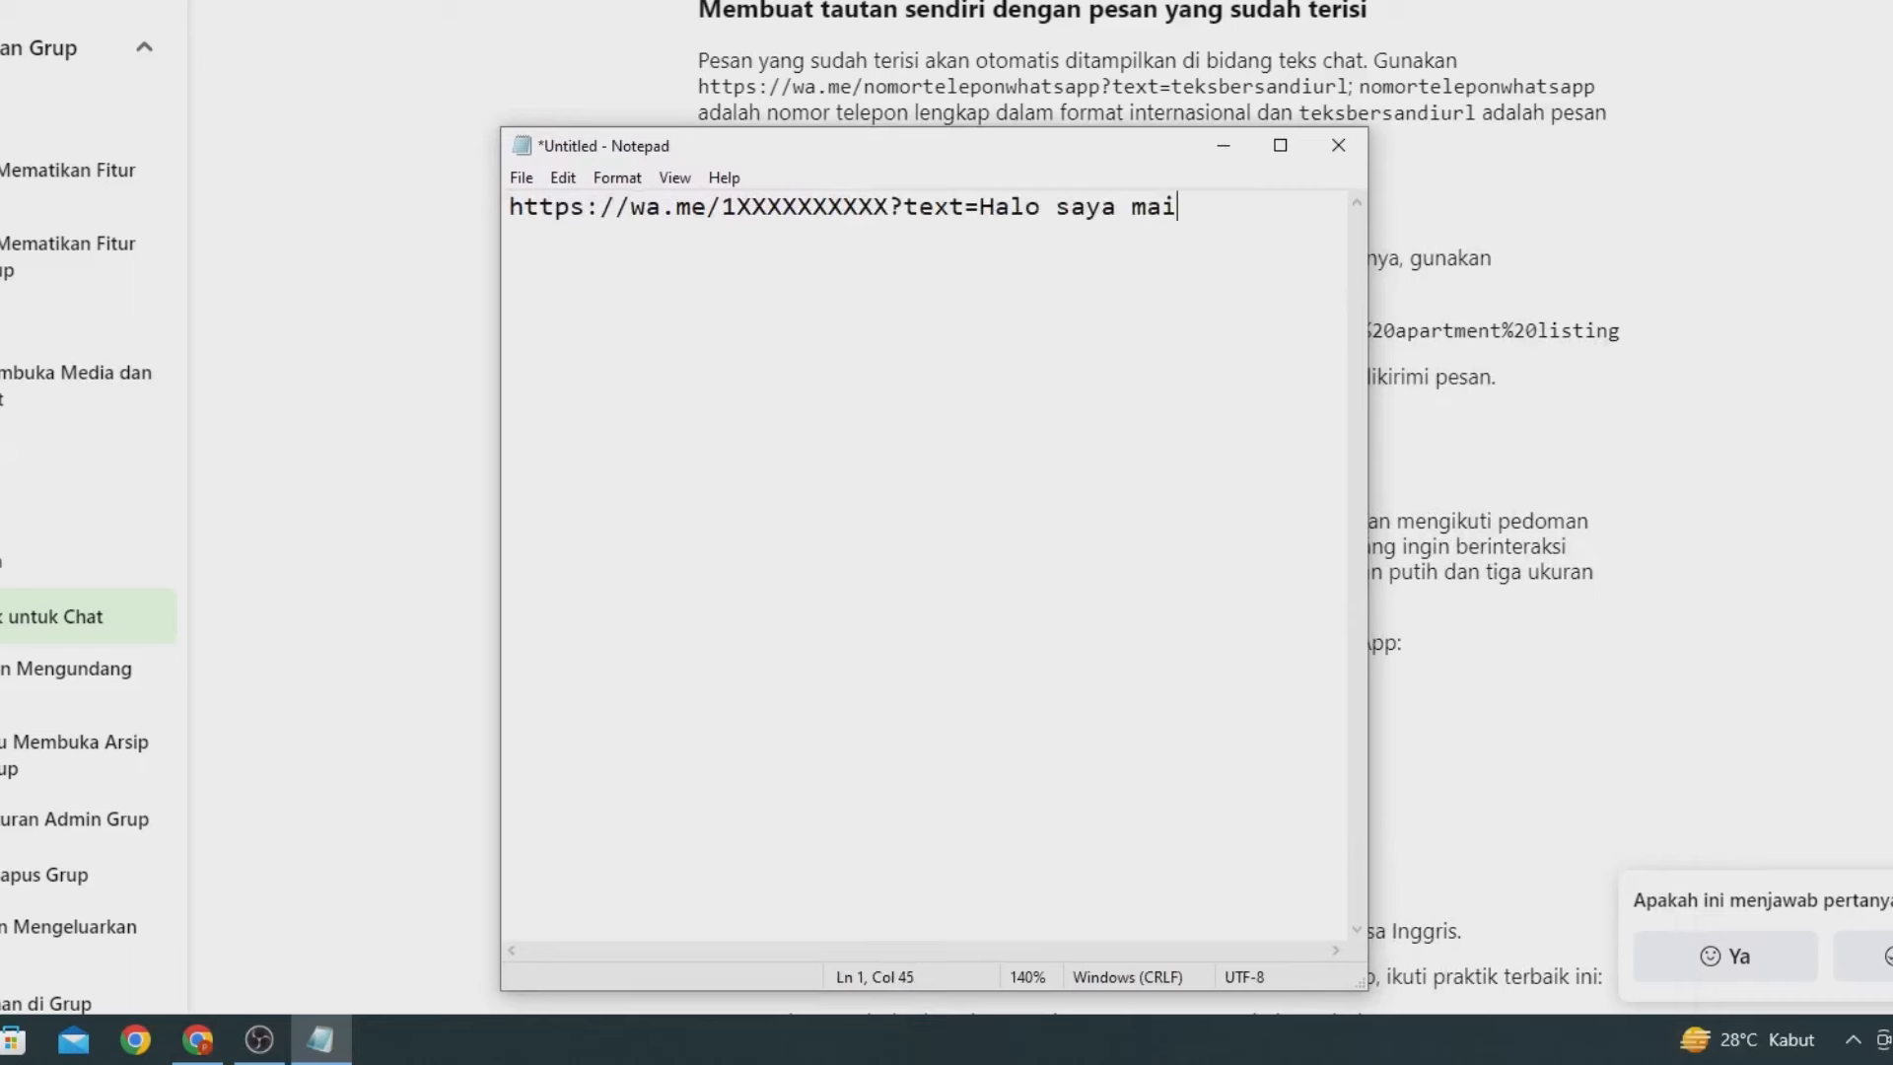
type(" joi")
type("membership")
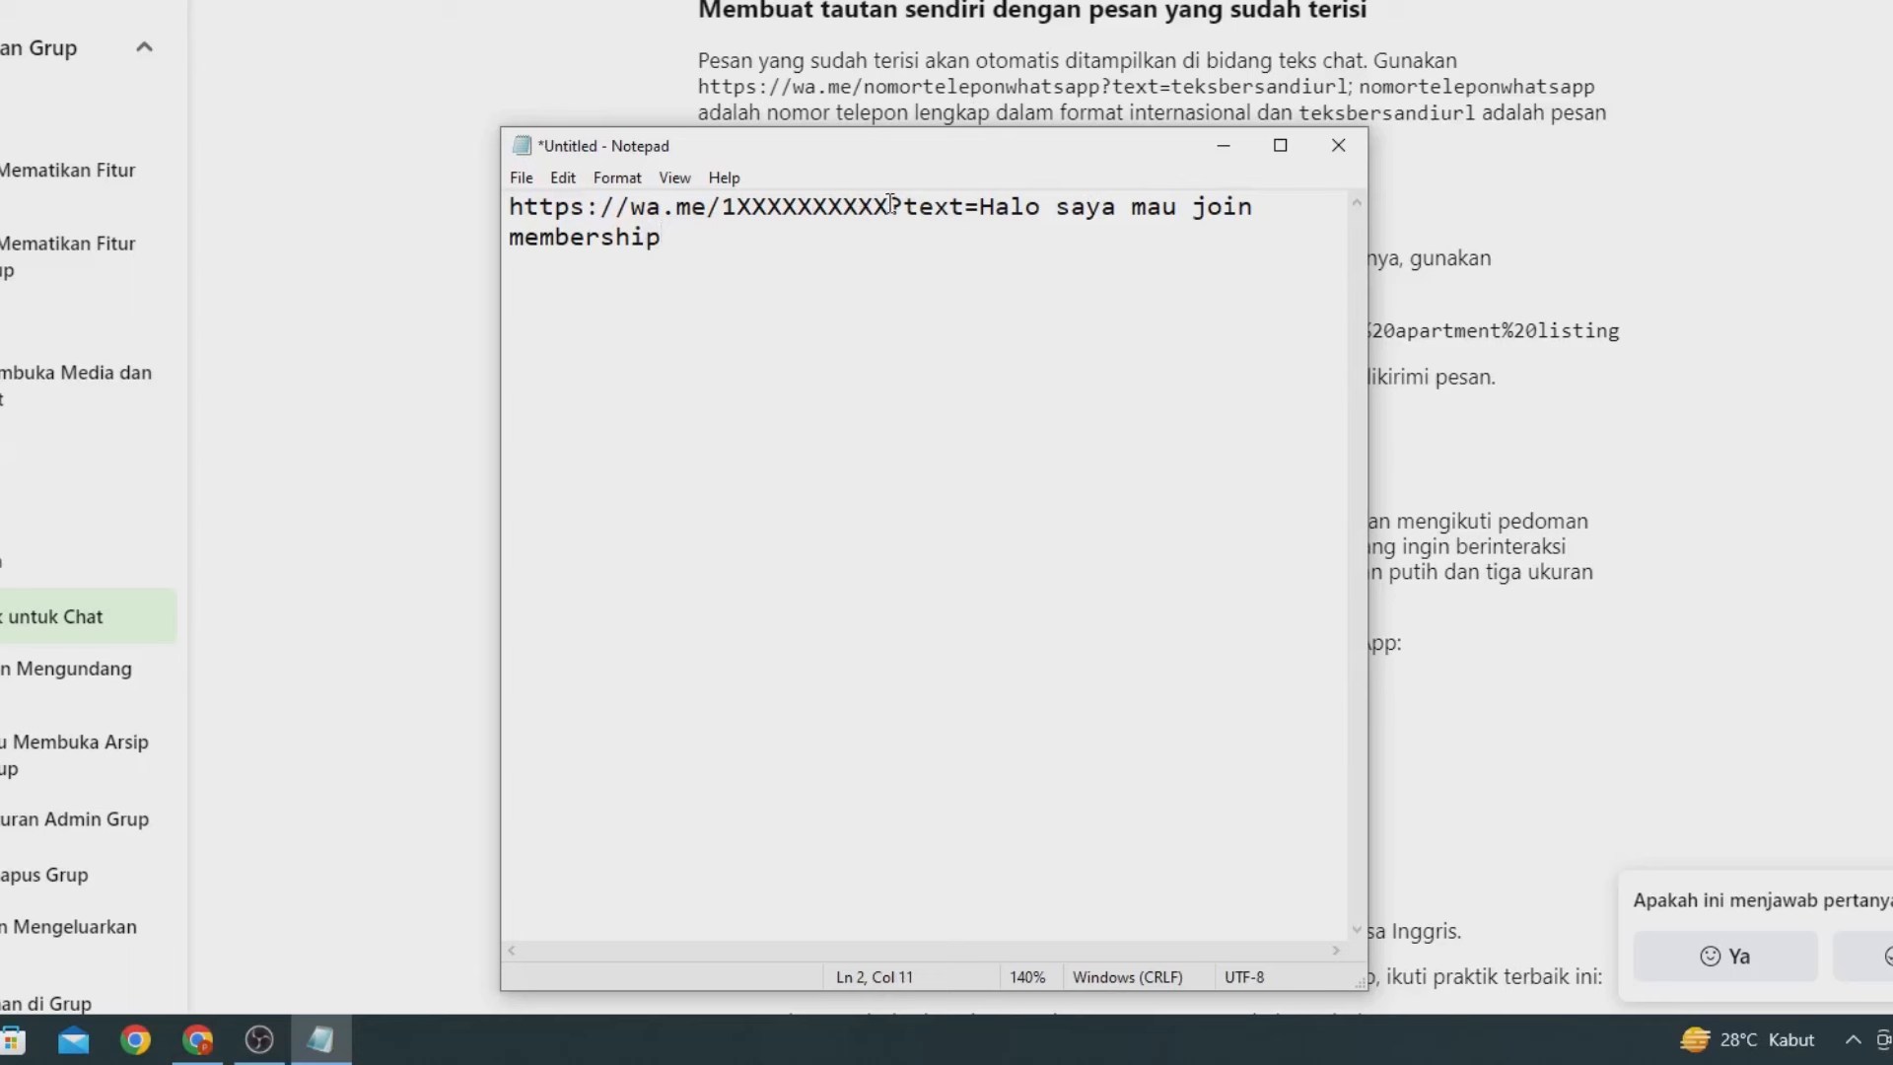
left_click_drag(891, 206, 749, 210)
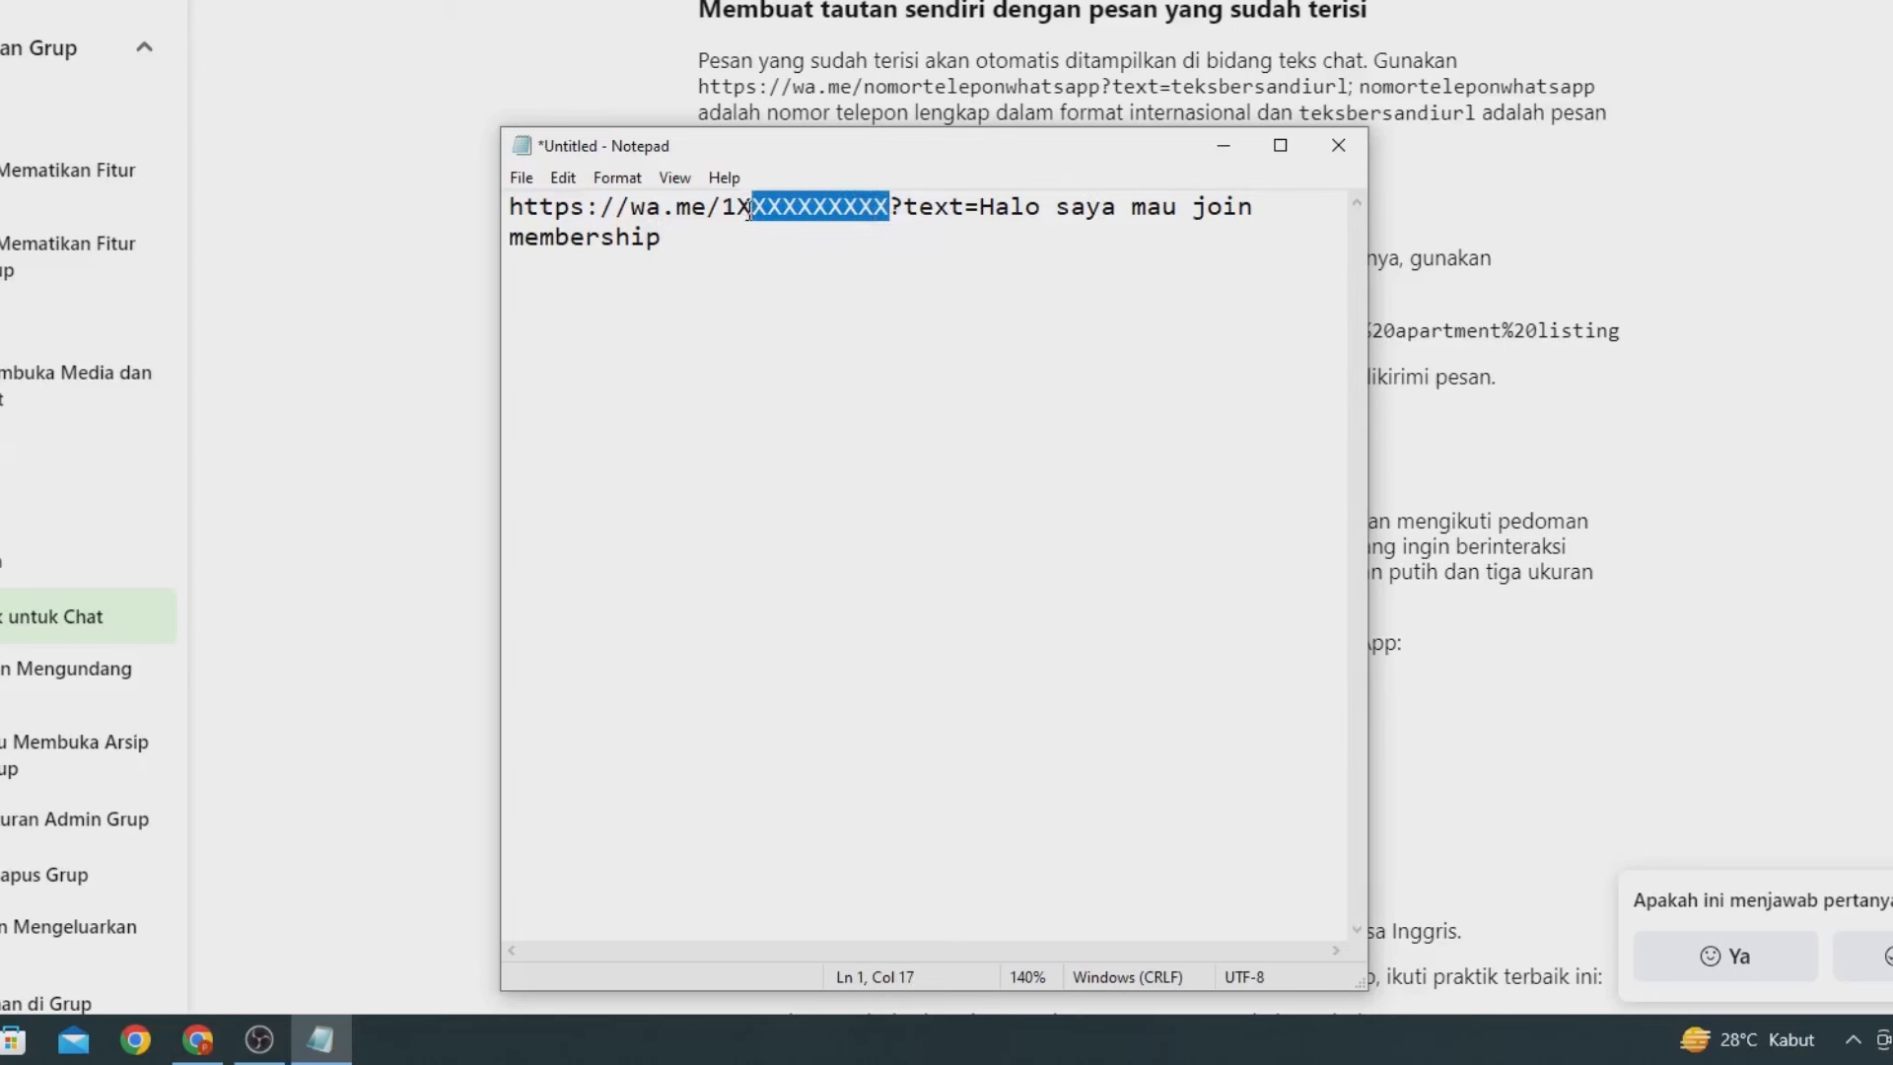
key("BackSpace")
key("BackSpace")
key("BackSpace")
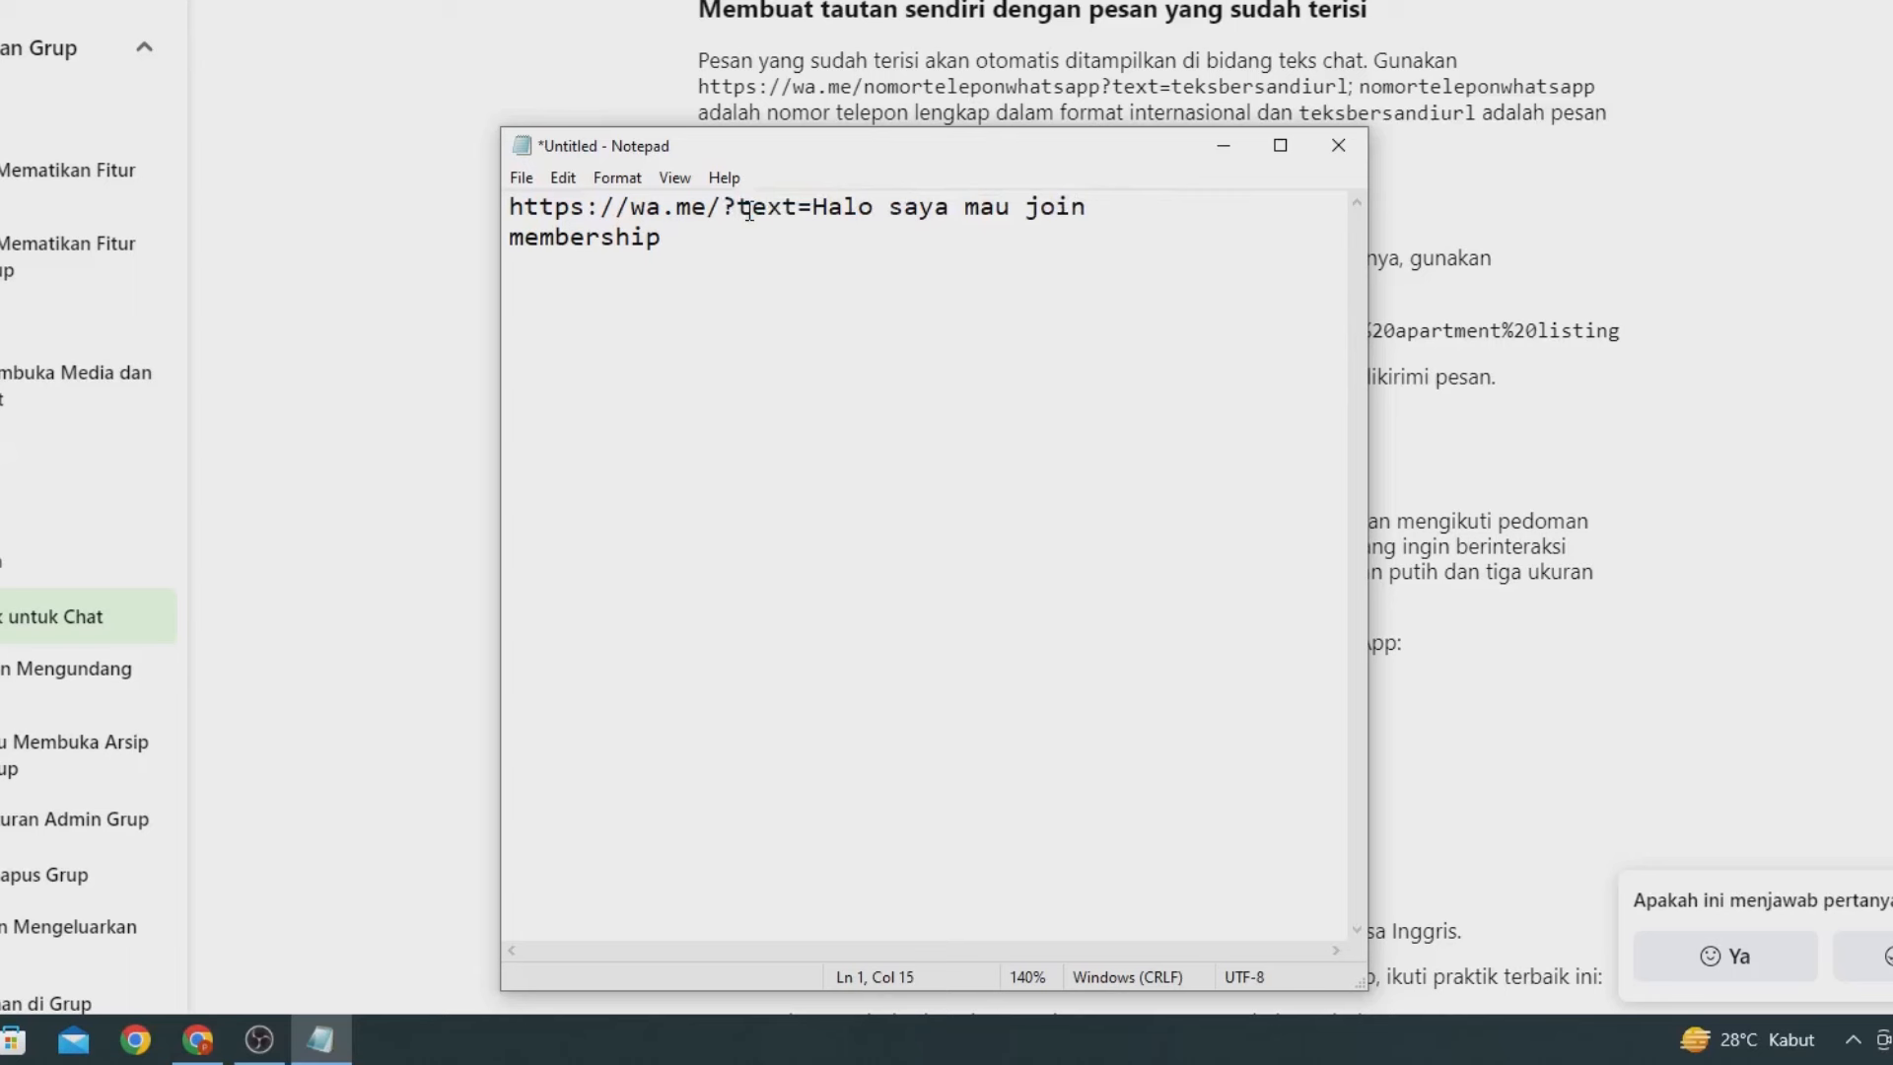
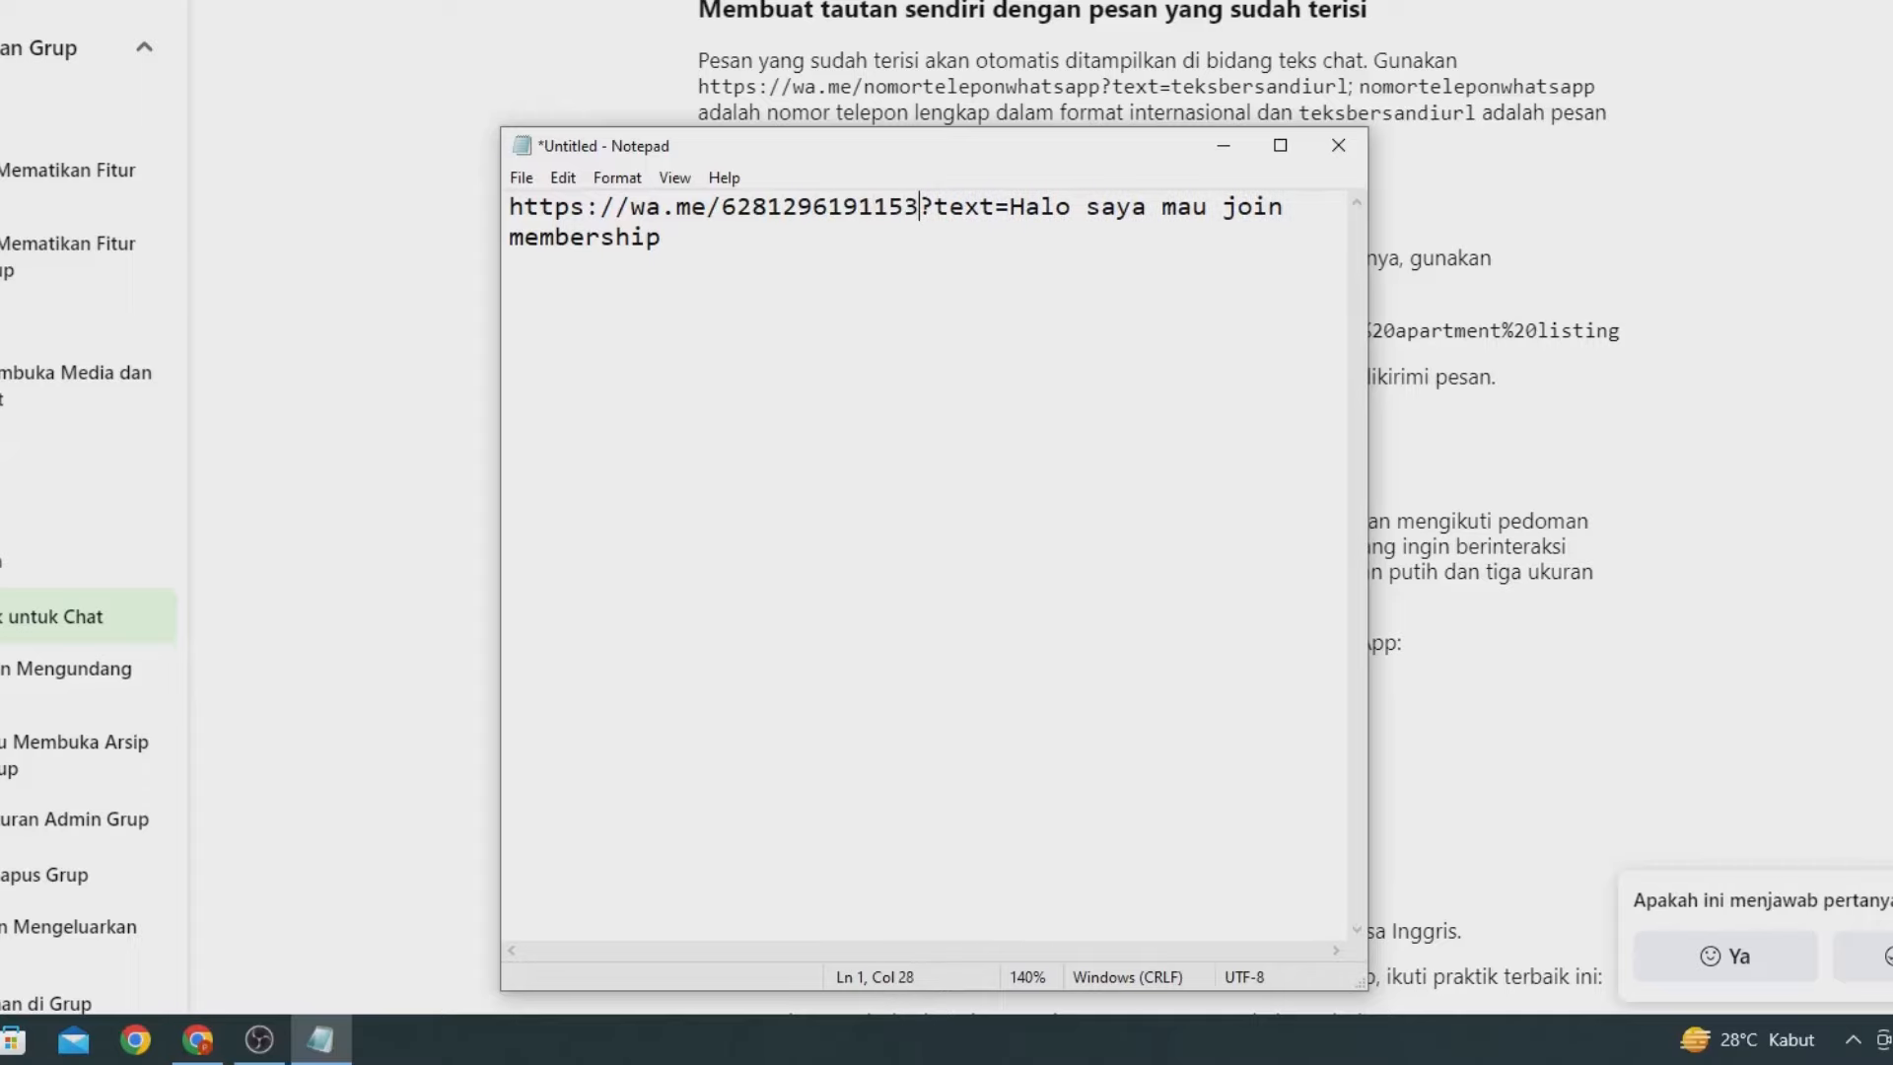
key("ctrl+a")
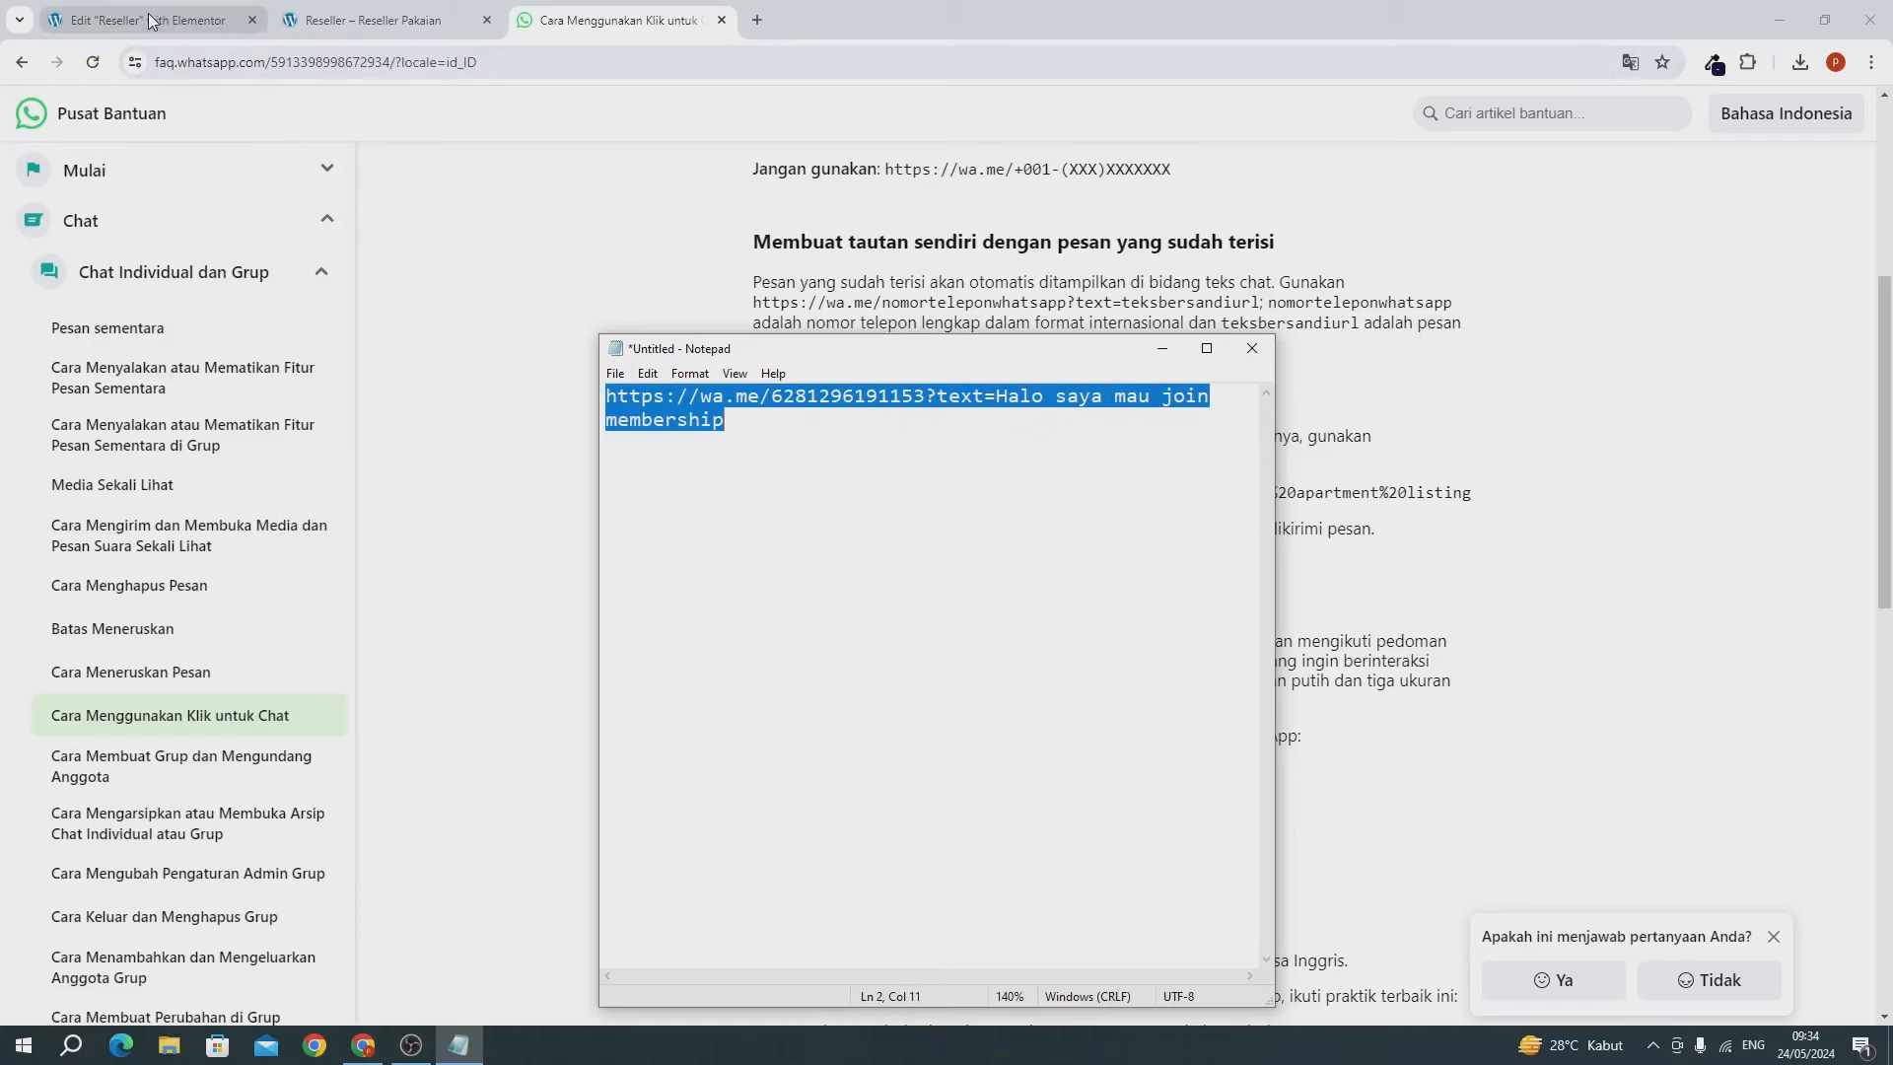
left_click(151, 20)
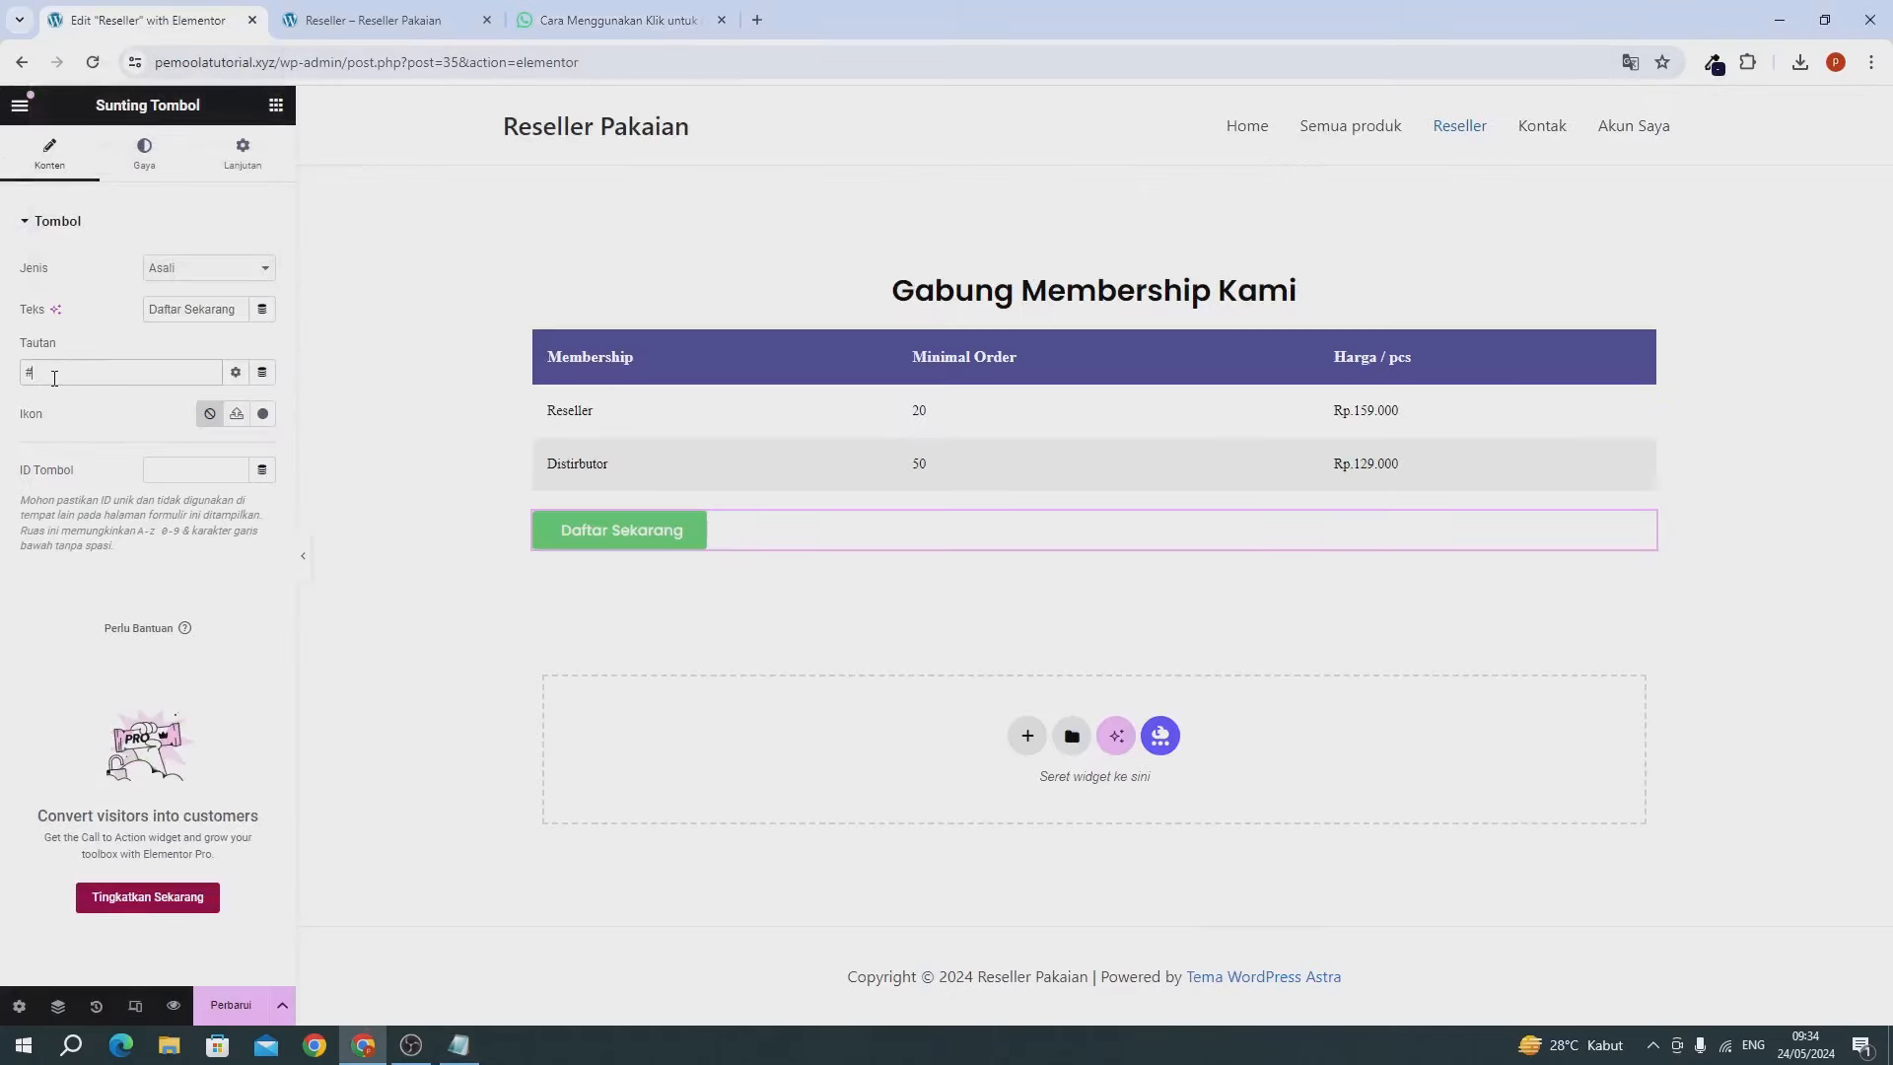
Point the button at the pasted WhatsApp chat link, opening in a new window.
key("BackSpace")
key("ctrl+v")
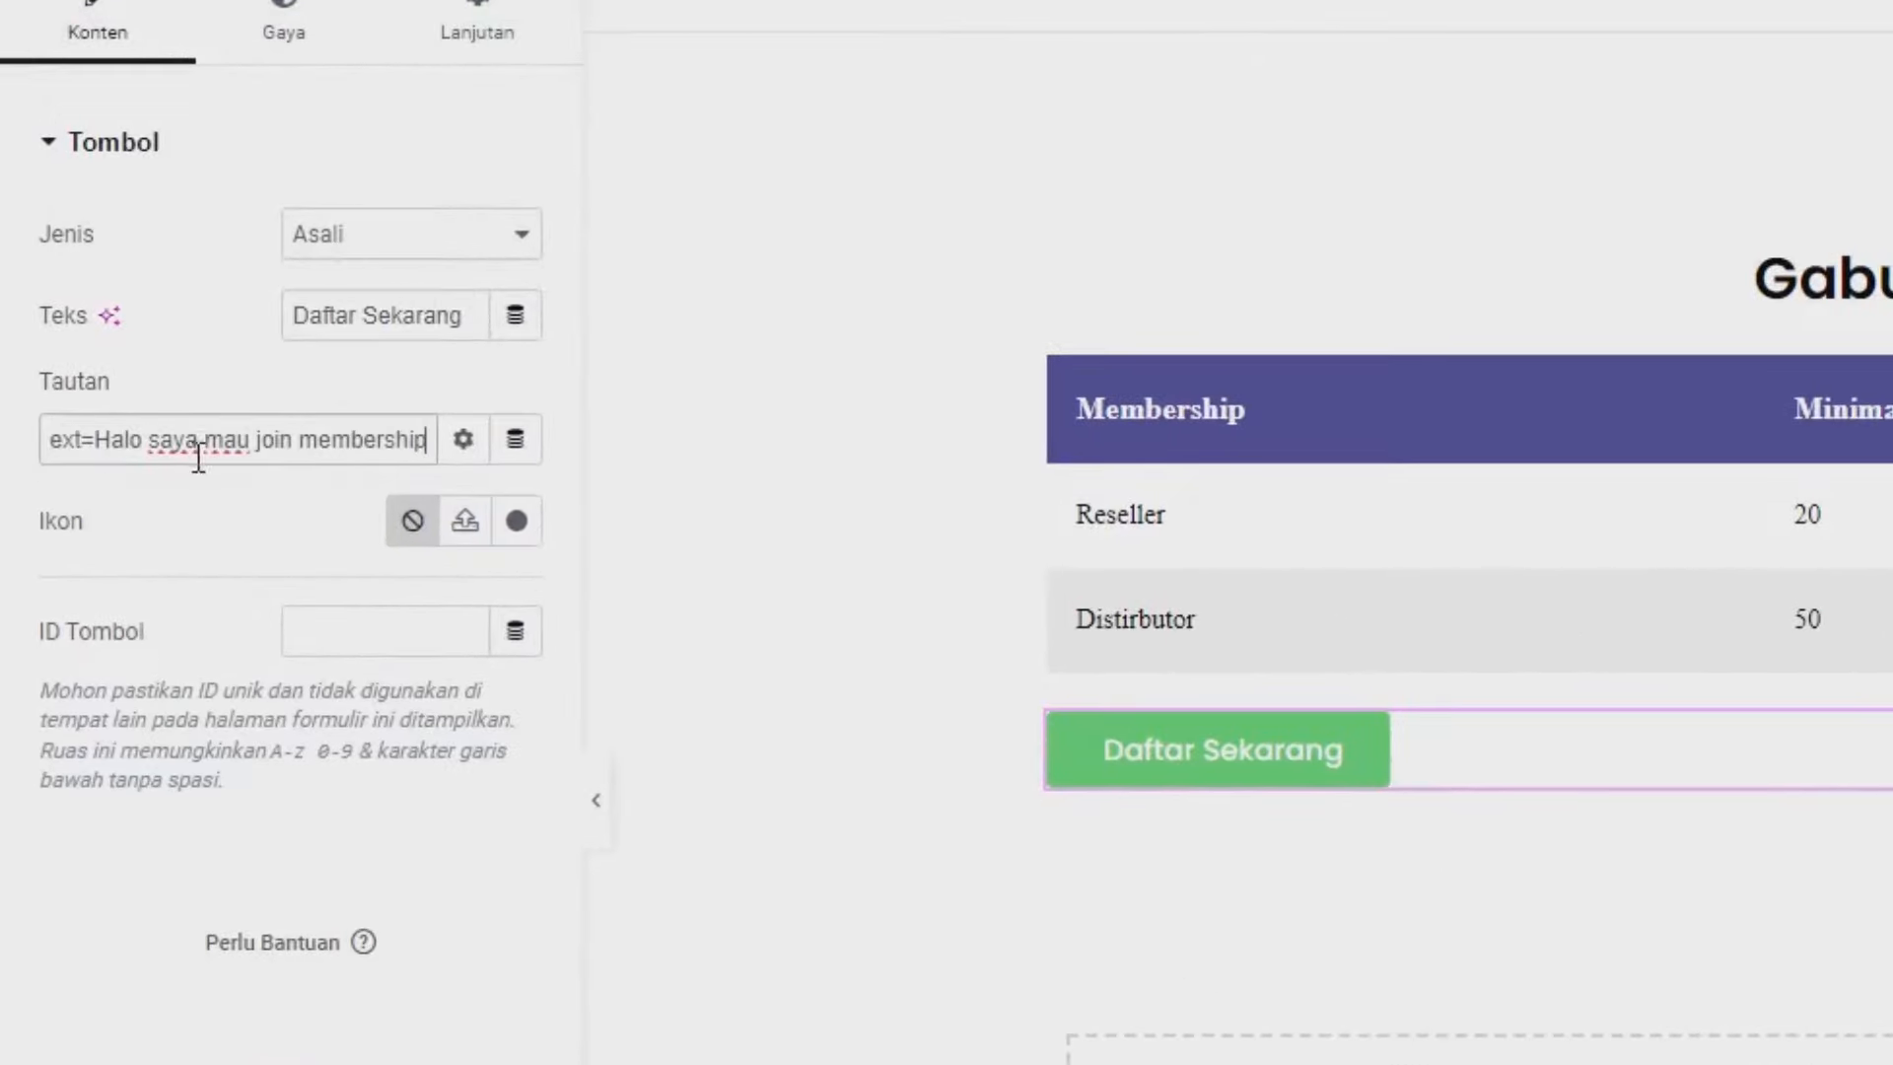
left_click(463, 439)
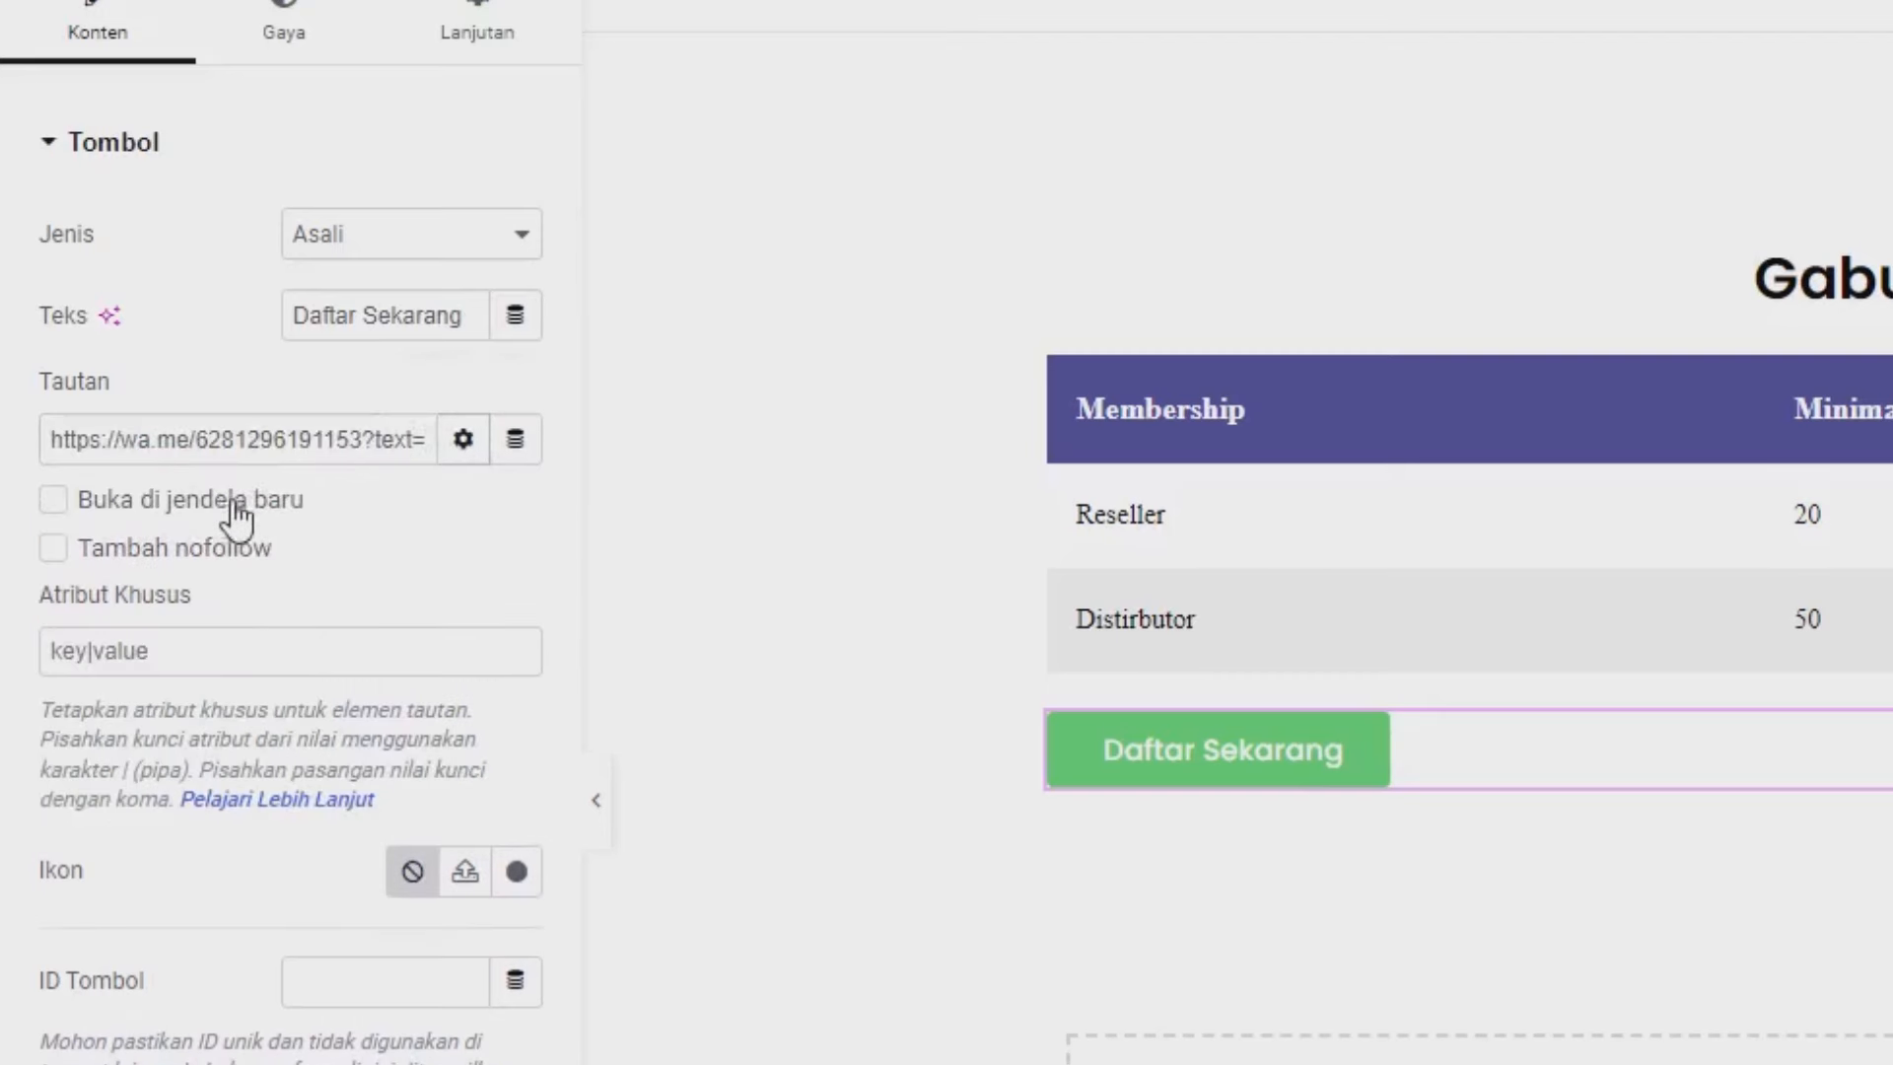
left_click(235, 504)
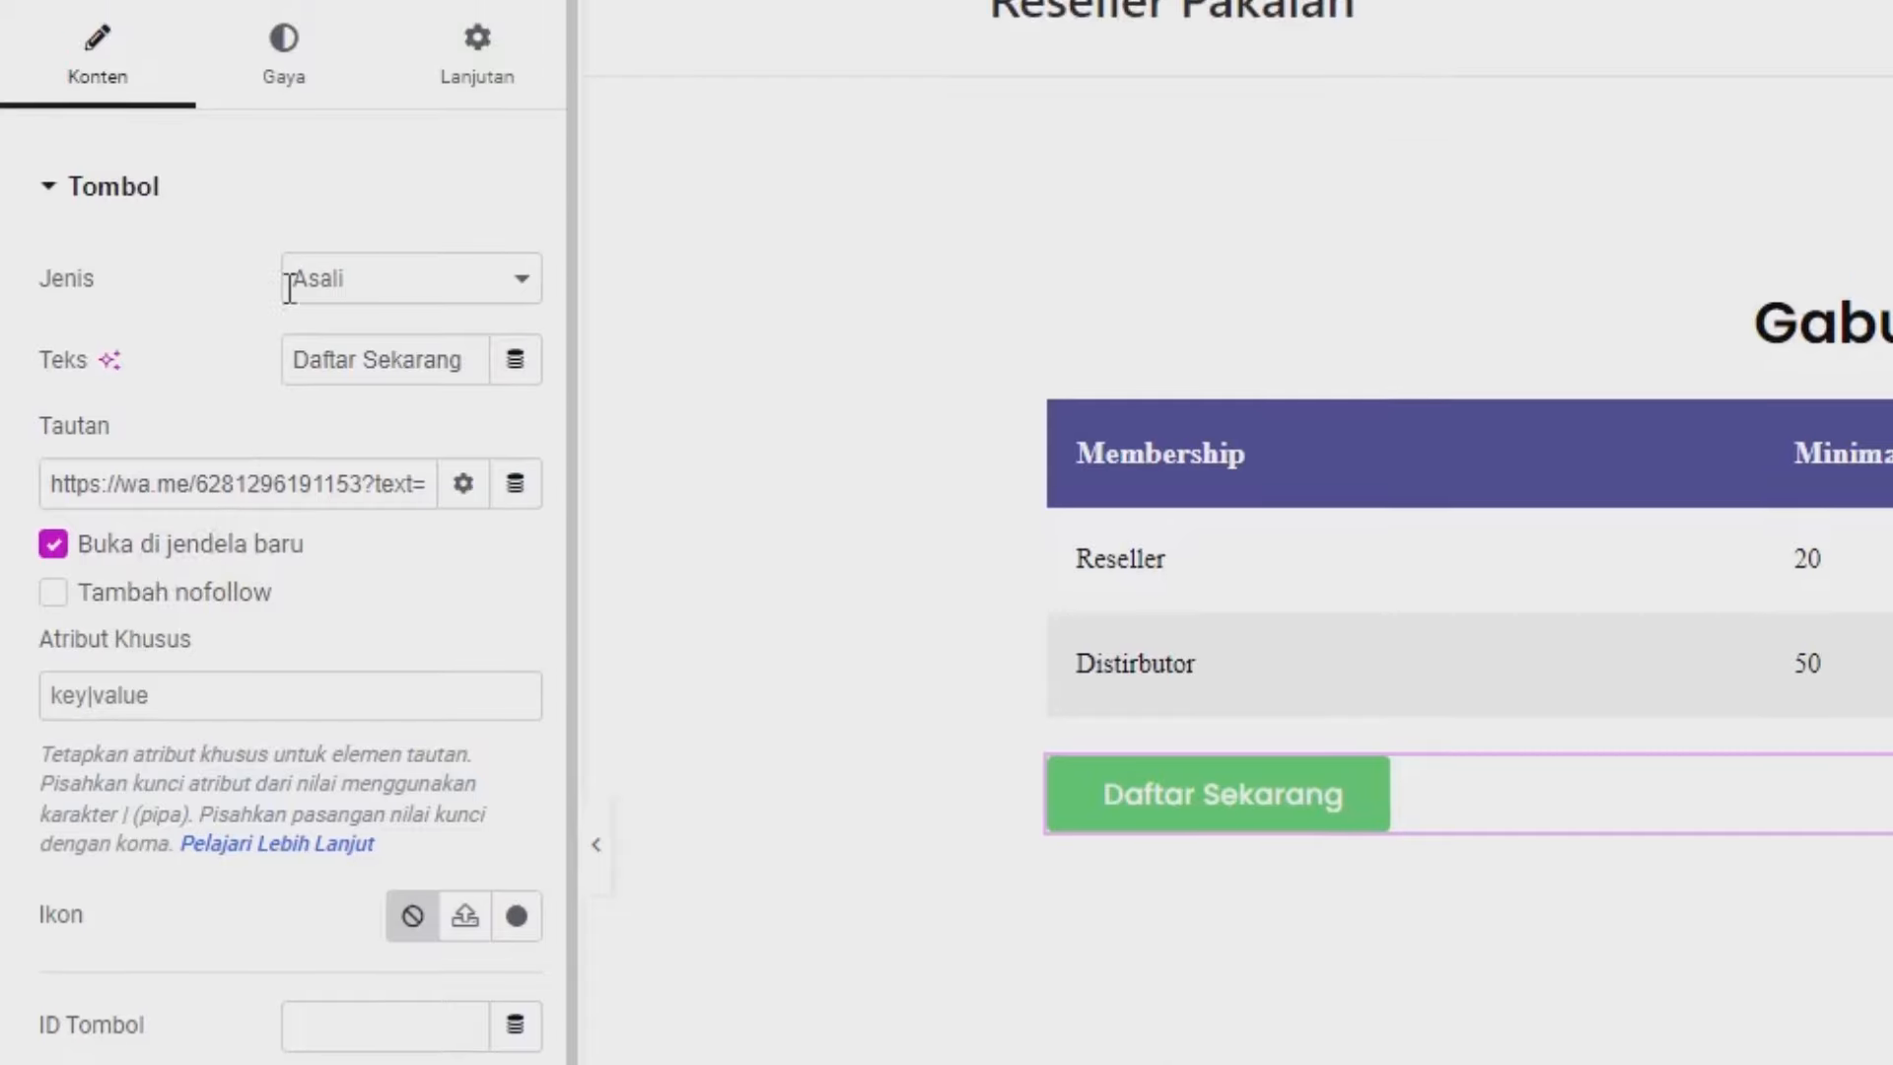
Centre the Daftar Sekarang button and change its colour to orange #EB9843.
left_click(292, 168)
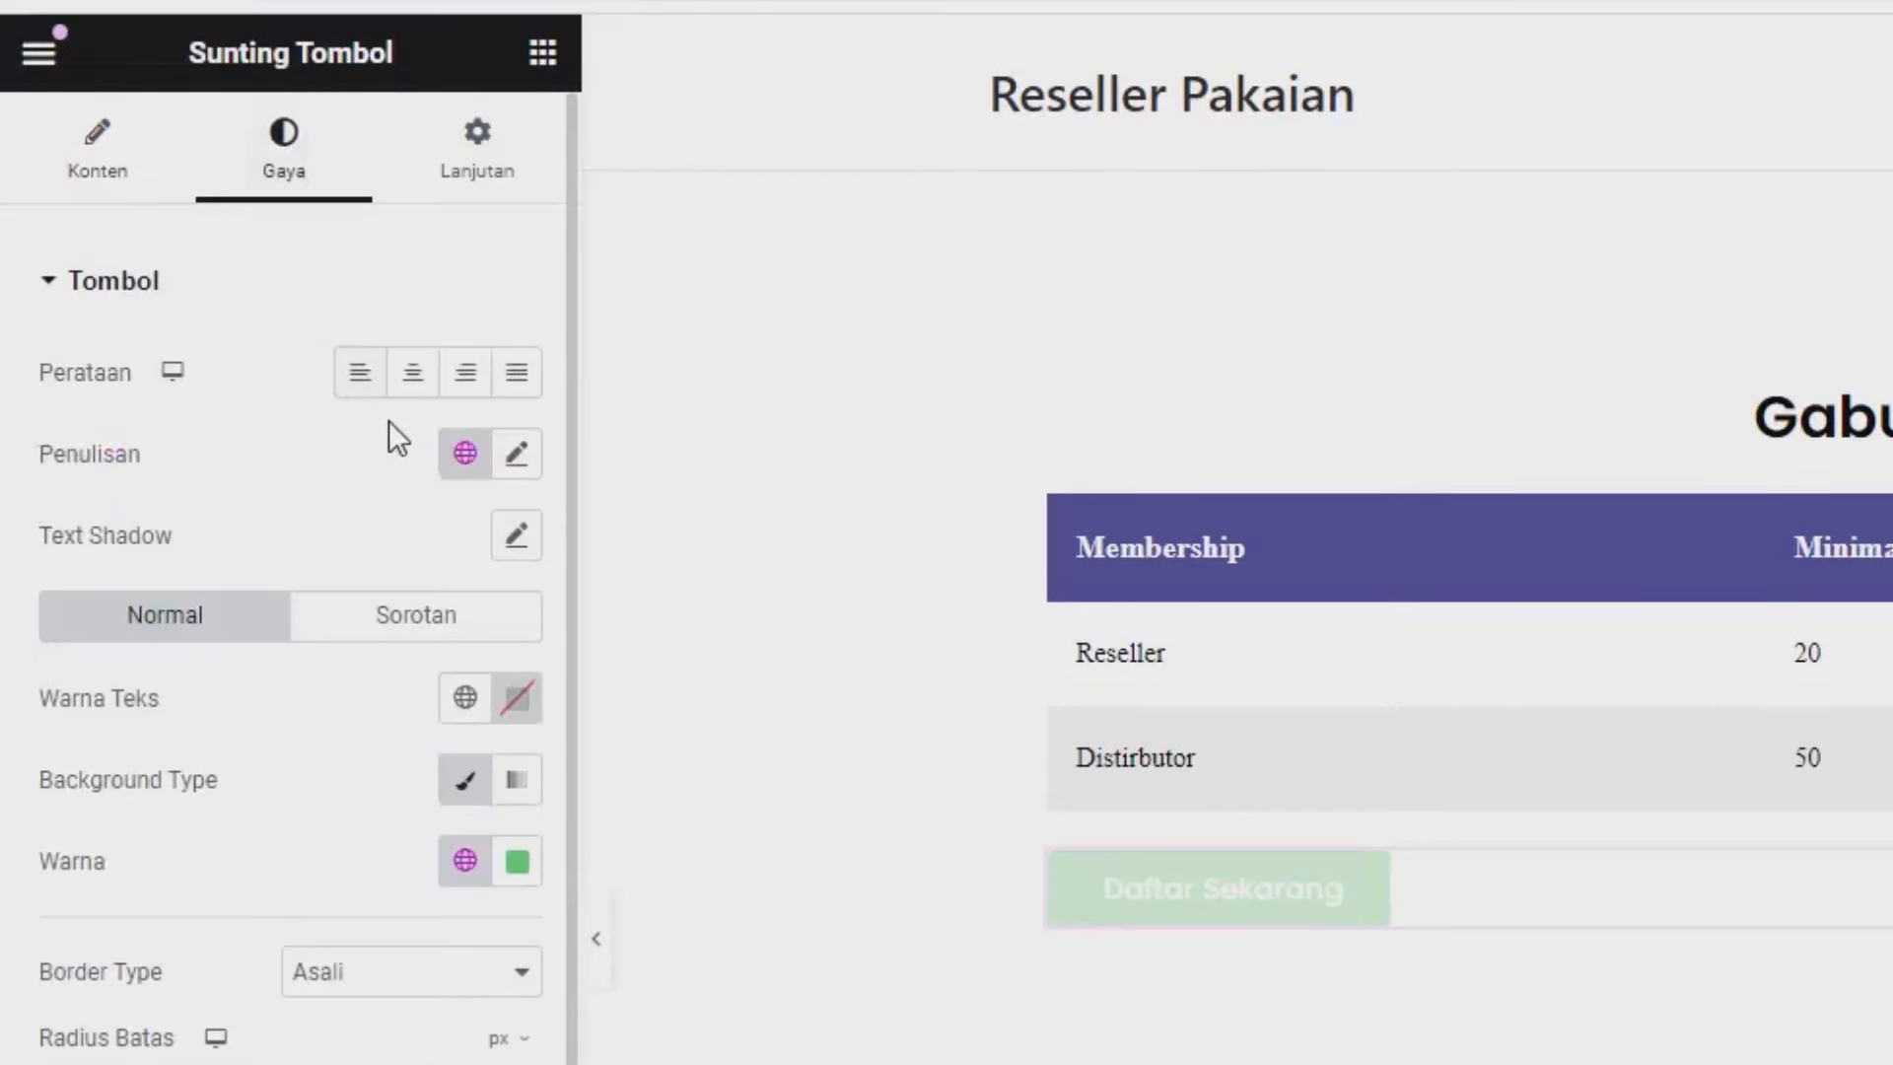
left_click(412, 383)
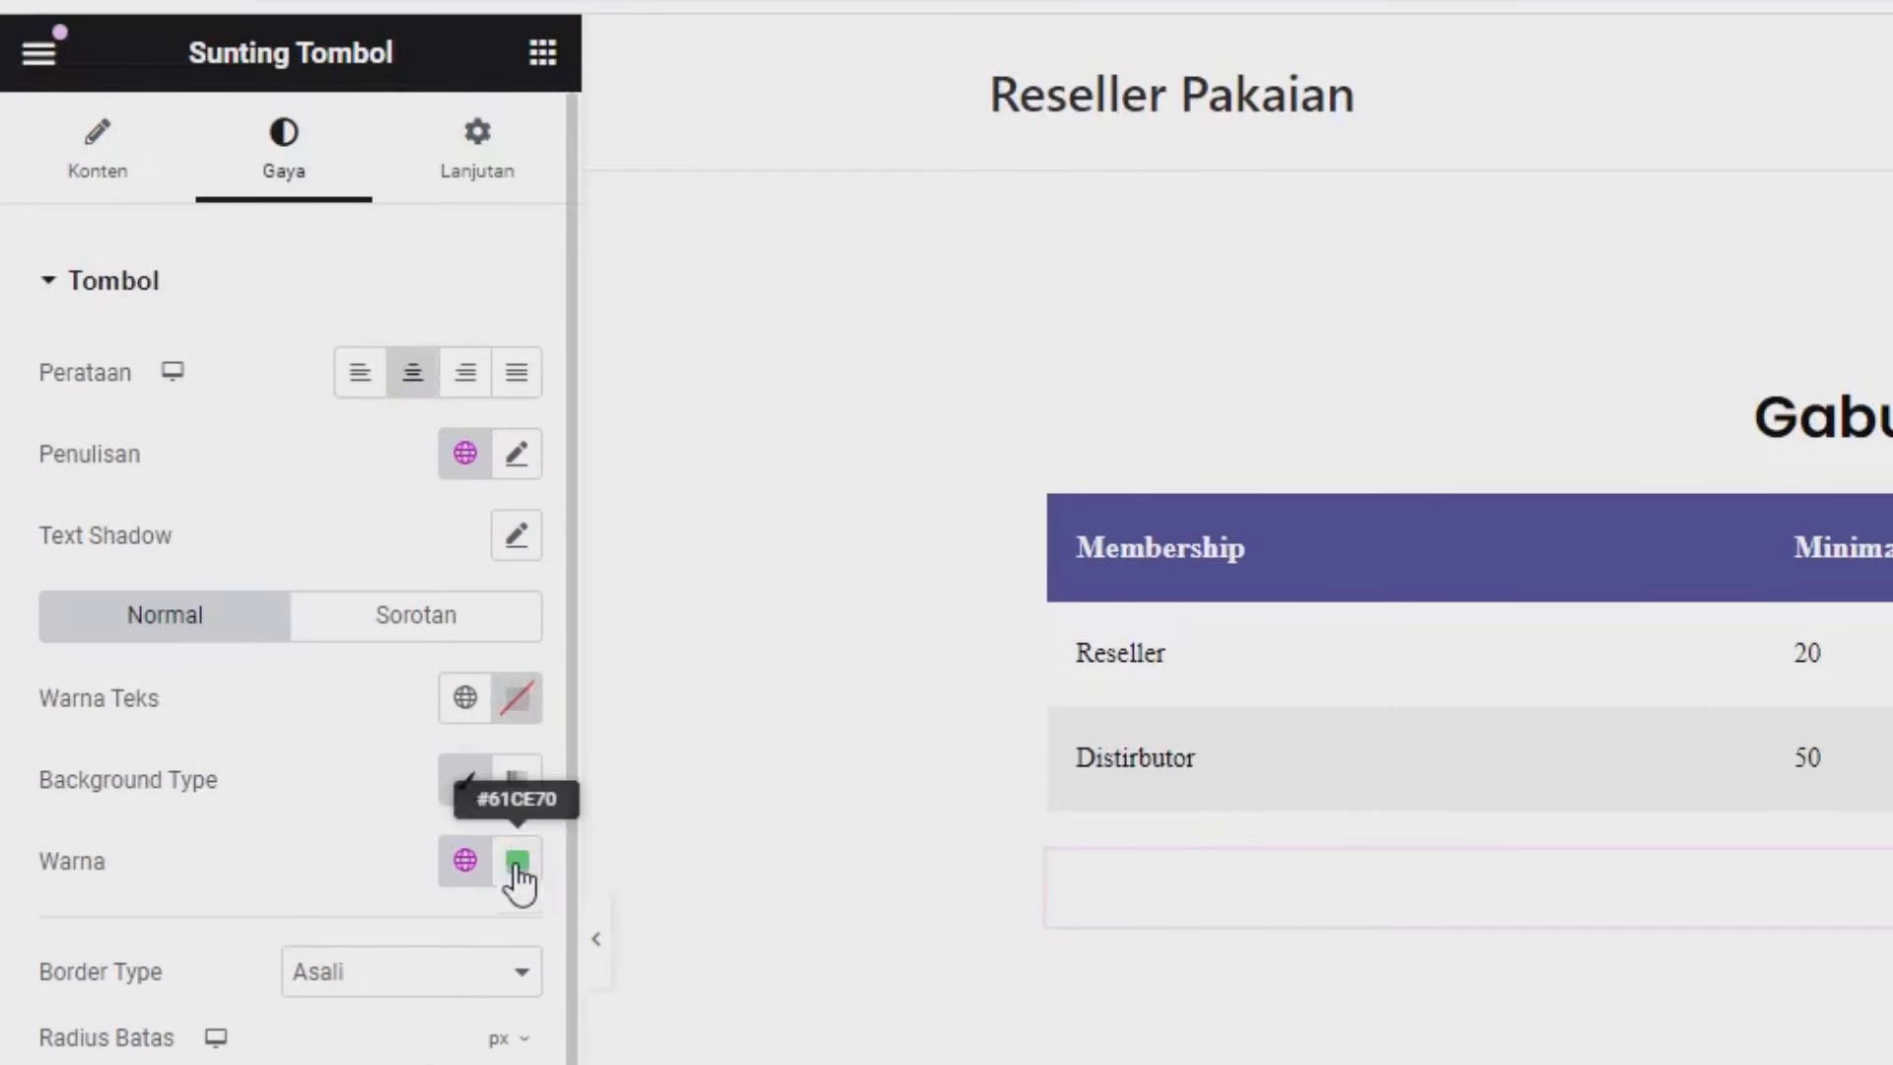
left_click(516, 861)
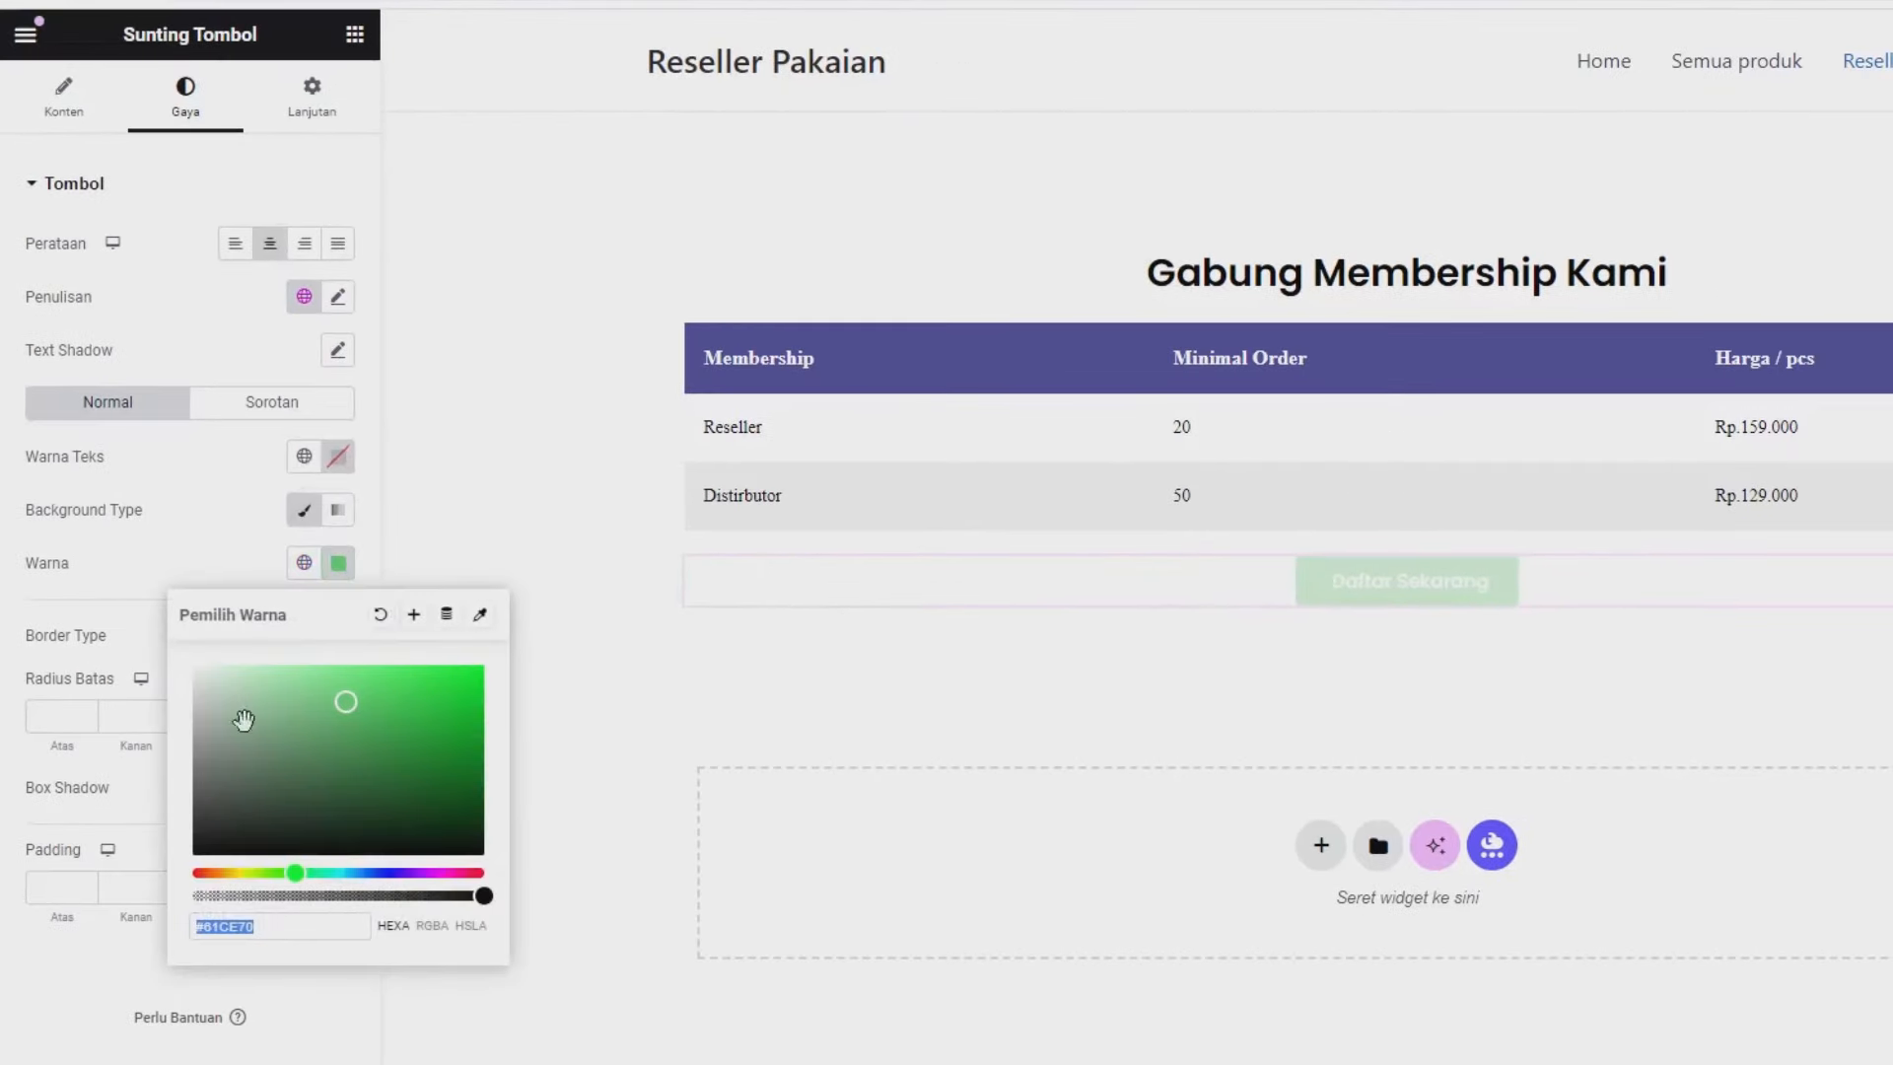
left_click(215, 872)
left_click(410, 685)
left_click_drag(409, 685, 401, 680)
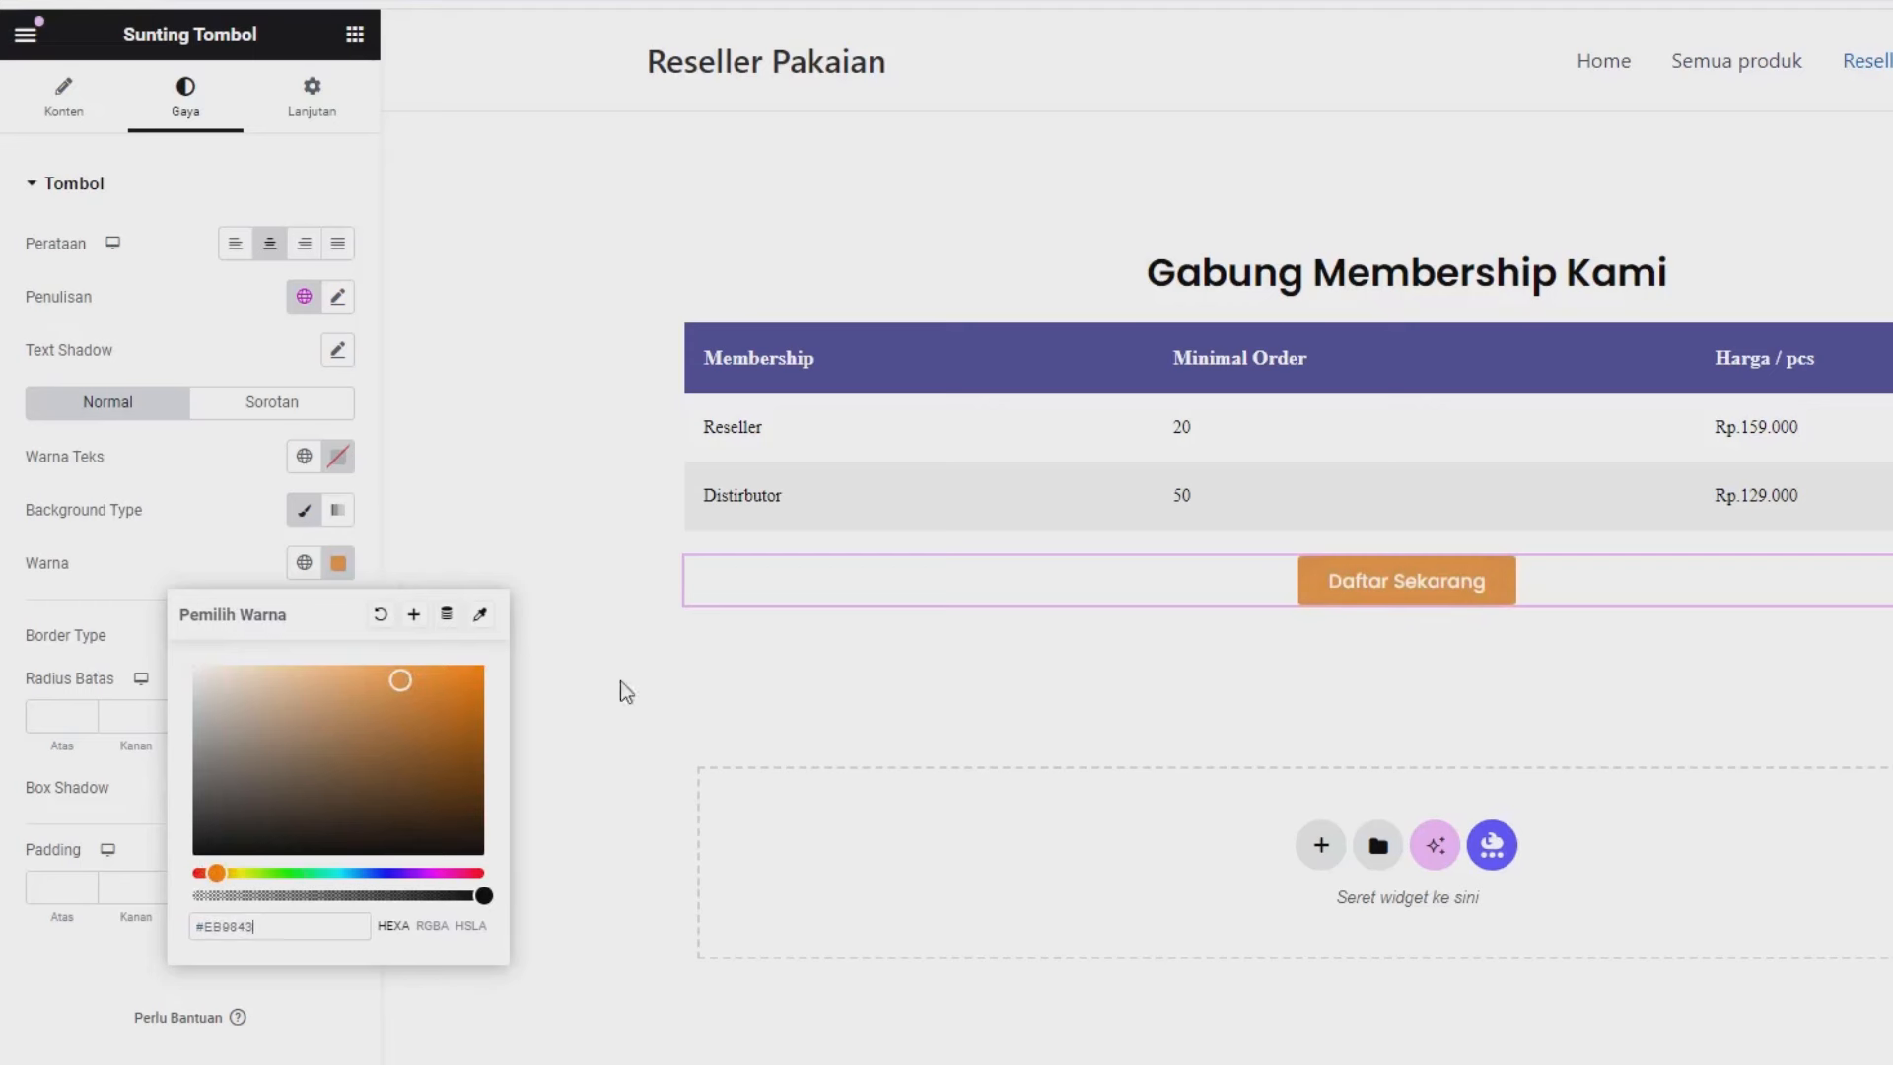
Give the button an unlinked percent-based top margin of 3%.
left_click(320, 112)
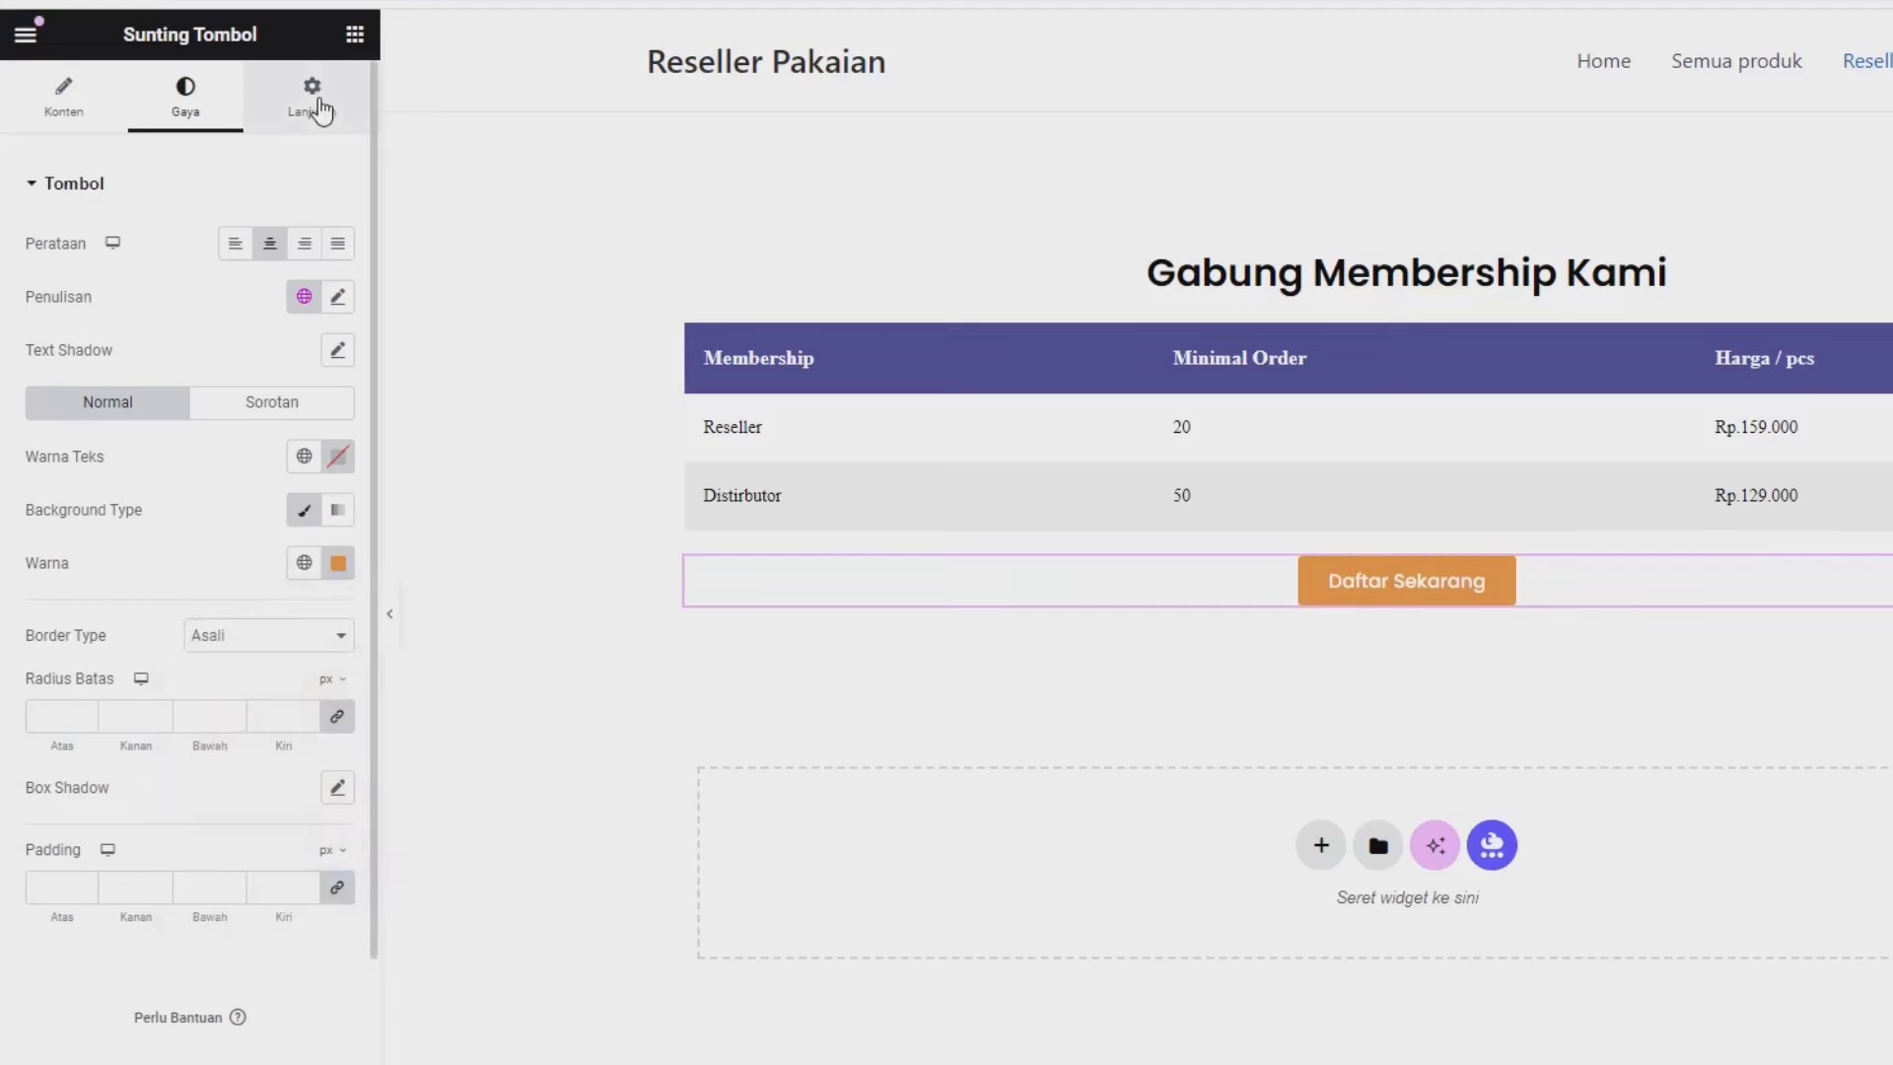
left_click(316, 103)
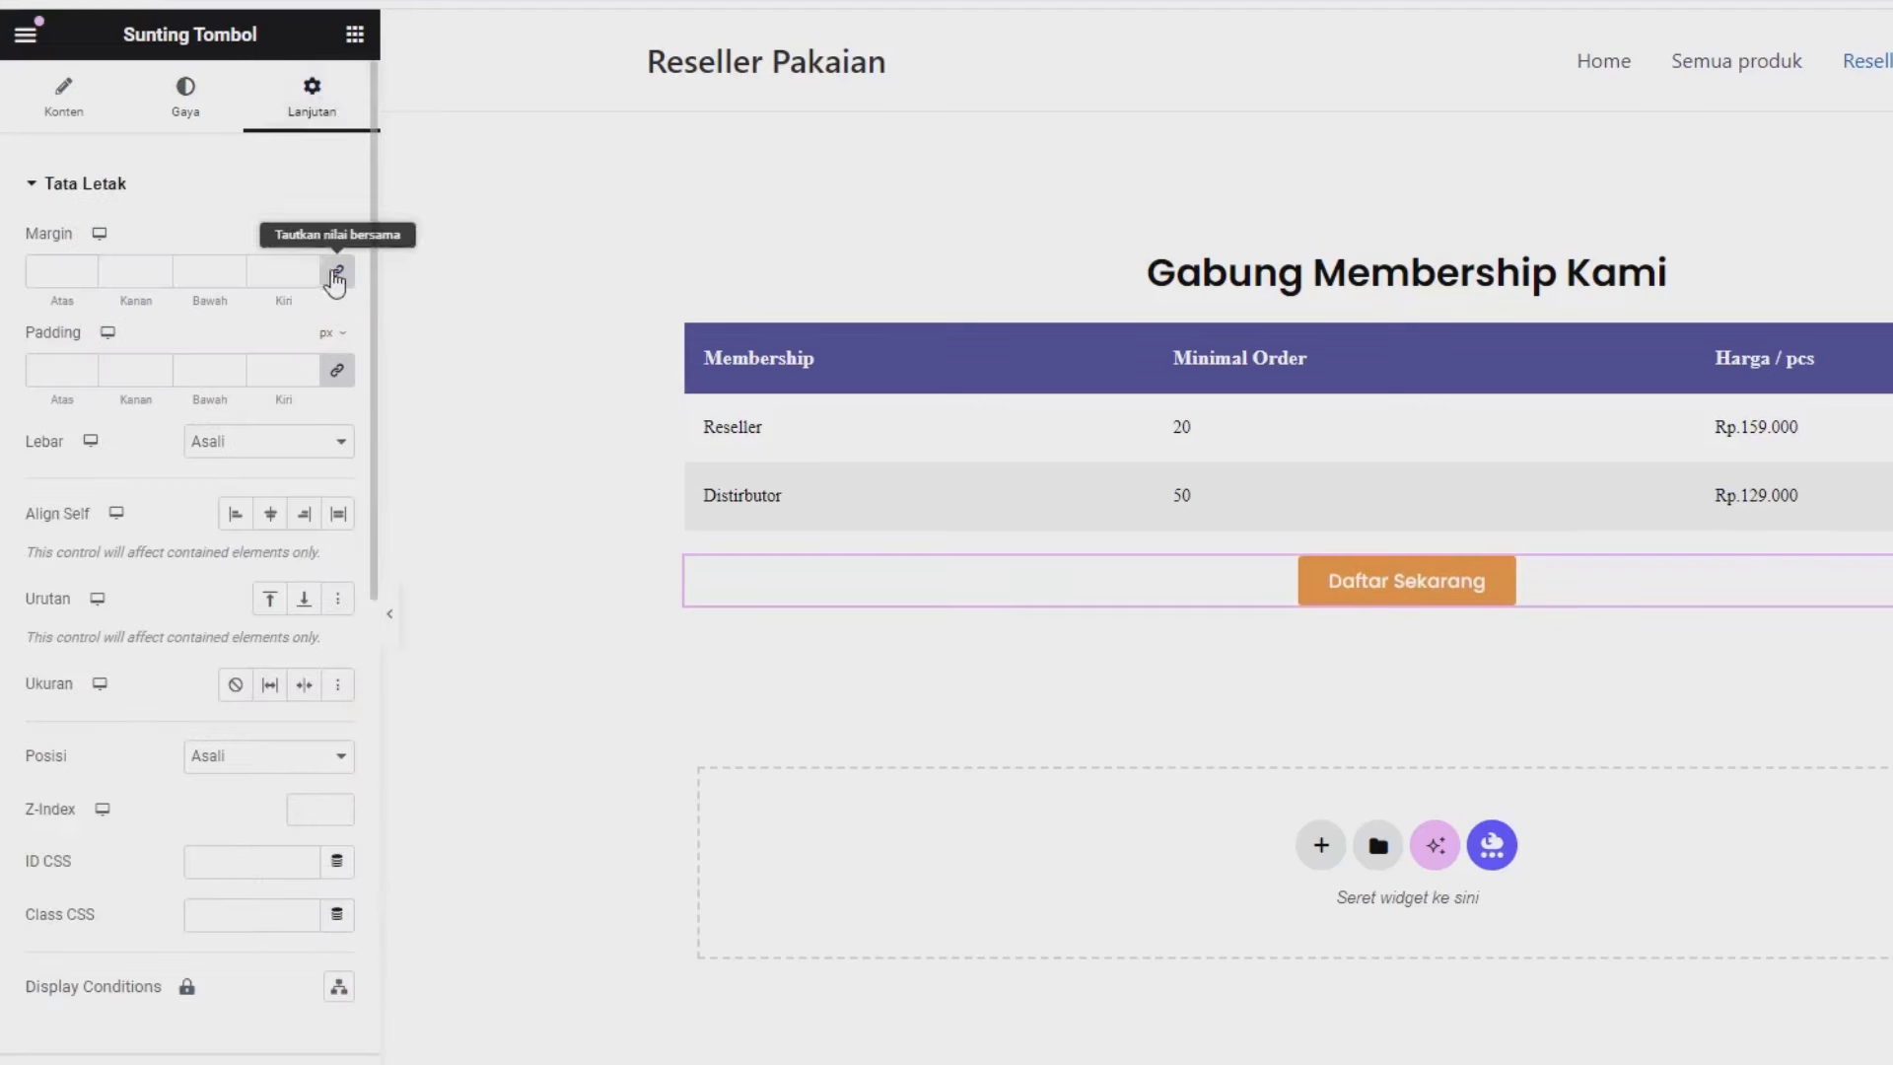
left_click(336, 271)
left_click(332, 237)
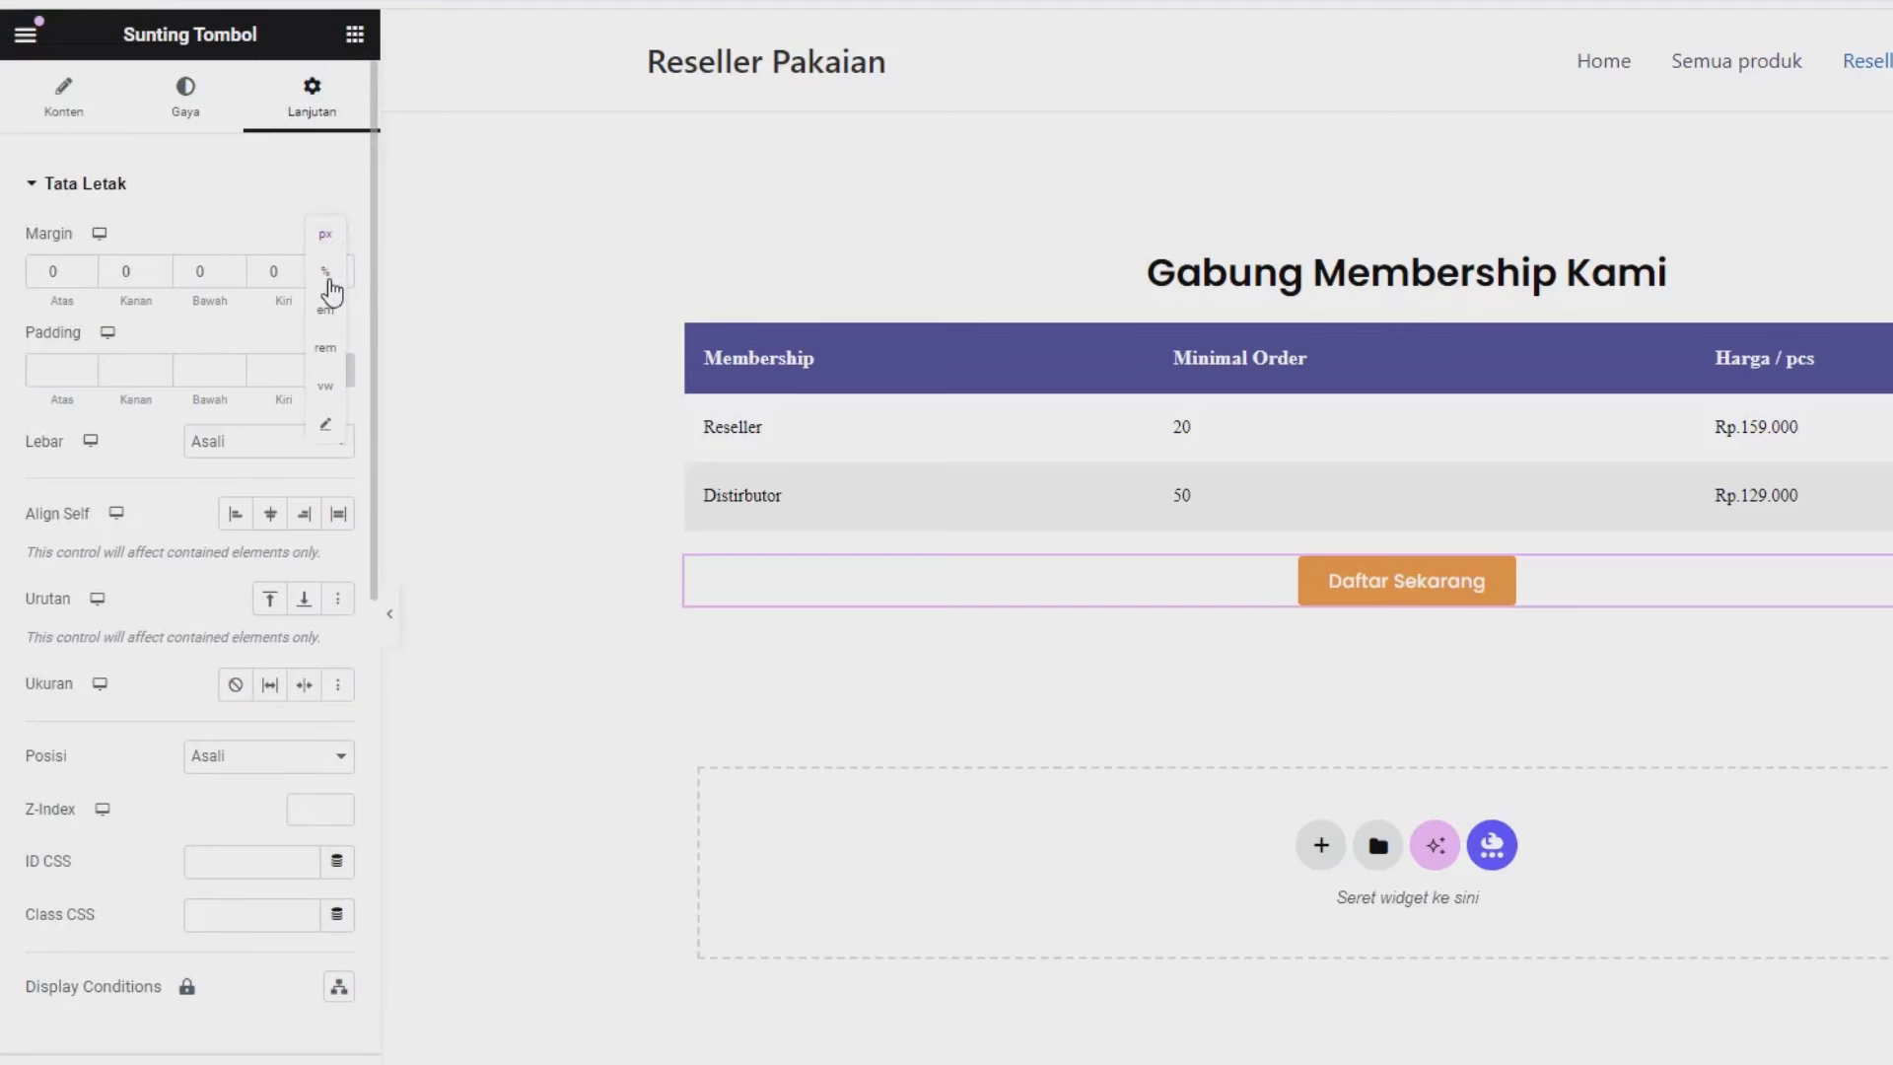
left_click(332, 276)
left_click(83, 270)
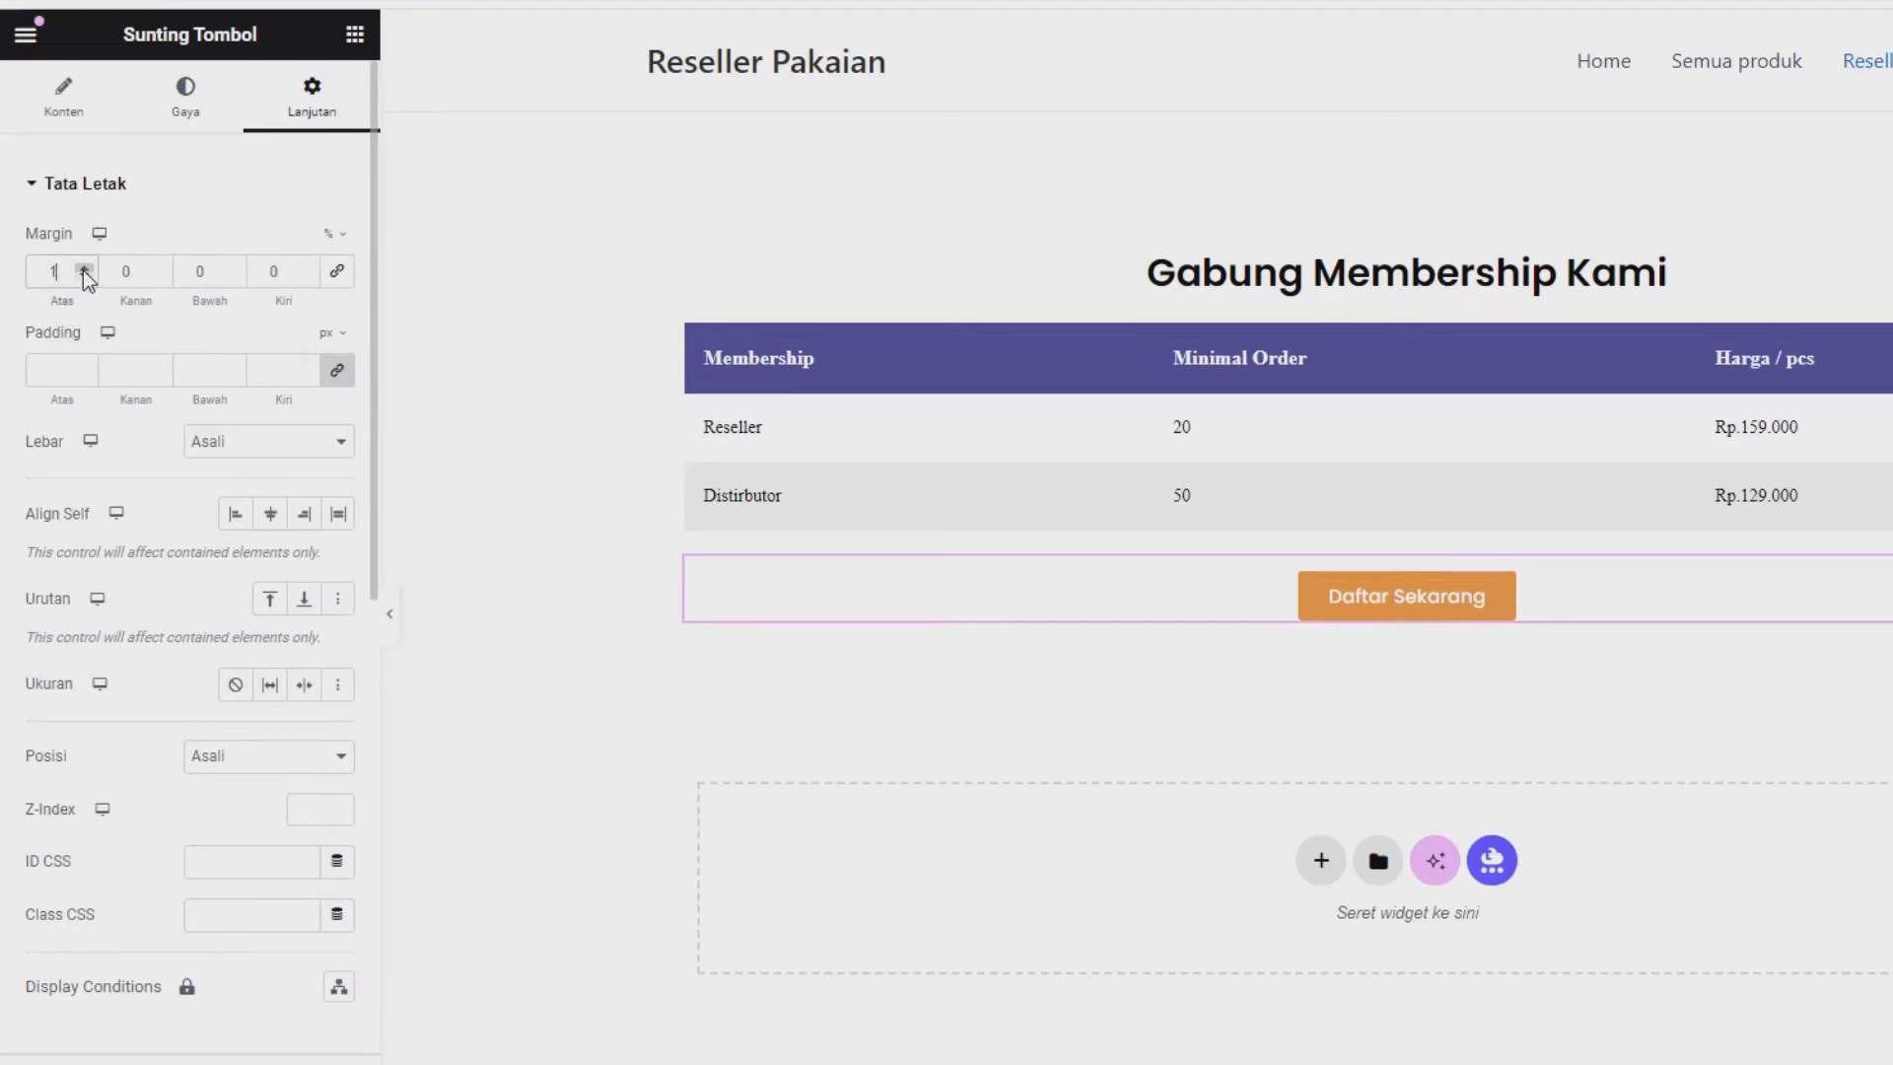
left_click(83, 270)
left_click(83, 270)
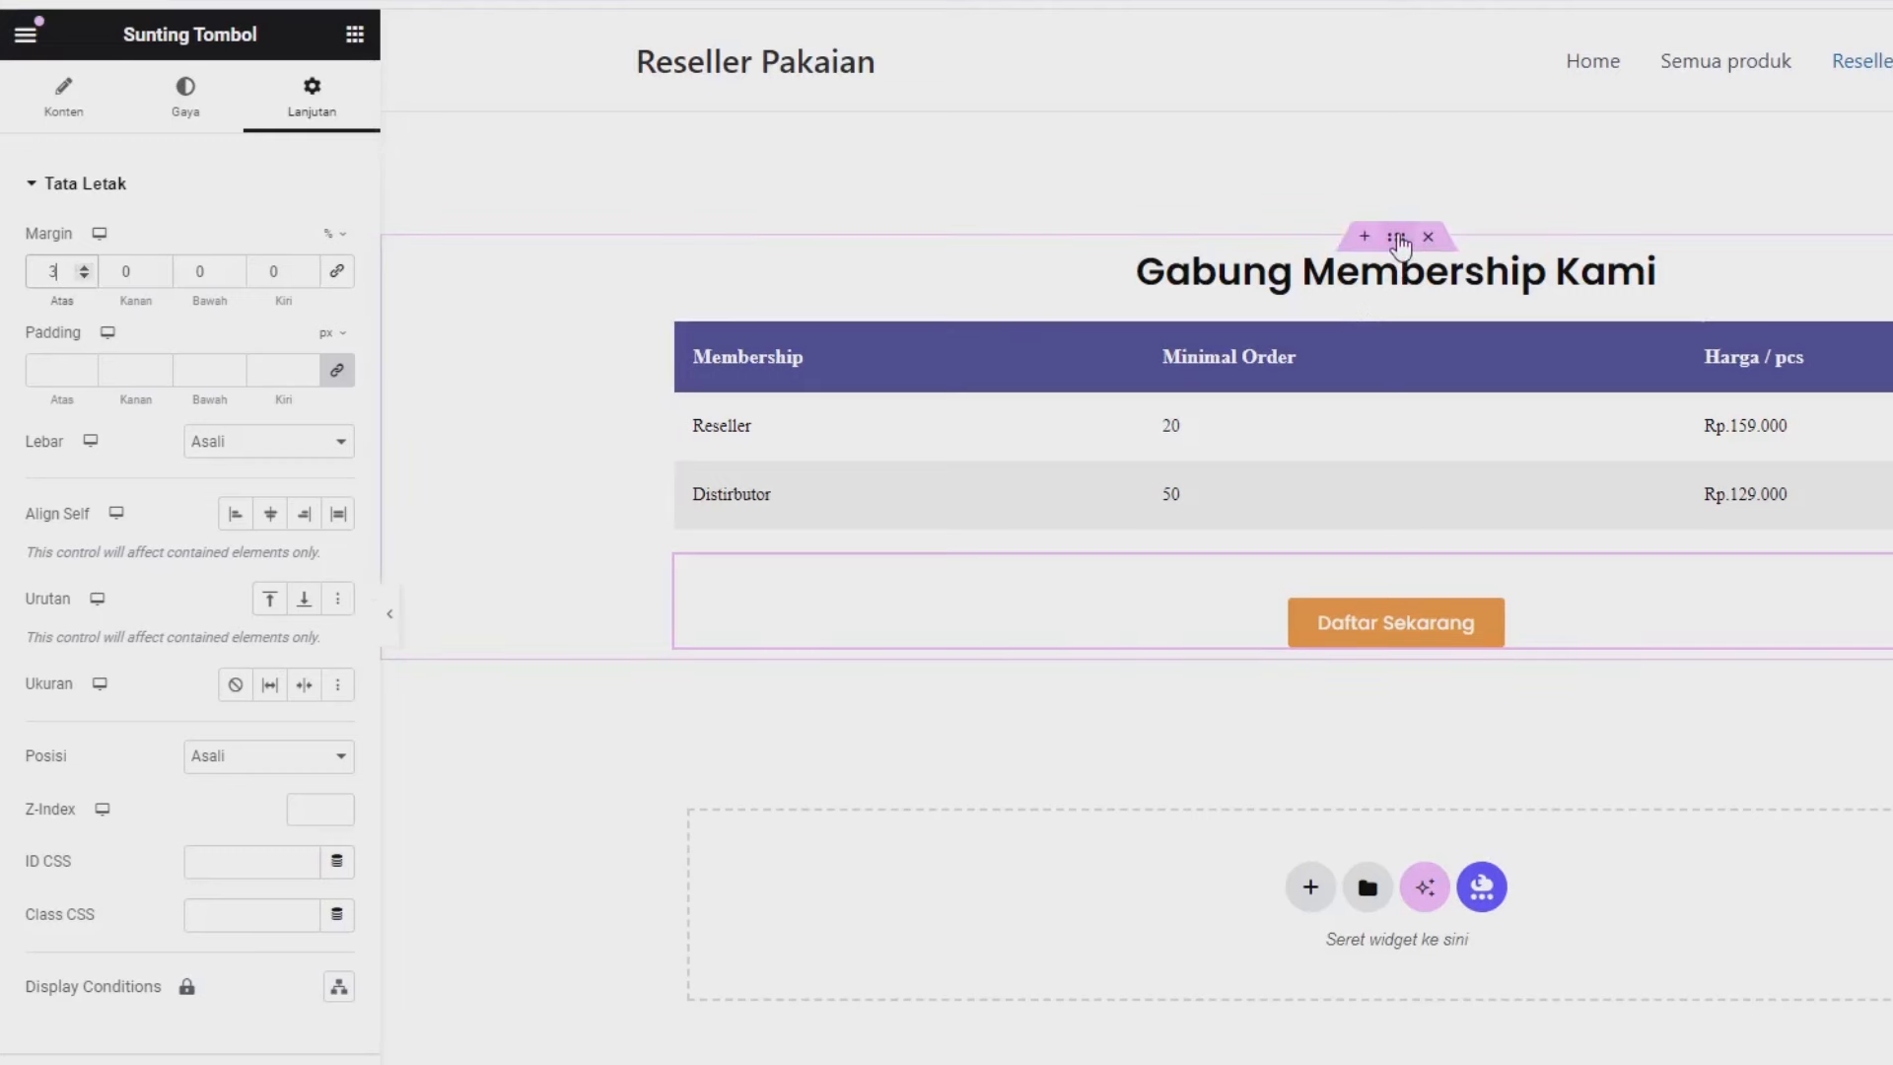
Save the membership container's 6% top and bottom margins, then reload the live Reseller page.
left_click(1396, 239)
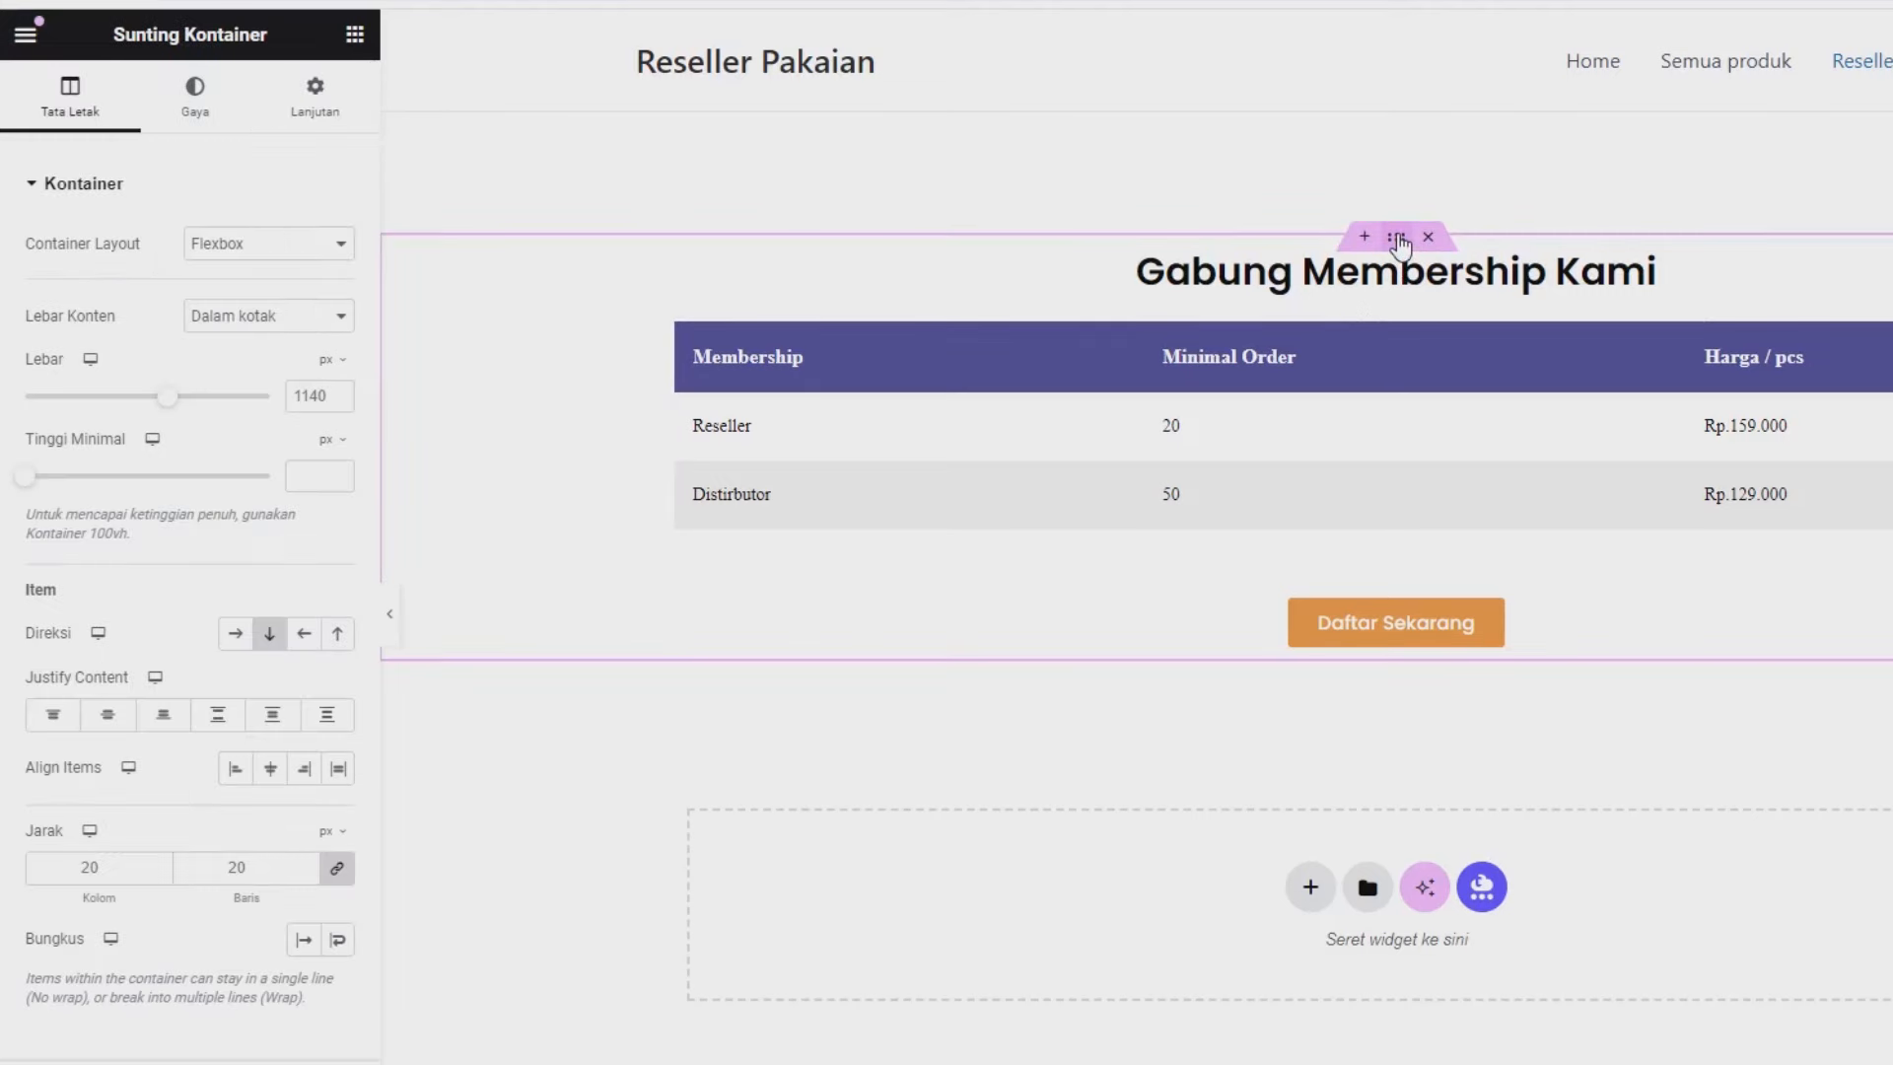
left_click(314, 104)
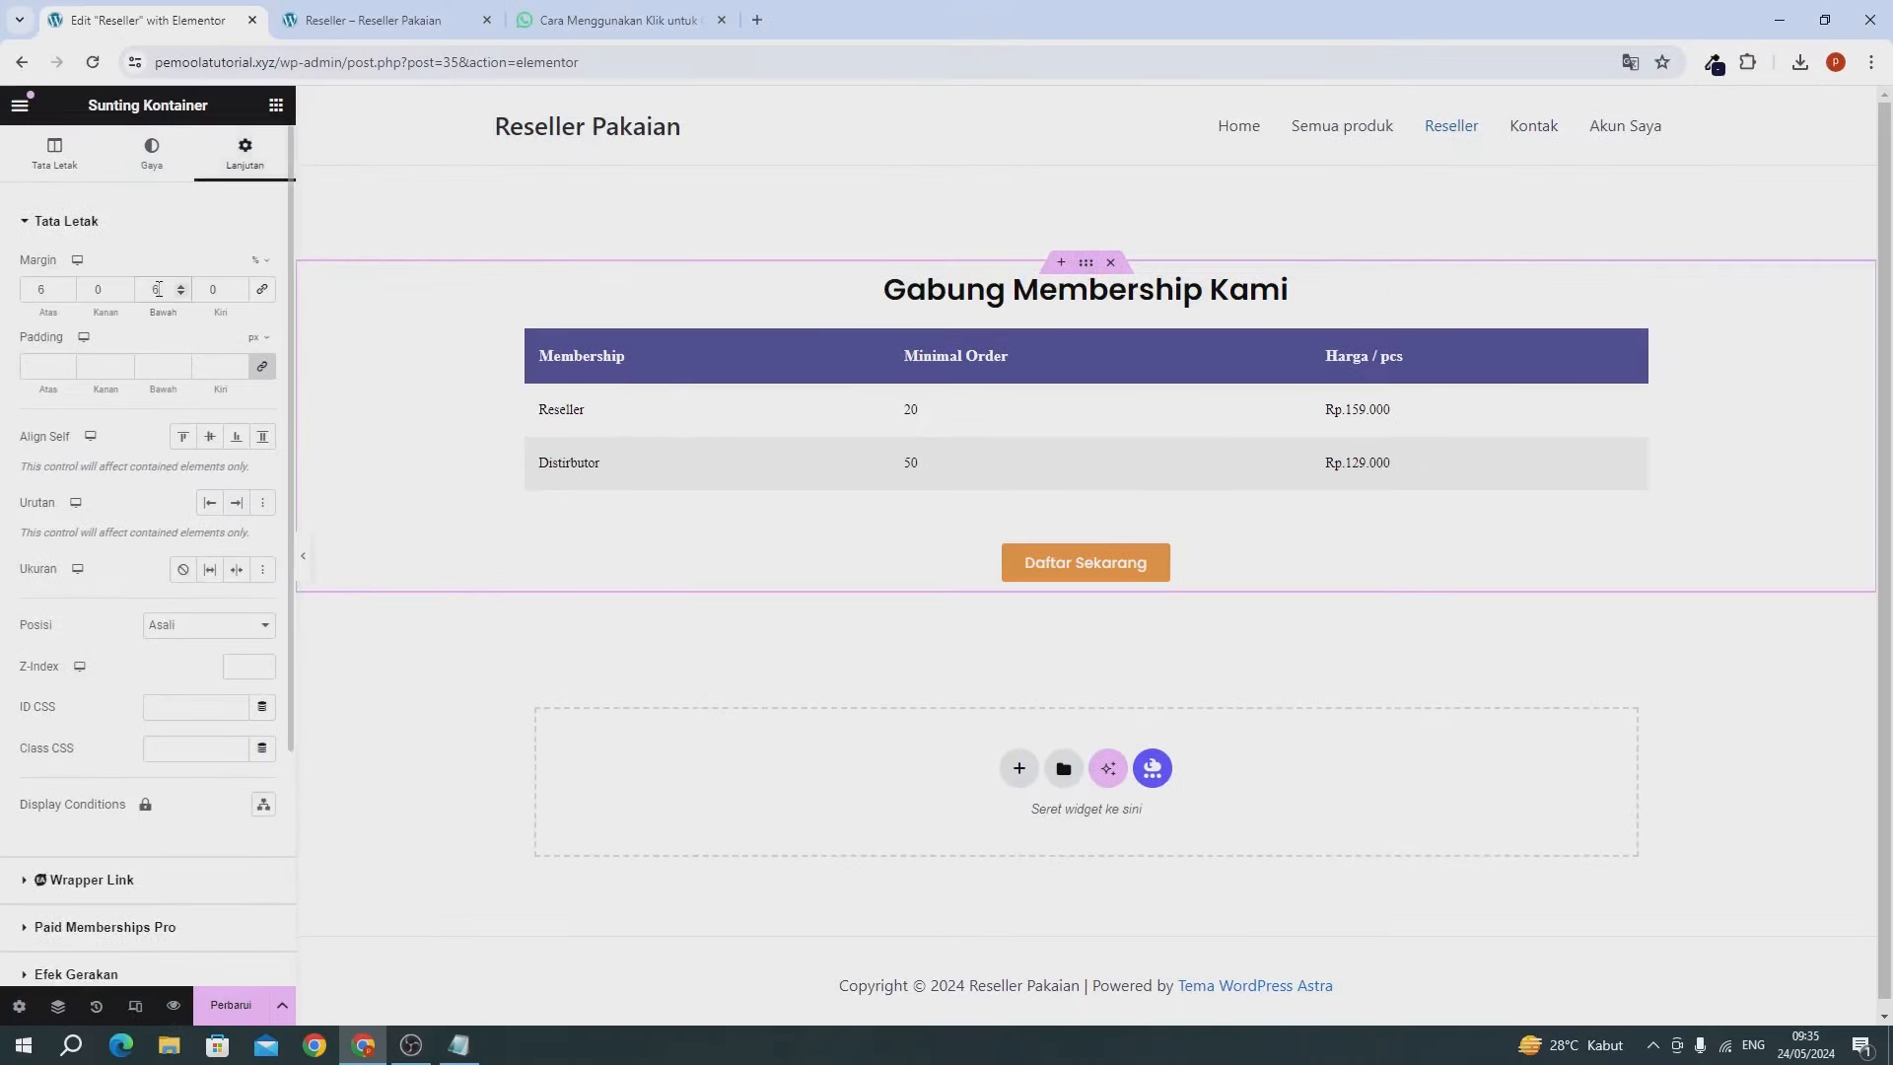
left_click(233, 1004)
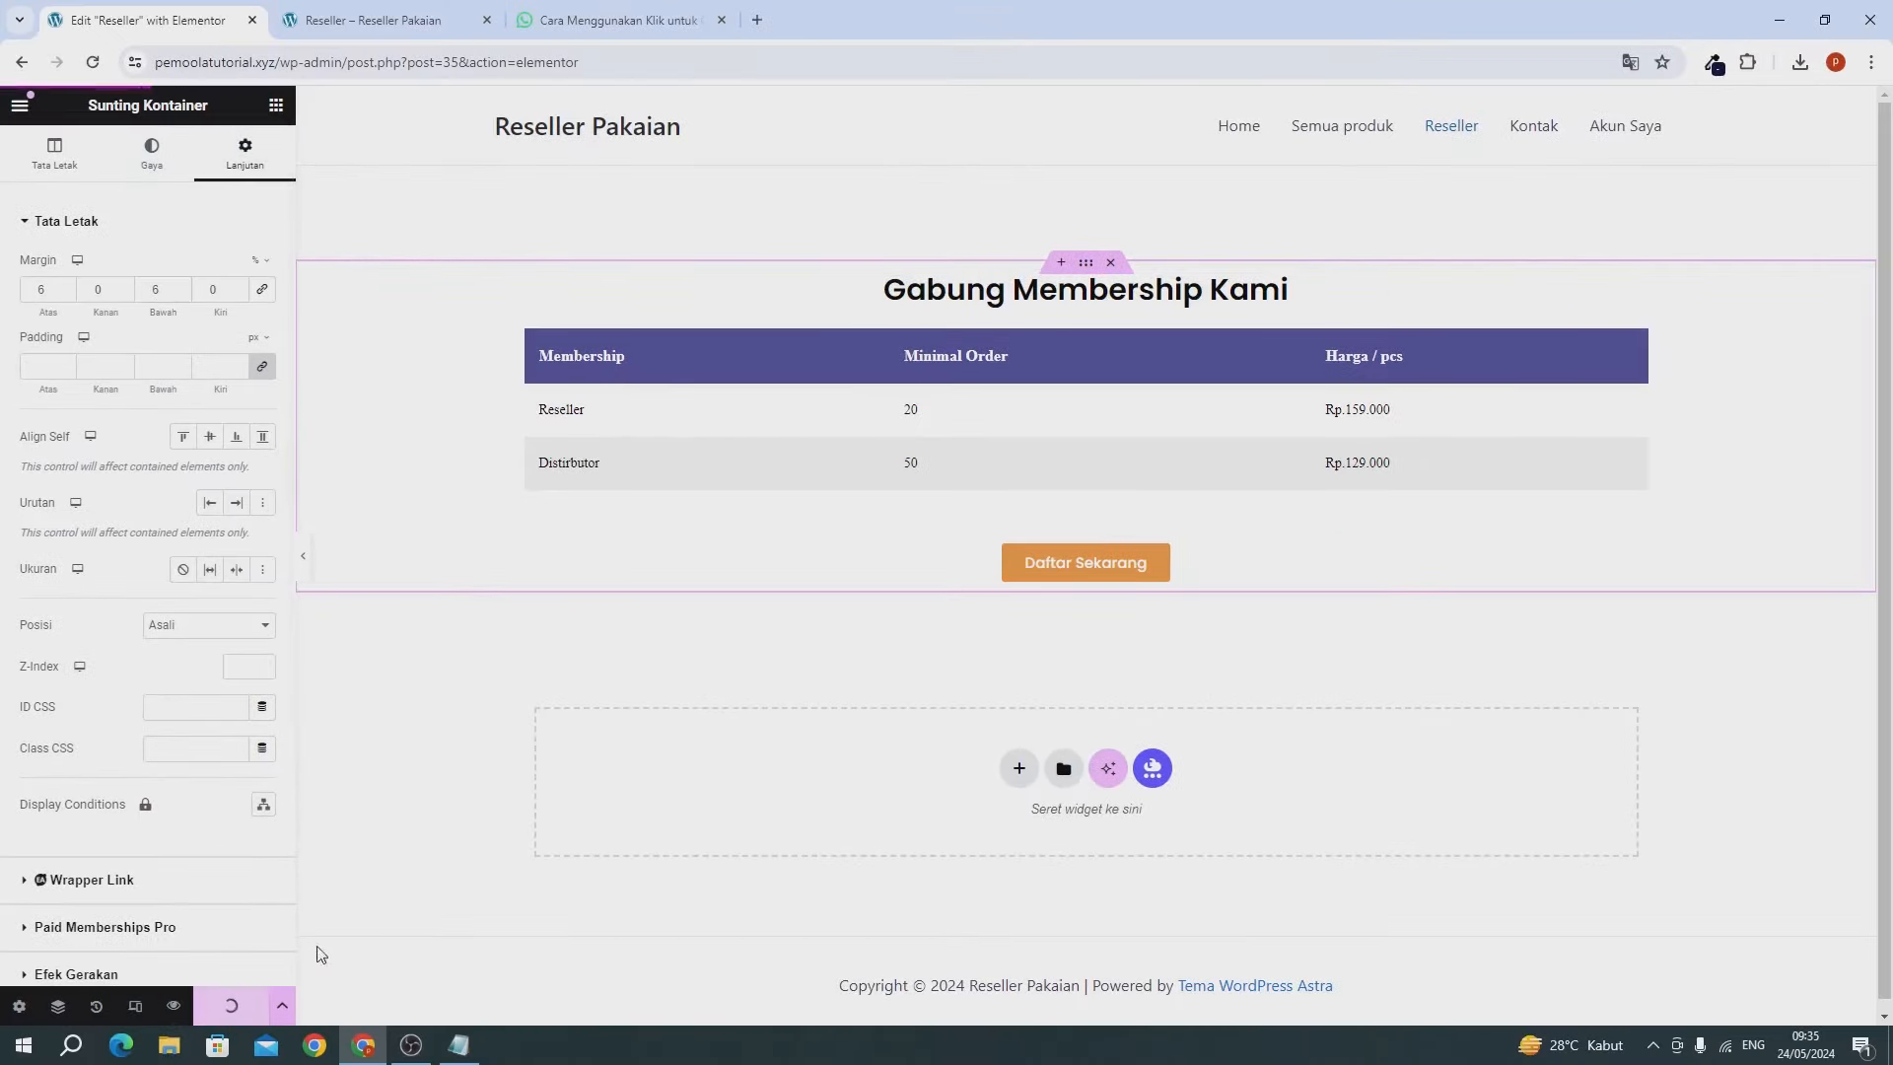
left_click(392, 27)
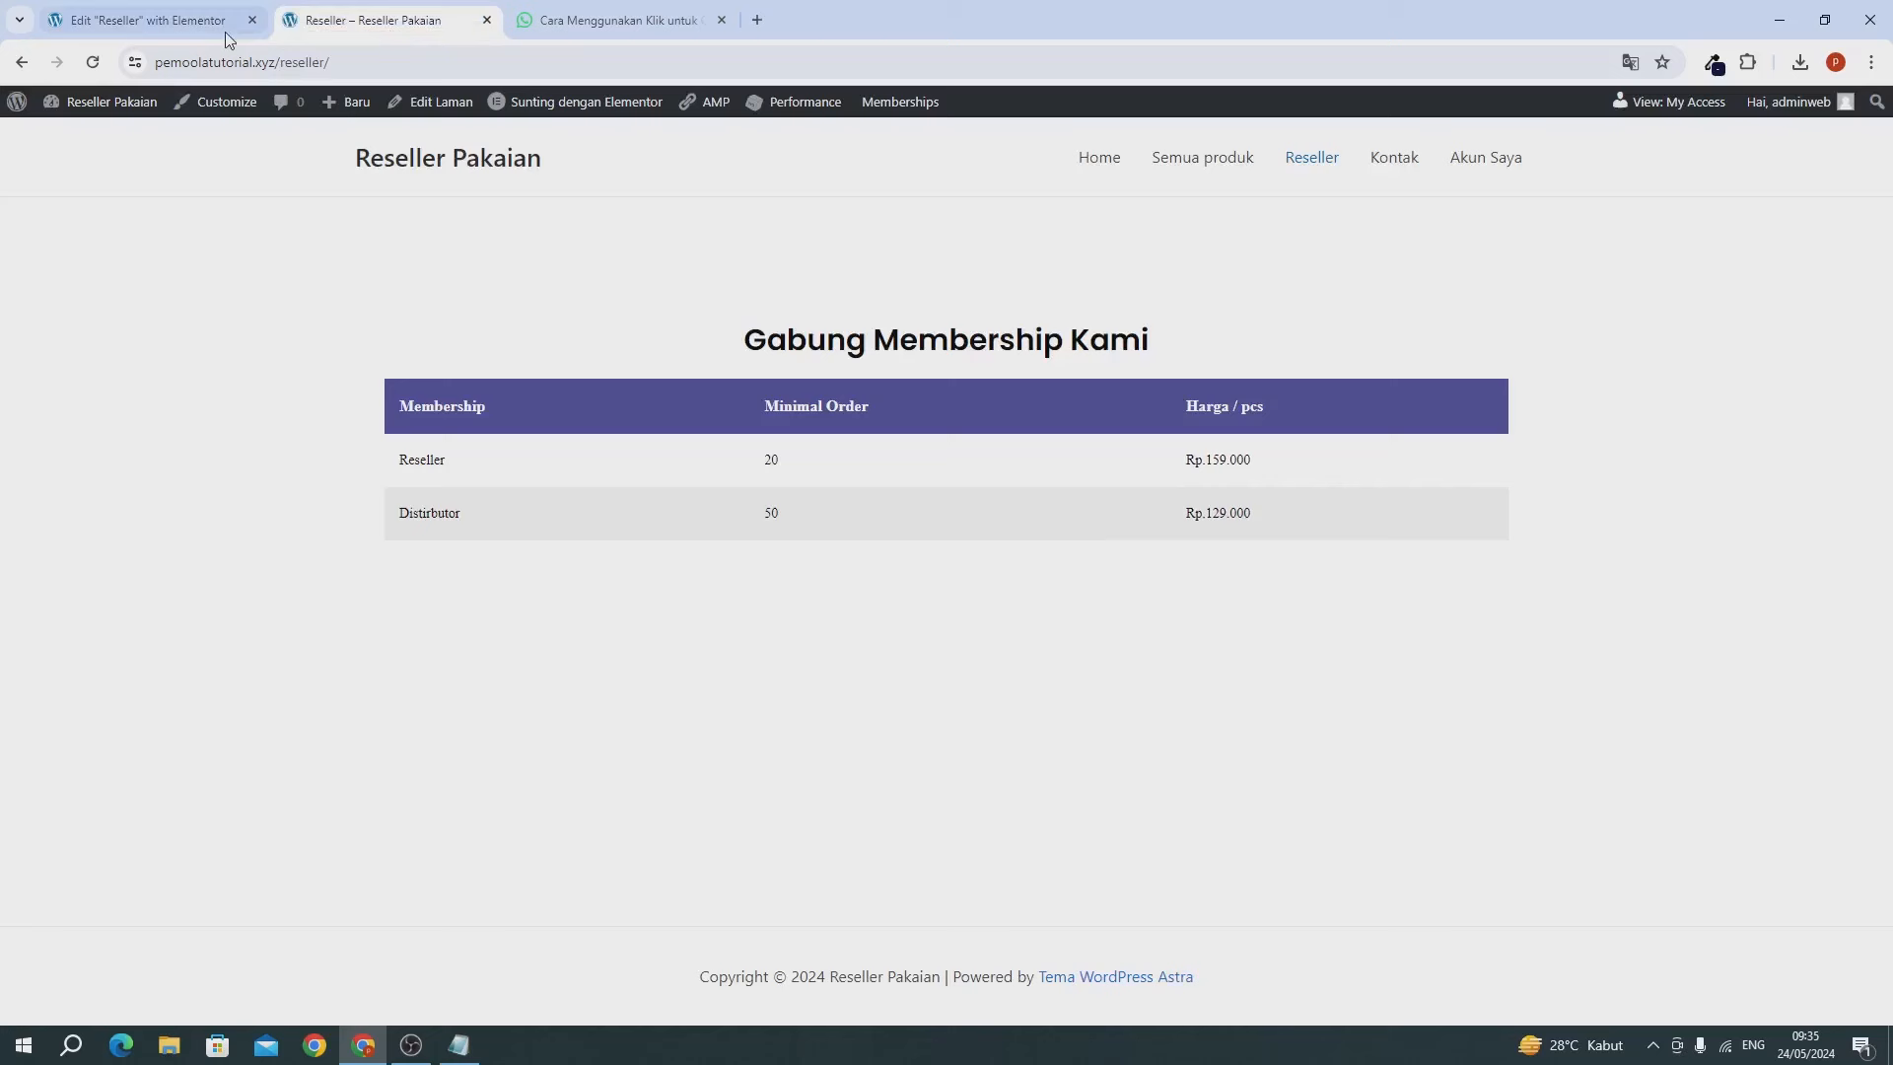
left_click(95, 65)
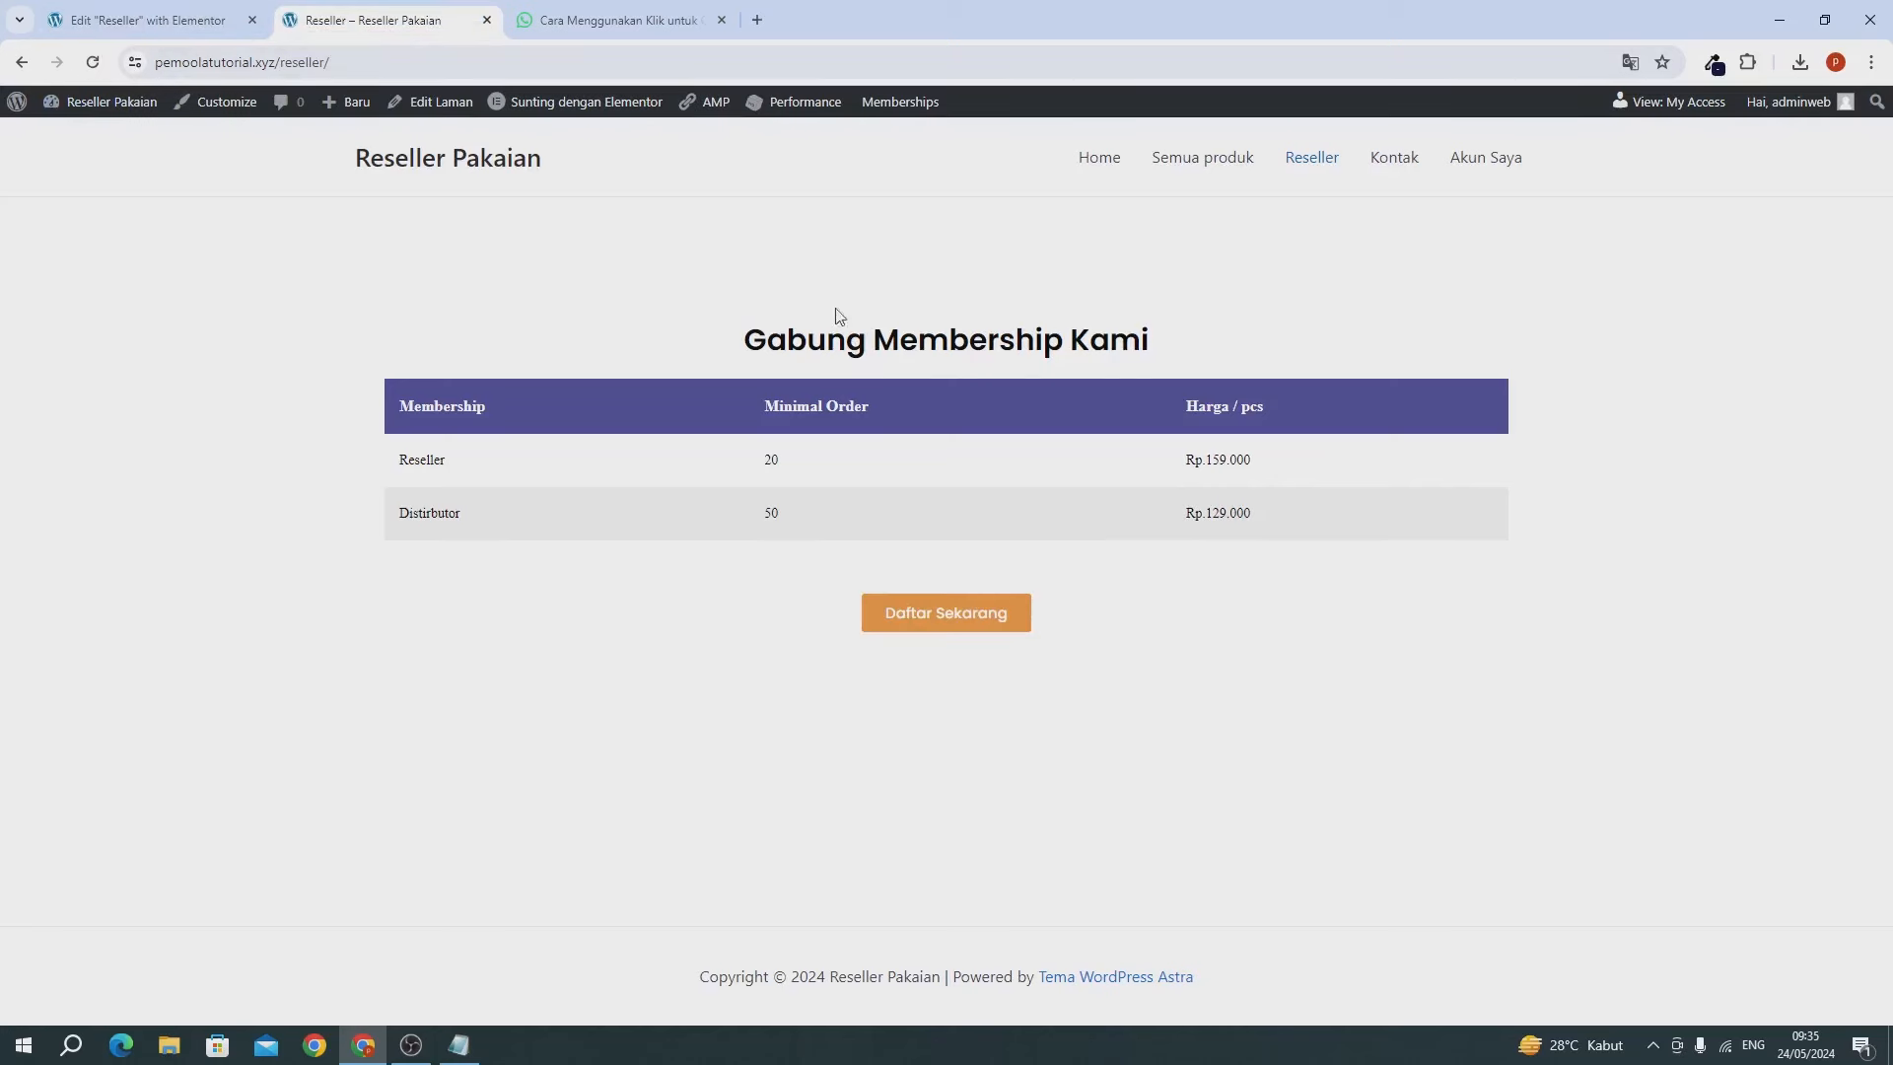
Test Daftar Sekarang's prefilled WhatsApp membership chat, then close it and the WhatsApp help article.
left_click(920, 631)
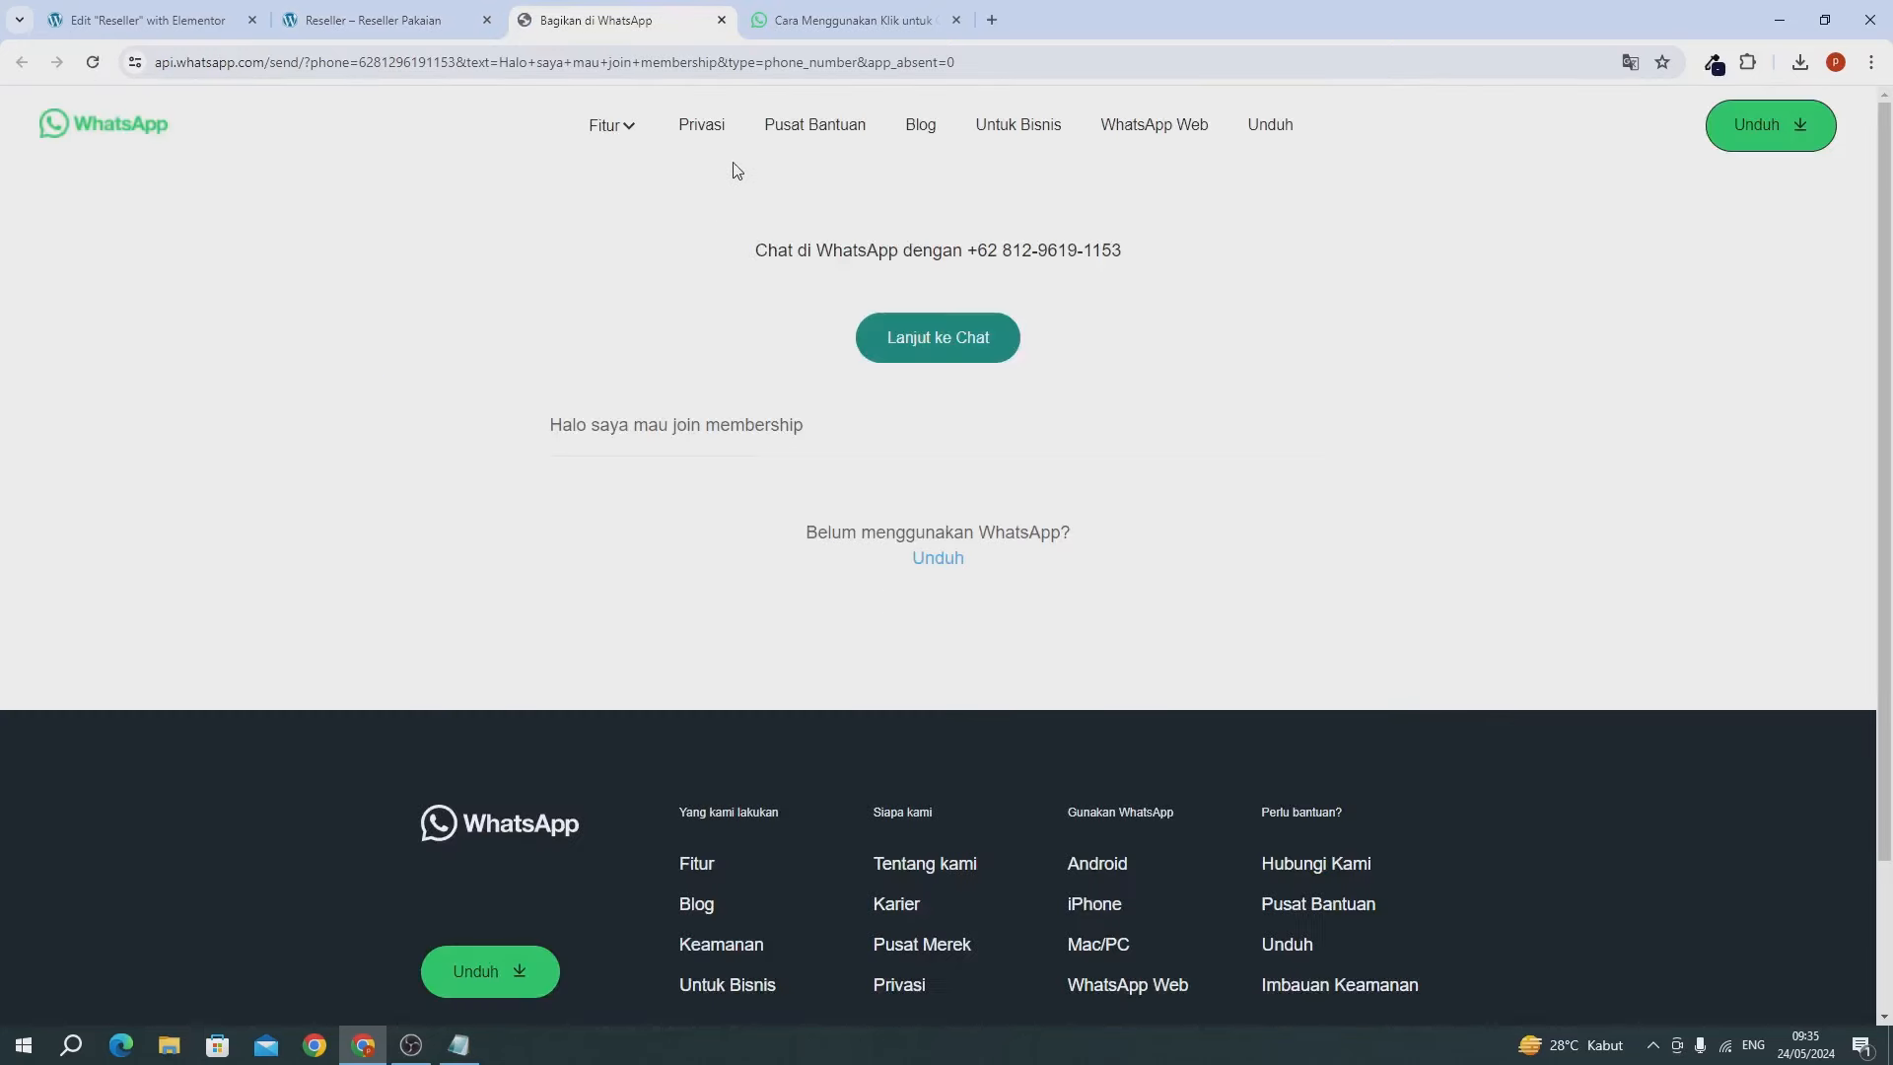
left_click(721, 21)
left_click(723, 20)
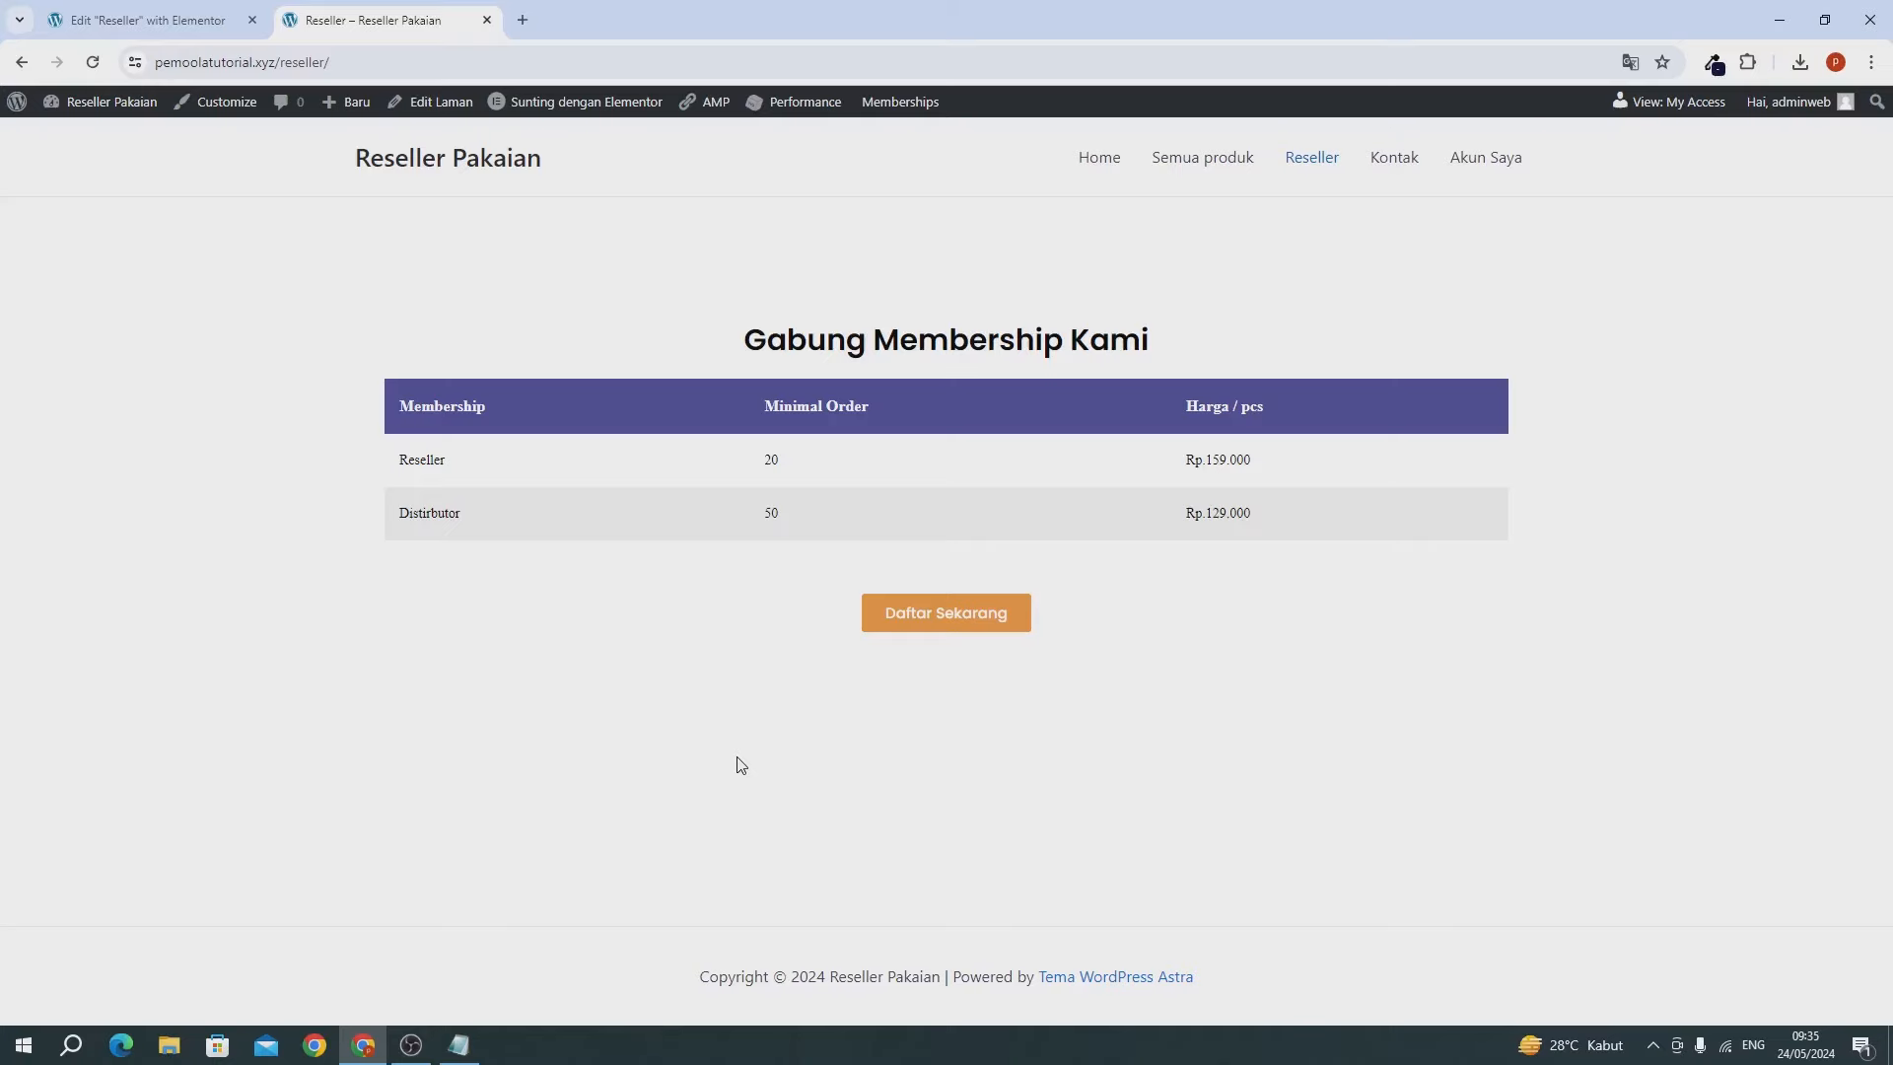
Close the Reseller editor, visit the live Kontak page, then scroll through the homepage.
left_click(125, 21)
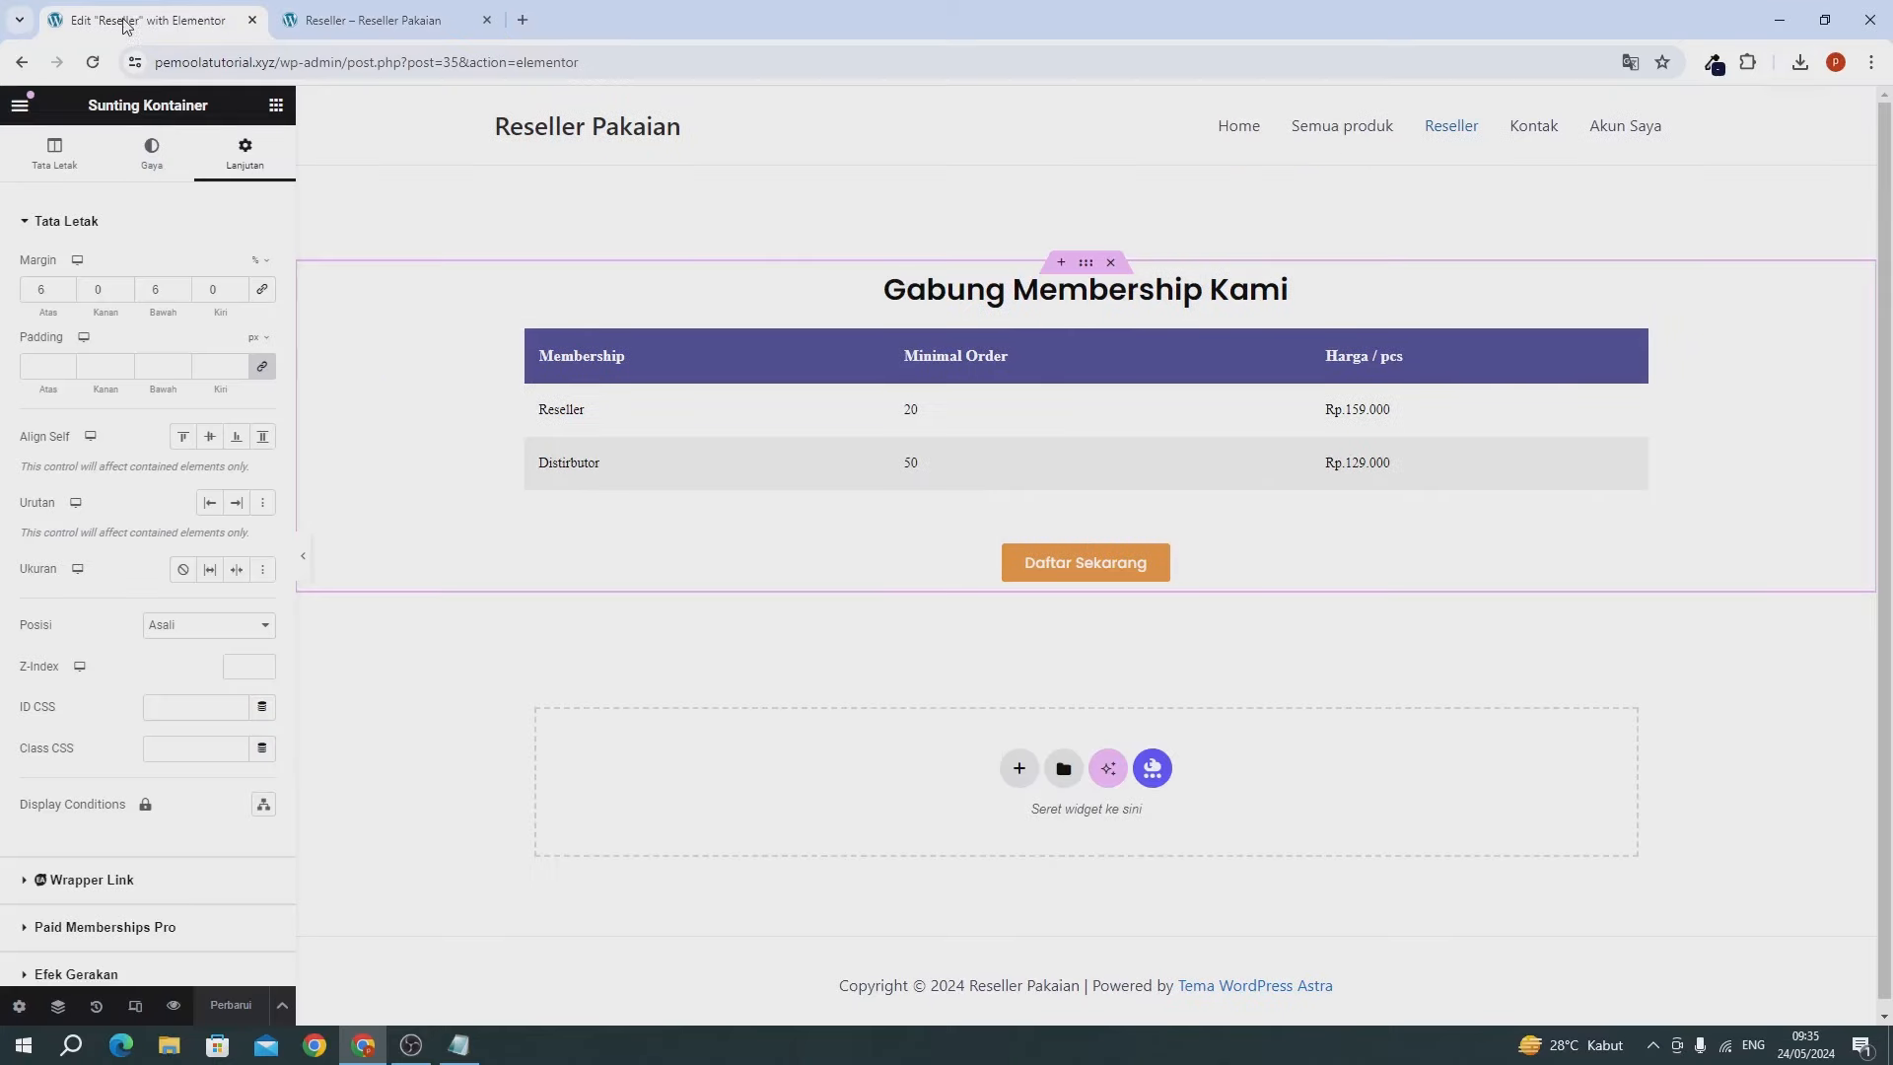
left_click(253, 21)
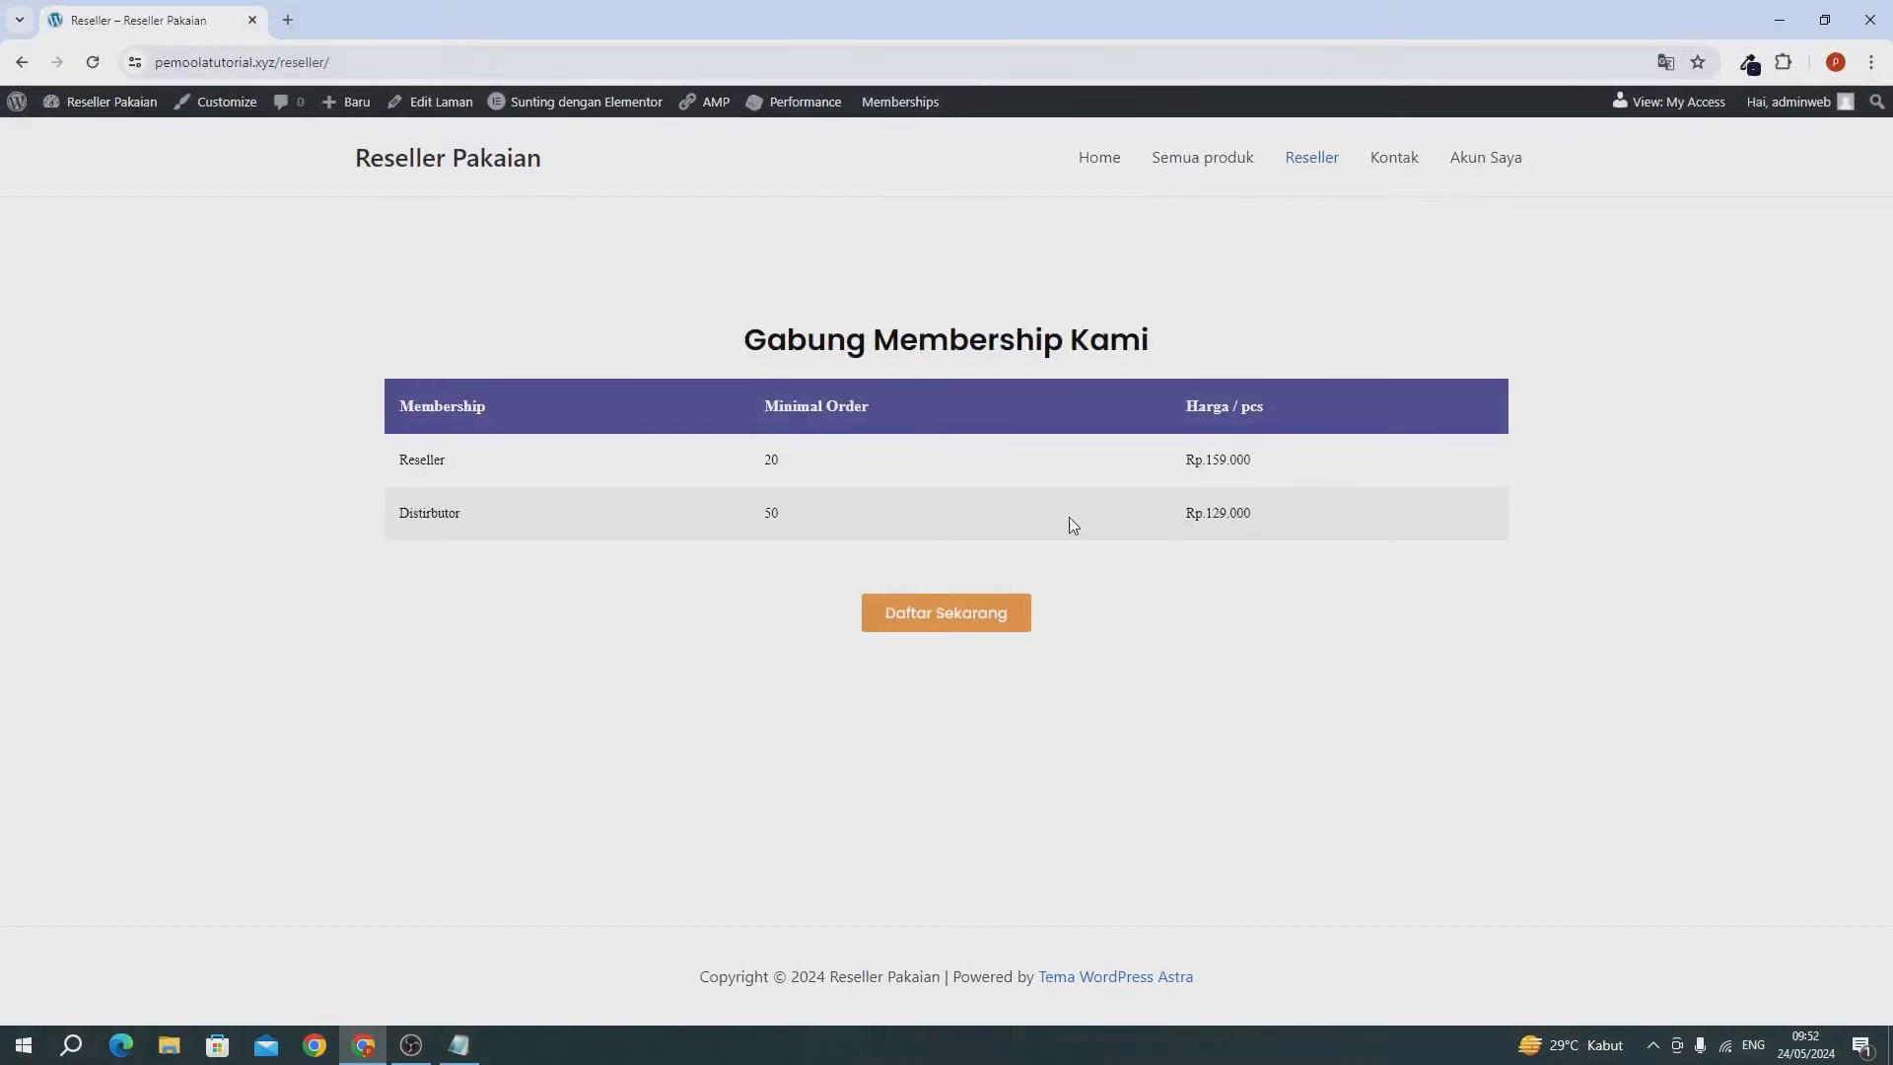
left_click(1384, 160)
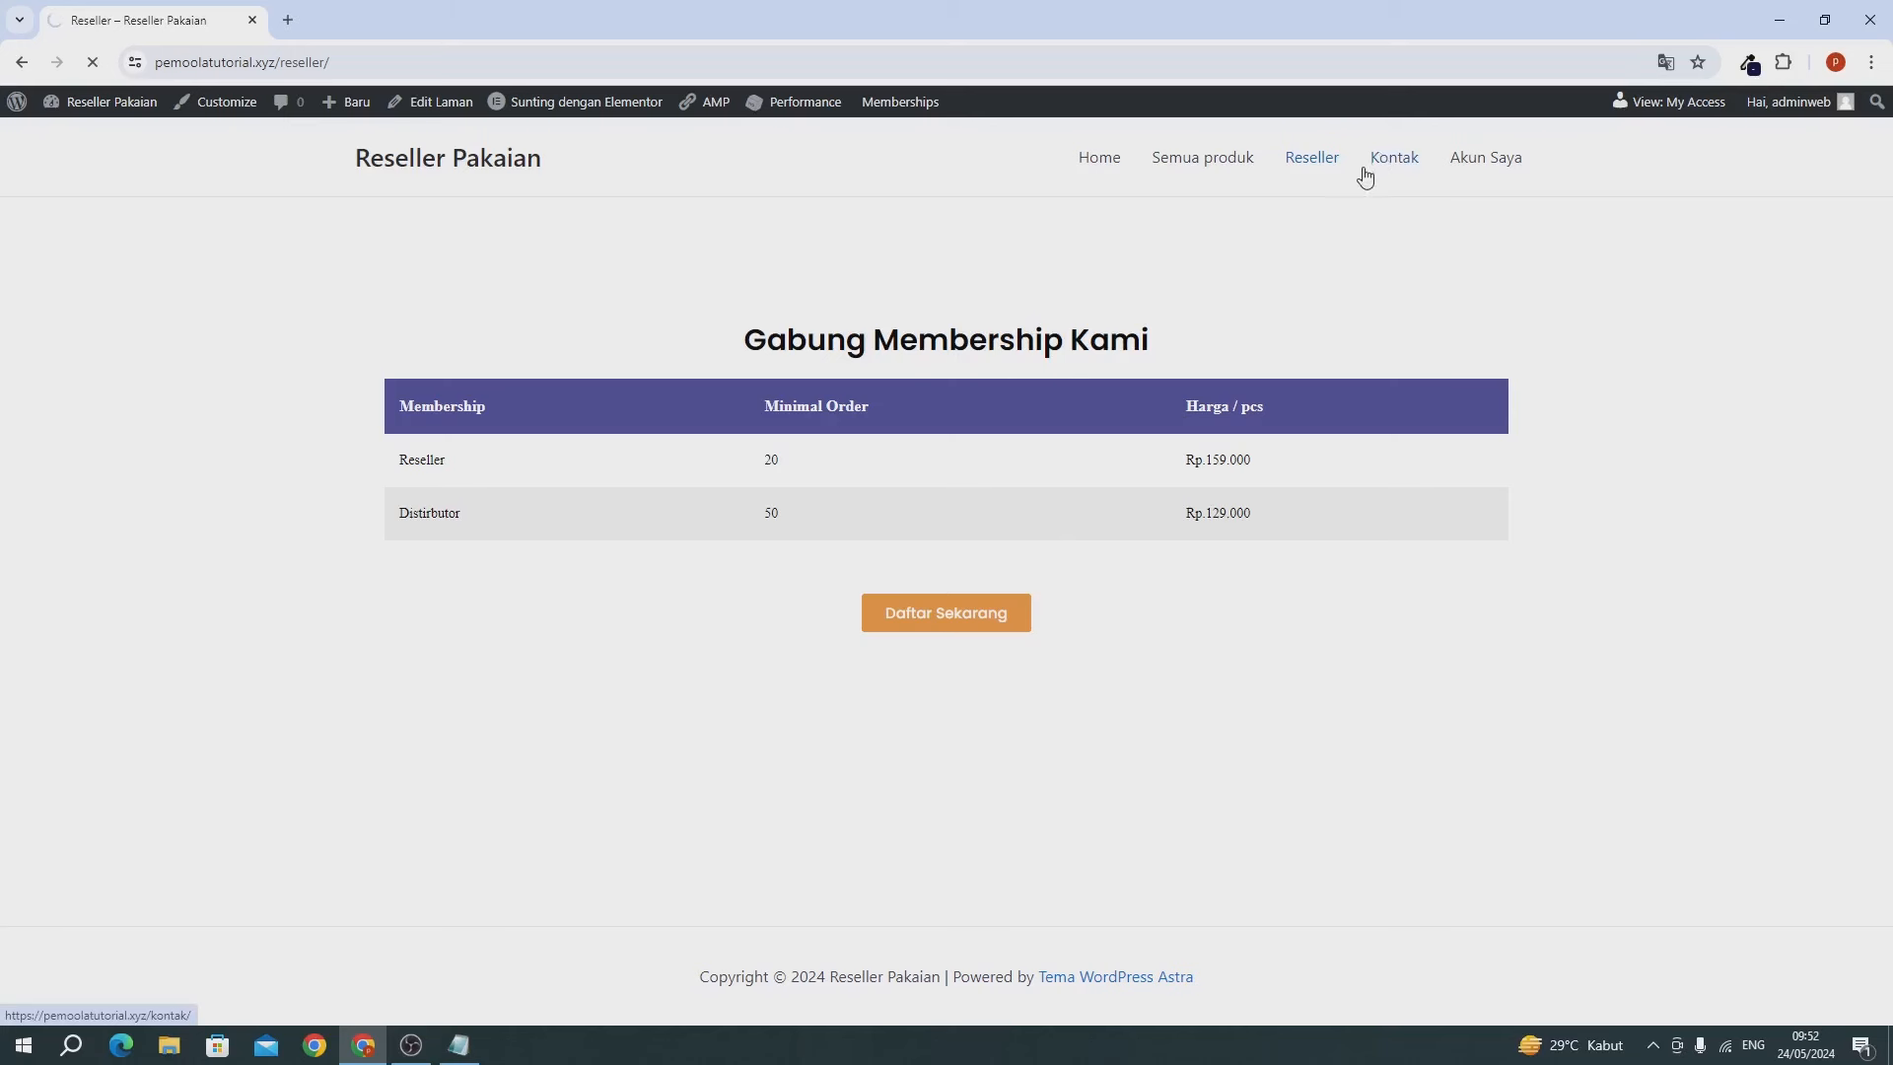
left_click(1364, 176)
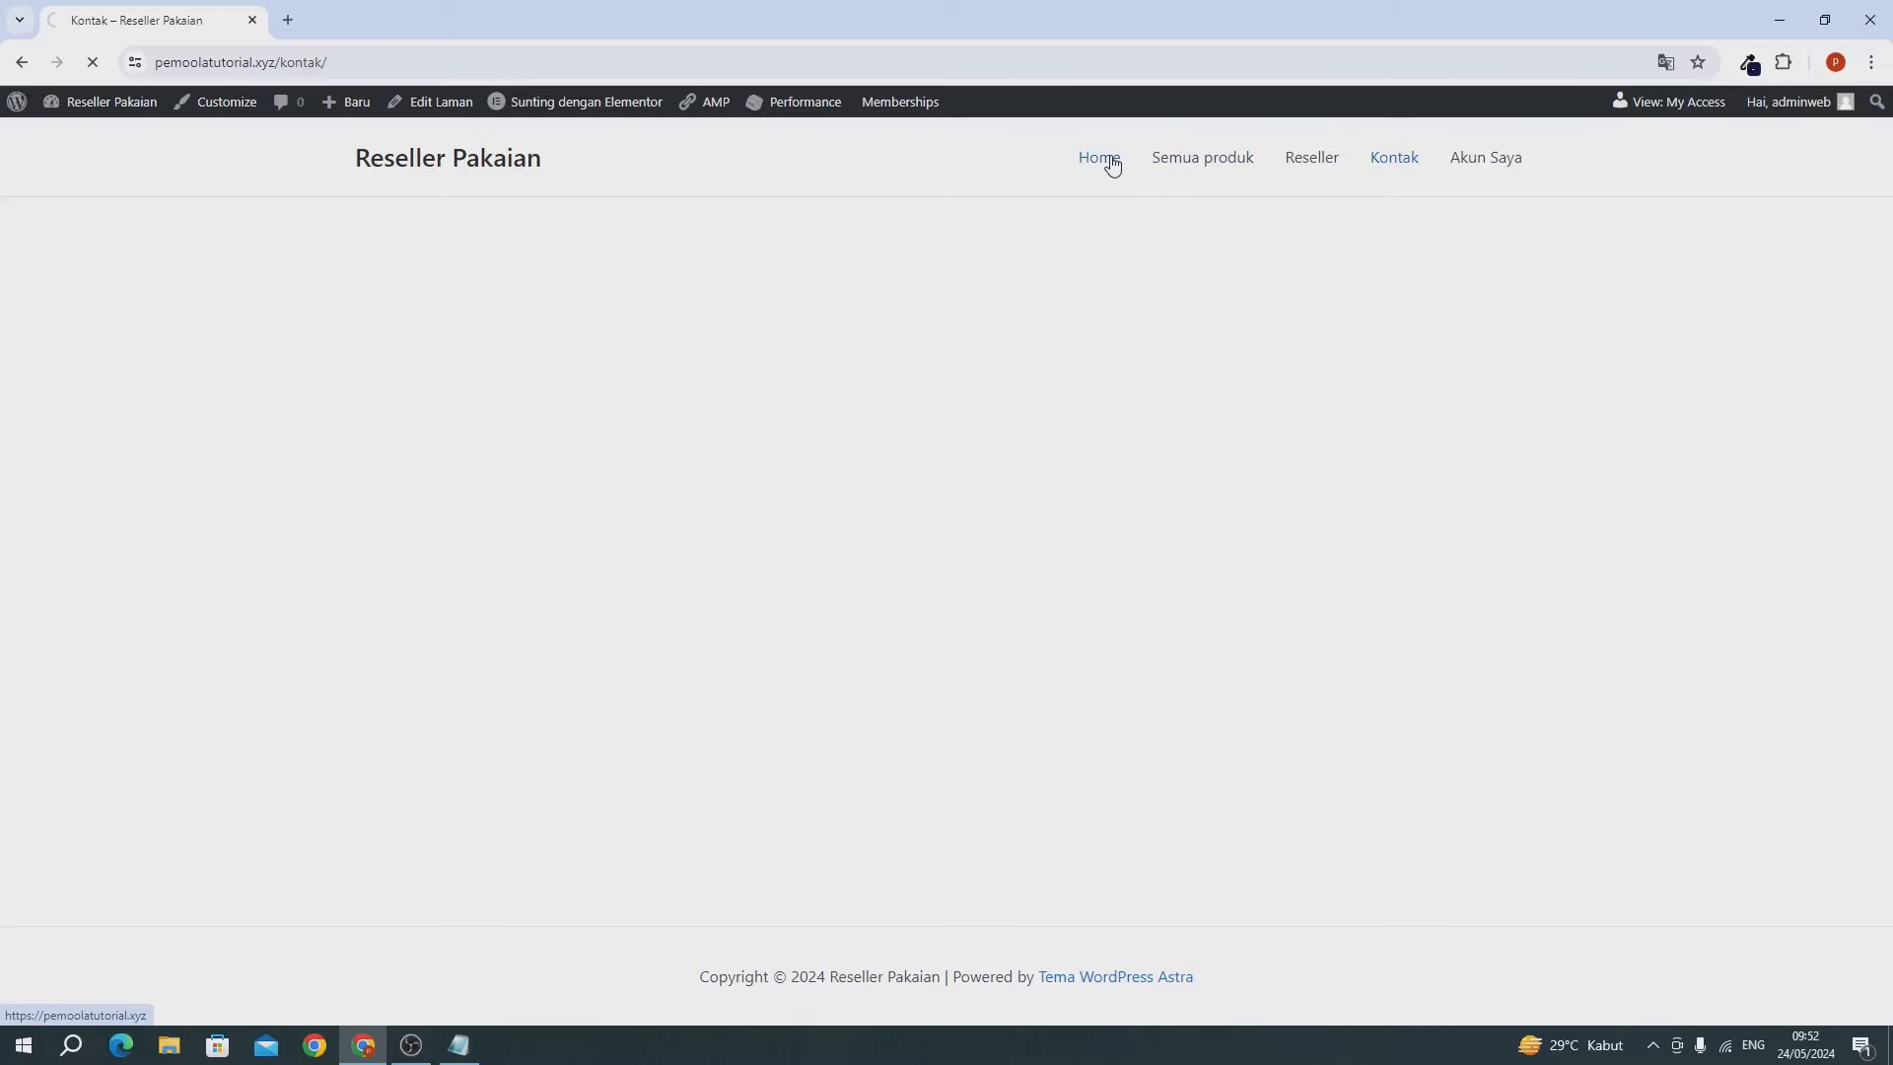
scroll(1072, 302, "down", 6)
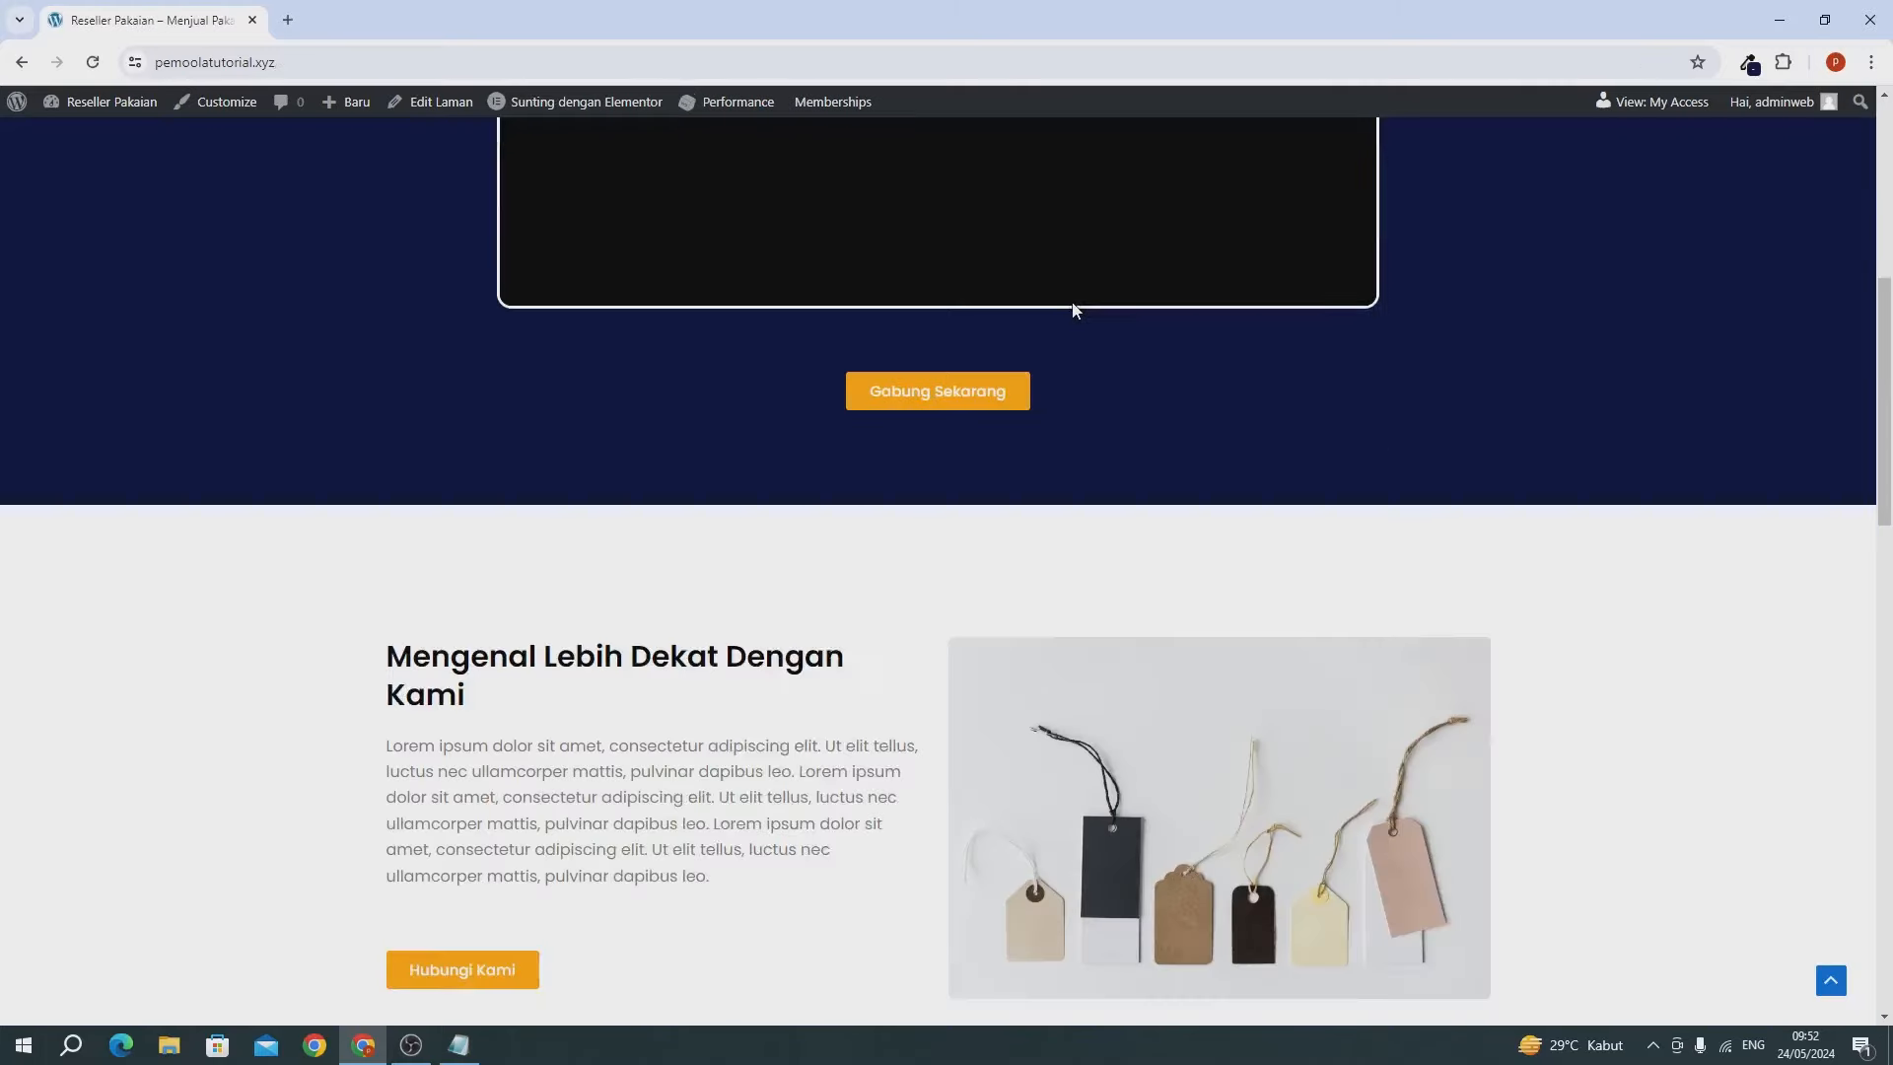
scroll(1072, 310, "down", 15)
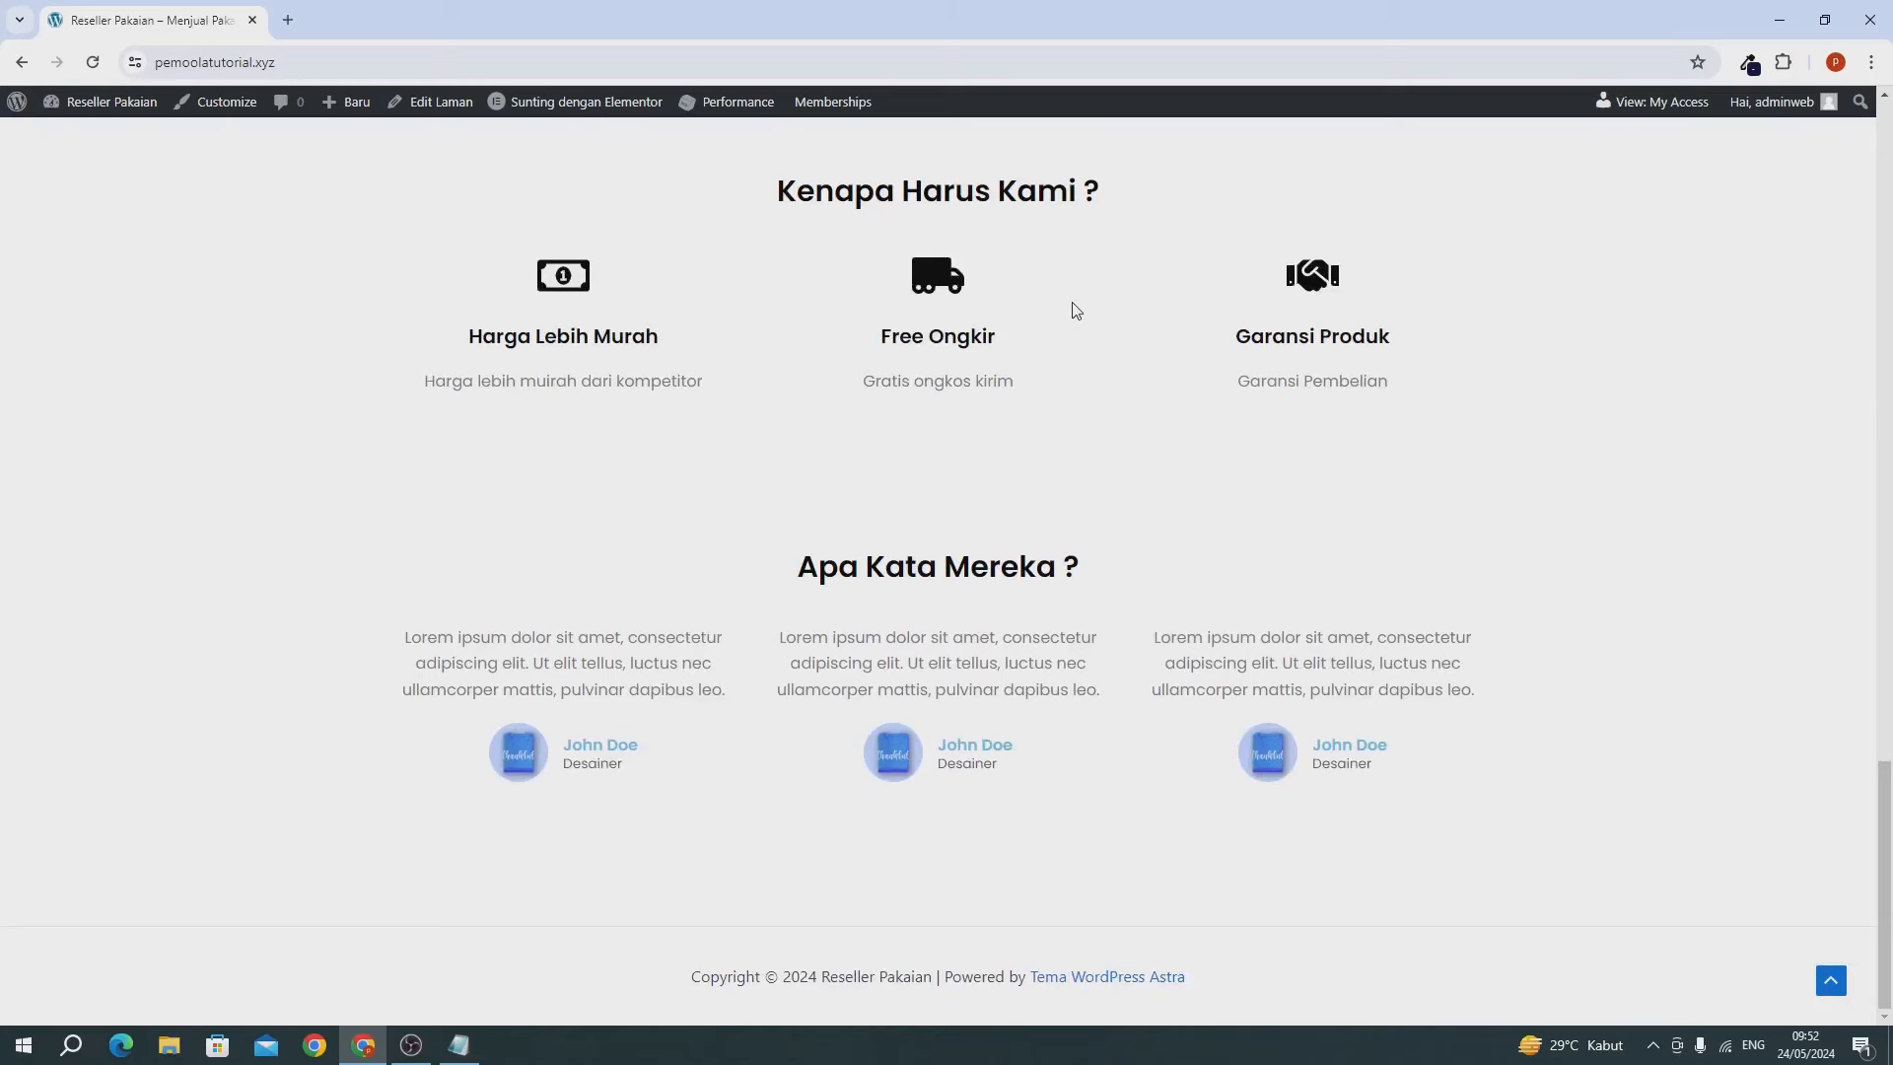
left_click_drag(544, 285, 1107, 322)
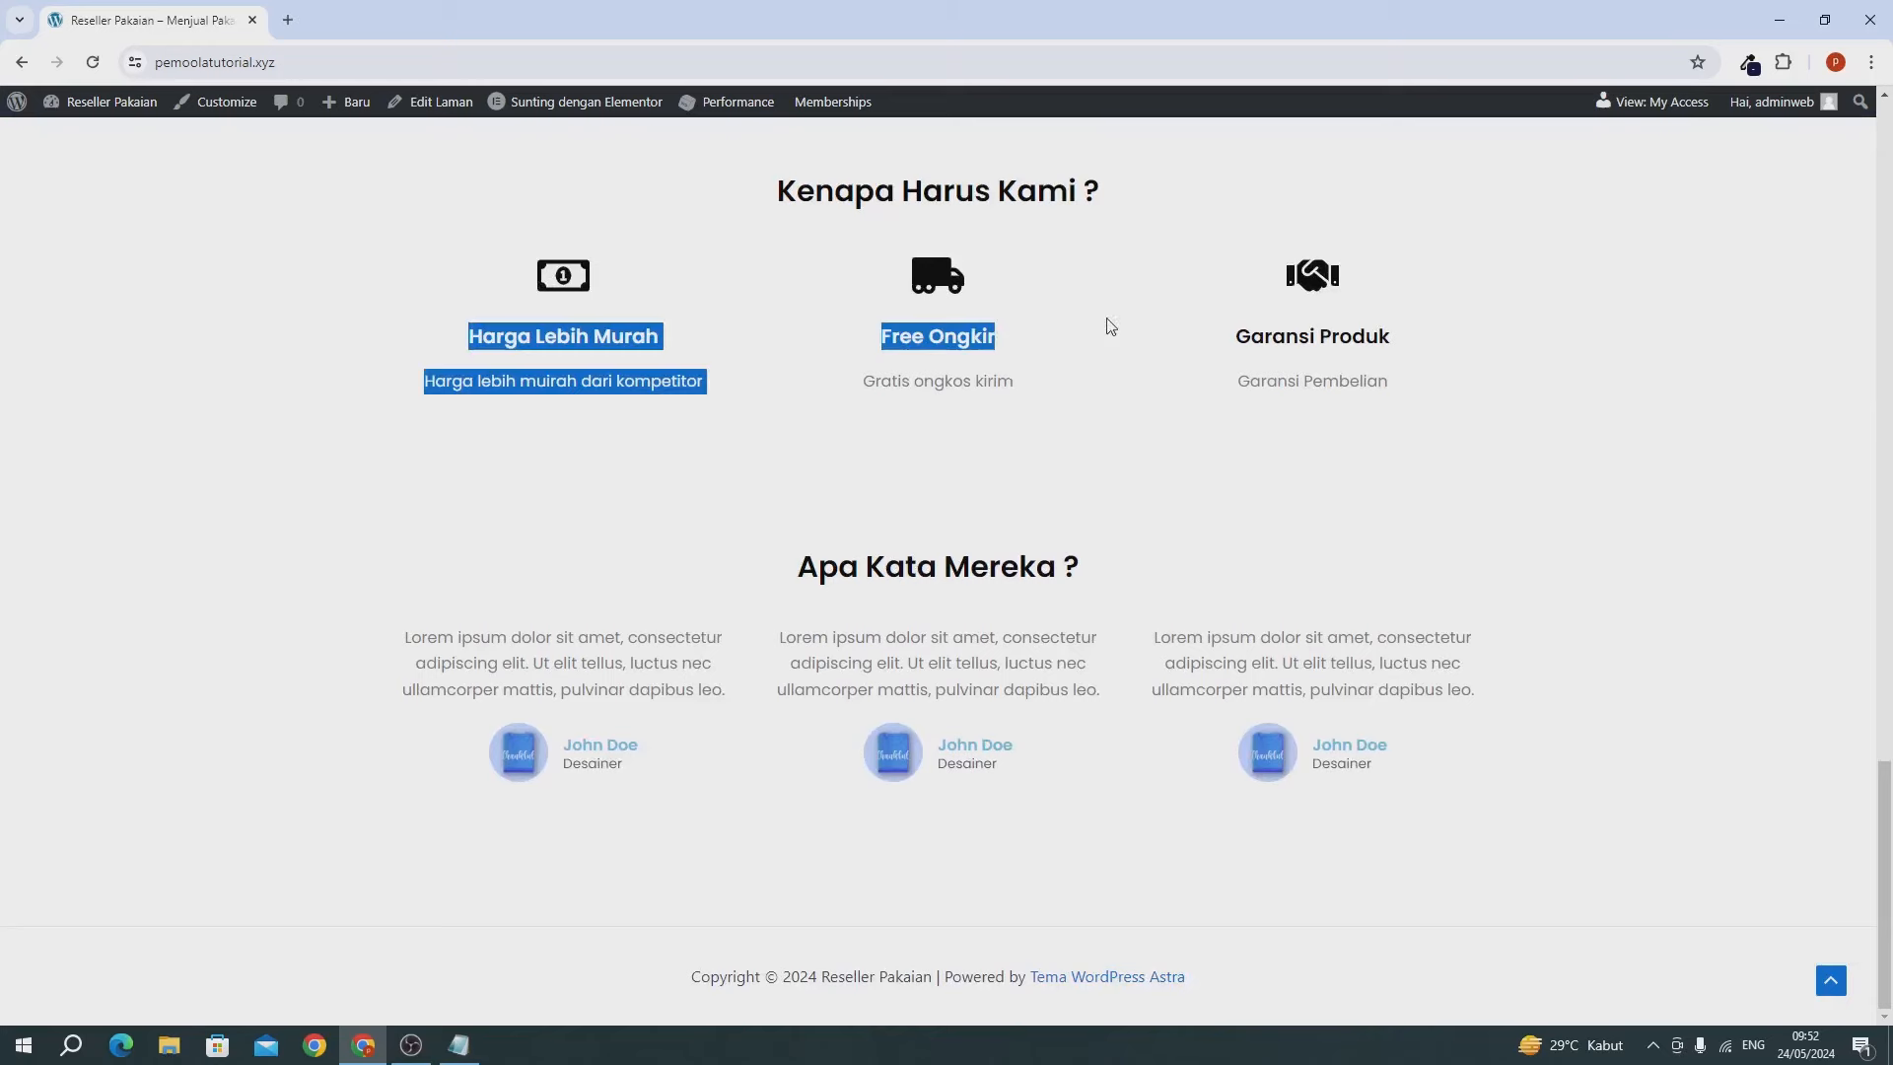
left_click(1162, 325)
scroll(1162, 325, "up", 4)
scroll(626, 181, "up", 17)
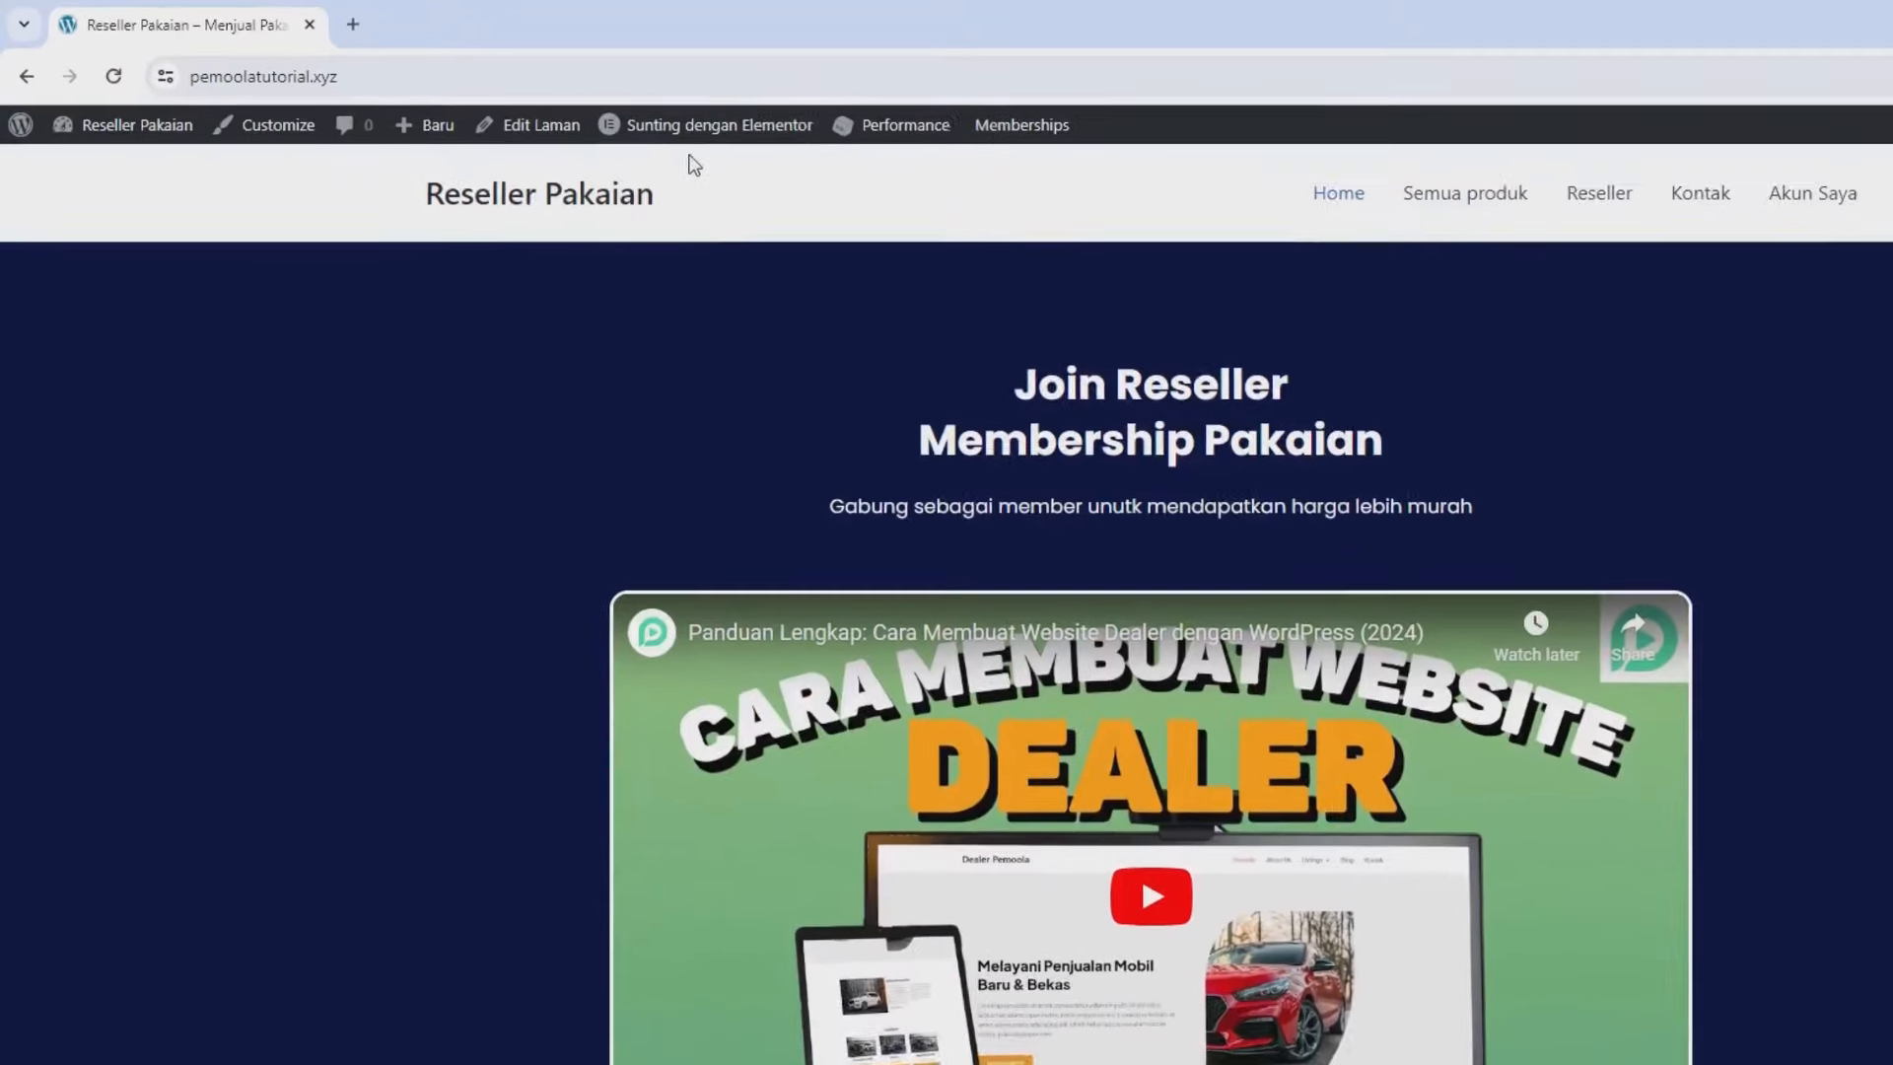
Open the Home page's Elementor editor in a new tab, keeping the live site tab second.
mouse_move(676, 130)
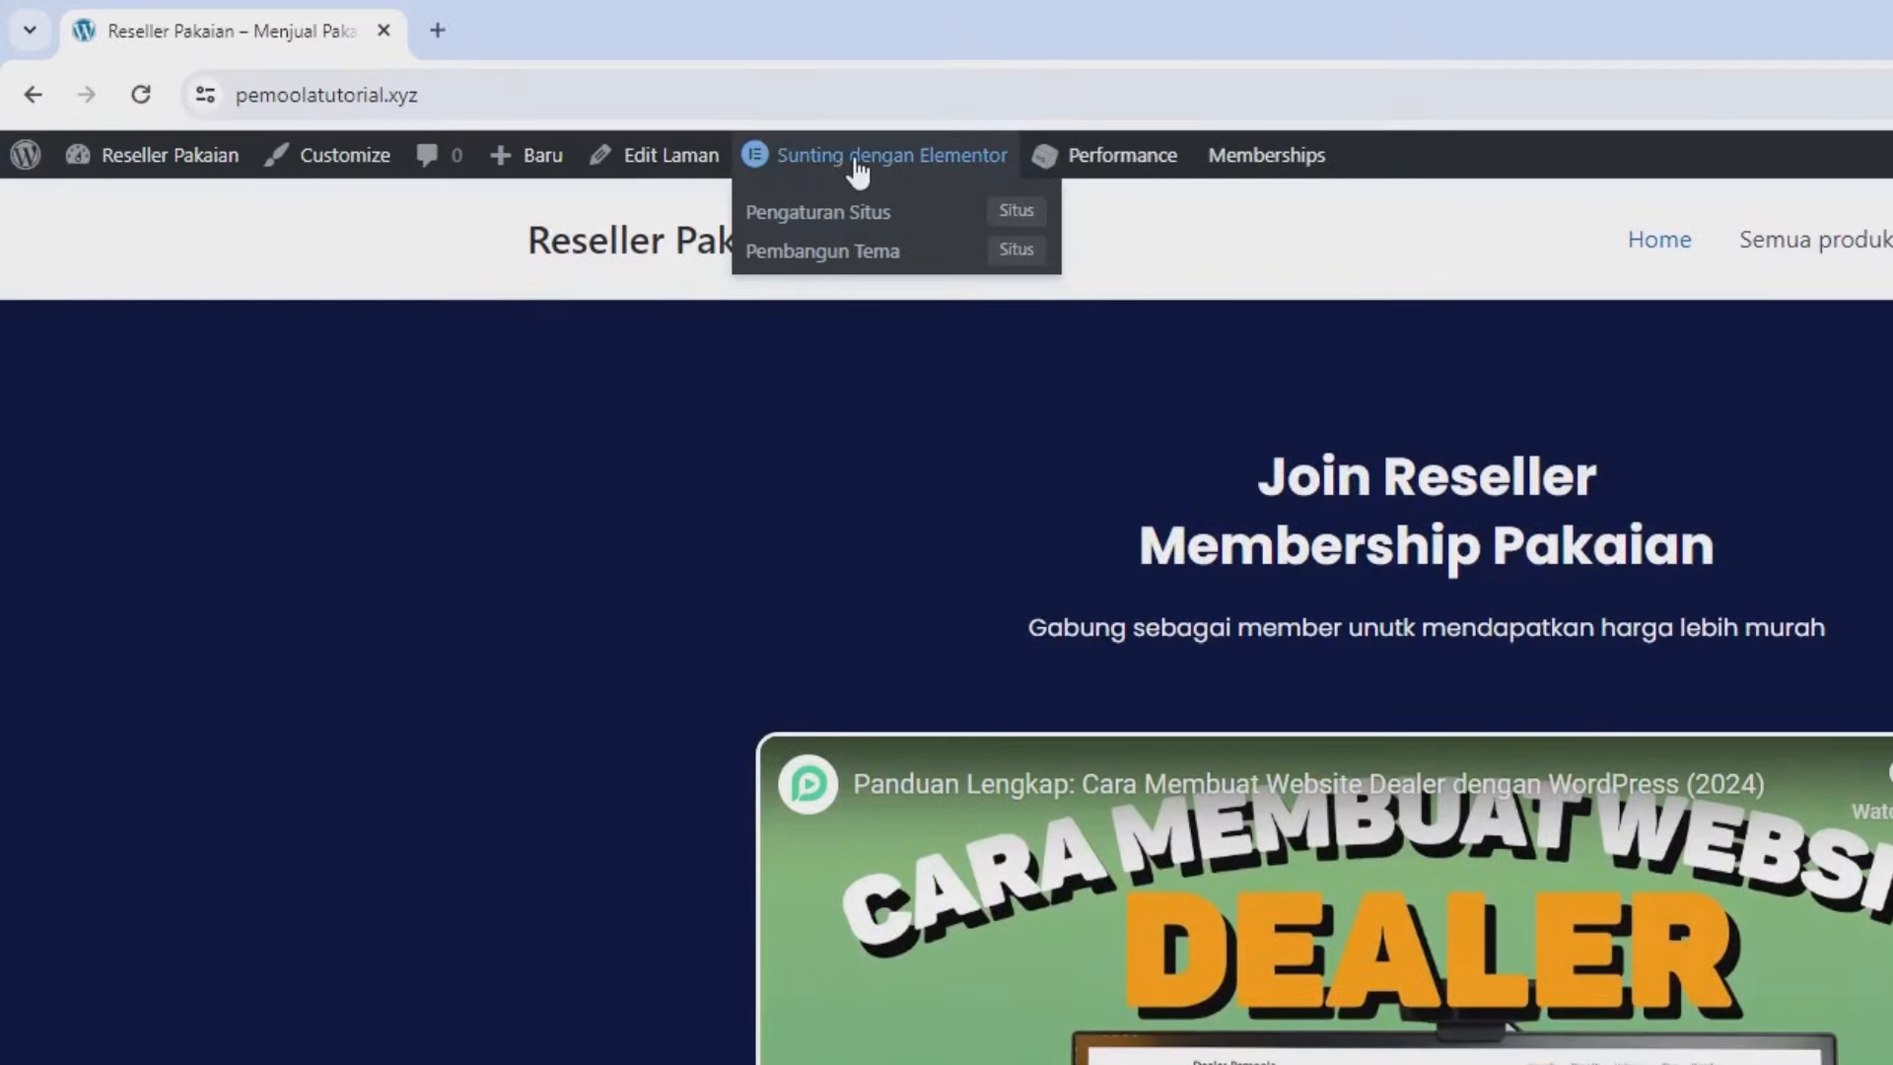
right_click(855, 162)
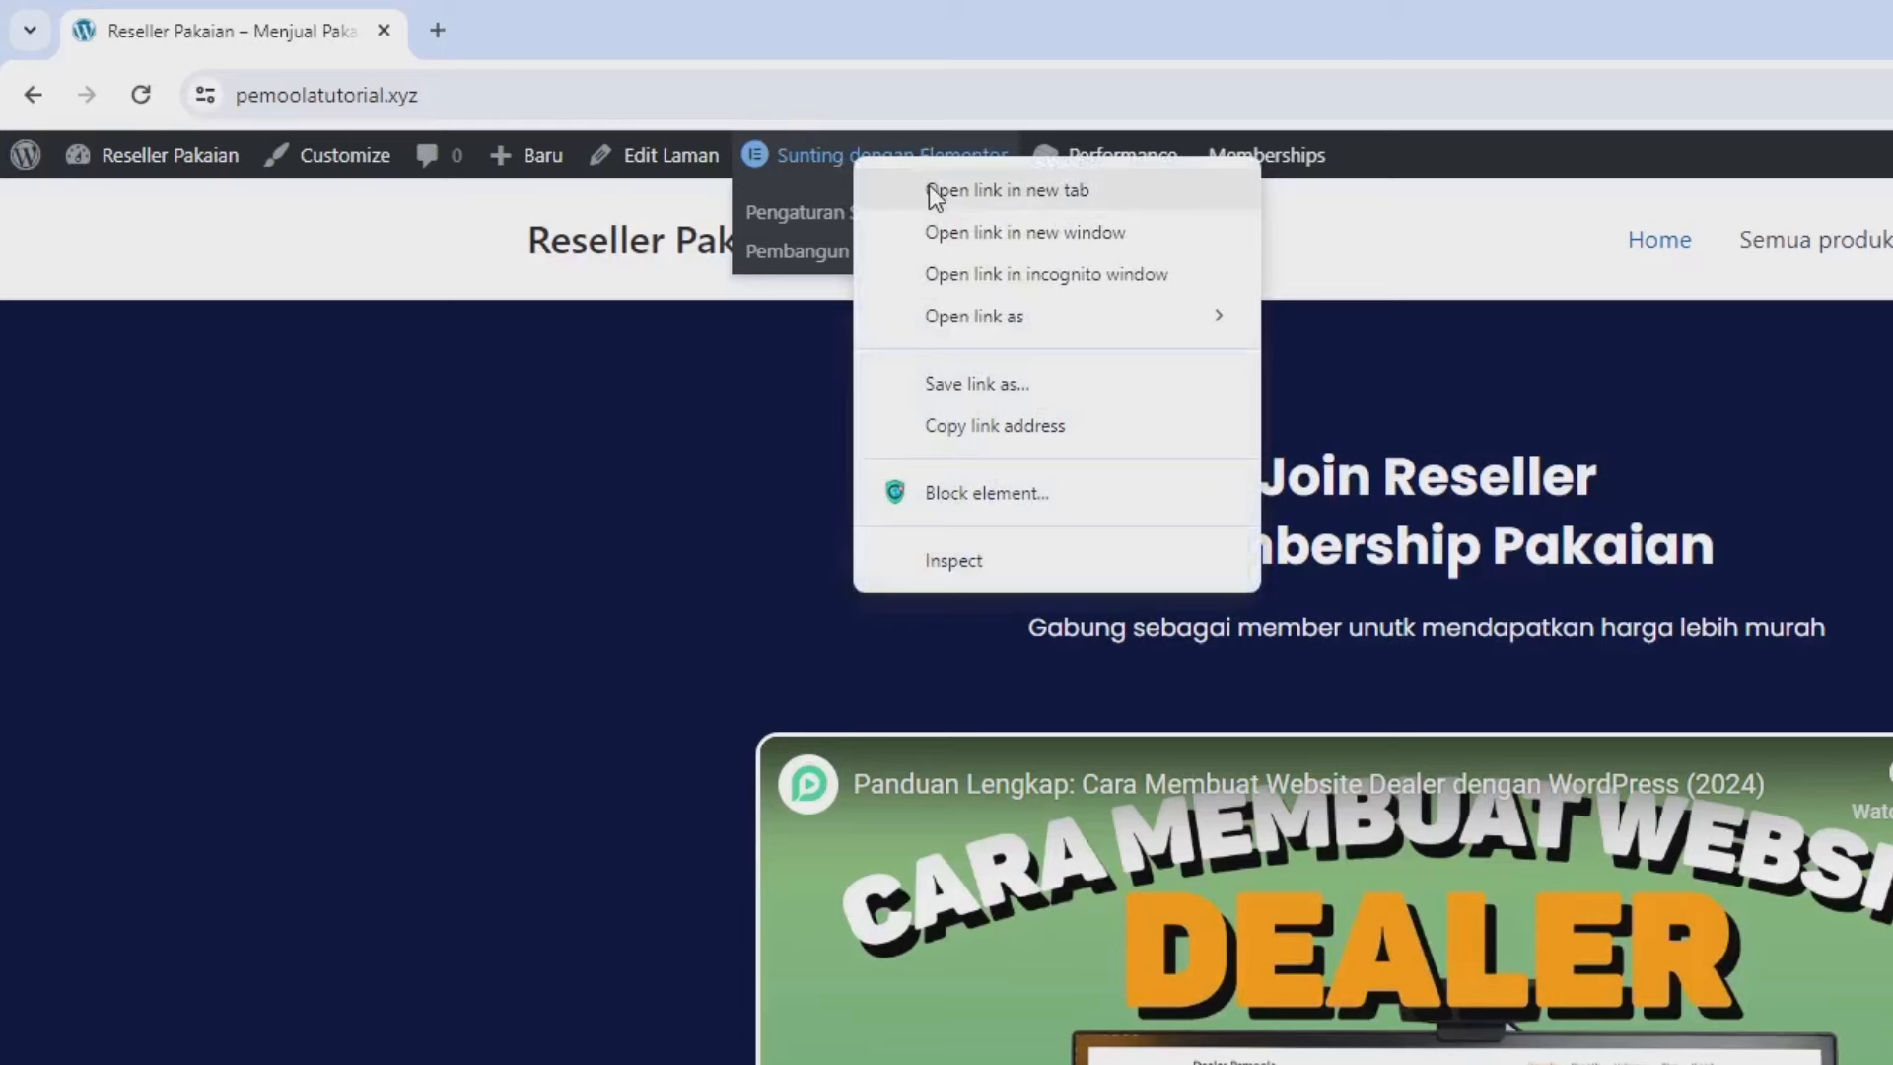
left_click(934, 192)
left_click(614, 33)
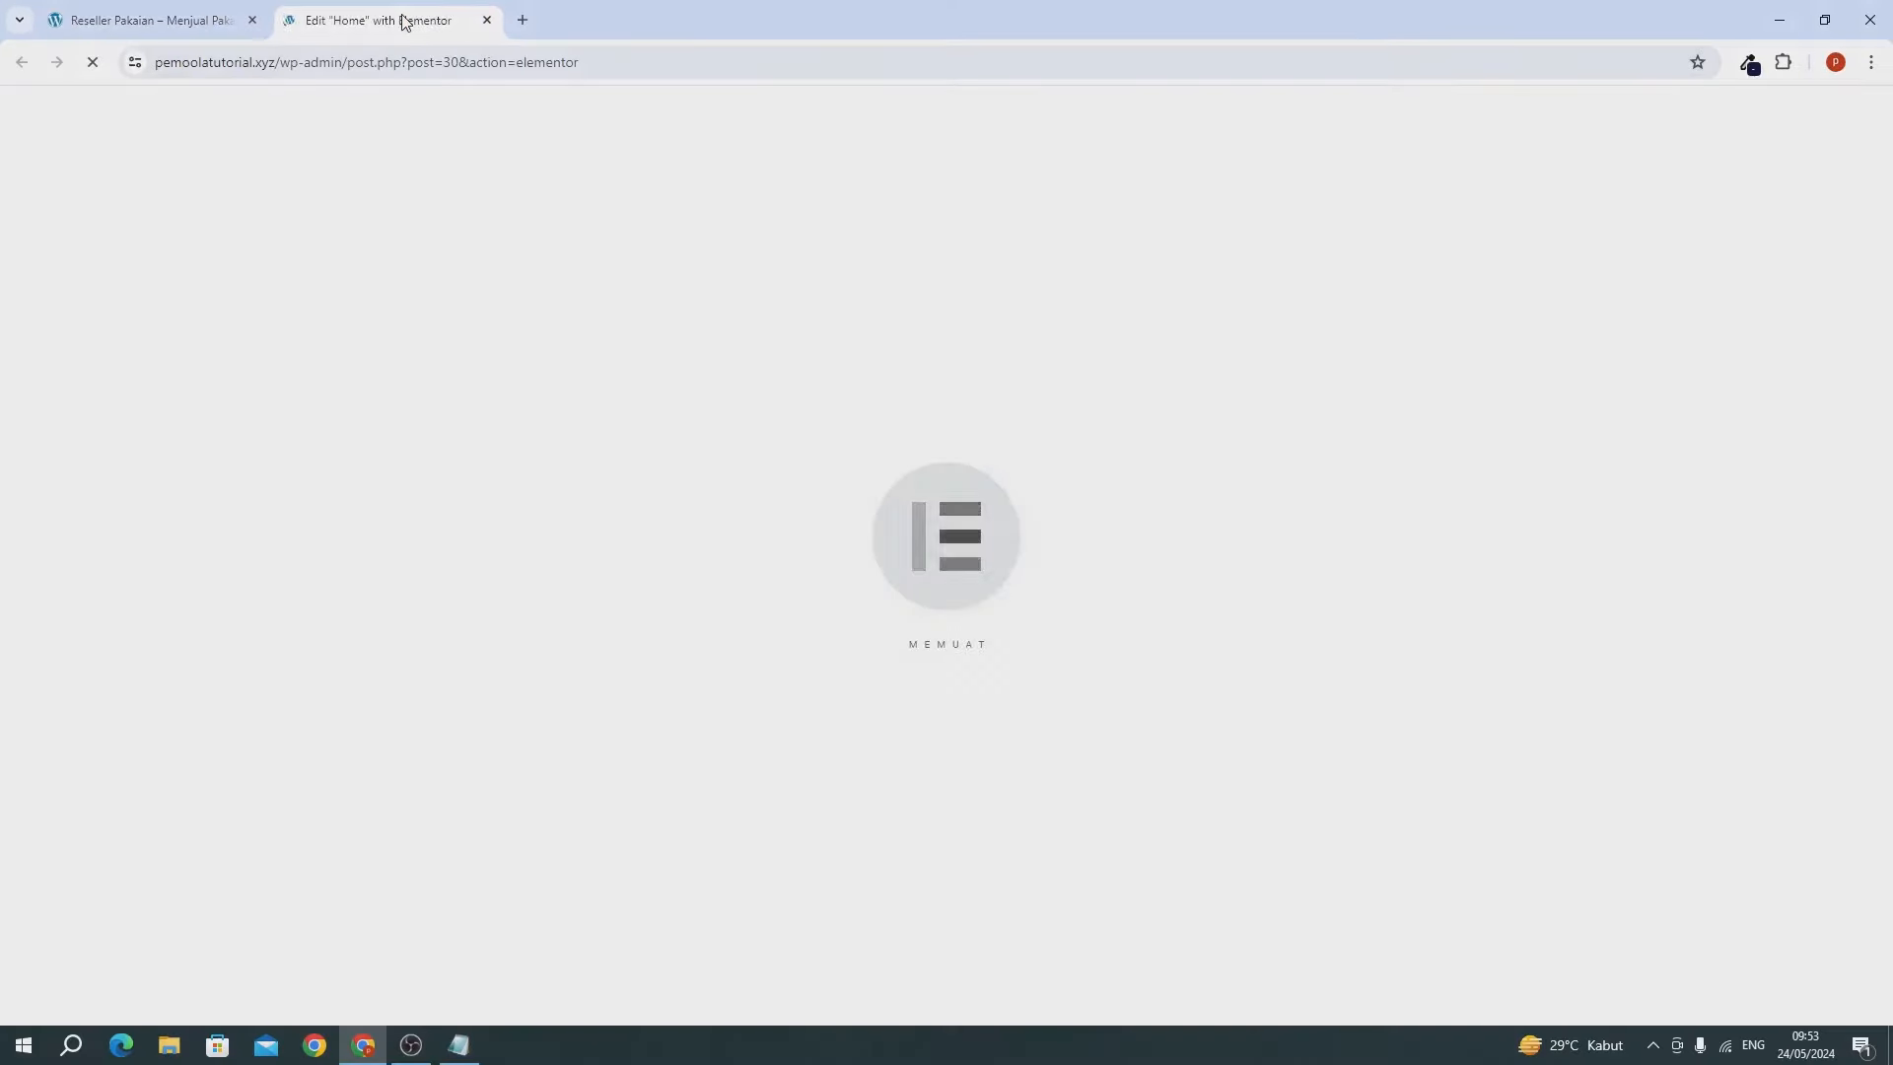
left_click(135, 20)
left_click_drag(135, 20, 500, 8)
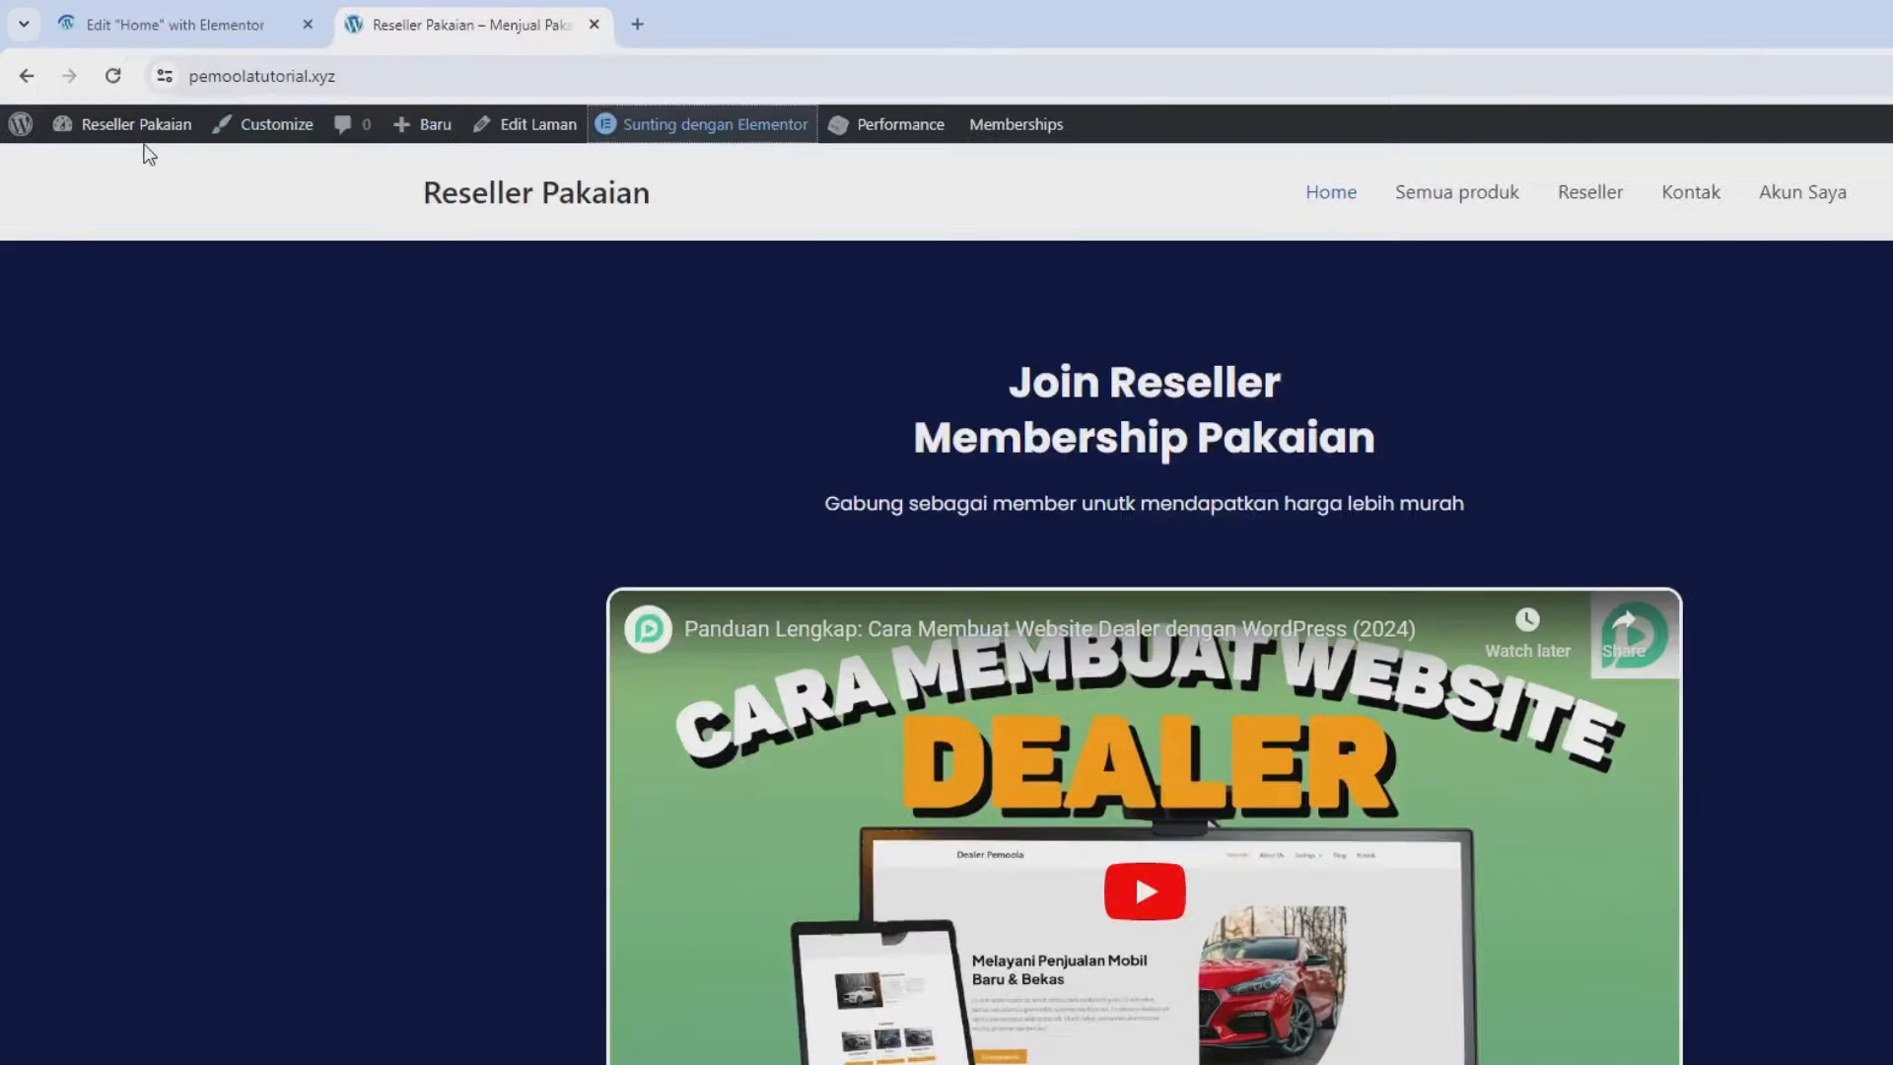
From the dashboard's Semua Laman list, open the Kontak page in Elementor.
mouse_move(108, 102)
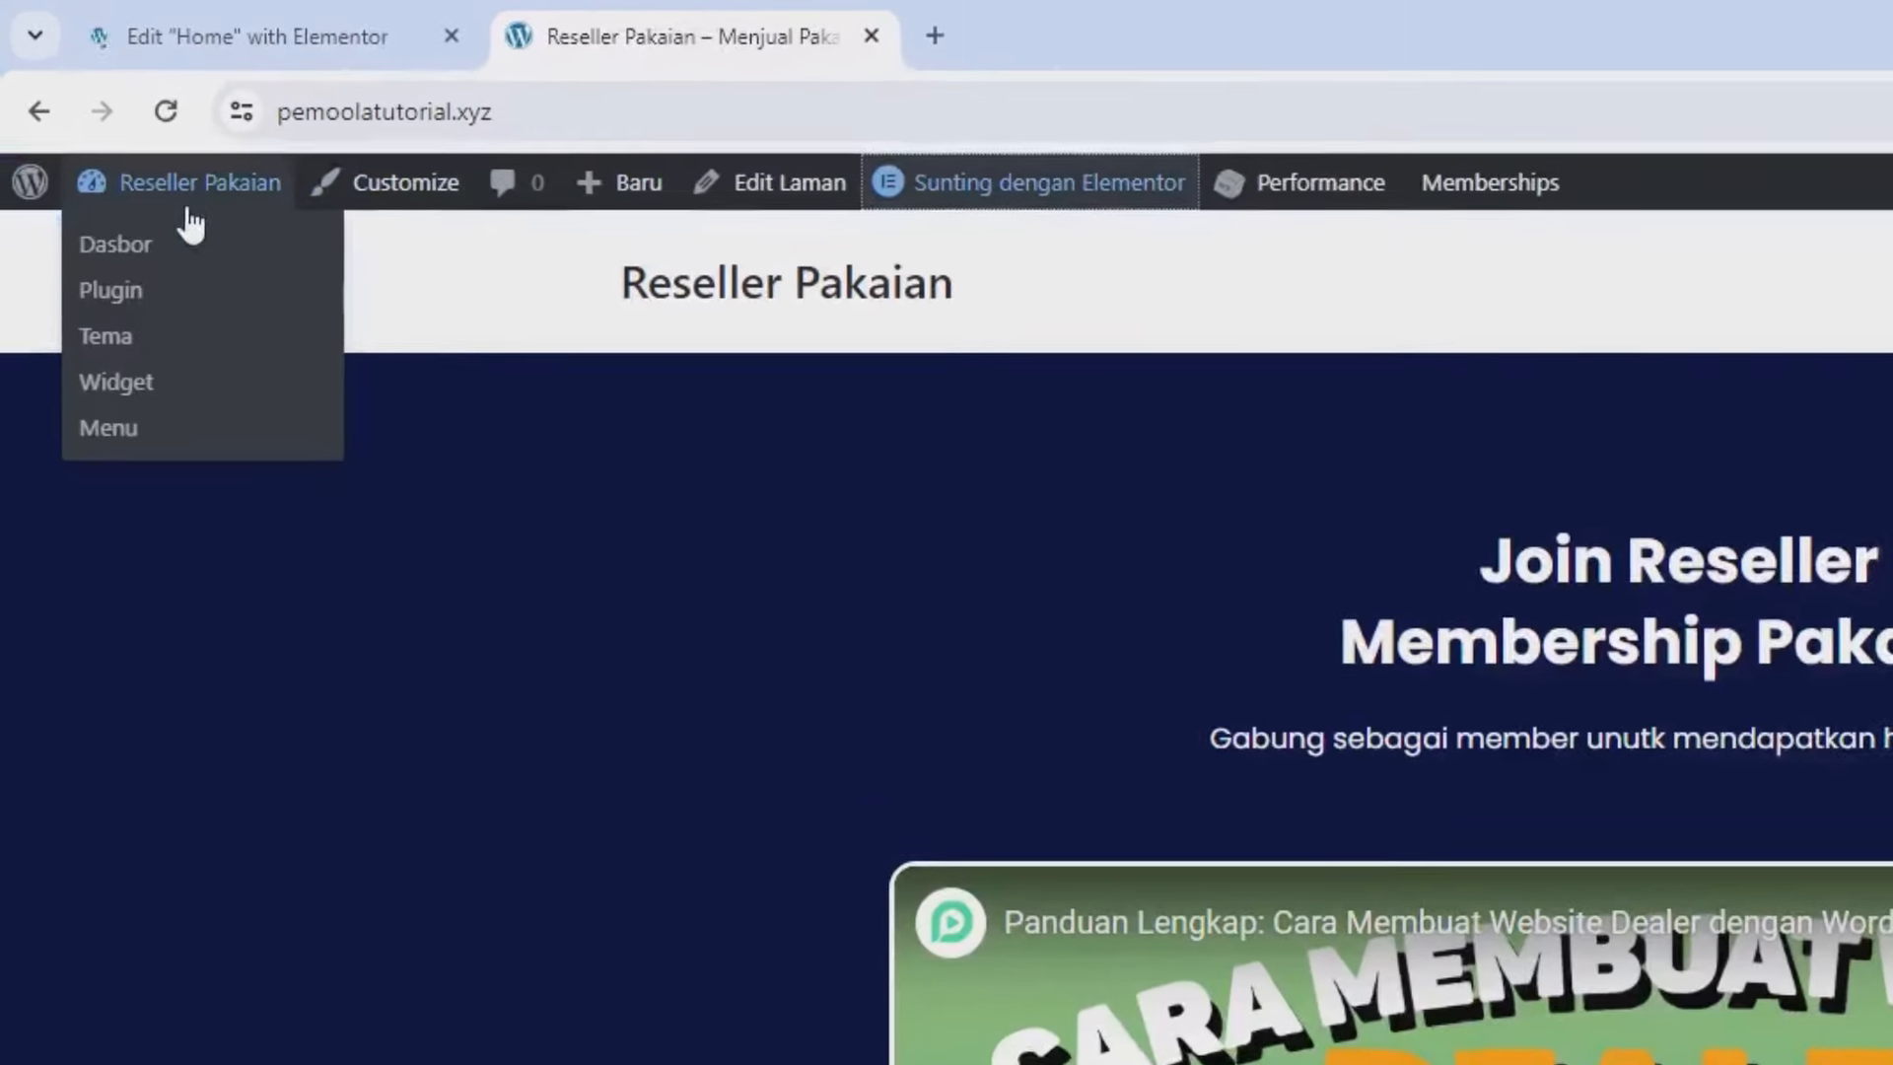
left_click(116, 249)
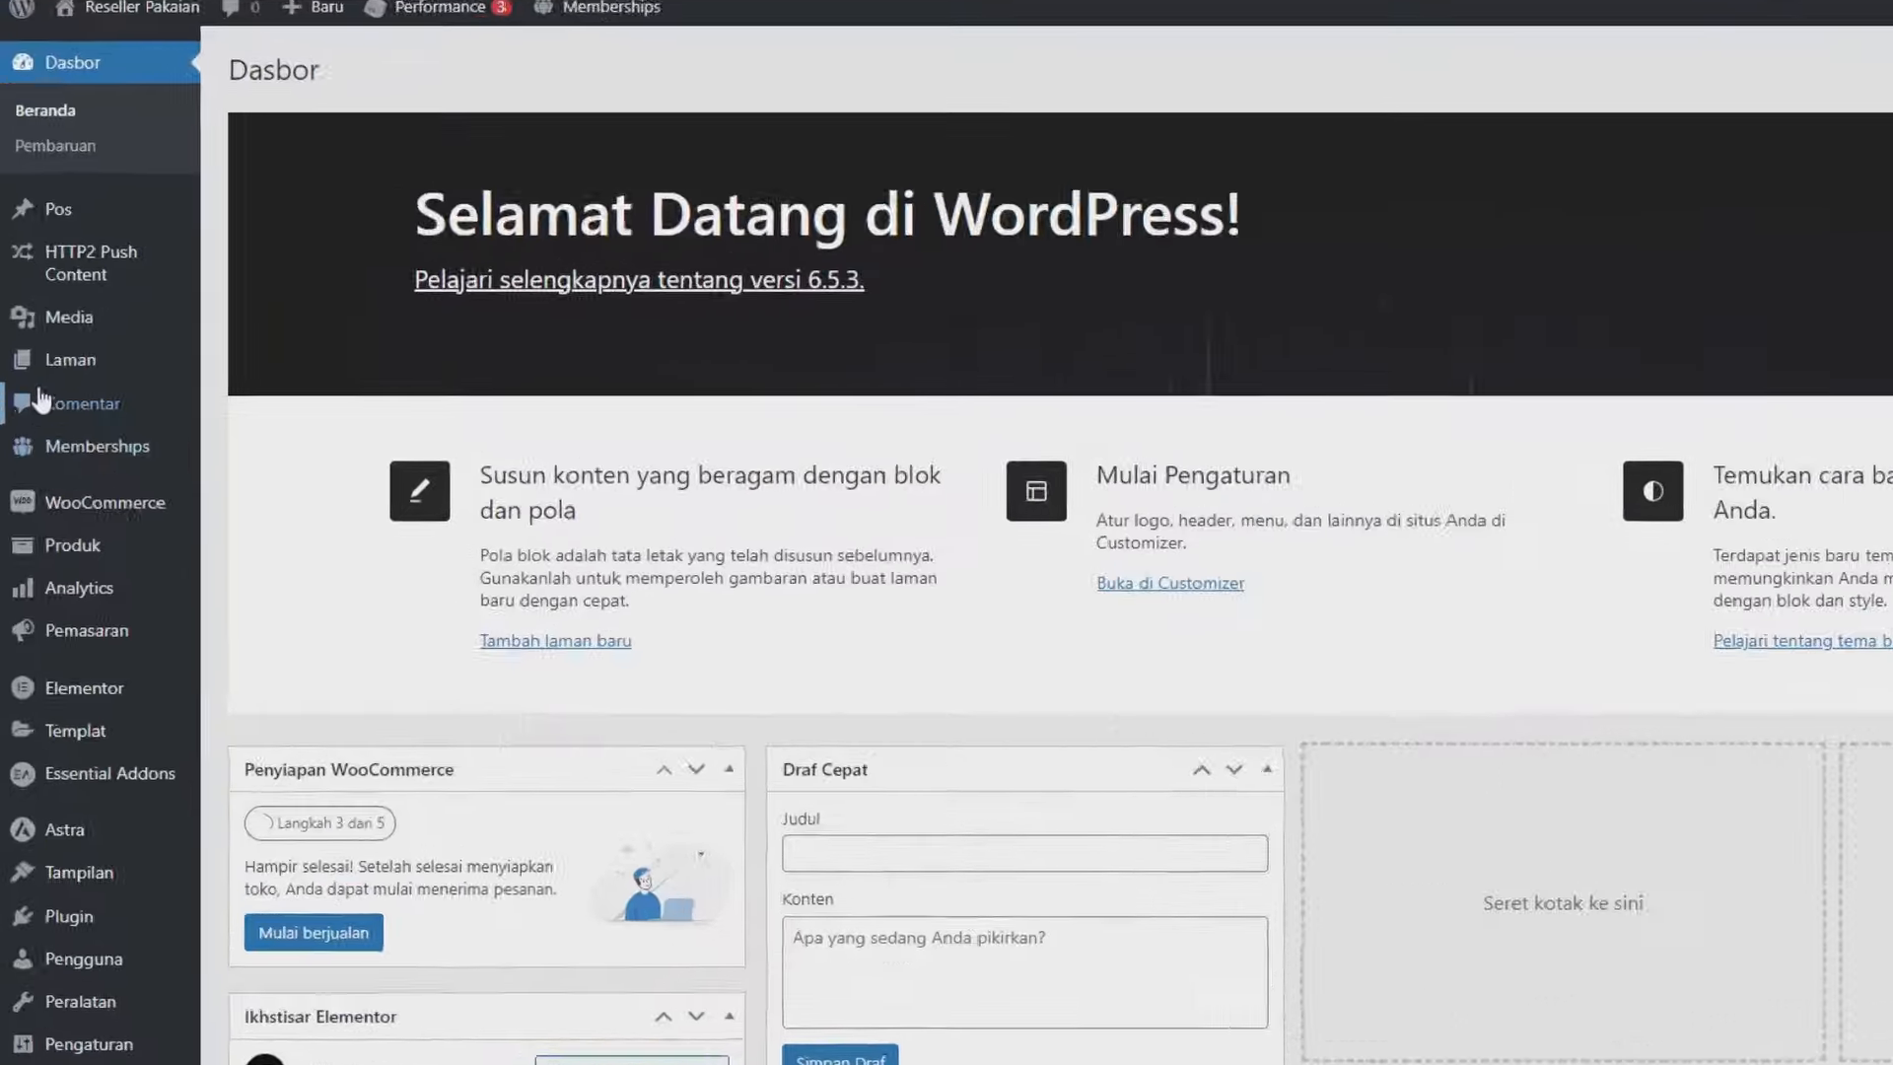
mouse_move(44, 384)
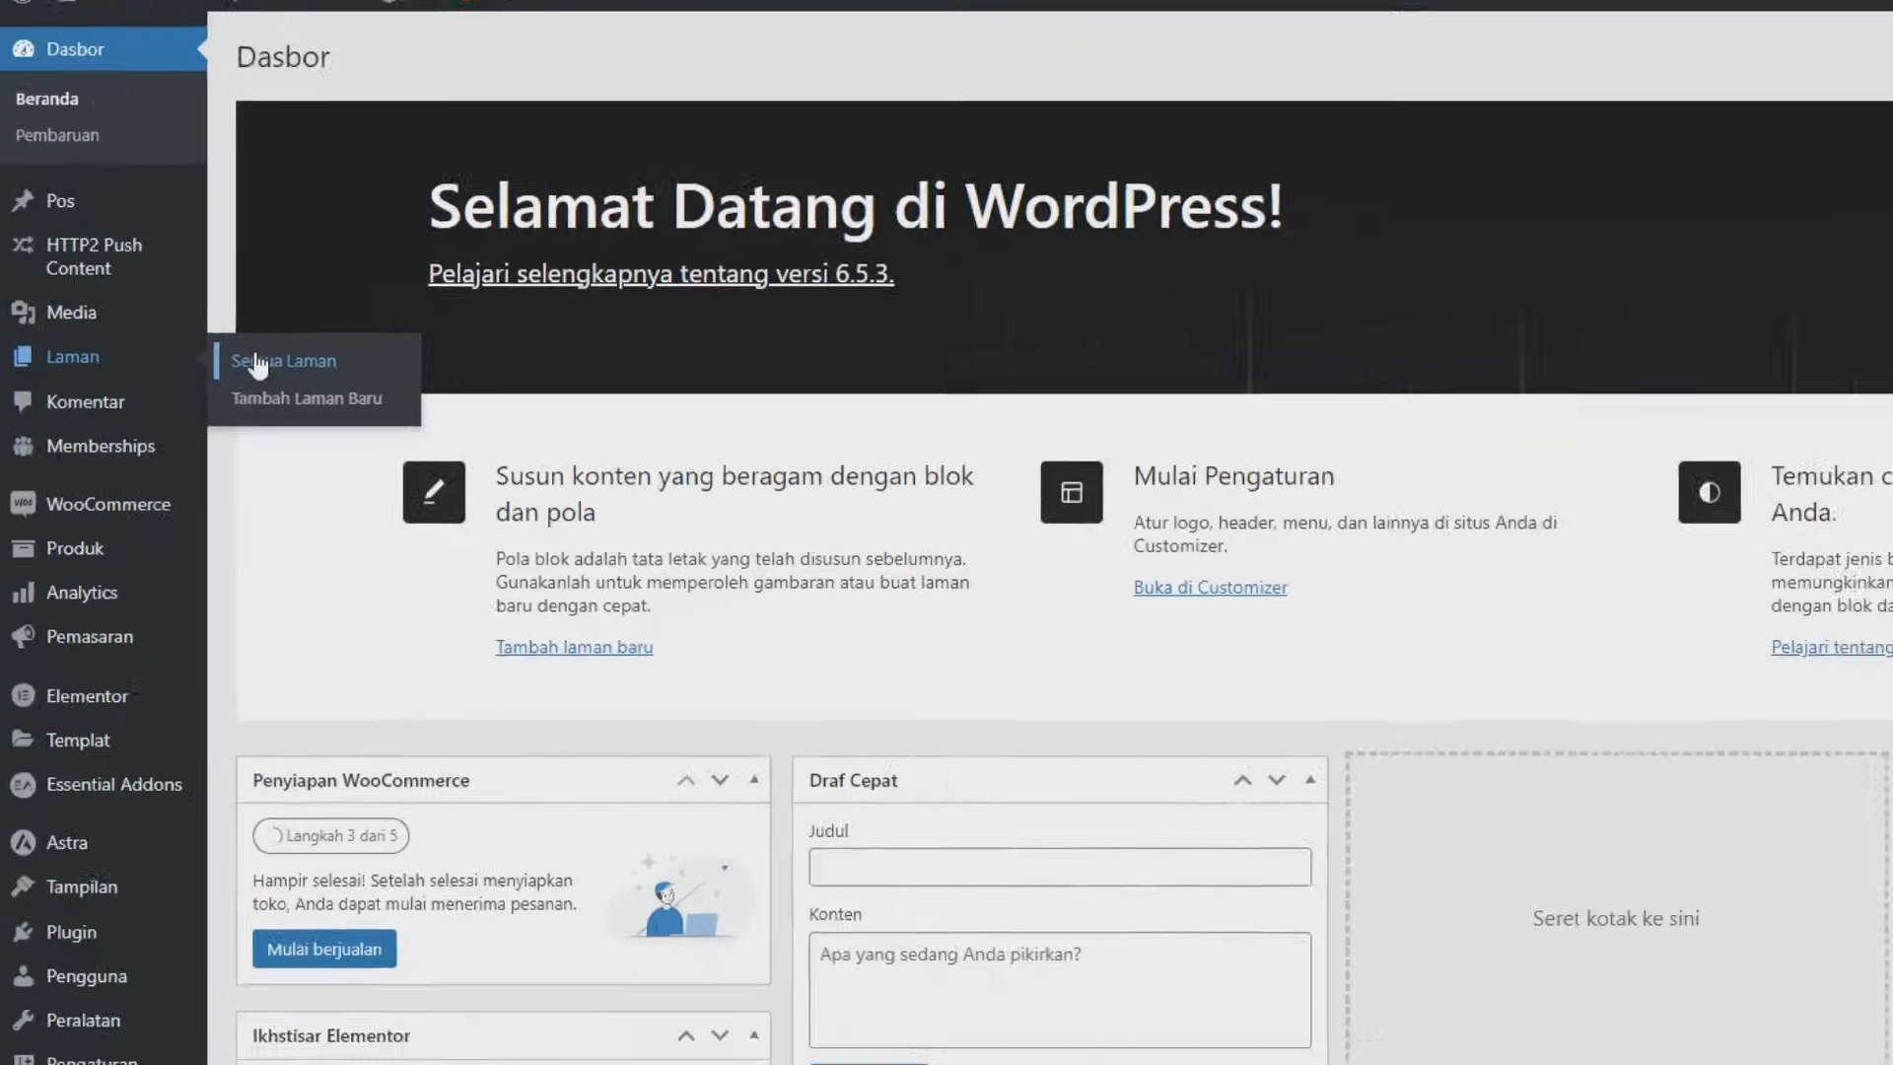
left_click(337, 335)
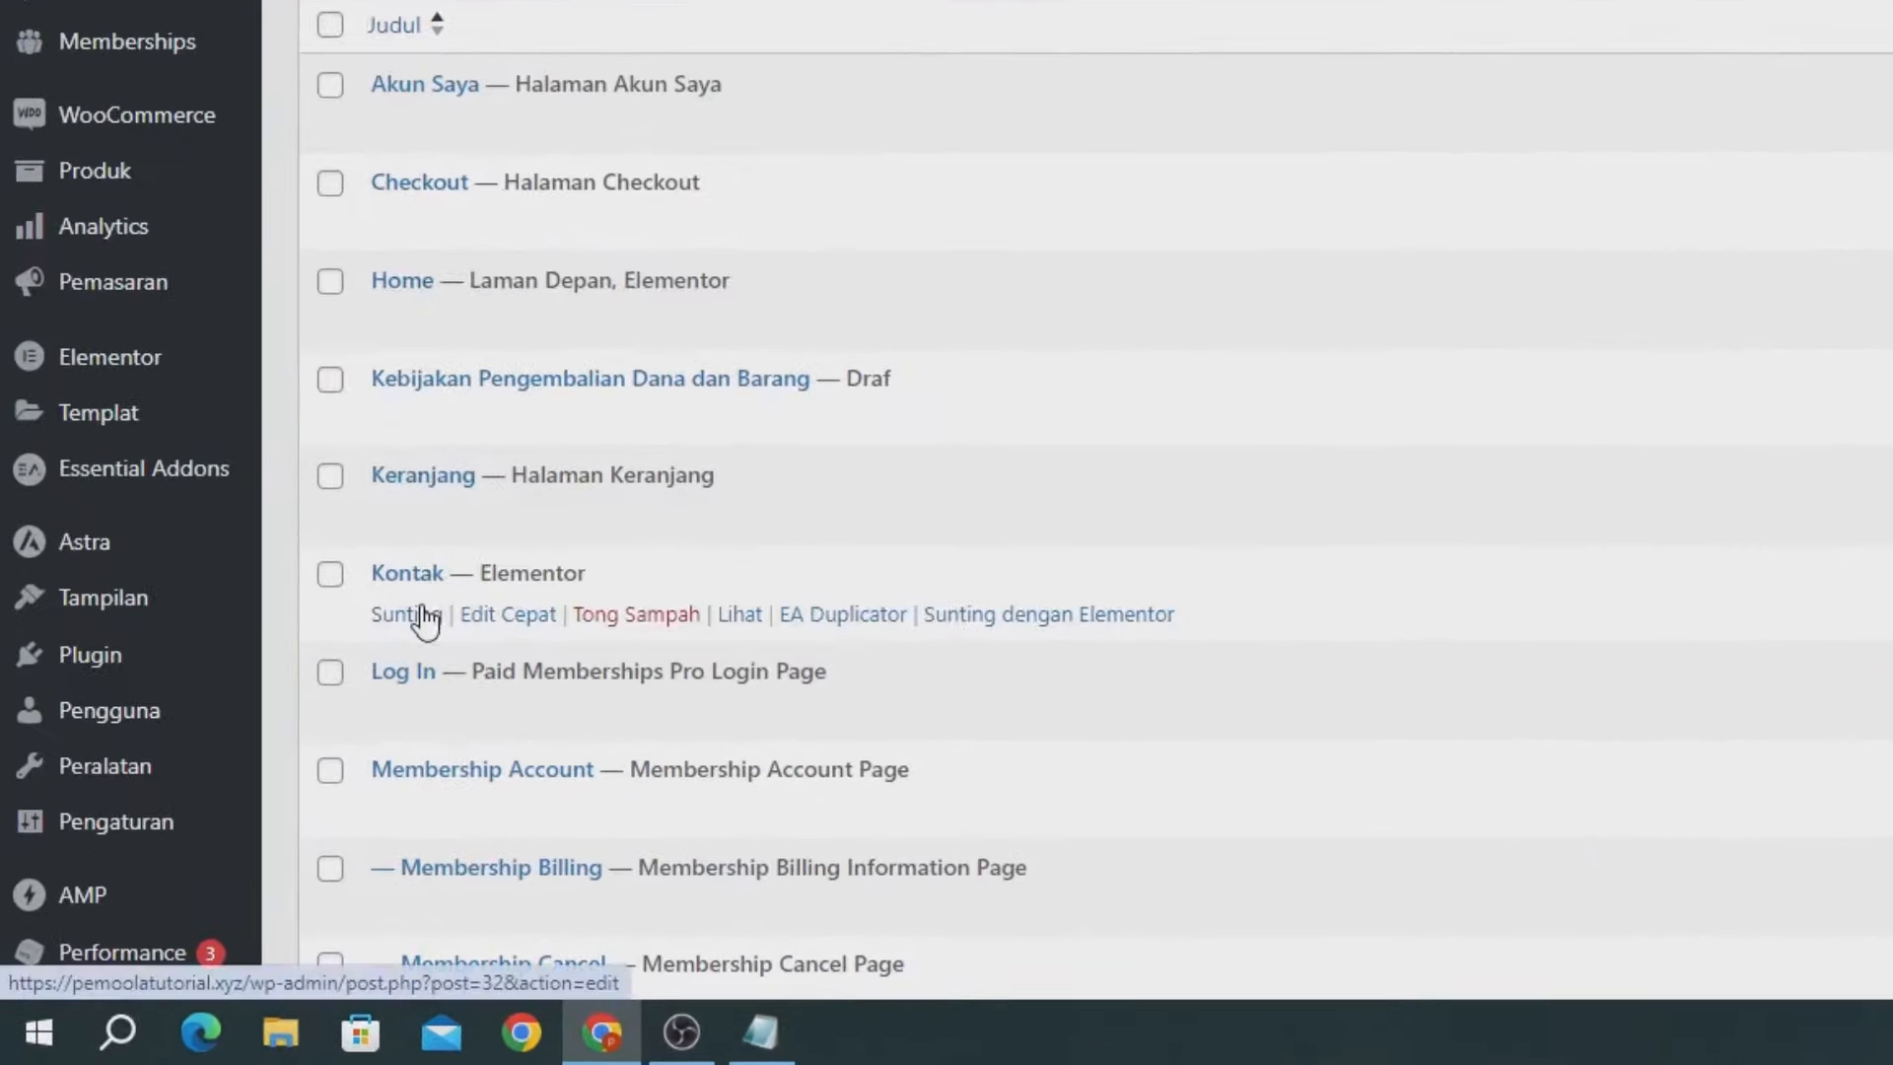
left_click(270, 773)
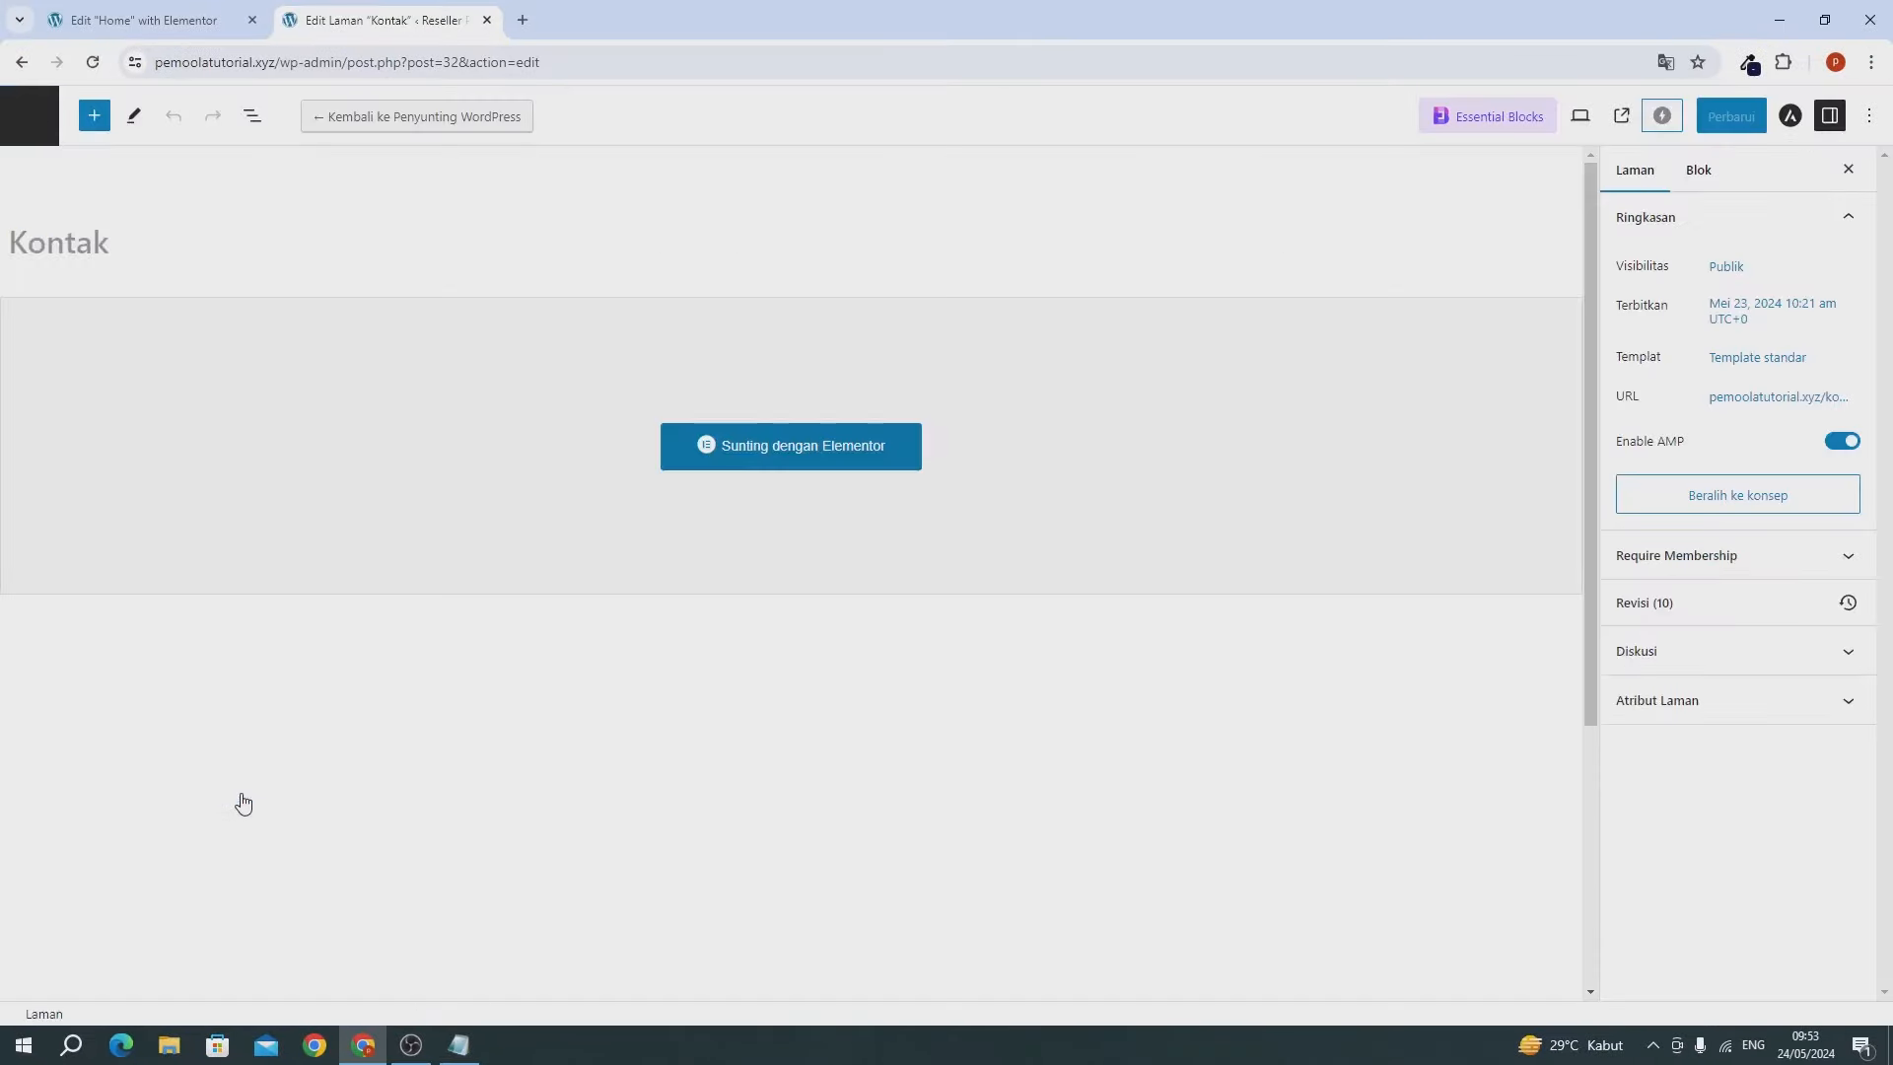
left_click(747, 465)
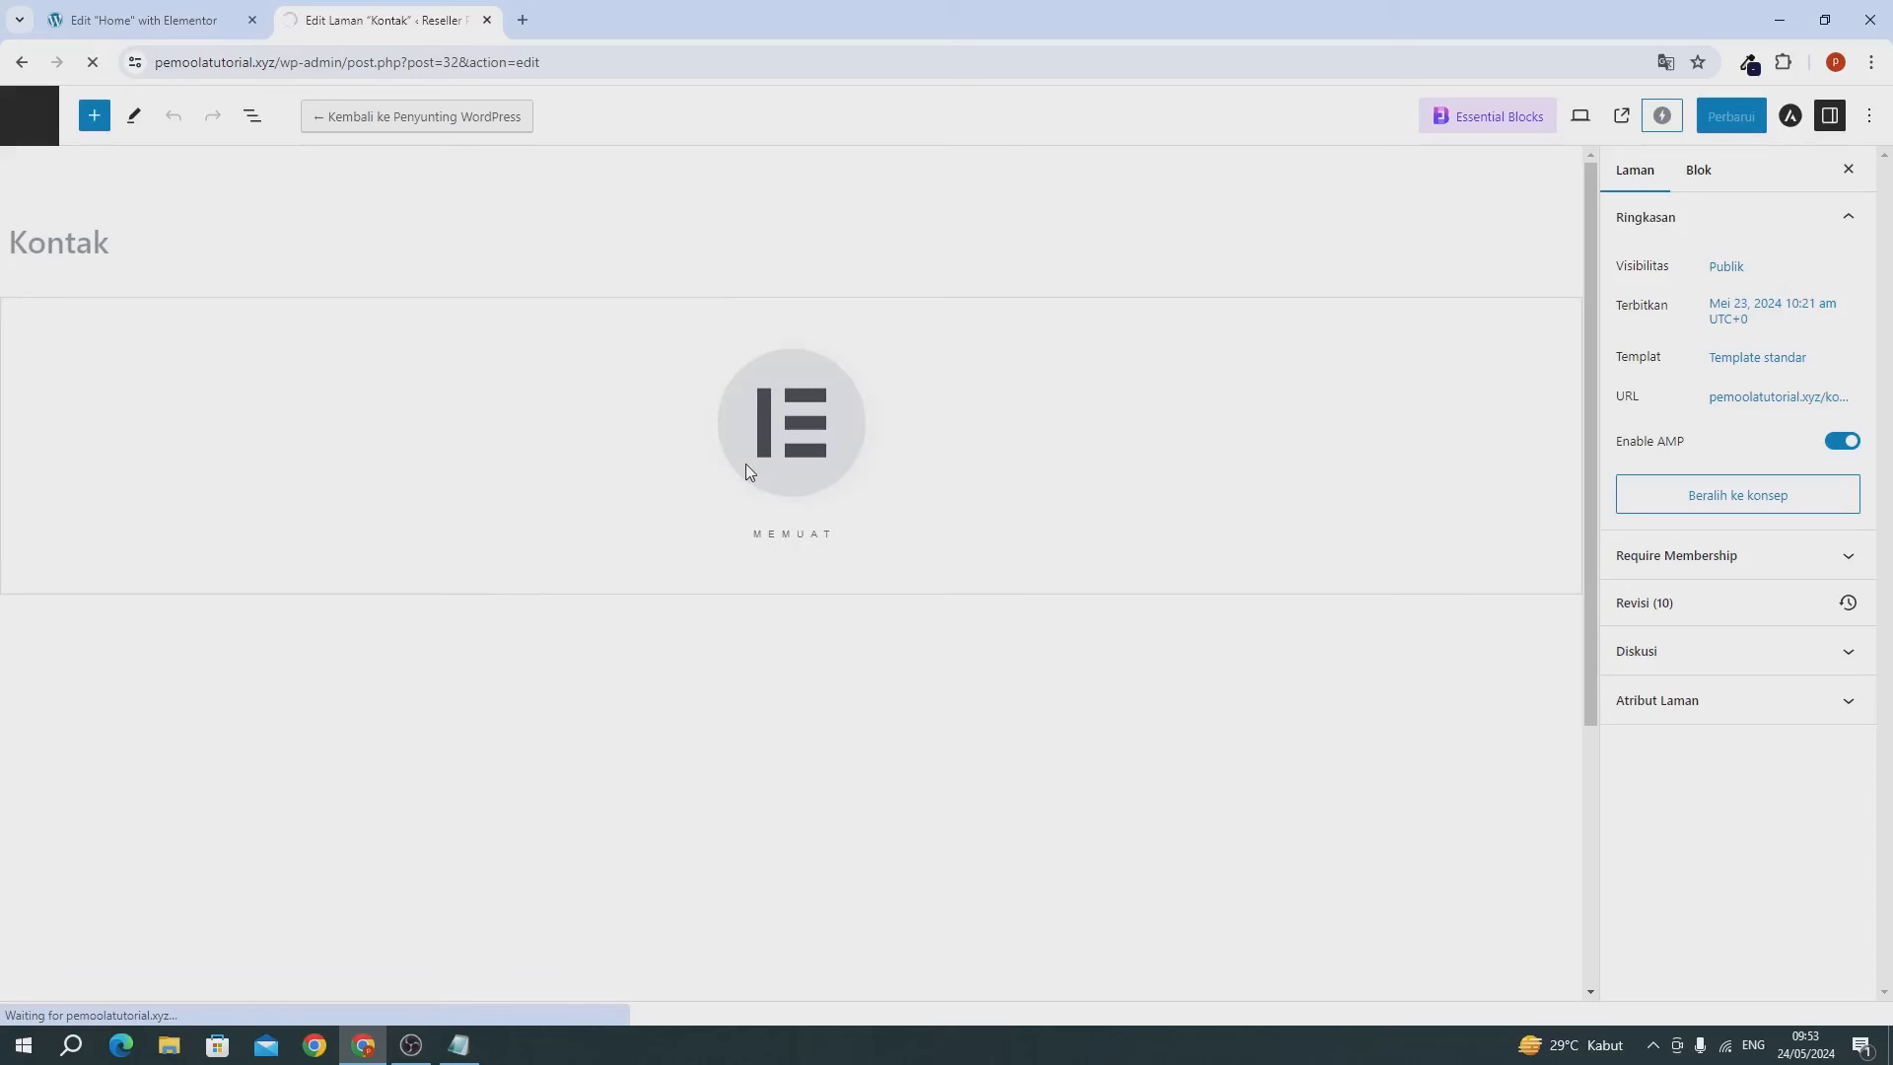
Copy the Kenapa Harus Kami section in the Home editor, then close that editor tab.
left_click(108, 22)
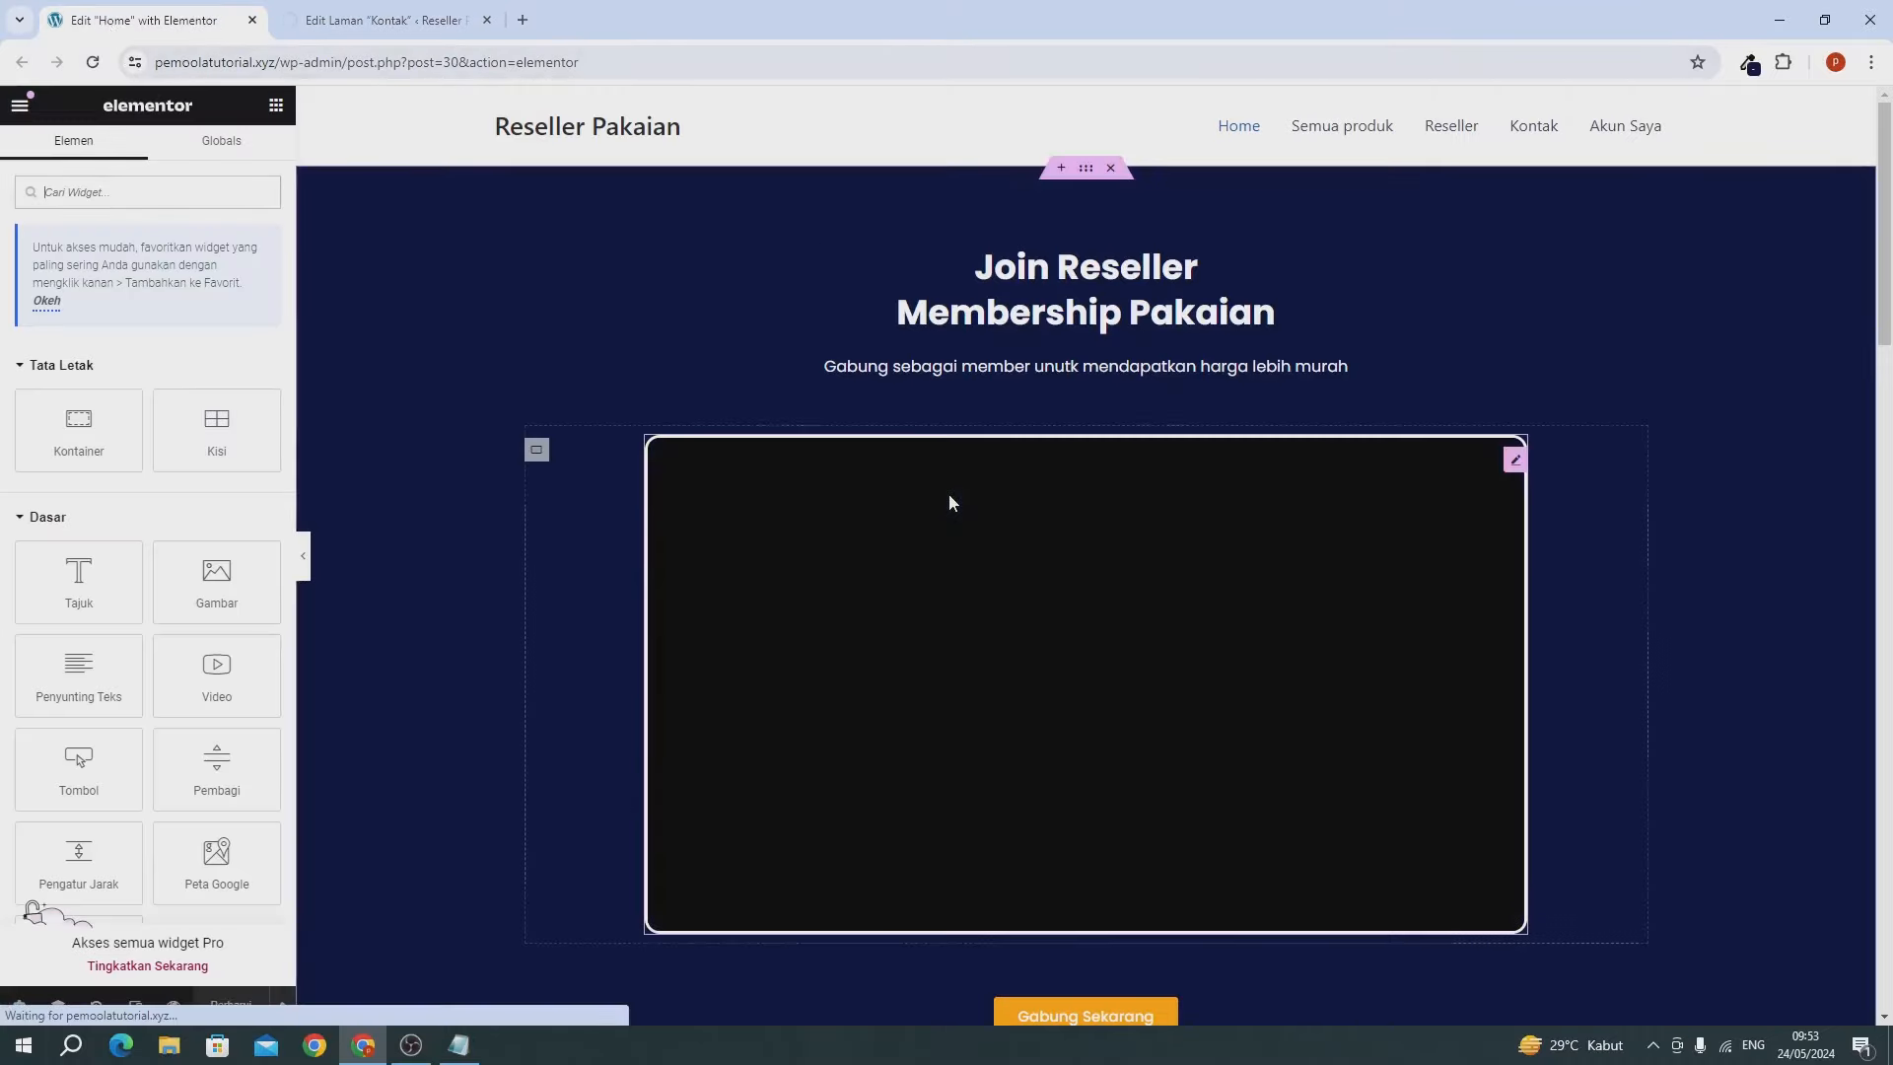
scroll(949, 502, "down", 15)
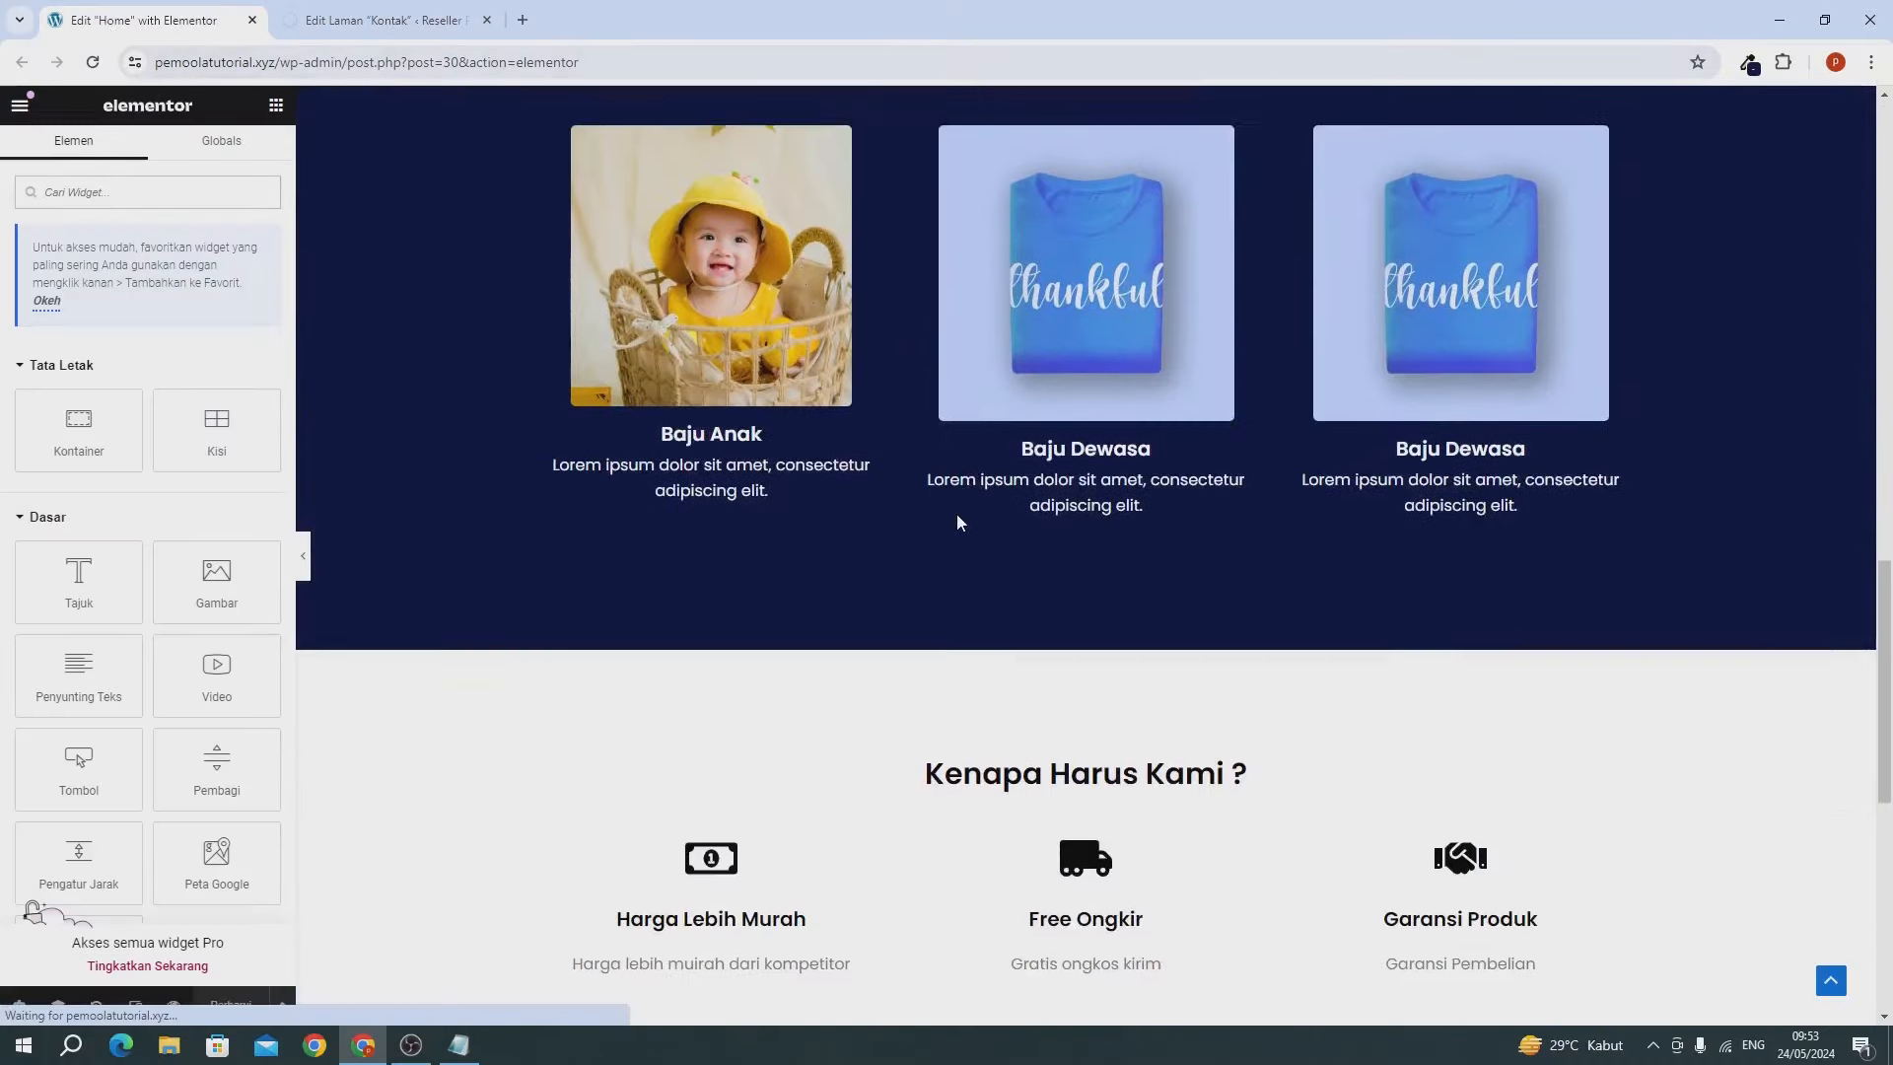
scroll(957, 523, "down", 5)
scroll(993, 499, "up", 1)
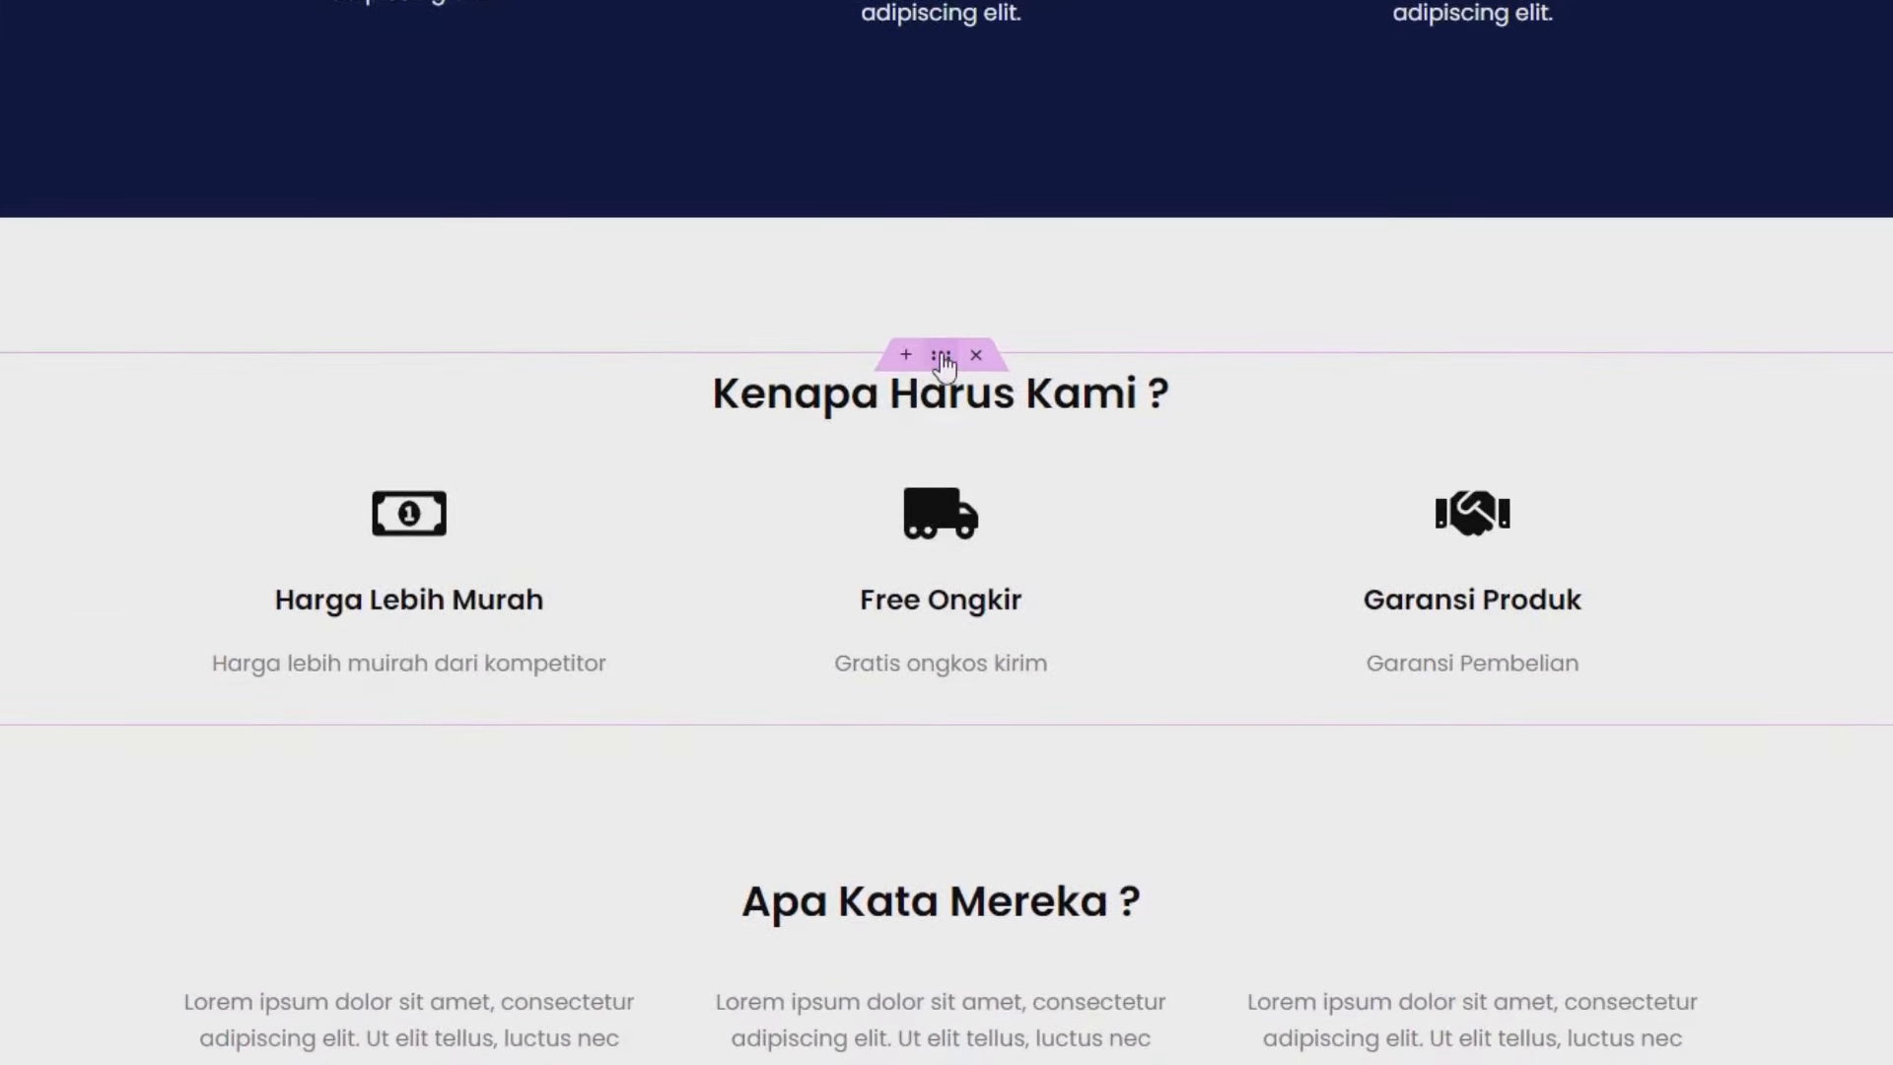
right_click(943, 363)
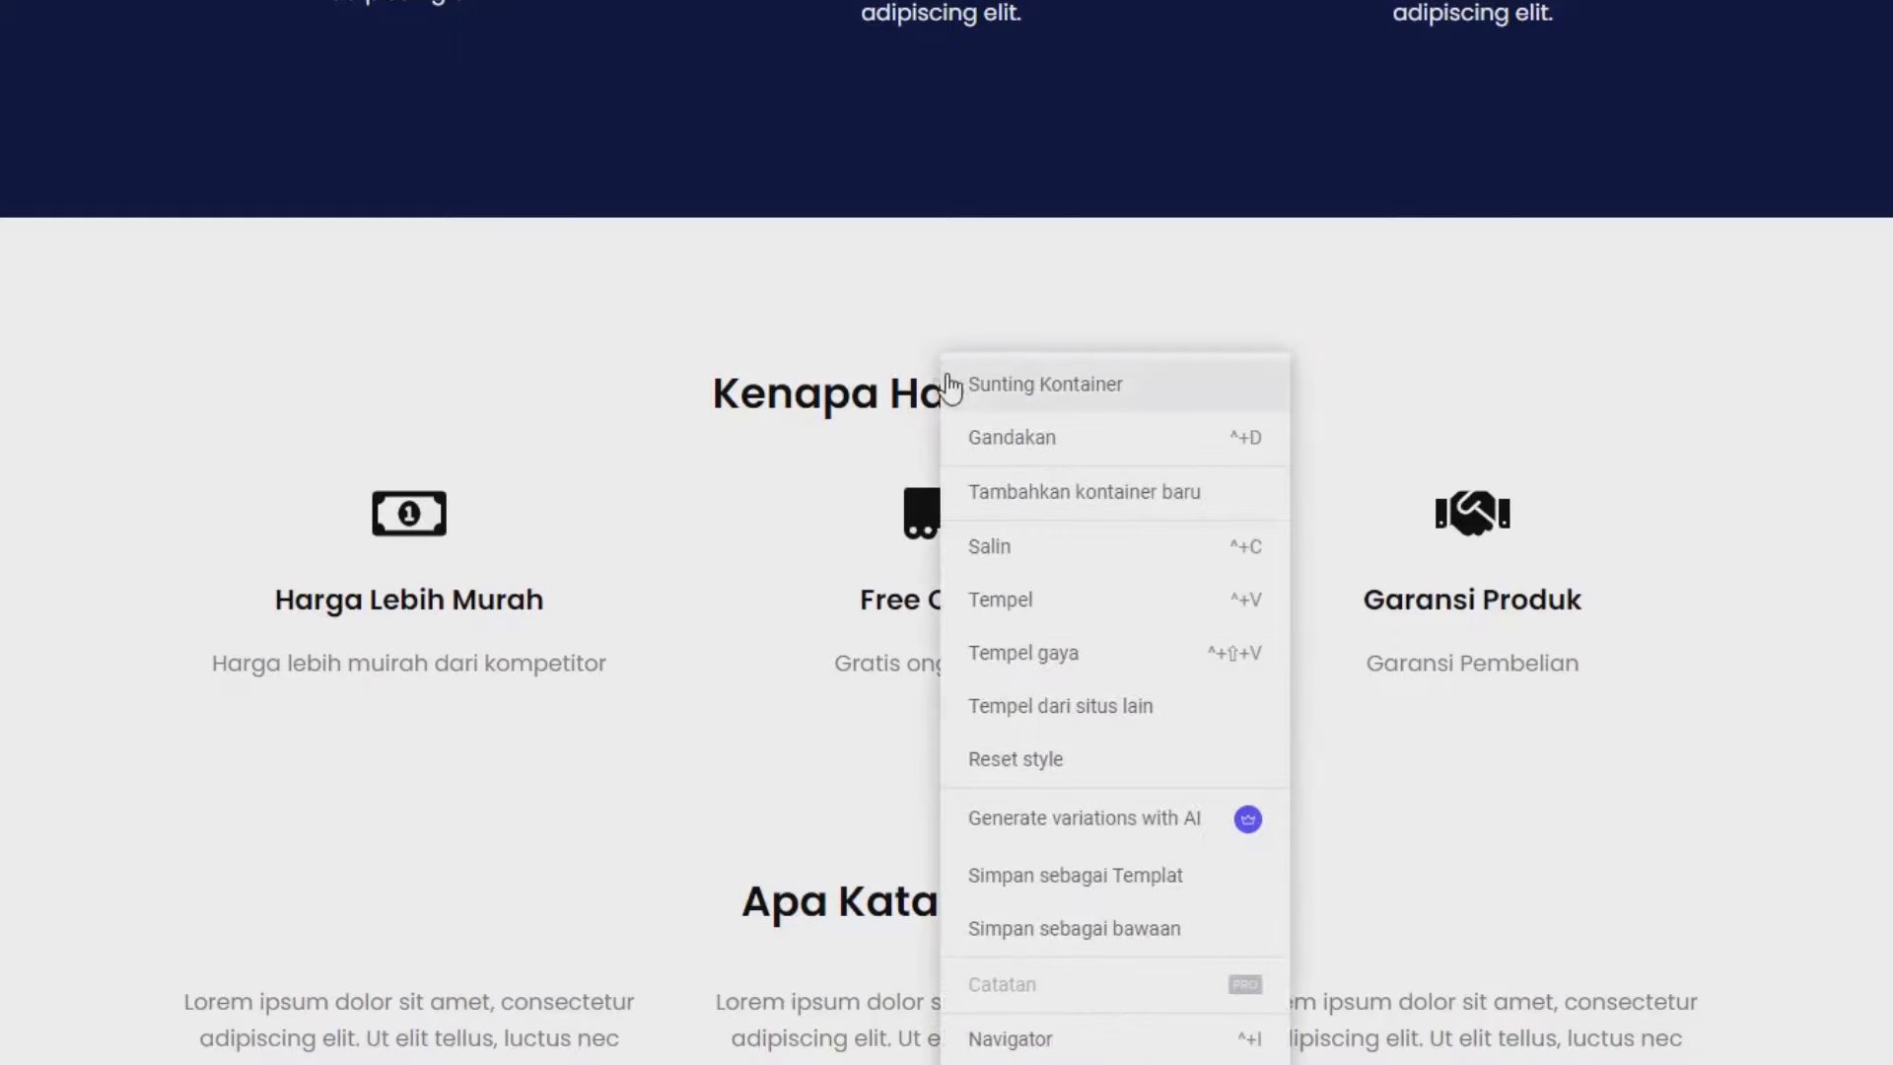
left_click(1016, 552)
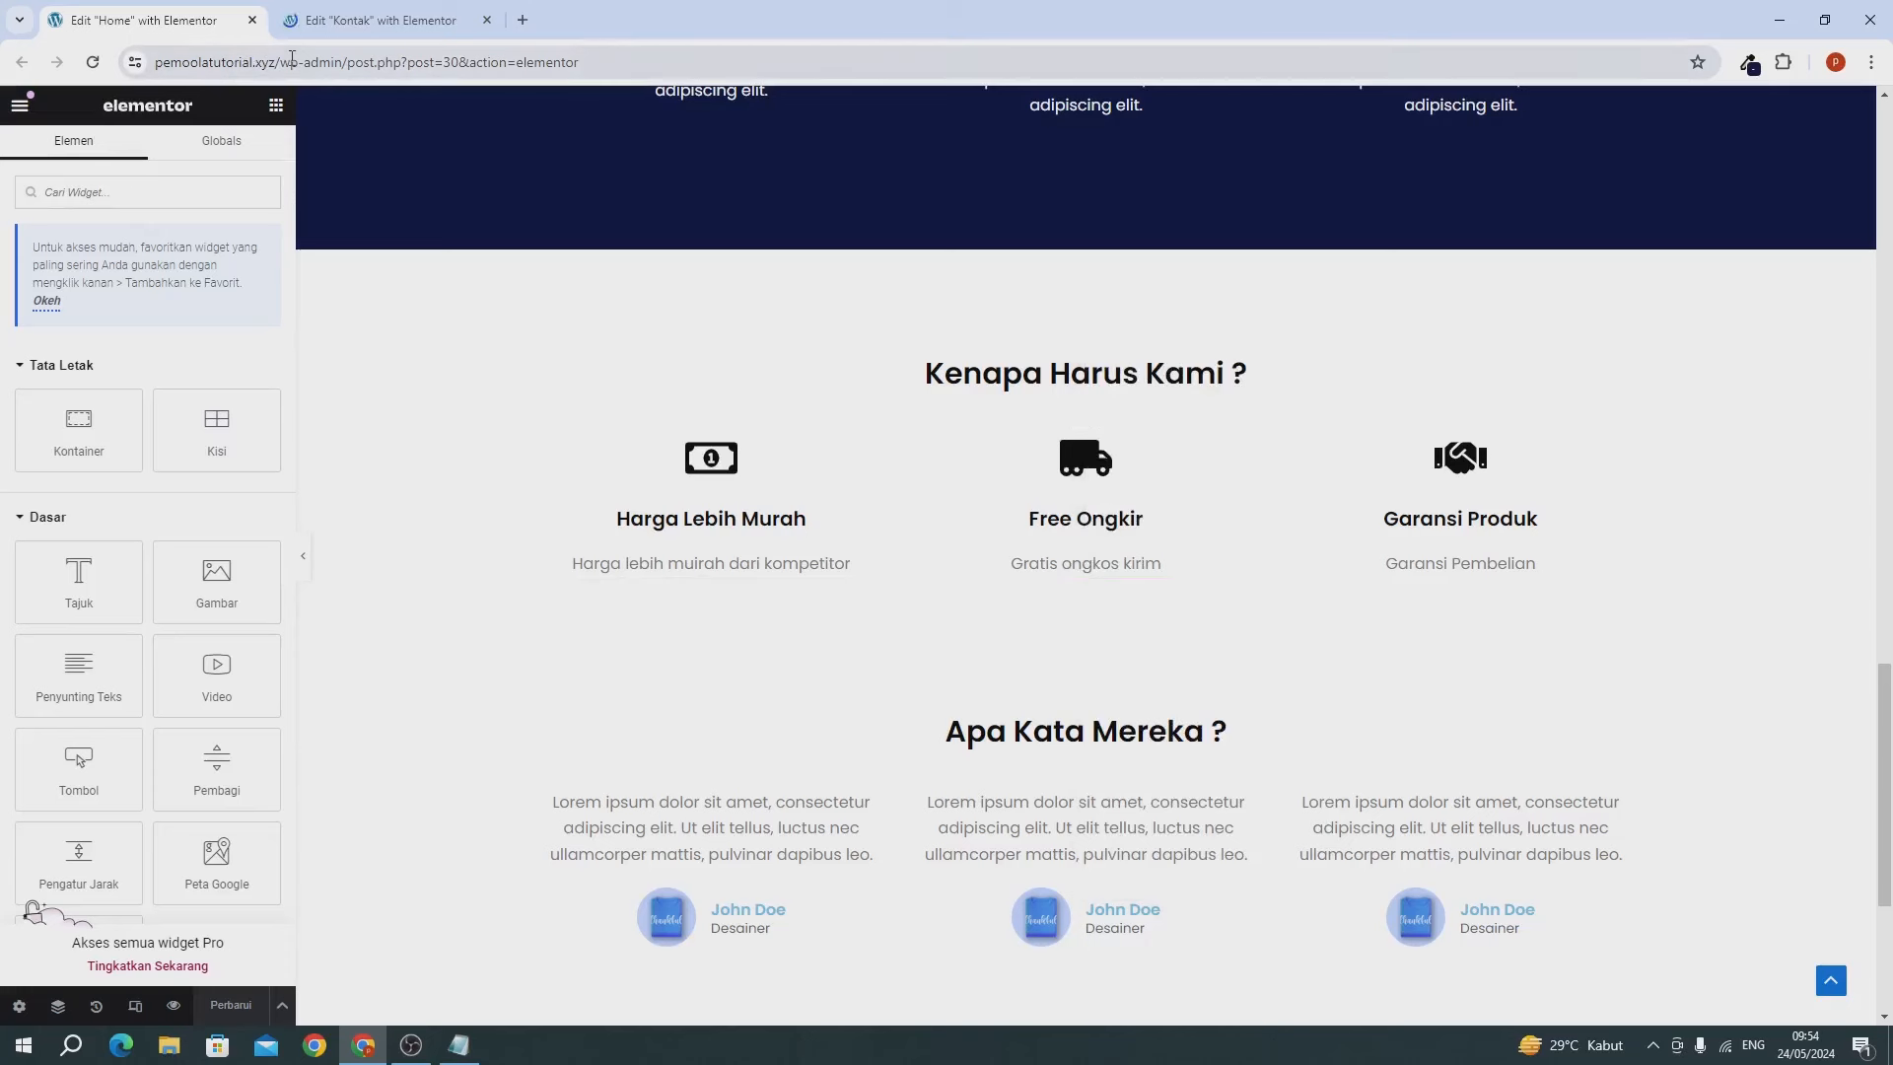
left_click_drag(283, 61, 274, 51)
left_click(252, 20)
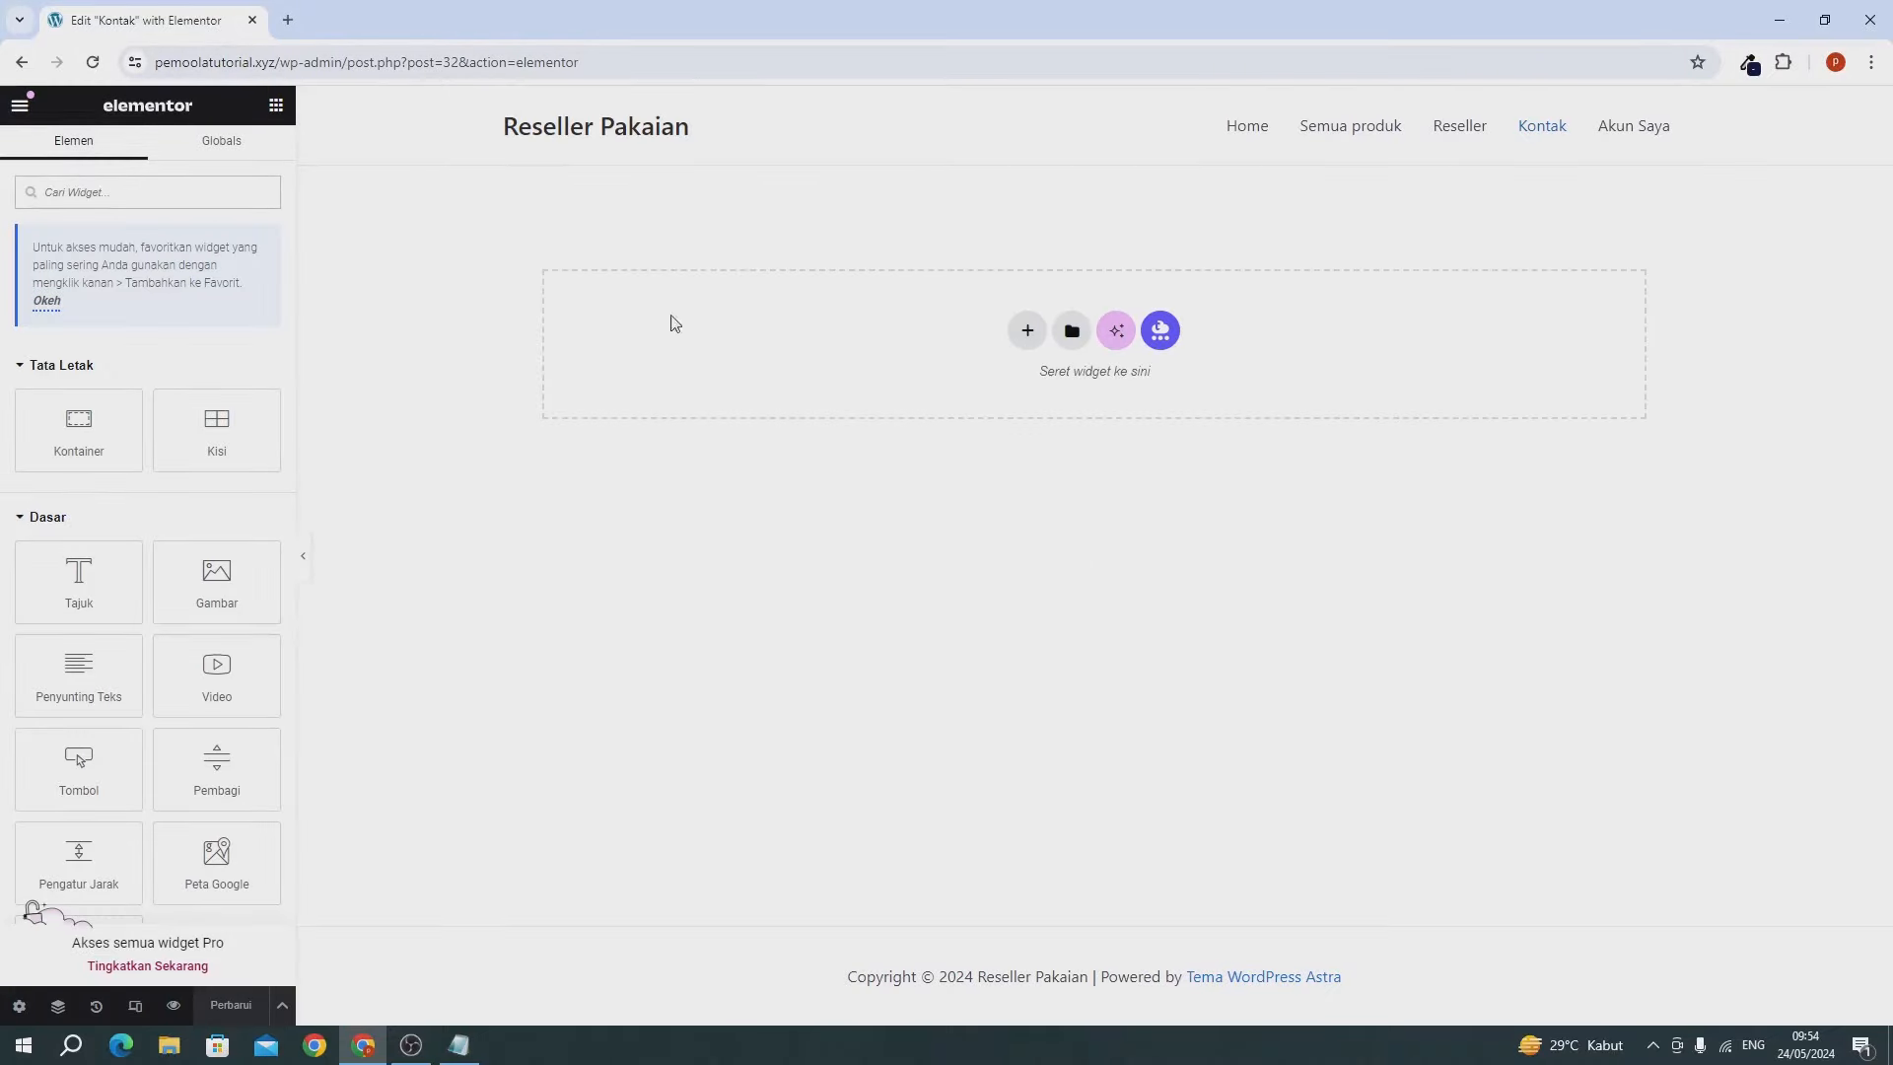
Paste the three-column section onto Kontak, retitle it 'Kontak Kami', and select the first icon box.
right_click(929, 349)
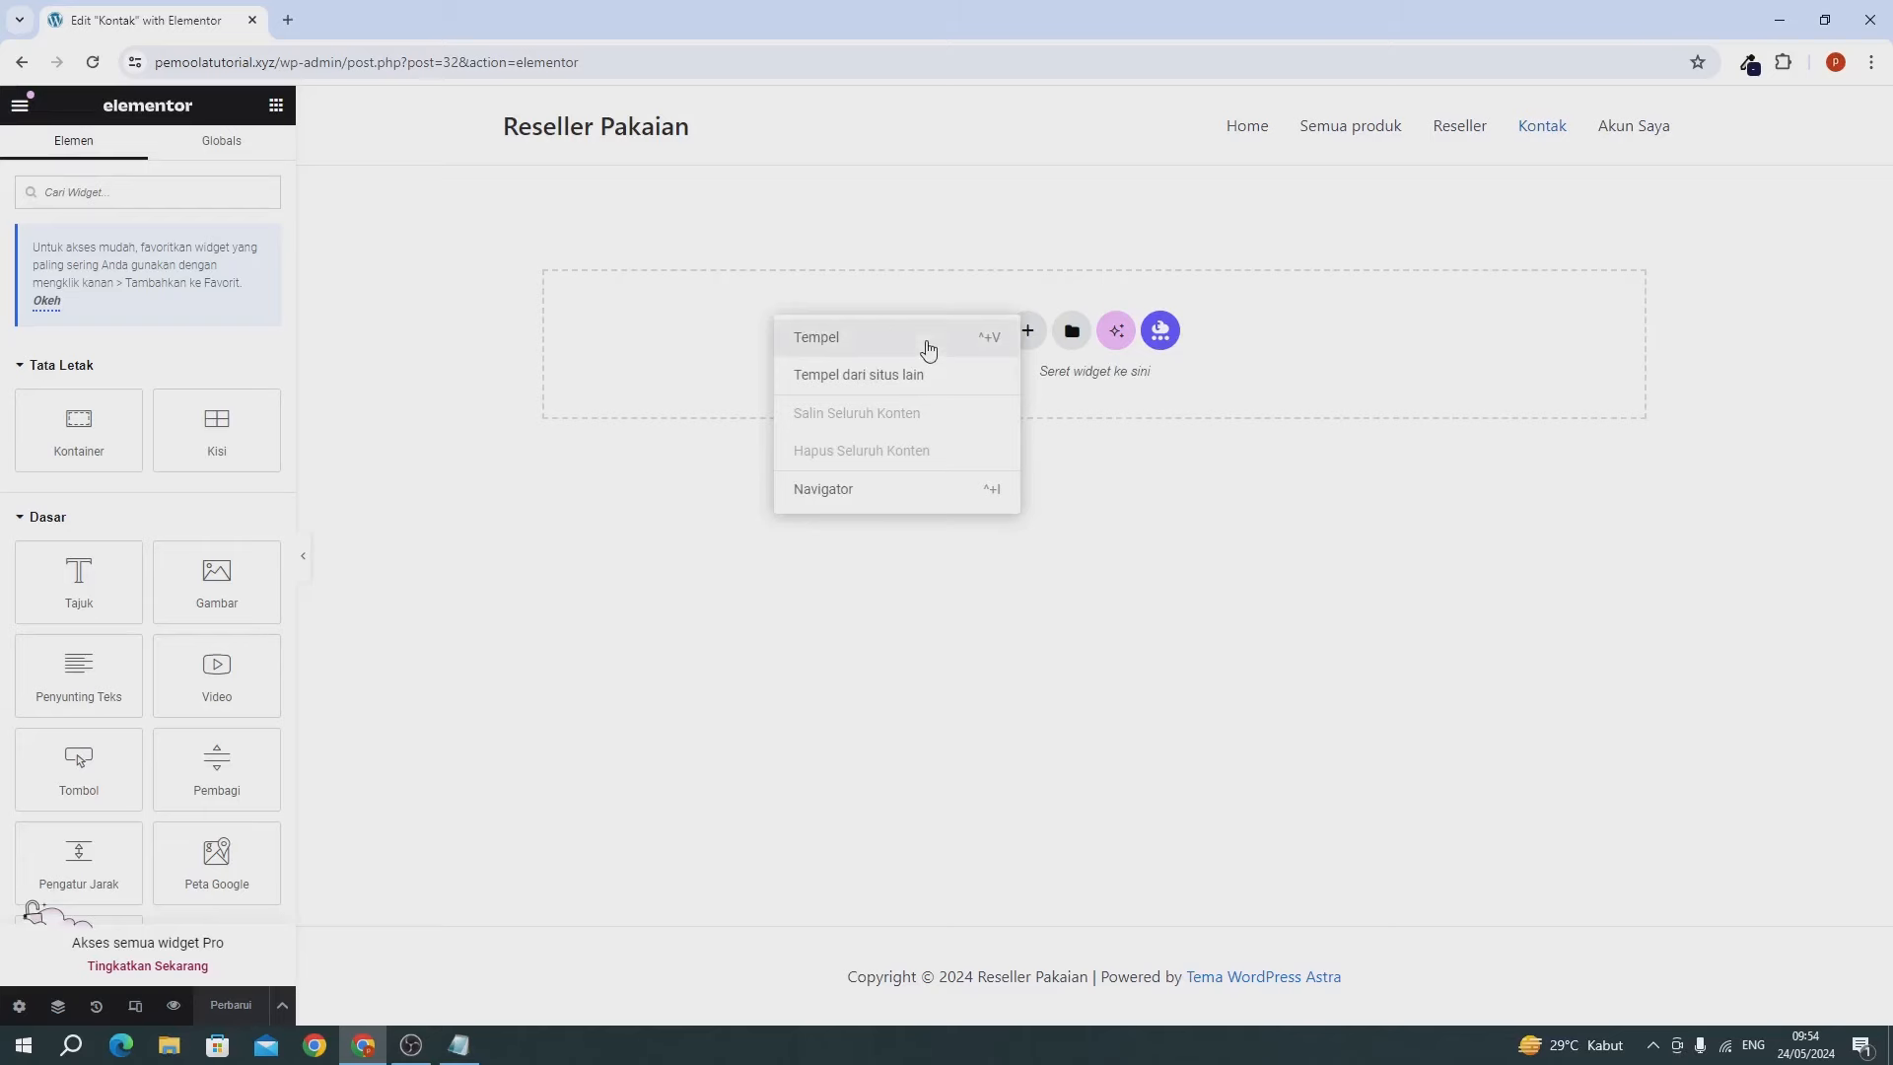
left_click(928, 339)
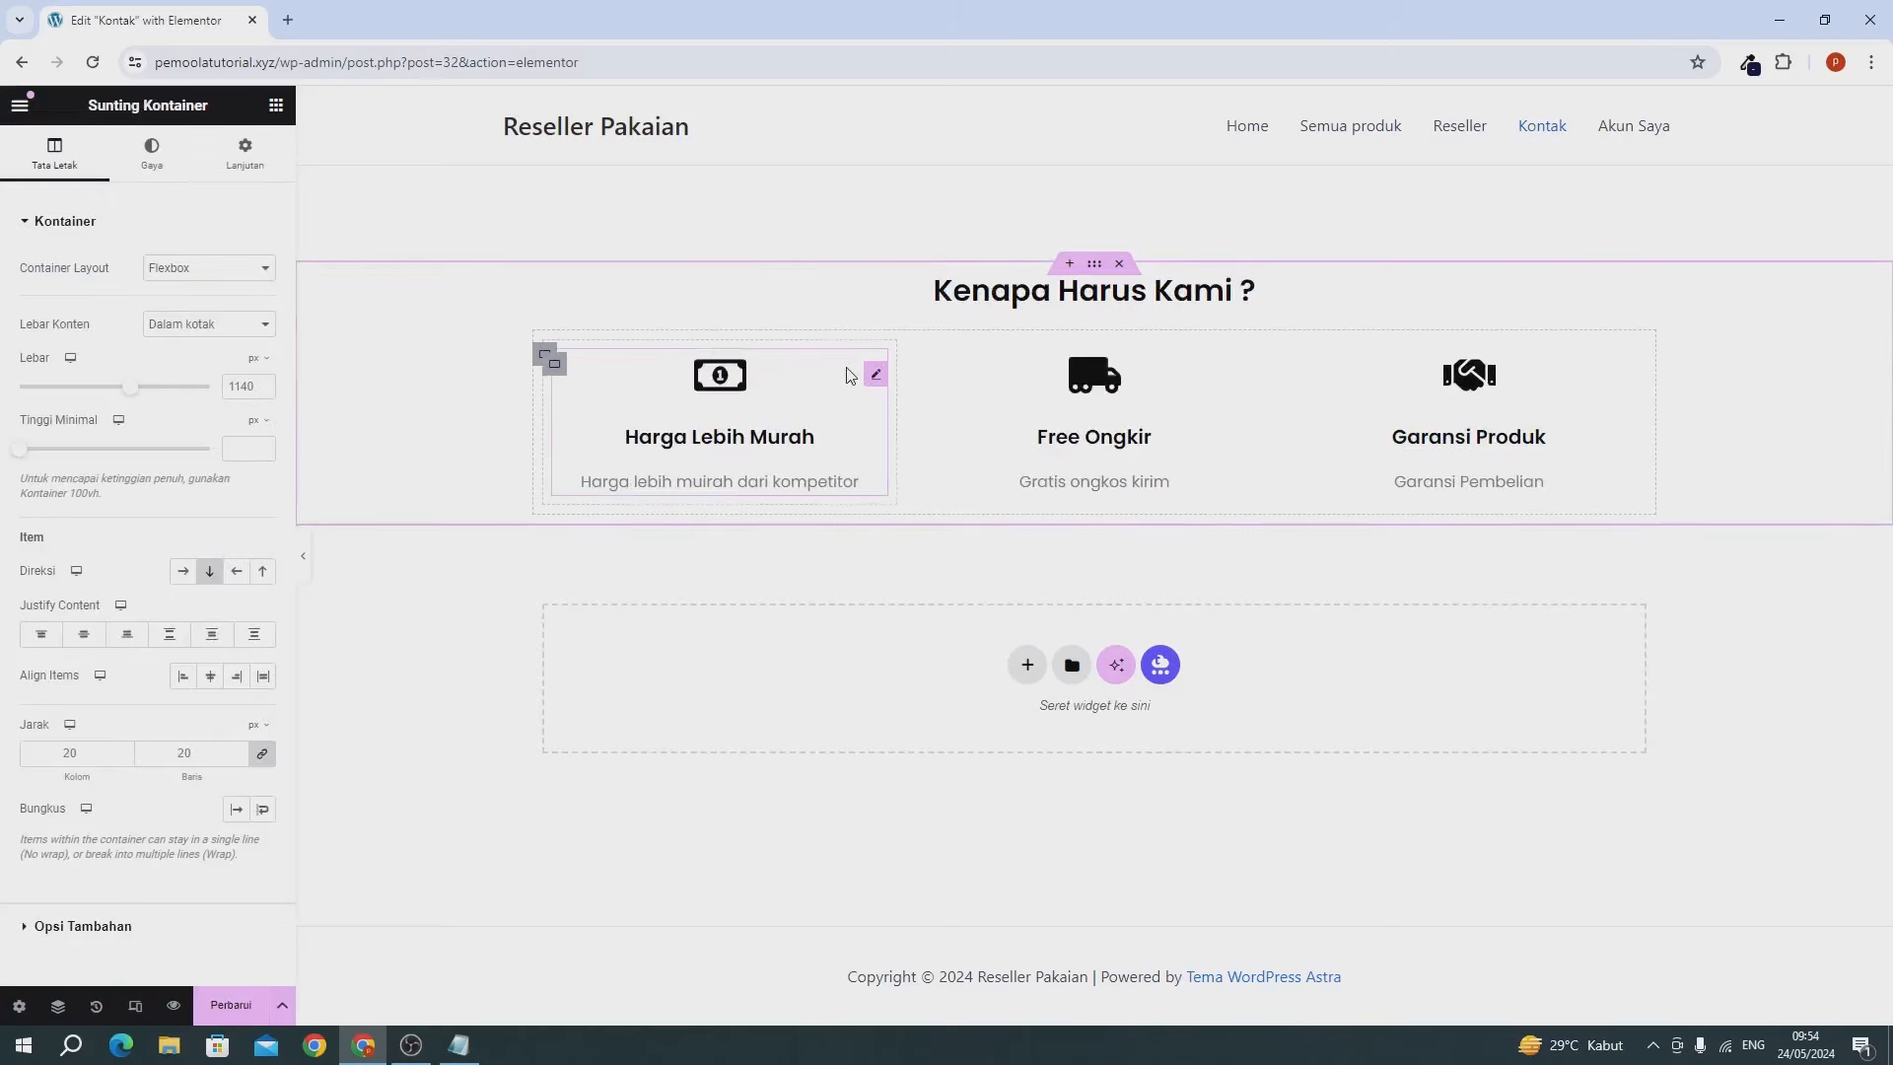
left_click(1014, 290)
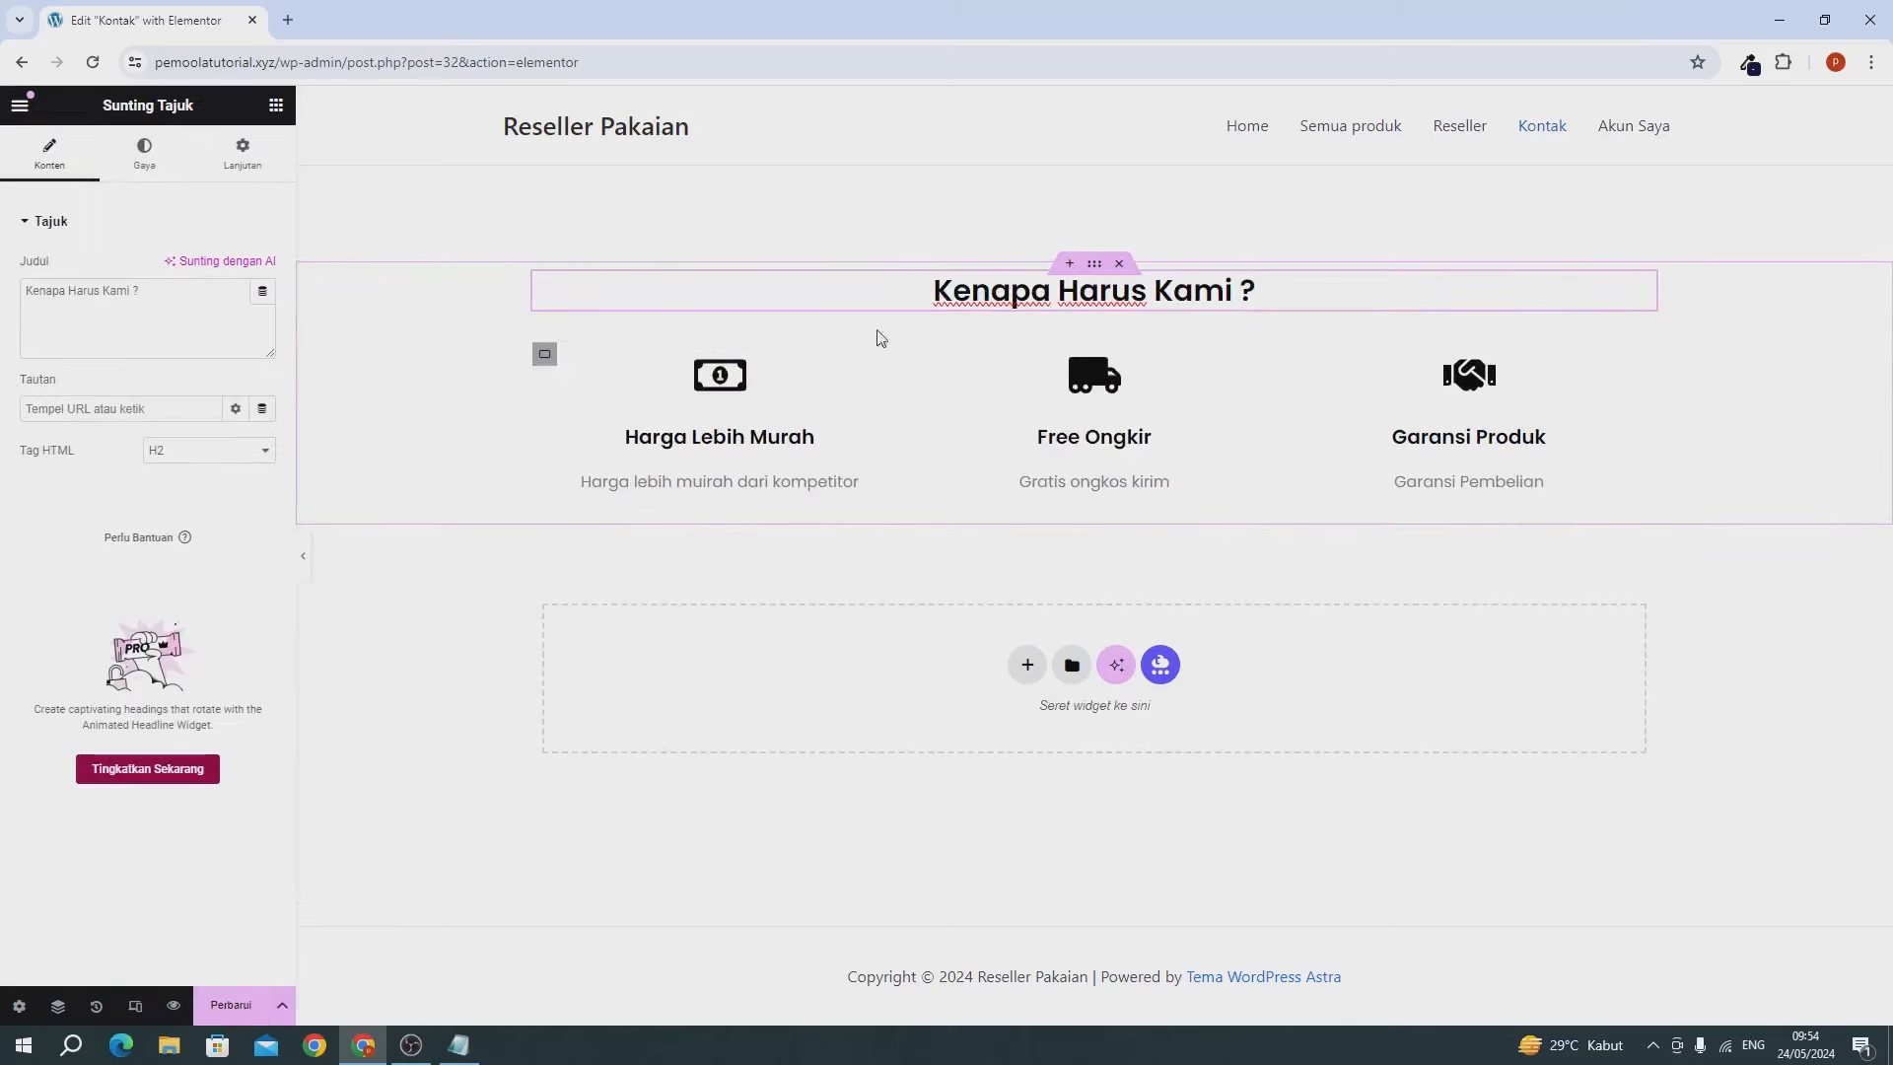
triple_click(171, 344)
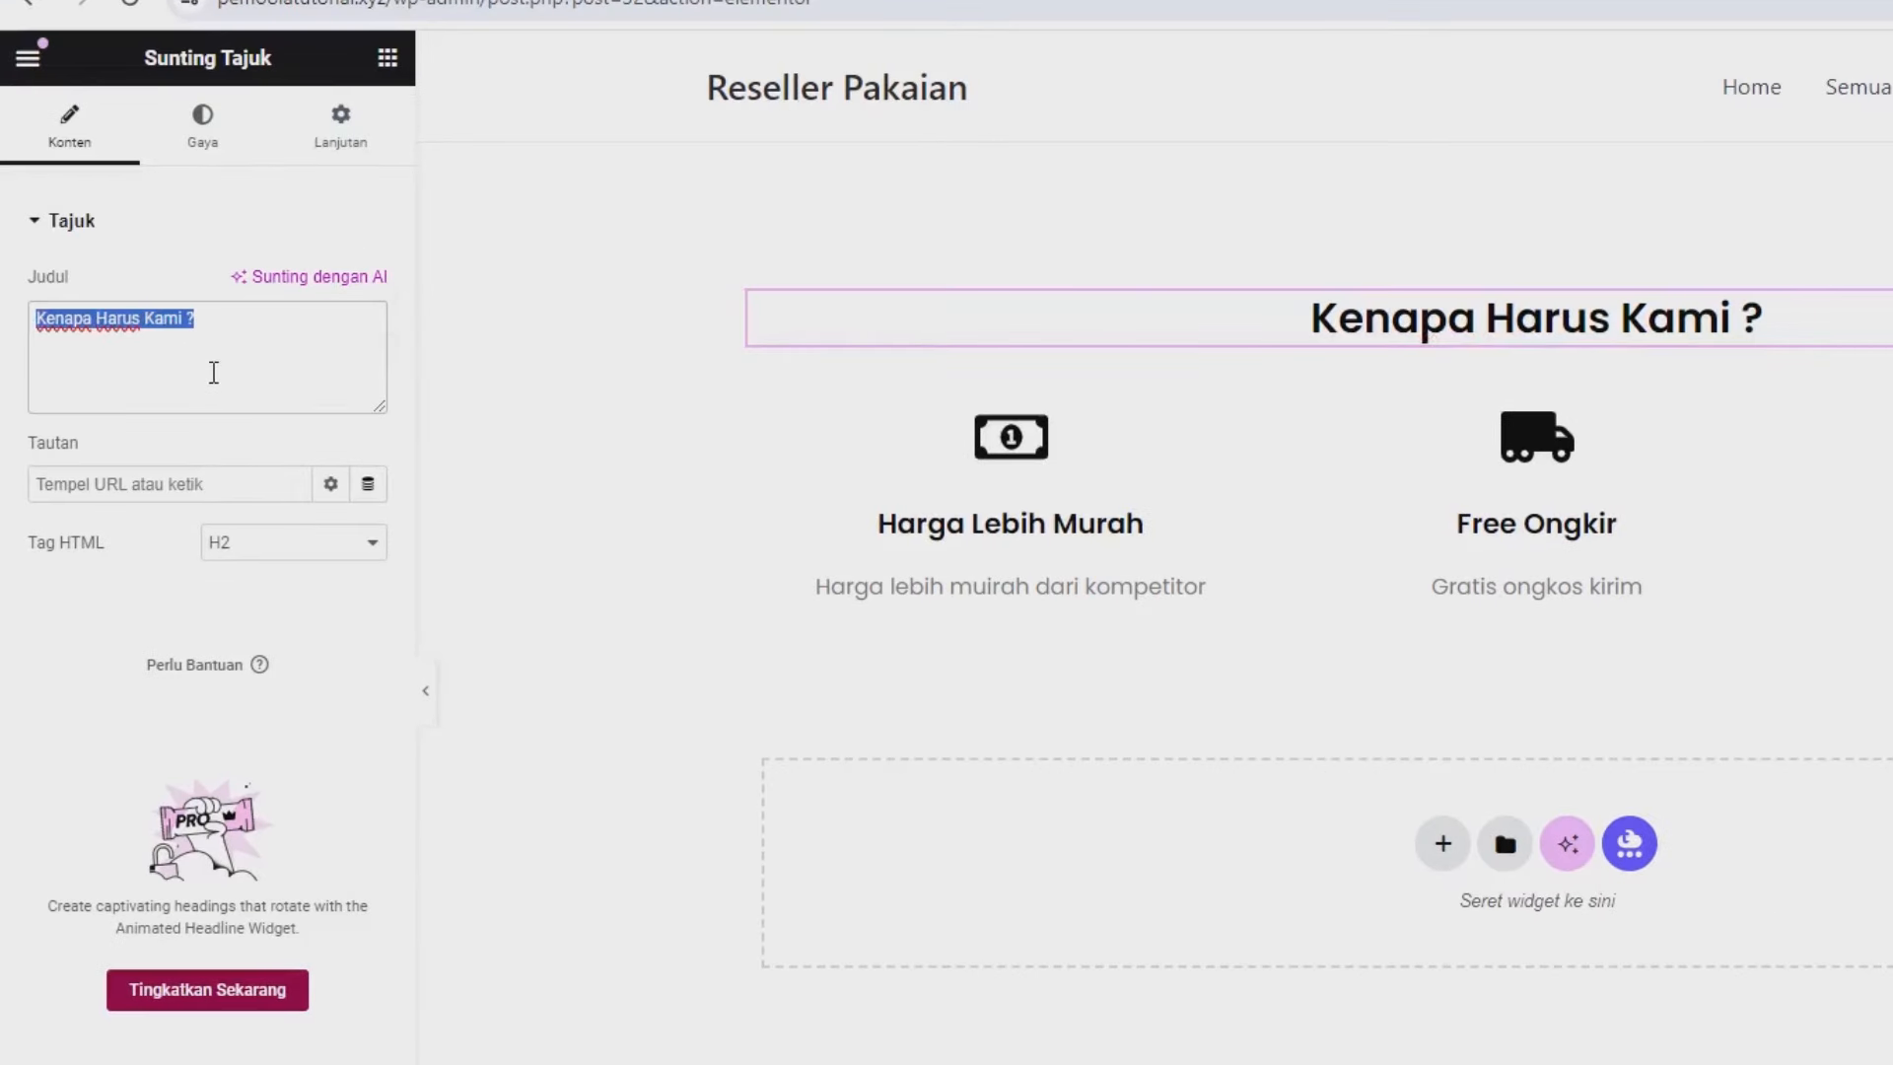
type("Kontak Ka")
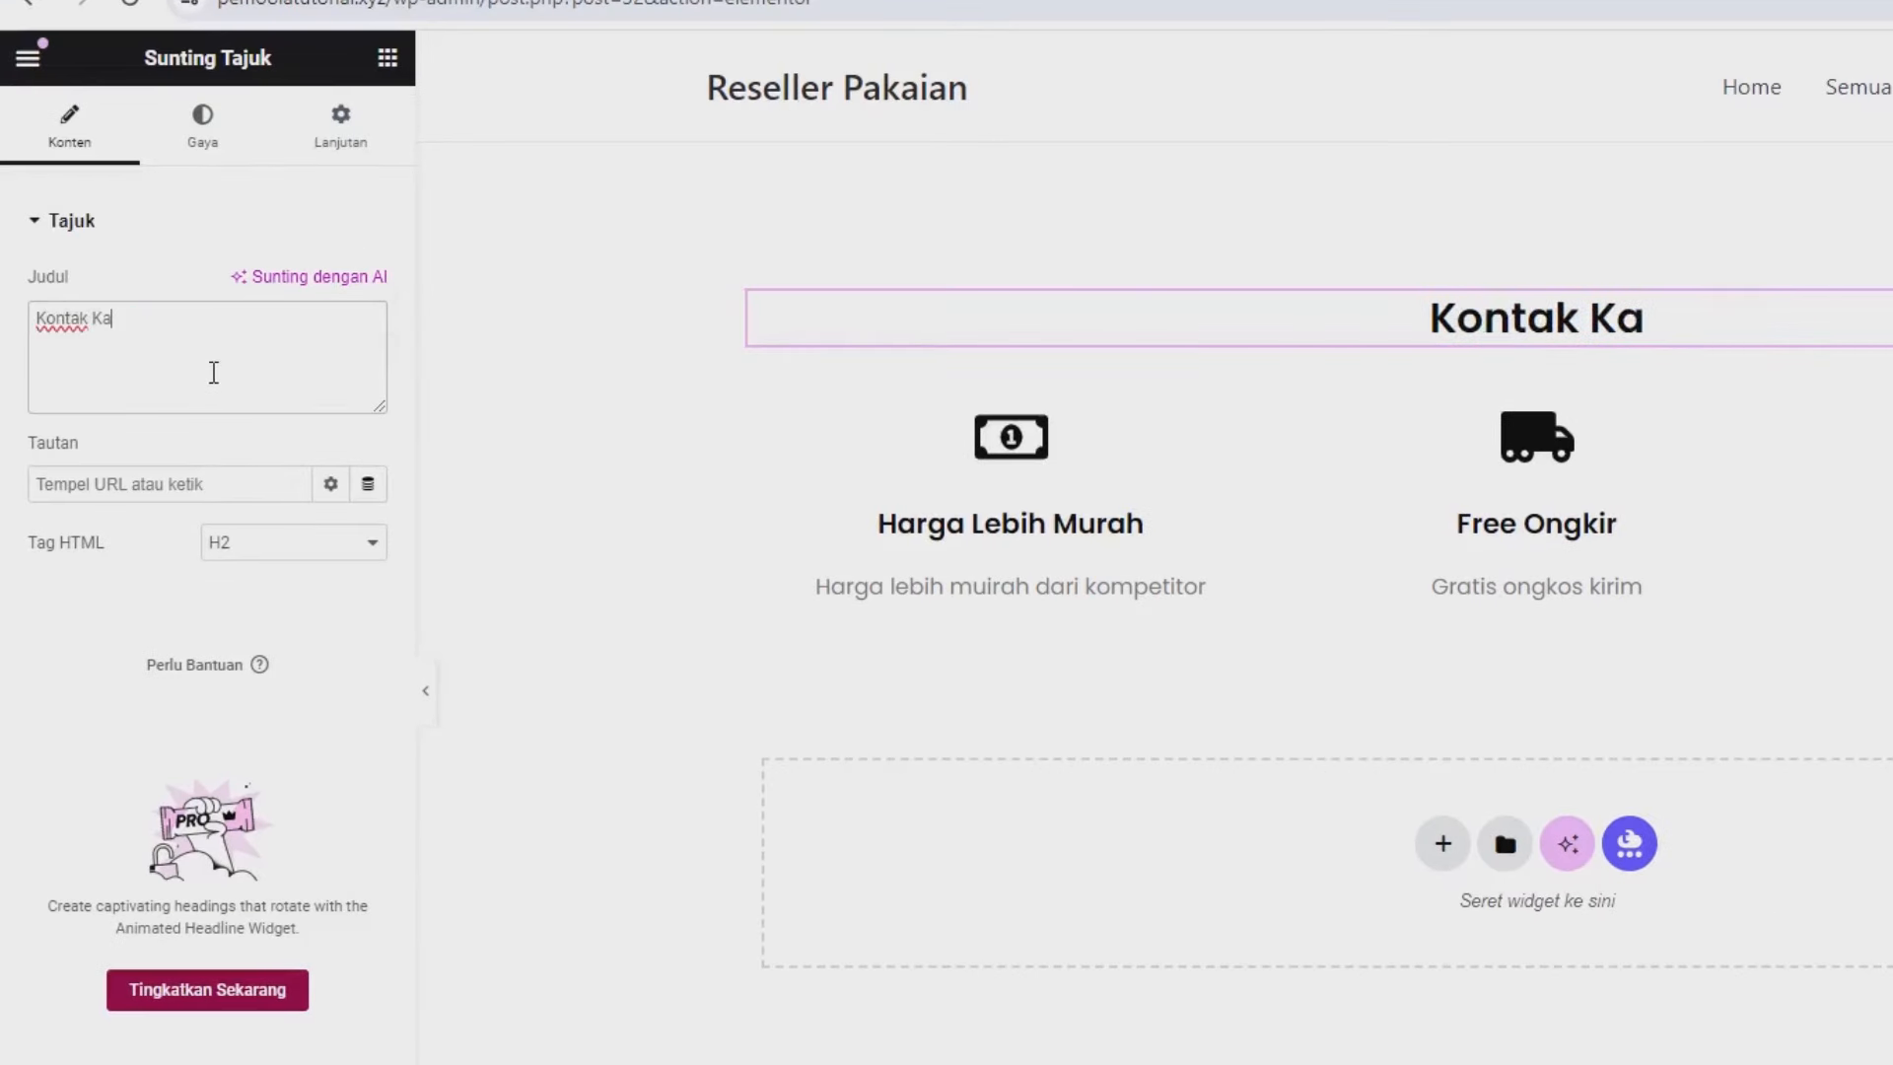
type("mi")
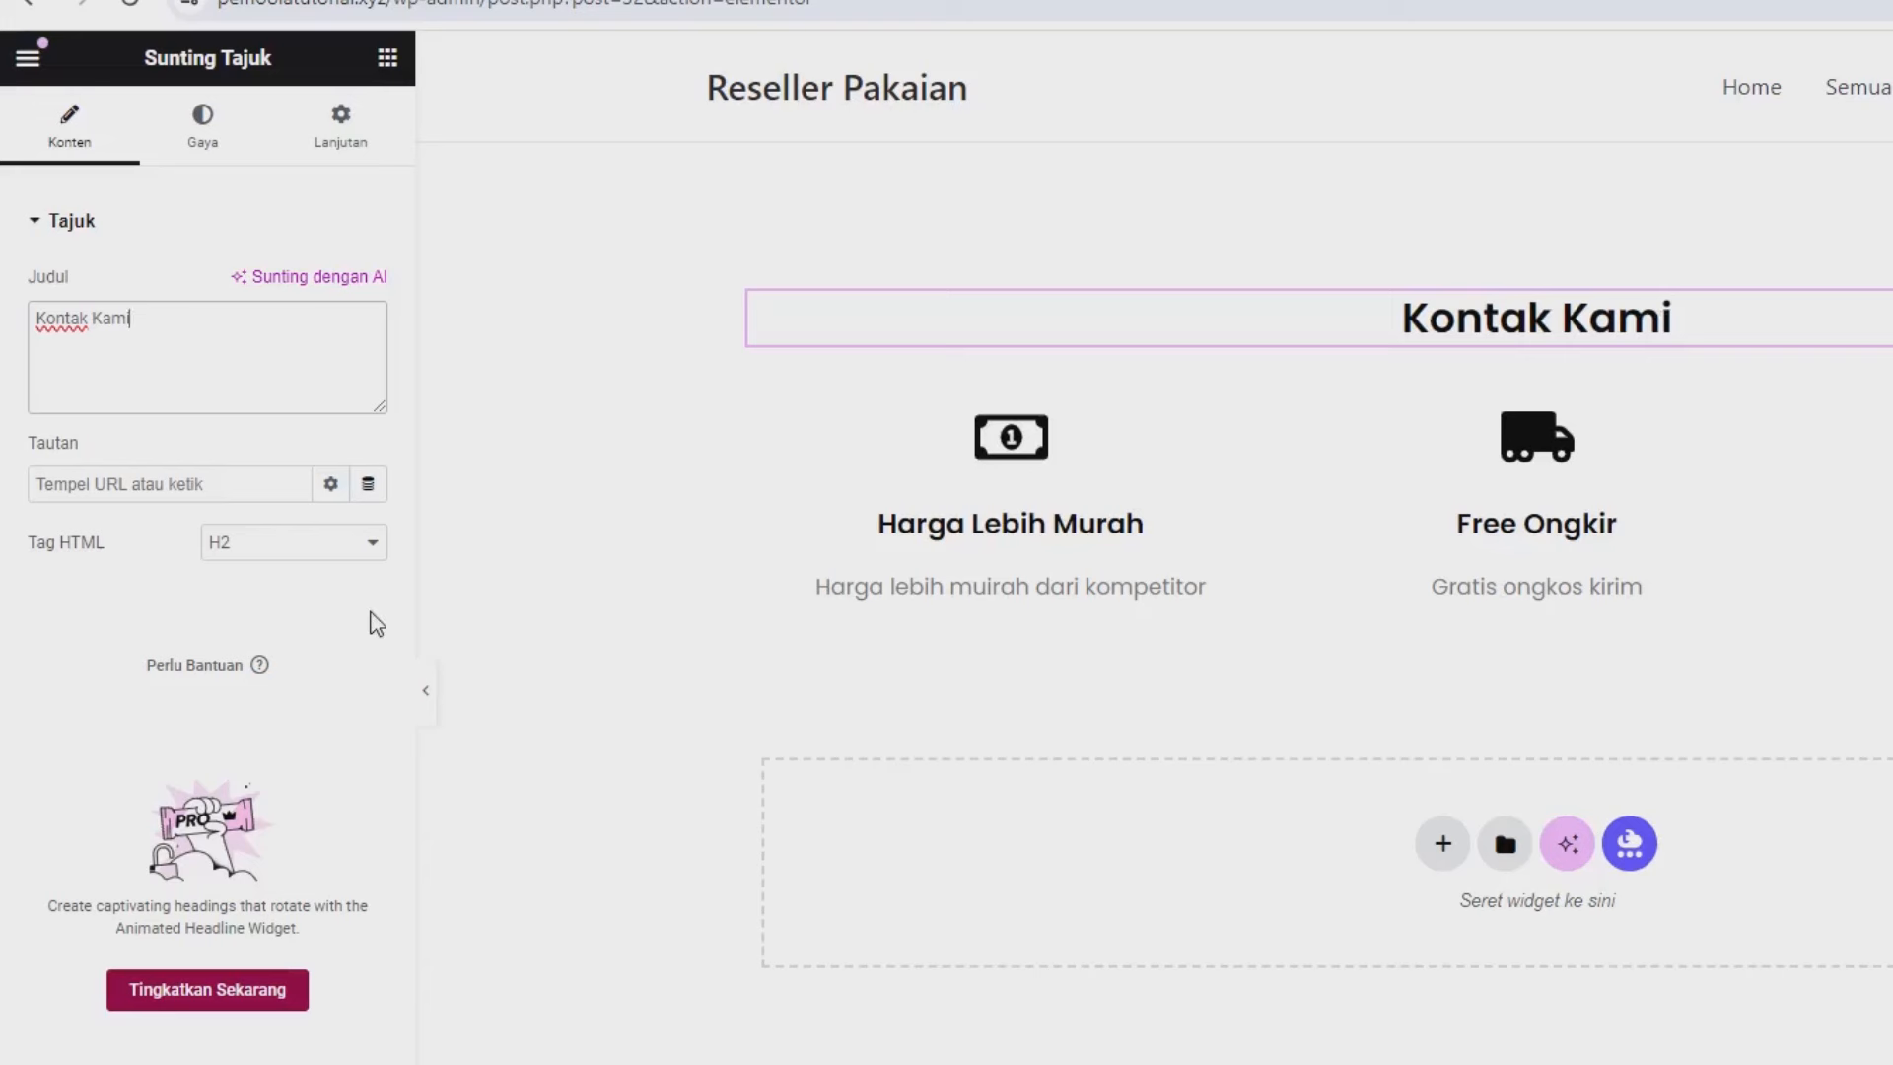
left_click(975, 500)
mouse_move(91, 365)
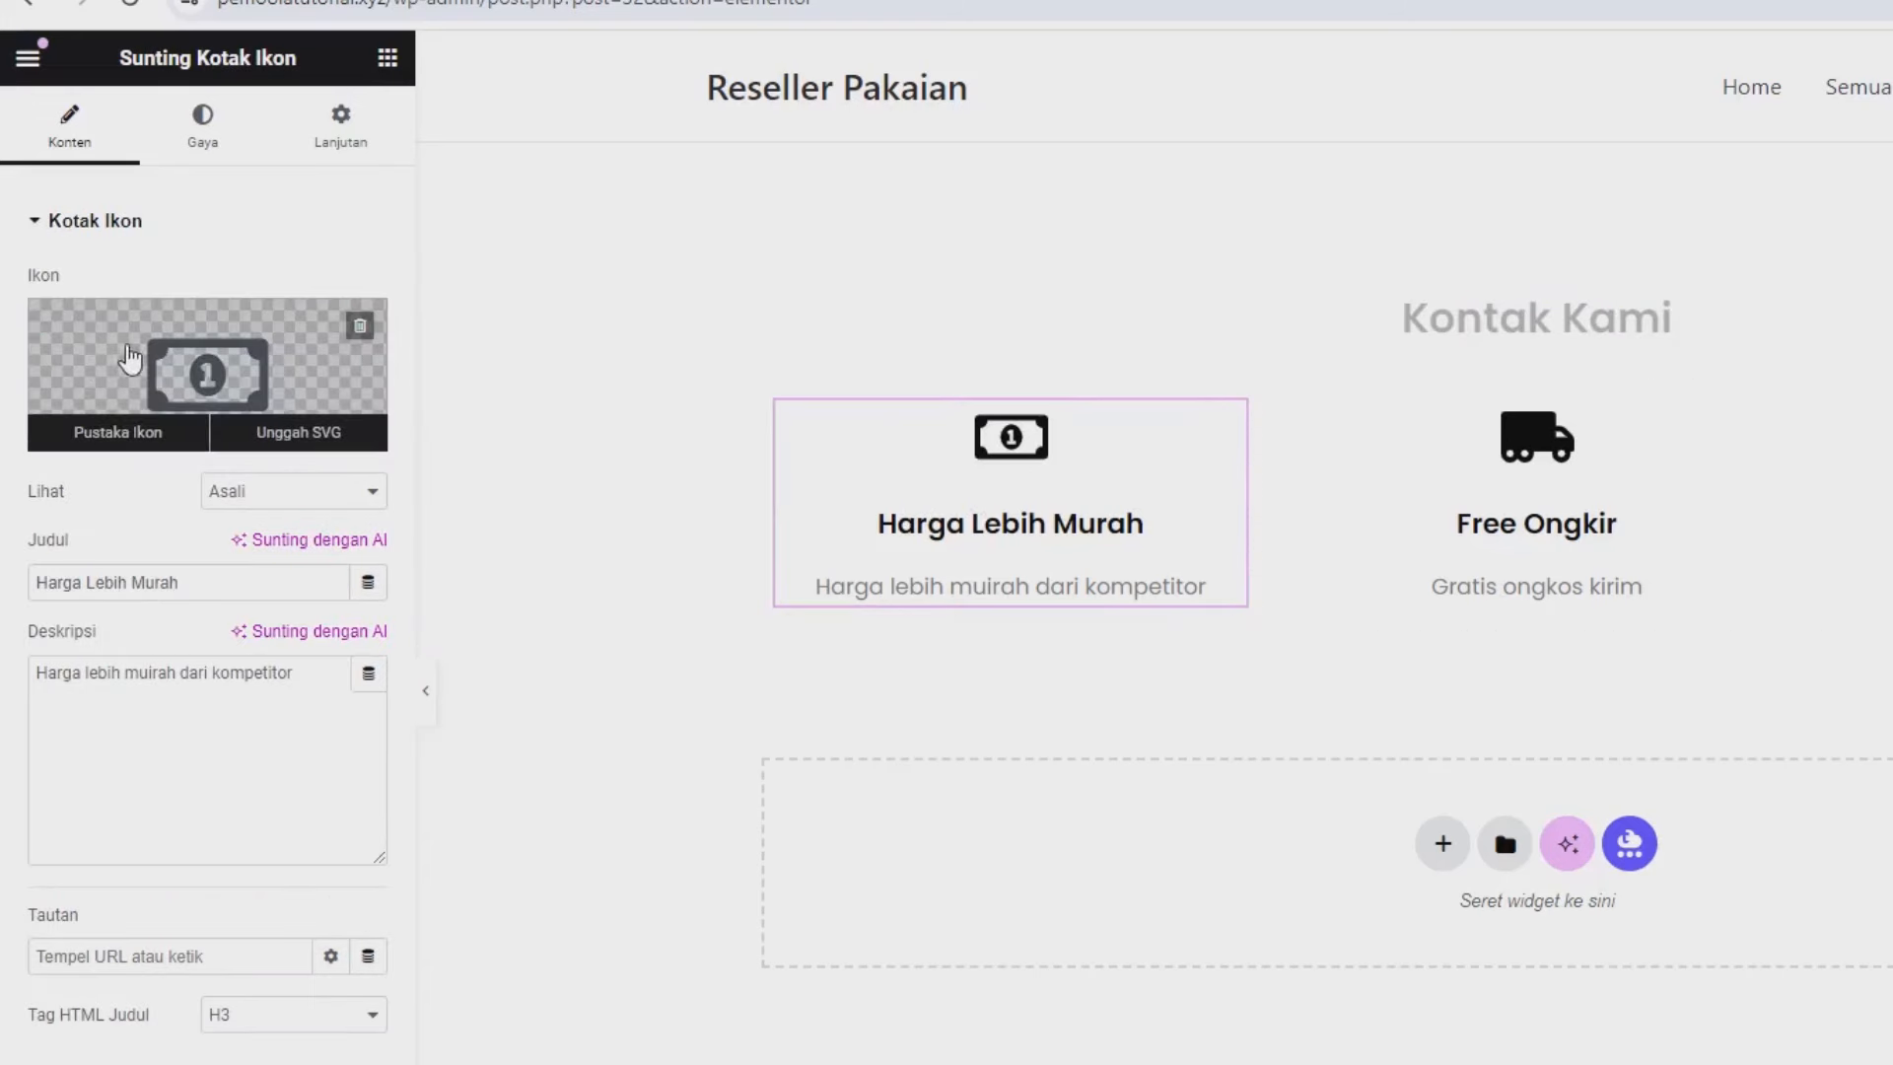
Replace the first box's money icon with the solid phone icon, shown as a stacked circle.
left_click(164, 351)
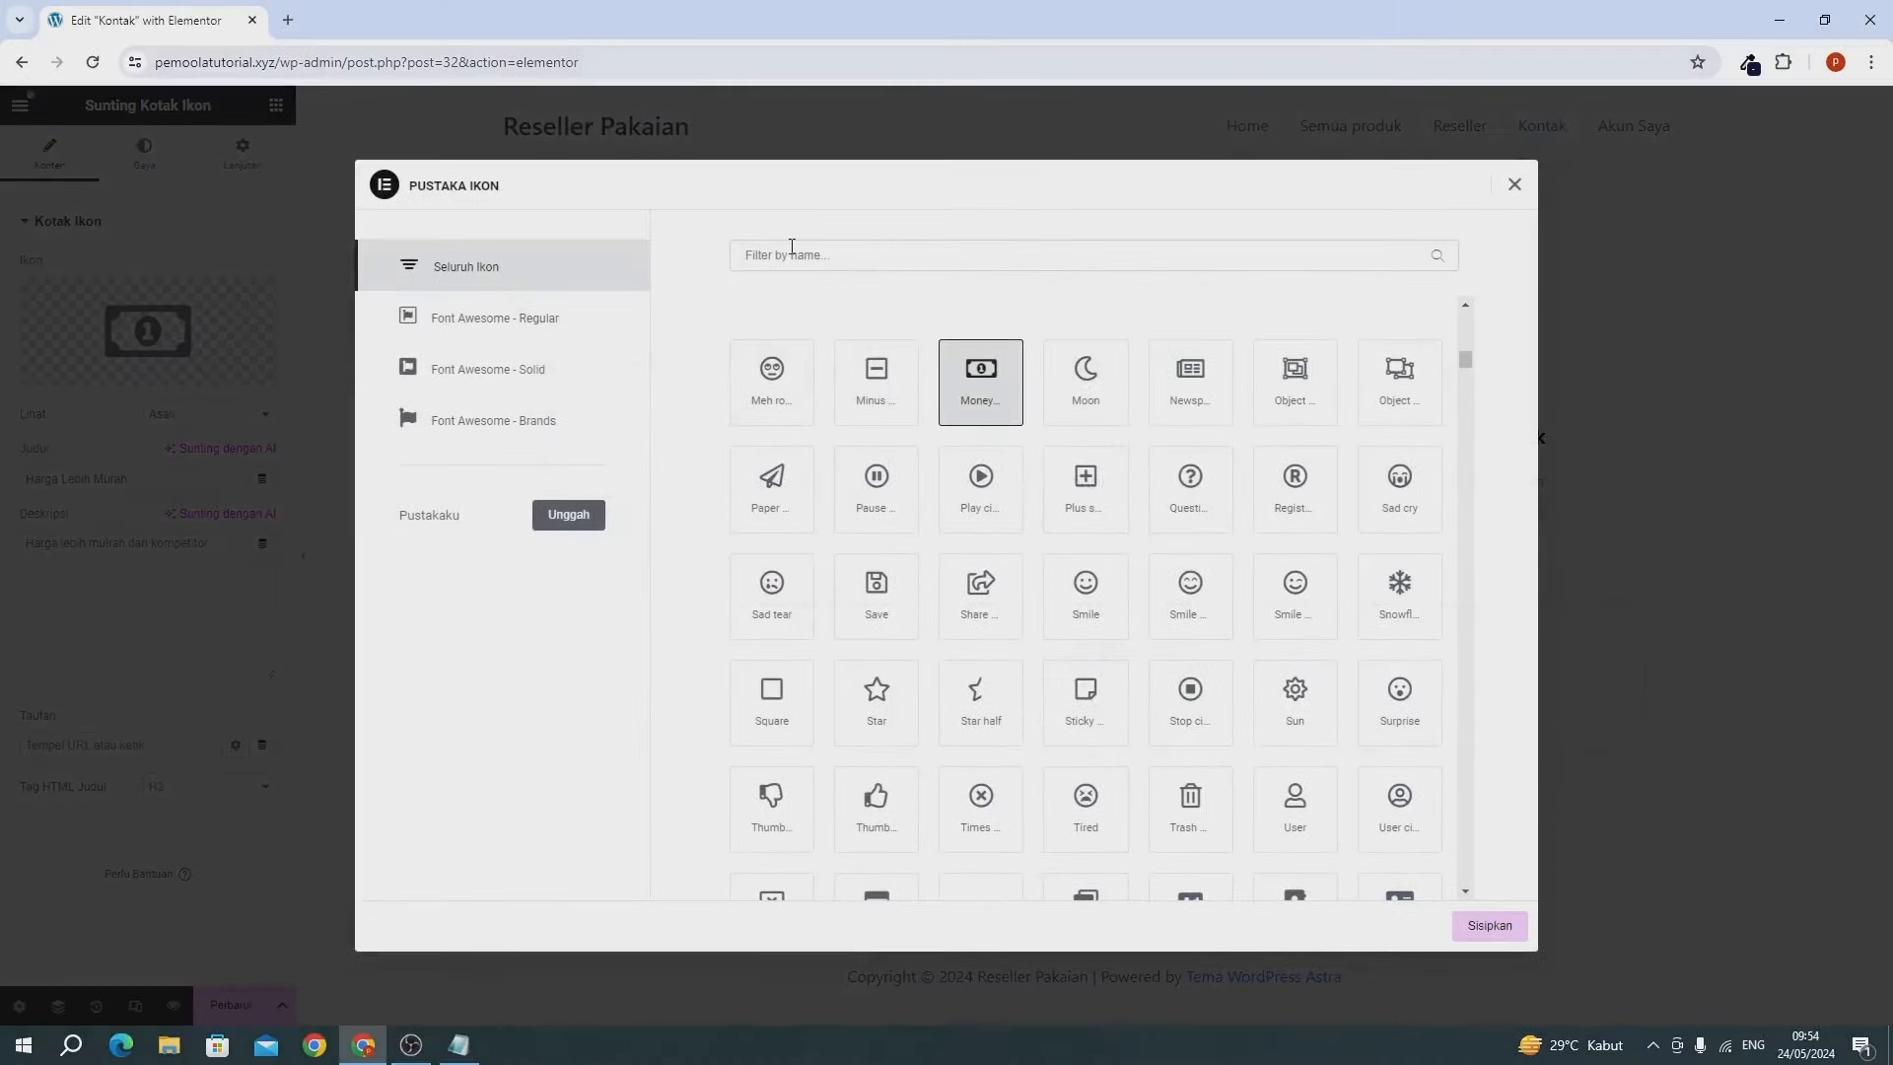
left_click(792, 254)
type("phone")
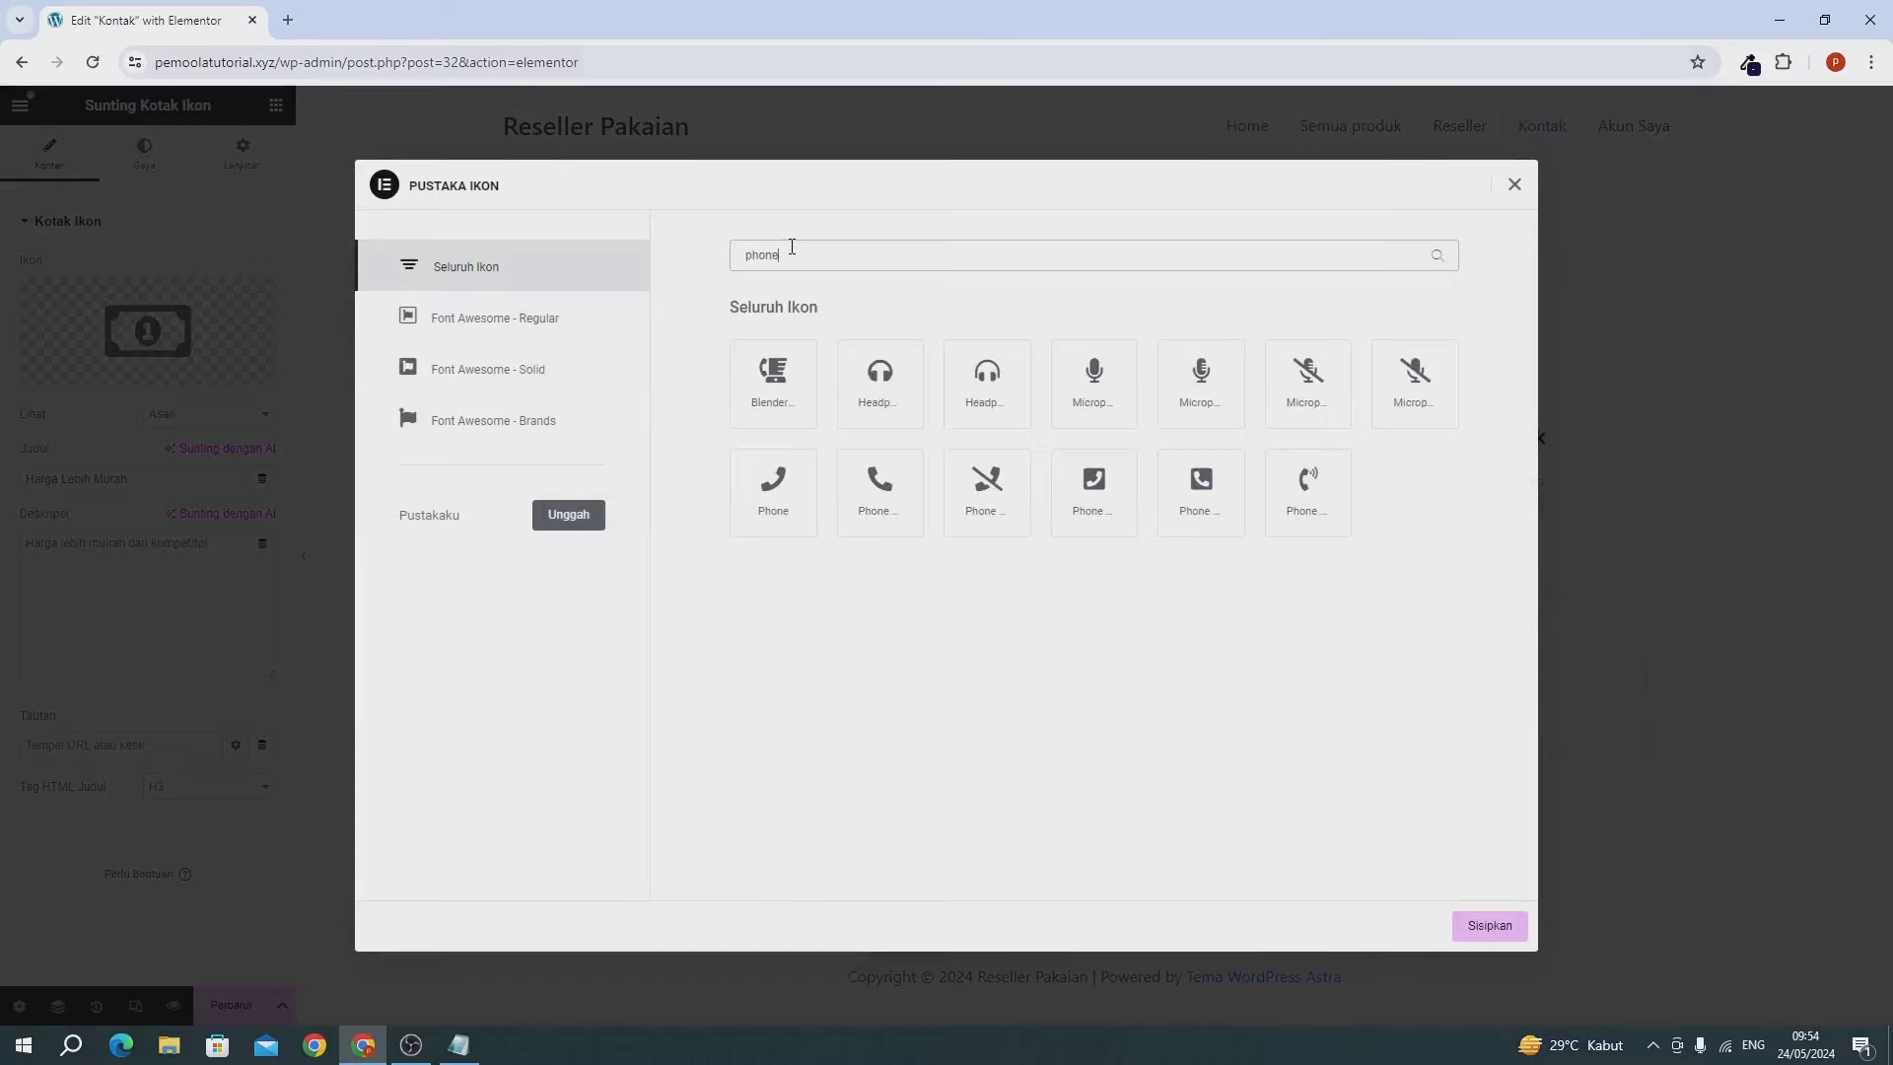
left_click(896, 496)
left_click(1481, 931)
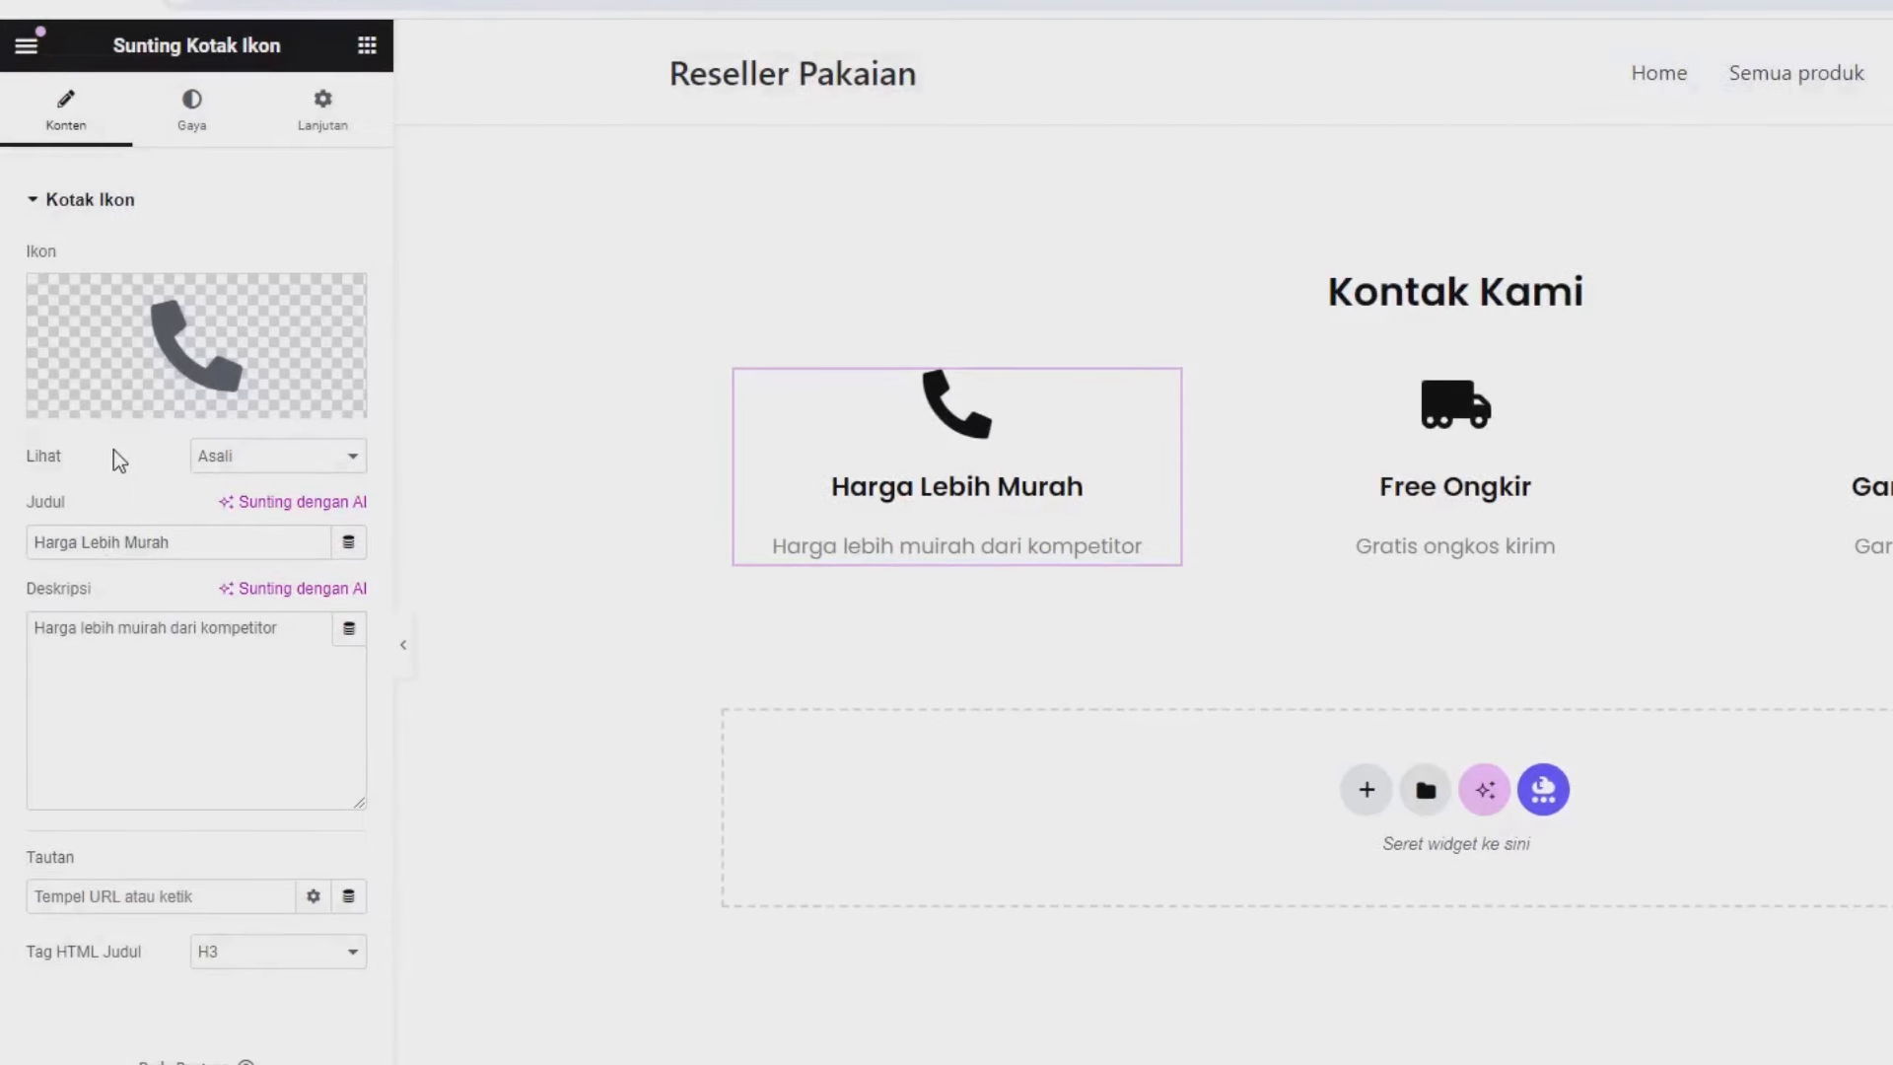
left_click(282, 461)
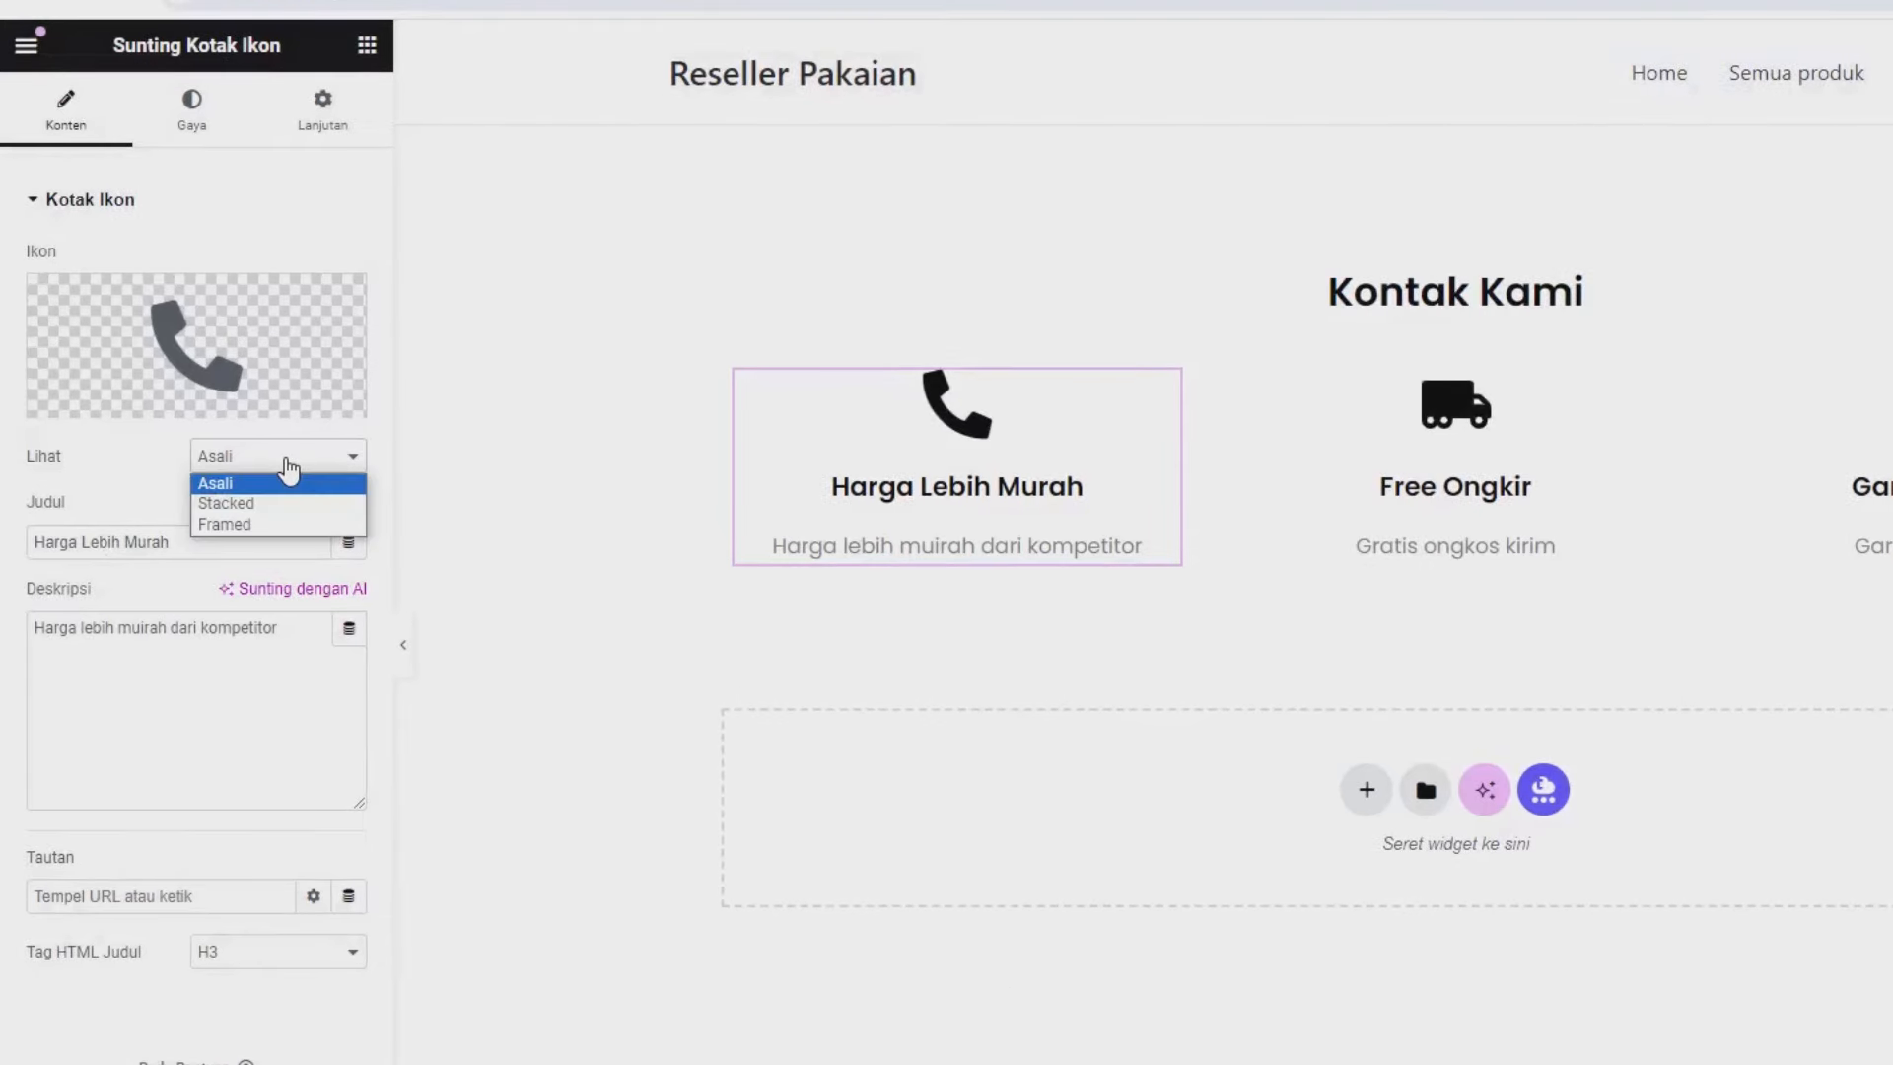
left_click(248, 503)
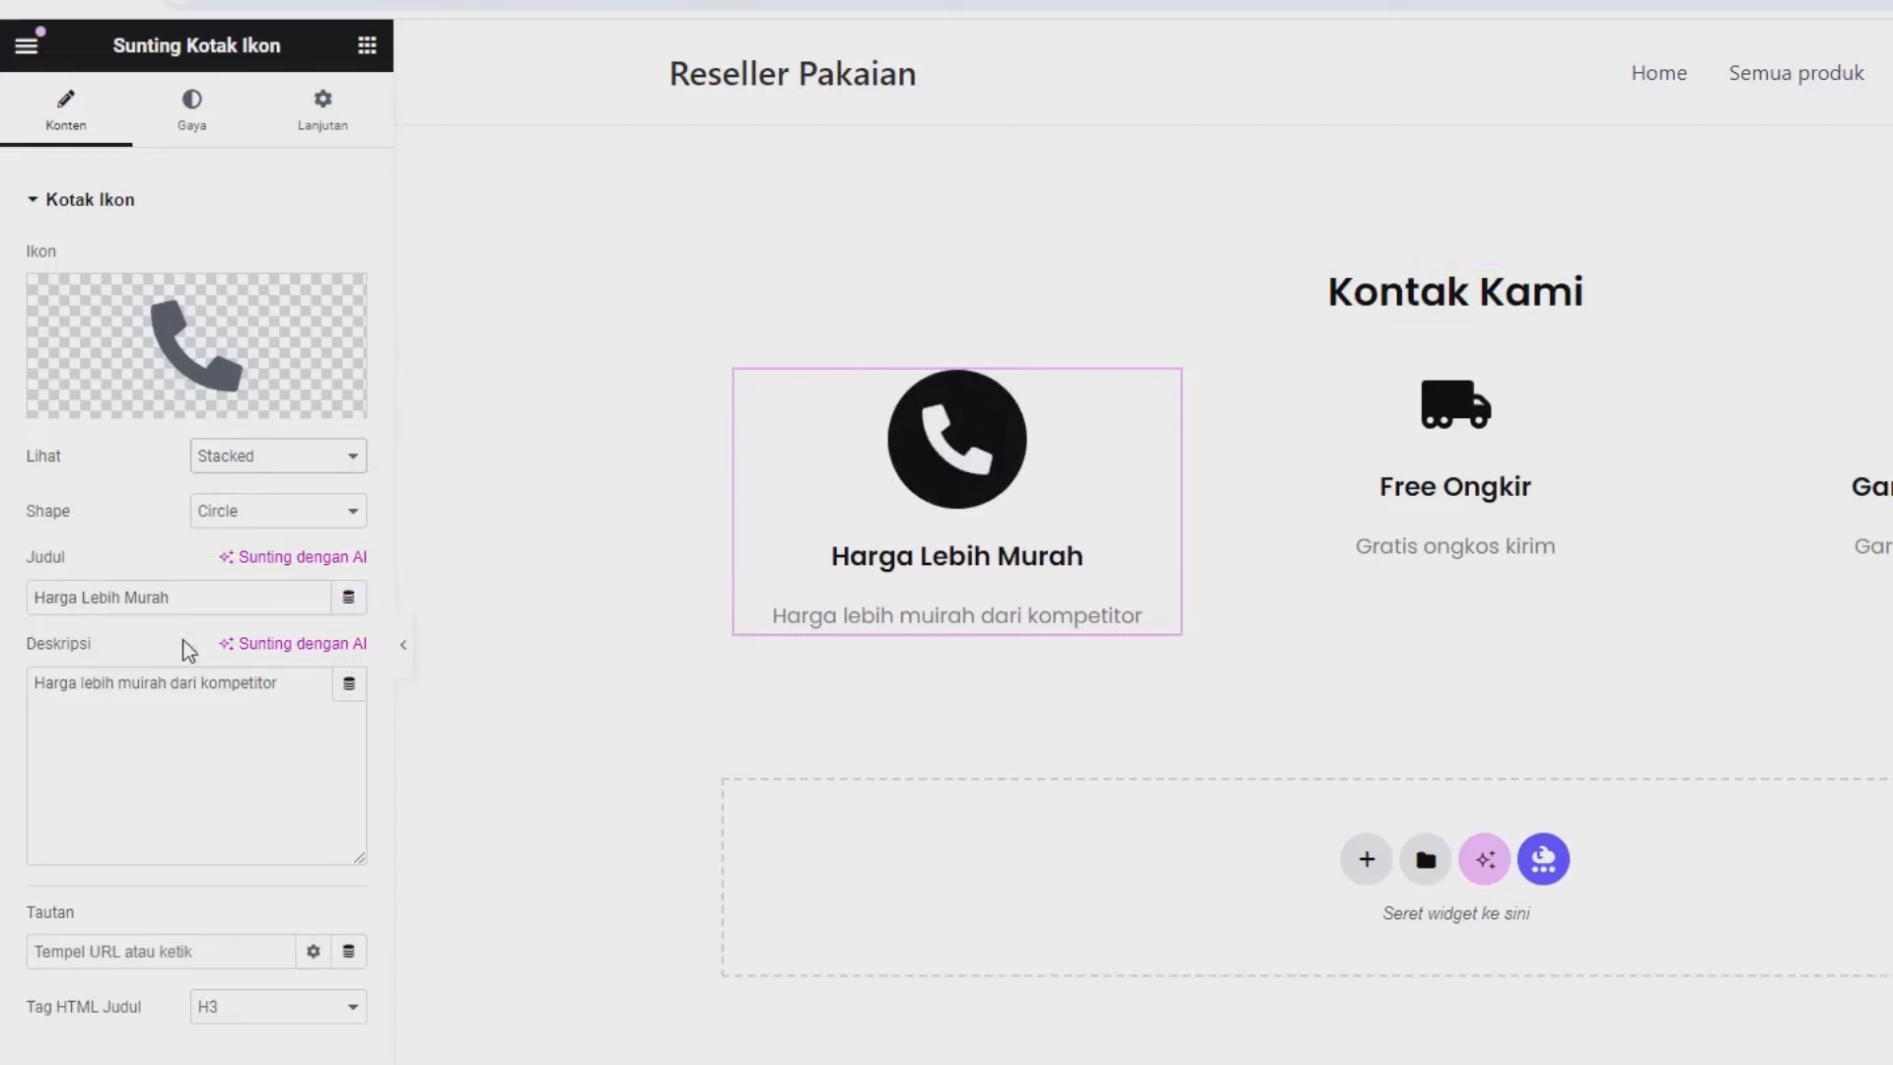
Set the box title to 'Telephone' and its description to the shop's phone number.
left_click(165, 601)
triple_click(164, 602)
type("Telephone")
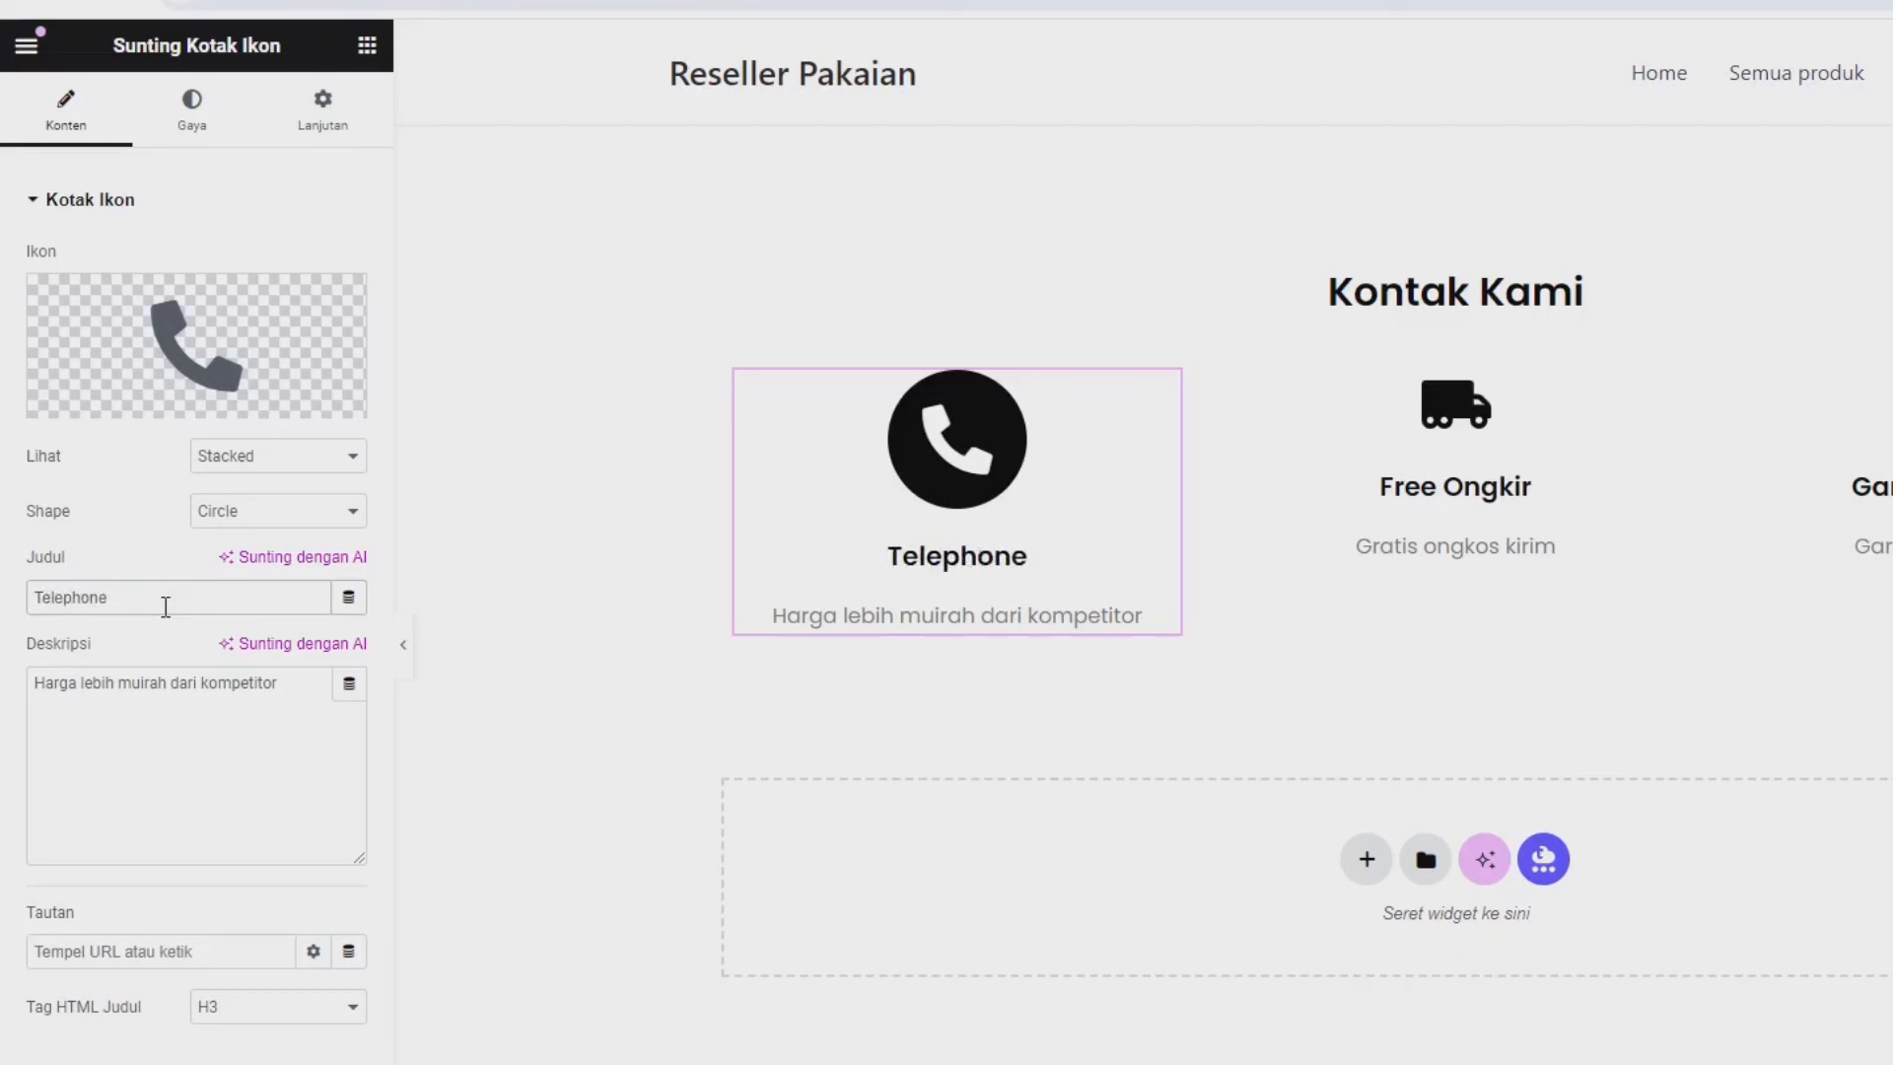
triple_click(158, 801)
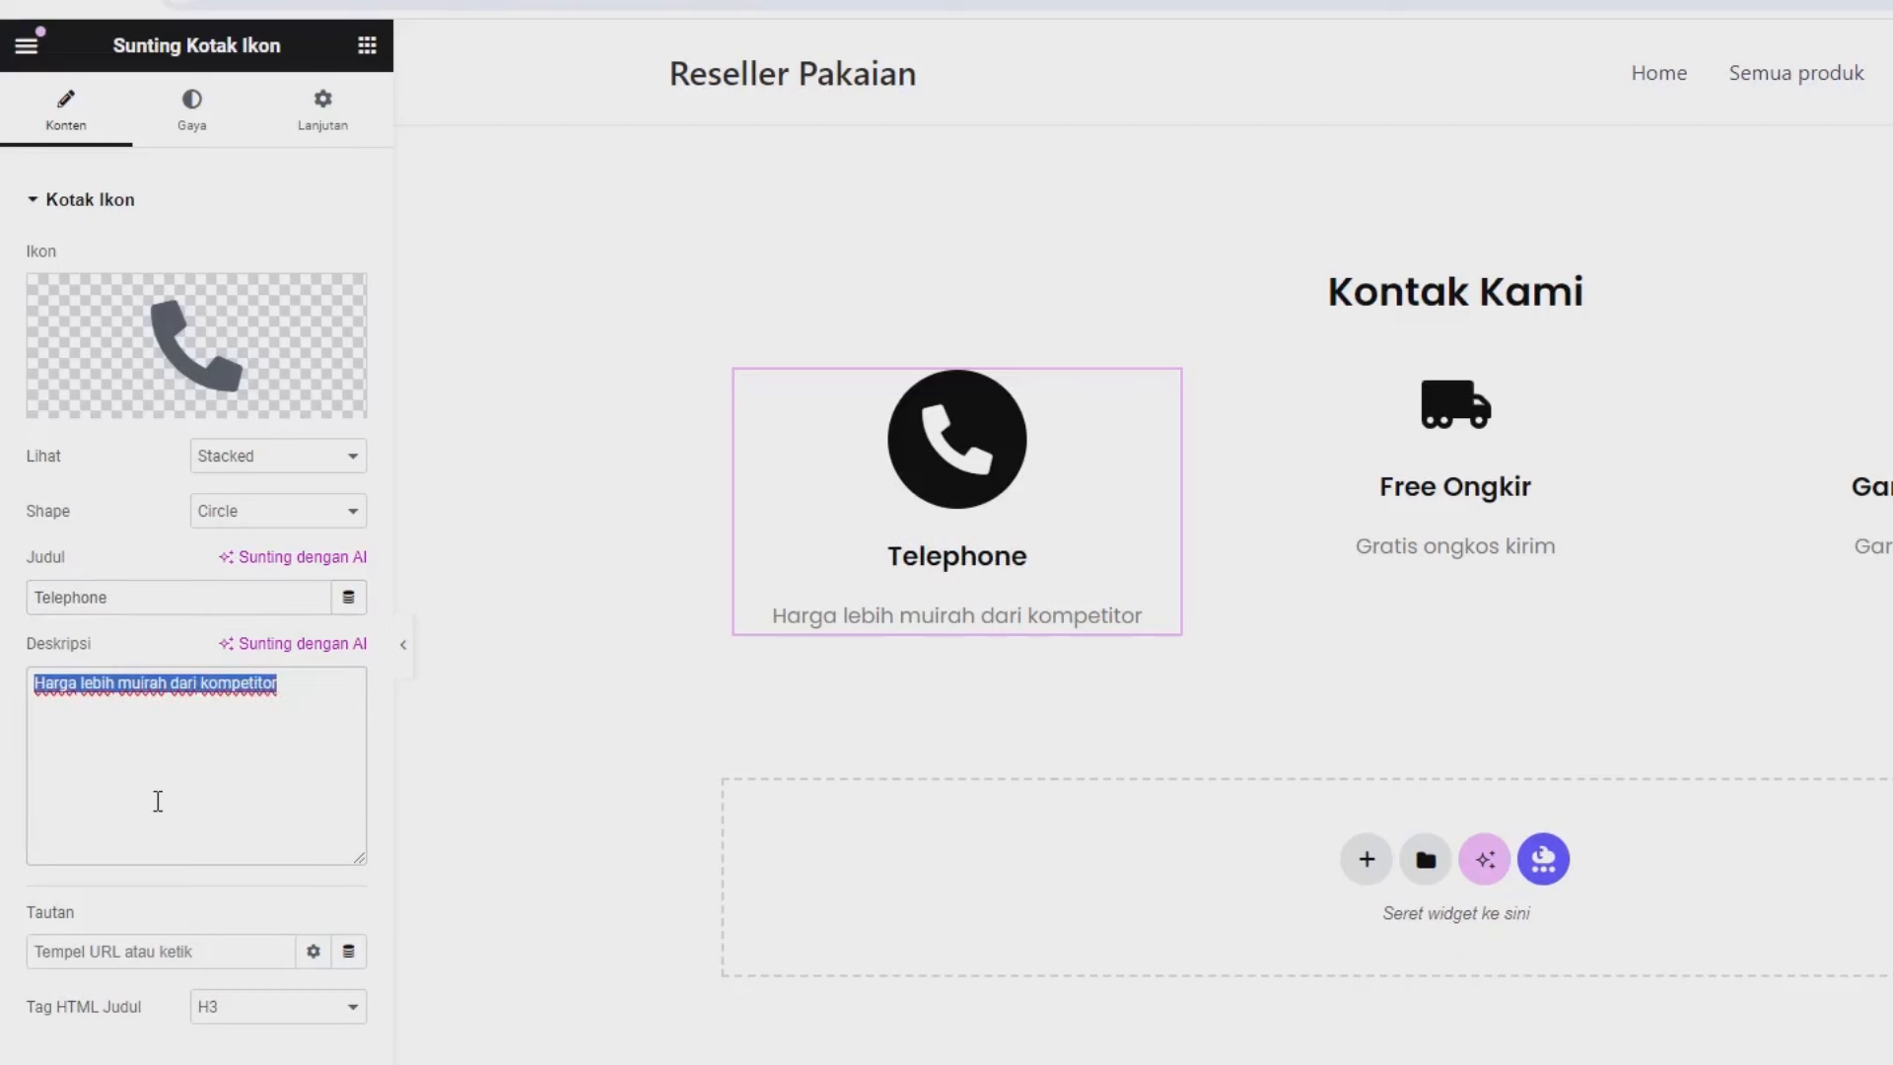
type("07")
key("BackSpace")
type("812")
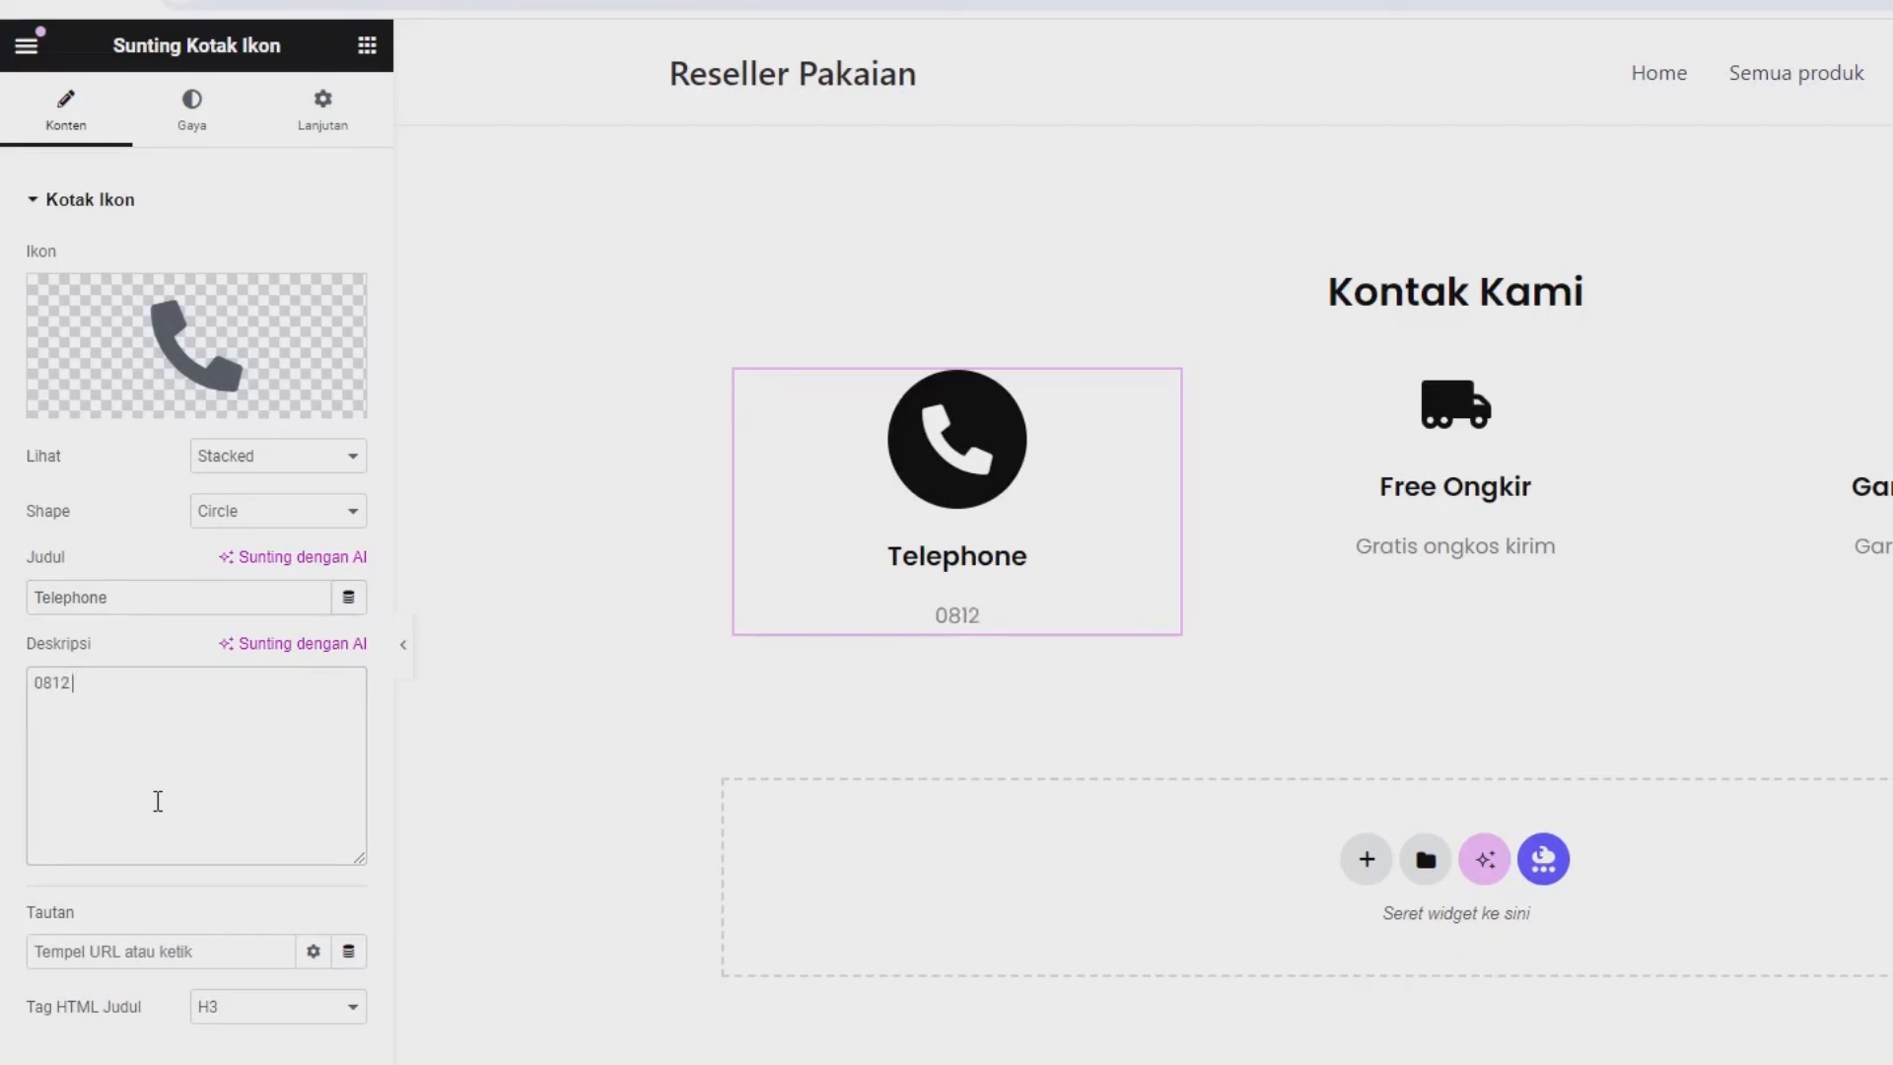
type(" 2122 XXXX")
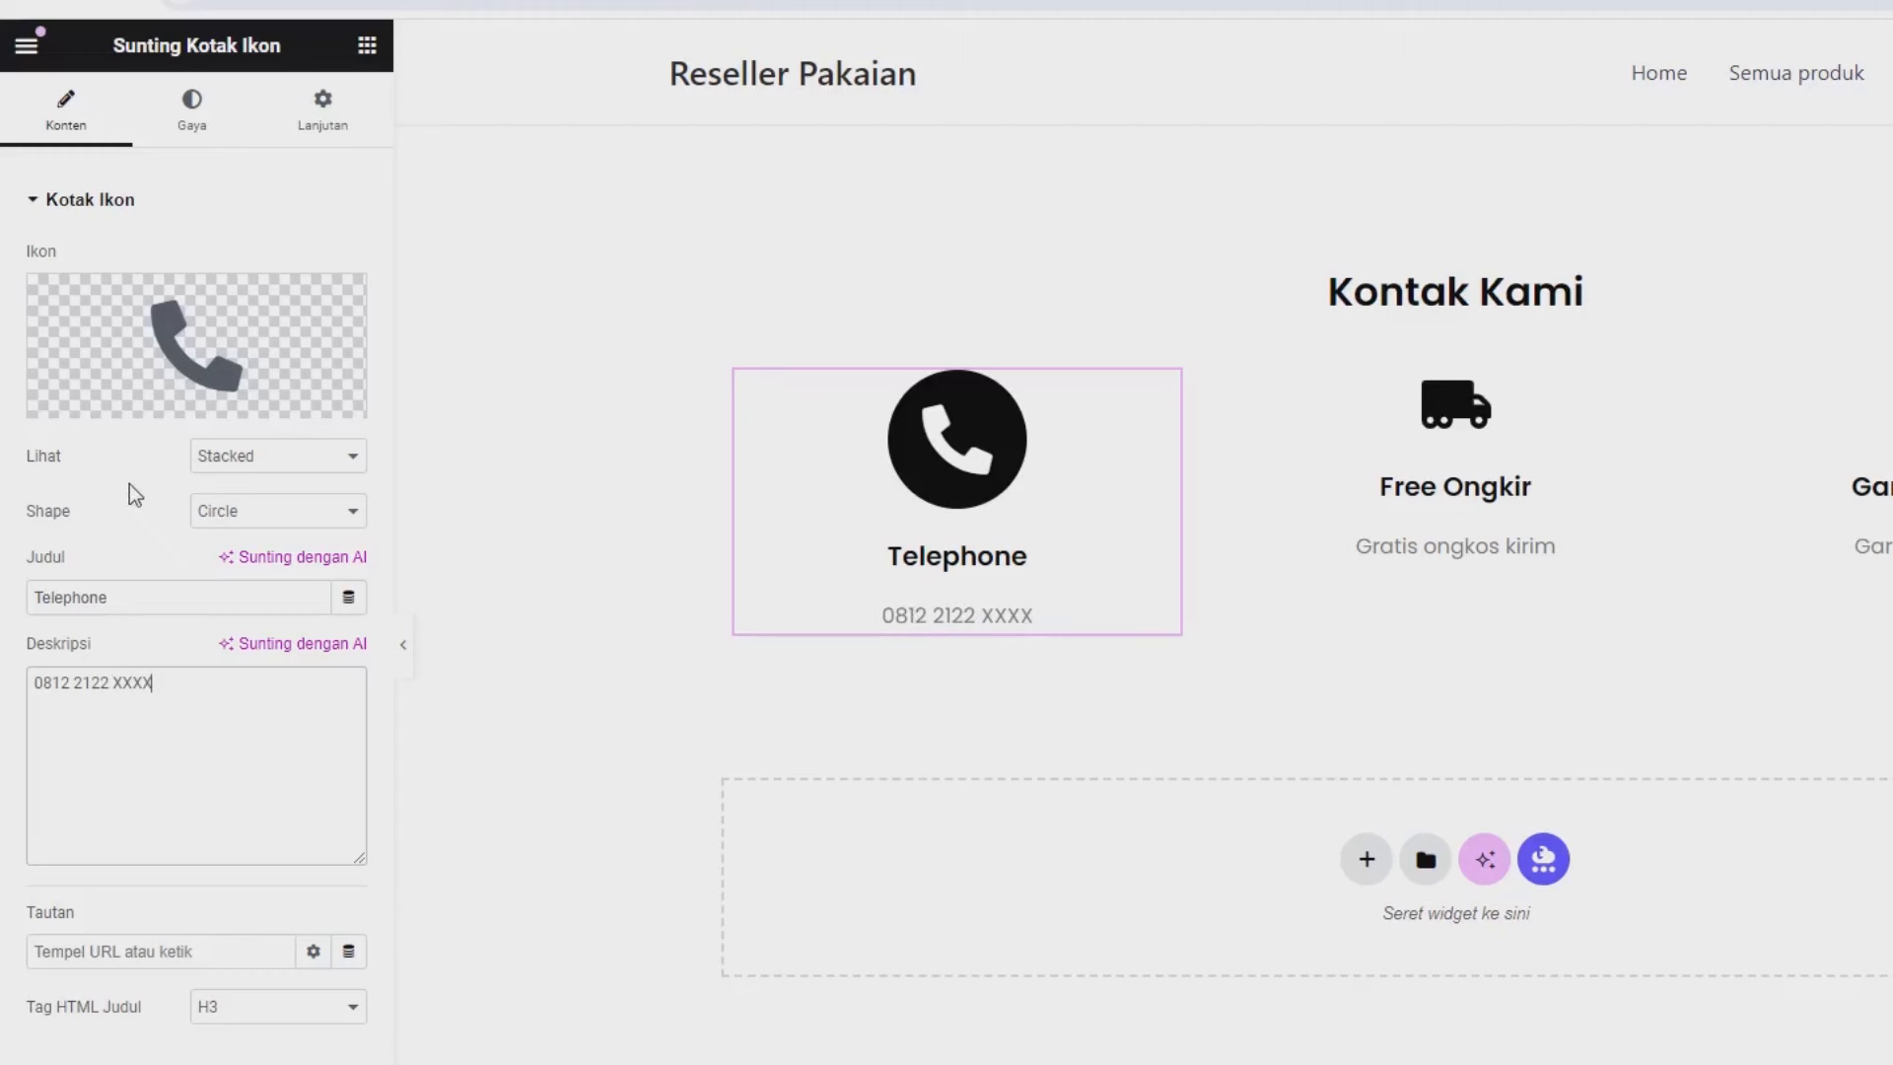
Shrink the phone icon, make its hover secondary colour white, and remove title-to-description spacing.
left_click(179, 113)
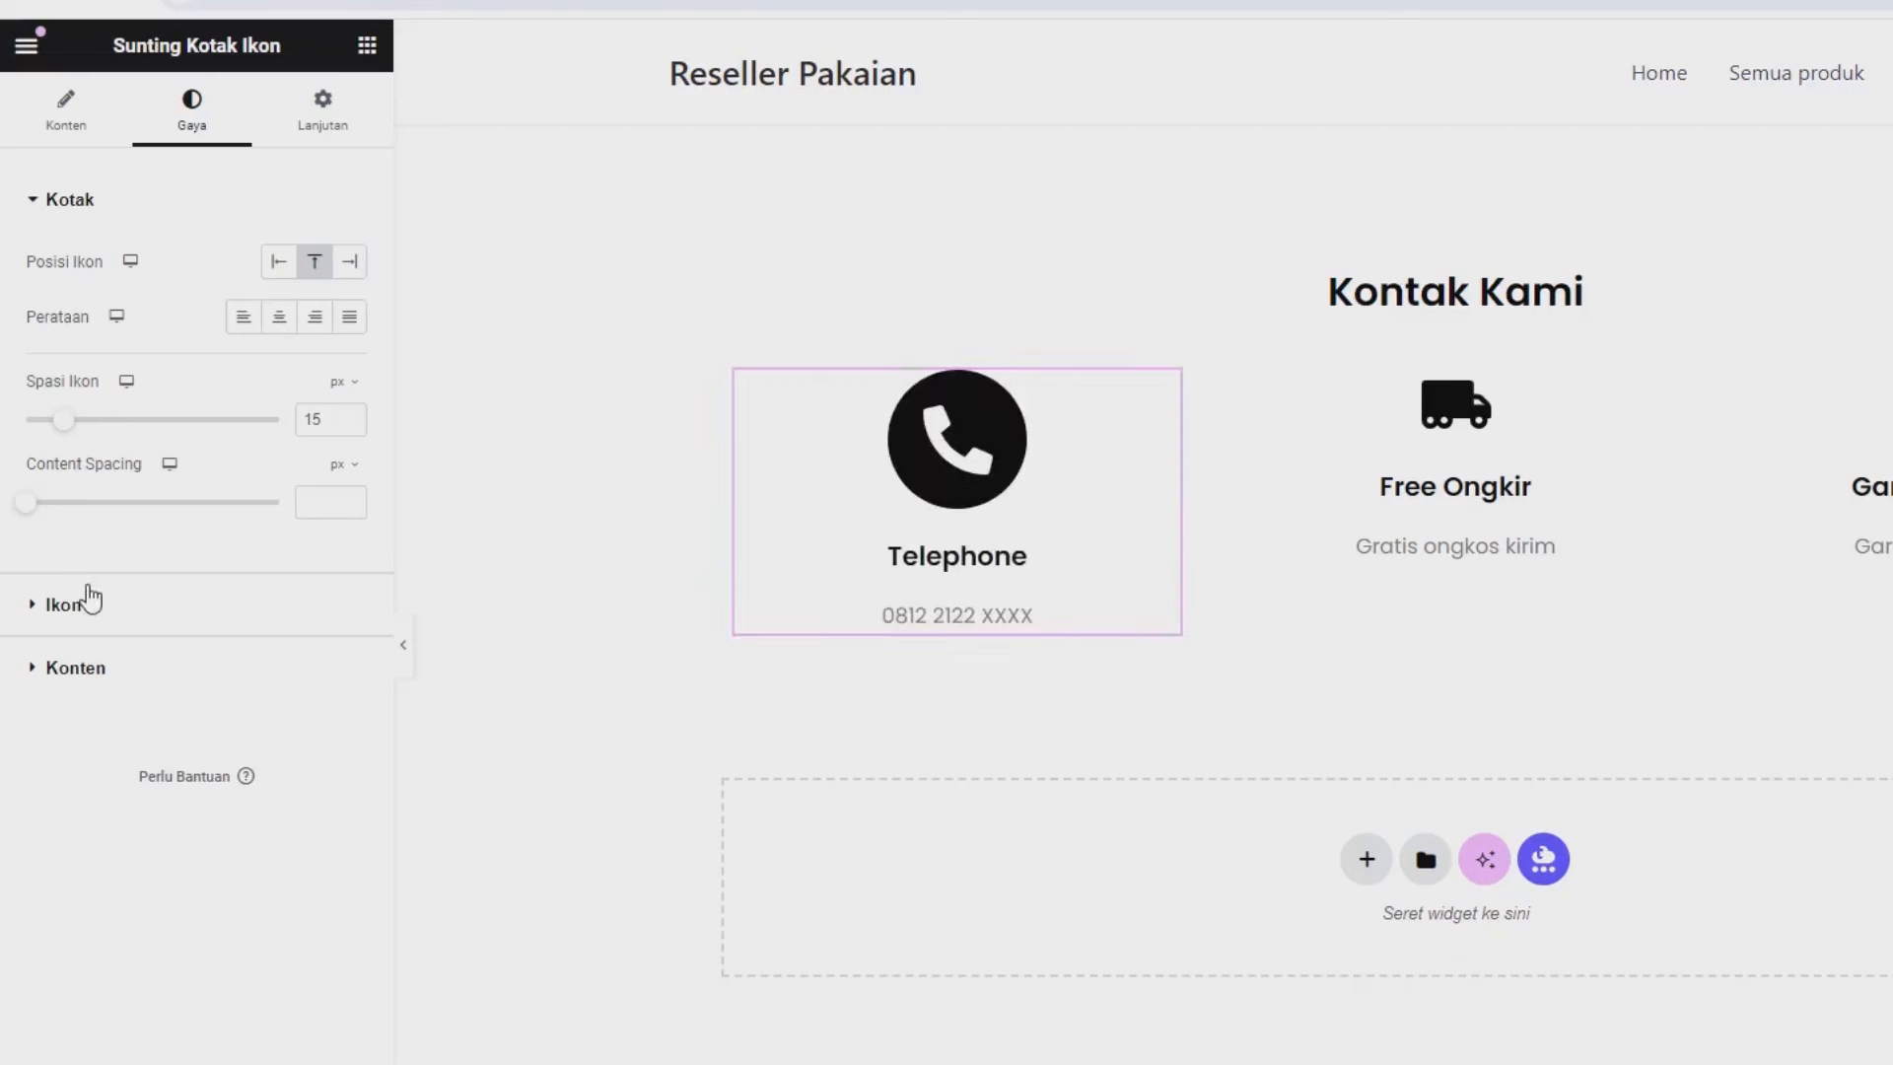
left_click(87, 604)
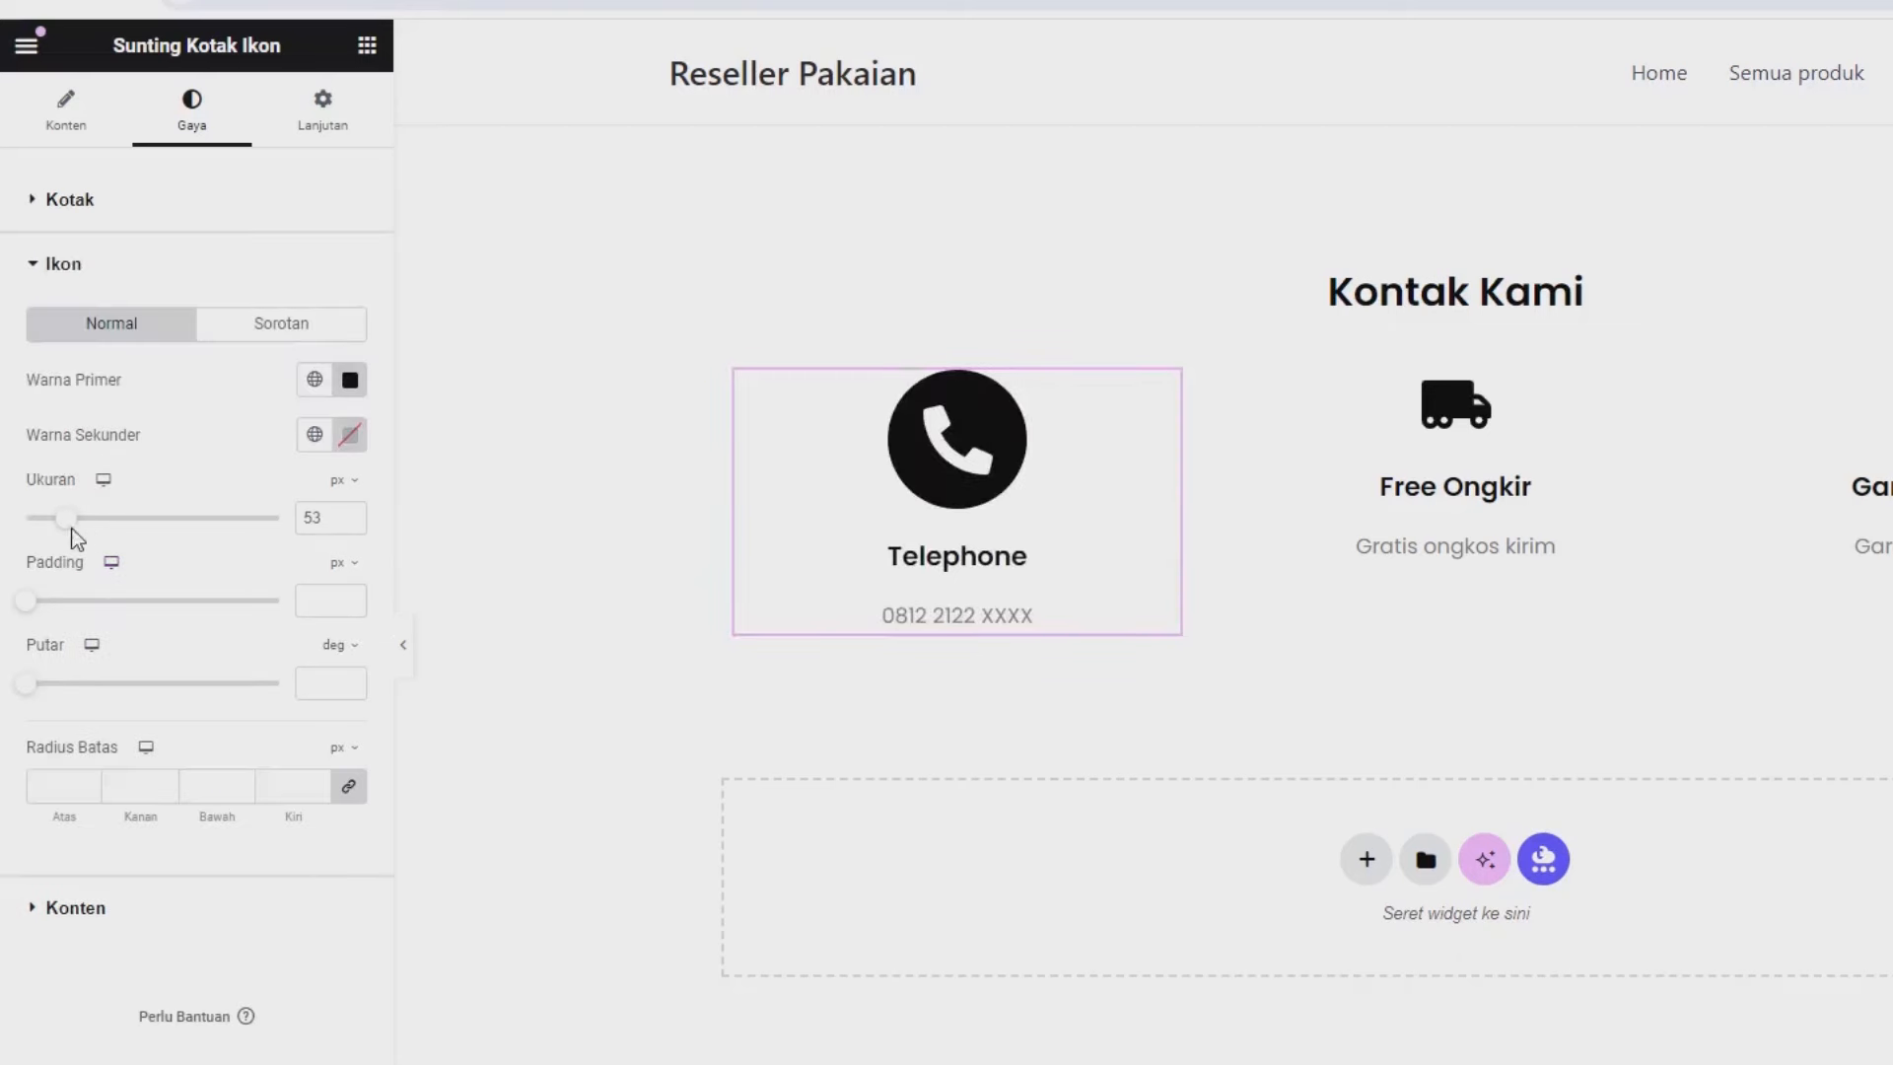
left_click_drag(68, 520, 51, 524)
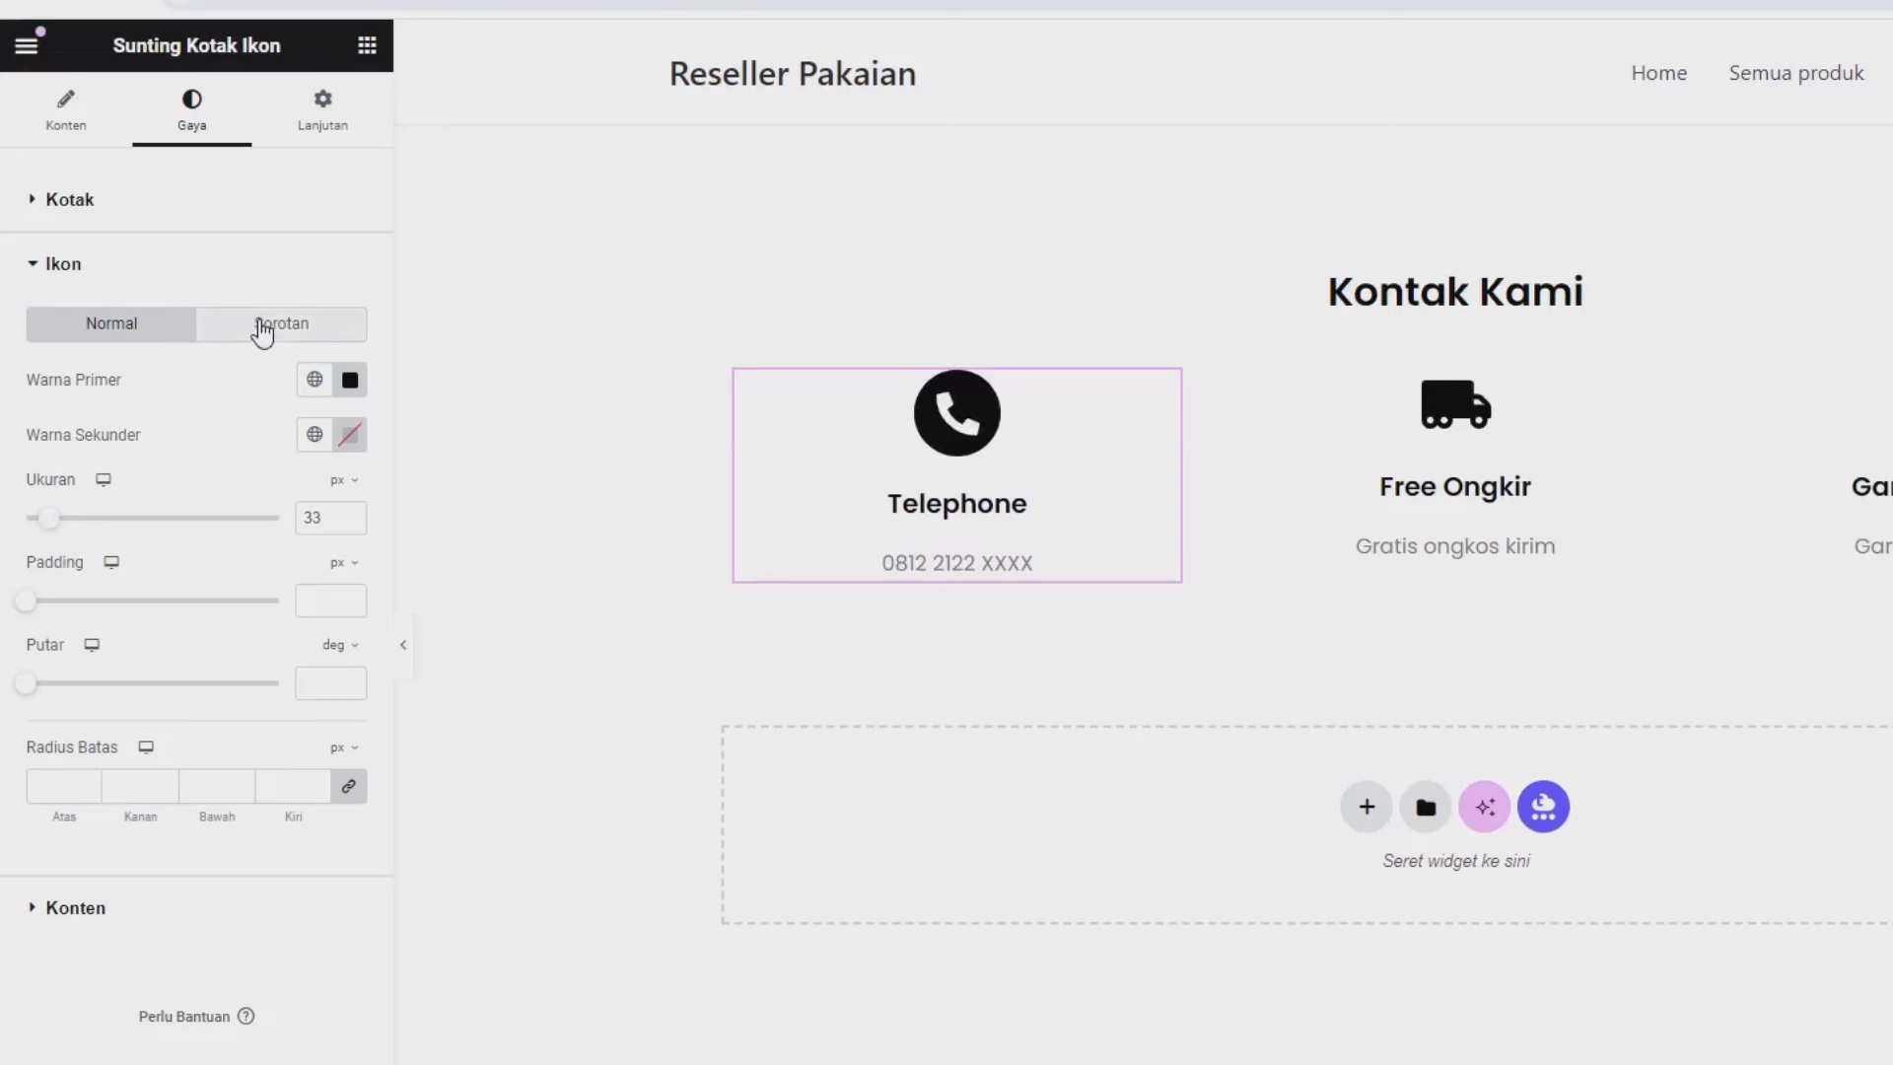
left_click(262, 330)
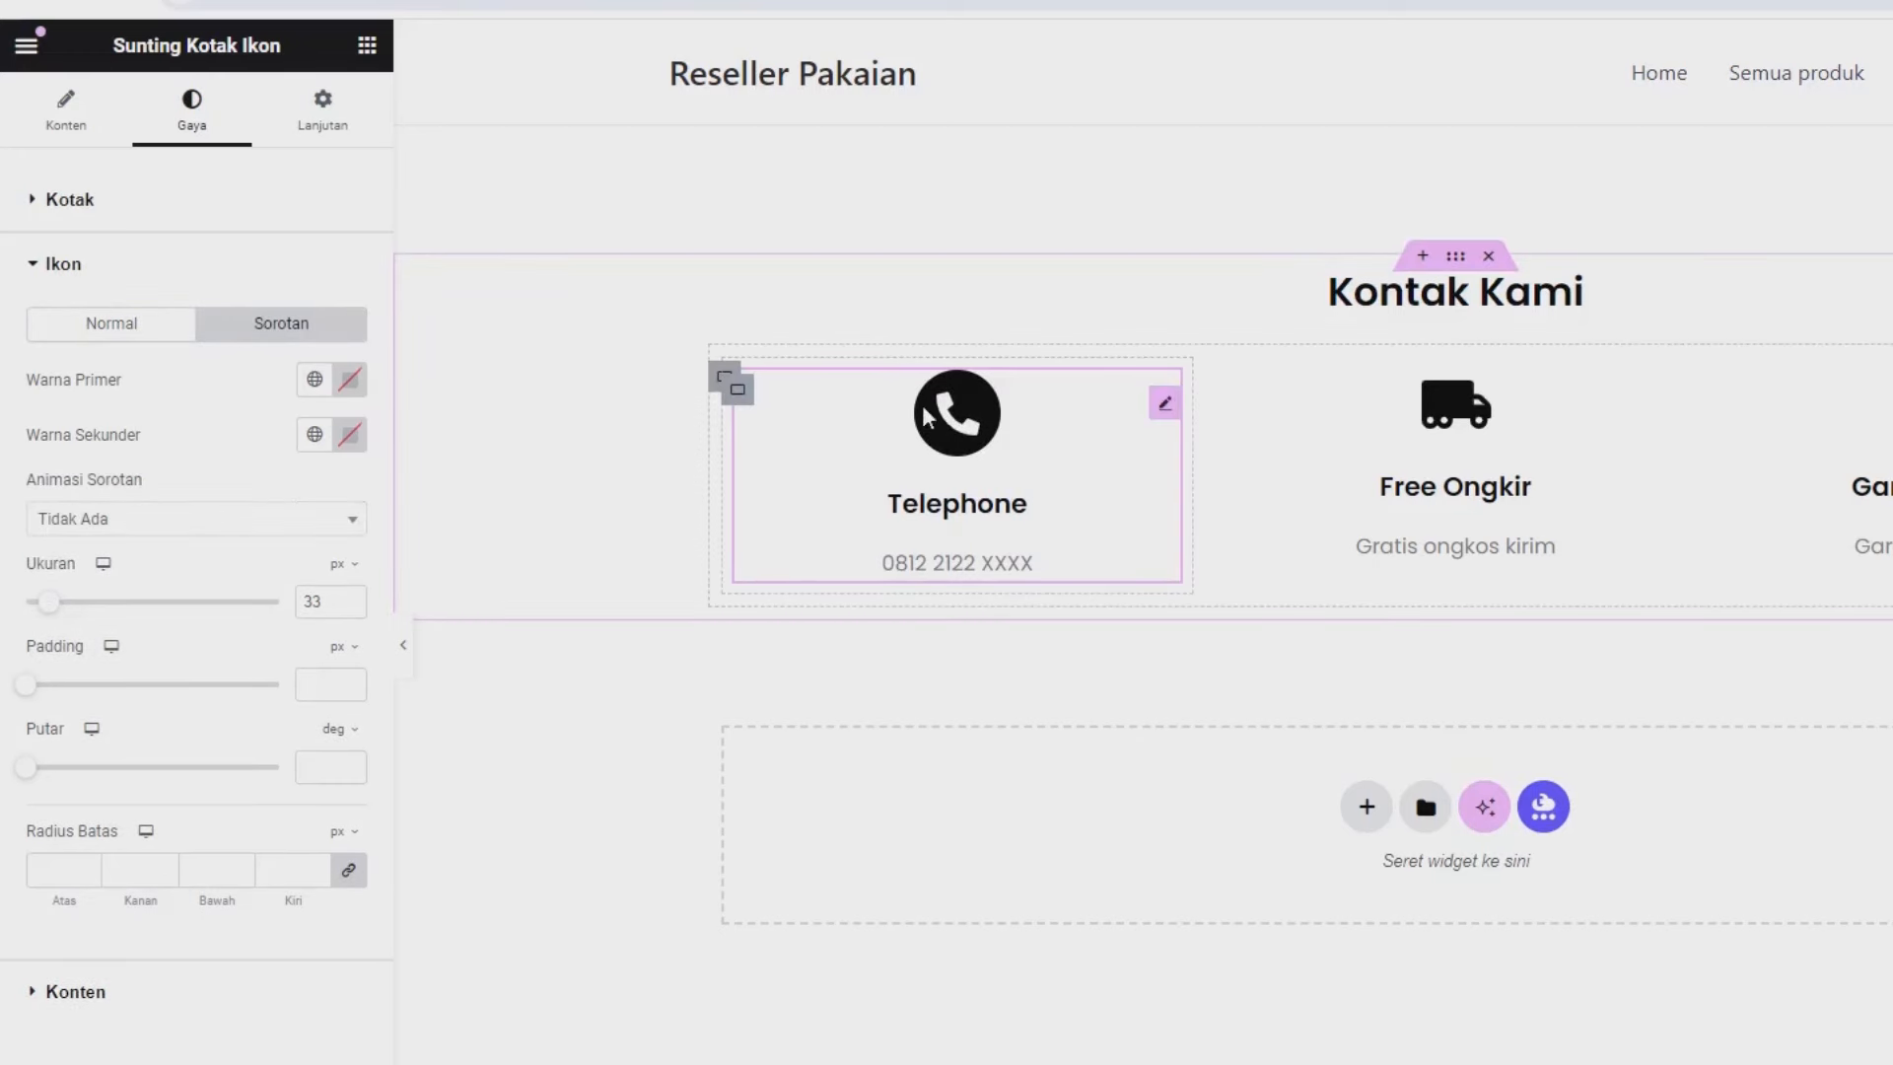
left_click(352, 439)
left_click(500, 540)
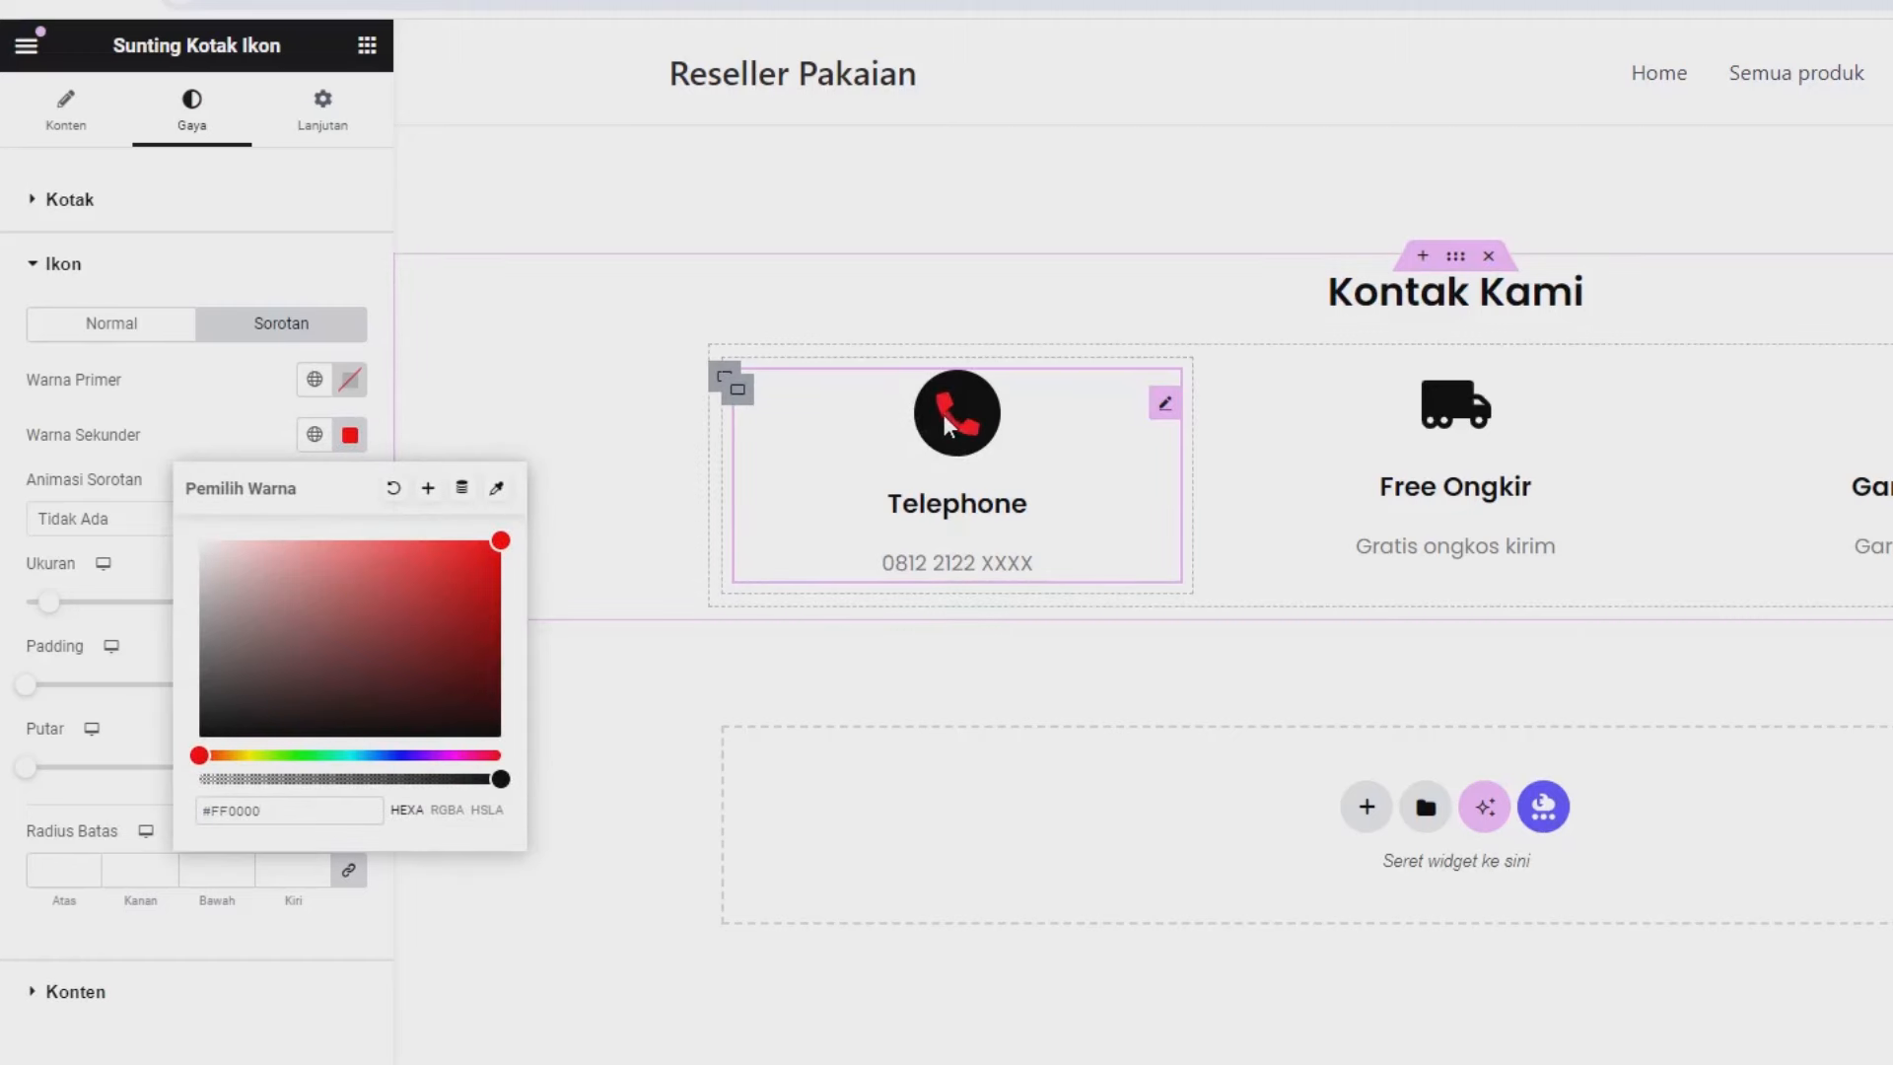
left_click_drag(404, 605, 56, 458)
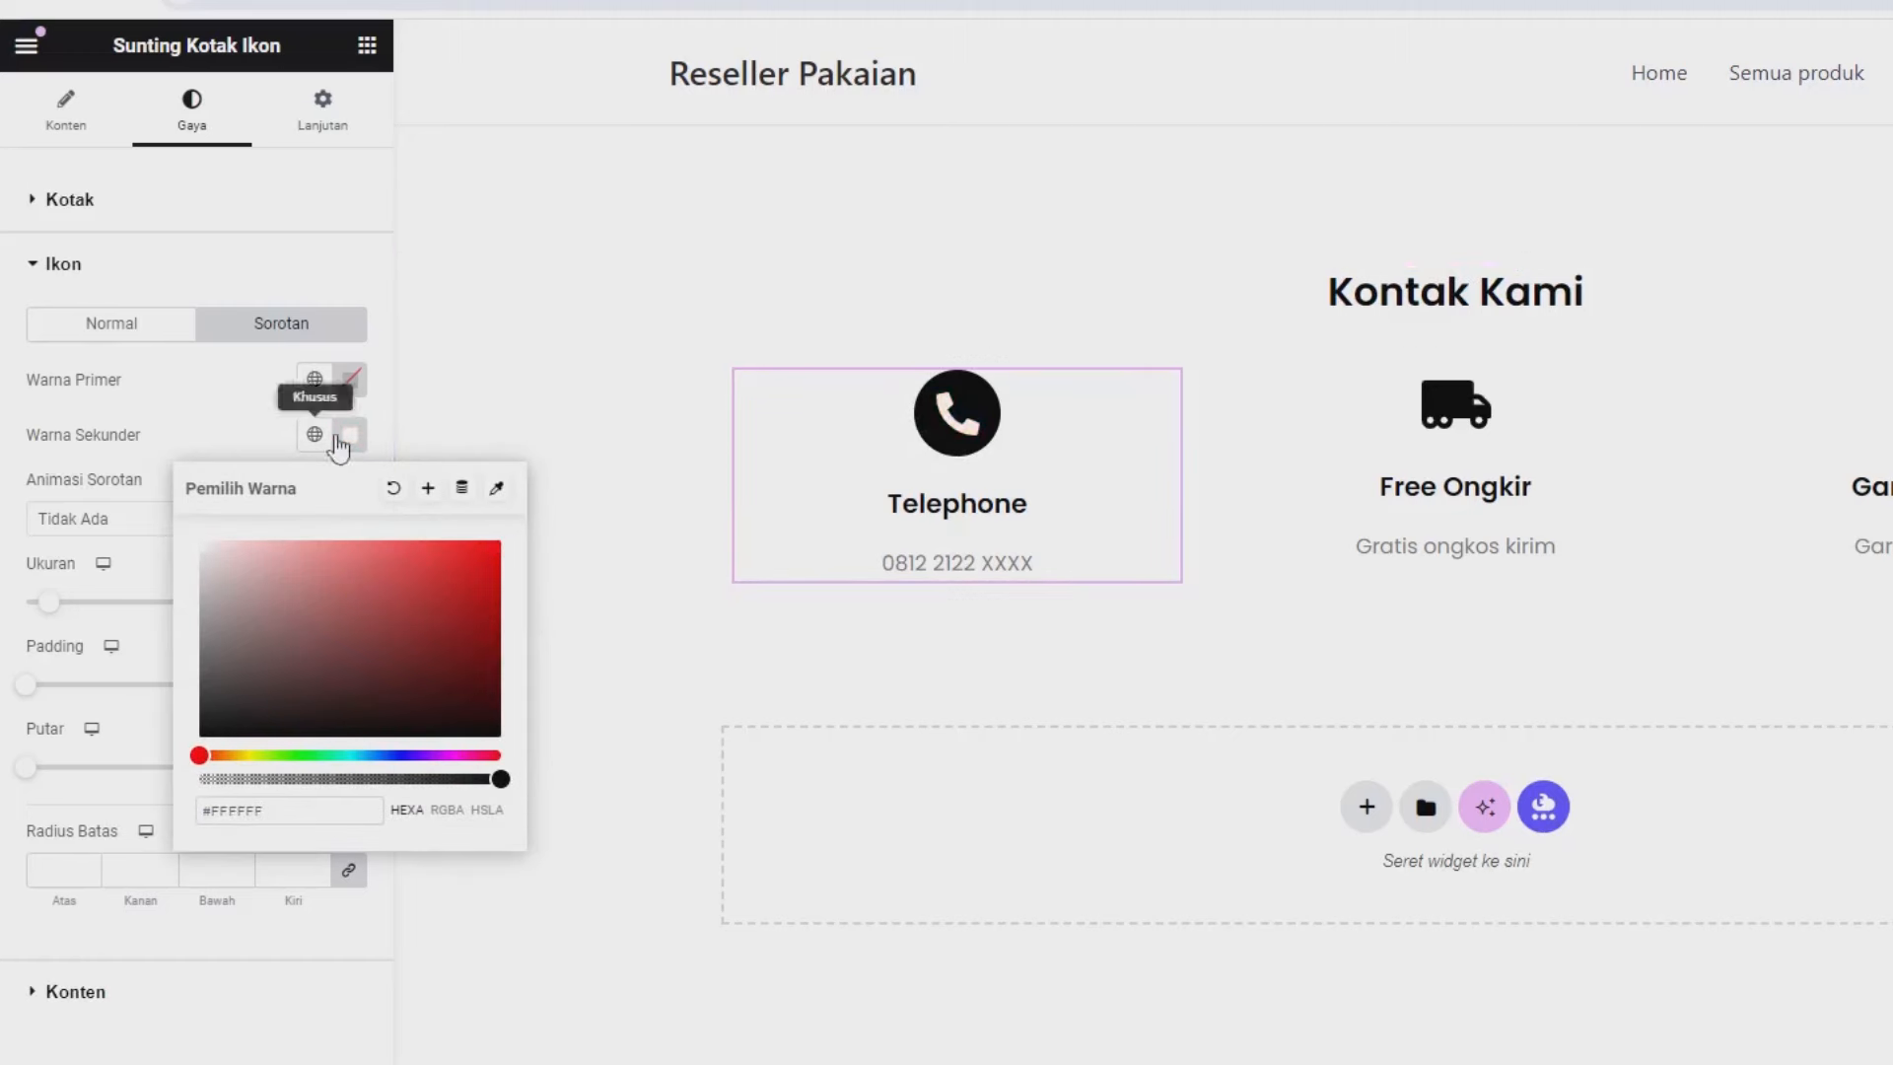
left_click(68, 280)
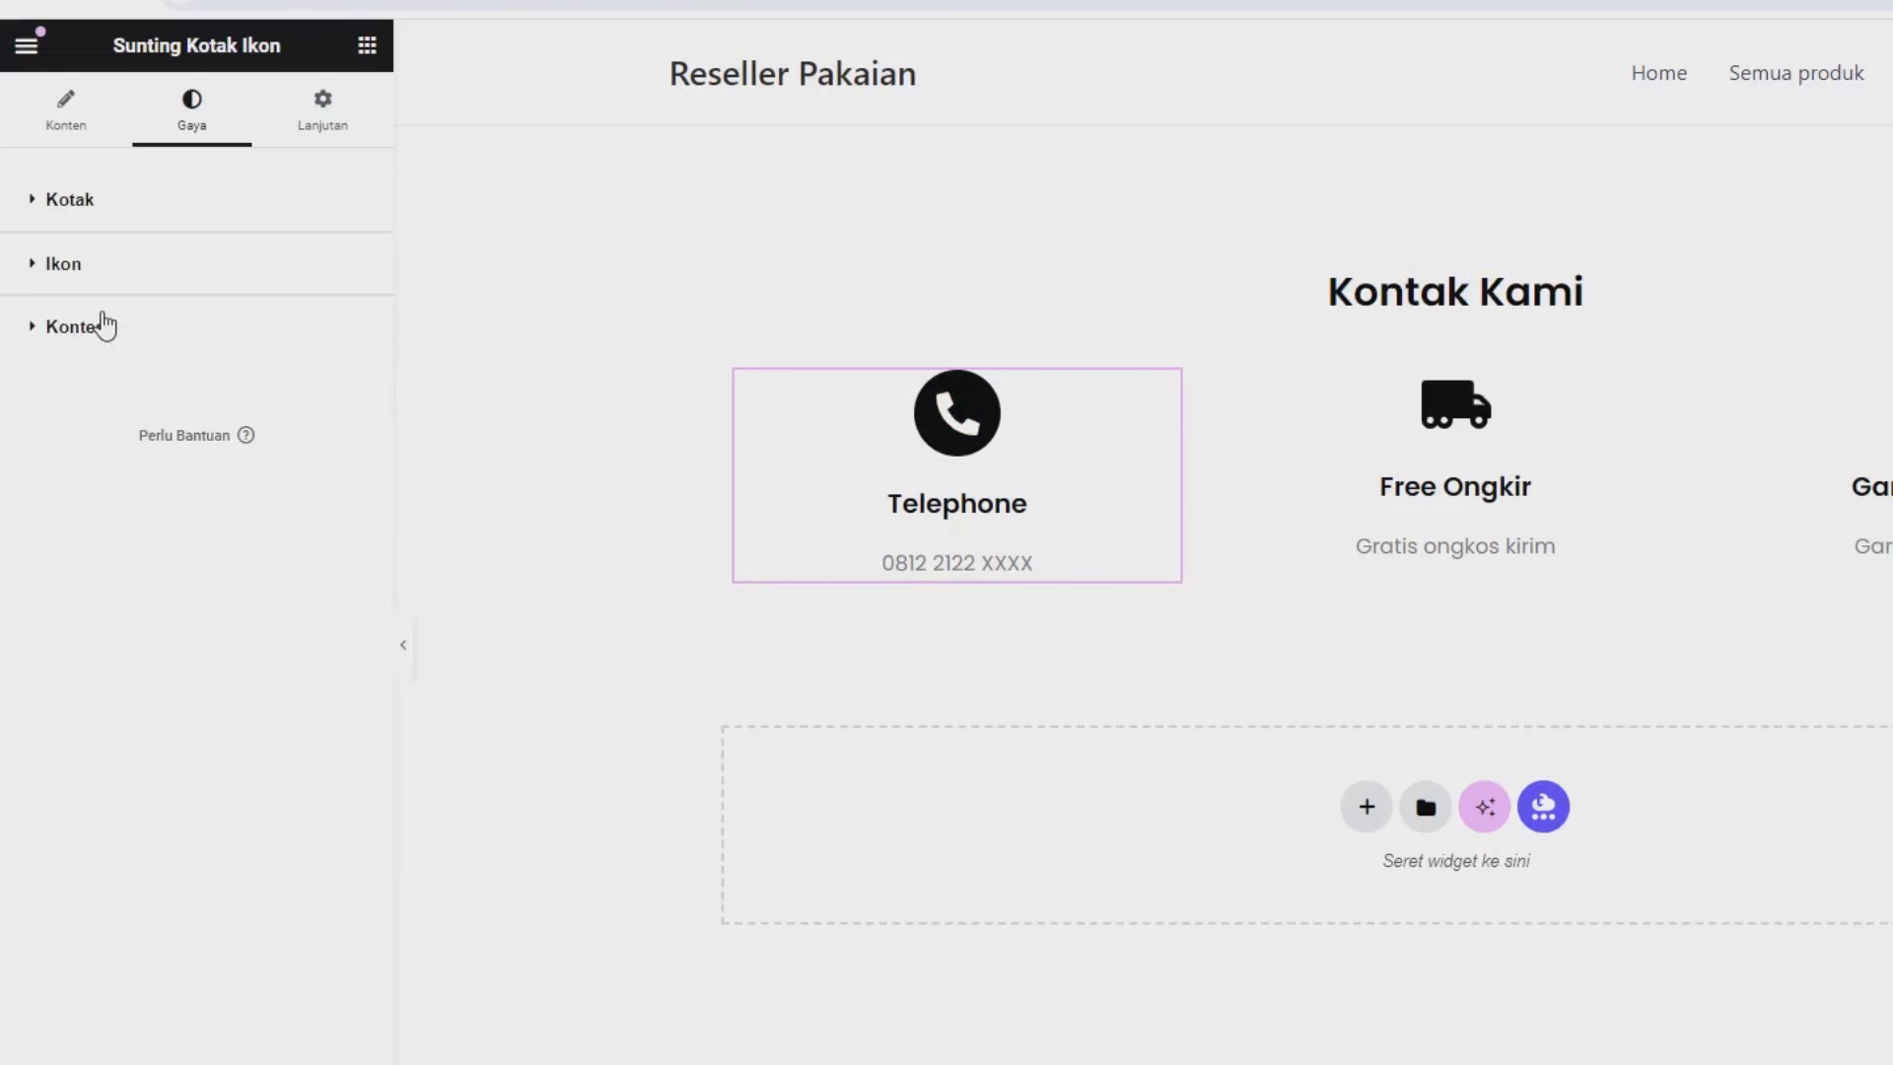
left_click(103, 326)
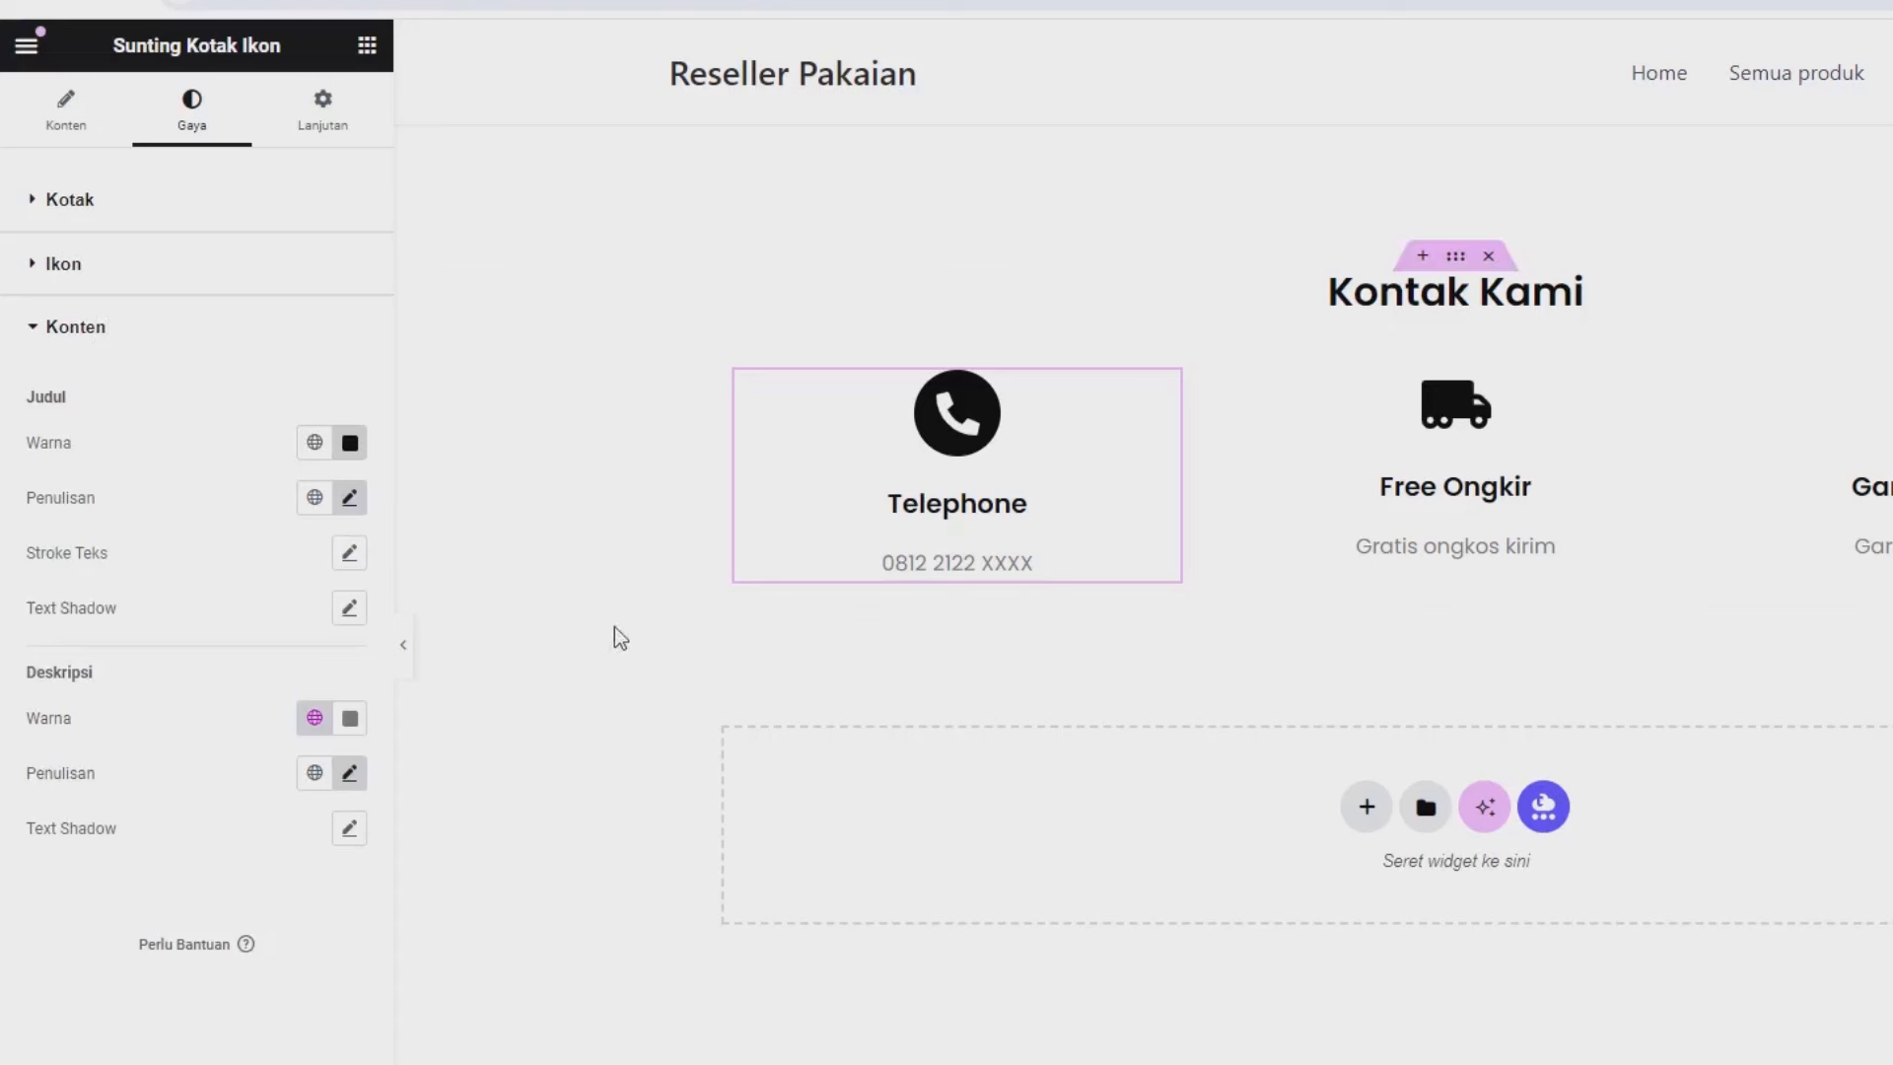
left_click(76, 202)
mouse_move(22, 505)
left_mouse_down()
mouse_move(50, 515)
mouse_move(8, 510)
left_mouse_up()
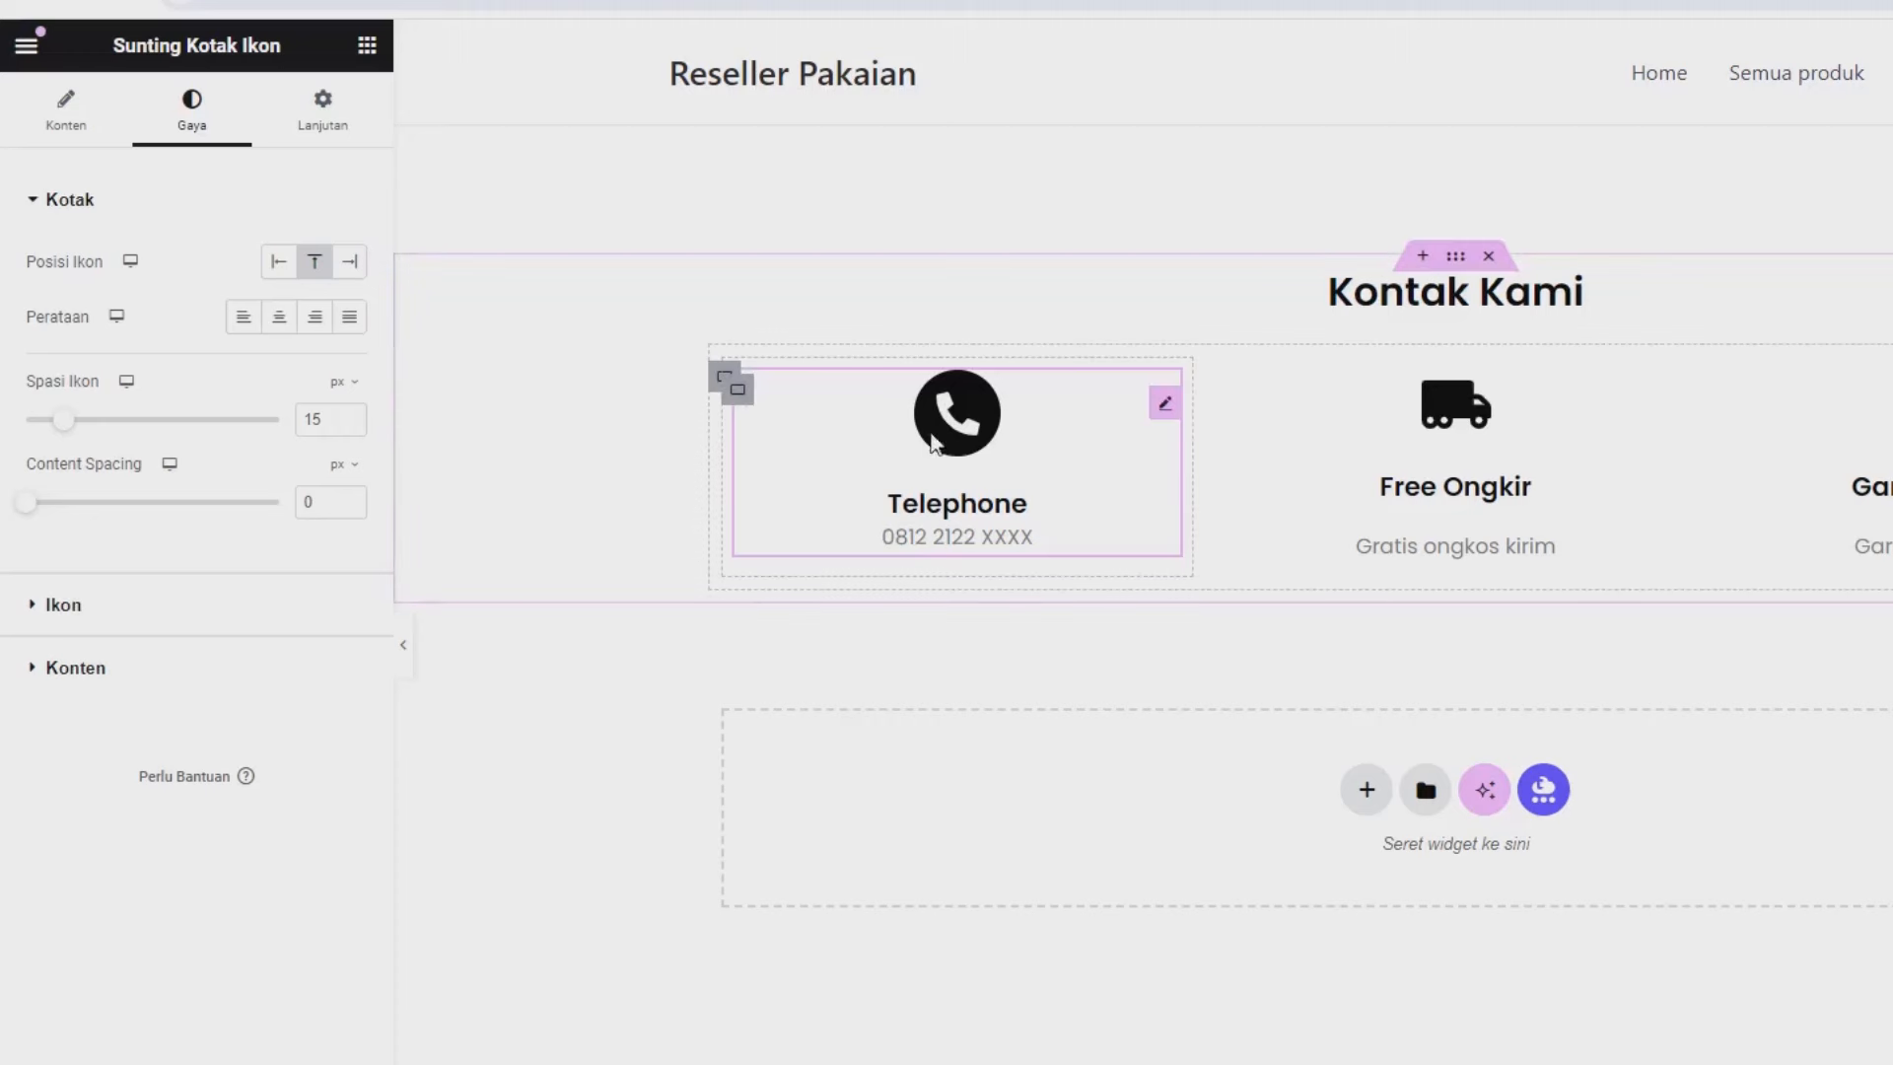
Copy the Telephone box and paste its style onto the Free Ongkir and Garansi Produk boxes.
right_click(964, 422)
left_click(1036, 539)
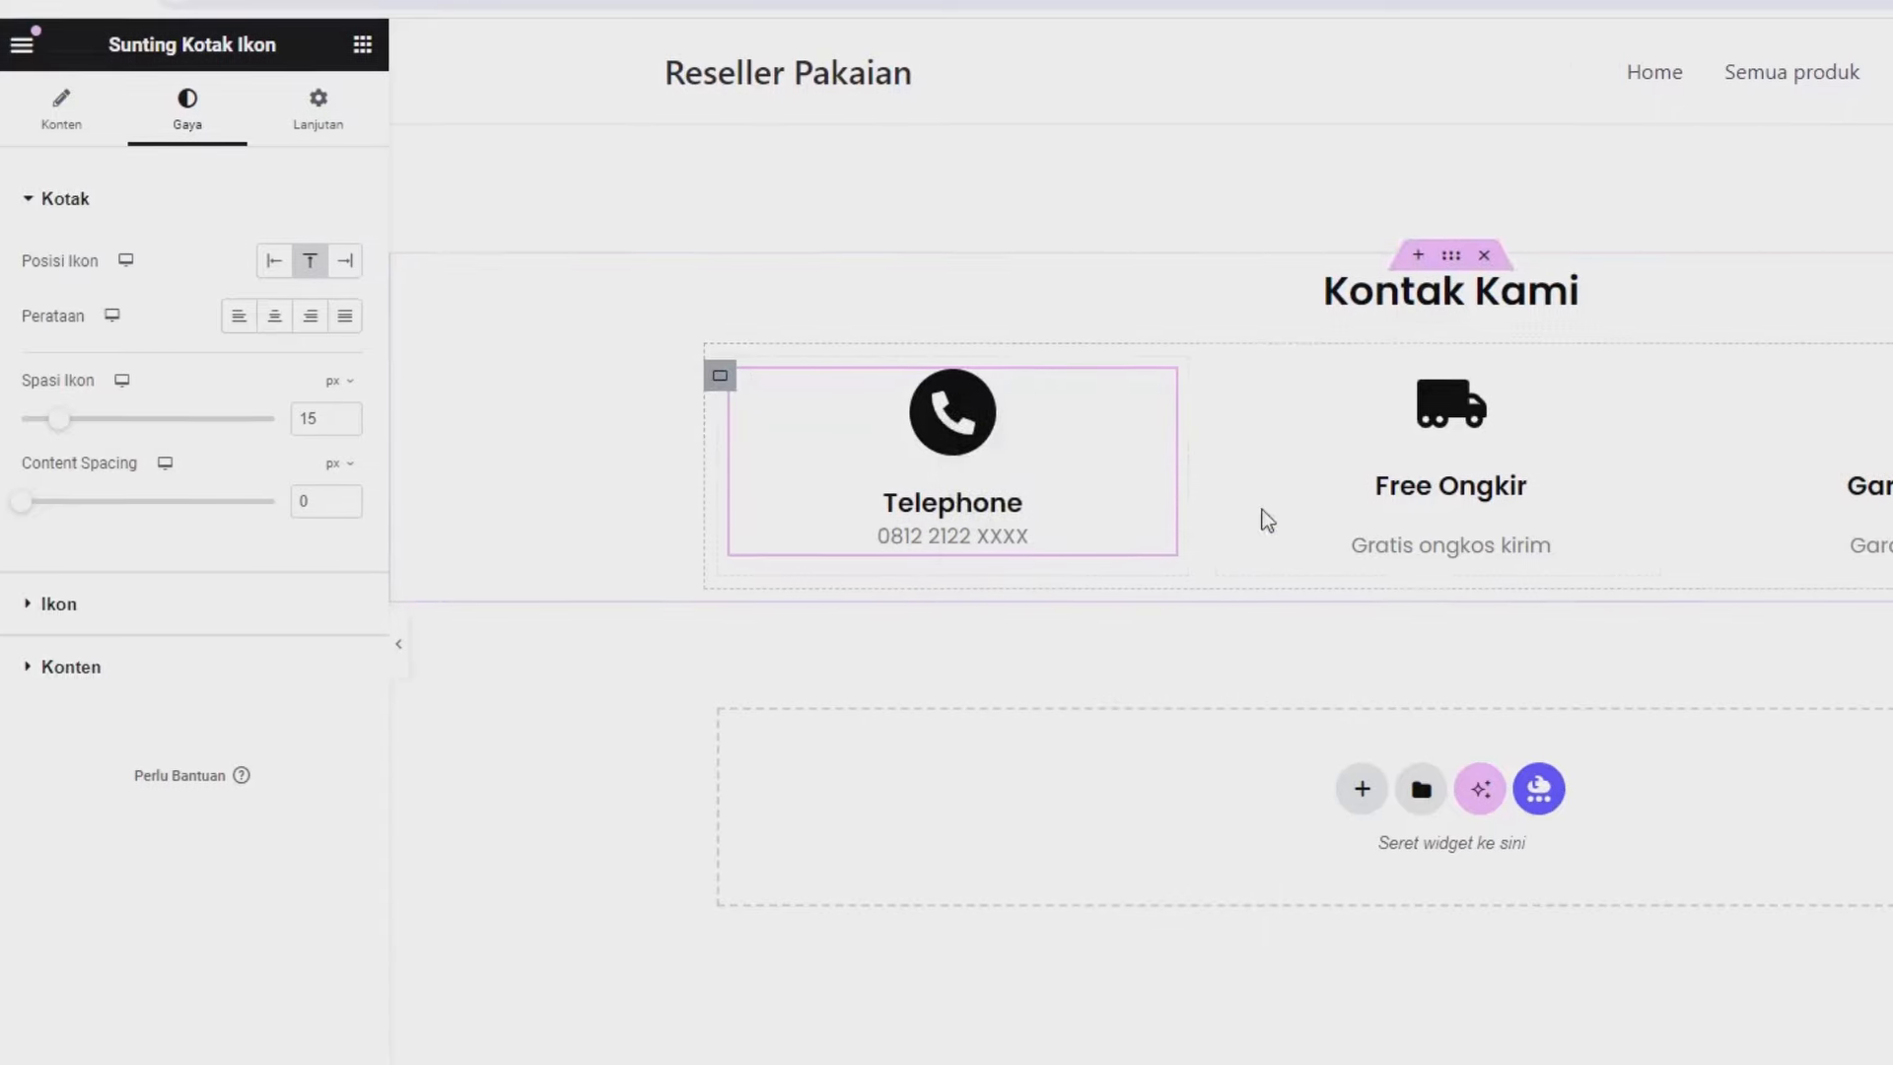
right_click(1130, 373)
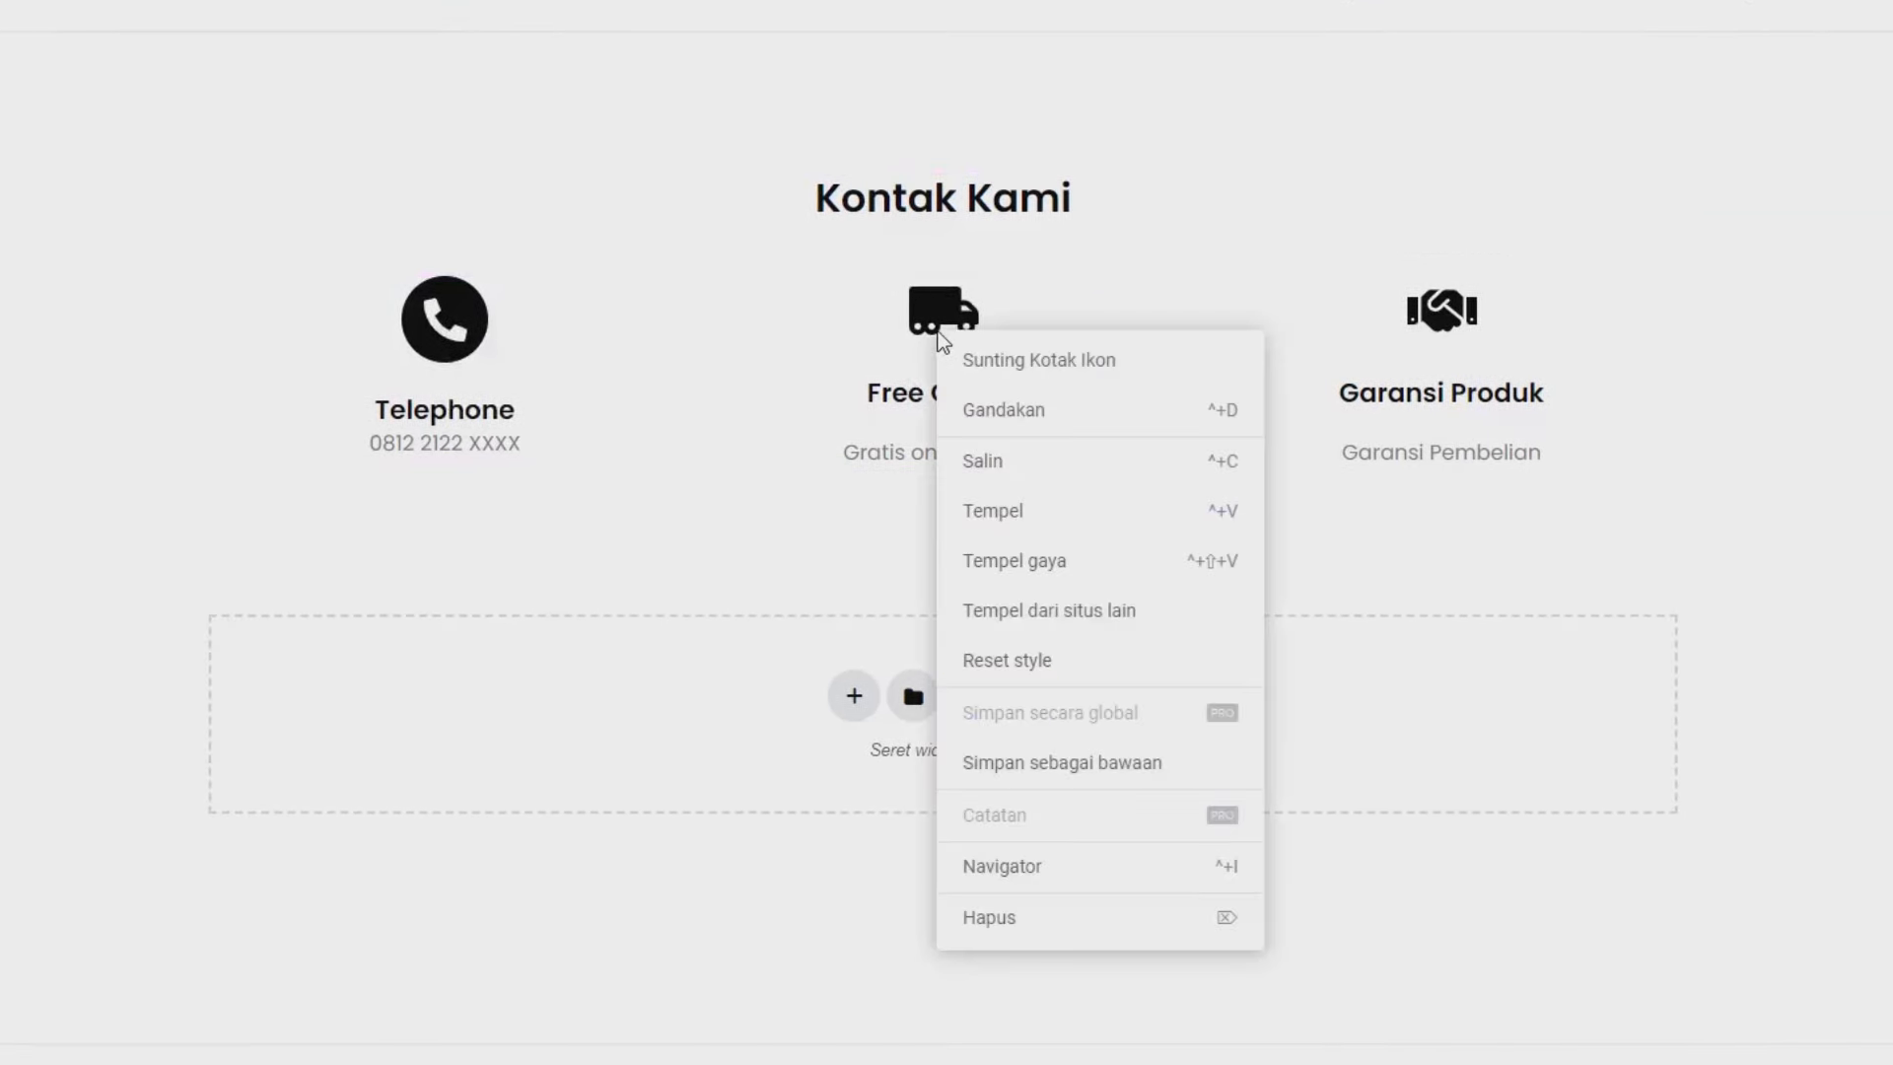
left_click(1019, 562)
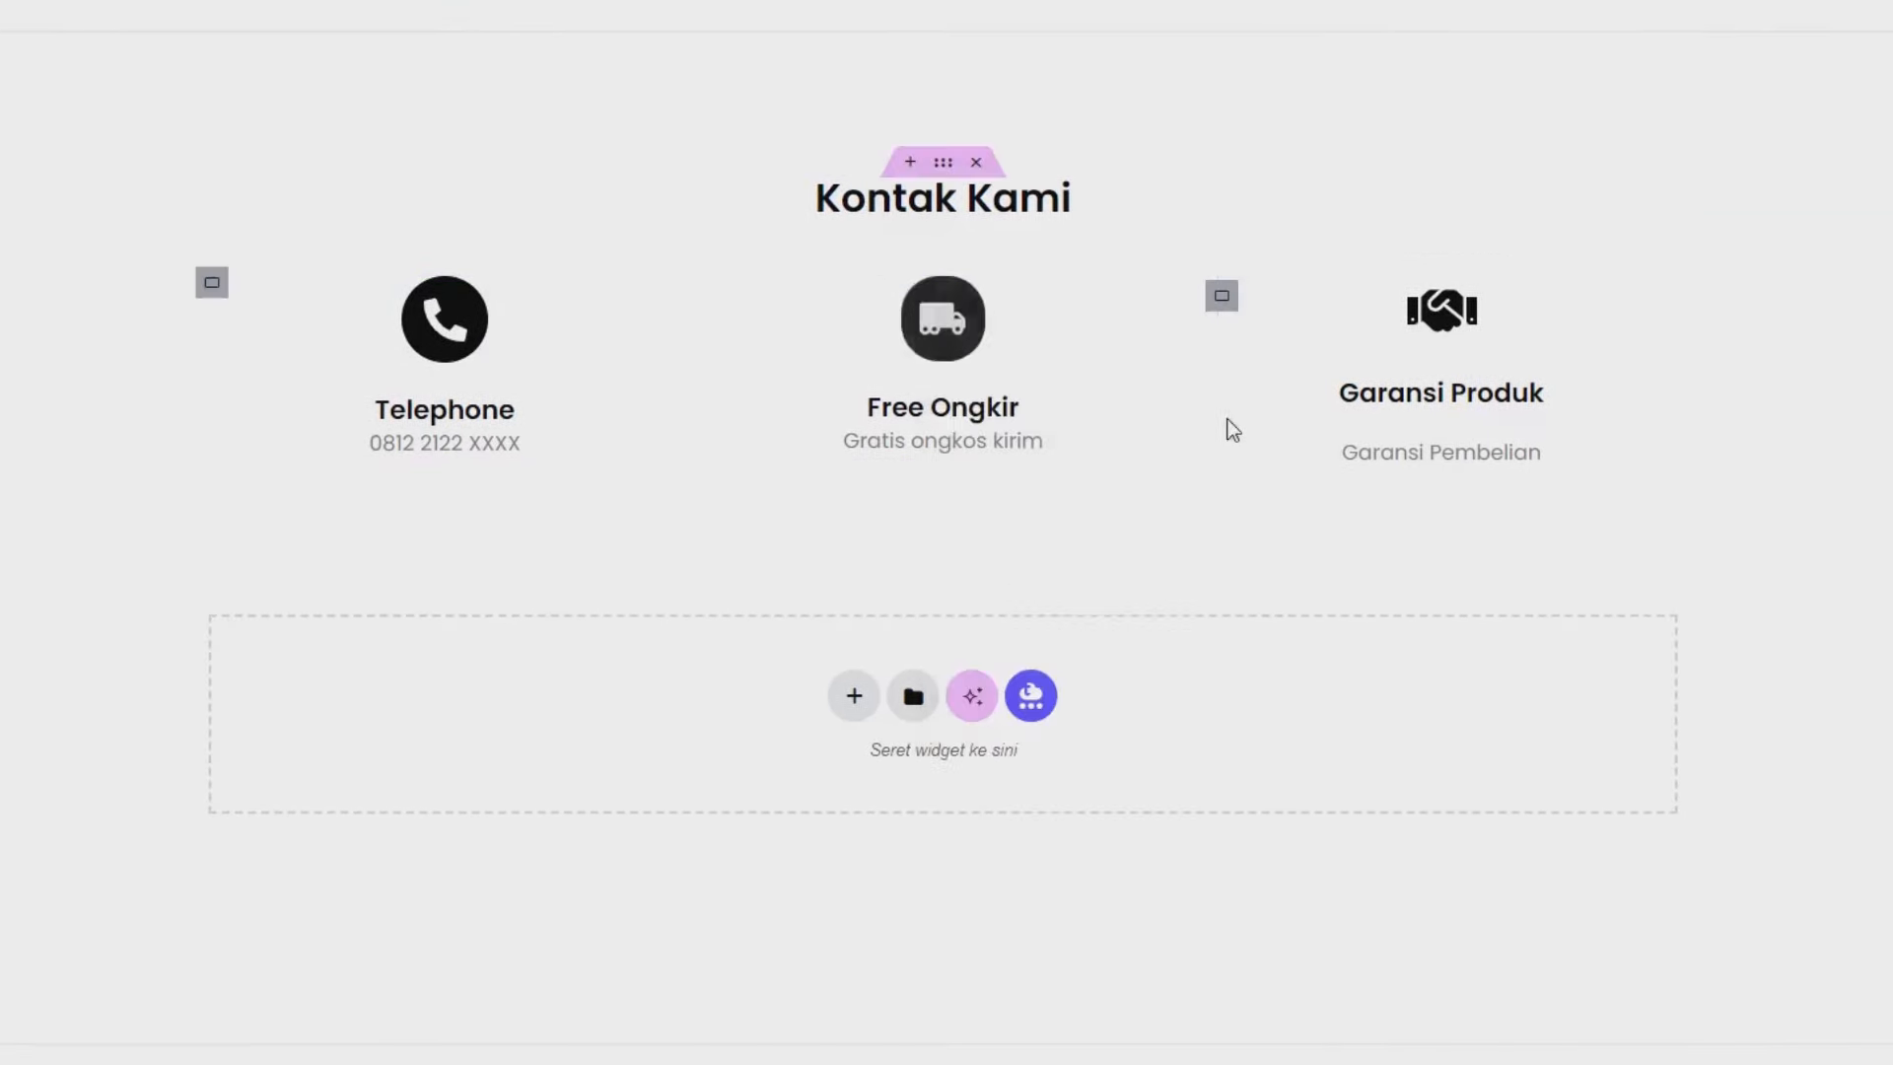
right_click(1407, 340)
left_click(1426, 558)
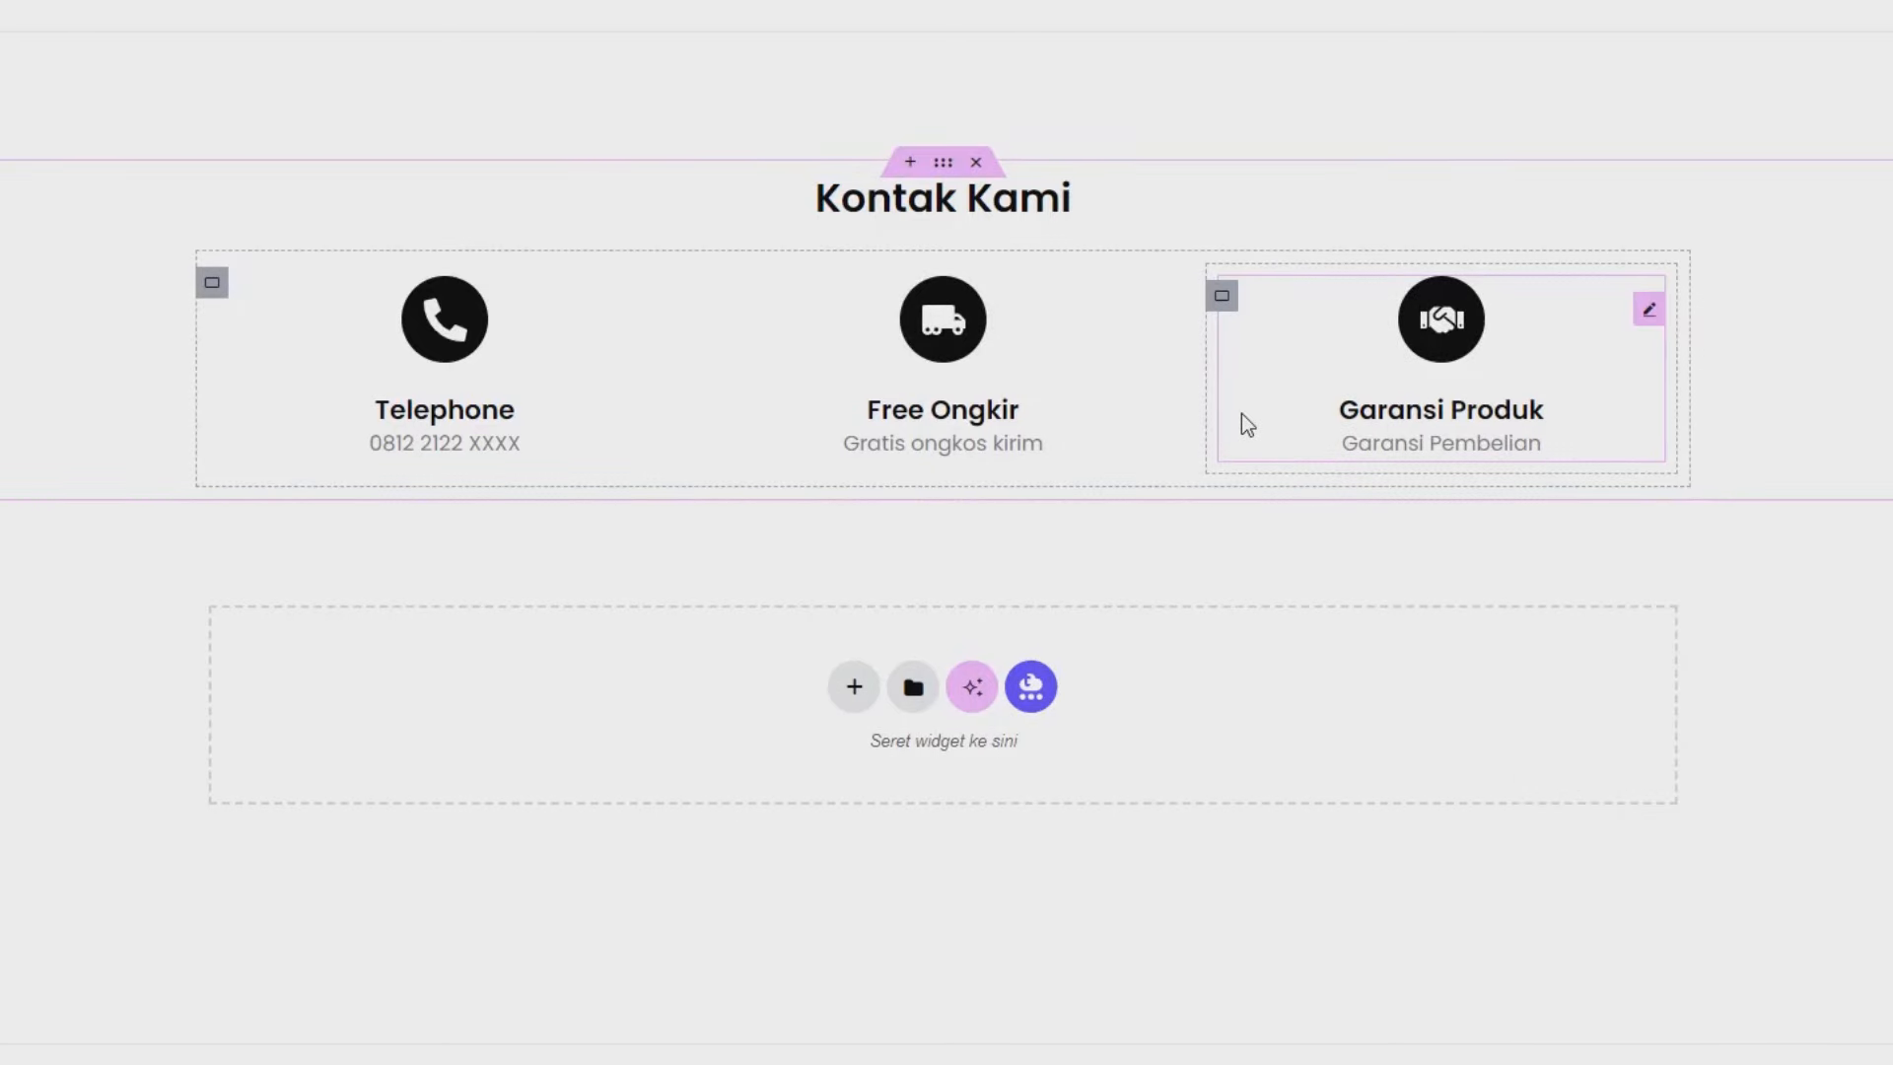
left_click(1002, 368)
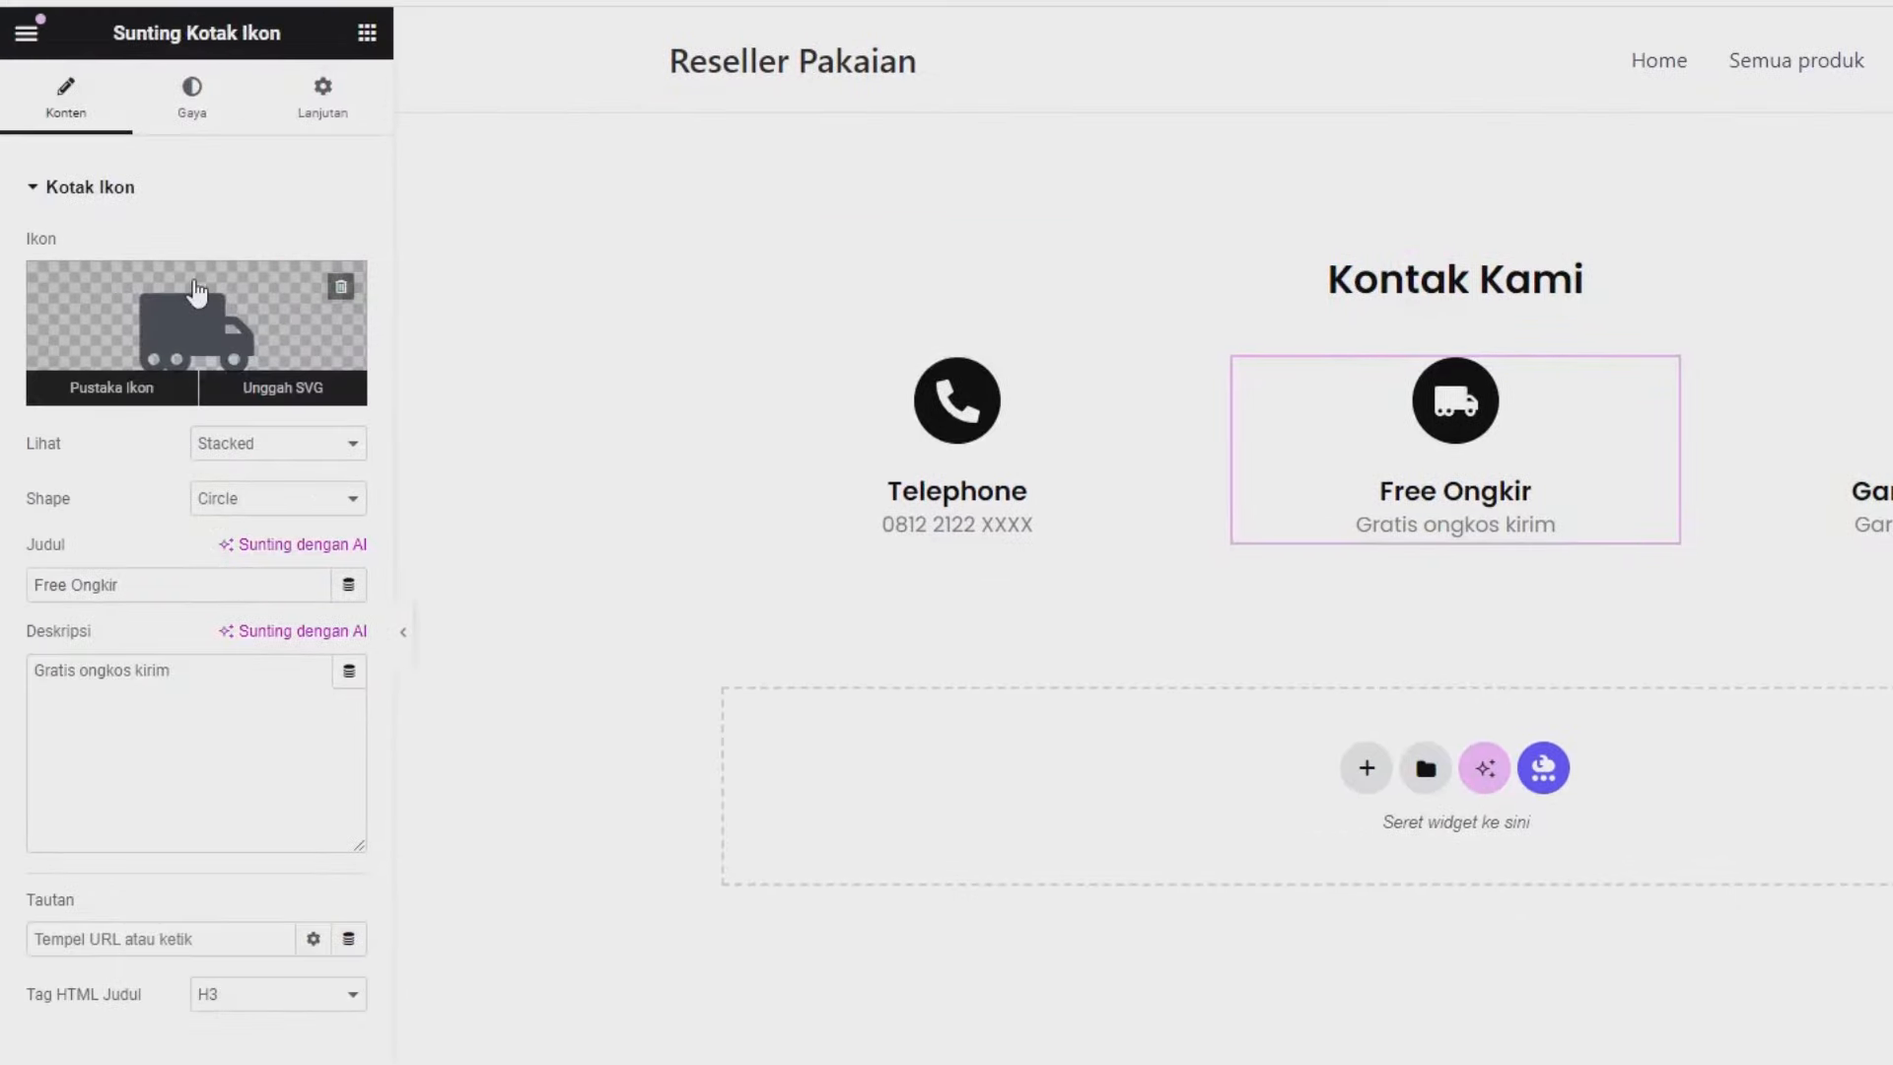
Replace the truck icon with the open-envelope icon found by searching 'ENV'.
left_click(198, 291)
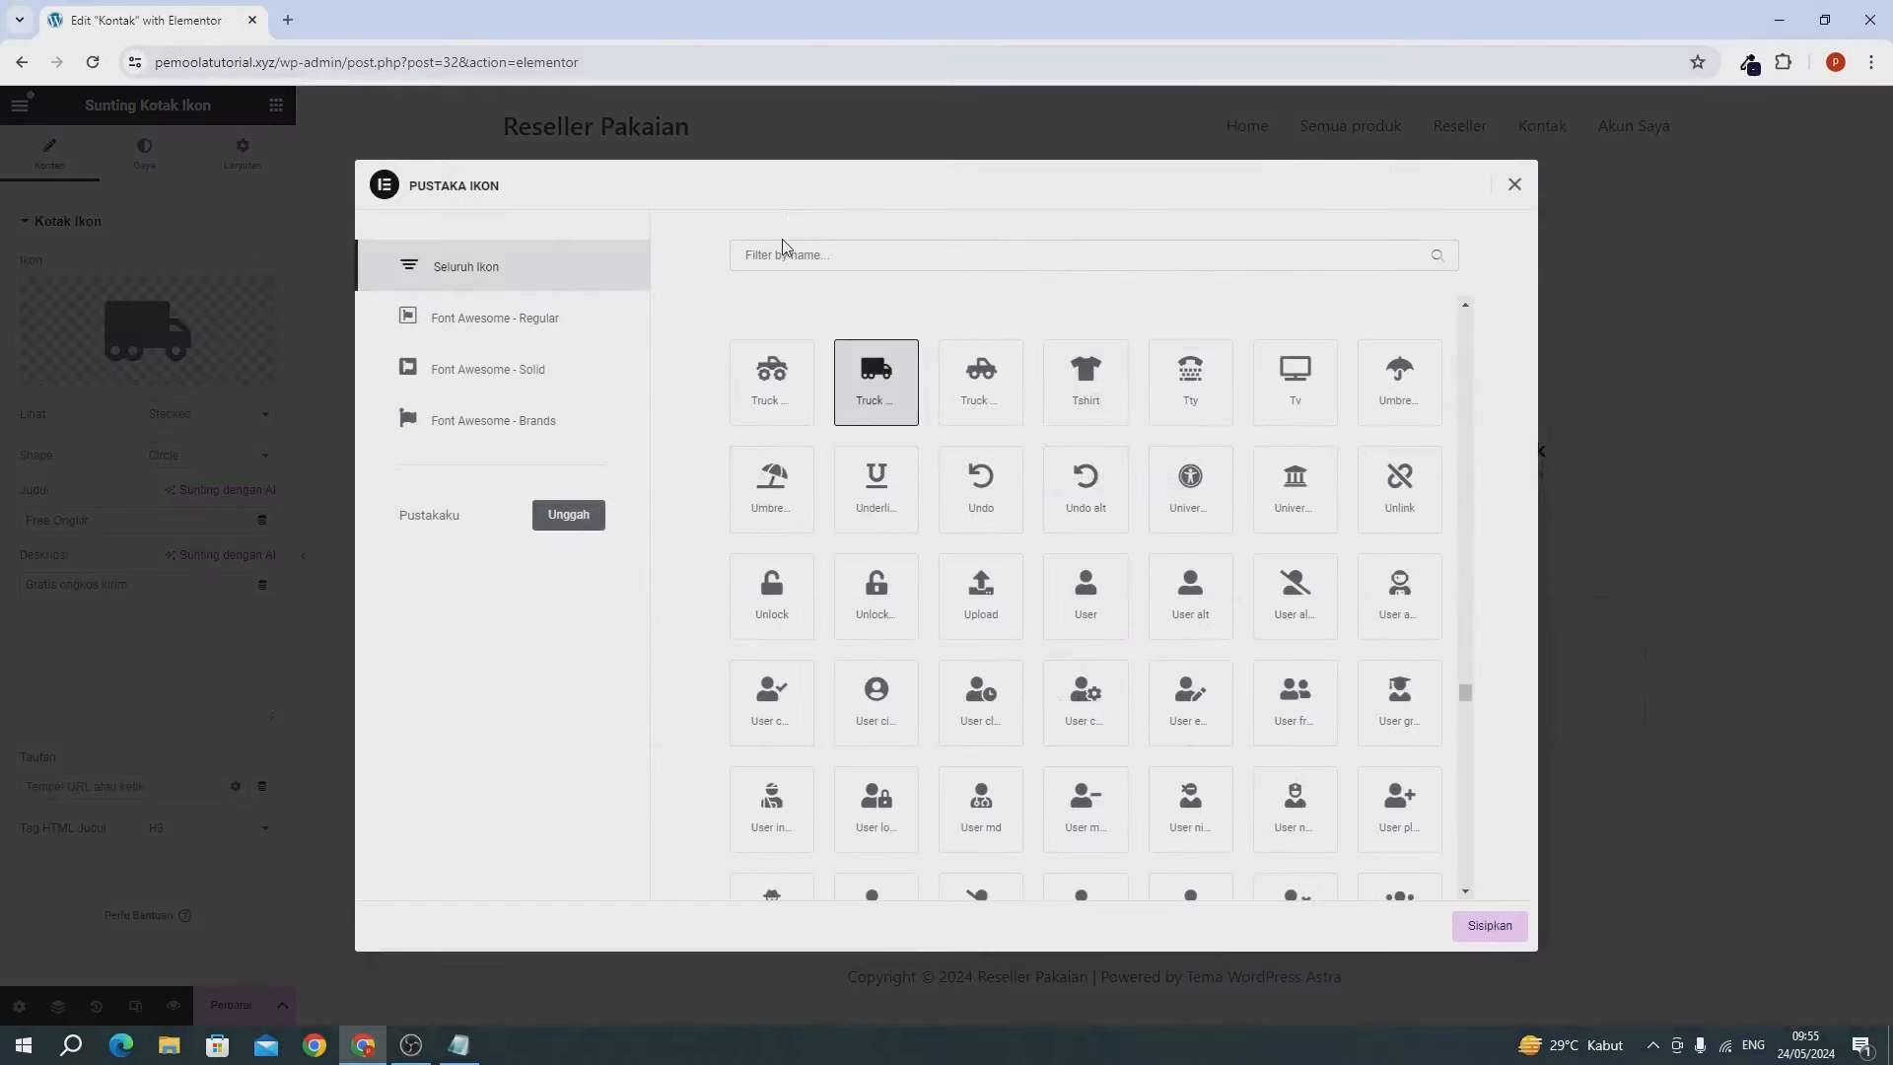
left_click(778, 254)
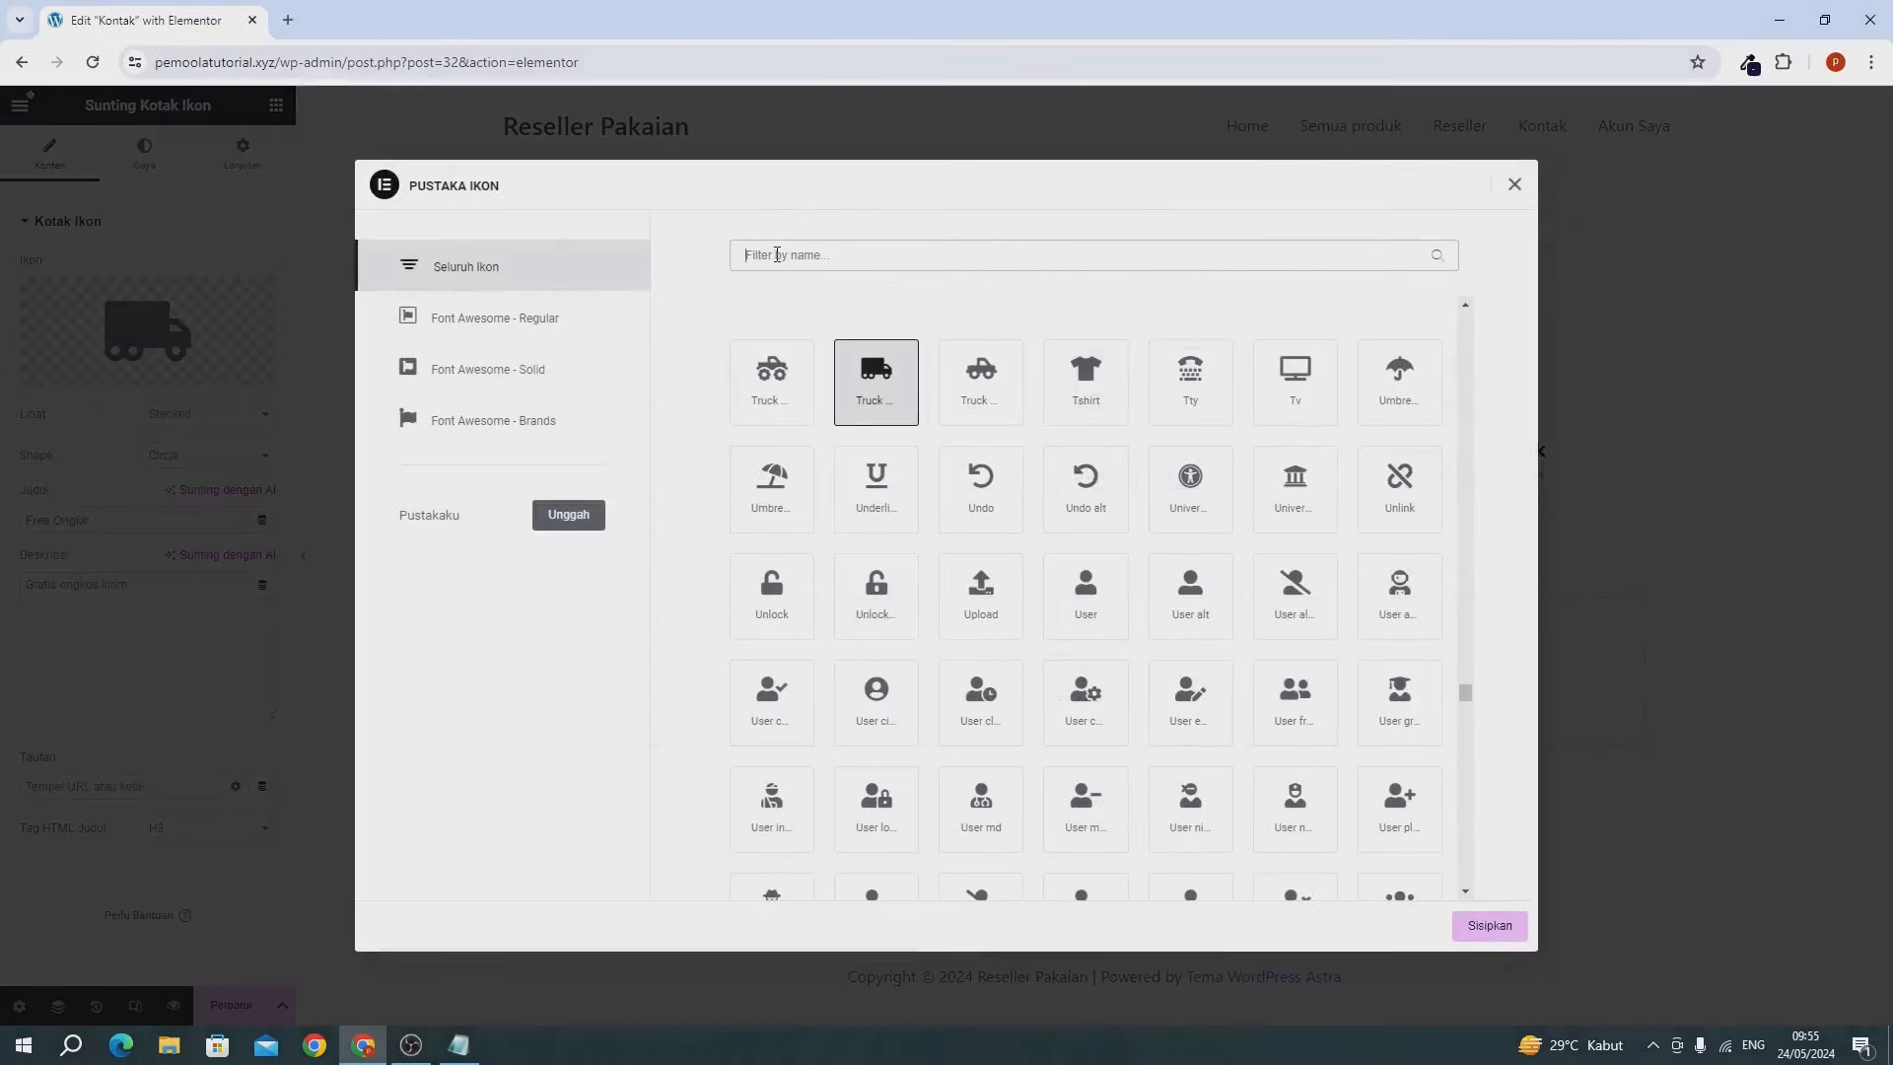
type("ENV")
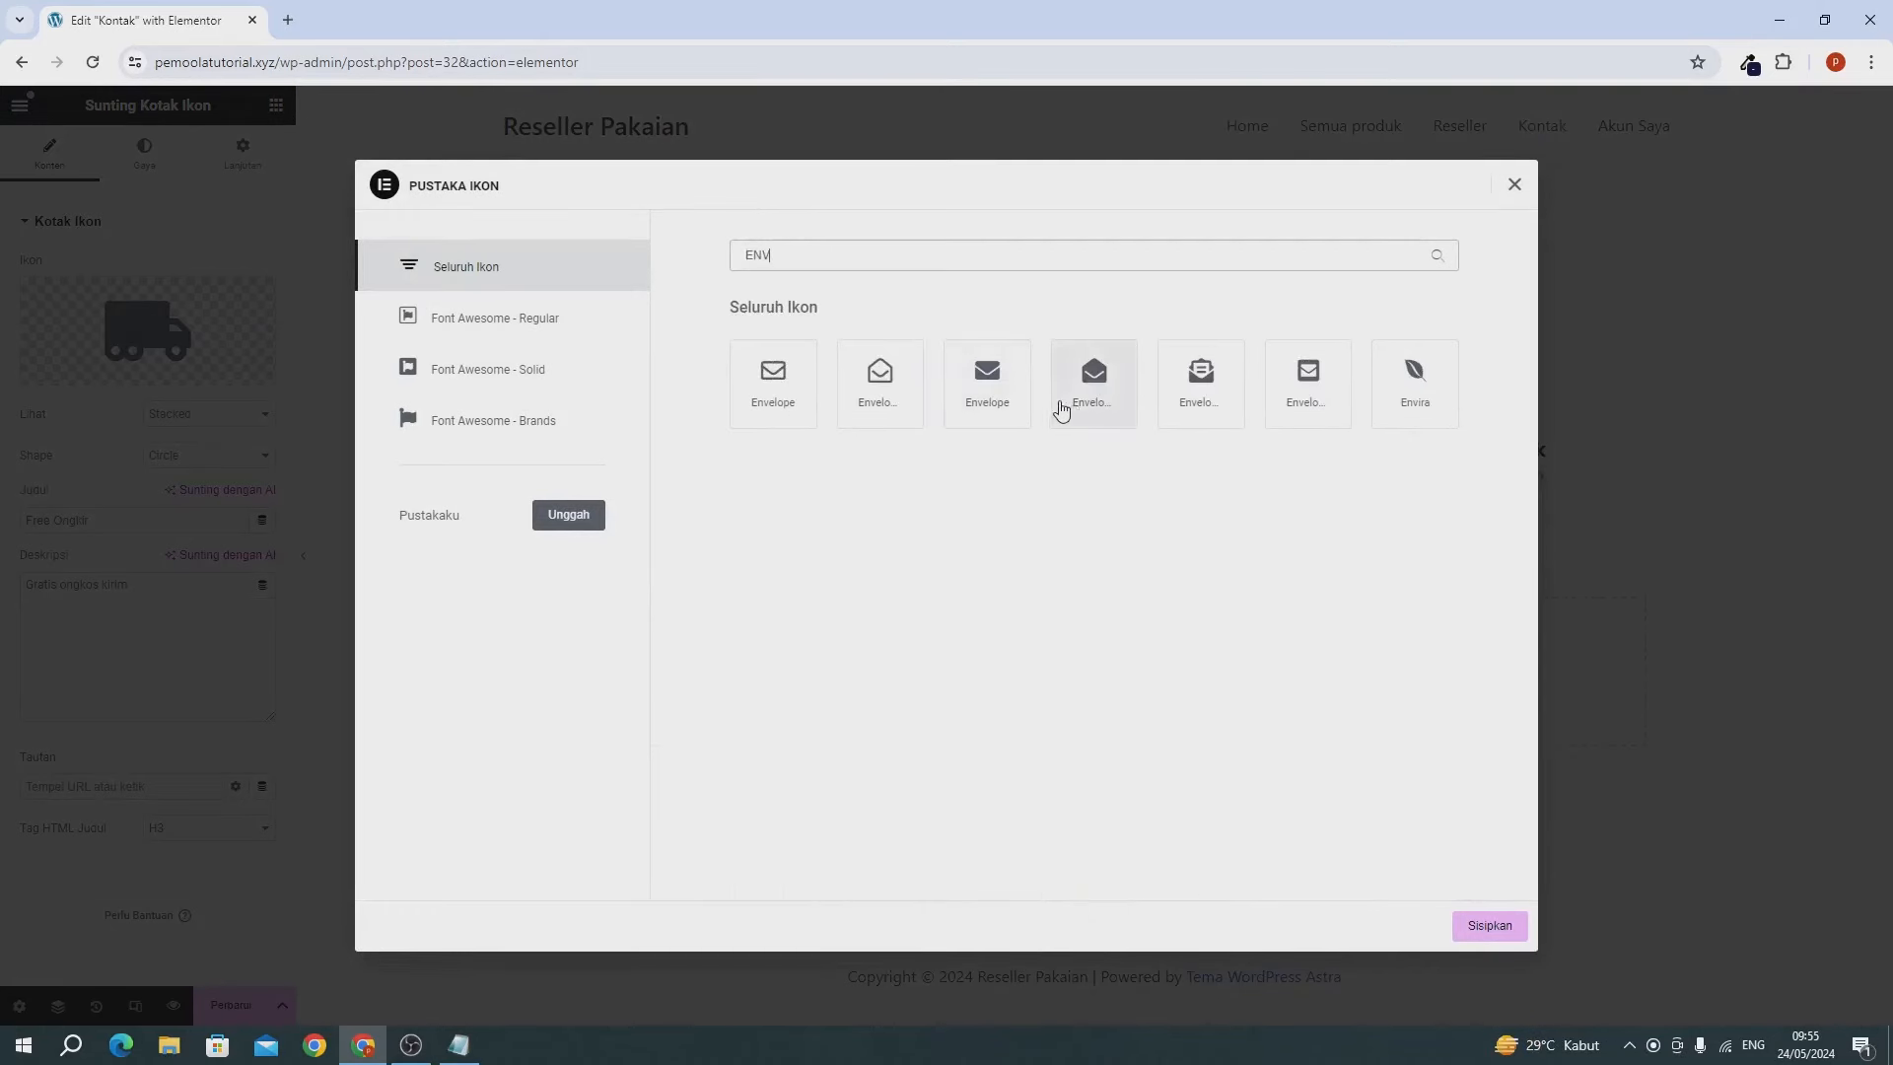
left_click(885, 392)
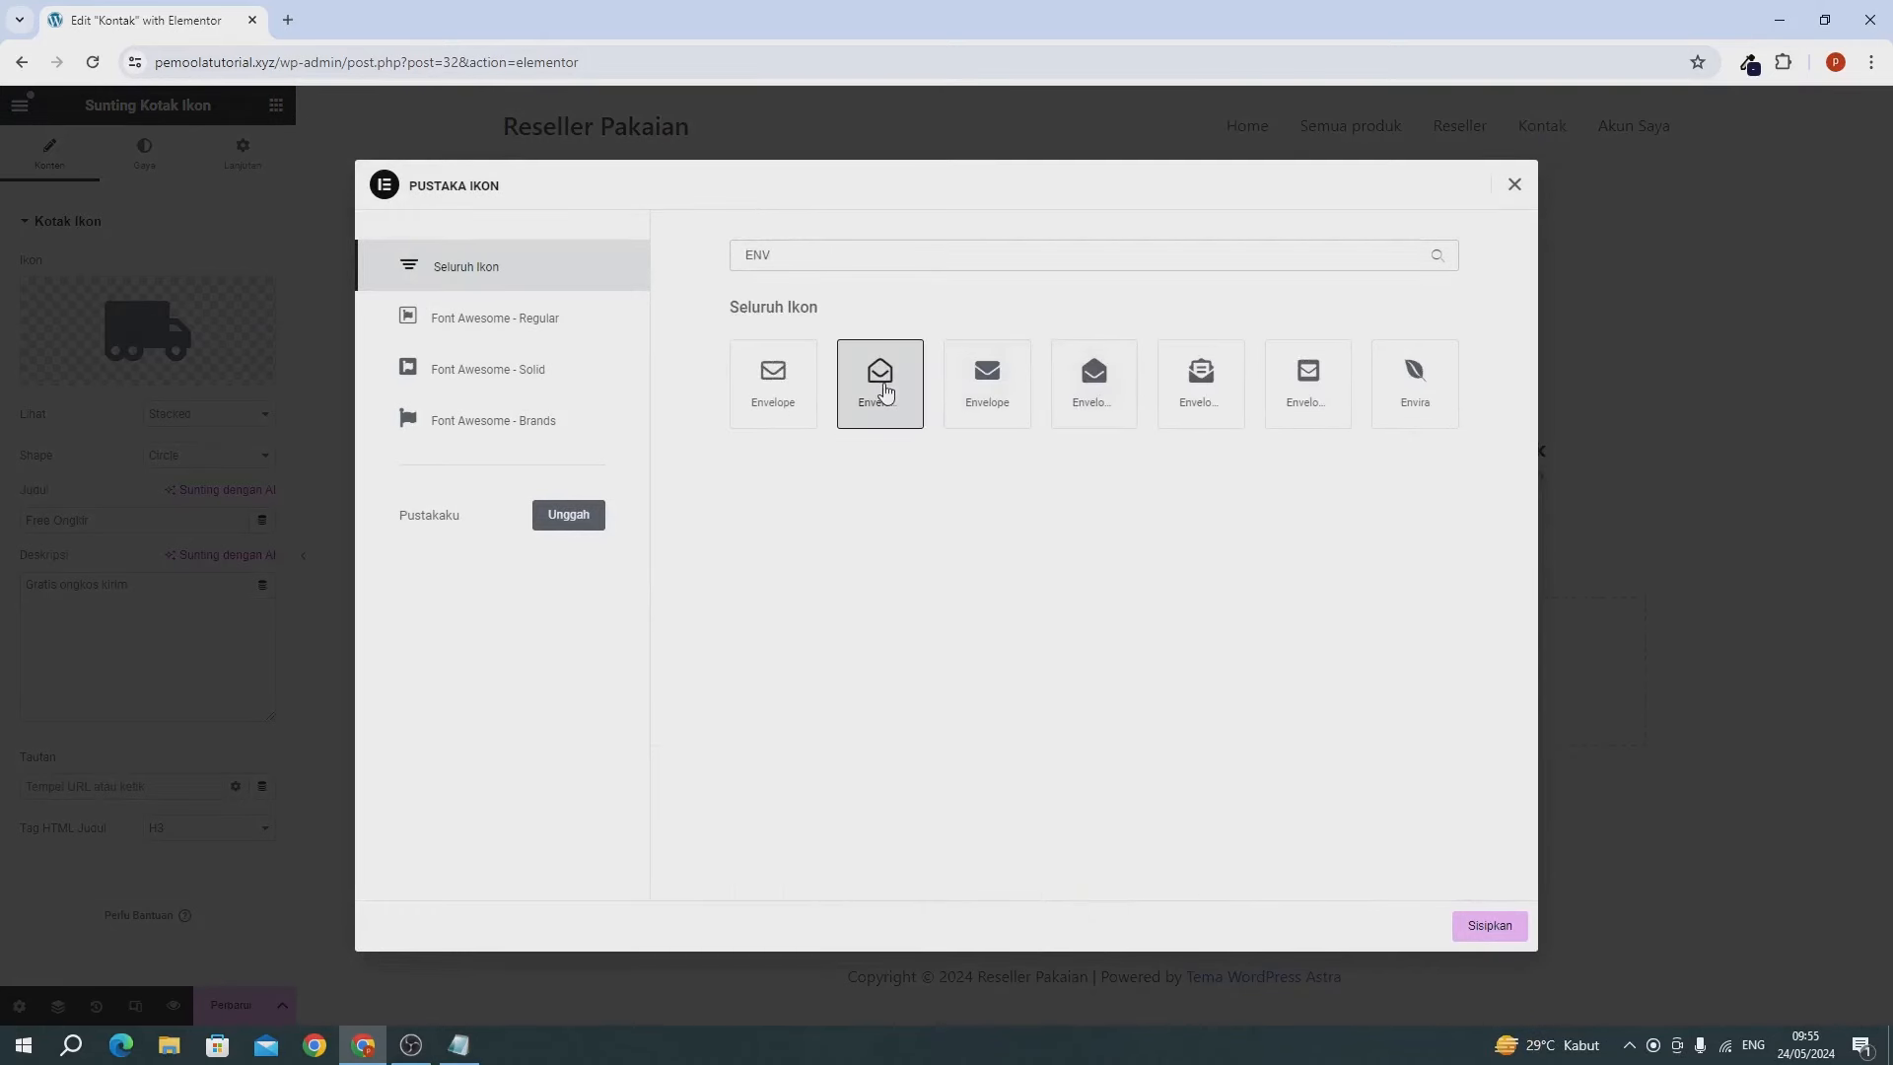
left_click(1491, 929)
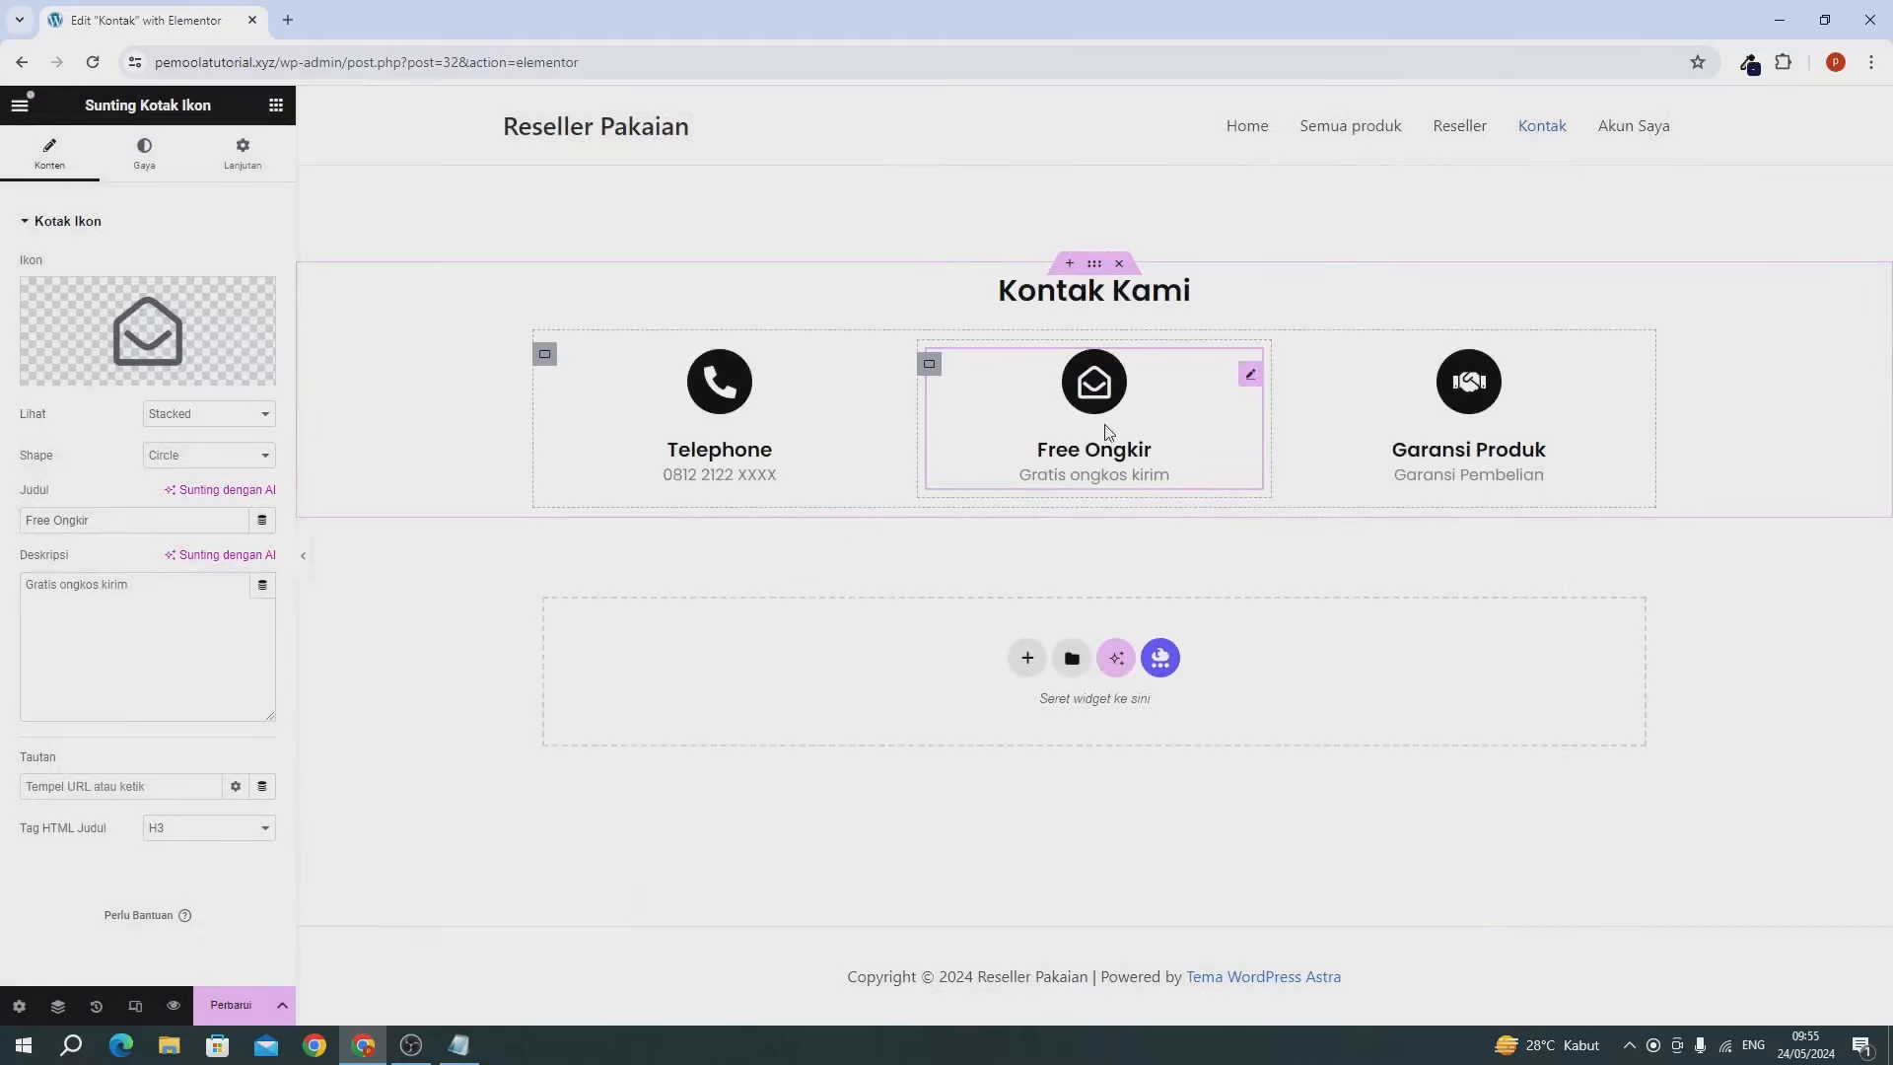
Retitle the box 'Email Kami' and set its description to an example e-mail address.
left_click(98, 522)
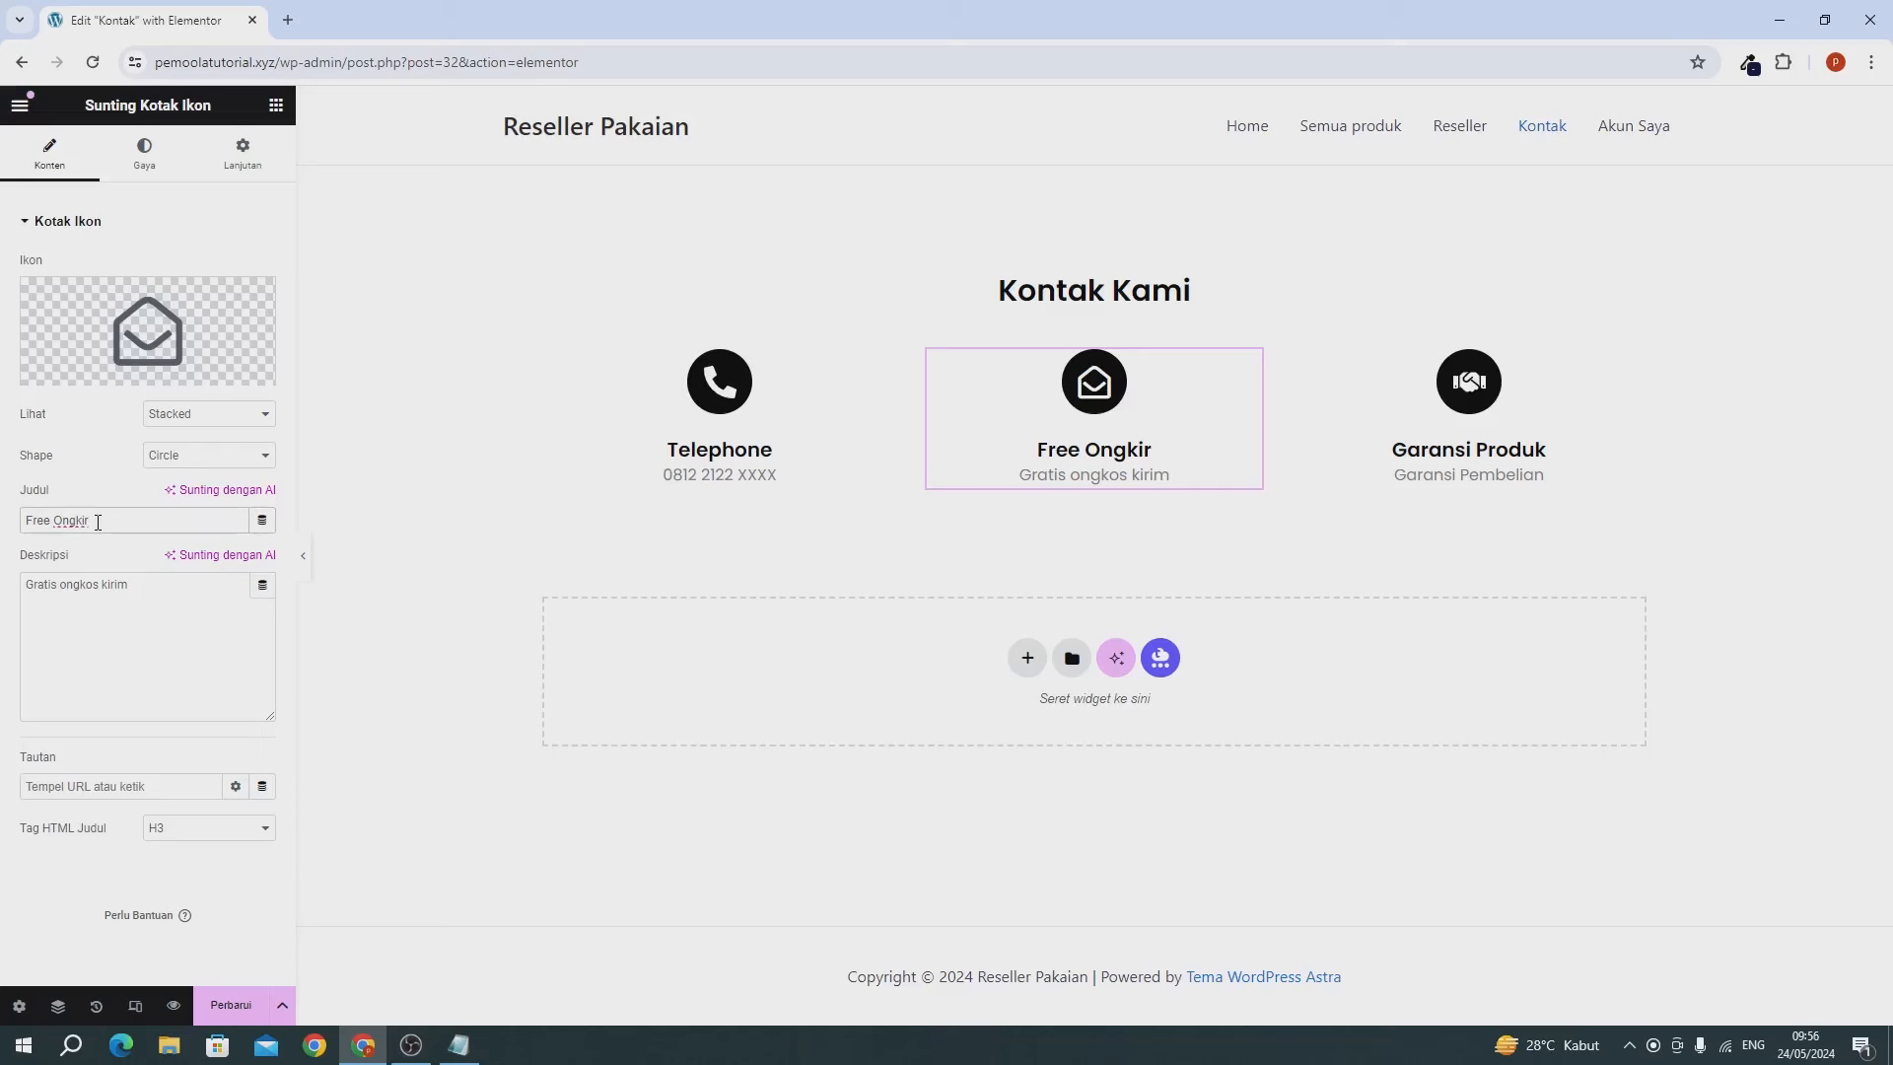
key("ctrl+a")
type("Email Kami")
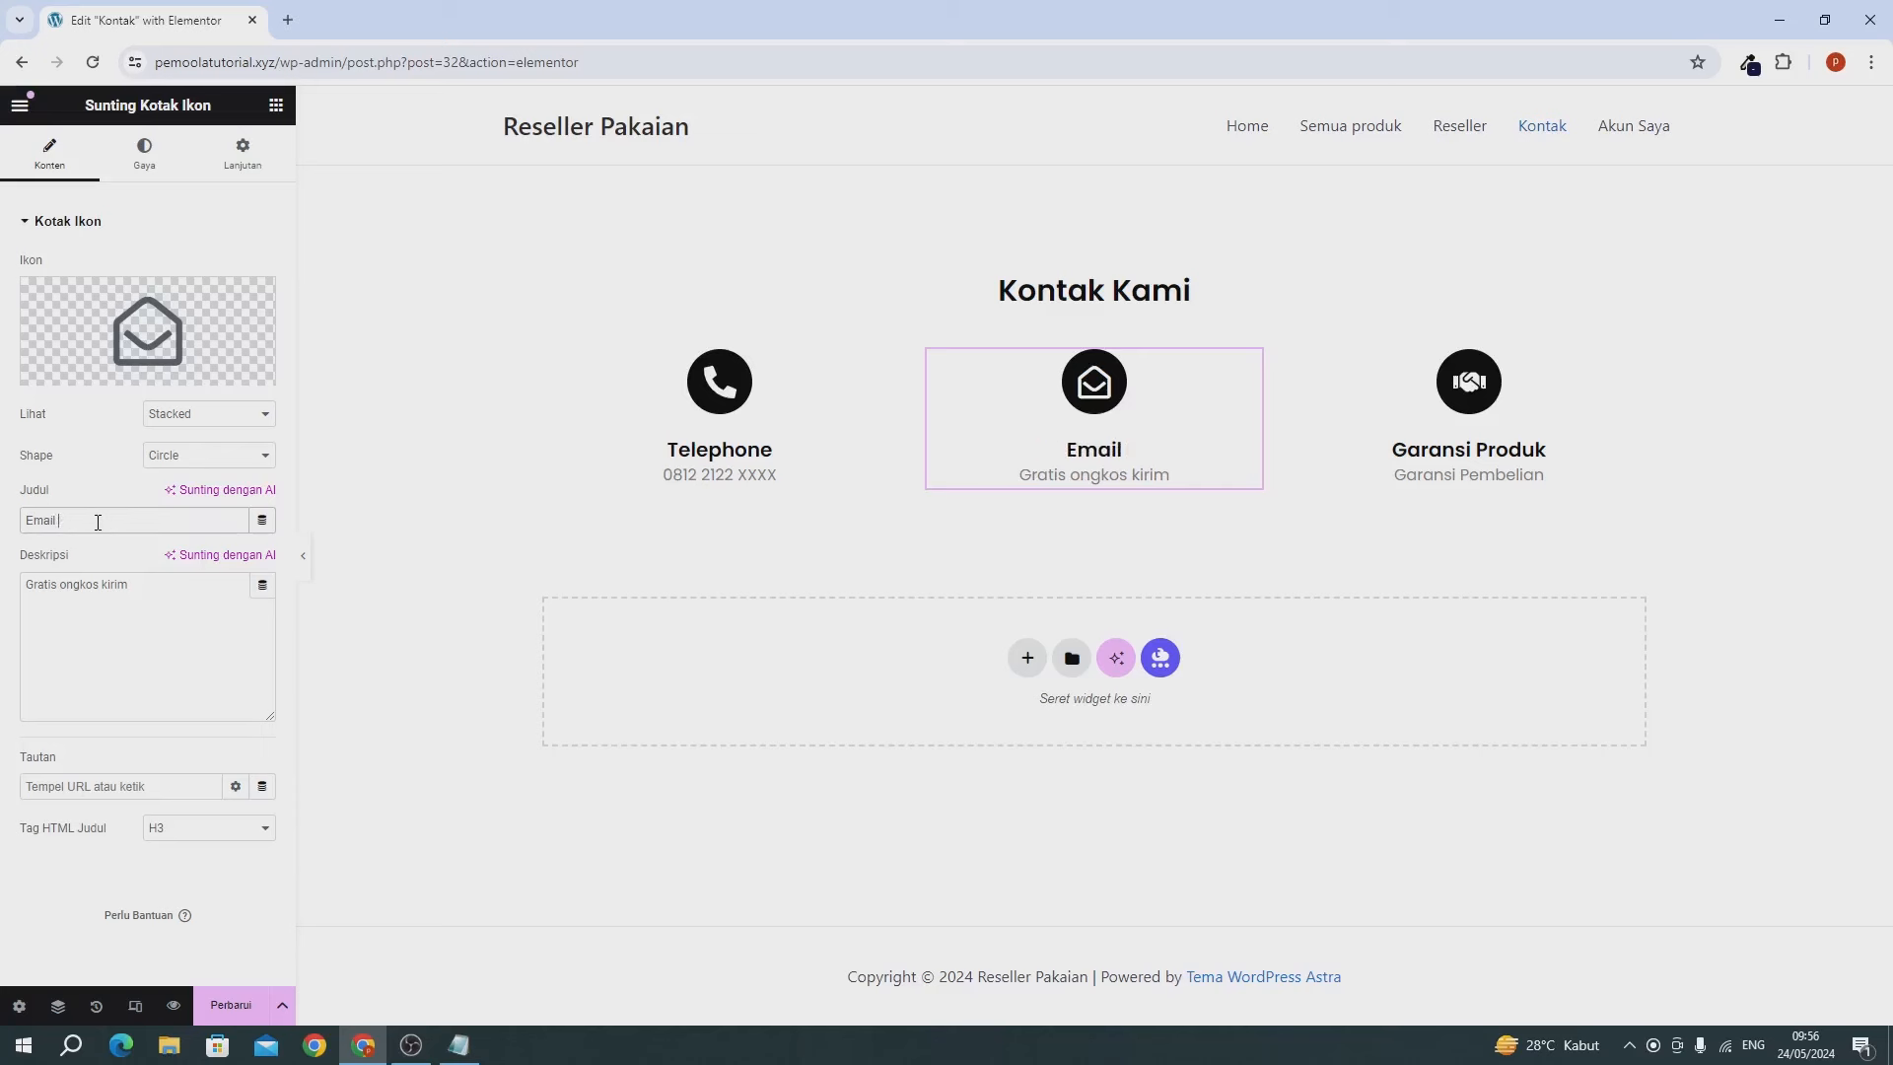
left_click(87, 641)
key("ctrl+a")
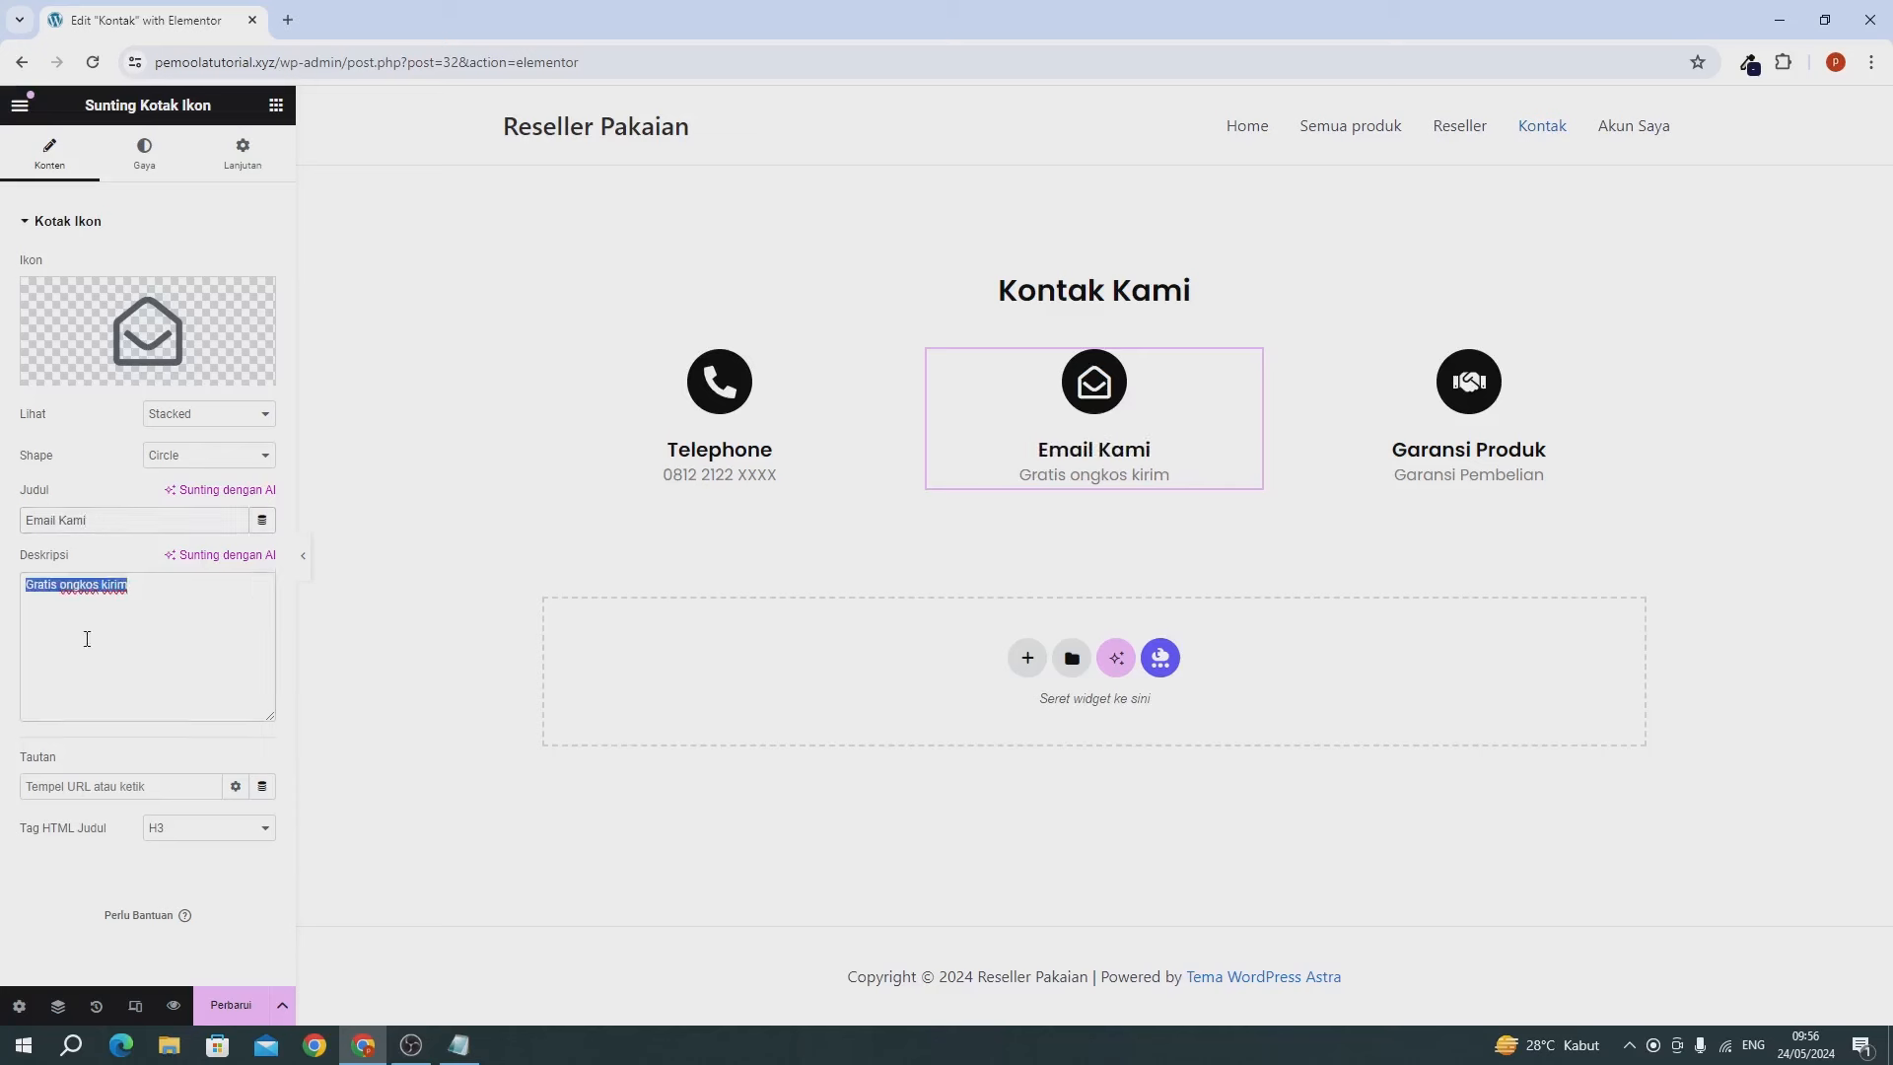
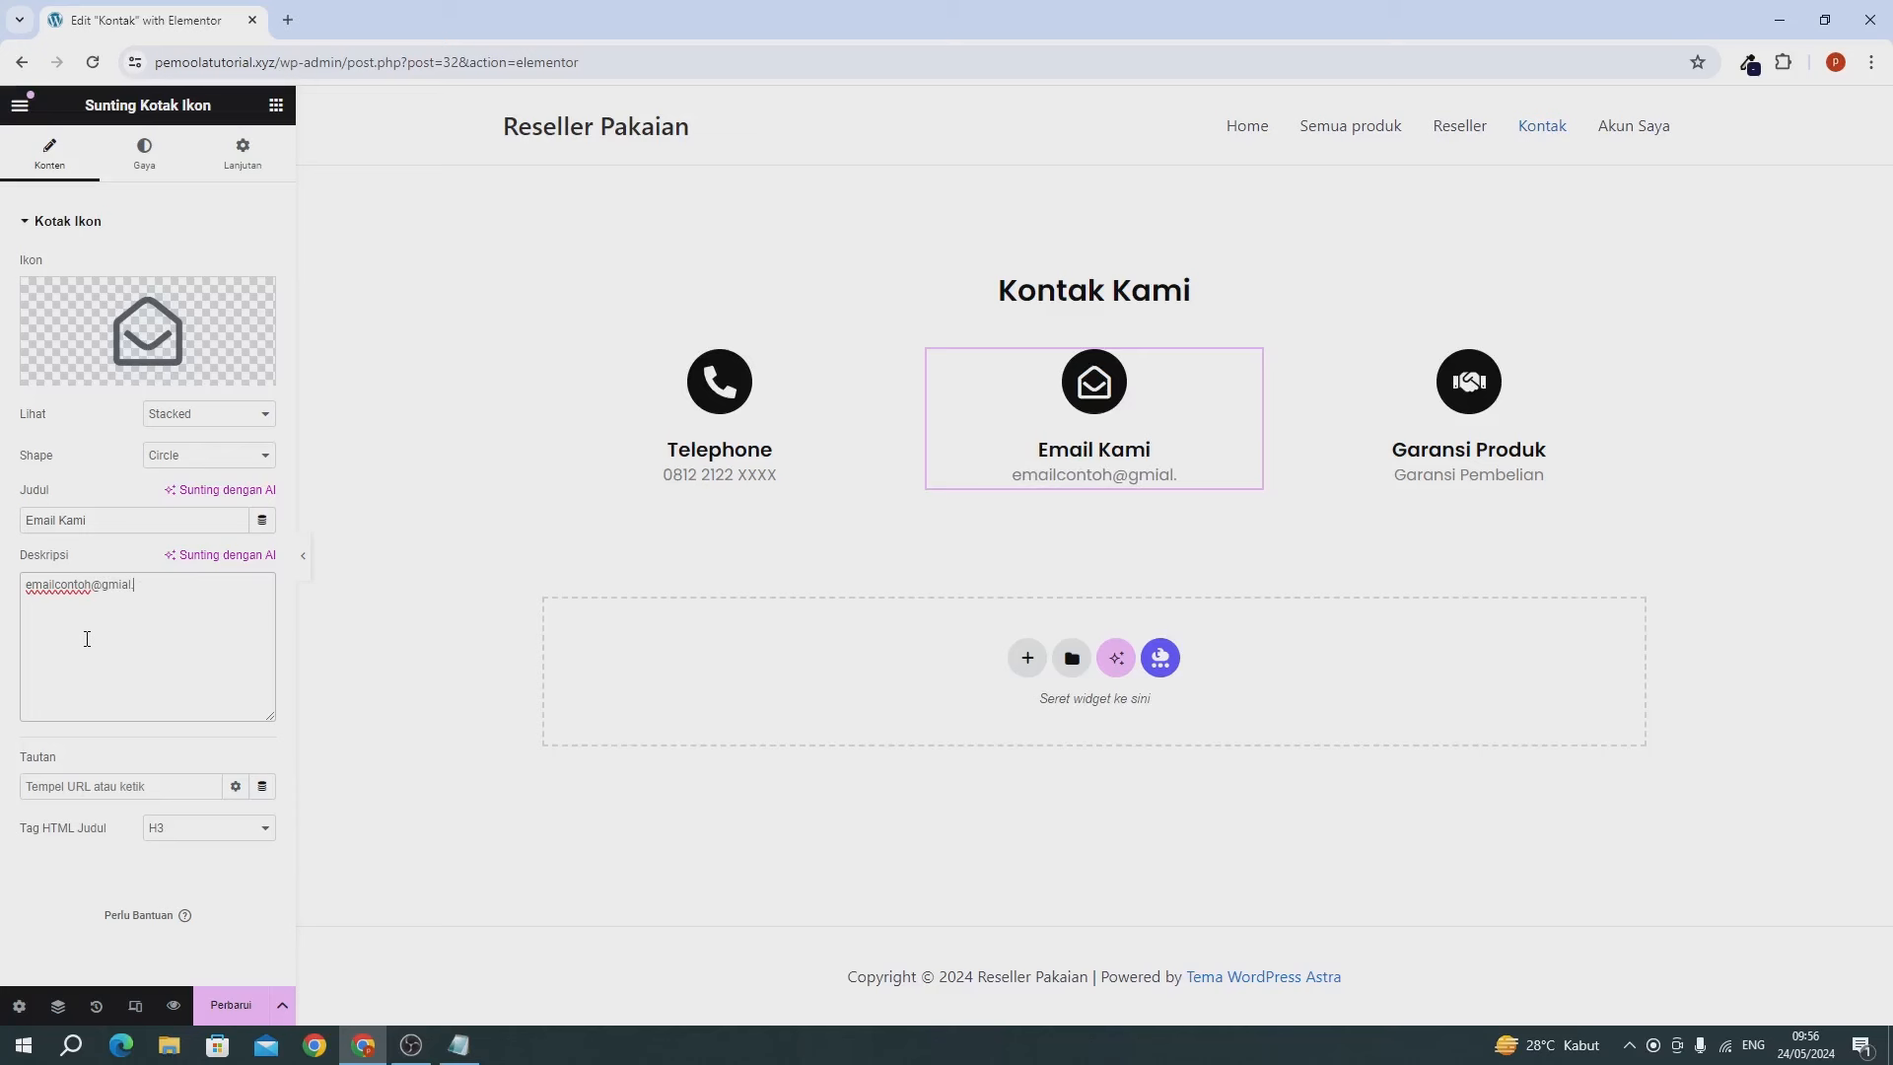
key("BackSpace")
key("BackSpace")
key("BackSpace")
key("BackSpace")
Swap the Garansi Produk box's handshake icon for the map-marker icon found by searching 'map'.
left_click(1558, 379)
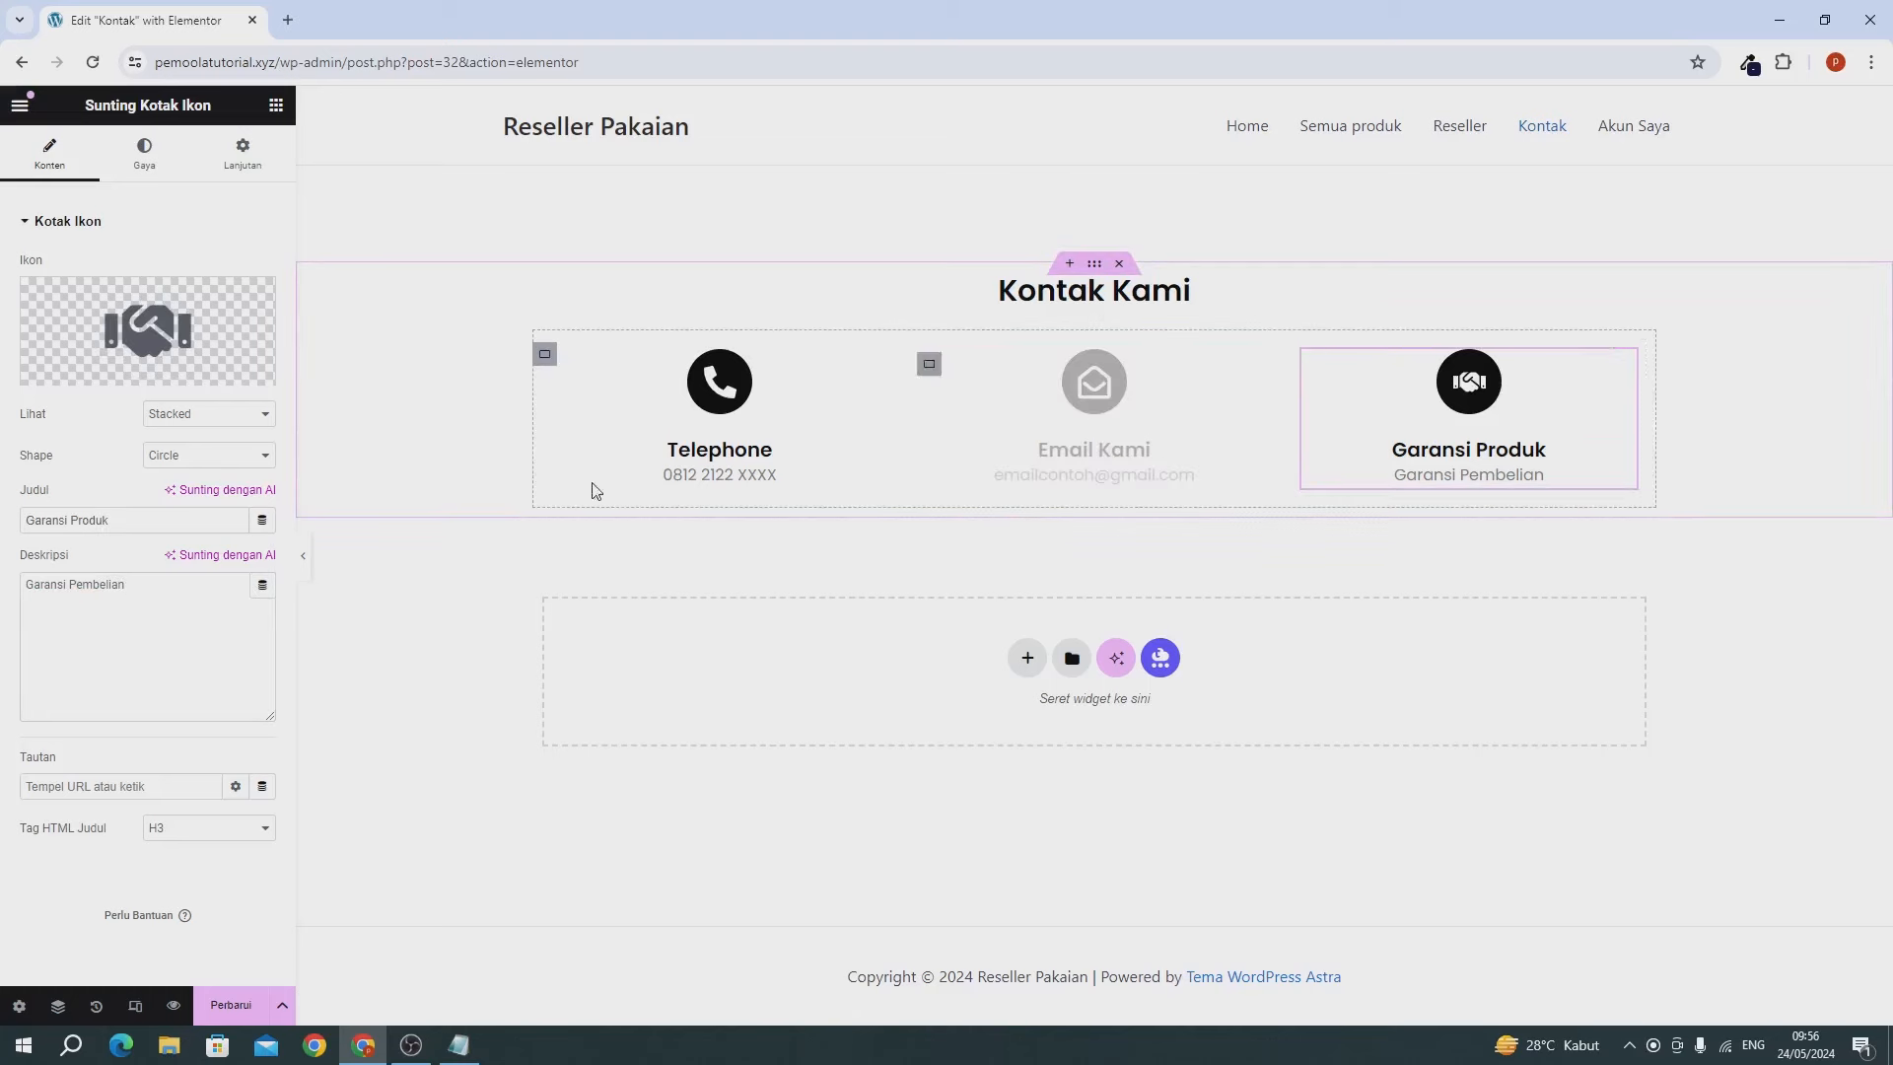
left_click(98, 328)
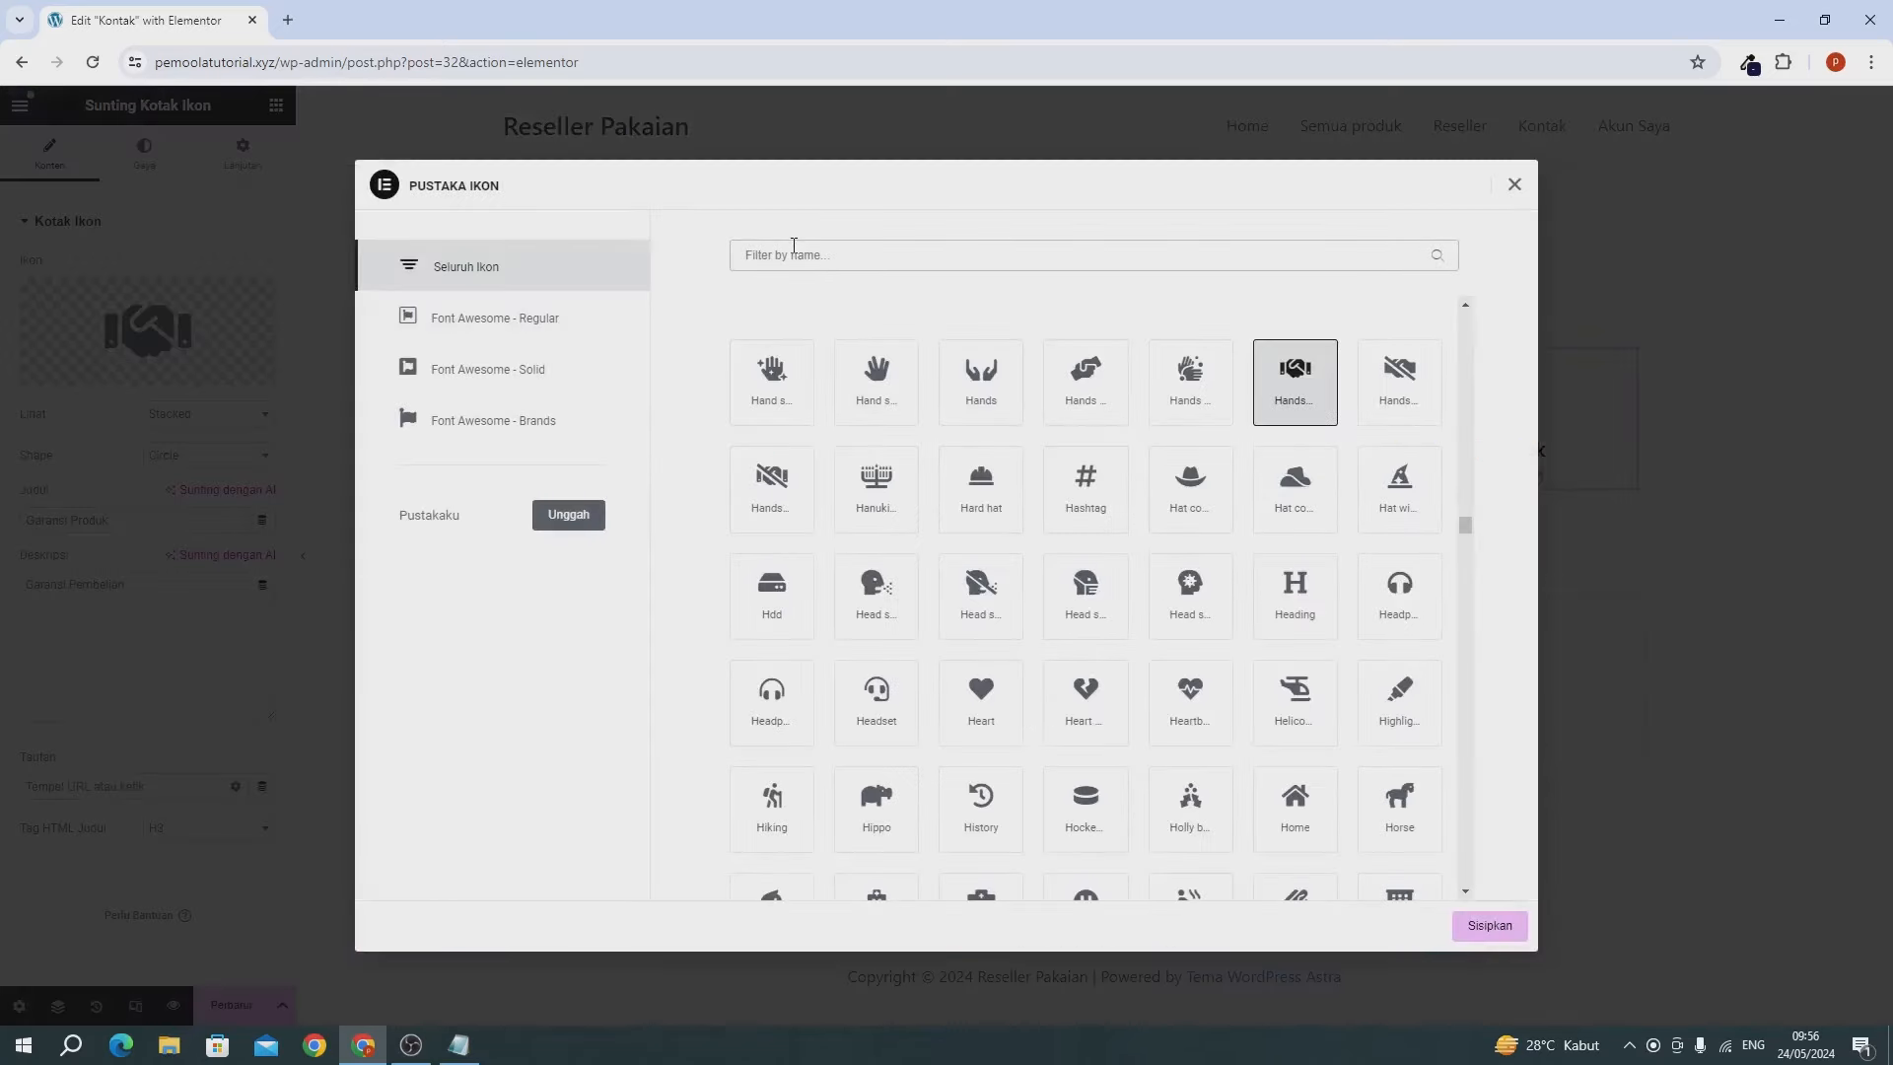
type("map")
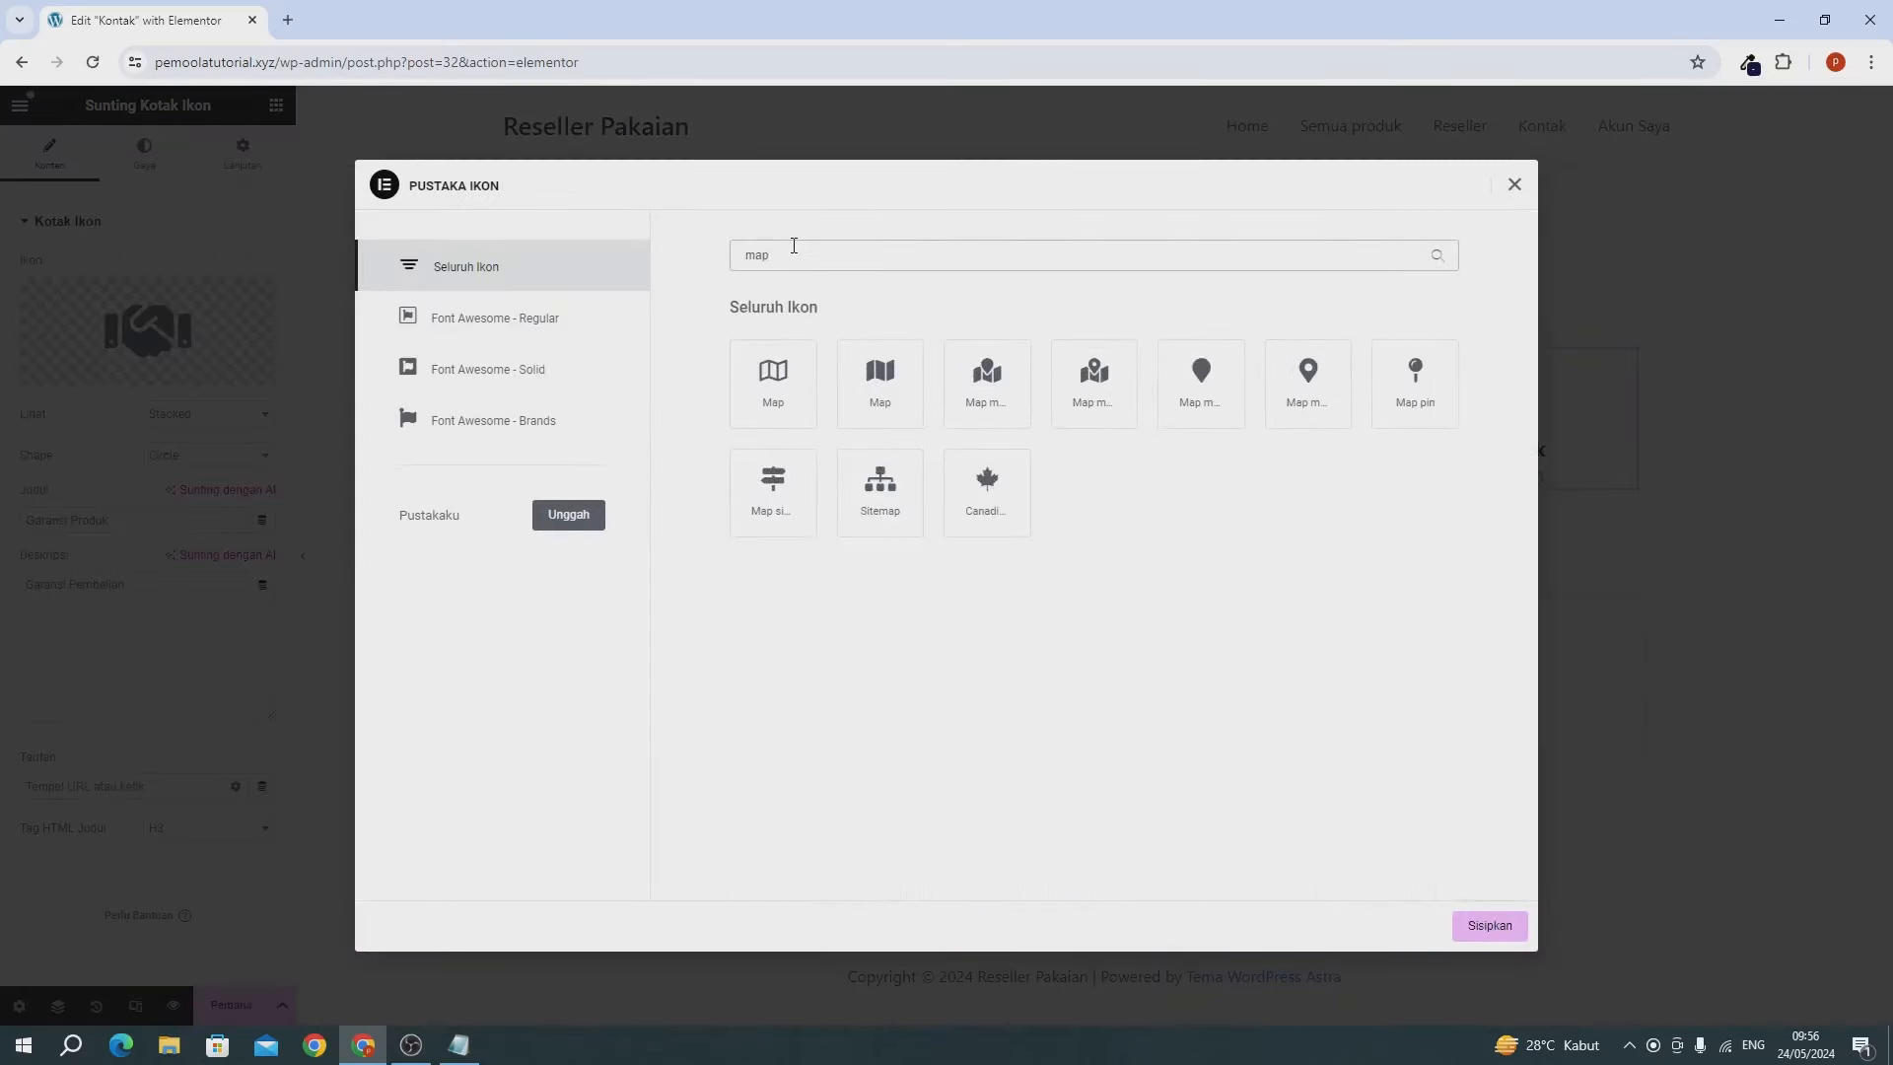
left_click(1004, 391)
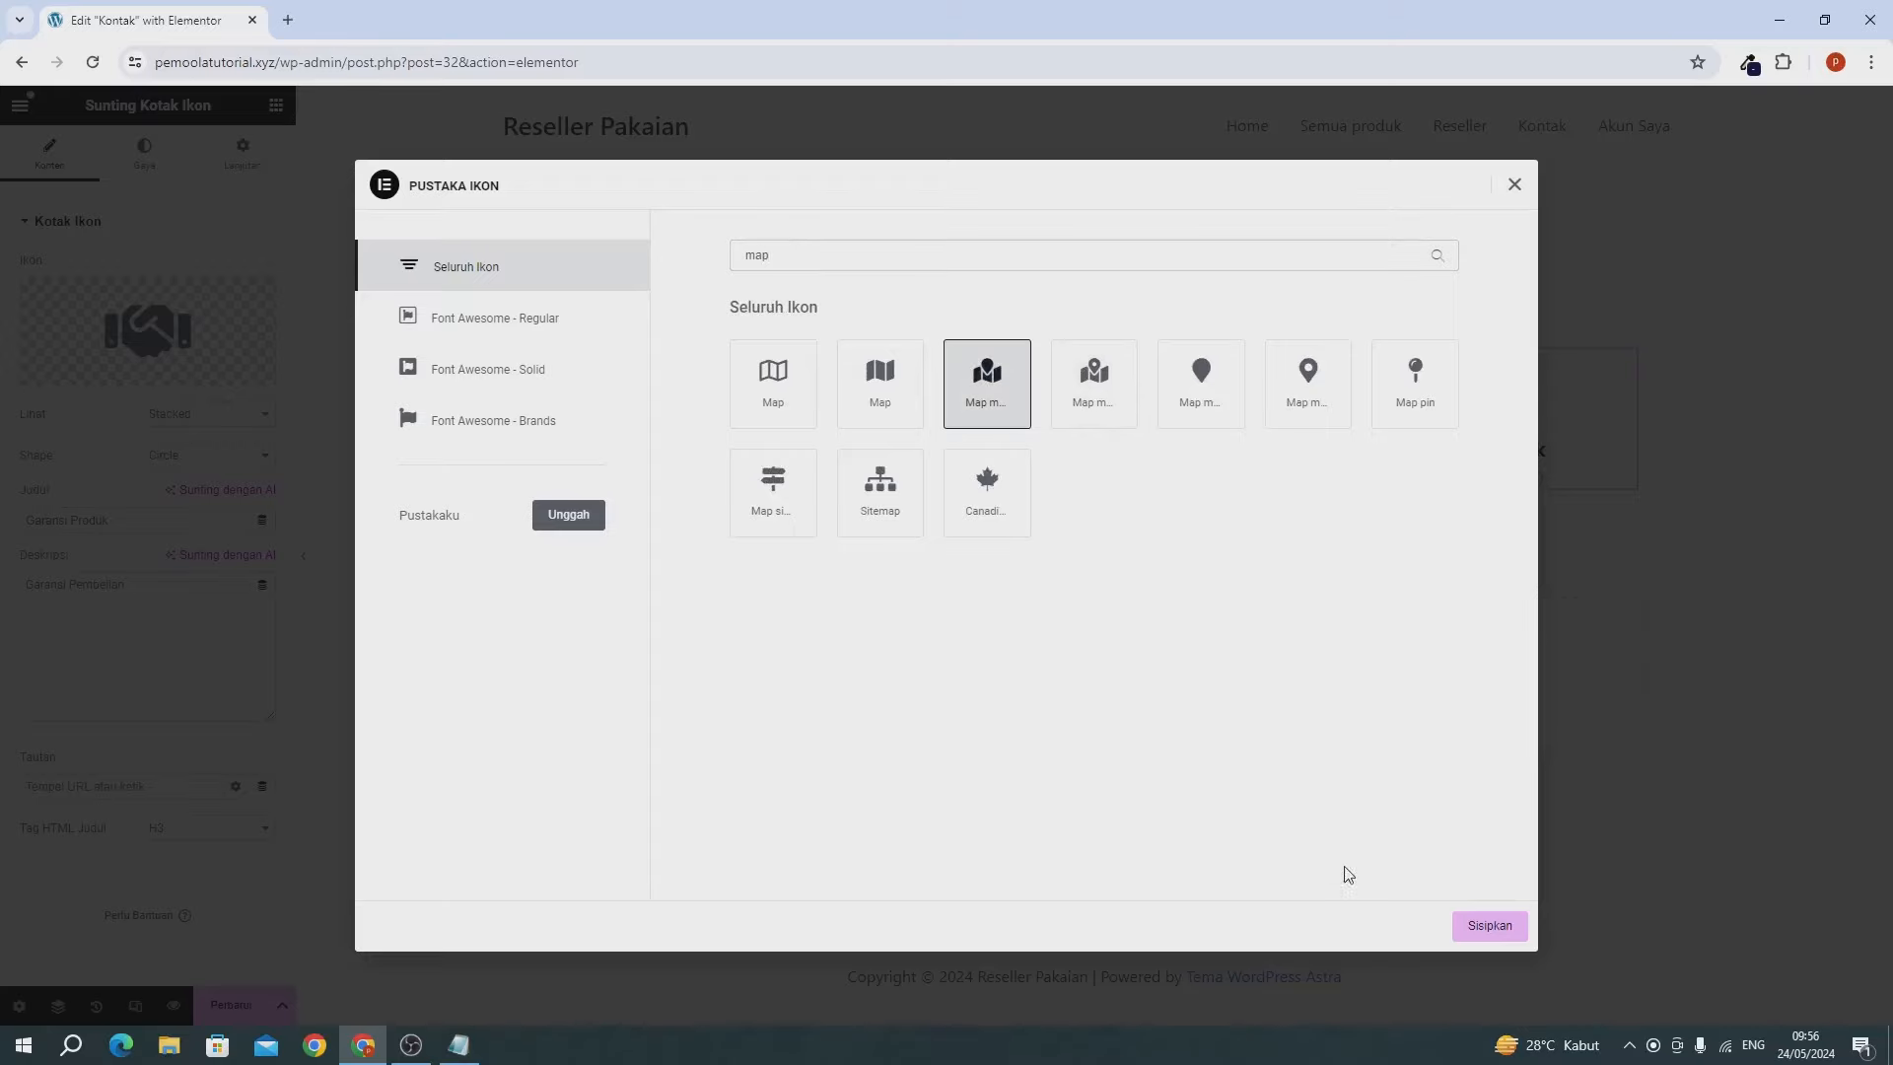
left_click(1490, 927)
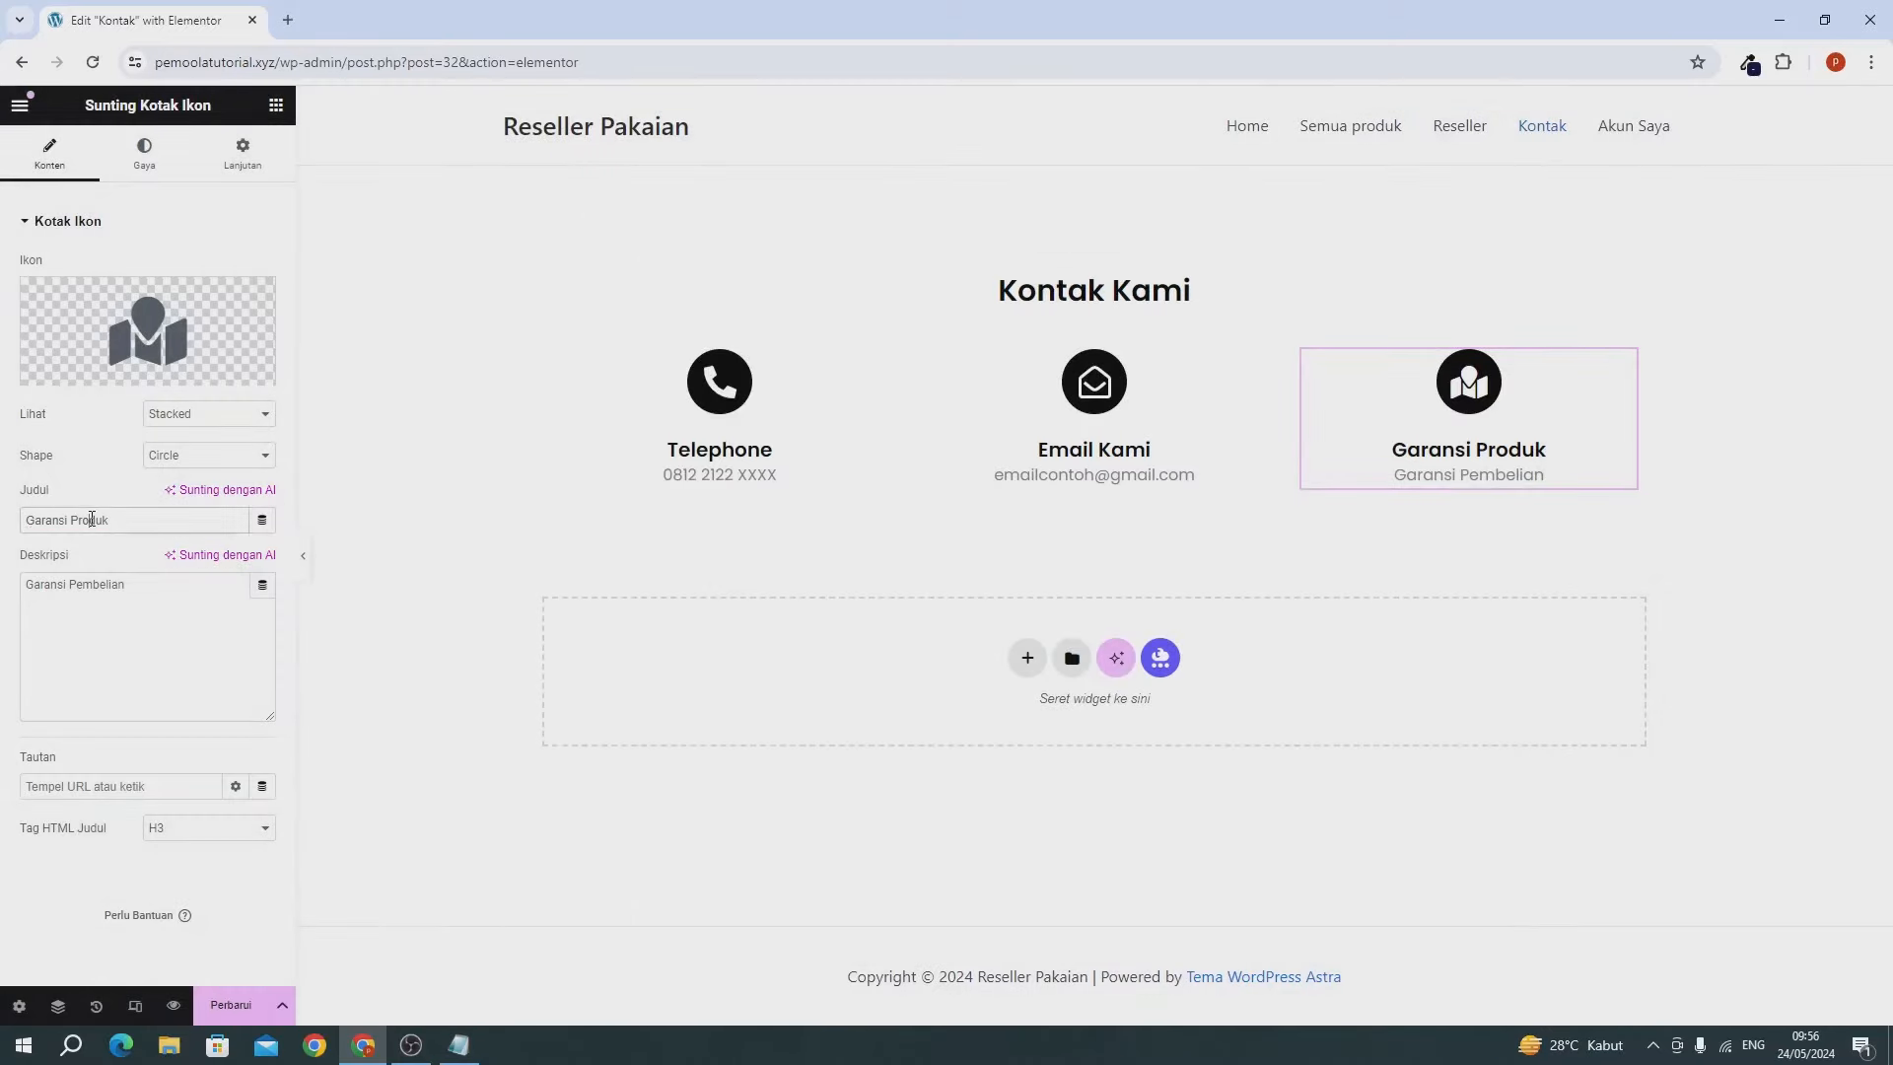
Retitle the box 'Alamat Kami' and set its description to a South Jakarta street address.
triple_click(92, 520)
type("A")
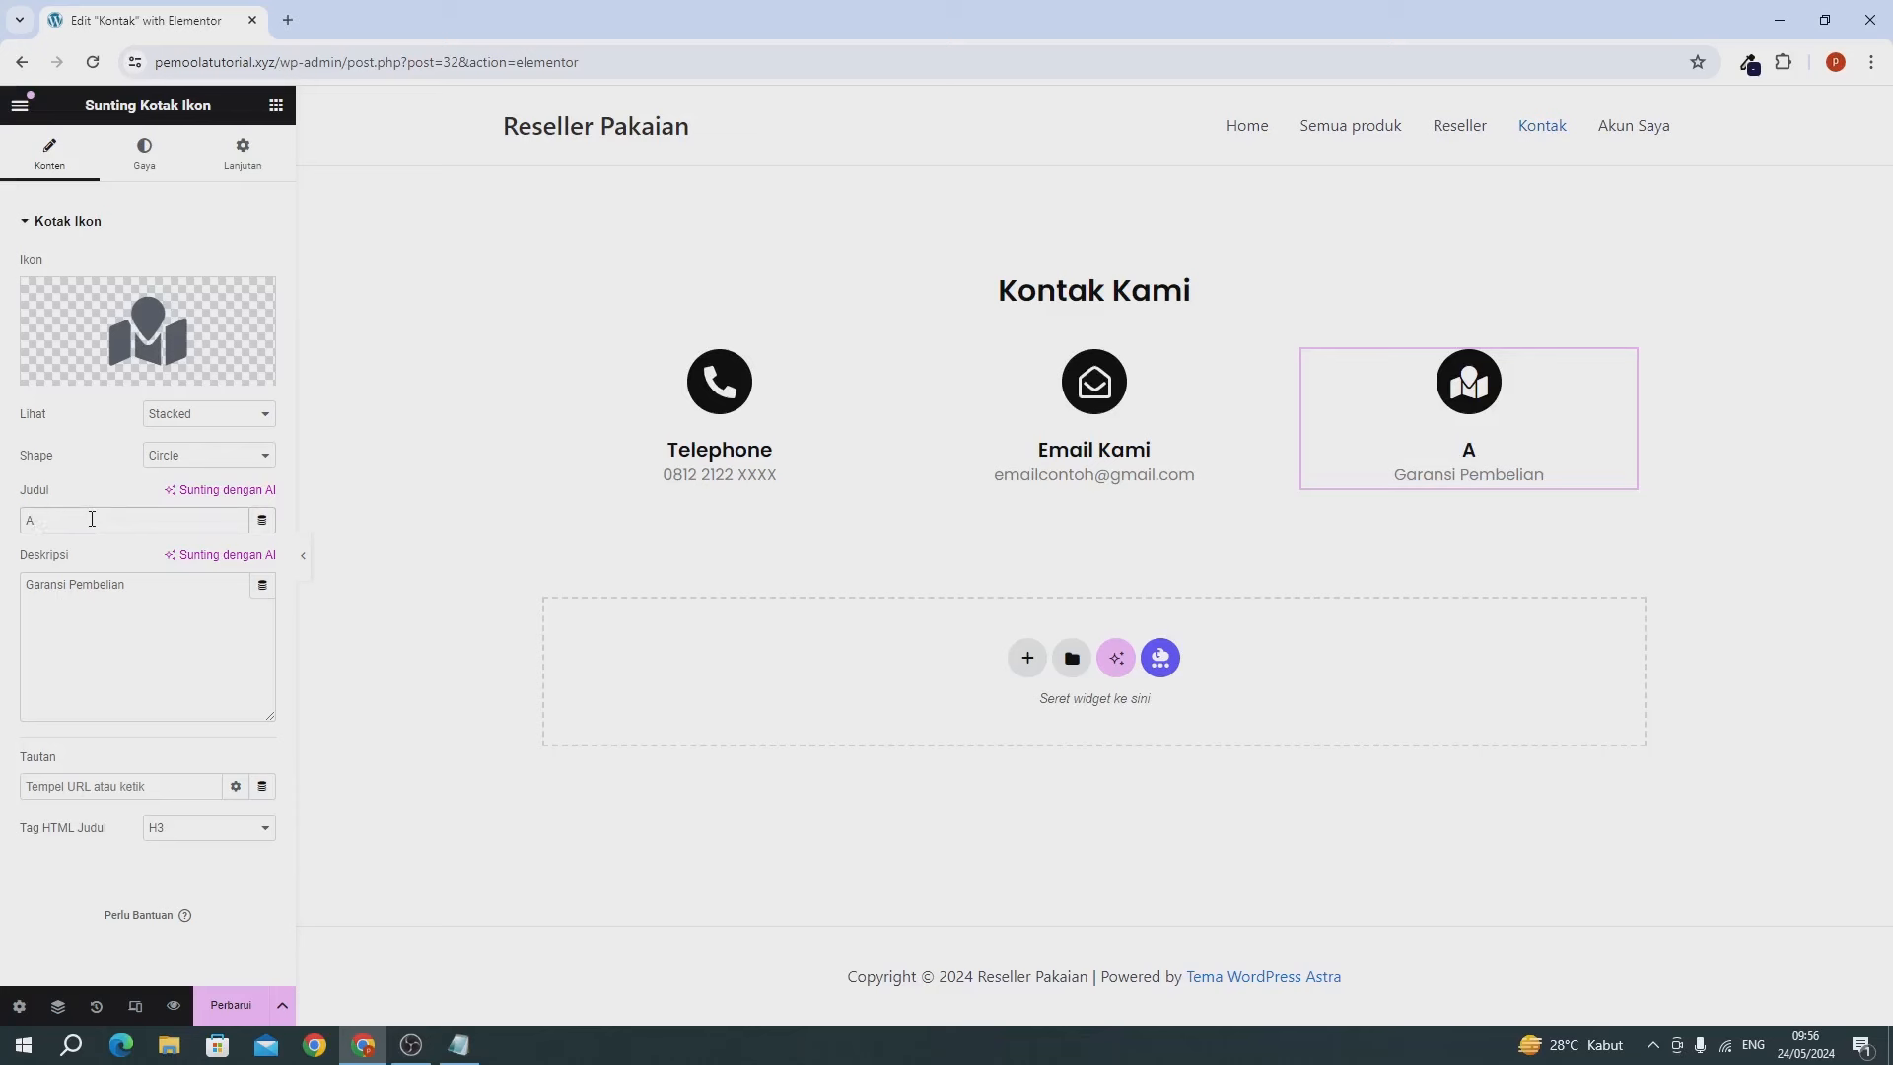
type("lamat Kami")
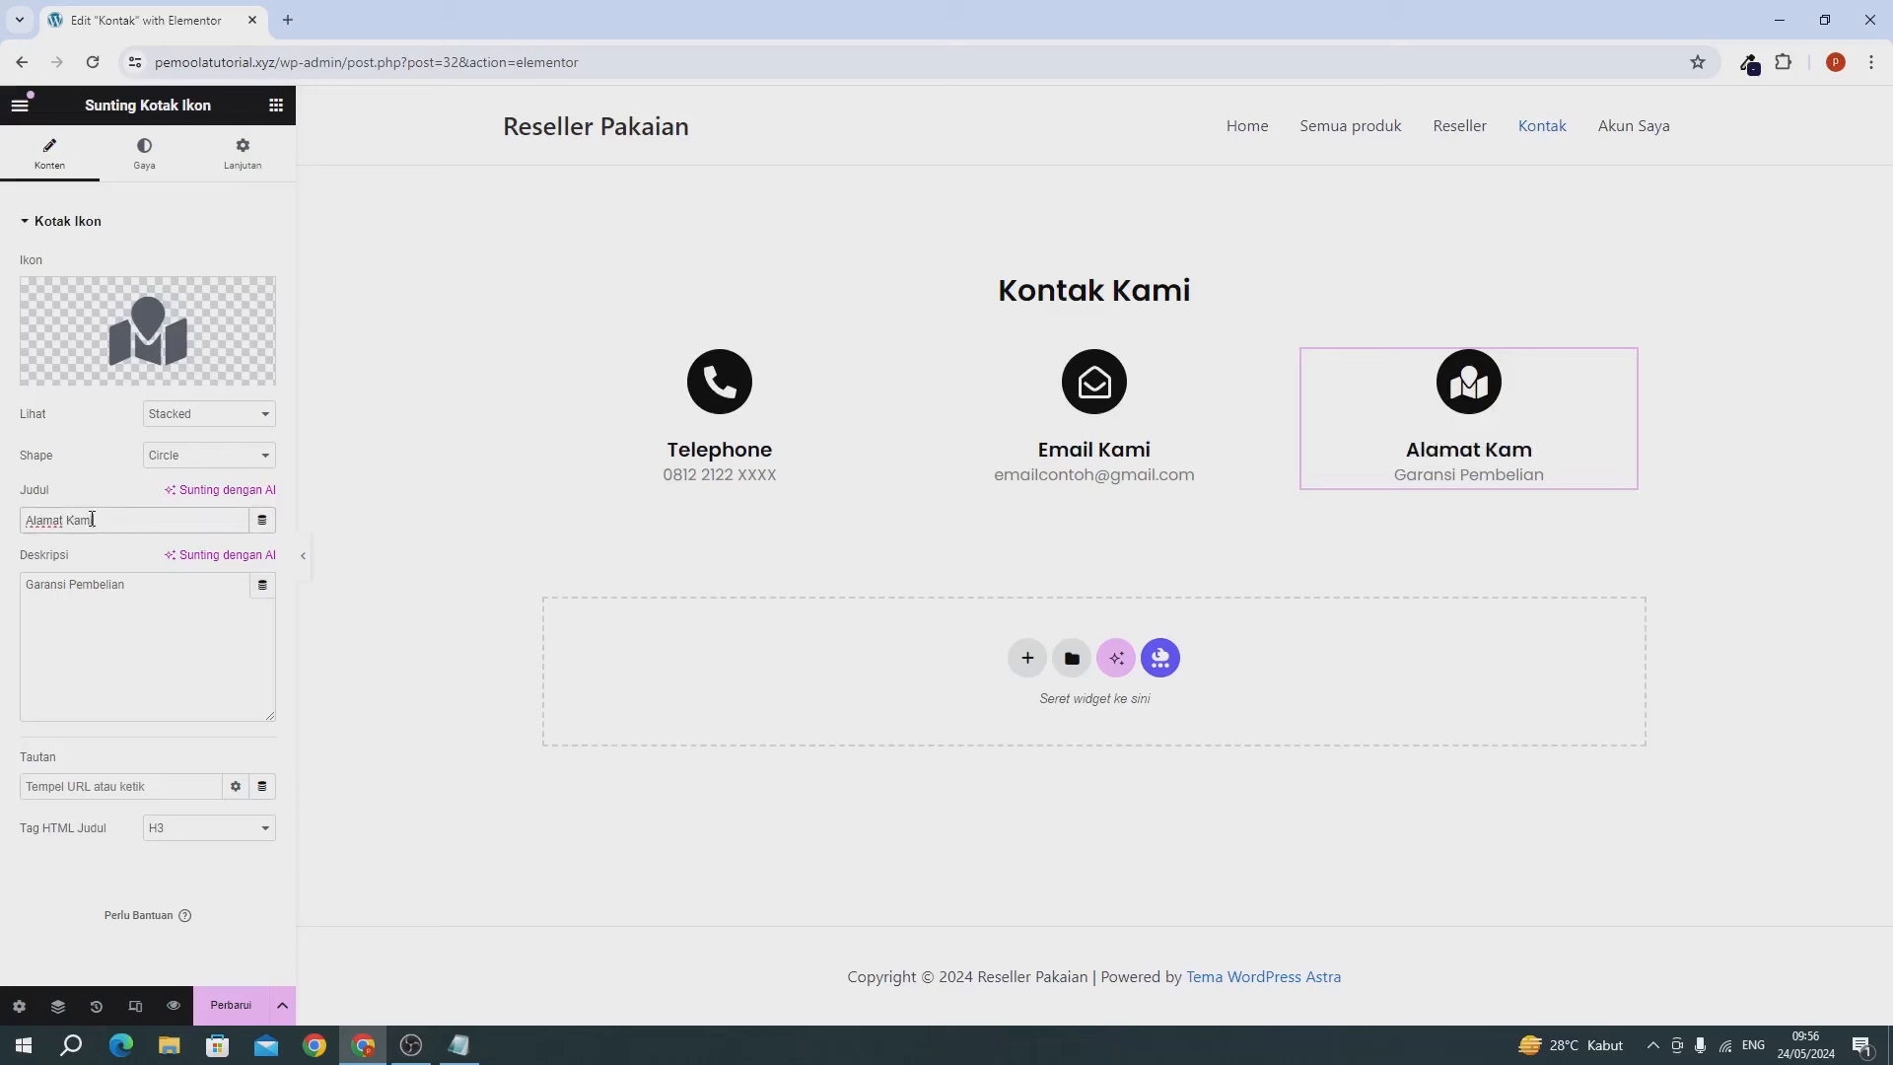
left_click(72, 606)
triple_click(72, 606)
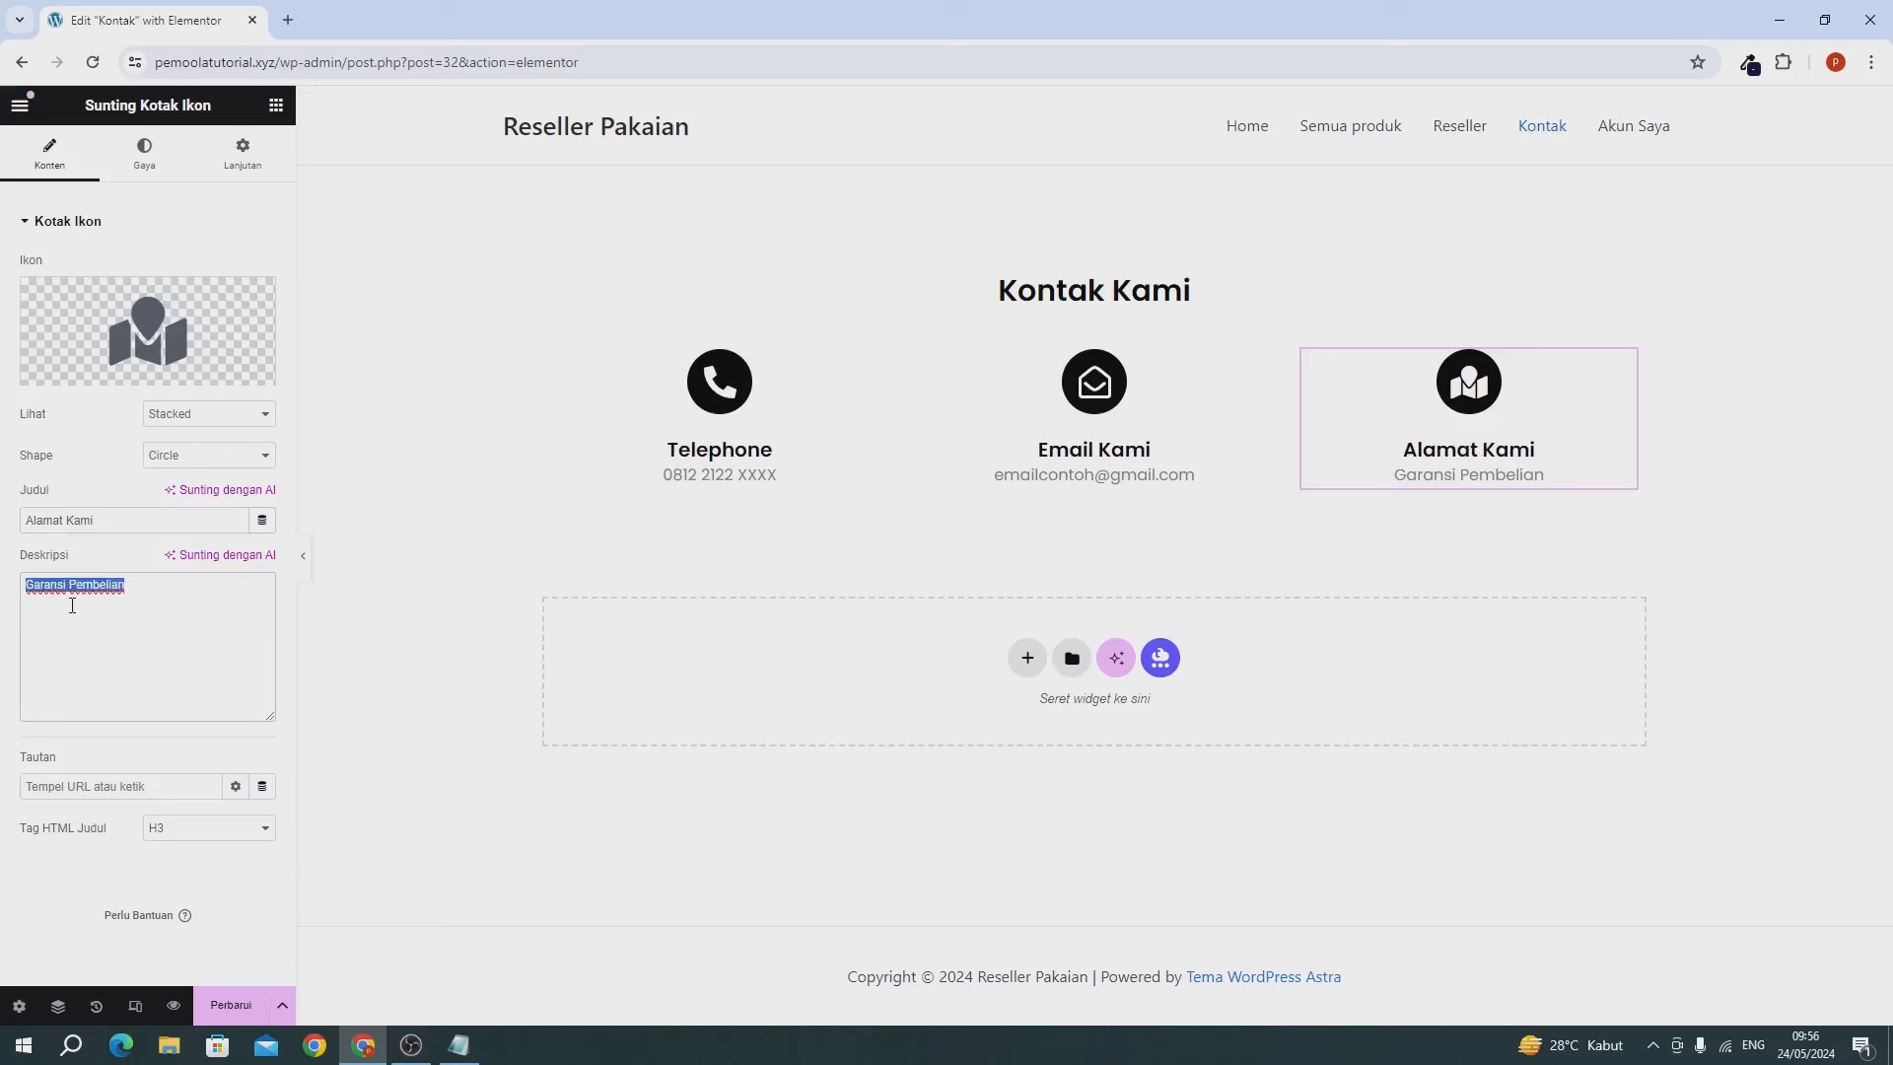
type("Jalan ray")
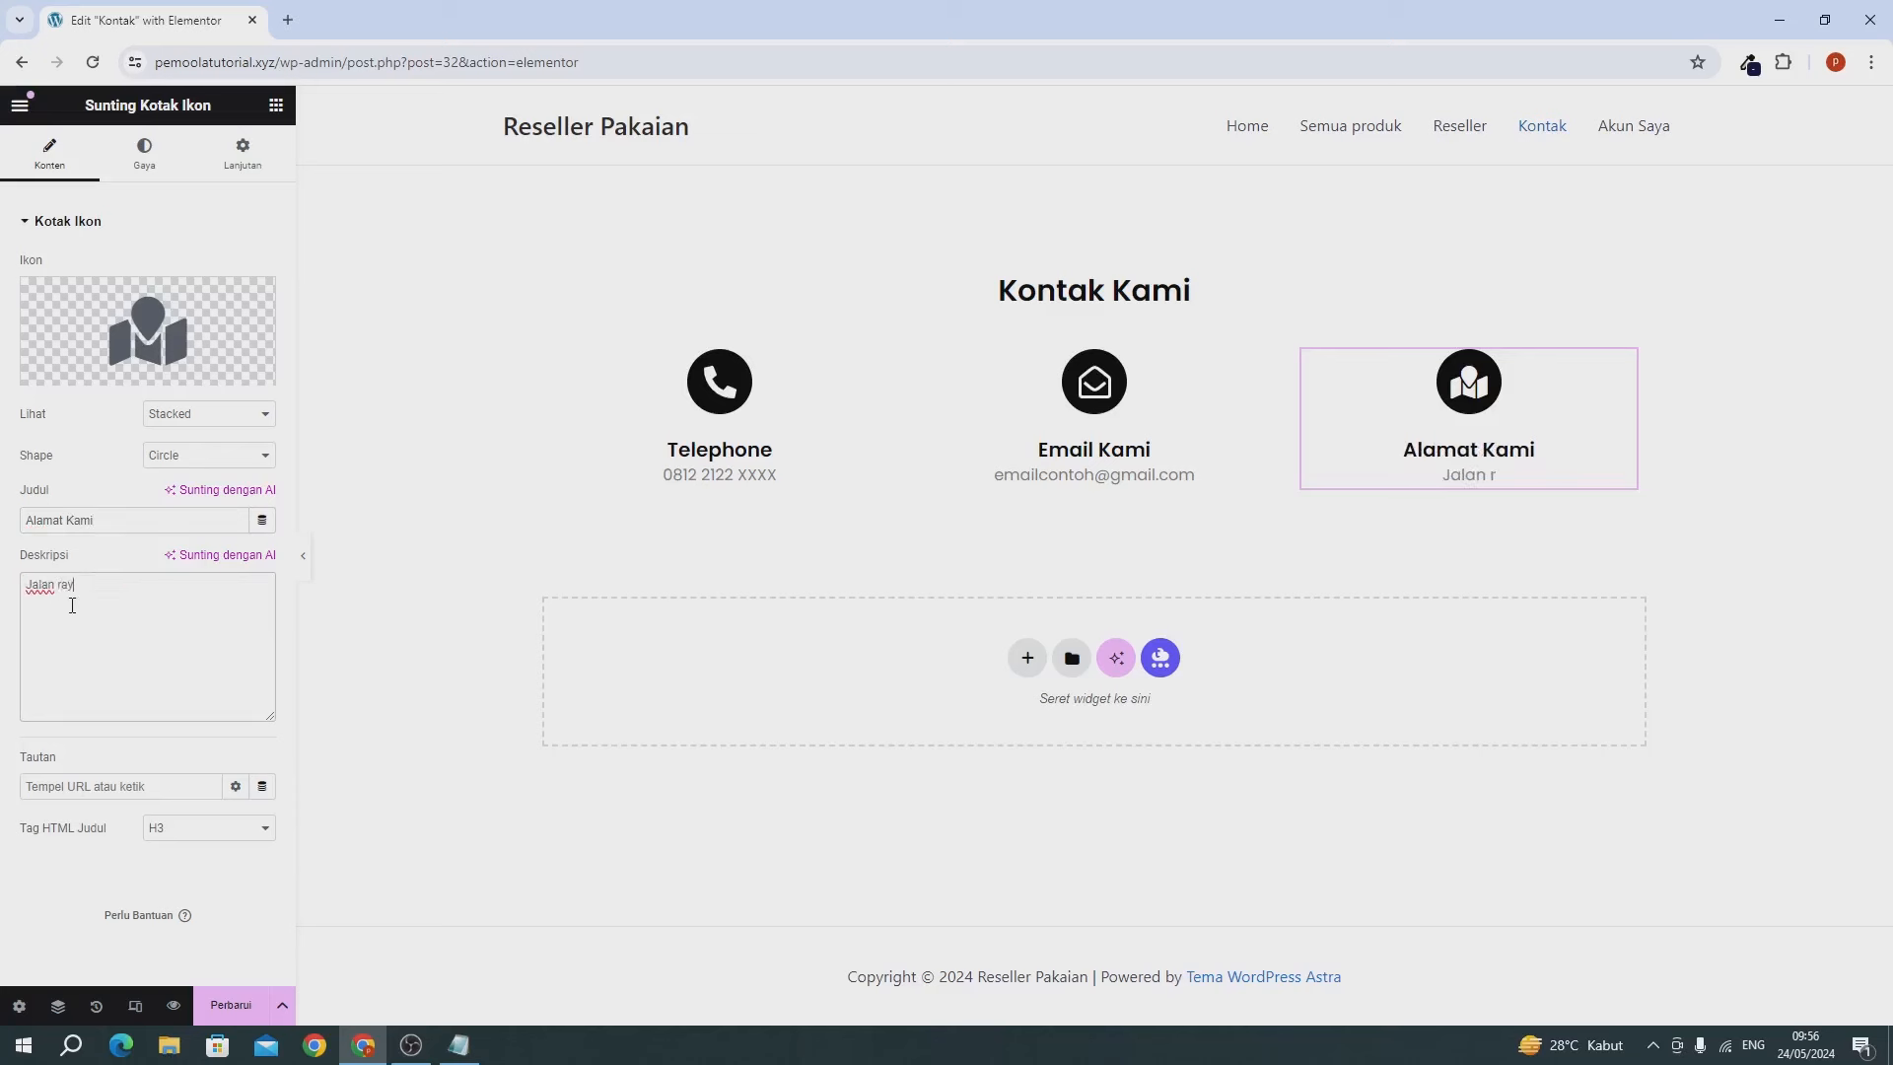
type("a teber, jakarta")
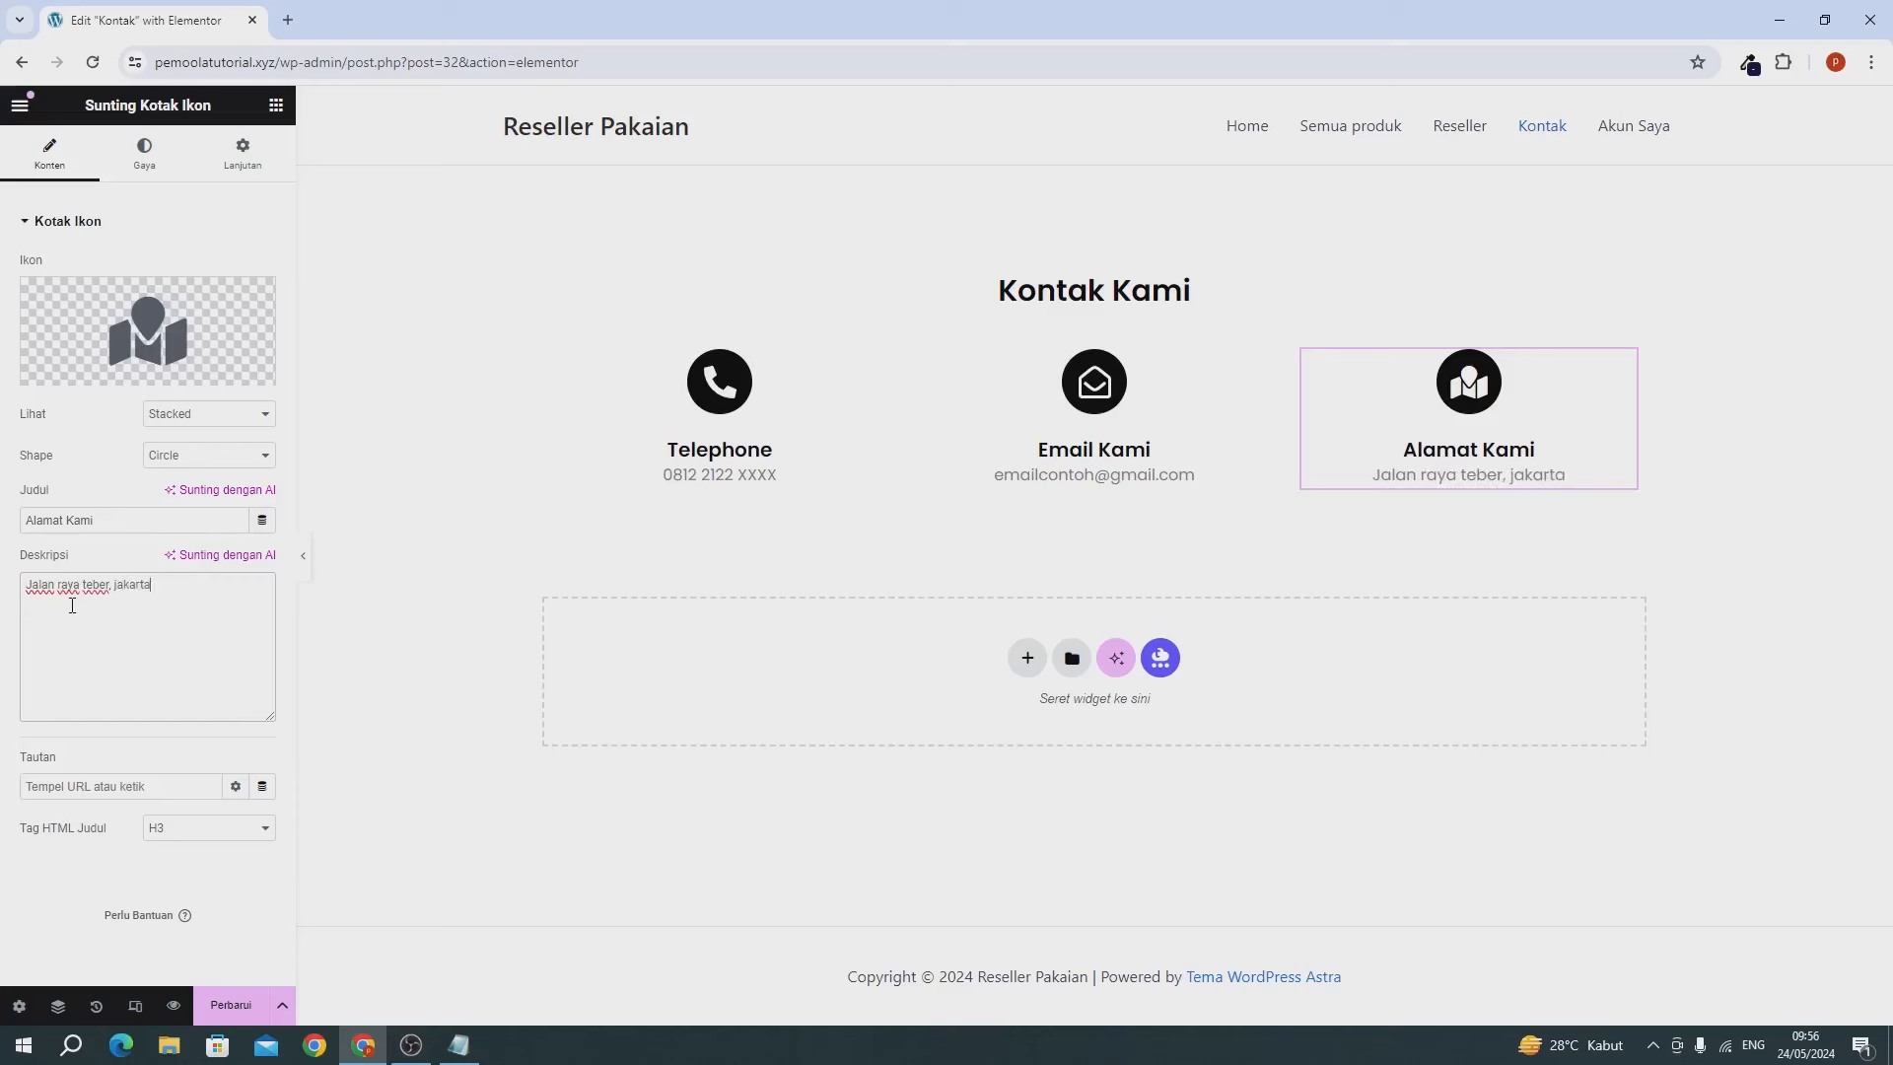
type(" selatan")
left_click(111, 585)
key("BackSpace")
type("t")
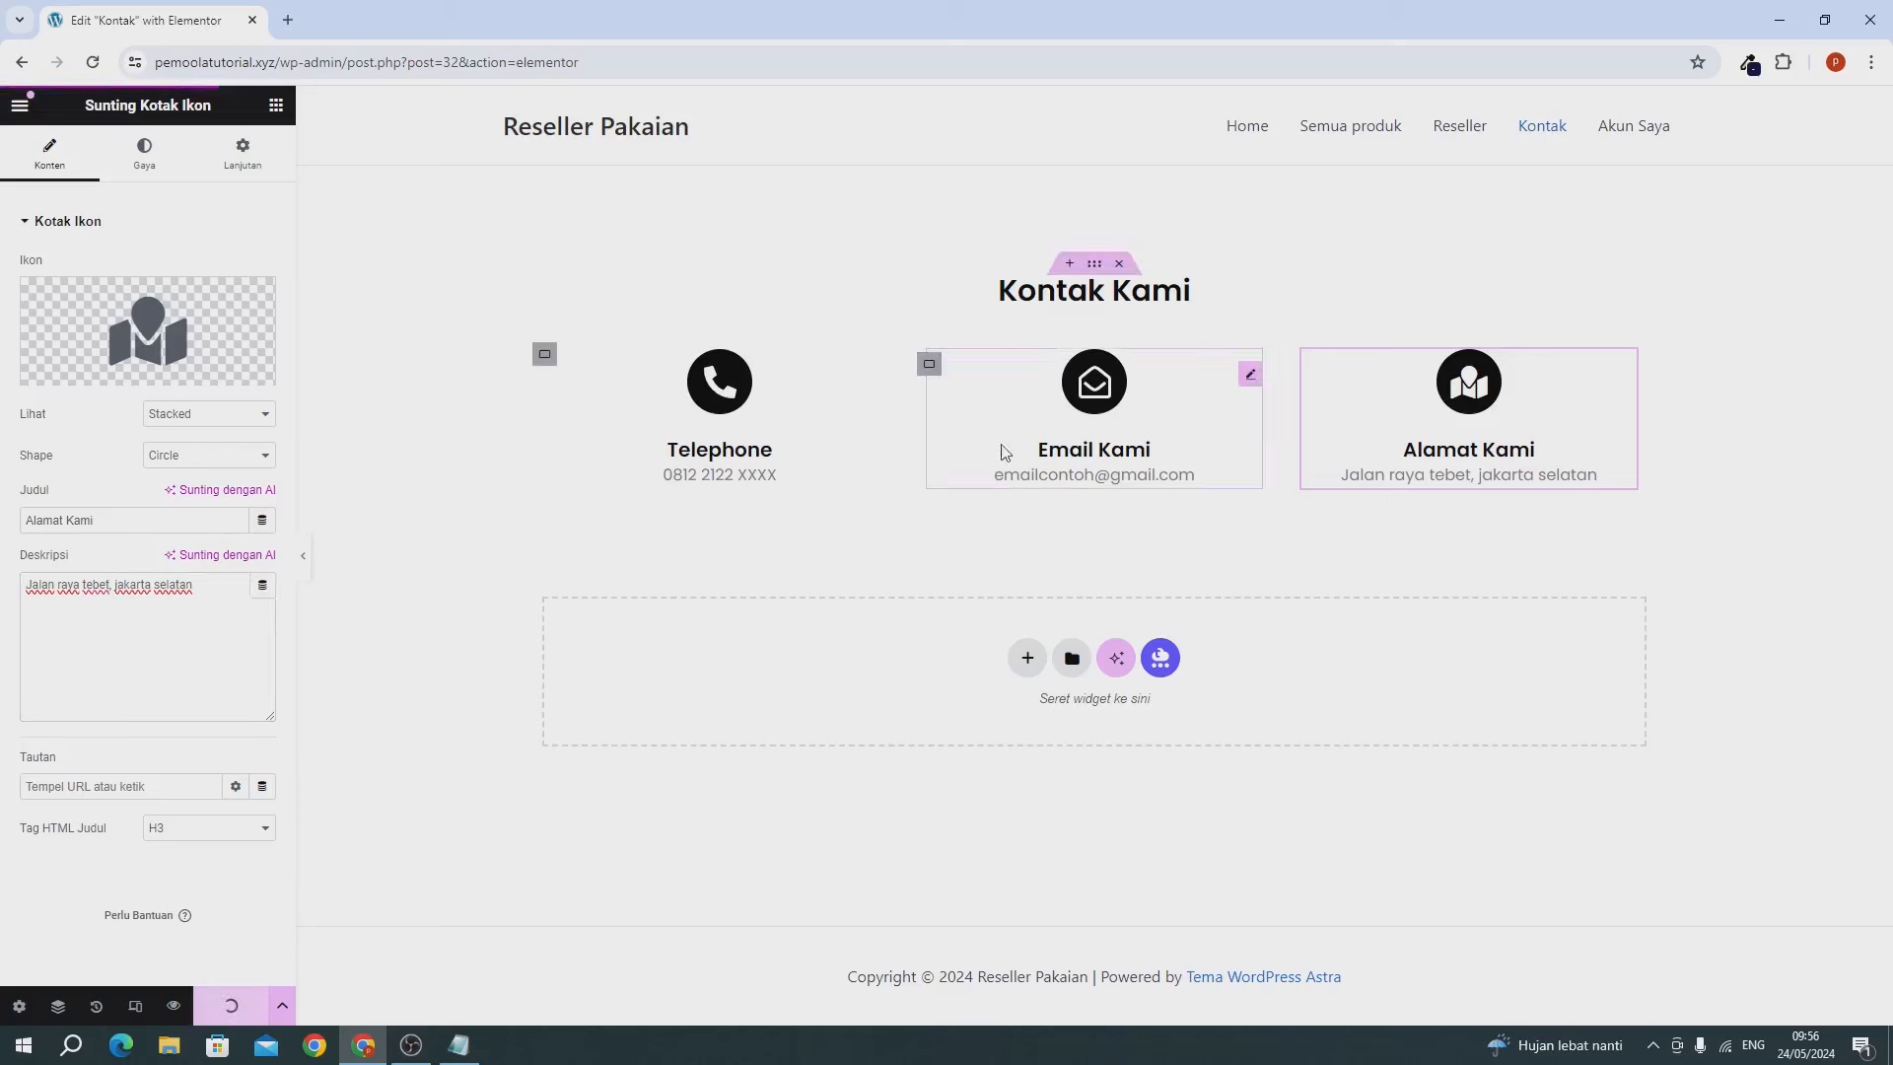
Set the Kontak Kami section's bottom margin to 6, then select the site domain in the address bar.
left_click(1100, 267)
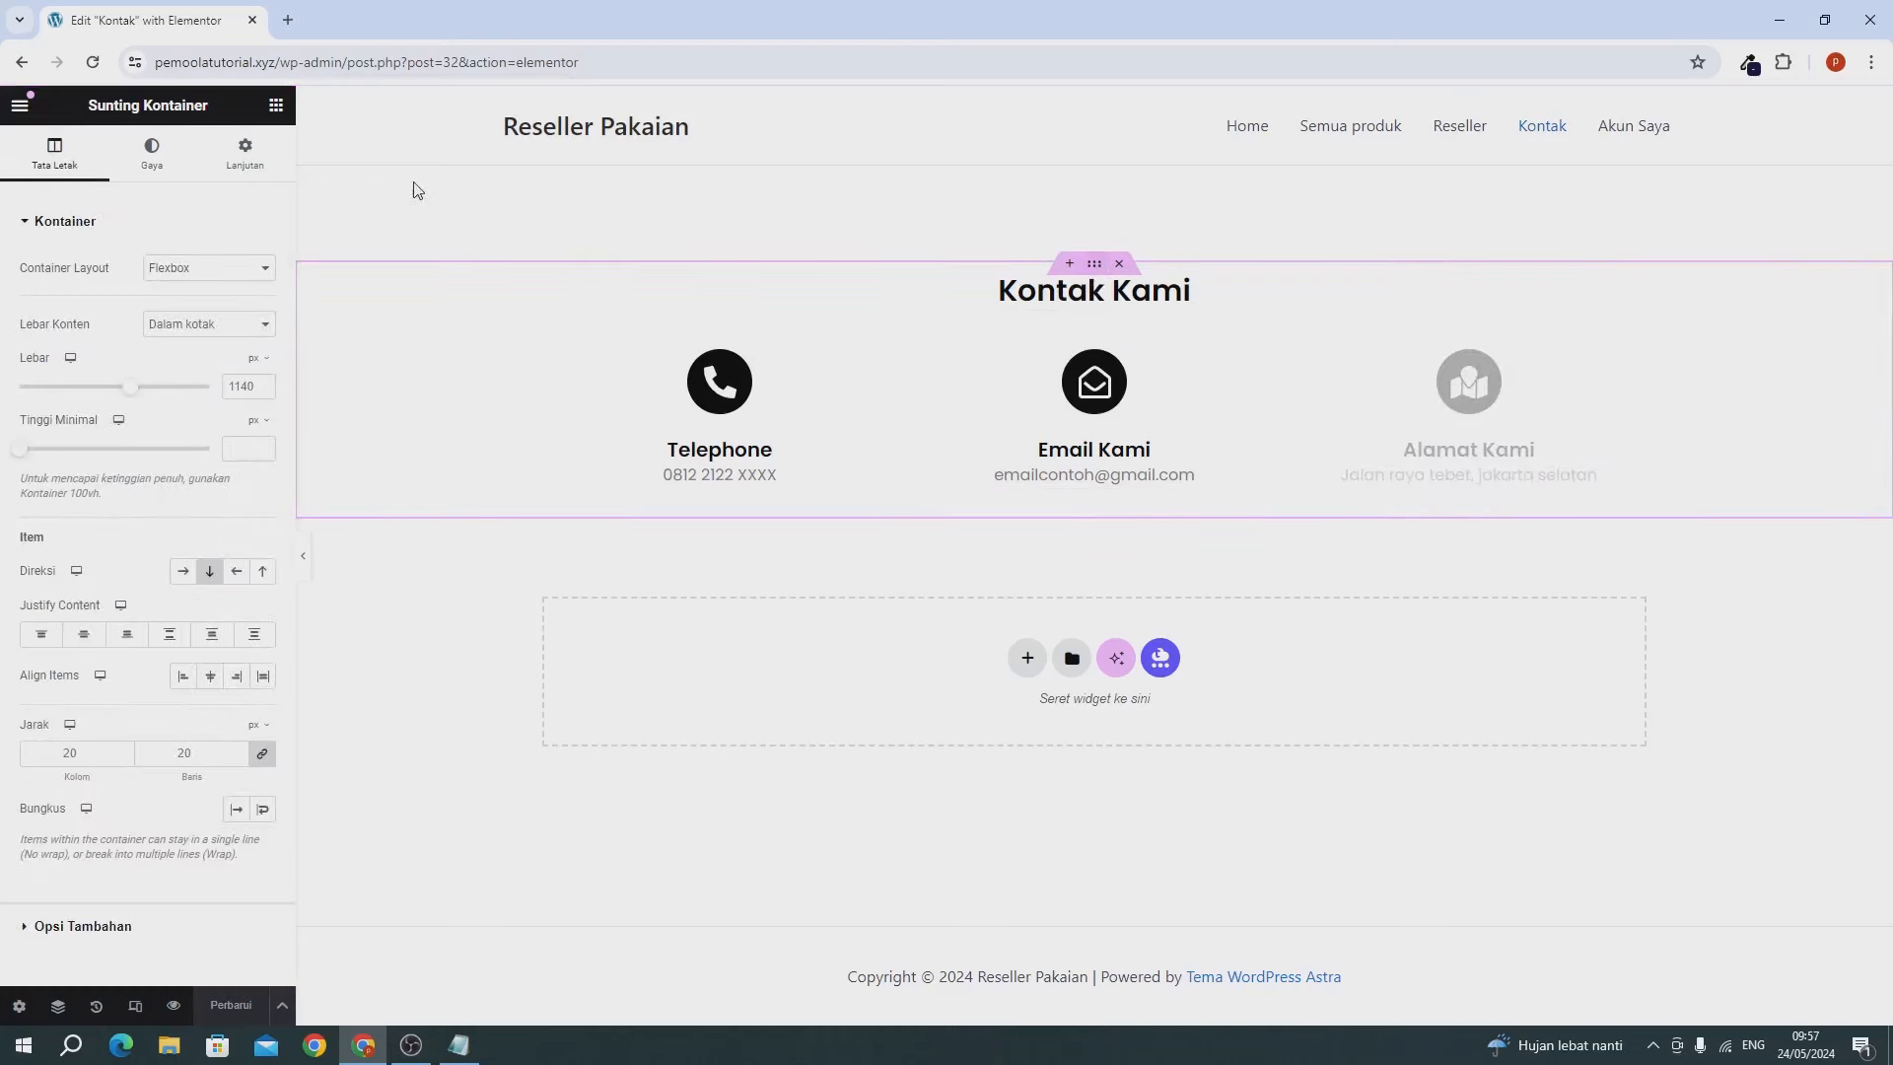
left_click(246, 153)
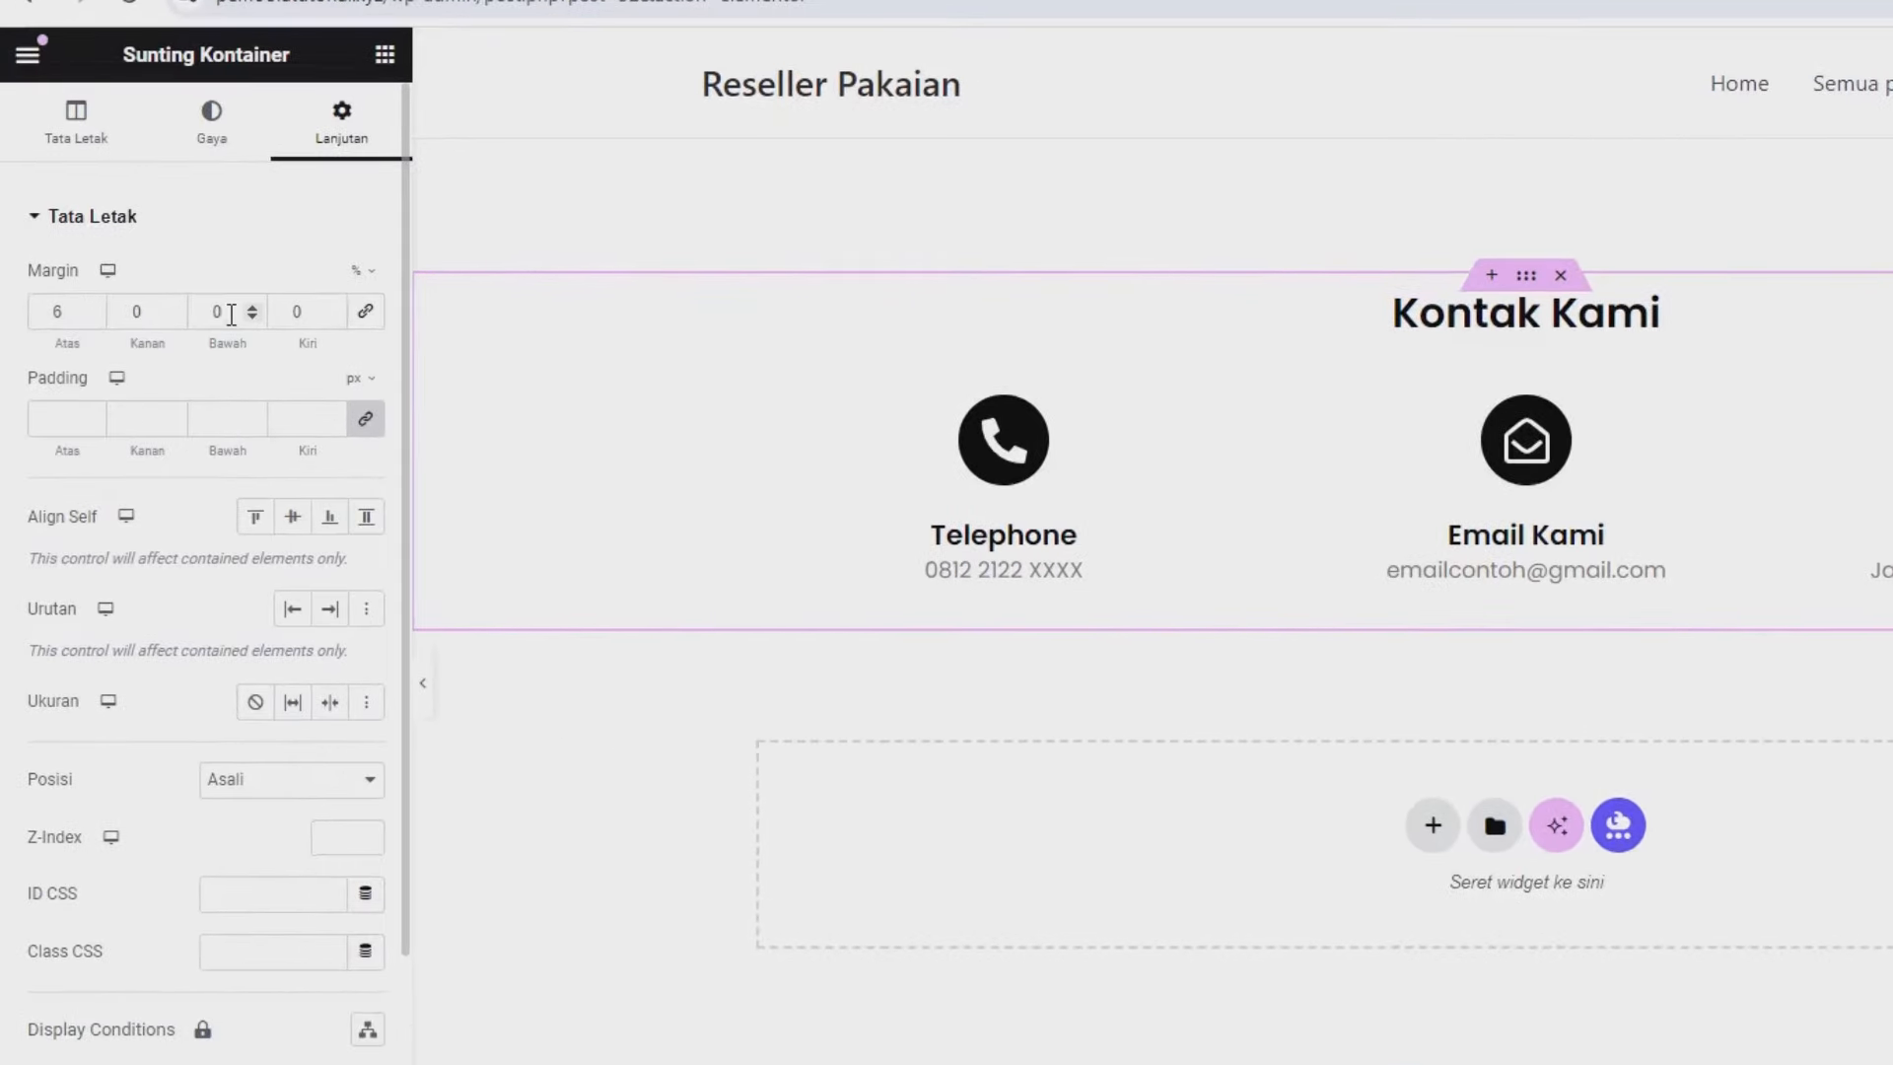
double_click(231, 313)
type("6")
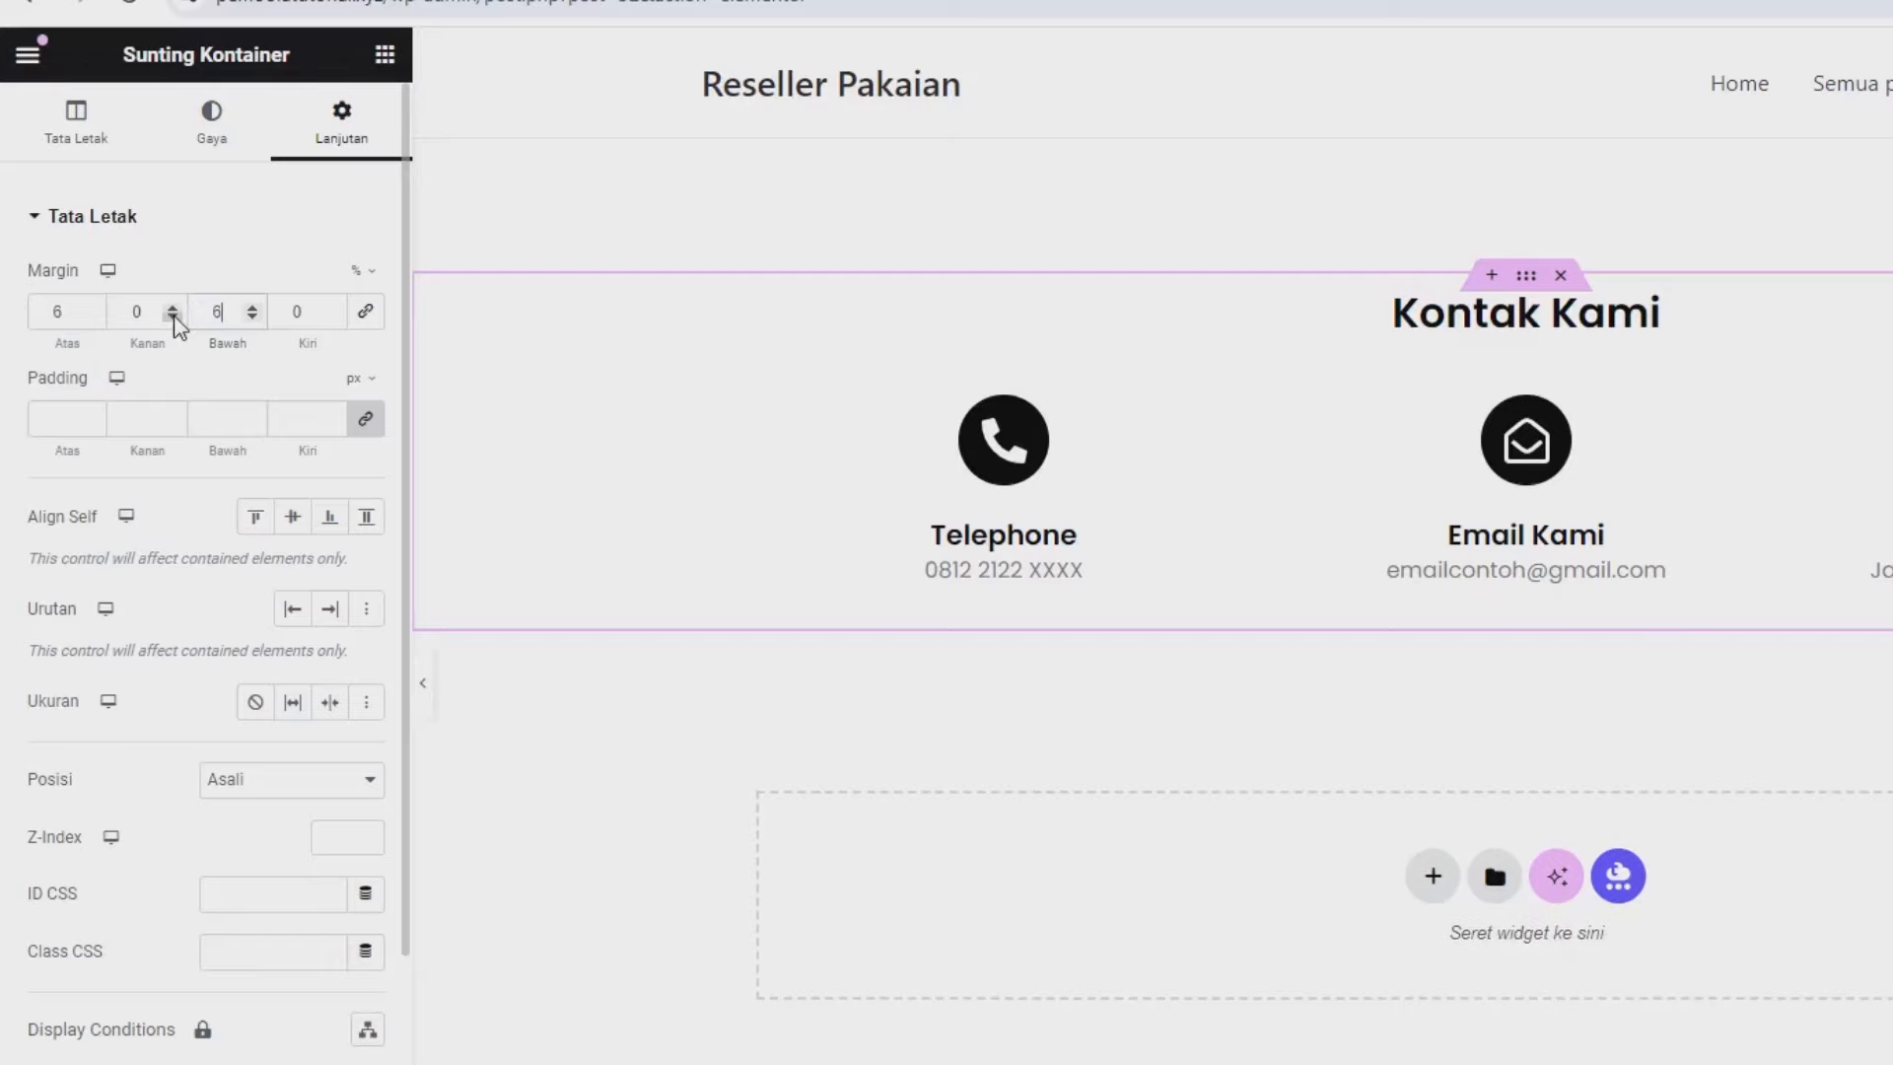
left_click(237, 1007)
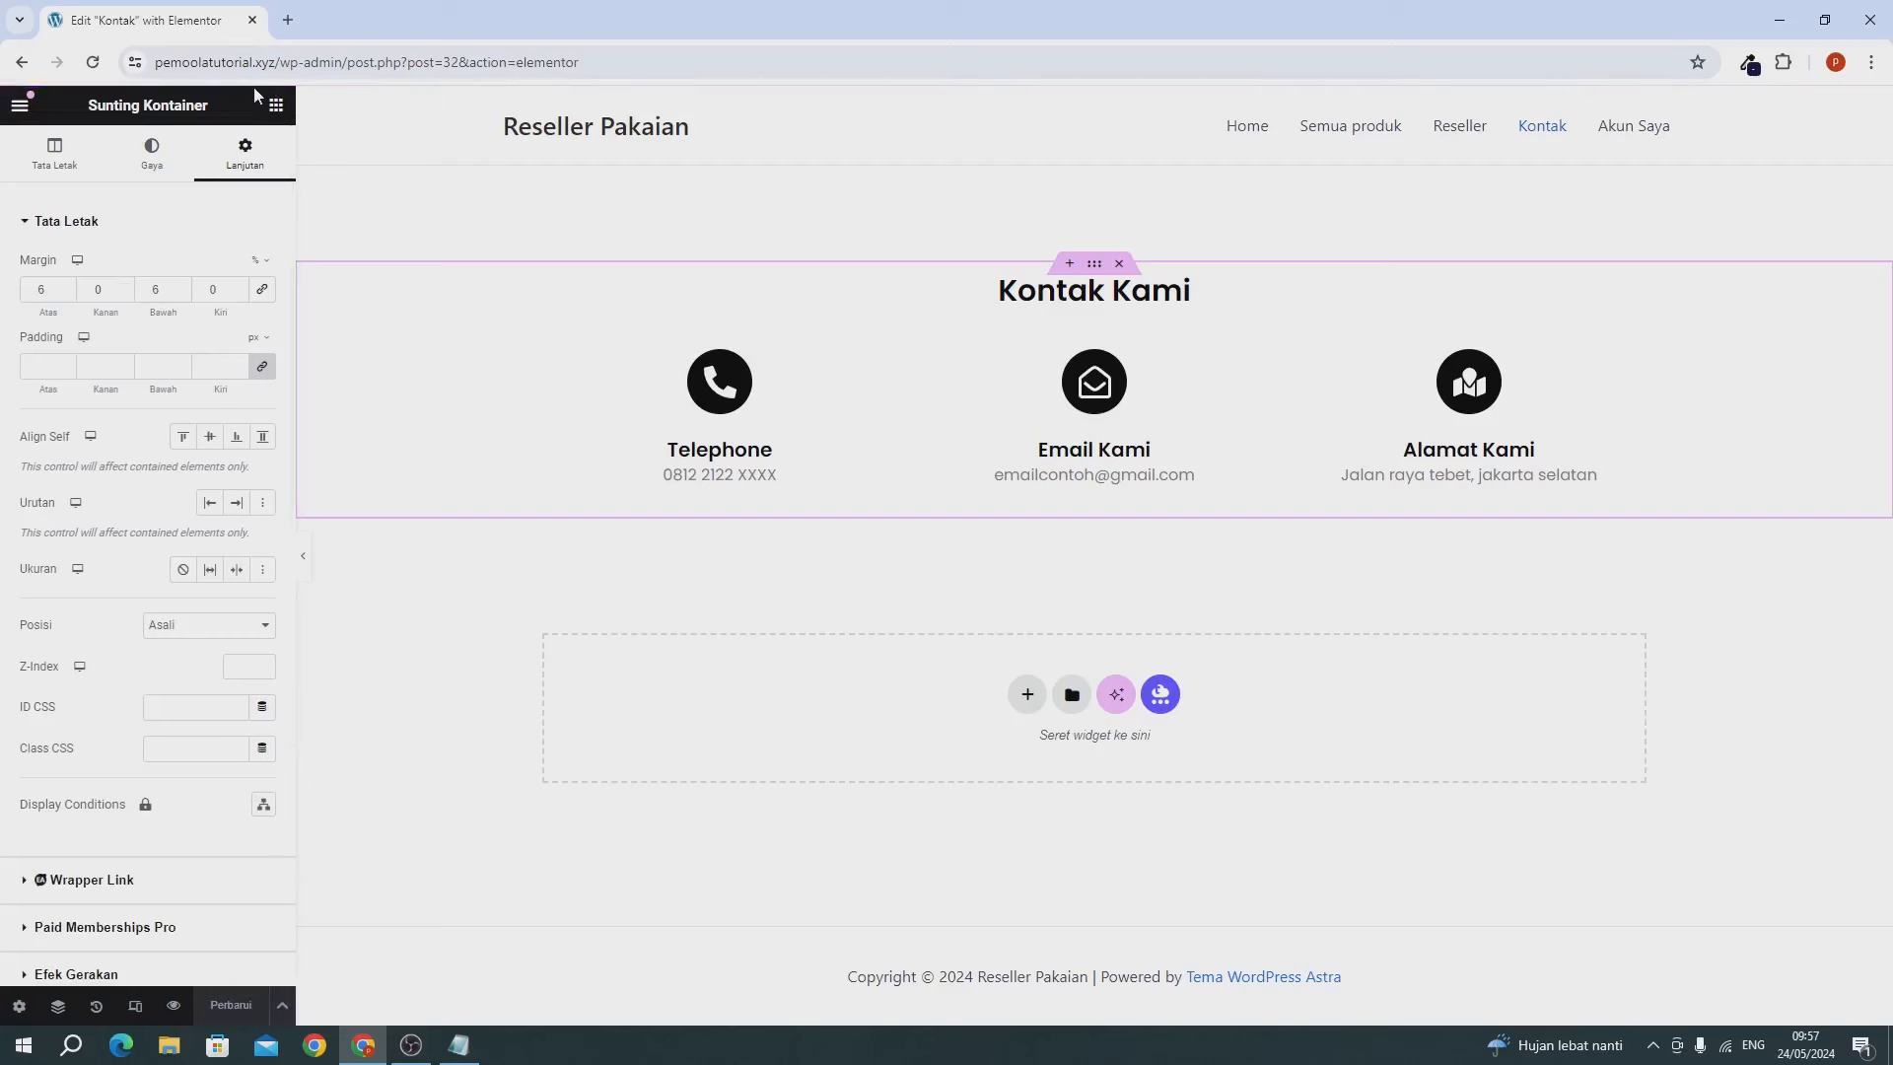
left_click_drag(279, 64, 79, 66)
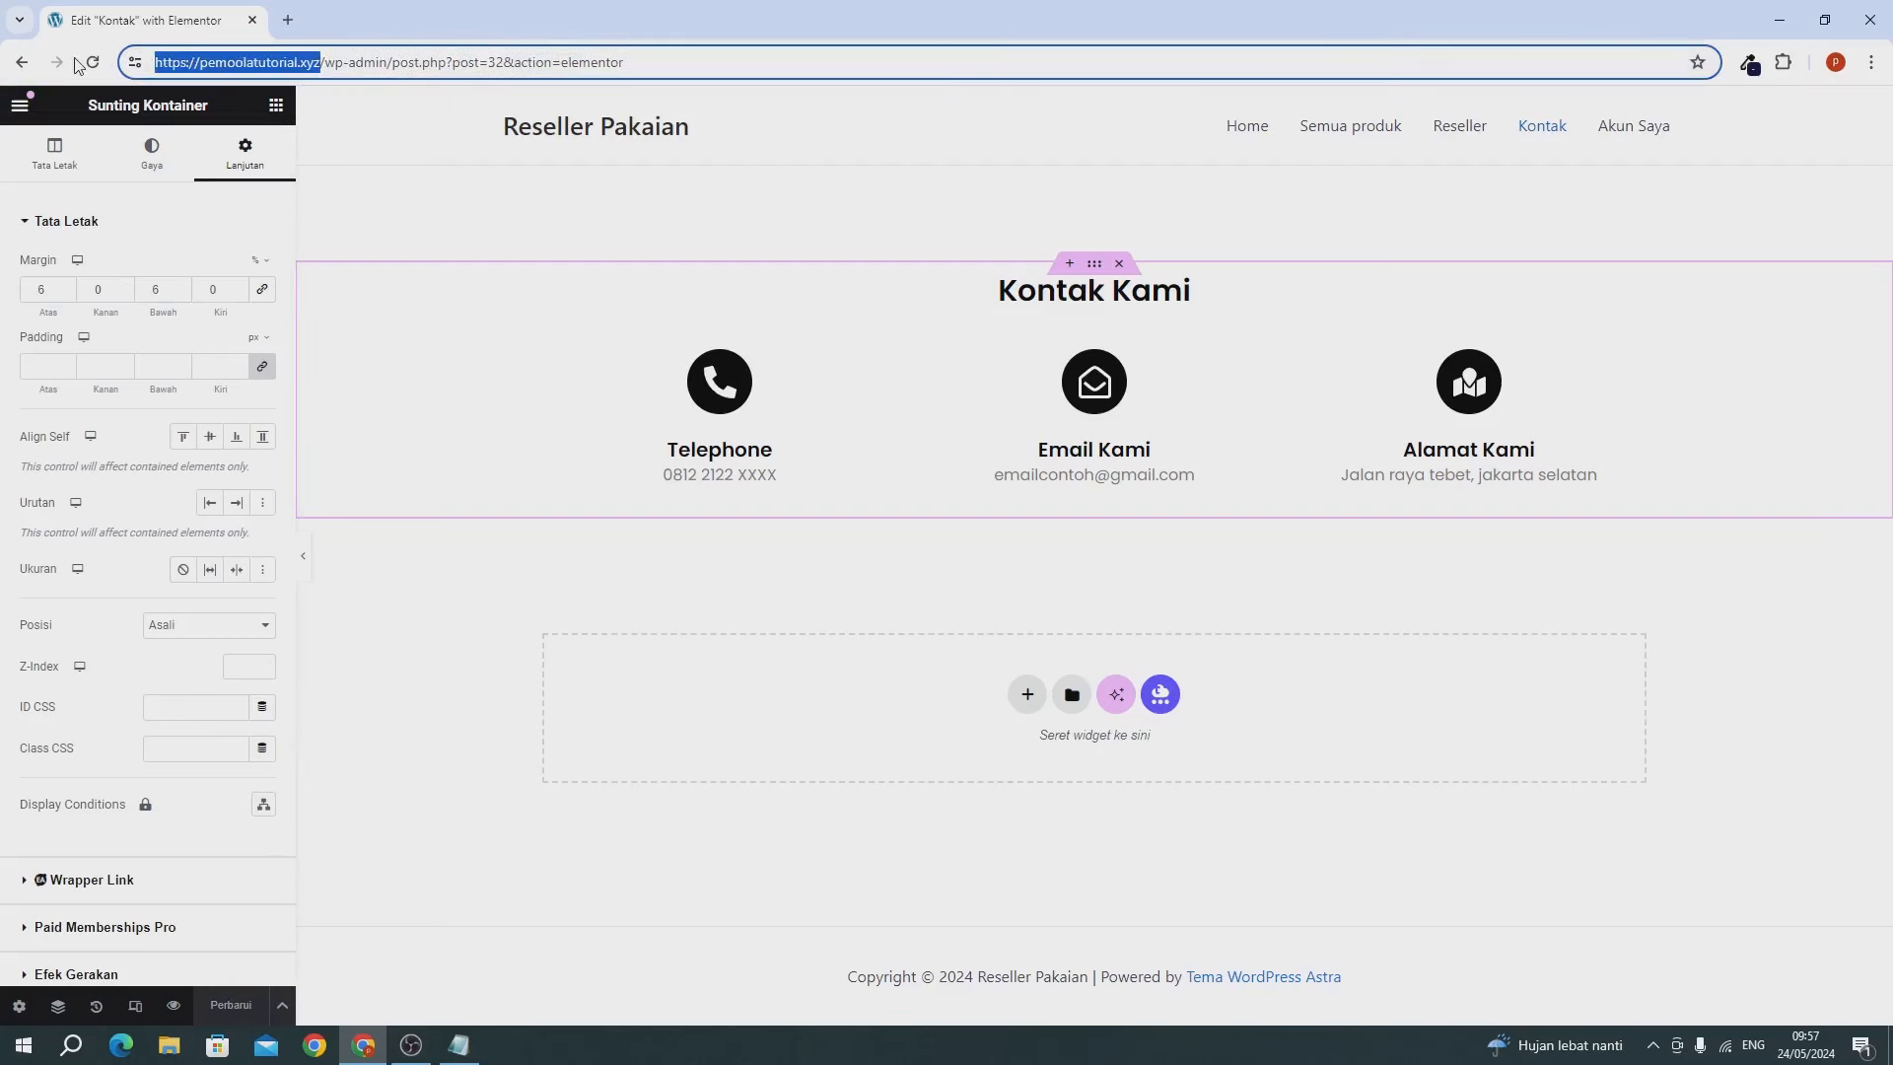
Load the live site in a new tab and open its Kontak page.
key("ctrl+c")
left_click(288, 19)
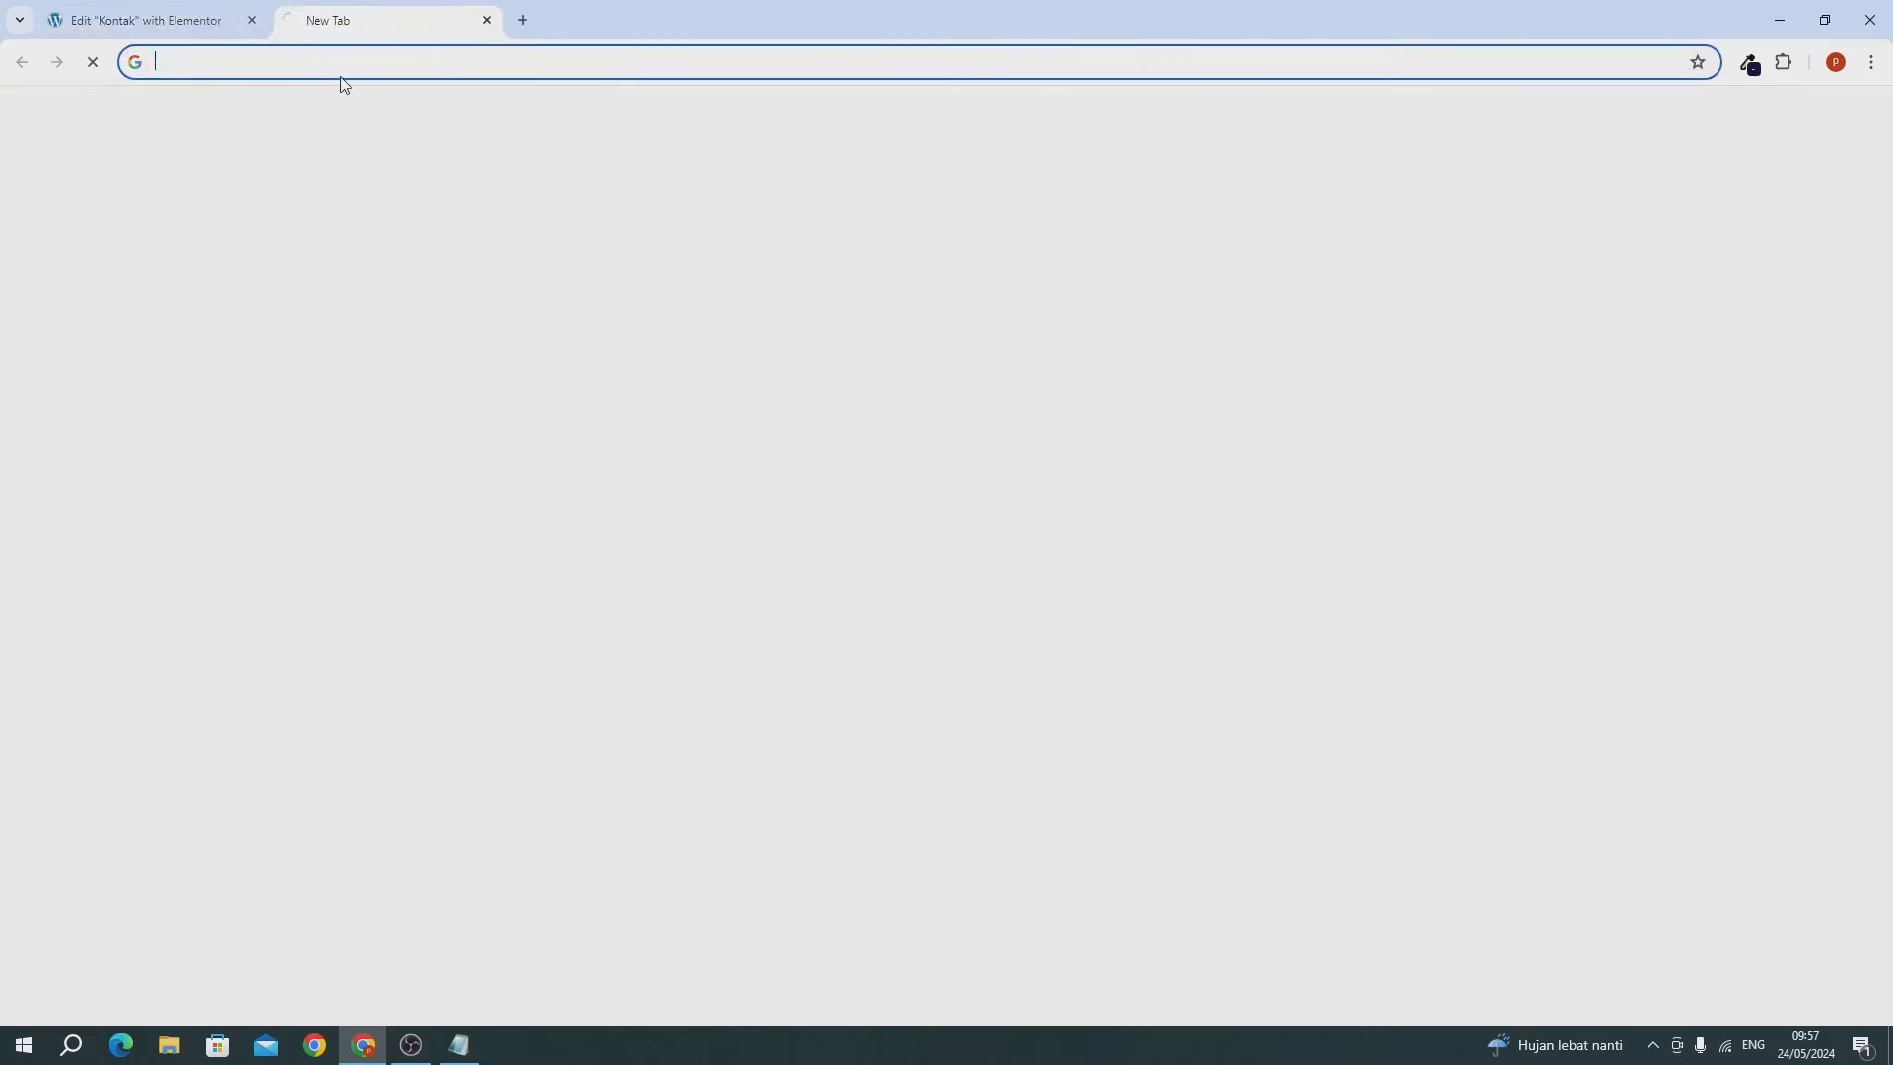
key("ctrl+v")
key("Return")
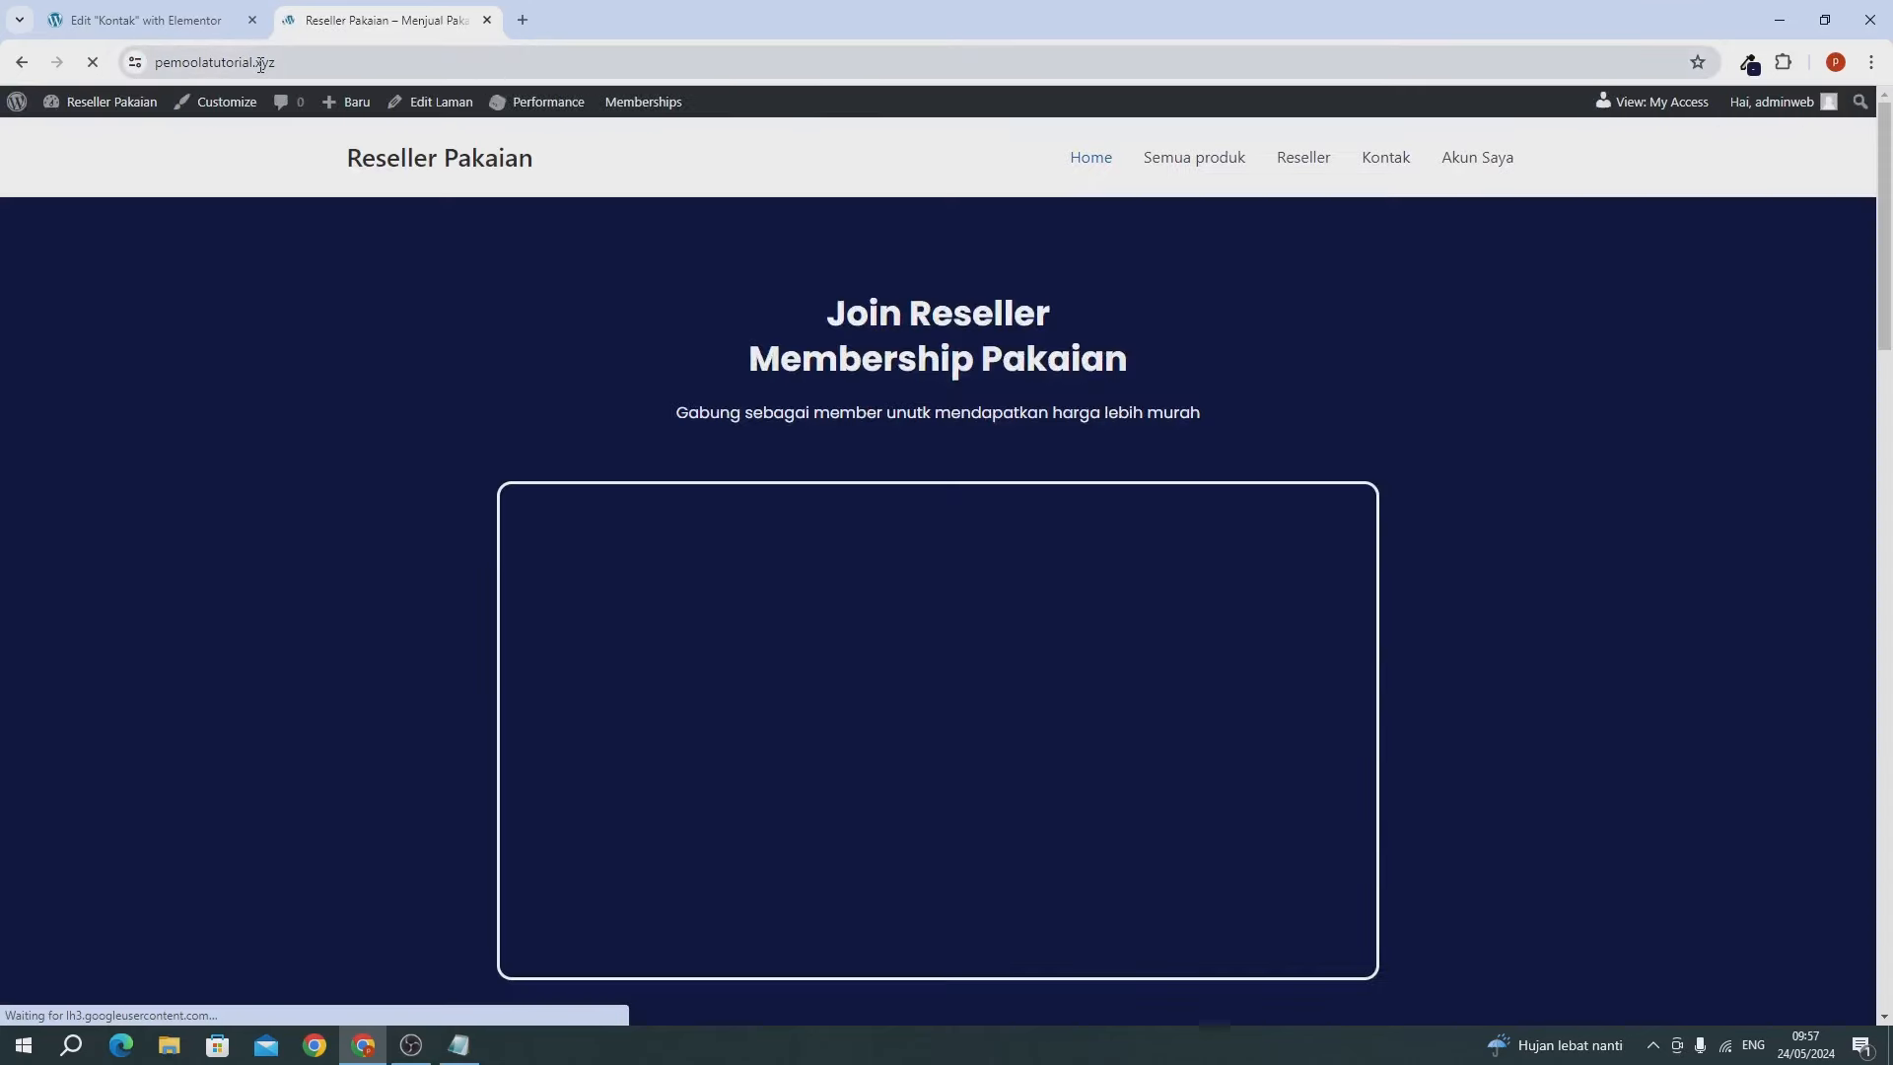
left_click(316, 67)
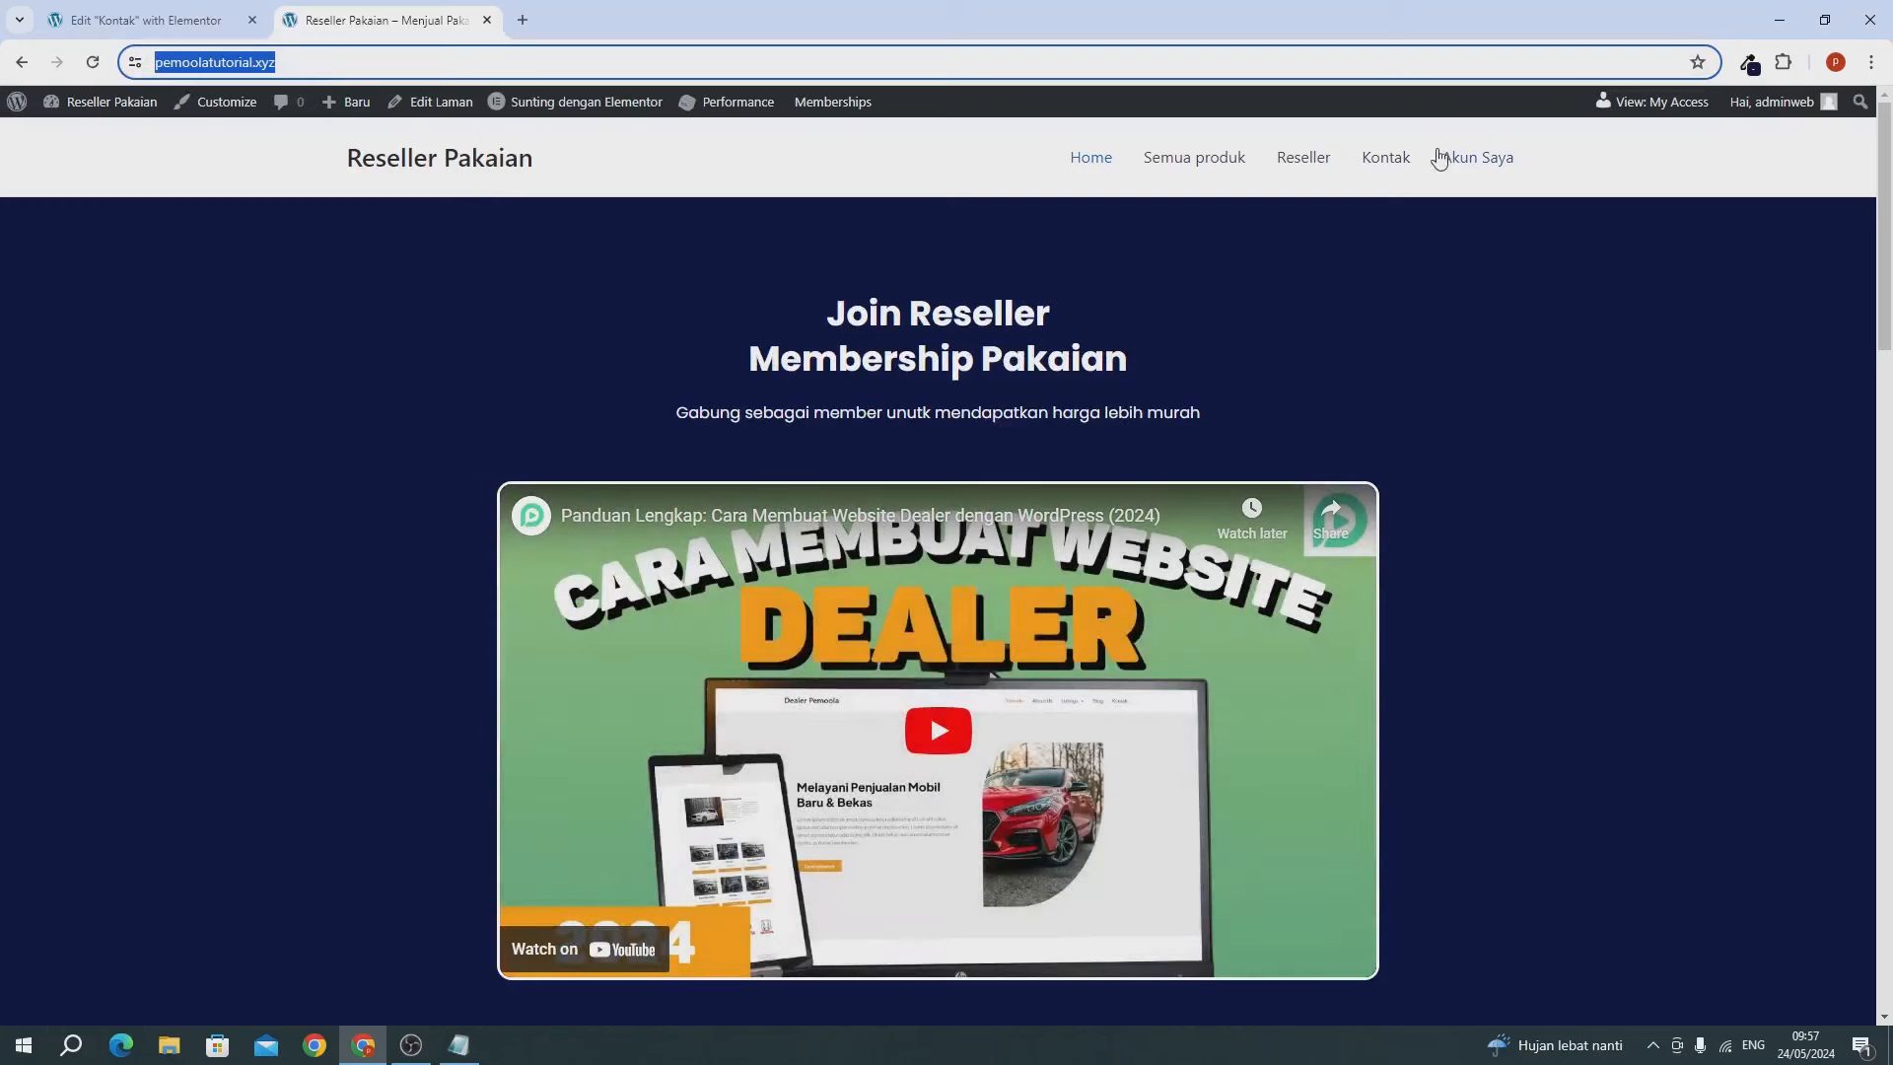
left_click(1410, 157)
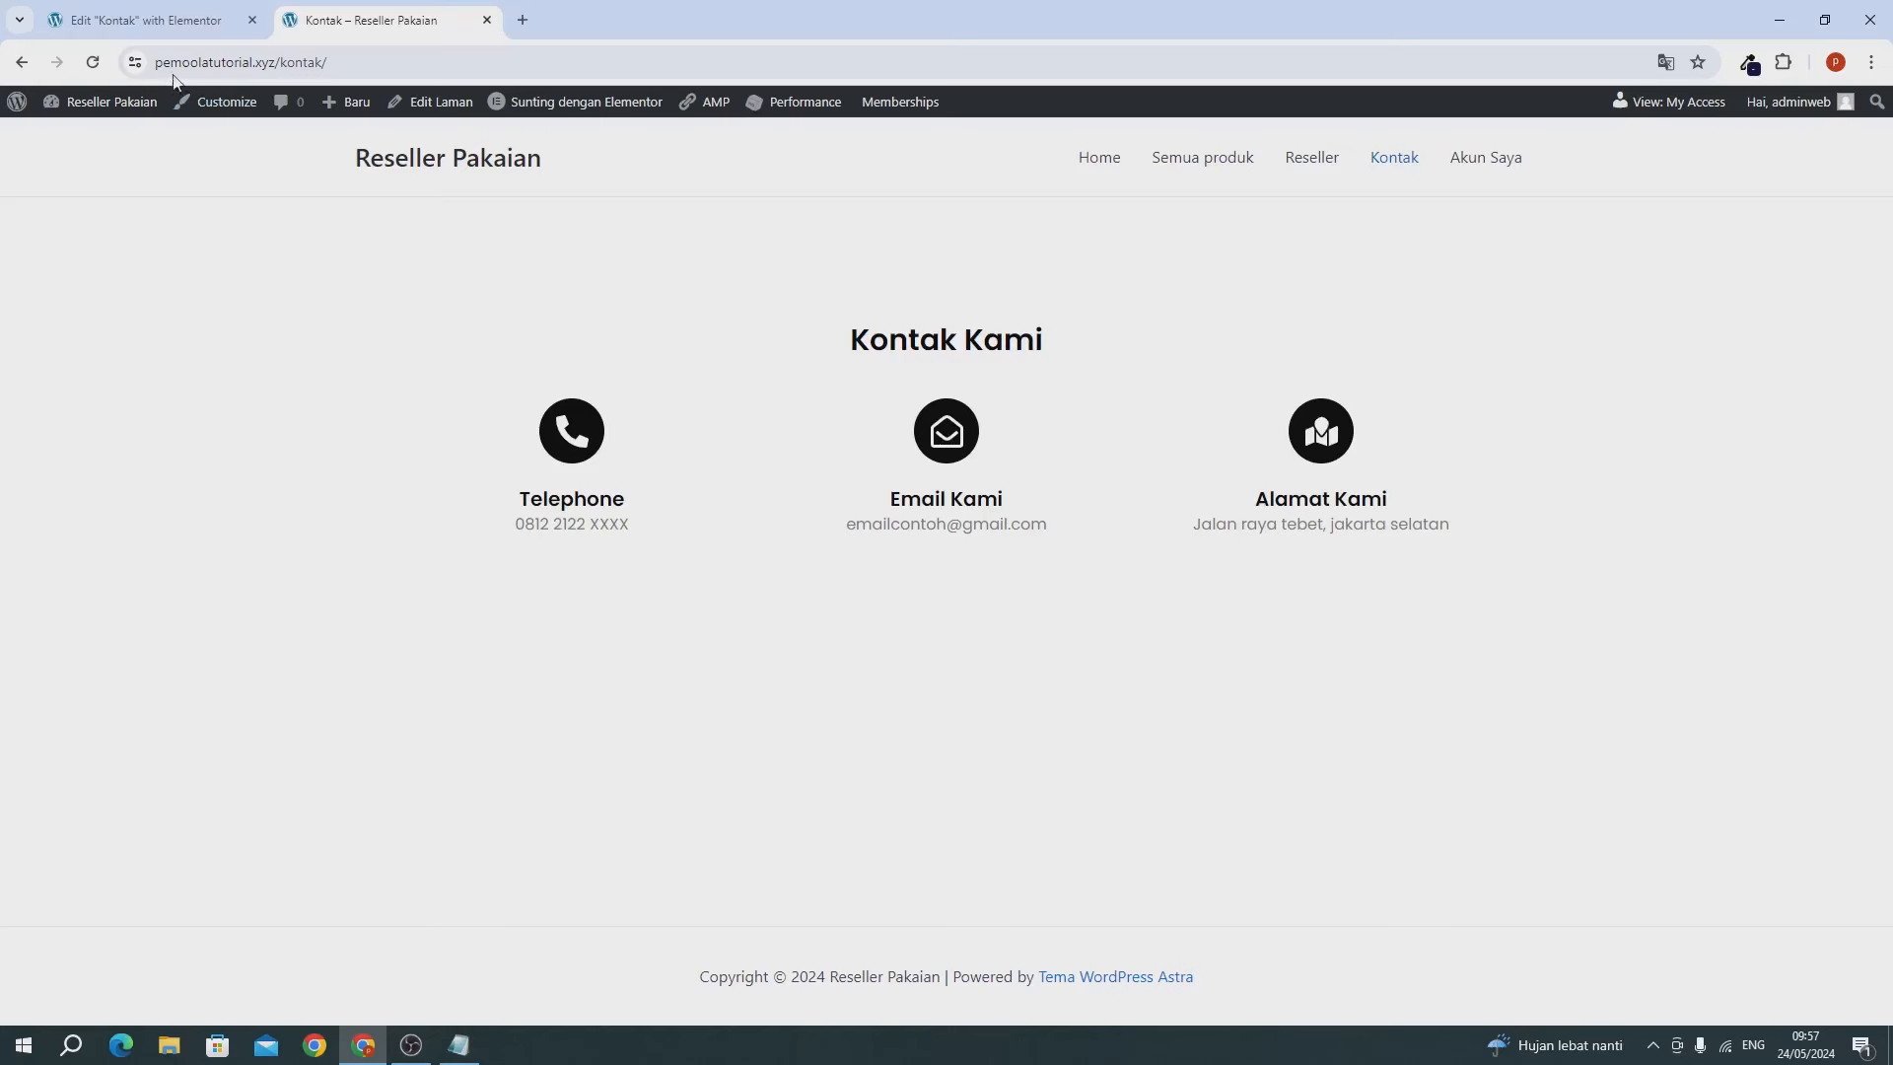
Close the Elementor editing tab for Kontak and return to the site home page.
left_click(168, 27)
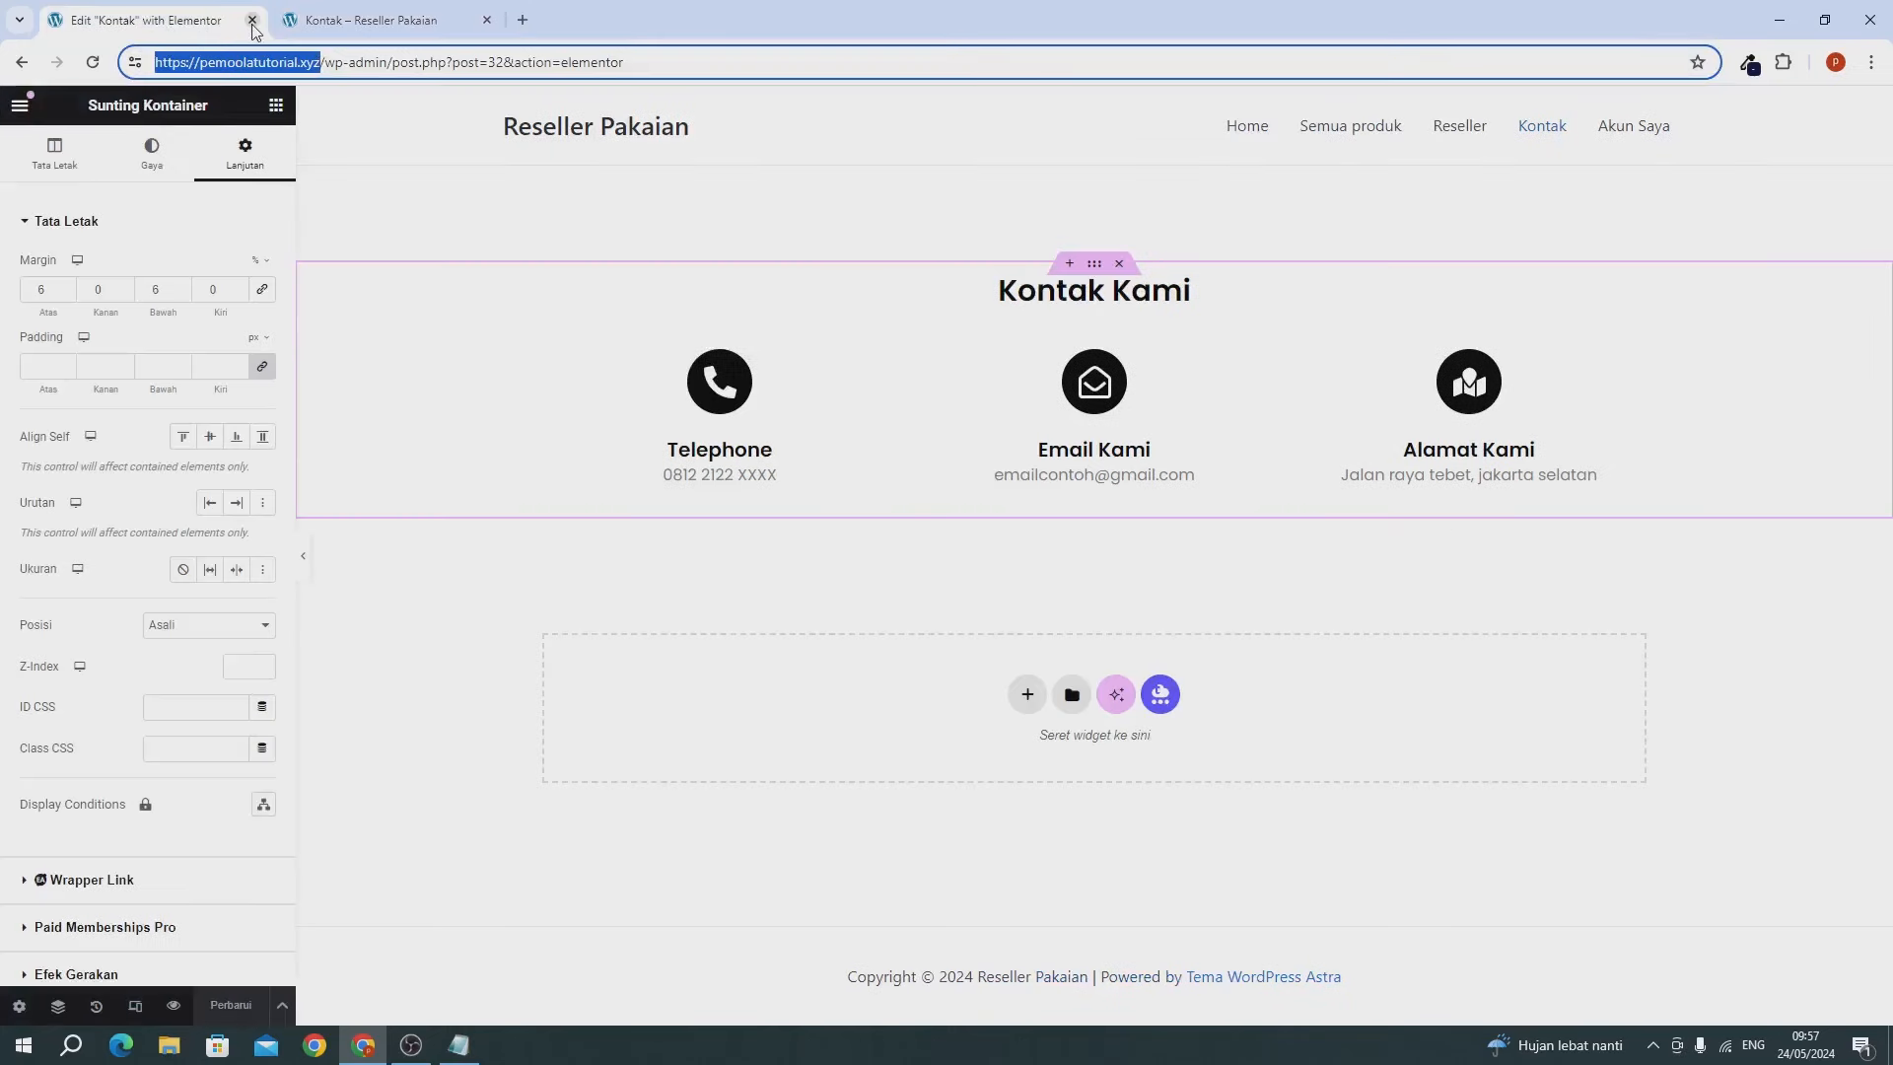
left_click(252, 22)
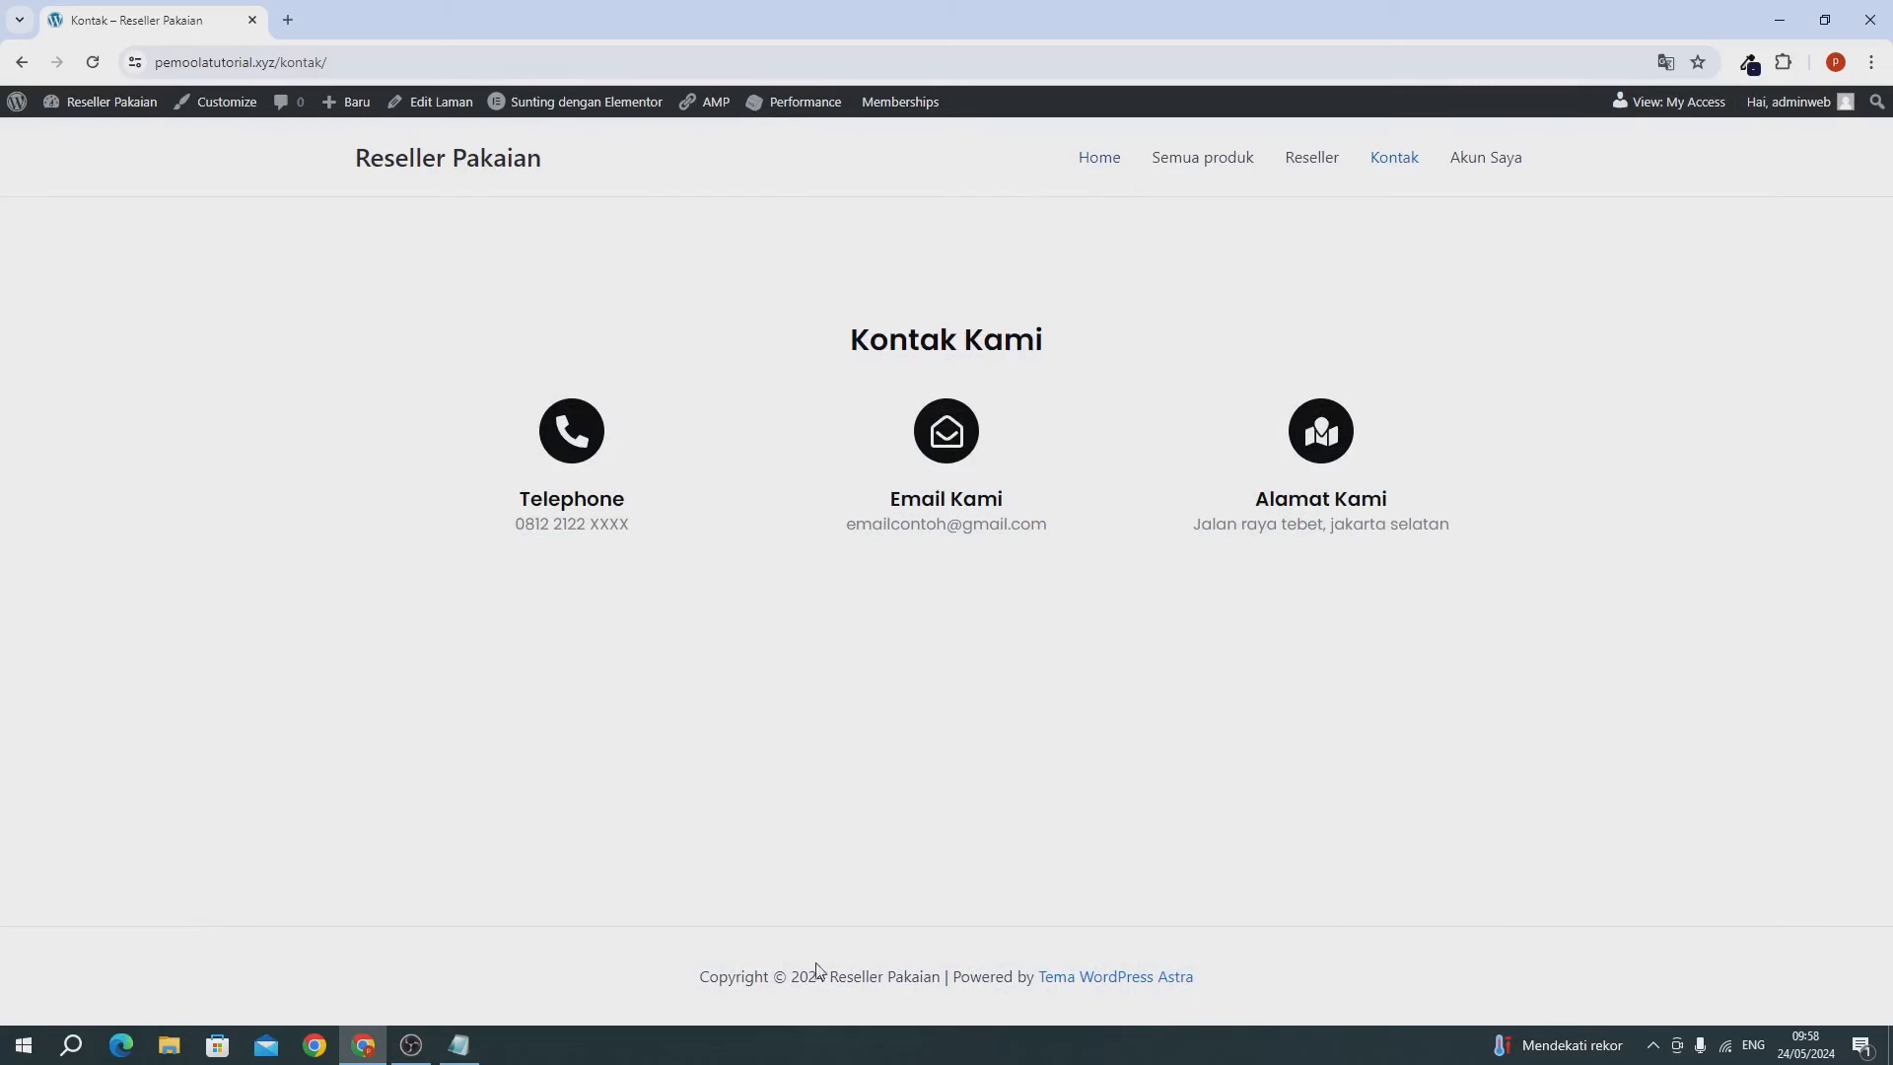
left_click(507, 168)
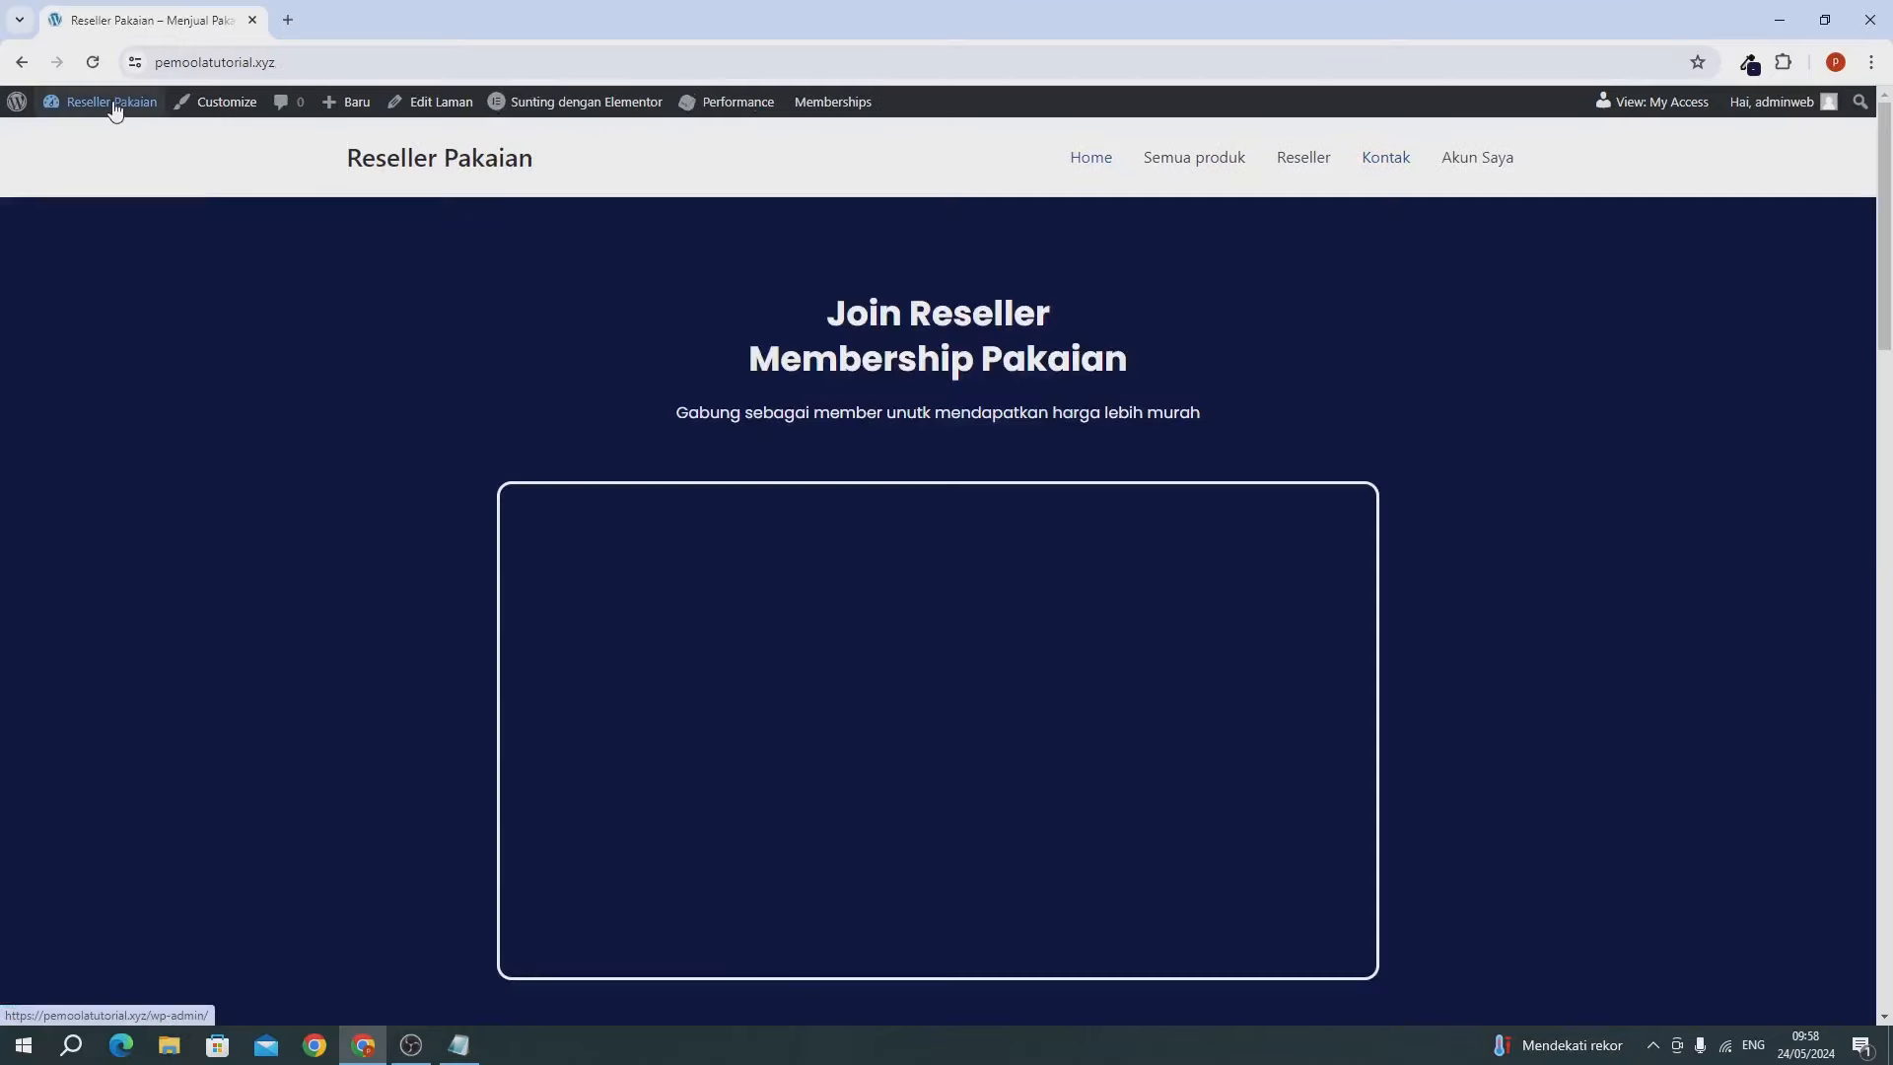
Open the Dasbor link in a new tab and place it before the site tab.
mouse_move(89, 109)
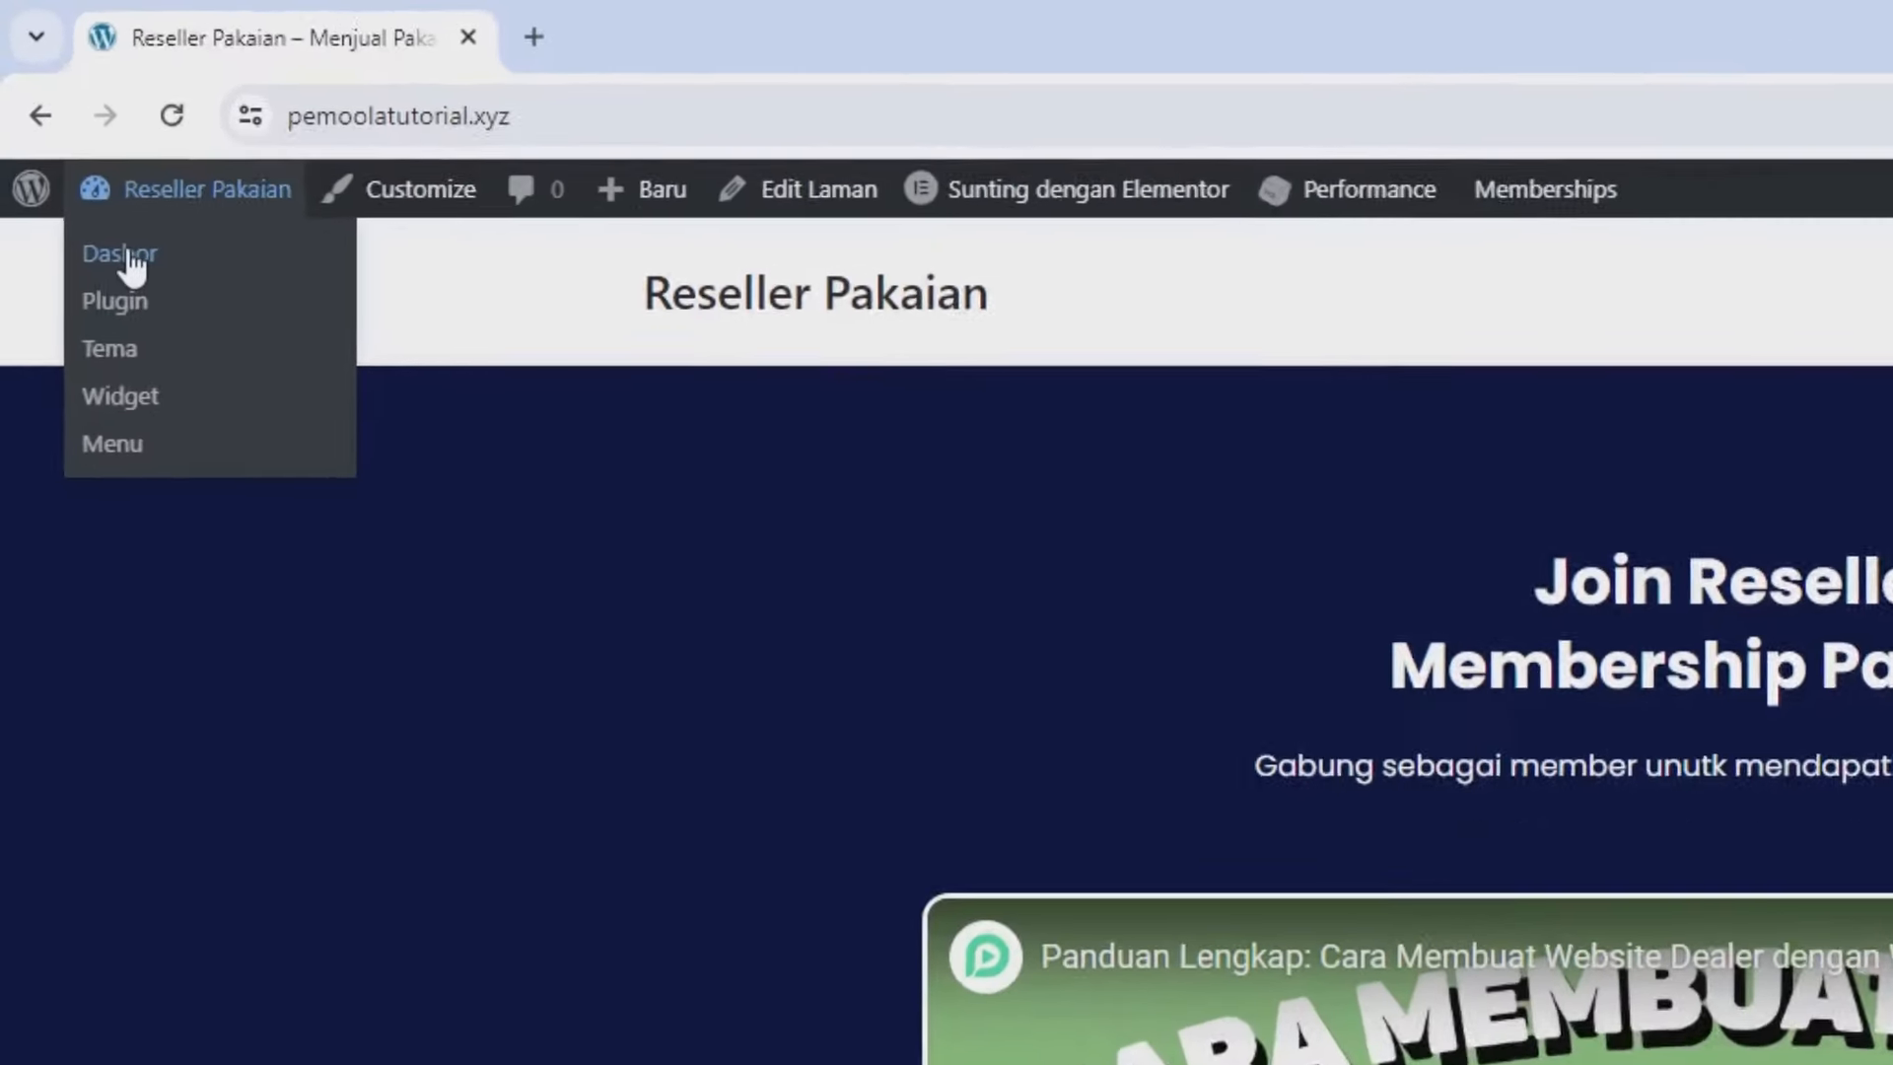
right_click(129, 259)
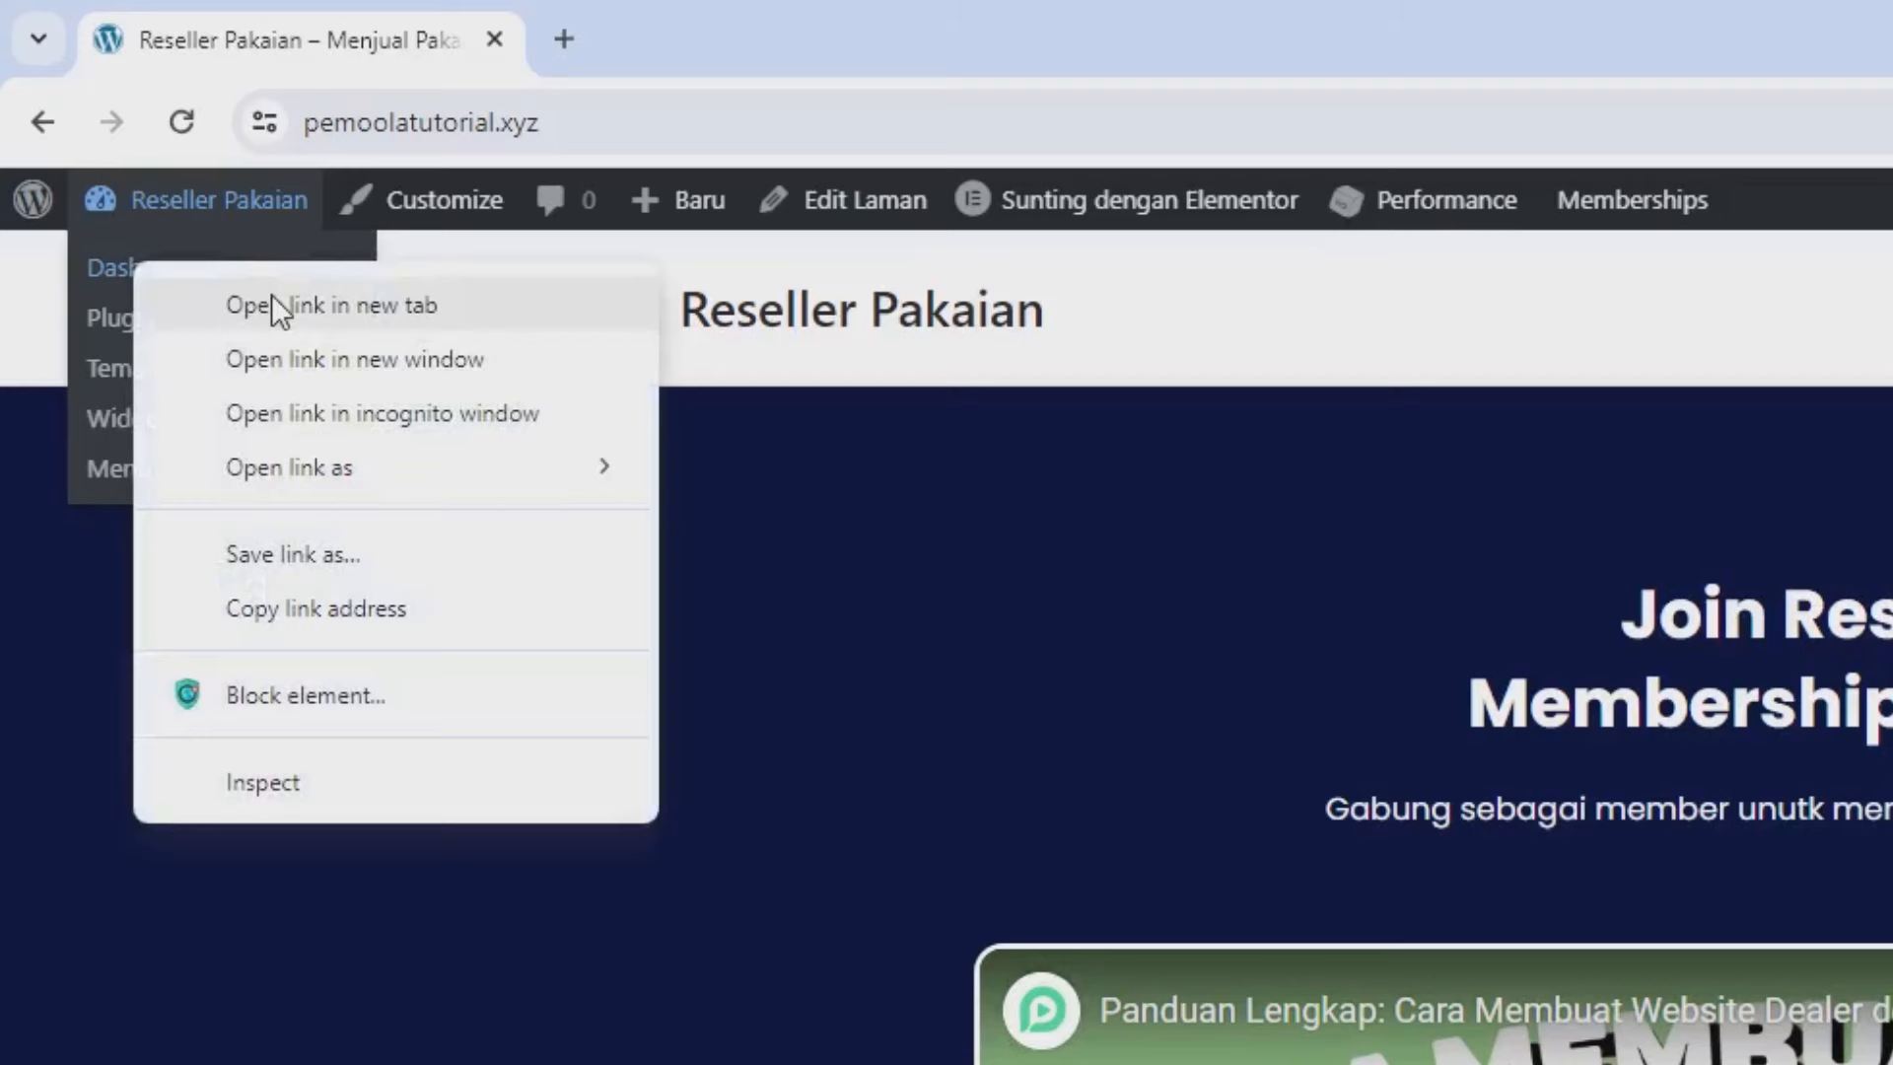
left_click(272, 296)
left_click(608, 55)
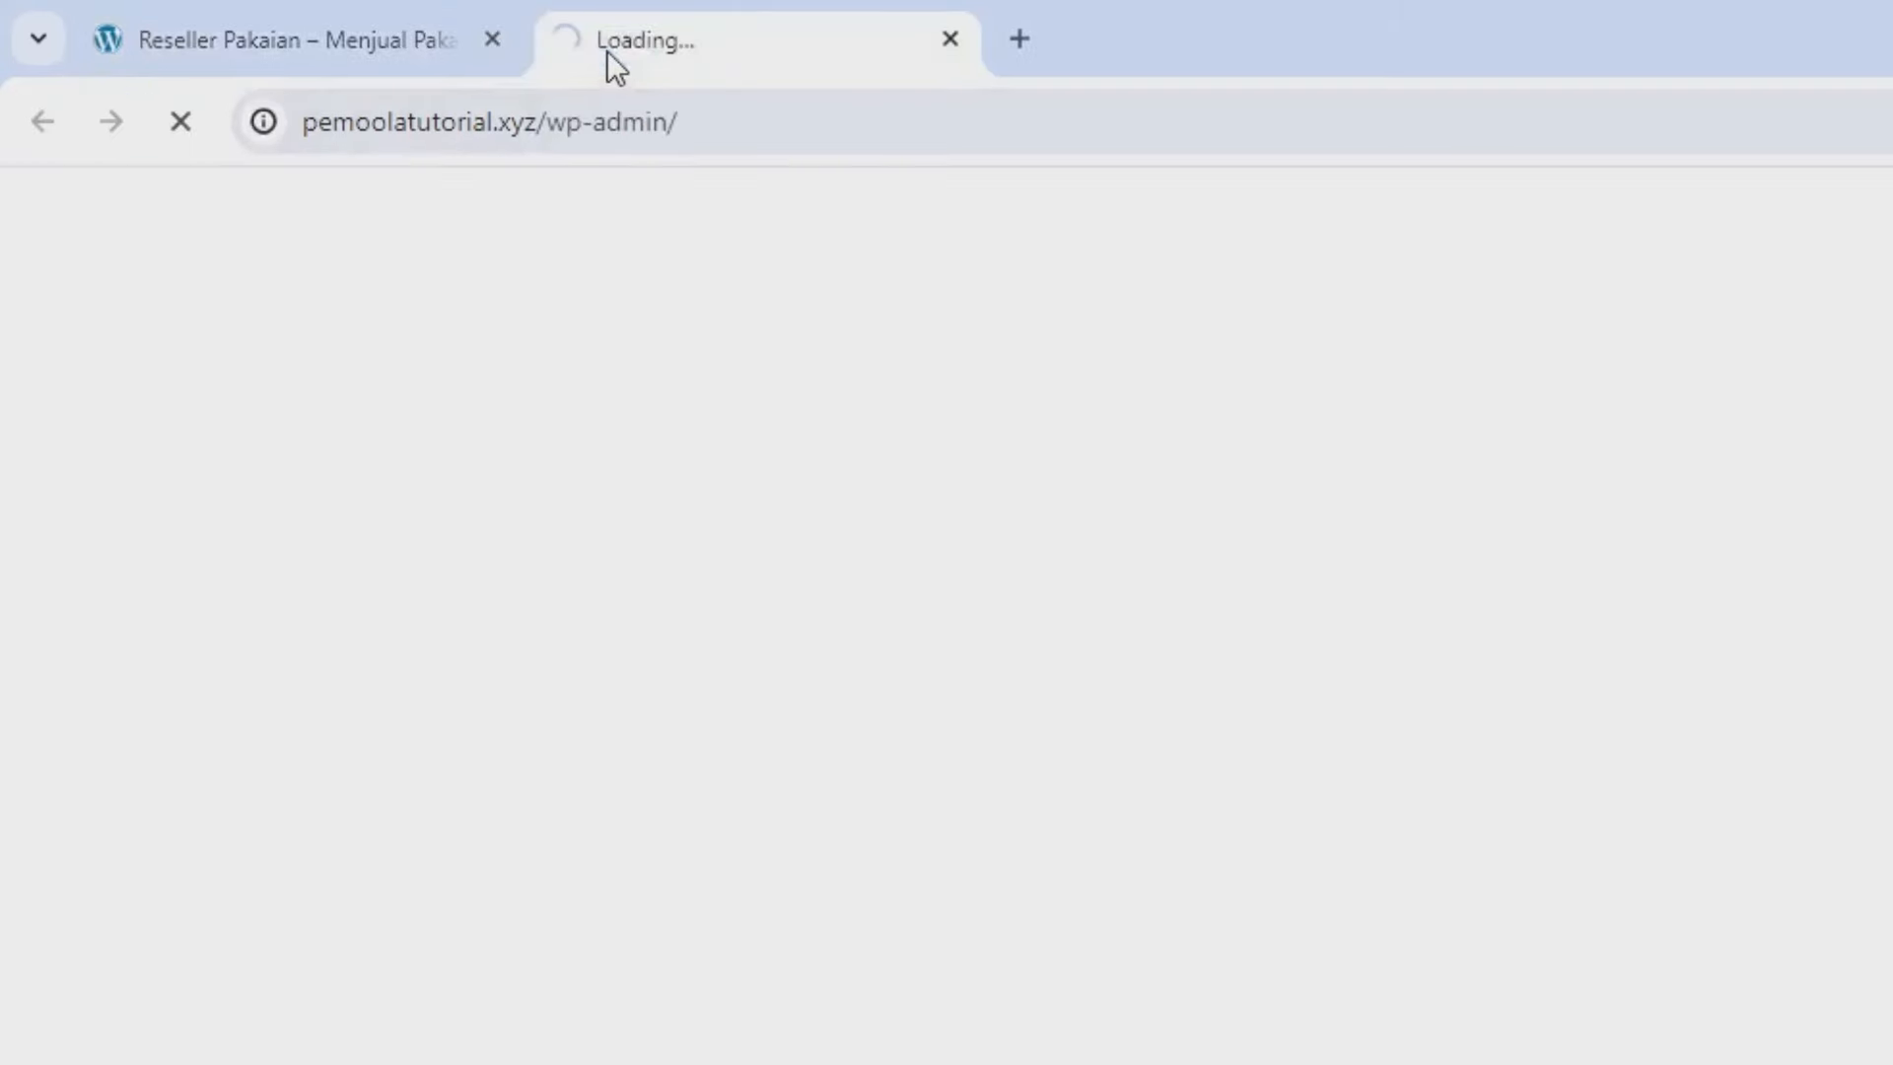
left_click_drag(606, 51, 271, 24)
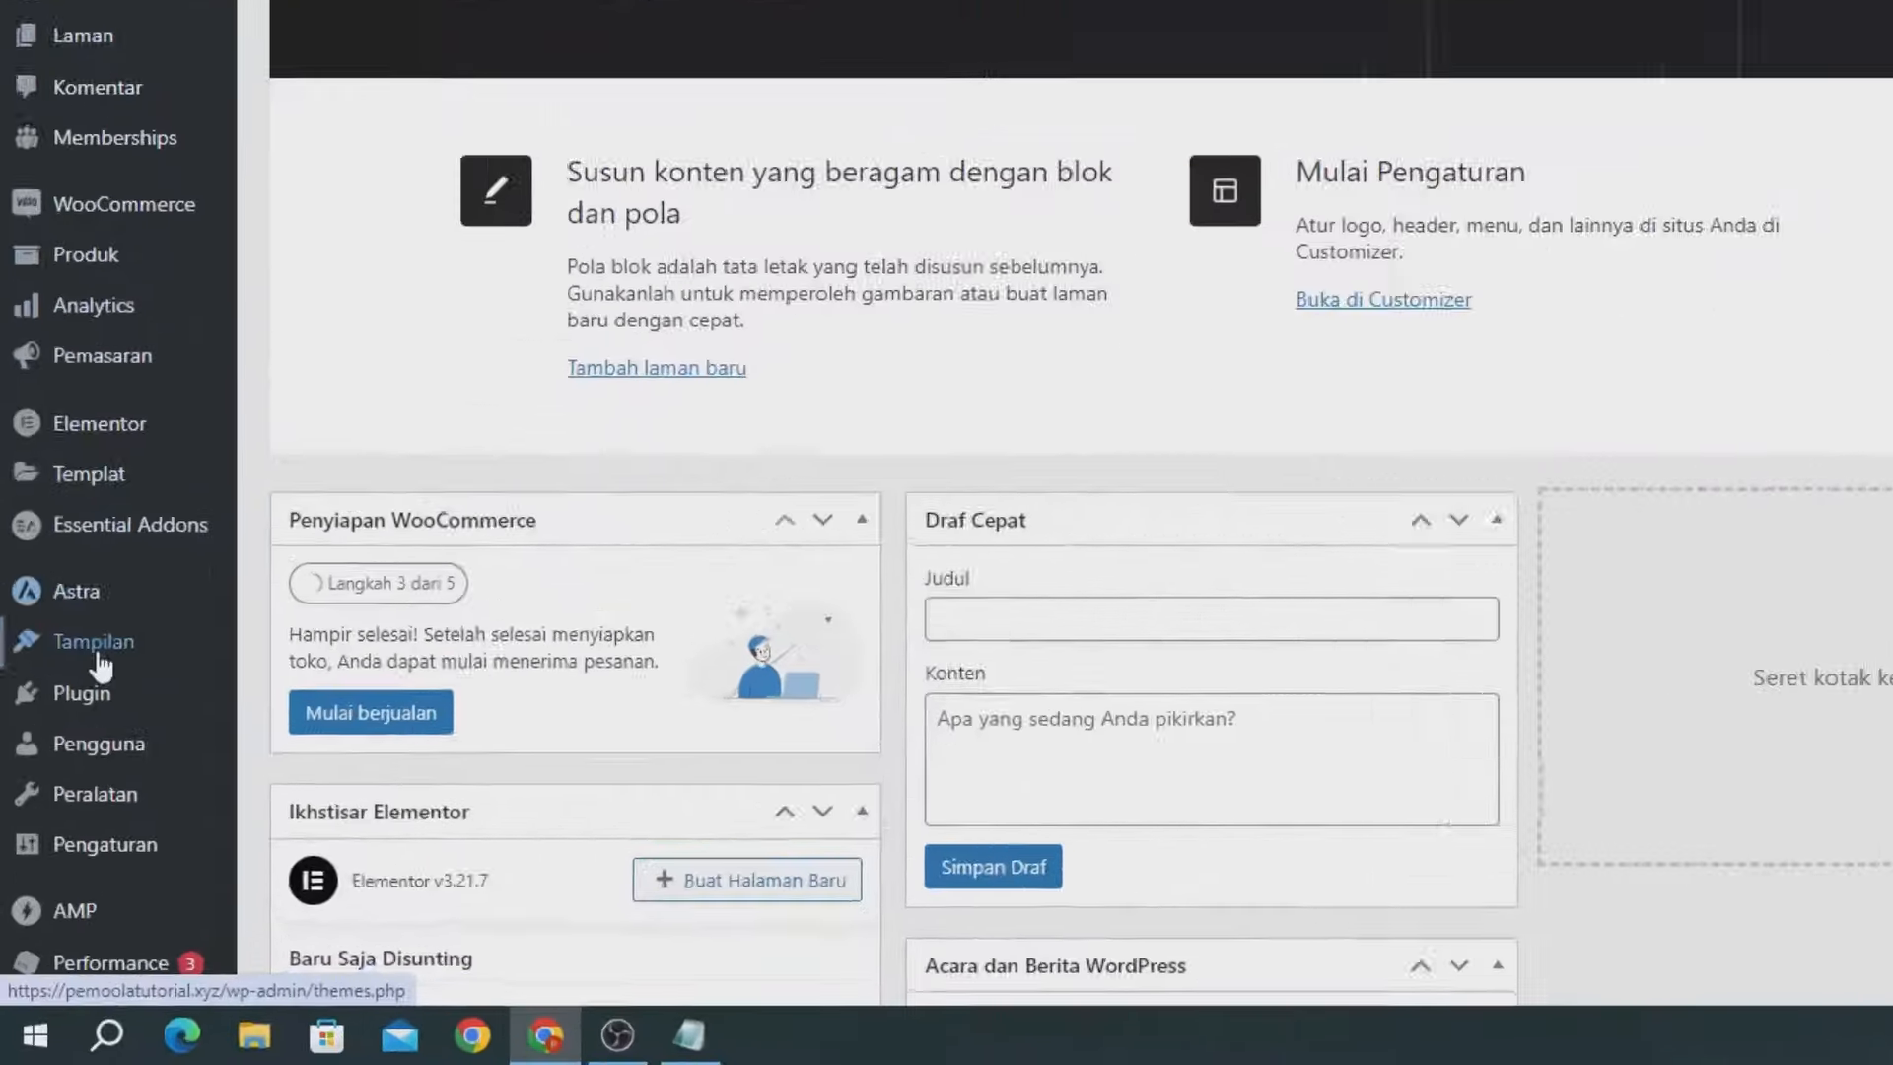
mouse_move(64, 788)
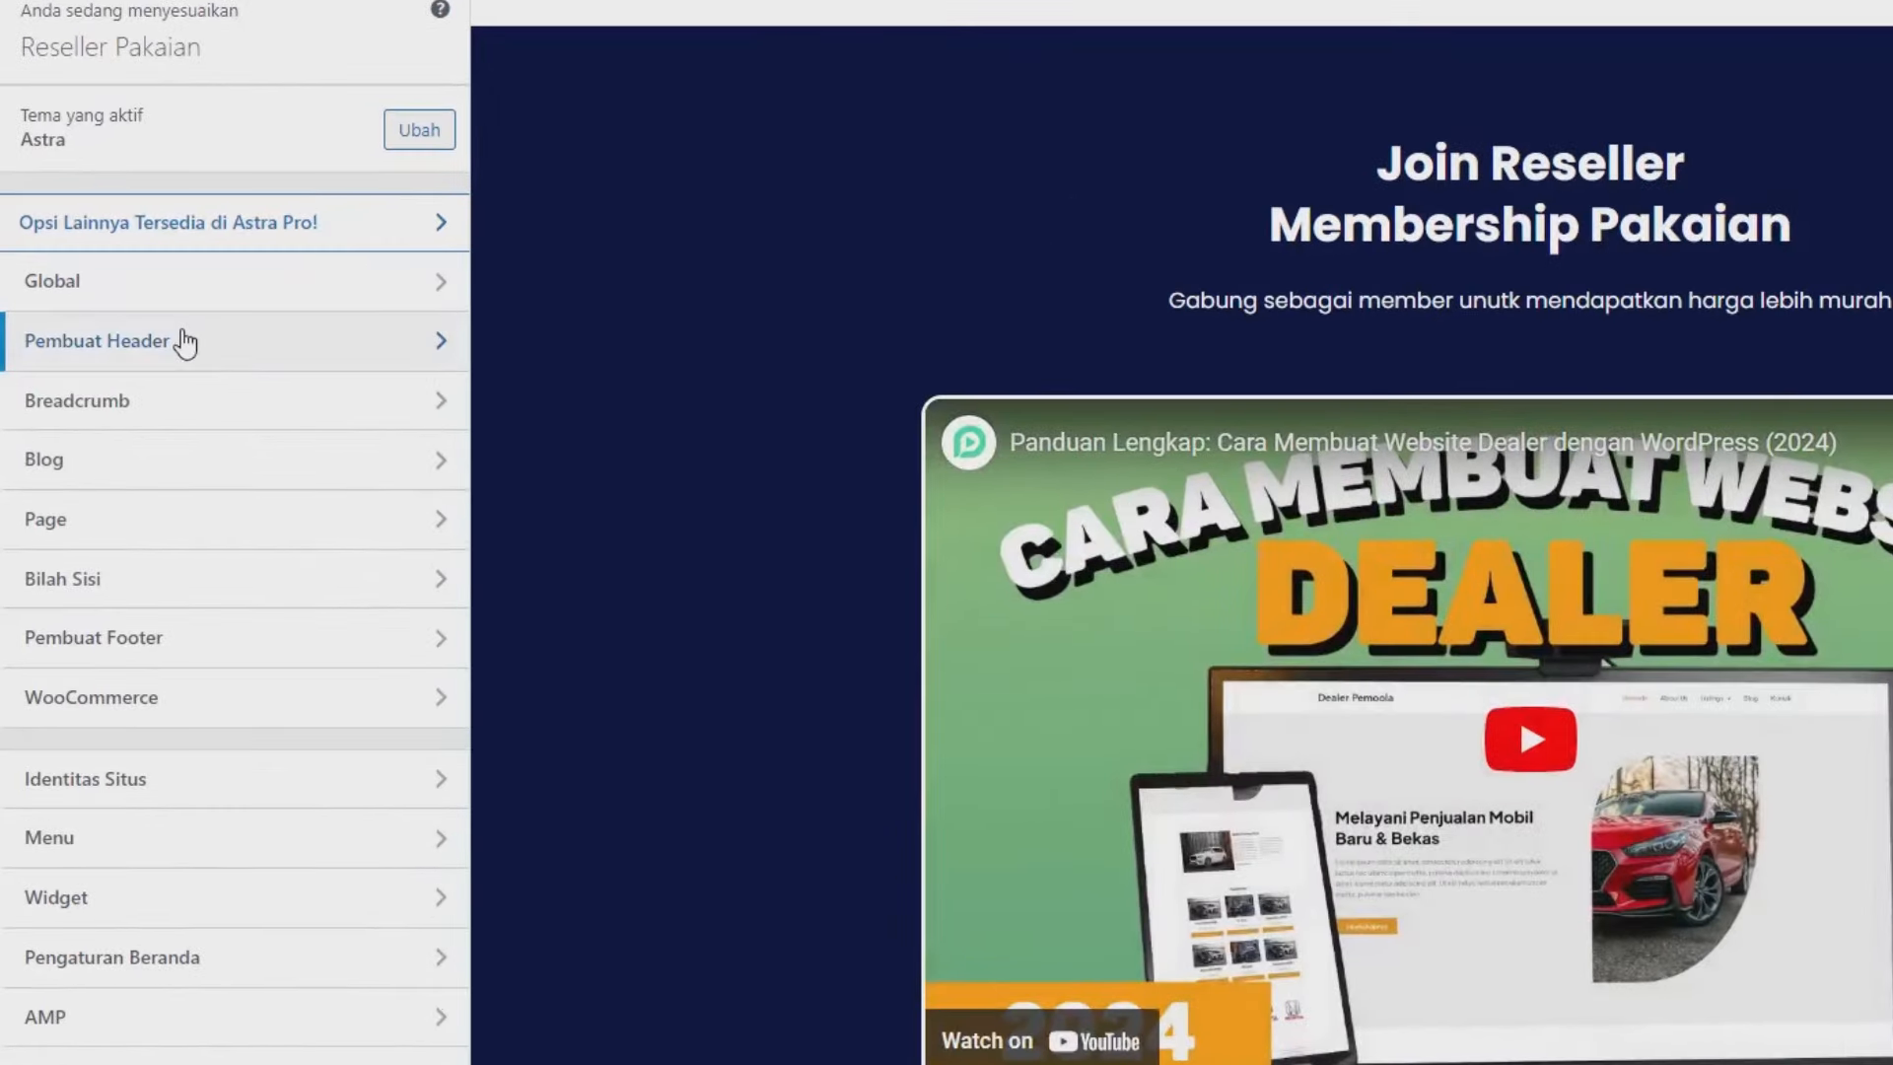
Give the primary header row a #010A35 navy background and a 0 bottom border.
left_click(184, 343)
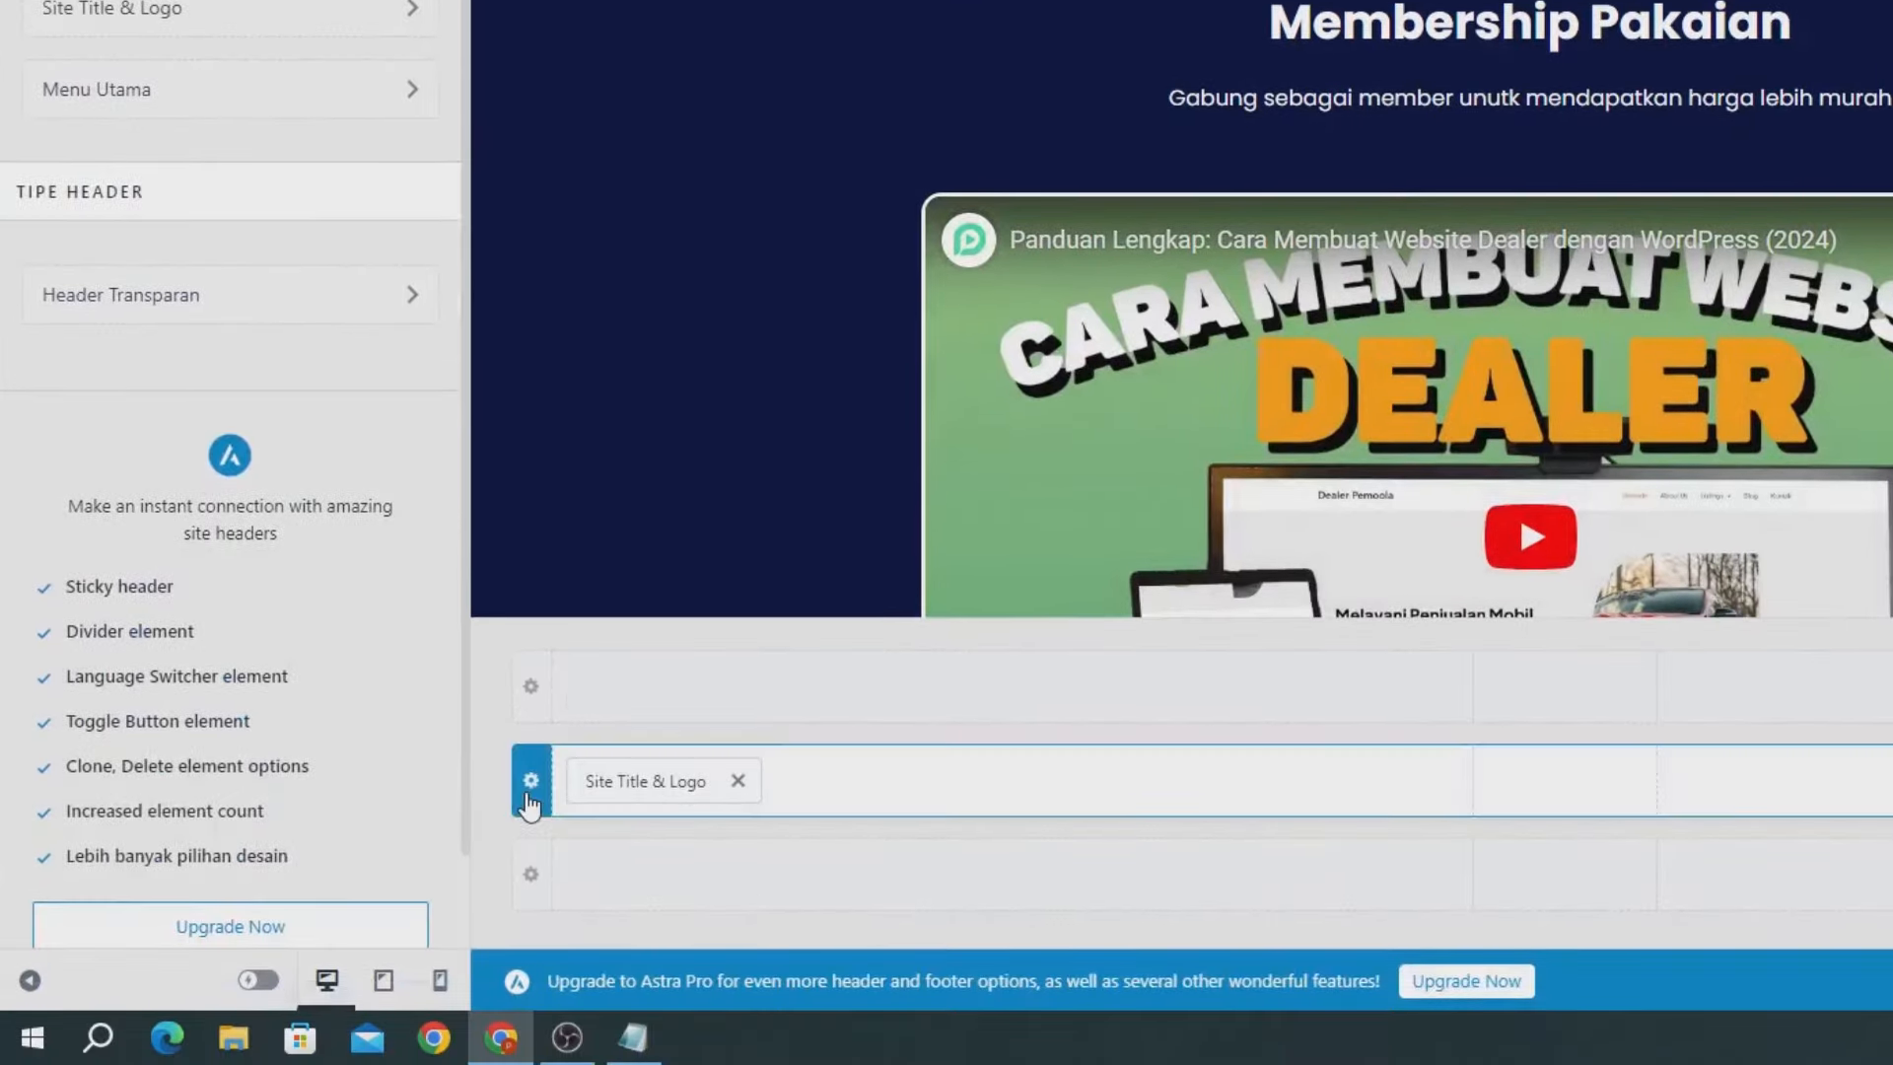
left_click(530, 780)
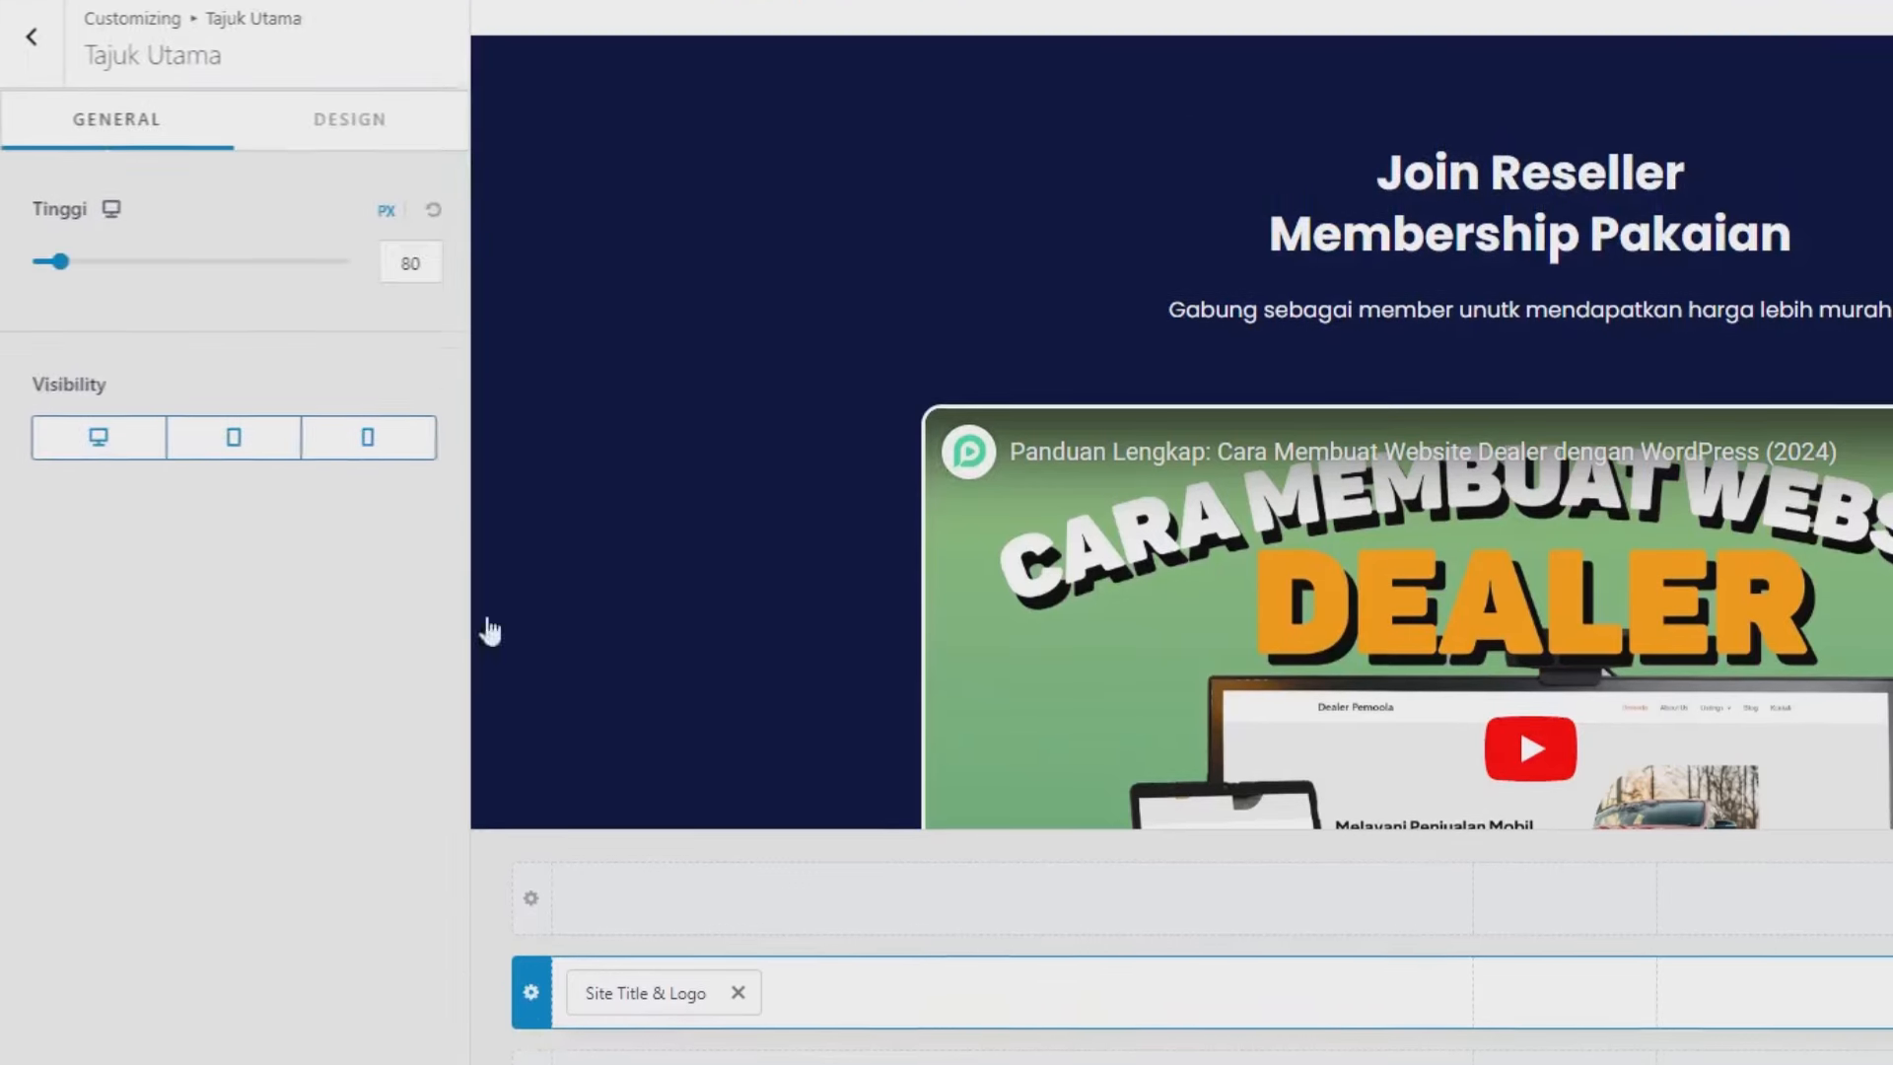
left_click(383, 134)
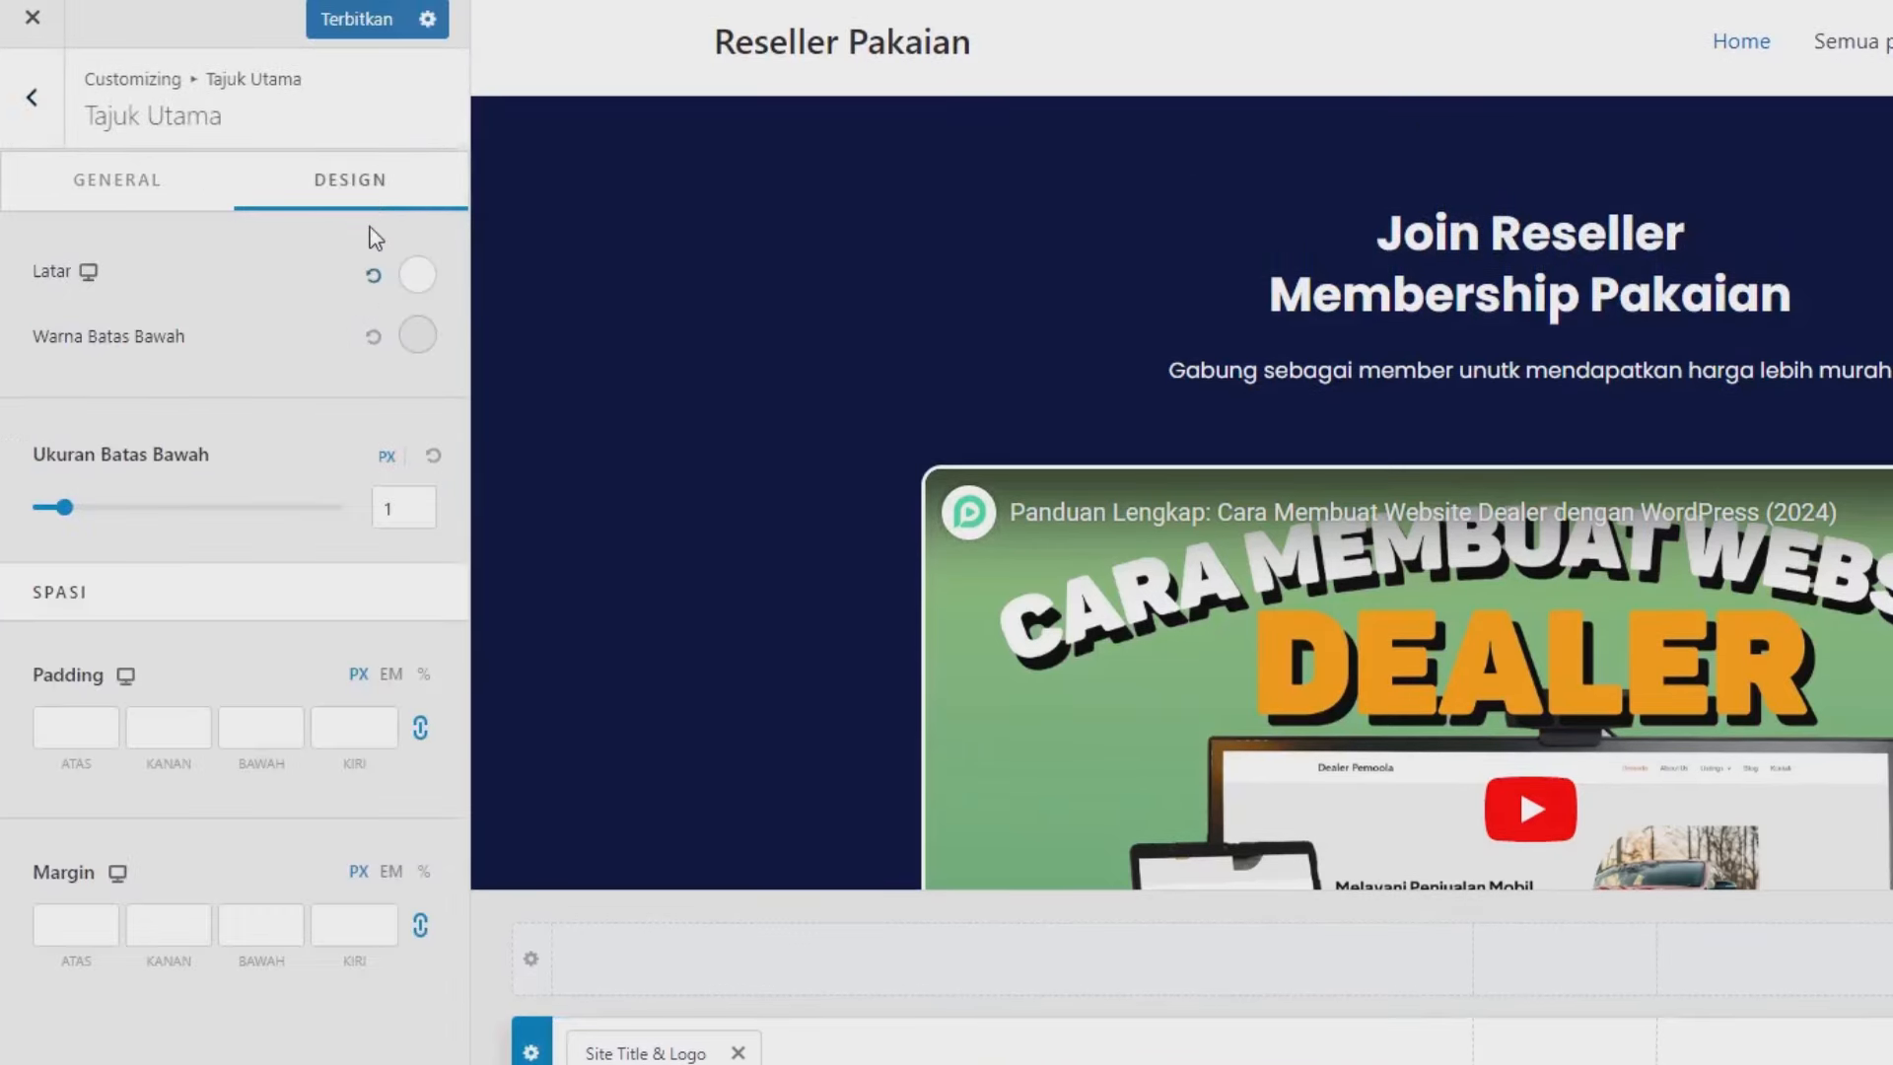
left_click(418, 274)
left_click(392, 485)
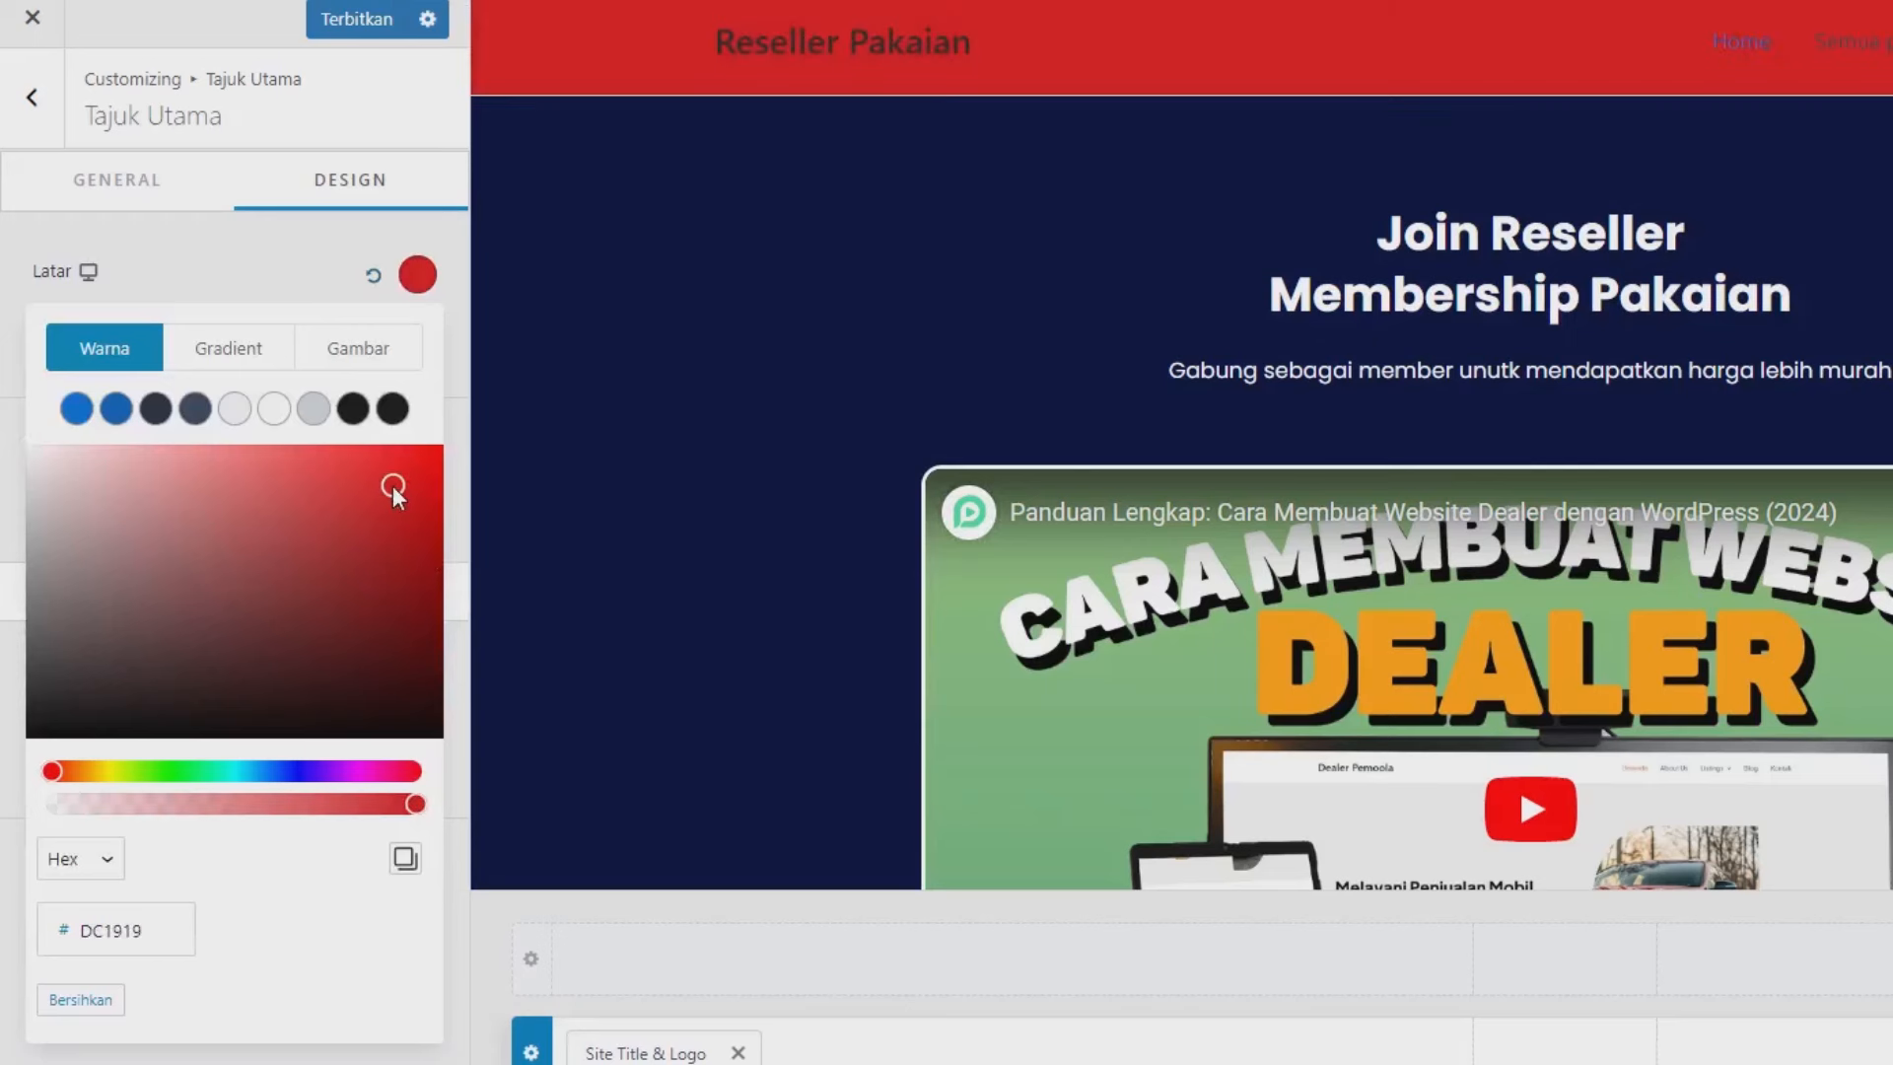
double_click(132, 935)
type("010A35")
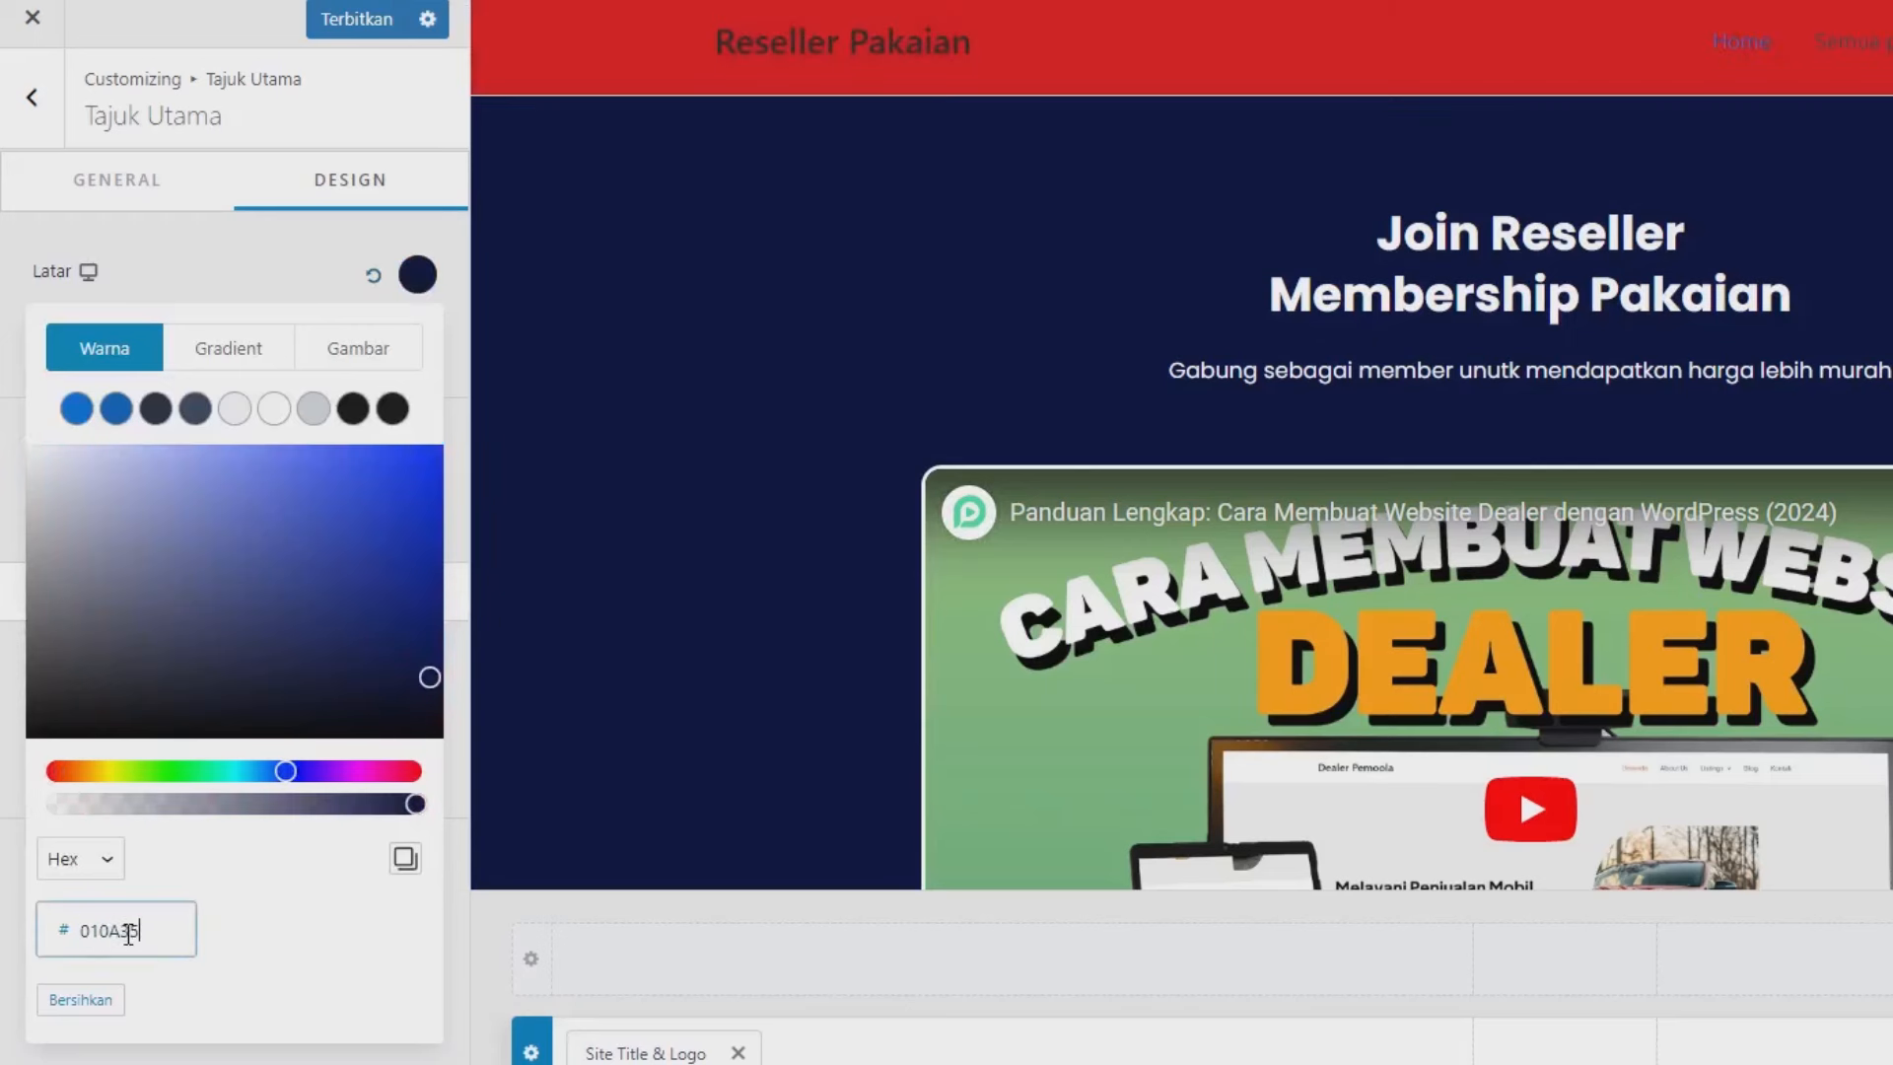
left_click(324, 254)
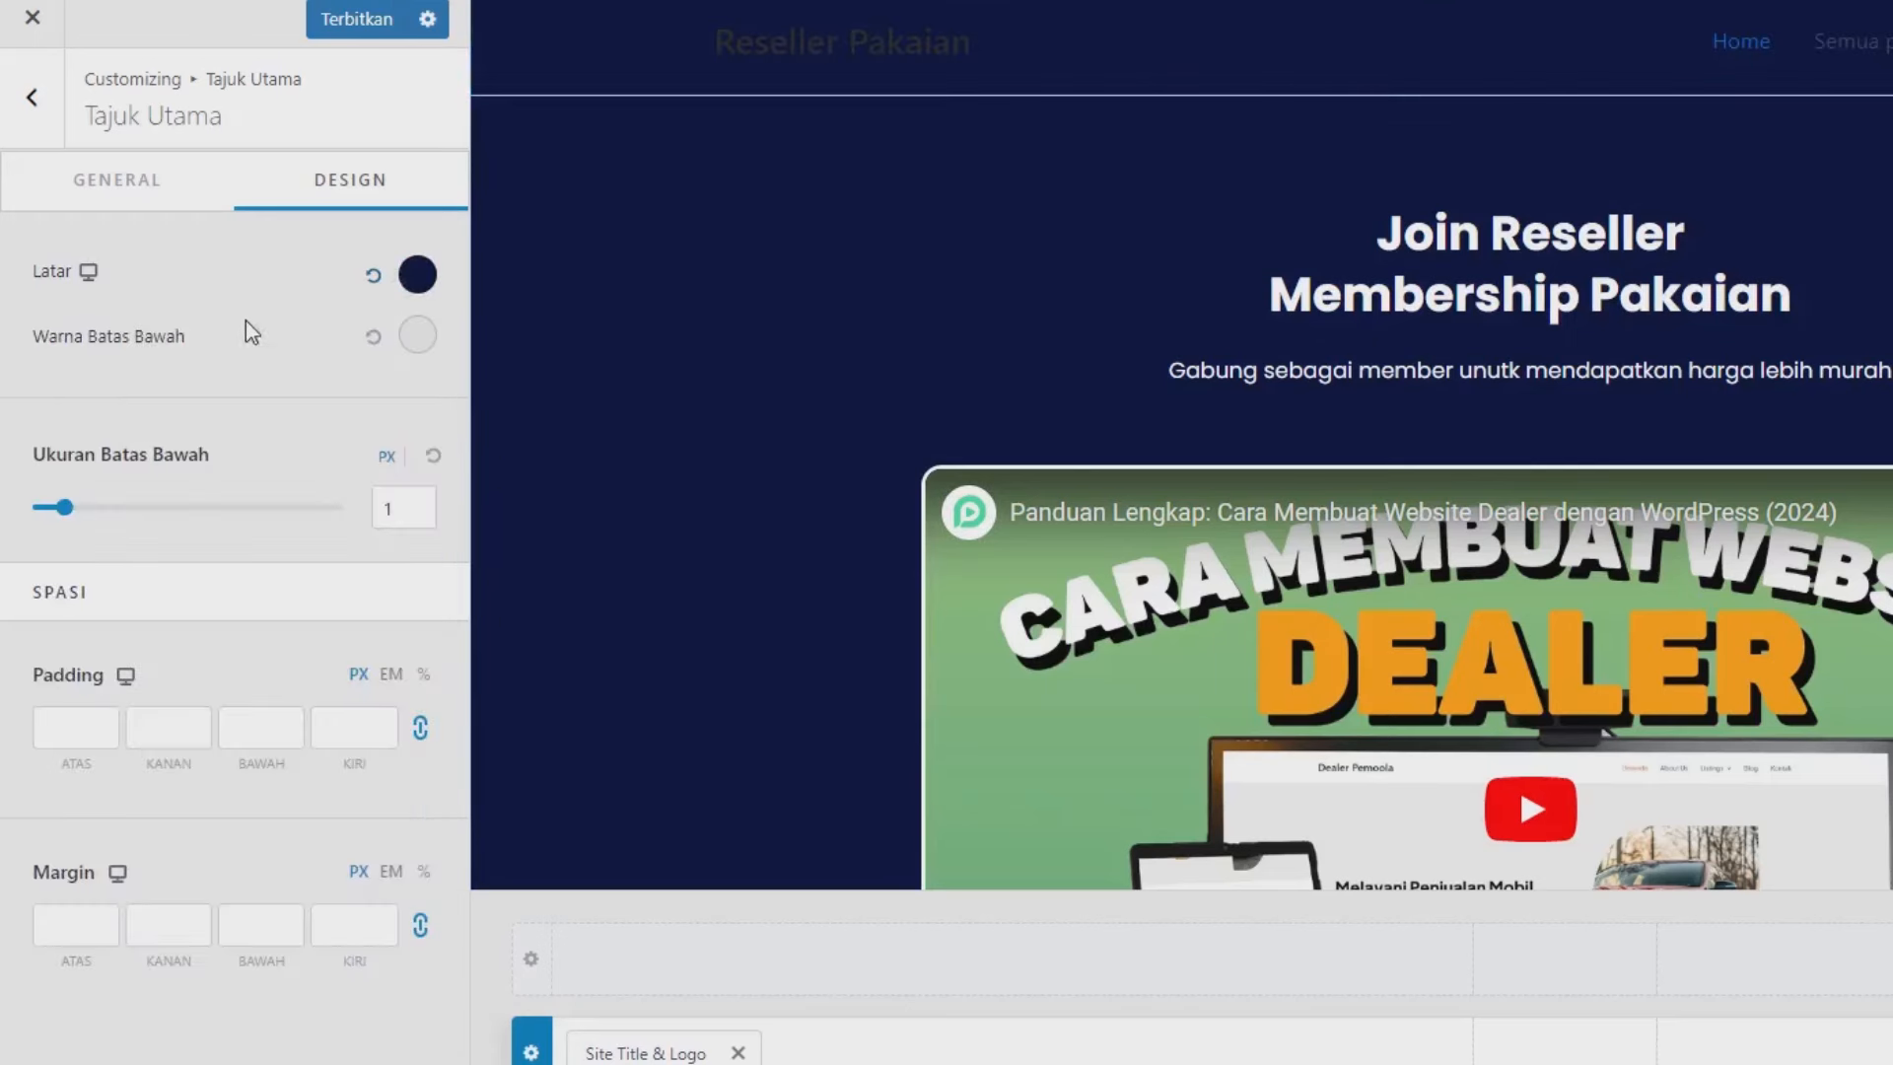
left_click_drag(82, 520, 39, 511)
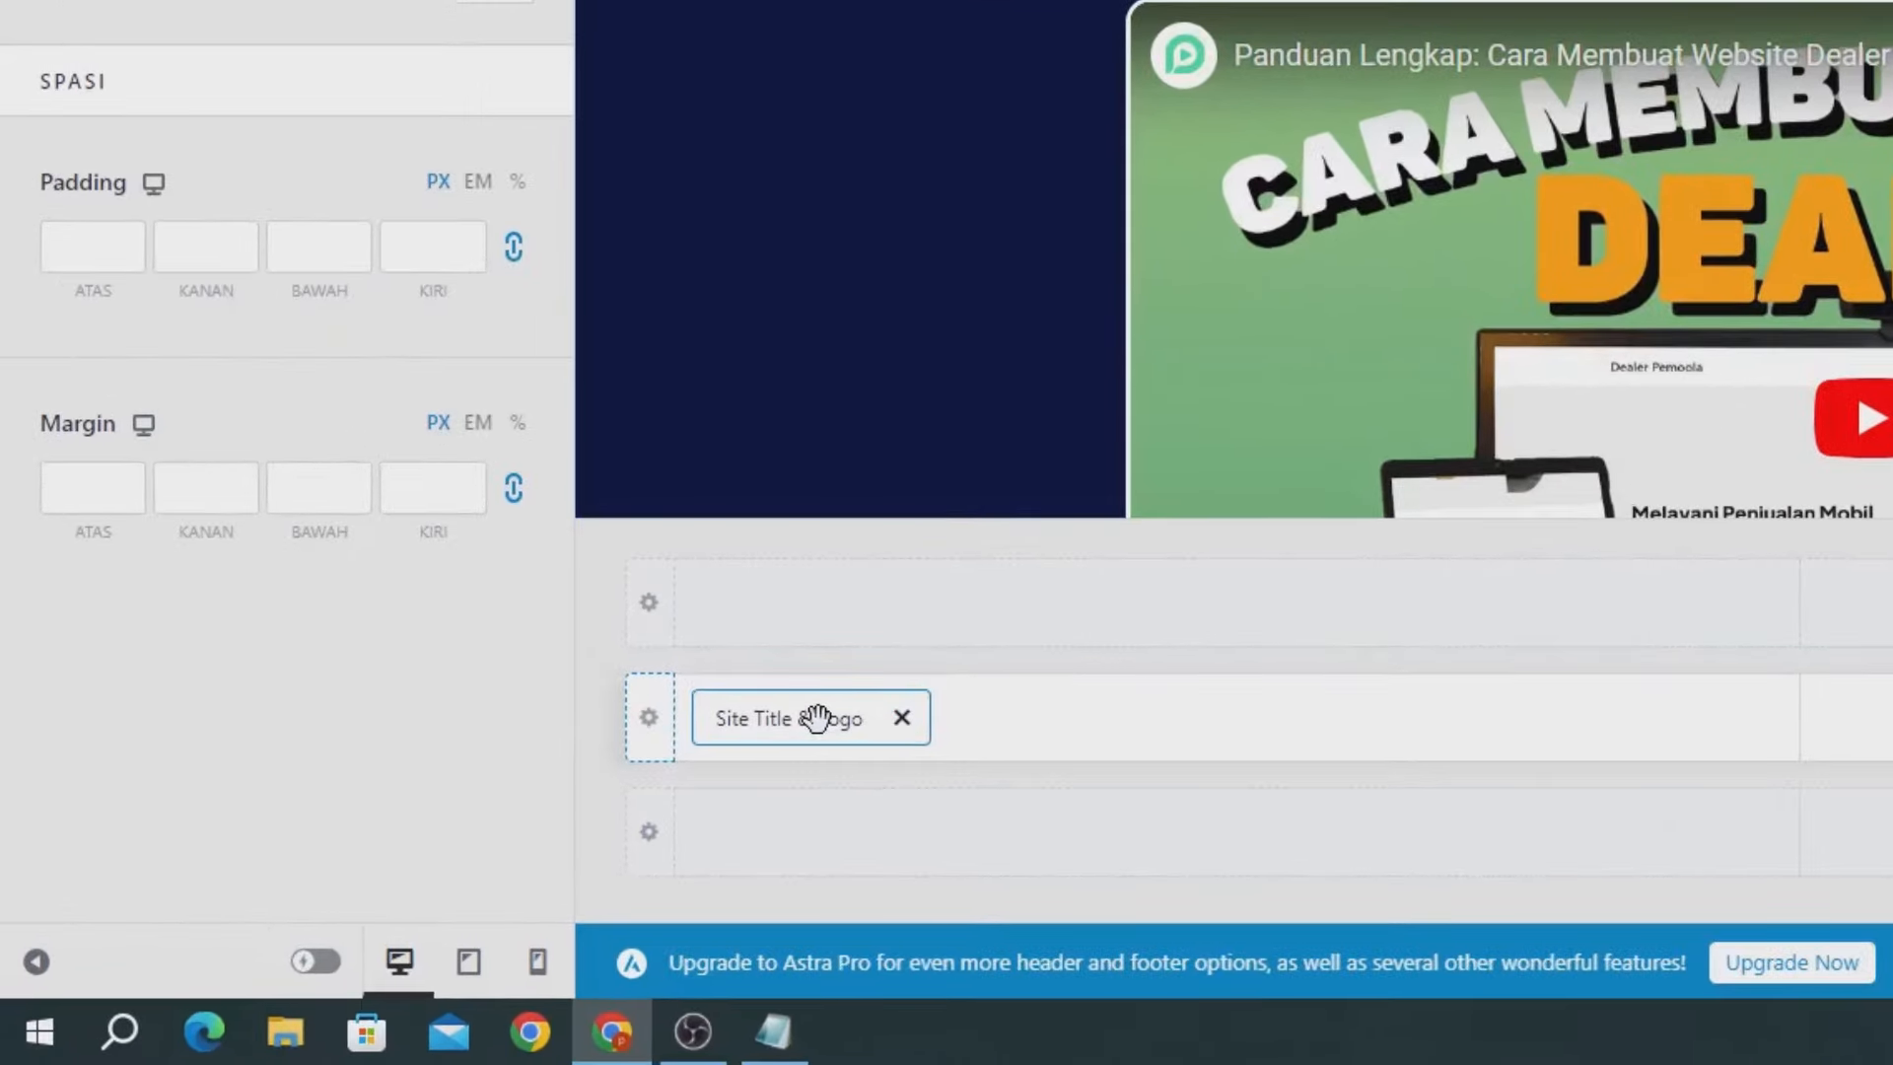
Make the site title colour white.
left_click(816, 718)
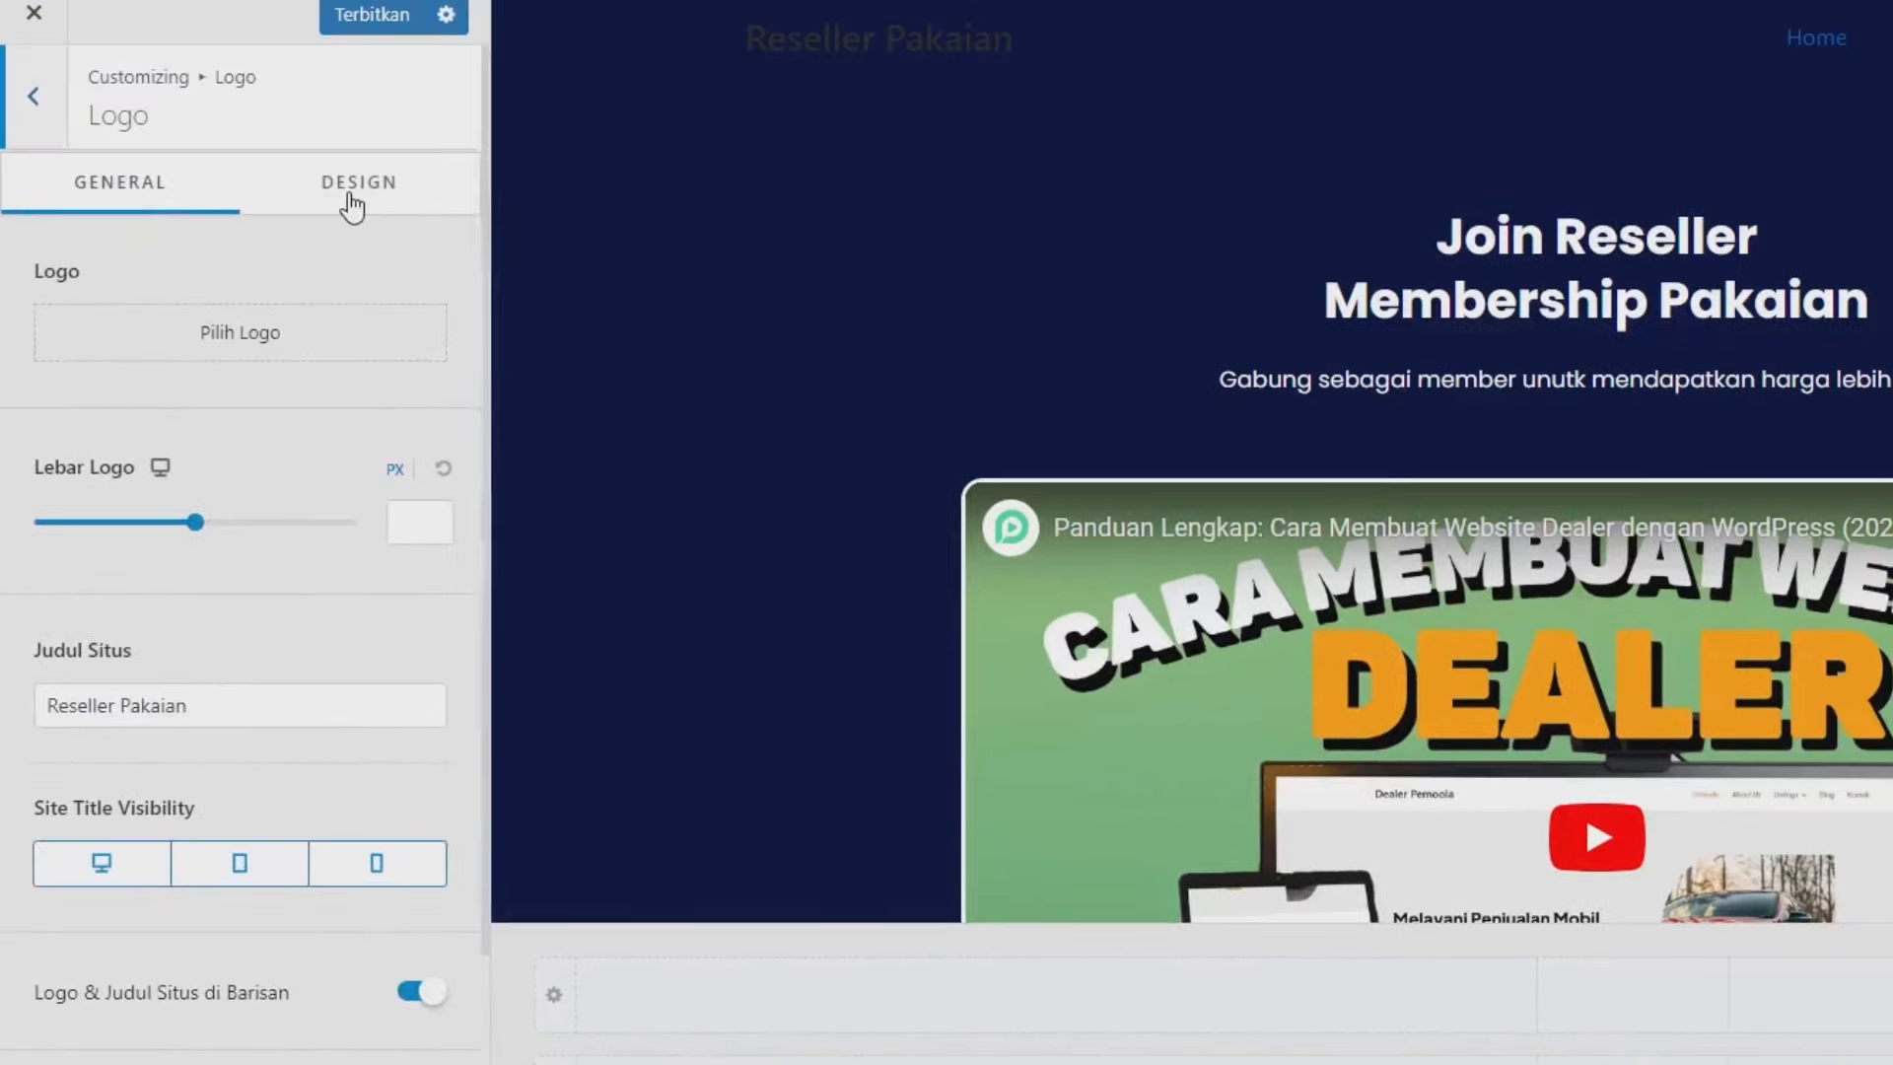
left_click(352, 203)
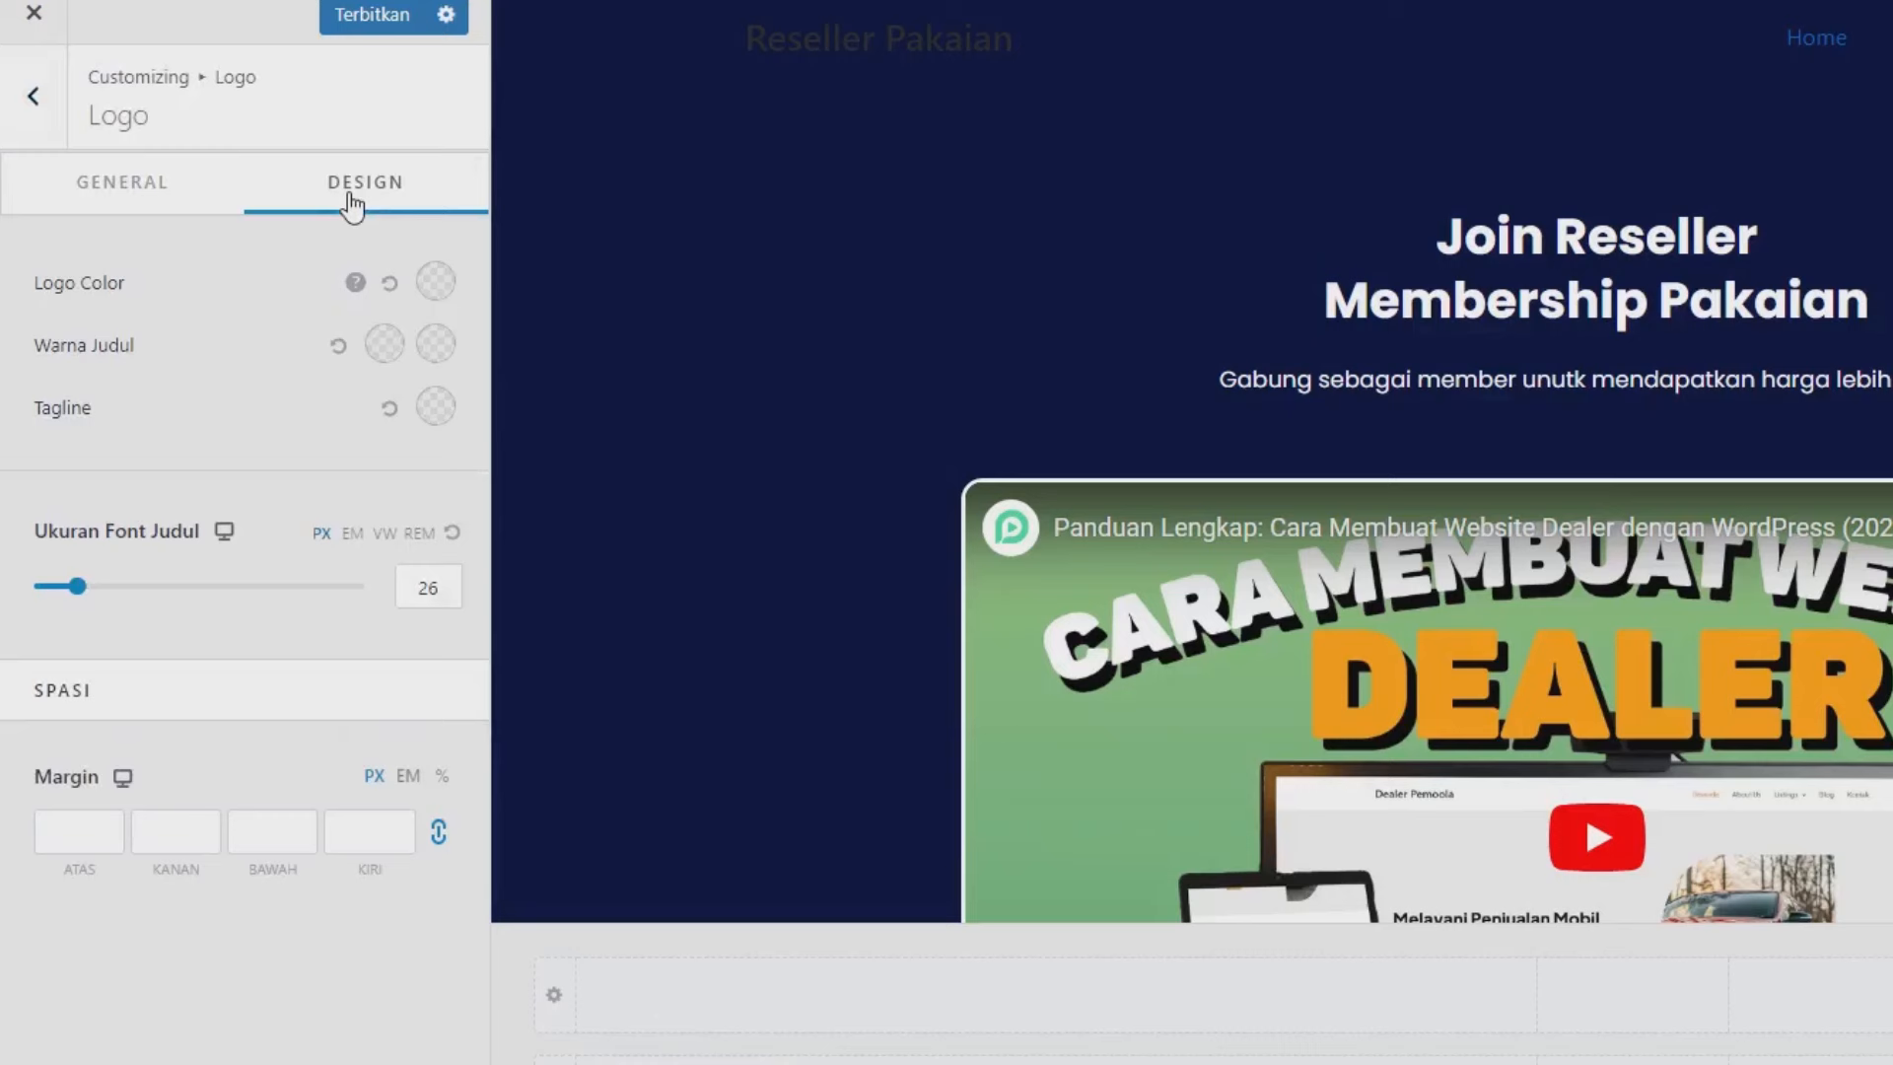
left_click(386, 347)
left_click(287, 412)
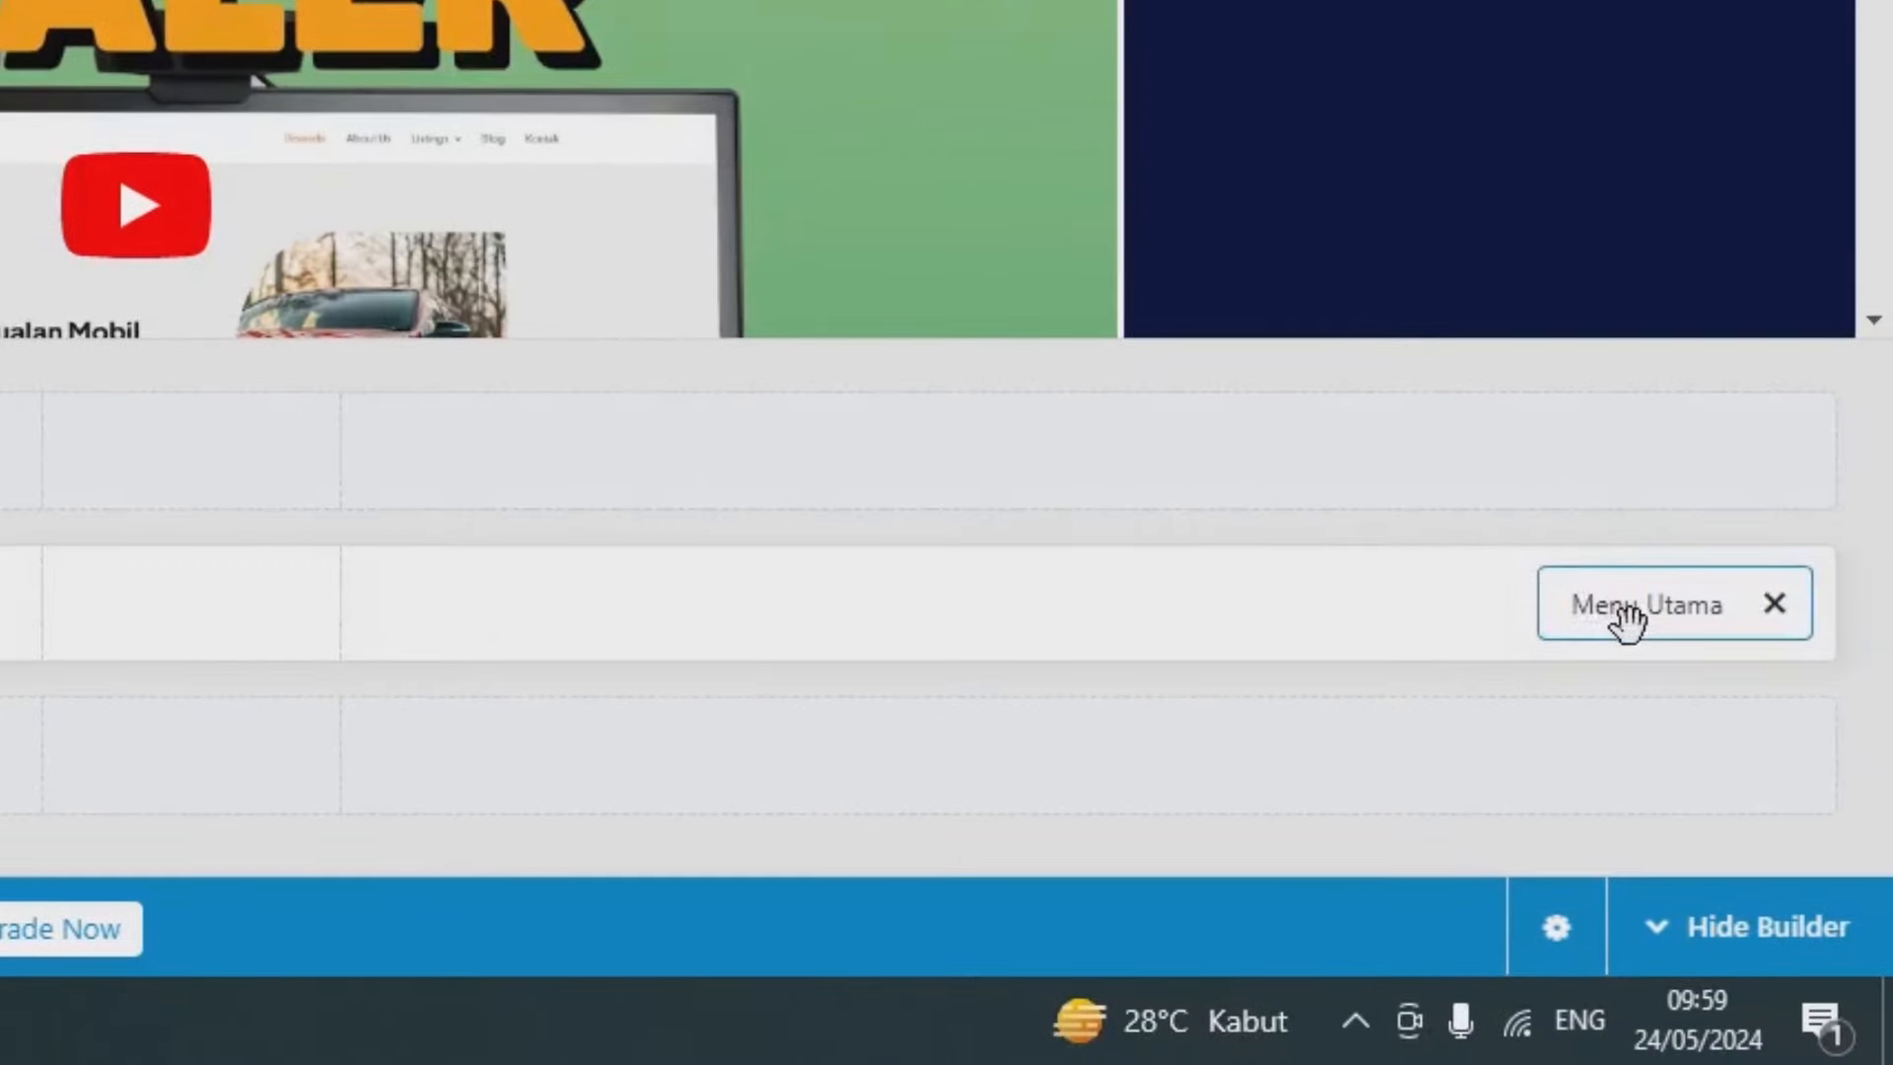
Make the main menu text white and clear the active menu text colour.
left_click(1627, 606)
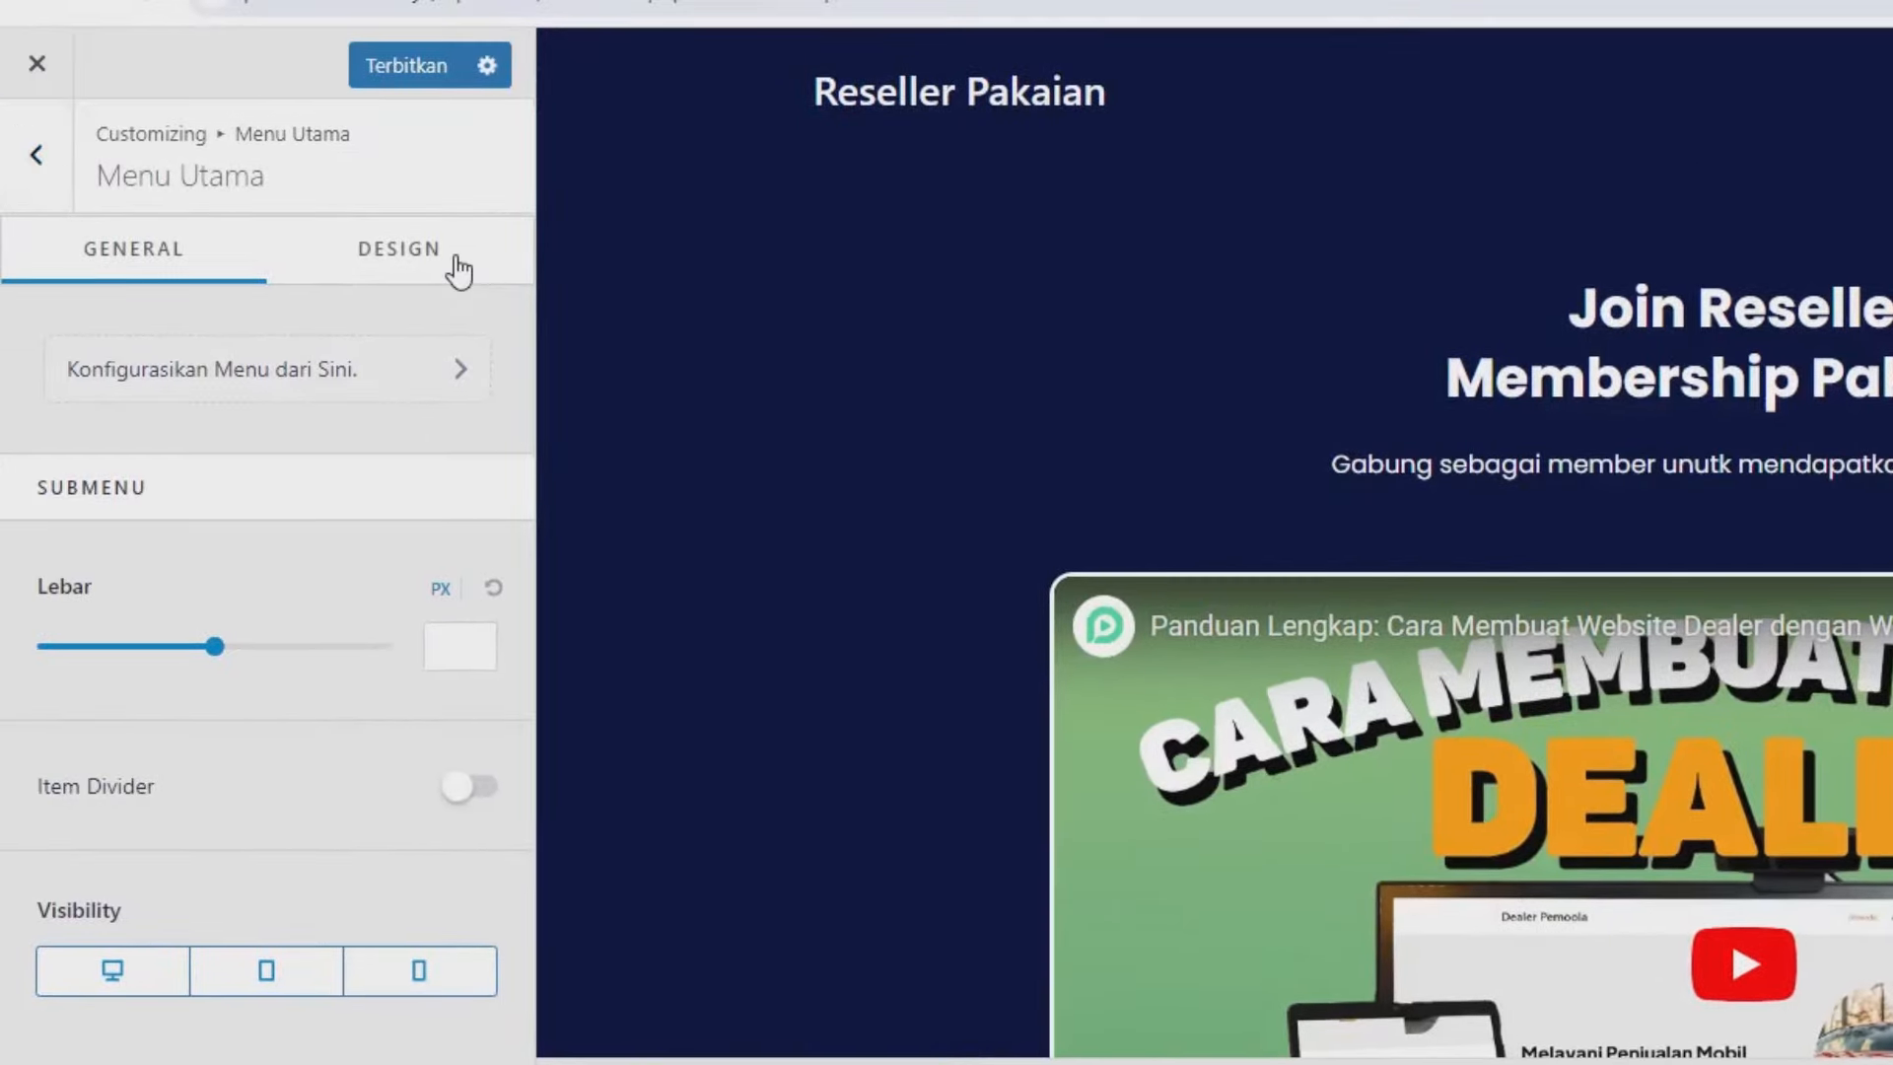
left_click(458, 271)
scroll(333, 814, "down", 8)
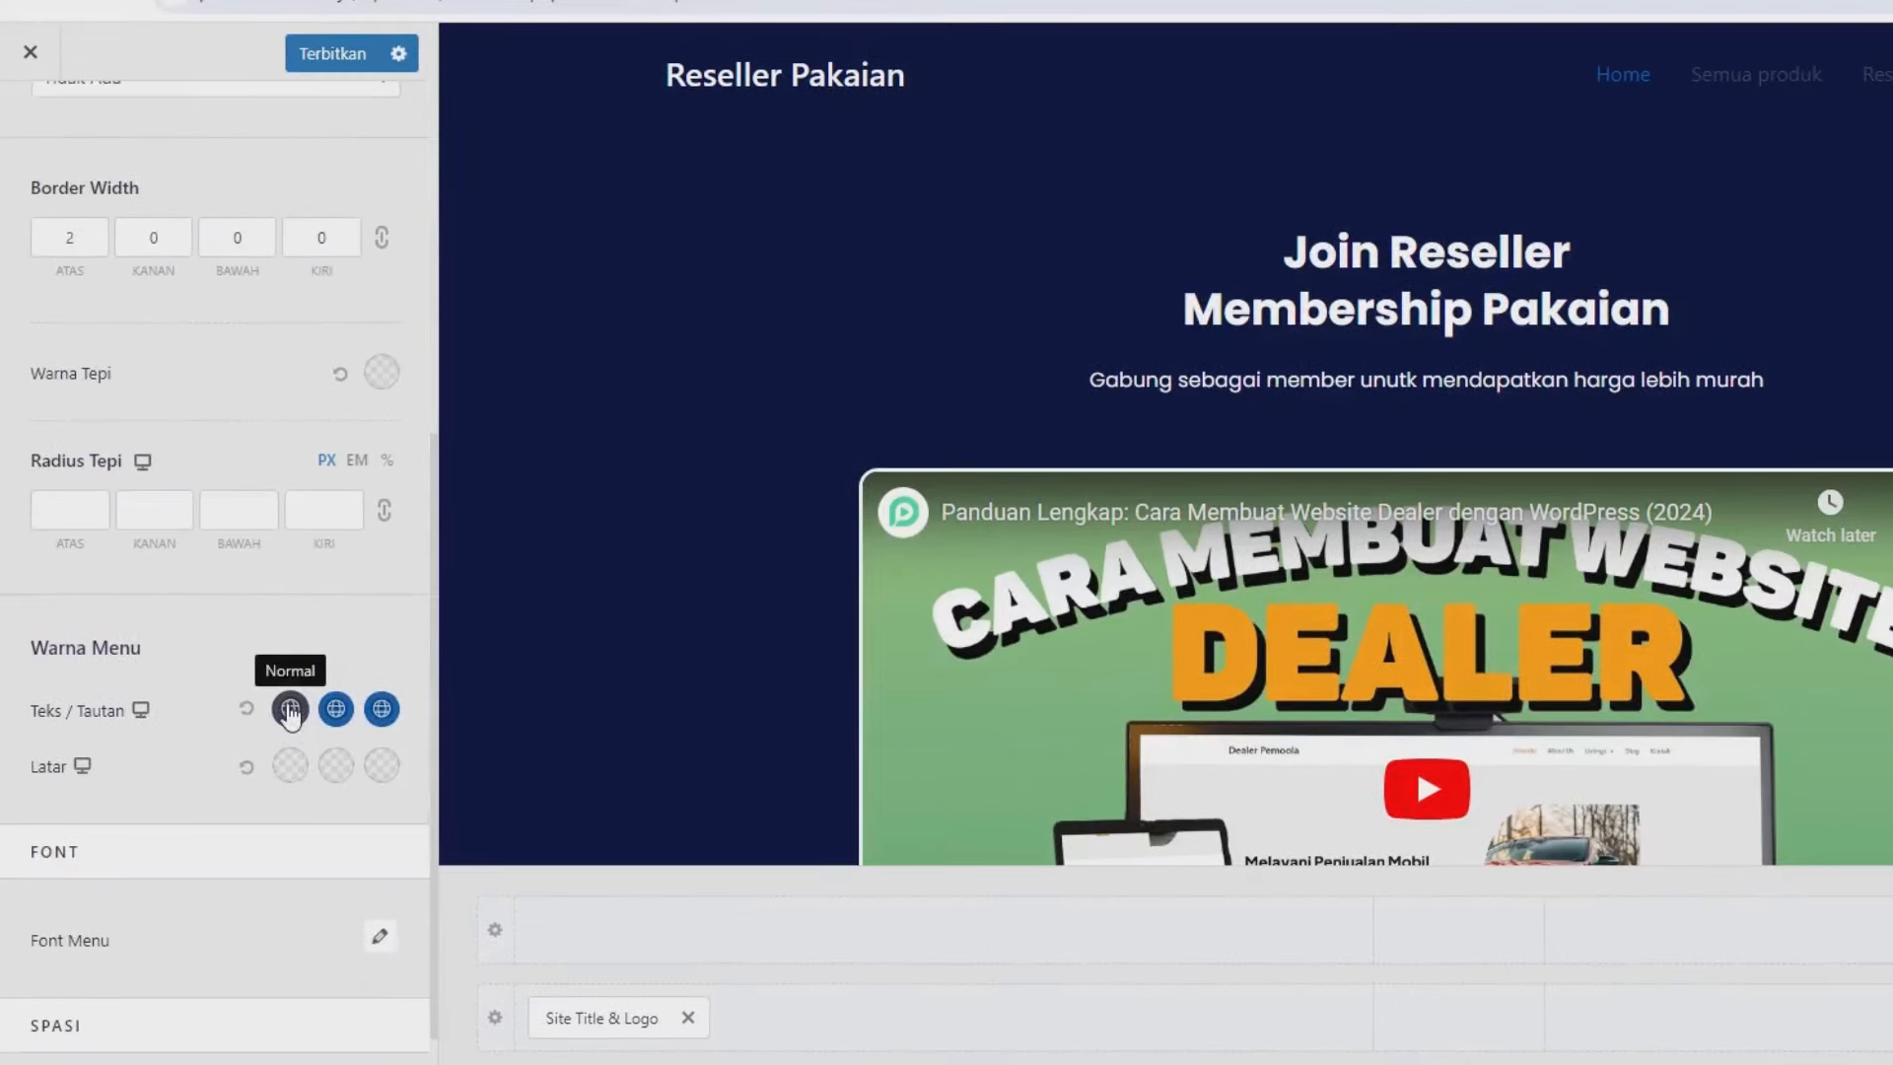
left_click(331, 806)
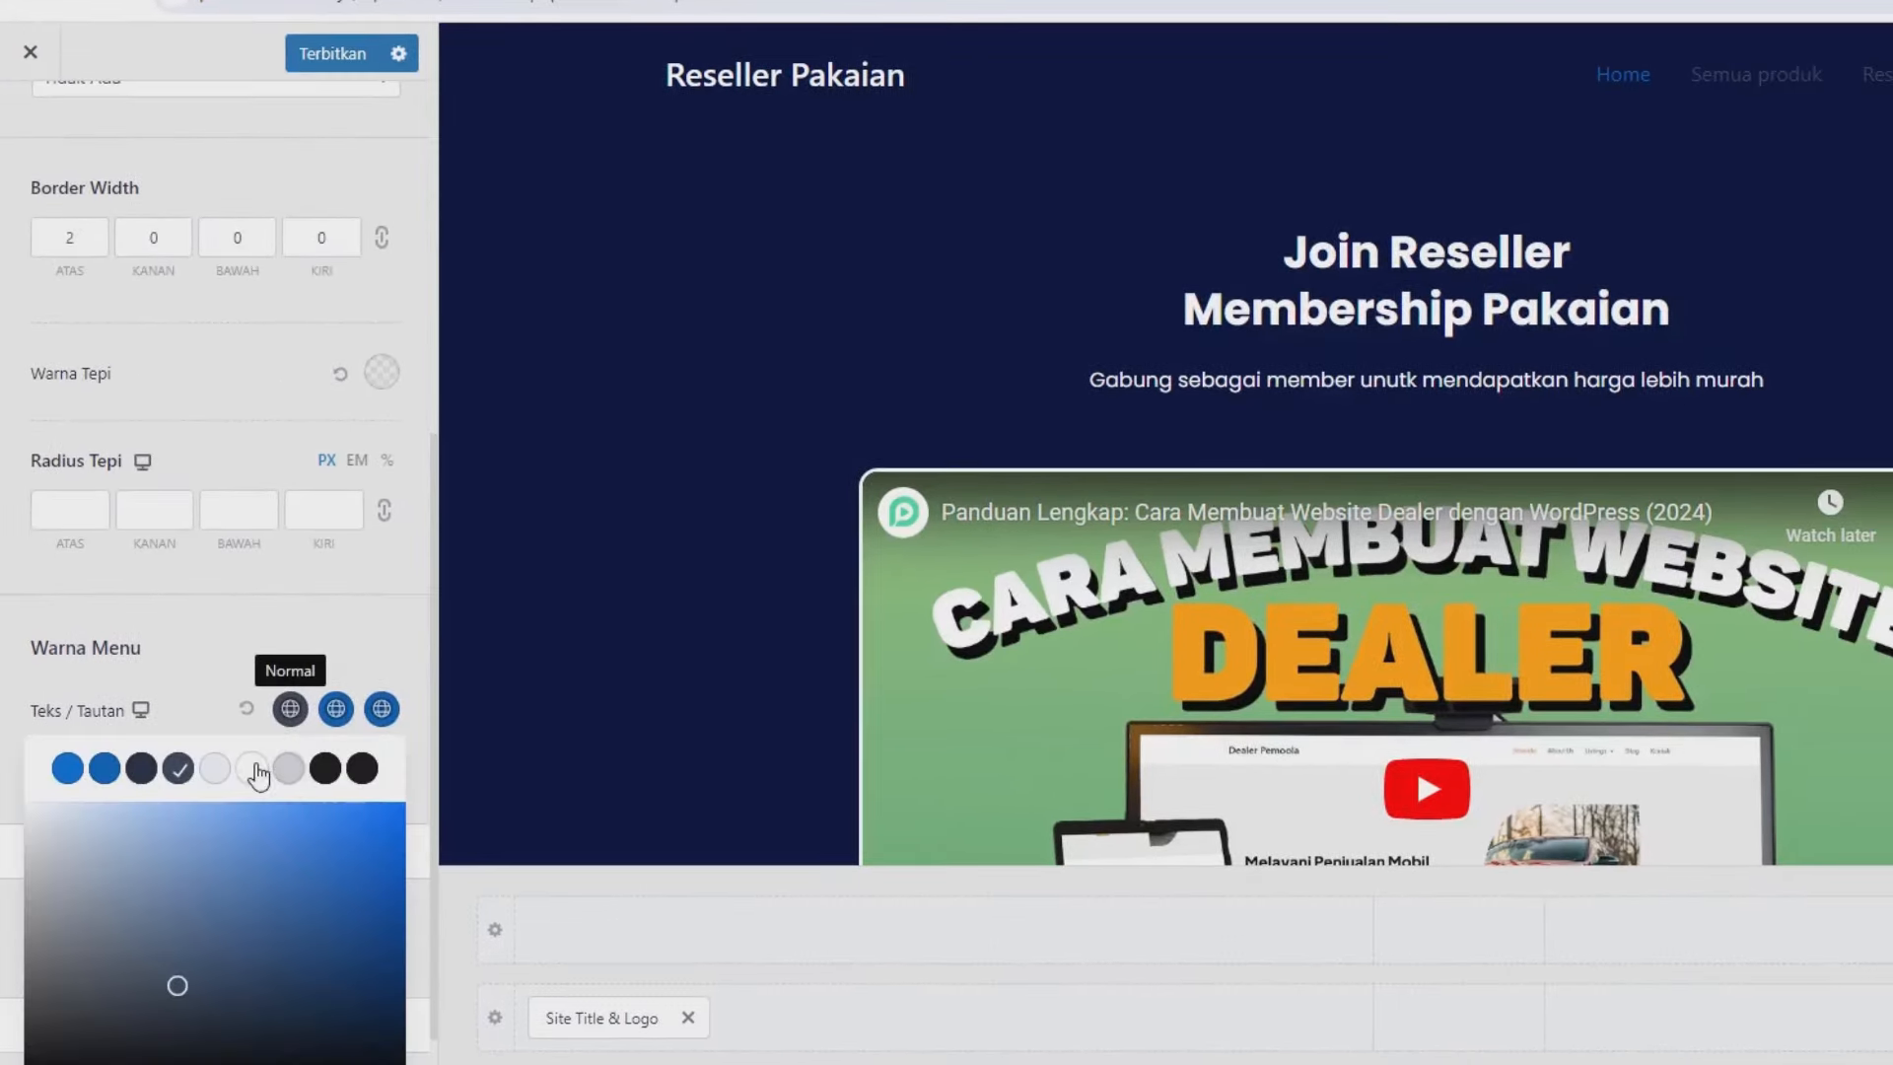
left_click(252, 768)
left_click(335, 708)
left_click(380, 709)
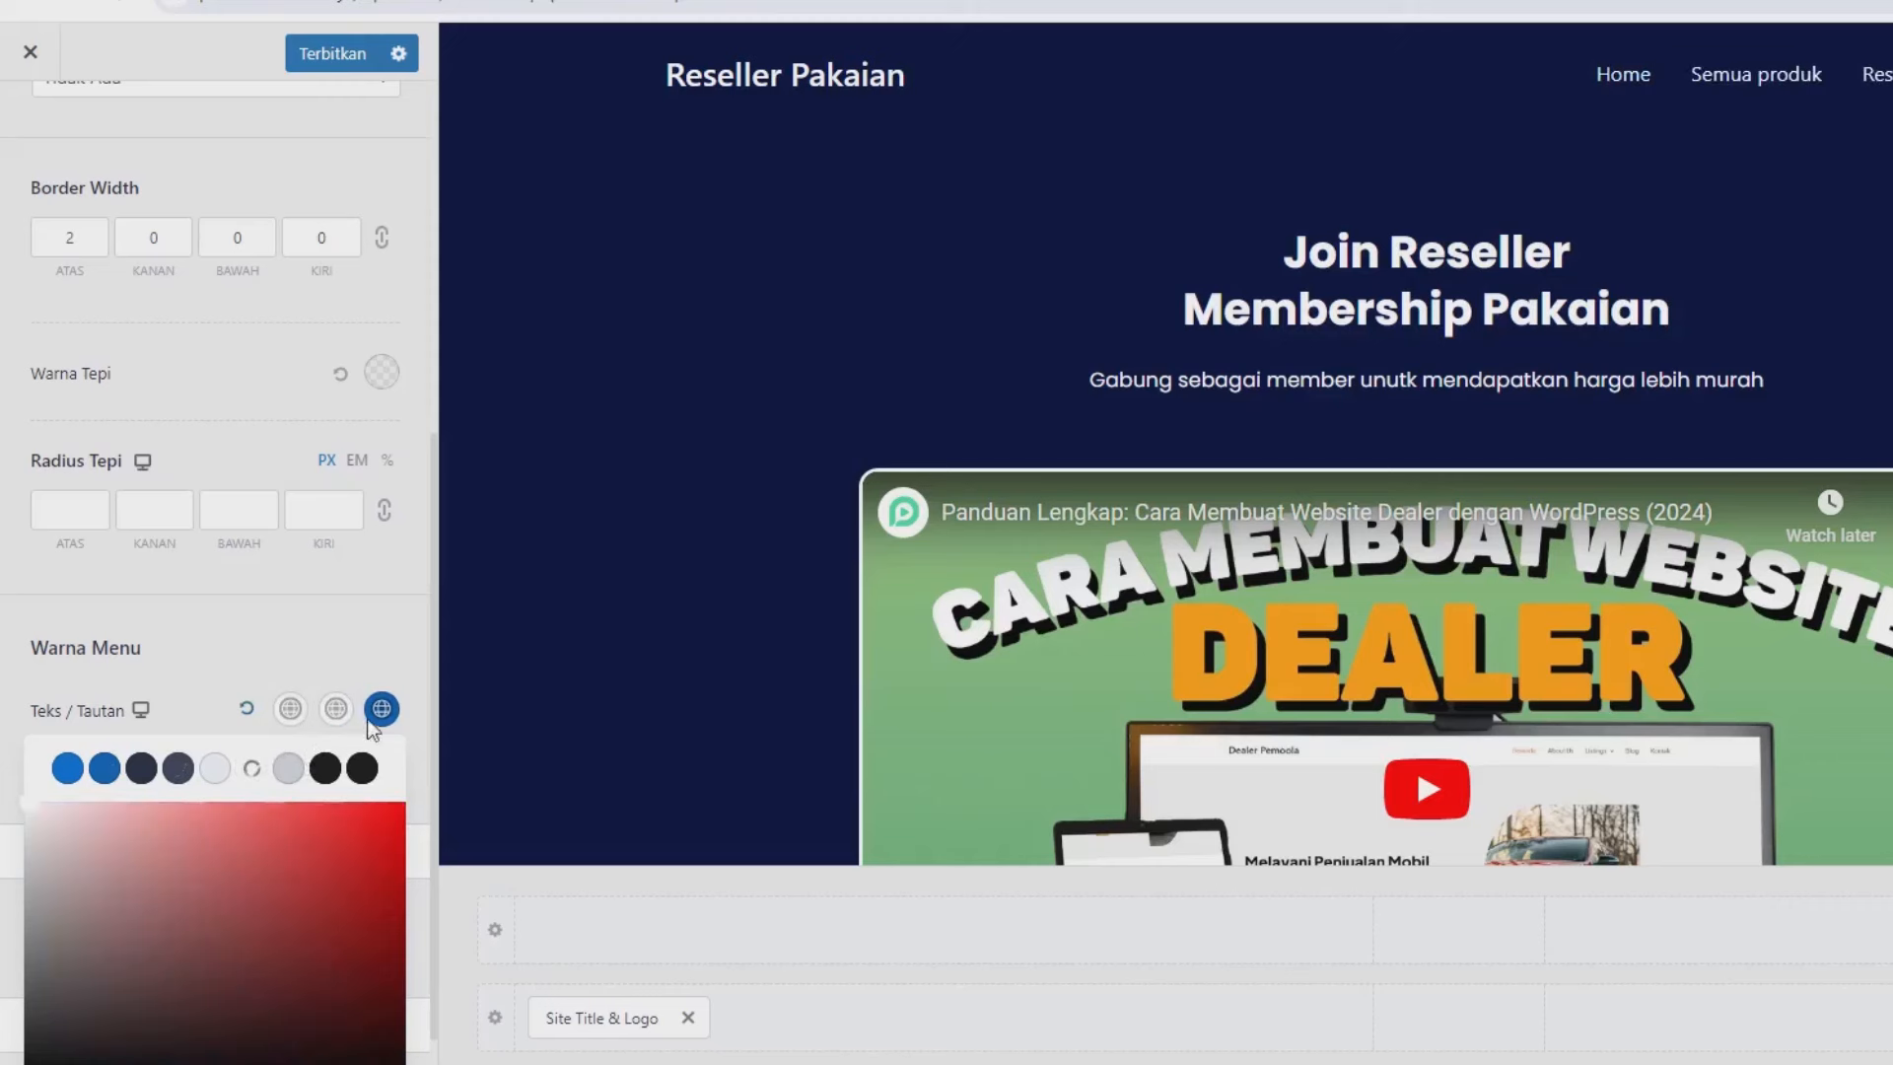
left_click(253, 770)
left_click(373, 647)
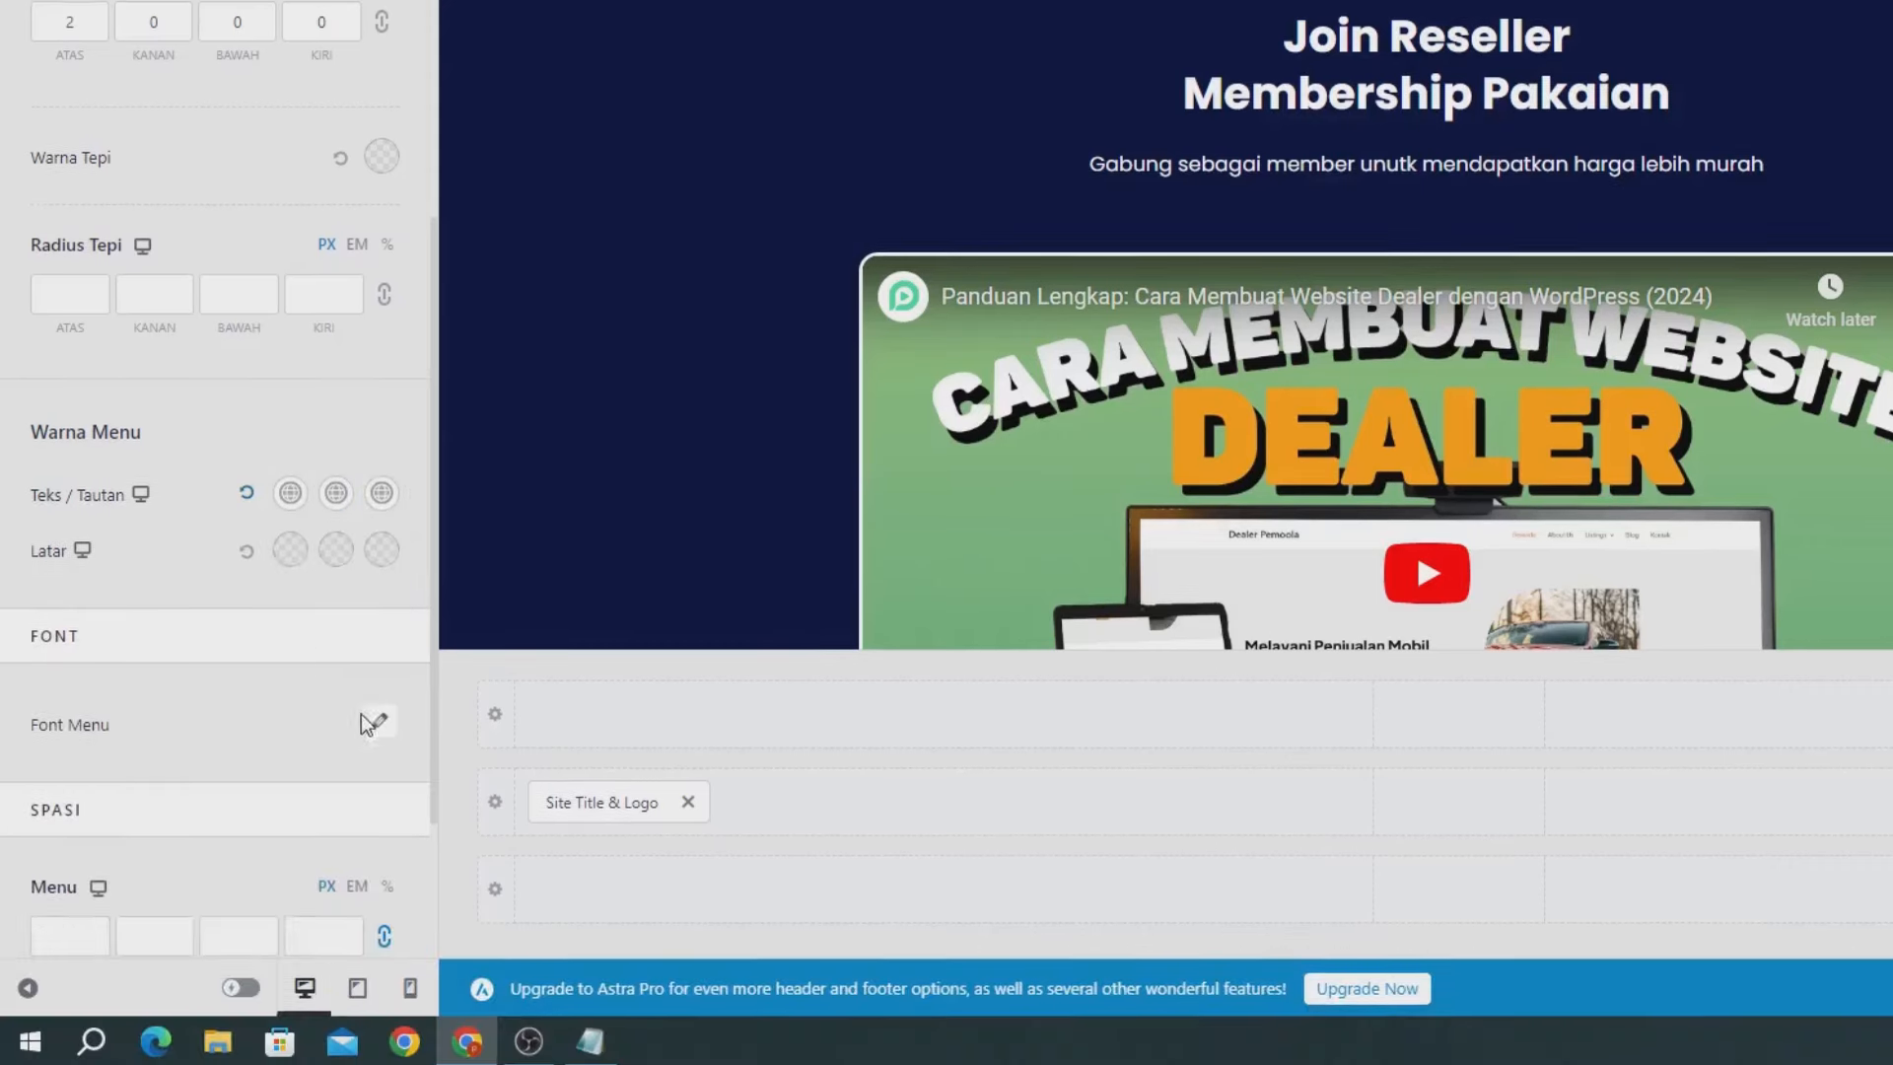
Set the main menu font family to Poppins.
left_click(380, 719)
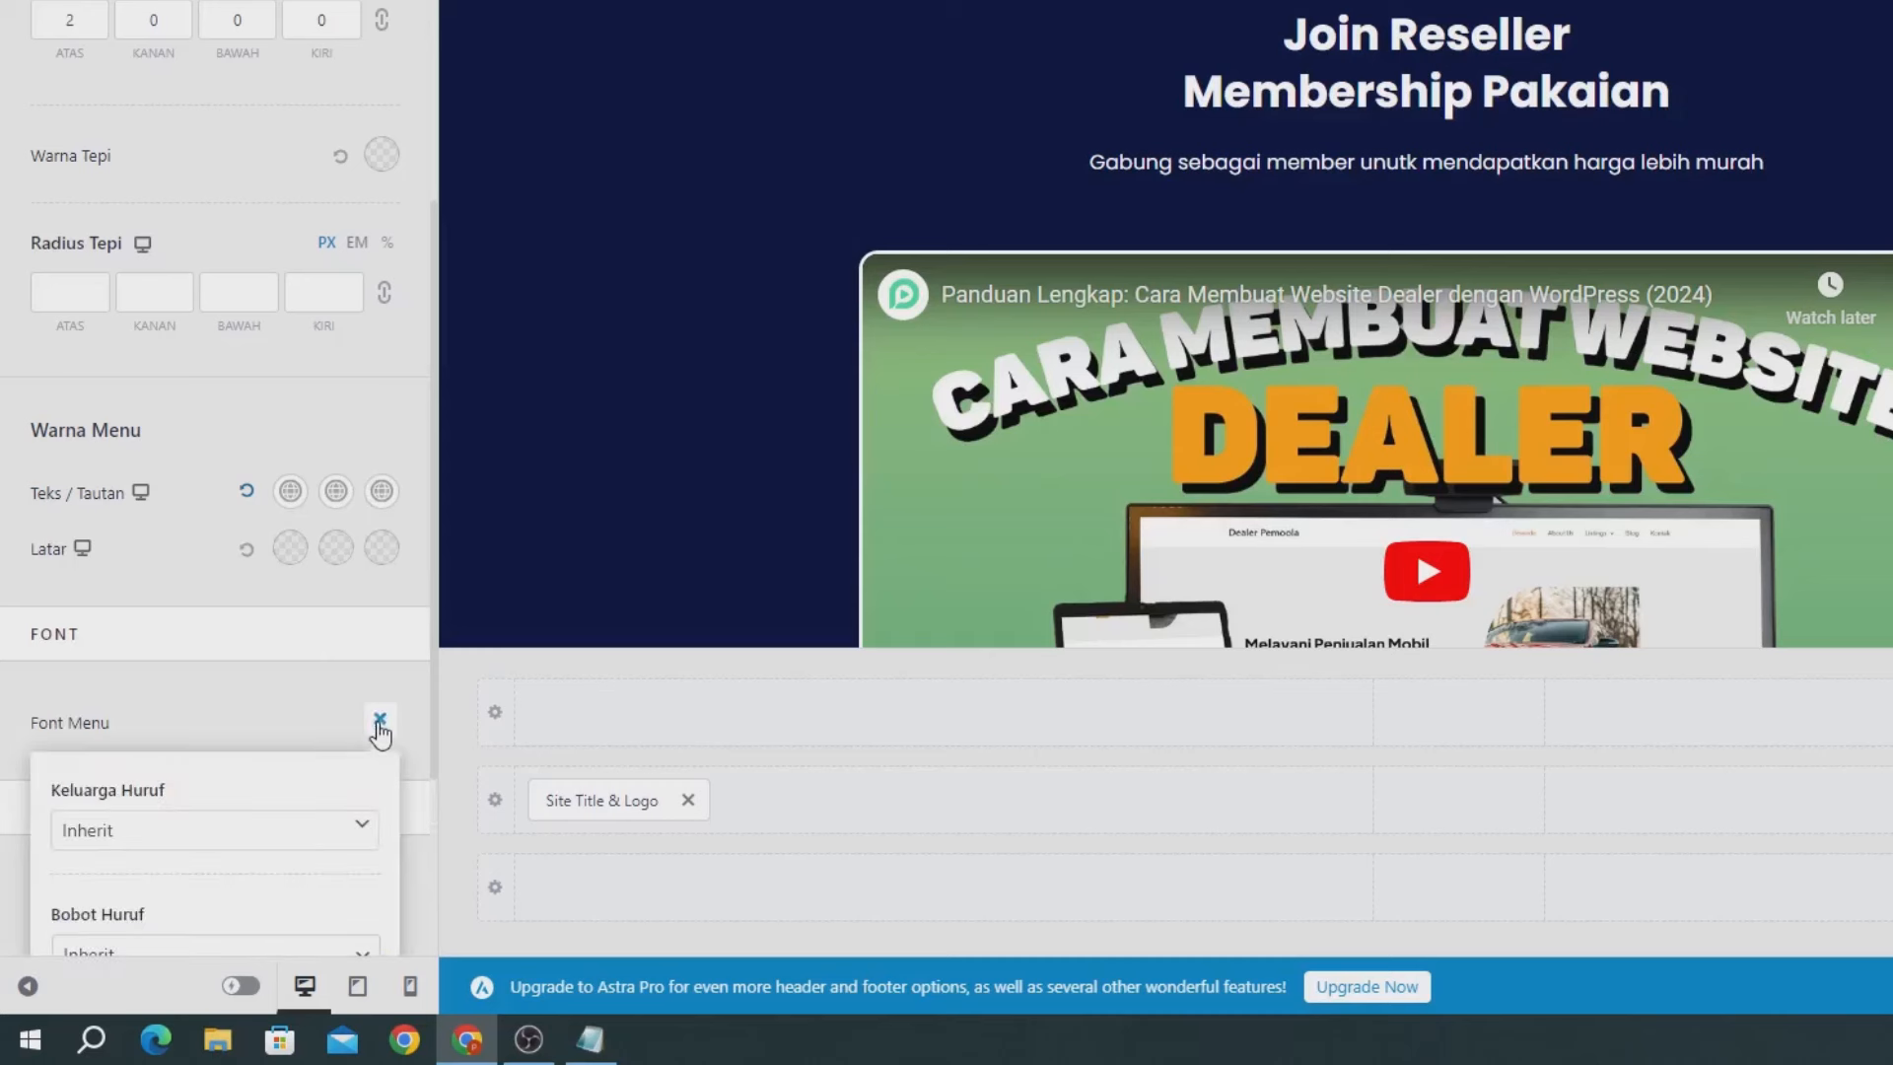
left_click(170, 840)
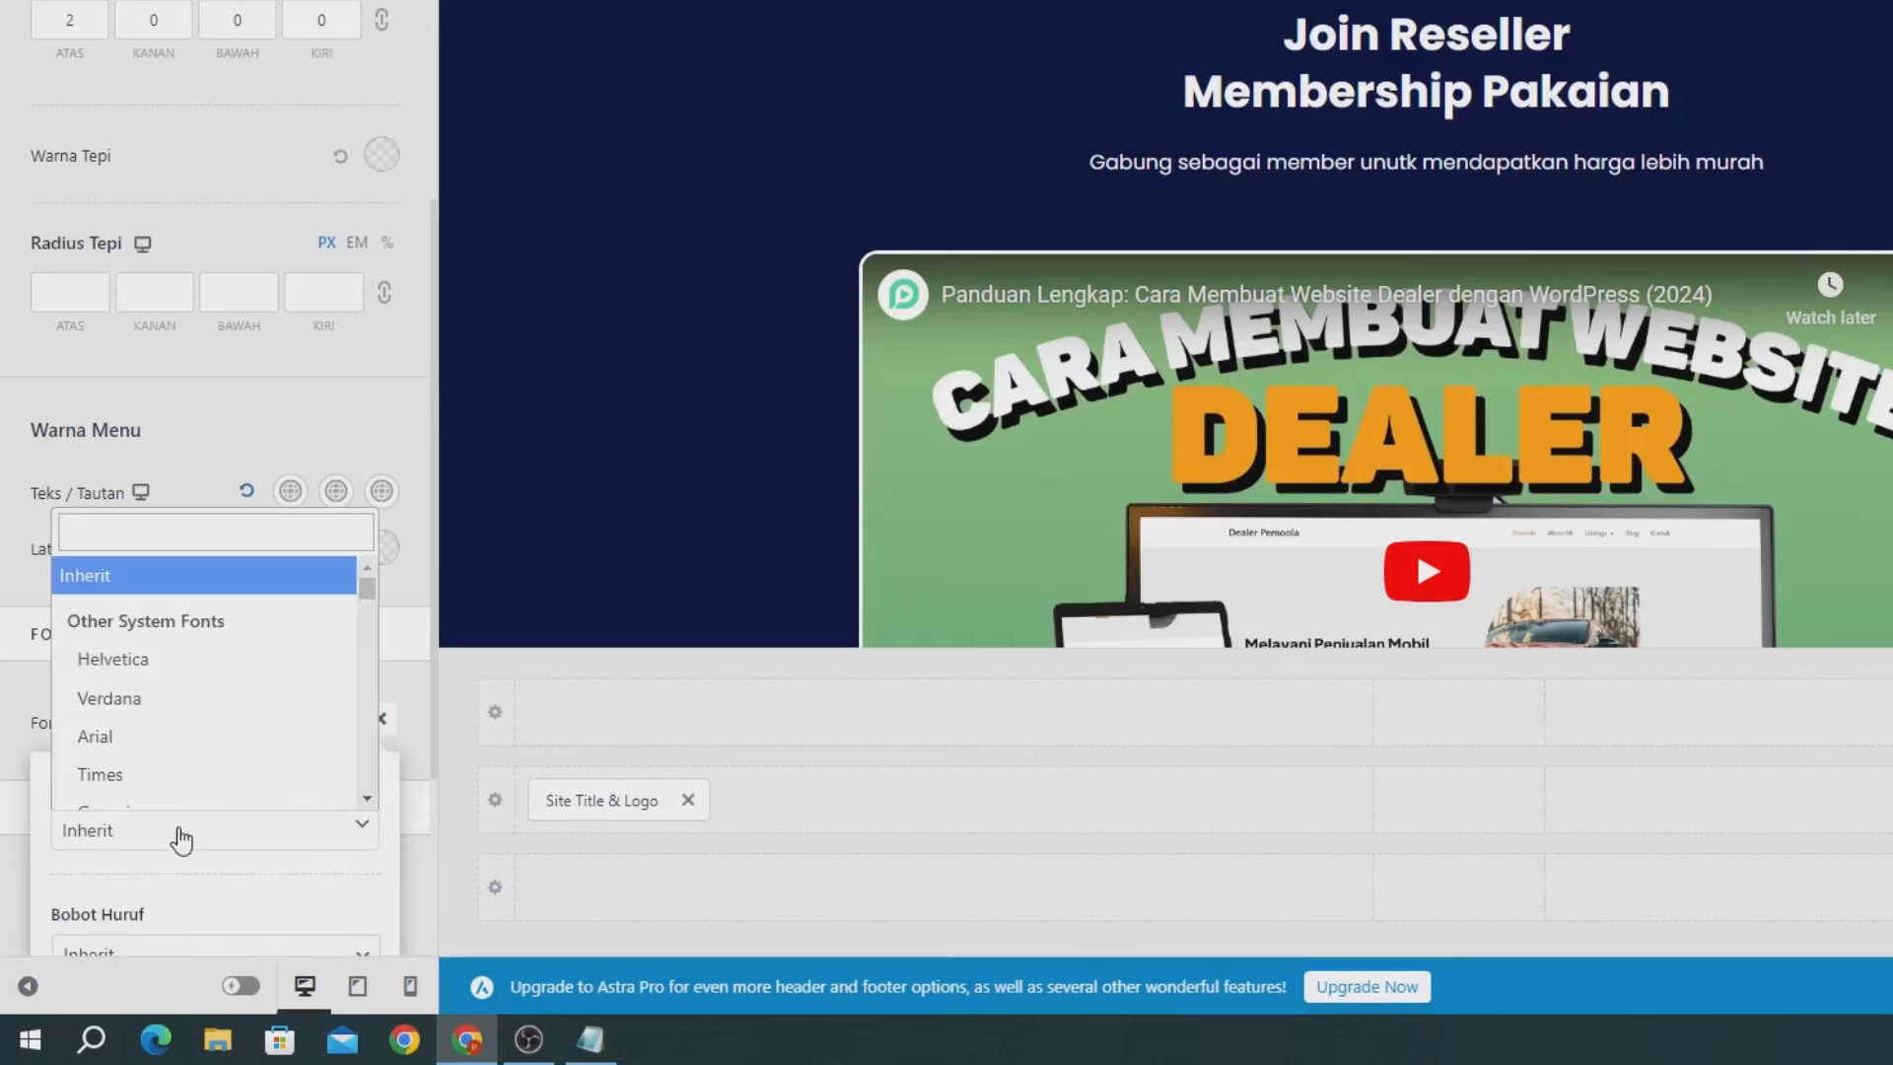
left_click(143, 543)
type("pop")
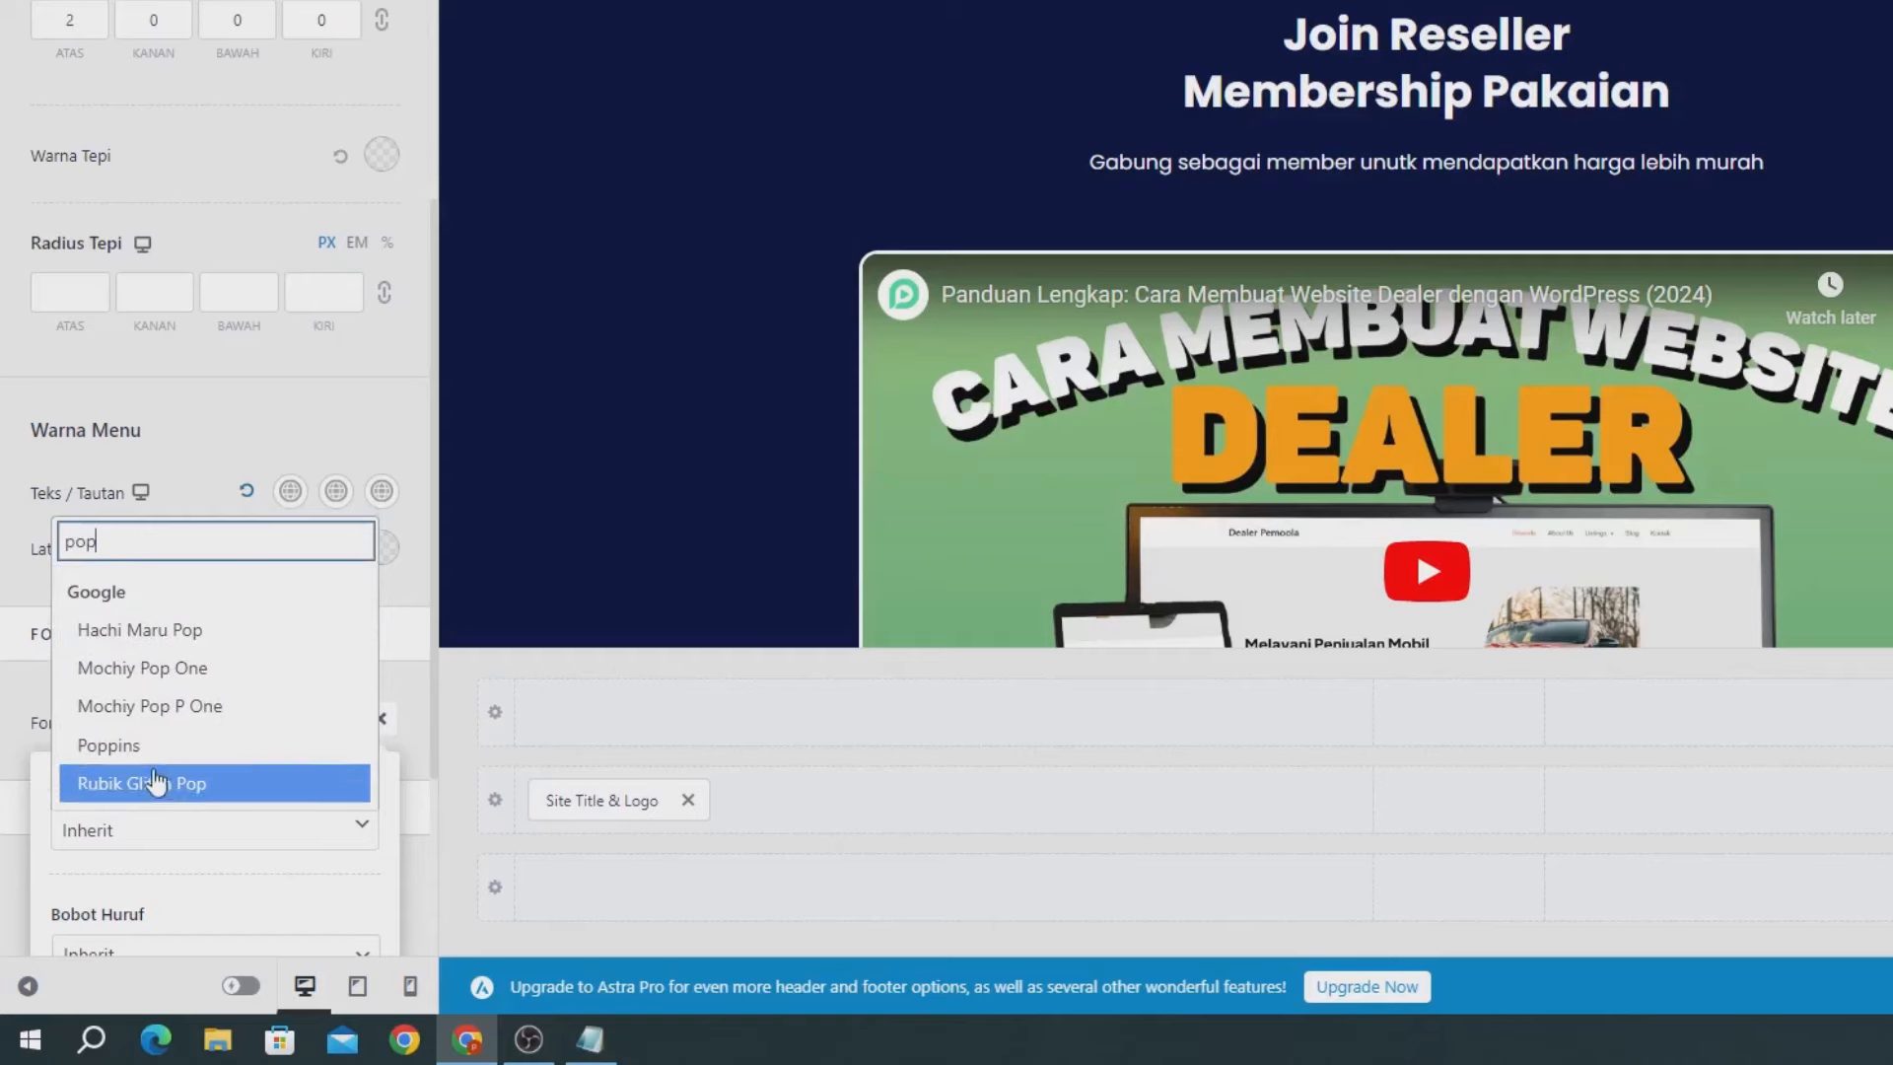
left_click(173, 741)
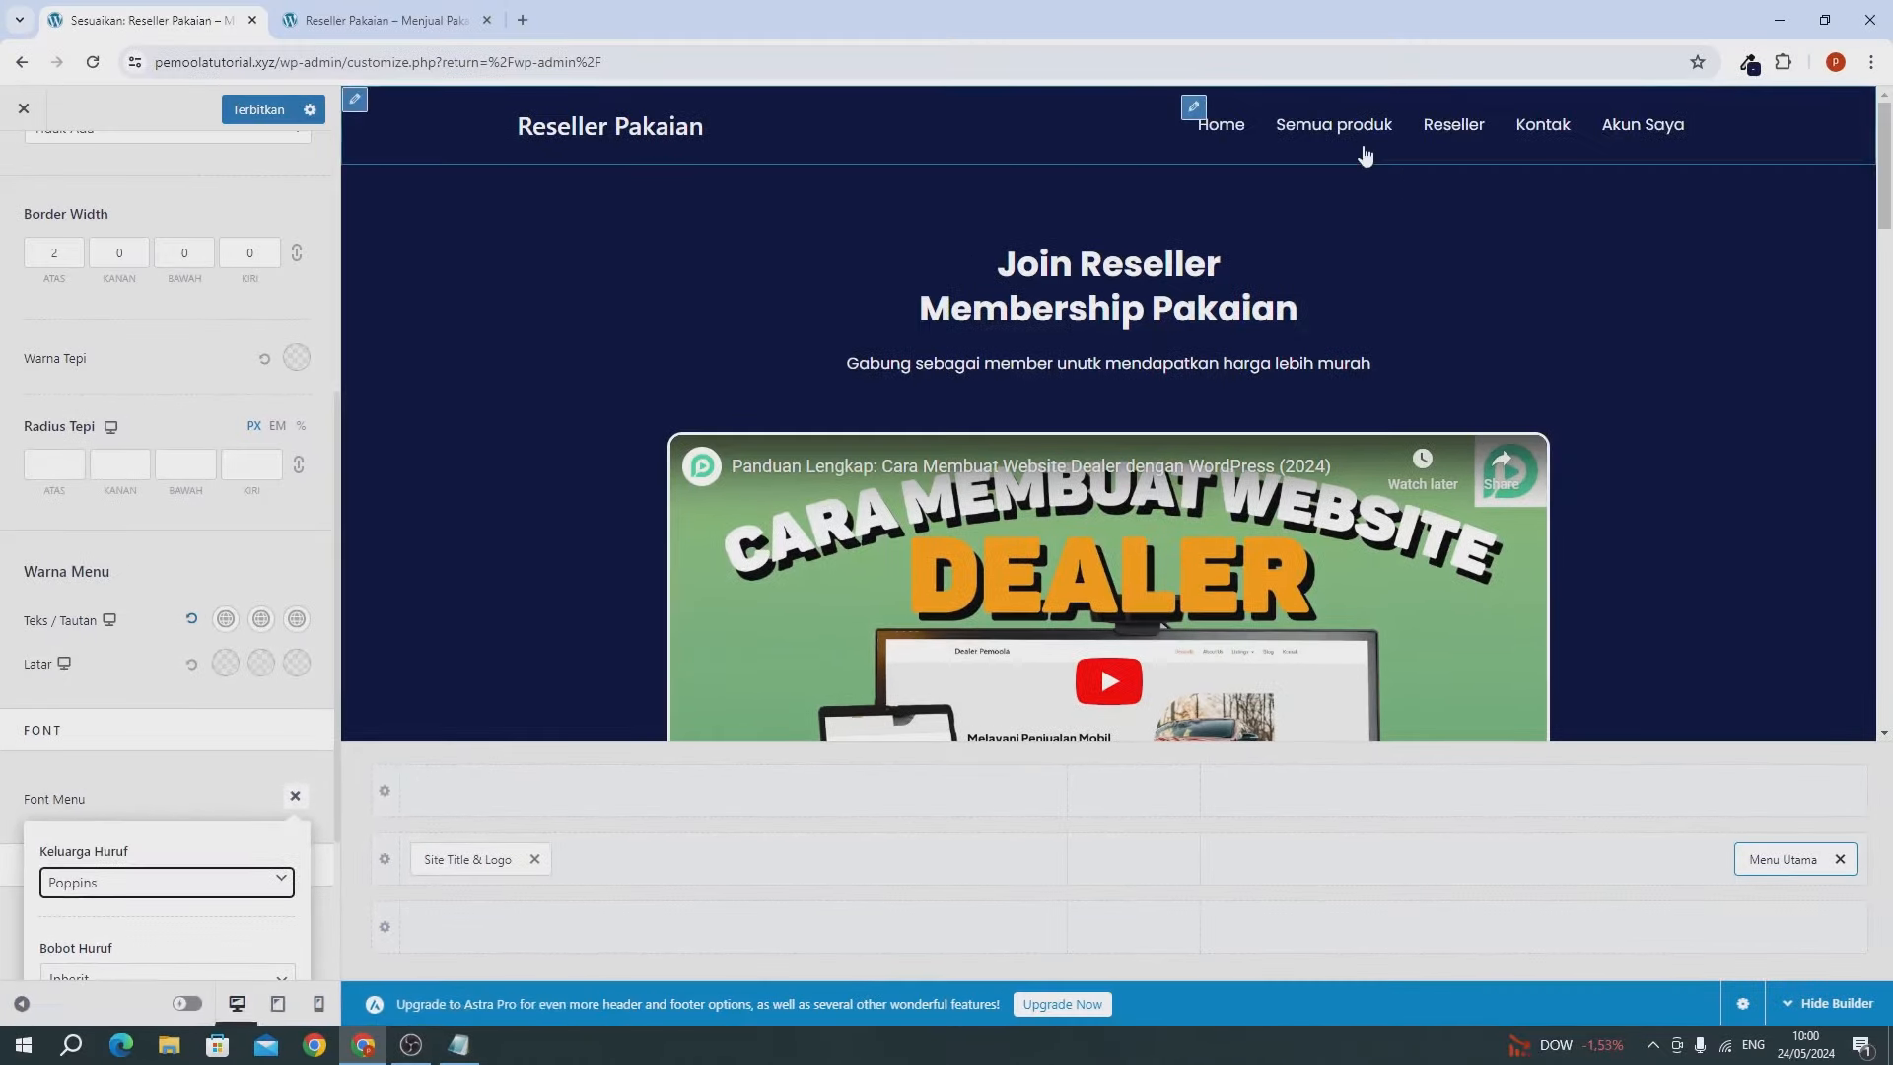
Publish the header and menu changes and reload the live site to verify them.
left_click(259, 111)
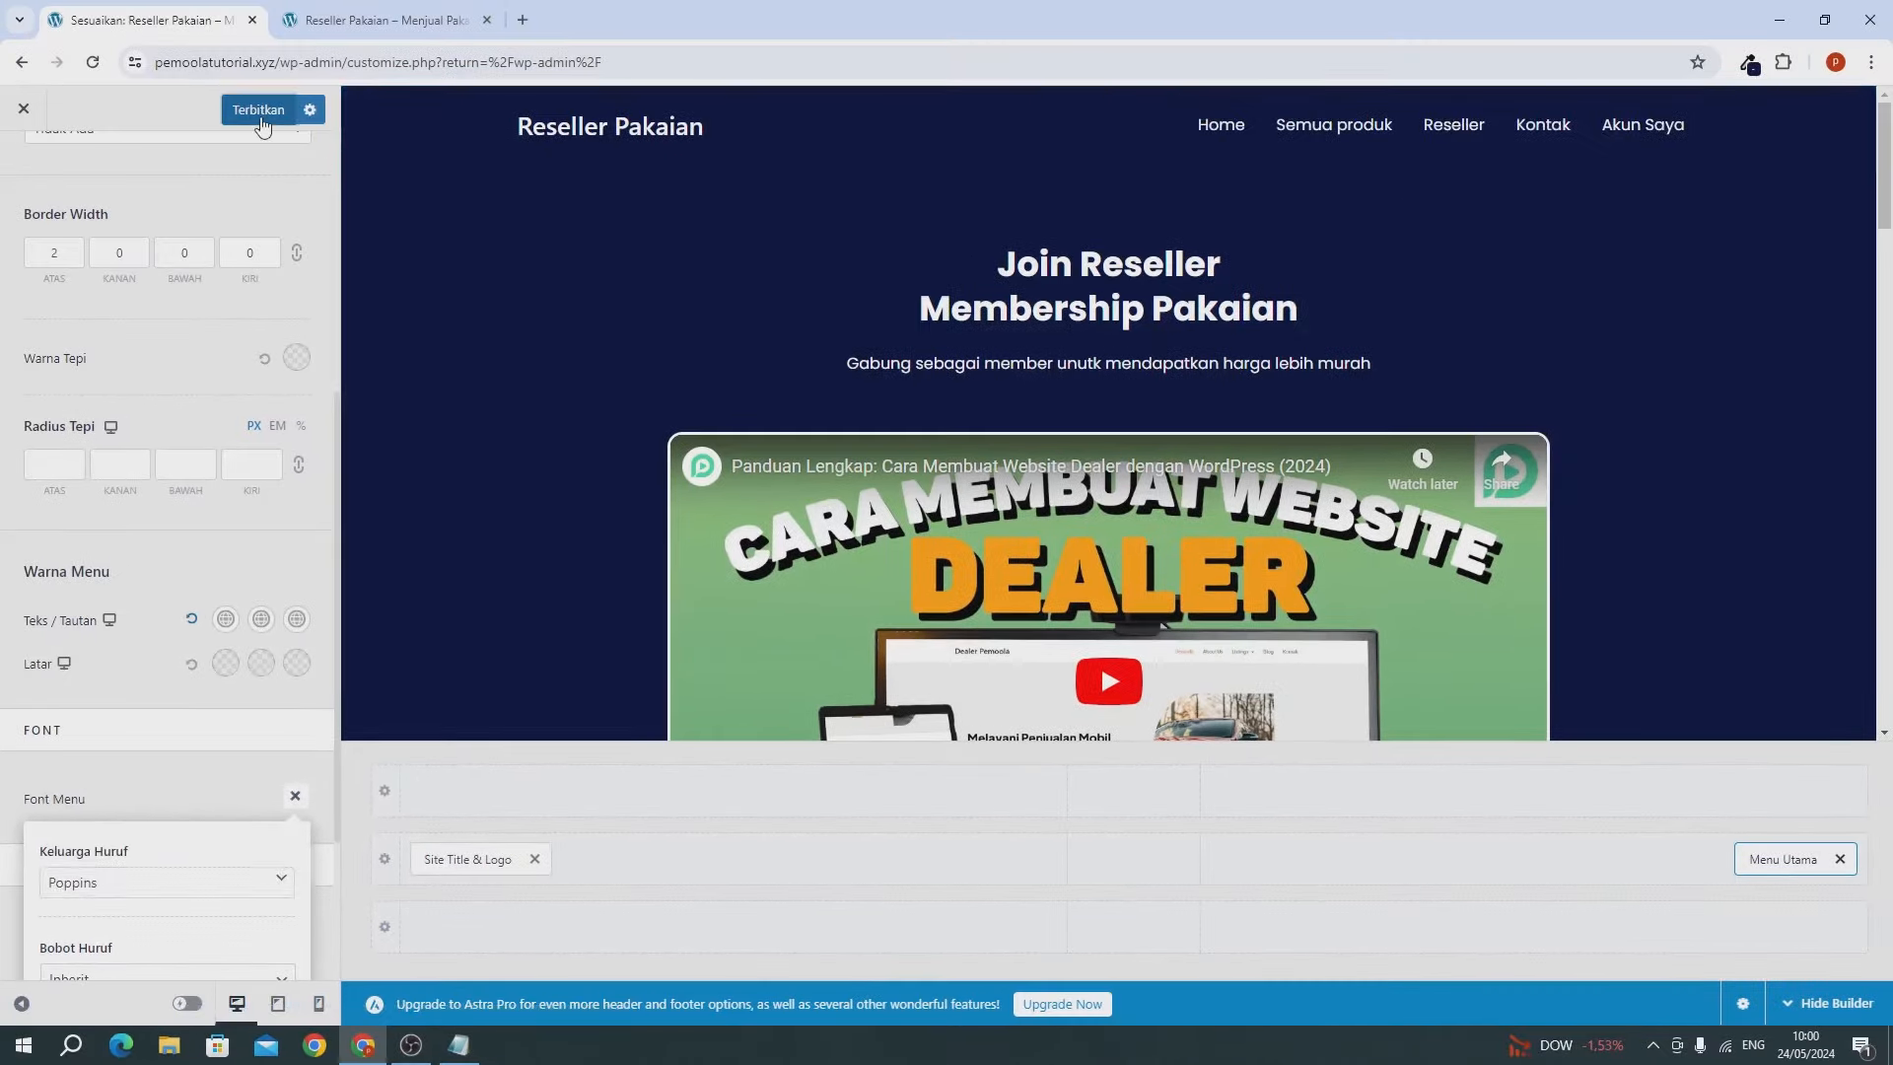
left_click(309, 30)
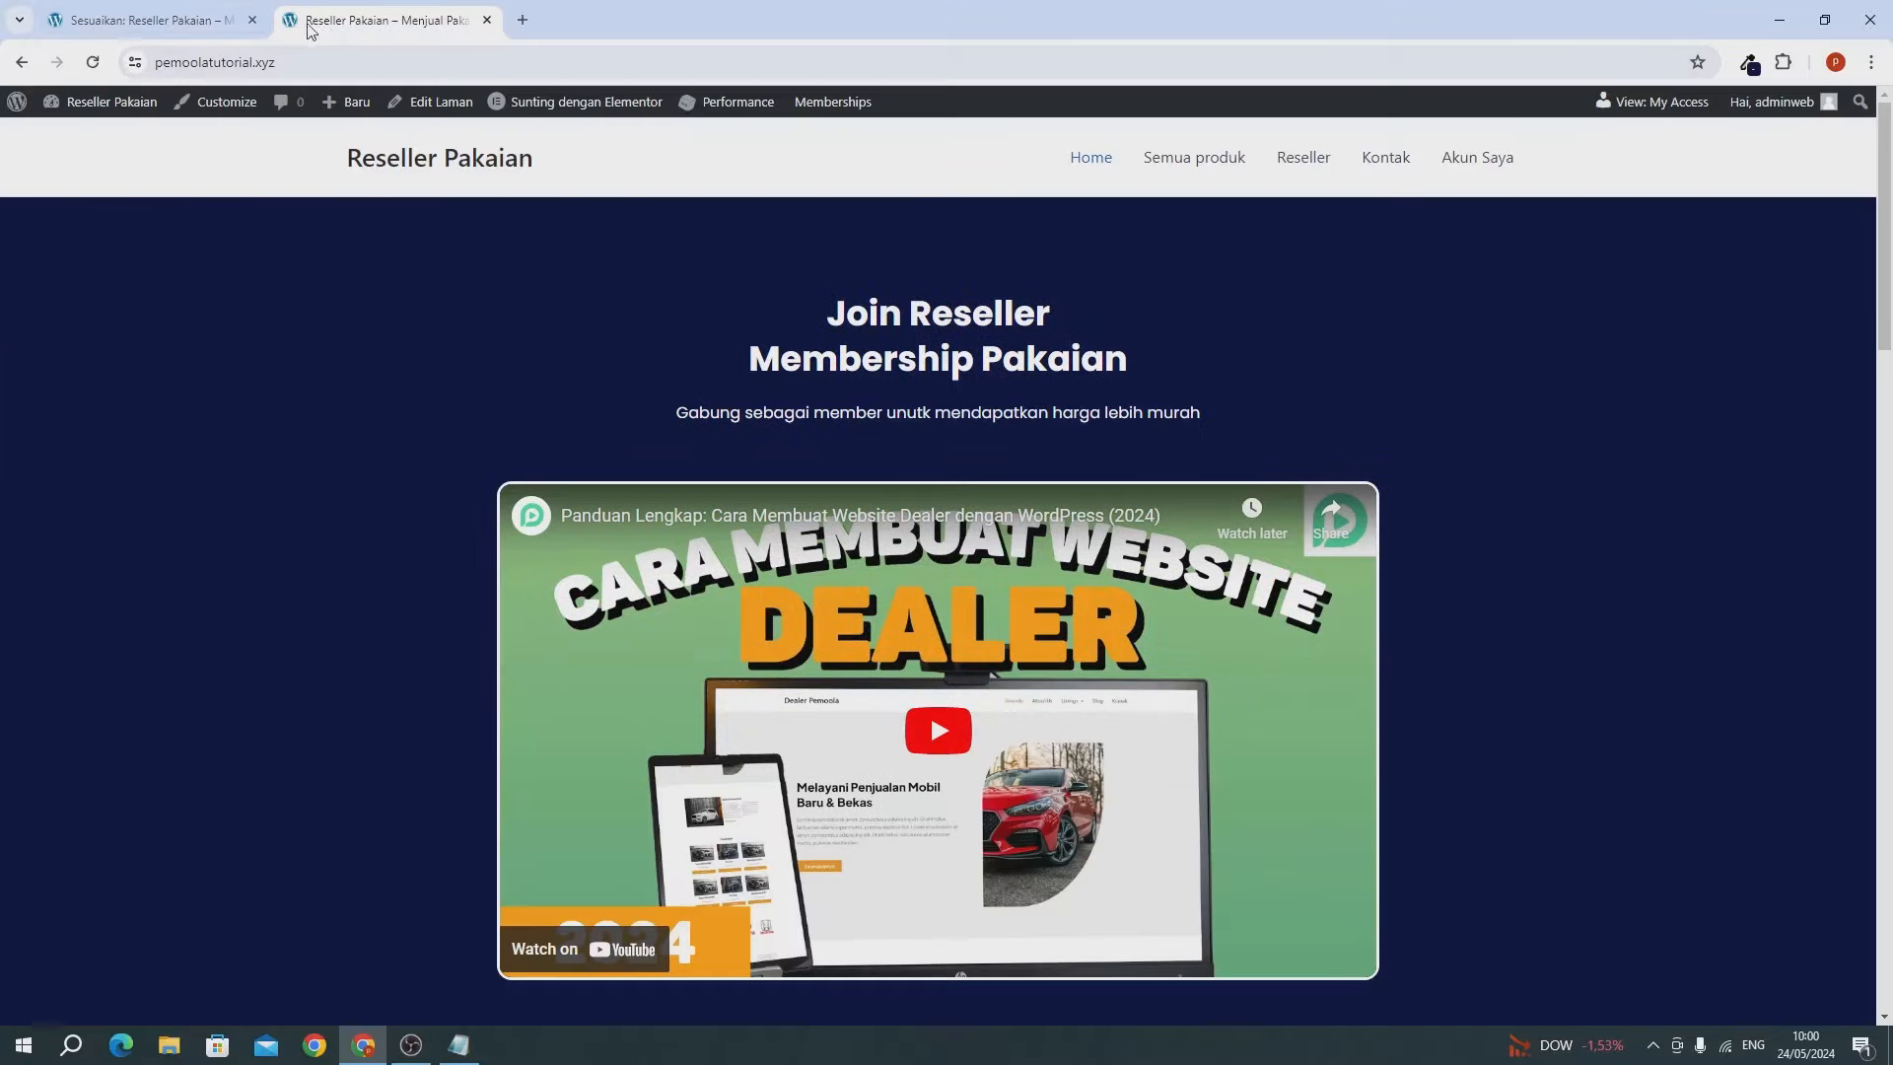
left_click(93, 63)
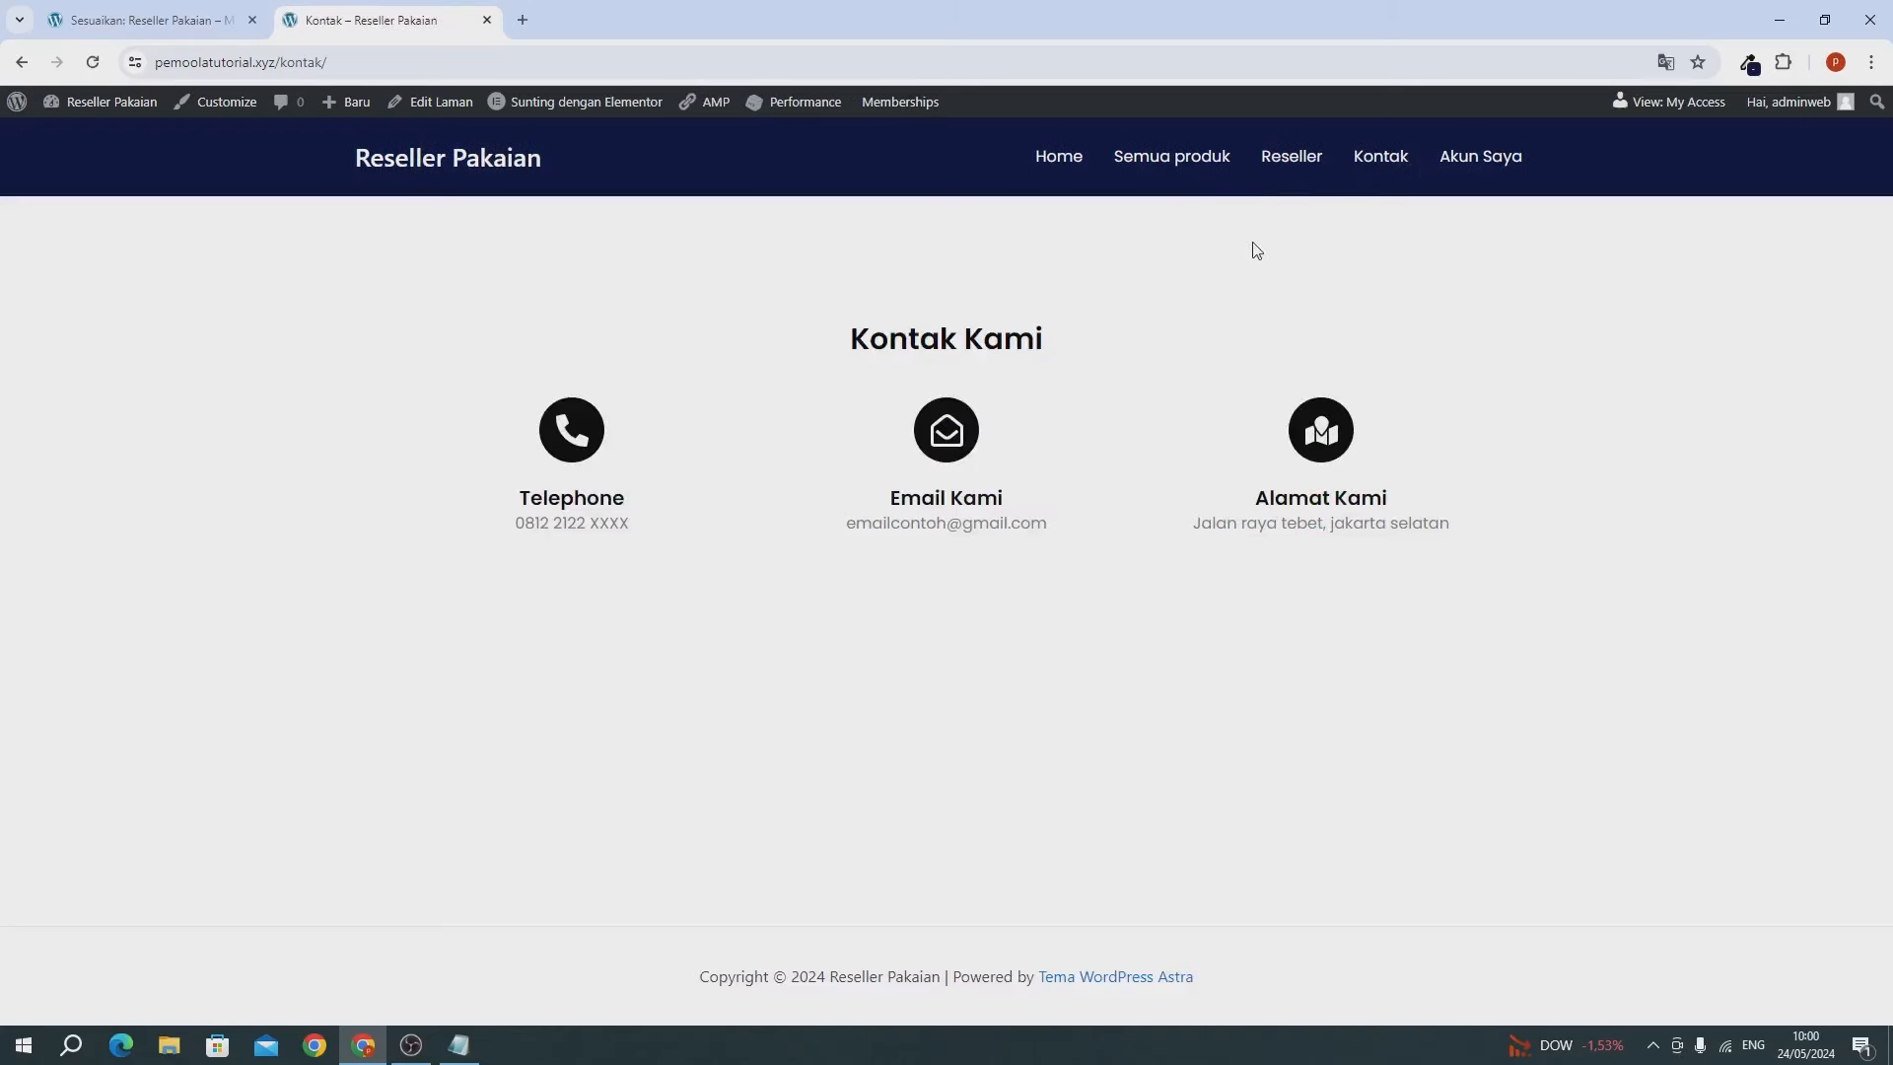
left_click(74, 15)
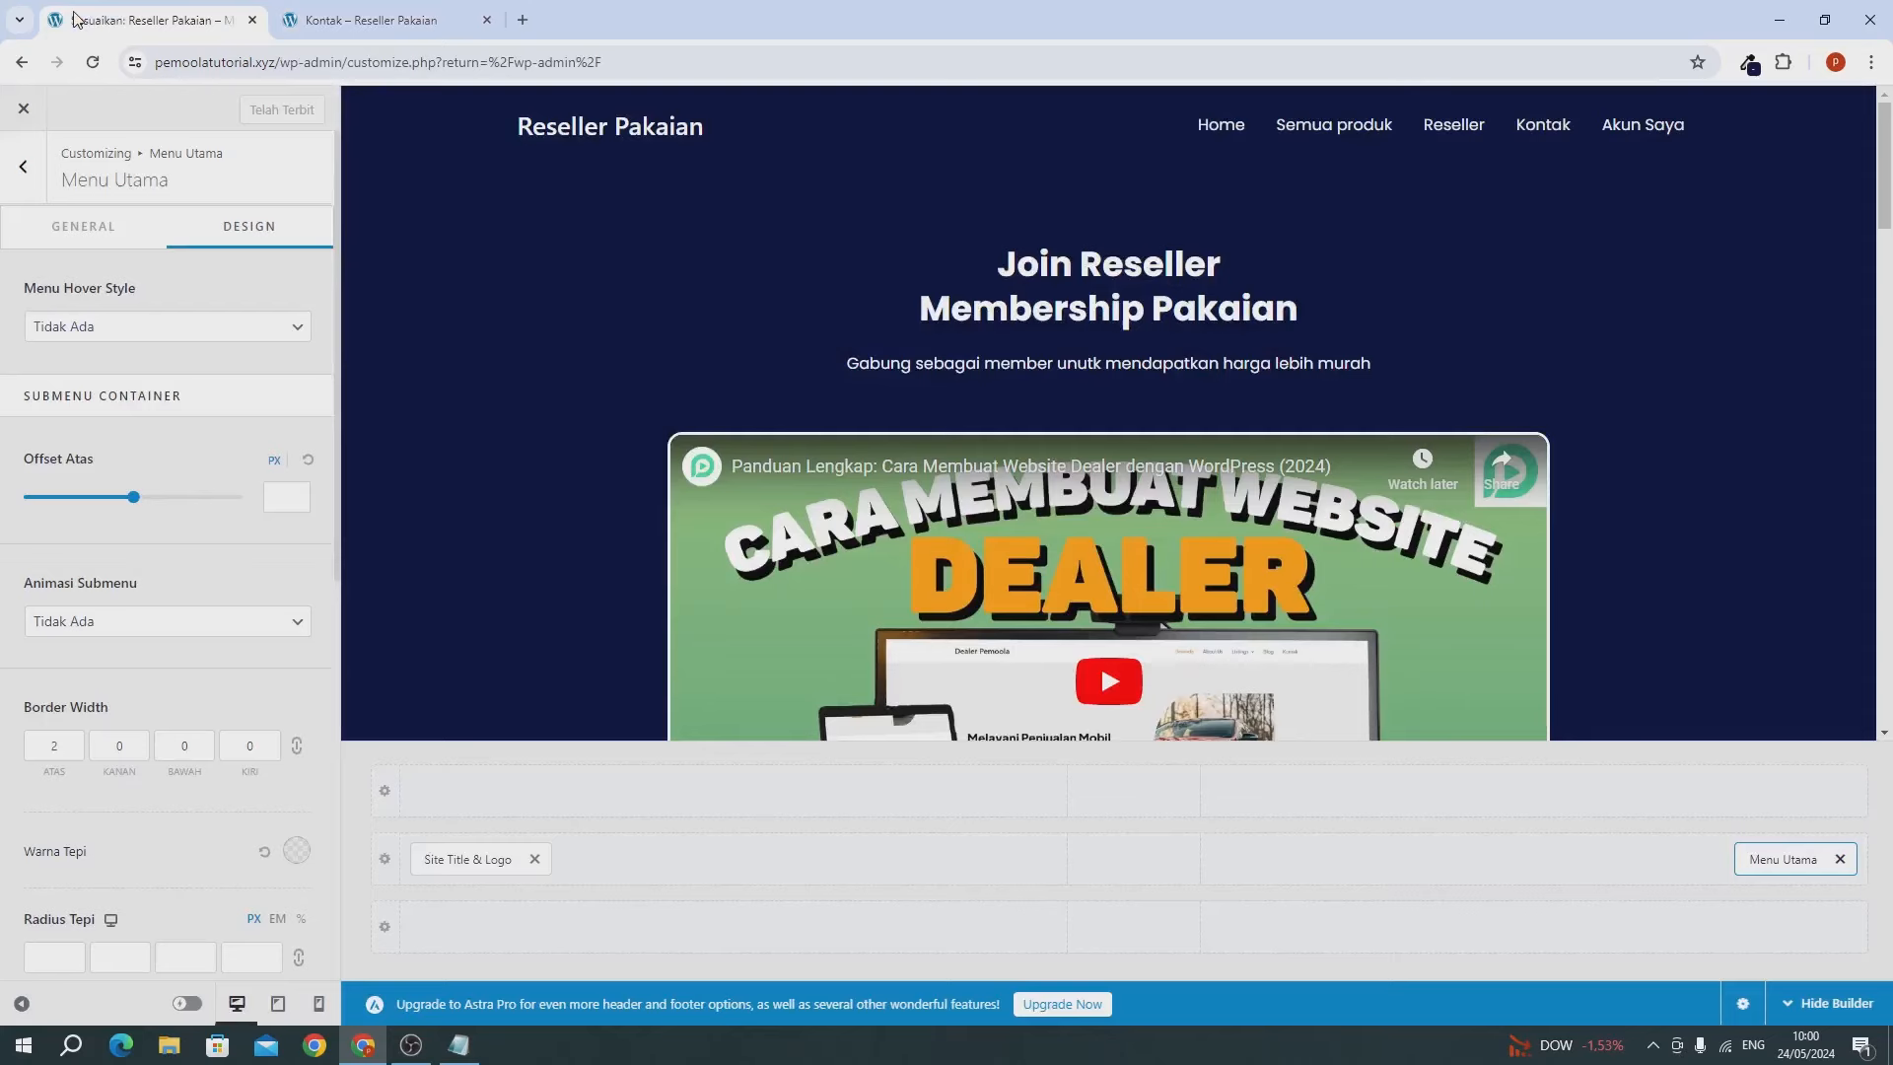
Set the bottom footer row background to navy #010A35.
left_click(30, 181)
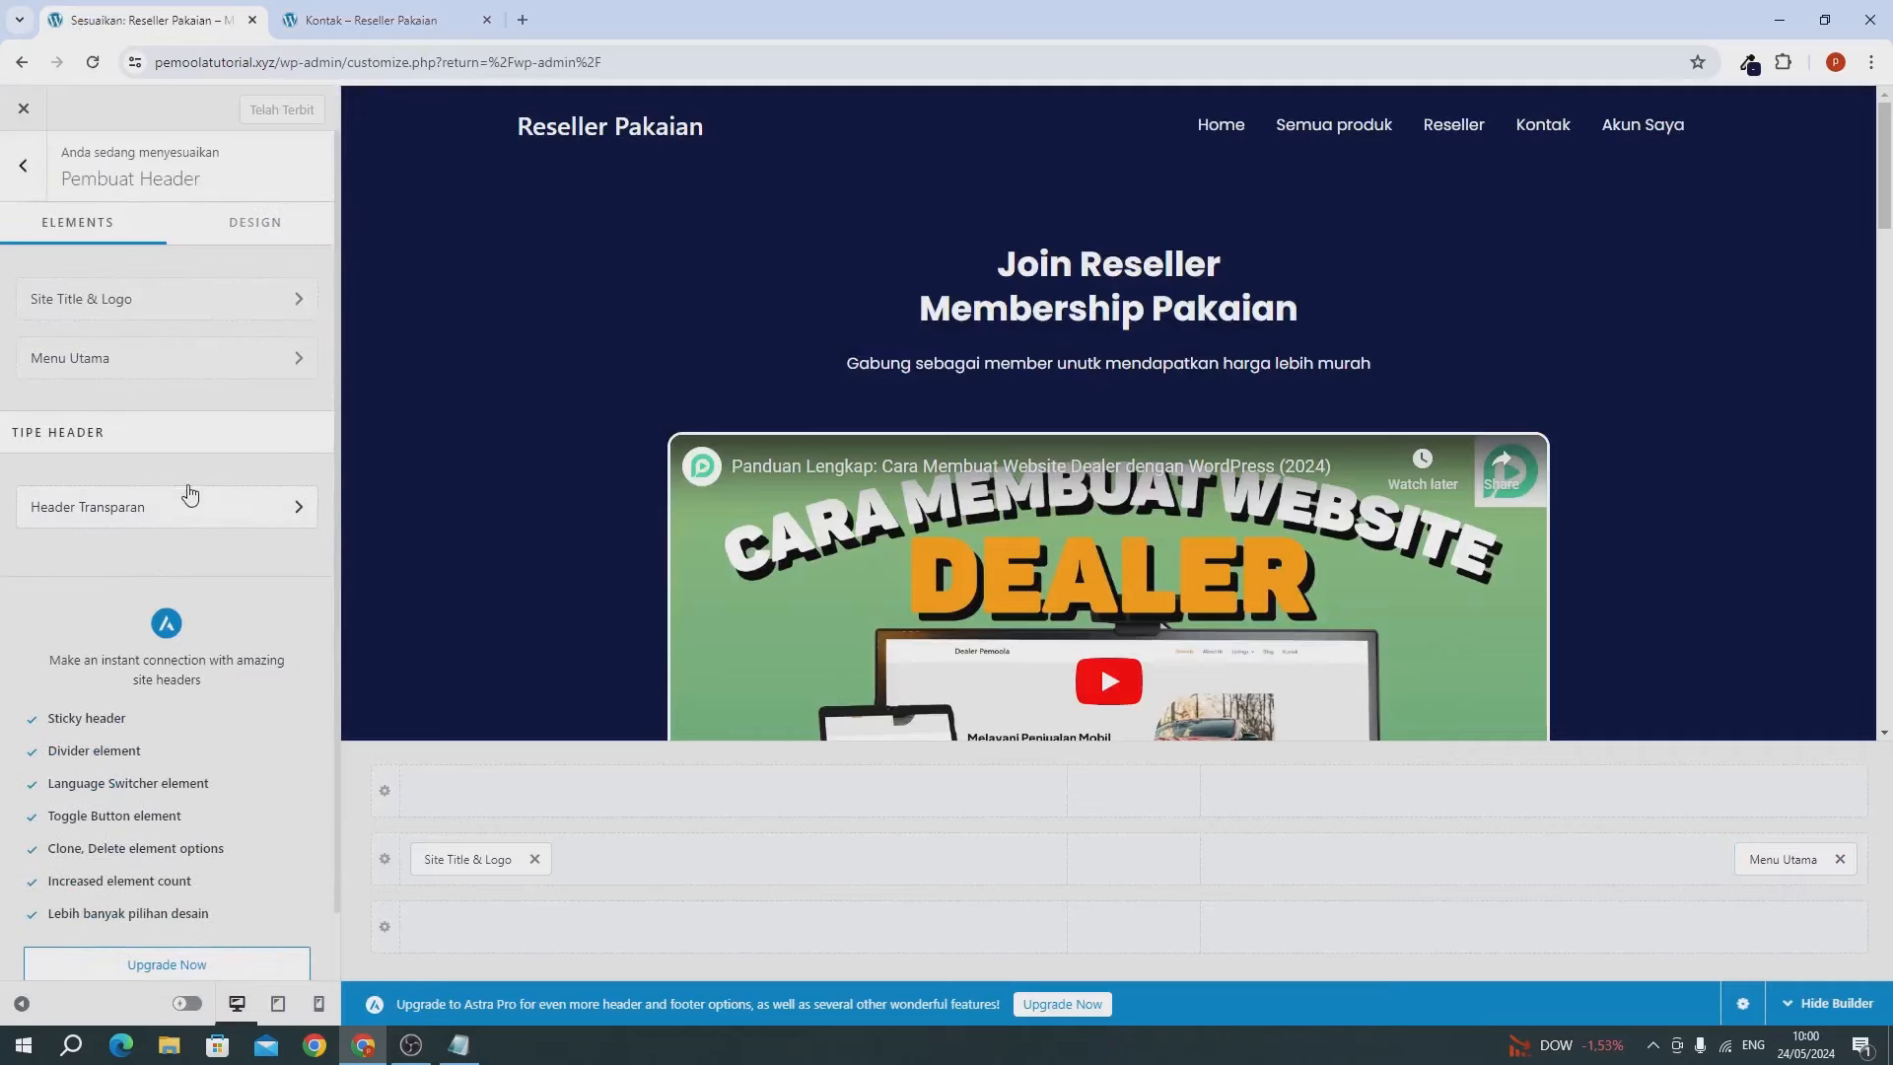
left_click(22, 166)
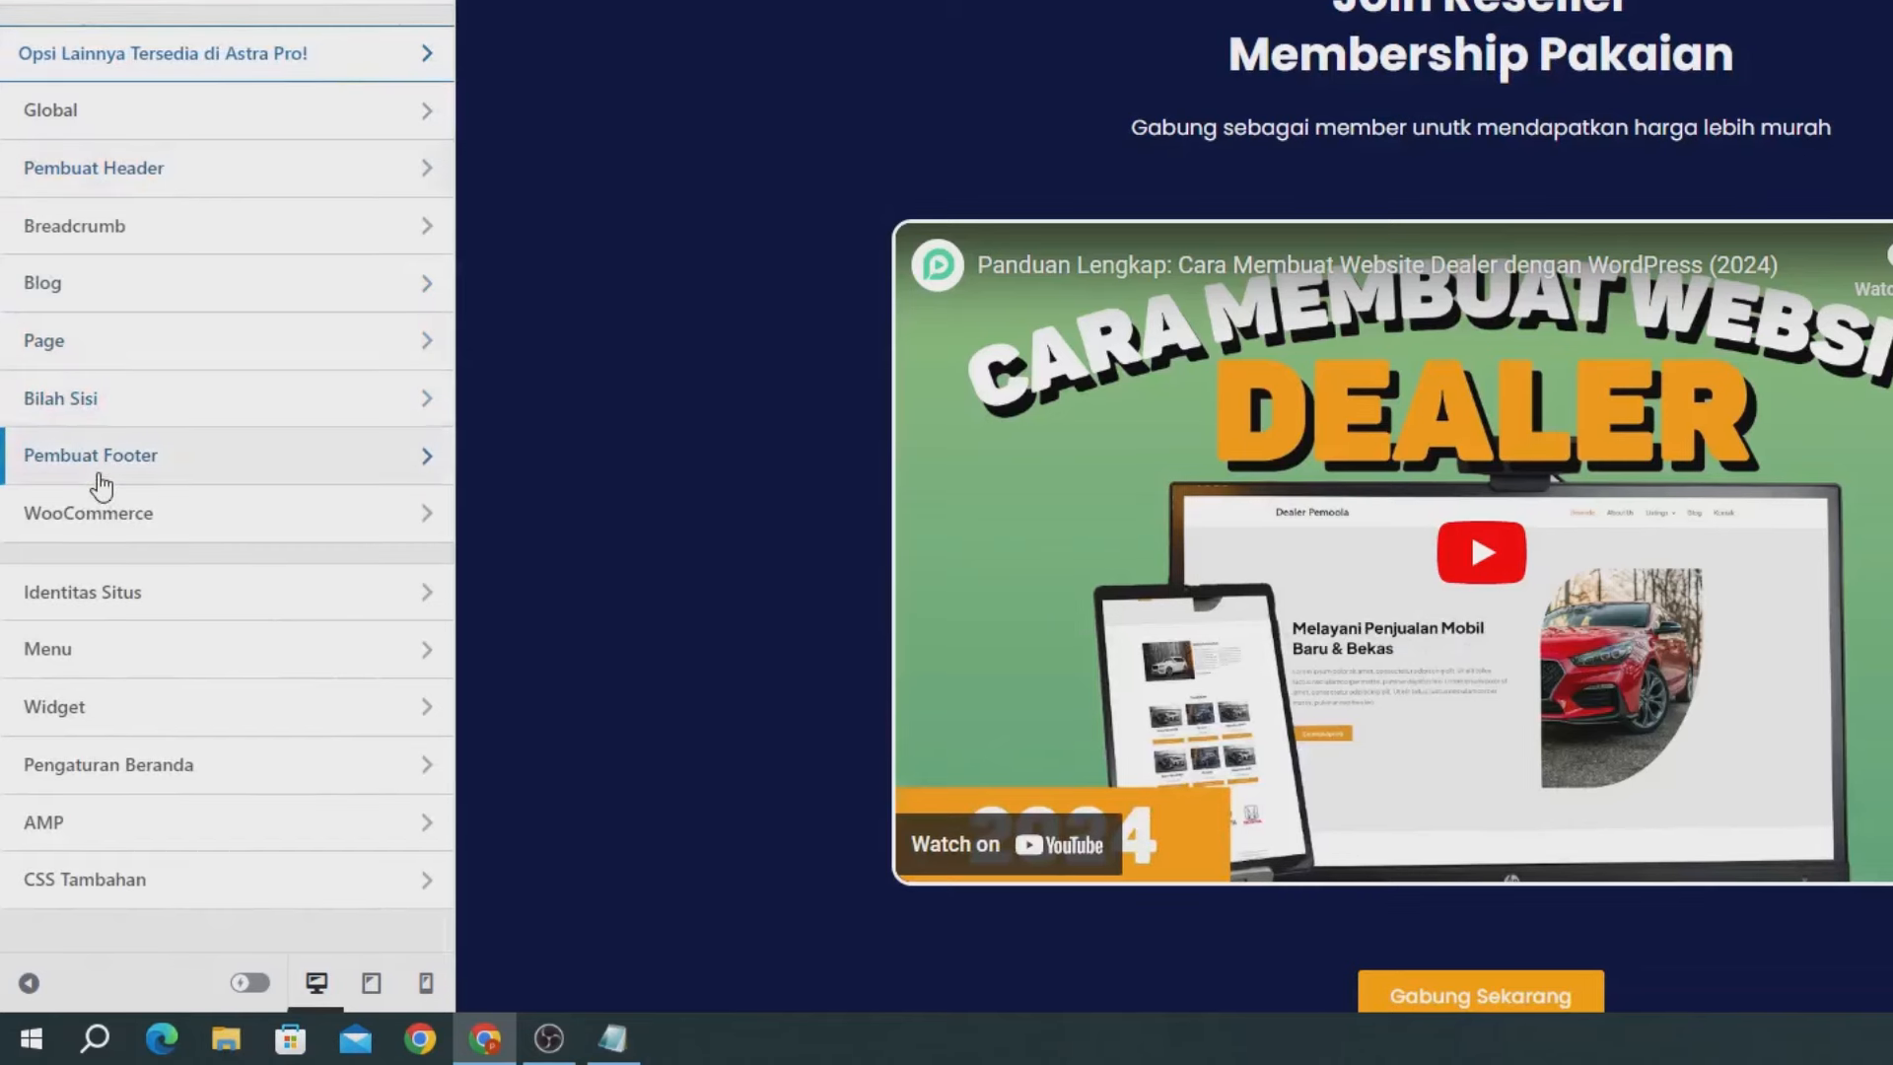
left_click(71, 563)
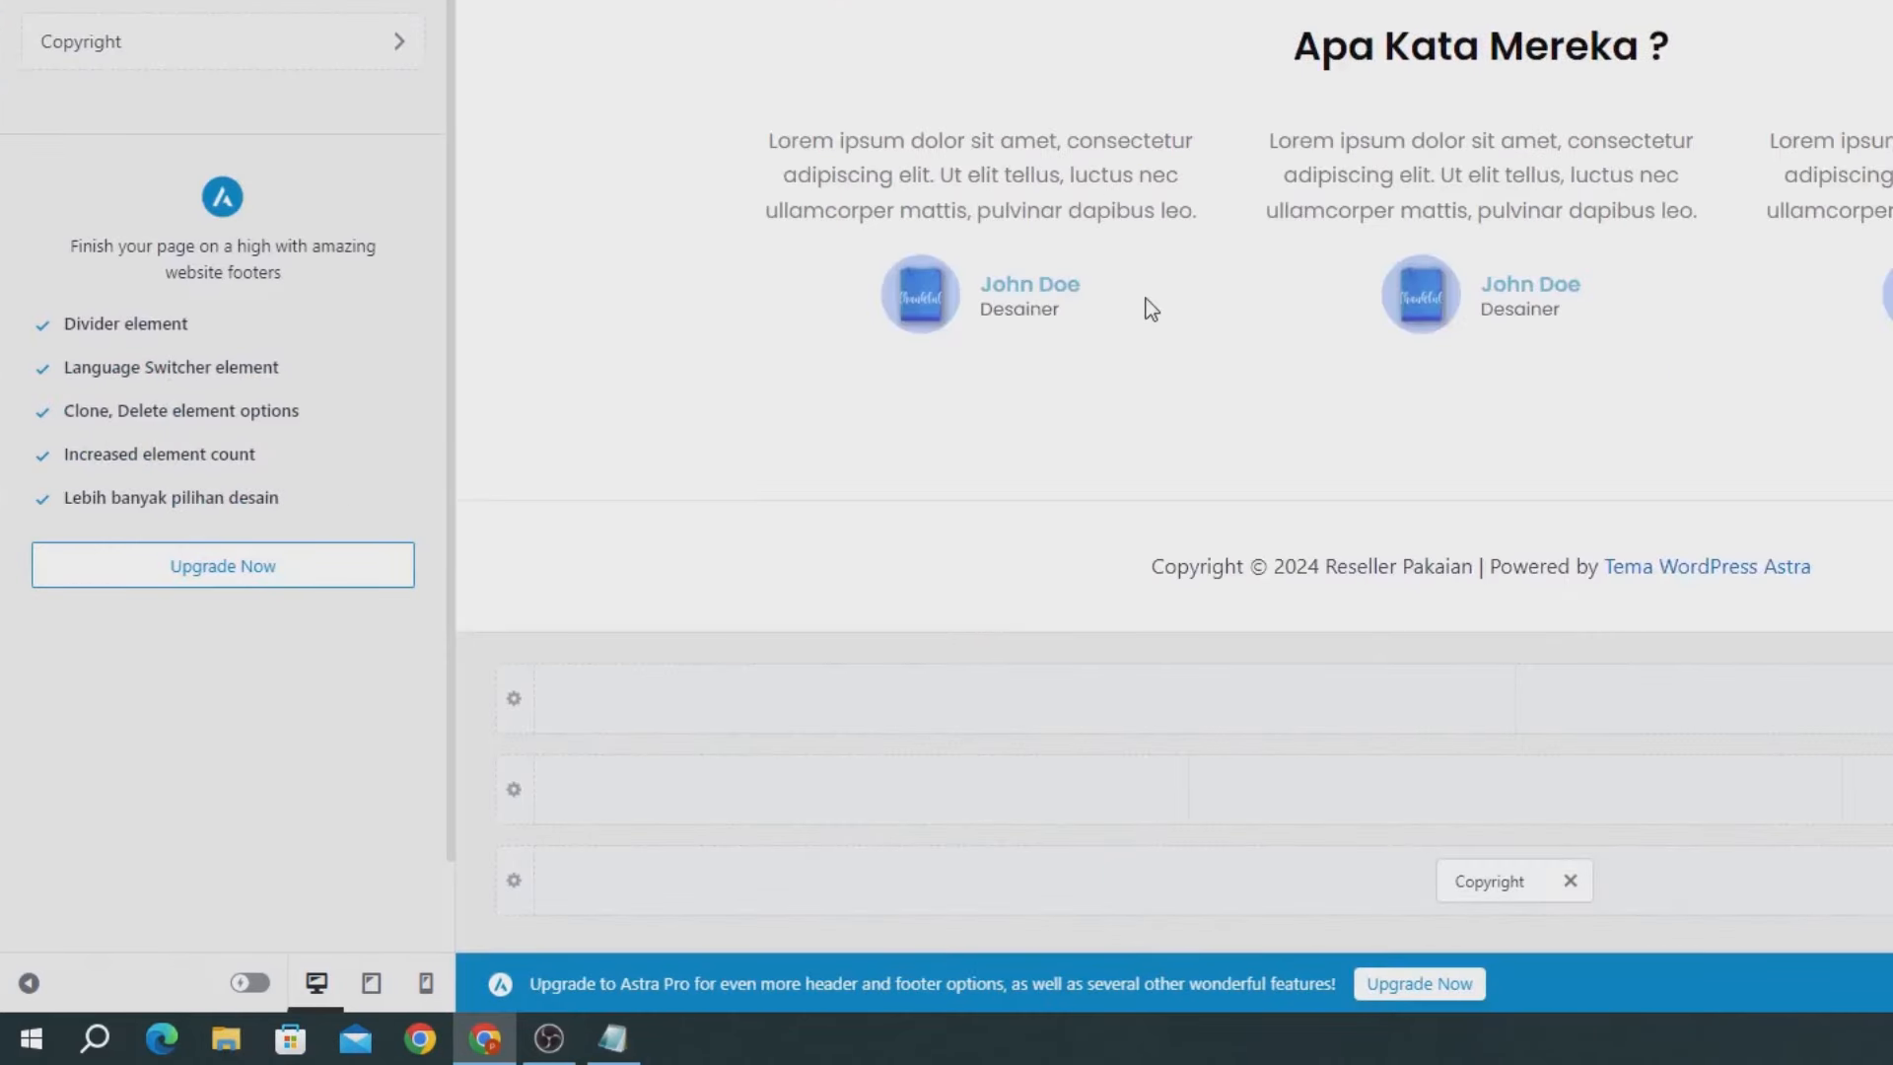
left_click(499, 887)
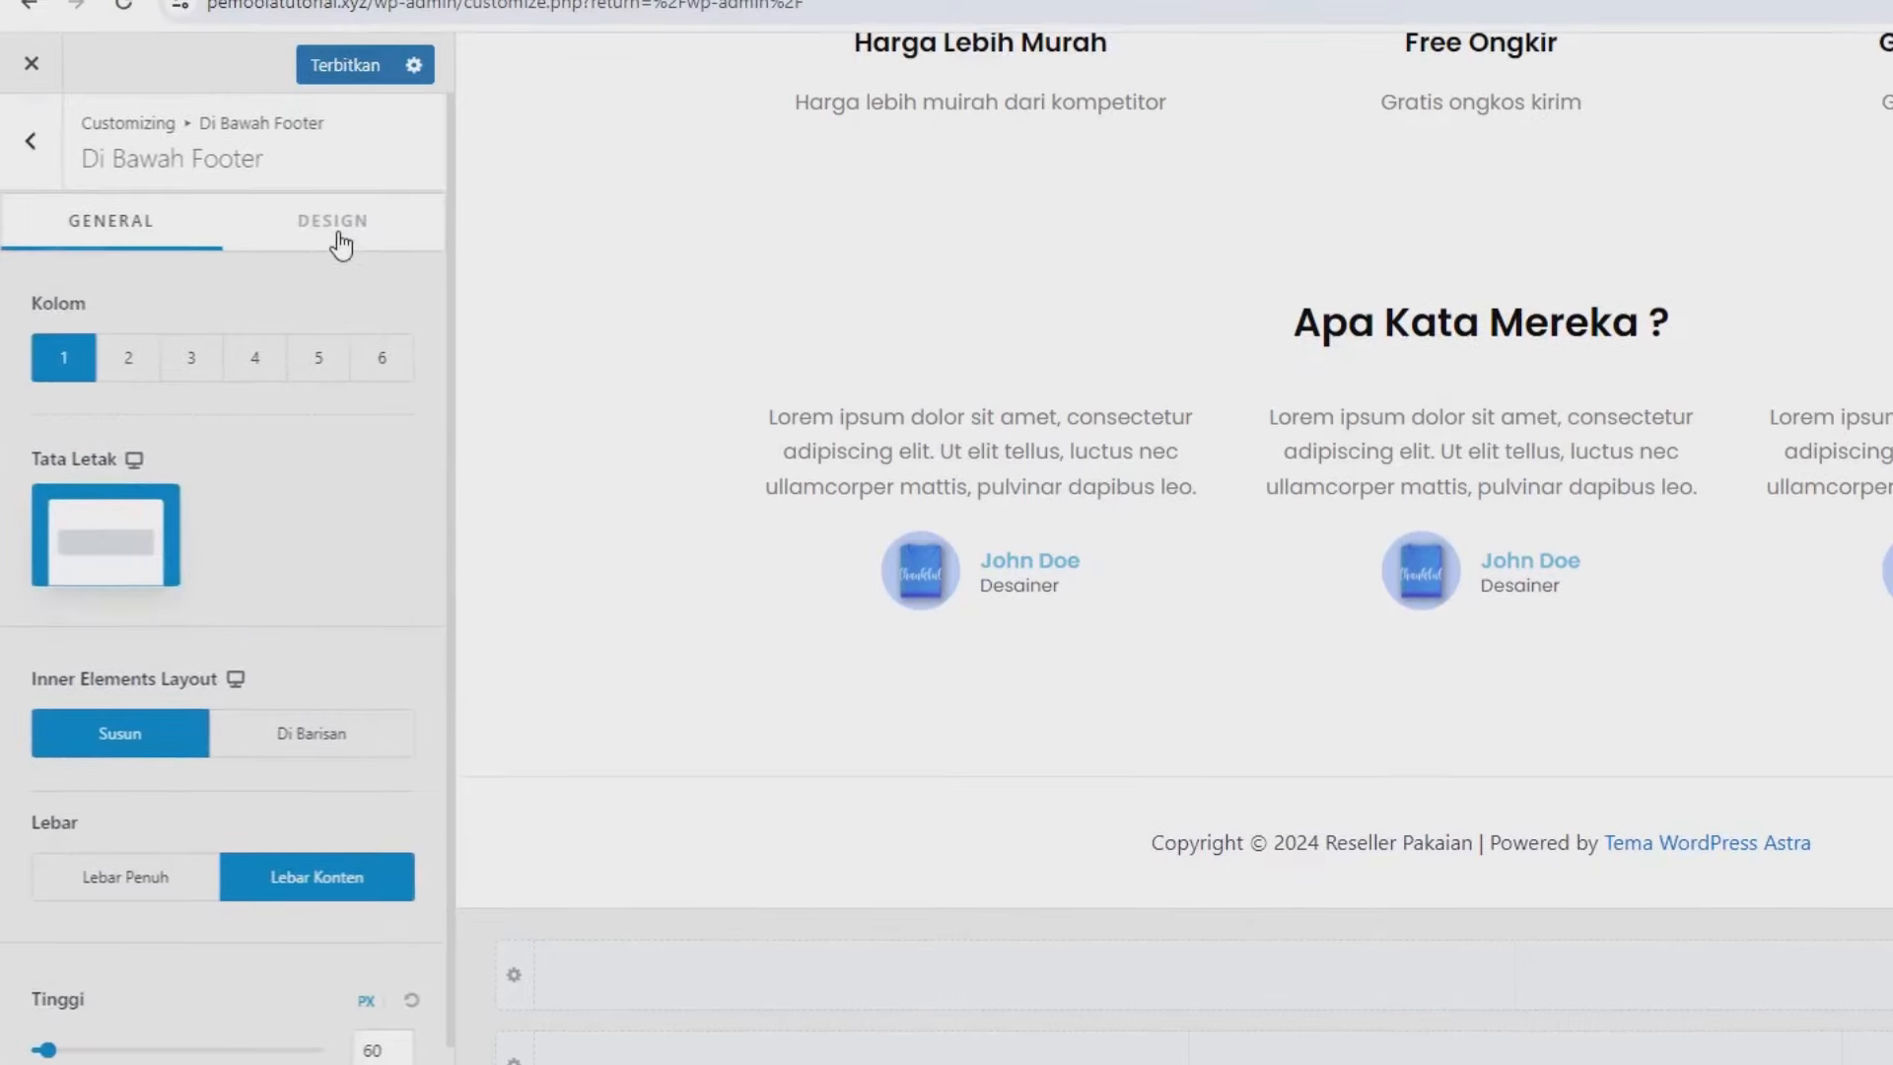
left_click(335, 221)
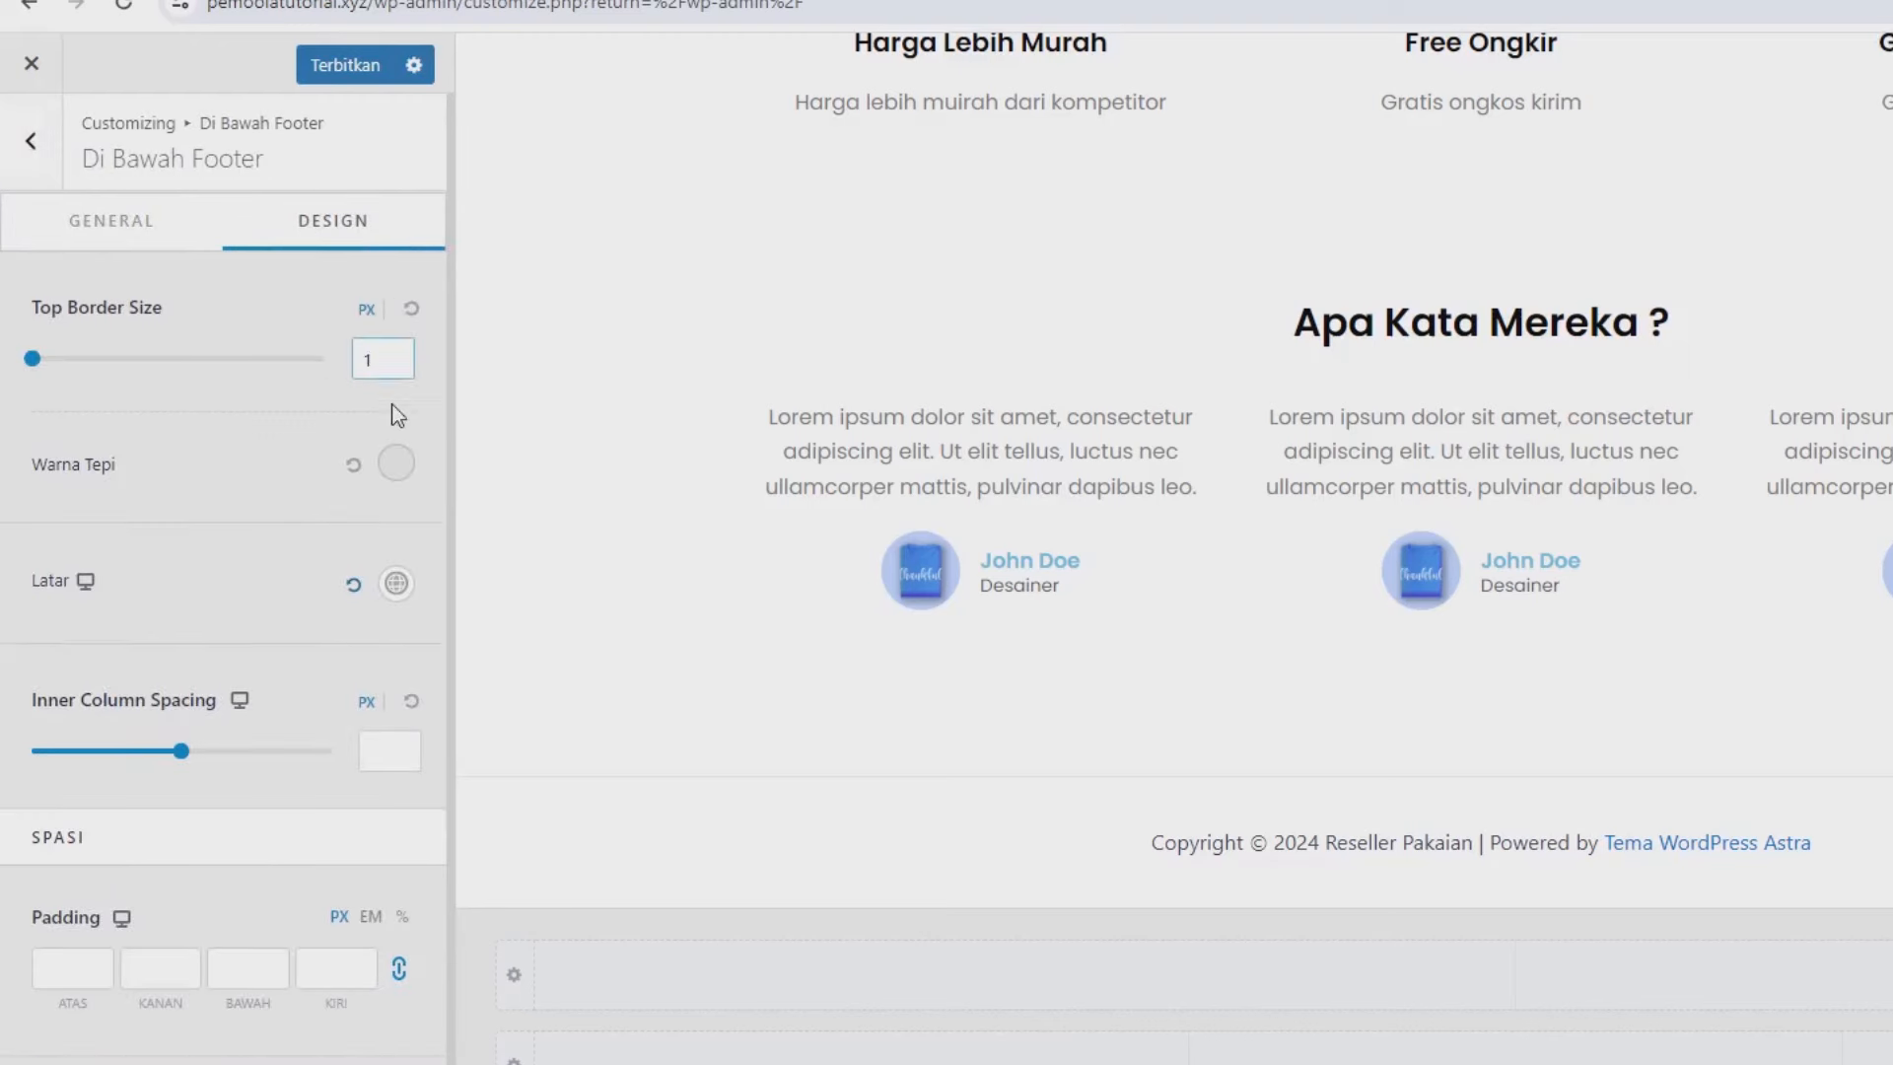
left_click(394, 584)
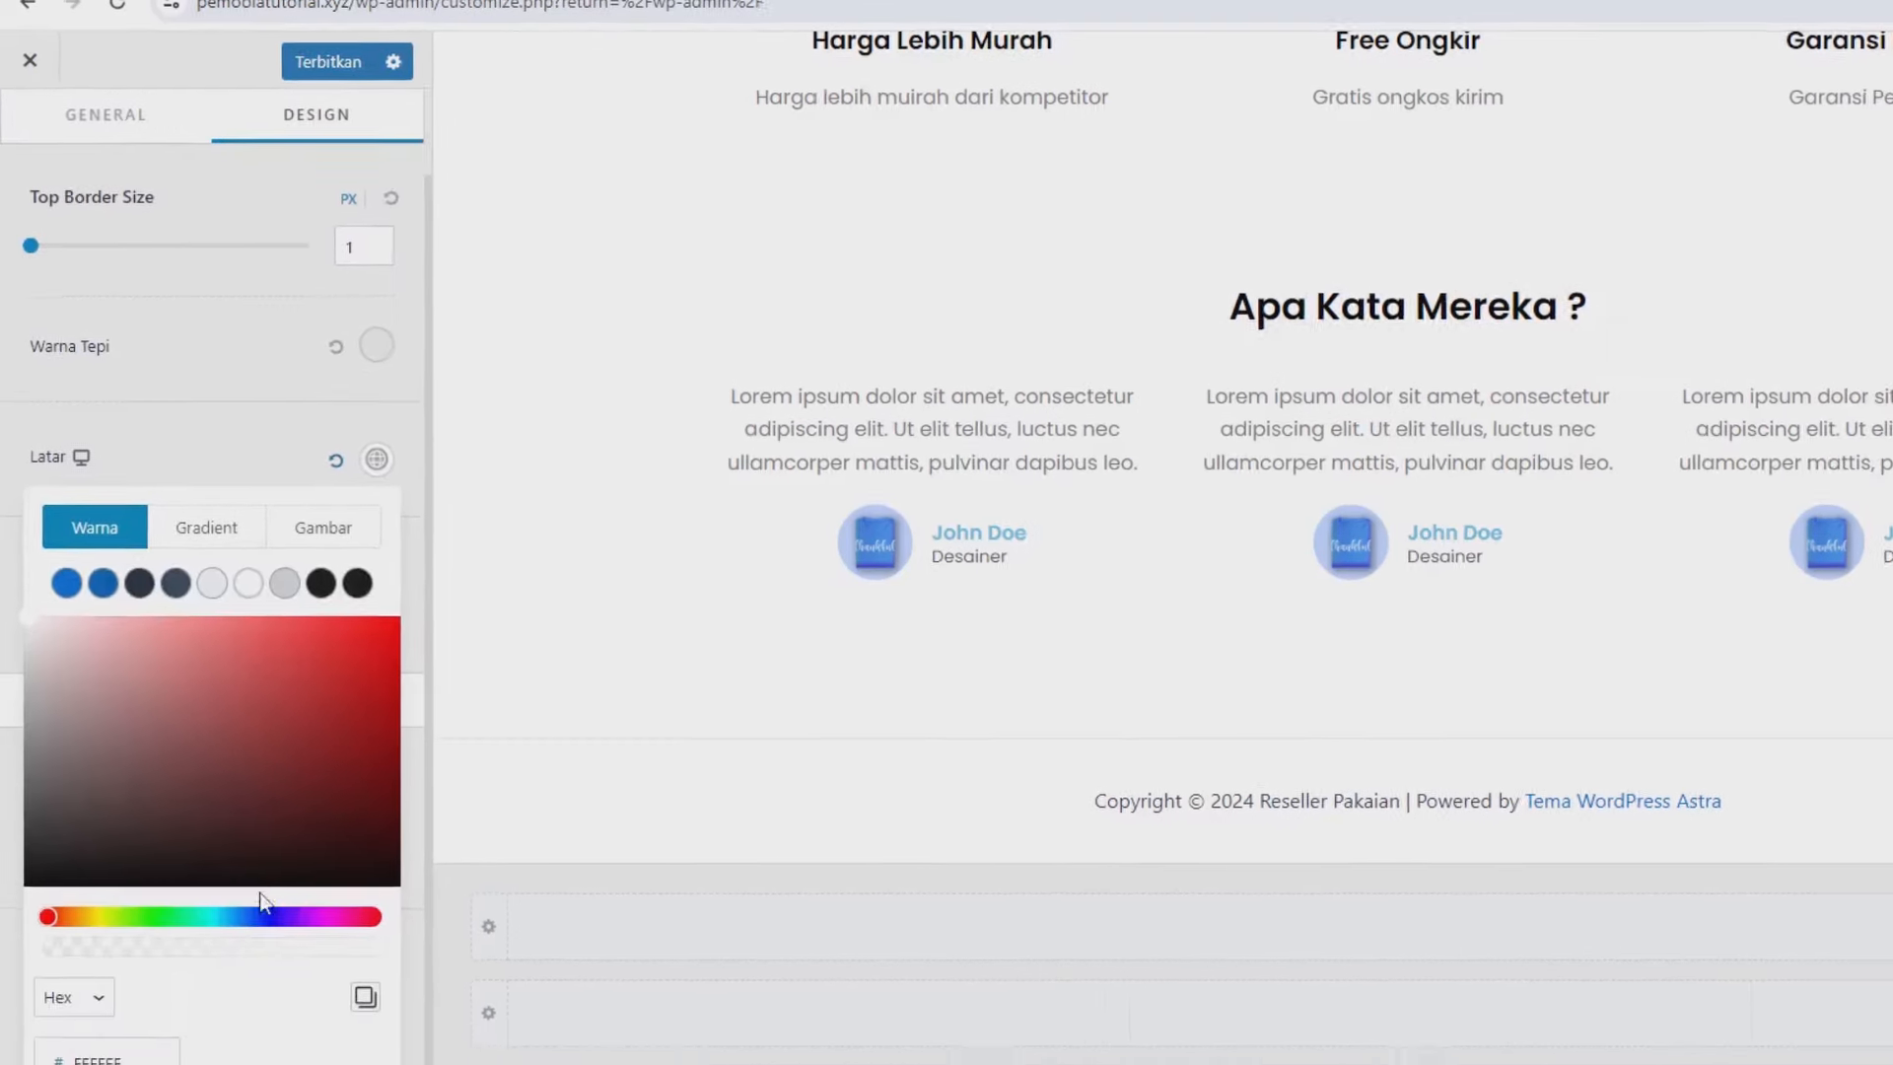
left_click(136, 939)
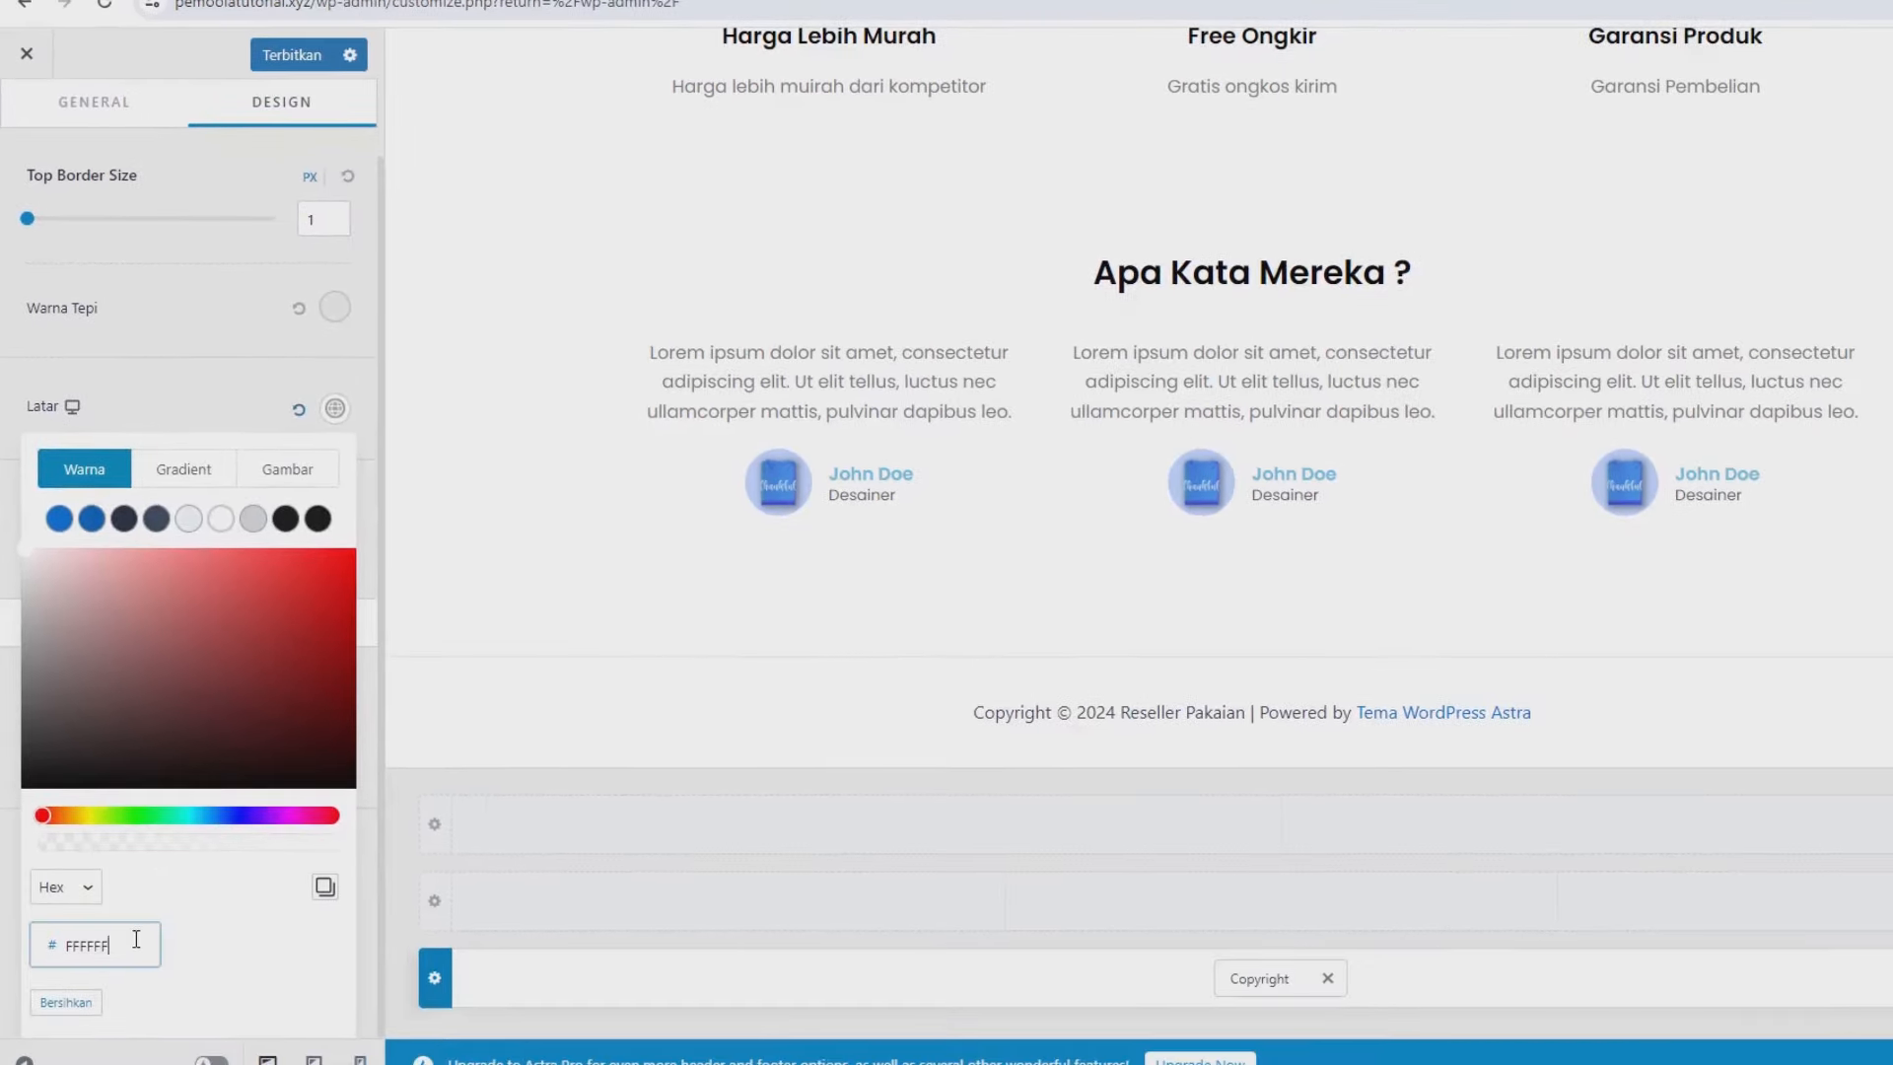
double_click(136, 939)
type("010A35")
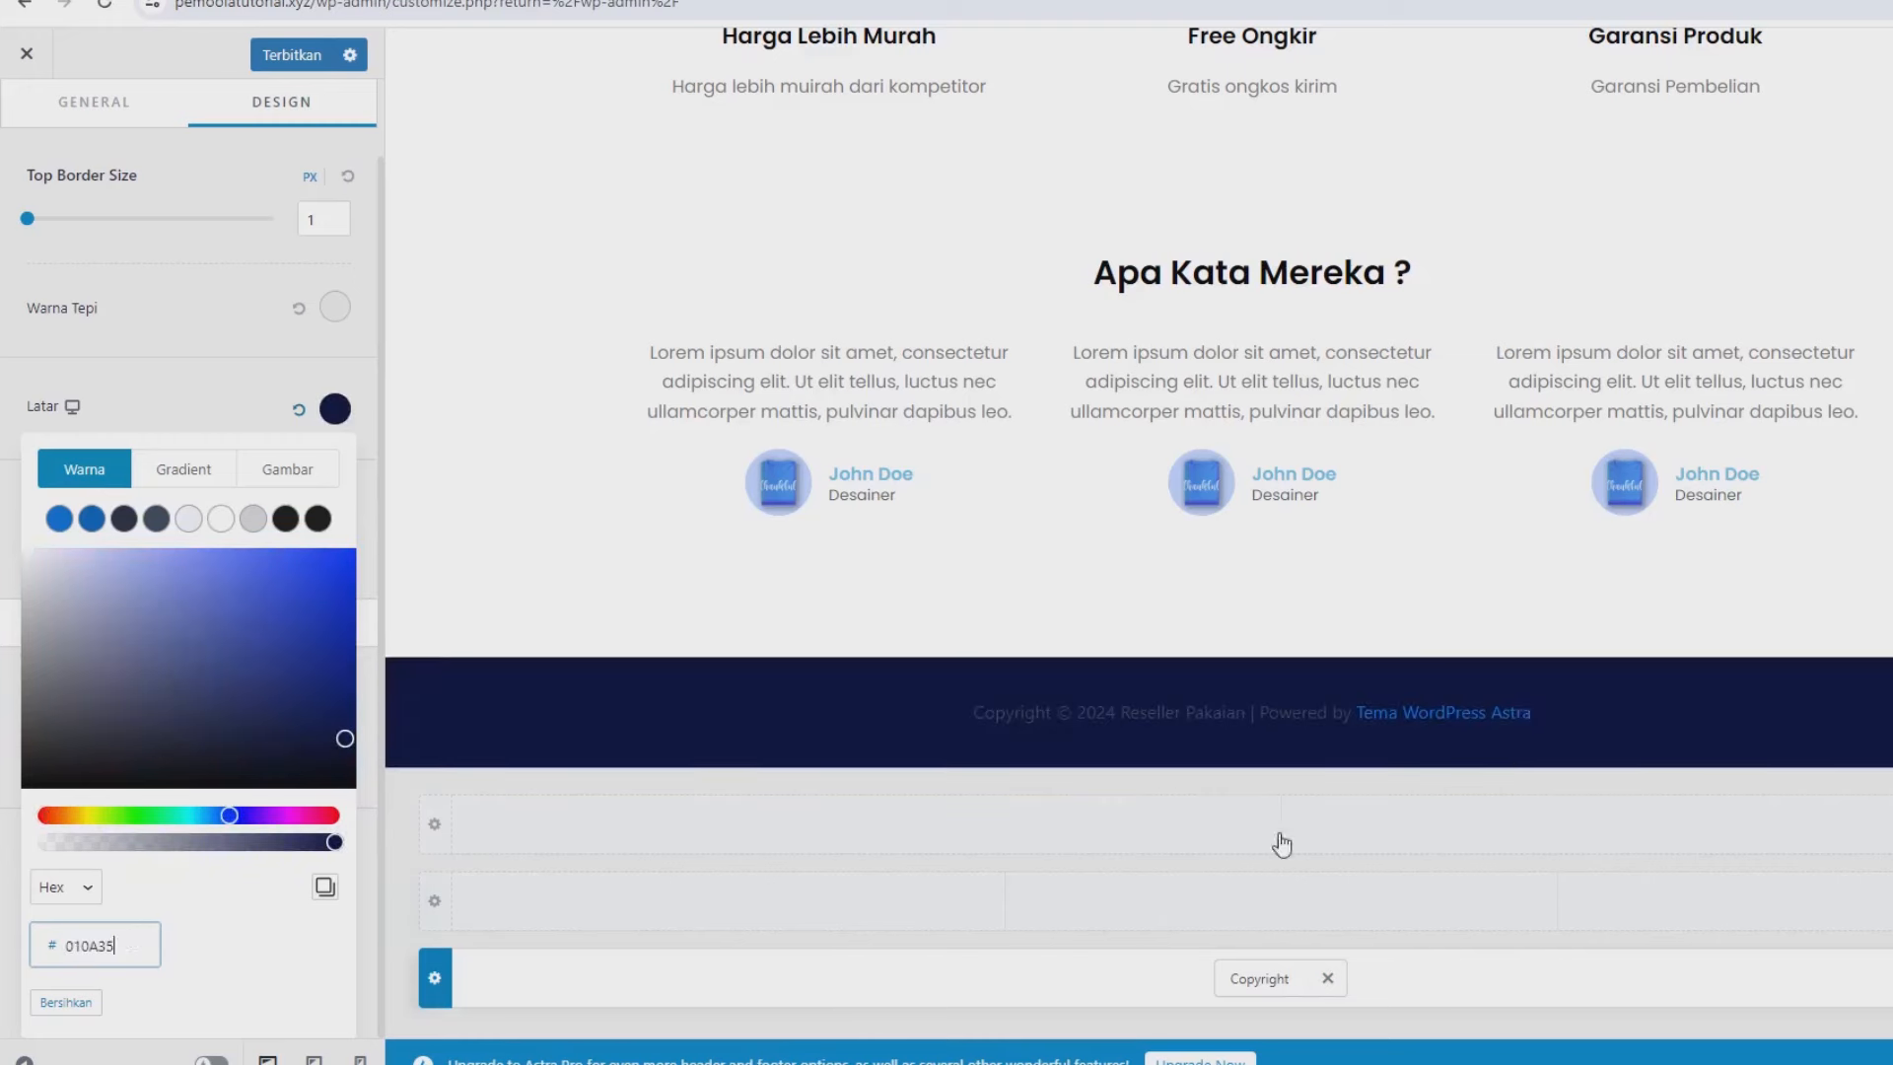
Trim the copyright to 'Copyright © 2024 Reseller Pakaian' with white text, publish, and exit Customizer.
left_click(1239, 974)
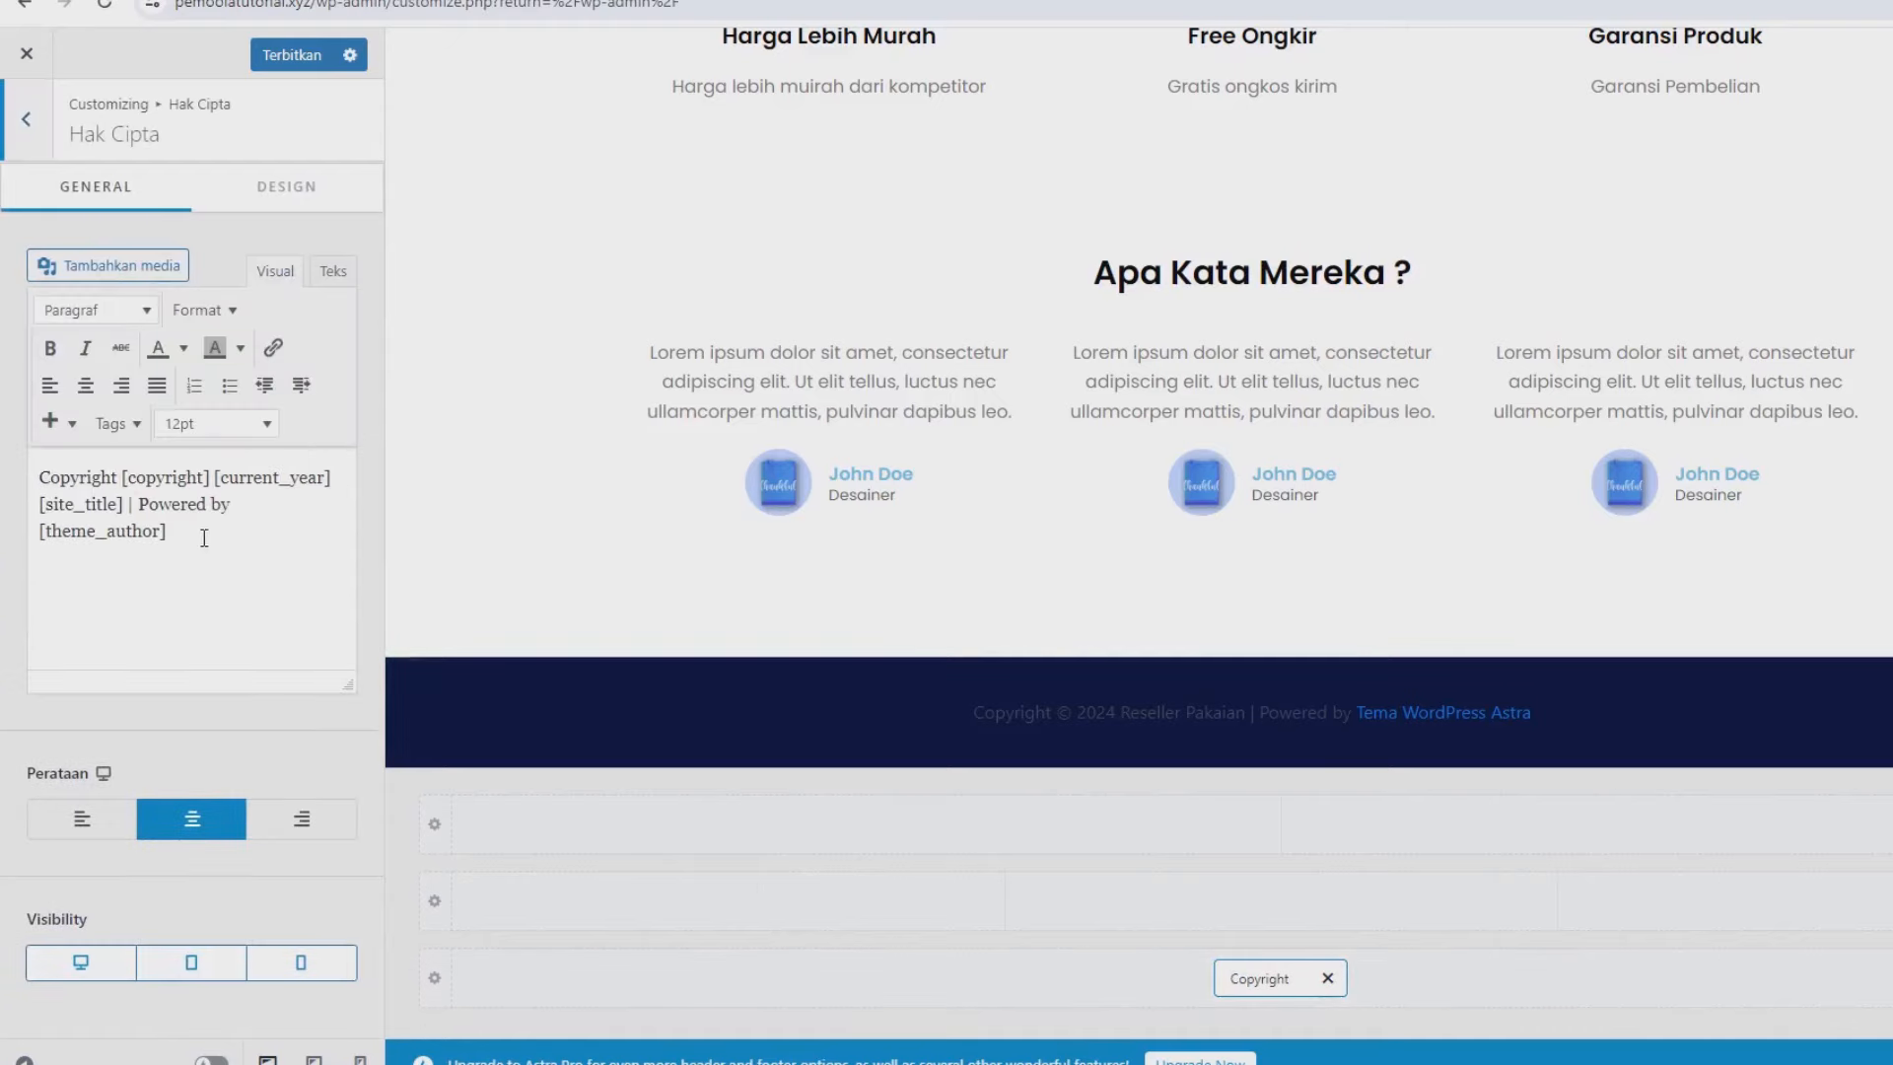
left_click_drag(128, 504, 206, 547)
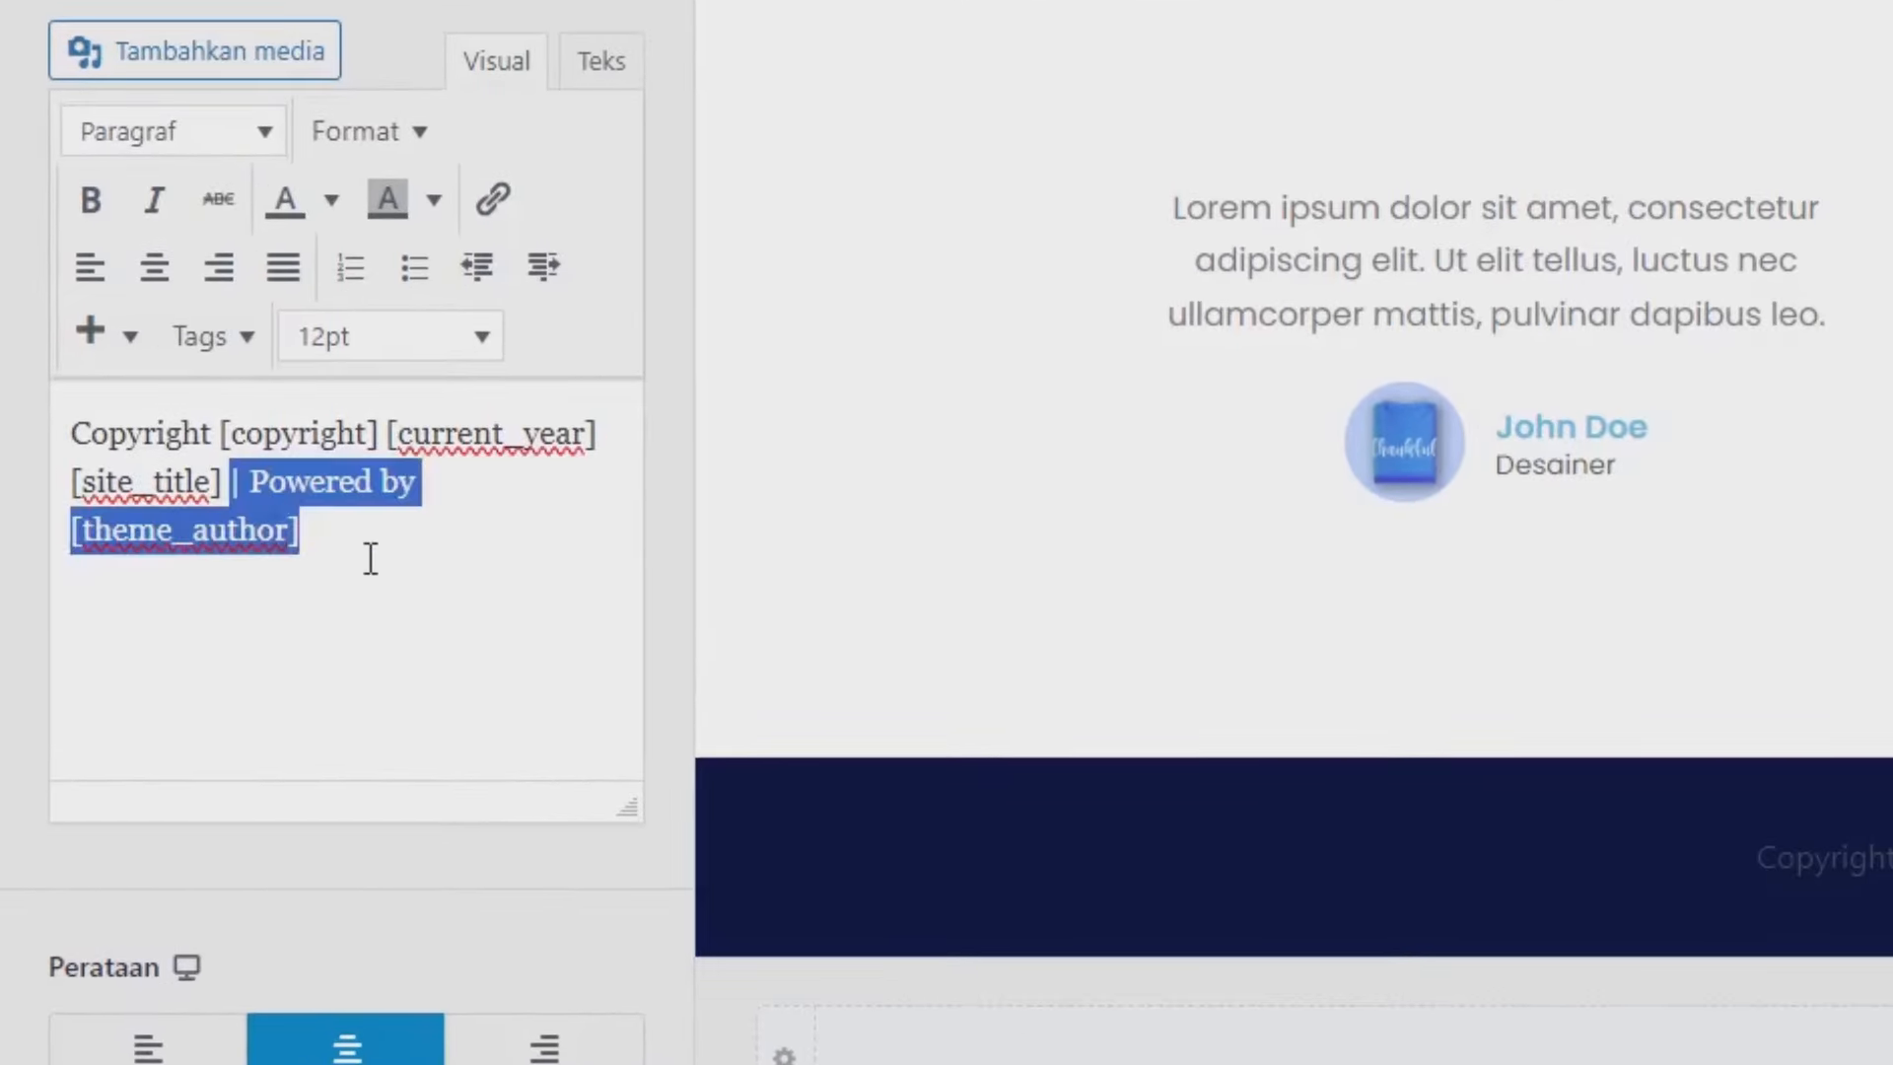
key("BackSpace")
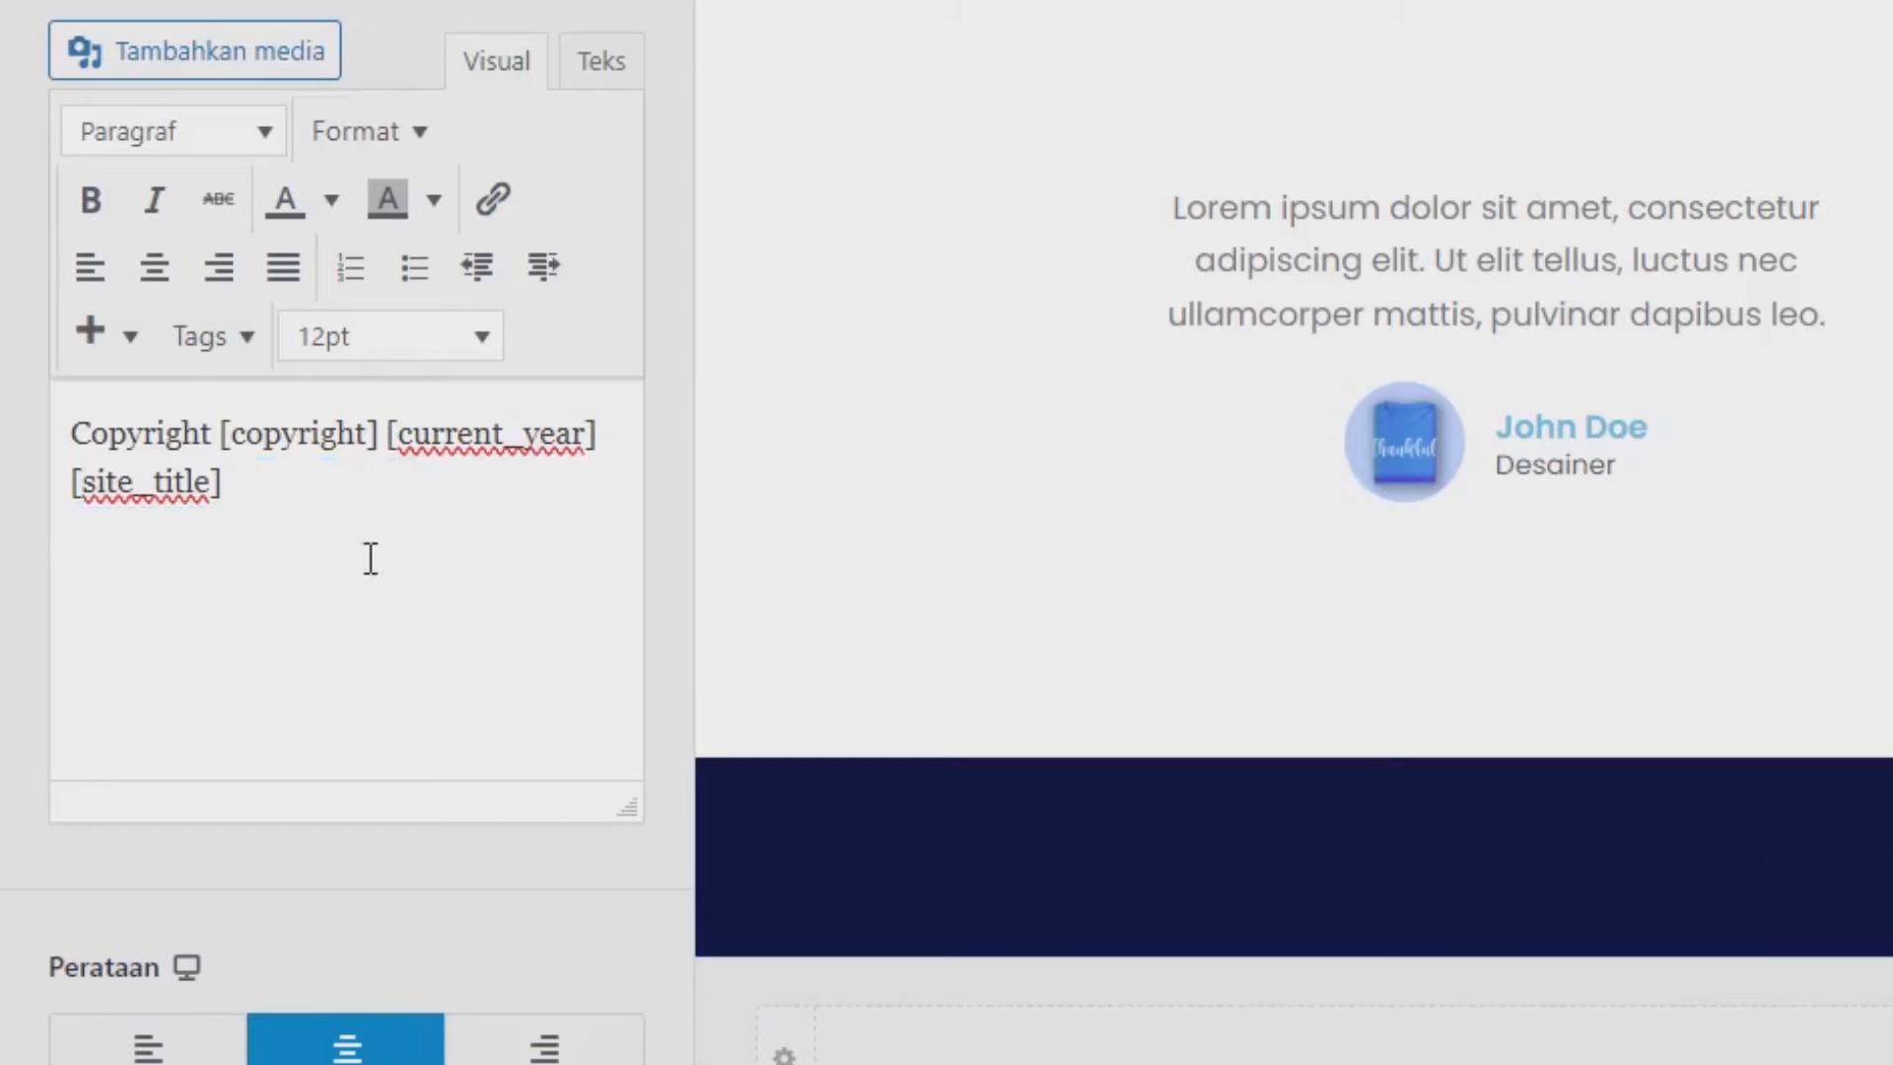
left_click(501, 251)
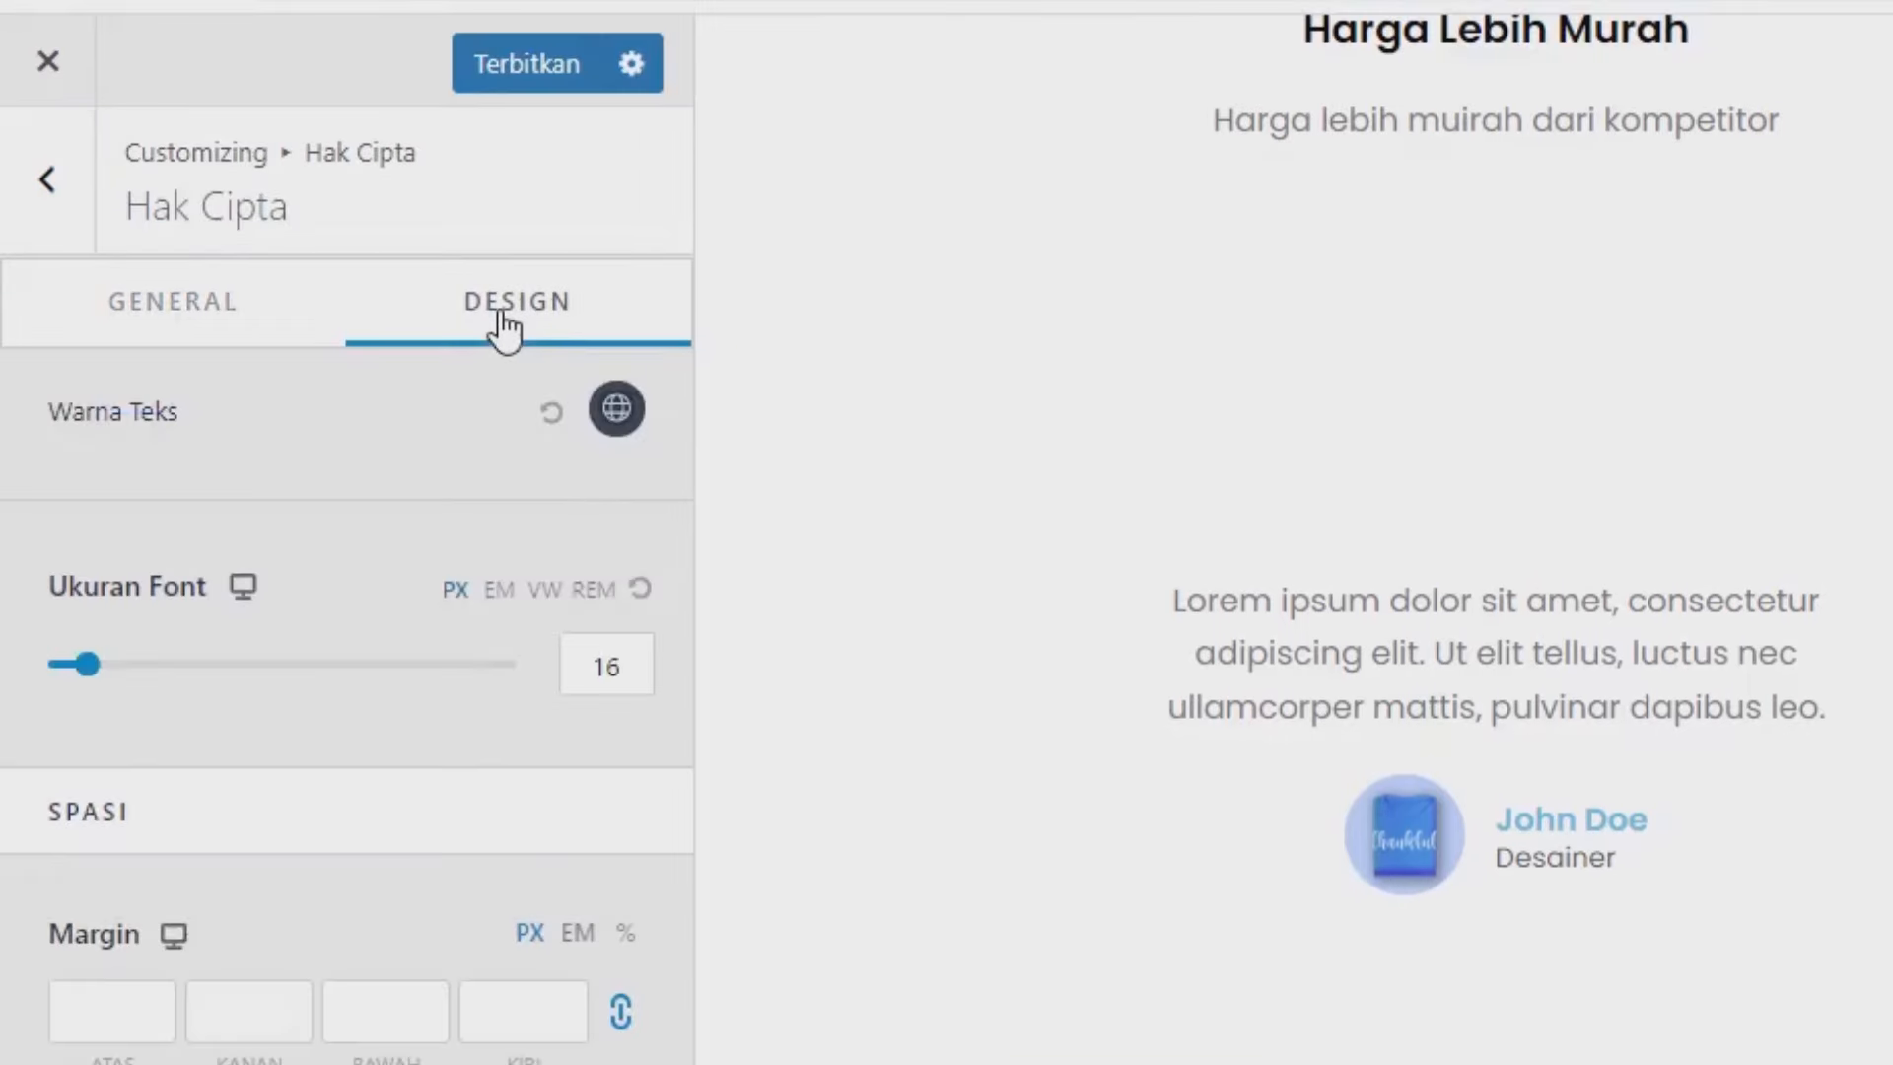
left_click(613, 416)
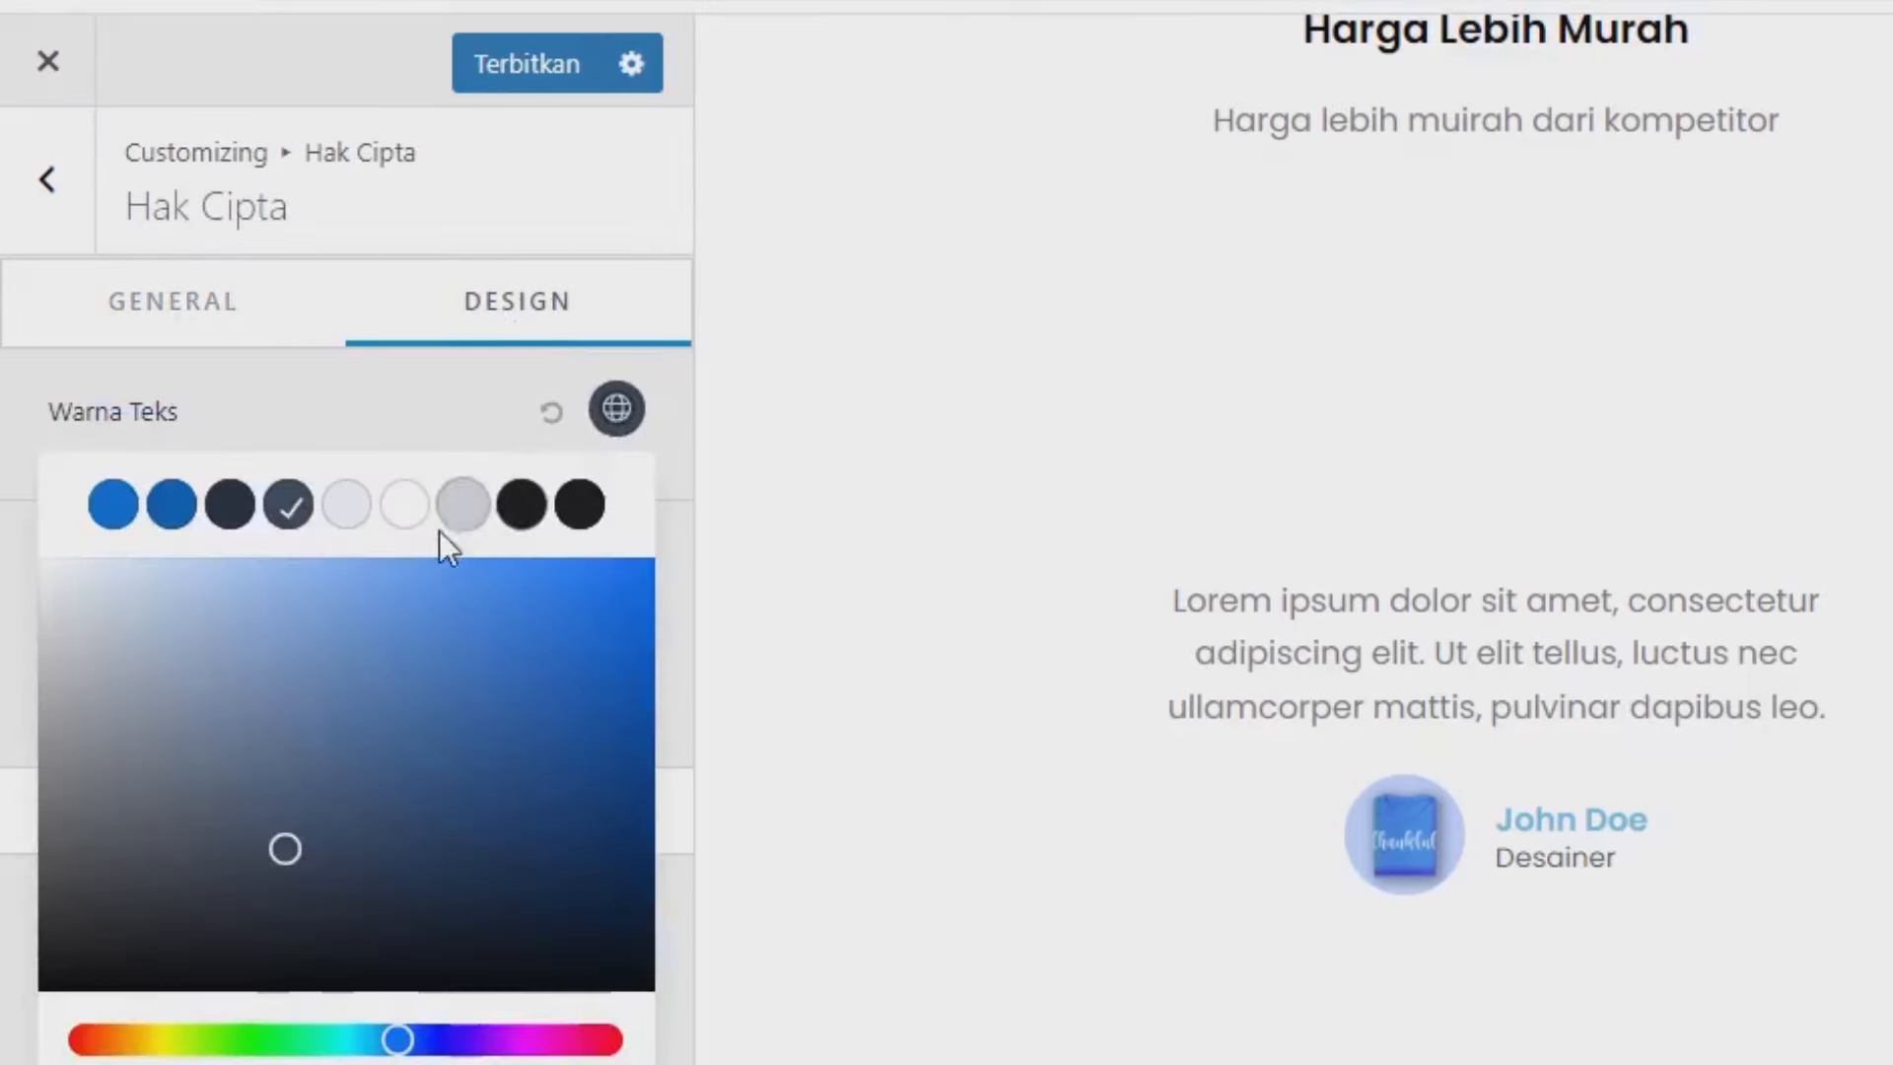
left_click(403, 504)
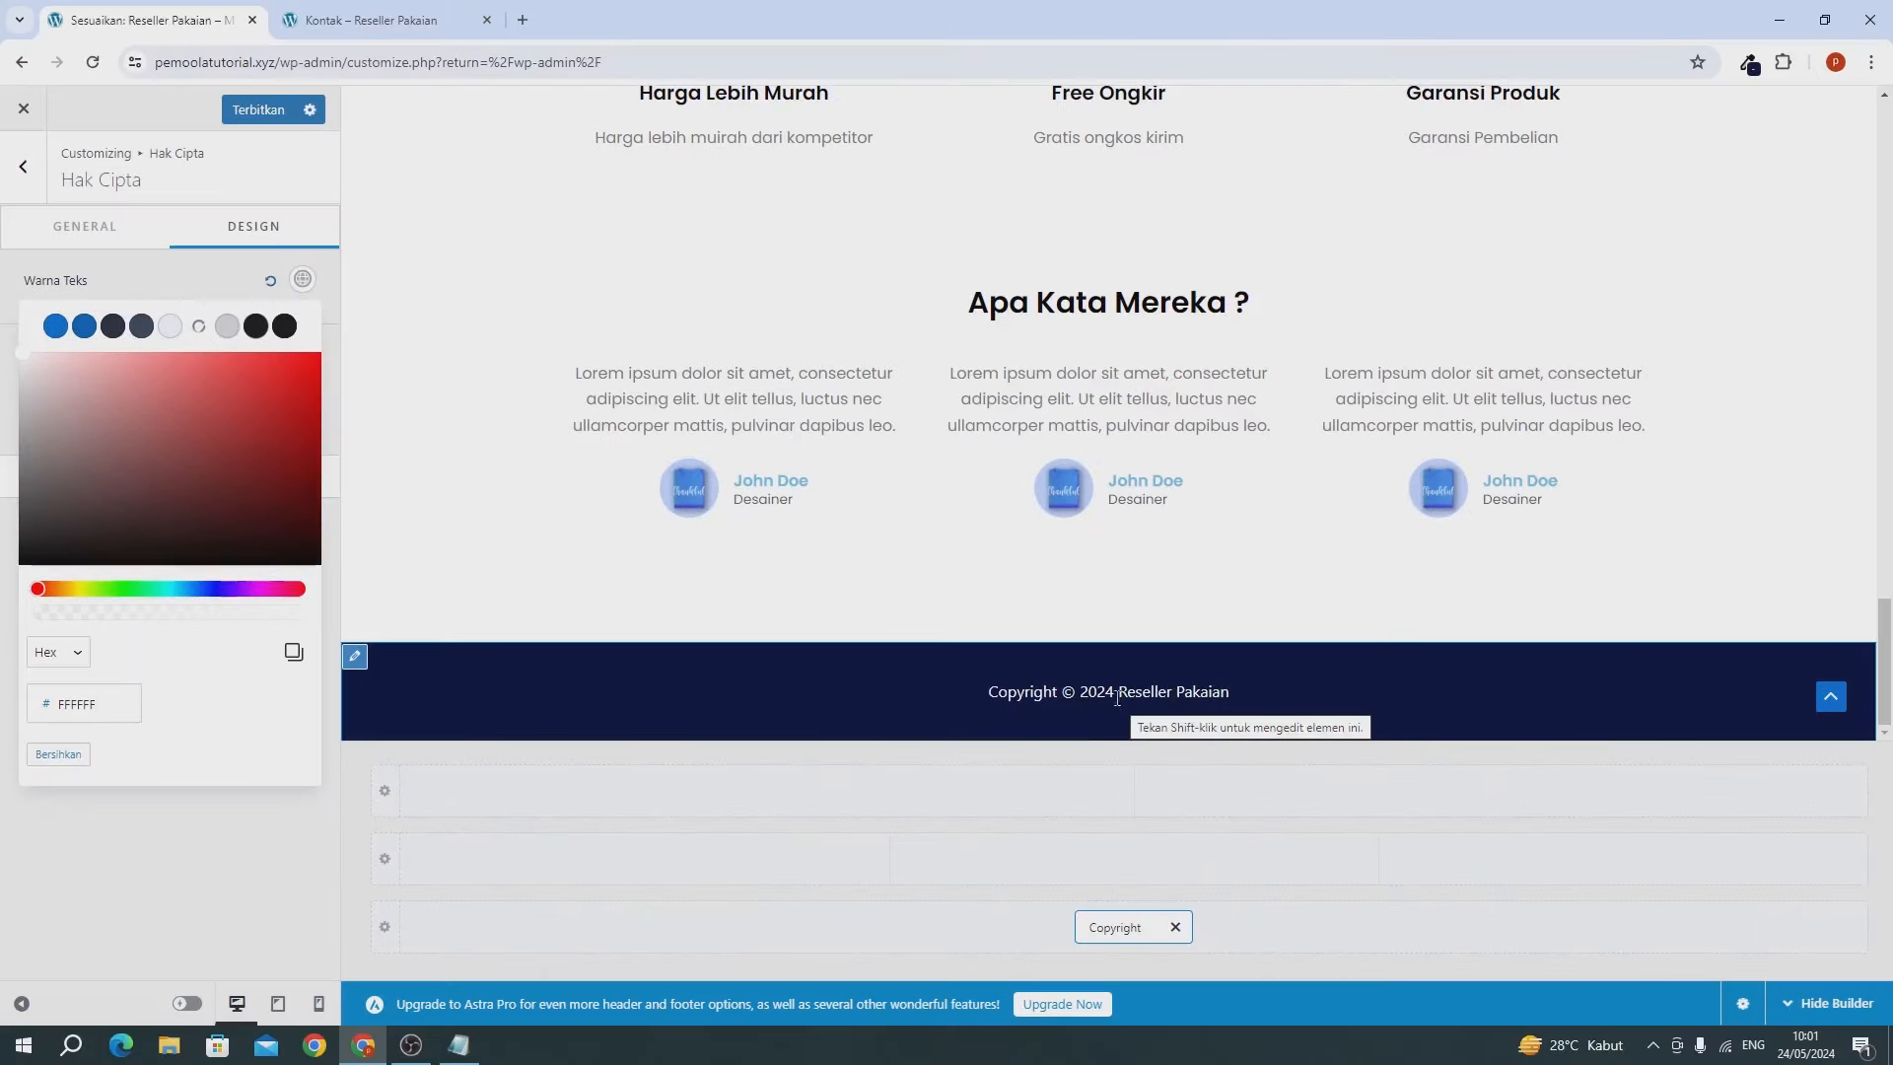
left_click(253, 118)
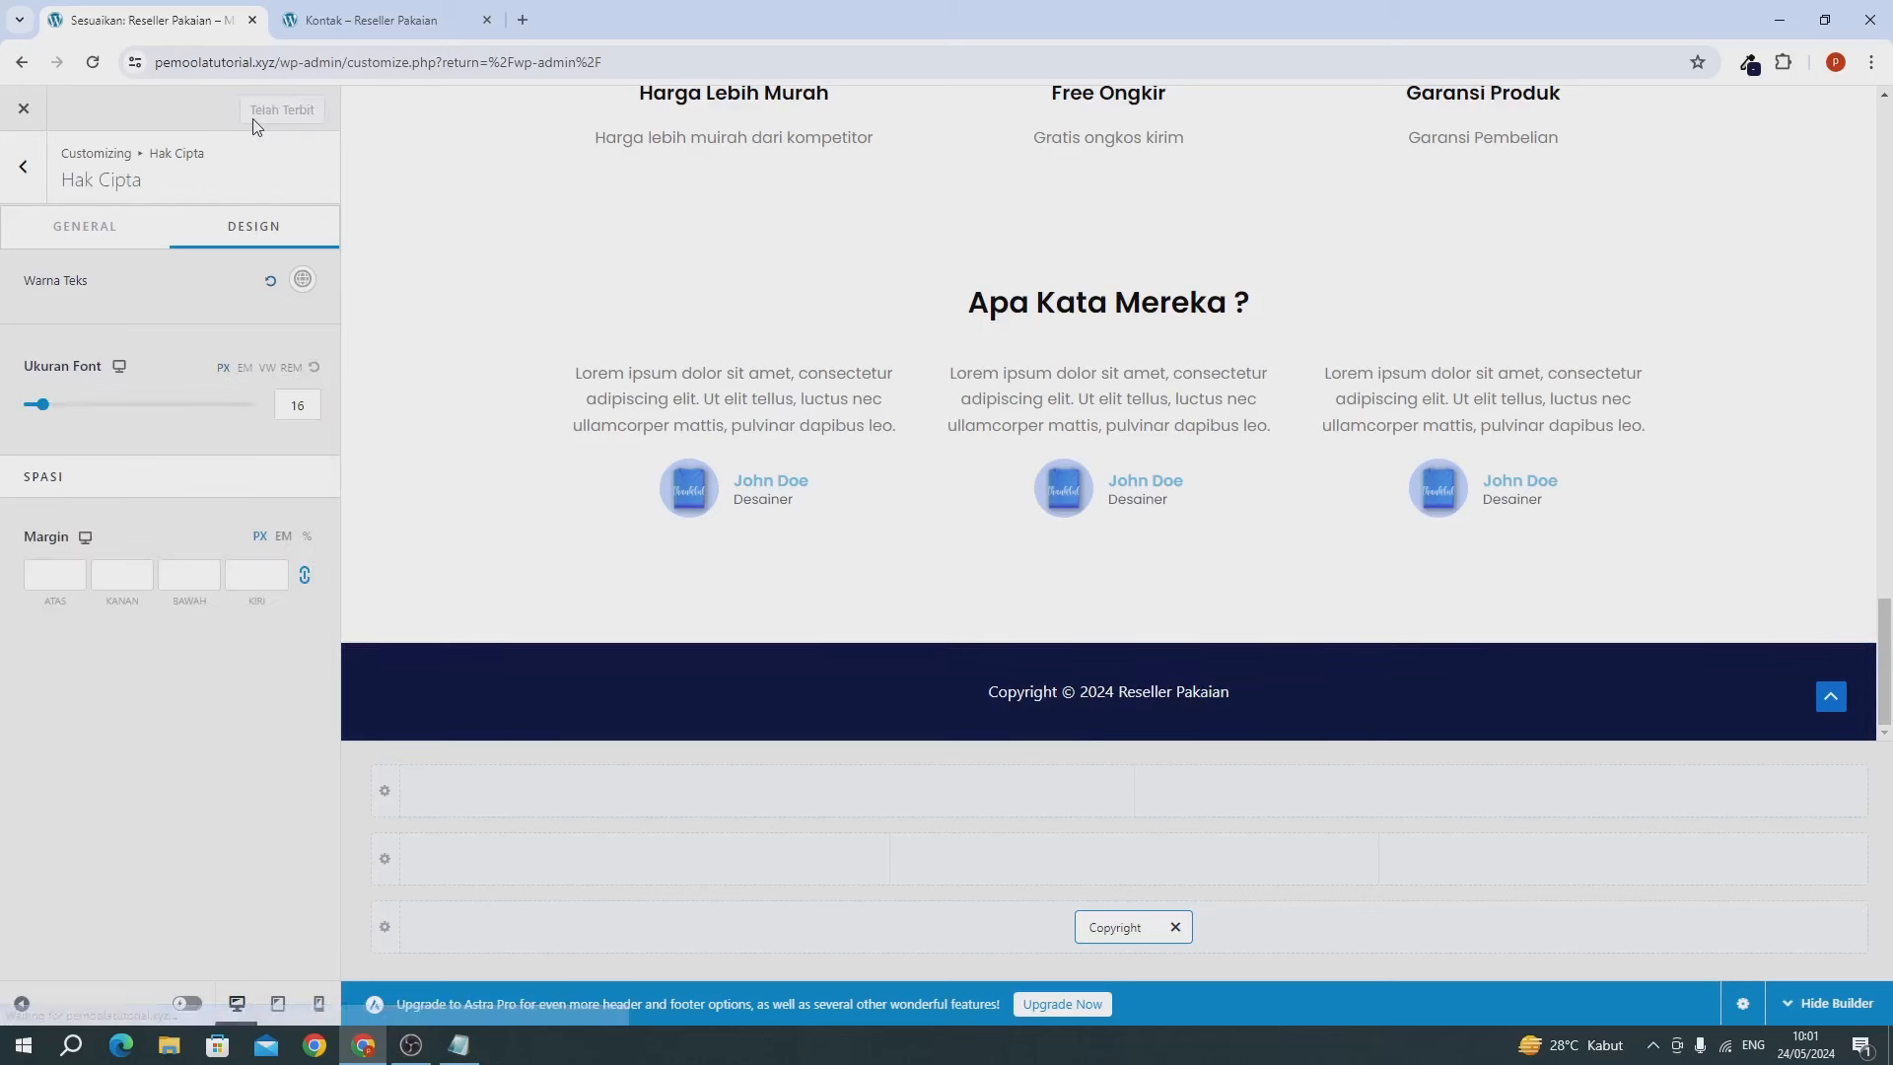
left_click(29, 107)
Reload the live Kontak page to check the navy footer, then close that tab.
left_click(309, 28)
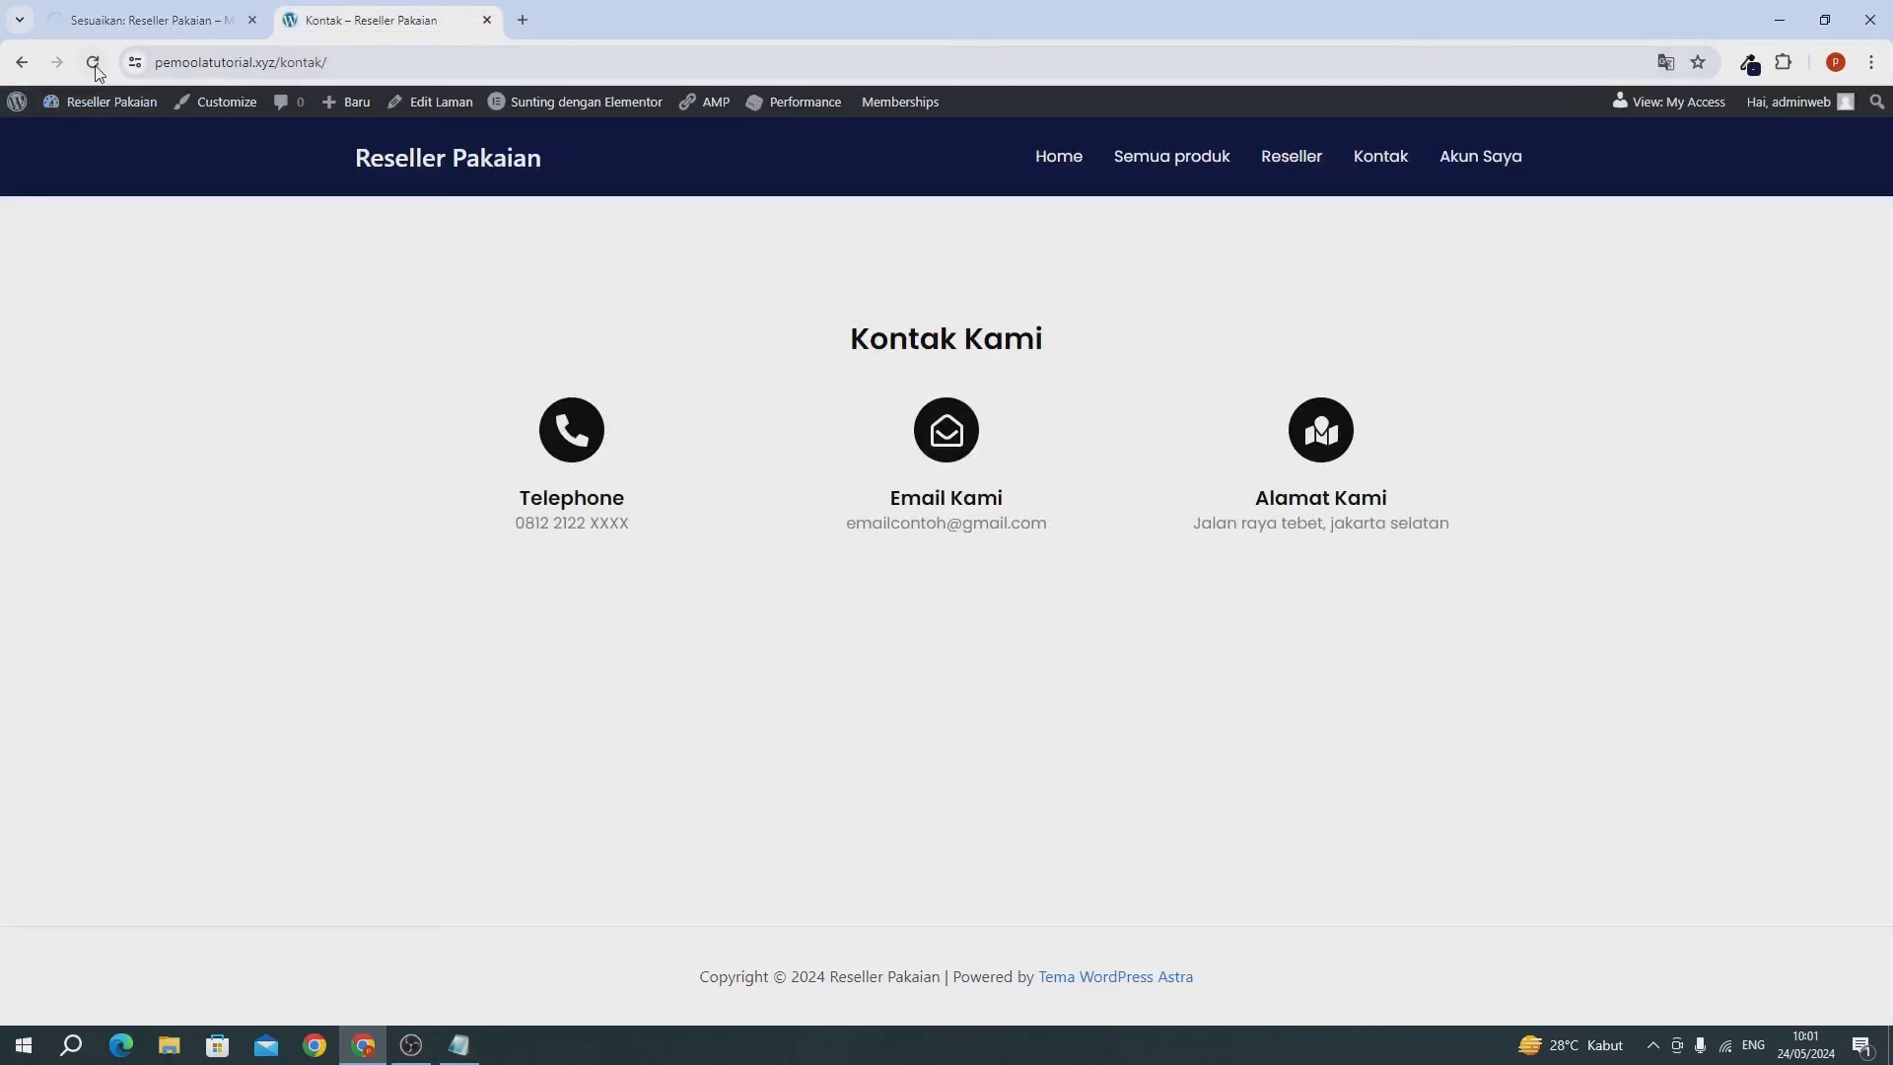
left_click(96, 69)
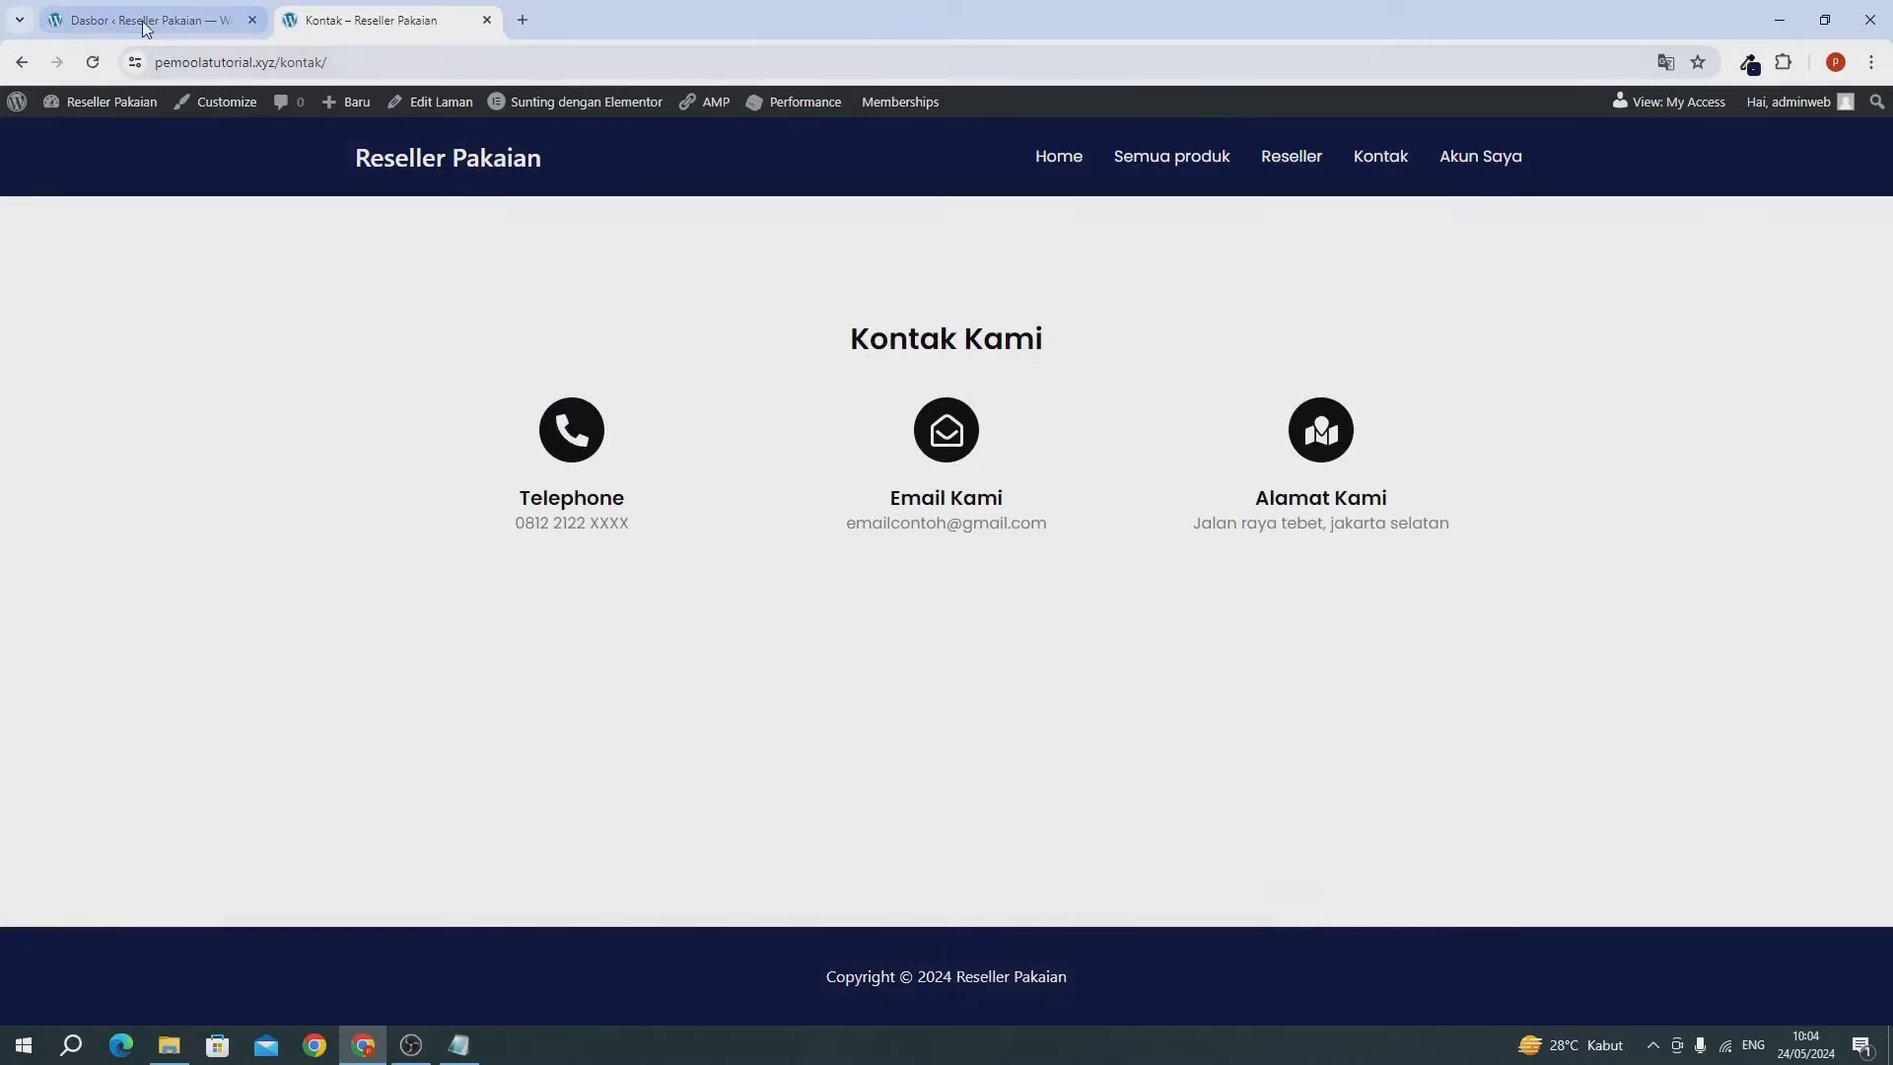
left_click(145, 28)
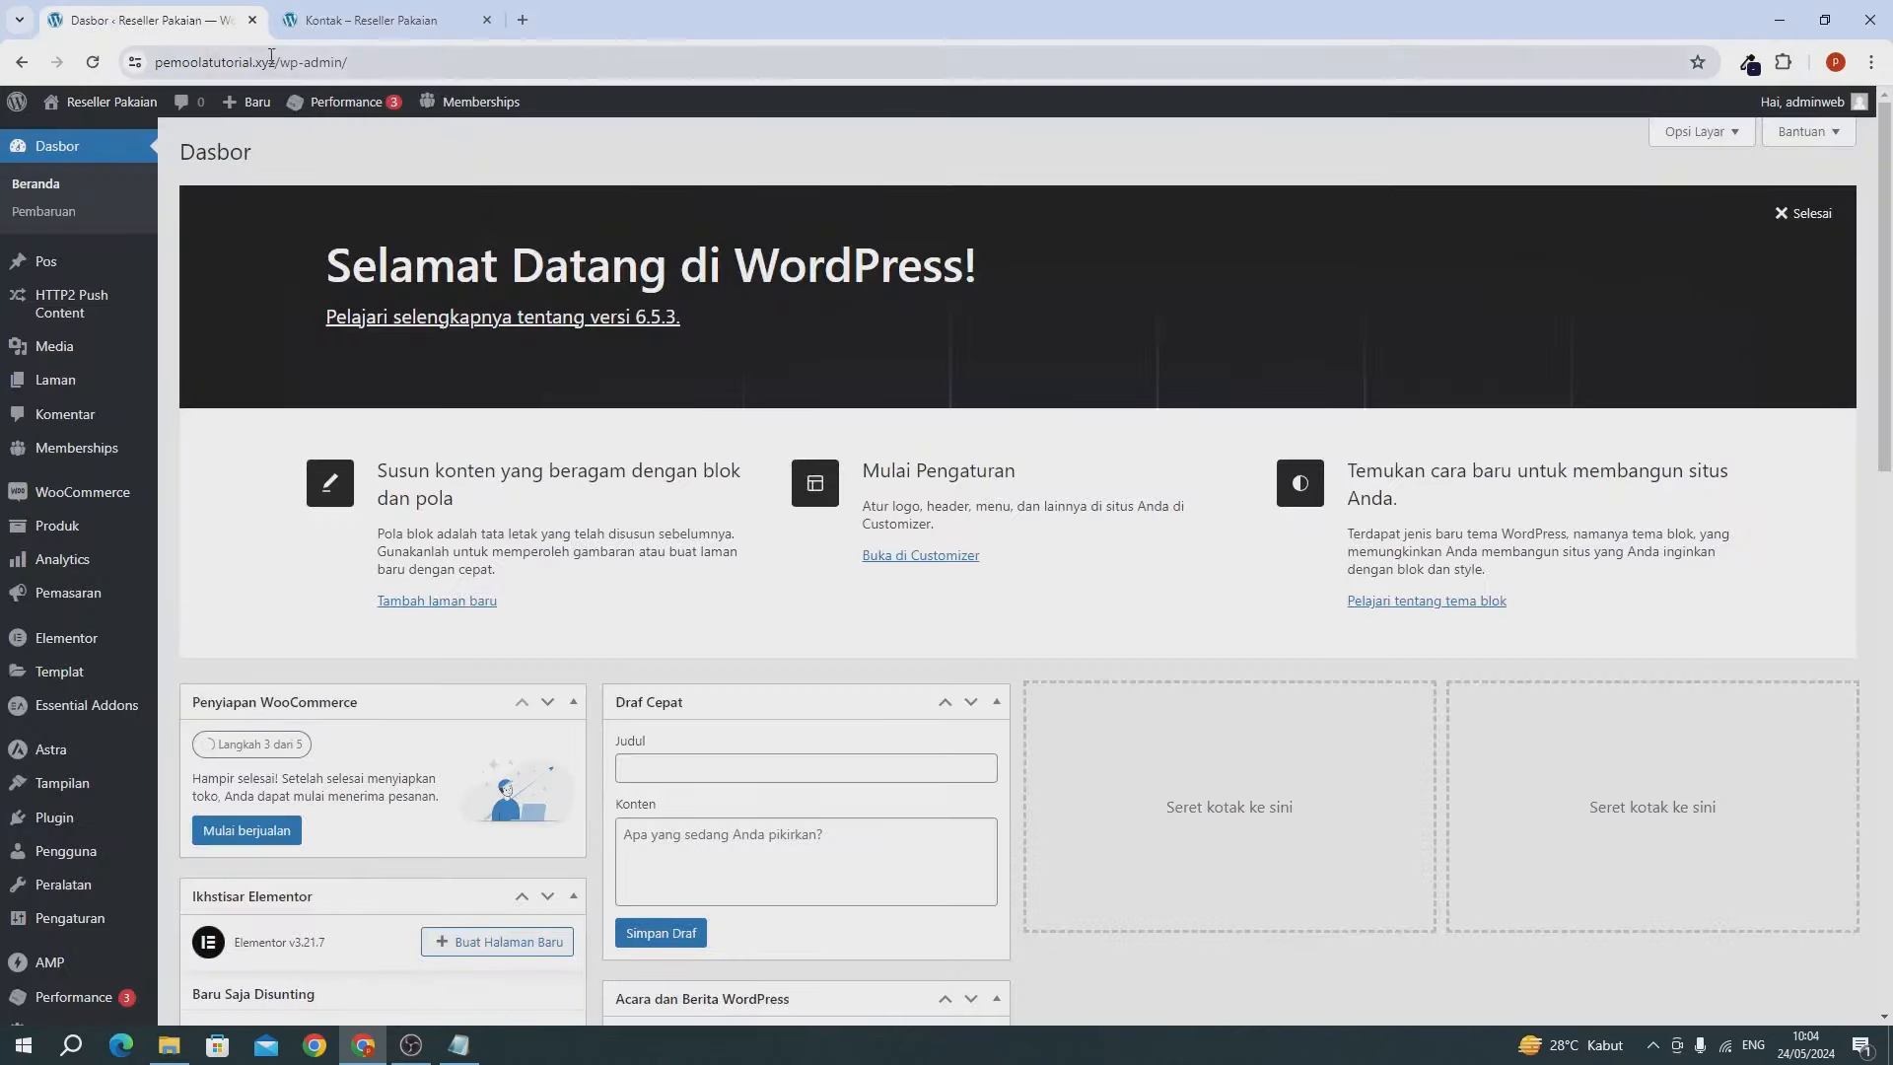
left_click(484, 21)
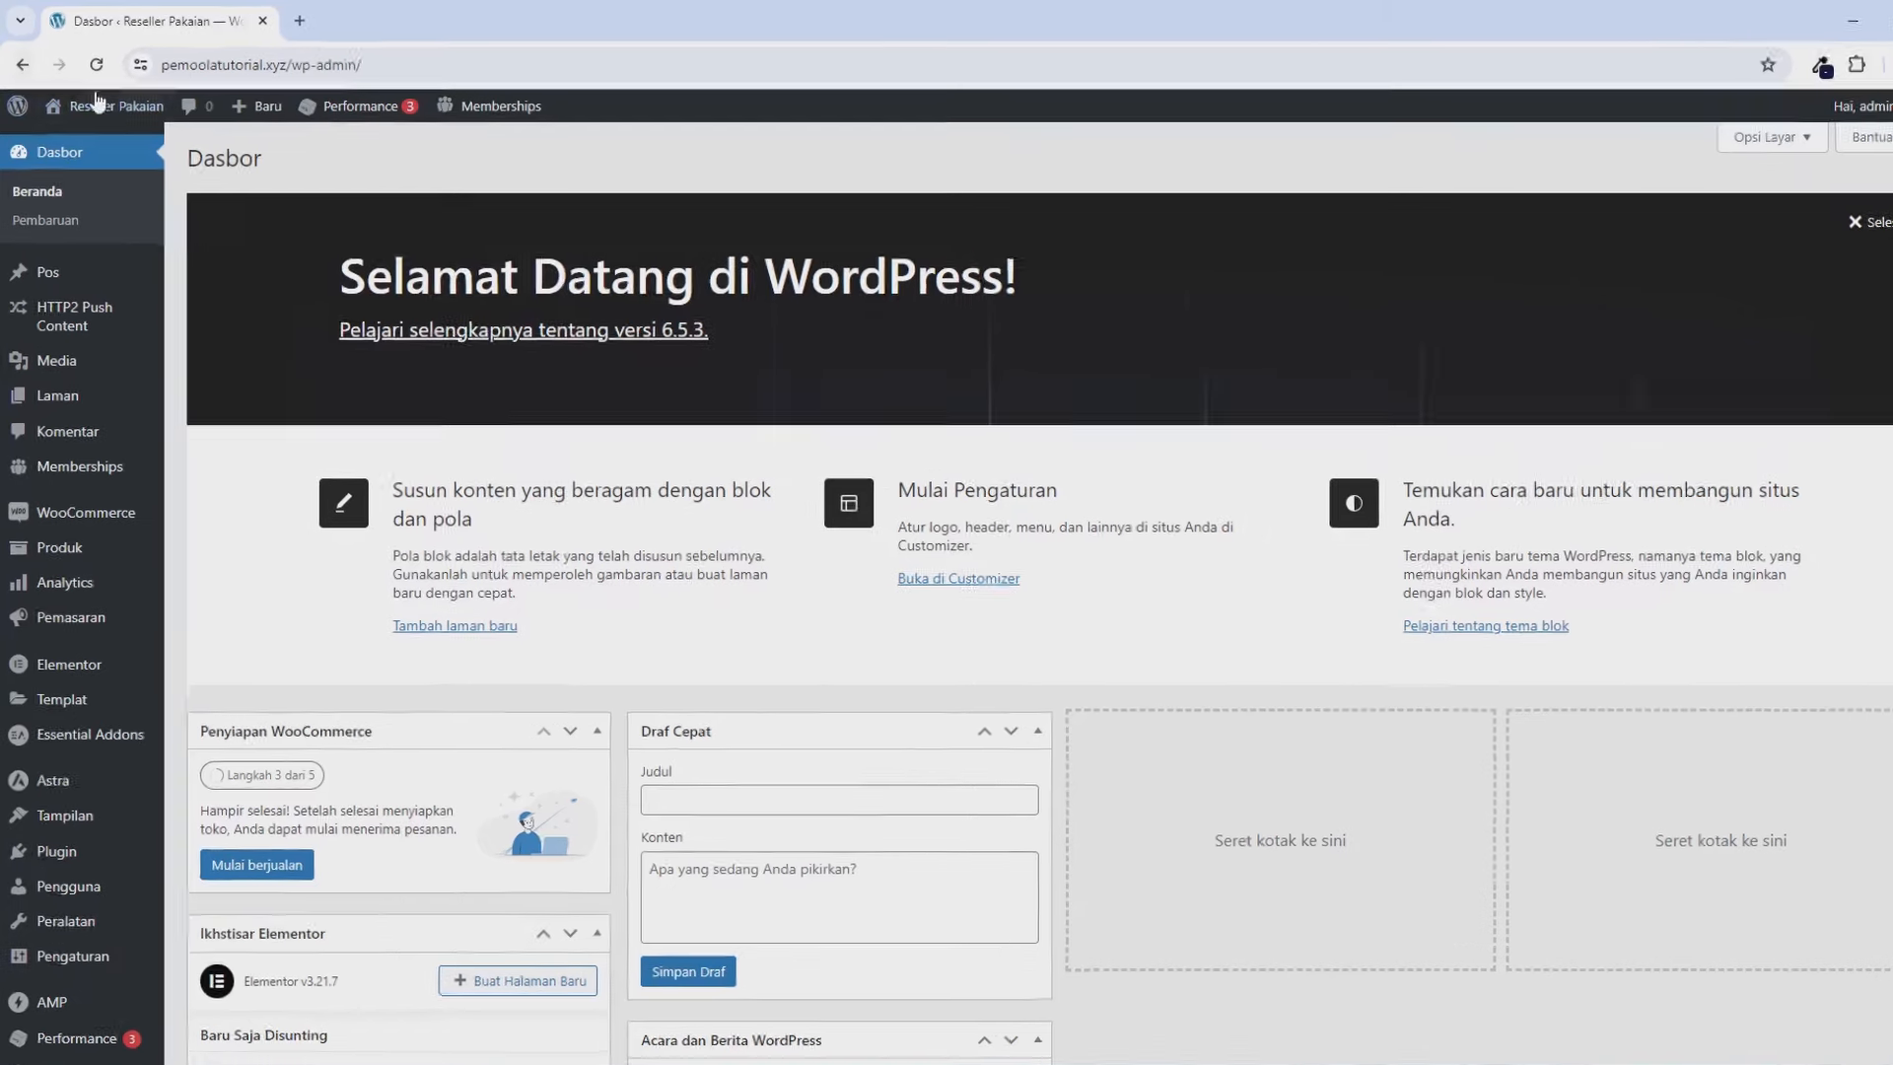
Open the Reseller Pakaian site in a new tab via Kunjungi Situs.
mouse_move(91, 112)
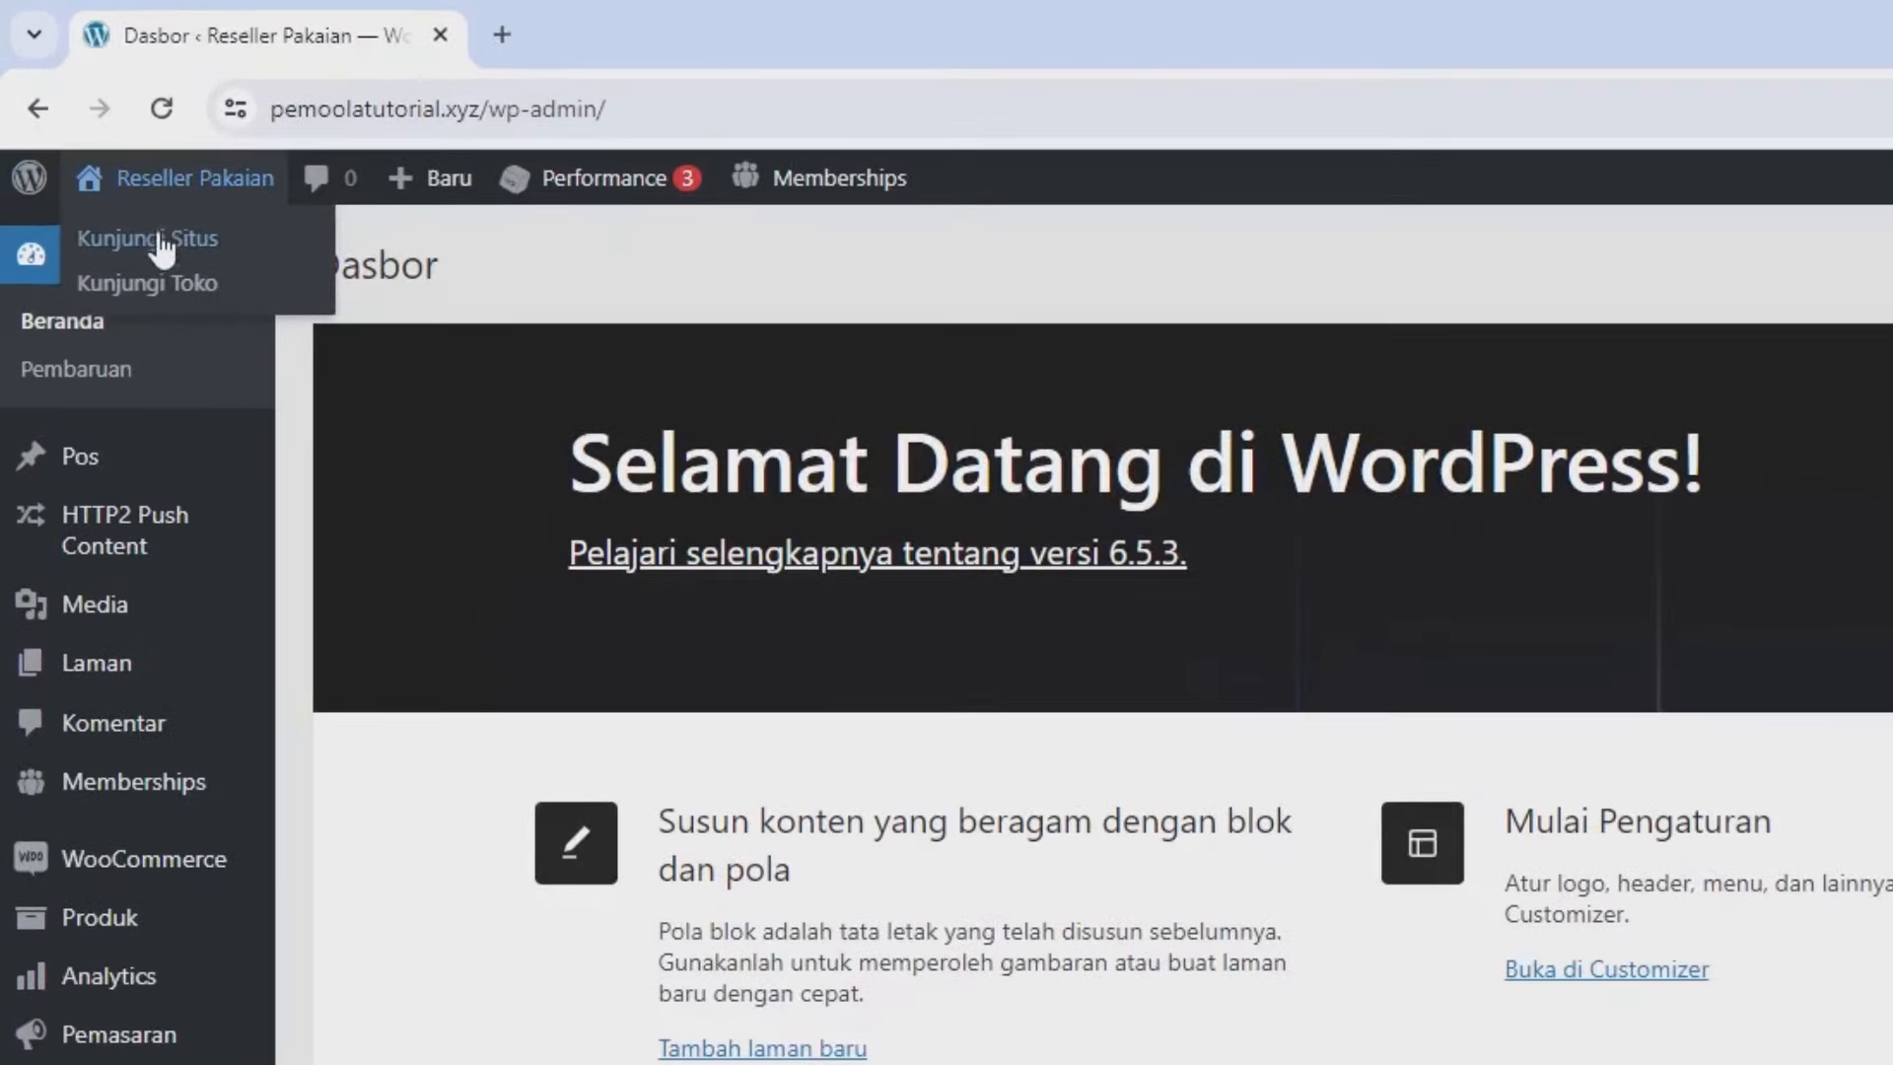
right_click(161, 239)
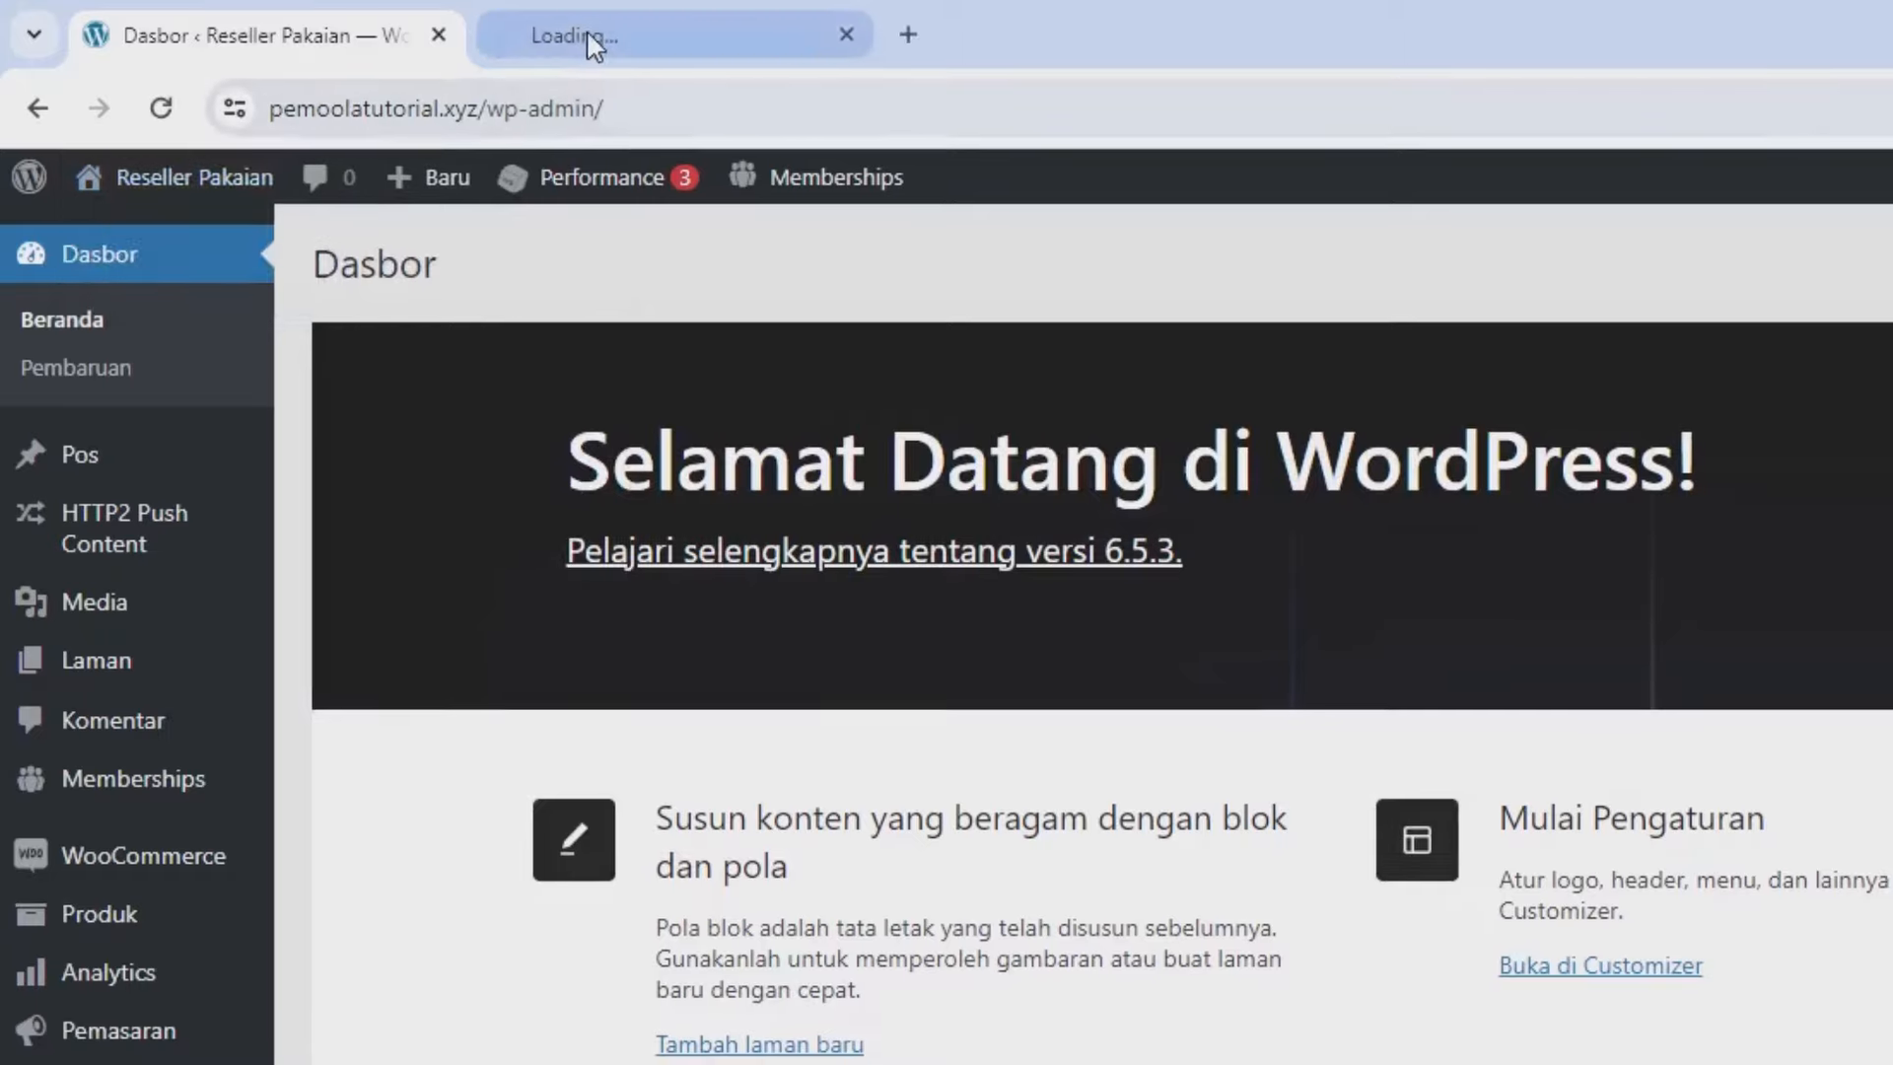
left_click(589, 35)
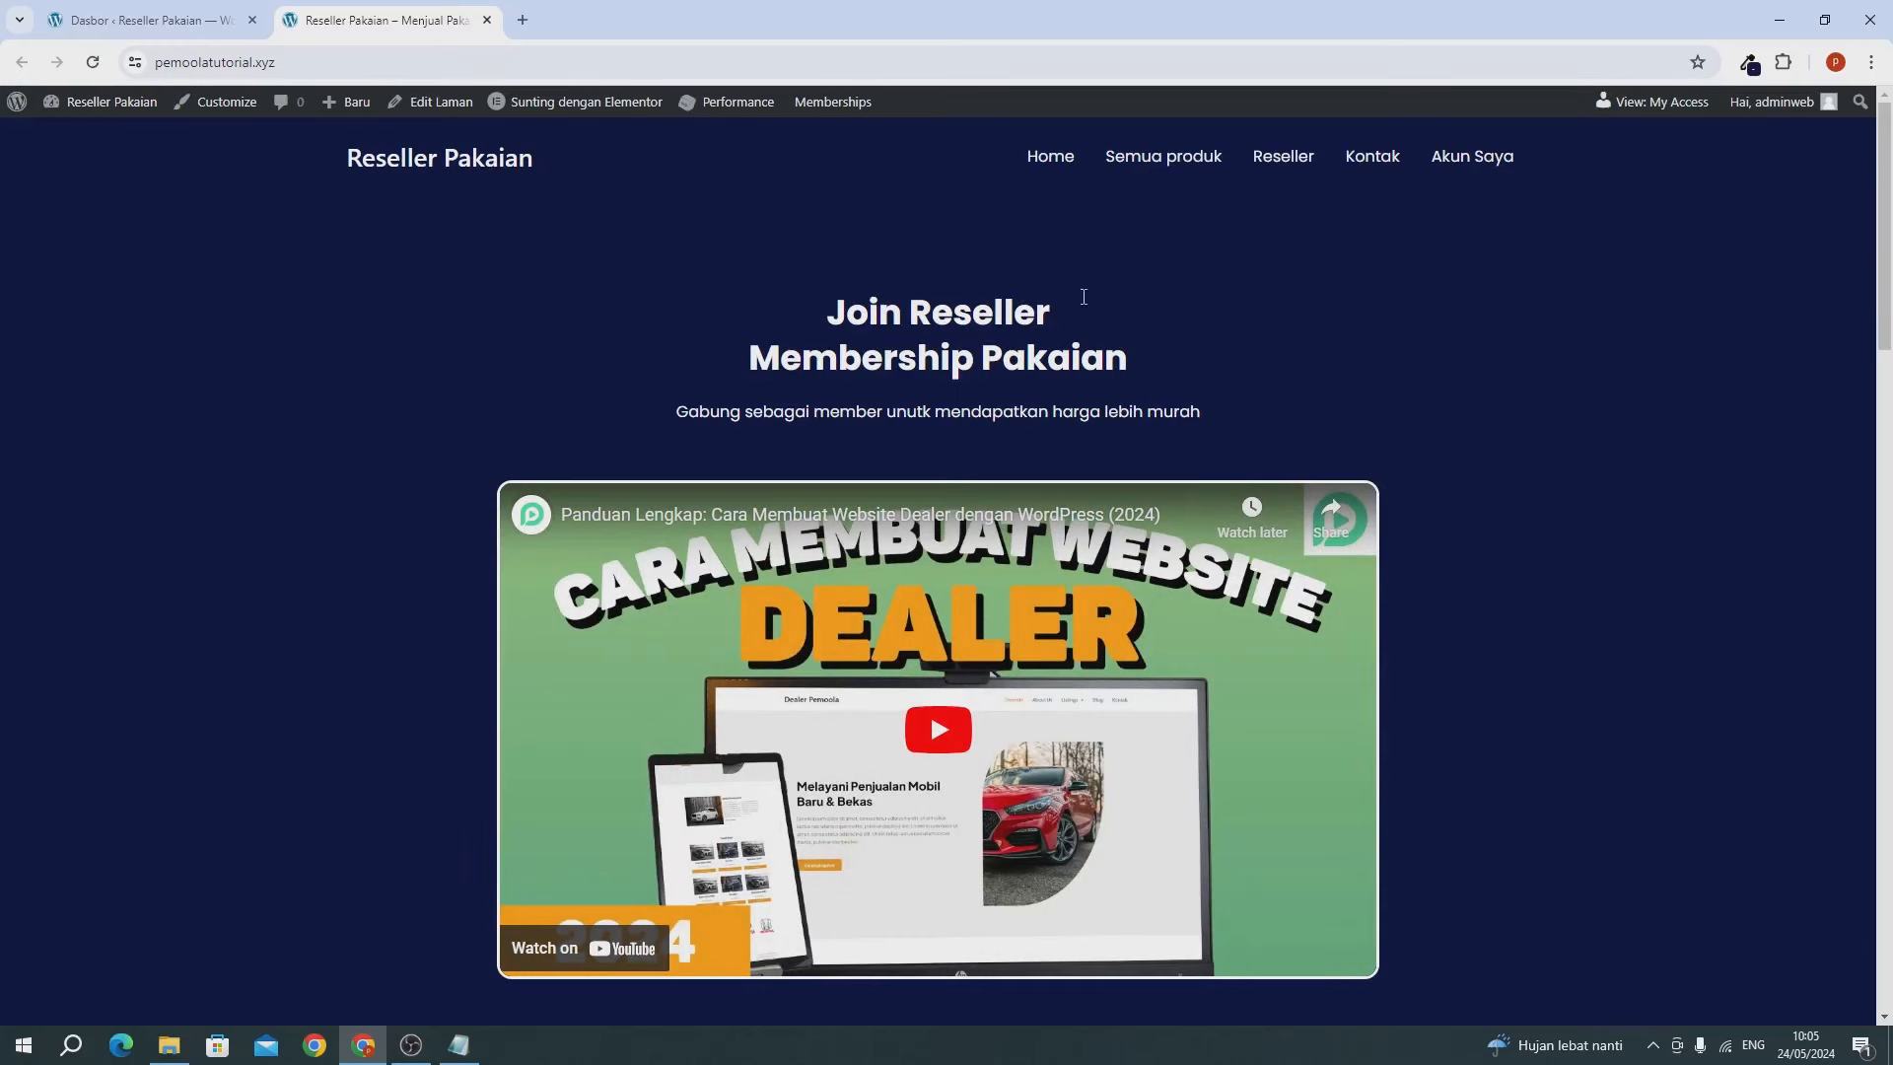
View the Reseller page, then open Pengguna > Tambah Baru and start on the username field.
left_click(1278, 164)
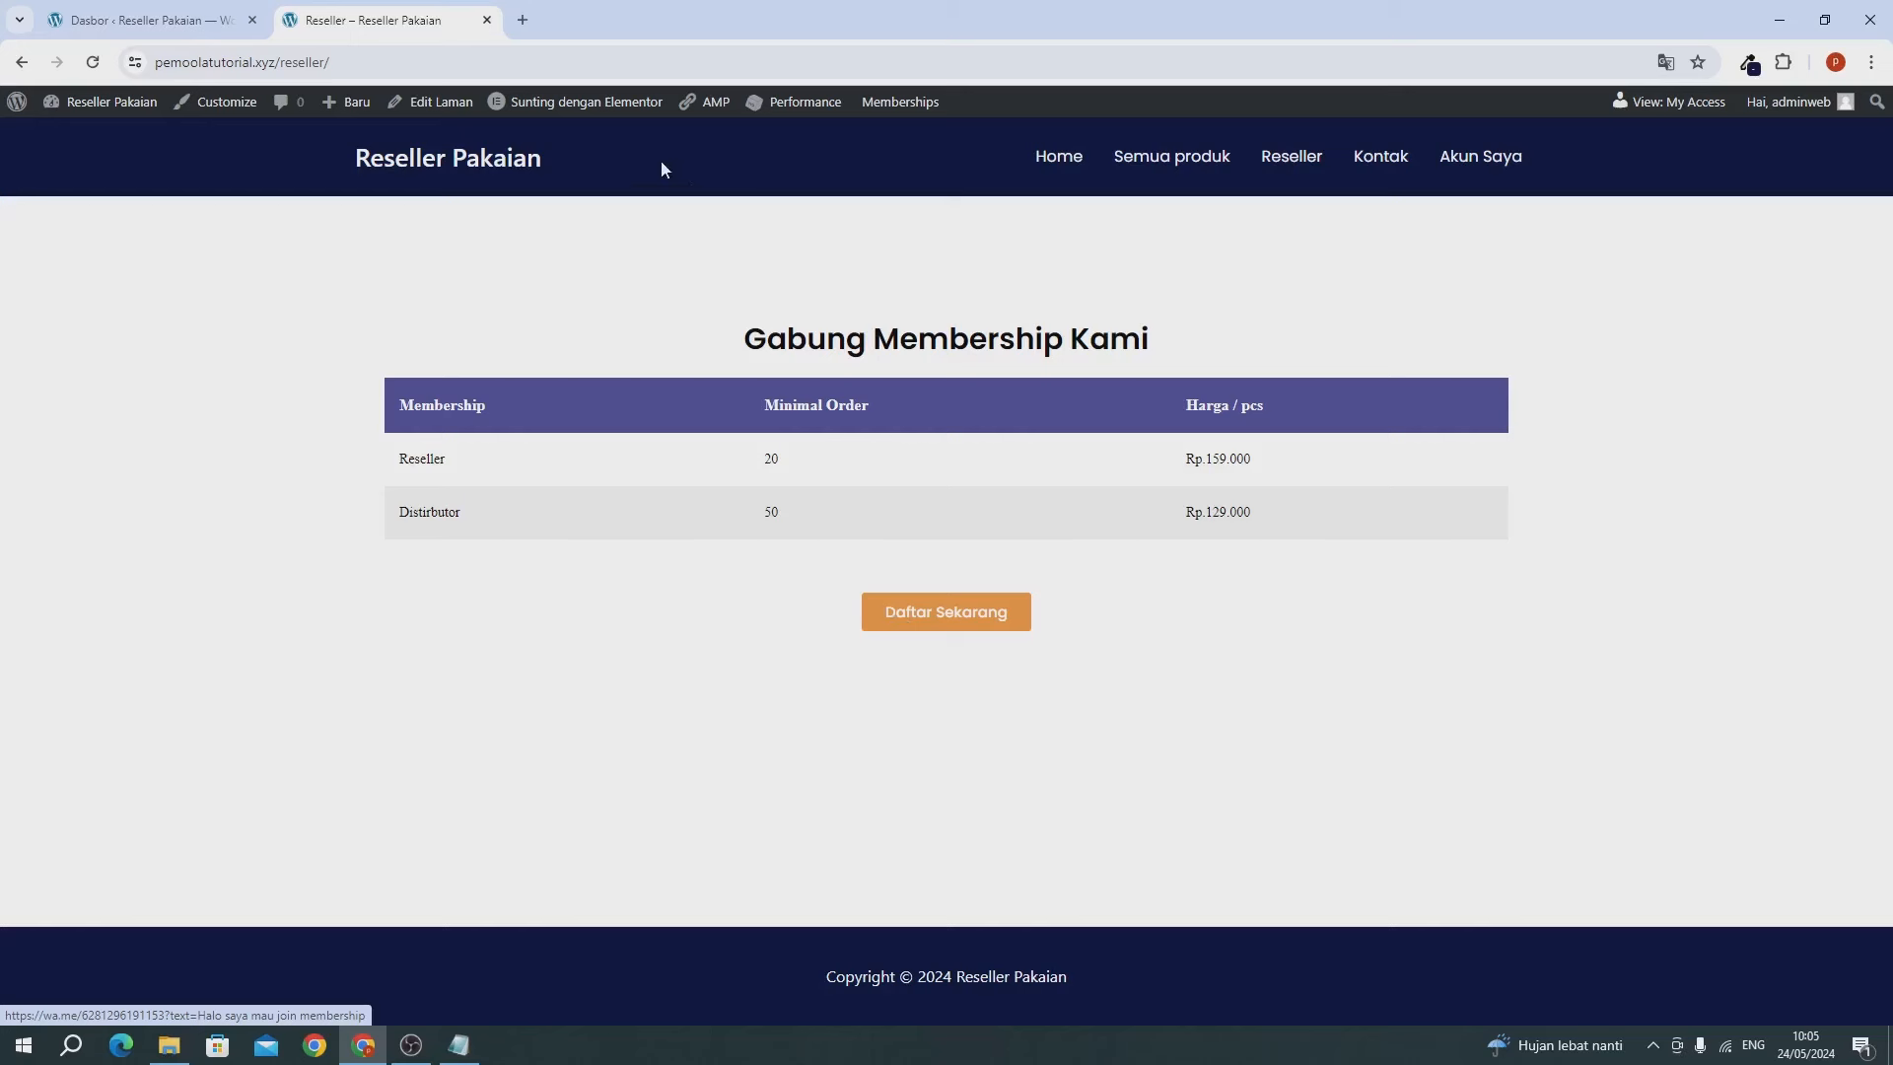
left_click(152, 21)
left_click(225, 872)
left_click(429, 247)
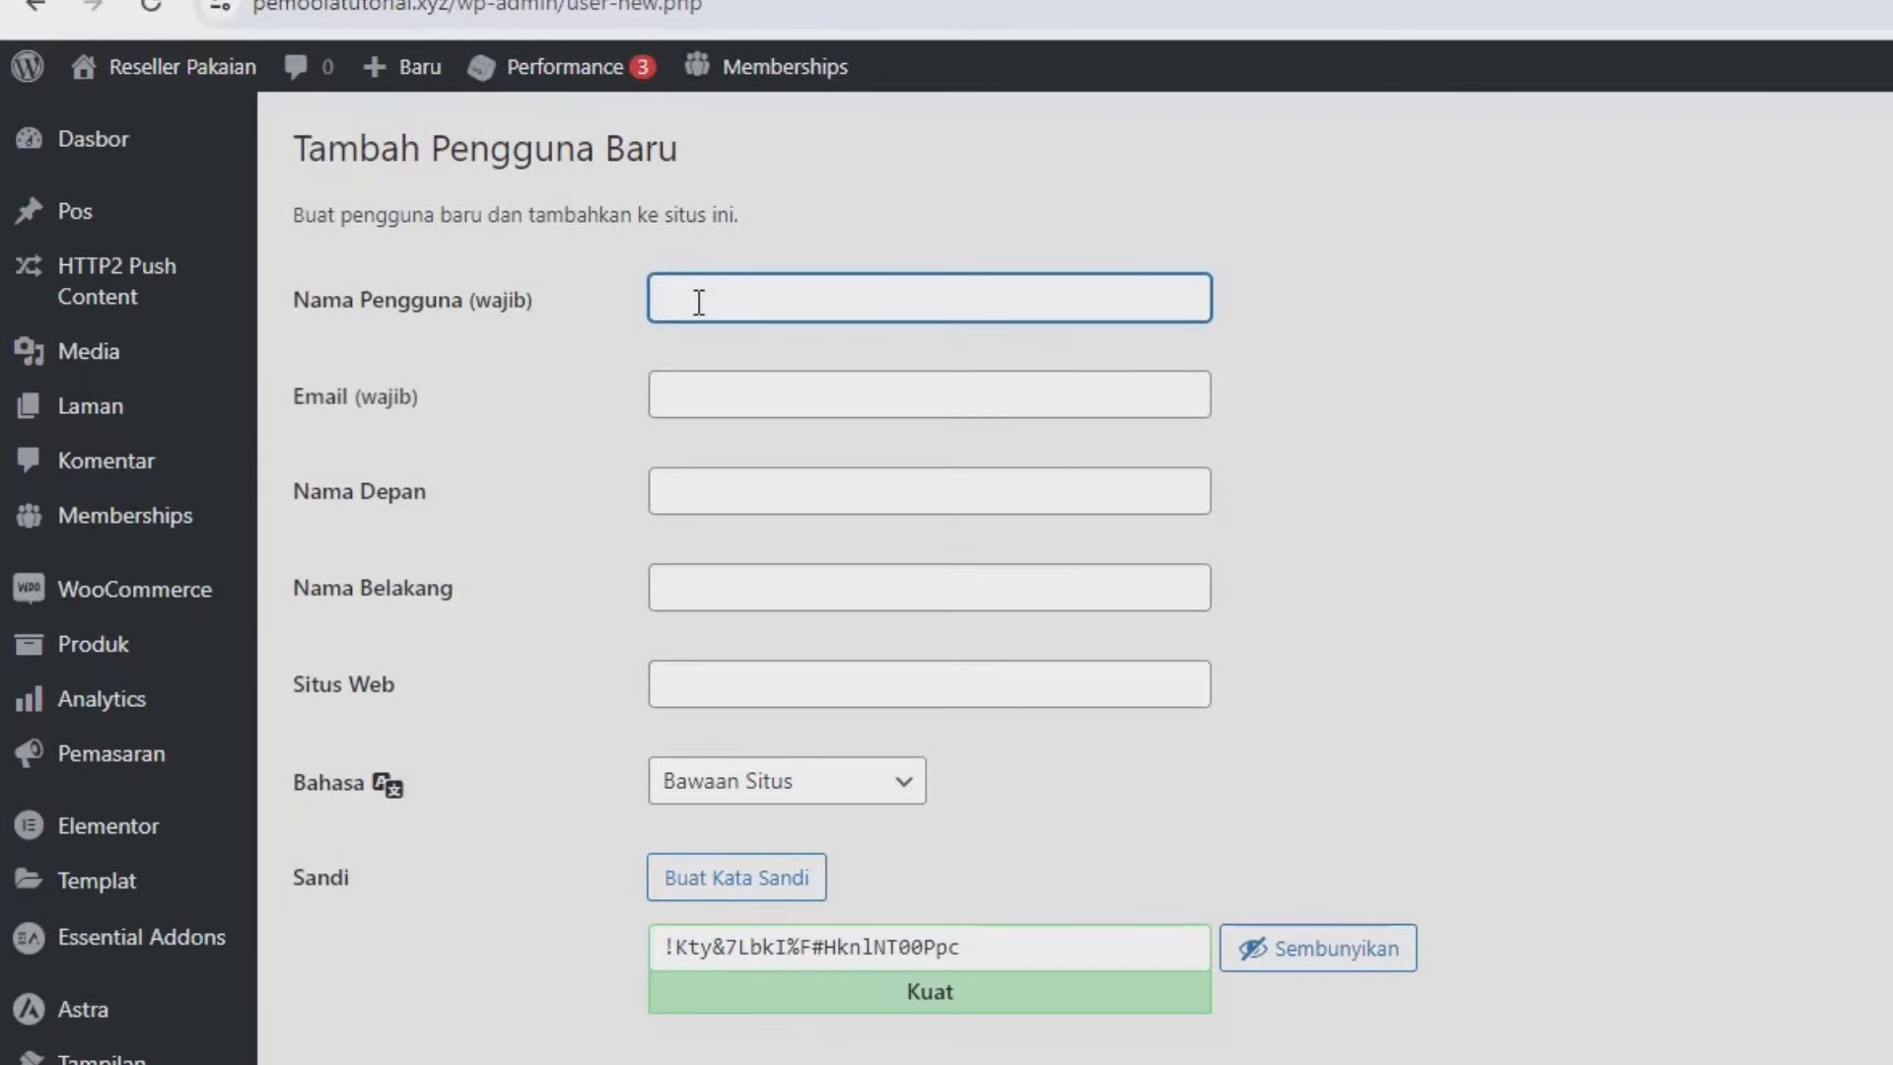